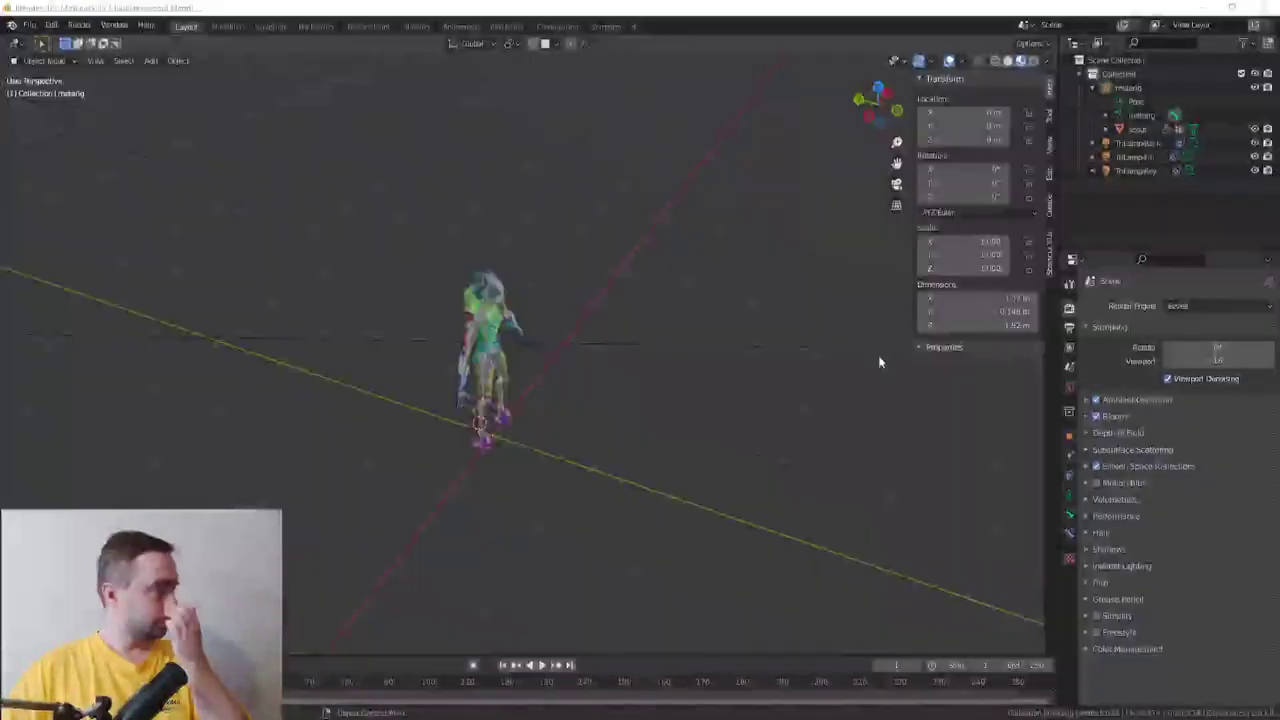
Put the scout character into Edit Mode and show it in the UV Editing workspace
click(576, 432)
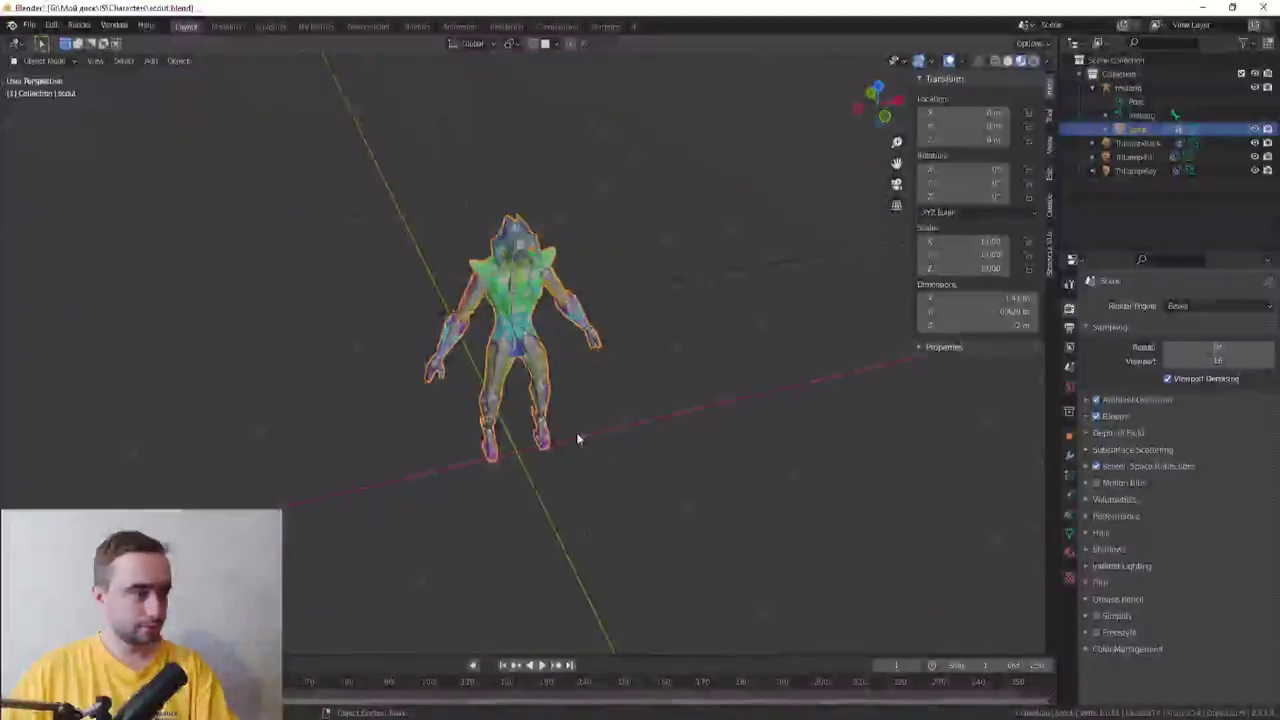
scroll(616, 392, up, 3)
key(Tab)
scroll(580, 423, up, 3)
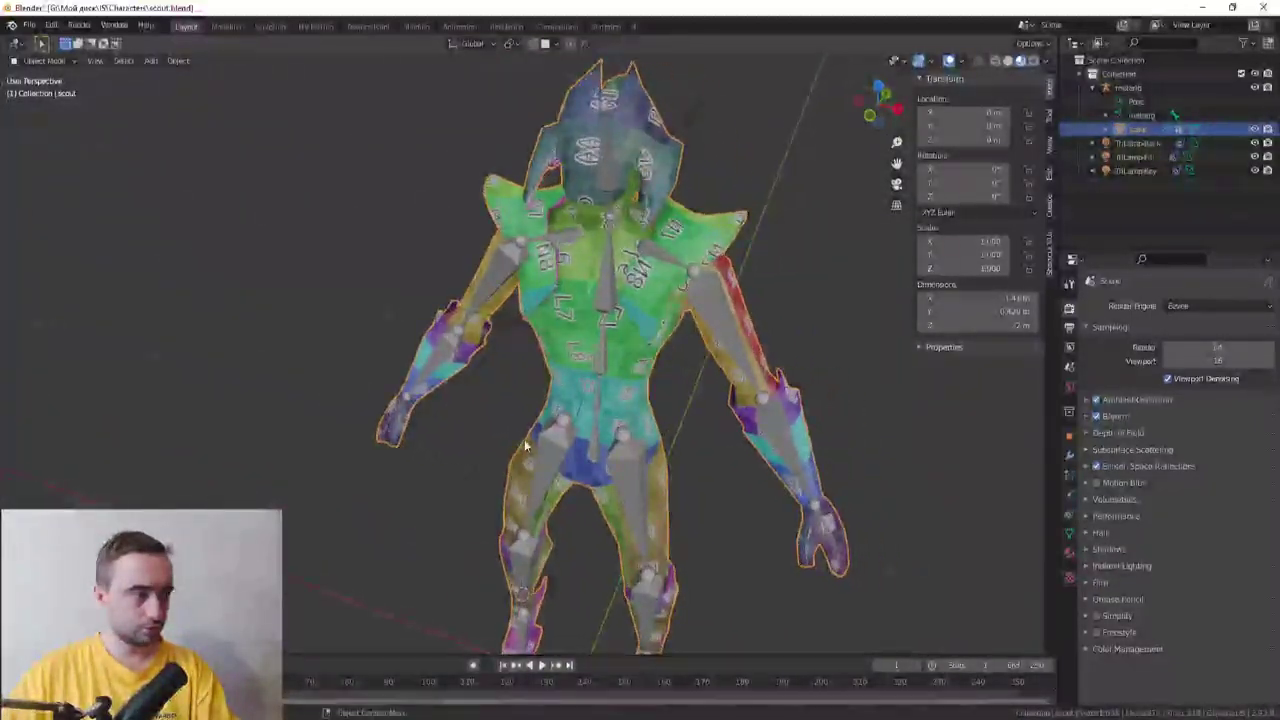
scroll(526, 436, up, 3)
scroll(526, 436, down, 3)
middle_drag(526, 436, 581, 428)
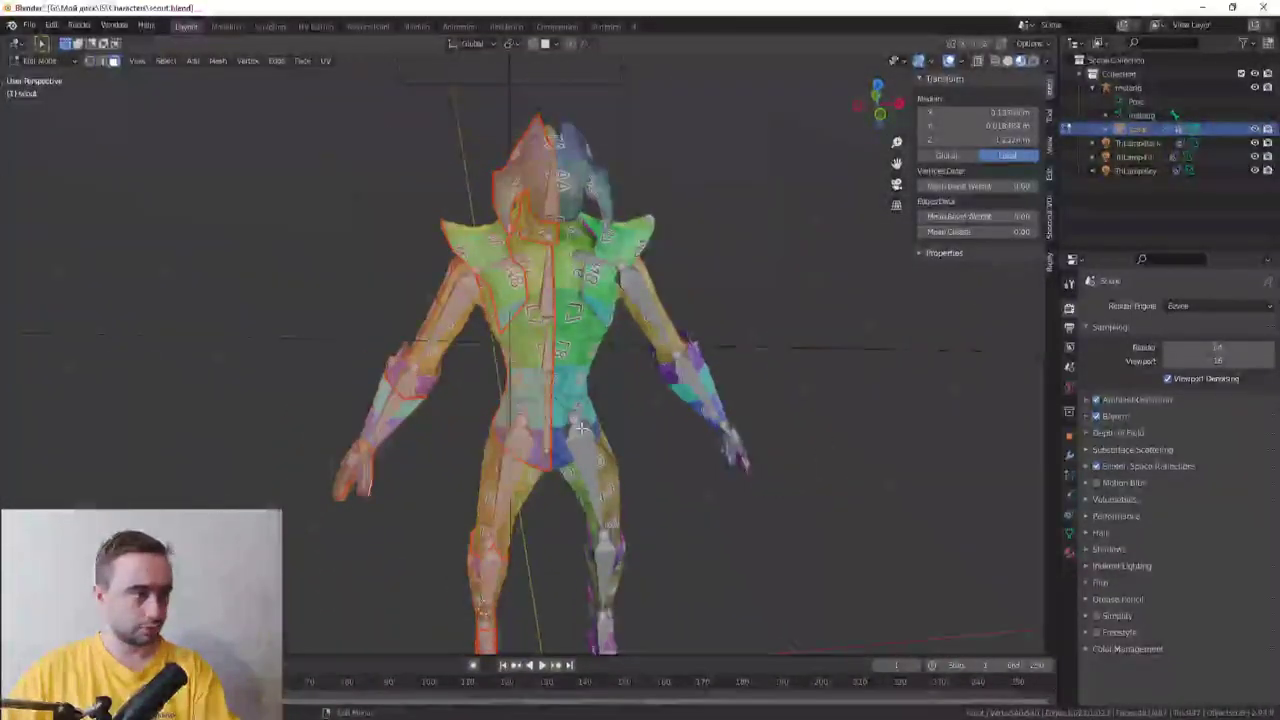
click(316, 26)
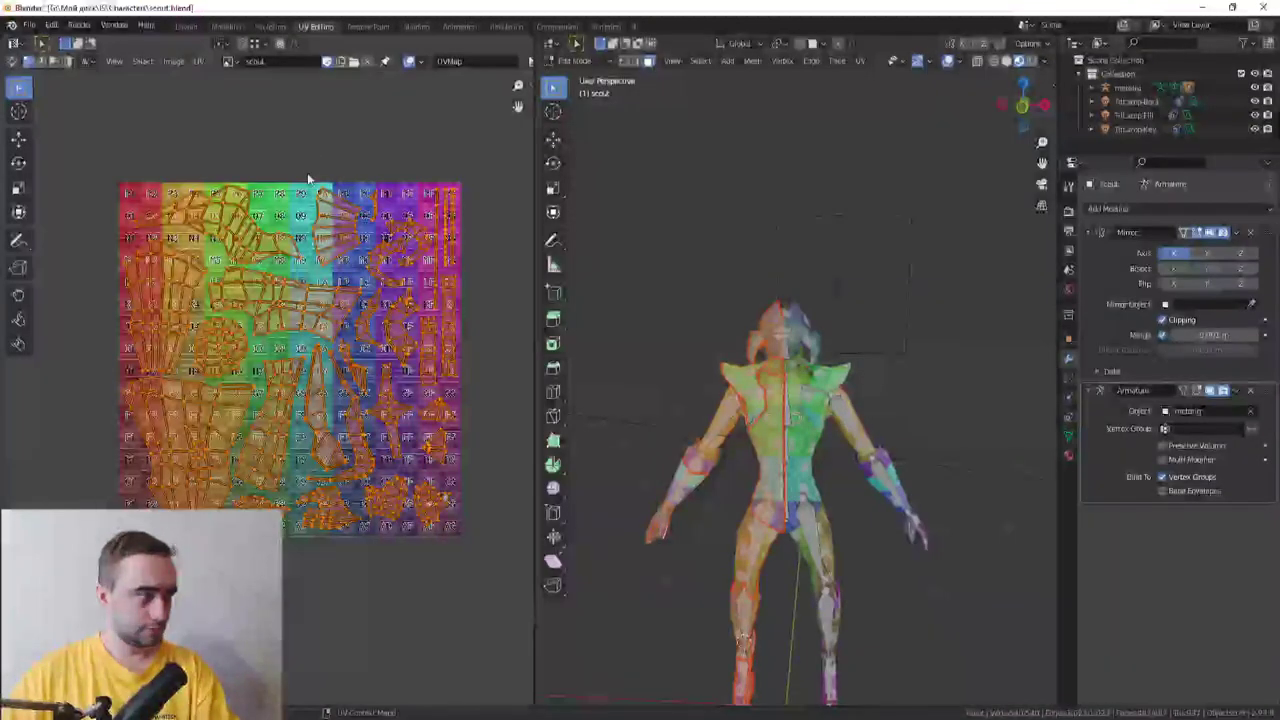
mouse_move(699, 354)
middle_down()
mouse_move(758, 400)
mouse_move(736, 365)
mouse_move(720, 380)
middle_up()
scroll(325, 388, up, 3)
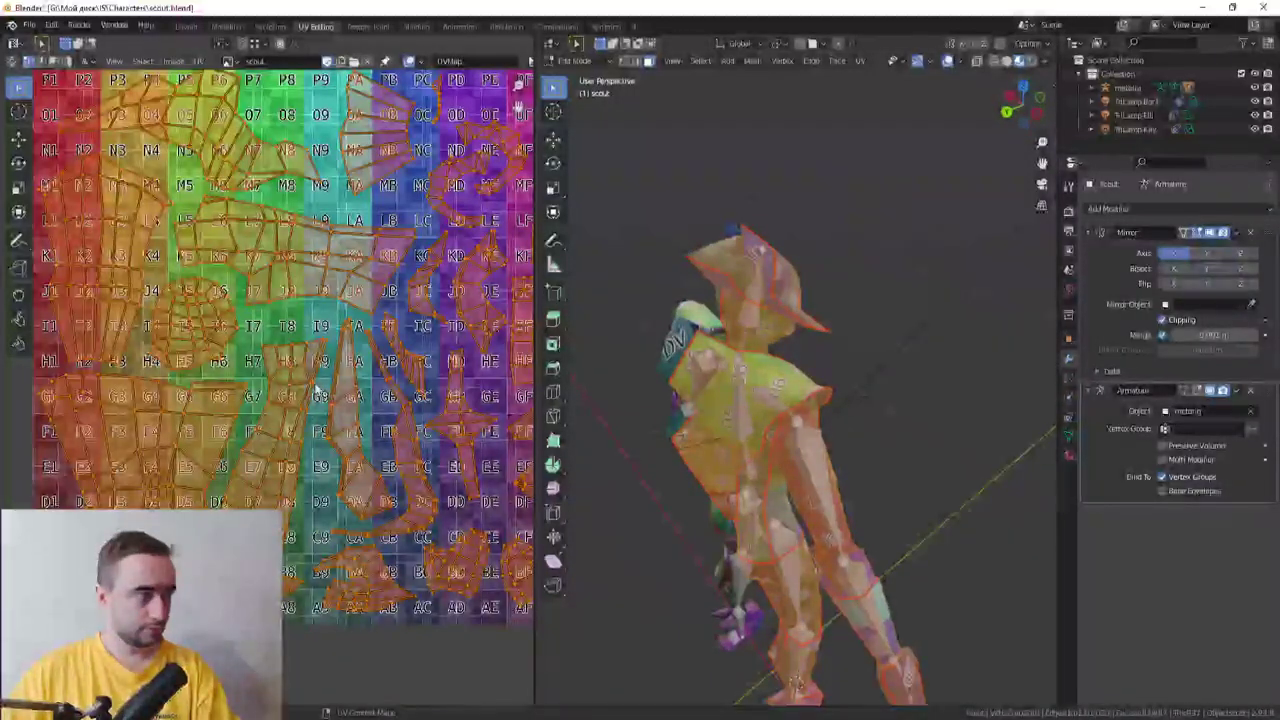
key(ctrl+z)
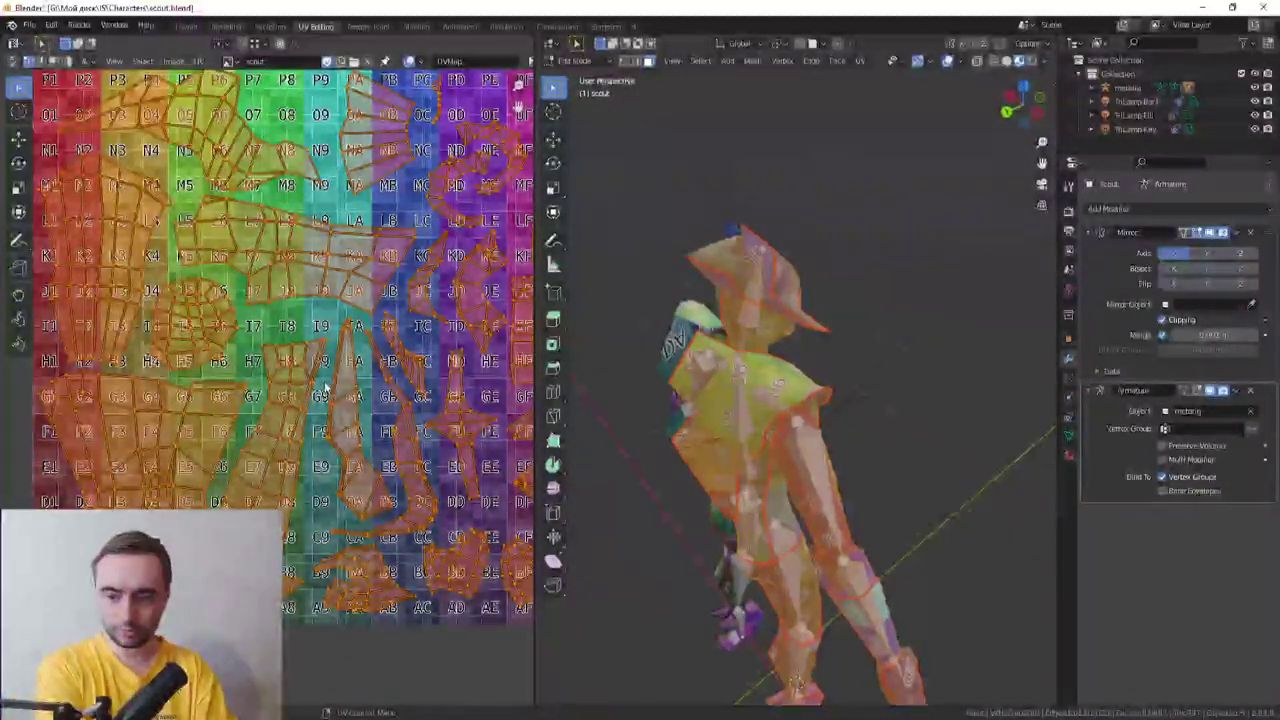
key(ctrl+shift+z)
key(ctrl+z)
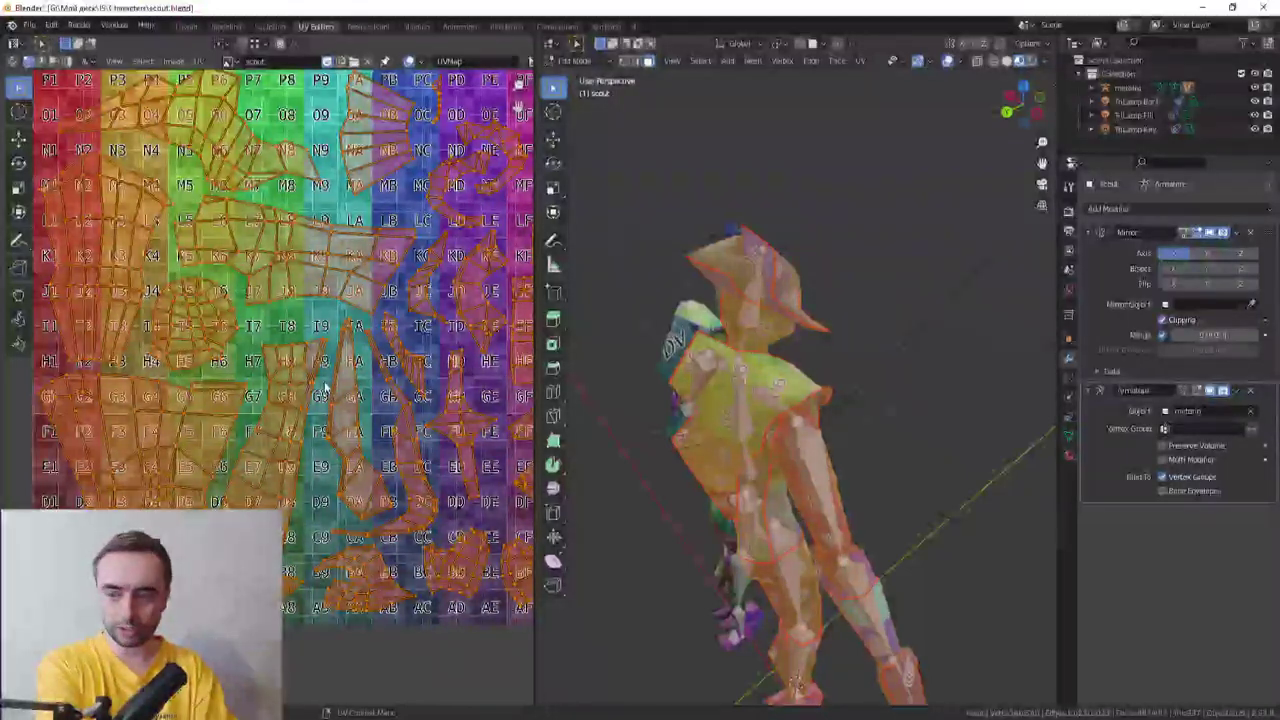
key(ctrl+shift+z)
key(ctrl+z)
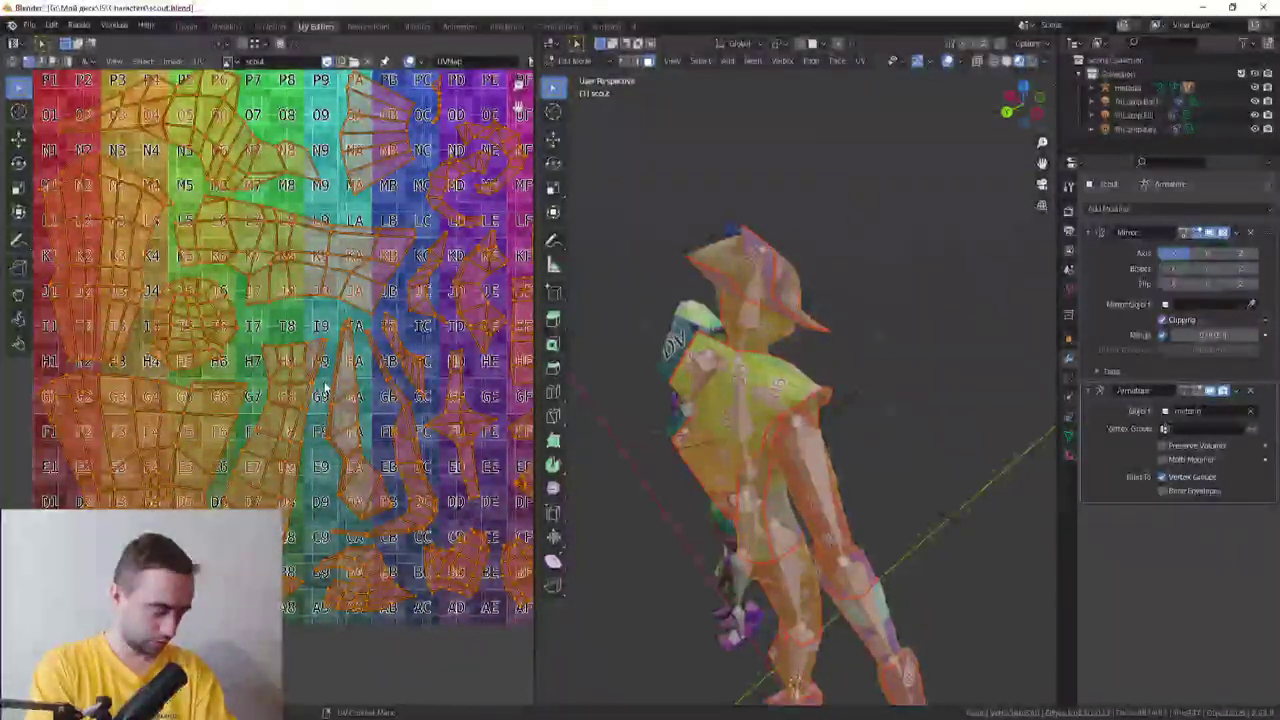
key(ctrl+shift+z)
key(ctrl+z)
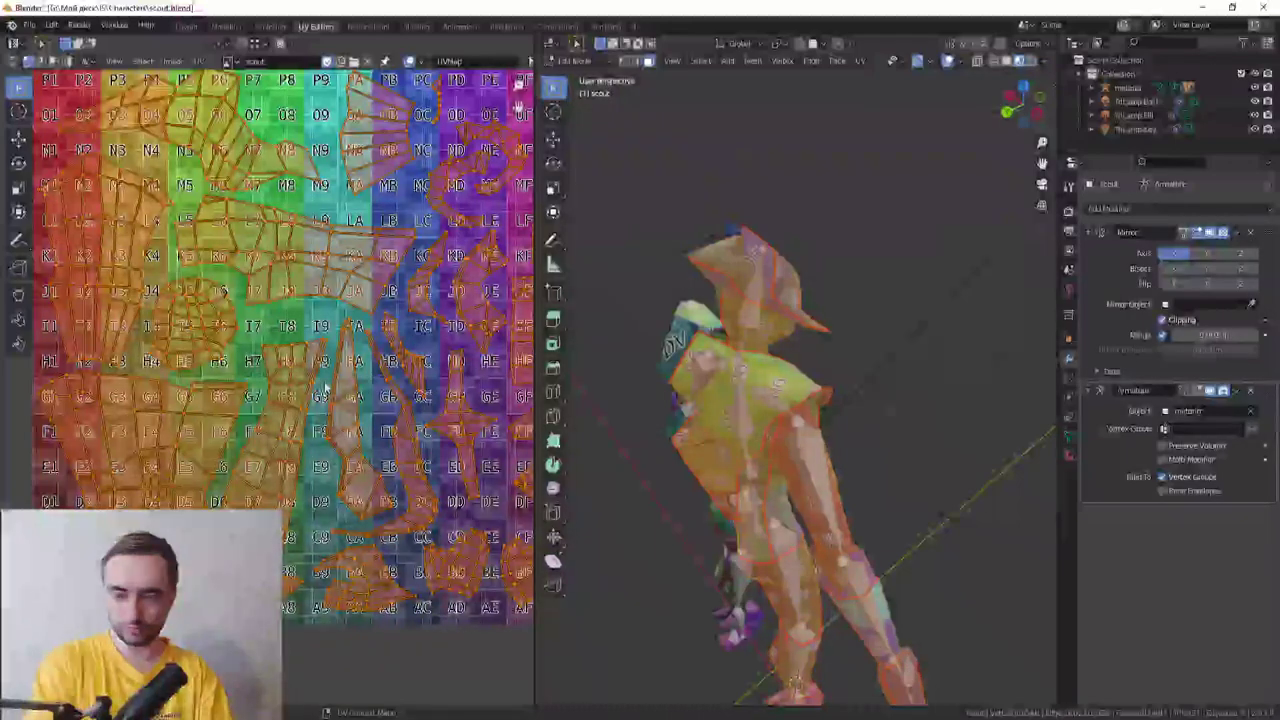
key(ctrl+shift+z)
key(ctrl+z)
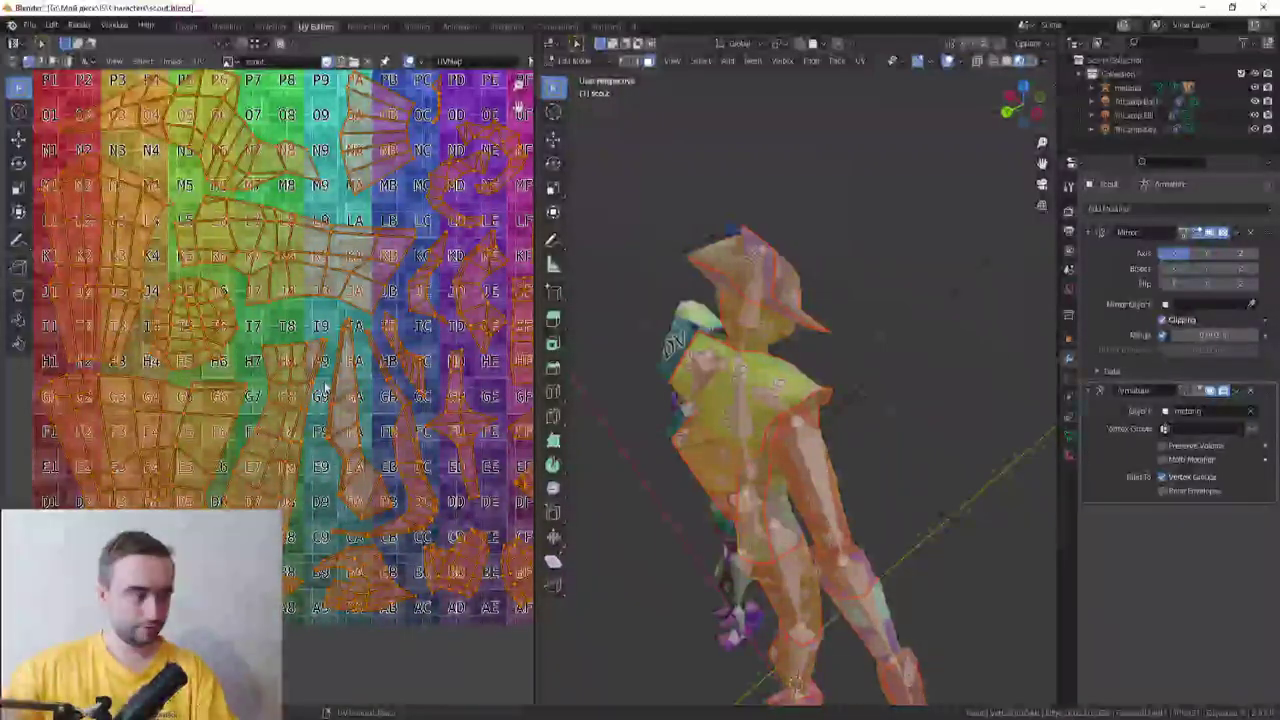
key(ctrl+shift+z)
scroll(368, 366, down, 3)
scroll(312, 402, down, 5)
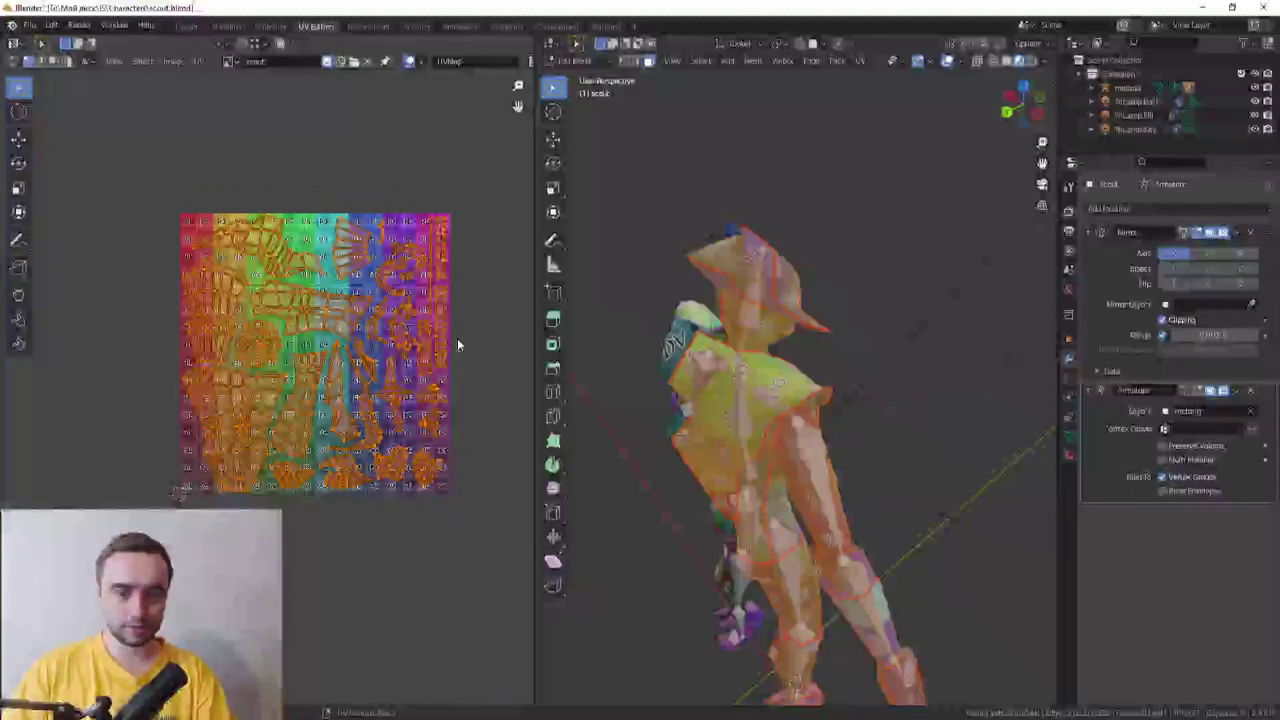
scroll(374, 366, up, 2)
scroll(300, 350, down, 1)
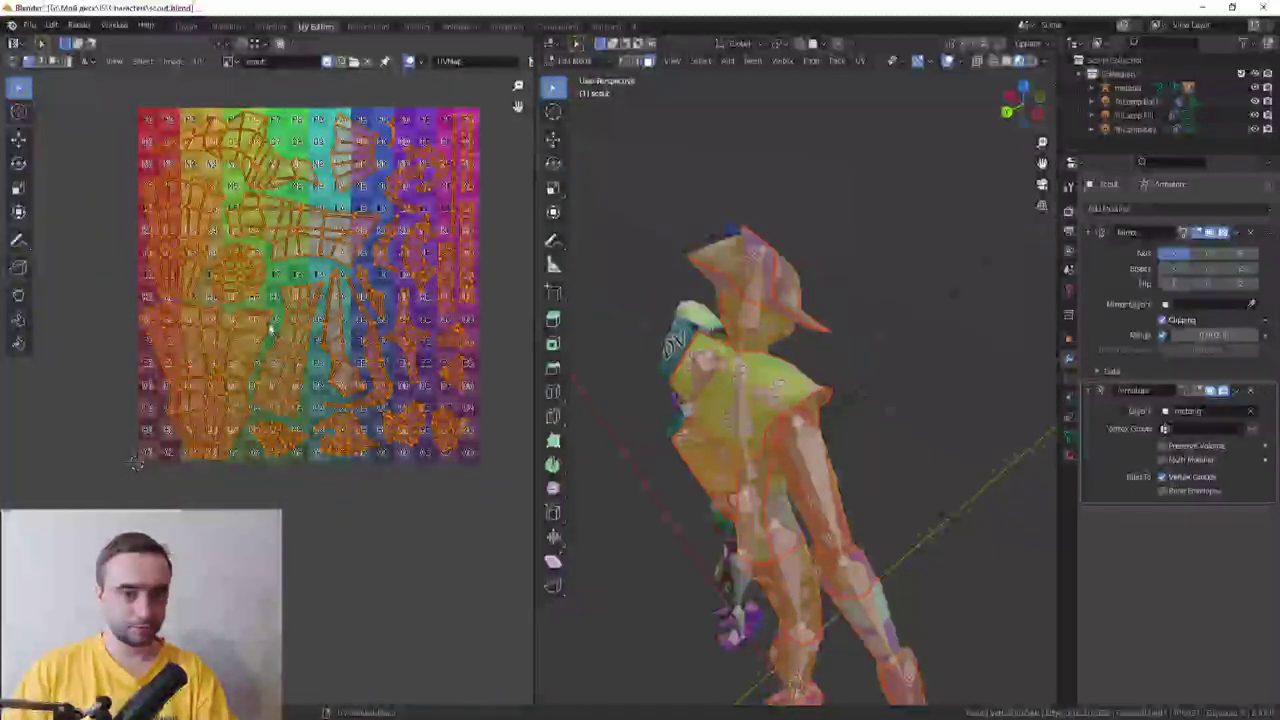
scroll(234, 334, up, 1)
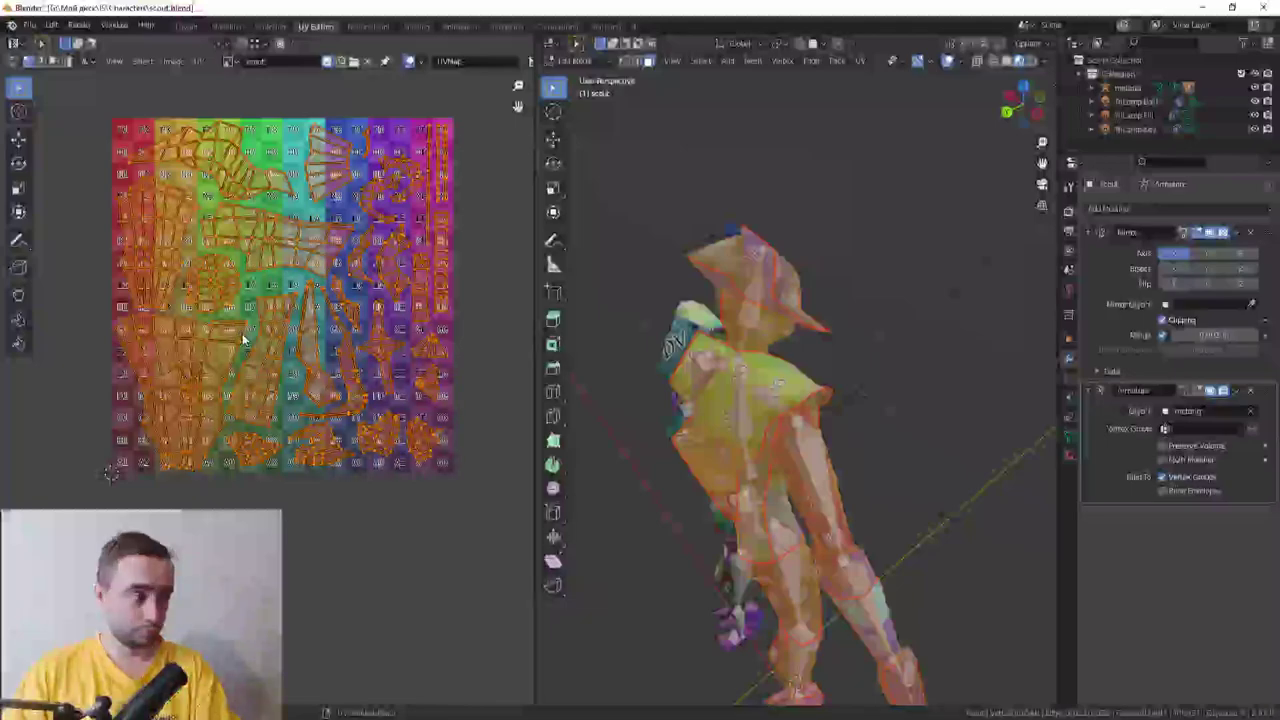
scroll(243, 341, up, 2)
scroll(235, 352, down, 1)
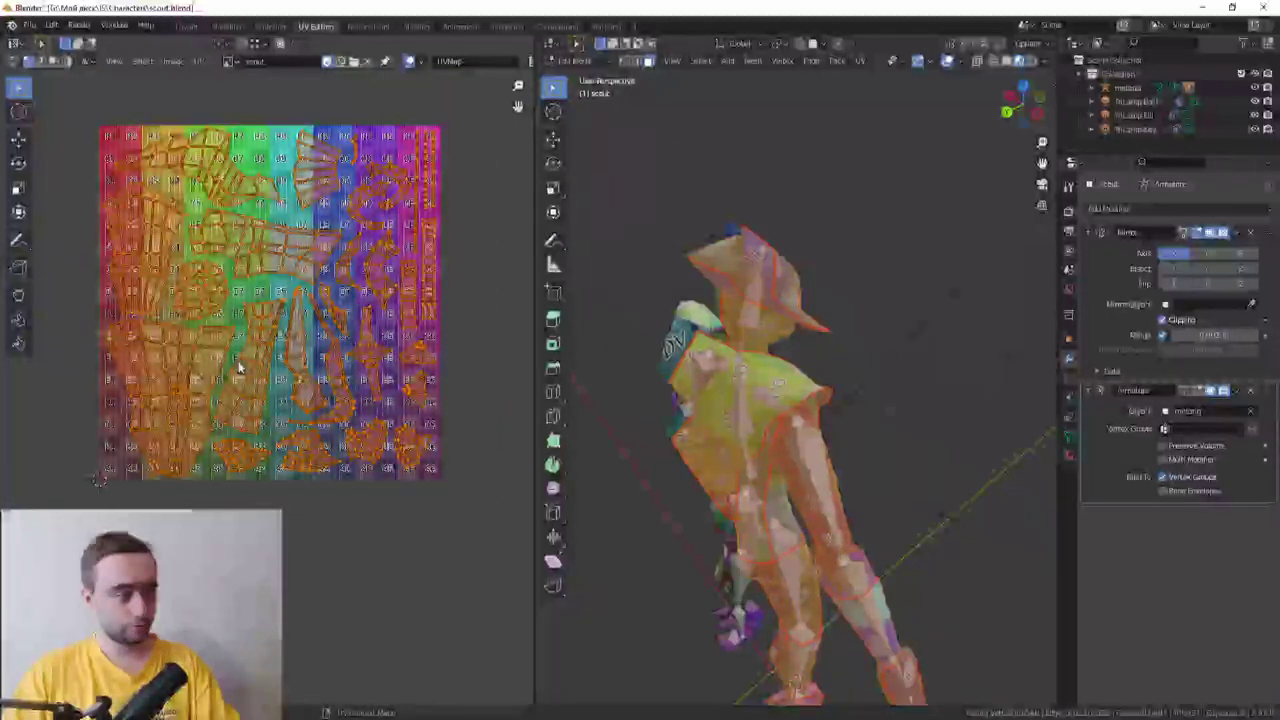
scroll(238, 368, up, 1)
middle_drag(700, 420, 666, 408)
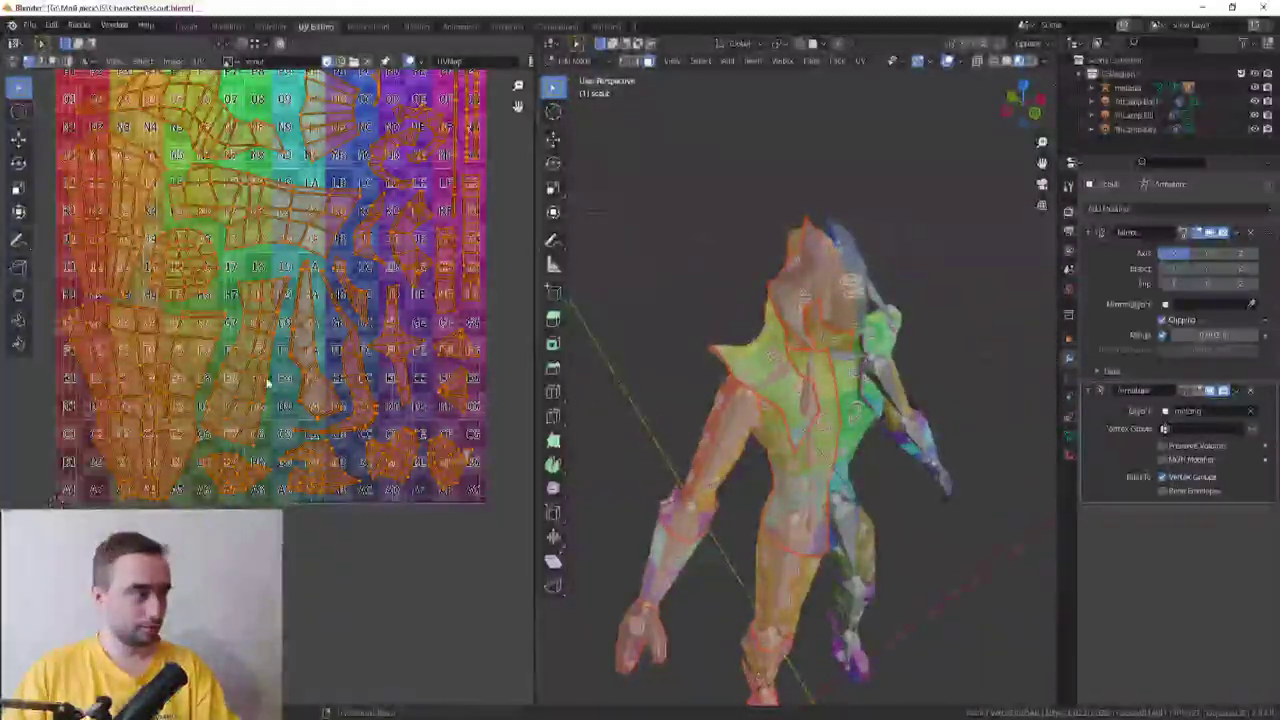
scroll(266, 410, down, 1)
shift+scroll(266, 417, up, 3)
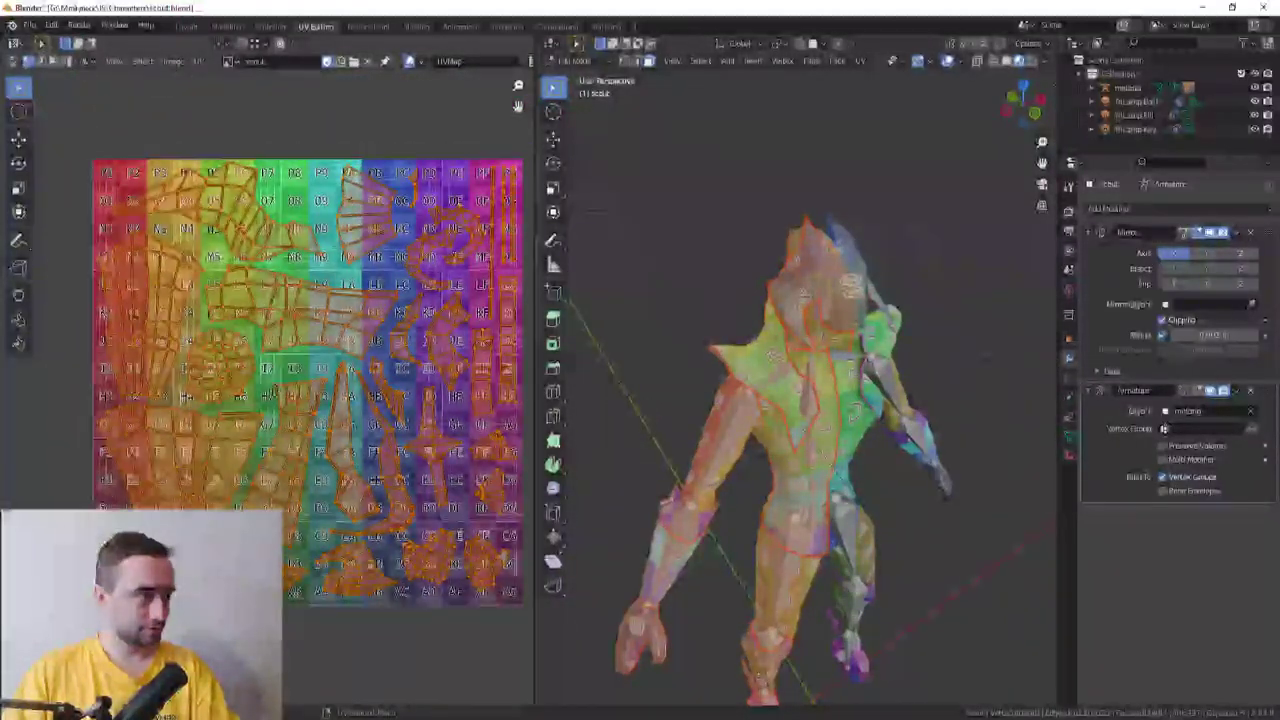
shift+scroll(245, 434, up, 2)
Select the torso UV island, rotate it 90° and move it further left
key(alt+a)
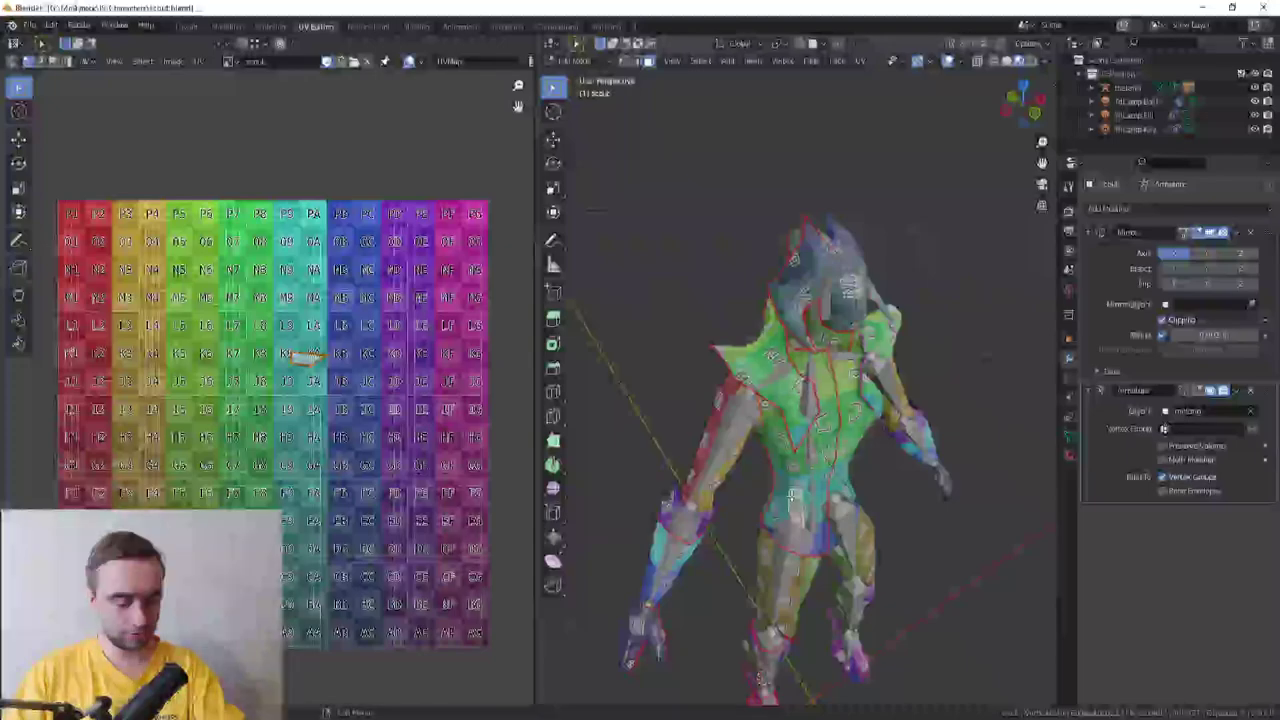
key(l)
key(a)
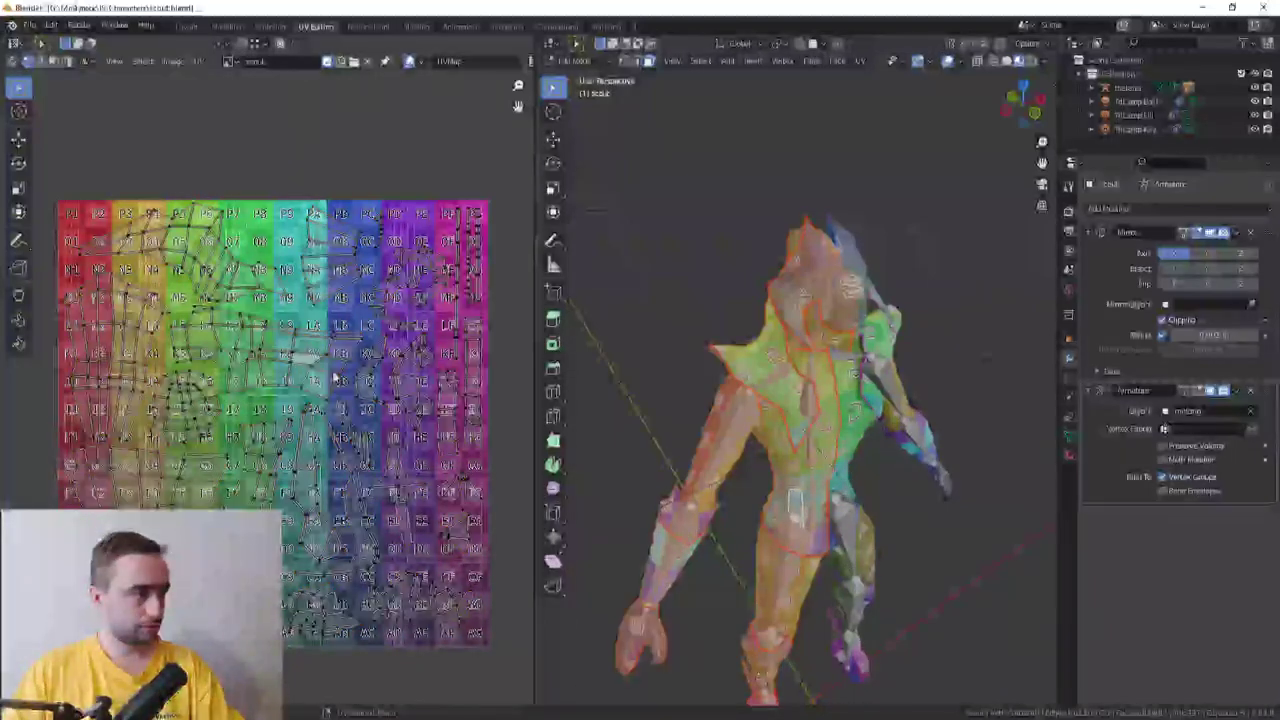
key(l)
middle_drag(335, 378, 362, 400)
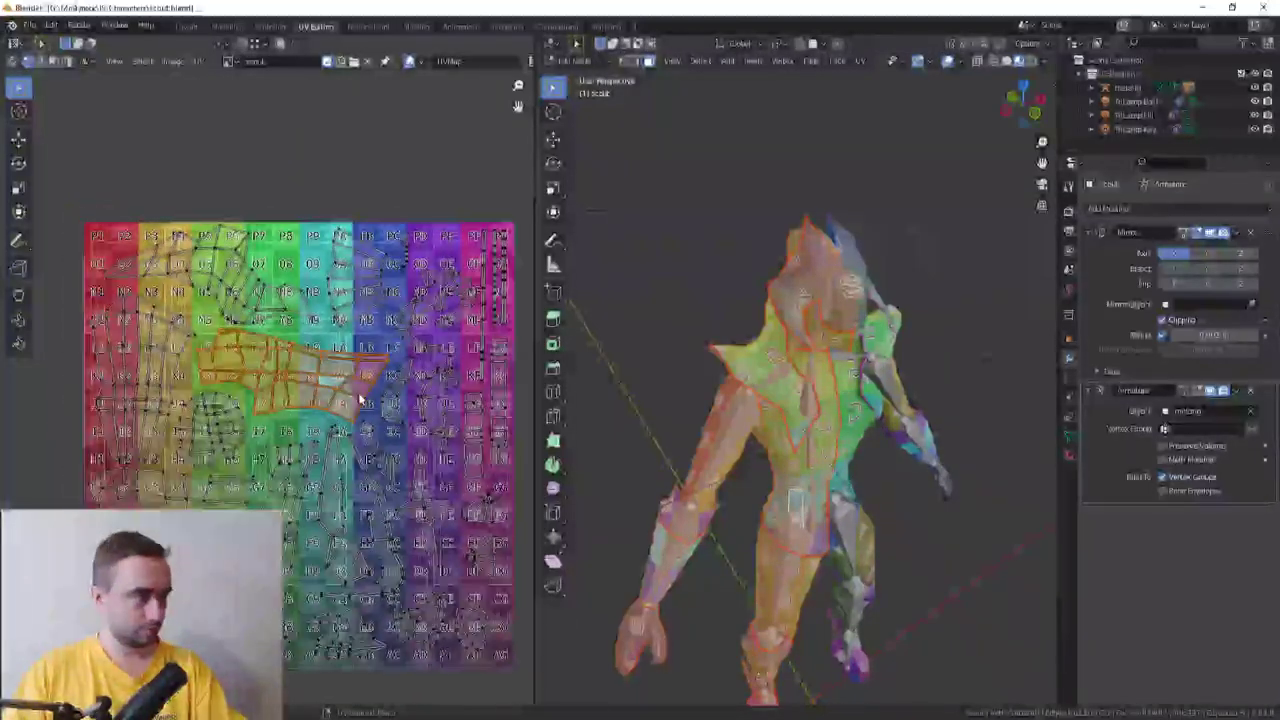
text(r90)
key(Return)
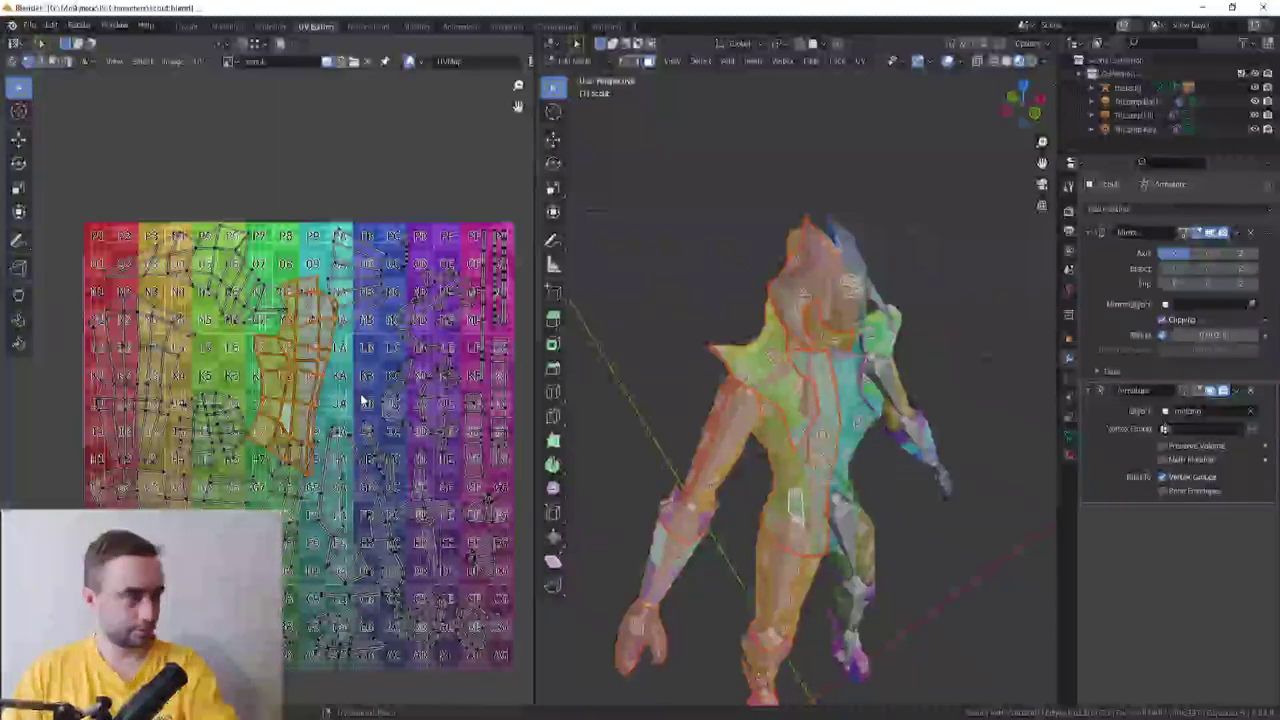
middle_drag(790, 420, 850, 410)
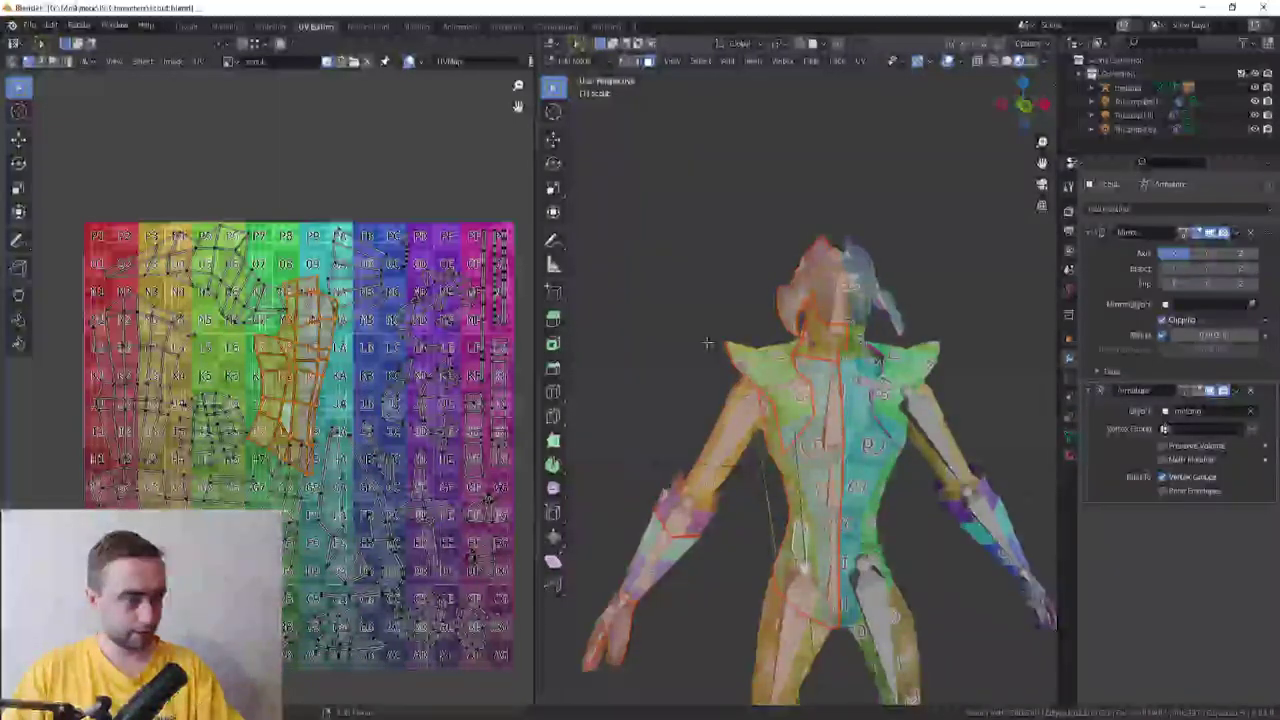
scroll(480, 390, up, 1)
scroll(470, 384, up, 1)
key(g)
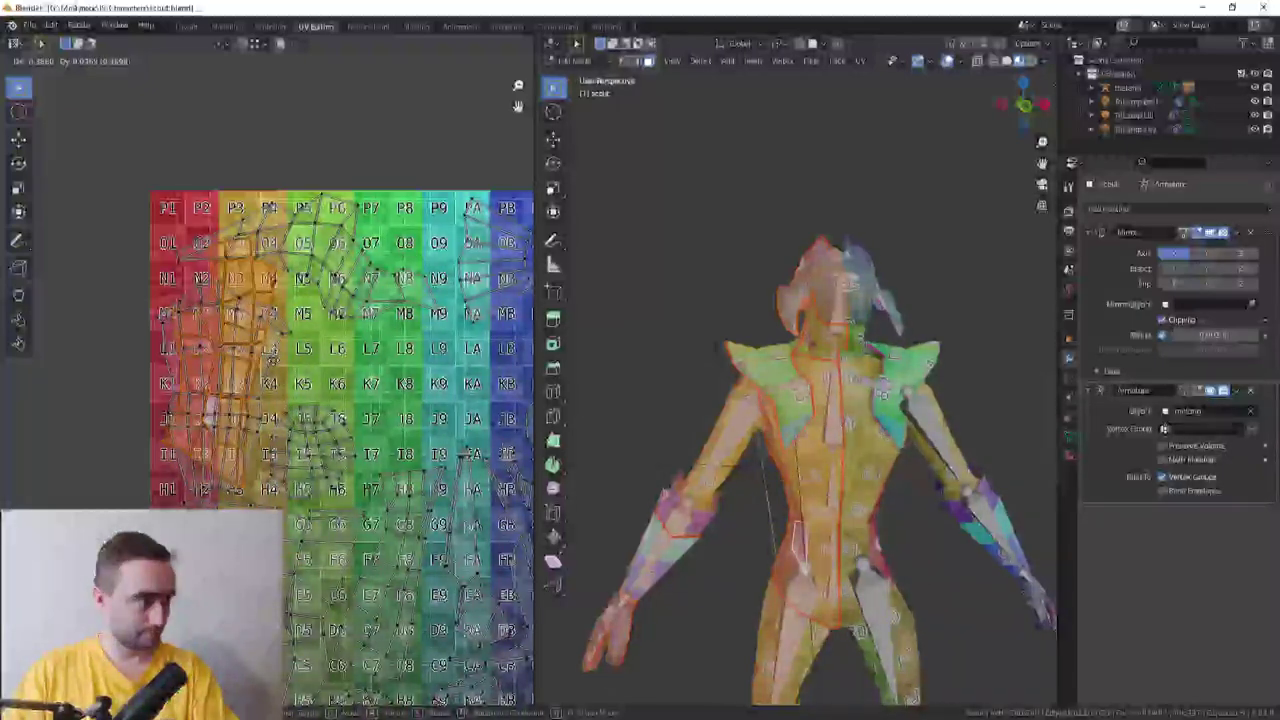
click(425, 292)
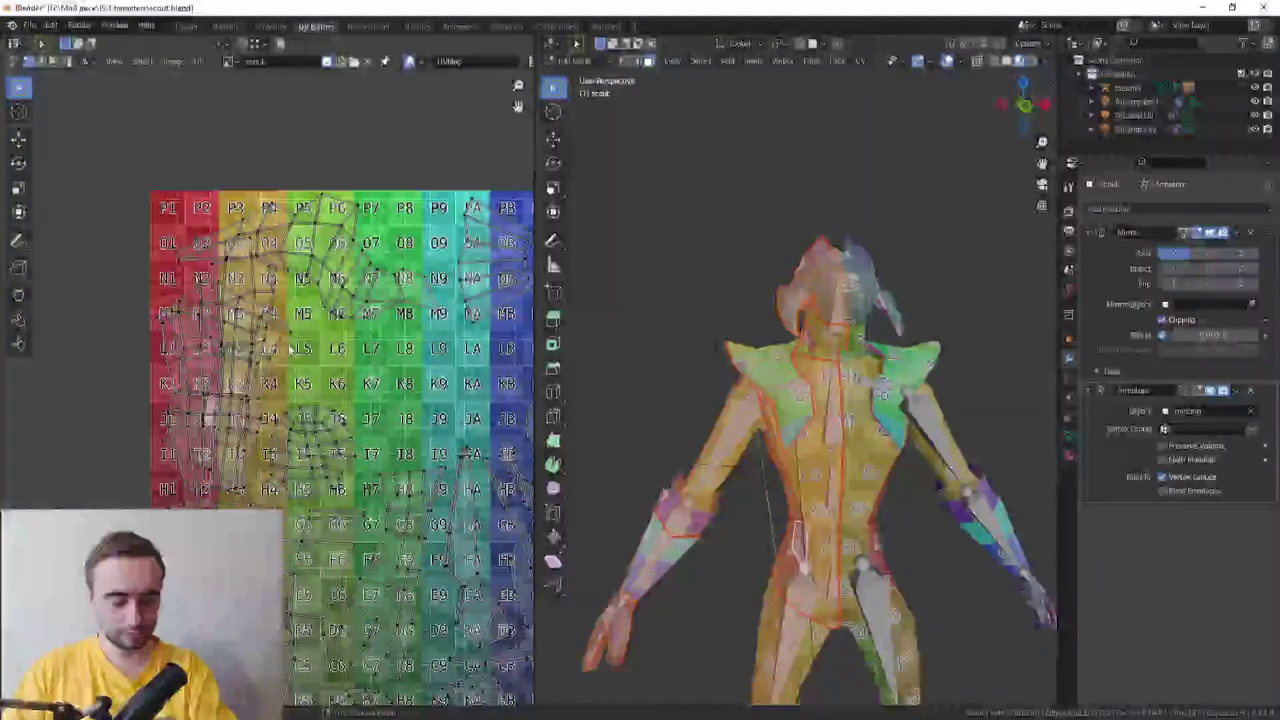
Rotate a second torso island 90° to lie horizontally and shift it slightly right
middle_drag(310, 365, 263, 377)
click(398, 300)
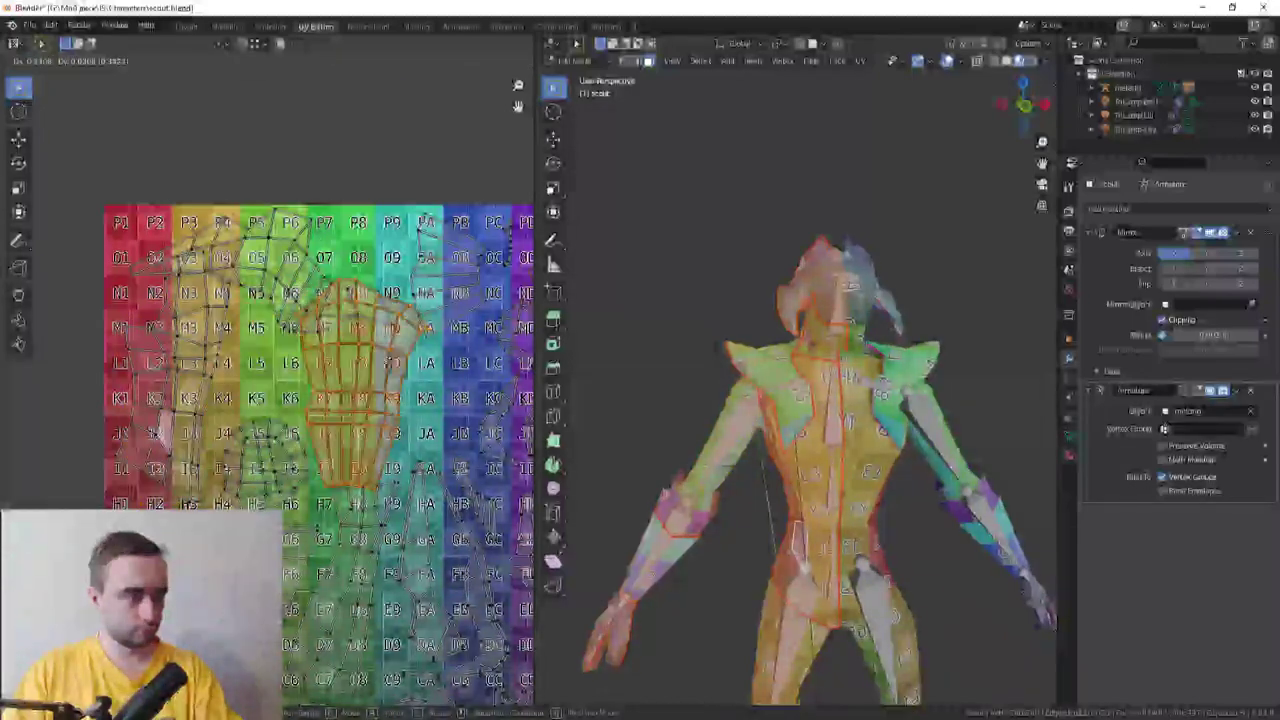
middle_drag(405, 362, 313, 360)
text(r)
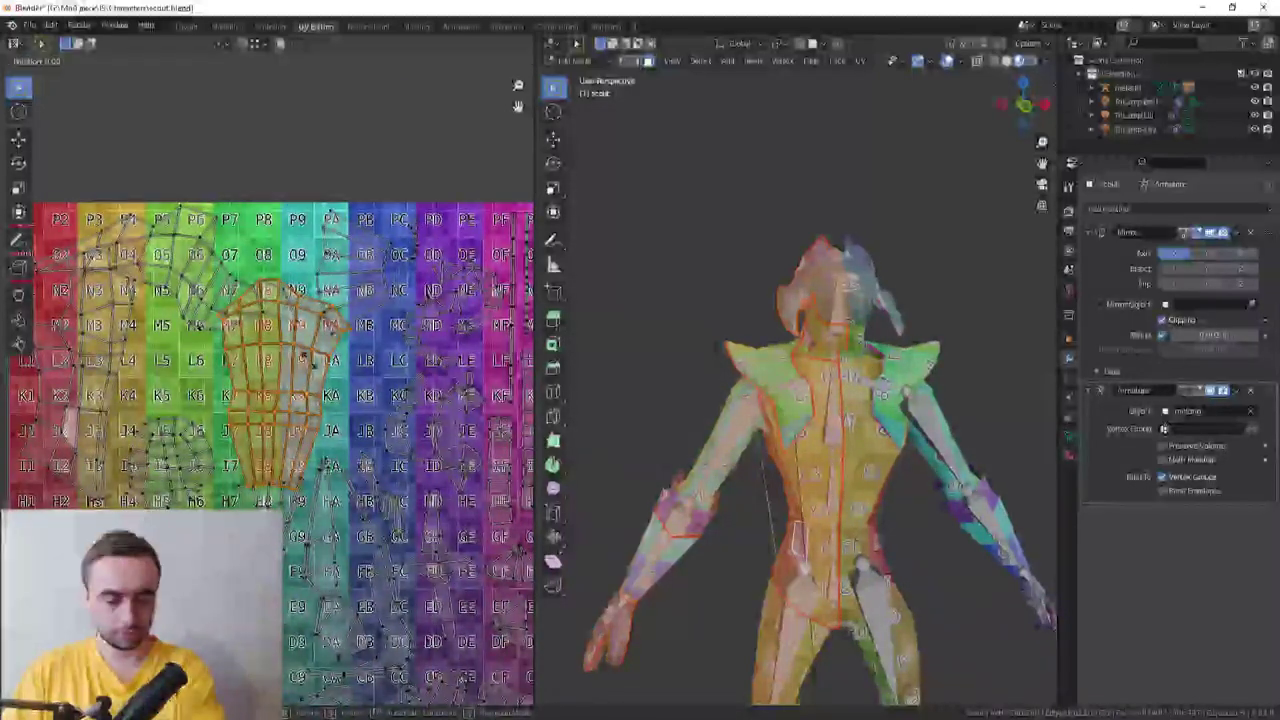
text(90)
key(Return)
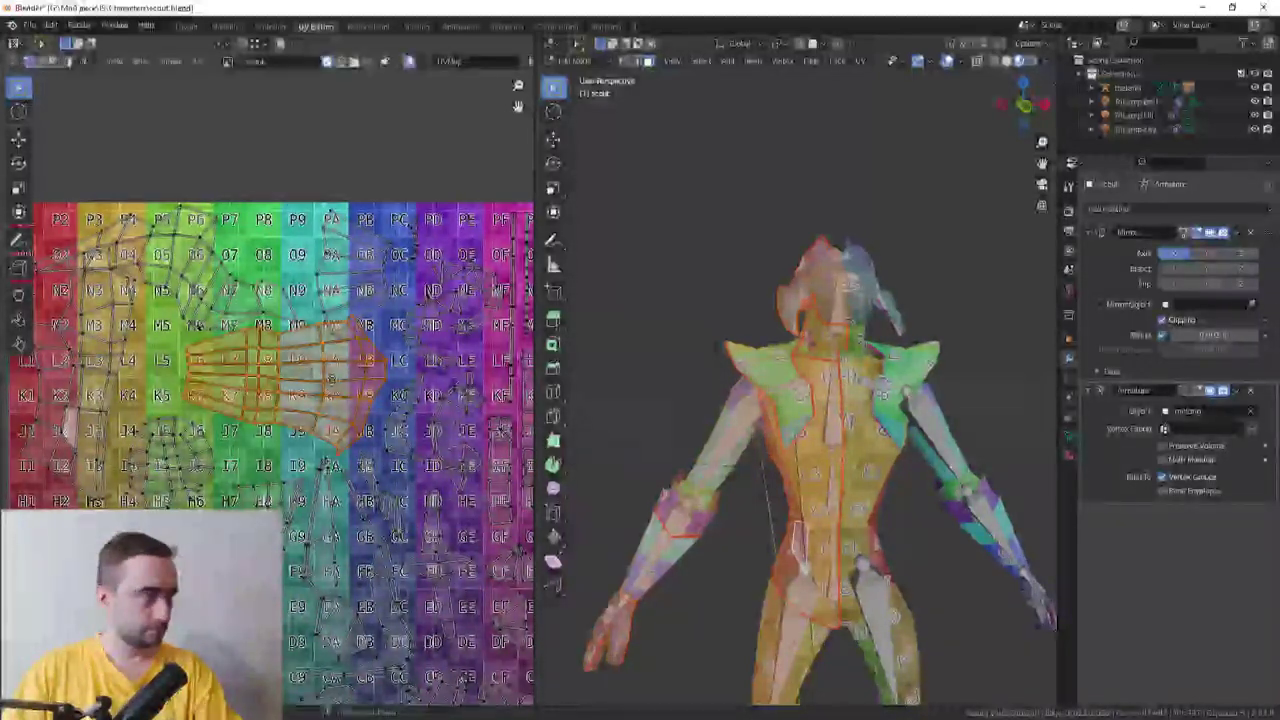
key(g)
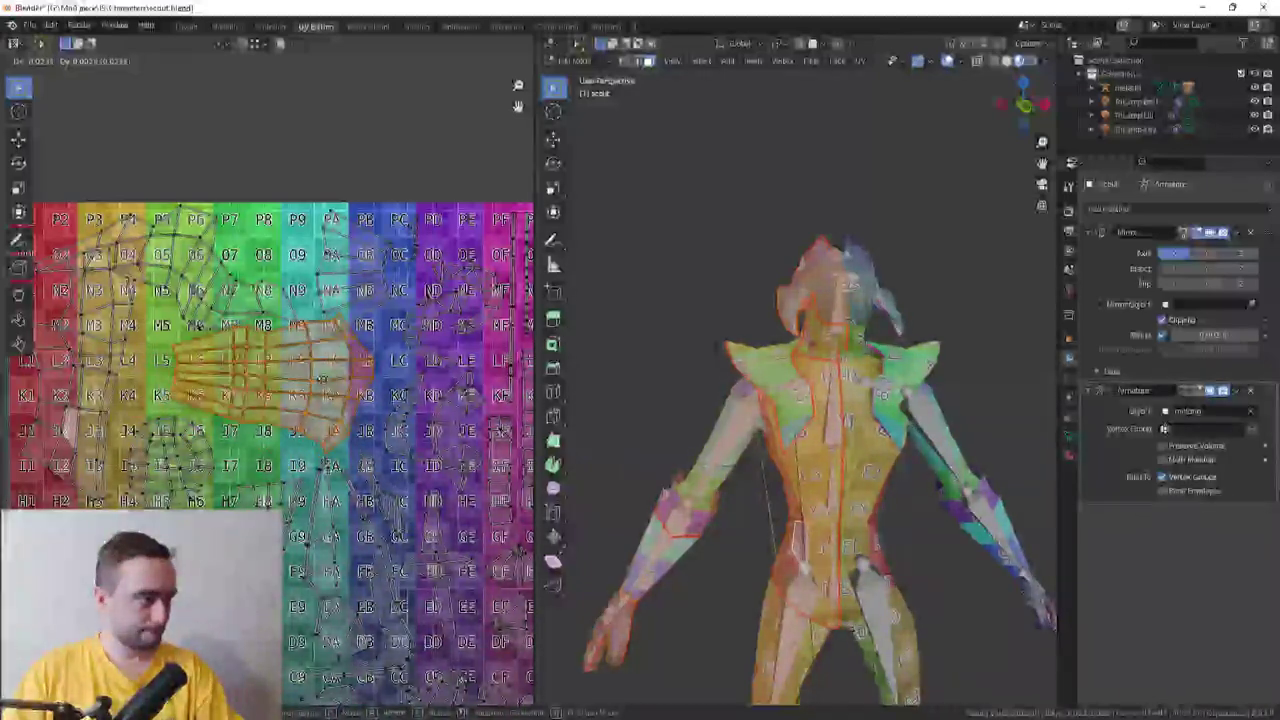
click(326, 387)
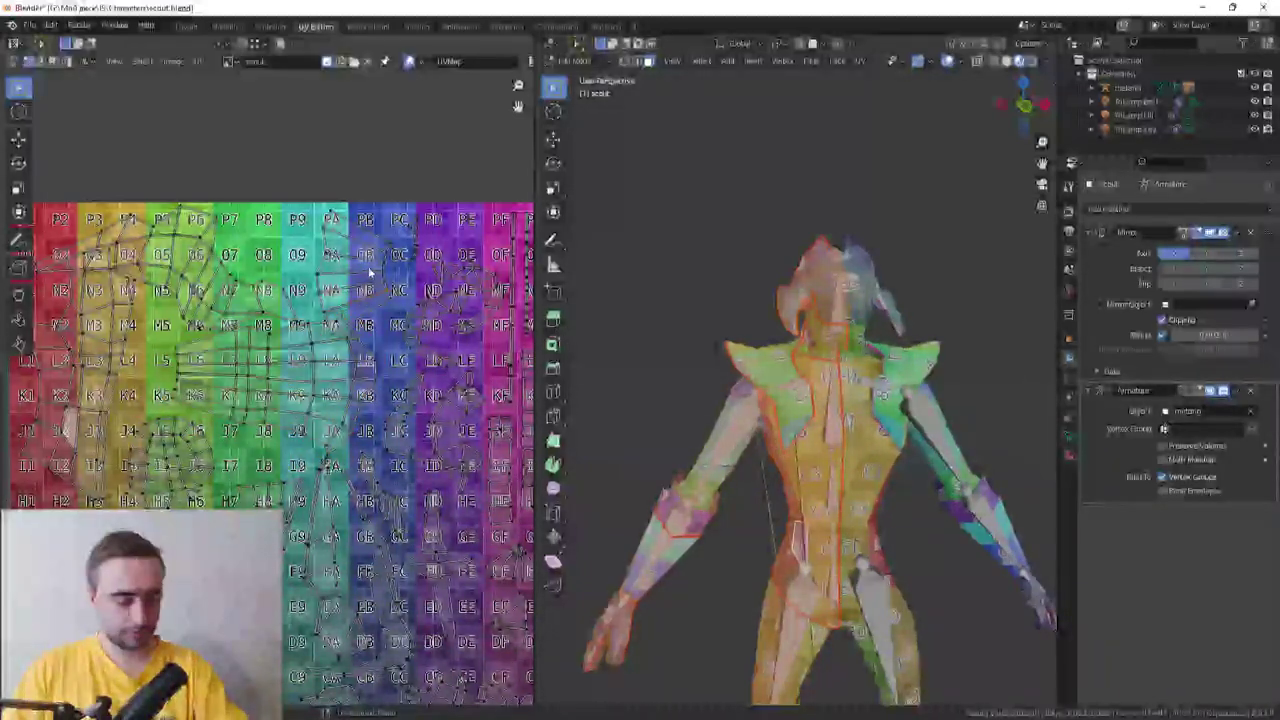
Try moving the island near squares 09 and 0A, then cancel the move
middle_drag(370, 270, 338, 290)
click(338, 290)
key(r)
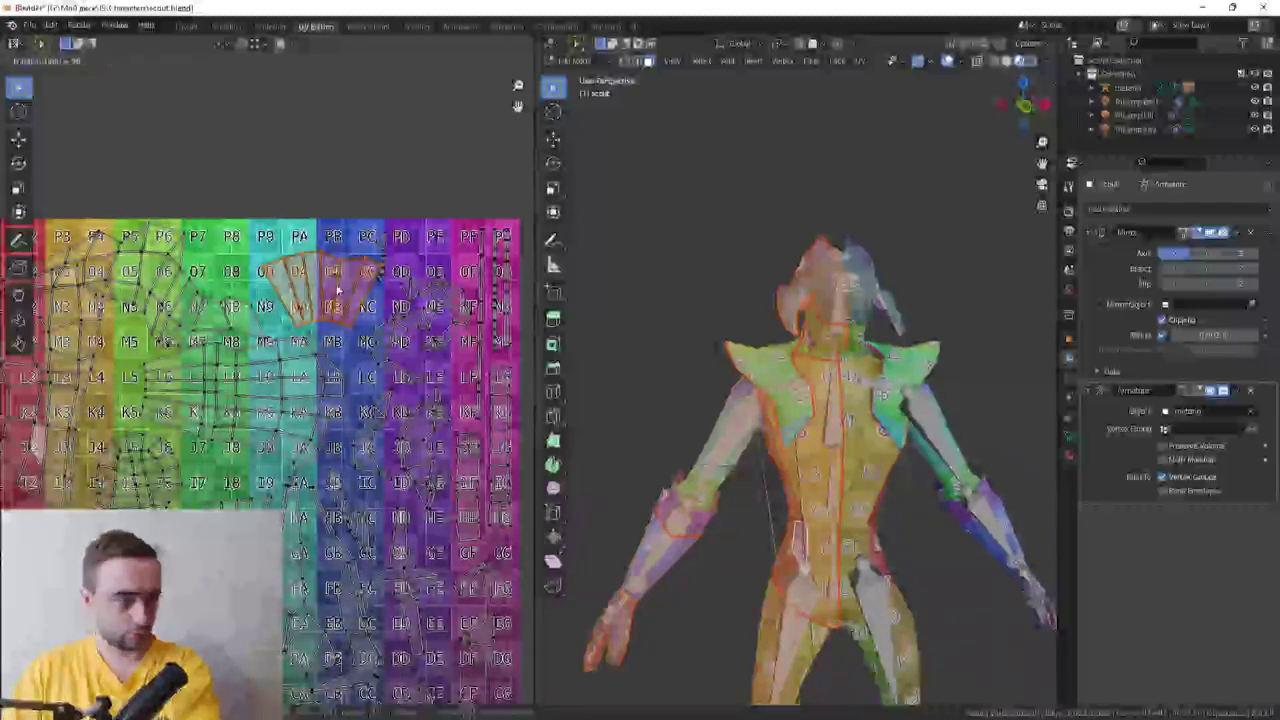
scroll(338, 291, up, 2)
key(g)
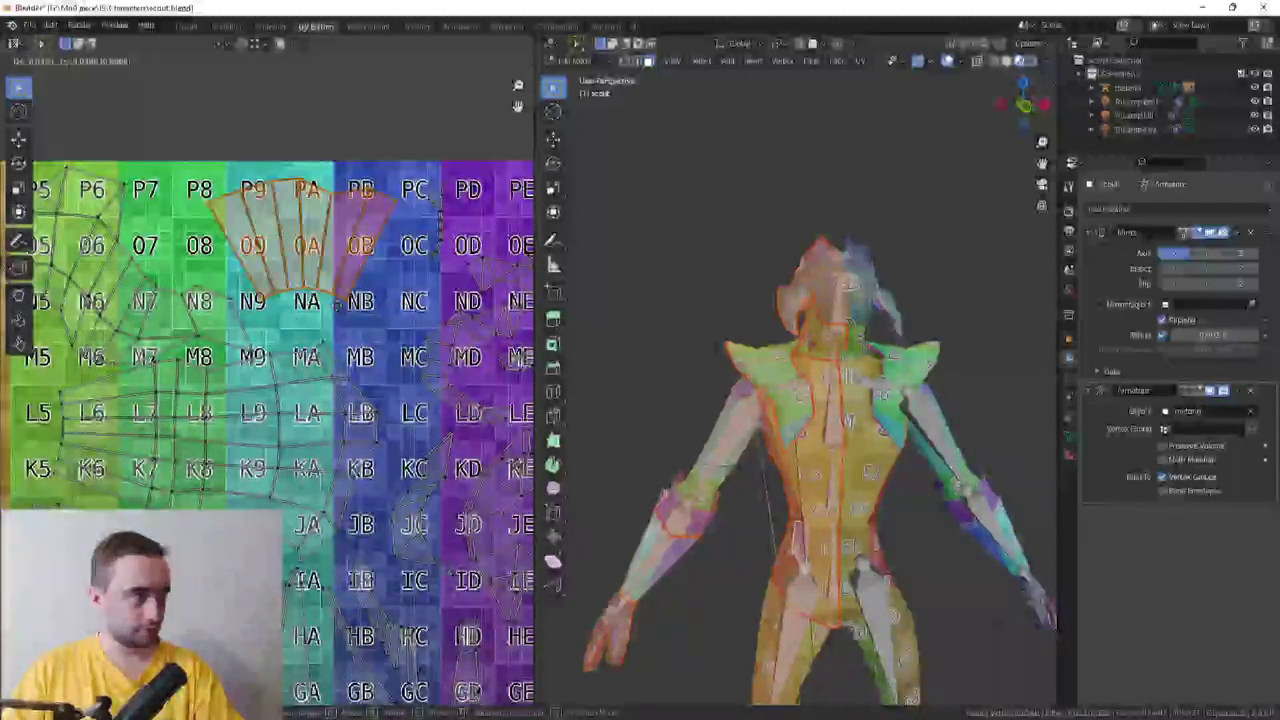
right_click(336, 306)
middle_drag(284, 305, 455, 323)
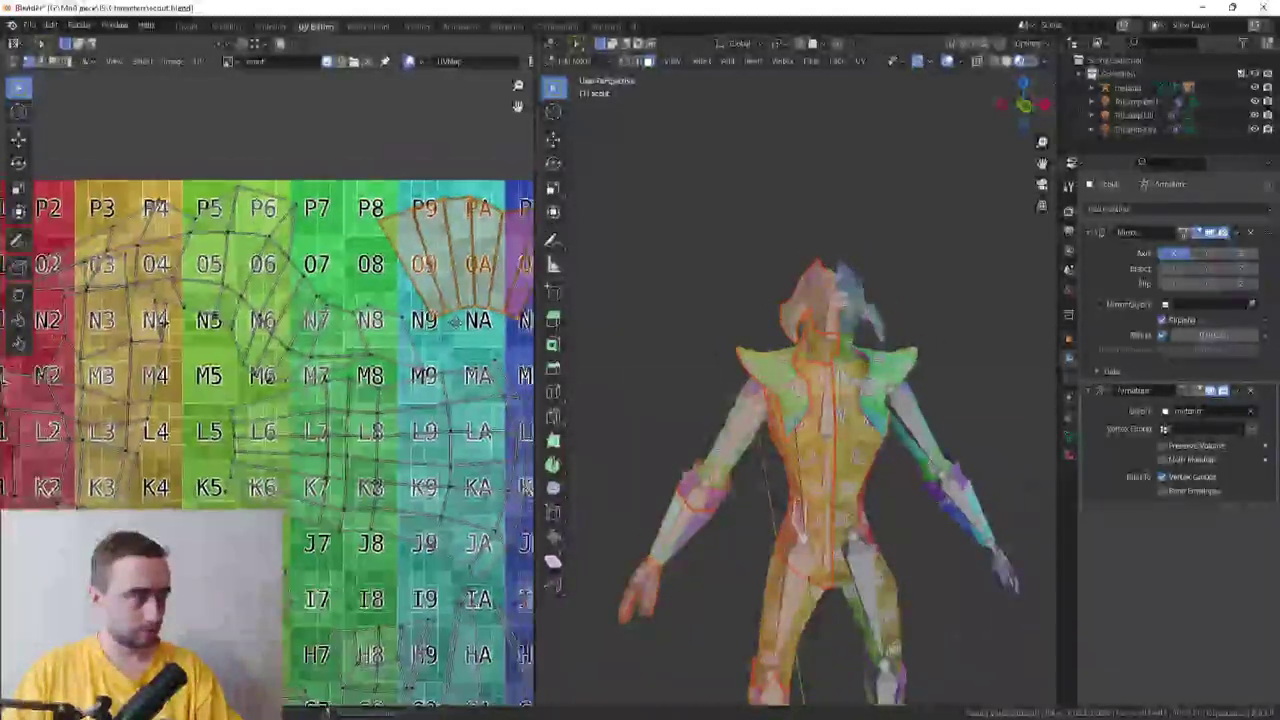
scroll(455, 321, down, 3)
Clear the UV selection and park an upper-left island above the texture grid
key(a)
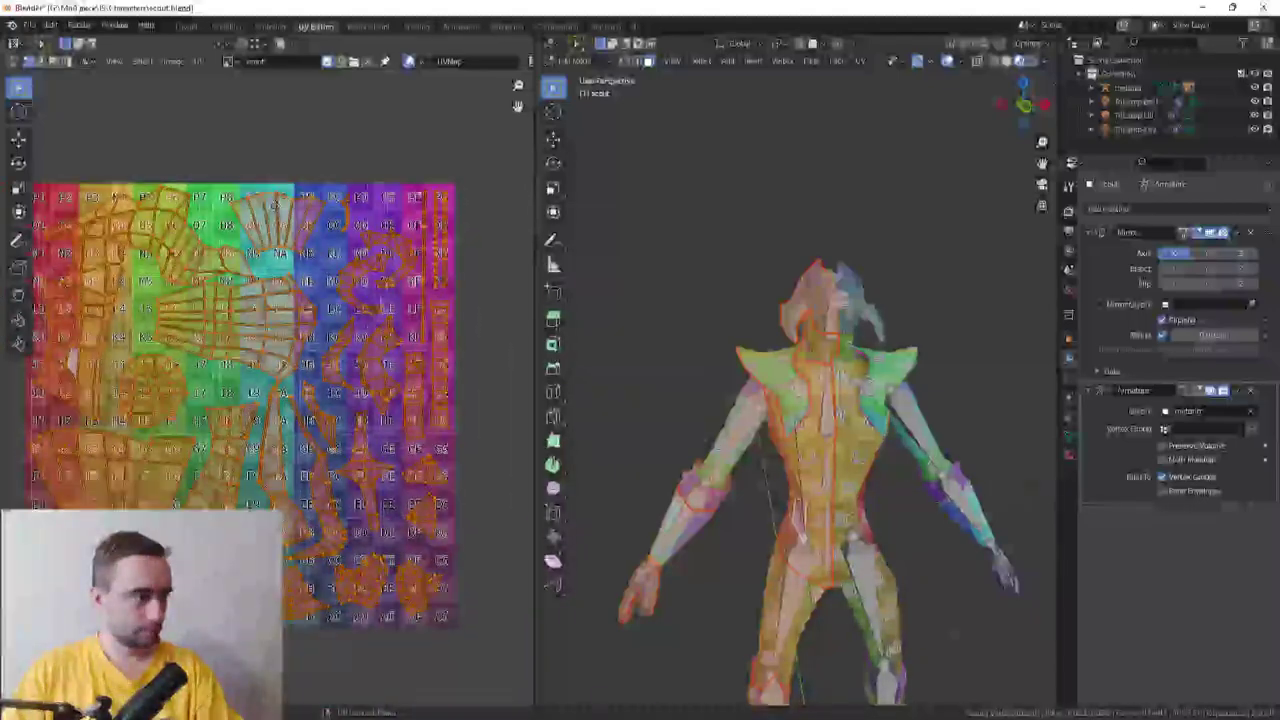
key(alt+a)
scroll(301, 292, up, 3)
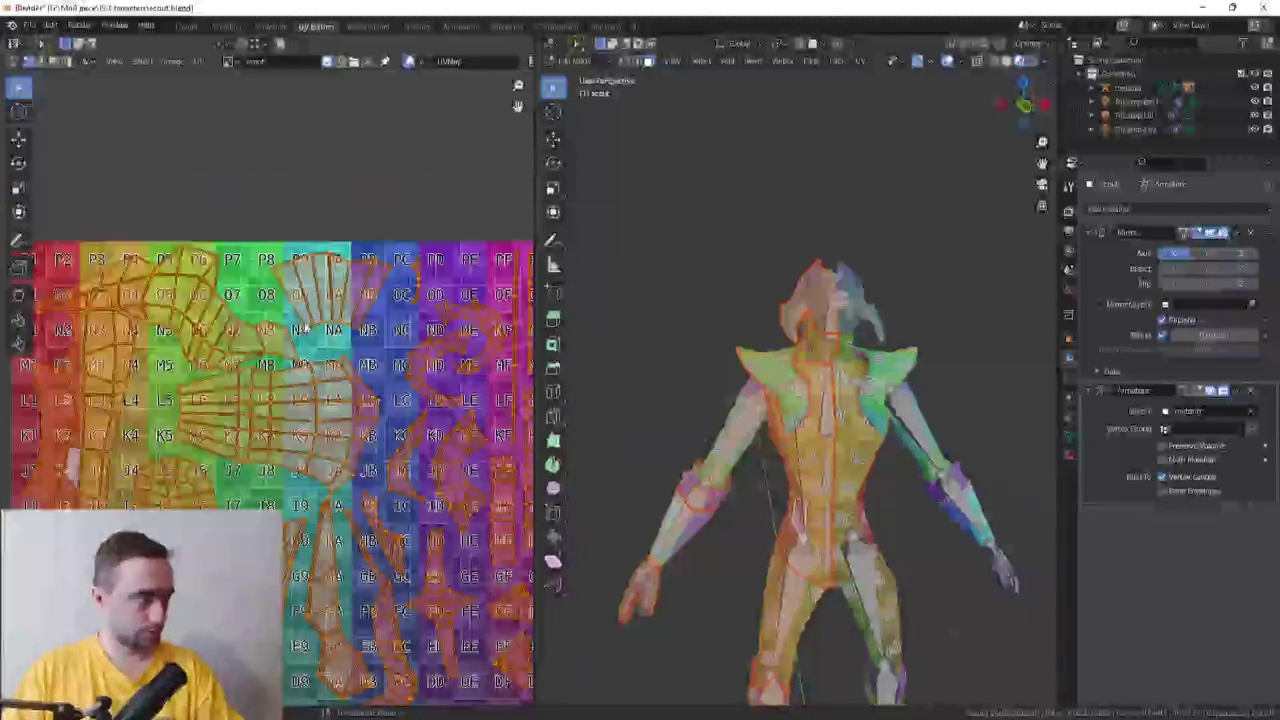
scroll(301, 292, down, 2)
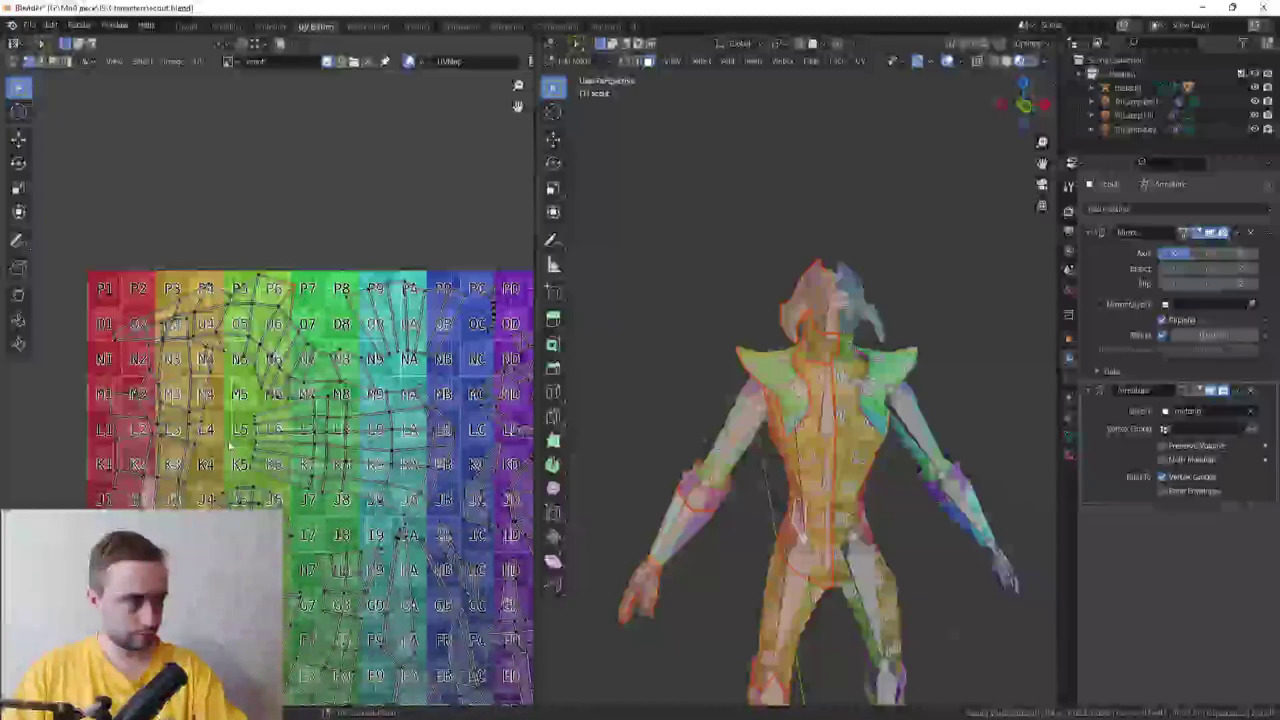
middle_drag(230, 447, 285, 234)
middle_drag(211, 311, 196, 425)
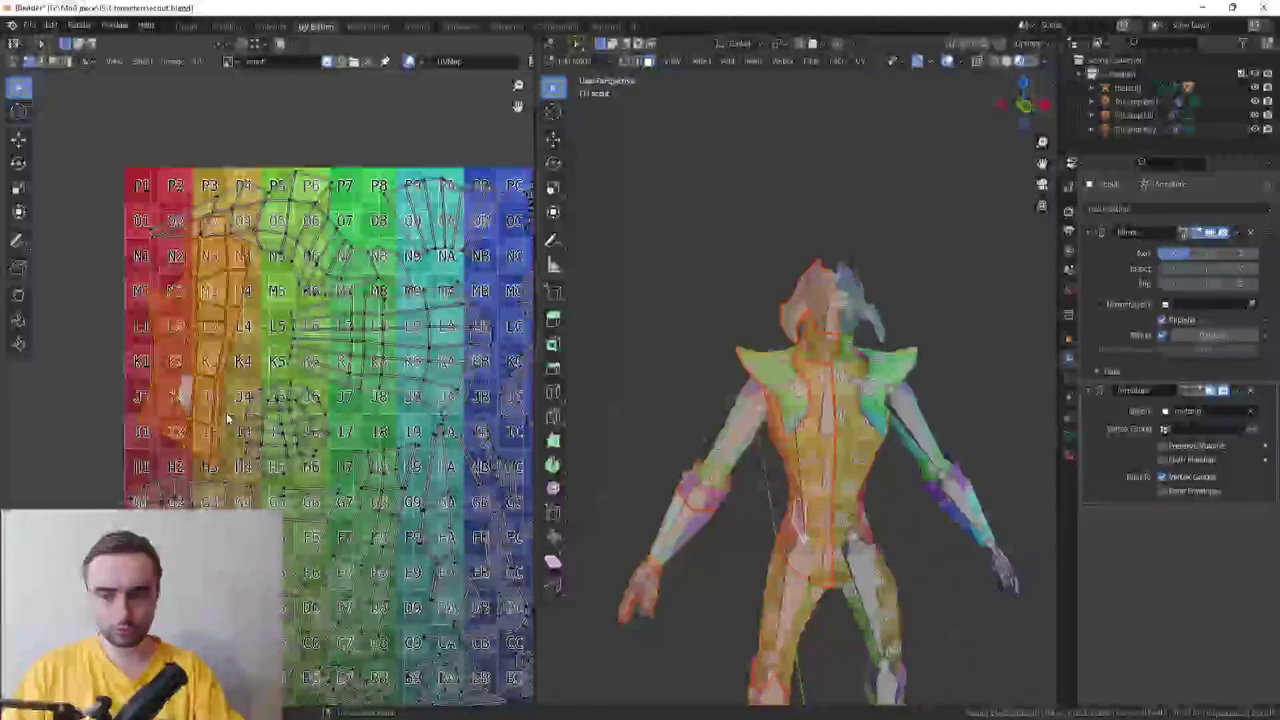
scroll(254, 364, down, 2)
scroll(273, 370, up, 3)
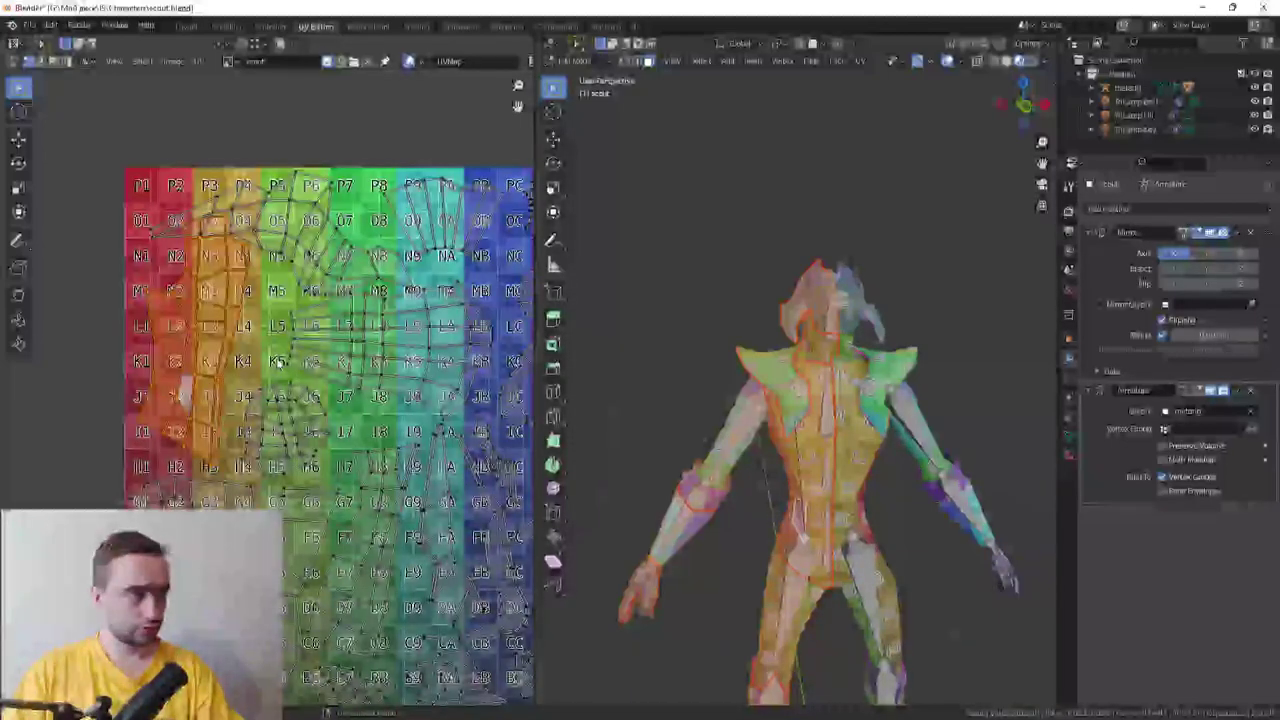
middle_drag(277, 362, 240, 420)
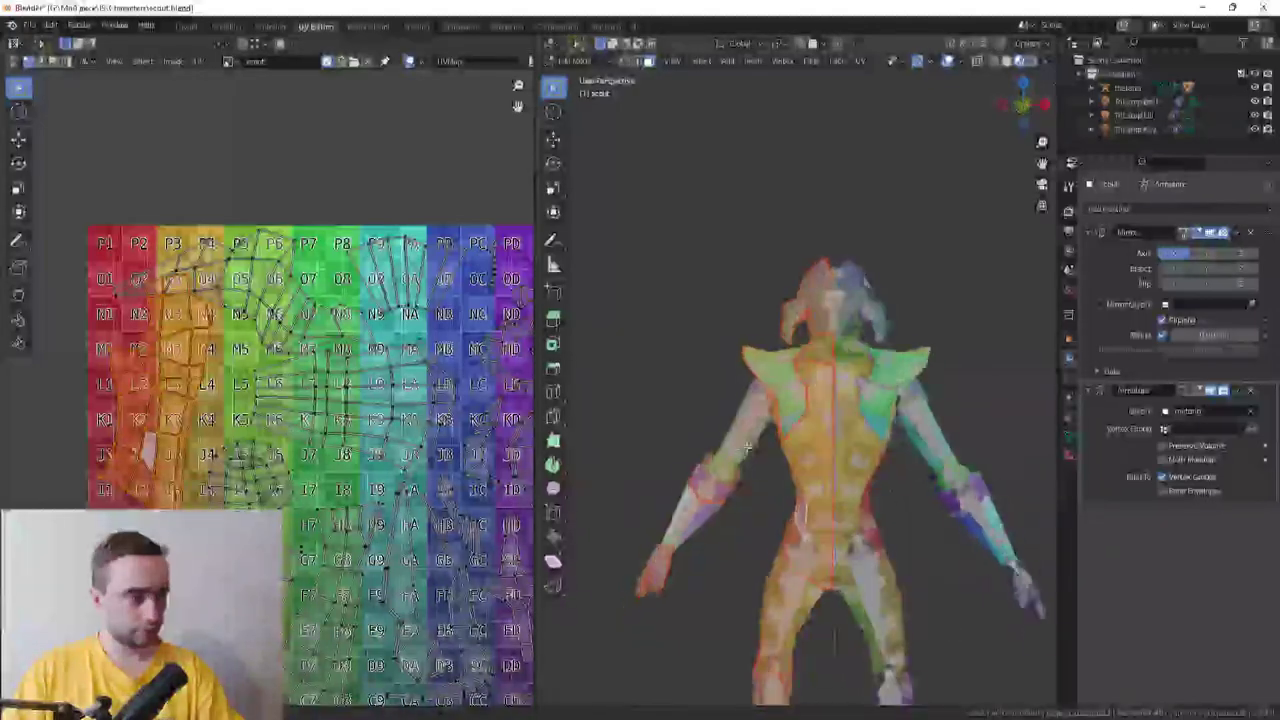
middle_drag(611, 364, 480, 370)
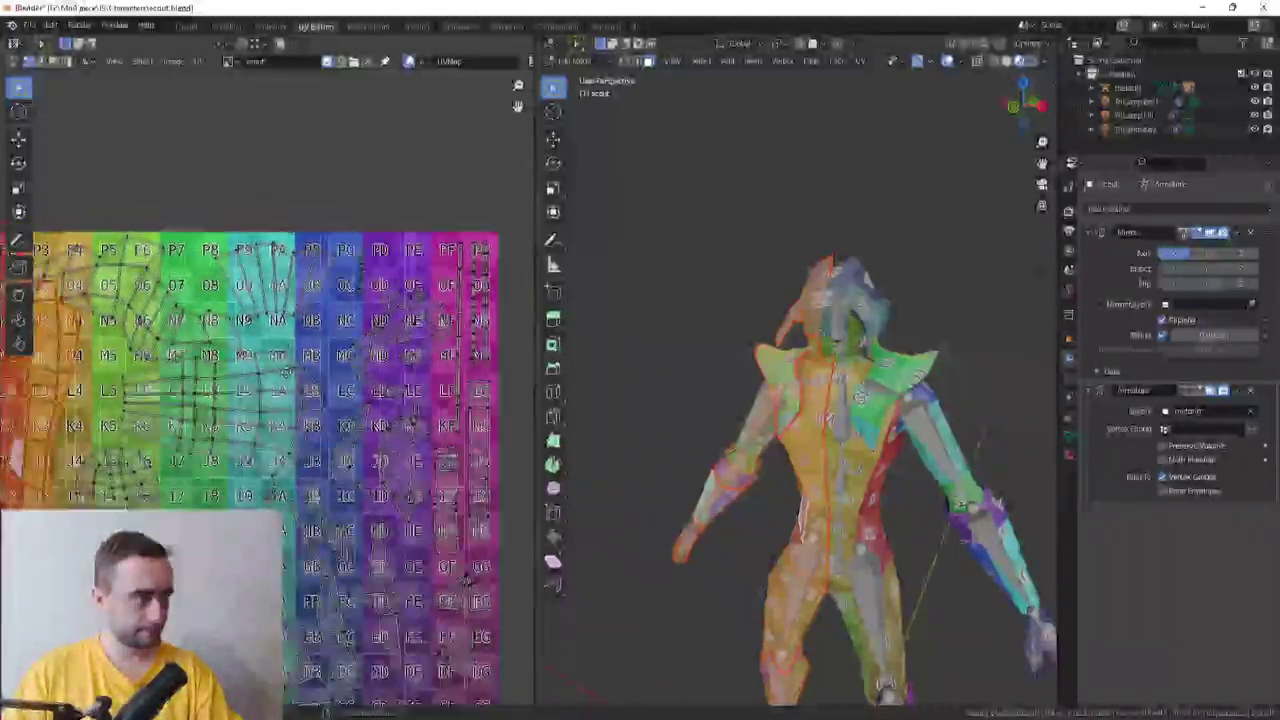
middle_drag(309, 167, 343, 189)
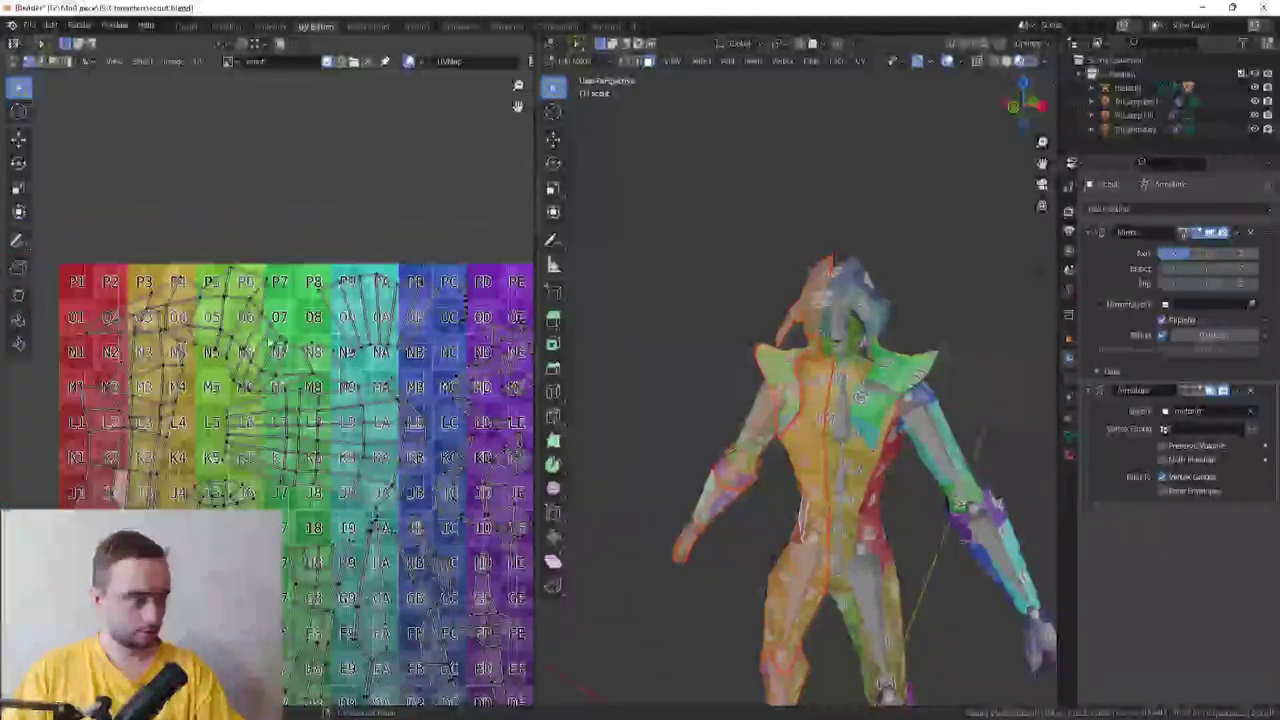
click(181, 336)
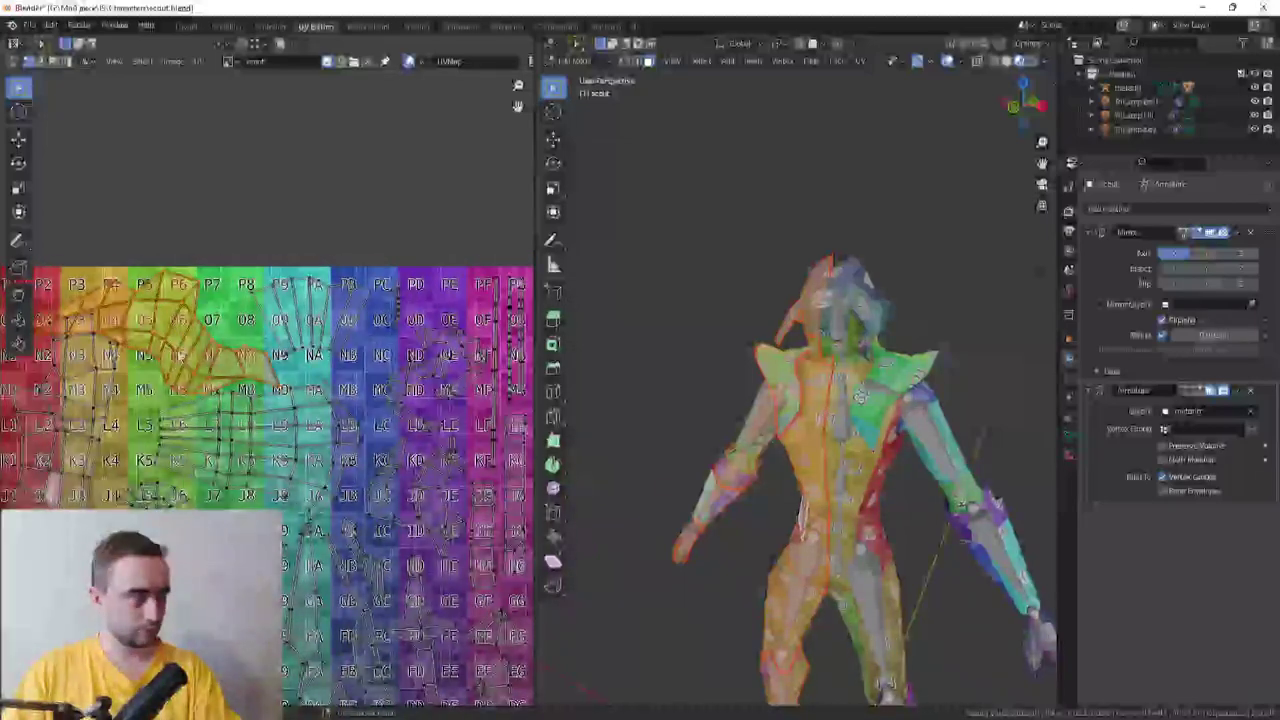
key(g)
click(331, 214)
Move that island back onto the grid over squares P5–P7
click(221, 266)
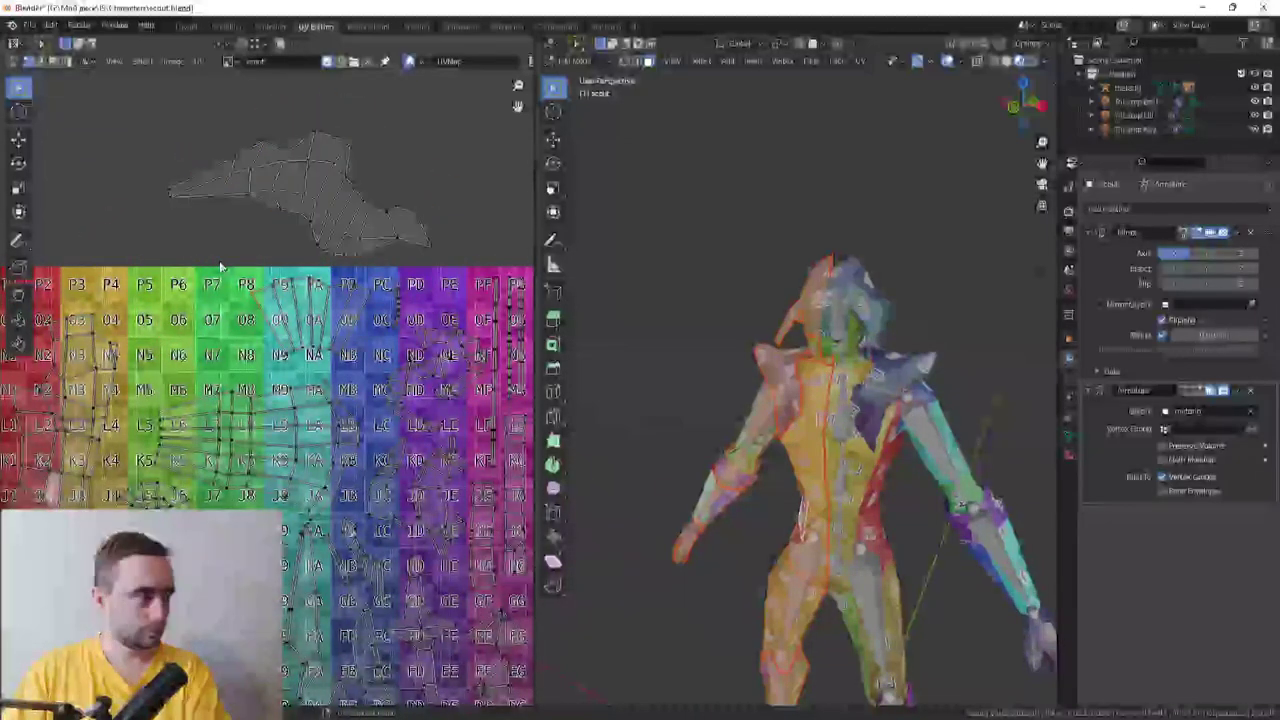
middle_drag(221, 266, 390, 356)
key(g)
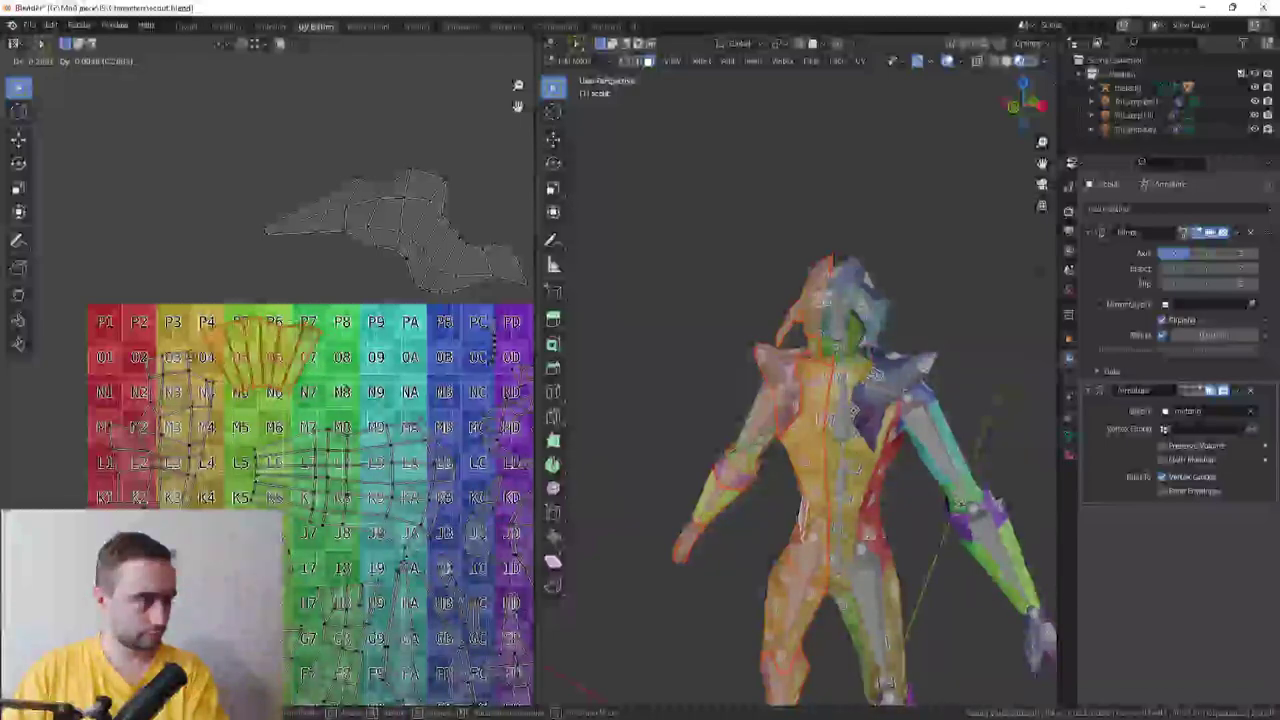
click(230, 360)
click(280, 214)
middle_drag(280, 214, 196, 196)
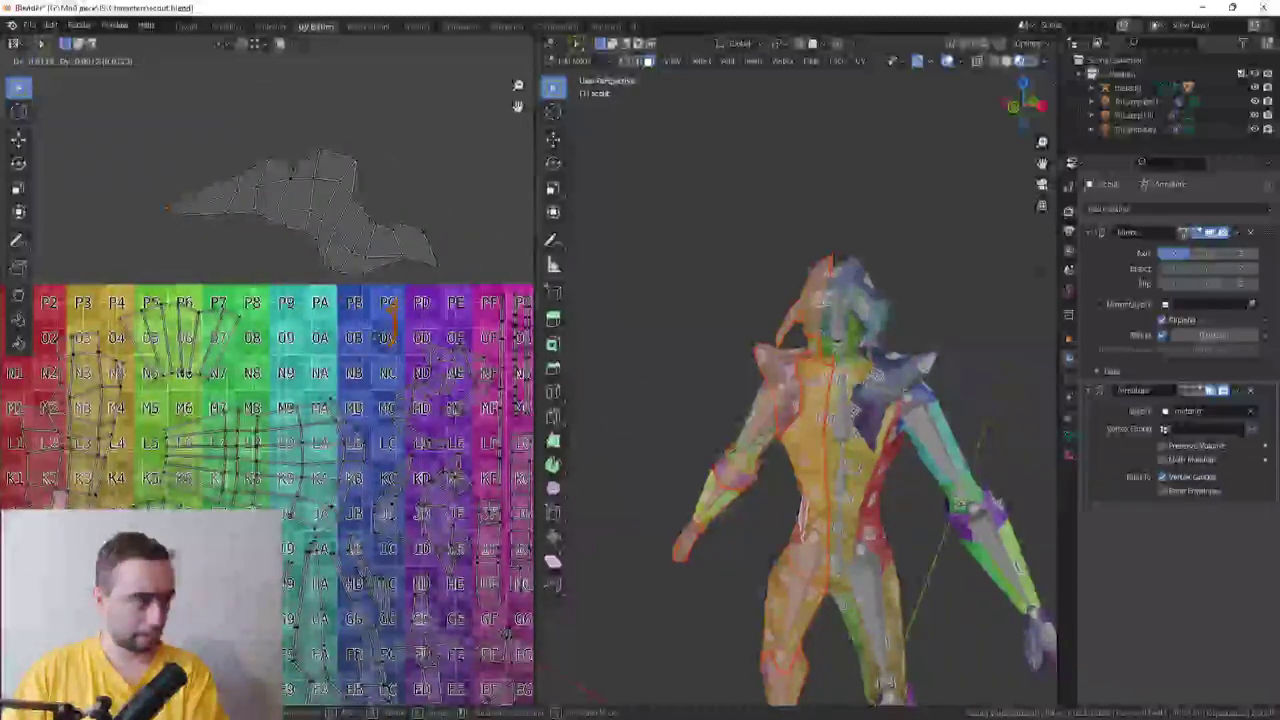
Drop another selected island into a new position on the grid
middle_drag(407, 325, 492, 327)
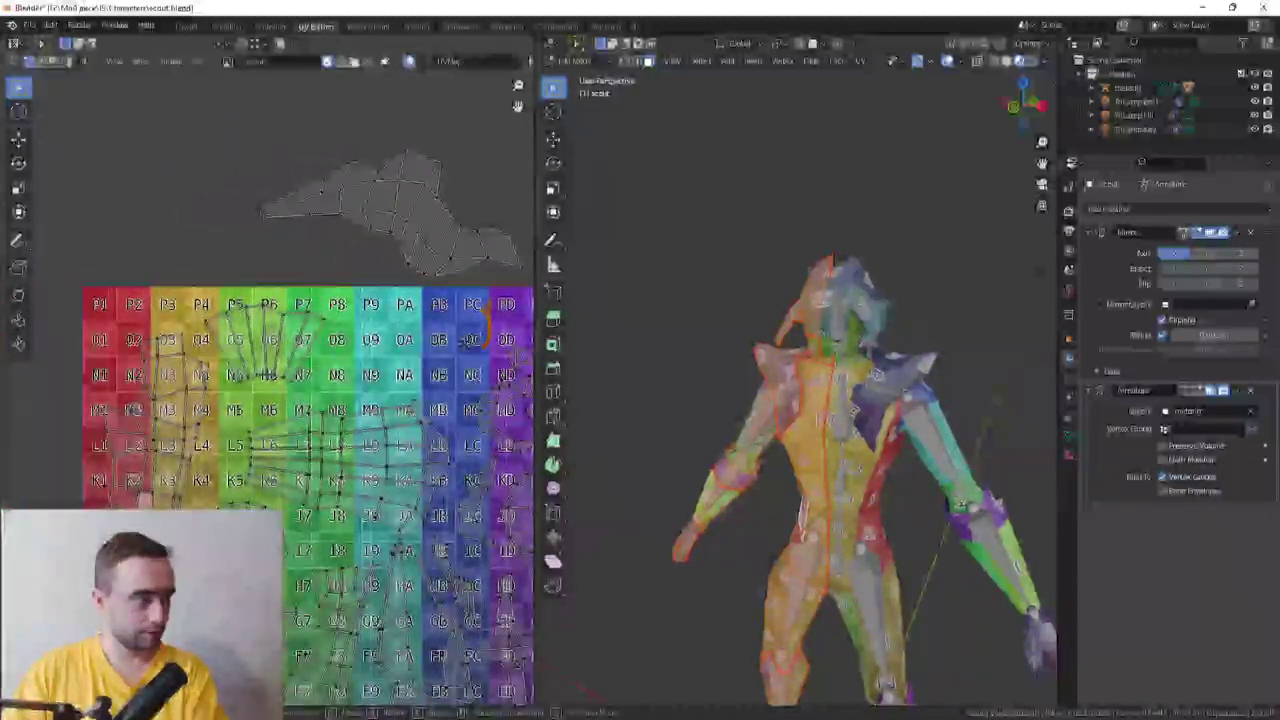
middle_drag(357, 291, 292, 319)
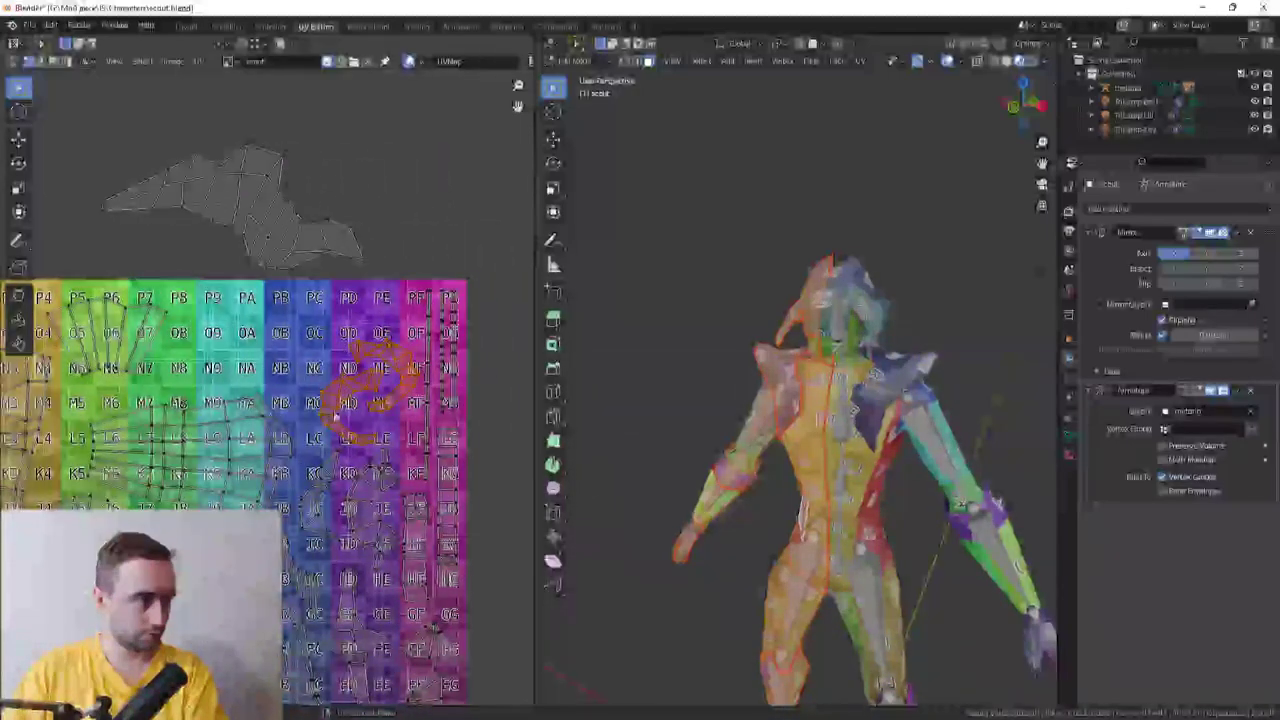
scroll(335, 416, down, 1)
key(g)
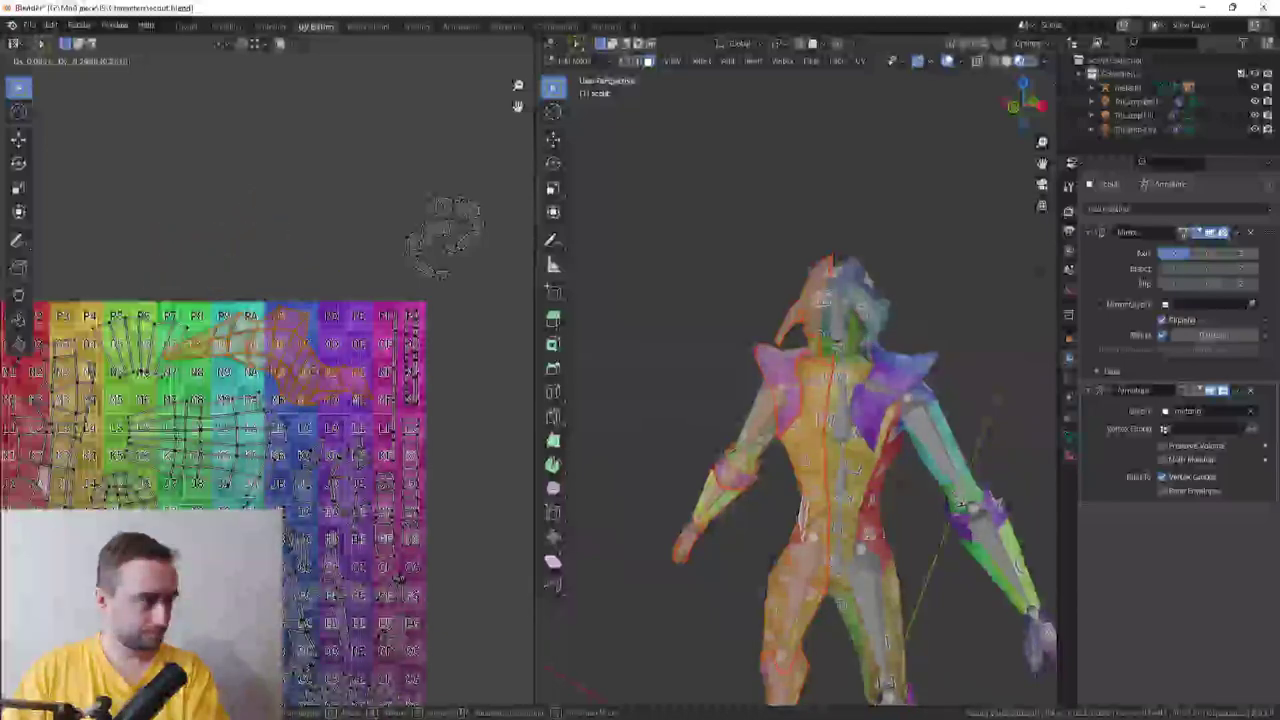
click(349, 239)
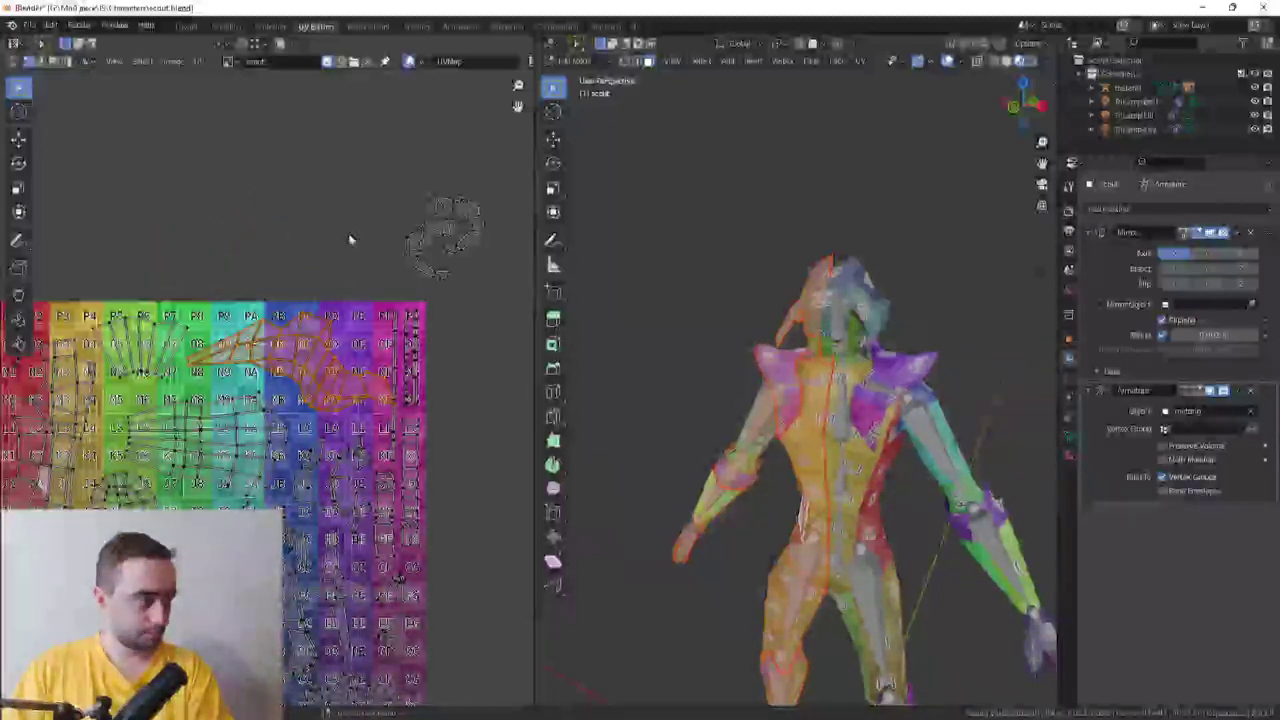
click(387, 315)
Park the thin strip island to the right of the texture grid
middle_drag(419, 347, 373, 352)
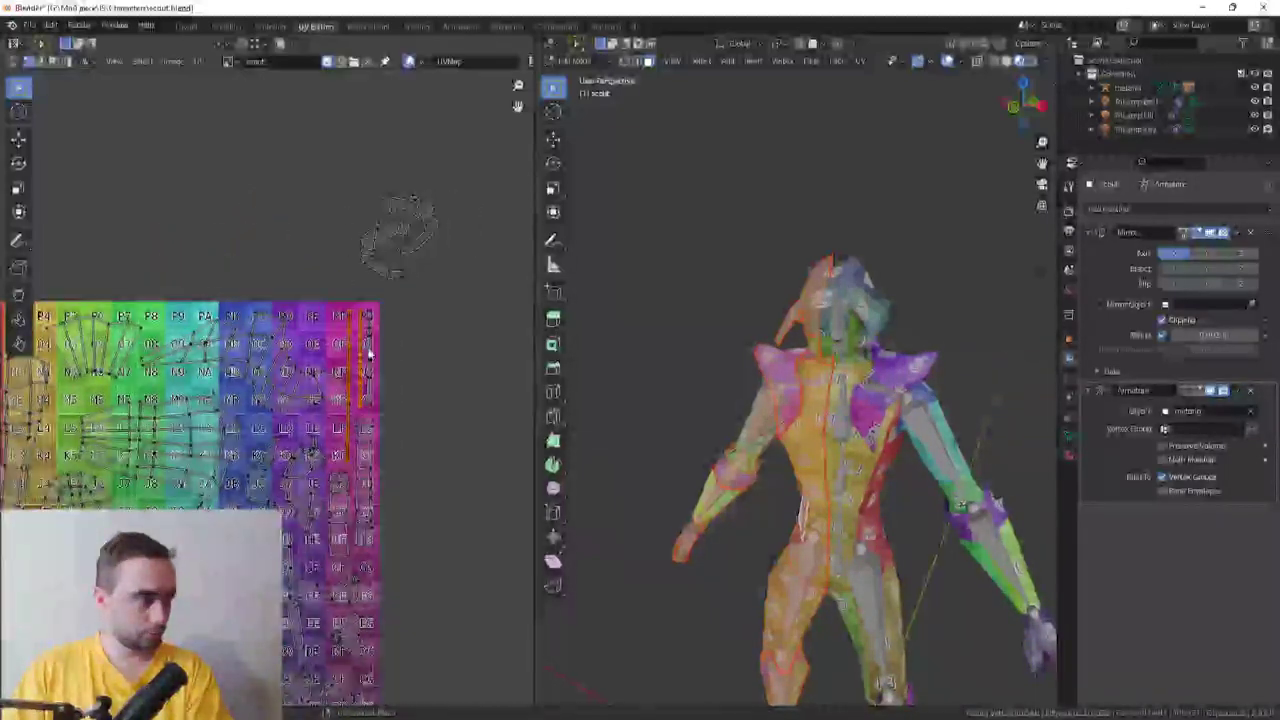
click(366, 360)
key(g)
click(490, 365)
middle_drag(490, 365, 409, 372)
Move the curved island from above the grid down onto the textured area
click(377, 258)
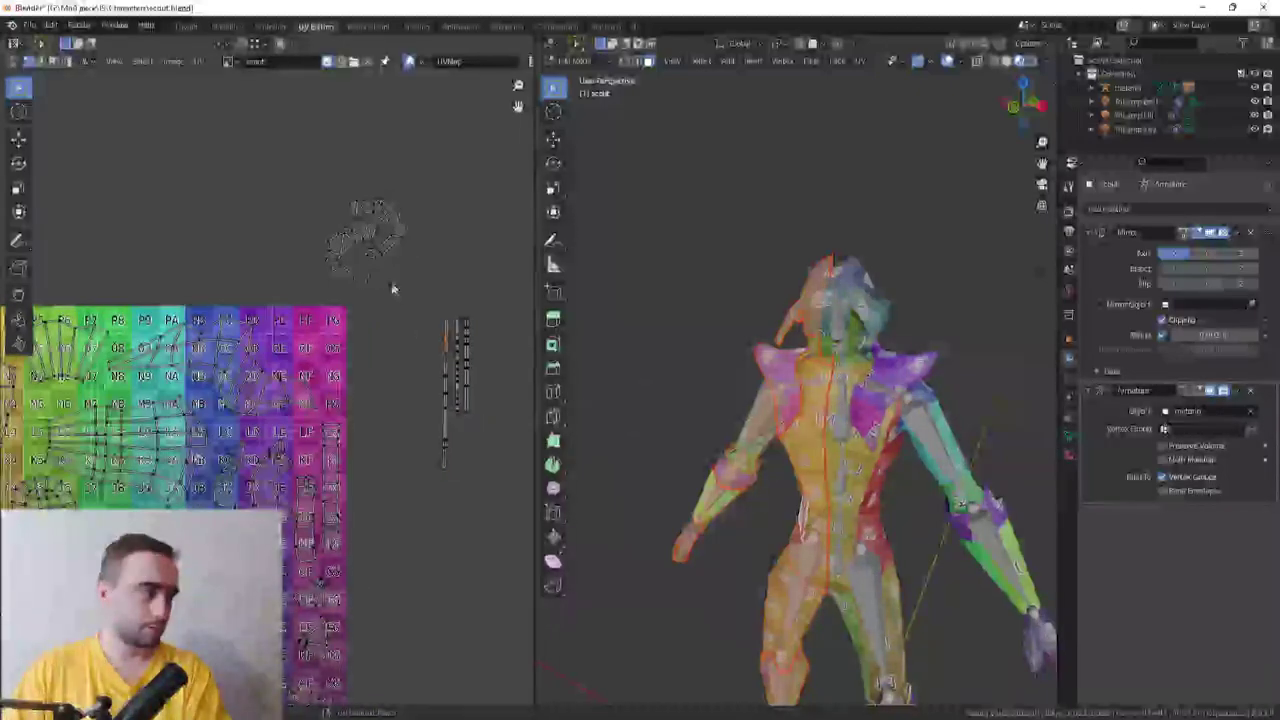
key(g)
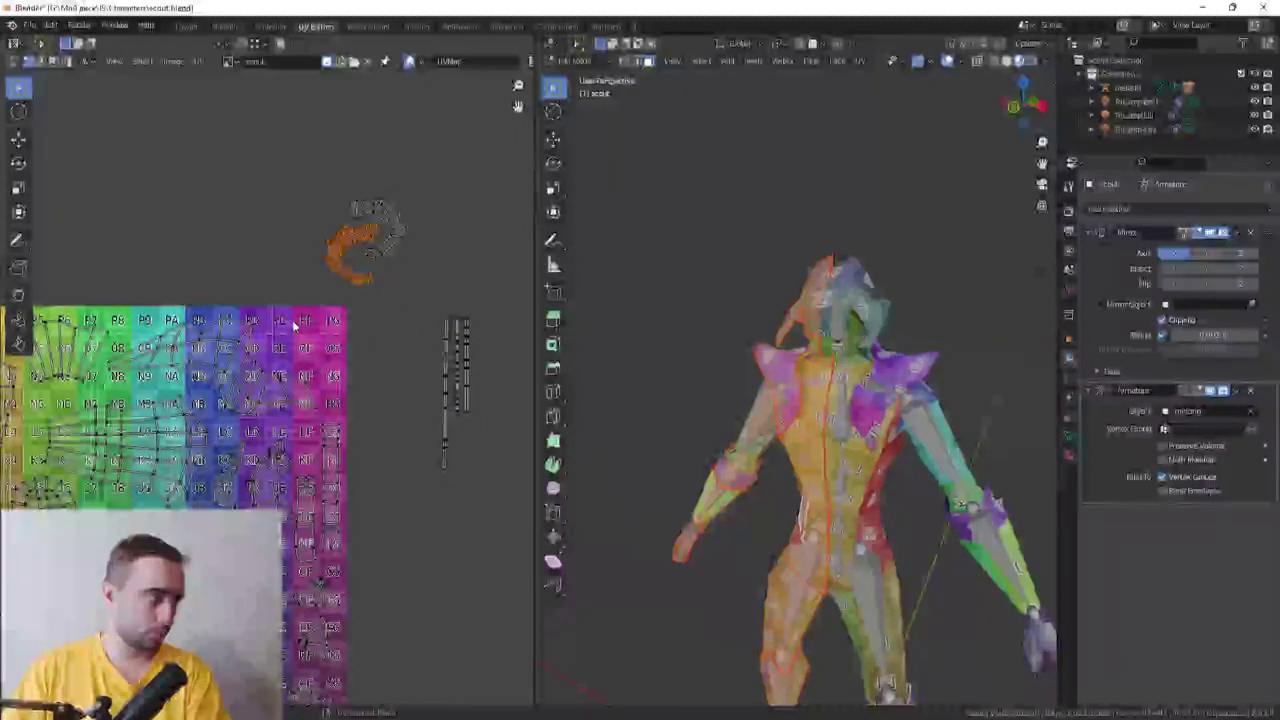
scroll(292, 320, up, 2)
click(332, 338)
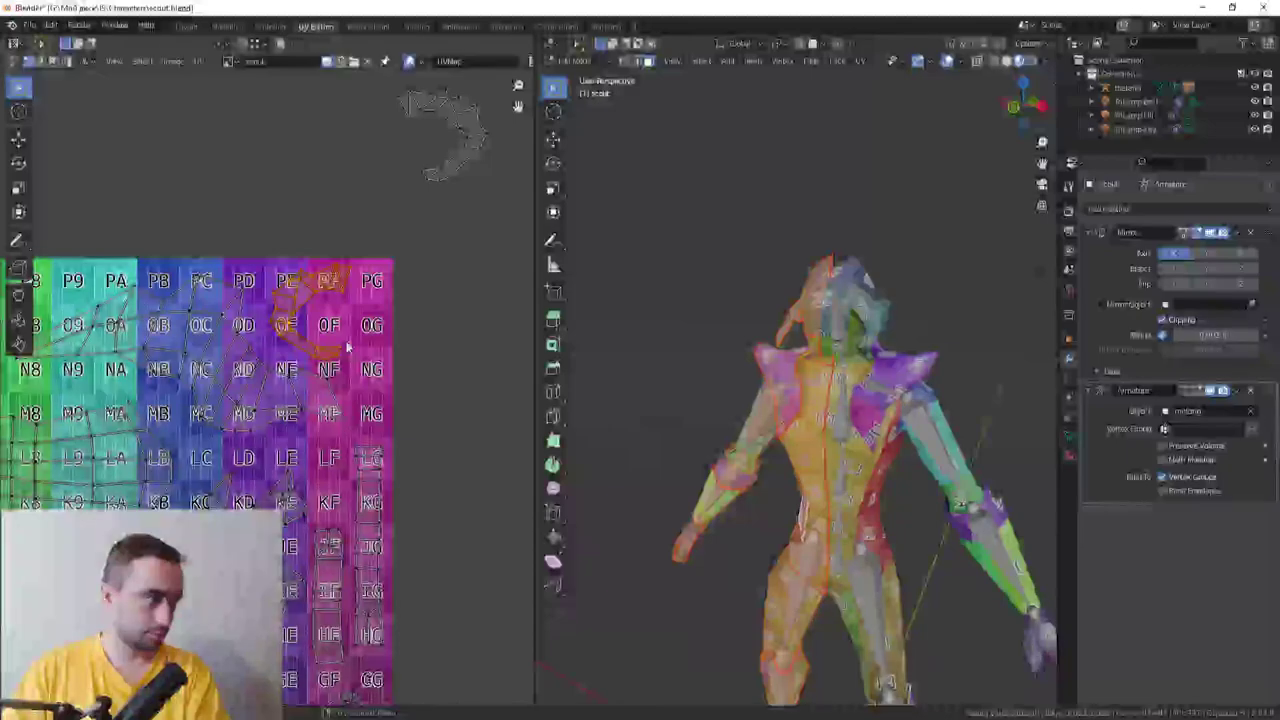
click(436, 181)
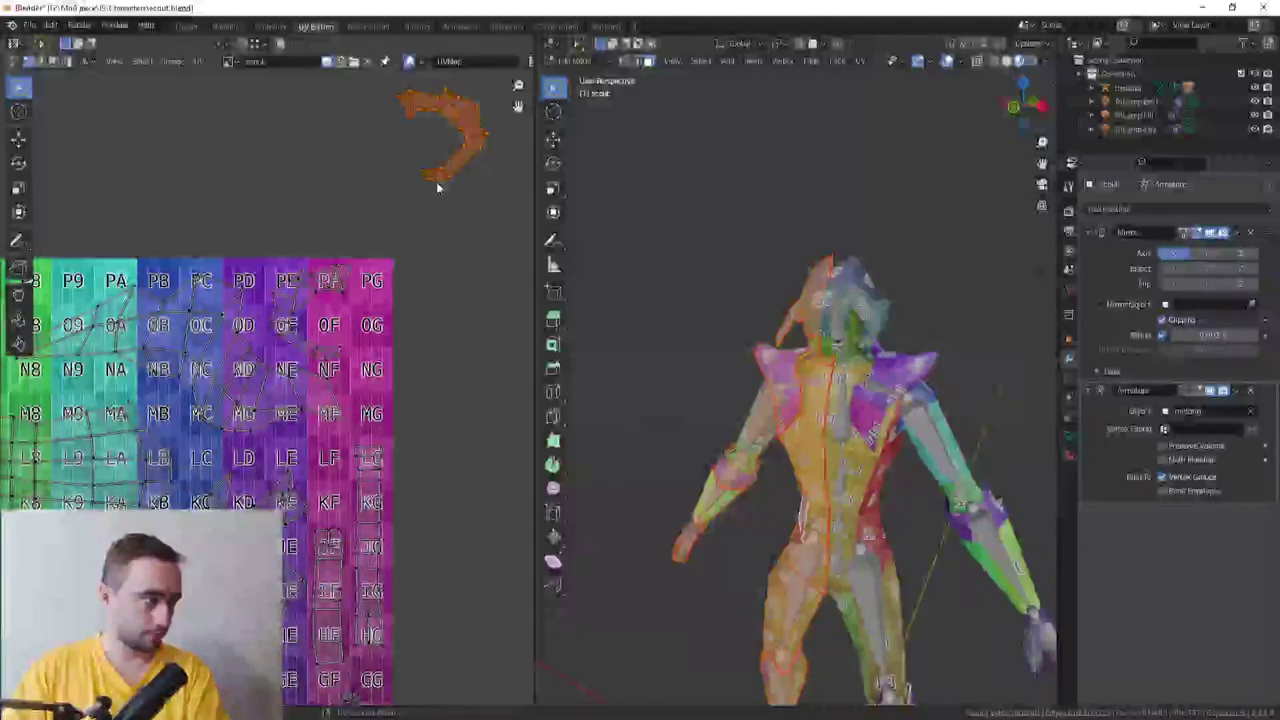
scroll(444, 193, down, 1)
Move the top island onto the grid, then reposition it at the grid's right edge
key(g)
scroll(444, 193, up, 1)
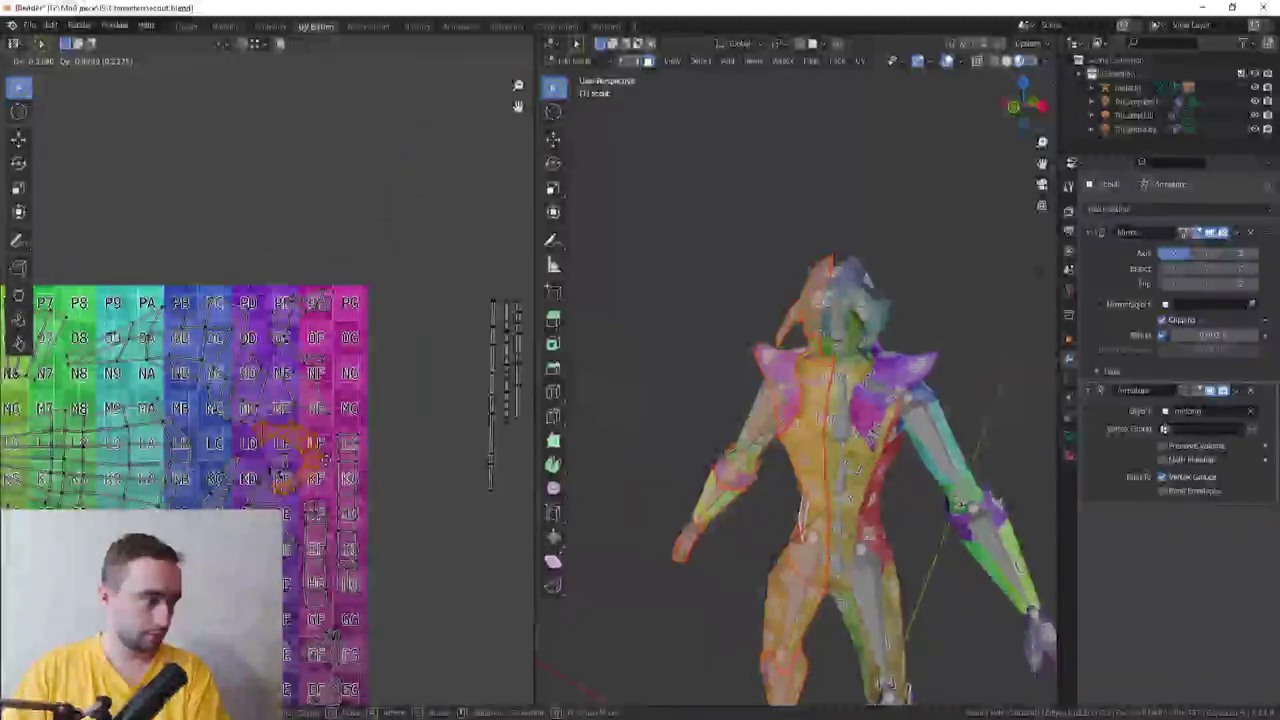
click(330, 466)
middle_drag(330, 466, 359, 350)
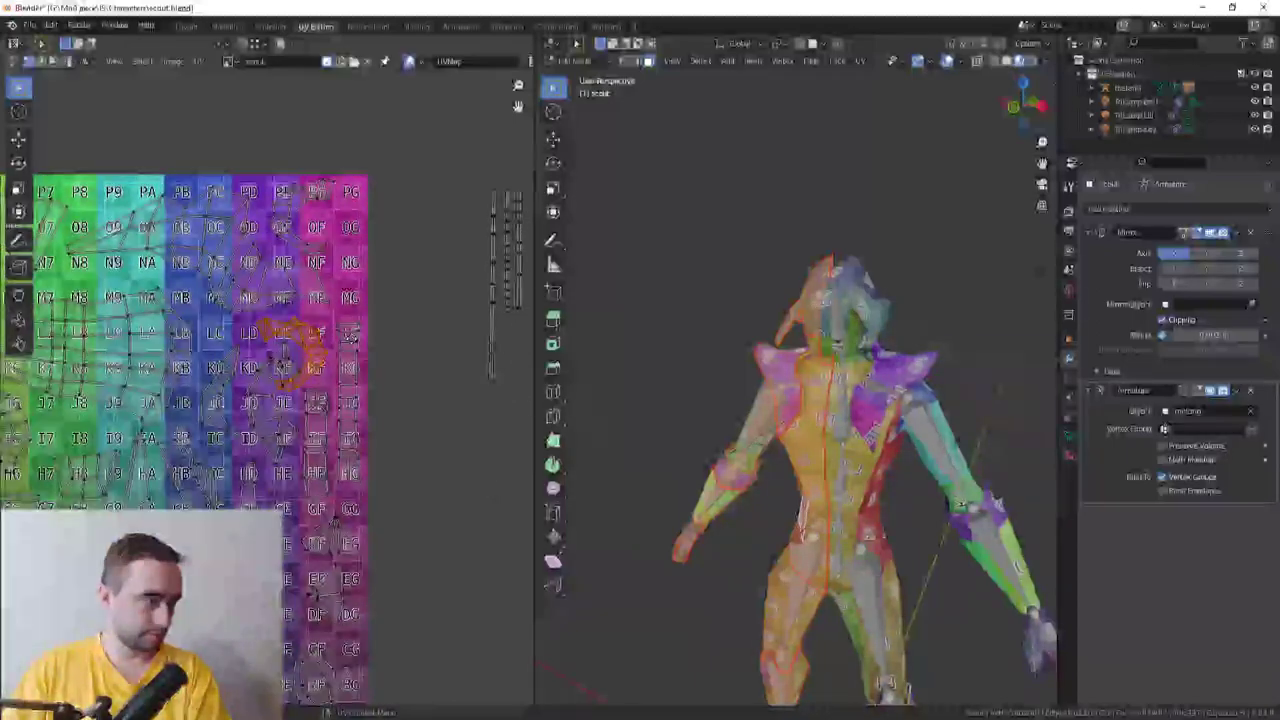
key(g)
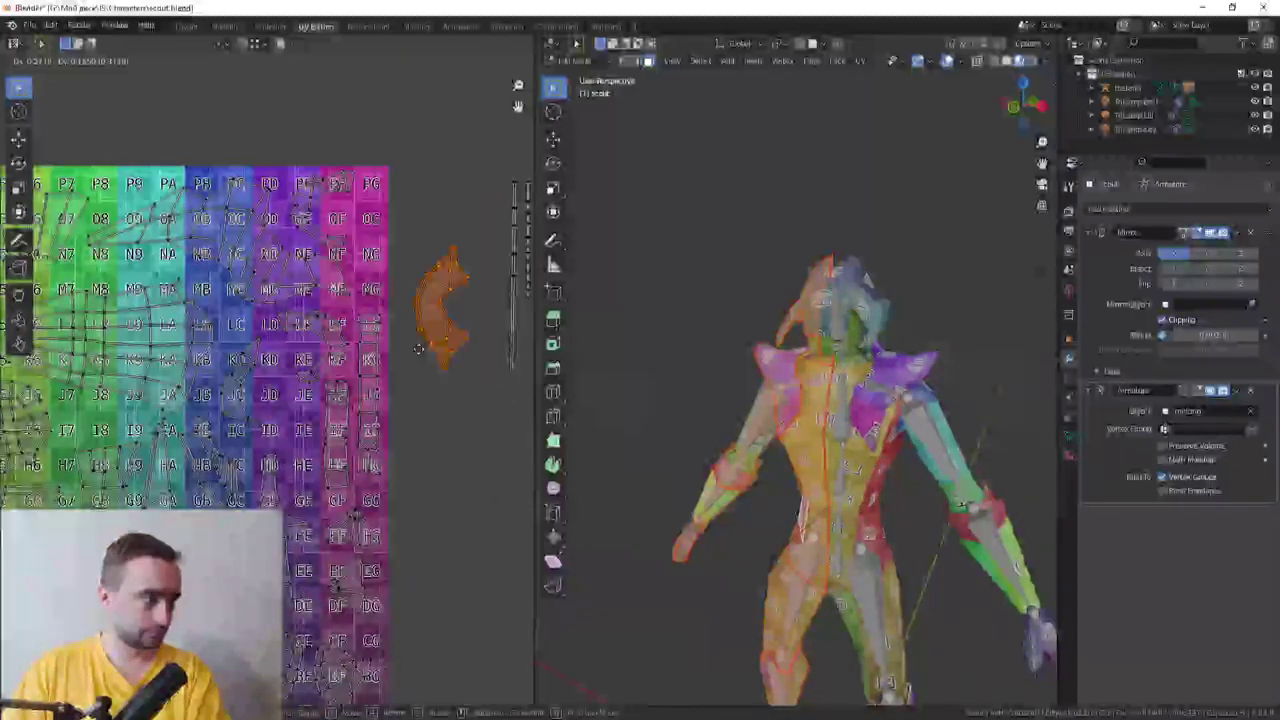
click(427, 320)
middle_drag(485, 477, 420, 492)
key(g)
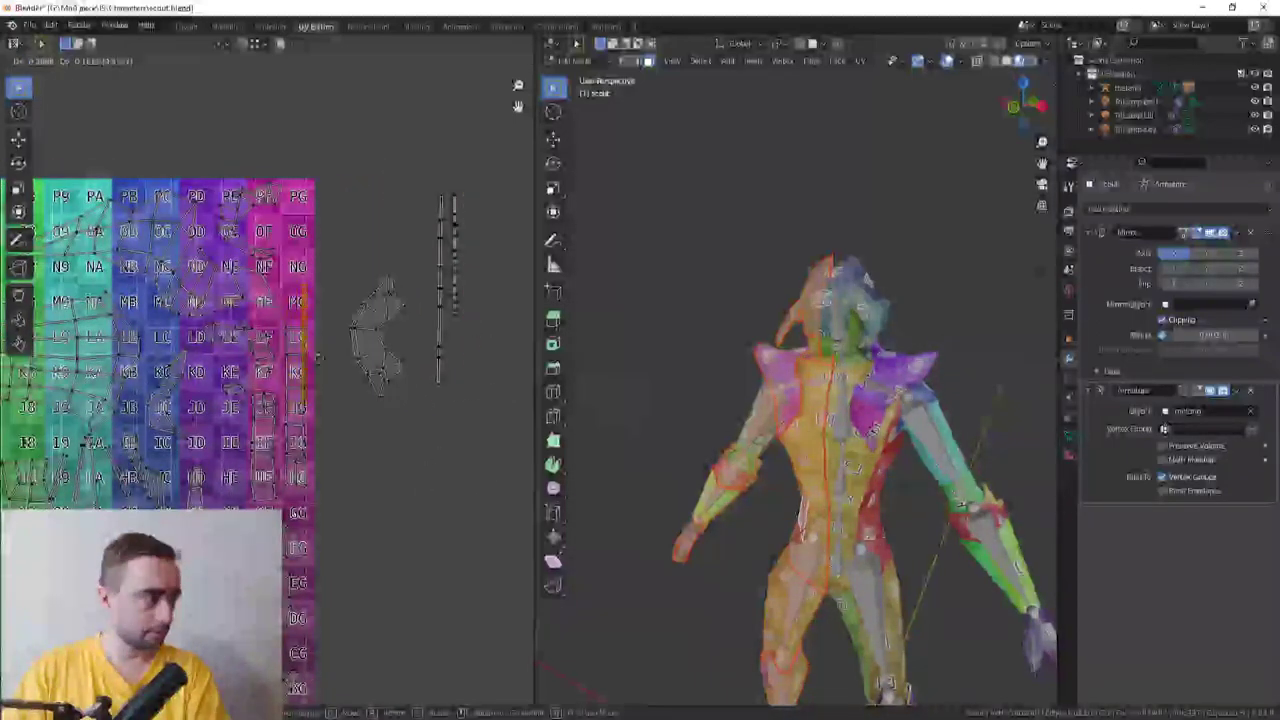
click(265, 385)
Try straightening the curved island into a strip, then undo it
scroll(265, 385, up, 1)
scroll(265, 385, up, 1)
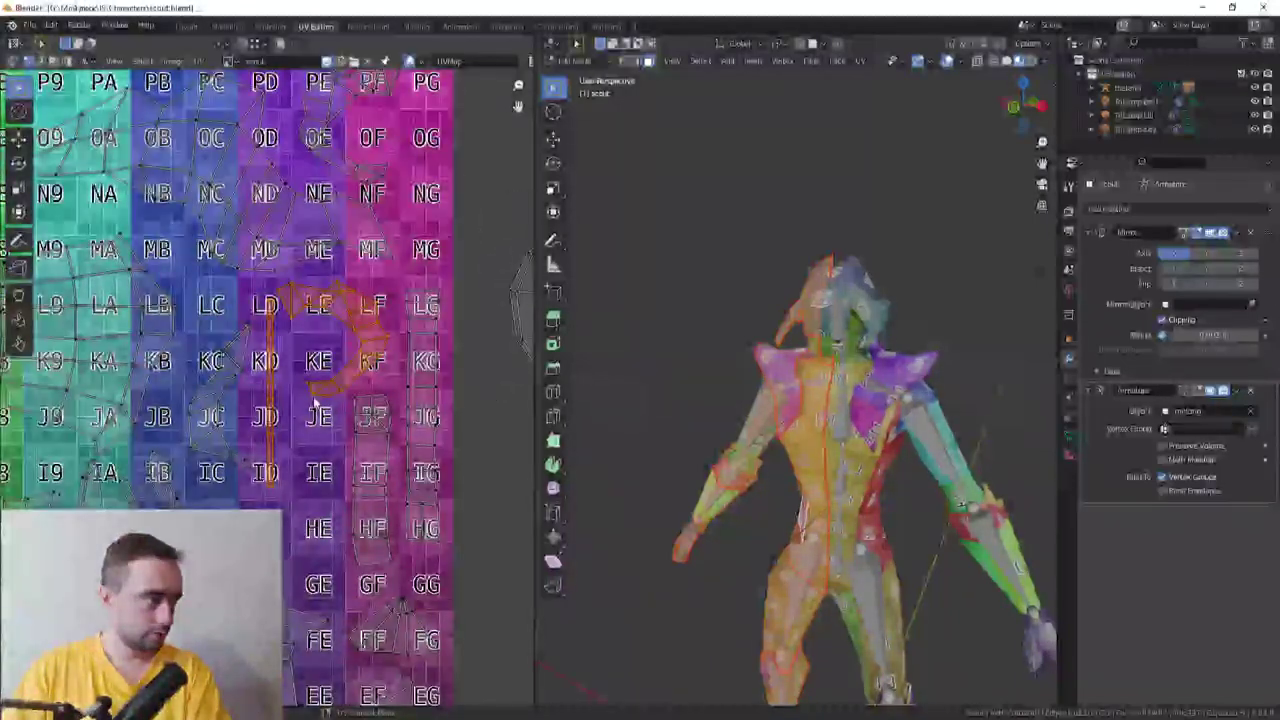
right_click(287, 437)
click(287, 437)
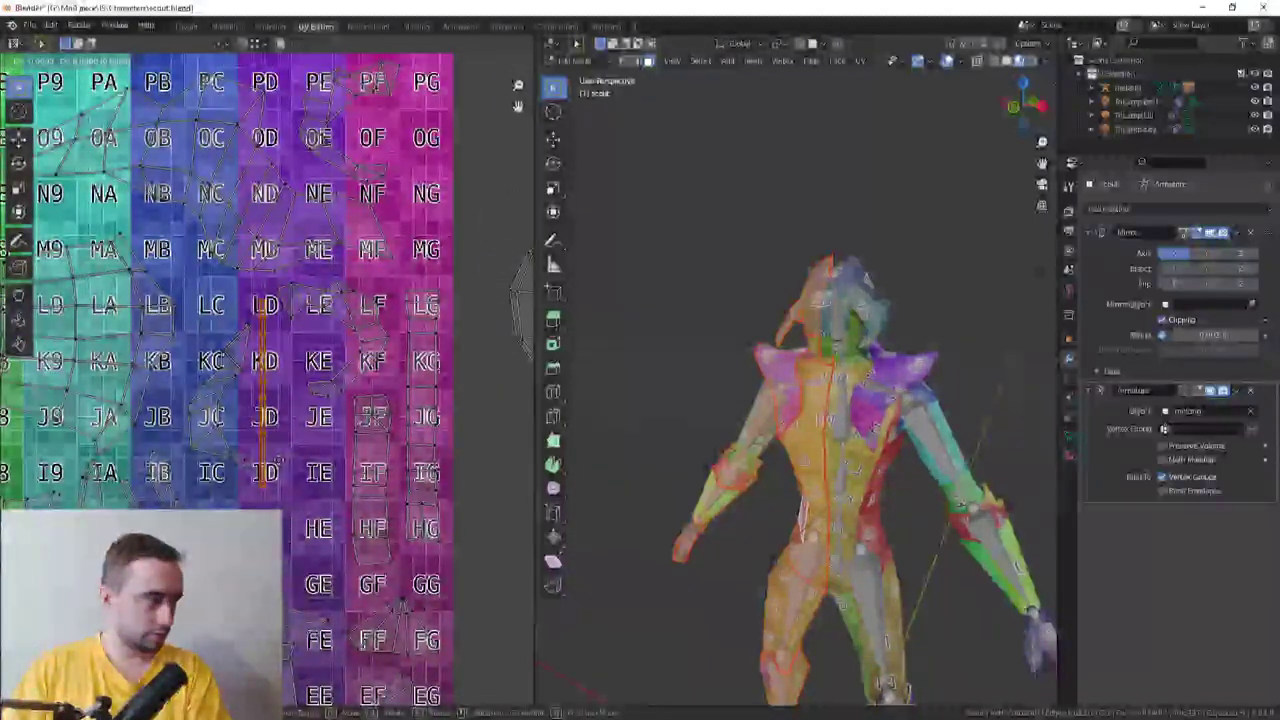
key(ctrl+z)
scroll(205, 440, down, 1)
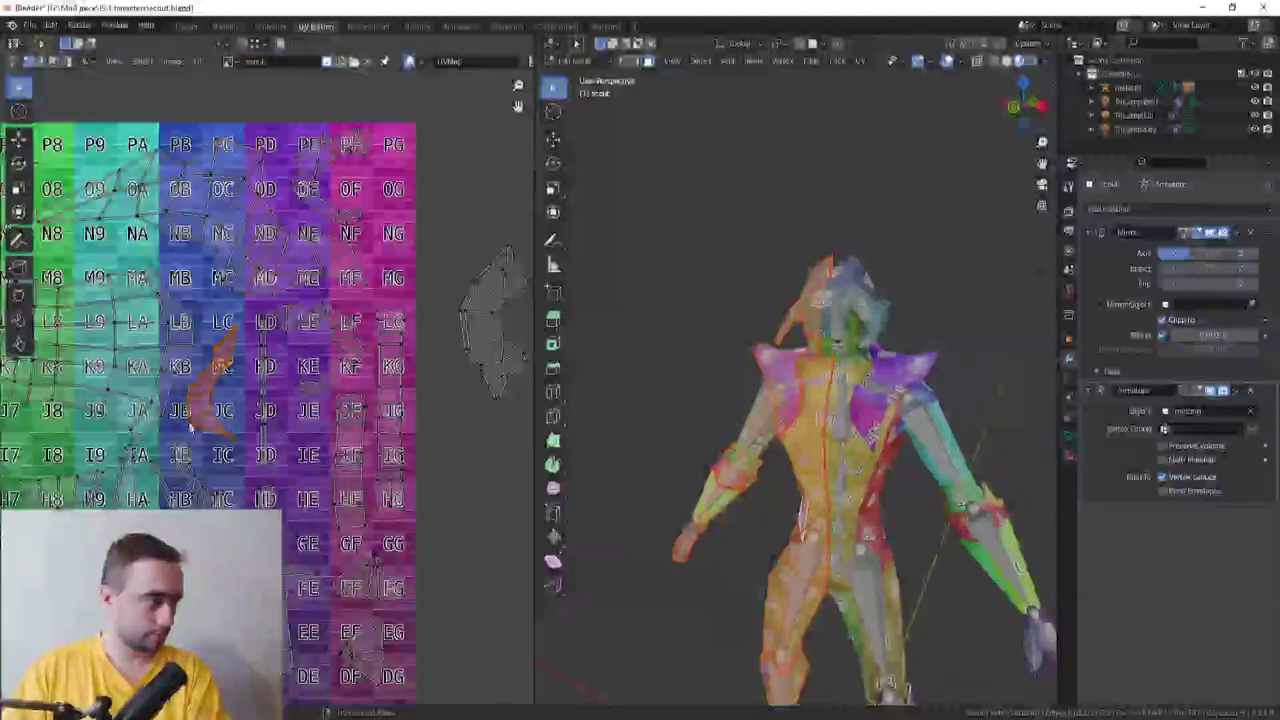
scroll(211, 443, down, 1)
click(425, 463)
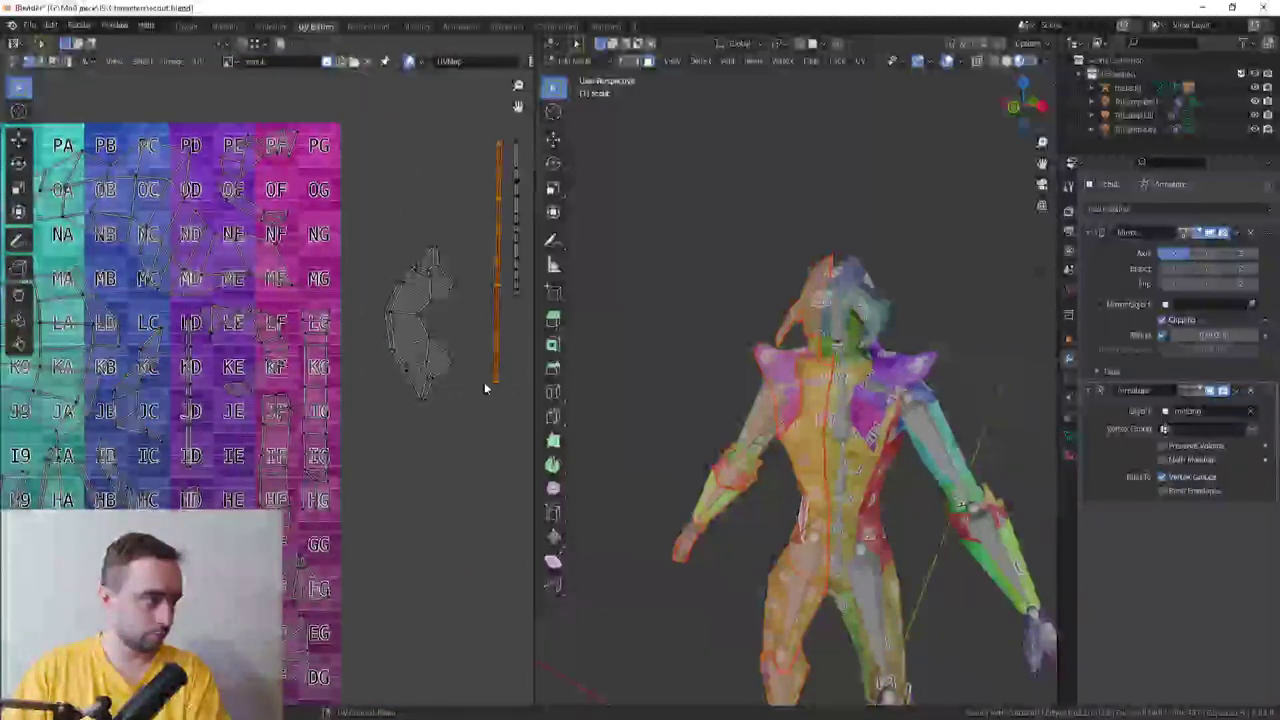
Slide the narrow strip left in several moves until it crosses the K and L cells
key(g)
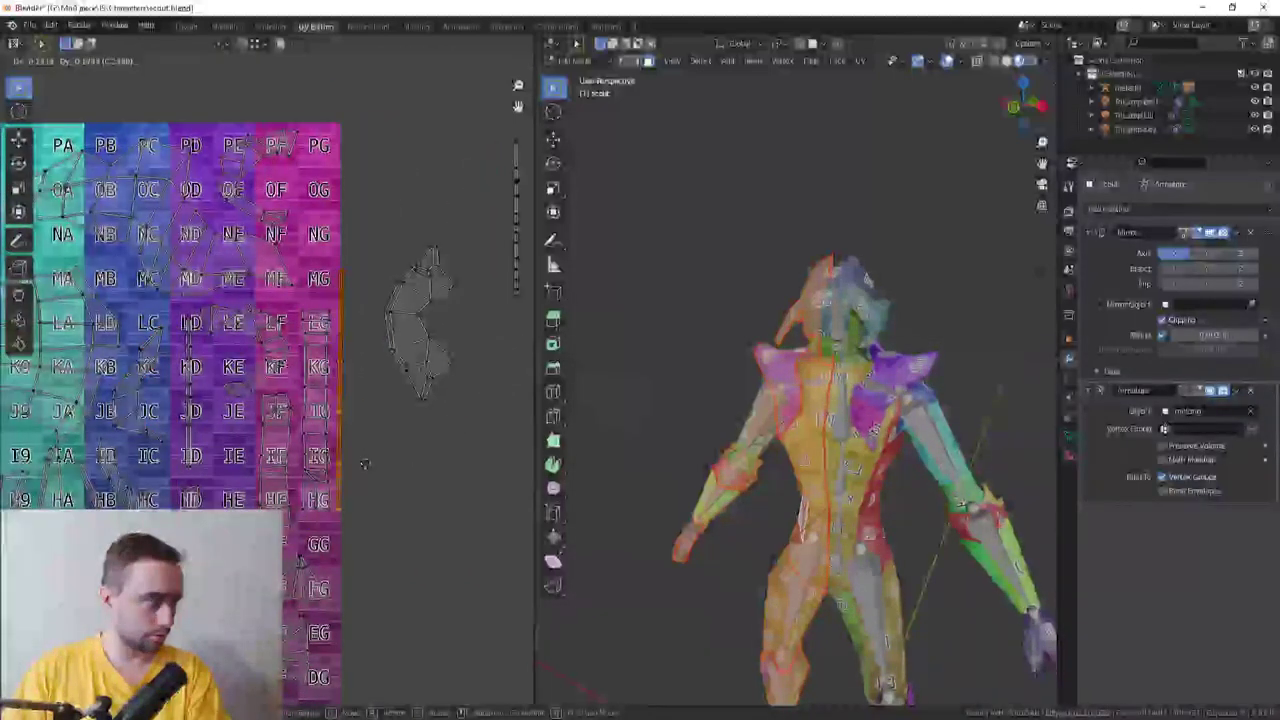
click(354, 354)
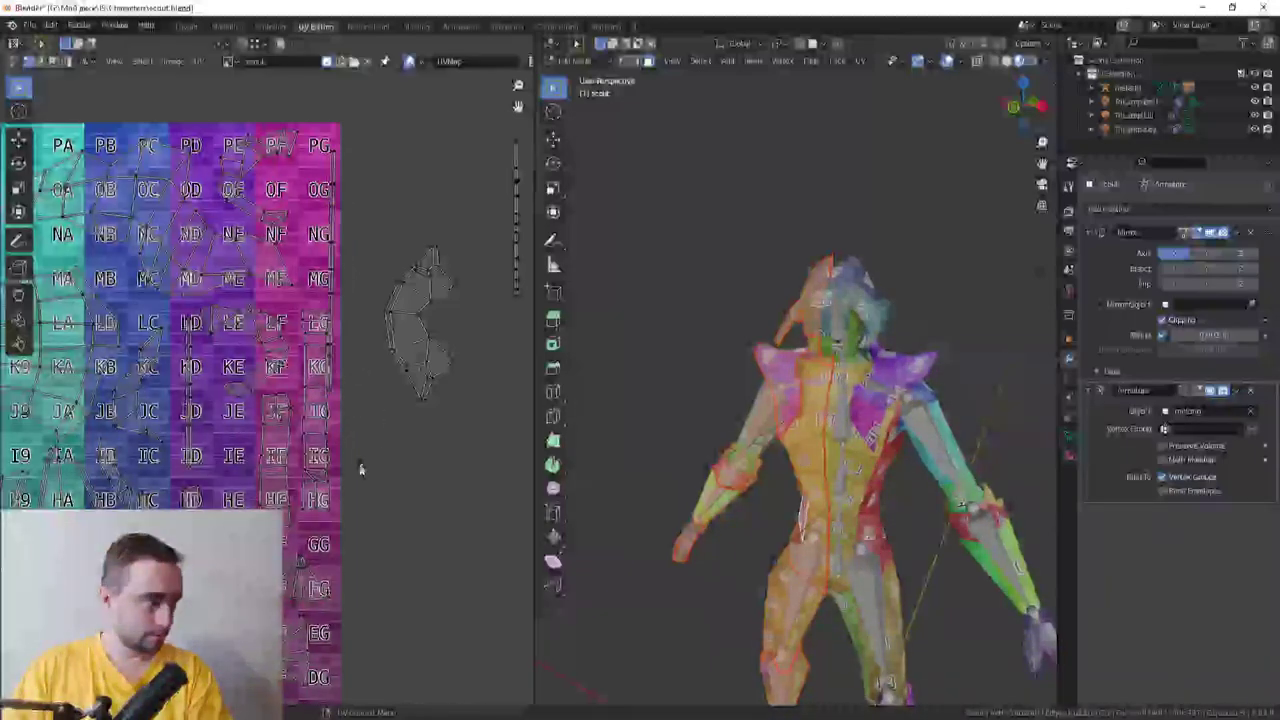
key(g)
click(300, 558)
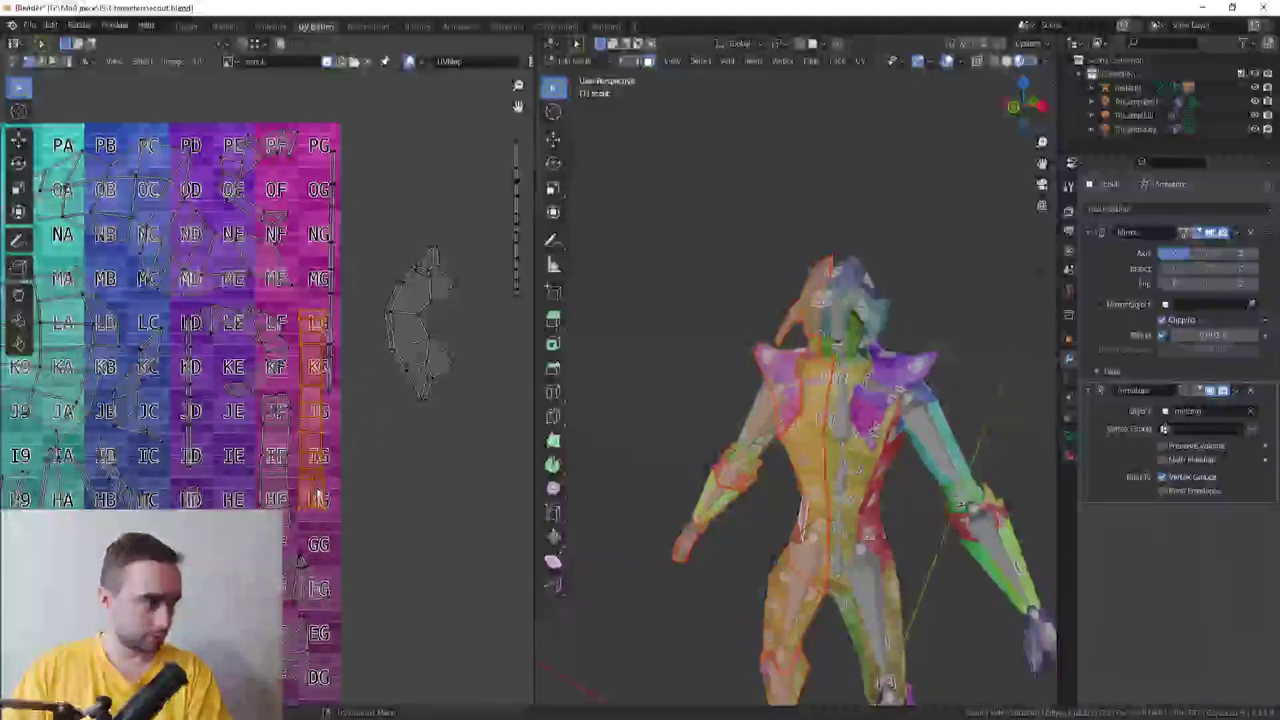
key(g)
click(299, 560)
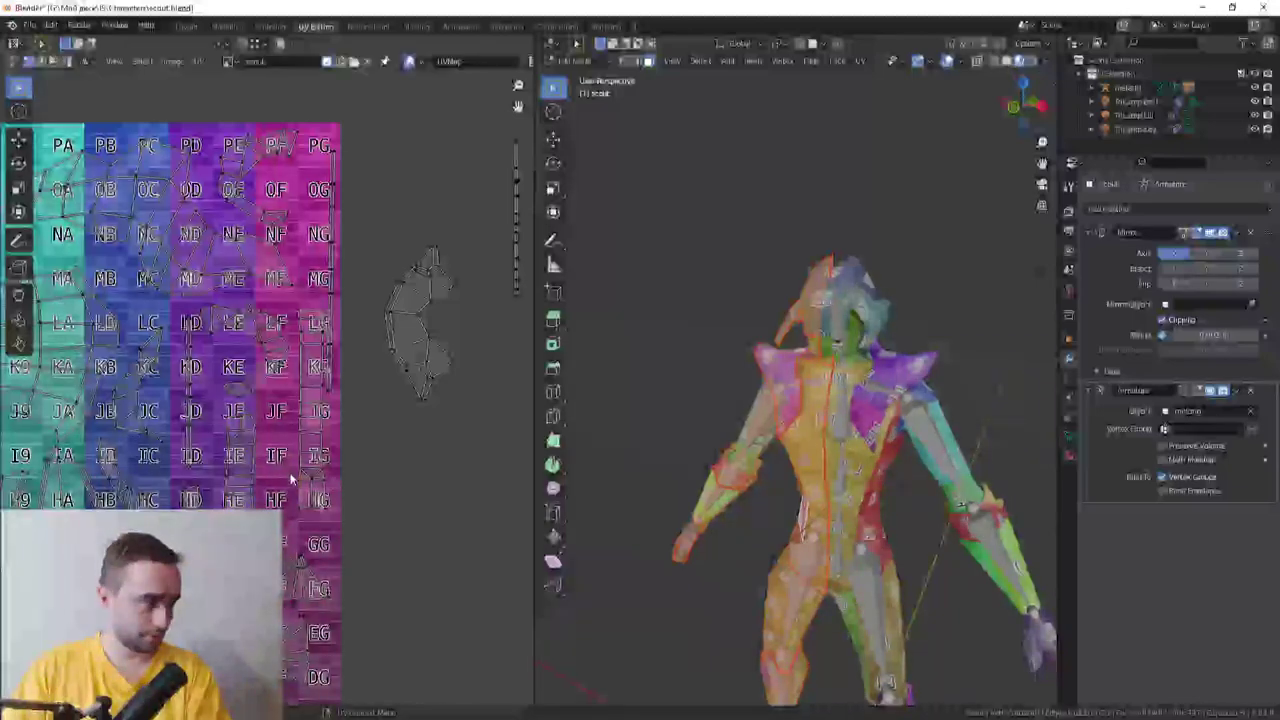
key(g)
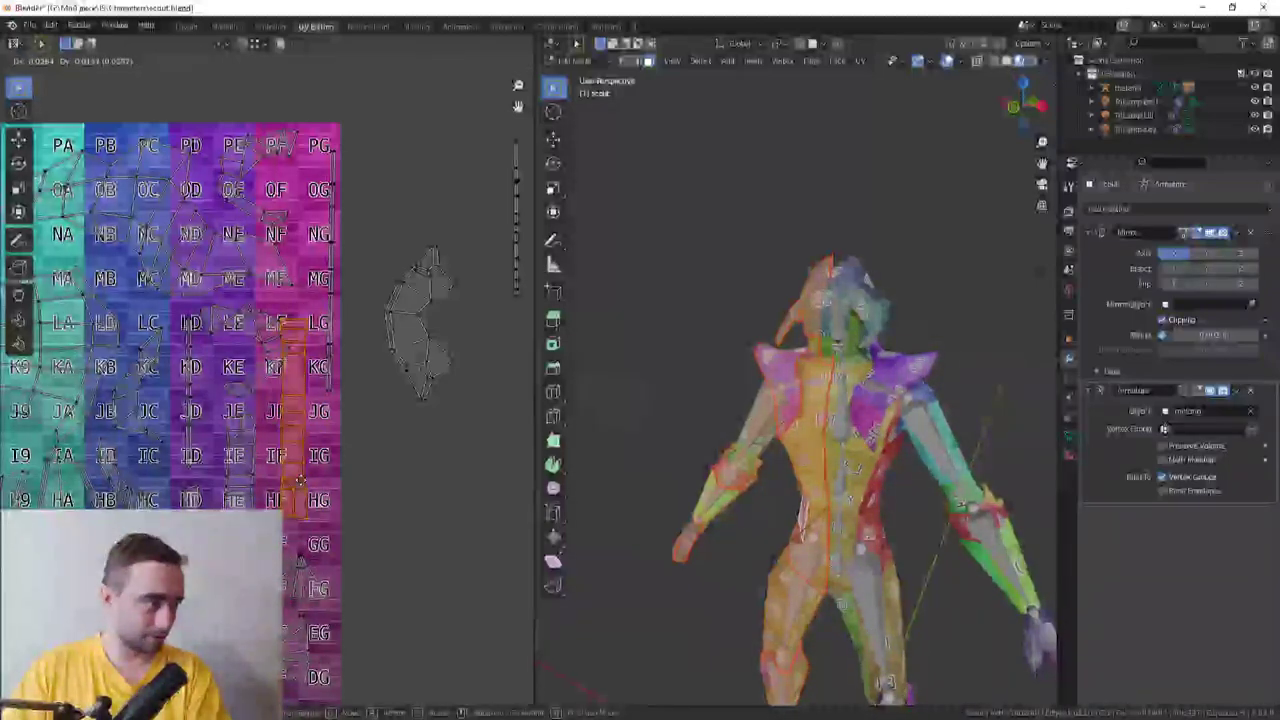
click(364, 463)
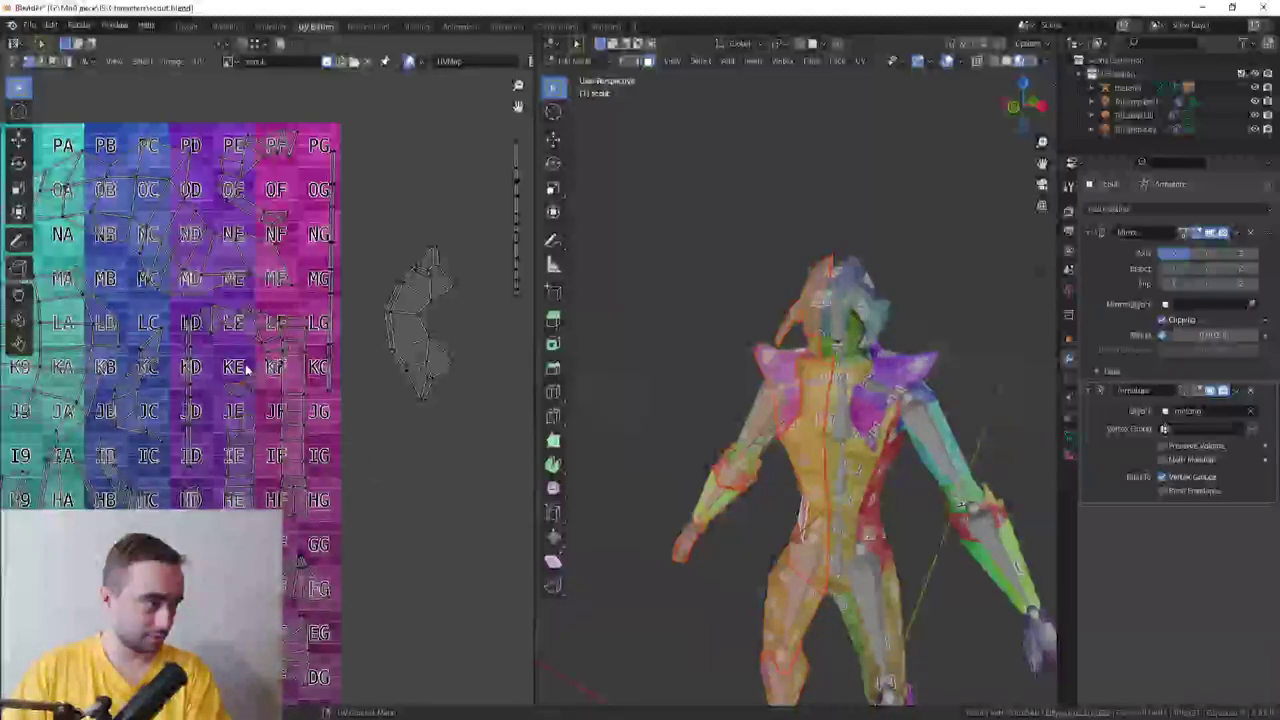
scroll(393, 234, down, 3)
key(g)
click(475, 376)
scroll(360, 420, up, 4)
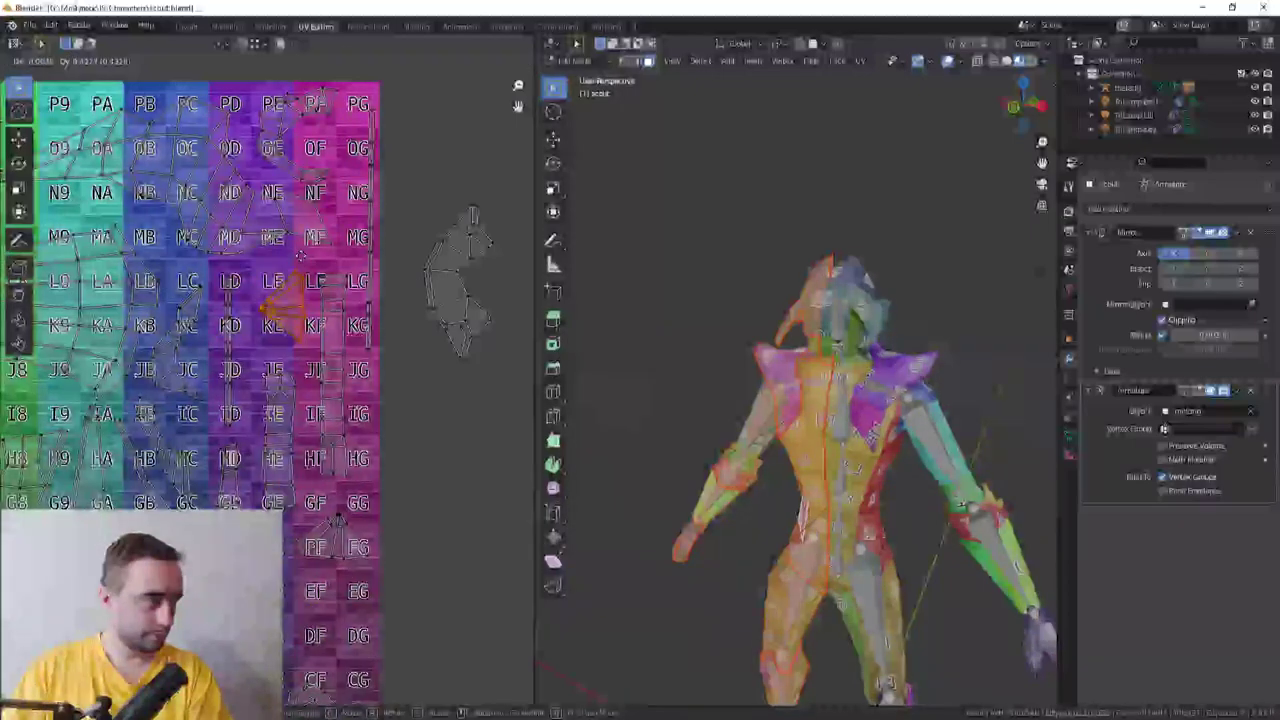
Park the selected island beside the grid and drop the curved island near cells FF/FG
middle_drag(336, 390, 296, 266)
key(g)
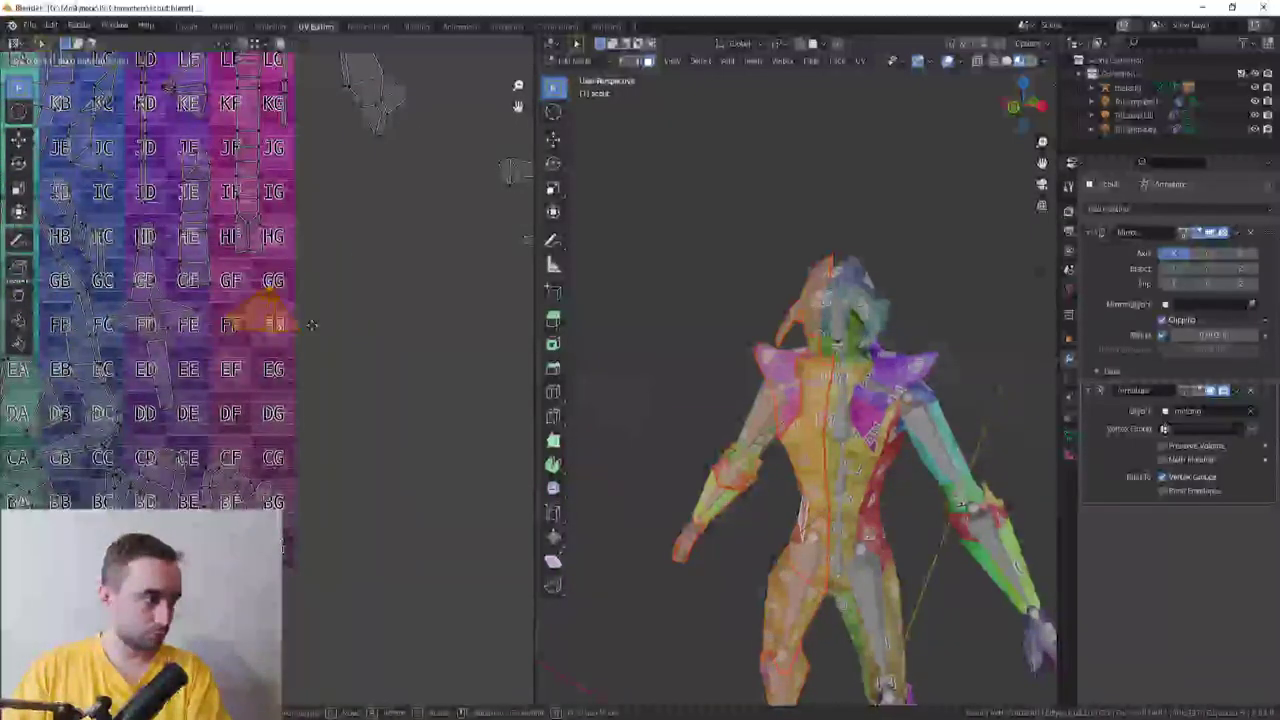
click(391, 386)
middle_drag(391, 386, 337, 410)
click(478, 230)
key(g)
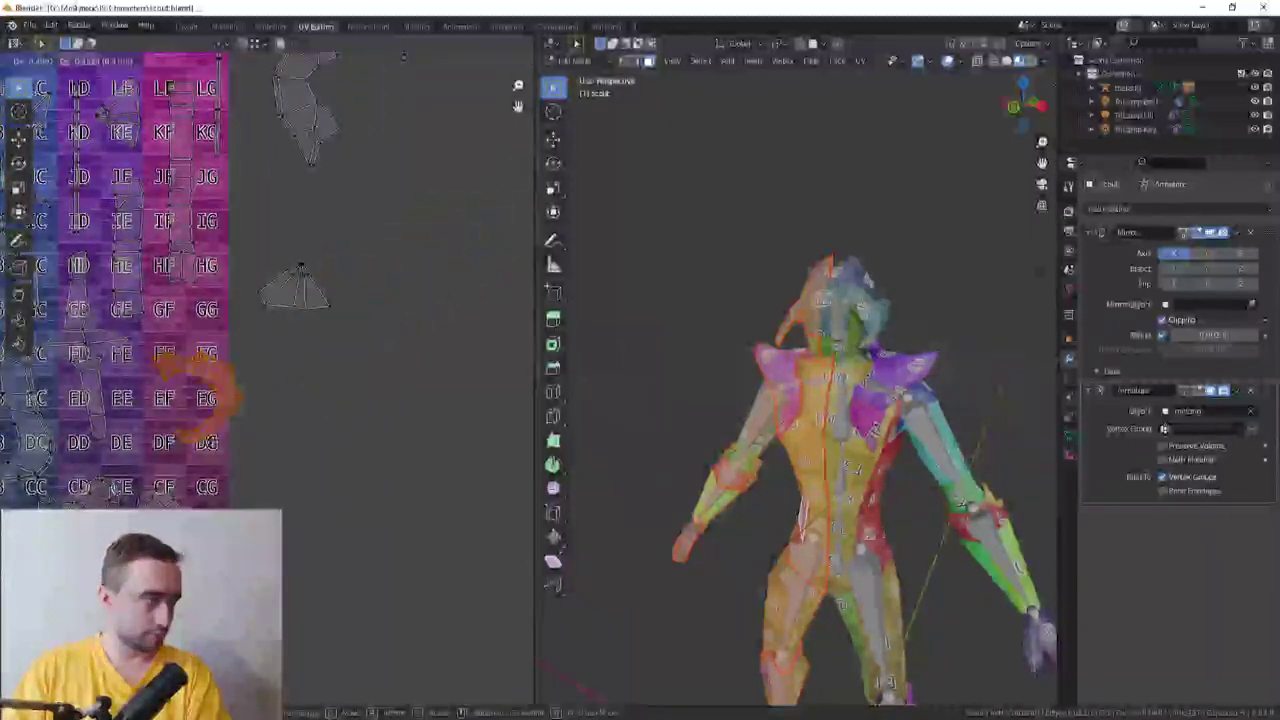
middle_drag(319, 301, 366, 428)
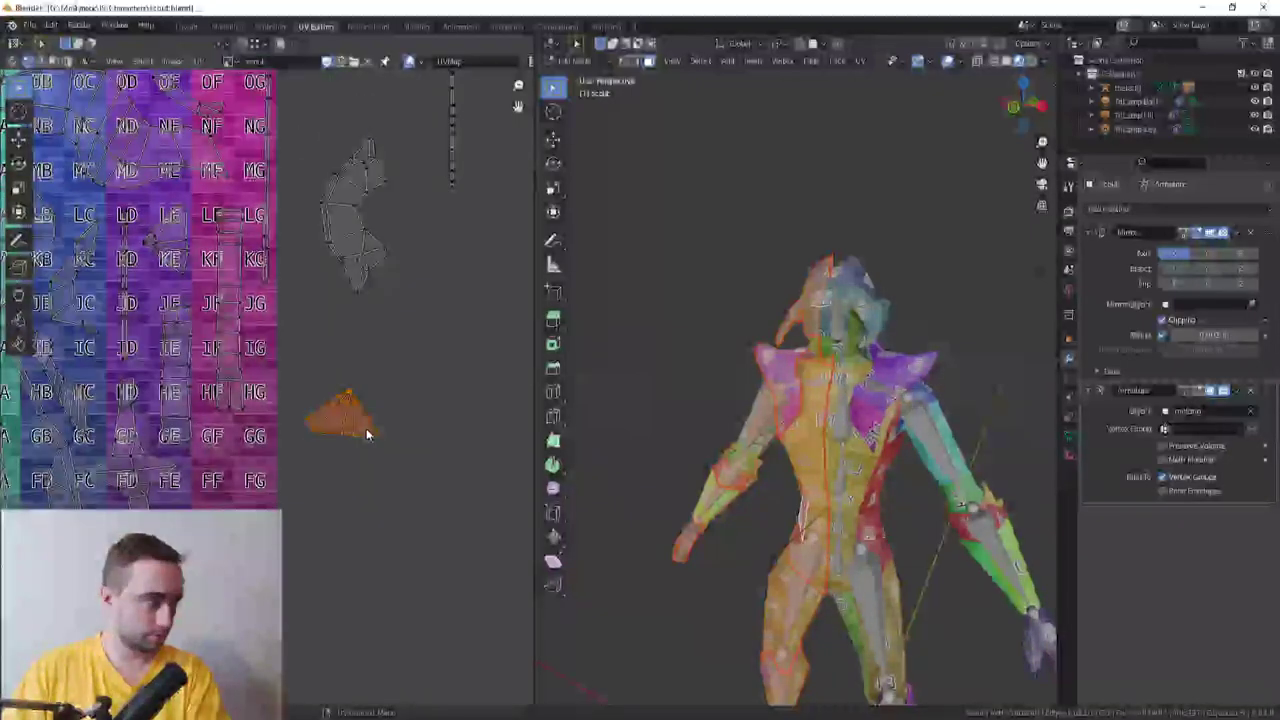
click(392, 400)
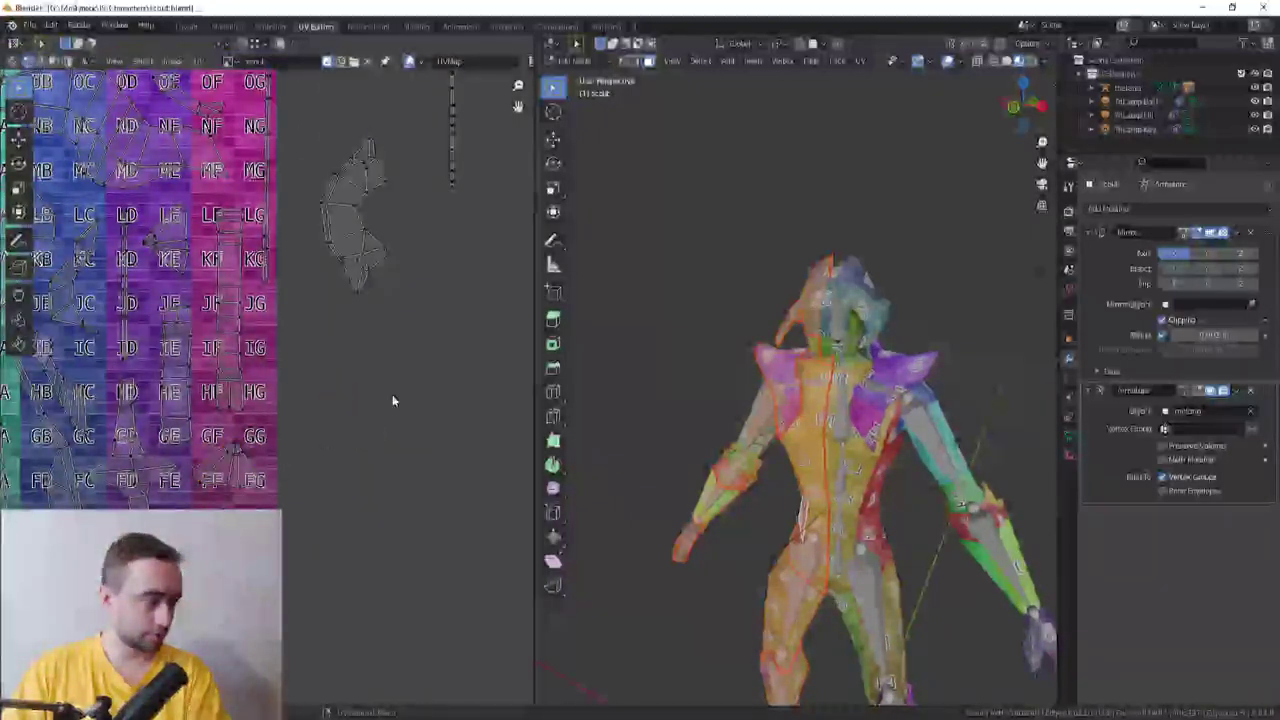
Place the vertical strip on the texture near cells NG/MG
click(440, 194)
middle_drag(440, 194, 387, 287)
key(g)
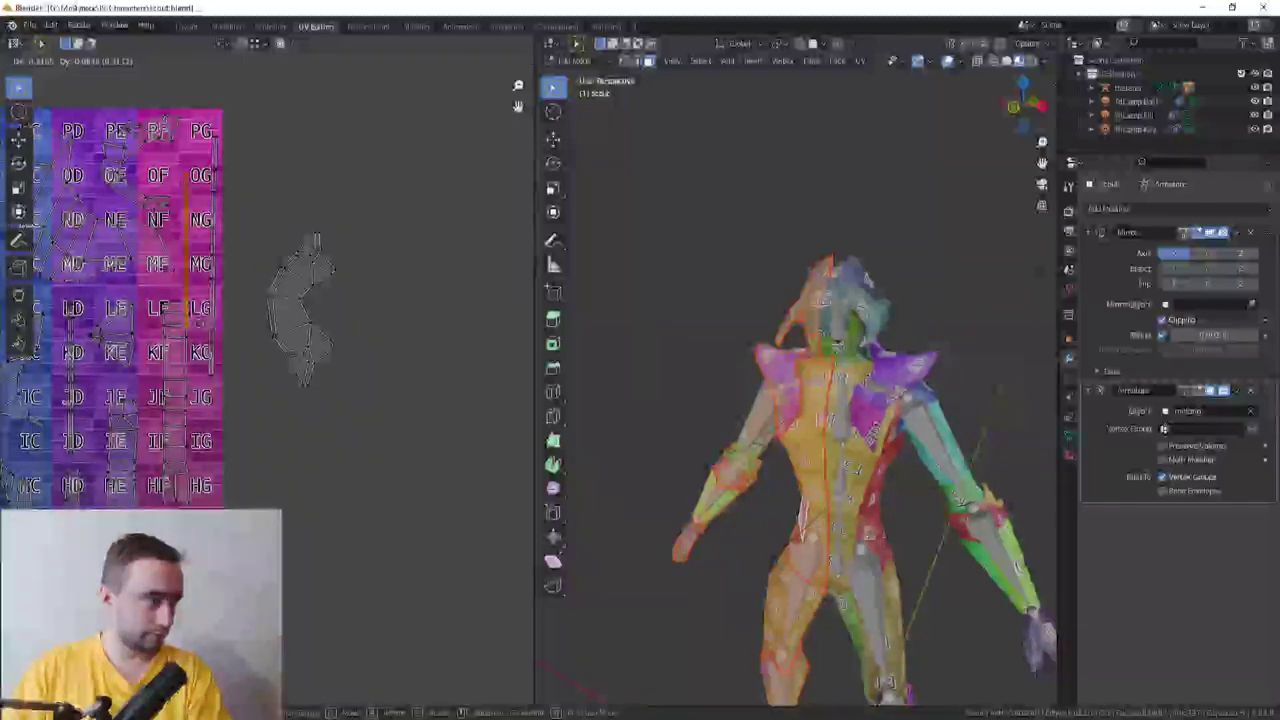
click(211, 291)
Move the grey curved island to sit right of the texture
click(304, 333)
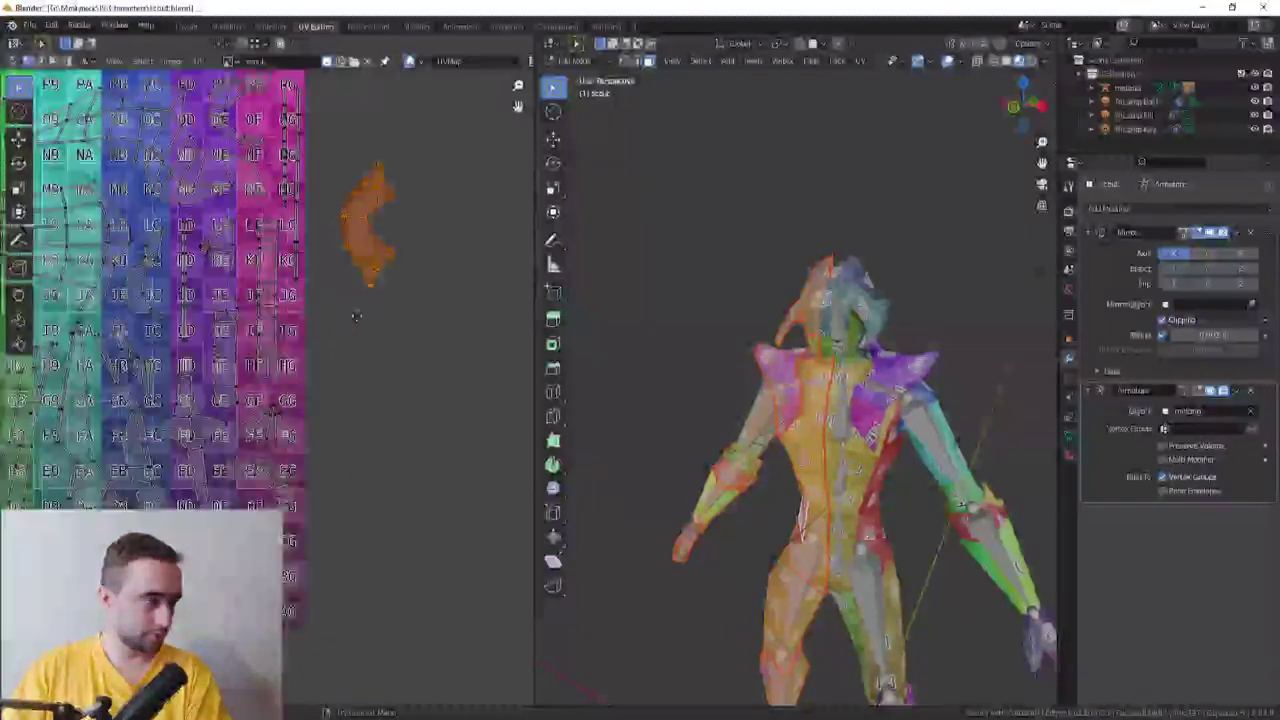
scroll(457, 165, up, 3)
key(g)
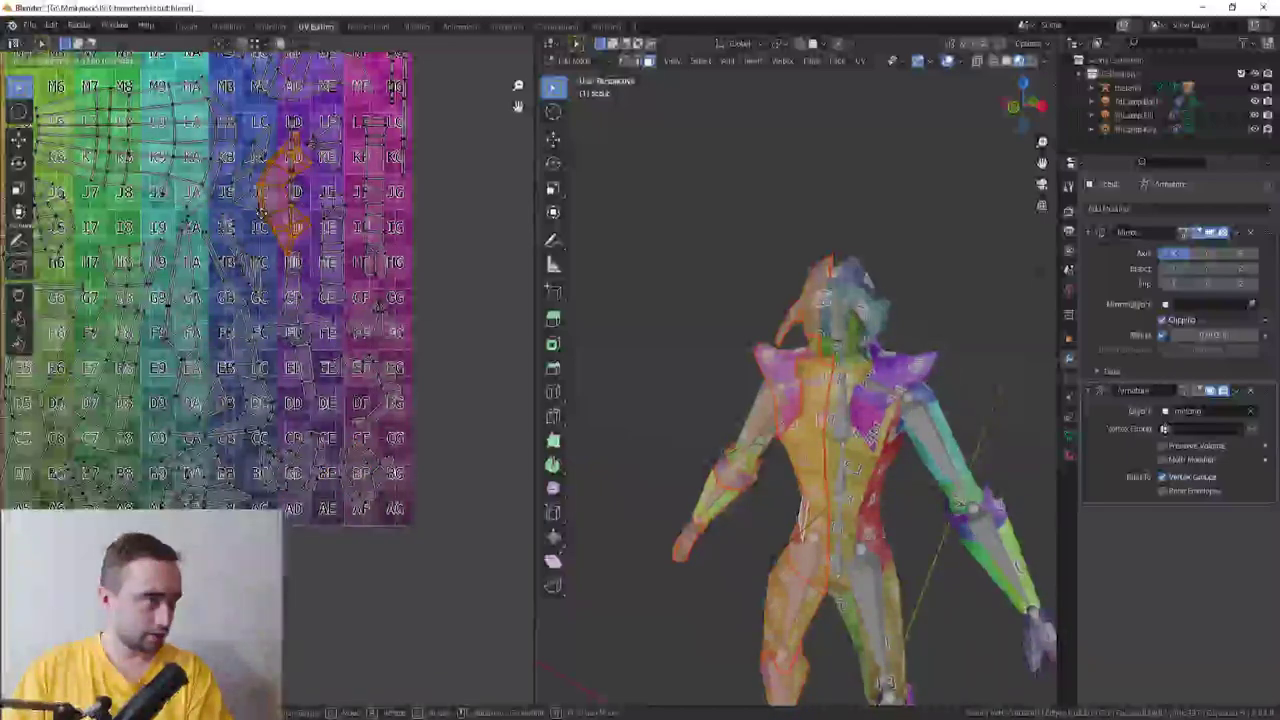
middle_drag(300, 200, 295, 328)
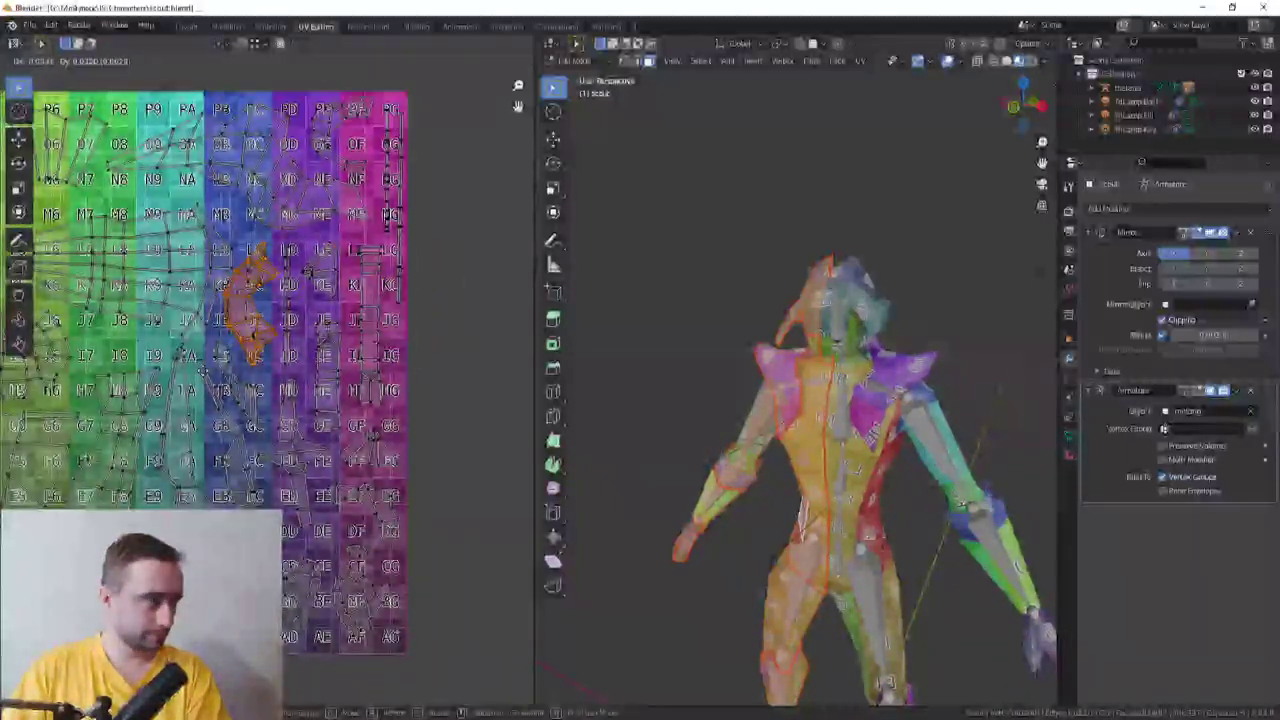
click(423, 362)
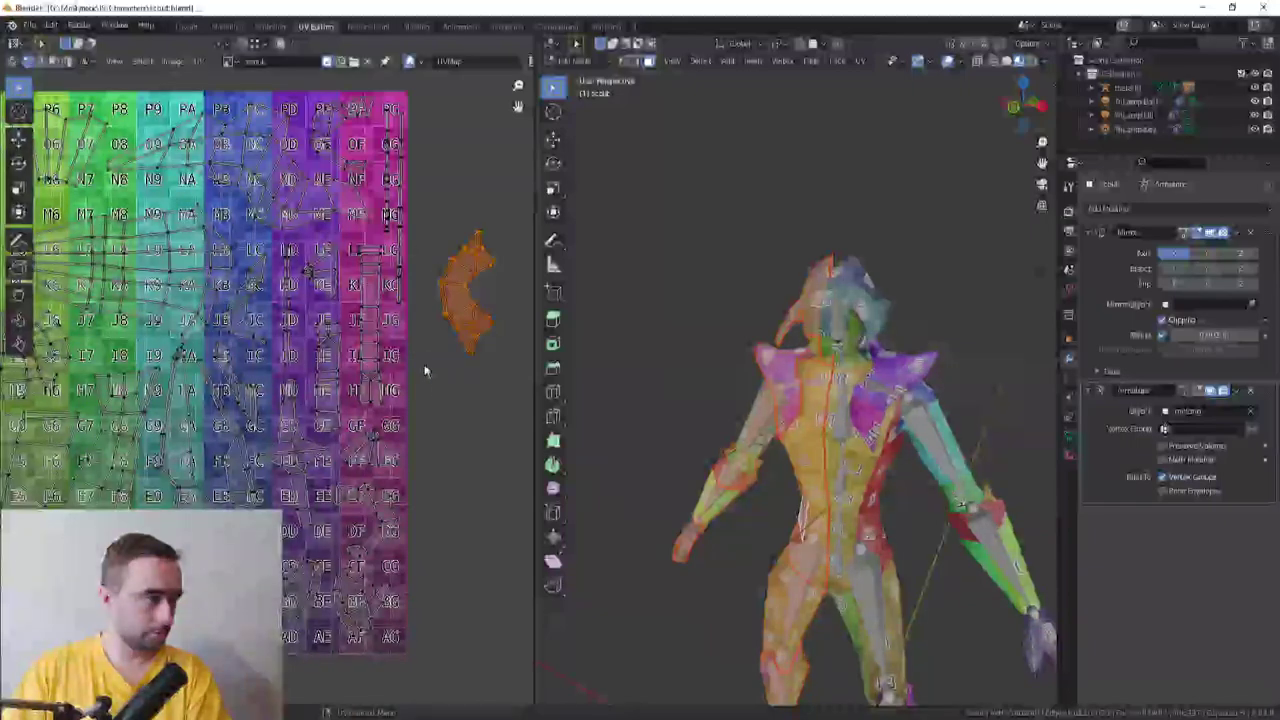
click(240, 356)
Reposition another island lying beside the texture
middle_drag(228, 331, 149, 386)
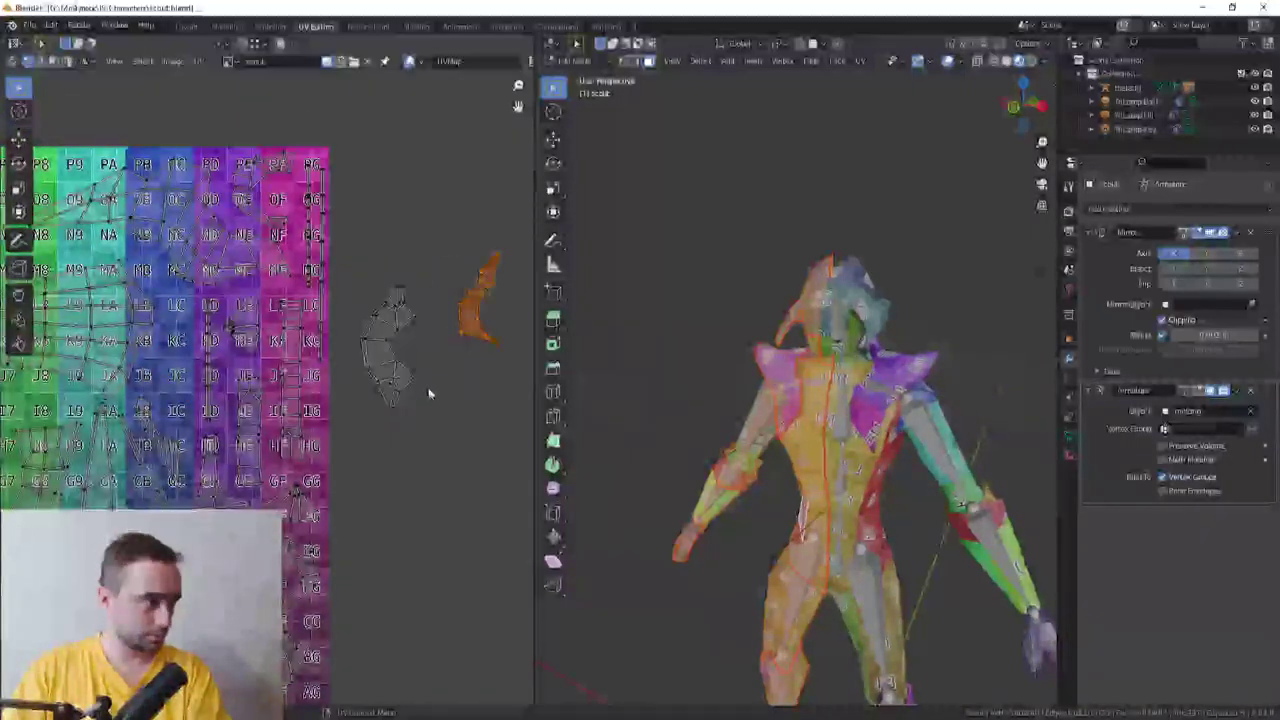
key(g)
scroll(230, 325, up, 2)
scroll(240, 325, up, 1)
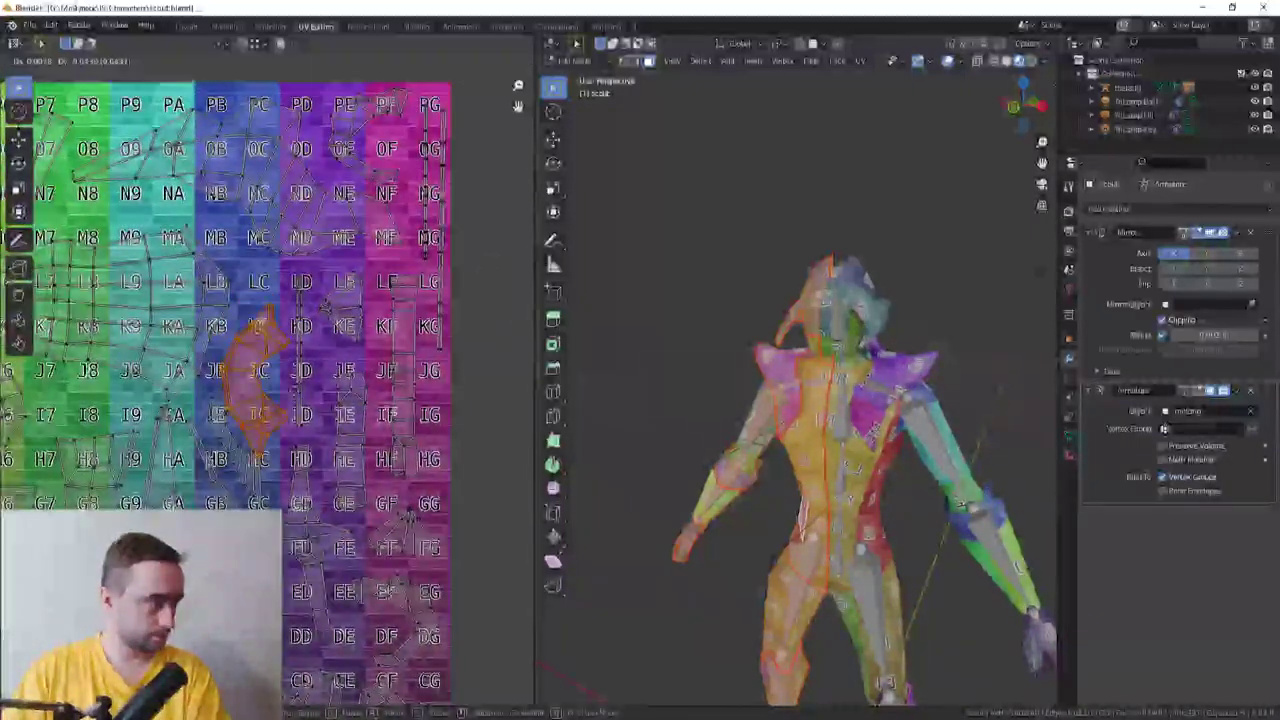
click(262, 492)
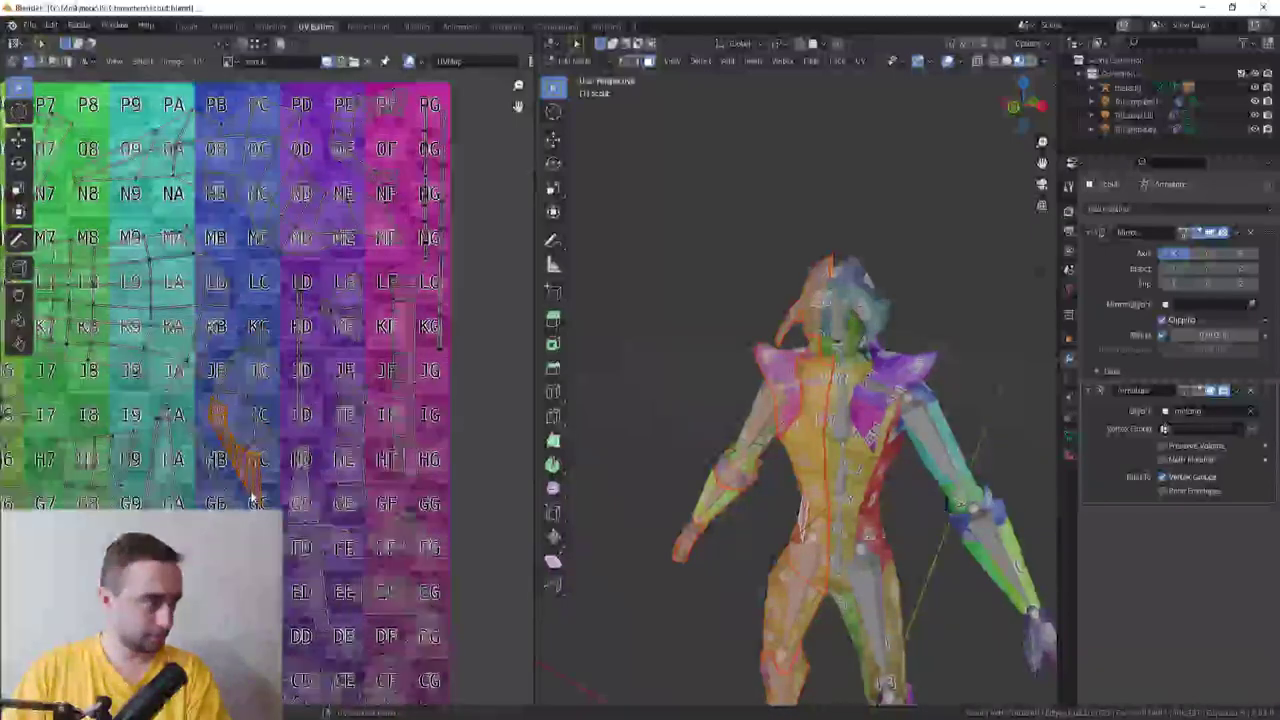
scroll(255, 495, down, 3)
middle_drag(455, 517, 477, 438)
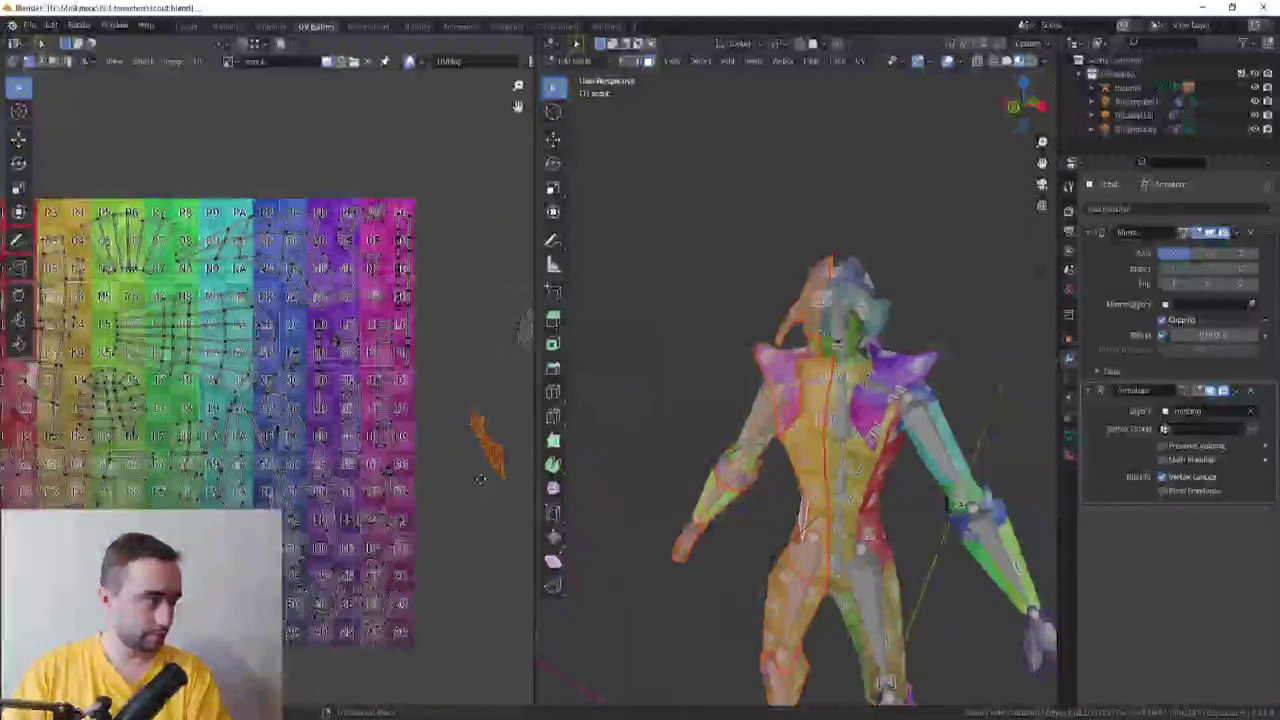
click(203, 343)
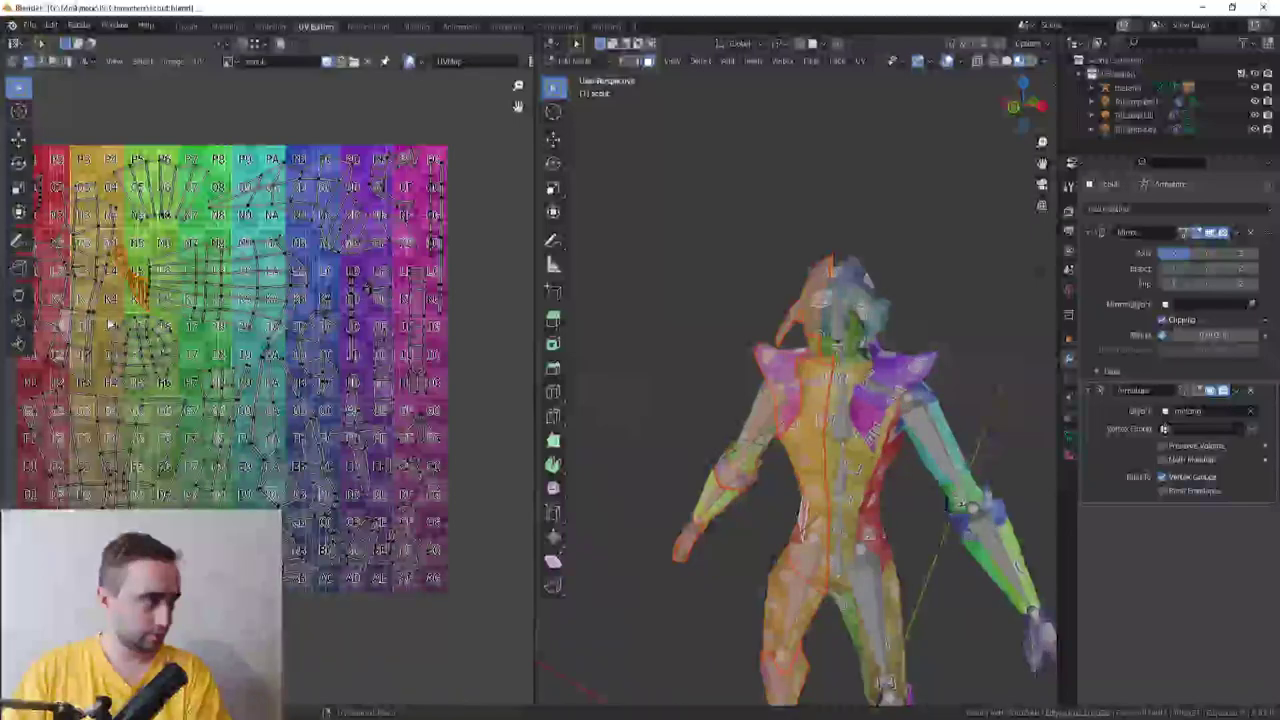
Rotate the narrow strip into place near cells L4–K4, beside columns 2–3
middle_drag(203, 343, 316, 420)
scroll(328, 290, up, 1)
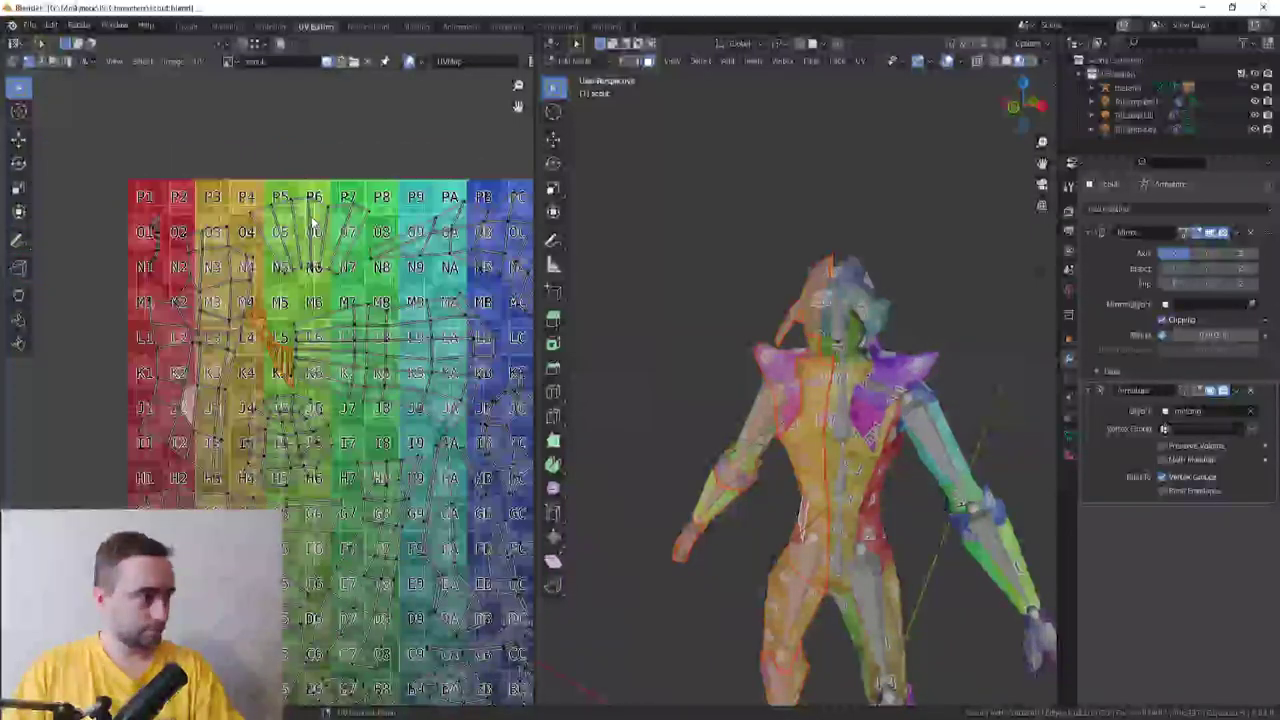
scroll(328, 290, up, 1)
key(r)
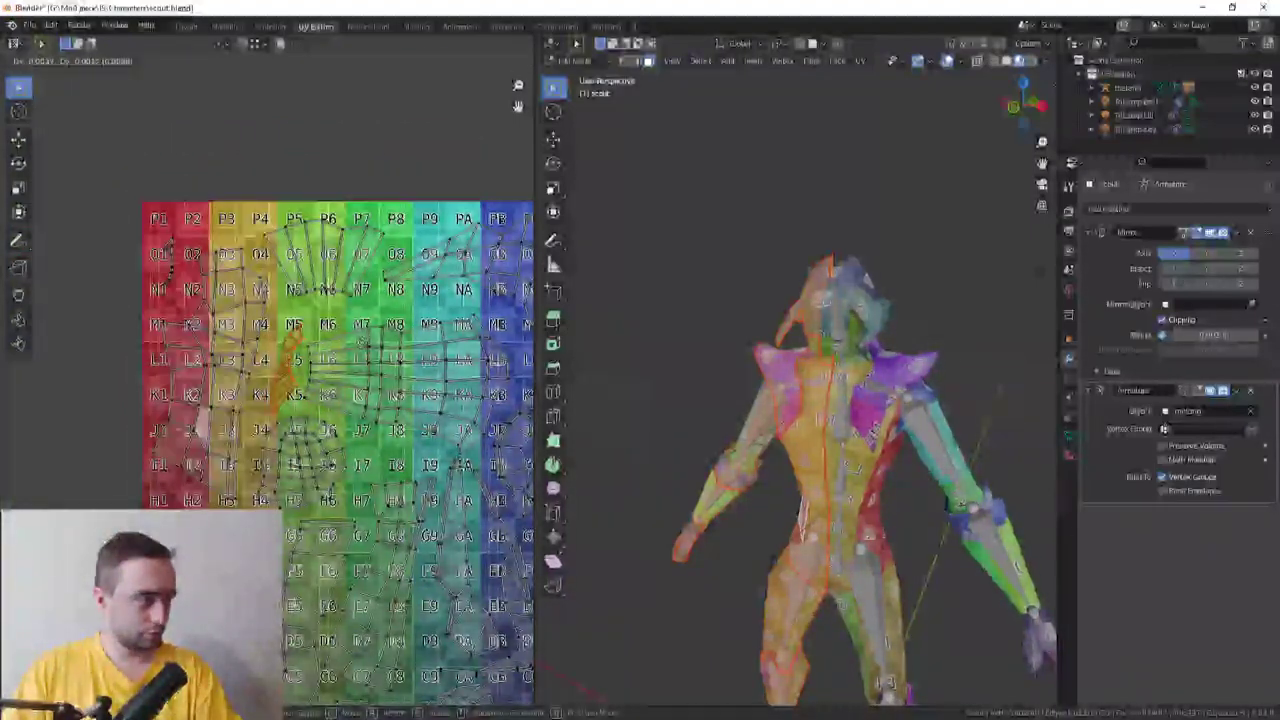
click(490, 370)
mouse_move(767, 452)
middle_down()
mouse_move(861, 507)
mouse_move(803, 503)
mouse_move(894, 291)
mouse_move(741, 447)
mouse_move(853, 438)
mouse_move(708, 352)
mouse_move(800, 260)
middle_up()
scroll(830, 505, up, 3)
scroll(803, 503, down, 3)
scroll(771, 429, up, 3)
Finish moving the selected UVs and zoom in on the back of the head
key(g)
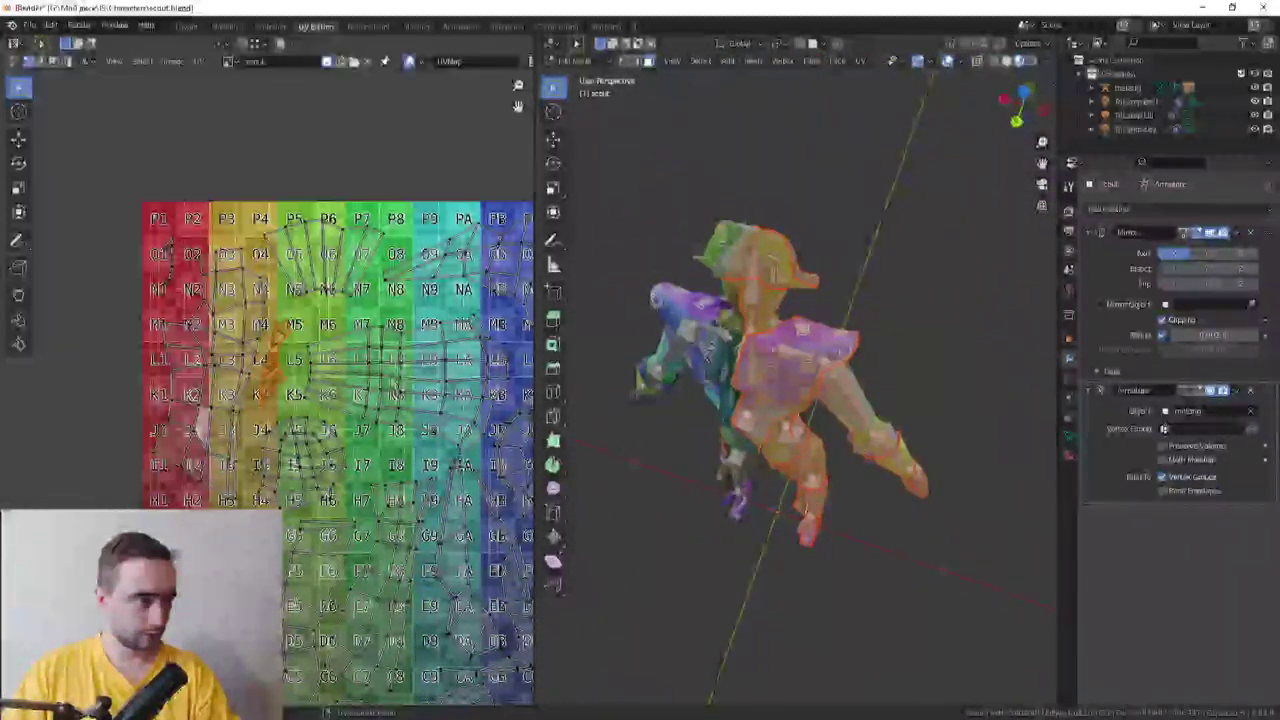
click(272, 368)
middle_drag(700, 350, 790, 380)
scroll(788, 378, up, 3)
scroll(788, 378, up, 4)
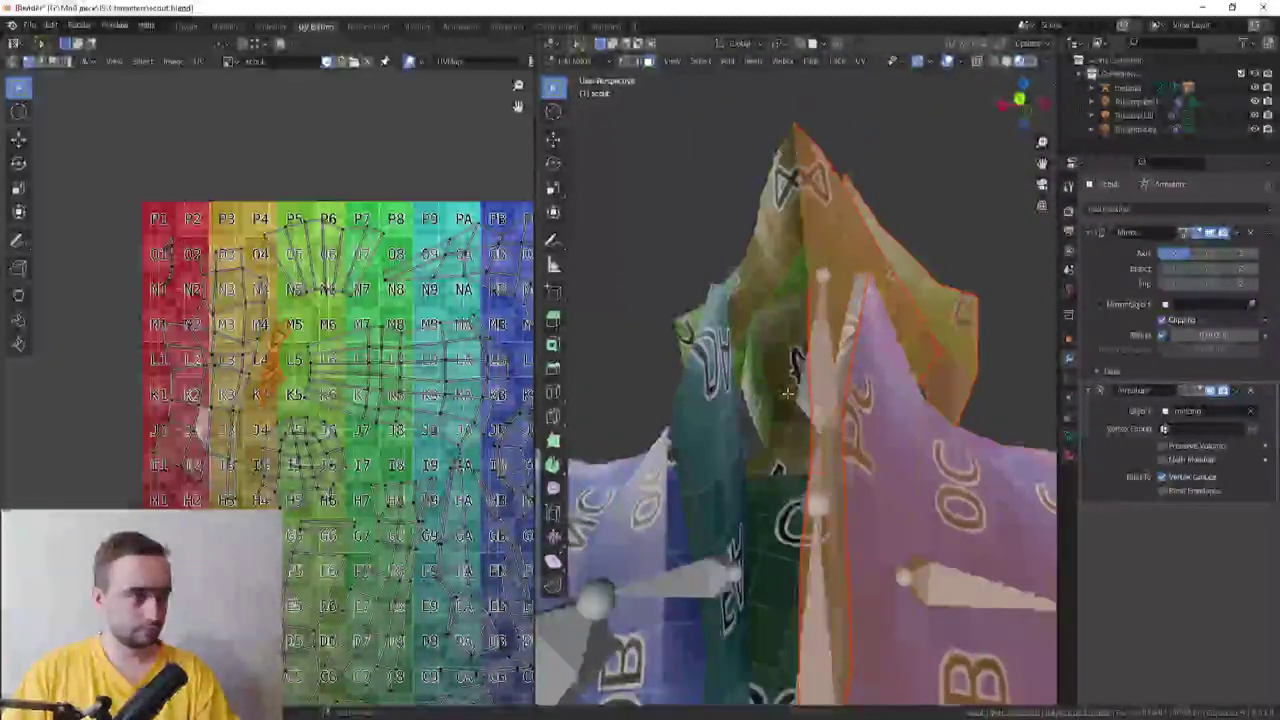
scroll(788, 378, down, 3)
Rotate the hat's UV island and move it up-left outside the texture grid
key(r)
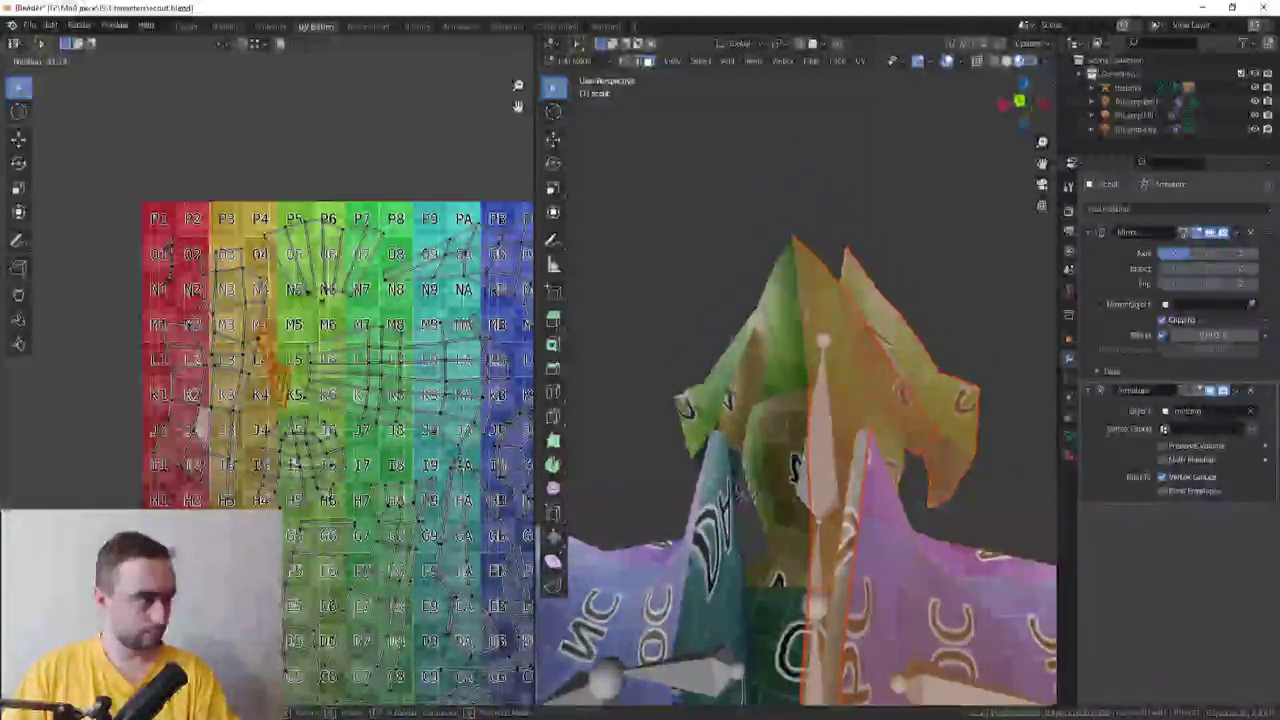
click(318, 355)
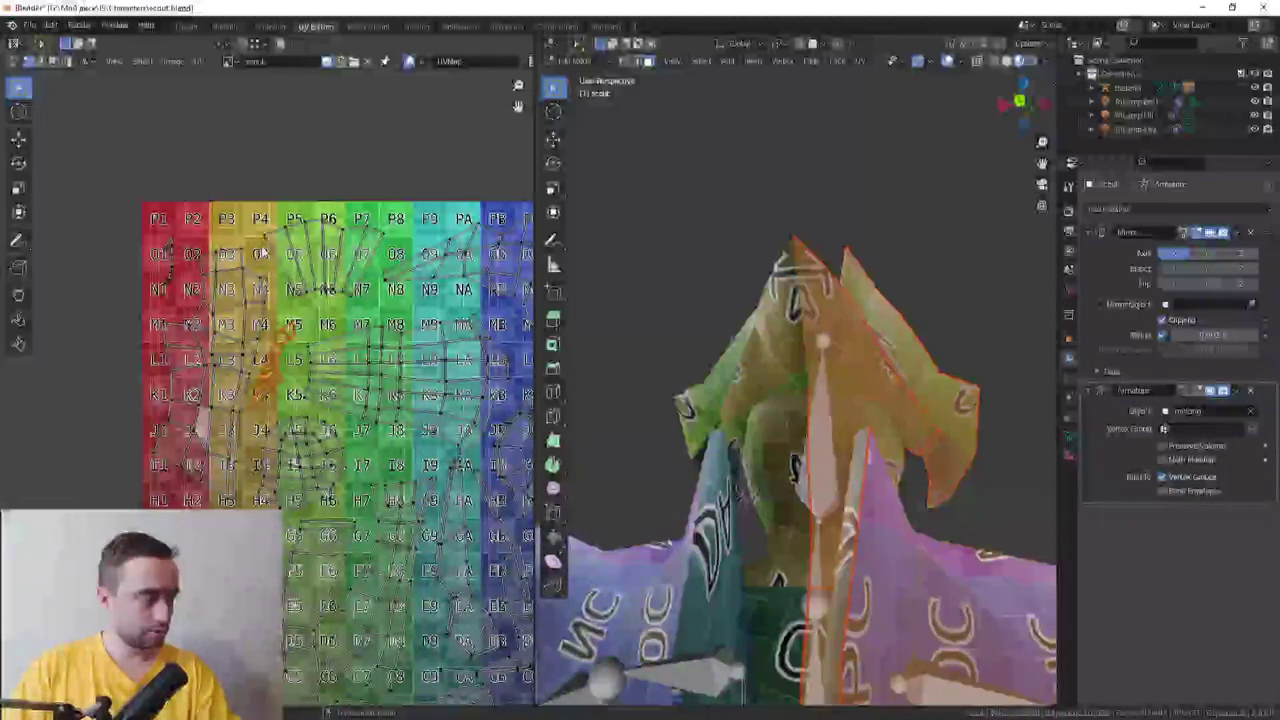
key(g)
click(177, 270)
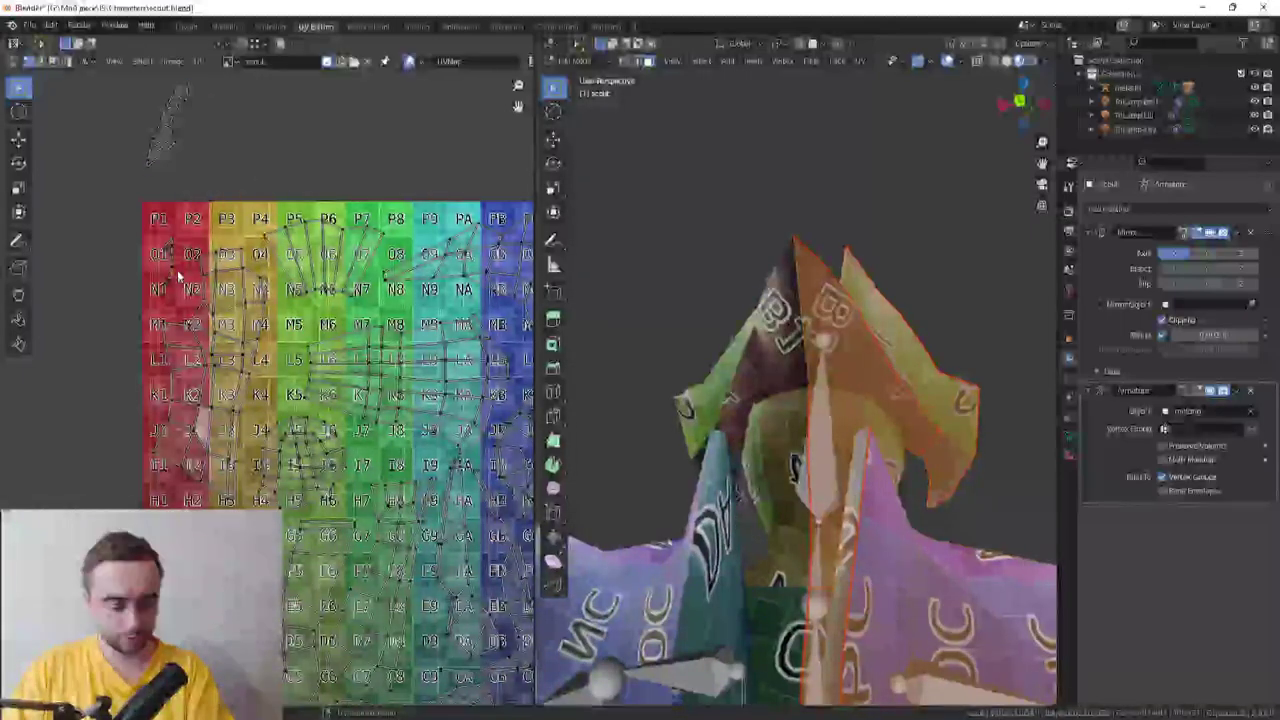
Select the small dotted UV element at the top of the UV view
click(170, 128)
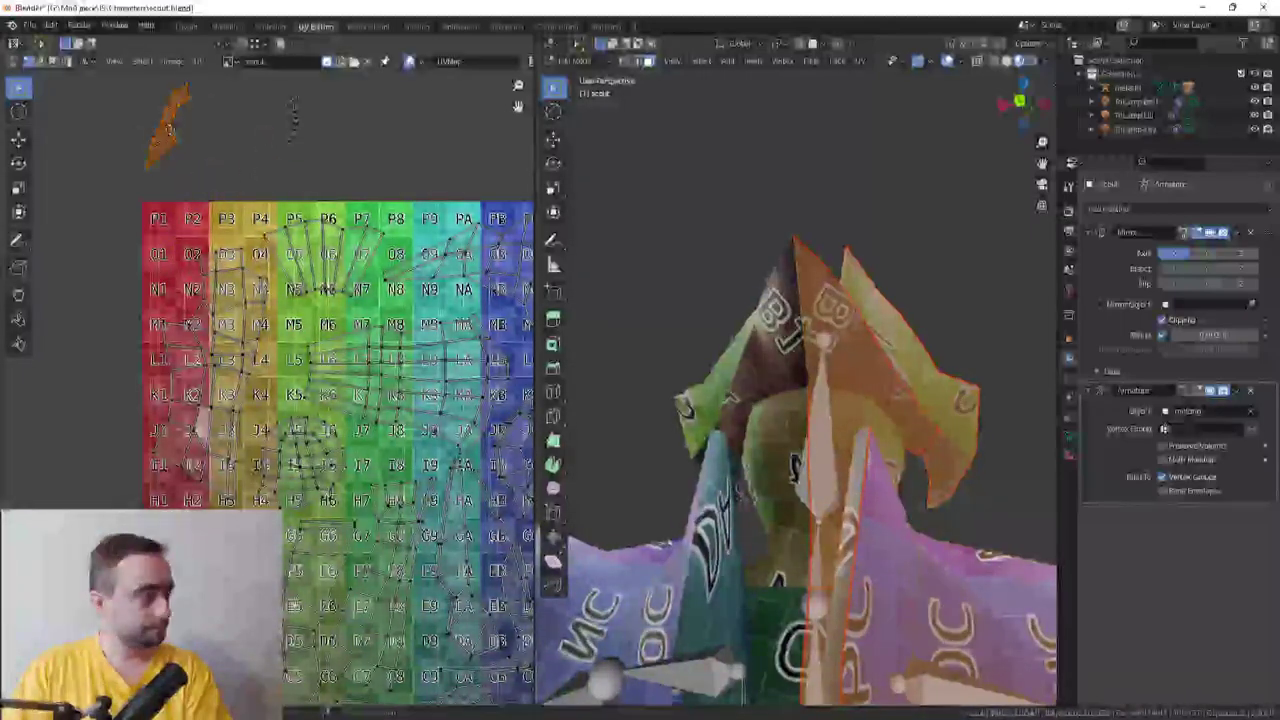
key(ctrl+z)
click(294, 125)
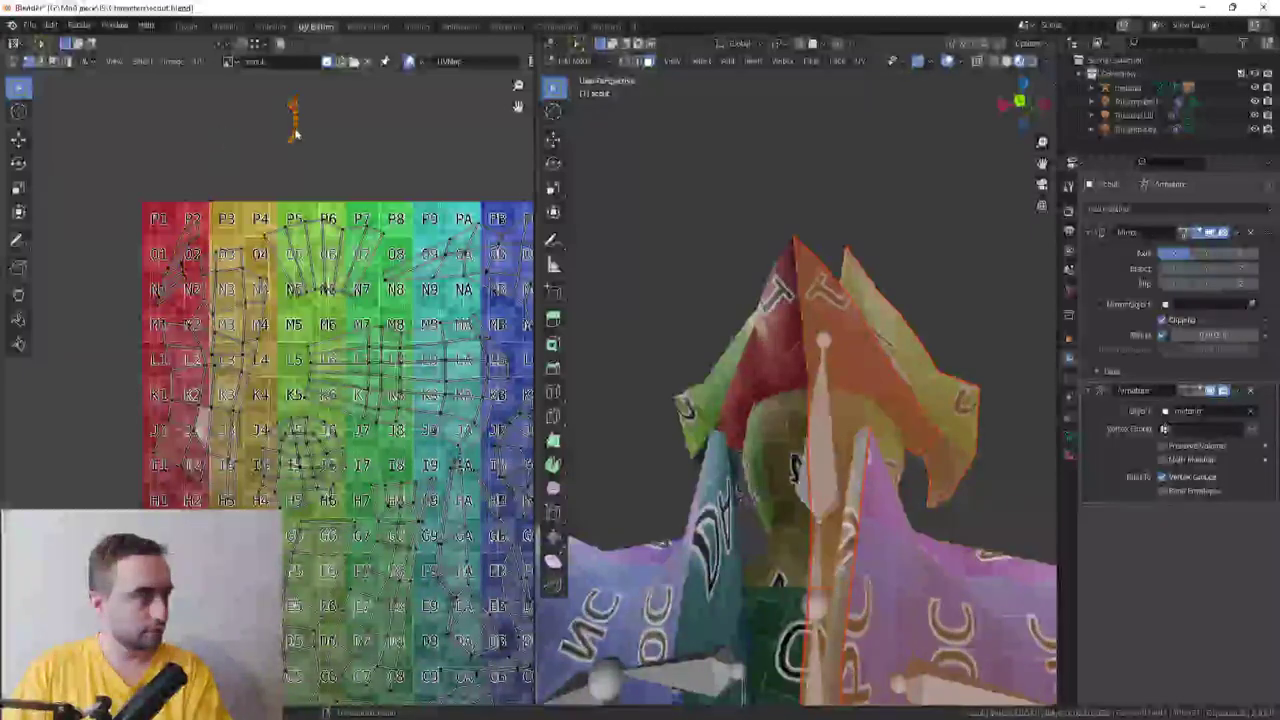
Select the small UV element, then cancel its move
scroll(260, 360, down, 4)
middle_drag(407, 382, 240, 380)
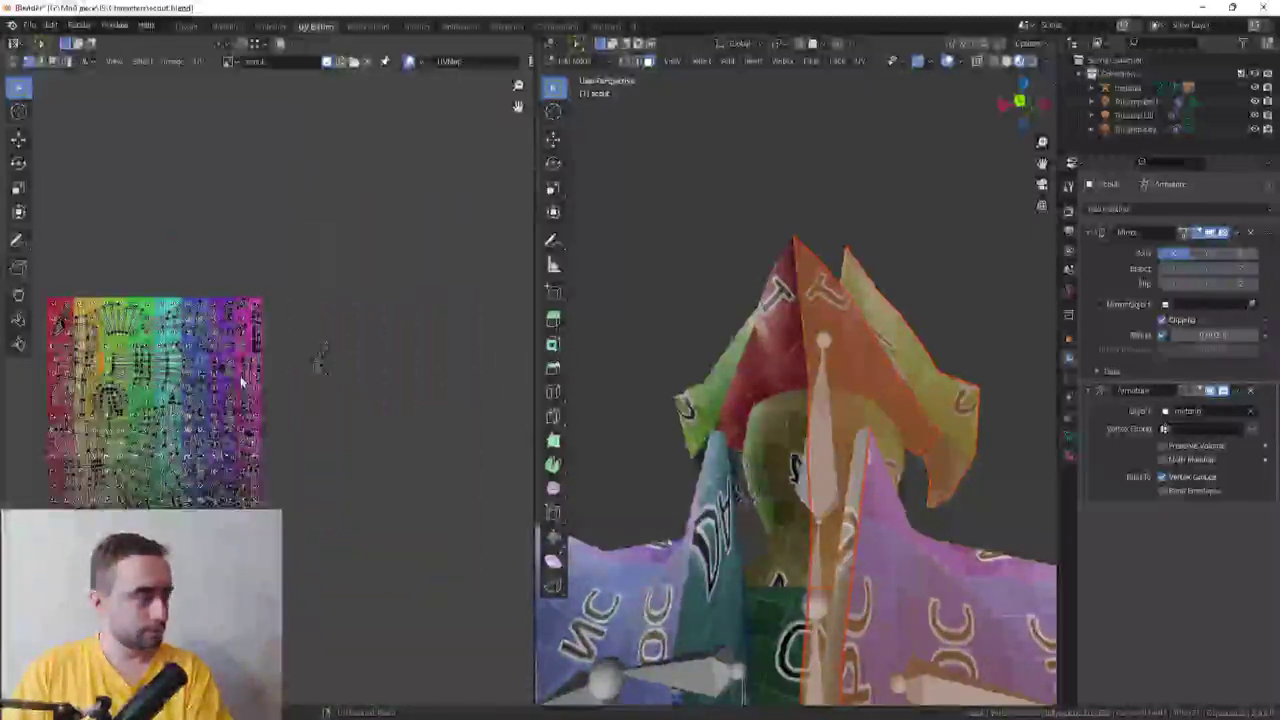
click(322, 360)
key(g)
key(Escape)
Move the island onto the lower left of the texture
mouse_move(390, 332)
middle_down()
mouse_move(418, 309)
mouse_move(347, 465)
mouse_move(414, 491)
mouse_move(465, 432)
mouse_move(478, 437)
middle_up()
scroll(418, 308, up, 2)
scroll(383, 480, up, 1)
scroll(383, 480, up, 2)
key(g)
click(231, 426)
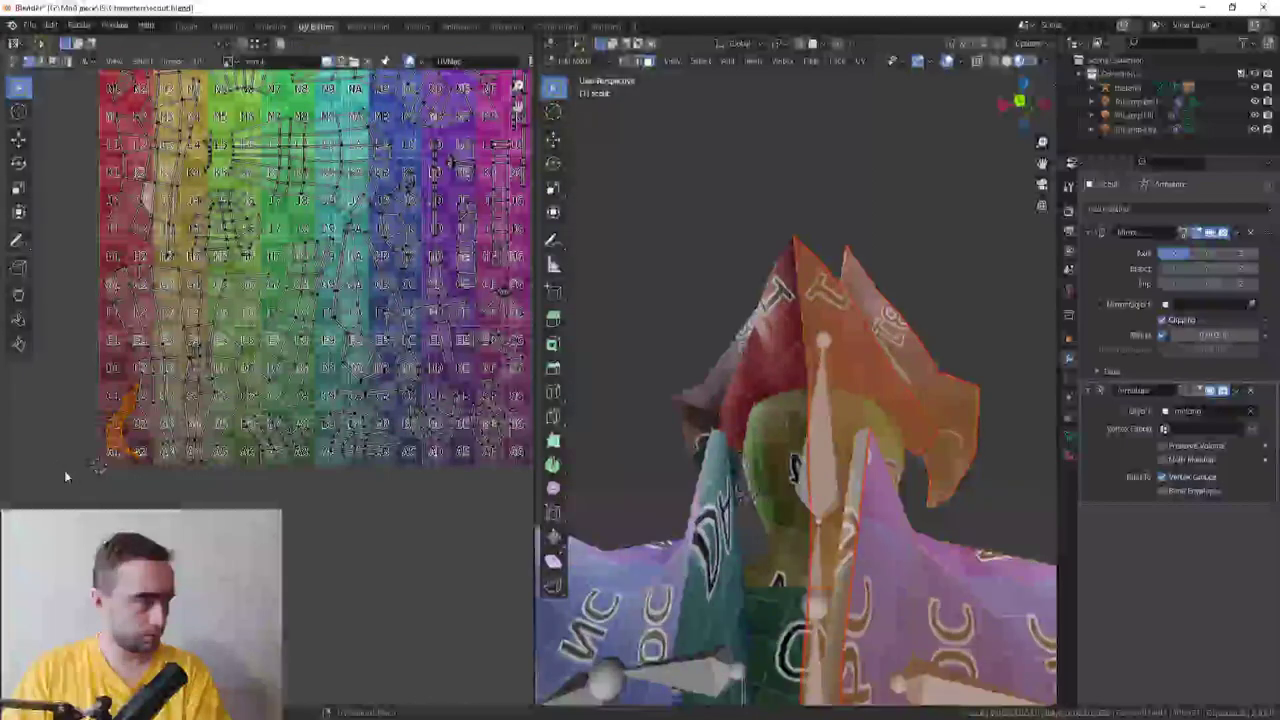
click(236, 423)
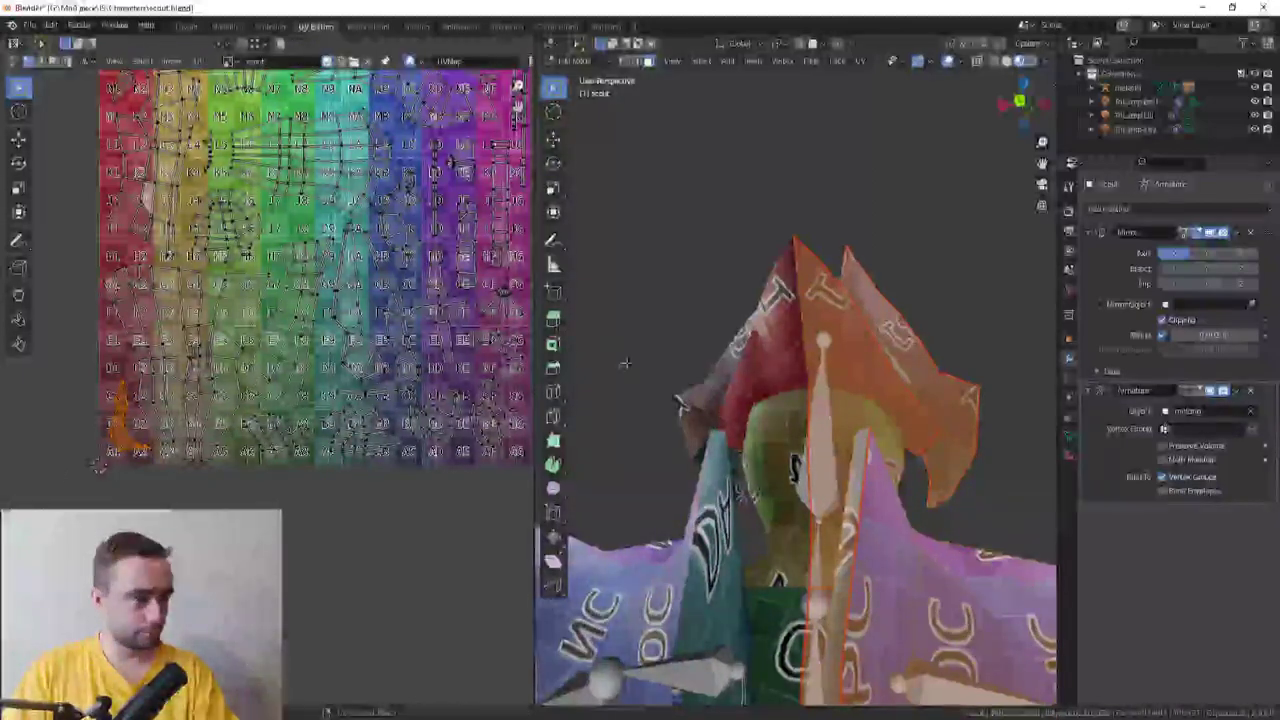
Select all UV islands, then cancel the move so they stay in place
middle_drag(625, 363, 775, 323)
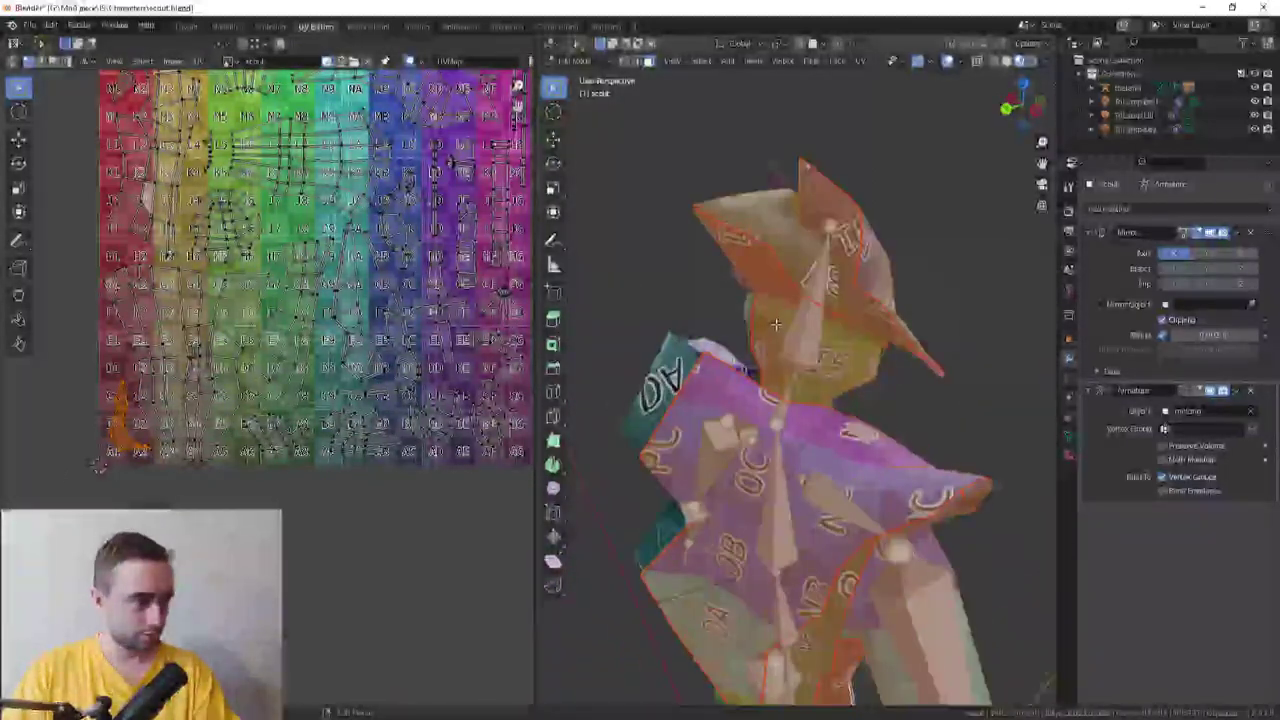
scroll(345, 400, down, 3)
key(a)
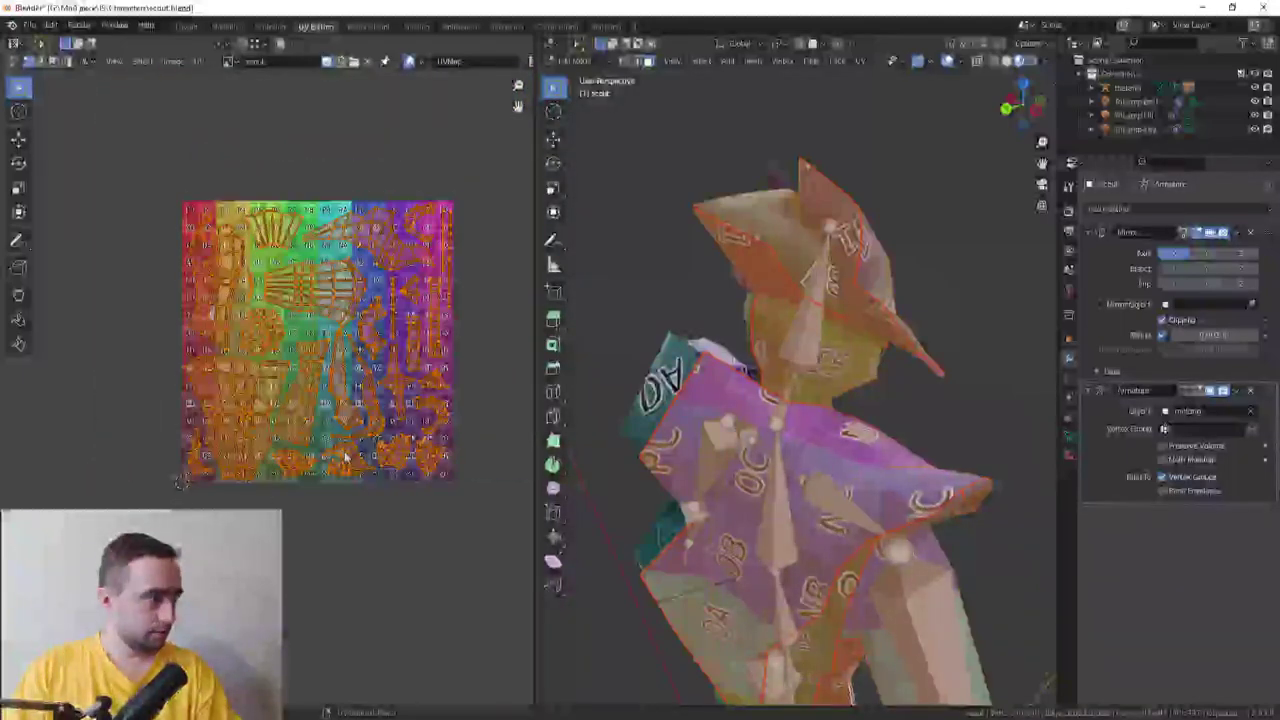
key(g)
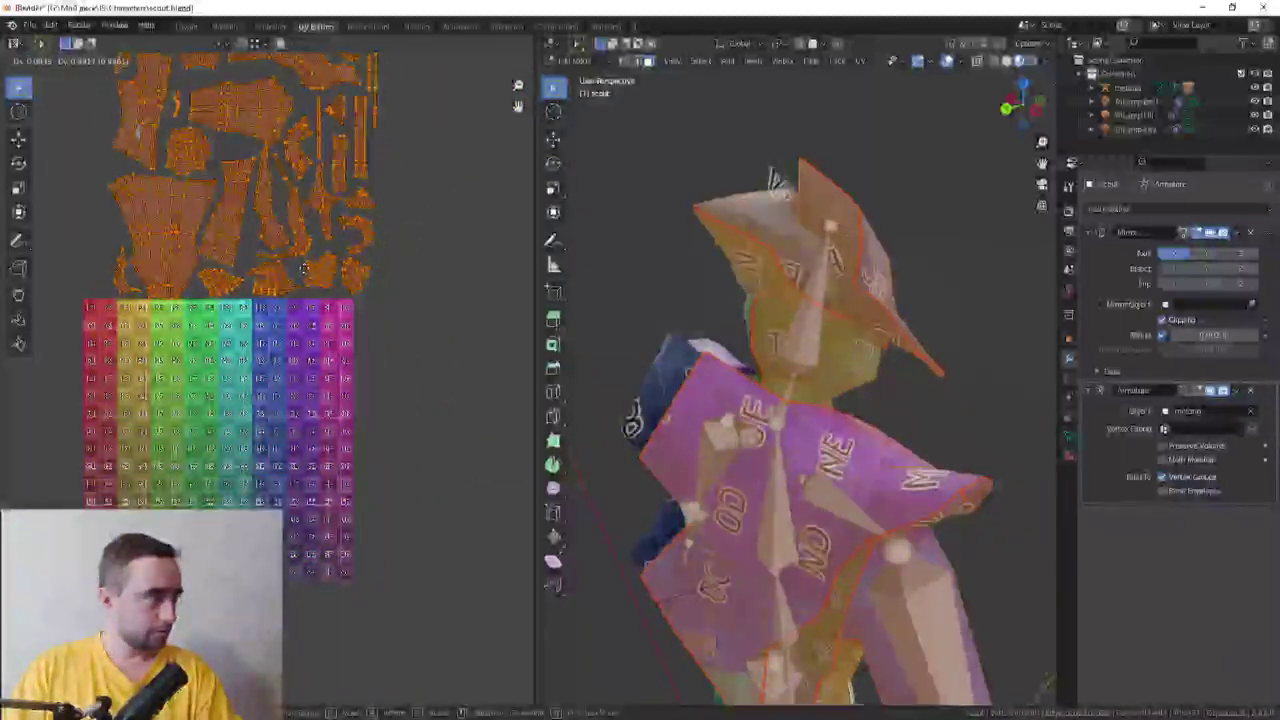
right_click(329, 271)
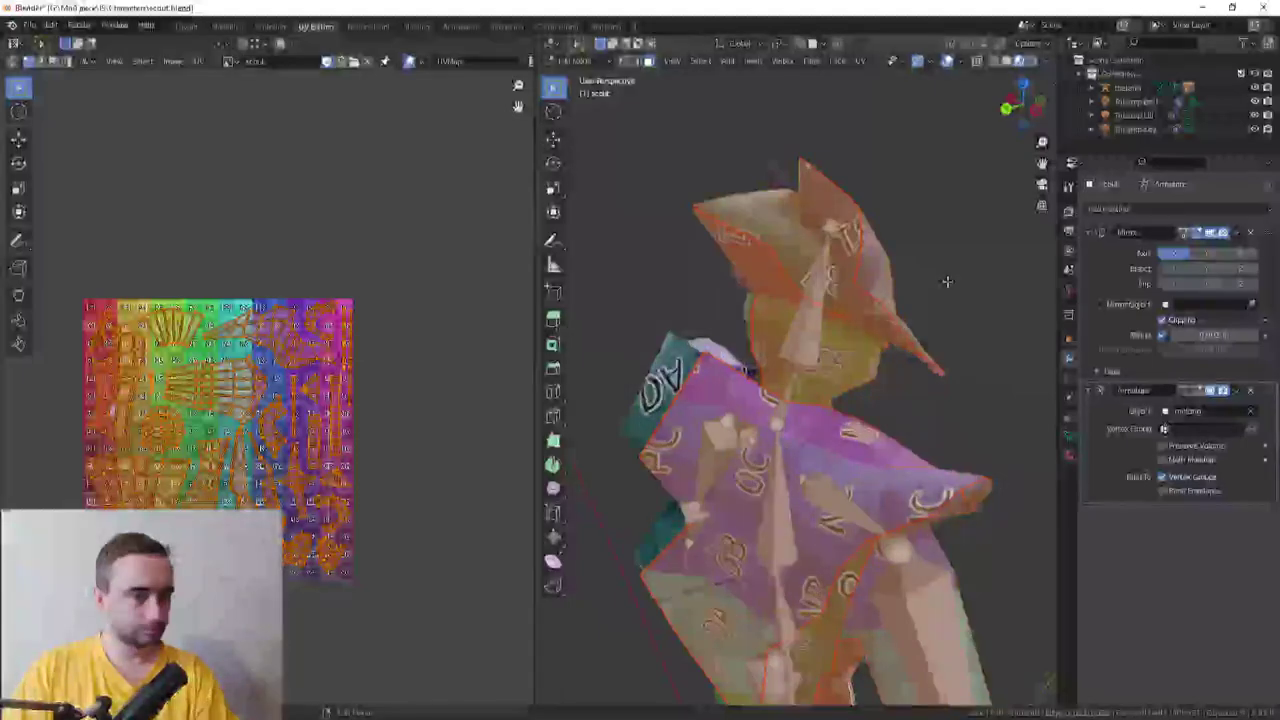
Frame the whole character and switch back to Object Mode
scroll(946, 281, down, 6)
mouse_move(769, 300)
middle_down()
mouse_move(689, 337)
mouse_move(664, 238)
middle_up()
key(Tab)
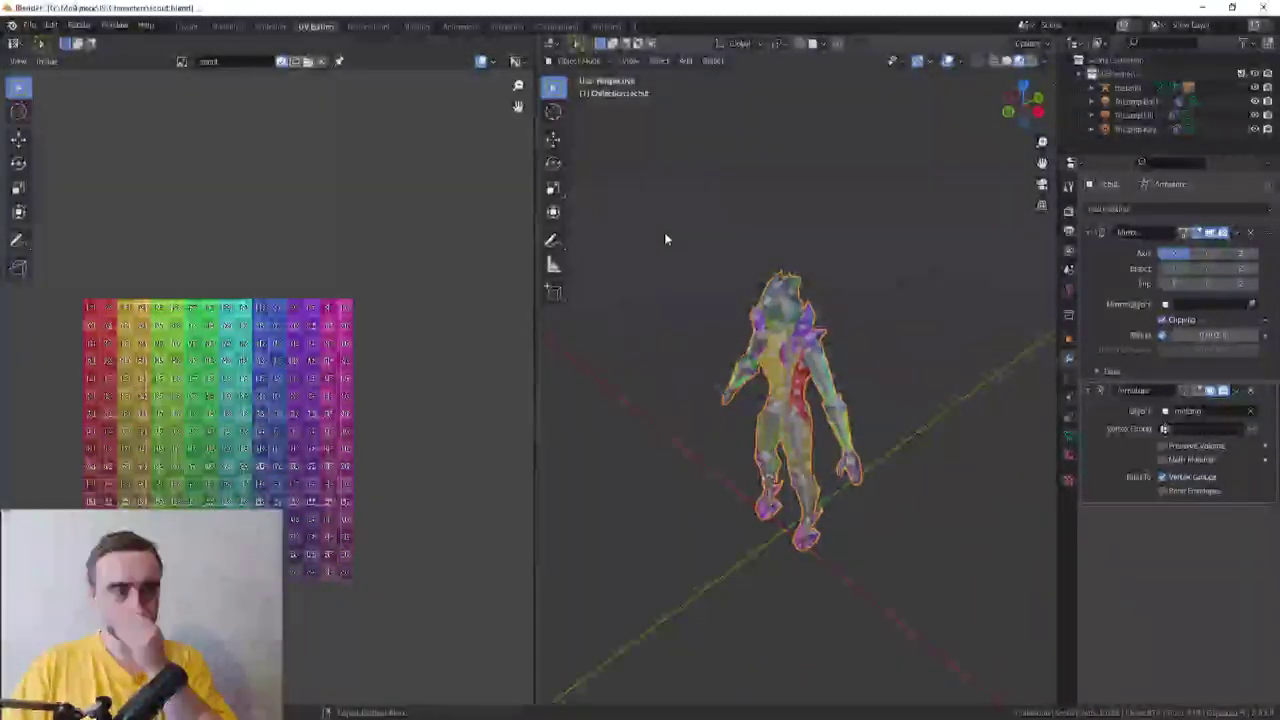
Open the FBX exporter in the recent Characters folder, with object types limited to Mesh
click(29, 25)
mouse_move(50, 225)
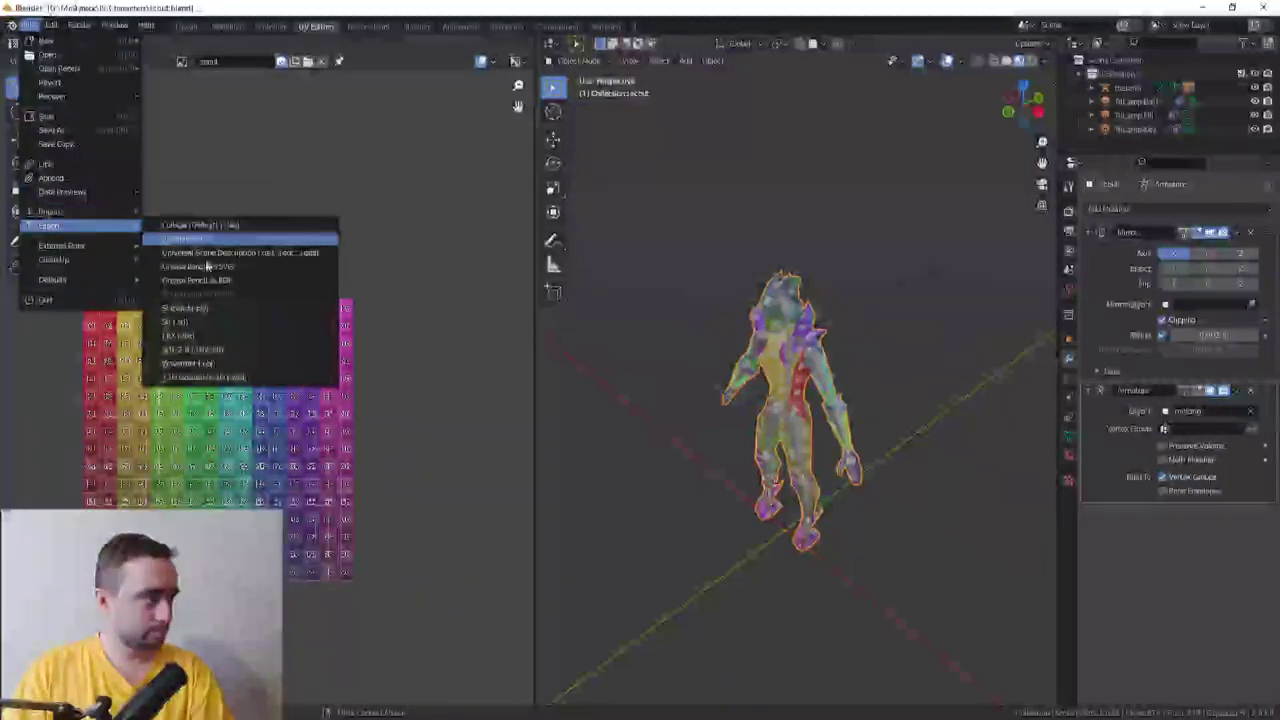
click(209, 335)
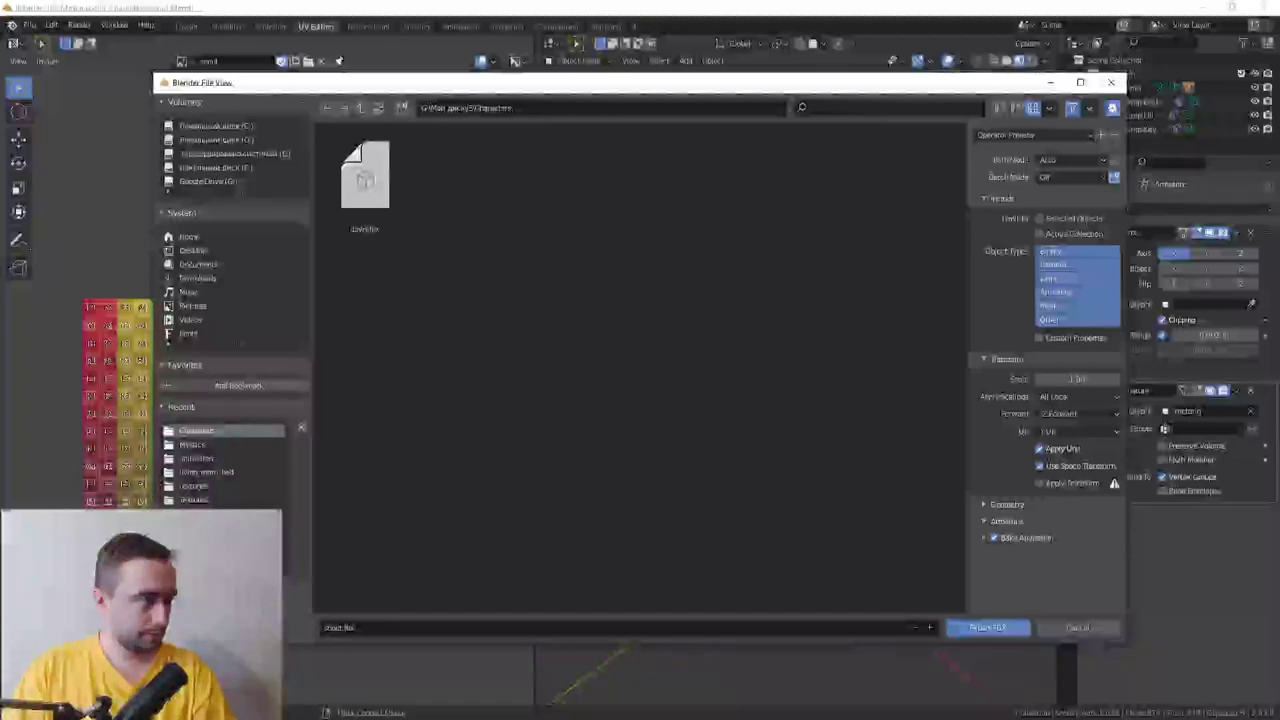
click(216, 432)
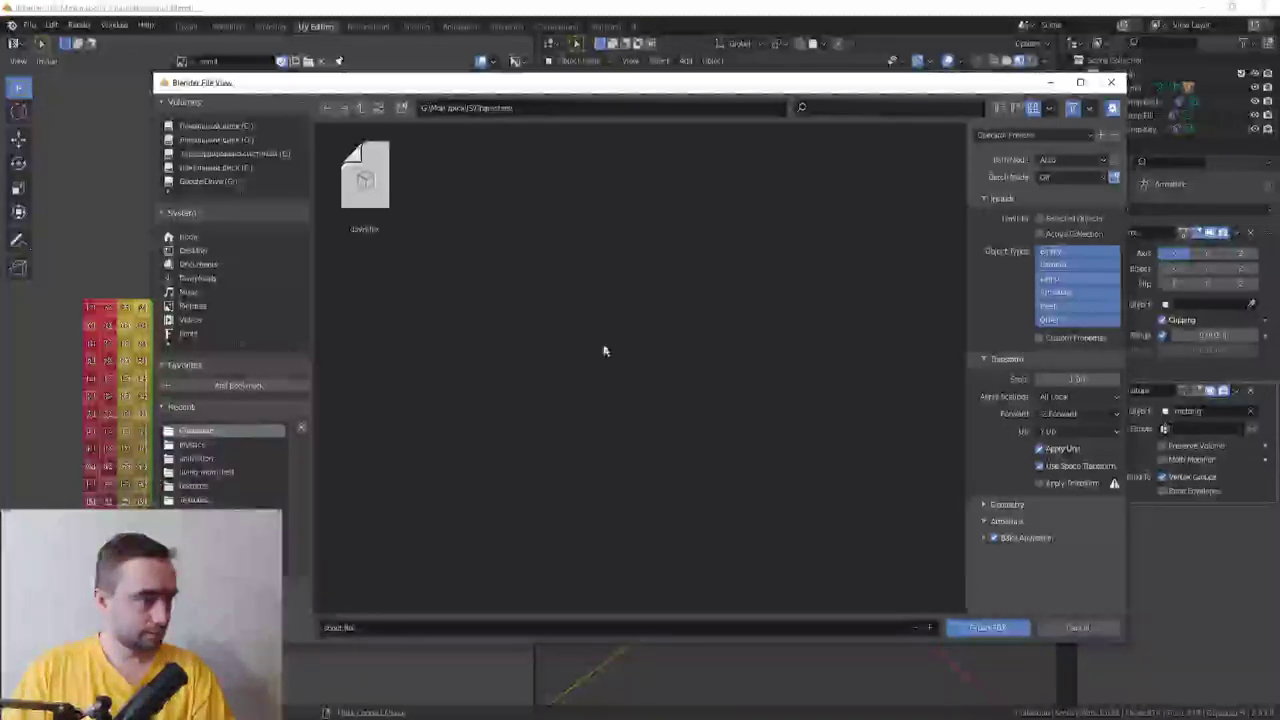
click(1050, 305)
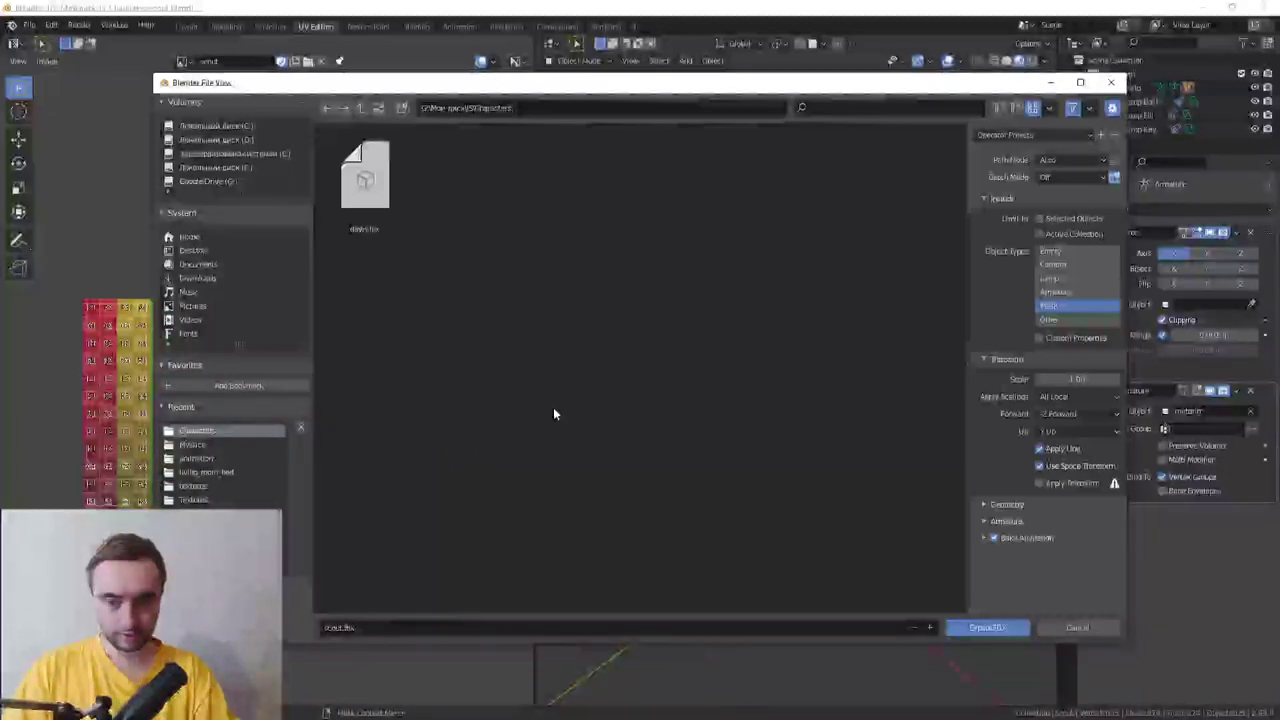
Navigate the export browser from the recent Characters folder up to the IS folder
click(223, 441)
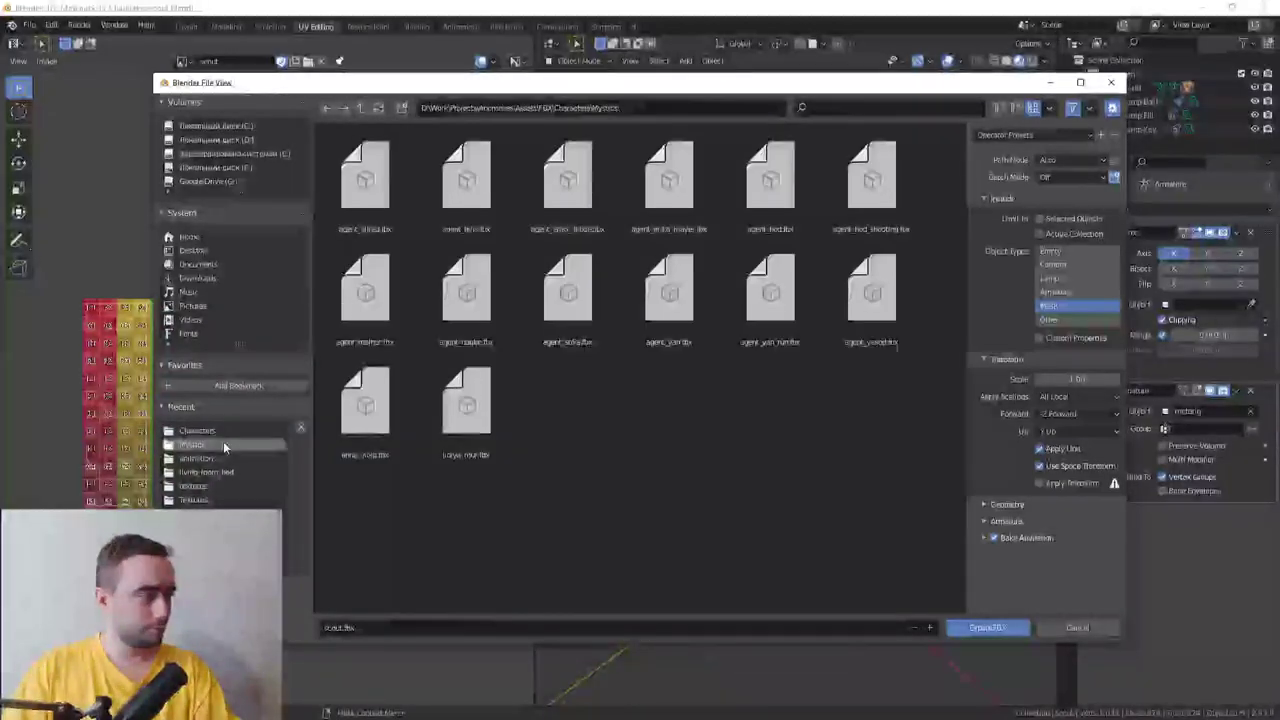
click(361, 108)
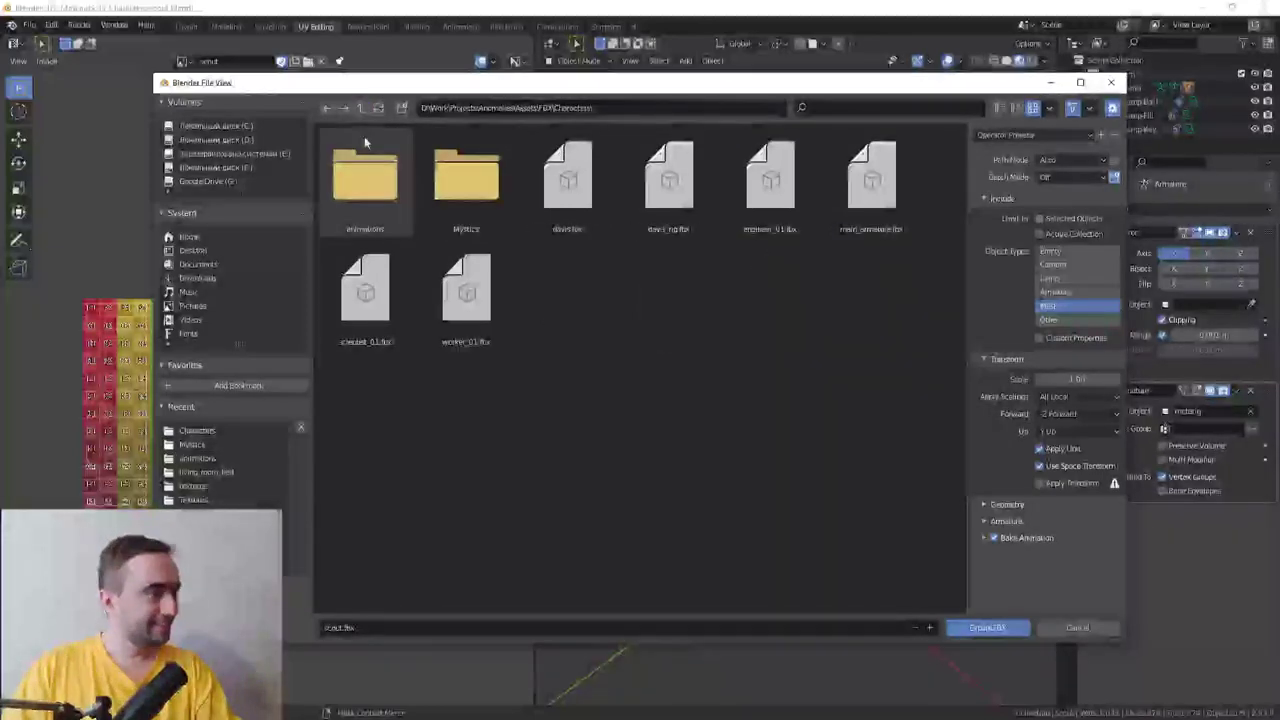
click(215, 430)
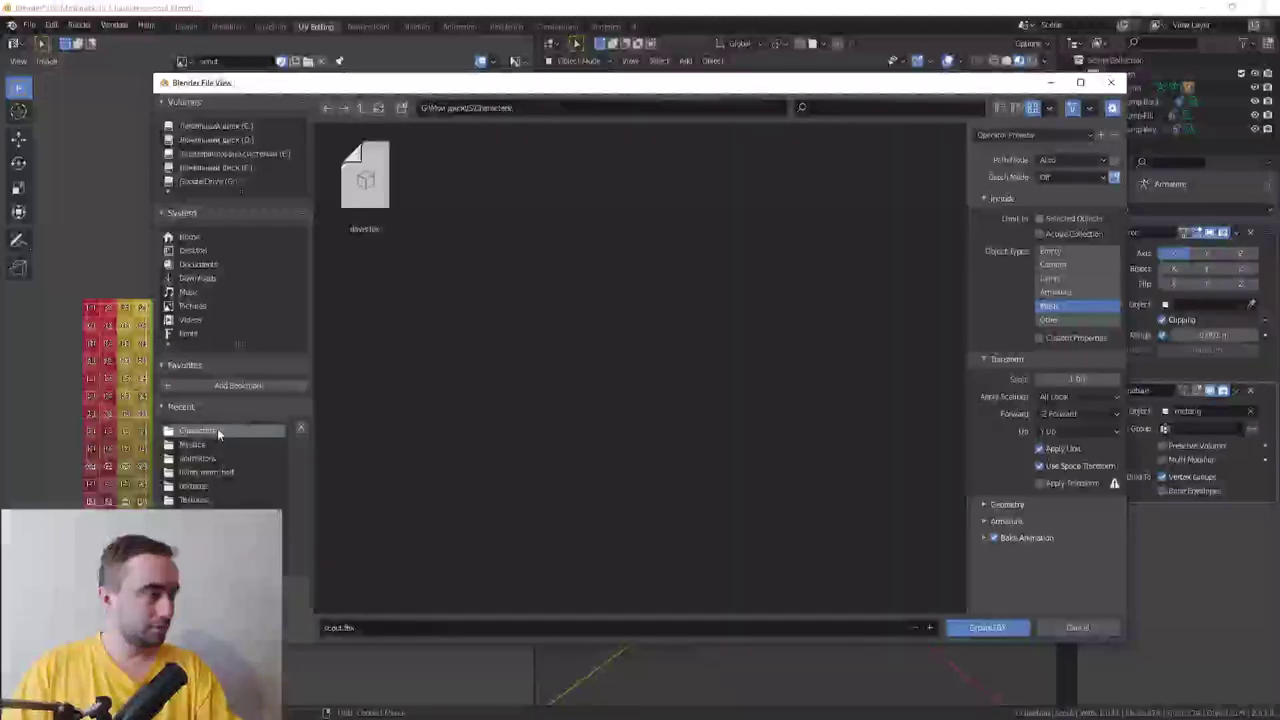
click(361, 108)
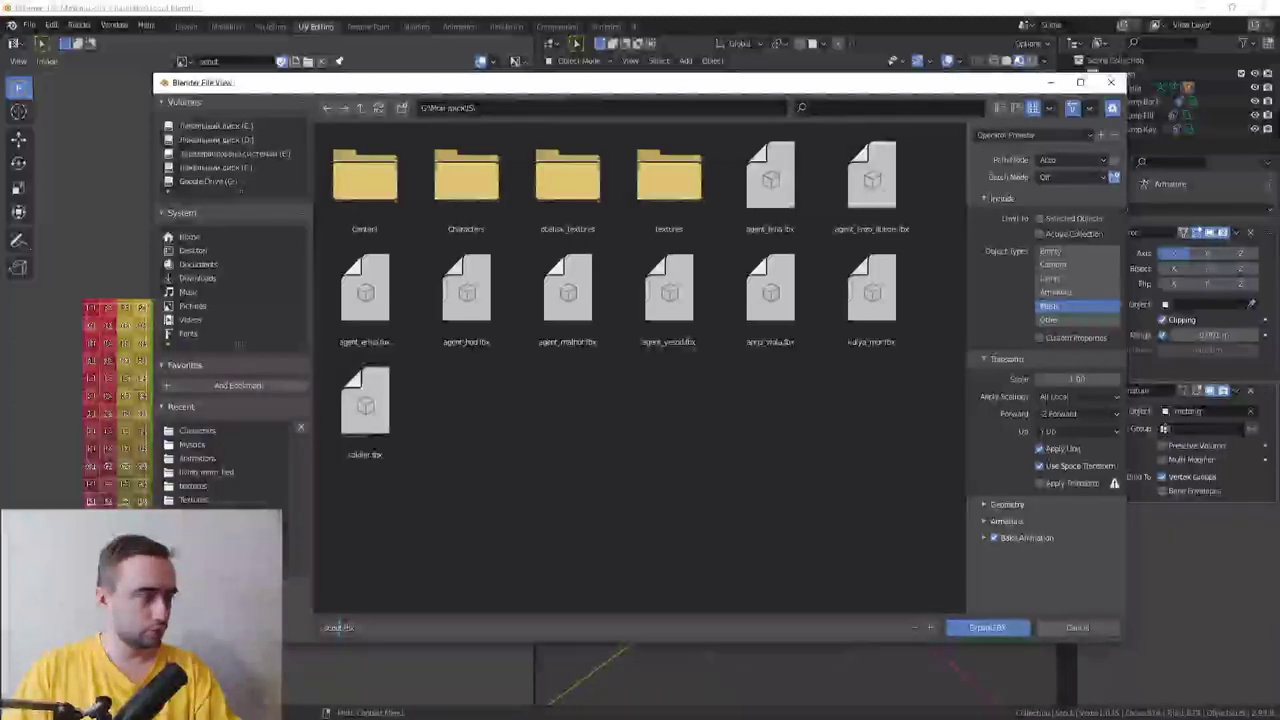
Turn off Bake Animation and review the armature, path mode and batch mode options
click(984, 538)
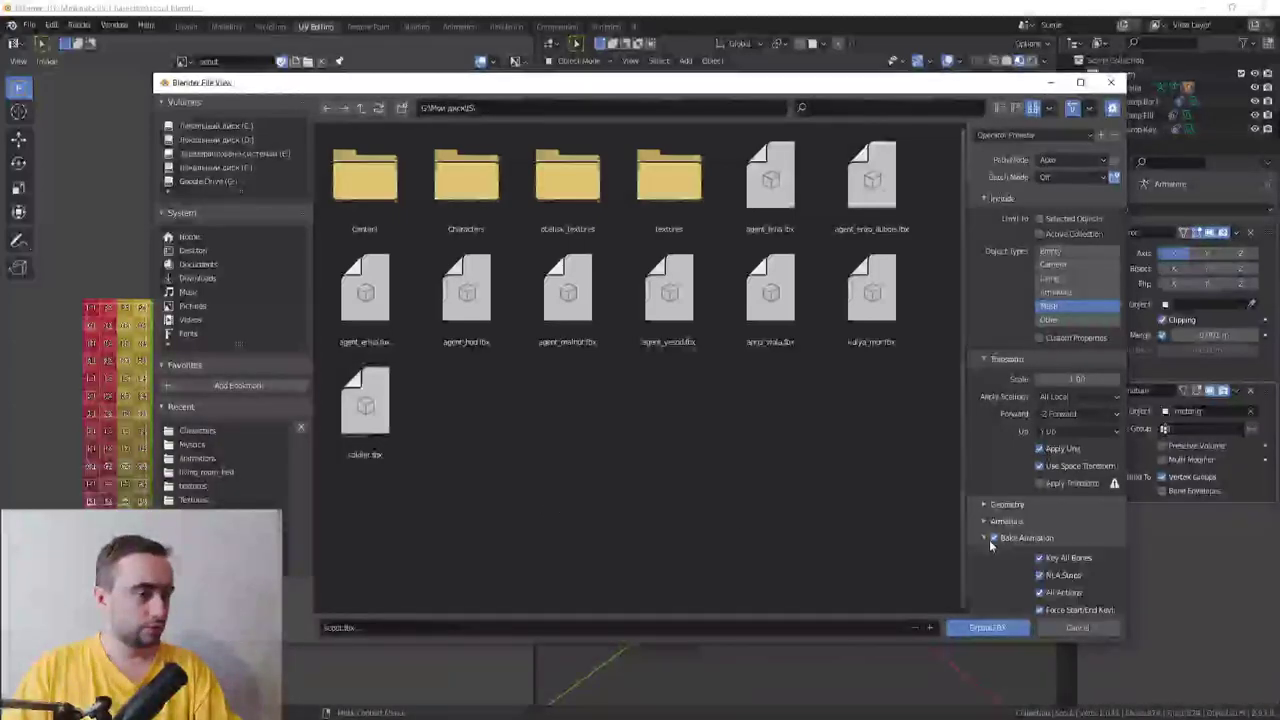
click(989, 539)
click(993, 538)
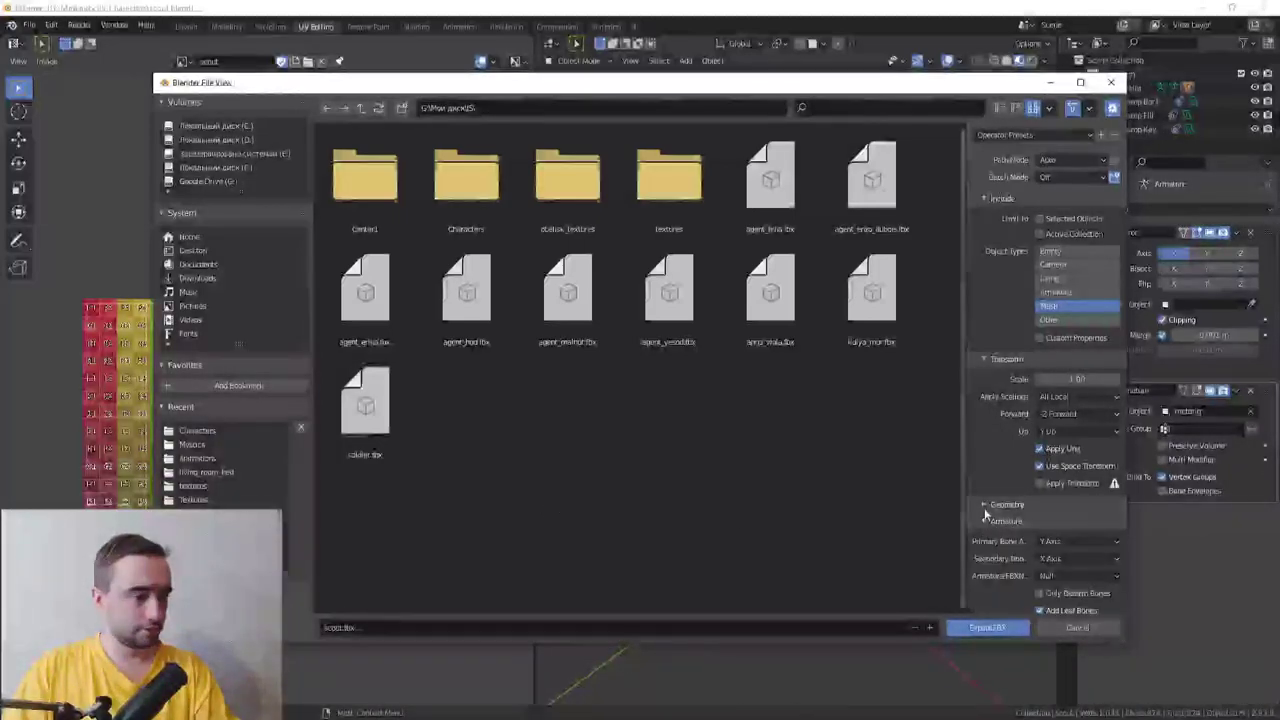
click(986, 521)
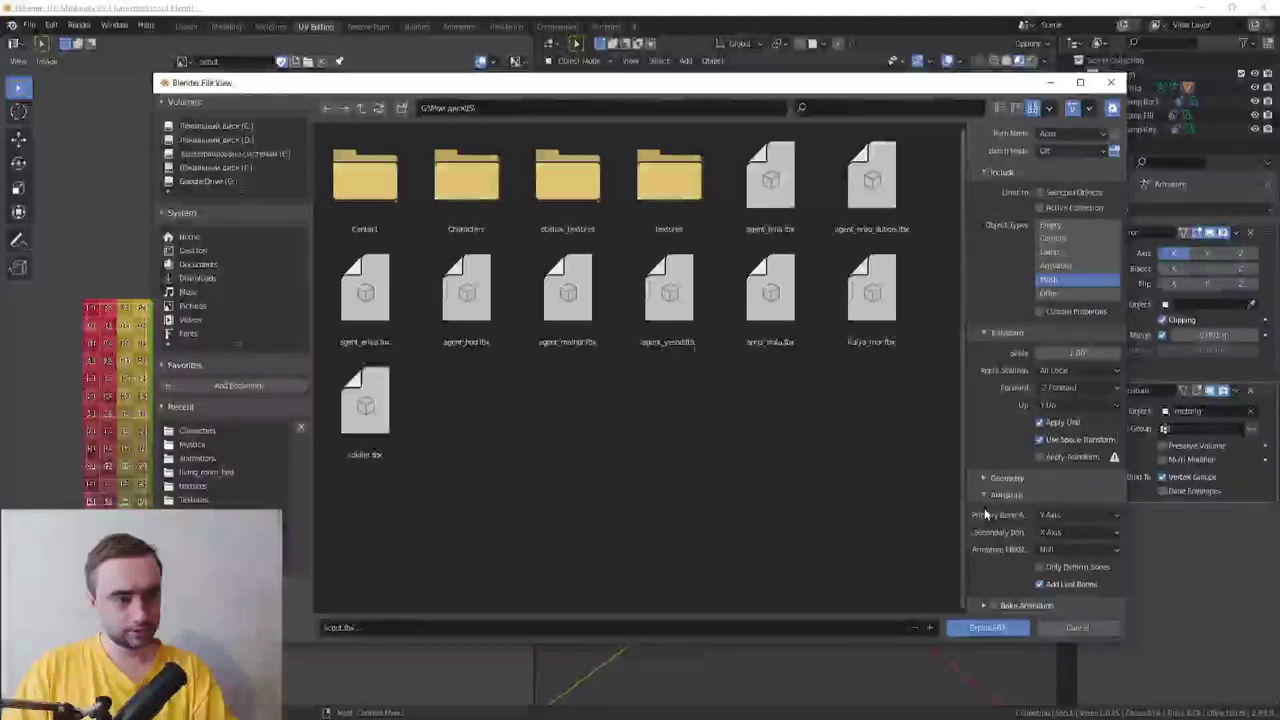
scroll(1070, 142, up, 1)
click(1070, 160)
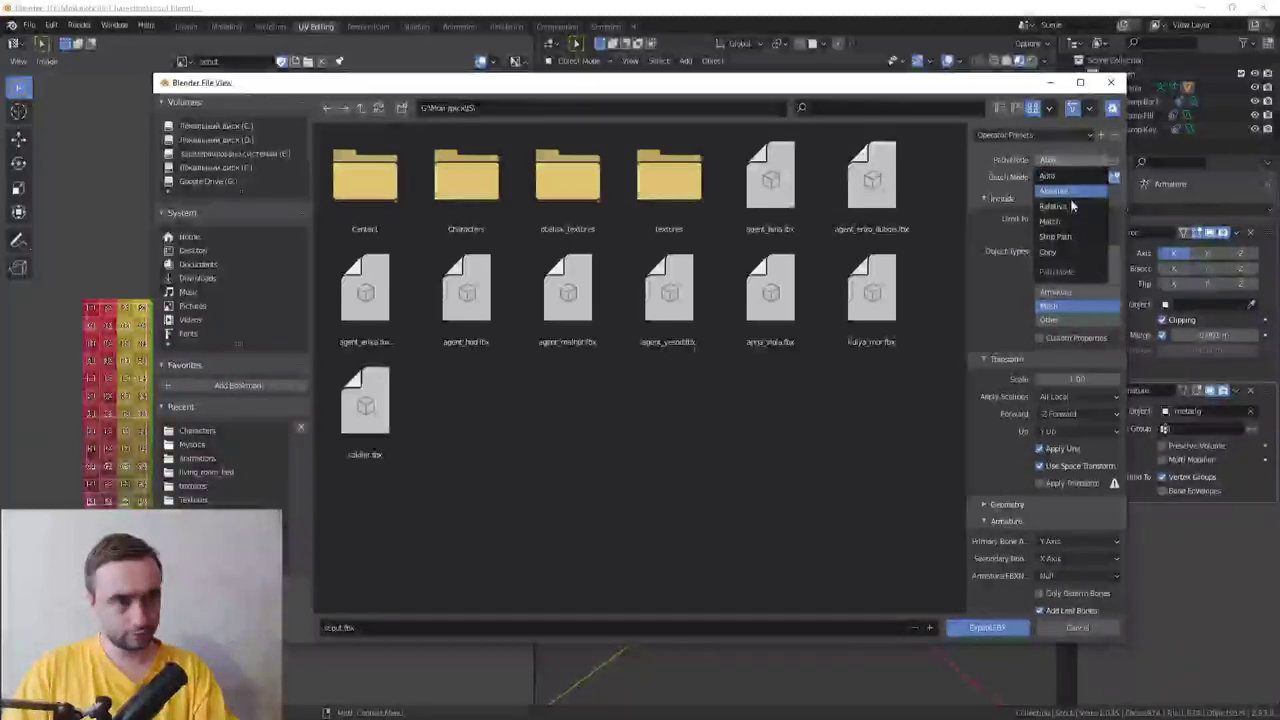
click(1056, 177)
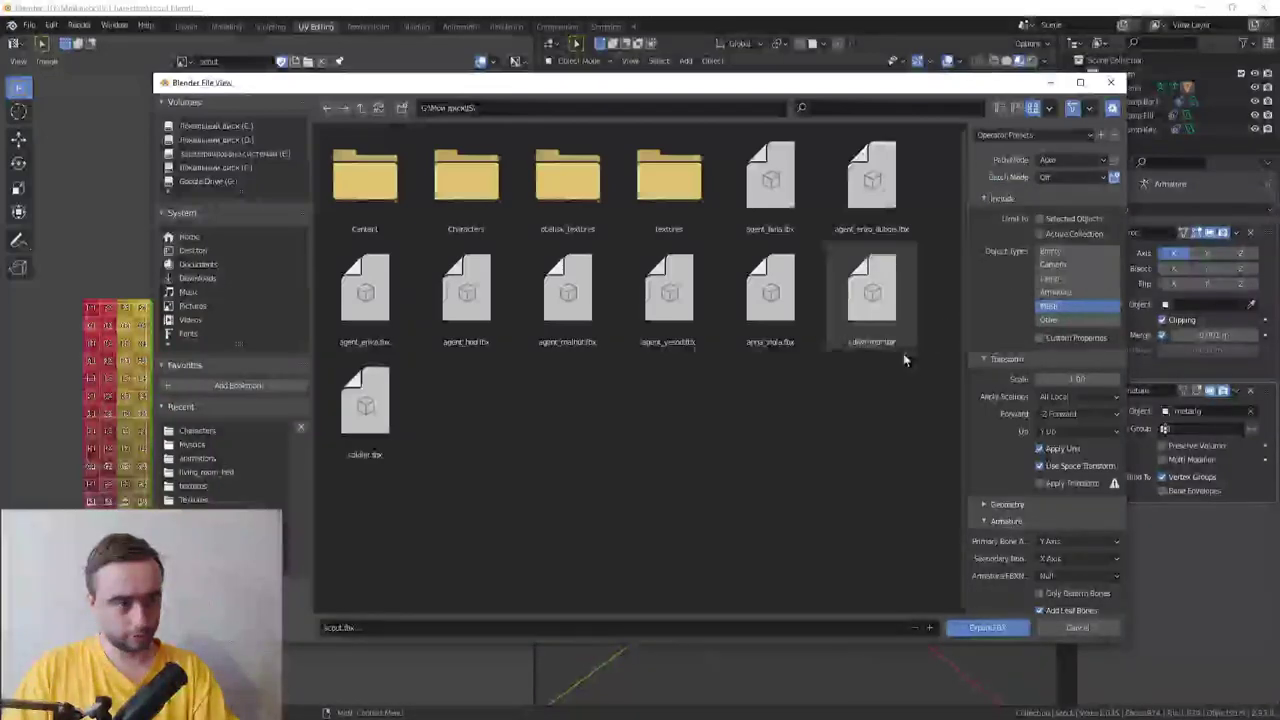
Apply the 'fbx to unity' preset and export the character as scout.fbx
click(1020, 137)
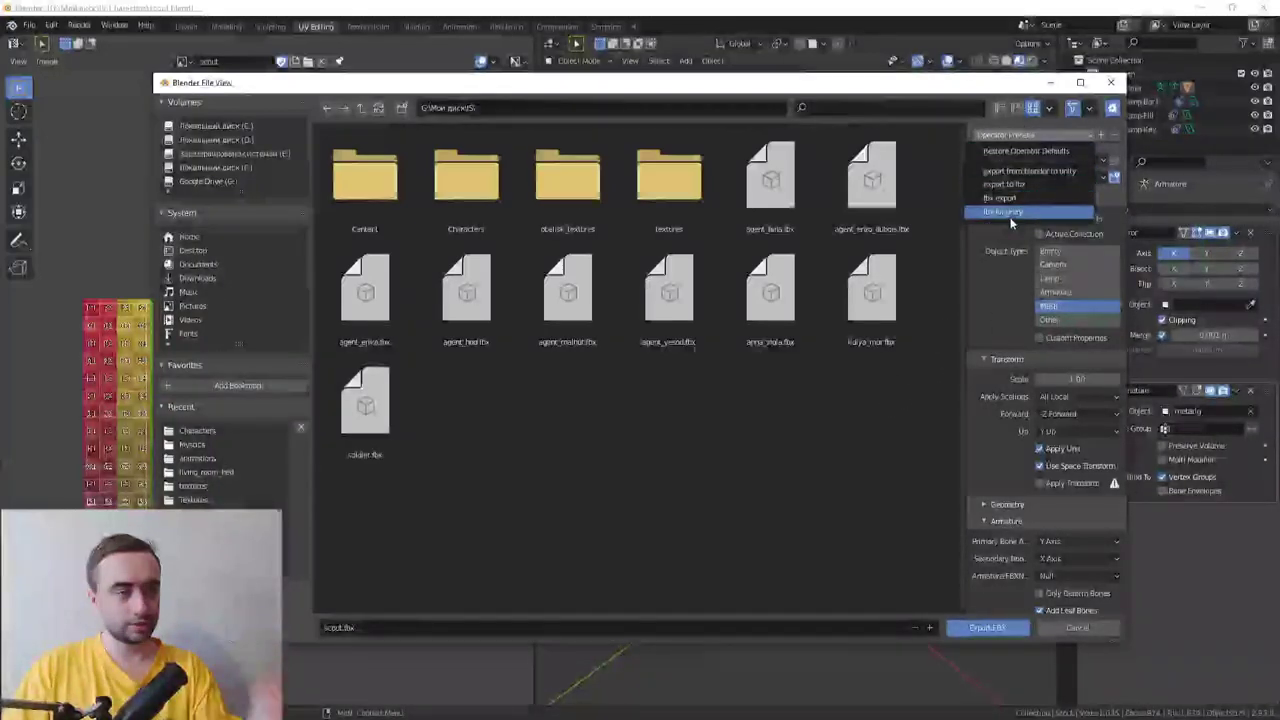
click(1010, 212)
scroll(1045, 575, down, 1)
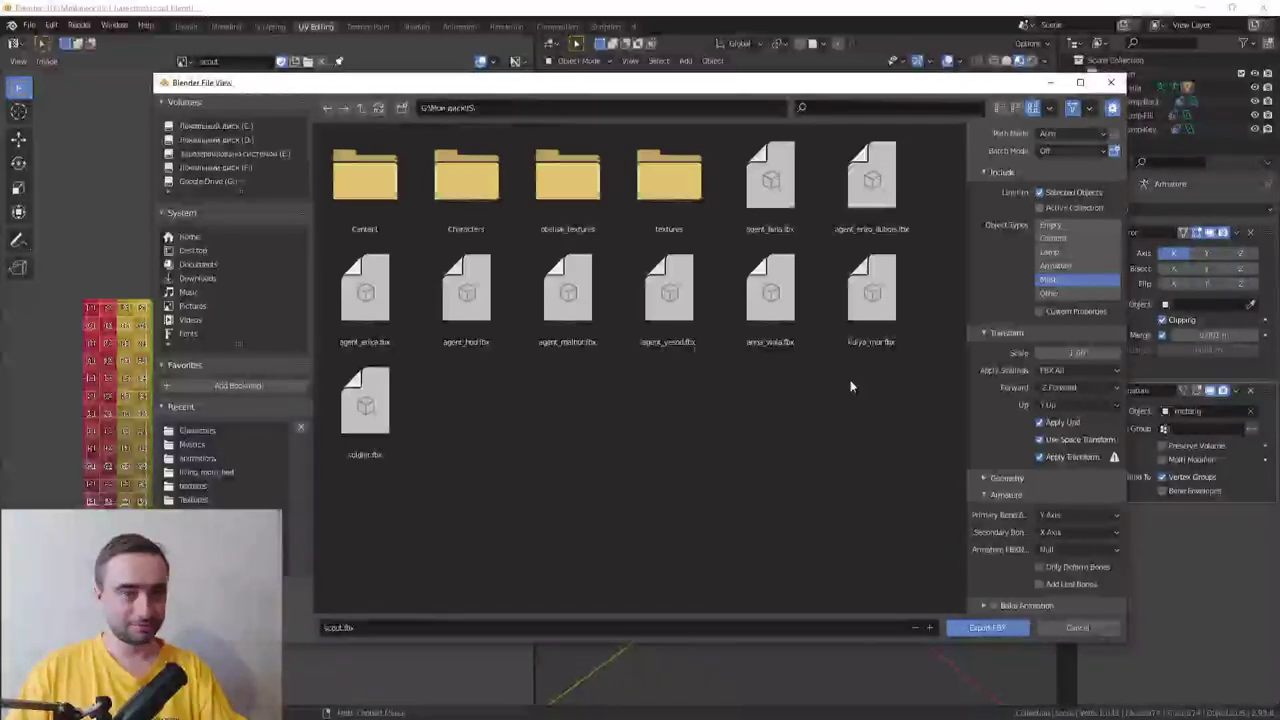
click(341, 628)
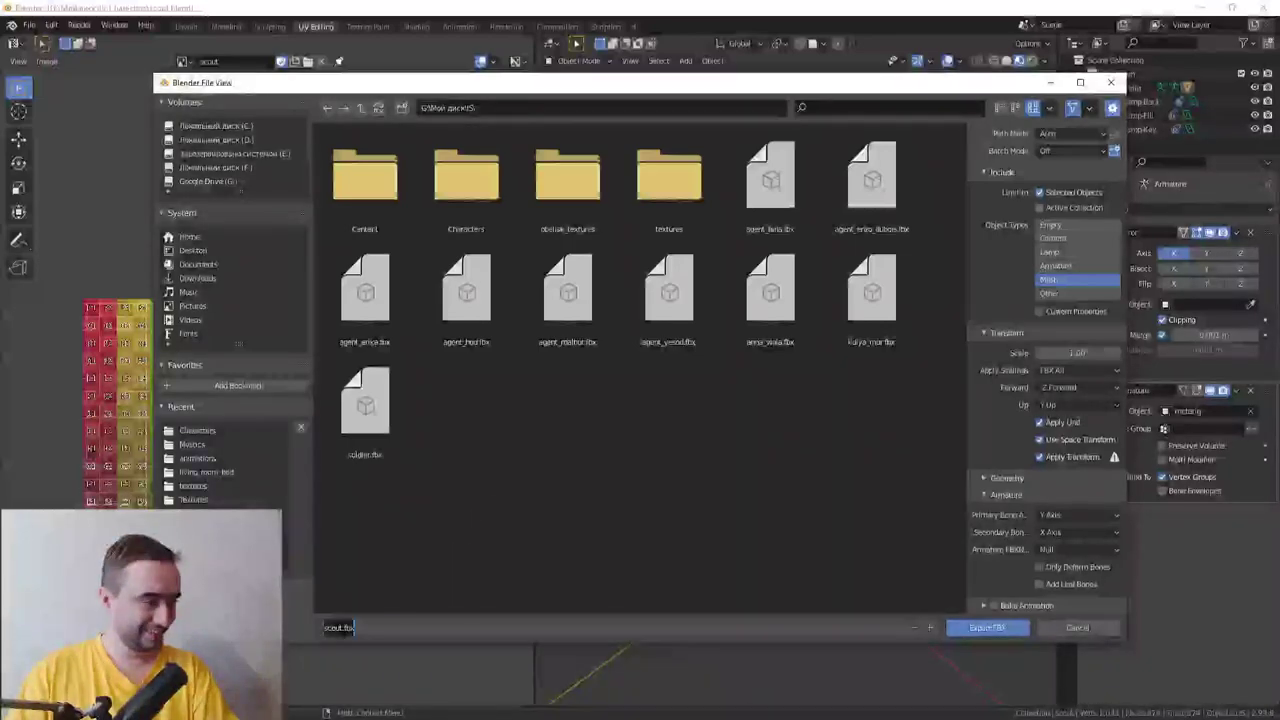
click(476, 557)
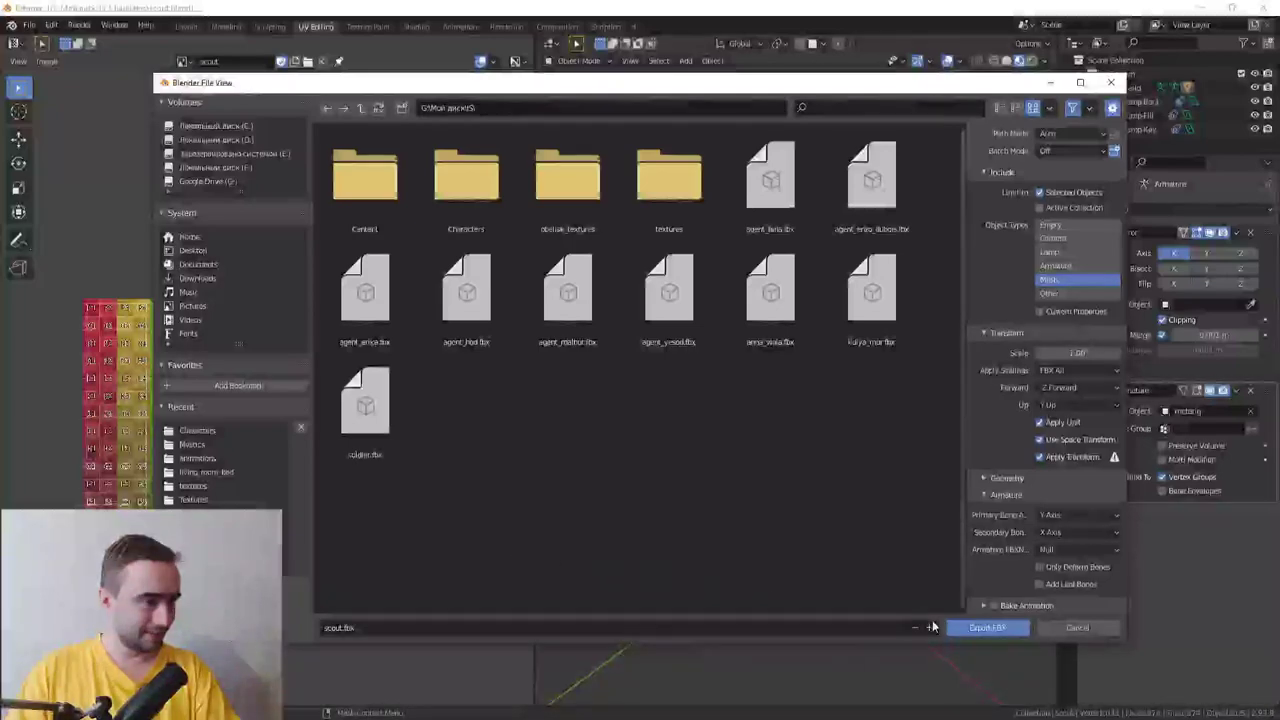
click(972, 630)
Orbit the character round to a front view to check the model
middle_drag(697, 626, 857, 521)
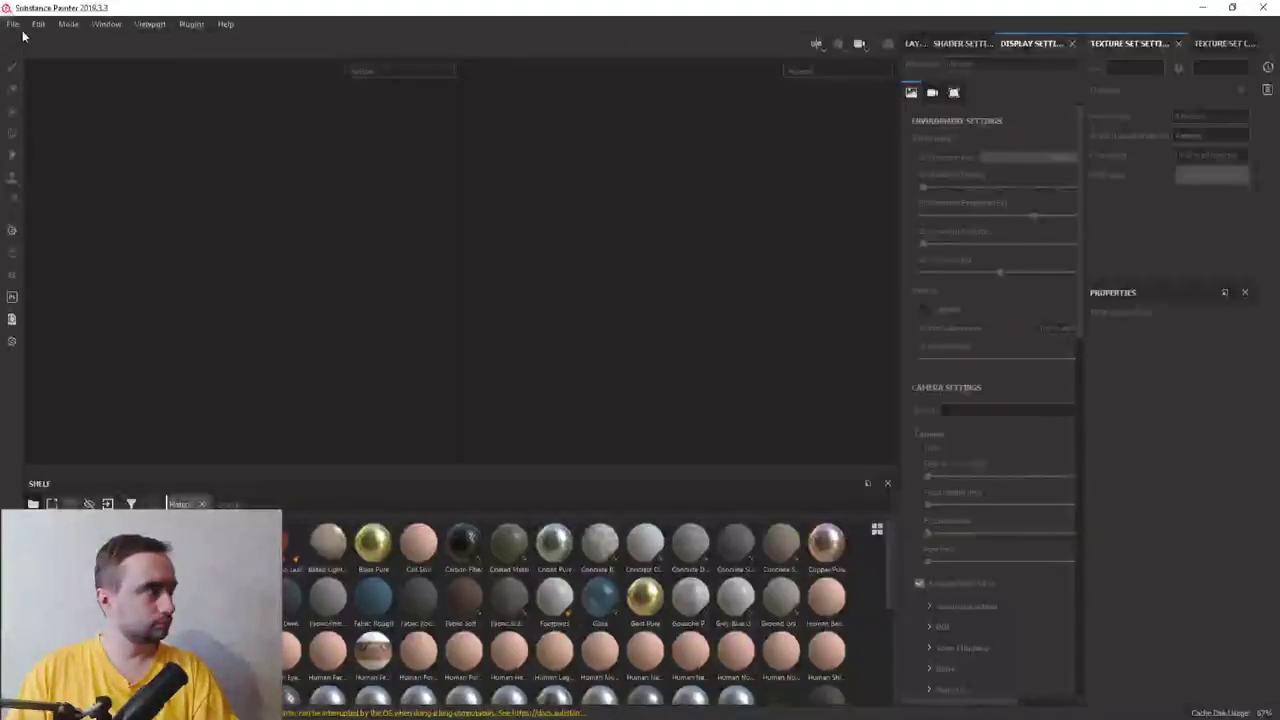
Start a new PBR Metallic Roughness project at 2048 document resolution
click(13, 24)
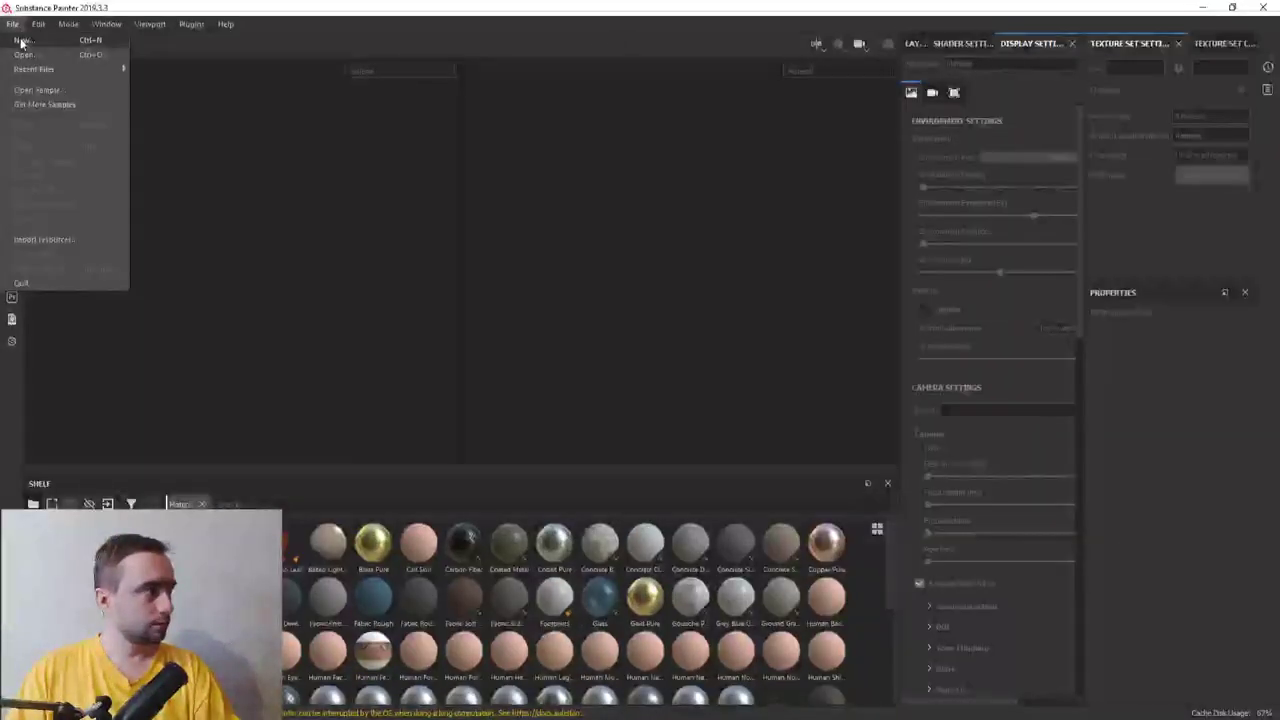
click(22, 40)
click(620, 199)
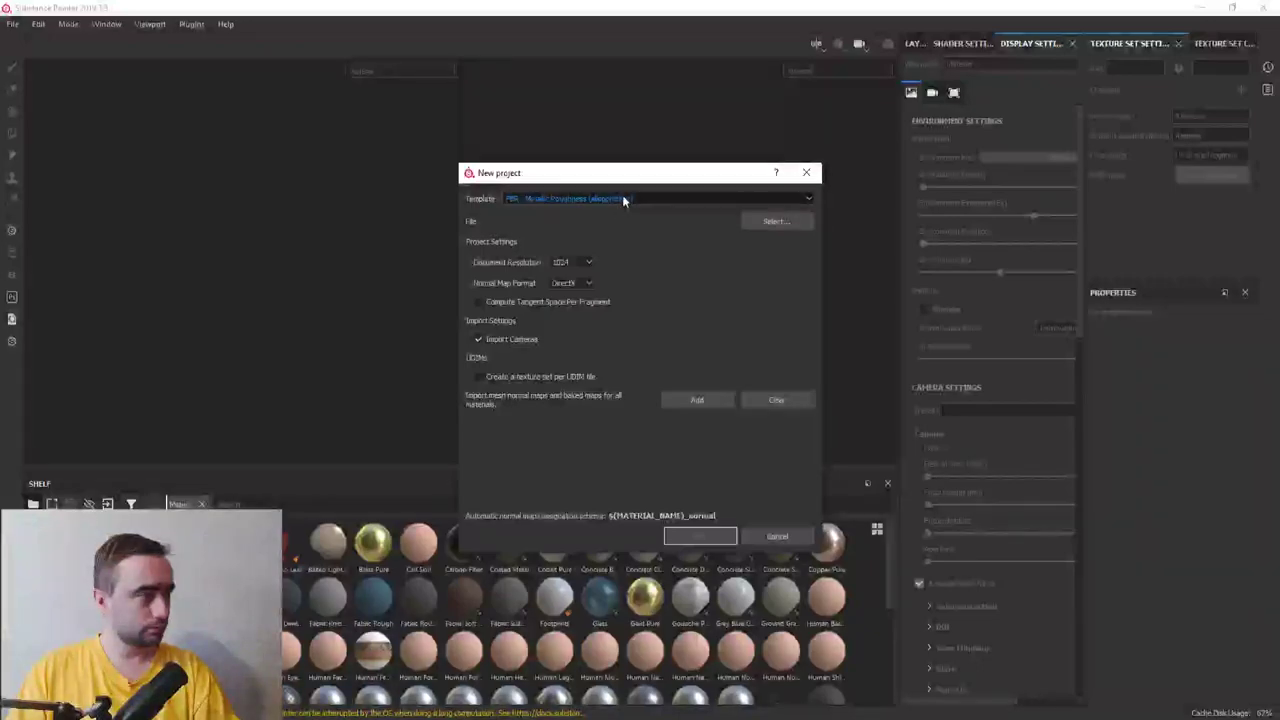
click(623, 200)
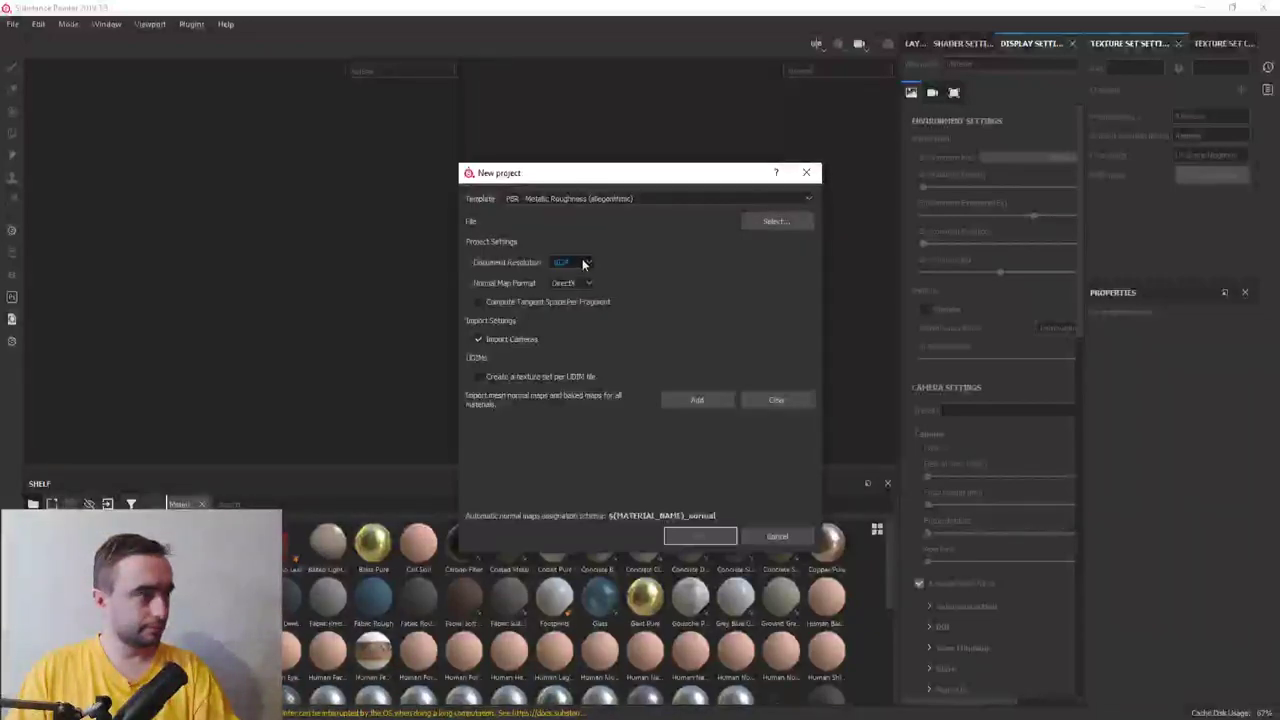
click(580, 262)
click(570, 318)
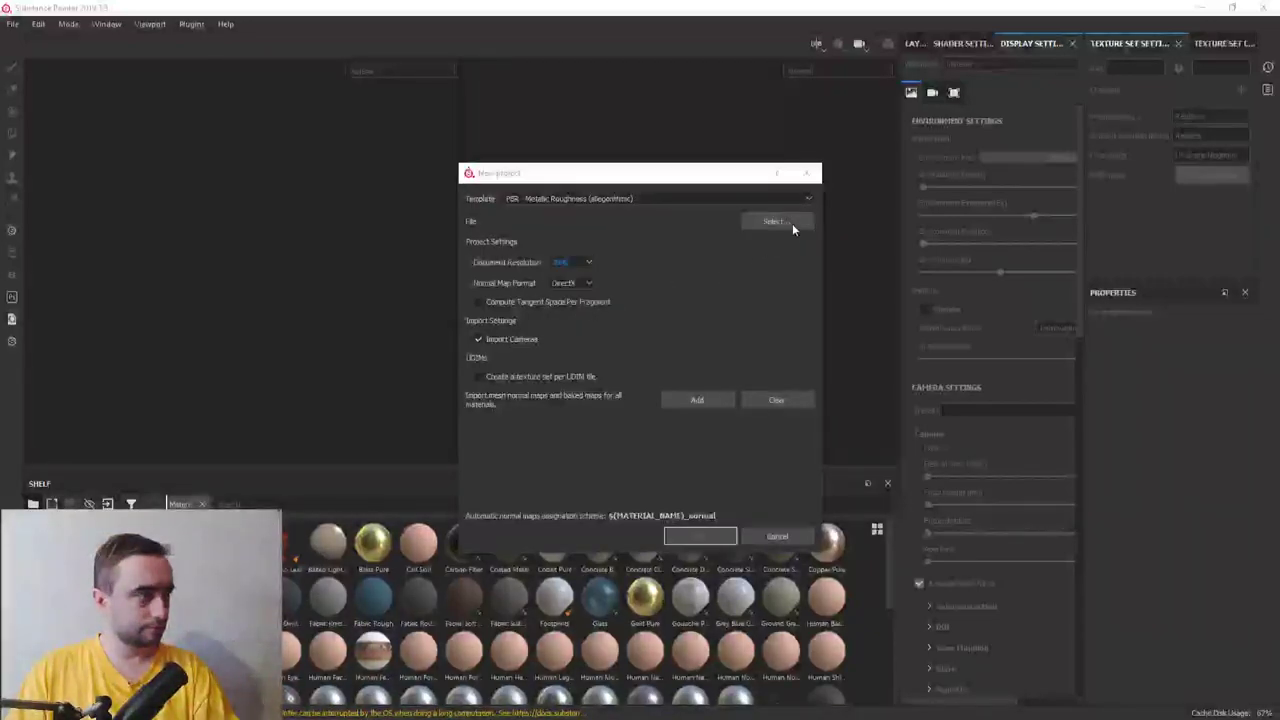
Pick scout.fbx from the IS folder as the mesh and create the project
click(792, 223)
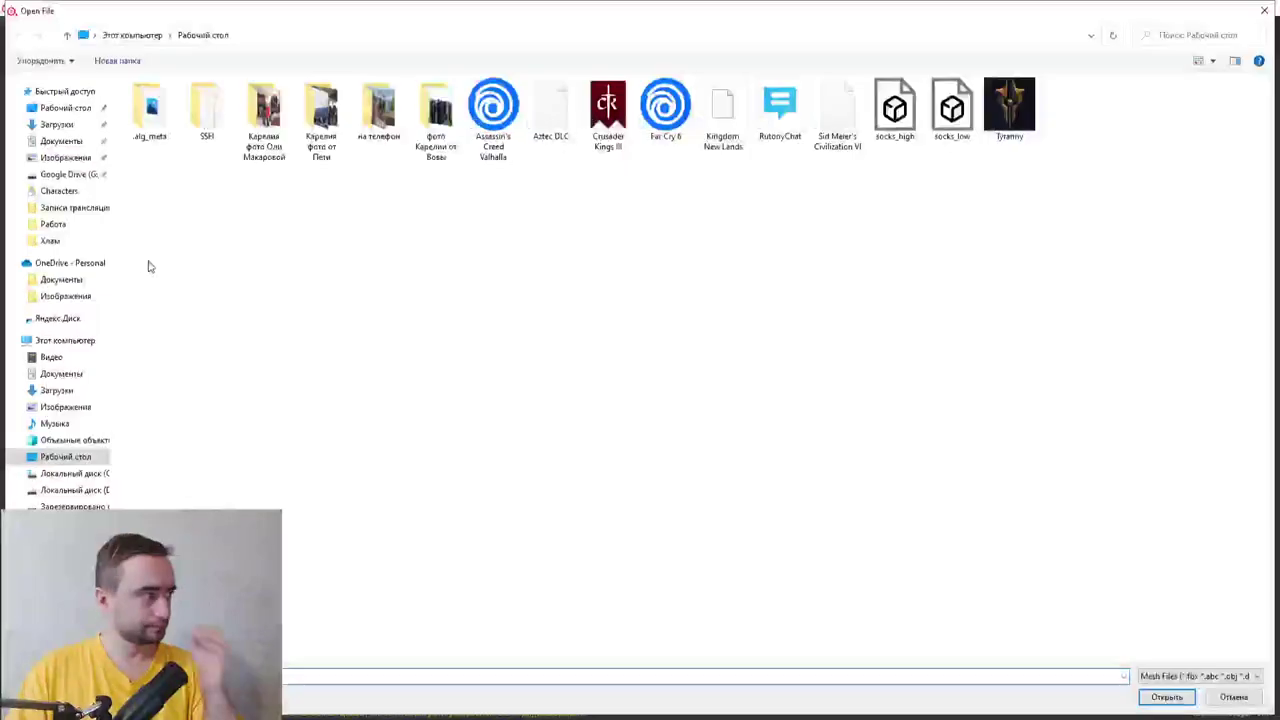
click(62, 191)
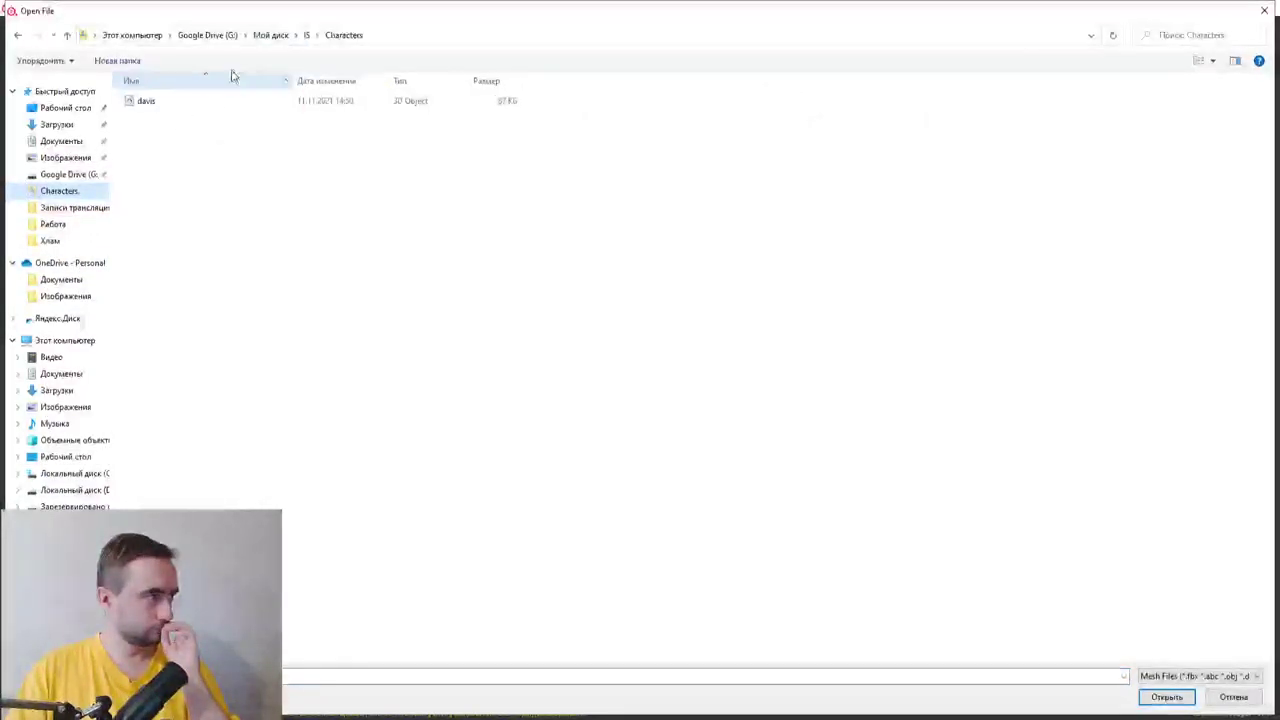
click(307, 35)
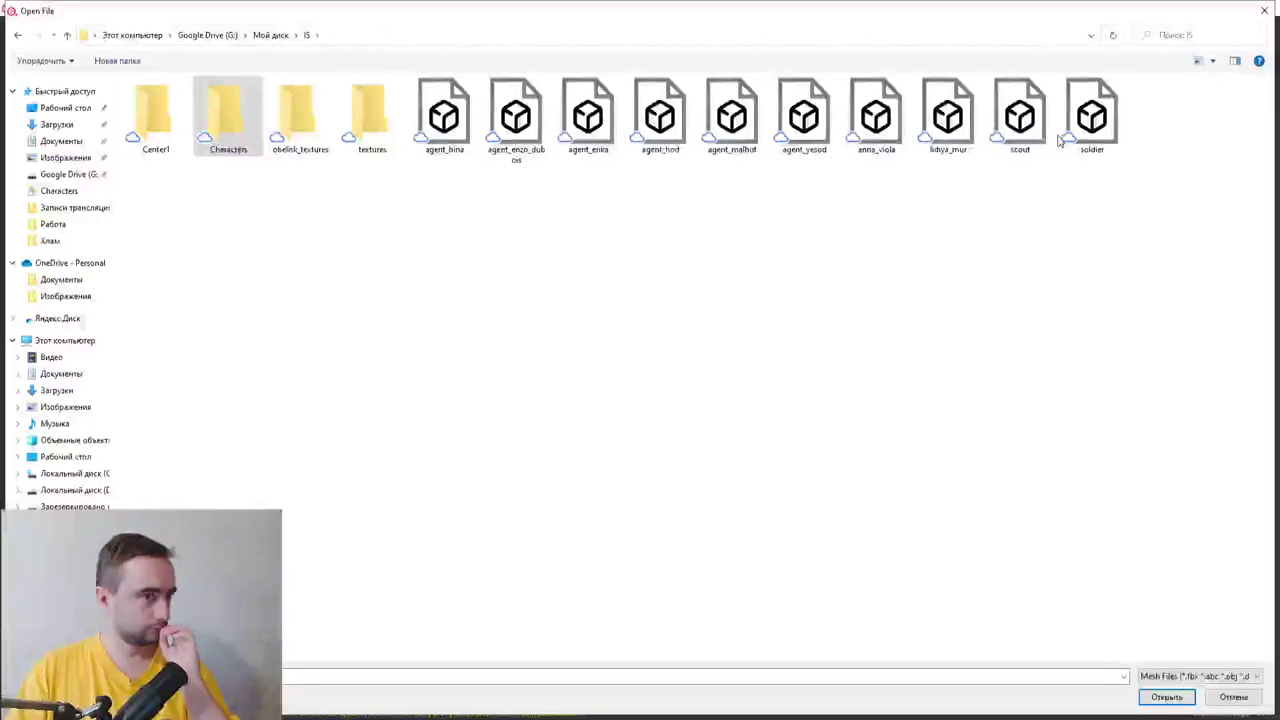
double_click(1020, 118)
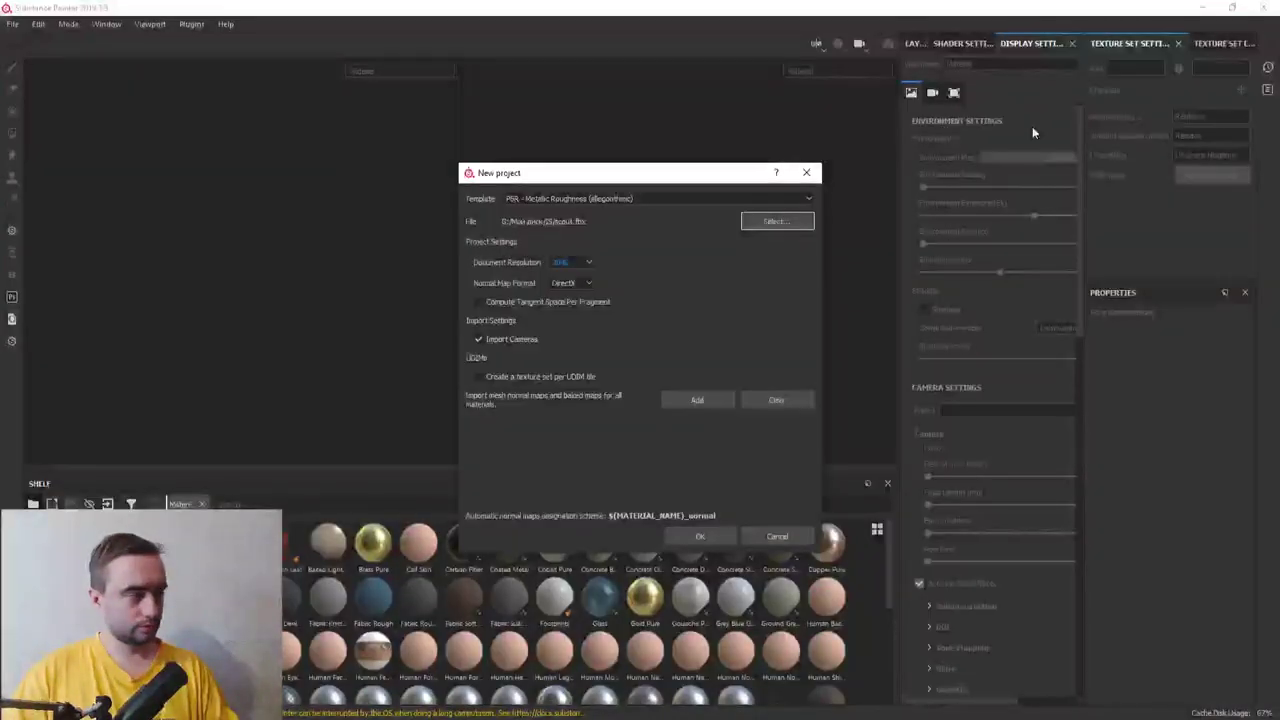
click(690, 536)
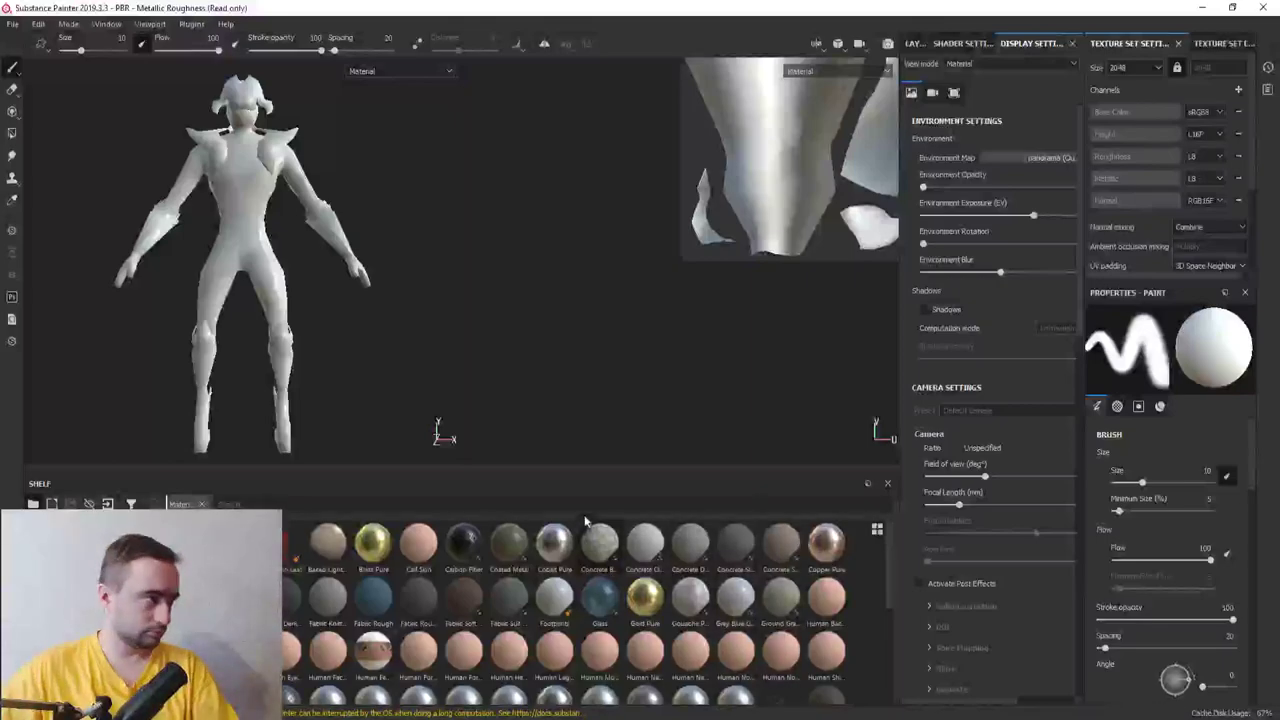
mouse_move(331, 252)
alt+mouse_down()
mouse_move(181, 310)
mouse_move(471, 257)
mouse_move(540, 229)
mouse_move(339, 285)
mouse_move(294, 289)
mouse_move(414, 269)
mouse_move(206, 294)
mouse_move(262, 295)
alt+mouse_up()
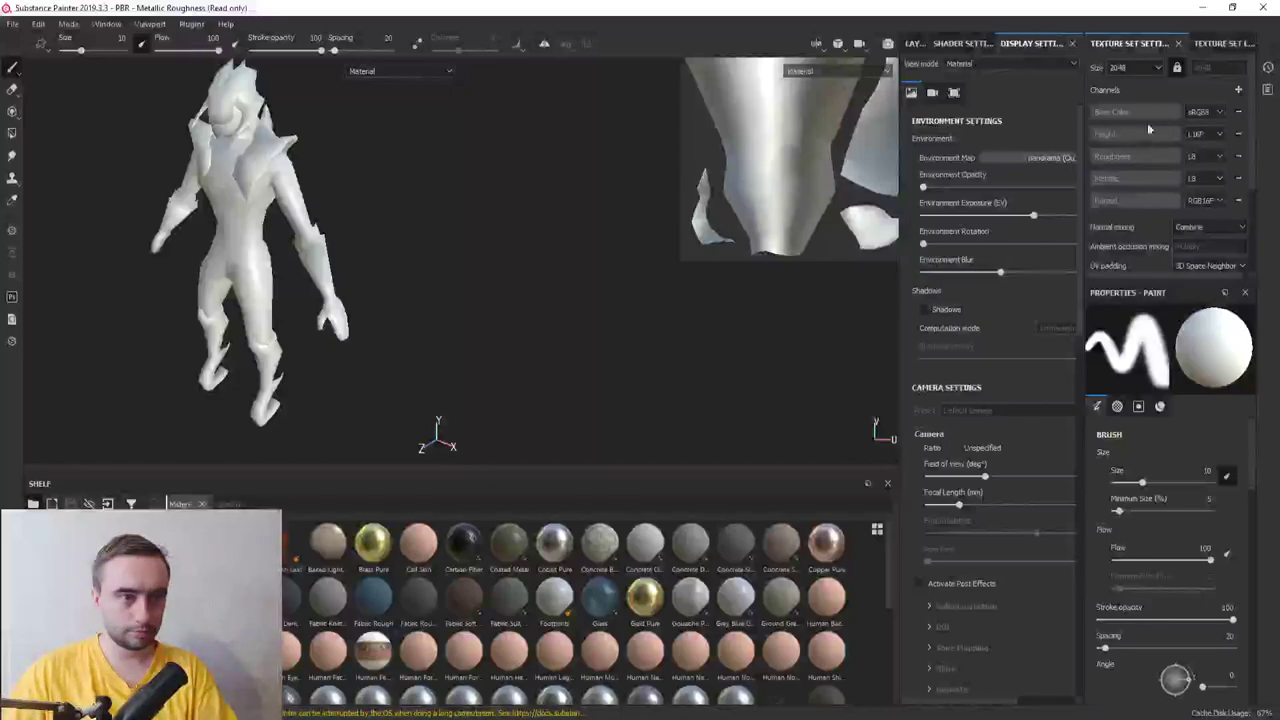
Open the mesh map baking settings and exclude the Normal and ID maps
scroll(1210, 150, down, 1)
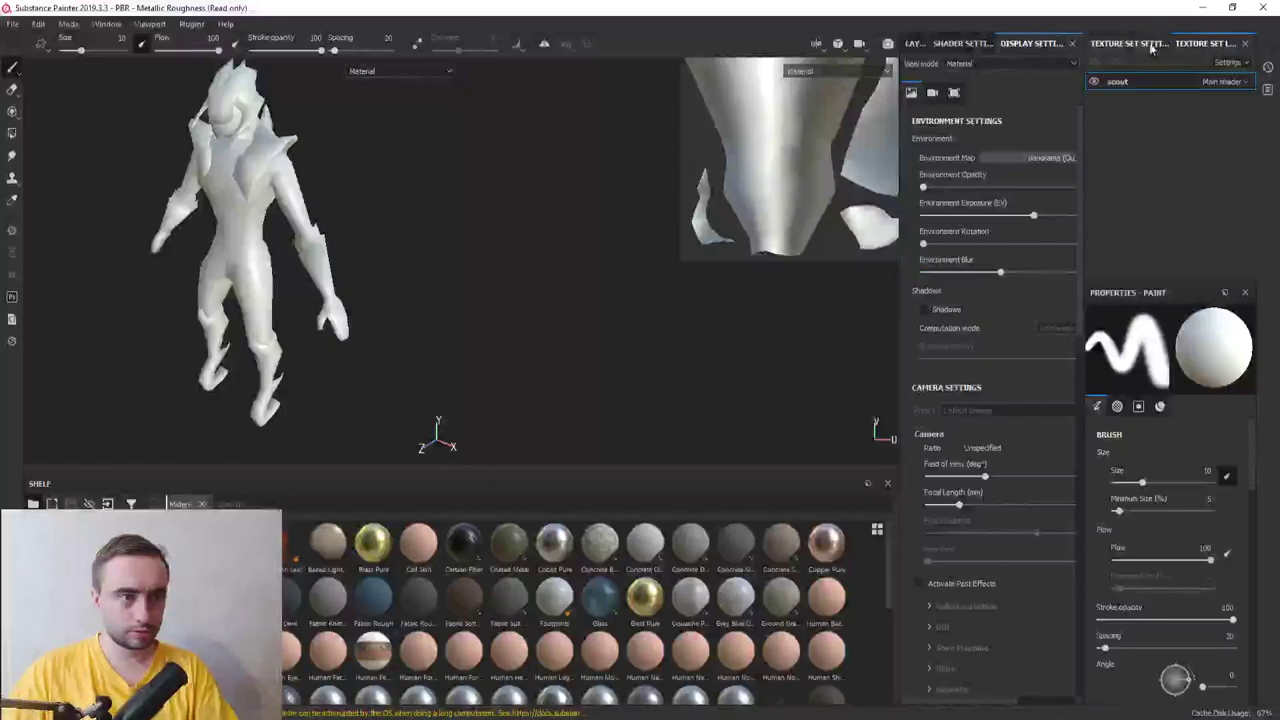
scroll(1192, 154, down, 1)
scroll(1207, 204, down, 1)
click(1207, 204)
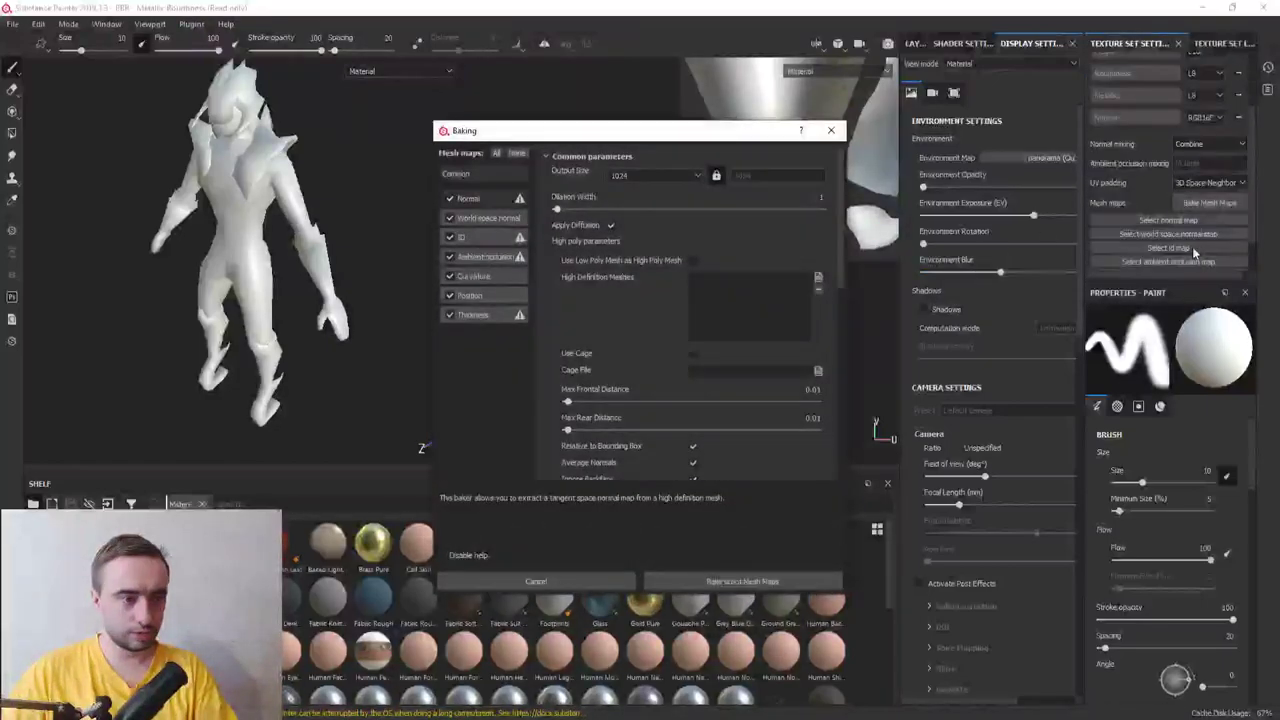
click(449, 198)
click(461, 237)
click(450, 237)
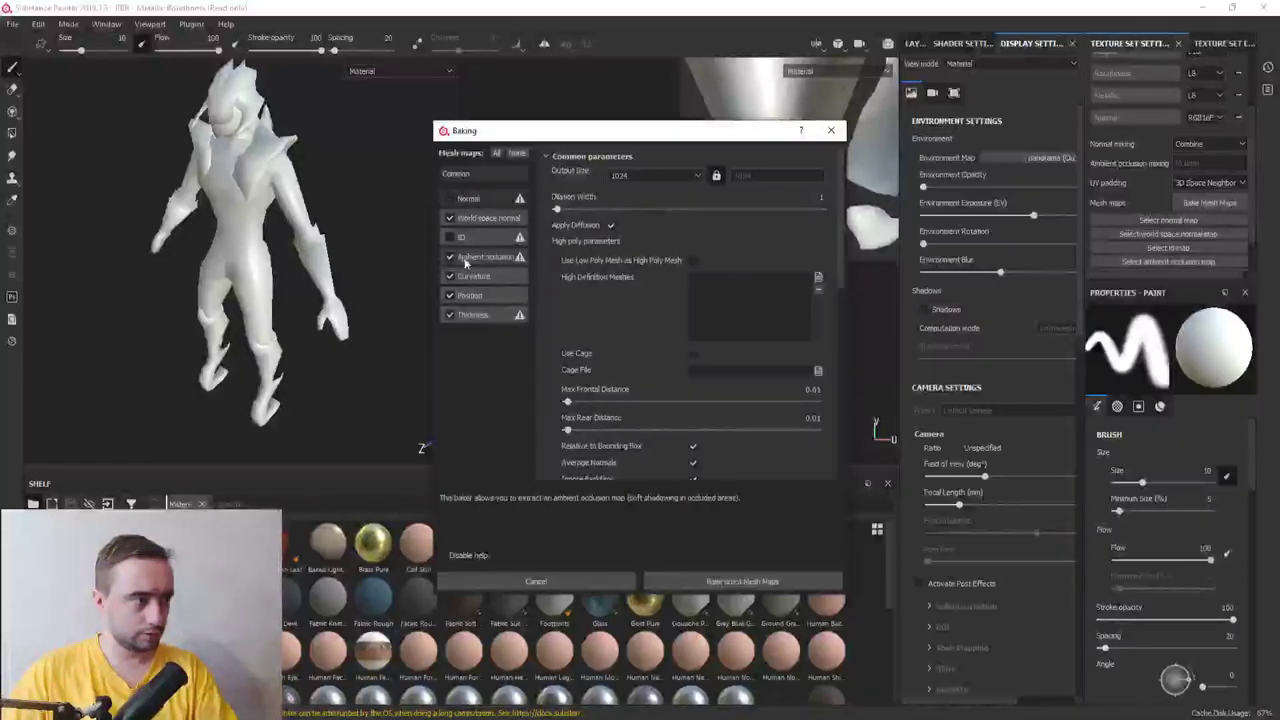
Bake at 2048 output size, low poly as high poly, with Subsampling 8x8 antialiasing
click(658, 175)
click(620, 243)
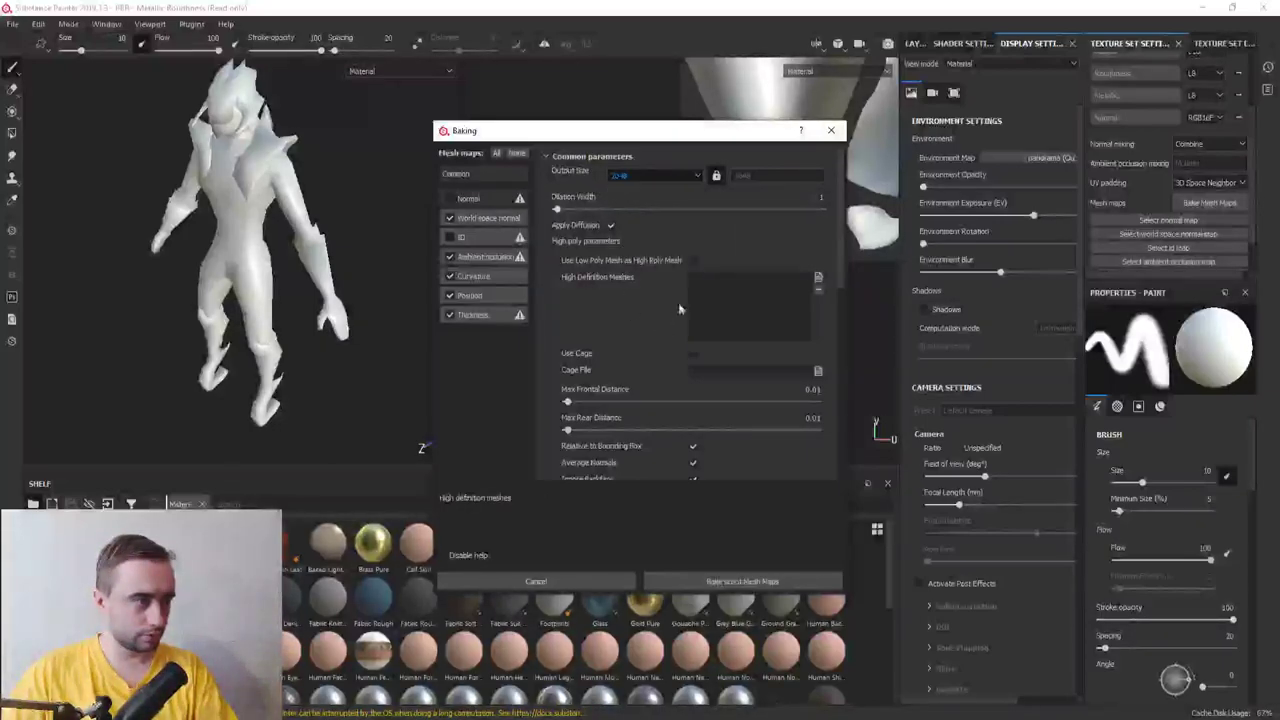
click(693, 260)
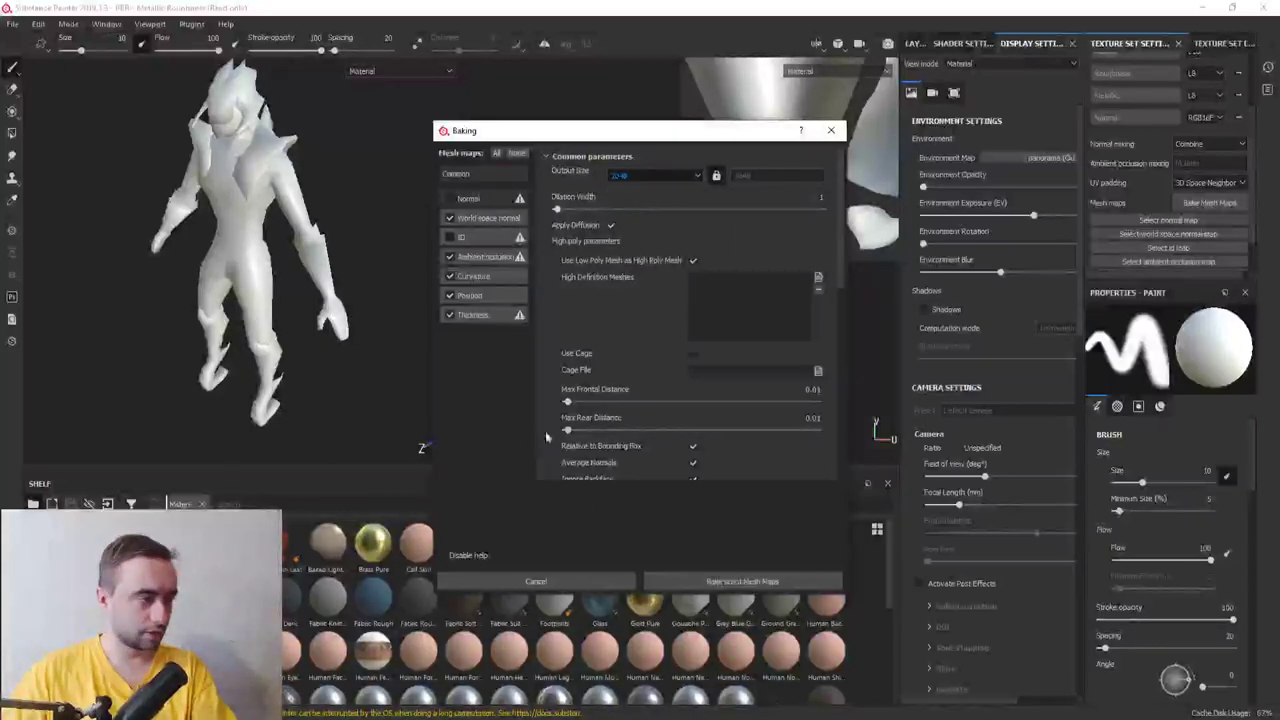
scroll(560, 425, down, 3)
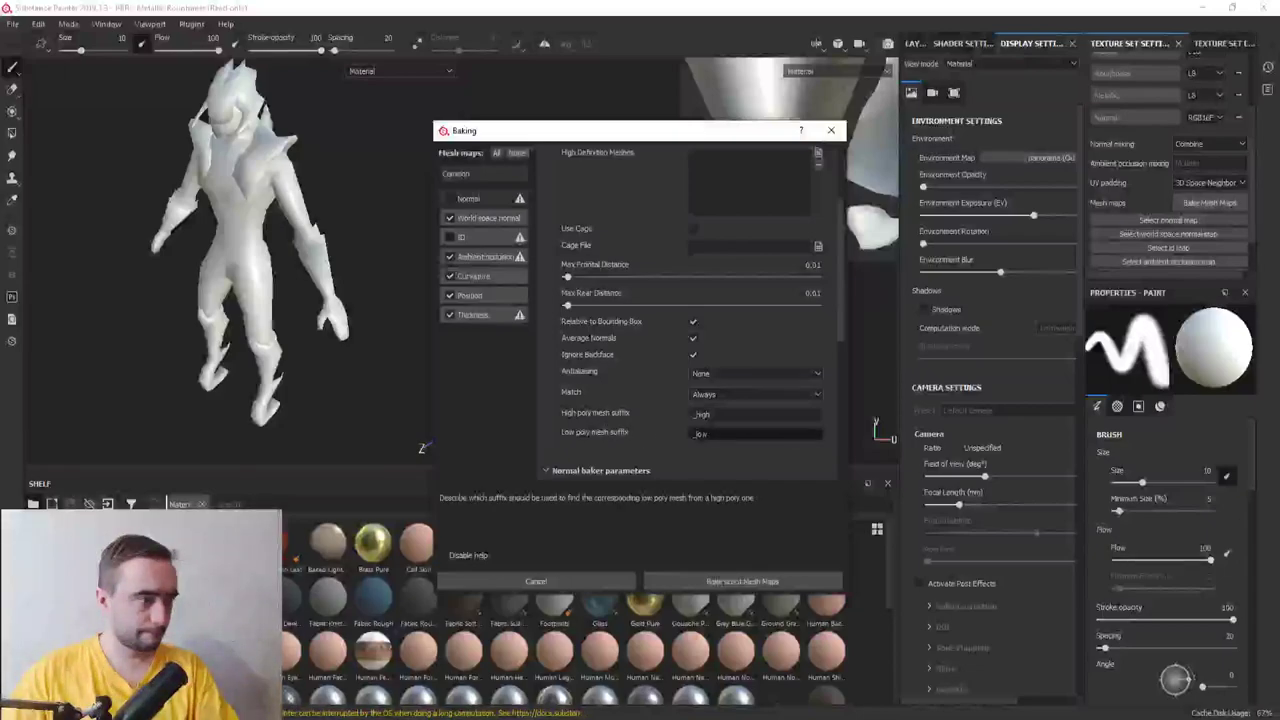
scroll(615, 410, down, 2)
click(745, 290)
click(731, 332)
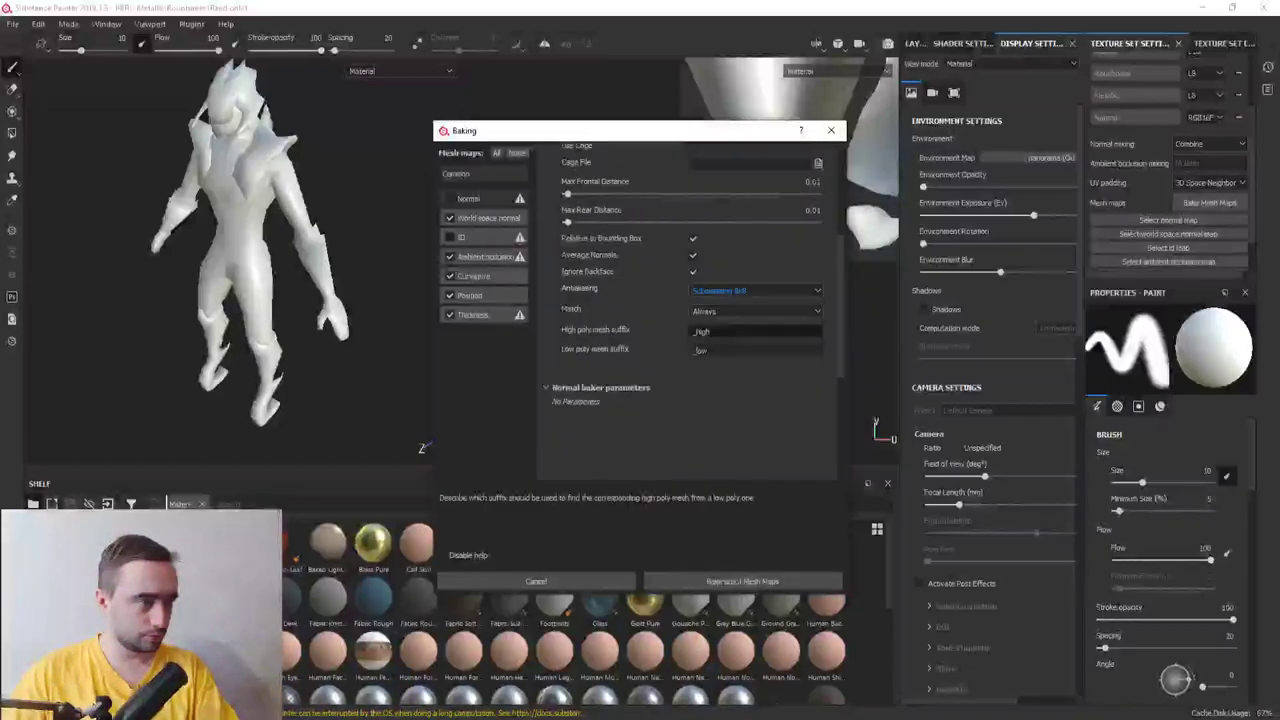
click(473, 258)
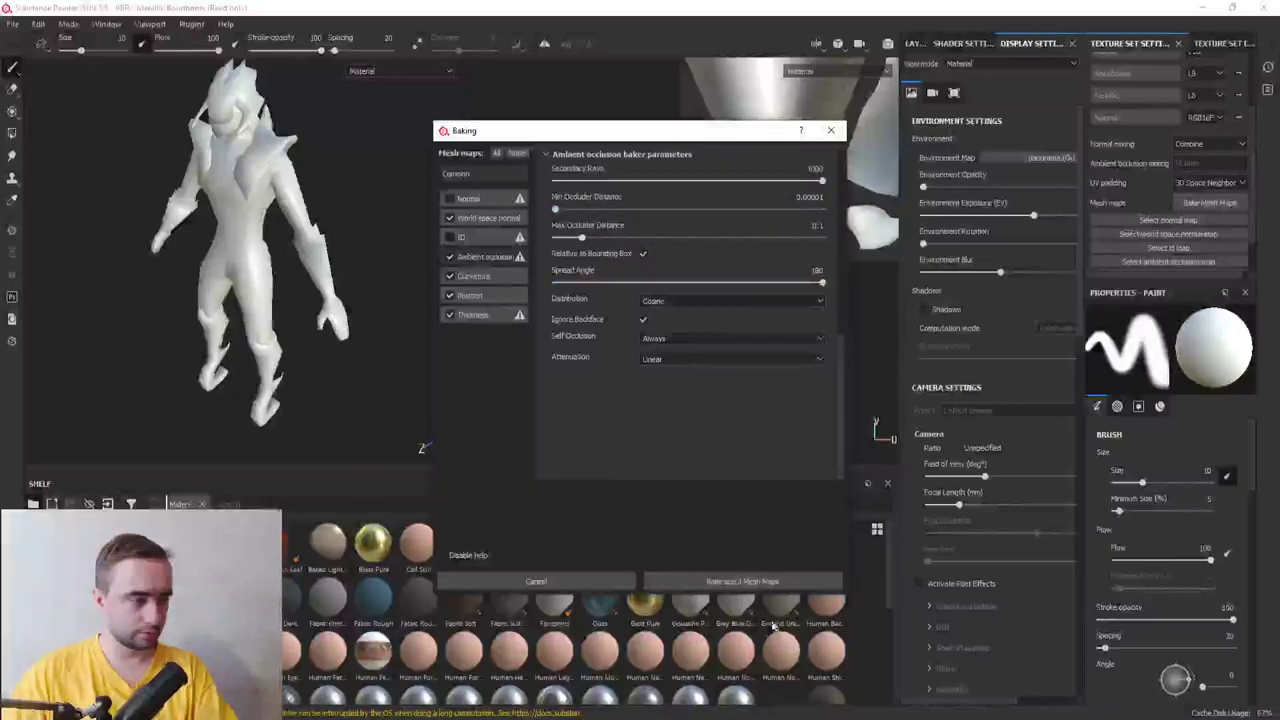
click(742, 581)
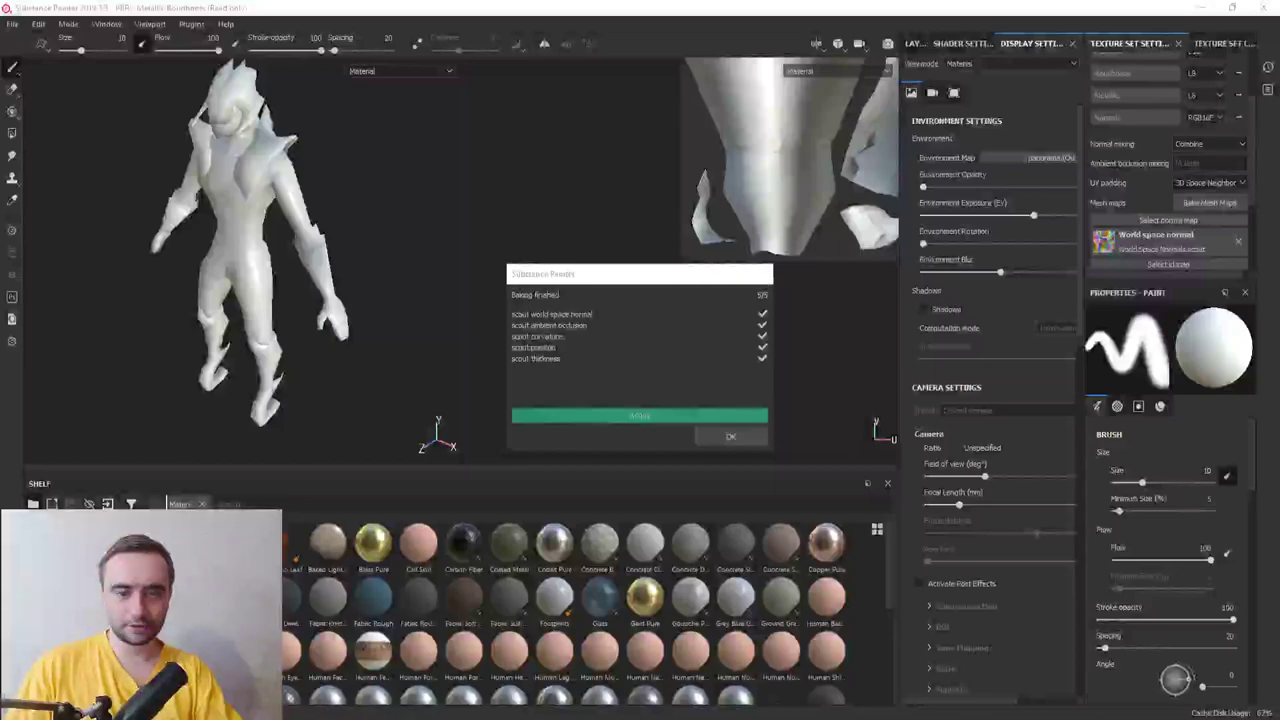
Close the bake report and turn the scout to face the front to inspect its shading
click(726, 438)
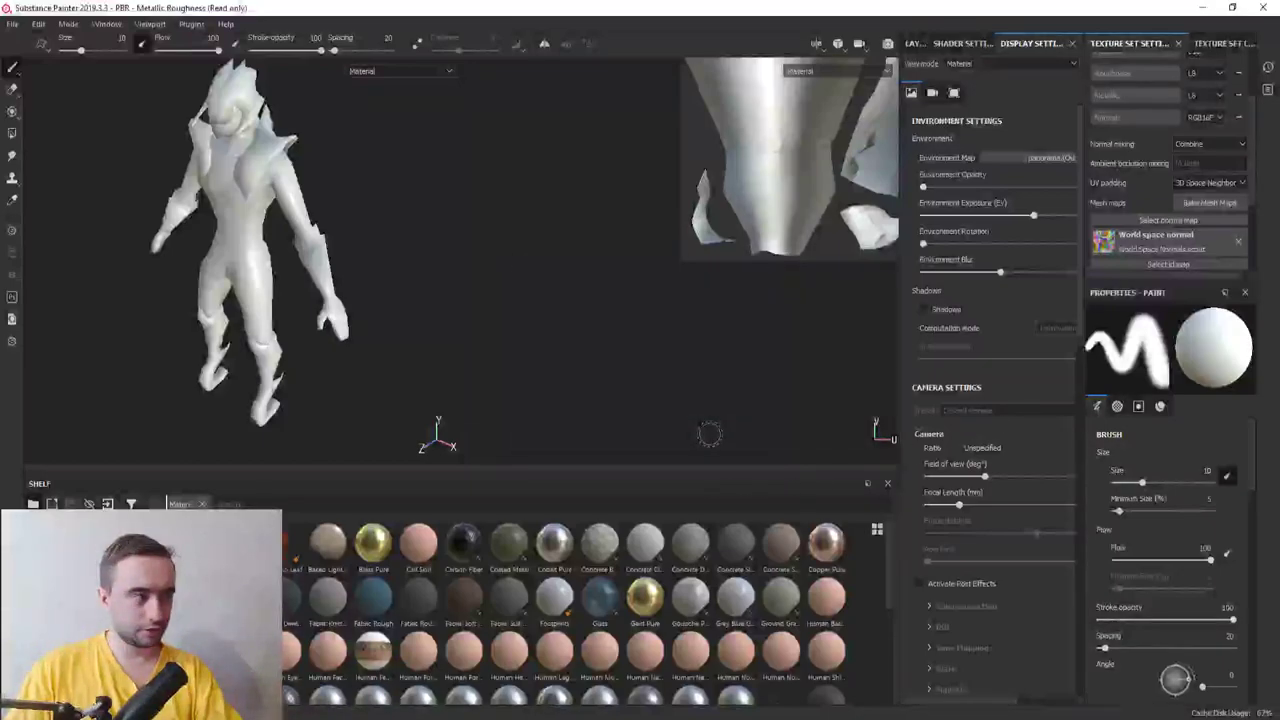
mouse_move(220, 276)
alt+mouse_down()
mouse_move(409, 240)
mouse_move(274, 267)
mouse_move(231, 293)
alt+mouse_up()
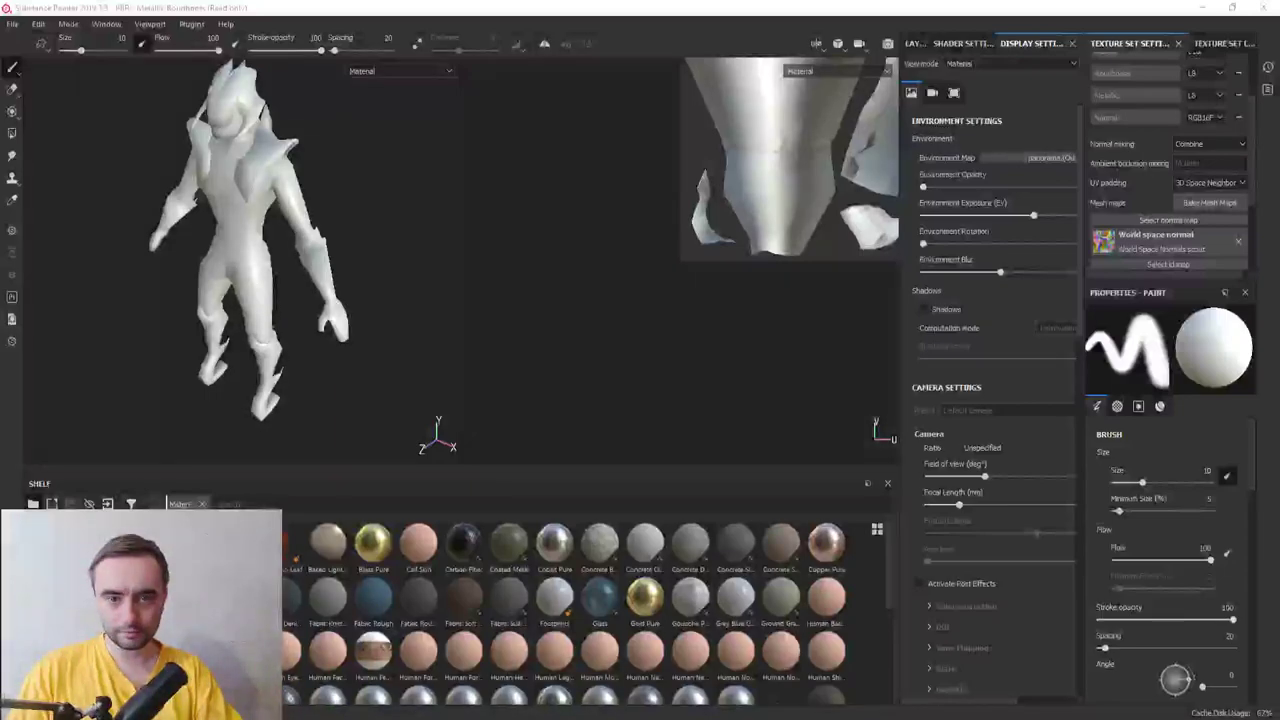
mouse_move(314, 209)
alt+mouse_down()
mouse_move(380, 227)
mouse_move(630, 170)
alt+mouse_up()
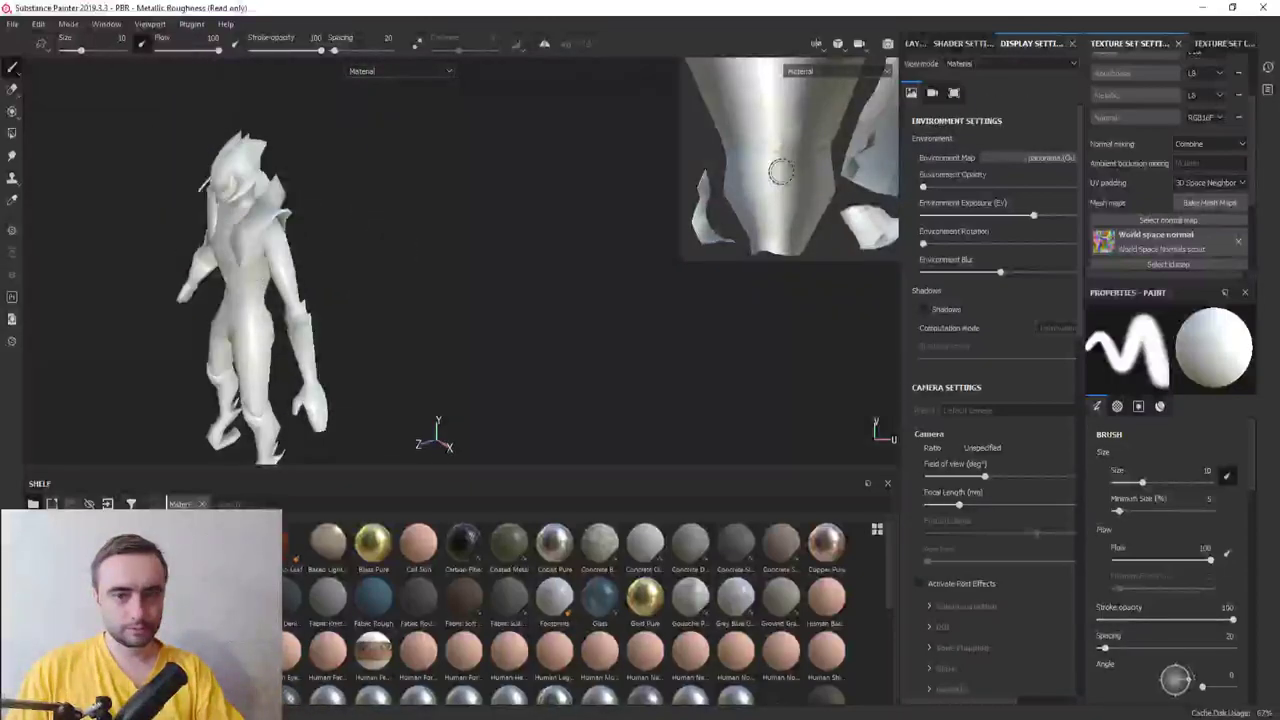
Delete the default Layer 1 and add a folder named red
click(914, 43)
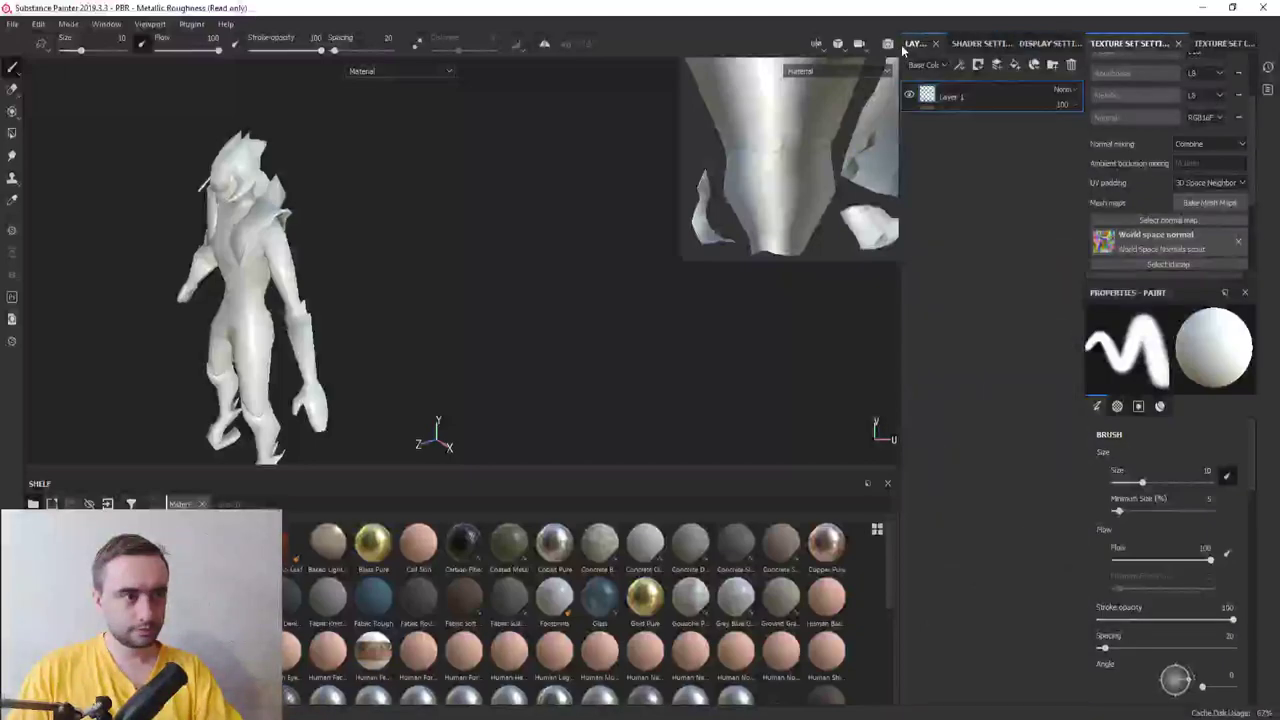
key(Delete)
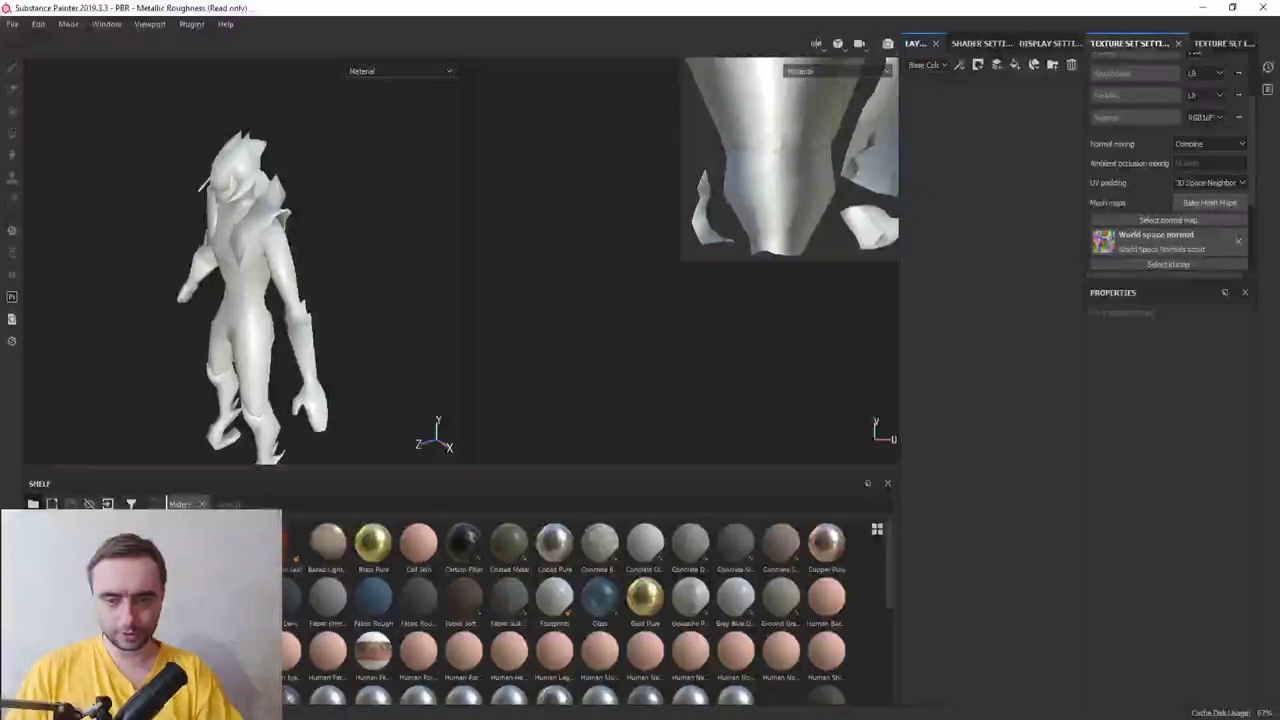
click(1052, 64)
double_click(964, 97)
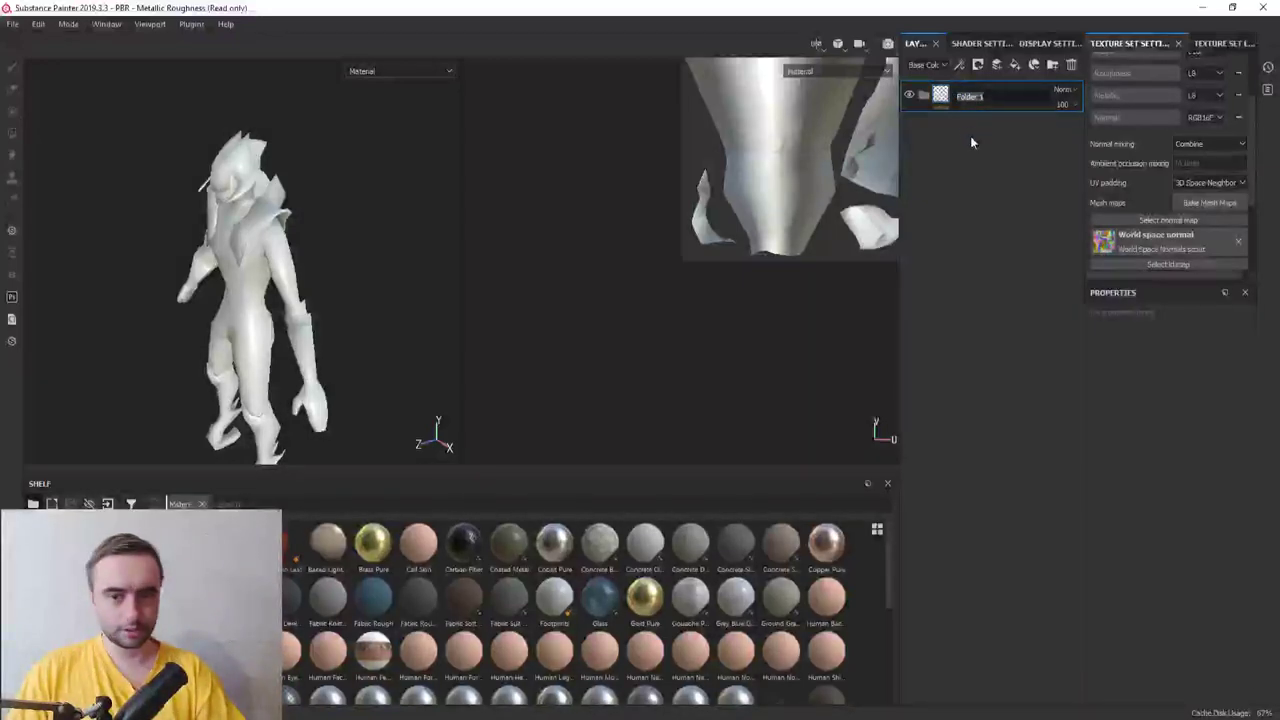
text(eye)
key(Return)
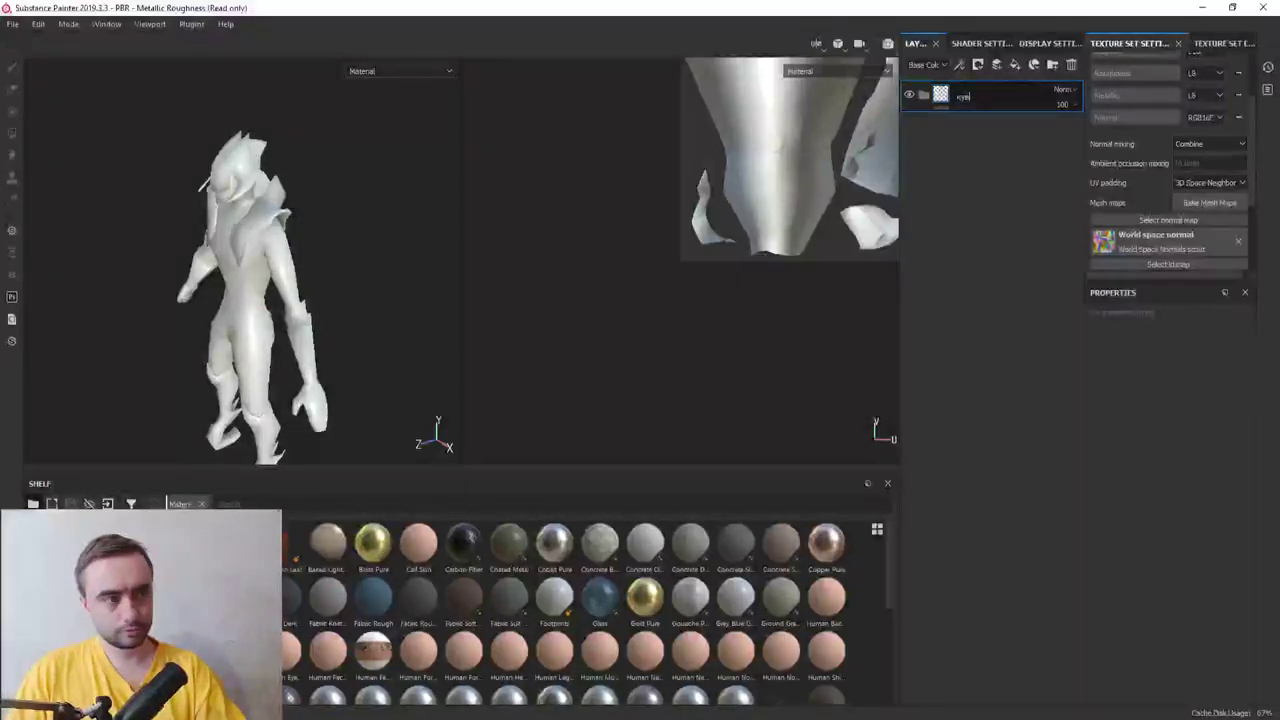
key(Return)
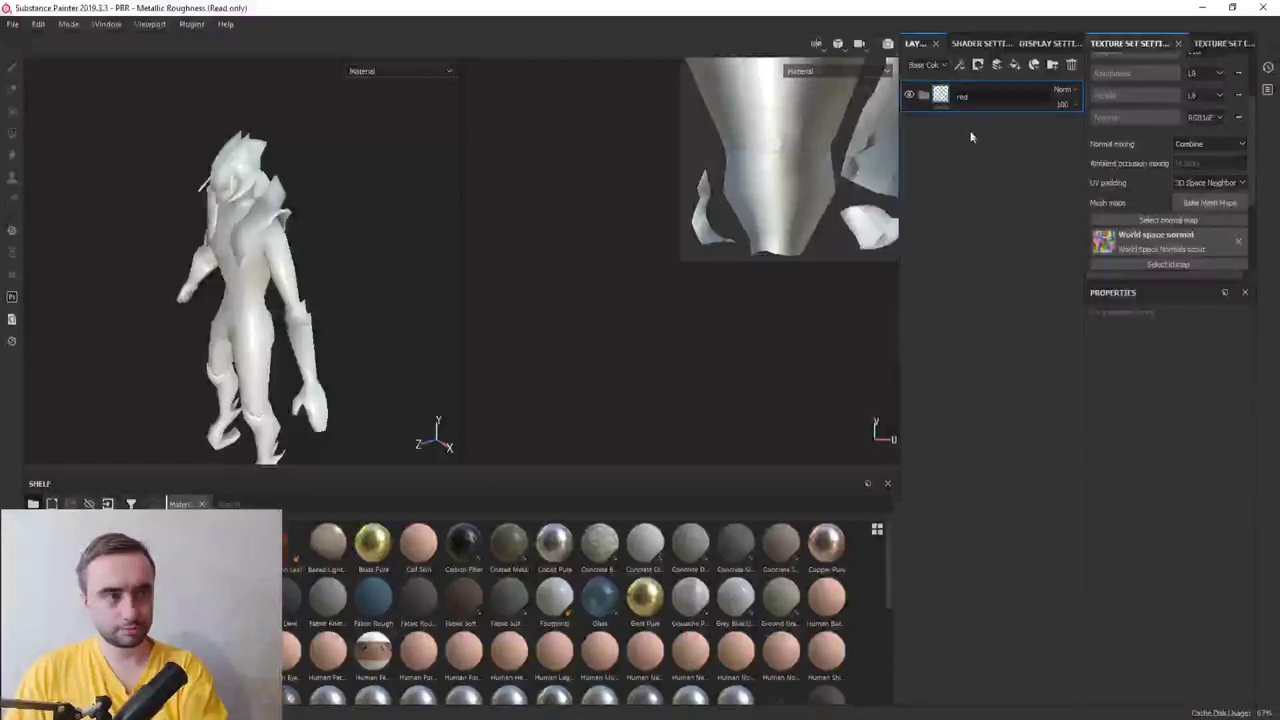
Add two more folders above it, named white_bones and grey_bones
click(1052, 65)
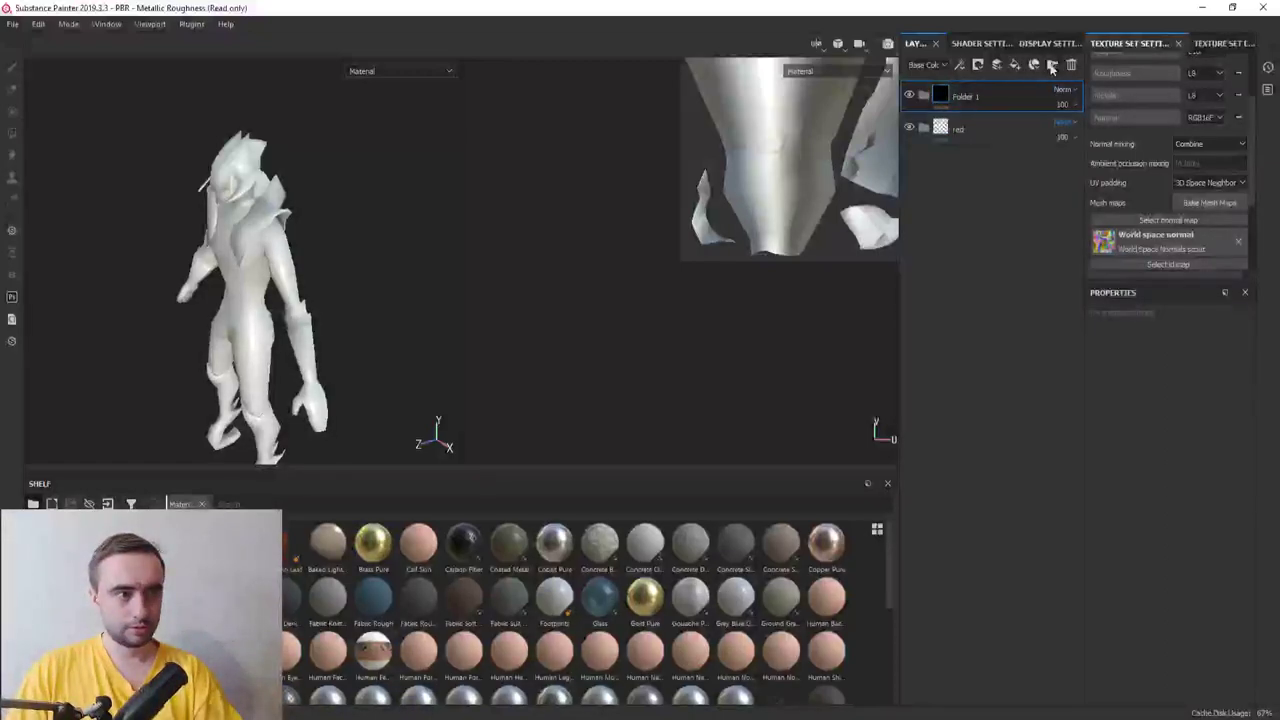
double_click(965, 96)
text(white_l)
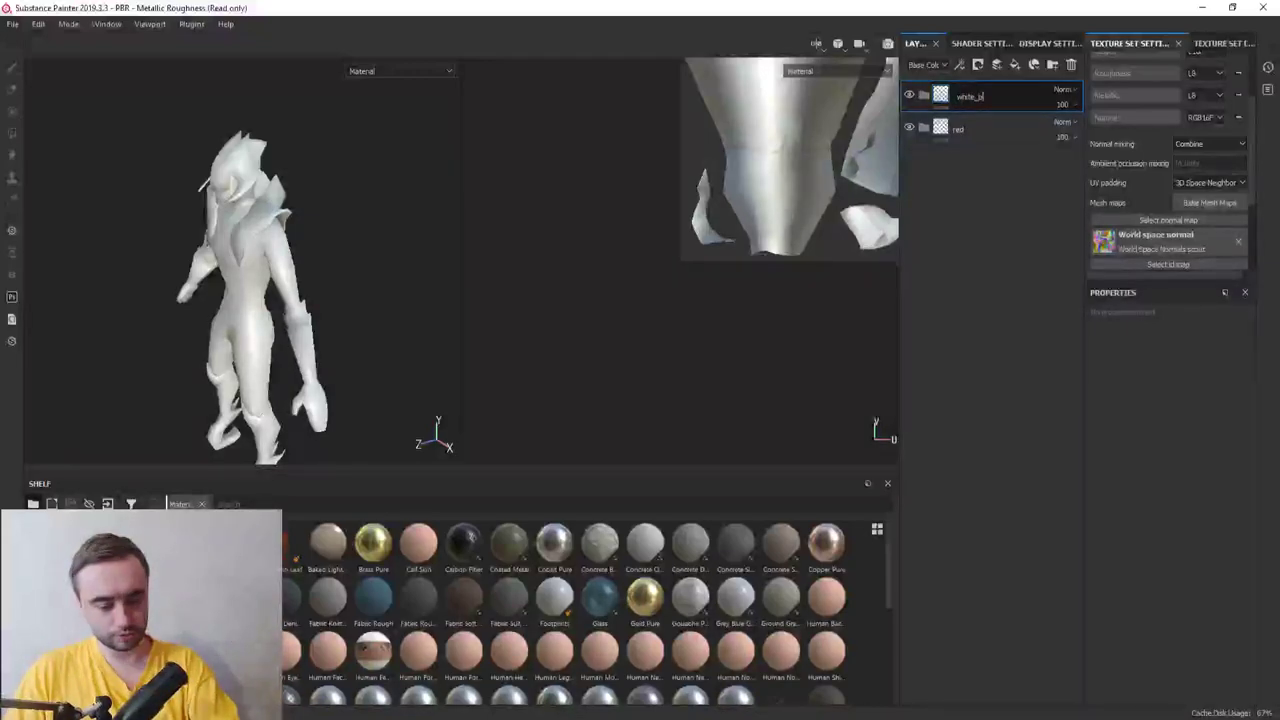
text(ayer)
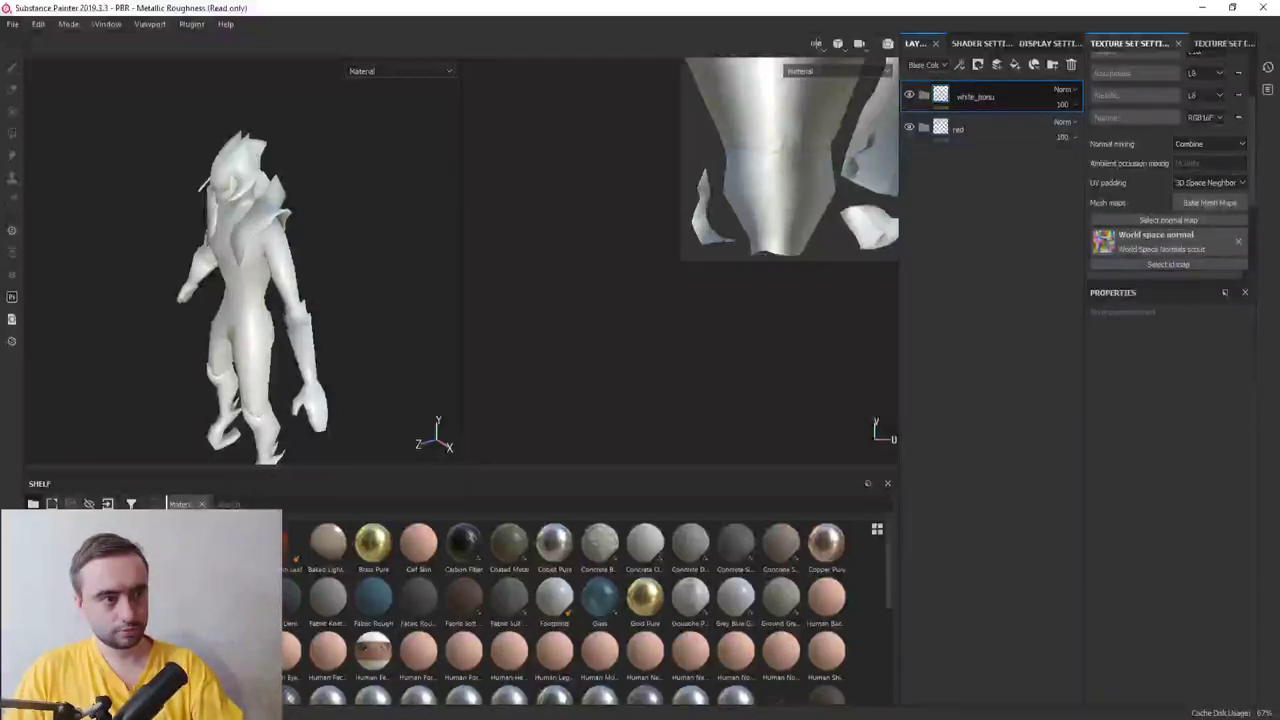
text(s)
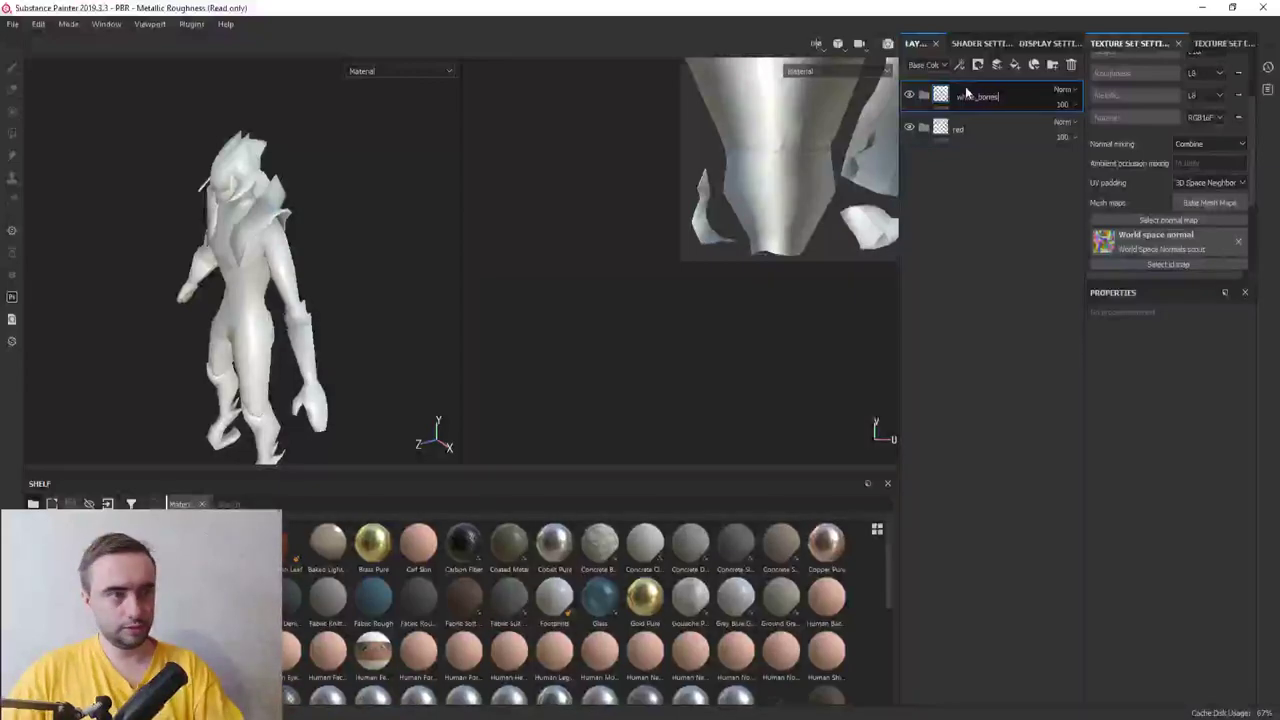
key(Return)
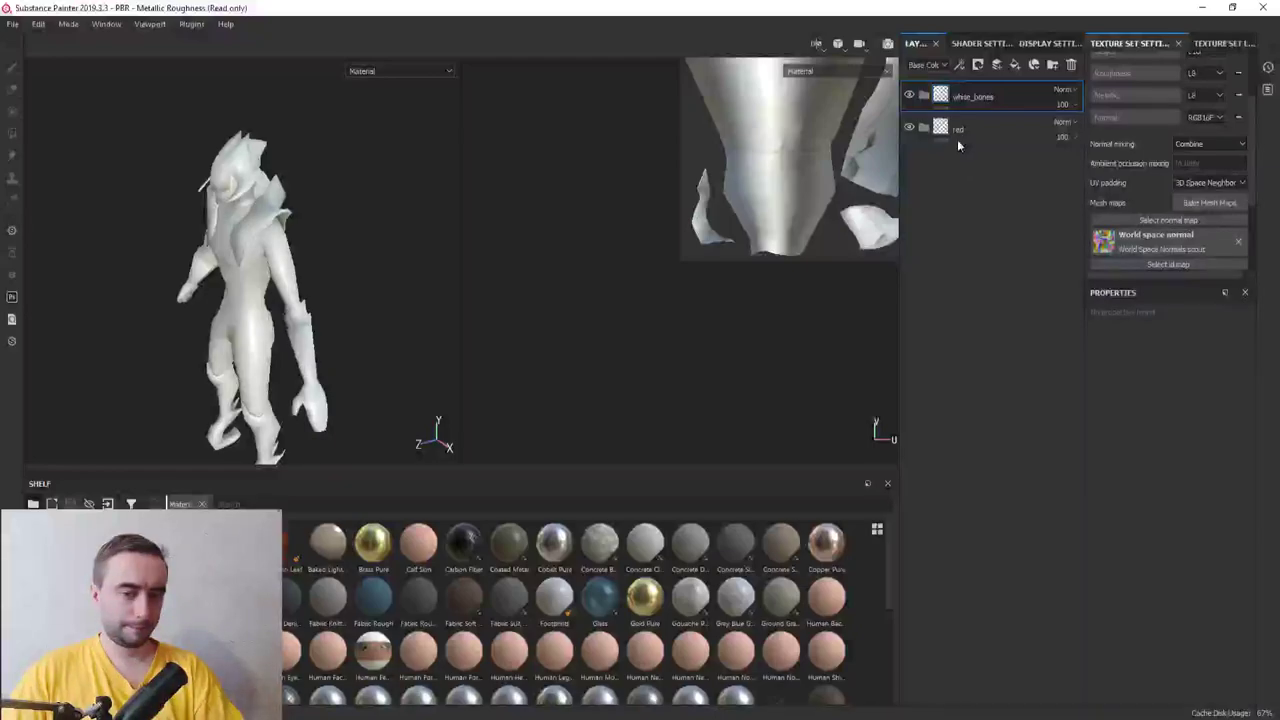
click(1047, 67)
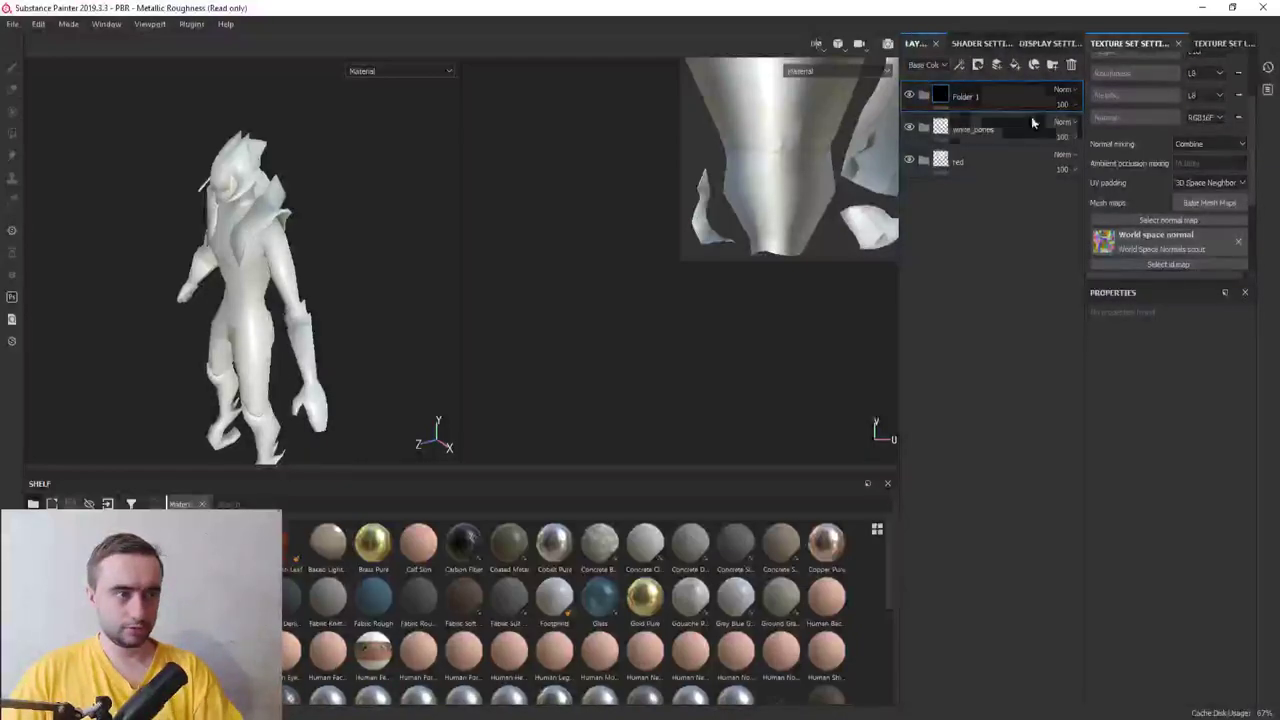
double_click(972, 96)
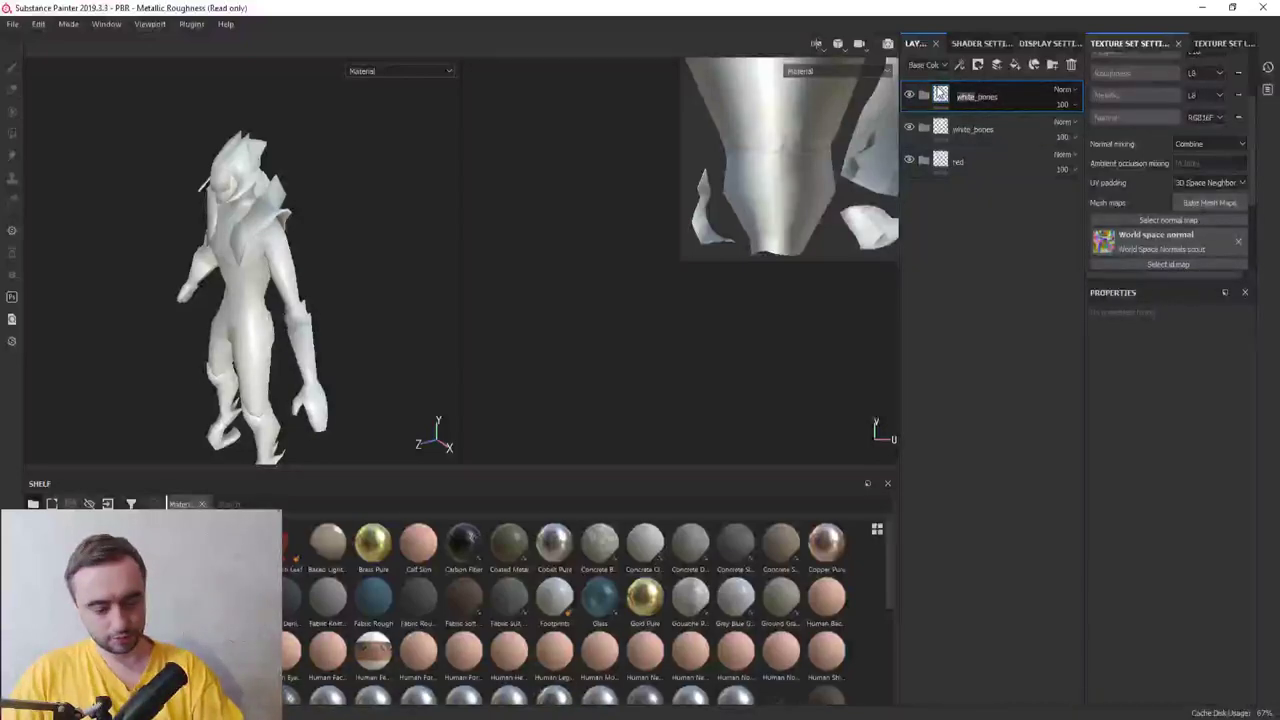
text(ey)
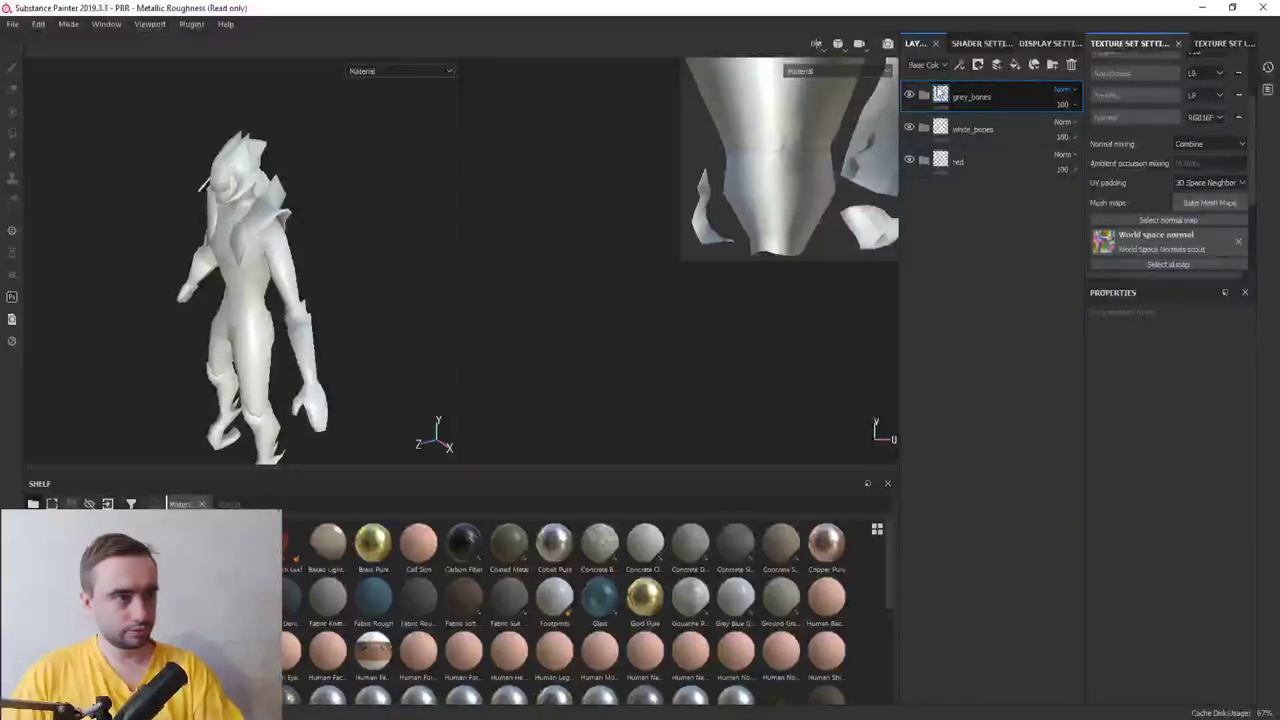
key(Return)
mouse_move(362, 210)
alt+mouse_down()
mouse_move(497, 143)
mouse_move(424, 175)
alt+mouse_up()
mouse_move(728, 180)
alt+mouse_down()
mouse_move(678, 185)
mouse_move(711, 169)
mouse_move(777, 229)
mouse_move(654, 251)
alt+mouse_up()
mouse_move(654, 251)
middle_down()
mouse_move(628, 239)
mouse_move(536, 354)
middle_up()
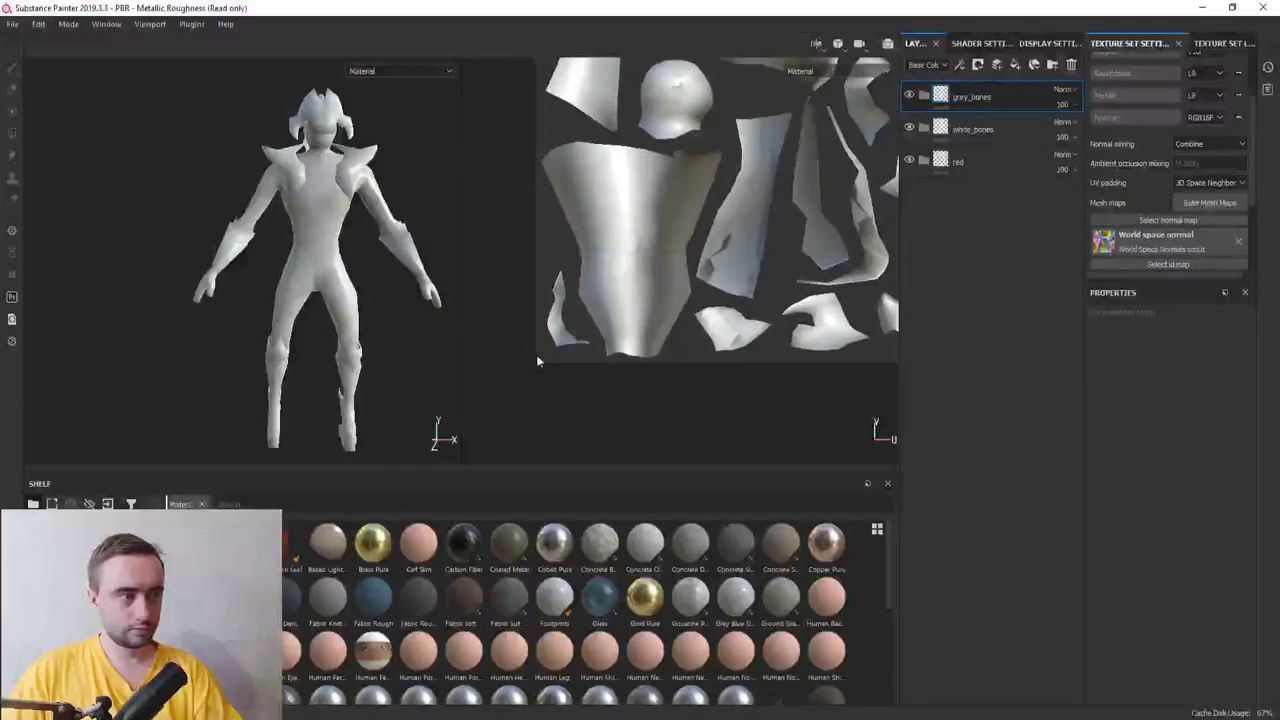
Add a black mask to the red folder
scroll(536, 354, down, 2)
right_click(978, 165)
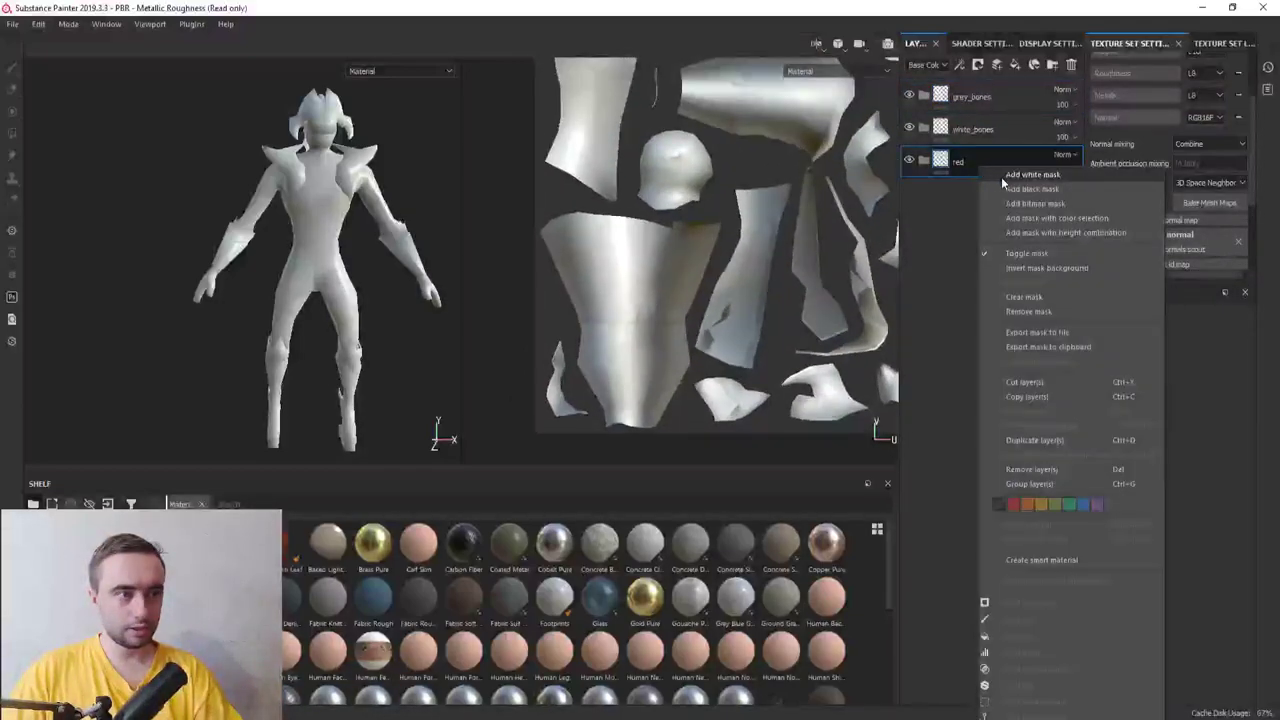
click(1006, 184)
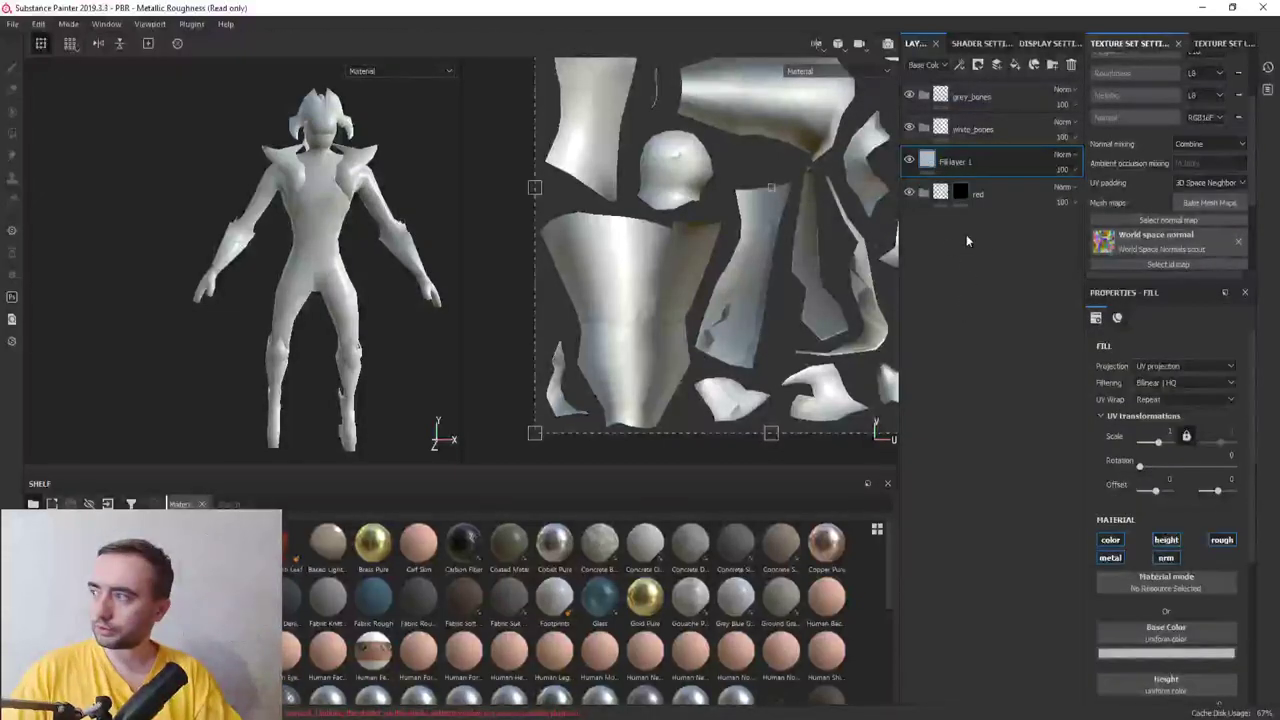
Move Fill layer 1 below the red folder, confirm its name, and inspect the model
drag(967, 174, 972, 196)
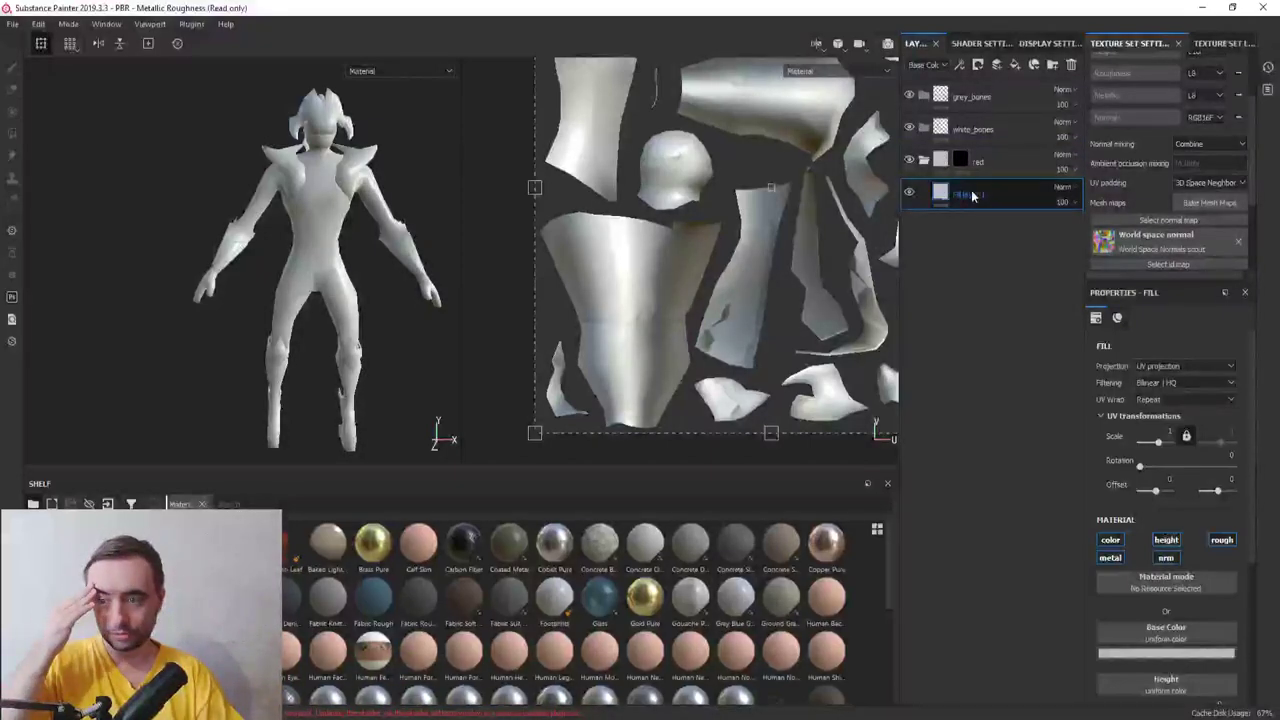
key(Return)
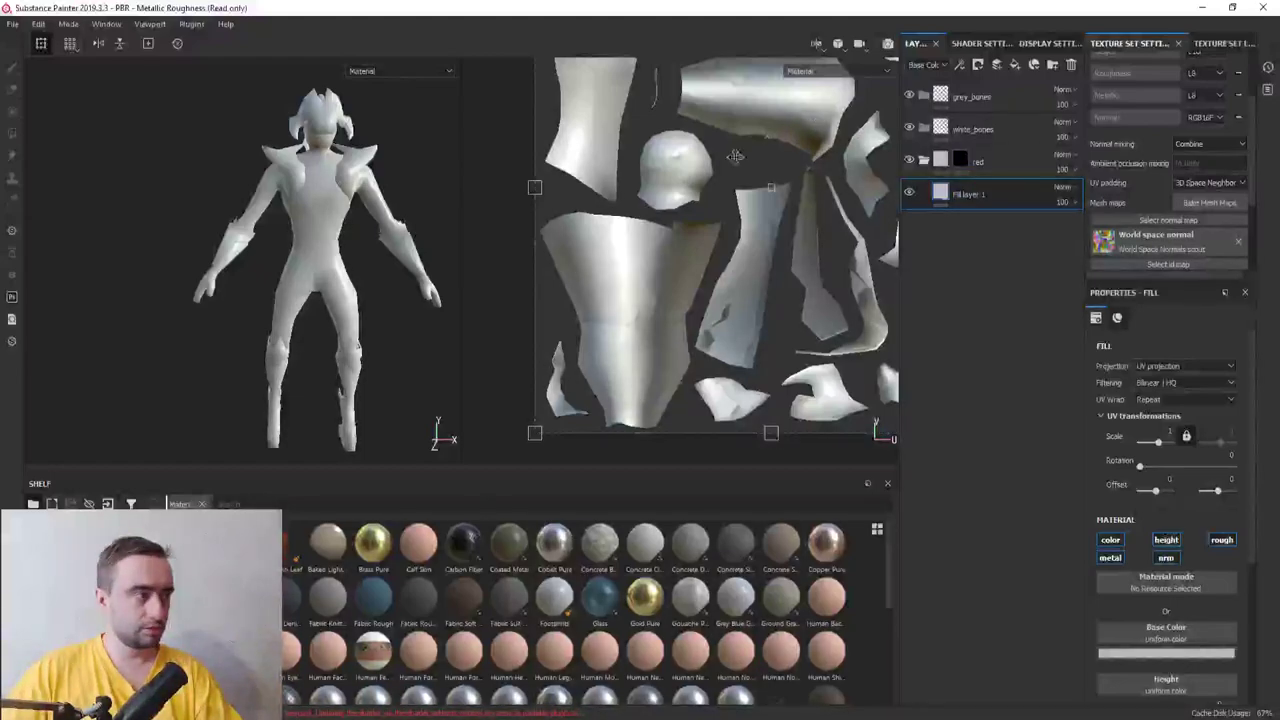
mouse_move(363, 198)
alt+mouse_down()
mouse_move(390, 224)
mouse_move(218, 222)
alt+mouse_up()
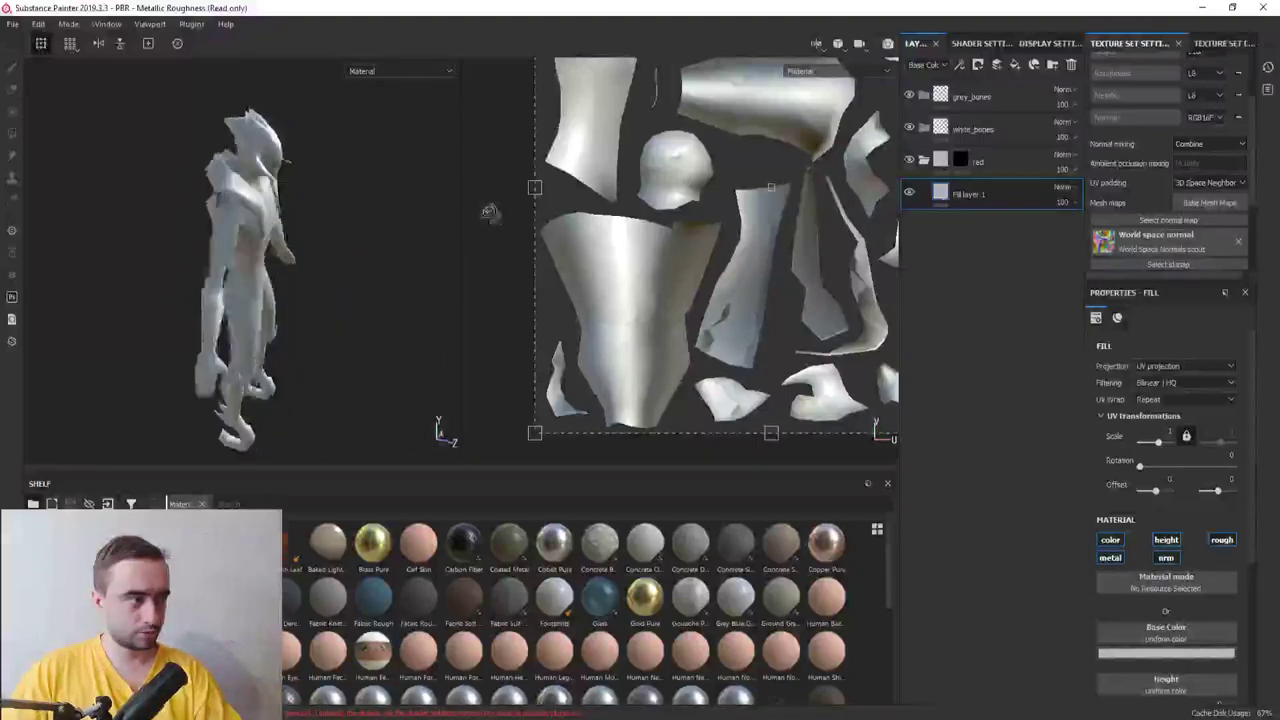
alt+drag(218, 222, 366, 223)
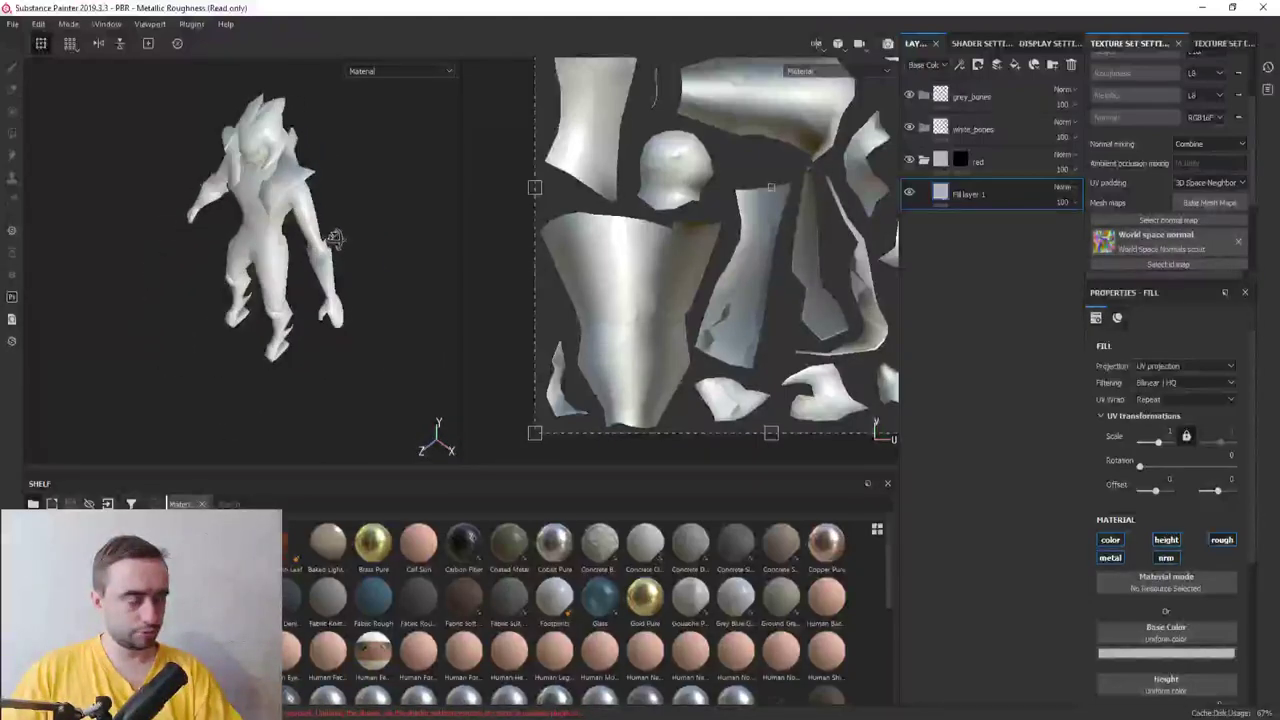
scroll(1192, 185, down, 2)
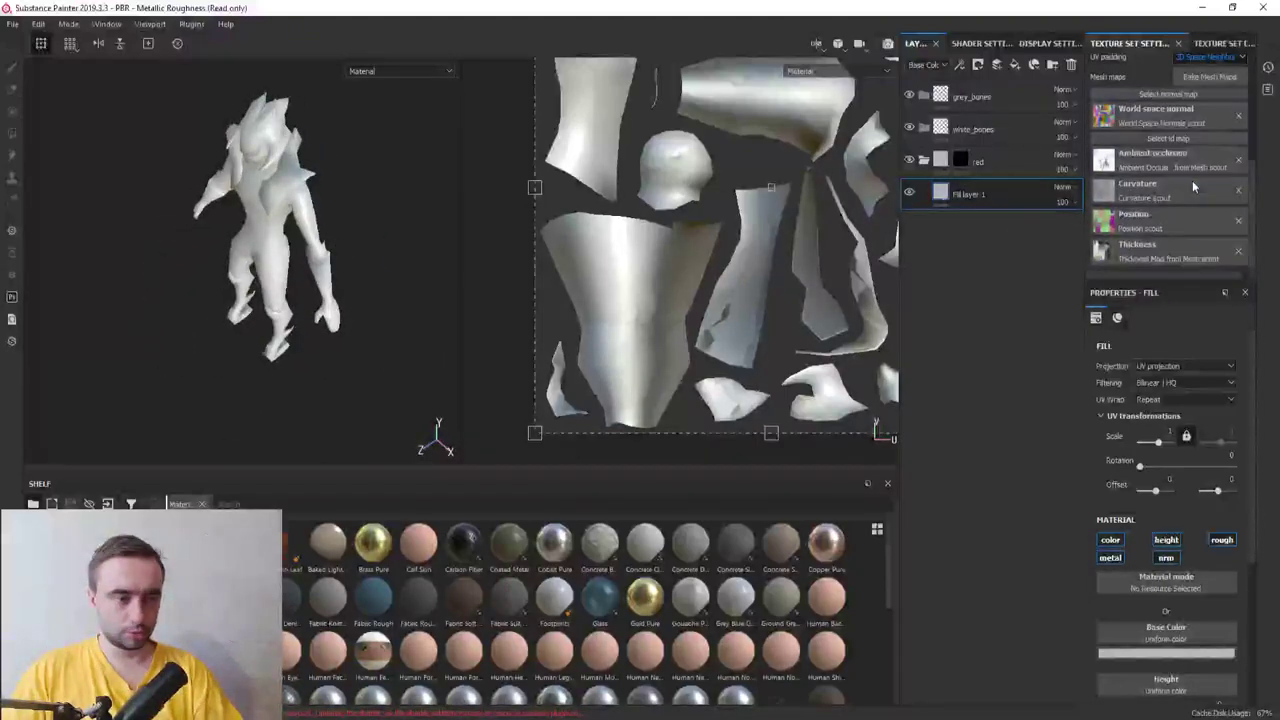
scroll(1190, 180, up, 2)
scroll(1183, 178, up, 1)
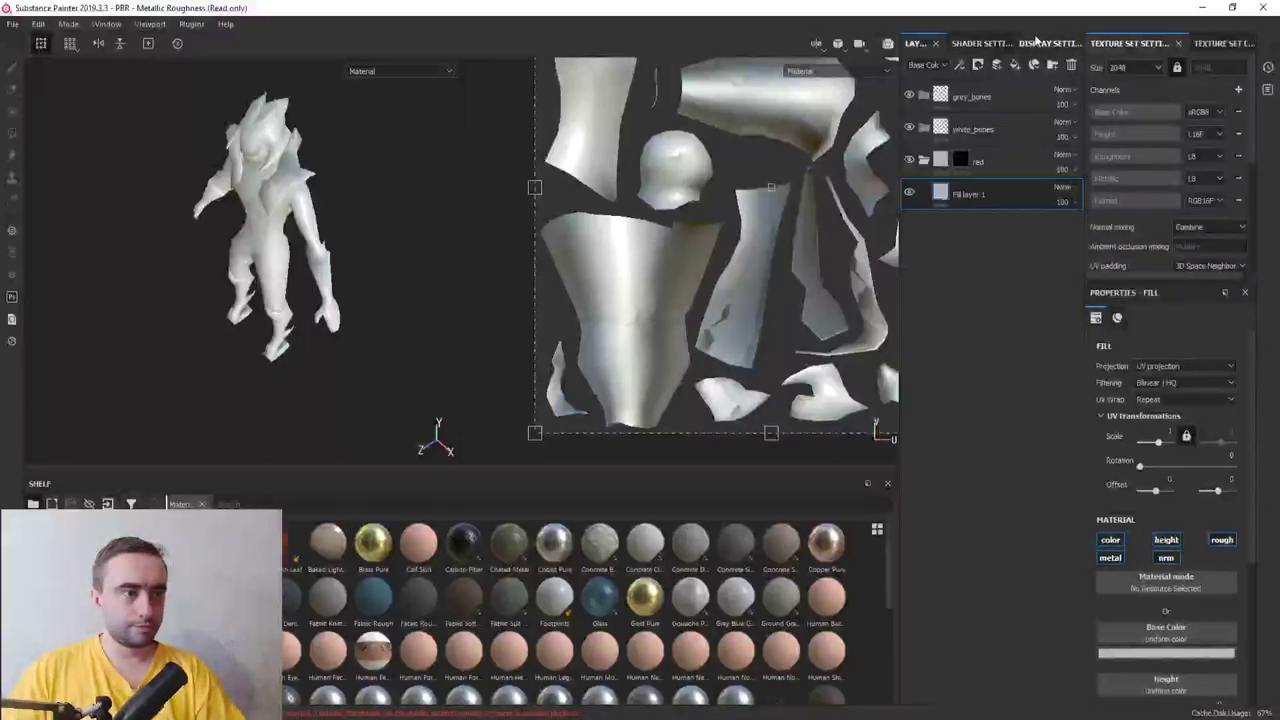
Switch the viewport lighting to the Soft 3Point studio environment map
click(1038, 42)
click(1042, 156)
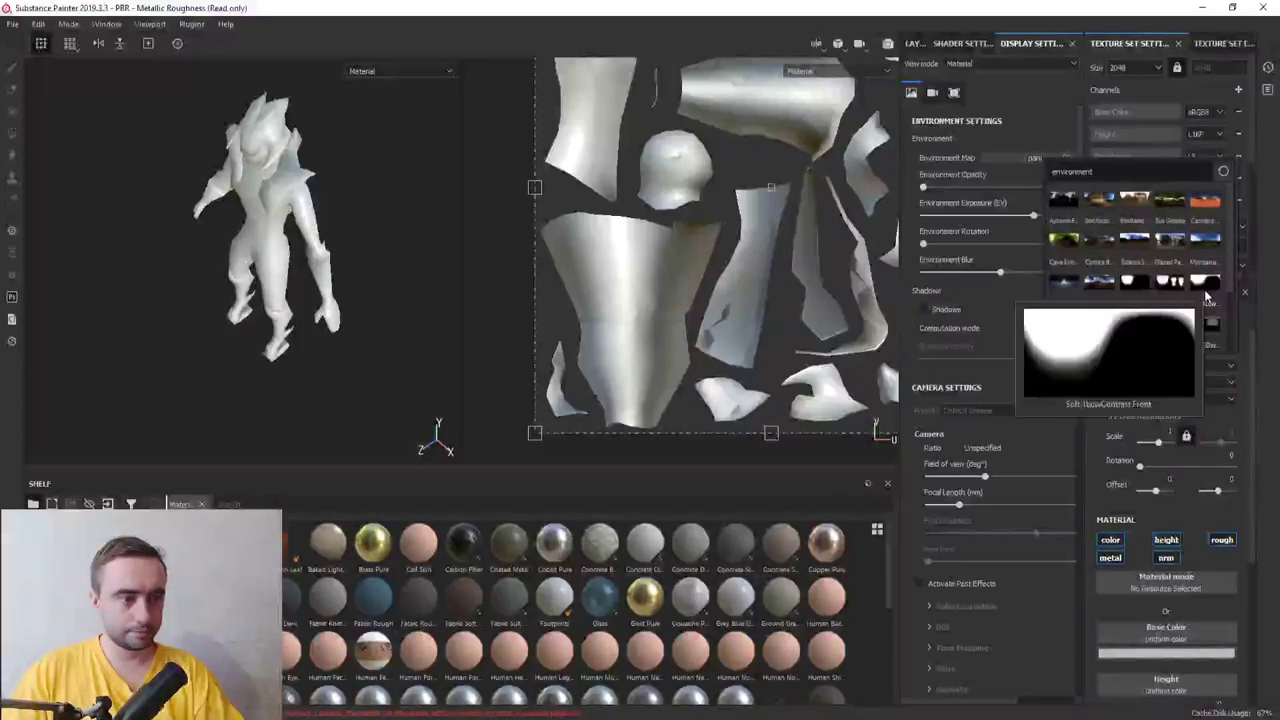
scroll(1206, 294, down, 2)
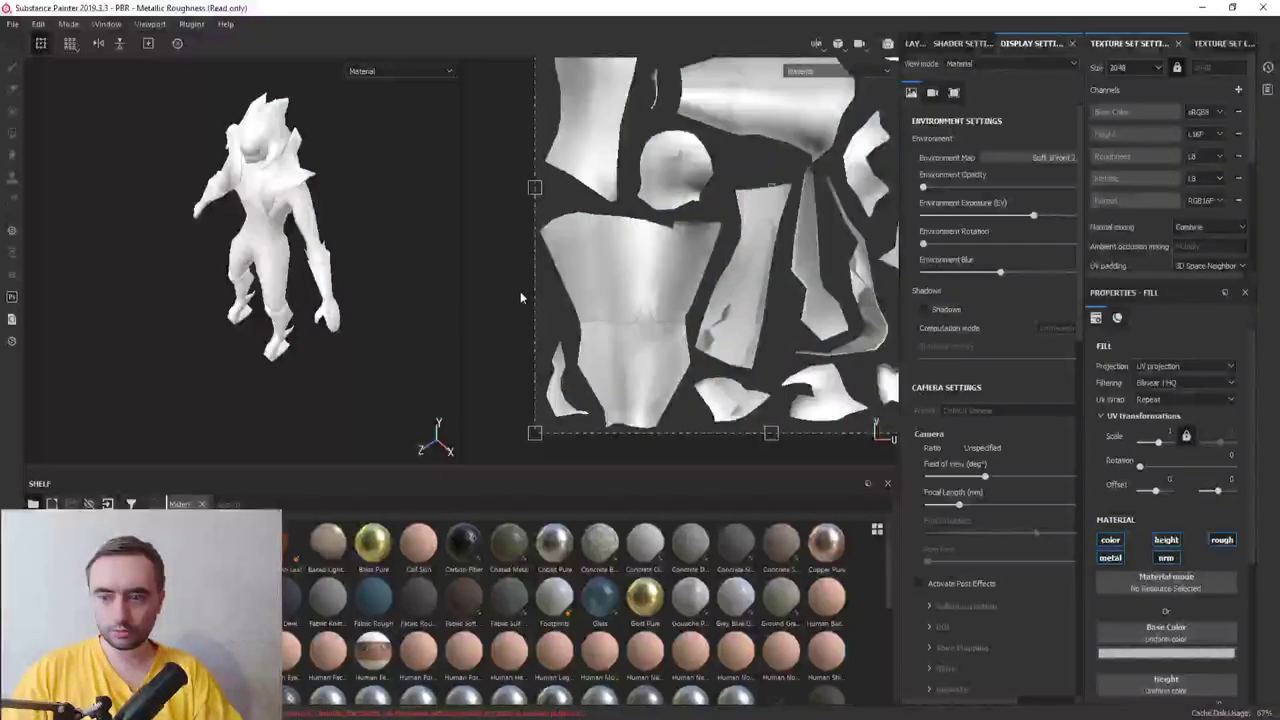
mouse_move(265, 230)
alt+mouse_down()
mouse_move(285, 228)
mouse_move(300, 278)
mouse_move(506, 243)
mouse_move(229, 277)
mouse_move(380, 260)
alt+mouse_up()
click(912, 44)
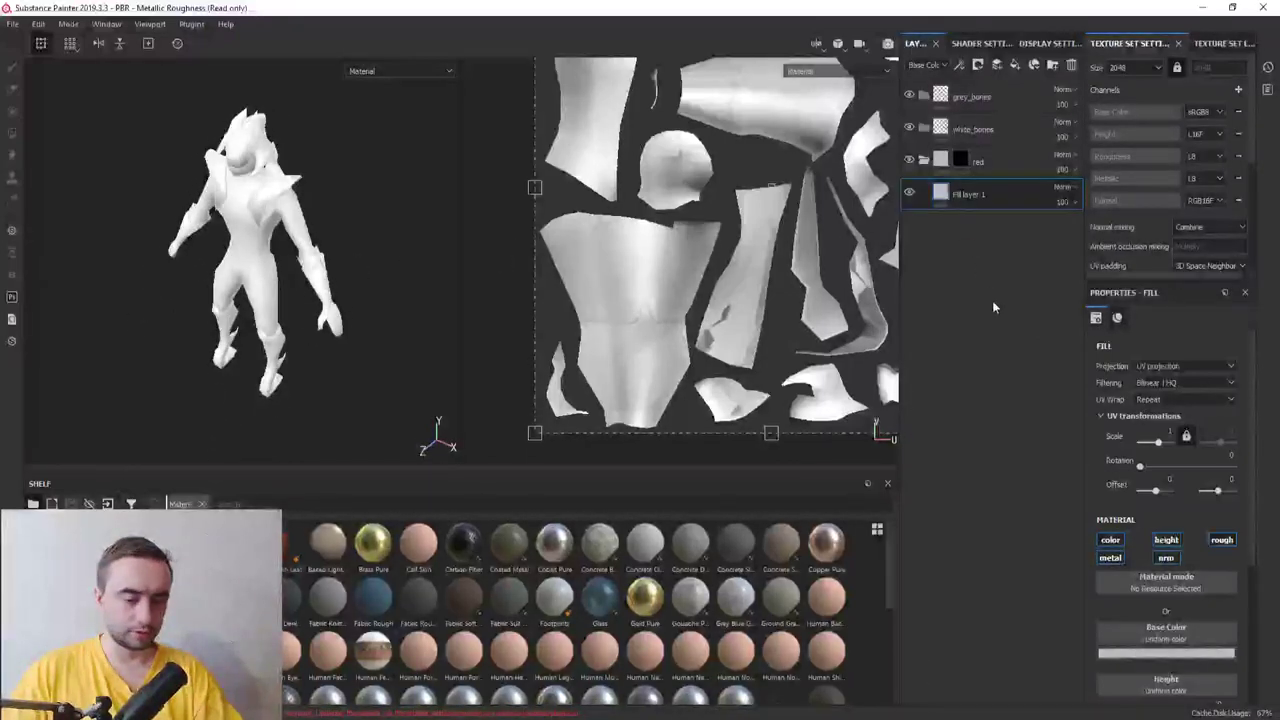
scroll(1200, 500, down, 2)
Give Fill layer 1 a dark red base colour, then target the red folder's mask
scroll(1234, 578, down, 2)
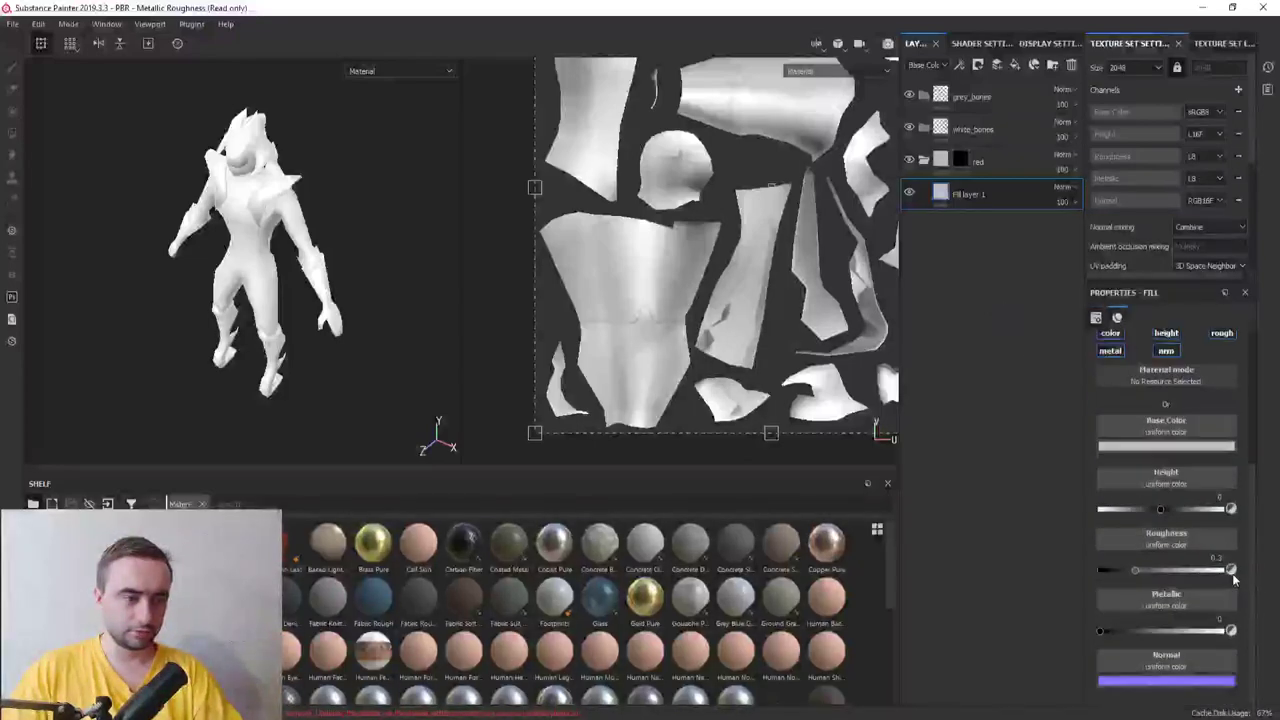
click(1174, 449)
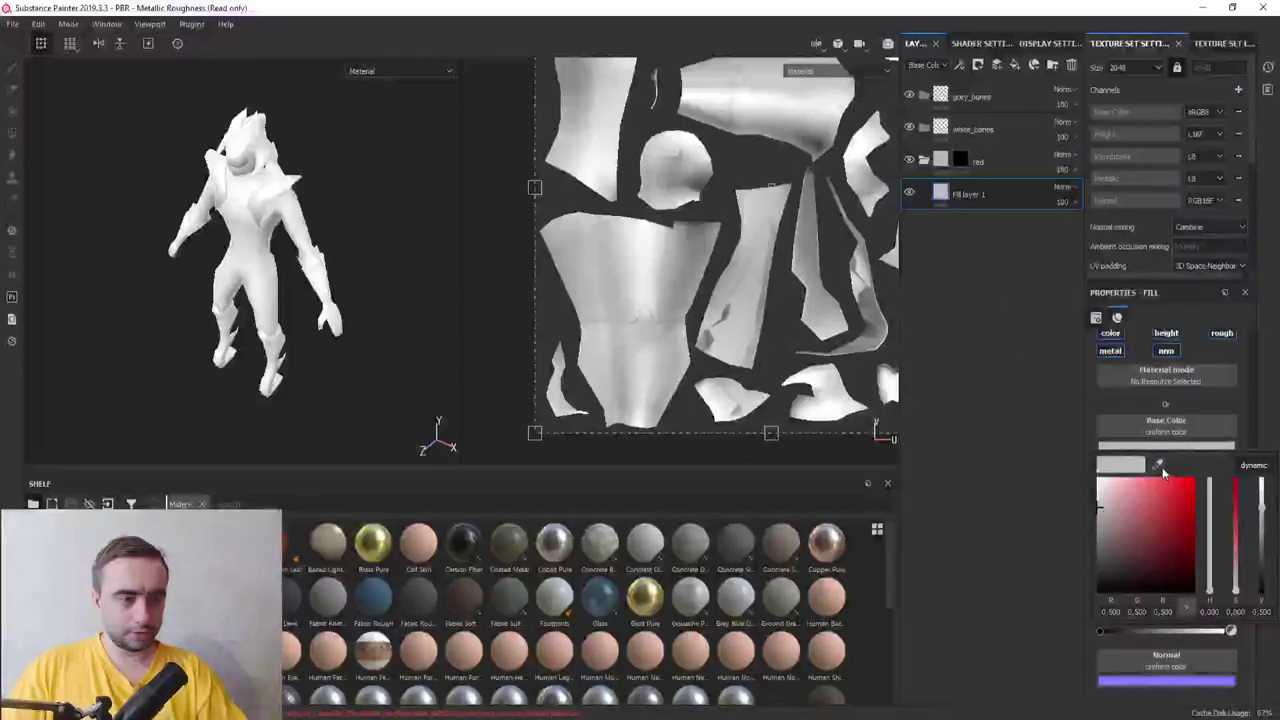
click(1187, 551)
drag(1209, 580, 1209, 482)
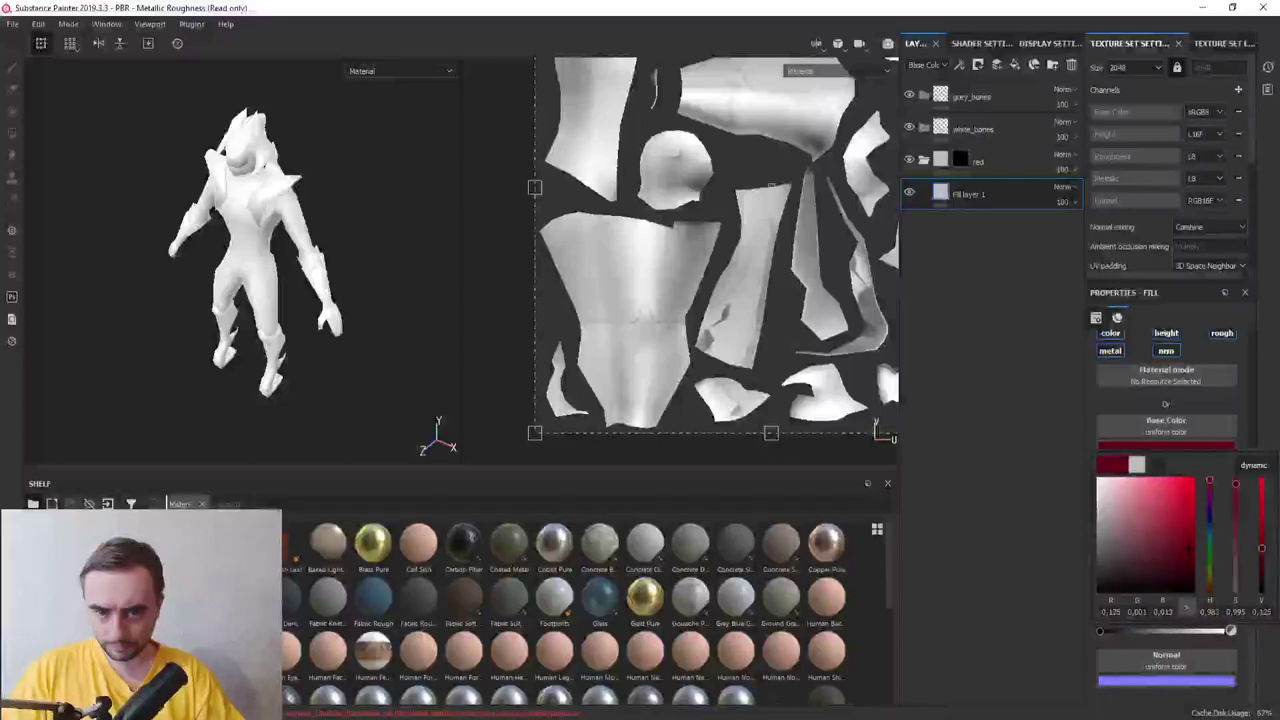
drag(1187, 549, 1183, 545)
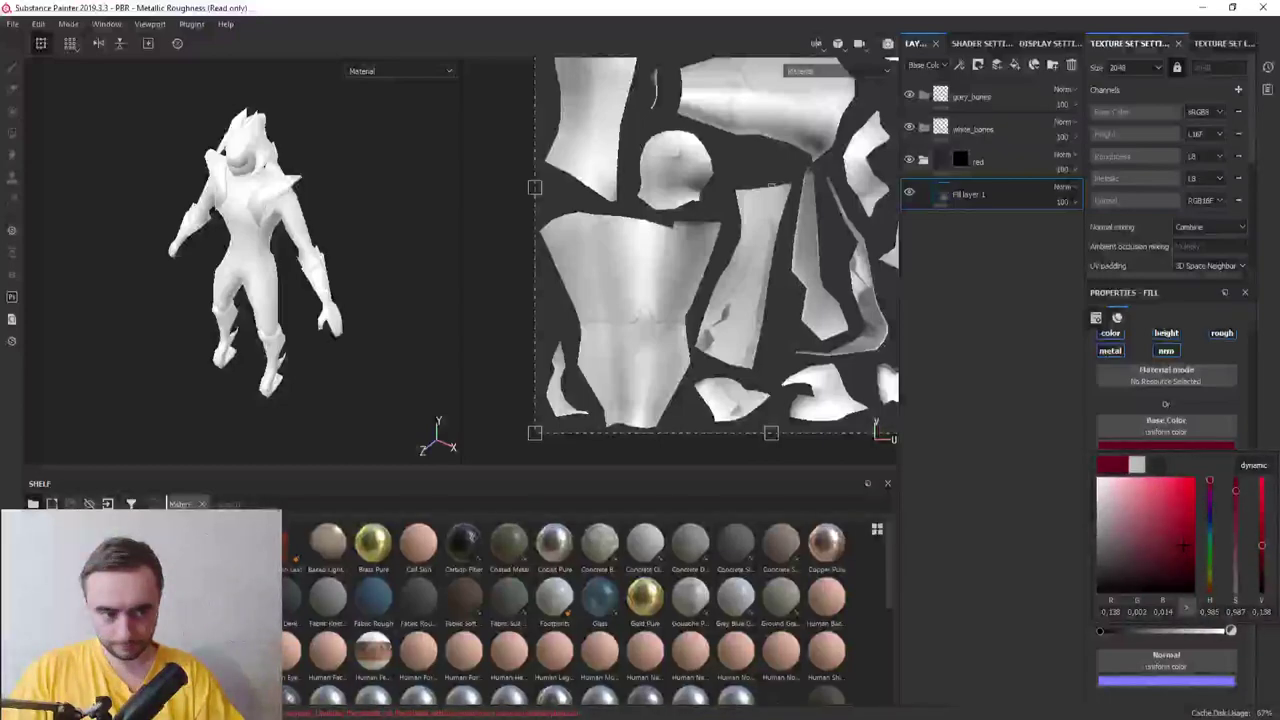
click(961, 162)
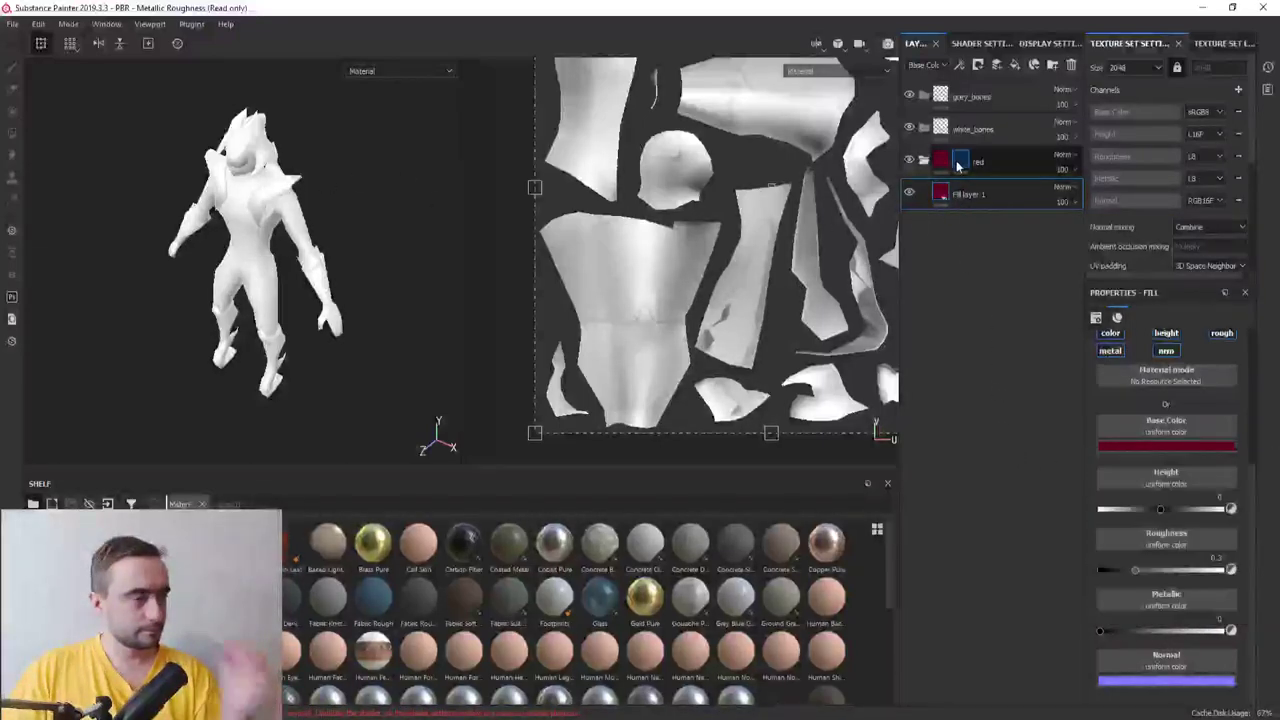
With Polygon Fill in UV-island mode, paint the torso and back pieces into the red mask
click(11, 133)
click(83, 44)
click(106, 44)
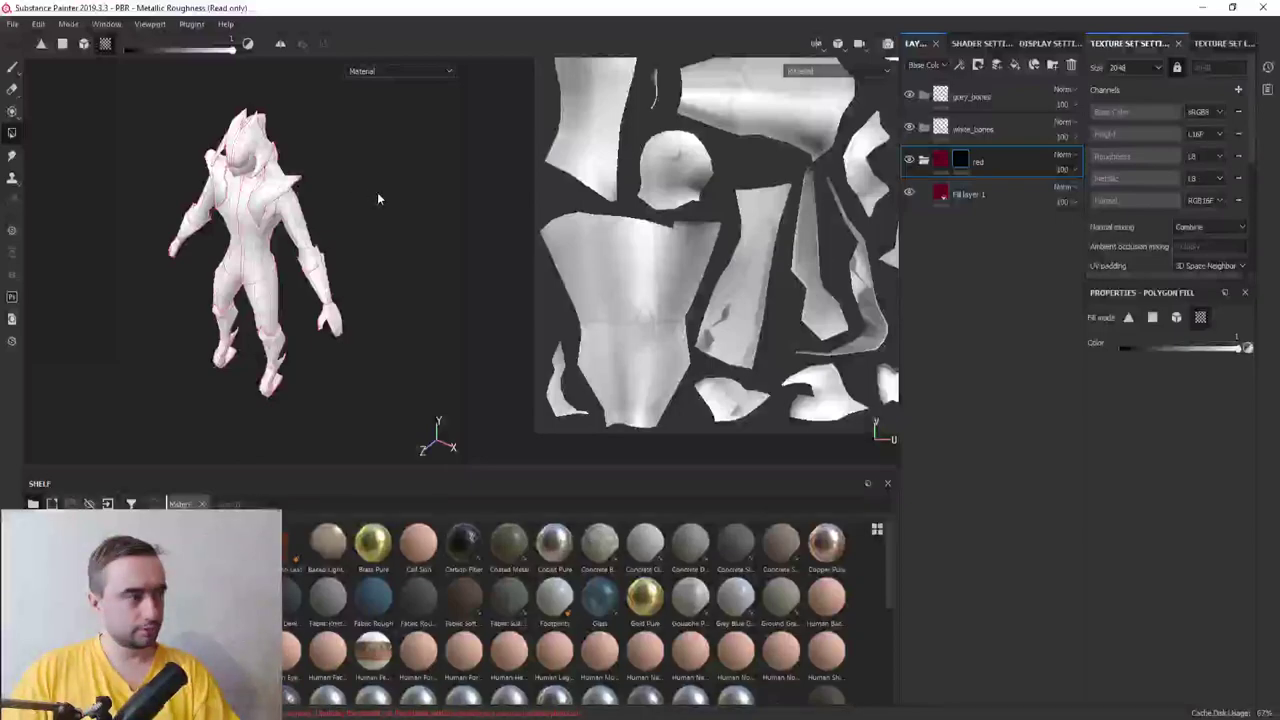
click(267, 273)
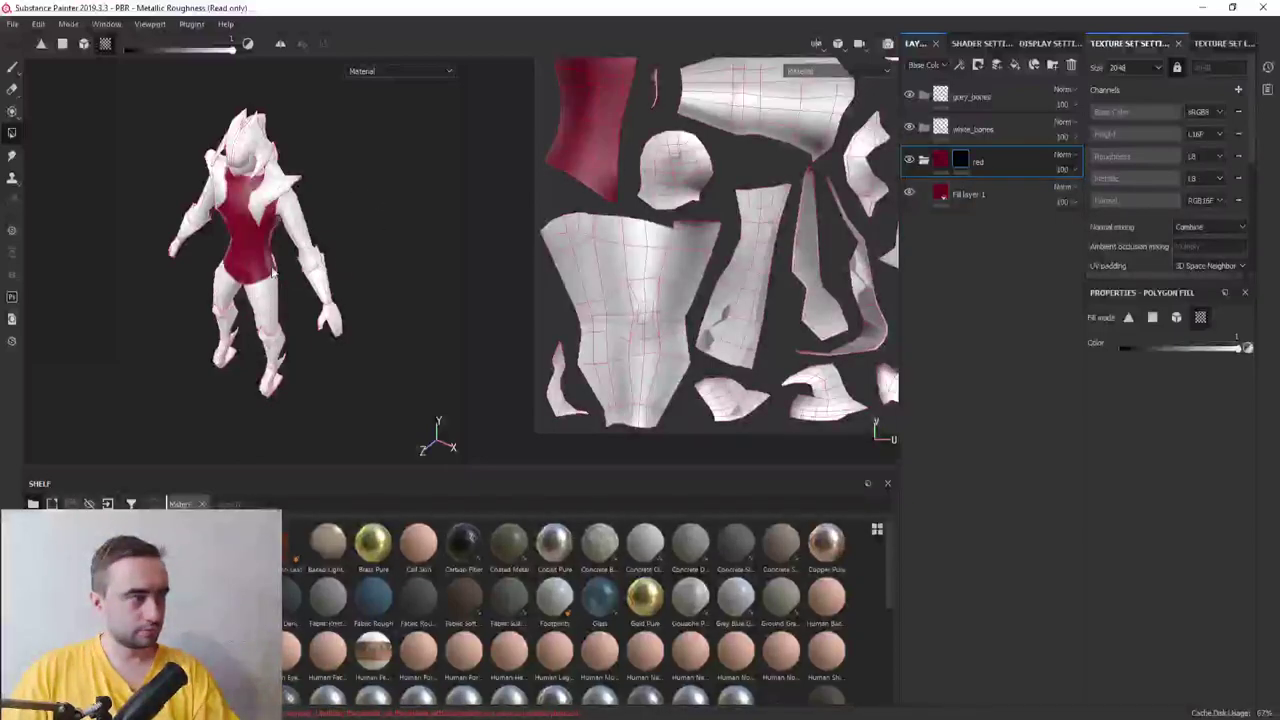
alt+drag(273, 272, 385, 268)
click(321, 286)
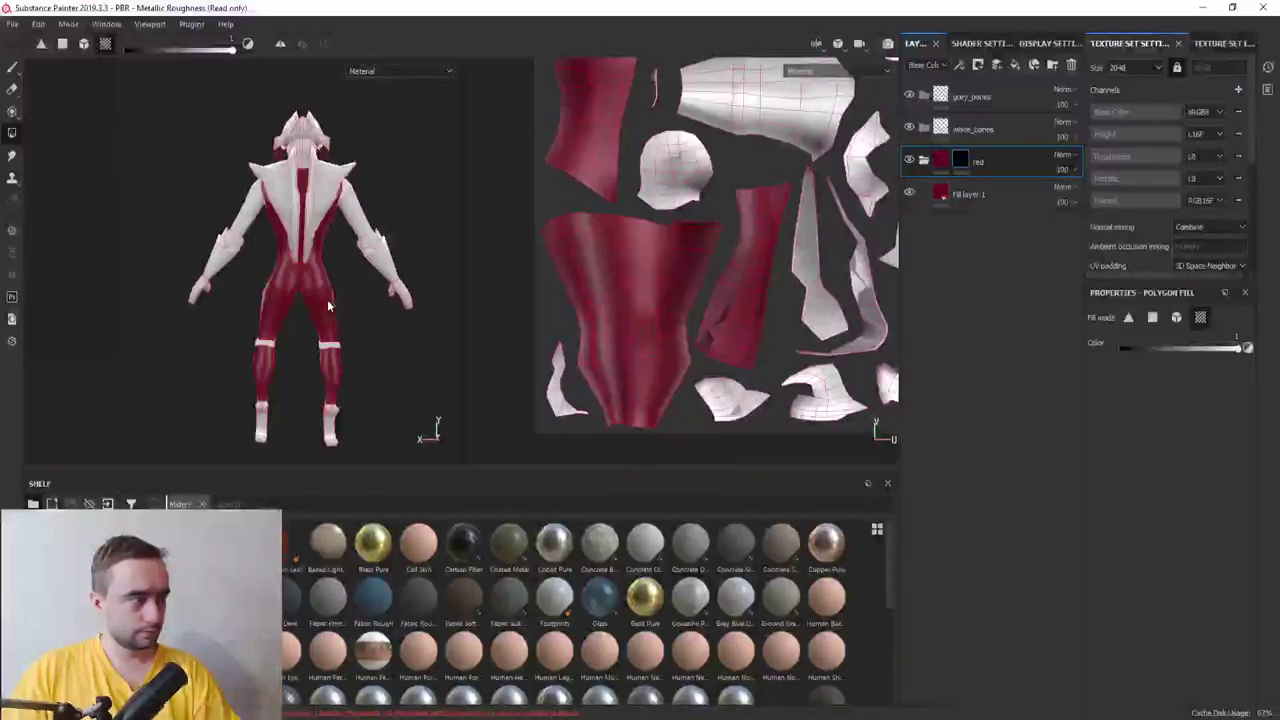
alt+drag(327, 299, 181, 258)
Paint the arm sleeves and left hand red, then check the coverage
alt+drag(316, 251, 255, 252)
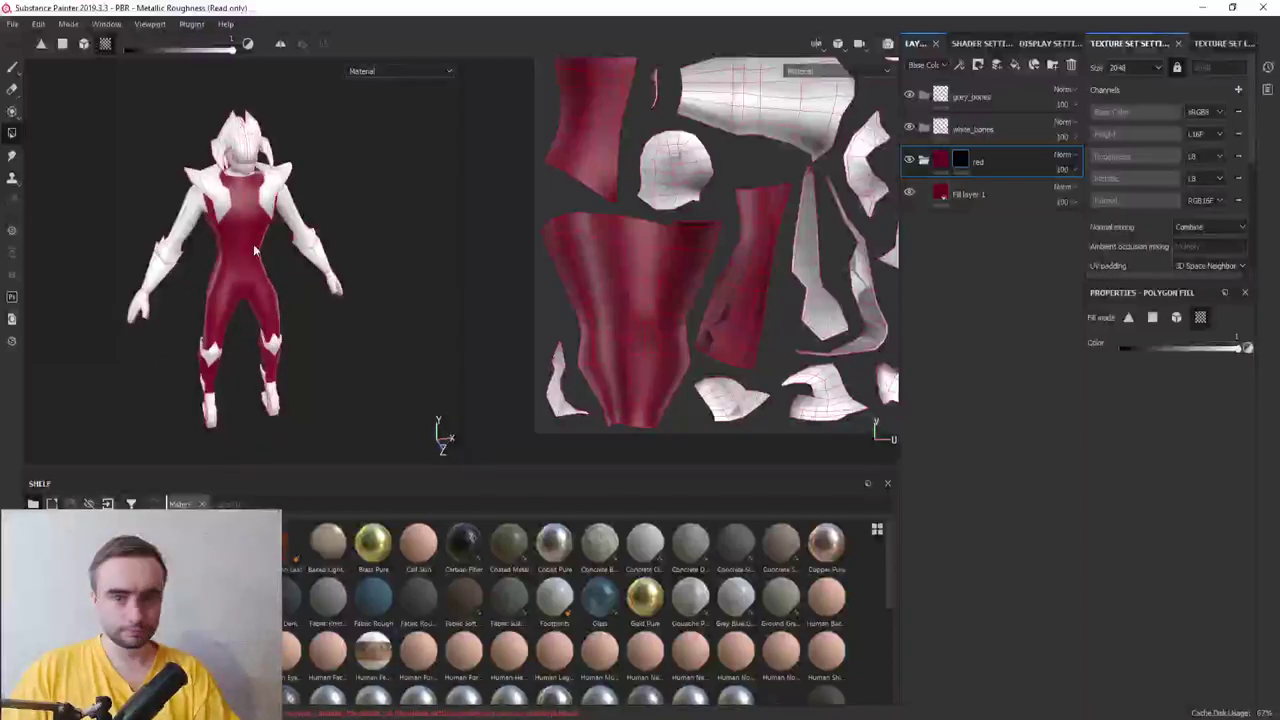
click(185, 222)
click(146, 308)
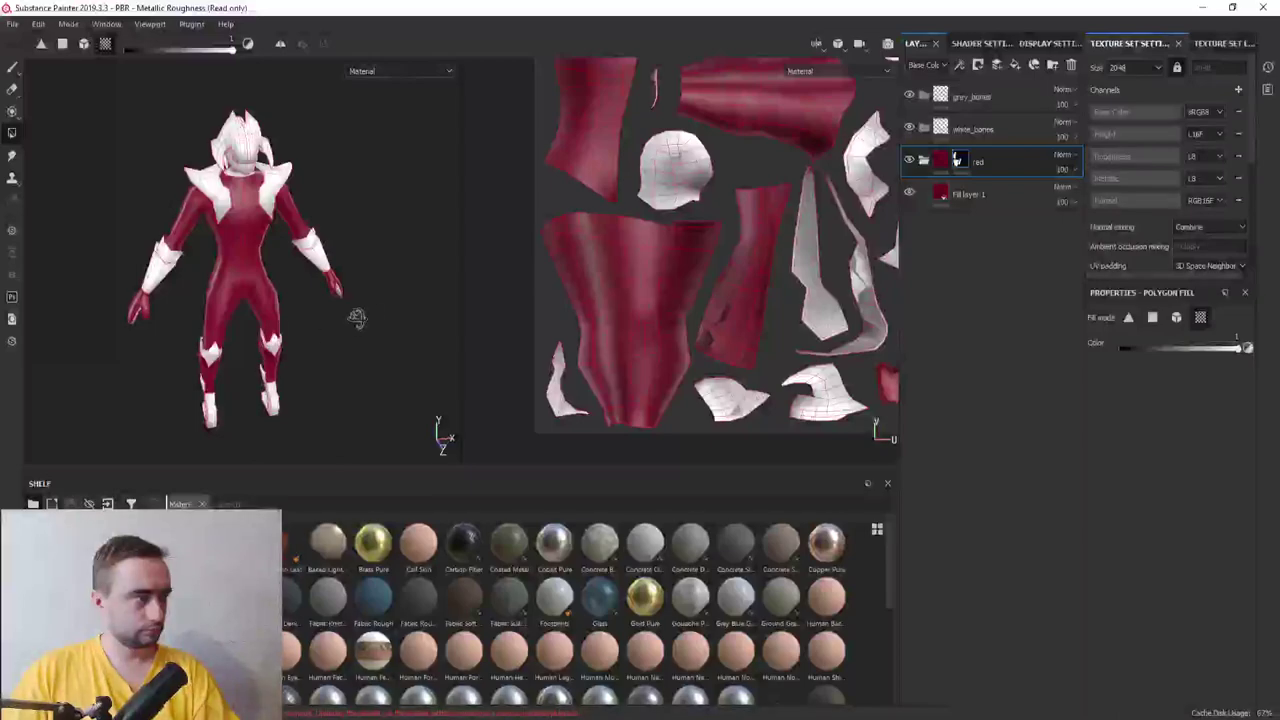
mouse_move(357, 317)
alt+mouse_down()
mouse_move(429, 229)
mouse_move(443, 429)
mouse_move(204, 253)
mouse_move(417, 314)
mouse_move(500, 322)
mouse_move(606, 274)
mouse_move(343, 257)
mouse_move(283, 277)
mouse_move(354, 297)
mouse_move(330, 290)
mouse_move(394, 271)
mouse_move(224, 222)
mouse_move(235, 230)
mouse_move(217, 251)
mouse_move(400, 277)
mouse_move(349, 243)
mouse_move(443, 243)
mouse_move(487, 218)
mouse_move(330, 250)
alt+mouse_up()
scroll(400, 230, down, 3)
On Fill layer 1, disable the metal and height channels and raise roughness
click(968, 194)
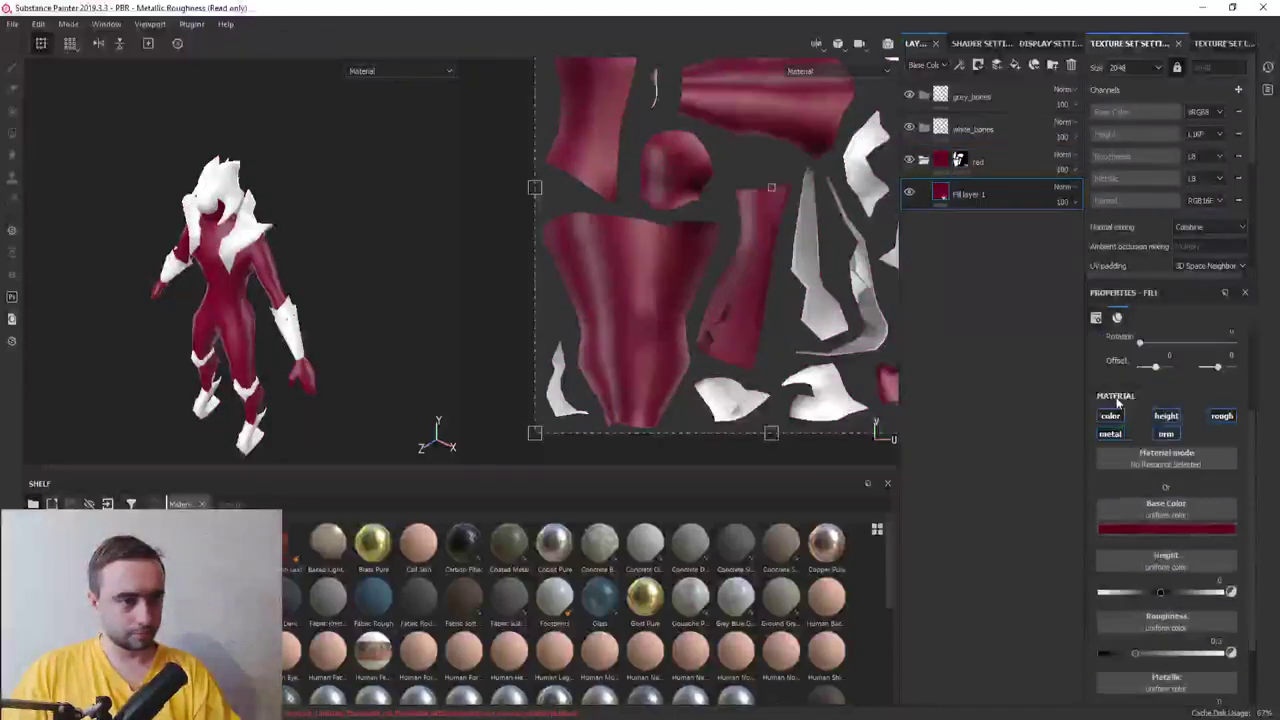
click(1111, 476)
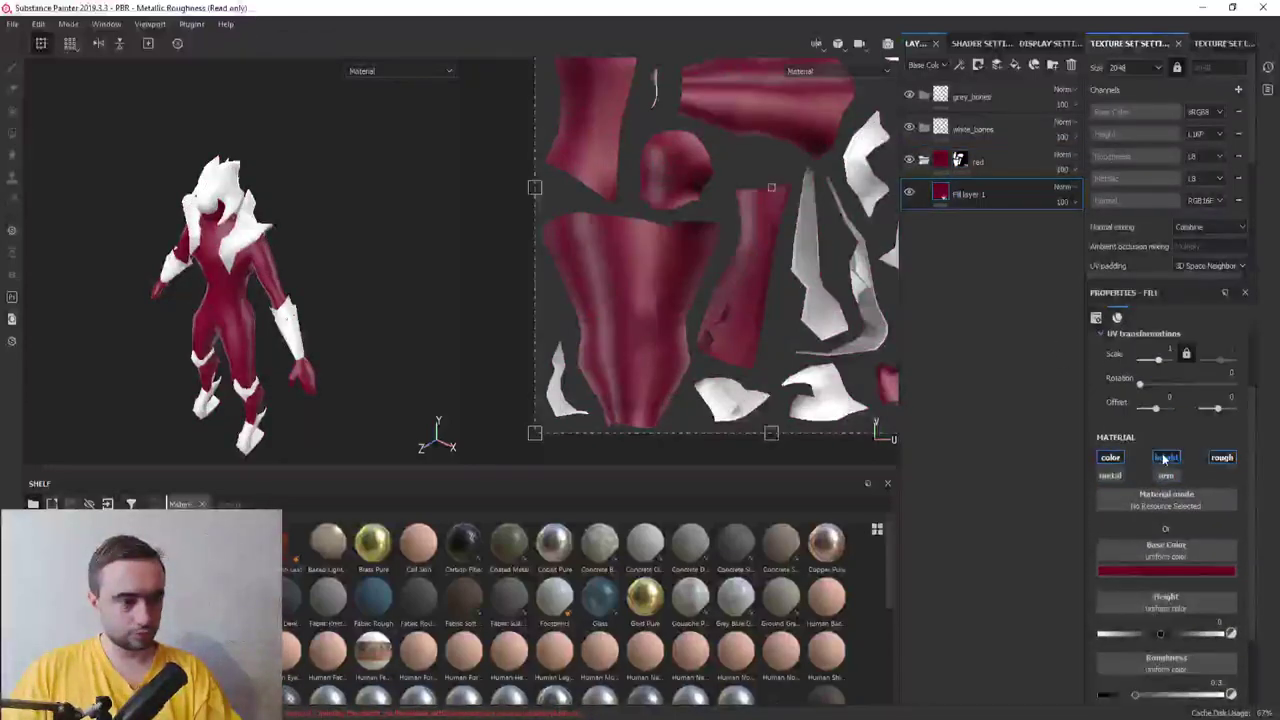
click(1163, 457)
drag(1138, 533, 1199, 549)
Deepen the base colour to a darker pure red and begin renaming the layer
click(1166, 473)
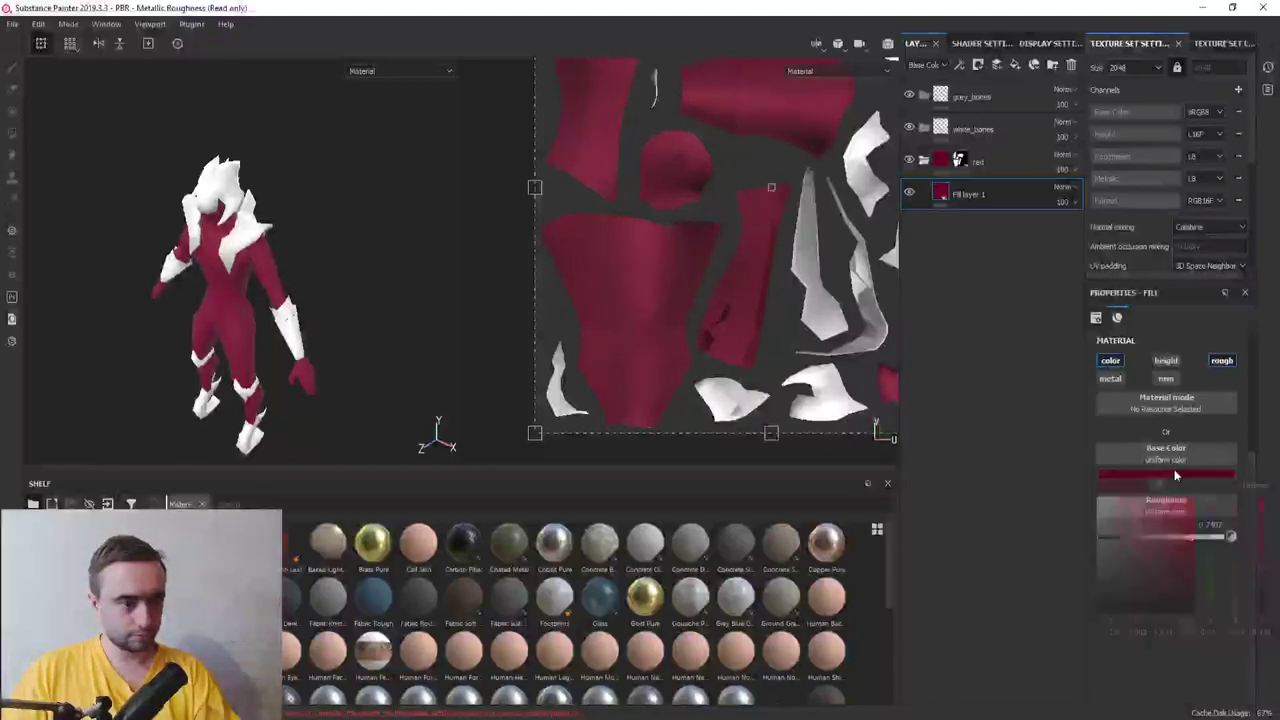
click(1264, 553)
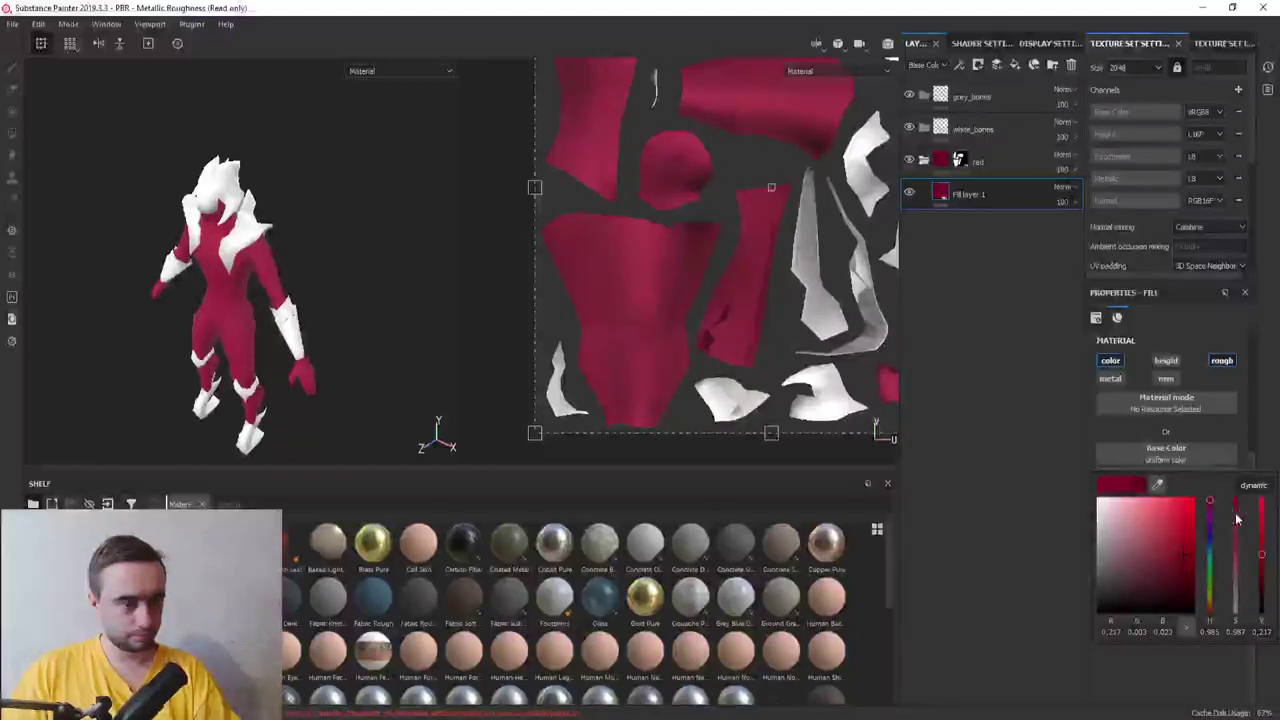
click(1239, 516)
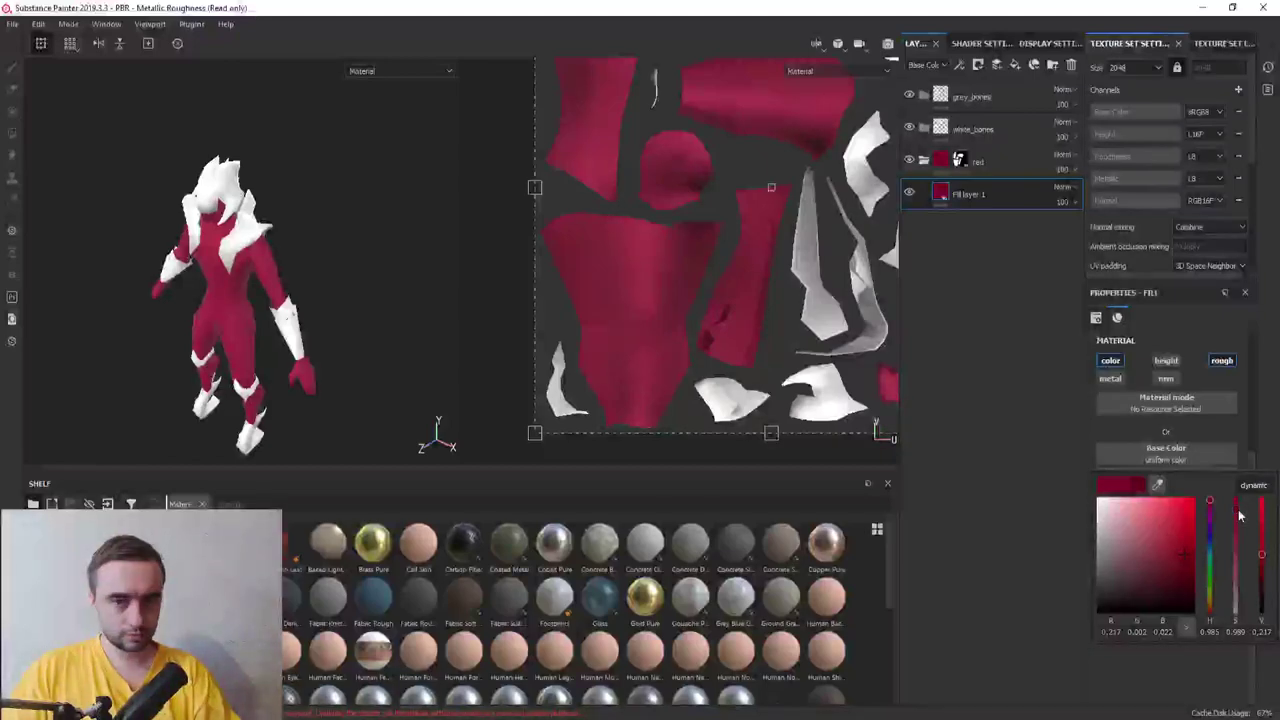
drag(1210, 508, 1222, 498)
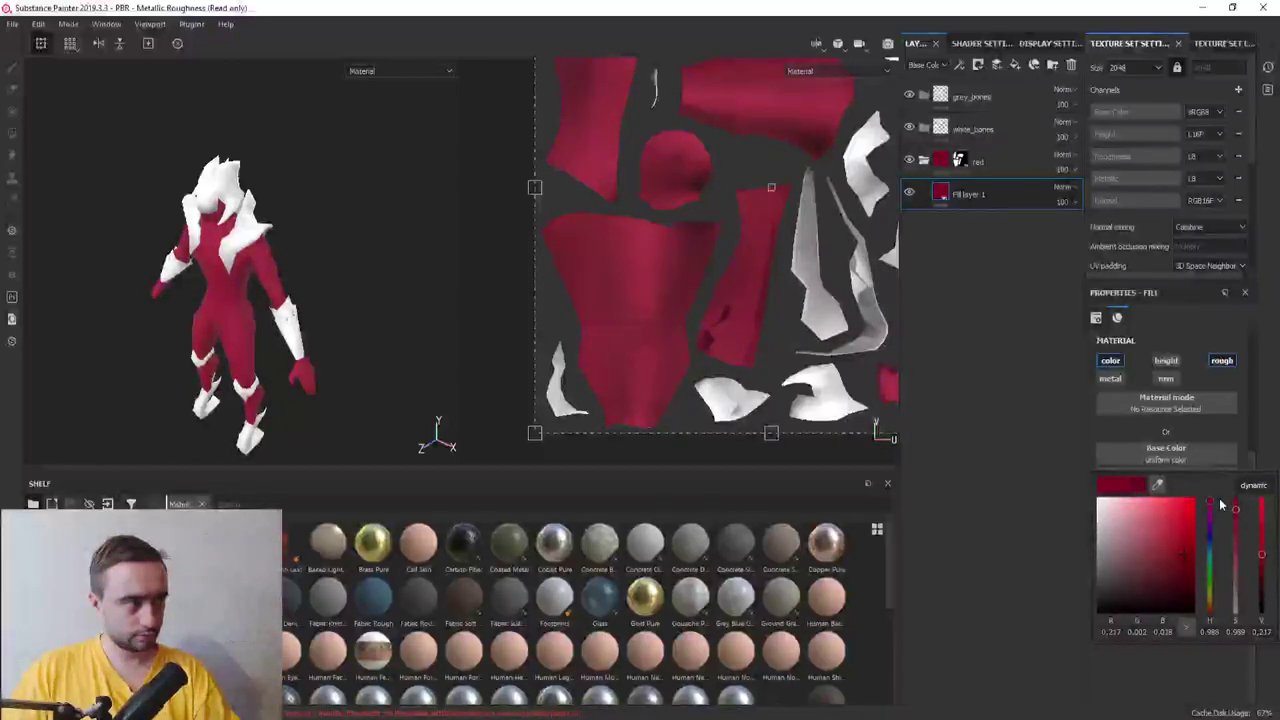
alt+drag(280, 250, 326, 243)
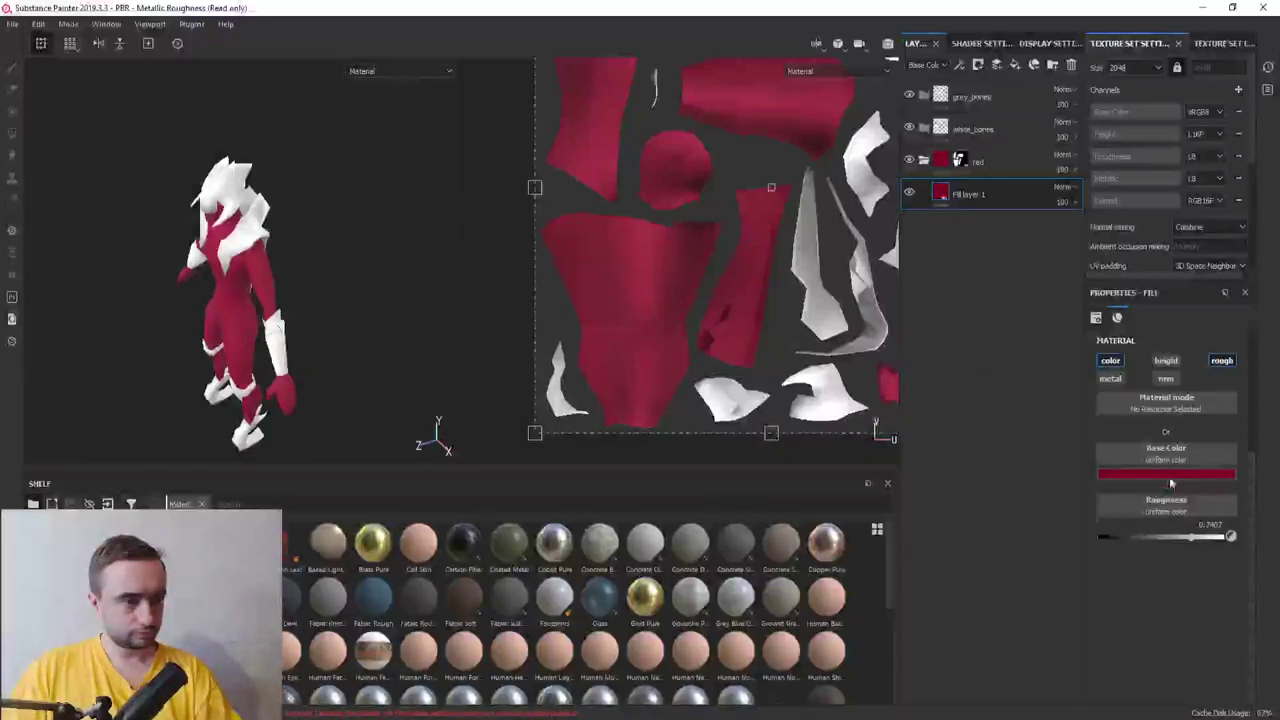
click(1171, 476)
drag(1257, 570, 1271, 582)
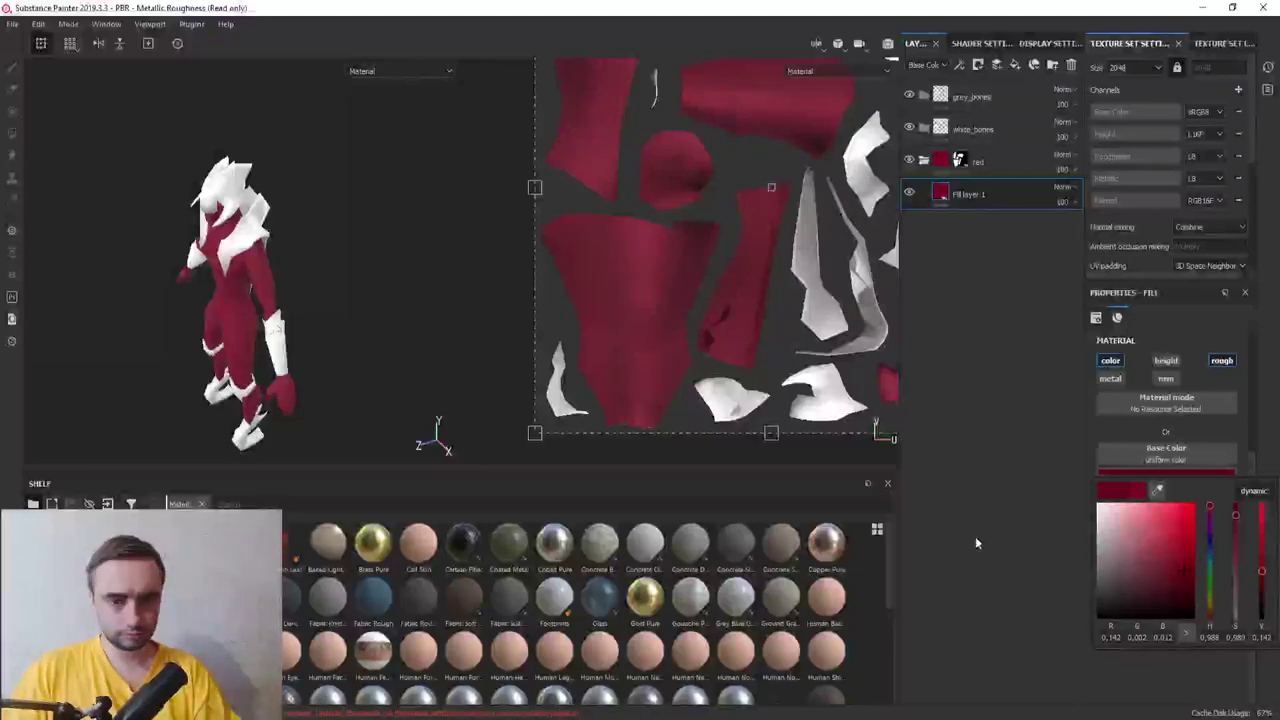
click(374, 317)
alt+drag(374, 317, 500, 280)
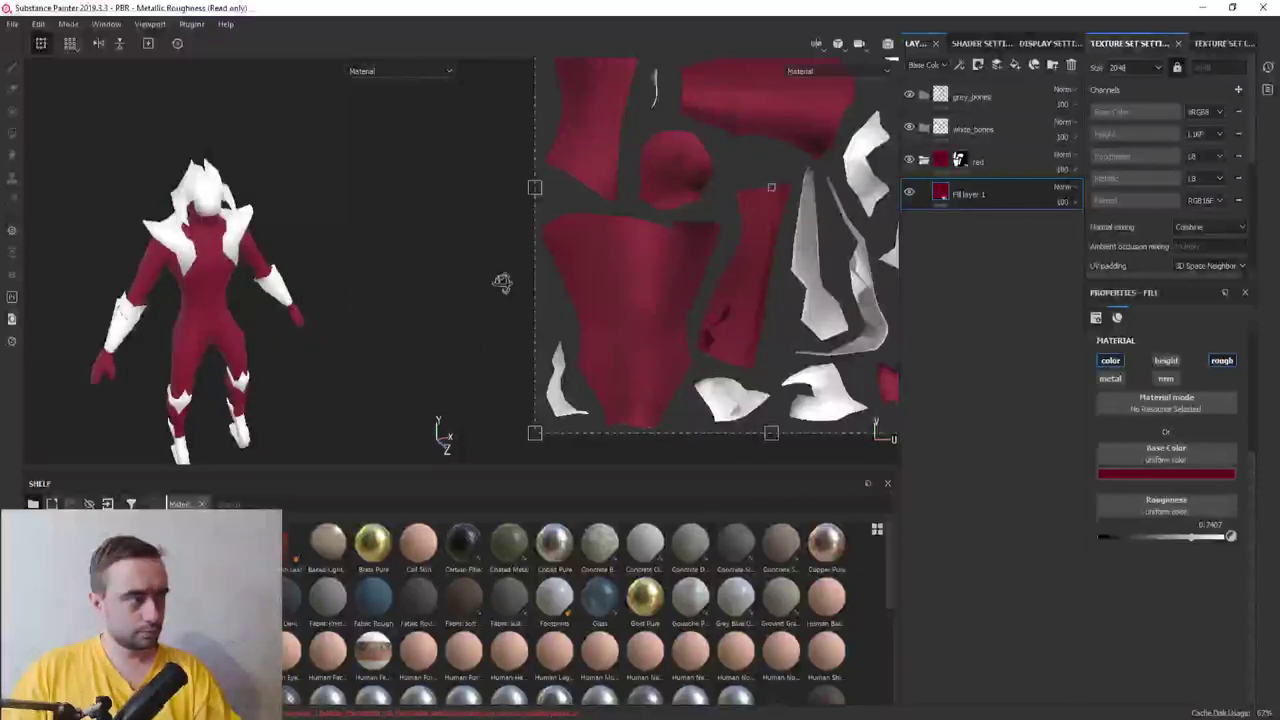
double_click(984, 201)
text(base_color)
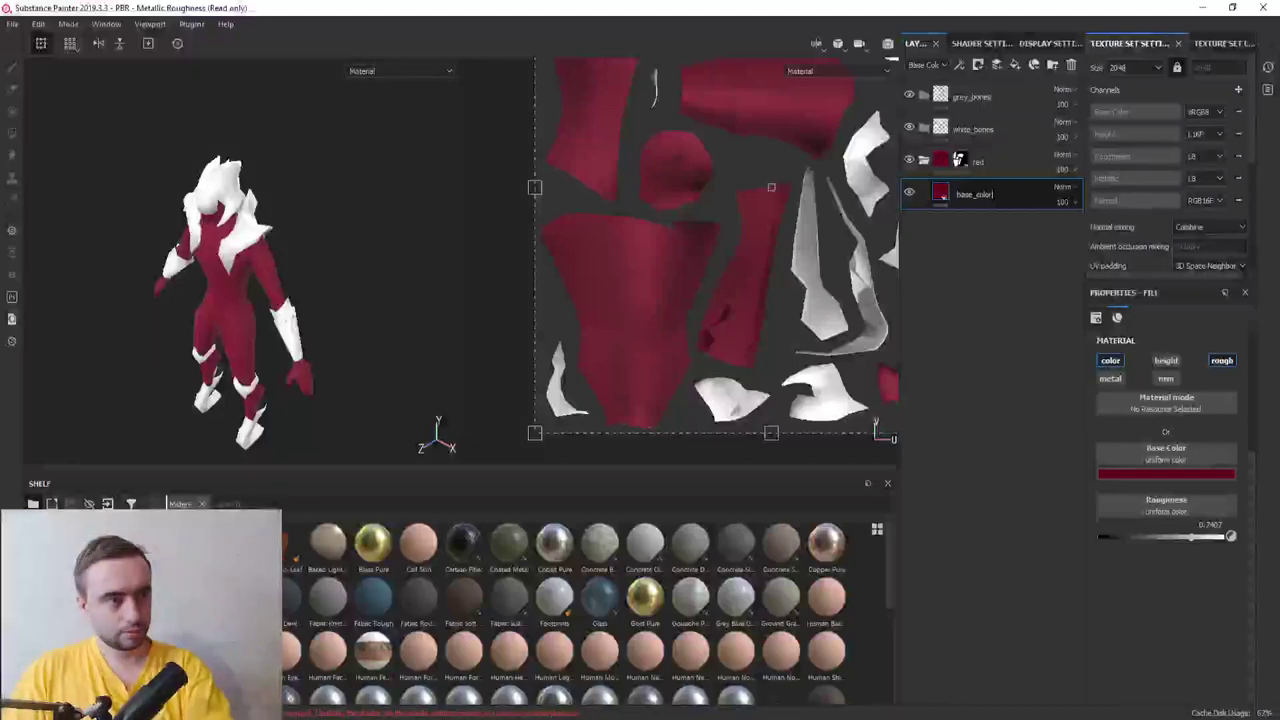
Confirm the base_color name and add a top fill layer 'AO' without normal, metal or height
key(Return)
click(1014, 64)
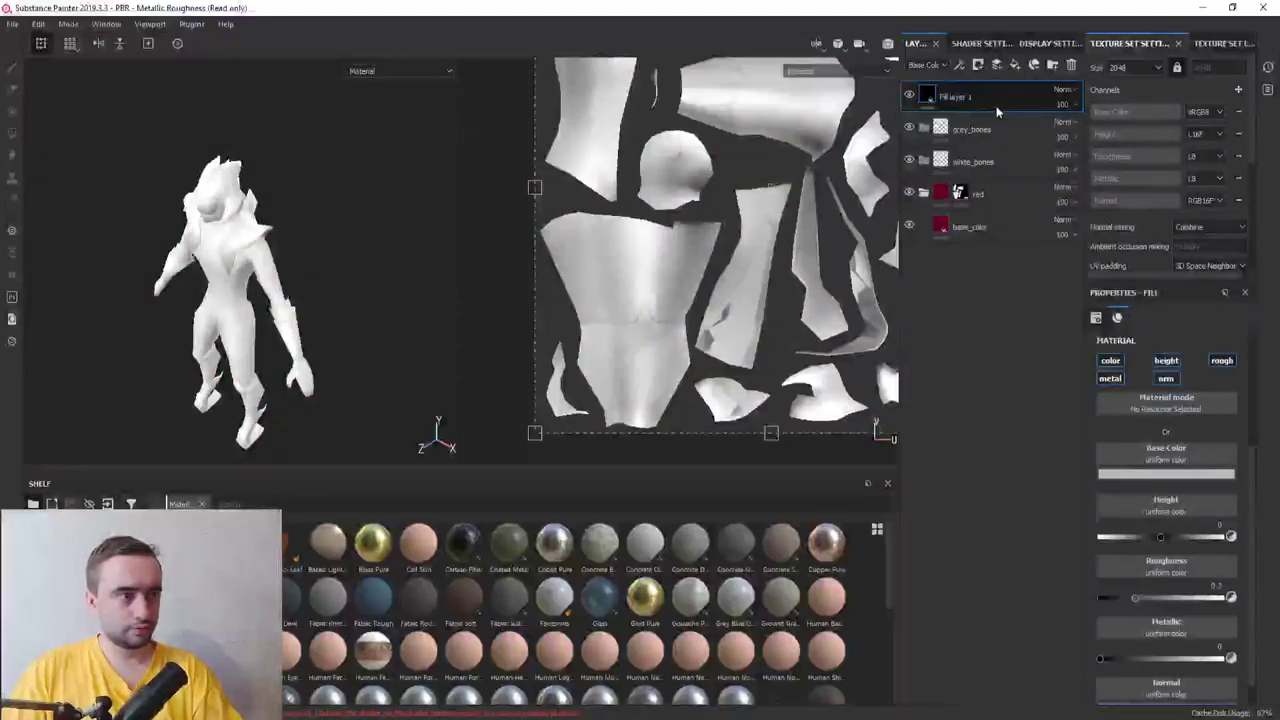
double_click(973, 100)
text(AO)
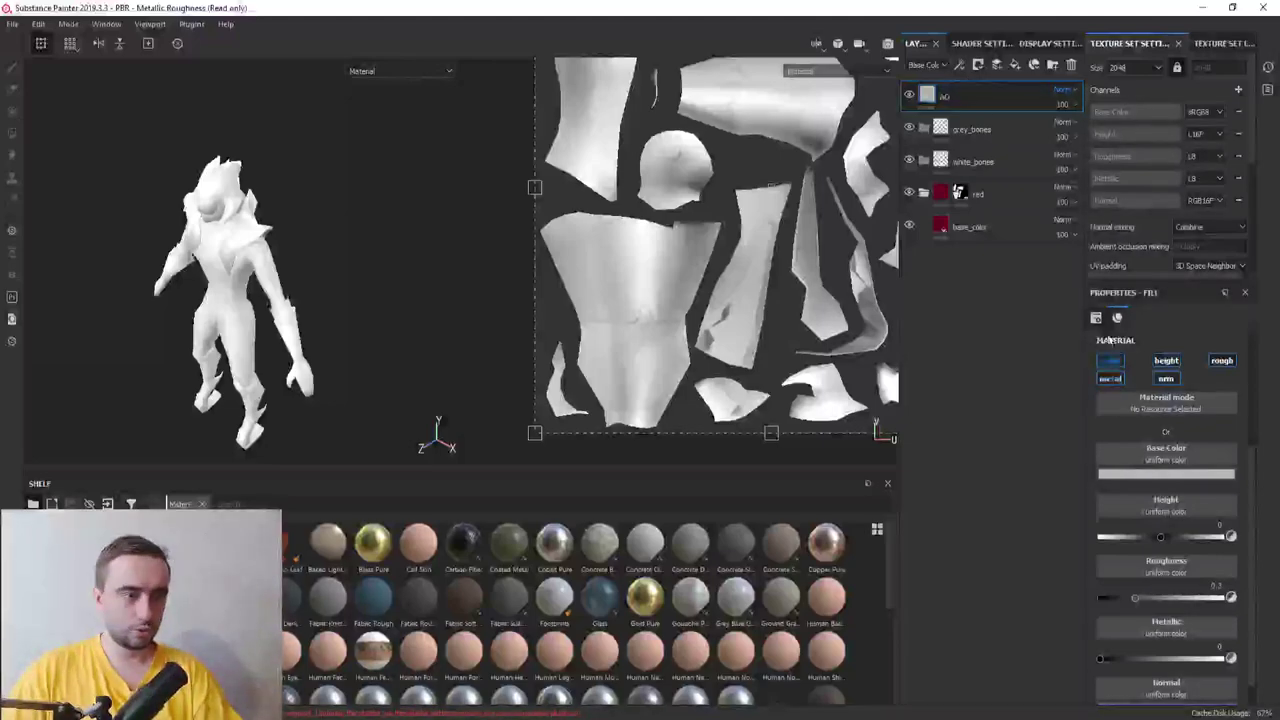
click(1166, 378)
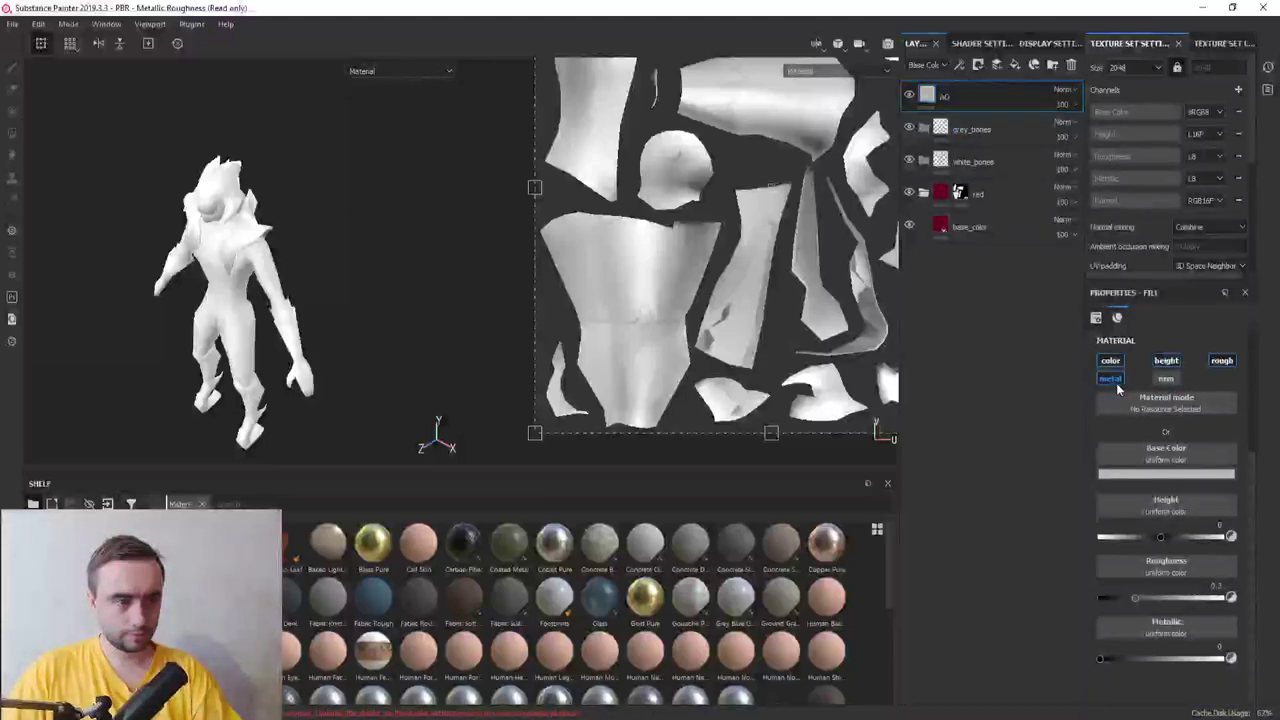
click(1112, 379)
click(1165, 362)
Mask the AO layer with an inverted Ambient Occlusion generator at balance 0.54
click(1156, 405)
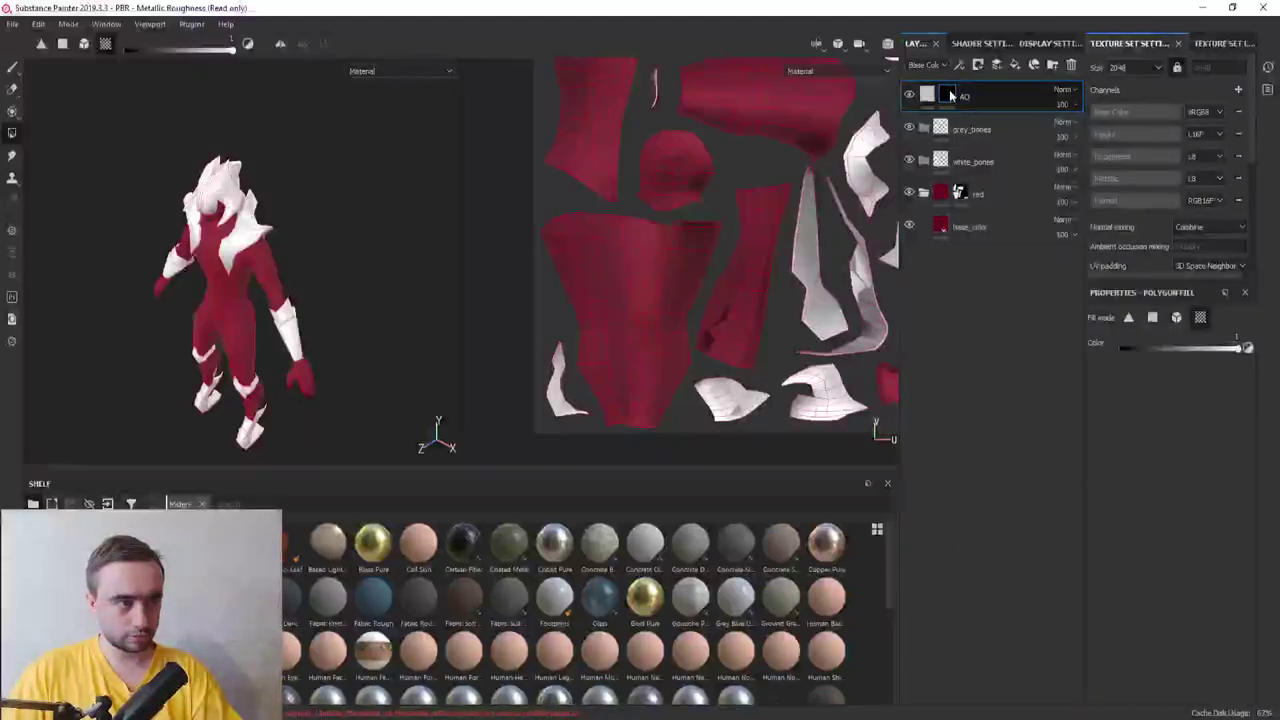
right_click(949, 89)
click(1019, 363)
click(1170, 340)
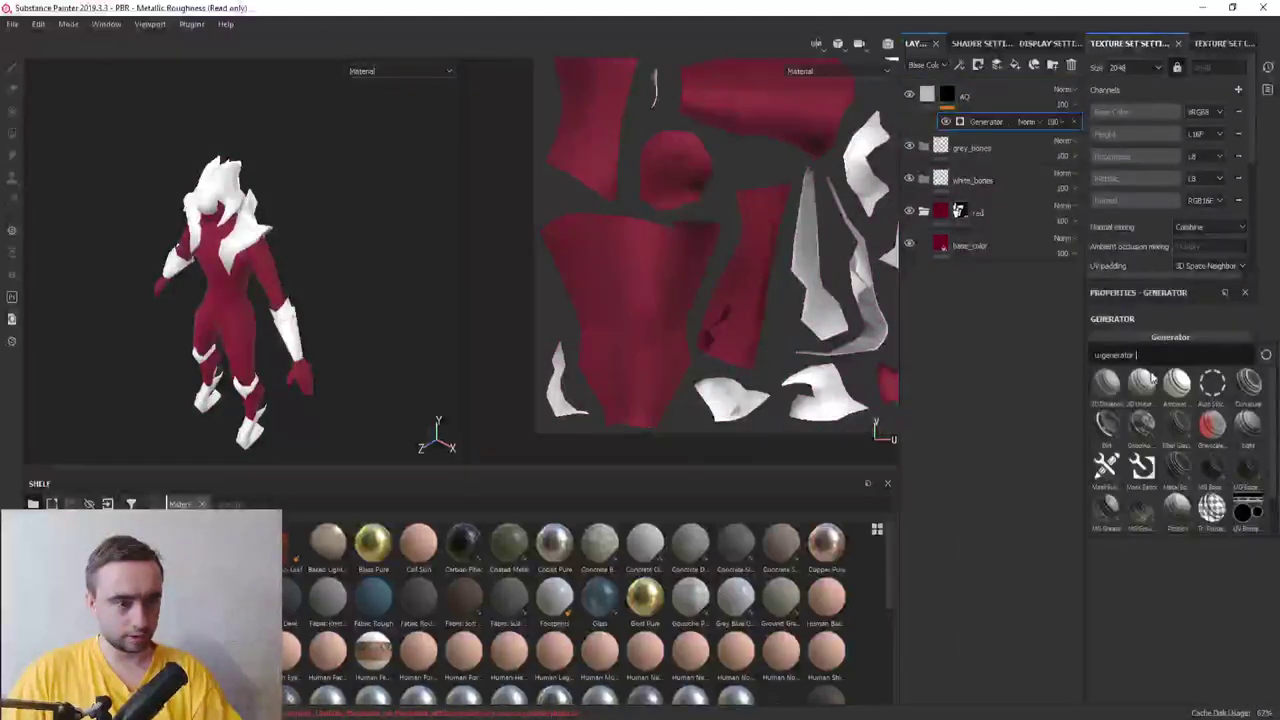
click(1177, 387)
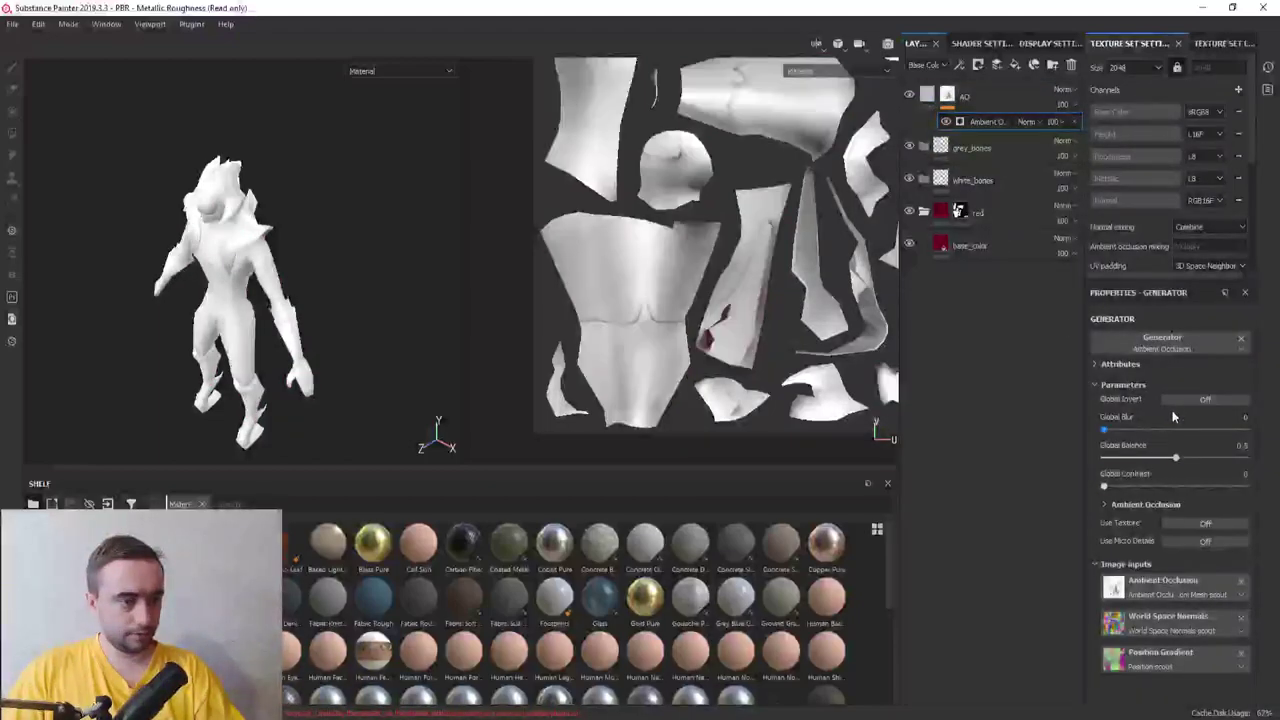
click(1205, 399)
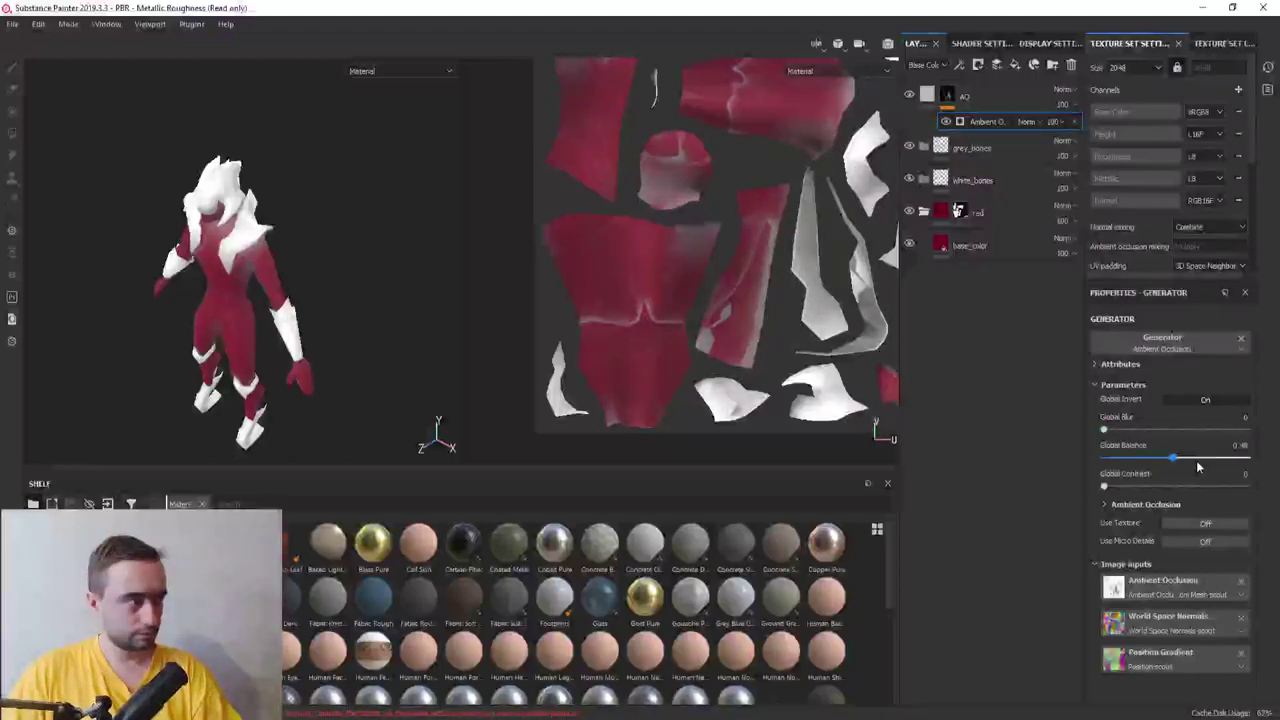
drag(1188, 457, 1180, 476)
mouse_move(370, 240)
alt+mouse_down()
mouse_move(285, 281)
mouse_move(293, 292)
alt+mouse_up()
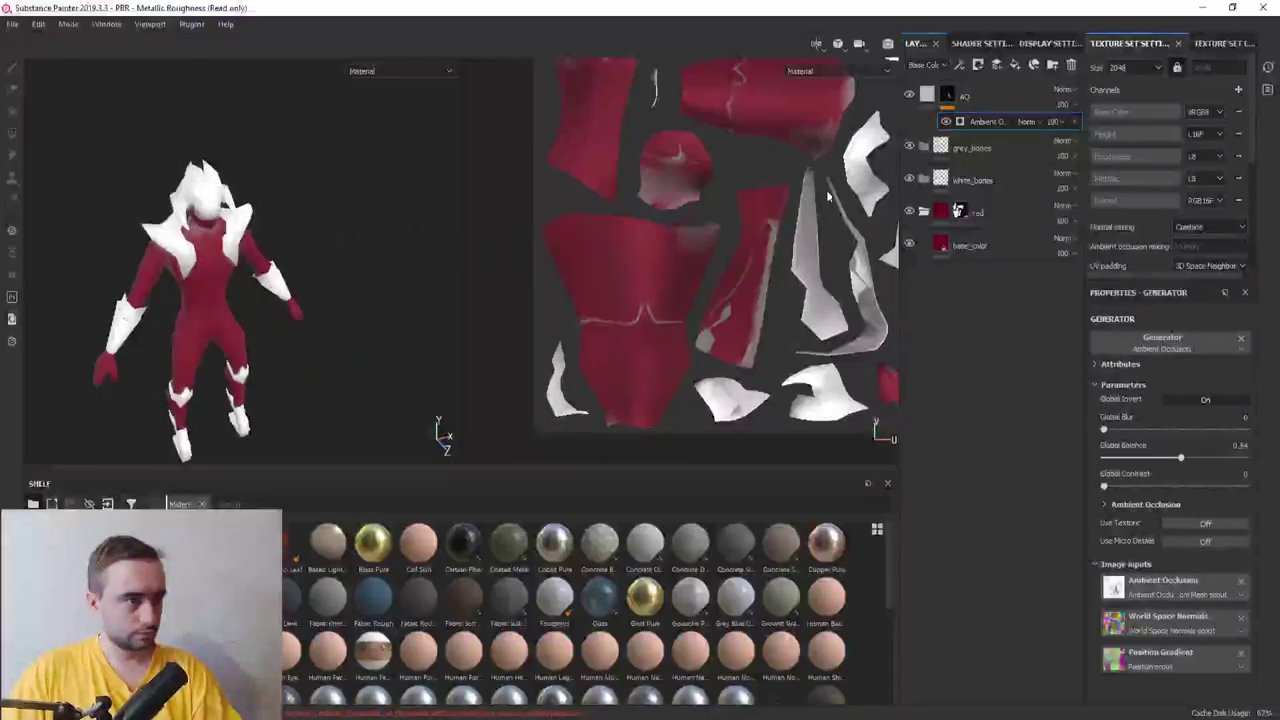
click(927, 95)
Give the AO fill a very dark, saturated red base colour
click(1131, 476)
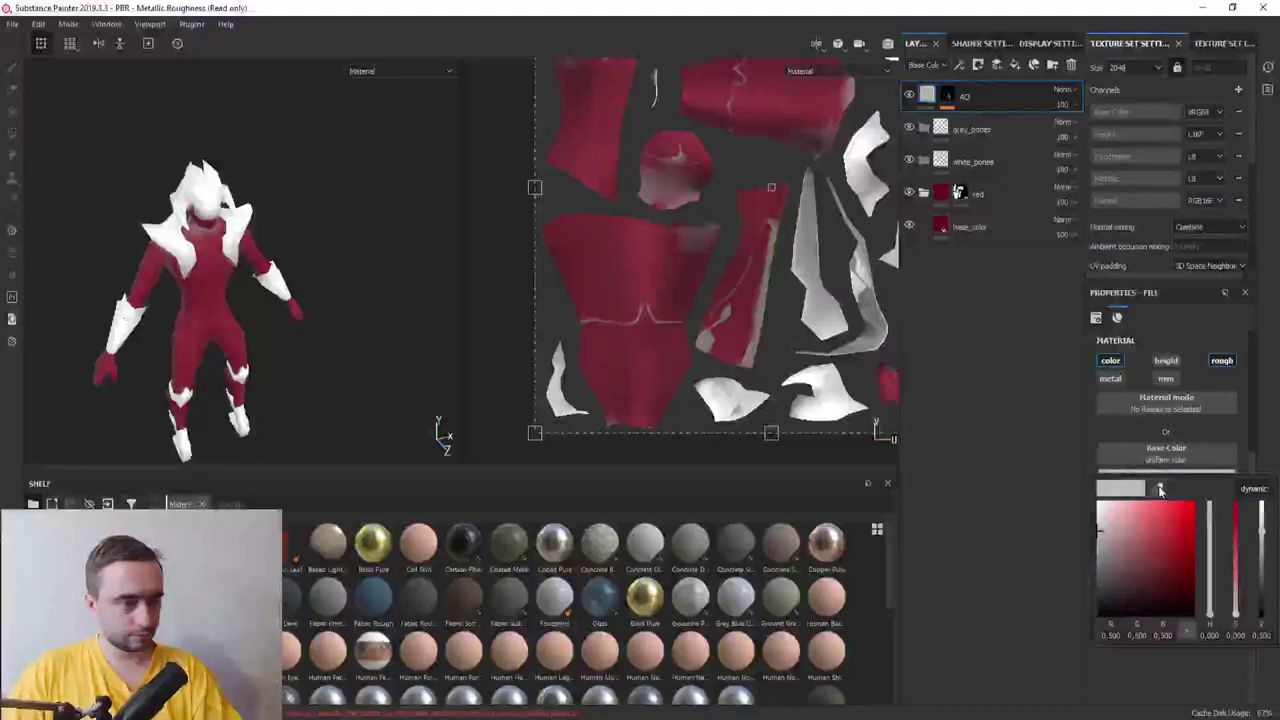
click(1123, 585)
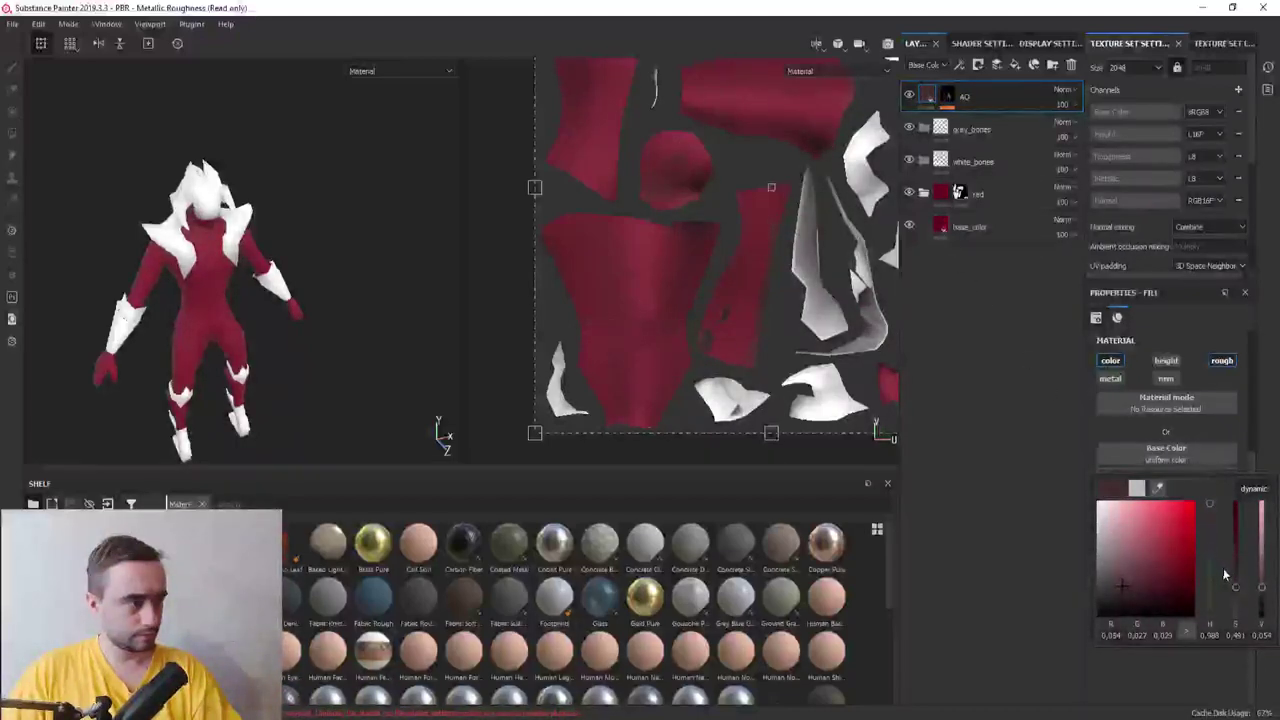
drag(1235, 587, 1245, 547)
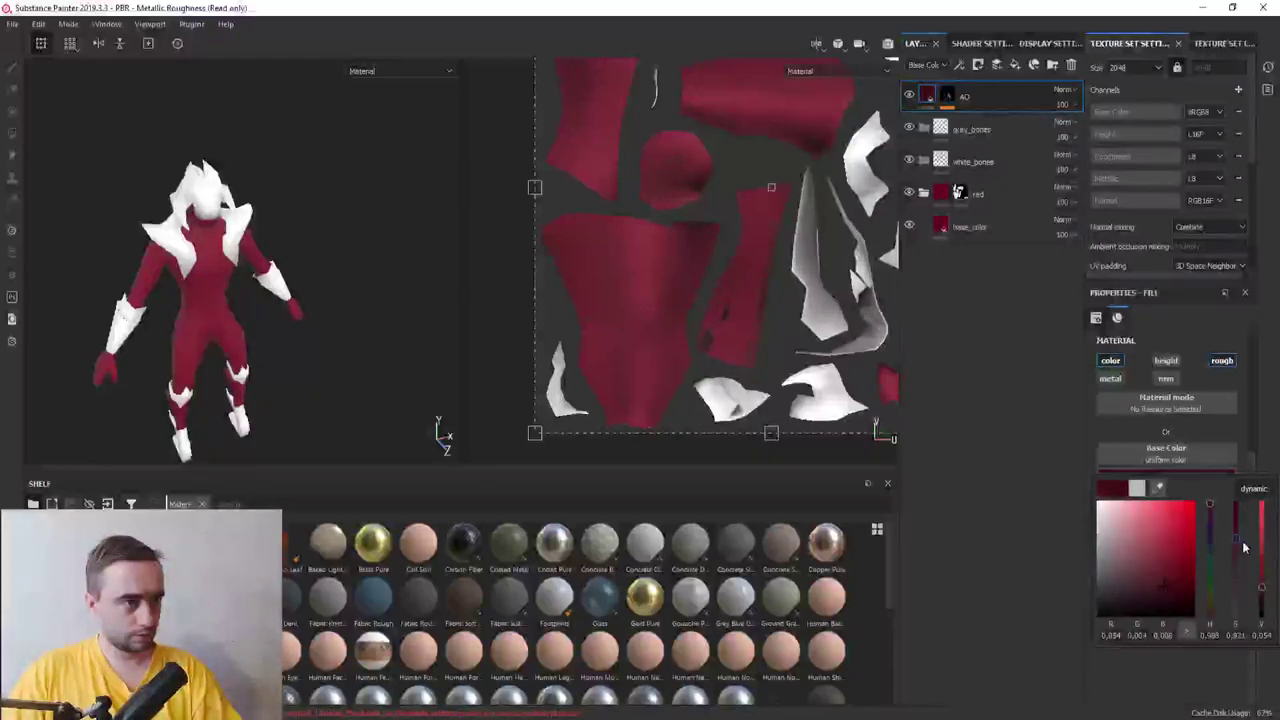
click(927, 93)
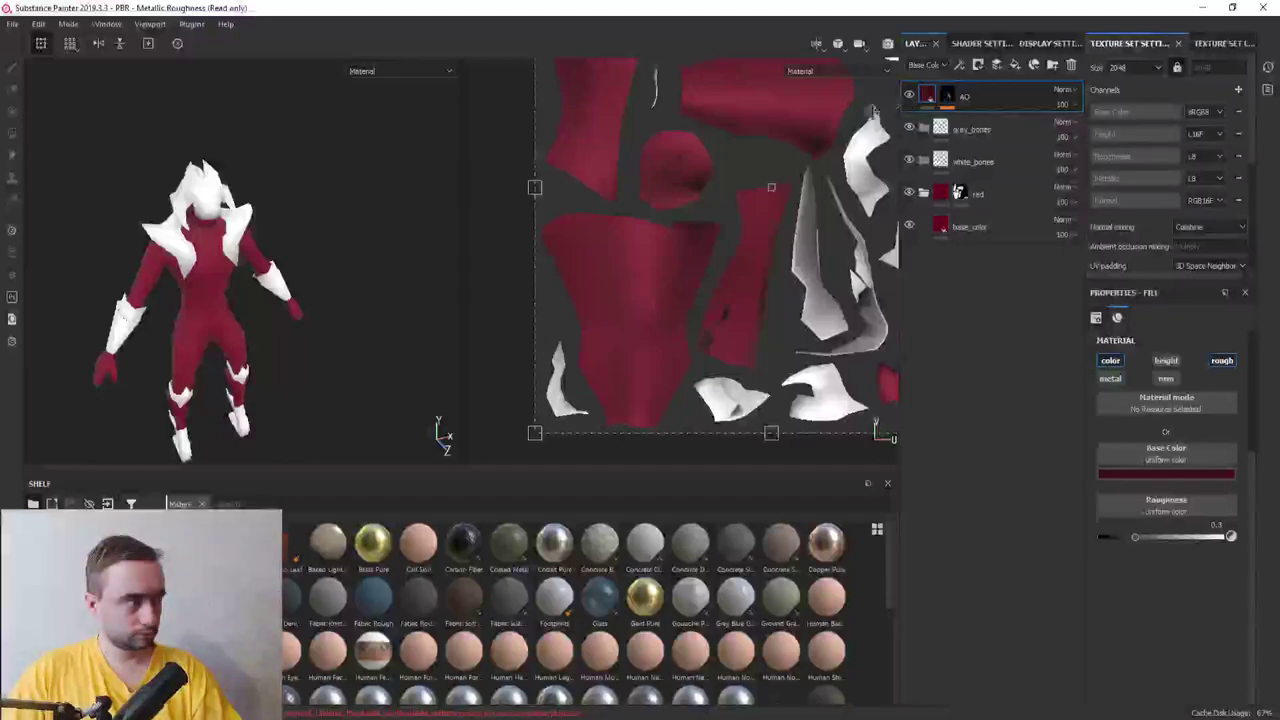
Inspect the model from a close side view and select the AO layer's mask
alt+drag(200, 200, 320, 194)
scroll(320, 194, up, 3)
scroll(334, 257, up, 3)
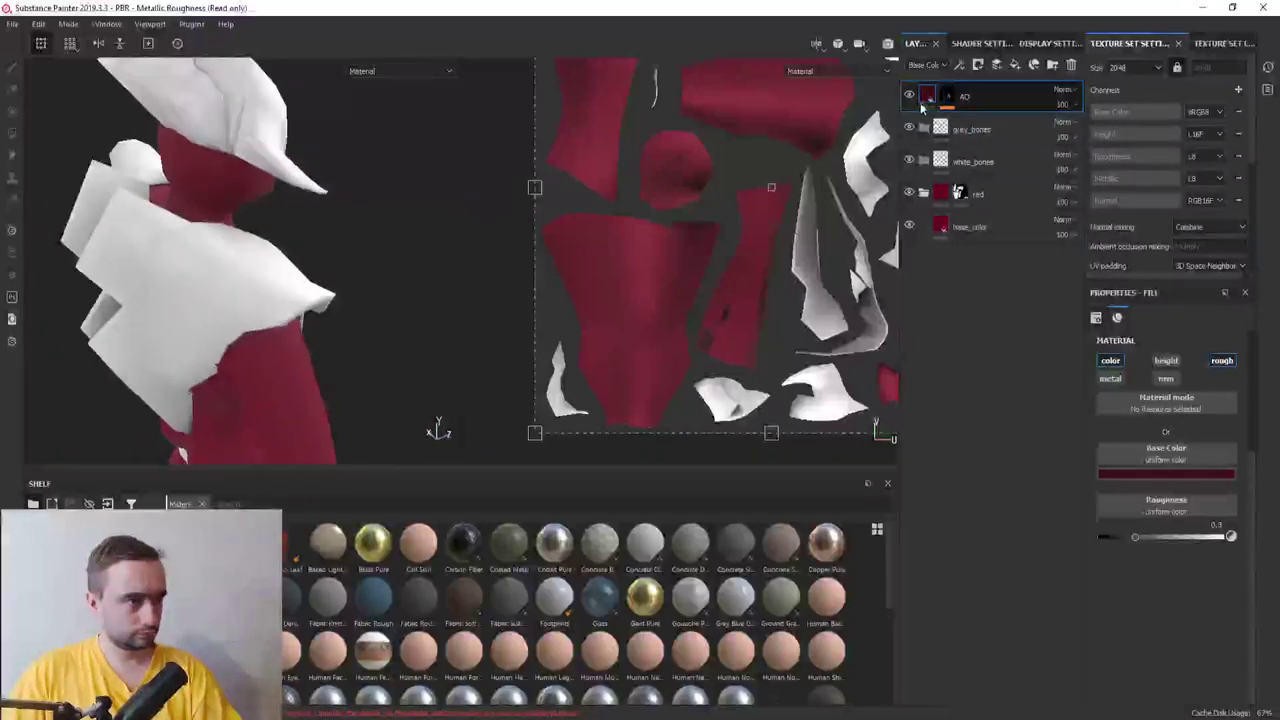
alt+drag(414, 186, 474, 183)
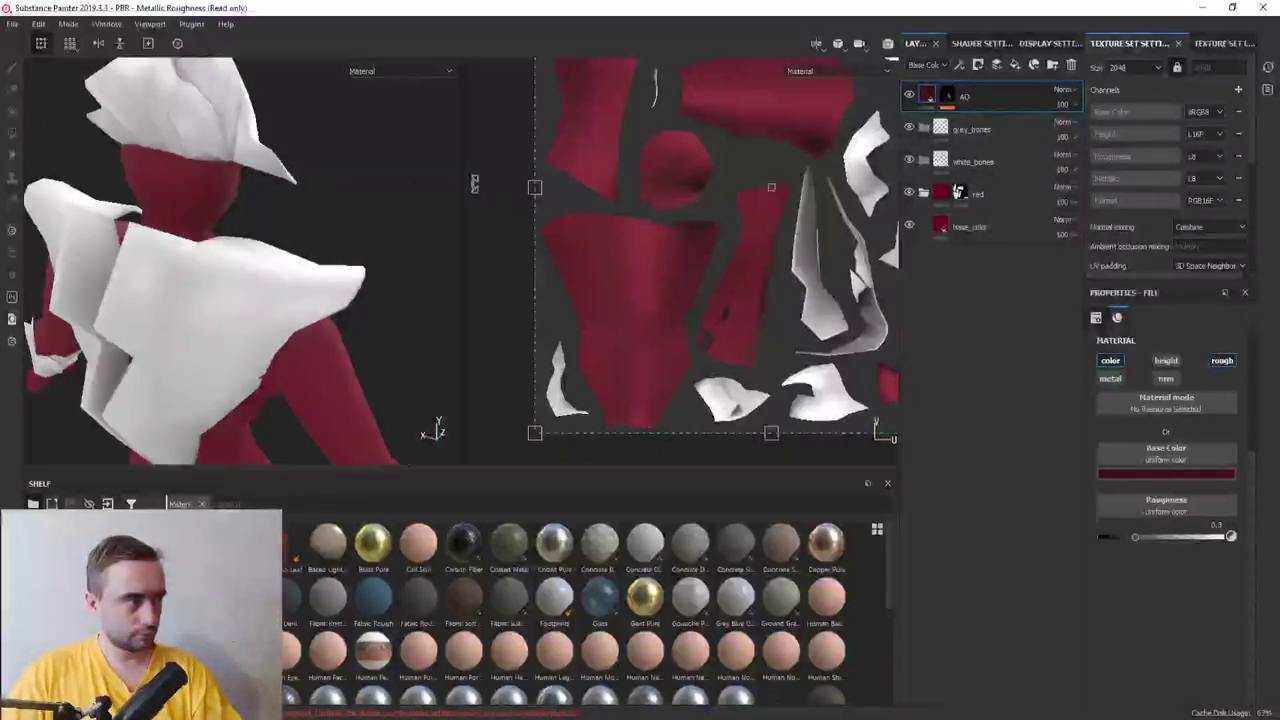
scroll(370, 242, down, 3)
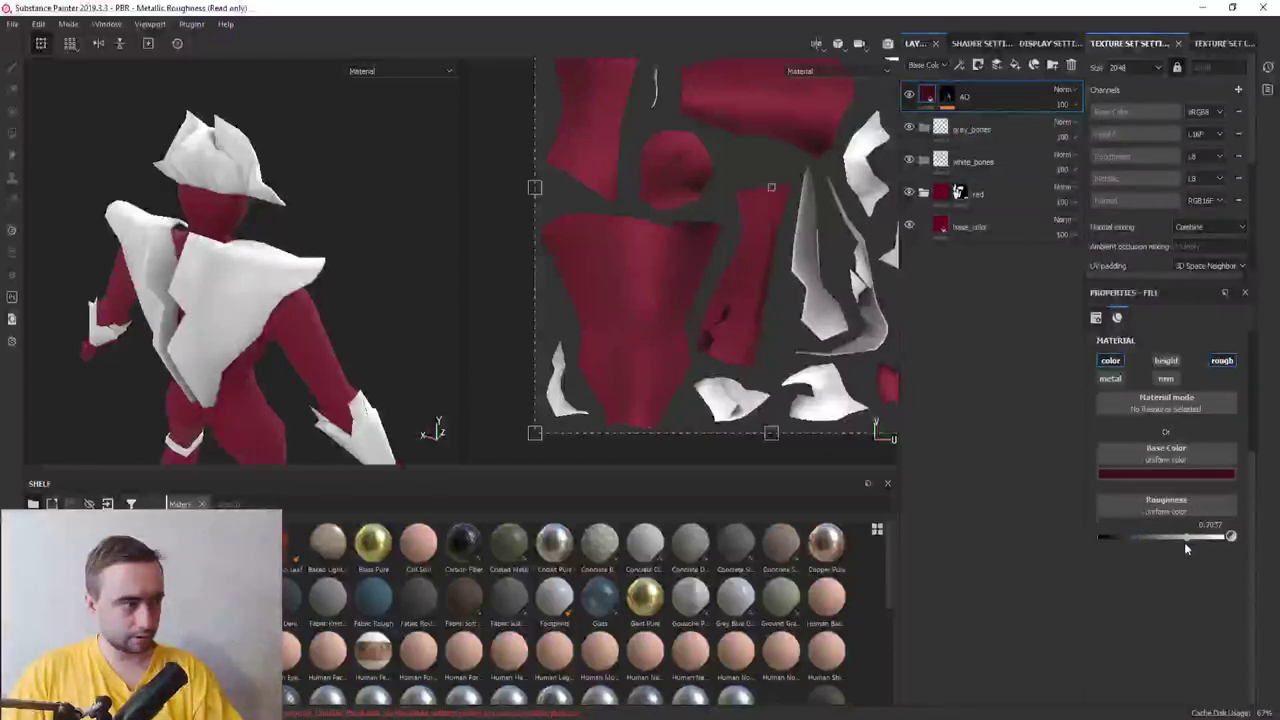
click(950, 93)
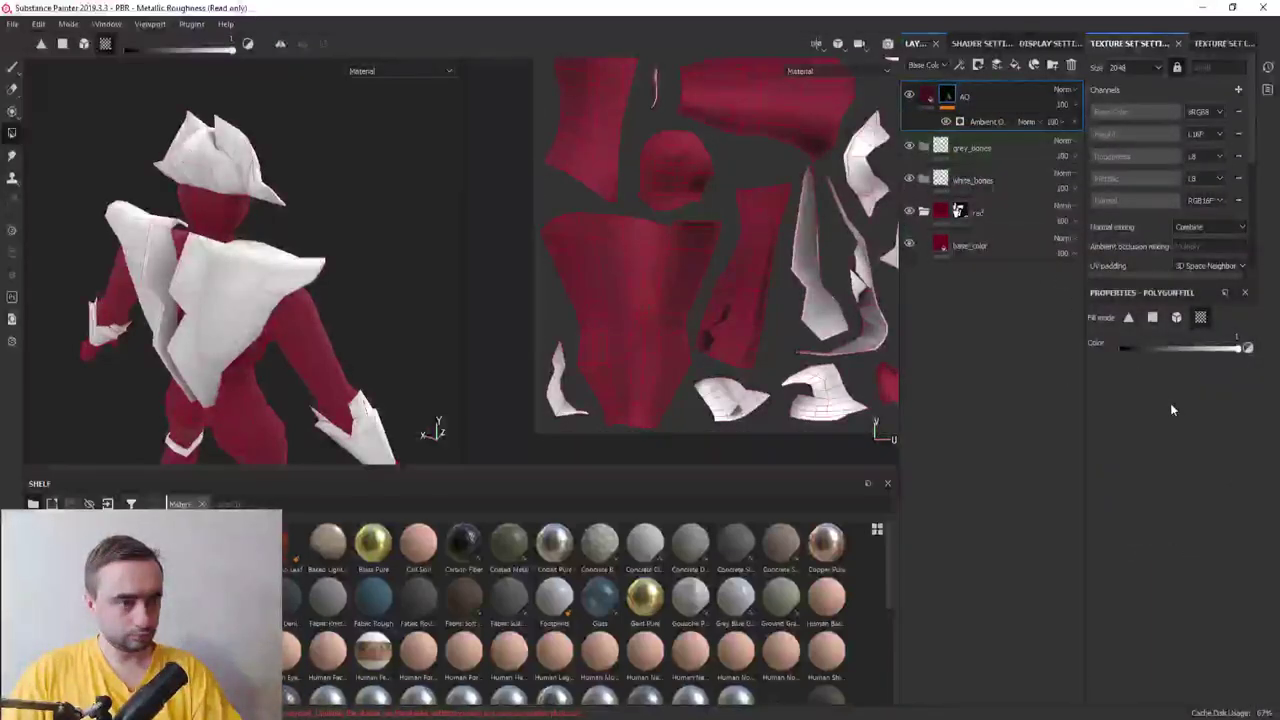
Try Subtract, Multiply and Passthrough on the AO generator's blend mode, leaving it Normal
click(1000, 122)
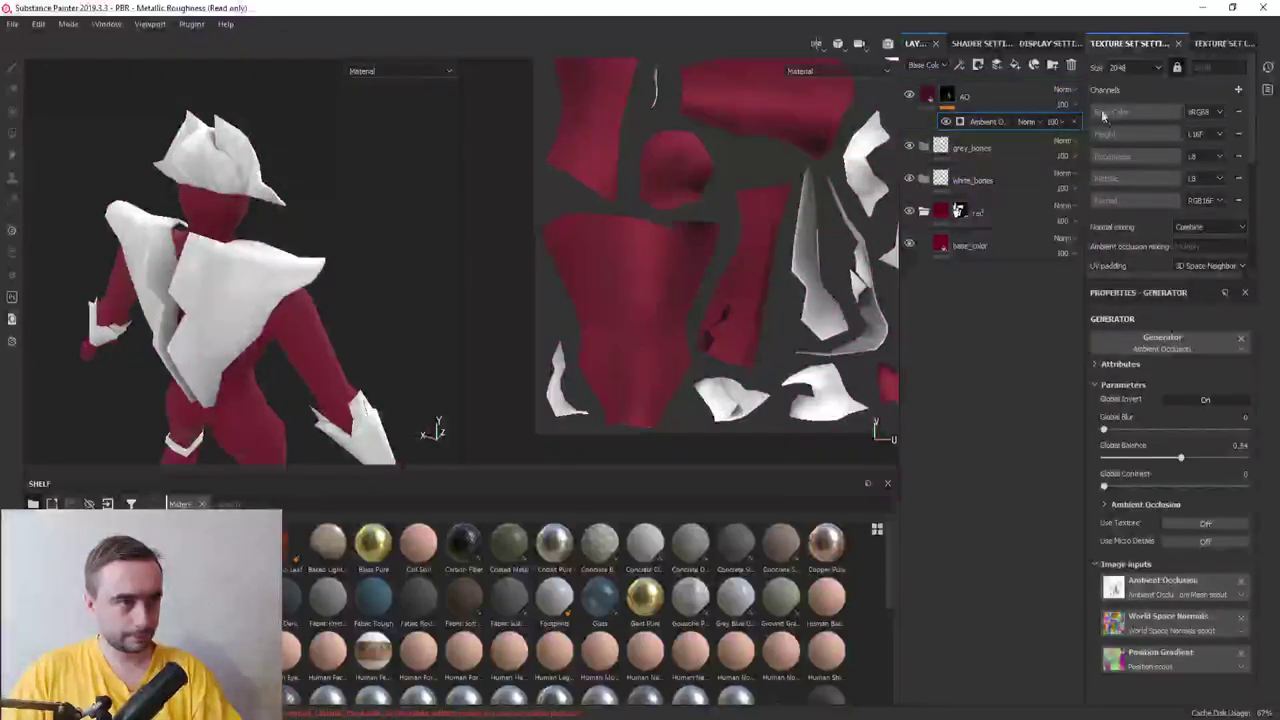
click(1028, 121)
click(1044, 190)
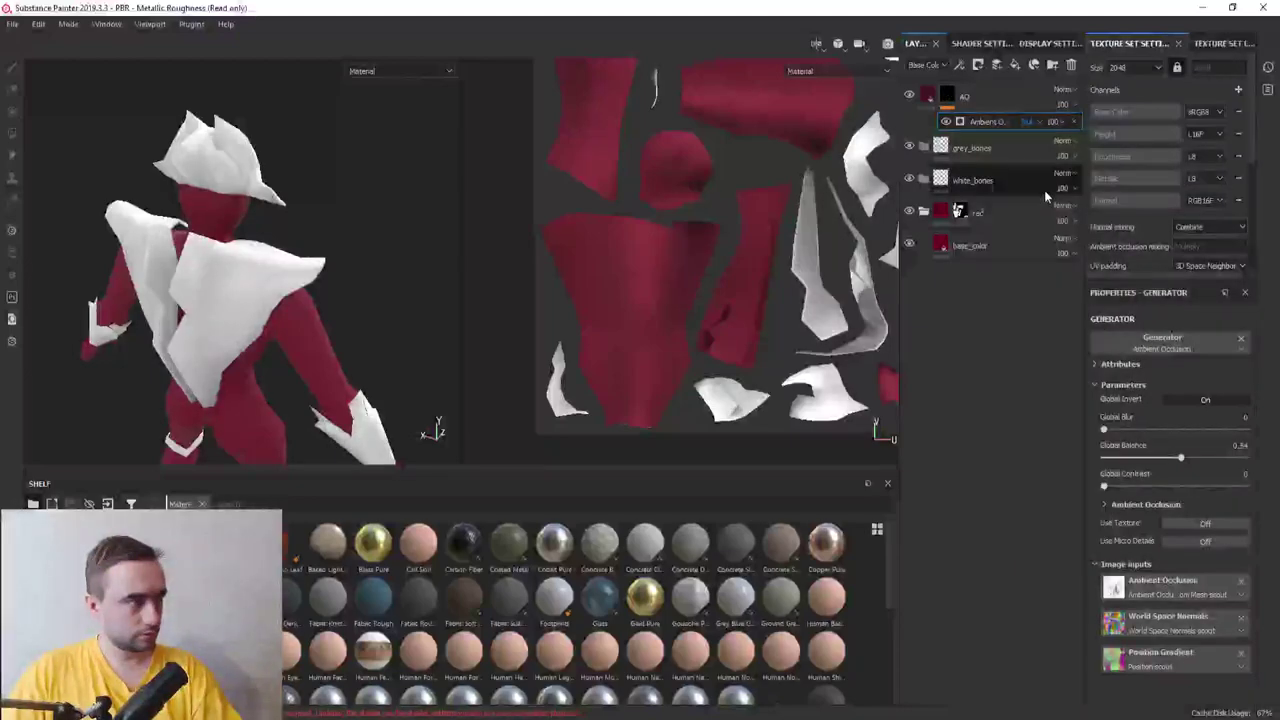
click(1030, 122)
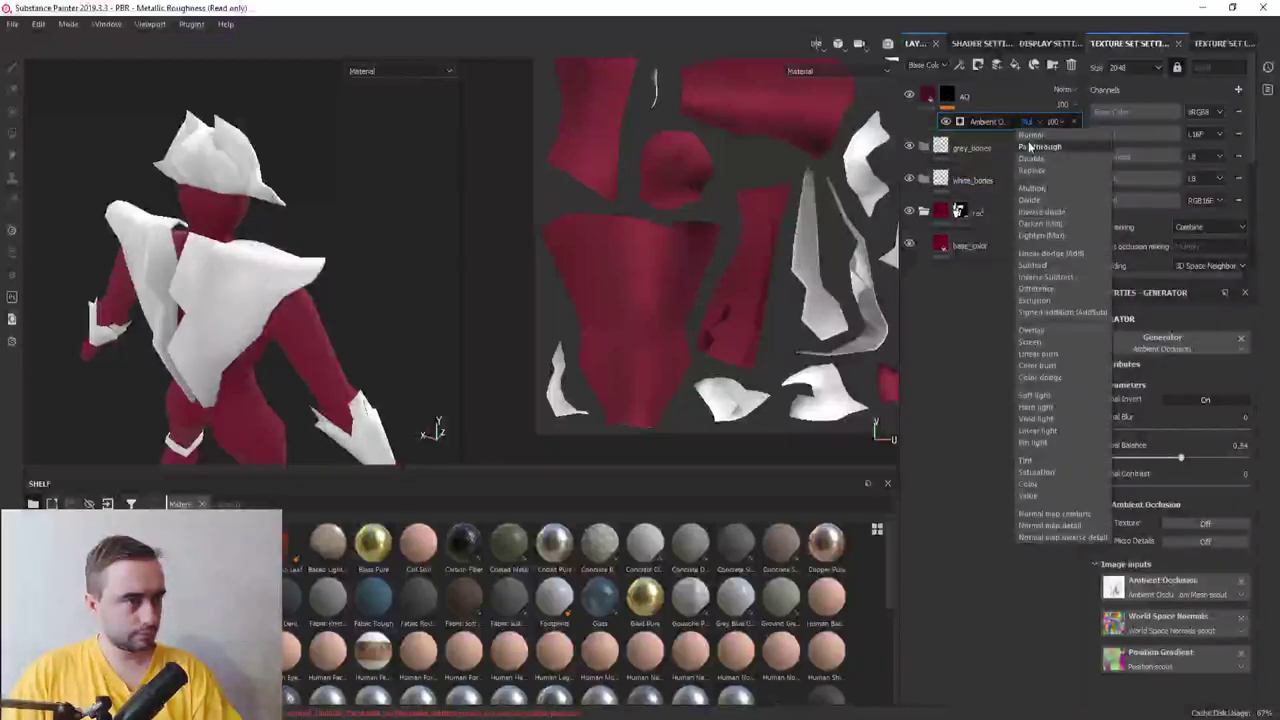
click(946, 122)
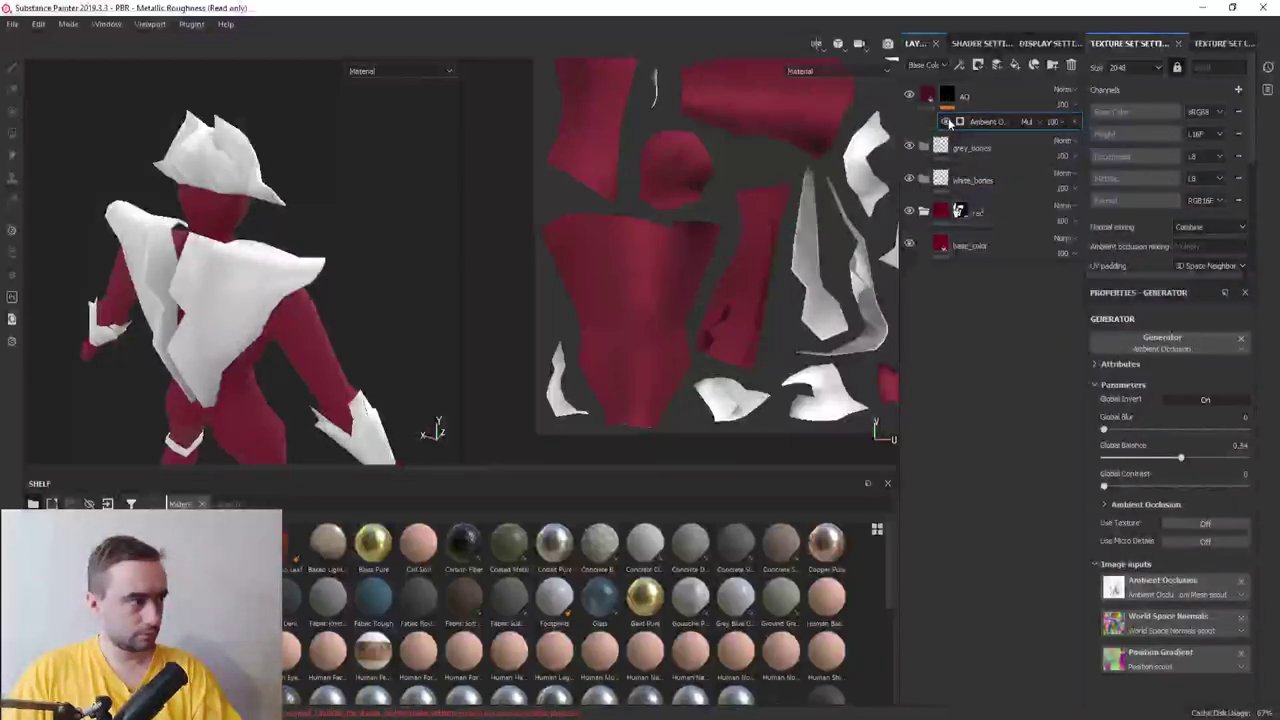
click(1030, 122)
click(1040, 146)
click(1028, 121)
click(1030, 134)
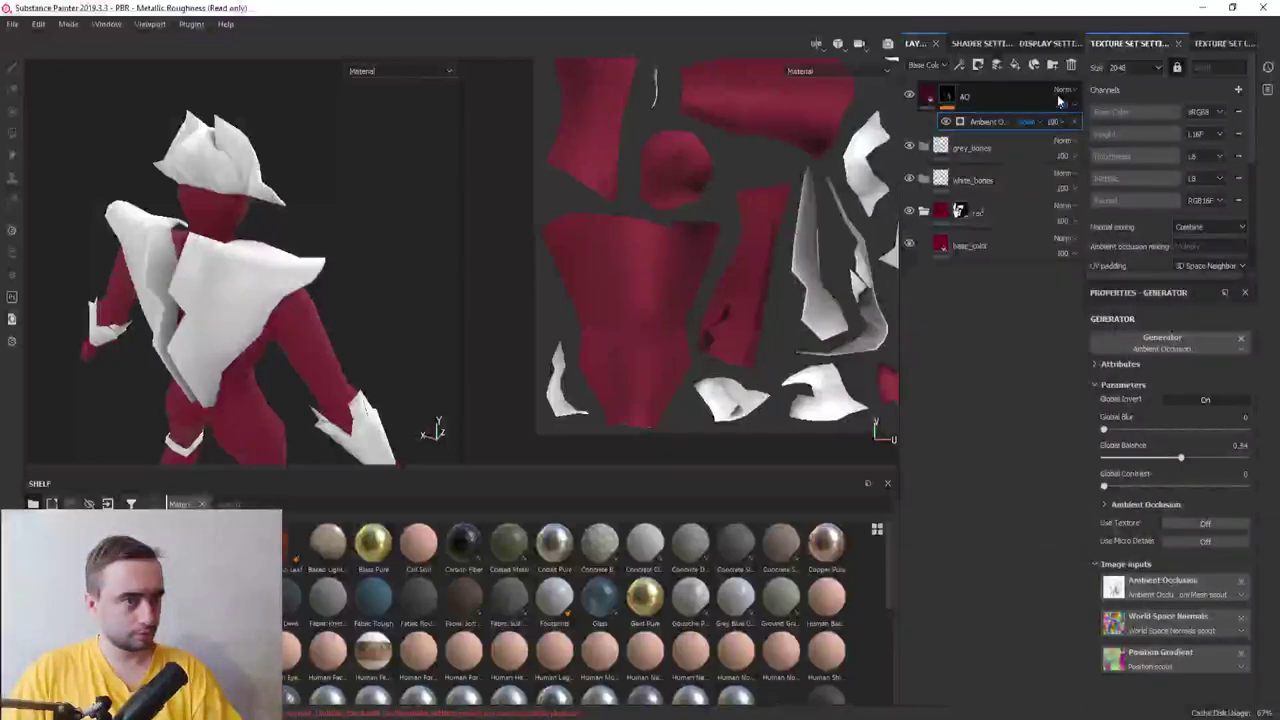
Set the AO layer's blend mode to Multiply and compare it hidden and shown
click(1060, 92)
click(1077, 151)
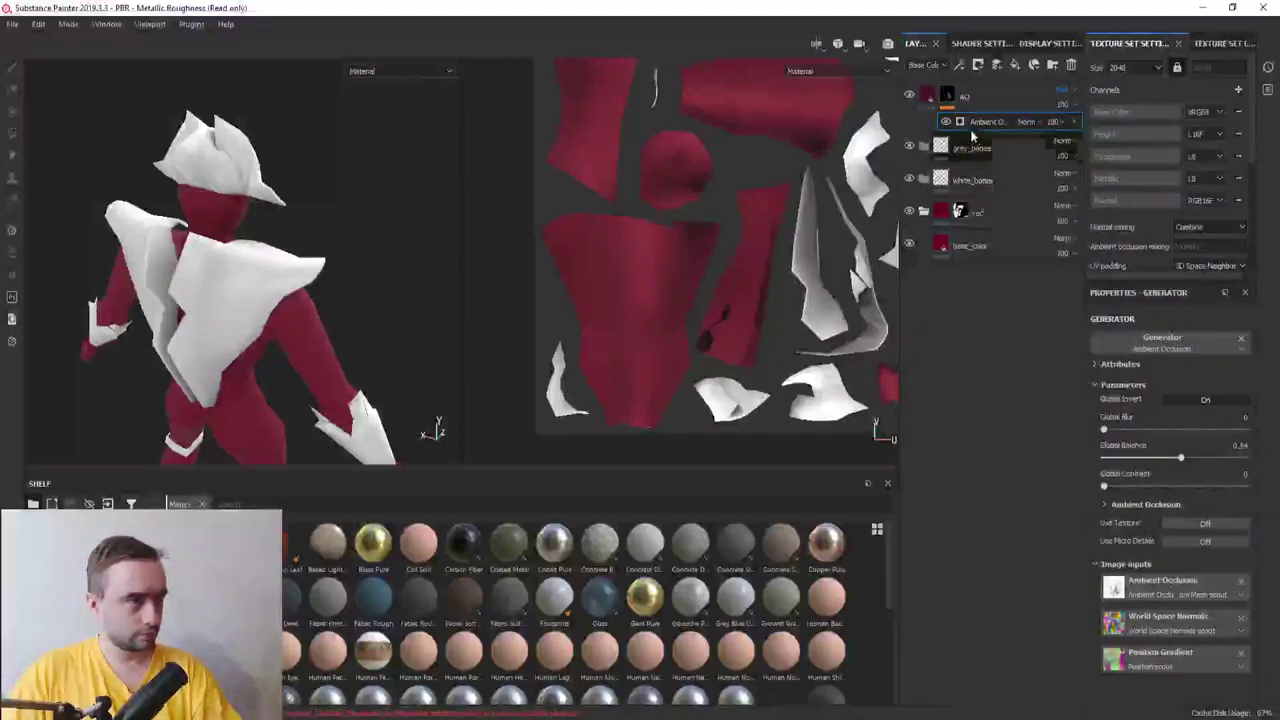
click(909, 95)
click(909, 95)
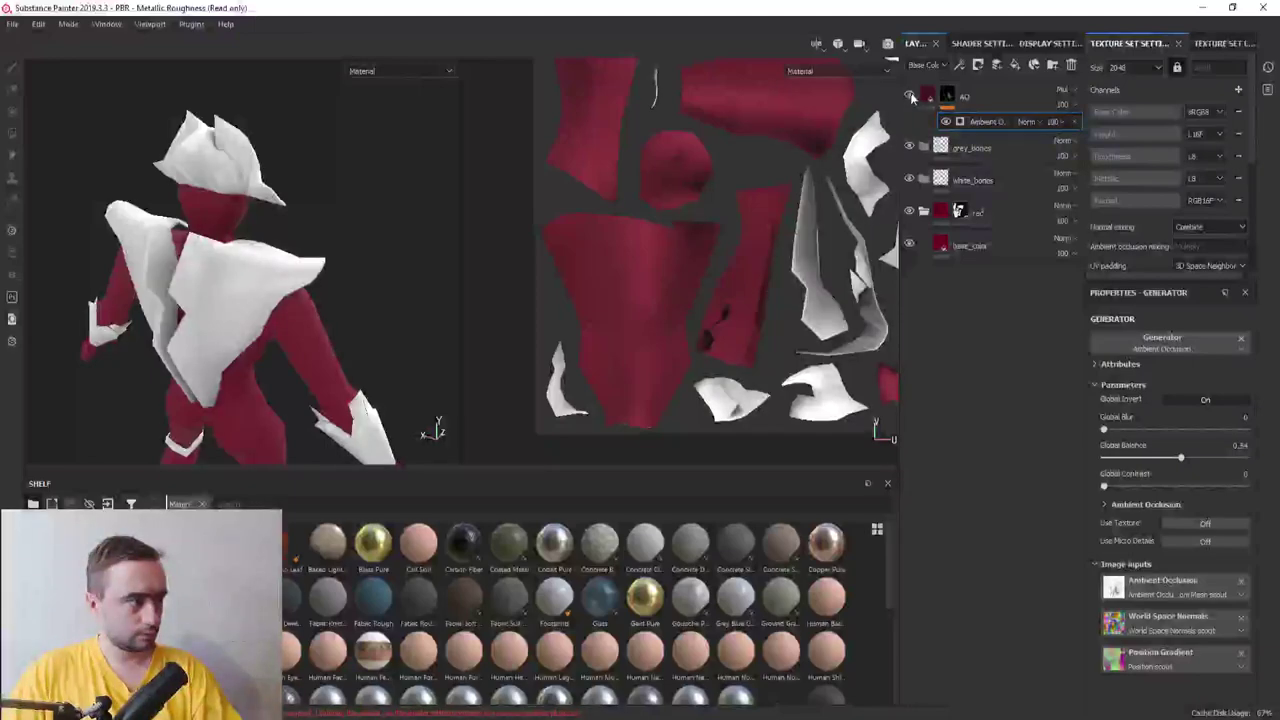
alt+drag(395, 145, 195, 156)
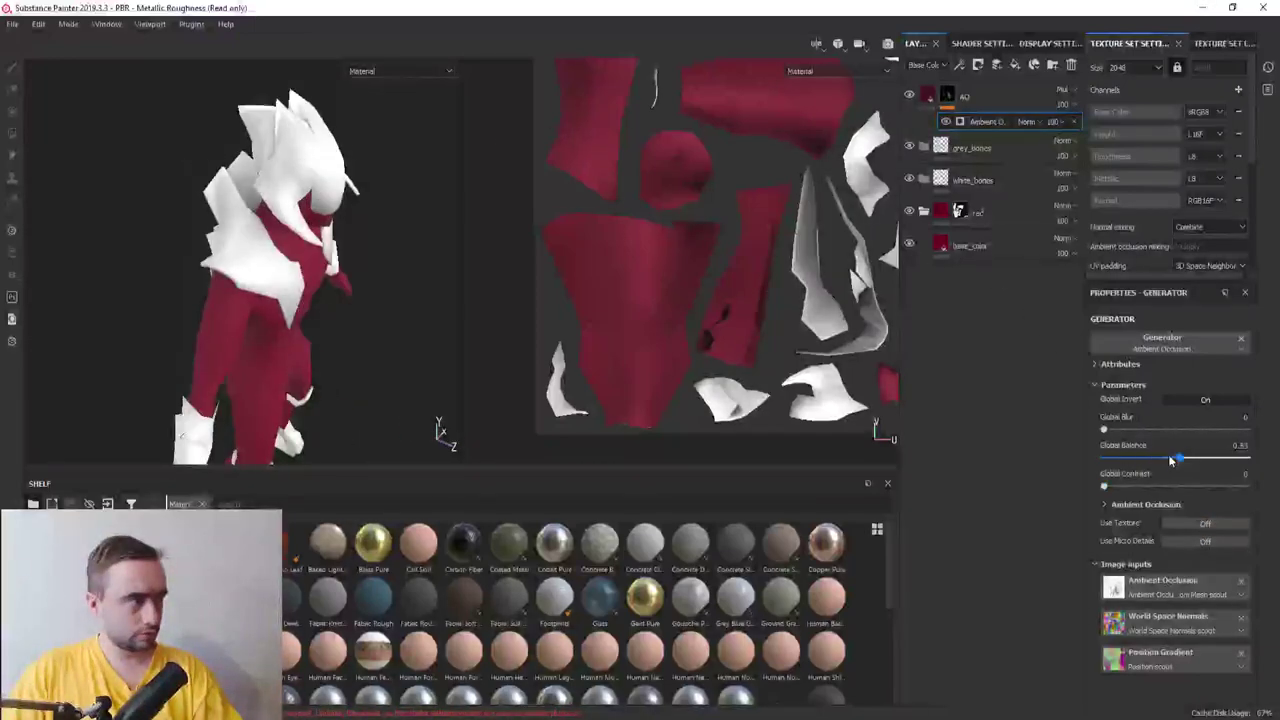
View the Mask channel and set occlusion balance 0.52, contrast 0.11, blur 0.3
click(800, 71)
click(825, 172)
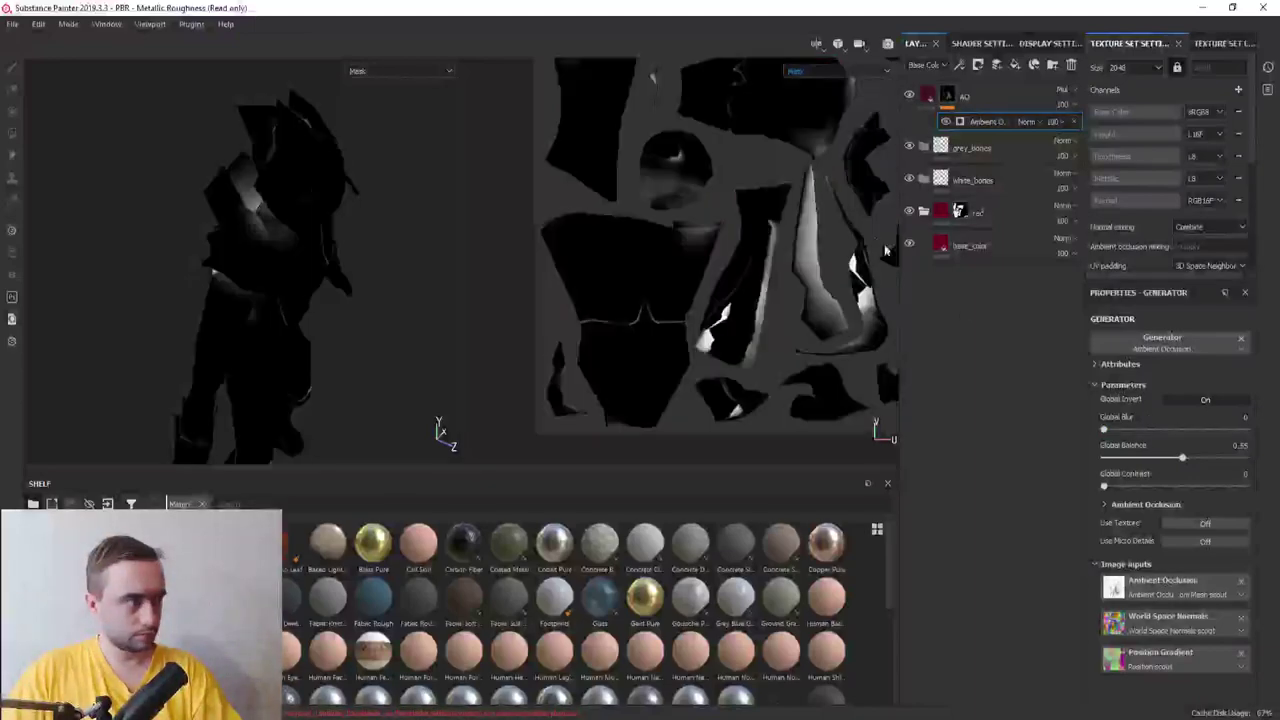
mouse_move(1182, 457)
mouse_down()
mouse_move(1190, 470)
mouse_move(1177, 466)
mouse_up()
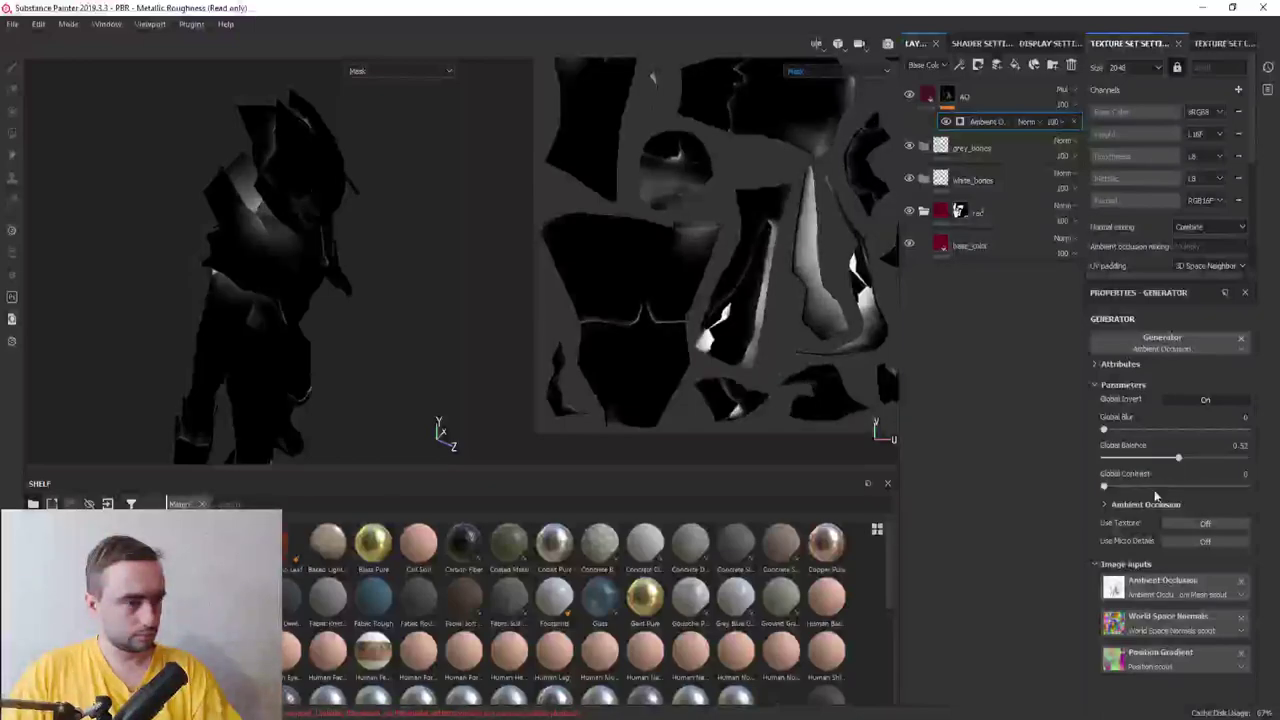
drag(1104, 487, 1121, 491)
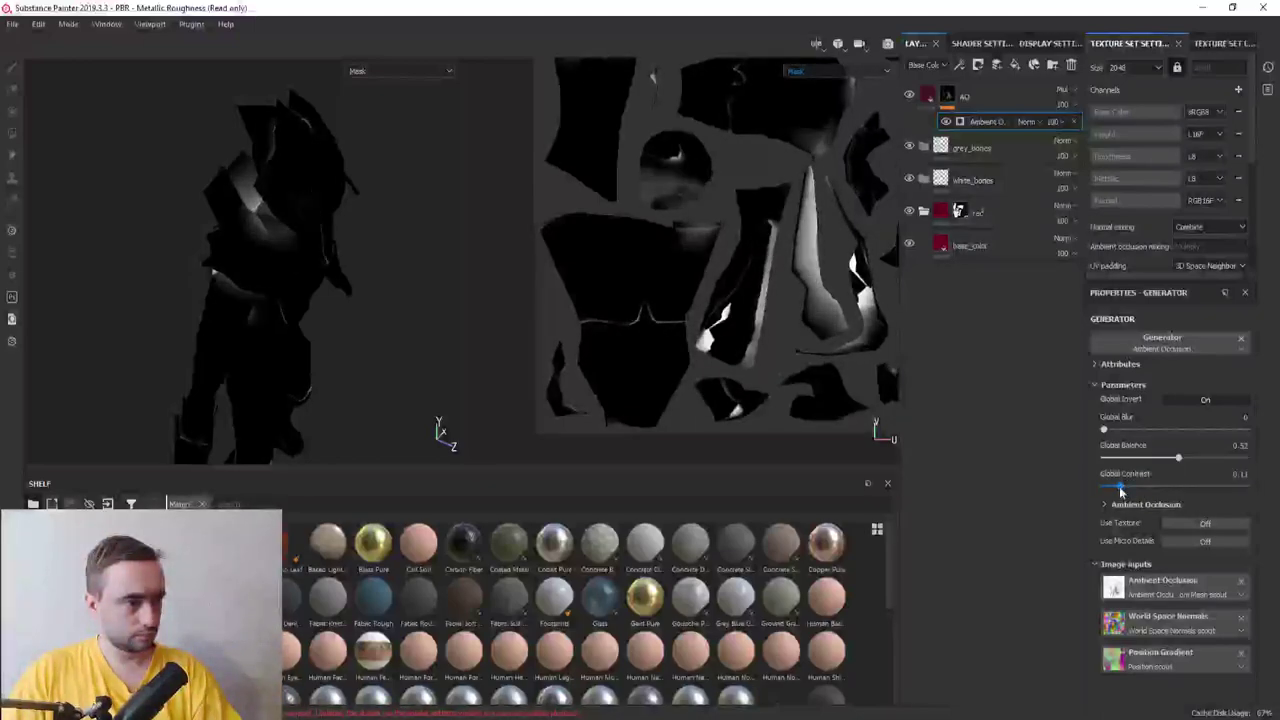
drag(1105, 430, 1107, 434)
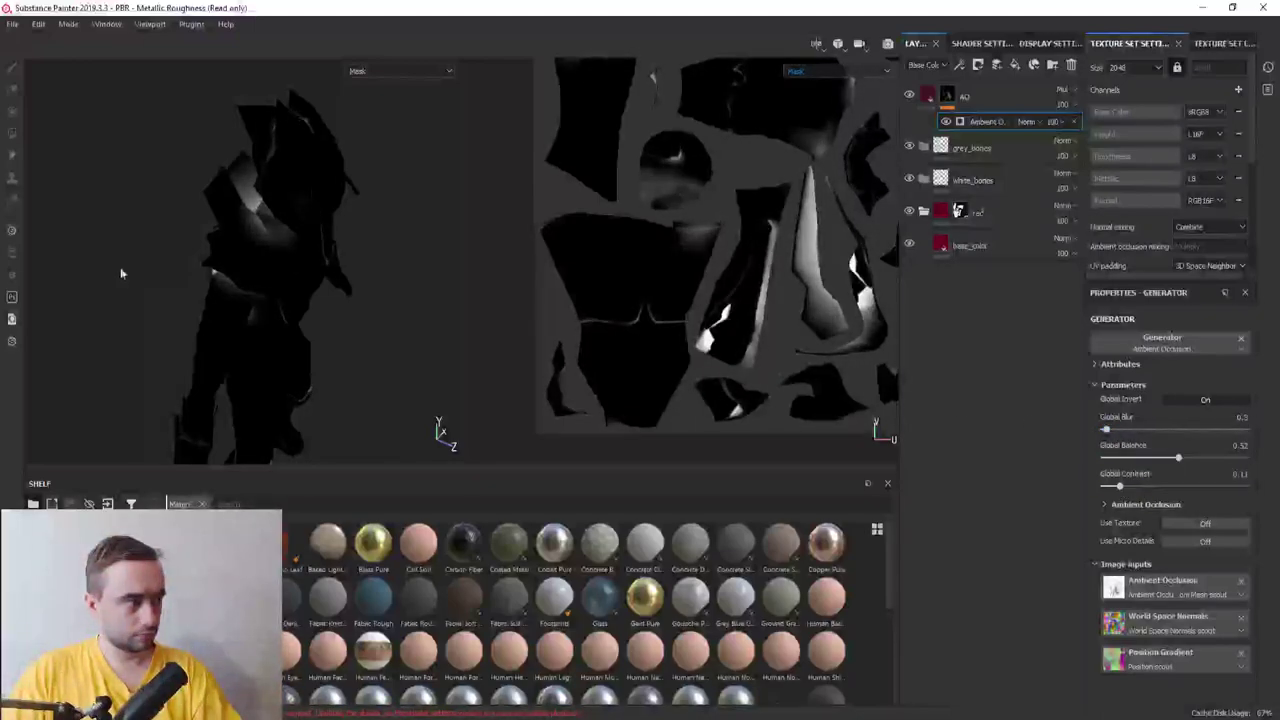
mouse_move(121, 273)
alt+mouse_down()
mouse_move(366, 251)
mouse_move(273, 231)
mouse_move(309, 271)
alt+mouse_up()
scroll(391, 237, down, 3)
scroll(368, 220, down, 2)
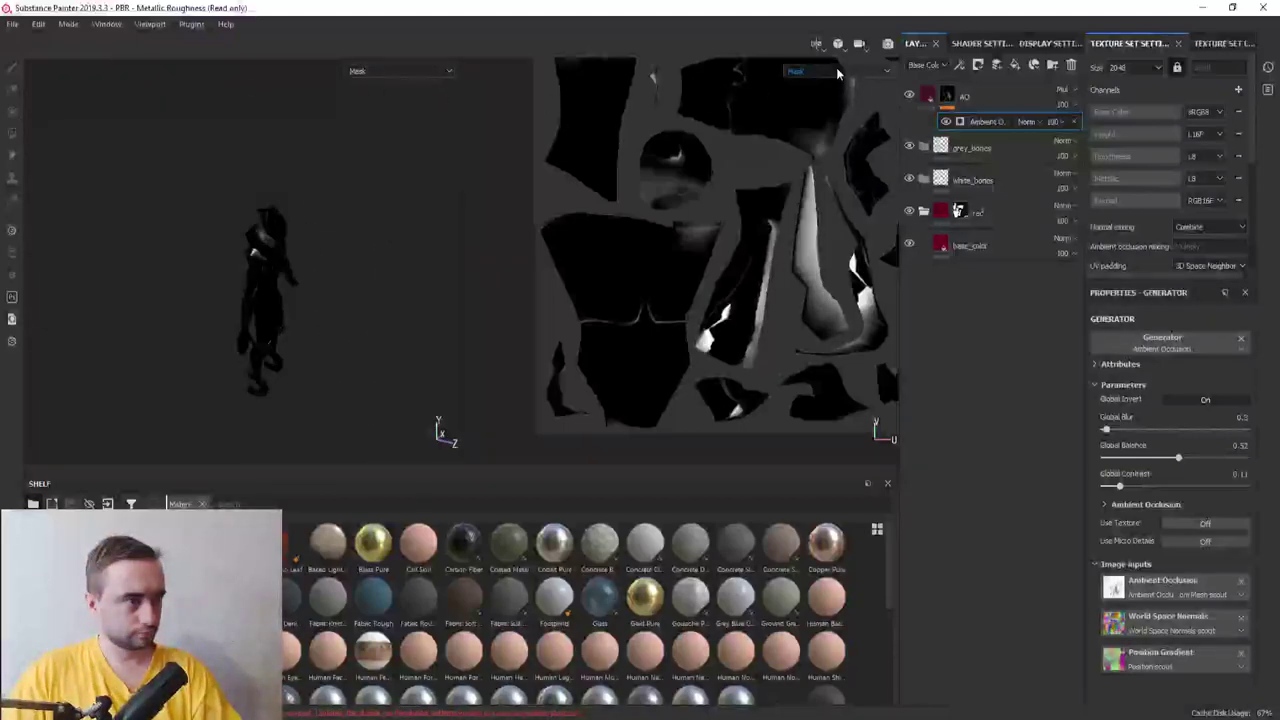
Return to the base colour channel, then darken the AO fill colour and shift its hue
click(836, 70)
click(815, 88)
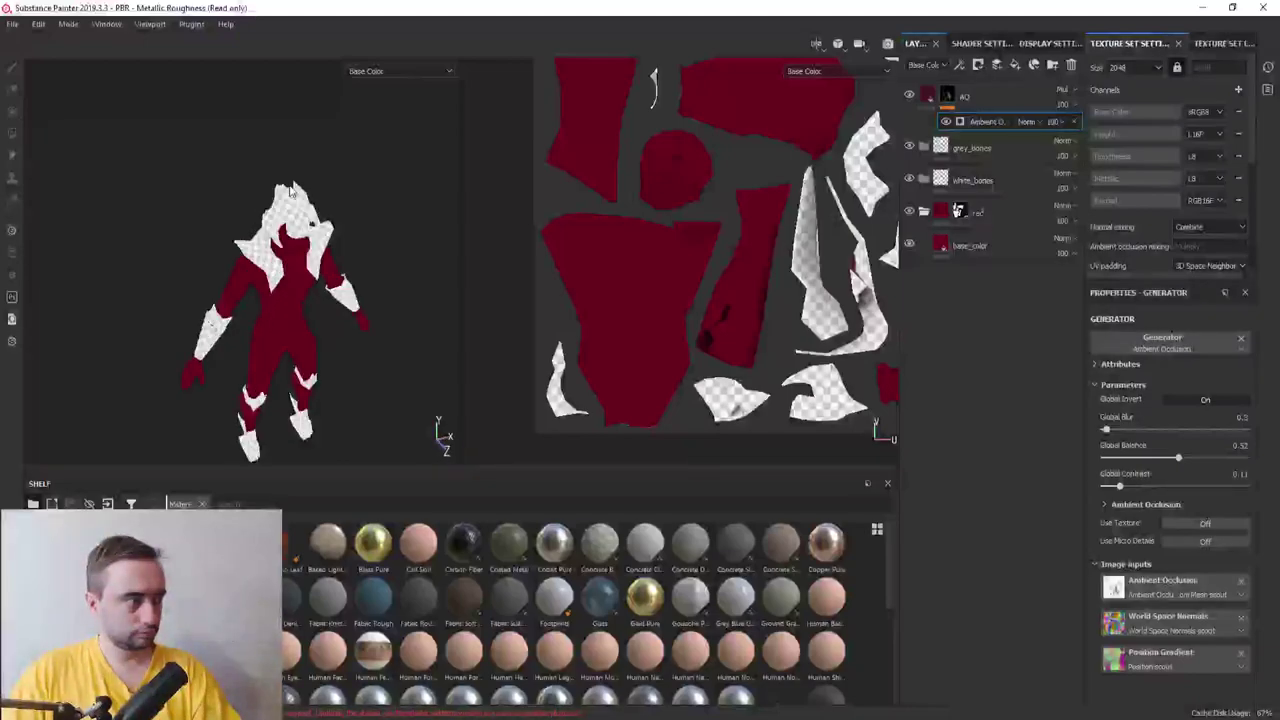
scroll(291, 192, up, 3)
mouse_move(291, 192)
alt+mouse_down()
mouse_move(346, 343)
mouse_move(355, 224)
alt+mouse_up()
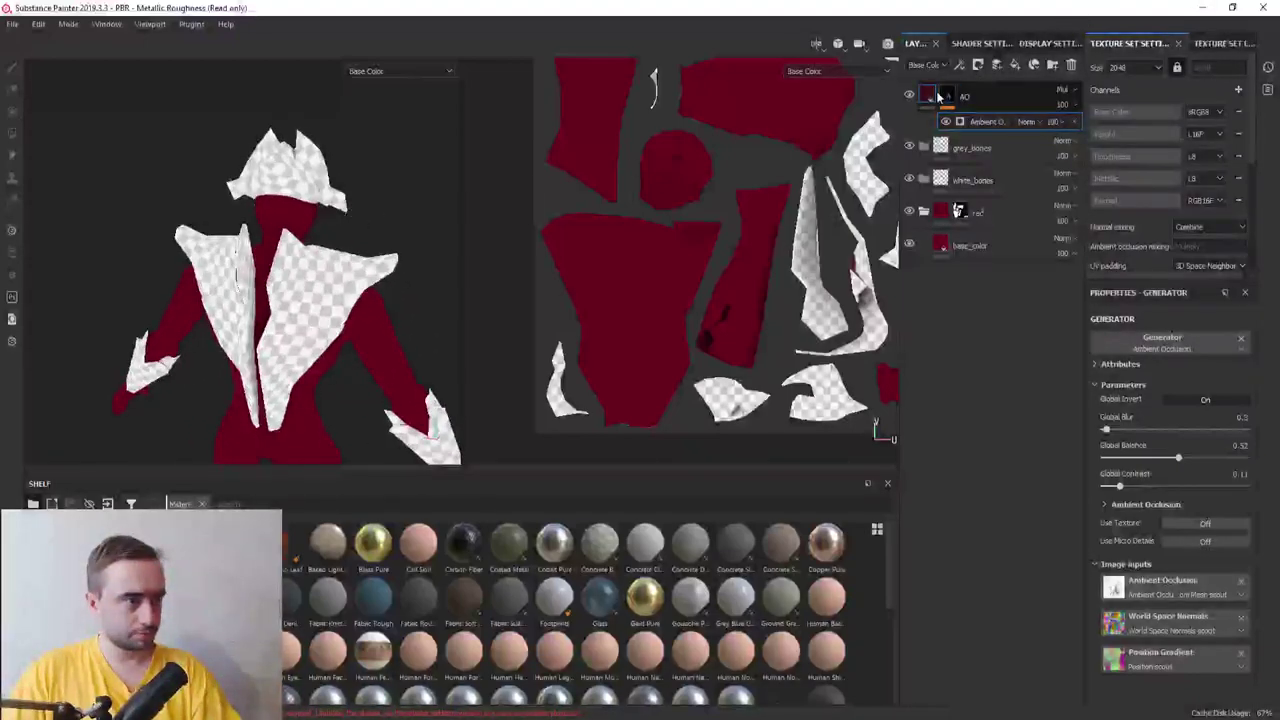
click(990, 95)
click(1166, 453)
mouse_move(1161, 578)
mouse_down()
mouse_move(1157, 597)
mouse_move(1171, 594)
mouse_move(1131, 621)
mouse_move(1131, 594)
mouse_move(1120, 600)
mouse_move(1168, 608)
mouse_move(1158, 588)
mouse_up()
drag(1211, 590, 1215, 573)
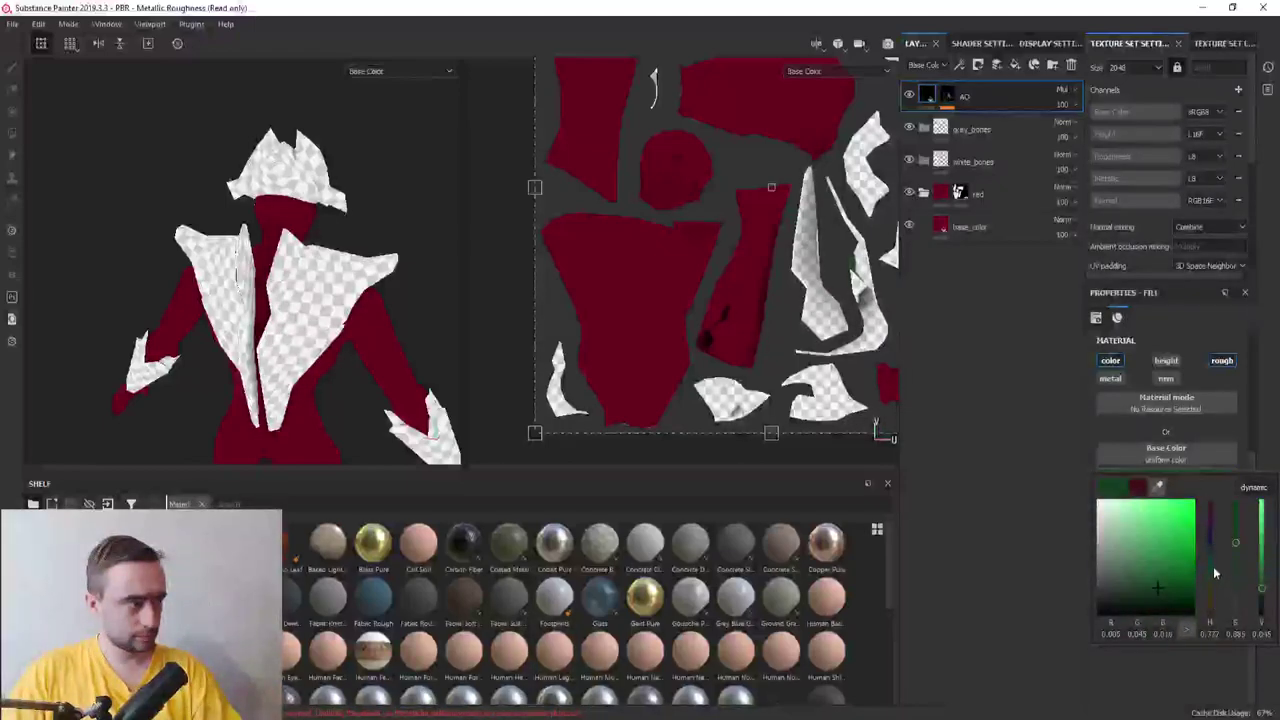
Back in the material view, show the AO layer and retint it from green to dark red
click(863, 70)
click(845, 94)
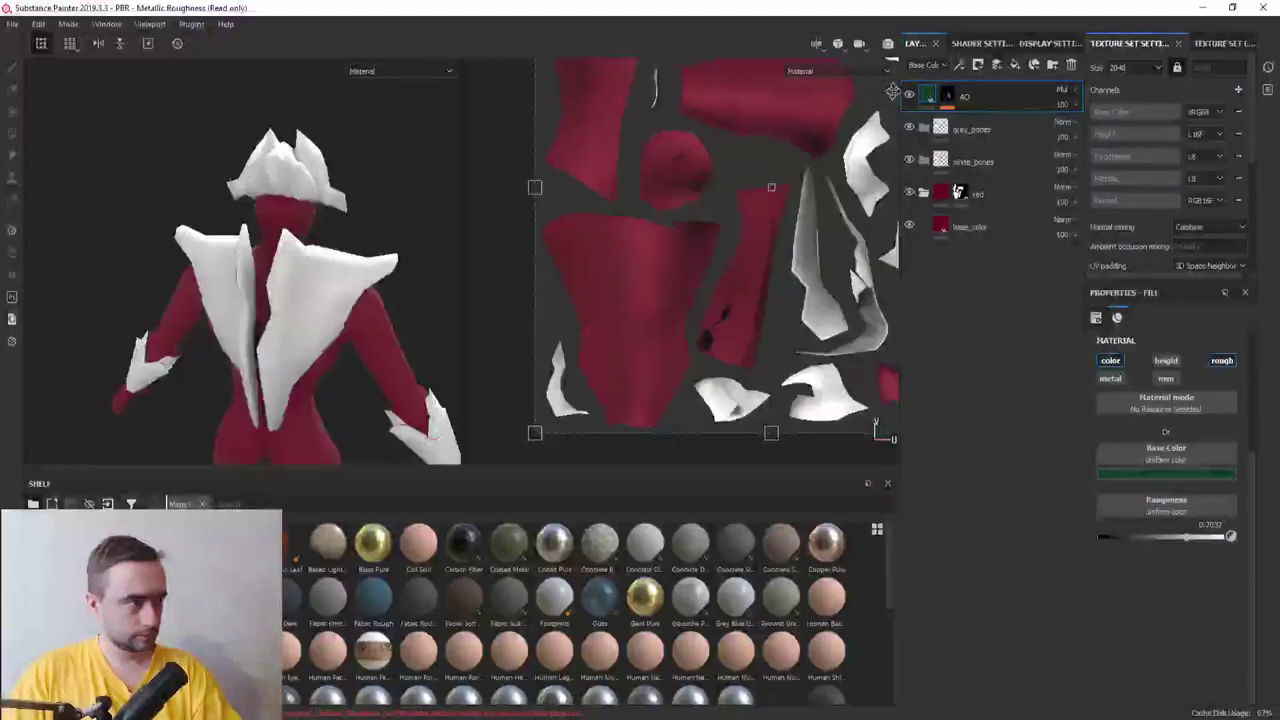
click(909, 96)
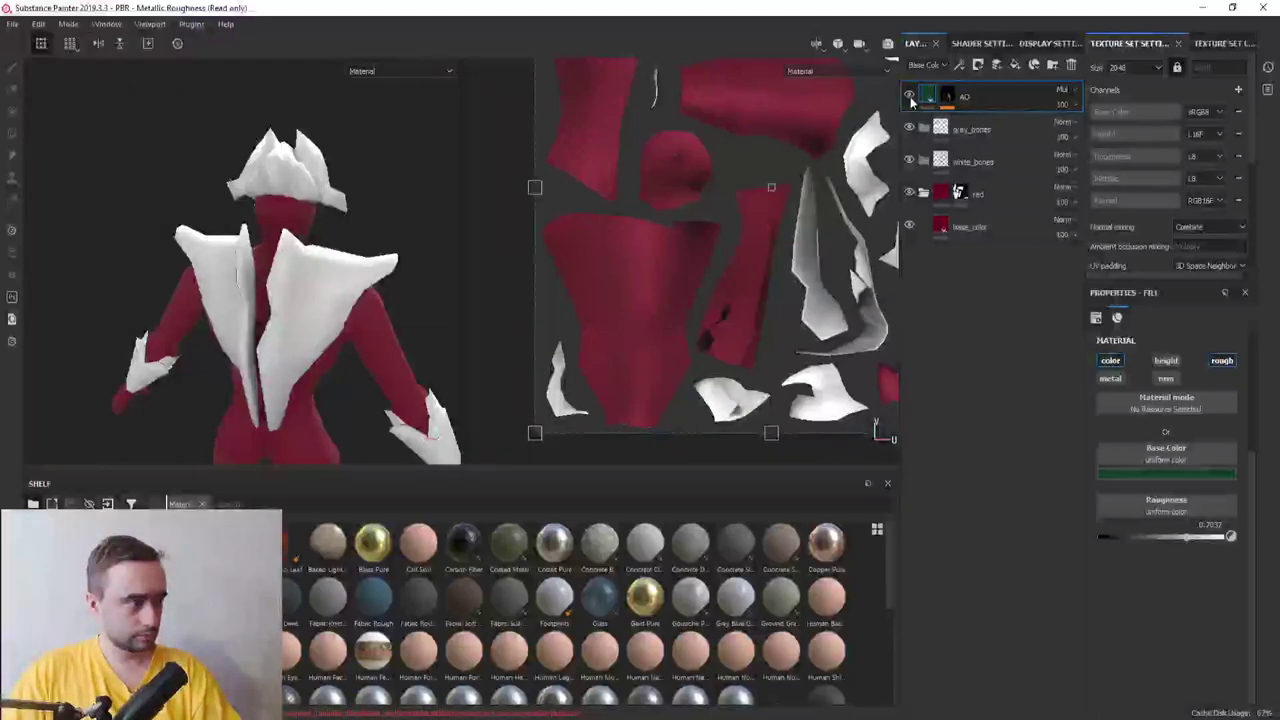
click(1166, 473)
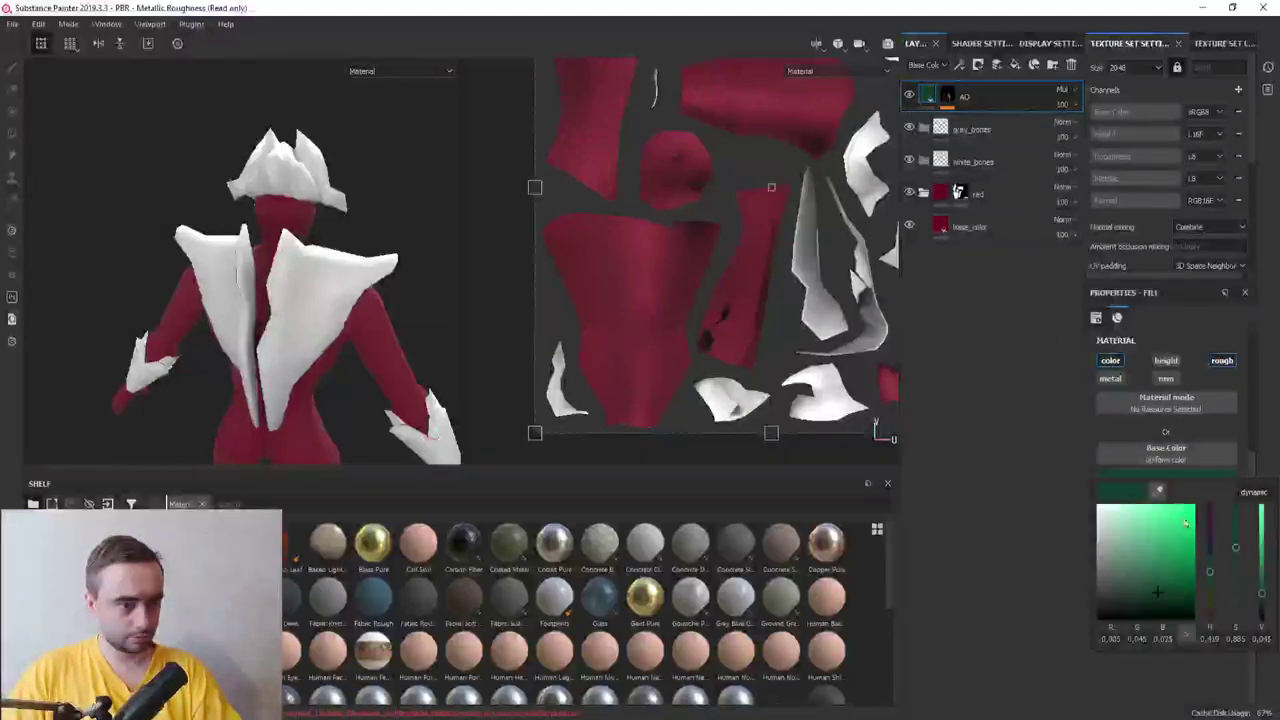
drag(1211, 508, 1213, 494)
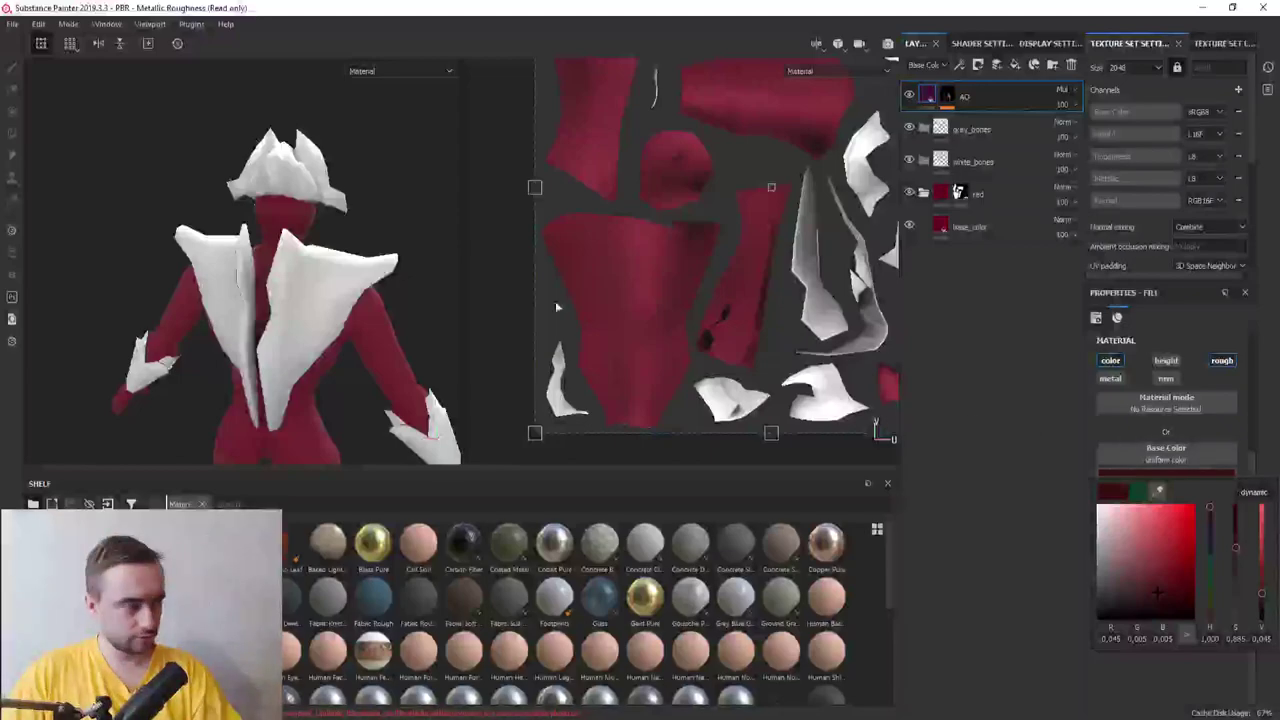
mouse_move(300, 280)
alt+mouse_down()
mouse_move(357, 232)
mouse_move(295, 268)
alt+mouse_up()
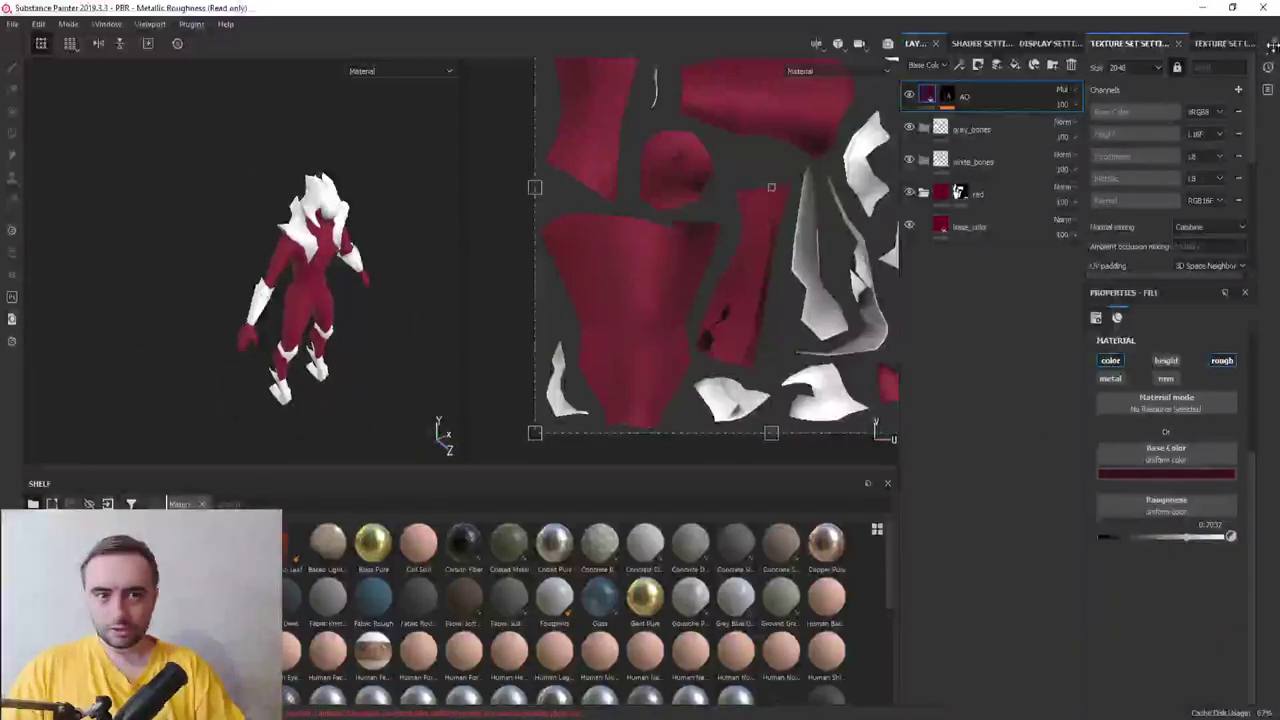
alt+drag(391, 200, 398, 200)
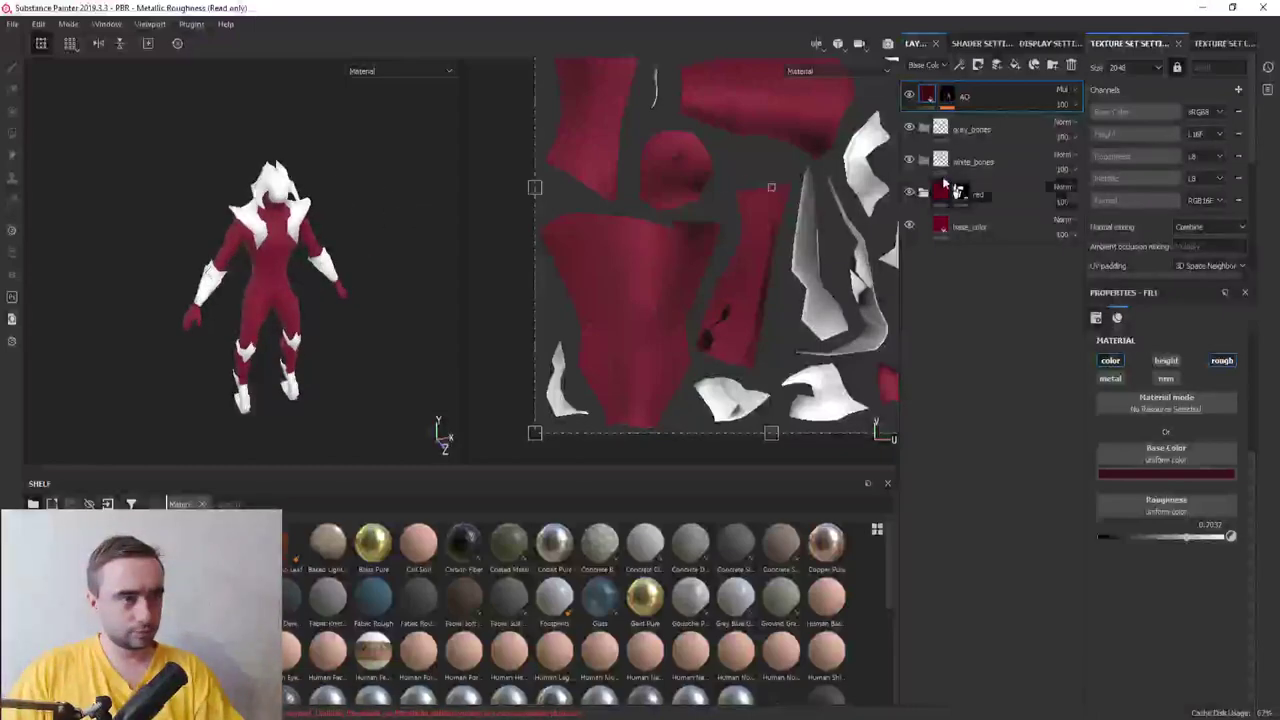
Add a fill layer into the white_bones folder and name it base_color
click(975, 162)
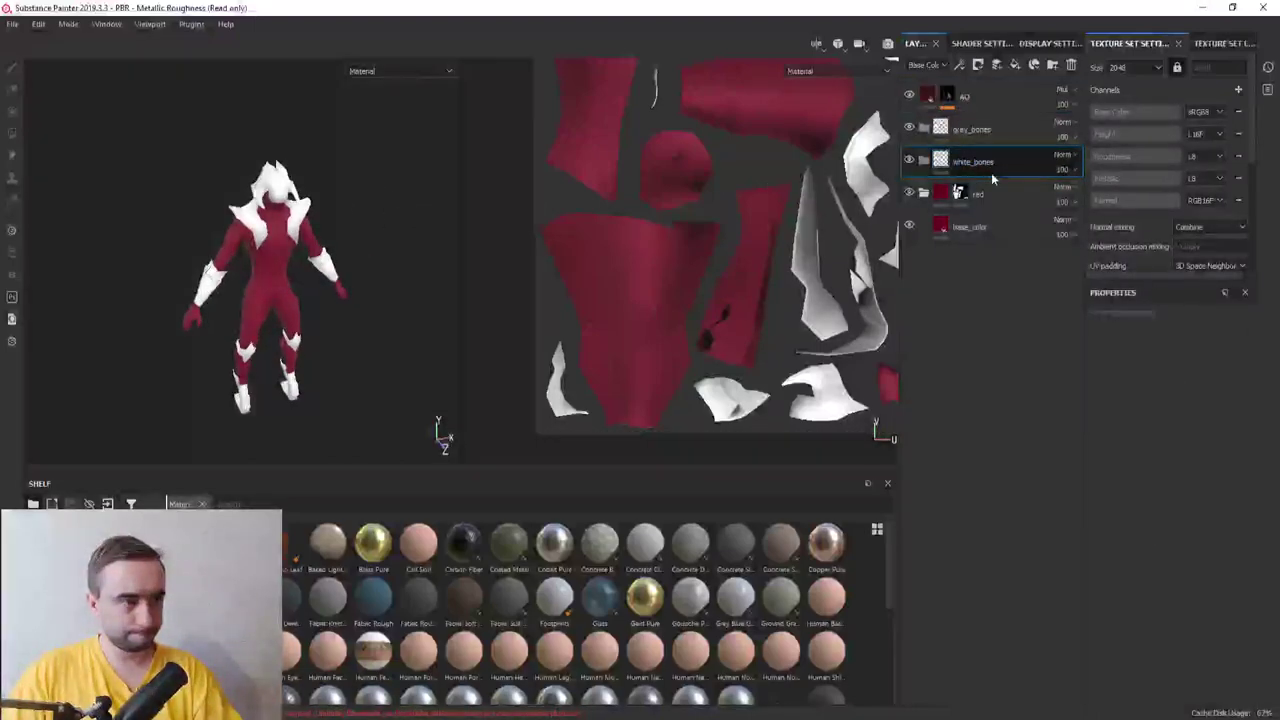
key(Return)
click(1014, 64)
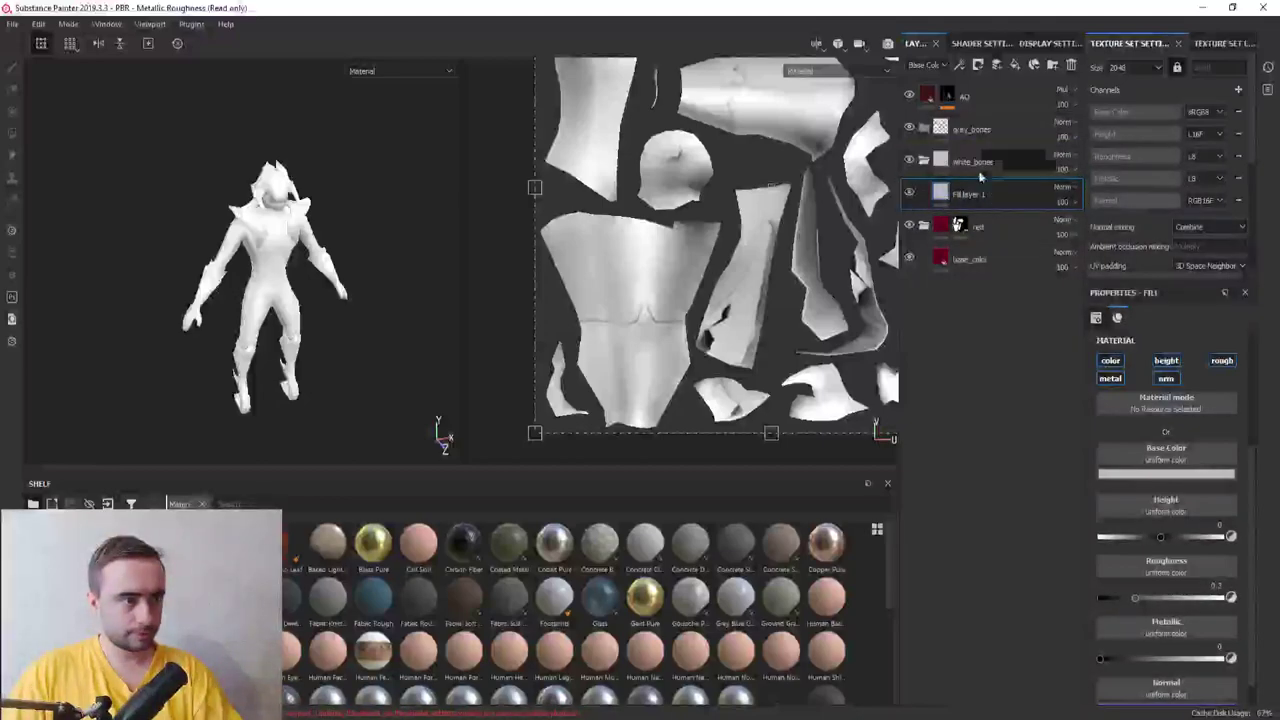
drag(968, 194, 972, 162)
double_click(970, 194)
text(base_color)
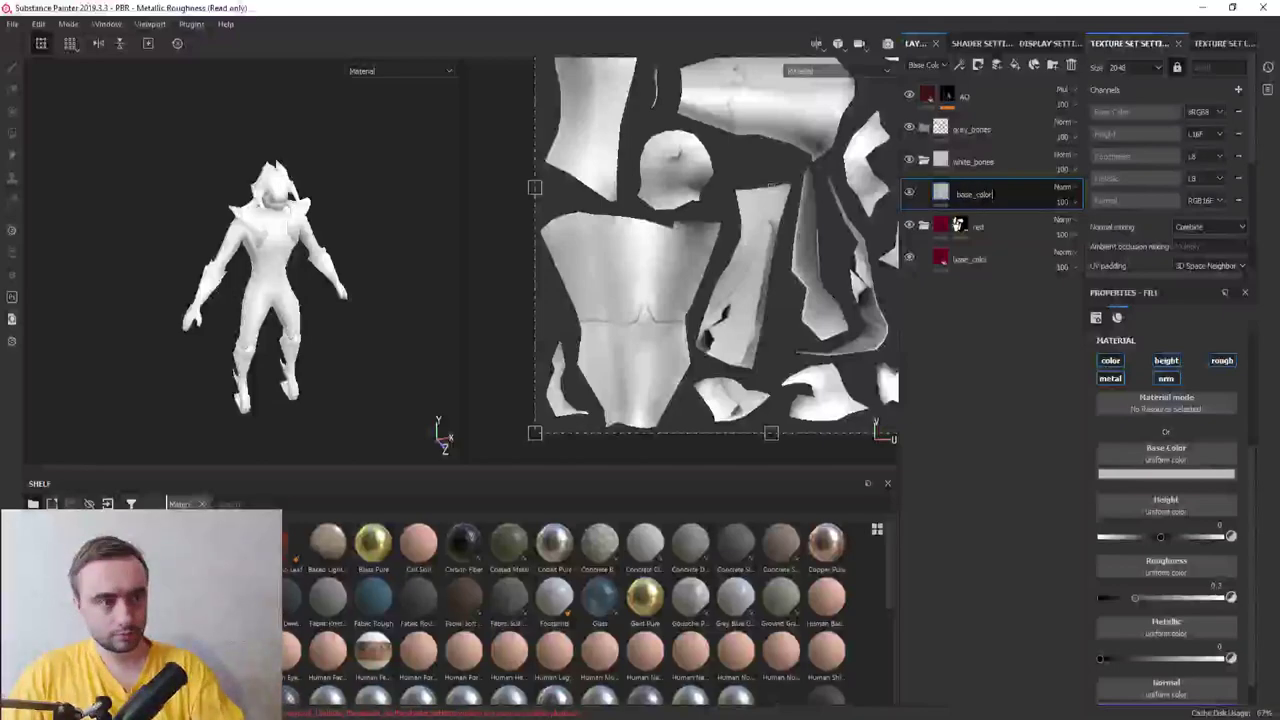
key(Return)
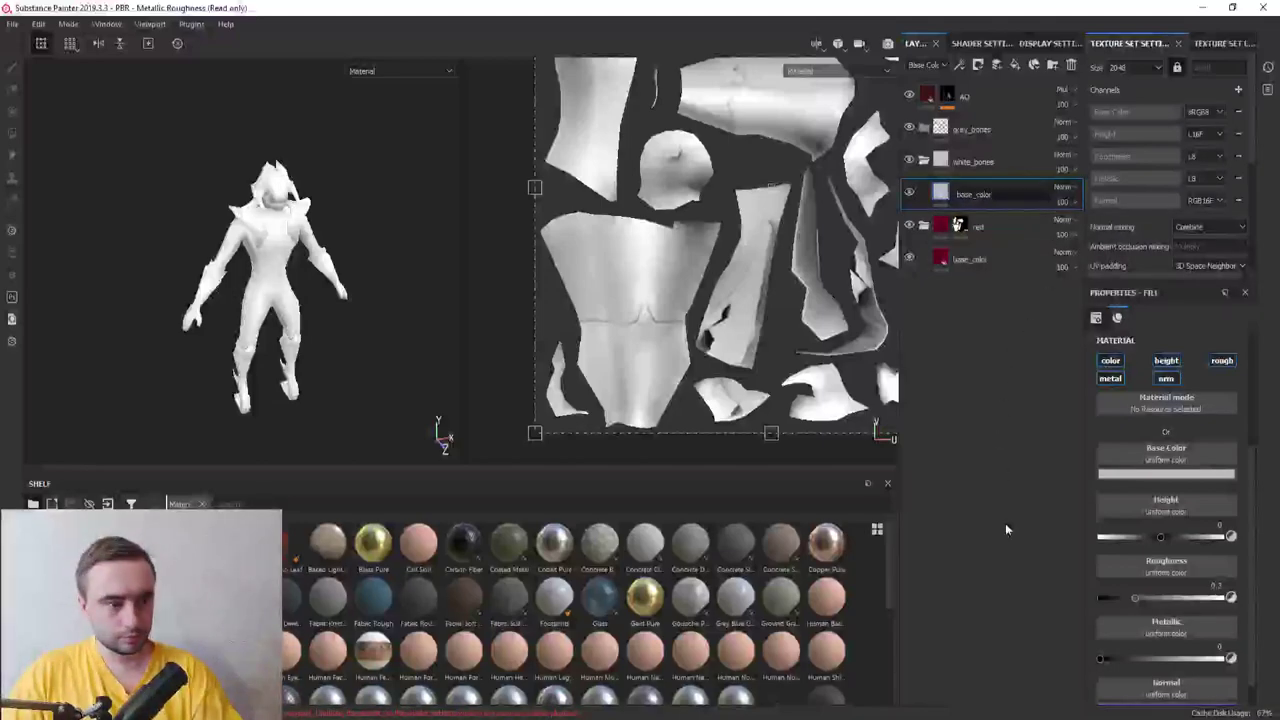
Disable its height and metal, colour it cream, and set roughness to about 0.5
click(1166, 361)
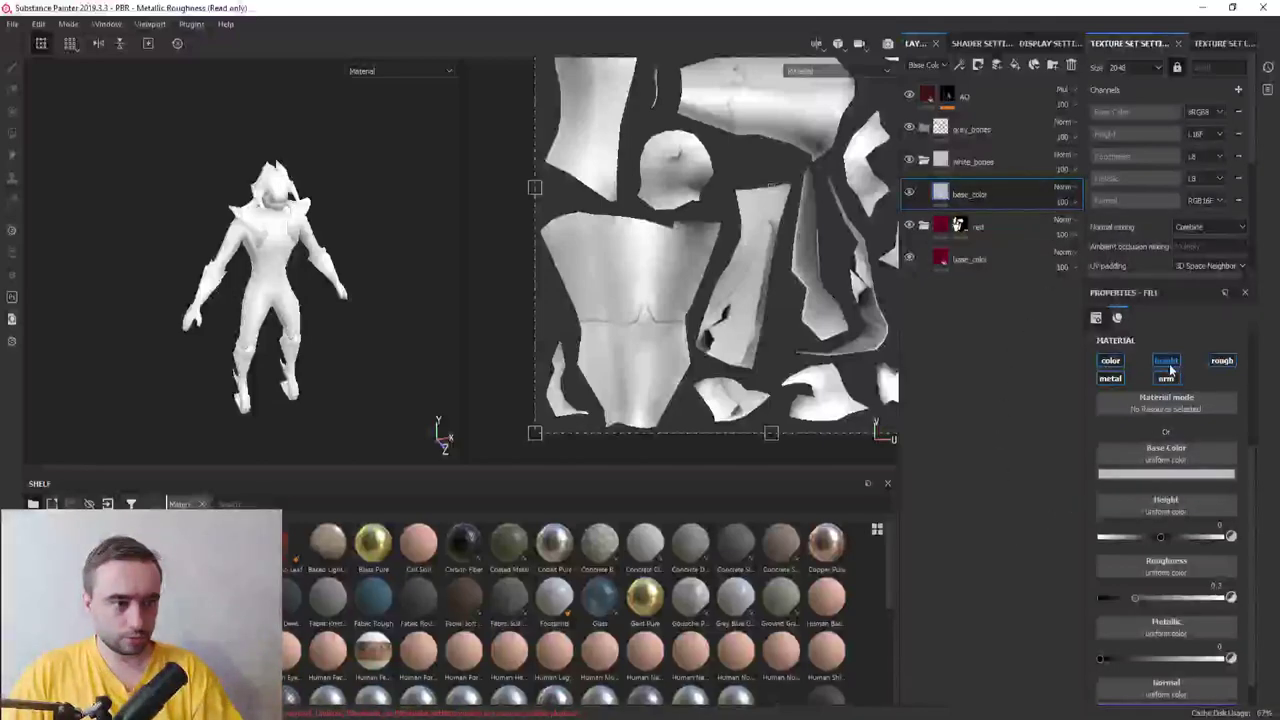
click(1114, 380)
click(1172, 482)
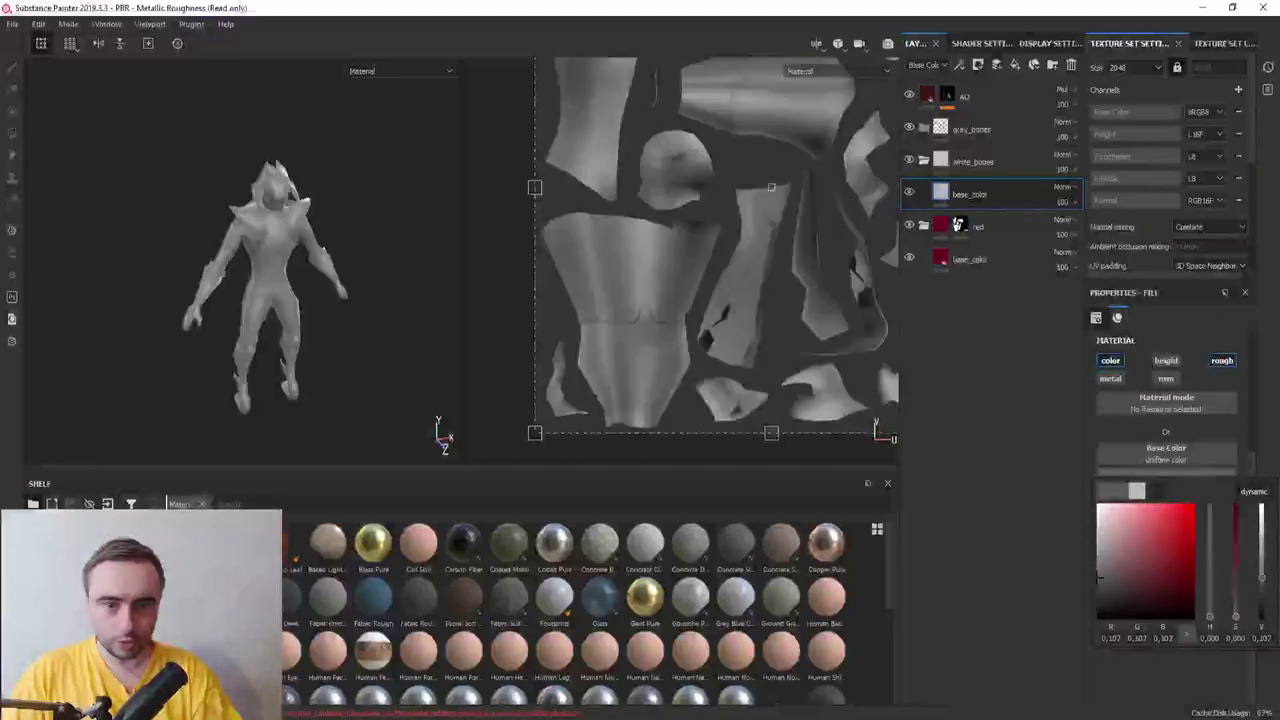
drag(1150, 560, 1106, 511)
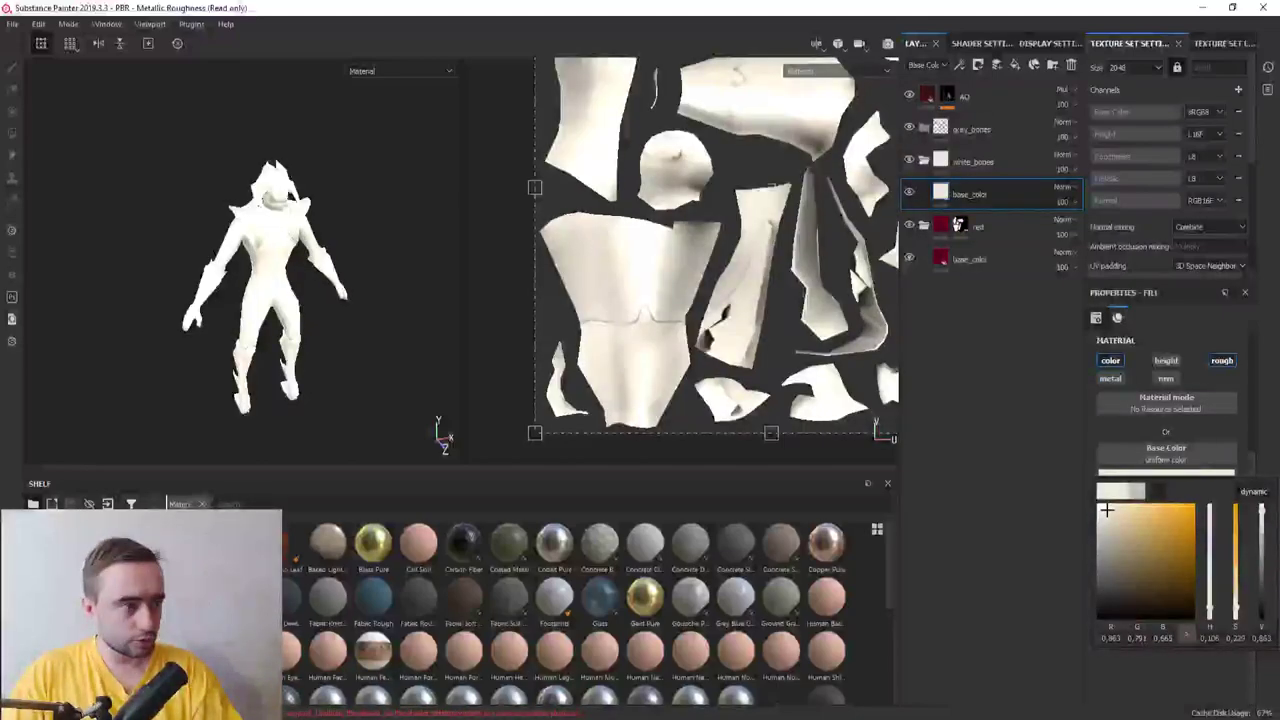
click(1109, 516)
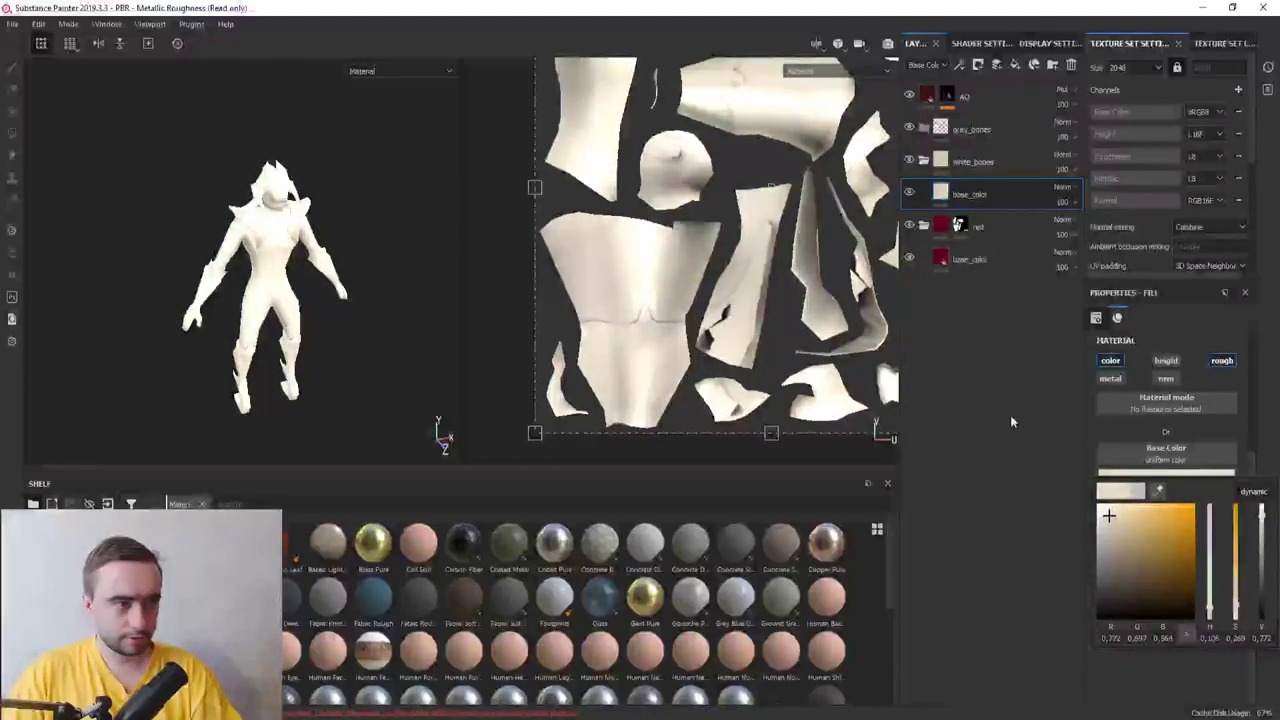
click(1027, 460)
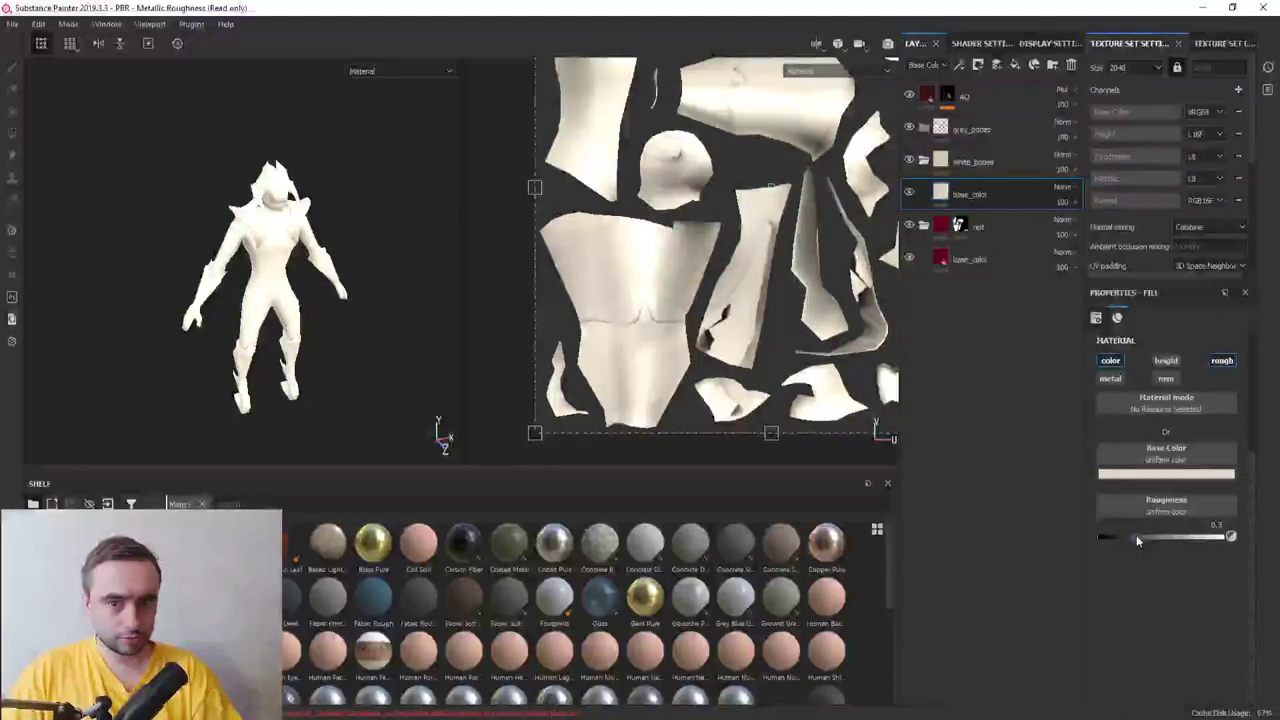
drag(1136, 535, 1161, 537)
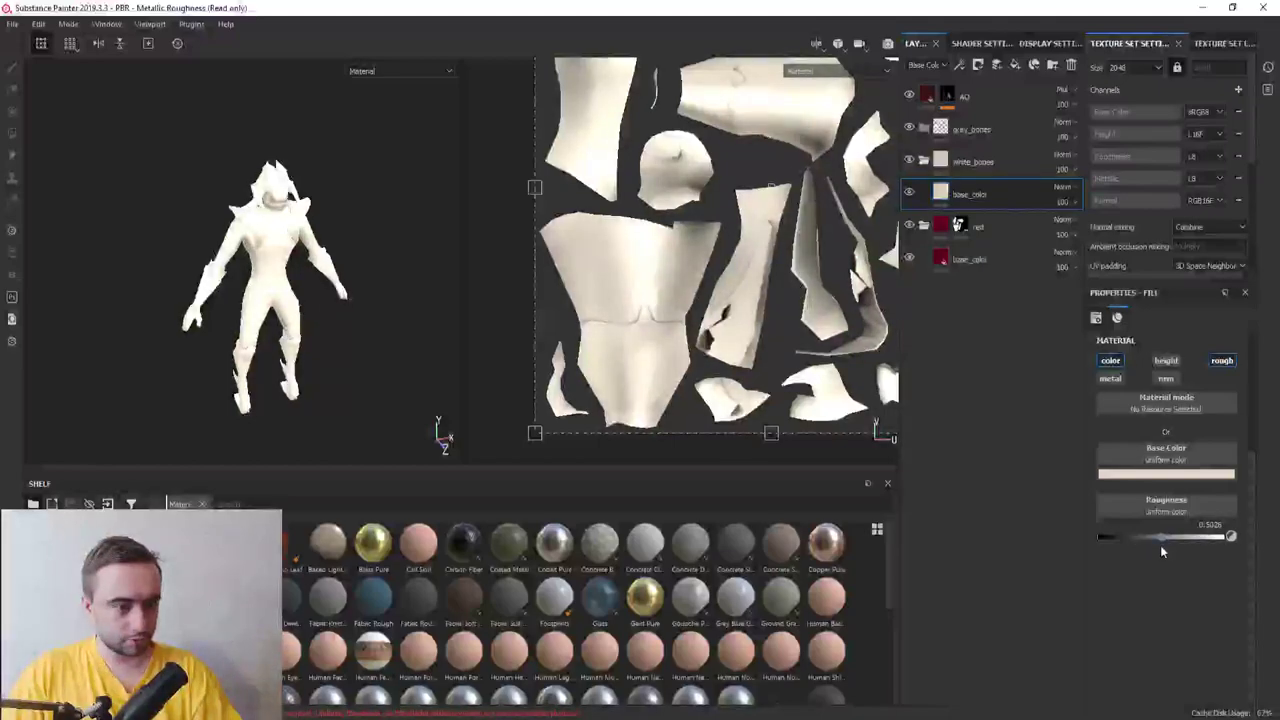
alt+drag(222, 247, 290, 250)
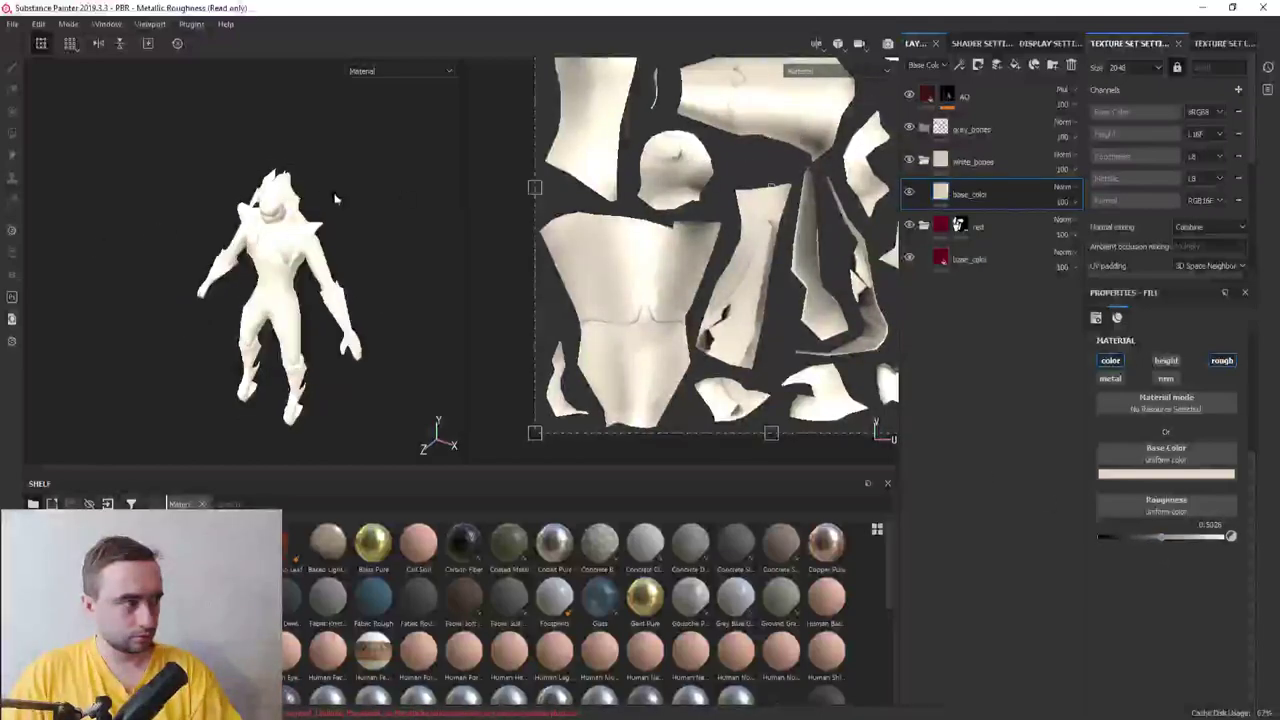
mouse_move(335, 198)
shift+right_down()
mouse_move(354, 220)
mouse_move(330, 225)
shift+right_up()
Add a black mask to the white_bones folder to hide the cream fill
click(990, 161)
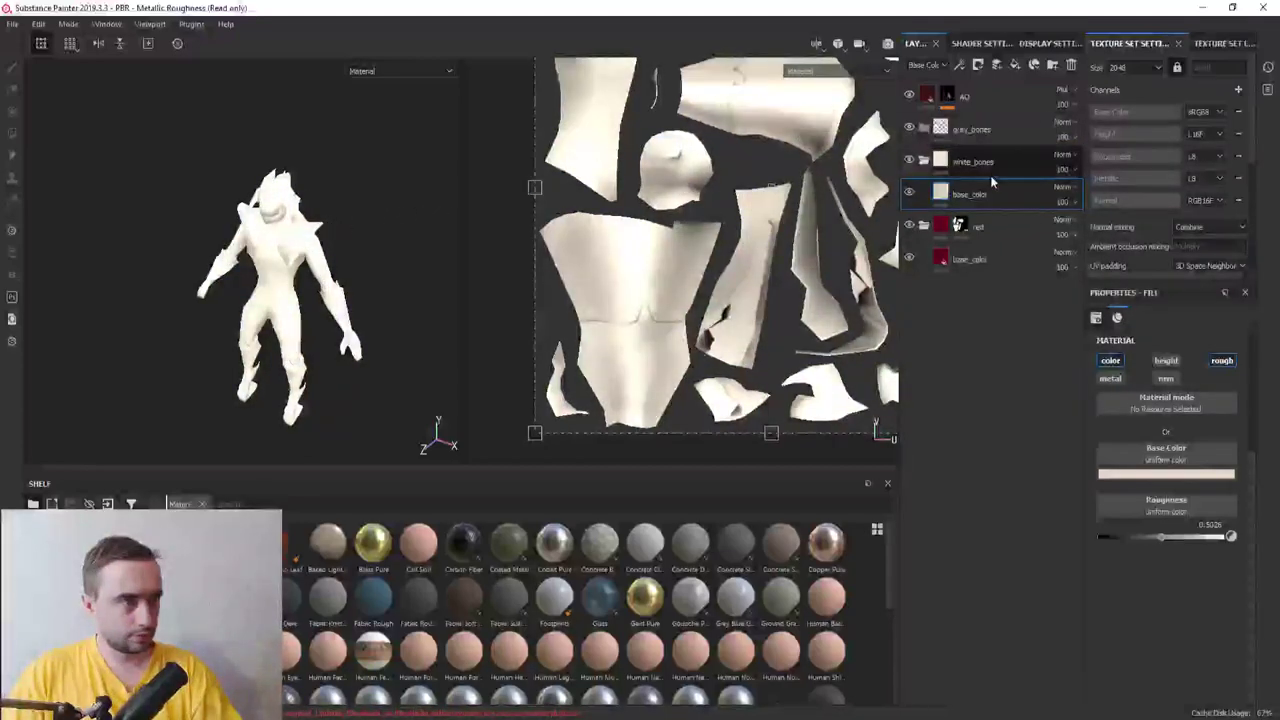
right_click(992, 156)
click(1020, 164)
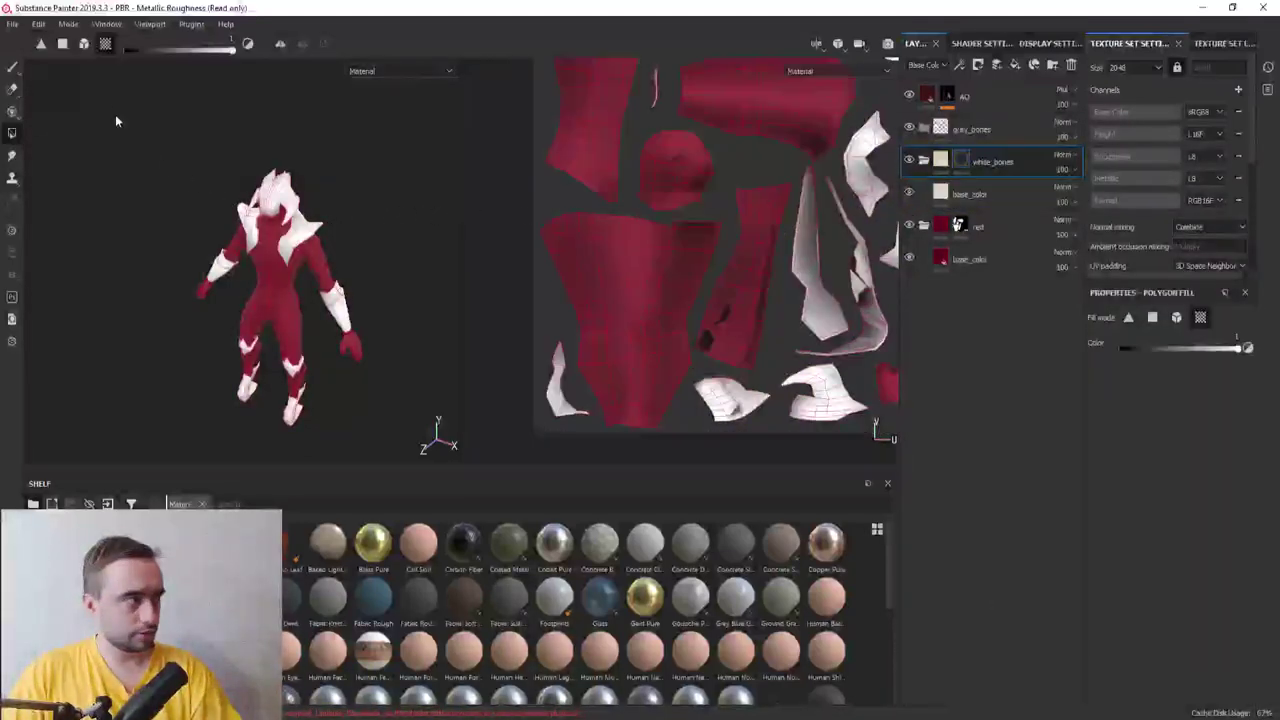
Polygon-fill the hood faces white in the mask so cream shows on the bone pieces
scroll(283, 167, up, 3)
scroll(283, 167, up, 3)
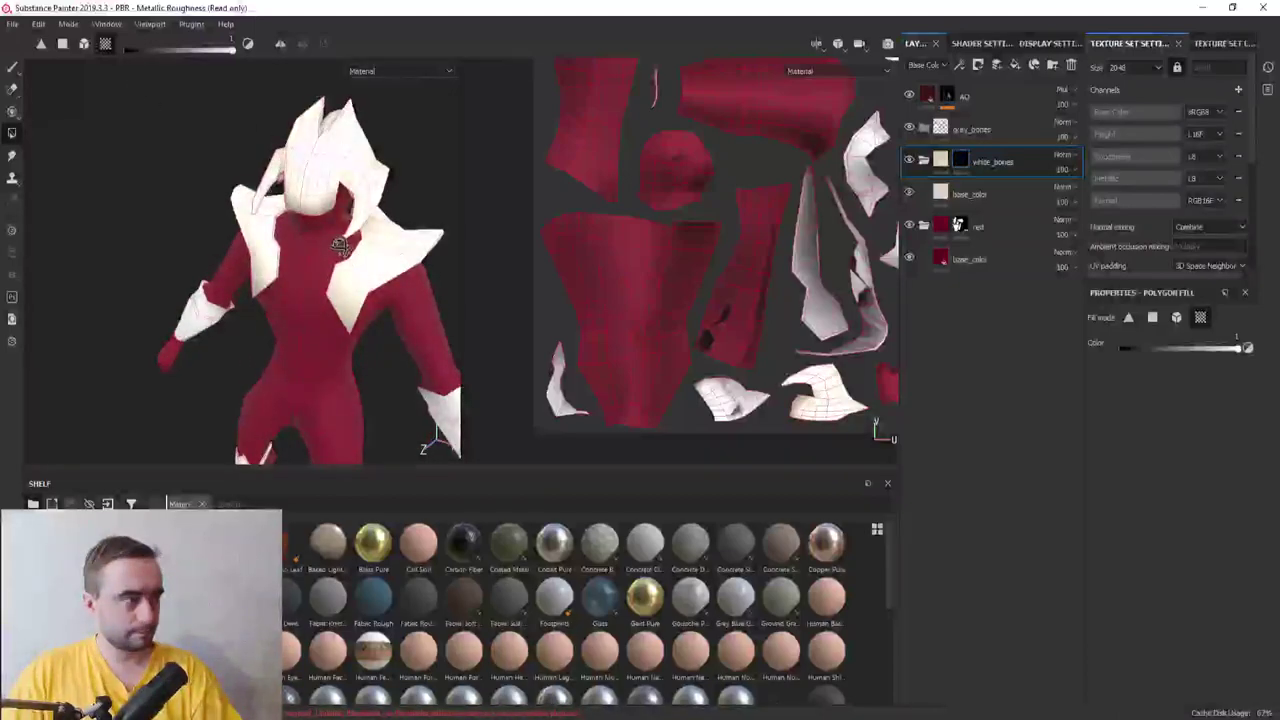
alt+drag(322, 163, 153, 210)
click(367, 140)
click(415, 172)
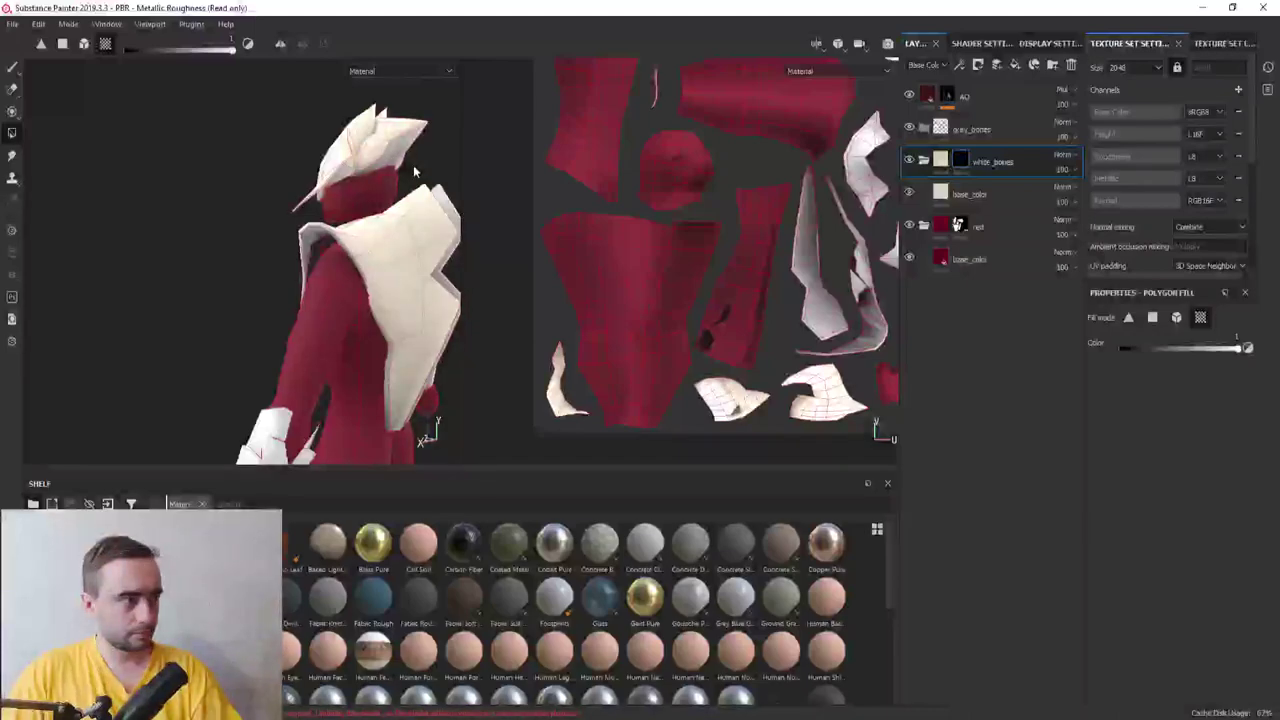
mouse_move(418, 183)
alt+mouse_down()
mouse_move(306, 184)
mouse_move(356, 267)
alt+mouse_up()
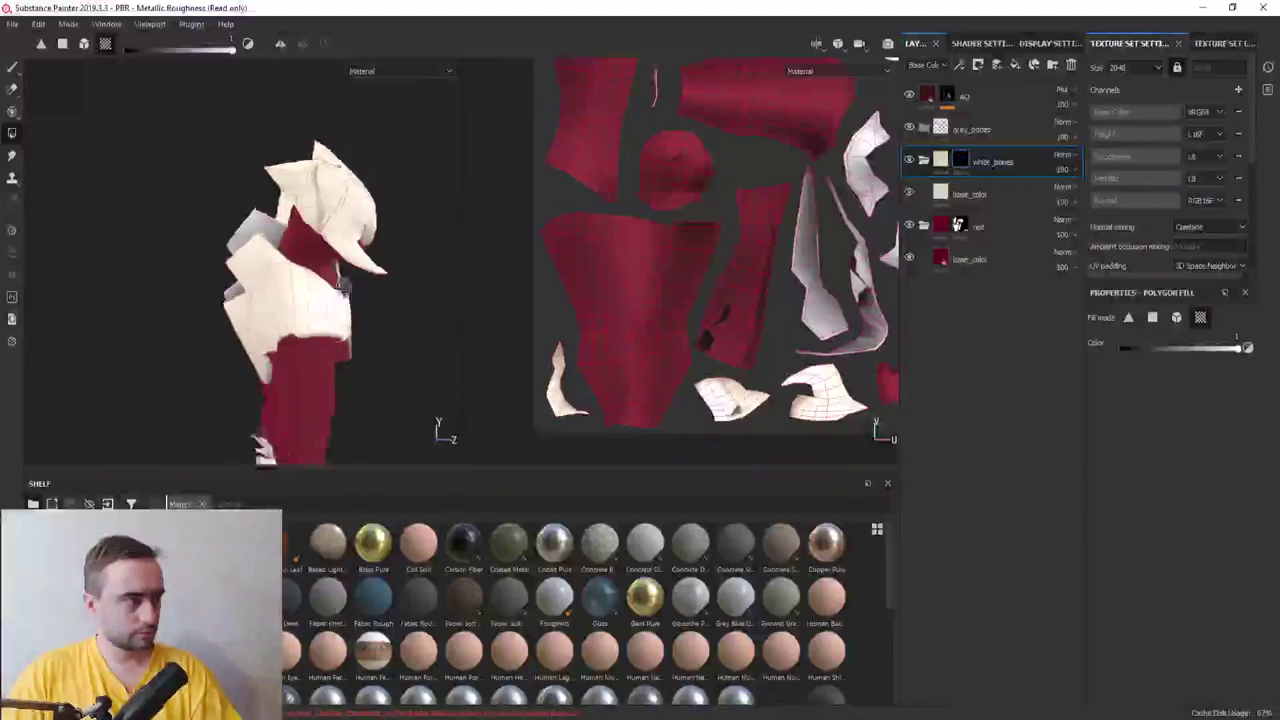
click(356, 267)
mouse_move(356, 267)
alt+mouse_down()
mouse_move(223, 333)
mouse_move(300, 223)
mouse_move(213, 240)
mouse_move(251, 251)
alt+mouse_up()
scroll(263, 251, down, 5)
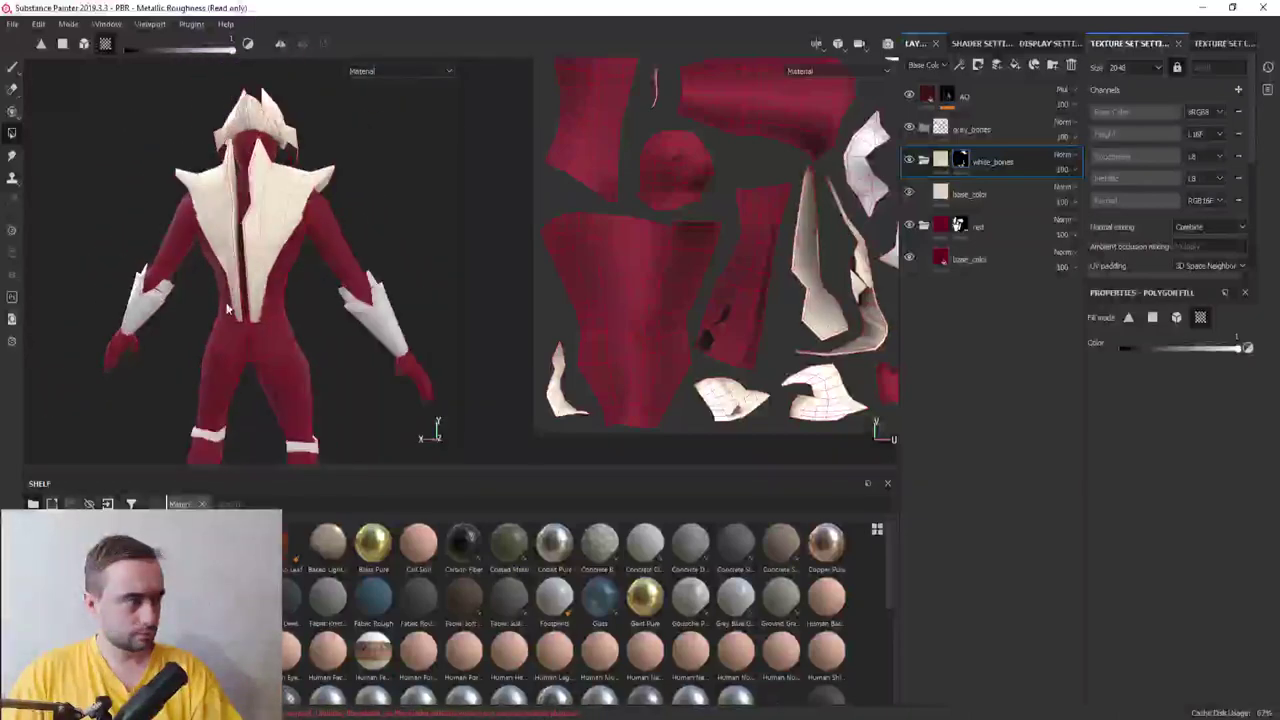
mouse_move(280, 314)
alt+mouse_down()
mouse_move(316, 208)
mouse_move(243, 193)
alt+mouse_up()
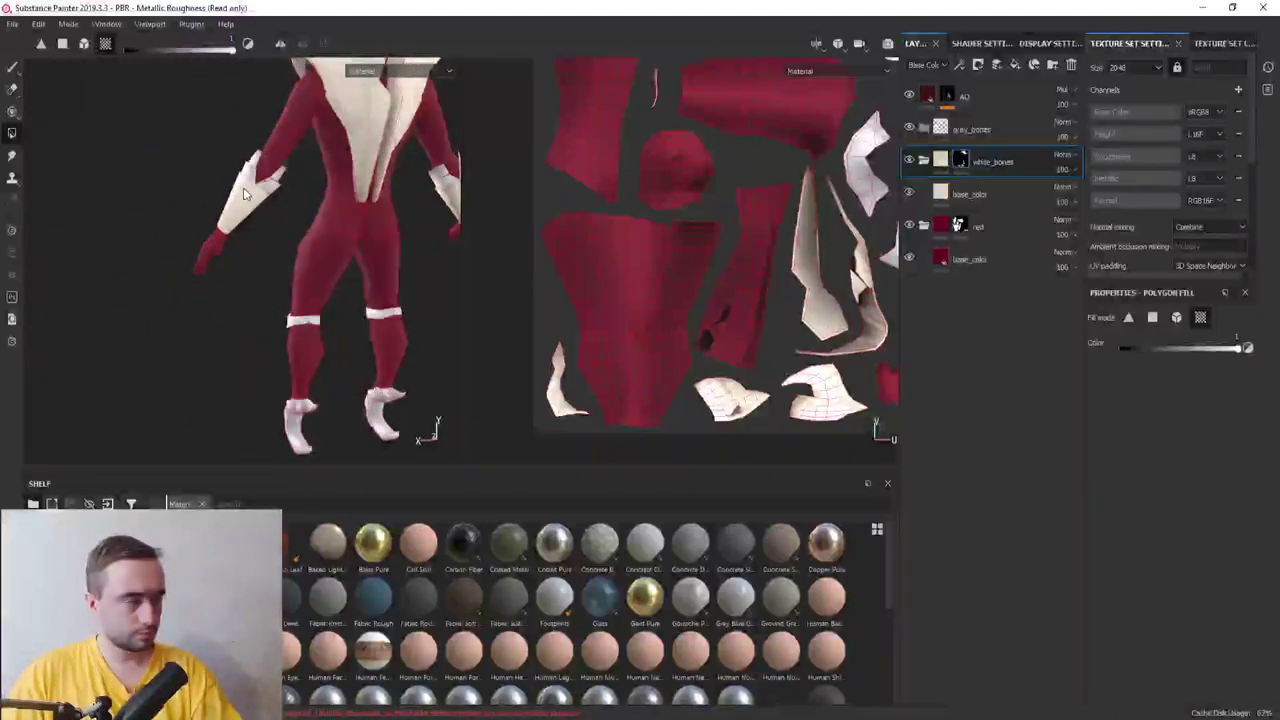
scroll(243, 119, up, 2)
scroll(253, 183, up, 2)
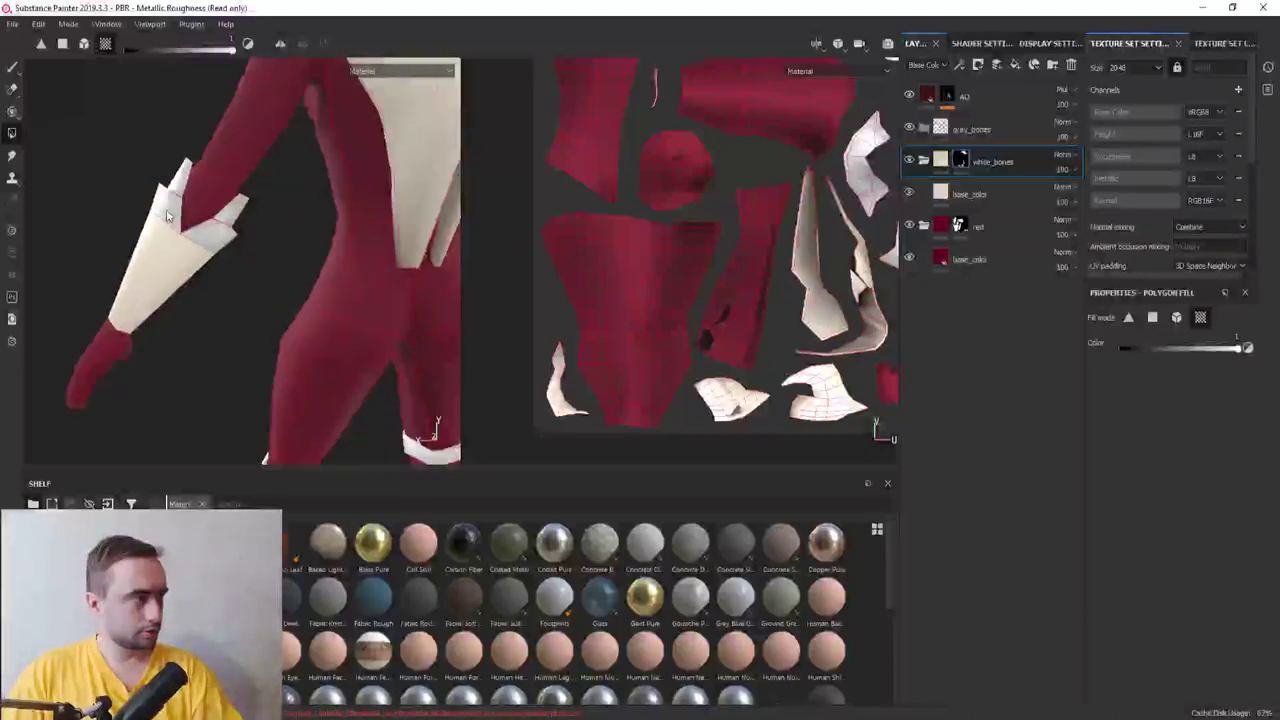
mouse_move(123, 251)
alt+mouse_down()
mouse_move(408, 208)
mouse_move(311, 292)
mouse_move(390, 250)
alt+mouse_up()
Browse the environment map list in Display Settings
click(1030, 43)
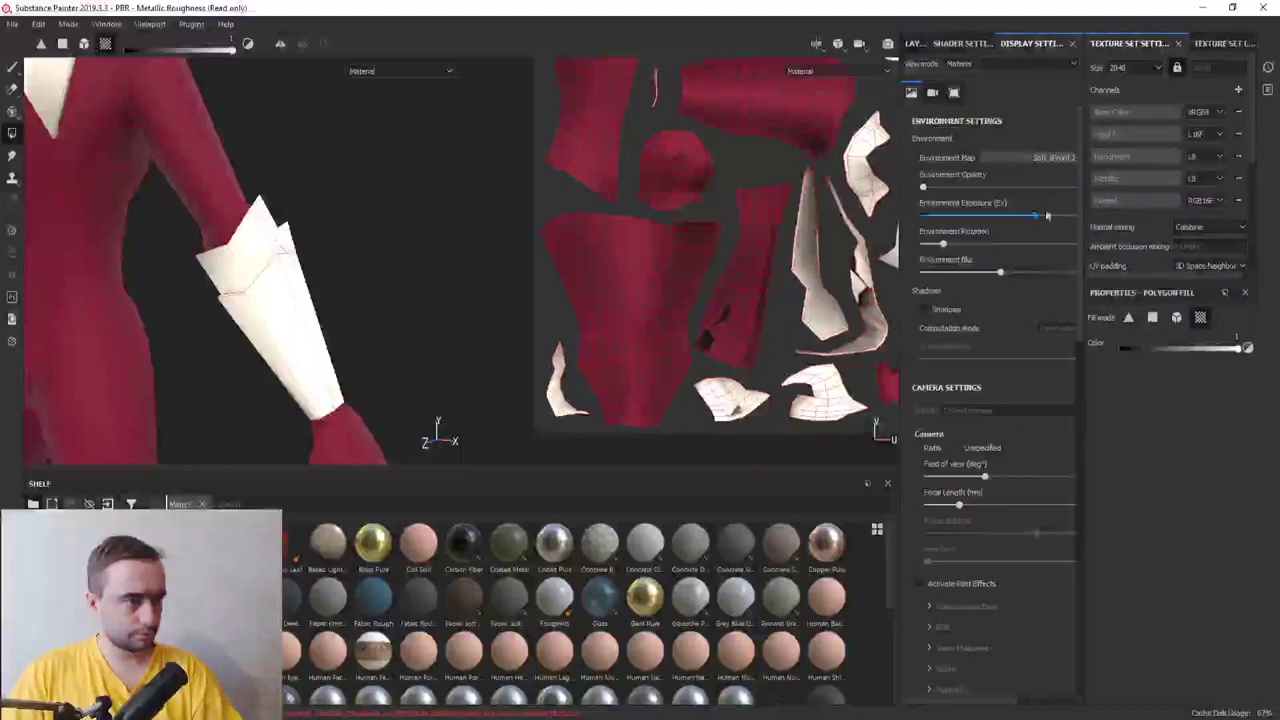
click(1042, 158)
scroll(1160, 326, down, 2)
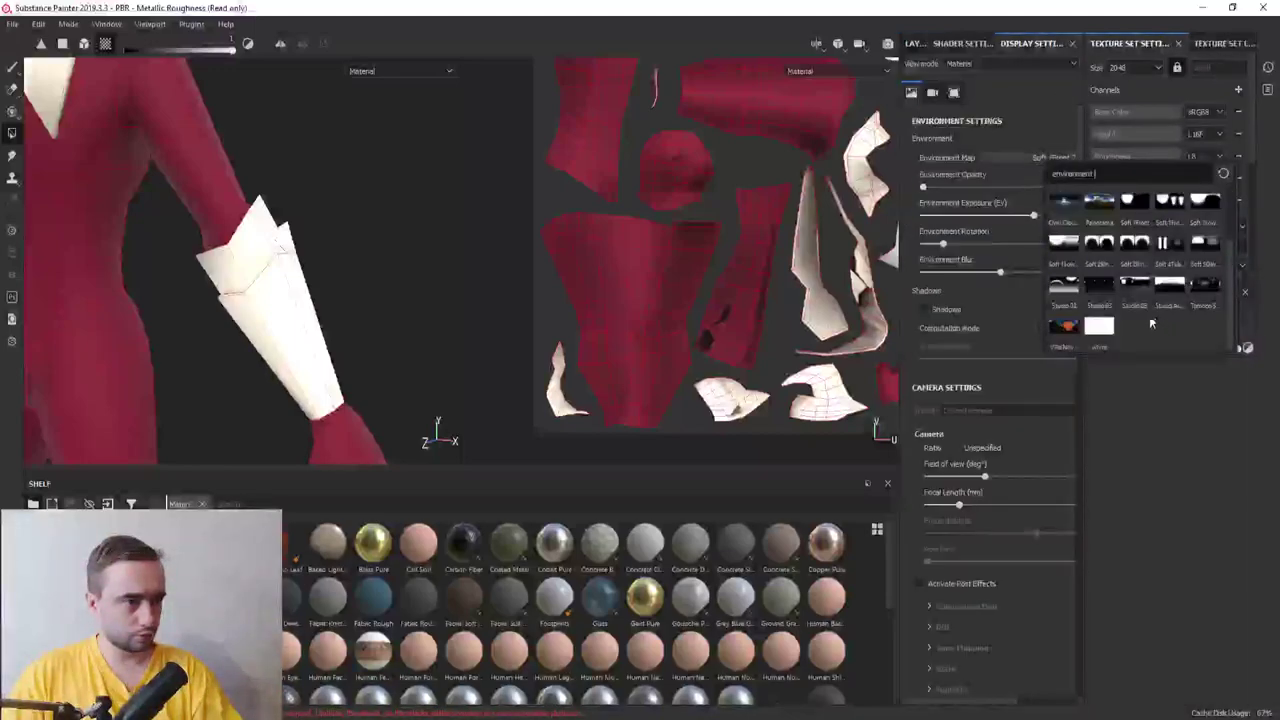
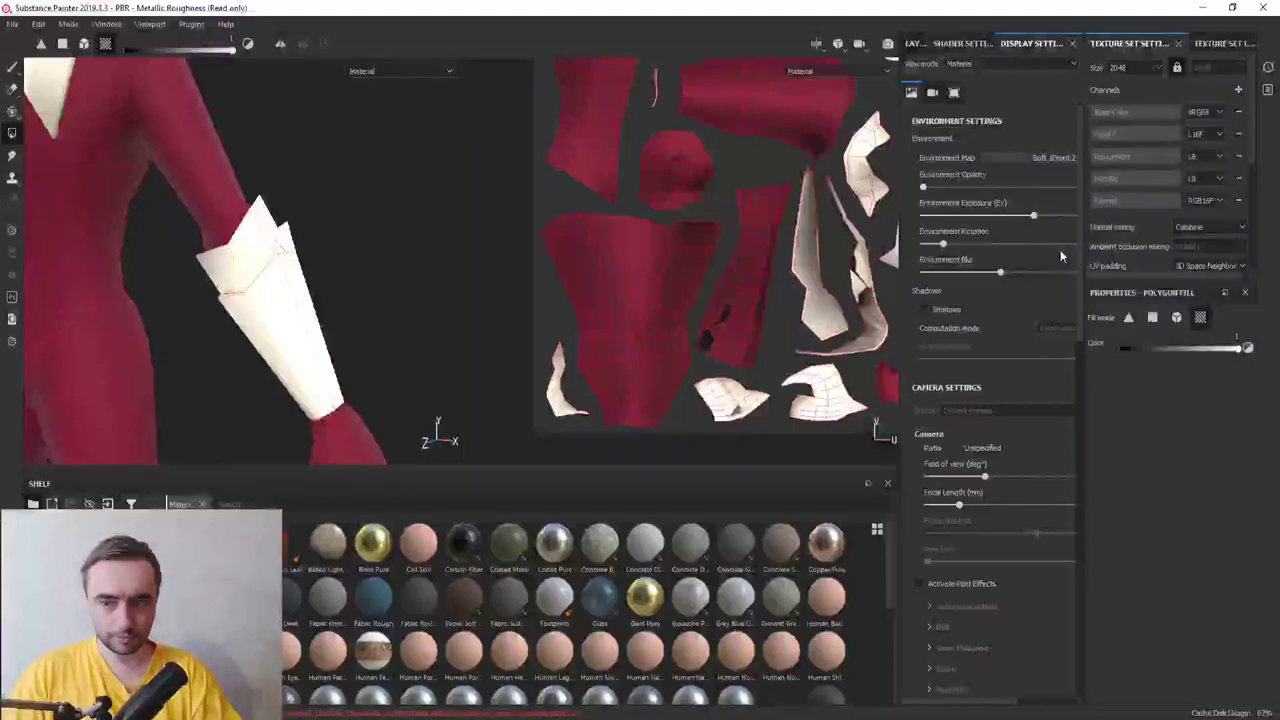
Rotate the environment lighting and switch the environment map to white
alt+drag(160, 290, 209, 291)
shift+right_drag(209, 291, 298, 283)
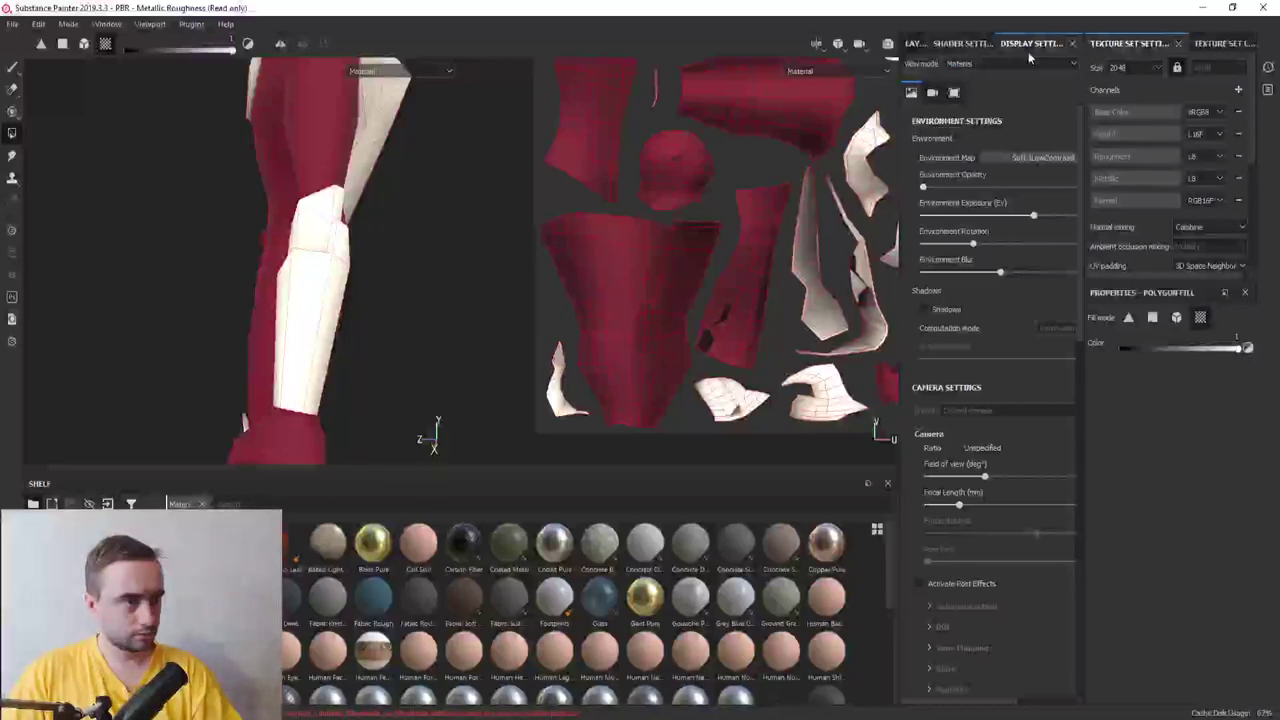
click(1042, 158)
click(1097, 325)
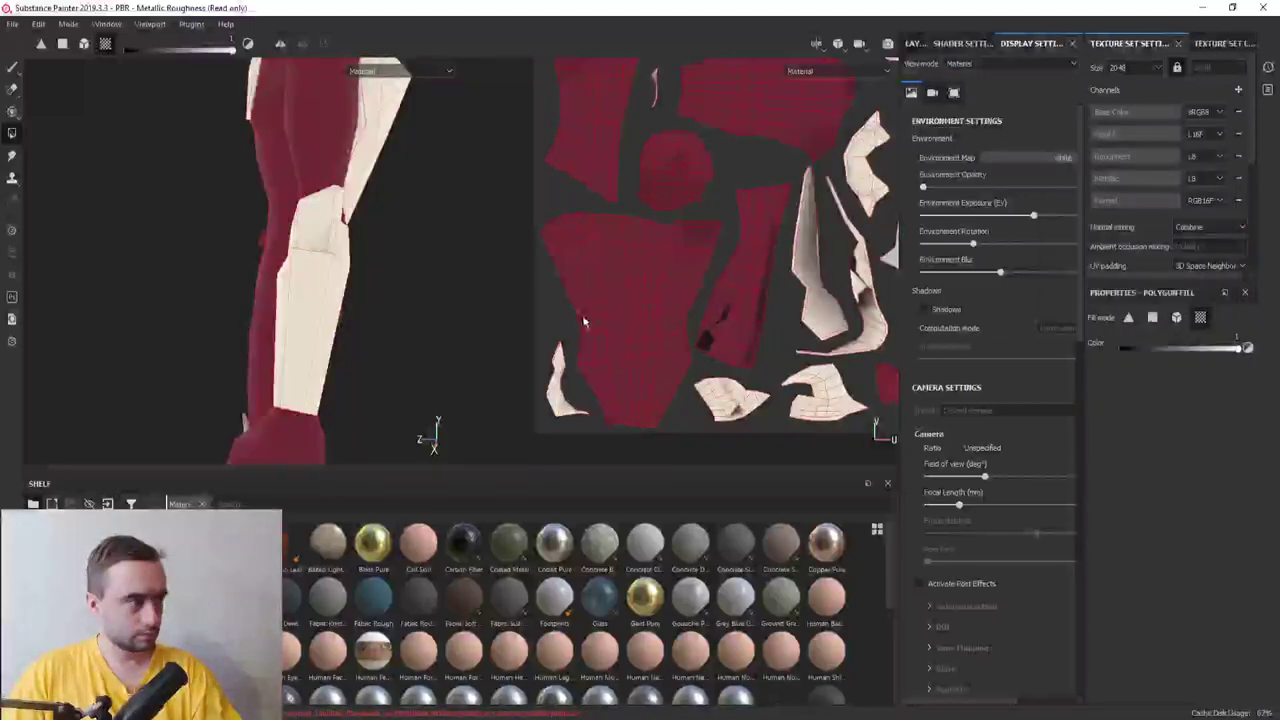
Zoom in and out to inspect the character's legs and feet
scroll(363, 289, down, 3)
scroll(394, 286, down, 3)
scroll(287, 305, down, 3)
scroll(287, 305, up, 3)
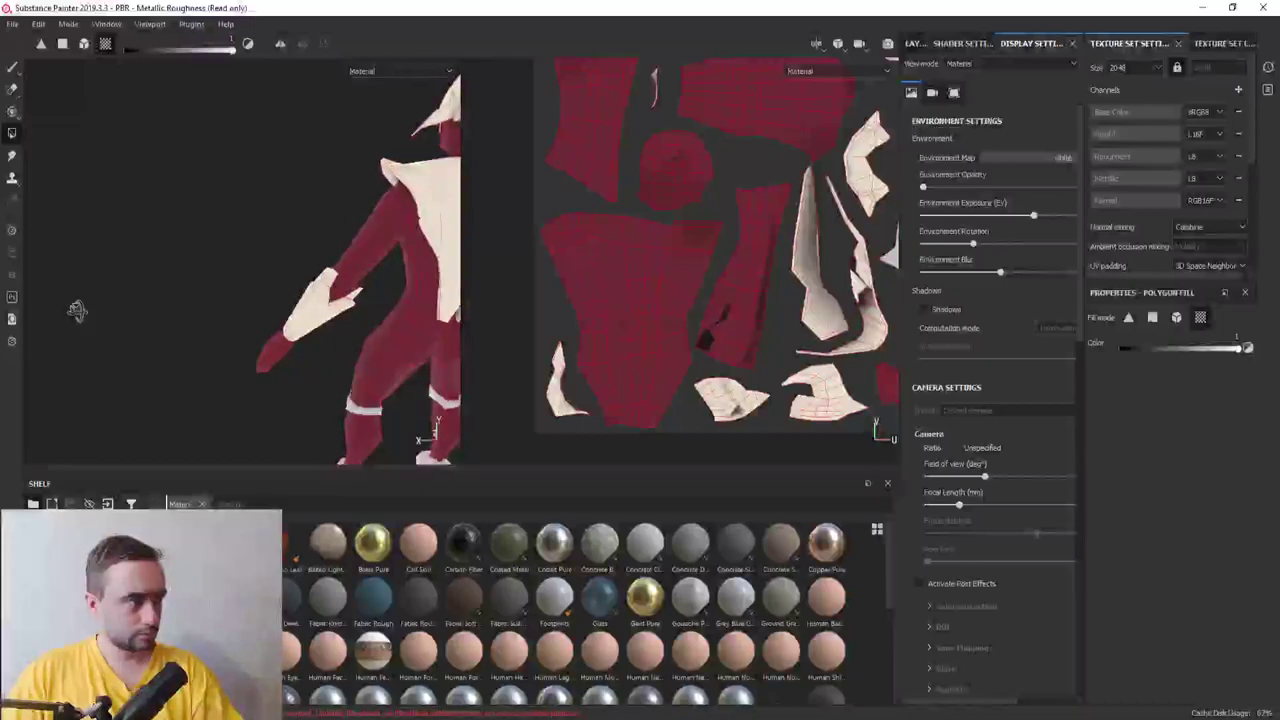
scroll(240, 305, up, 2)
scroll(314, 286, up, 2)
scroll(338, 296, up, 1)
scroll(338, 296, down, 2)
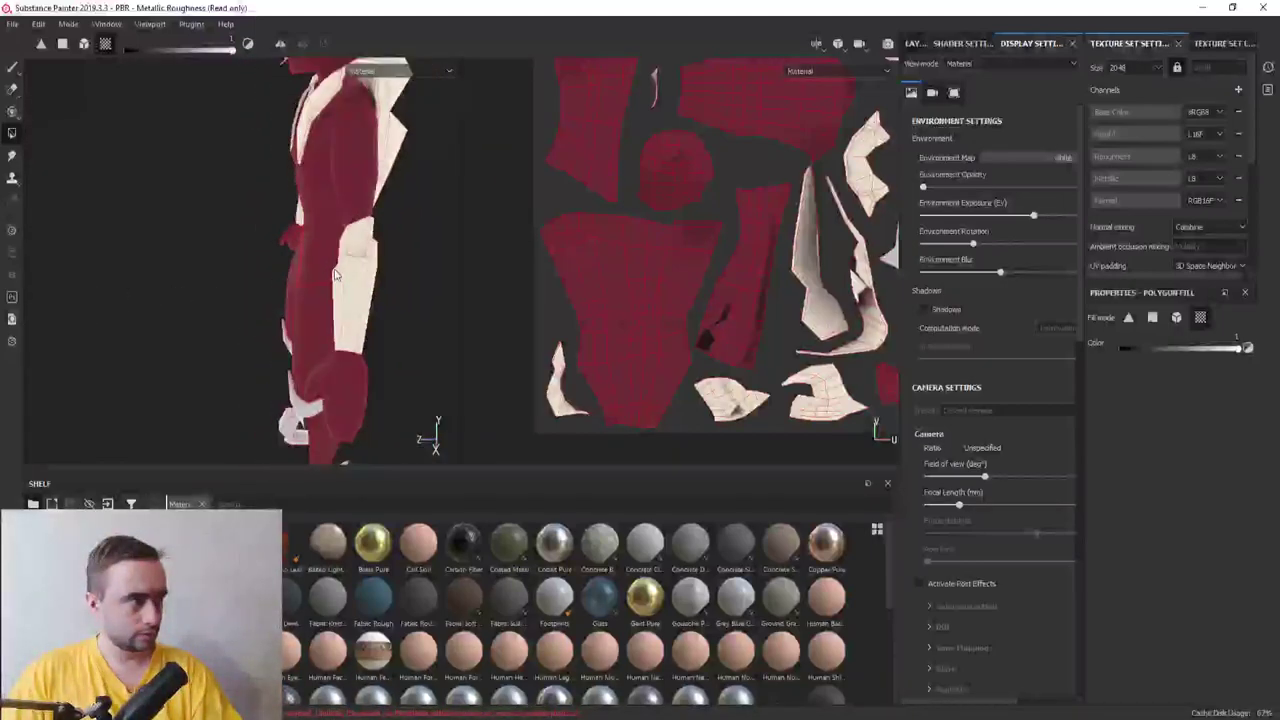
scroll(374, 239, down, 2)
scroll(374, 239, up, 2)
scroll(321, 291, up, 1)
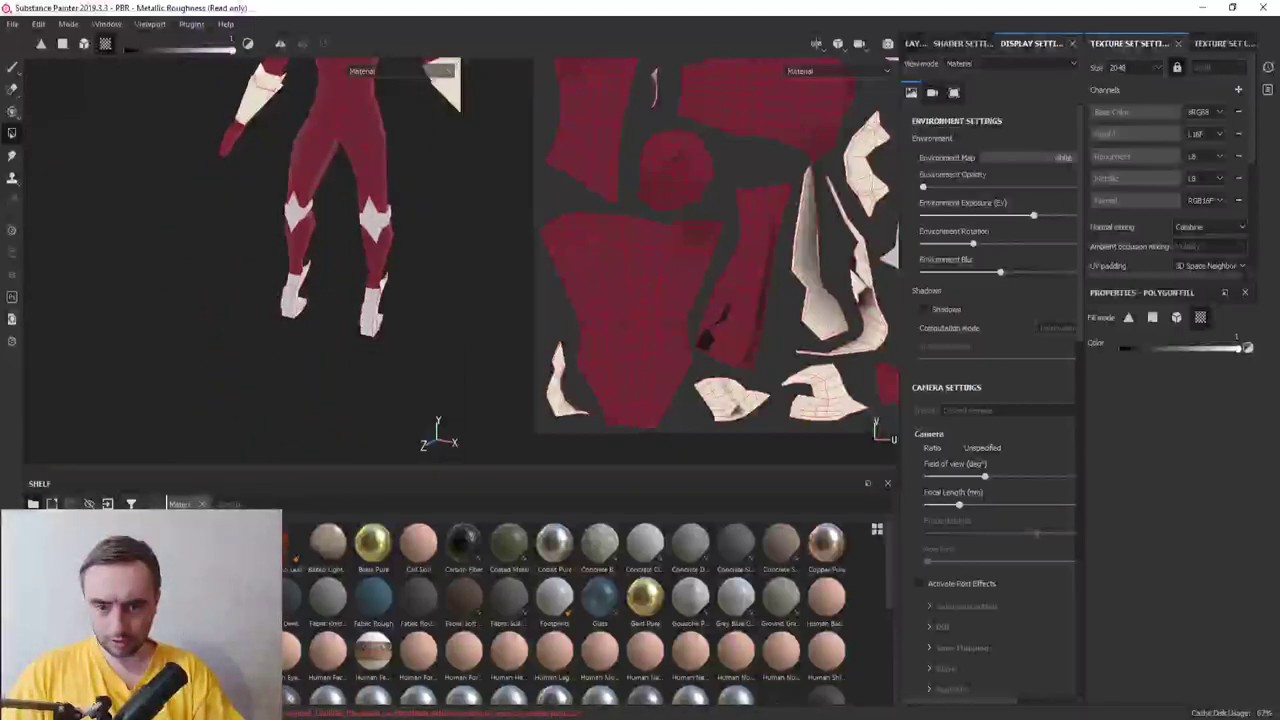
scroll(419, 228, up, 2)
scroll(419, 228, up, 2)
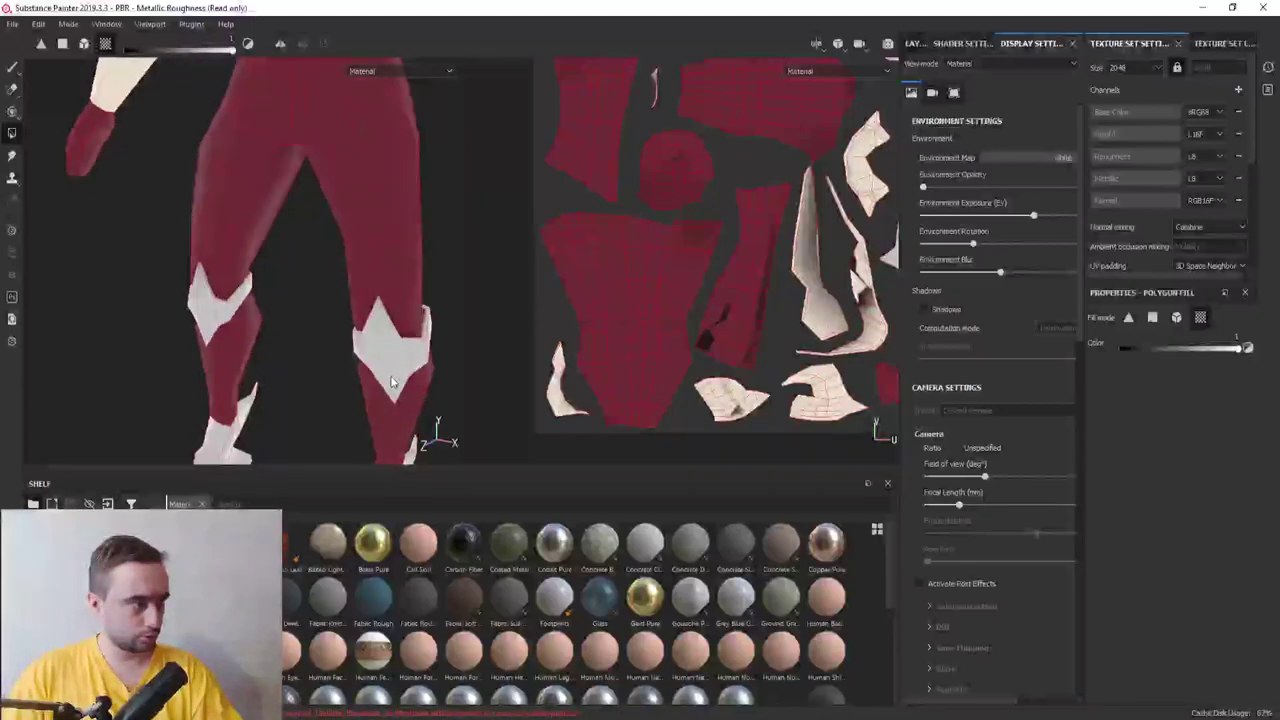
scroll(309, 334, up, 2)
scroll(245, 290, up, 1)
scroll(277, 238, up, 1)
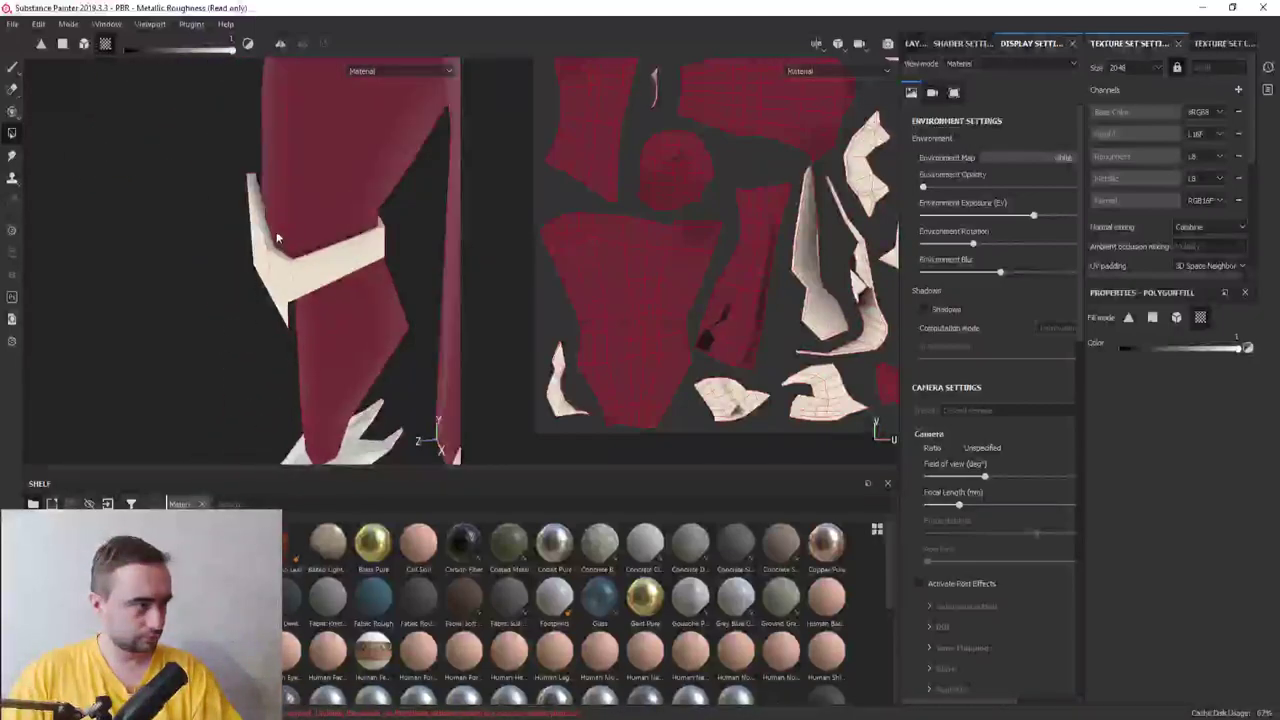
scroll(266, 240, down, 1)
scroll(303, 294, down, 2)
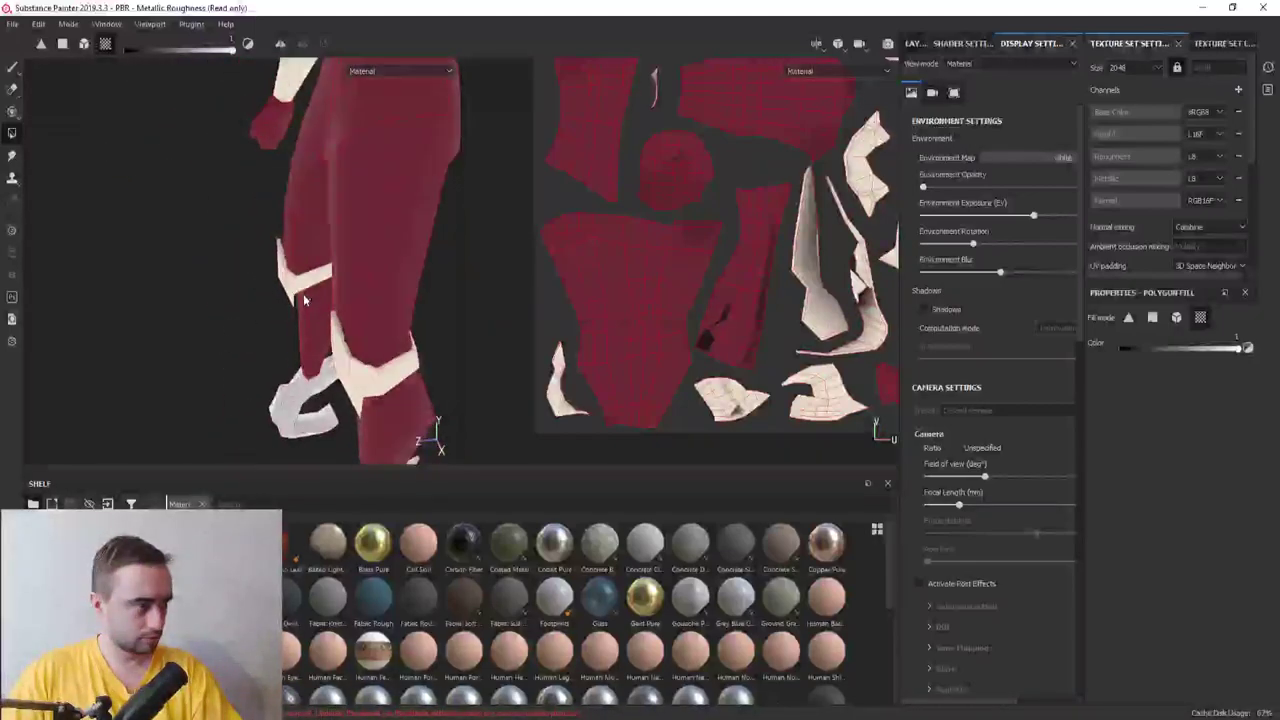
scroll(303, 294, down, 1)
scroll(285, 260, down, 1)
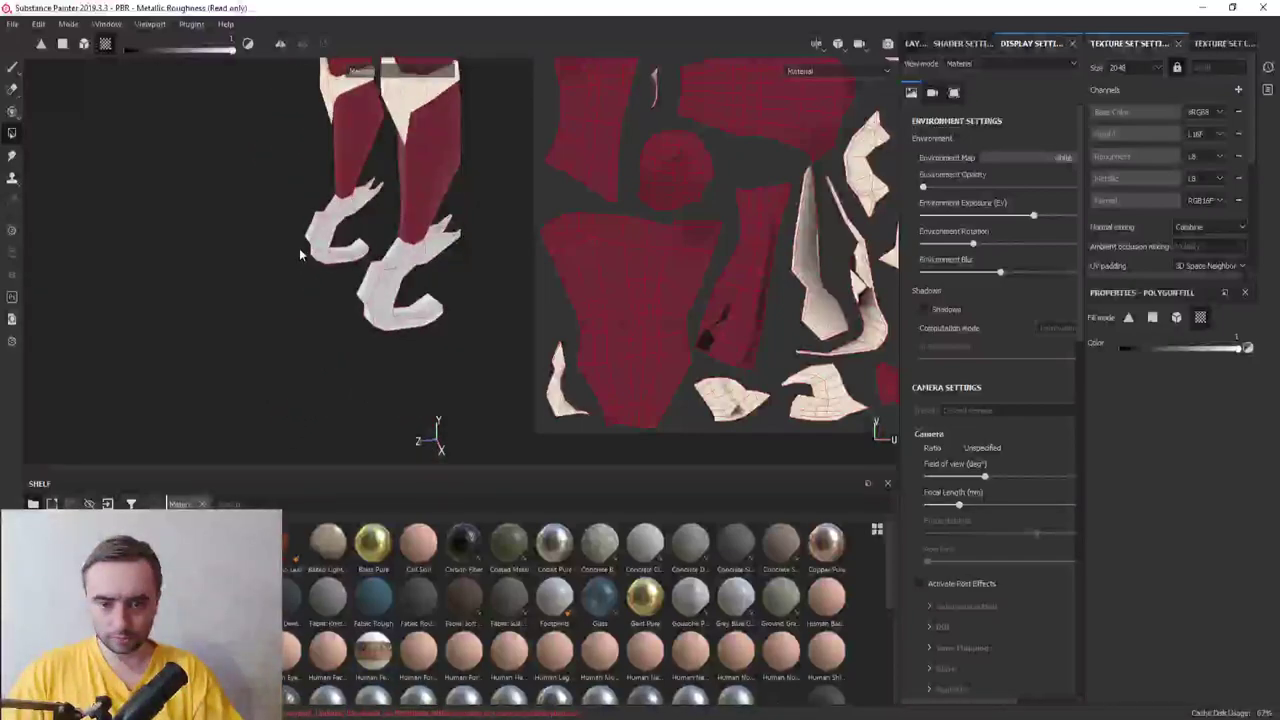
Orbit to a close side view of the leg
mouse_move(299, 248)
alt+mouse_down()
mouse_move(350, 245)
mouse_move(342, 268)
alt+mouse_up()
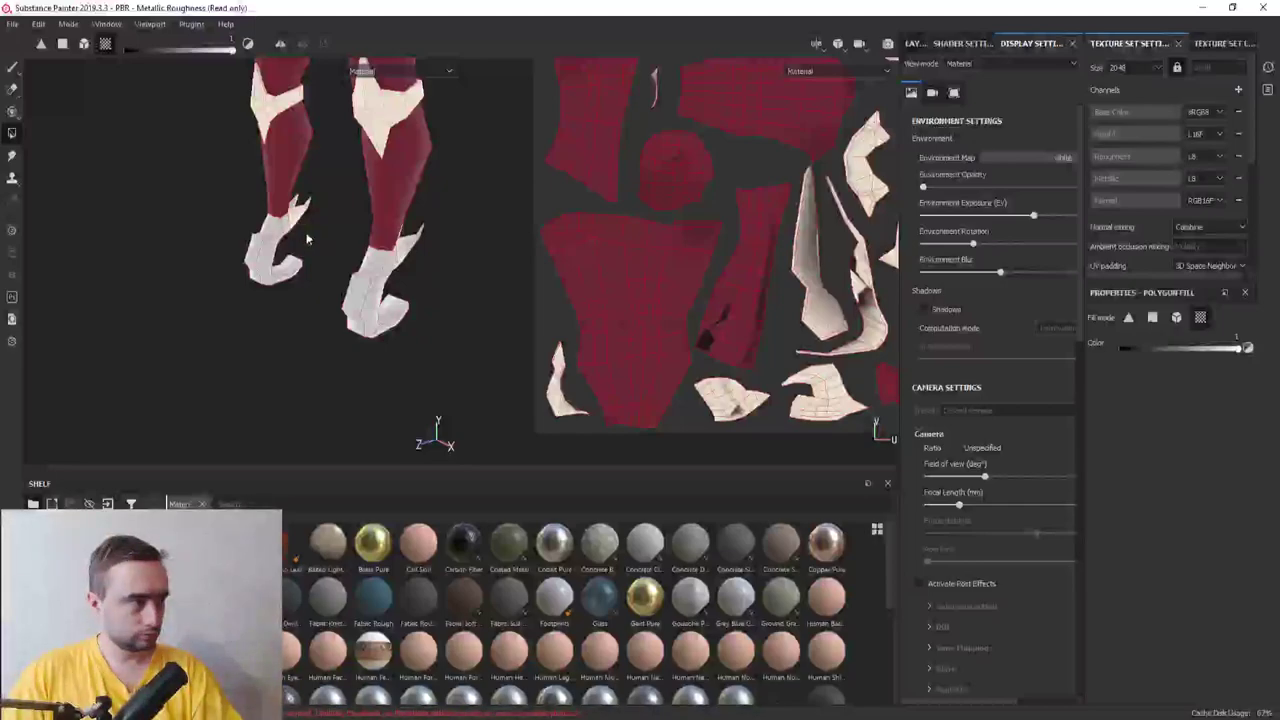
scroll(307, 238, up, 1)
scroll(310, 225, up, 2)
scroll(314, 206, up, 2)
scroll(320, 225, up, 2)
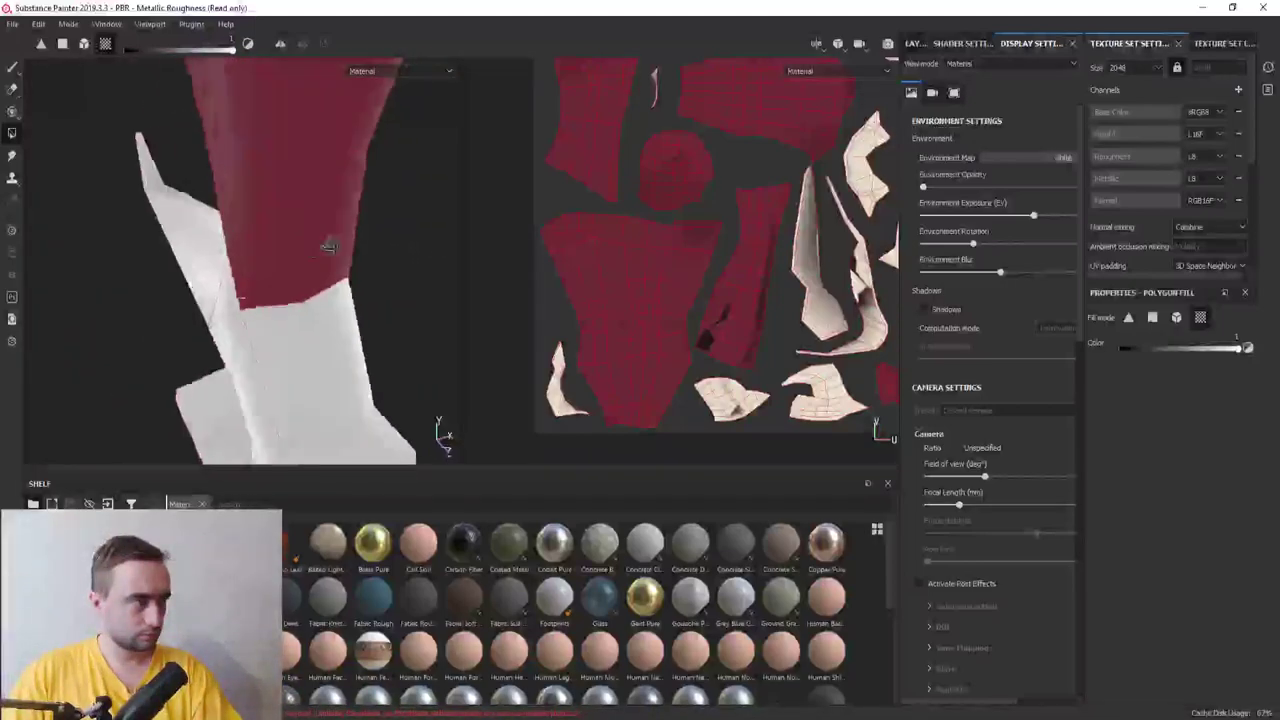
mouse_move(329, 246)
alt+mouse_down()
mouse_move(383, 175)
mouse_move(375, 239)
mouse_move(388, 246)
mouse_move(286, 243)
mouse_move(330, 235)
alt+mouse_up()
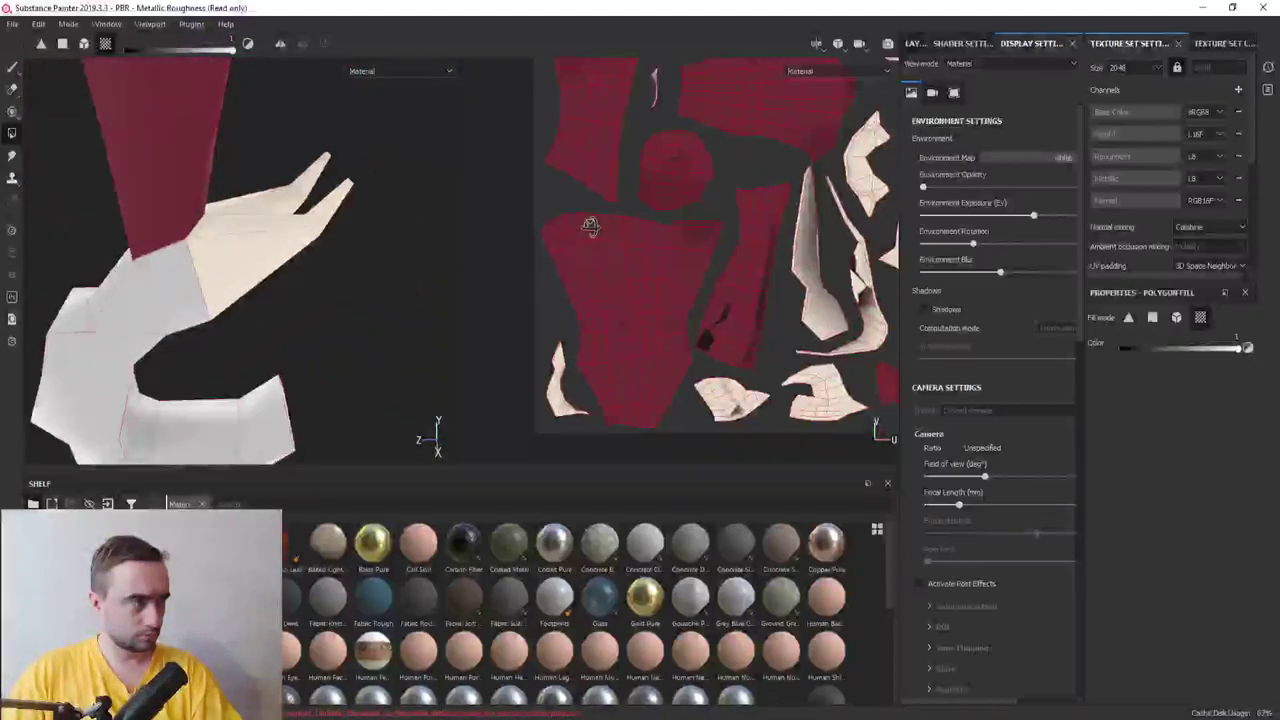
mouse_move(171, 309)
alt+mouse_down()
mouse_move(309, 291)
mouse_move(220, 263)
mouse_move(289, 270)
mouse_move(143, 251)
mouse_move(360, 268)
mouse_move(357, 243)
mouse_move(247, 238)
mouse_move(240, 217)
mouse_move(280, 277)
mouse_move(294, 251)
mouse_move(367, 263)
mouse_move(376, 216)
alt+mouse_up()
Switch to polygon fill and fill the lower foot faces, checking them from the side and below
click(63, 45)
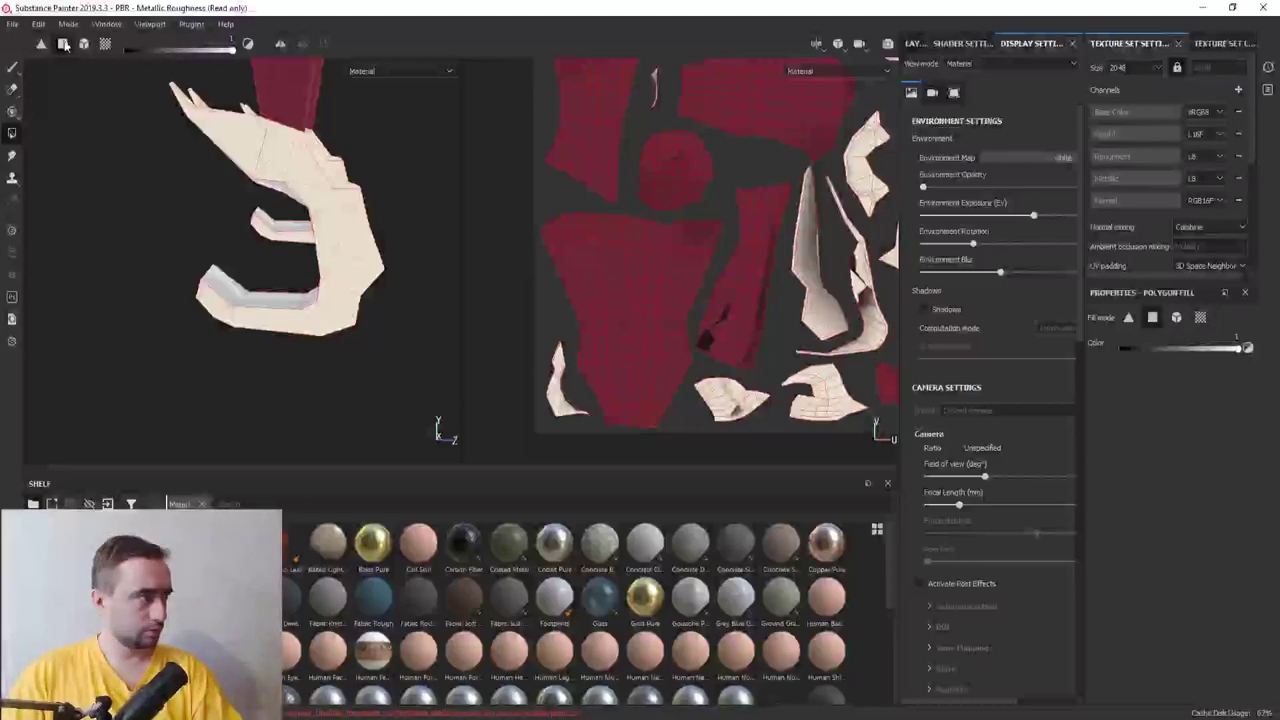
alt+drag(171, 271, 223, 237)
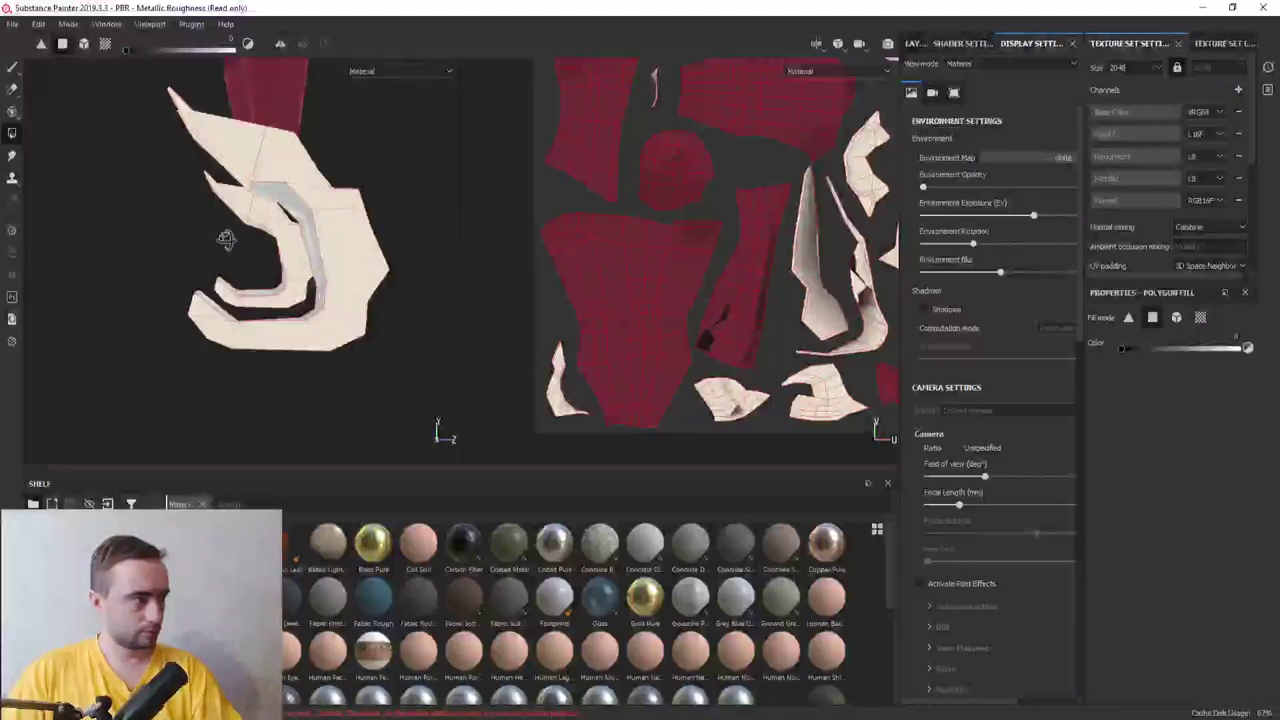
drag(140, 270, 380, 407)
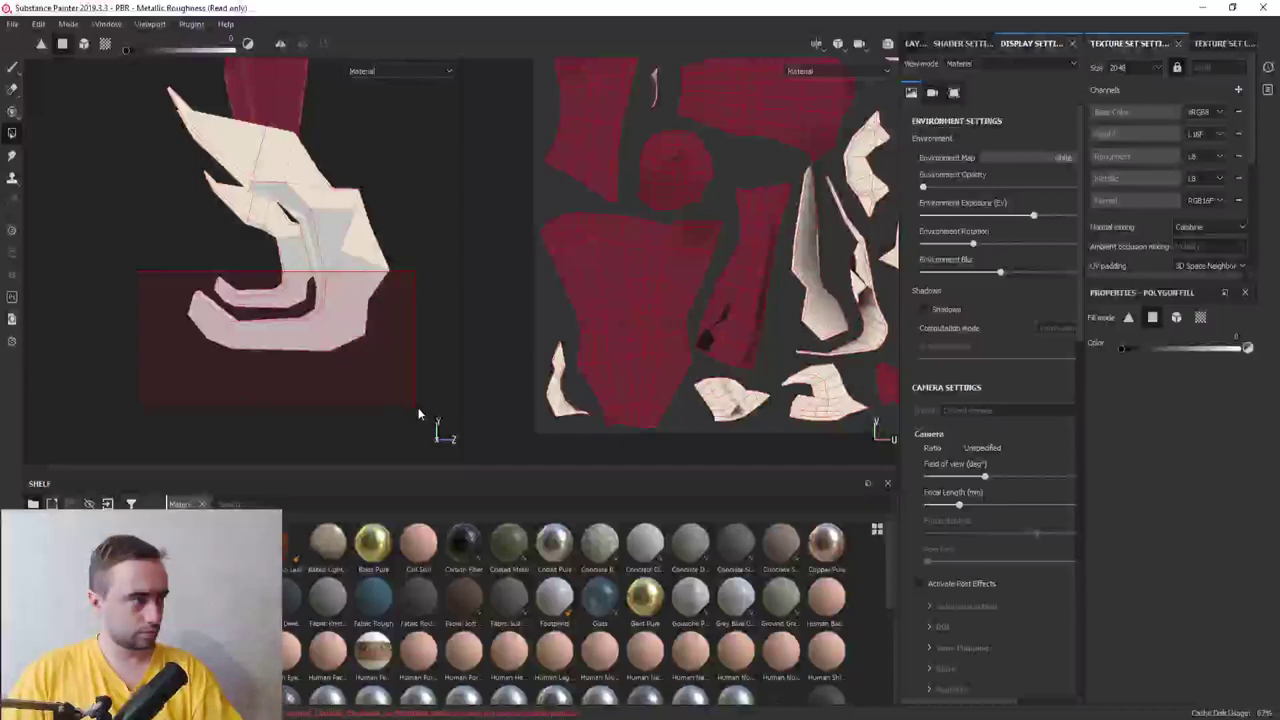
alt+drag(263, 329, 300, 266)
mouse_move(419, 296)
alt+mouse_down()
mouse_move(277, 310)
mouse_move(317, 354)
mouse_move(374, 336)
alt+mouse_up()
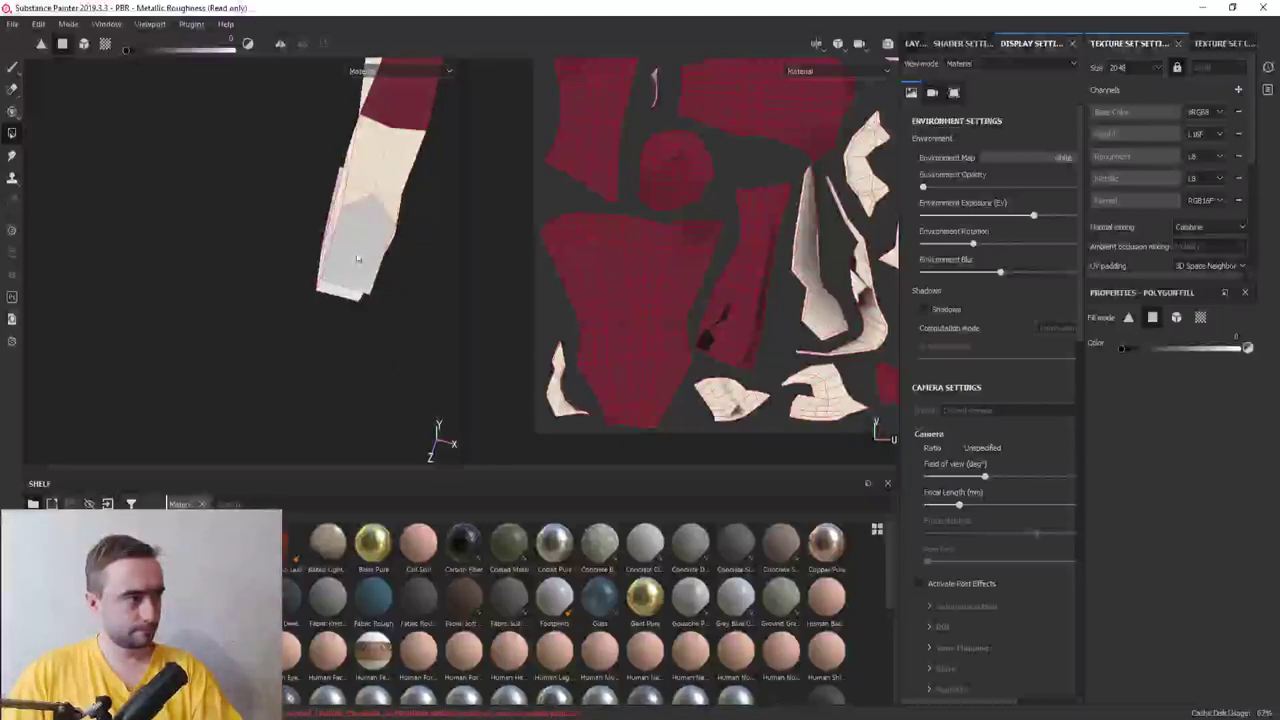
mouse_move(365, 210)
alt+mouse_down()
mouse_move(351, 262)
mouse_move(223, 266)
mouse_move(370, 254)
mouse_move(257, 263)
mouse_move(333, 272)
alt+mouse_up()
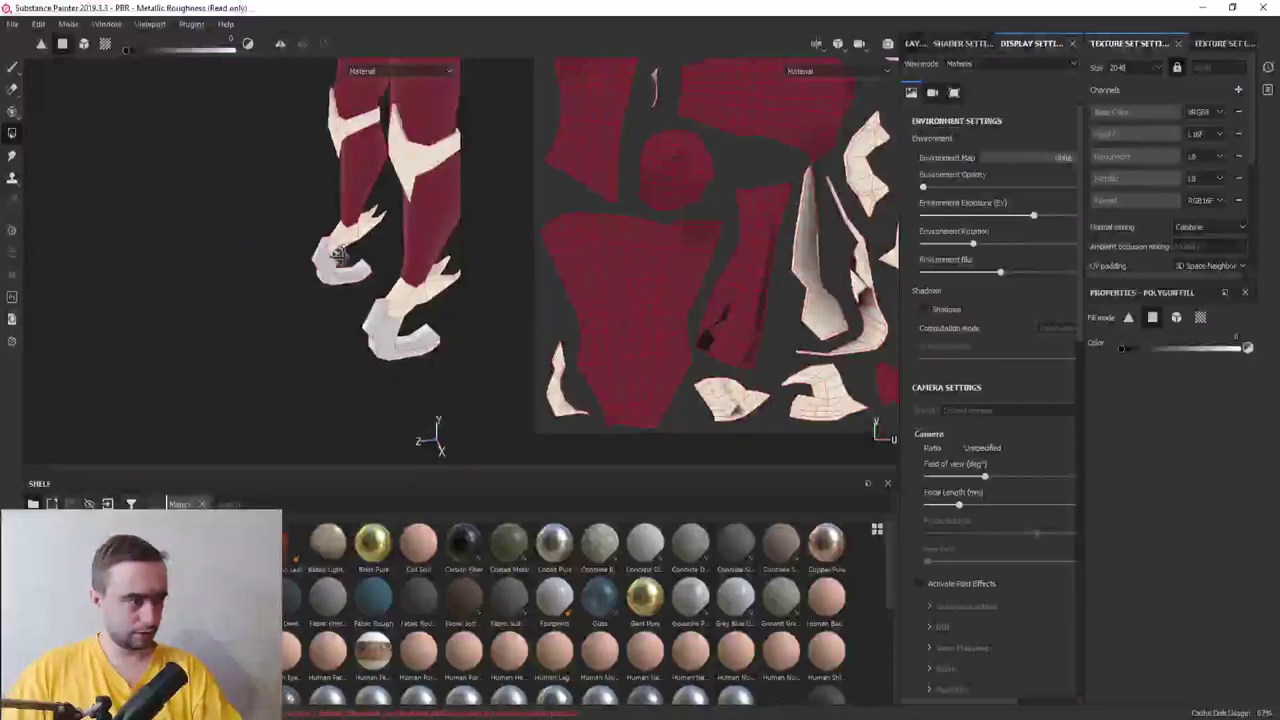
mouse_move(338, 253)
alt+mouse_down()
mouse_move(186, 257)
mouse_move(243, 320)
mouse_move(310, 203)
mouse_move(297, 217)
mouse_move(337, 251)
mouse_move(400, 234)
mouse_move(457, 289)
mouse_move(254, 243)
mouse_move(152, 90)
alt+mouse_up()
scroll(215, 287, up, 5)
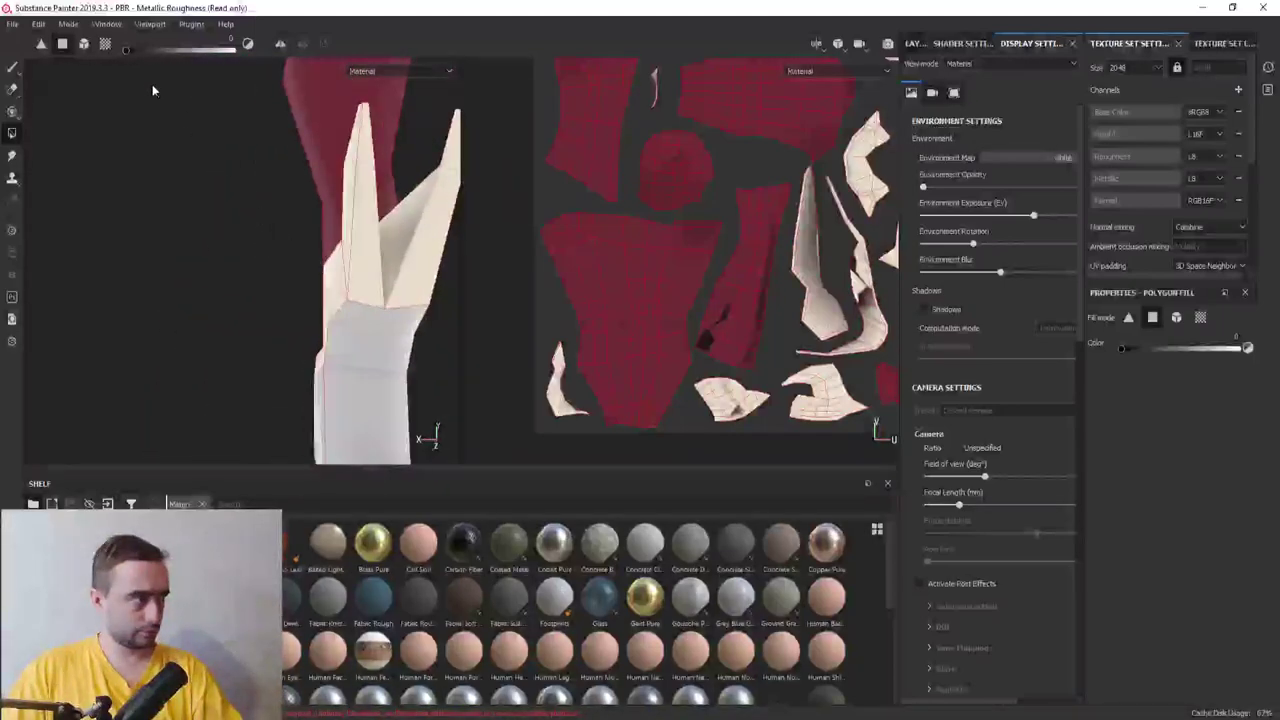
Set the fill value back to 1 and bring up the layer stack
click(232, 48)
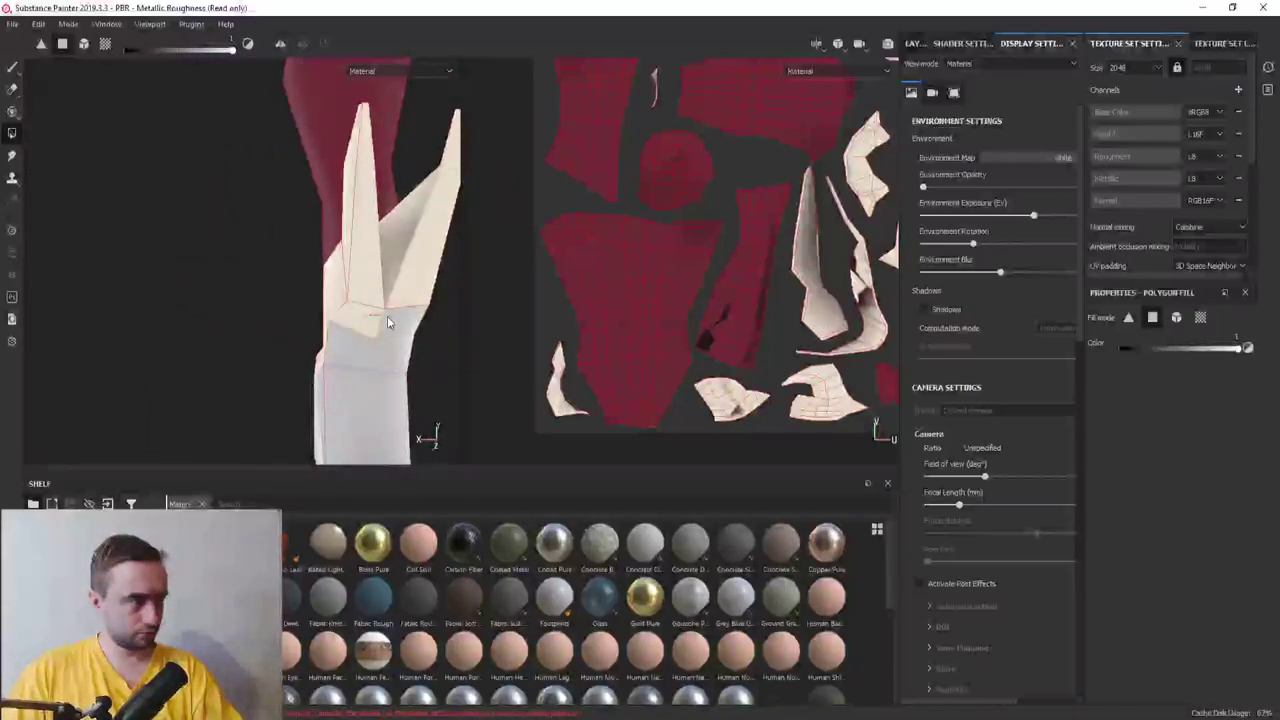
mouse_move(283, 300)
alt+mouse_down()
mouse_move(300, 271)
mouse_move(323, 357)
mouse_move(406, 337)
alt+mouse_up()
scroll(406, 337, down, 3)
scroll(409, 300, down, 3)
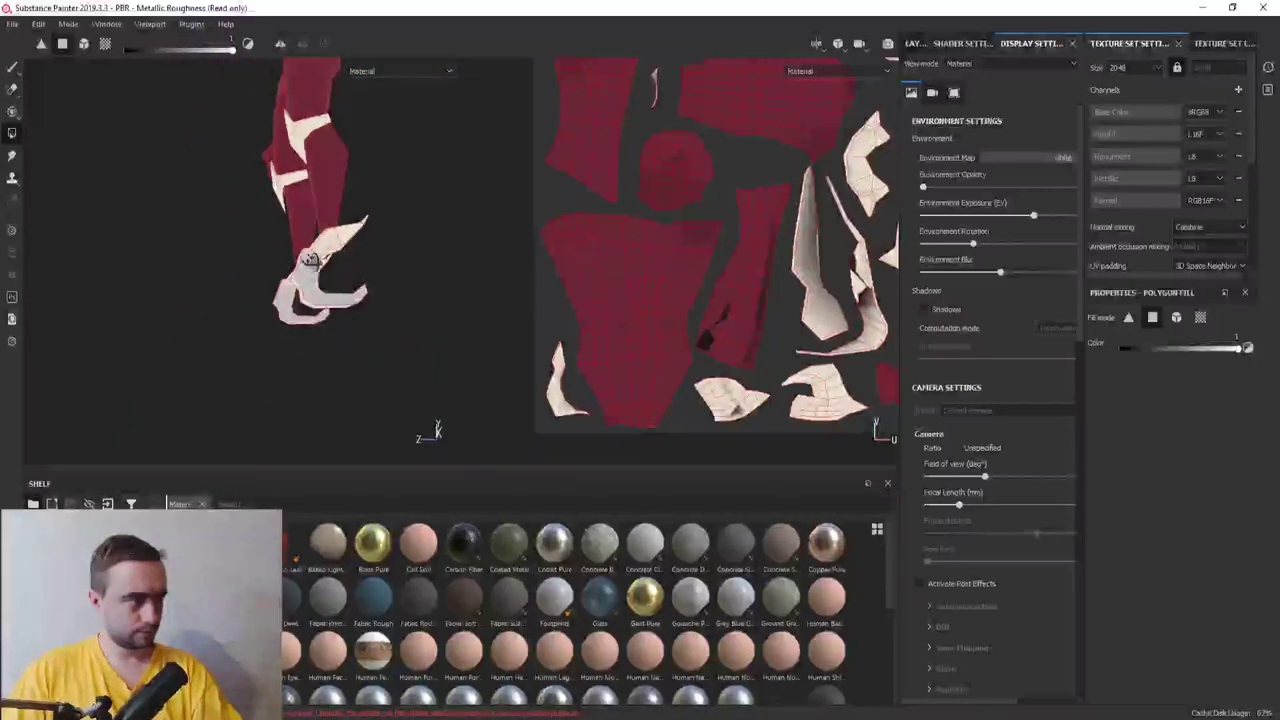
scroll(382, 314, down, 2)
scroll(382, 314, down, 3)
alt+drag(332, 239, 362, 245)
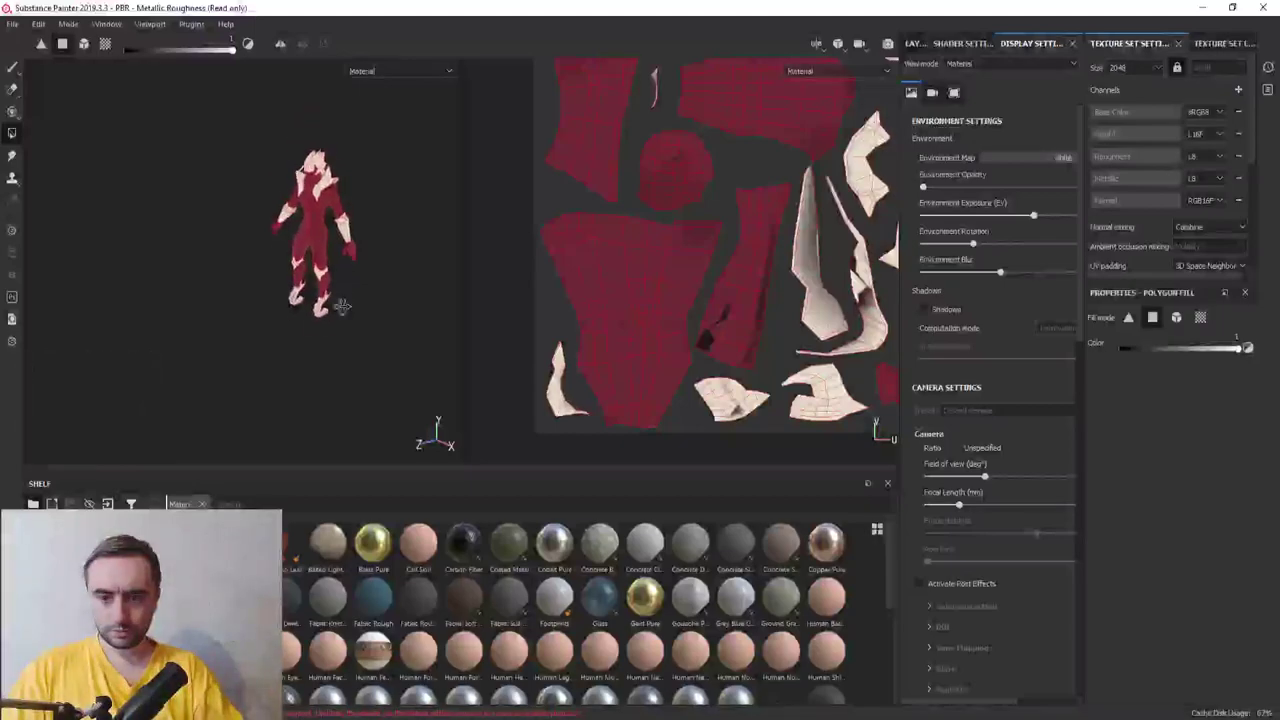
scroll(216, 248, up, 3)
scroll(188, 233, up, 3)
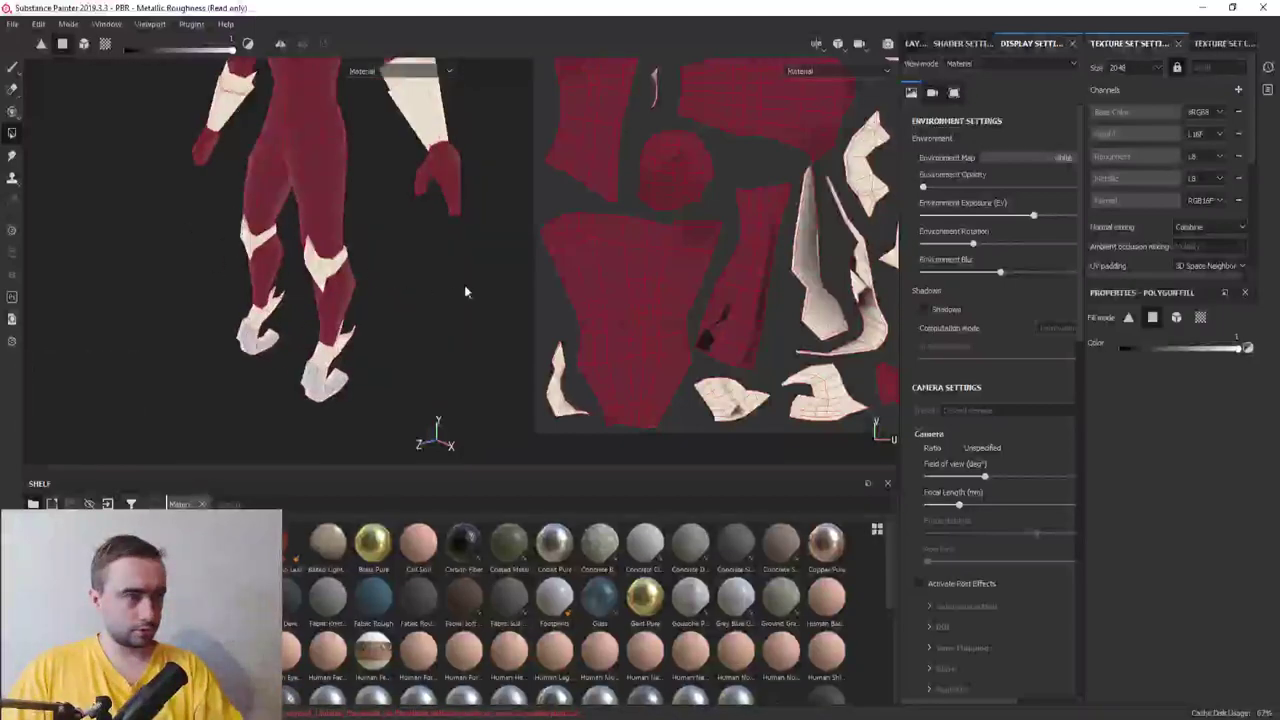
click(915, 43)
mouse_move(230, 230)
alt+mouse_down()
mouse_move(266, 220)
mouse_move(335, 238)
mouse_move(54, 305)
mouse_move(272, 298)
mouse_move(245, 346)
alt+mouse_up()
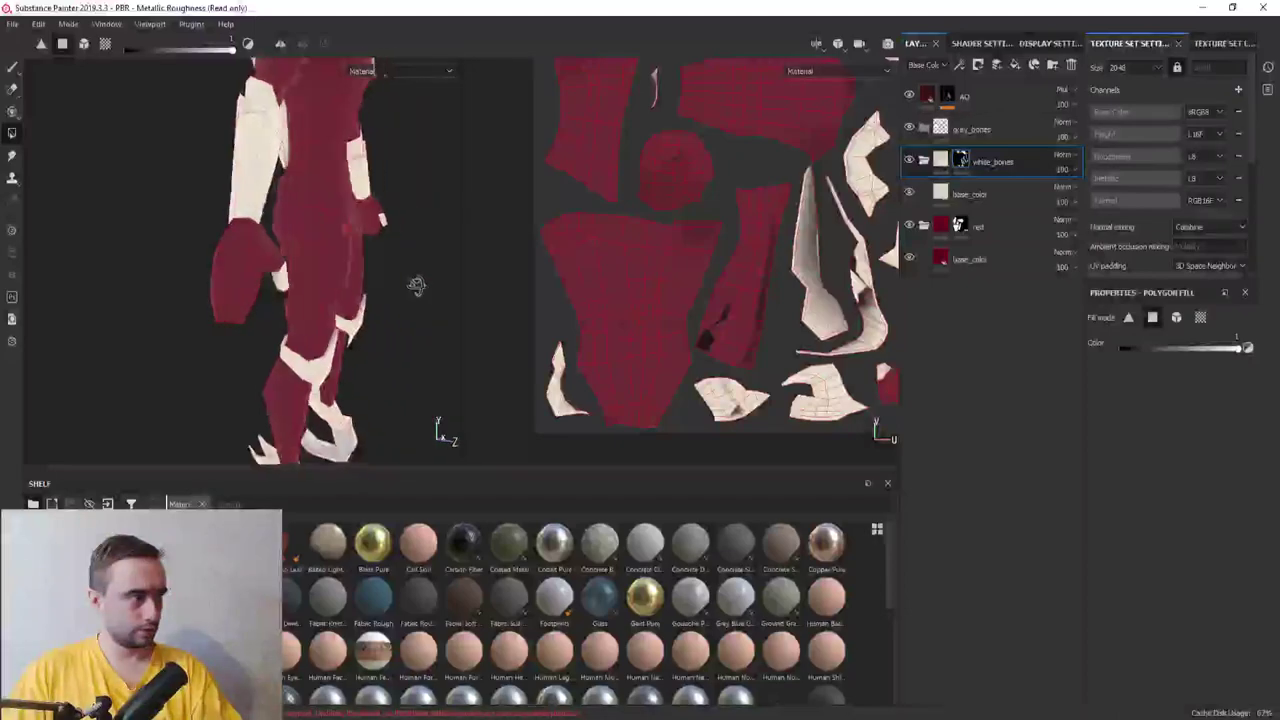
Switch the viewport to orthographic projection and frame the character
key(f)
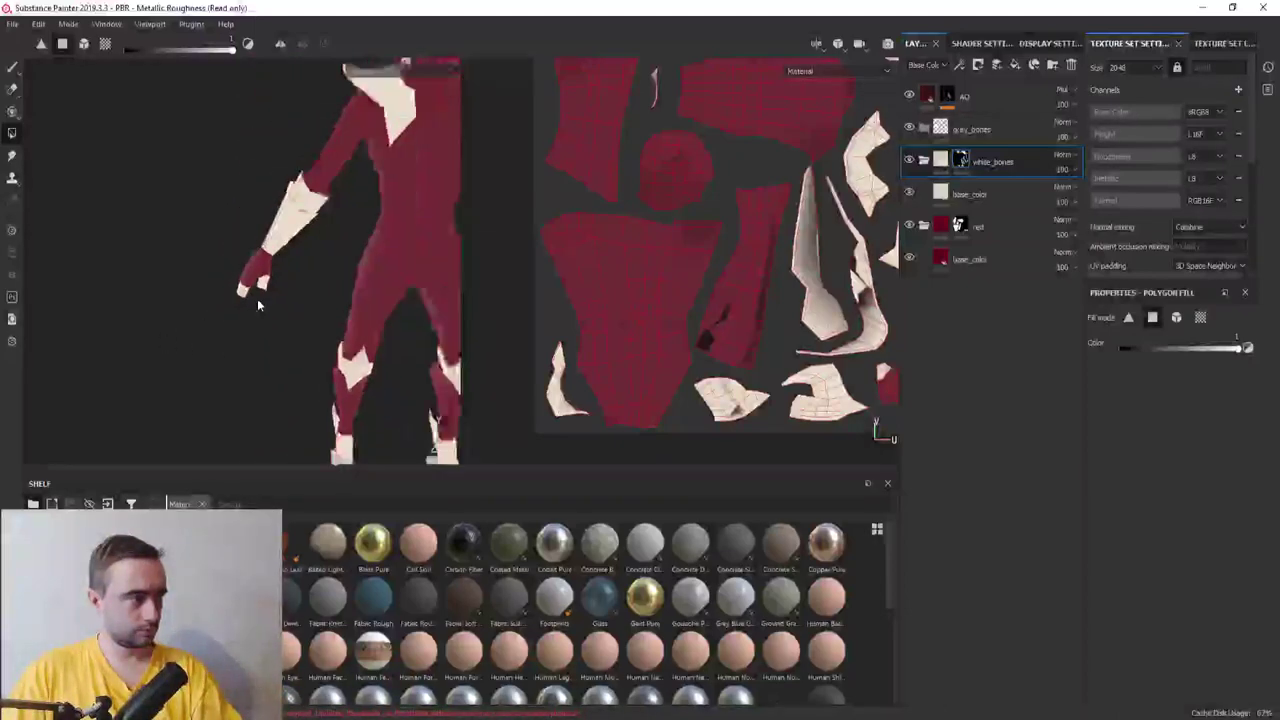
mouse_move(265, 277)
alt+mouse_down()
mouse_move(206, 323)
mouse_move(223, 309)
mouse_move(374, 313)
alt+mouse_up()
scroll(376, 312, up, 2)
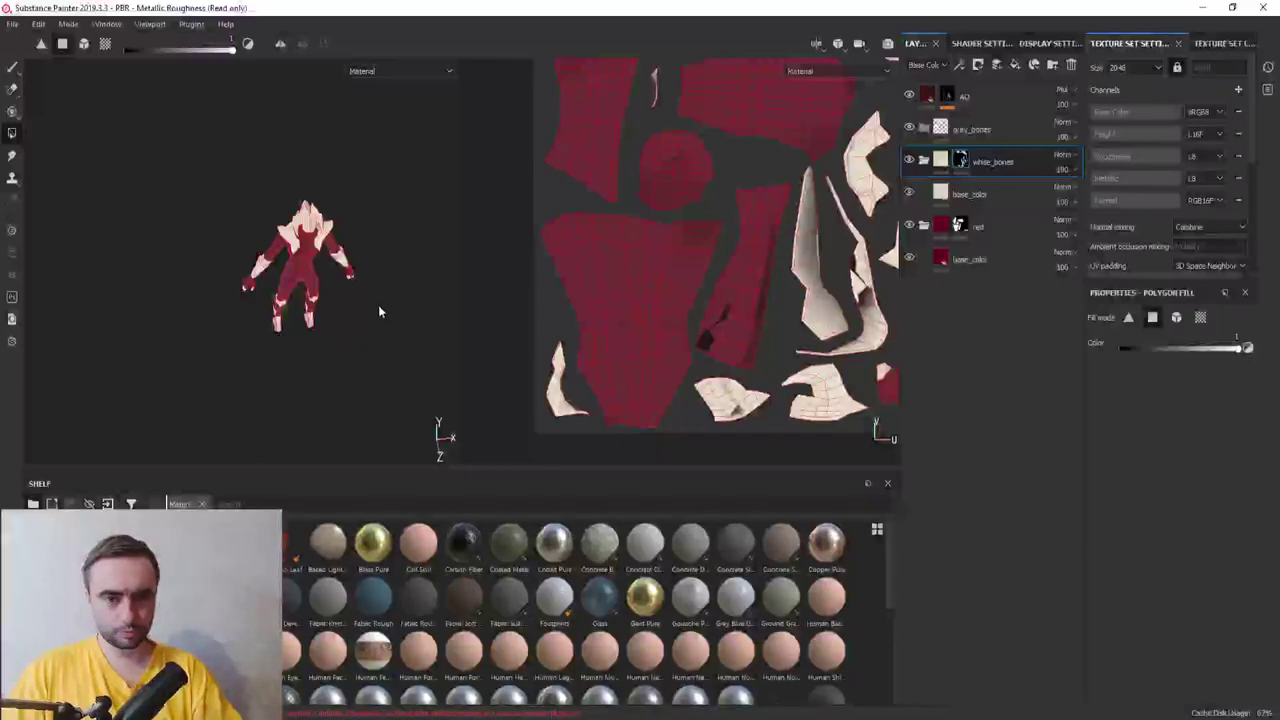
mouse_move(378, 305)
alt+mouse_down()
mouse_move(307, 318)
mouse_move(362, 281)
alt+mouse_up()
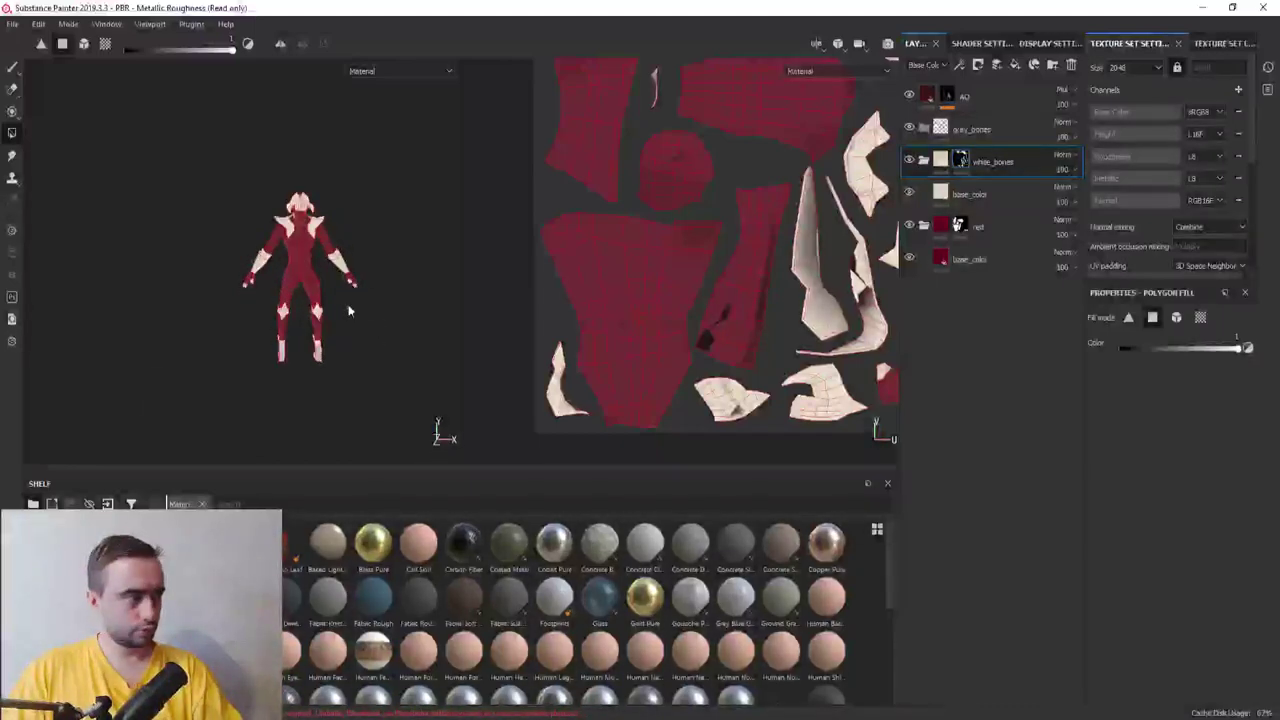
scroll(306, 292, up, 5)
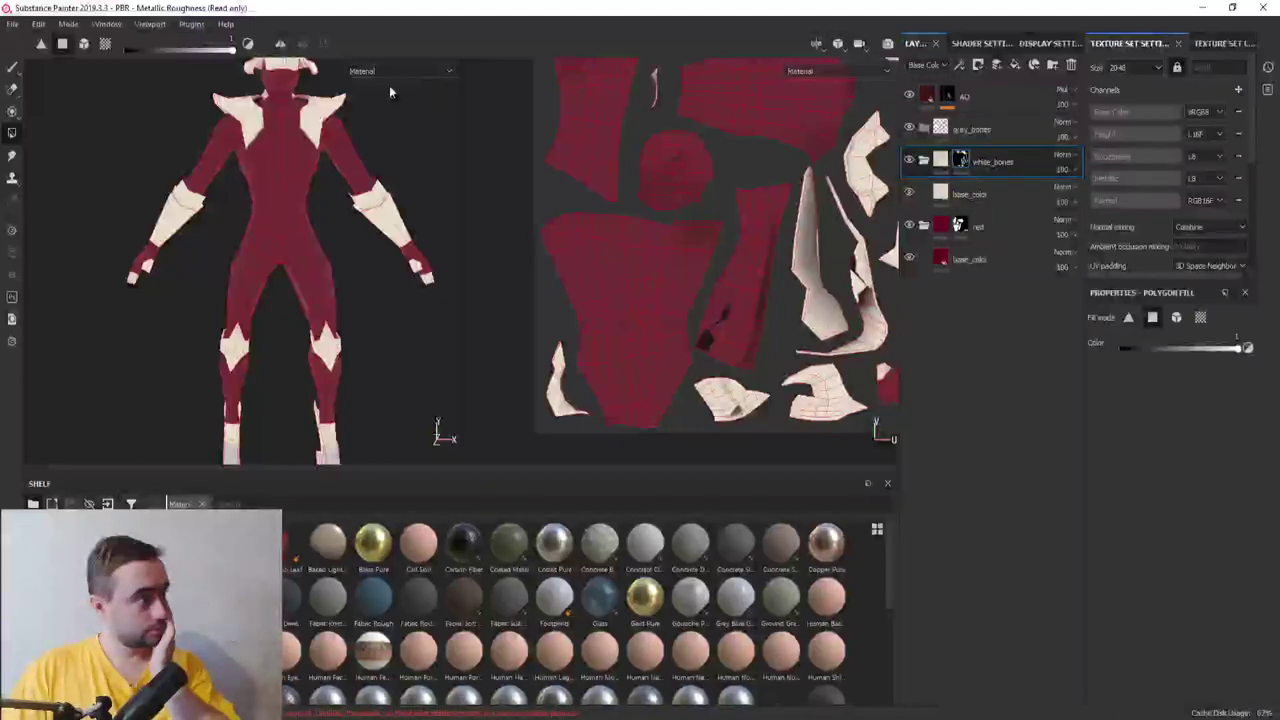
click(837, 44)
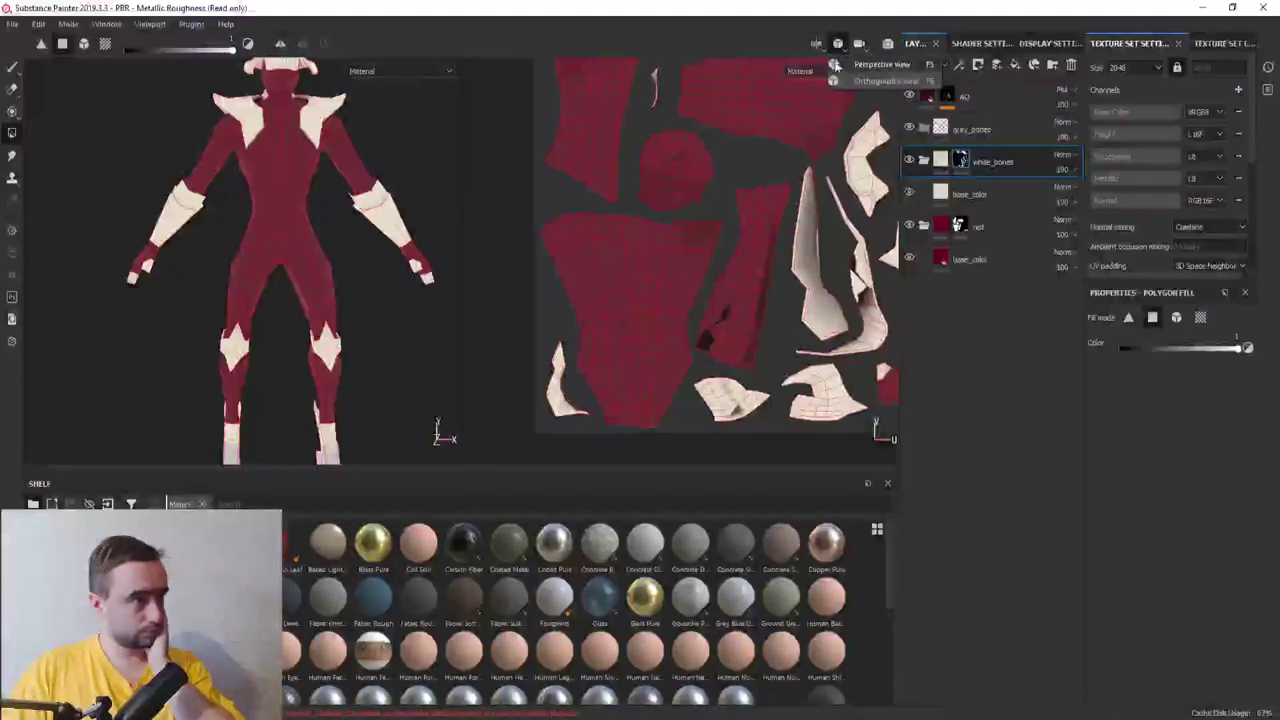
click(845, 82)
key(f)
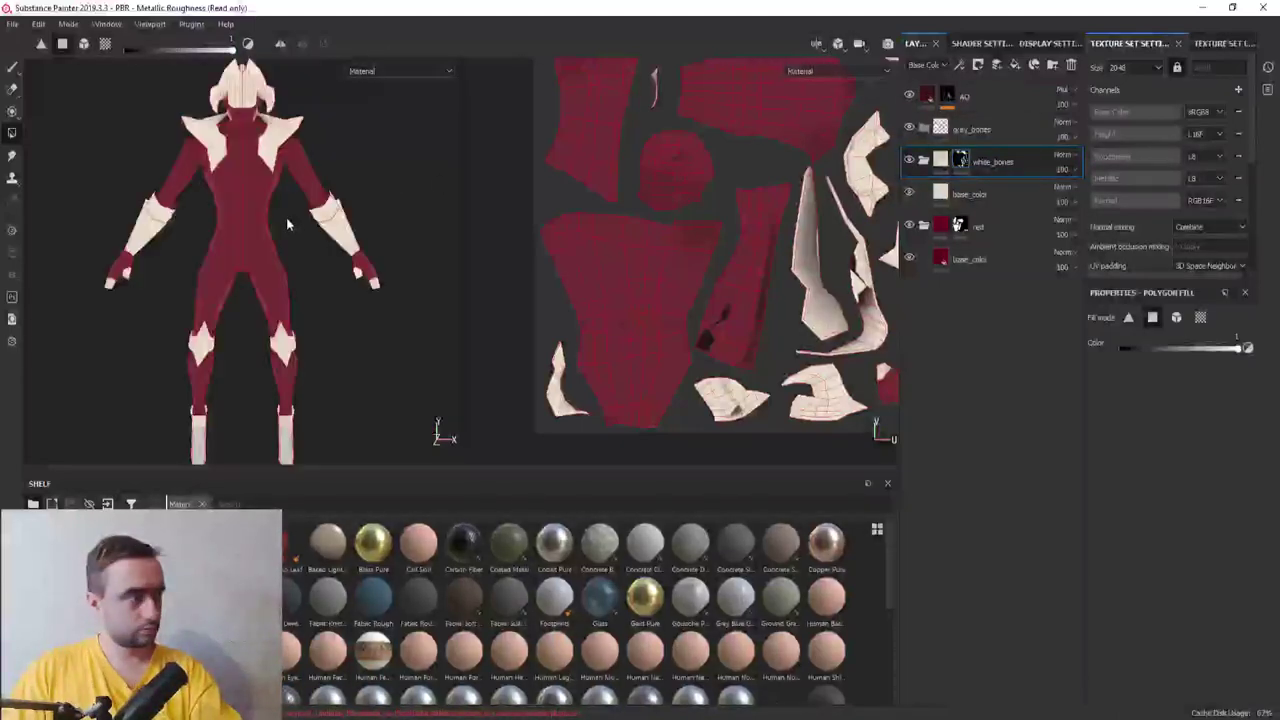
middle_drag(260, 224, 305, 243)
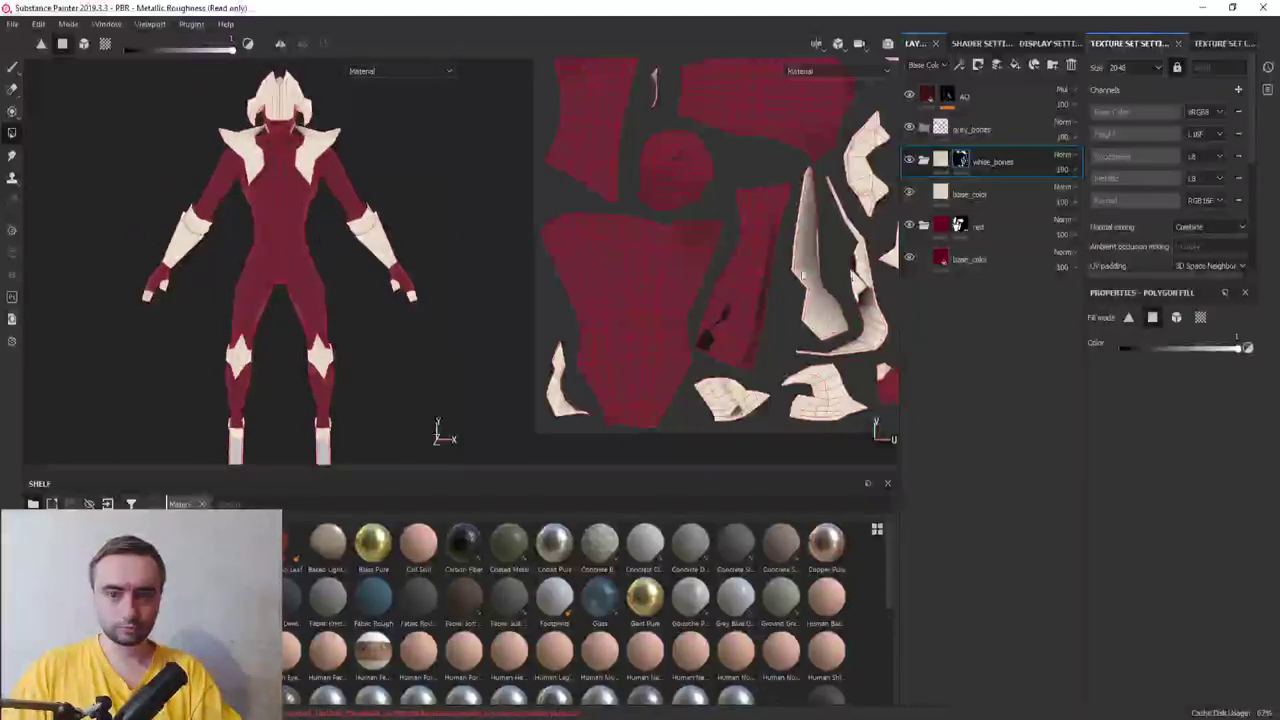
scroll(281, 231, up, 5)
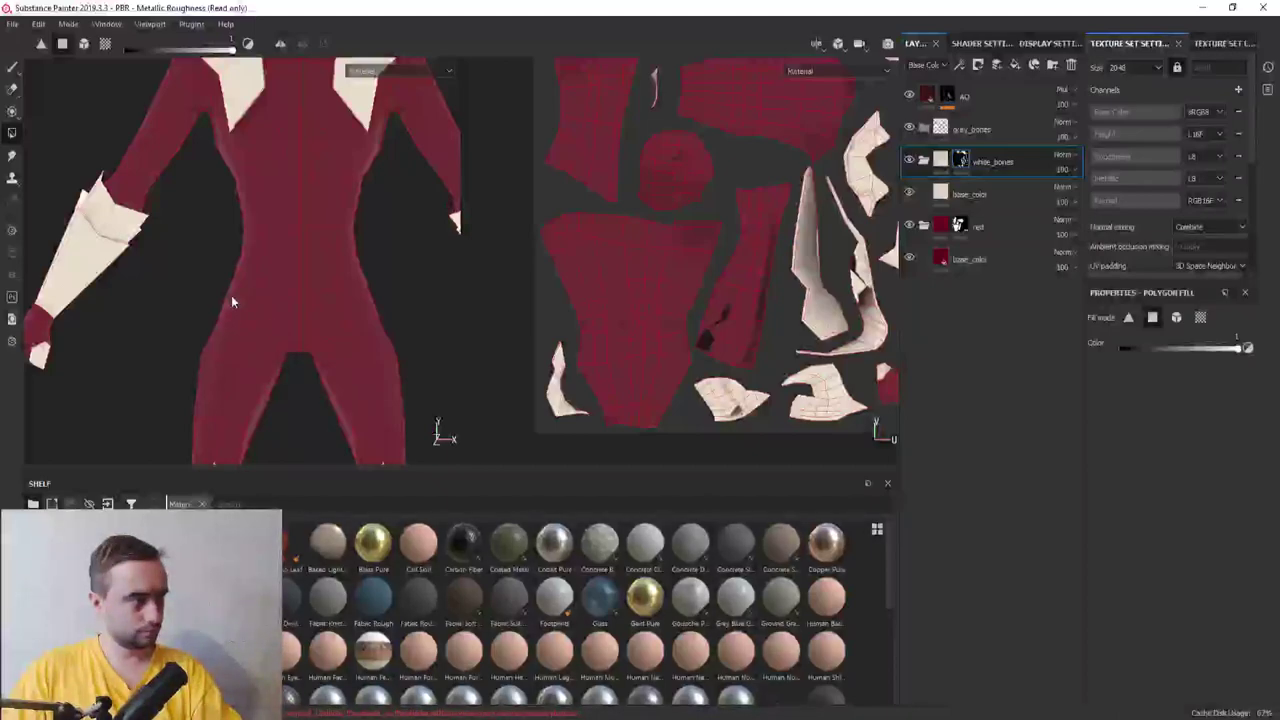
Fill the hip faces with the cream armour colour and inspect the band
click(258, 306)
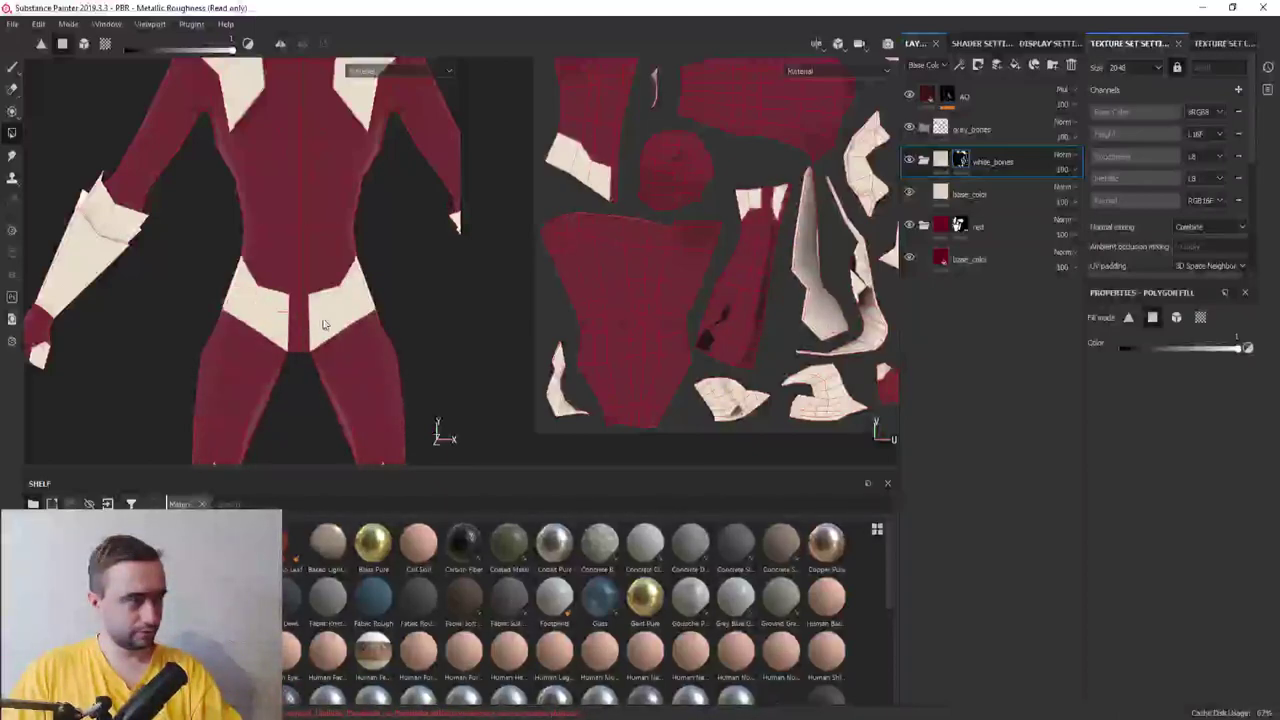
alt+drag(204, 342, 586, 338)
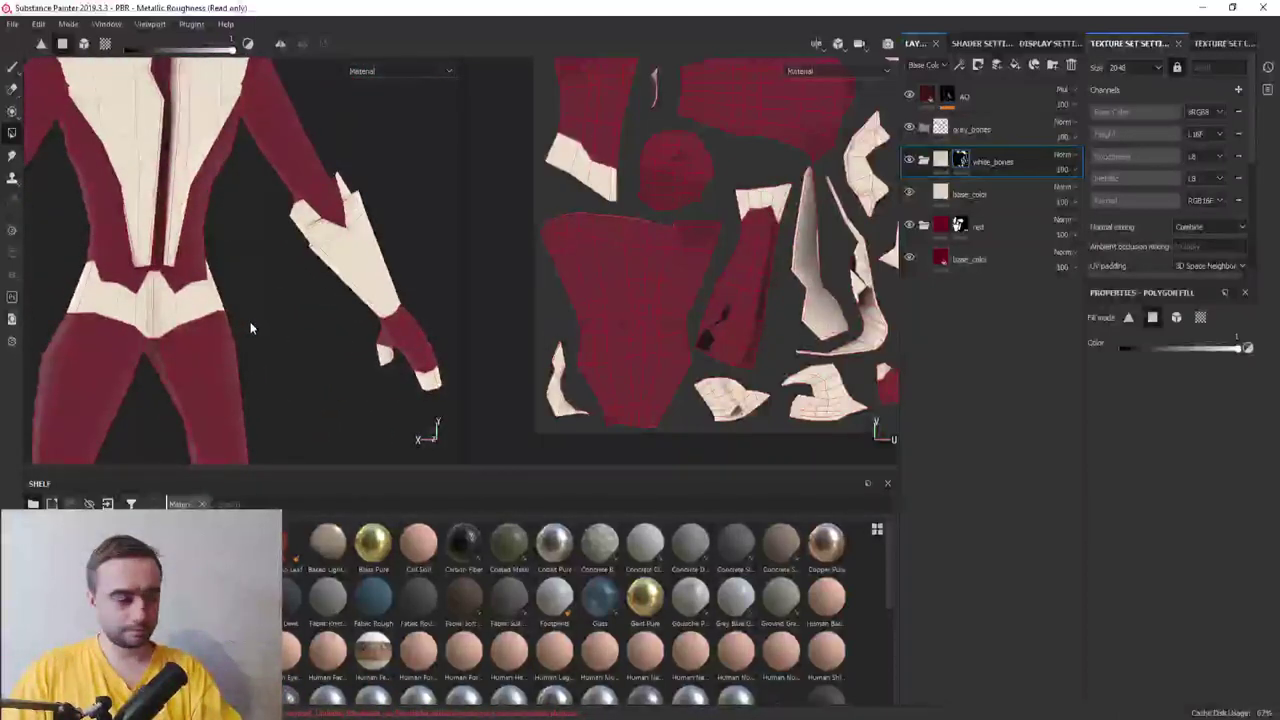
mouse_move(251, 329)
alt+mouse_down()
mouse_move(270, 307)
mouse_move(179, 309)
mouse_move(266, 294)
mouse_move(246, 317)
alt+mouse_up()
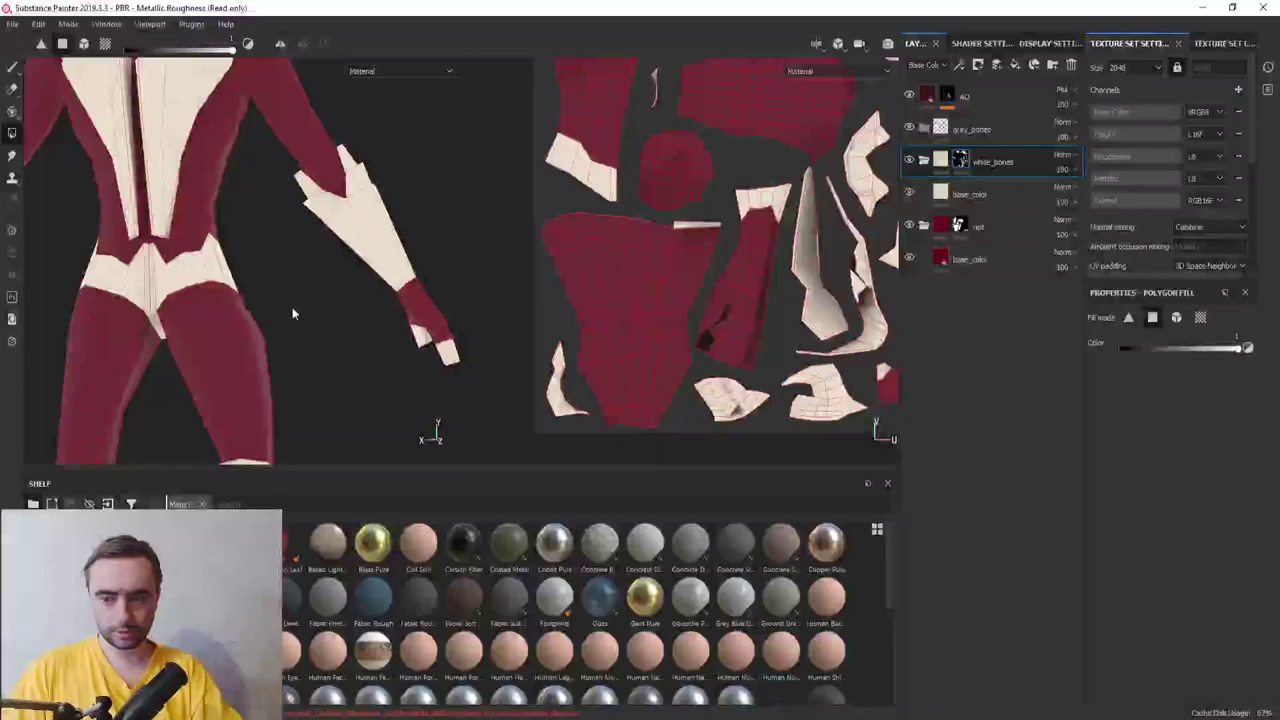
Set the environment map to Soft 1Front 2Backs
click(1050, 43)
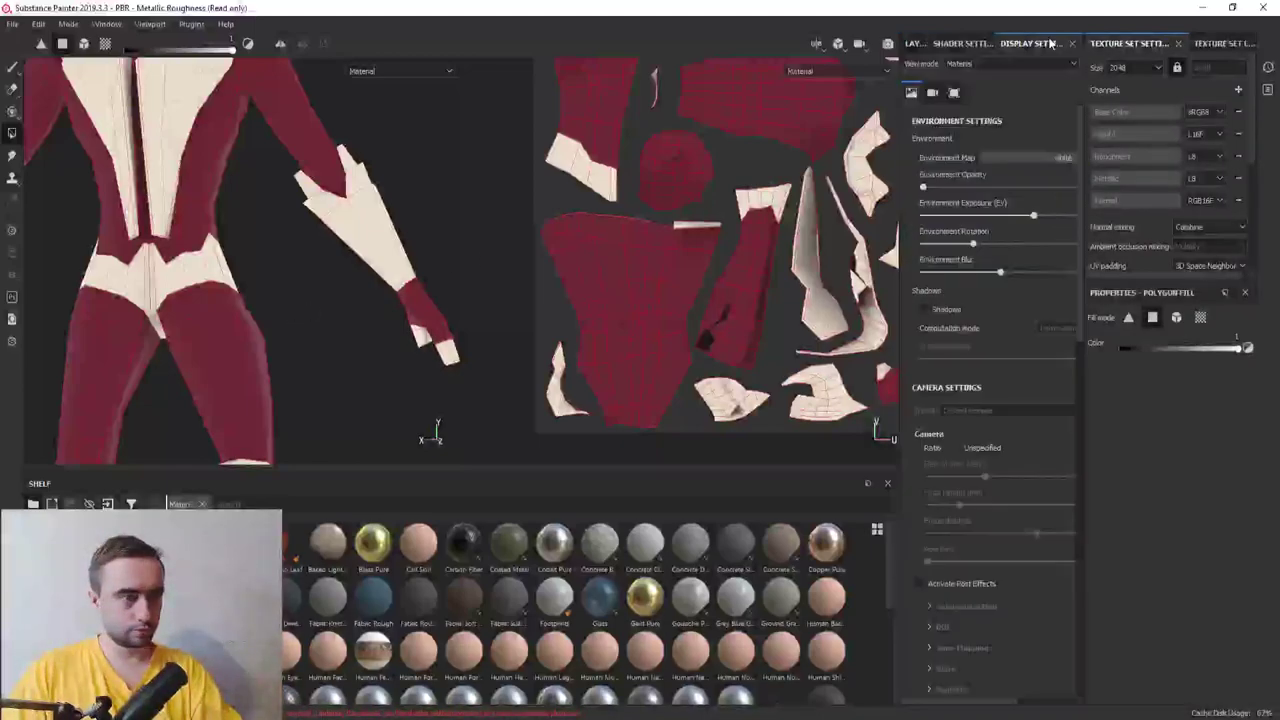
click(1052, 157)
scroll(1068, 204, down, 2)
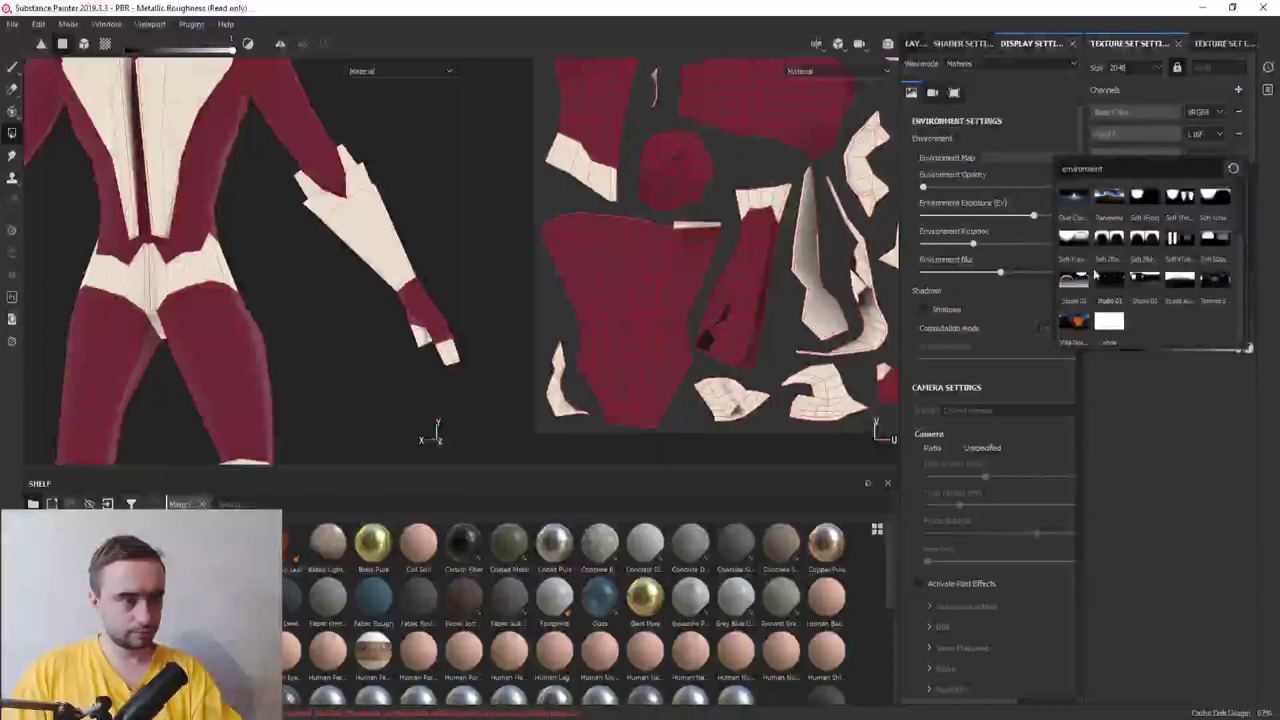
mouse_move(1144, 238)
click(1177, 199)
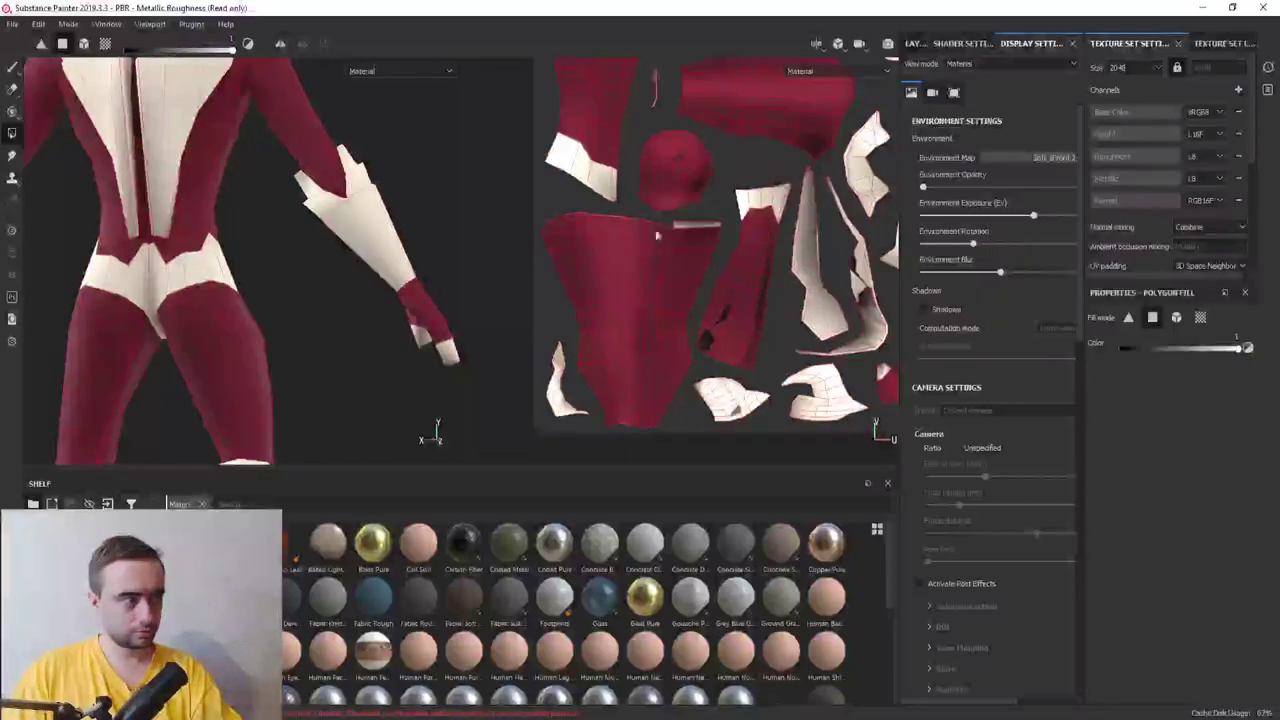
Orbit around the character to check the new lighting, then return to the layer stack
alt+drag(200, 250, 87, 252)
alt+right_drag(87, 252, 242, 216)
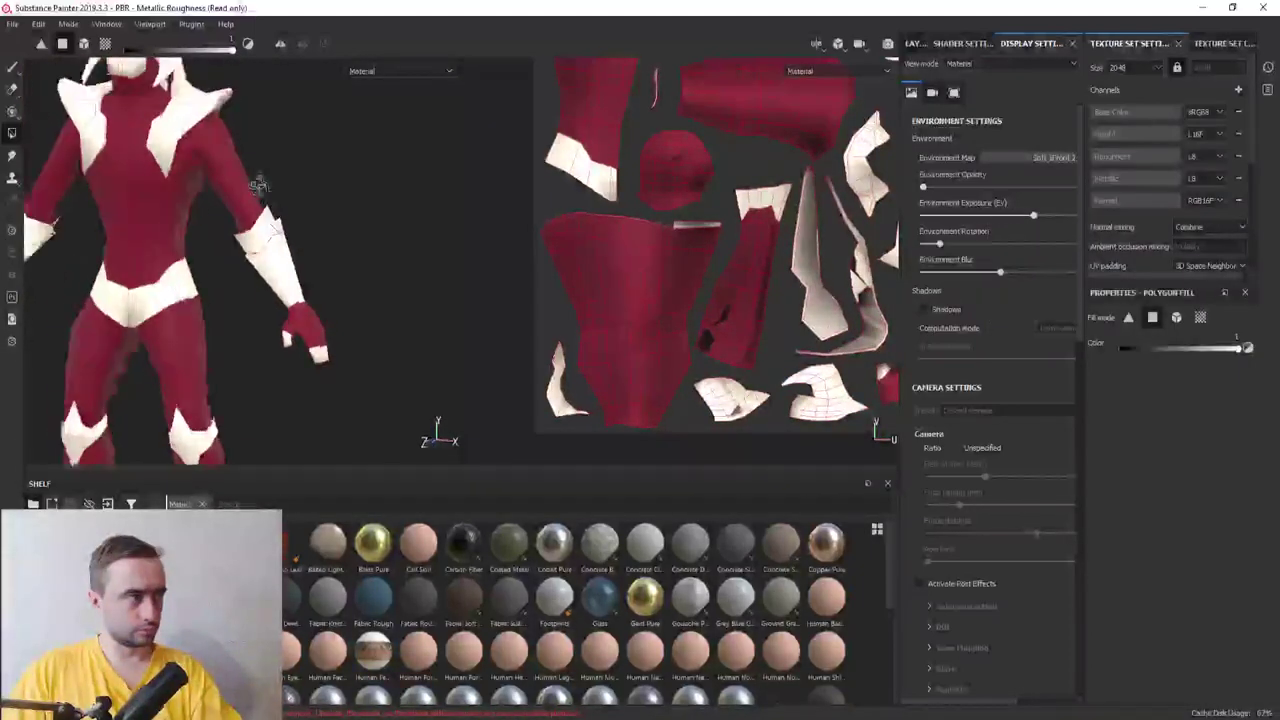
alt+drag(242, 216, 338, 324)
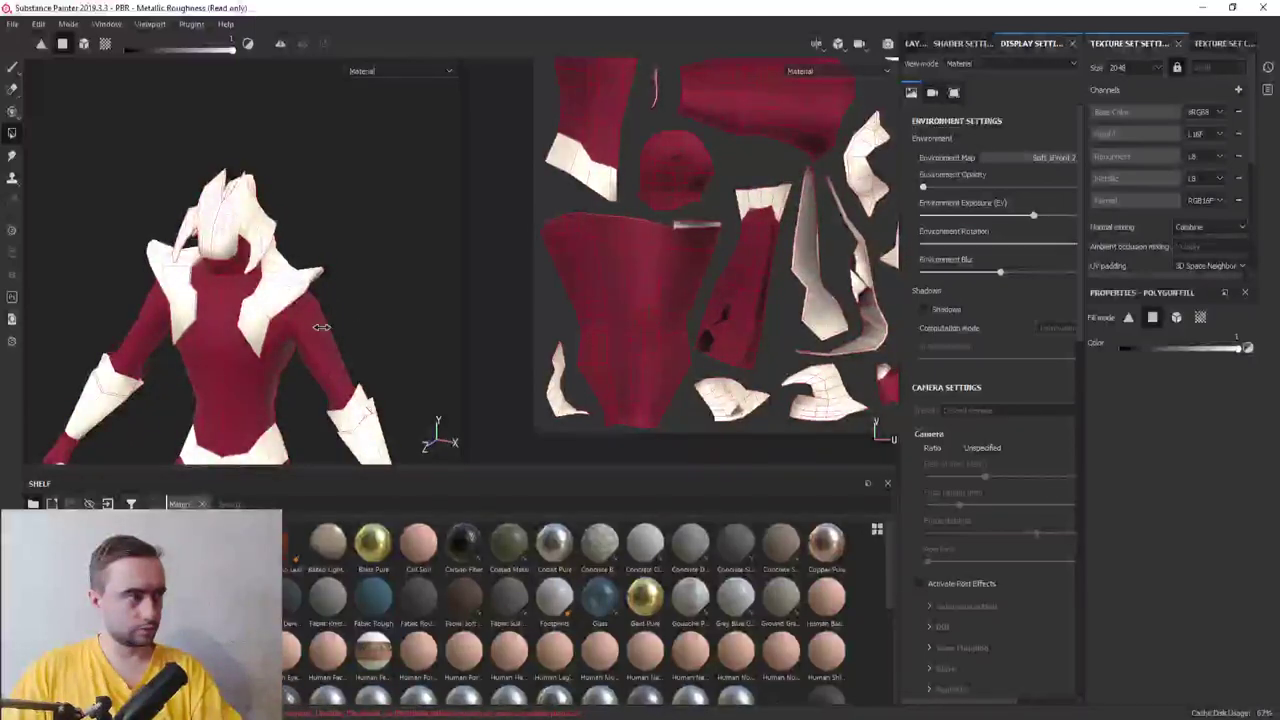
mouse_move(346, 331)
alt+right_down()
mouse_move(368, 297)
mouse_move(319, 343)
alt+right_up()
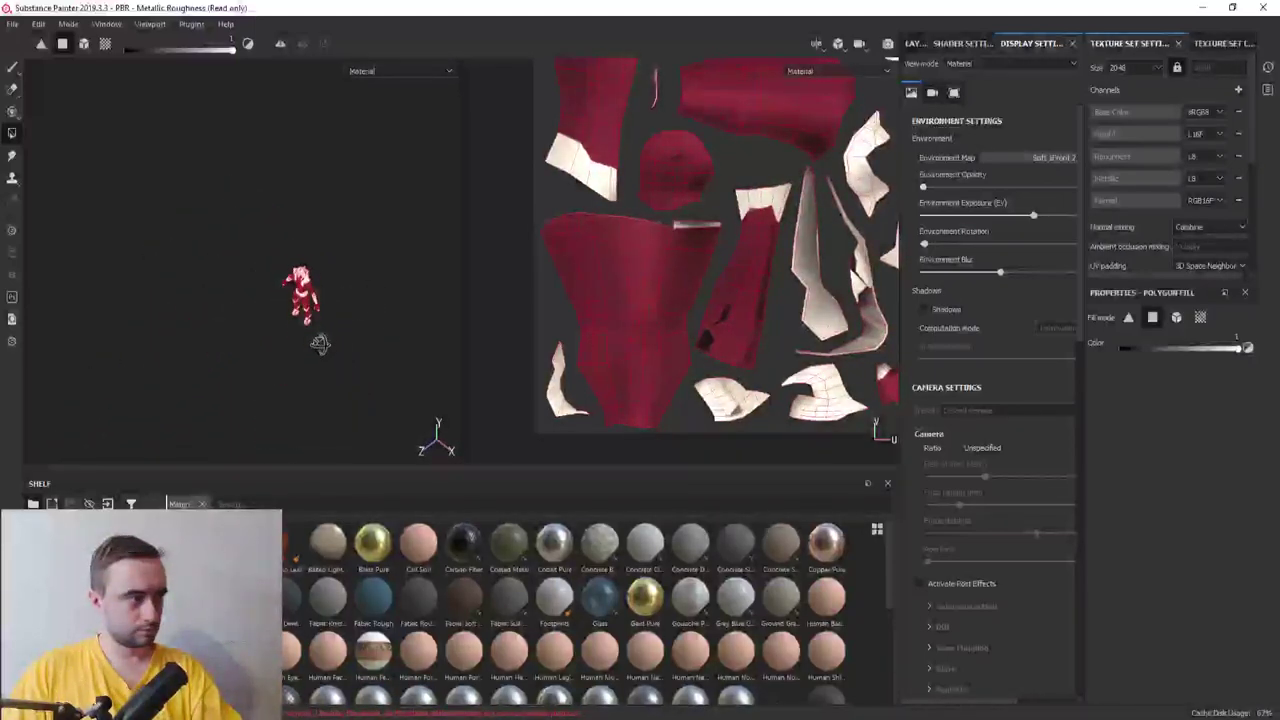
scroll(340, 330, up, 2)
scroll(348, 324, up, 3)
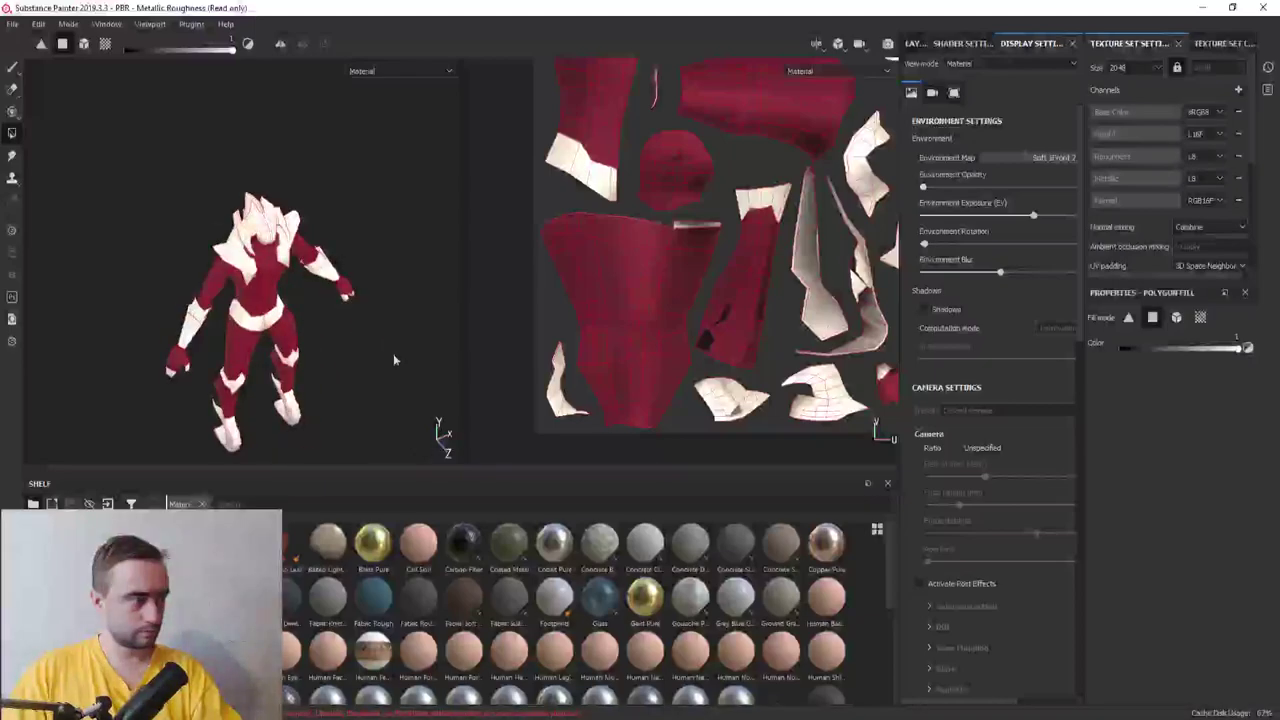
mouse_move(350, 324)
alt+mouse_down()
mouse_move(362, 311)
mouse_move(237, 356)
alt+mouse_up()
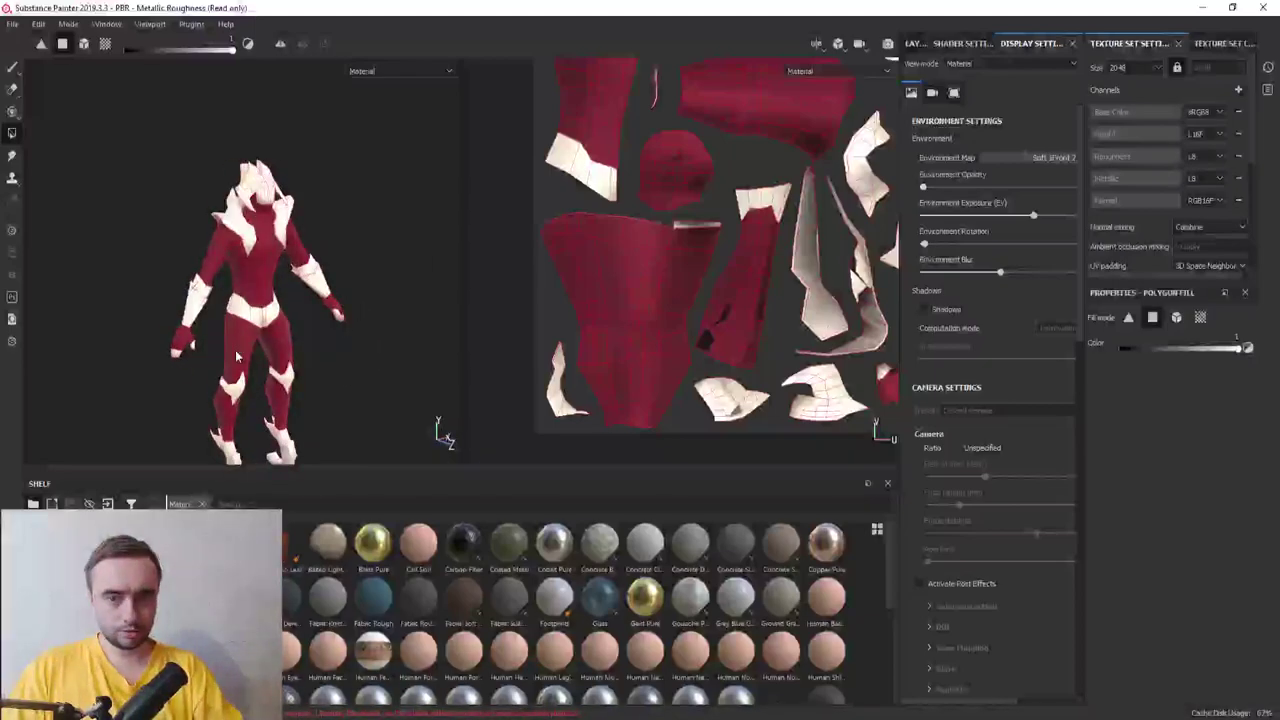
mouse_move(320, 342)
alt+mouse_down()
mouse_move(363, 268)
mouse_move(337, 343)
mouse_move(352, 341)
mouse_move(306, 354)
mouse_move(400, 277)
mouse_move(200, 321)
alt+mouse_up()
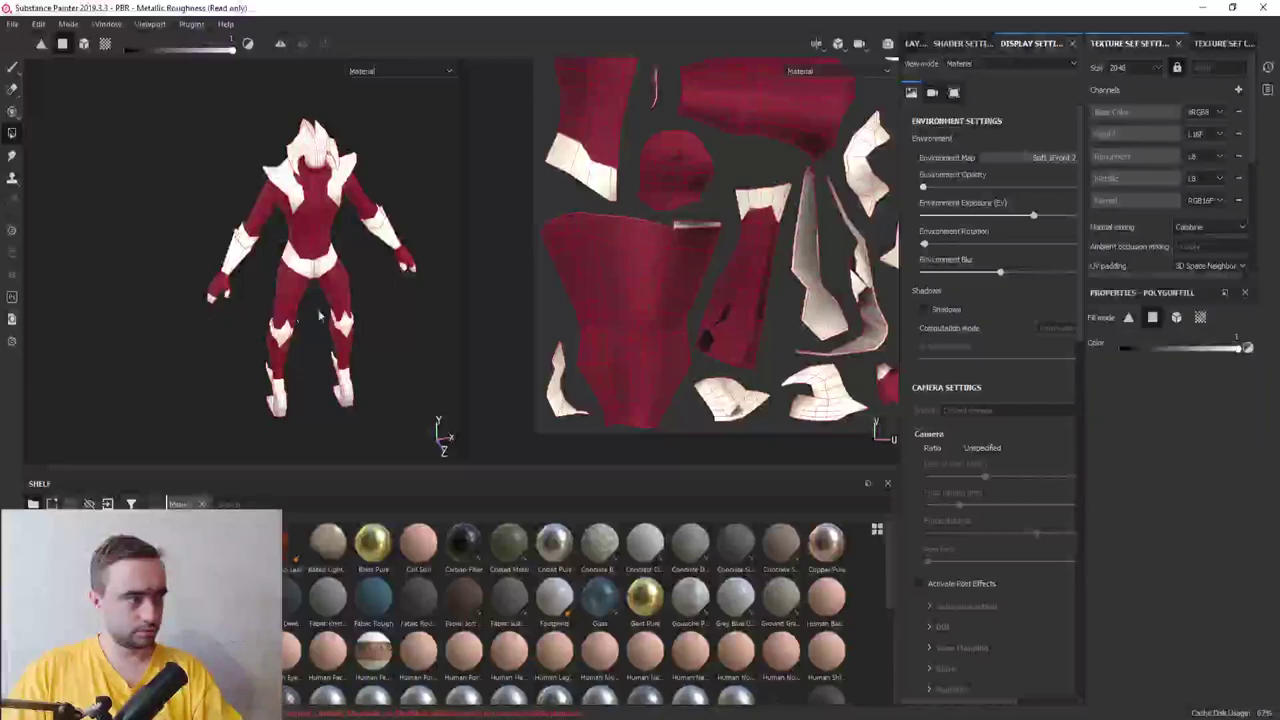
click(913, 43)
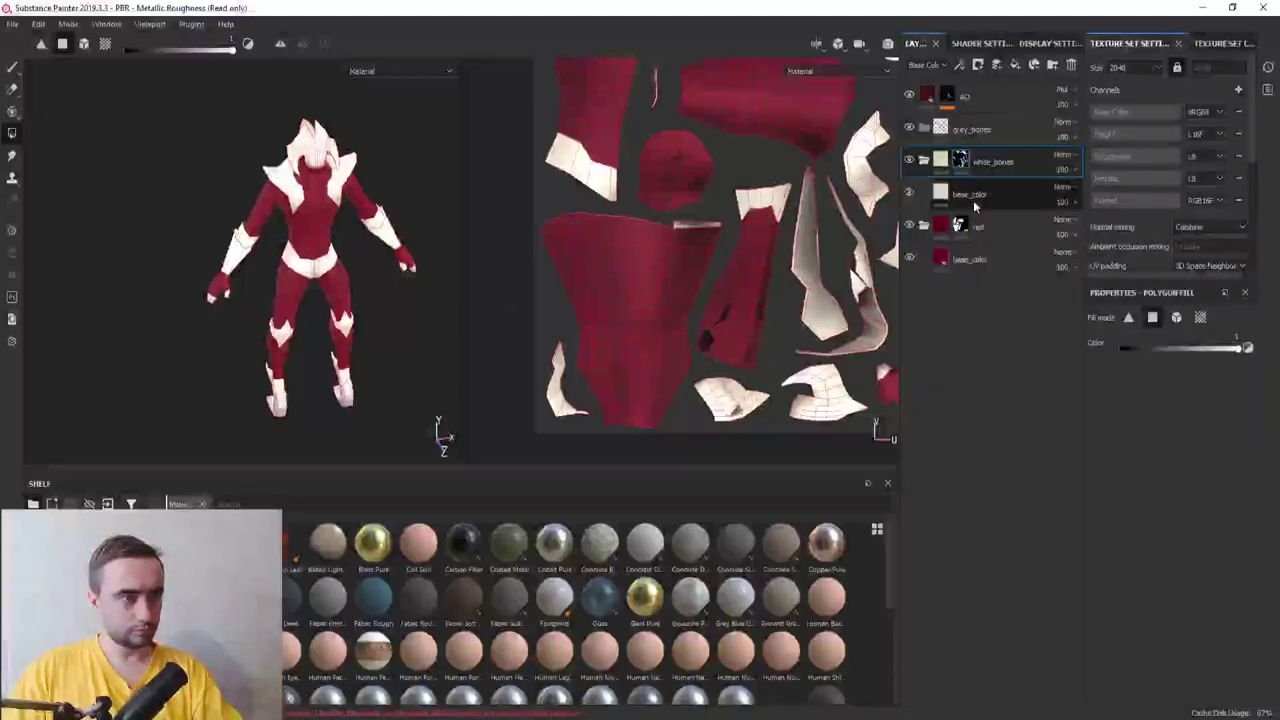
Add a fill layer below grey_bones and name it base_color
click(970, 196)
click(1015, 64)
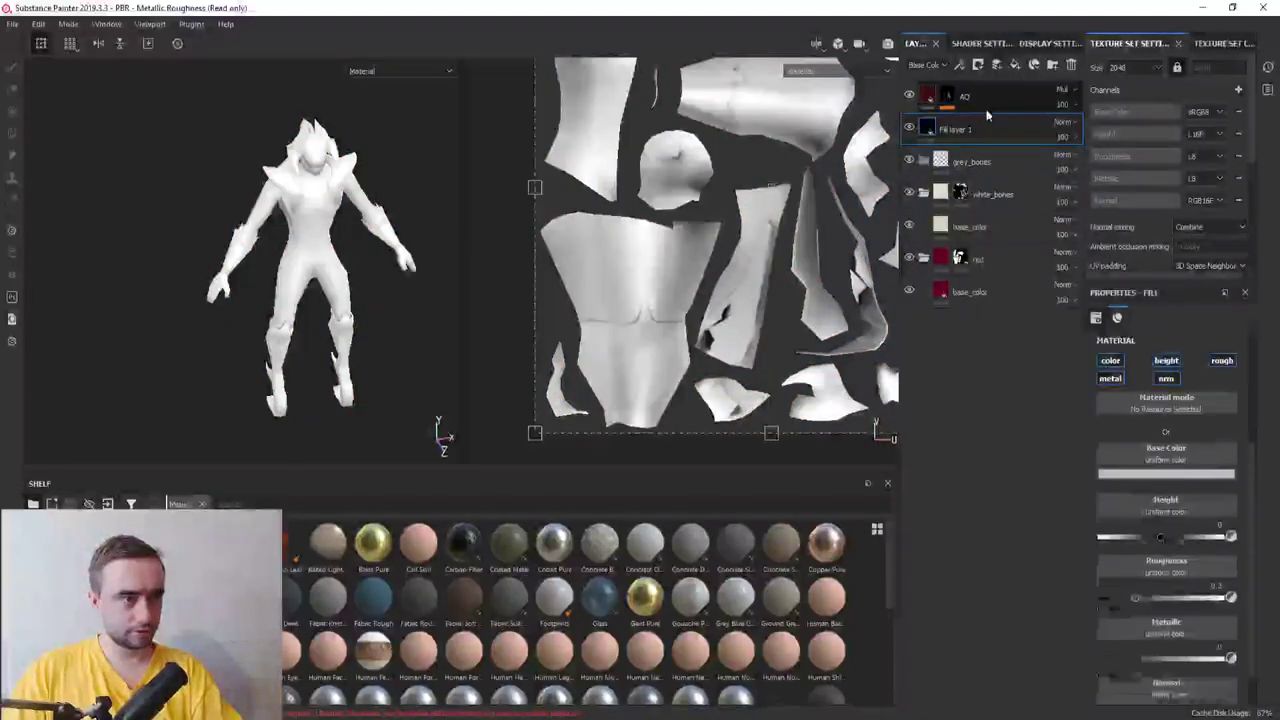
drag(960, 129, 972, 167)
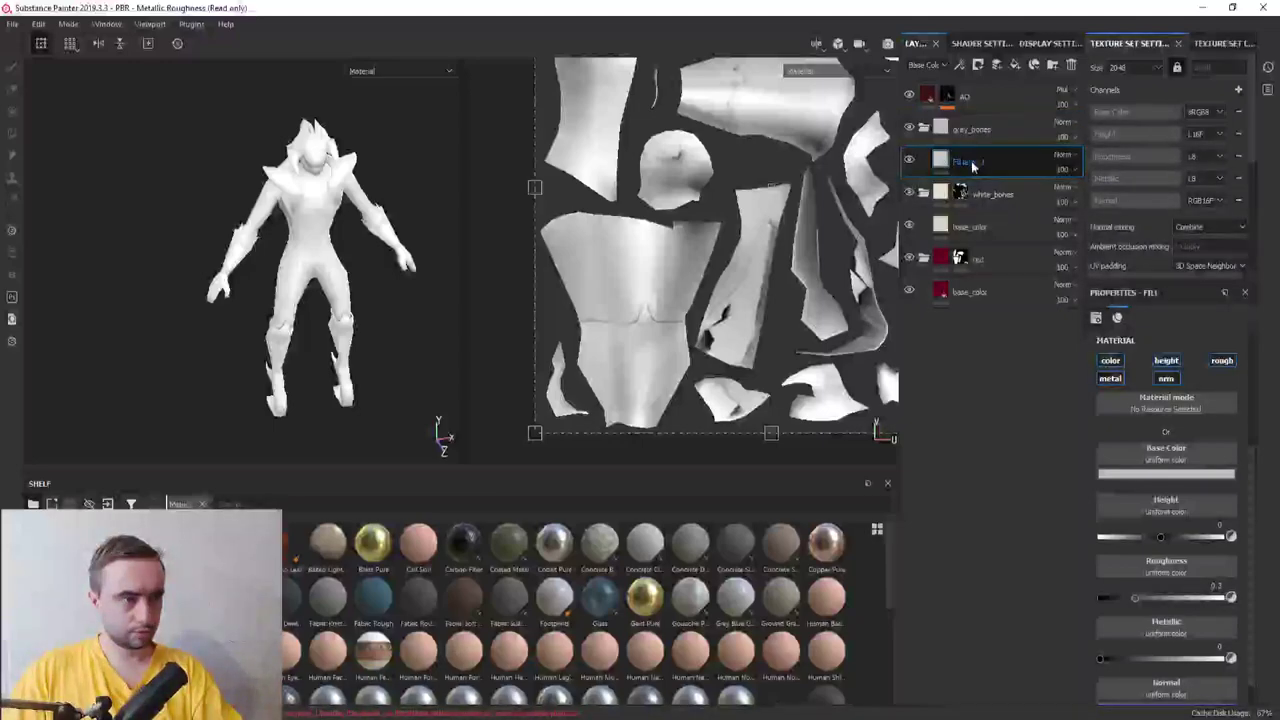
text(dr)
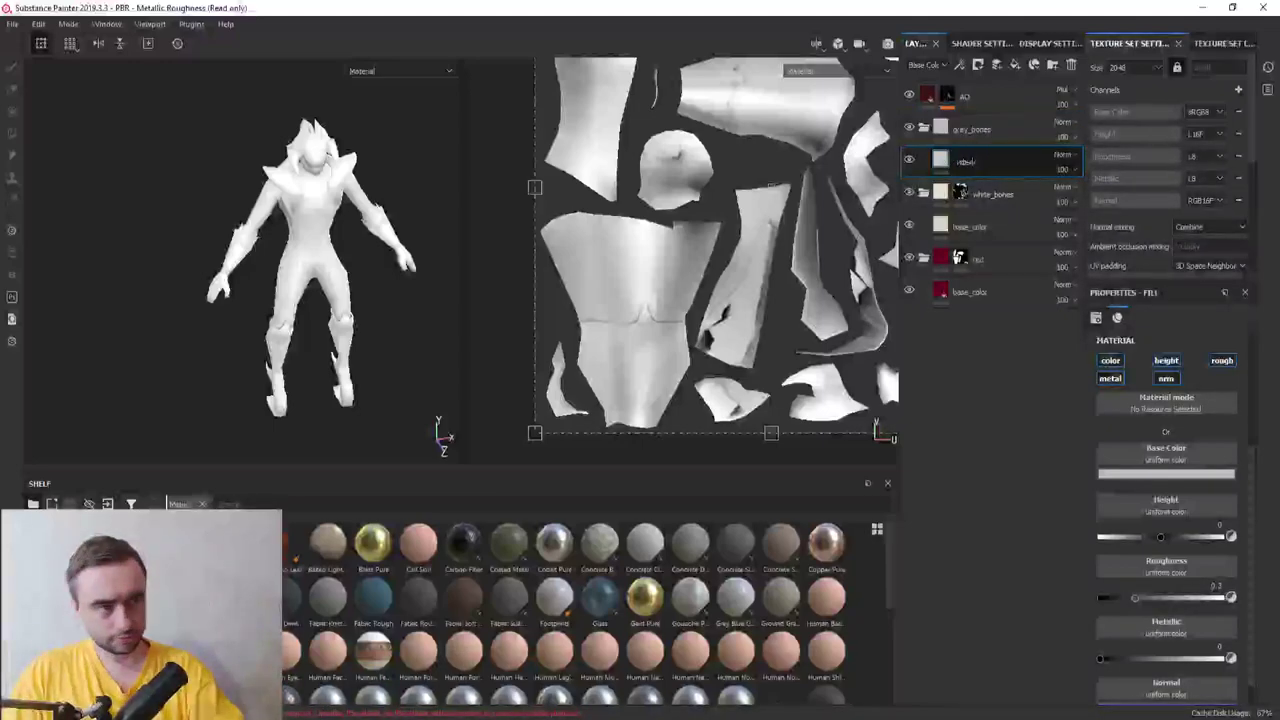
key(BackSpace)
text(base_color)
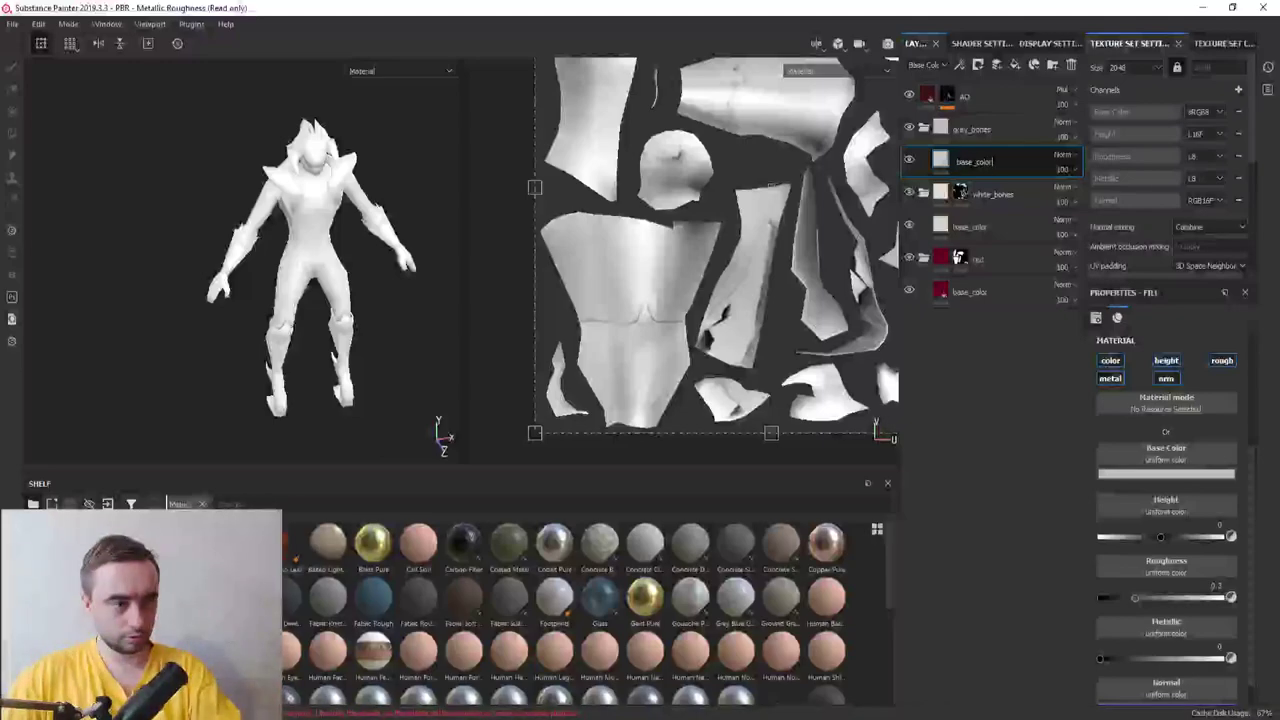
key(Return)
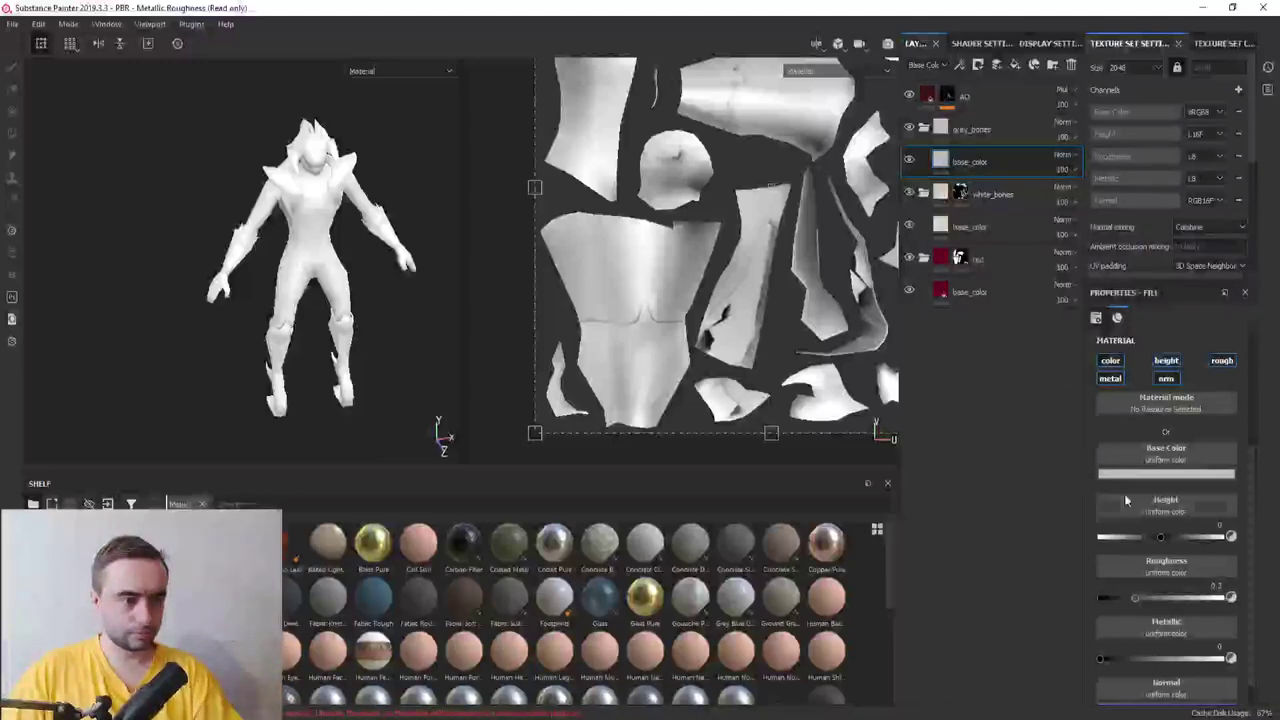
Tint the base_color fill a pinkish skin tone
click(1133, 474)
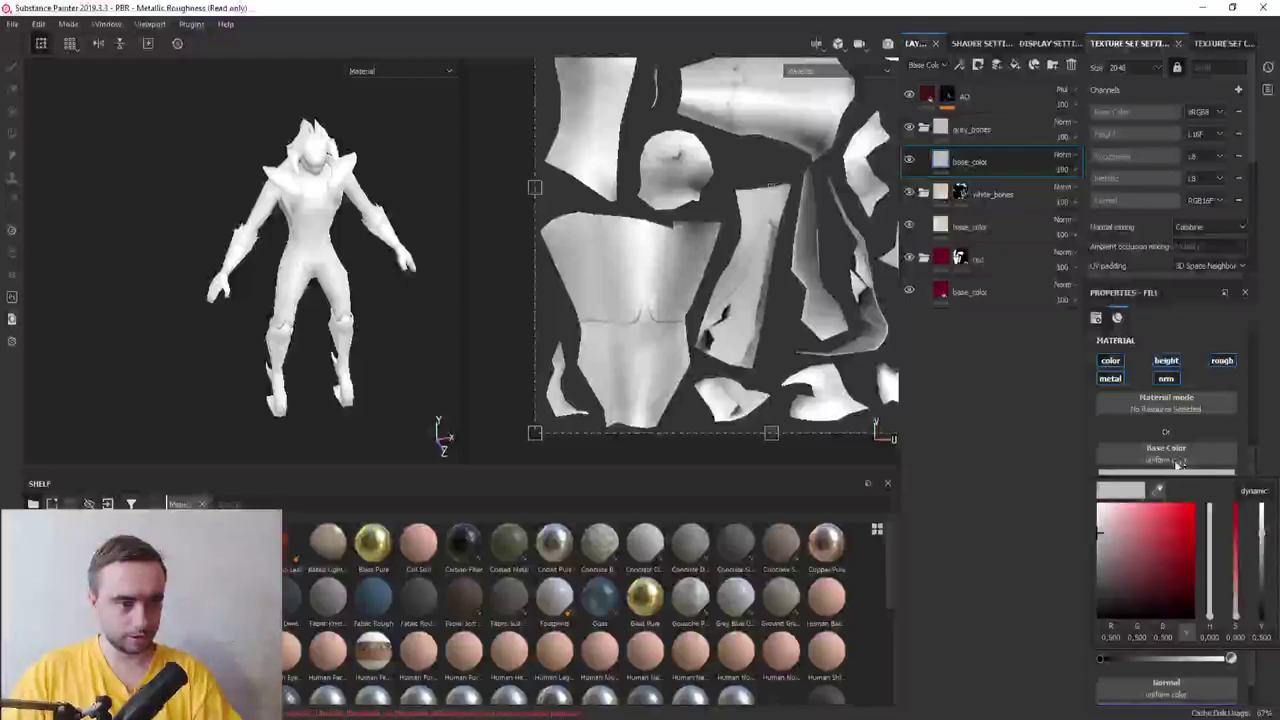
drag(1100, 533, 1114, 544)
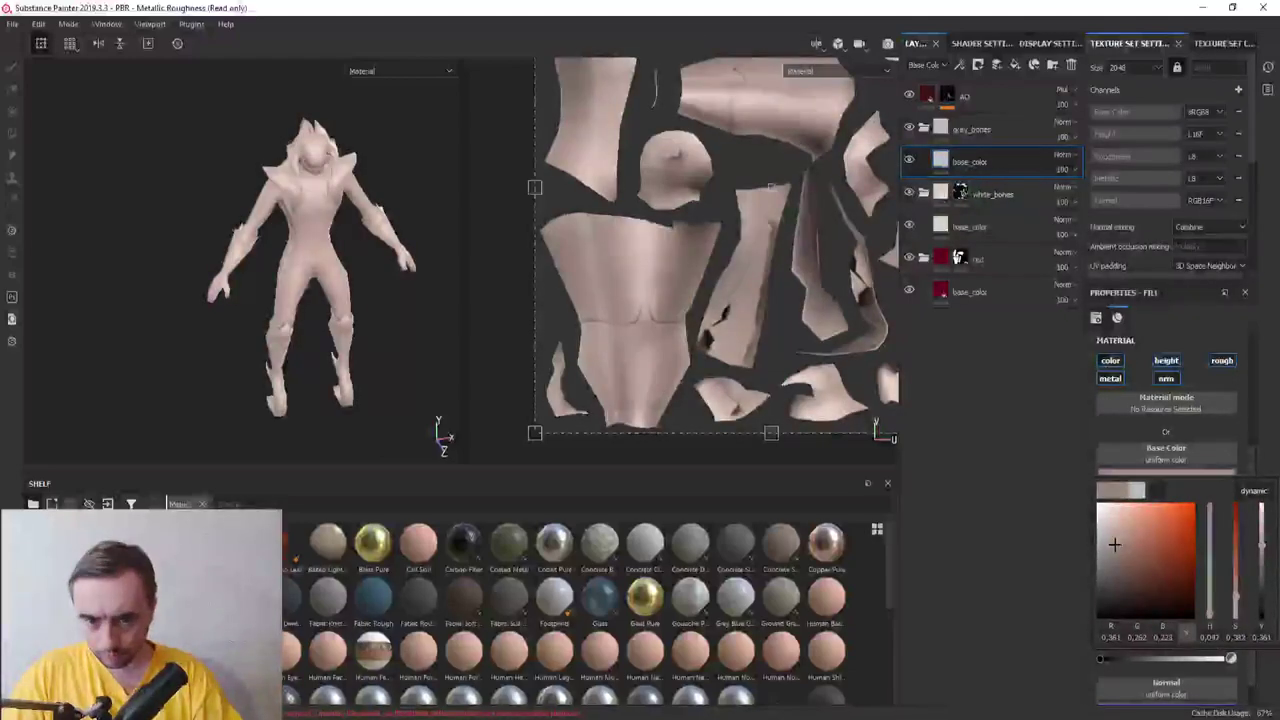
double_click(1006, 128)
Add a mask to grey_bones and fill the lower leg faces into it
right_click(1006, 124)
click(1040, 150)
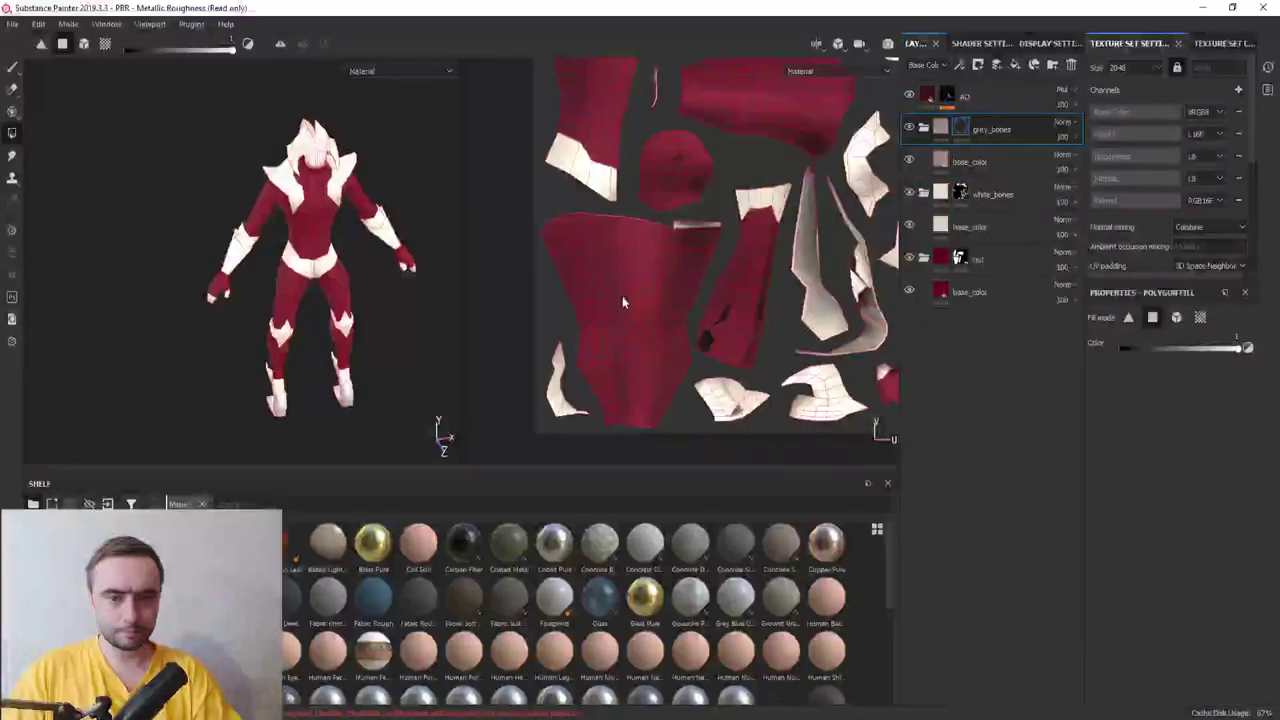
middle_drag(286, 423, 325, 252)
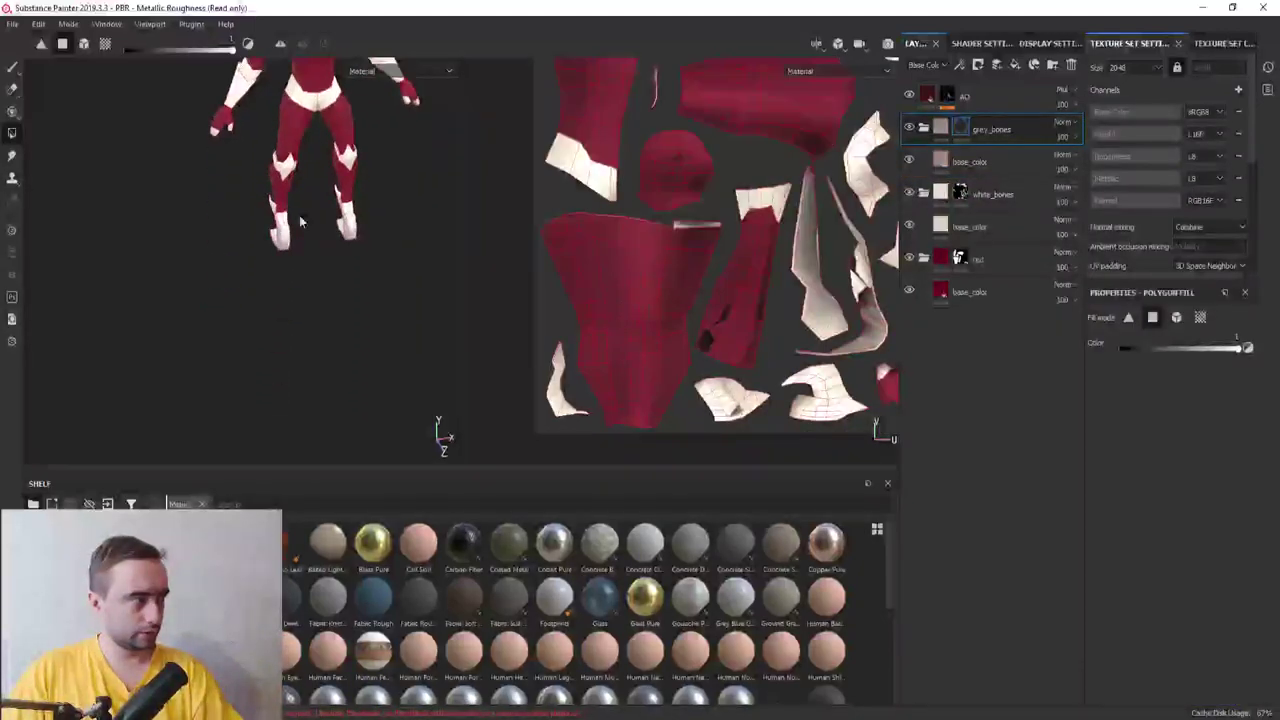
scroll(325, 252, up, 3)
scroll(309, 234, up, 3)
mouse_move(309, 234)
alt+mouse_down()
mouse_move(257, 143)
mouse_move(330, 305)
mouse_move(320, 343)
alt+mouse_up()
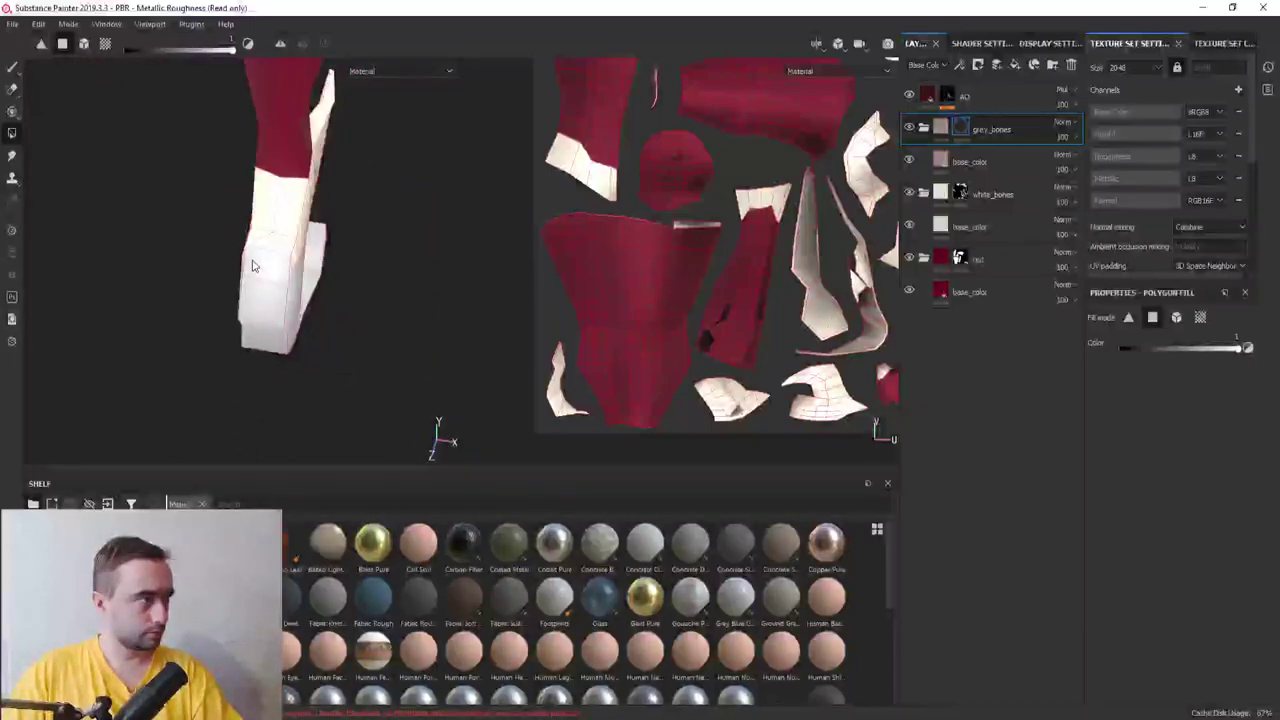
drag(267, 271, 268, 317)
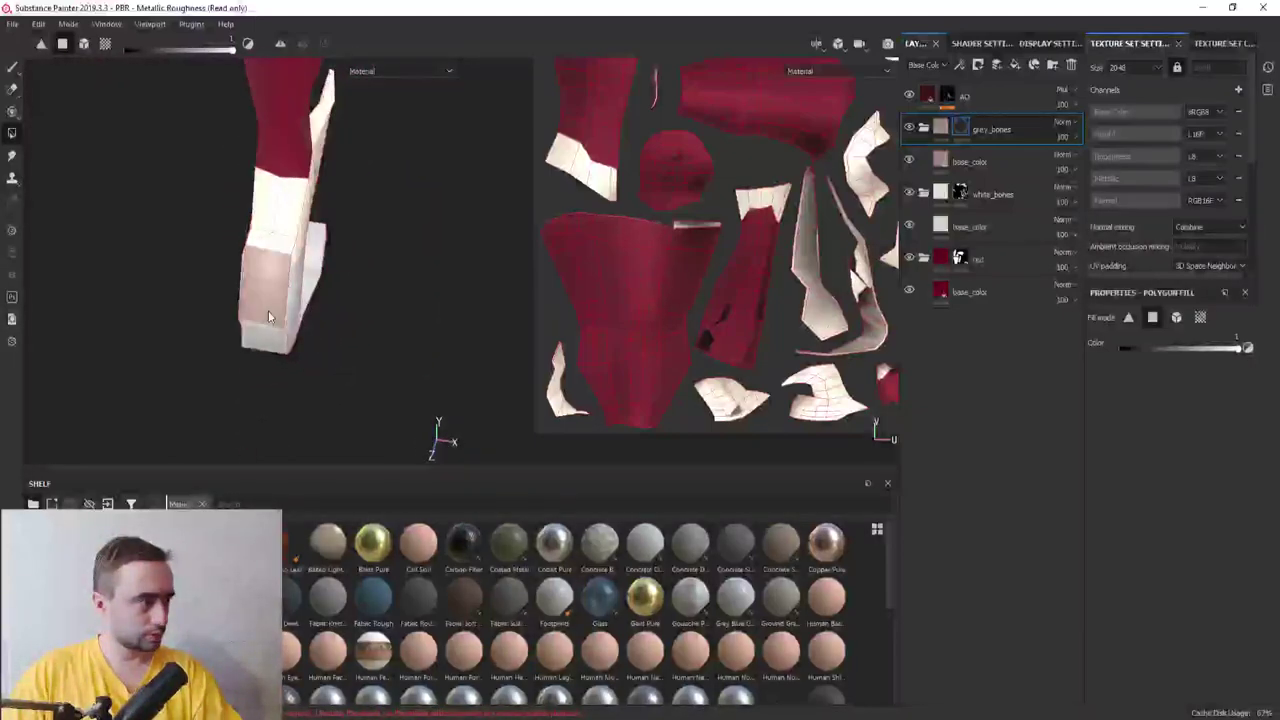
Orbit around the legs for a close look at the cream crotch area
alt+drag(275, 257, 280, 251)
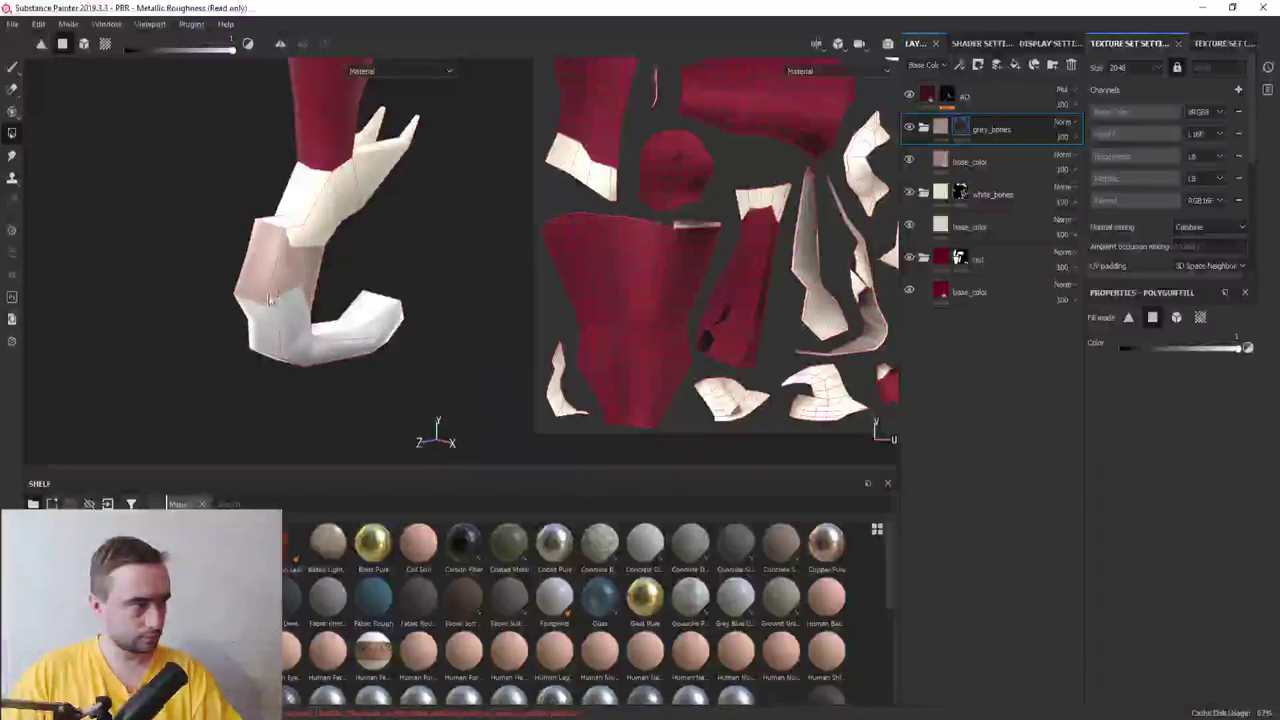
mouse_move(186, 334)
alt+mouse_down()
mouse_move(446, 334)
mouse_move(300, 290)
mouse_move(405, 278)
mouse_move(257, 251)
mouse_move(343, 300)
mouse_move(323, 249)
alt+mouse_up()
mouse_move(323, 249)
alt+right_down()
mouse_move(331, 180)
mouse_move(314, 140)
alt+right_up()
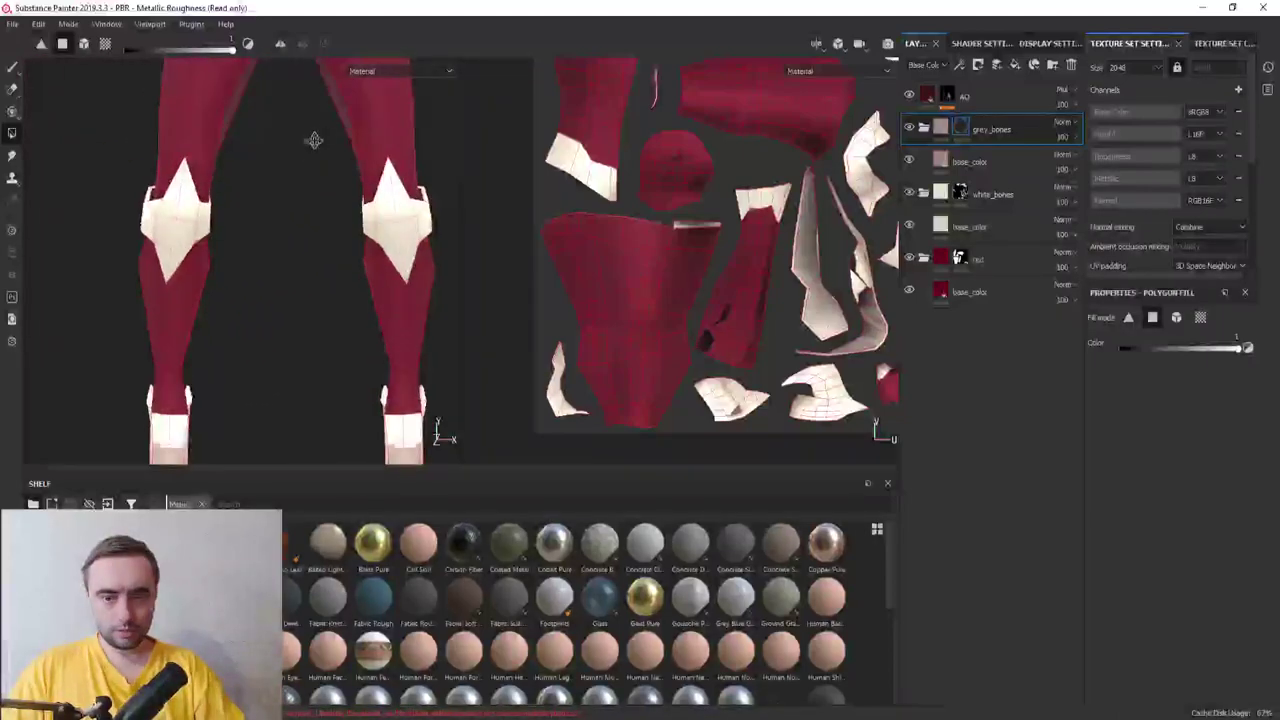
alt+middle_drag(314, 140, 313, 262)
scroll(313, 262, up, 2)
scroll(300, 286, up, 2)
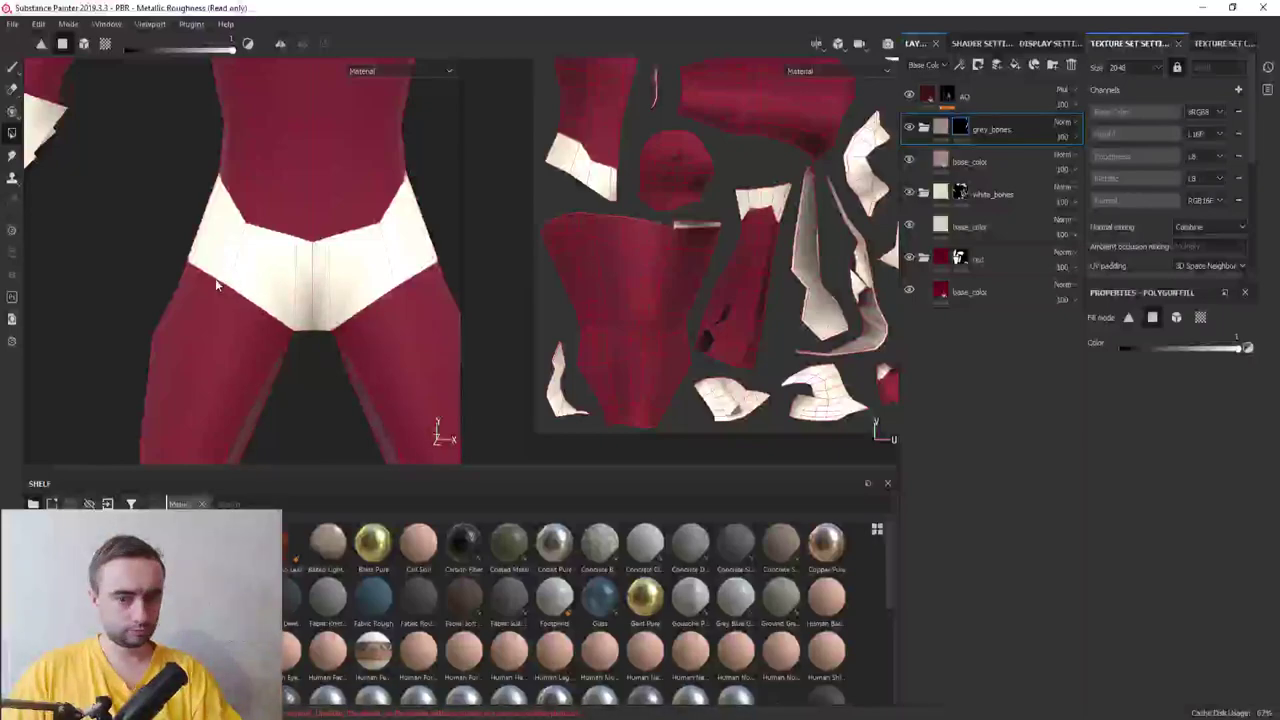
Switch to the brush, frame the character, and show the upper base_color fill's settings
click(13, 66)
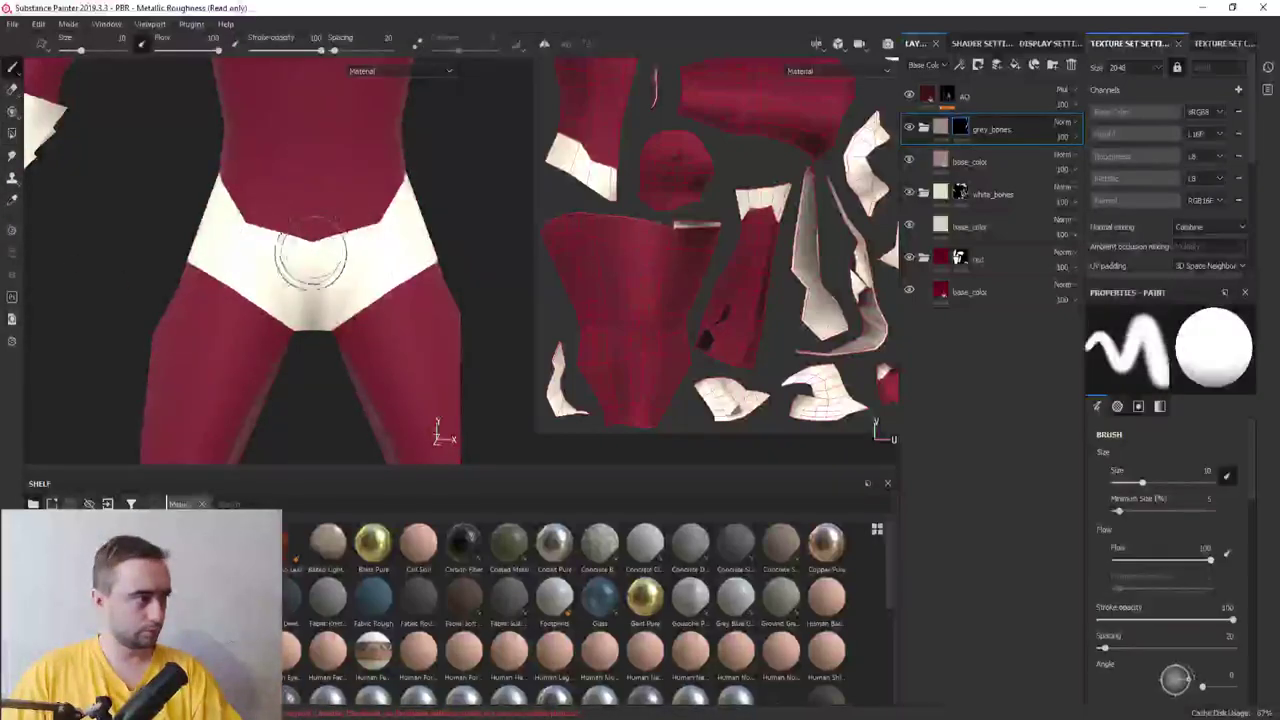
key(f)
scroll(258, 220, up, 3)
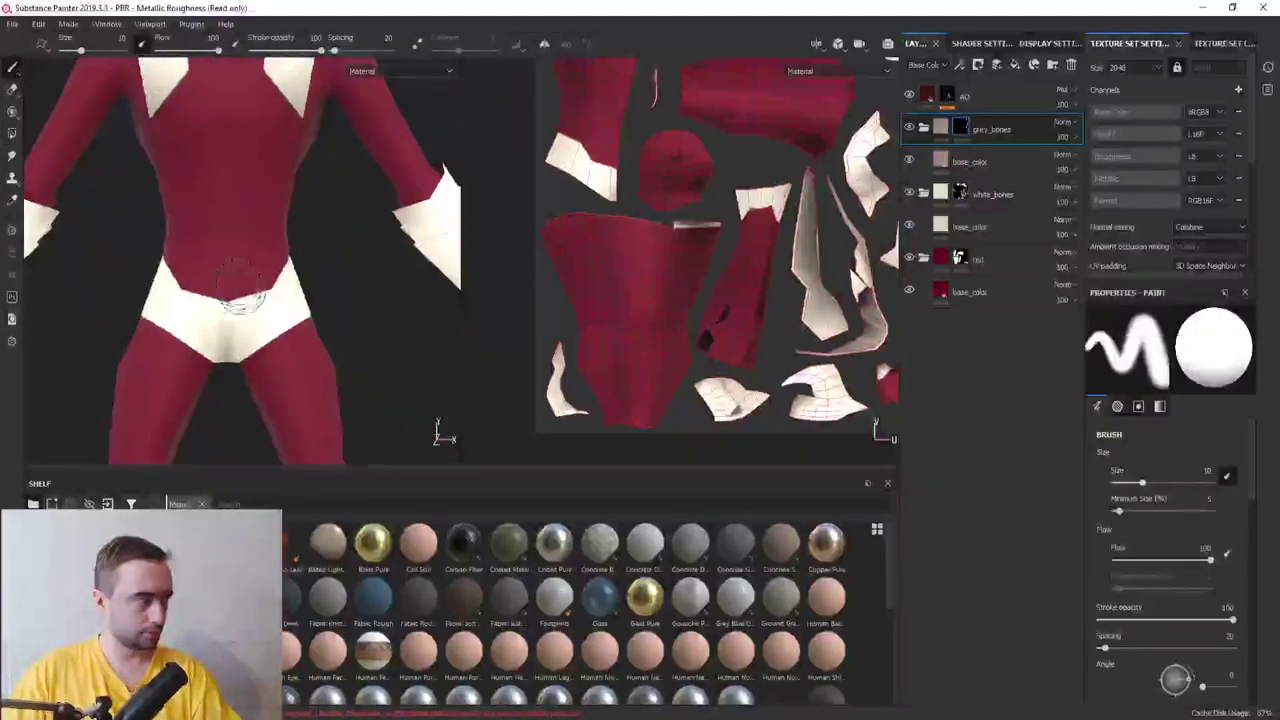
scroll(258, 220, up, 2)
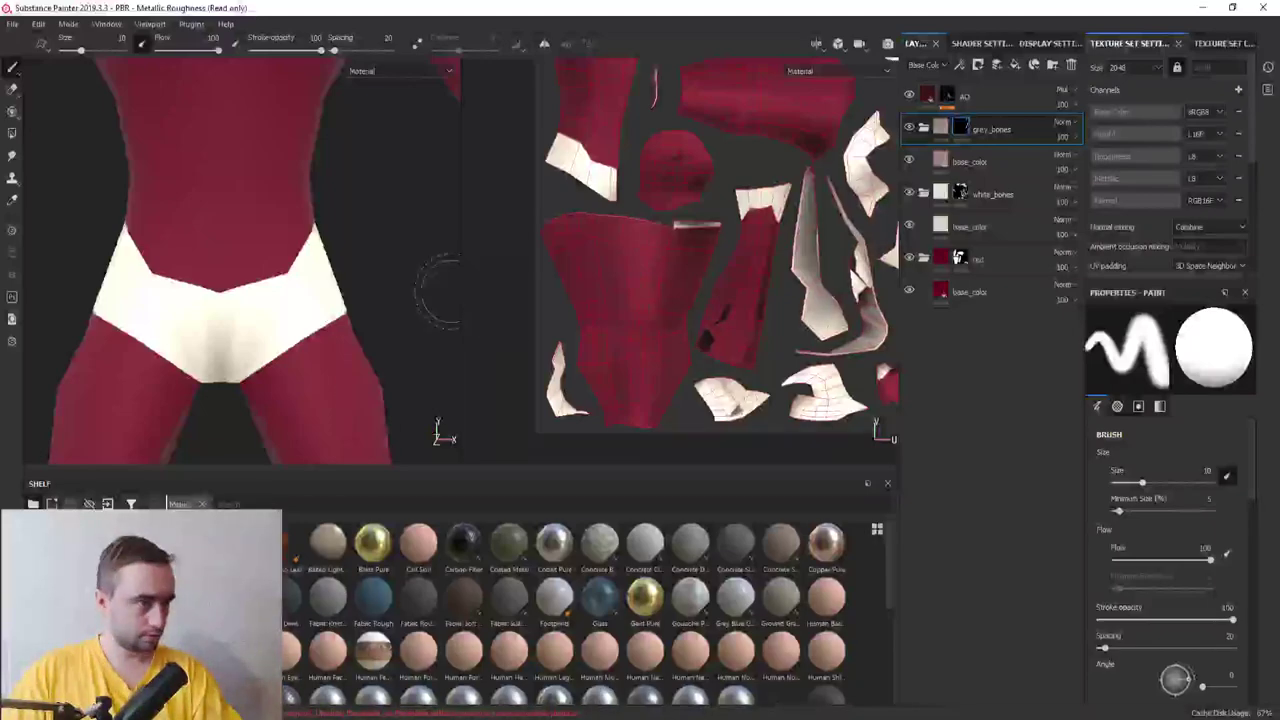
alt+middle_drag(438, 290, 498, 225)
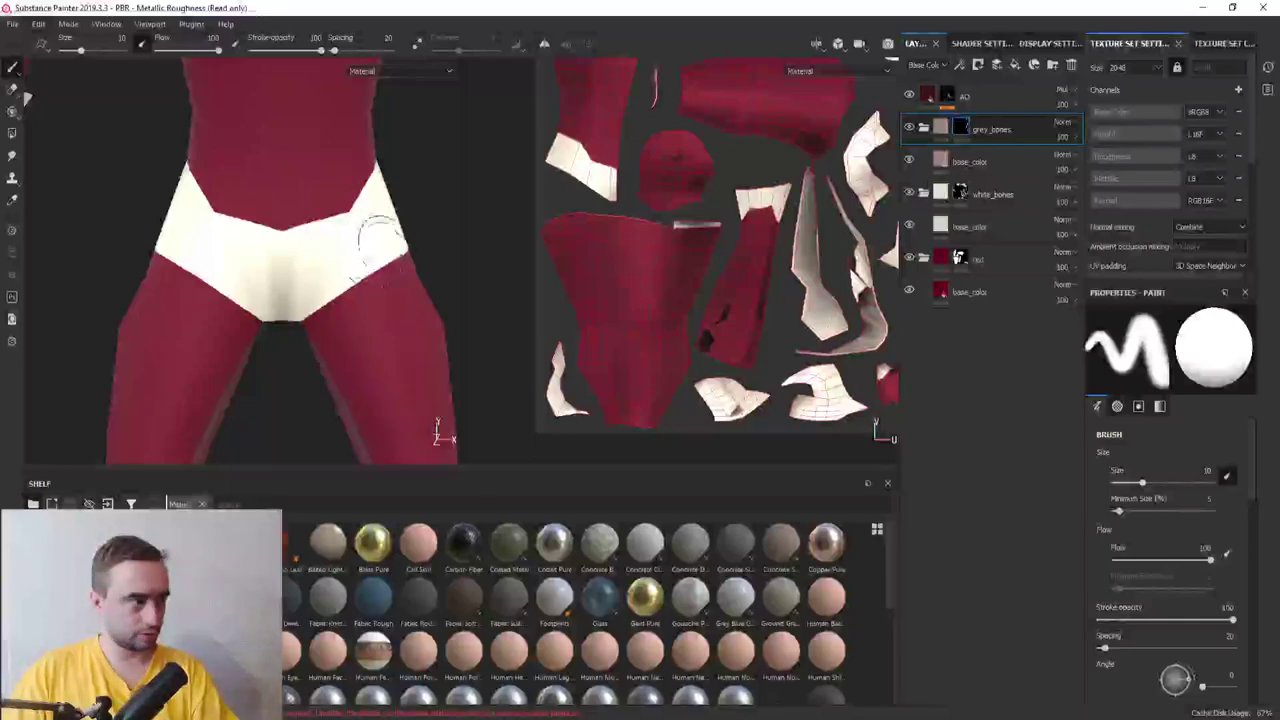
scroll(380, 240, down, 3)
click(970, 160)
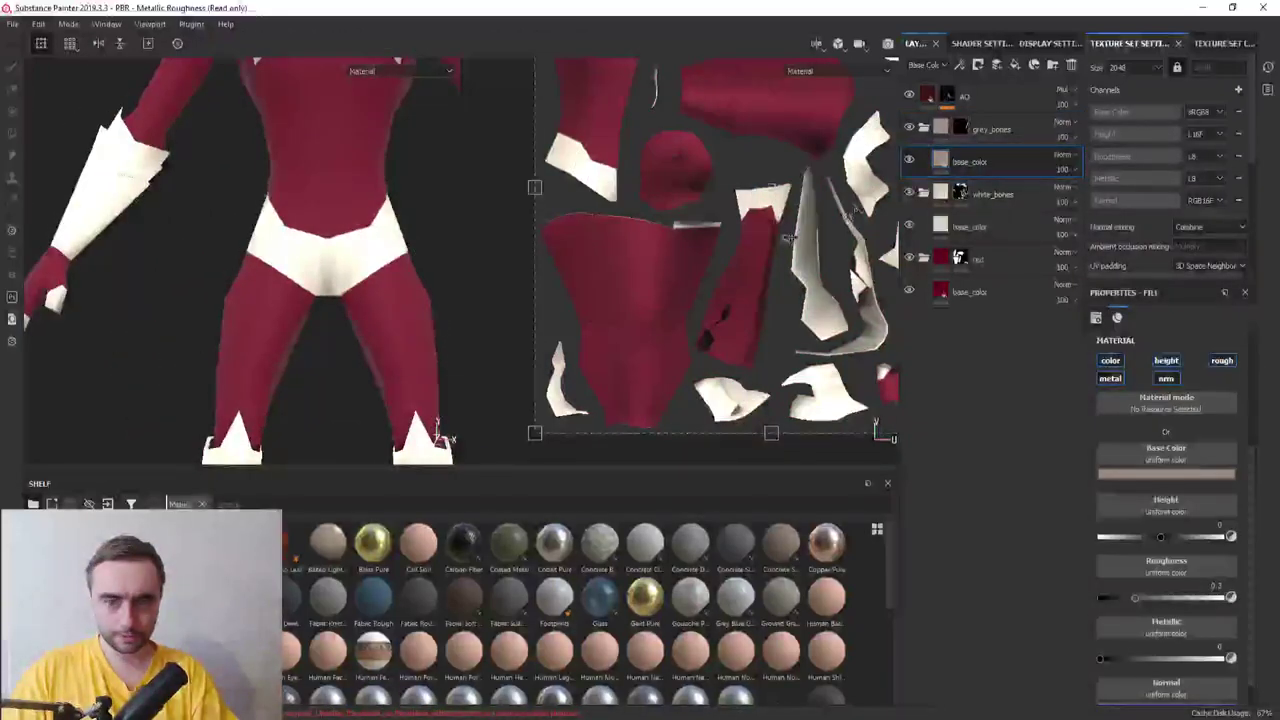
scroll(284, 319, down, 4)
mouse_move(284, 319)
alt+mouse_down()
mouse_move(297, 267)
mouse_move(270, 282)
alt+mouse_up()
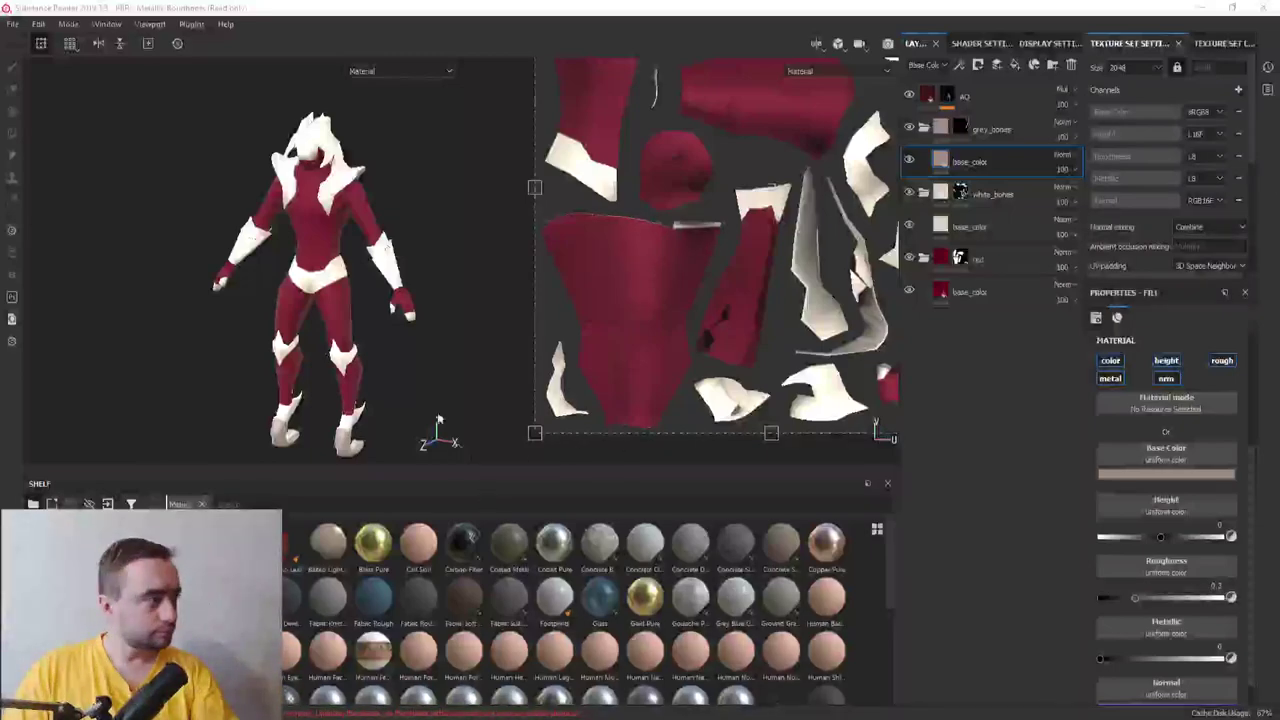
alt+drag(396, 331, 352, 318)
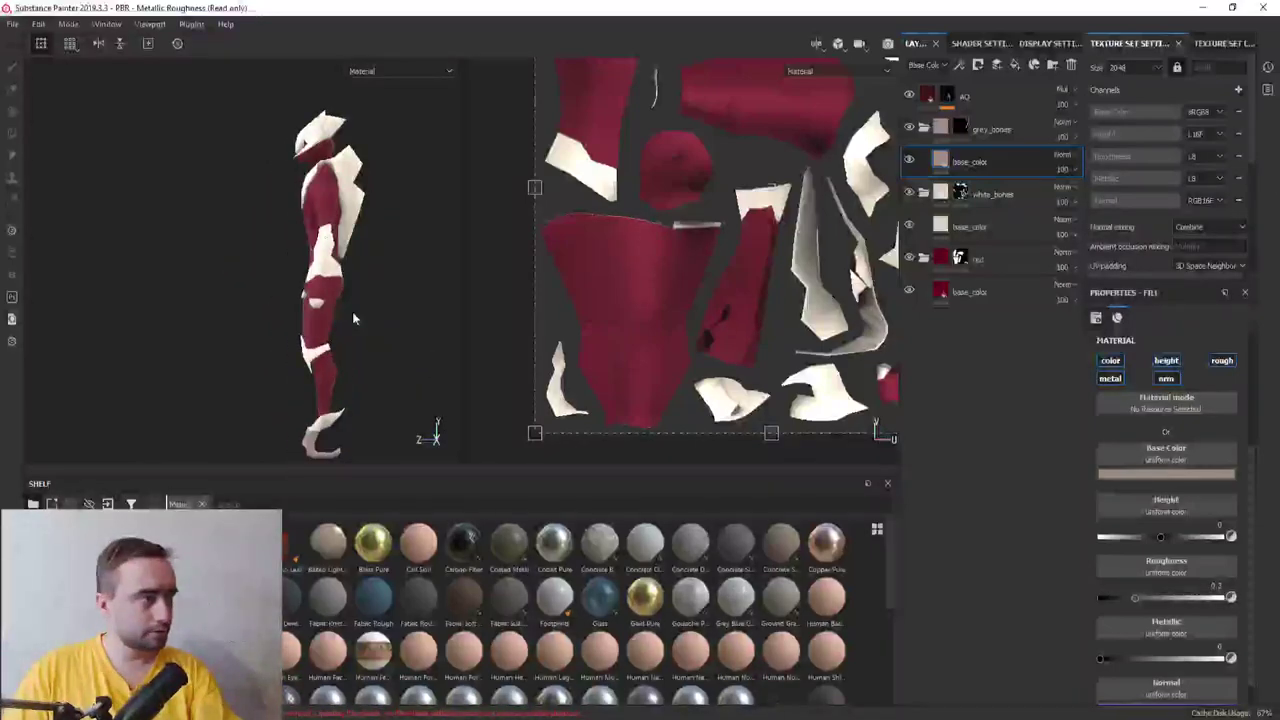
Duplicate the bottom red base_color layer with Ctrl+D
click(960, 291)
middle_drag(379, 347, 334, 290)
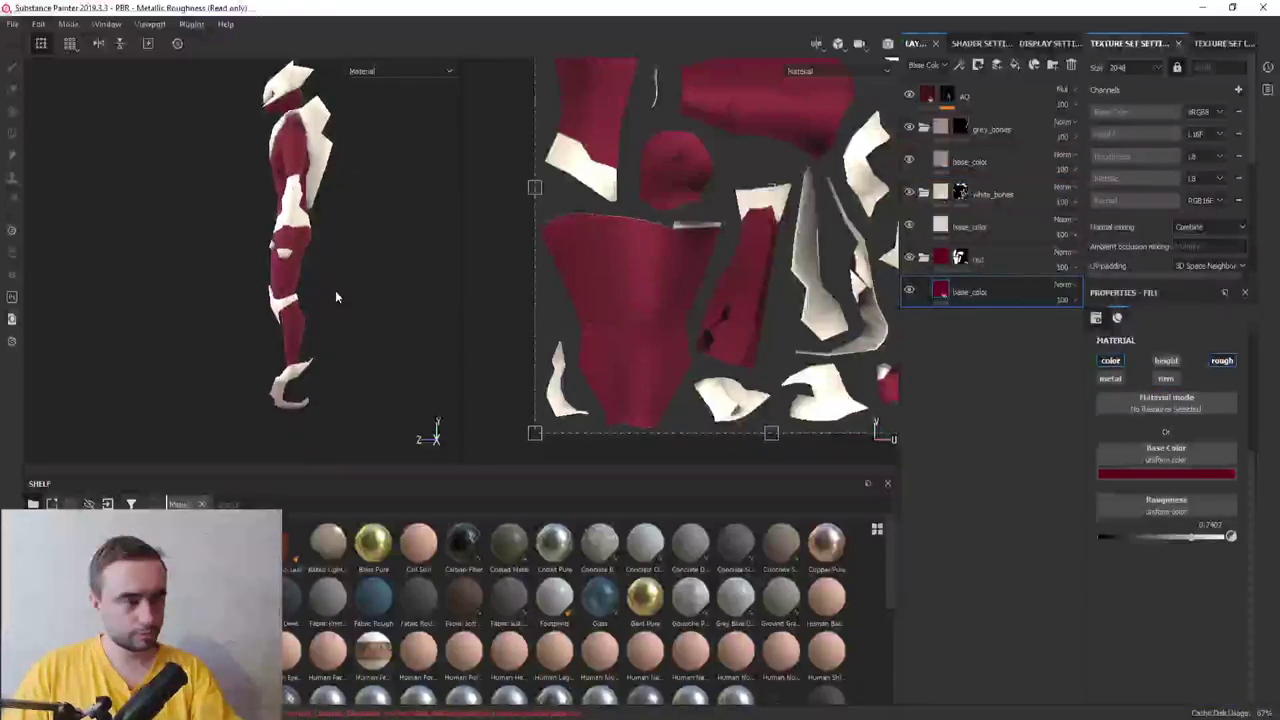
key(ctrl+d)
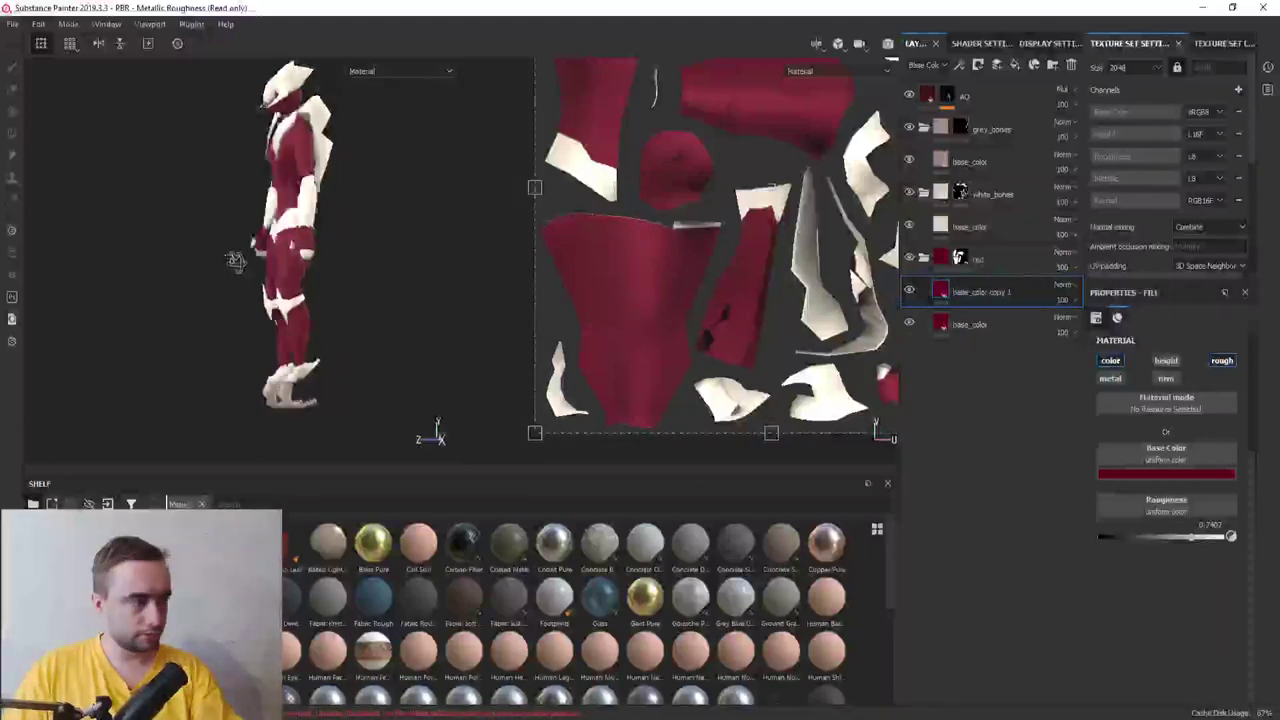
scroll(237, 260, up, 5)
alt+drag(280, 268, 428, 286)
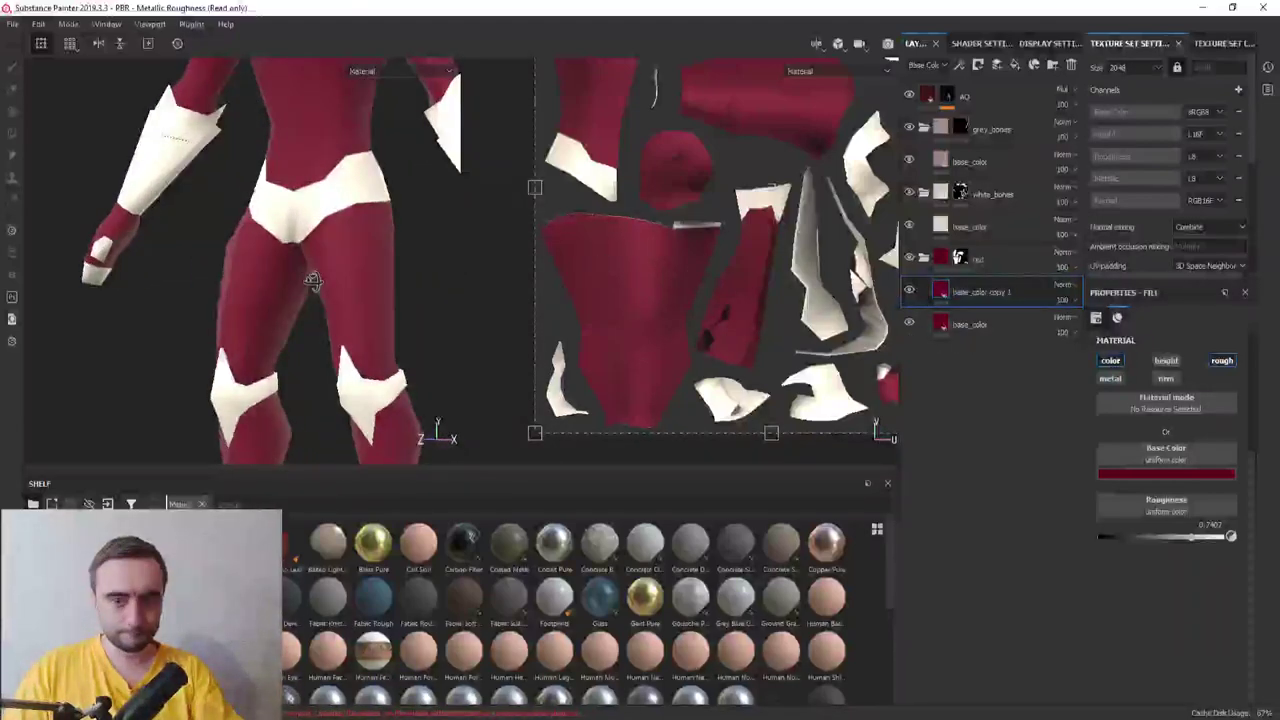
Give the copy's base colour a darker maroon red
right_click(1003, 292)
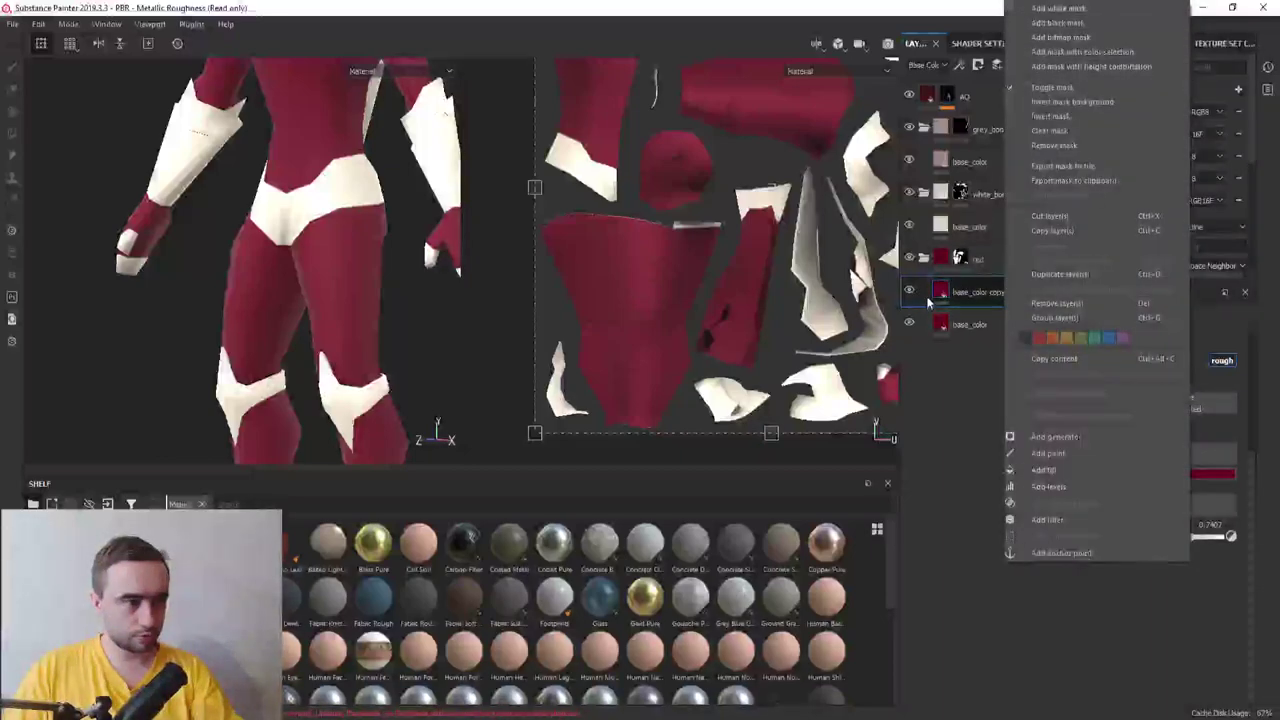
click(1191, 485)
click(1191, 485)
click(1262, 598)
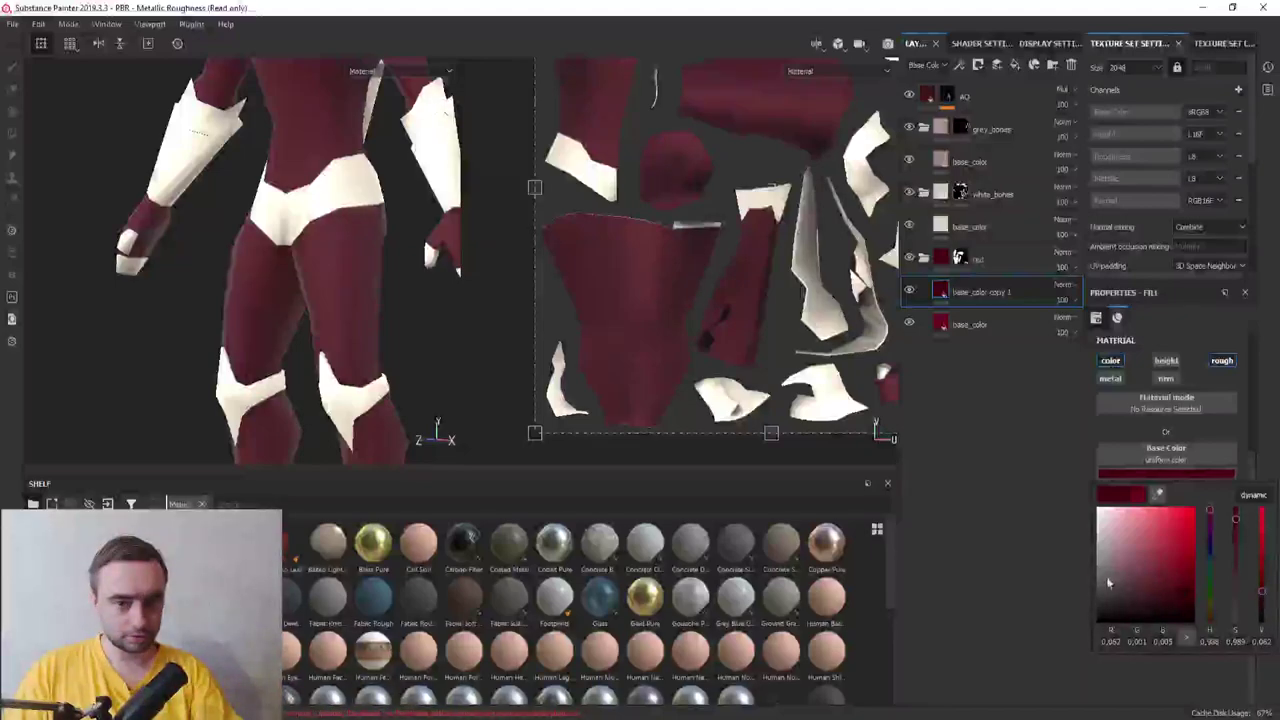
click(933, 451)
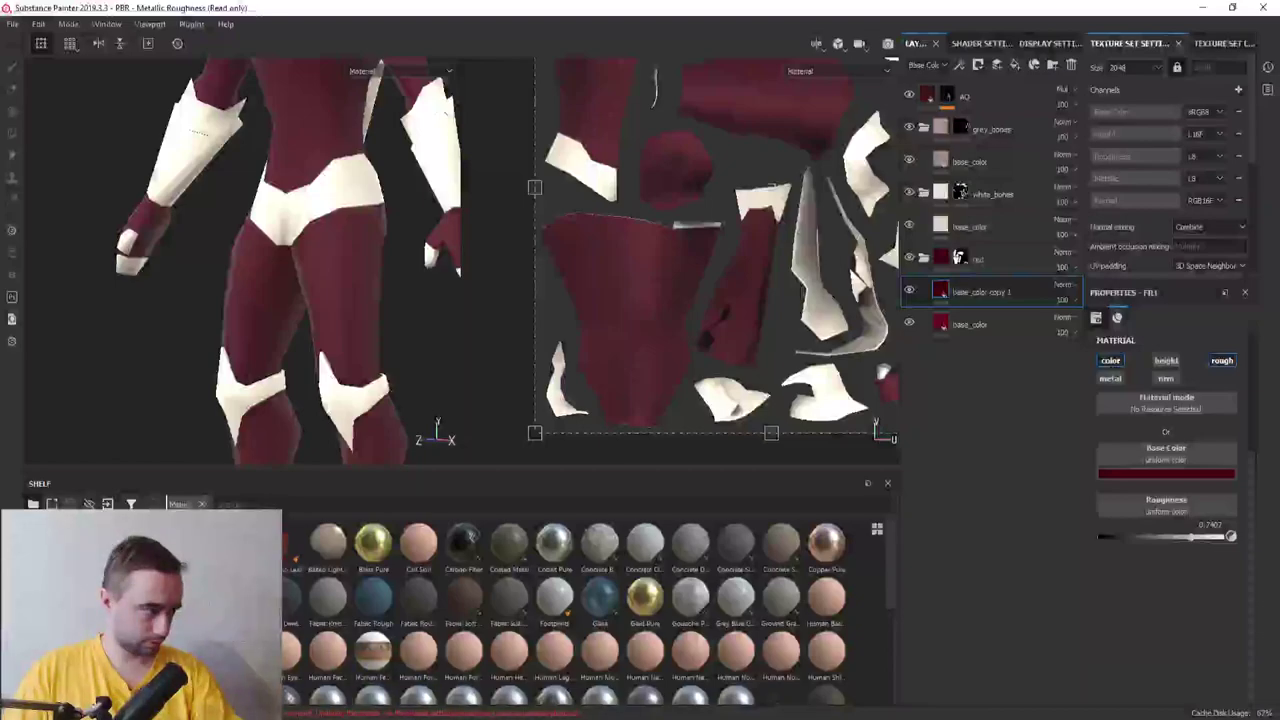
click(55, 570)
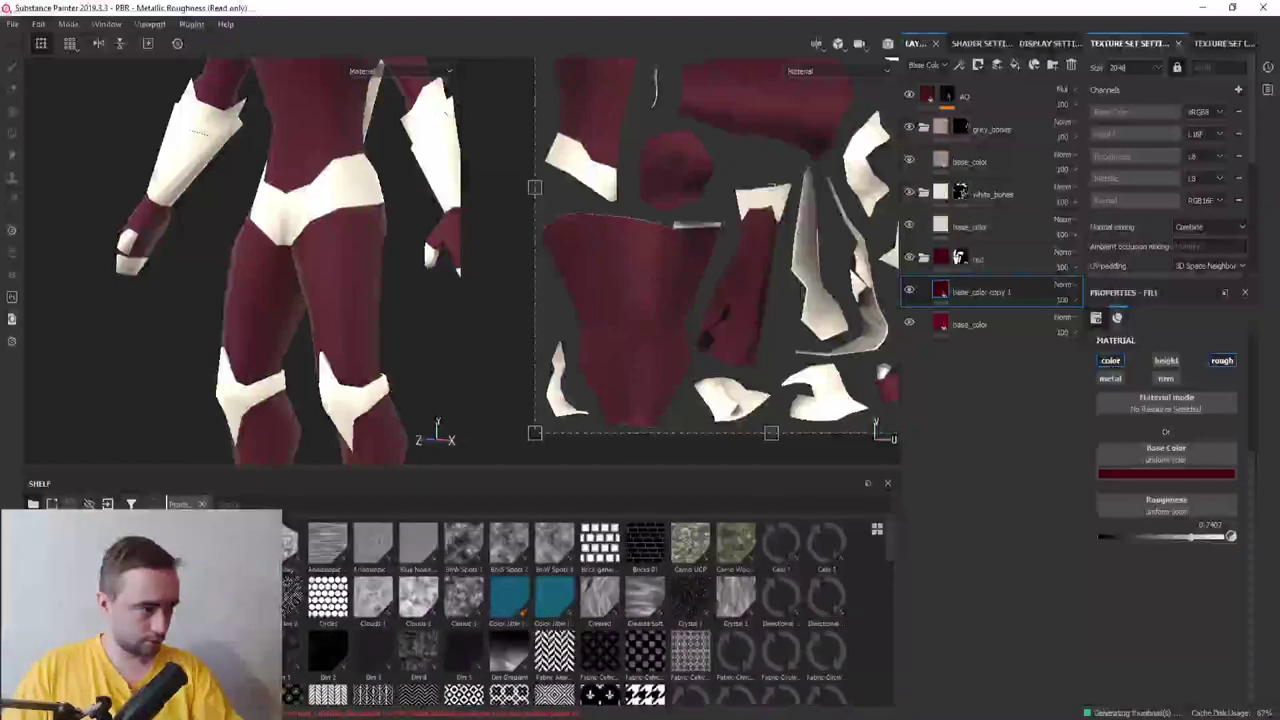
Add a black mask to base_color copy 1 and rename the layer 'stripes'
right_click(972, 297)
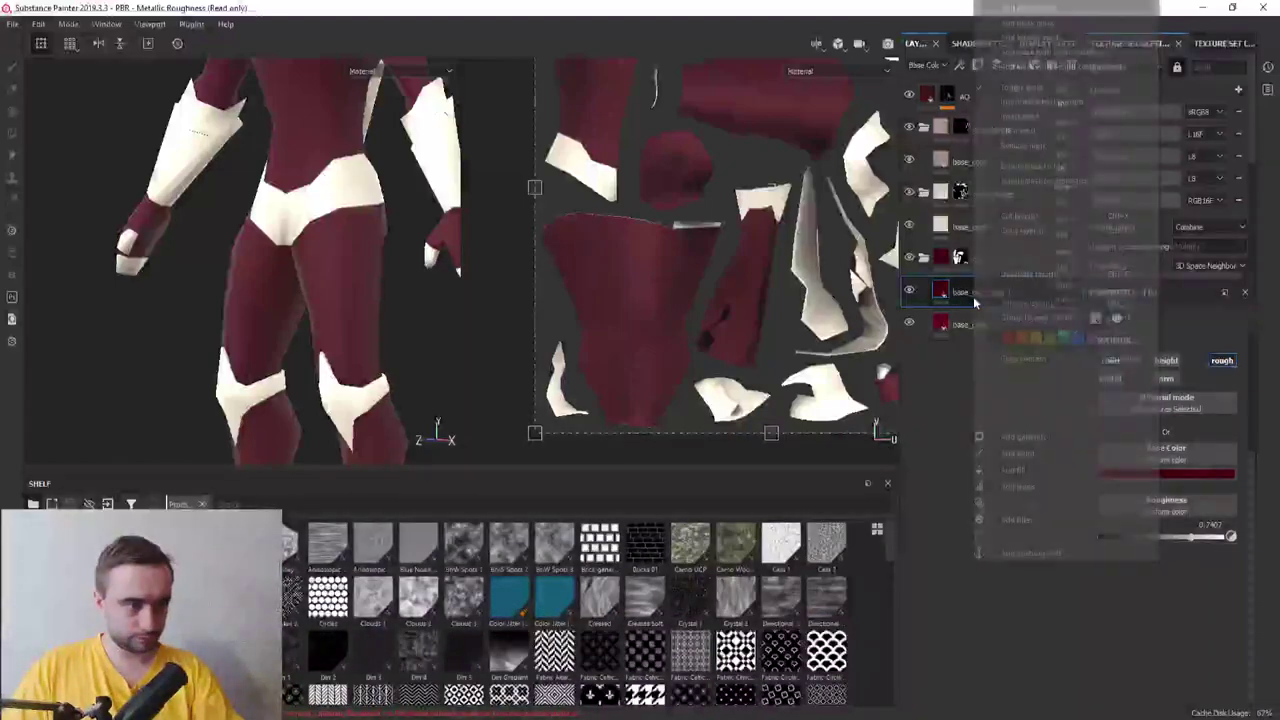
click(1030, 22)
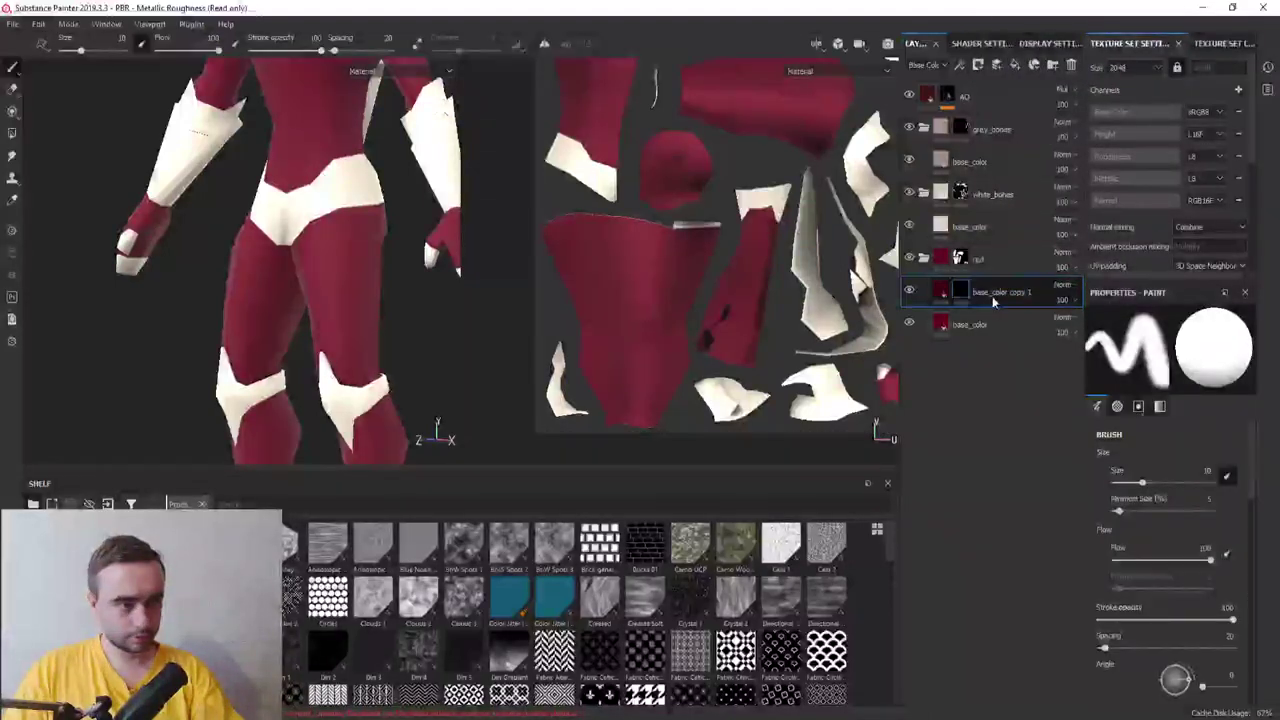
text(sk)
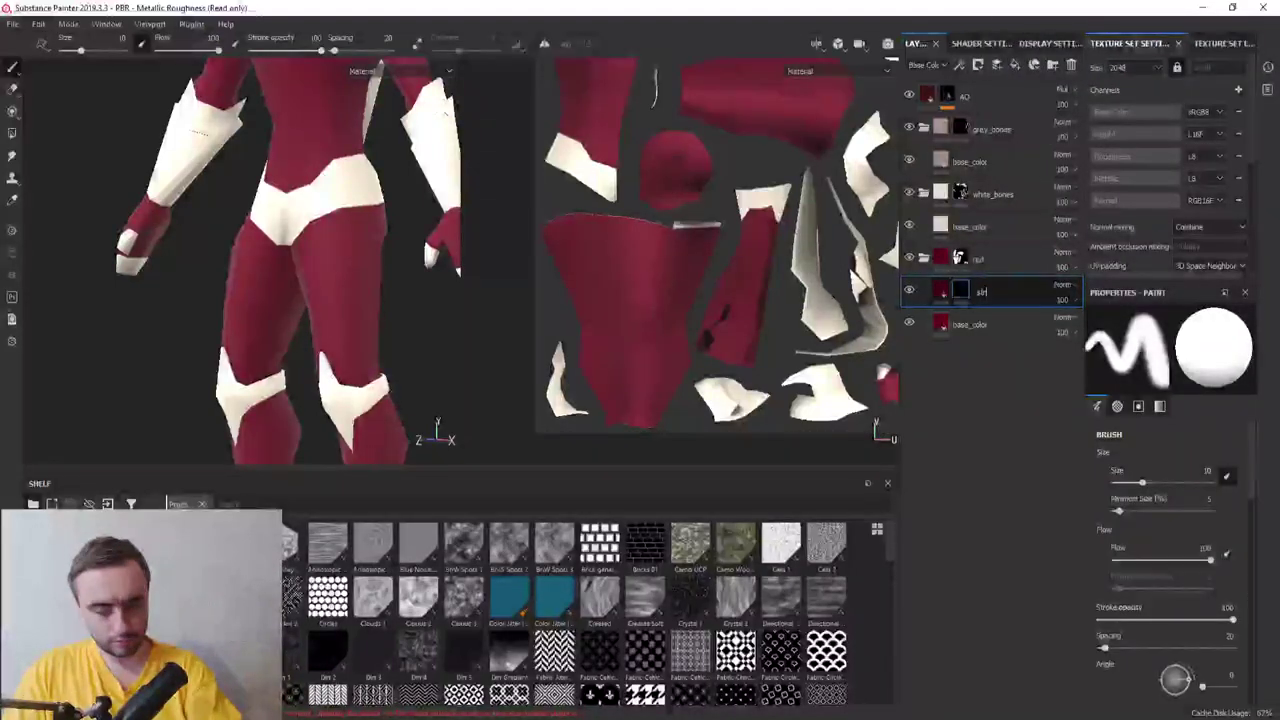
text(inpes)
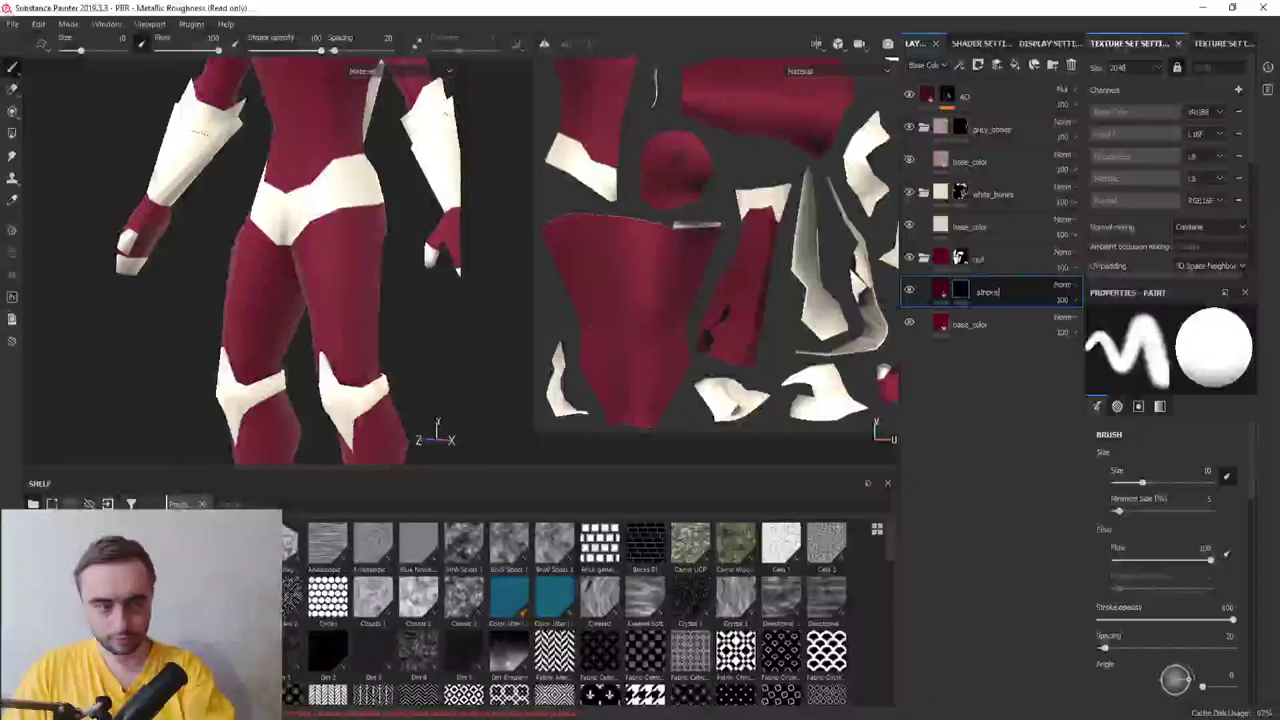
key(Return)
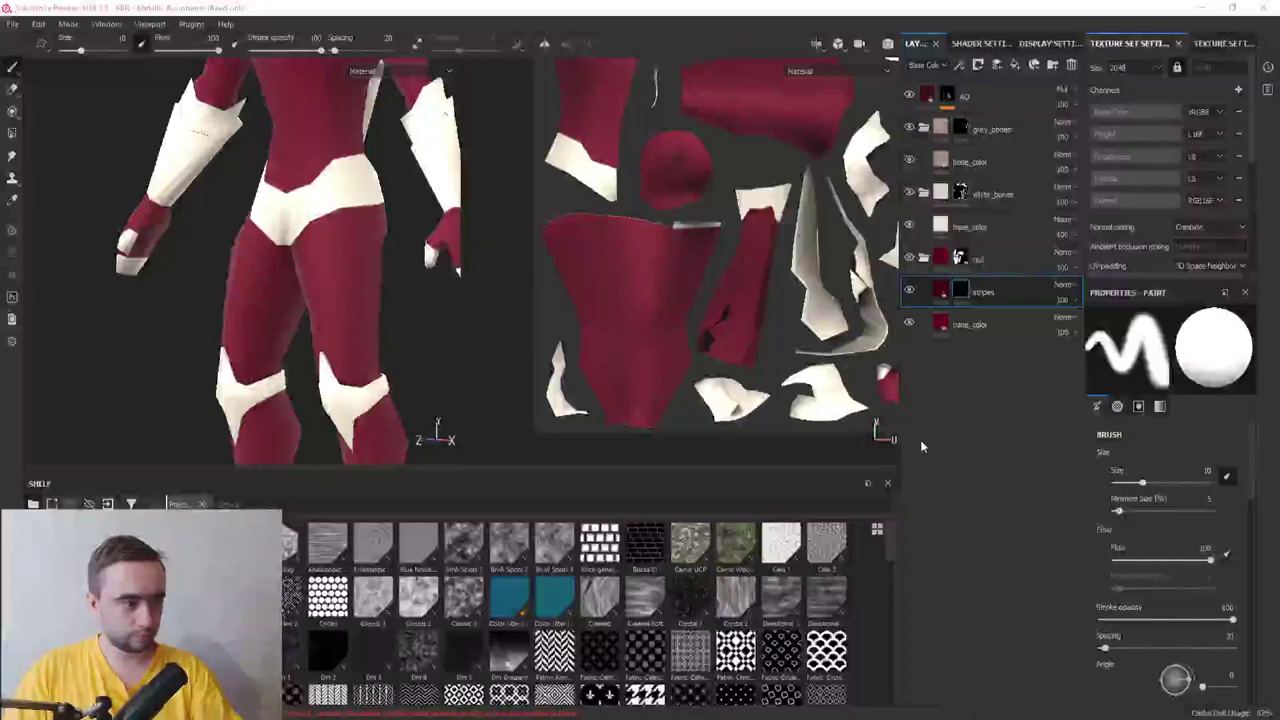
key(super)
text(w)
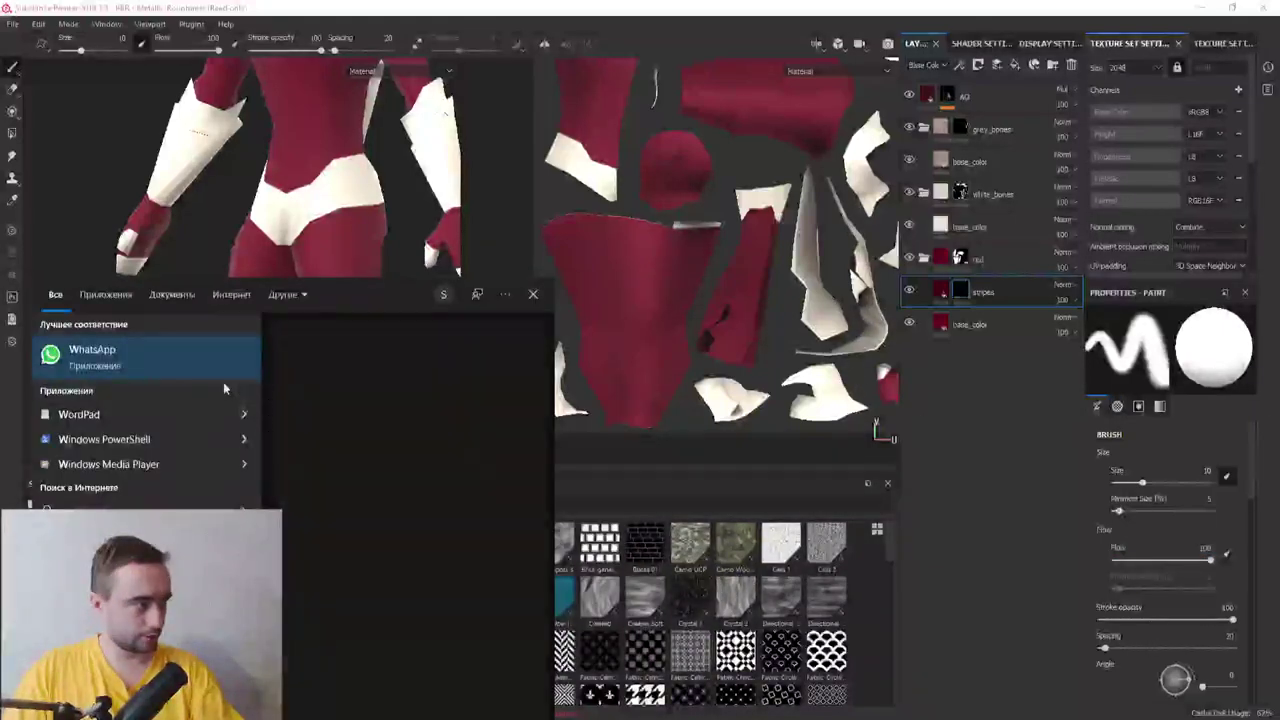
key(Escape)
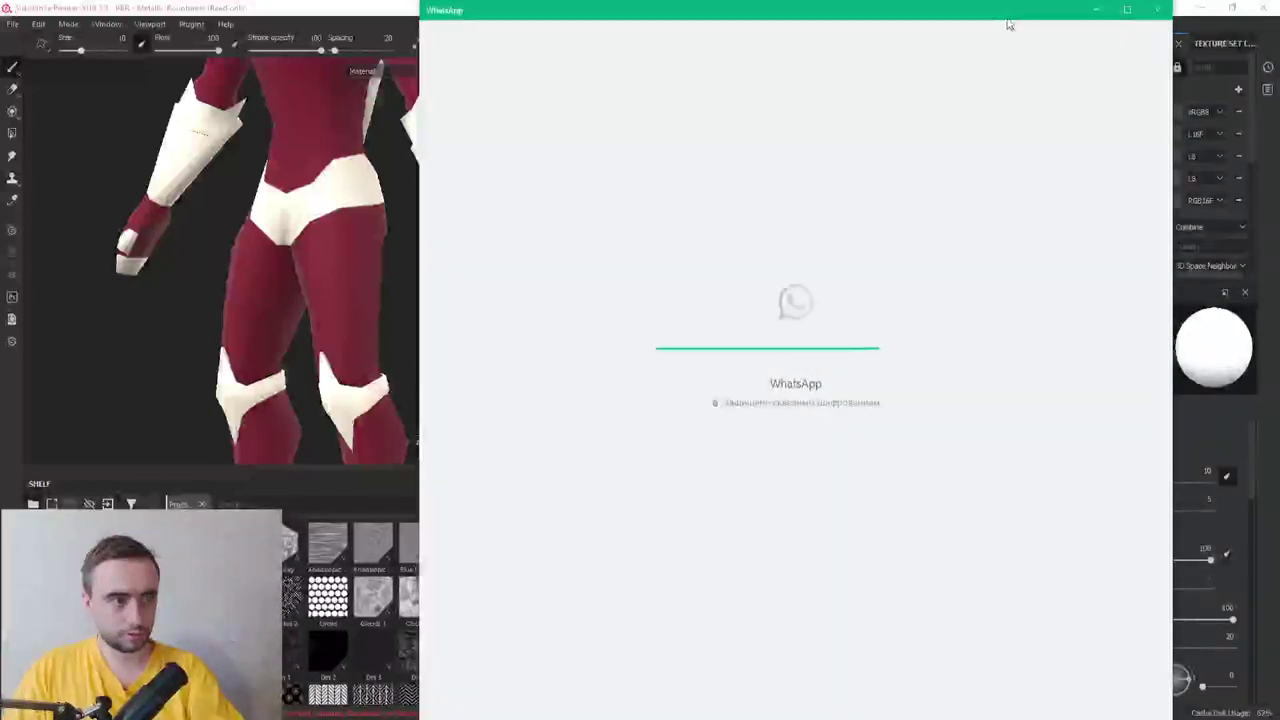
click(1096, 9)
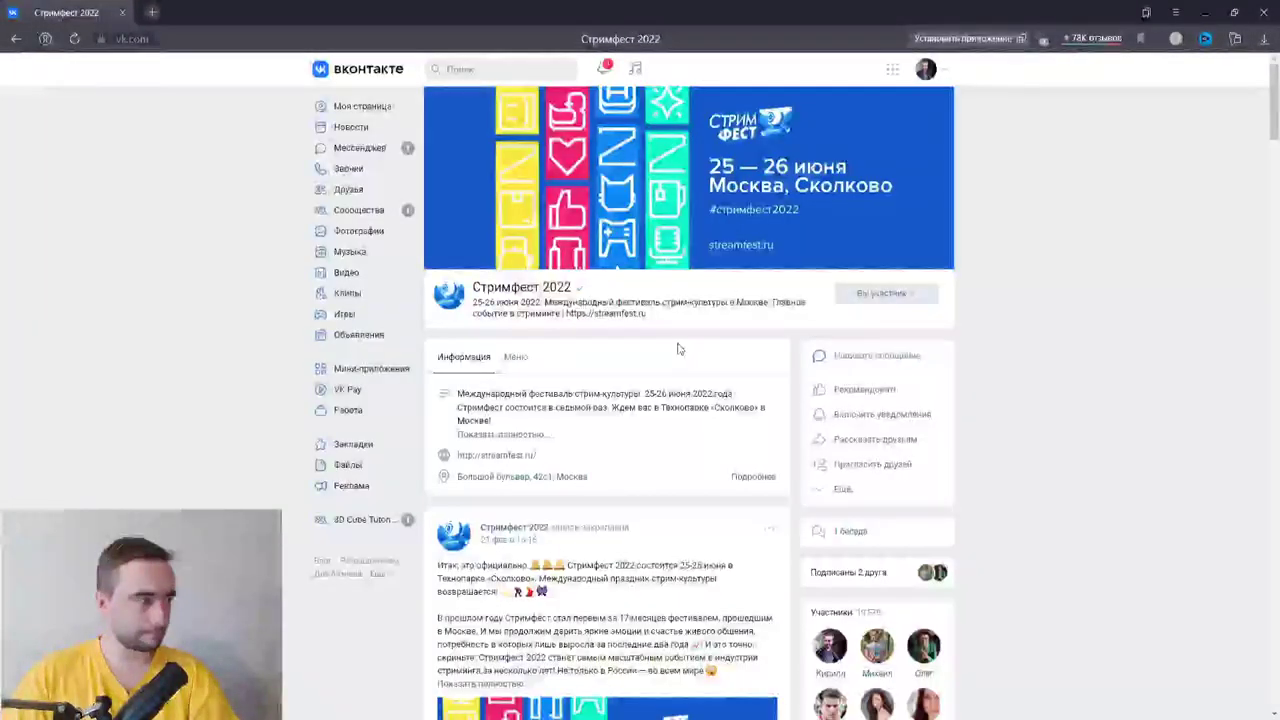
scroll(677, 348, down, 2)
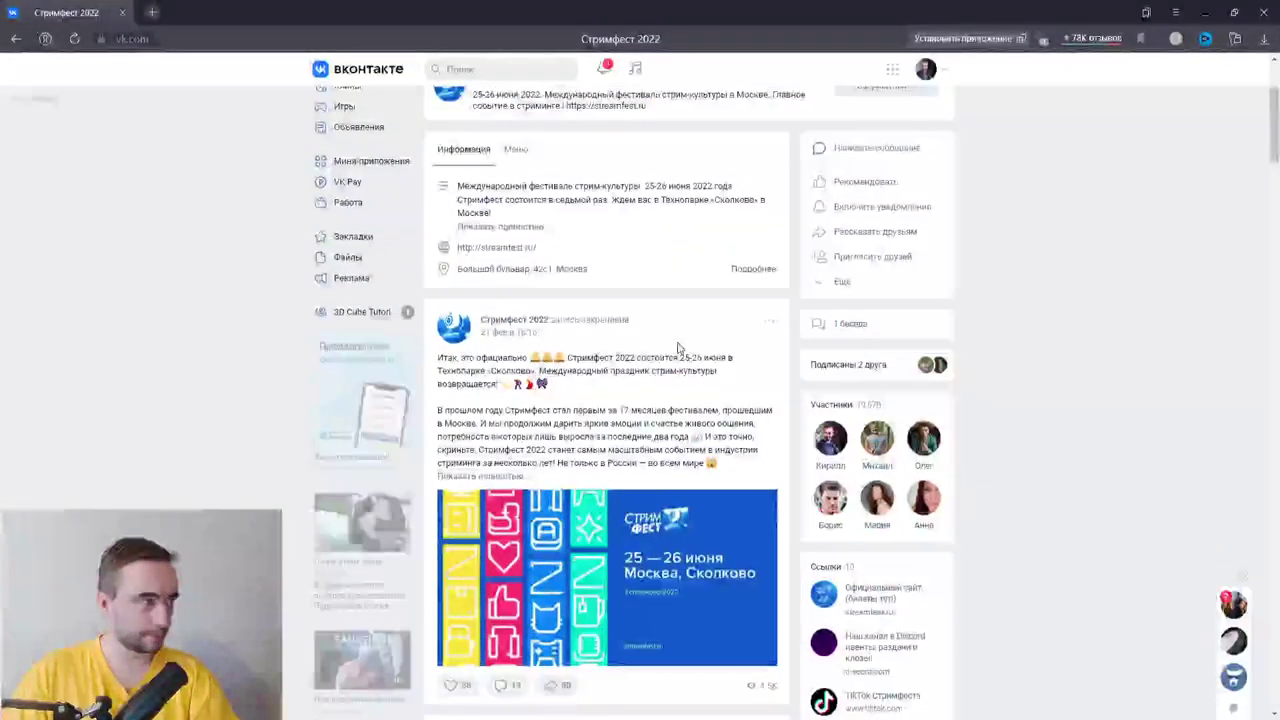
scroll(641, 211, up, 1)
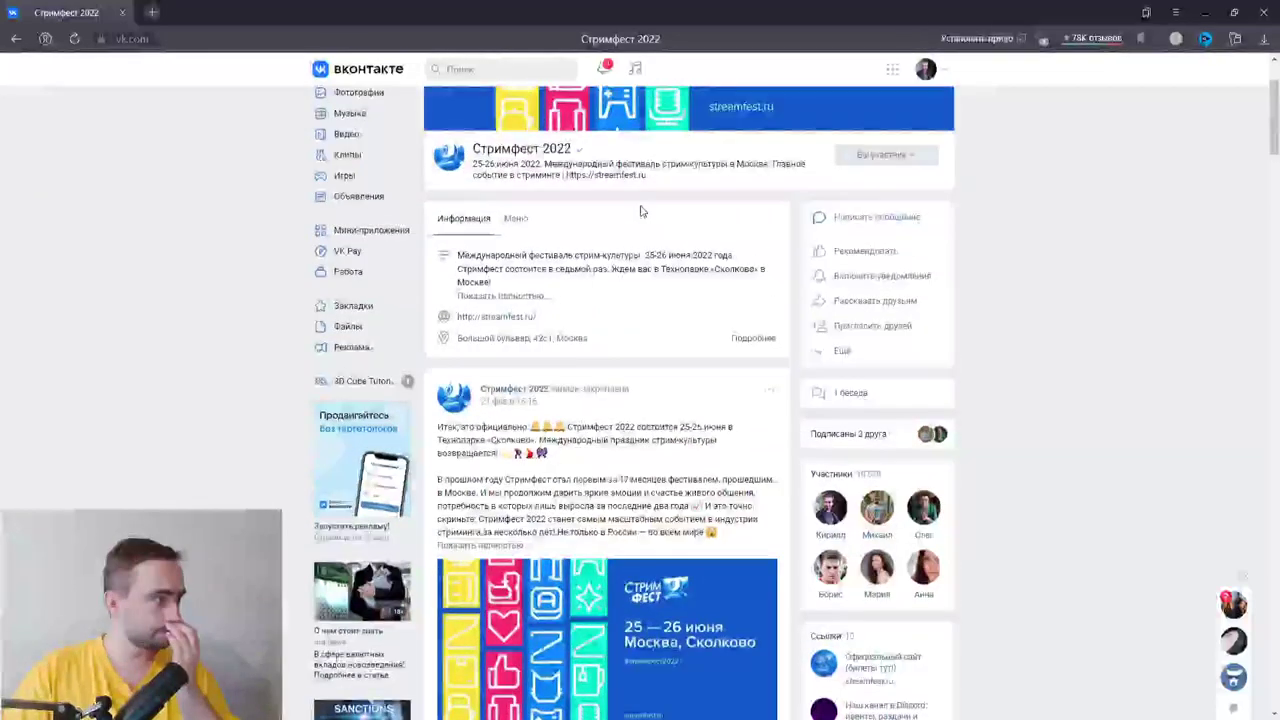
scroll(641, 211, up, 1)
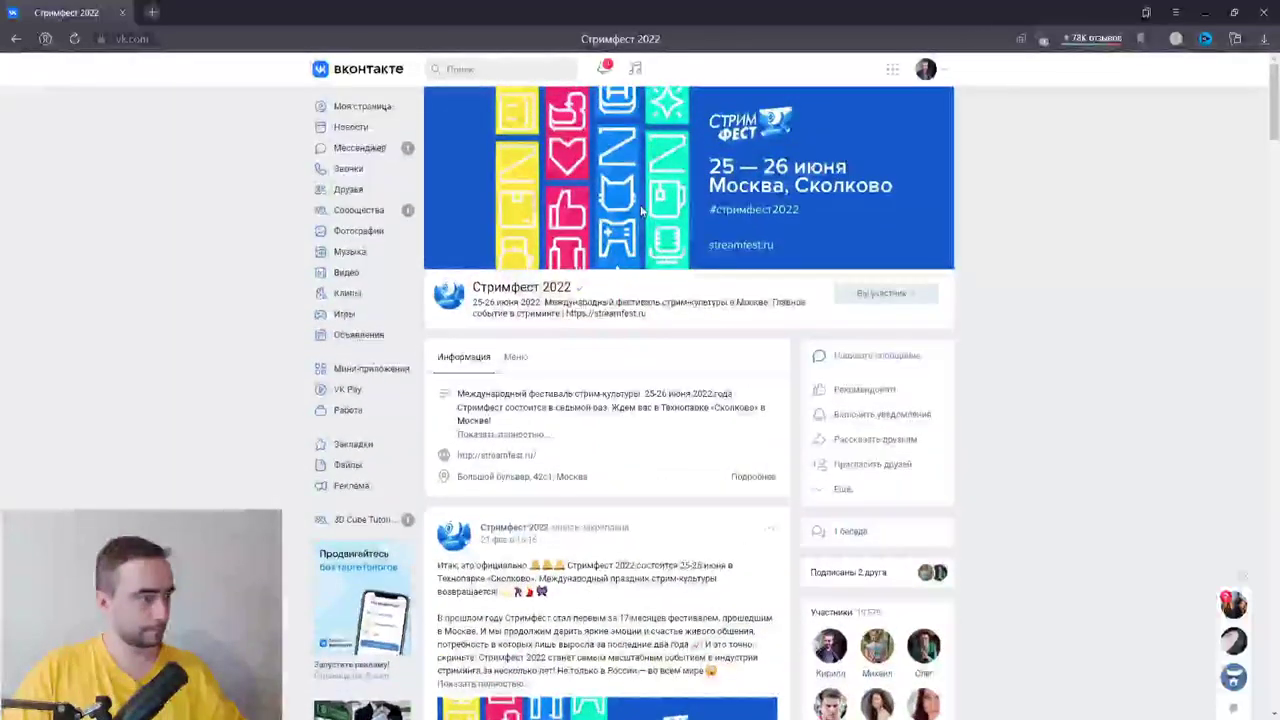
click(542, 436)
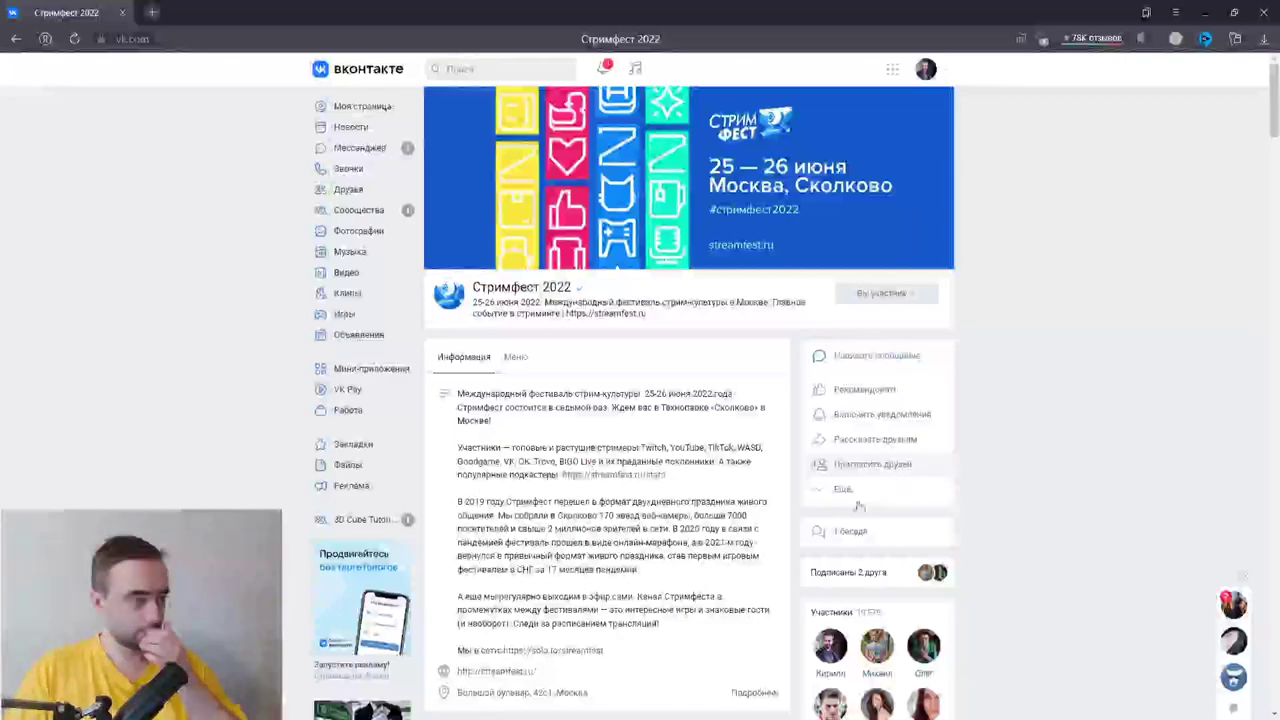
scroll(463, 345, down, 1)
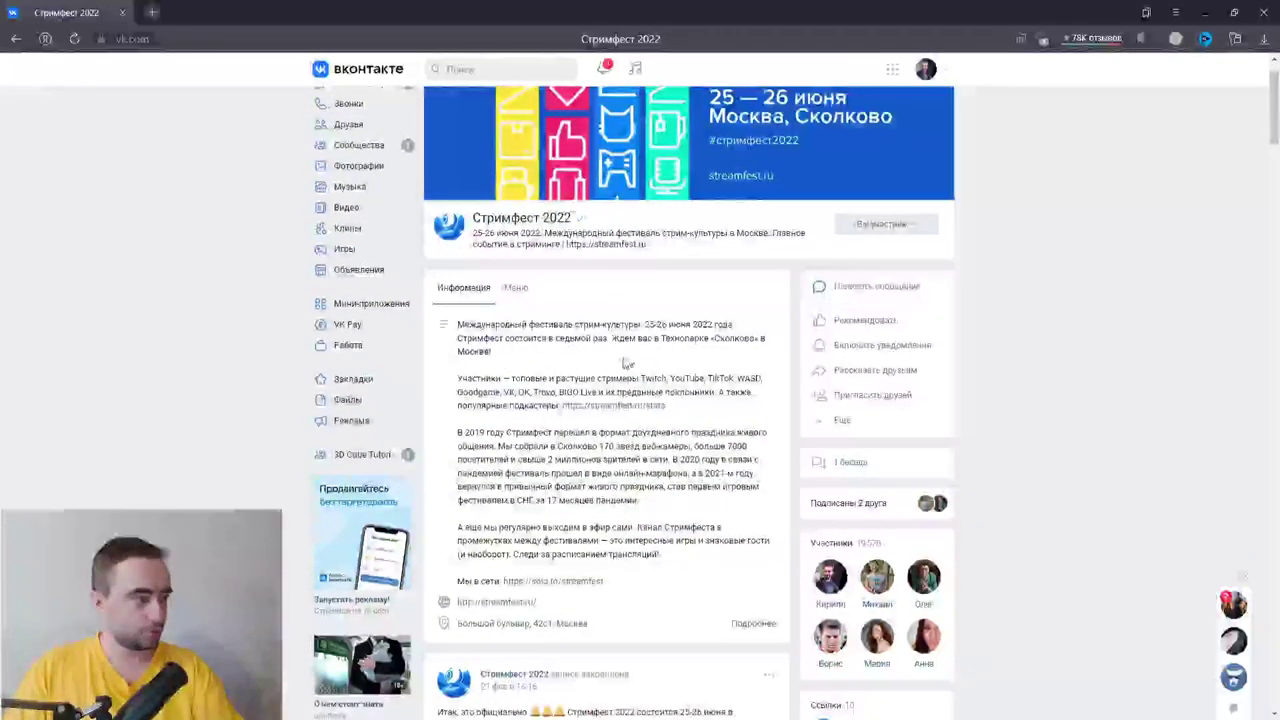
scroll(820, 415, down, 2)
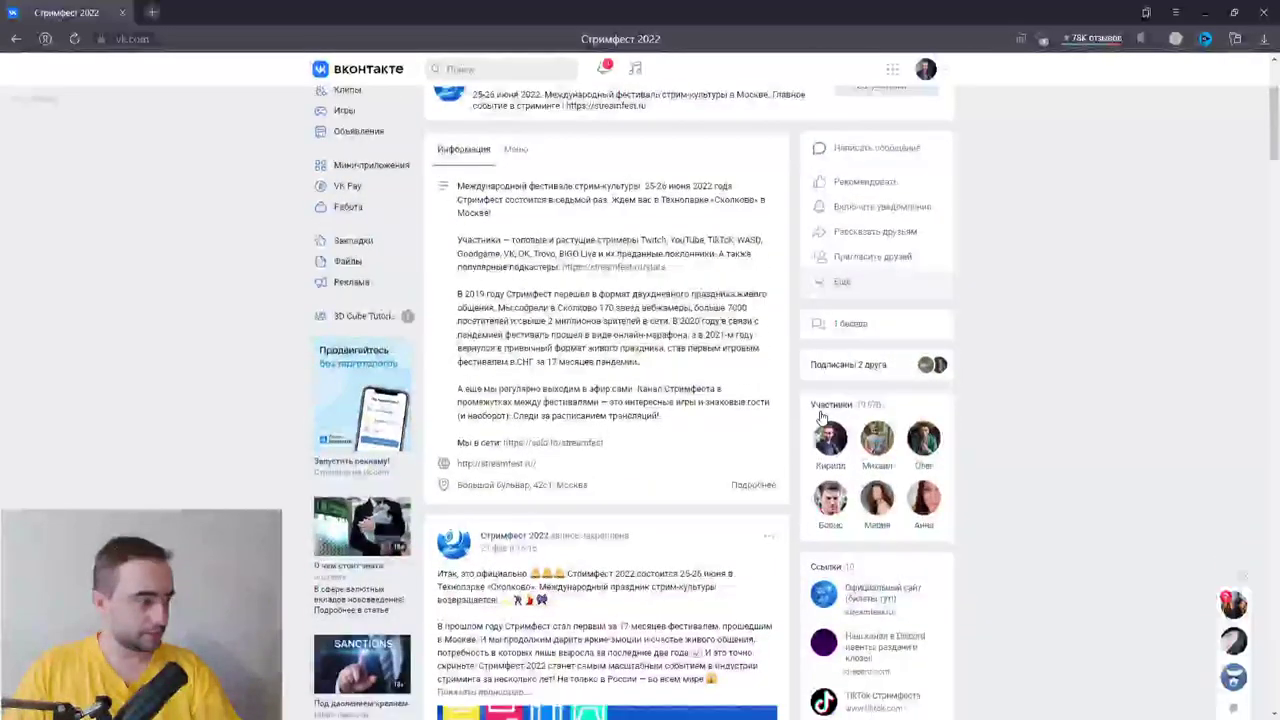
scroll(820, 415, down, 2)
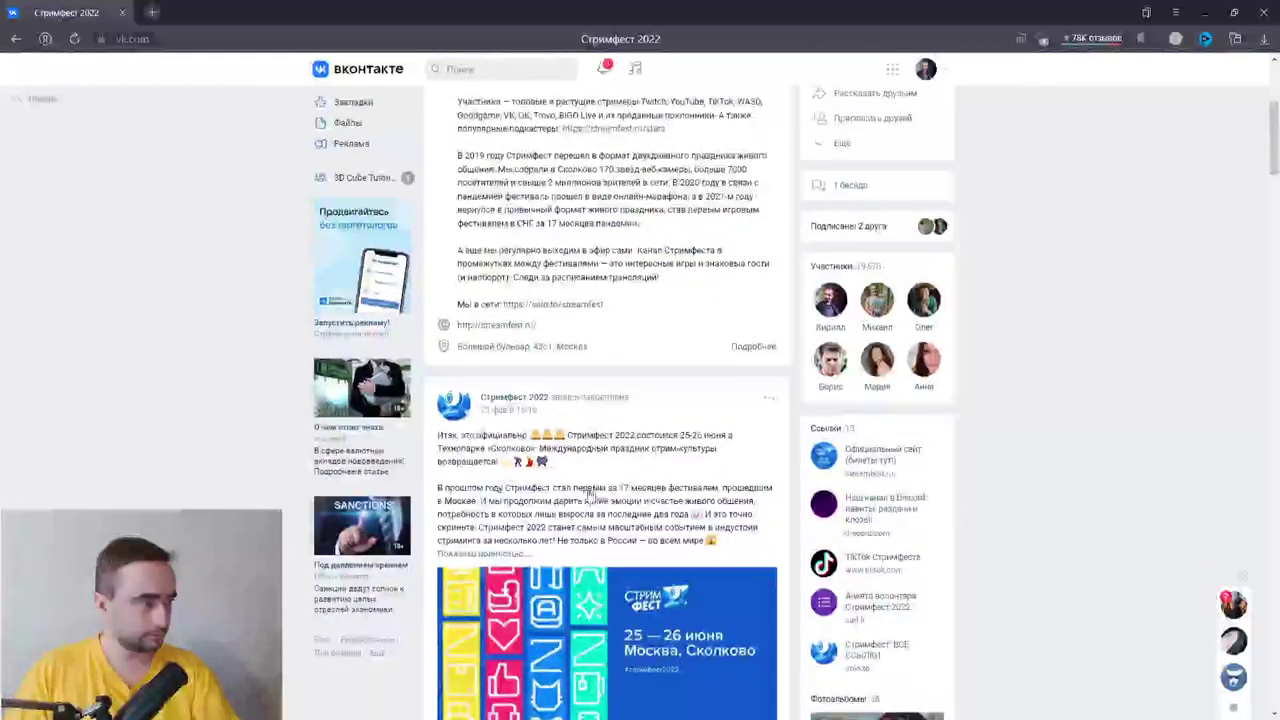
click(495, 553)
scroll(435, 642, down, 4)
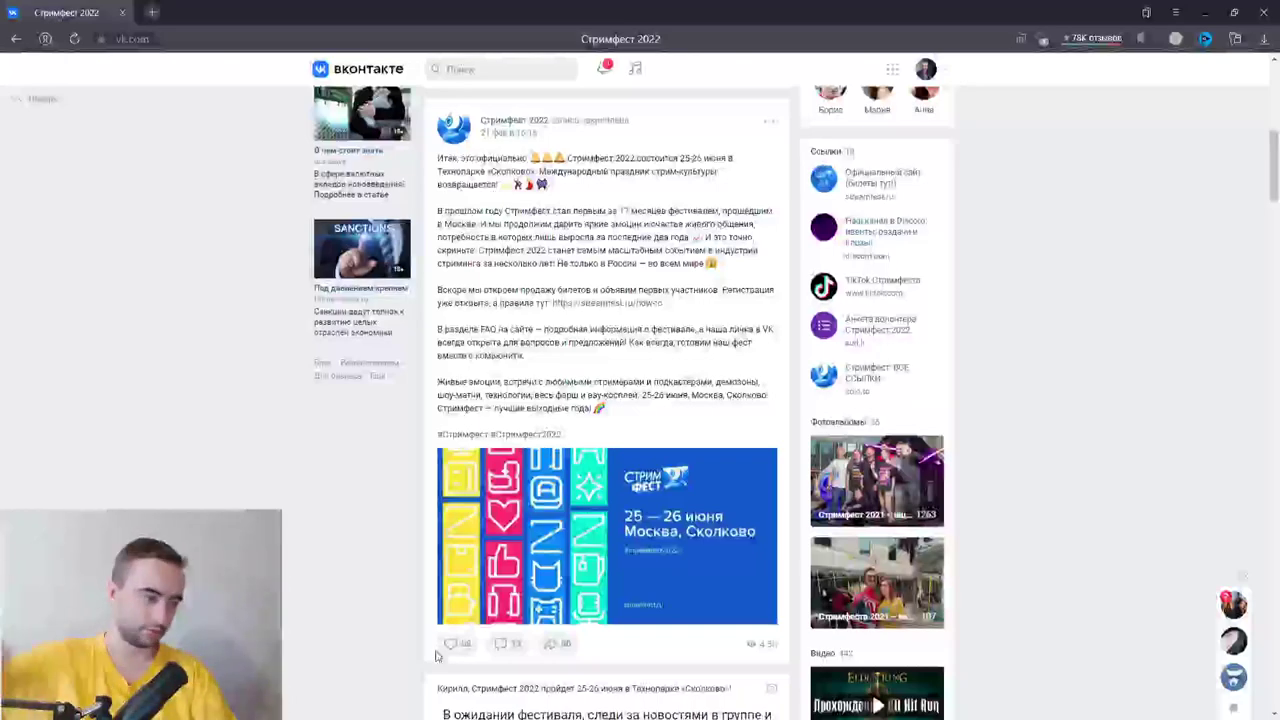
scroll(609, 551, down, 4)
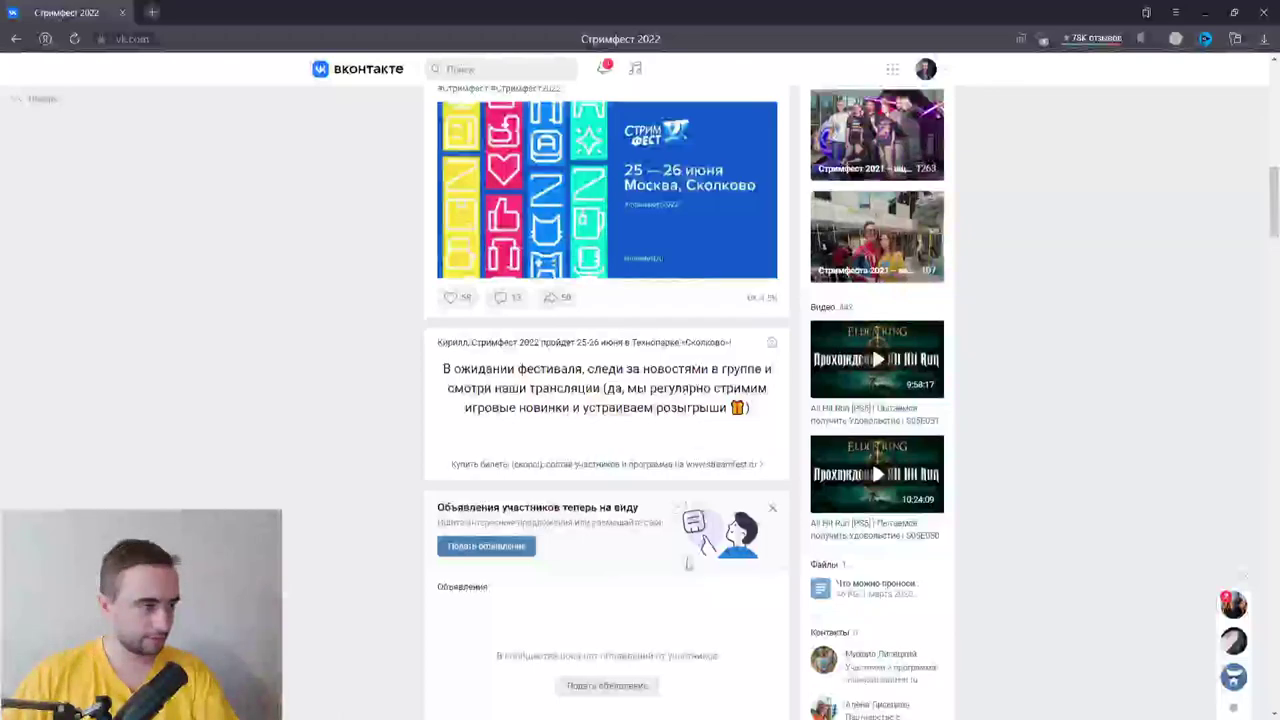
scroll(608, 520, down, 4)
scroll(605, 500, down, 4)
scroll(603, 496, down, 4)
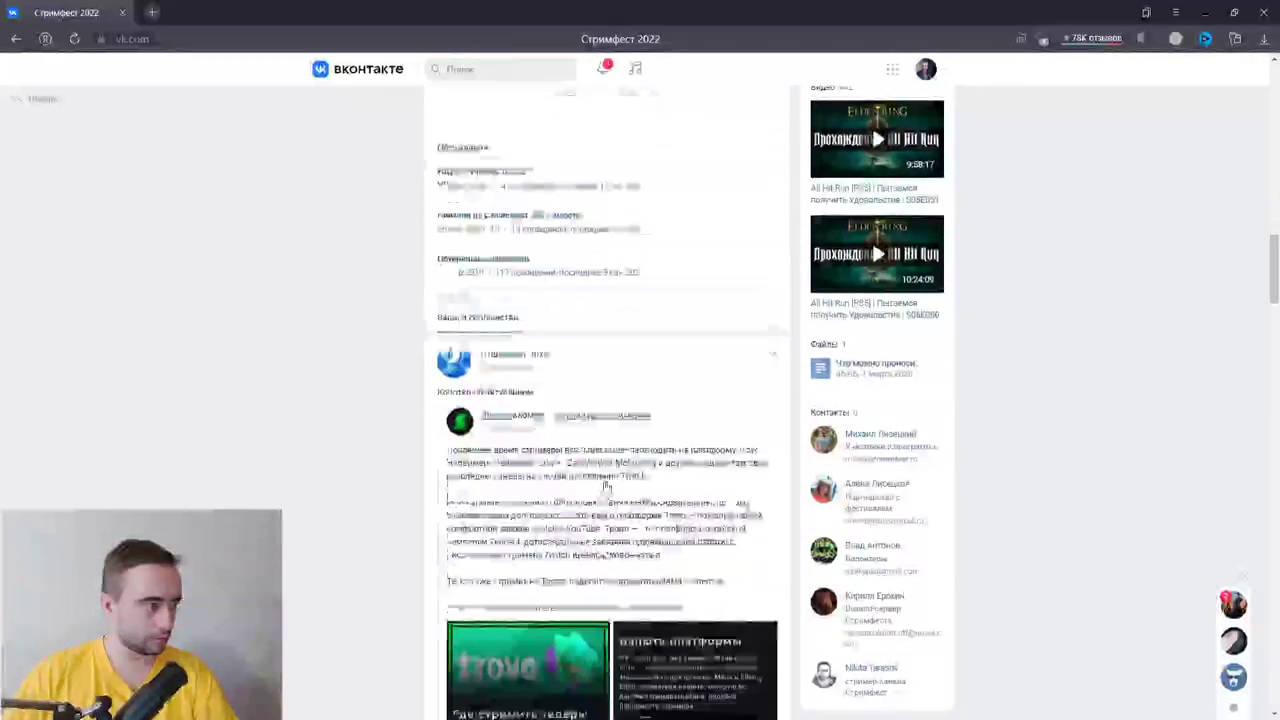
scroll(604, 487, down, 2)
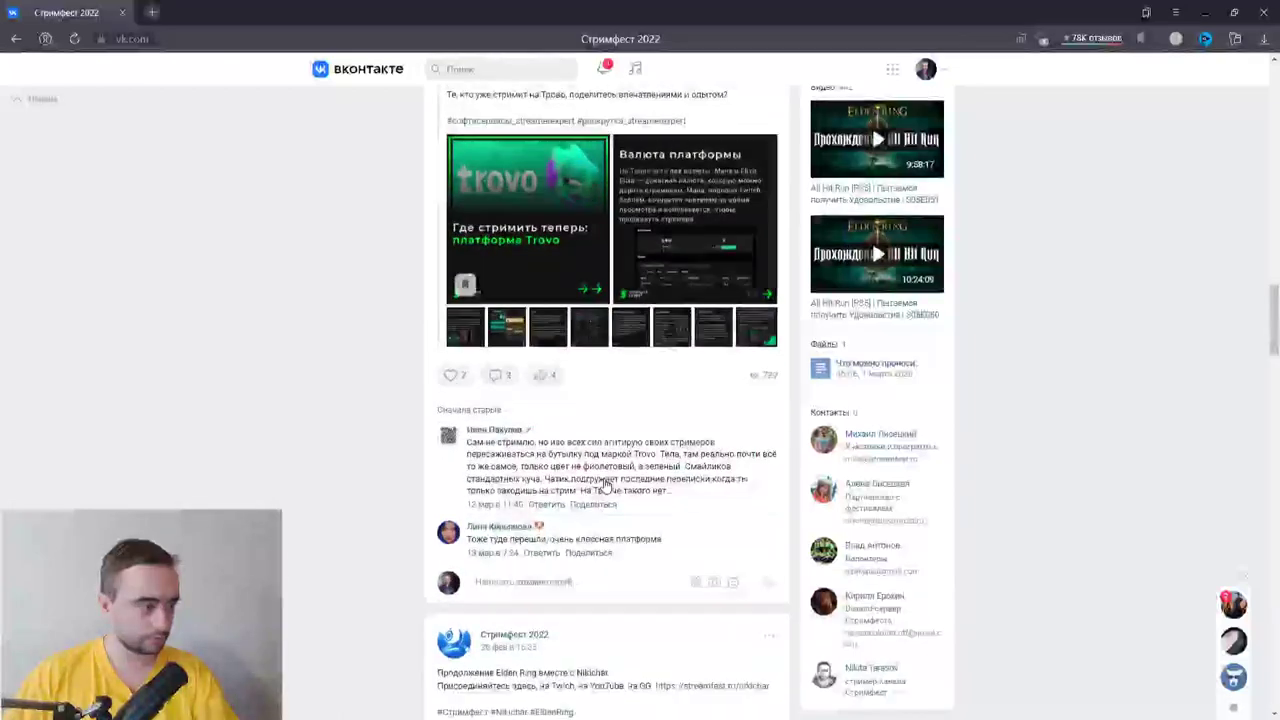
click(692, 262)
click(1122, 227)
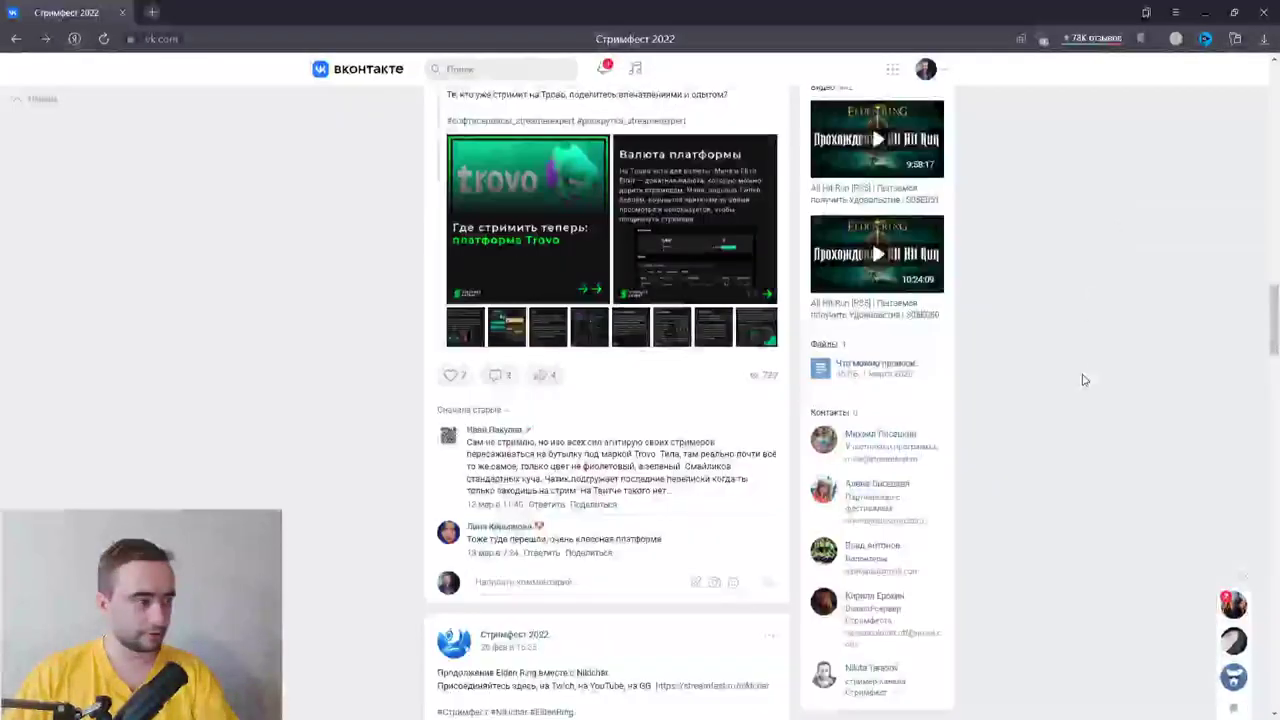
scroll(1083, 380, up, 2)
scroll(1083, 380, up, 3)
scroll(1083, 380, up, 2)
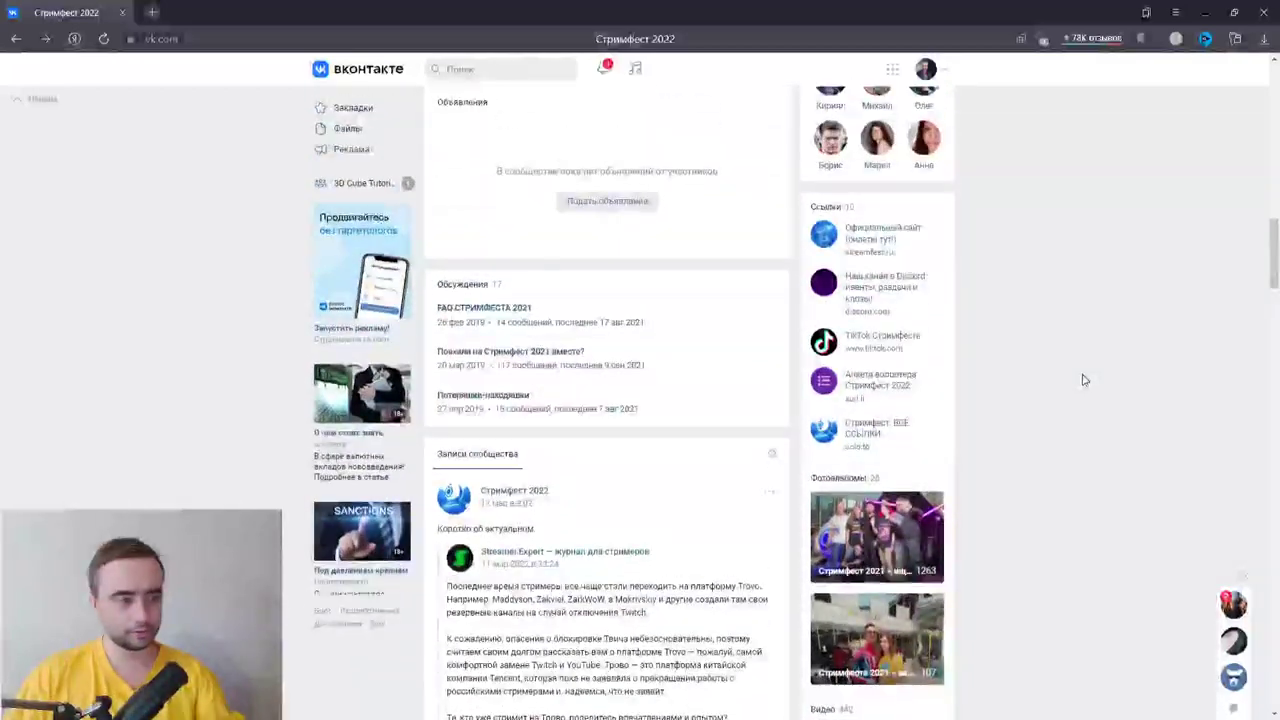
scroll(1083, 380, up, 1)
scroll(1083, 380, up, 1)
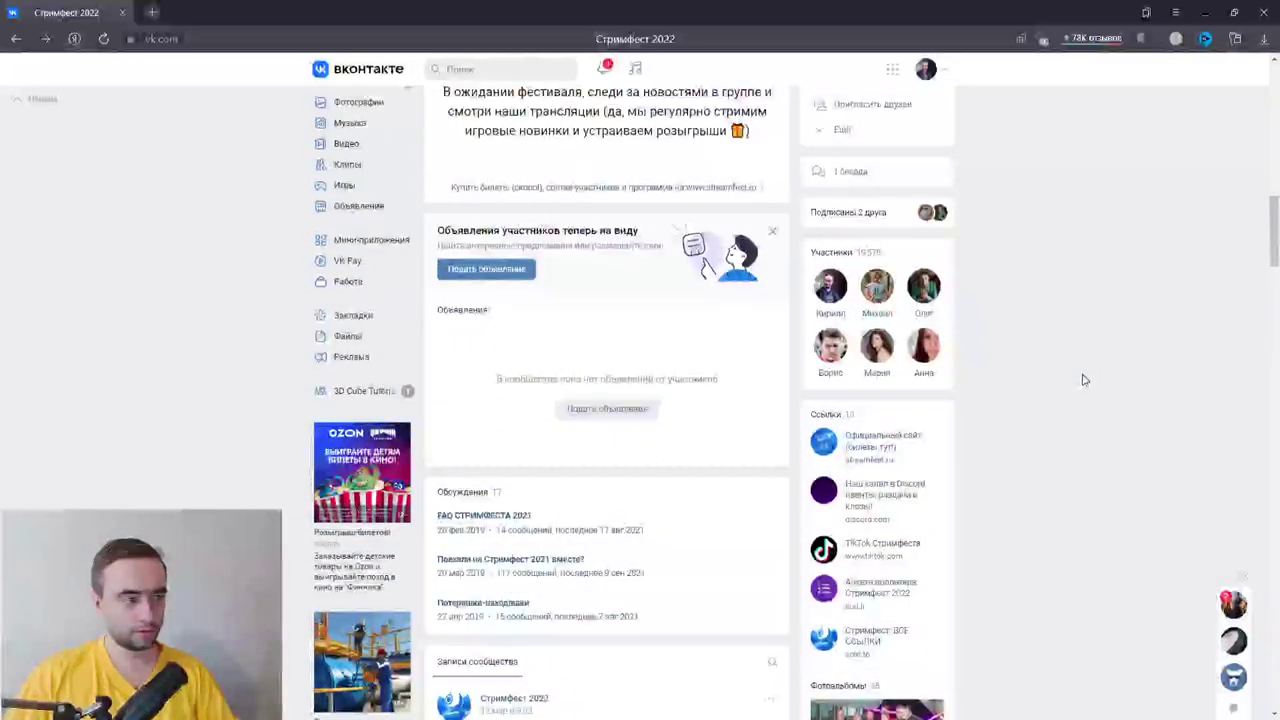
scroll(1083, 380, up, 2)
scroll(1083, 380, up, 2)
scroll(1083, 380, up, 2)
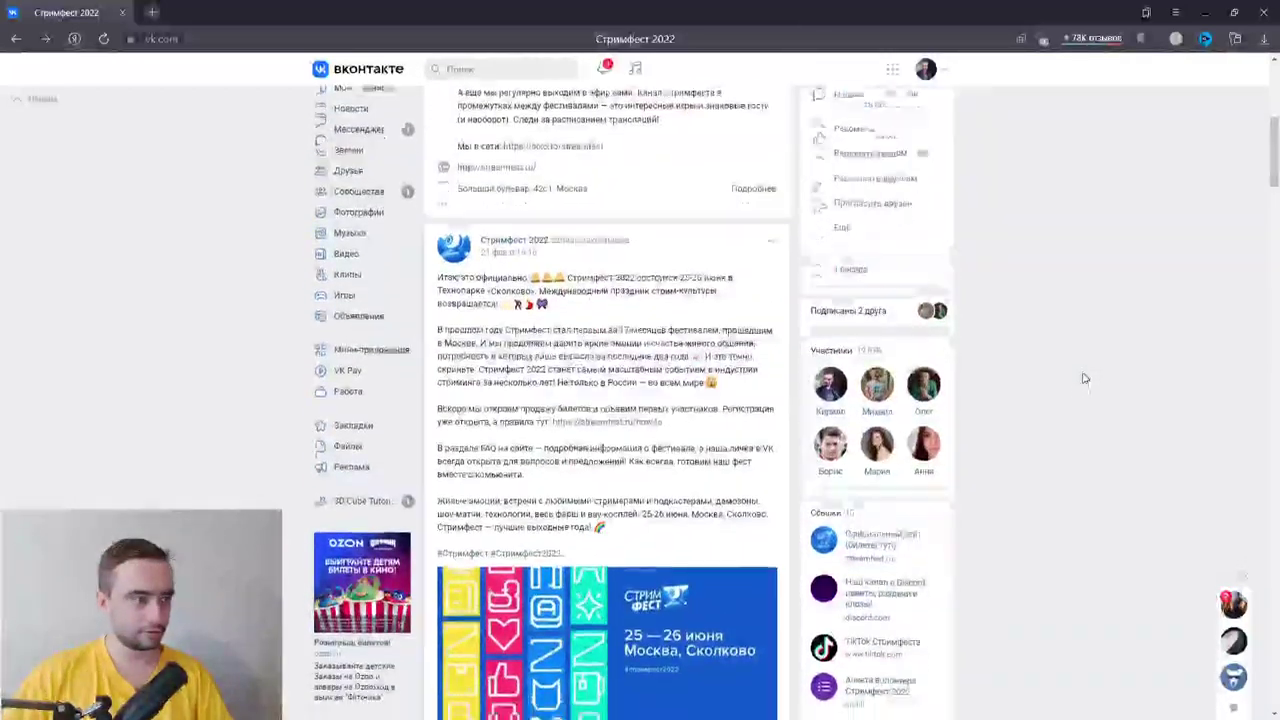
scroll(1085, 378, down, 3)
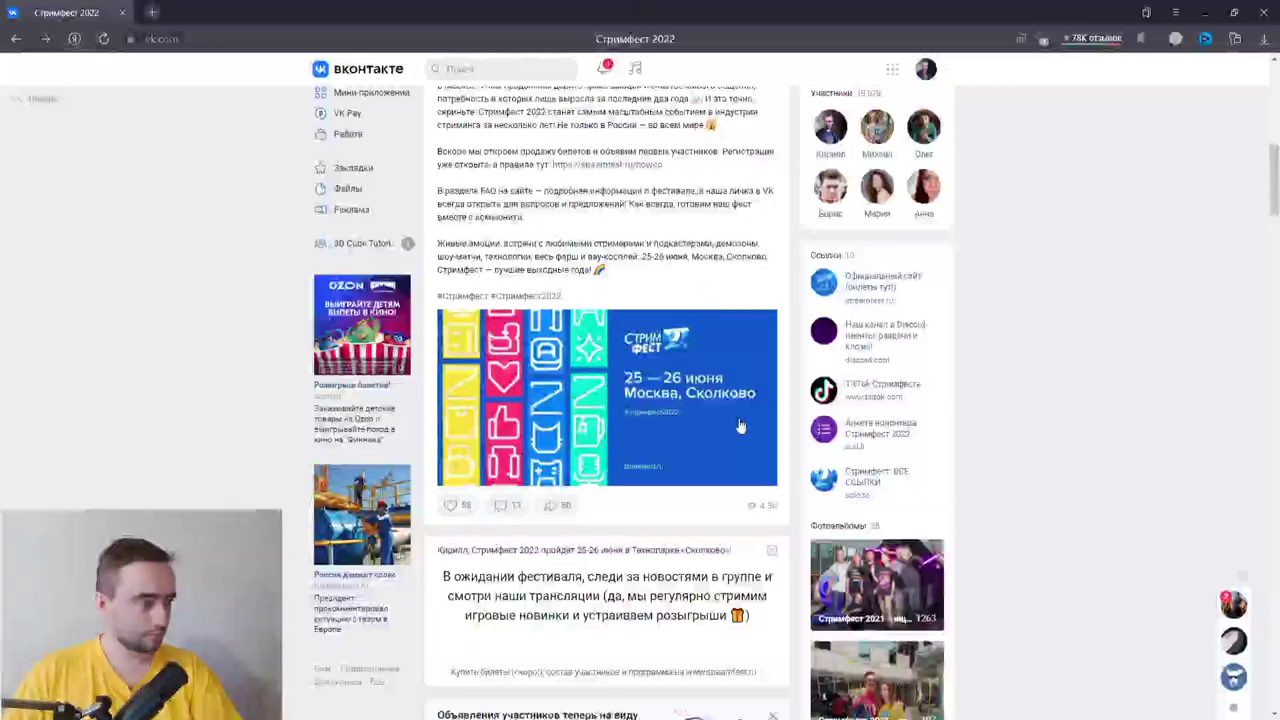
scroll(740, 427, down, 3)
scroll(740, 427, up, 2)
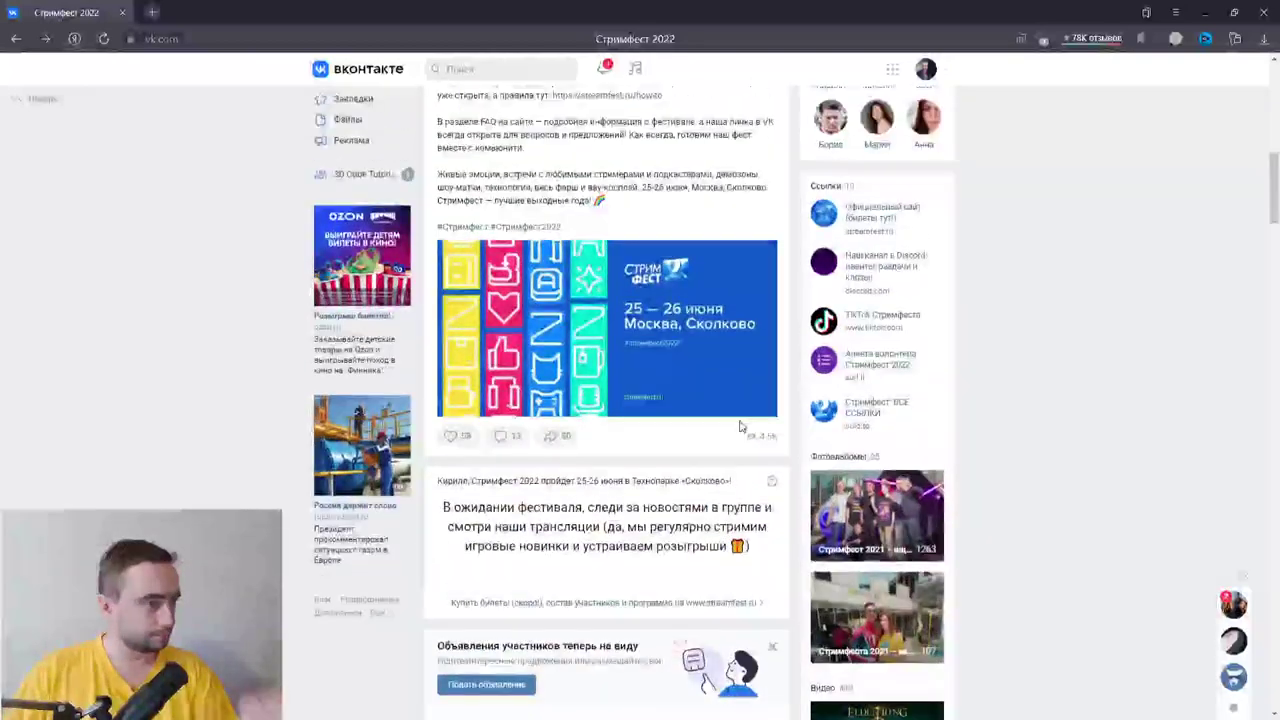
scroll(740, 428, up, 2)
Open the Стримфест 2022 official site from the Links block and expand the certificate warning details
click(893, 421)
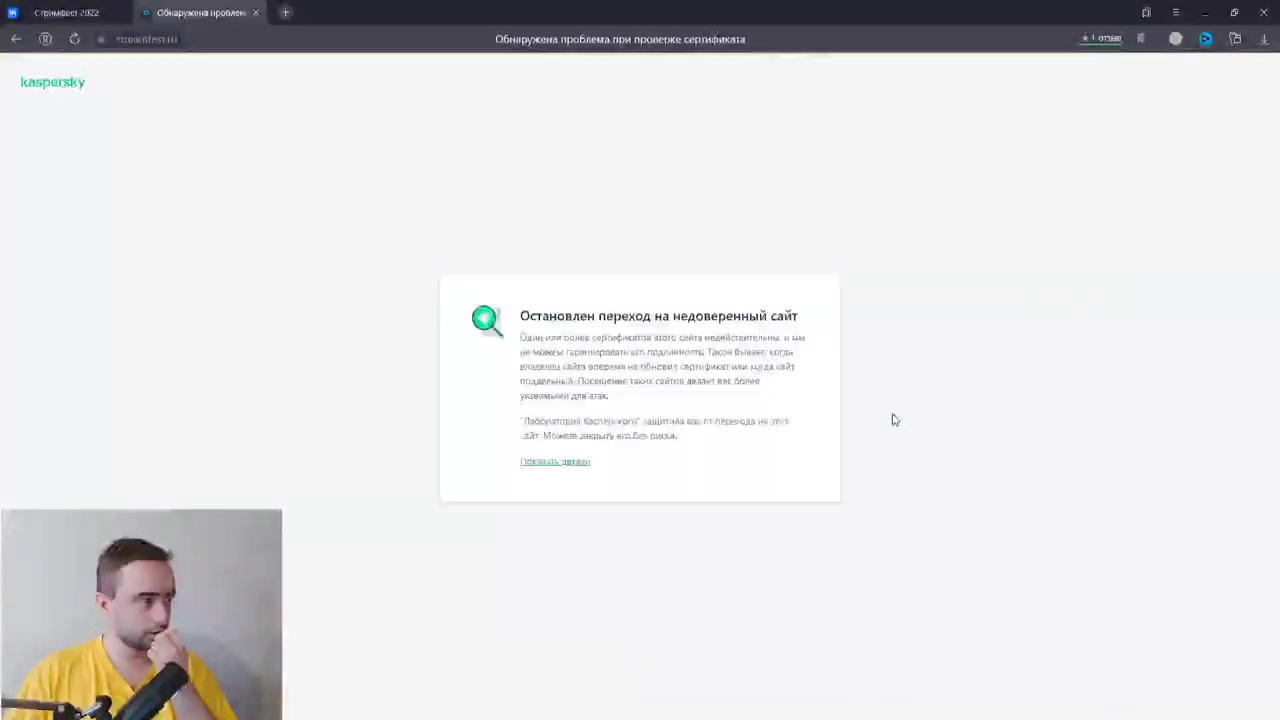
click(553, 462)
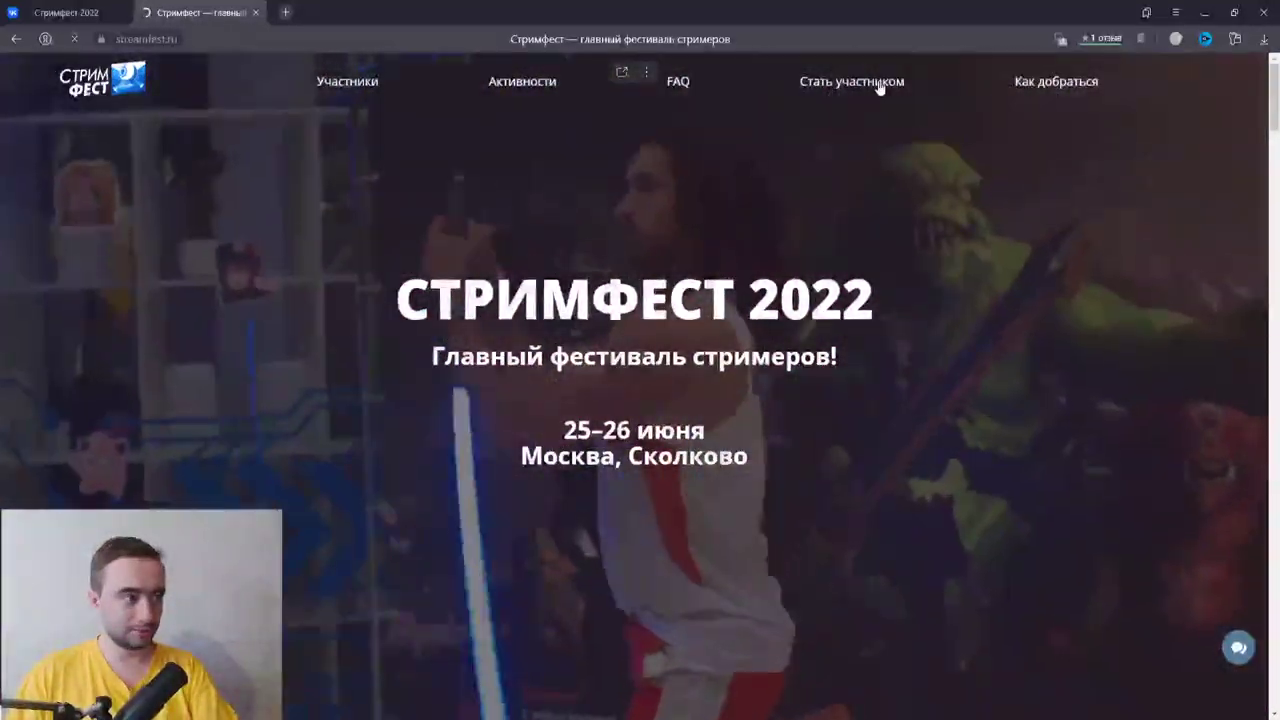
Jump to the Участники section and scroll down through the grid of streamer cards
click(880, 86)
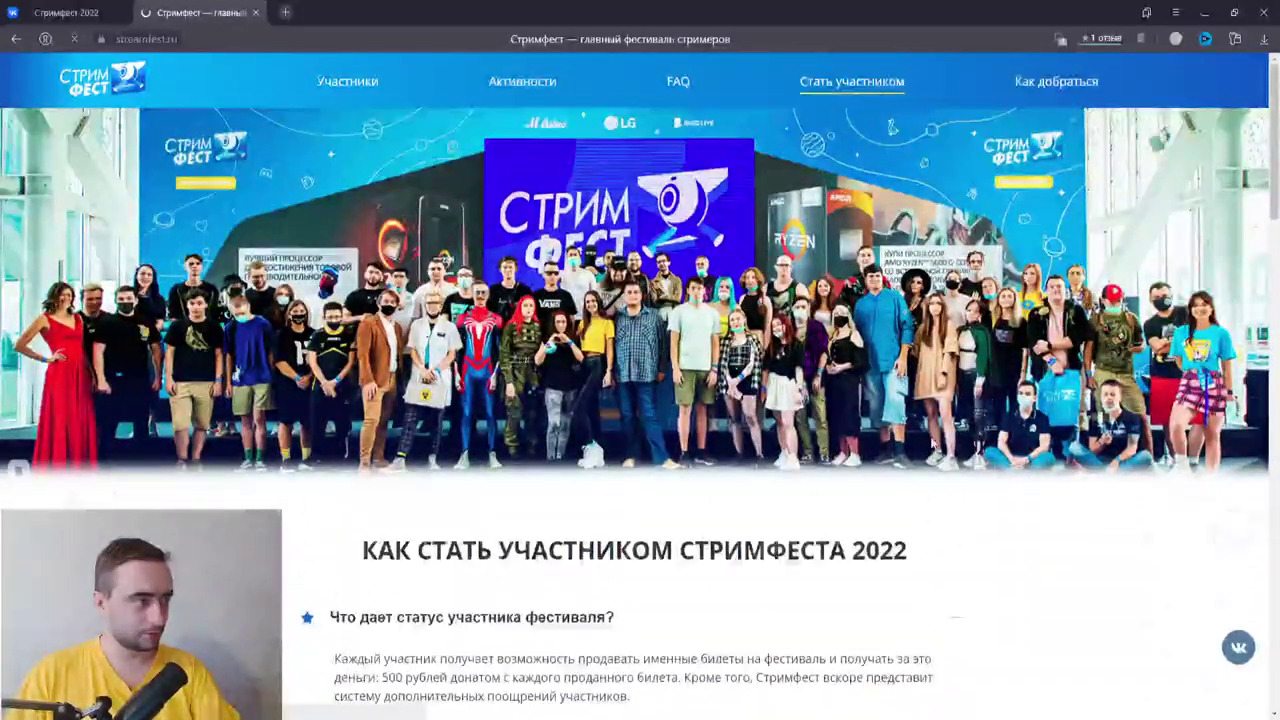
click(347, 81)
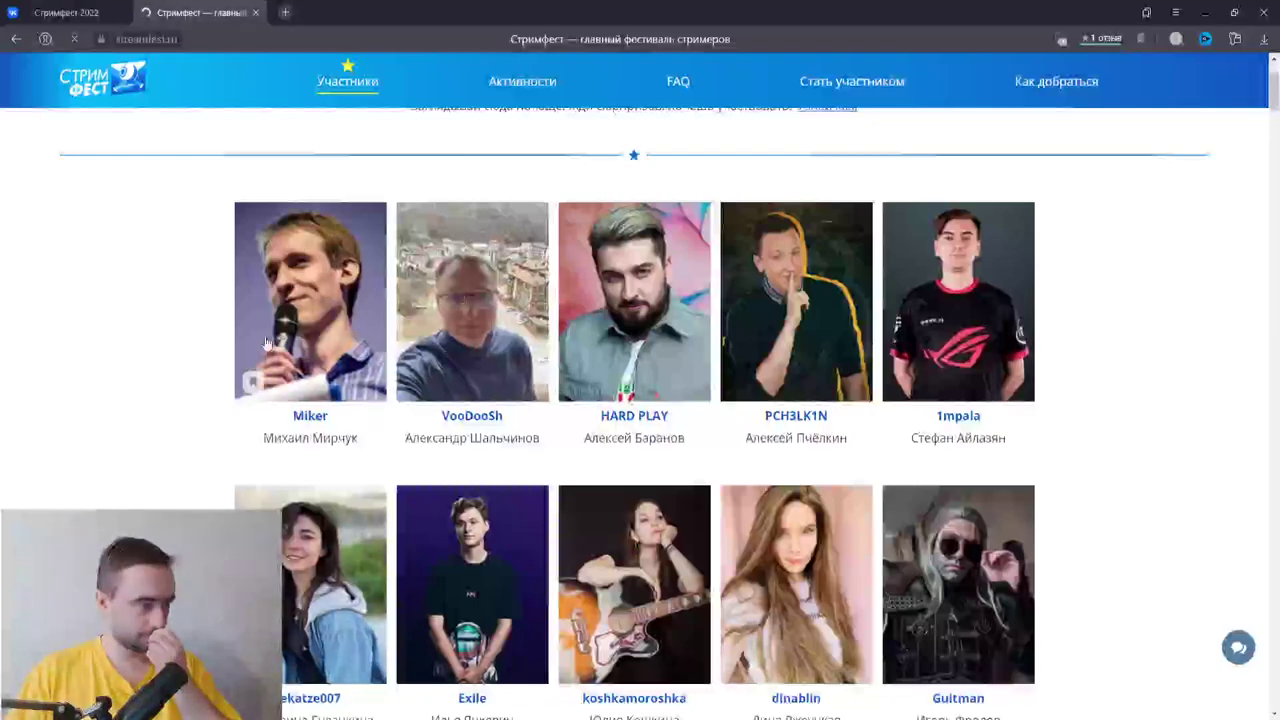
scroll(350, 390, down, 2)
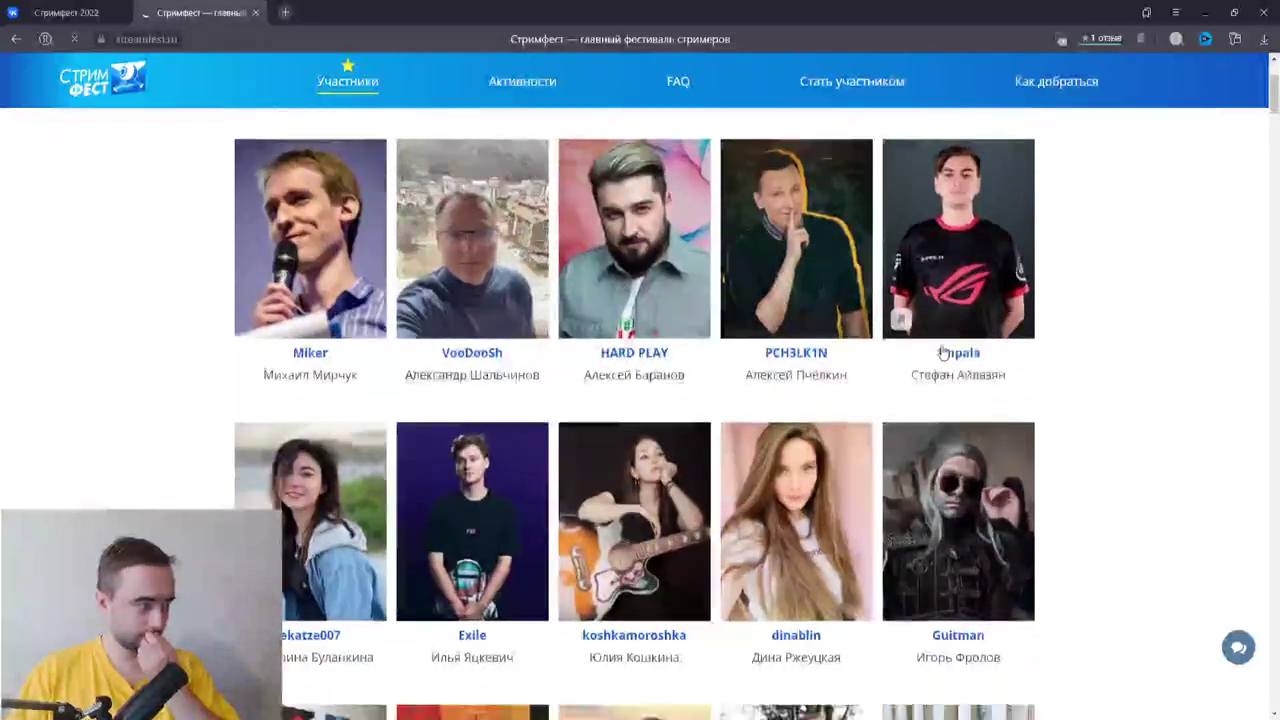
scroll(940, 400, down, 1)
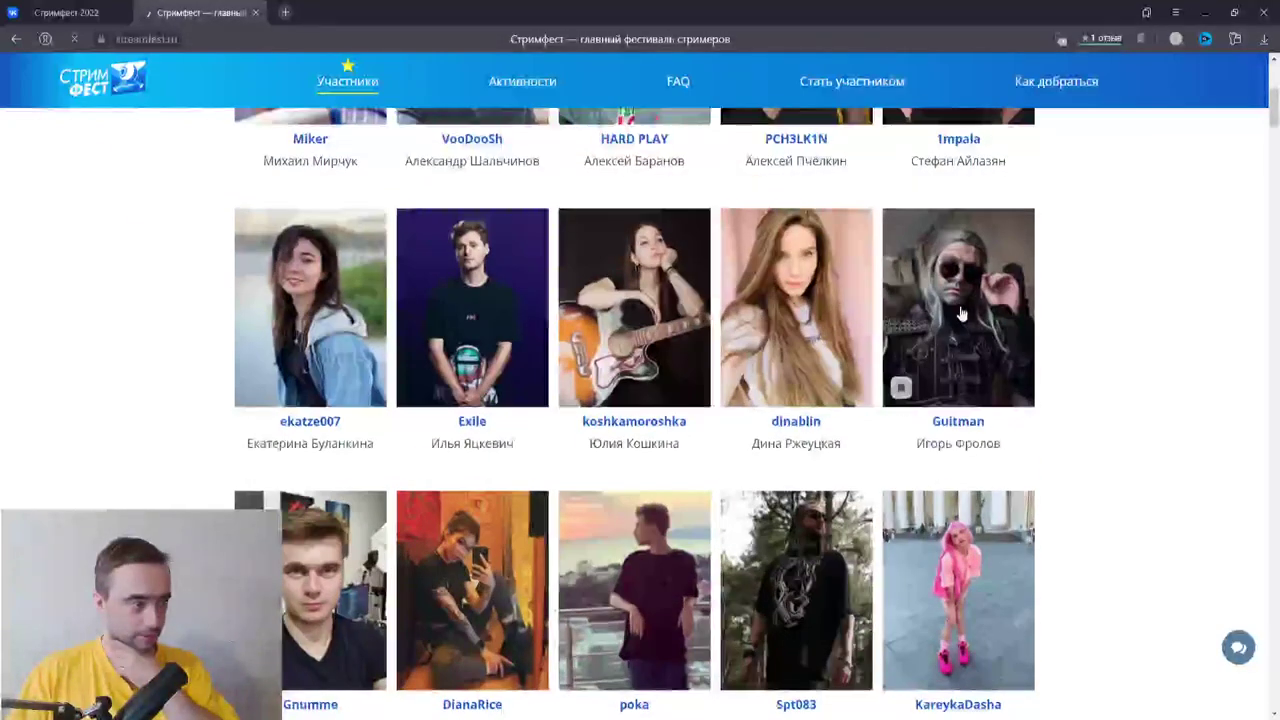
scroll(960, 315, down, 2)
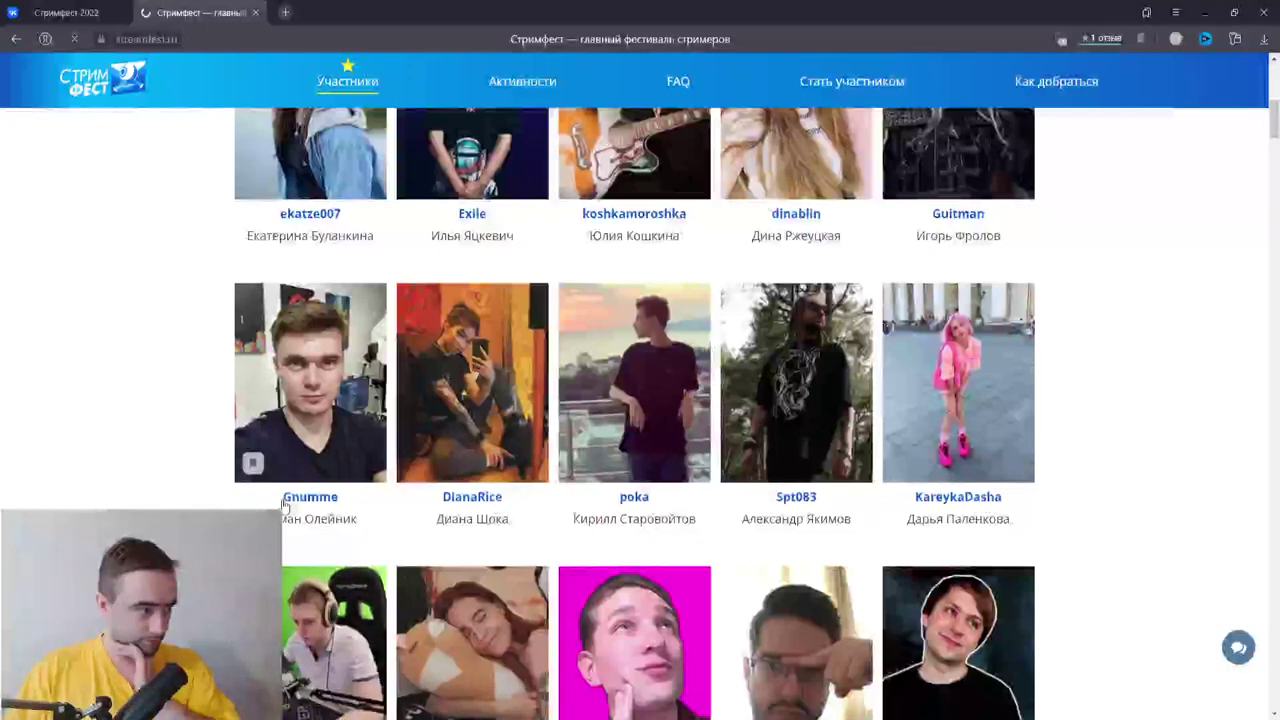
scroll(288, 502, down, 2)
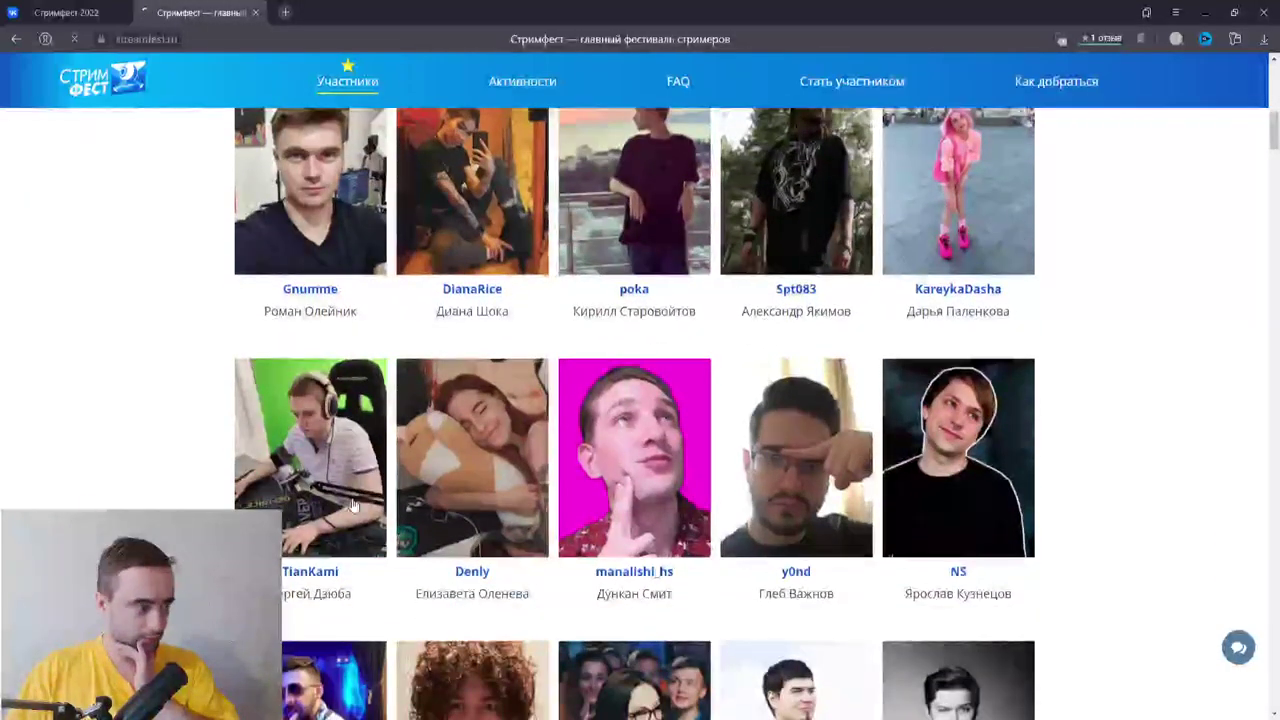
scroll(1000, 480, down, 2)
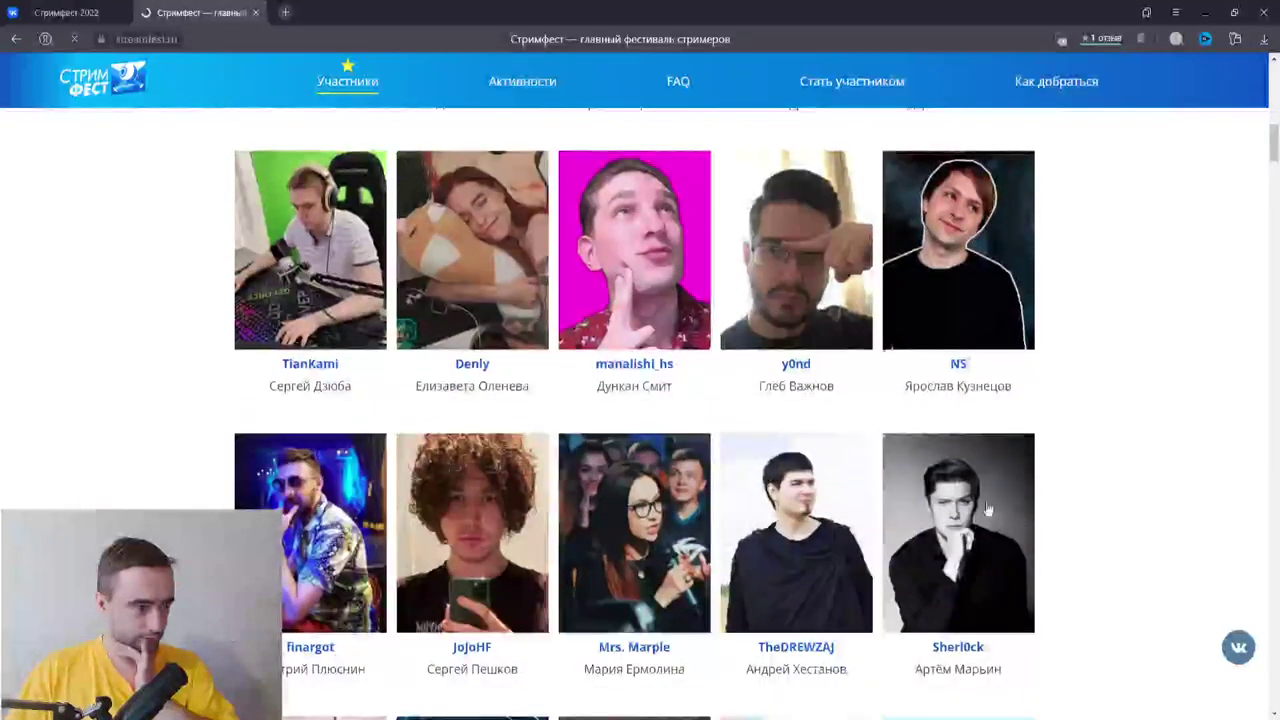
scroll(988, 510, down, 2)
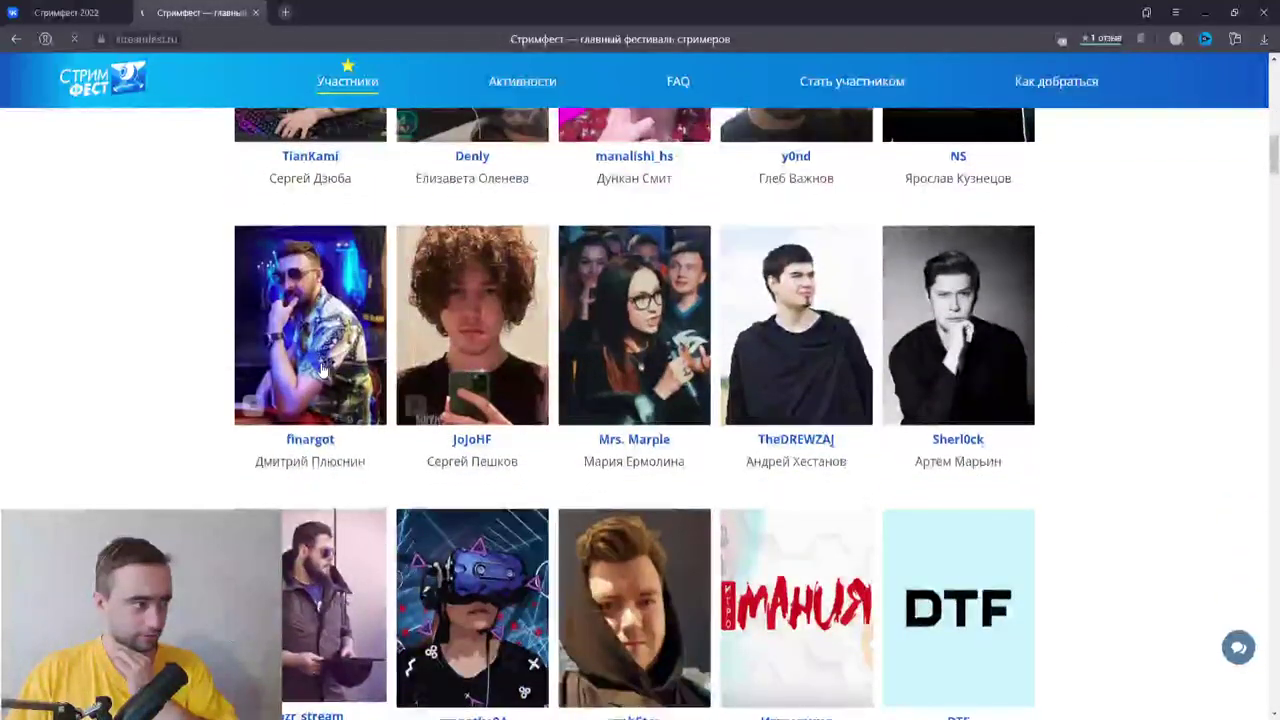
scroll(322, 368, down, 1)
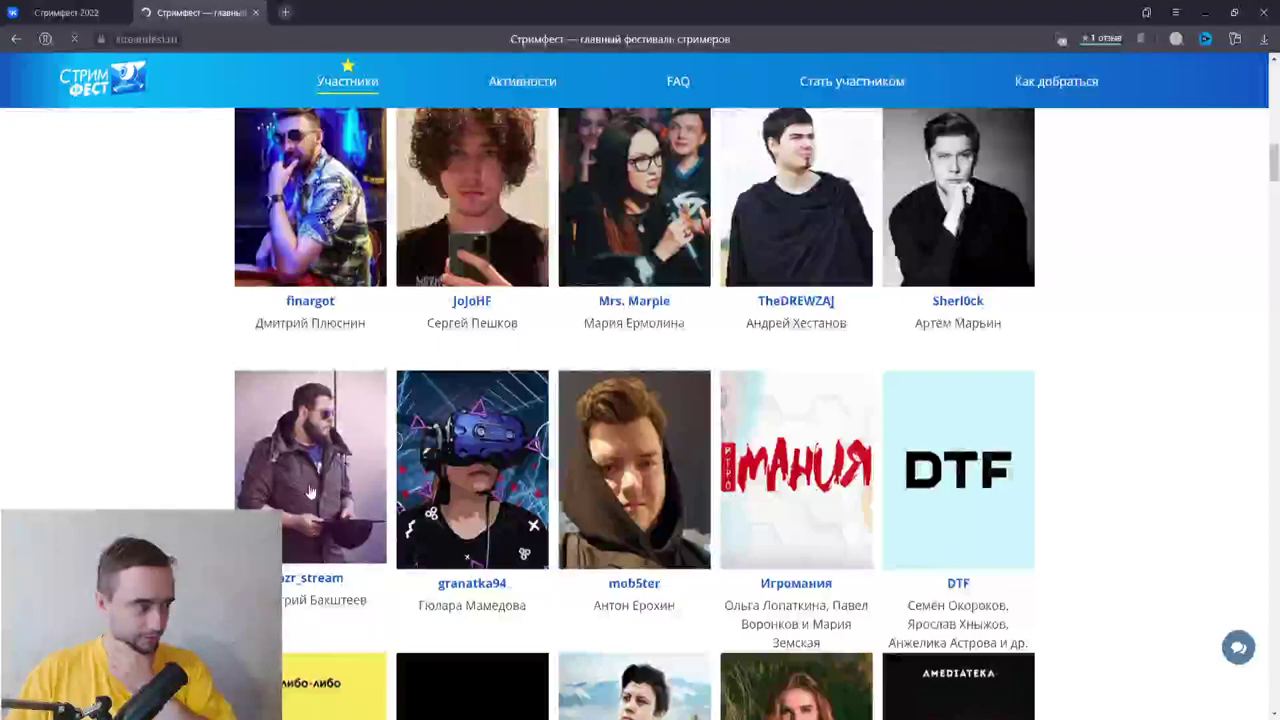
scroll(894, 546, down, 1)
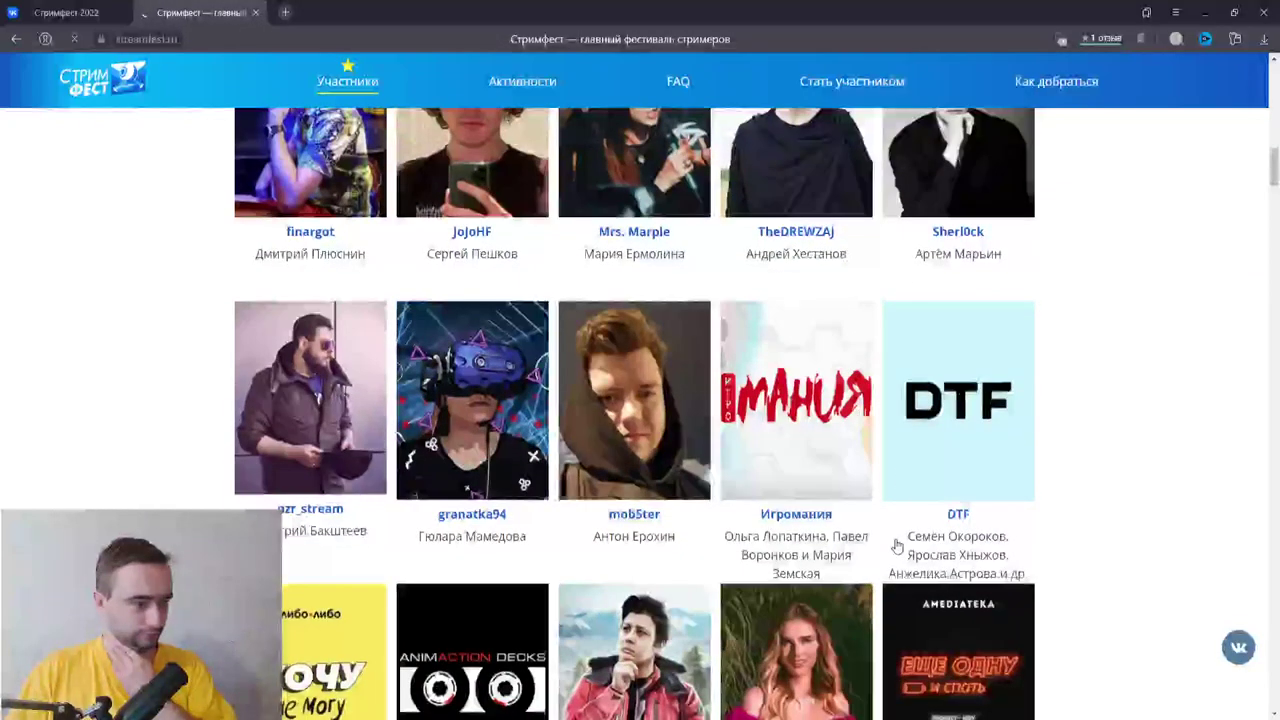
scroll(896, 503, down, 1)
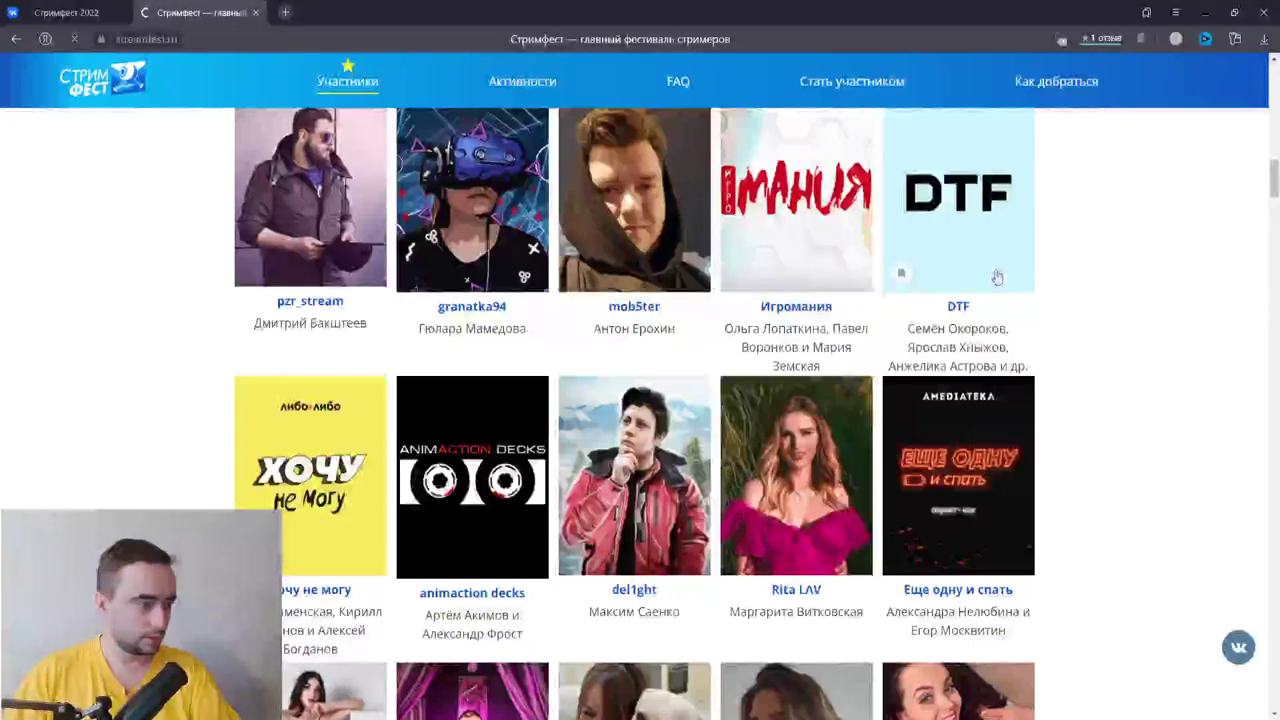
scroll(1030, 350, down, 3)
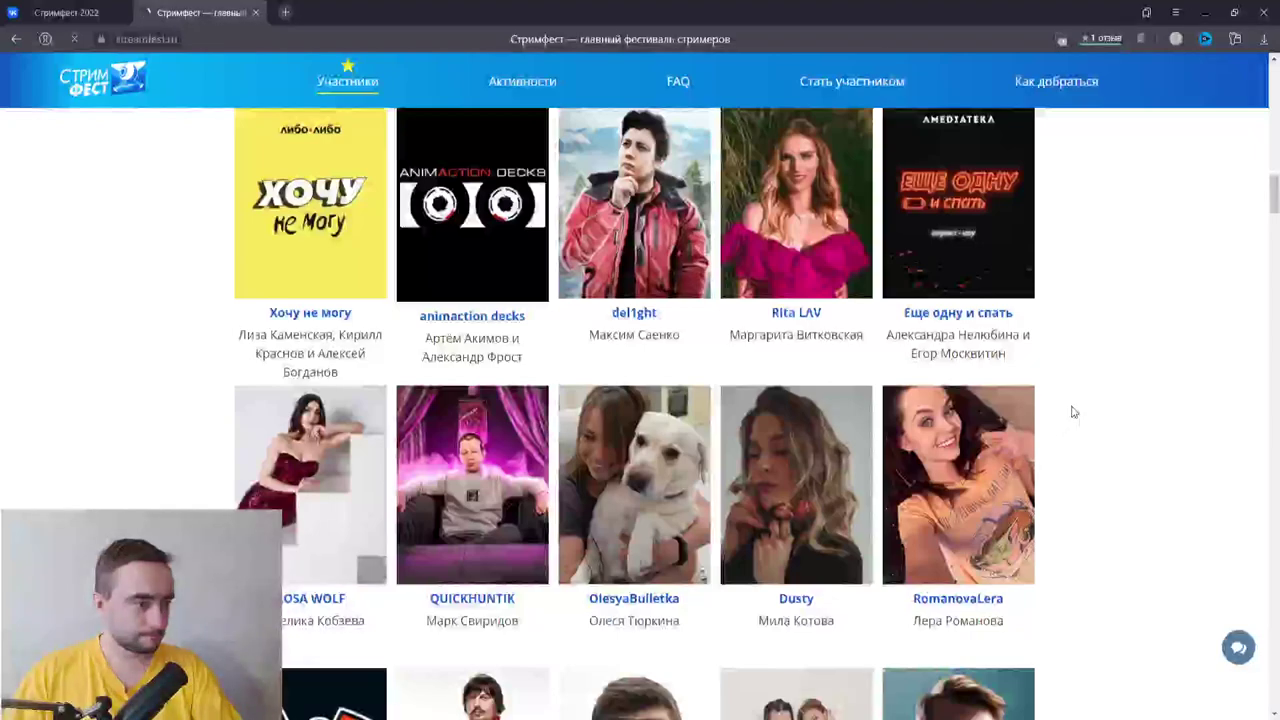
scroll(640, 400, down, 2)
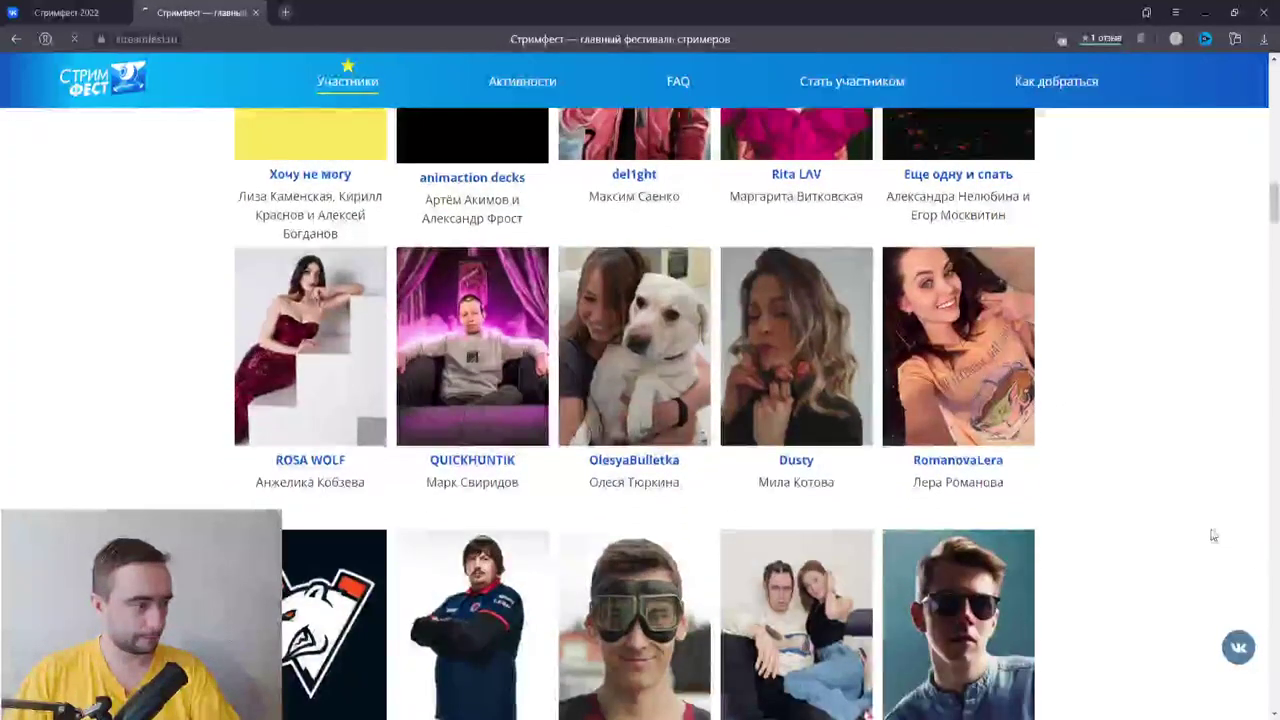
scroll(1213, 536, down, 2)
scroll(1122, 491, down, 3)
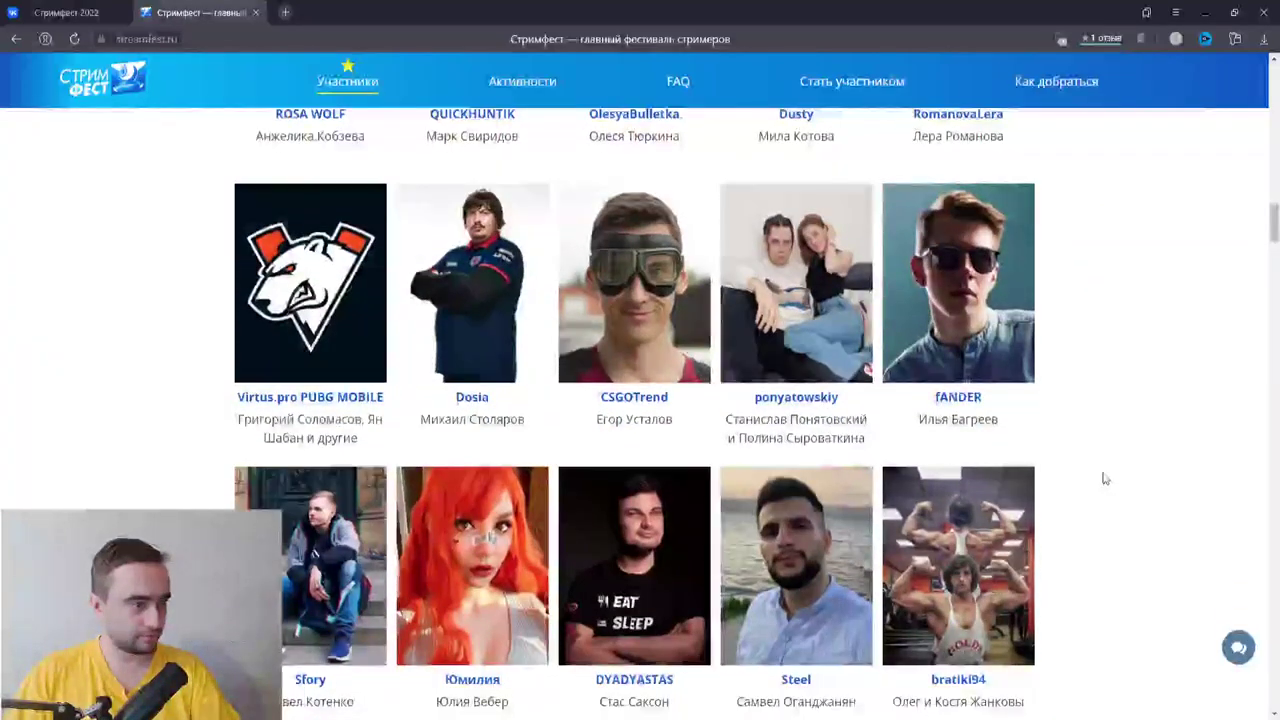
scroll(1137, 486, down, 2)
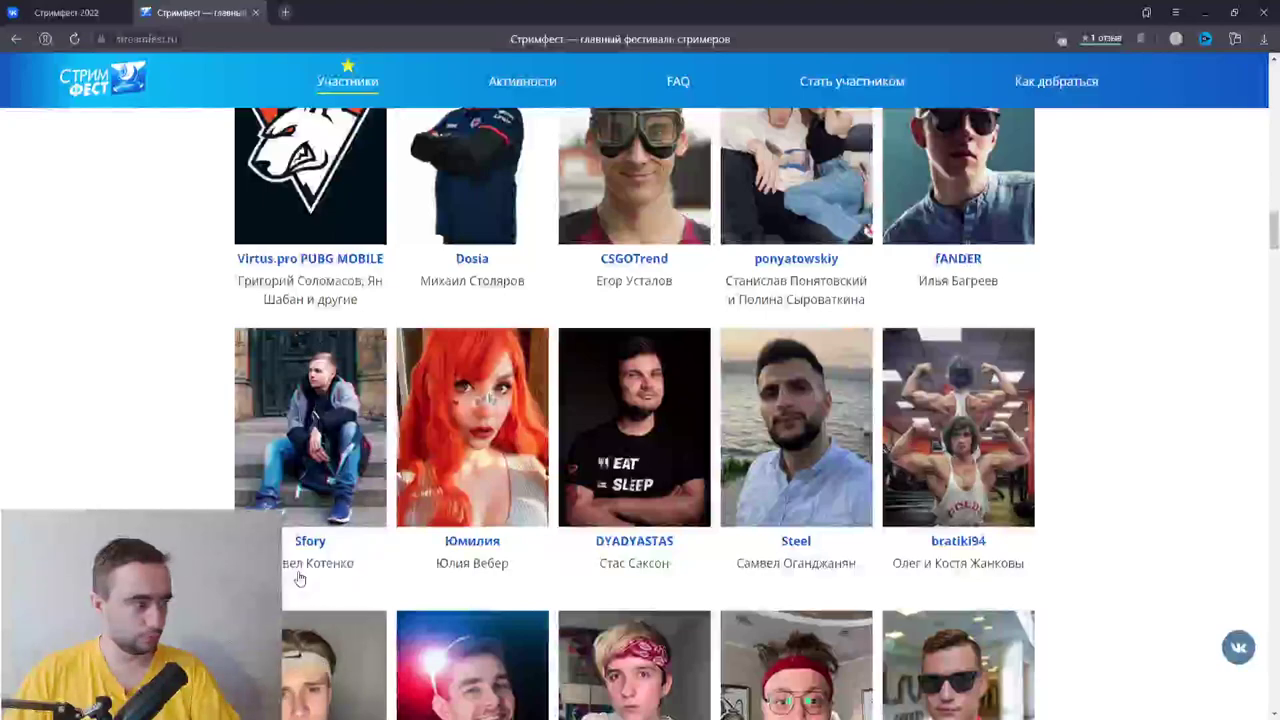
scroll(298, 578, down, 2)
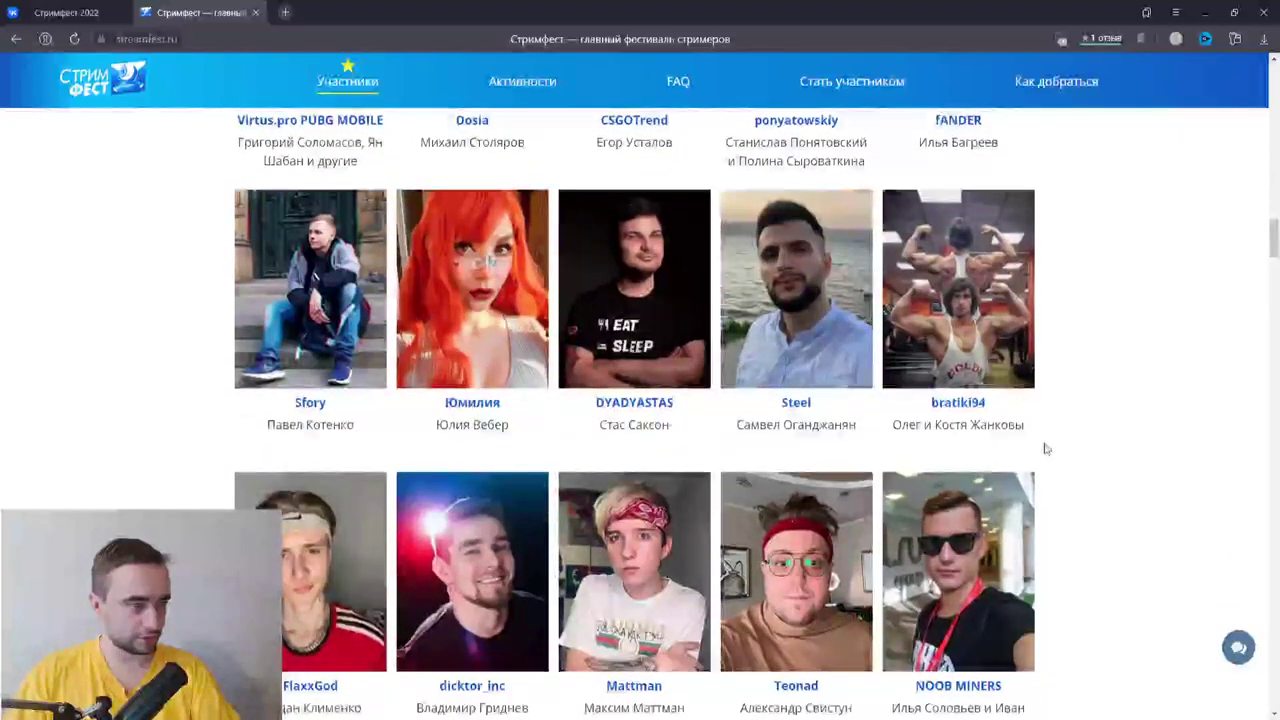
scroll(1100, 540, down, 2)
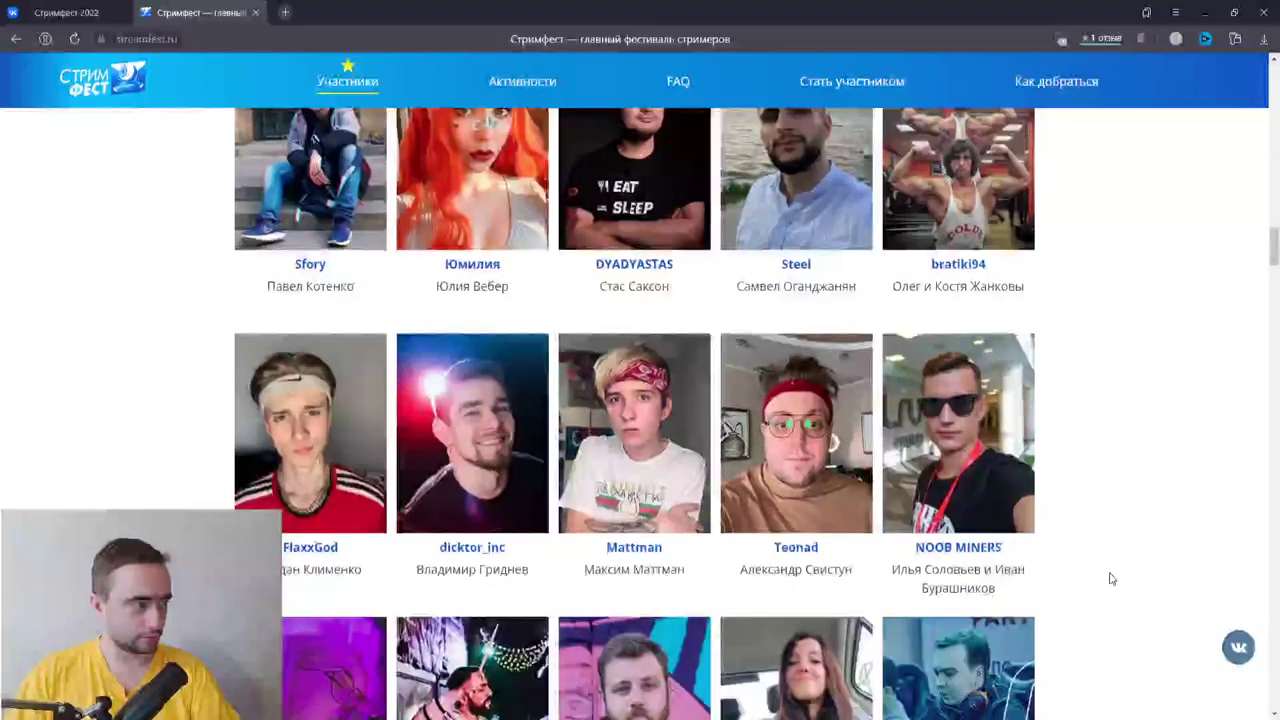
scroll(566, 543, down, 2)
scroll(1117, 529, down, 2)
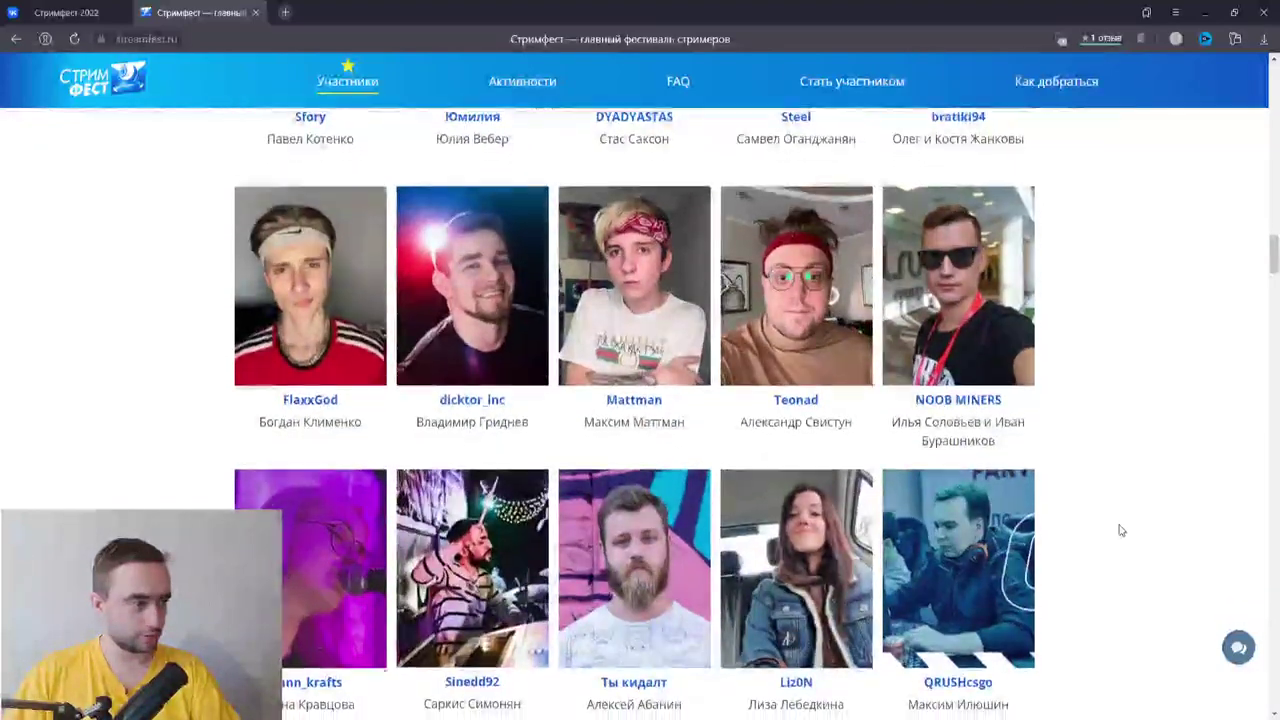
scroll(1120, 530, down, 2)
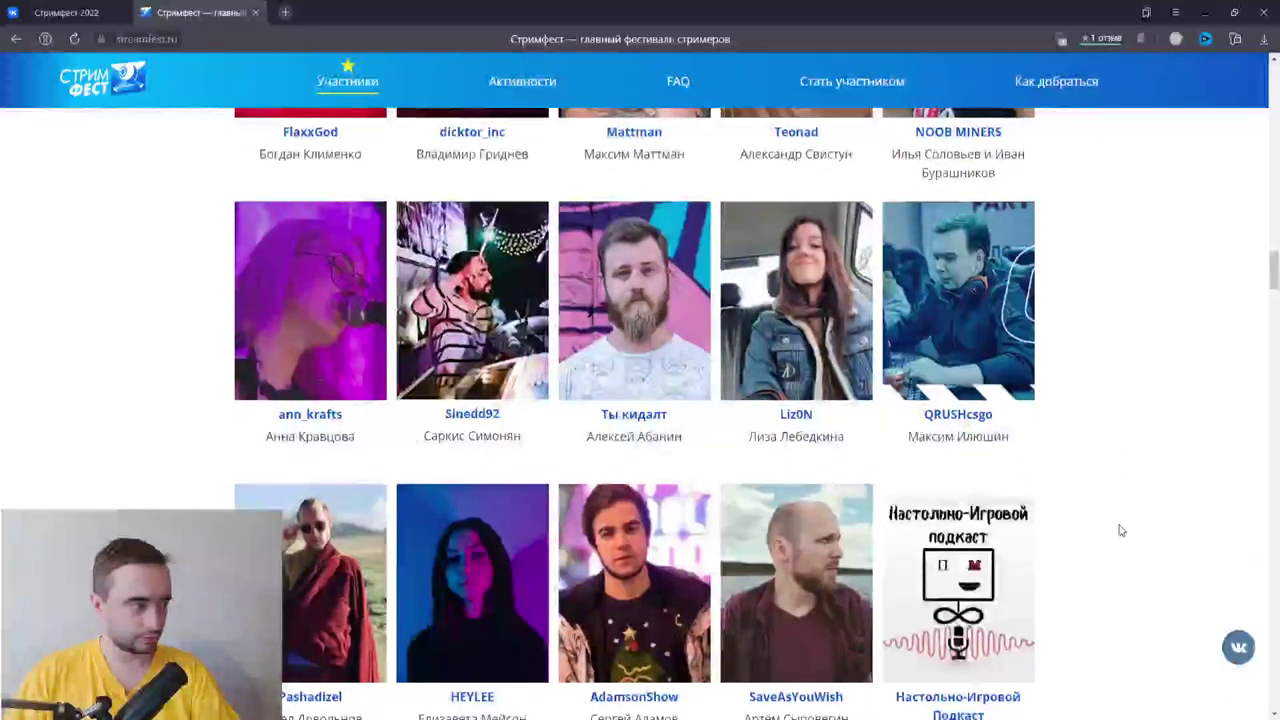
scroll(1120, 530, down, 4)
scroll(686, 432, down, 1)
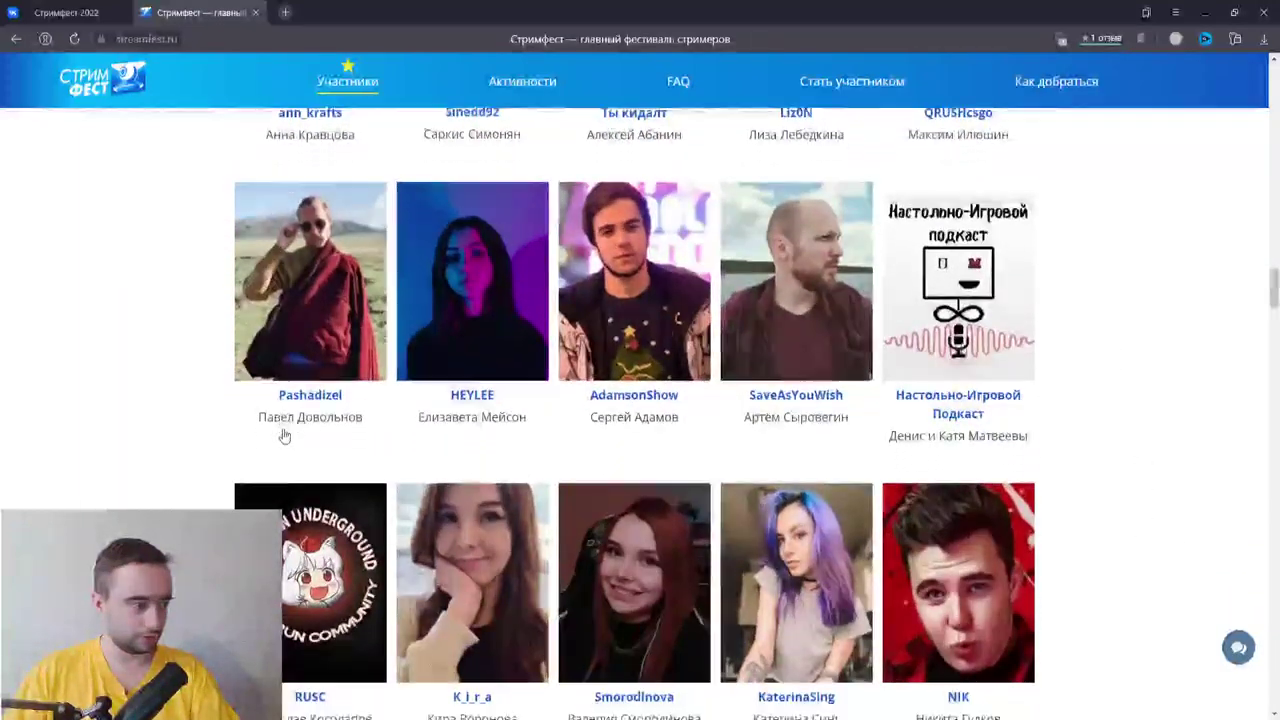
scroll(650, 420, down, 1)
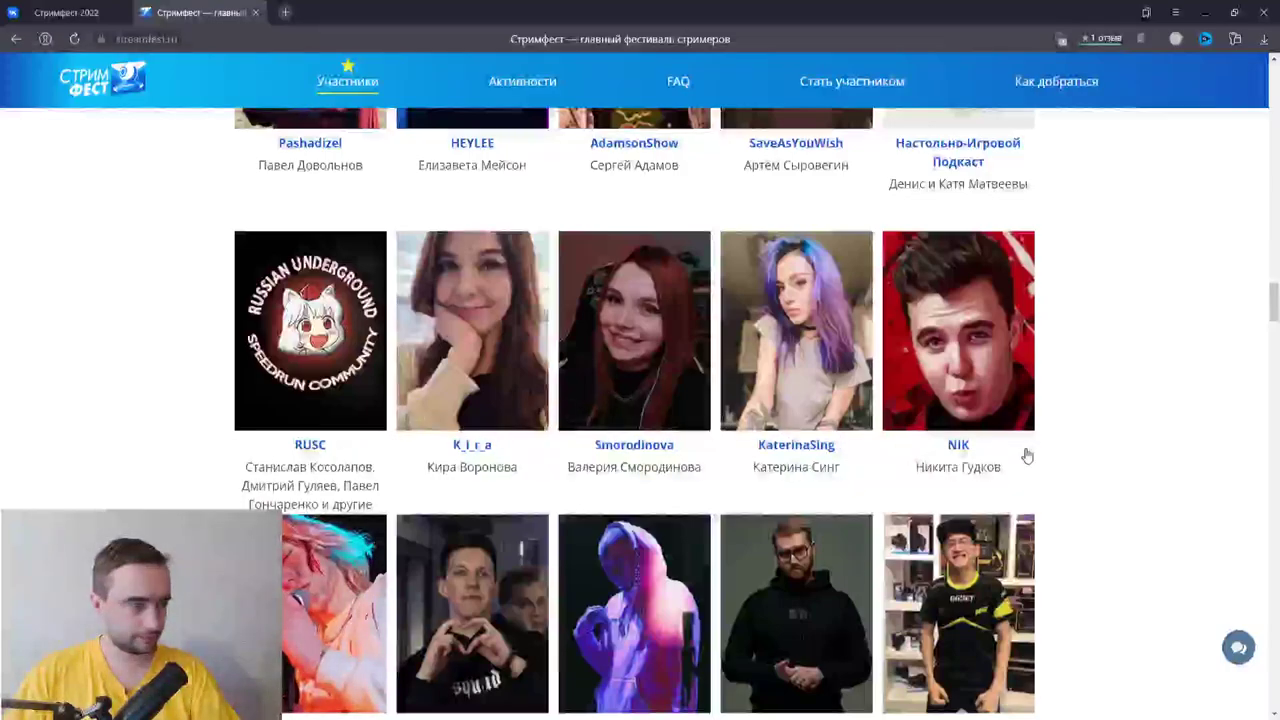
scroll(1040, 460, down, 1)
scroll(1051, 475, down, 1)
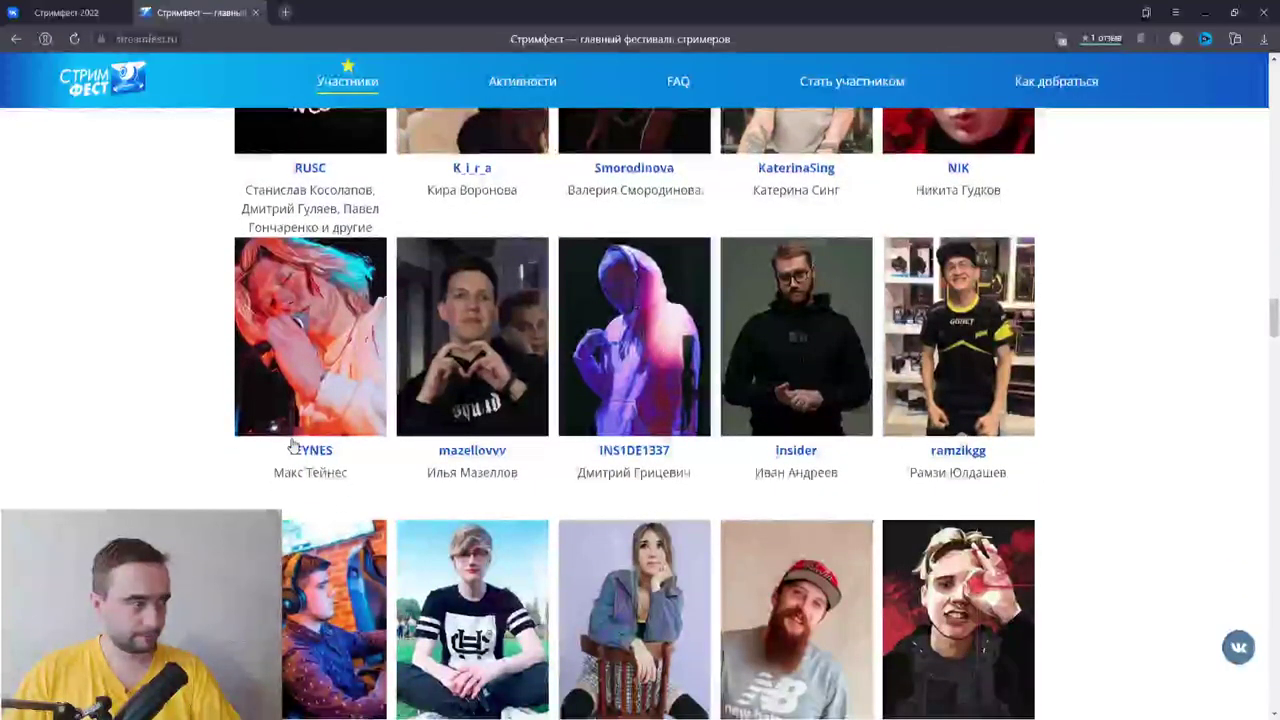
scroll(293, 446, down, 1)
scroll(300, 453, down, 1)
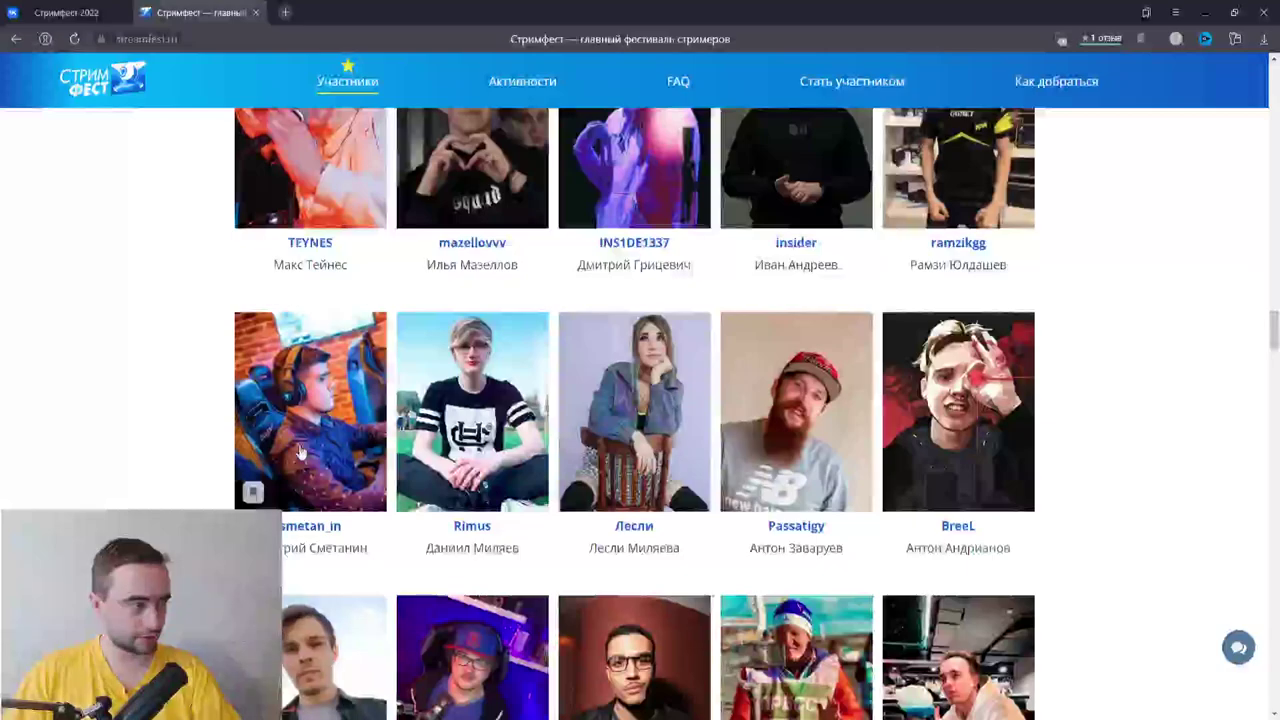
scroll(256, 490, down, 1)
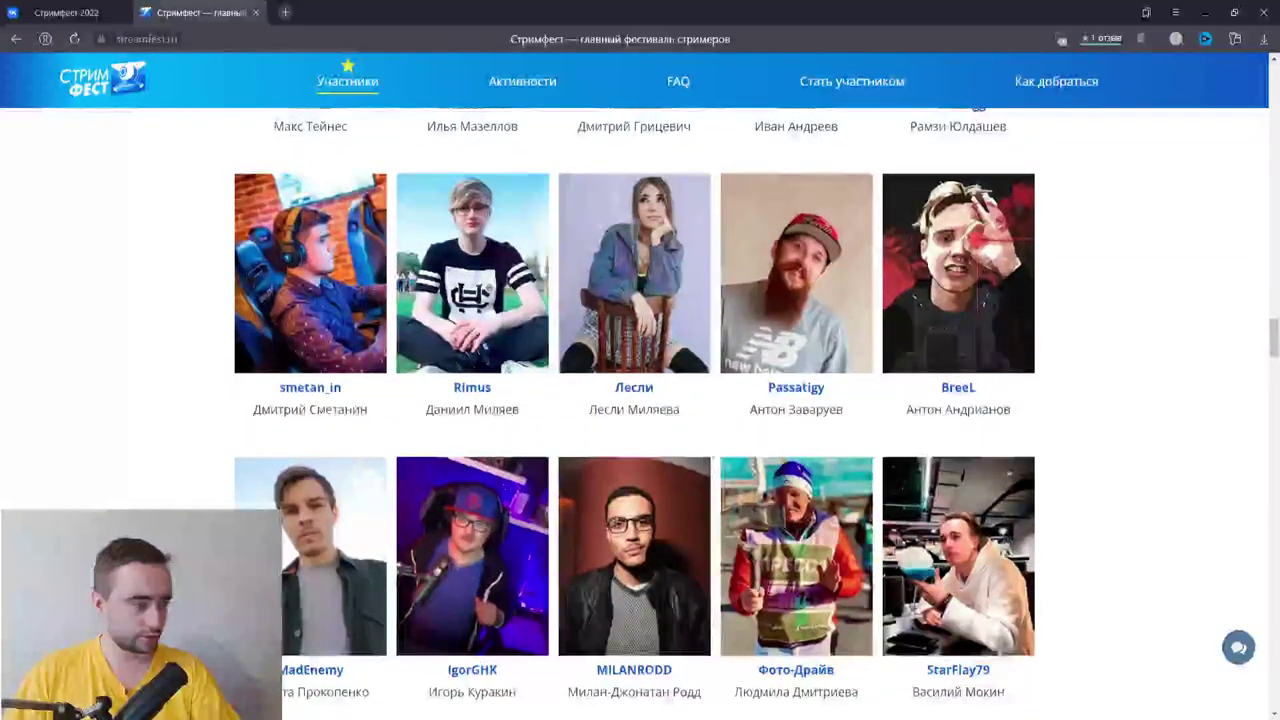
scroll(640, 413, down, 1)
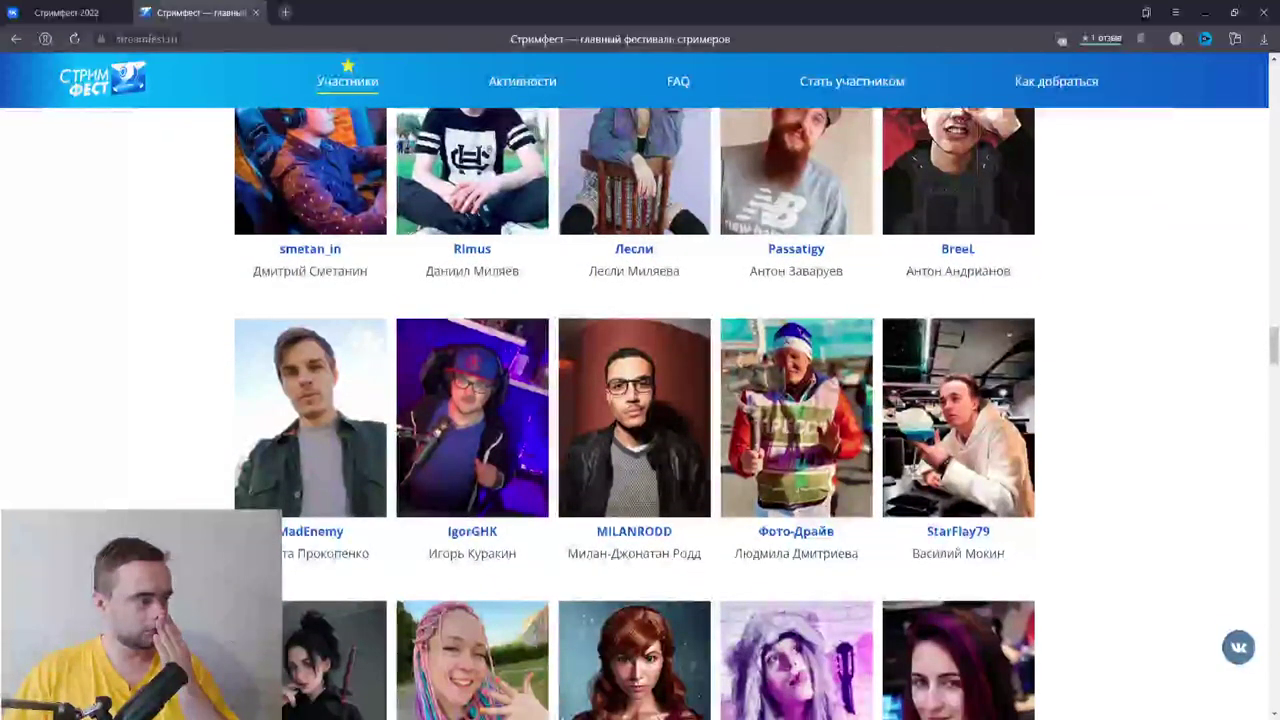
scroll(436, 335, down, 1)
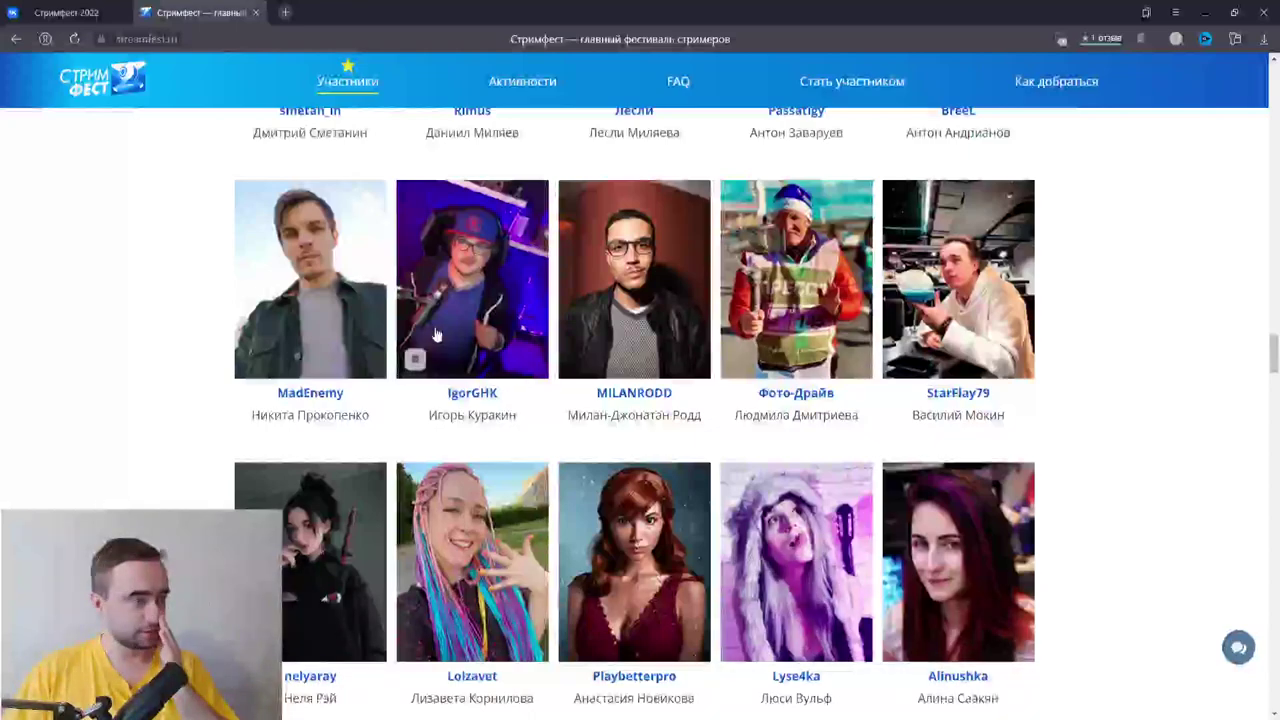
scroll(390, 432, up, 1)
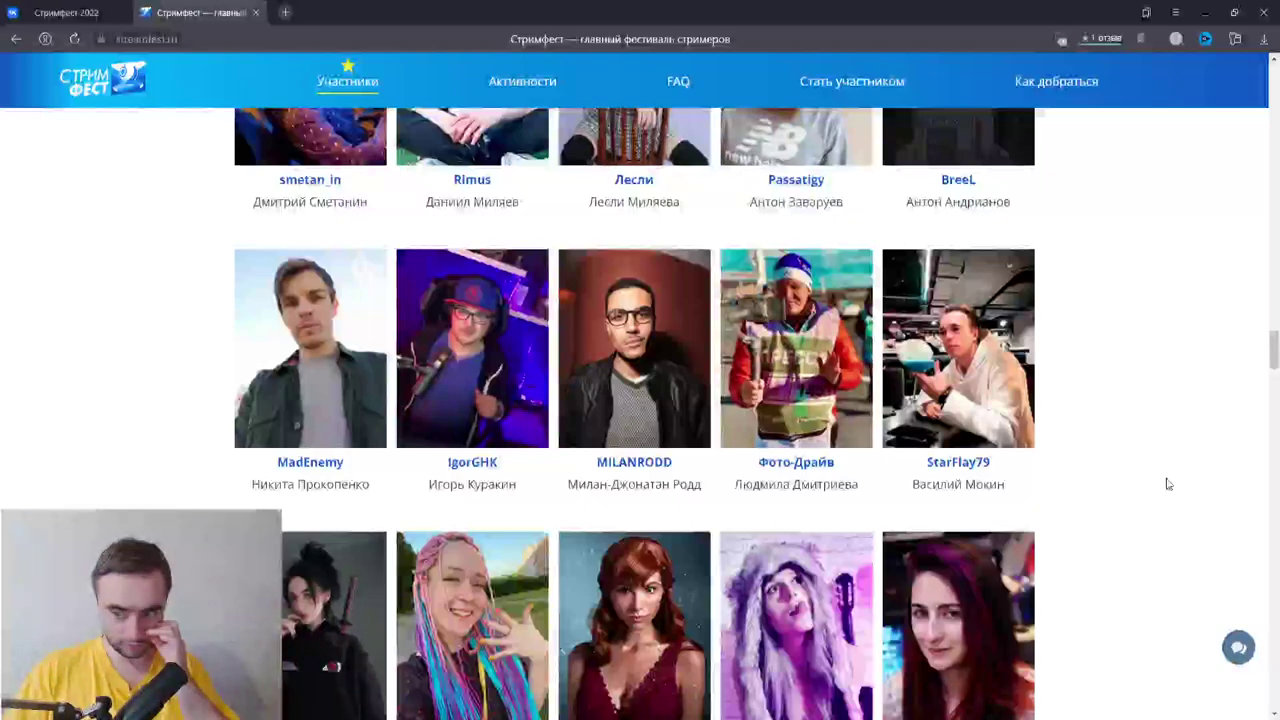
scroll(1167, 484, down, 3)
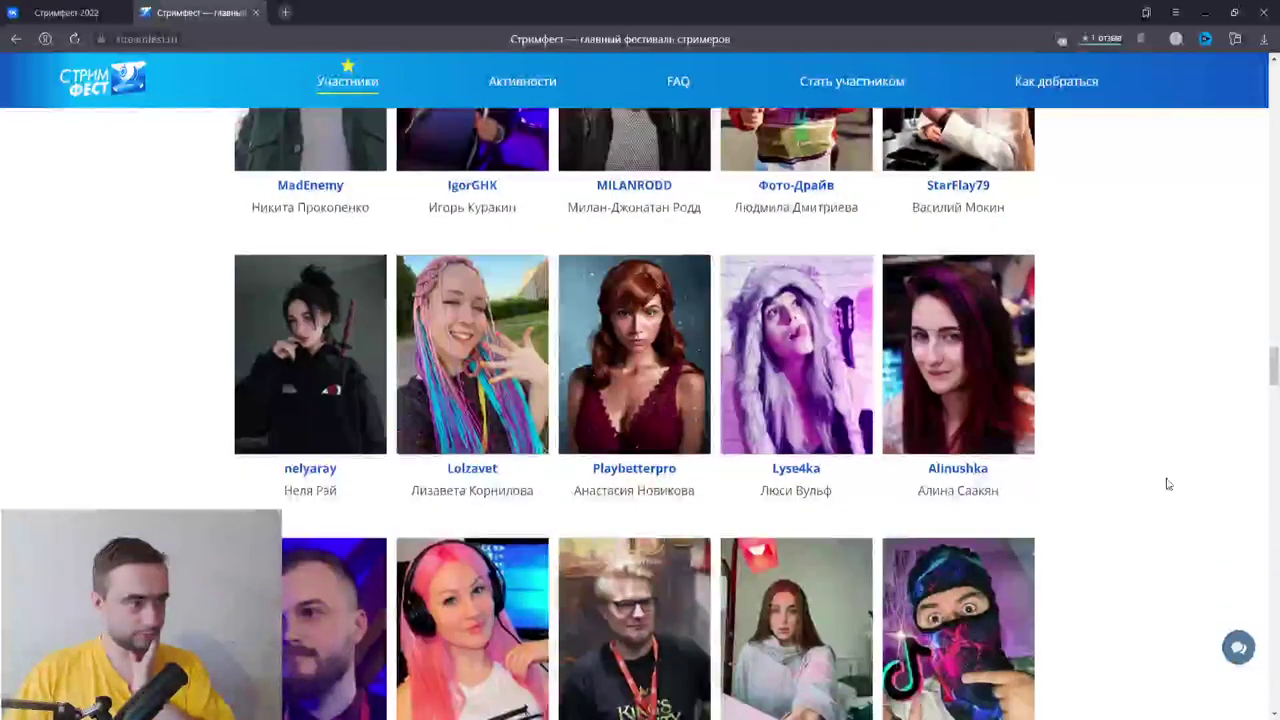
scroll(1167, 484, up, 2)
scroll(1165, 484, up, 1)
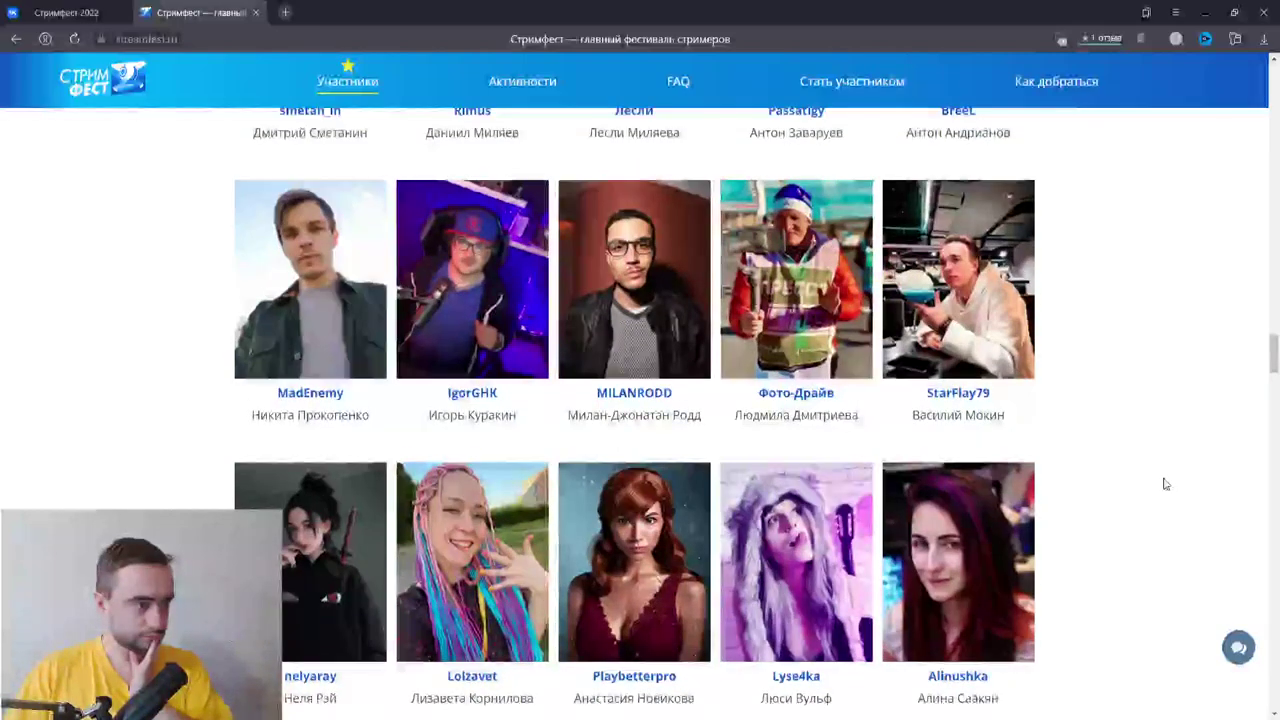
scroll(1165, 484, down, 3)
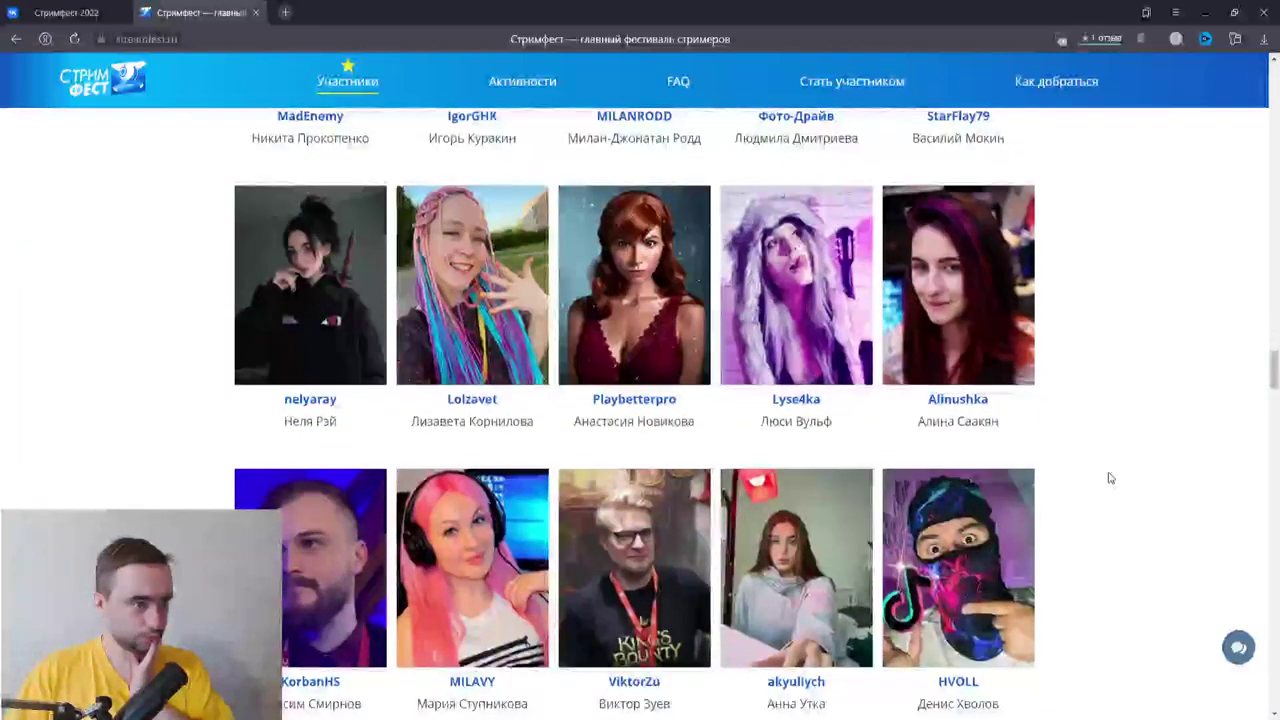
scroll(1108, 476, down, 1)
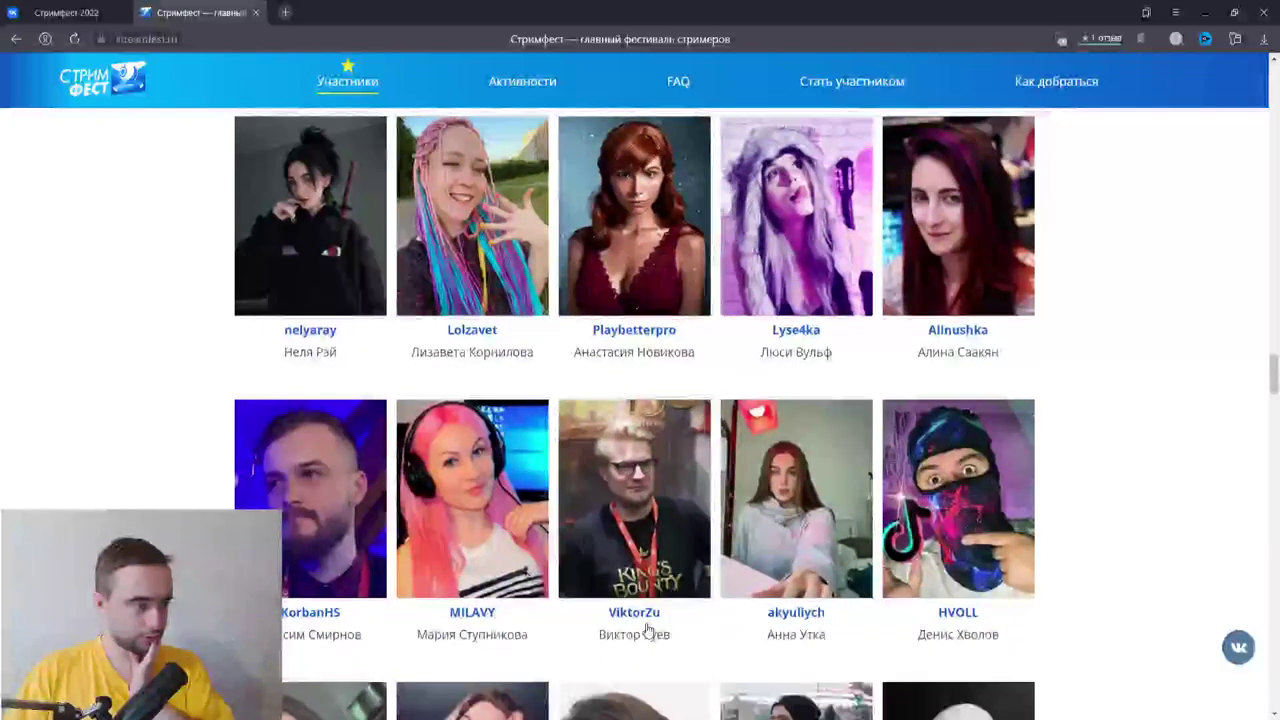
scroll(578, 636, down, 1)
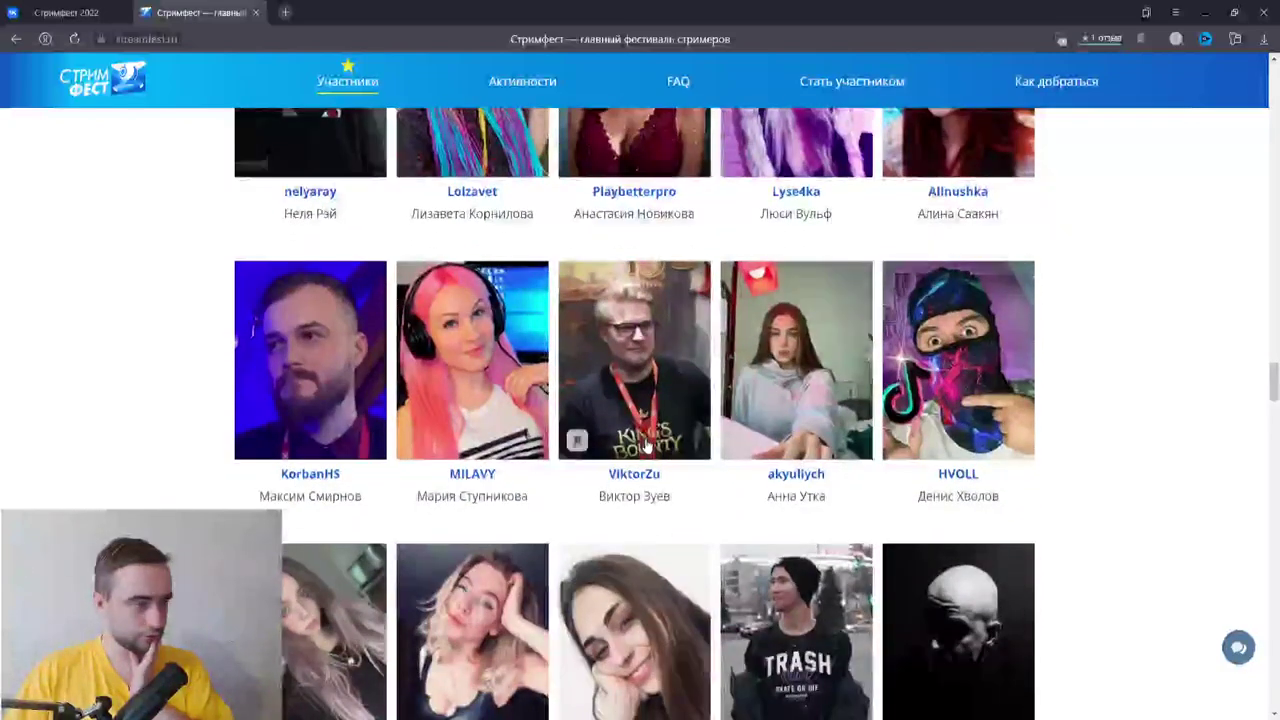
scroll(646, 446, down, 1)
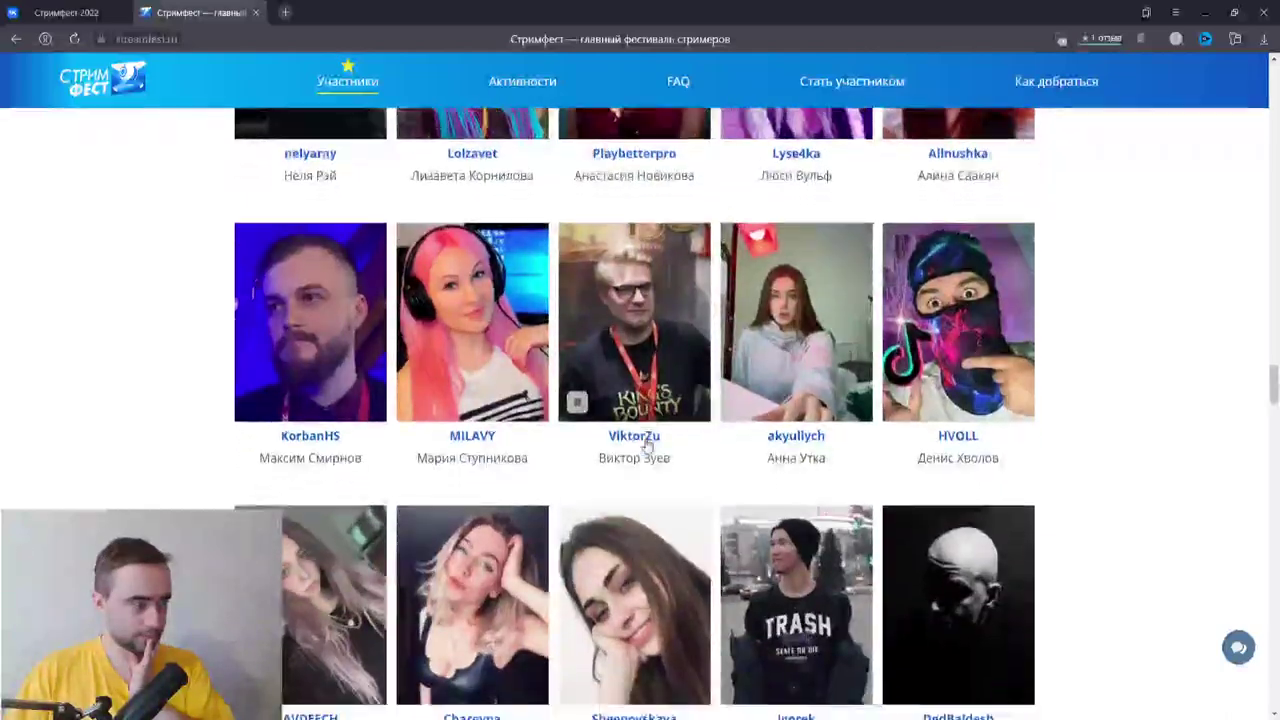
scroll(646, 446, down, 1)
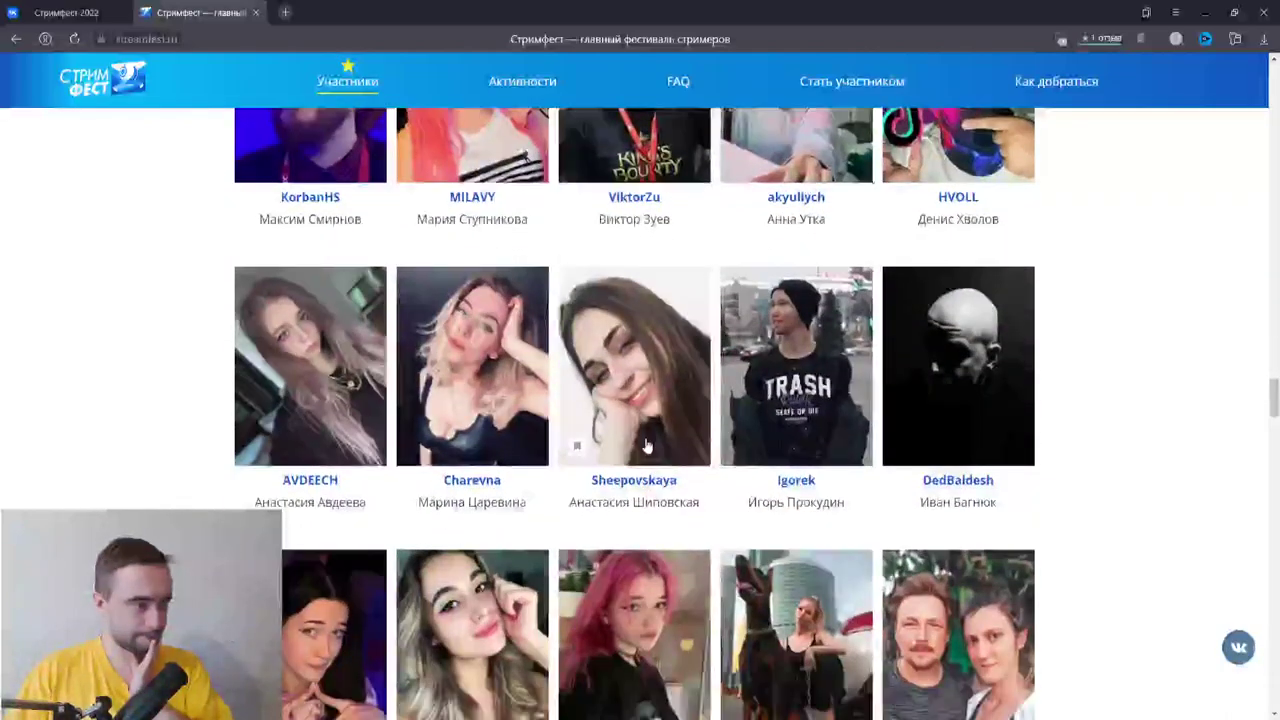
scroll(1098, 514, down, 2)
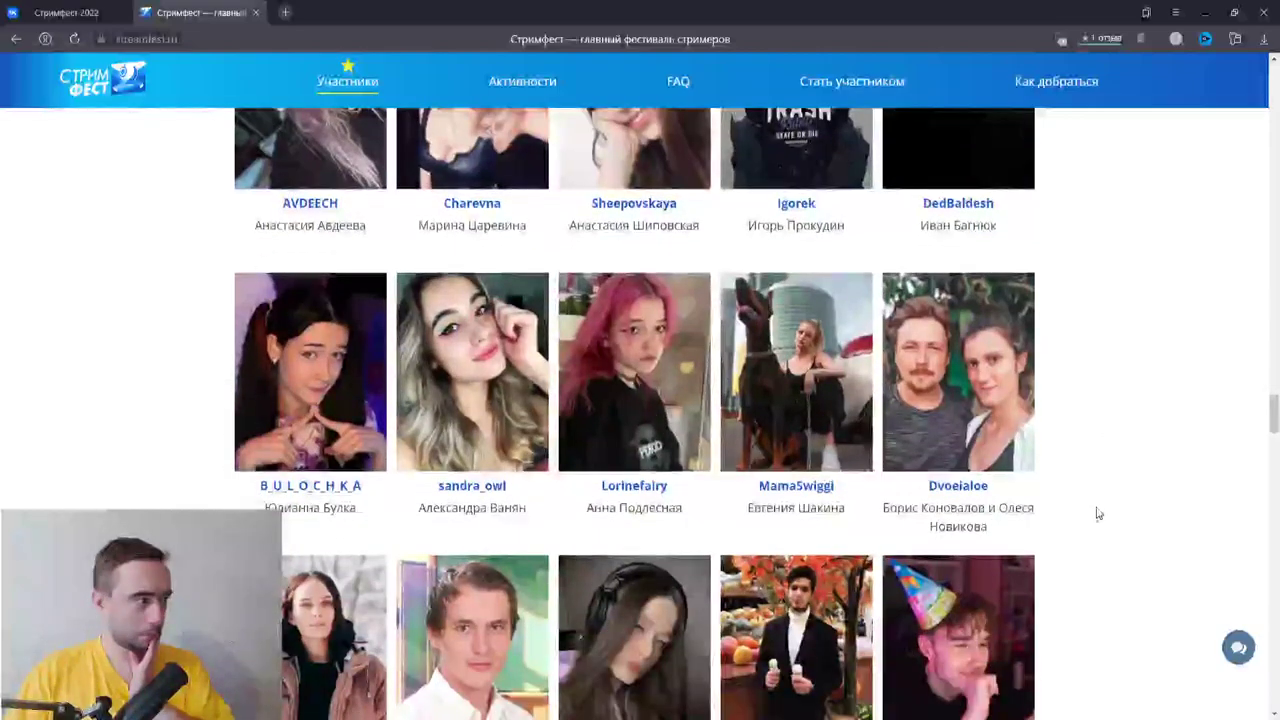
scroll(1098, 514, down, 2)
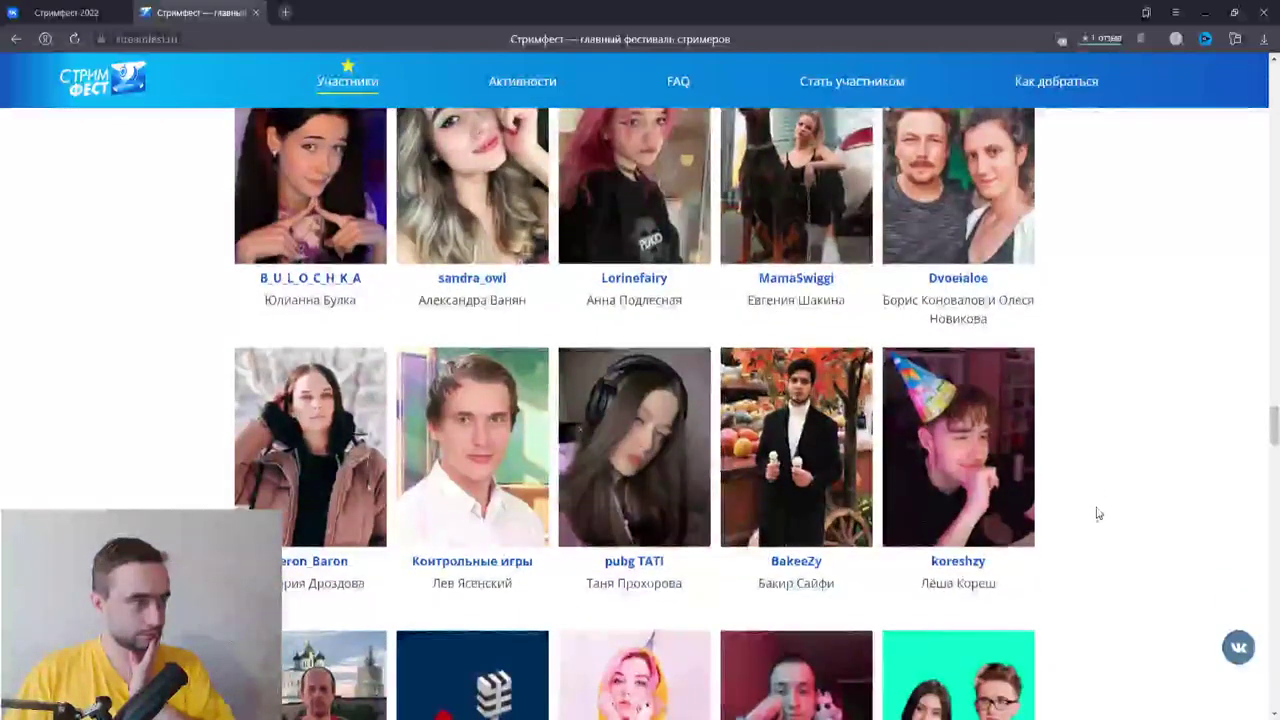
scroll(1098, 514, down, 2)
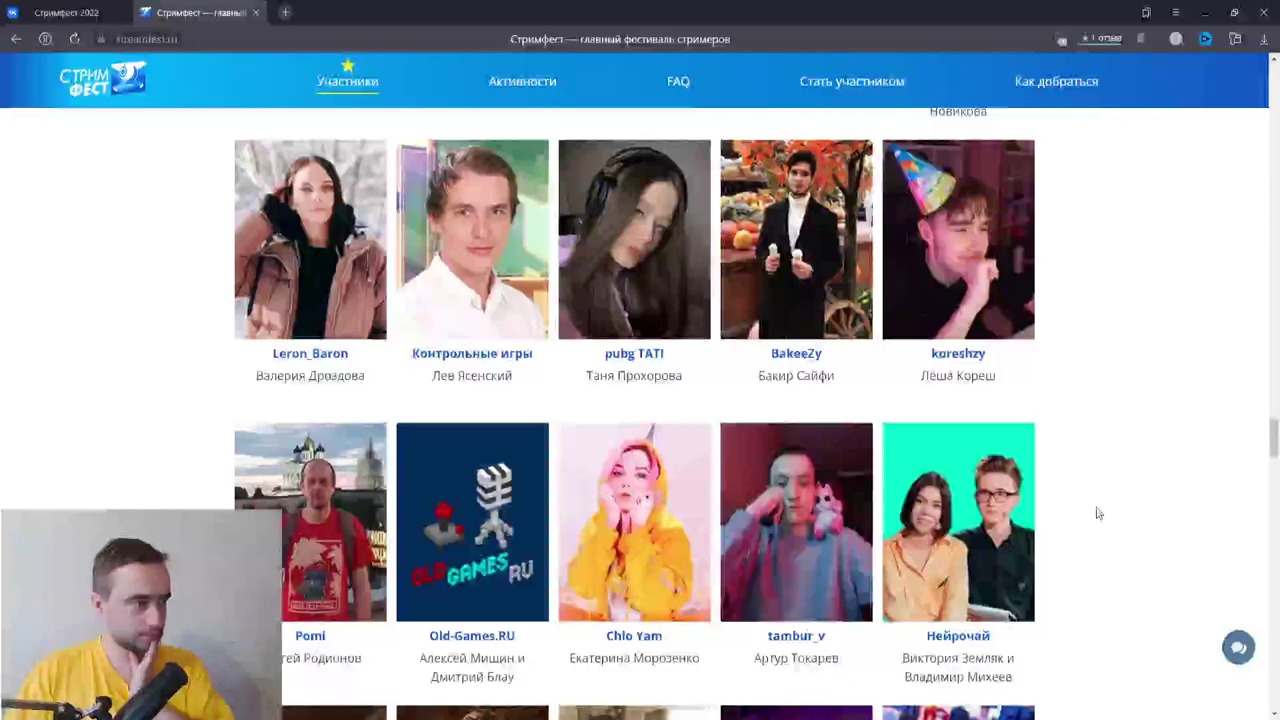
scroll(1060, 545, down, 3)
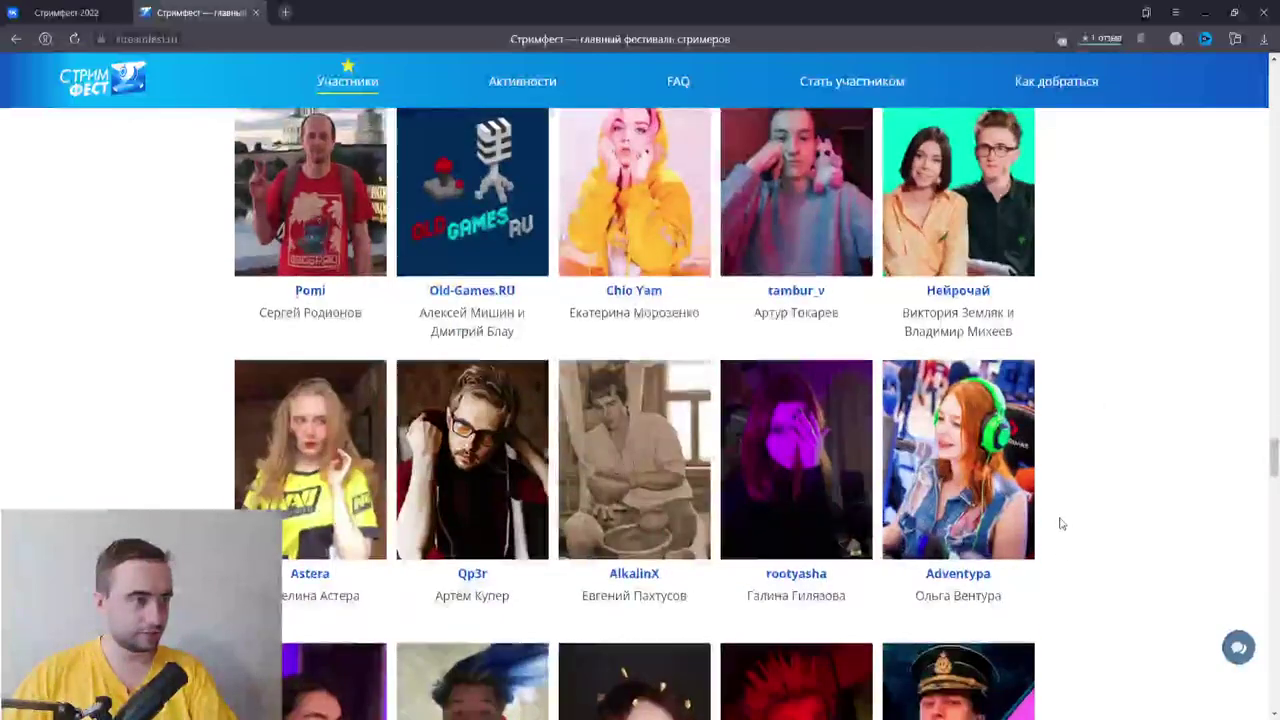
scroll(1061, 523, up, 3)
scroll(1063, 520, down, 2)
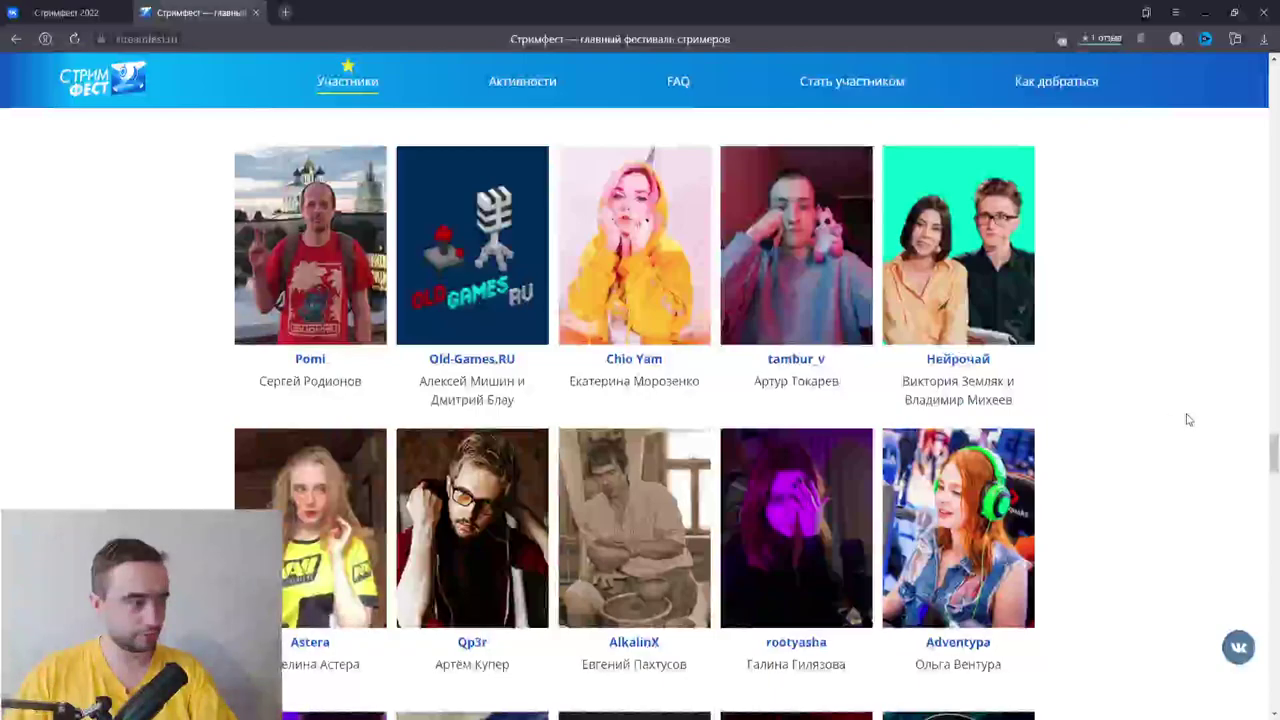
scroll(1184, 420, down, 2)
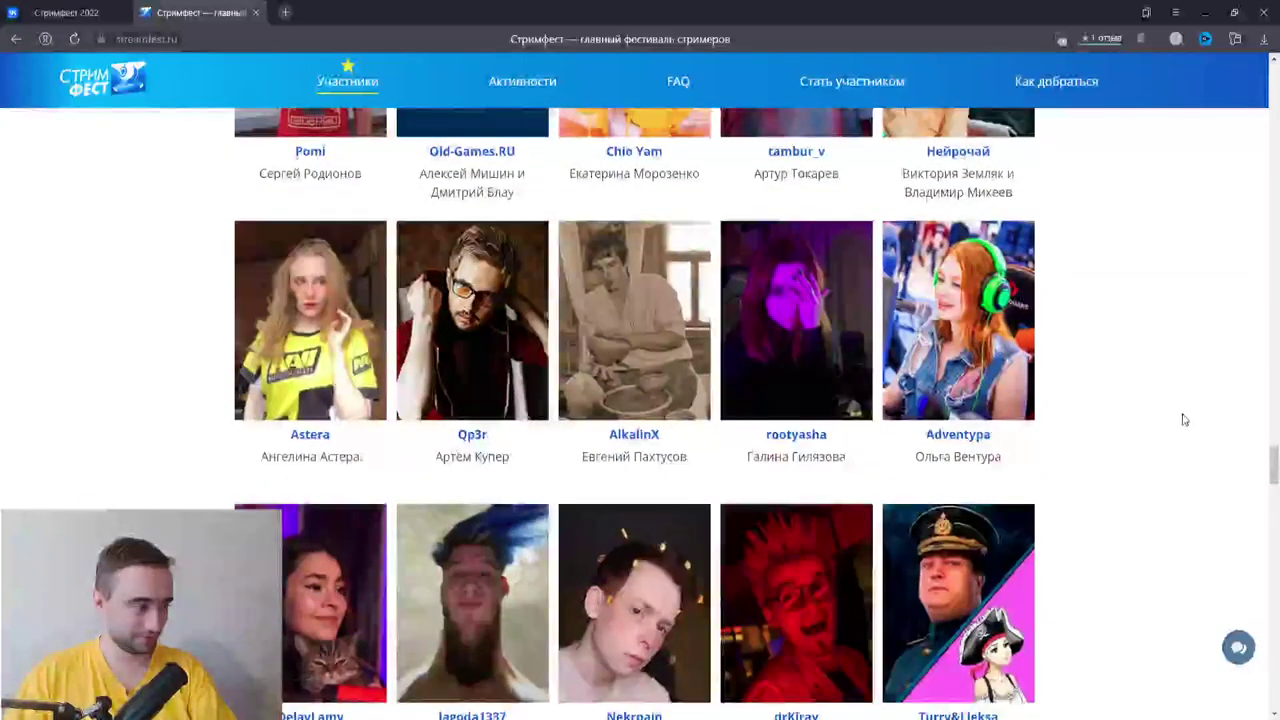
scroll(1184, 420, down, 2)
scroll(1184, 420, up, 3)
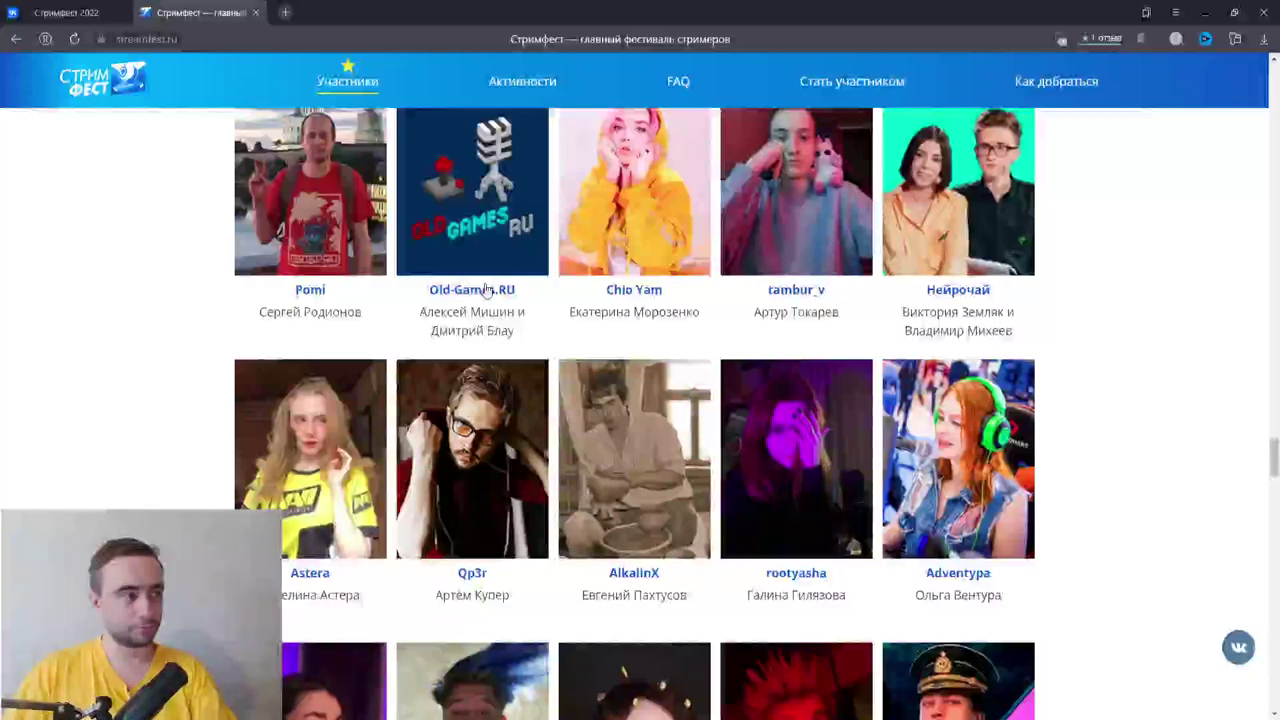
scroll(487, 289, up, 1)
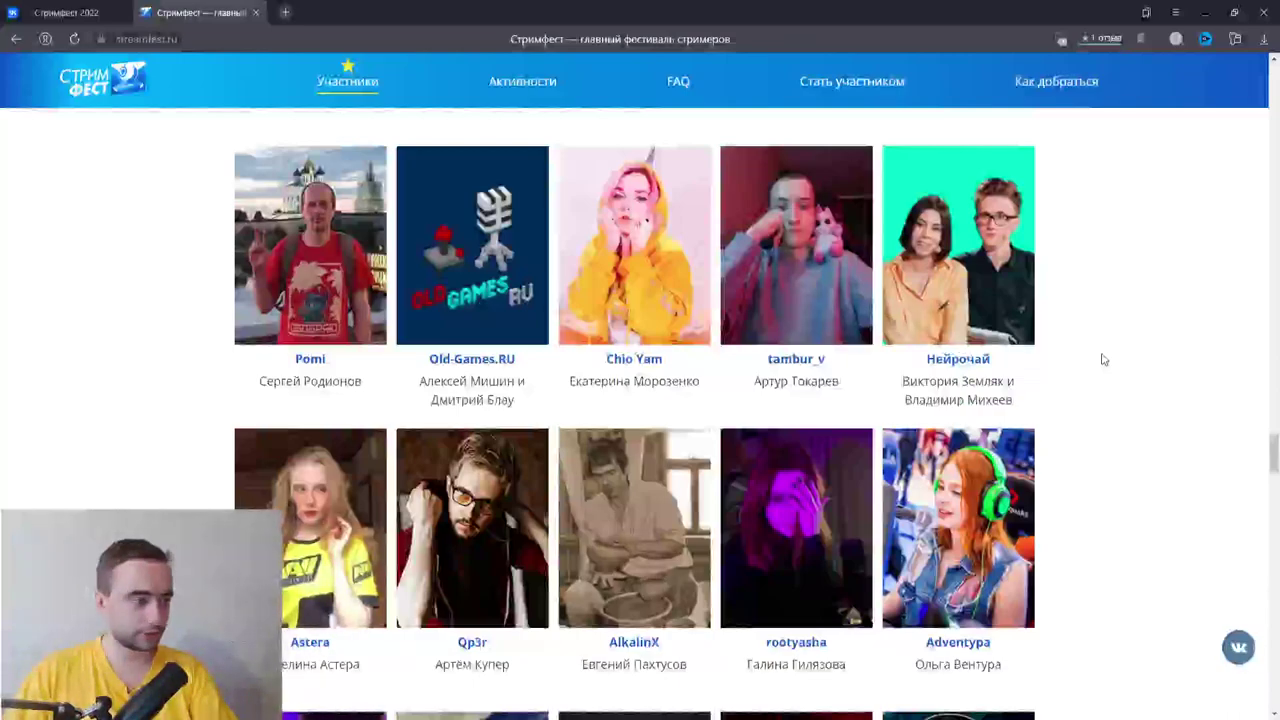
scroll(1103, 359, down, 1)
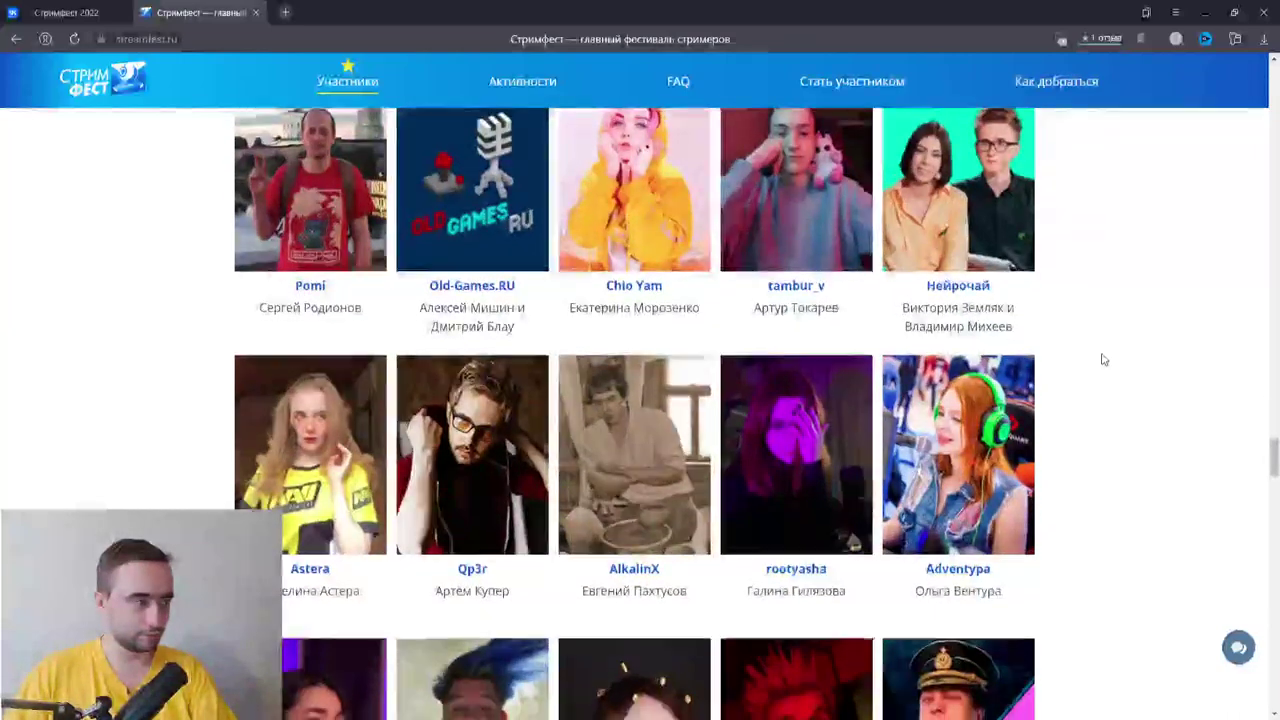
scroll(1103, 359, down, 2)
scroll(1103, 359, down, 2)
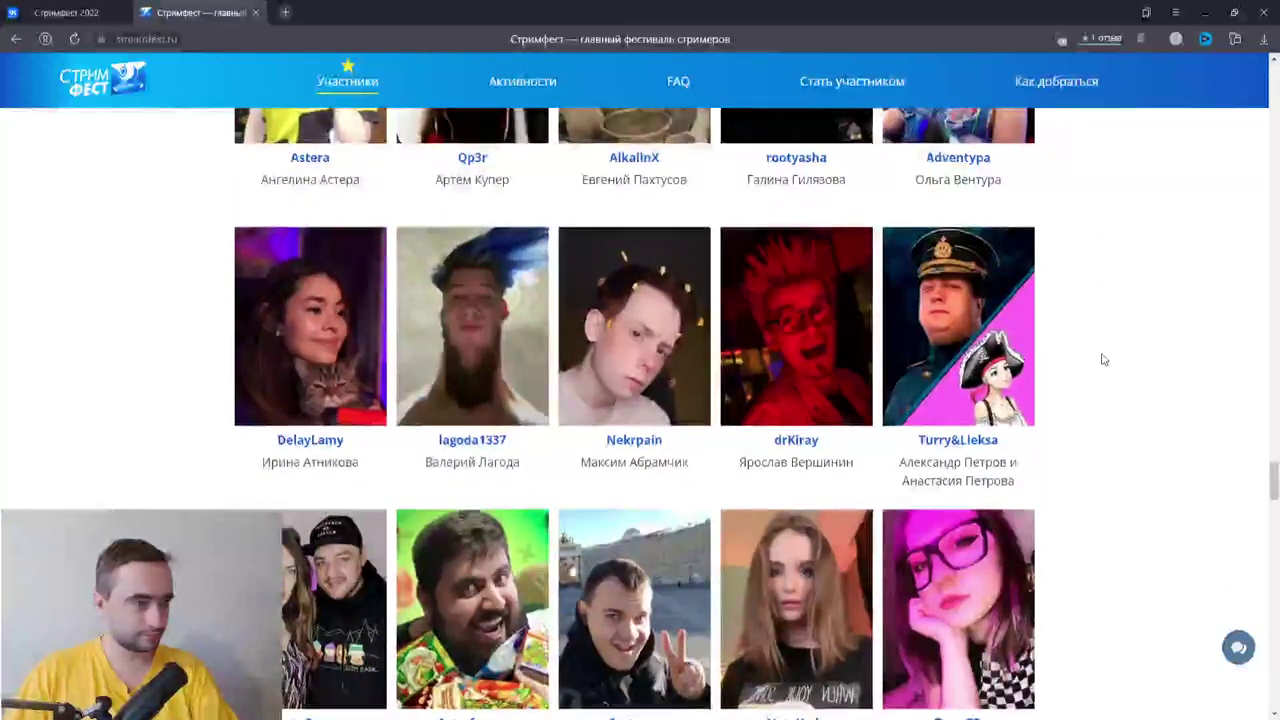
scroll(1103, 359, down, 1)
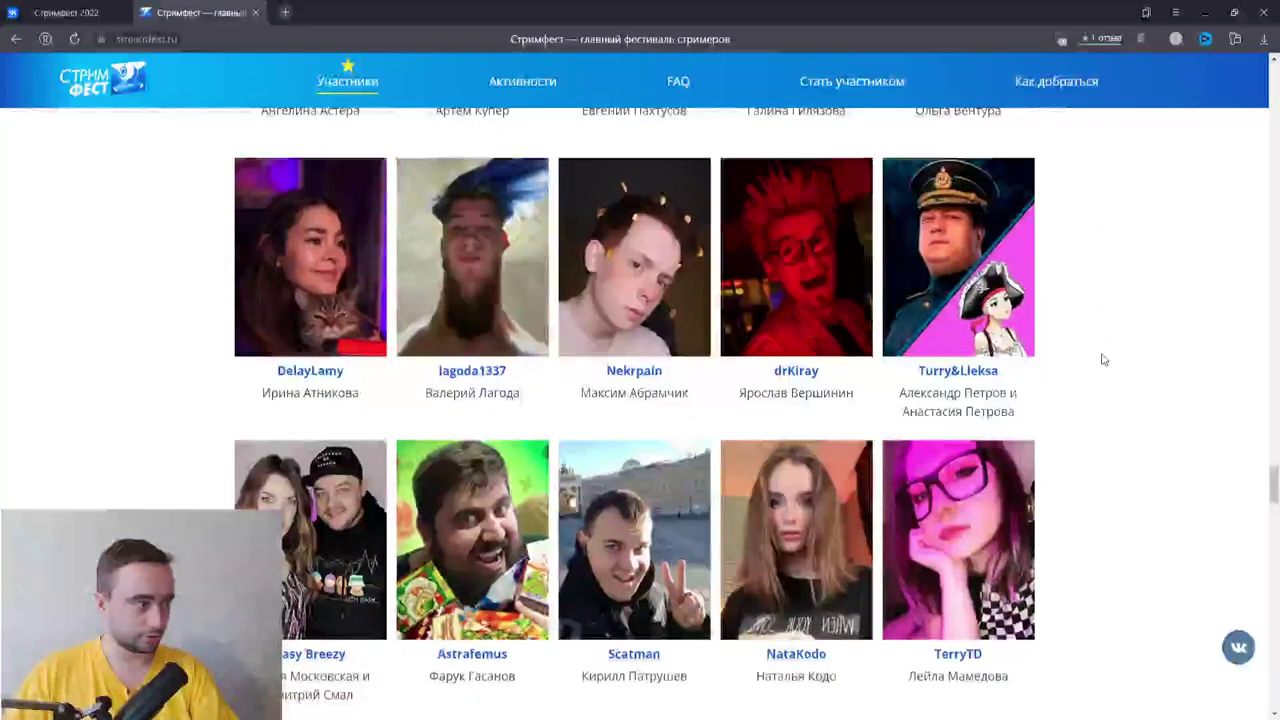
scroll(1103, 359, down, 1)
scroll(1103, 359, down, 1)
scroll(1103, 359, down, 1)
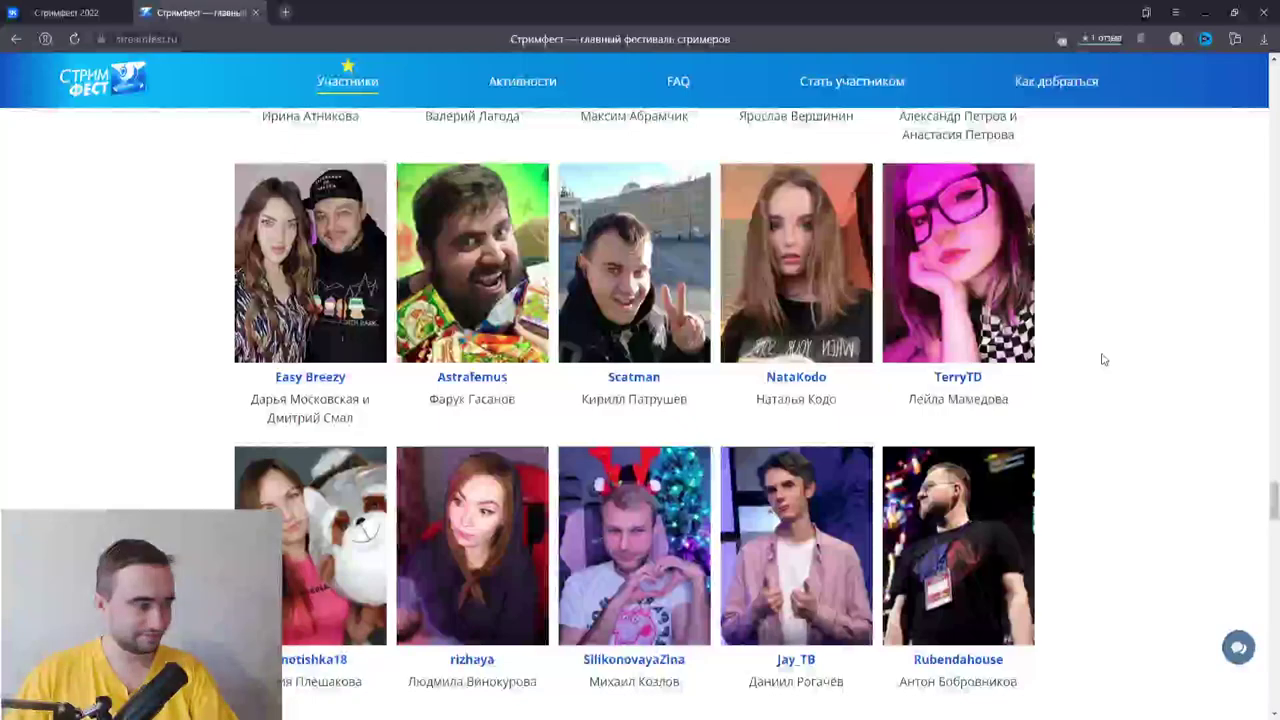
scroll(1103, 359, down, 3)
scroll(1105, 363, down, 1)
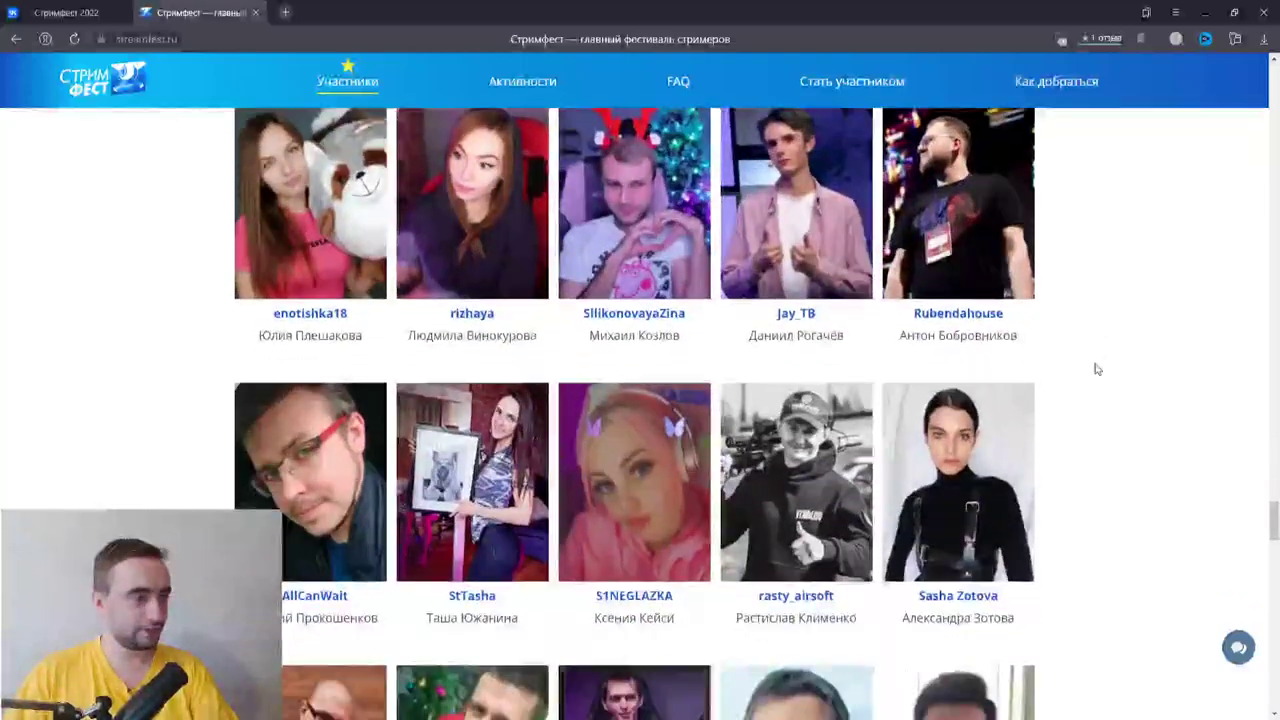
scroll(1097, 369, down, 2)
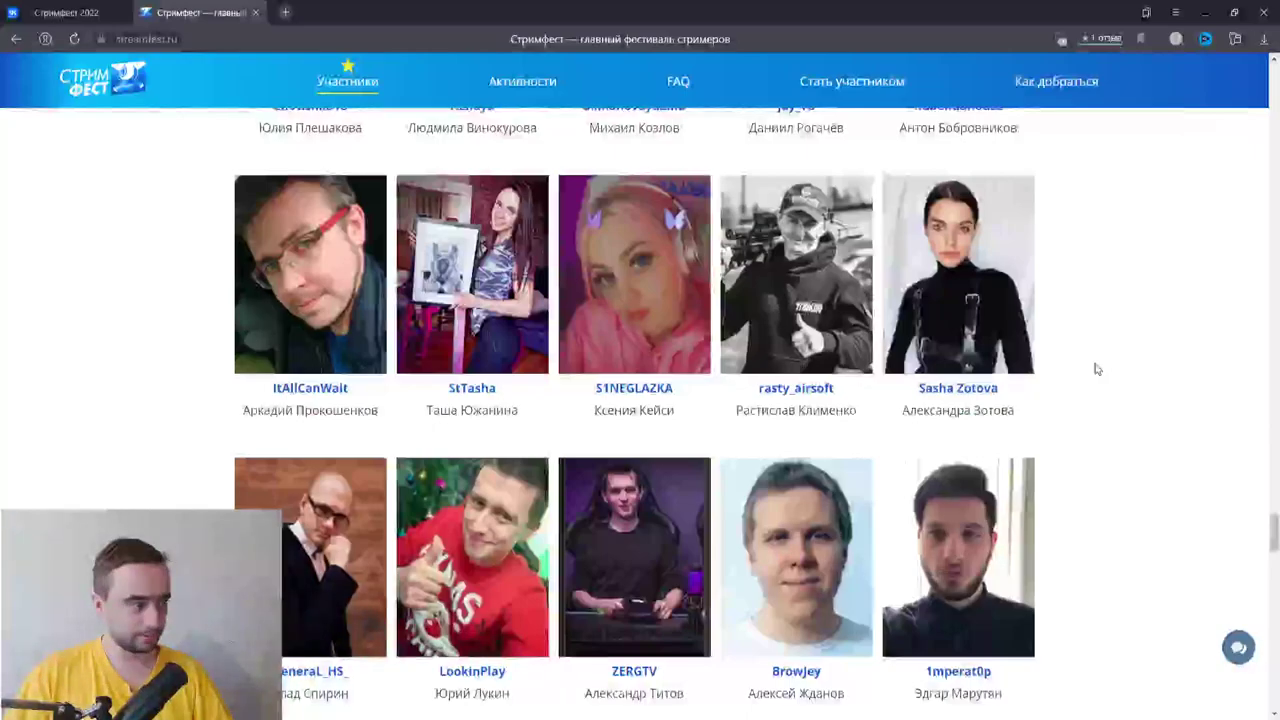
scroll(1097, 369, down, 2)
scroll(612, 400, down, 2)
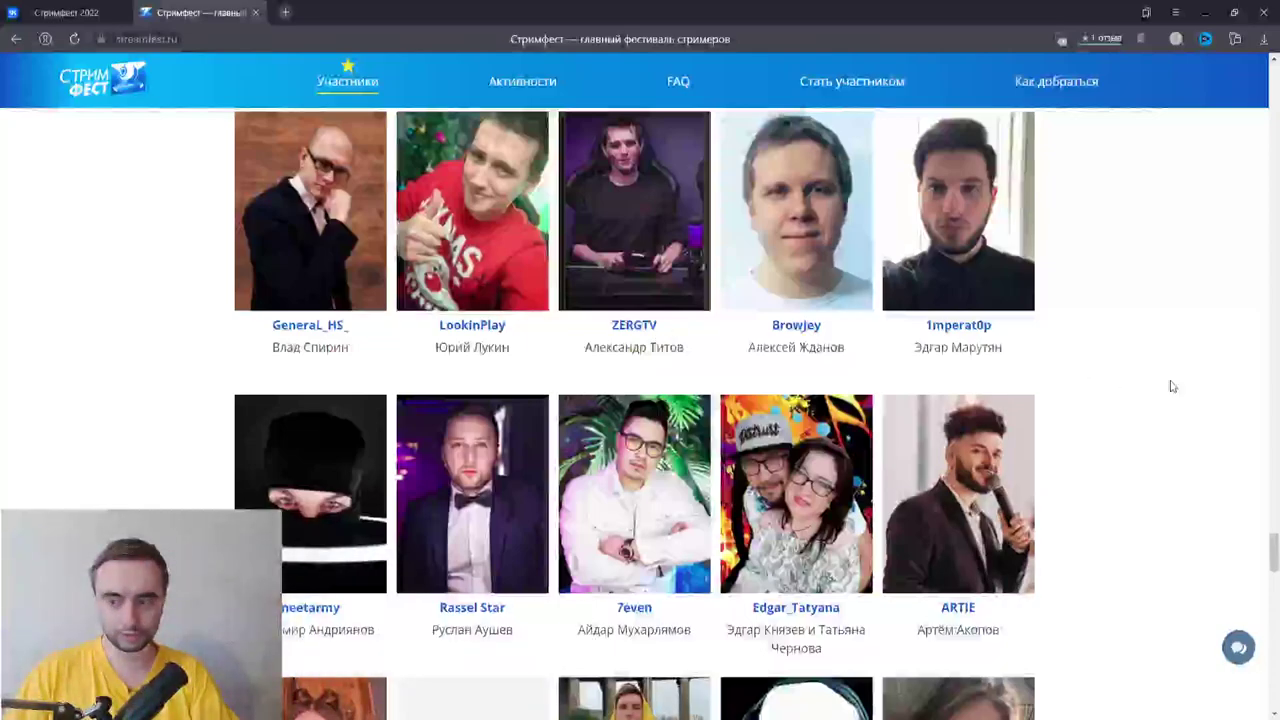
scroll(1172, 386, down, 5)
scroll(1173, 386, down, 4)
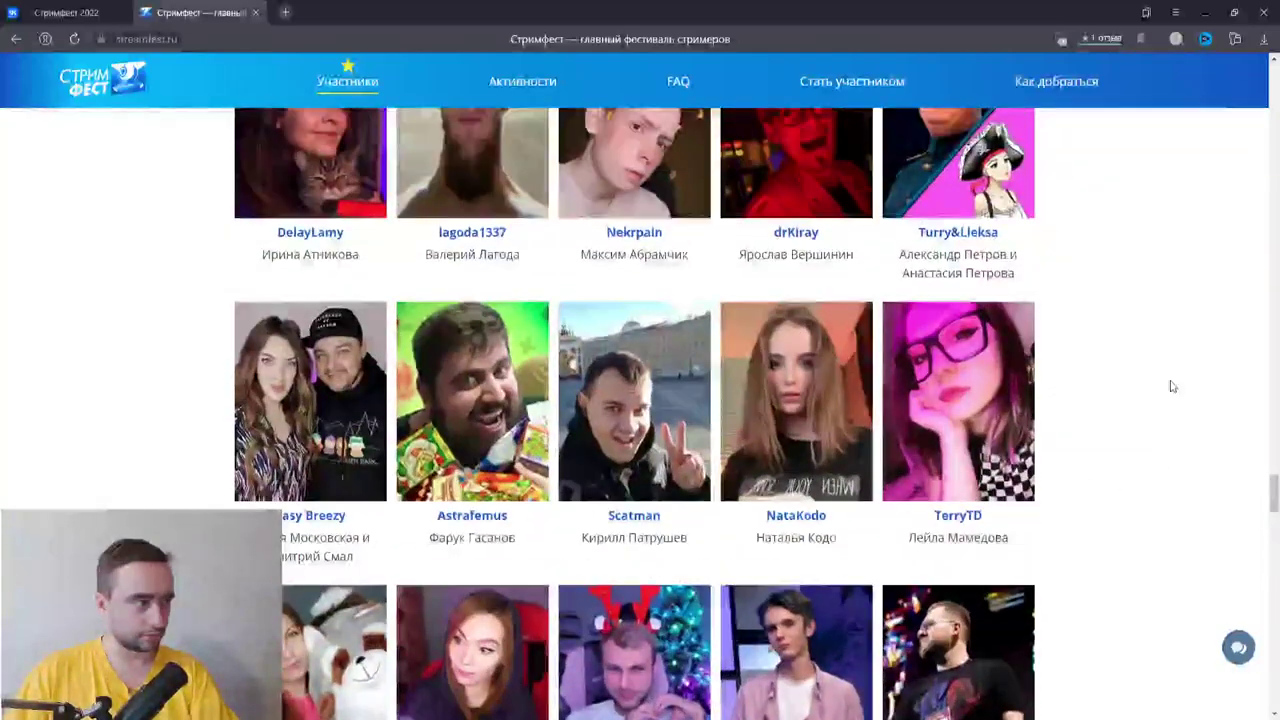
scroll(1175, 387, up, 2)
scroll(1175, 387, up, 1)
scroll(1175, 387, up, 2)
scroll(1176, 387, up, 1)
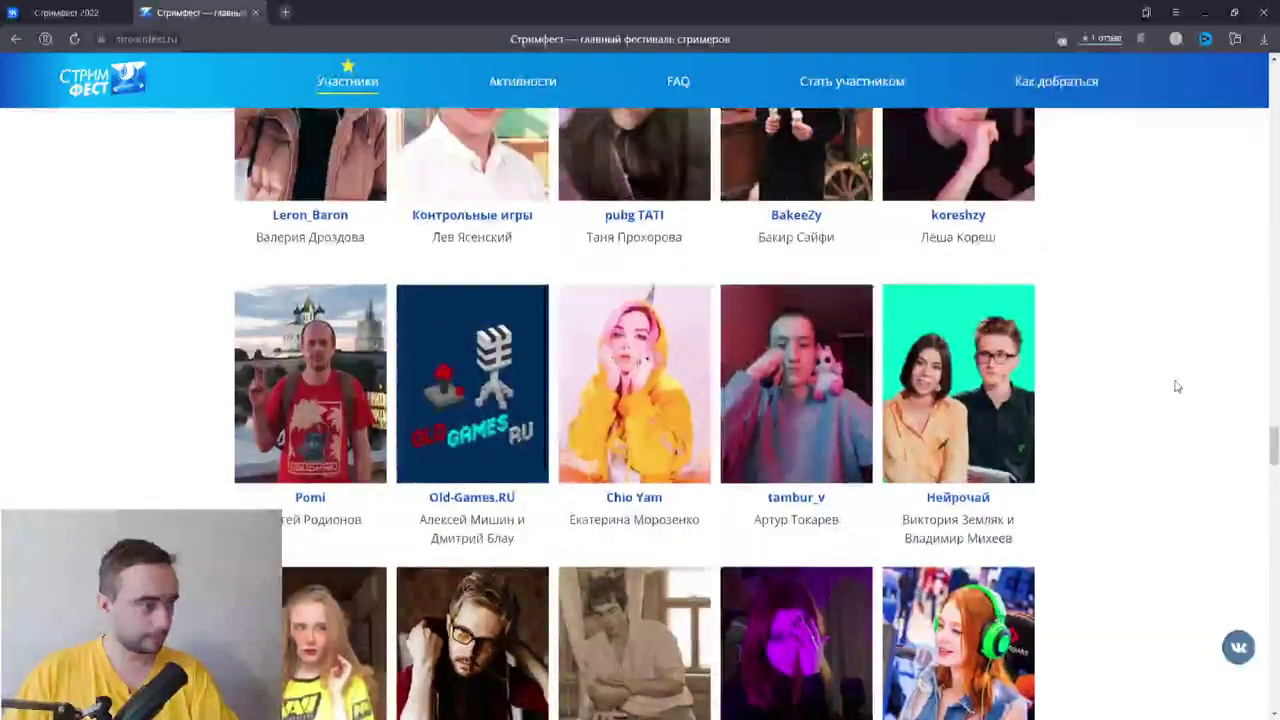
scroll(1177, 386, up, 2)
scroll(1177, 386, up, 1)
scroll(1177, 386, up, 2)
scroll(1177, 386, up, 2)
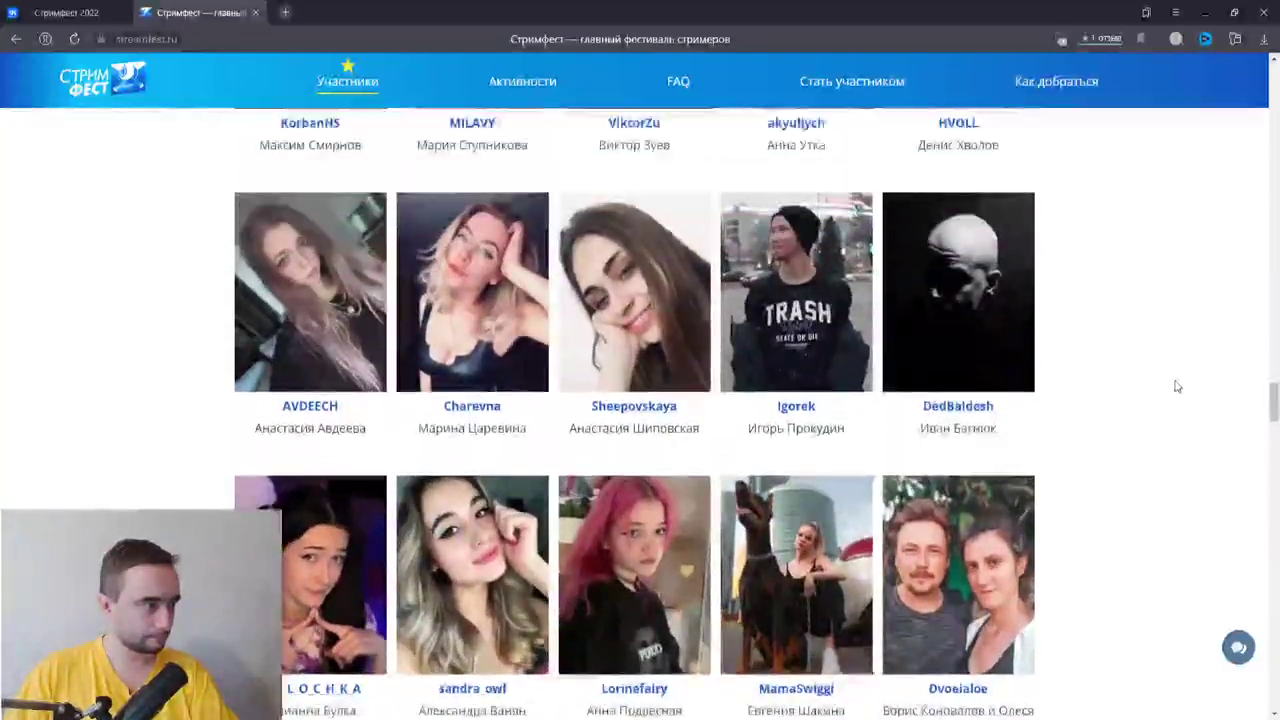
scroll(1177, 386, up, 1)
scroll(1177, 386, up, 2)
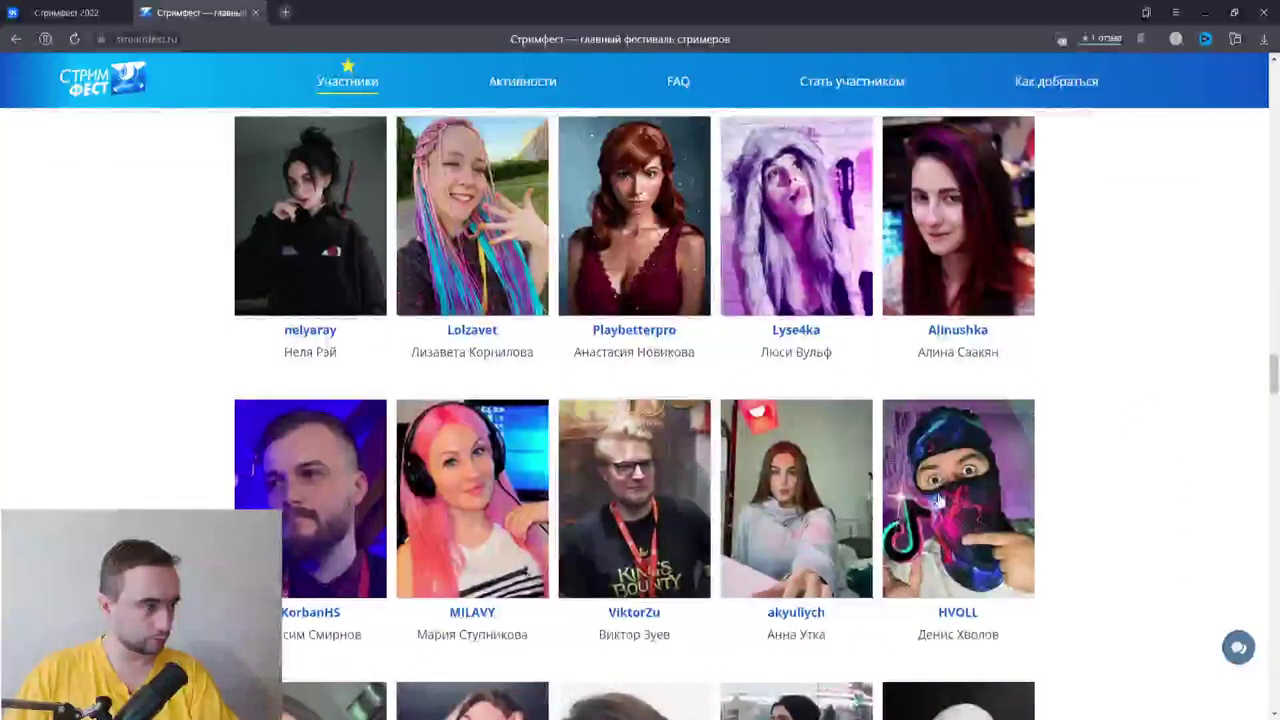
scroll(1070, 588, down, 2)
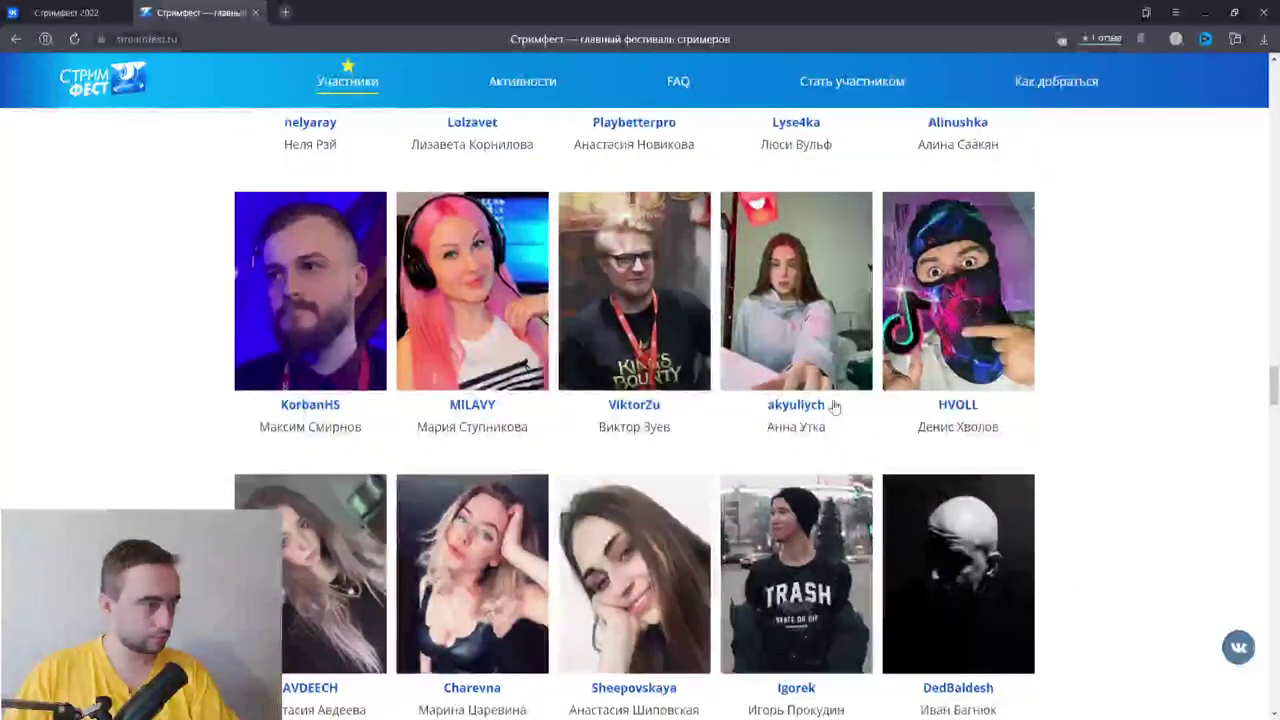
Open the profile of the participant in the KINGS BOUNTY shirt in a new tab
click(634, 370)
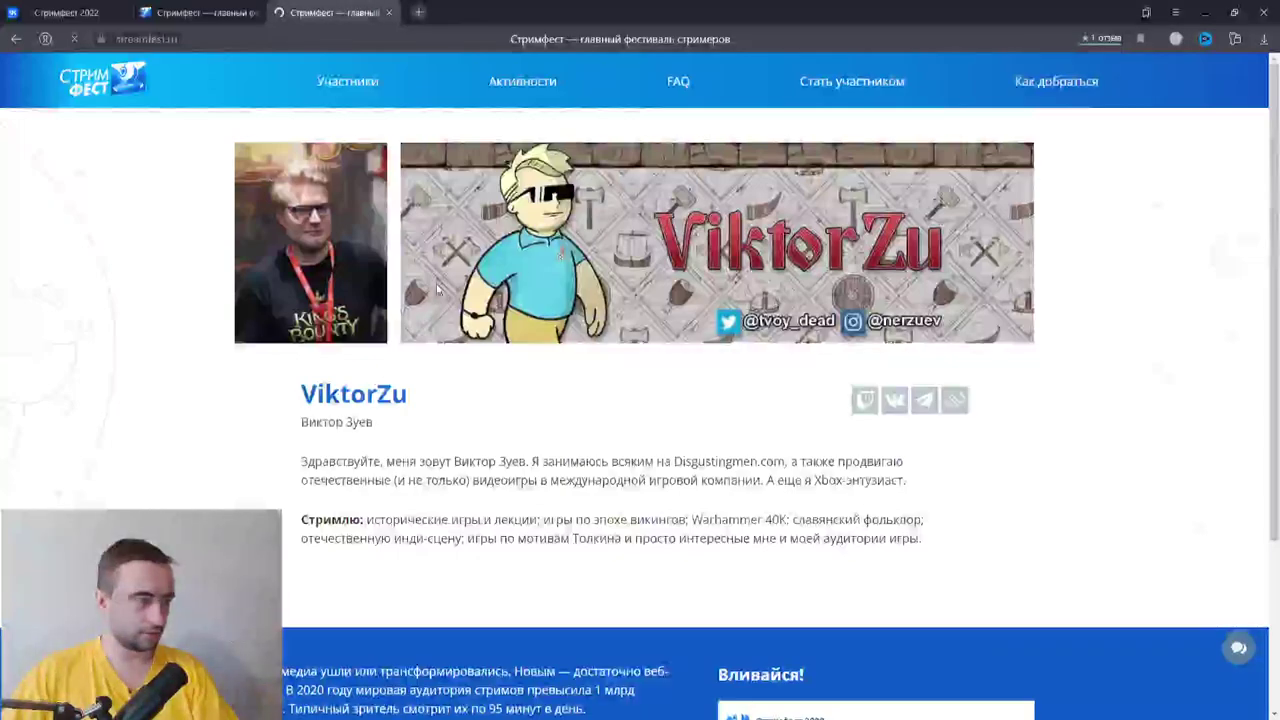
click(205, 12)
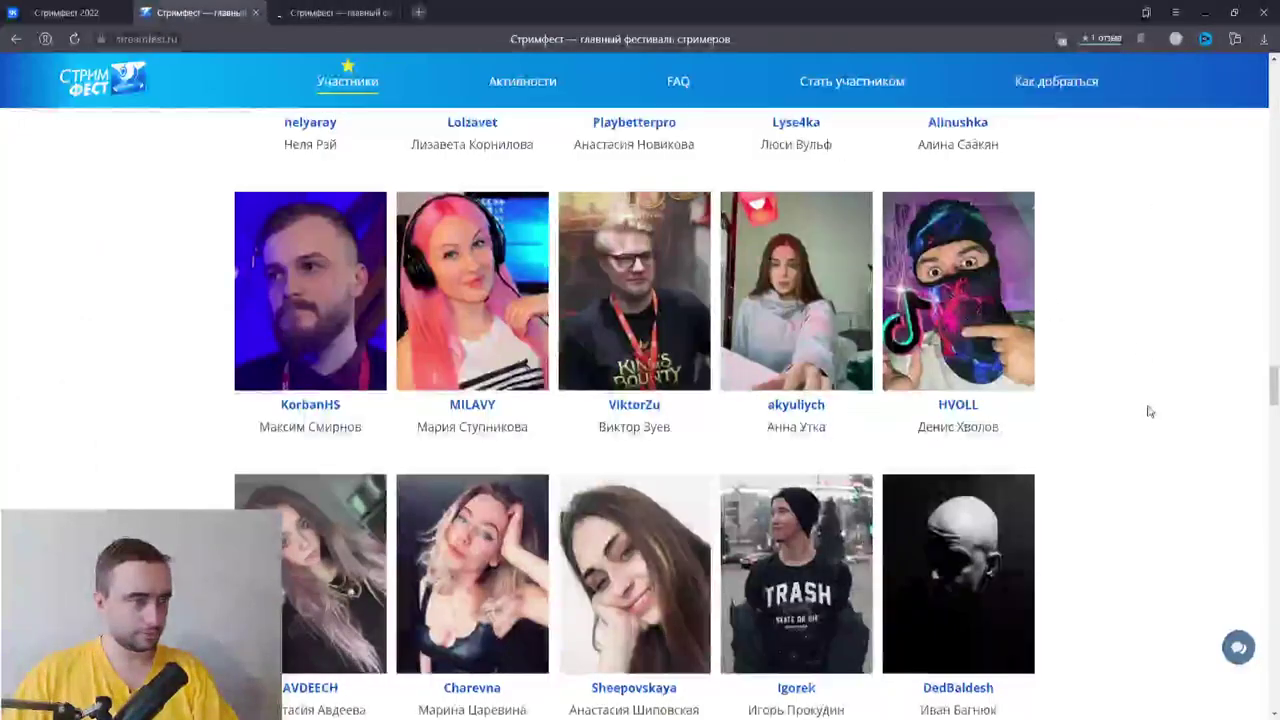
scroll(1142, 390, down, 6)
scroll(1137, 361, down, 4)
scroll(1137, 361, down, 3)
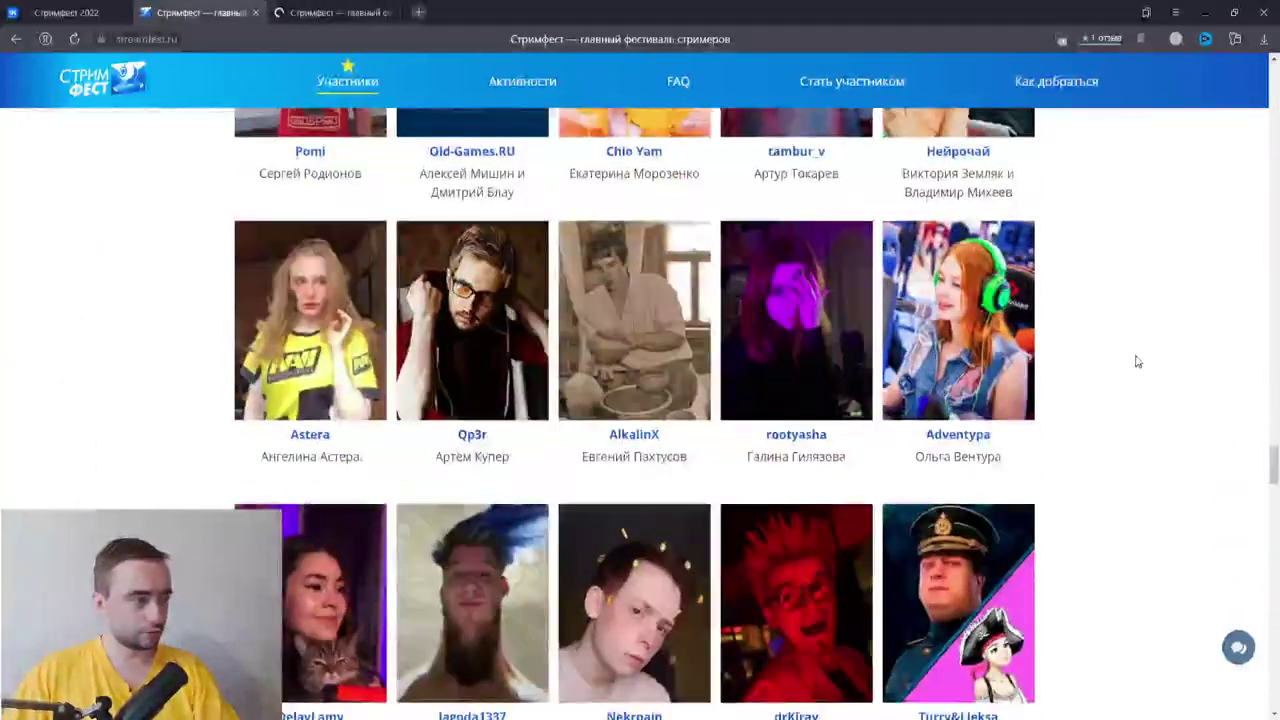
scroll(1137, 361, down, 3)
scroll(1137, 361, down, 2)
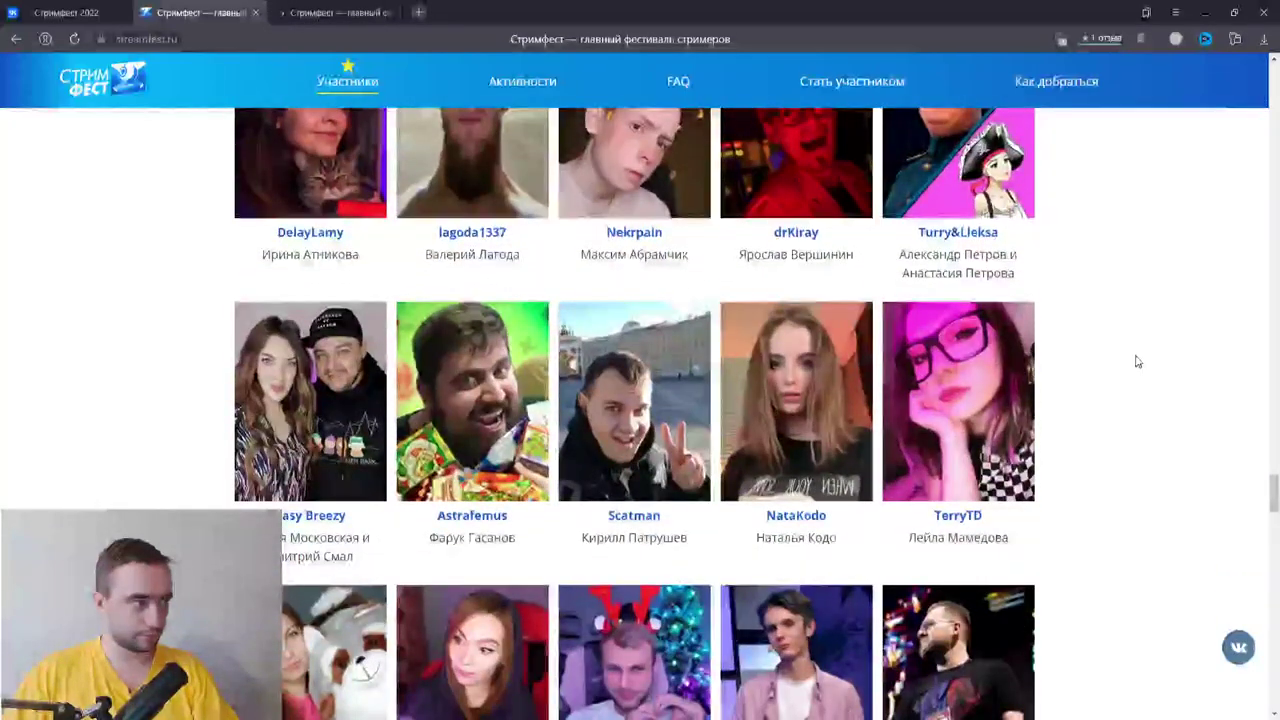
scroll(1137, 361, up, 1)
scroll(1137, 361, down, 1)
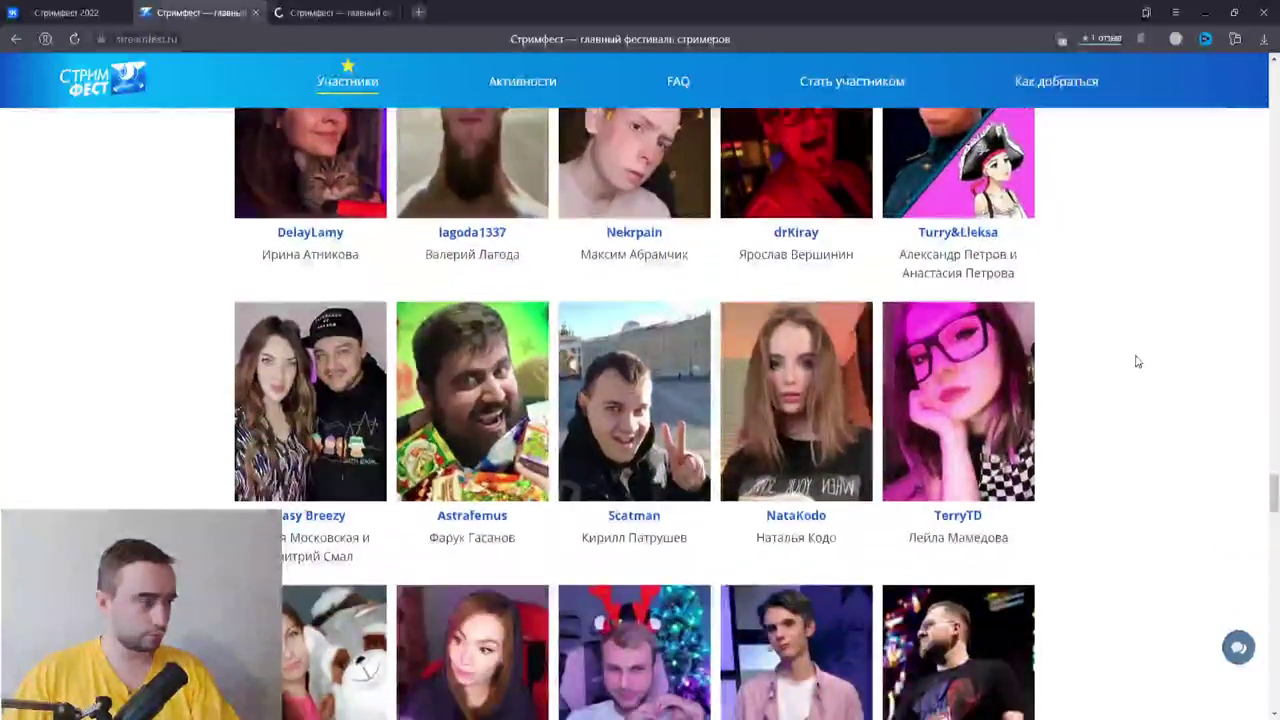
scroll(1137, 361, down, 2)
scroll(1137, 361, down, 3)
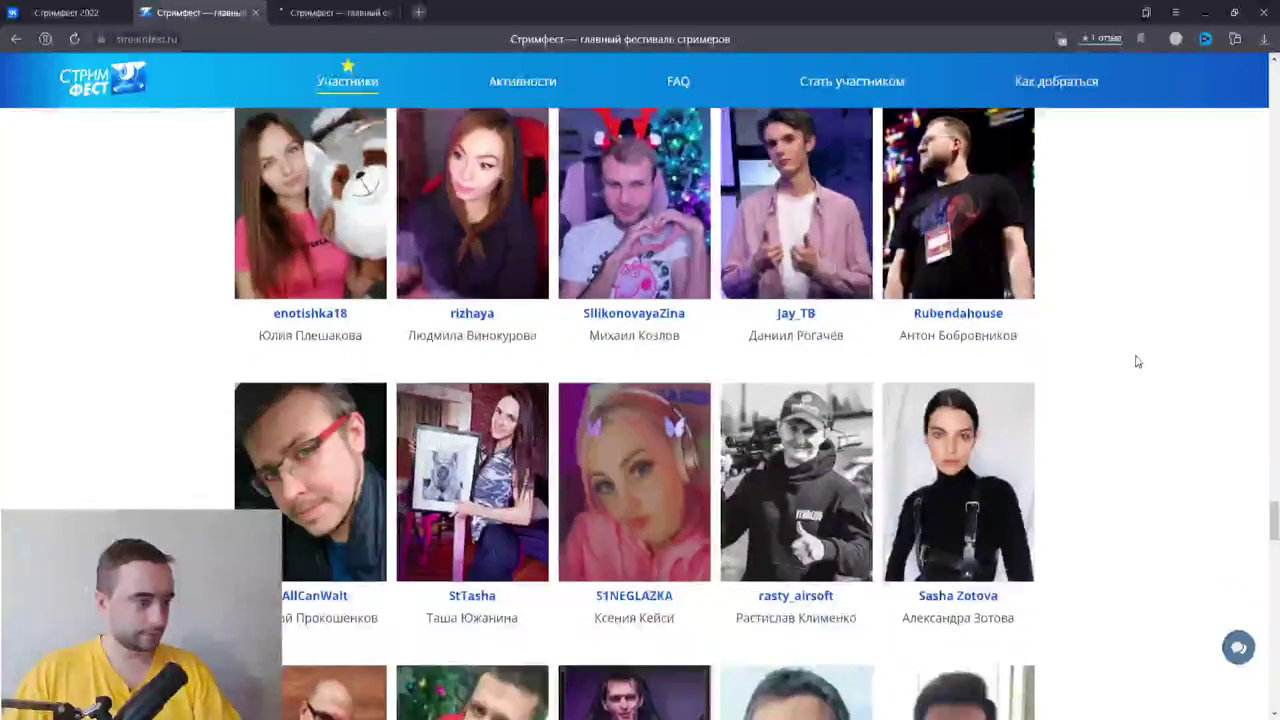
scroll(1140, 362, down, 2)
scroll(1150, 362, down, 2)
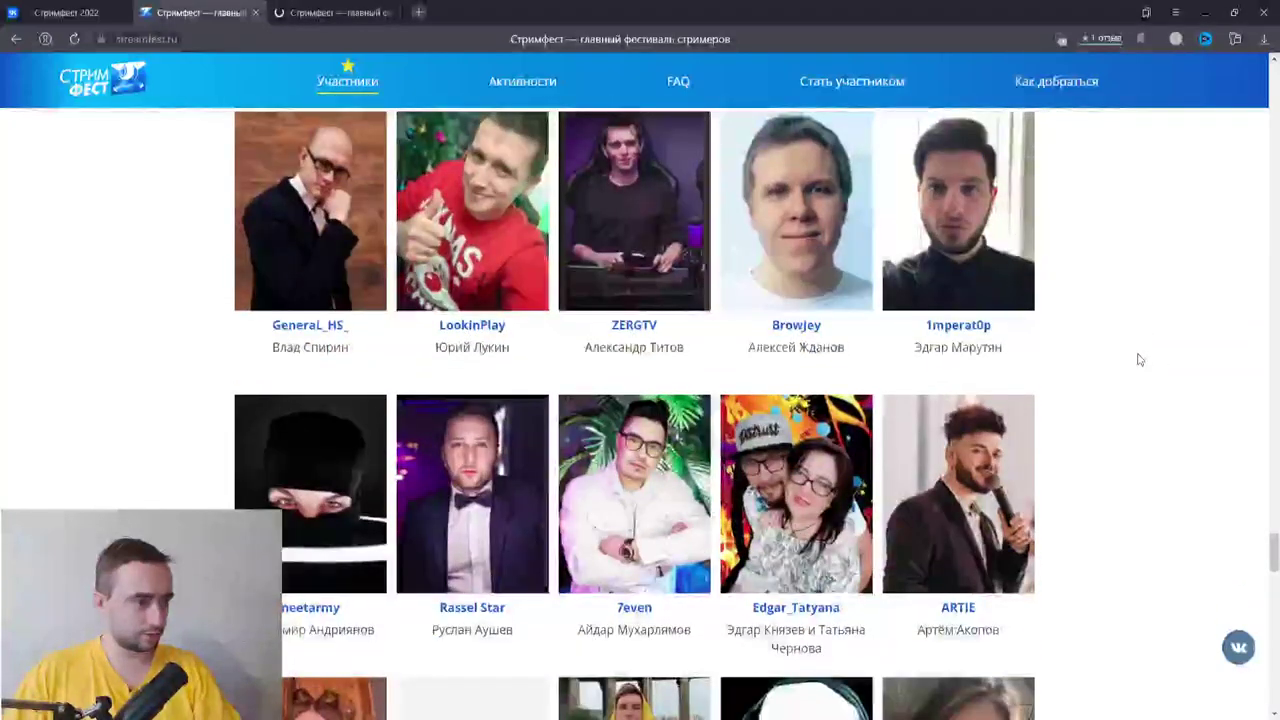
scroll(1057, 357, down, 1)
scroll(420, 580, down, 2)
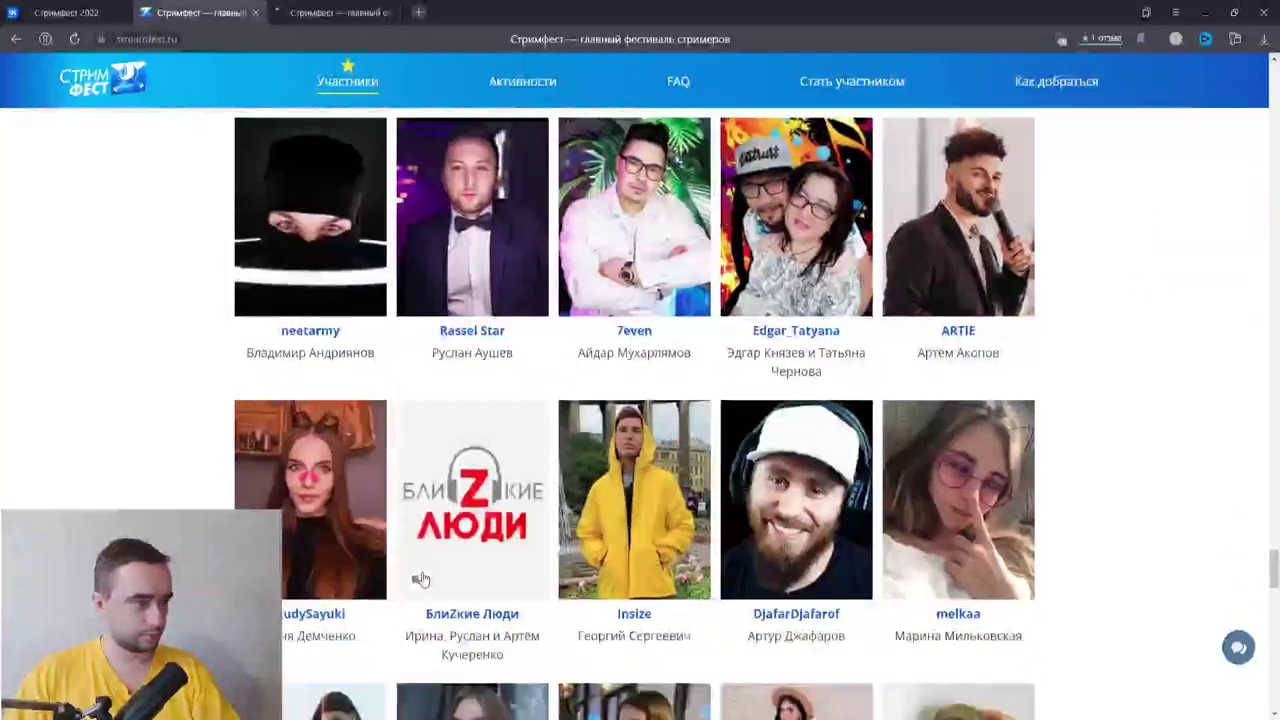
scroll(155, 482, down, 2)
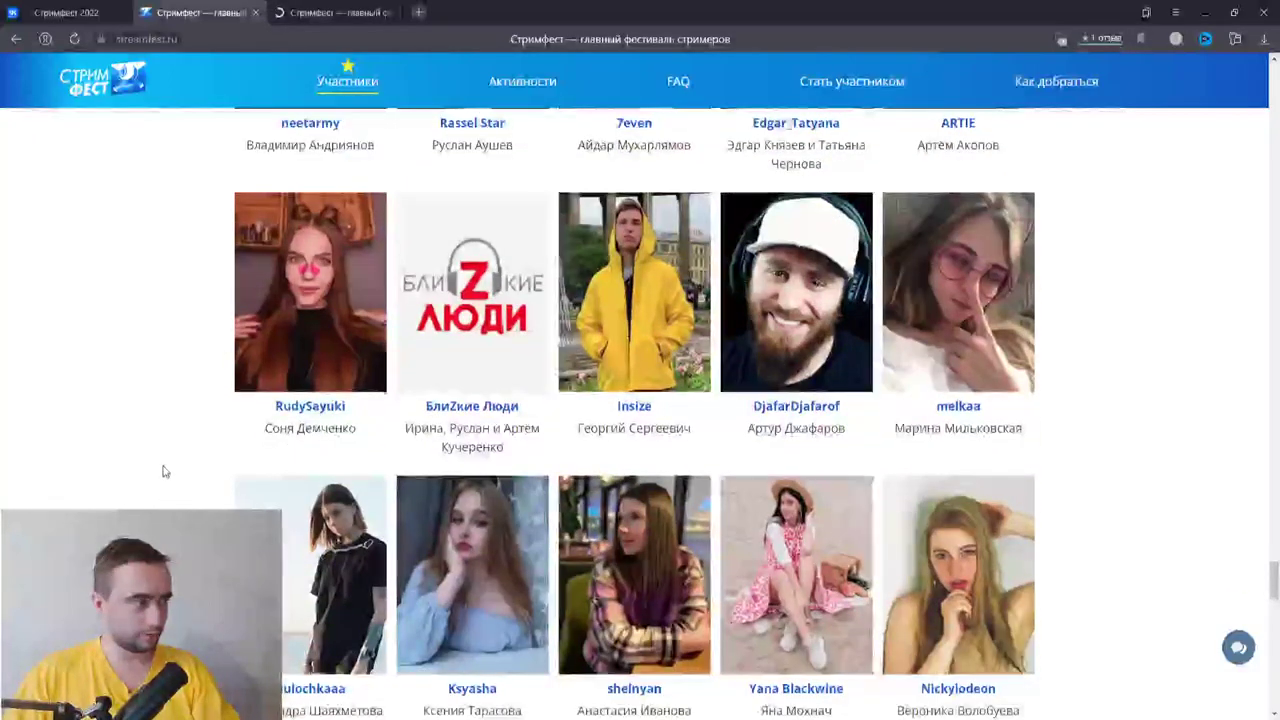
scroll(165, 471, down, 1)
scroll(165, 471, down, 1)
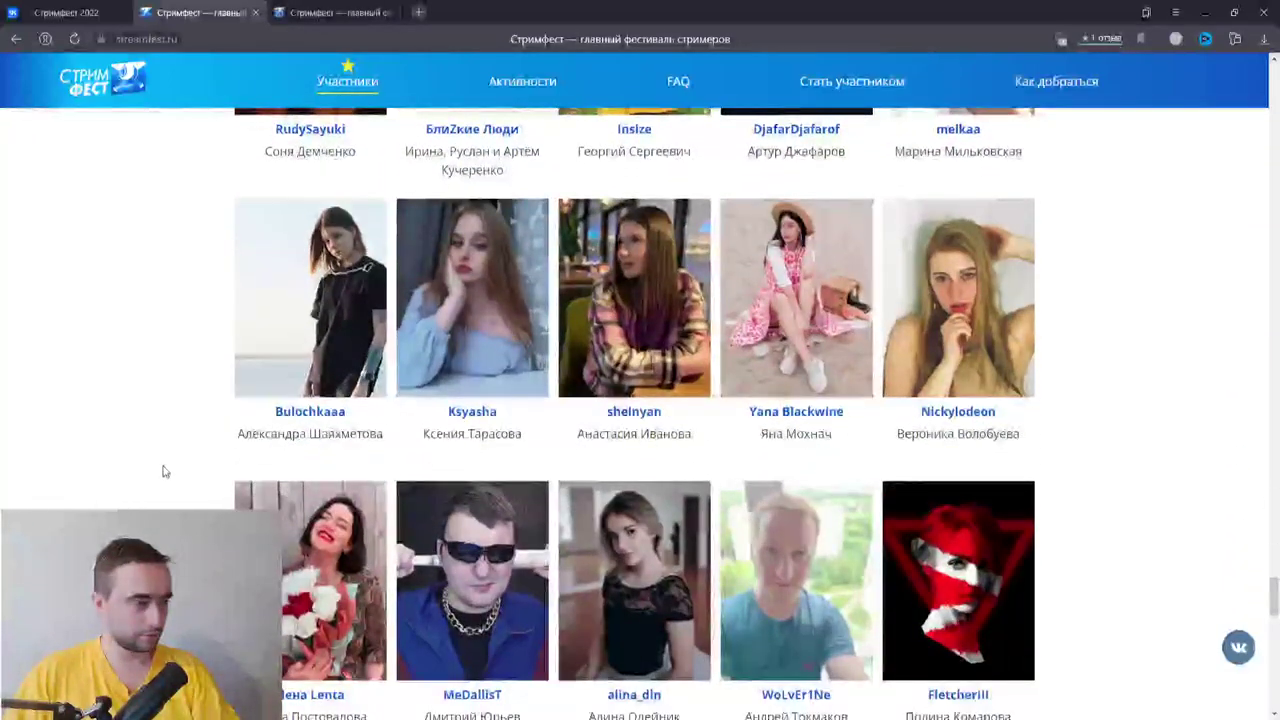
scroll(165, 471, down, 2)
scroll(165, 471, down, 1)
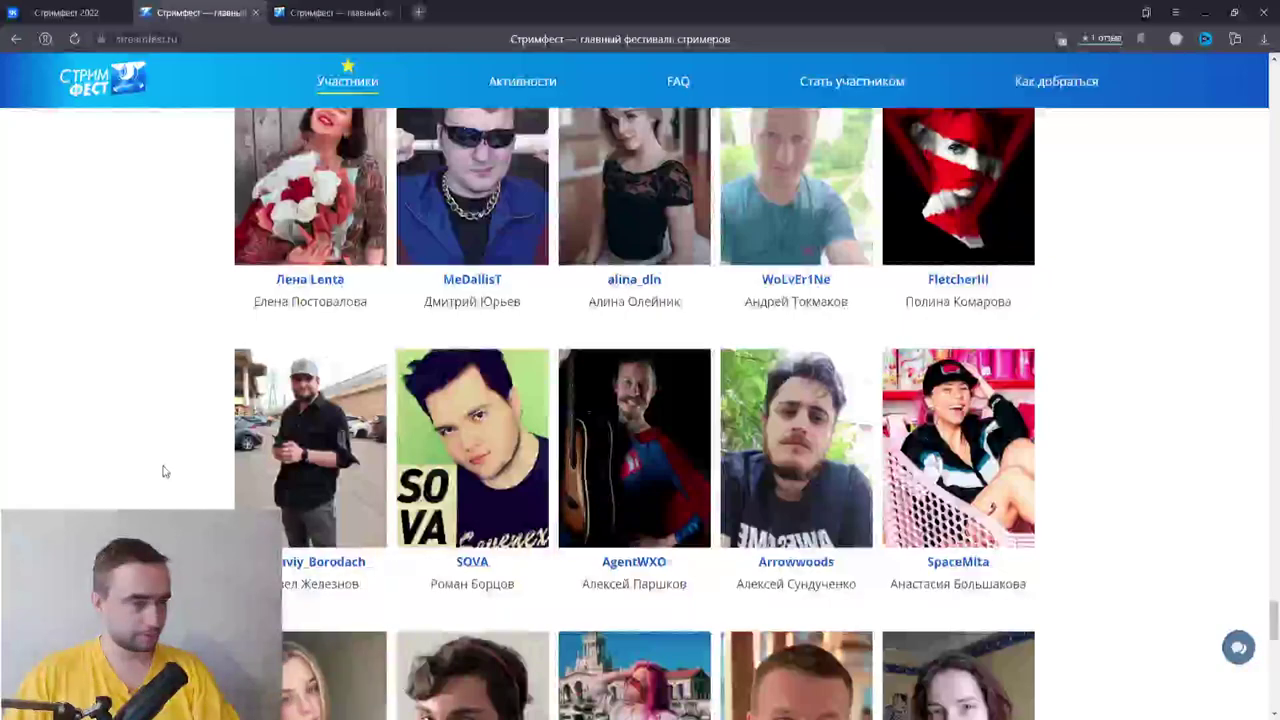
scroll(165, 471, down, 1)
scroll(165, 471, down, 1)
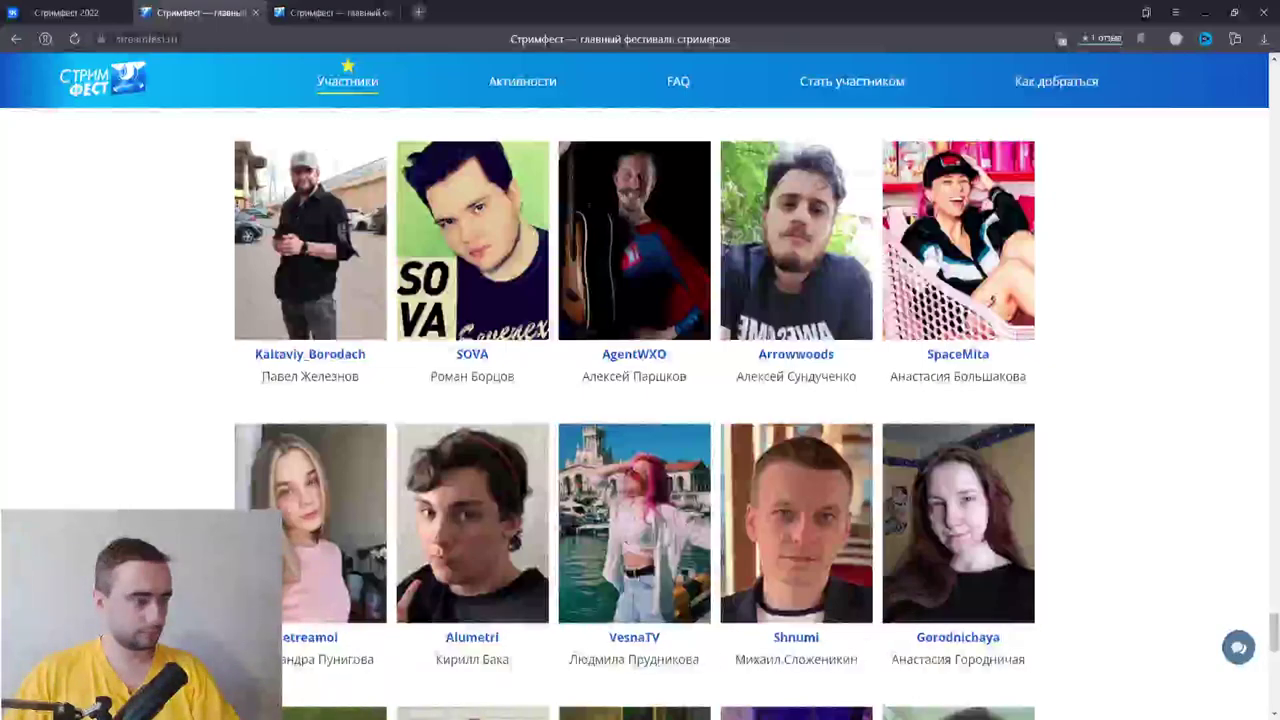
scroll(634, 412, down, 2)
scroll(634, 412, down, 1)
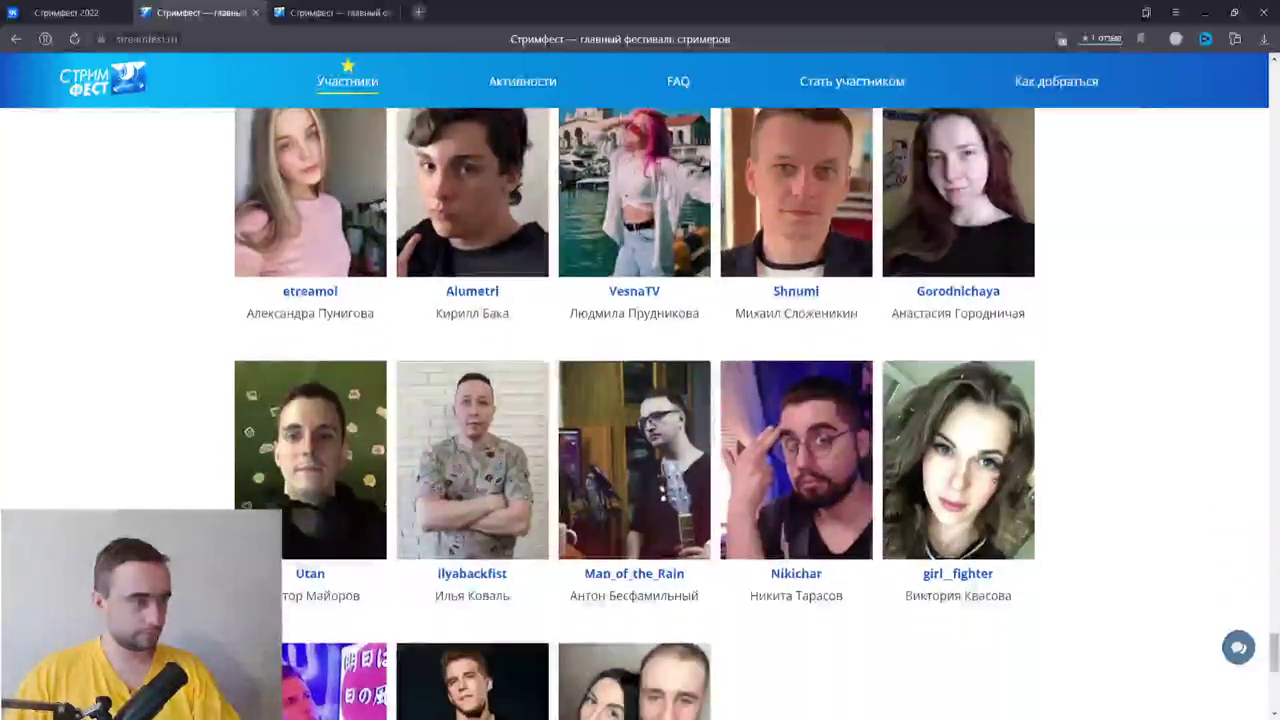
scroll(634, 412, down, 2)
scroll(634, 412, down, 2)
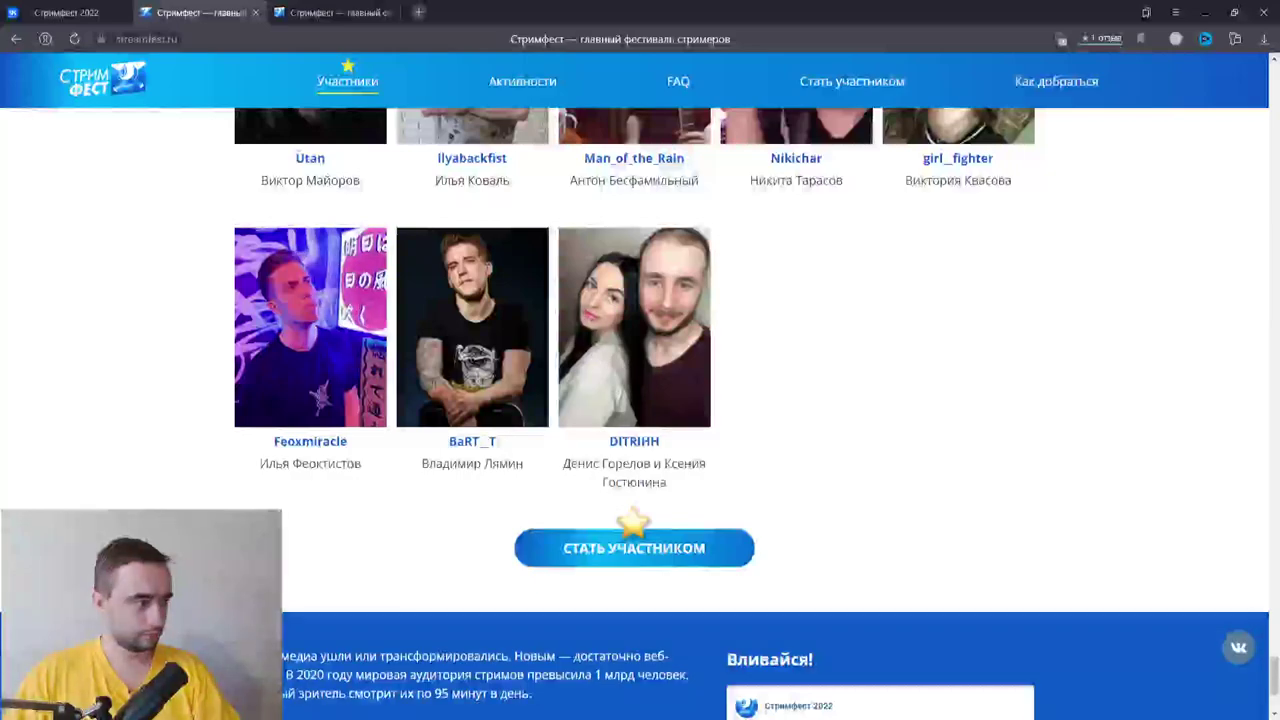
scroll(634, 412, up, 2)
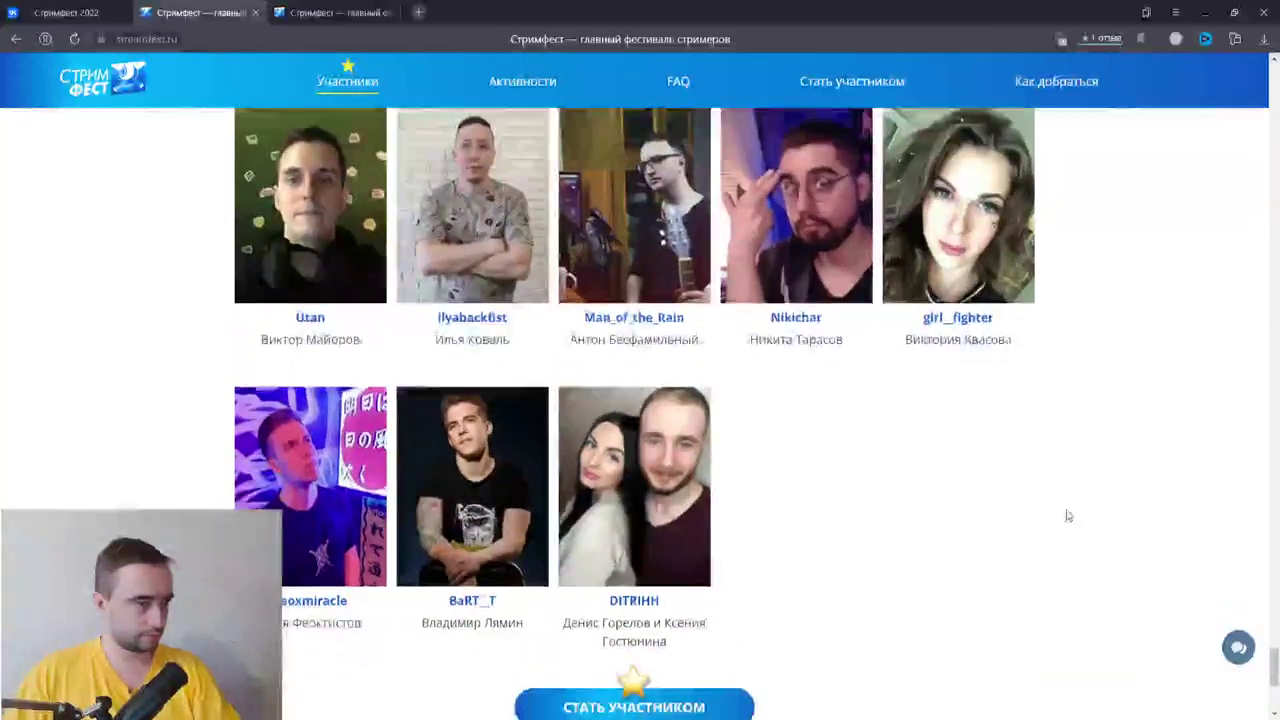
scroll(1068, 516, down, 2)
scroll(730, 560, up, 3)
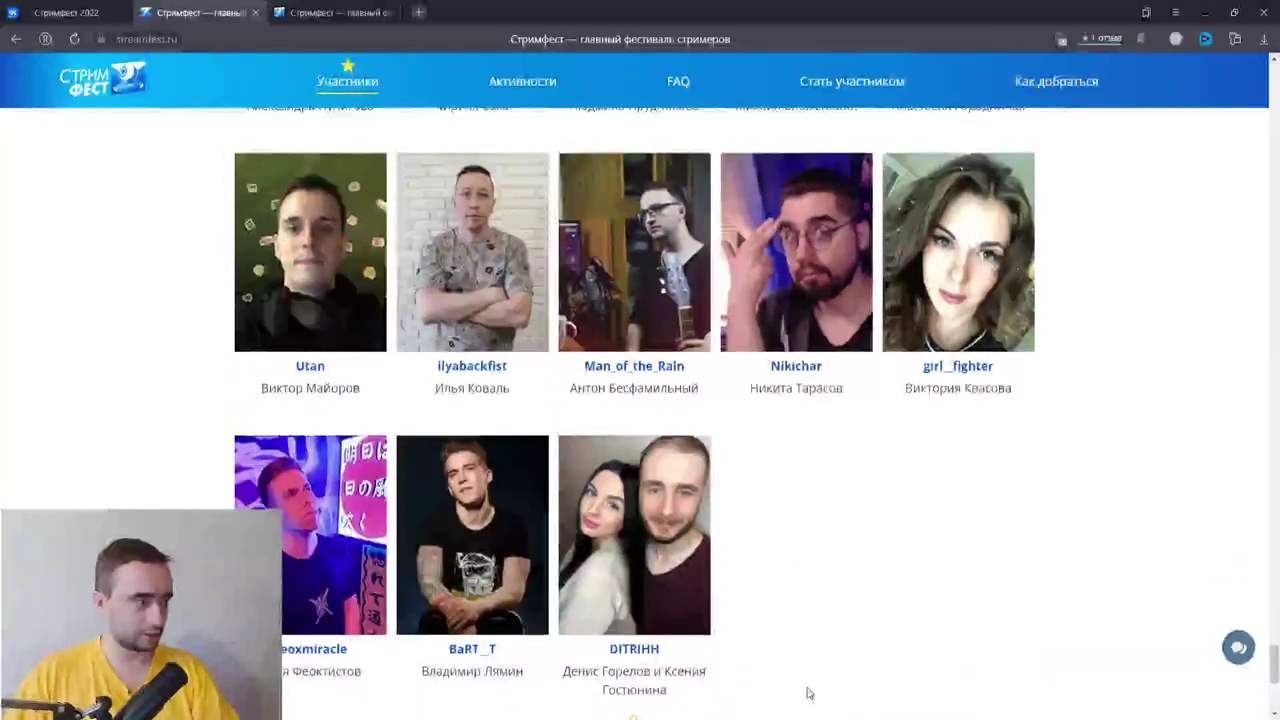
scroll(760, 640, down, 2)
Open «Как стать участником Стримфеста 2022» and read the criteria, like 6-month-old channels streaming thrice weekly
click(636, 545)
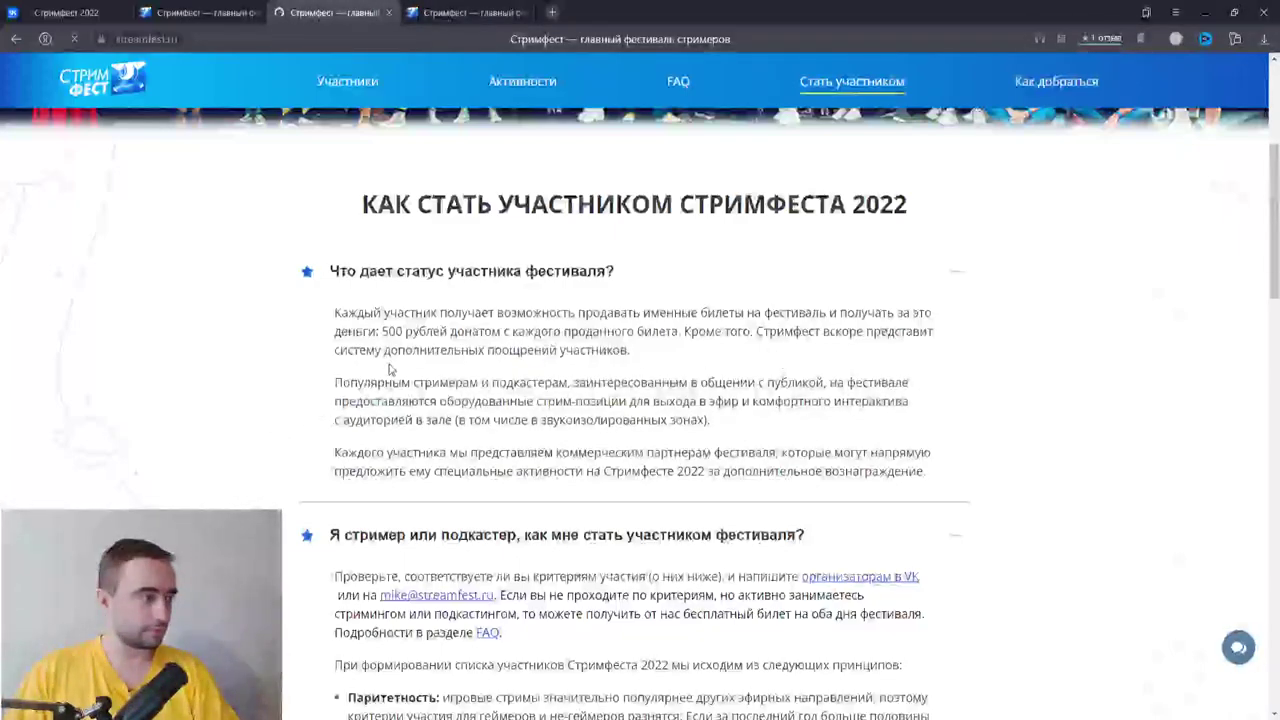
scroll(220, 346, down, 1)
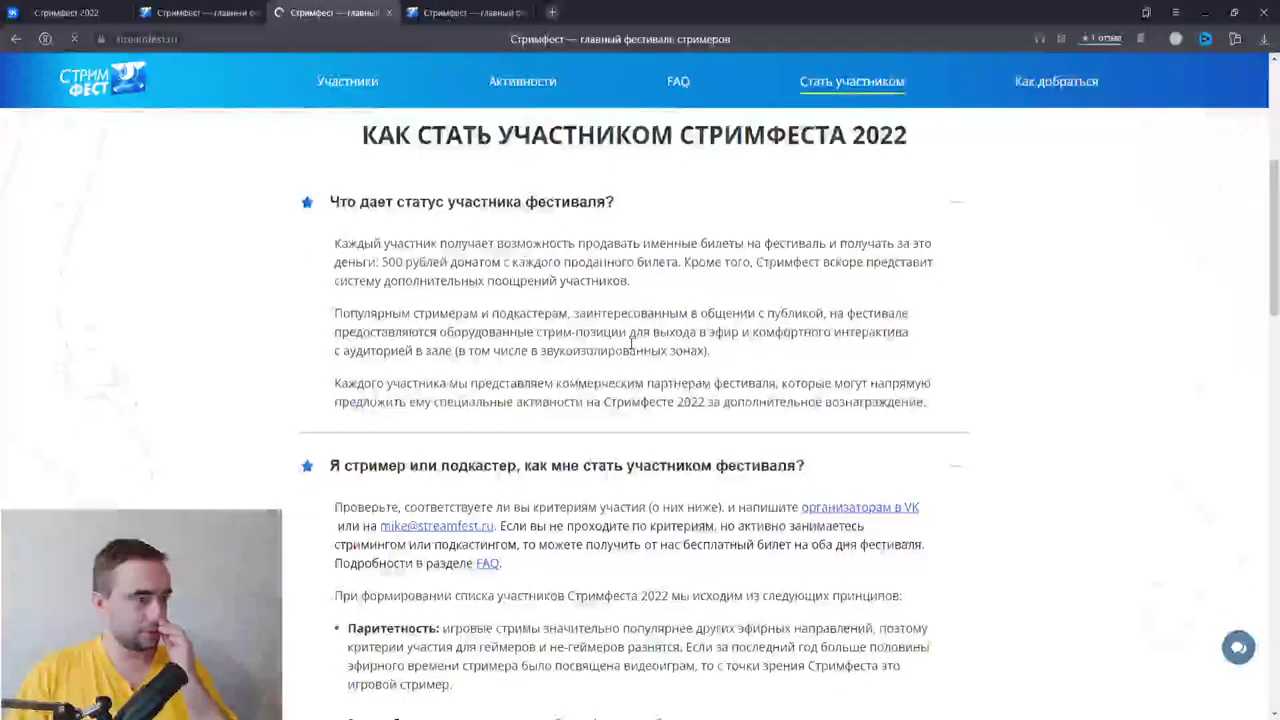
scroll(499, 428, down, 1)
scroll(499, 428, down, 1)
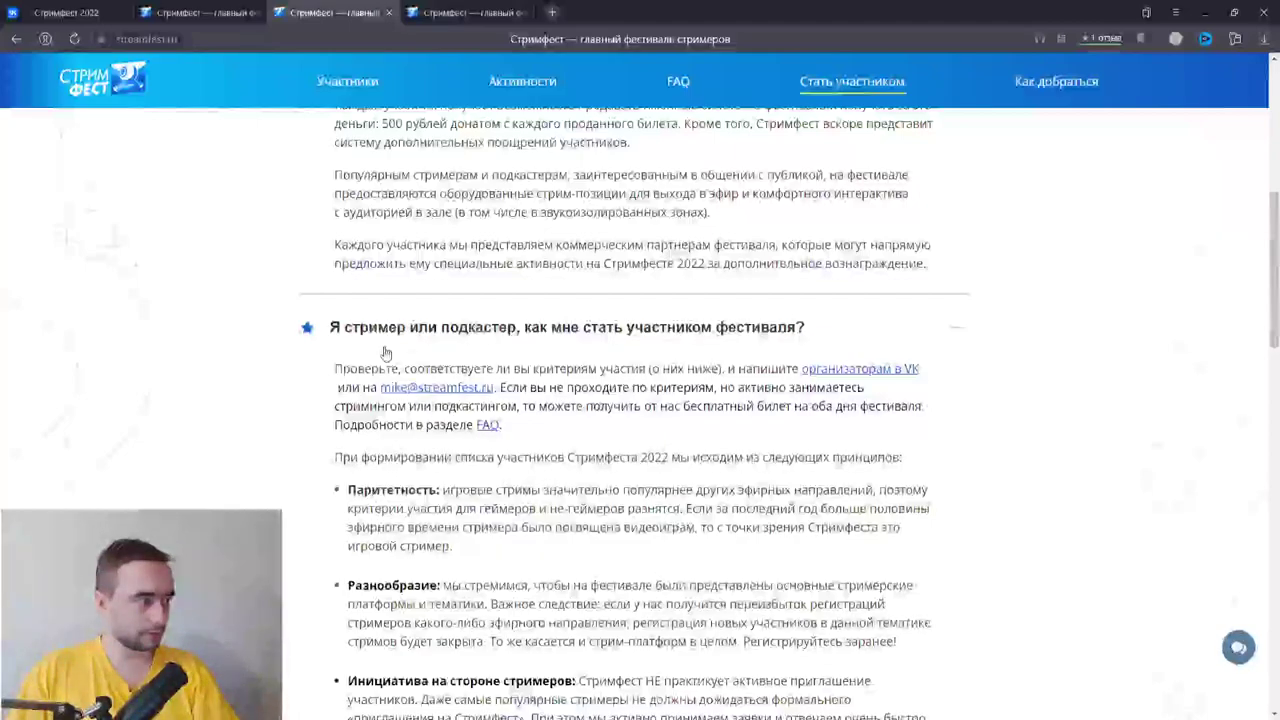
scroll(553, 342, down, 1)
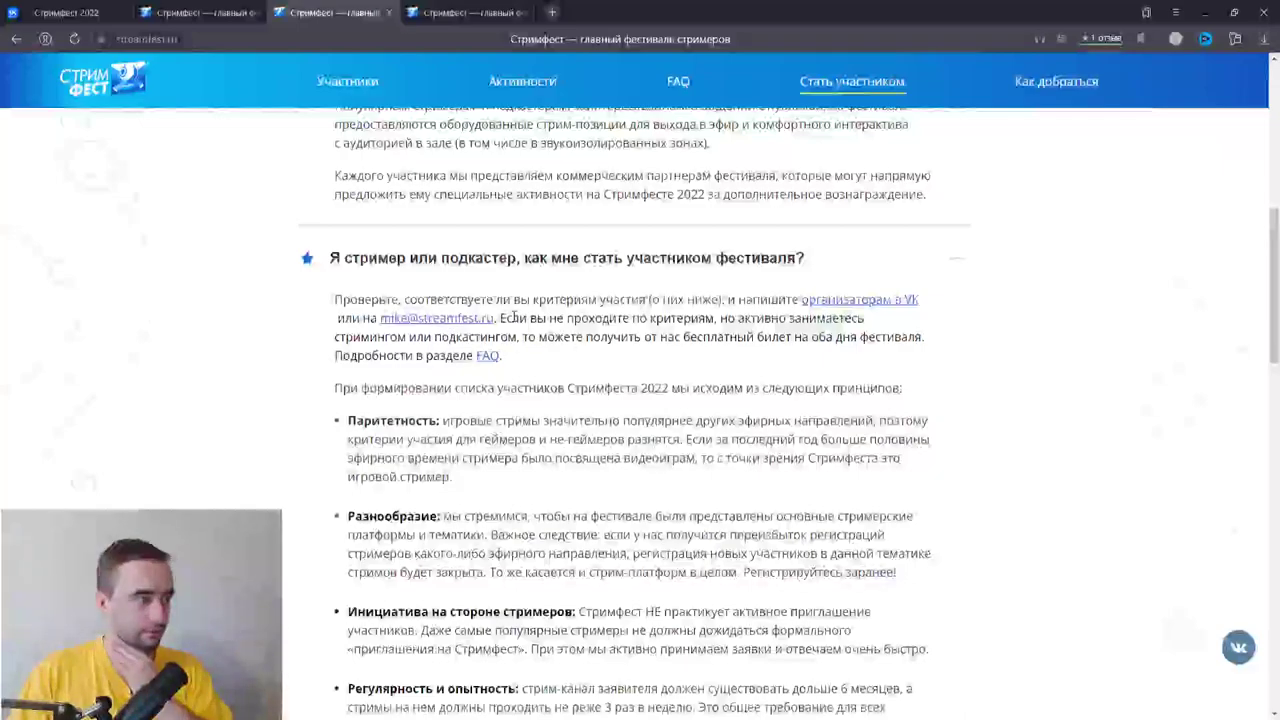
scroll(557, 361, down, 2)
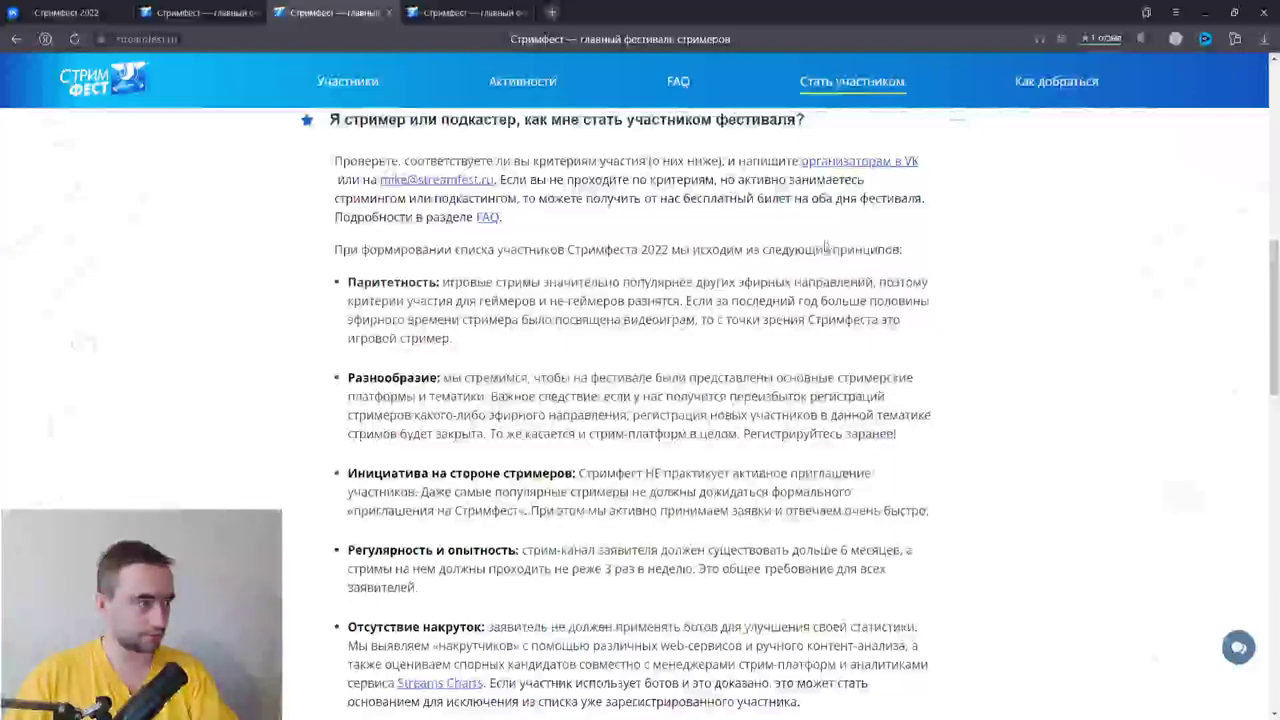
Open the FAQ page in a background tab
middle_click(490, 218)
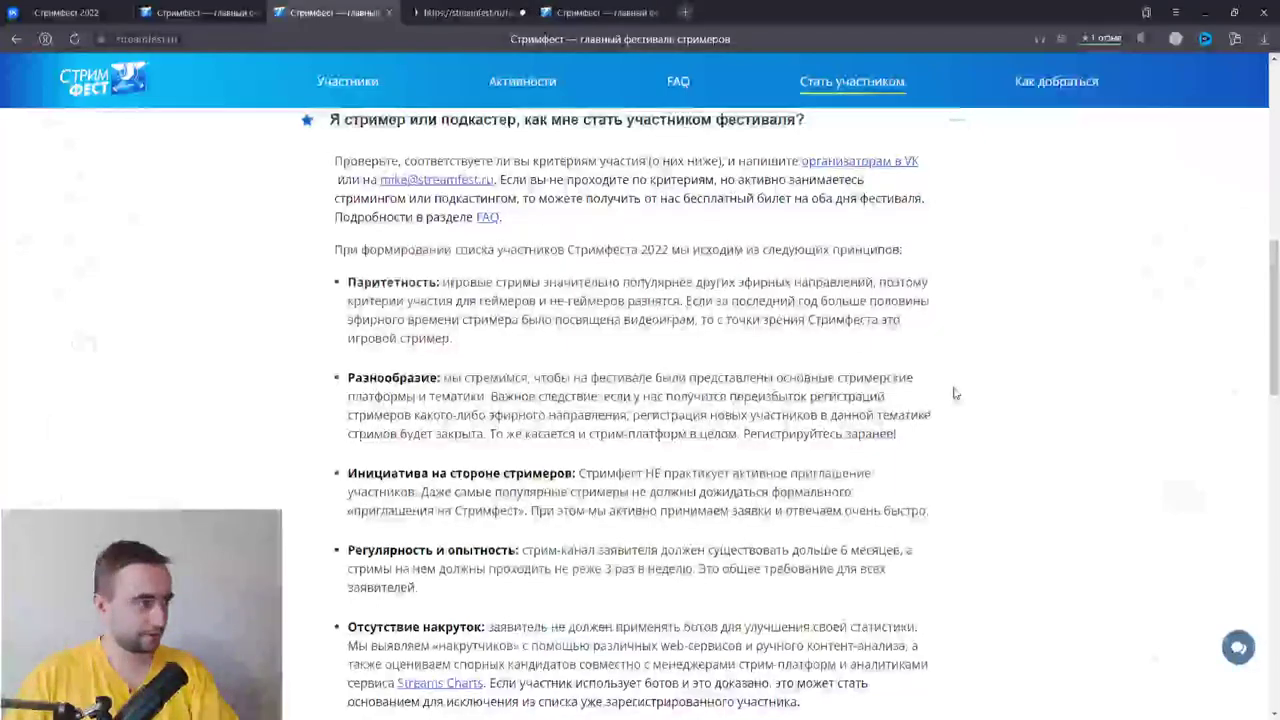
scroll(955, 393, down, 1)
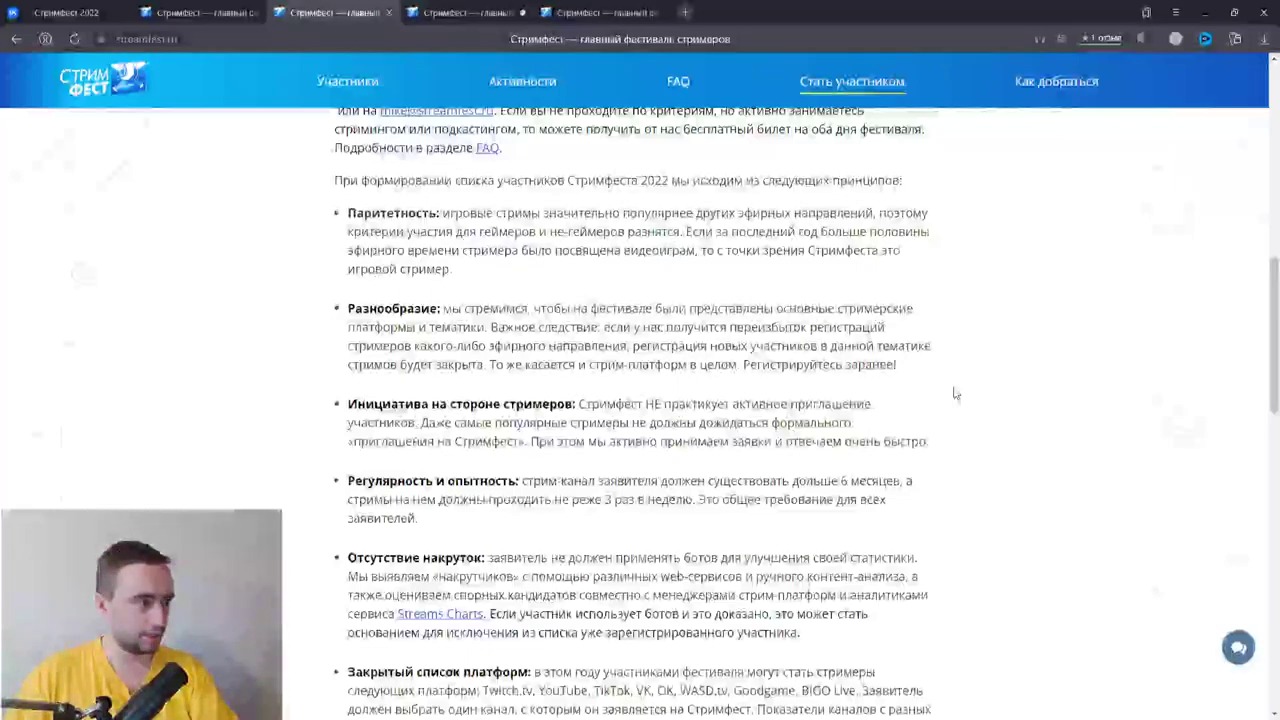
scroll(955, 393, down, 1)
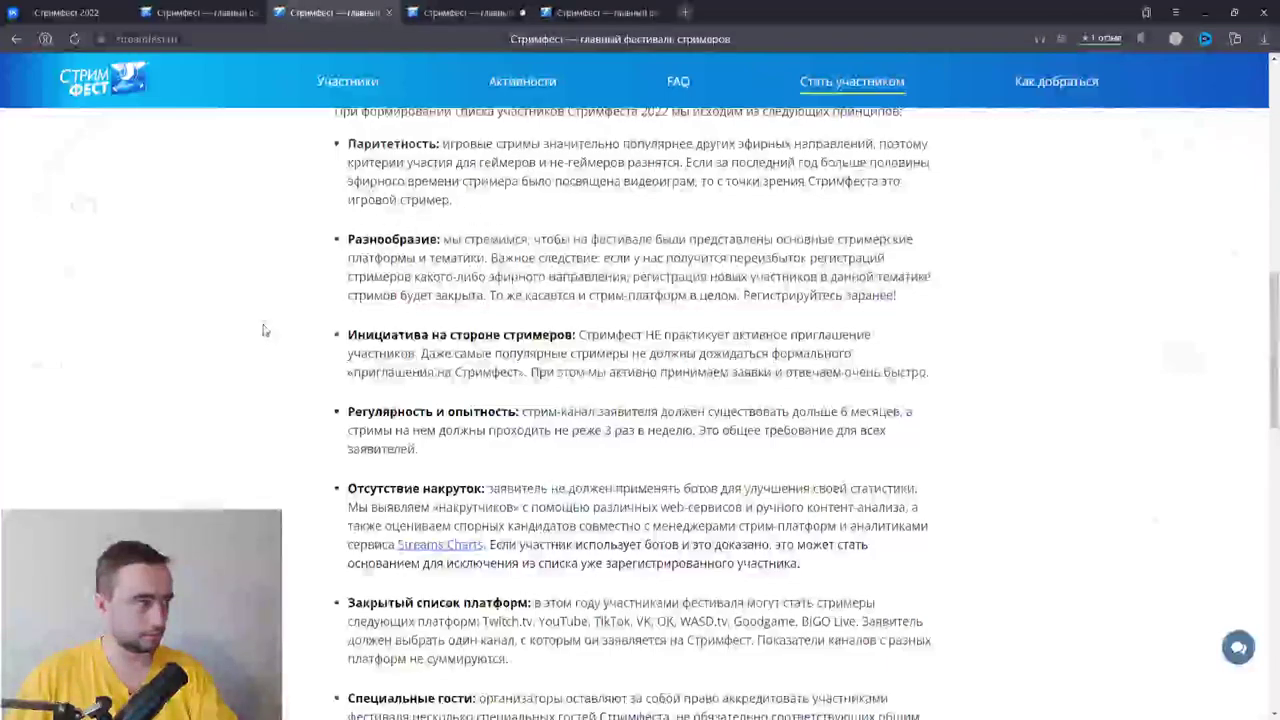
scroll(259, 342, down, 2)
scroll(259, 342, up, 1)
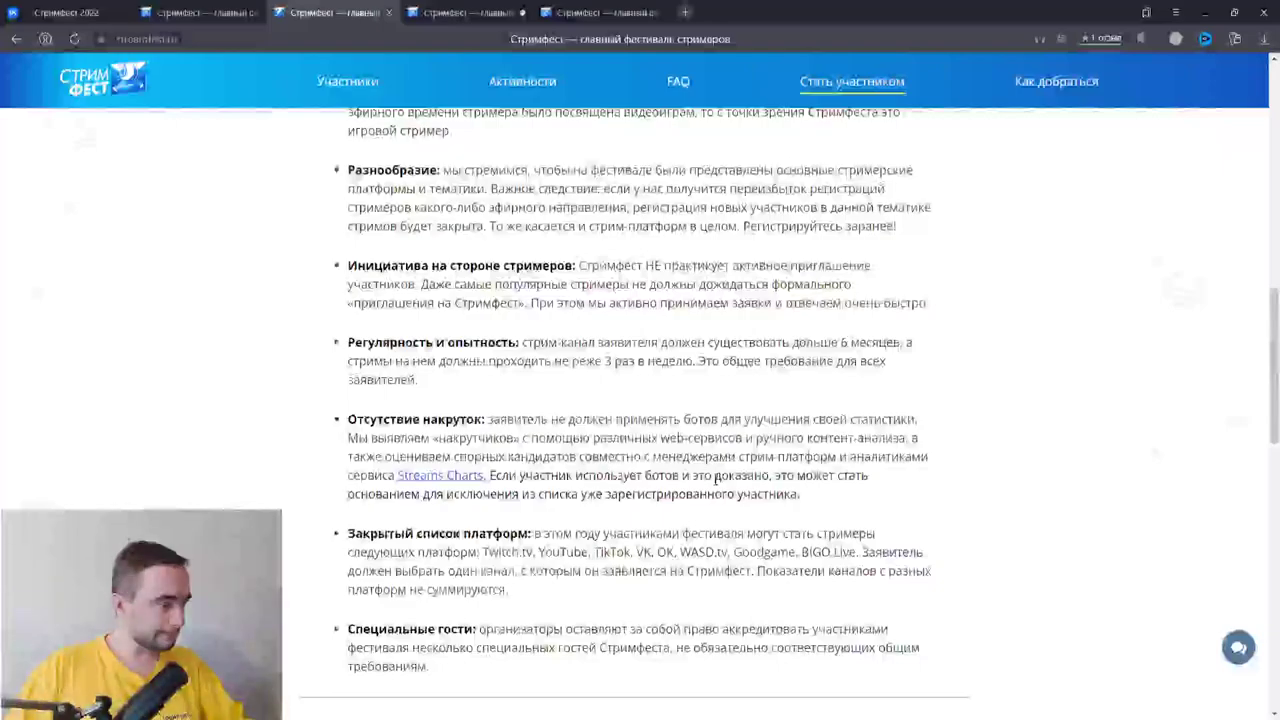
Scroll down to the 'Условия регистрации стримеров' list, Twitch.tv through BIGO Live
scroll(716, 480, down, 2)
scroll(716, 480, down, 1)
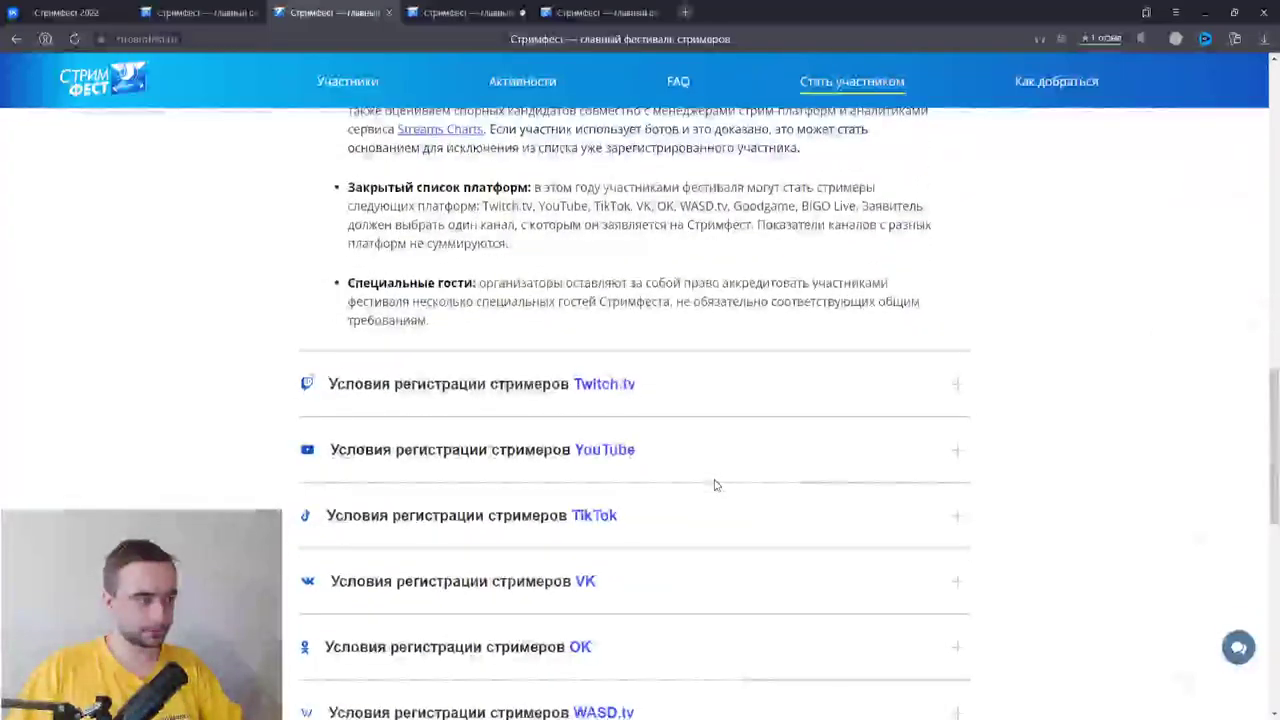
scroll(412, 398, down, 1)
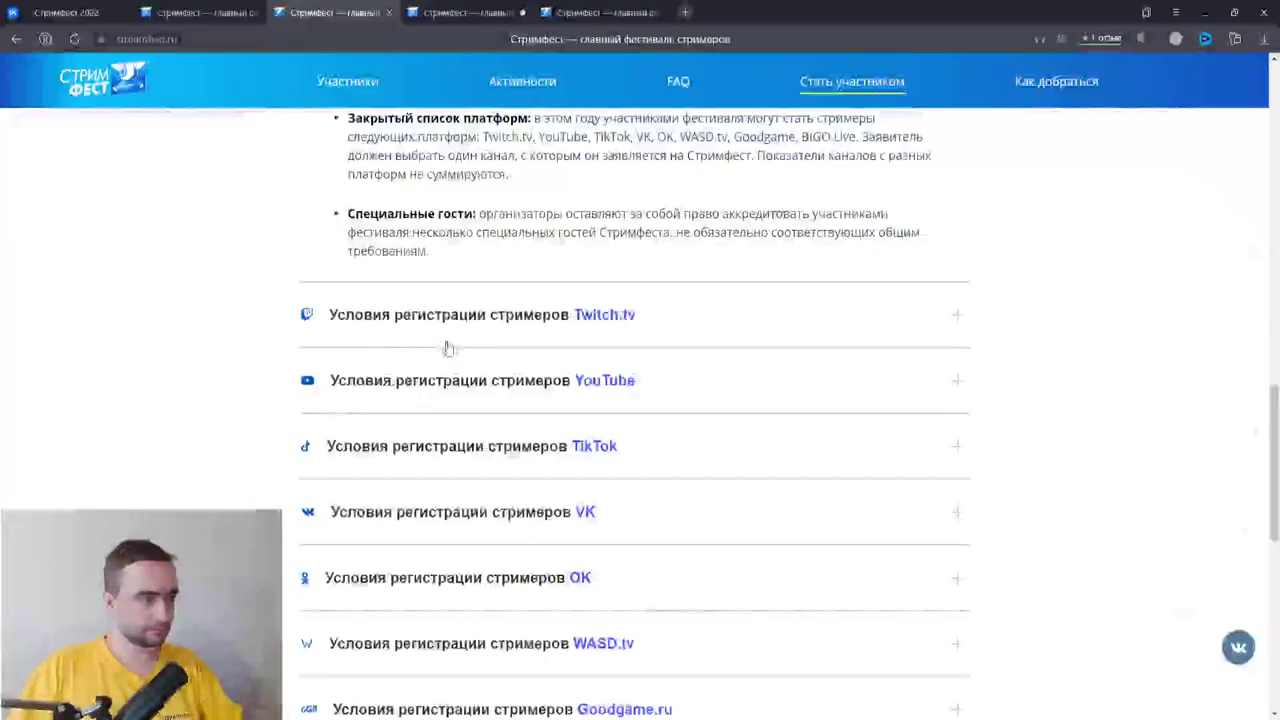
scroll(335, 345, down, 2)
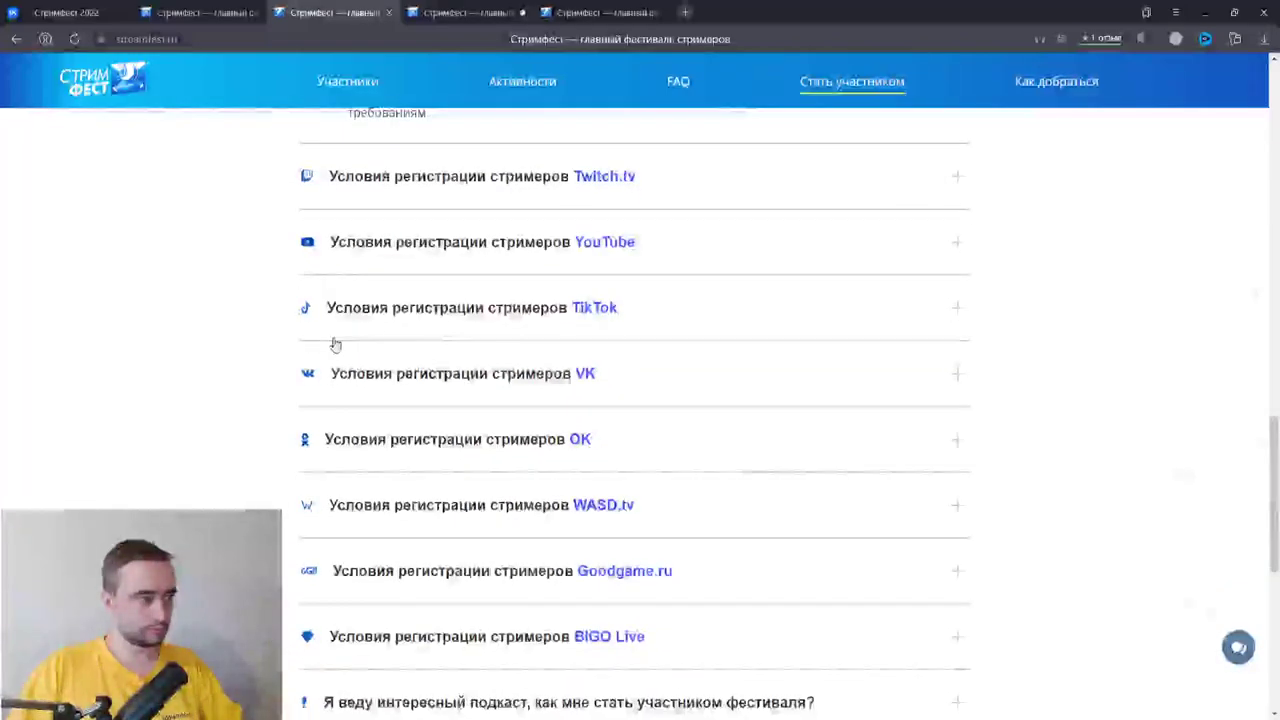
scroll(335, 345, down, 2)
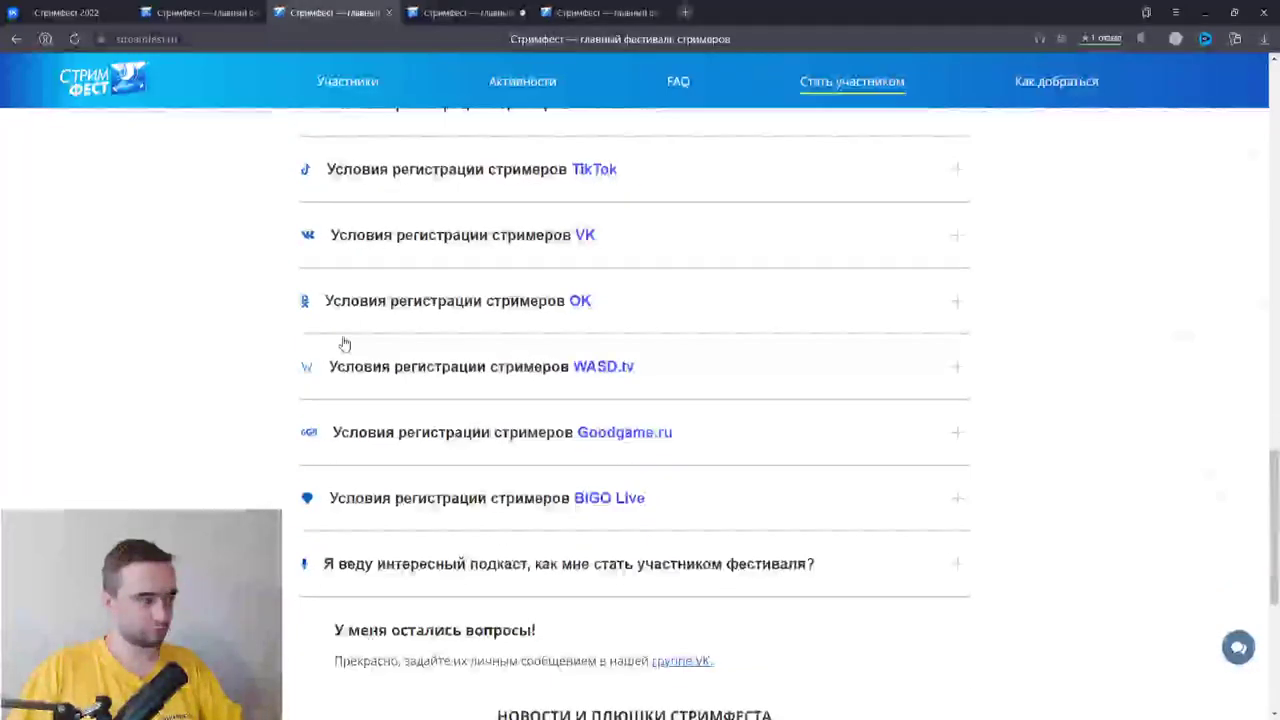
Expand the answer about whether podcasters can become participants
click(418, 550)
scroll(410, 570, down, 2)
scroll(408, 580, down, 1)
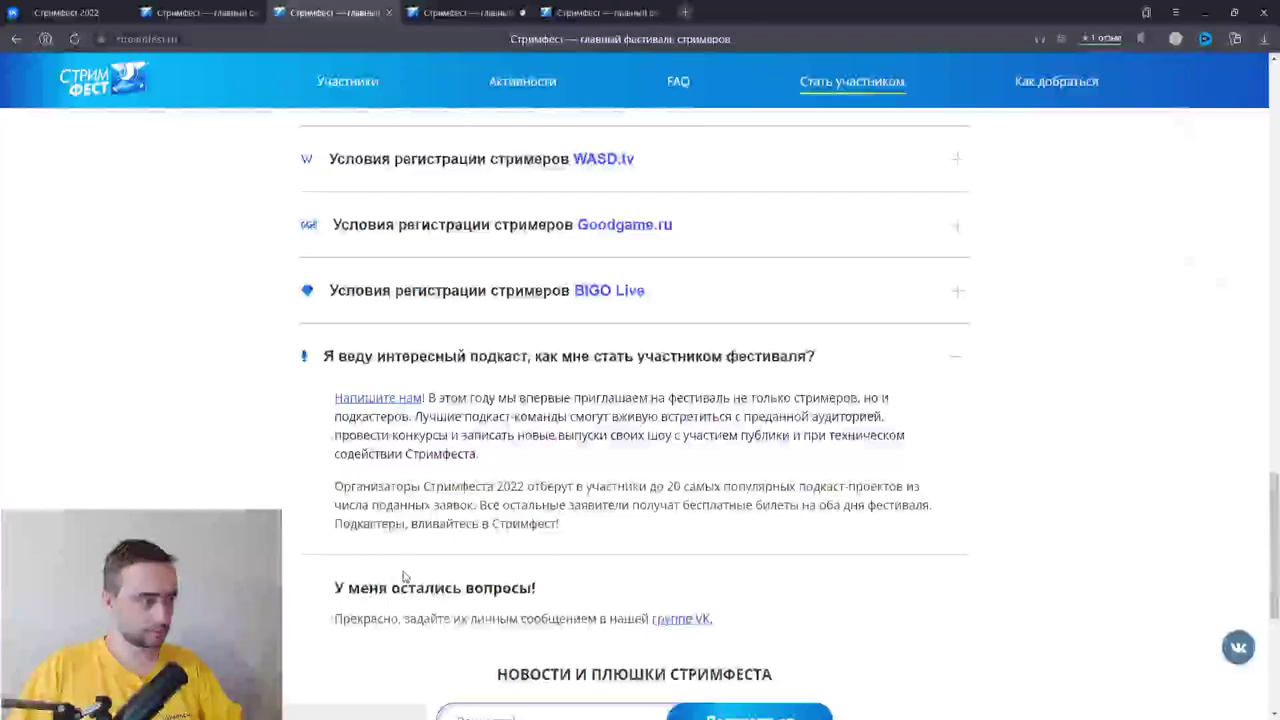
scroll(403, 573, up, 4)
Read the YouTube streamer registration conditions, then switch to the FAQ page tab
click(376, 178)
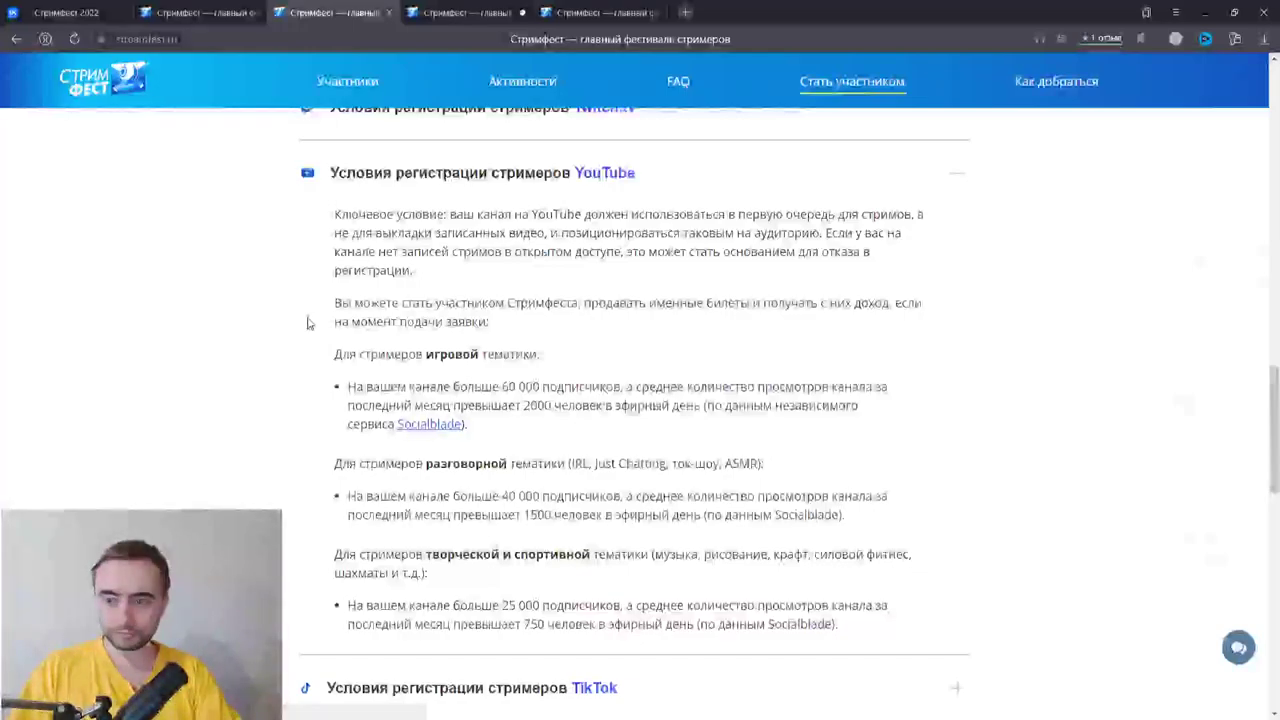
scroll(308, 322, down, 1)
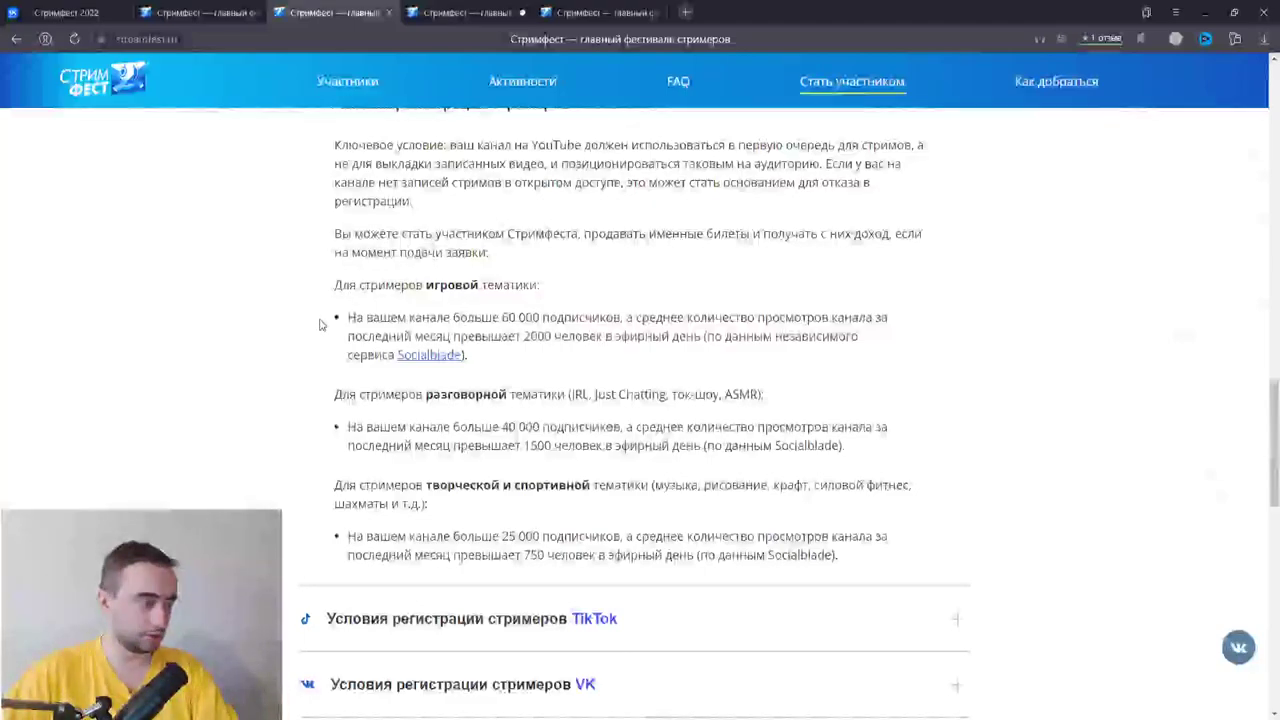
scroll(338, 345, down, 1)
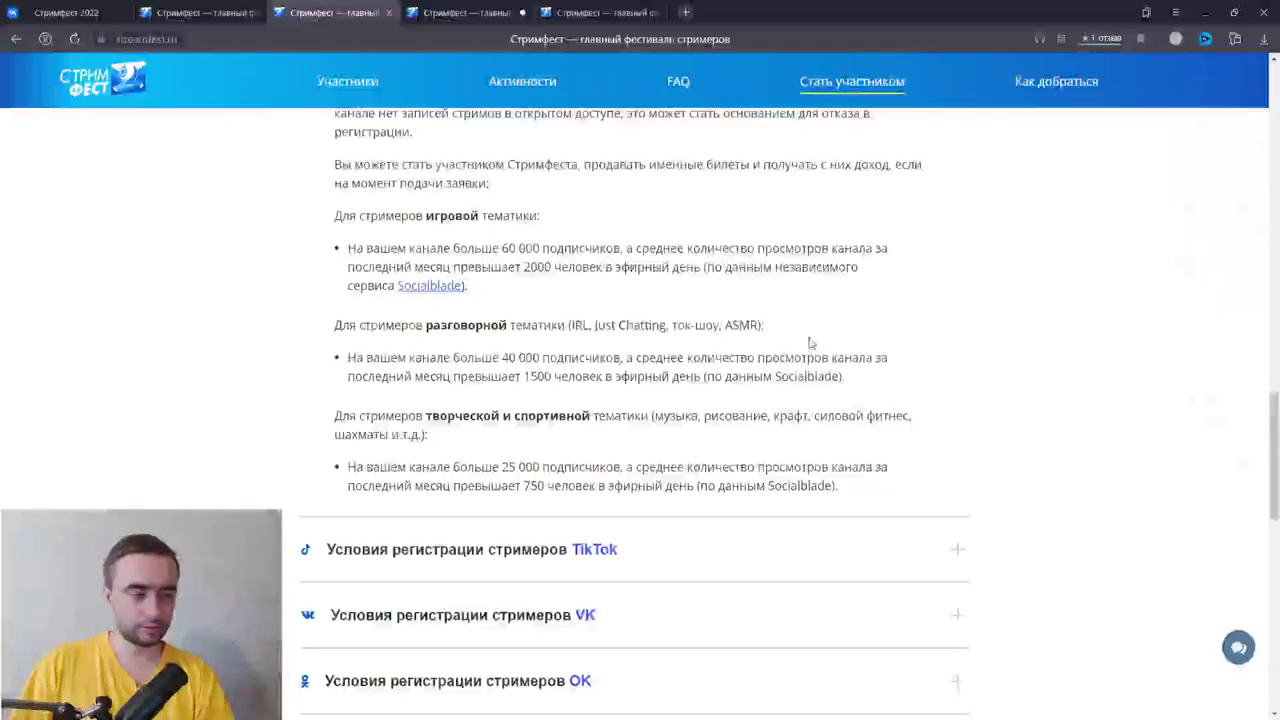
scroll(798, 319, down, 2)
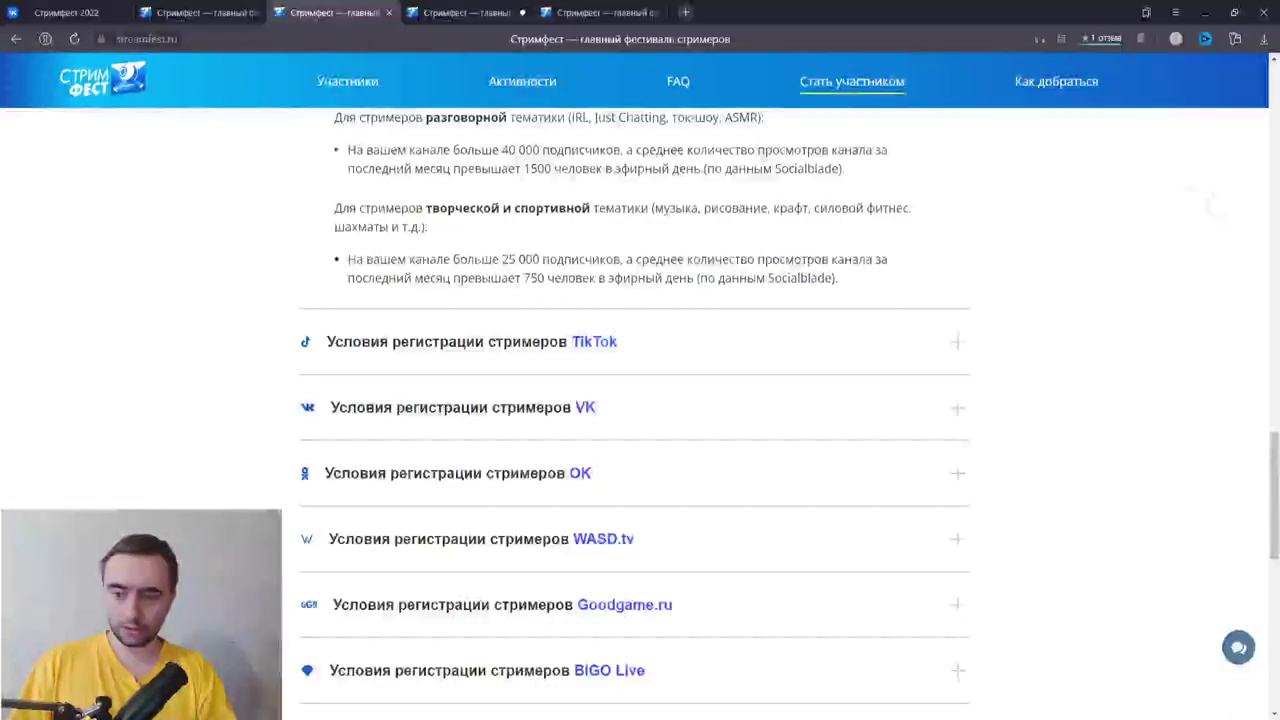
scroll(906, 399, down, 3)
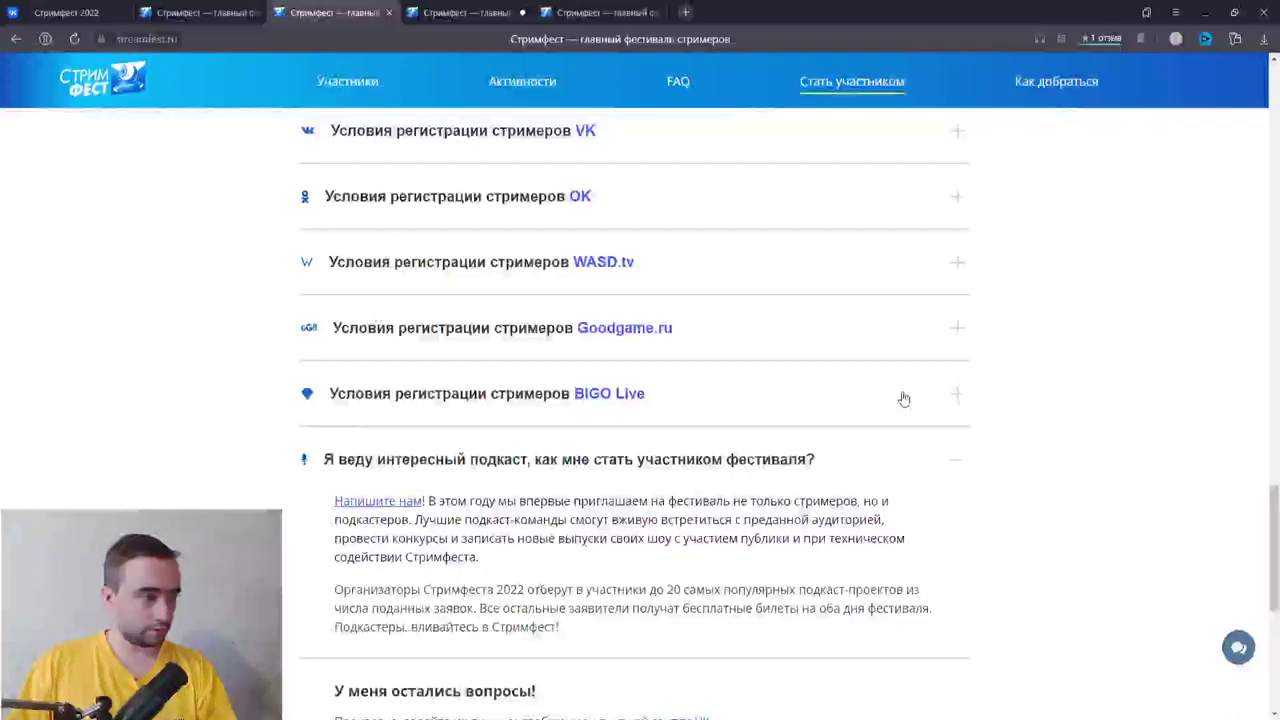
scroll(903, 399, up, 1)
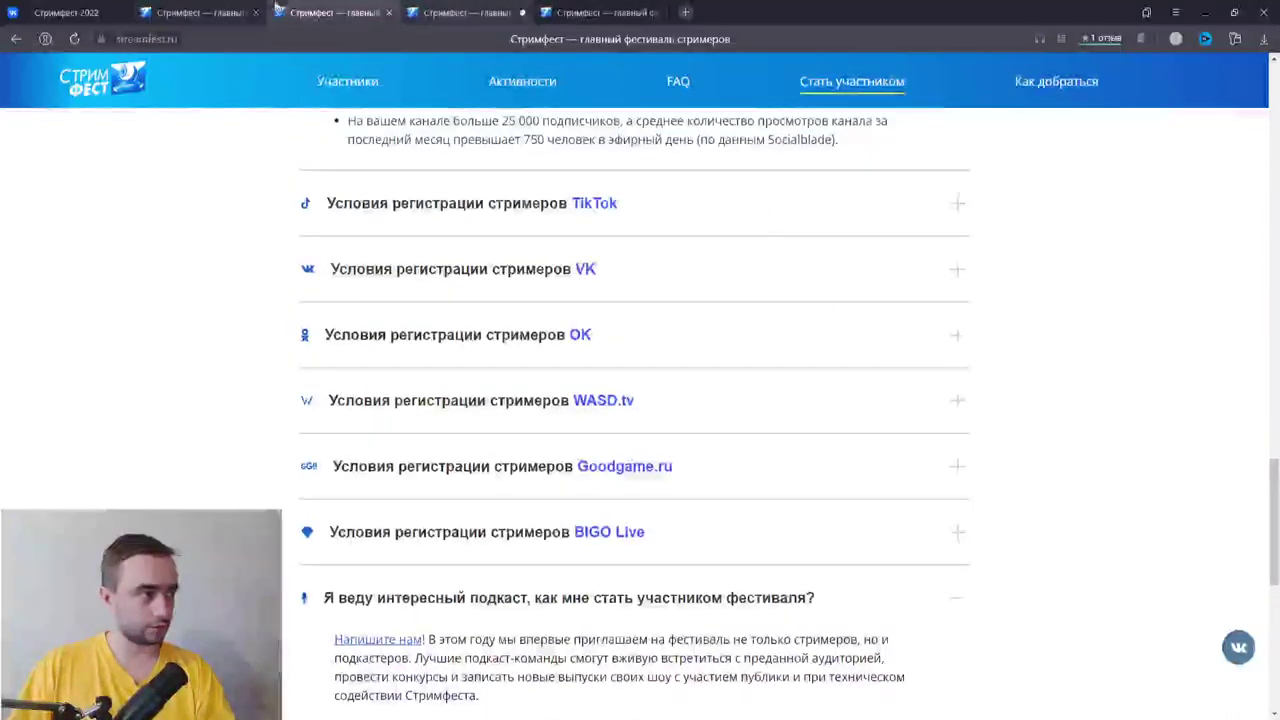
click(460, 12)
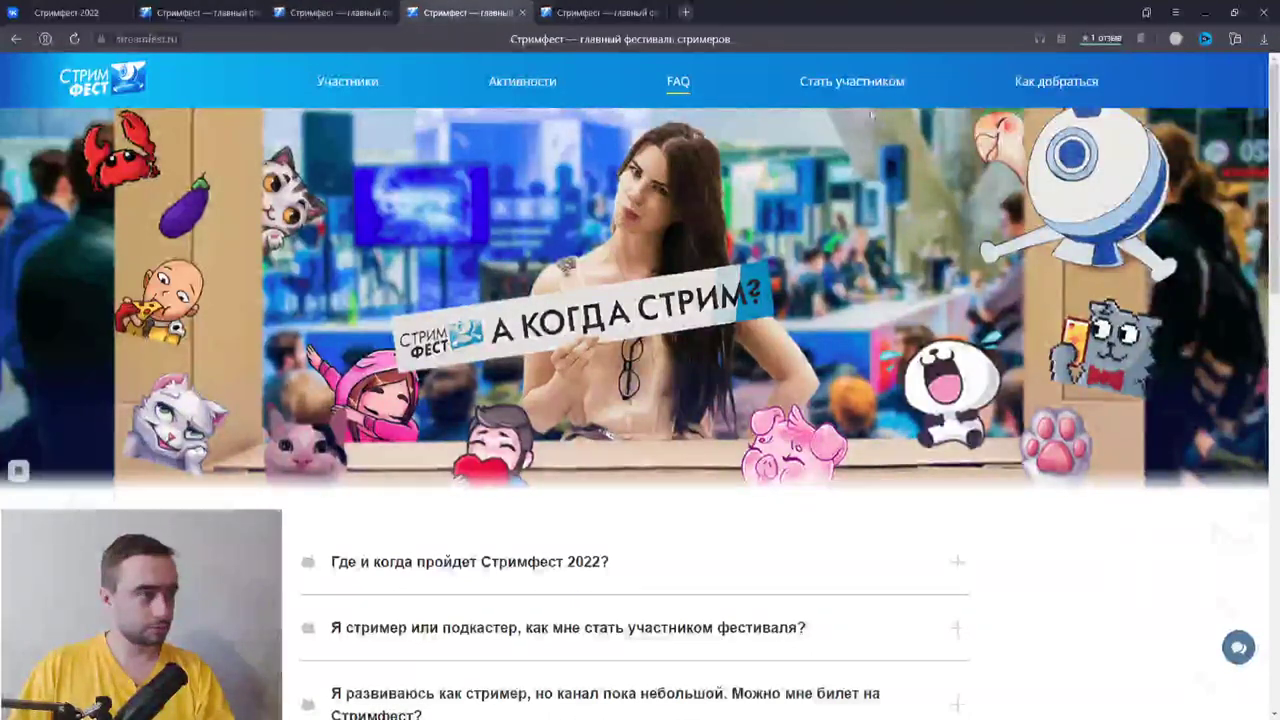
Go via Активности to the Как добраться page and scroll the Skolkovo Technopark directions
scroll(611, 464, down, 3)
scroll(611, 464, down, 2)
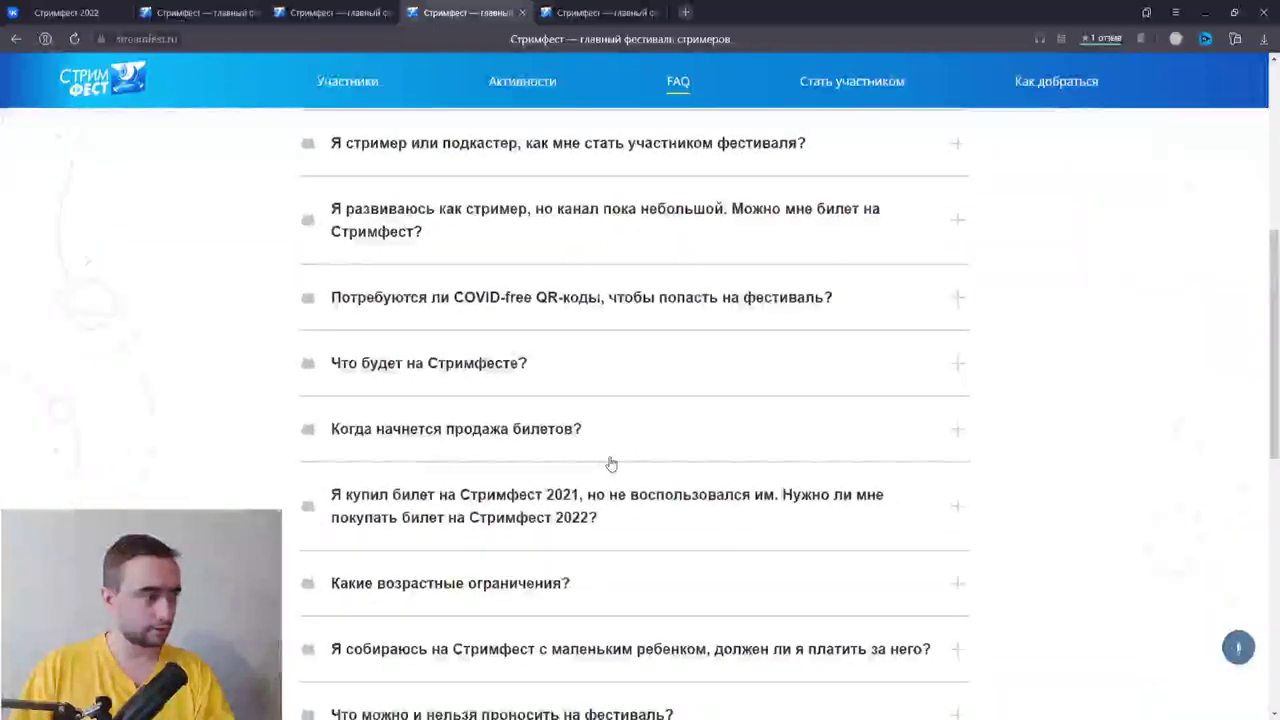
scroll(611, 464, up, 2)
scroll(612, 464, up, 3)
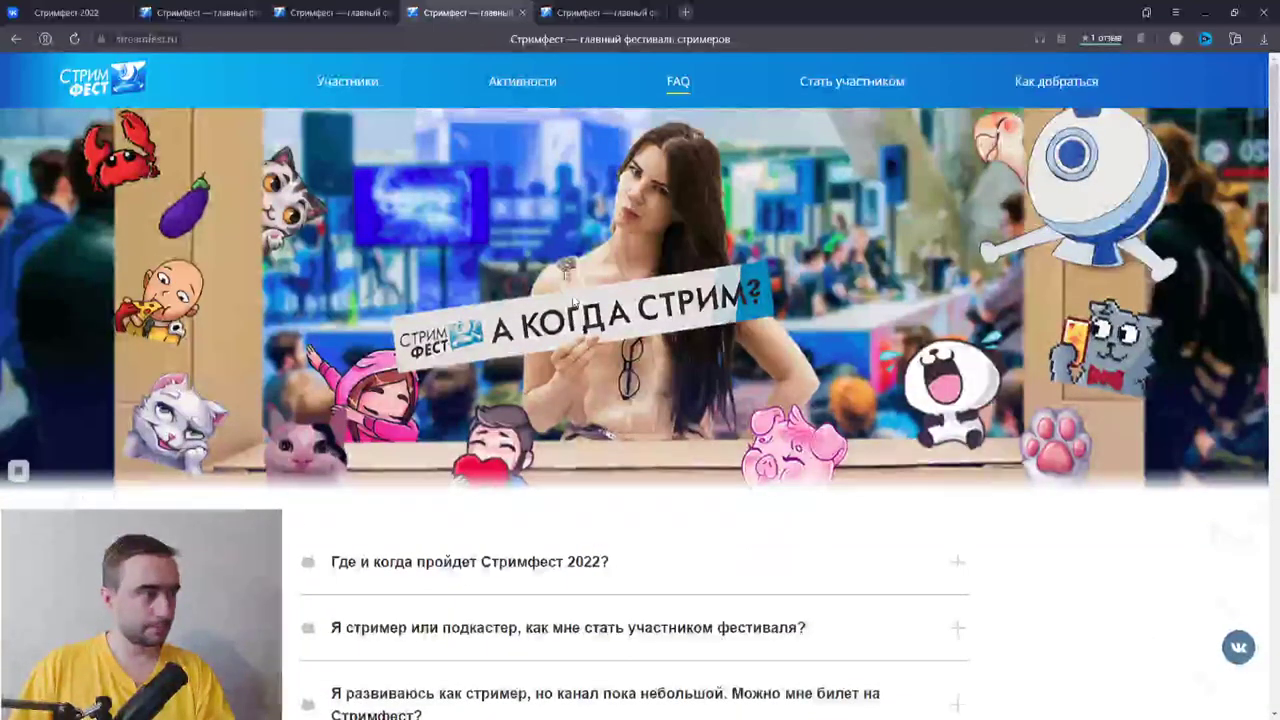
click(516, 90)
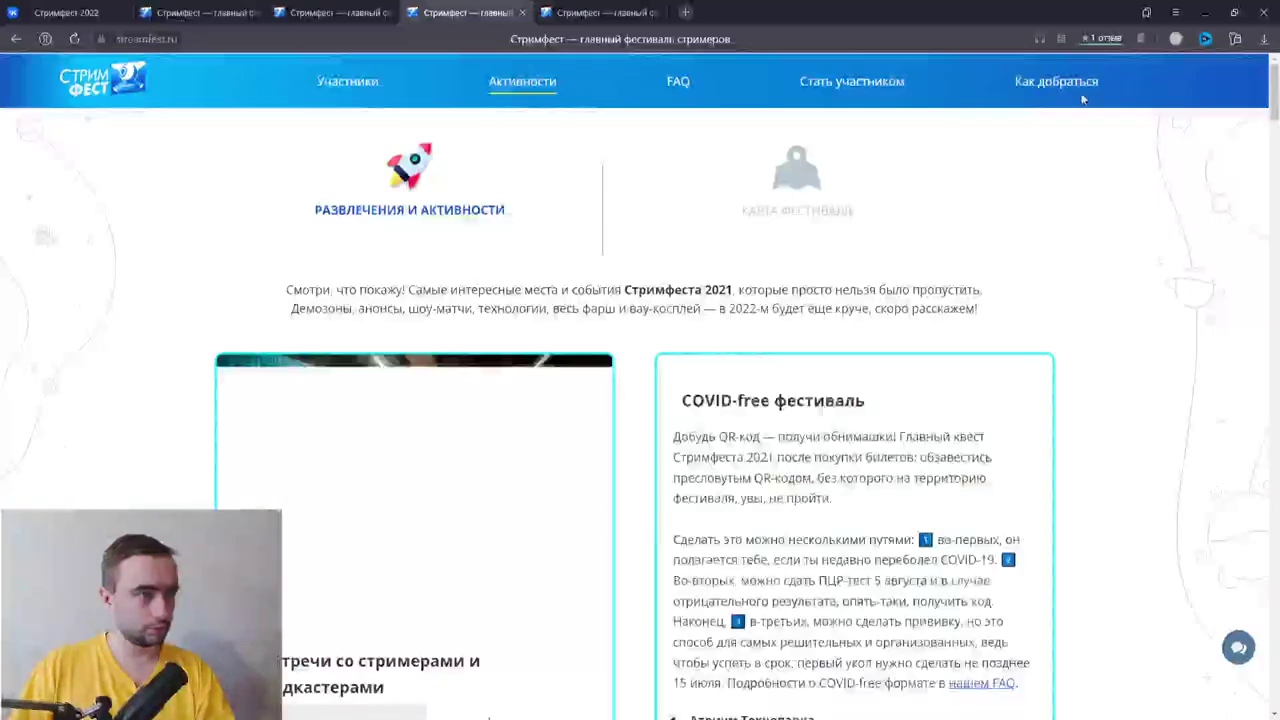
click(1087, 84)
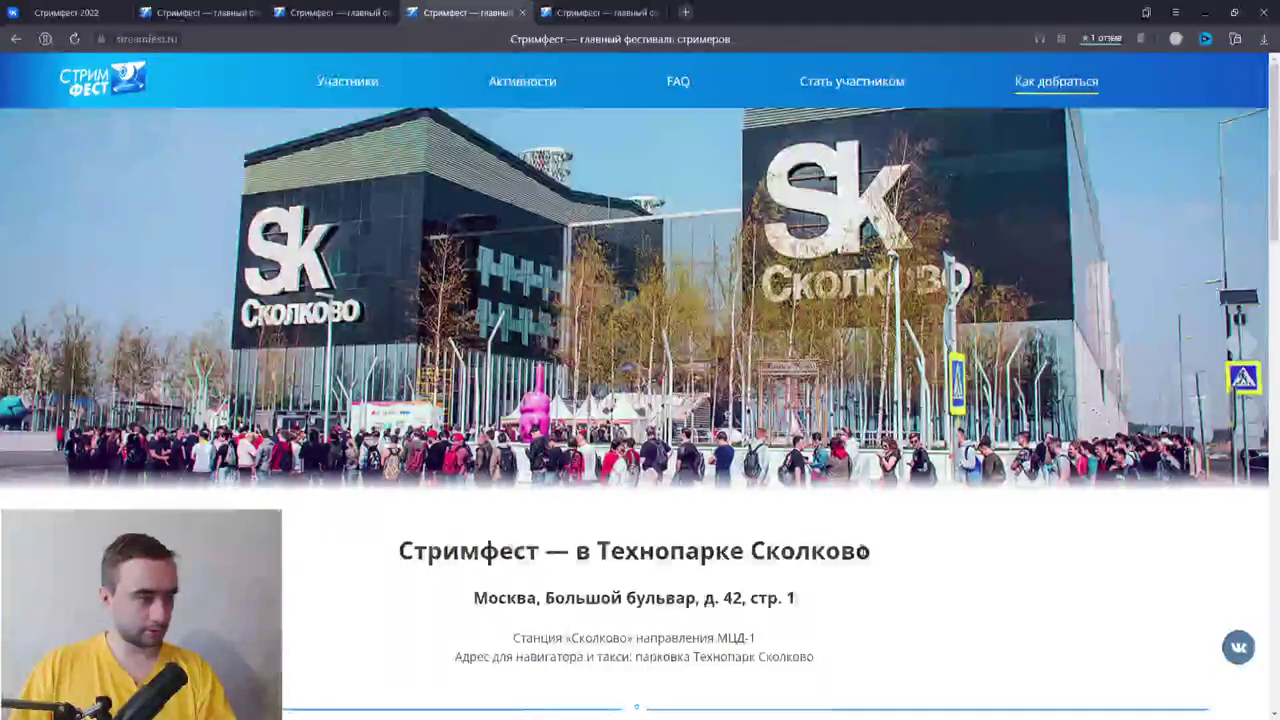
scroll(629, 561, down, 2)
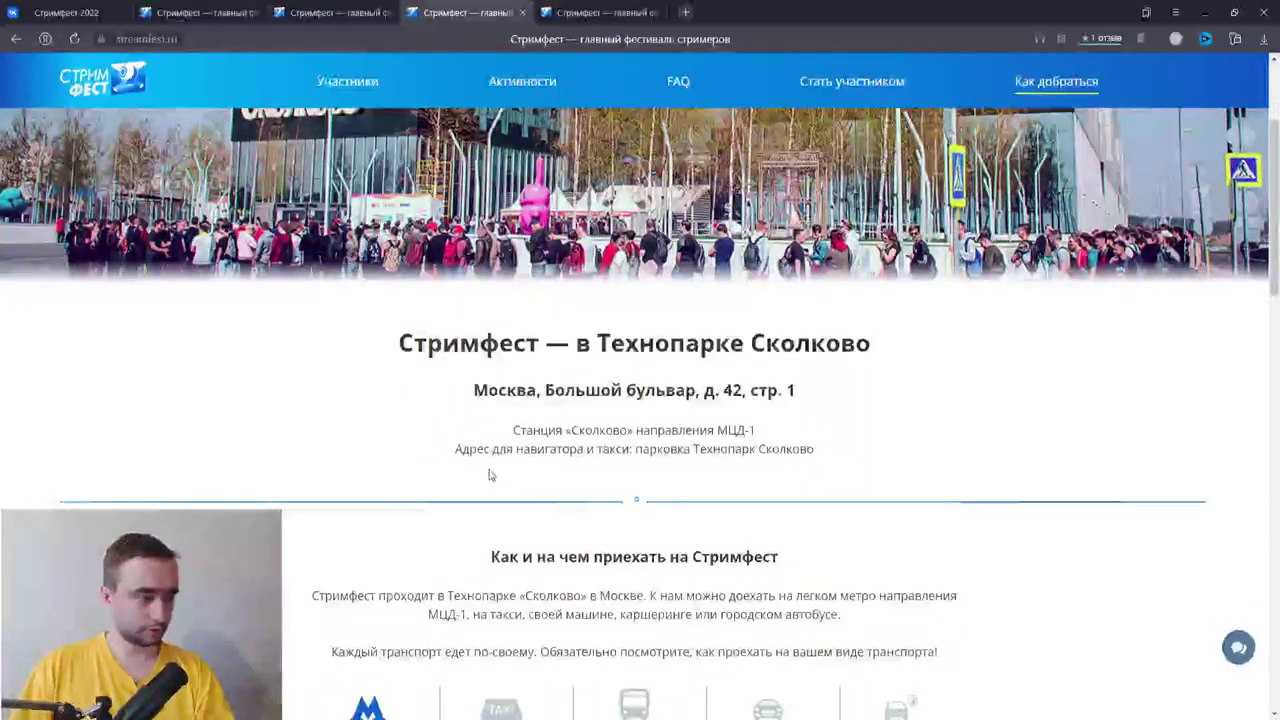
scroll(489, 475, down, 1)
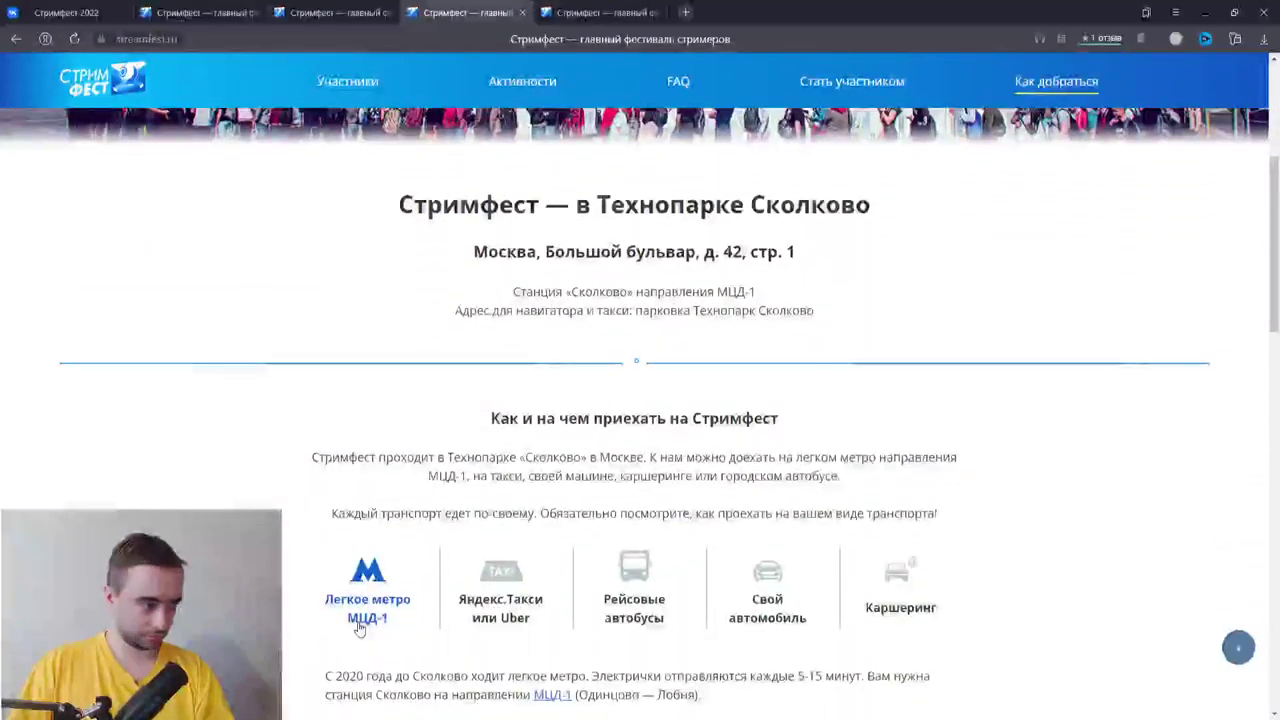
scroll(284, 652, down, 2)
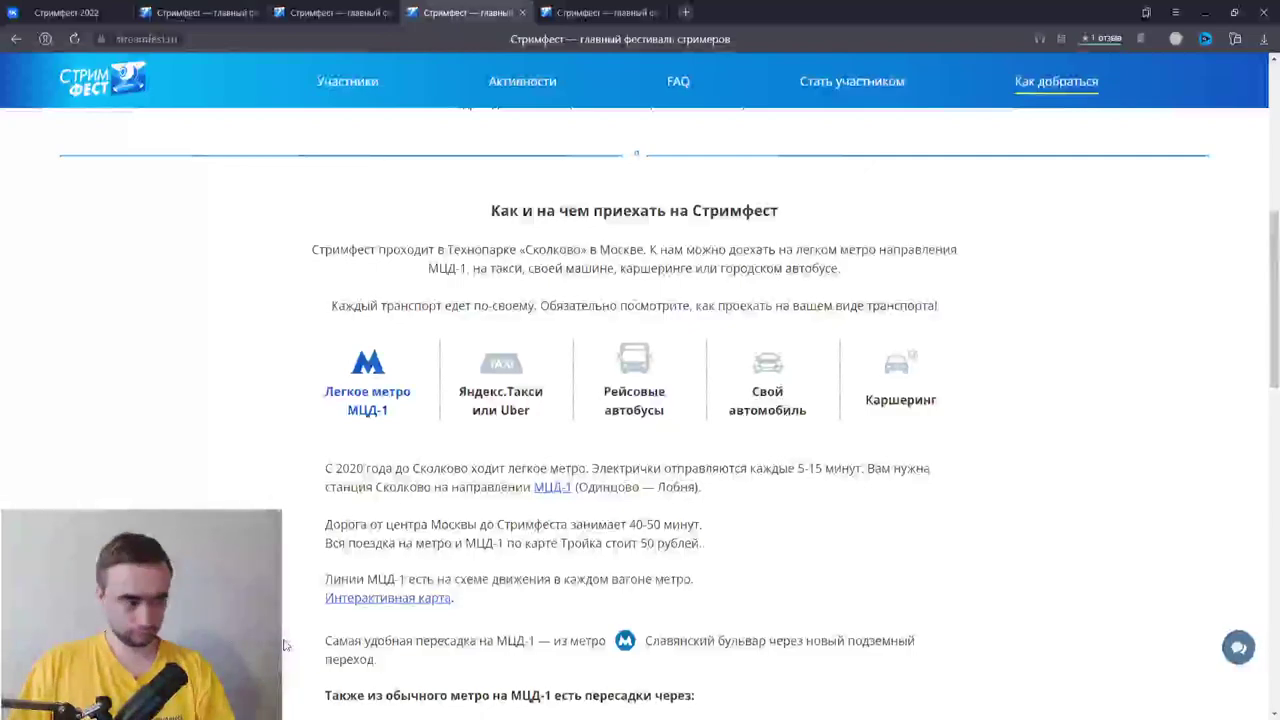
scroll(284, 645, up, 2)
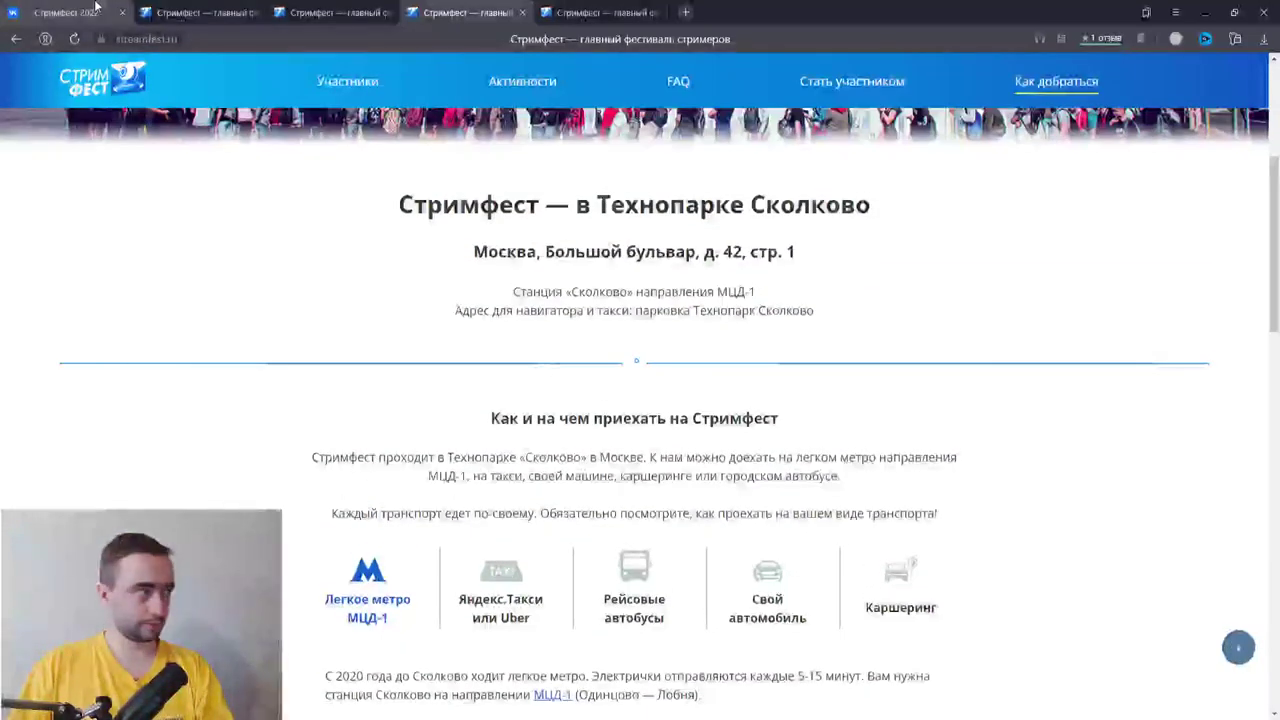
scroll(914, 558, up, 3)
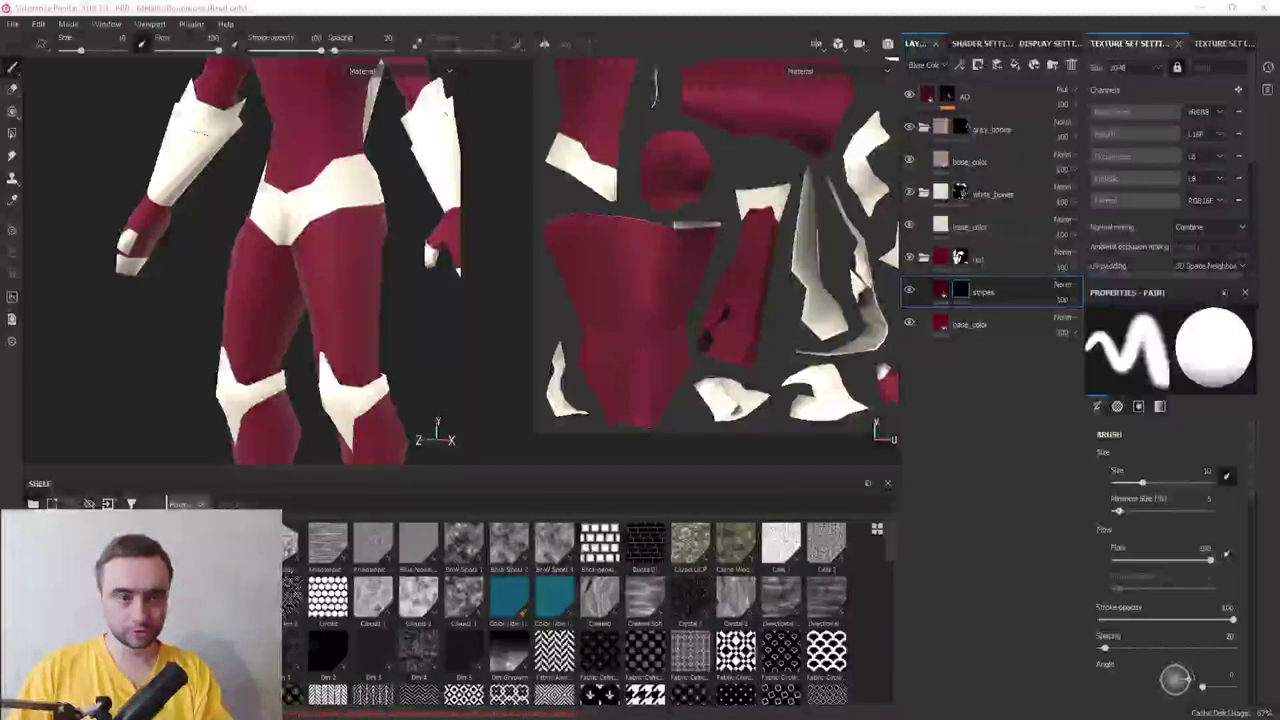
Orbit the red-suited, cream-armoured character slightly to view another angle
alt+drag(384, 370, 380, 365)
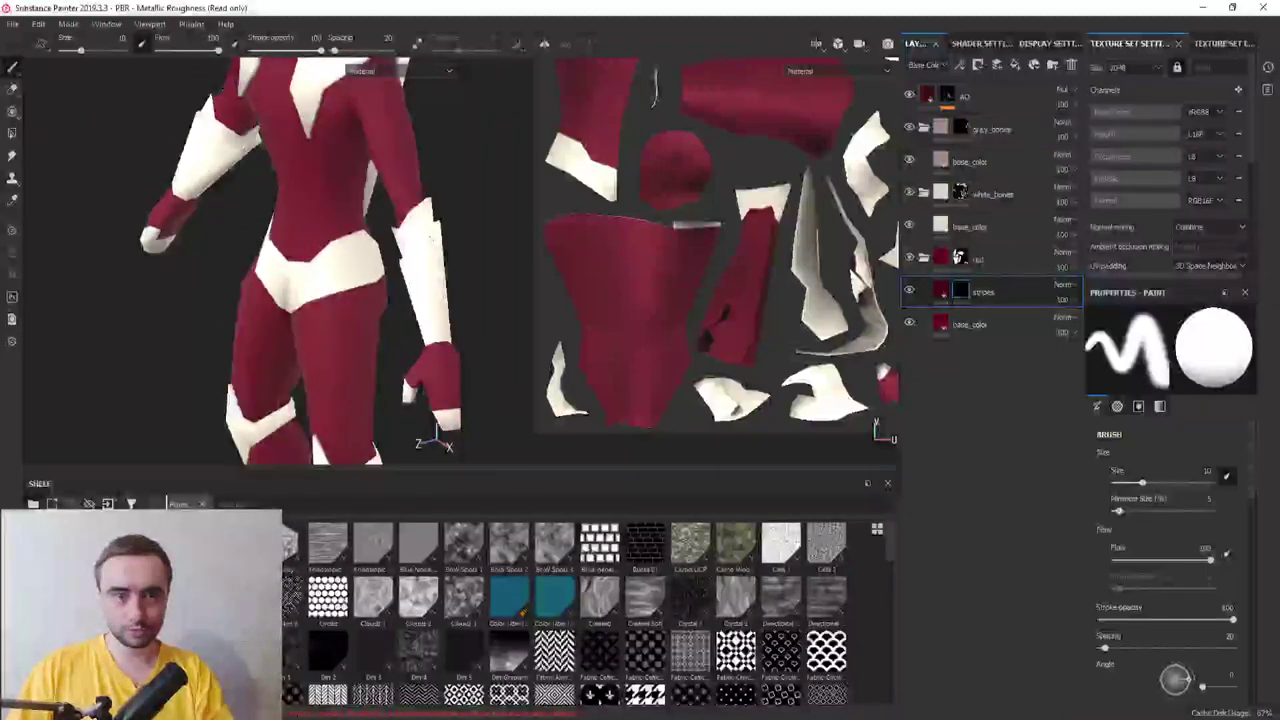
Add a fill to the stripes mask using Creases Soft as grayscale, and display the Mask channel
right_click(974, 288)
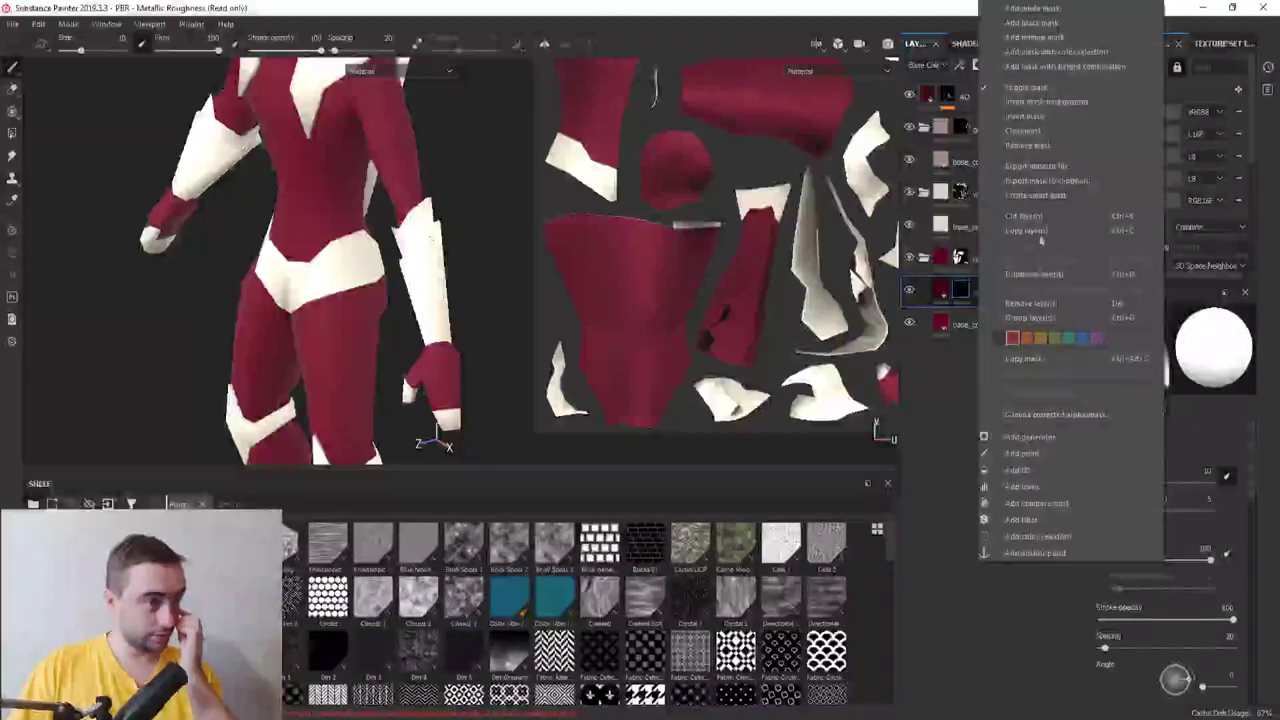
click(1024, 470)
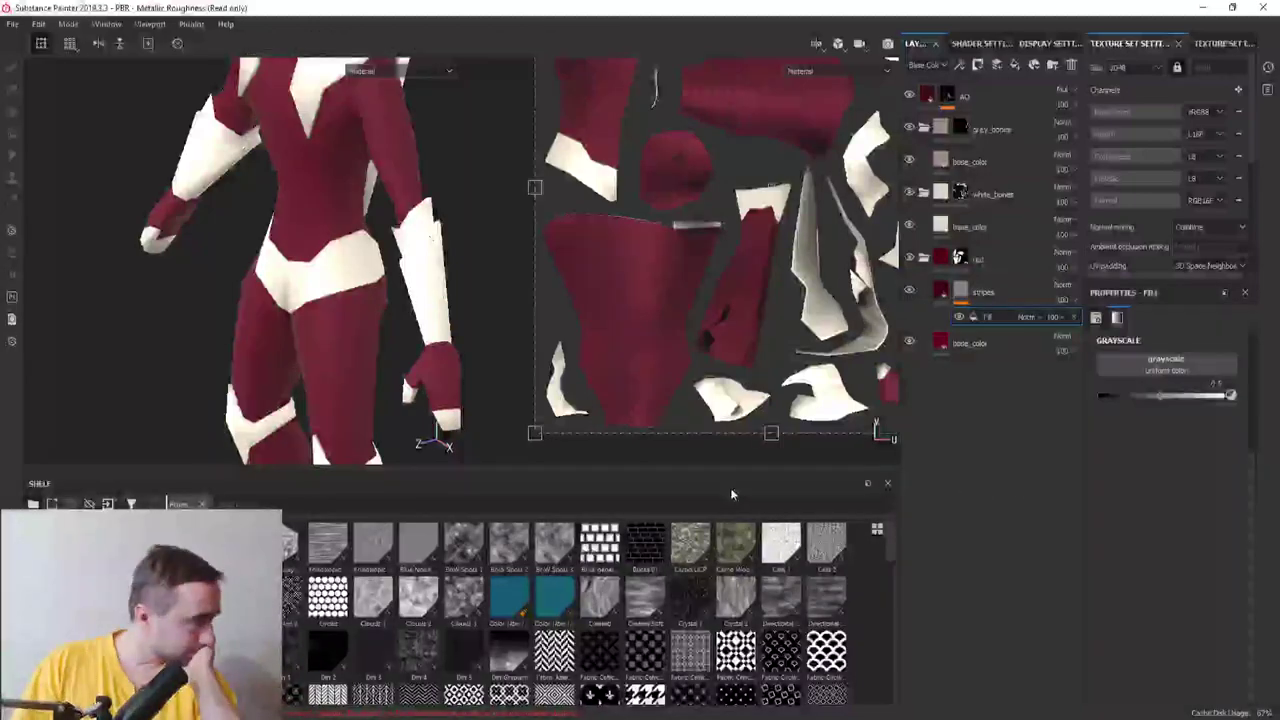
scroll(422, 625, down, 2)
scroll(422, 625, up, 2)
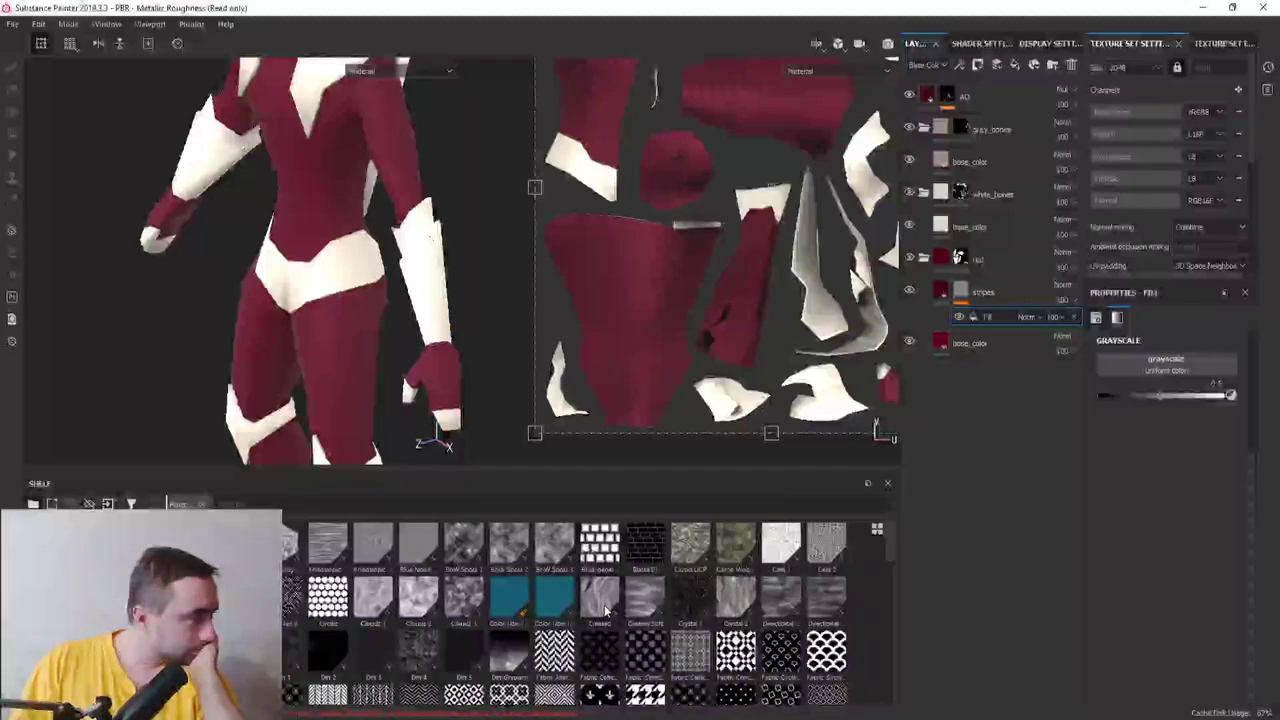
mouse_move(645, 598)
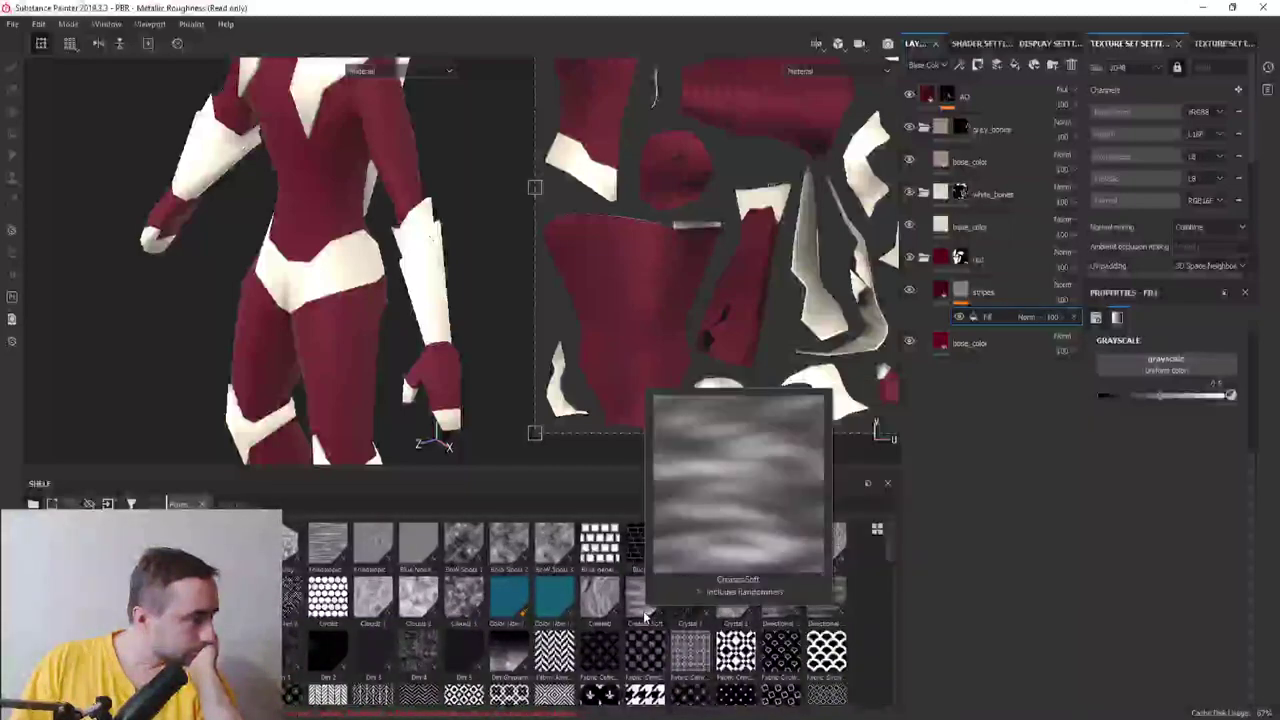
mouse_move(645, 598)
mouse_down()
mouse_move(1074, 489)
mouse_move(1166, 365)
mouse_up()
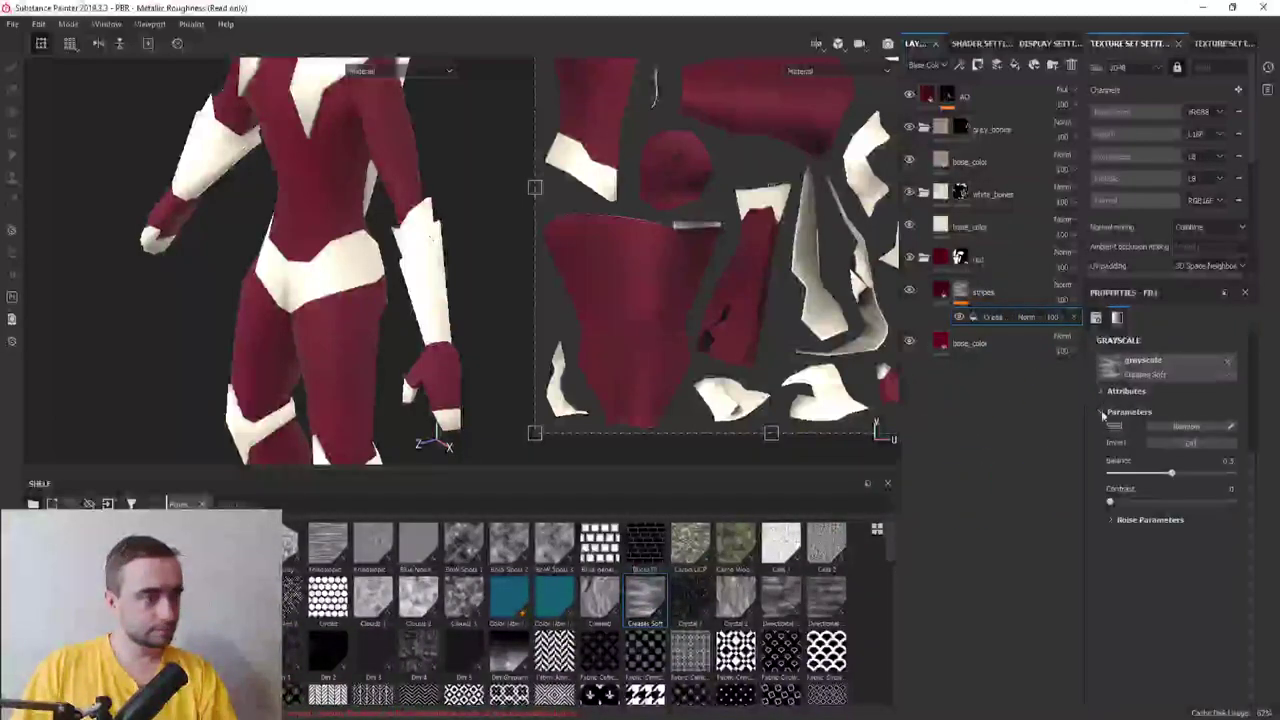
click(372, 80)
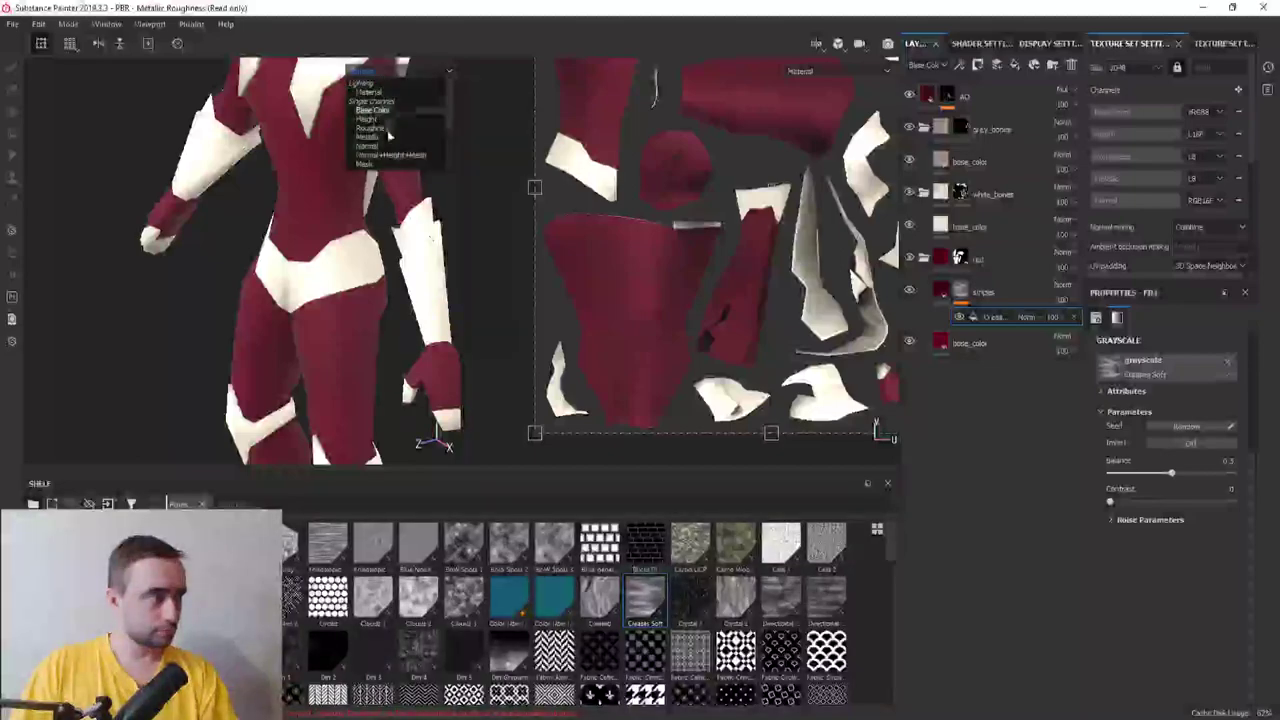
click(381, 160)
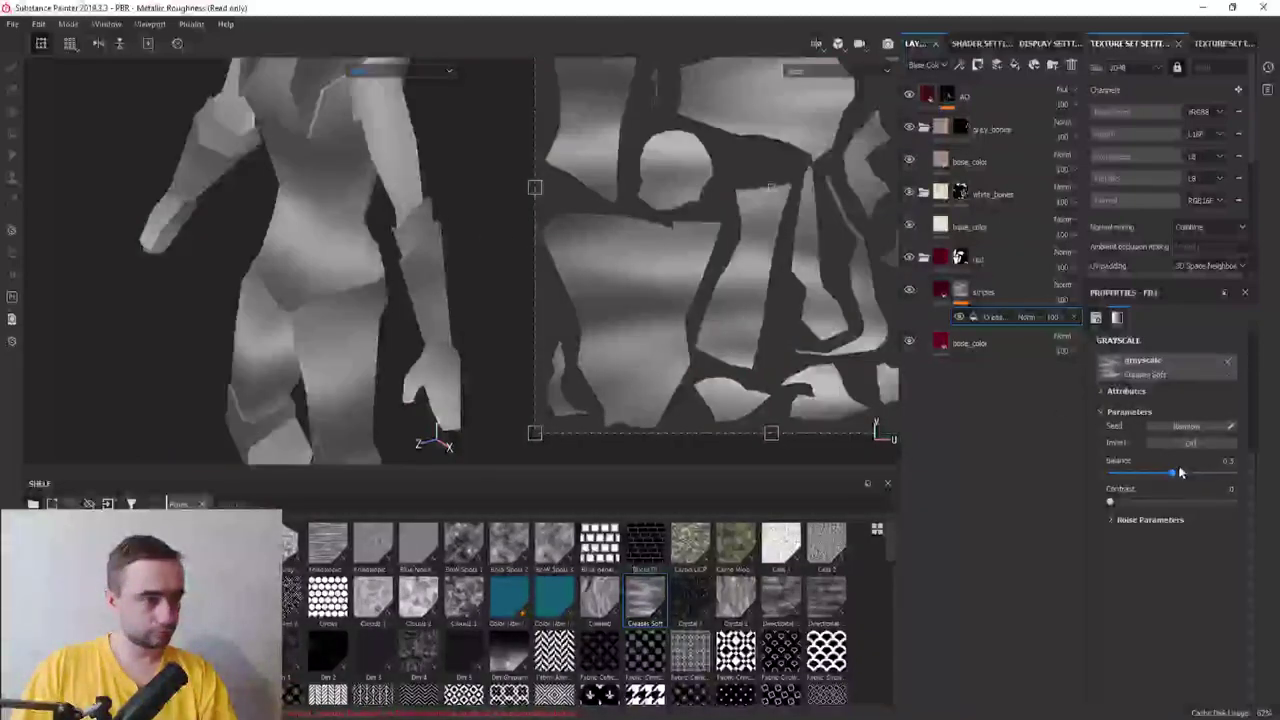
Set the noise Balance to 0.25, Frequency to 1.75 and Rotation to 50
drag(1180, 472, 1141, 488)
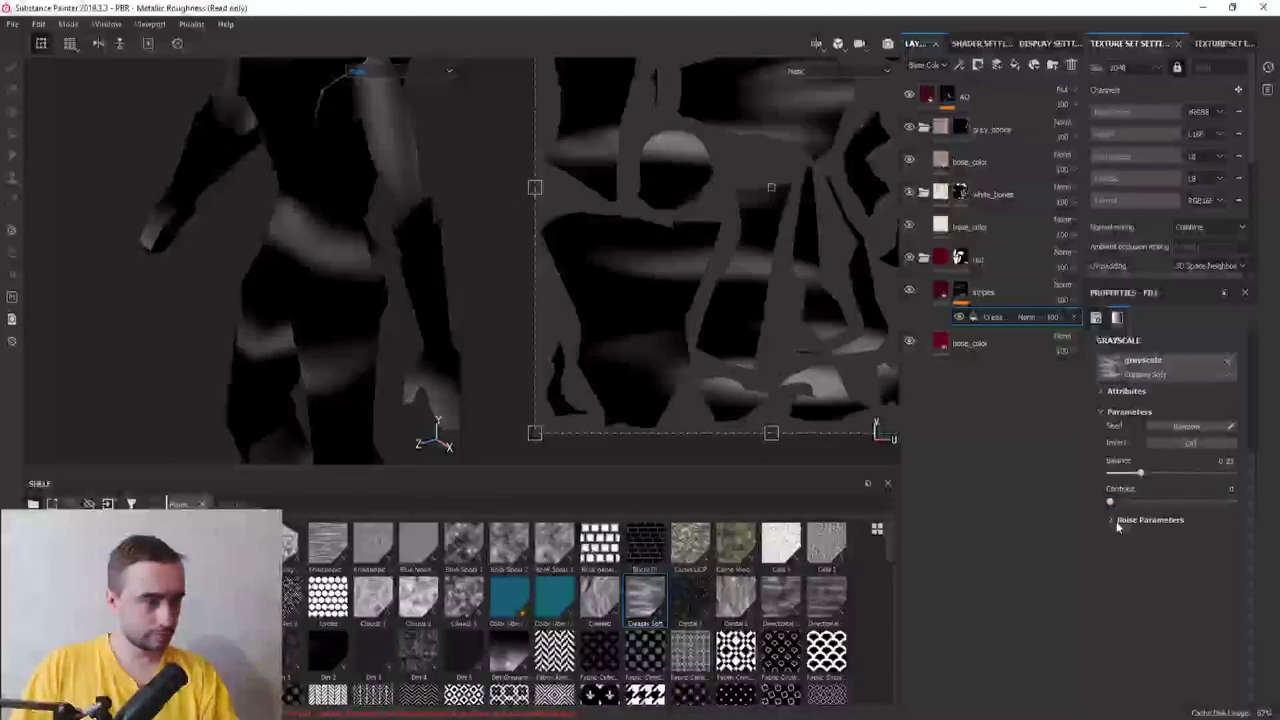
click(1118, 522)
drag(1123, 567, 1197, 570)
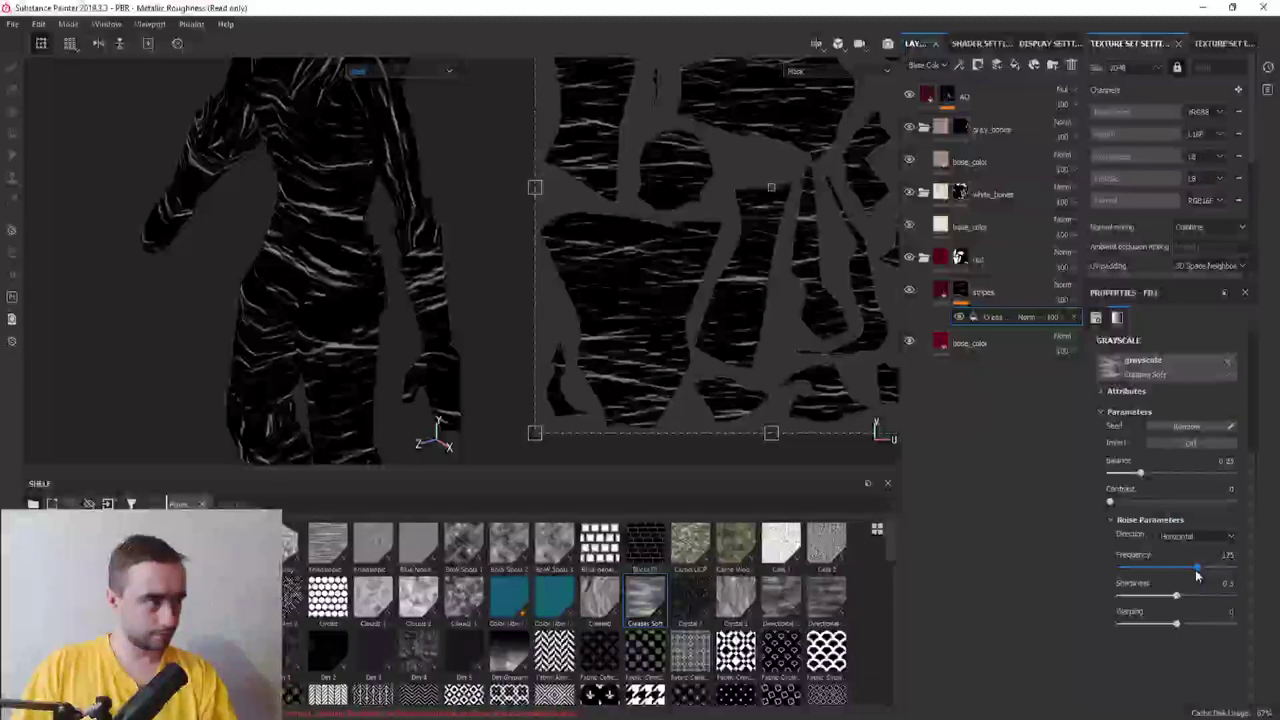
scroll(1197, 576, up, 1)
scroll(1197, 576, up, 1)
scroll(1197, 576, up, 1)
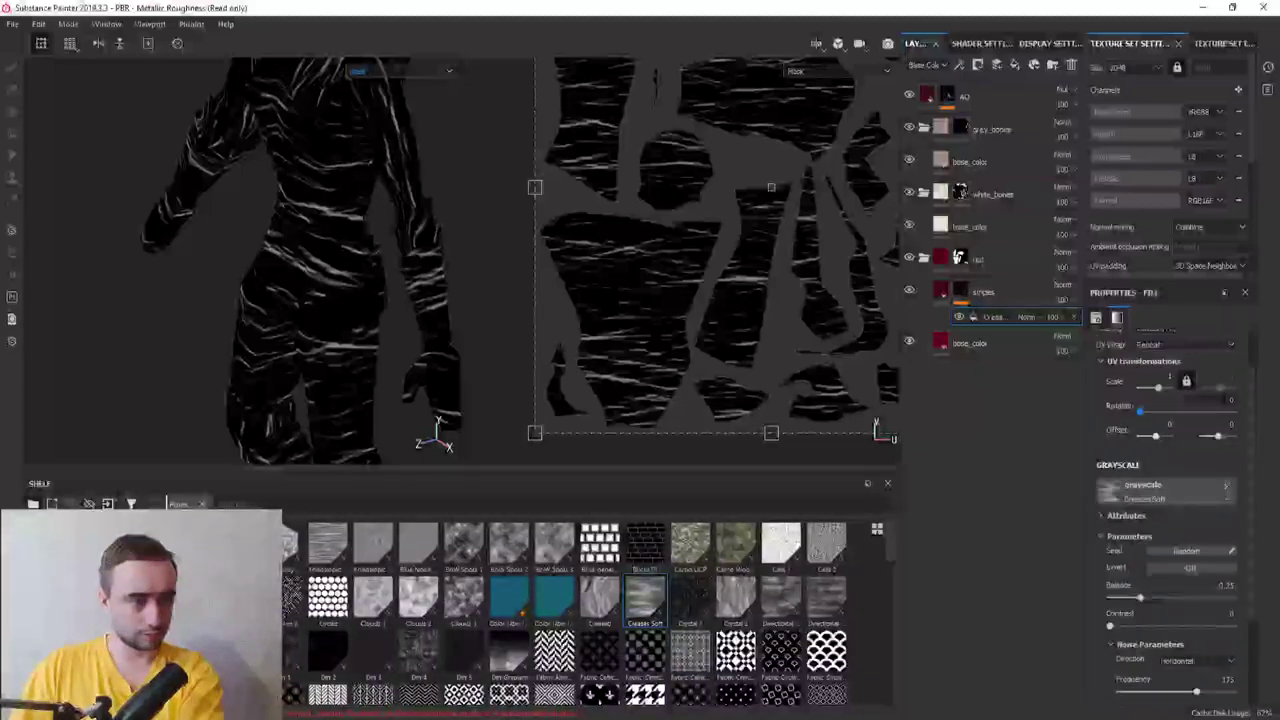
text(0)
key(Return)
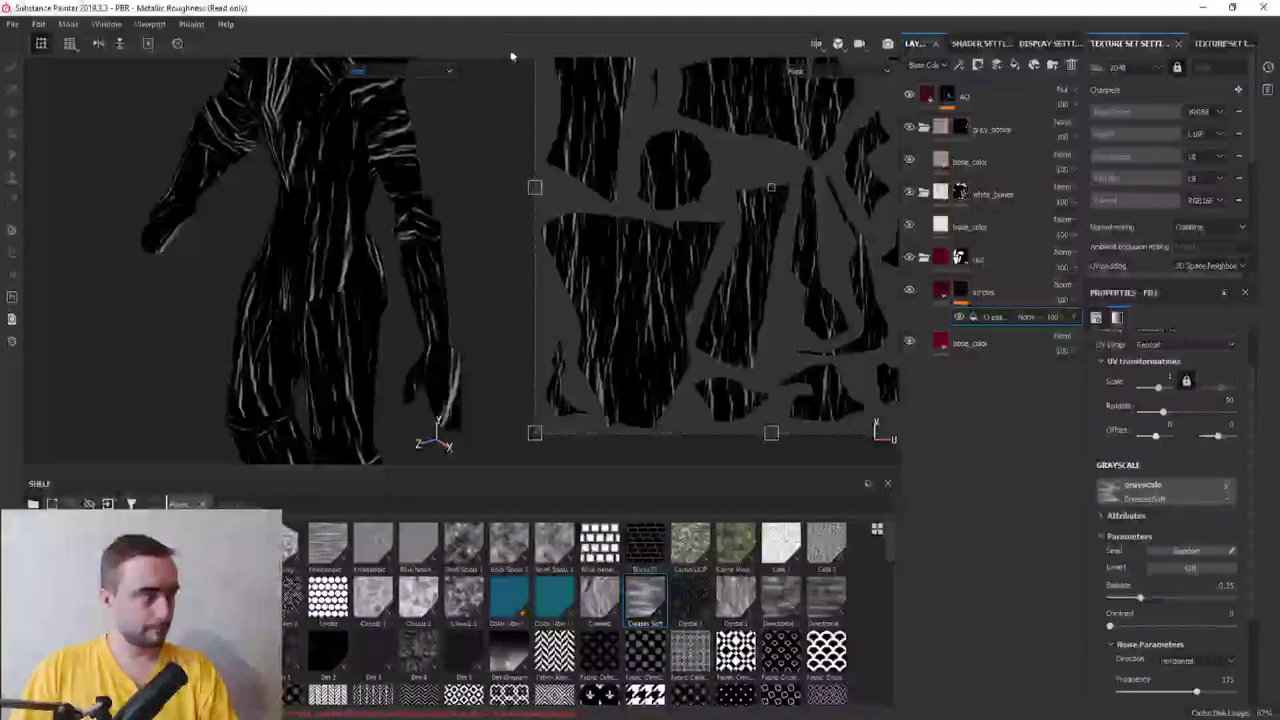
scroll(443, 194, down, 5)
Orbit the character to inspect the vertical streaks from three-quarter and side views
mouse_move(457, 220)
alt+mouse_down()
mouse_move(284, 191)
mouse_move(328, 262)
alt+mouse_up()
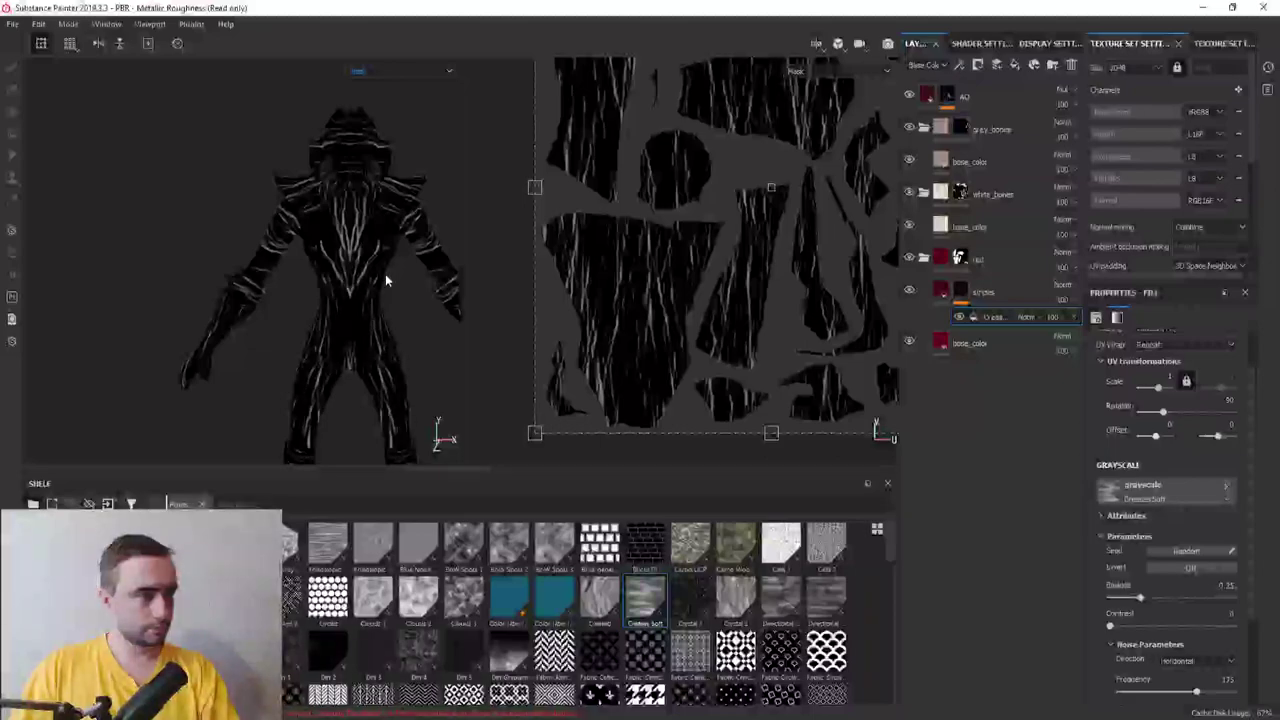
alt+drag(333, 282, 237, 218)
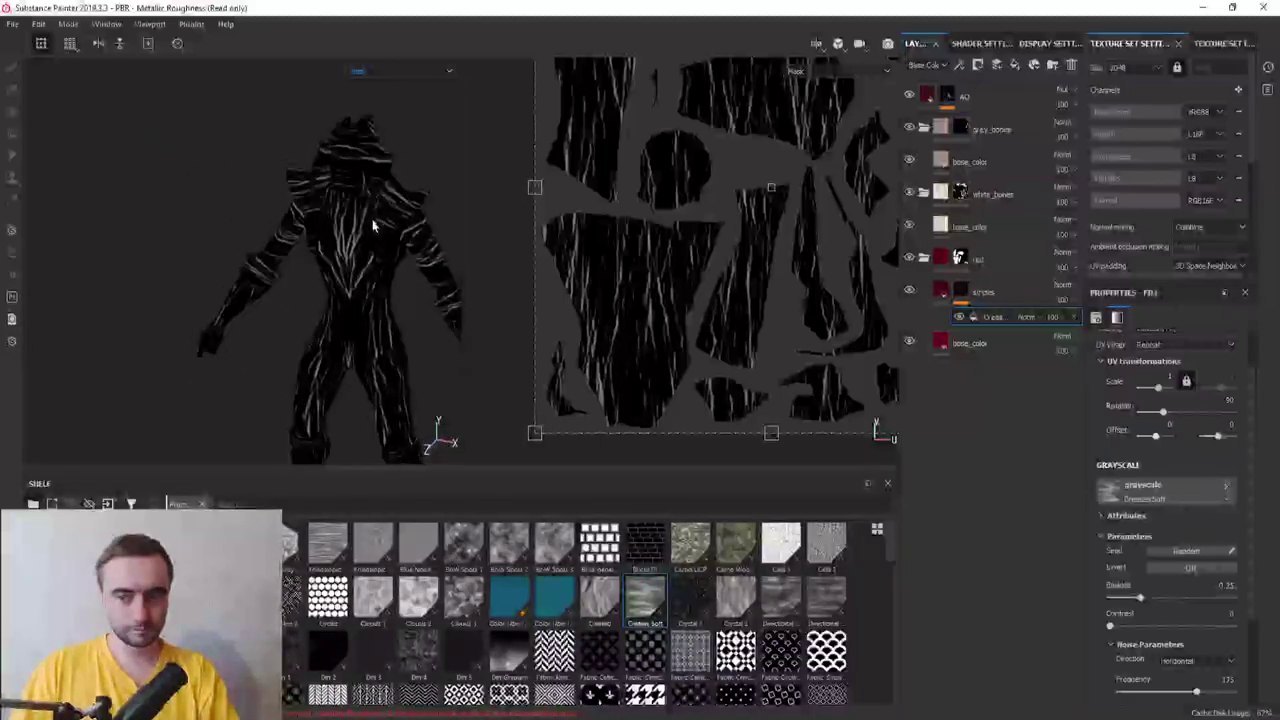
alt+drag(401, 258, 316, 190)
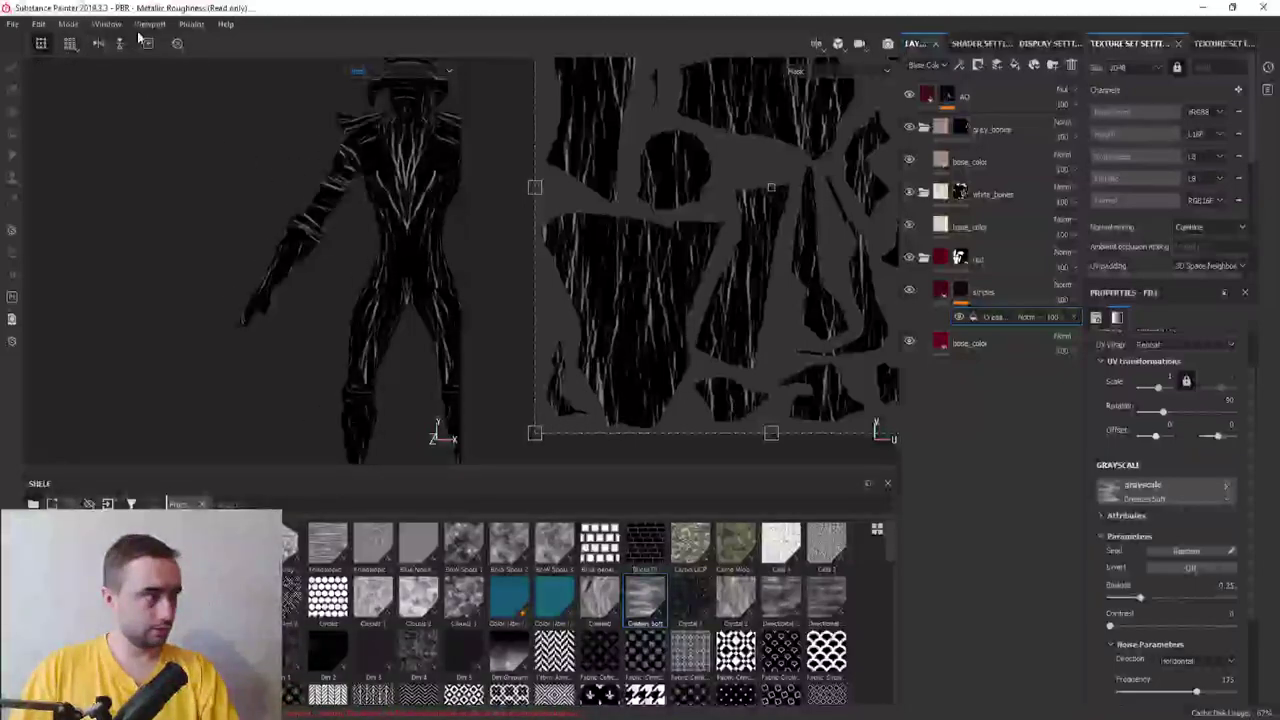
Select the stripes layer and return the viewport to the full material view, zoomed on the torso
click(925, 293)
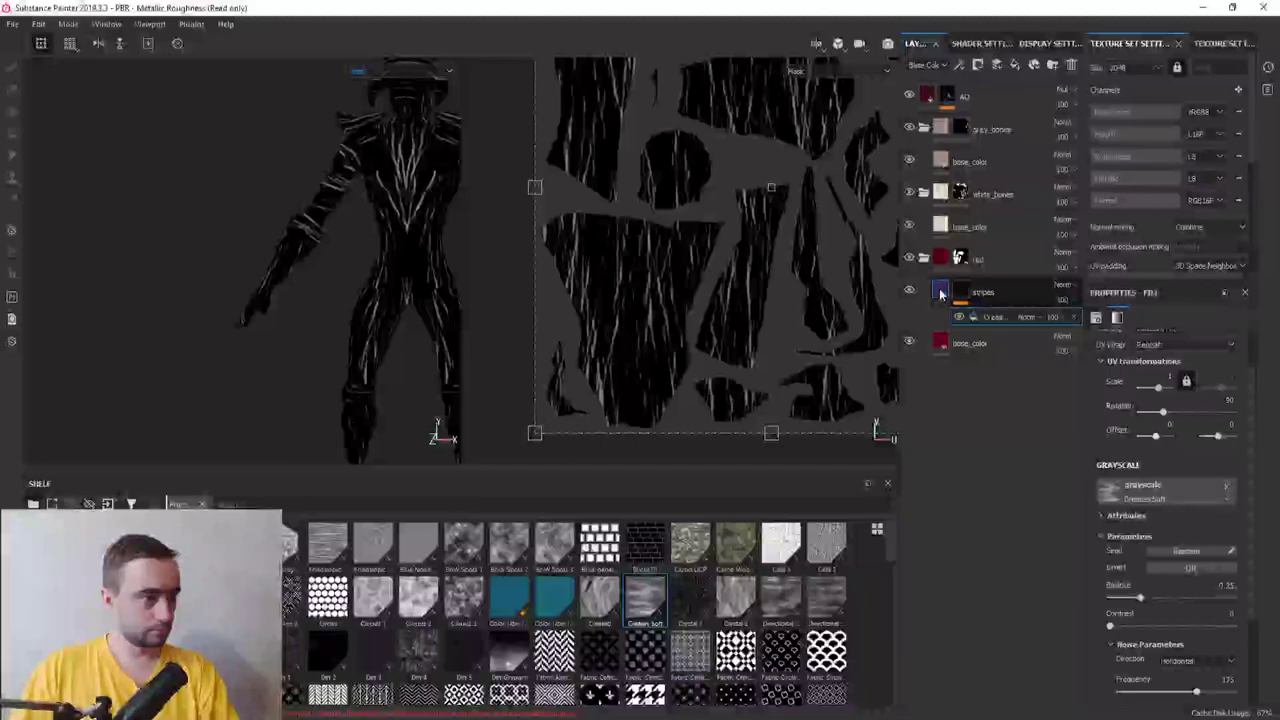
click(370, 72)
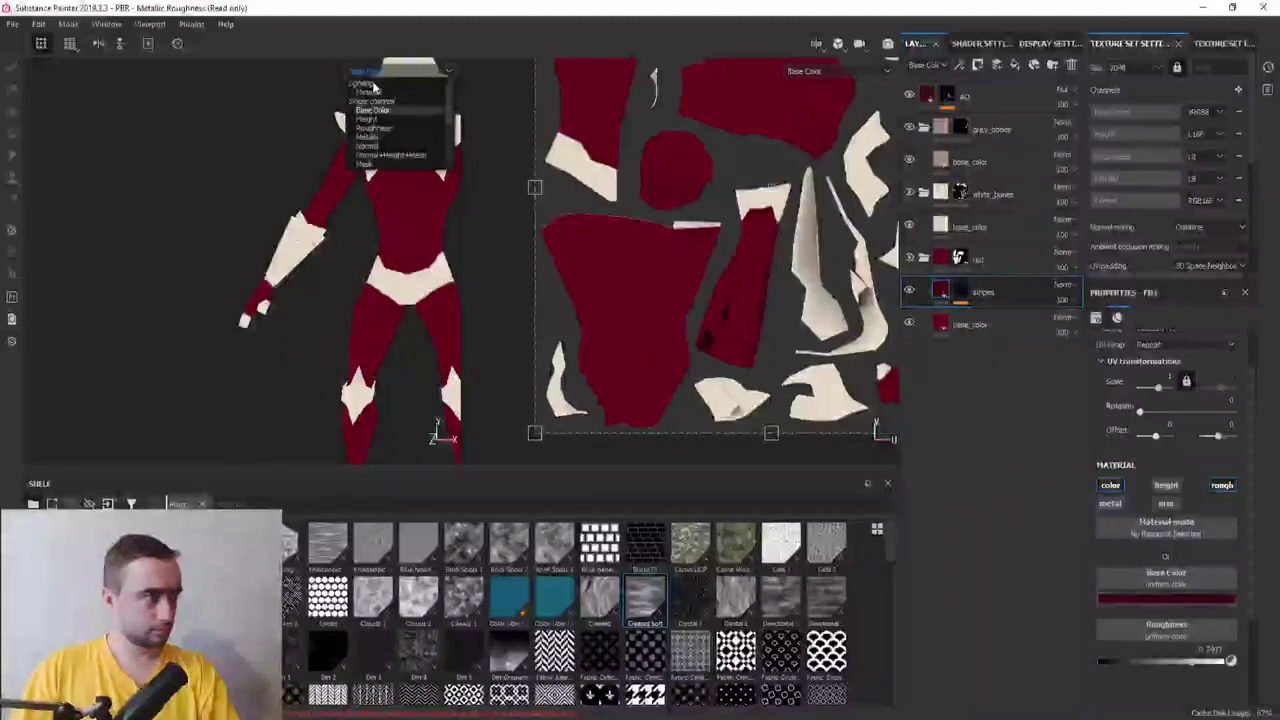
click(380, 85)
mouse_move(370, 200)
alt+mouse_down()
mouse_move(302, 294)
mouse_move(226, 162)
alt+mouse_up()
alt+right_drag(226, 162, 263, 245)
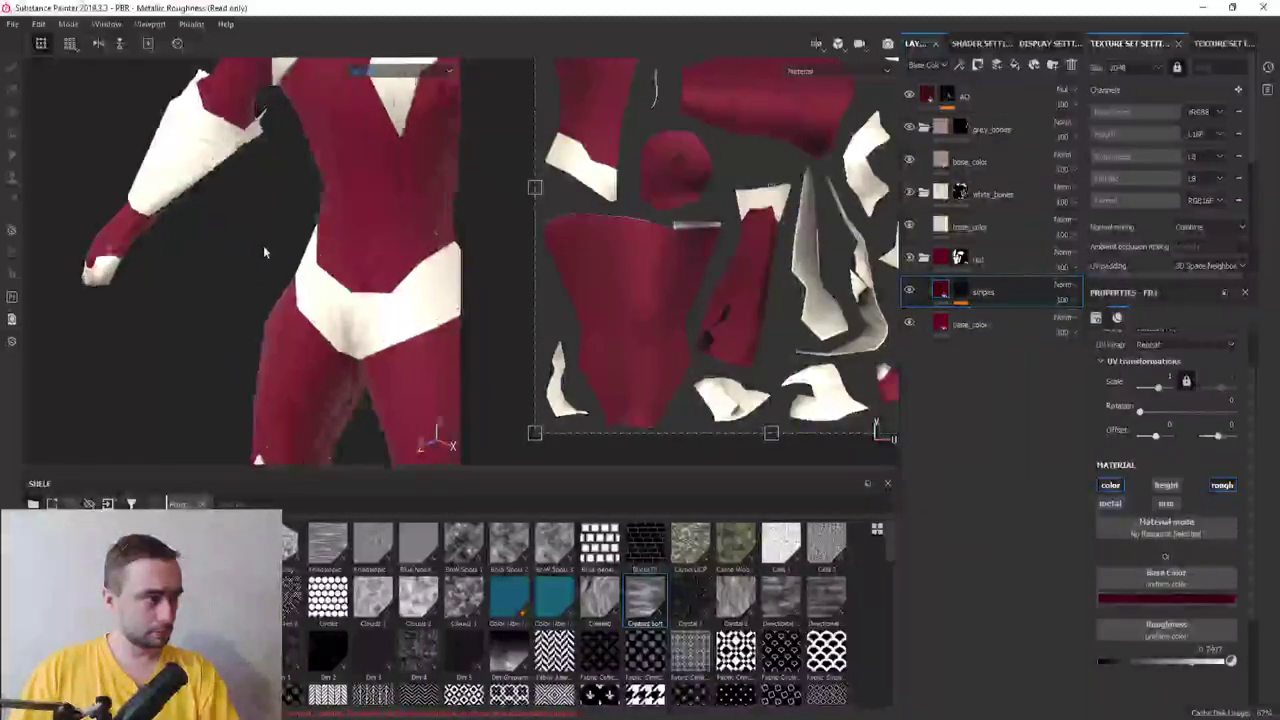
alt+drag(330, 342, 360, 360)
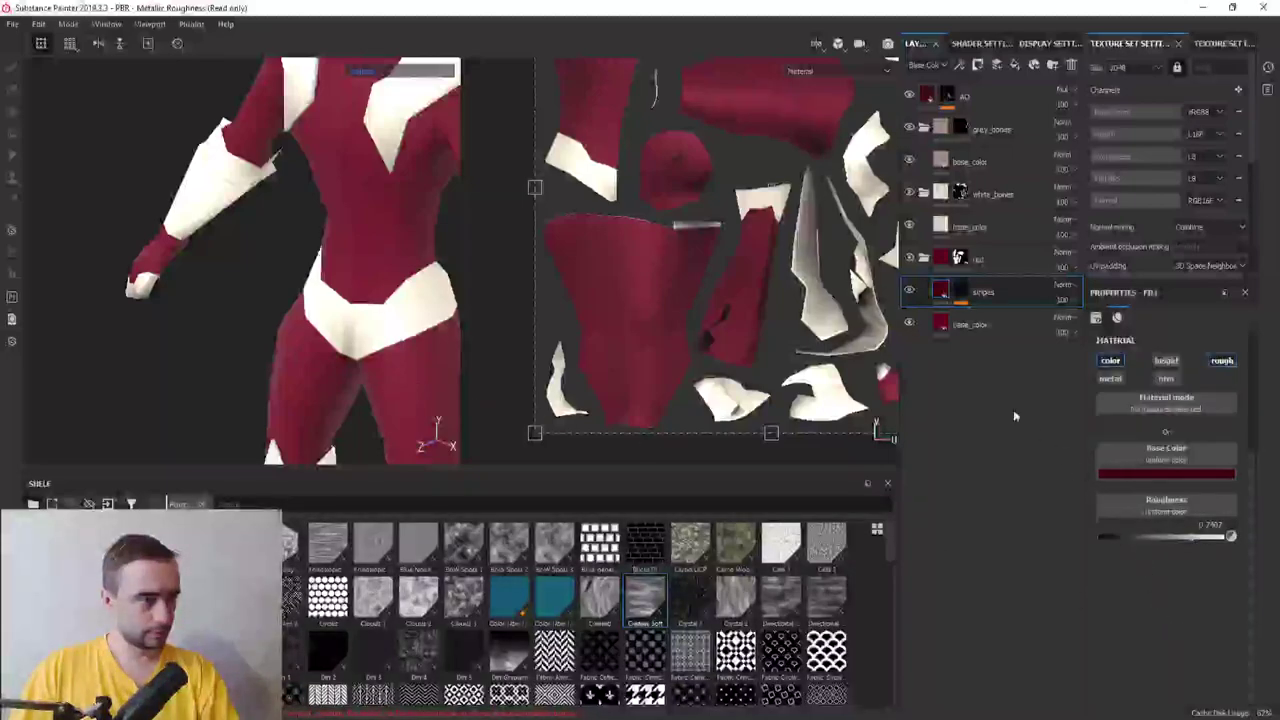
Switch to painting on the stripes mask with brush Alpha Hardness 0.38
key(1)
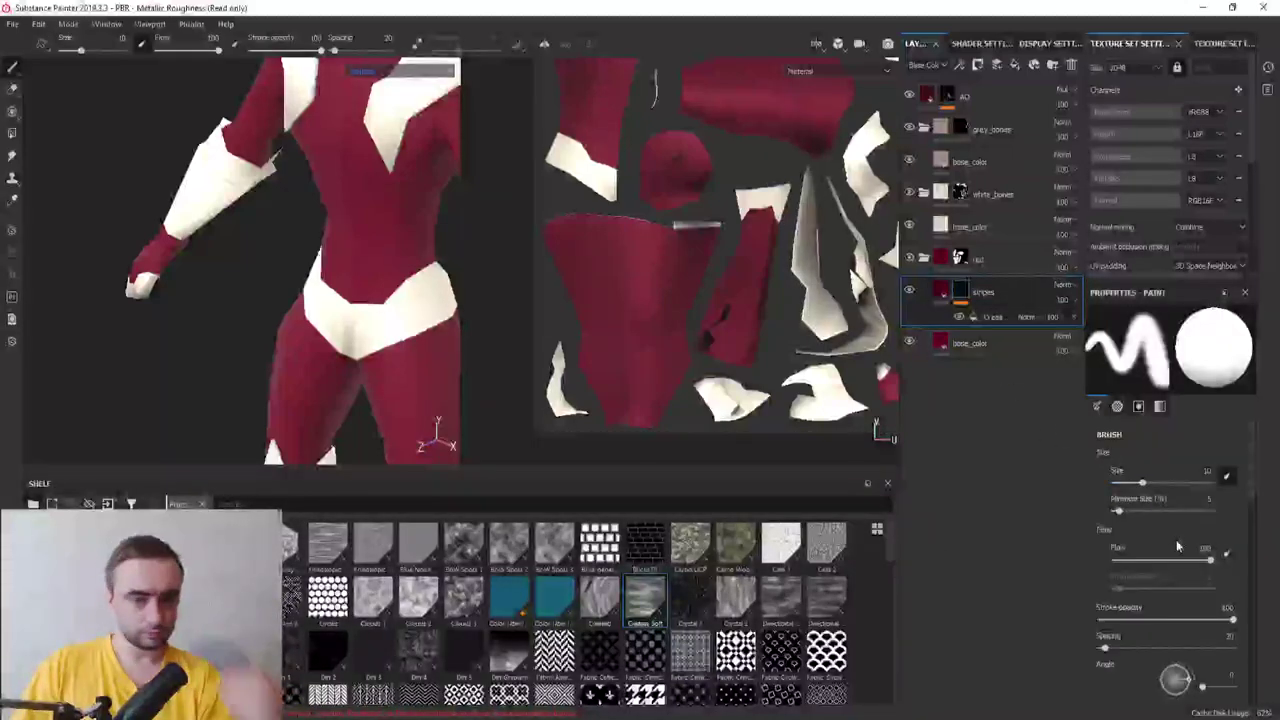
scroll(1160, 540, down, 2)
scroll(1155, 560, down, 2)
scroll(1140, 600, down, 2)
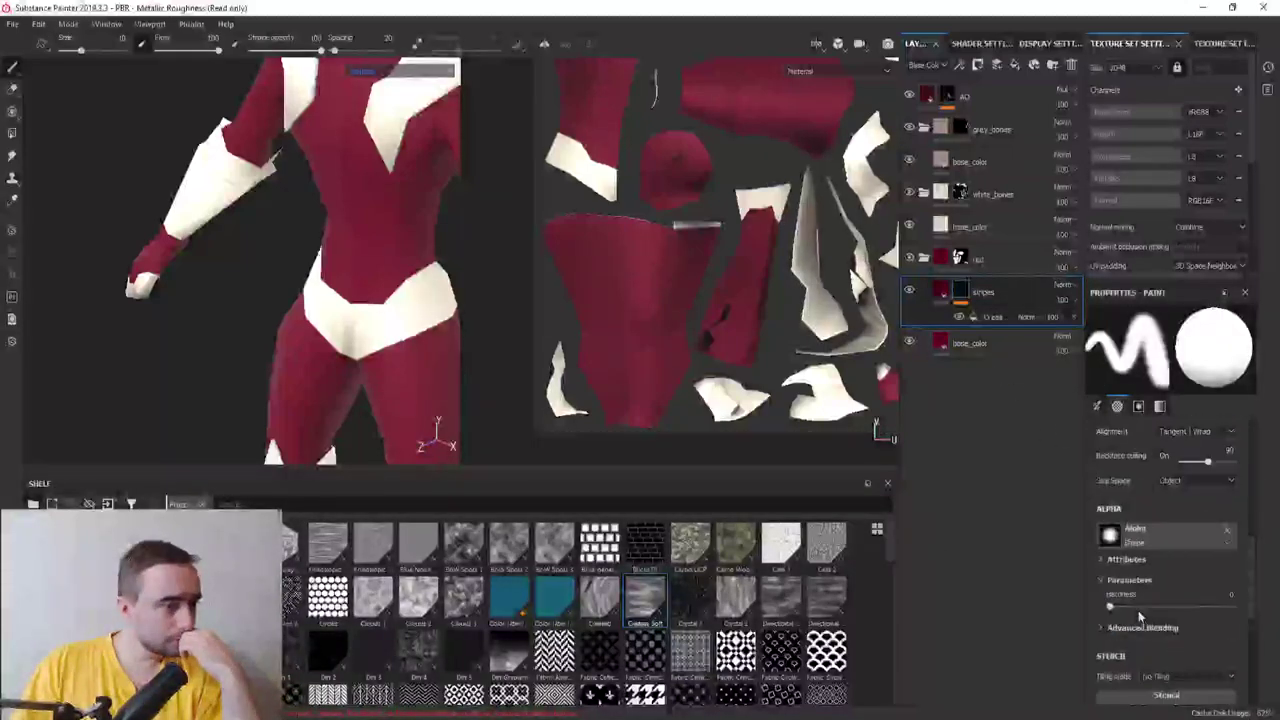
drag(1111, 606, 1125, 601)
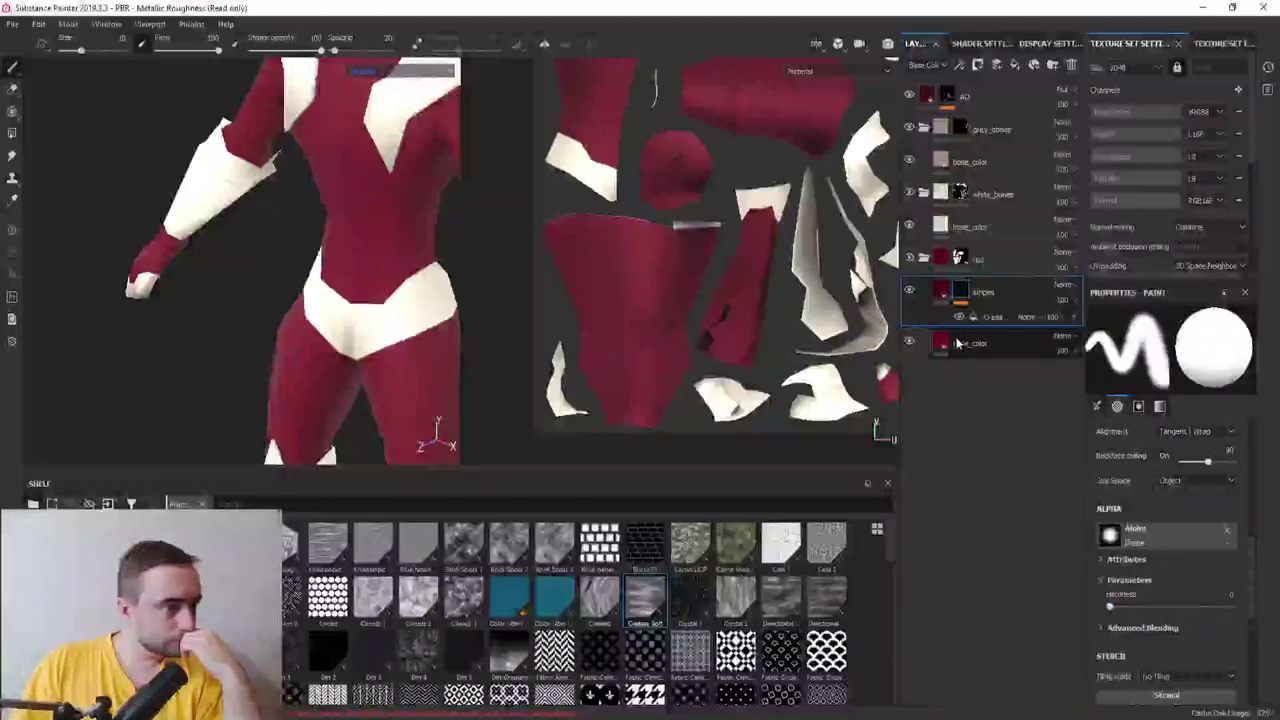
Retune the mask noise Sharpness and Warping, and lower Frequency to about 1.03
click(1000, 316)
mouse_move(1174, 597)
mouse_down()
mouse_move(1196, 599)
mouse_move(1121, 597)
mouse_up()
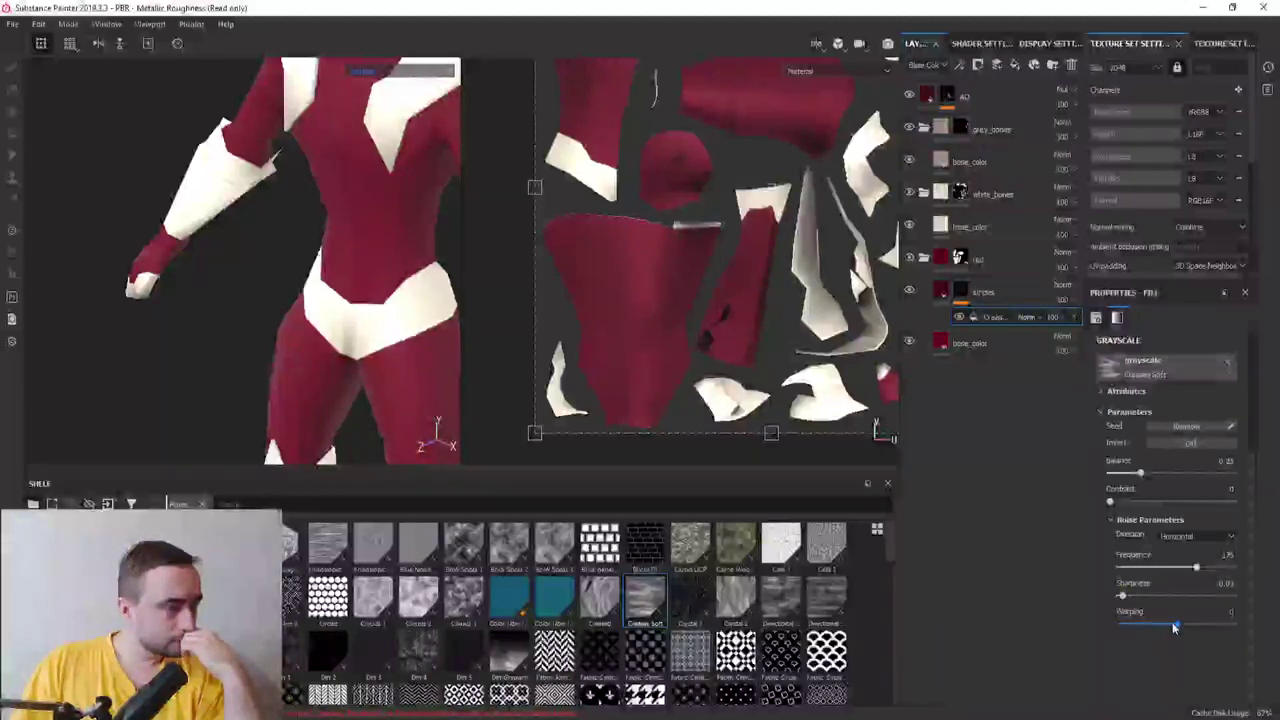
mouse_move(1210, 627)
mouse_down()
mouse_move(1195, 627)
mouse_move(1215, 629)
mouse_up()
scroll(267, 257, up, 2)
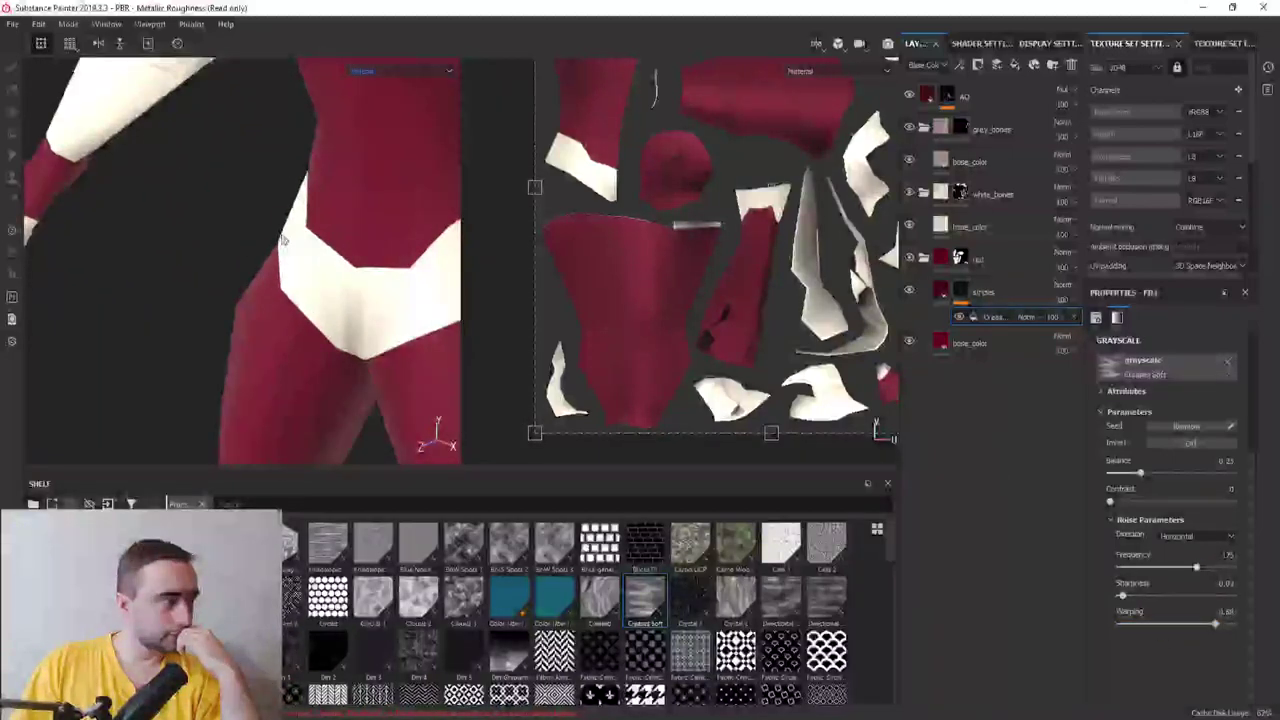
scroll(267, 257, down, 3)
scroll(267, 257, down, 3)
scroll(267, 257, up, 5)
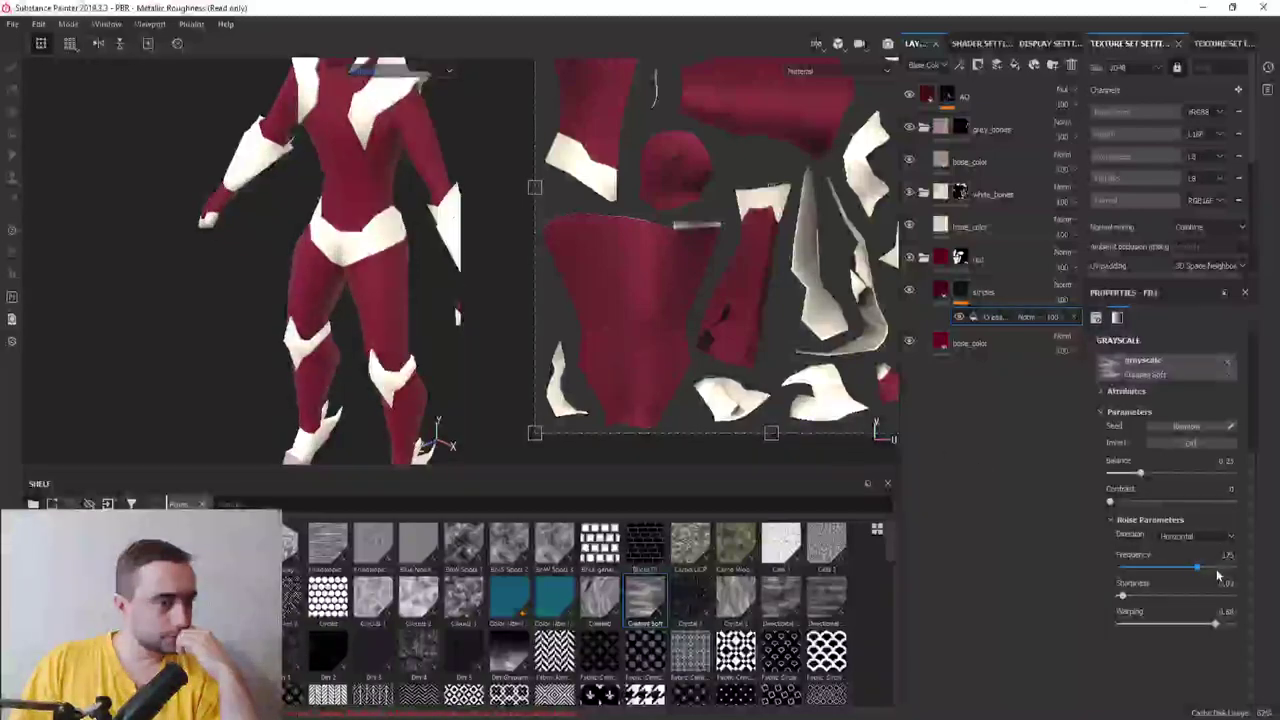
drag(1201, 573, 1163, 585)
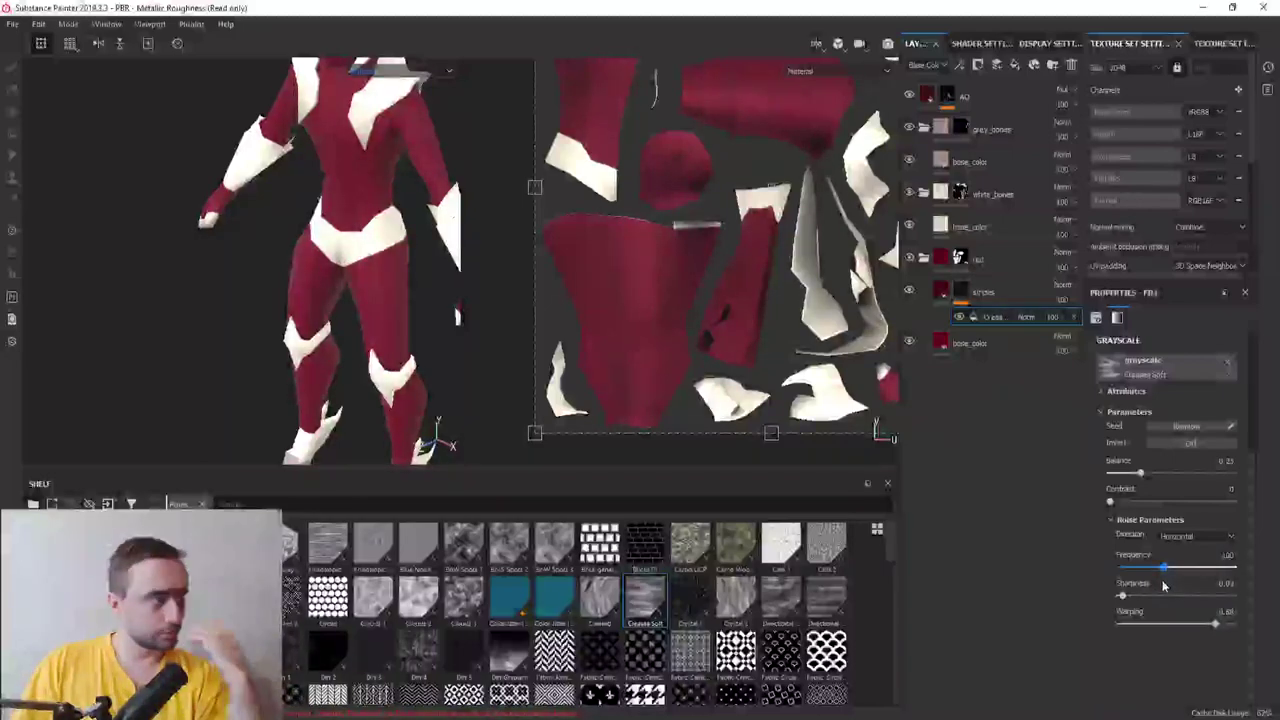
Orbit and zoom on the torso and legs to check the wavier streaks
scroll(308, 228, down, 5)
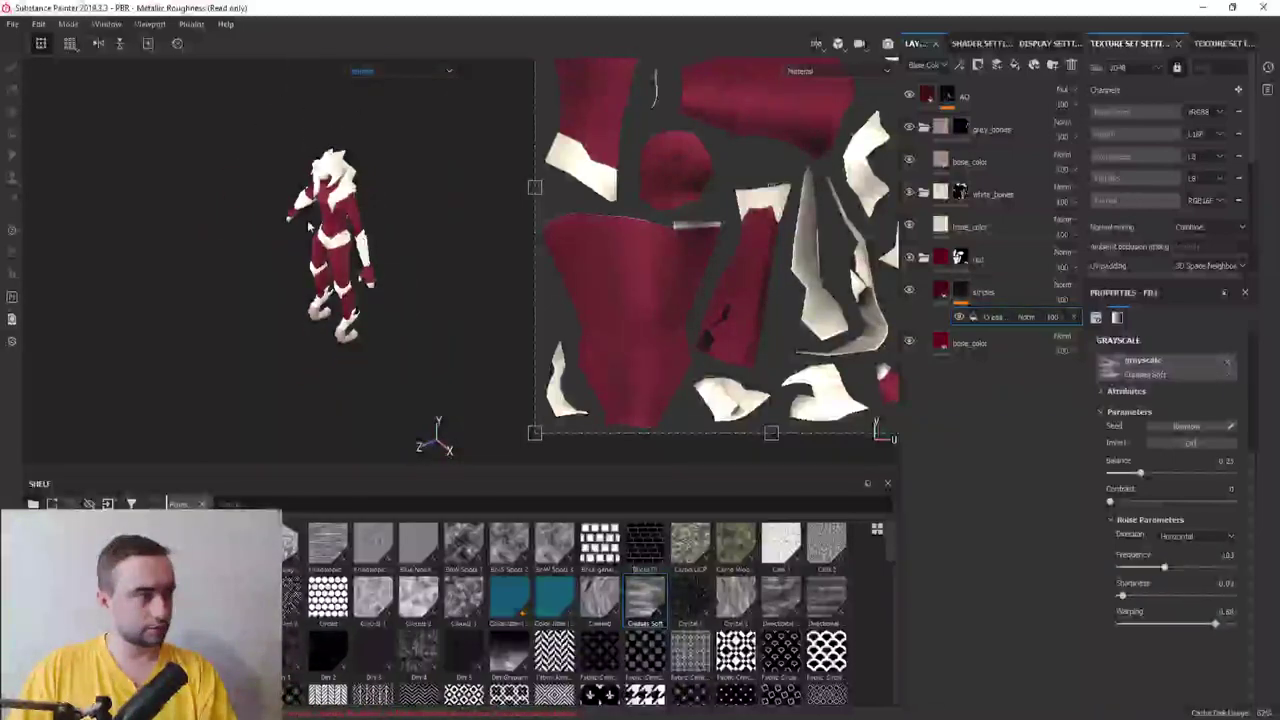
alt+drag(320, 230, 349, 207)
scroll(349, 207, up, 5)
scroll(349, 207, up, 3)
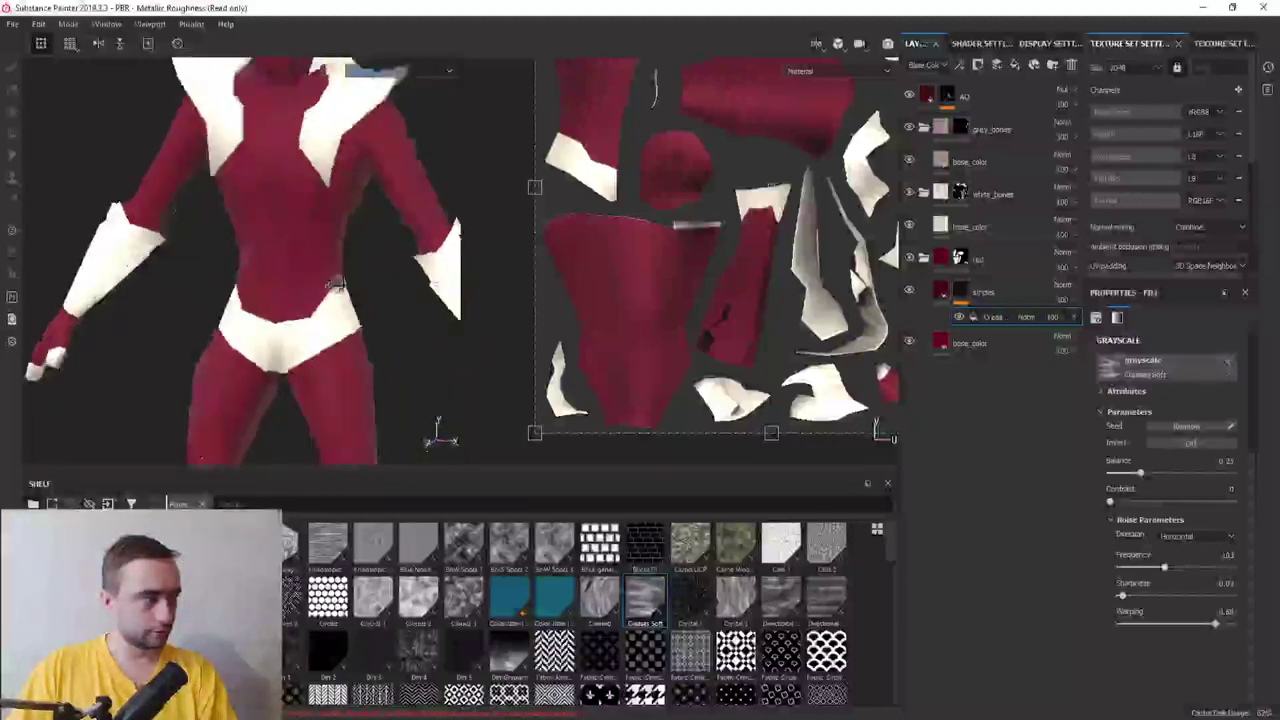
alt+middle_drag(290, 220, 363, 221)
alt+drag(321, 322, 370, 326)
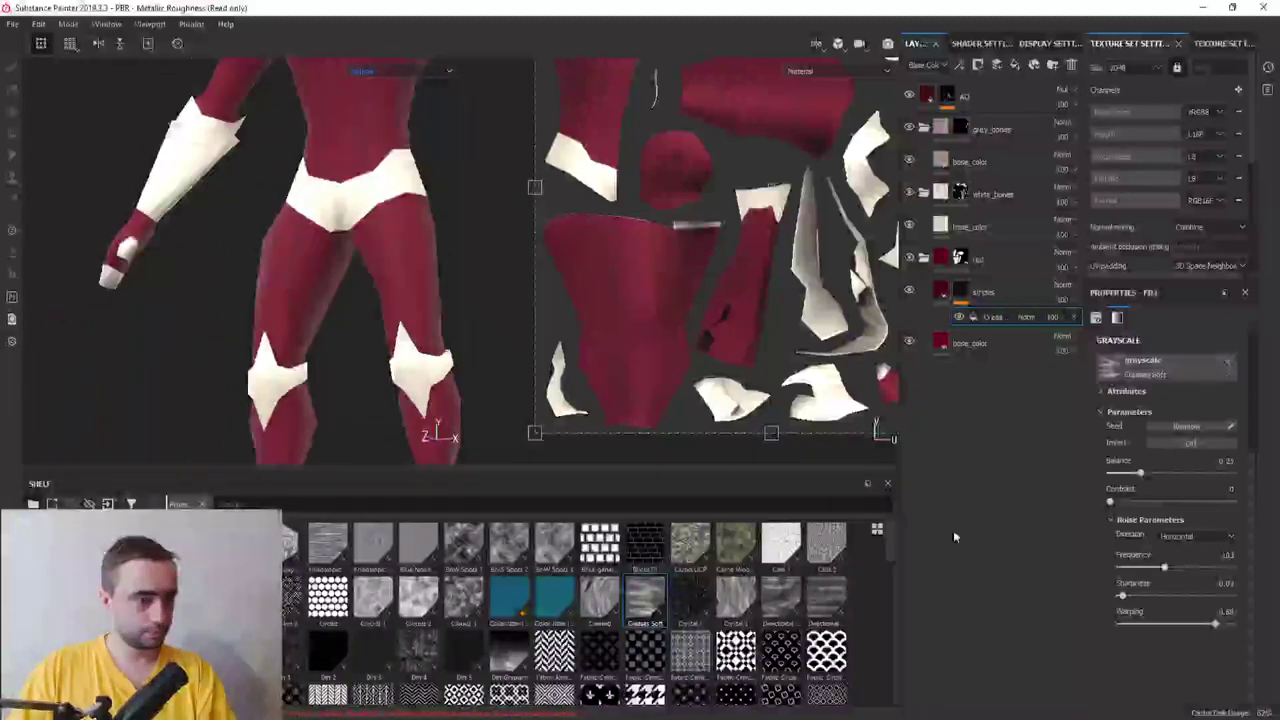
Give the stripes layer a very dark red base colour and roughness 0.8889
click(985, 292)
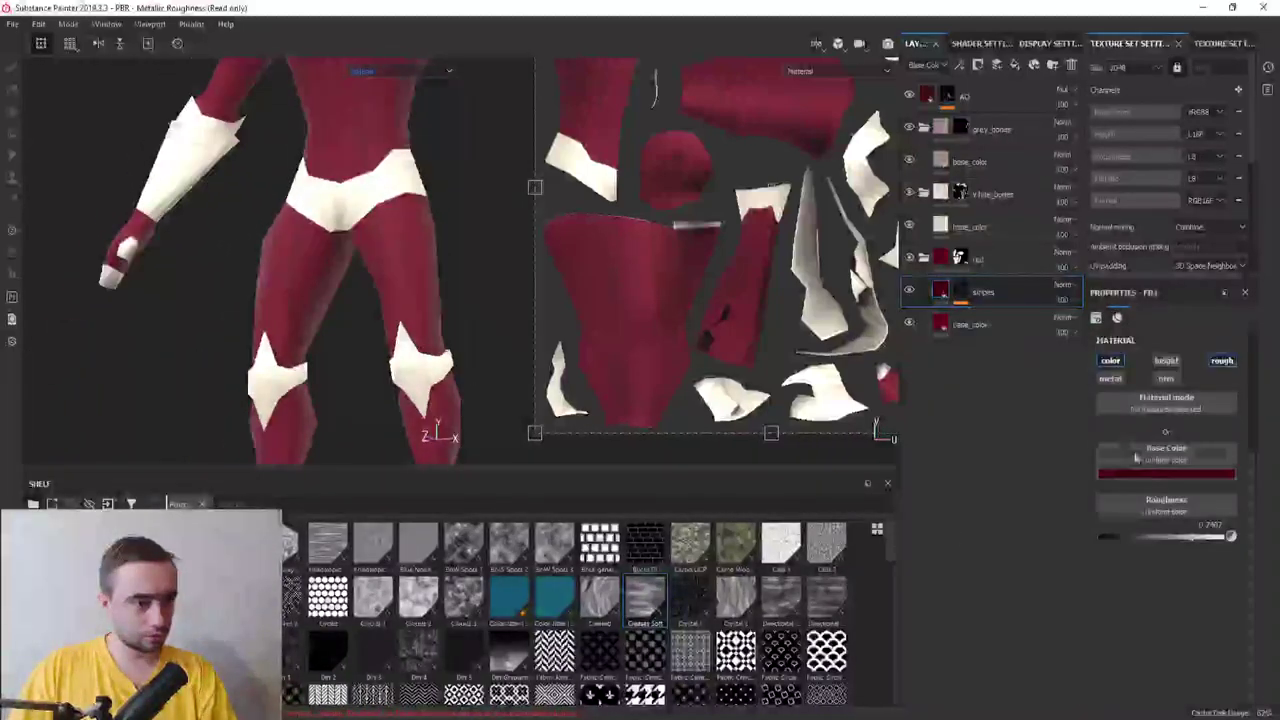
click(1165, 474)
drag(1264, 598, 1266, 612)
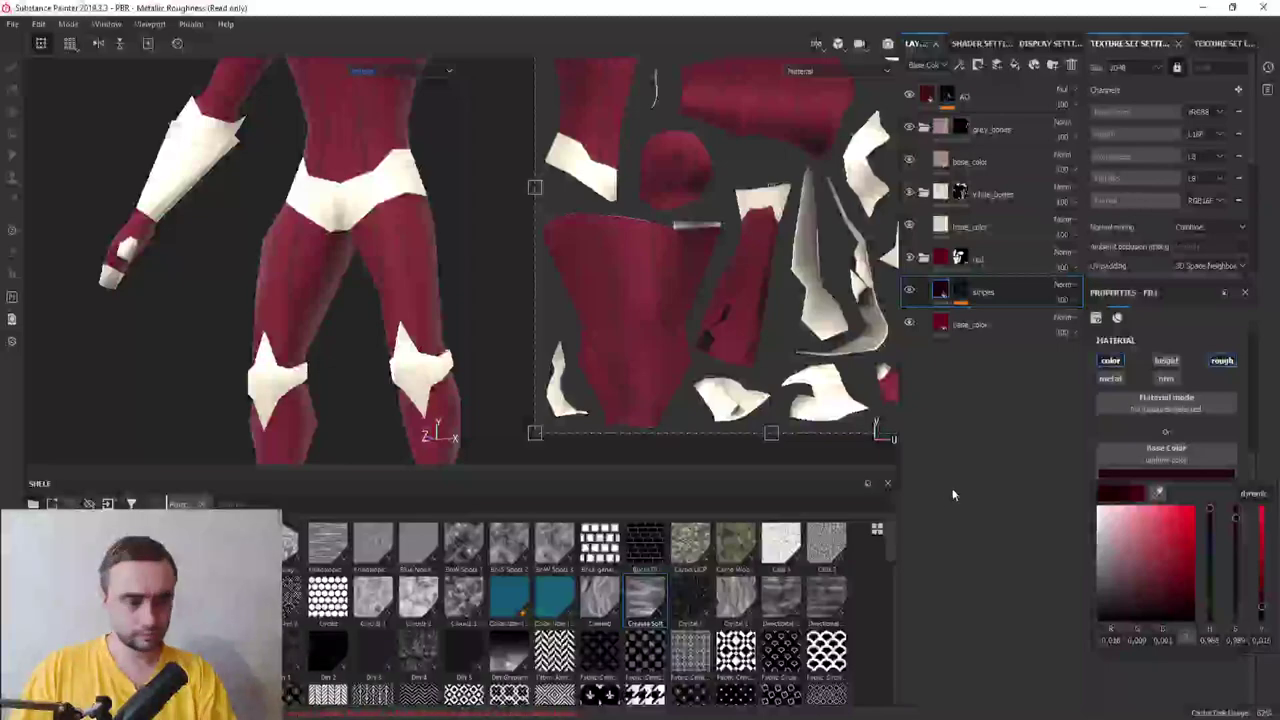
click(972, 588)
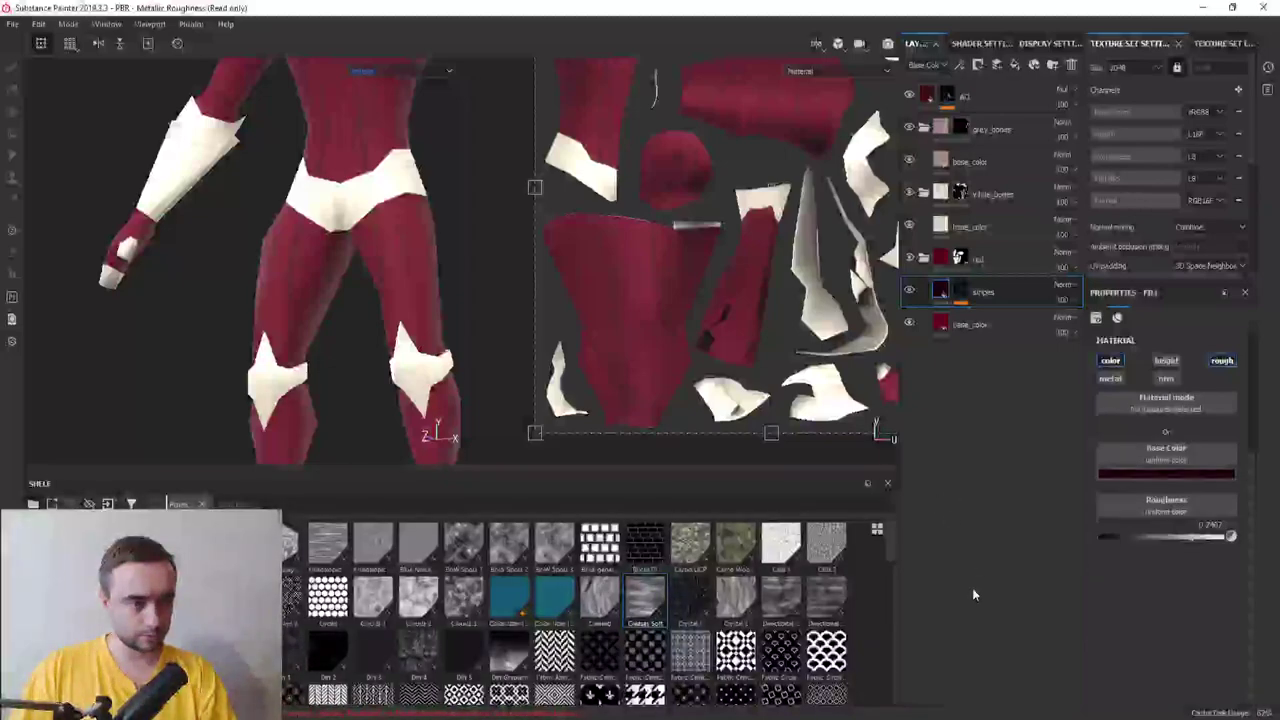
drag(1192, 537, 1222, 538)
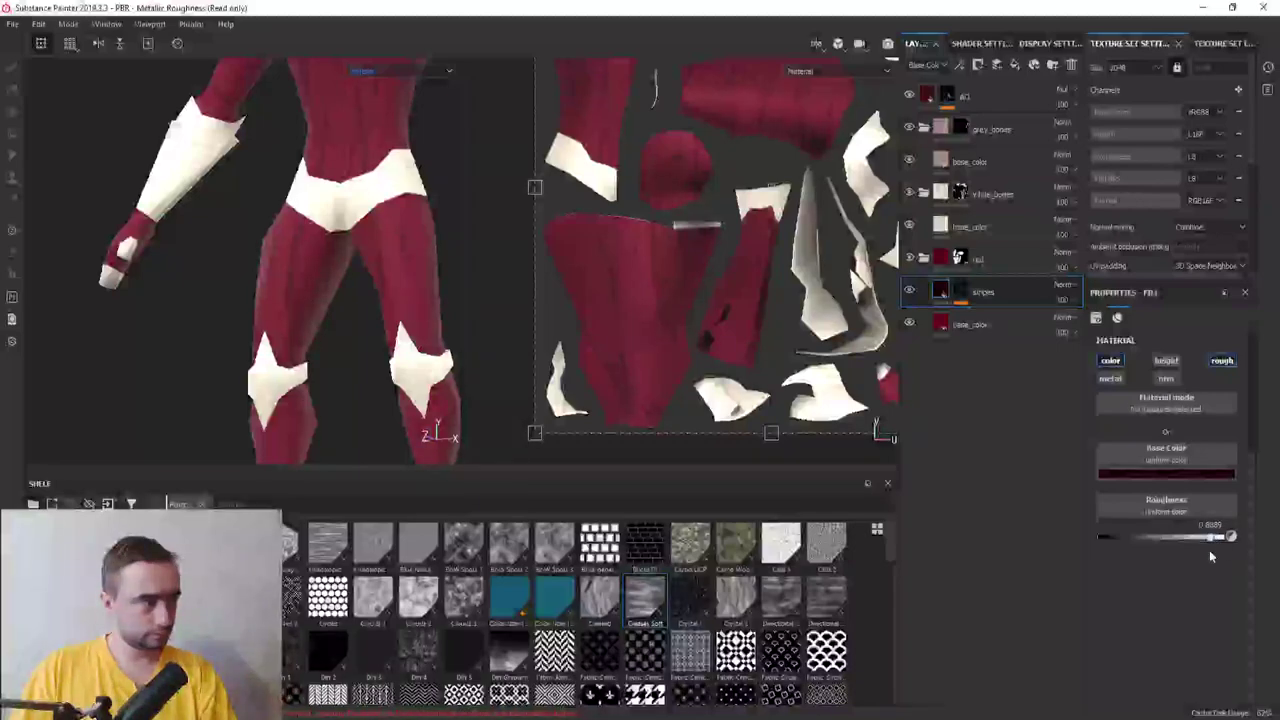
Adjust the view slightly and select the stripes mask's grayscale fill effect
middle_drag(641, 301, 645, 290)
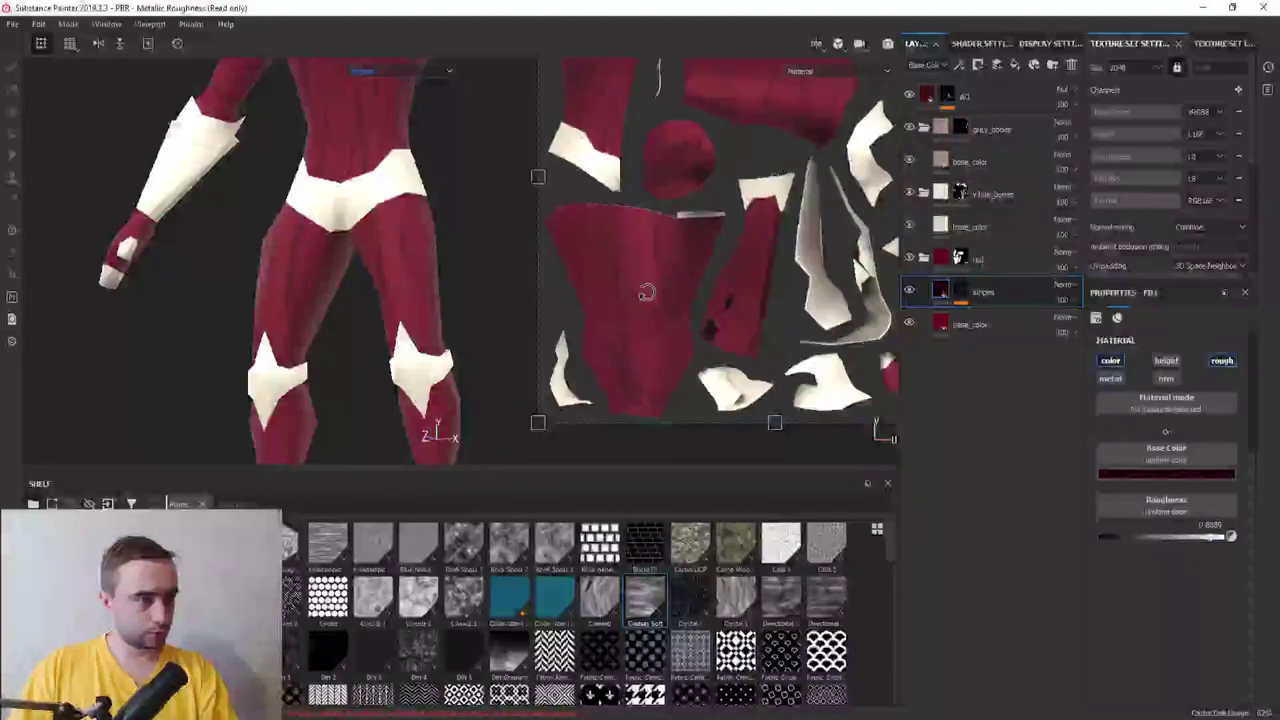
alt+drag(429, 287, 450, 270)
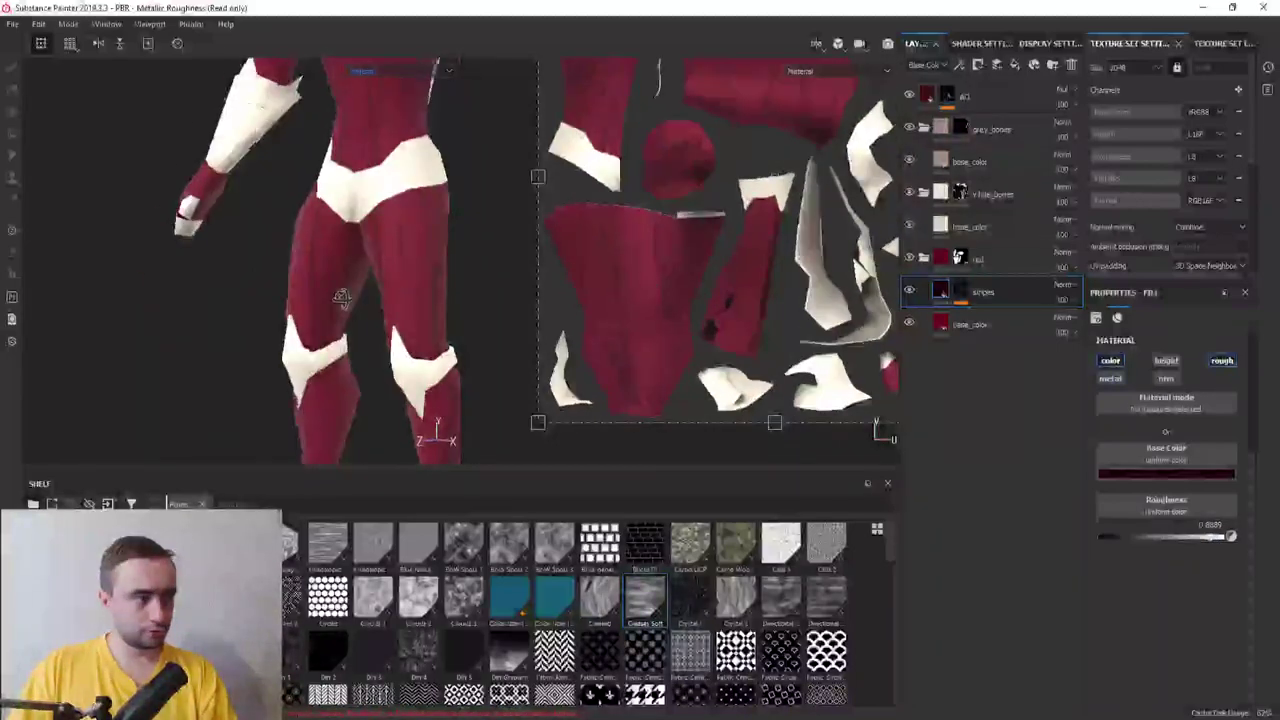
click(955, 292)
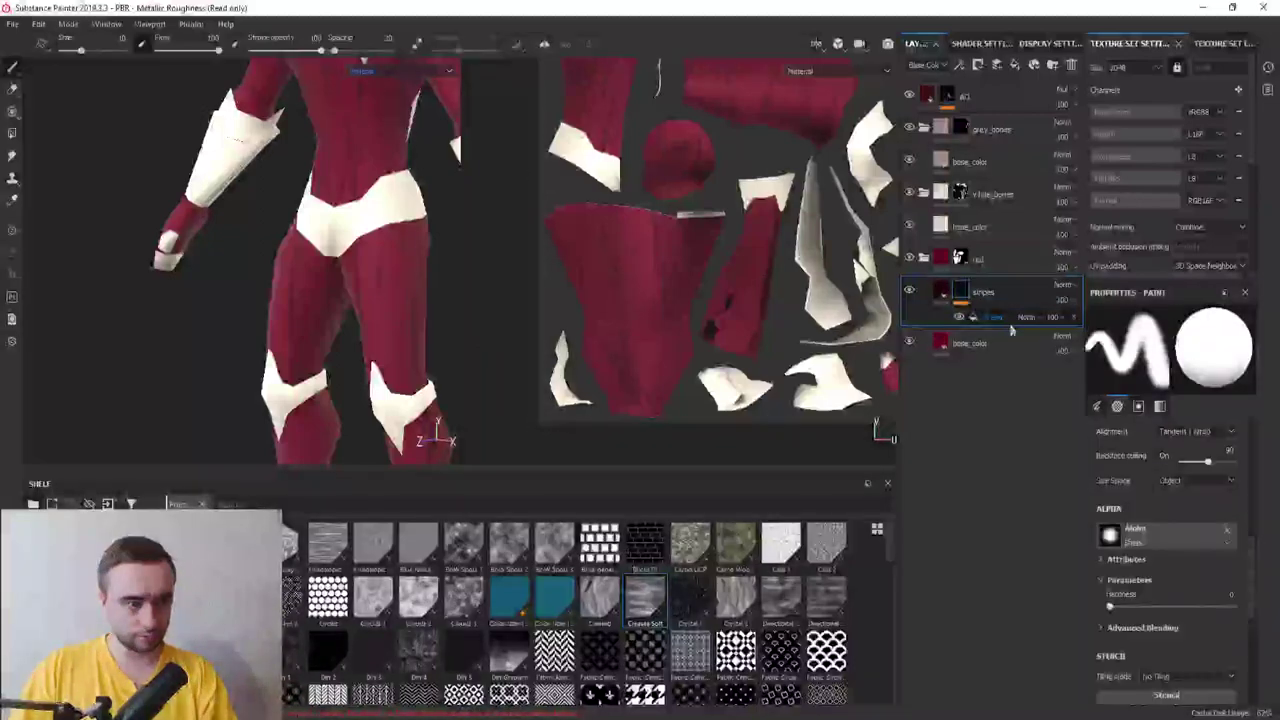
right_click(958, 292)
click(990, 318)
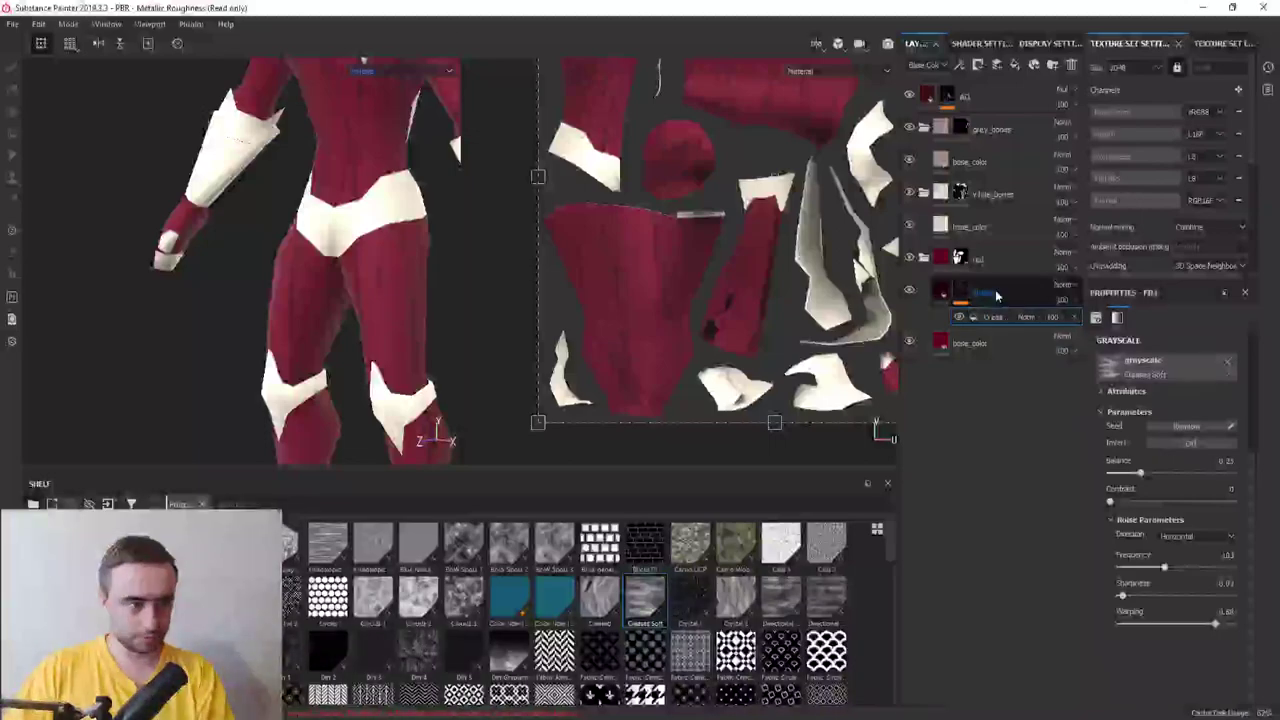
Duplicate the stripes layer with Ctrl+D and brighten the copy's base colour to red
key(ctrl+d)
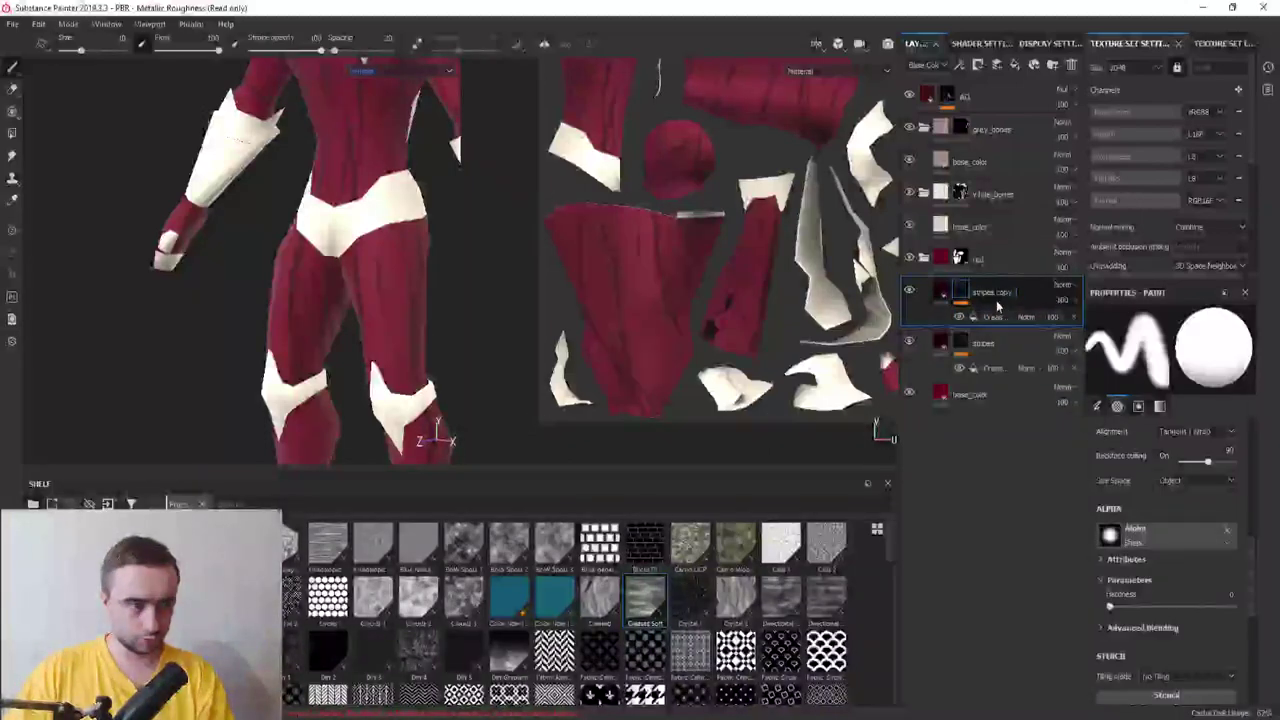
click(940, 290)
click(1166, 452)
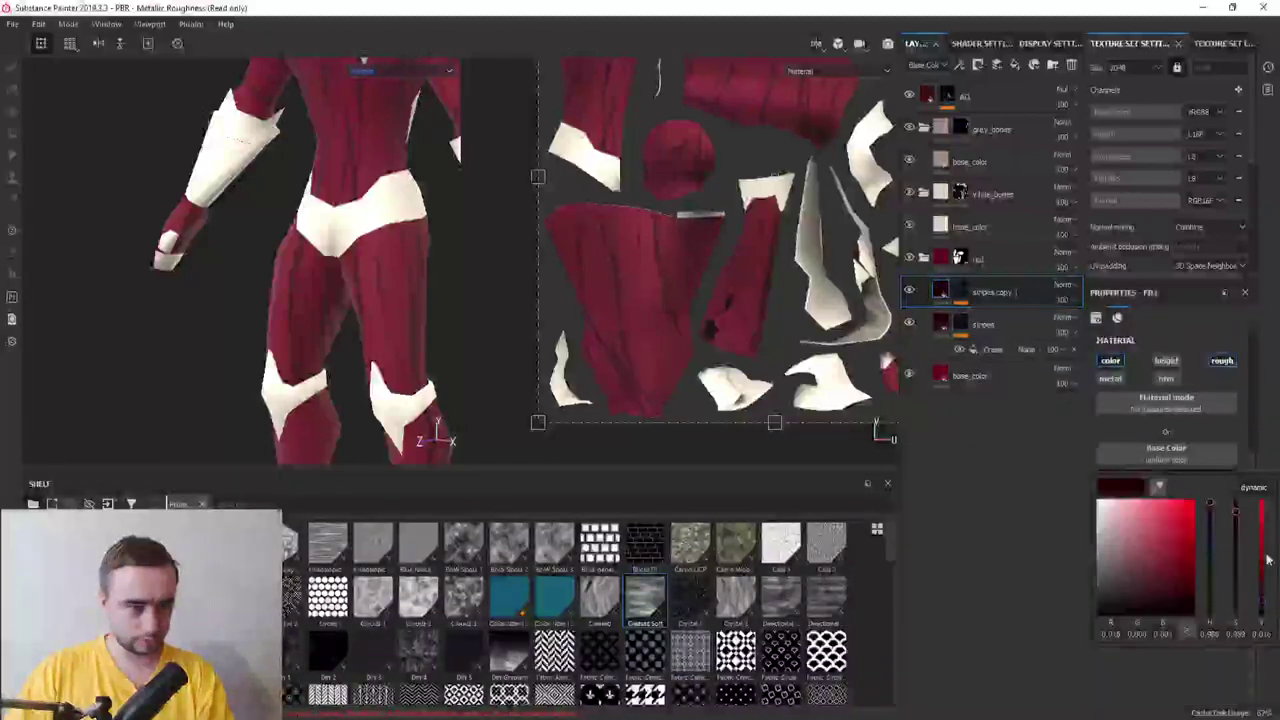
drag(1268, 560, 1265, 536)
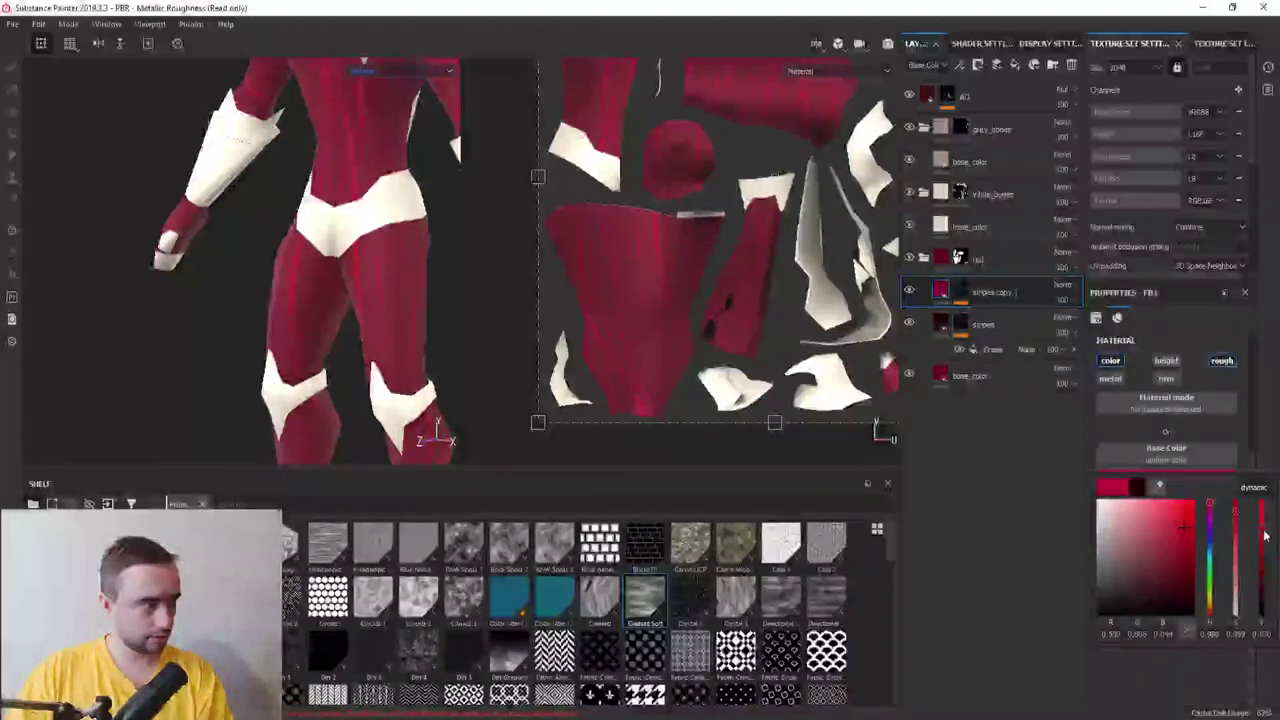
click(960, 290)
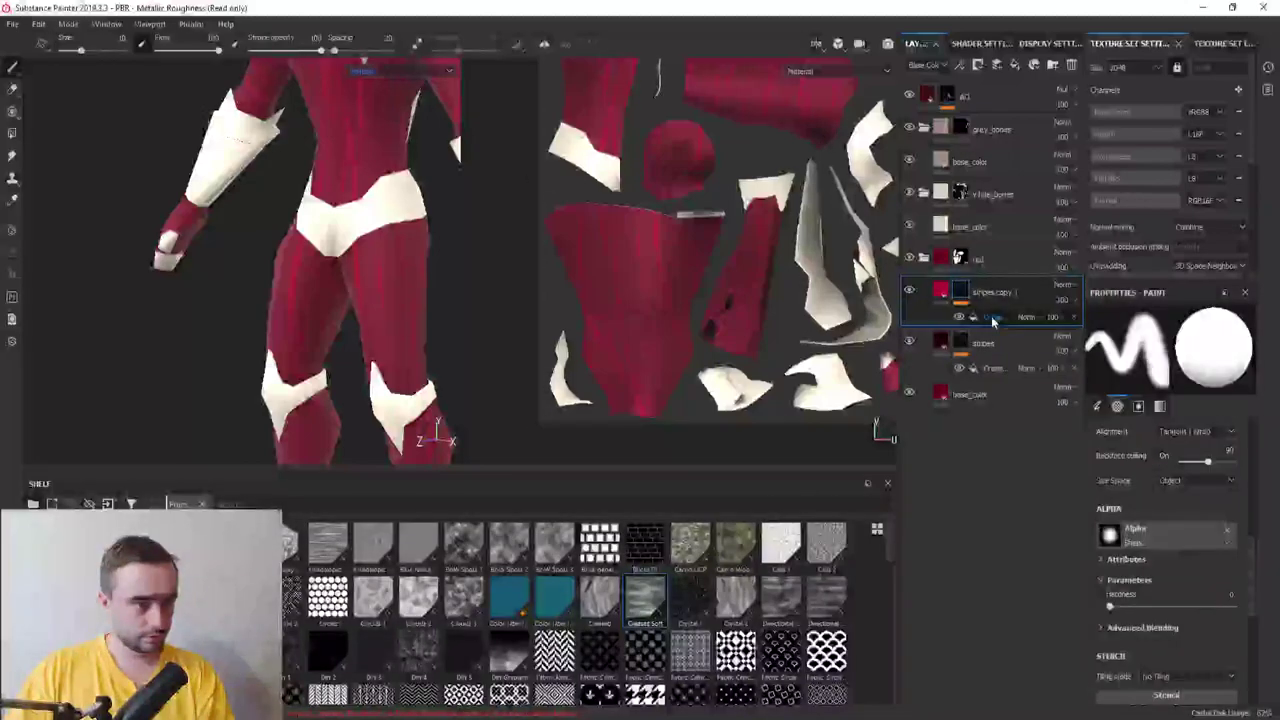
click(990, 316)
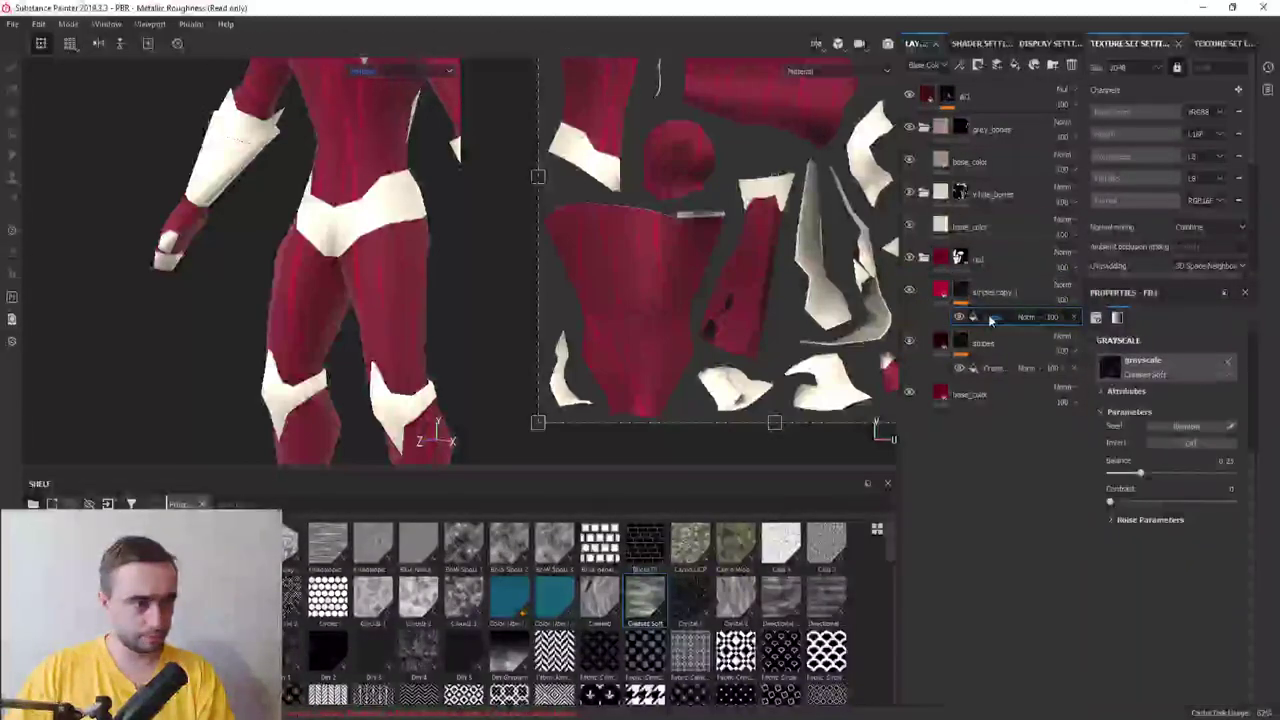
Add a Blur filter to the stripes copy mask to soften the streaks
right_click(966, 284)
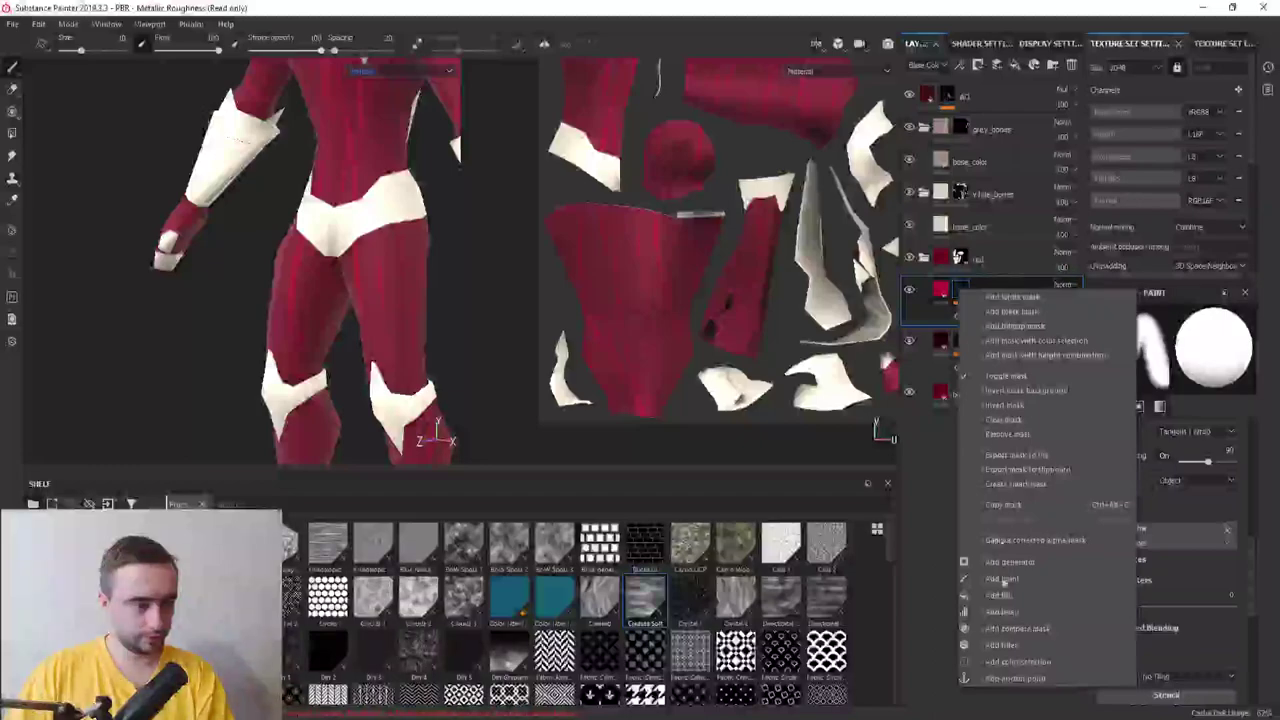
click(1000, 420)
click(1160, 349)
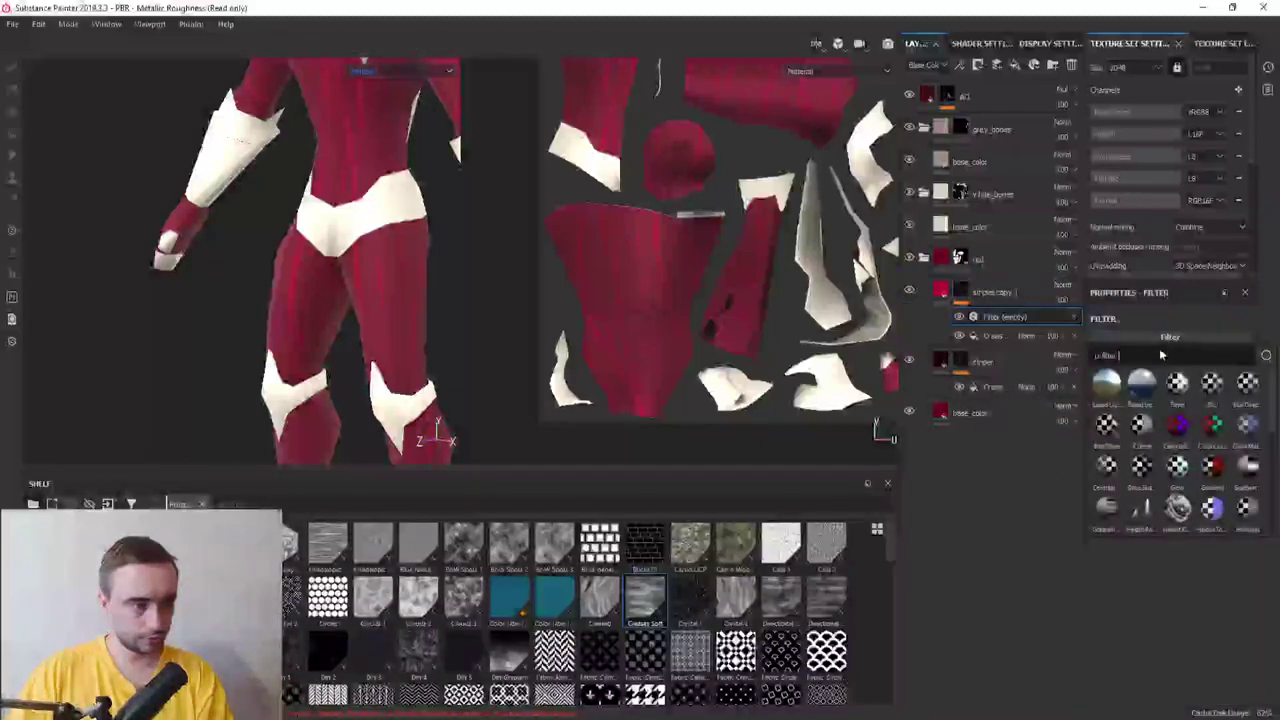
click(1205, 389)
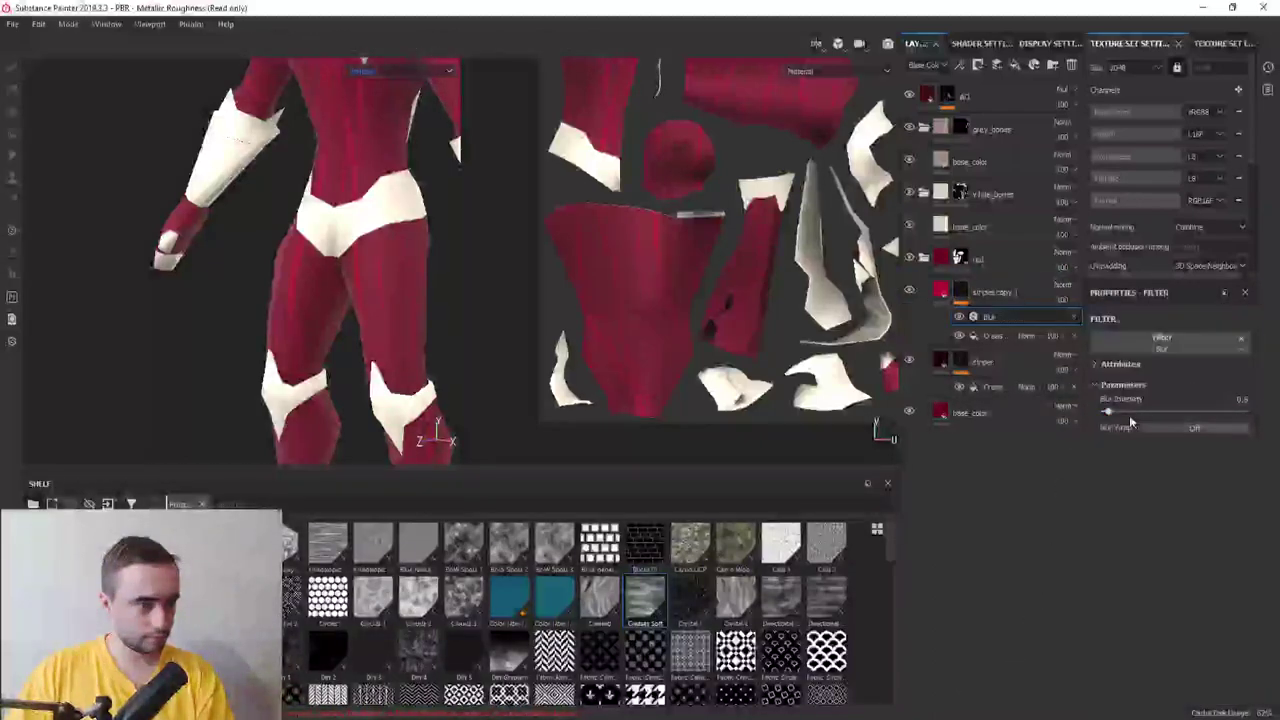
drag(1113, 416, 1143, 420)
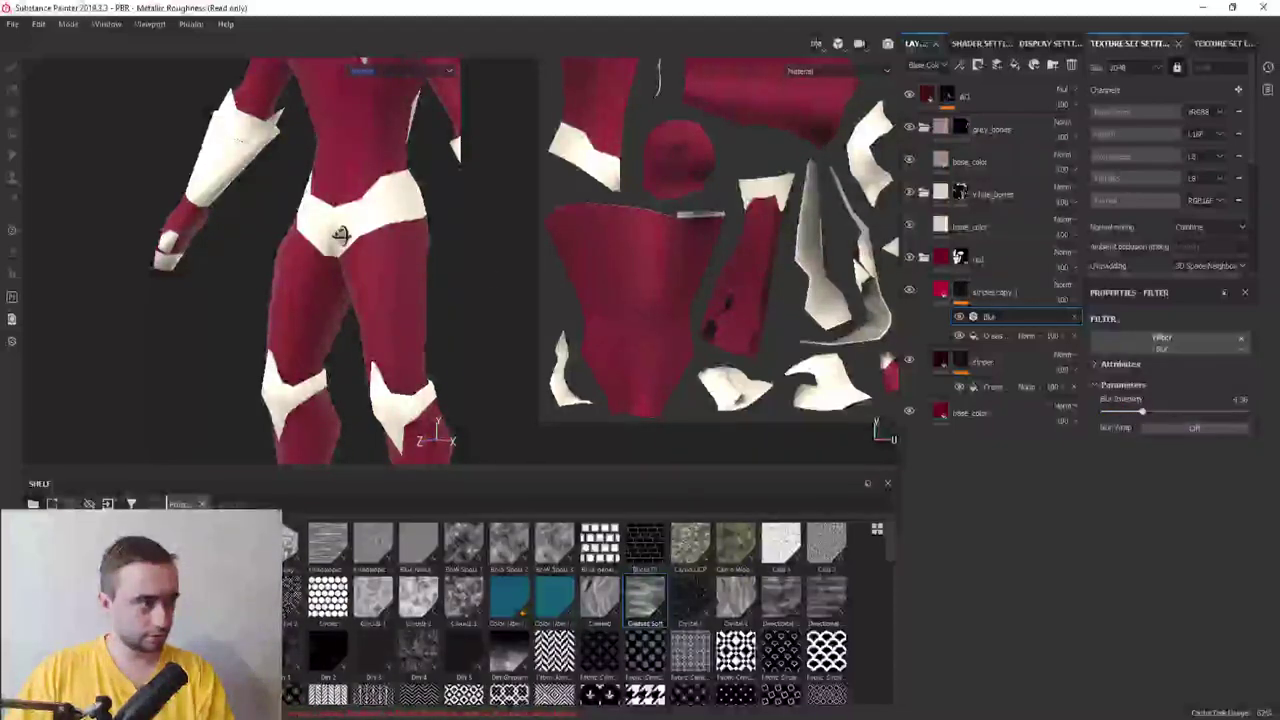
alt+drag(470, 250, 390, 255)
scroll(422, 262, down, 5)
scroll(390, 255, up, 6)
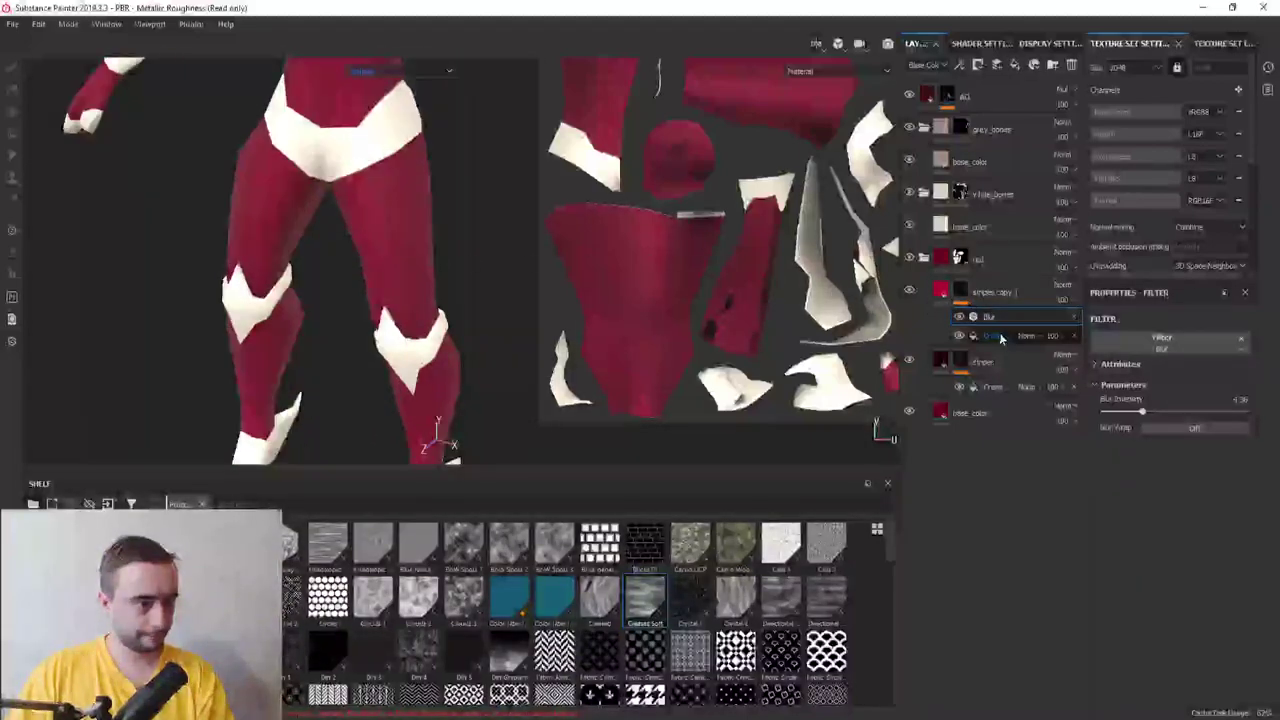
Raise the contrast of the original stripes grayscale fill noise
click(1001, 337)
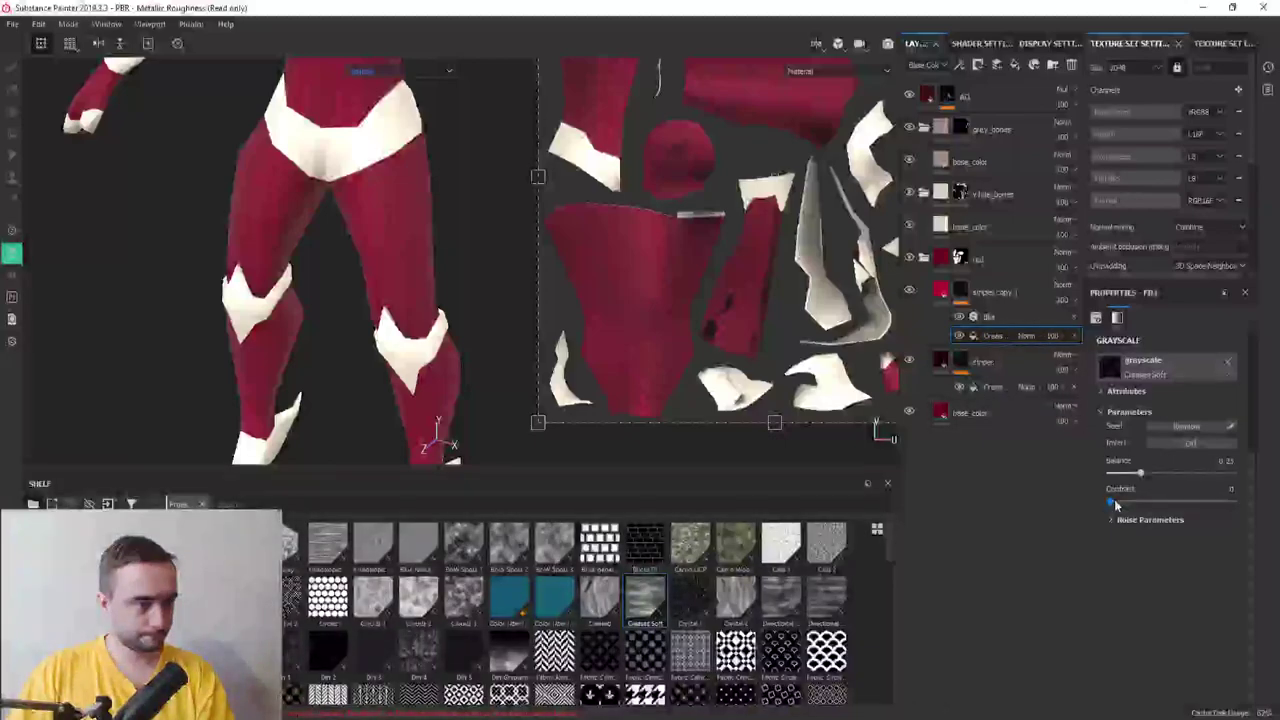
click(1004, 387)
mouse_move(1120, 503)
mouse_down()
mouse_move(1187, 503)
mouse_move(1182, 518)
mouse_up()
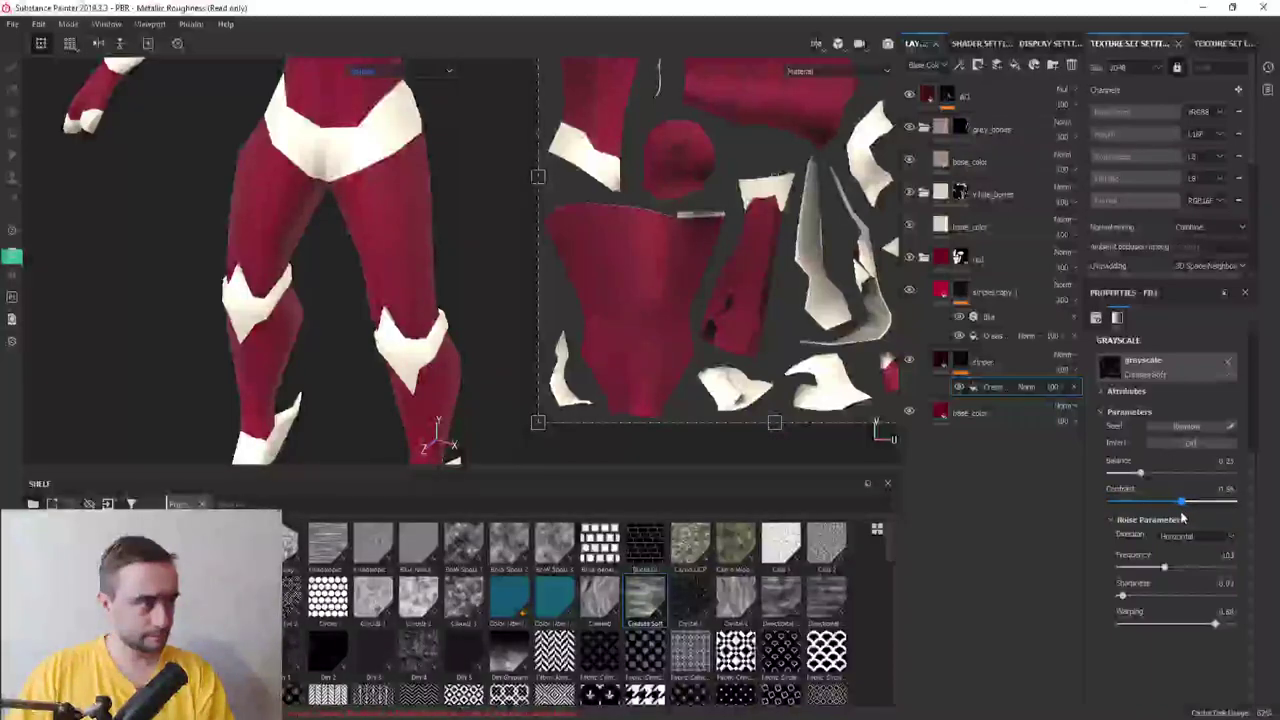
click(990, 338)
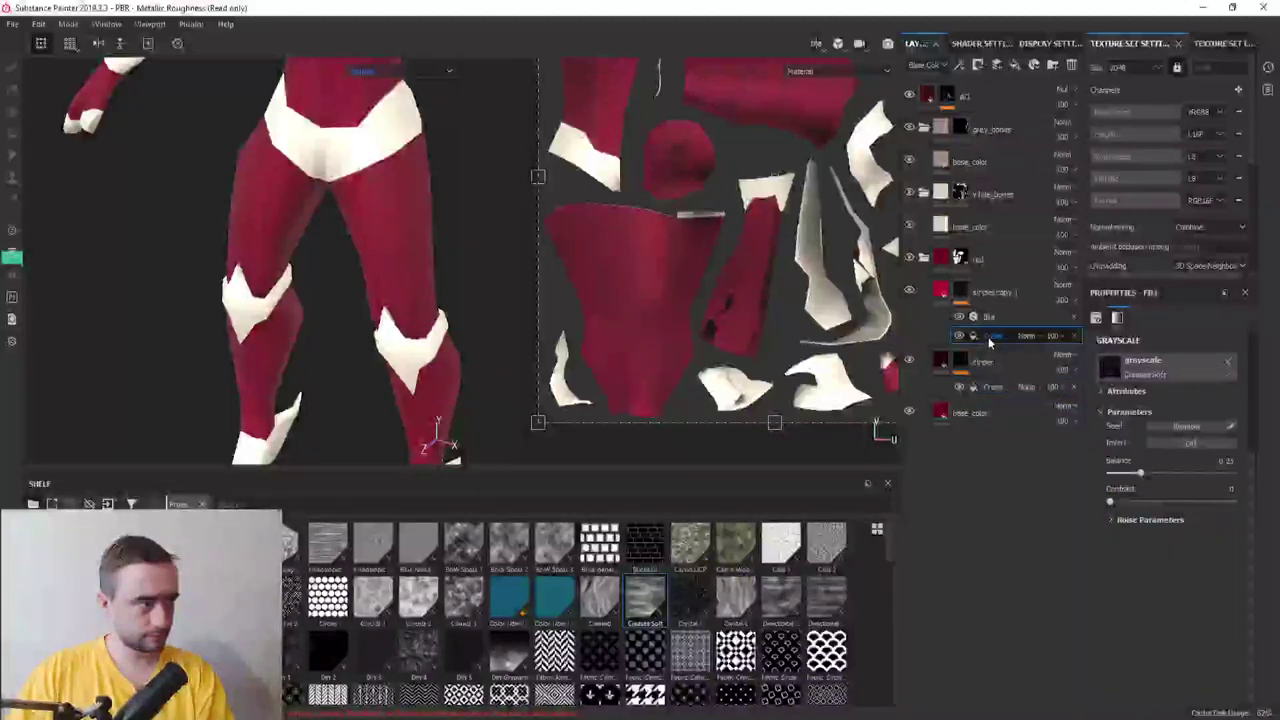
alt+drag(512, 198, 520, 165)
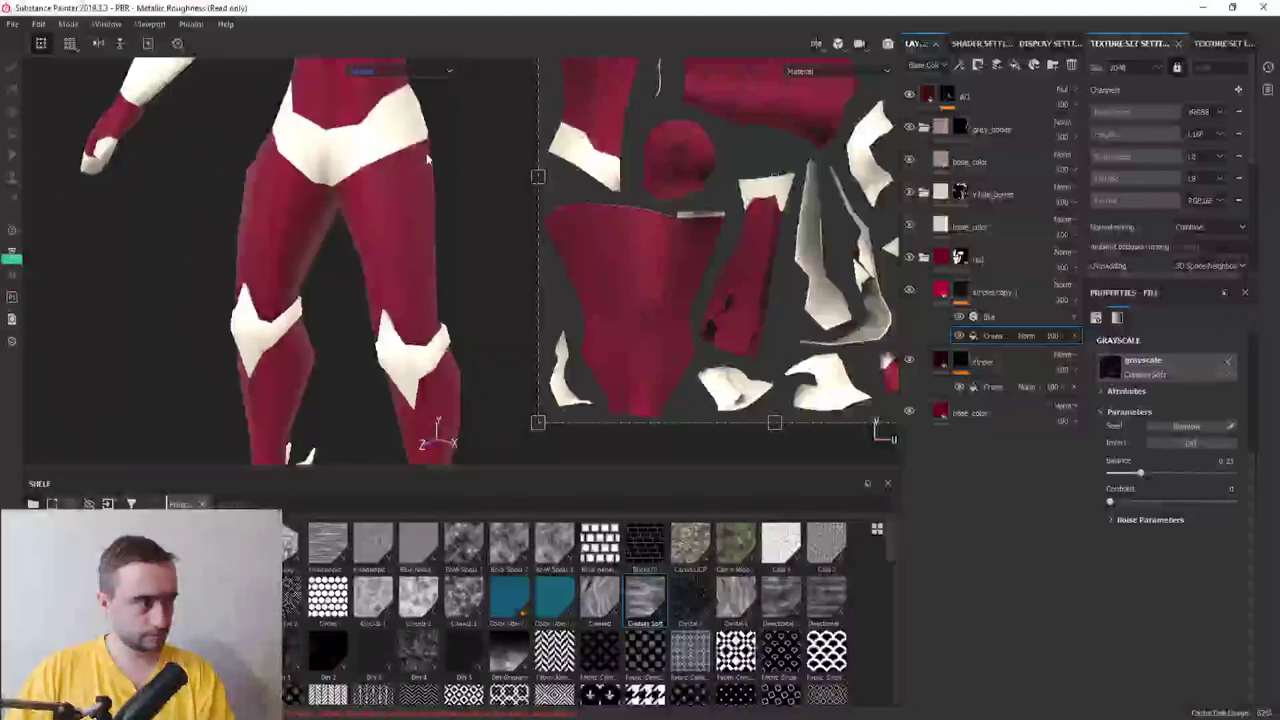
Set the stripes copy to Screen blending and lower its blur intensity to about 1.7
click(988, 316)
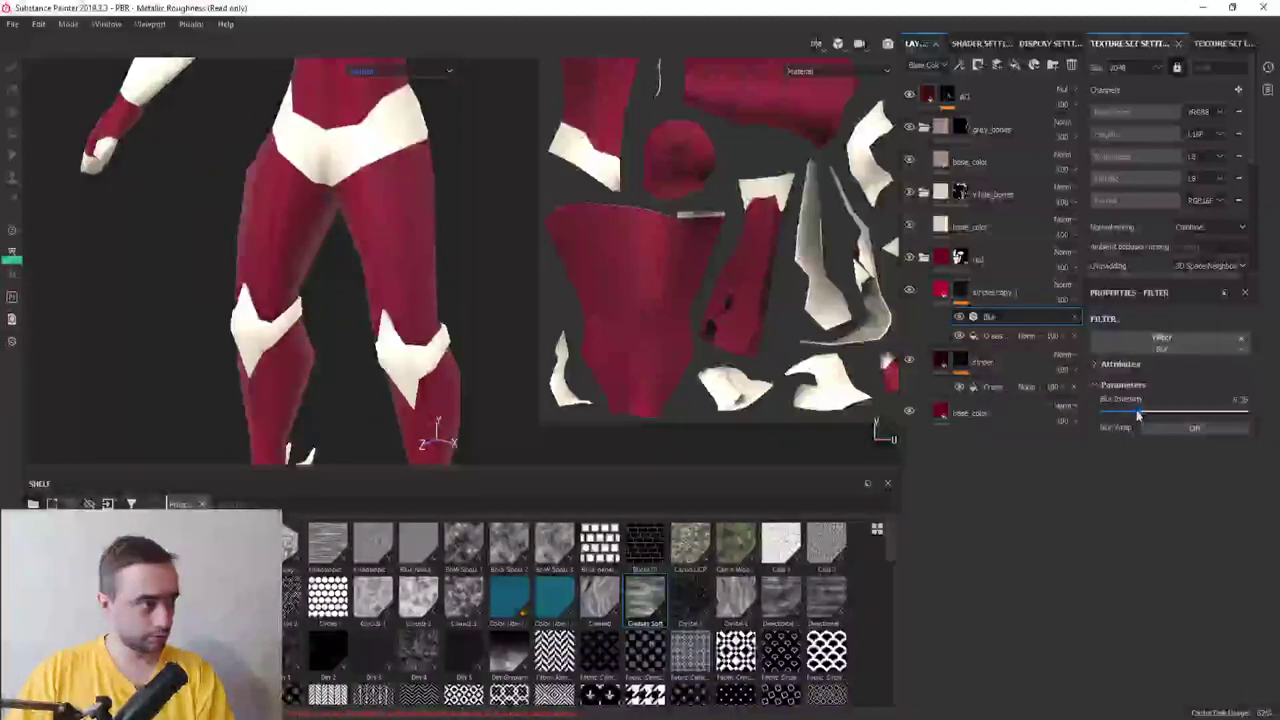
mouse_move(1140, 413)
mouse_down()
mouse_move(1115, 416)
mouse_move(1134, 415)
mouse_up()
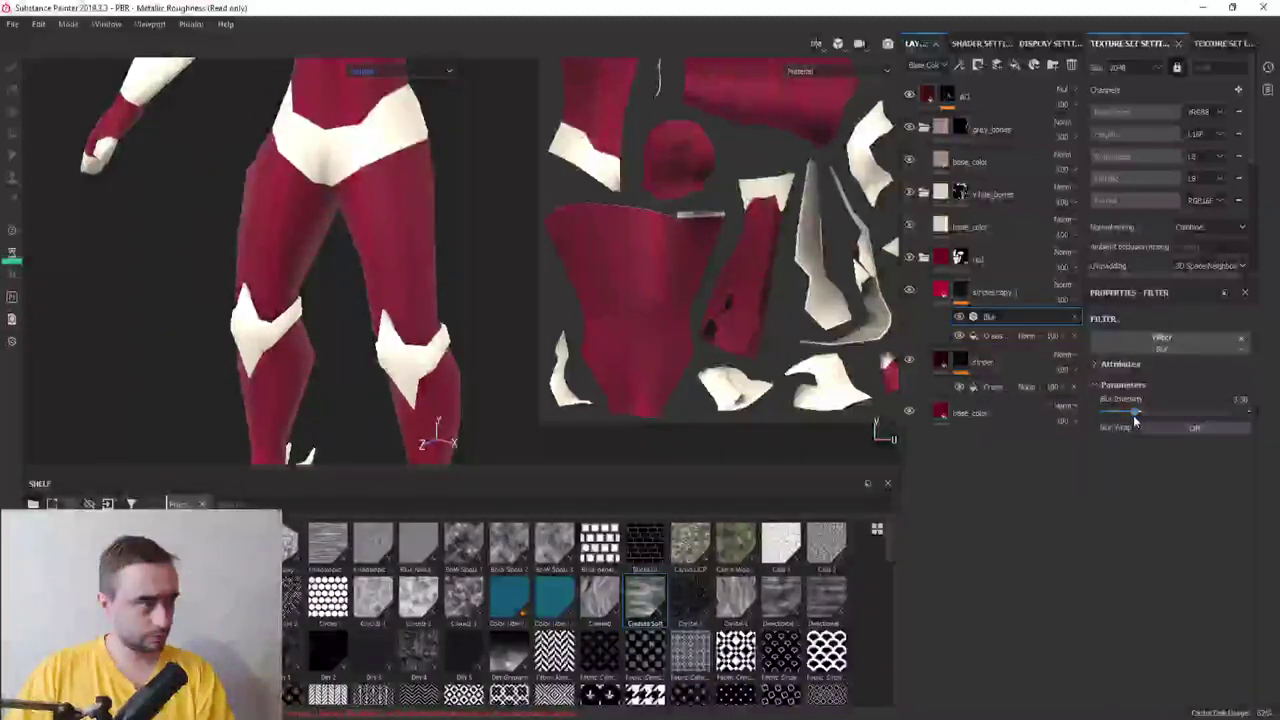
click(1062, 289)
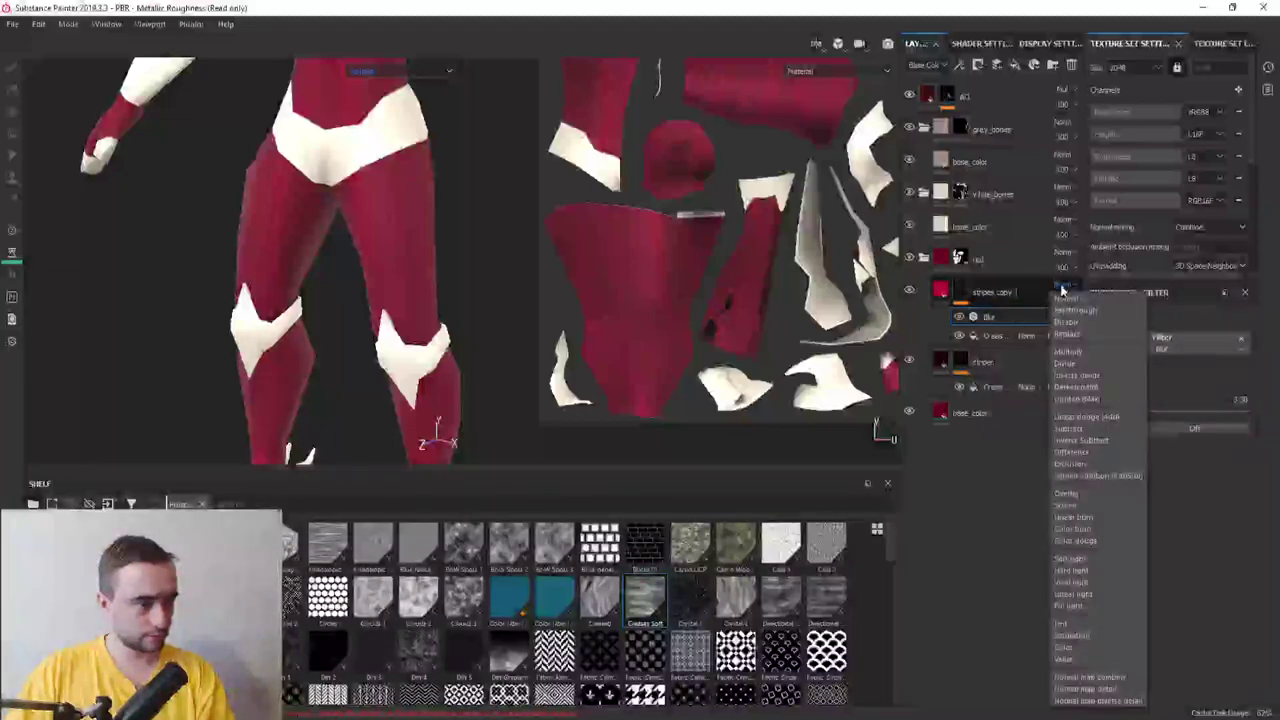
click(1094, 498)
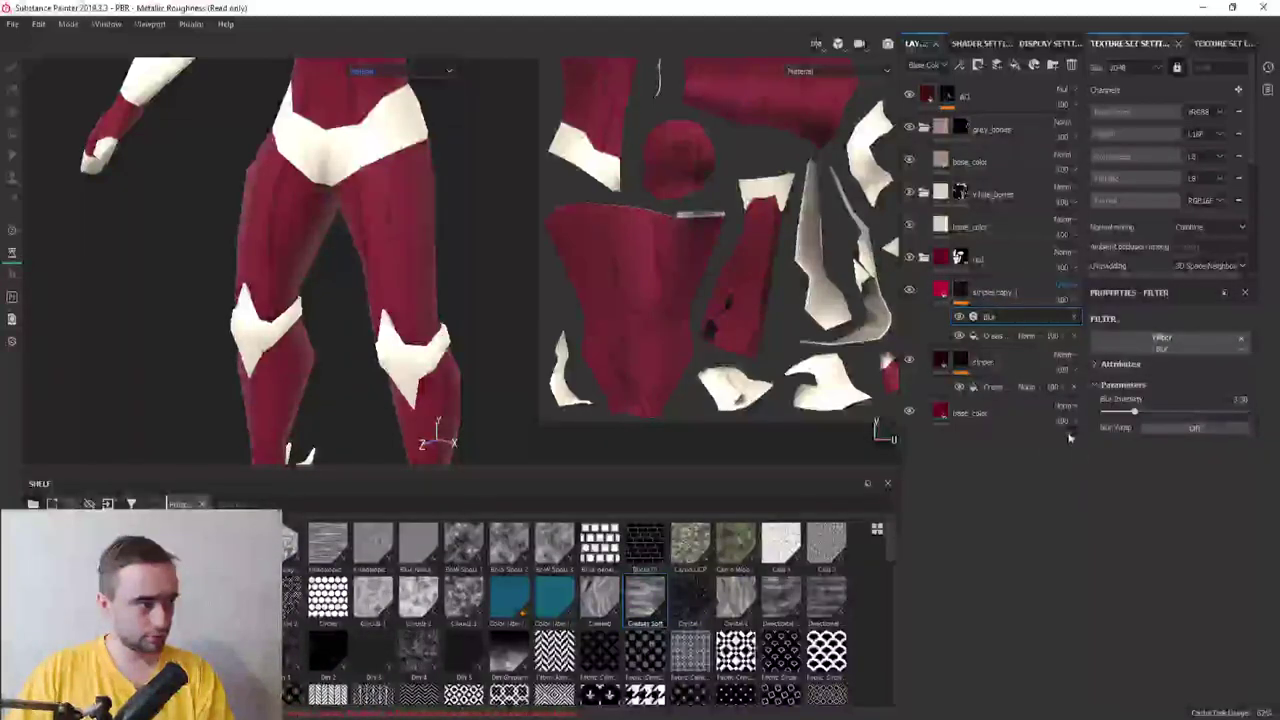
click(1063, 285)
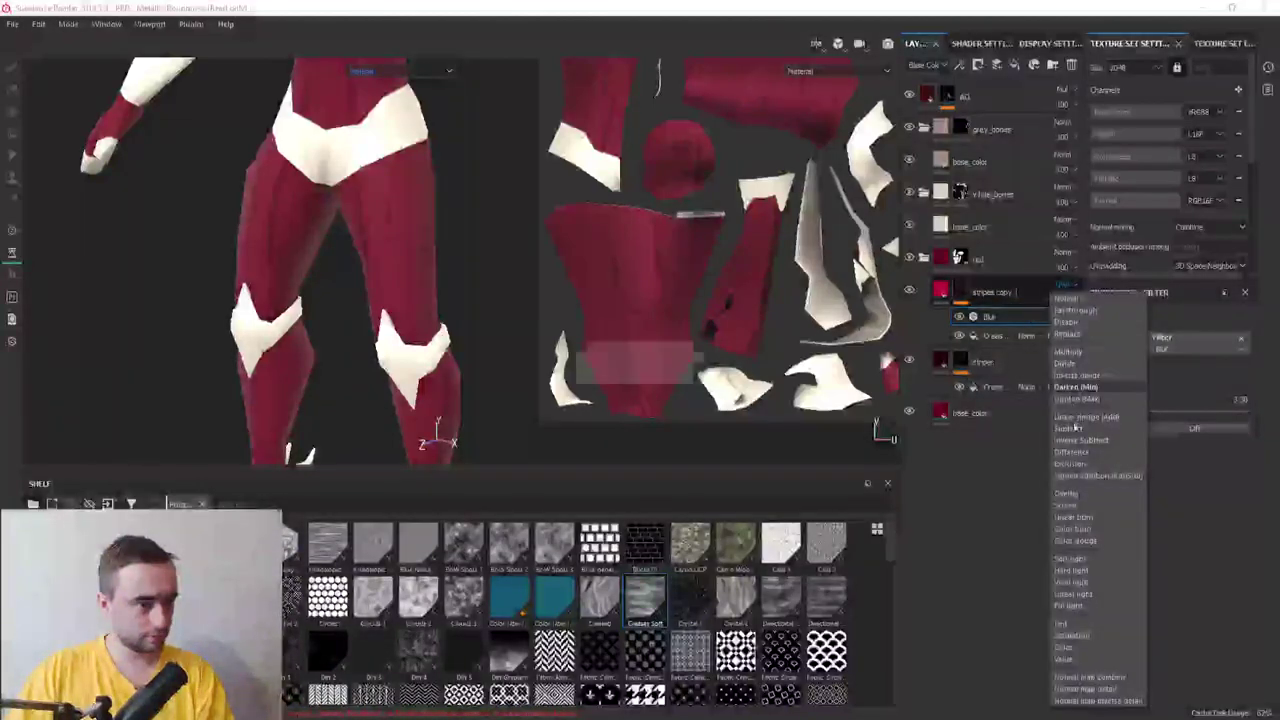
click(1073, 505)
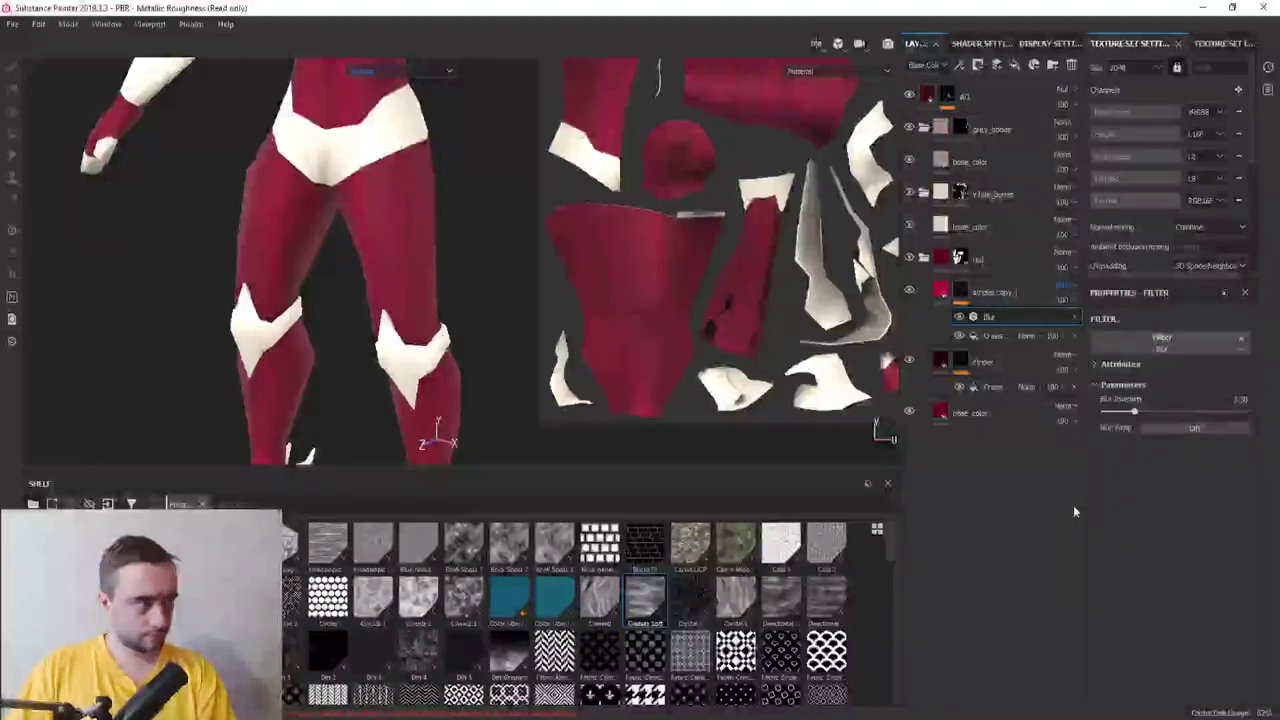
drag(1145, 418, 1128, 430)
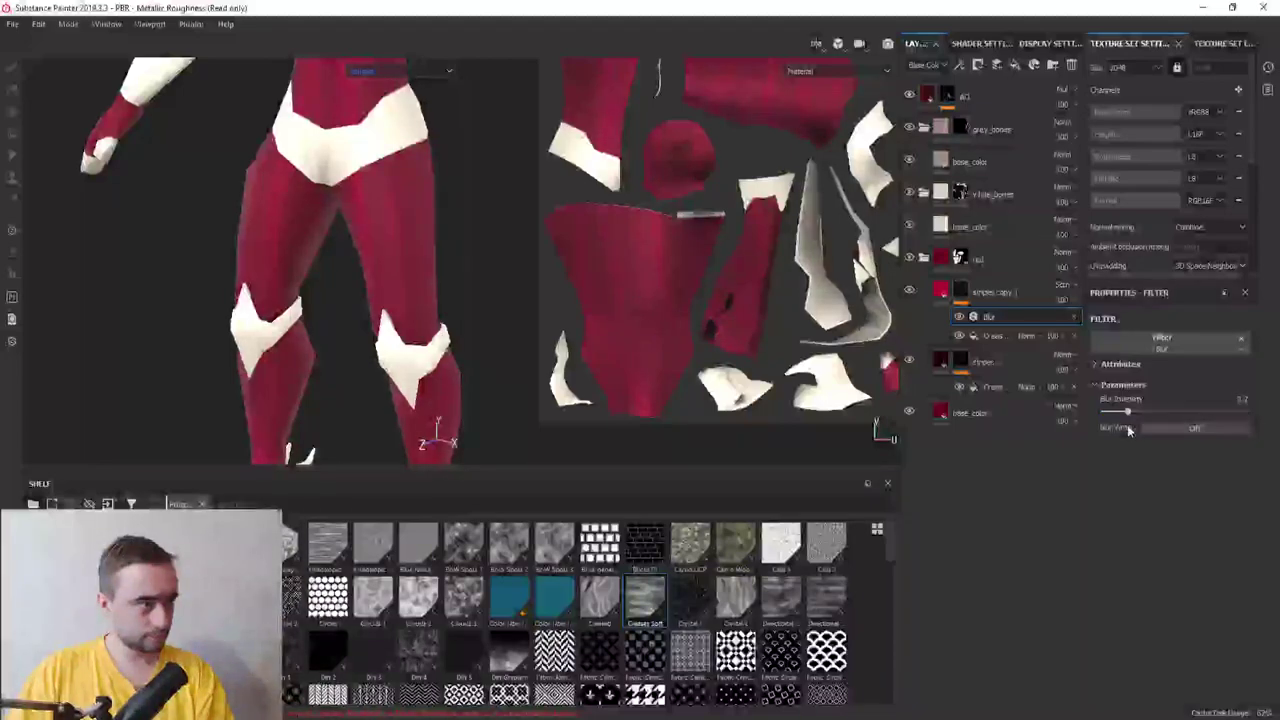
alt+drag(435, 257, 865, 402)
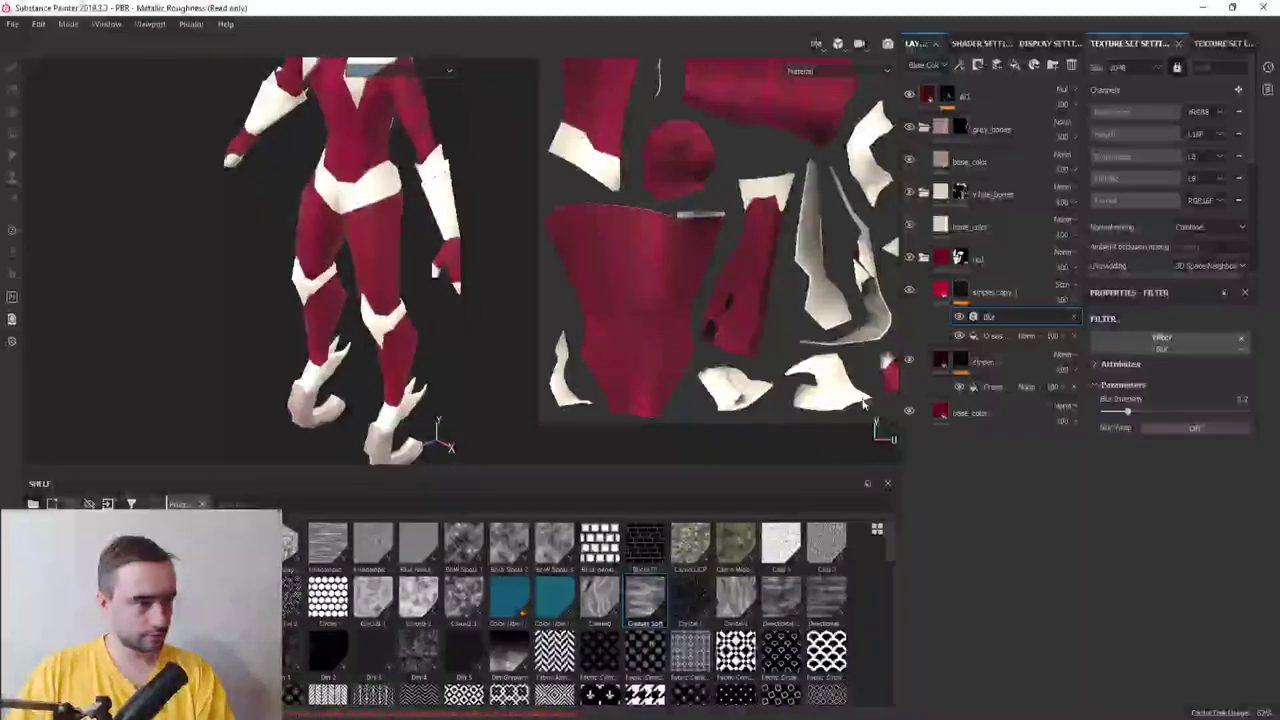
scroll(350, 157, up, 1)
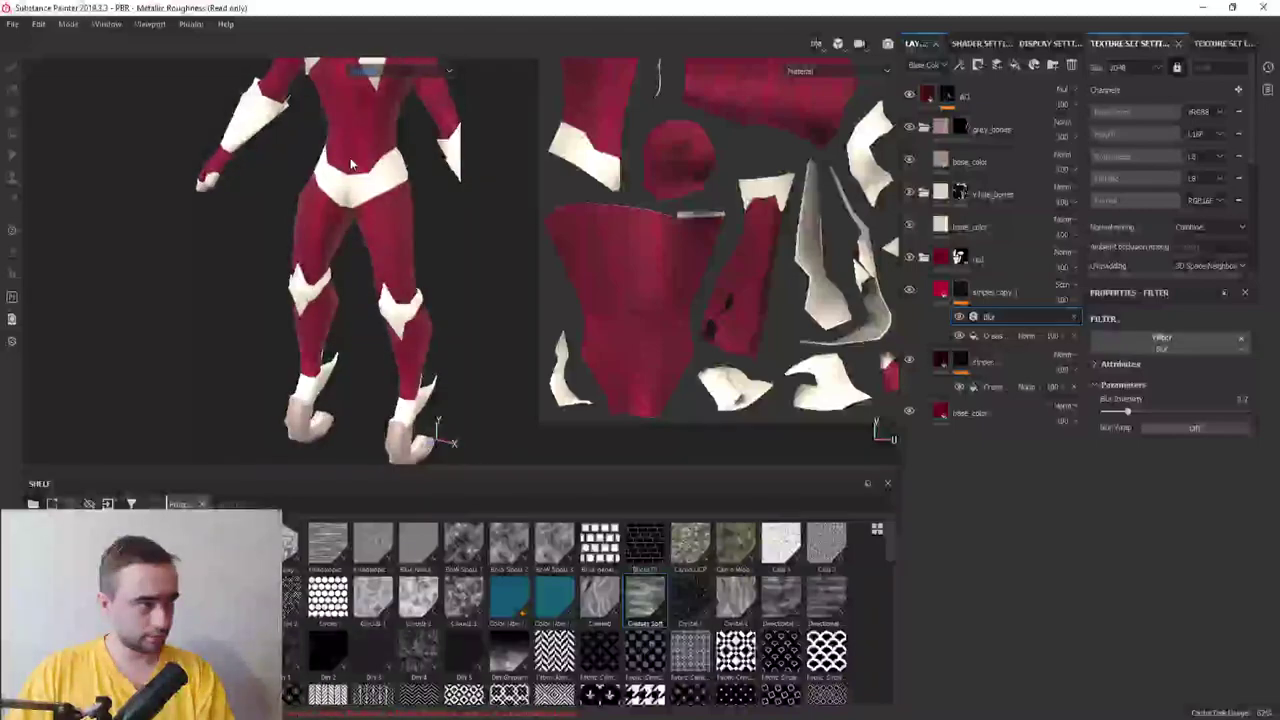
scroll(301, 255, up, 4)
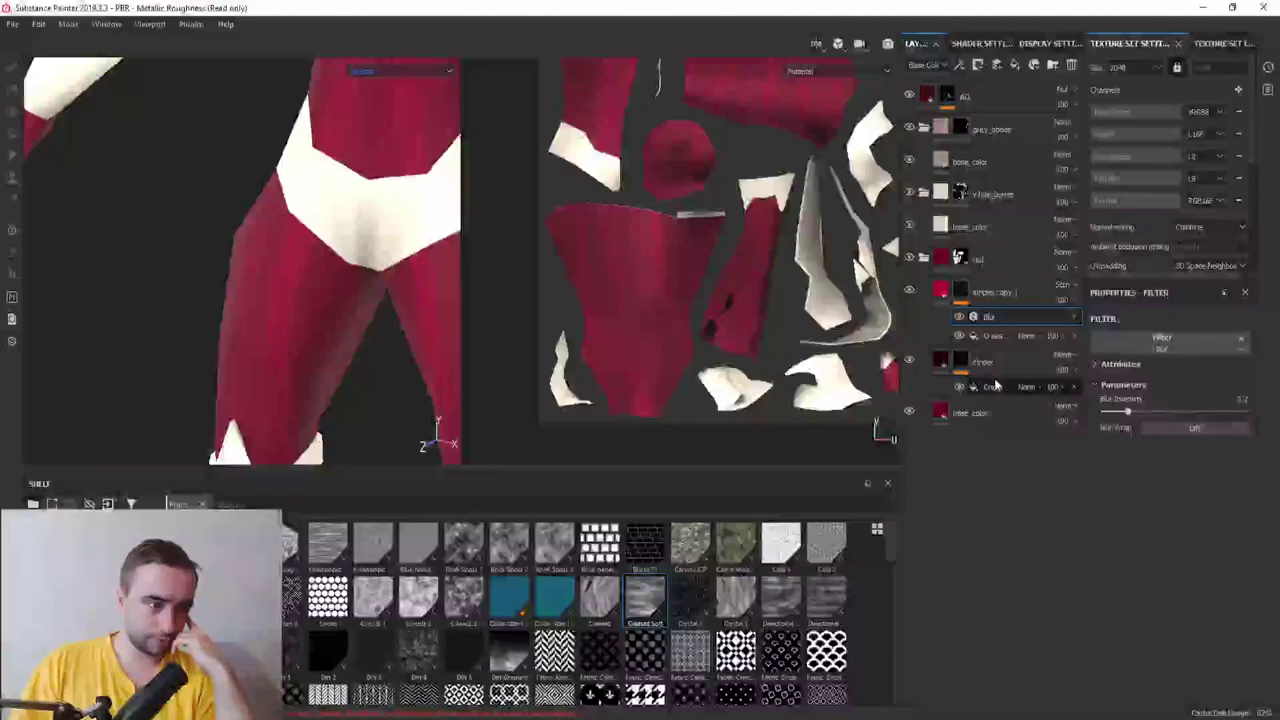
Add an anchor point named 'stripes mask' to the stripes layer
right_click(968, 357)
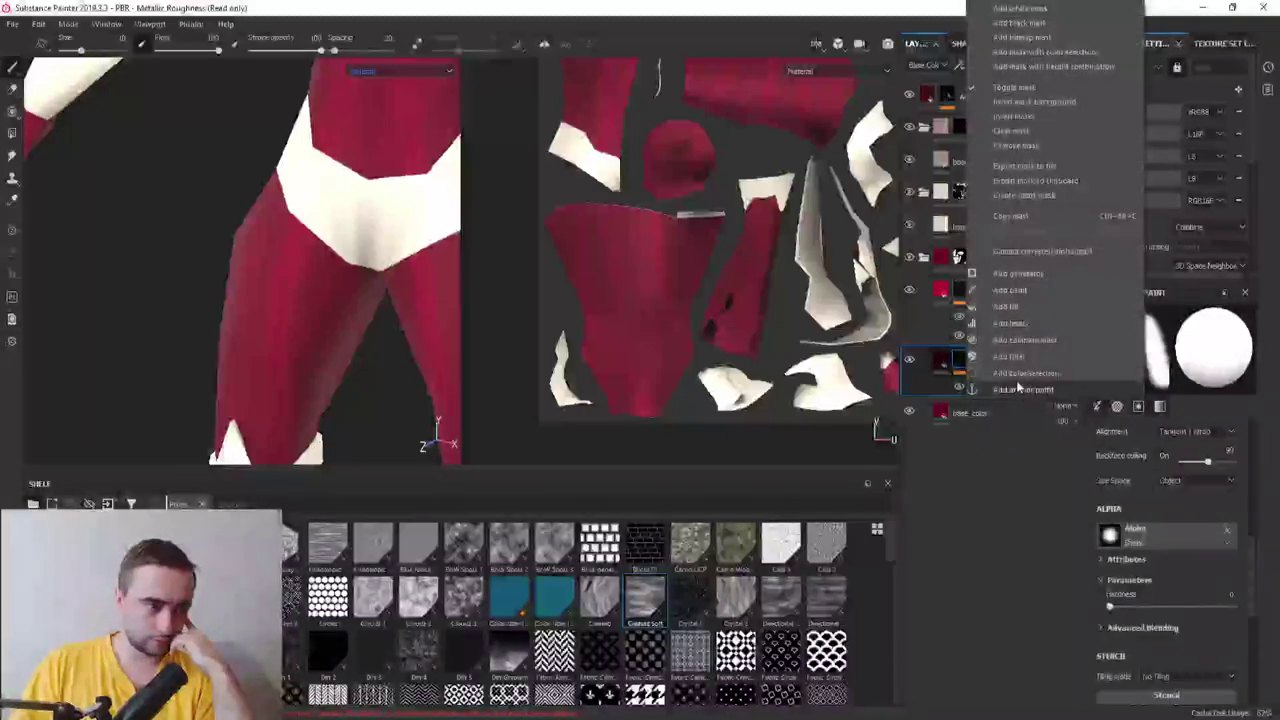
click(1018, 391)
key(Return)
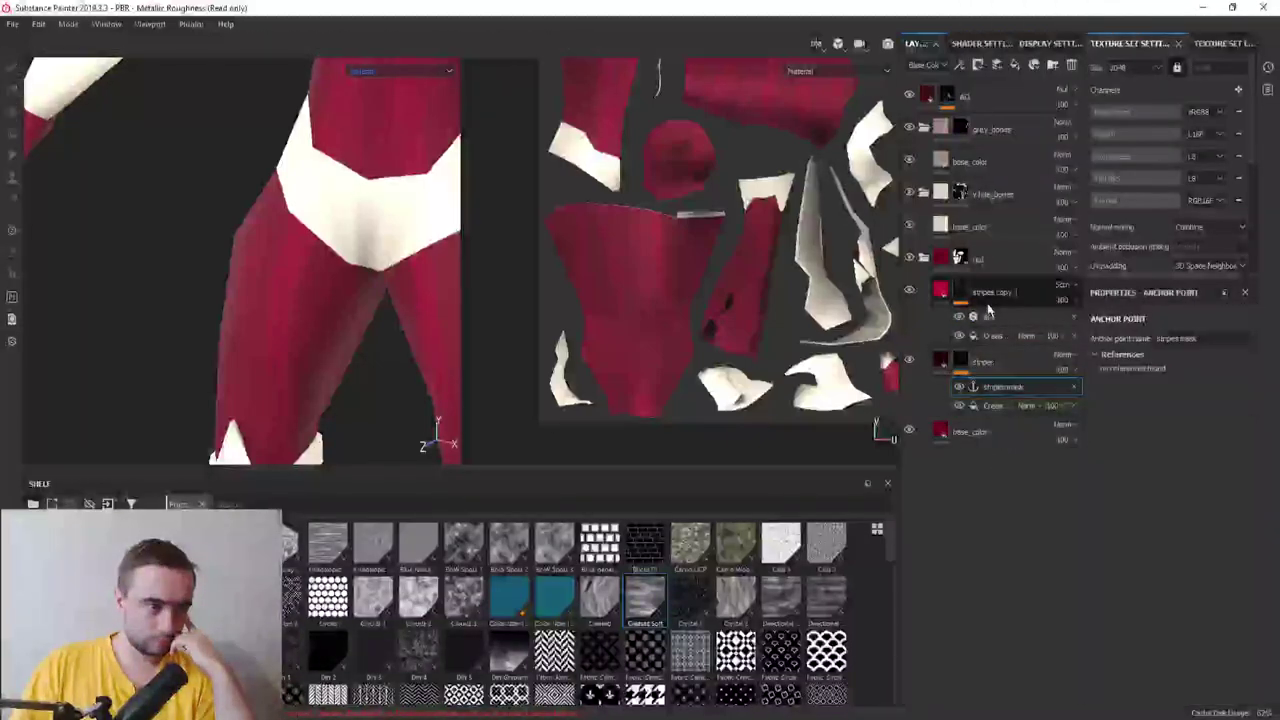
Add a Fill below Blur in the copy's mask, sourced from the stripes mask anchor, blending Subtract
right_click(966, 298)
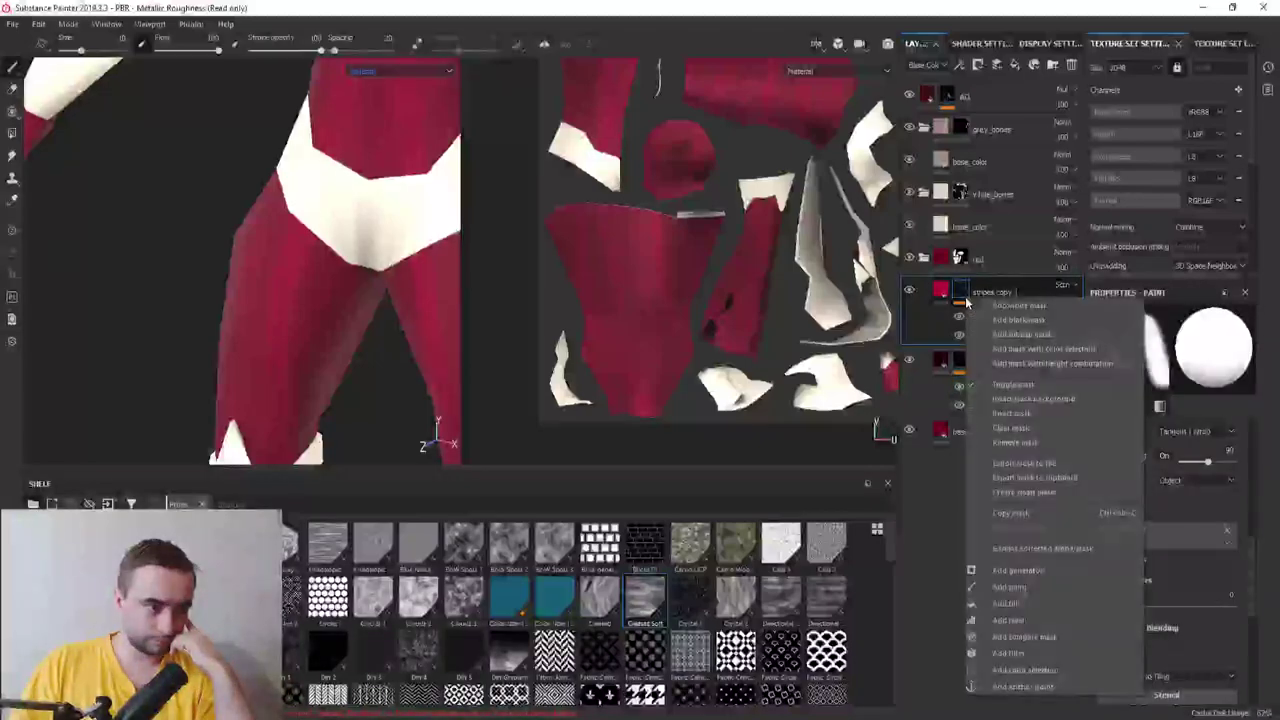
click(1009, 604)
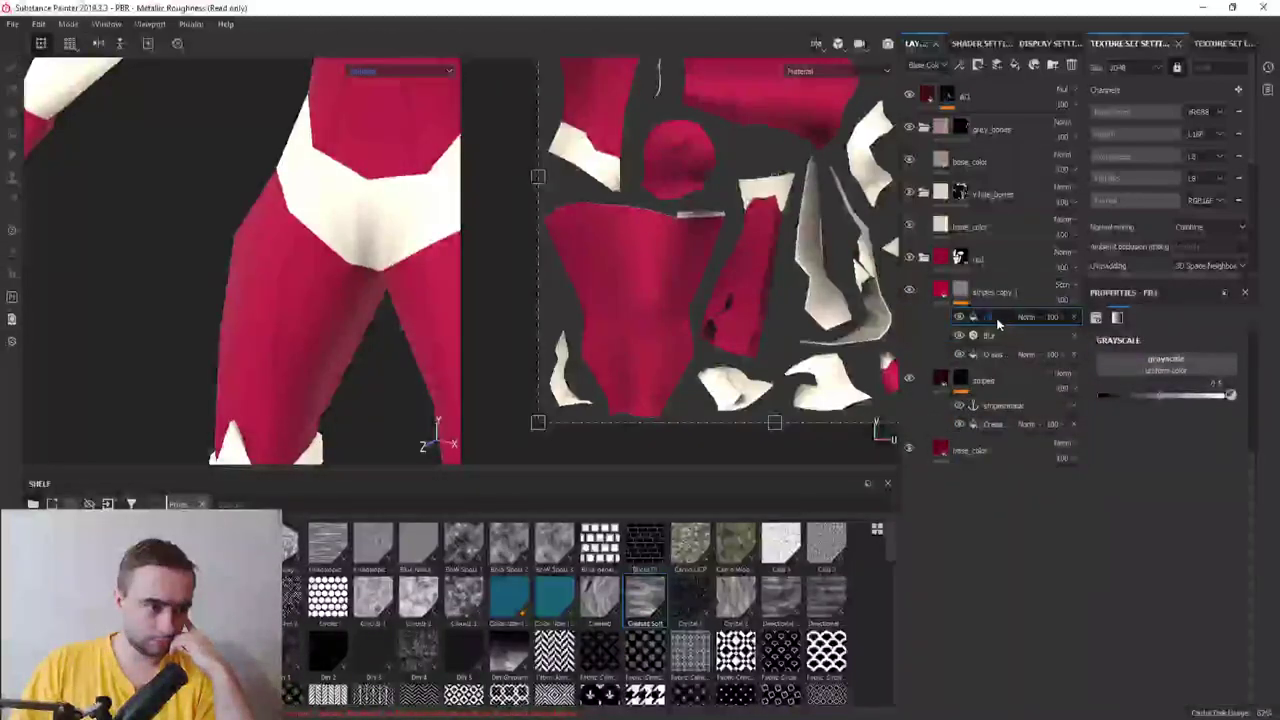
mouse_move(990, 354)
mouse_down()
mouse_move(1004, 371)
mouse_move(1003, 355)
mouse_up()
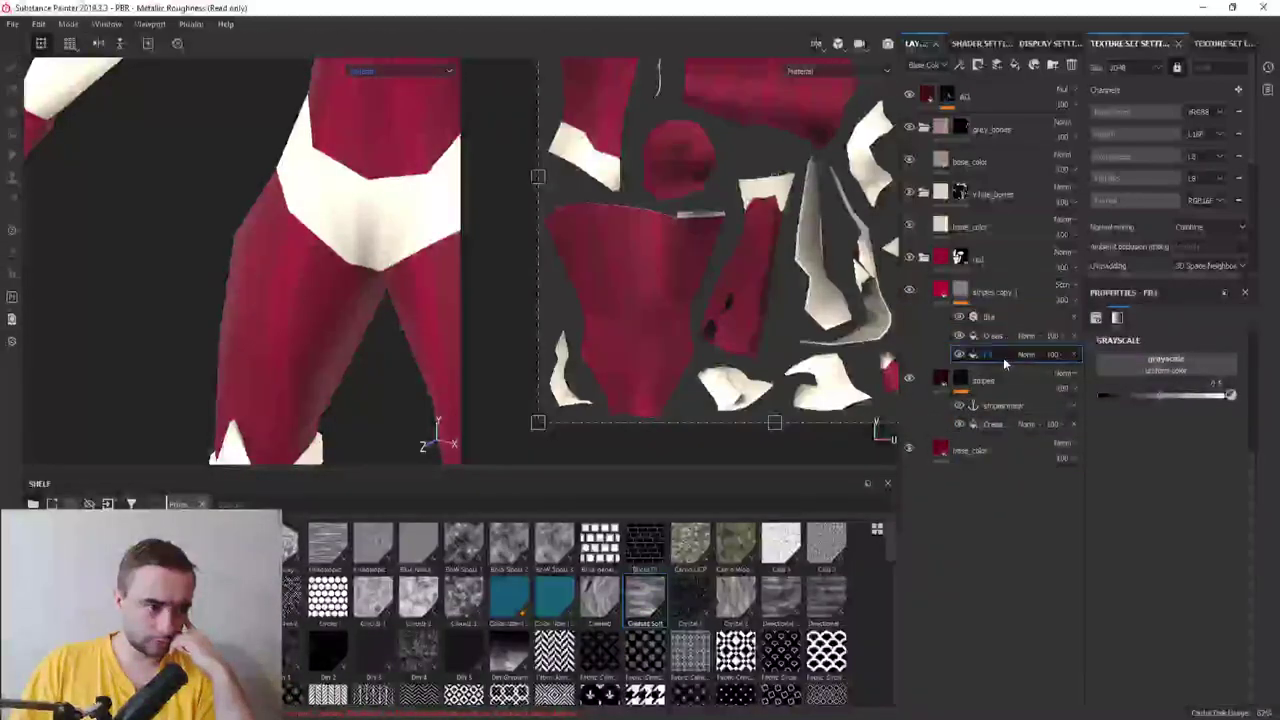
click(1165, 358)
click(1179, 383)
click(1156, 406)
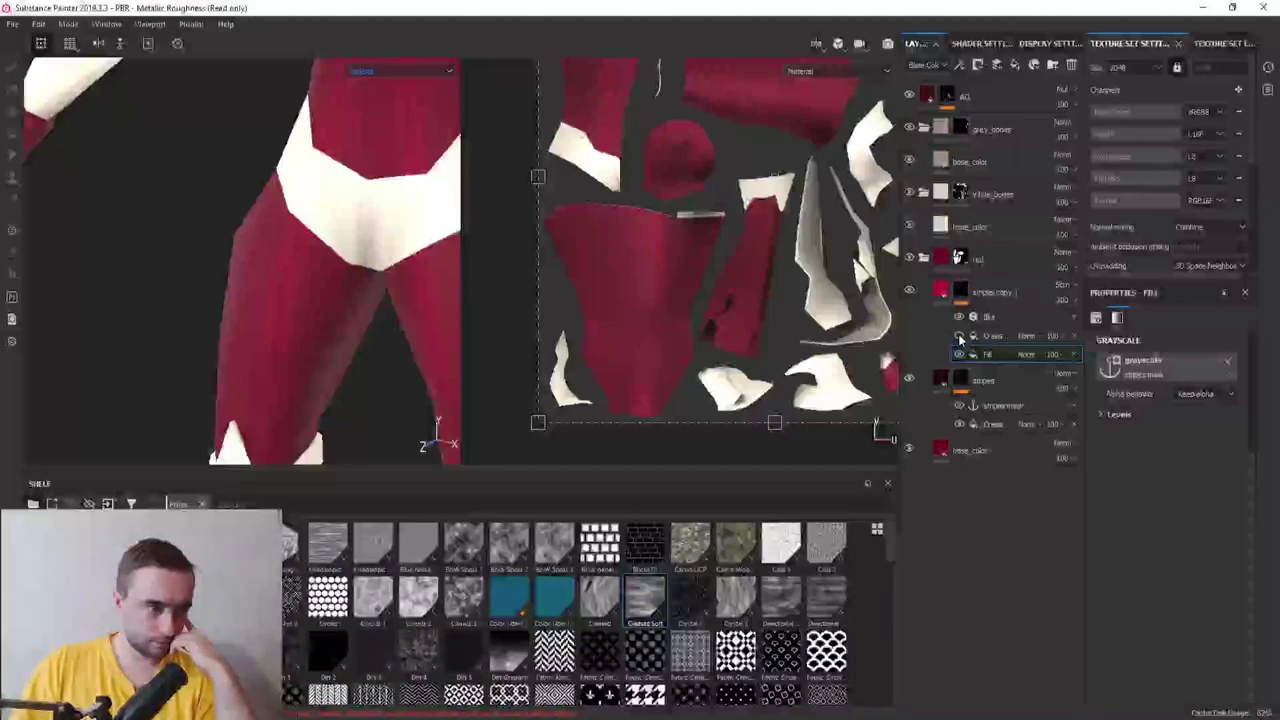
click(1025, 355)
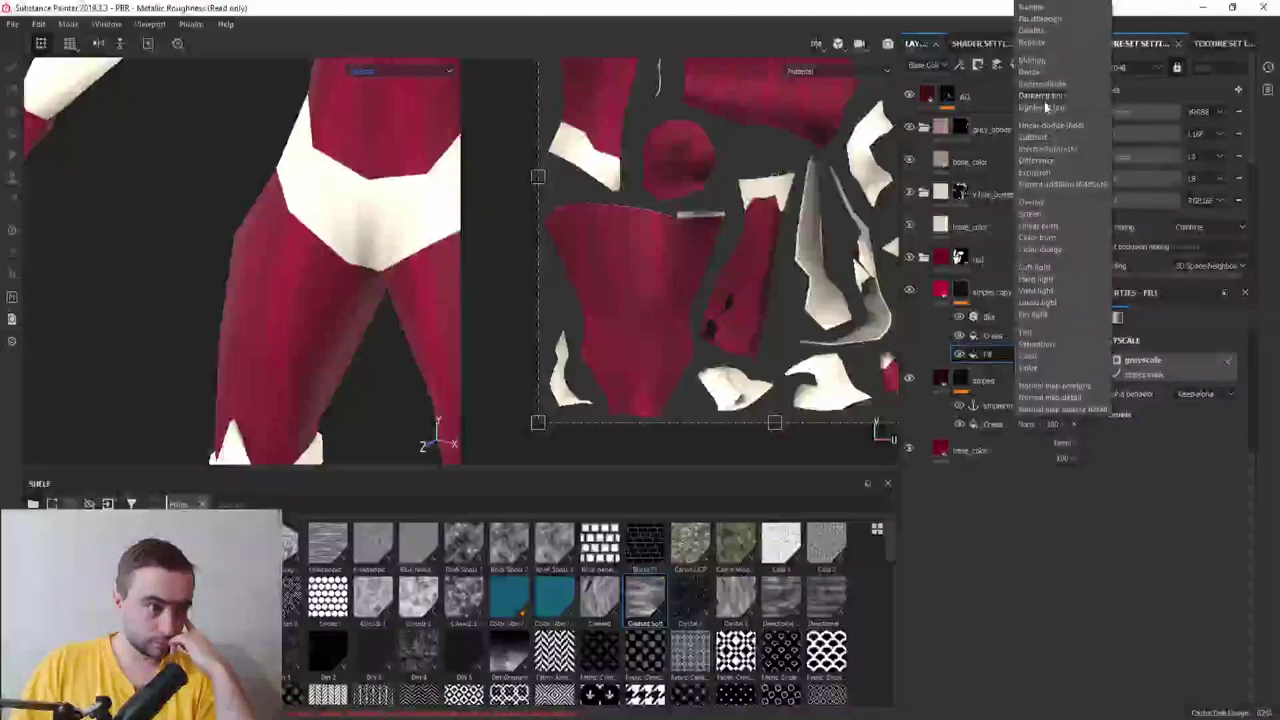
click(1047, 136)
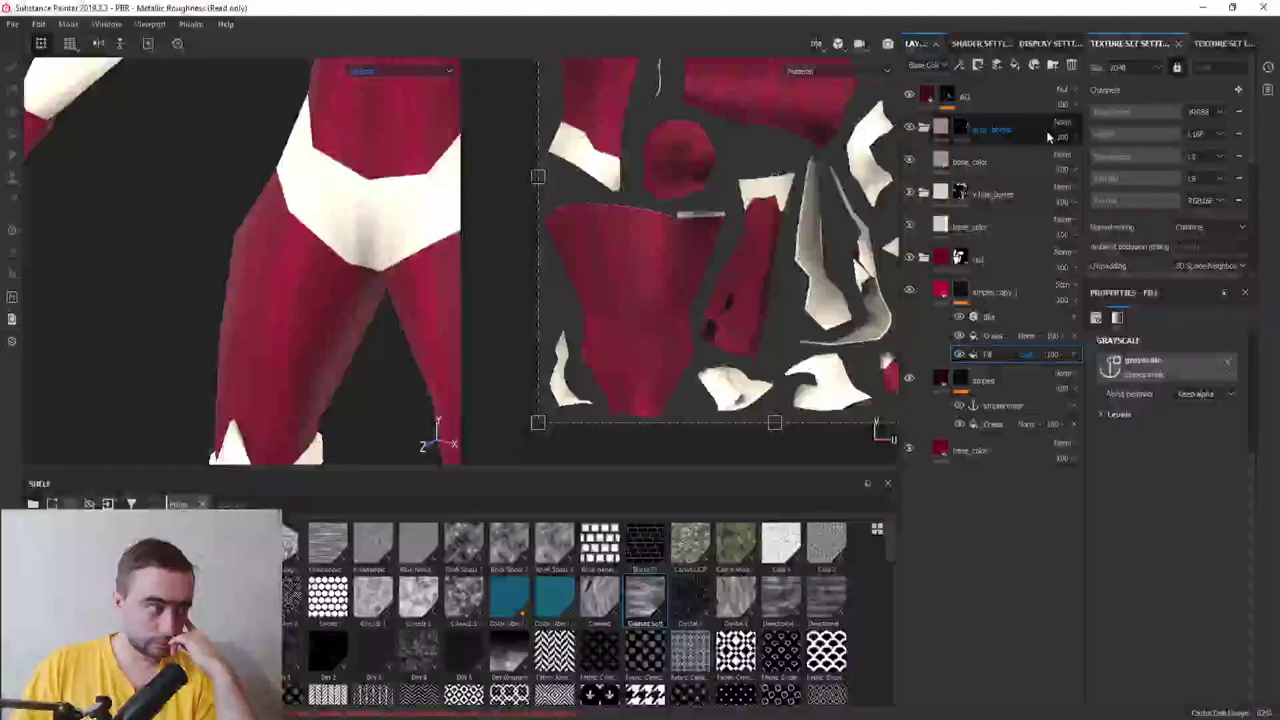
click(1025, 355)
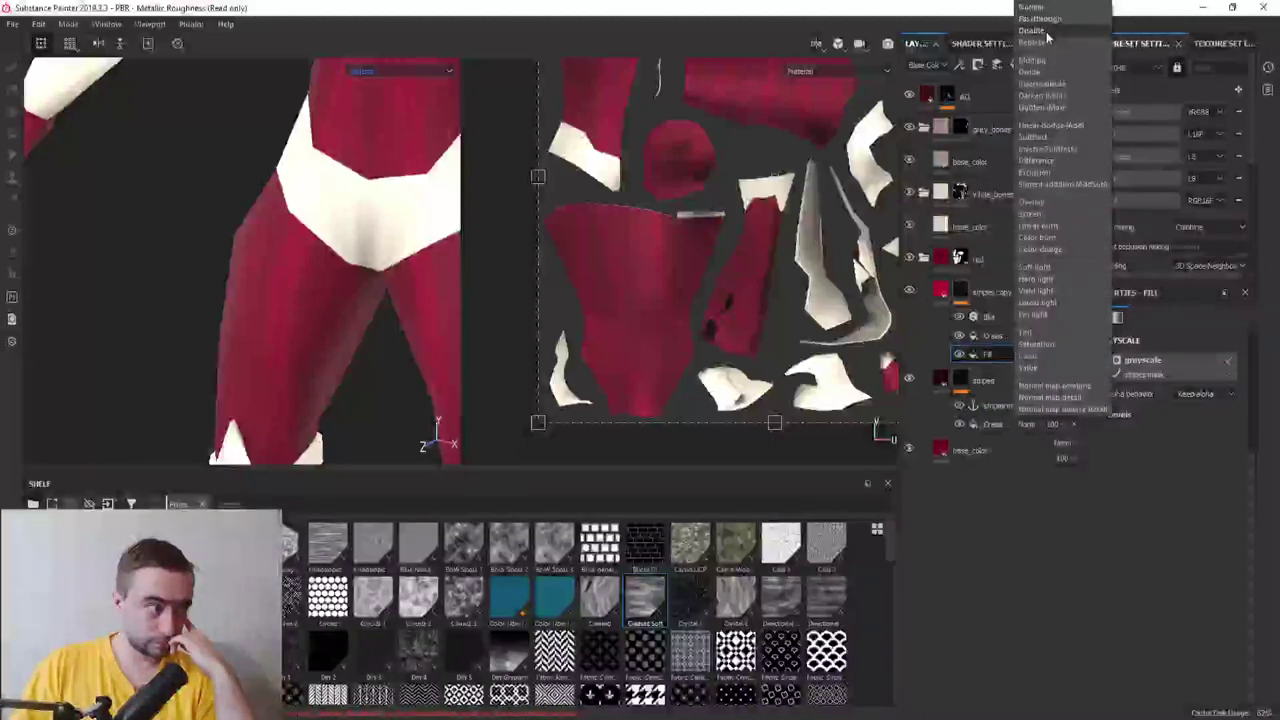
Set the other grayscale effect to Multiply, keeping the Fill effect on Subtract
click(988, 336)
click(1025, 336)
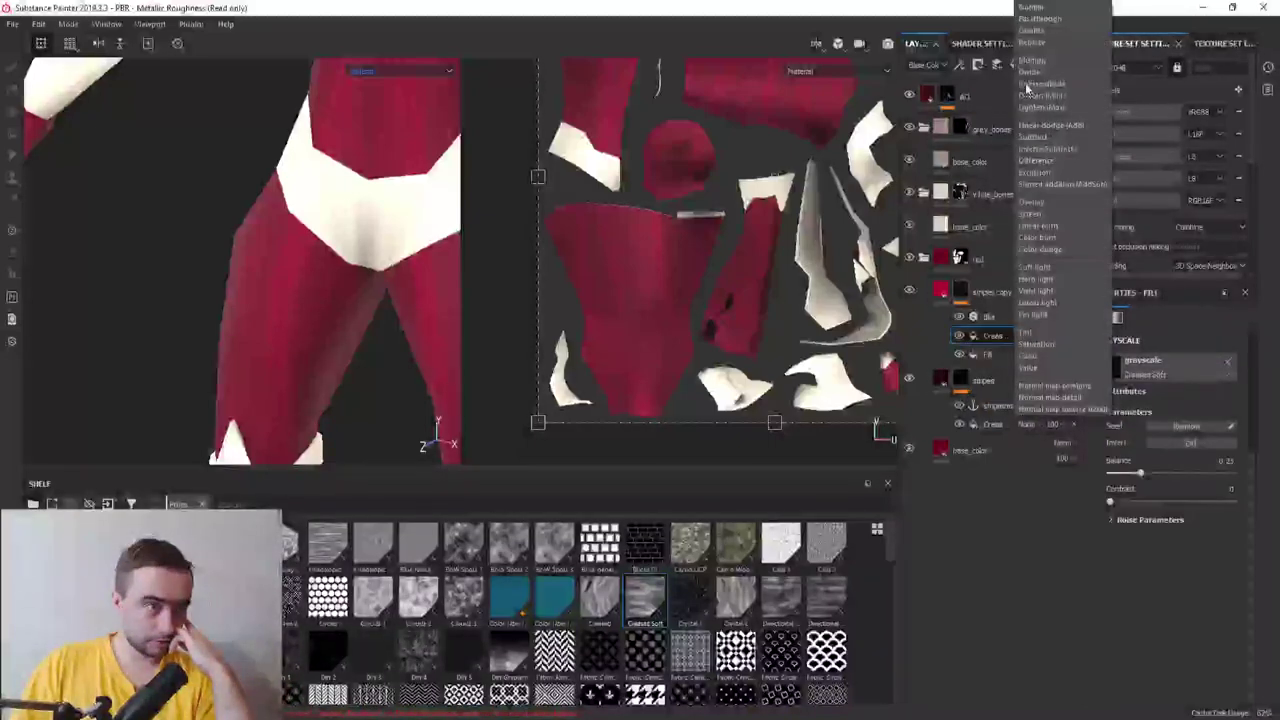
click(1030, 62)
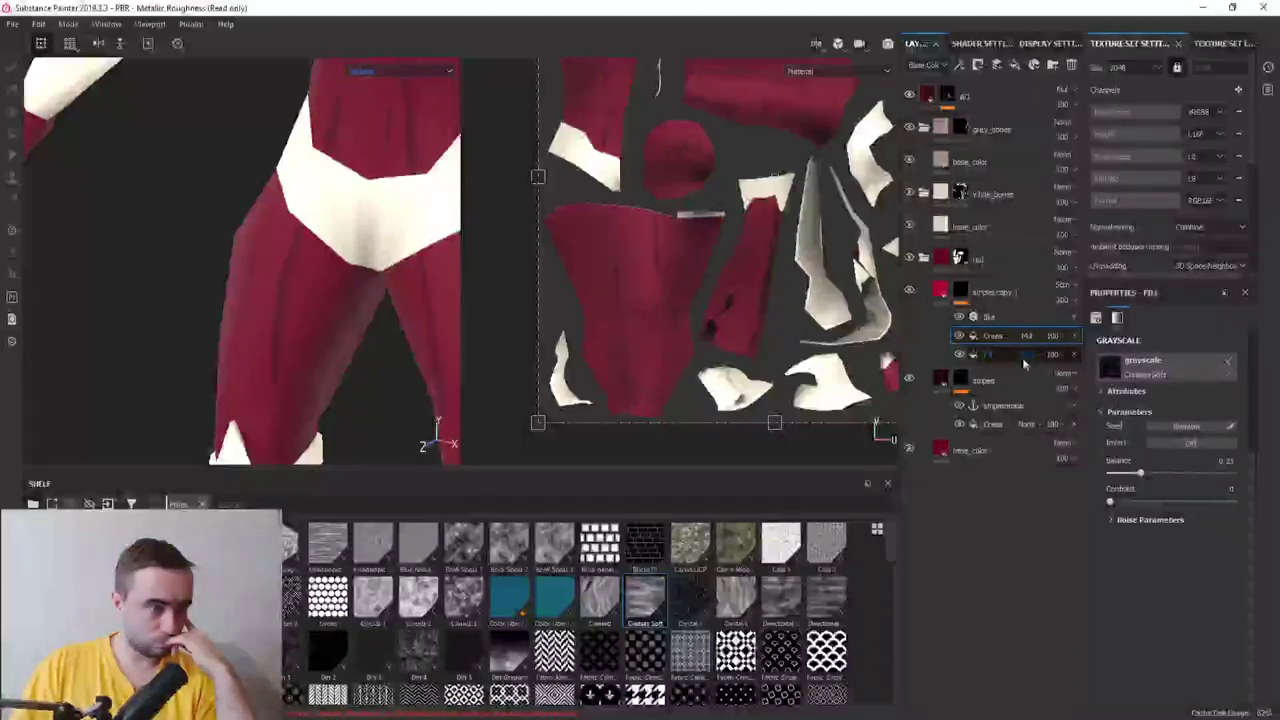
click(1027, 355)
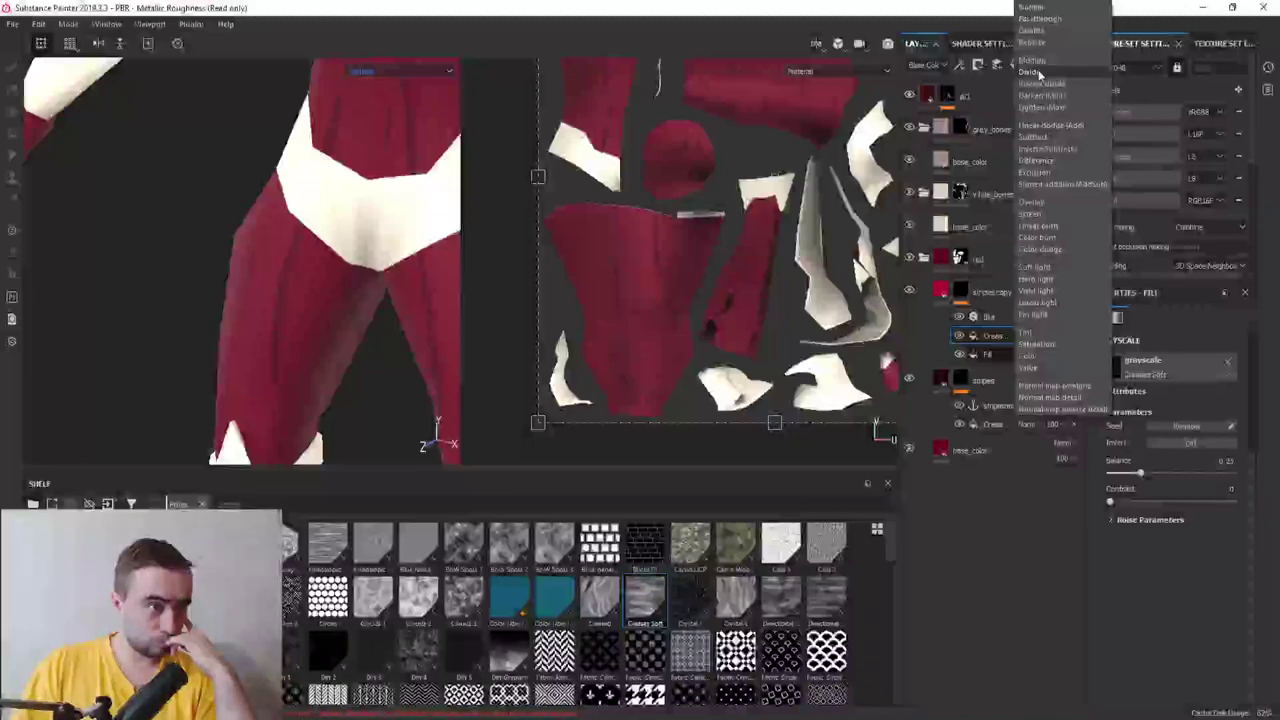
click(1040, 32)
click(959, 354)
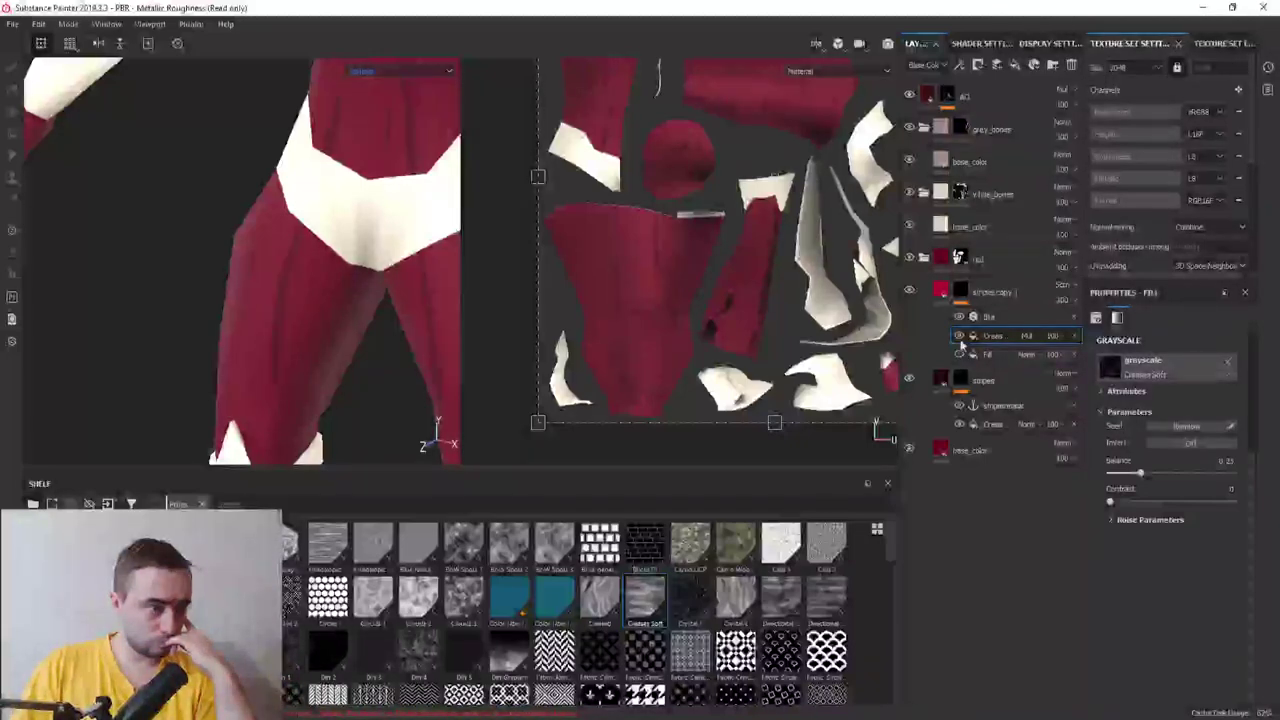
click(1028, 354)
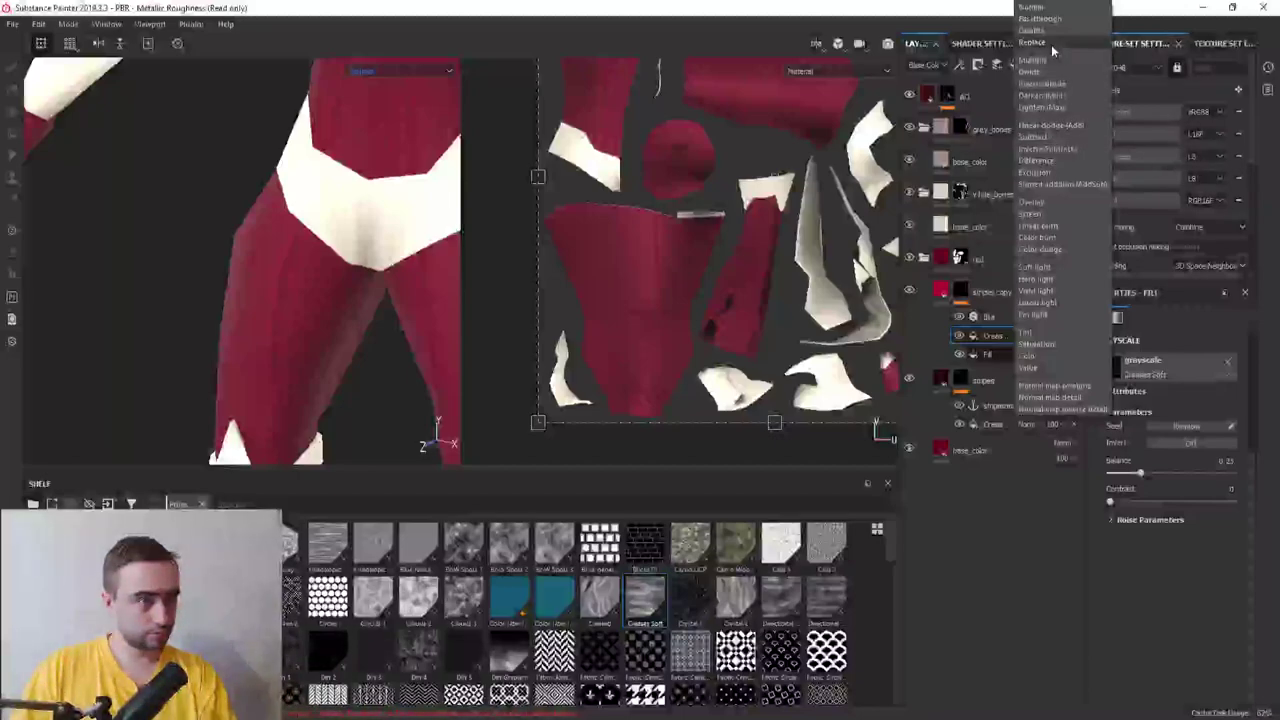
click(1040, 137)
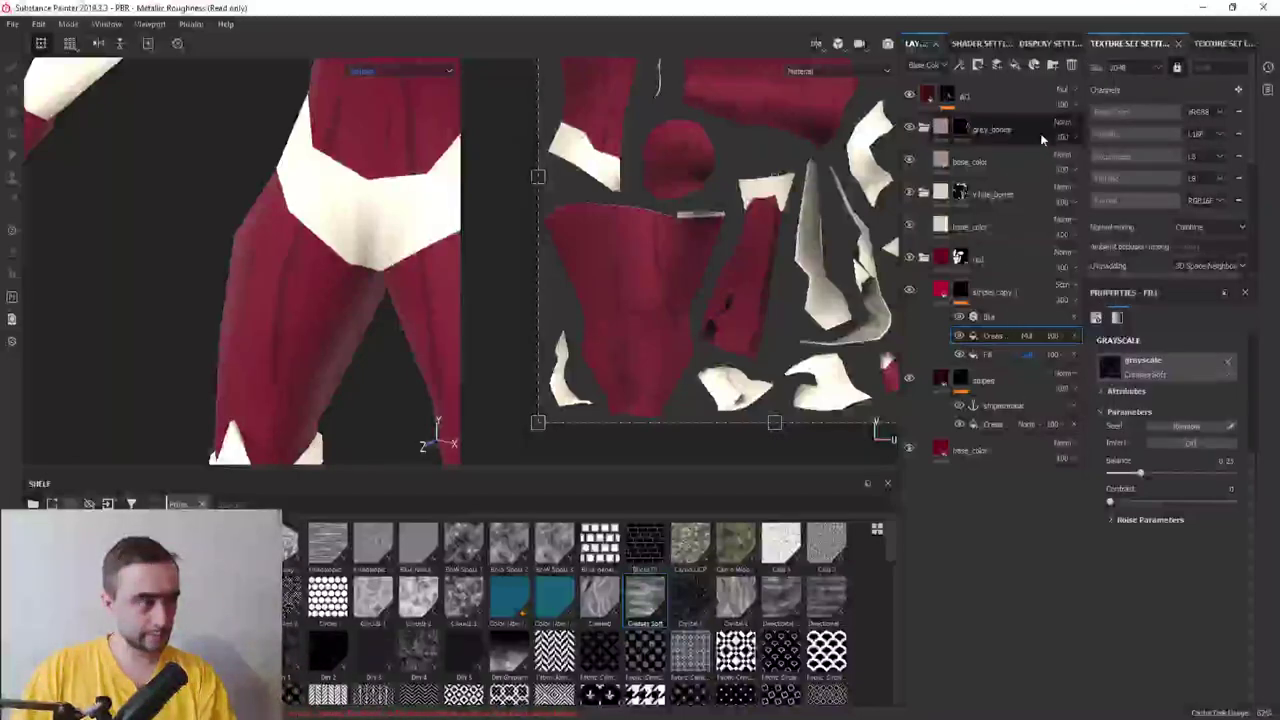
click(999, 358)
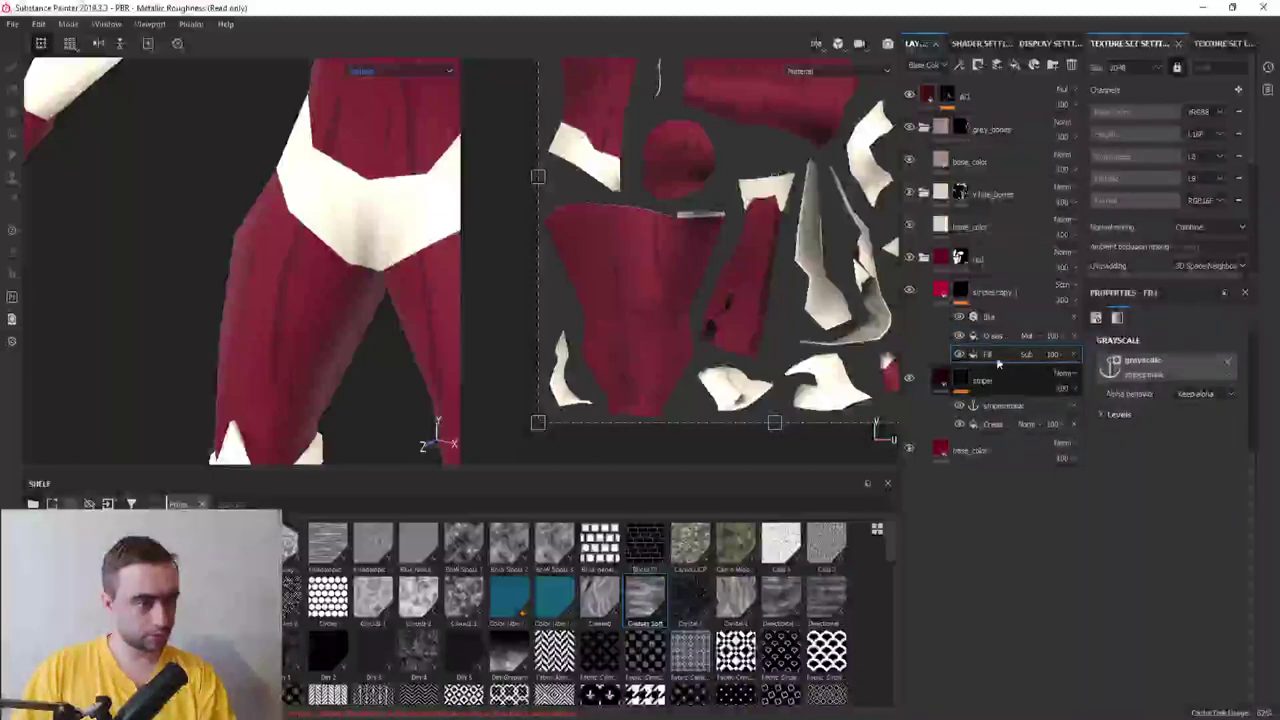
click(999, 340)
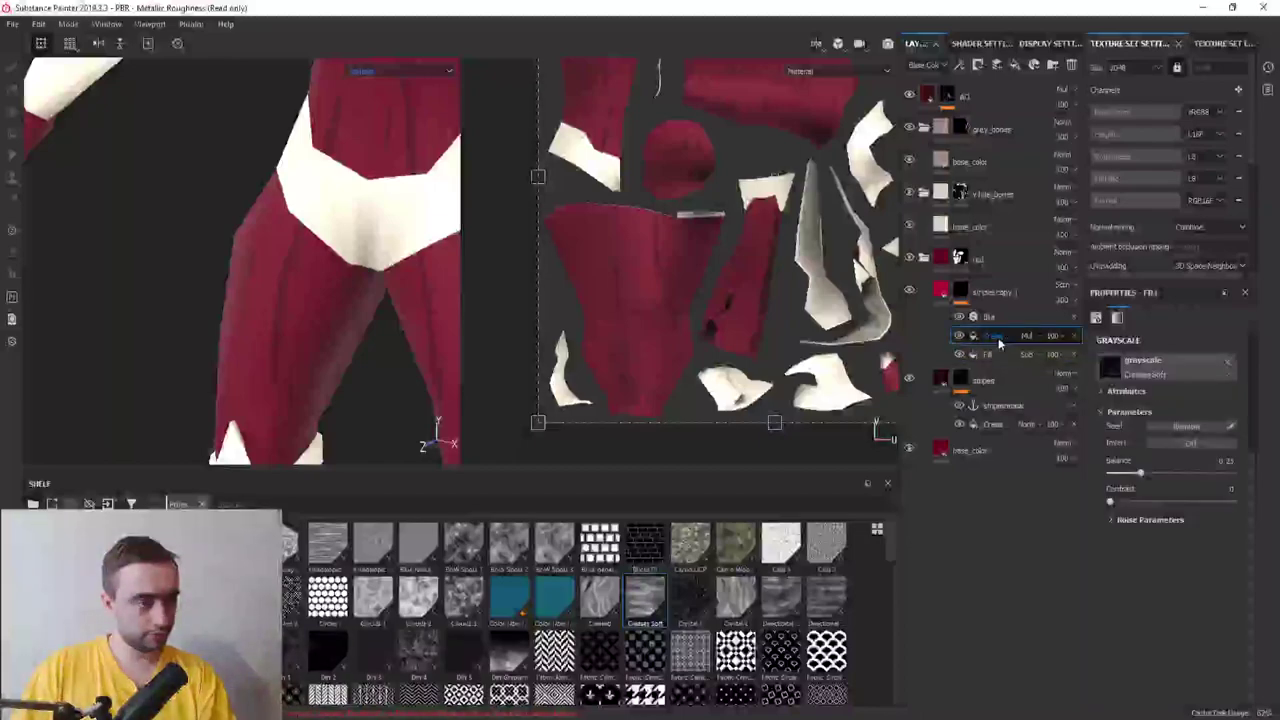
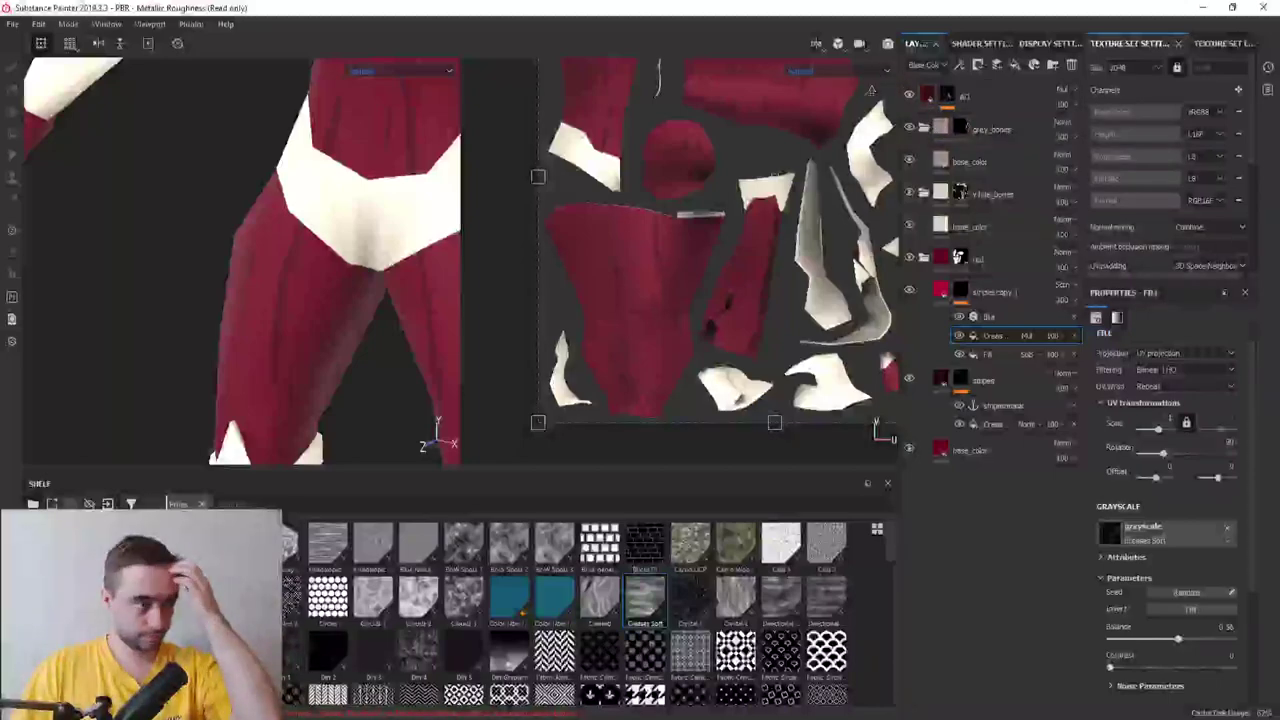
Try several blend modes on the crease effect, lower its balance, and move the Fill effect above it
click(959, 317)
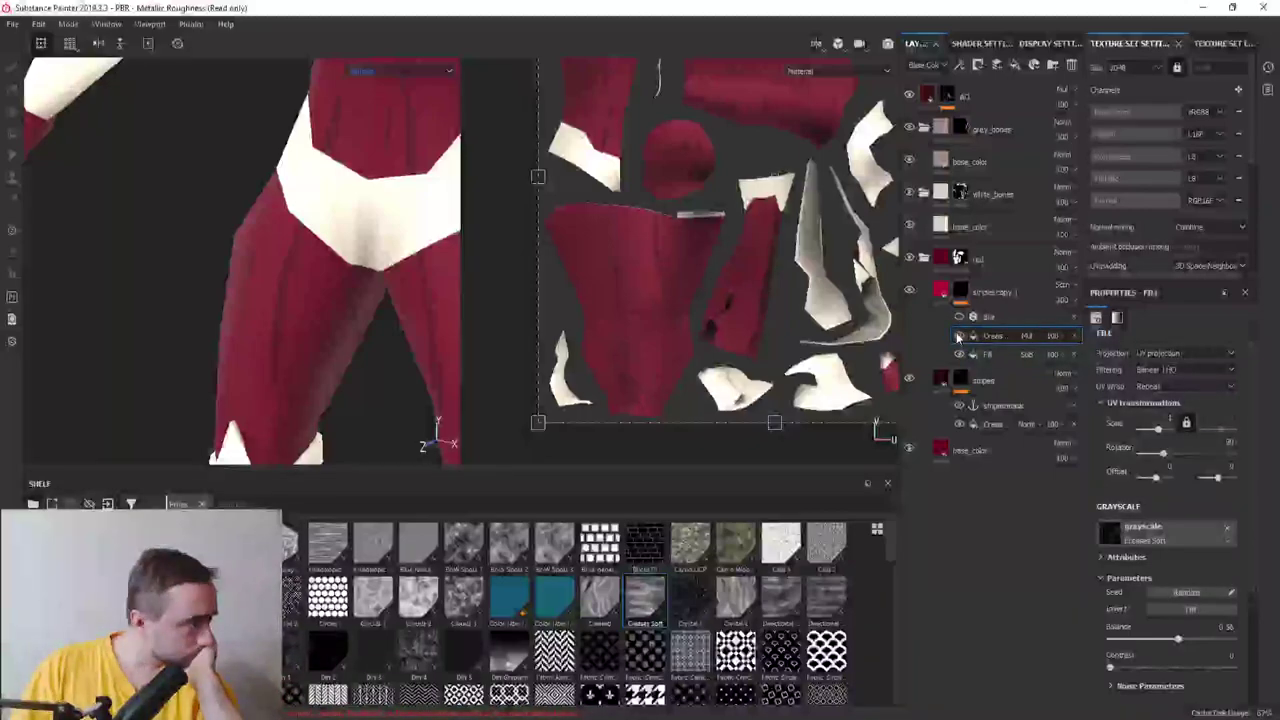
click(959, 317)
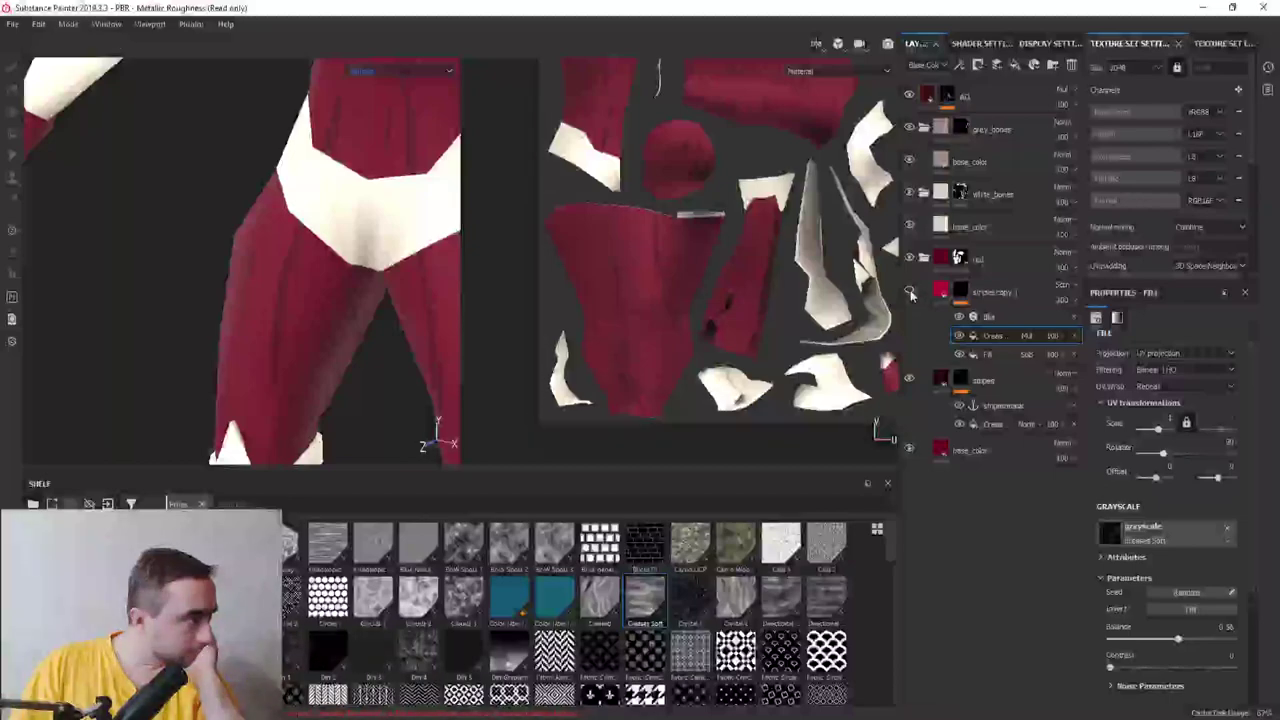
click(910, 293)
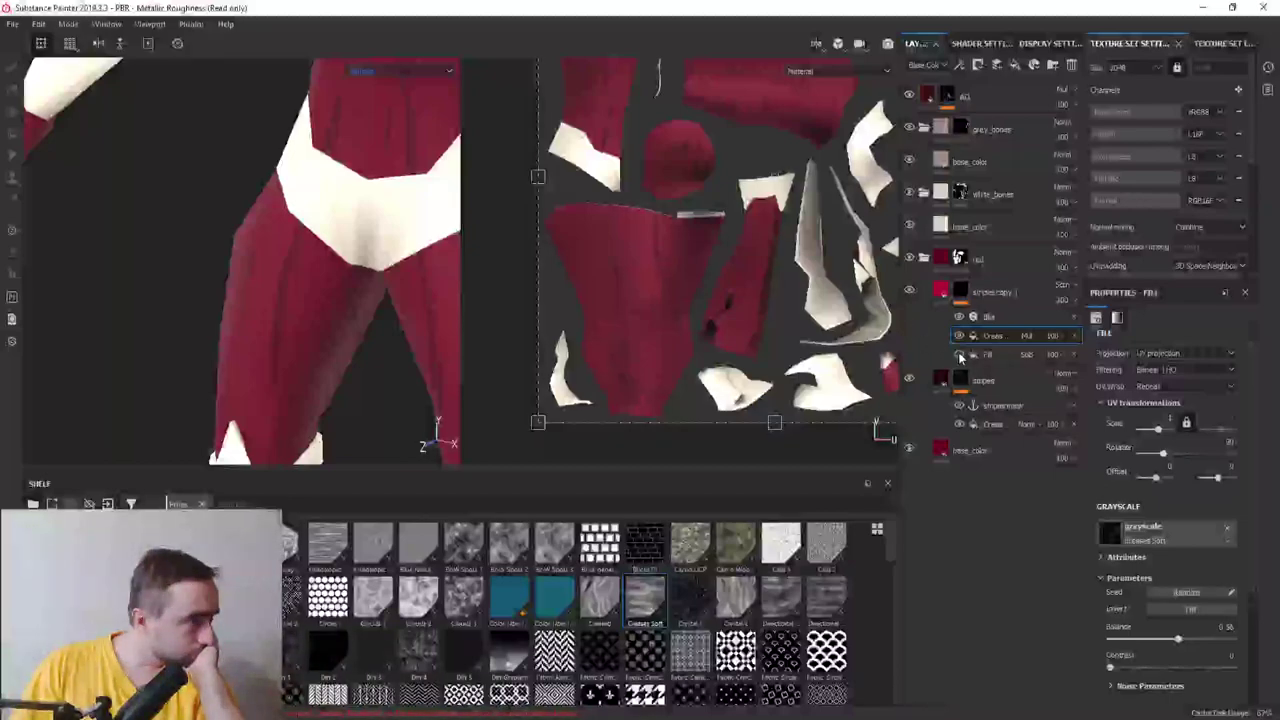
click(1026, 336)
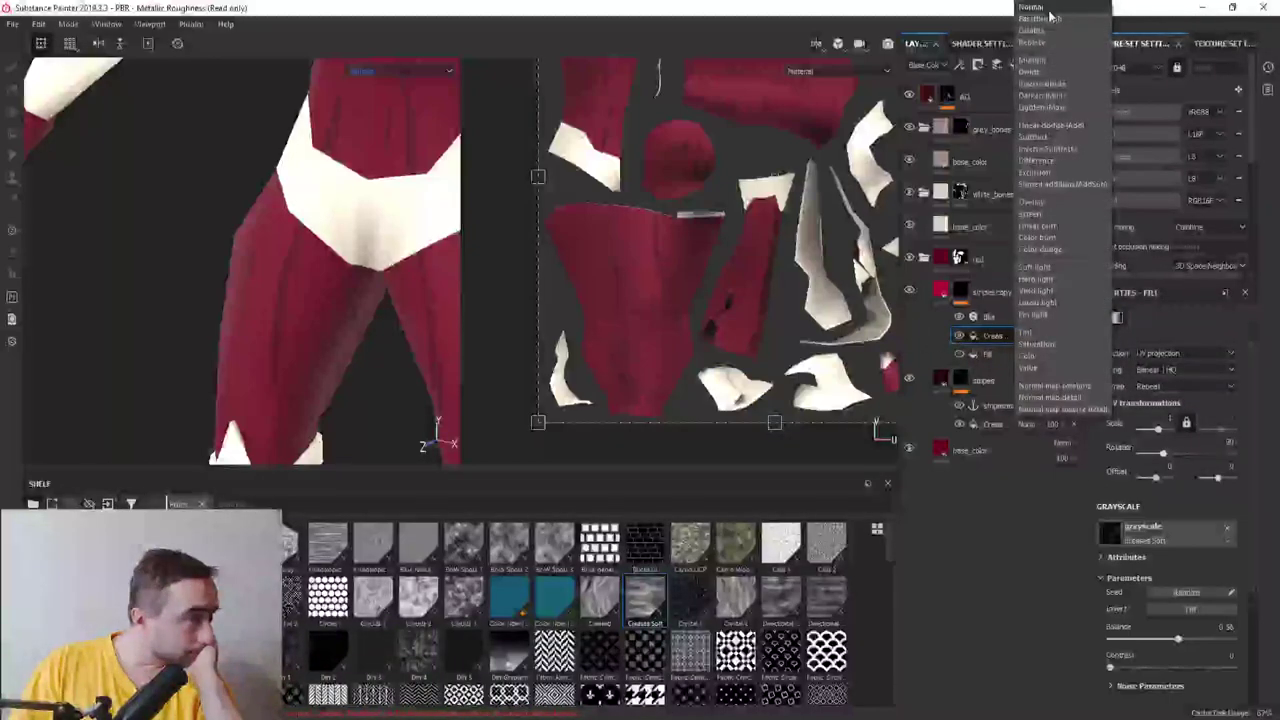
click(1040, 107)
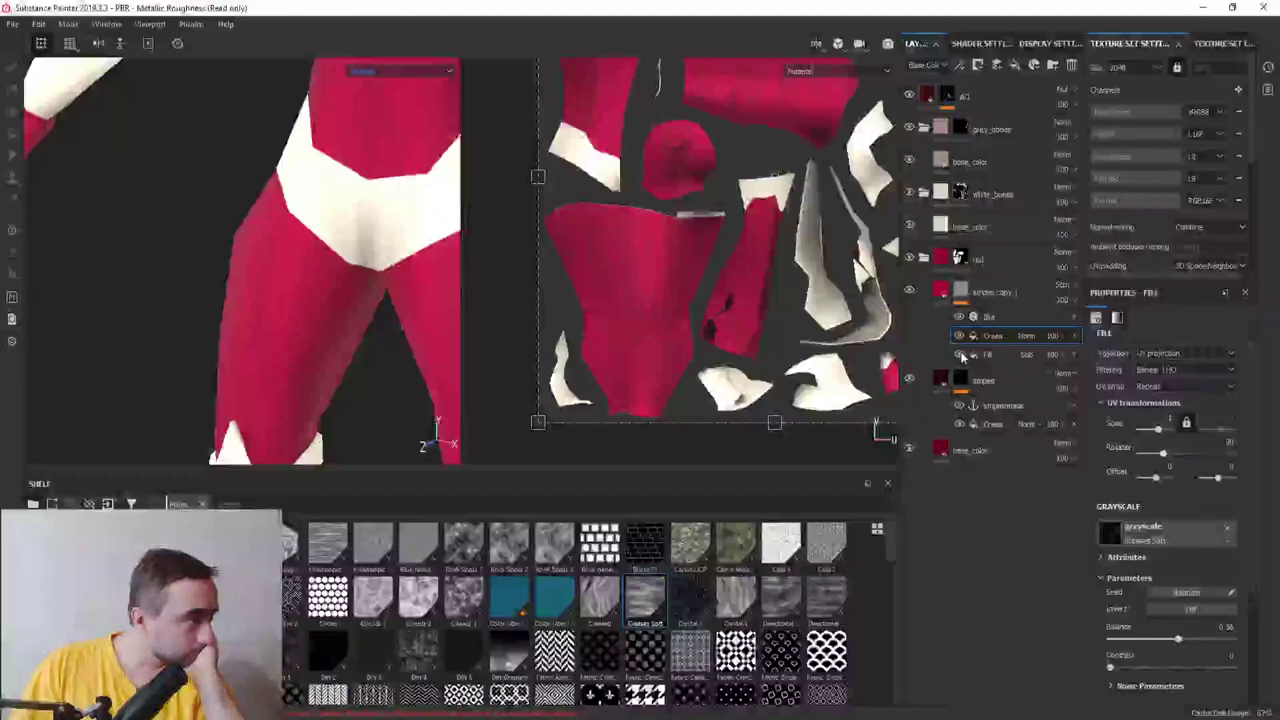
click(1026, 336)
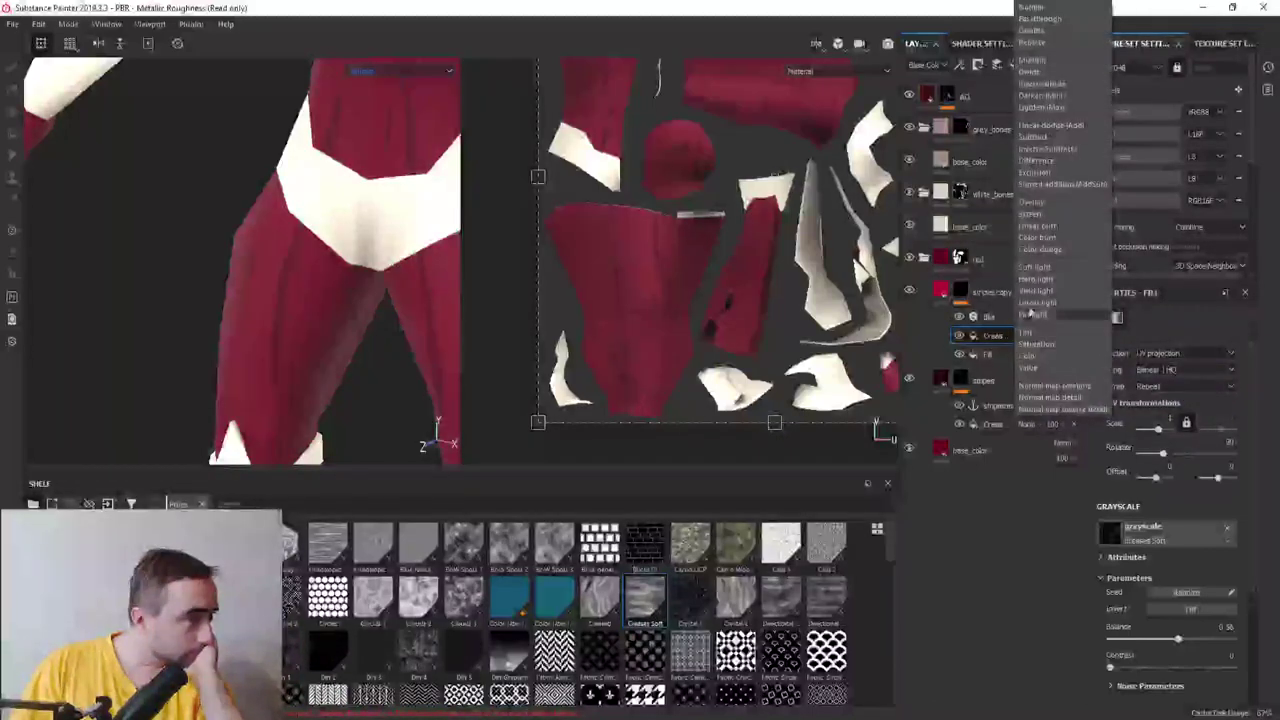
click(1054, 206)
click(1020, 336)
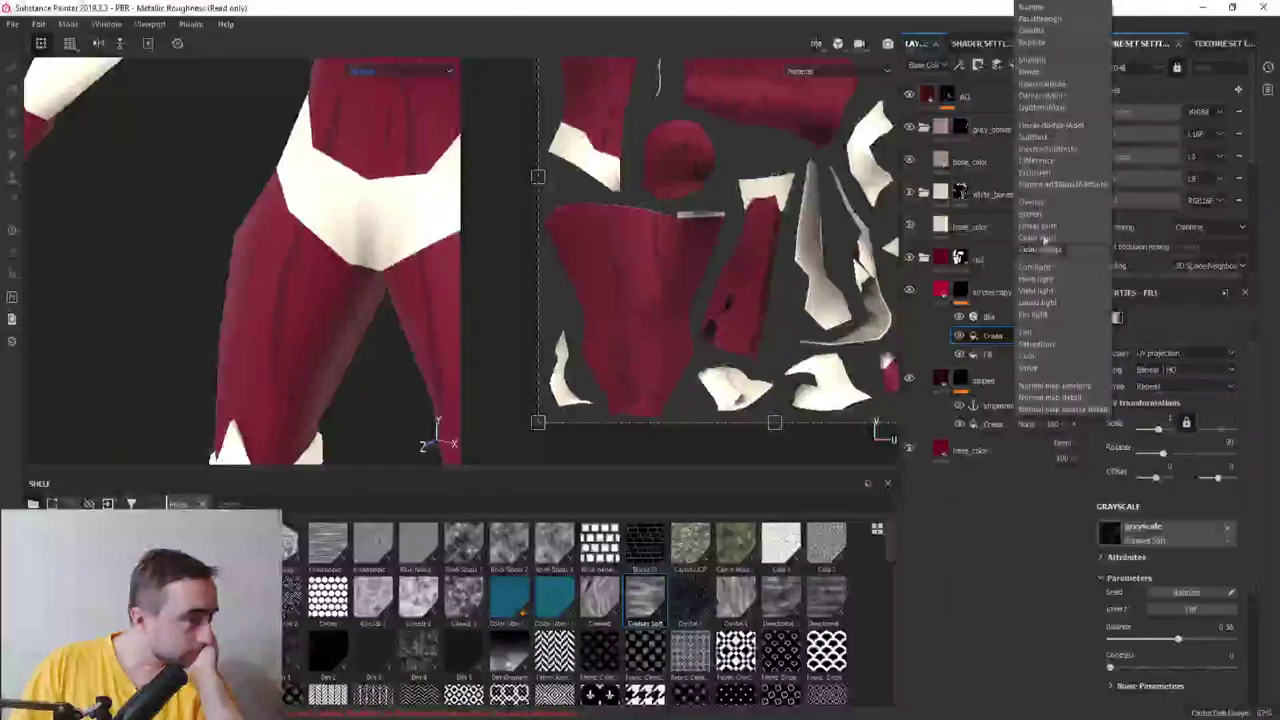
click(1044, 217)
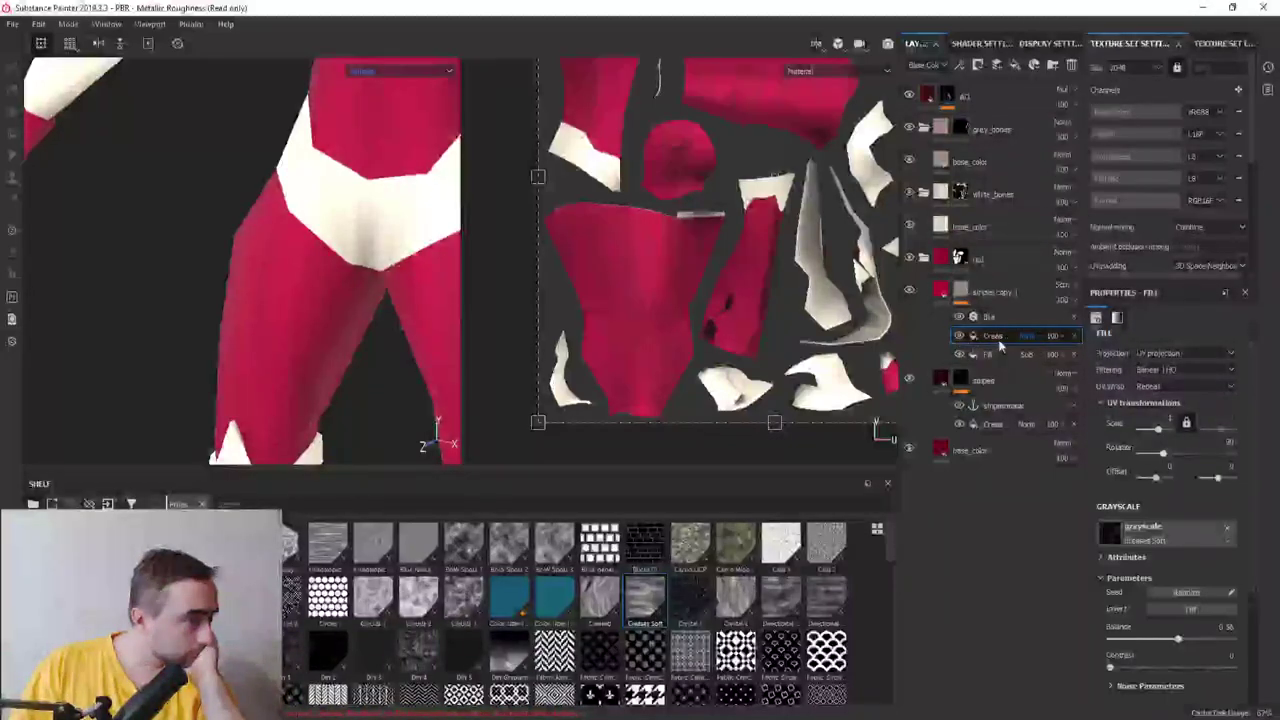
drag(1178, 638, 1133, 640)
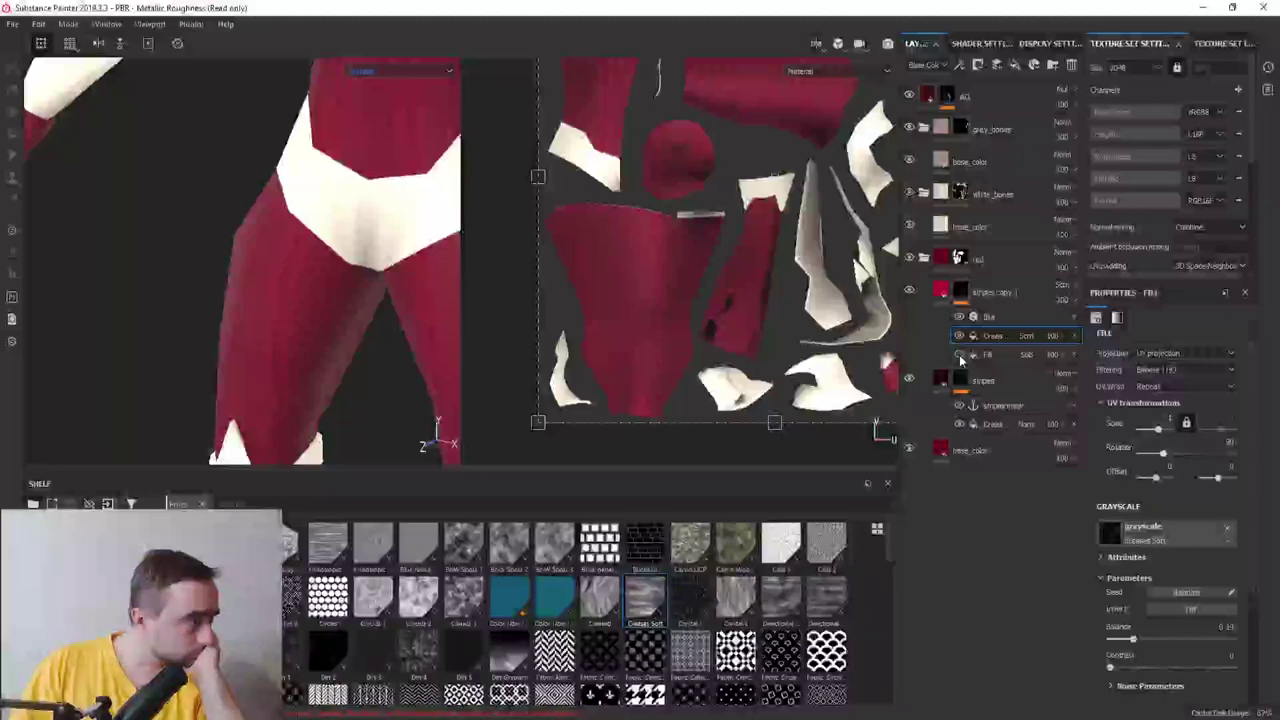
mouse_move(959, 354)
mouse_down()
mouse_move(995, 338)
mouse_move(958, 340)
mouse_up()
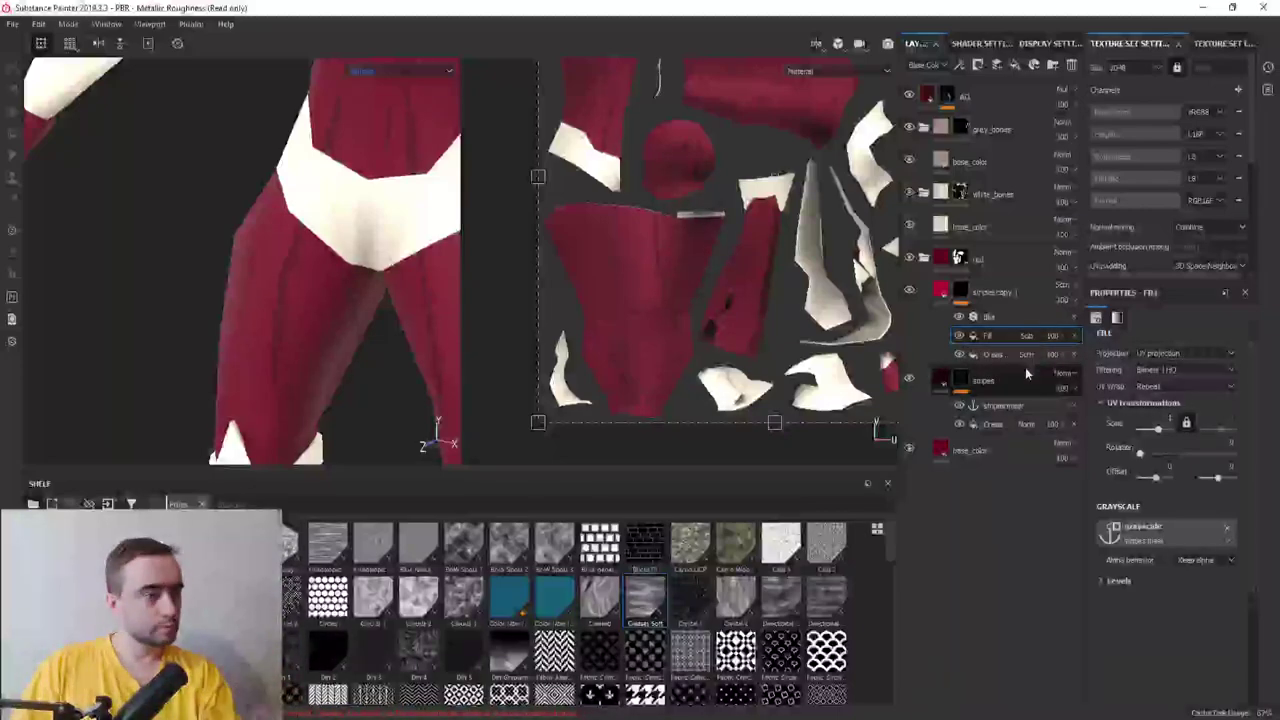
Raise the crease fill's balance to 0.22 and check the character from a three-quarter view
click(988, 317)
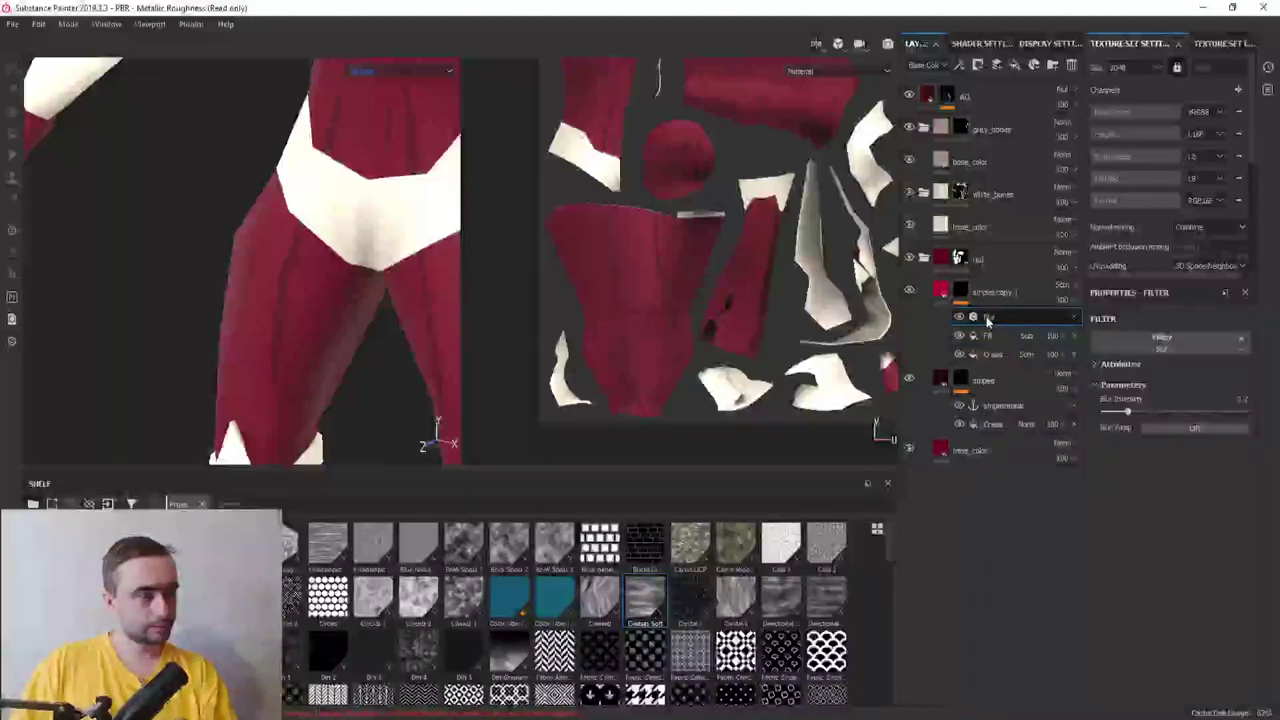
click(959, 318)
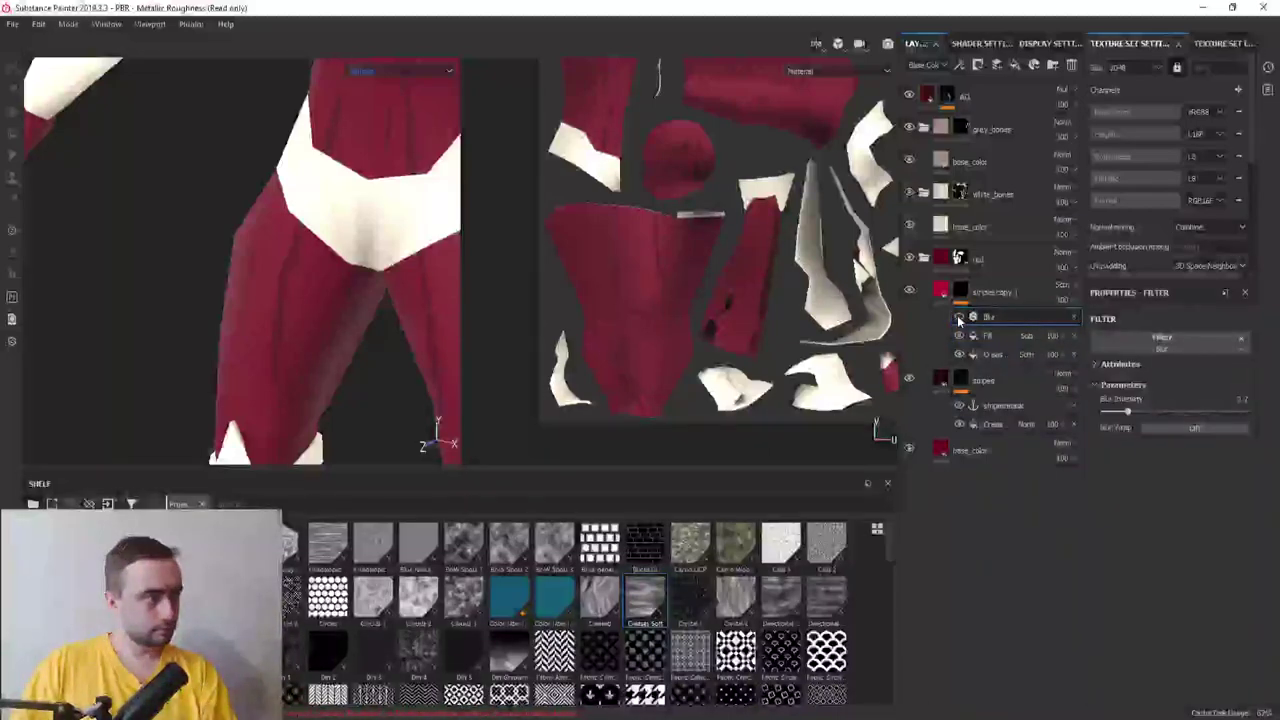
click(995, 354)
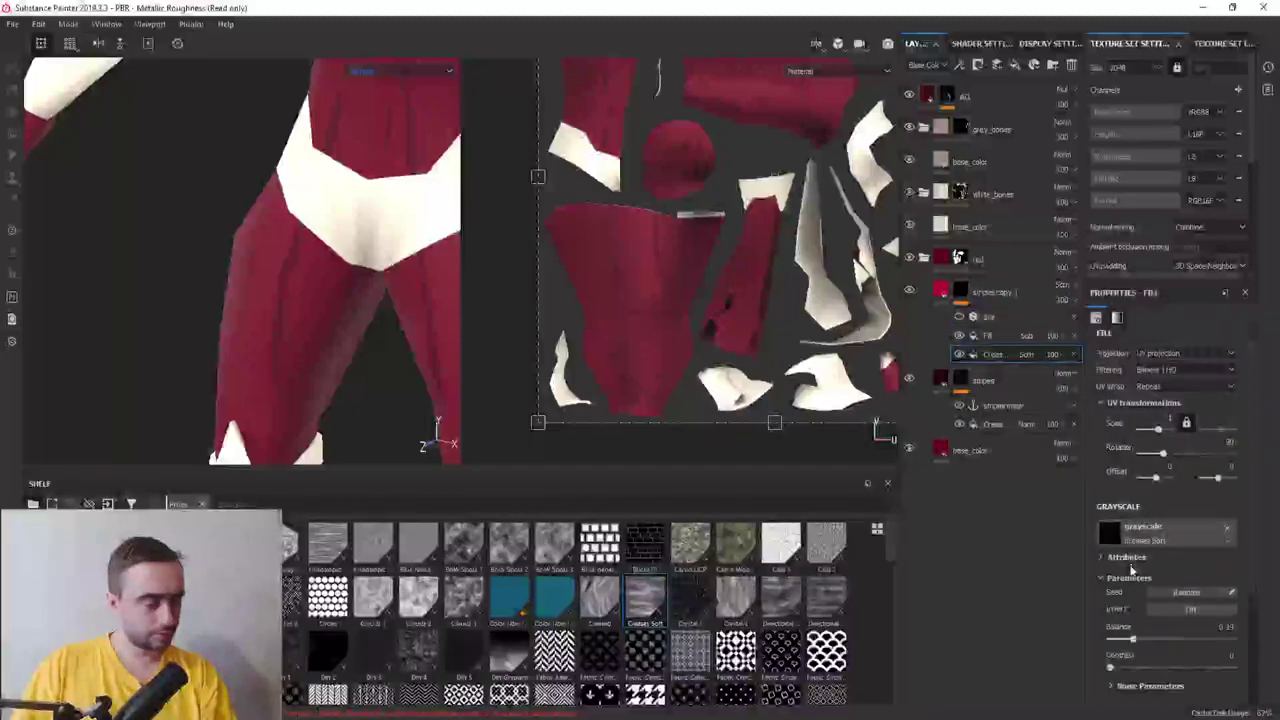
drag(1135, 648, 1142, 643)
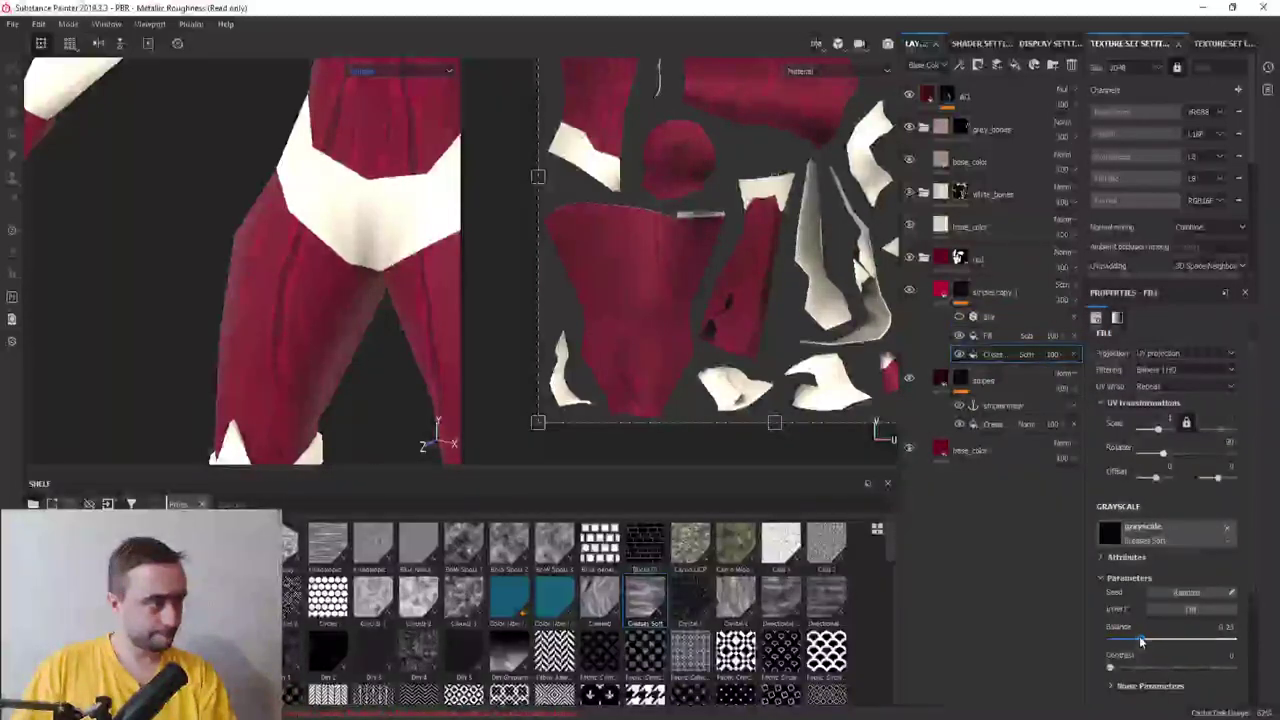
scroll(360, 280, down, 5)
scroll(326, 264, down, 3)
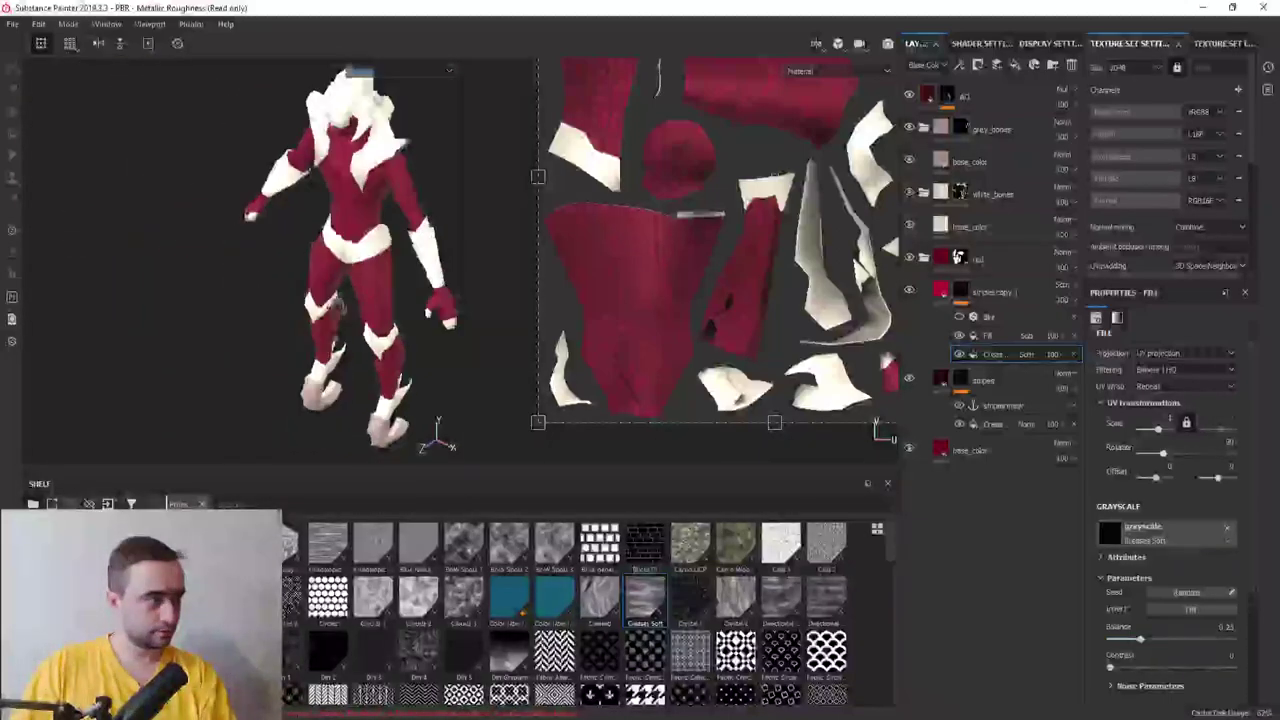
alt+drag(326, 264, 366, 322)
scroll(364, 316, up, 3)
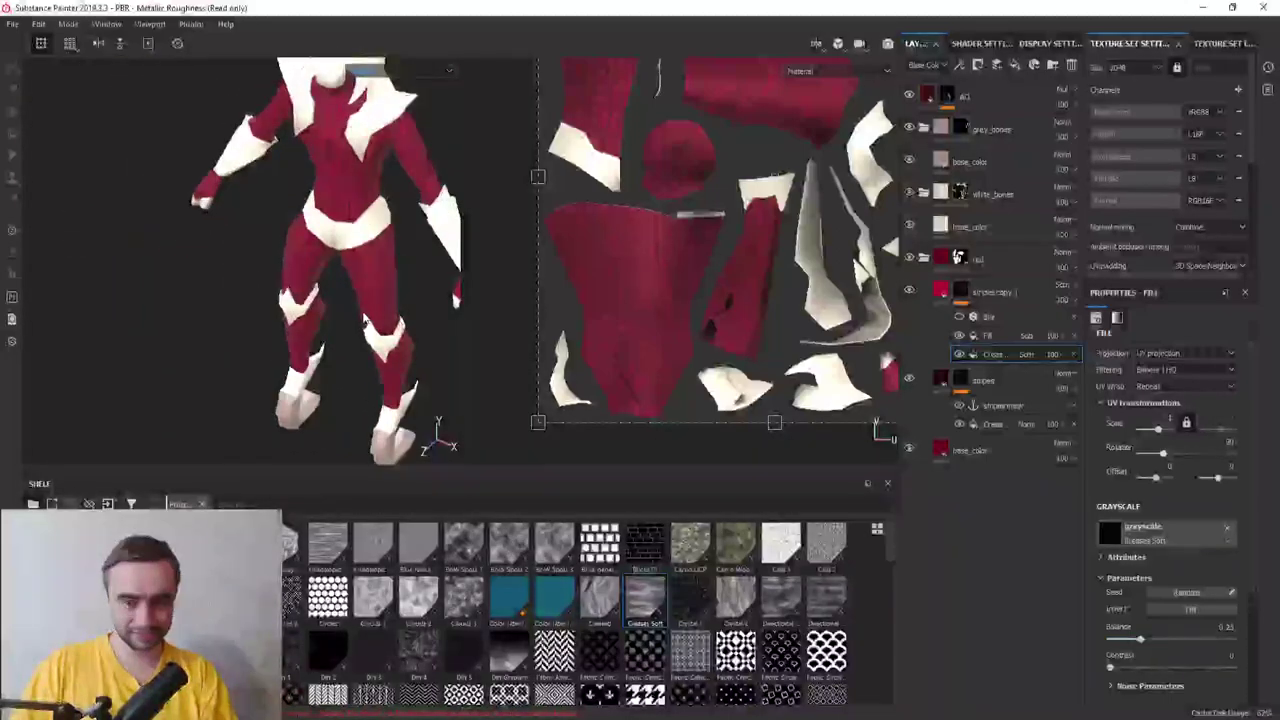
scroll(362, 311, up, 3)
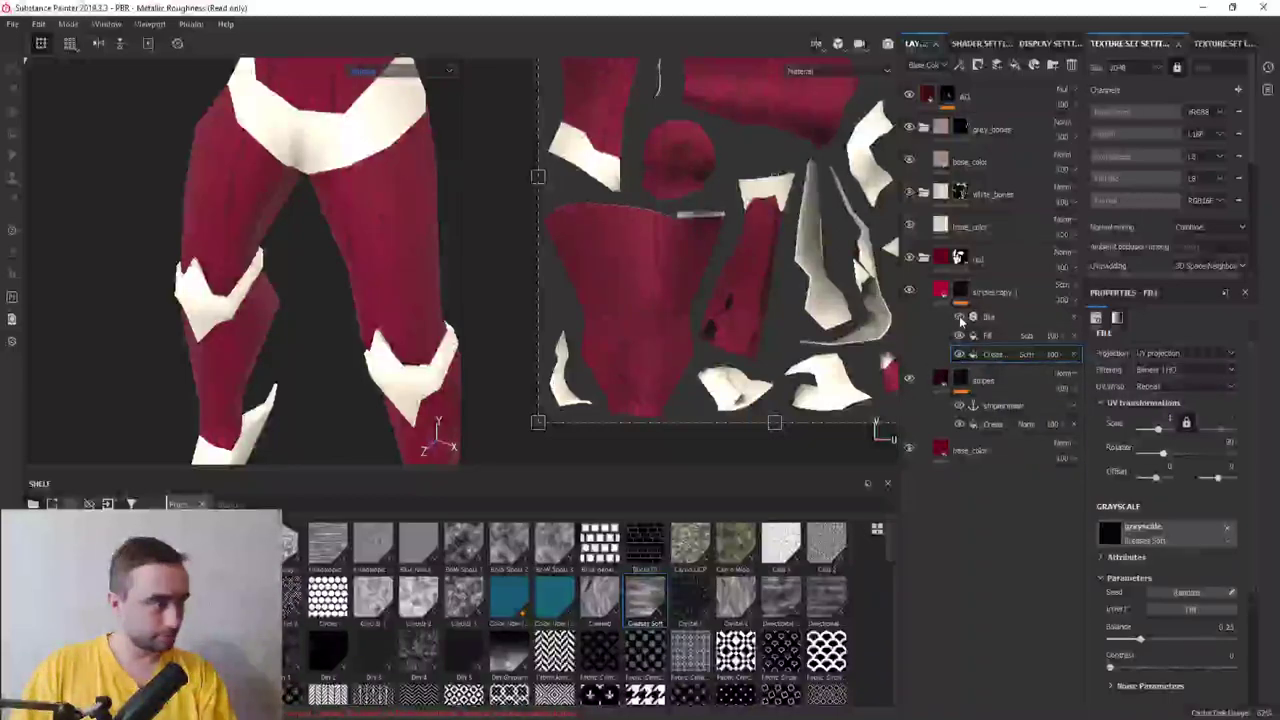
Lower the Blur intensity from 1.7 to 0.53 and inspect the side and chest
click(1005, 317)
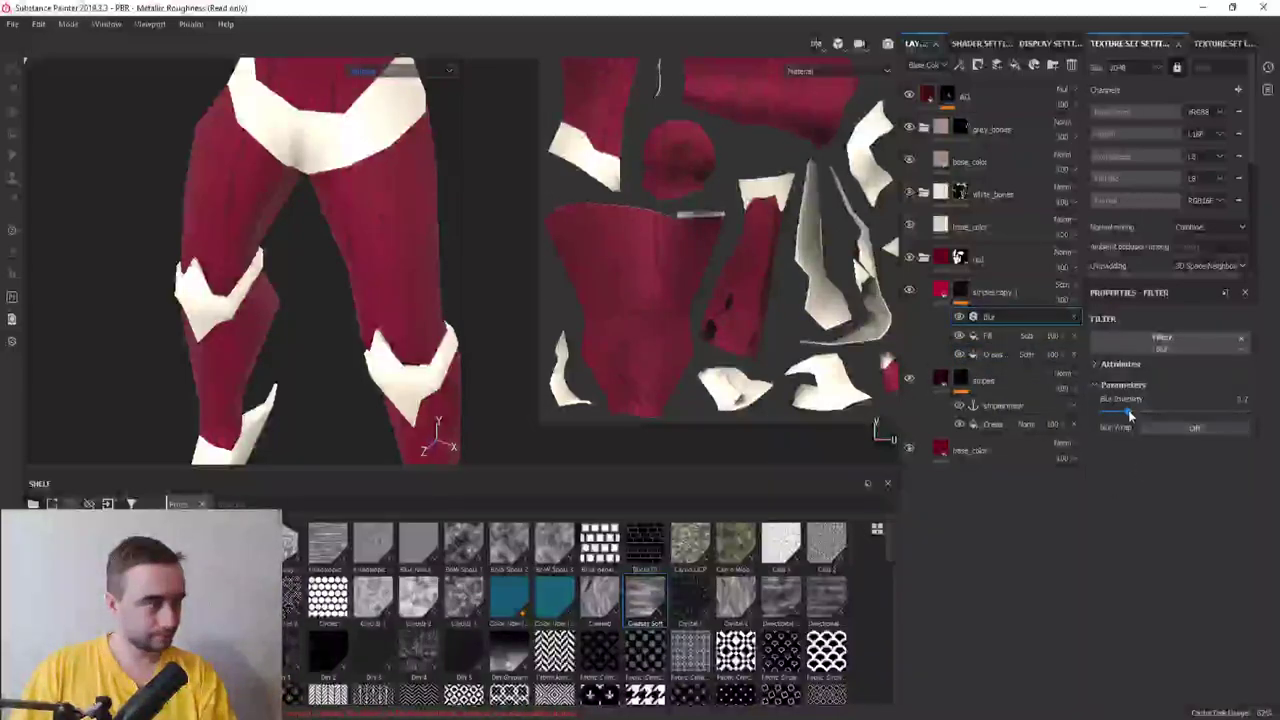
drag(1130, 413, 1108, 420)
scroll(490, 245, down, 2)
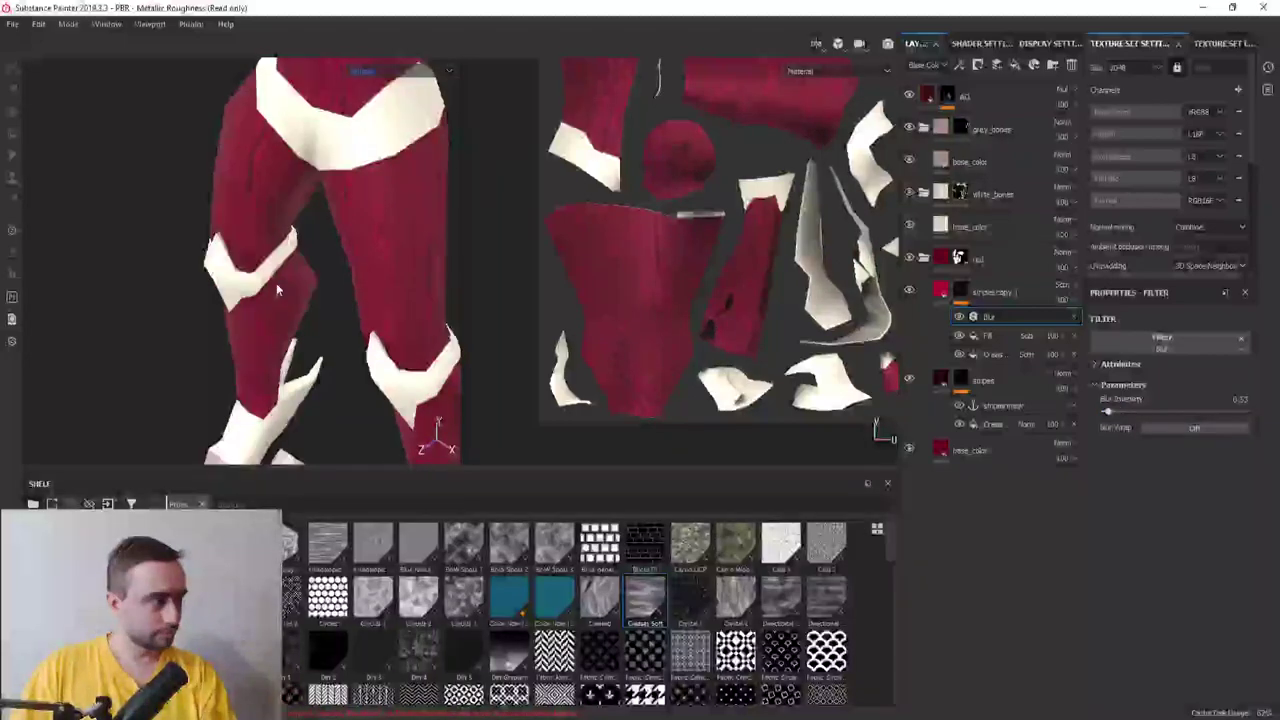
scroll(490, 245, down, 3)
scroll(490, 245, down, 2)
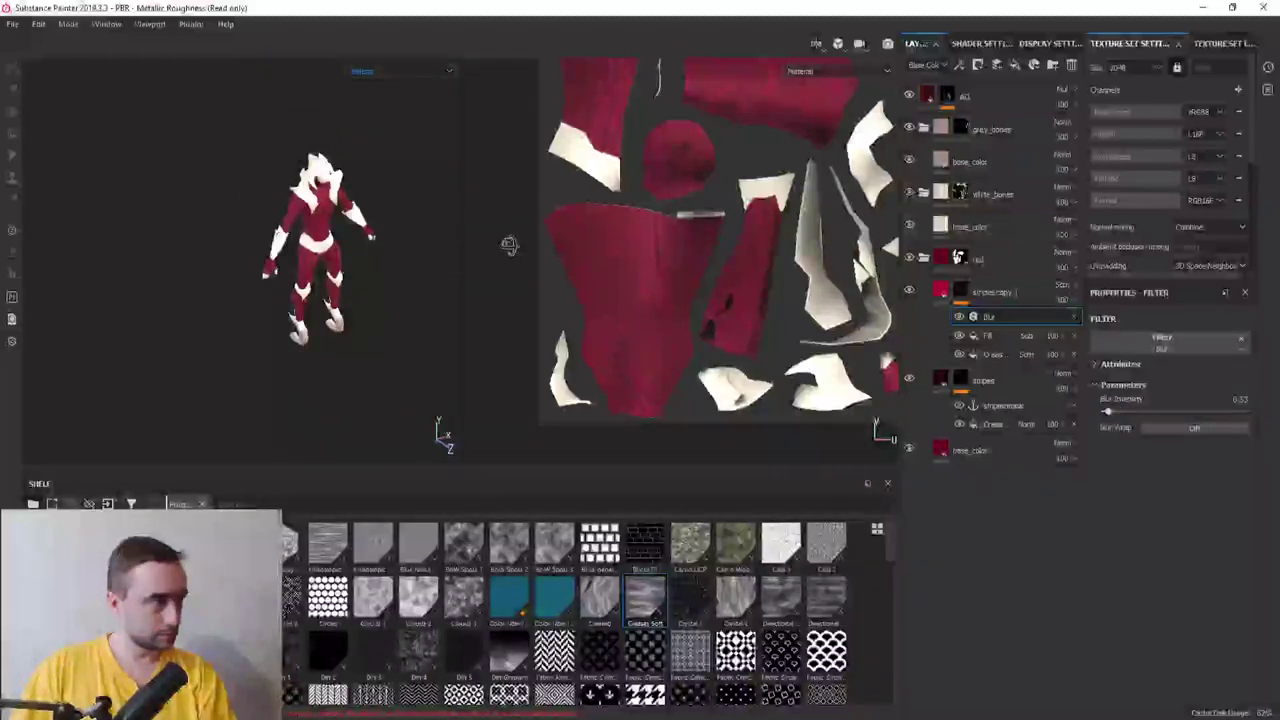
mouse_move(490, 245)
alt+mouse_down()
mouse_move(283, 229)
mouse_move(490, 215)
mouse_move(297, 175)
mouse_move(334, 246)
alt+mouse_up()
scroll(283, 229, up, 3)
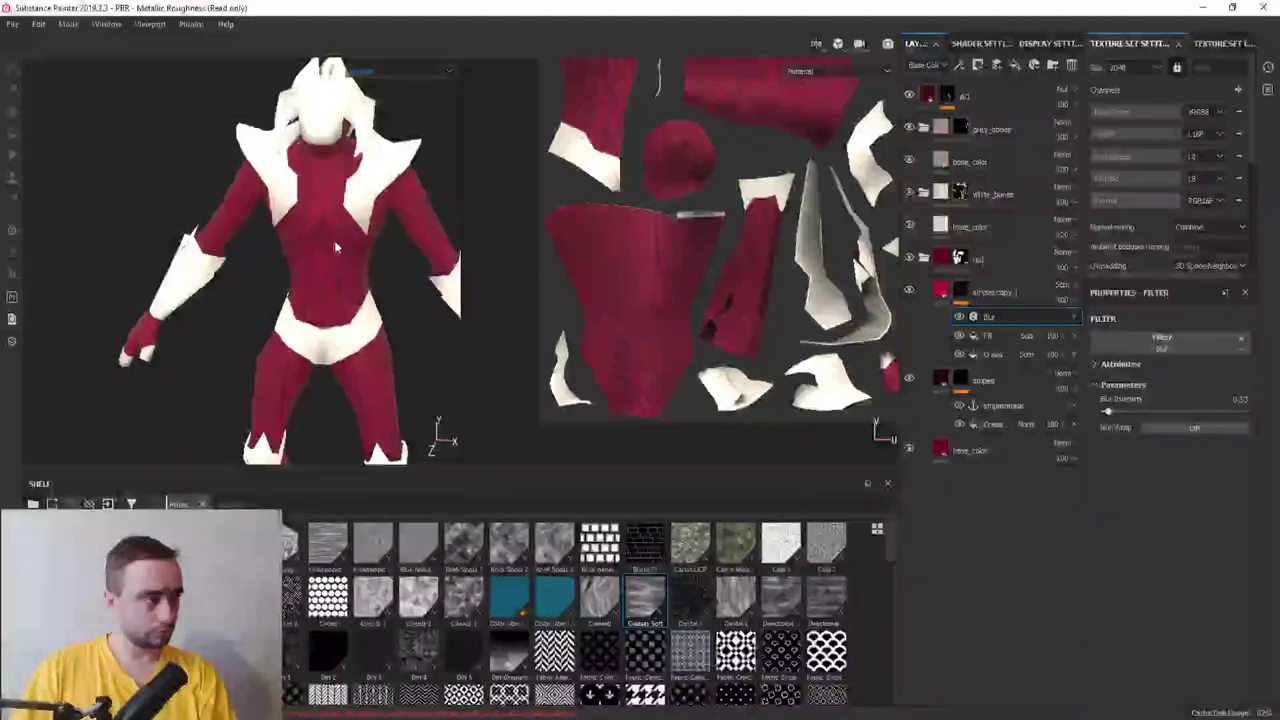
scroll(334, 246, up, 3)
alt+drag(326, 291, 326, 236)
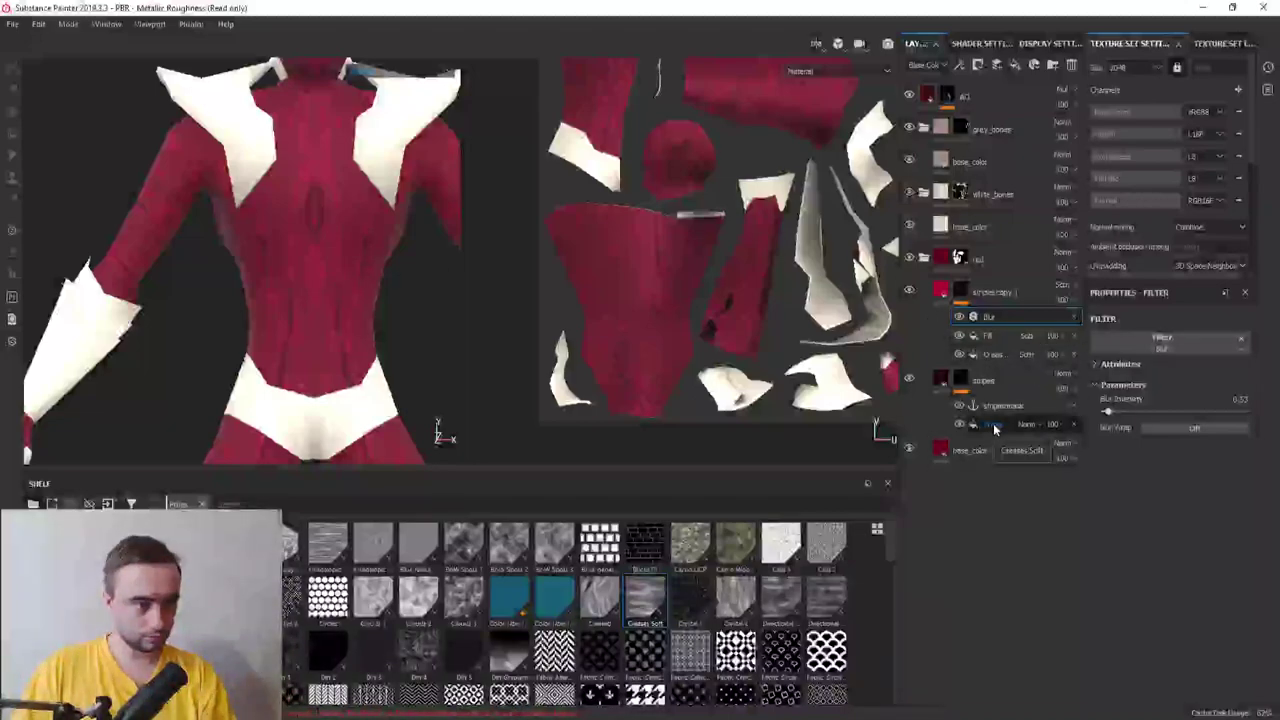
click(988, 336)
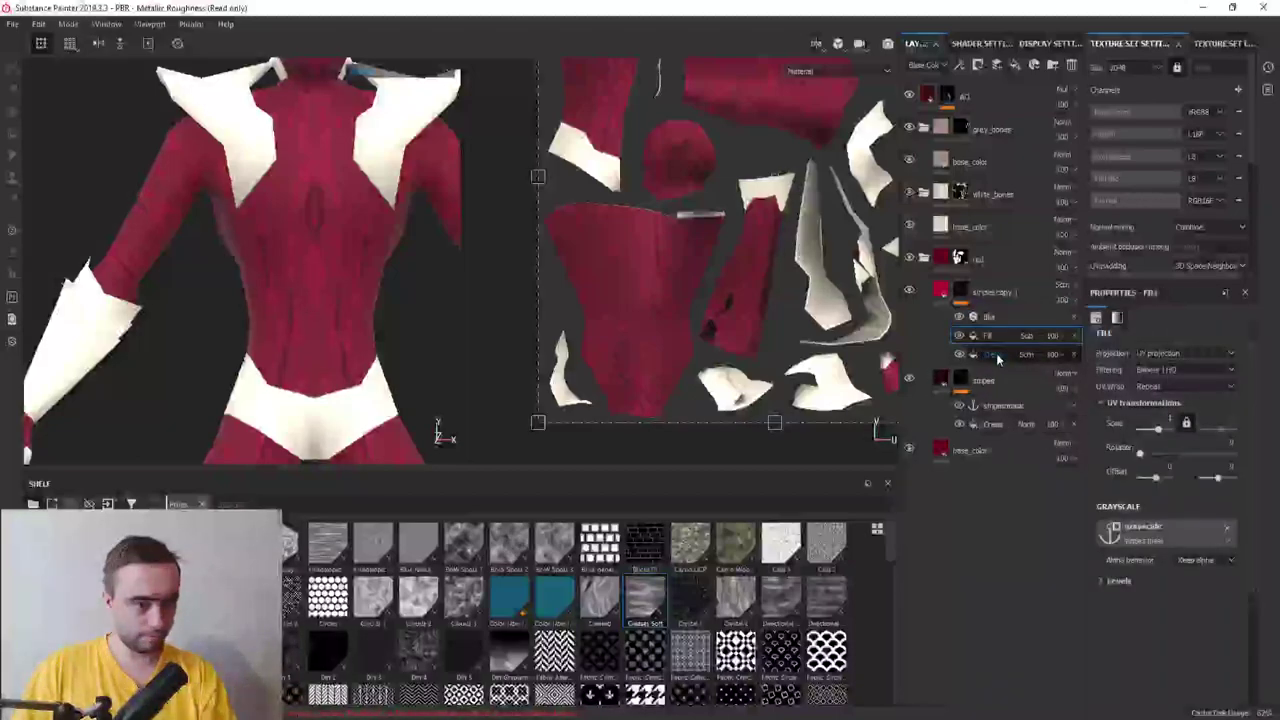
click(997, 353)
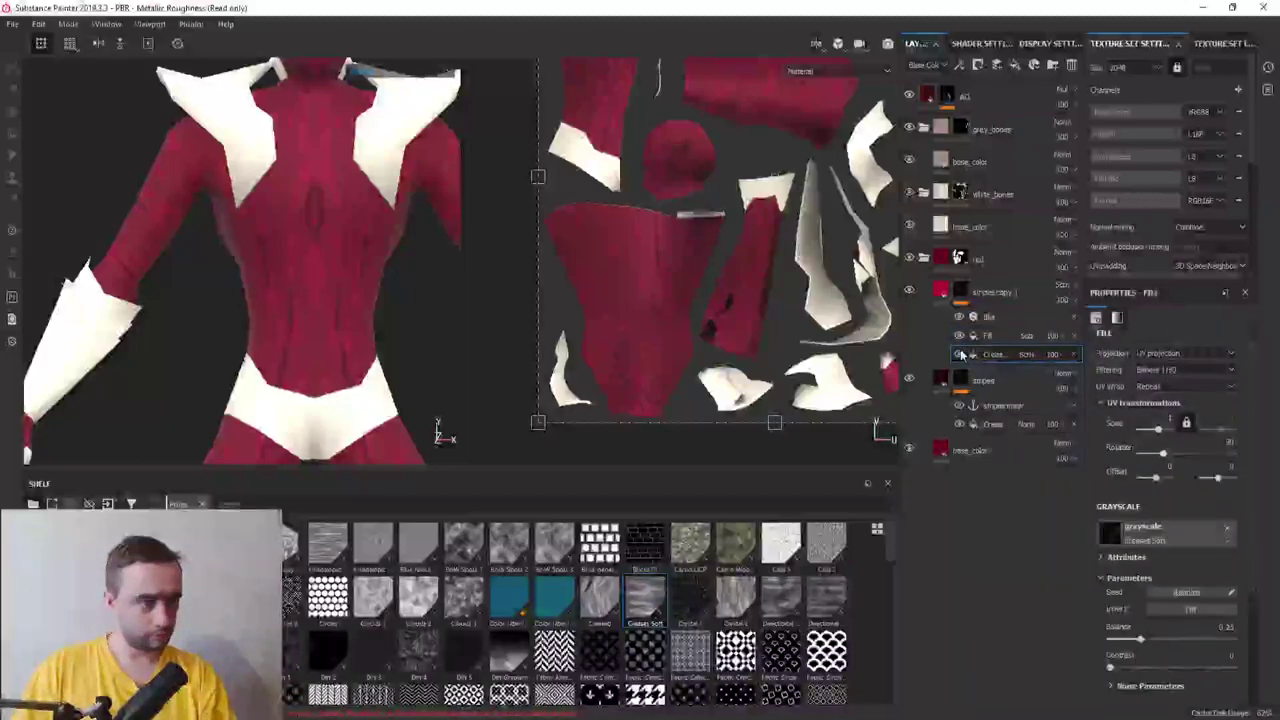
click(959, 354)
click(959, 354)
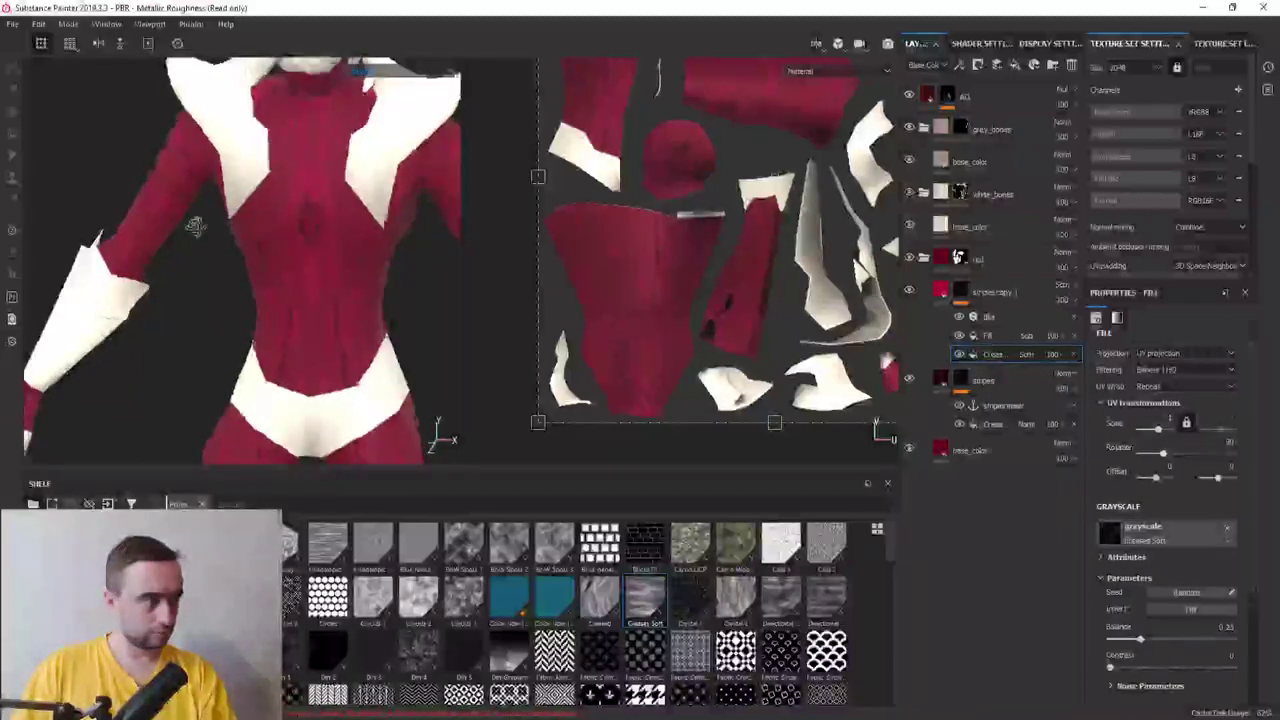
mouse_move(194, 230)
alt+mouse_down()
mouse_move(346, 306)
mouse_move(389, 272)
alt+mouse_up()
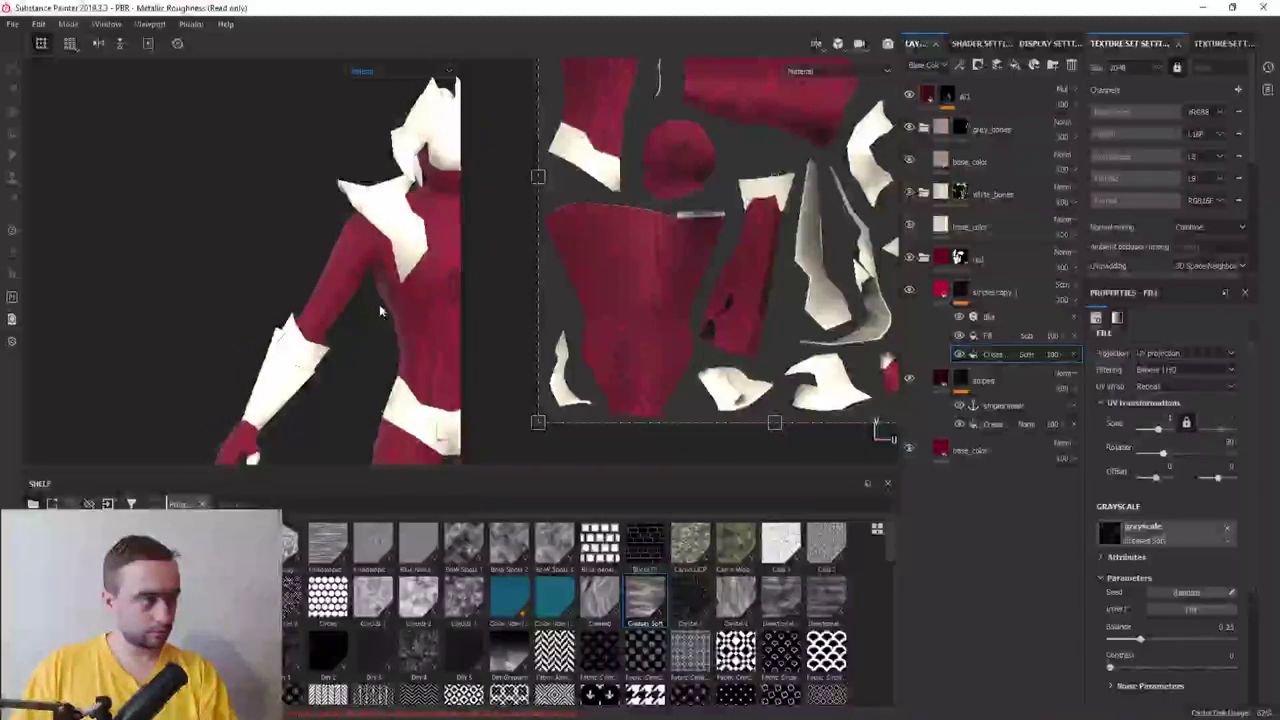
scroll(379, 304, down, 5)
alt+drag(313, 358, 250, 300)
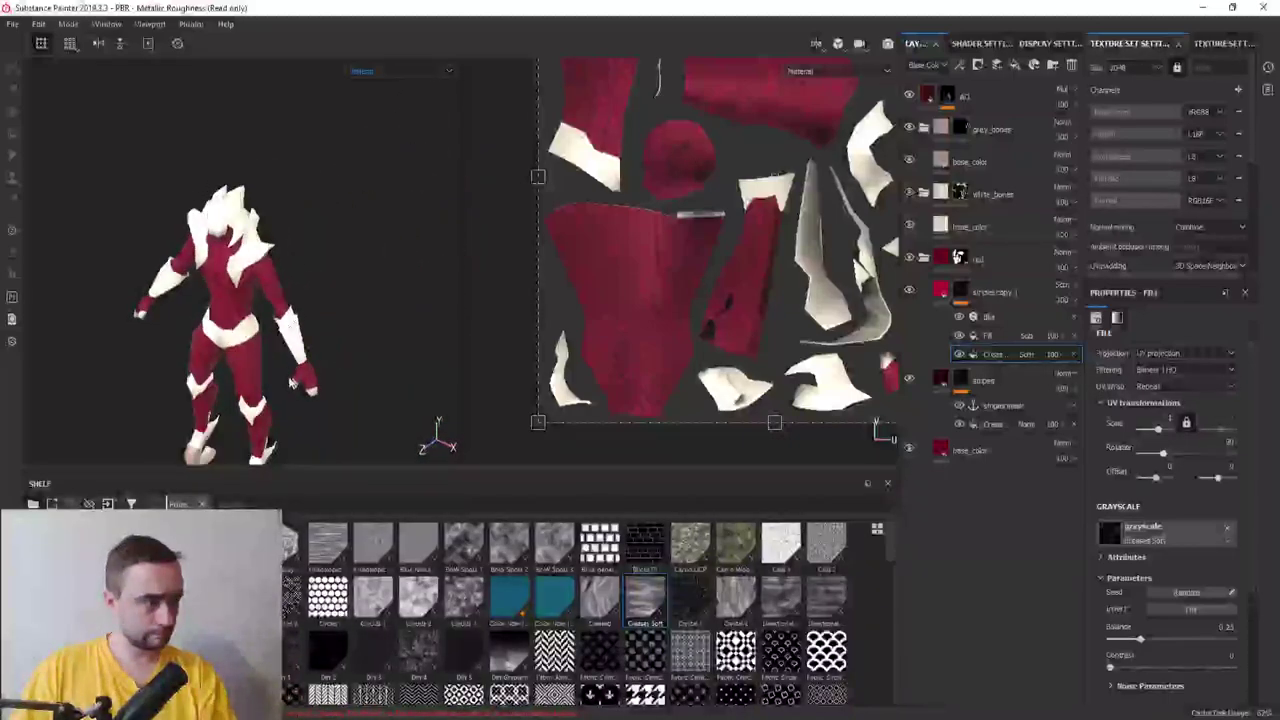
alt+middle_drag(250, 300, 145, 232)
mouse_move(145, 232)
alt+mouse_down()
mouse_move(50, 306)
mouse_move(384, 310)
alt+mouse_up()
mouse_move(359, 309)
alt+mouse_down()
mouse_move(283, 291)
mouse_move(380, 331)
mouse_move(323, 315)
mouse_move(351, 309)
alt+mouse_up()
mouse_move(351, 309)
alt+right_down()
mouse_move(331, 314)
mouse_move(345, 305)
alt+right_up()
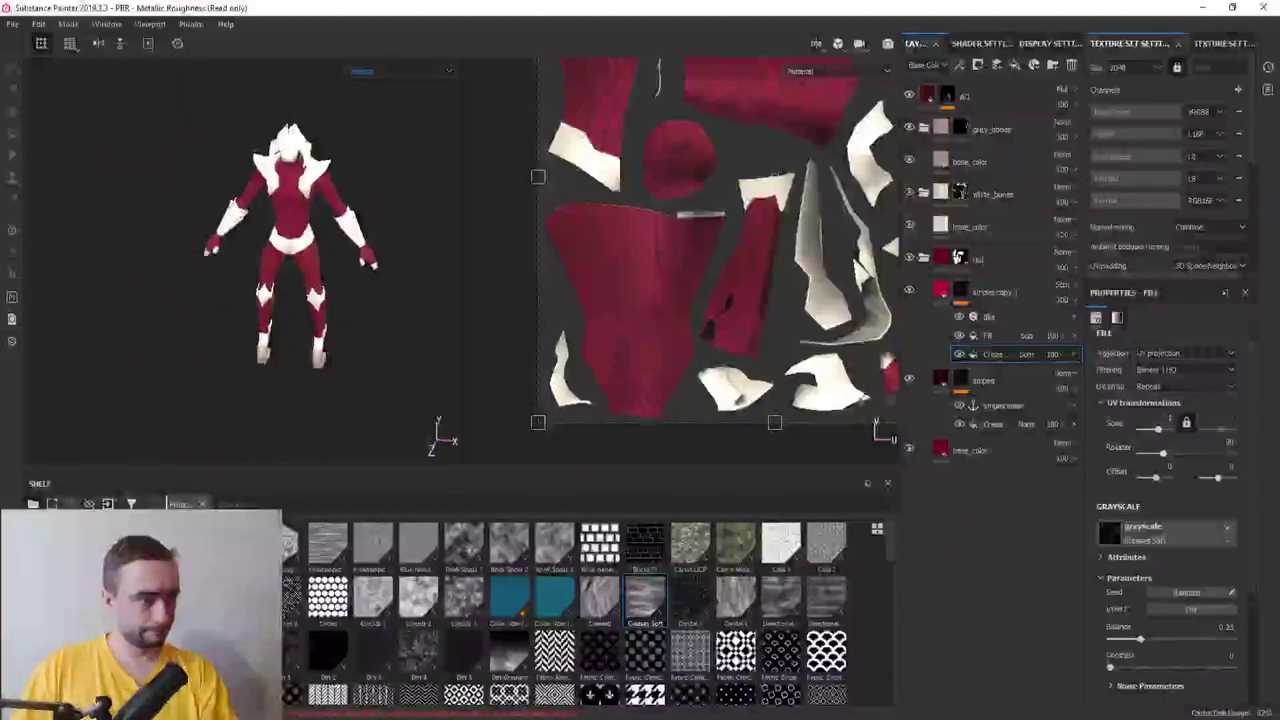
Reroll the crease effect's random seed several times to get a new stripe layout
click(966, 426)
scroll(302, 207, up, 3)
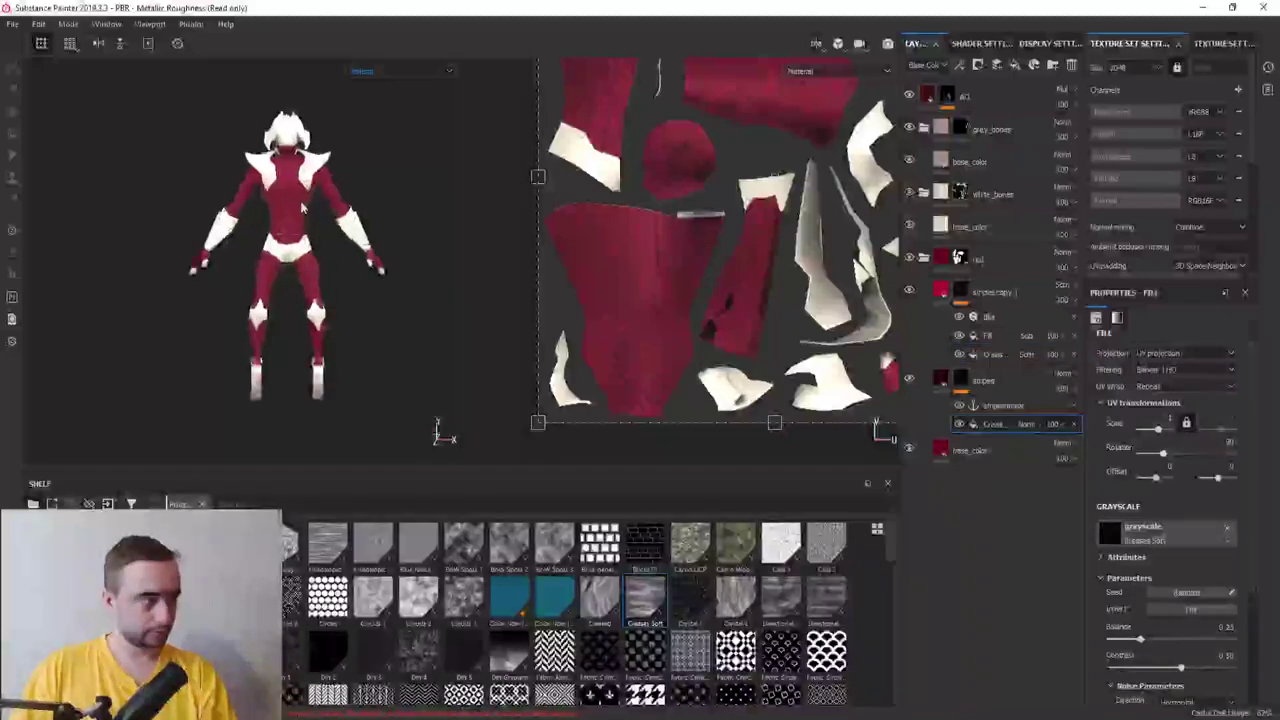
scroll(302, 207, up, 3)
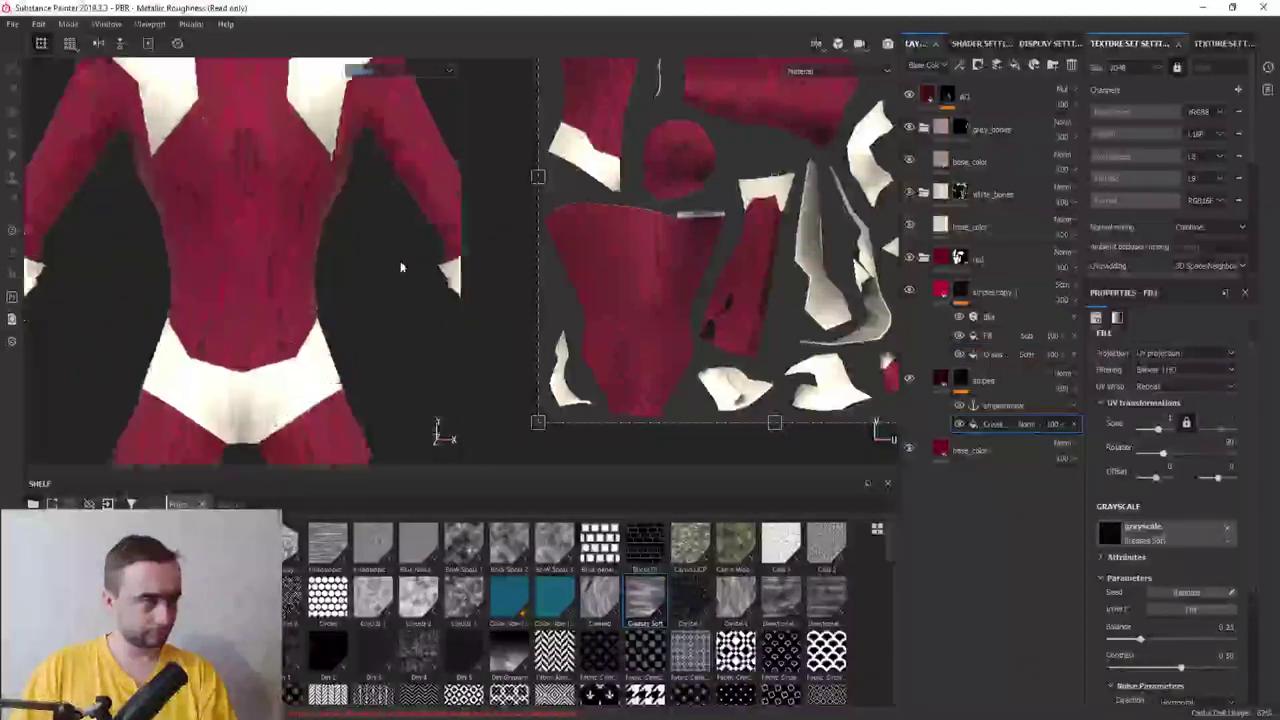
click(1194, 597)
click(1194, 597)
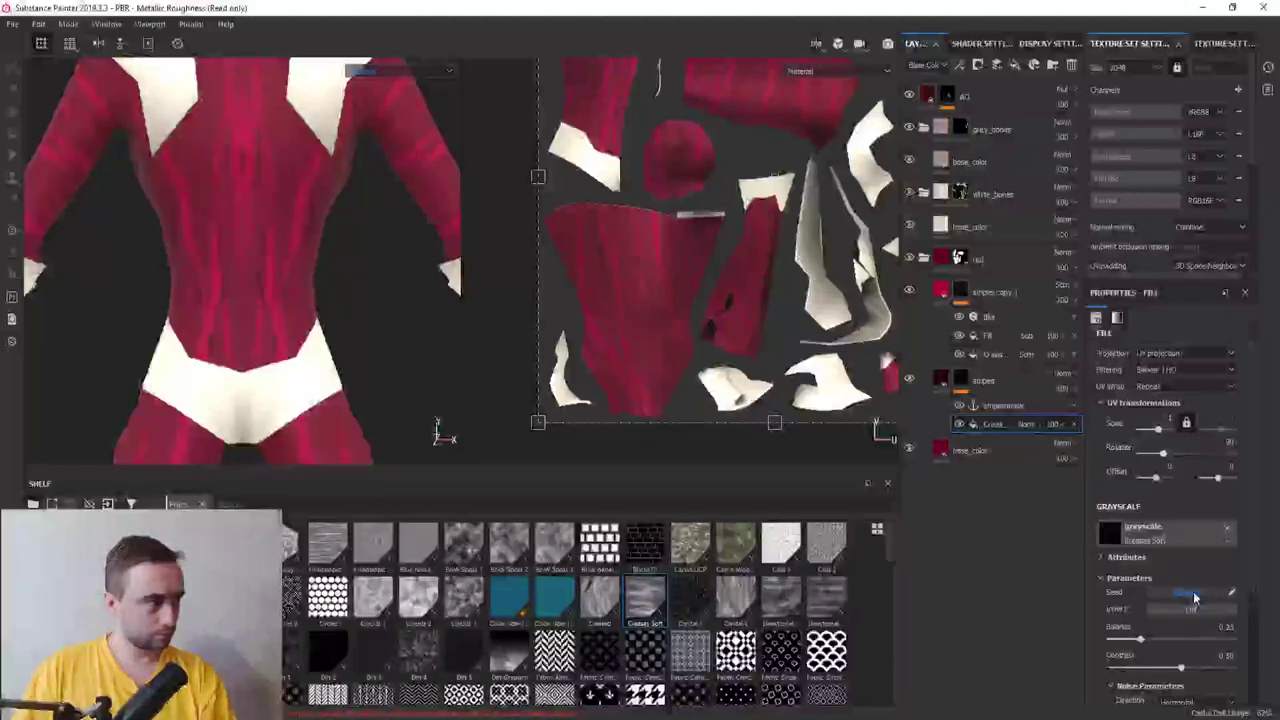
click(909, 290)
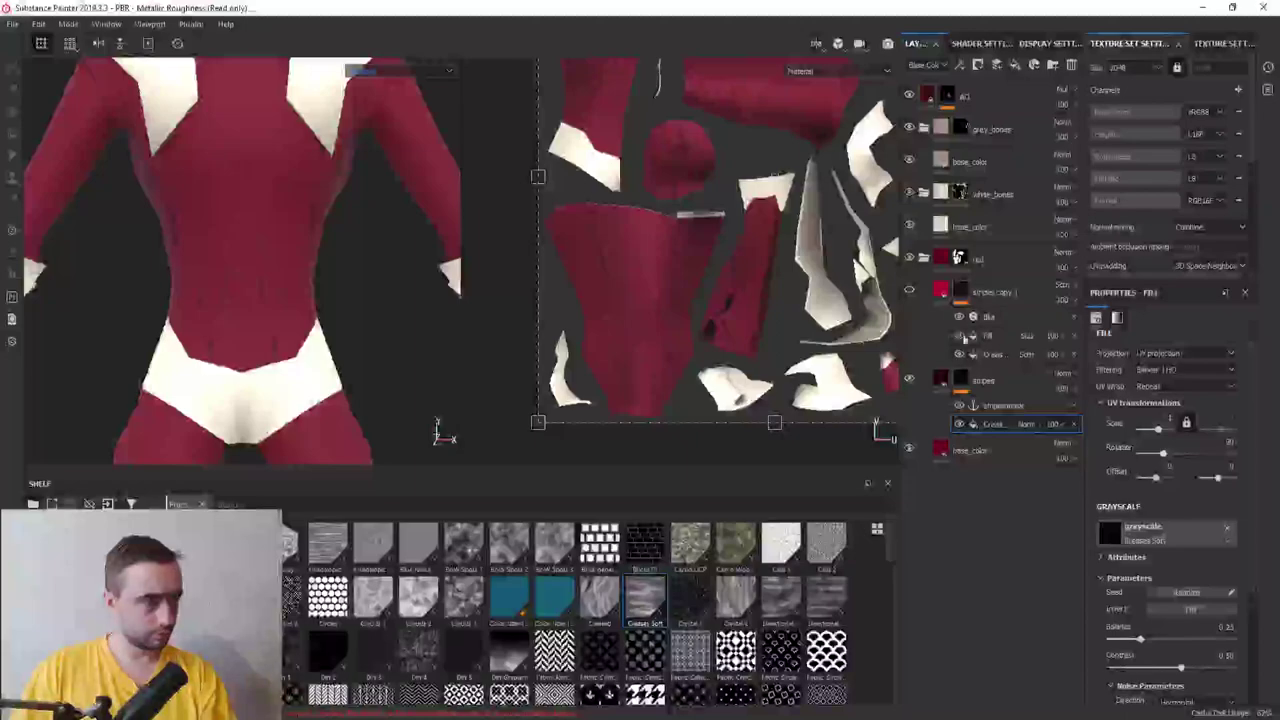
click(1173, 594)
click(1173, 595)
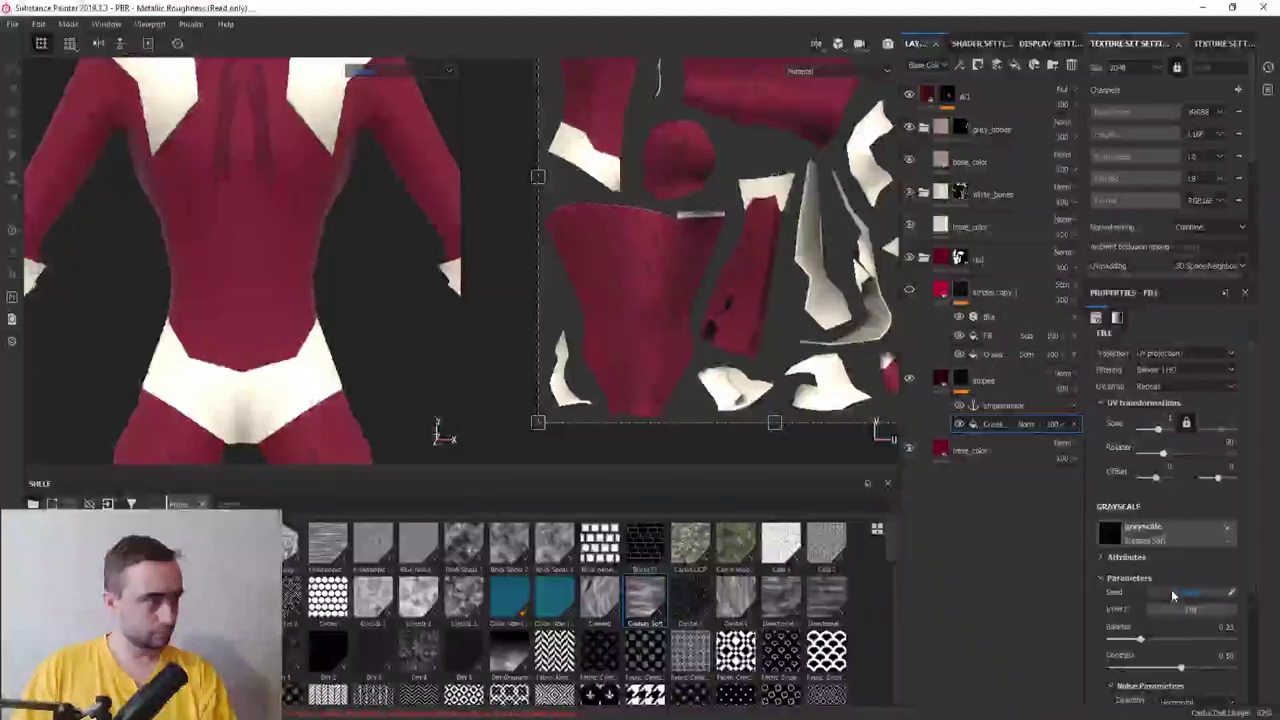
click(1173, 595)
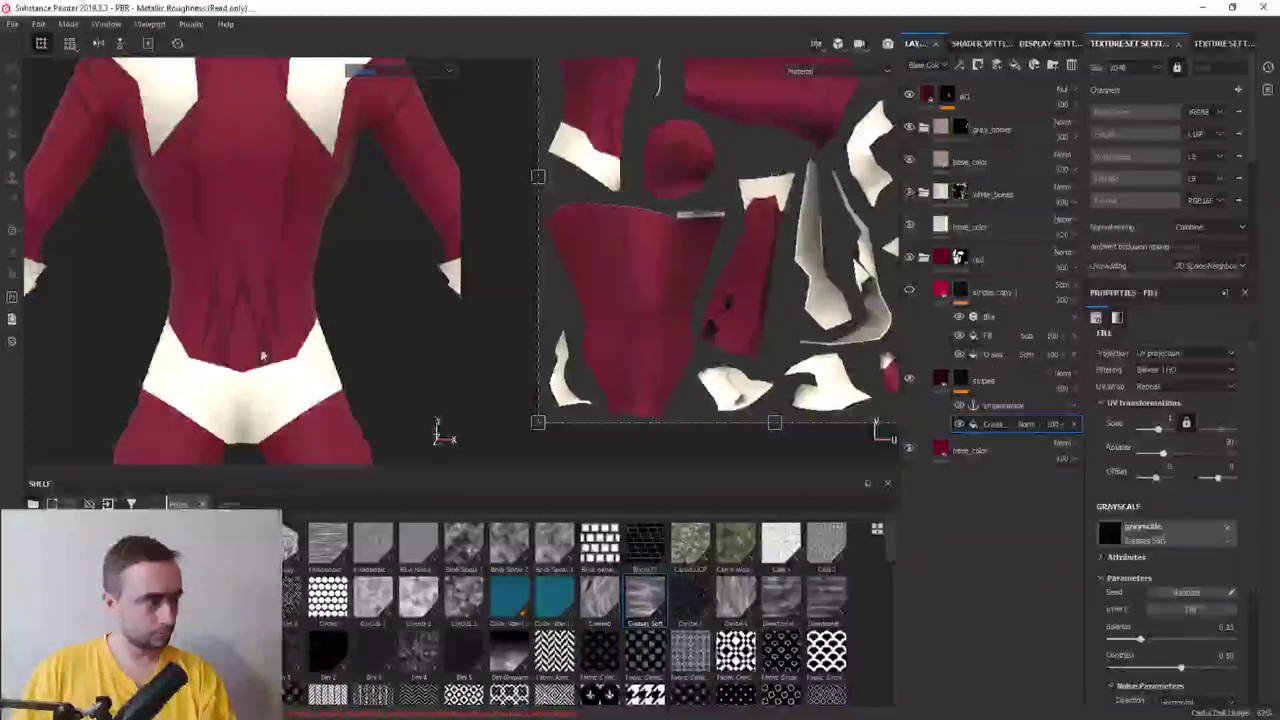
key(f)
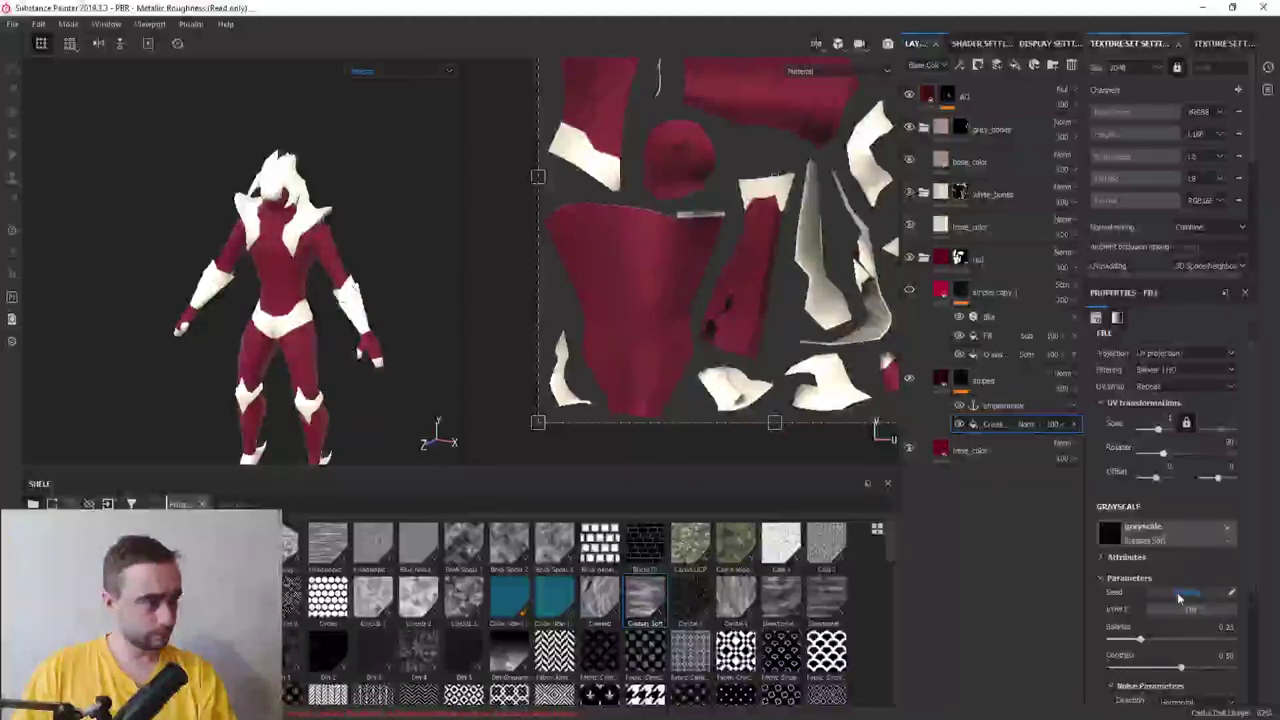
Raise the stripe pattern's balance slightly while orbiting to check the sides
mouse_move(395, 356)
alt+mouse_down()
mouse_move(266, 343)
mouse_move(450, 430)
mouse_move(733, 441)
alt+mouse_up()
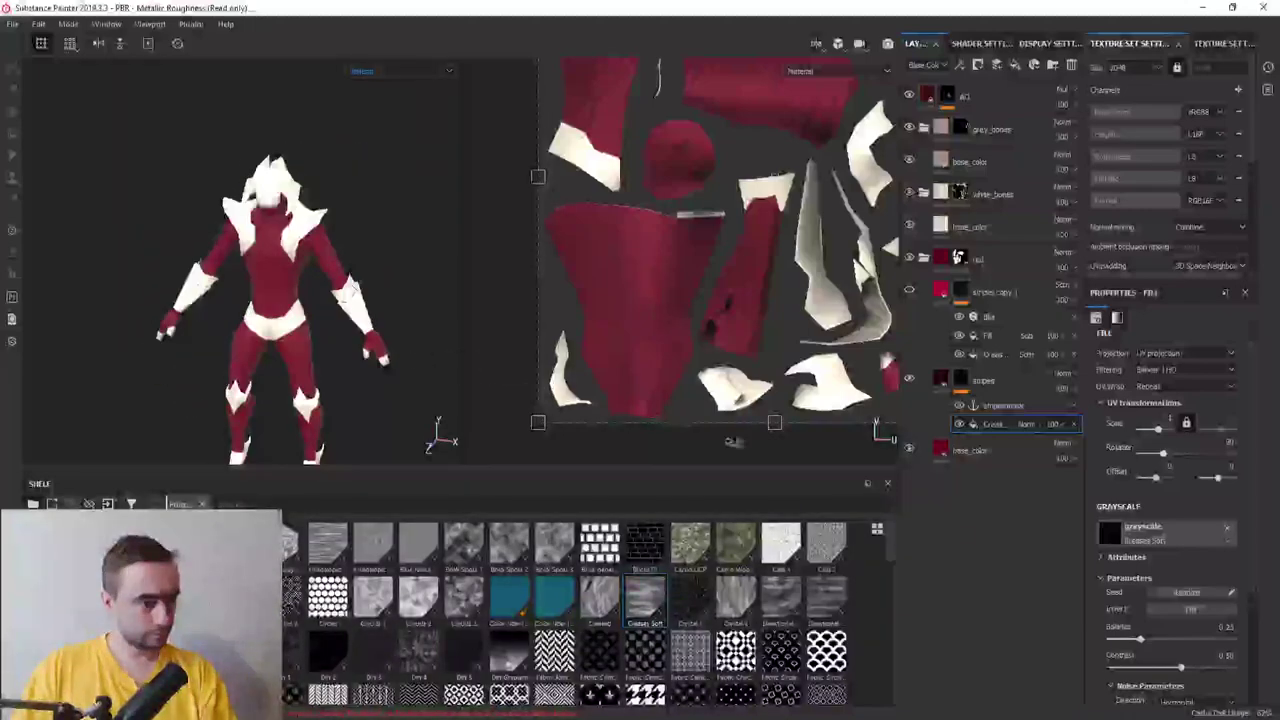
drag(1143, 641, 1148, 643)
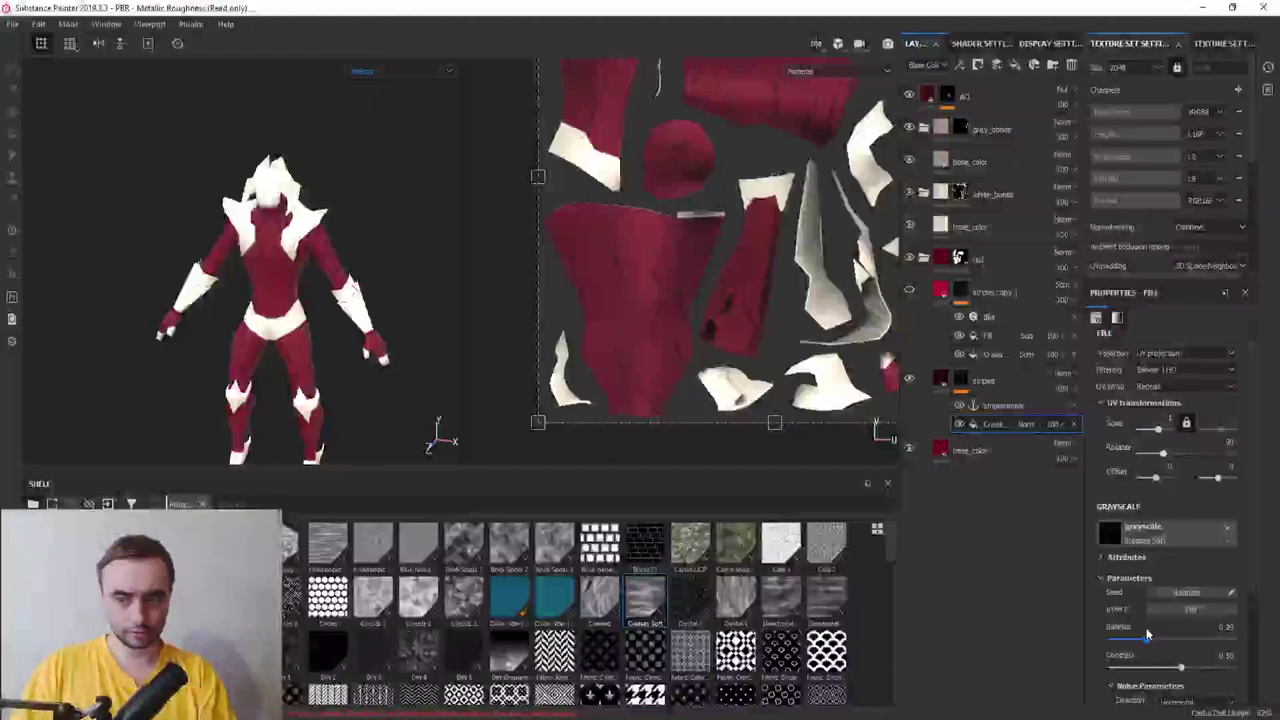
mouse_move(250, 300)
alt+mouse_down()
mouse_move(109, 300)
mouse_move(345, 286)
alt+mouse_up()
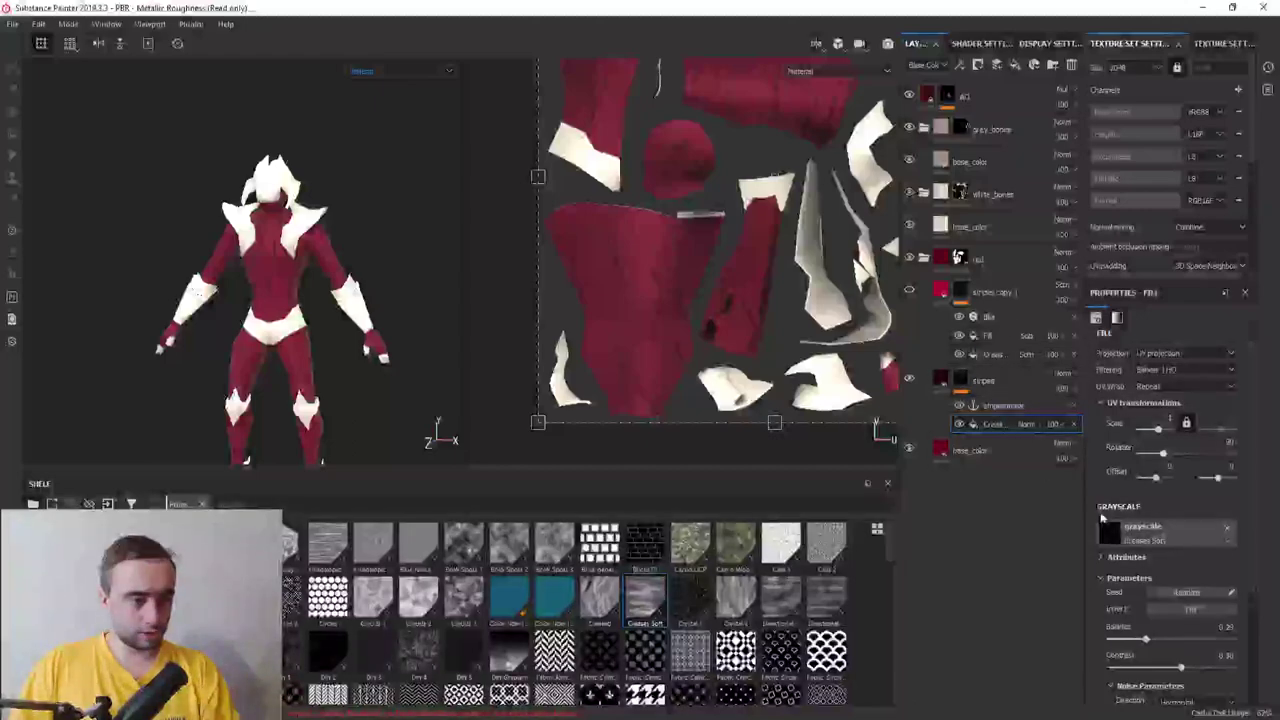
scroll(1146, 596, down, 2)
scroll(1146, 596, down, 2)
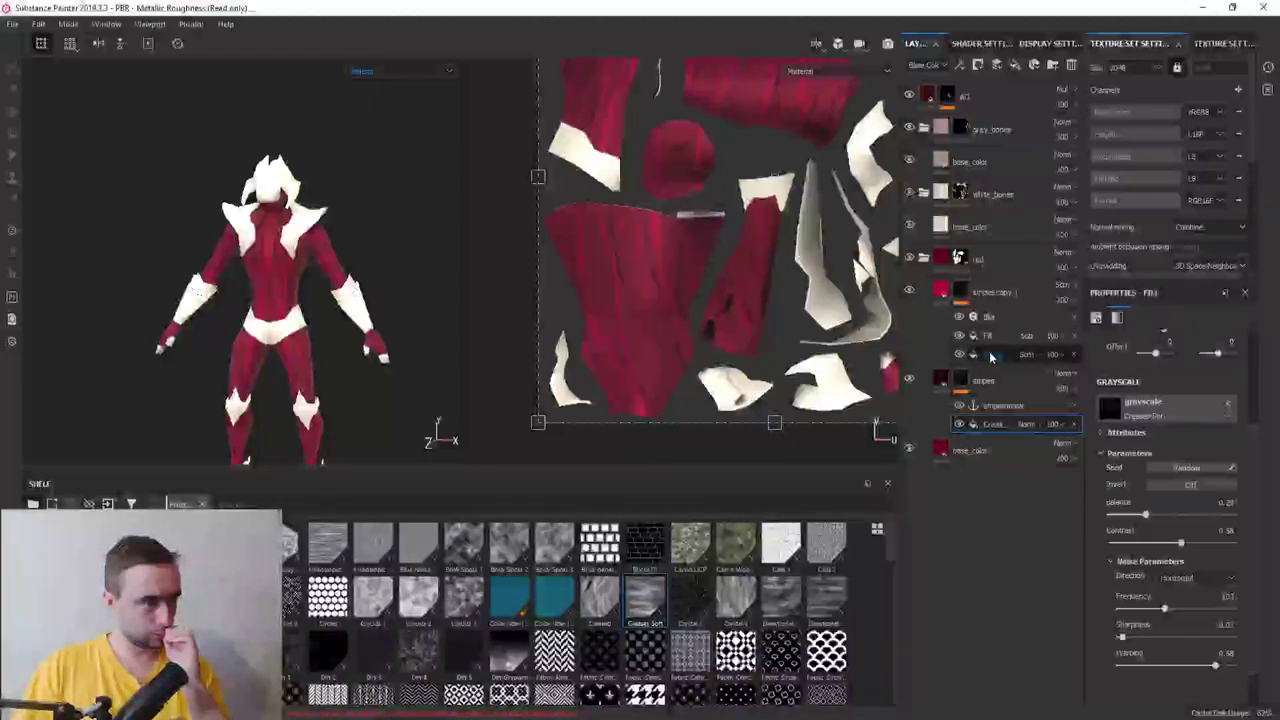
Hide the stripe effect to compare, then select the stripe layer's mask and its Cross effect
click(958, 354)
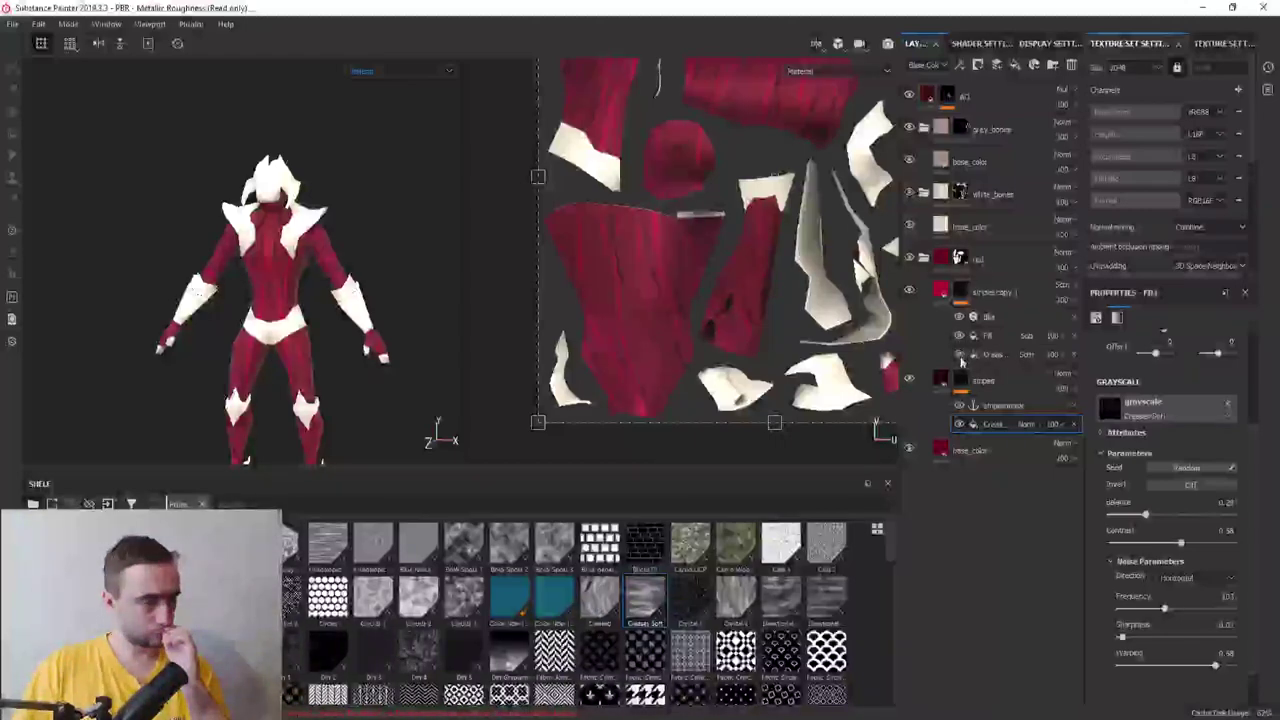
right_click(996, 424)
key(Escape)
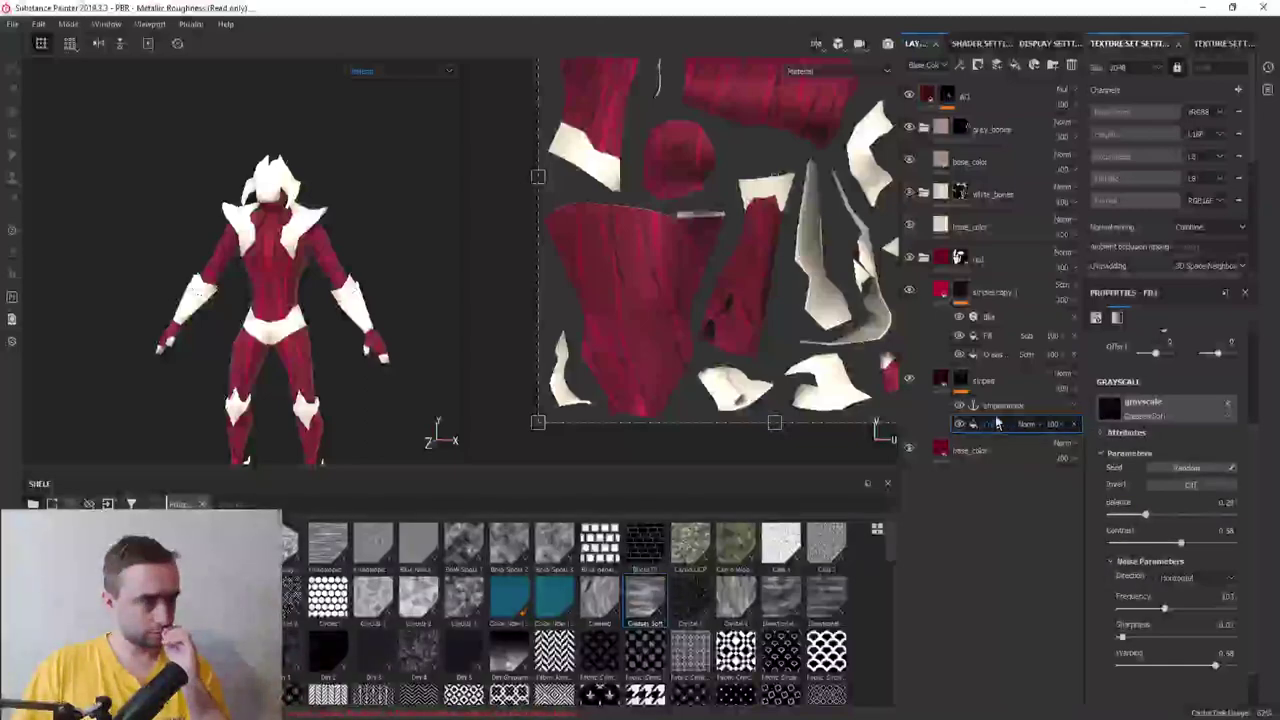
click(968, 379)
right_click(974, 380)
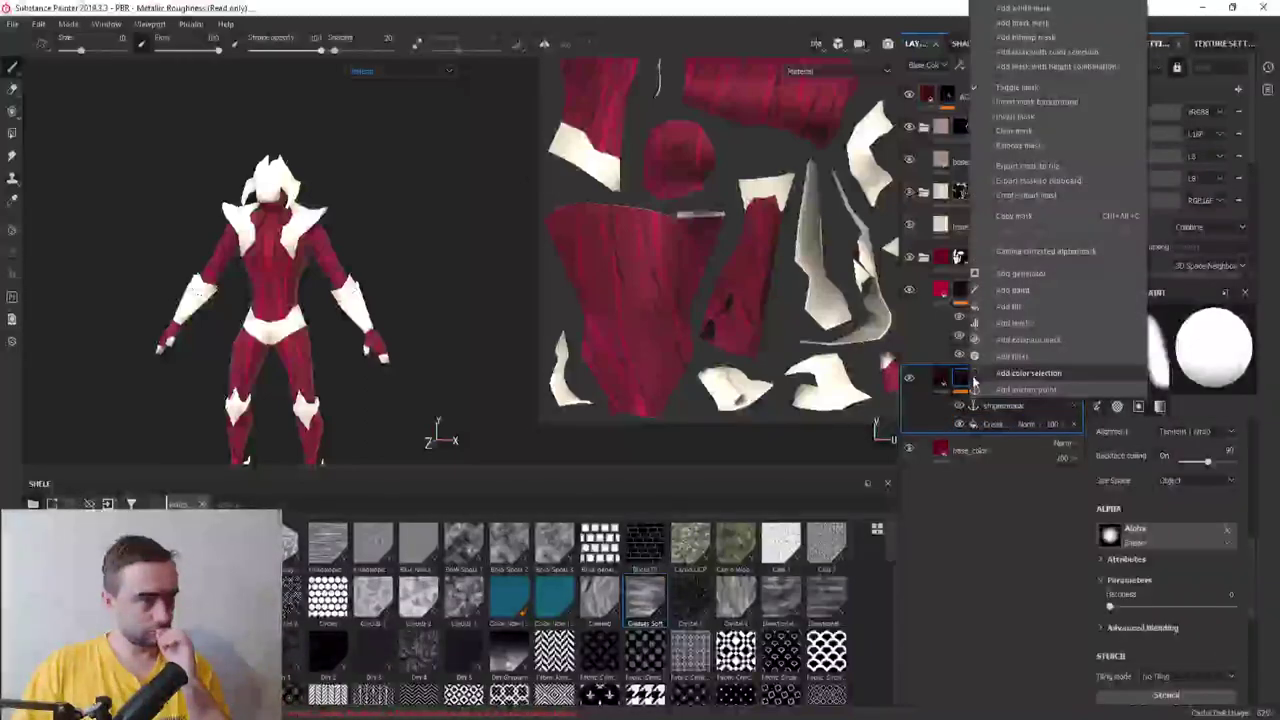
click(976, 426)
click(976, 426)
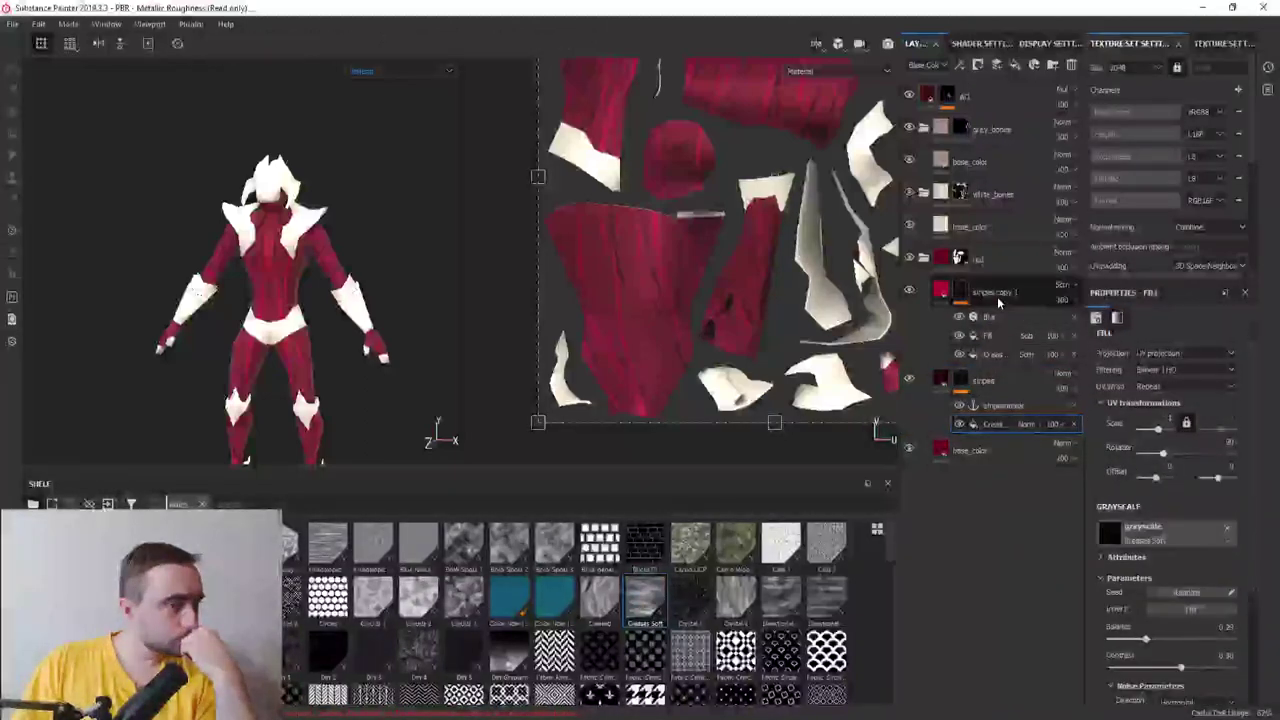
Duplicate the stripes layer as stripes_d and delete its anchor mask effect
click(984, 382)
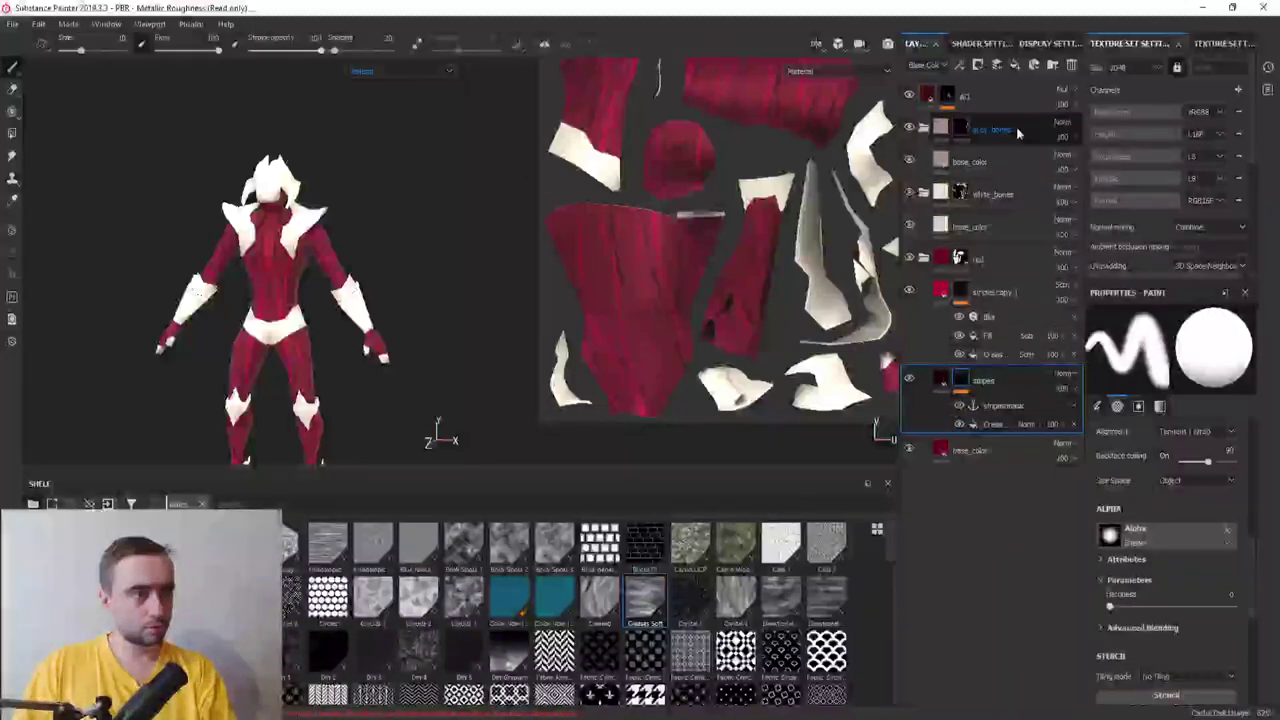
key(ctrl+d)
click(984, 378)
text(_dam)
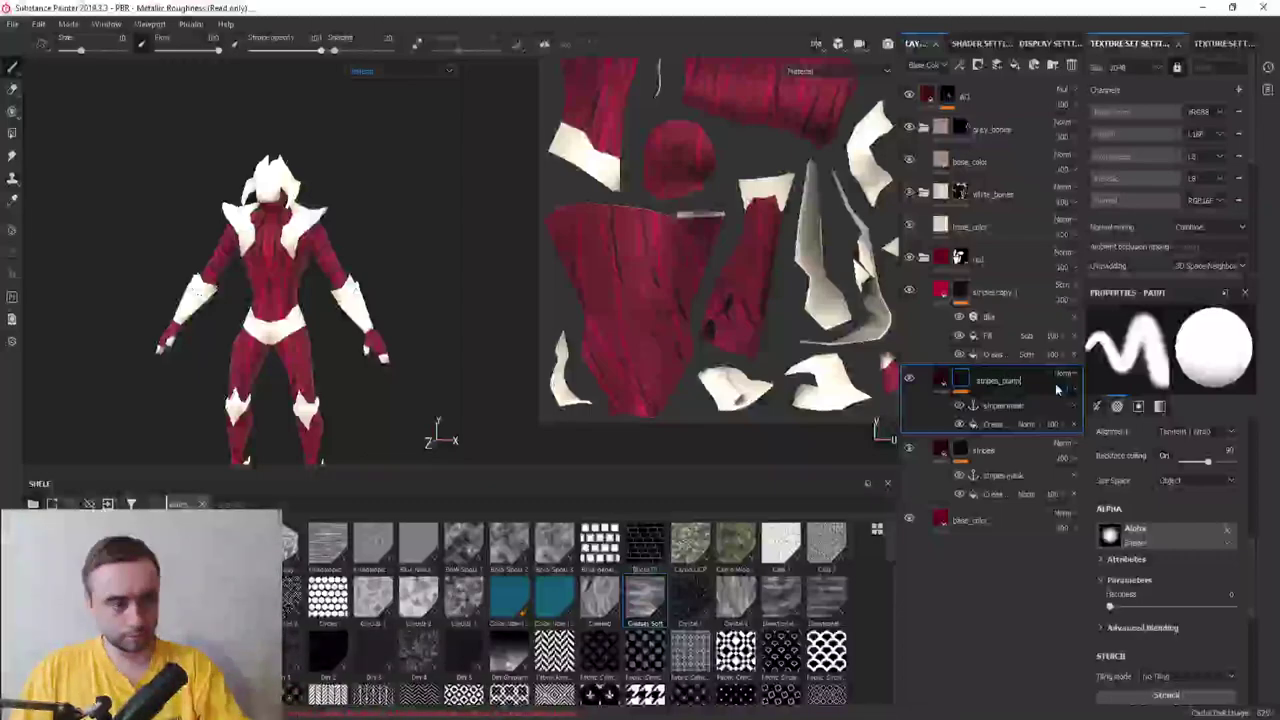
text(ume)
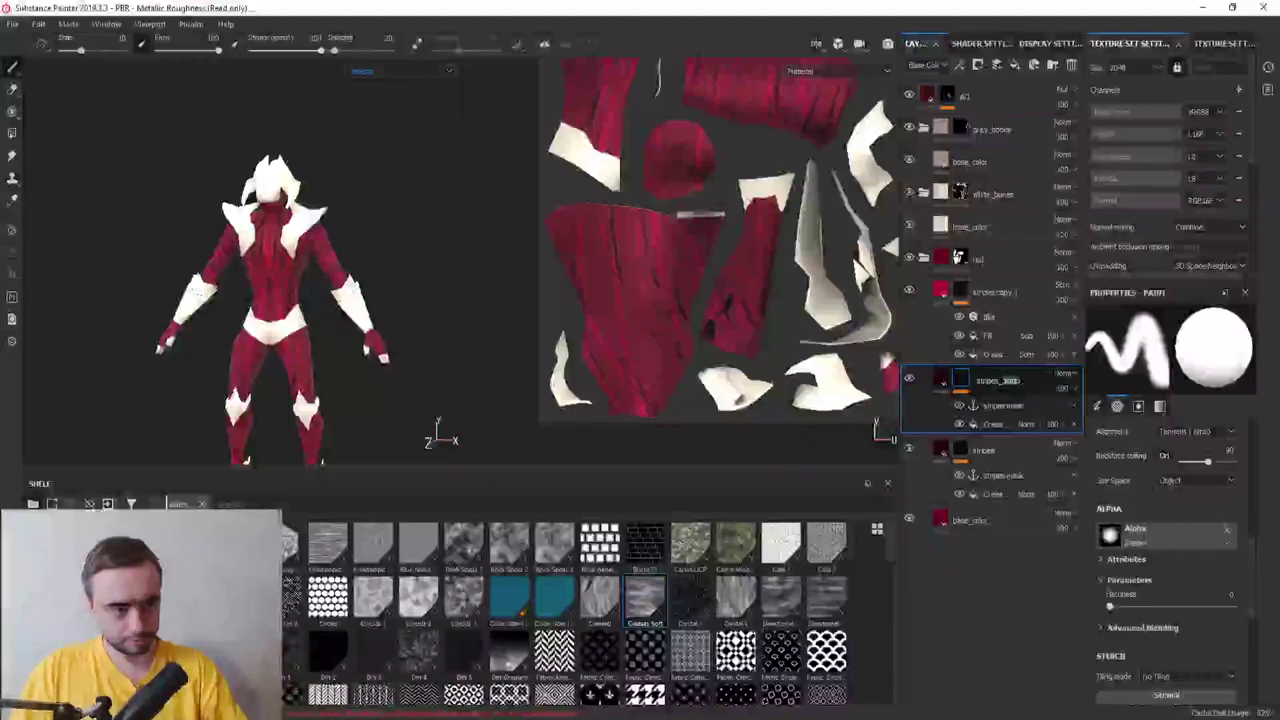
key(BackSpace)
key(BackSpace)
key(BackSpace)
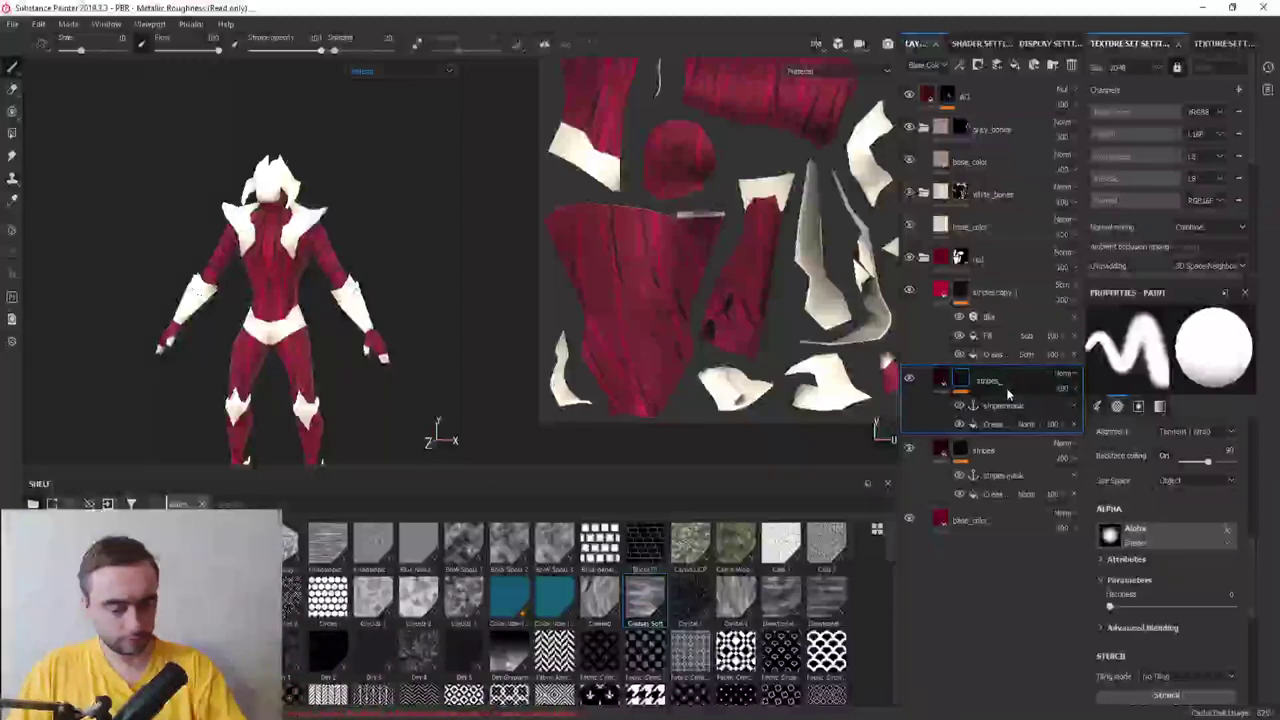
text(highl)
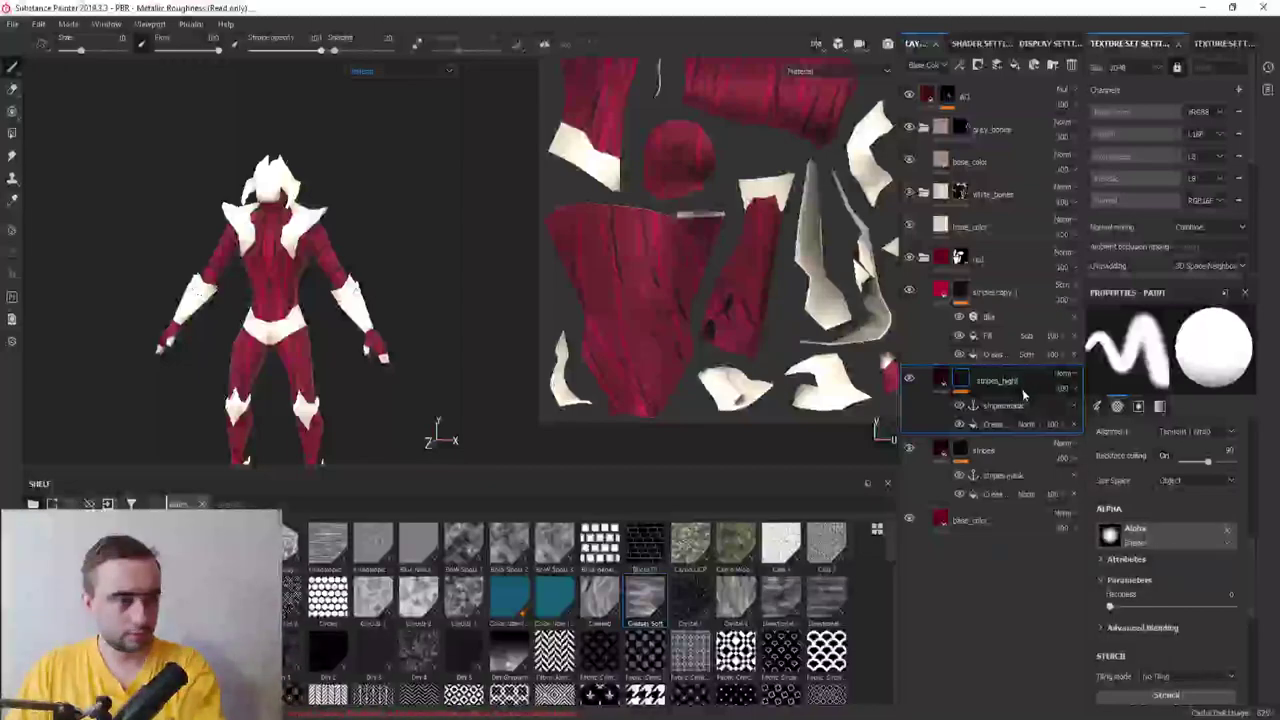
key(BackSpace)
key(BackSpace)
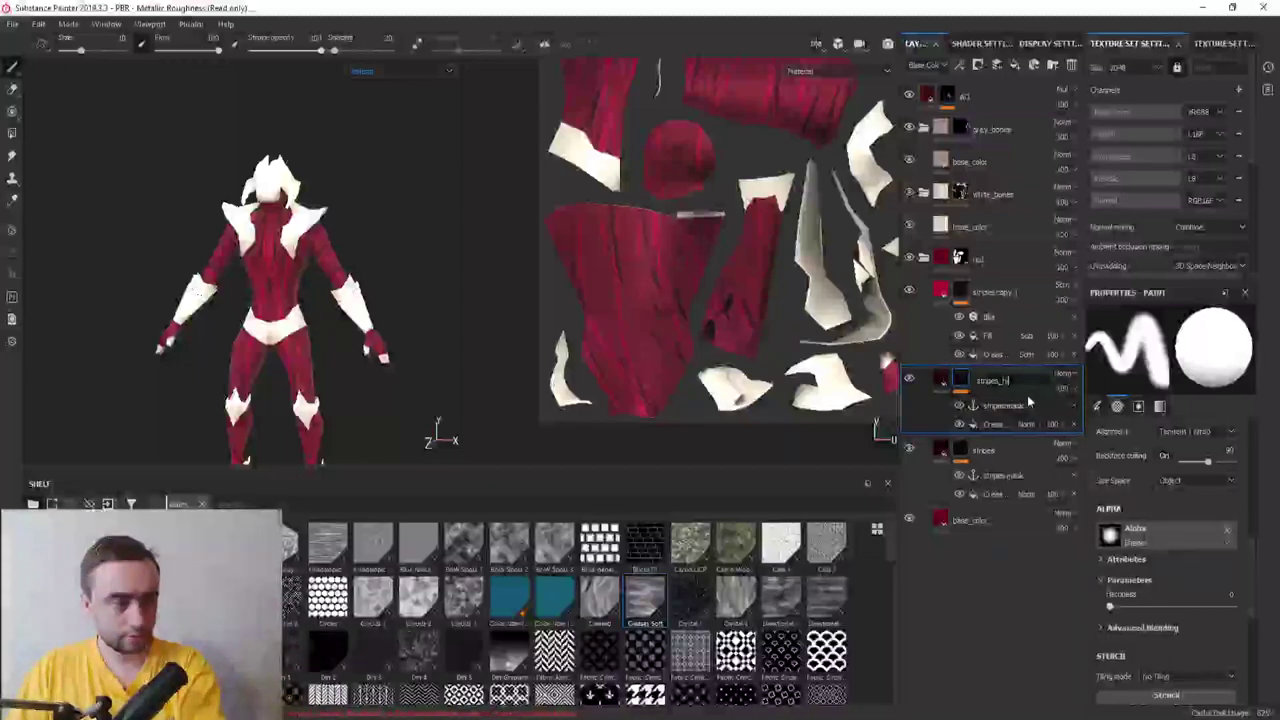
key(BackSpace)
text(d)
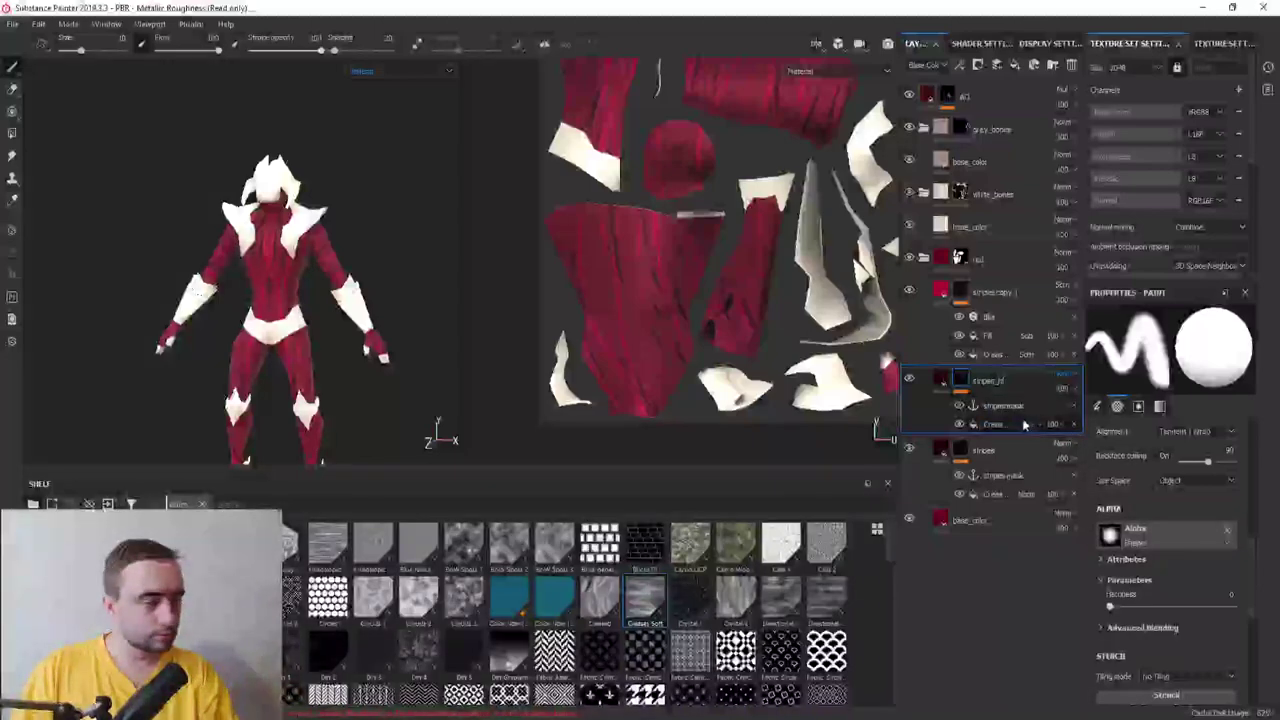
click(1075, 412)
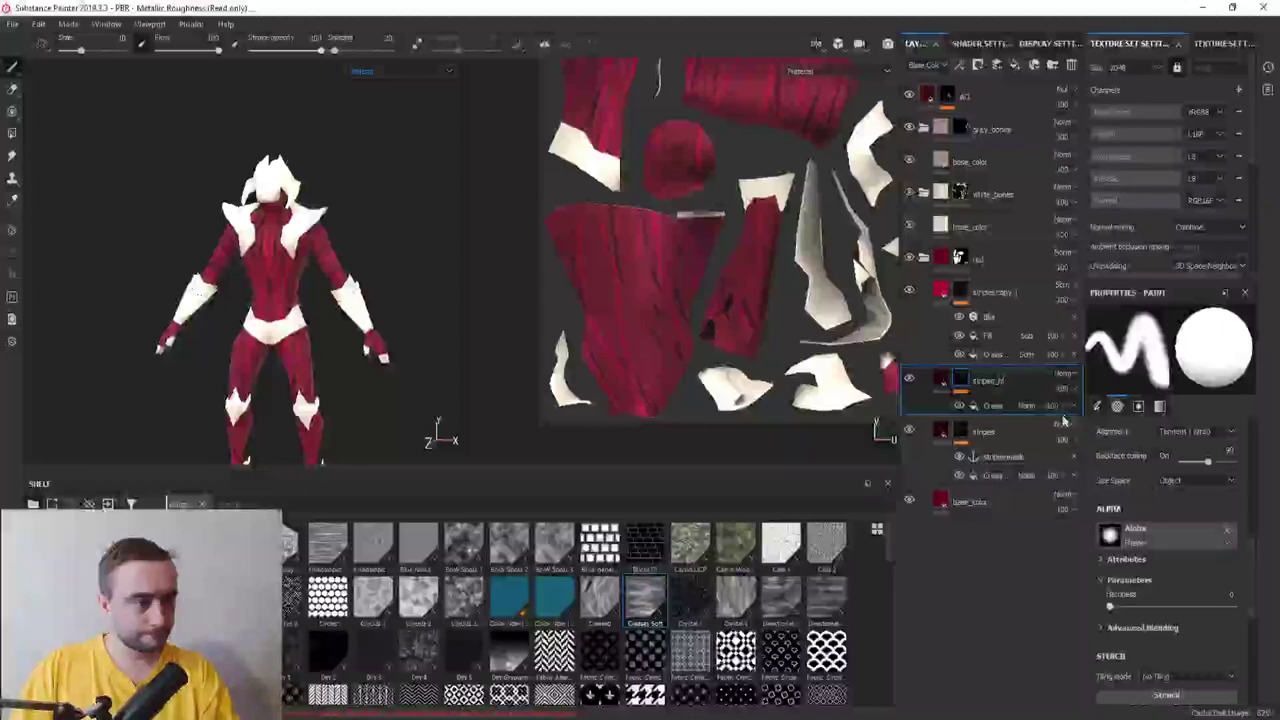
Add a grayscale fill effect and a Blur filter to the stripes_d mask
click(988, 358)
click(995, 382)
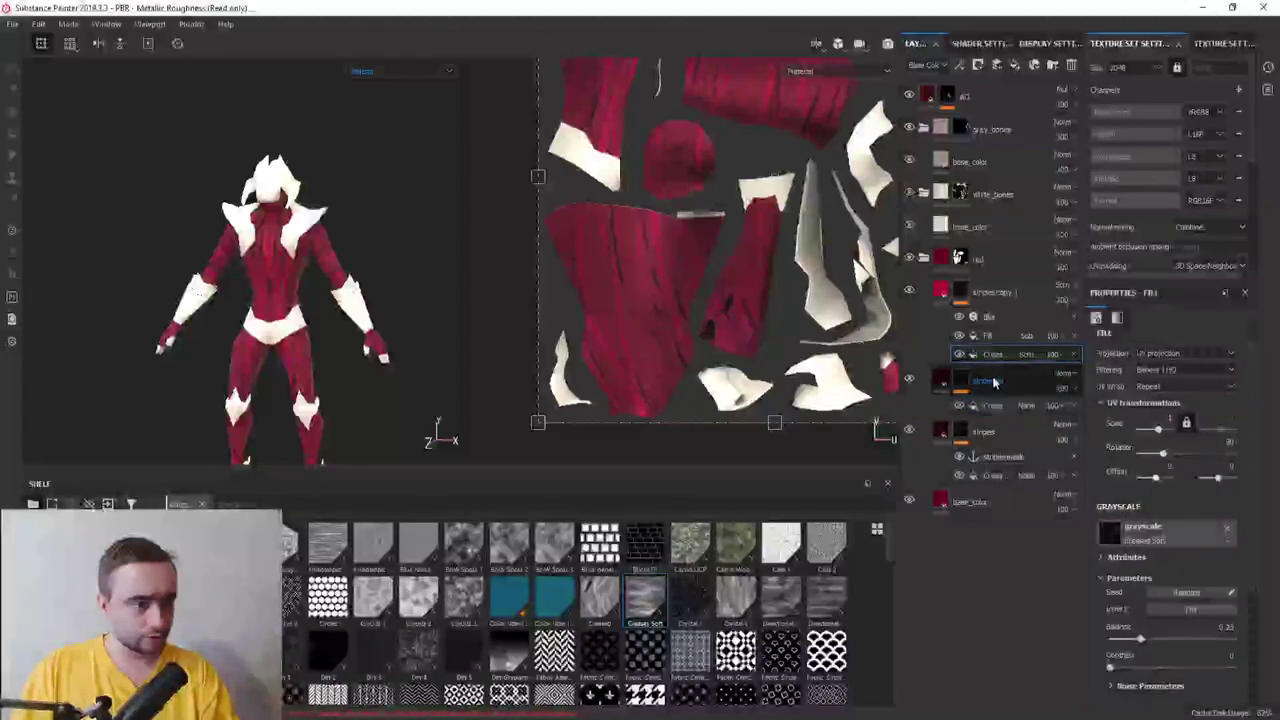
right_click(995, 382)
click(1035, 471)
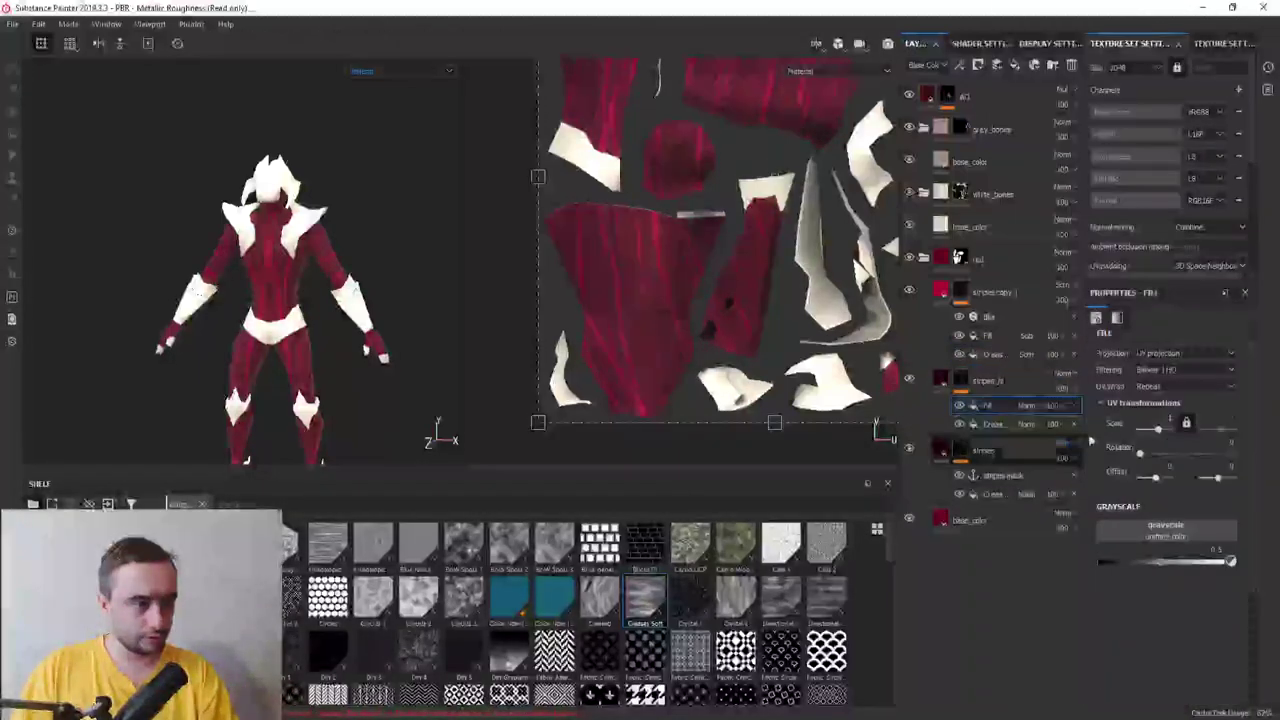
click(1162, 532)
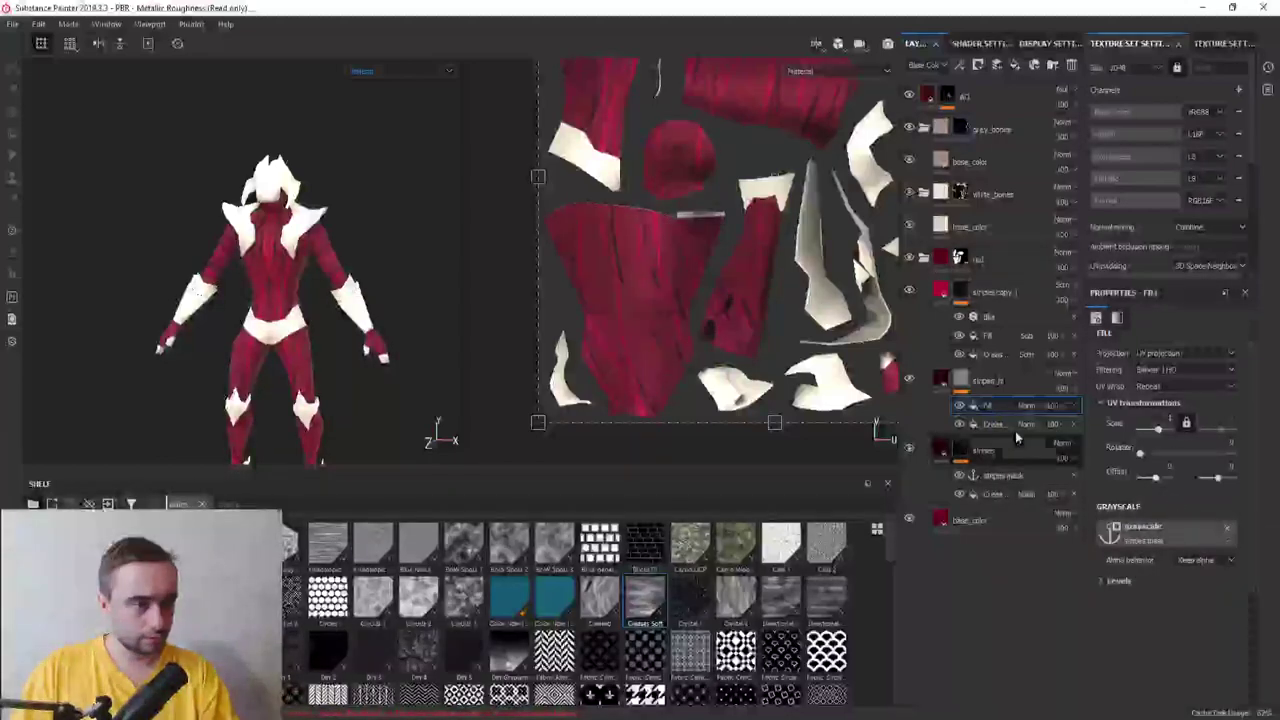
right_click(990, 386)
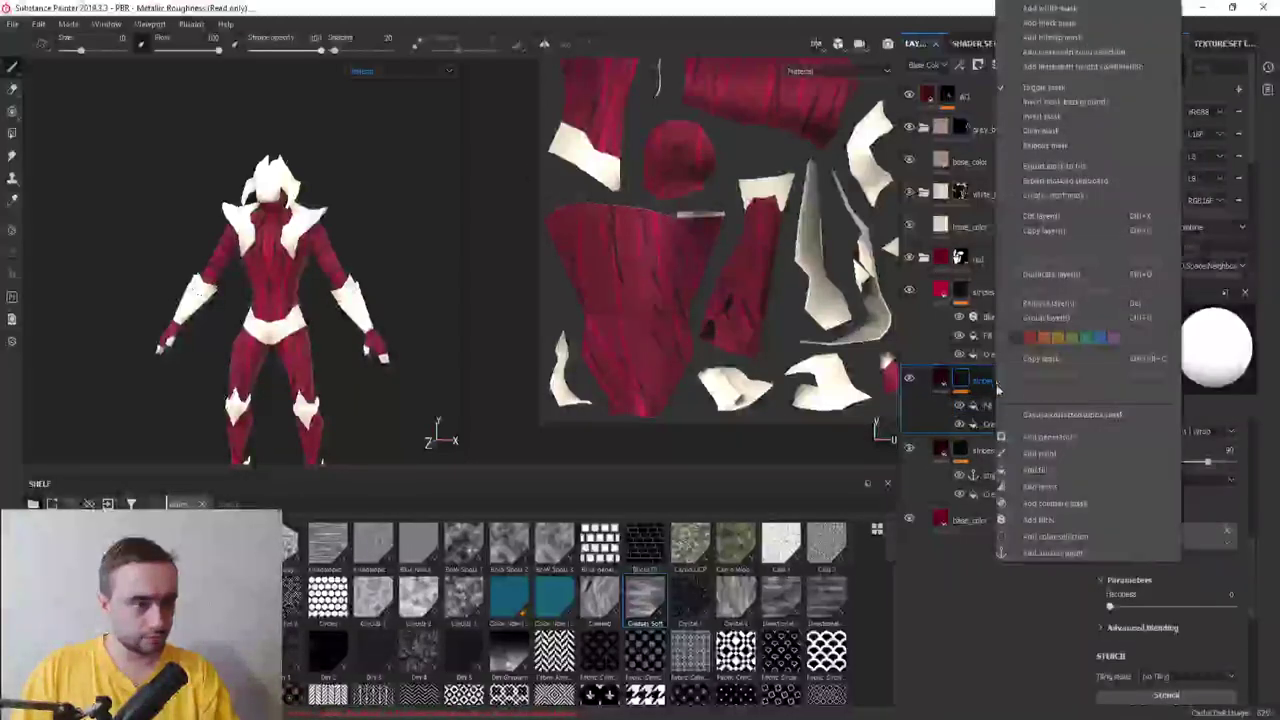
click(1045, 520)
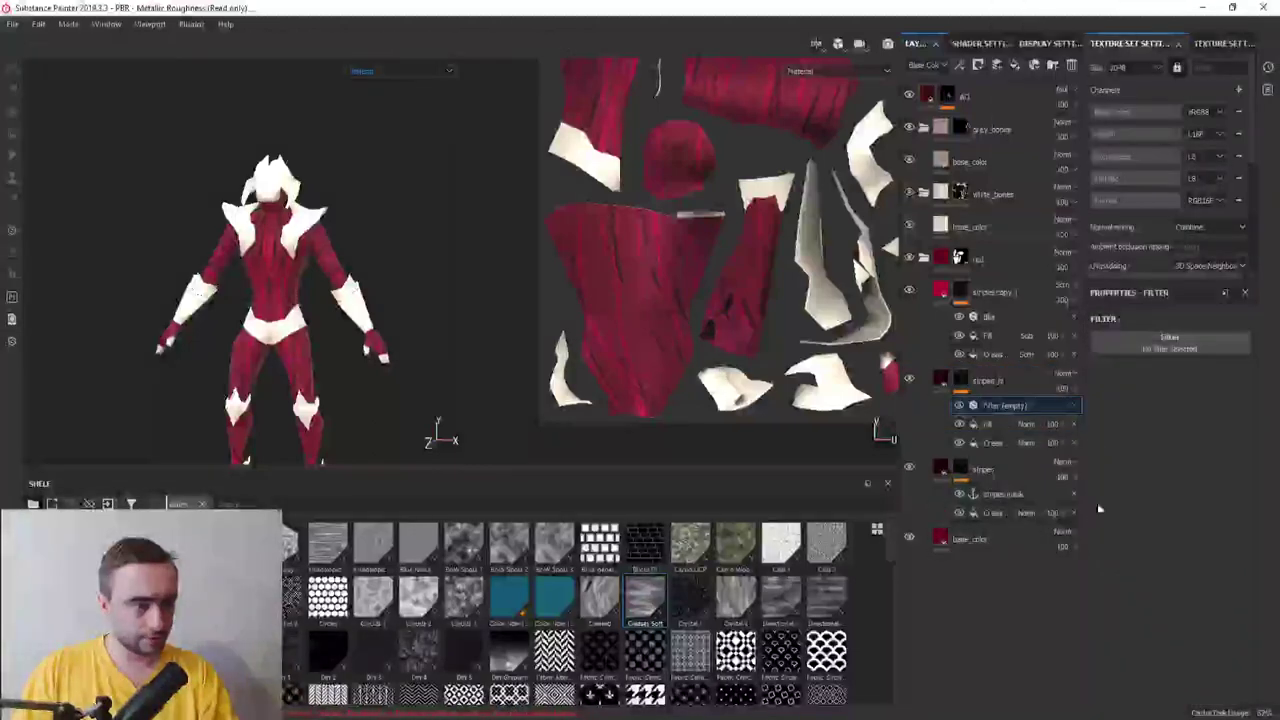
click(1177, 386)
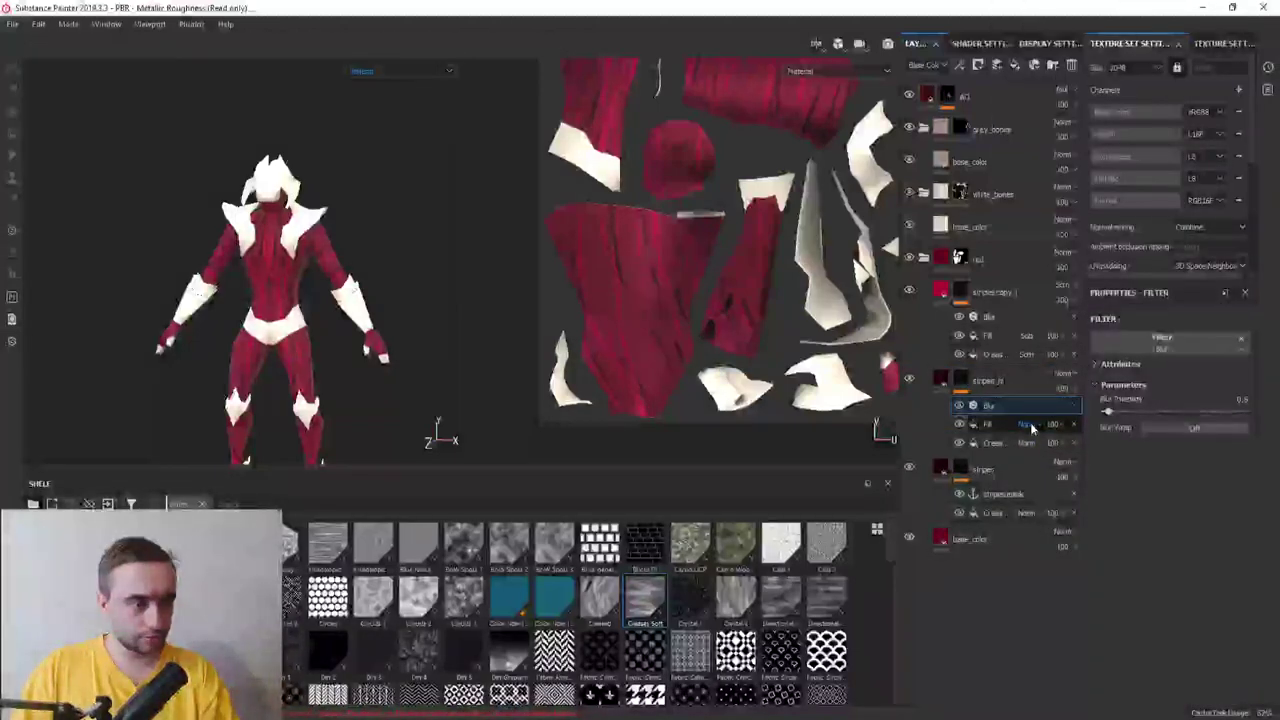
Set the fill and crease effects to Subtract blending, then zoom in on the torso
click(1026, 424)
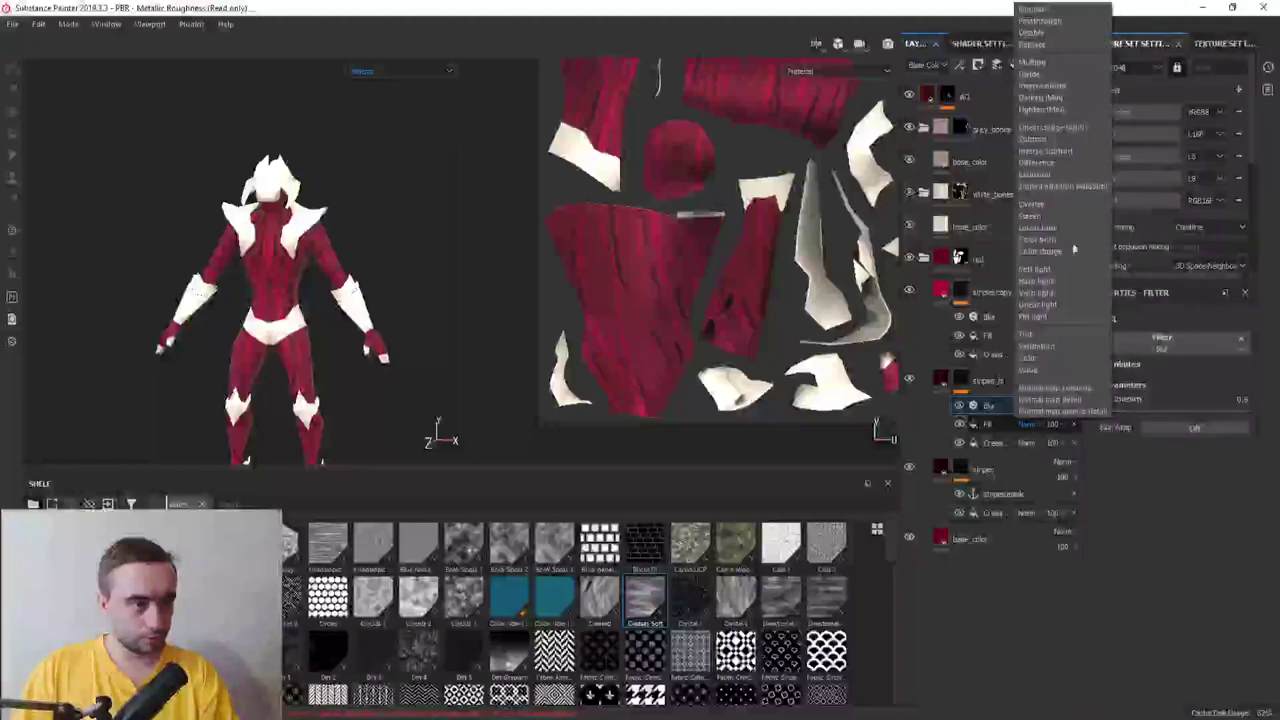
click(1040, 139)
click(1035, 441)
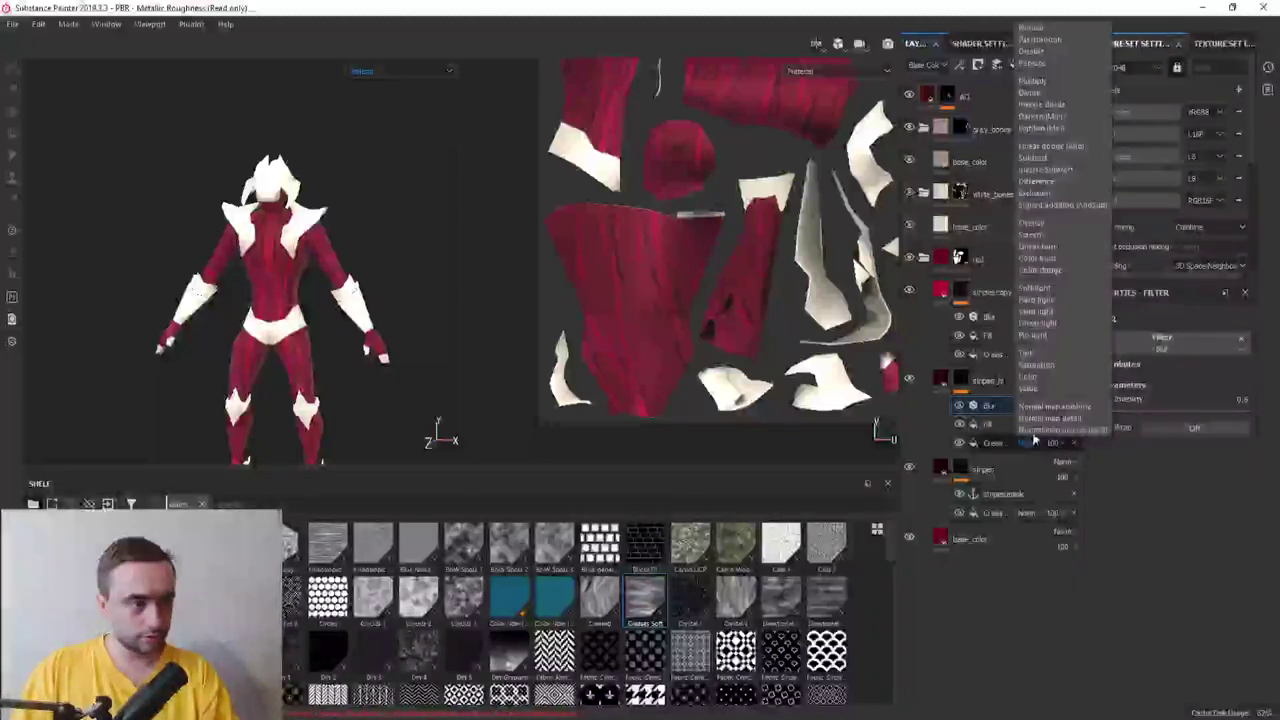
click(1049, 245)
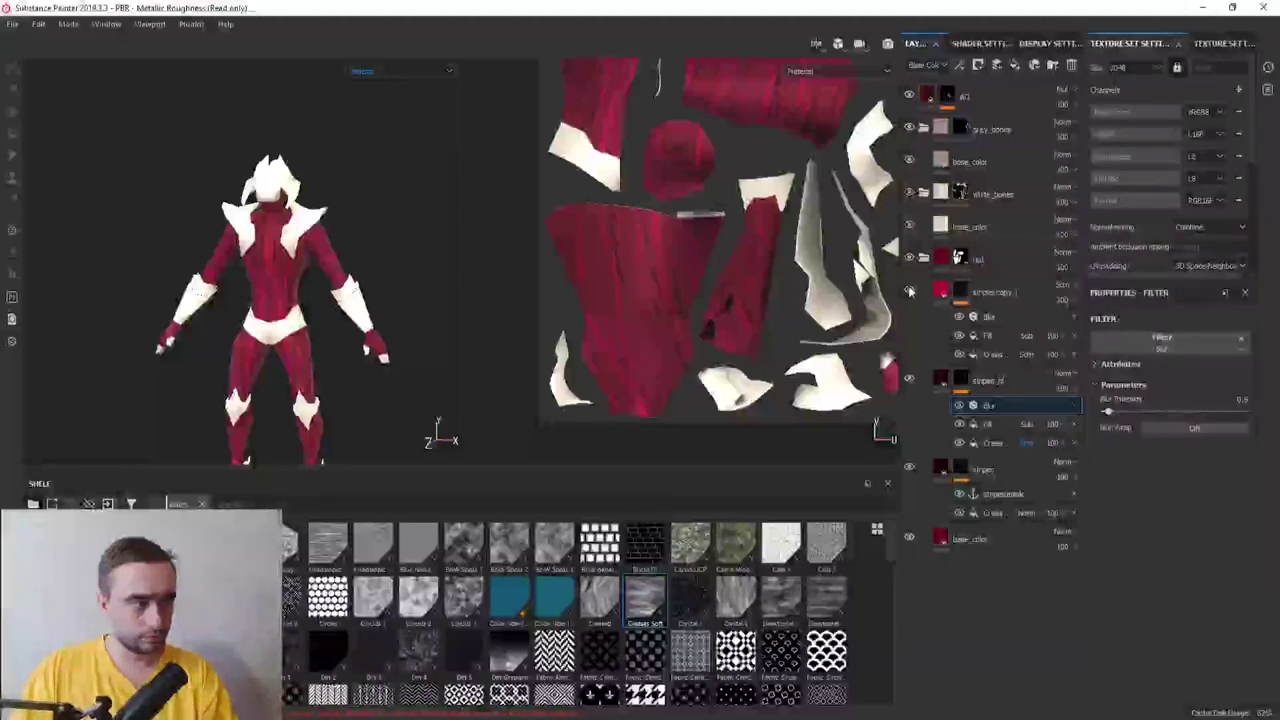
alt+drag(504, 280, 352, 268)
scroll(352, 268, up, 3)
scroll(257, 225, up, 3)
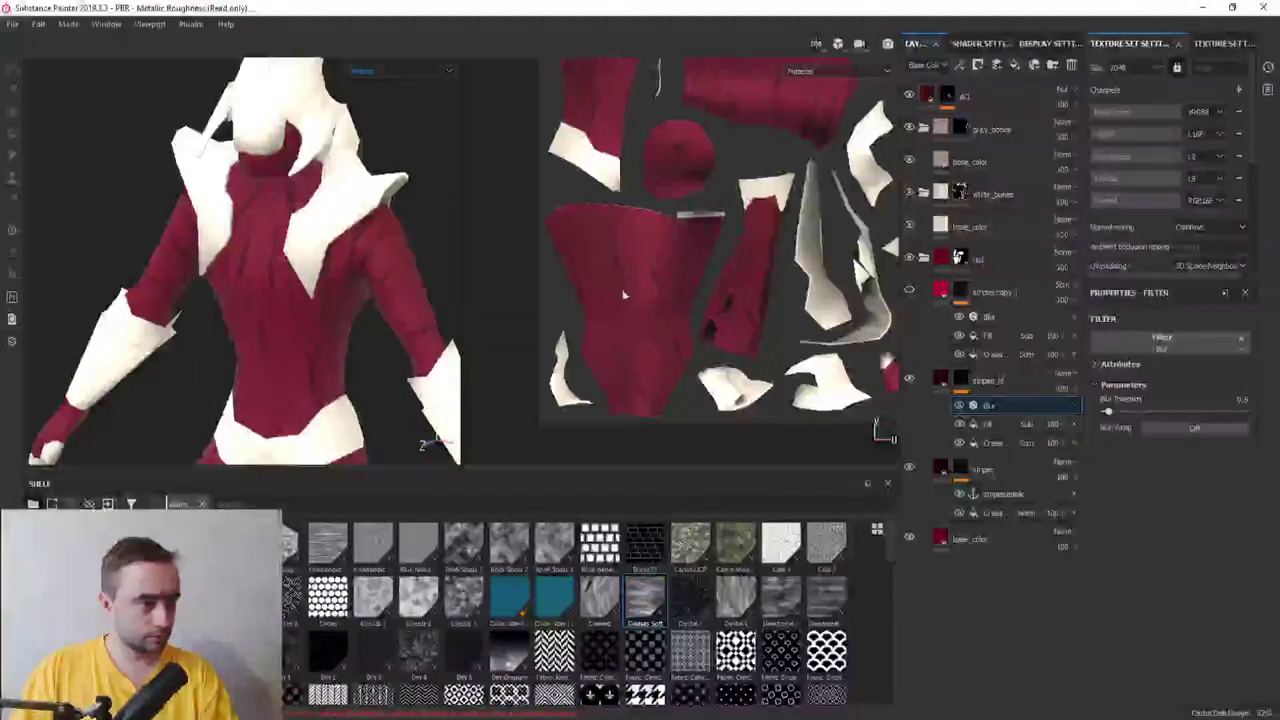
Compare the crease, fill and blur settings of stripes copy and stripes_d
click(997, 352)
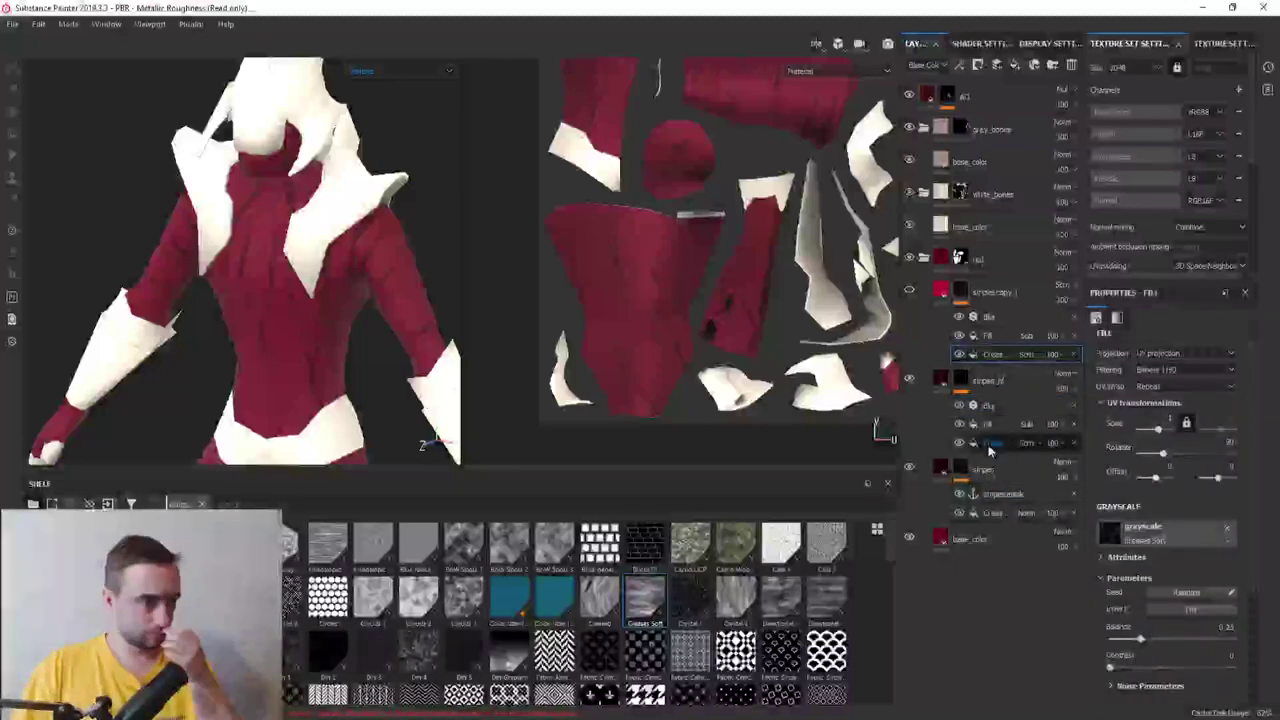
click(991, 446)
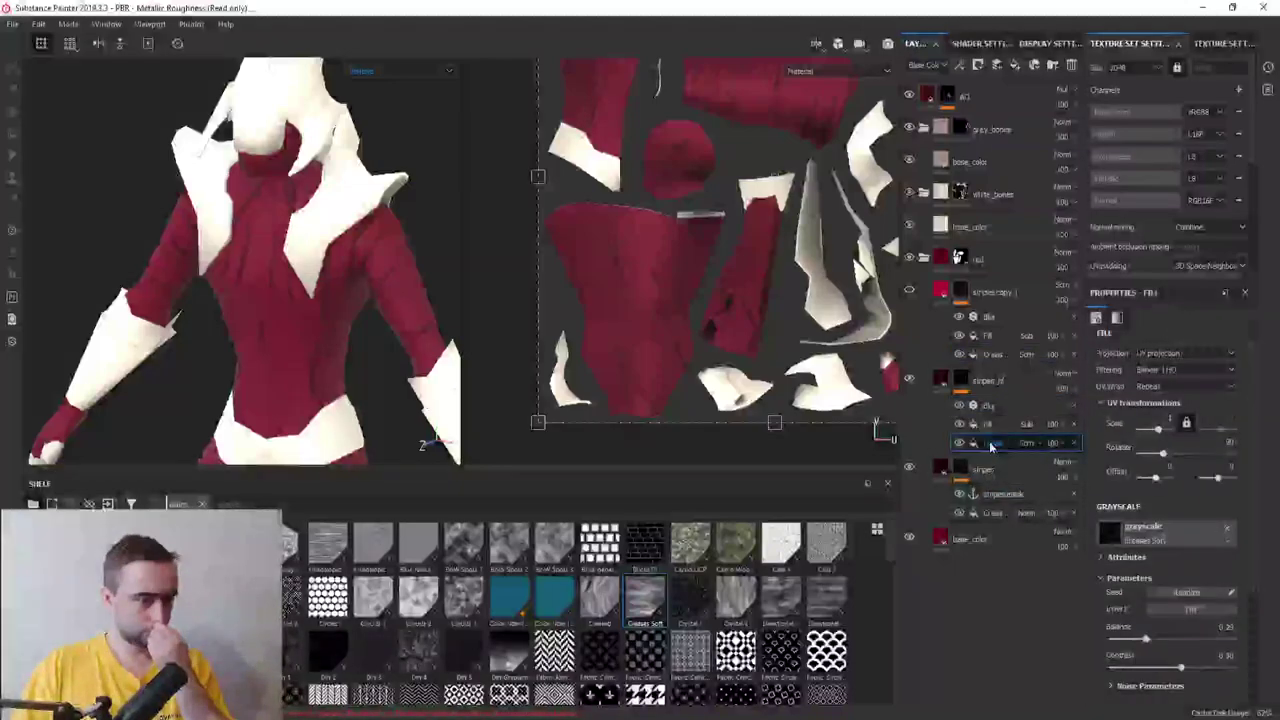
click(995, 354)
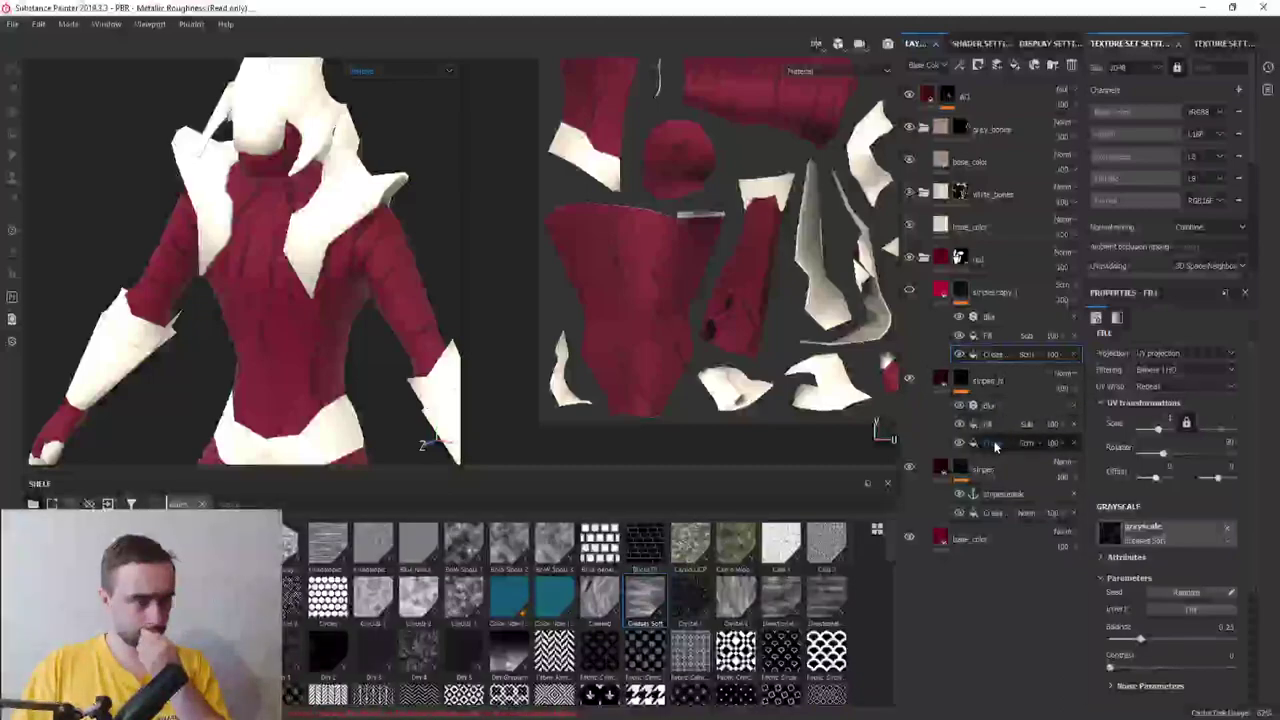
click(990, 336)
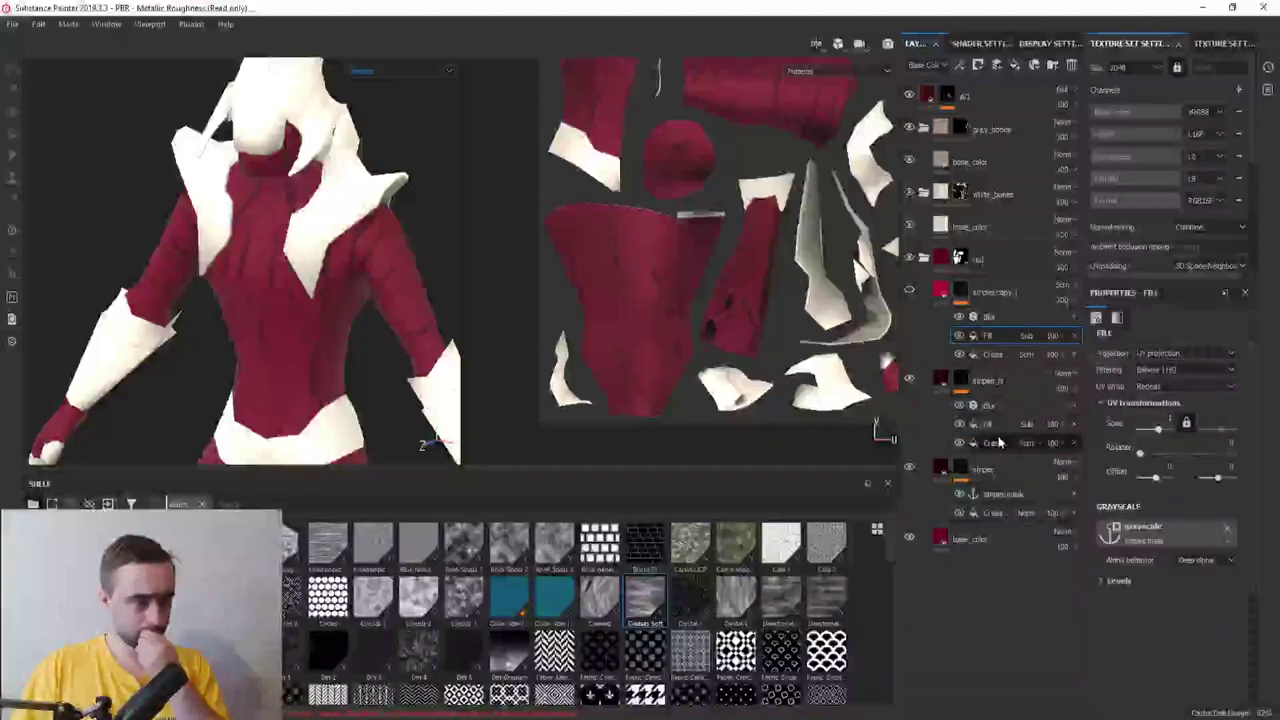
click(993, 424)
click(991, 318)
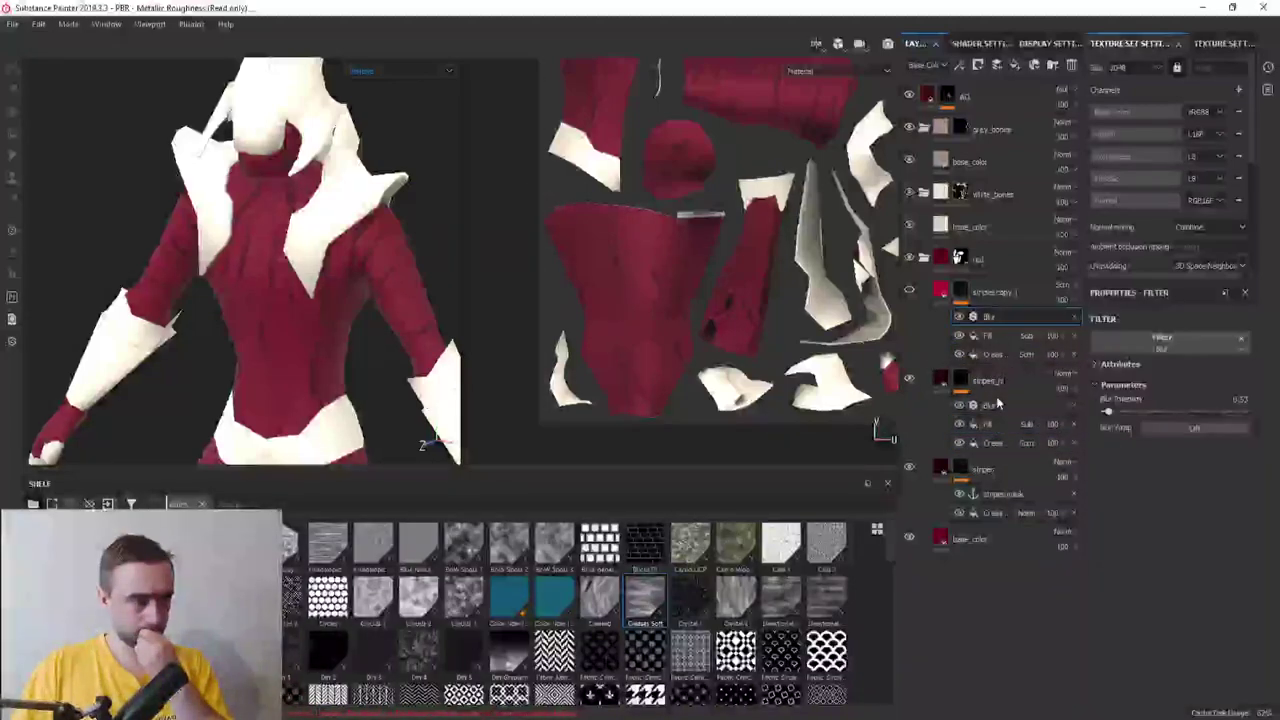
click(968, 406)
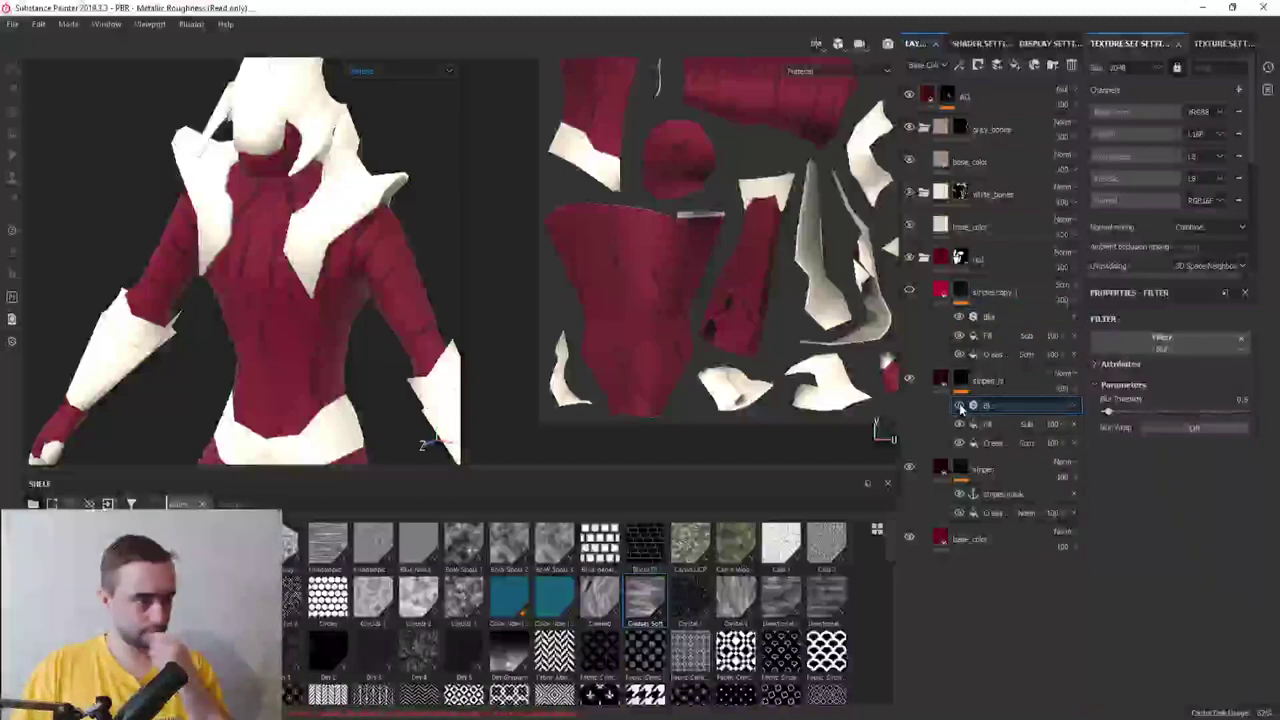
Eyedrop the red from stripes copy into stripes_d's base colour and recompare their crease fills
click(985, 381)
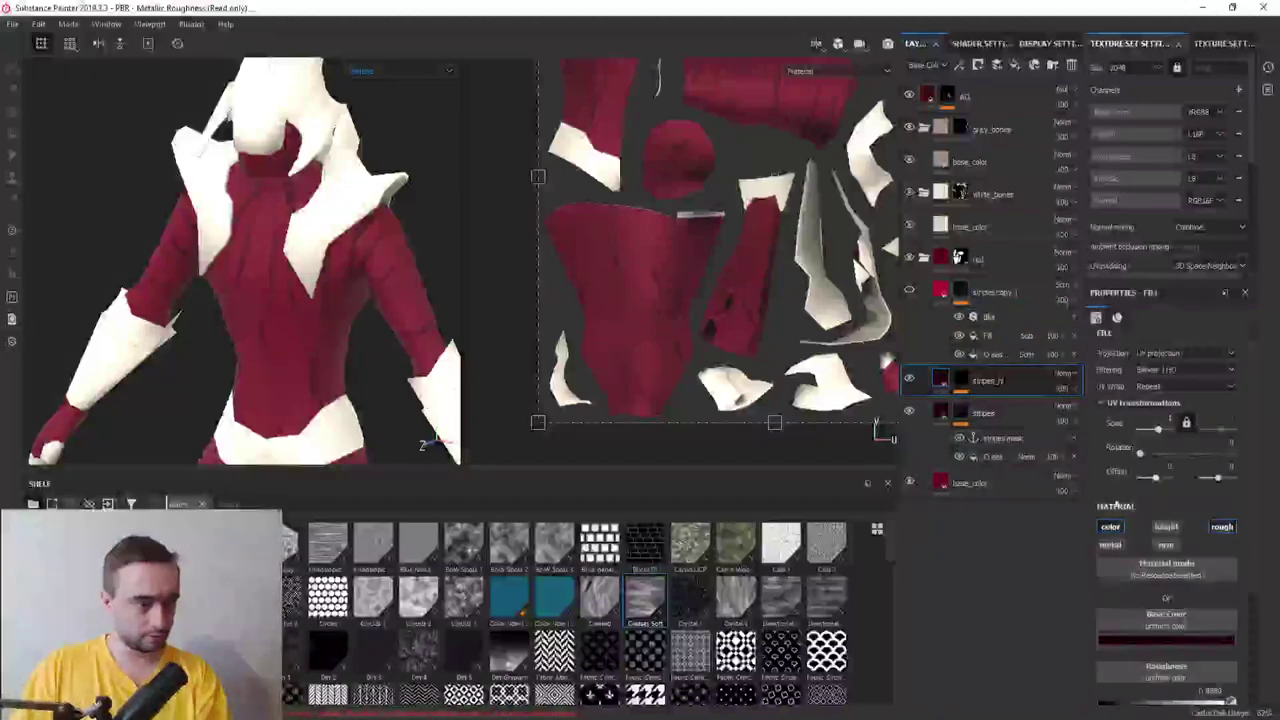
click(1143, 638)
click(1157, 480)
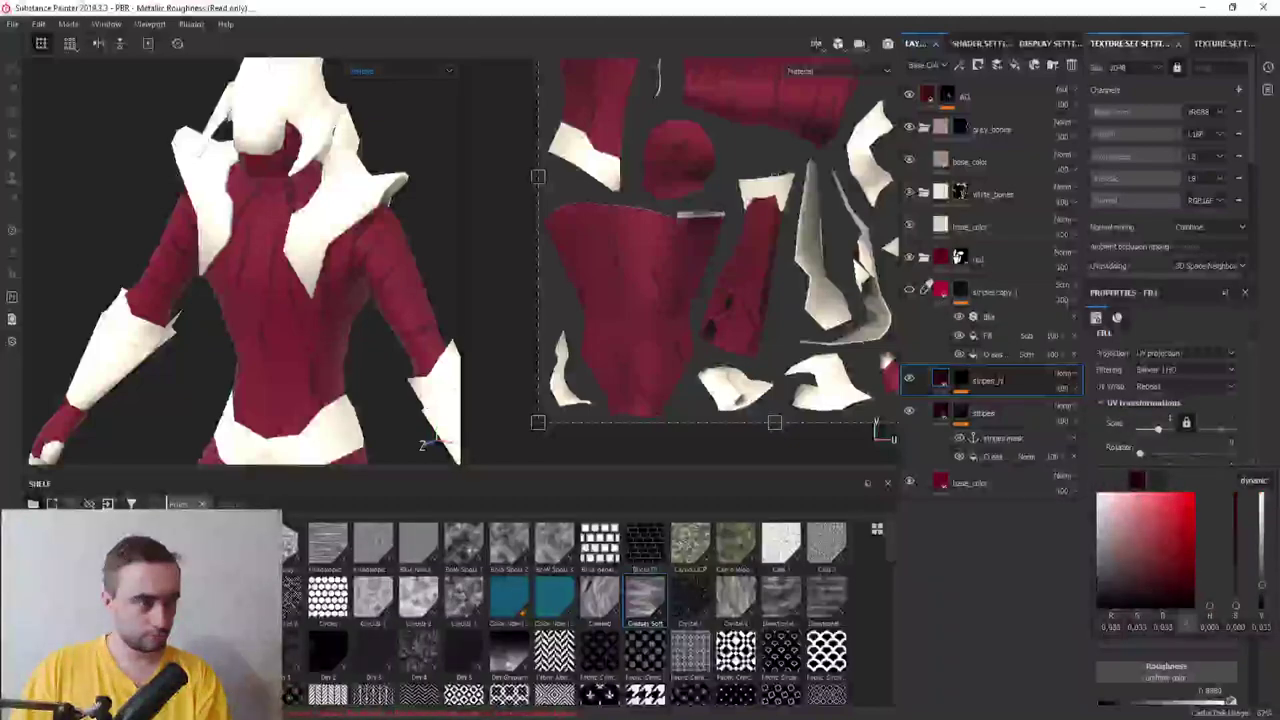
click(943, 594)
click(960, 381)
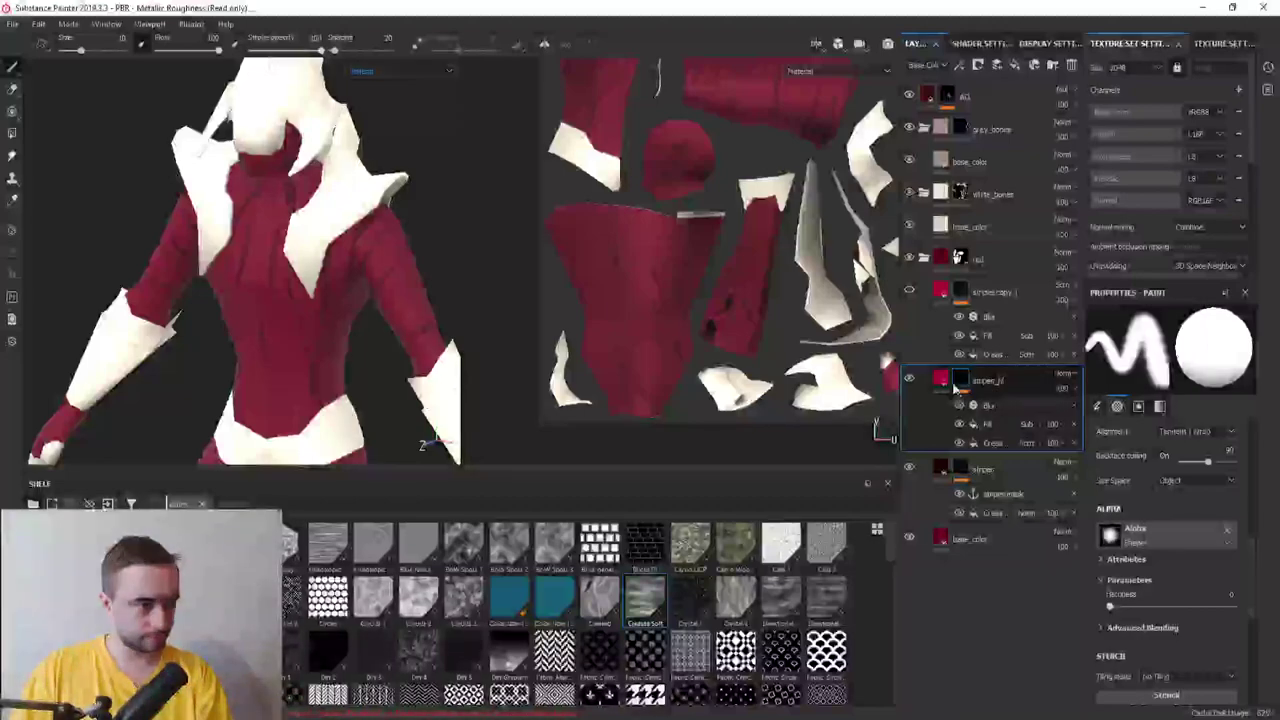
click(910, 291)
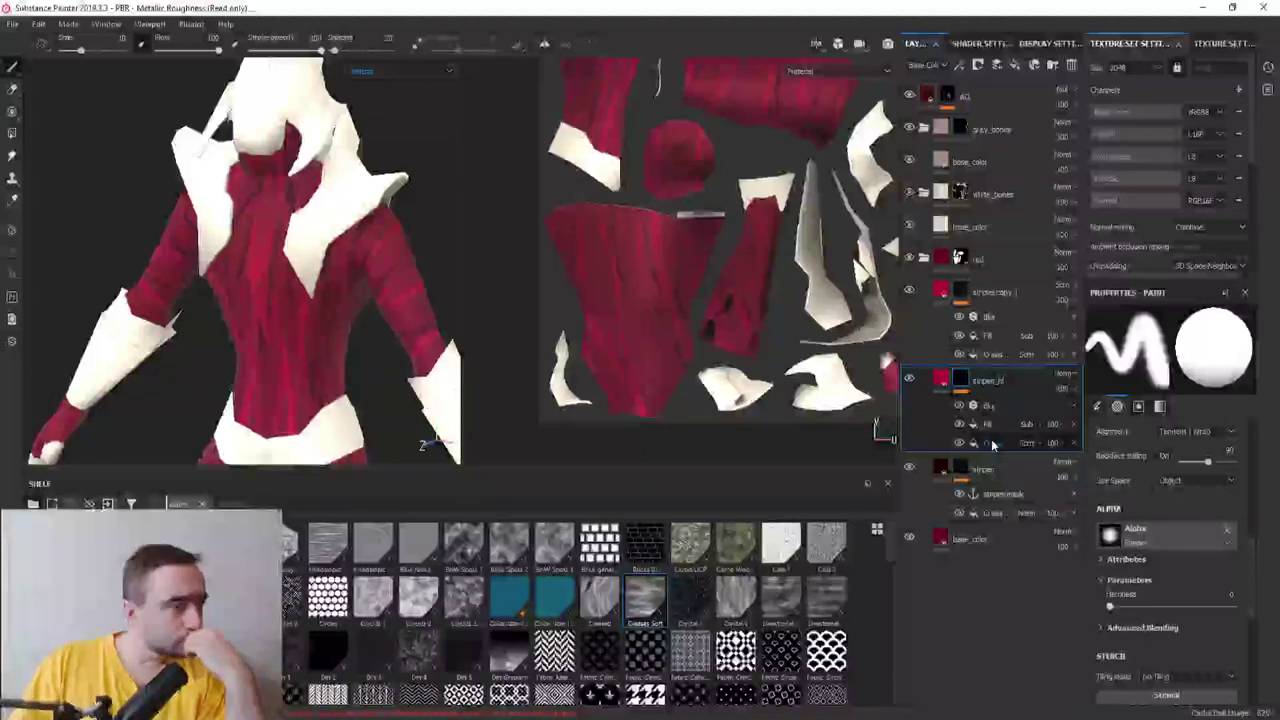
click(993, 446)
click(993, 356)
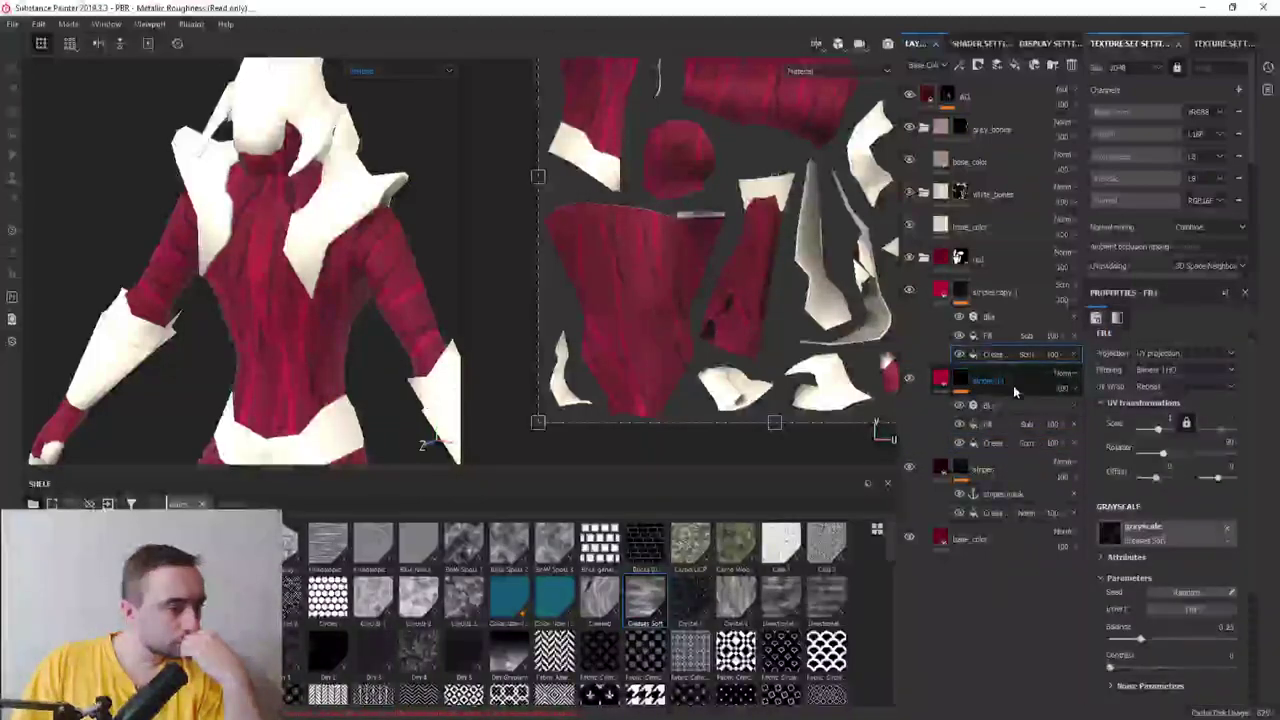
click(993, 443)
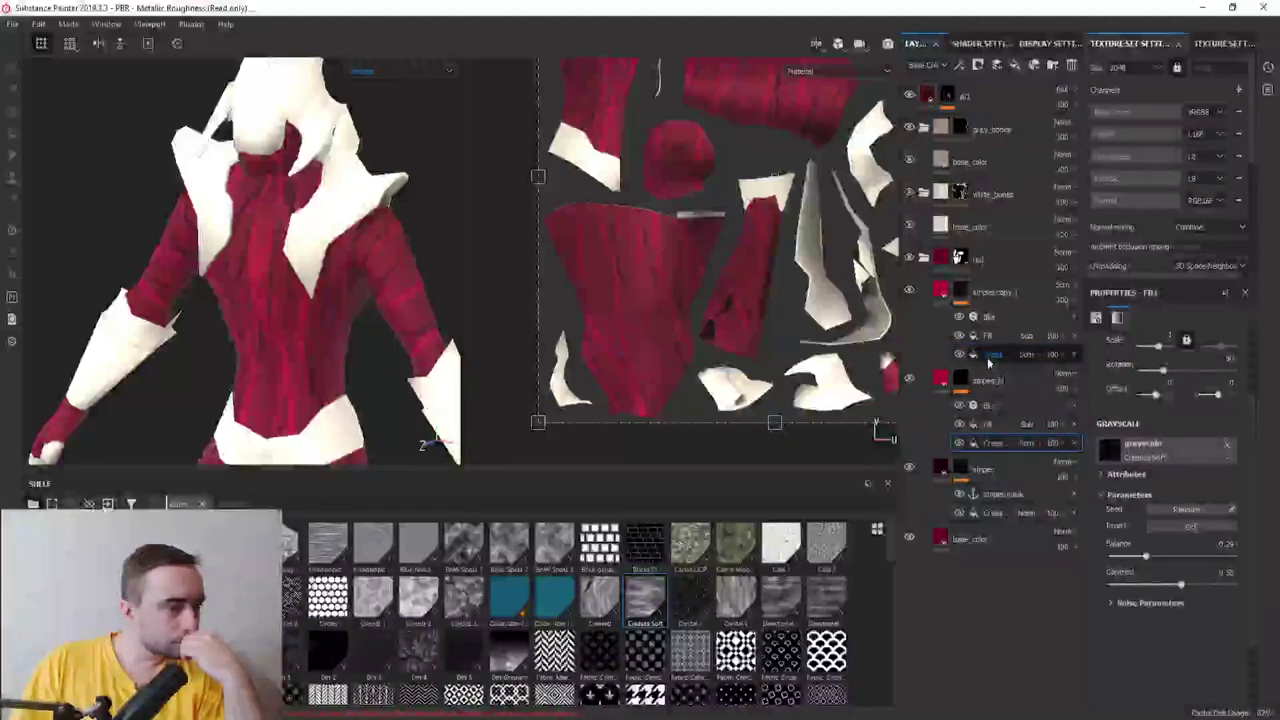
Hide stripes copy and lower the stripes_d crease balance to about 0.12
click(912, 293)
drag(1143, 558, 1159, 592)
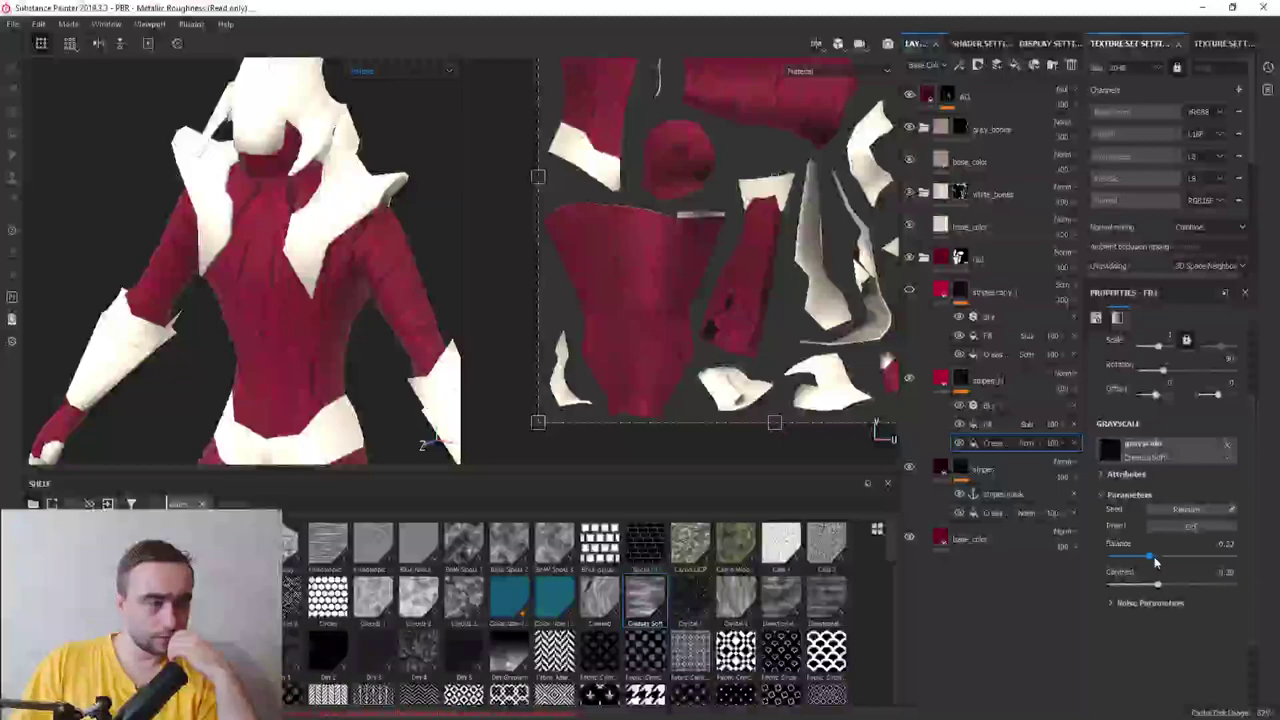
drag(1155, 563, 1147, 560)
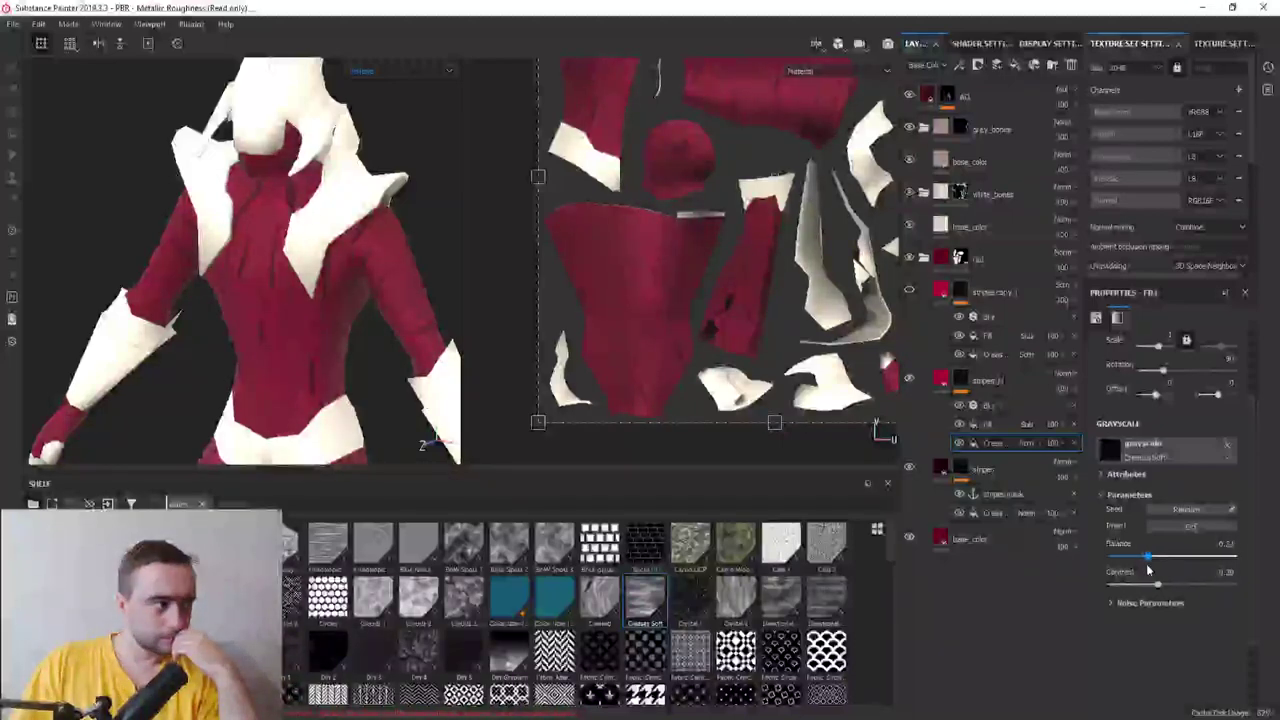
scroll(284, 341, down, 5)
mouse_move(374, 266)
alt+mouse_down()
mouse_move(118, 293)
mouse_move(397, 306)
mouse_move(313, 269)
mouse_move(277, 275)
mouse_move(335, 228)
mouse_move(290, 245)
alt+mouse_up()
scroll(277, 275, up, 5)
scroll(272, 255, down, 5)
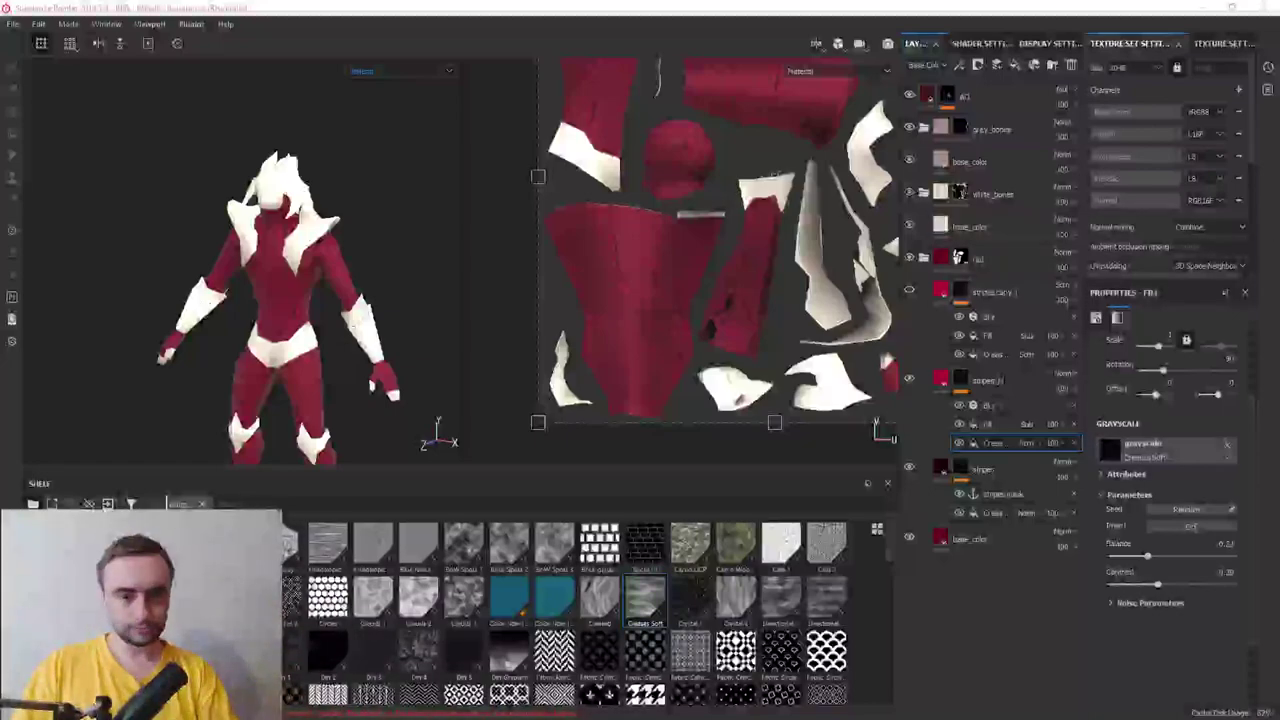
mouse_move(380, 352)
alt+mouse_down()
mouse_move(333, 253)
mouse_move(435, 213)
mouse_move(380, 232)
alt+mouse_up()
alt+right_drag(377, 237, 356, 287)
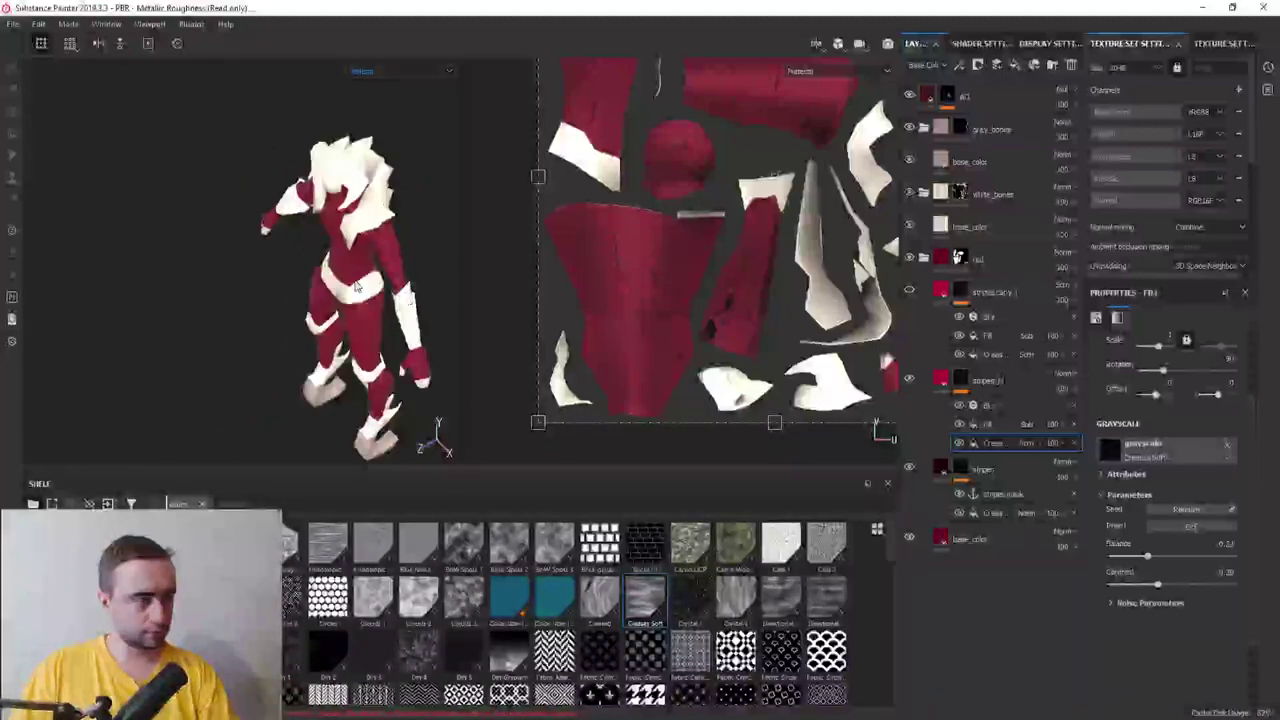
mouse_move(272, 360)
alt+mouse_down()
mouse_move(324, 322)
mouse_move(191, 251)
mouse_move(230, 300)
mouse_move(453, 315)
mouse_move(446, 333)
mouse_move(395, 311)
alt+mouse_up()
scroll(320, 293, up, 3)
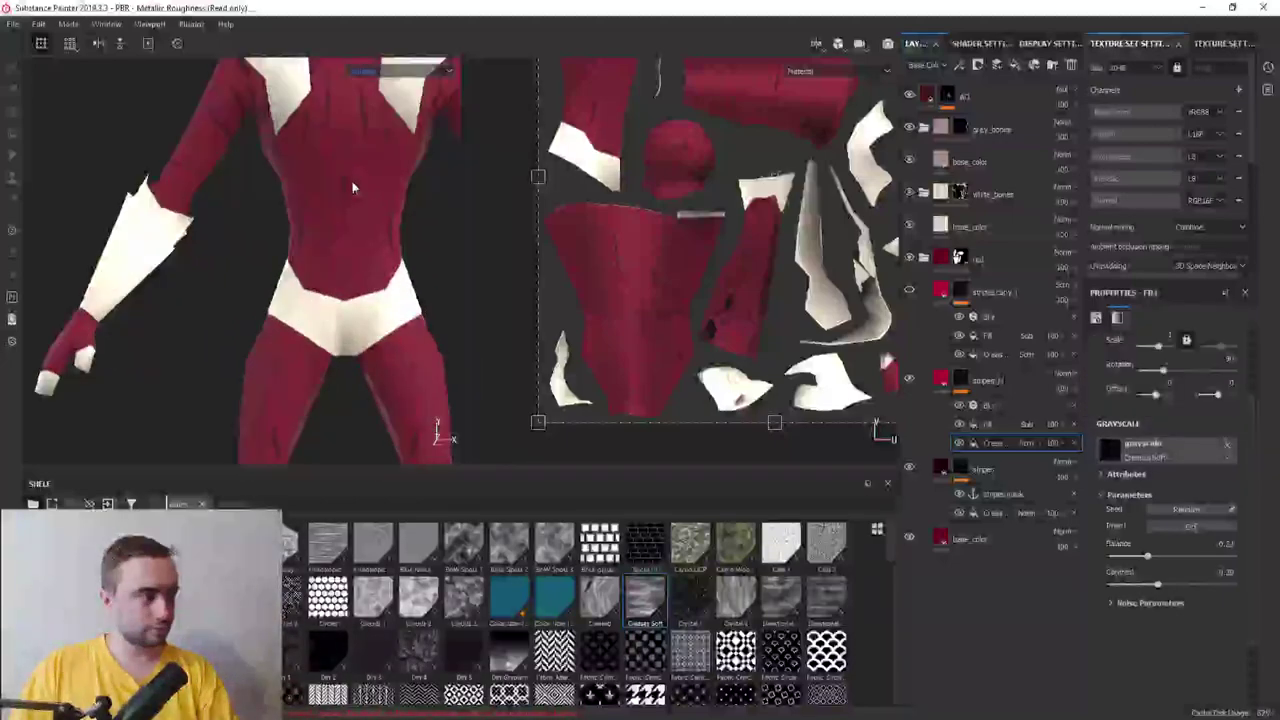
alt+drag(349, 190, 357, 306)
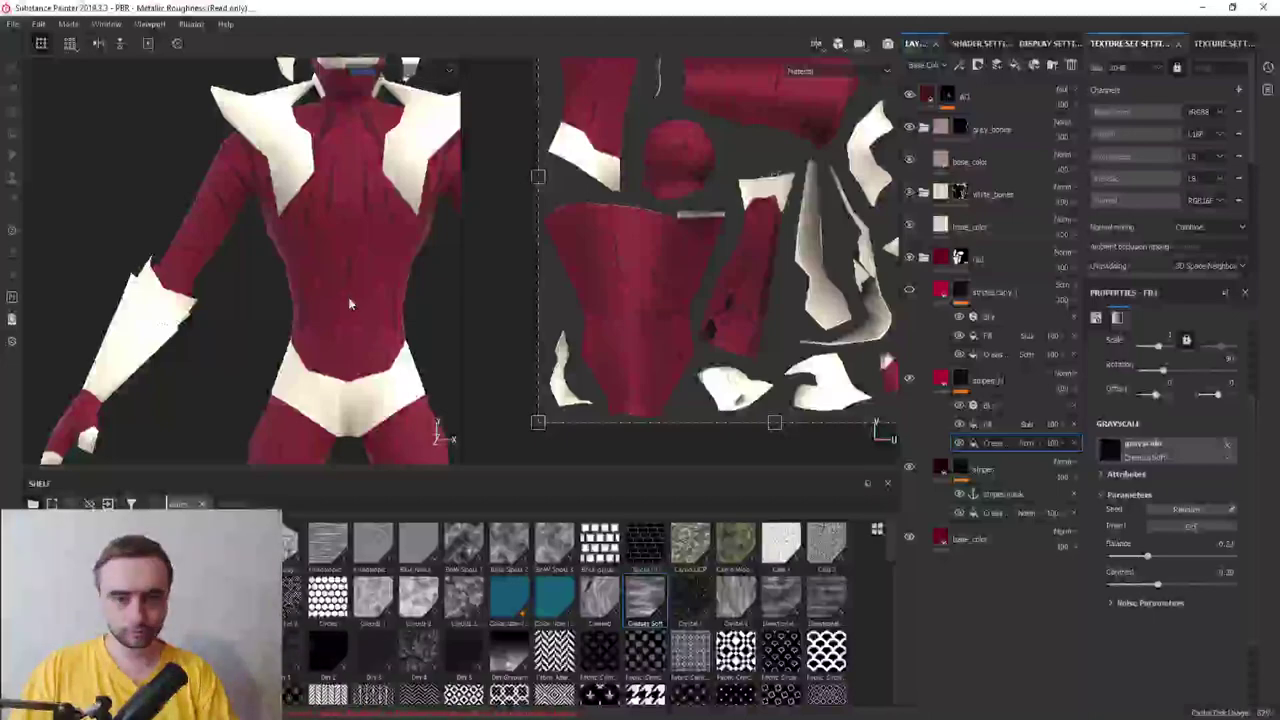
alt+drag(314, 286, 256, 368)
alt+drag(400, 345, 308, 345)
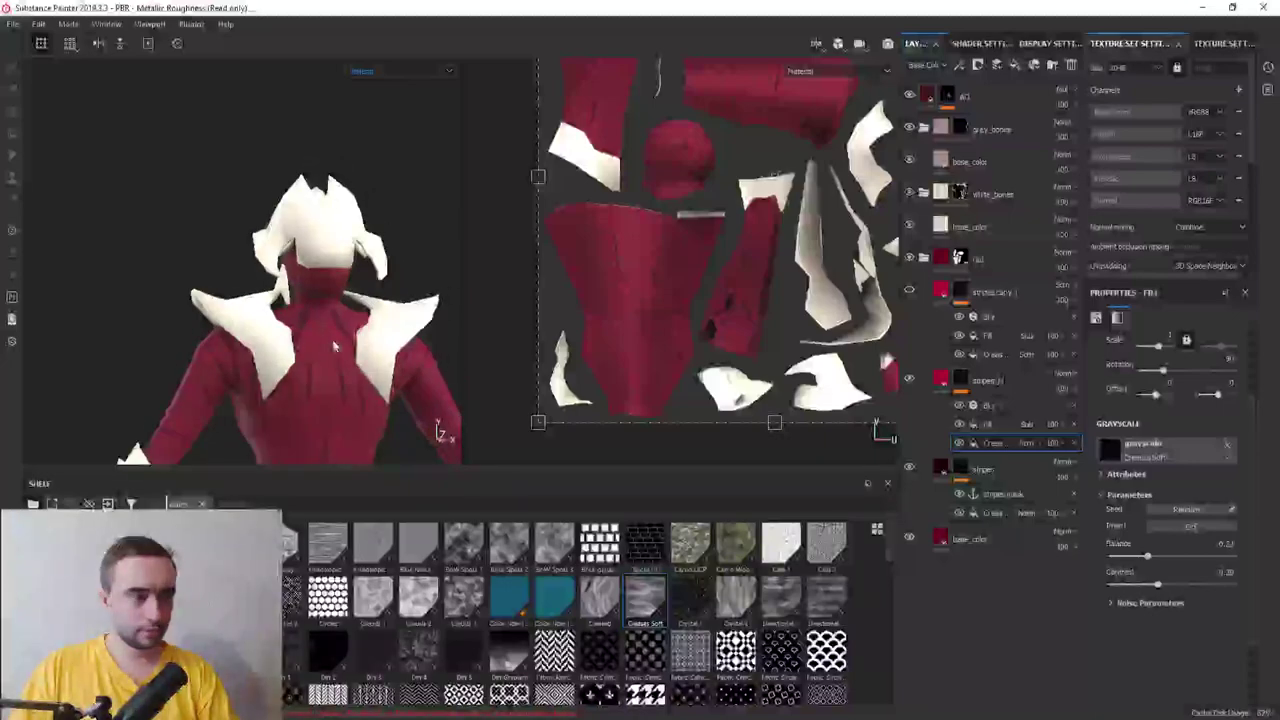
click(990, 292)
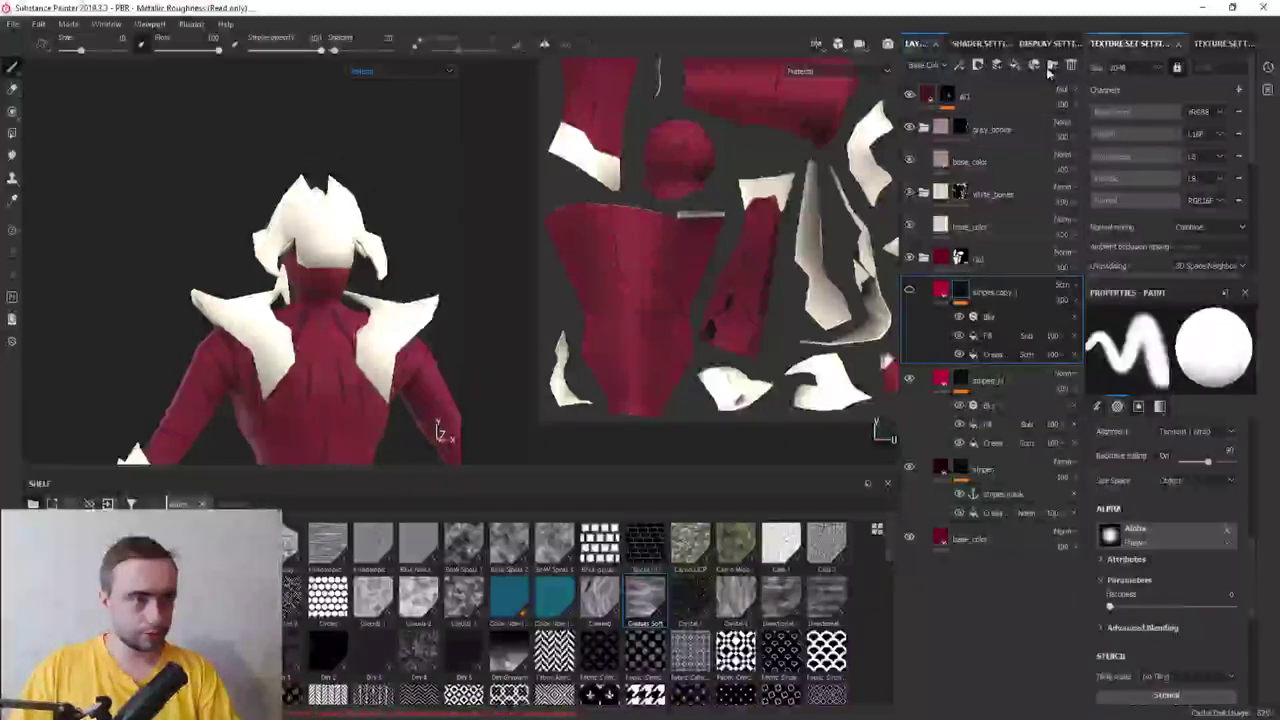
Create a renamed folder above stripes copy and add a new white fill layer
click(1052, 65)
double_click(983, 291)
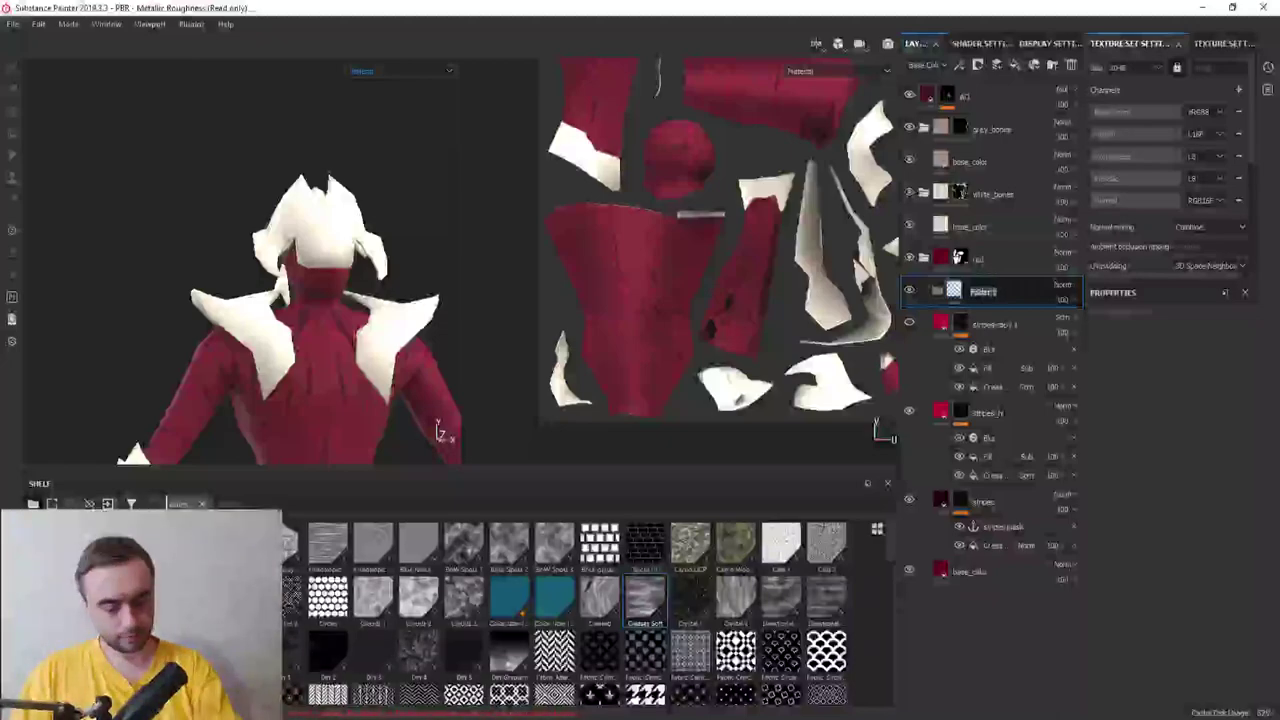
text(dus)
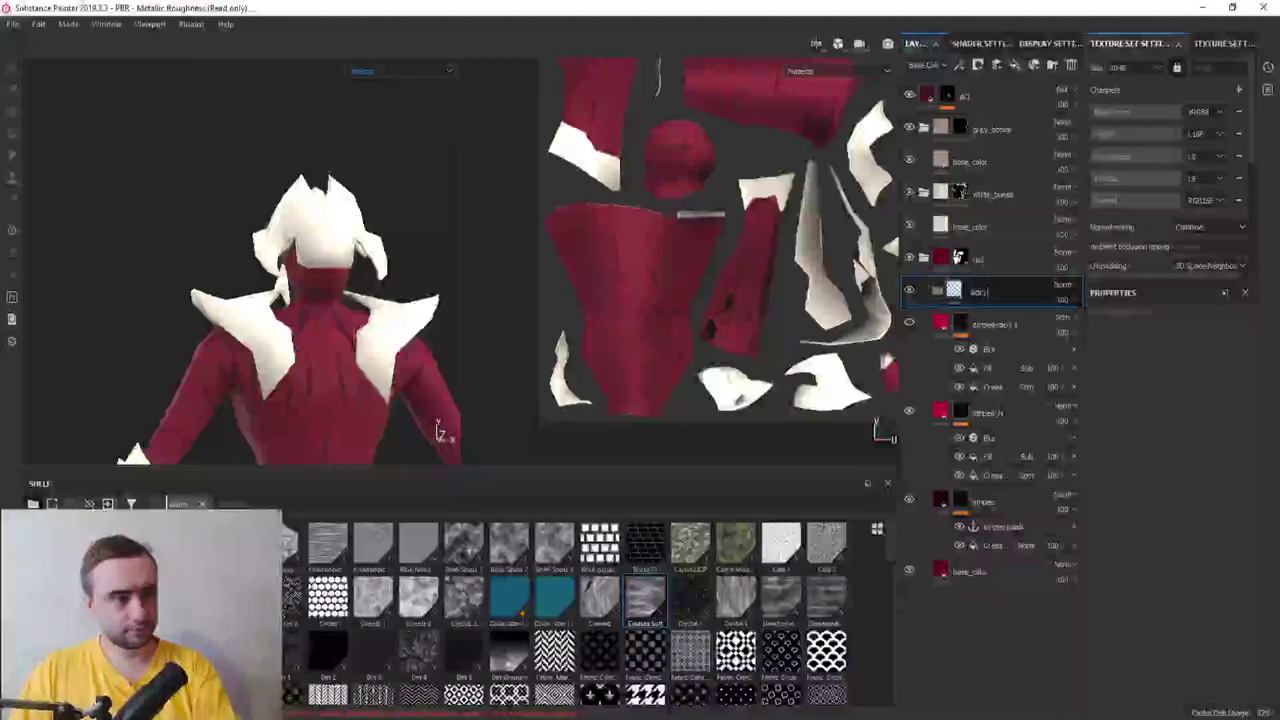
text(t)
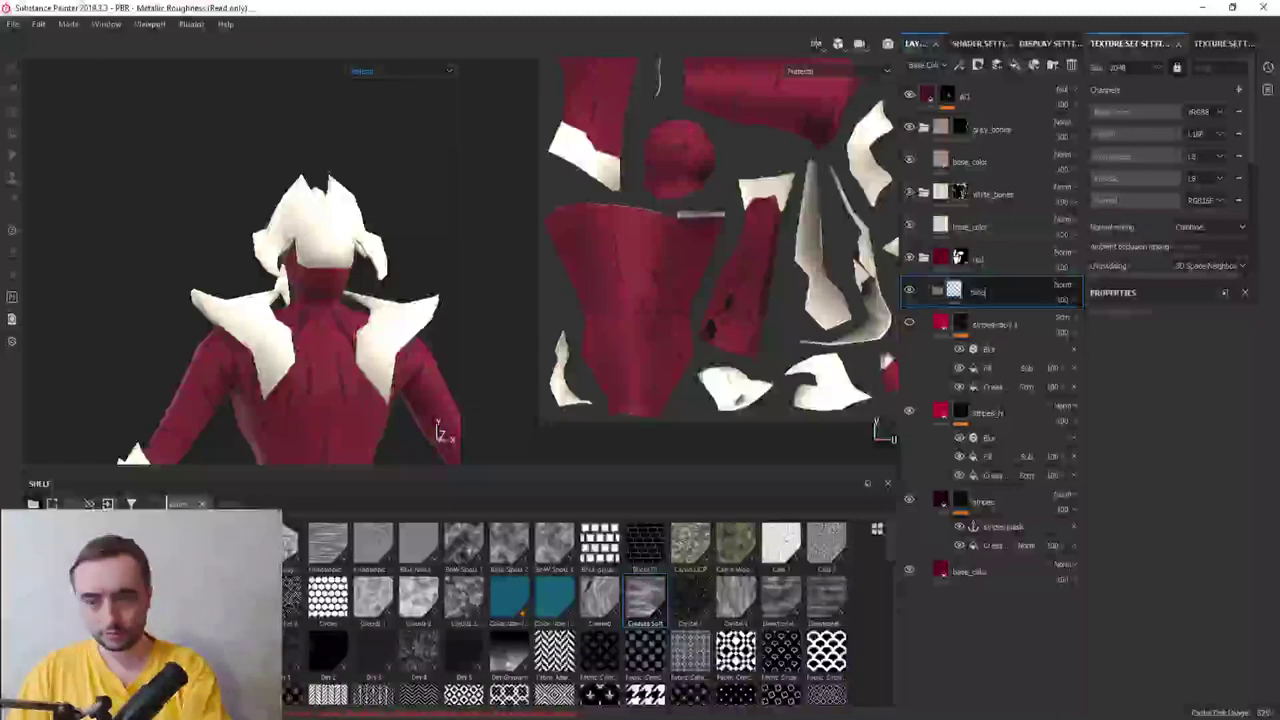
key(Return)
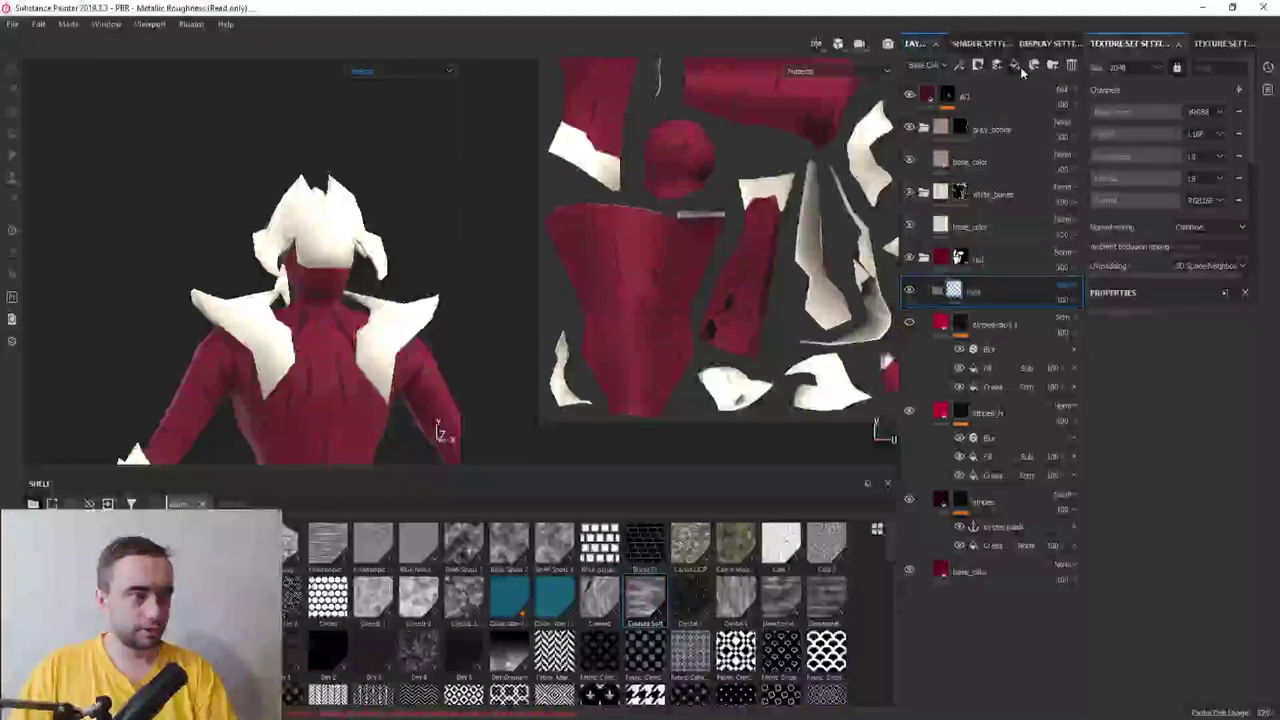
click(1021, 70)
Give Fill layer 1 a black mask and turn off its metal and height channels
double_click(980, 324)
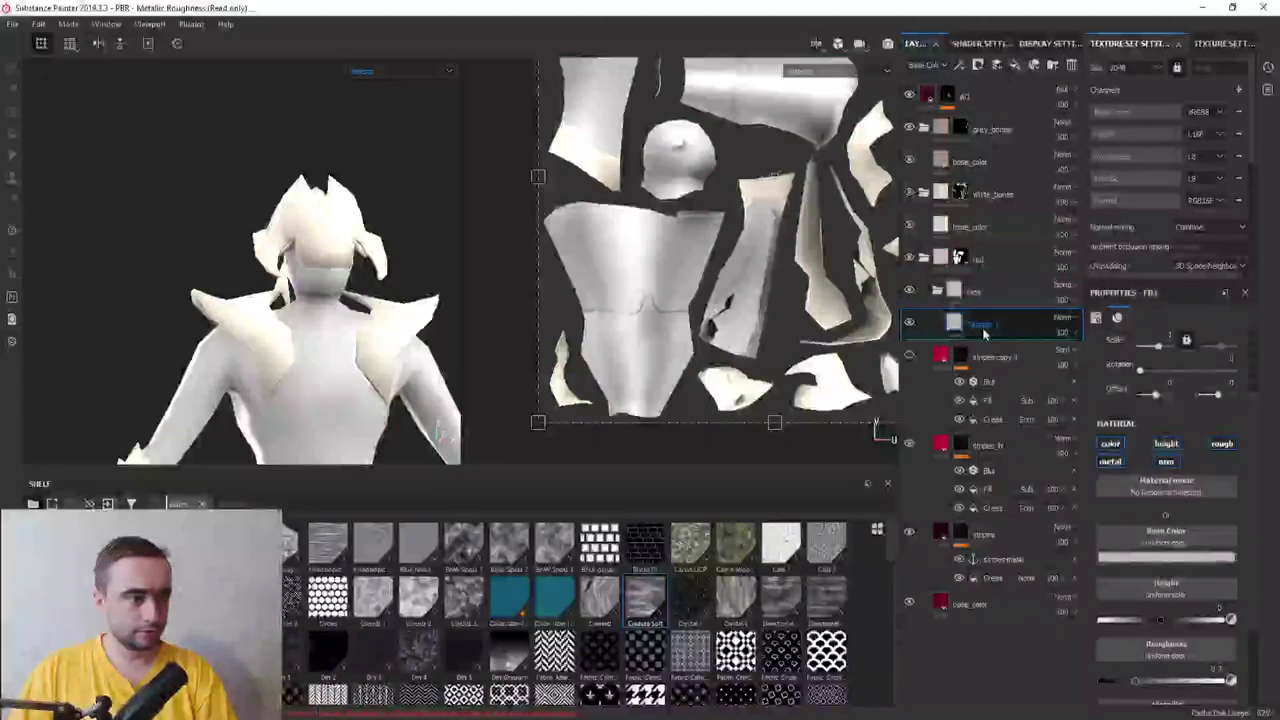
right_click(984, 334)
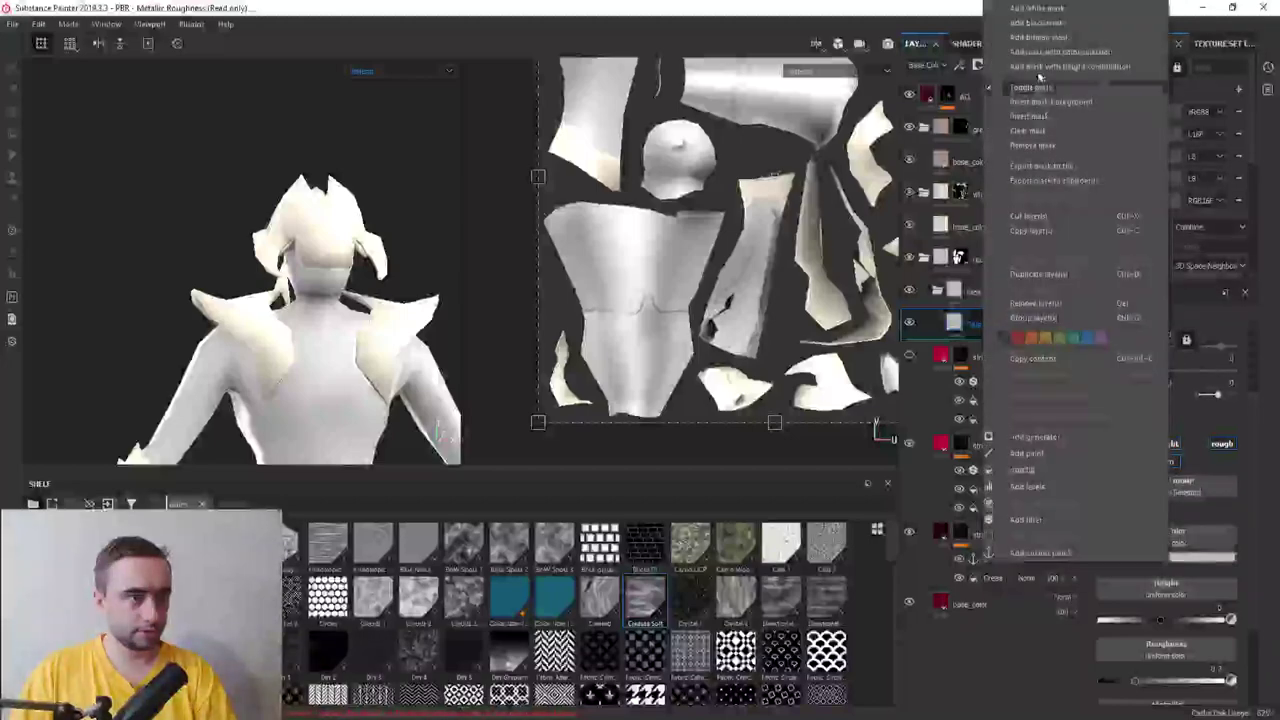
click(1040, 23)
click(953, 322)
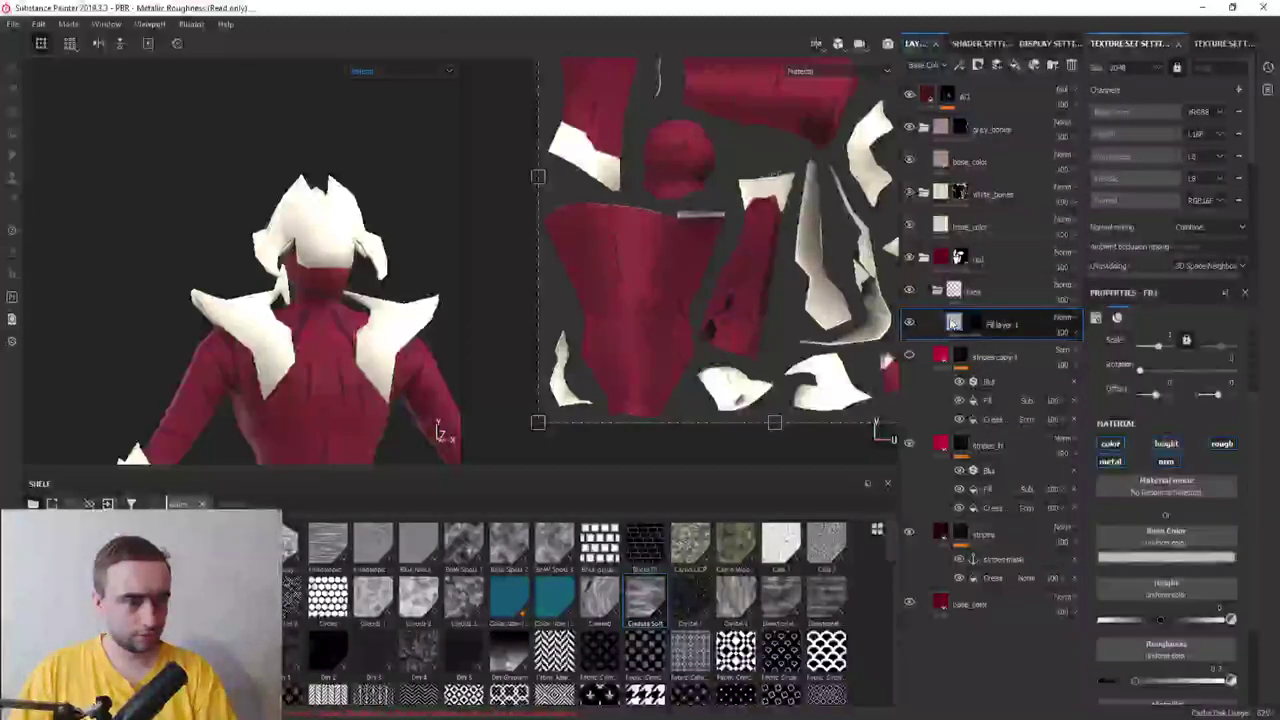
click(1112, 461)
click(1166, 443)
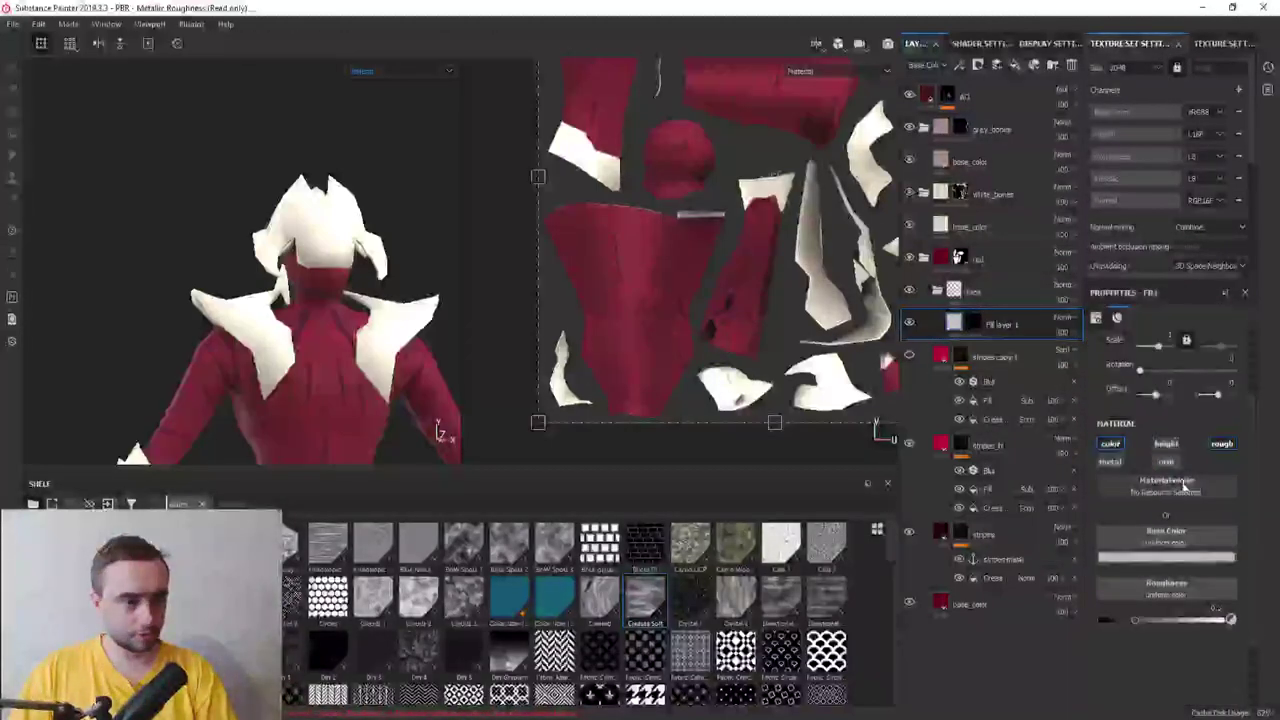
Set the fill's base colour to near-black and roughness to about 0.70, then select its mask
click(1171, 557)
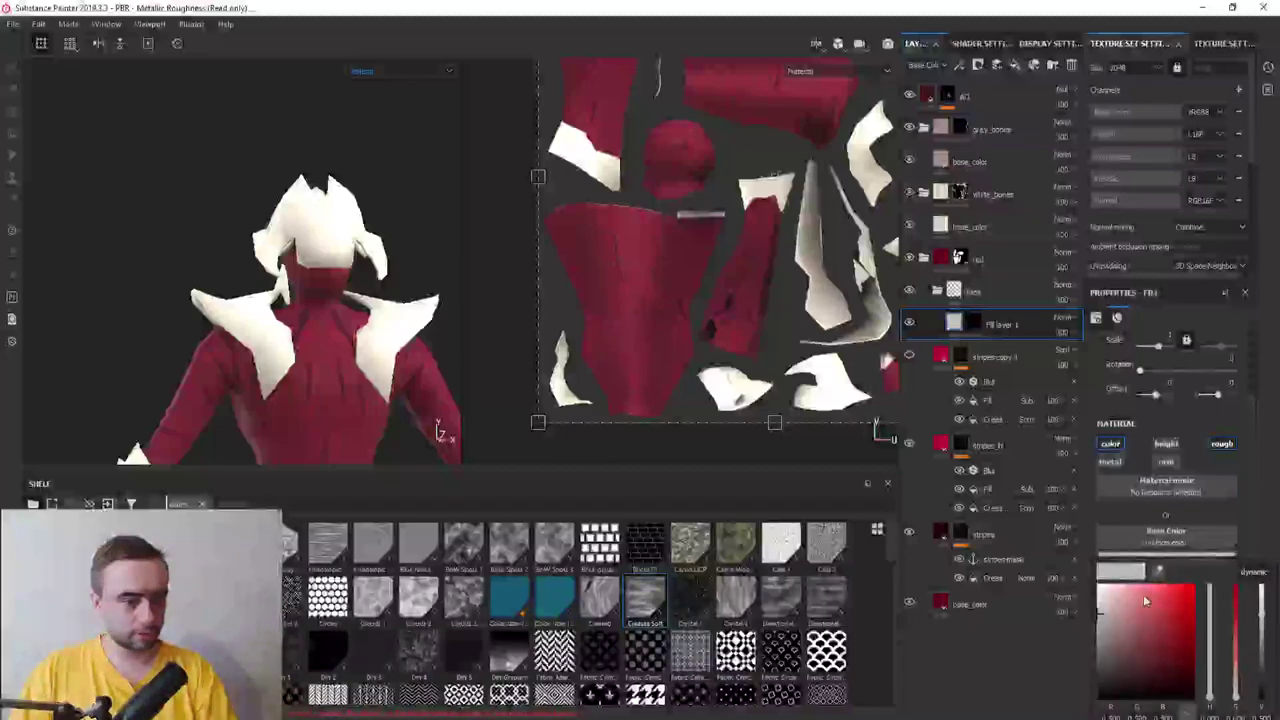
drag(1097, 684, 1090, 688)
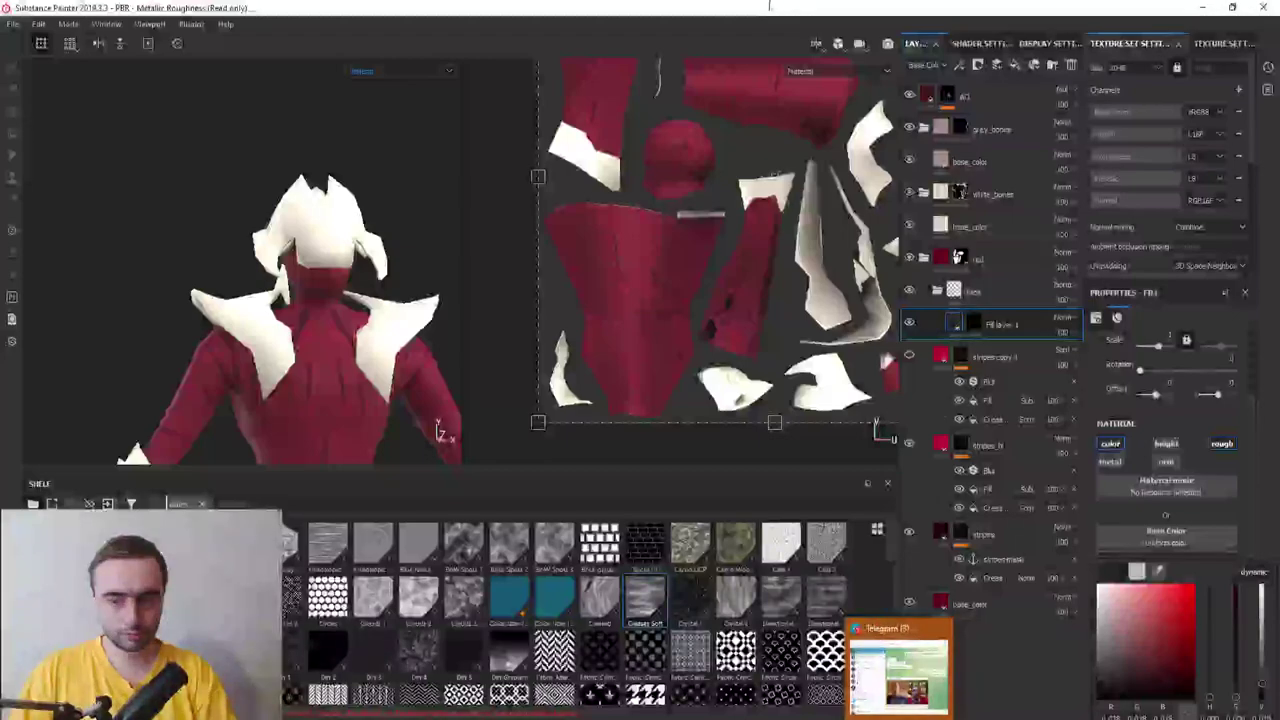
click(886, 290)
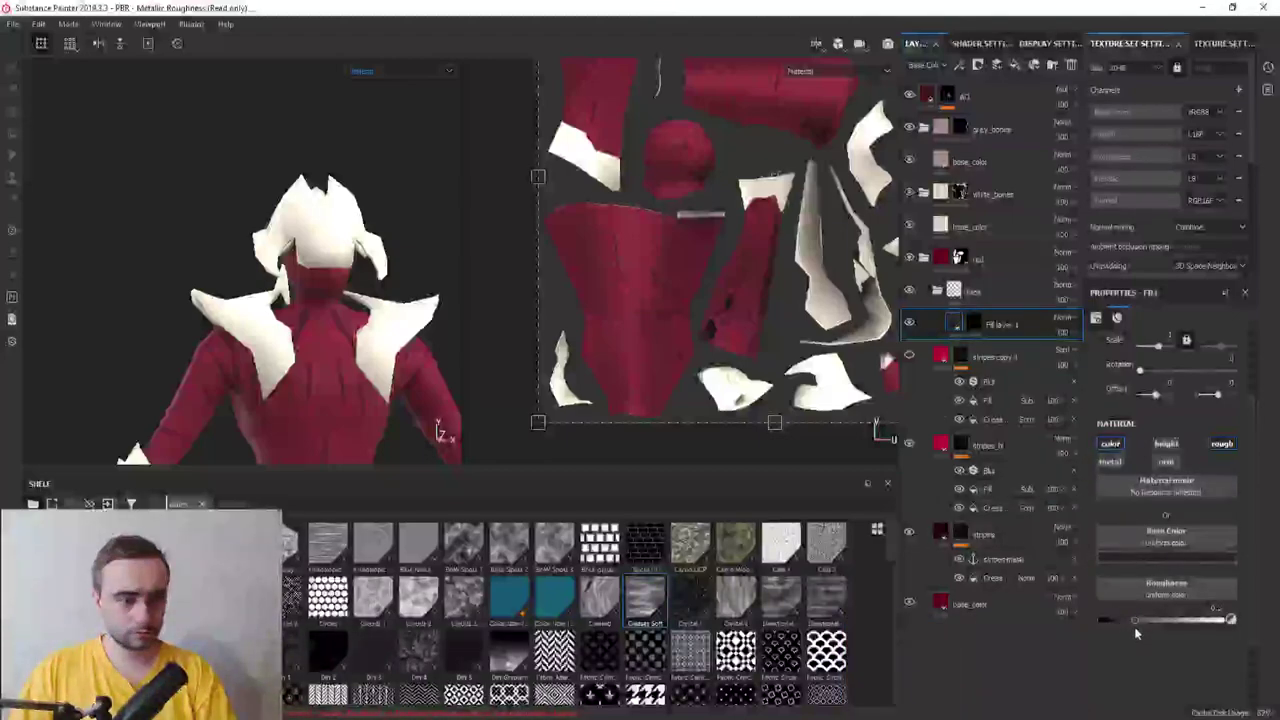
click(1185, 622)
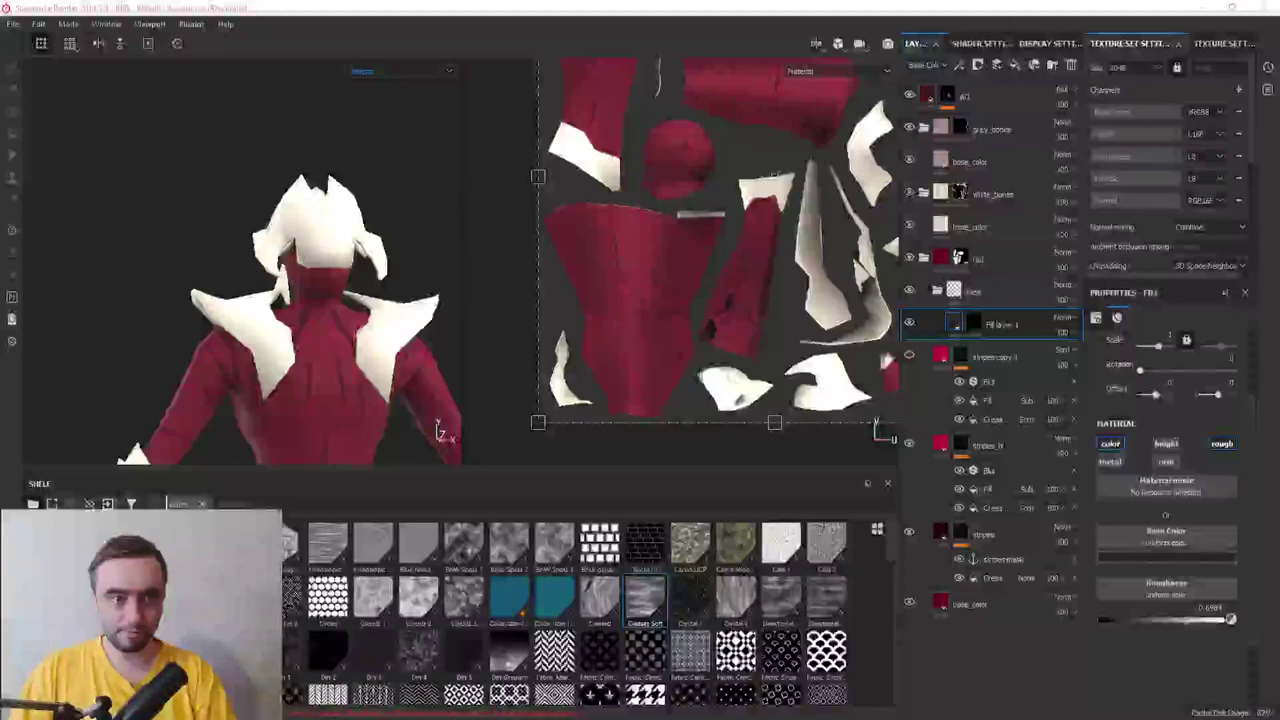
alt+drag(335, 263, 393, 258)
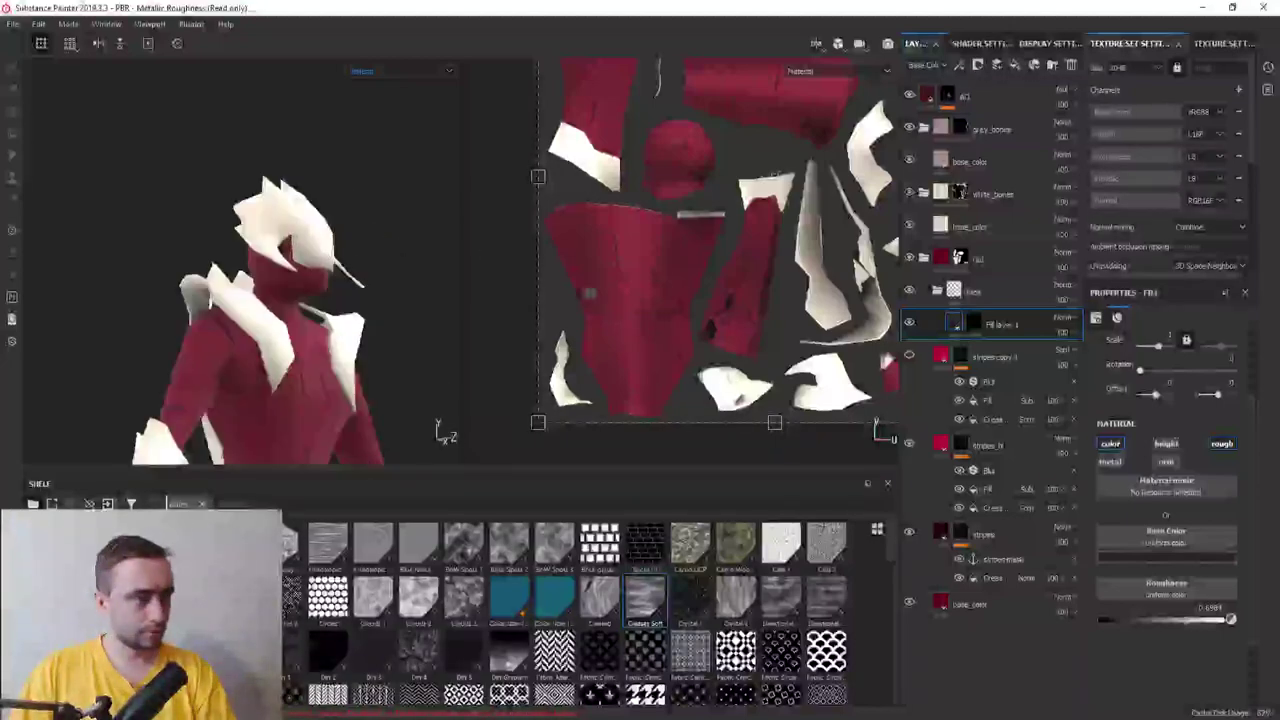
click(973, 324)
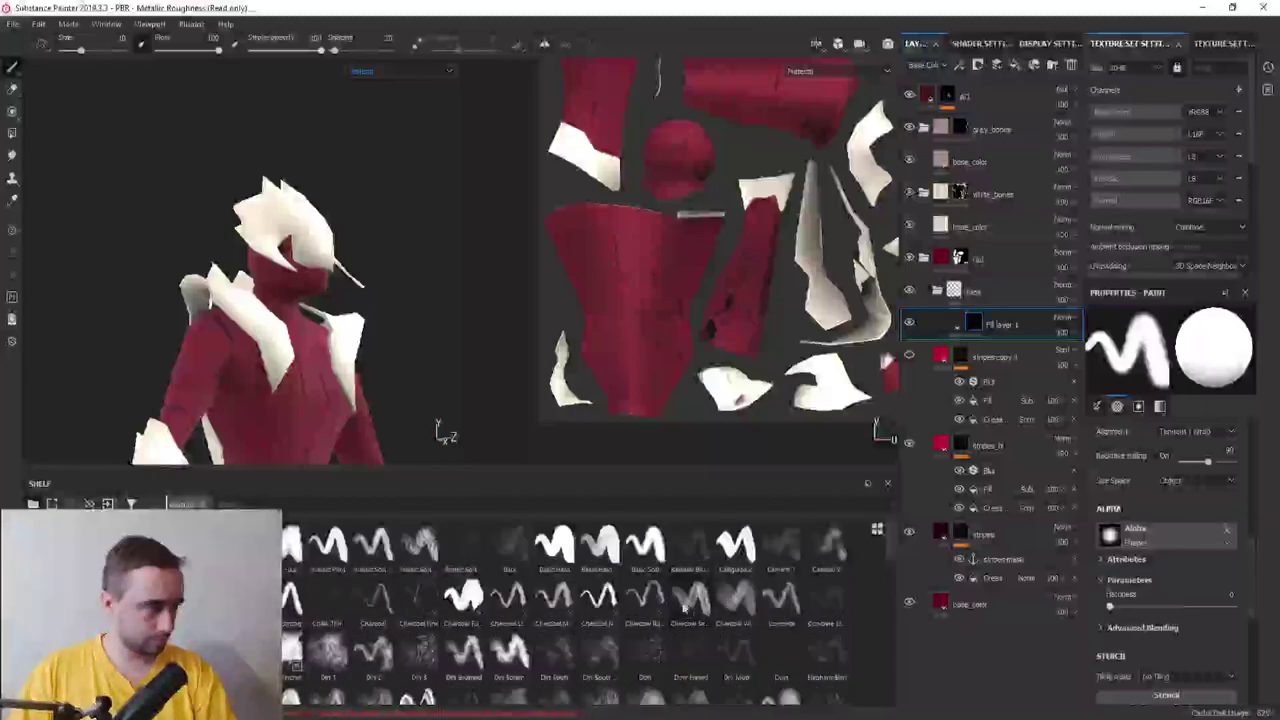
Choose the Basic Hard brush, shrink its size, and turn the view onto the collar
click(556, 548)
scroll(395, 400, up, 5)
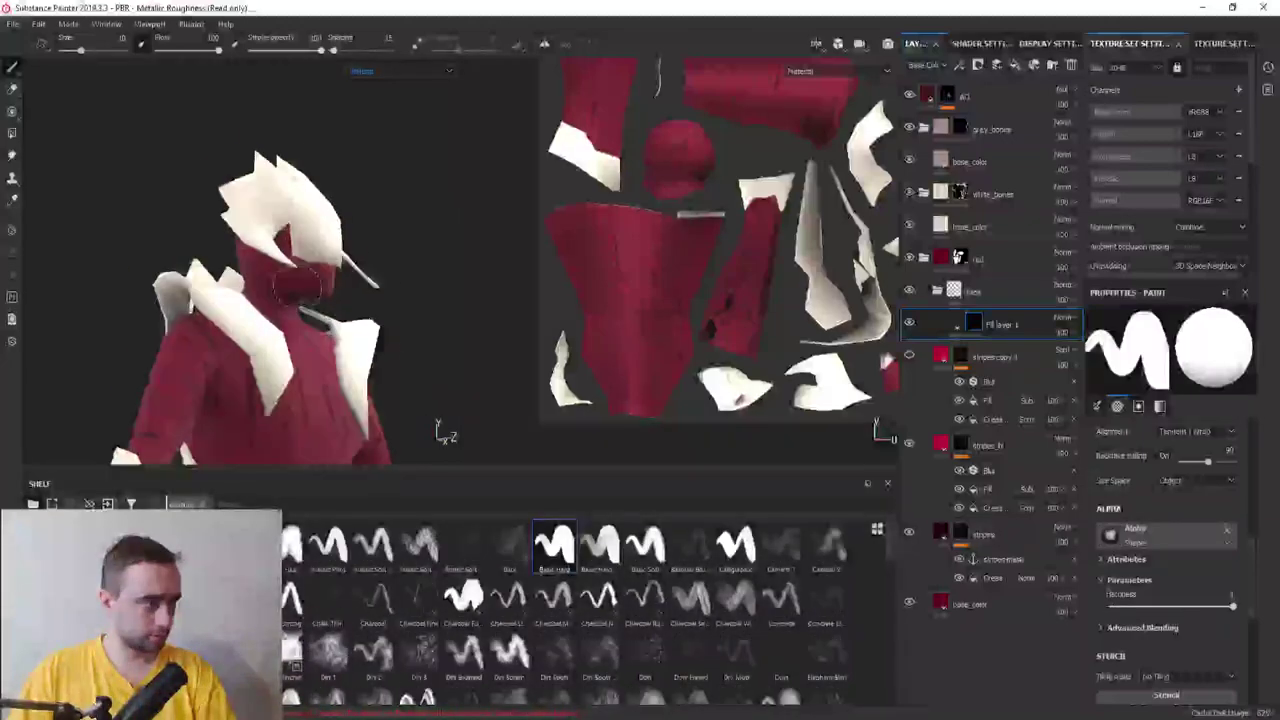
mouse_move(395, 400)
alt+mouse_down()
mouse_move(337, 223)
mouse_move(371, 280)
alt+mouse_up()
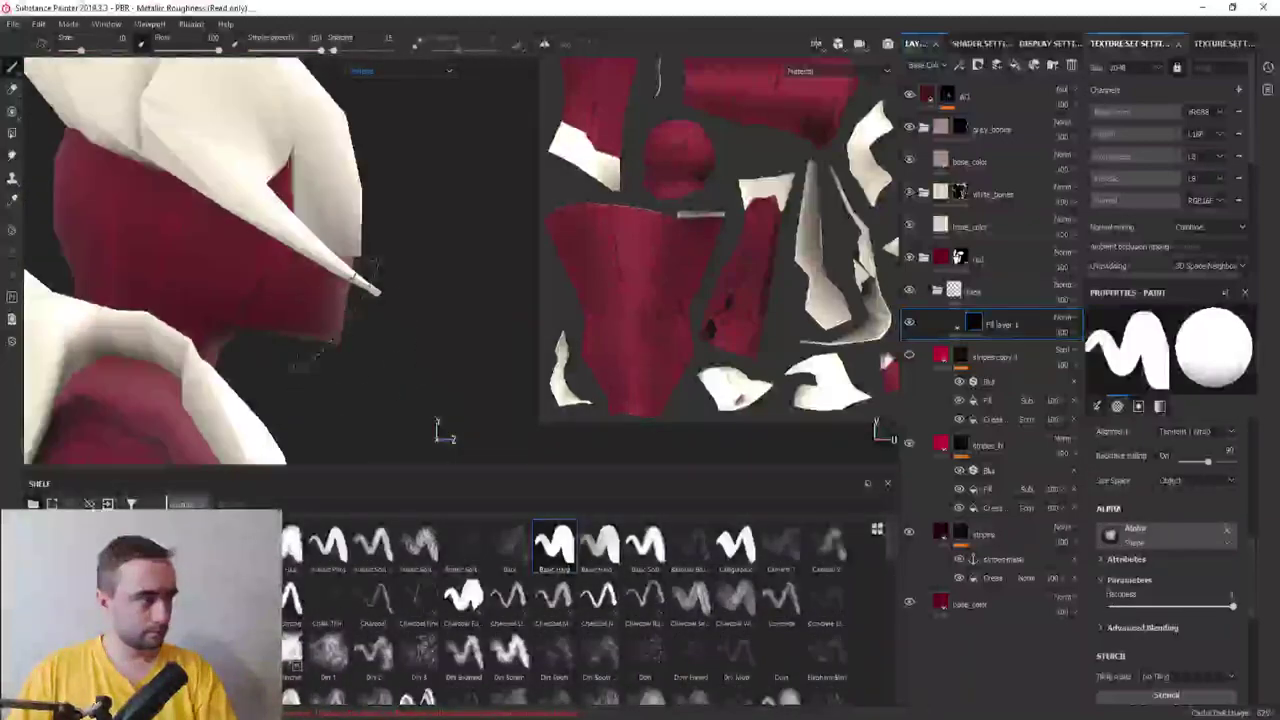
key(f)
mouse_move(314, 163)
alt+mouse_down()
mouse_move(331, 282)
mouse_move(354, 240)
mouse_move(309, 320)
mouse_move(295, 320)
alt+mouse_up()
scroll(354, 240, up, 2)
scroll(346, 286, up, 3)
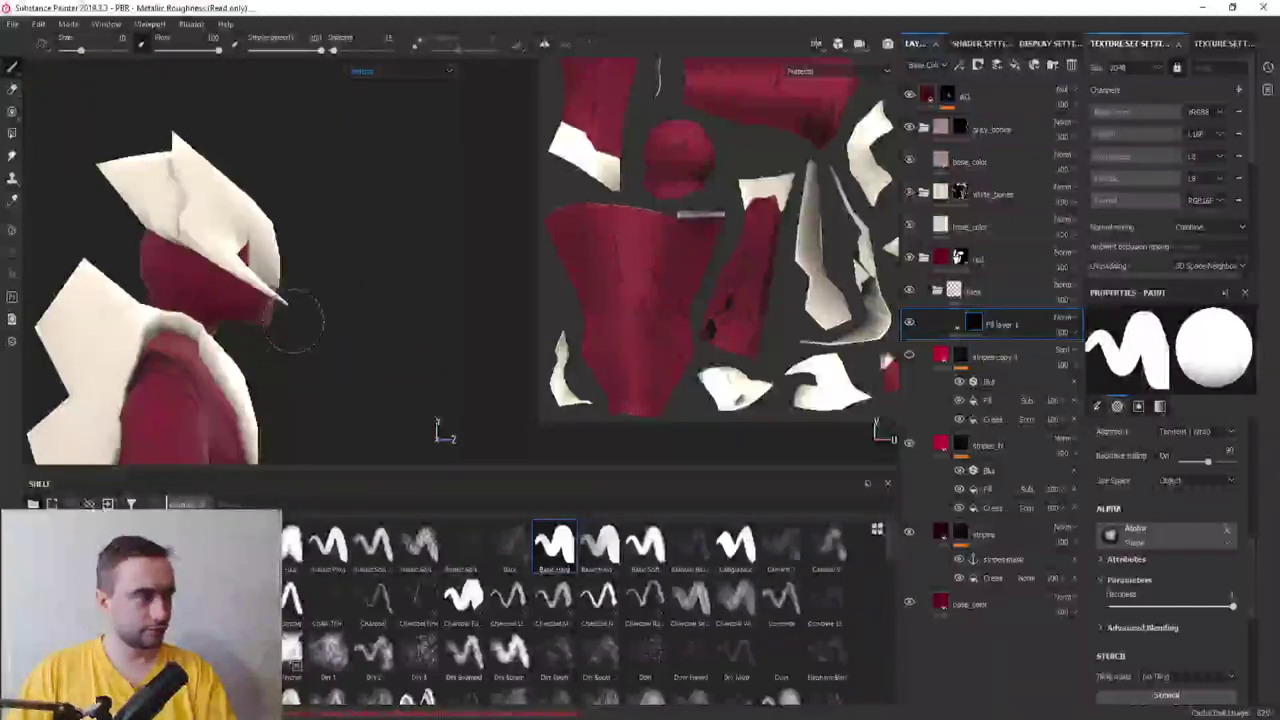
ctrl+right_drag(295, 320, 285, 315)
scroll(285, 315, up, 3)
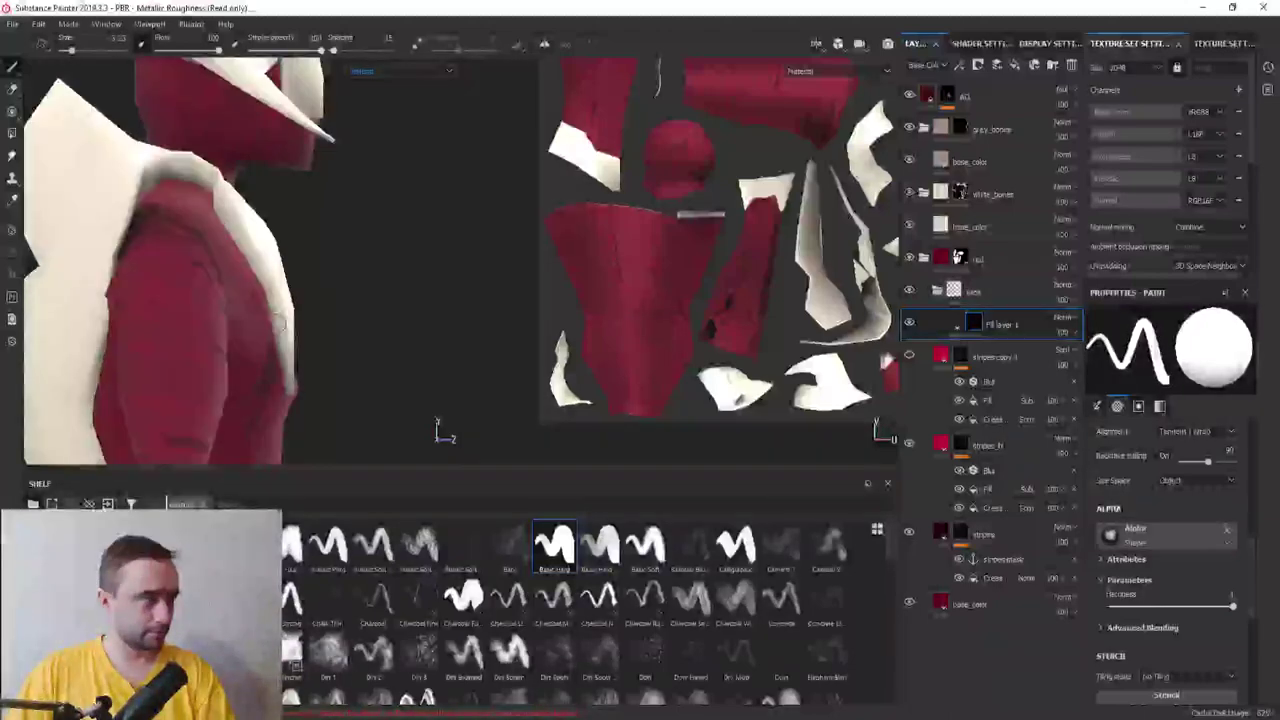
mouse_move(285, 315)
alt+mouse_down()
mouse_move(331, 218)
mouse_move(335, 300)
alt+mouse_up()
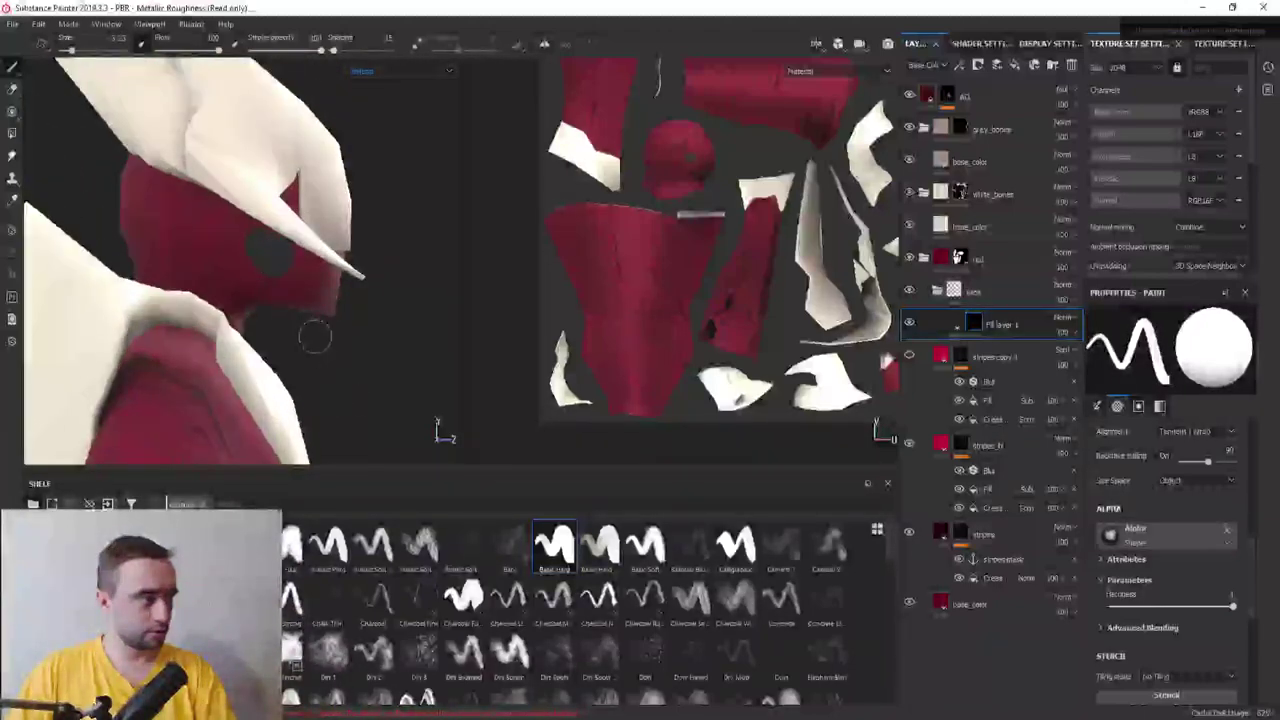
Paint a dark dab on the collar and a straight dark line from it
click(265, 260)
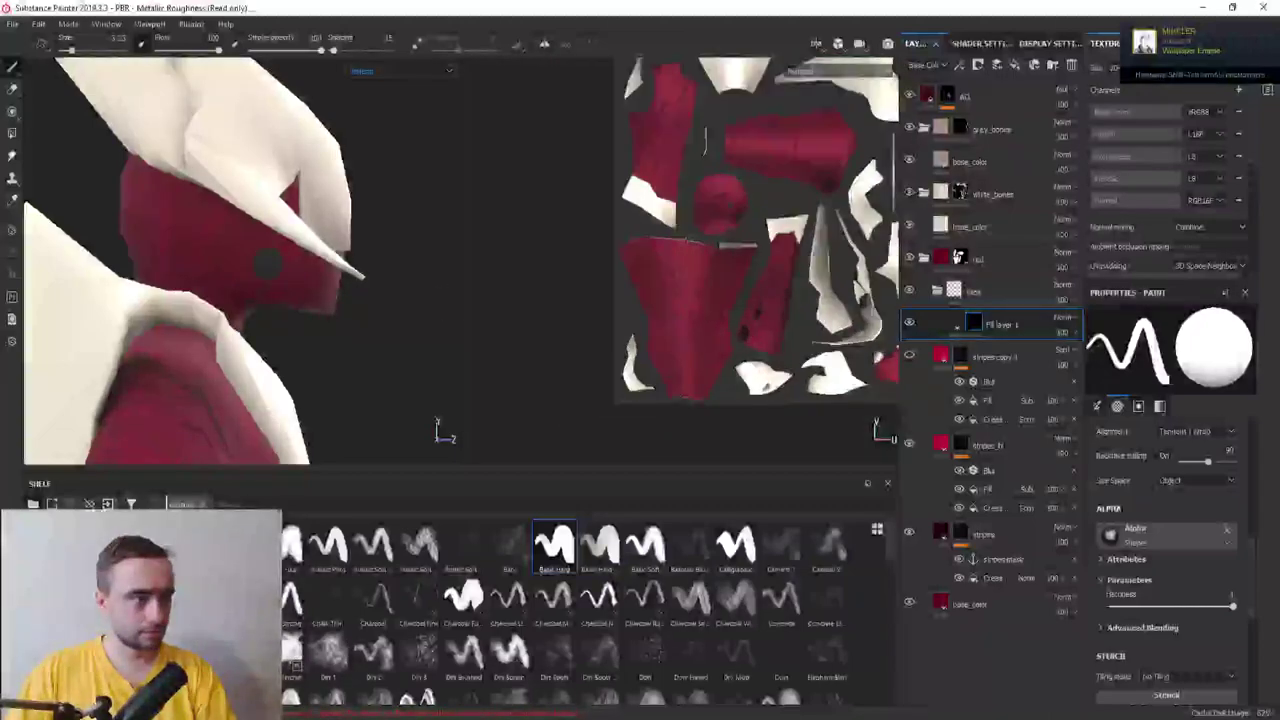
scroll(661, 125, up, 1)
scroll(661, 125, up, 2)
scroll(263, 262, up, 1)
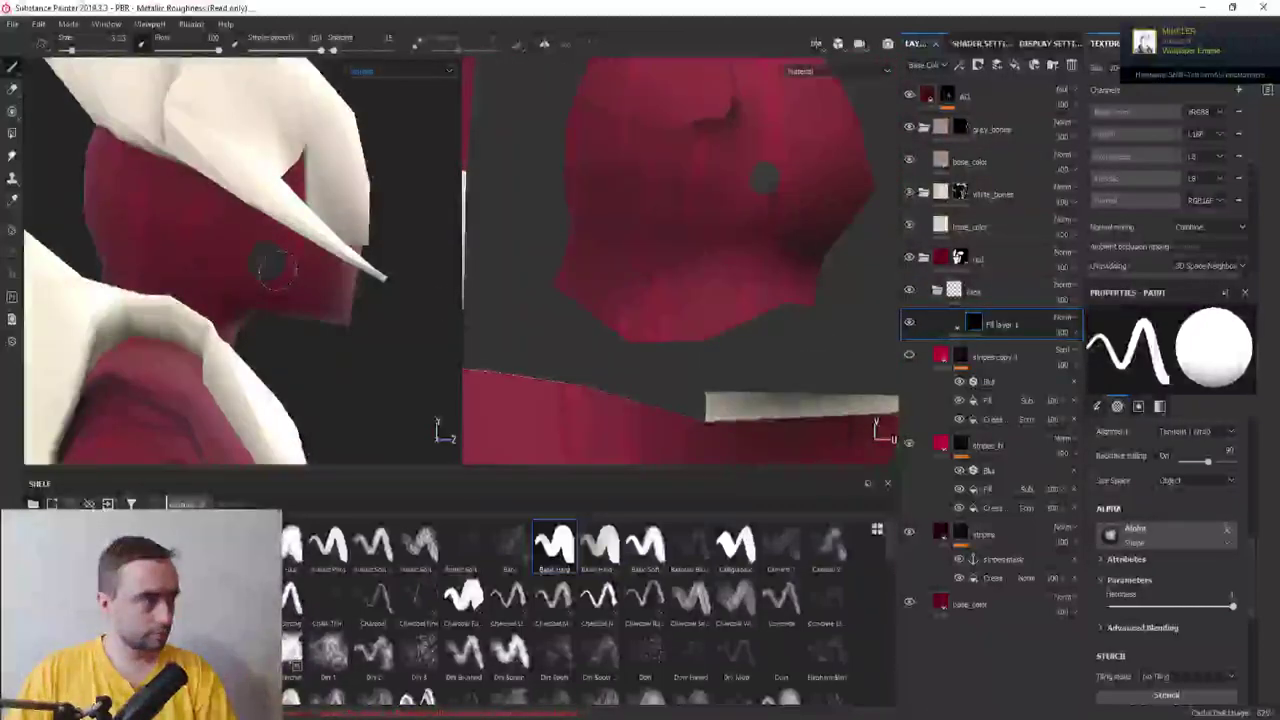
scroll(263, 262, up, 2)
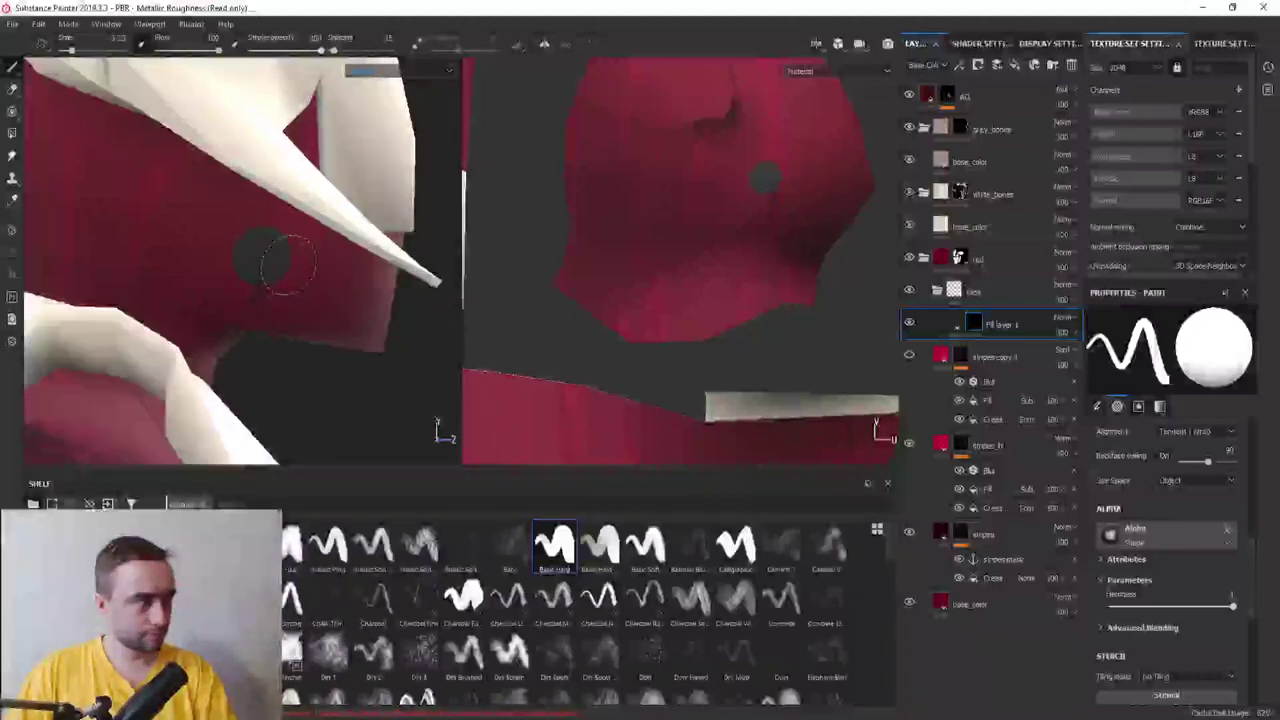
shift+click(340, 287)
Extend the dark band across the front of the collar and darken the red strip above
key(f)
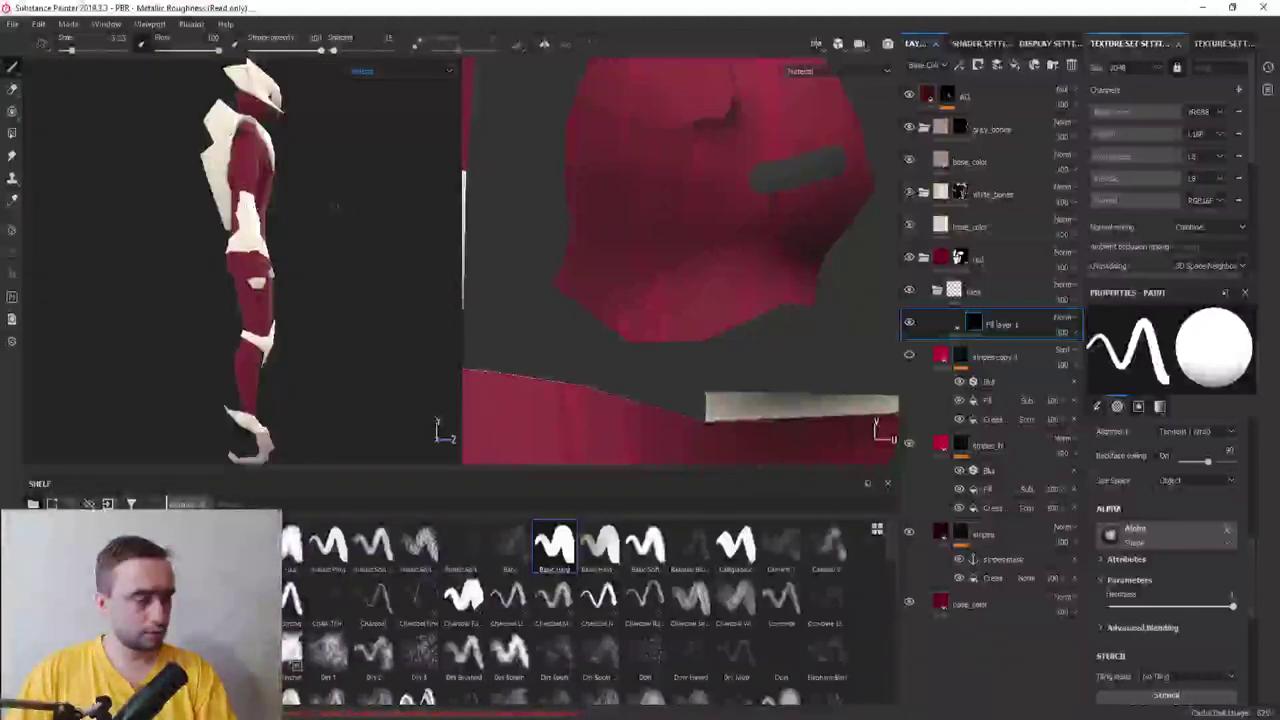
alt+drag(336, 207, 380, 215)
scroll(340, 220, up, 5)
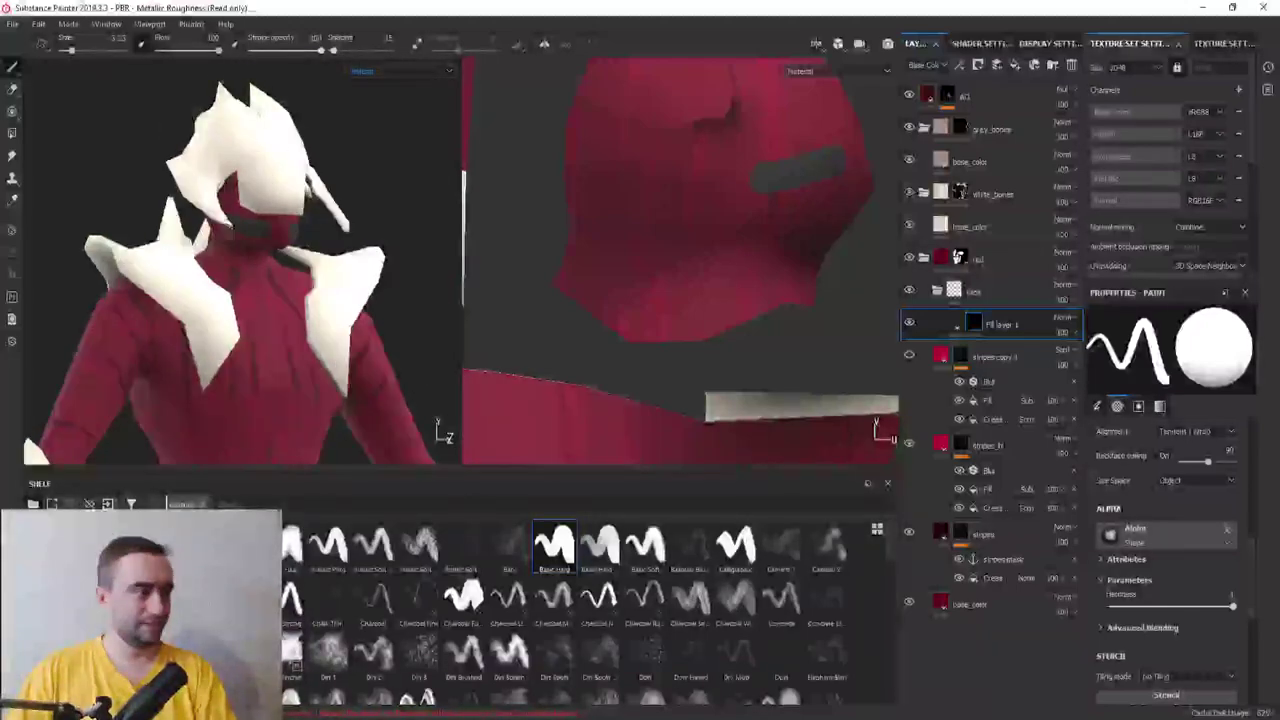
scroll(250, 250, up, 5)
scroll(250, 250, up, 3)
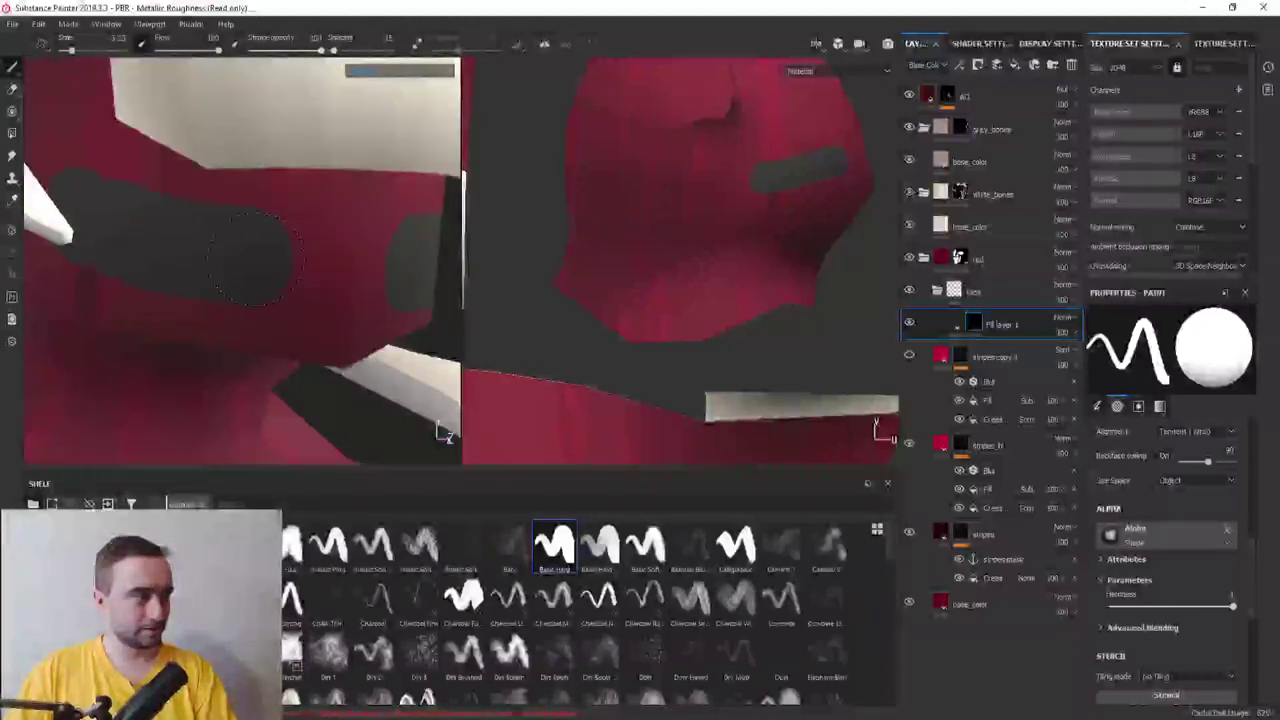
drag(250, 258, 330, 268)
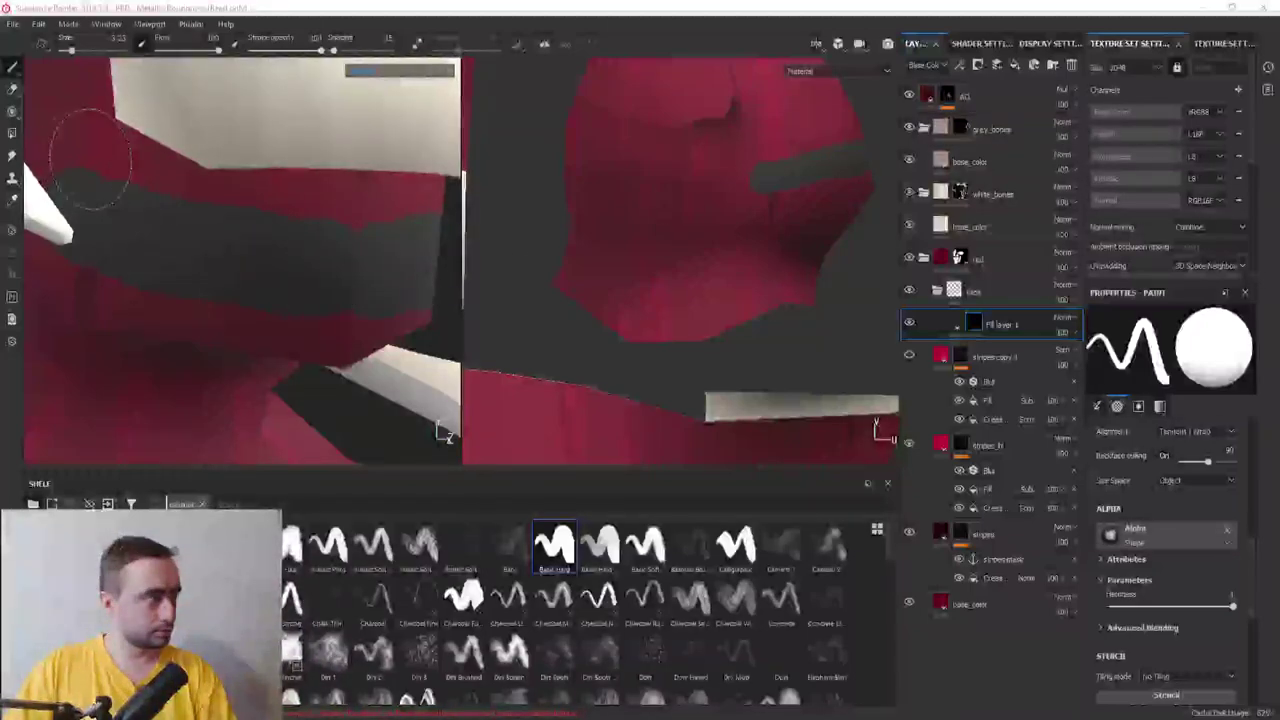
drag(90, 160, 420, 190)
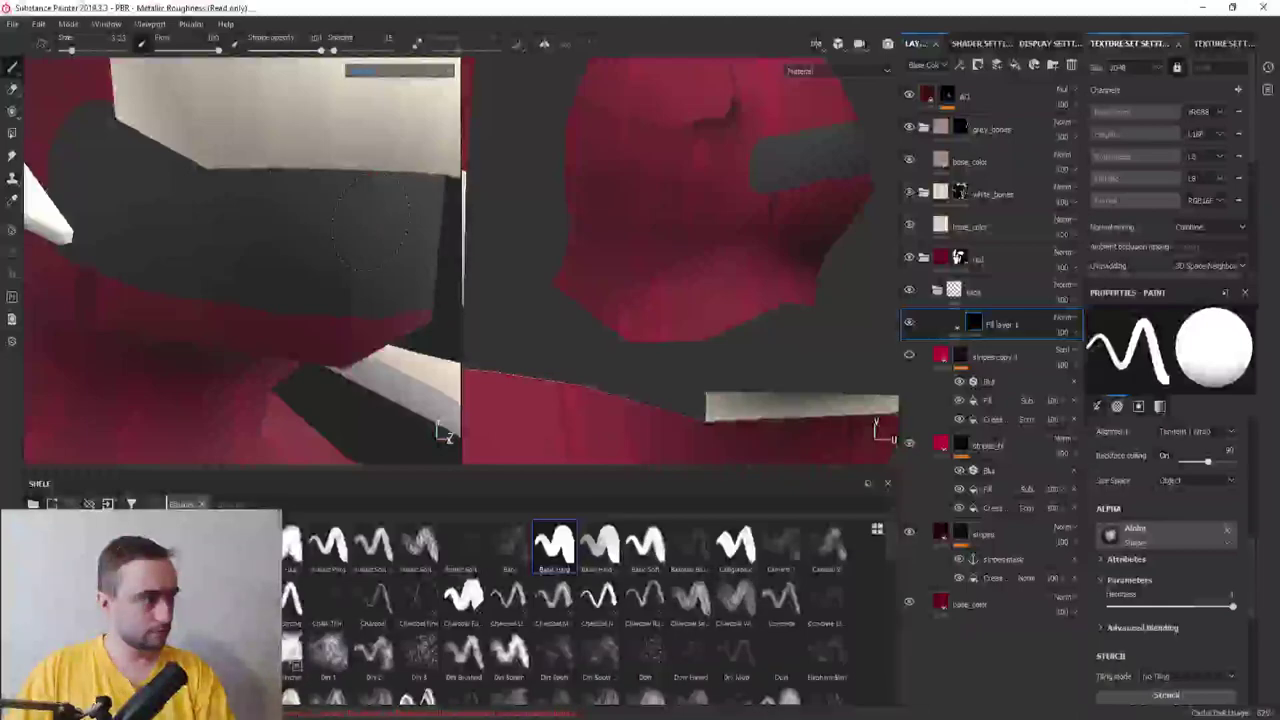
scroll(337, 270, down, 5)
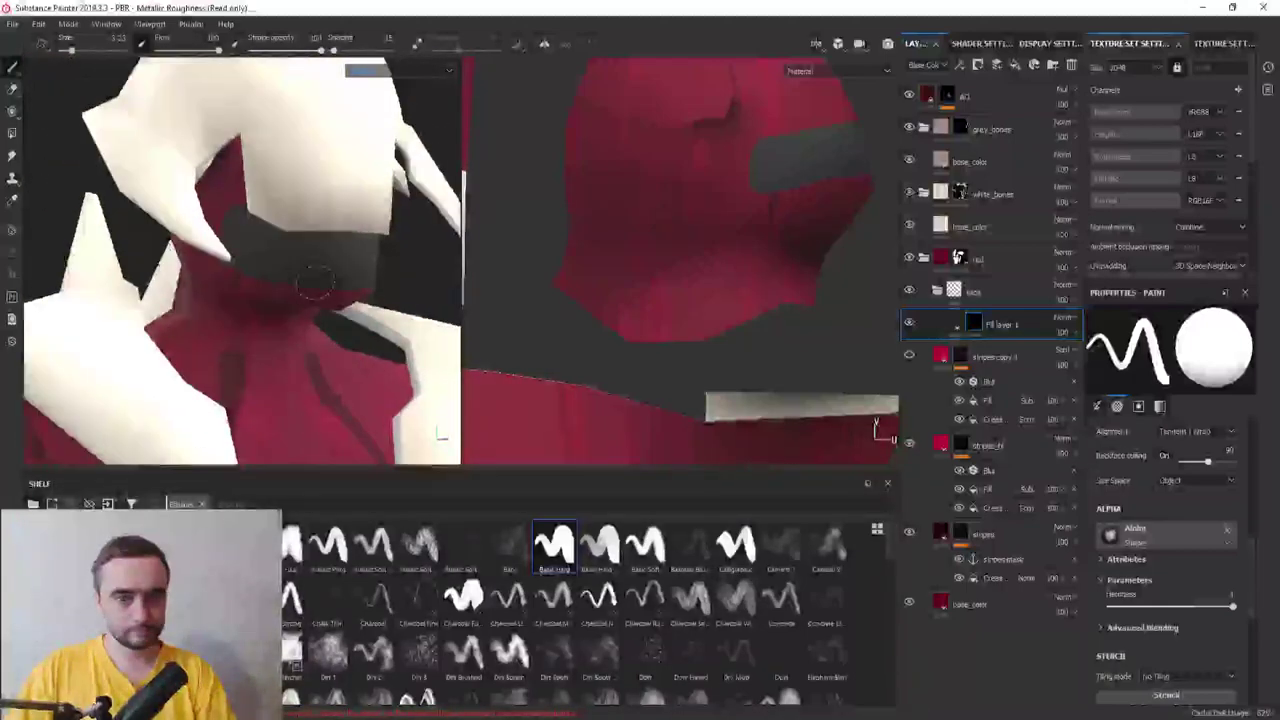
Orbit and zoom toward the collar, swapping the paint colour to dark with X
mouse_move(283, 309)
alt+mouse_down()
mouse_move(266, 286)
mouse_move(342, 308)
mouse_move(300, 290)
alt+mouse_up()
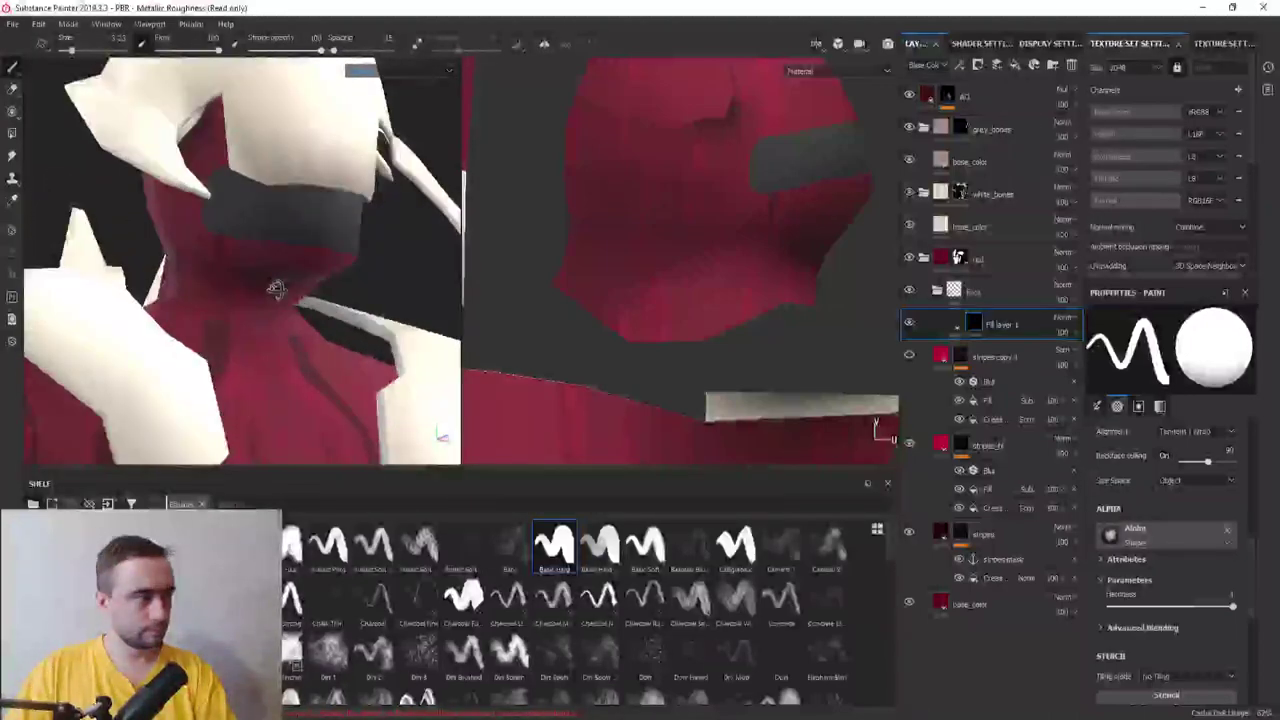
scroll(654, 240, up, 3)
scroll(654, 240, up, 3)
scroll(654, 240, up, 2)
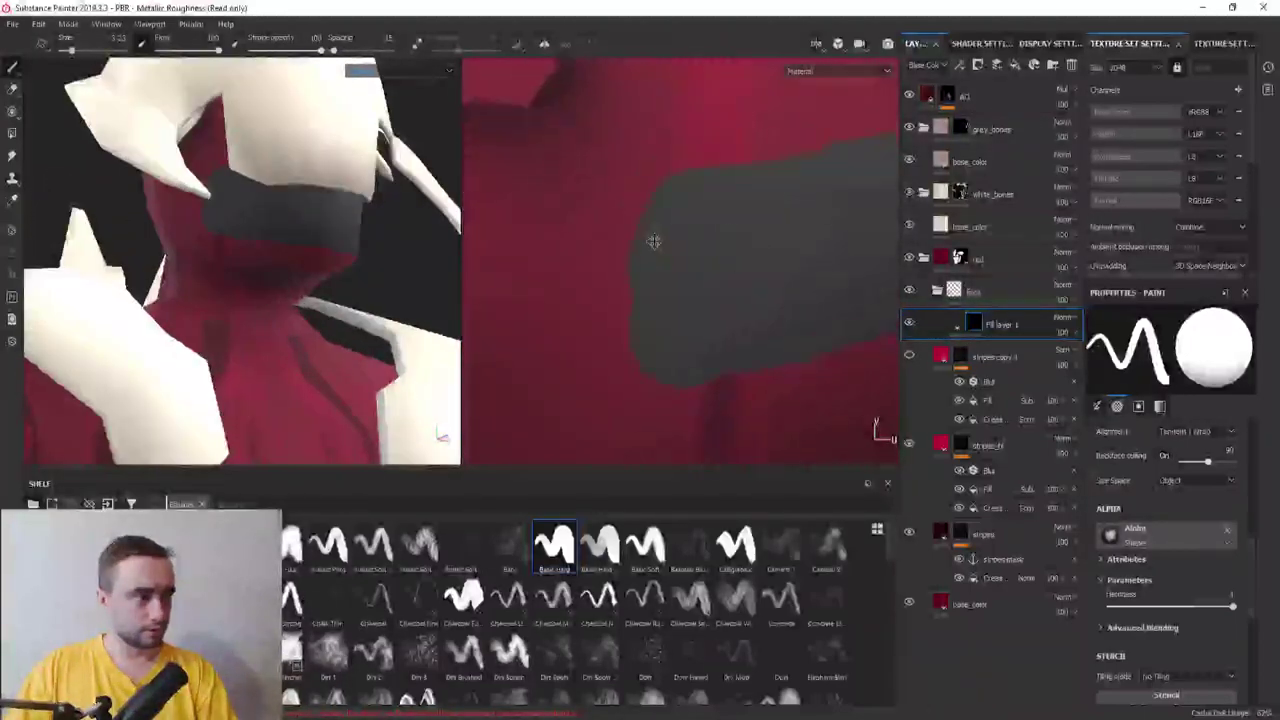
key(x)
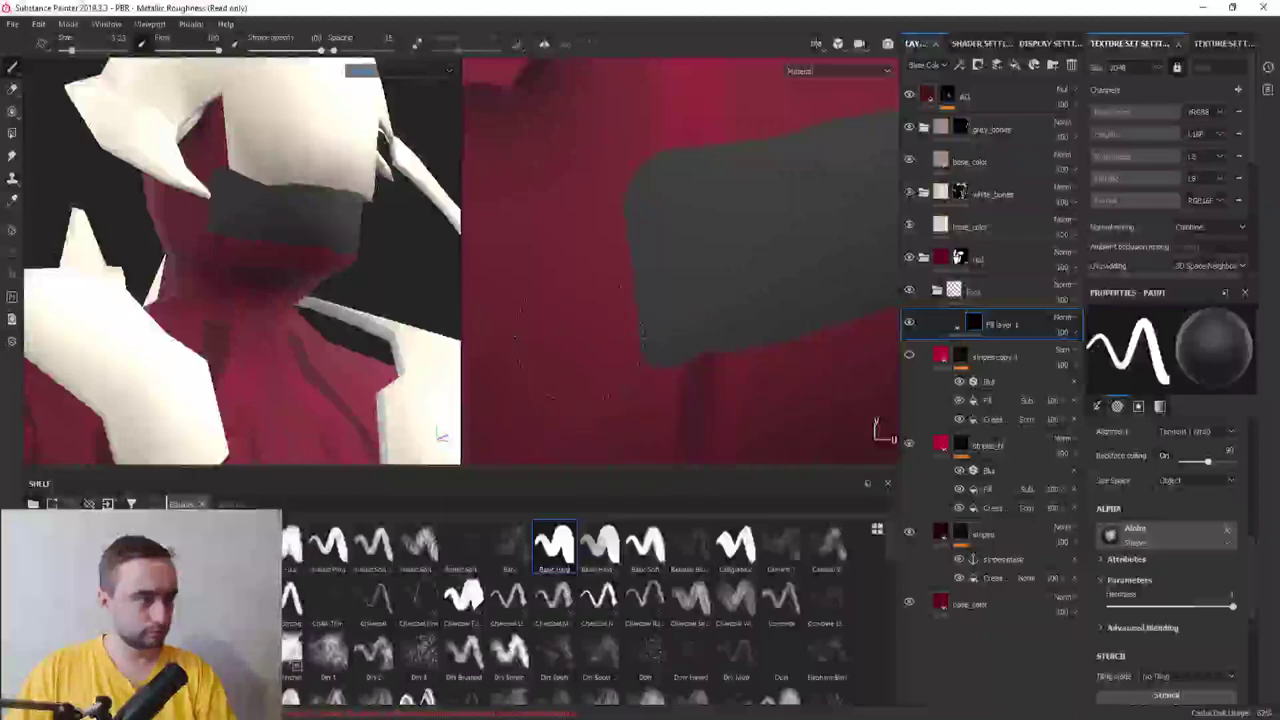
scroll(586, 343, down, 2)
scroll(560, 290, down, 2)
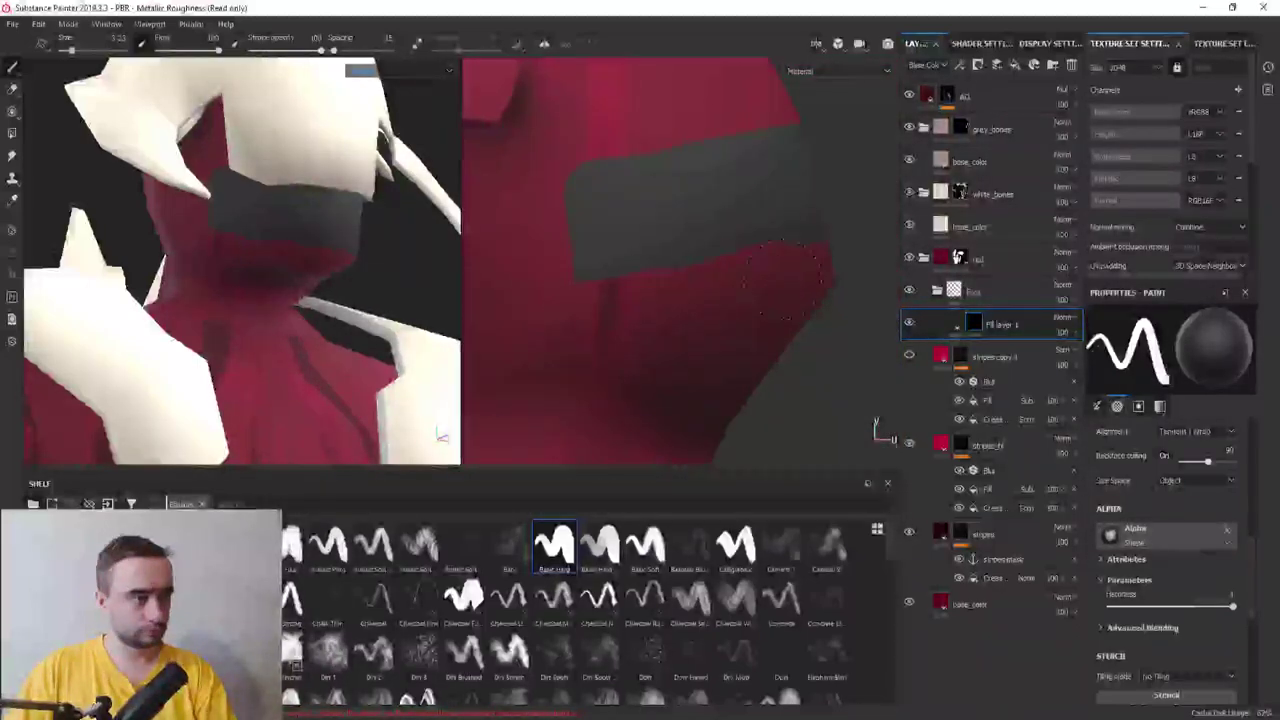
Pan and rotate the close-up around the collar strap's edges, refitting the UV layout
middle_drag(571, 271, 570, 370)
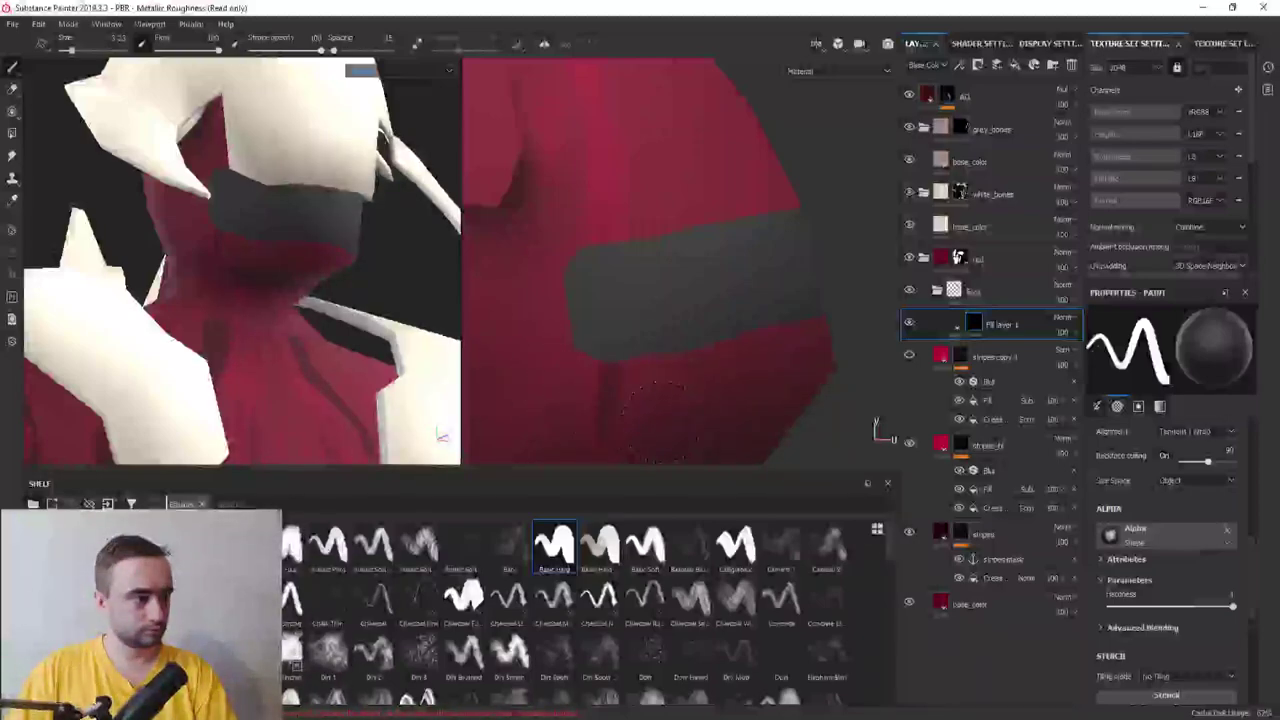
alt+drag(628, 378, 755, 340)
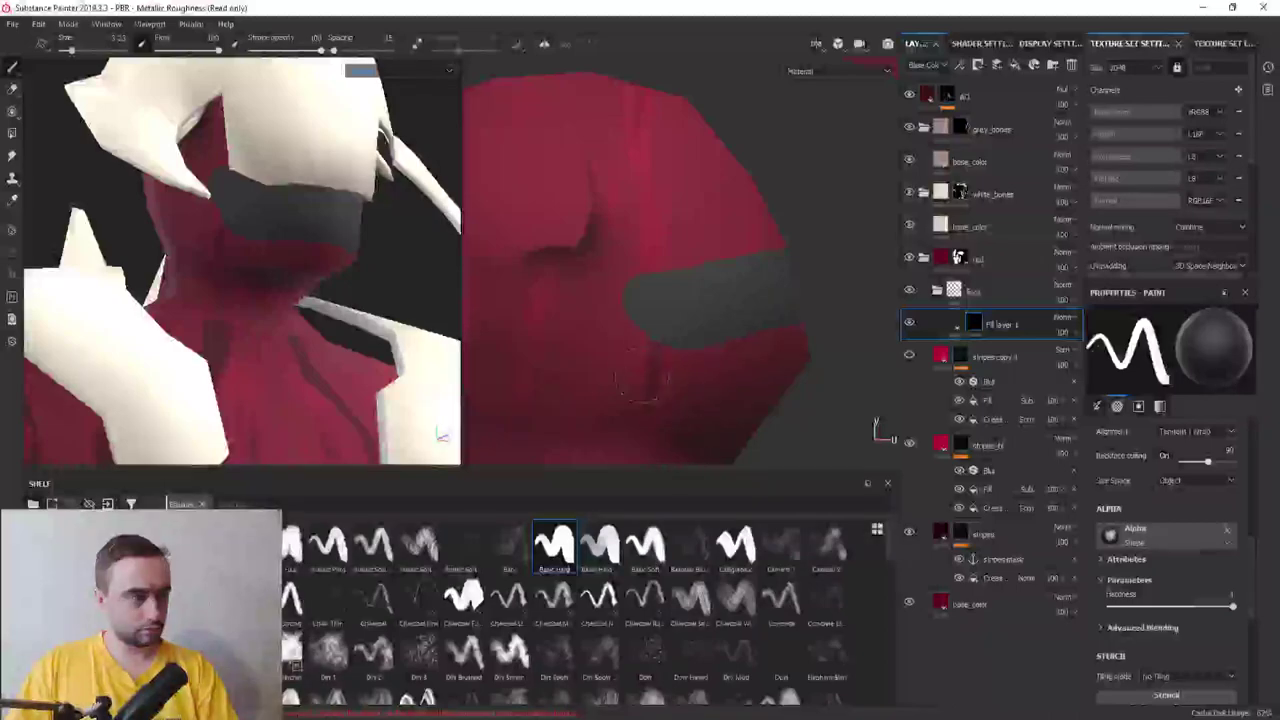
scroll(628, 300, up, 2)
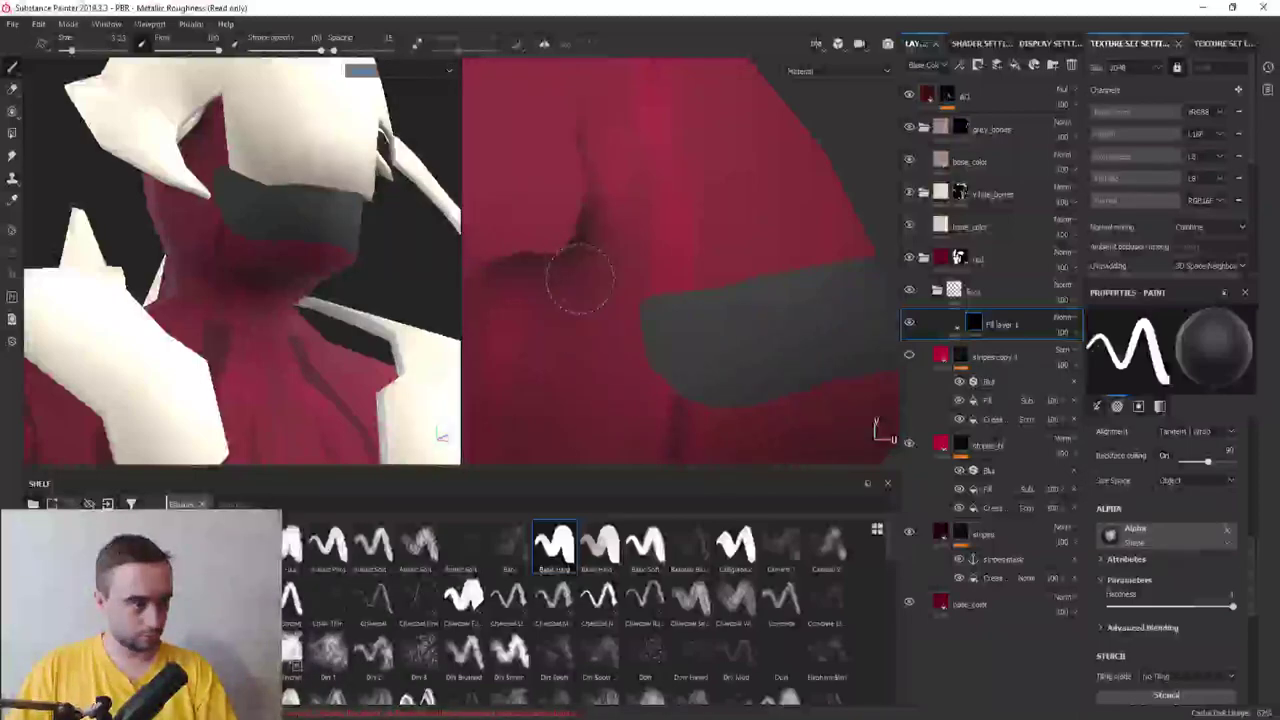
middle_drag(571, 271, 490, 295)
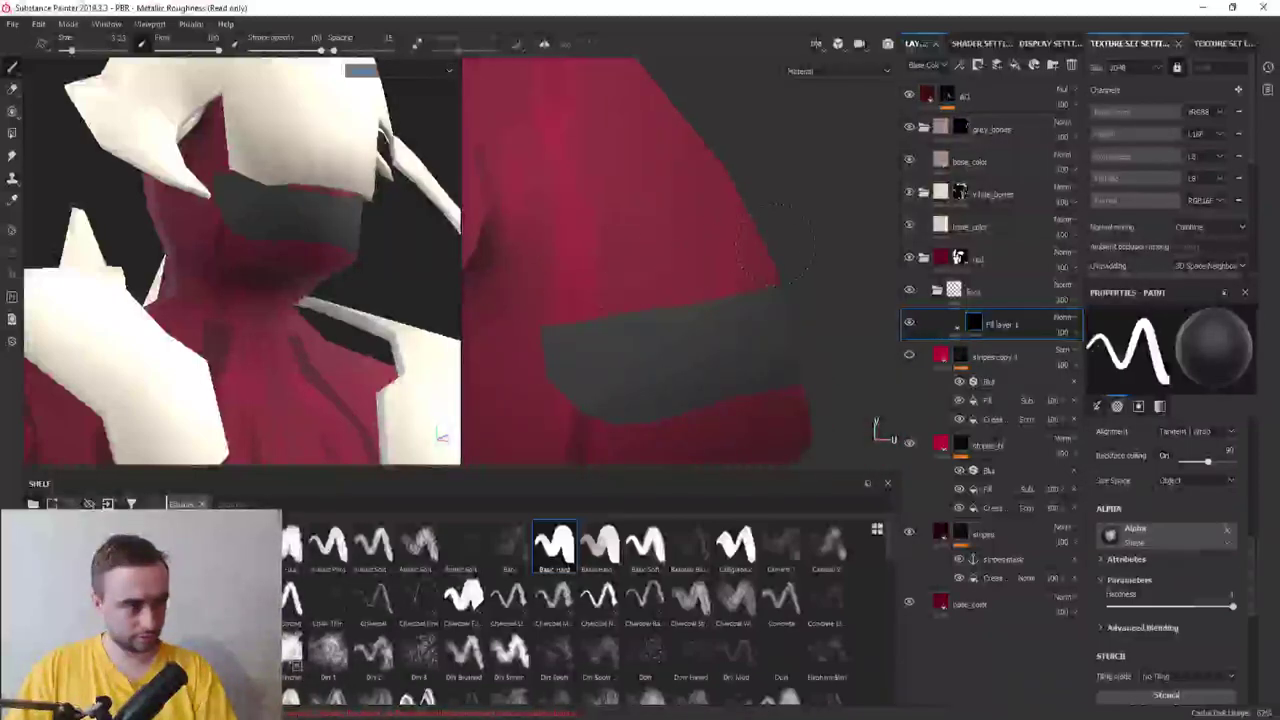
alt+drag(250, 250, 300, 260)
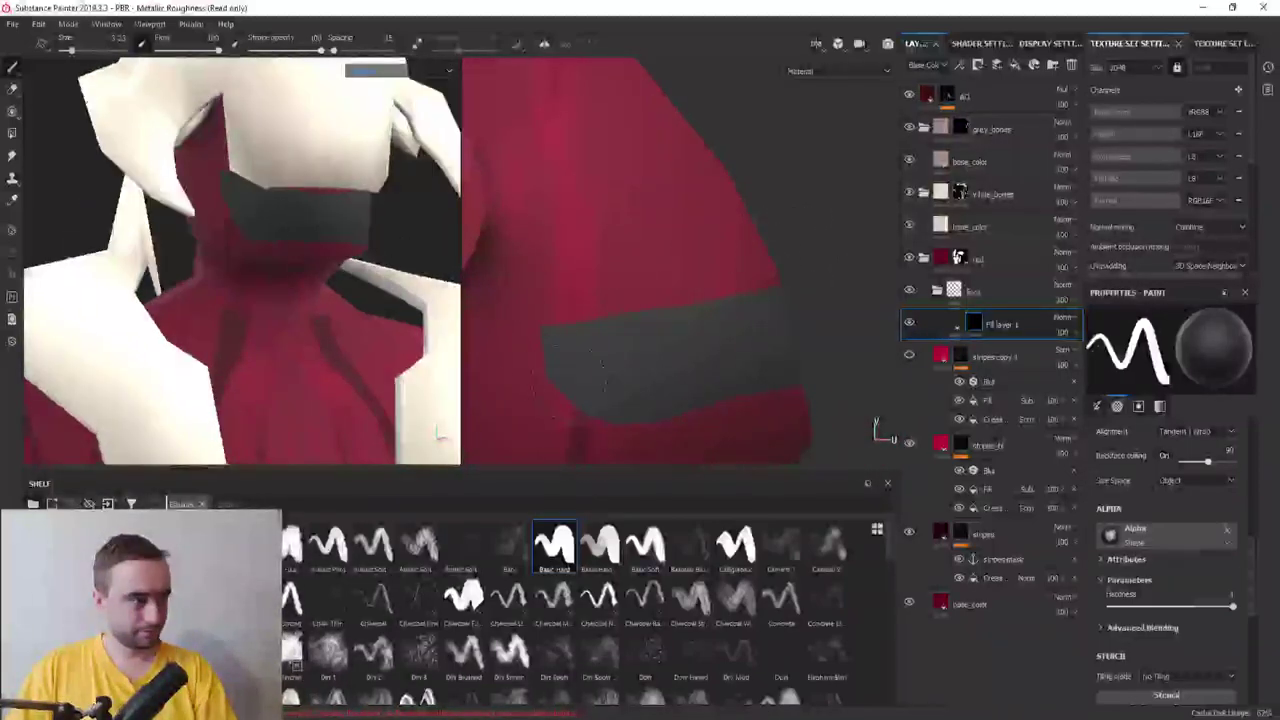
middle_drag(600, 365, 557, 343)
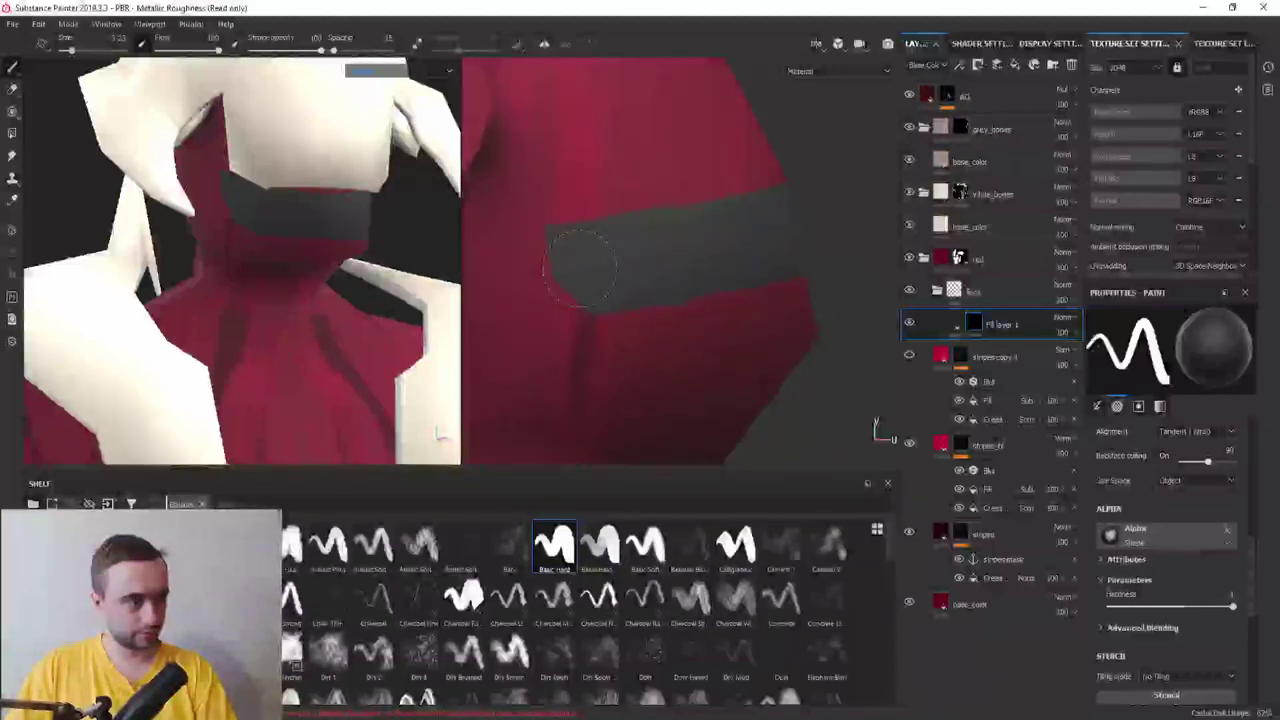
key(f)
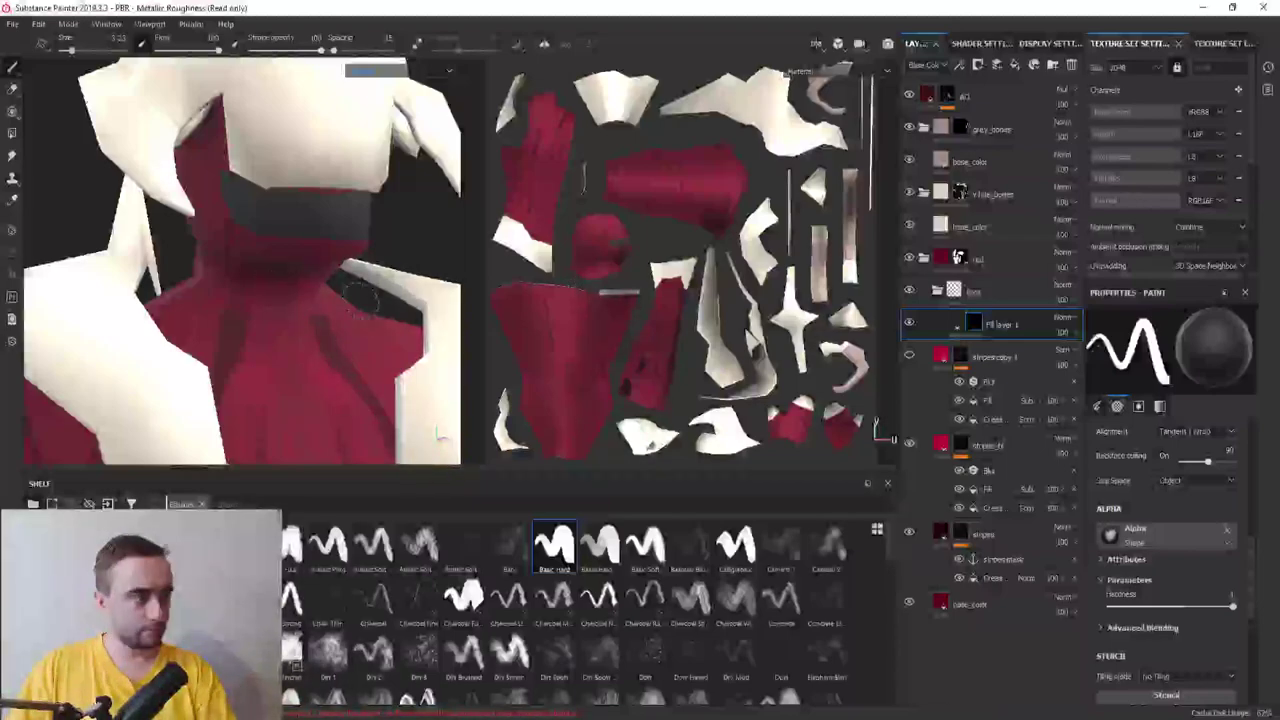
mouse_move(300, 290)
alt+mouse_down()
mouse_move(292, 340)
mouse_move(250, 330)
alt+mouse_up()
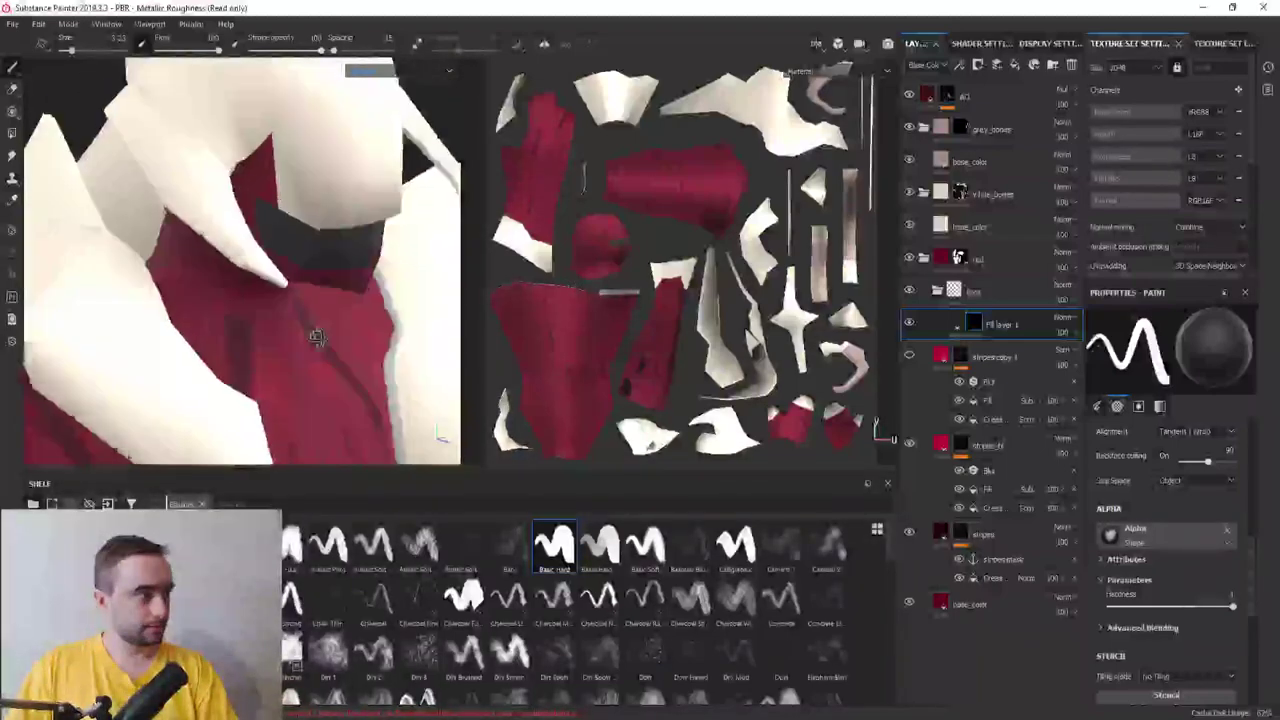
Nudge Fill layer 1's roughness and rename the layer to black
click(955, 323)
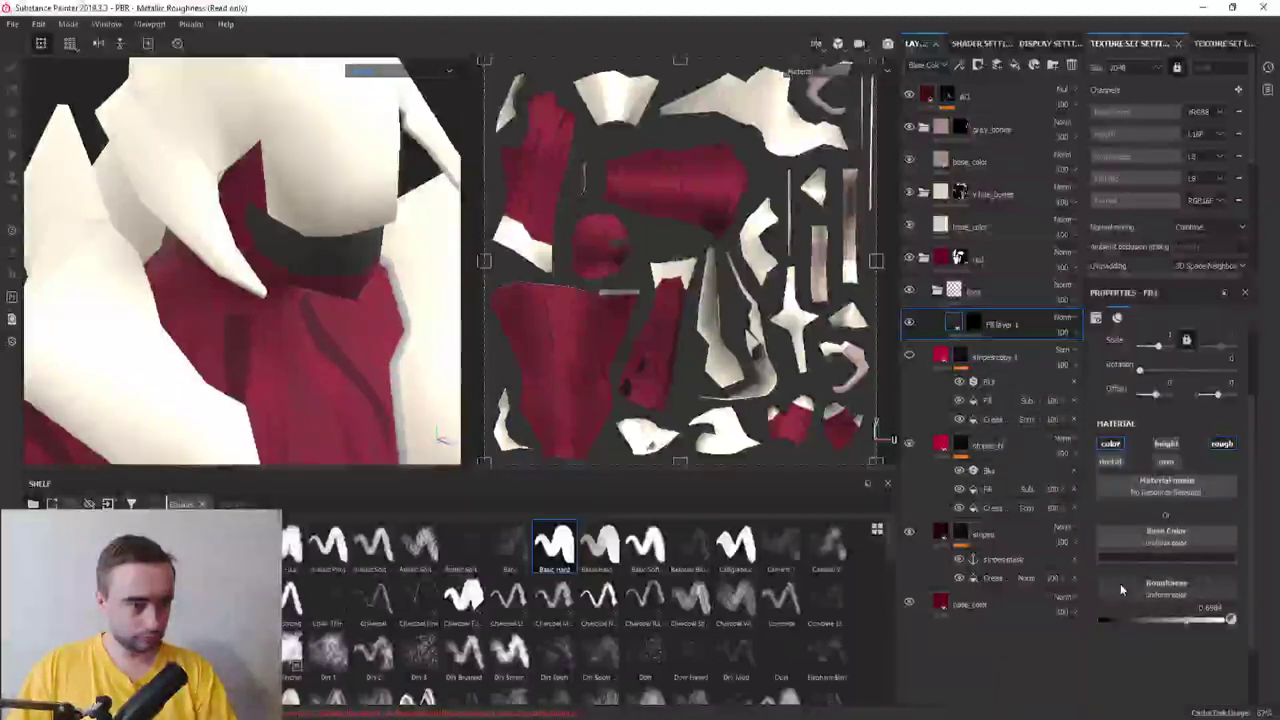
drag(1190, 624, 1205, 627)
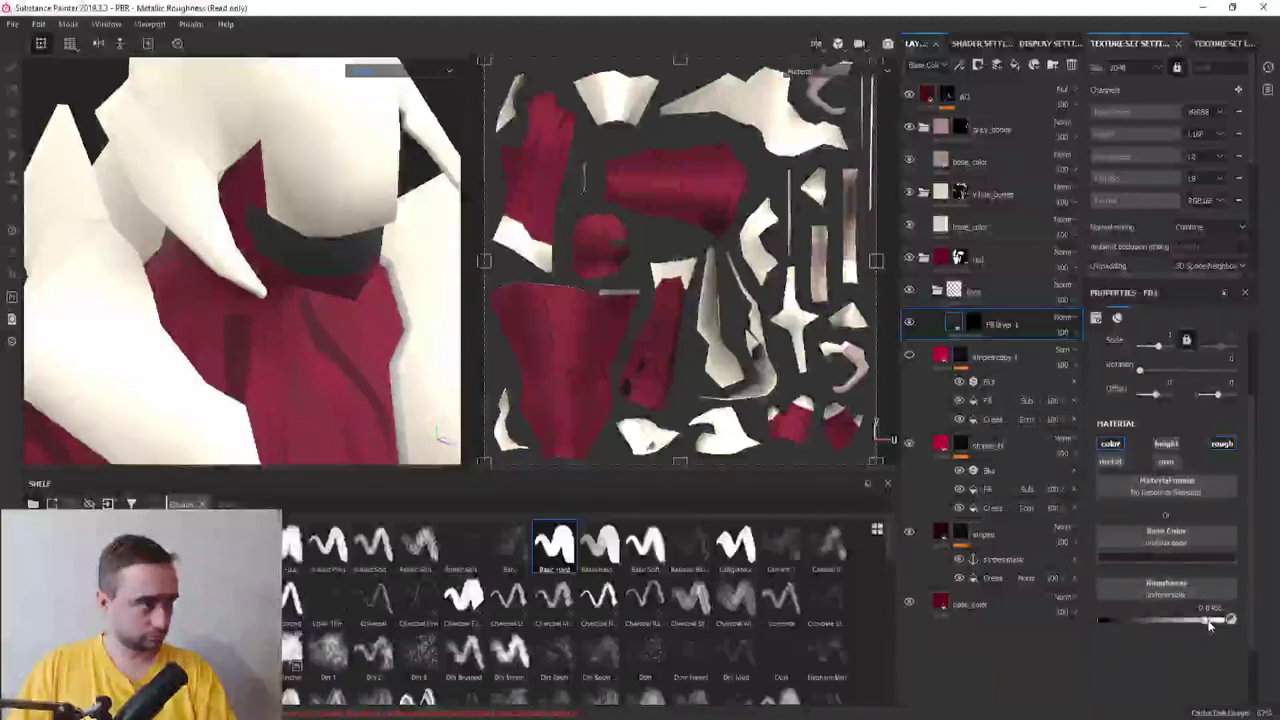
click(1196, 560)
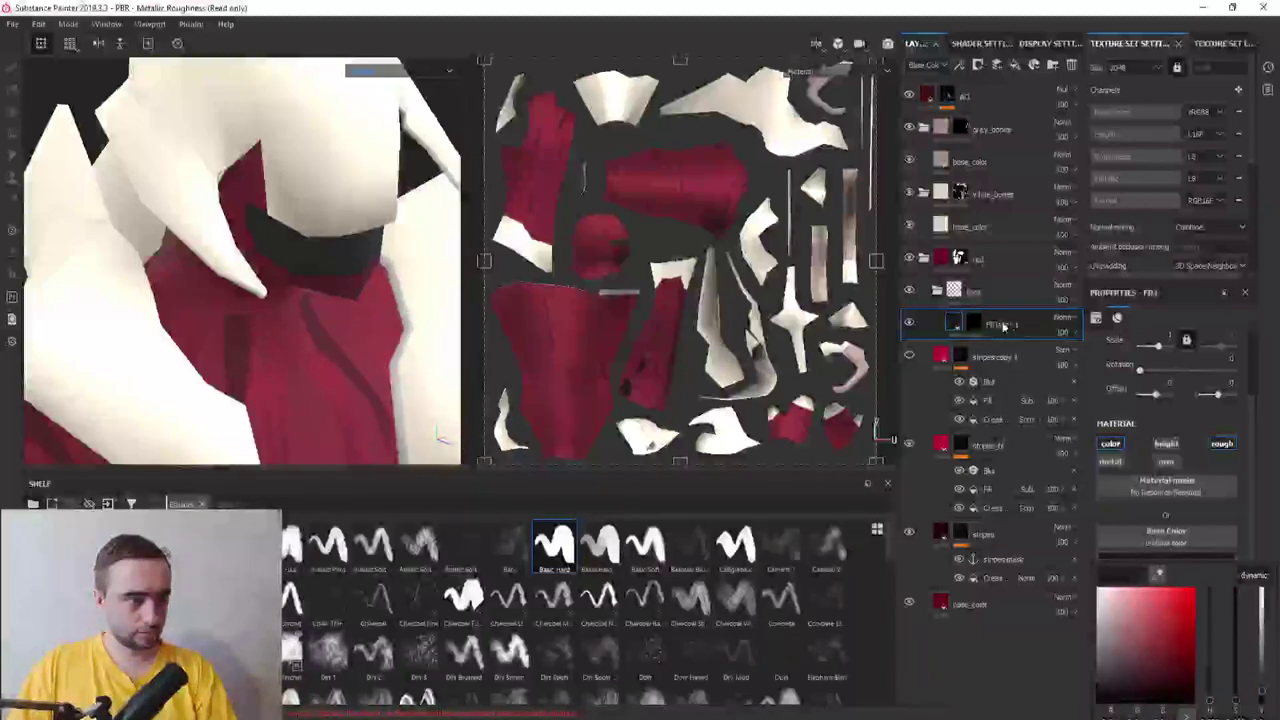
click(990, 323)
text(black)
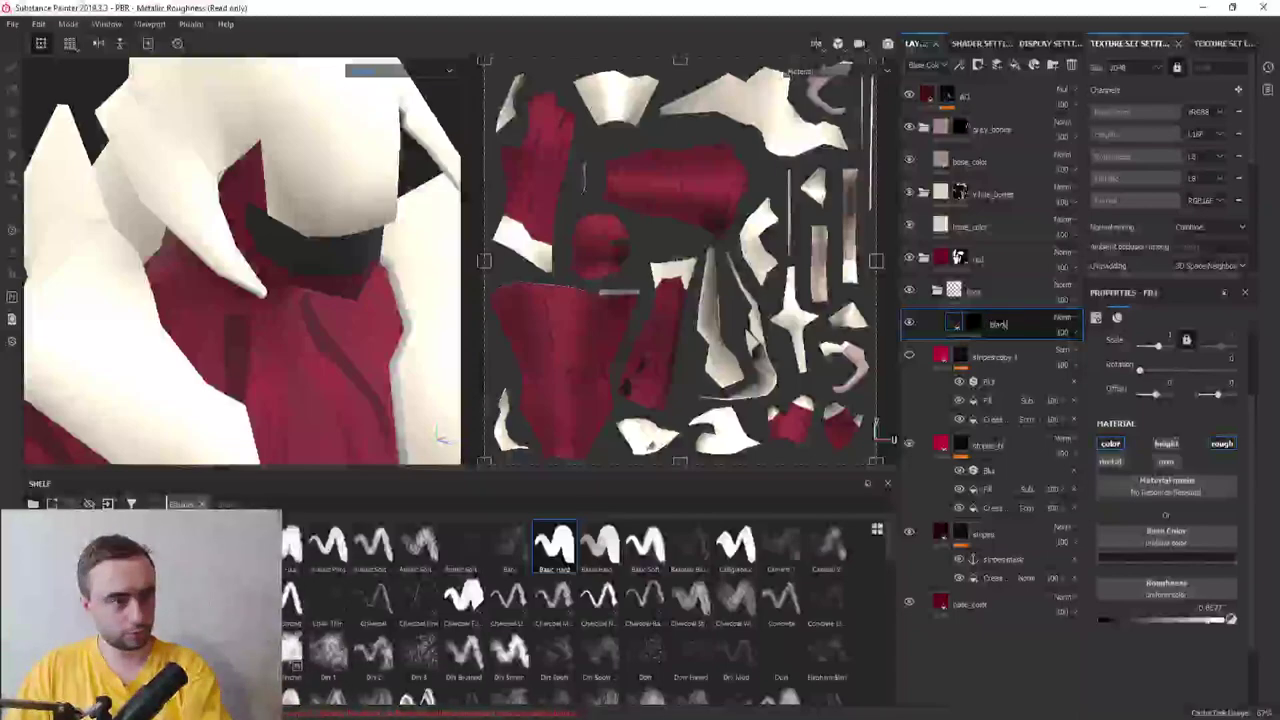
double_click(1020, 331)
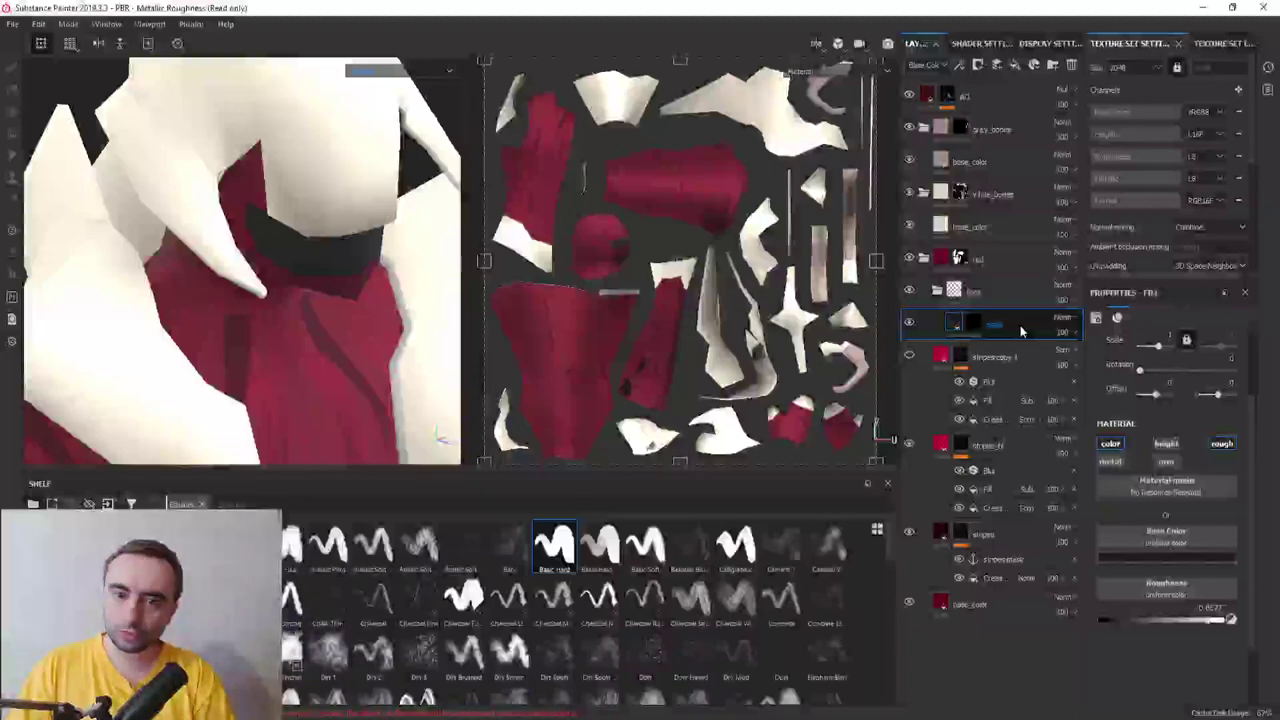
Duplicate the black layer as black copy 1 and set its base colour to white
key(ctrl+d)
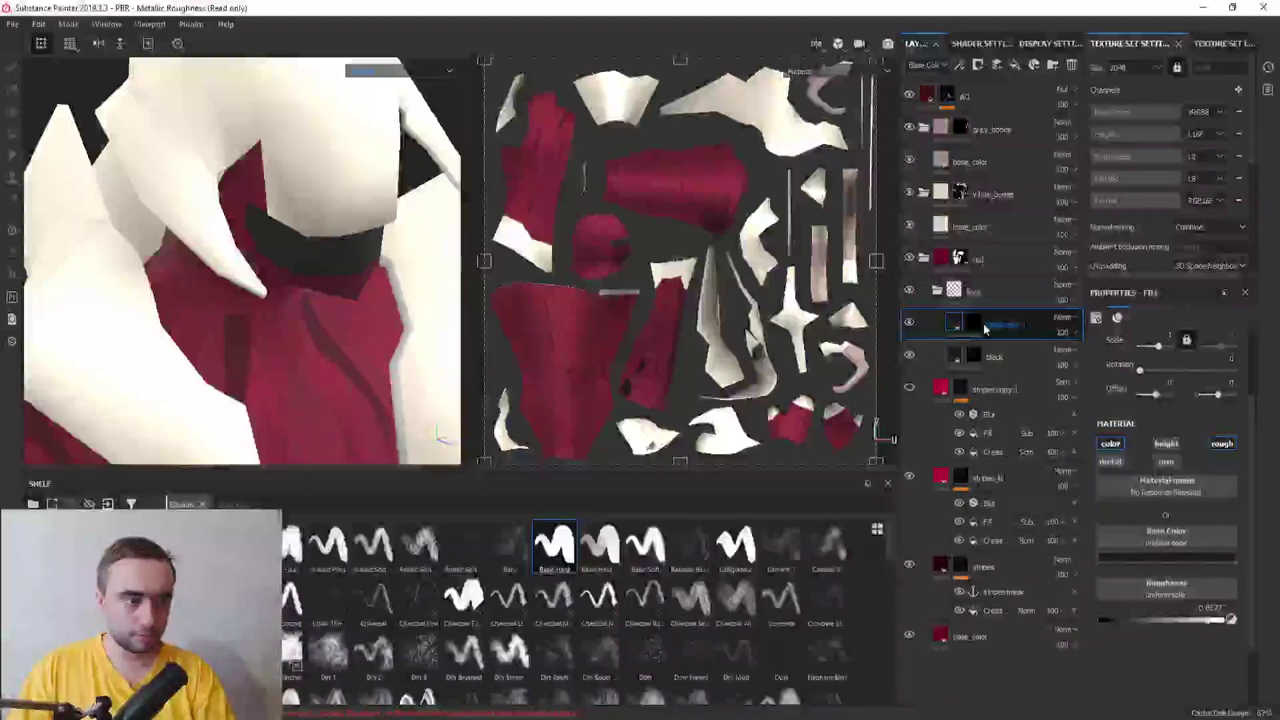
key(Return)
click(1141, 558)
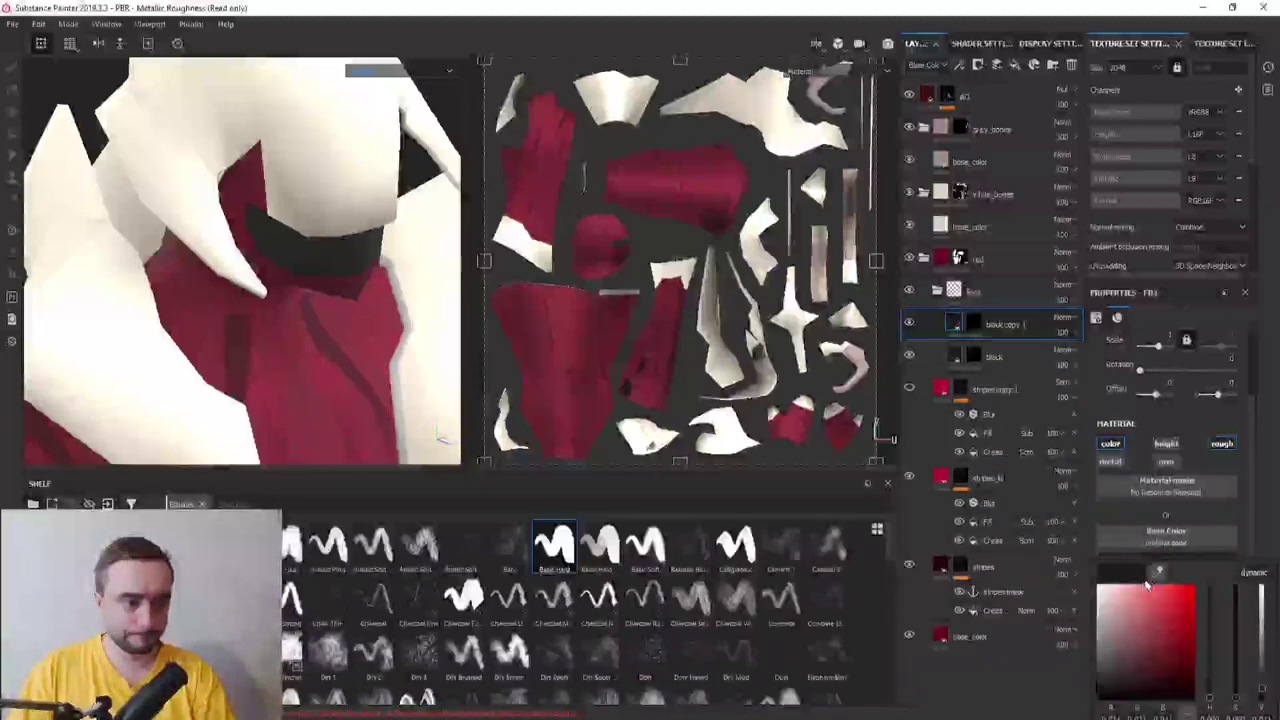
drag(1101, 609, 1099, 589)
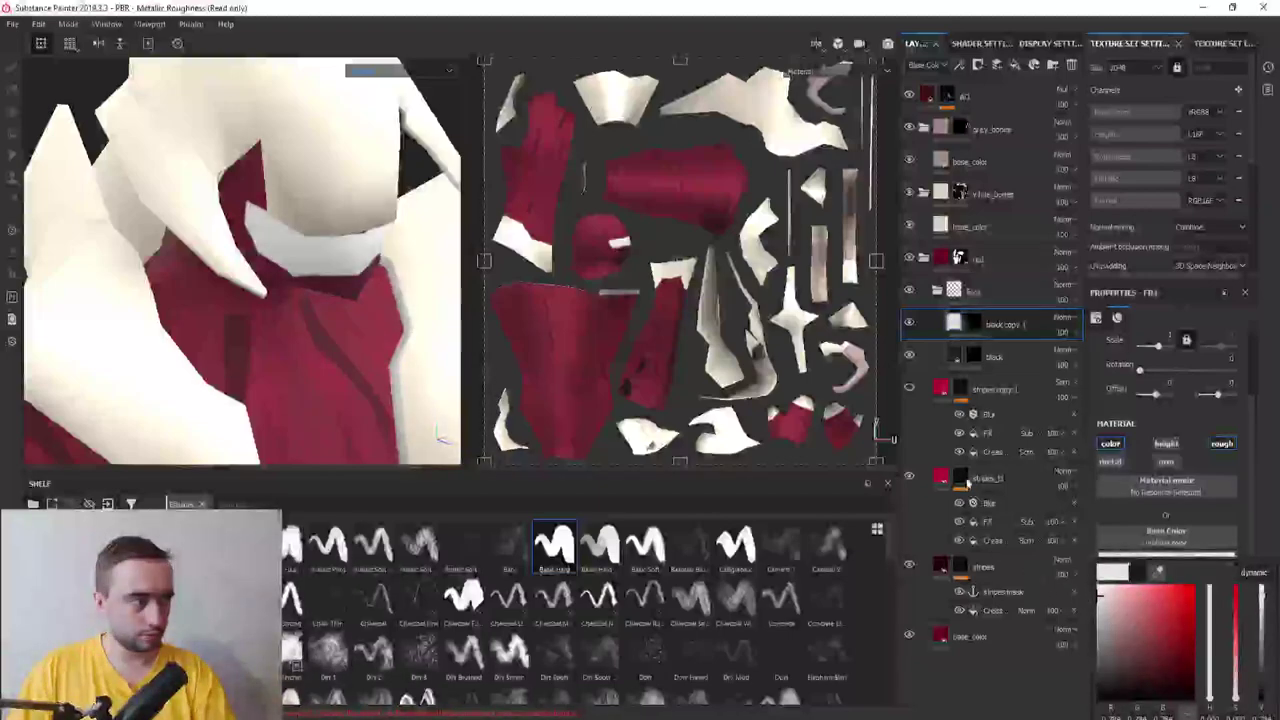
Rename black copy 1 to white and clear its mask
double_click(979, 324)
text(white)
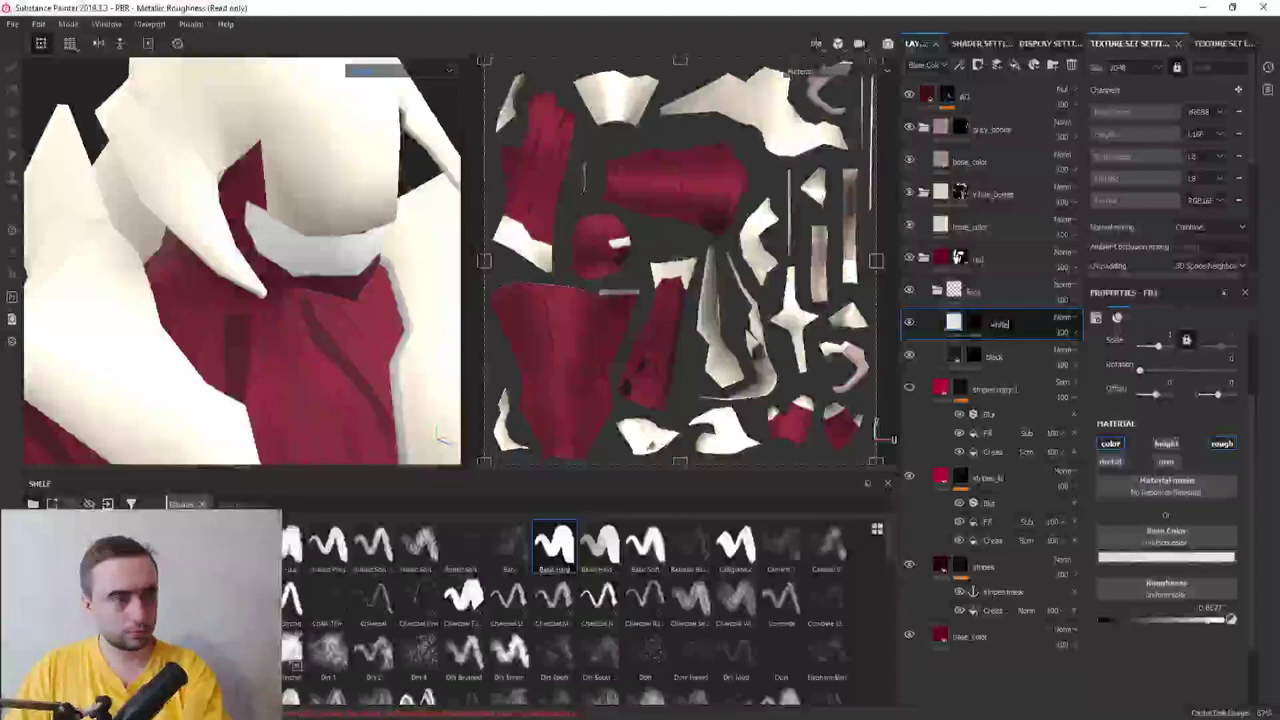
key(Return)
right_click(975, 330)
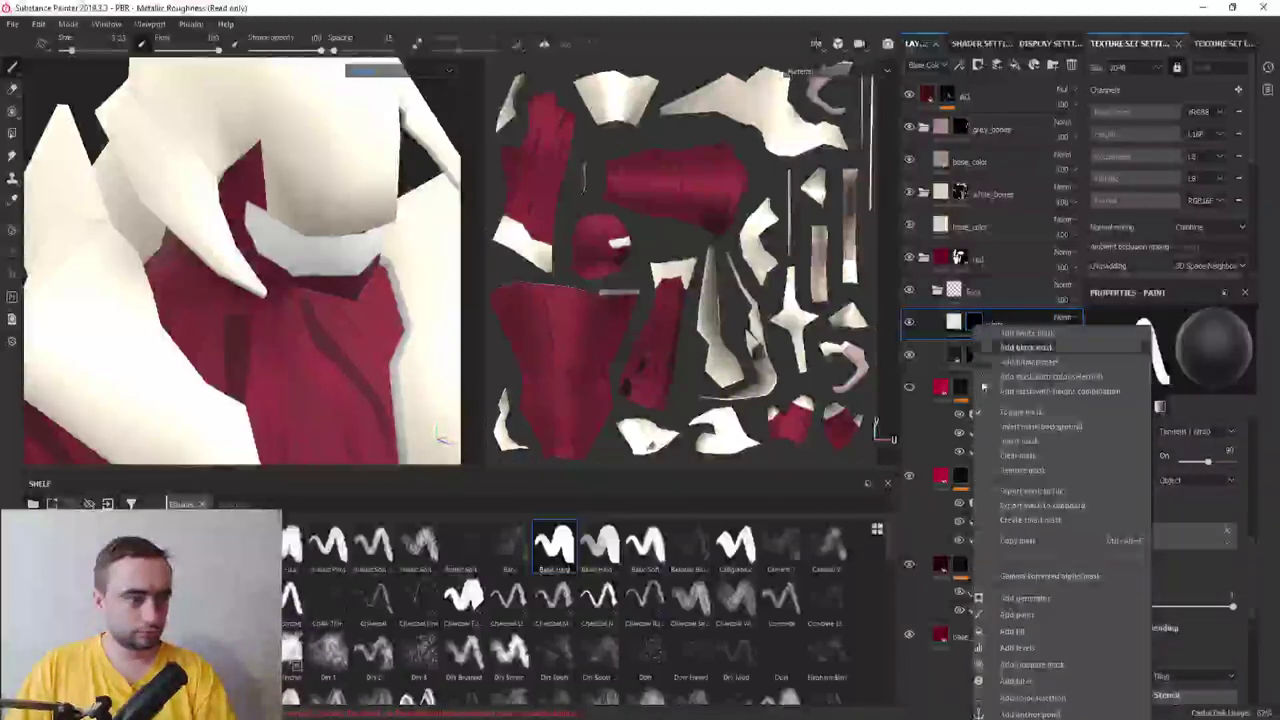
click(1020, 456)
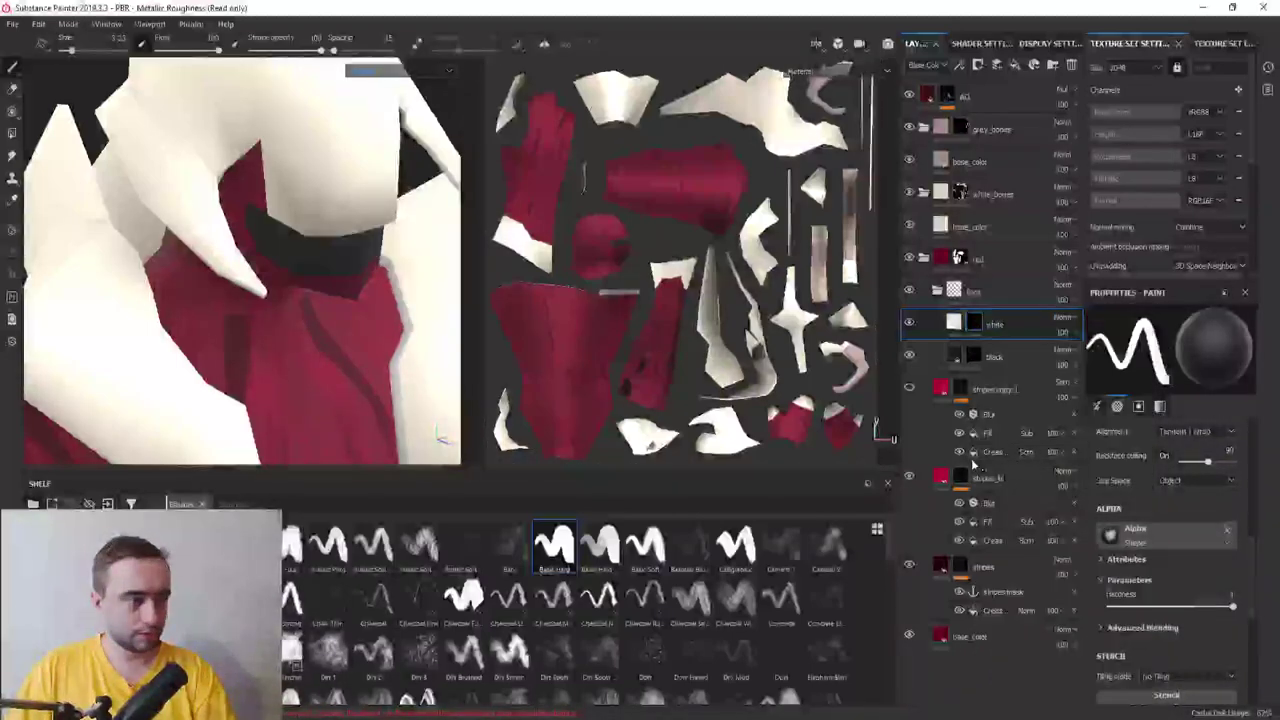
Zoom and orbit around the collar, then fit the UV layout back into view
scroll(315, 255, up, 3)
scroll(315, 255, up, 2)
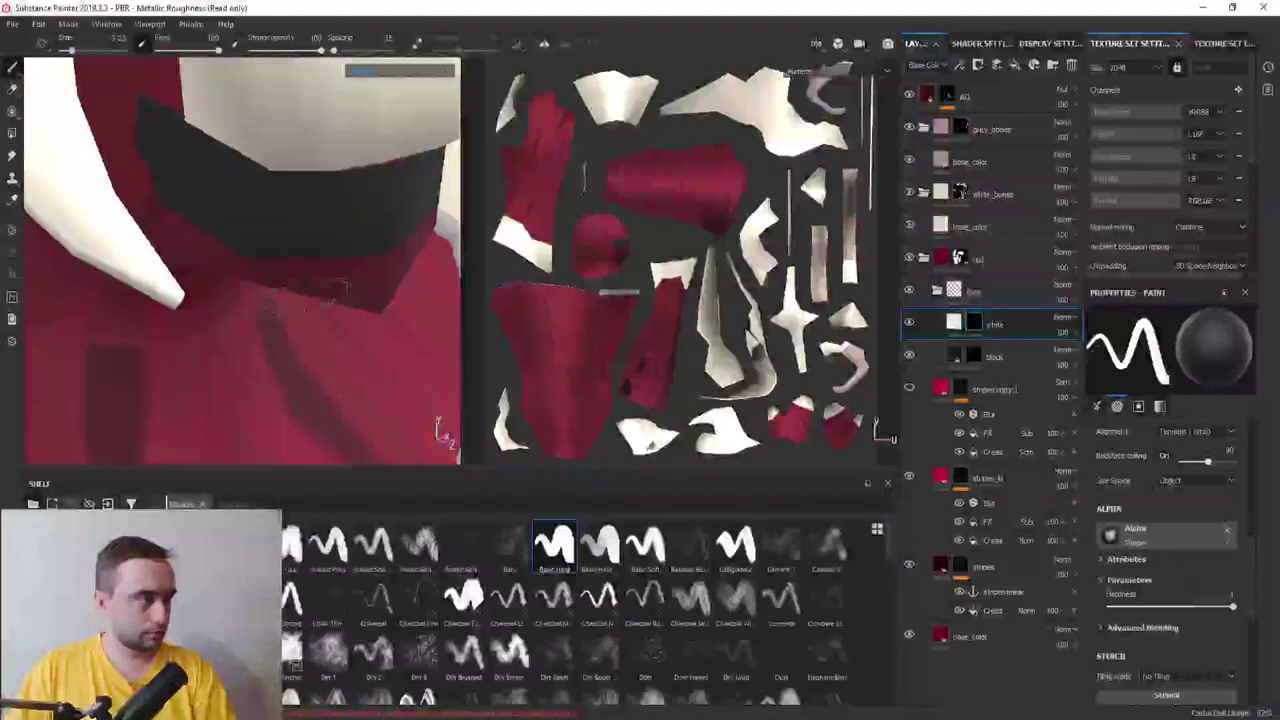
scroll(315, 255, up, 2)
scroll(670, 270, down, 3)
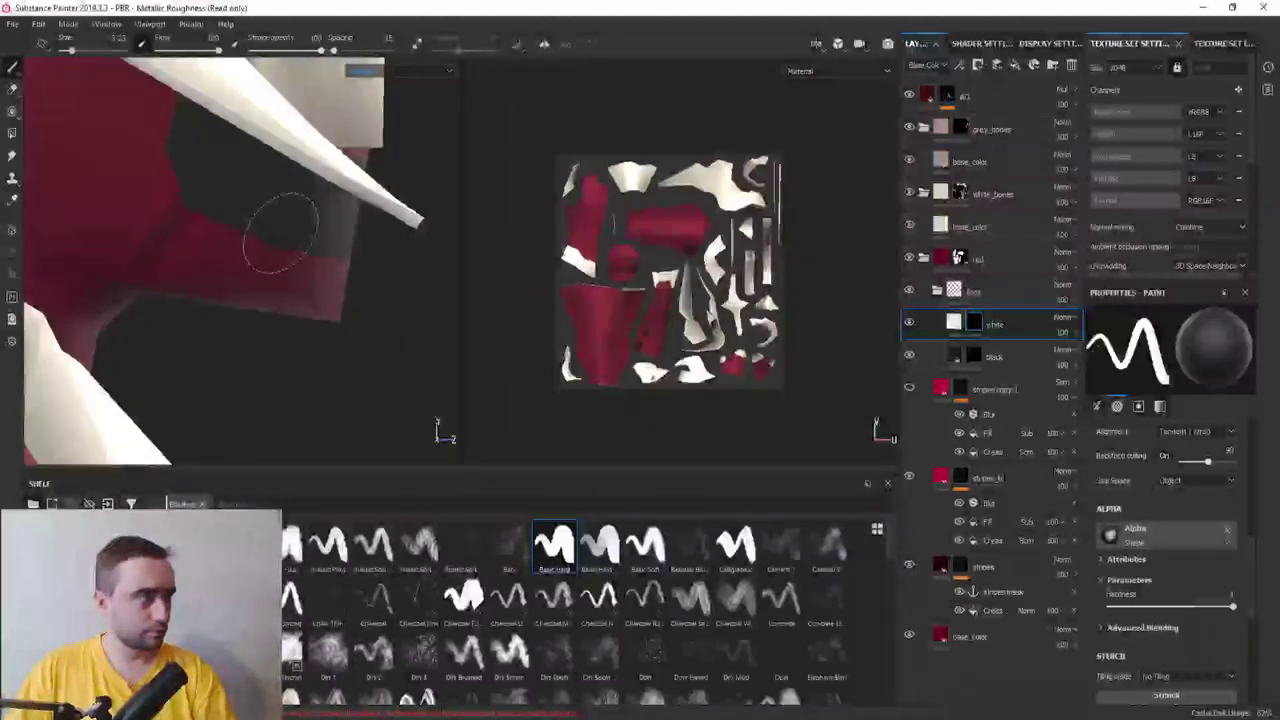
alt+drag(271, 229, 300, 214)
scroll(705, 295, down, 1)
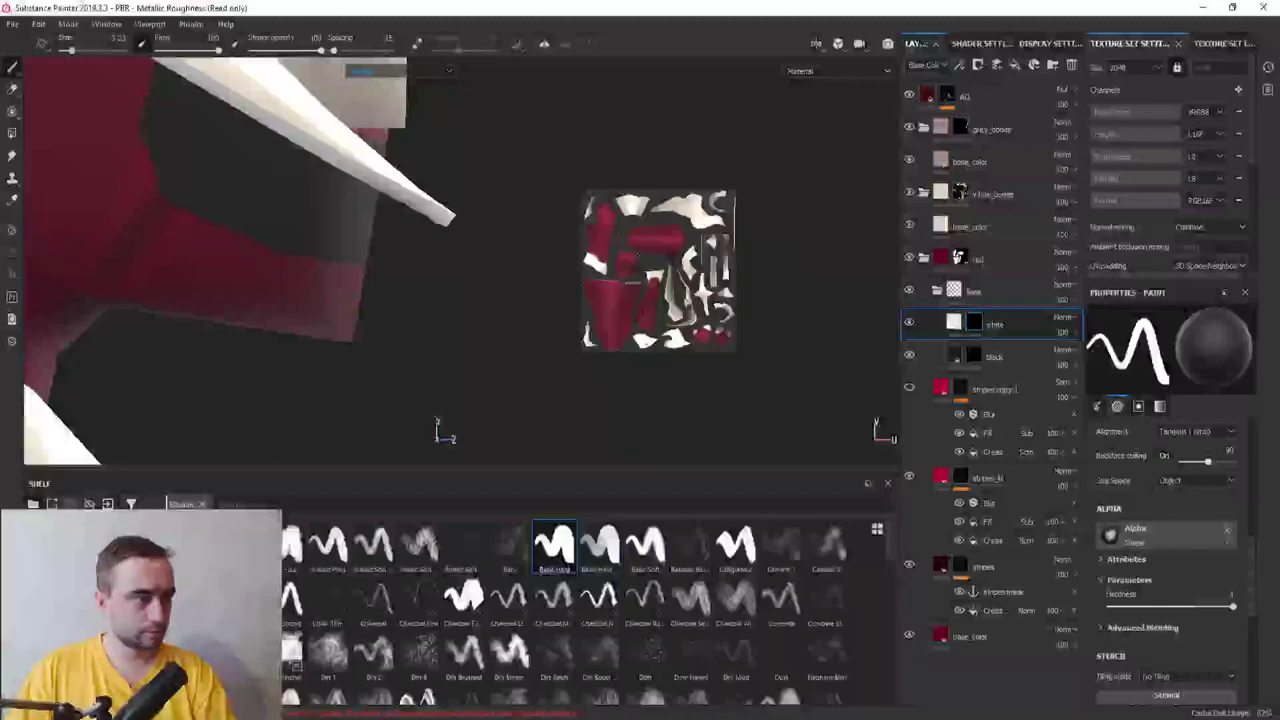
scroll(650, 275, up, 5)
scroll(633, 265, up, 3)
scroll(633, 265, up, 2)
scroll(668, 351, up, 2)
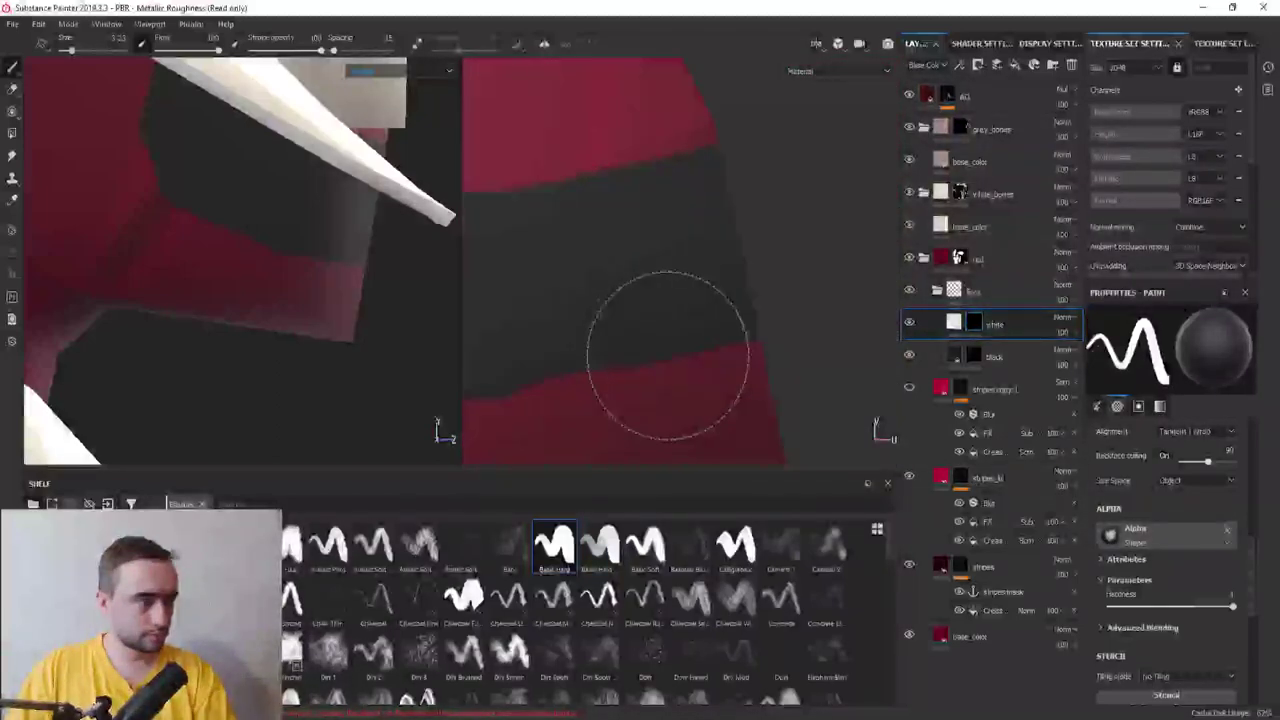
key(f)
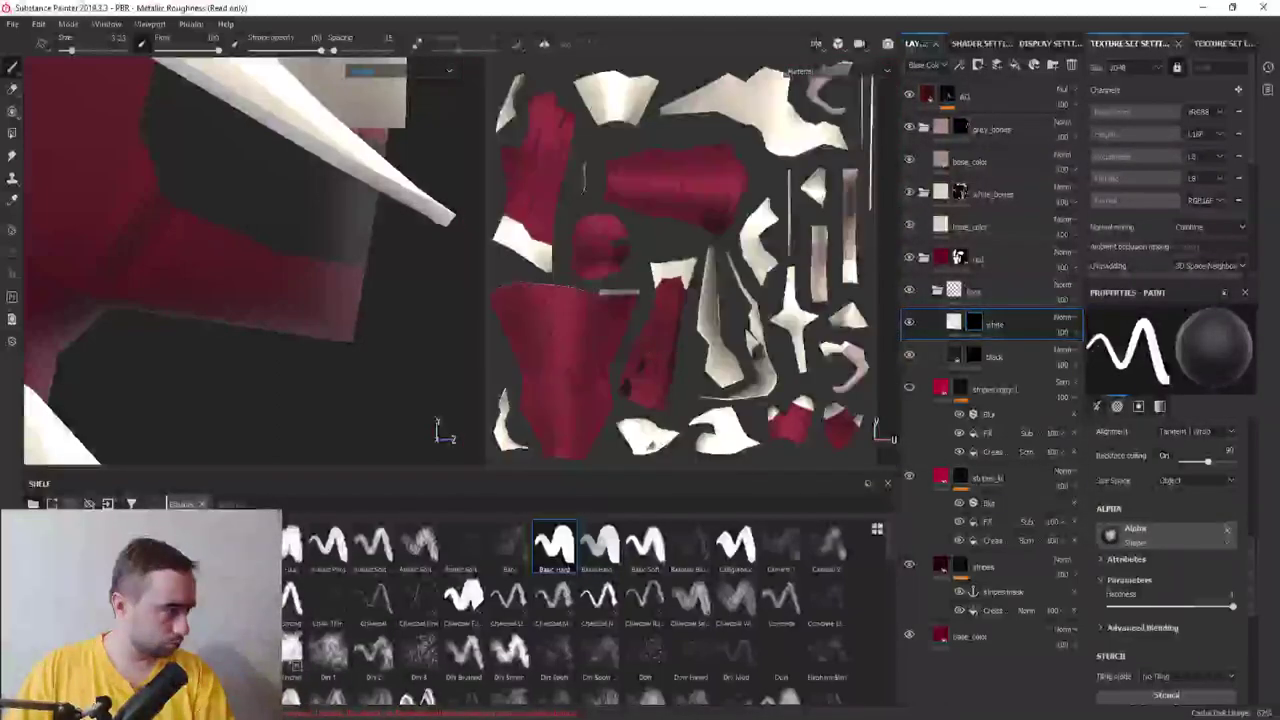
Browse the Shelf's Alphas and set Claw Spots as the brush alpha
click(60, 540)
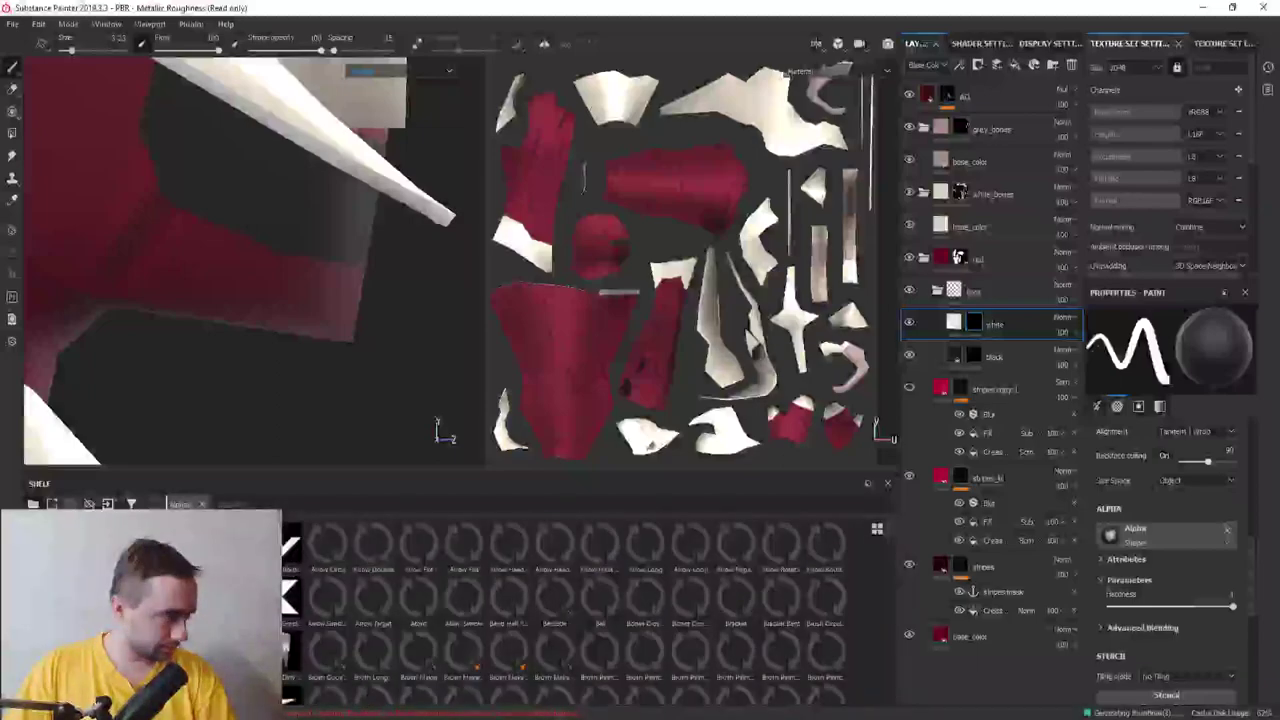
scroll(410, 592, down, 3)
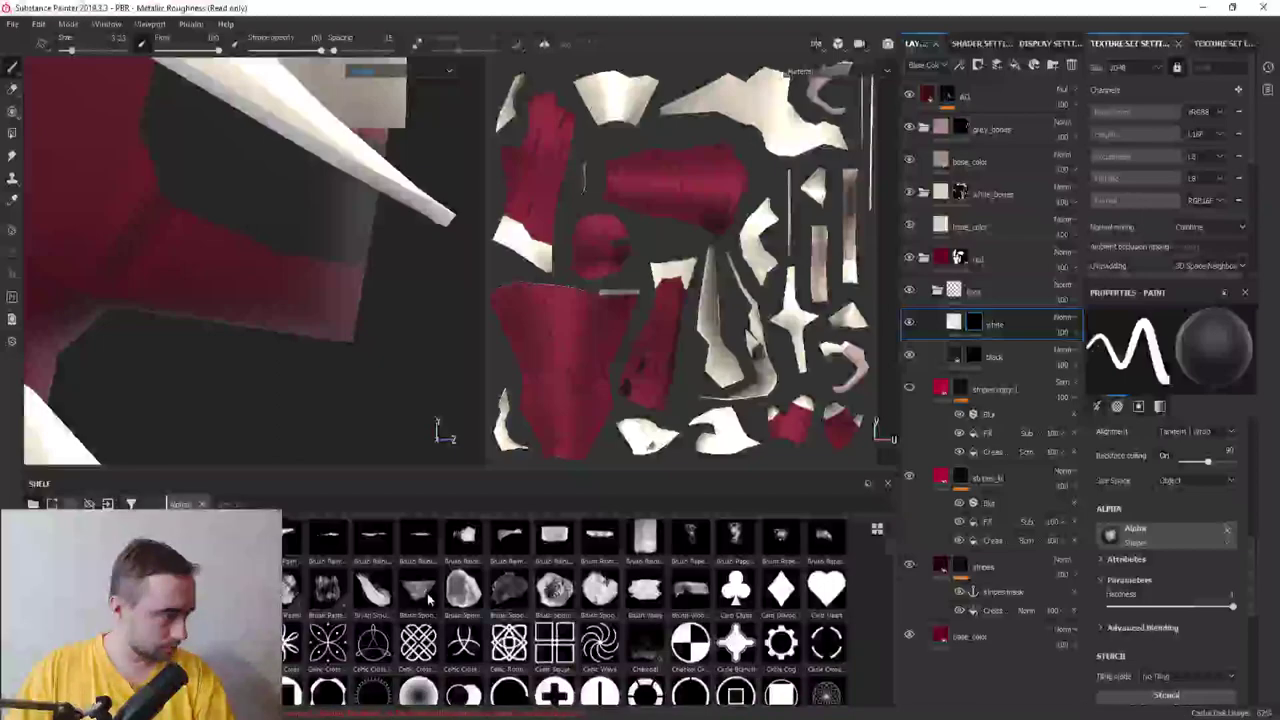
scroll(415, 594, up, 3)
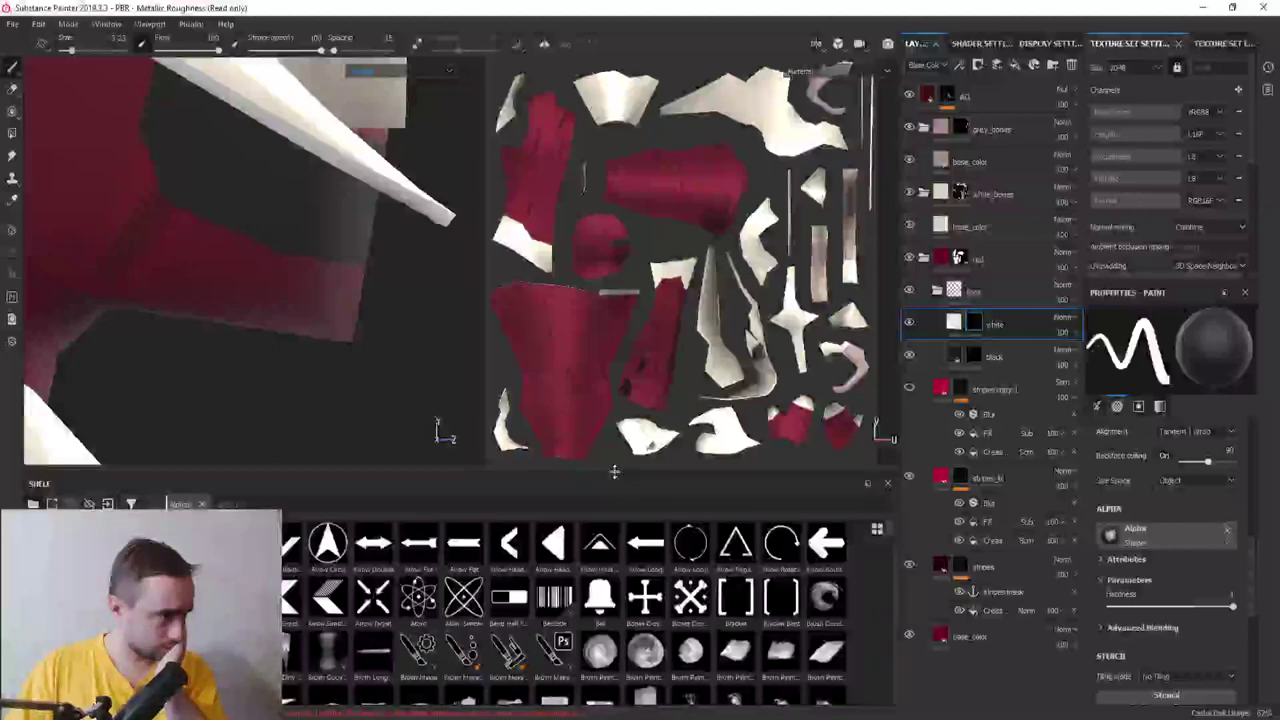
drag(616, 478, 620, 366)
scroll(650, 510, down, 5)
scroll(659, 503, up, 3)
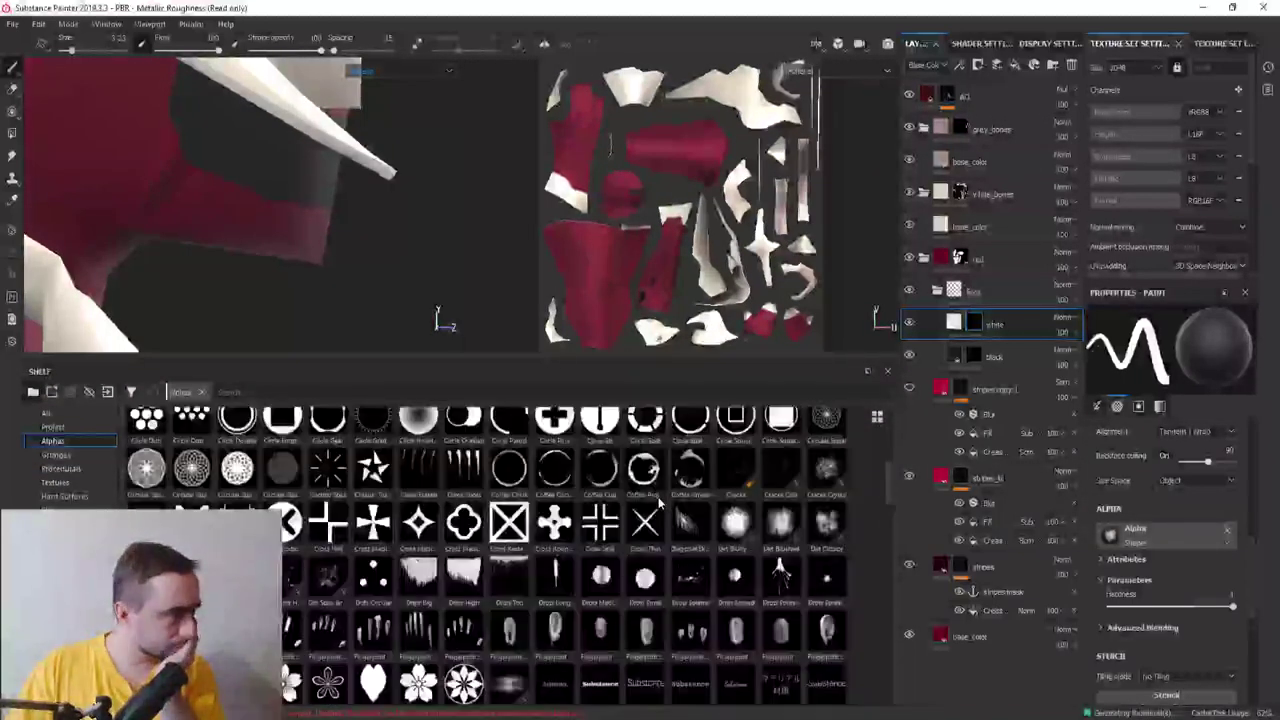
click(462, 468)
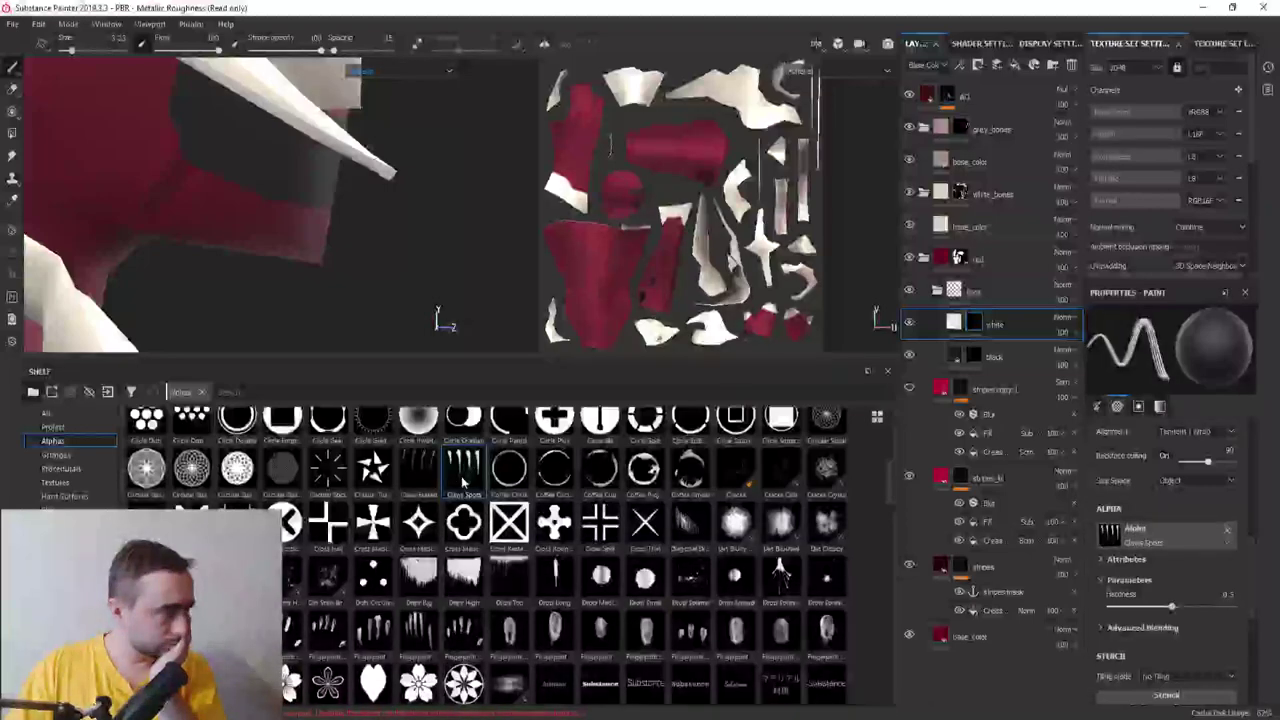
Scroll through the Shelf, then shrink the panel to give the viewports more room
scroll(470, 520, down, 5)
scroll(481, 550, down, 10)
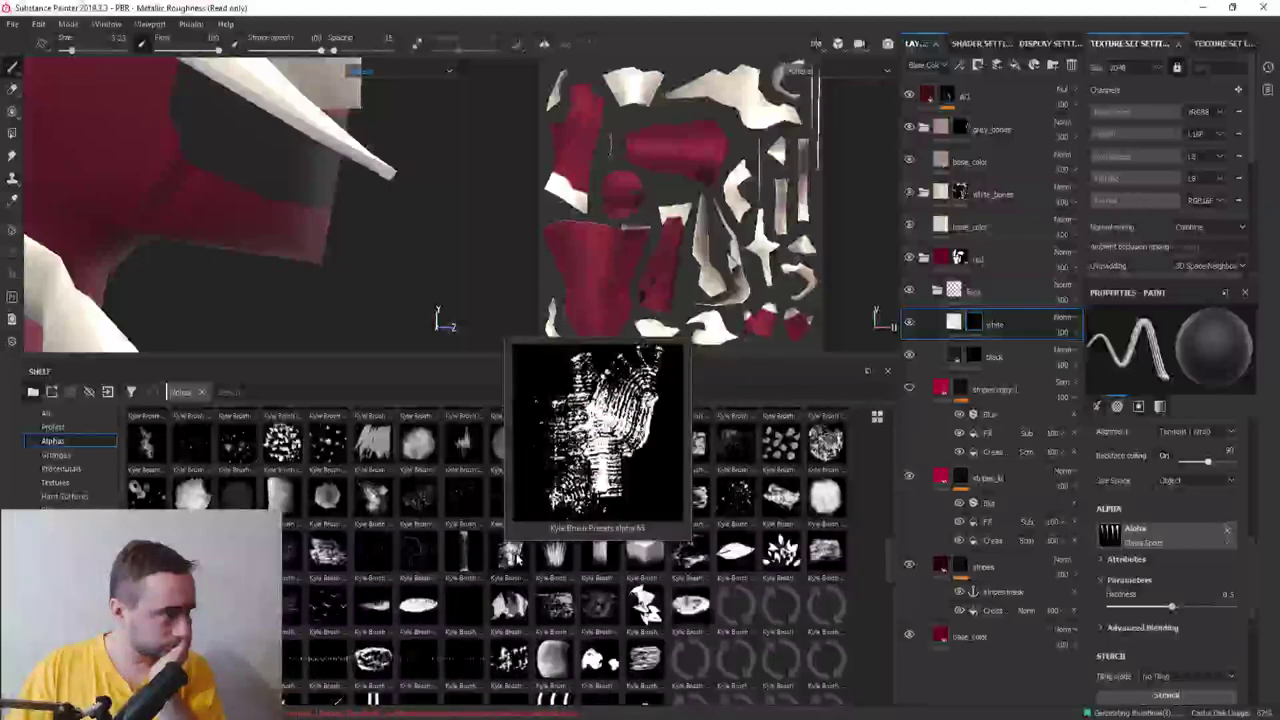
scroll(680, 600, down, 5)
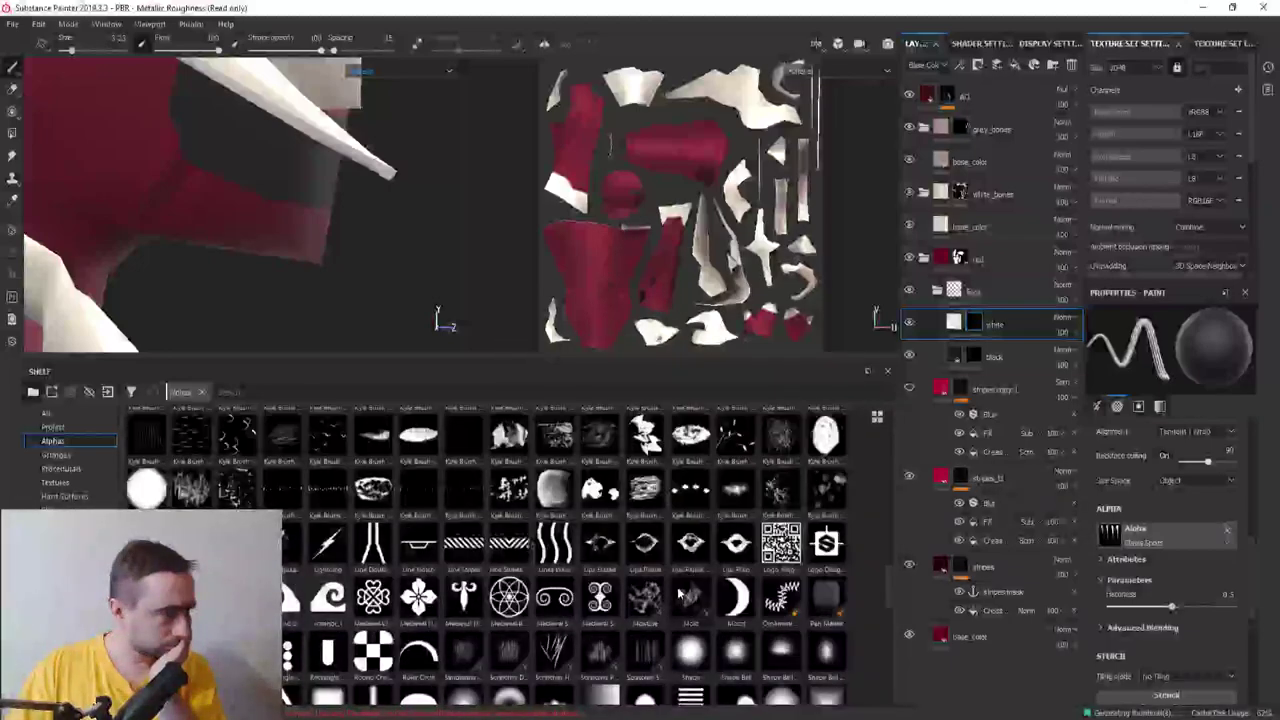
scroll(678, 594, down, 5)
scroll(678, 594, down, 2)
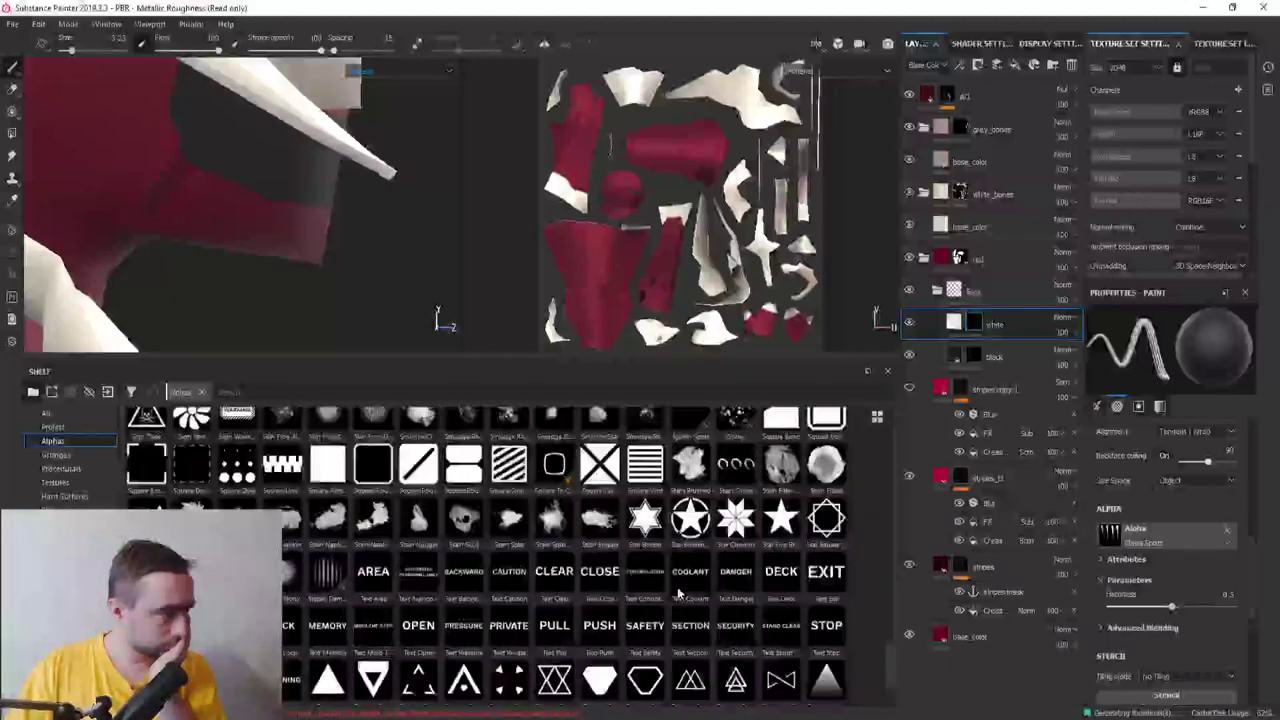
scroll(678, 594, down, 2)
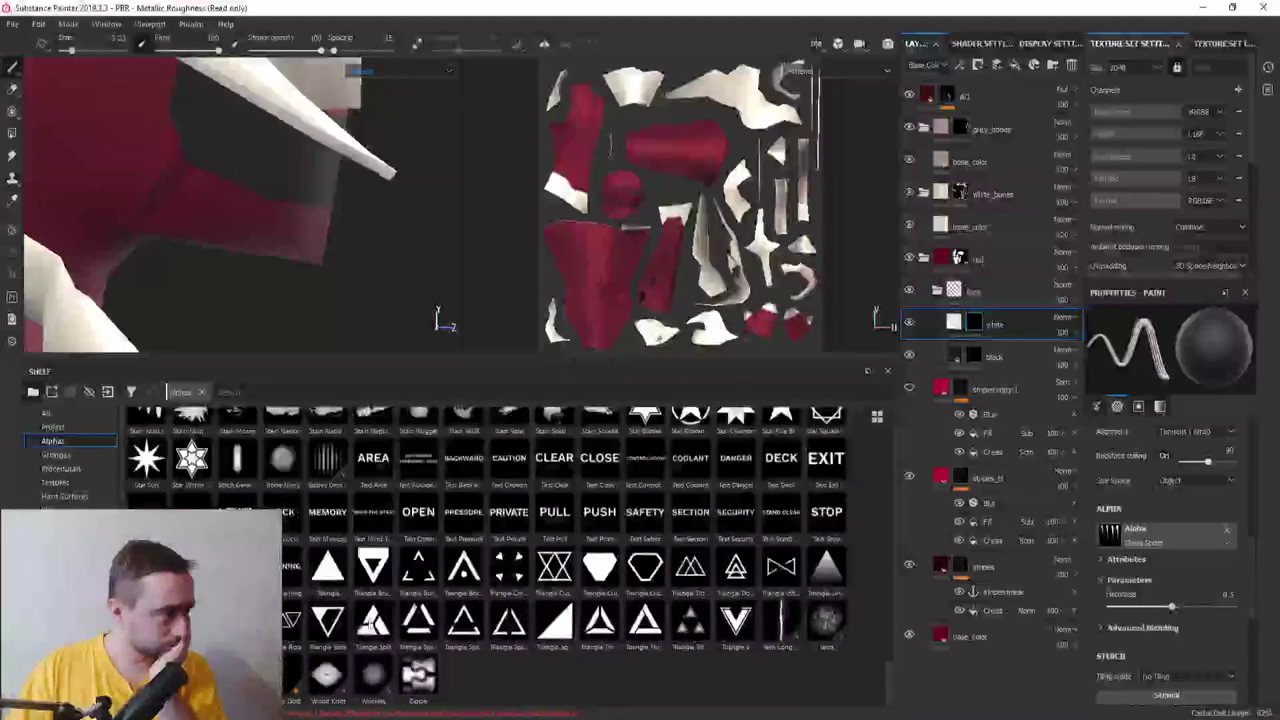
scroll(372, 620, up, 3)
scroll(468, 590, up, 5)
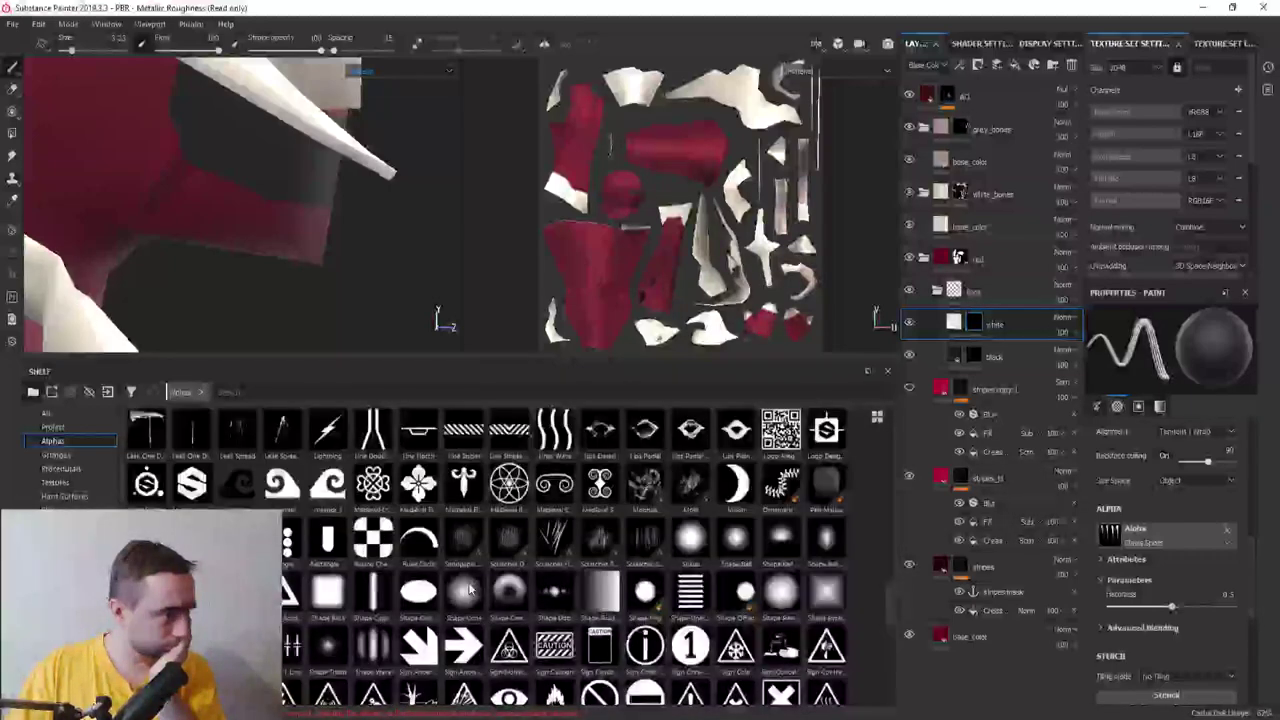
scroll(483, 543, up, 3)
scroll(483, 543, up, 3)
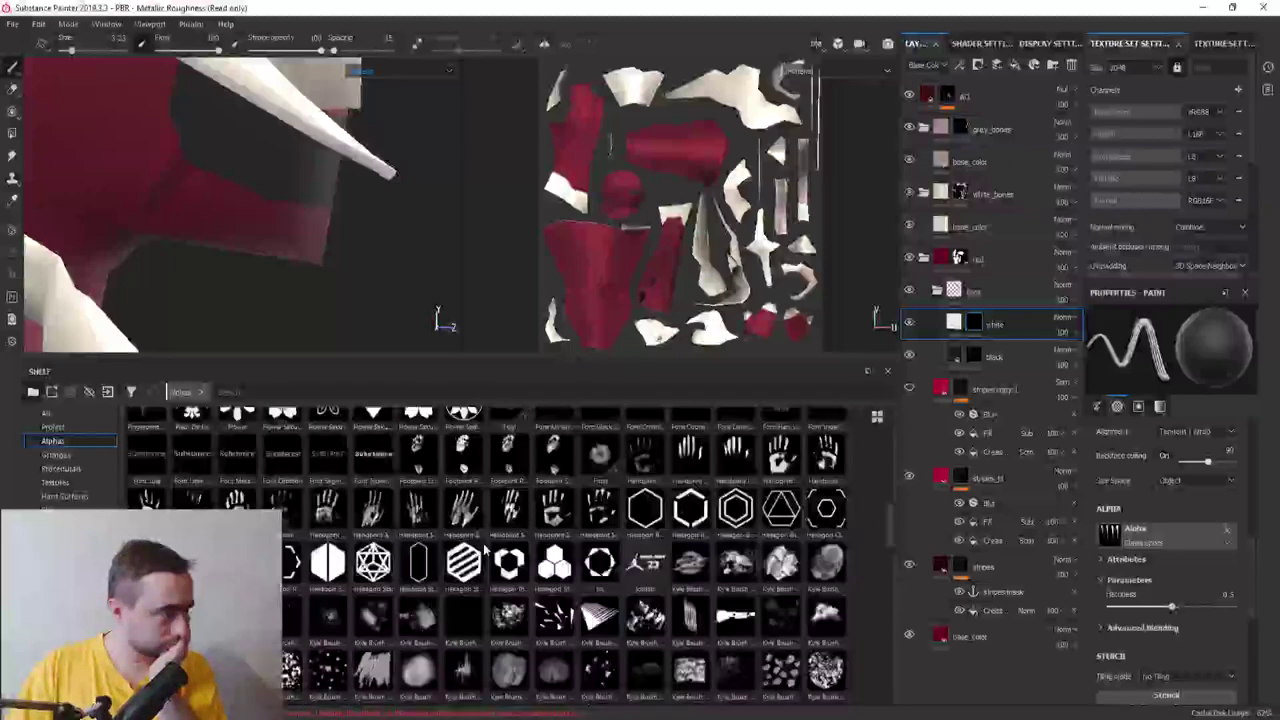
scroll(484, 548, up, 3)
scroll(485, 555, up, 3)
scroll(487, 563, up, 3)
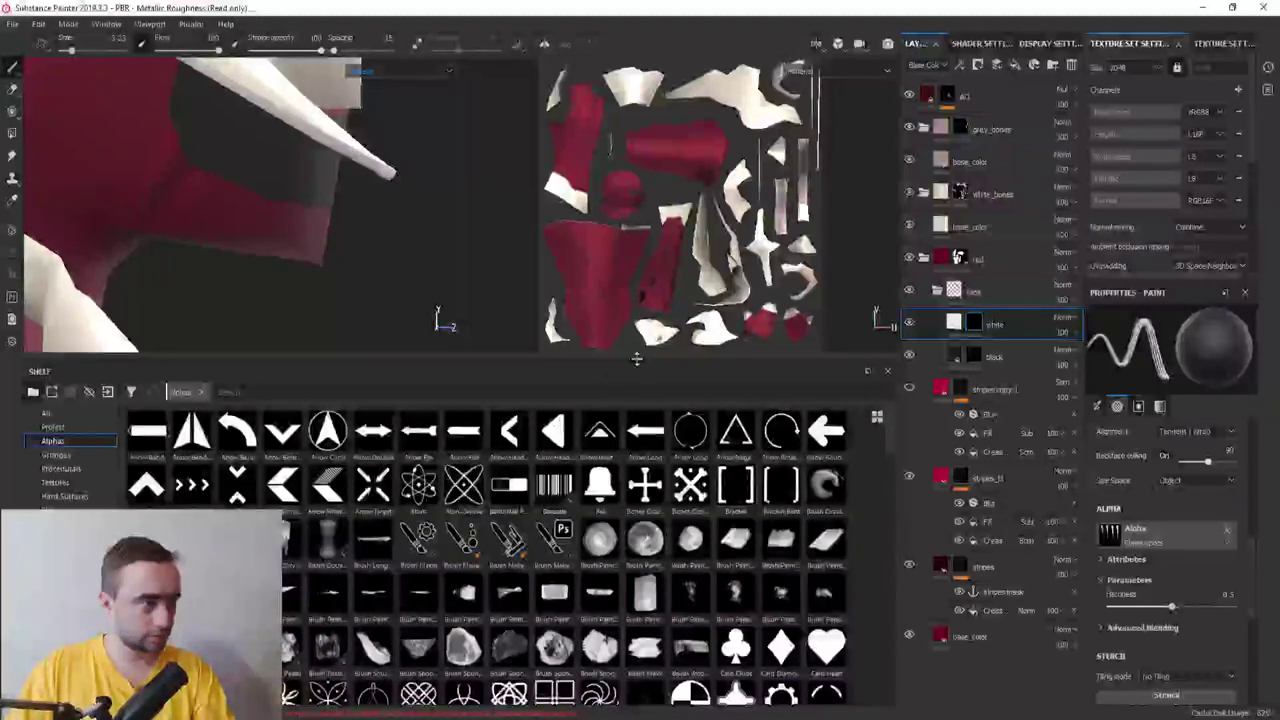
drag(636, 358, 636, 598)
Zoom the 2D view onto the black strip and shrink, harden and rotate the Claw Spots stamp
scroll(588, 292, up, 5)
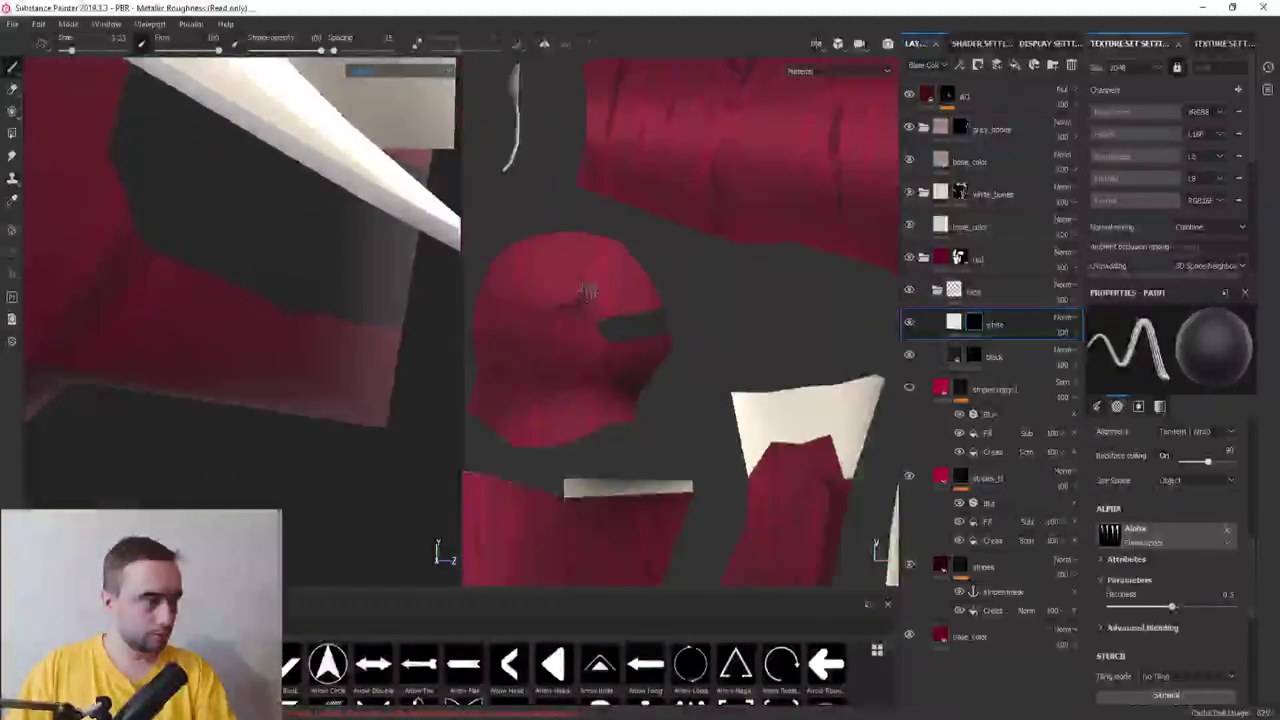
scroll(588, 292, up, 3)
middle_drag(677, 383, 591, 380)
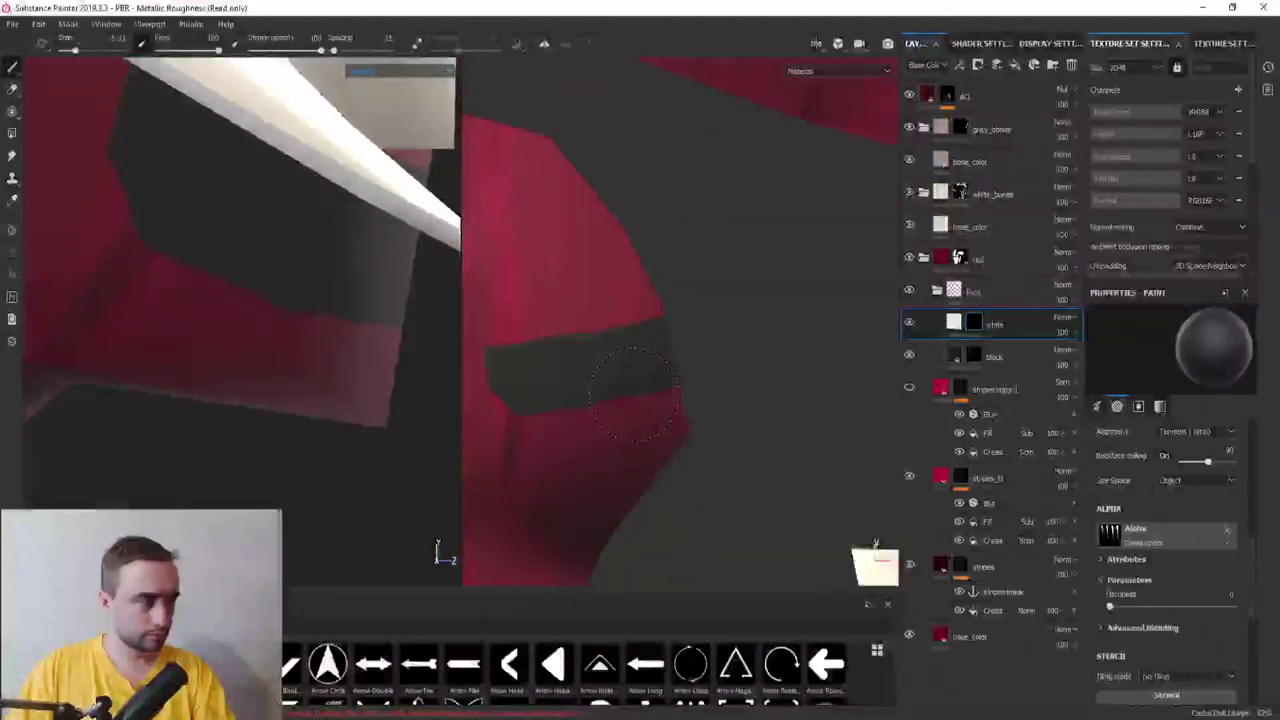
mouse_move(633, 393)
ctrl+right_down()
mouse_move(640, 385)
mouse_move(633, 400)
ctrl+right_up()
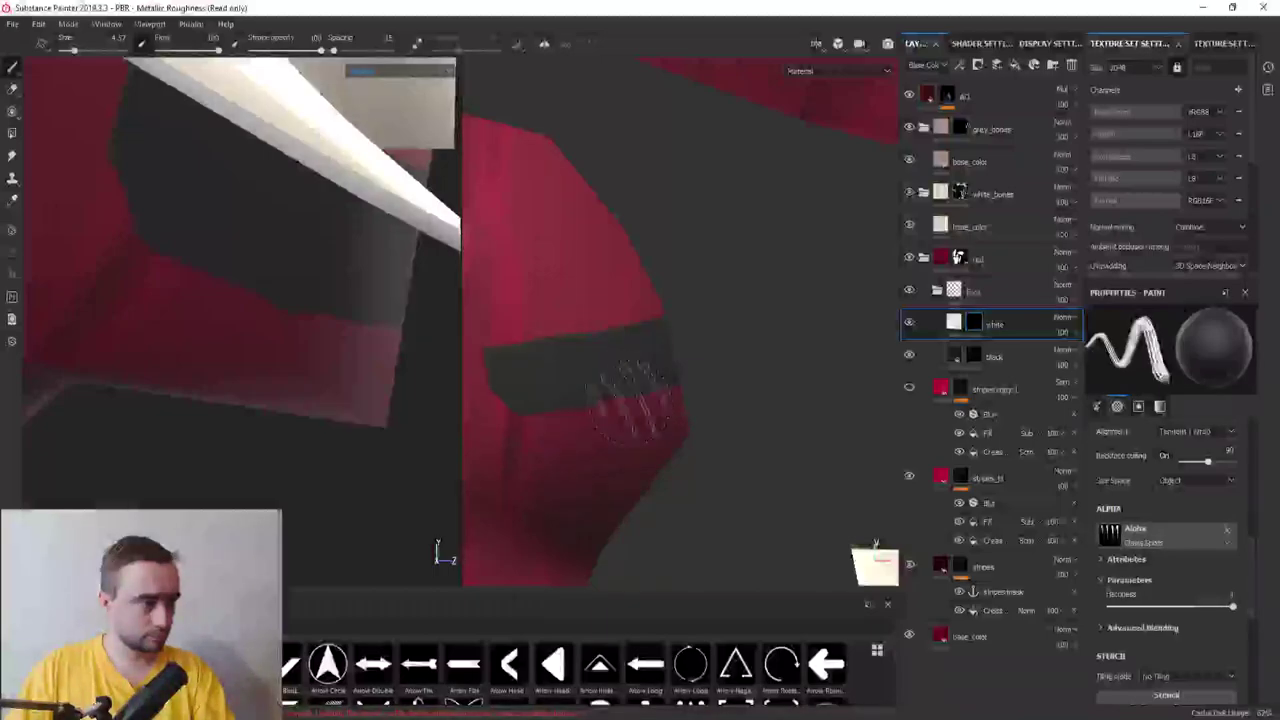
ctrl+drag(633, 400, 630, 365)
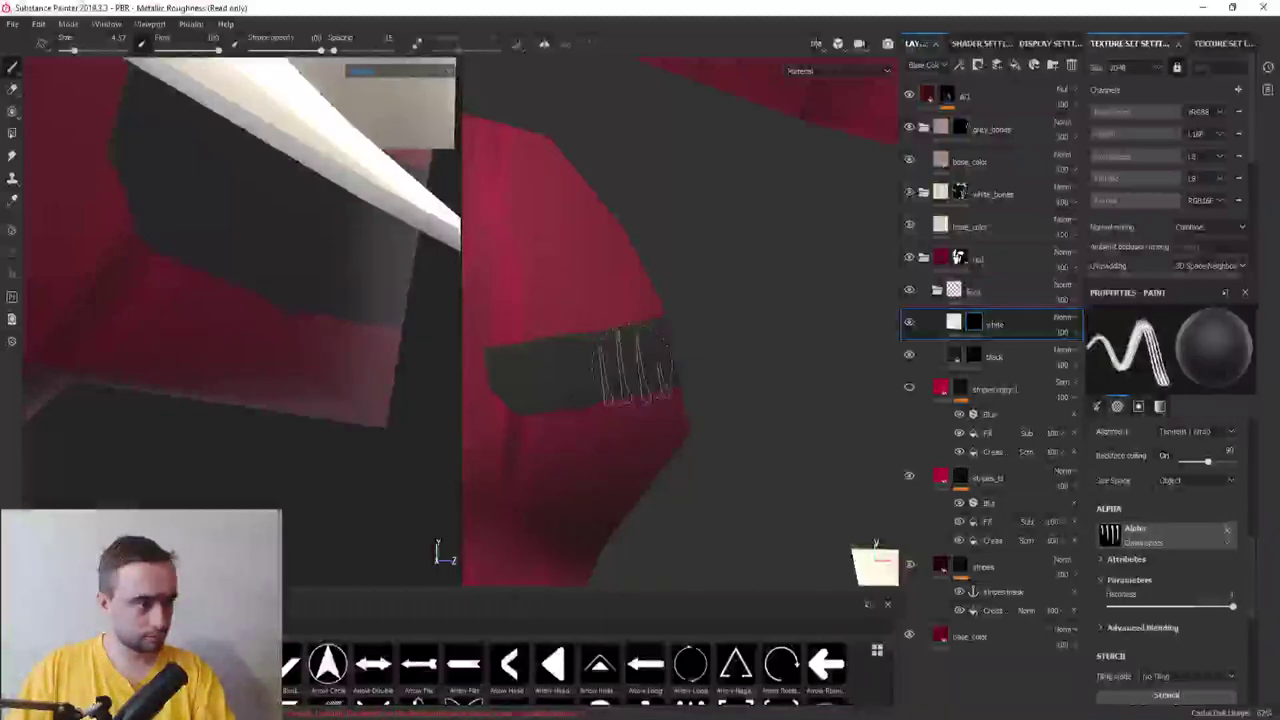
mouse_move(640, 372)
ctrl+right_down()
mouse_move(628, 360)
mouse_move(630, 372)
ctrl+right_up()
ctrl+drag(630, 375, 632, 372)
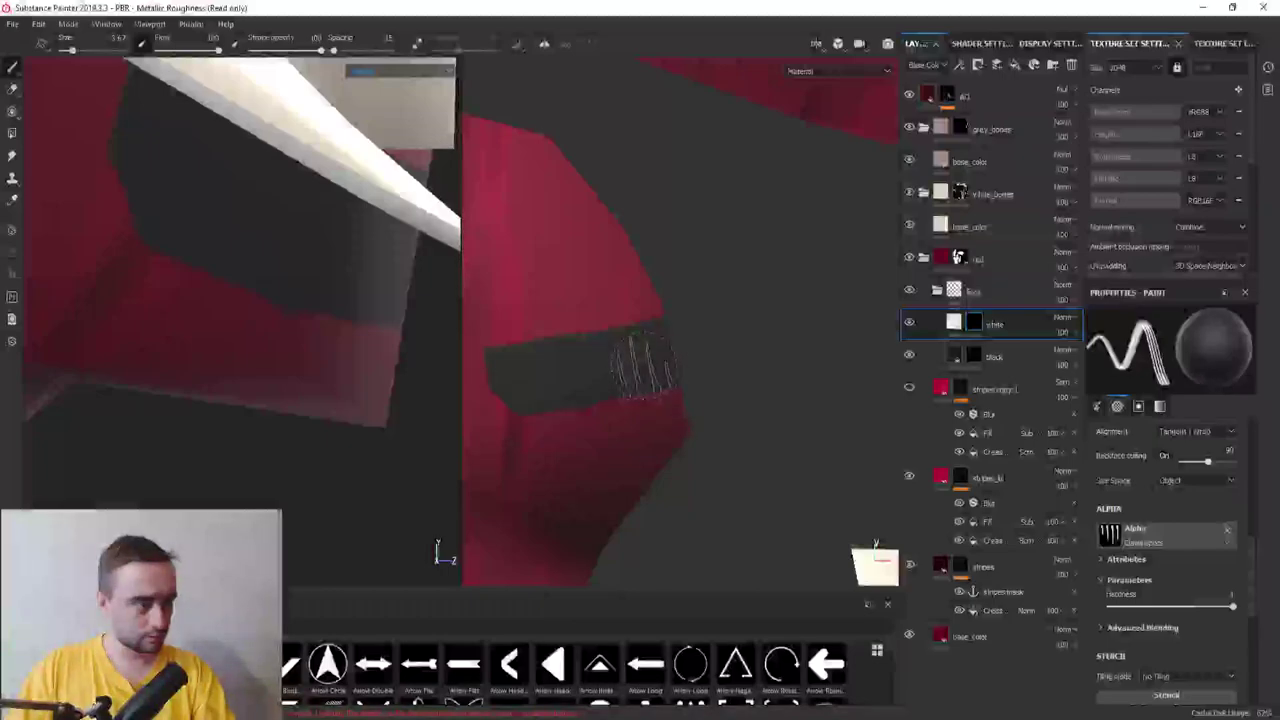
ctrl+drag(645, 370, 508, 386)
Stamp white claw teeth on the band, undo them, and enlarge the Shelf panel
click(640, 366)
alt+drag(240, 300, 300, 260)
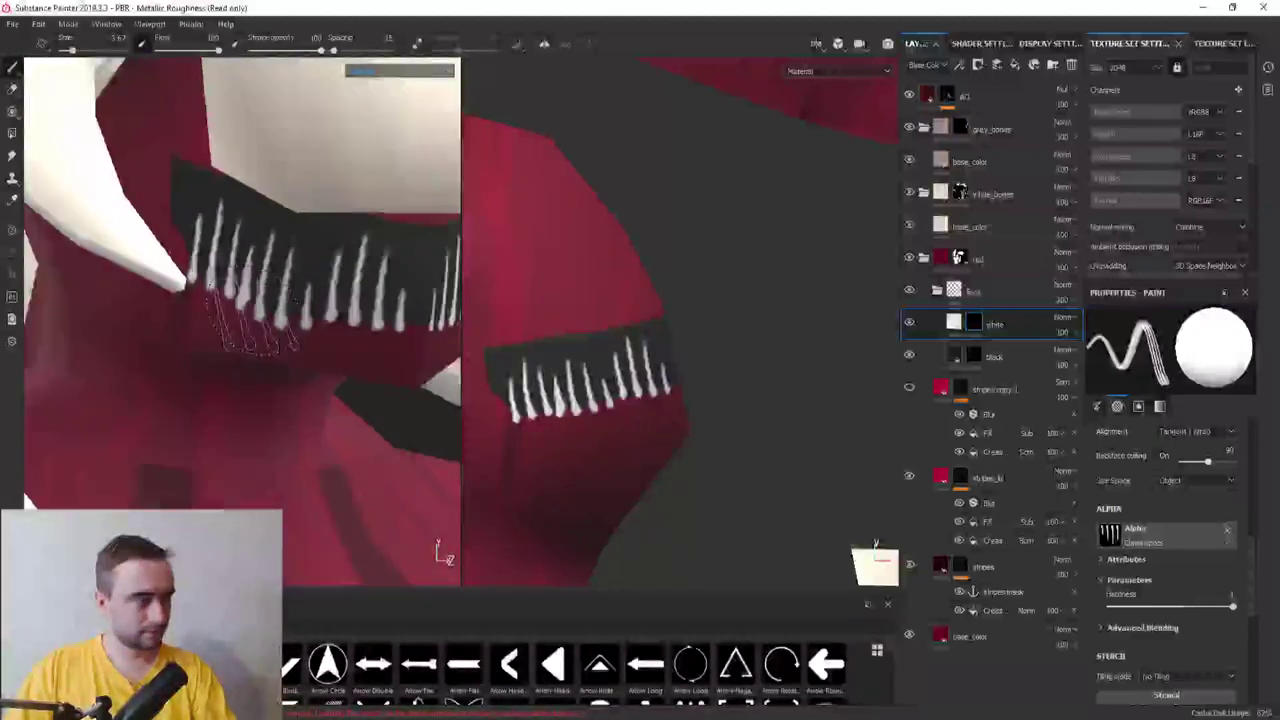
scroll(358, 228, down, 8)
key(ctrl+z)
key(ctrl+z)
key(ctrl+z)
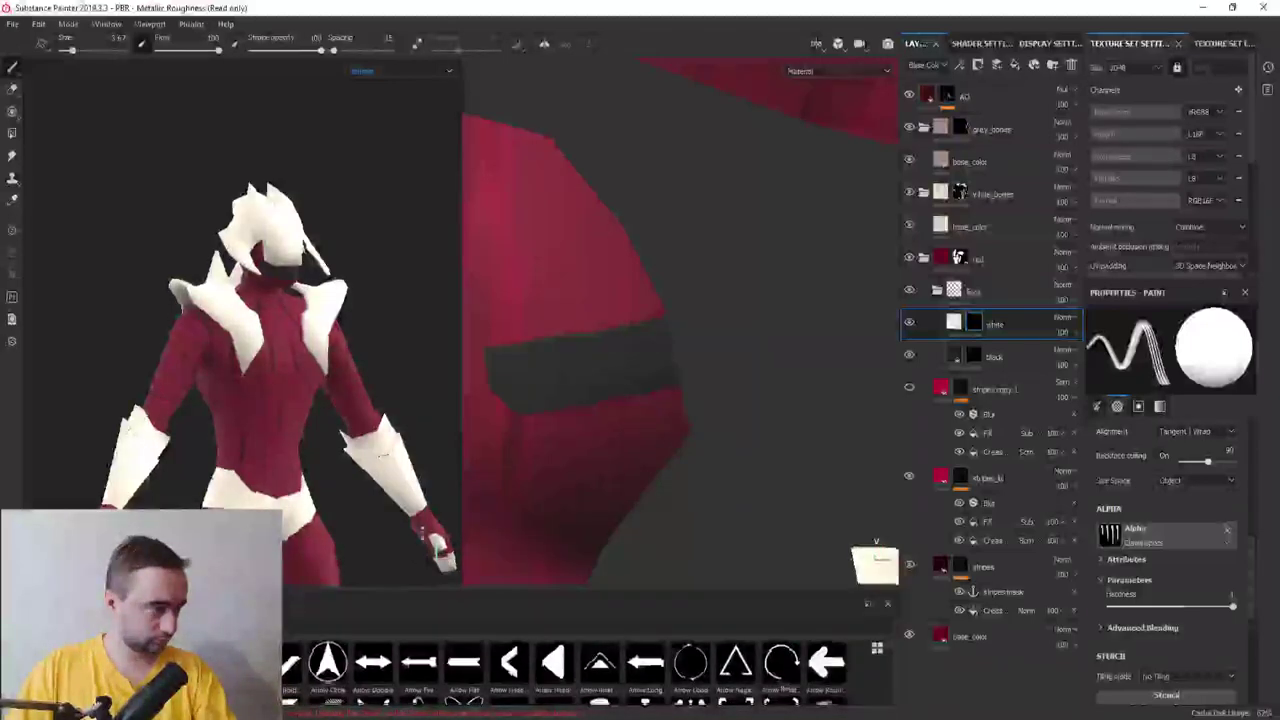
drag(403, 593, 403, 368)
Show the Shelf's brush presets, scroll through them and load a dynamic-stroke brush
click(56, 455)
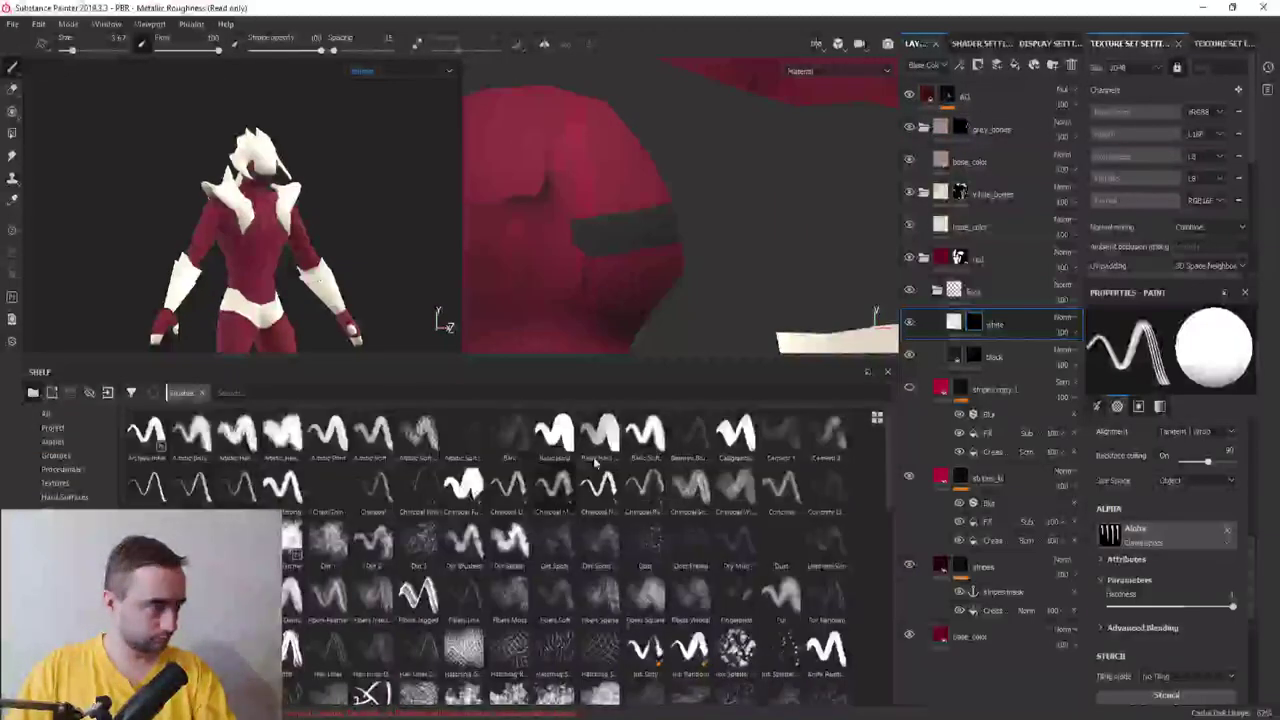
click(554, 432)
scroll(586, 563, down, 3)
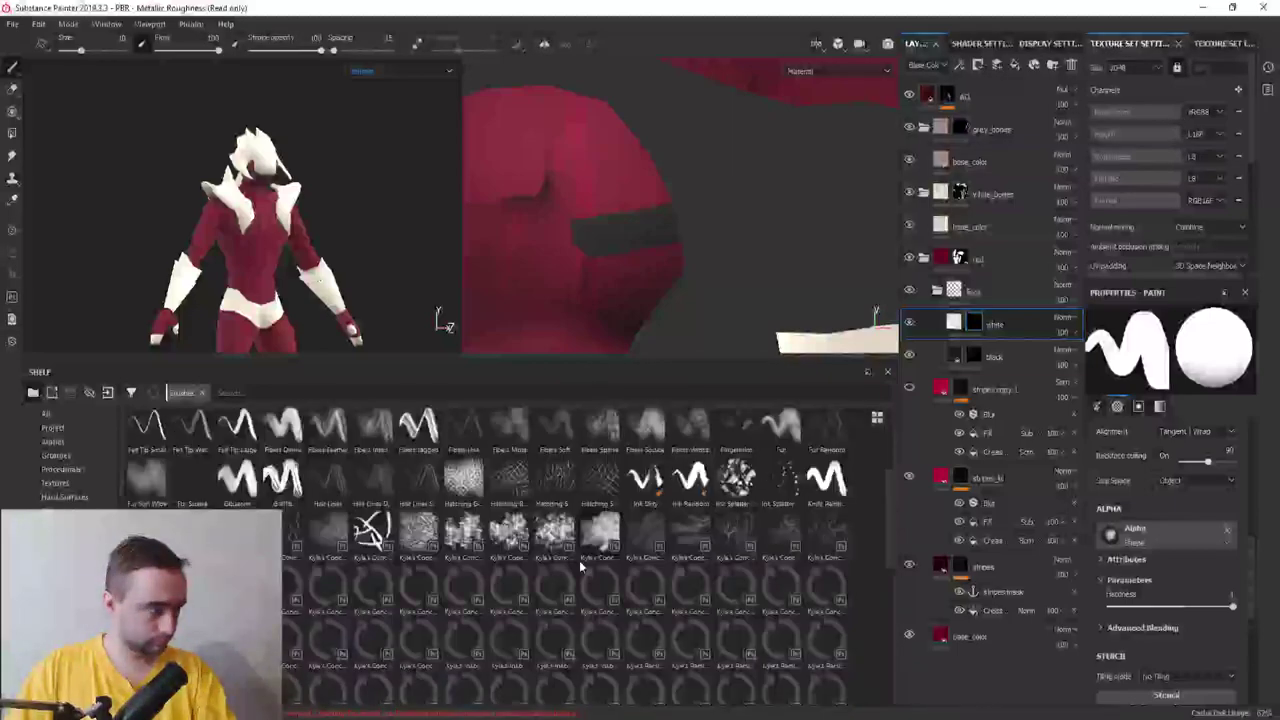
scroll(569, 569, down, 4)
scroll(567, 571, down, 4)
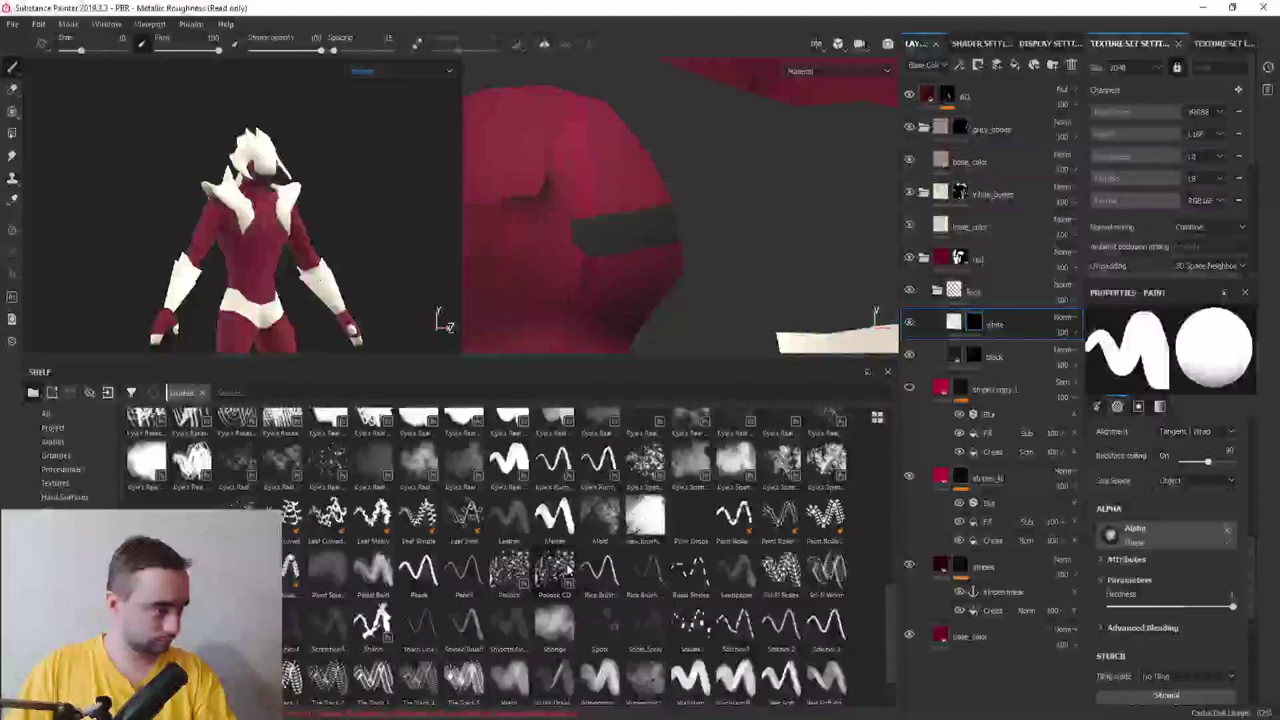
scroll(540, 560, up, 2)
scroll(470, 540, up, 3)
scroll(420, 520, up, 3)
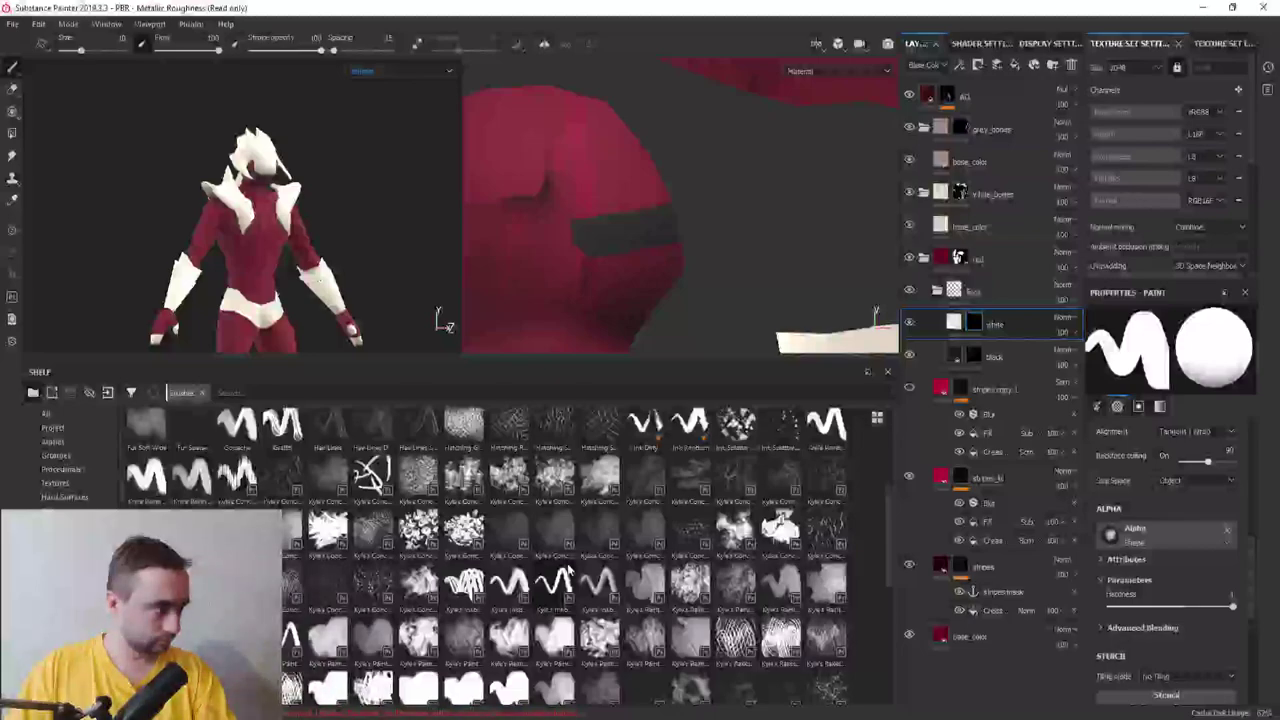
mouse_move(371, 474)
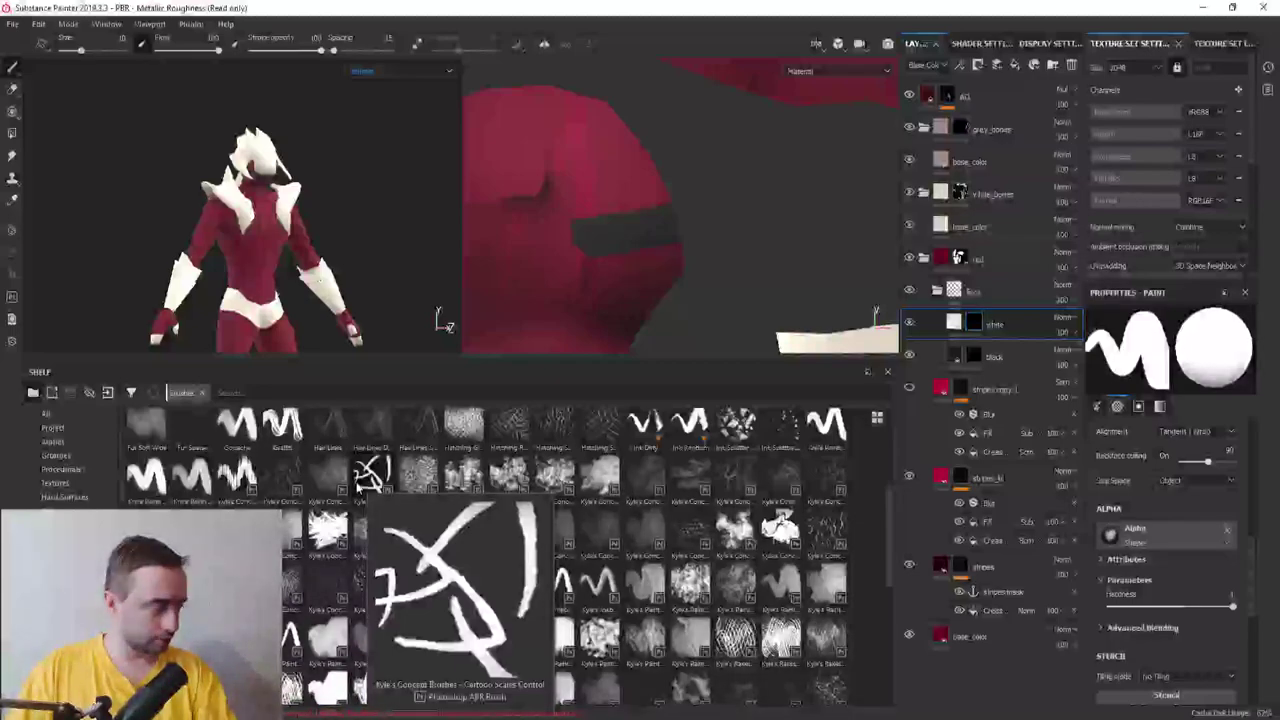
scroll(356, 481, down, 3)
scroll(356, 481, down, 3)
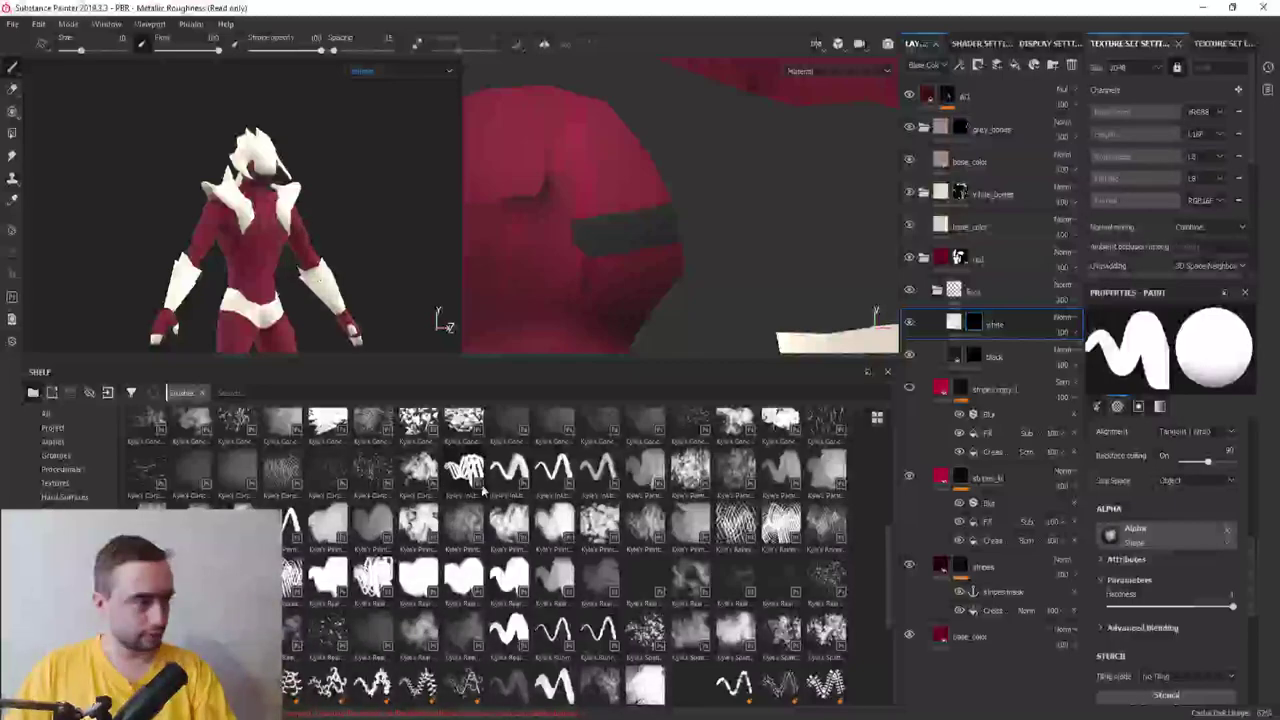
scroll(500, 560, up, 3)
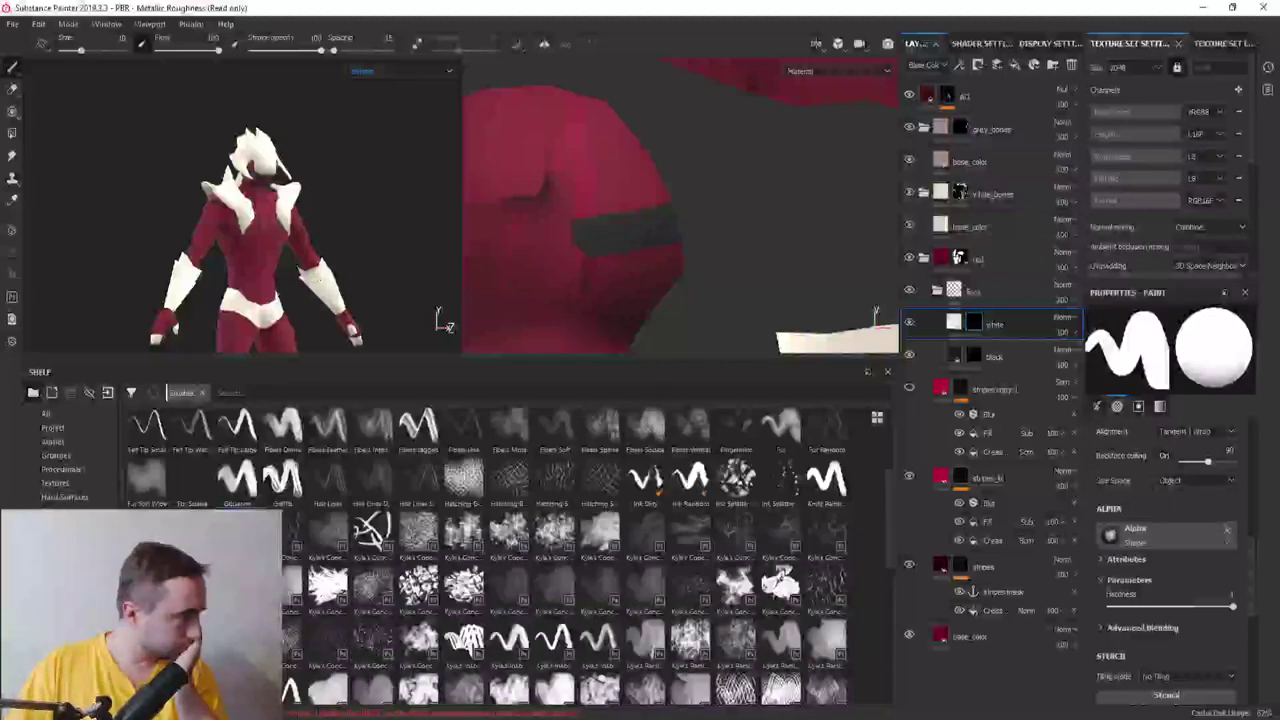
click(465, 528)
Orbit to the collar band, paint a test stroke on it and undo it
scroll(650, 267, up, 3)
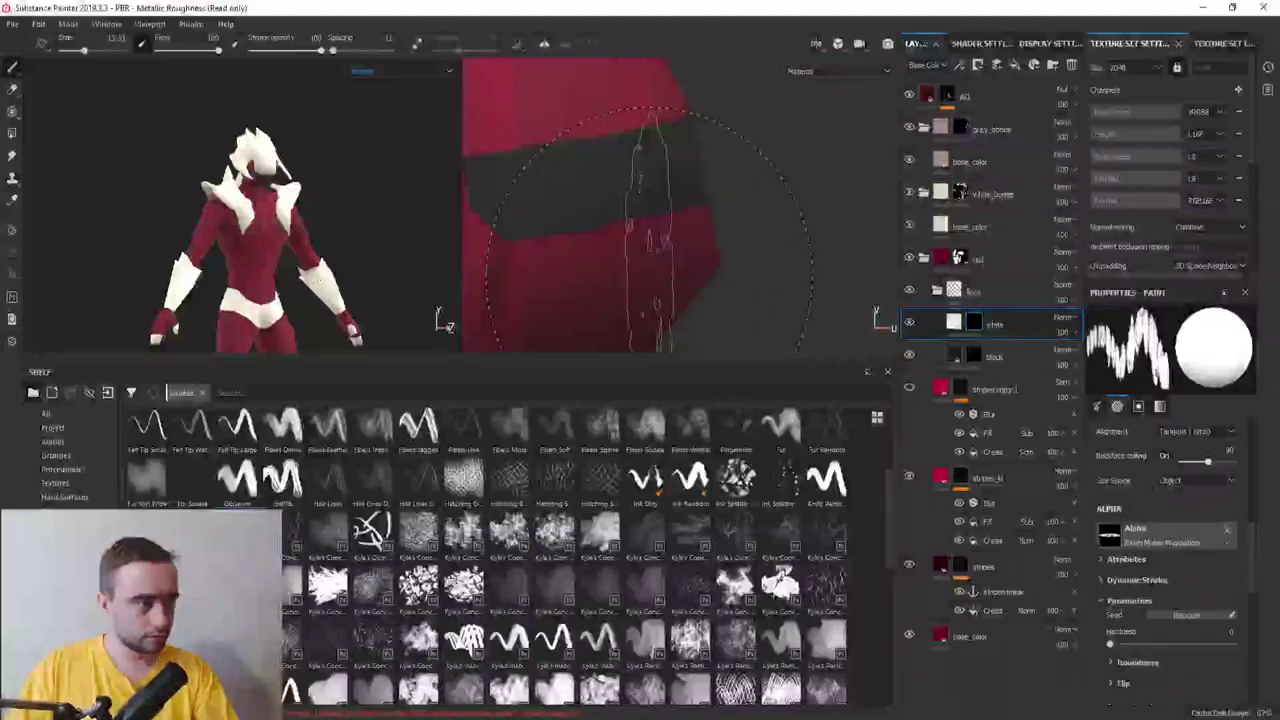
mouse_move(650, 235)
alt+mouse_down()
mouse_move(587, 250)
mouse_move(628, 232)
alt+mouse_up()
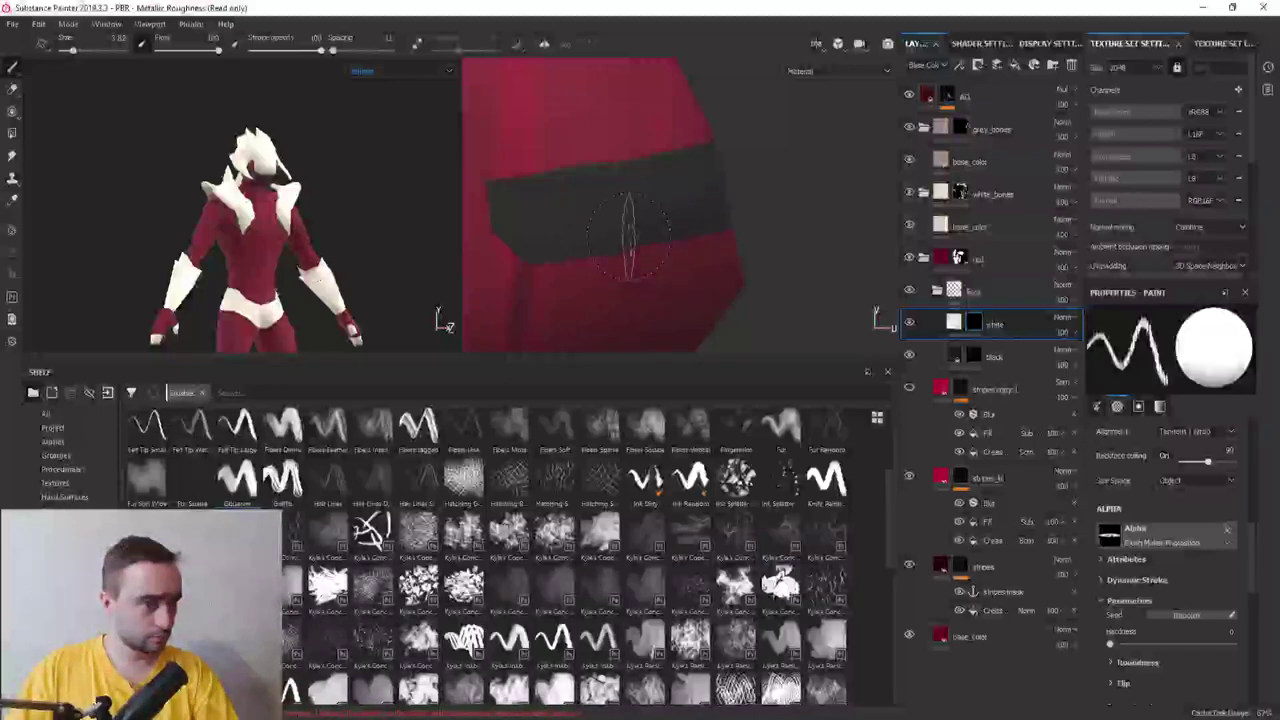
mouse_move(620, 235)
mouse_down()
mouse_move(565, 245)
mouse_move(620, 215)
mouse_up()
key(ctrl+z)
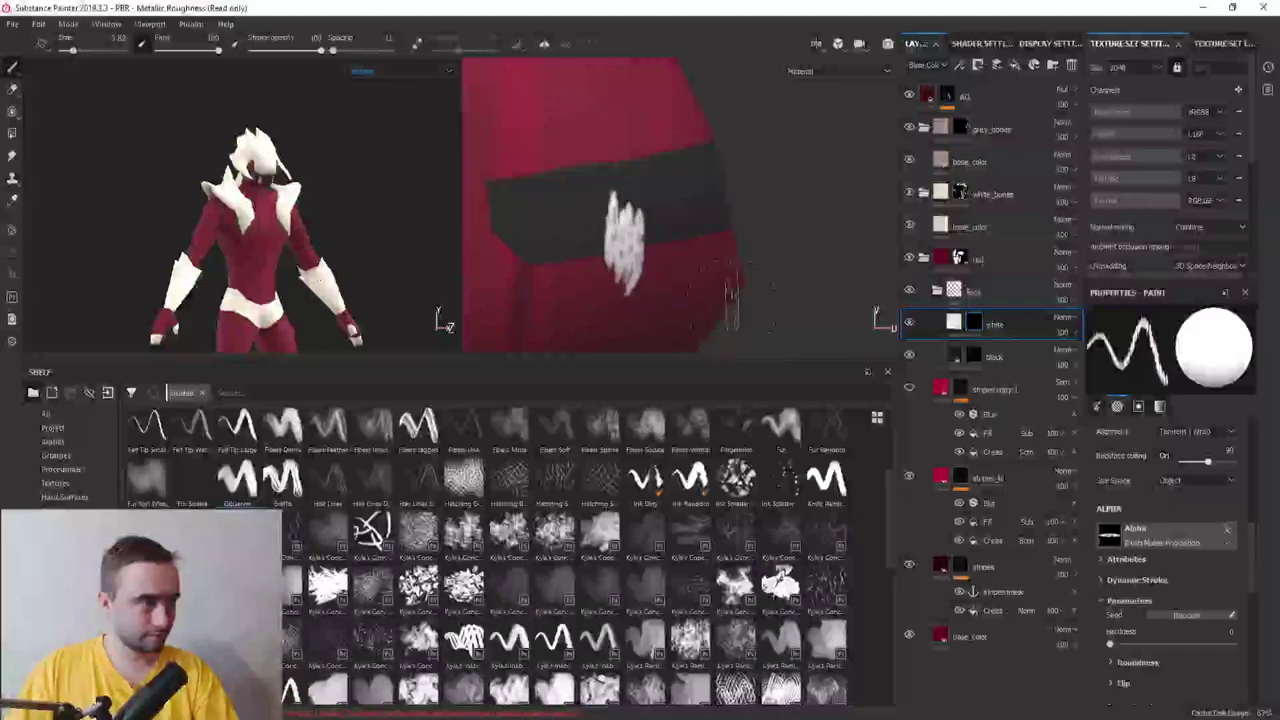
key(ctrl+z)
scroll(1163, 577, down, 2)
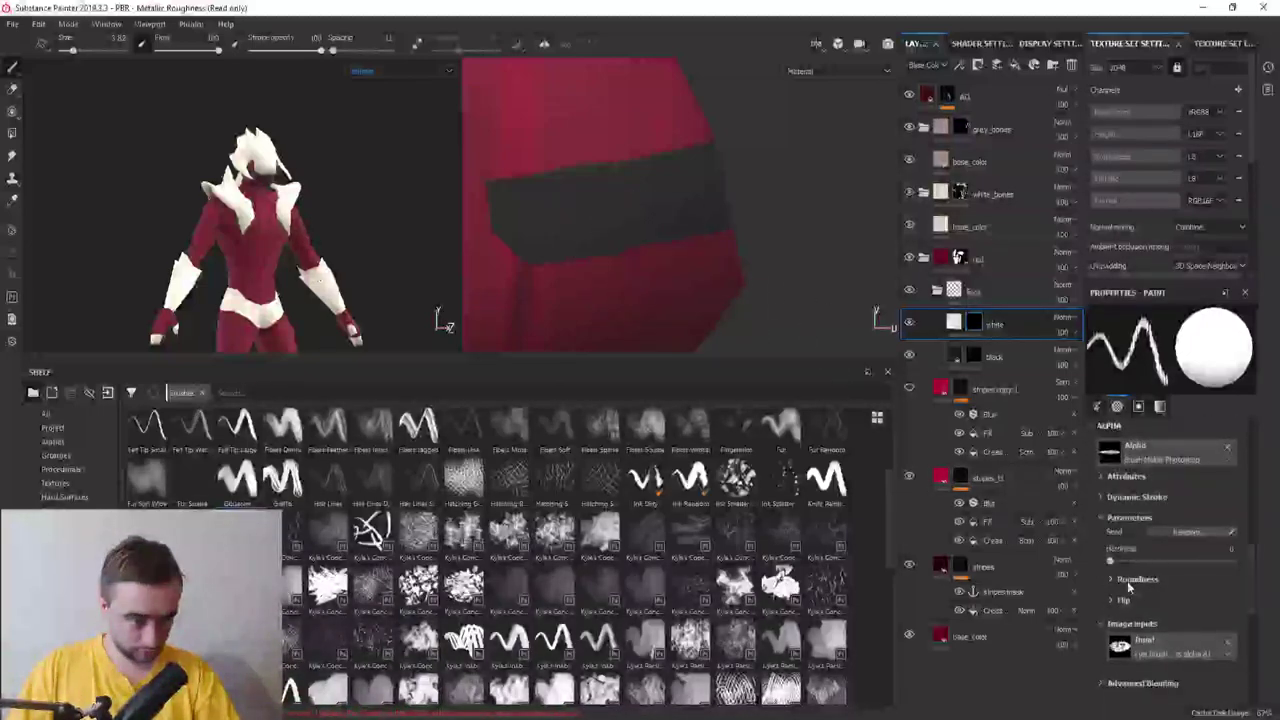
Set brush Roundness 0.79, Roundness Jitter 0.5 and Size Jitter 30
click(1127, 581)
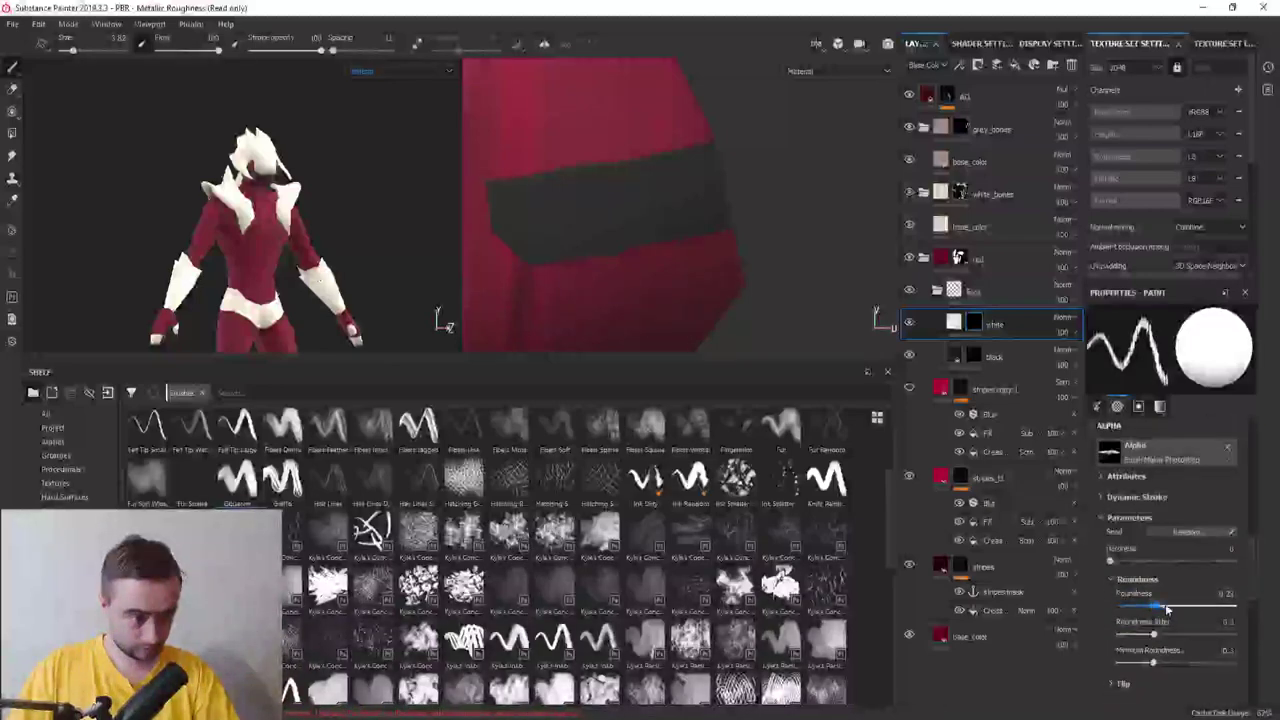
mouse_move(1166, 608)
mouse_down()
mouse_move(1208, 621)
mouse_move(1123, 614)
mouse_move(1178, 628)
mouse_up()
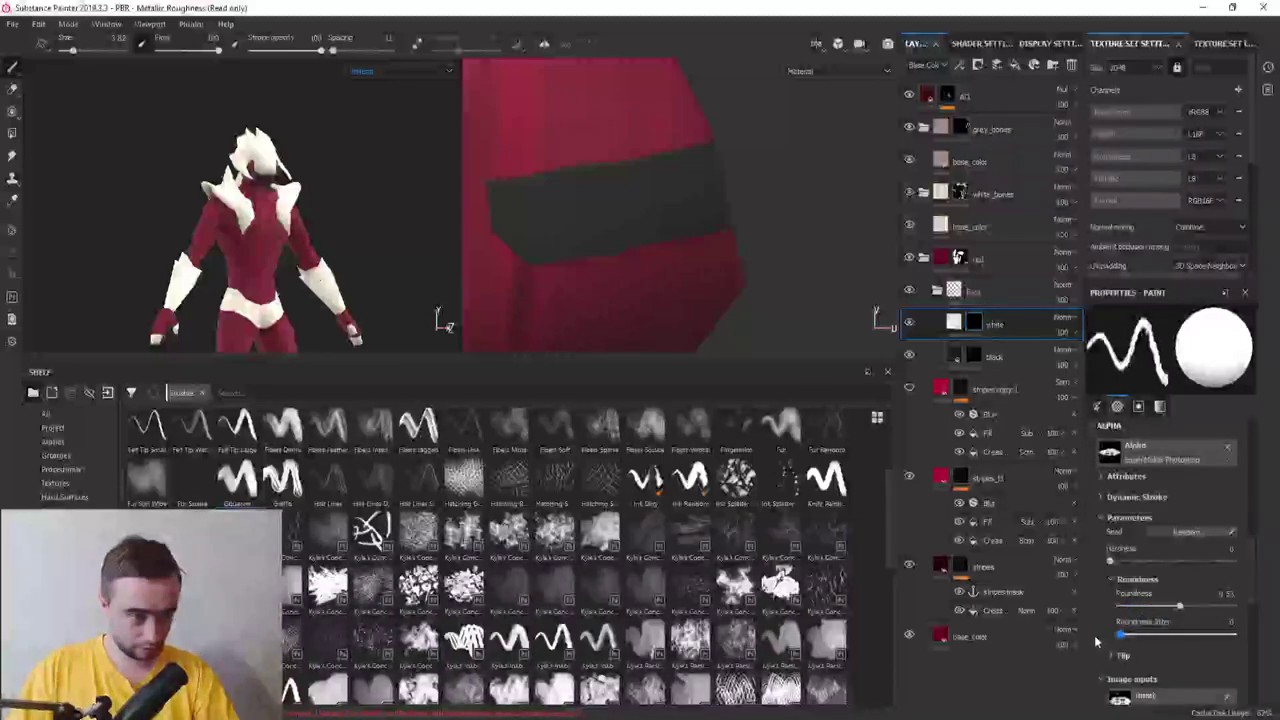
drag(1156, 635, 1176, 634)
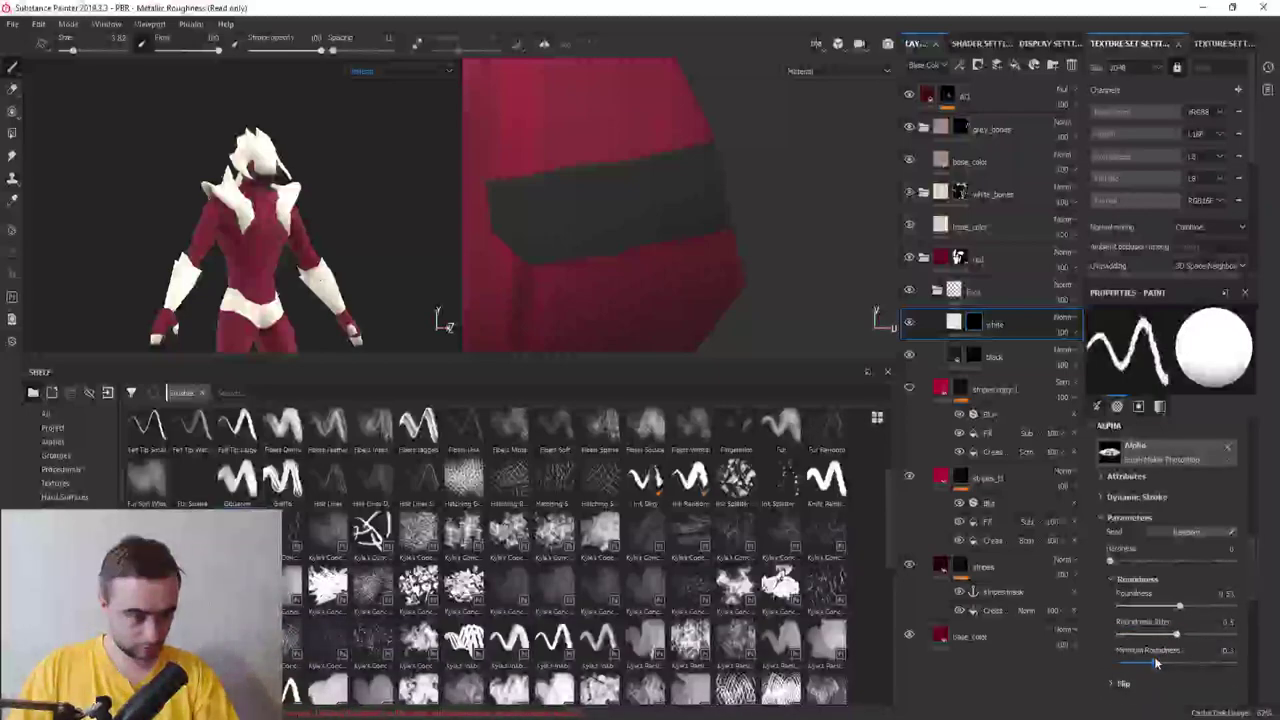
scroll(1154, 656, down, 2)
click(1122, 620)
scroll(1118, 648, down, 1)
scroll(1118, 650, down, 1)
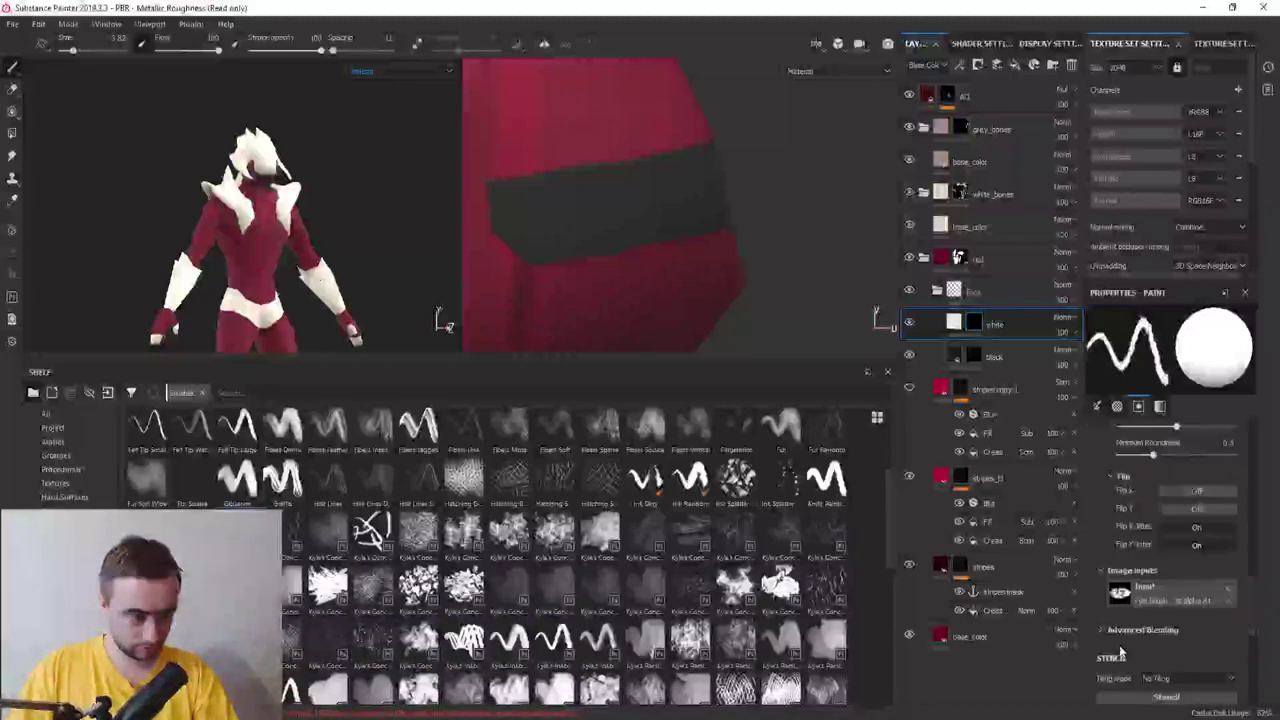
scroll(1120, 649, down, 2)
scroll(1121, 648, down, 2)
scroll(1122, 648, down, 1)
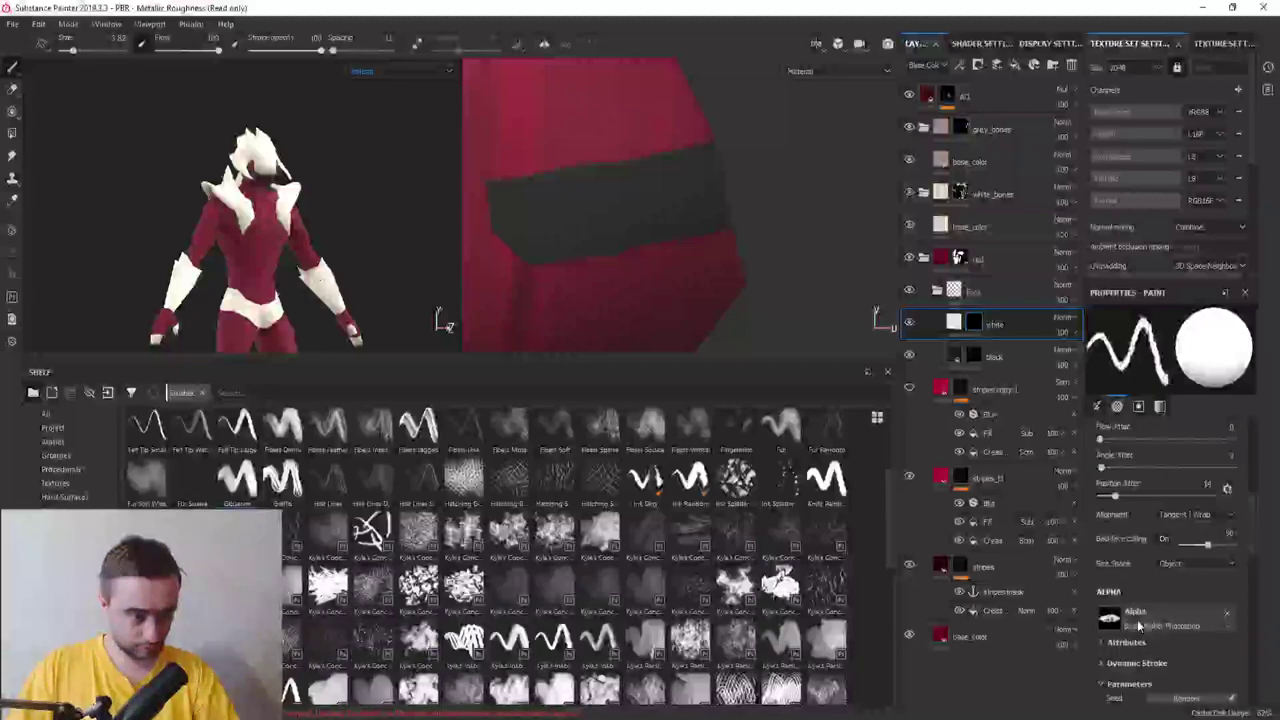
scroll(1121, 600, up, 2)
drag(1120, 496, 1139, 496)
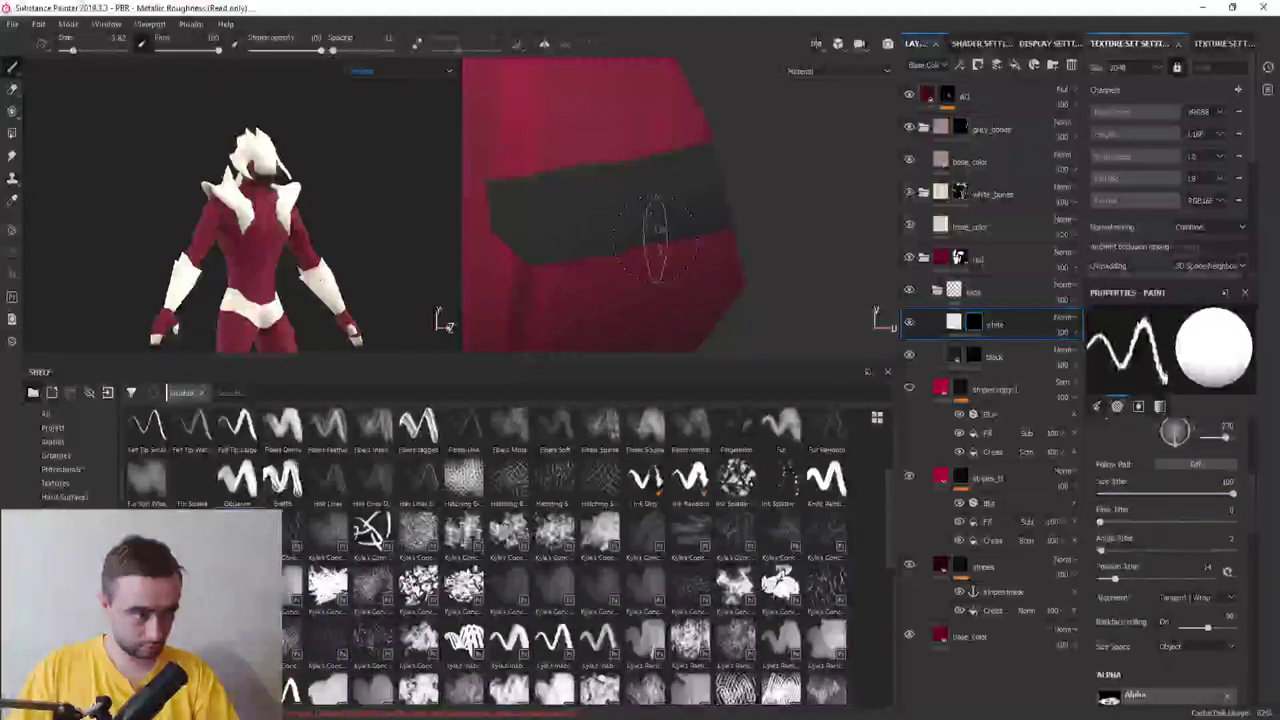
Shrink the brush to size 1.88 and paint white tooth dabs near both band ends
mouse_move(657, 233)
mouse_down()
mouse_move(560, 250)
mouse_move(762, 245)
mouse_up()
key(ctrl+z)
key(ctrl+z)
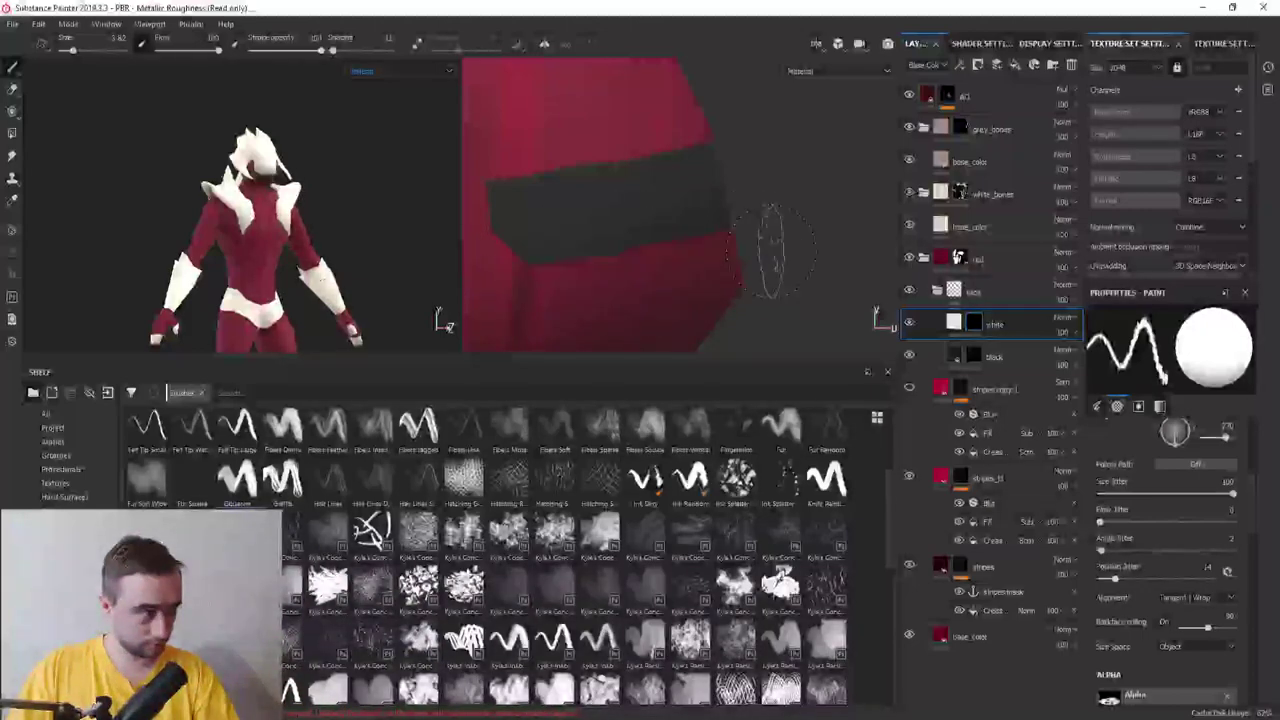
ctrl+right_drag(548, 240, 530, 250)
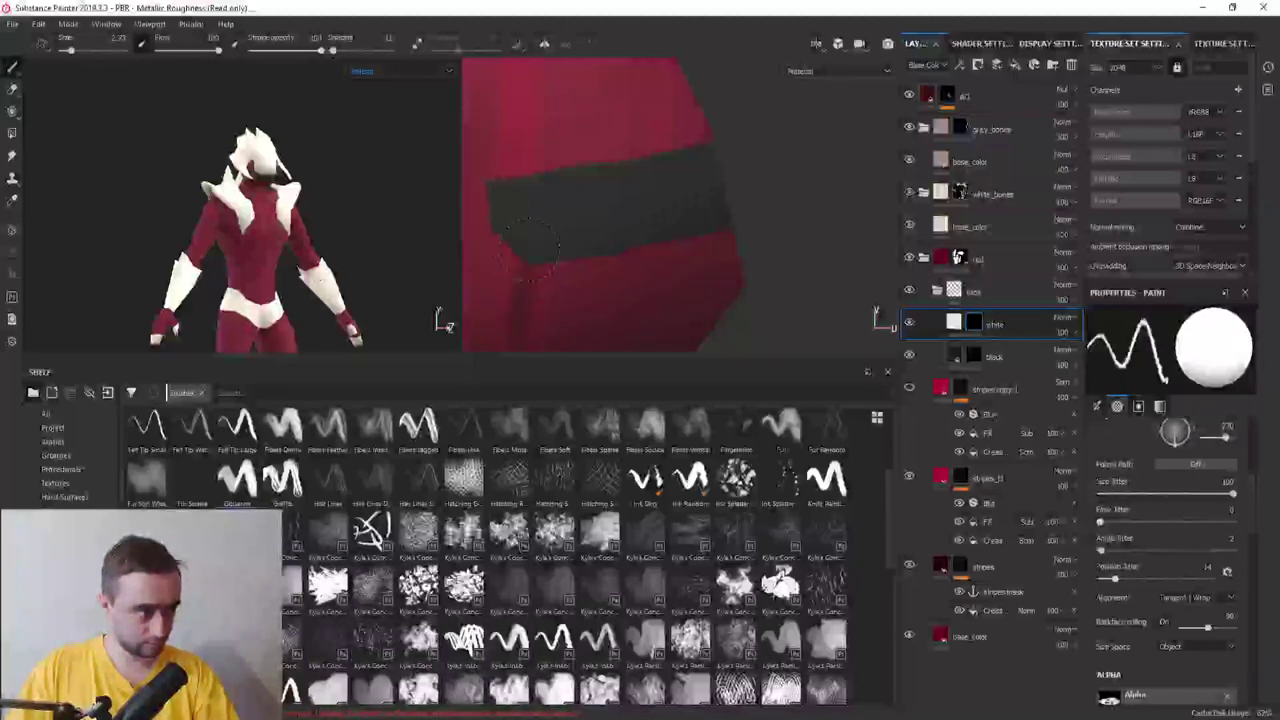
click(530, 240)
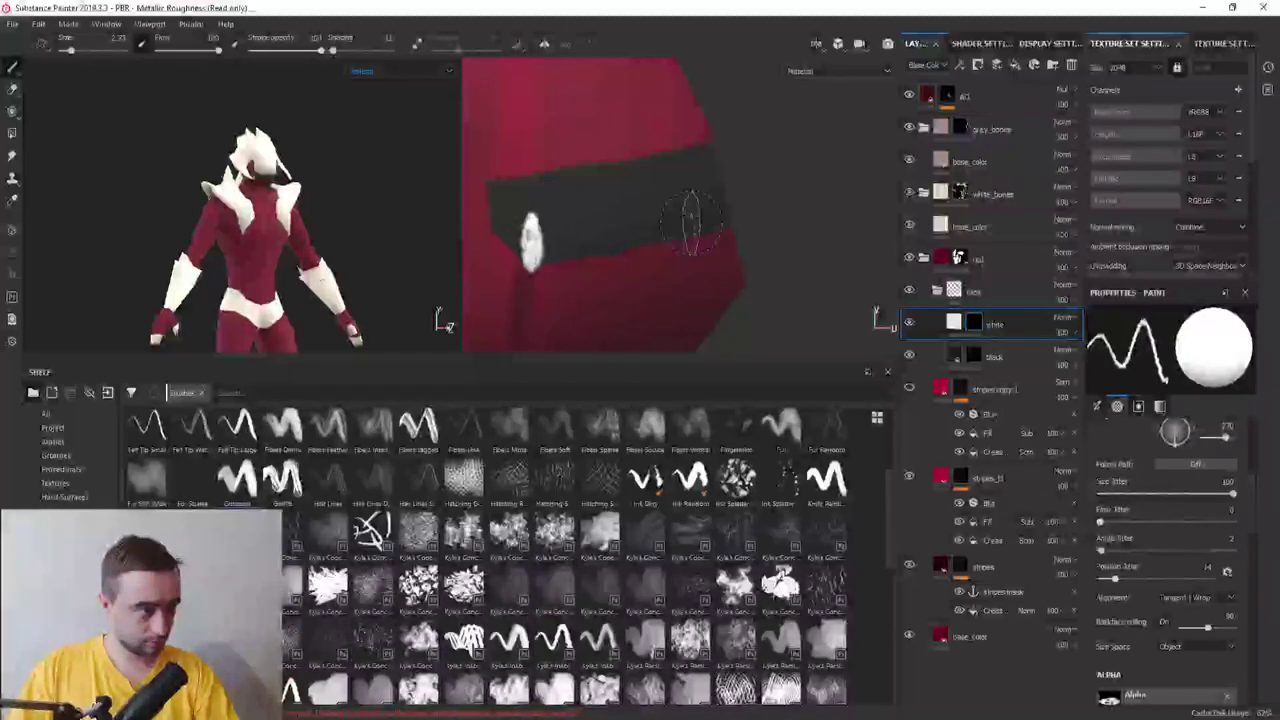
click(703, 212)
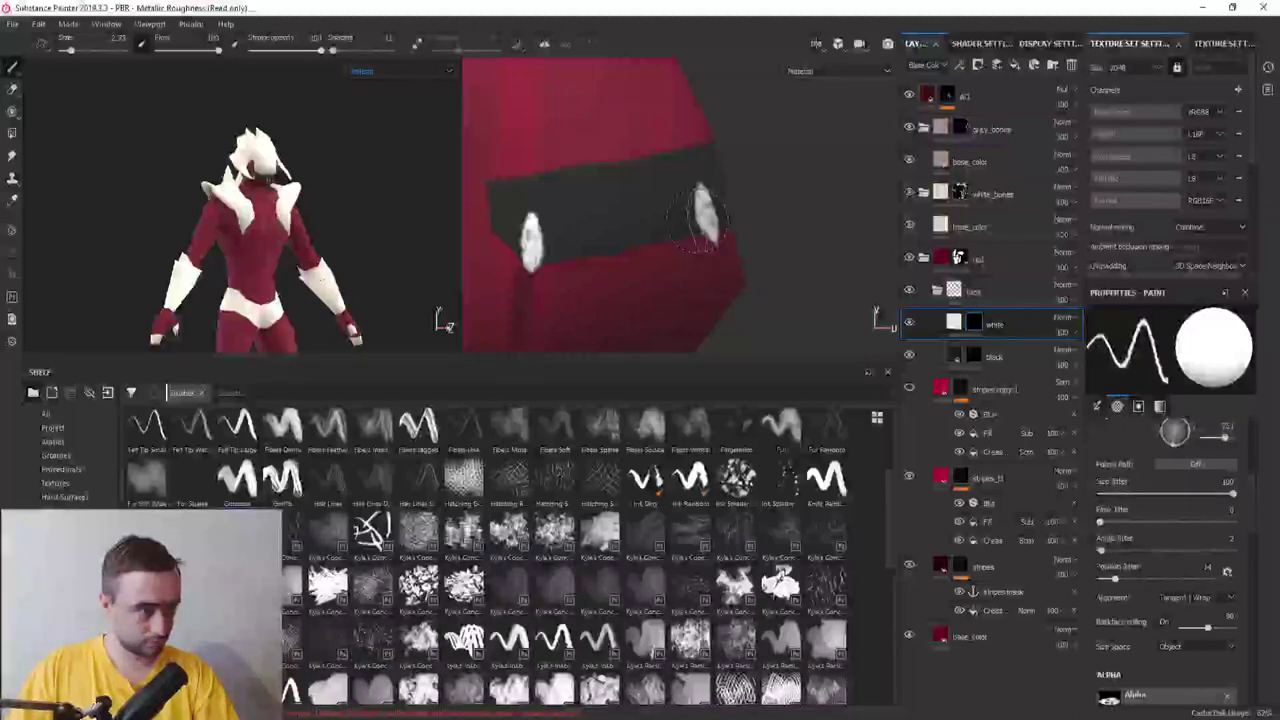
Turn the character to a new angle and select the Basic Hard brush
alt+drag(750, 290, 700, 250)
alt+drag(280, 220, 303, 195)
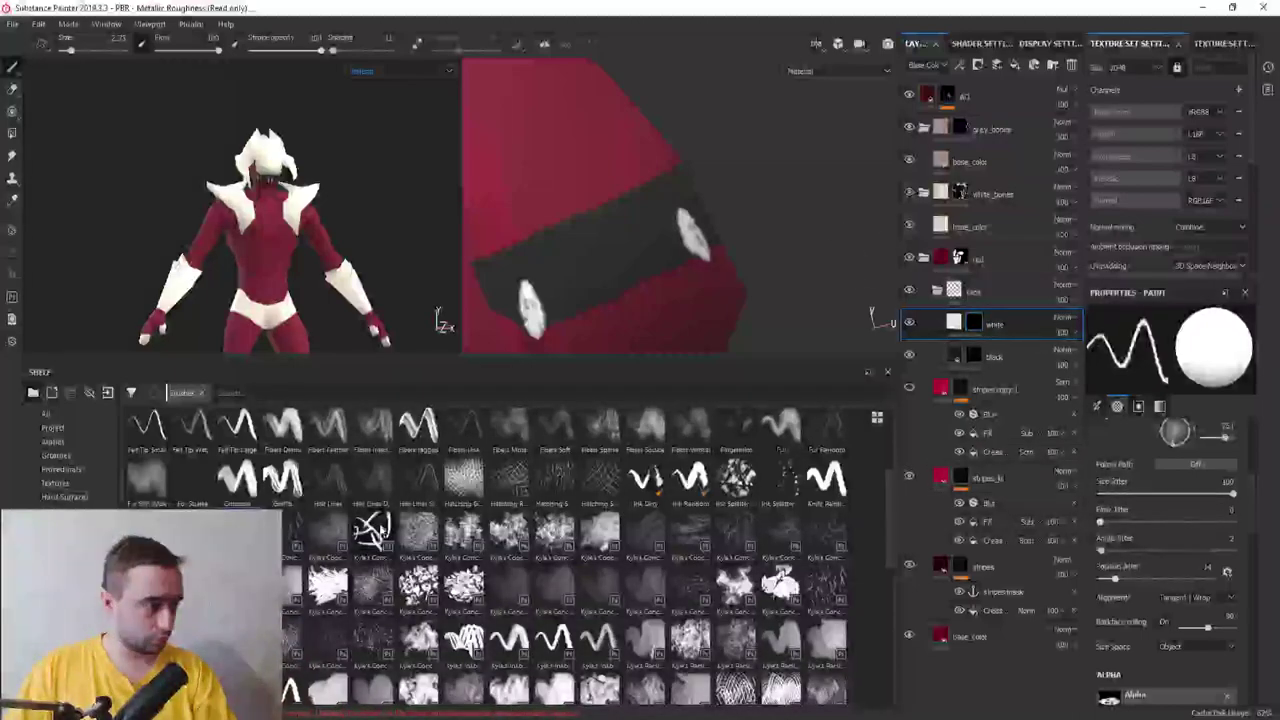
scroll(500, 550, up, 3)
click(554, 432)
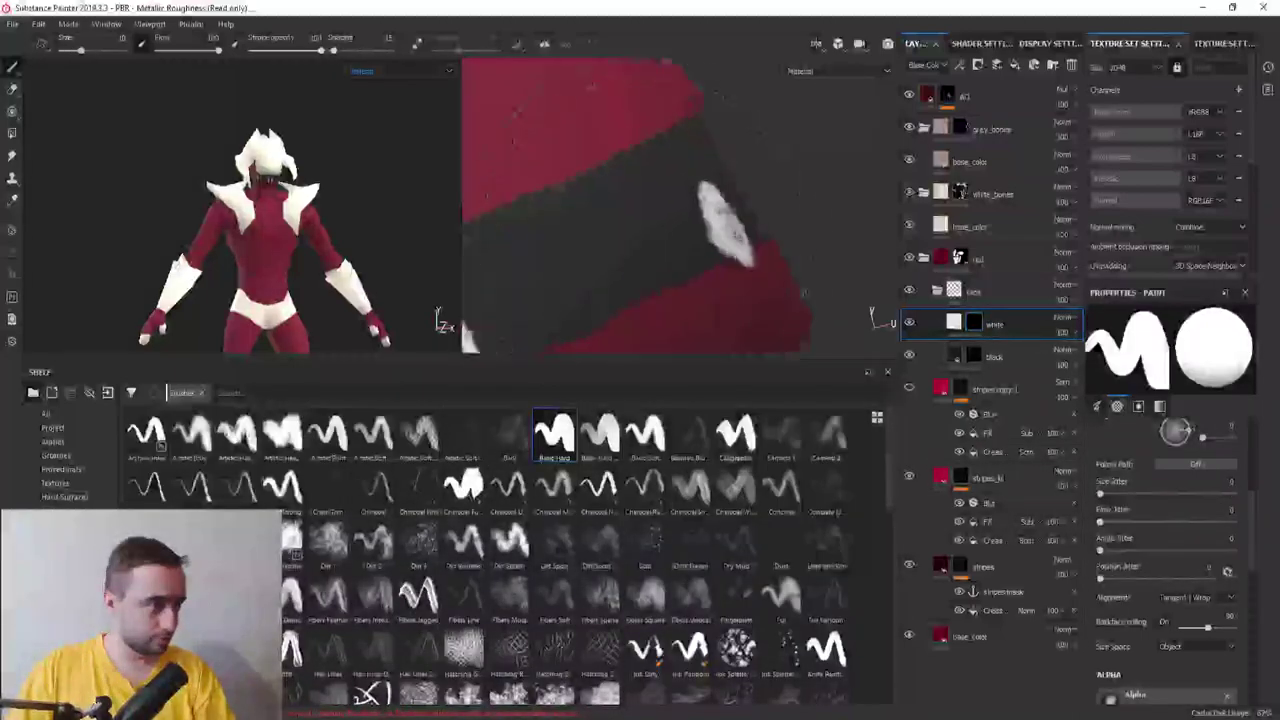
Orbit the view around to face the dark collar band
scroll(760, 250, up, 3)
scroll(580, 211, down, 3)
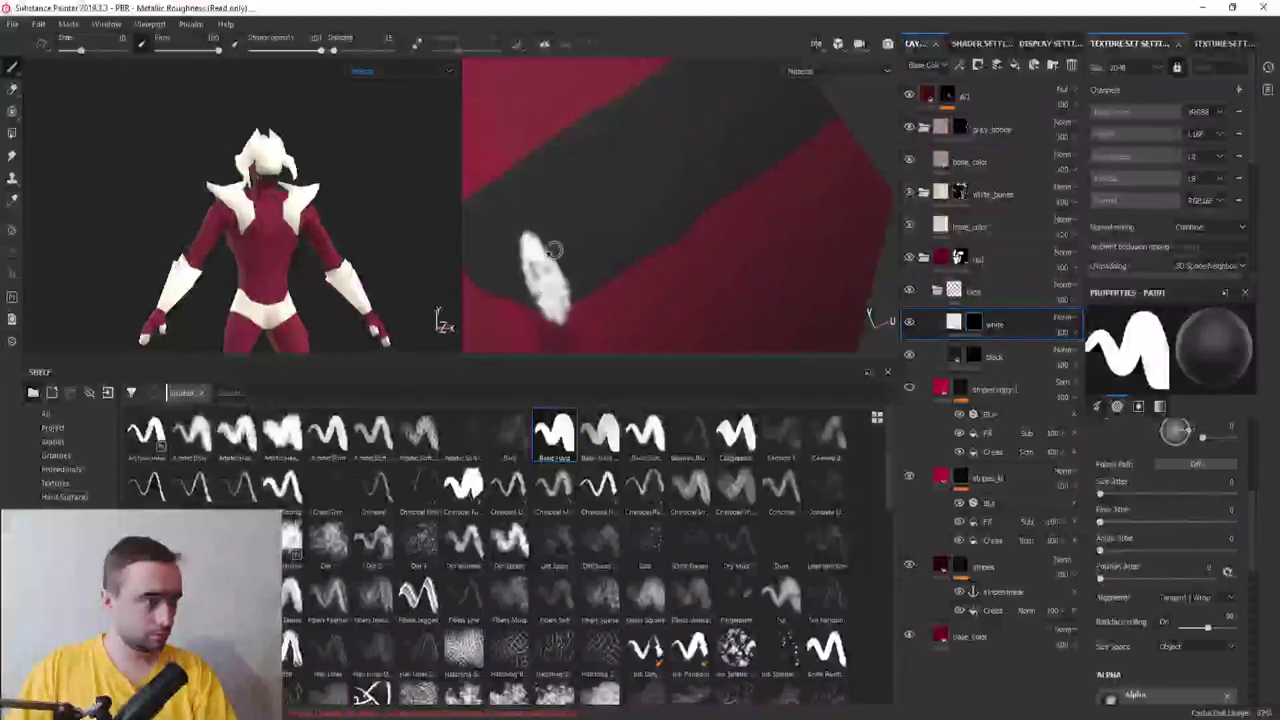
mouse_move(555, 250)
alt+mouse_down()
mouse_move(669, 242)
mouse_move(586, 220)
alt+mouse_up()
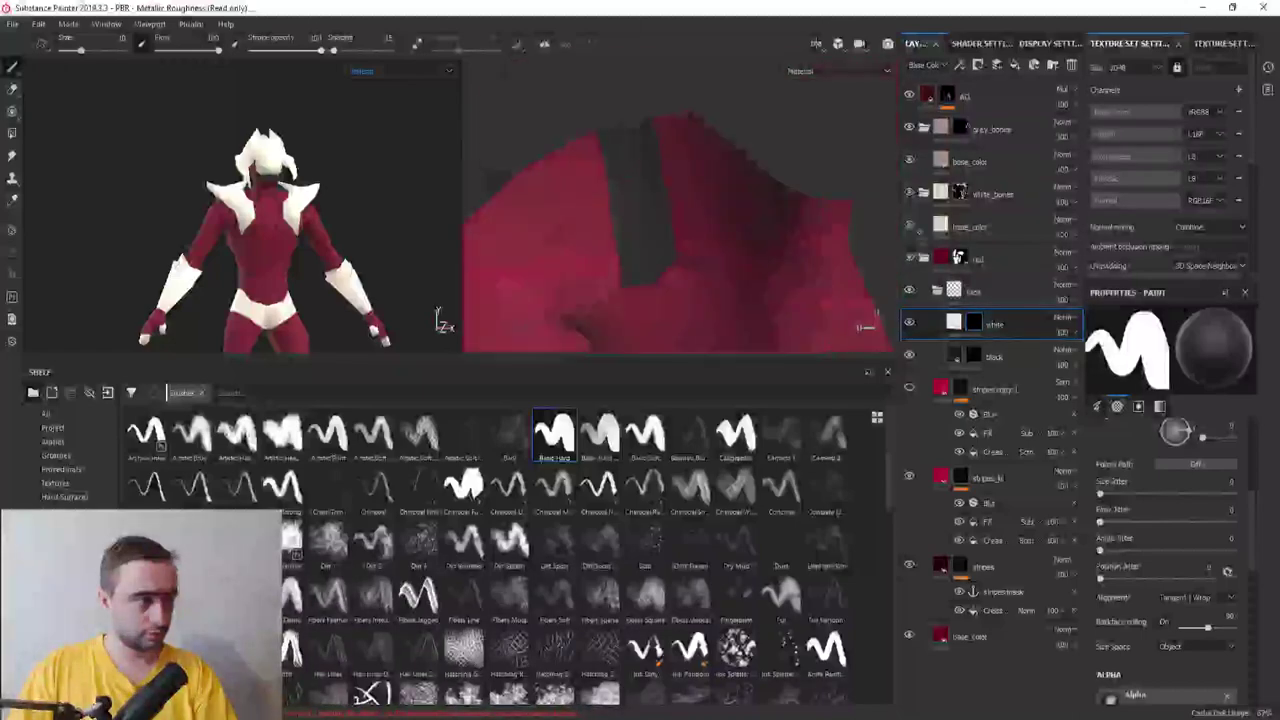
mouse_move(865, 327)
alt+mouse_down()
mouse_move(846, 187)
mouse_move(680, 202)
alt+mouse_up()
alt+drag(645, 268, 660, 218)
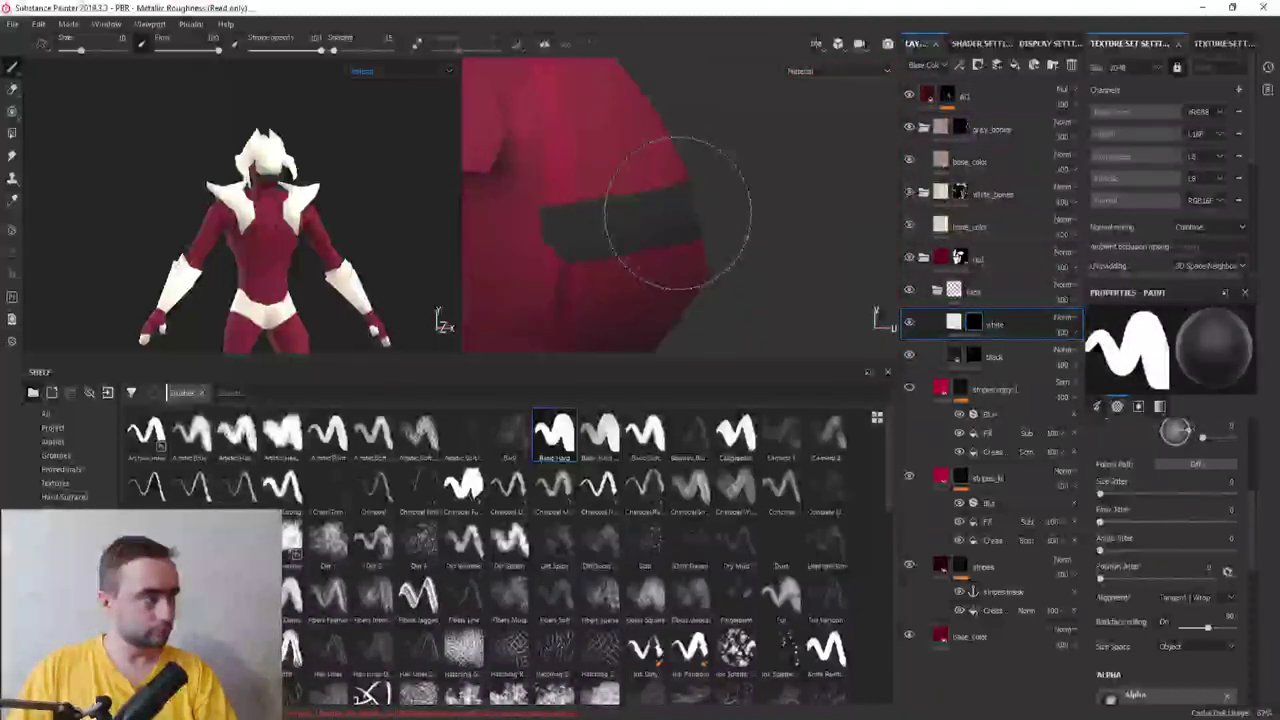
Thin the brush and paint two white teeth reaching the red edge, redoing bad strokes
ctrl+right_drag(660, 216, 673, 215)
mouse_move(674, 215)
alt+mouse_down()
mouse_move(670, 205)
mouse_move(670, 236)
alt+mouse_up()
key(ctrl+z)
alt+drag(672, 288, 657, 228)
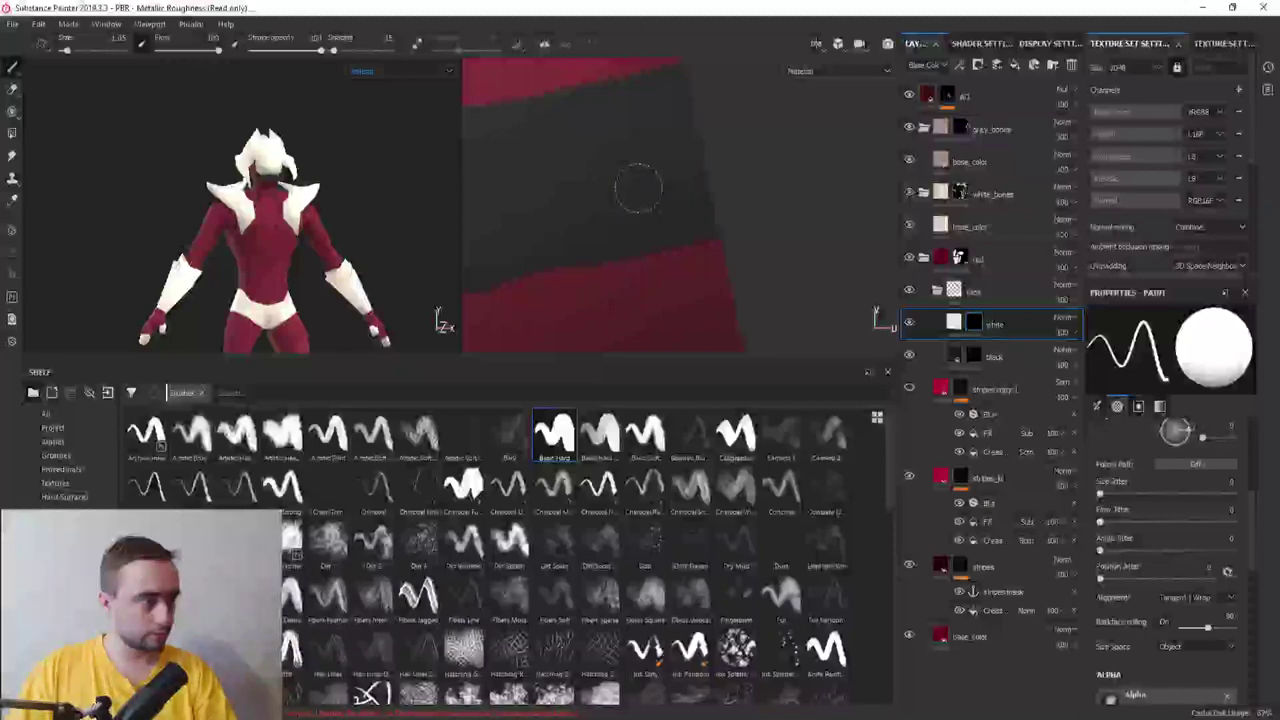
mouse_move(638, 187)
mouse_down()
mouse_move(650, 250)
mouse_move(653, 183)
mouse_move(652, 248)
mouse_up()
key(ctrl+z)
key(ctrl+z)
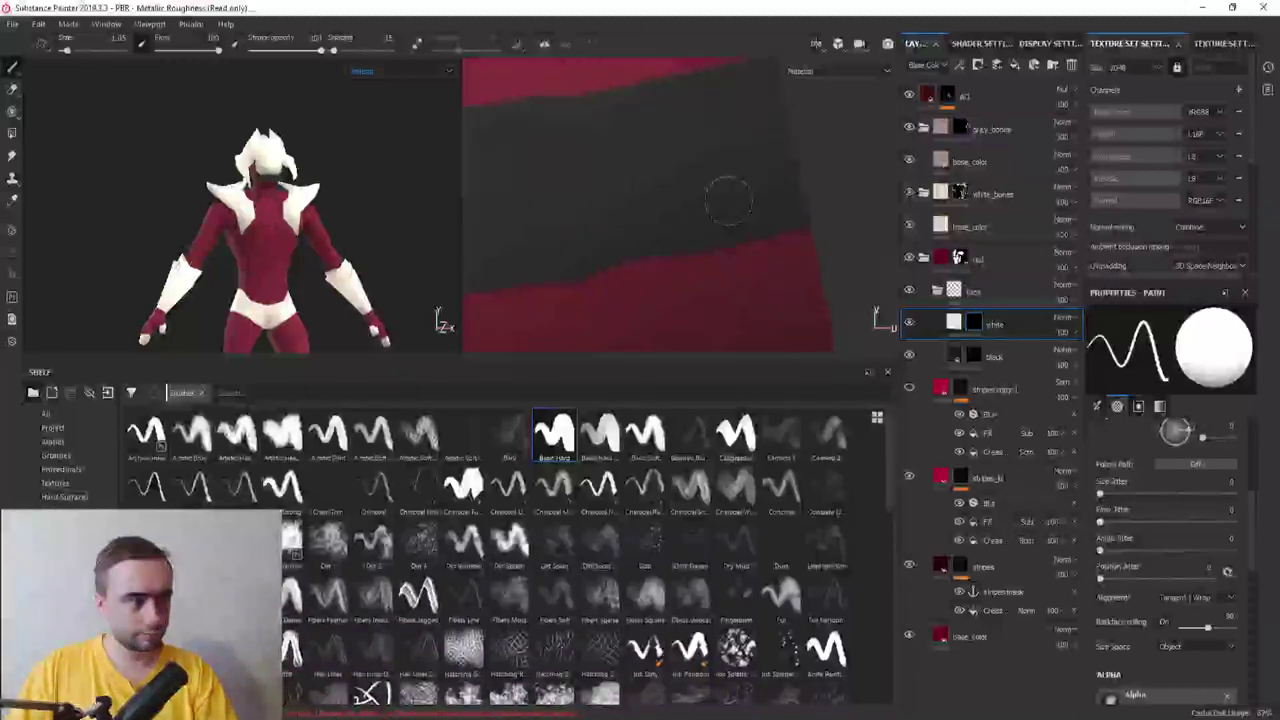
drag(733, 195, 737, 235)
mouse_move(645, 210)
mouse_down()
mouse_move(638, 245)
mouse_move(740, 255)
mouse_up()
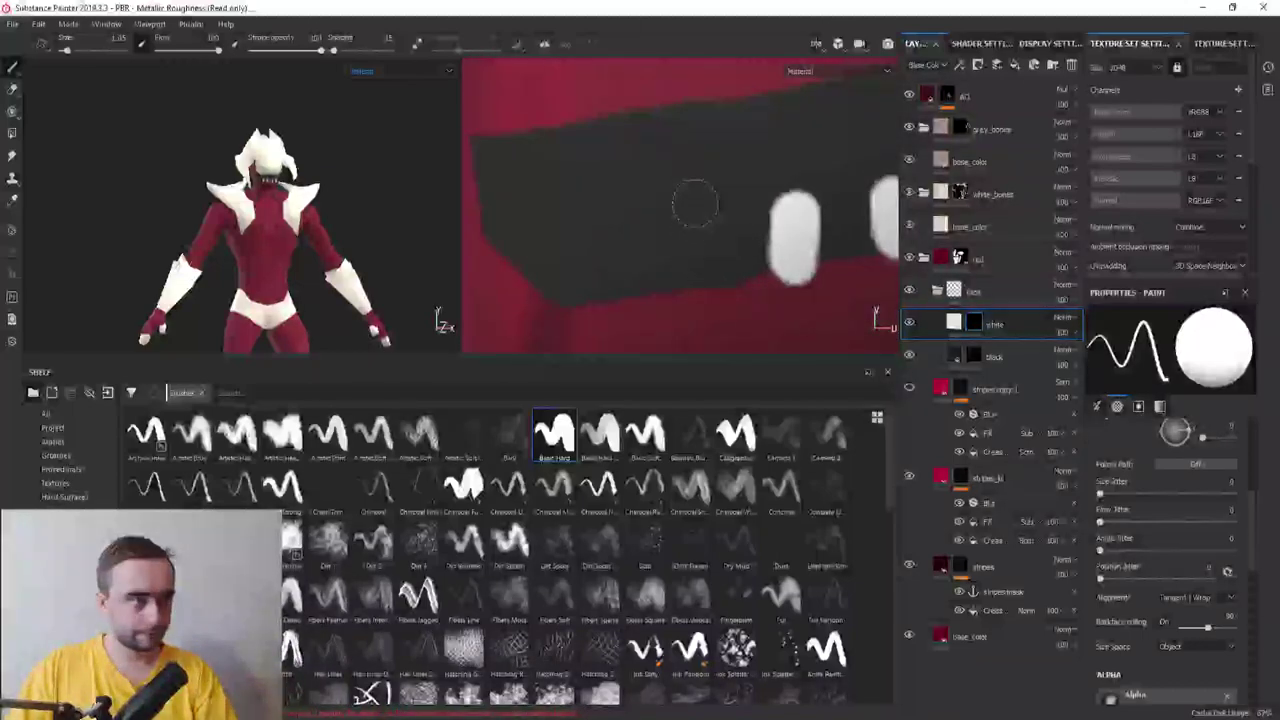
Paint five more white teeth along the collar band, turning the view to reach each gap
mouse_move(711, 177)
mouse_down()
mouse_move(704, 280)
mouse_move(676, 205)
mouse_move(626, 272)
mouse_up()
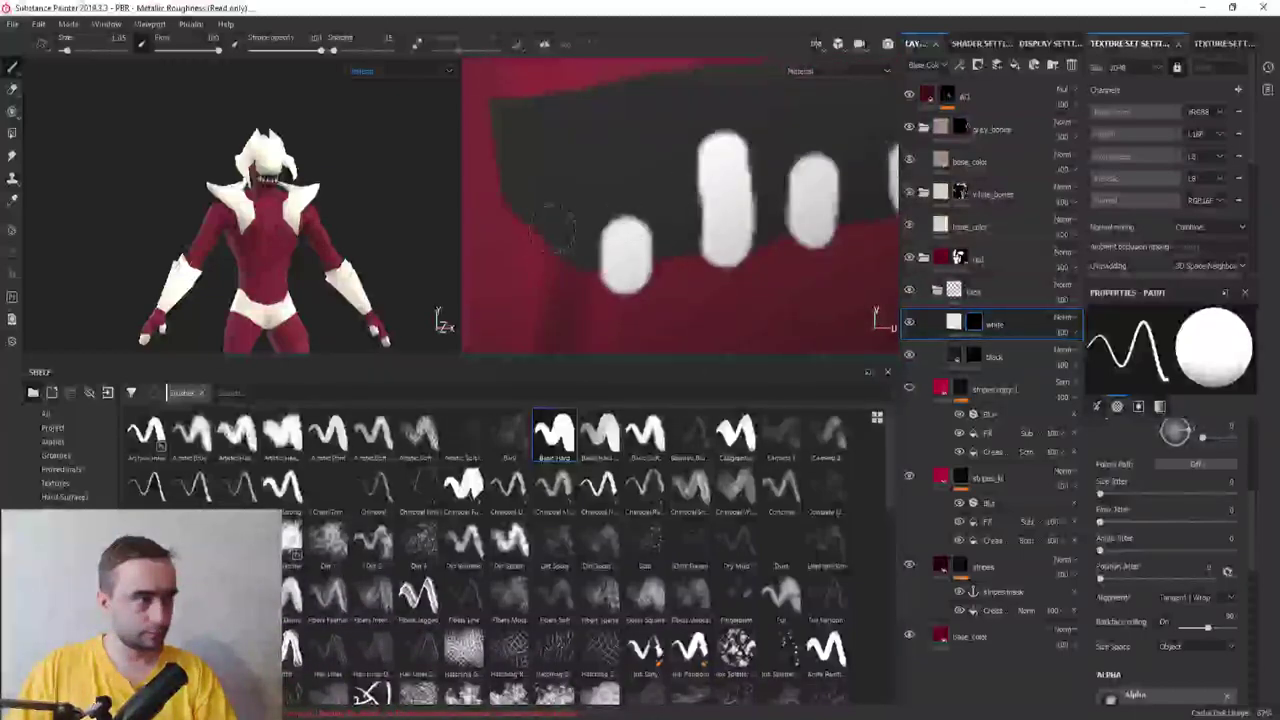
mouse_move(575, 185)
alt+mouse_down()
mouse_move(580, 271)
mouse_move(549, 206)
mouse_move(591, 223)
mouse_move(540, 290)
alt+mouse_up()
drag(538, 175, 545, 222)
drag(640, 137, 640, 187)
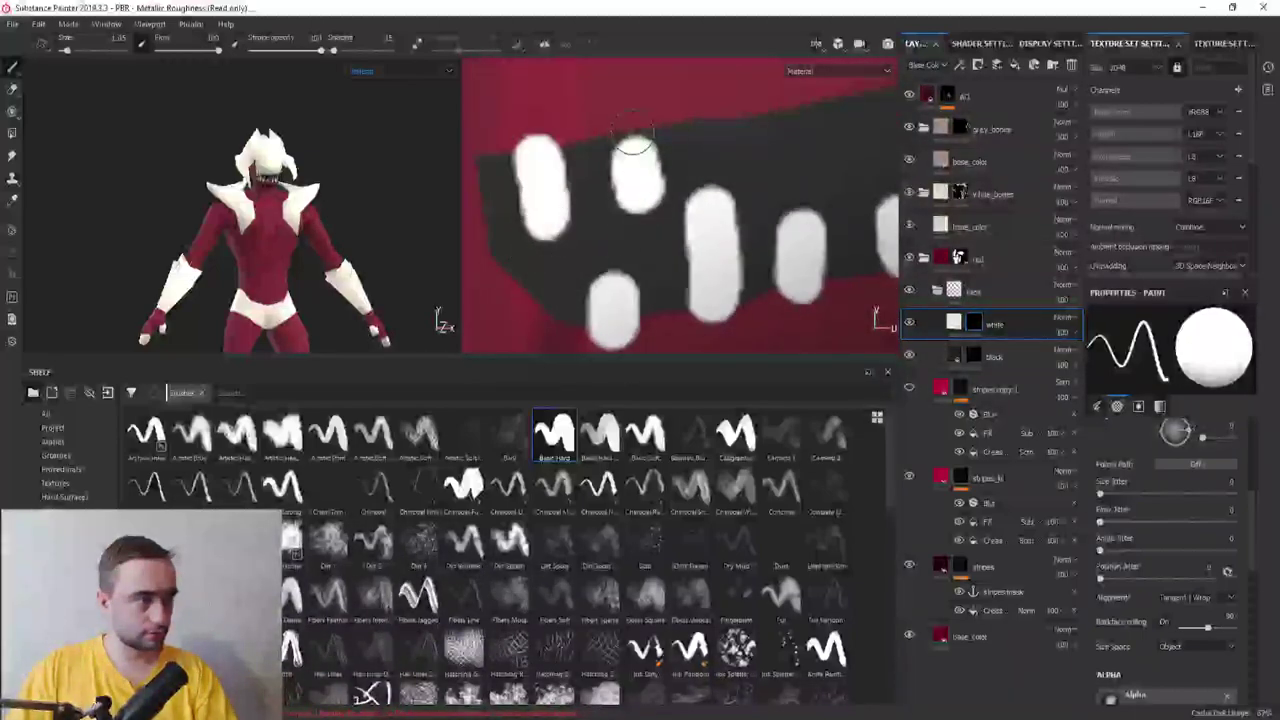
drag(633, 140, 638, 222)
mouse_move(750, 105)
mouse_down()
mouse_move(765, 175)
mouse_move(690, 200)
mouse_move(718, 183)
mouse_up()
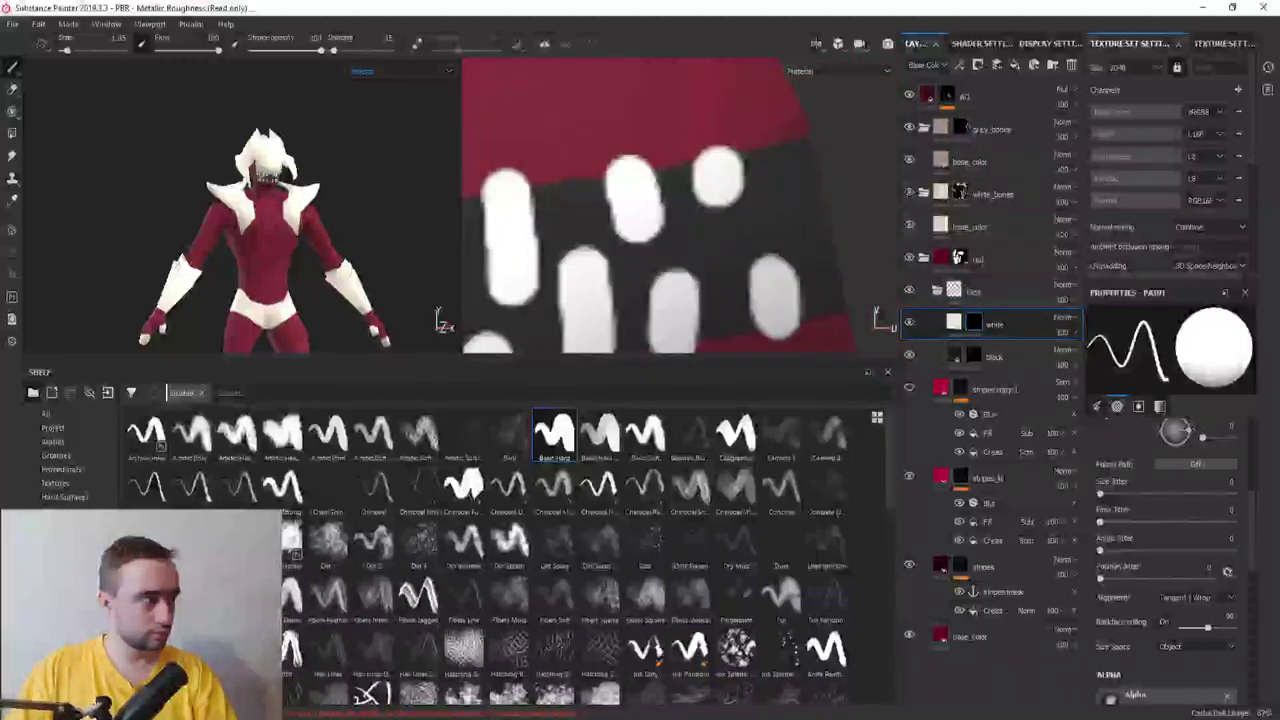
drag(785, 150, 783, 170)
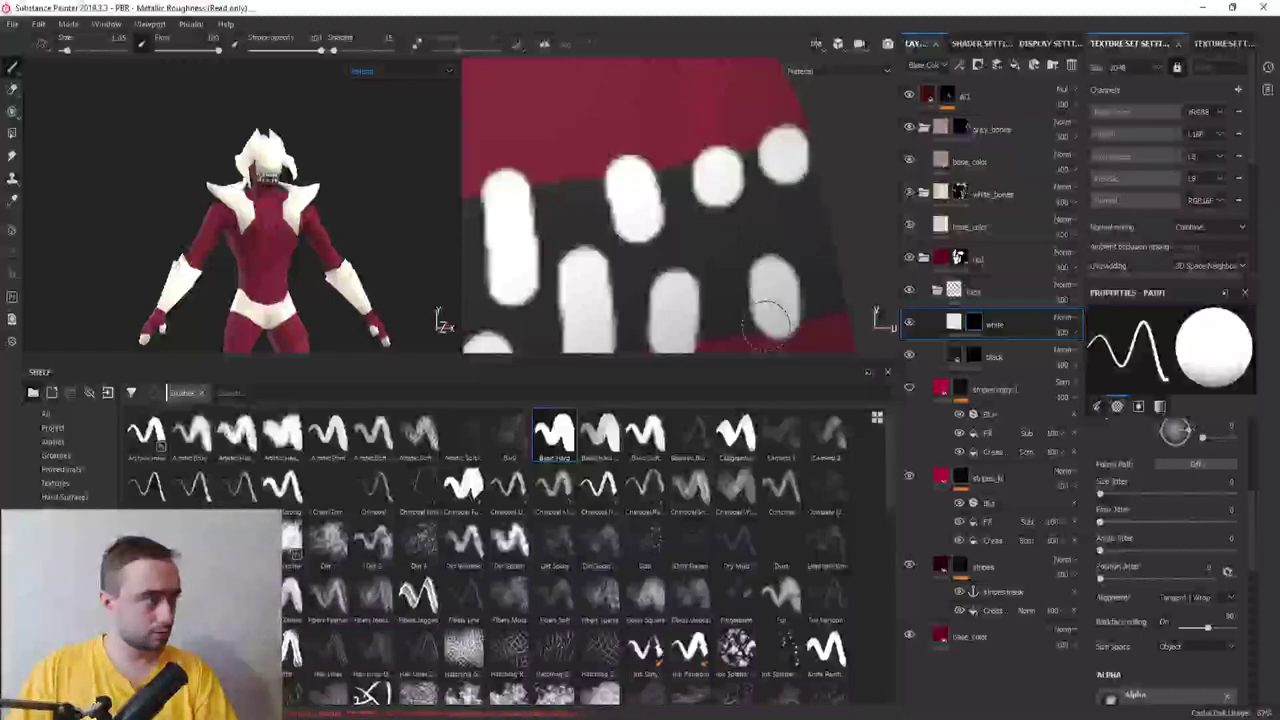
Dab one more long white tooth into a gap, then orbit and zoom to view the row upright
mouse_move(300, 230)
alt+mouse_down()
mouse_move(360, 223)
mouse_move(310, 230)
alt+mouse_up()
mouse_move(650, 200)
alt+mouse_down()
mouse_move(729, 214)
mouse_move(748, 240)
alt+mouse_up()
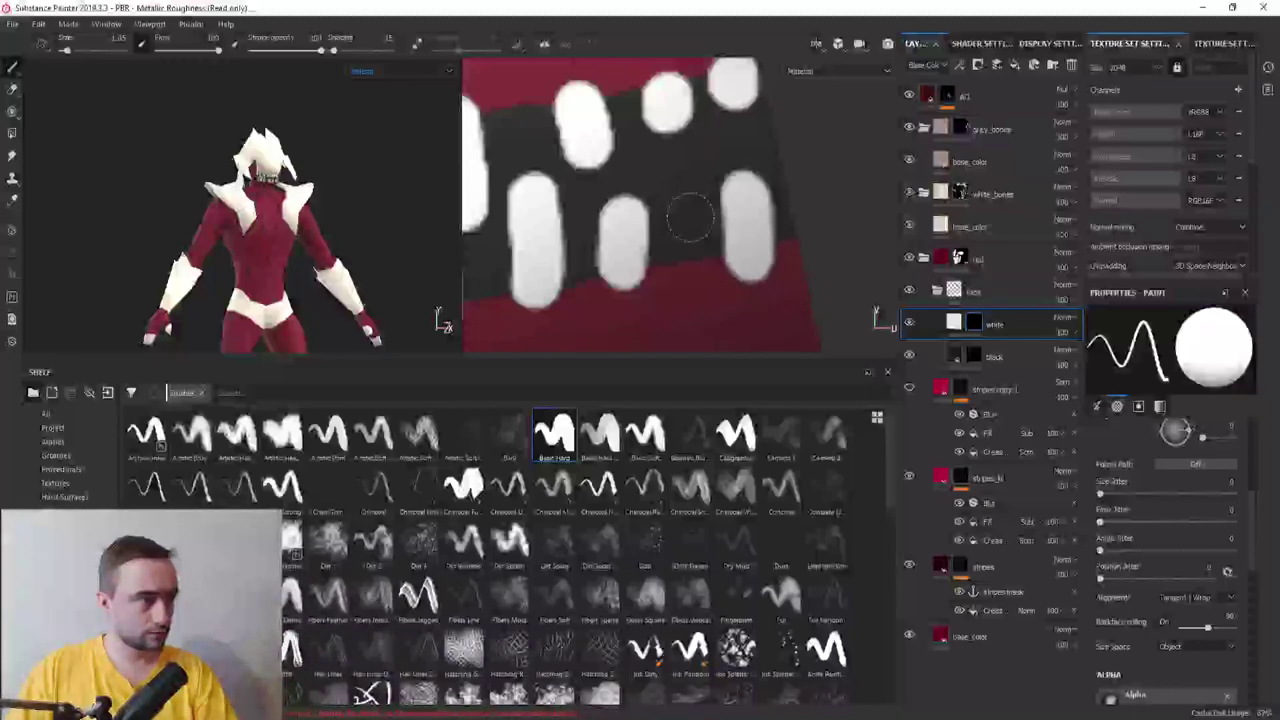
click(647, 200)
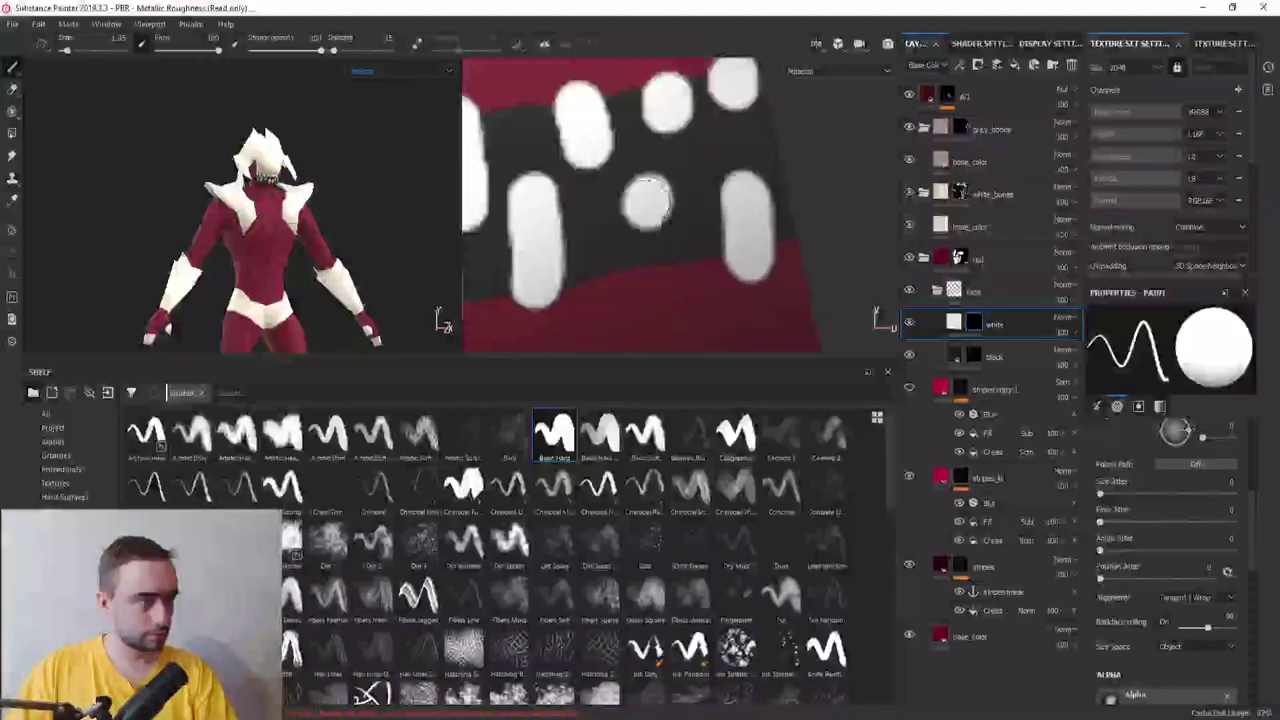
mouse_move(647, 200)
mouse_down()
mouse_move(646, 282)
mouse_move(620, 172)
mouse_up()
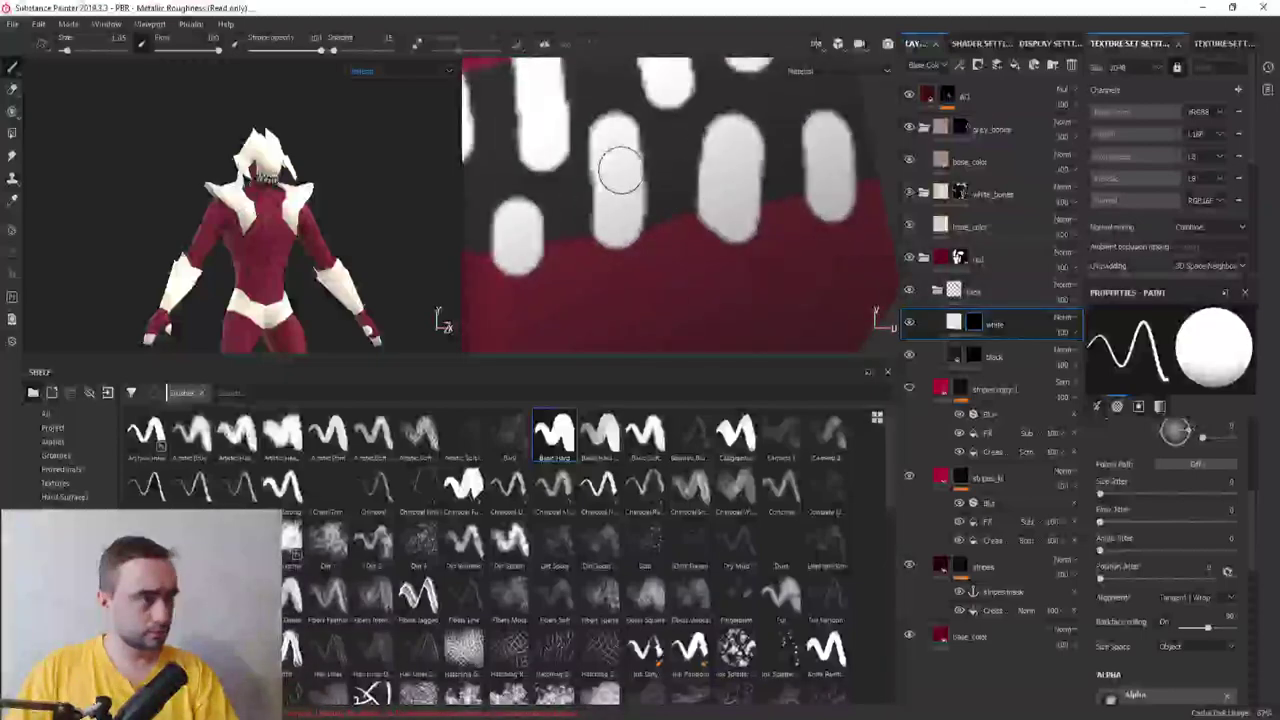
alt+drag(330, 260, 345, 265)
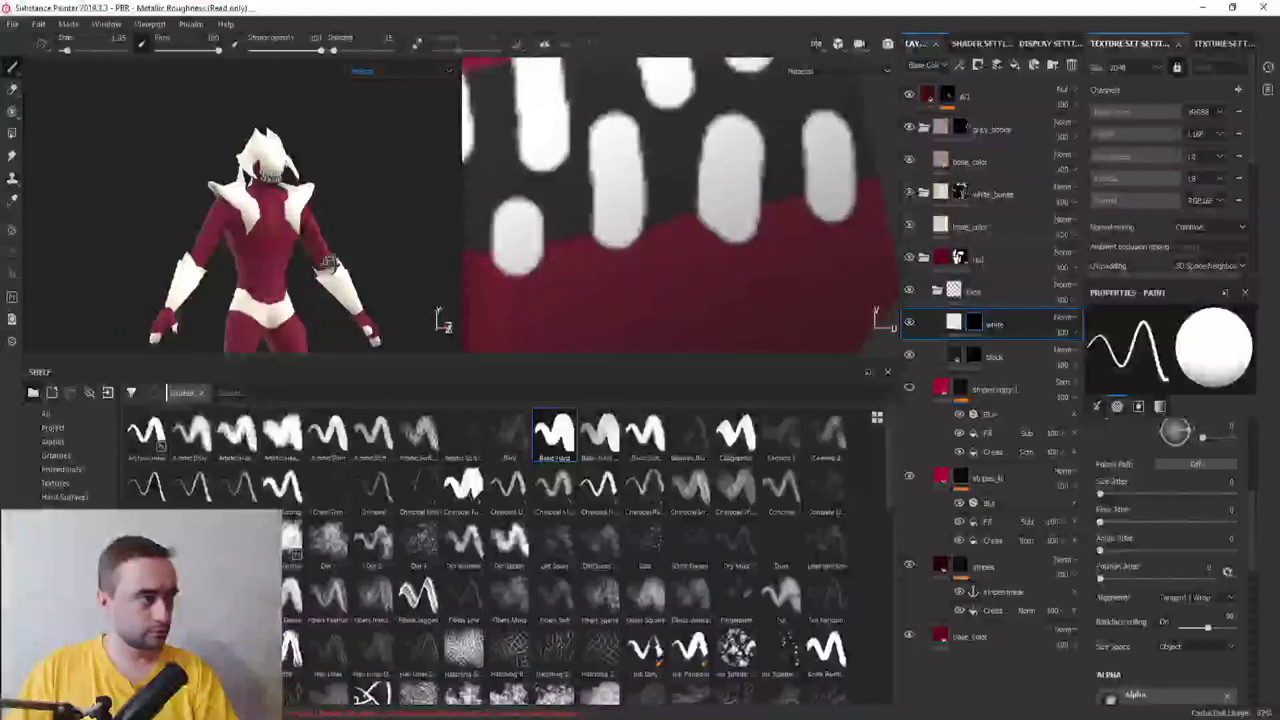
mouse_move(725, 220)
alt+mouse_down()
mouse_move(614, 200)
mouse_move(634, 251)
mouse_move(490, 245)
alt+mouse_up()
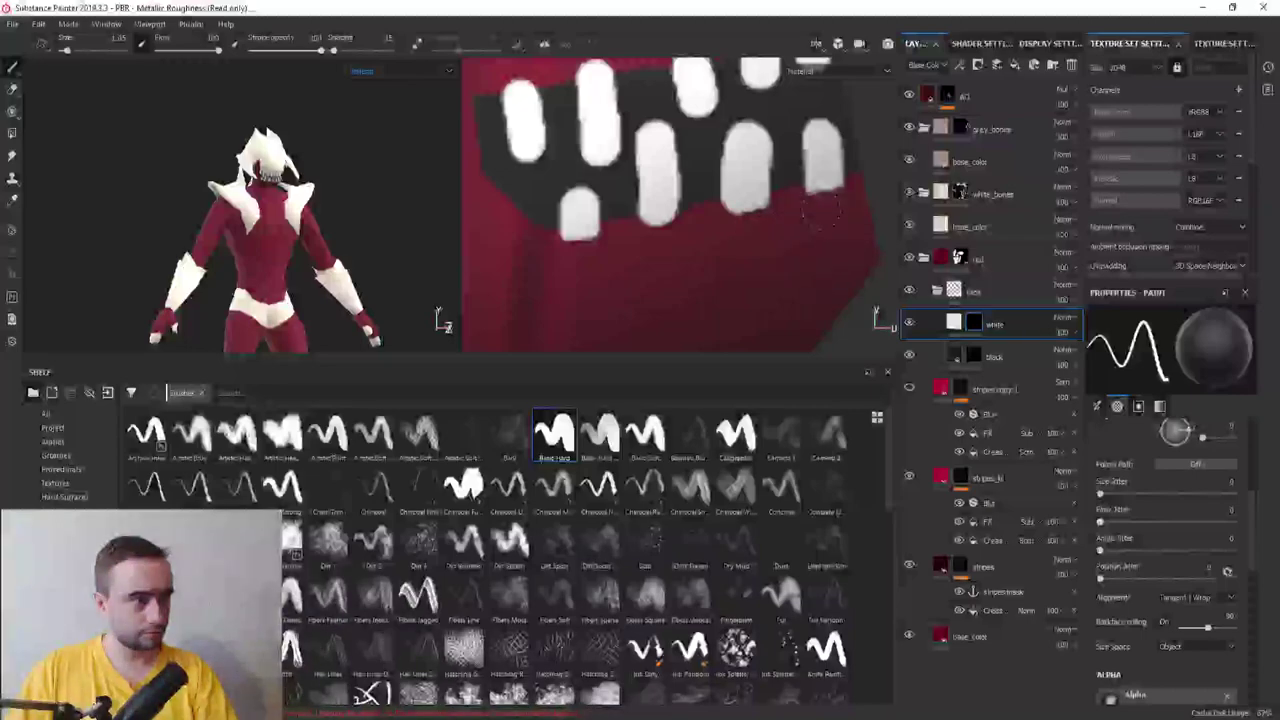
mouse_move(632, 250)
alt+mouse_down()
mouse_move(694, 266)
mouse_move(497, 120)
alt+mouse_up()
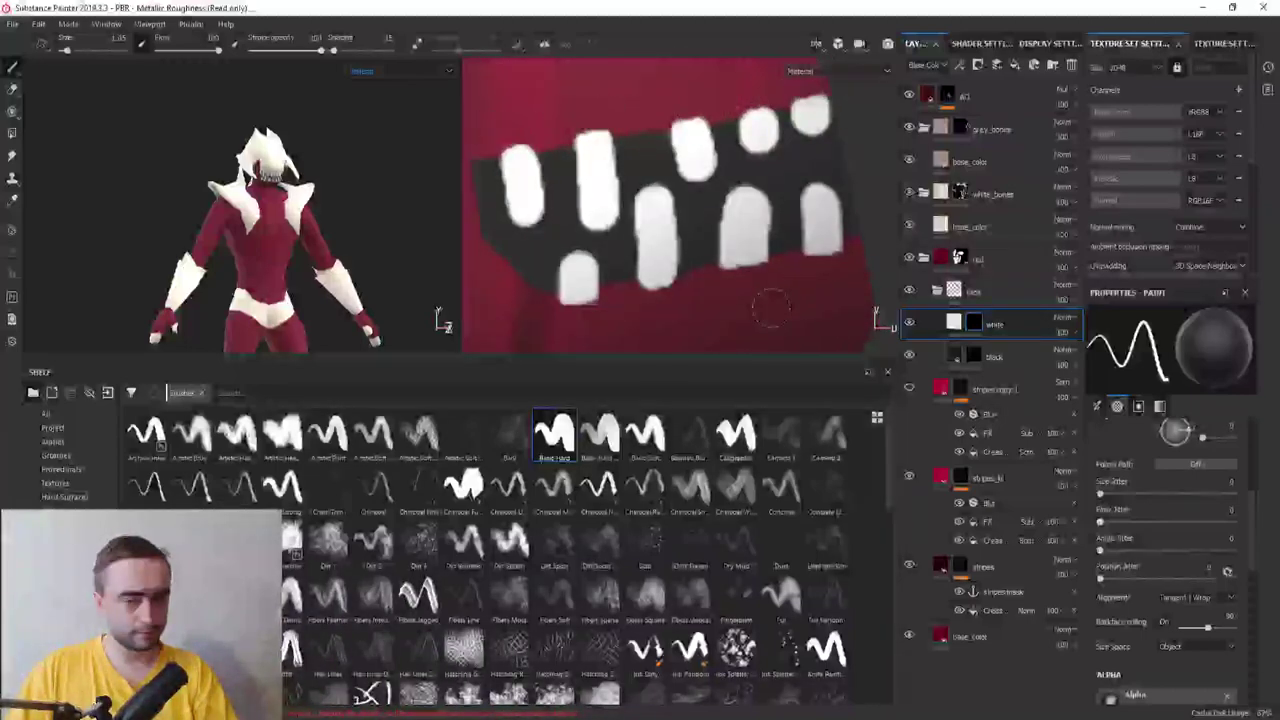
scroll(770, 307, up, 3)
mouse_move(770, 307)
alt+mouse_down()
mouse_move(696, 286)
mouse_move(671, 234)
mouse_move(708, 223)
mouse_move(686, 258)
alt+mouse_up()
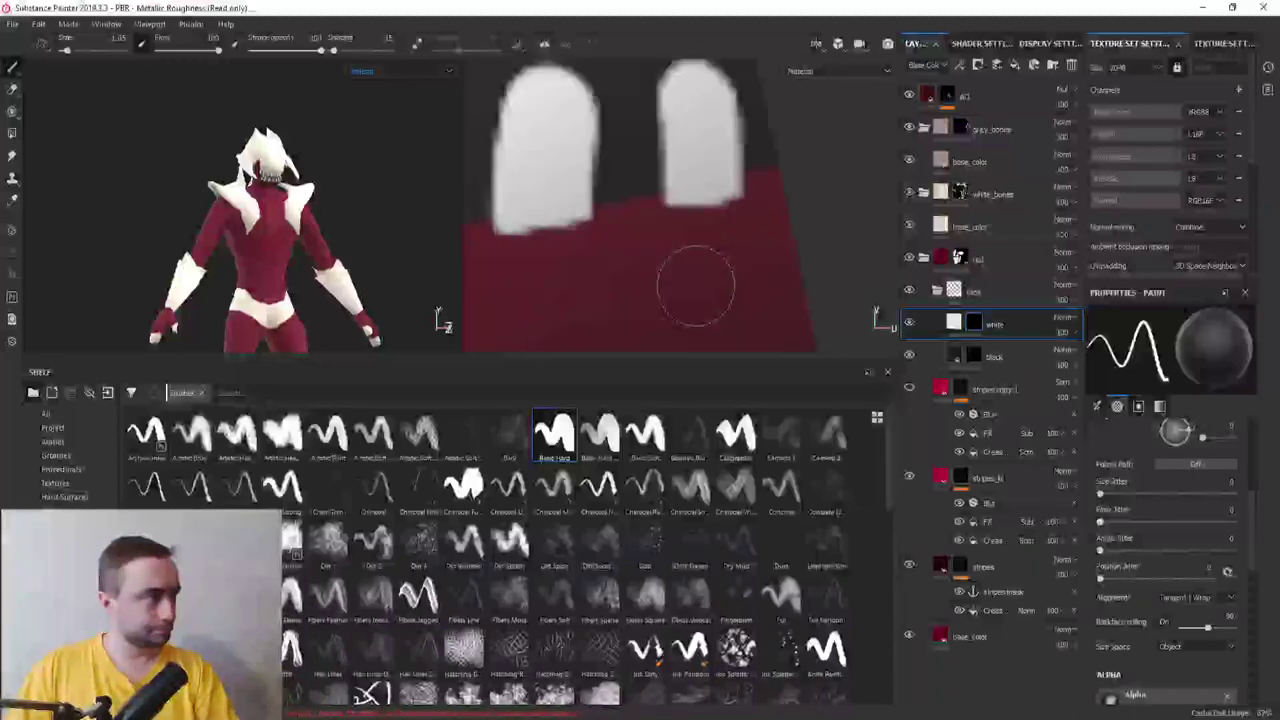
Frame the texture layout, zoom back to the teeth, and taper the first tooth into a fang point
key(f)
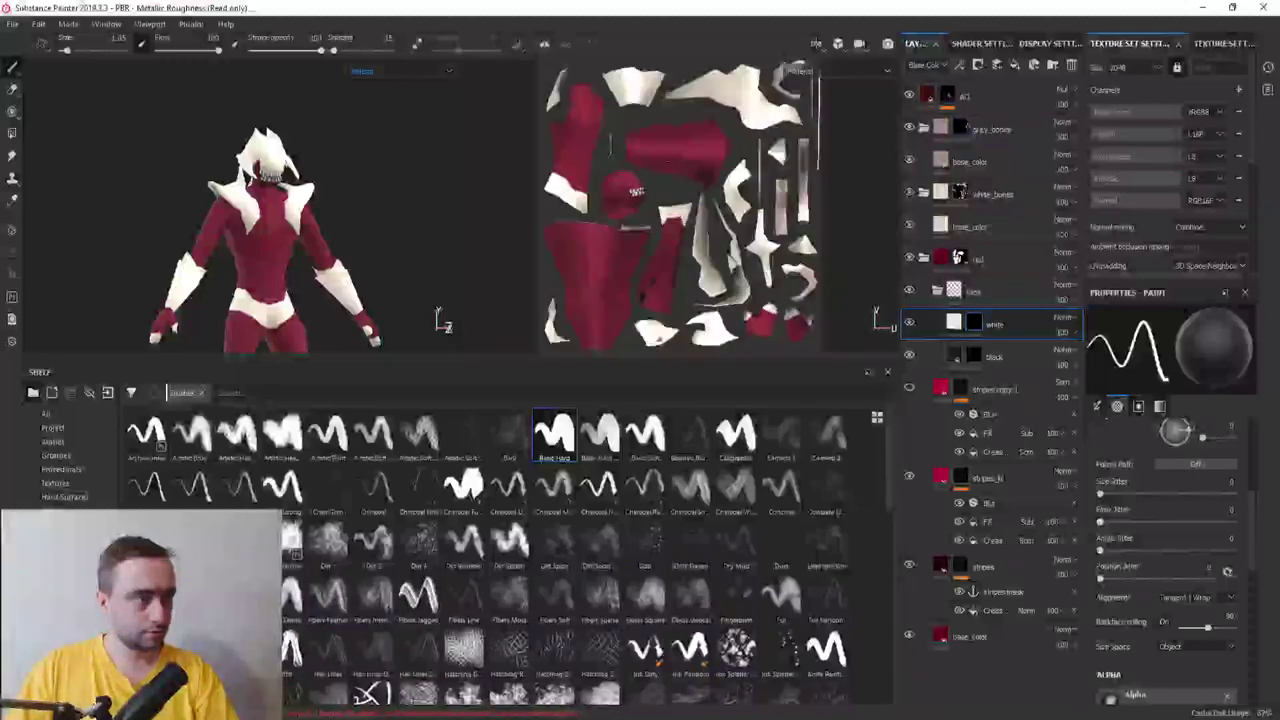
key(F1)
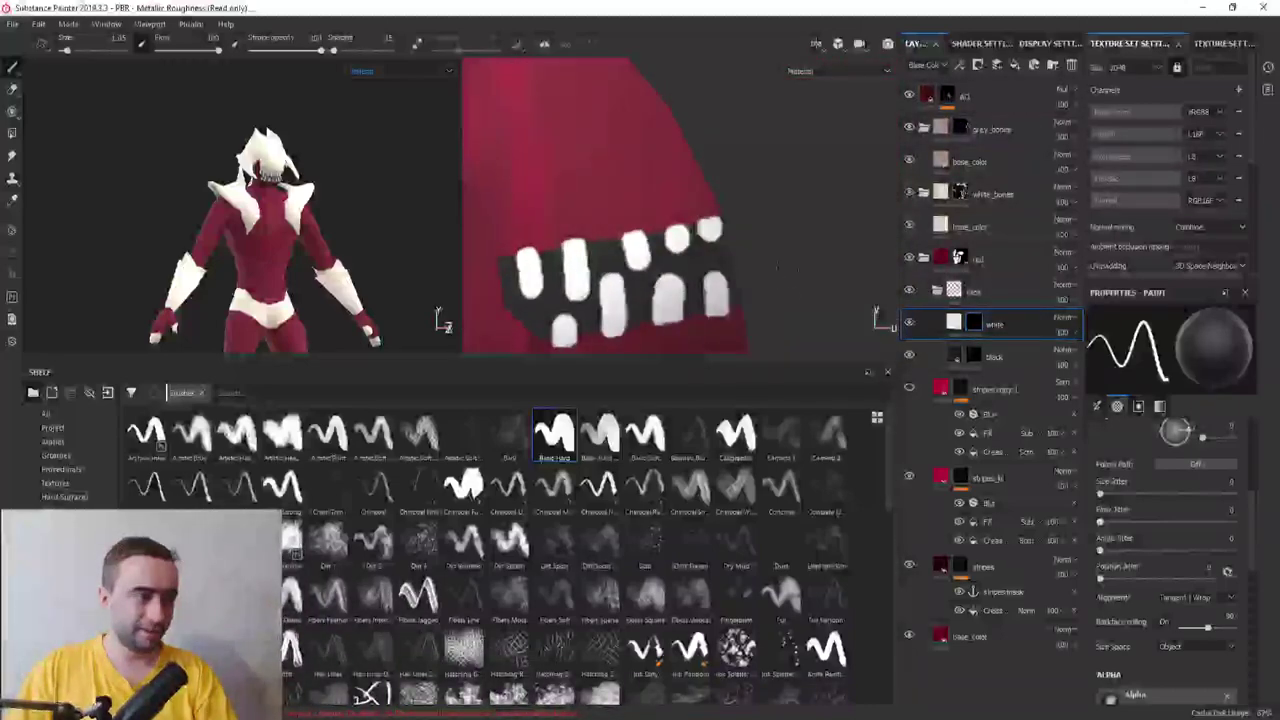
scroll(688, 238, up, 2)
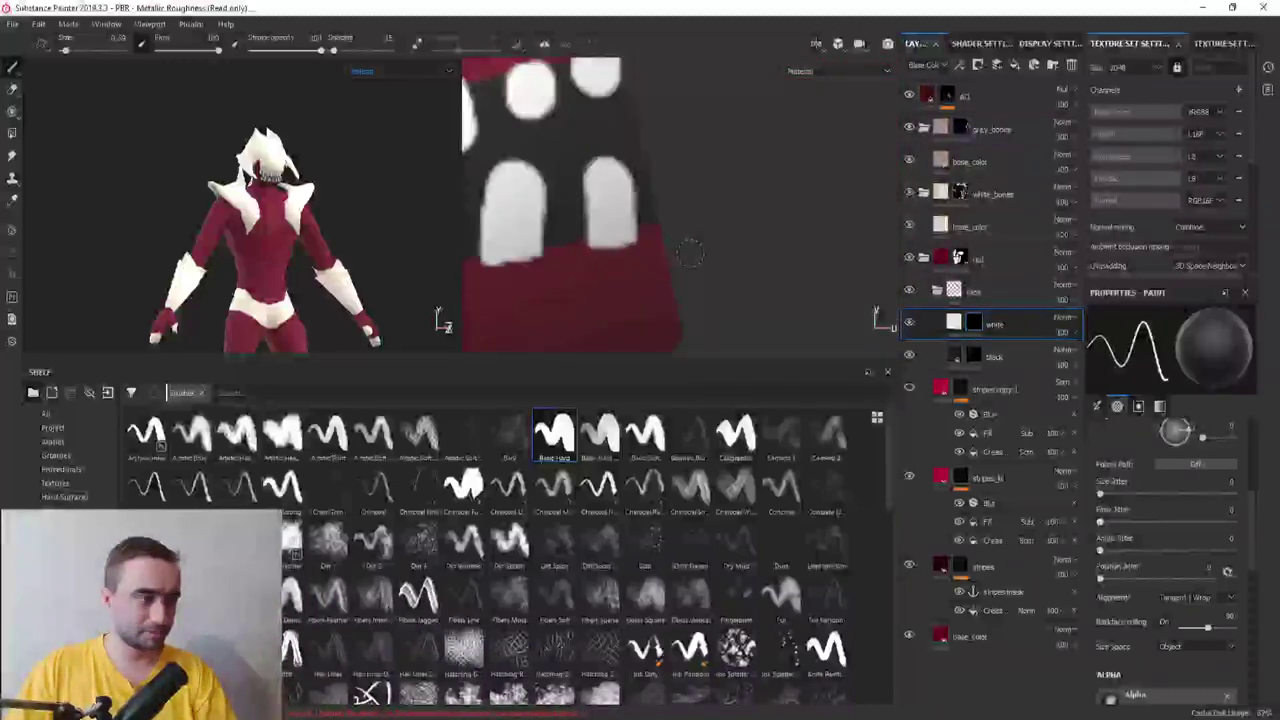
scroll(605, 210, up, 1)
drag(586, 116, 574, 203)
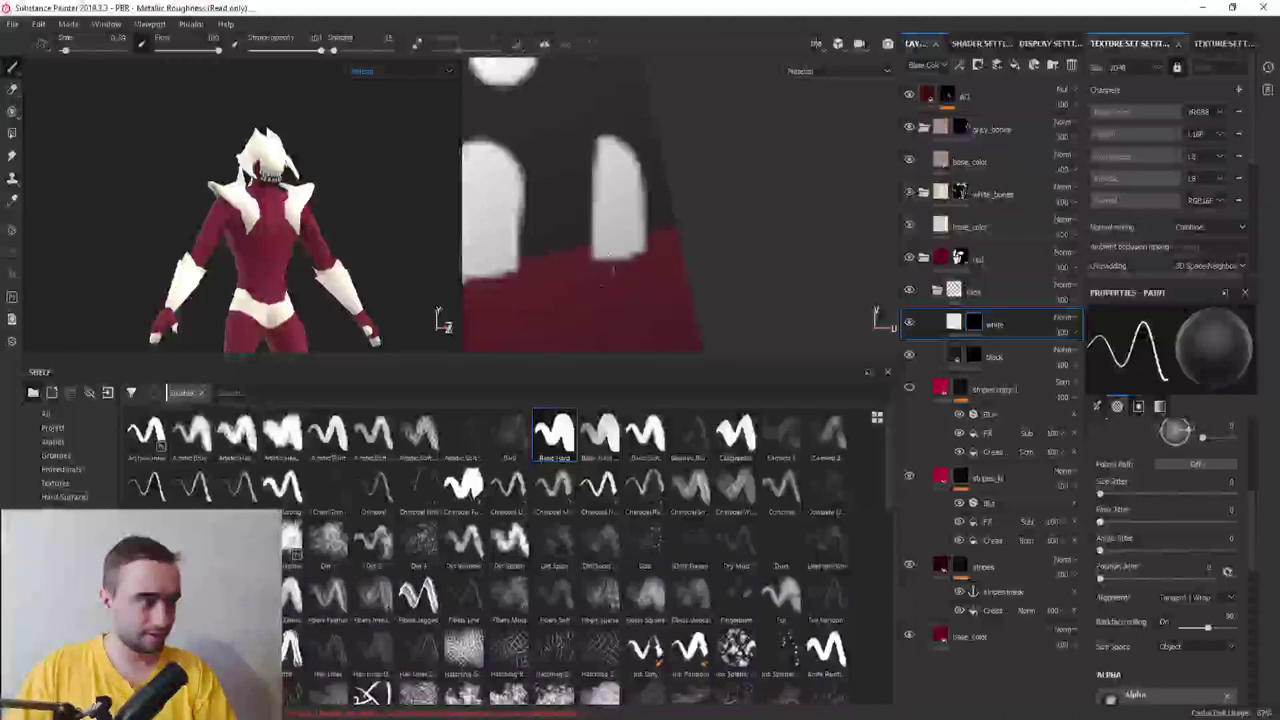
drag(608, 90, 655, 265)
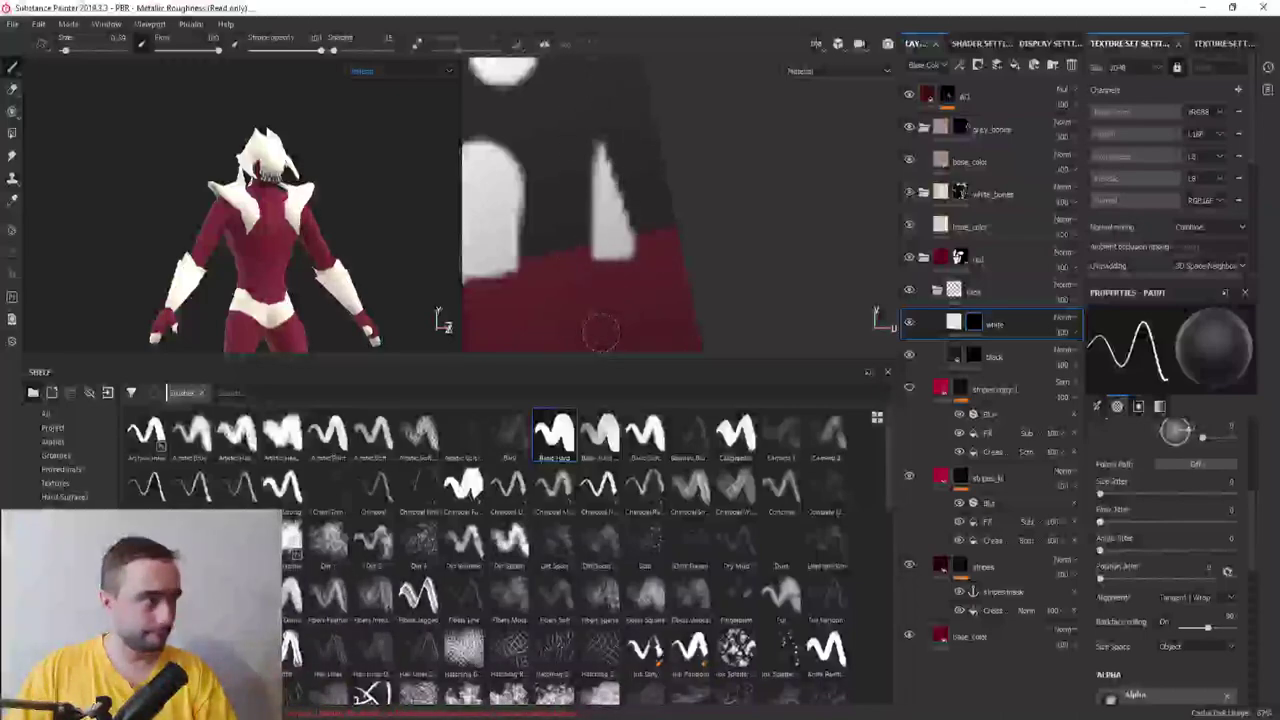
Trim the next two rounded teeth into pointed triangles with dark mask strokes
middle_drag(555, 258, 705, 208)
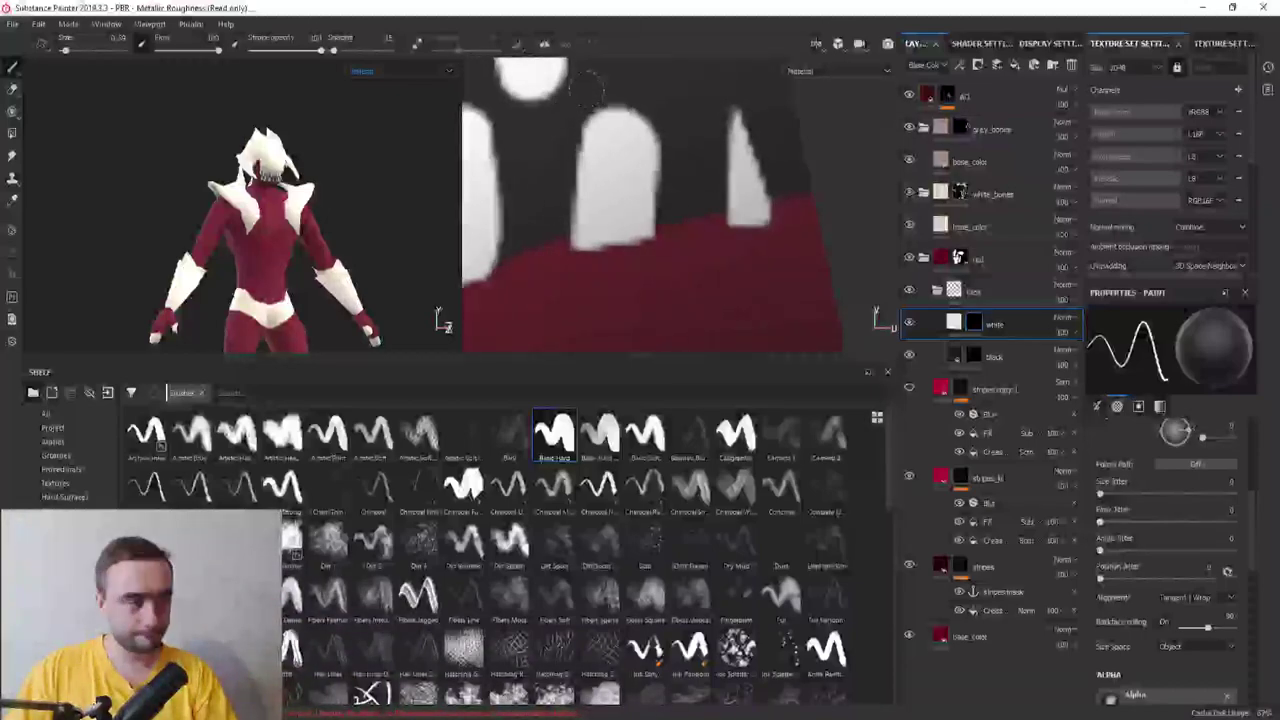
drag(588, 90, 555, 272)
drag(613, 112, 665, 258)
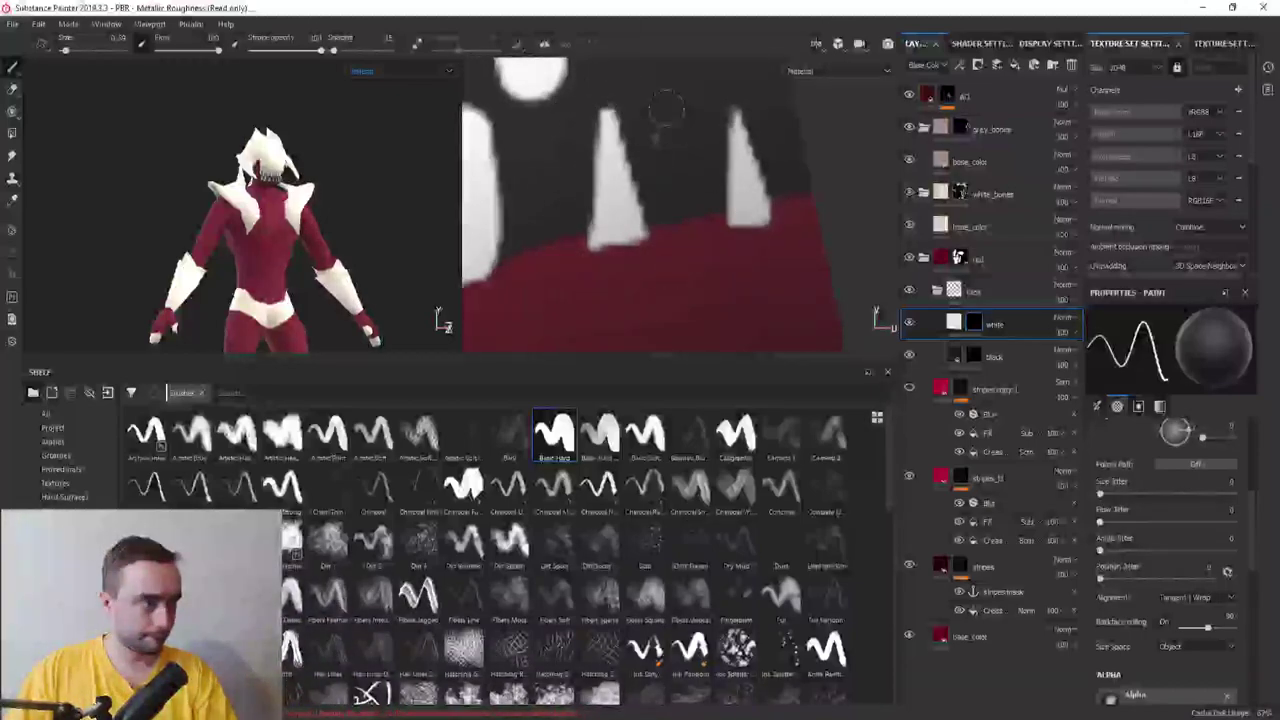
middle_drag(665, 308, 860, 300)
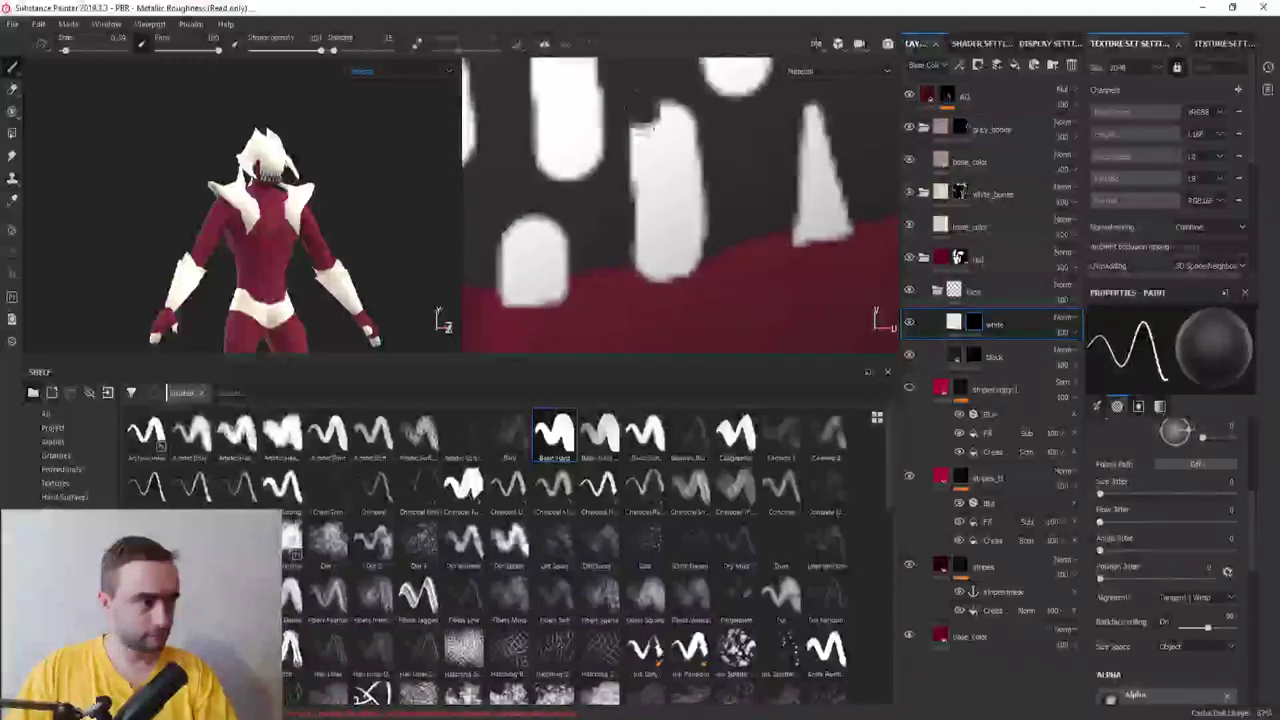
drag(645, 126, 614, 322)
drag(676, 92, 716, 290)
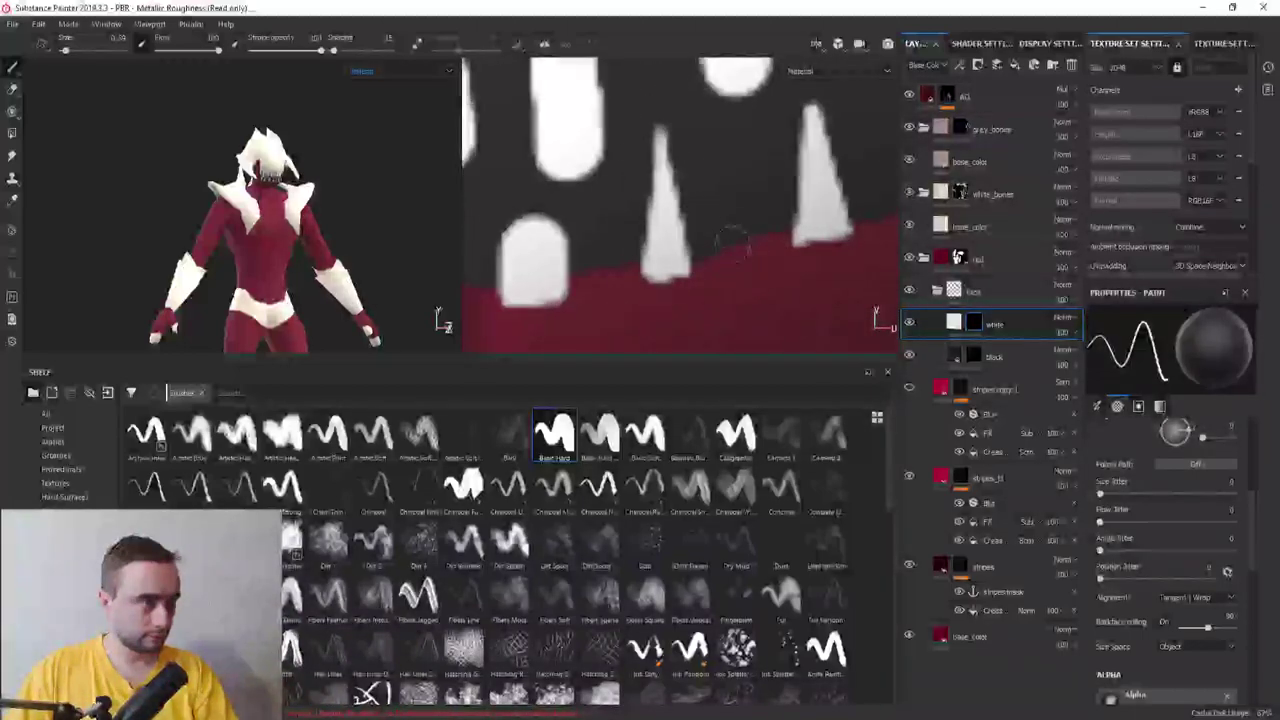
key(ctrl+z)
drag(674, 118, 714, 250)
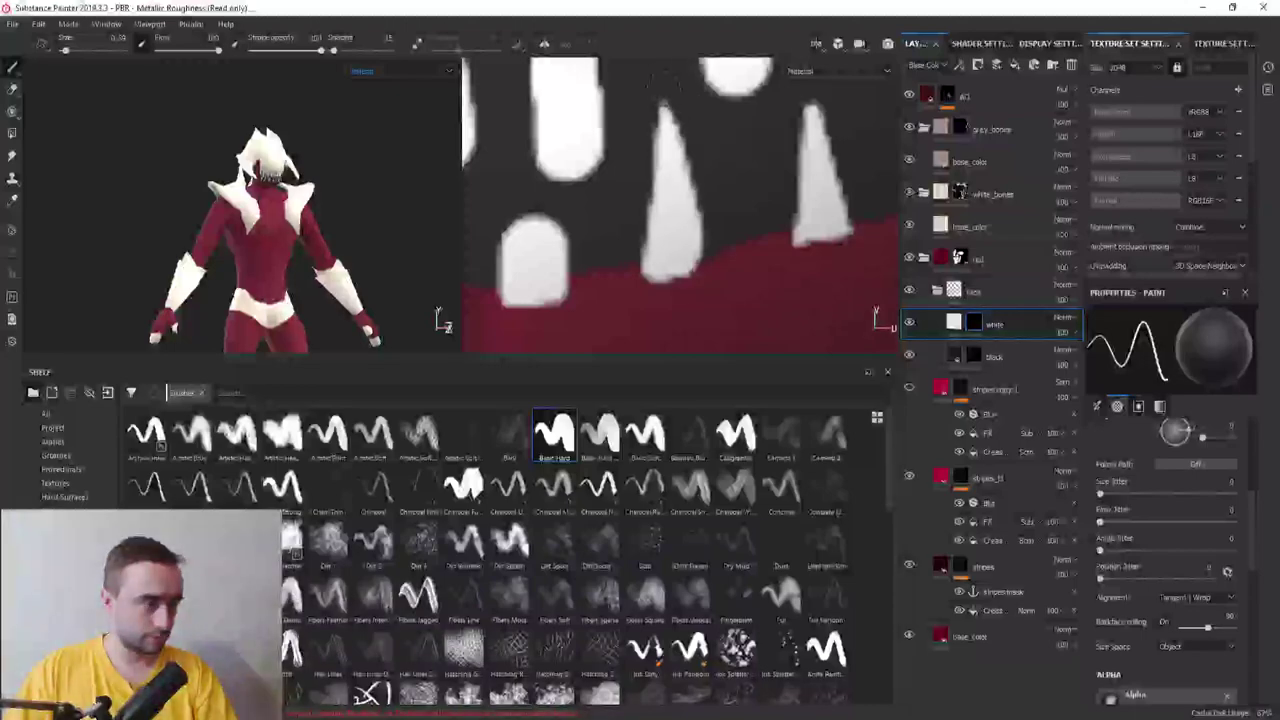
Widen the fang's lower-right edge in white, keeping the dark trim on its other side
key(x)
mouse_move(686, 190)
mouse_down()
mouse_move(694, 251)
mouse_move(665, 282)
mouse_move(690, 305)
mouse_up()
key(x)
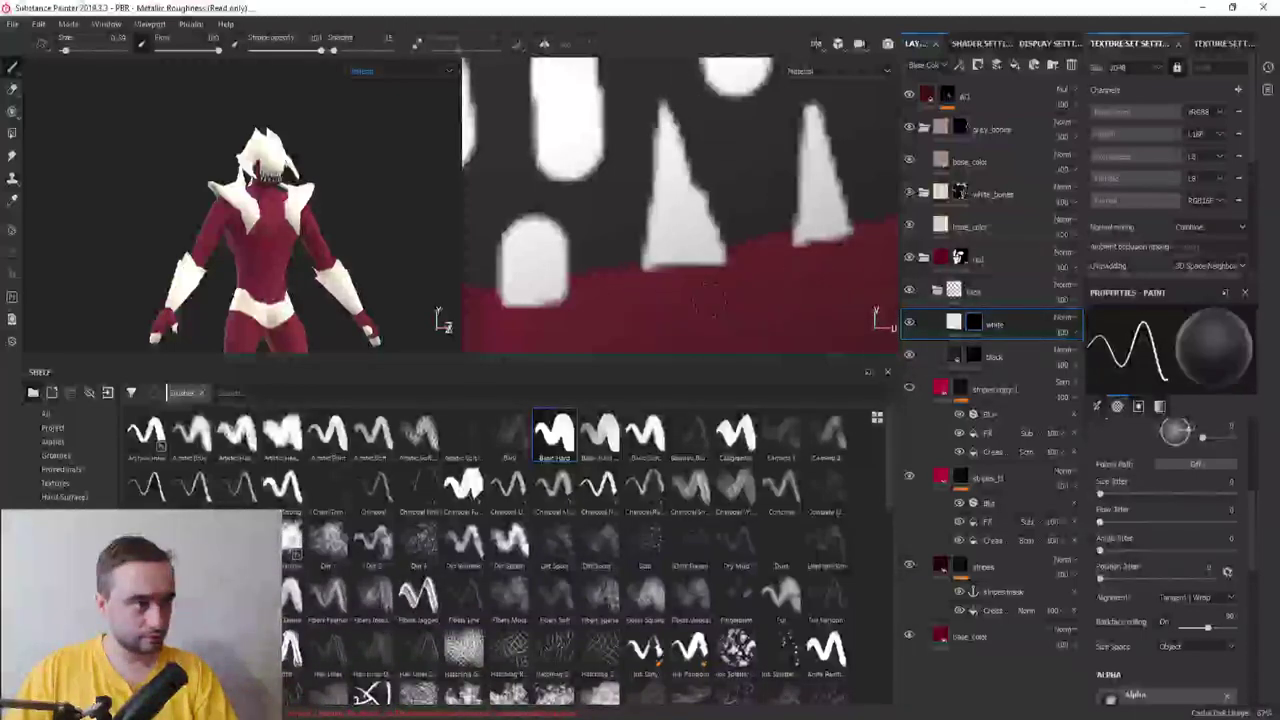
key(ctrl+z)
key(ctrl+y)
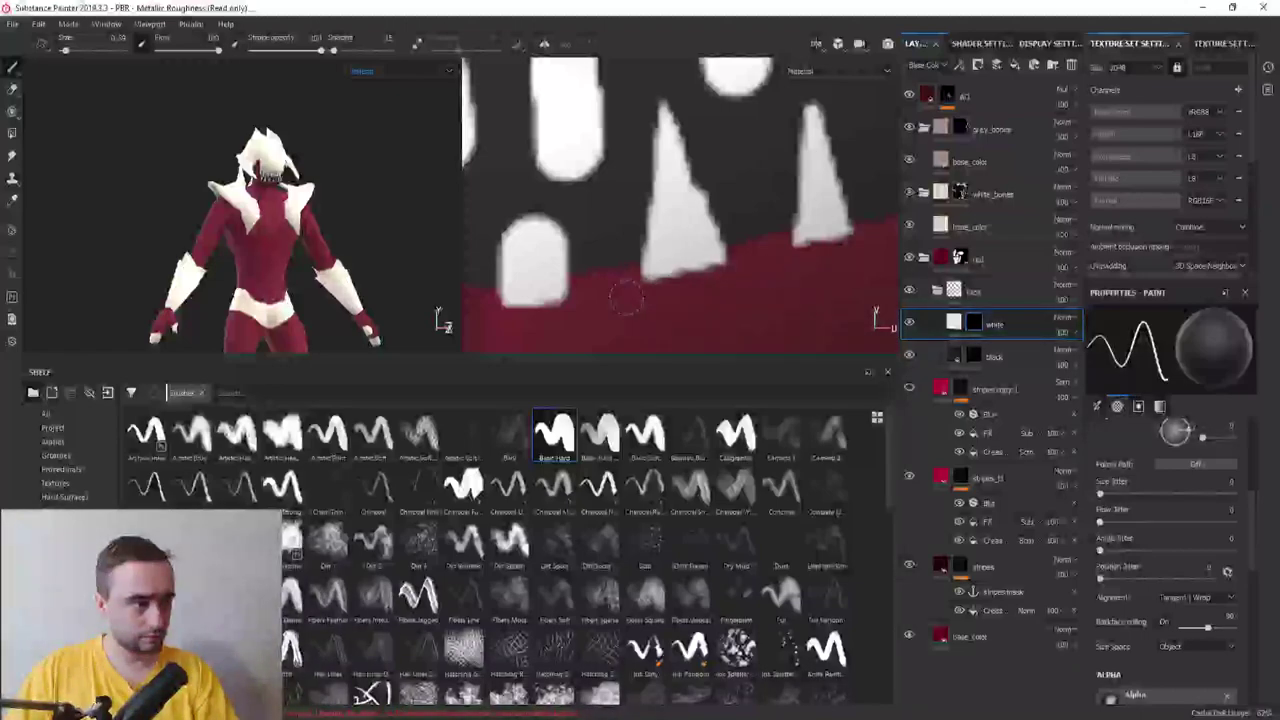
key(ctrl+z)
key(ctrl+y)
key(ctrl+y)
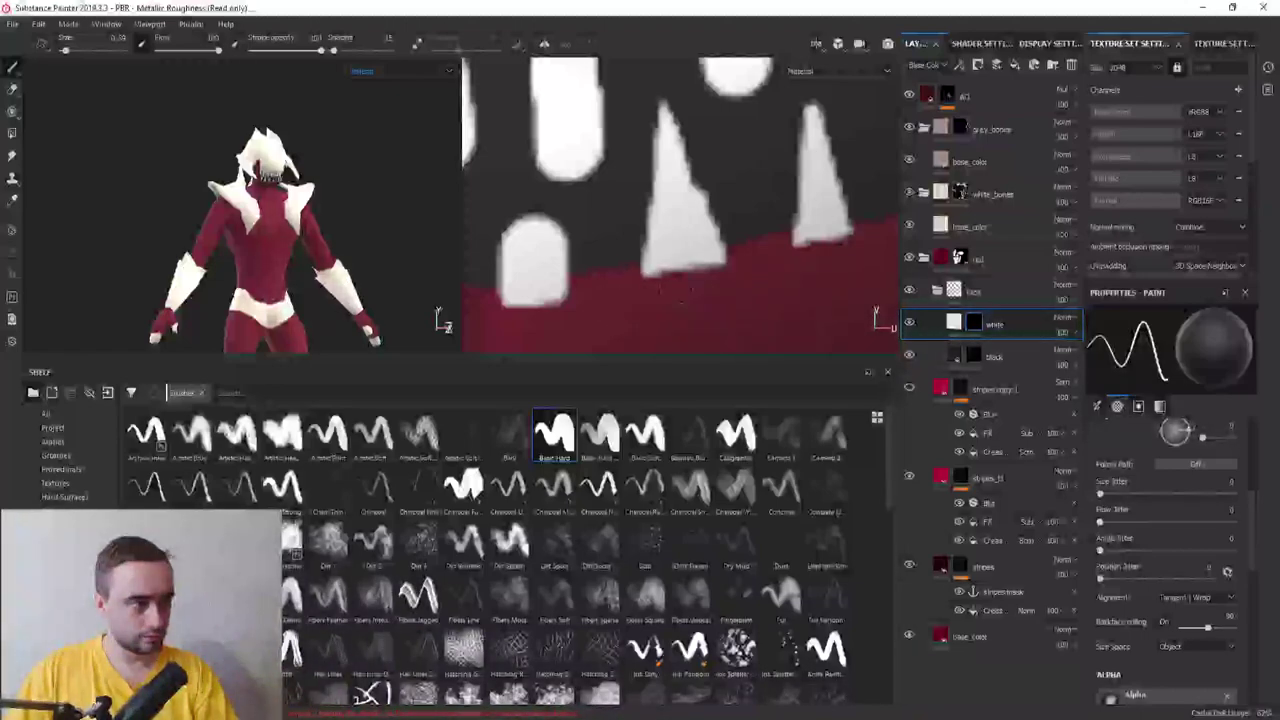
Rework the next rounded tooth, extending it upward in white and undoing stray trims
middle_drag(604, 311, 770, 272)
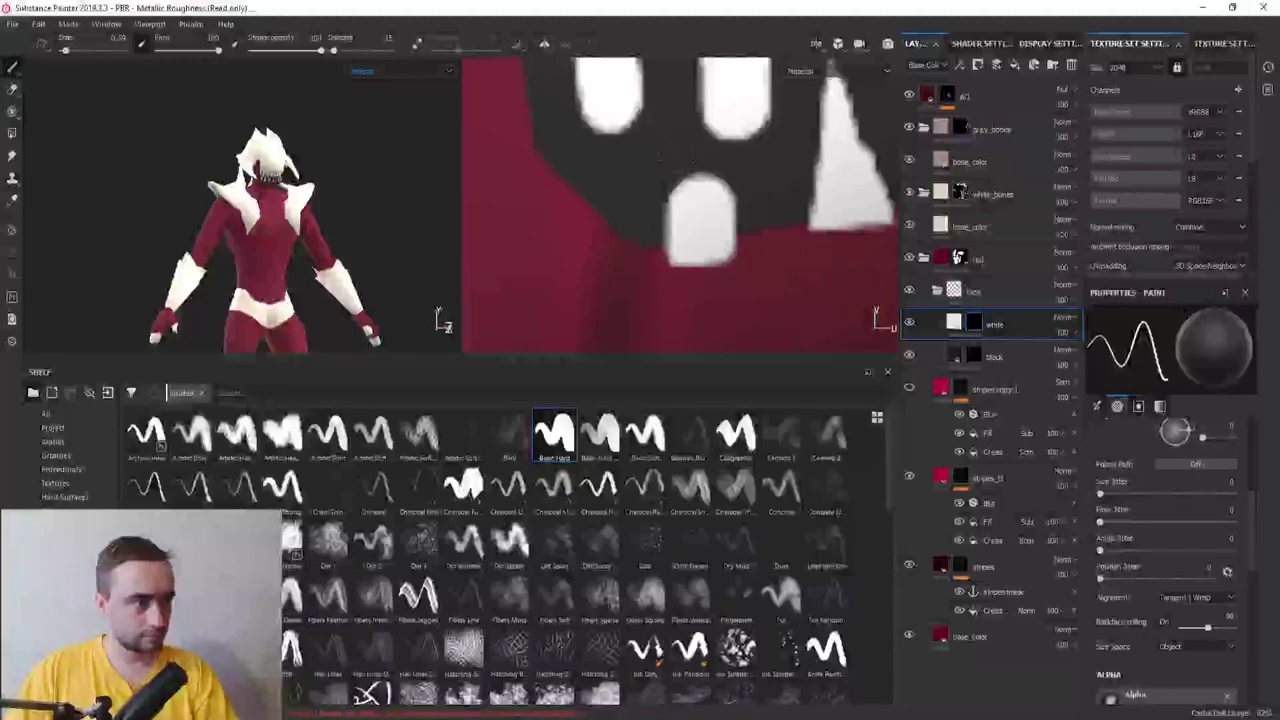
drag(662, 157, 652, 310)
key(ctrl+z)
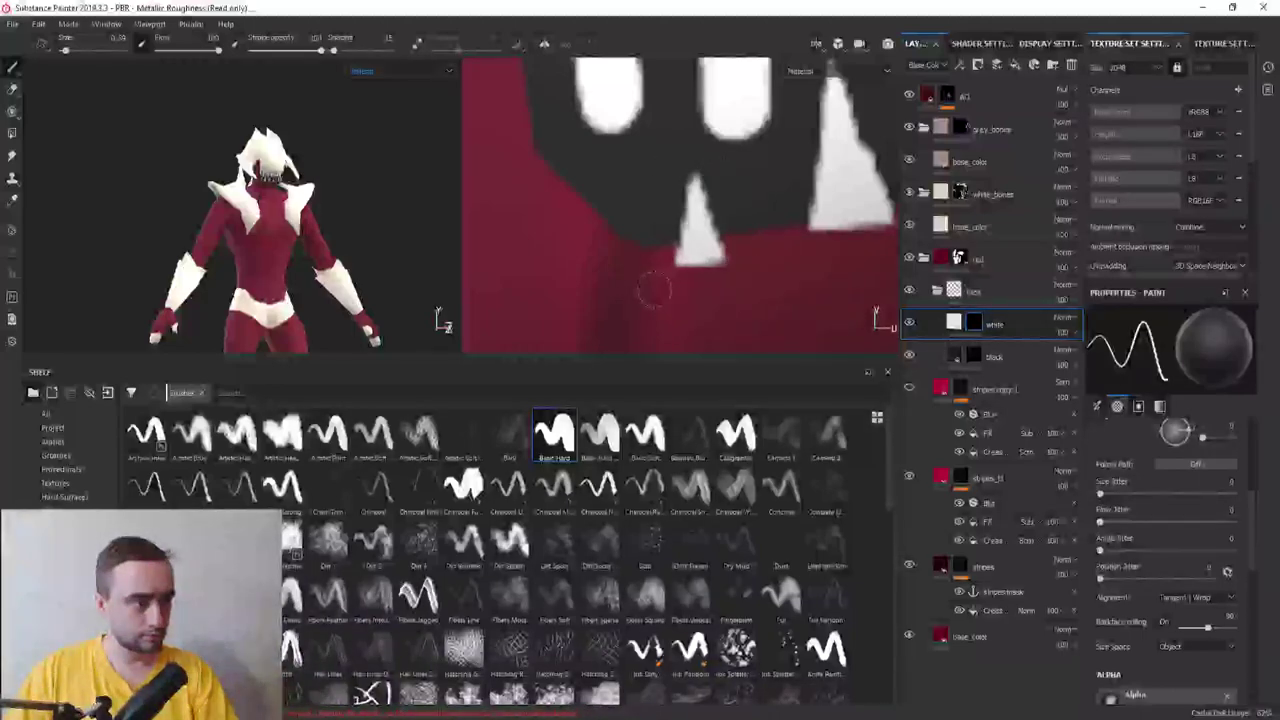
key(ctrl+z)
key(ctrl+z)
key(ctrl+z)
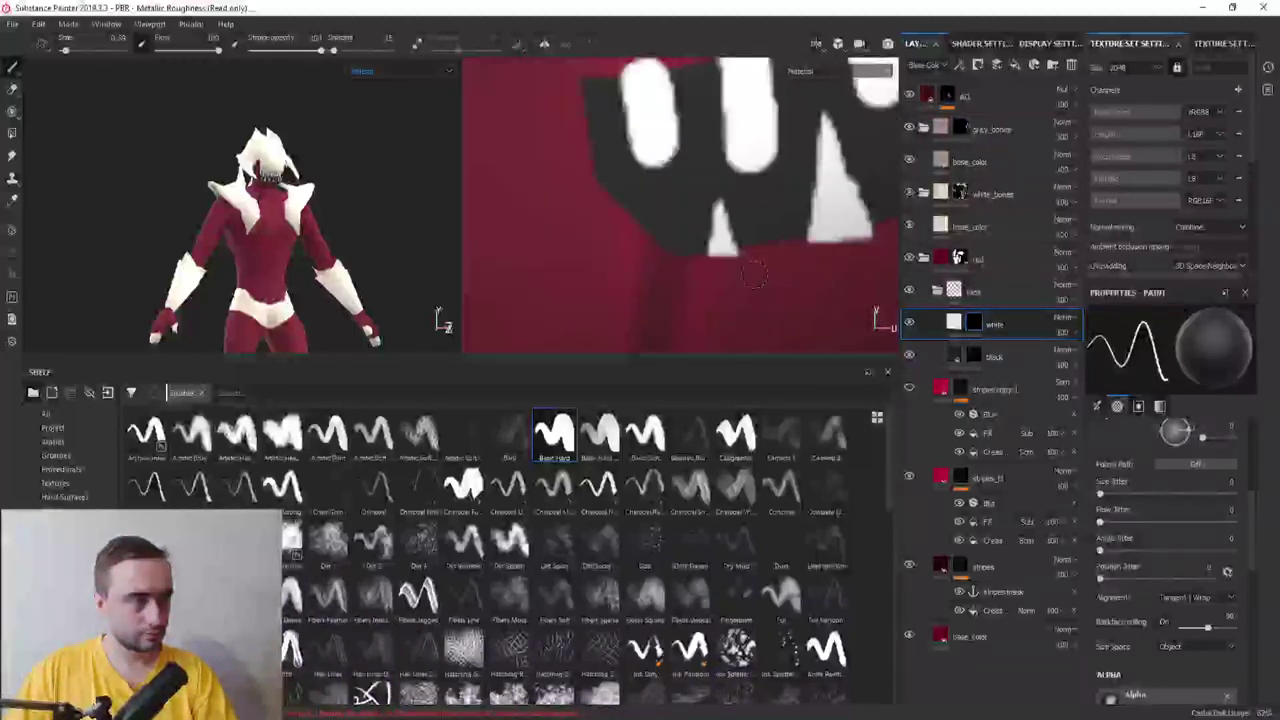
key(ctrl+y)
key(x)
mouse_move(705, 235)
mouse_down()
mouse_move(690, 120)
mouse_move(684, 225)
mouse_move(700, 115)
mouse_up()
key(x)
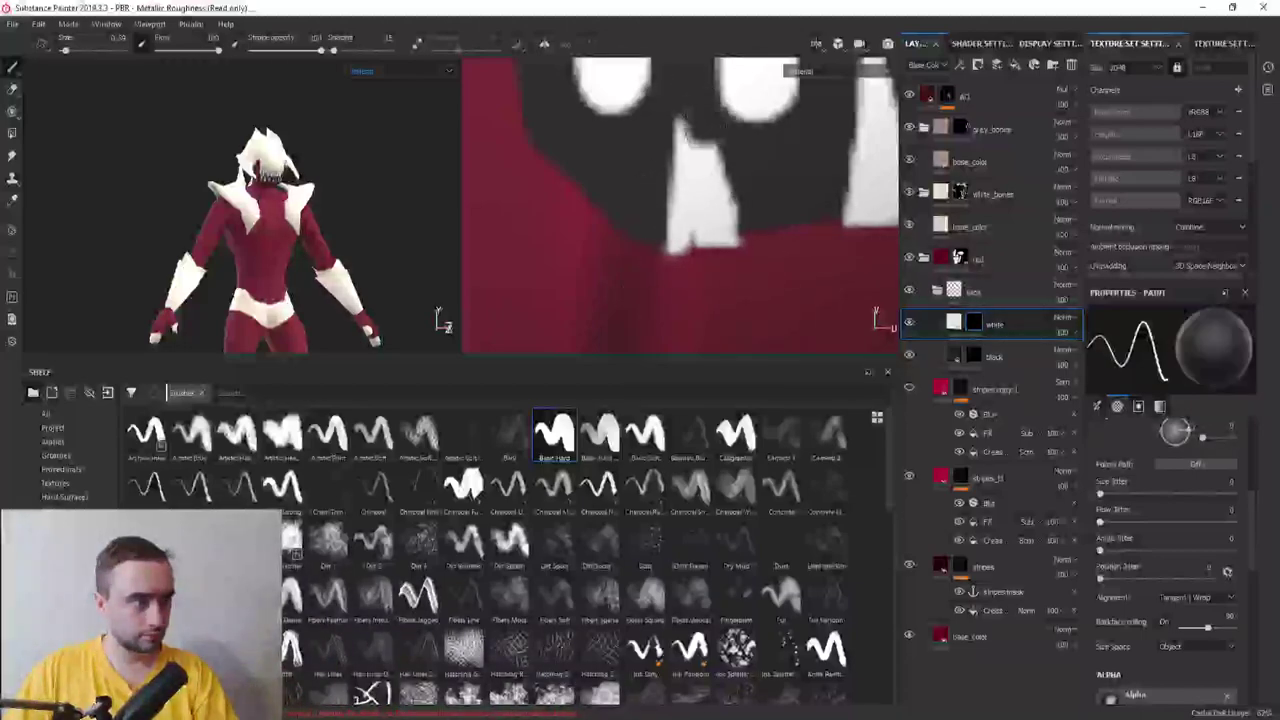
key(ctrl+z)
key(ctrl+z)
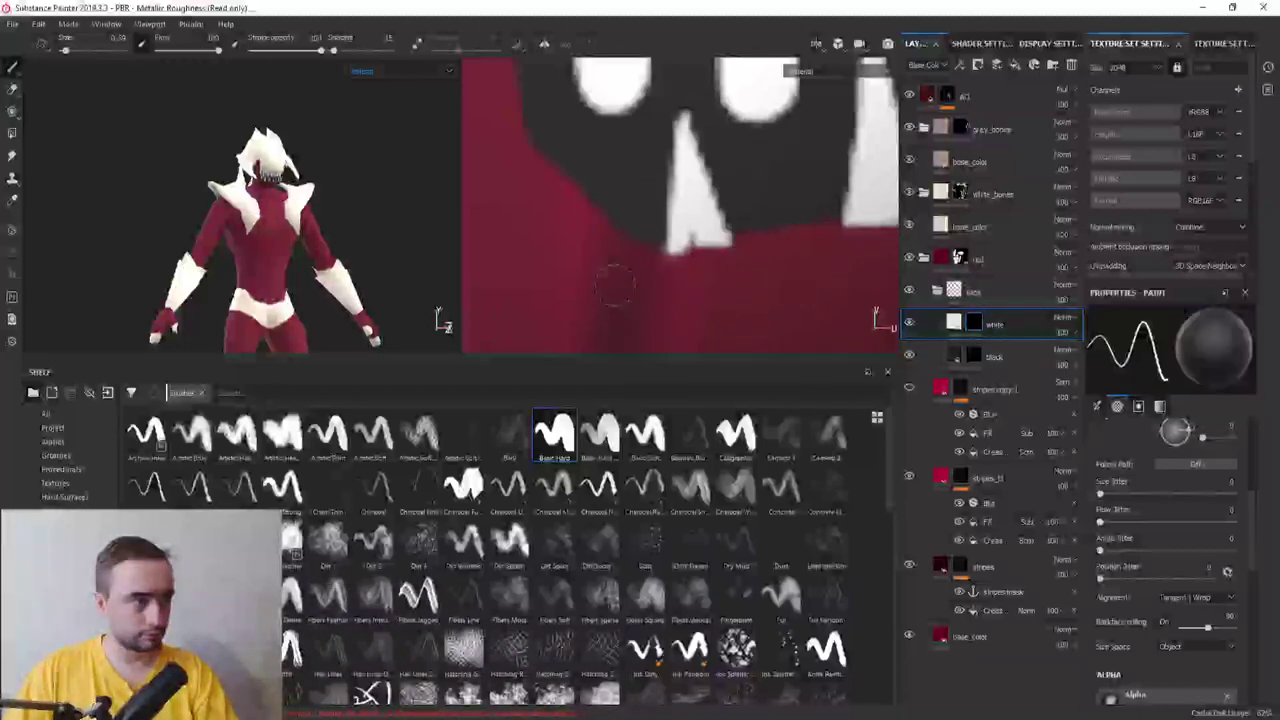
Narrow the middle tooth with black strokes along its left edge
scroll(614, 285, down, 2)
scroll(614, 285, down, 2)
middle_drag(614, 250, 605, 300)
scroll(605, 210, up, 4)
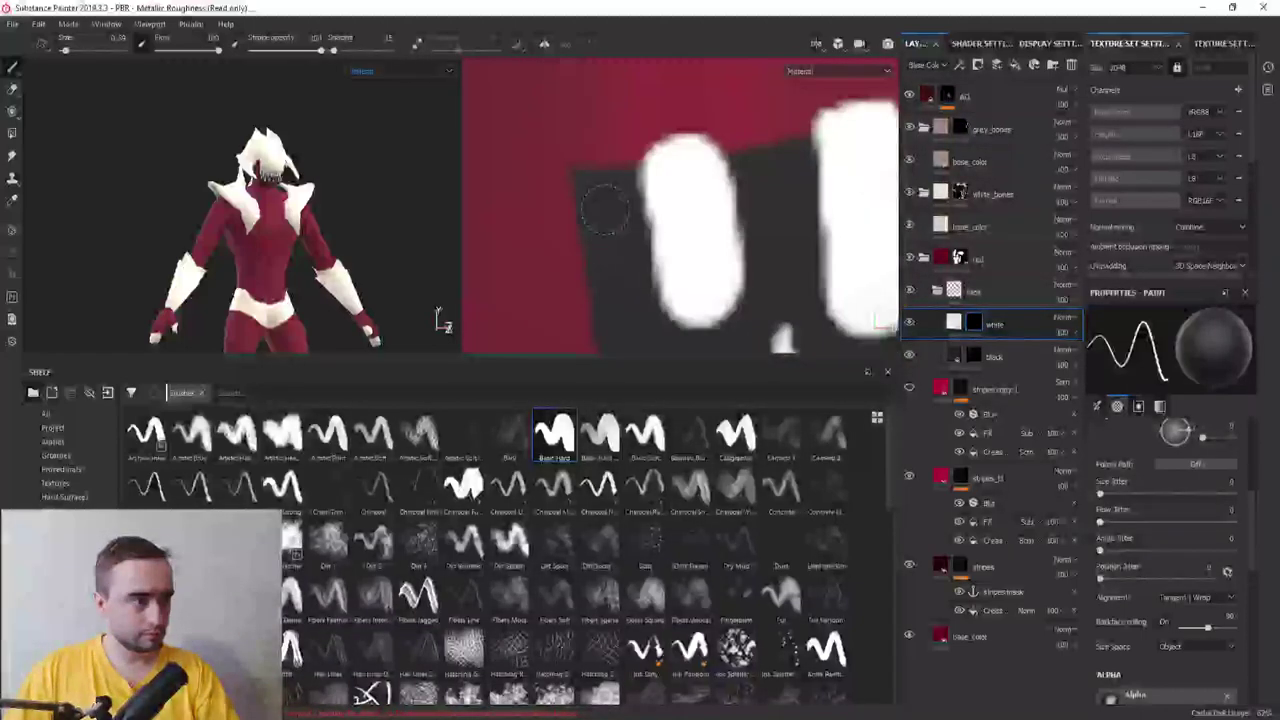
middle_drag(605, 210, 560, 140)
drag(610, 100, 635, 225)
key(ctrl+z)
mouse_move(608, 110)
mouse_down()
mouse_move(635, 222)
mouse_move(690, 110)
mouse_up()
middle_drag(660, 230, 532, 248)
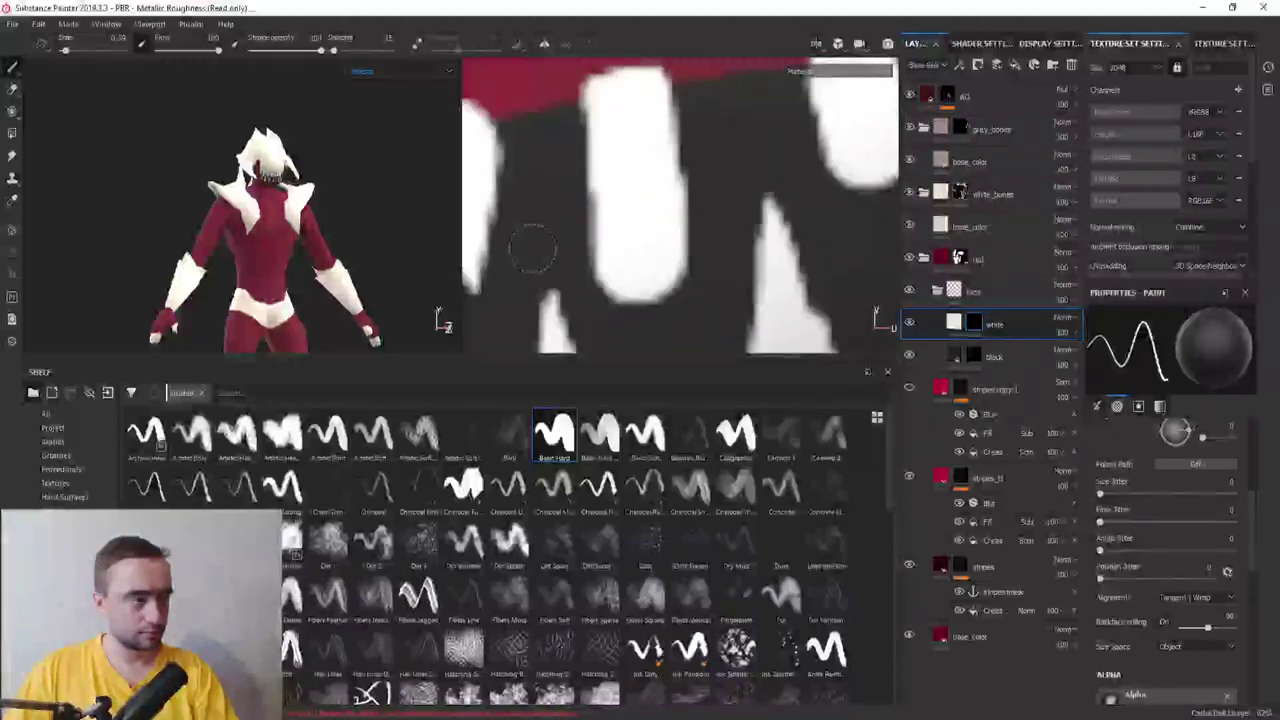
drag(592, 135, 632, 300)
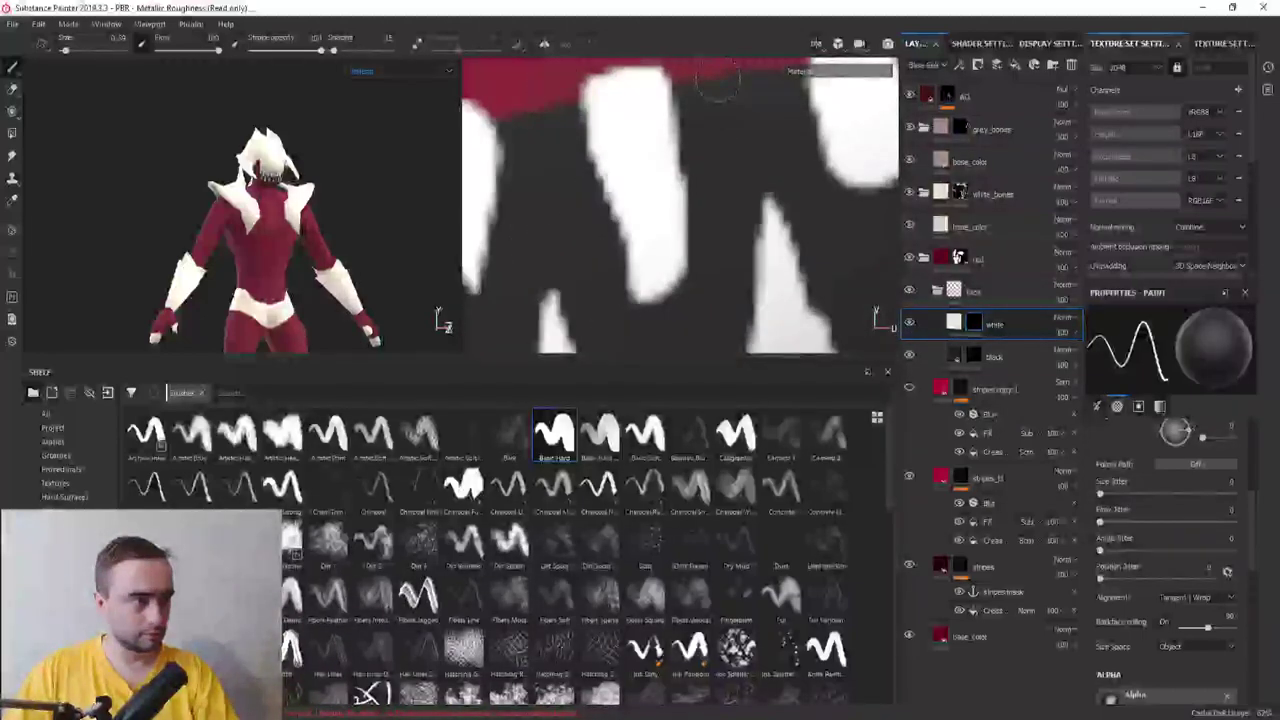
drag(675, 100, 640, 300)
Trim the right tooth's tip with black and paint the round middle tooth into a narrower point
middle_drag(755, 105, 645, 165)
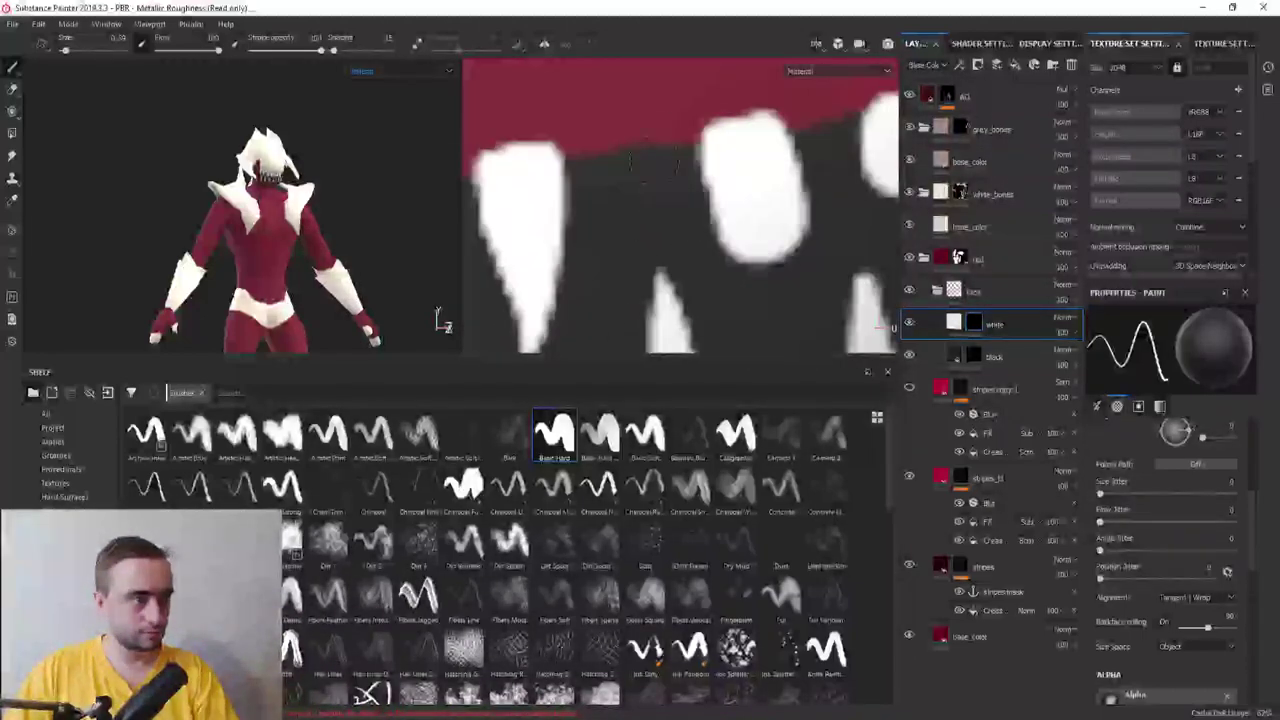
drag(648, 165, 698, 205)
drag(795, 155, 760, 255)
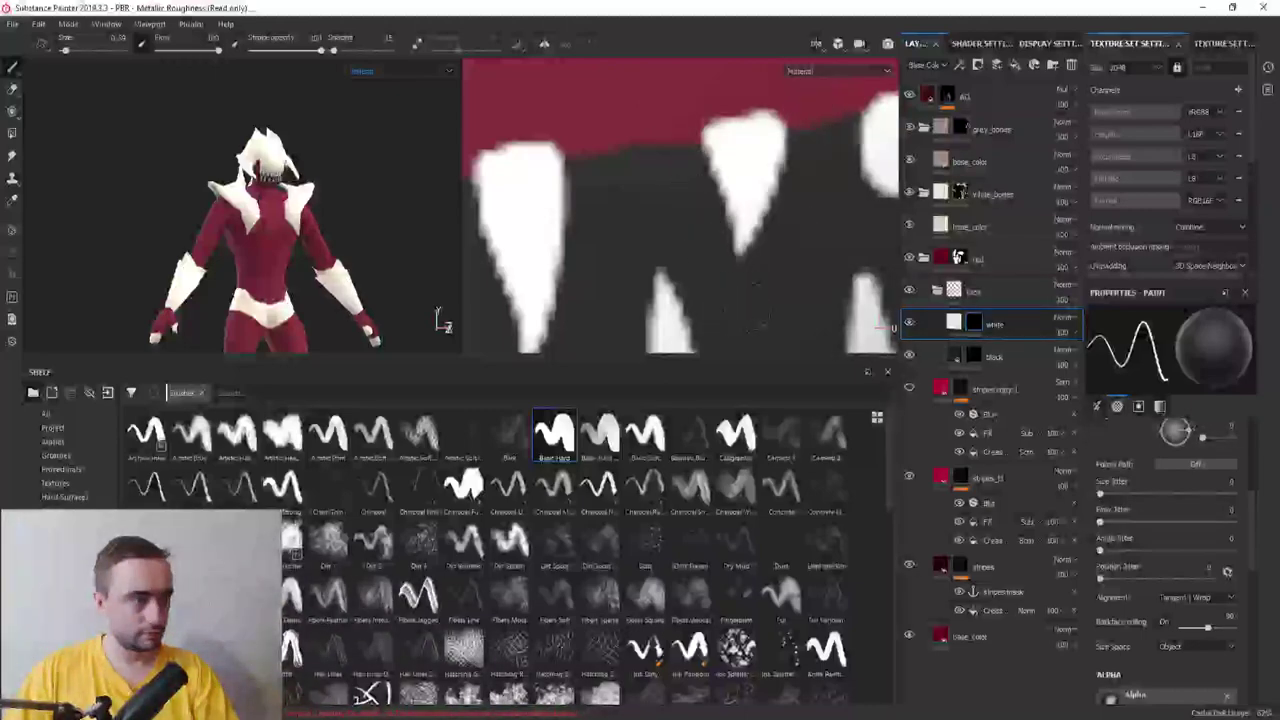
middle_drag(573, 240, 668, 265)
drag(705, 120, 735, 200)
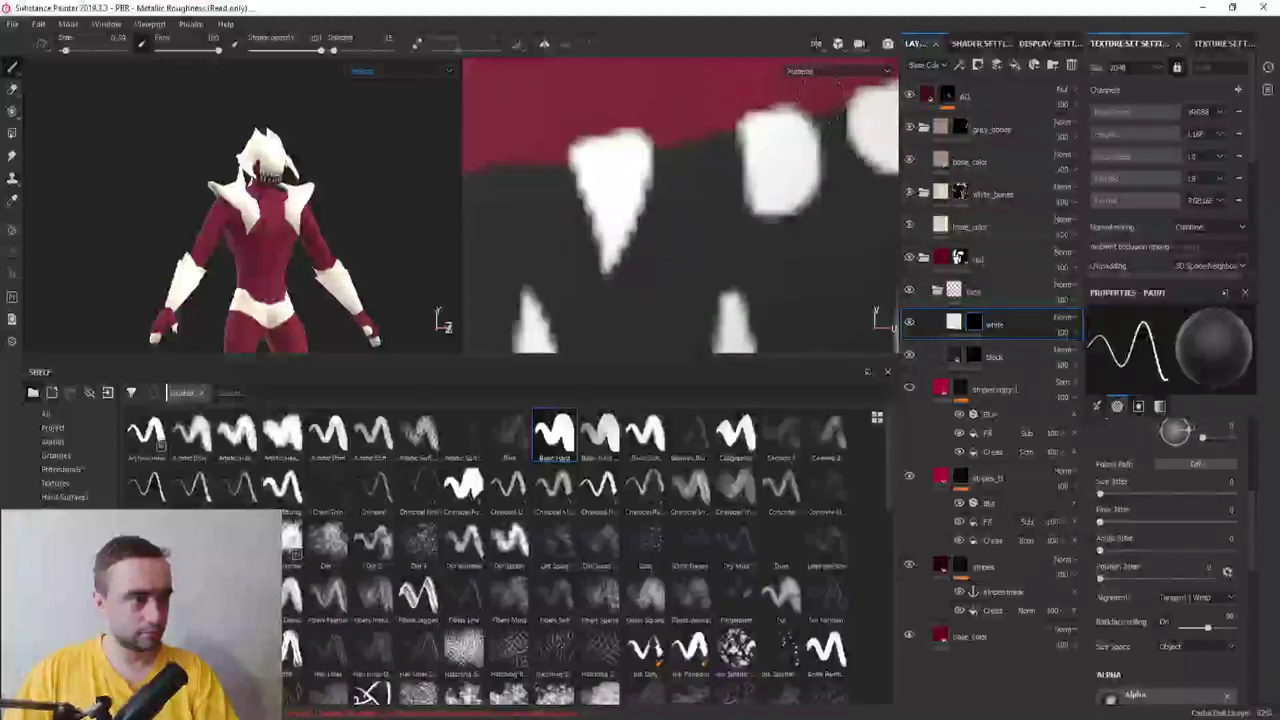
drag(815, 105, 805, 215)
Repaint the middle tooth slightly wider in white, then darken its left edge again
key(x)
drag(767, 132, 748, 234)
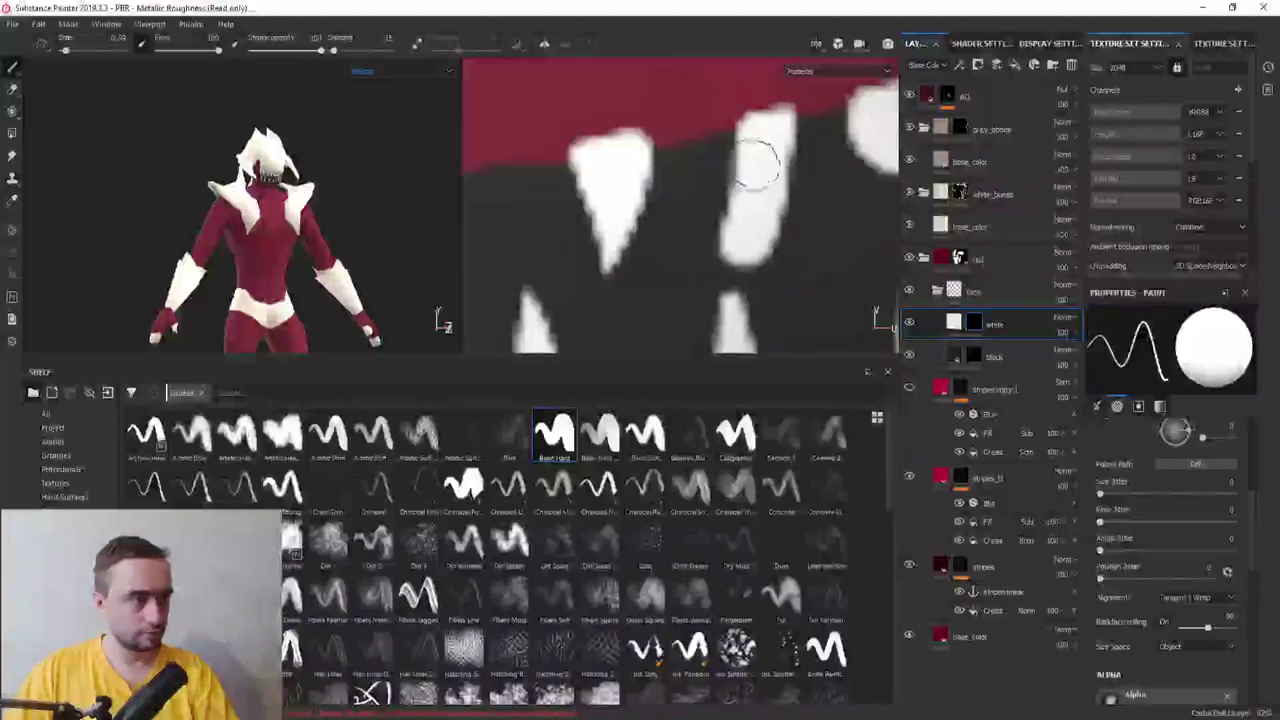
mouse_move(757, 157)
mouse_down()
mouse_move(771, 129)
mouse_move(762, 160)
mouse_up()
key(x)
drag(752, 115, 750, 160)
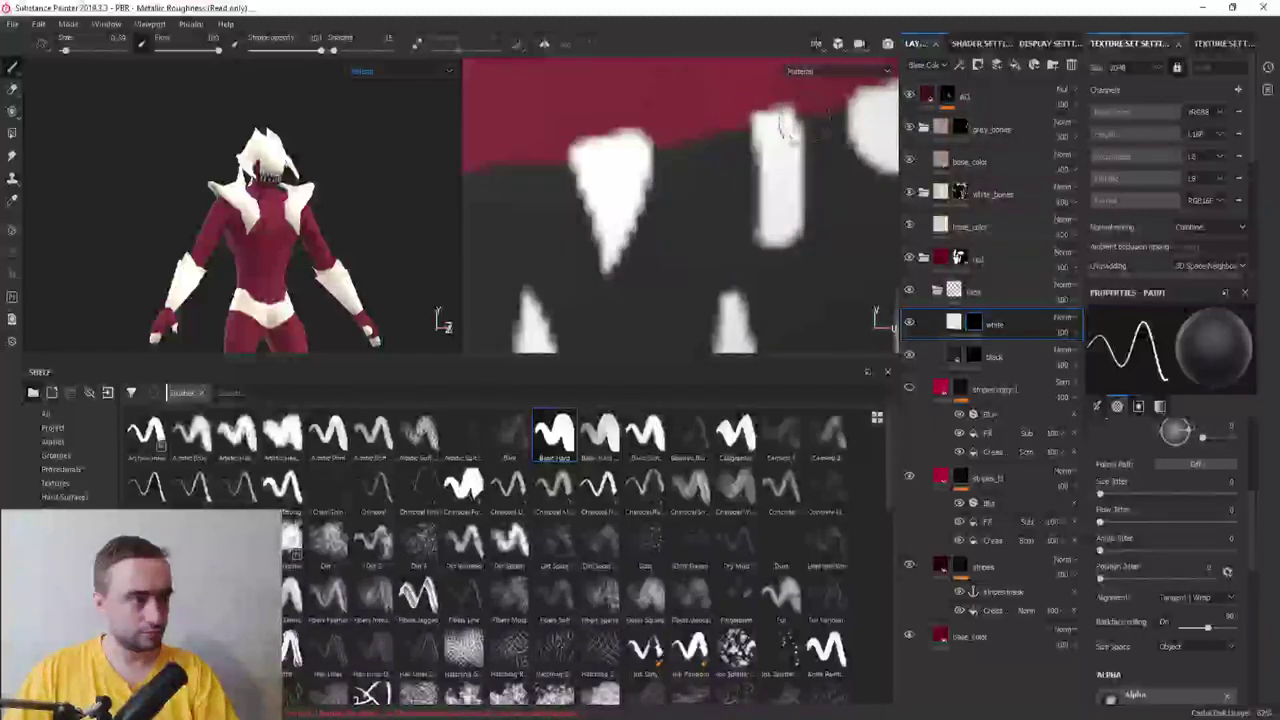
middle_drag(768, 200, 723, 237)
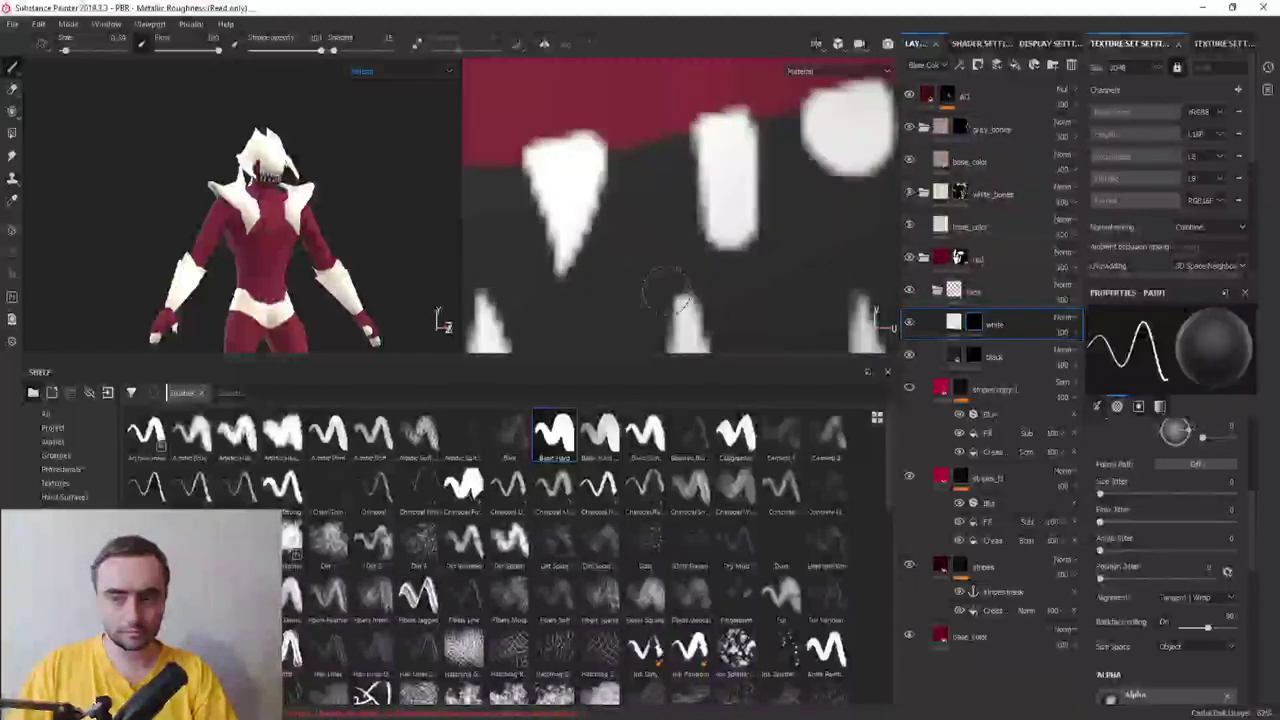
mouse_move(715, 240)
mouse_down()
mouse_move(708, 125)
mouse_move(714, 189)
mouse_up()
Reshape the right tooth longer and narrower, alternating white and black paint
key(x)
key(x)
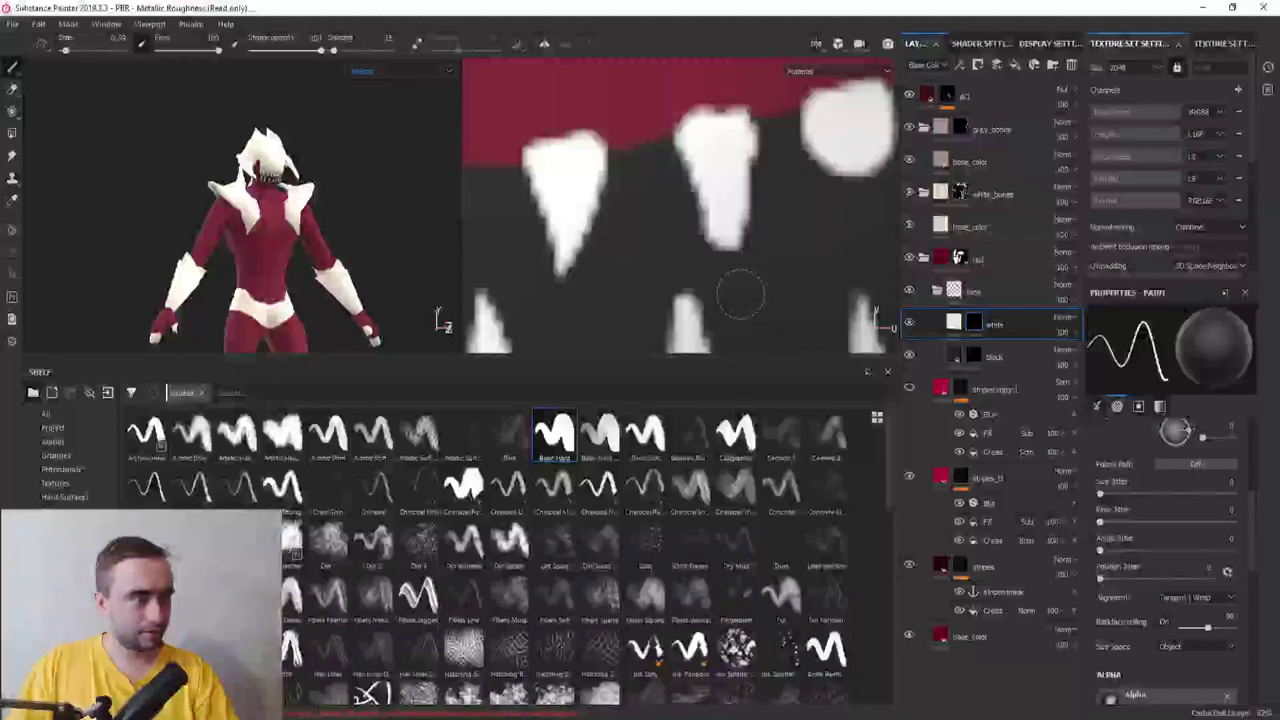
middle_drag(758, 165, 693, 152)
key(x)
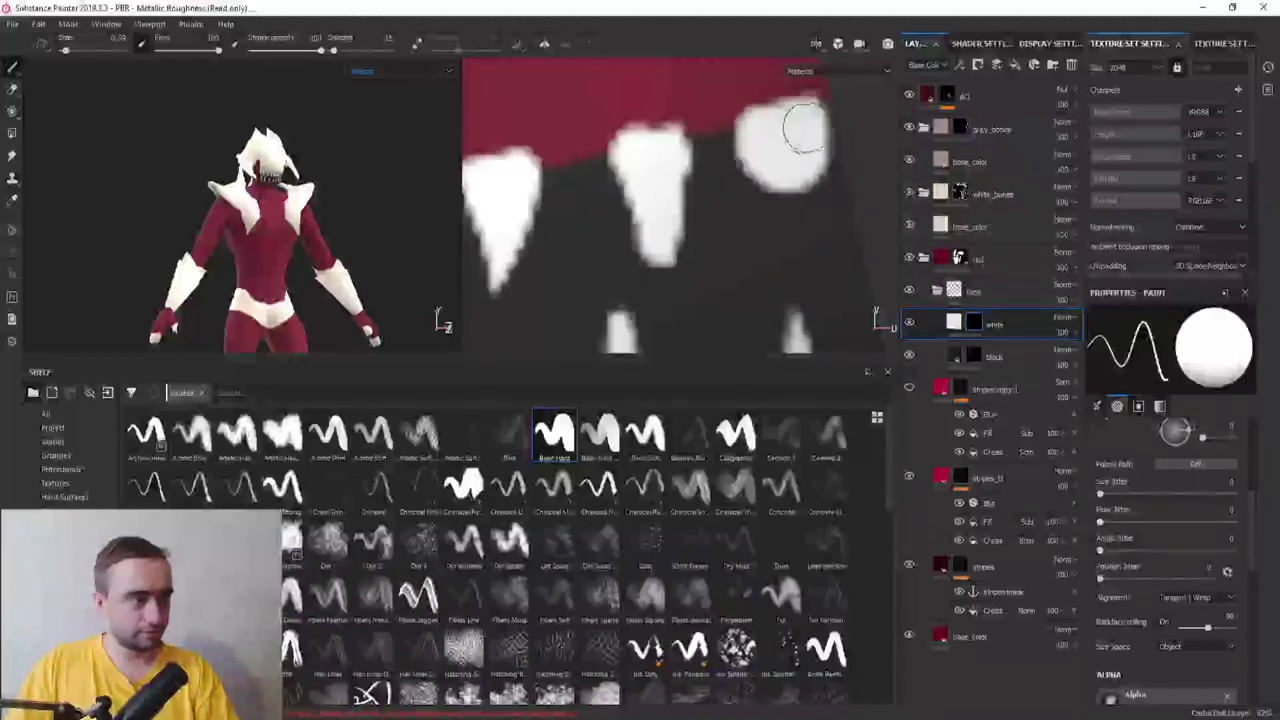
drag(805, 128, 791, 243)
key(ctrl+z)
drag(808, 128, 789, 206)
key(ctrl+z)
drag(794, 120, 774, 220)
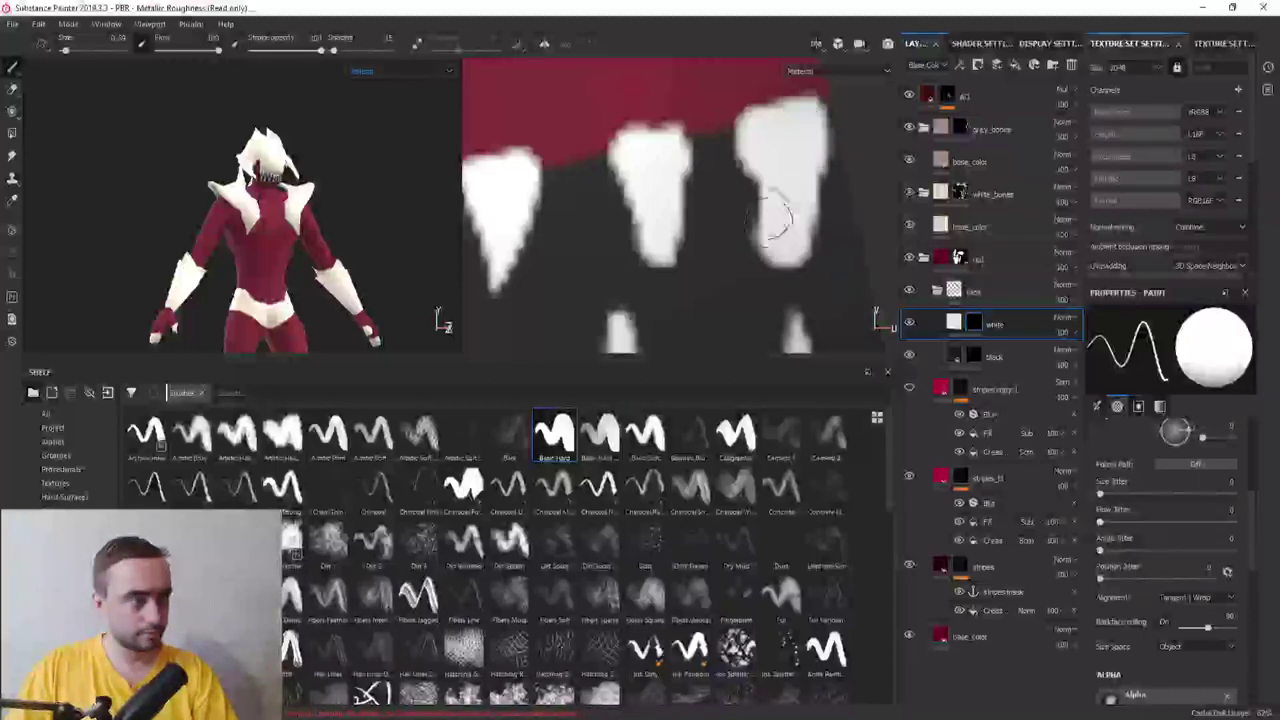
key(x)
mouse_move(752, 108)
mouse_down()
mouse_move(755, 158)
mouse_move(755, 112)
mouse_move(737, 125)
mouse_move(842, 90)
mouse_up()
key(x)
key(x)
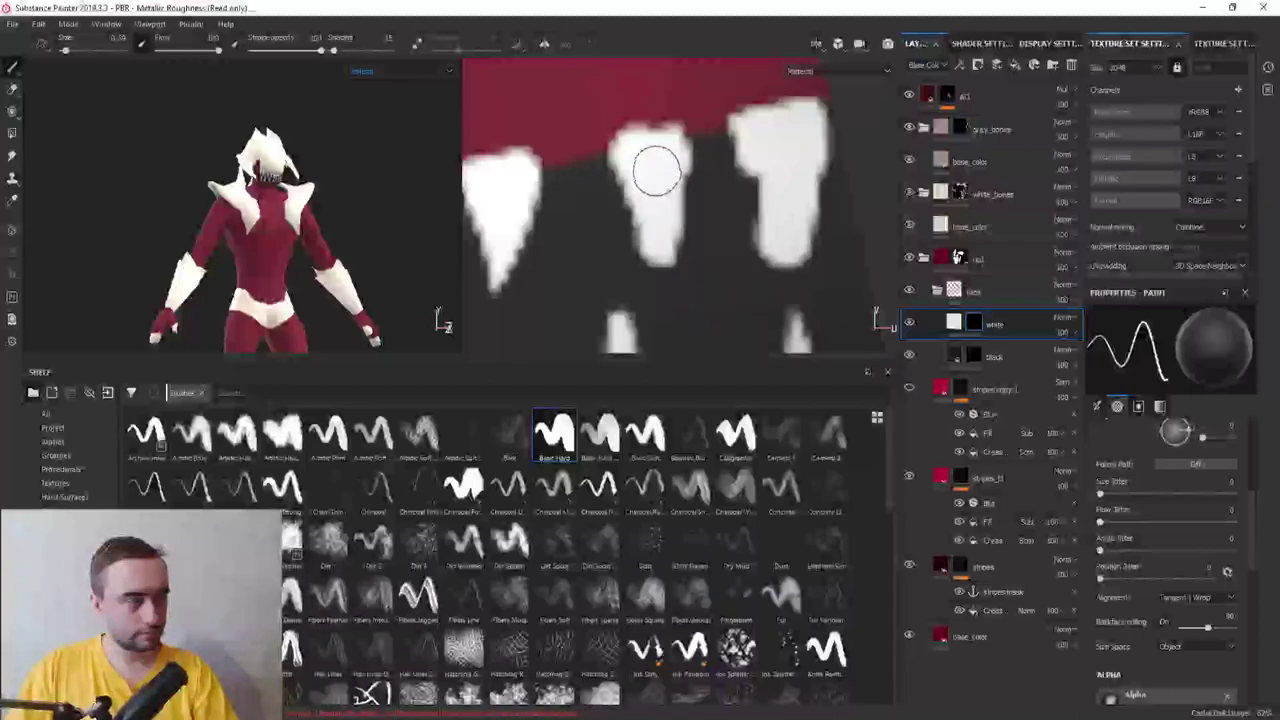
Check the teeth in 3D and slant the middle tooth into a fang with dark and white strokes
mouse_move(248, 288)
alt+mouse_down()
mouse_move(300, 220)
mouse_move(330, 130)
mouse_move(266, 195)
alt+mouse_up()
scroll(330, 125, up, 5)
scroll(330, 125, down, 5)
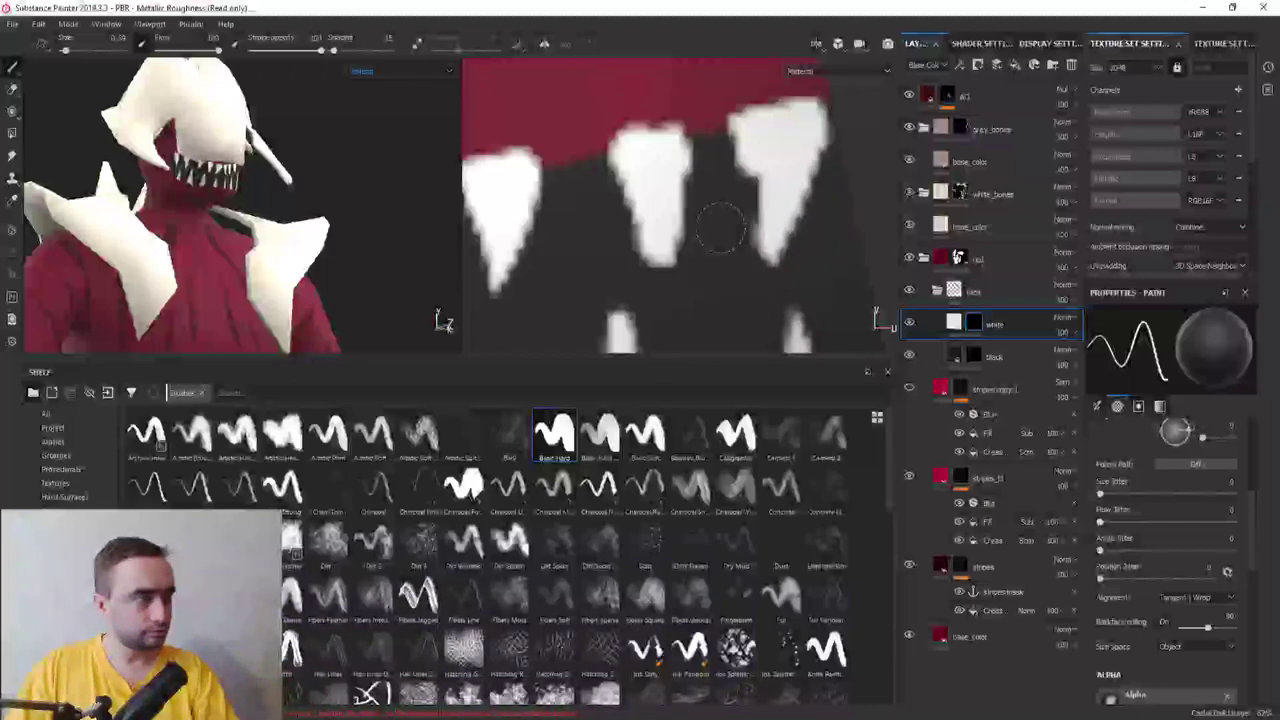
drag(725, 230, 750, 105)
mouse_move(620, 210)
mouse_down()
mouse_move(655, 125)
mouse_move(615, 285)
mouse_up()
key(x)
key(x)
mouse_move(660, 150)
mouse_down()
mouse_move(700, 120)
mouse_move(657, 306)
mouse_up()
key(ctrl+z)
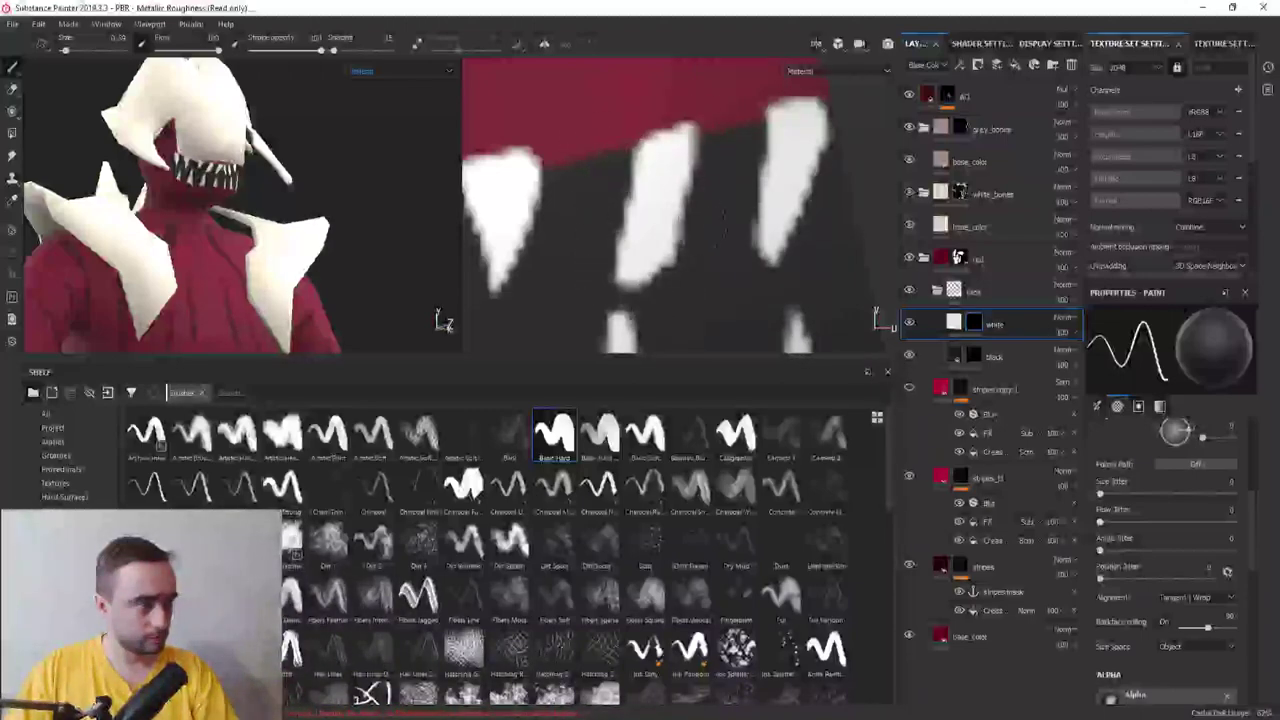
mouse_move(250, 200)
alt+mouse_down()
mouse_move(205, 210)
mouse_move(343, 186)
alt+mouse_up()
scroll(205, 210, down, 5)
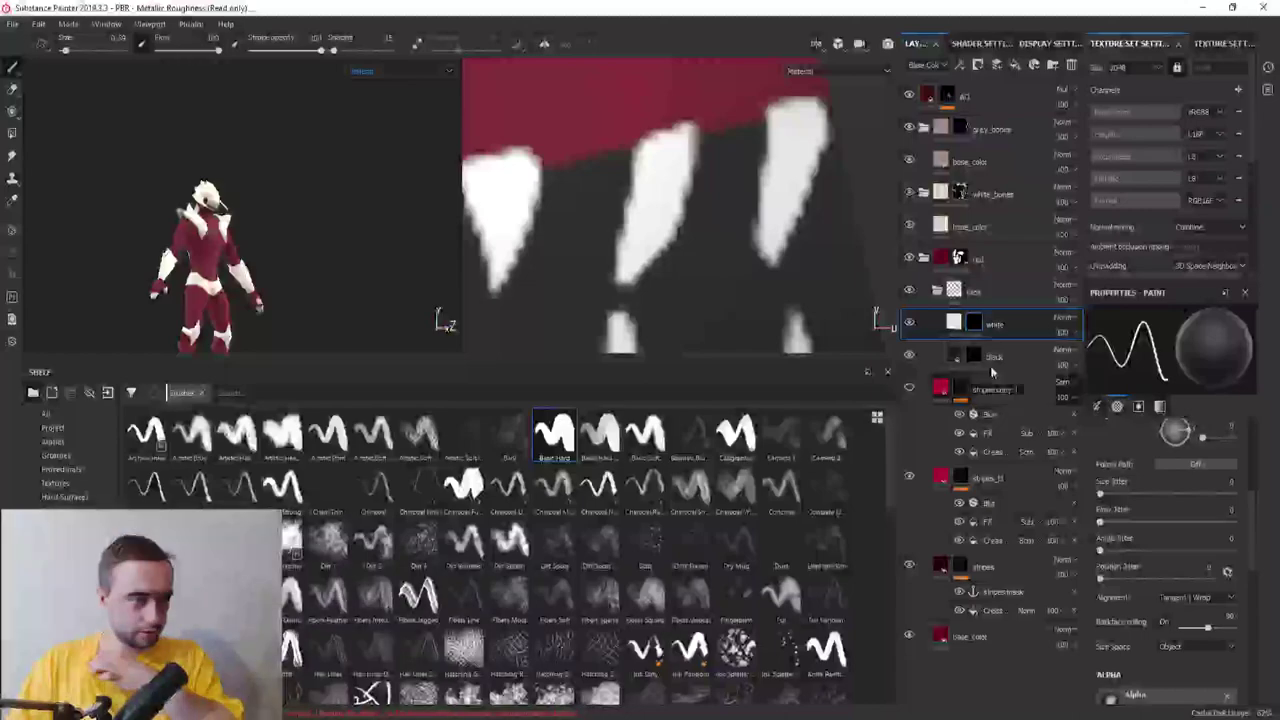
Add a fill layer above the white teeth layer and give it a black mask
click(1015, 64)
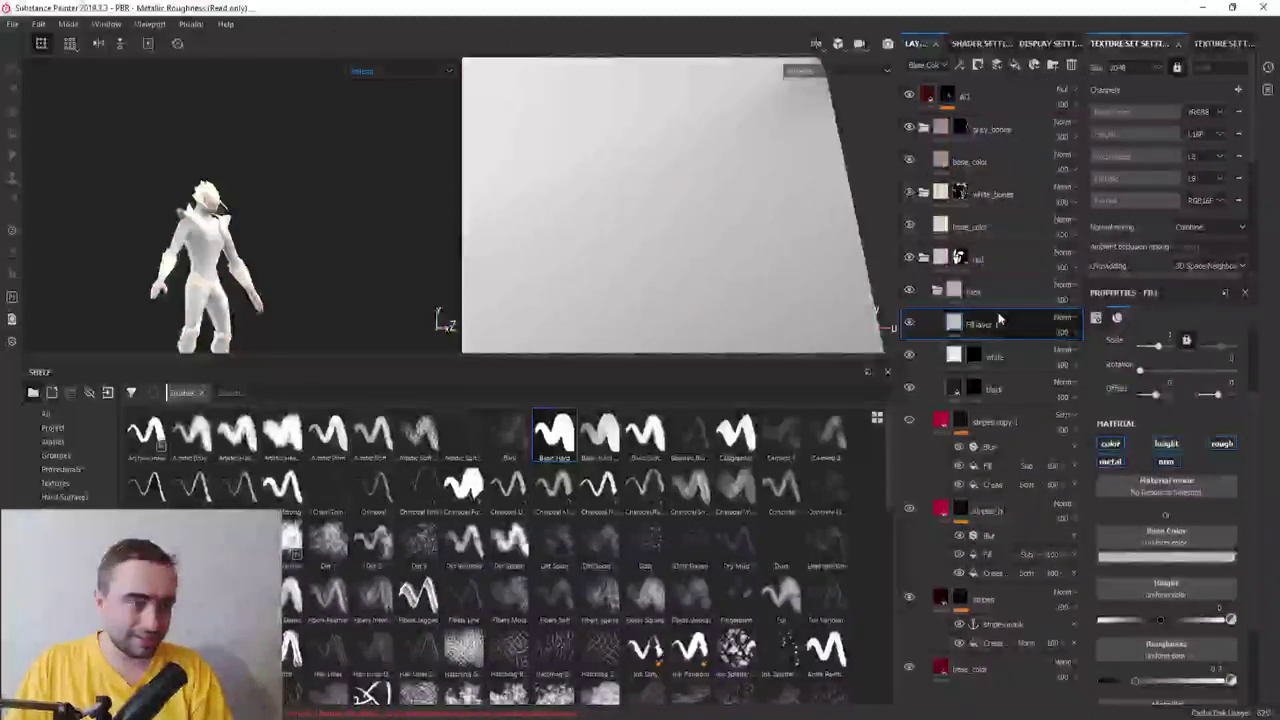
right_click(1000, 324)
click(1030, 22)
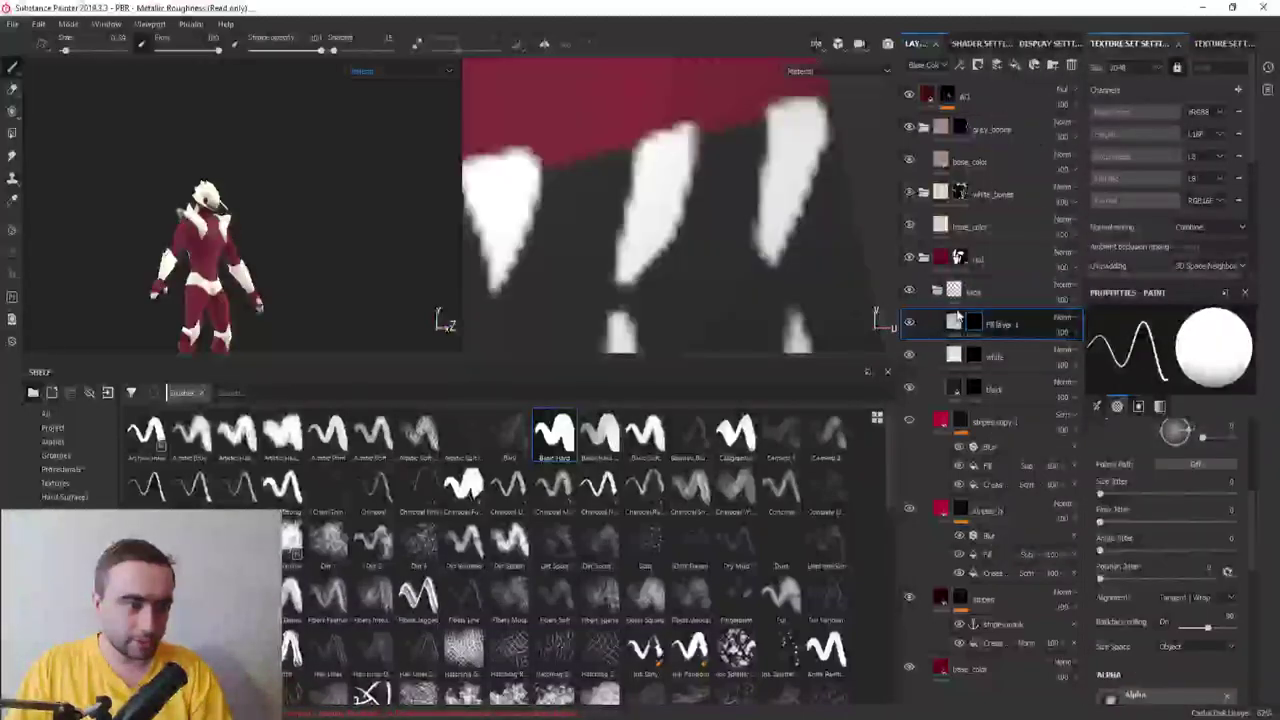
click(953, 323)
Eyedrop the dark red from the stripes layer as the fill layer's base colour
click(1150, 555)
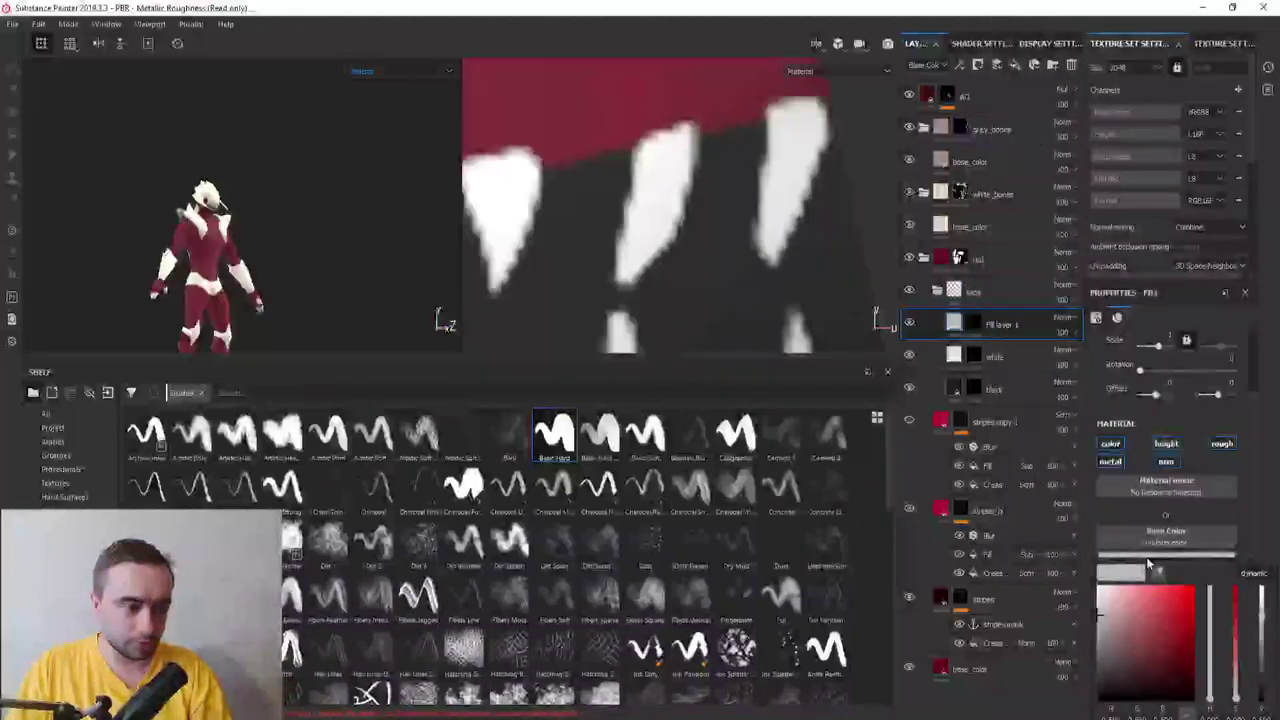
click(1161, 566)
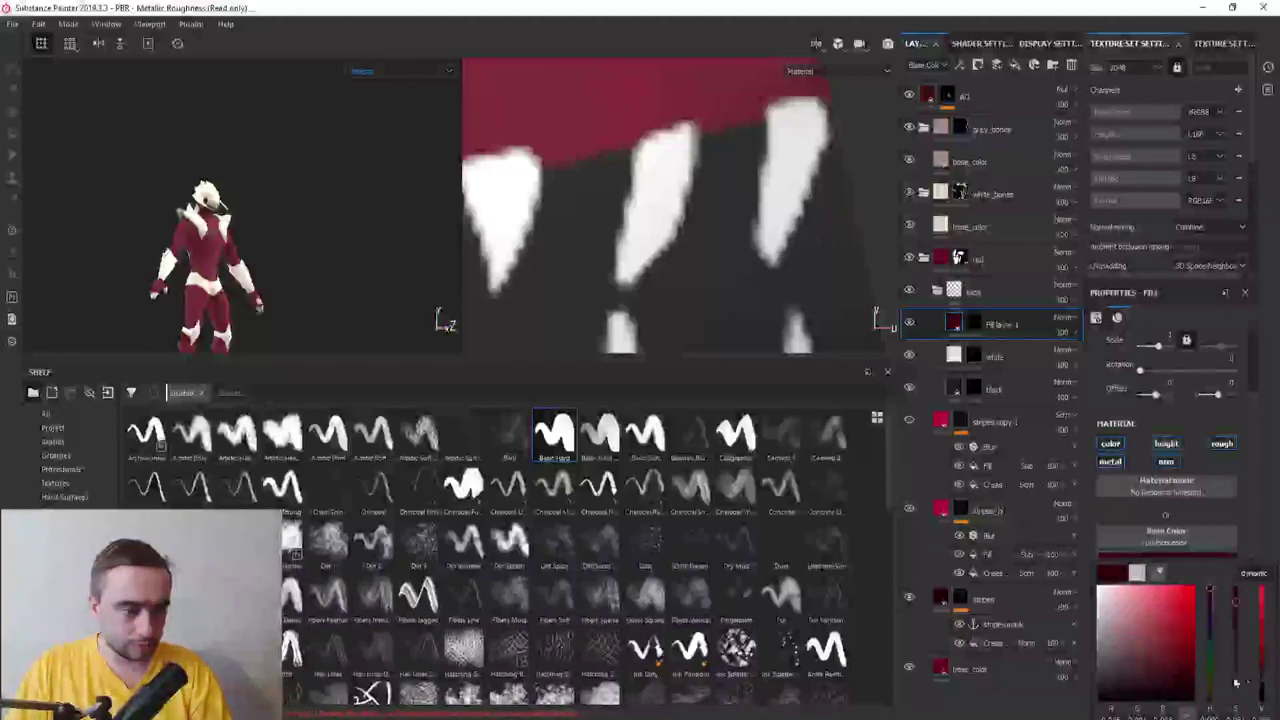
scroll(271, 200, up, 2)
scroll(271, 200, up, 2)
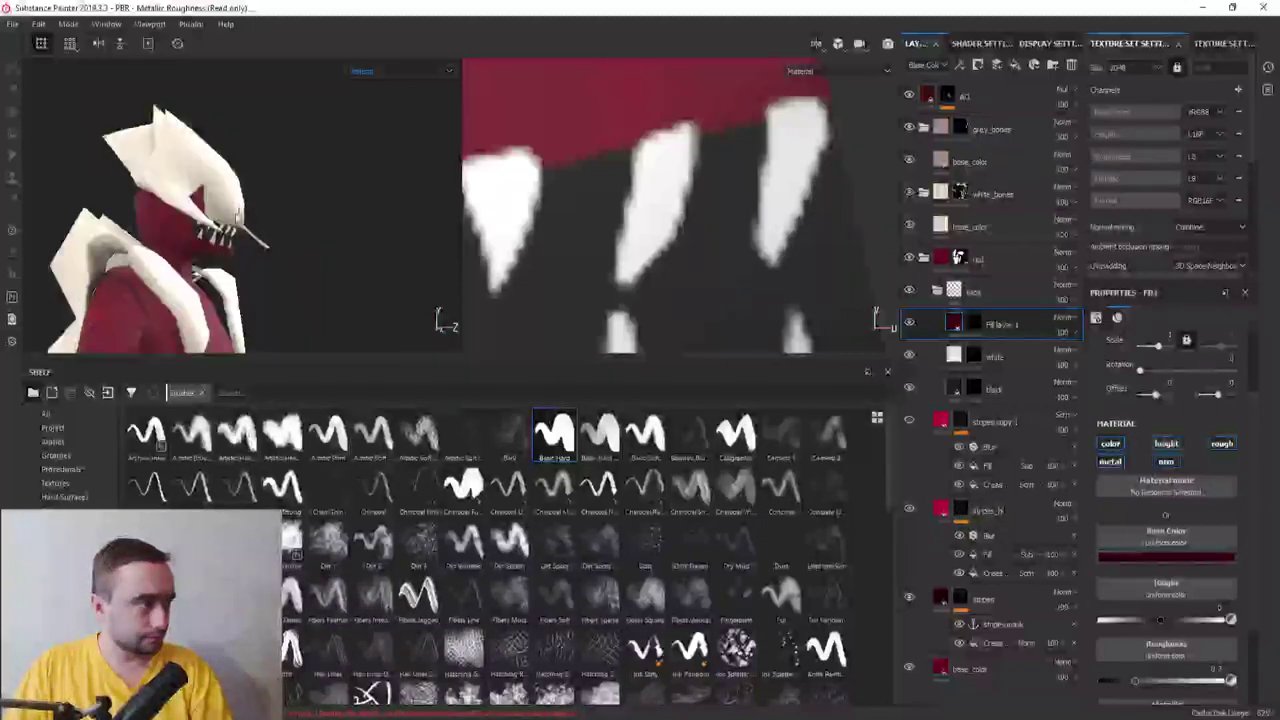
scroll(271, 200, up, 2)
scroll(338, 266, up, 3)
scroll(610, 265, down, 2)
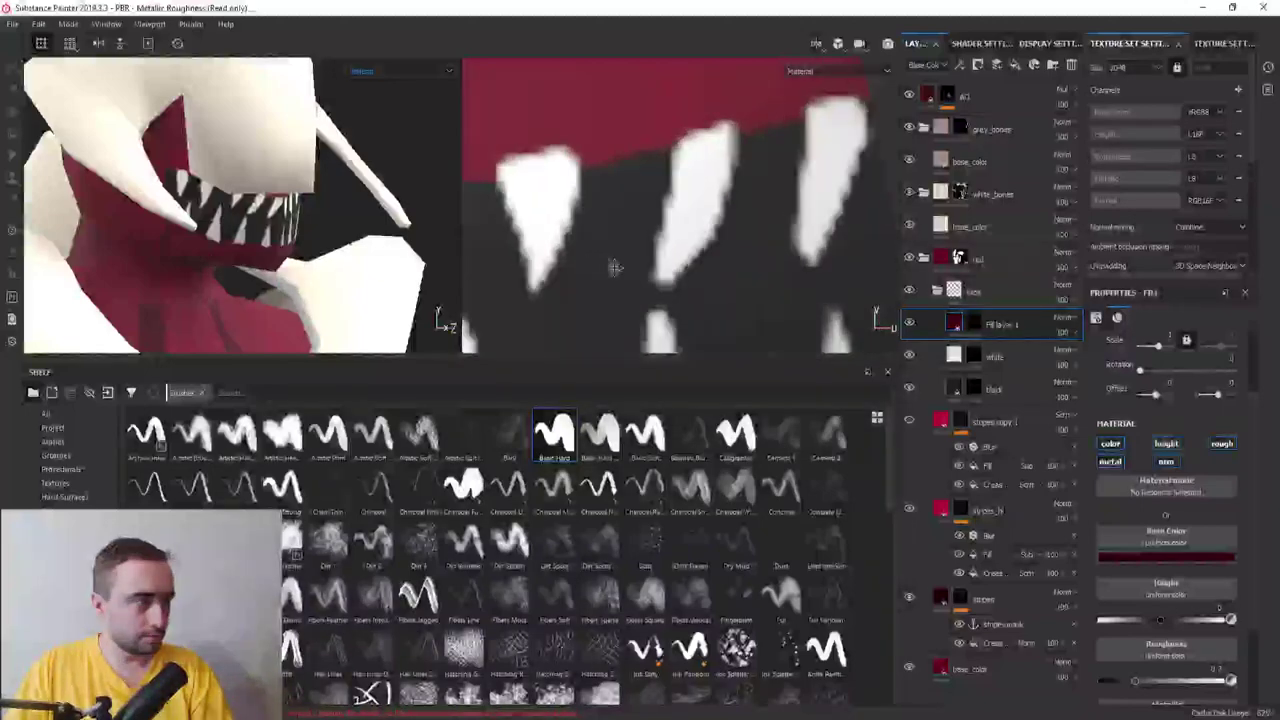
scroll(610, 265, down, 1)
Turn off the metal channel in the fill layer's material settings
click(975, 325)
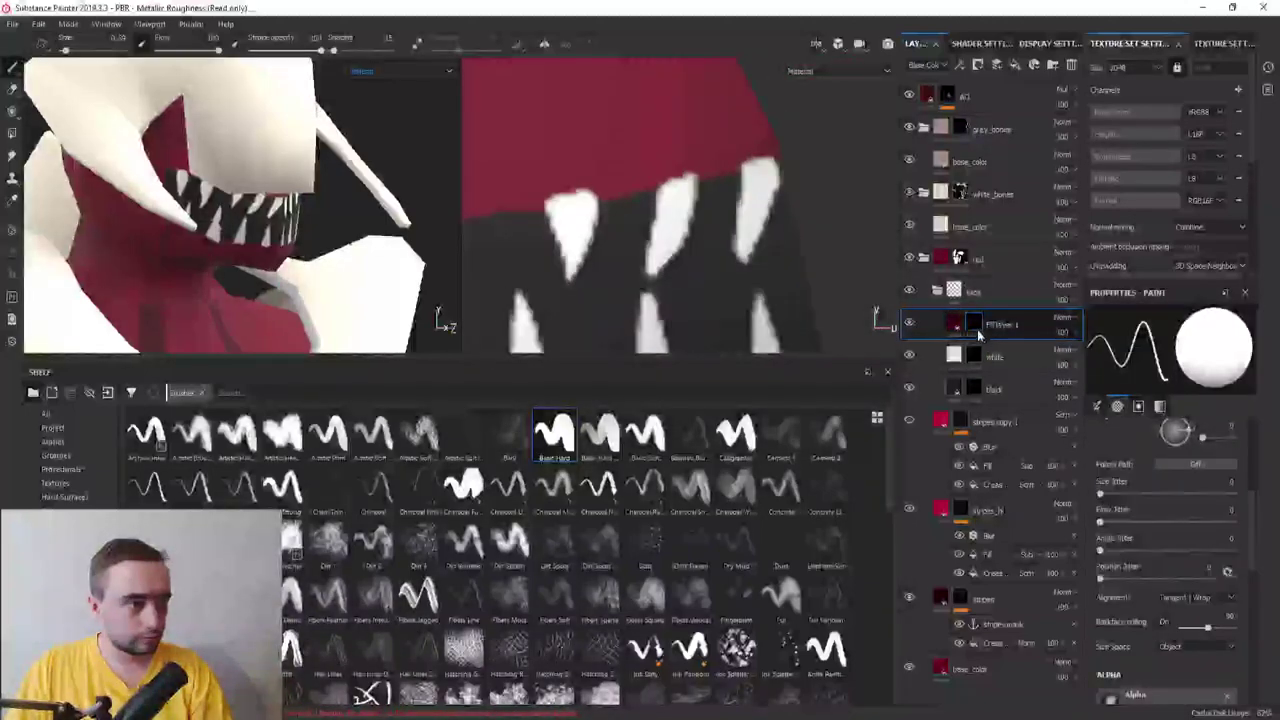
right_click(972, 324)
key(Escape)
click(955, 323)
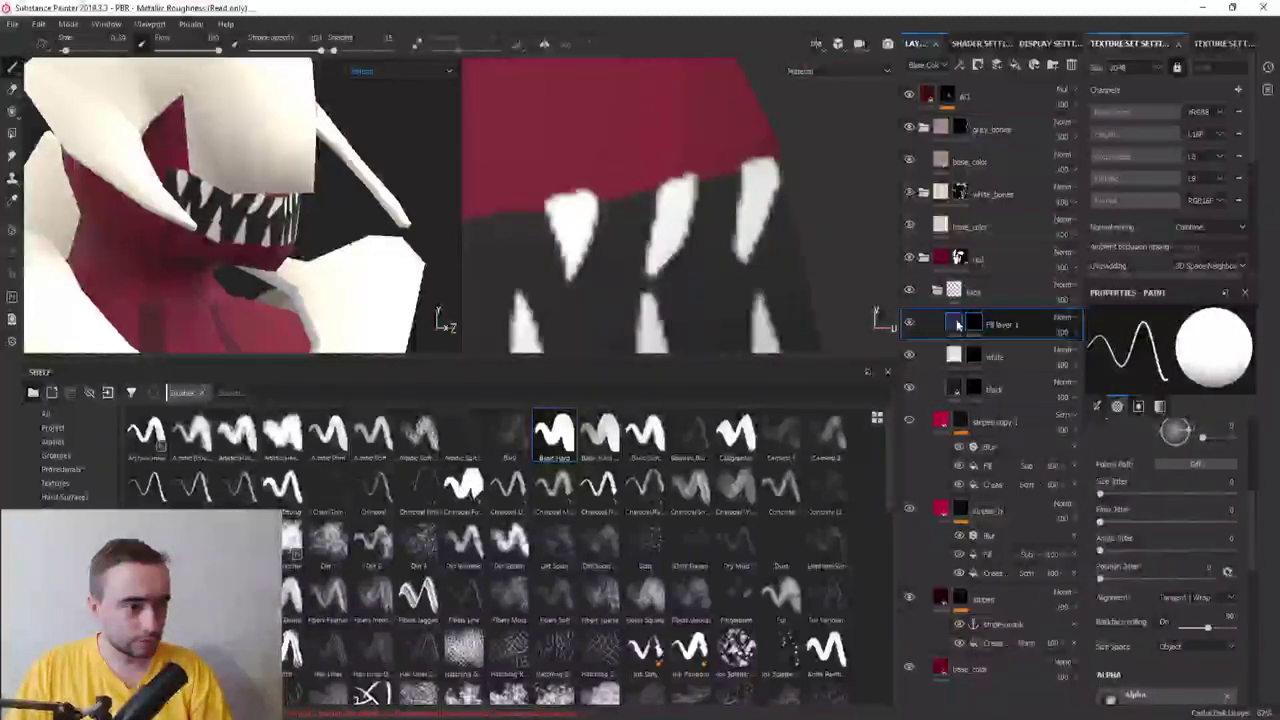
click(1113, 465)
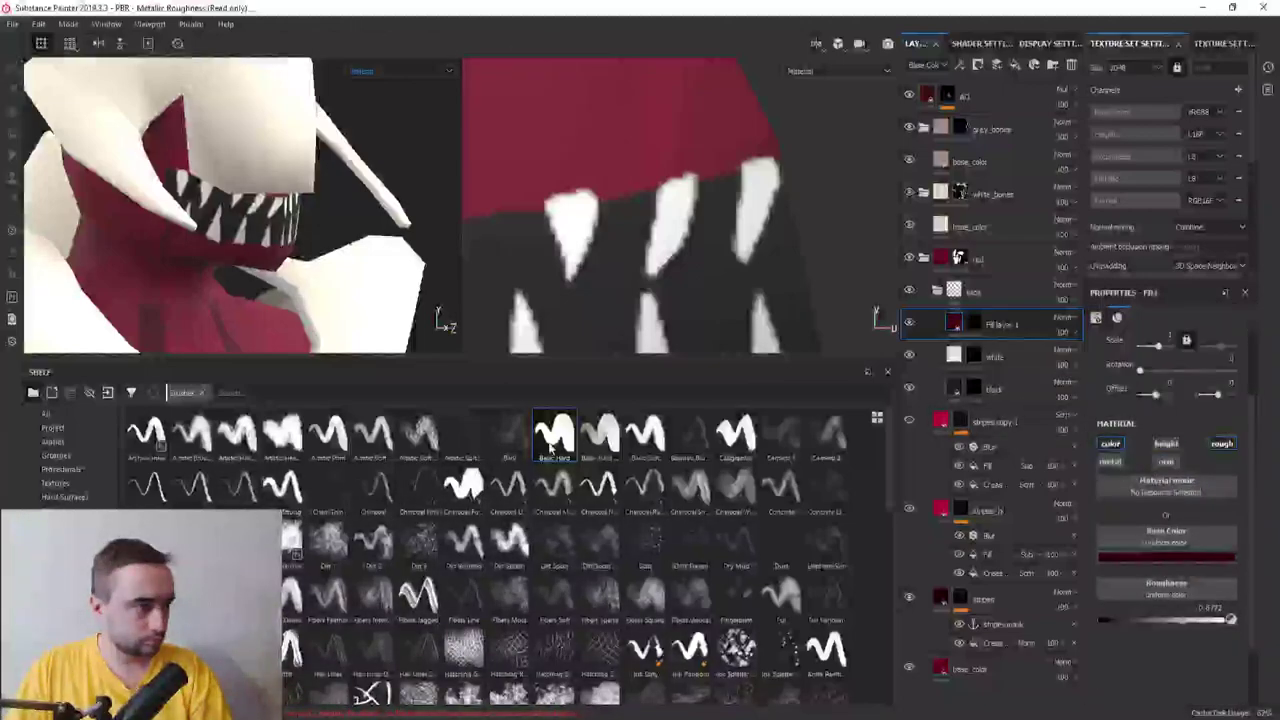
Paint a thin dark red border along the teeth's edge on the fill layer's mask
middle_drag(670, 210, 638, 231)
key(1)
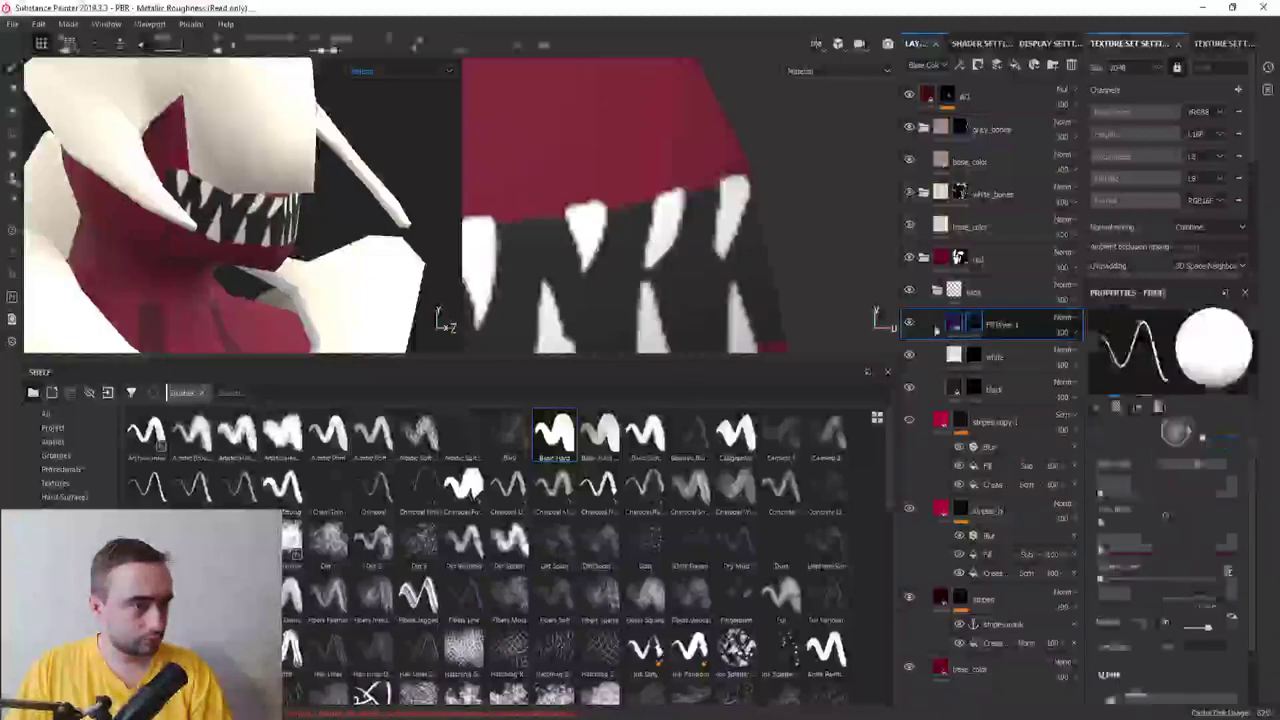
scroll(638, 231, up, 2)
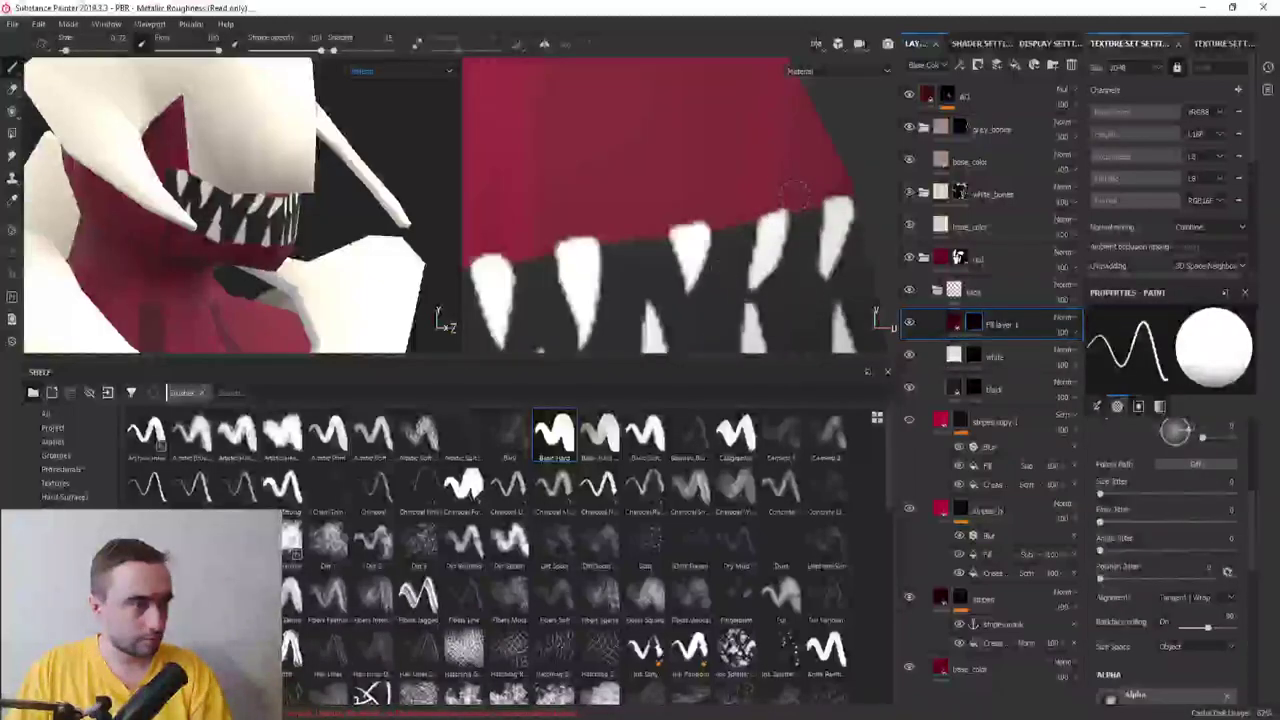
middle_drag(835, 198, 770, 226)
scroll(770, 226, down, 2)
scroll(697, 250, up, 2)
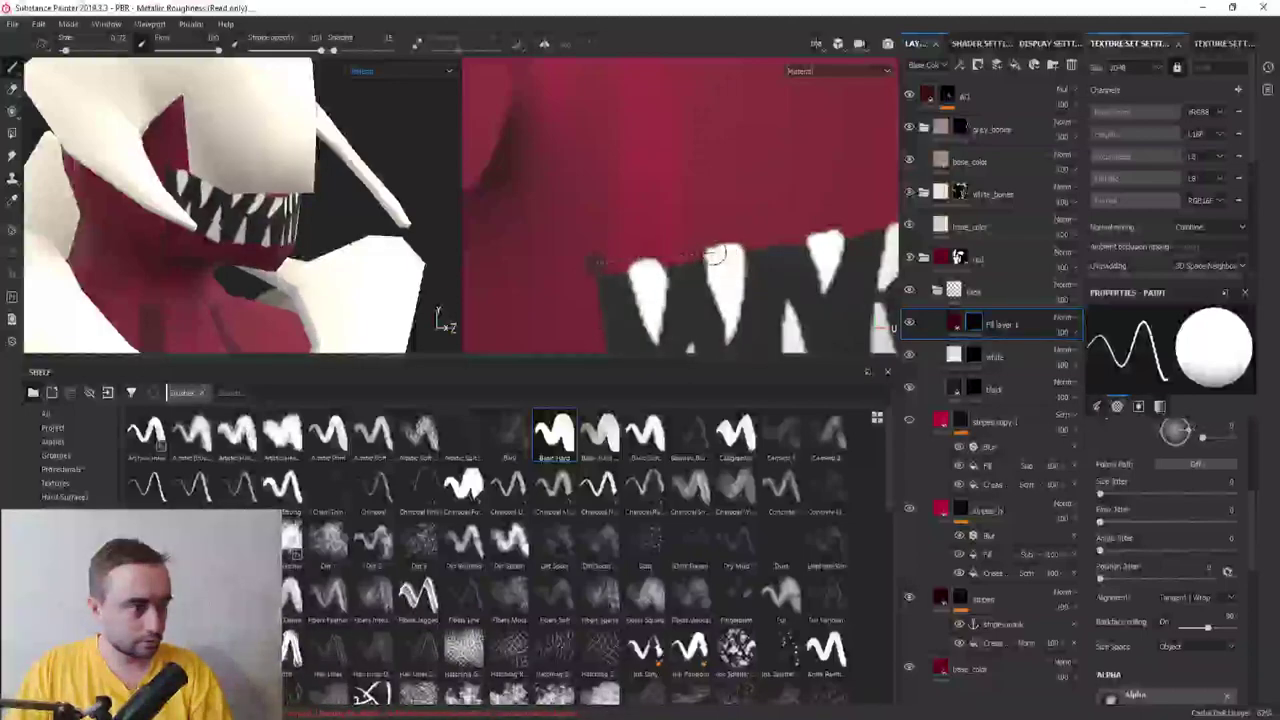
drag(593, 262, 683, 251)
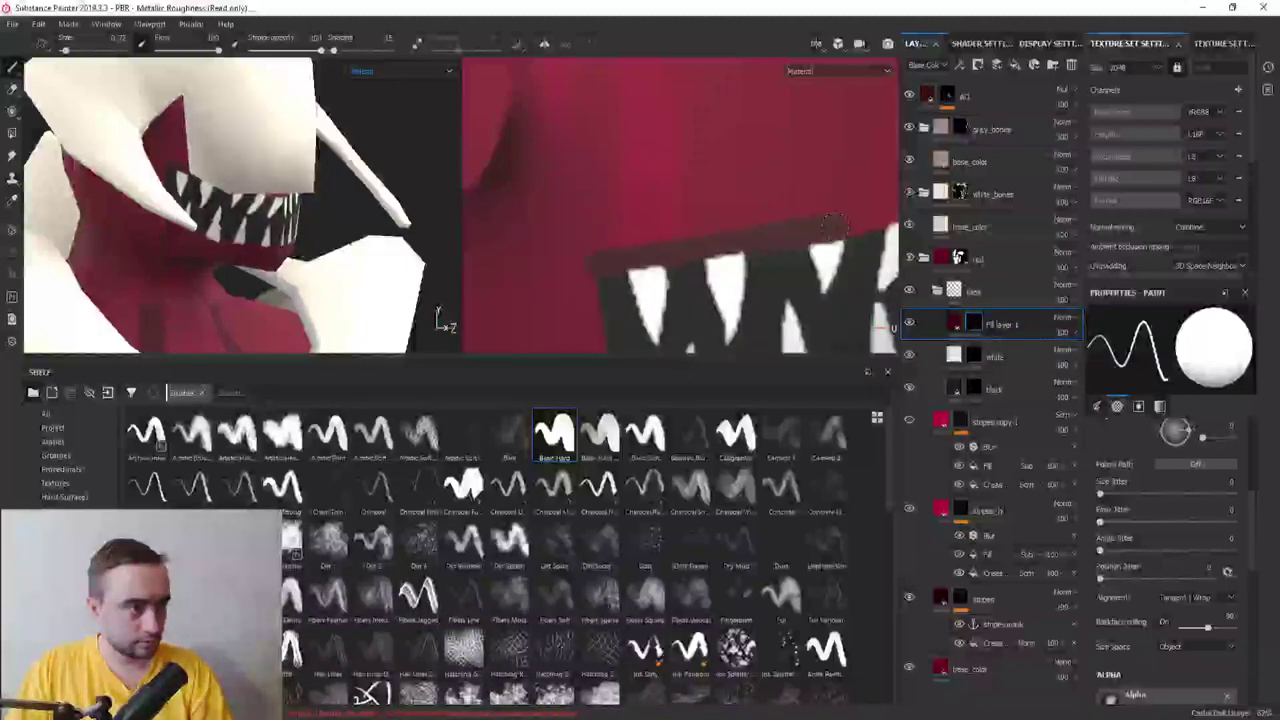
Orbit around the fanged mouth to inspect it, then select the 'white' teeth layer
mouse_move(770, 230)
alt+mouse_down()
mouse_move(646, 243)
mouse_move(782, 217)
alt+mouse_up()
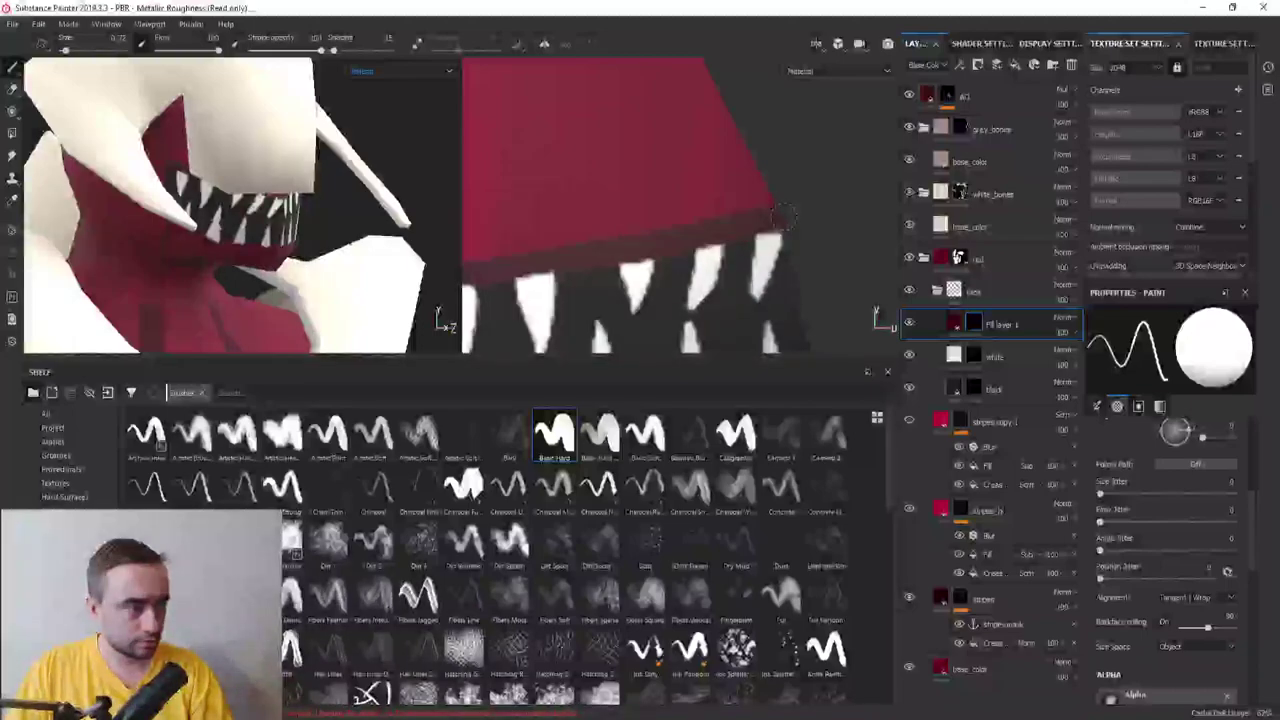
mouse_move(668, 306)
alt+mouse_down()
mouse_move(593, 205)
mouse_move(612, 320)
alt+mouse_up()
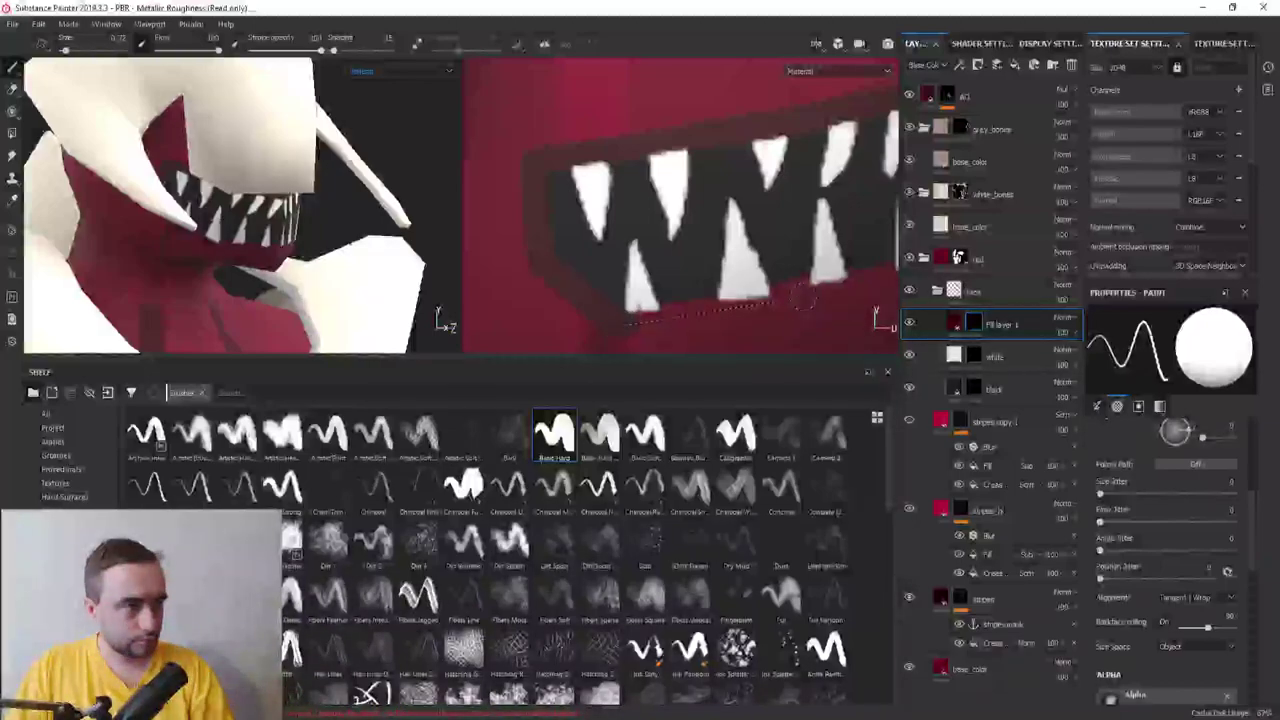
mouse_move(800, 298)
alt+mouse_down()
mouse_move(604, 294)
mouse_move(674, 243)
mouse_move(598, 250)
alt+mouse_up()
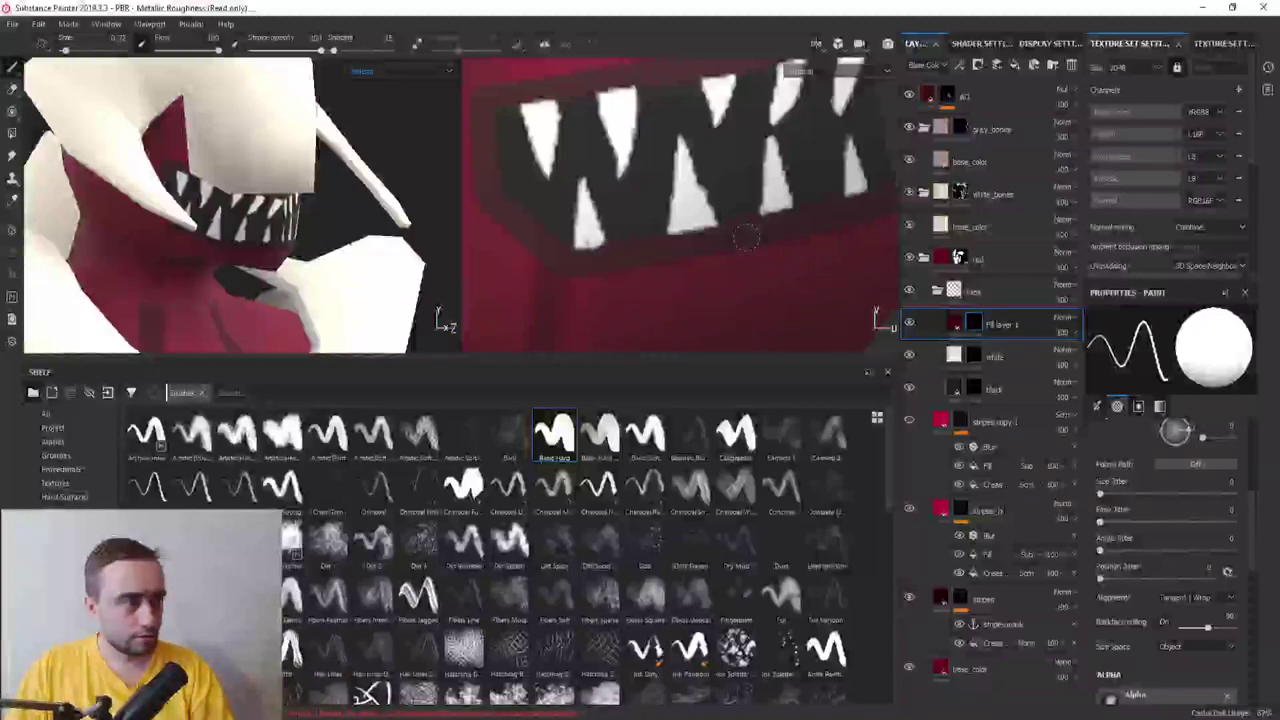
alt+drag(327, 240, 437, 316)
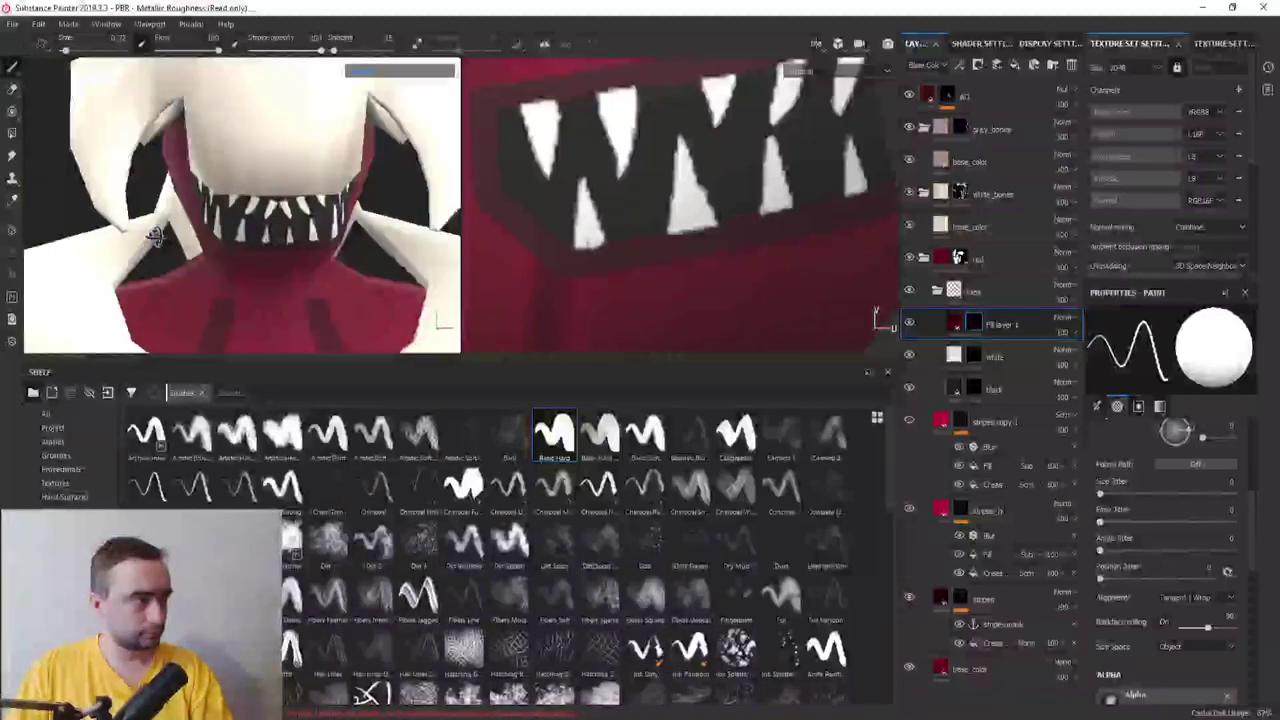
scroll(437, 316, up, 3)
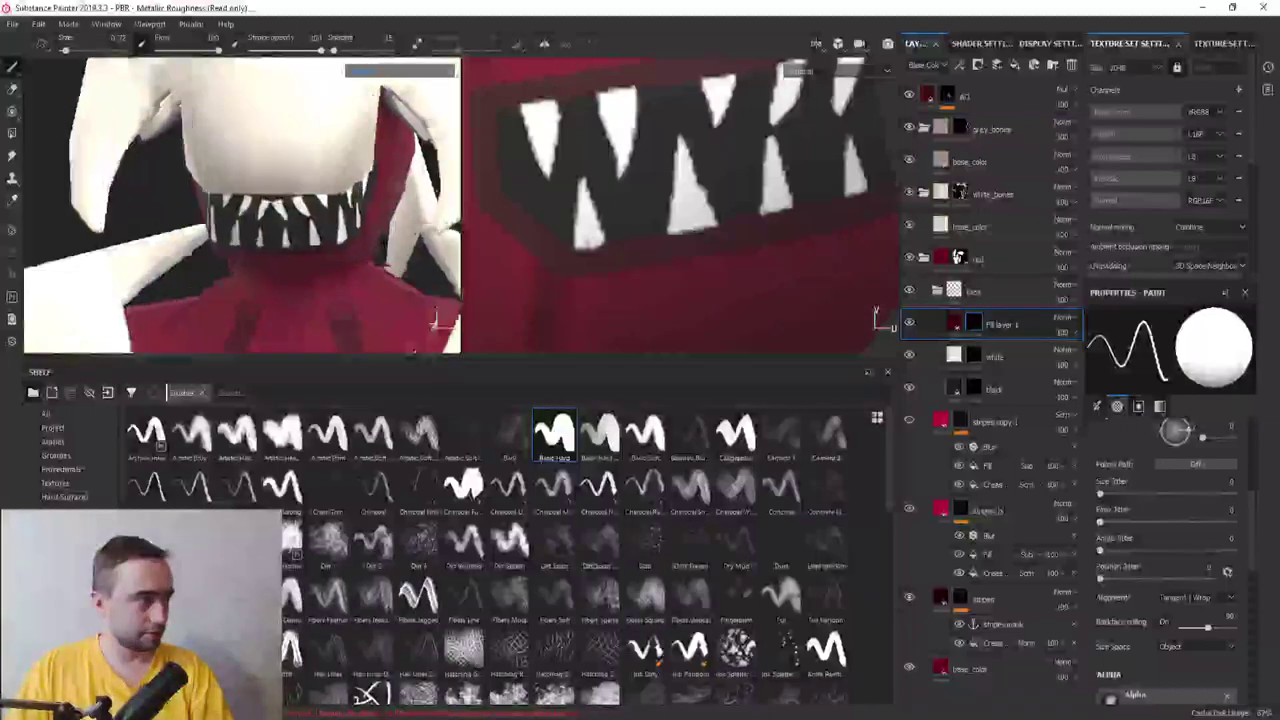
click(975, 357)
Paint dark on the white layer's mask to split the wide upper tooth in two
scroll(287, 218, up, 2)
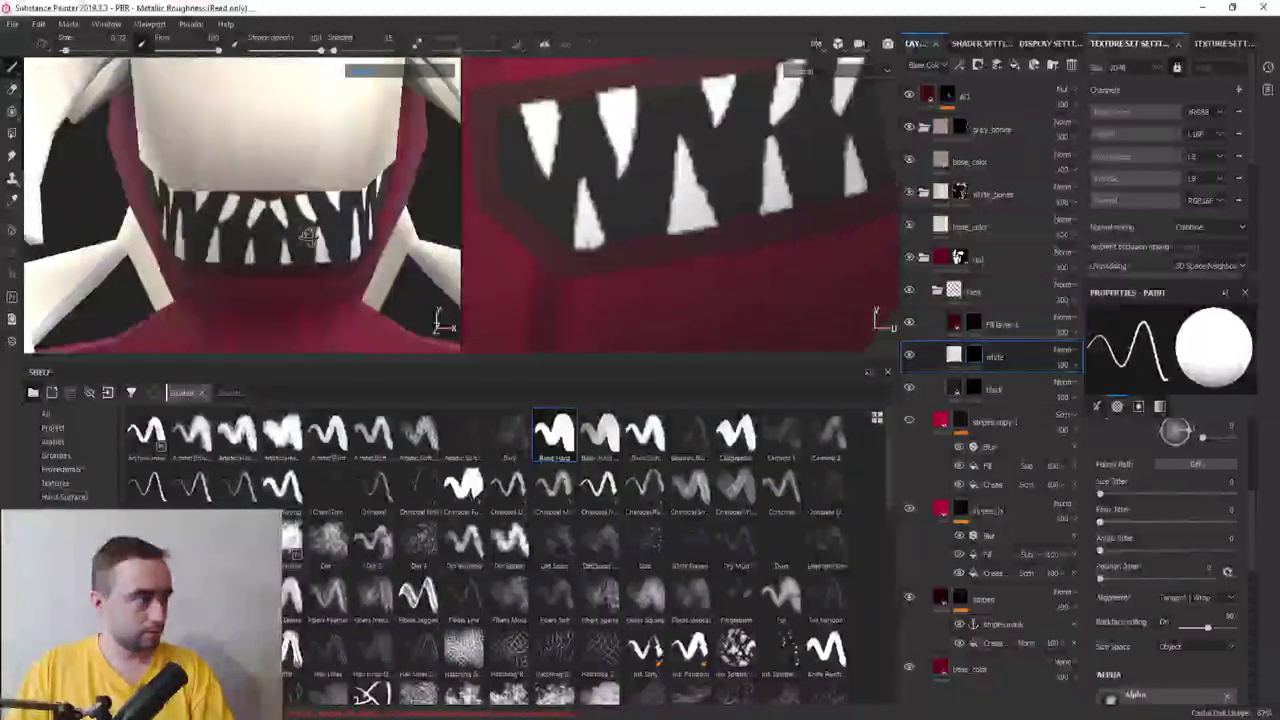
scroll(287, 218, up, 2)
scroll(287, 218, up, 3)
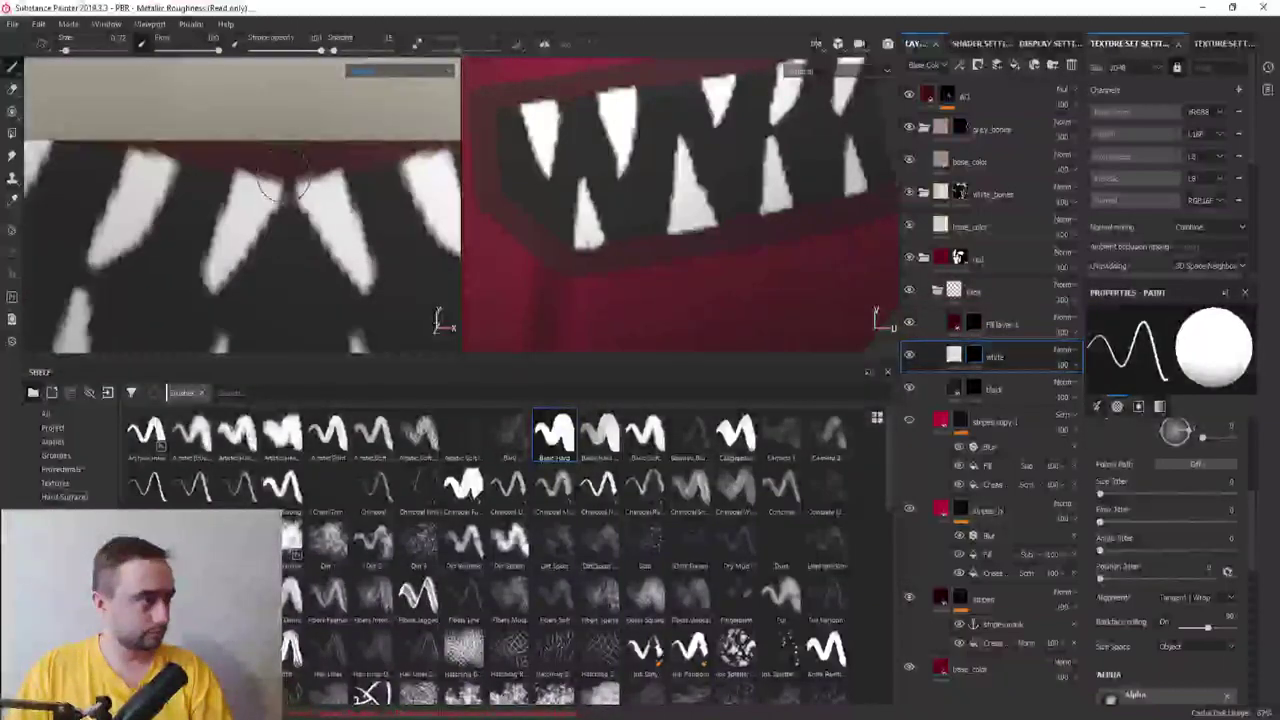
drag(287, 218, 330, 240)
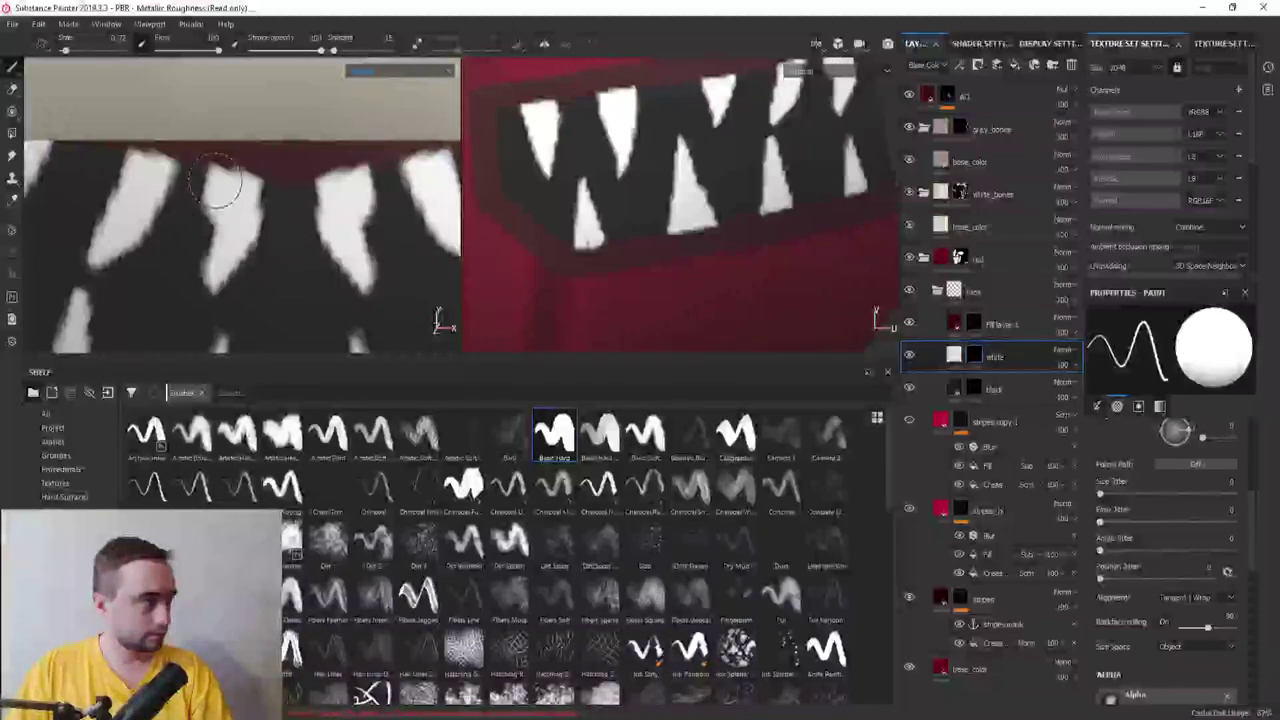
Switch the mask brush to dark and slim down two lower teeth
key(x)
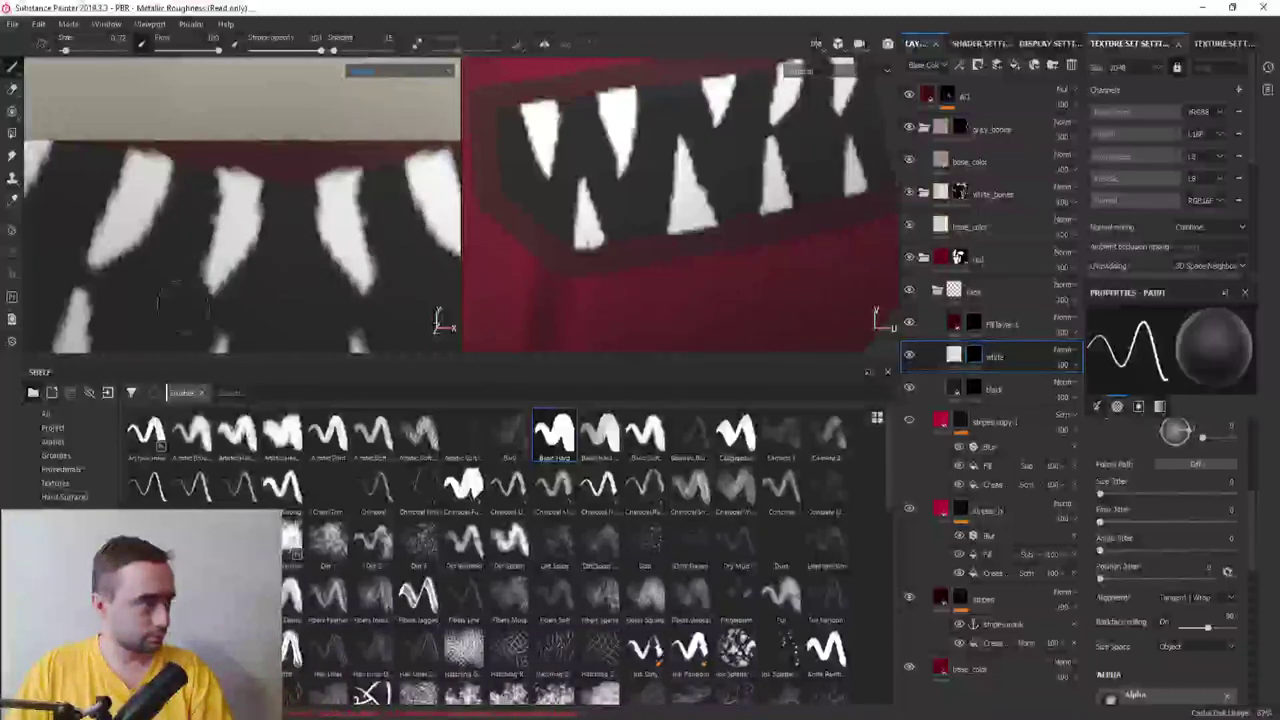
scroll(215, 197, down, 3)
scroll(240, 240, down, 2)
scroll(285, 288, up, 1)
scroll(285, 288, up, 3)
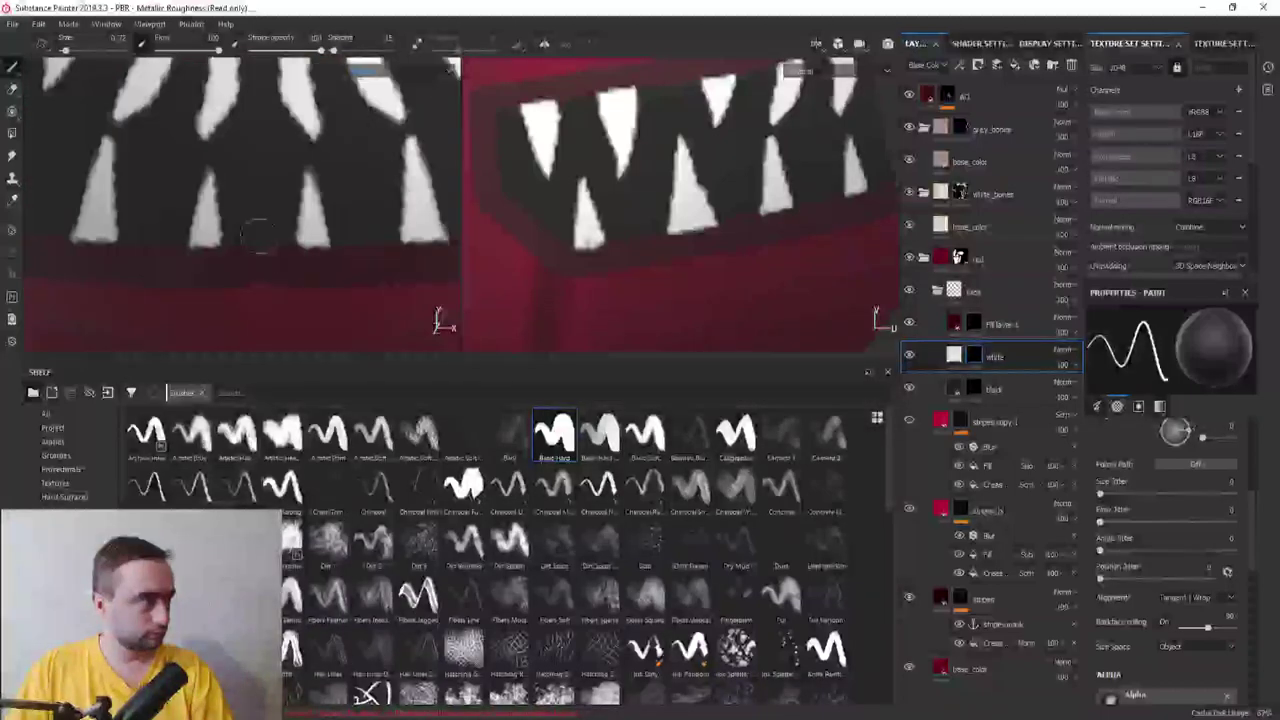
key(x)
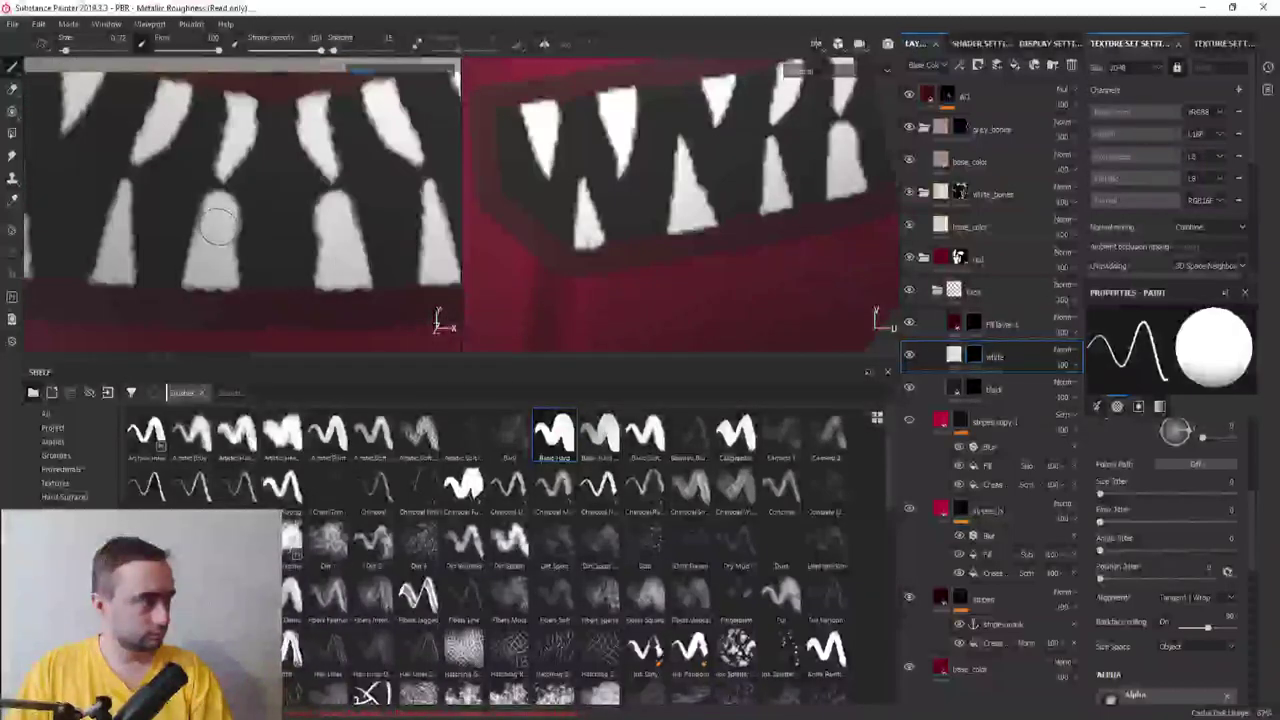
key(x)
drag(362, 200, 170, 312)
drag(232, 193, 260, 333)
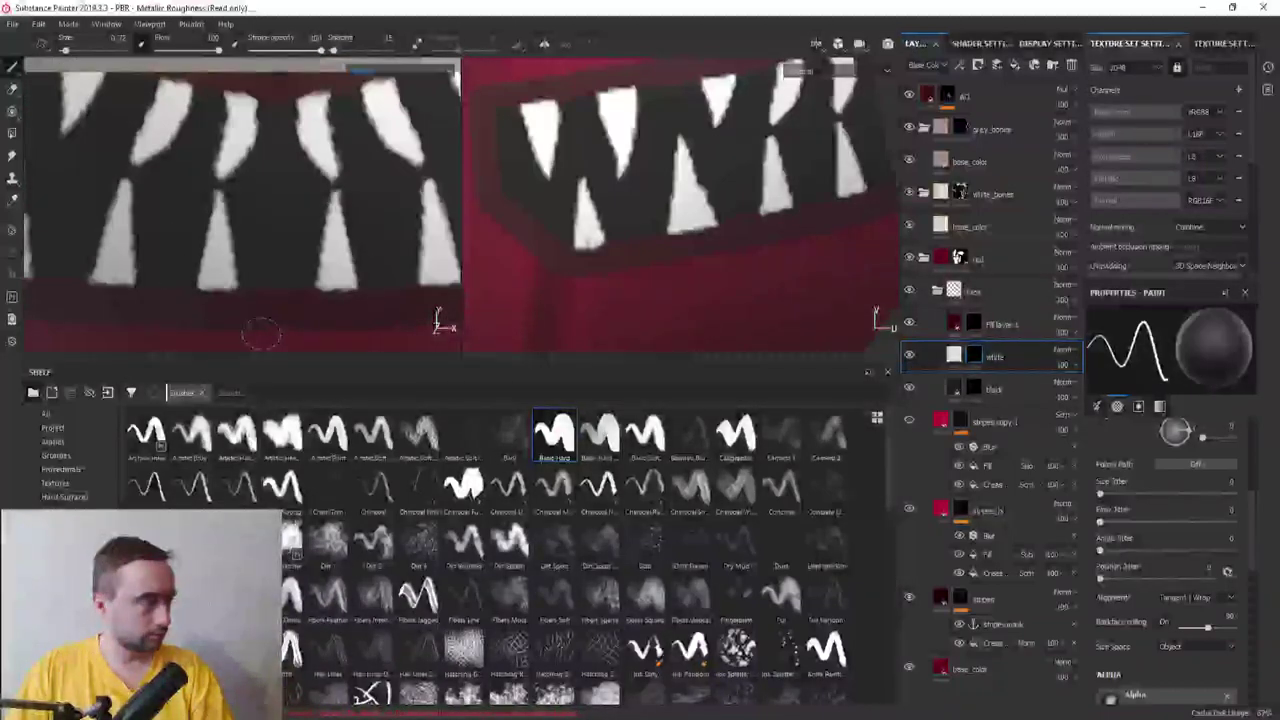
Duplicate the dark red border fill layer (Fill layer 1) and open the copy's fill settings
scroll(177, 240, down, 3)
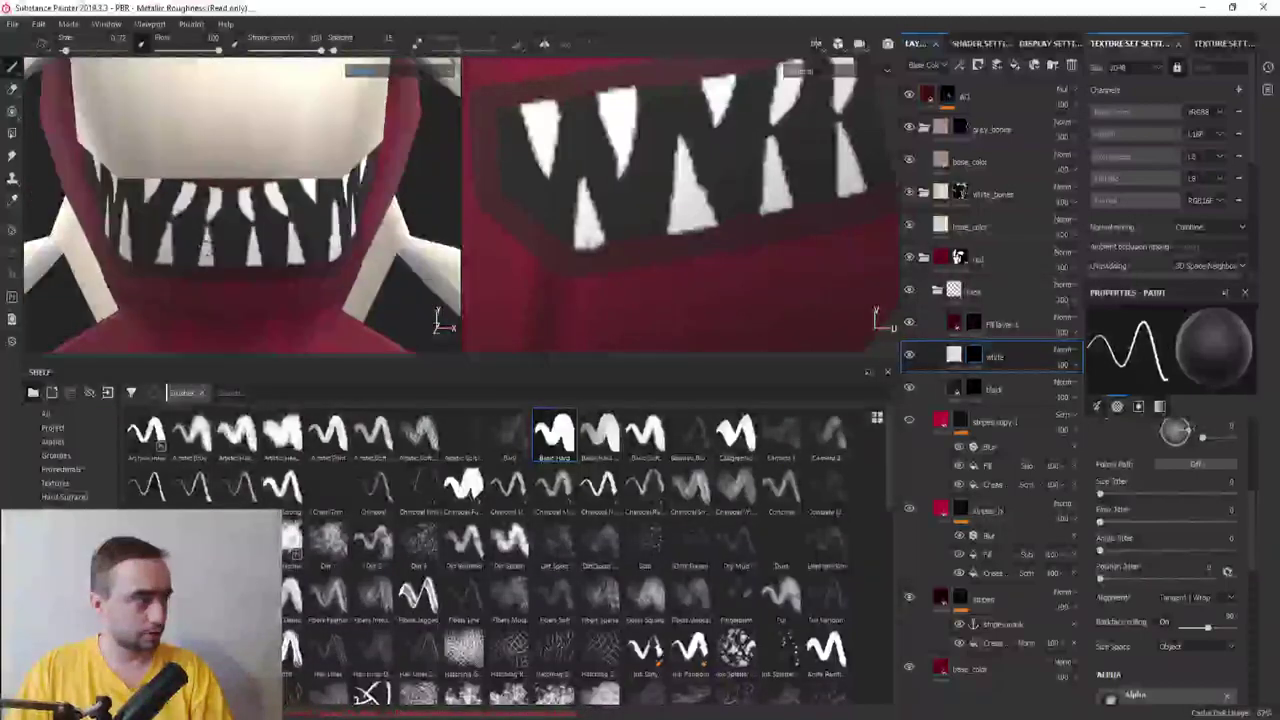
mouse_move(177, 240)
alt+mouse_down()
mouse_move(218, 240)
mouse_move(202, 245)
alt+mouse_up()
scroll(202, 245, down, 2)
scroll(260, 236, down, 2)
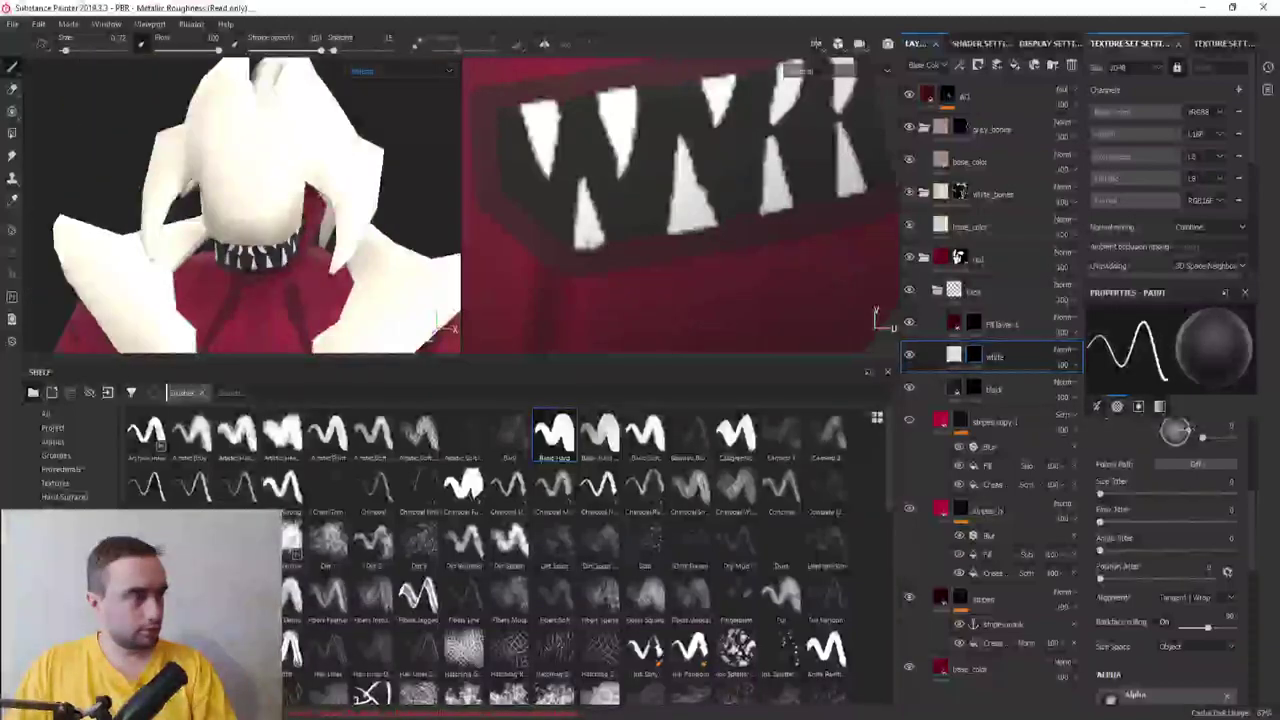
scroll(330, 225, down, 2)
scroll(425, 210, down, 2)
mouse_move(425, 210)
alt+mouse_down()
mouse_move(400, 214)
mouse_move(358, 190)
alt+mouse_up()
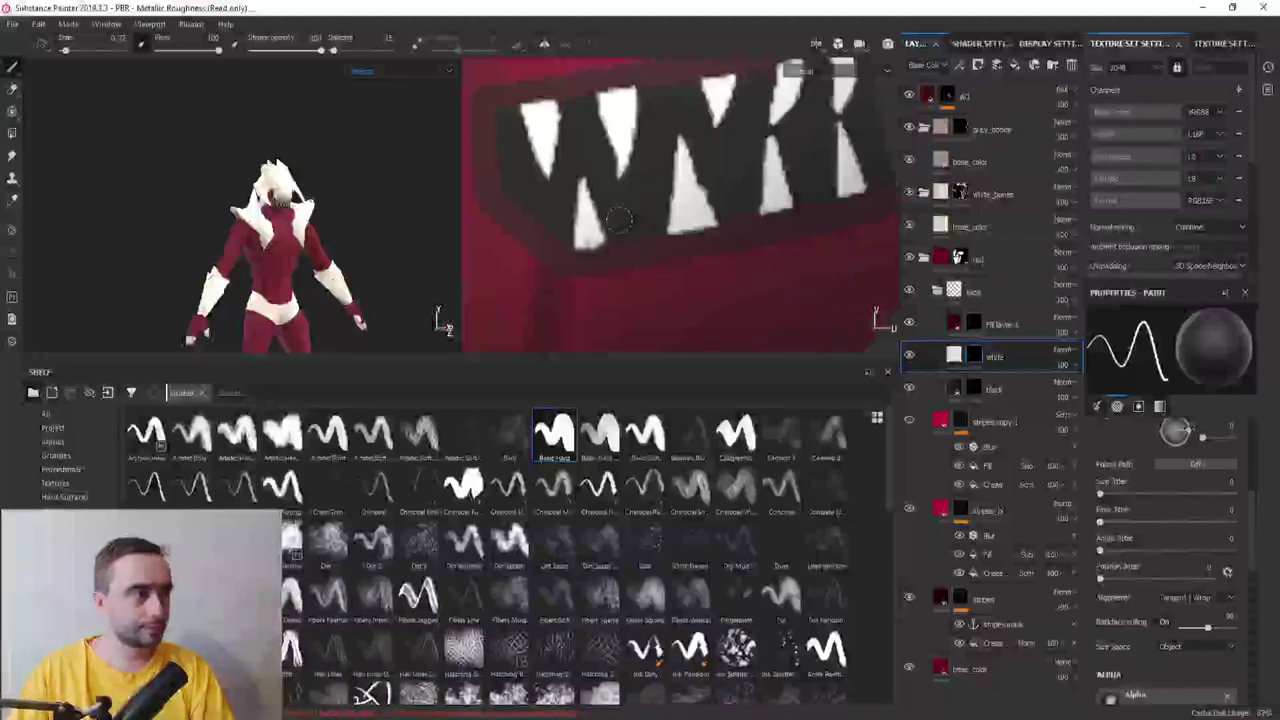
alt+middle_drag(618, 219, 622, 275)
double_click(1000, 326)
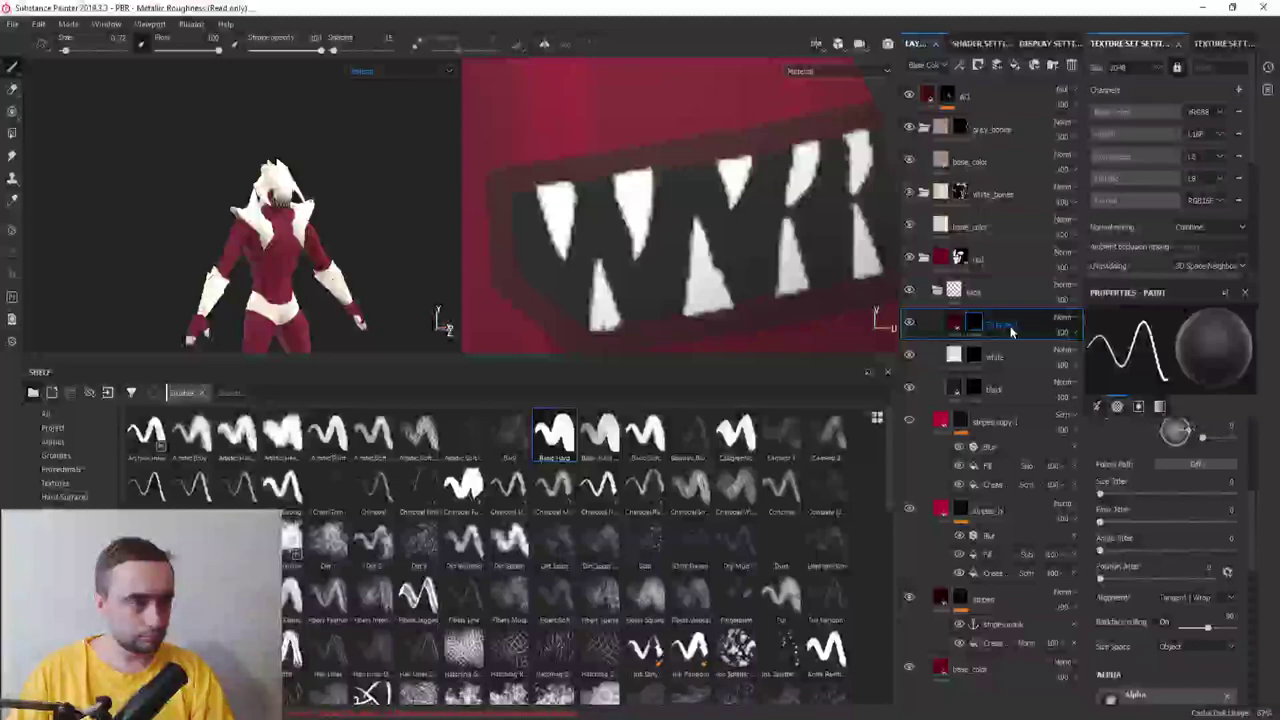
key(ctrl+d)
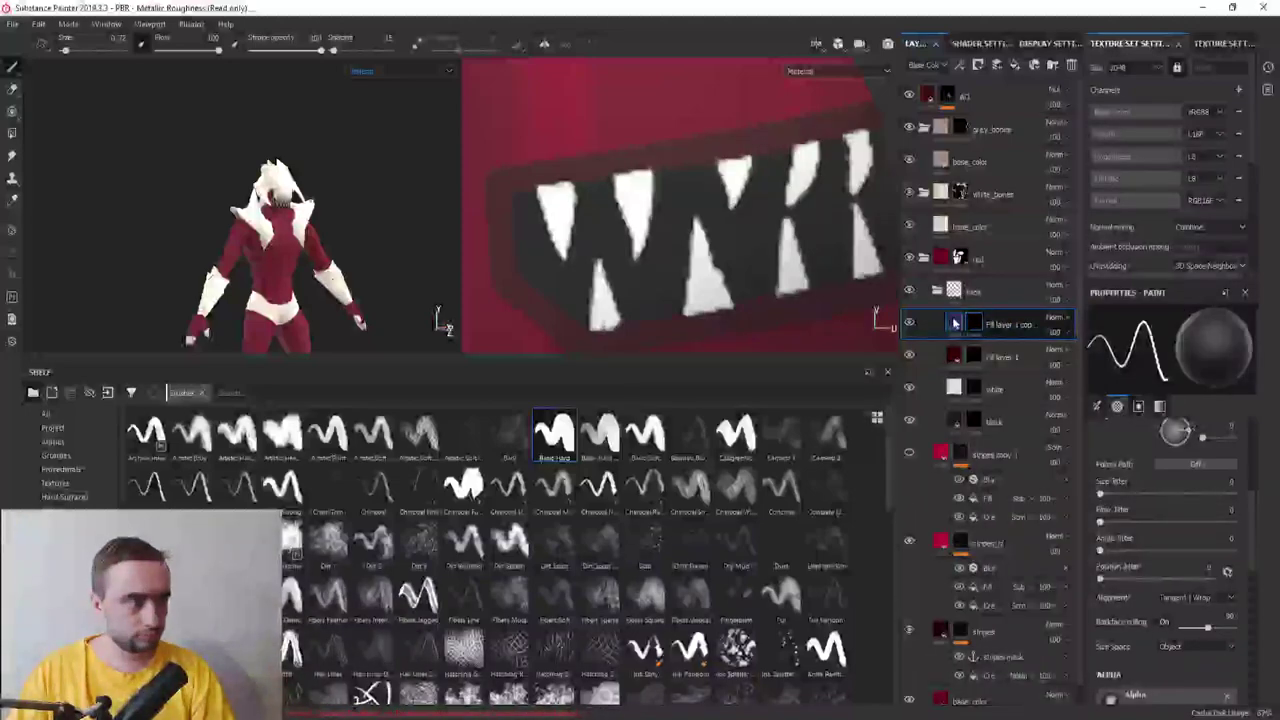
click(955, 323)
click(1150, 556)
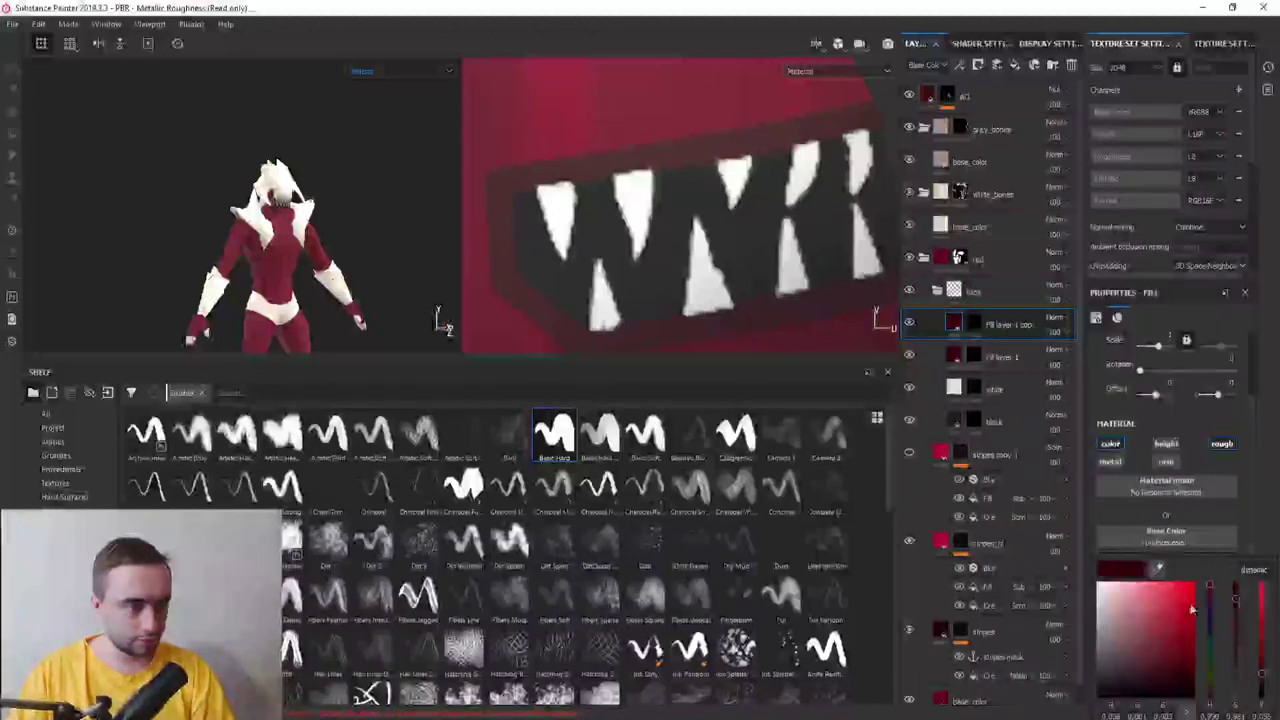
drag(1260, 669, 1261, 662)
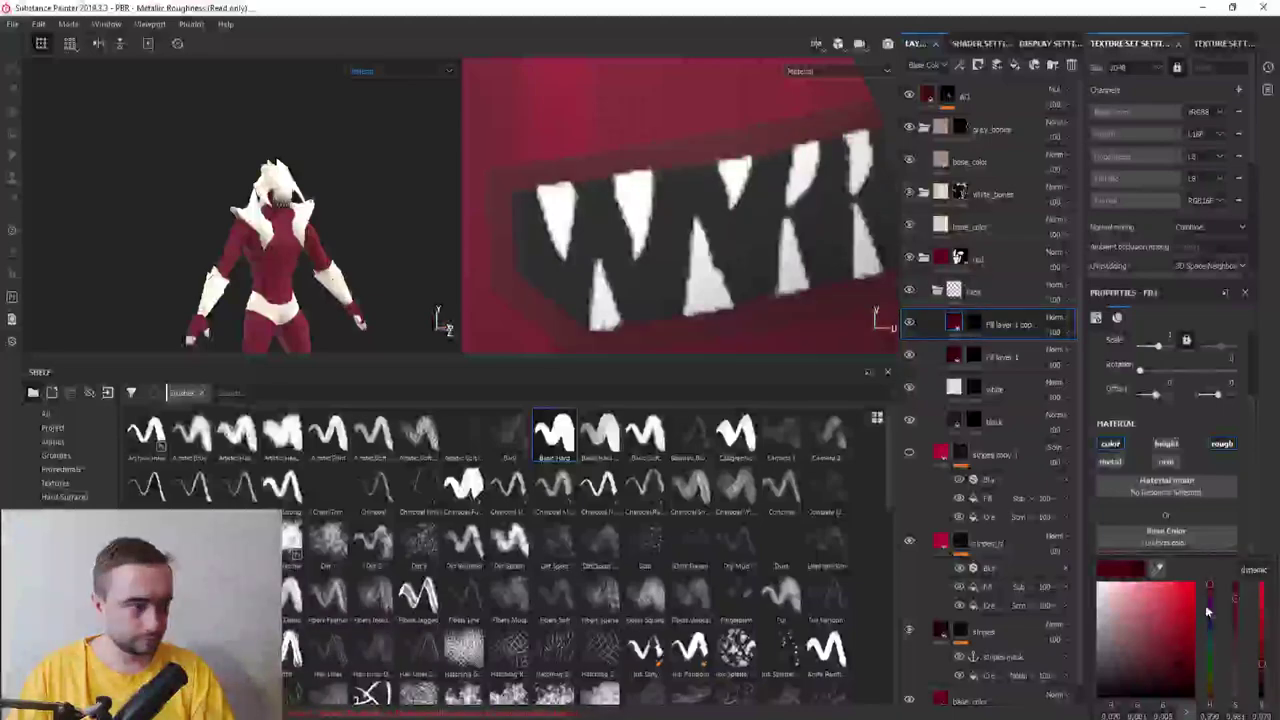
click(973, 321)
right_click(975, 318)
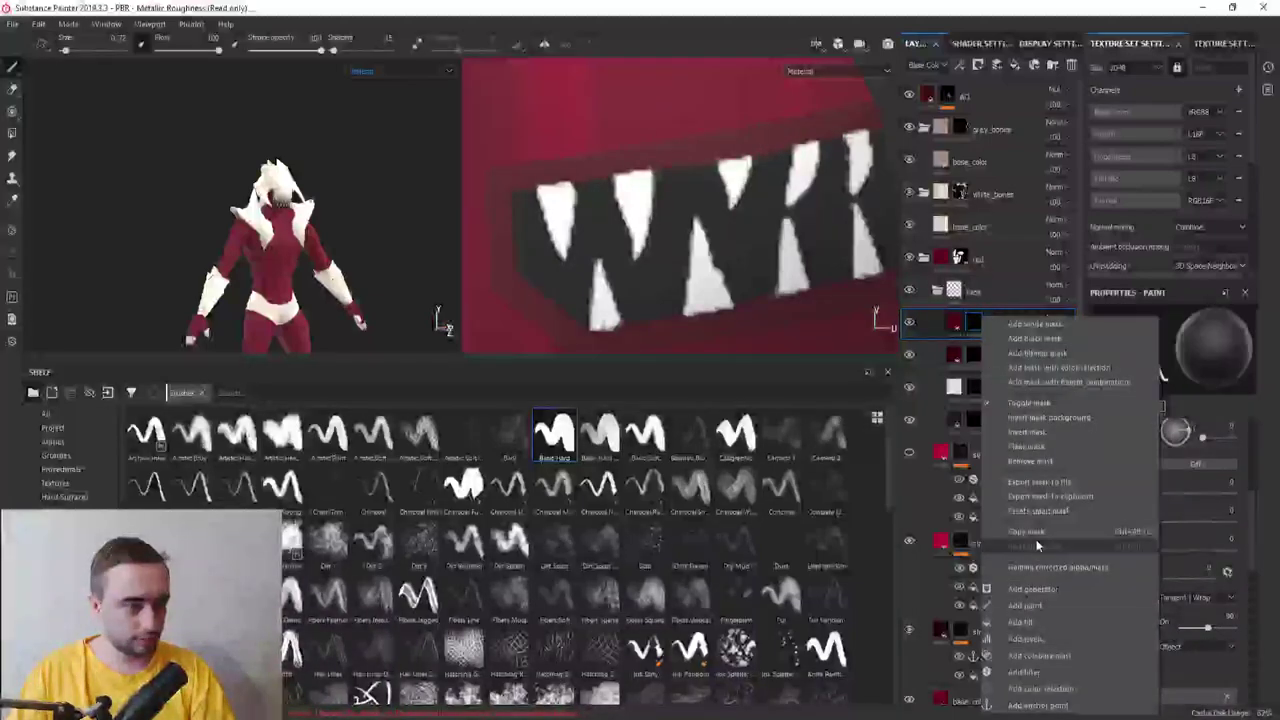
click(1030, 447)
scroll(595, 192, up, 3)
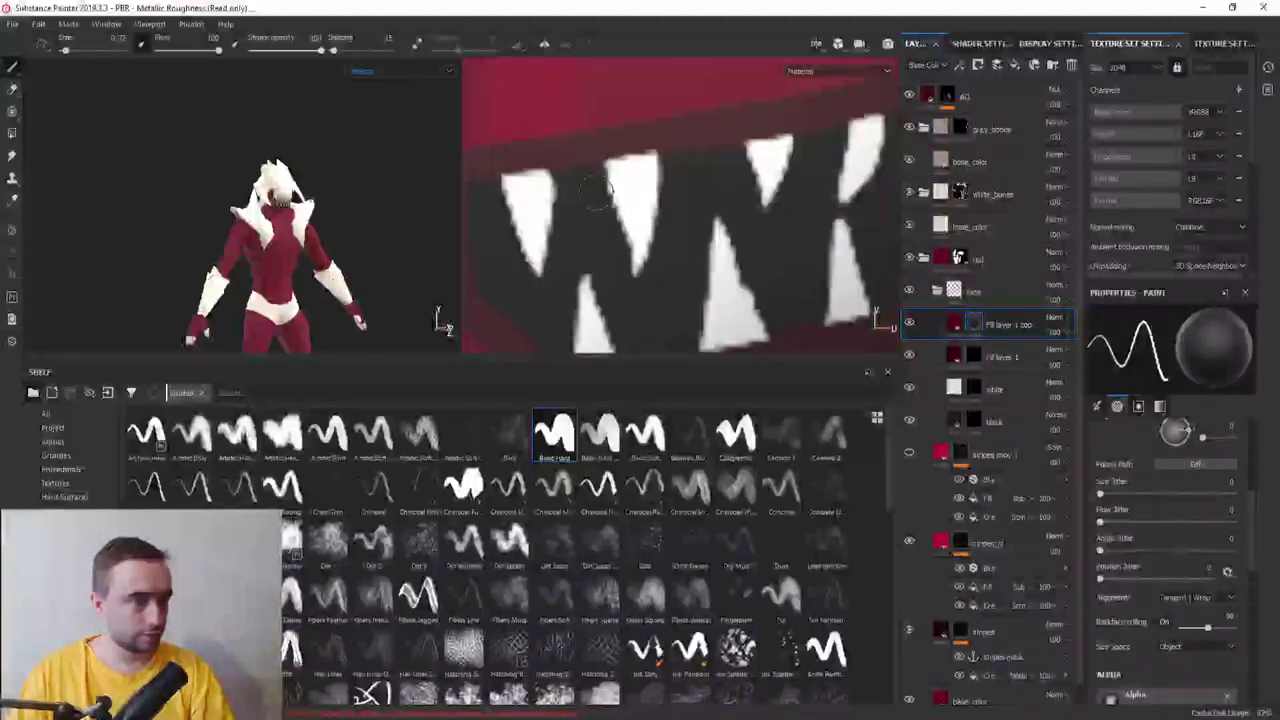
scroll(595, 192, up, 2)
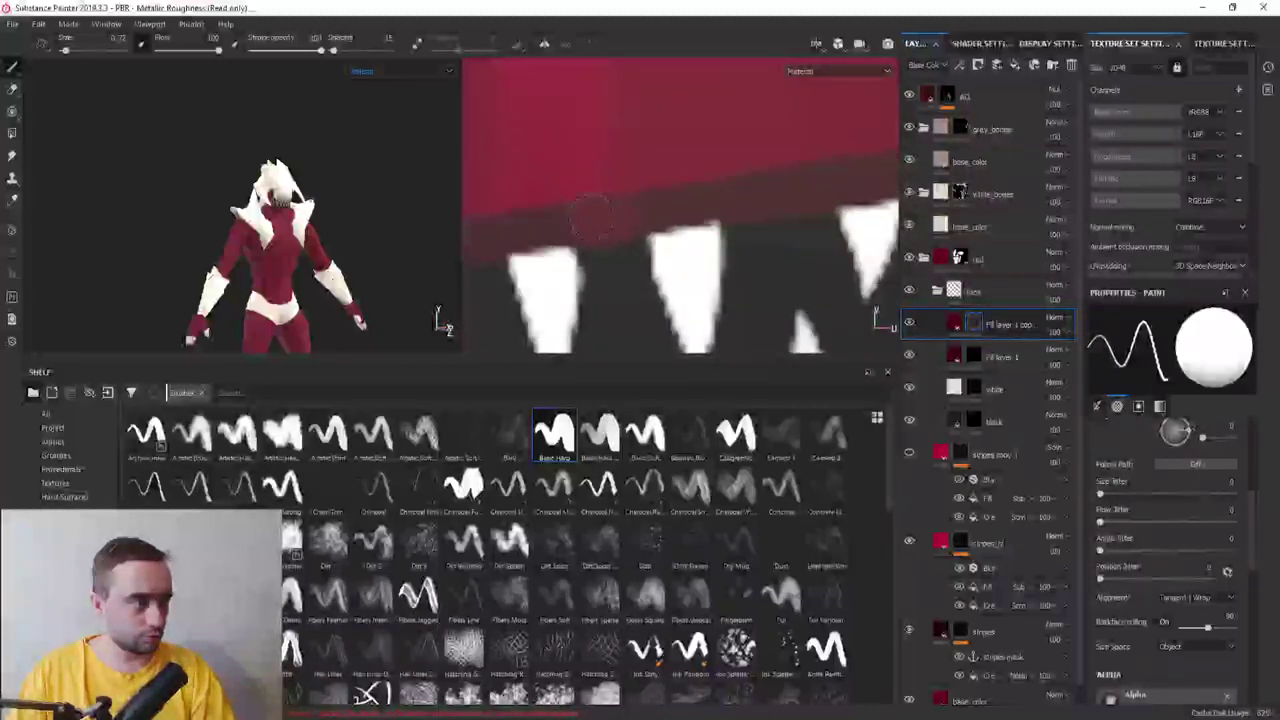
scroll(616, 210, up, 1)
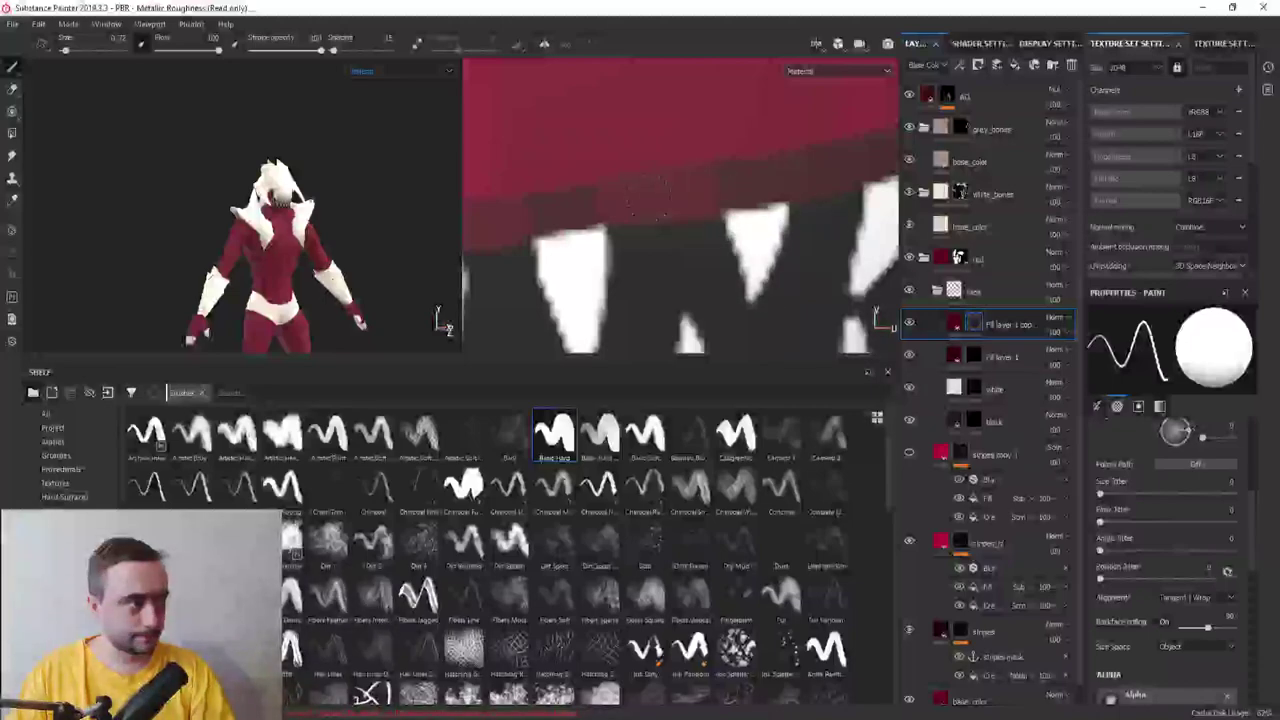
mouse_move(645, 198)
mouse_down()
mouse_move(565, 243)
mouse_move(537, 217)
mouse_up()
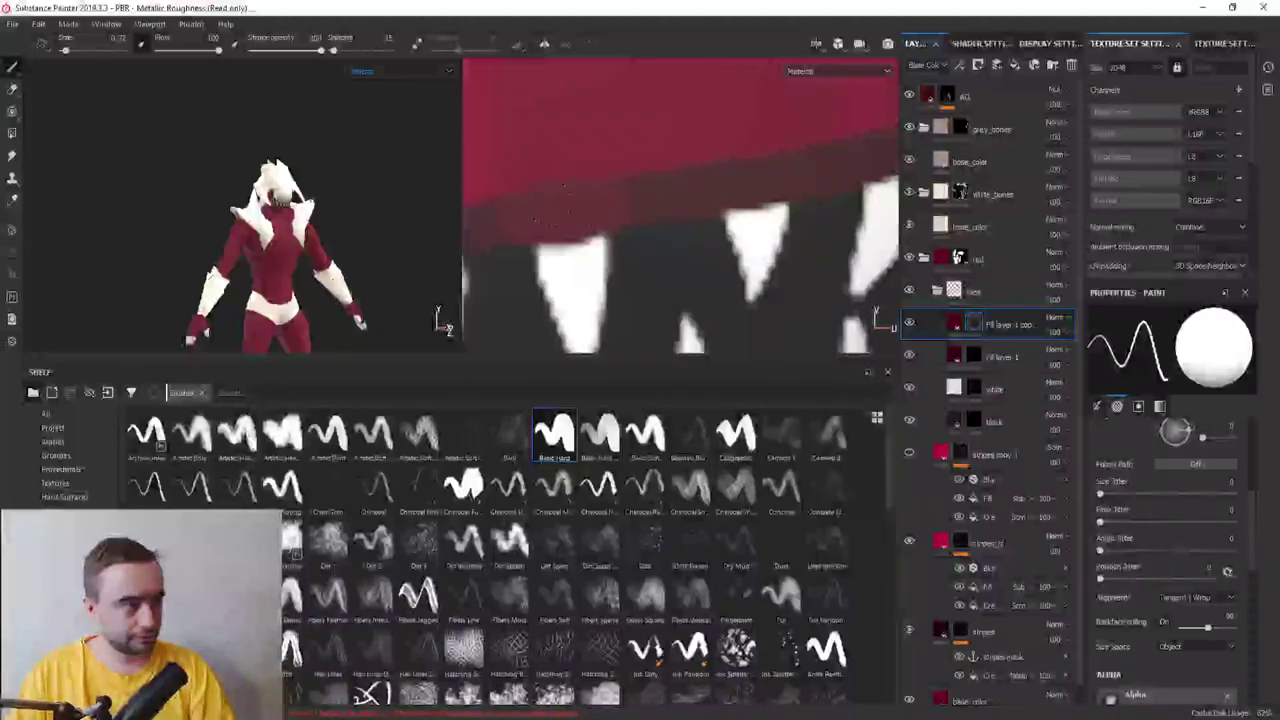
middle_drag(721, 201, 666, 191)
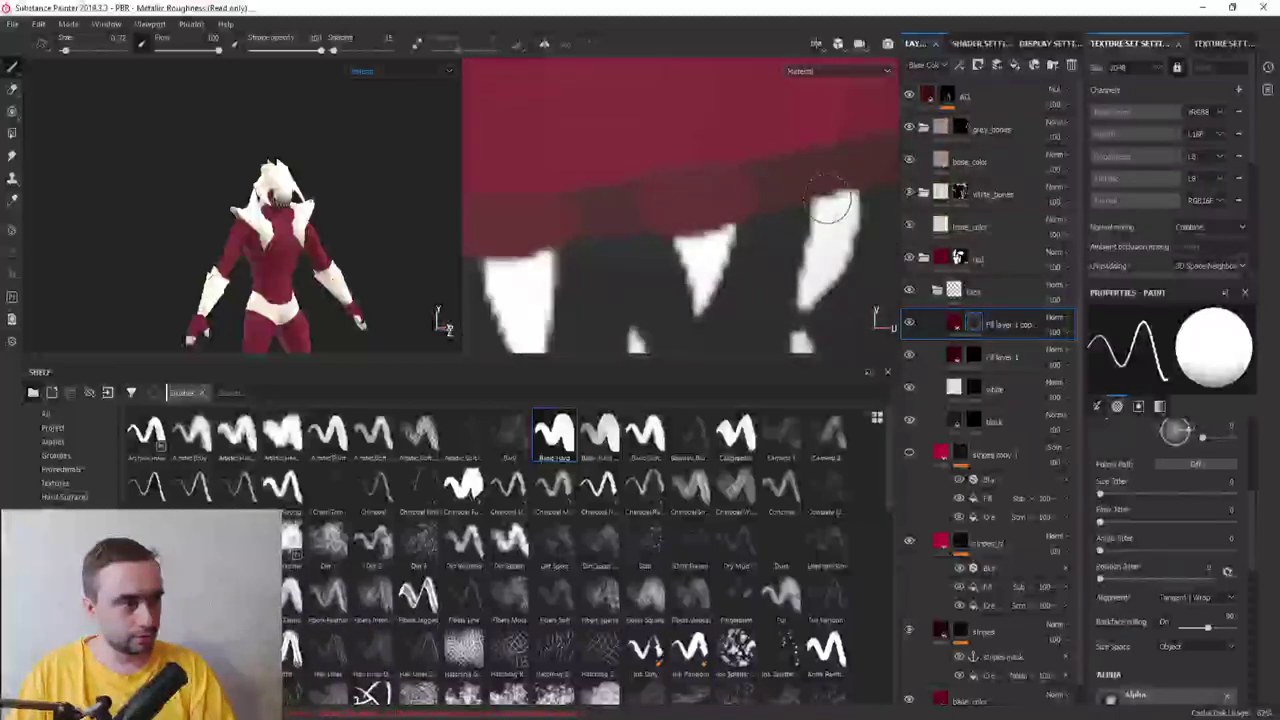
scroll(829, 206, down, 1)
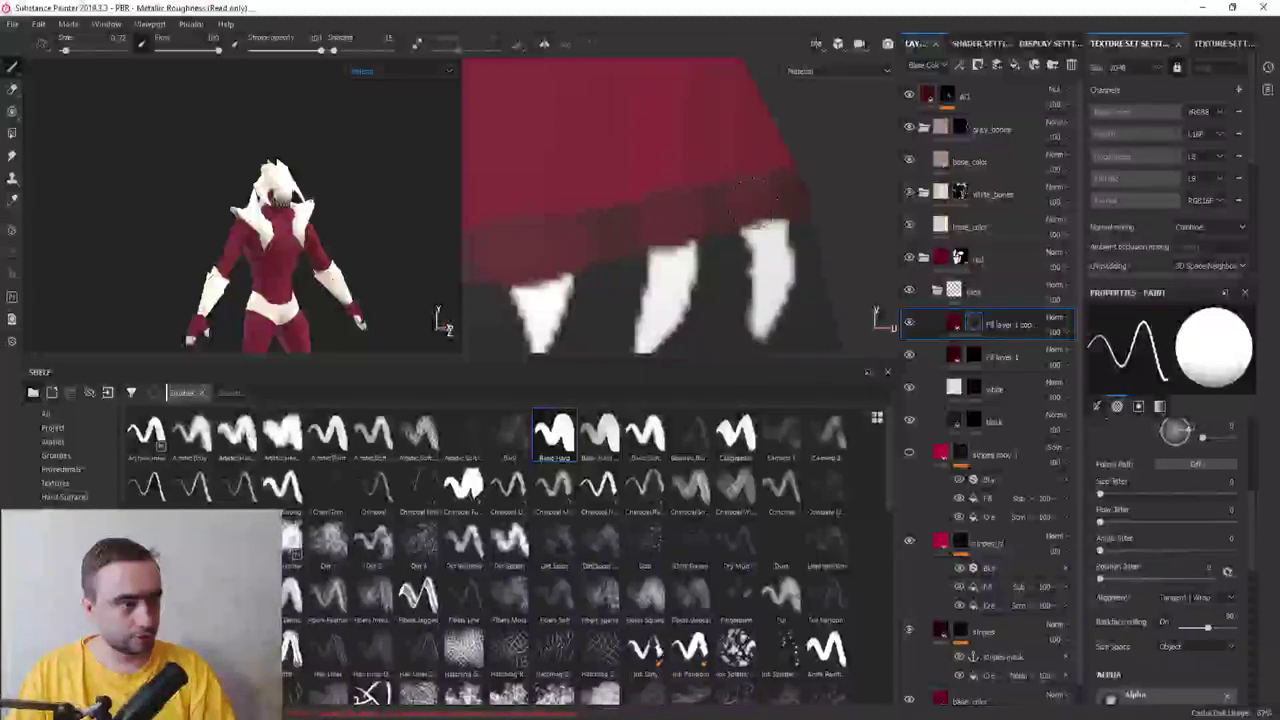
alt+drag(748, 190, 760, 230)
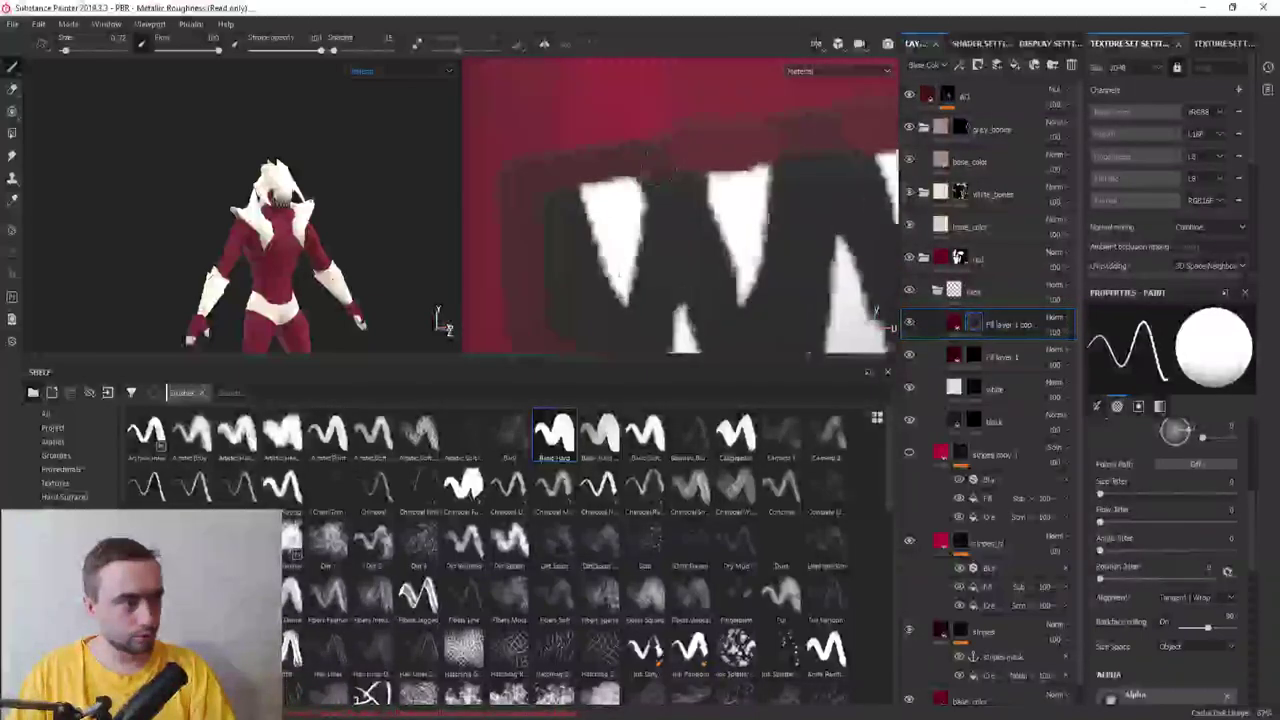
alt+drag(623, 277, 680, 200)
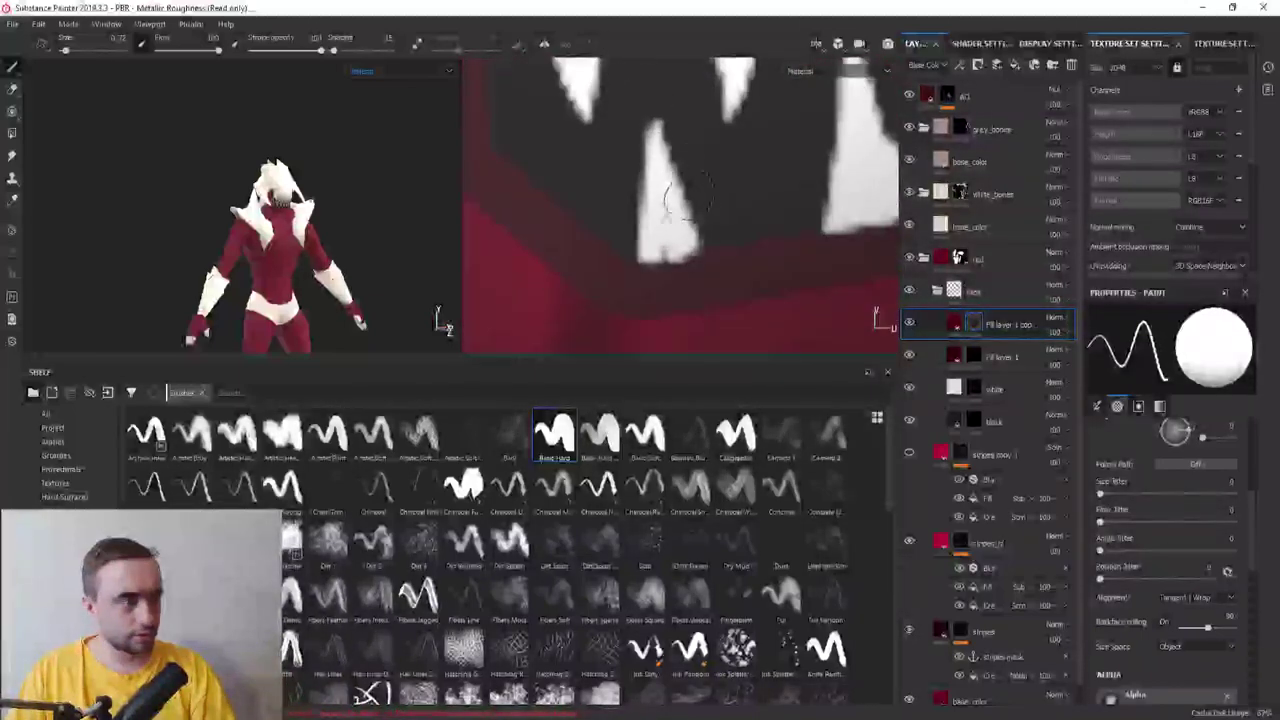
drag(655, 245, 668, 305)
alt+drag(749, 262, 674, 294)
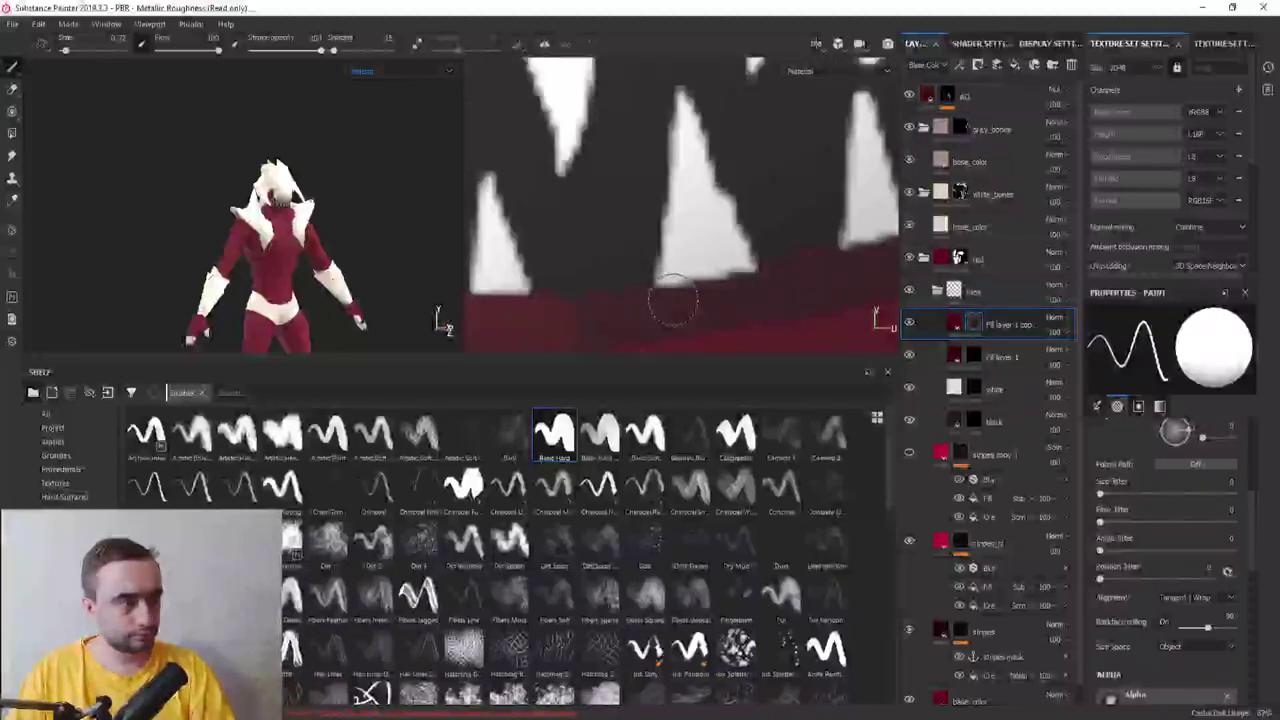
alt+drag(805, 290, 657, 286)
scroll(725, 313, down, 3)
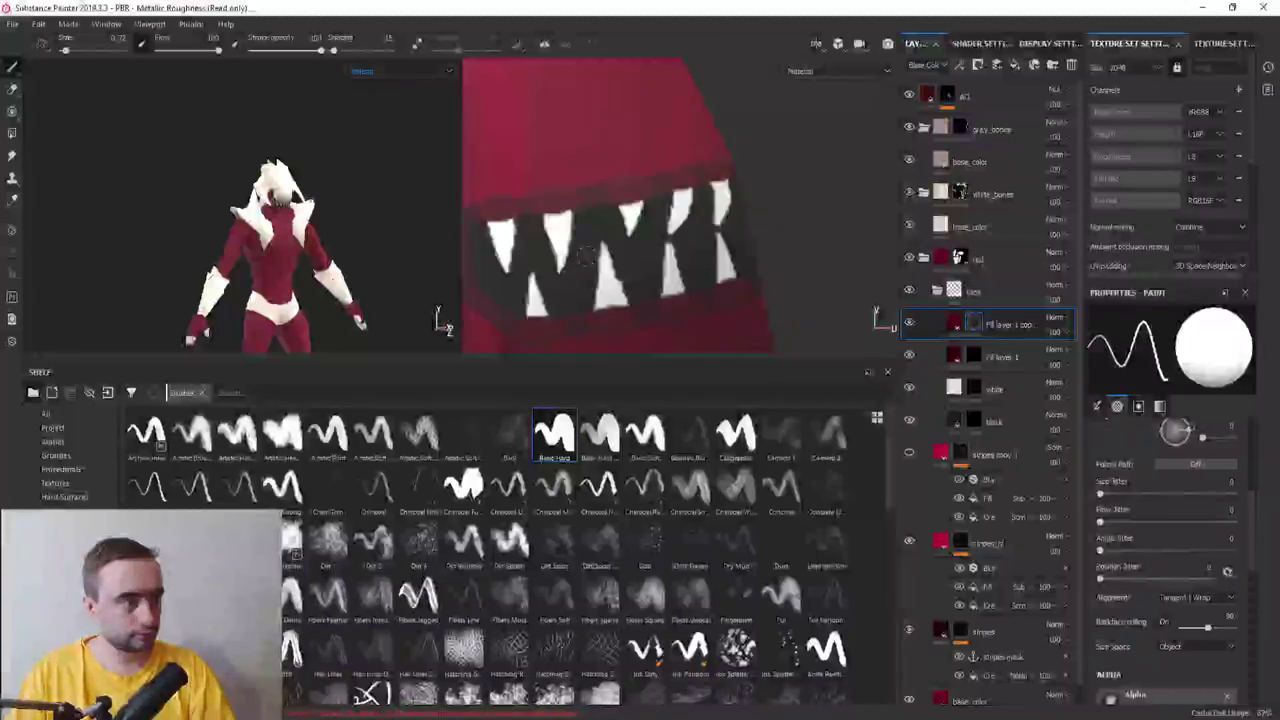
alt+drag(725, 313, 588, 157)
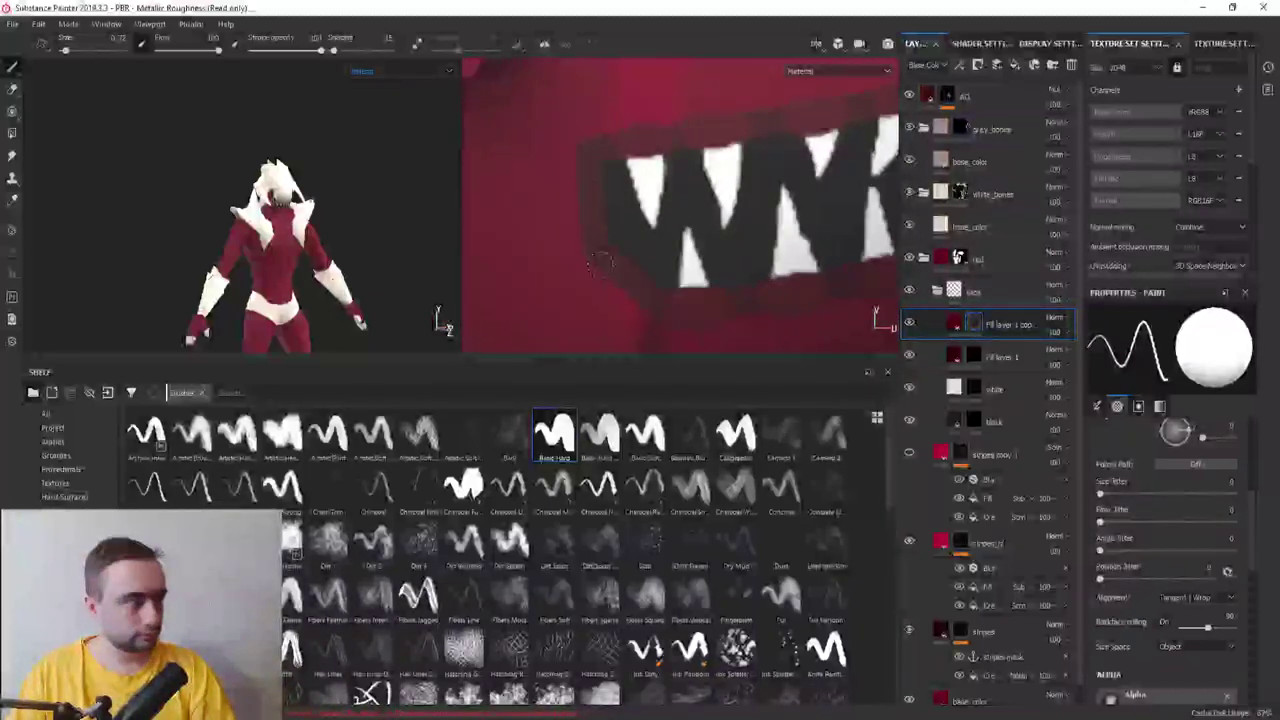
alt+drag(177, 214, 330, 280)
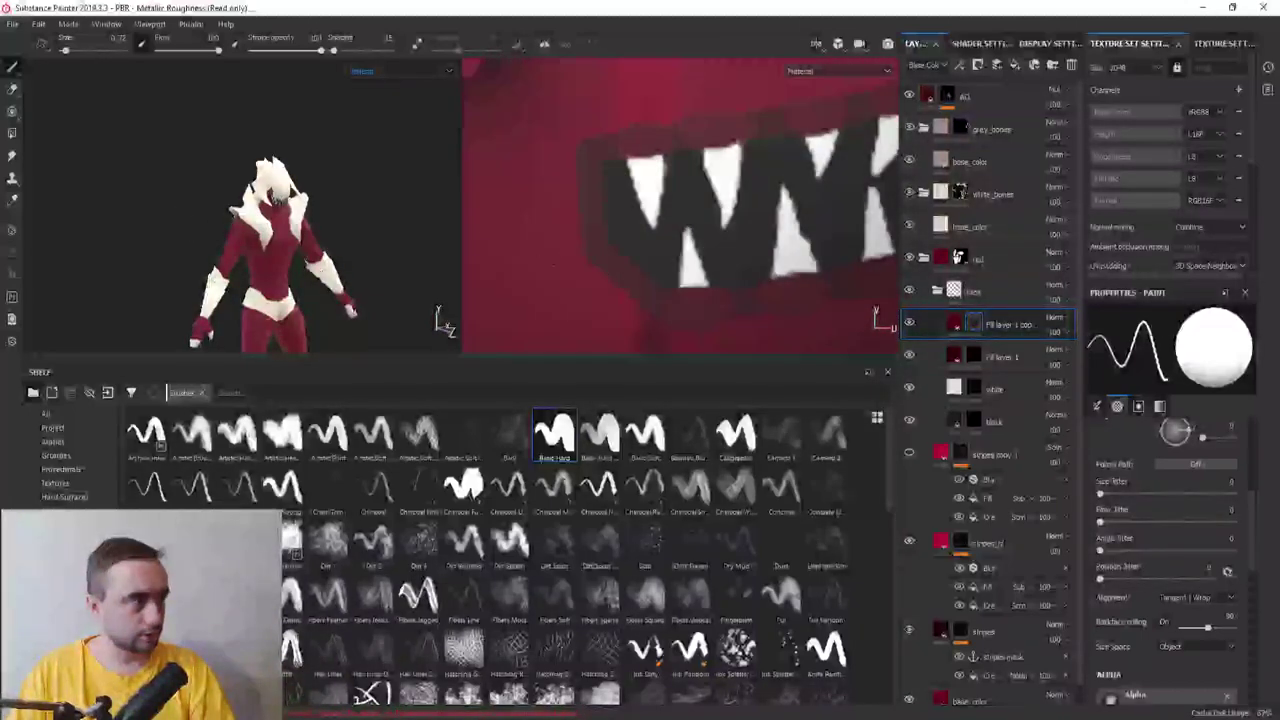
scroll(654, 160, down, 5)
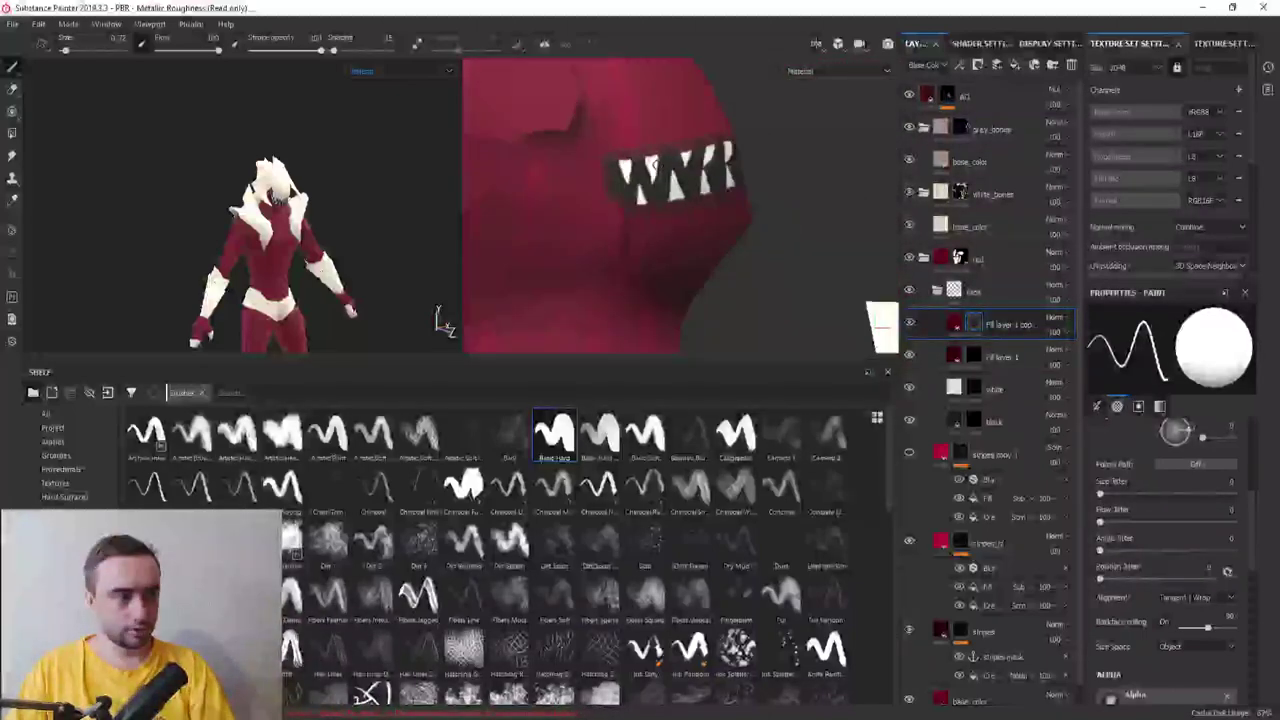
scroll(653, 163, down, 5)
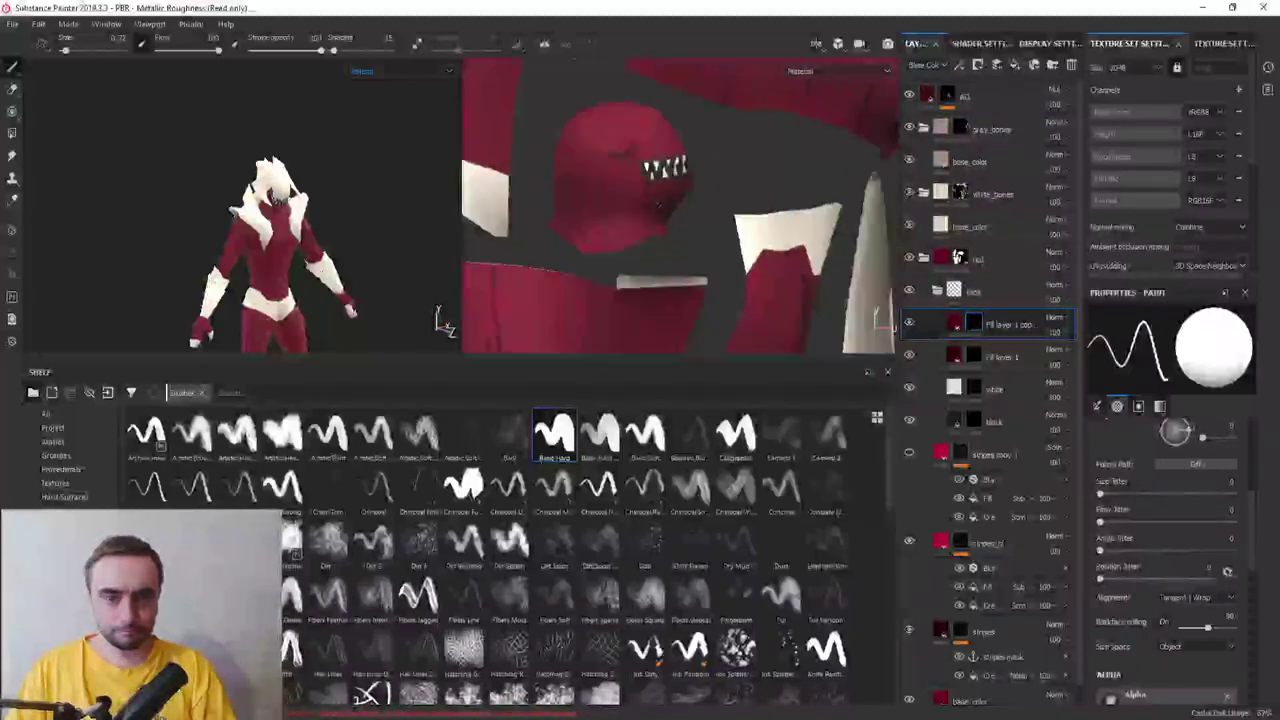
scroll(658, 203, up, 5)
alt+drag(662, 205, 640, 198)
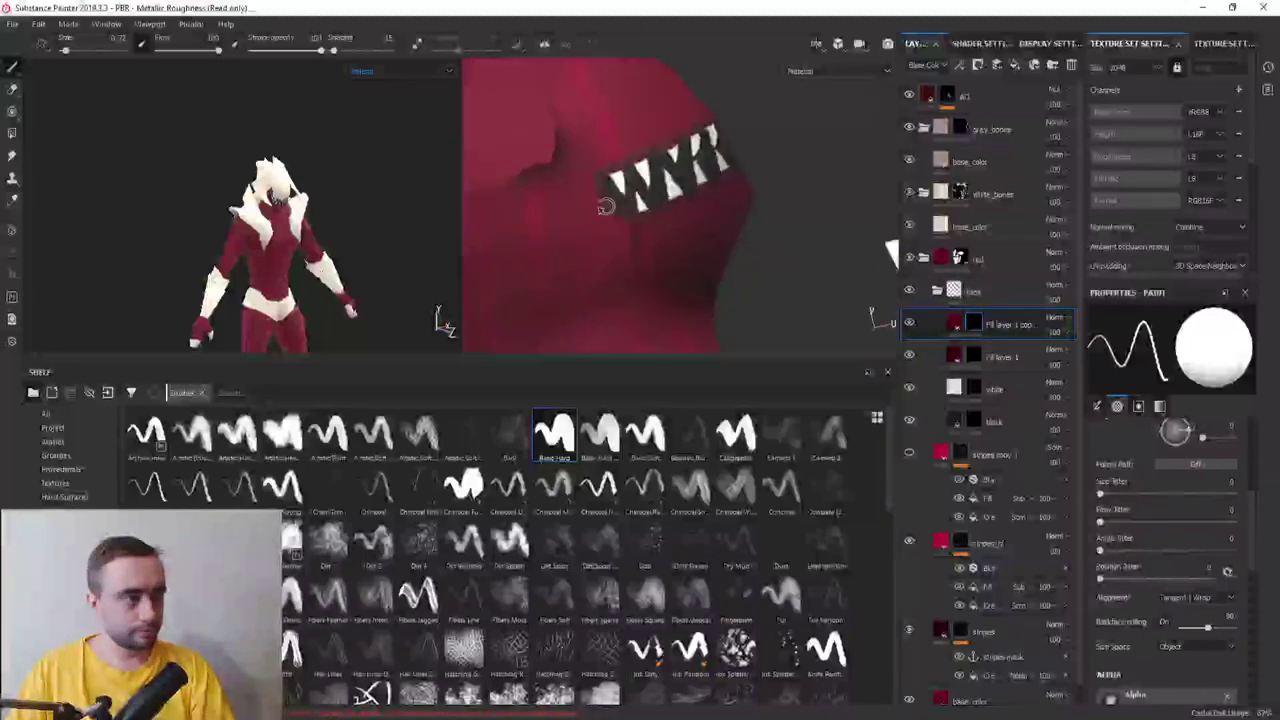
alt+drag(300, 250, 260, 250)
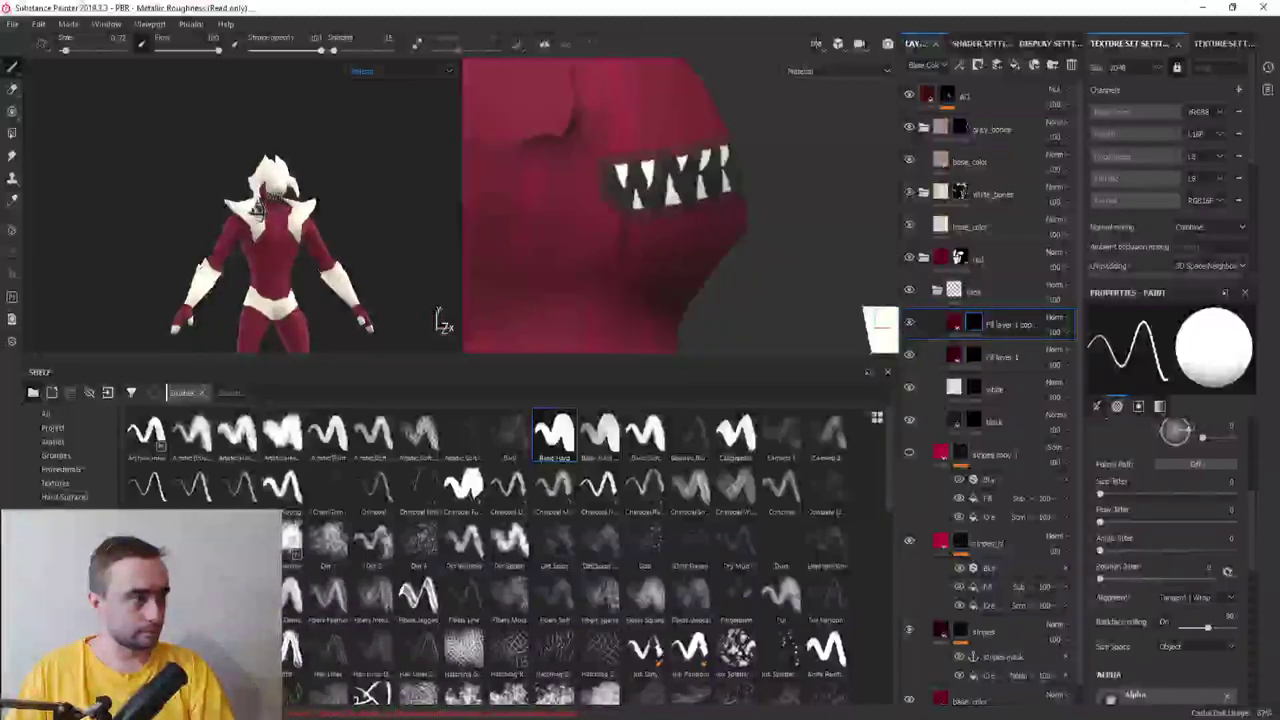
alt+drag(600, 200, 548, 190)
scroll(555, 192, up, 2)
scroll(548, 190, up, 2)
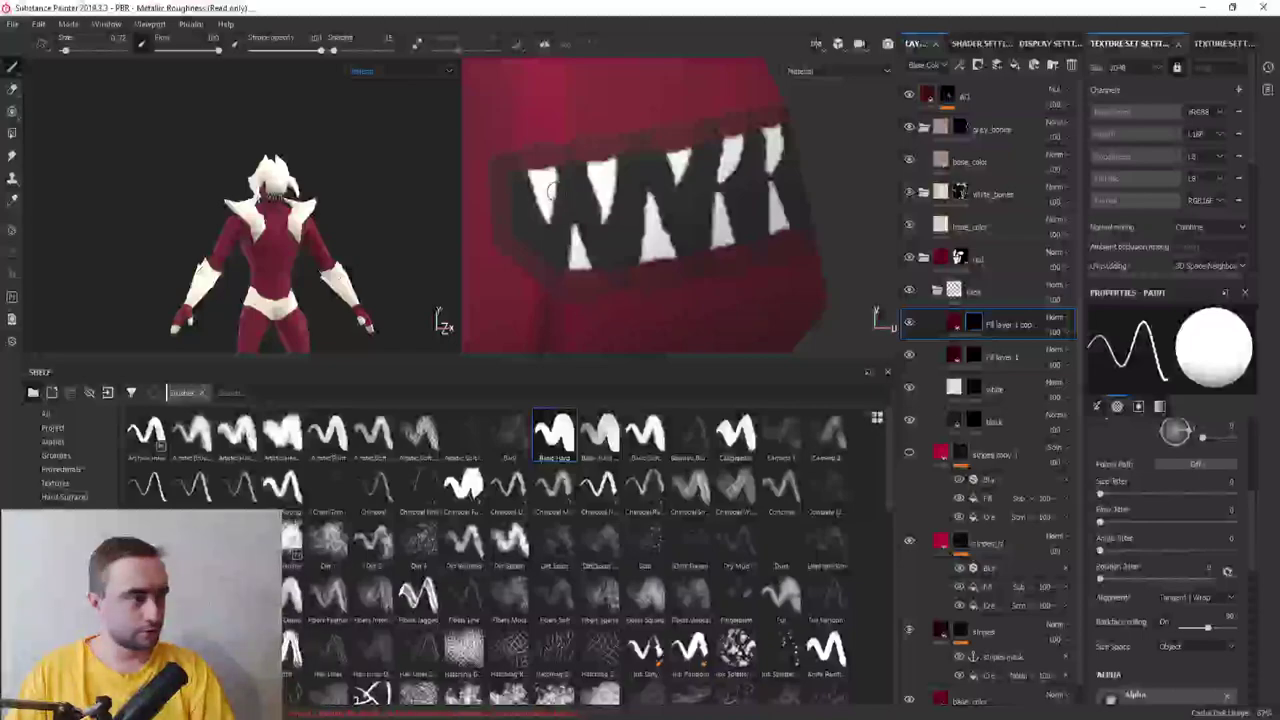
Select the 'white' teeth layer and check the creature concept art reference
click(990, 389)
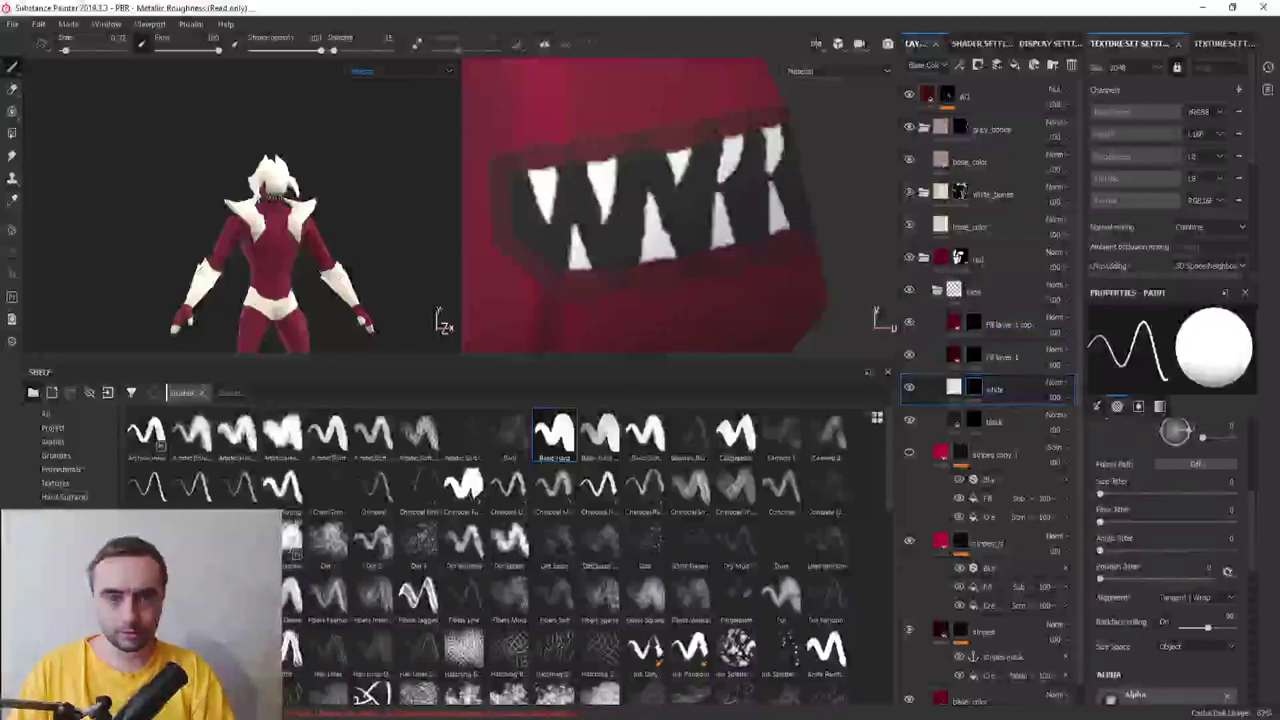
key(alt+Tab)
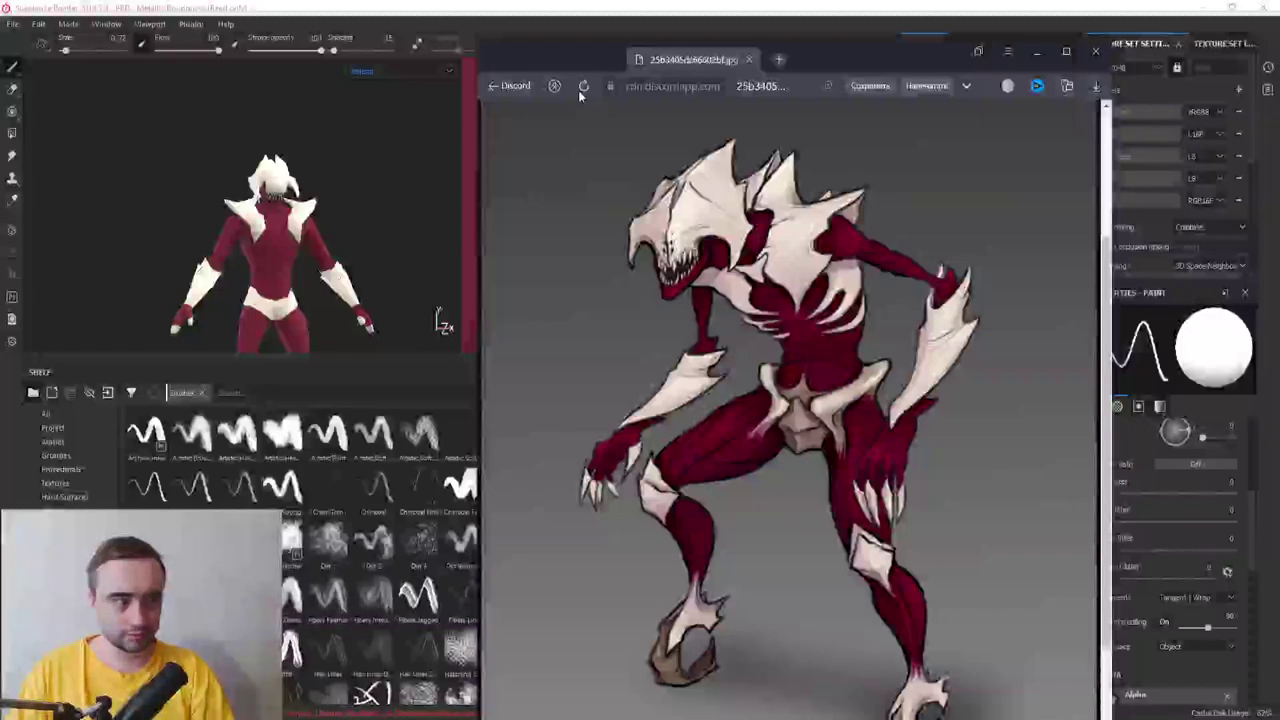
key(alt+Tab)
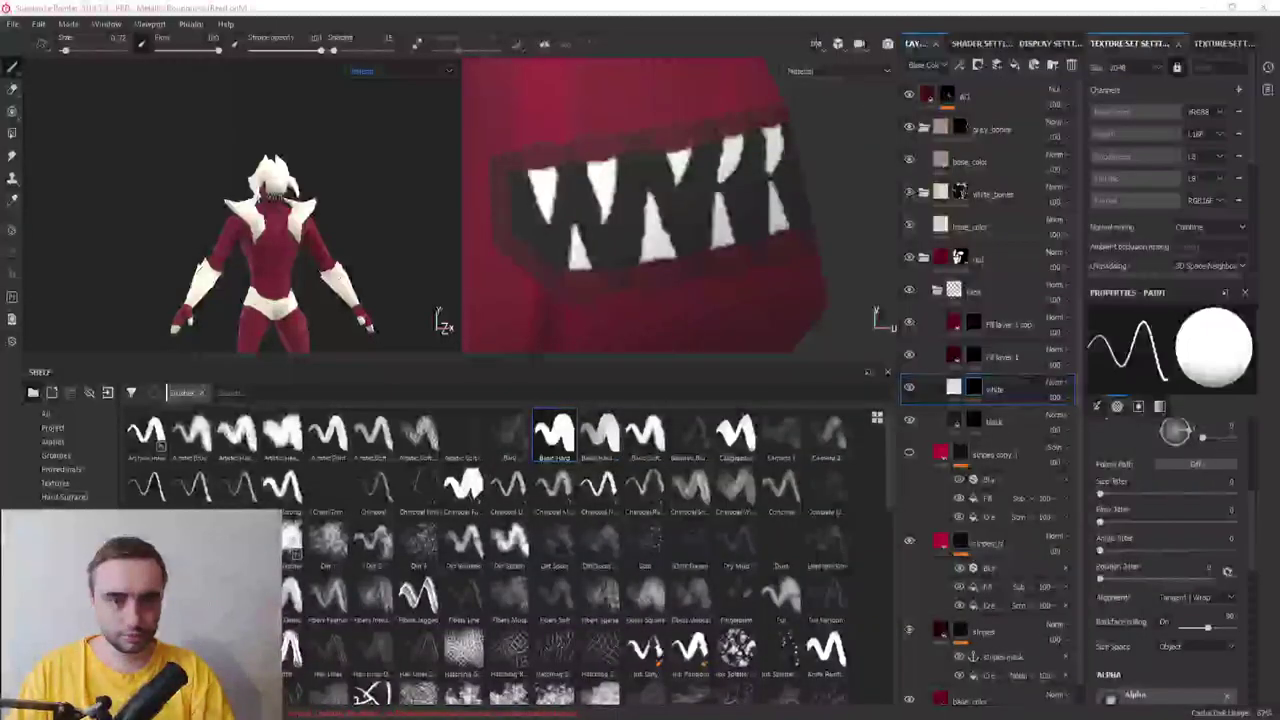
Frame the teeth and make the white layer's mask the paint target
scroll(596, 310, up, 3)
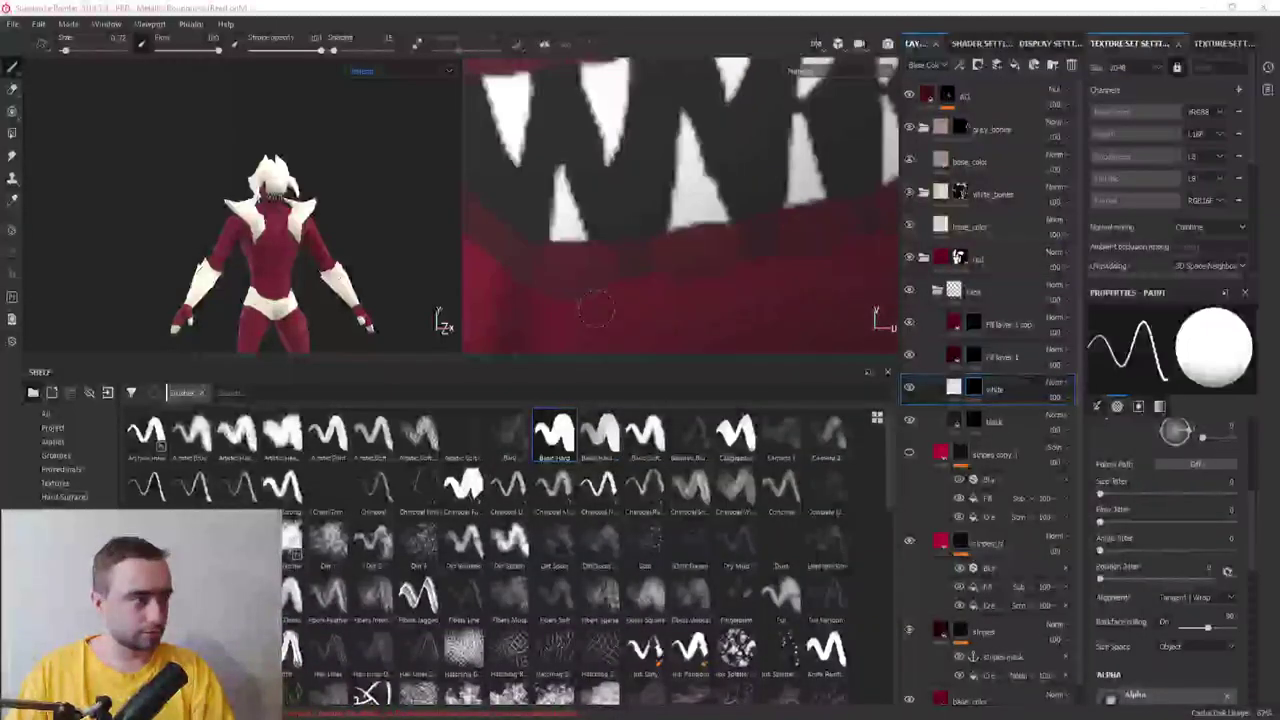
scroll(598, 310, down, 1)
middle_drag(598, 250, 593, 345)
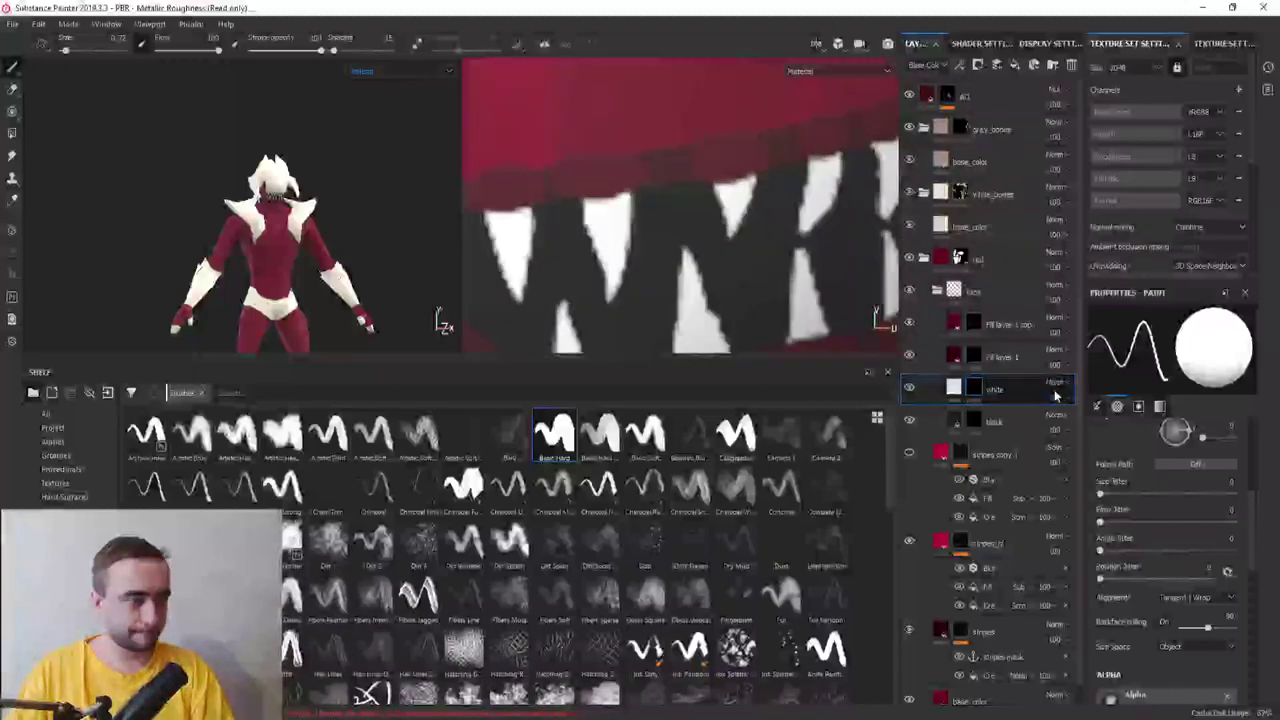
click(974, 388)
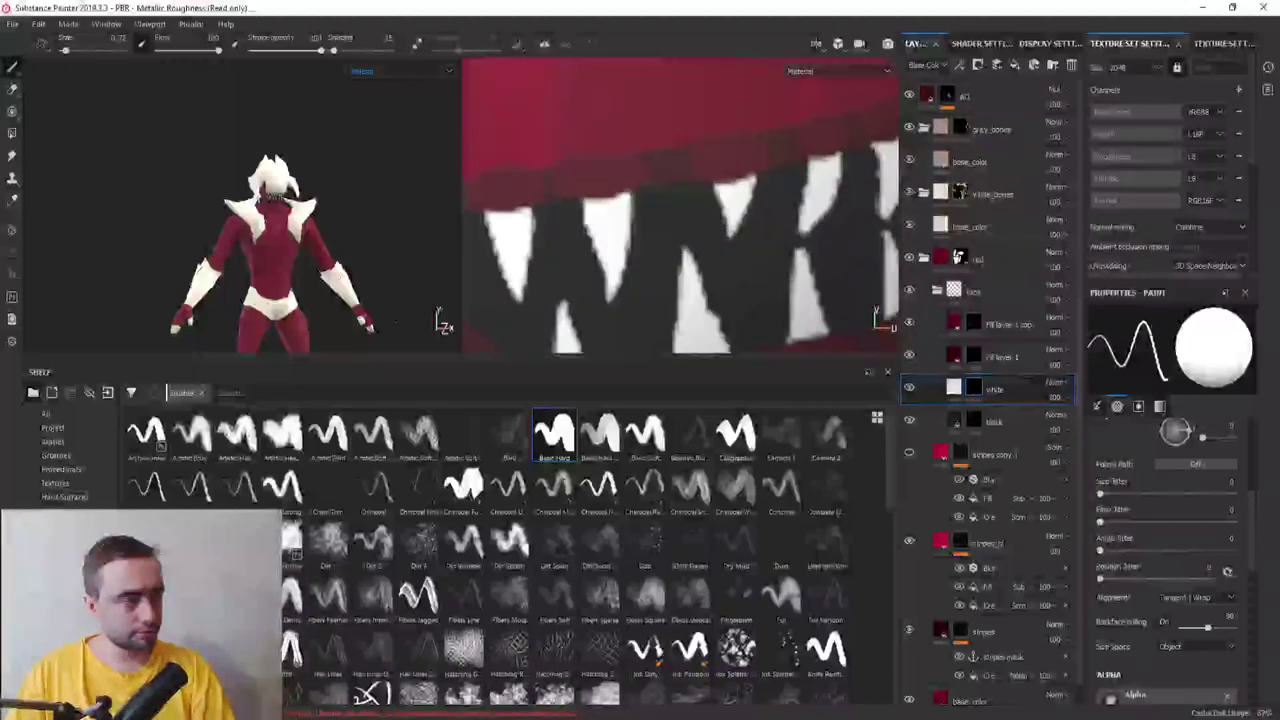
scroll(602, 250, down, 2)
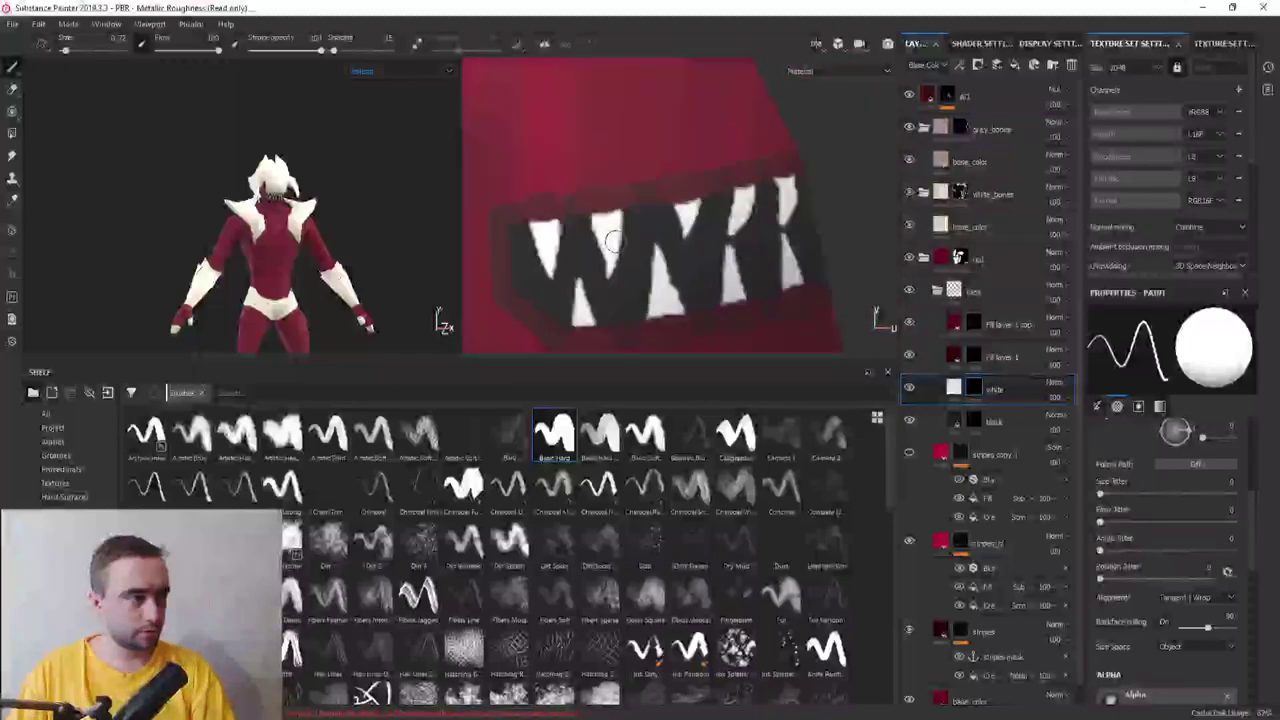
scroll(605, 245, down, 1)
scroll(615, 237, up, 1)
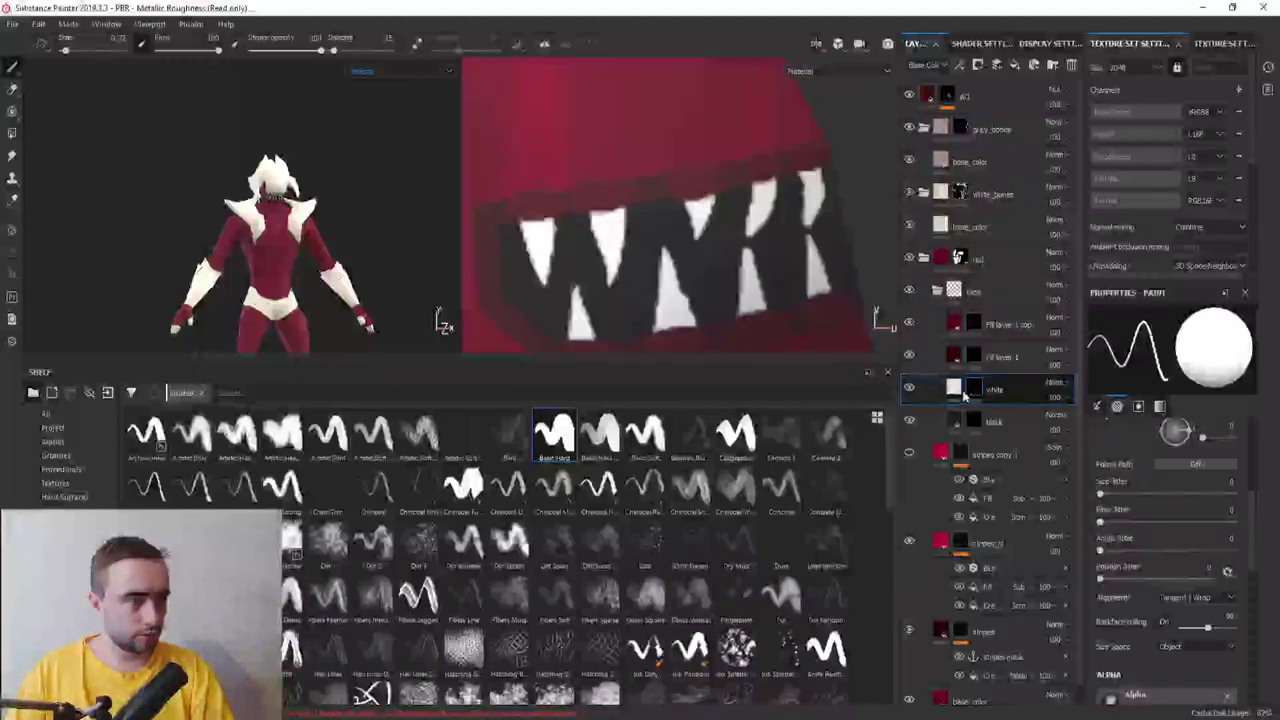
Paint black on the mask to erase the two leftmost teeth and the small lower tooth
key(x)
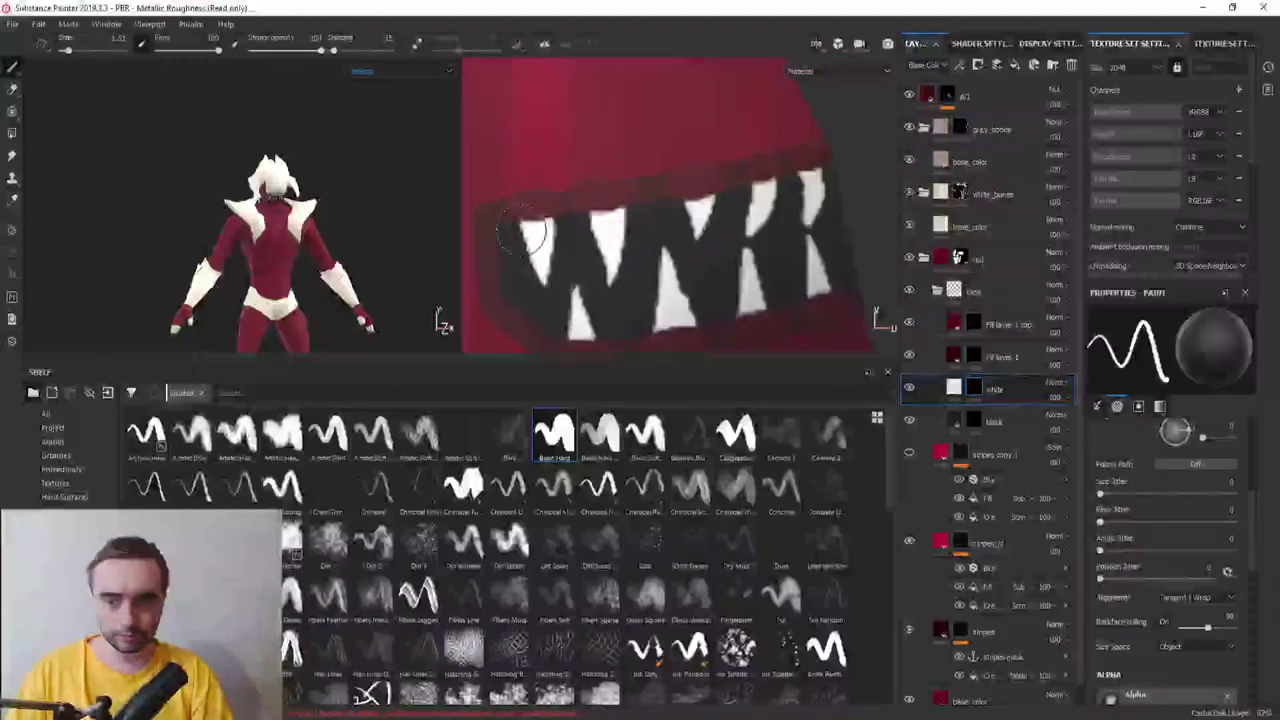
mouse_move(522, 232)
mouse_down()
mouse_move(548, 250)
mouse_move(826, 192)
mouse_up()
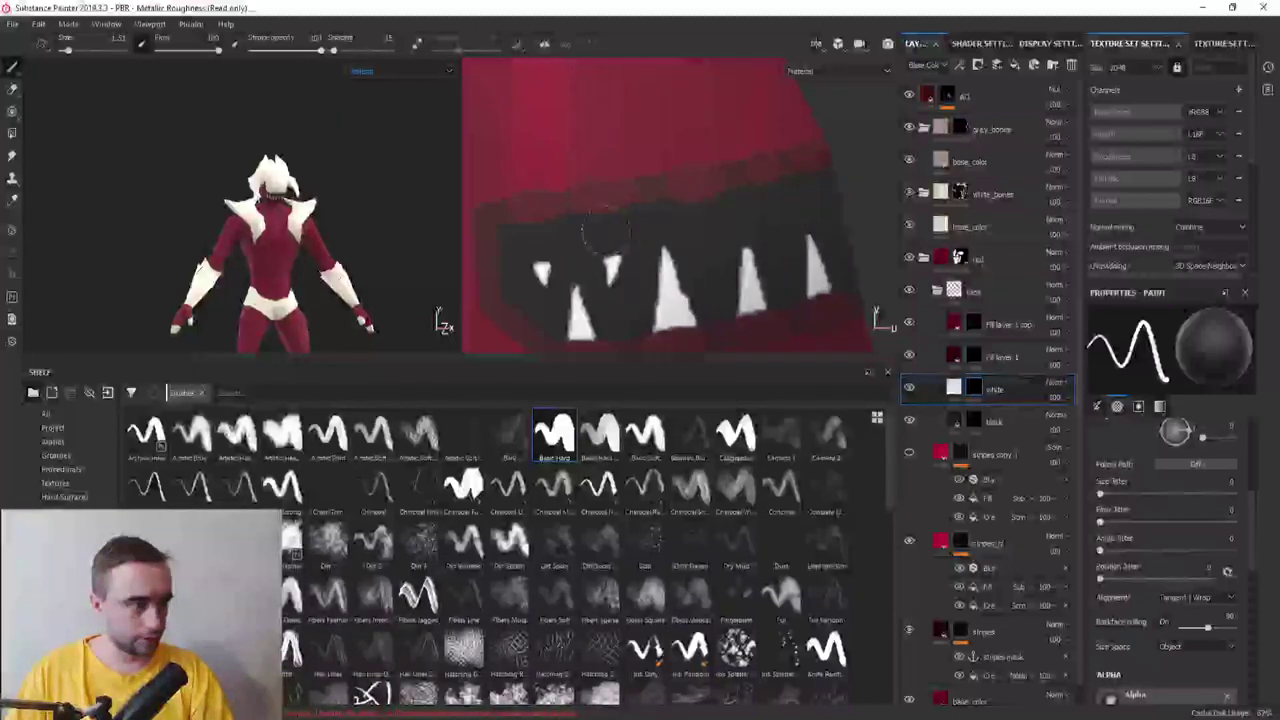
drag(605, 232, 612, 266)
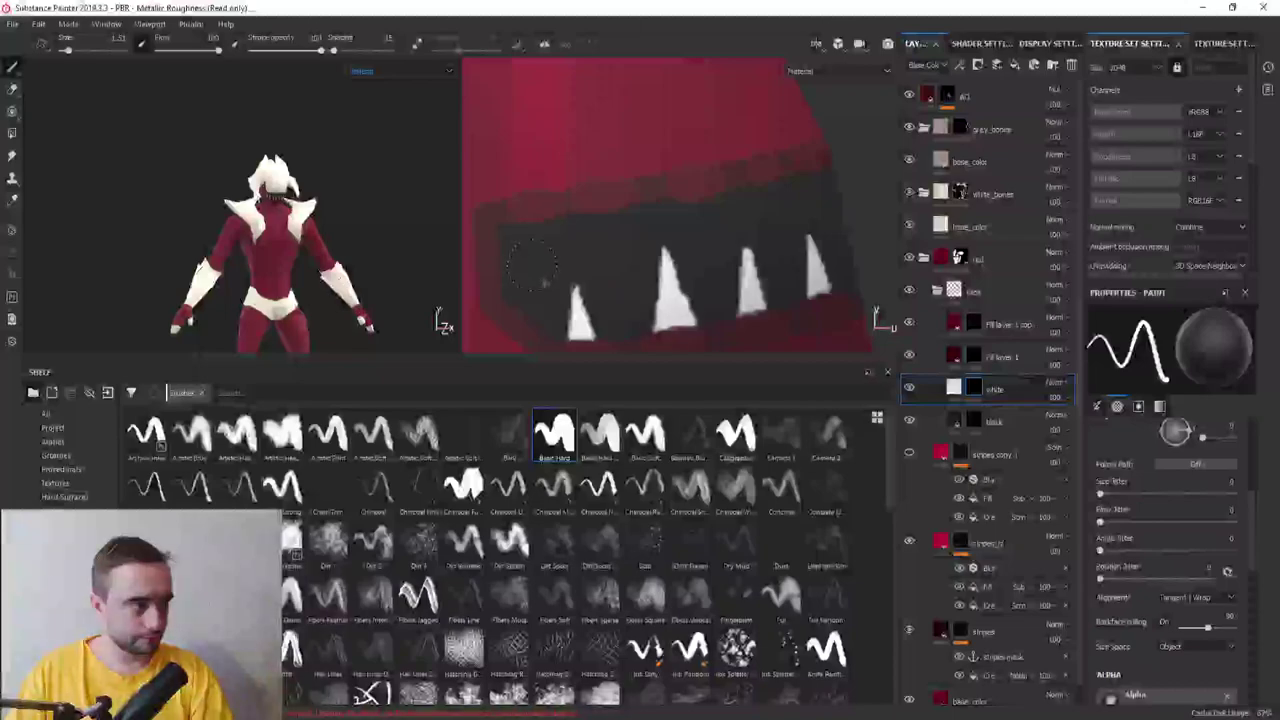
alt+drag(536, 285, 766, 240)
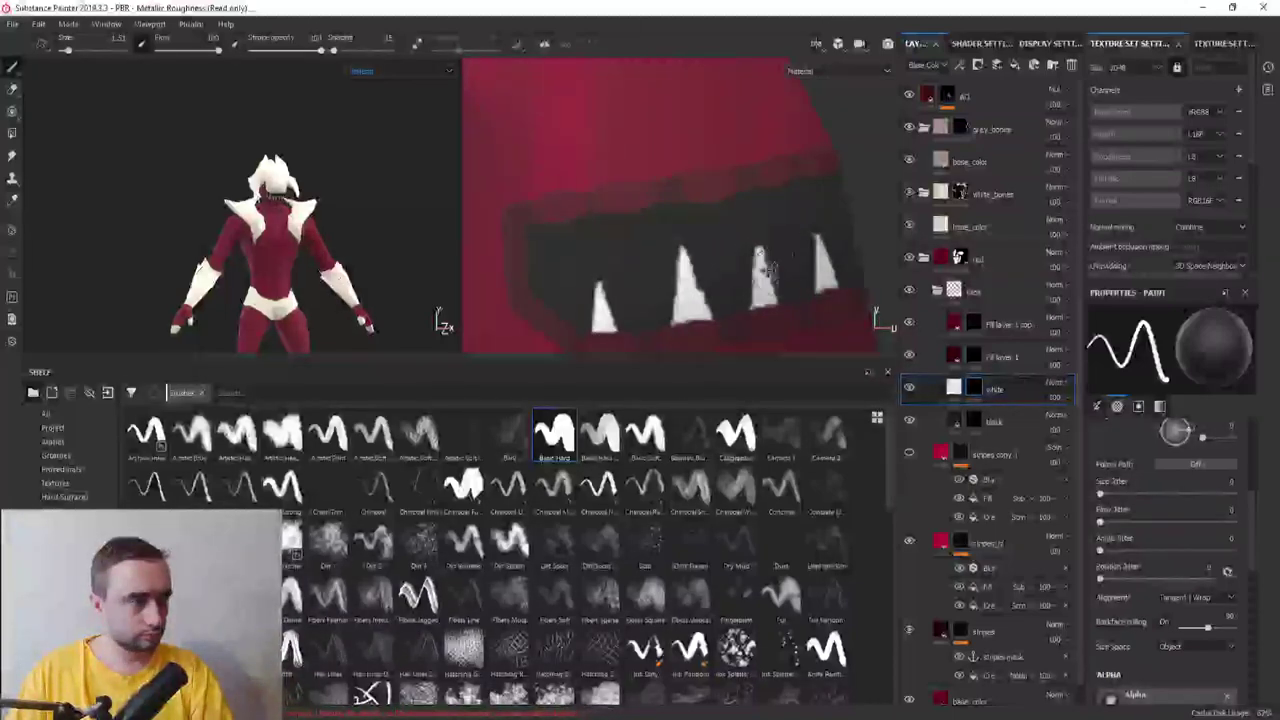
mouse_move(757, 230)
alt+mouse_down()
mouse_move(734, 262)
mouse_move(788, 248)
alt+mouse_up()
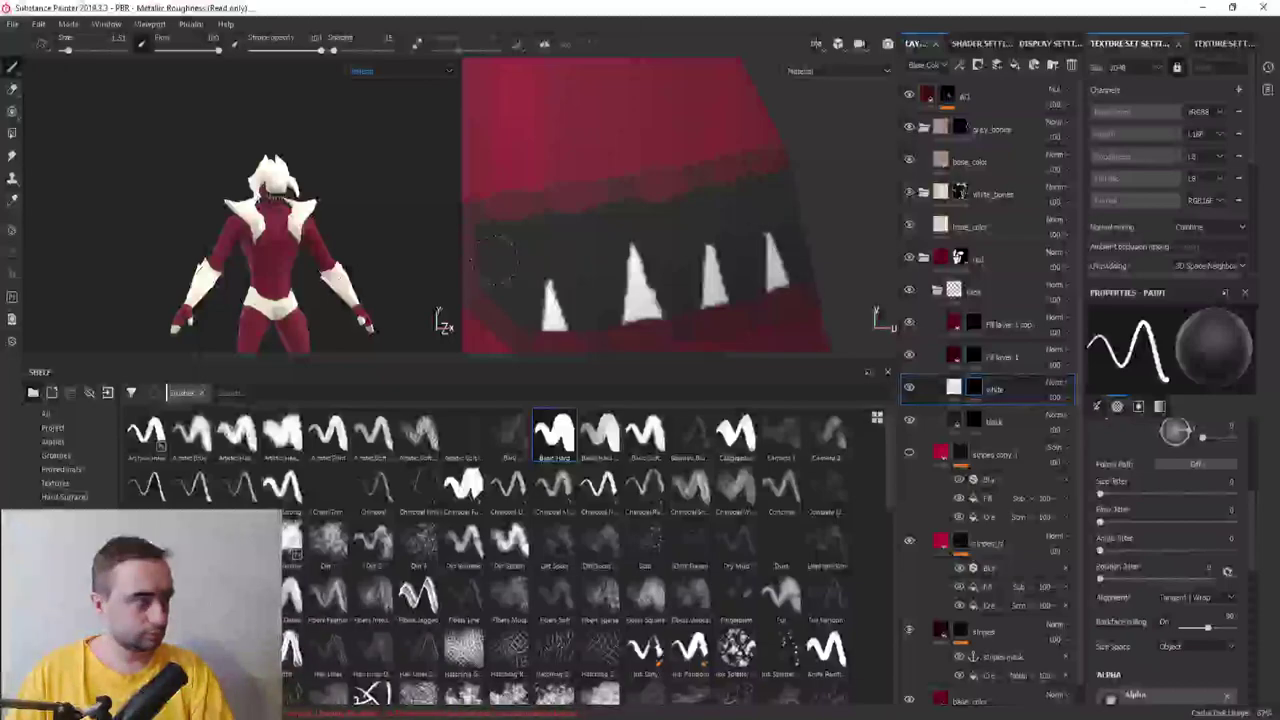
scroll(700, 250, up, 2)
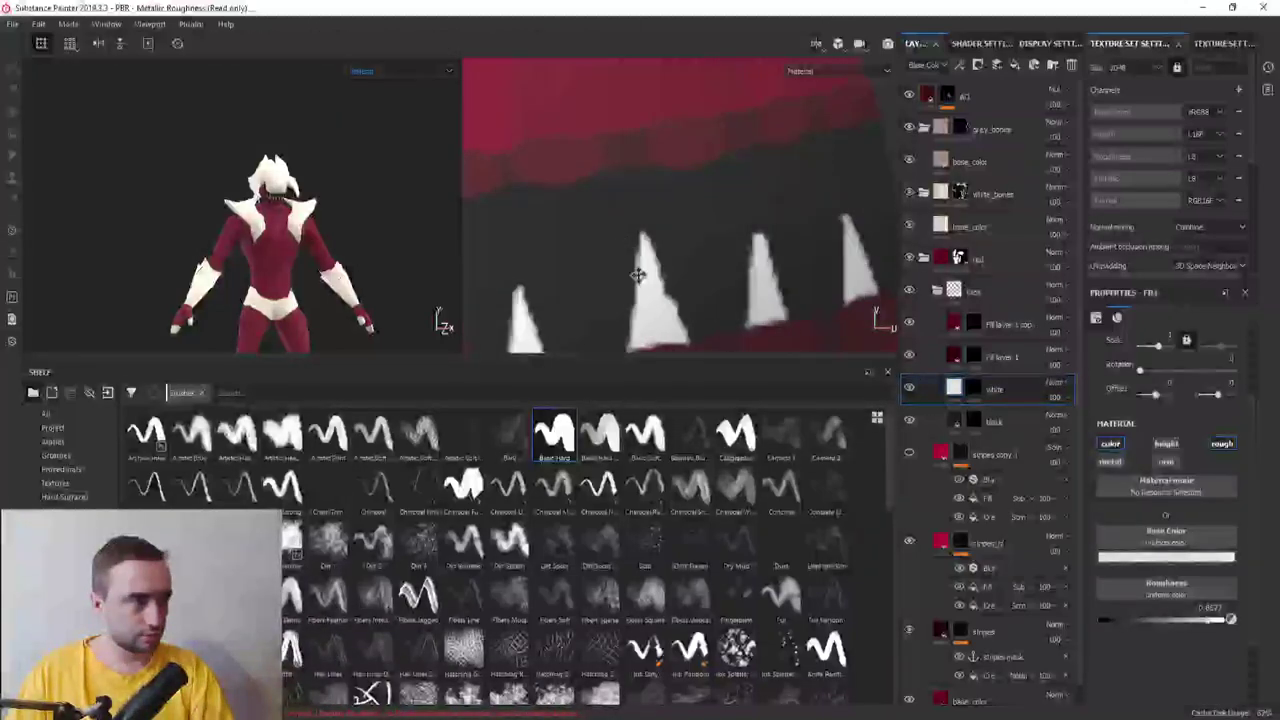
alt+middle_drag(634, 274, 640, 218)
scroll(640, 218, up, 2)
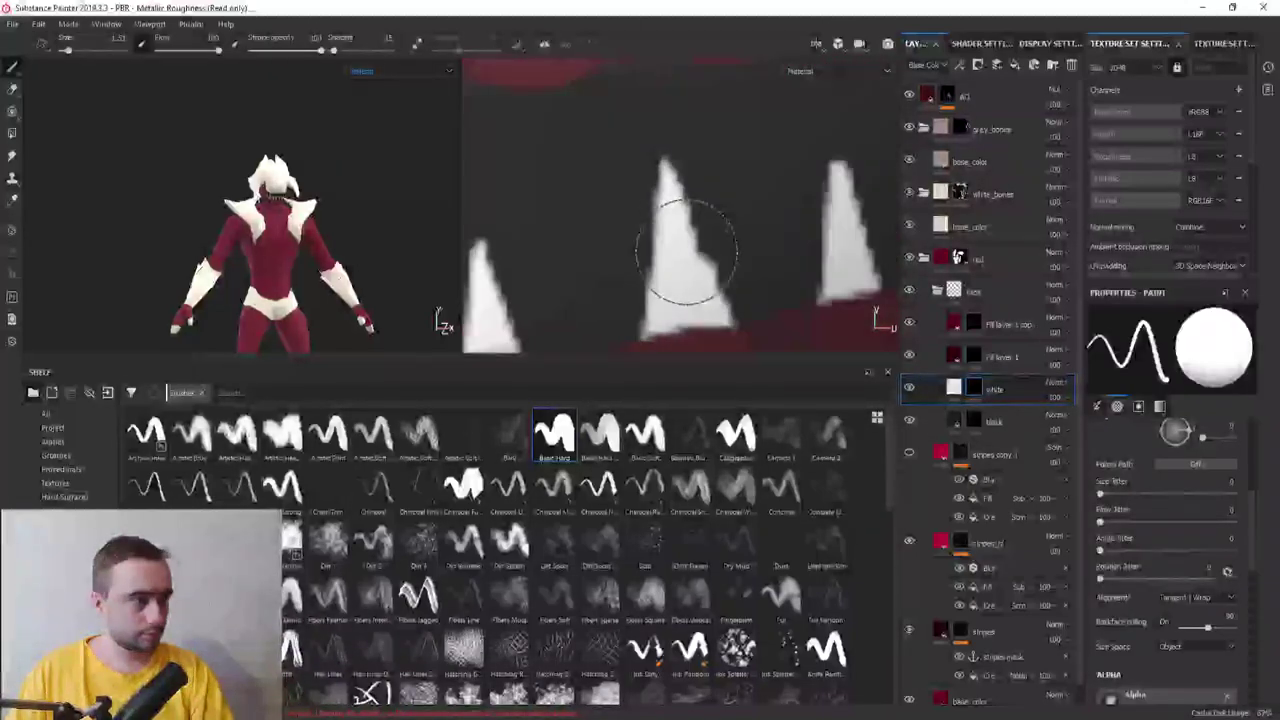
Discard two trial strokes and carve the middle tooth into a sharp point
mouse_move(655, 180)
mouse_down()
mouse_move(678, 235)
mouse_move(660, 145)
mouse_move(614, 223)
mouse_move(657, 277)
mouse_move(657, 300)
mouse_move(680, 132)
mouse_move(600, 257)
mouse_up()
key(ctrl+z)
key(x)
key(ctrl+z)
key(x)
key(x)
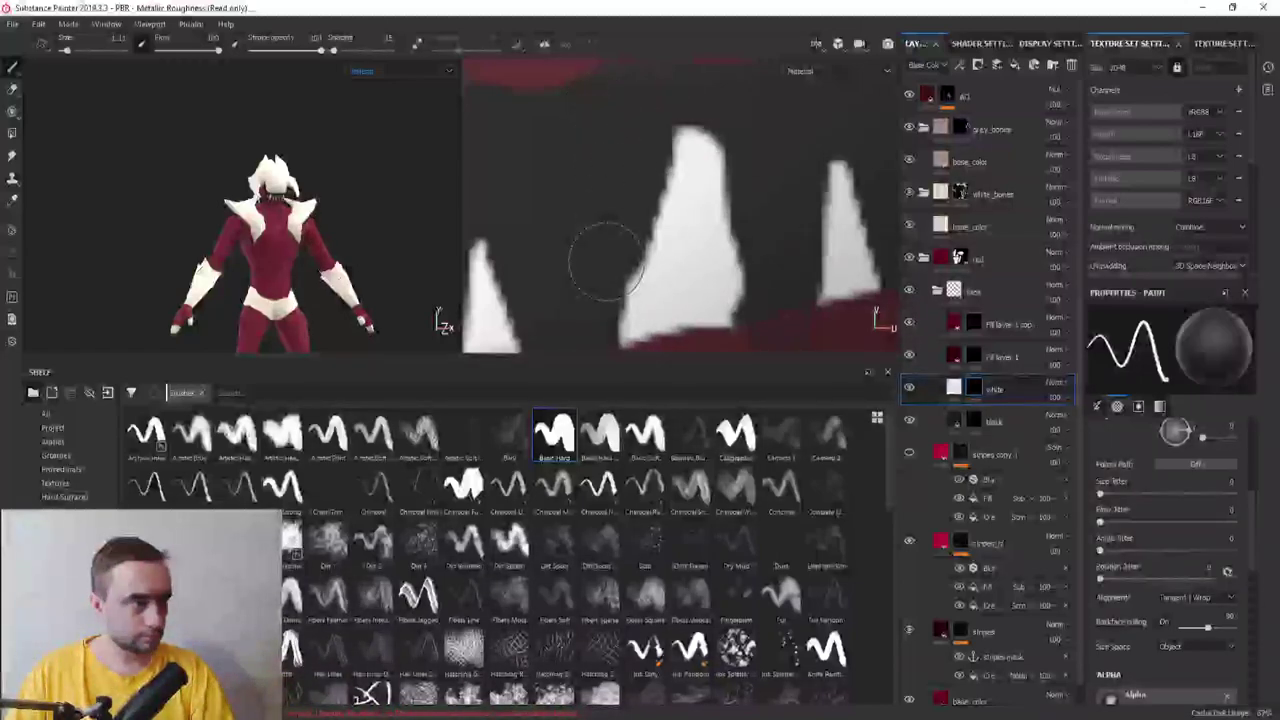
mouse_move(610, 300)
mouse_down()
mouse_move(700, 165)
mouse_move(740, 315)
mouse_up()
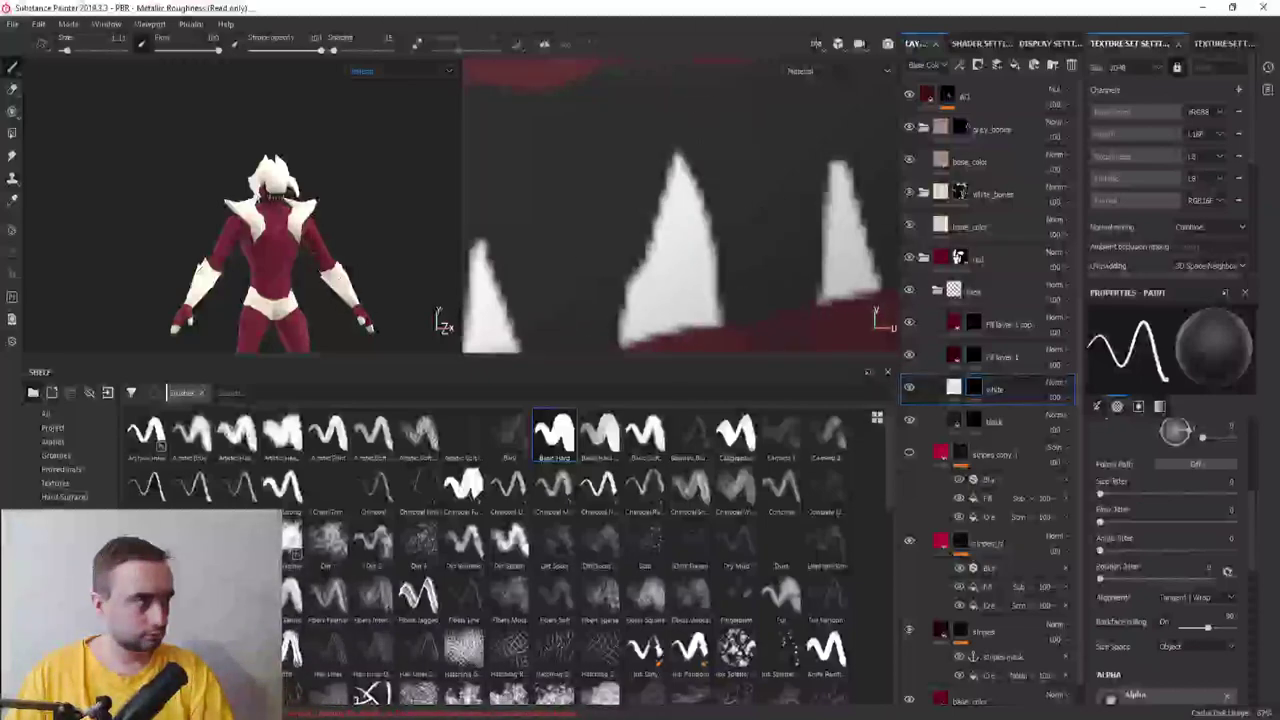
alt+drag(760, 250, 700, 250)
Build up the right tooth in white, then carve its edges and top into a sharp point
key(x)
mouse_move(745, 190)
mouse_down()
mouse_move(752, 262)
mouse_move(729, 130)
mouse_move(757, 285)
mouse_up()
key(x)
mouse_move(705, 135)
mouse_down()
mouse_move(740, 310)
mouse_move(760, 260)
mouse_up()
mouse_move(780, 160)
mouse_down()
mouse_move(830, 320)
mouse_move(715, 300)
mouse_move(722, 183)
mouse_move(715, 300)
mouse_up()
key(x)
key(x)
mouse_move(790, 220)
mouse_down()
mouse_move(780, 130)
mouse_move(775, 215)
mouse_up()
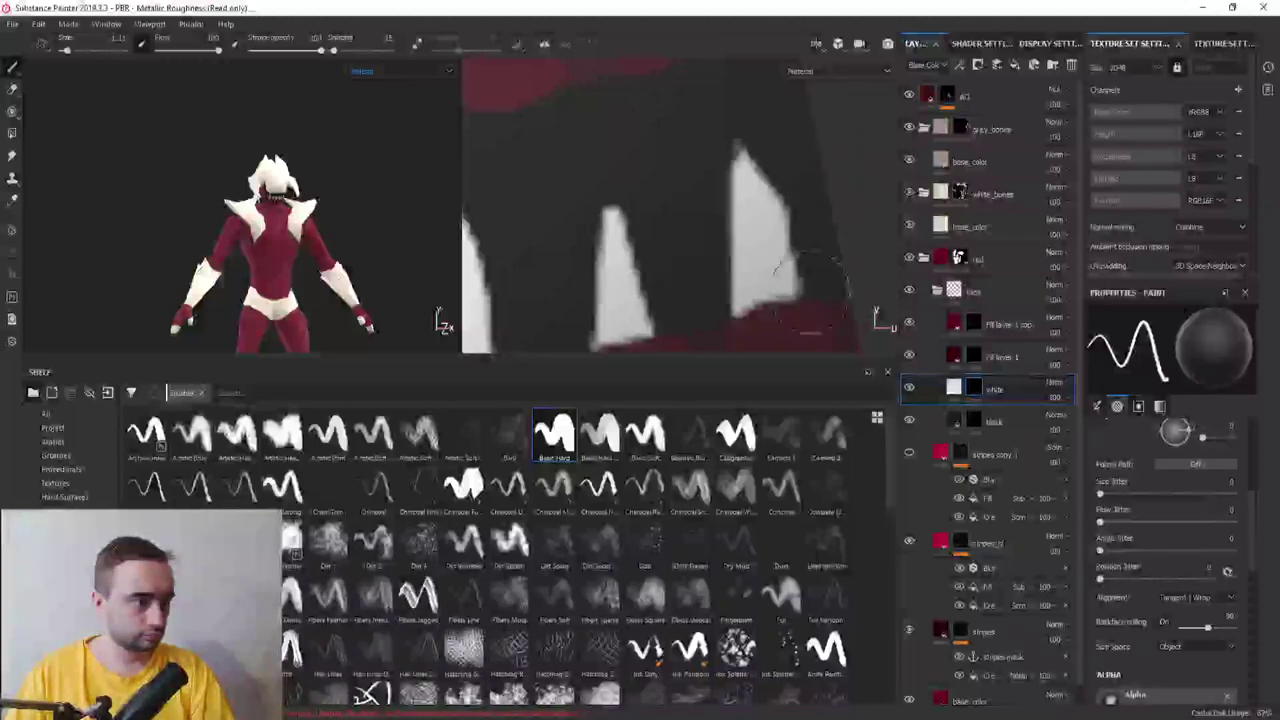
Refine the middle tooth's top and outline, then turn the character to check the front
scroll(780, 265, up, 3)
key(x)
mouse_move(640, 200)
mouse_down()
mouse_move(651, 114)
mouse_move(629, 143)
mouse_move(610, 130)
mouse_move(651, 186)
mouse_up()
key(x)
key(x)
mouse_move(634, 229)
mouse_down()
mouse_move(651, 251)
mouse_move(660, 155)
mouse_move(622, 305)
mouse_up()
key(x)
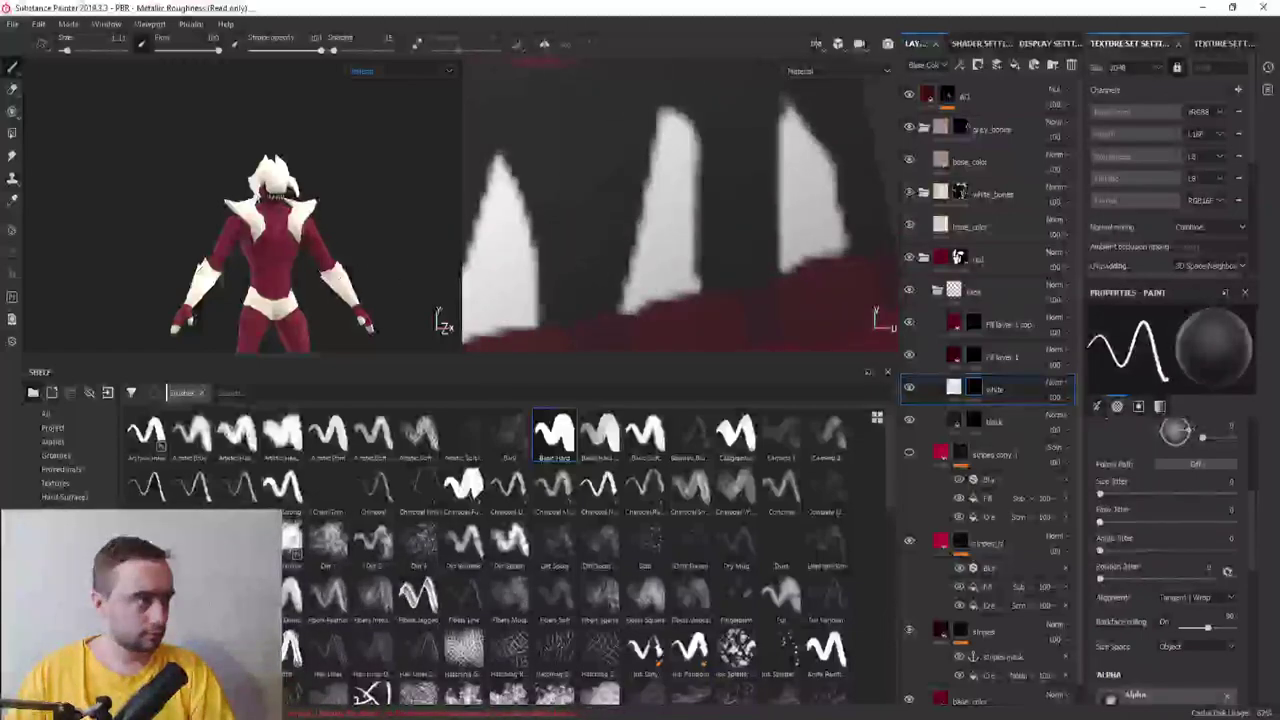
alt+drag(348, 241, 350, 240)
scroll(660, 215, down, 2)
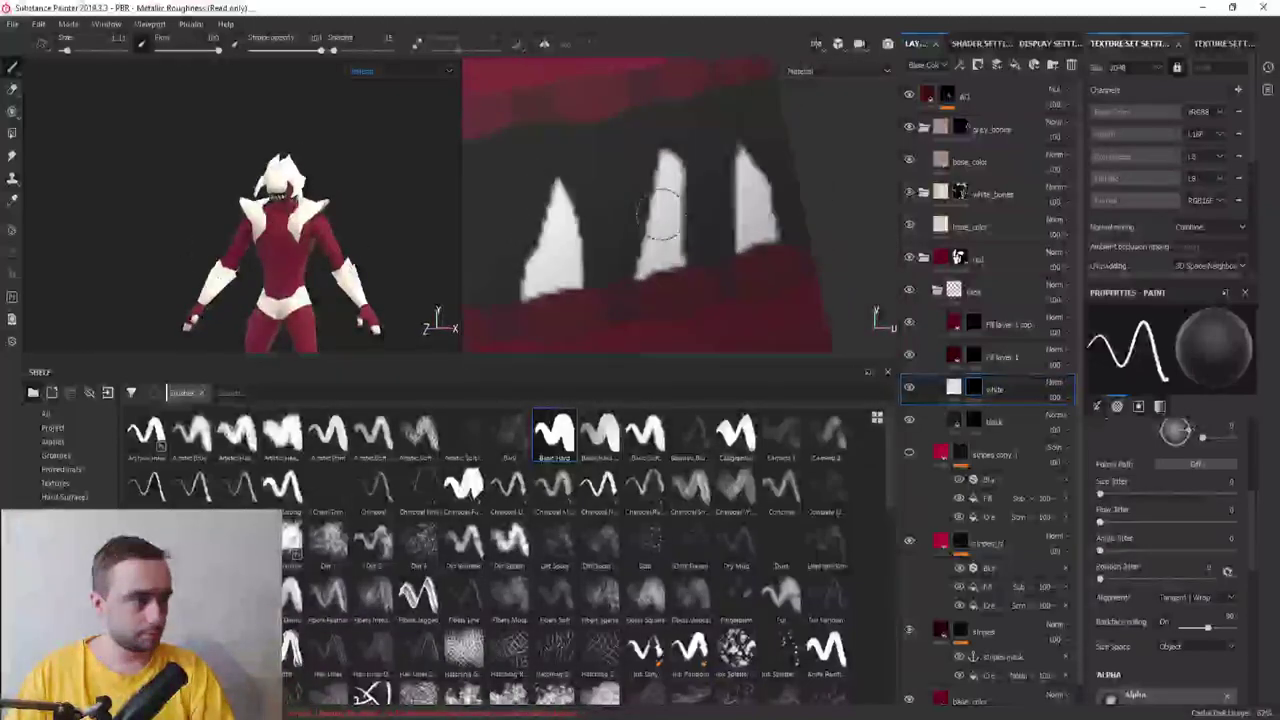
scroll(660, 215, down, 3)
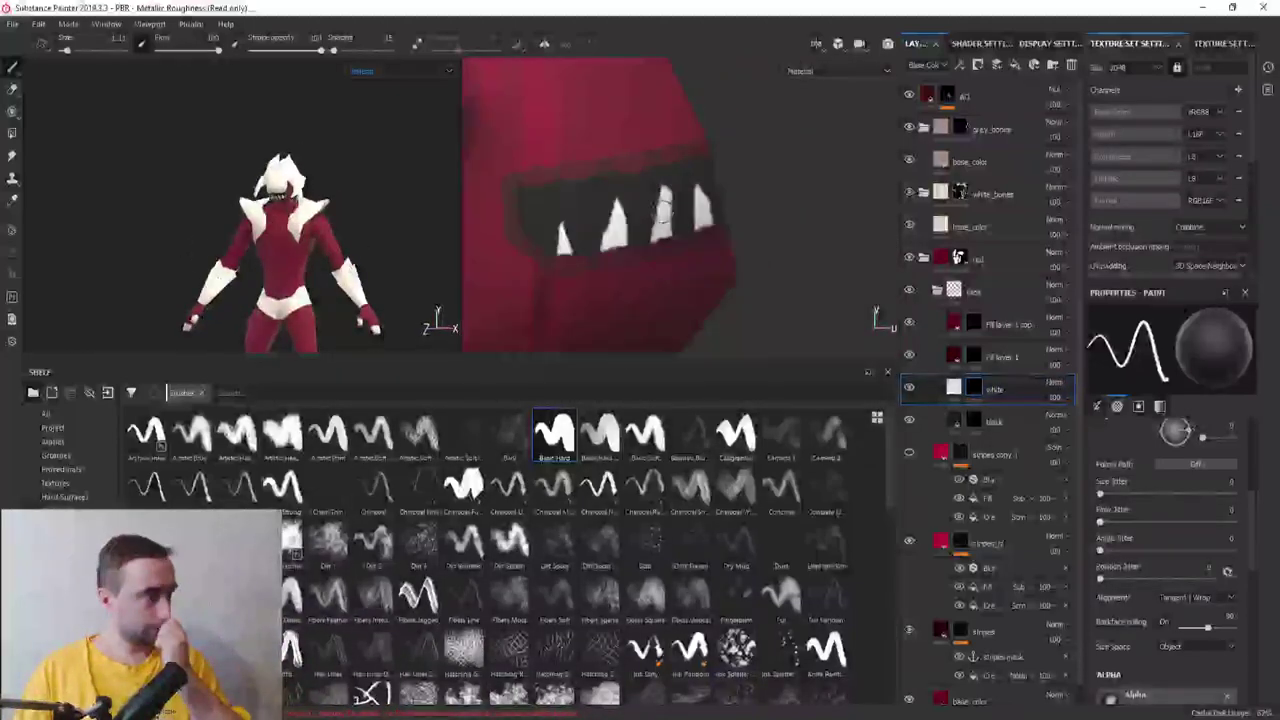
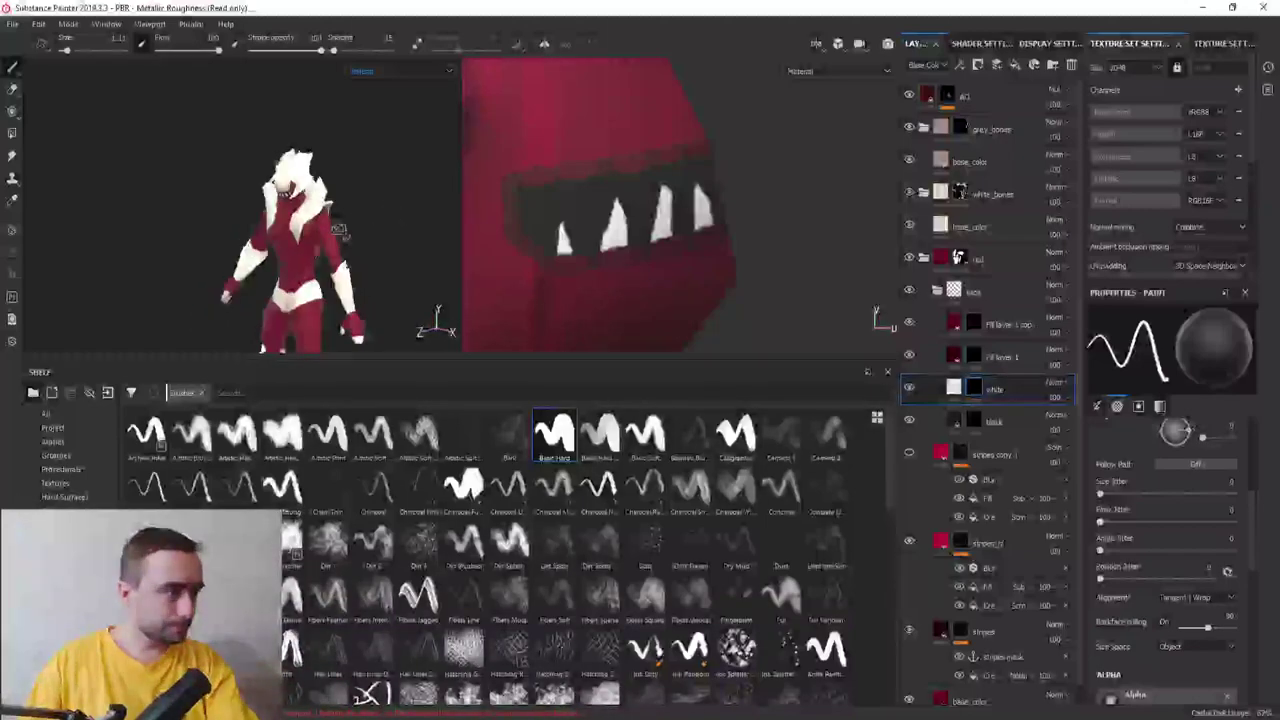
Create a new layer folder named face under white_bones
mouse_move(394, 213)
alt+mouse_down()
mouse_move(428, 320)
mouse_move(385, 261)
mouse_move(395, 220)
alt+mouse_up()
scroll(394, 285, up, 5)
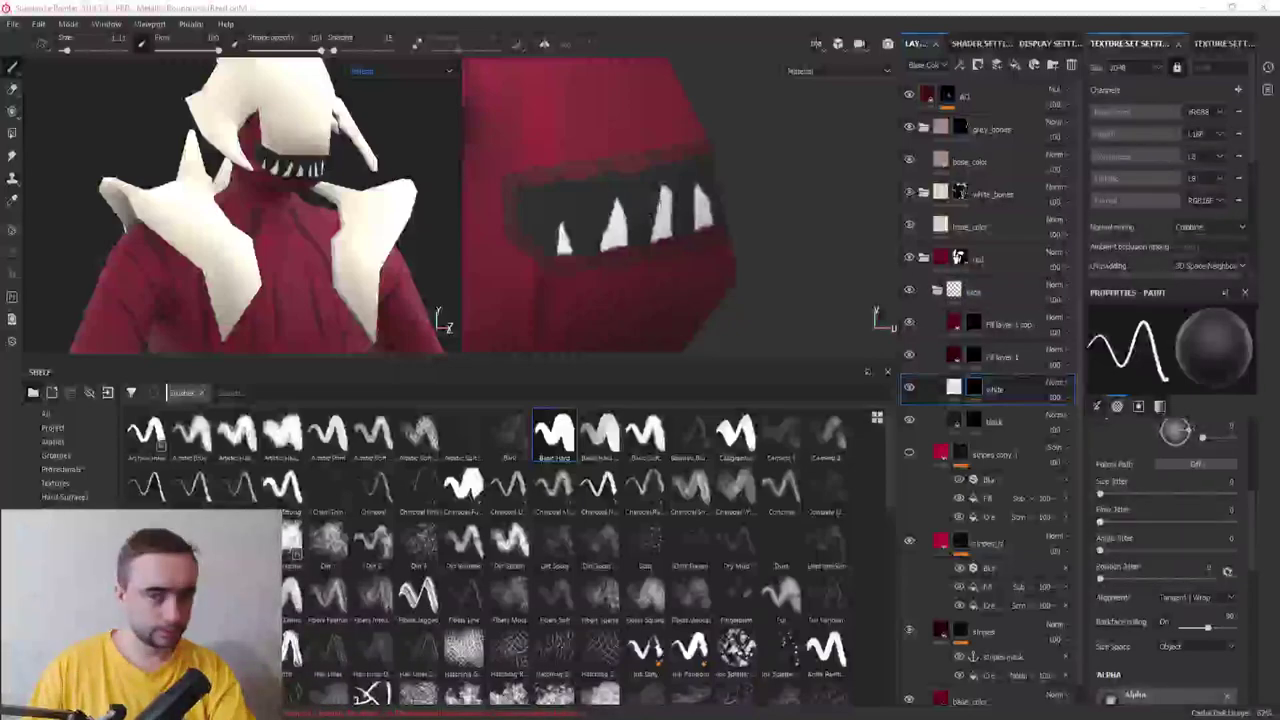
scroll(400, 192, up, 1)
scroll(300, 226, up, 2)
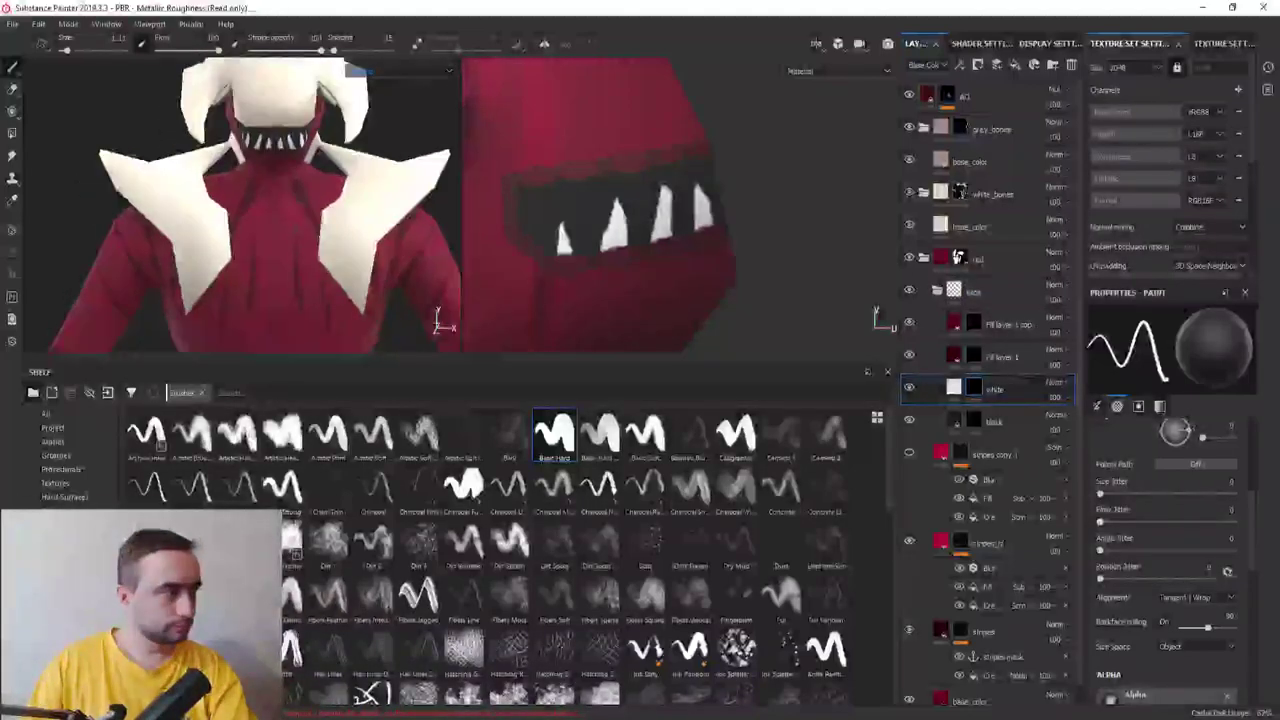
scroll(296, 228, up, 2)
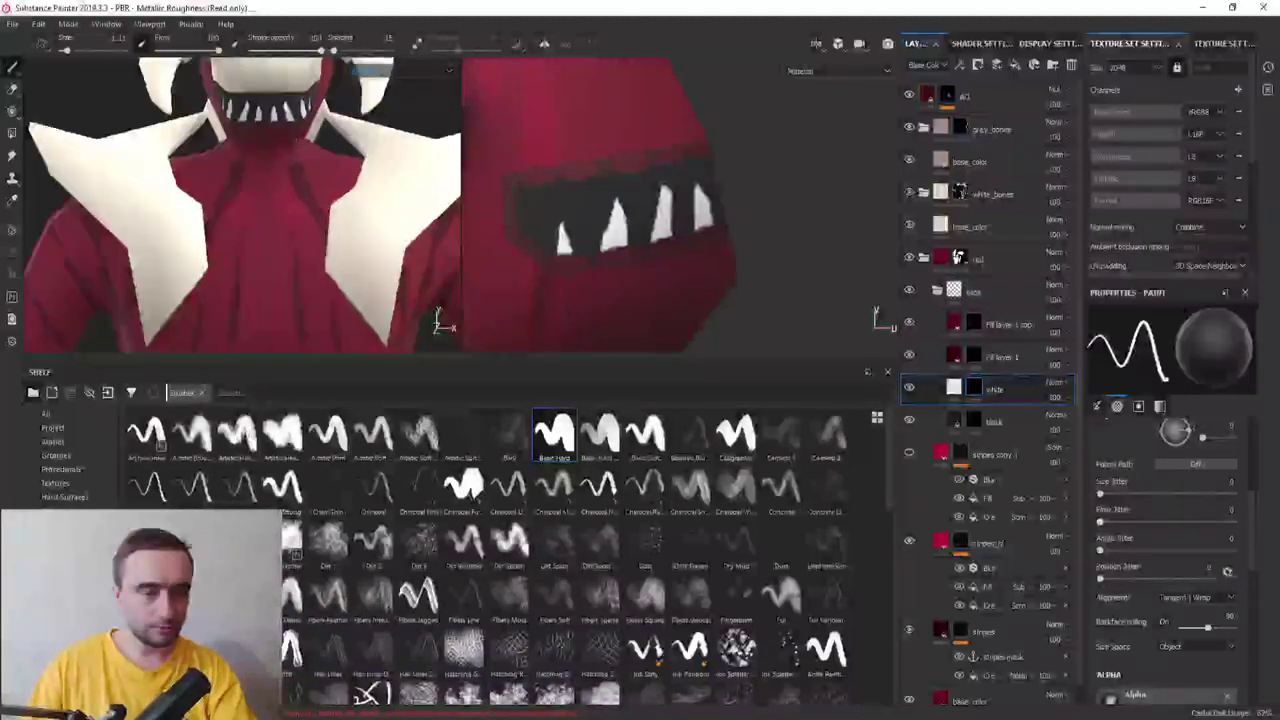
scroll(240, 200, down, 1)
scroll(240, 200, down, 3)
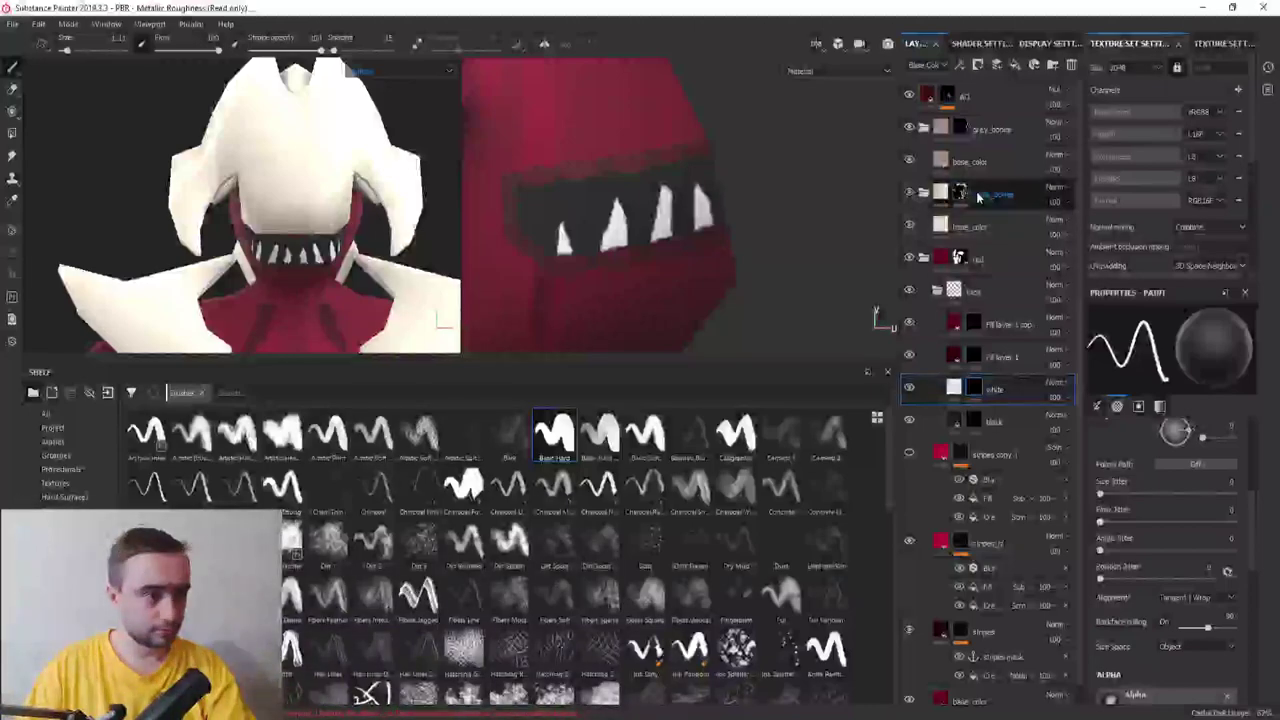
click(1052, 64)
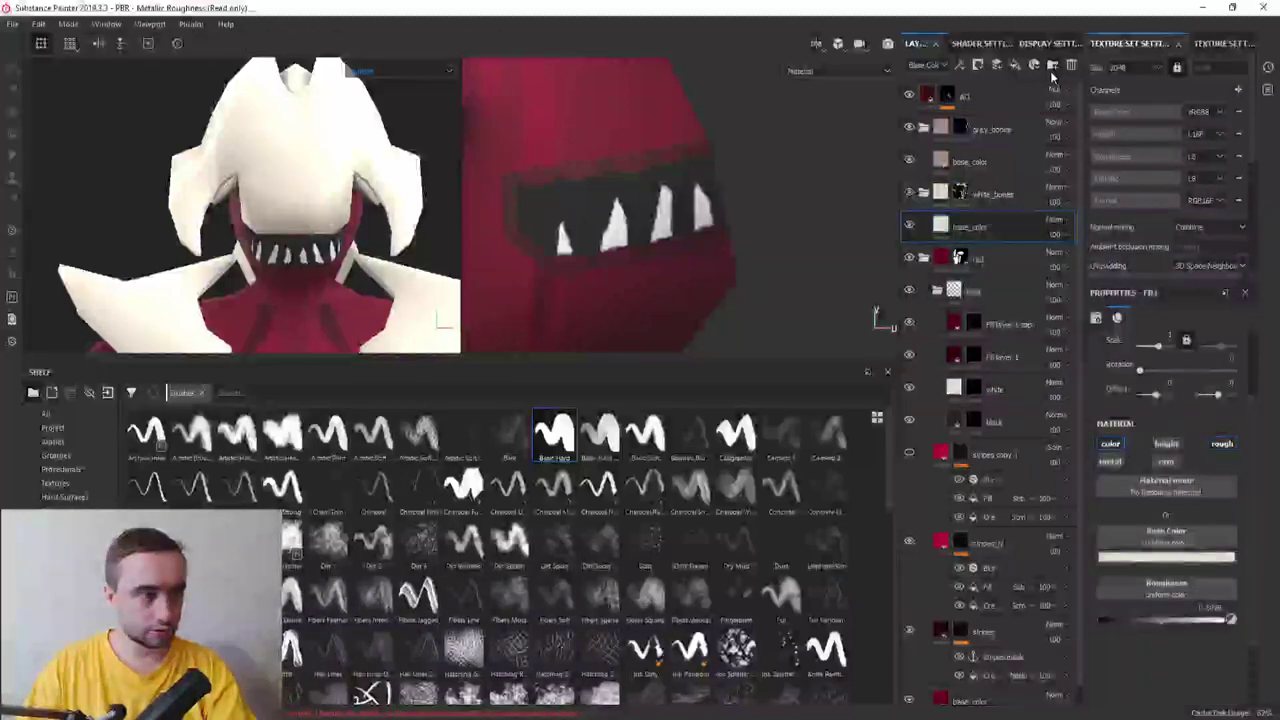
double_click(978, 226)
text(eb)
key(Return)
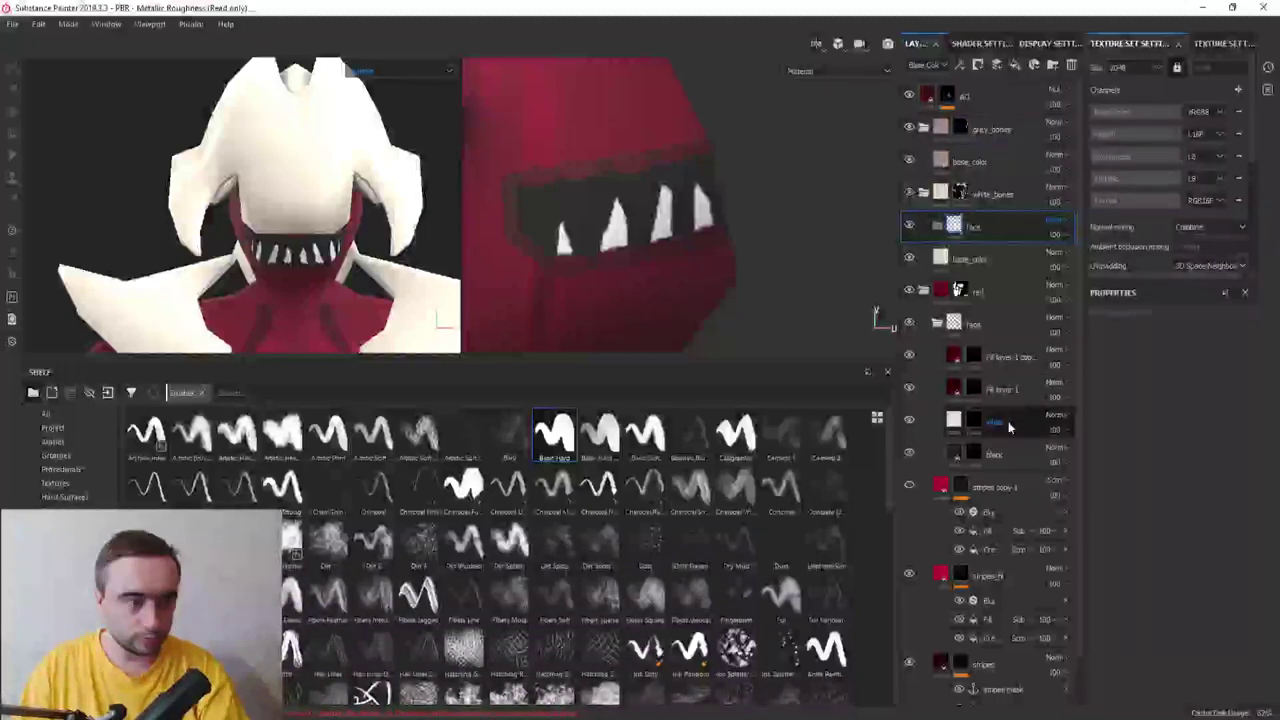
Copy the white and black mouth layers
click(1002, 452)
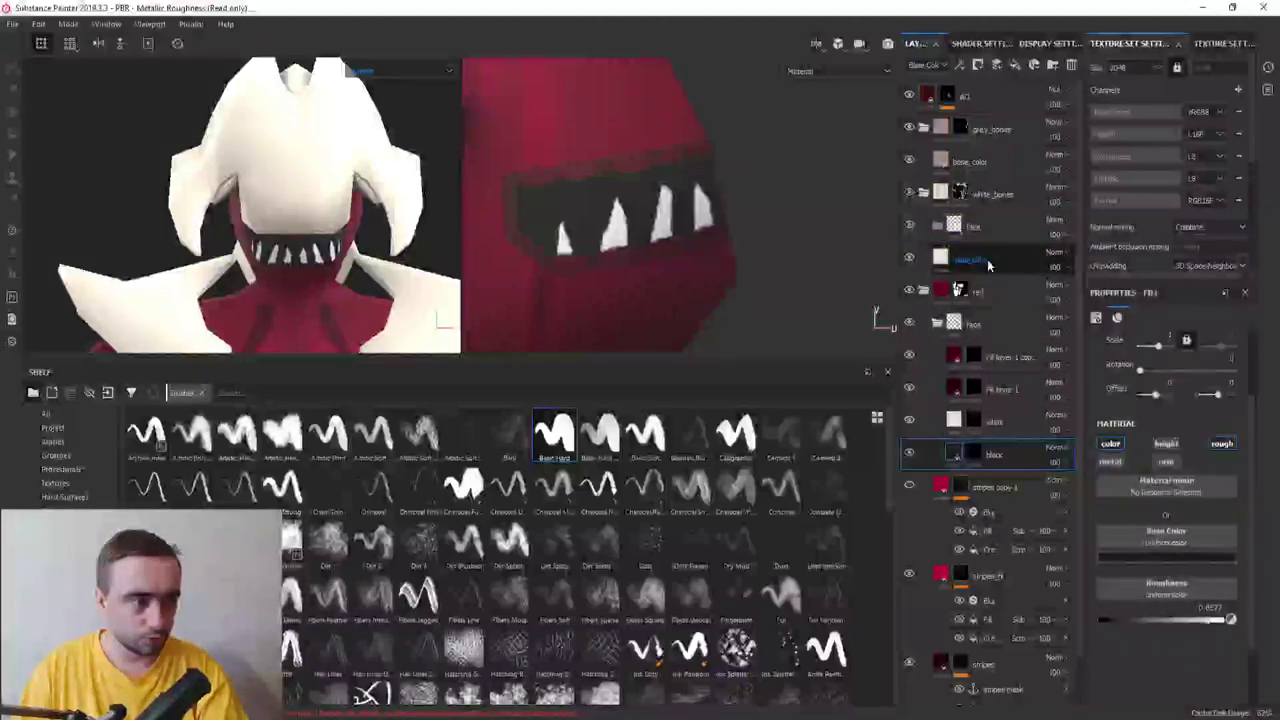
shift+click(1016, 418)
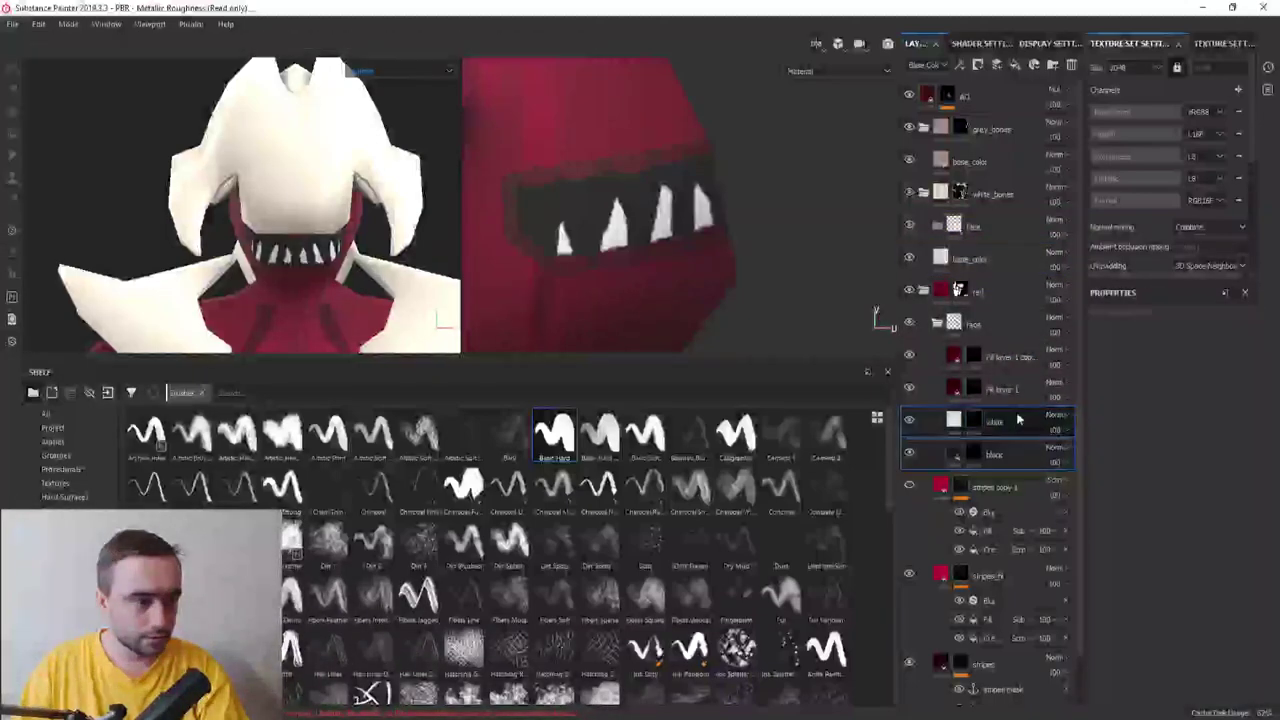
right_click(1018, 420)
click(1048, 430)
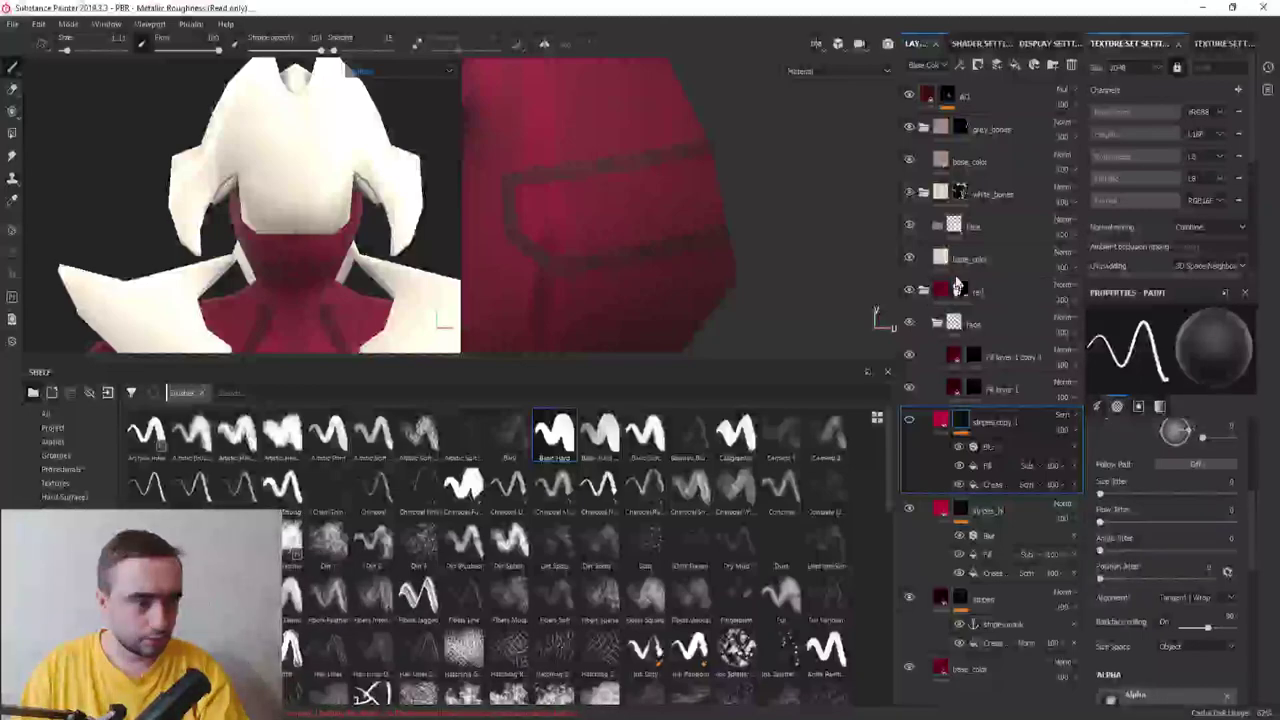
key(ctrl+z)
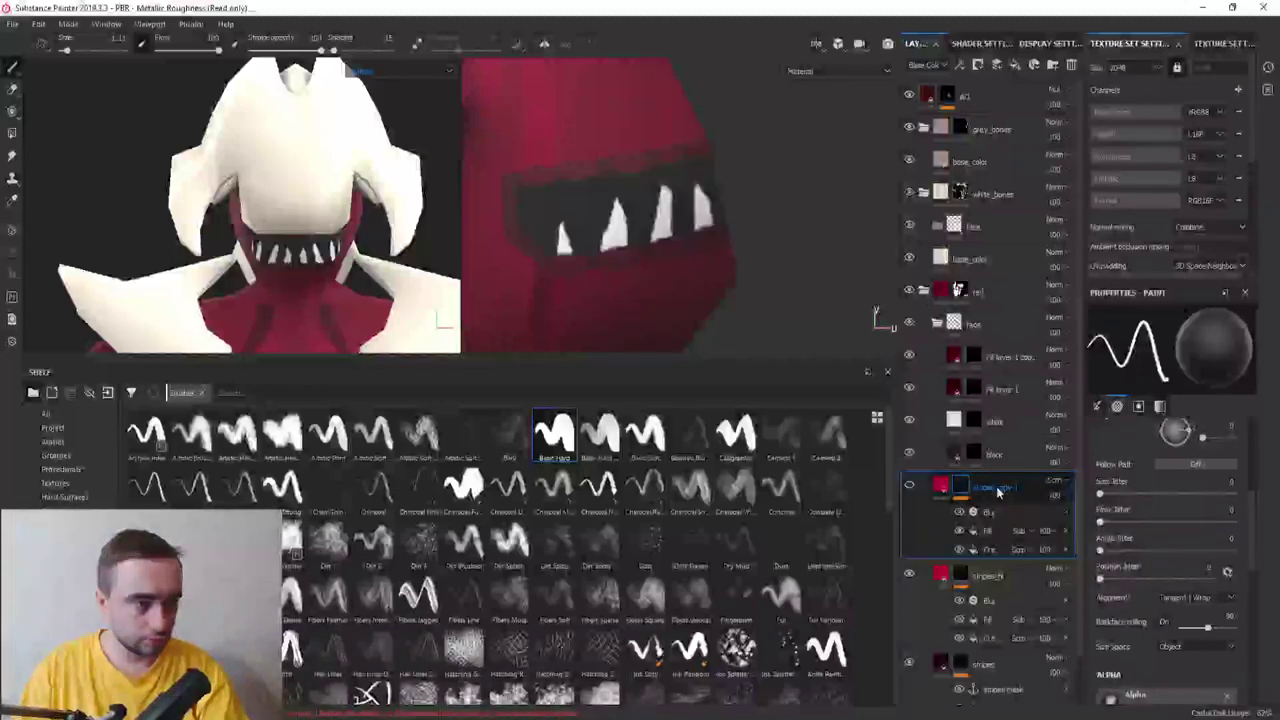
click(990, 455)
shift+click(1005, 423)
right_click(1005, 423)
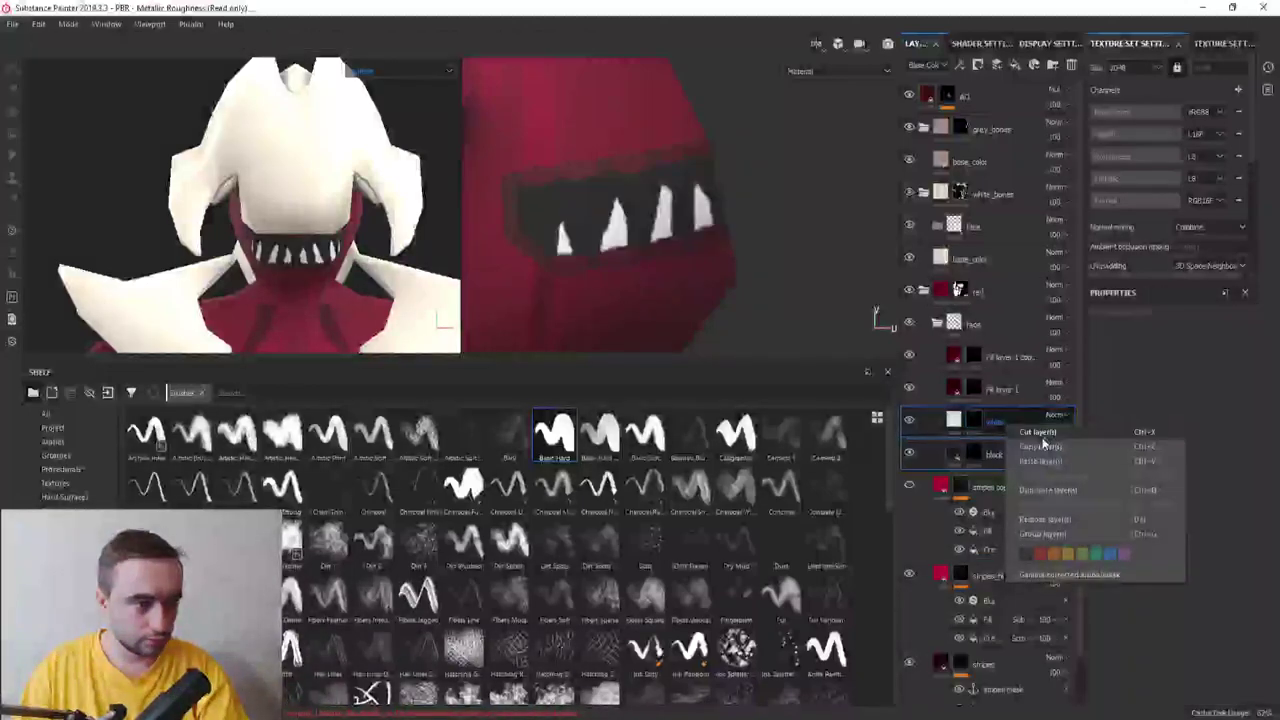
click(1043, 445)
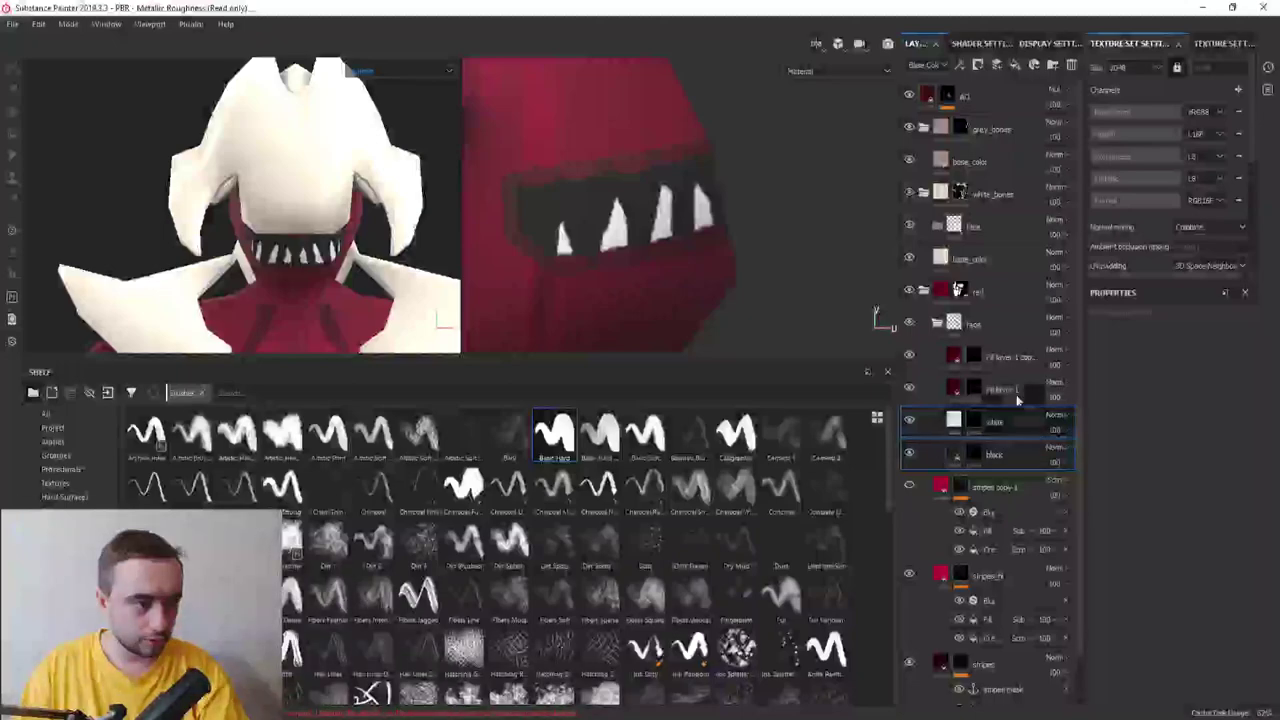
Paste the white and black layer copies into the face folder
click(988, 238)
right_click(988, 238)
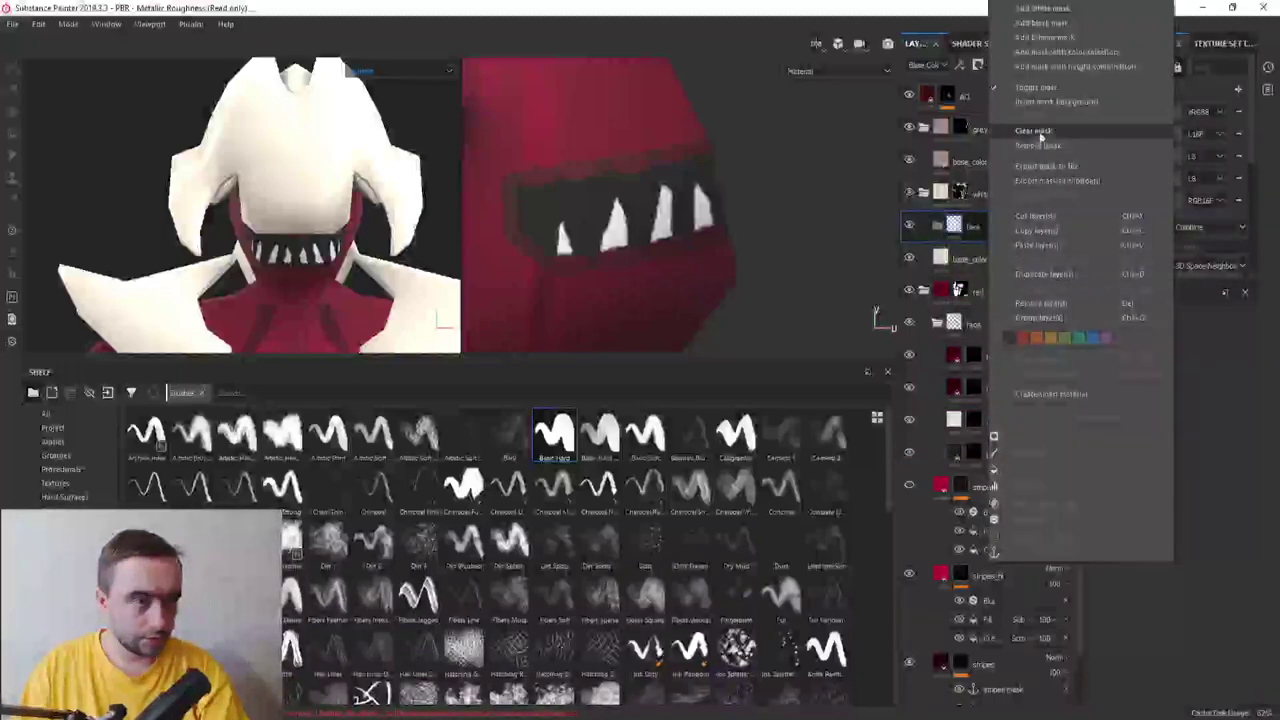
click(1037, 245)
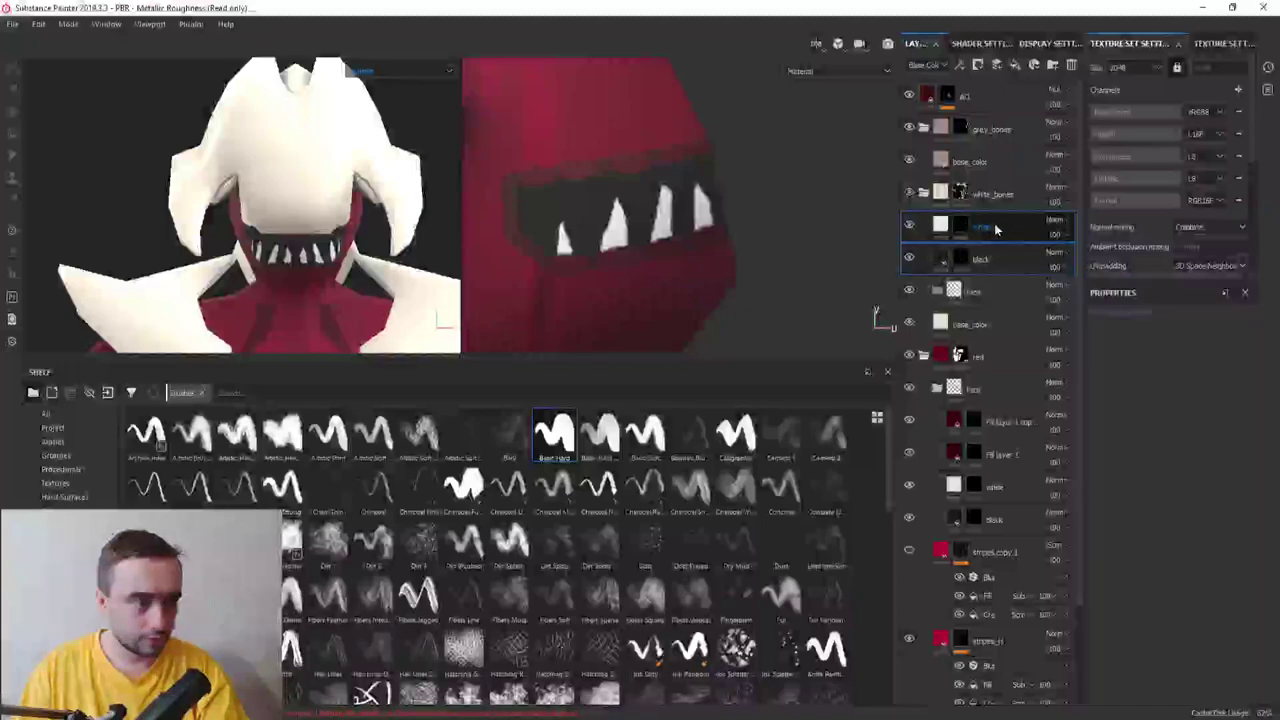
drag(995, 229, 992, 287)
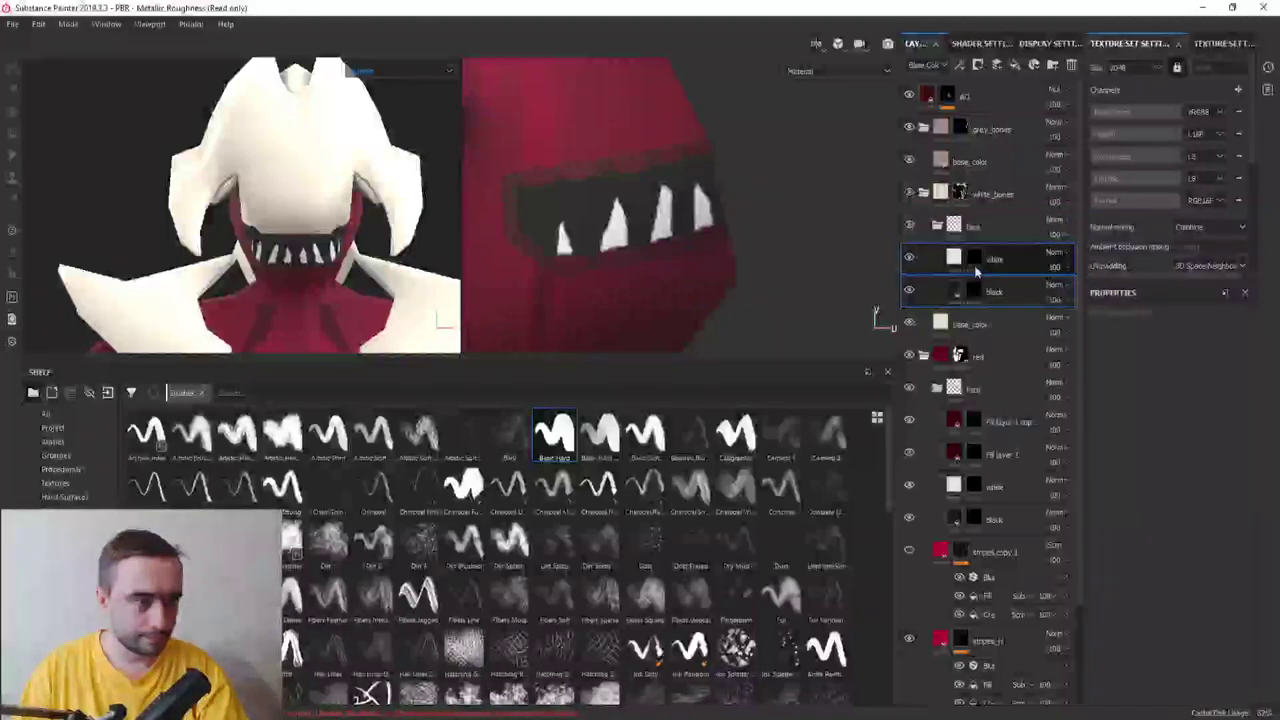
Clear the masks of both the white and black layer copies
right_click(972, 261)
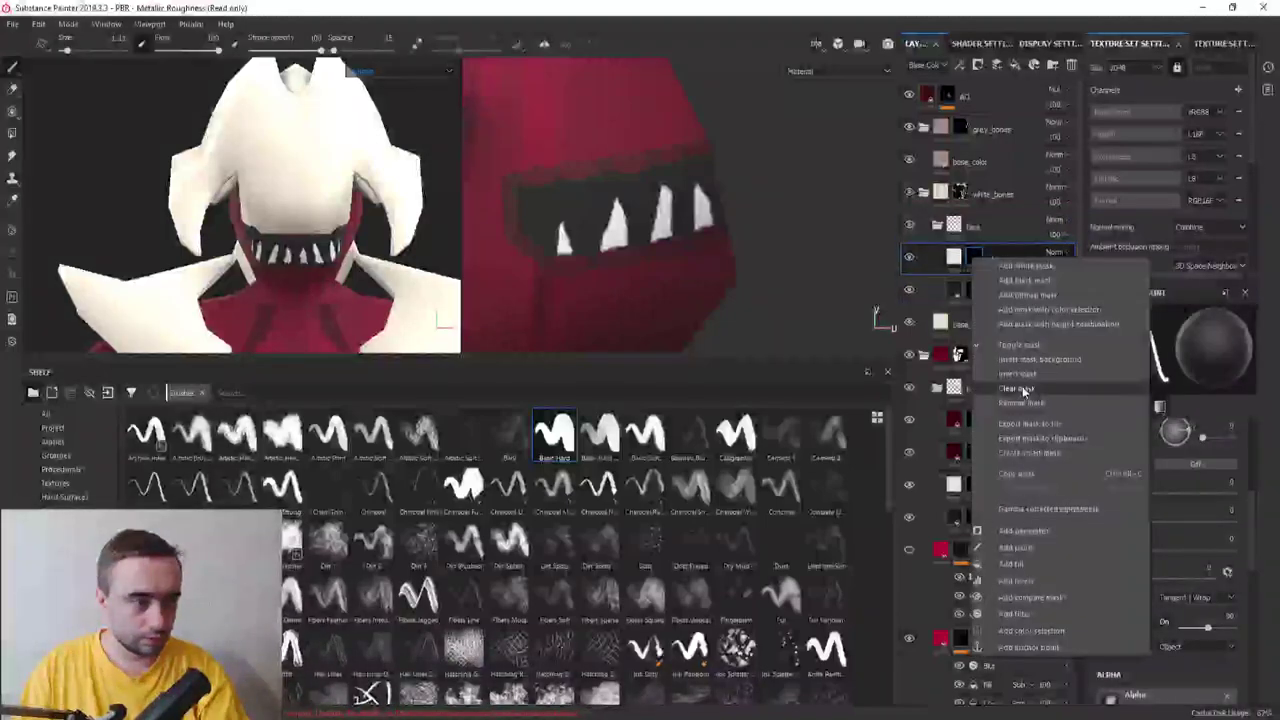
click(1010, 439)
click(972, 291)
right_click(972, 291)
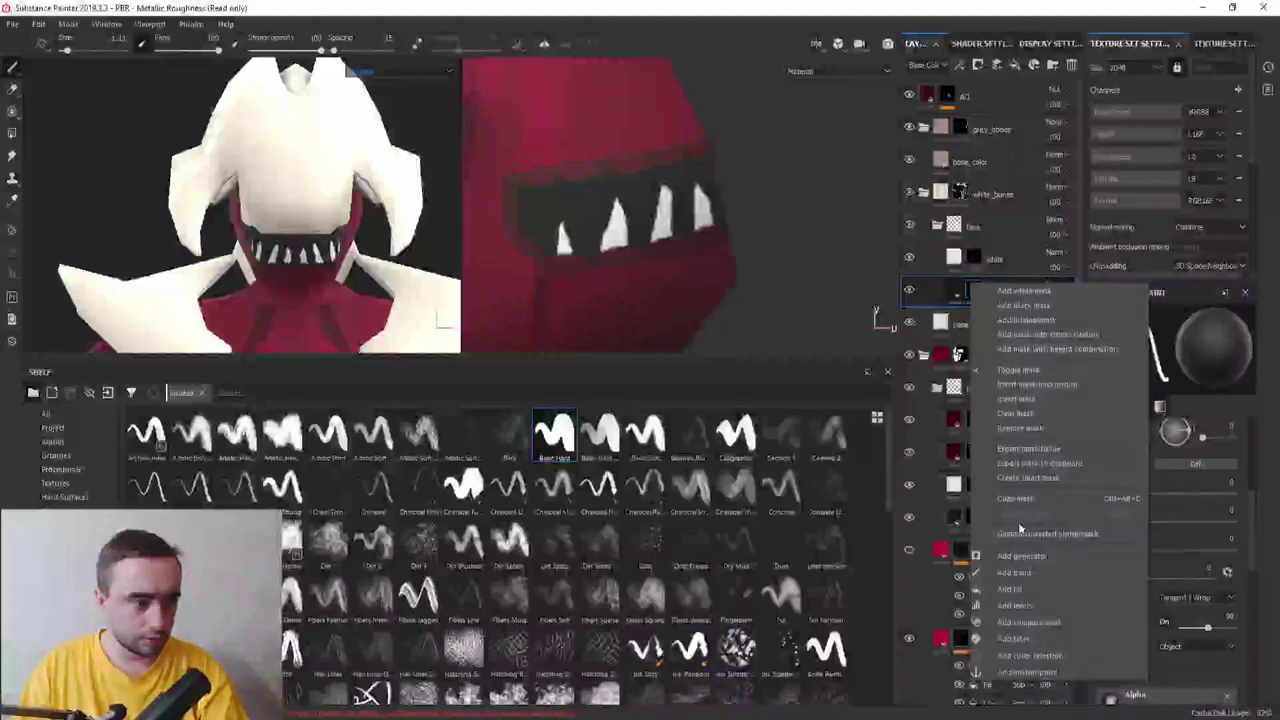
click(998, 420)
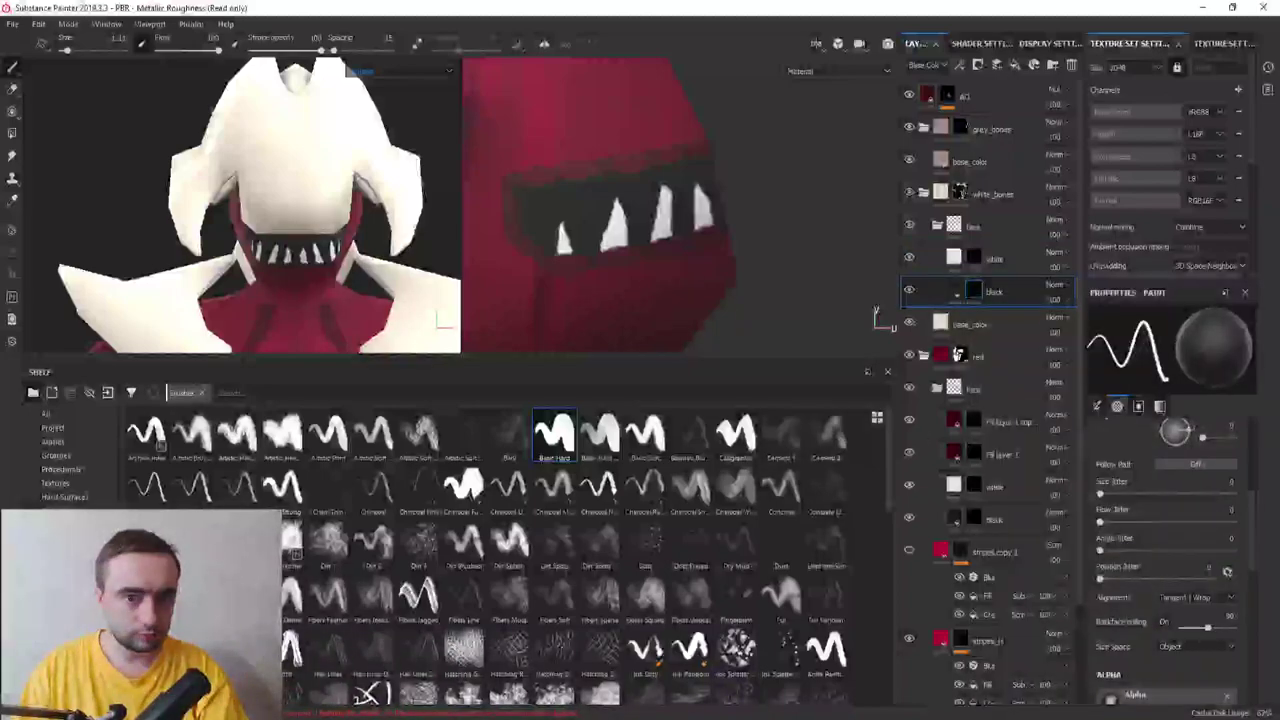
With a brush of about 0.67, paint a thin black line down the chest centre to the collar
alt+drag(268, 202, 322, 213)
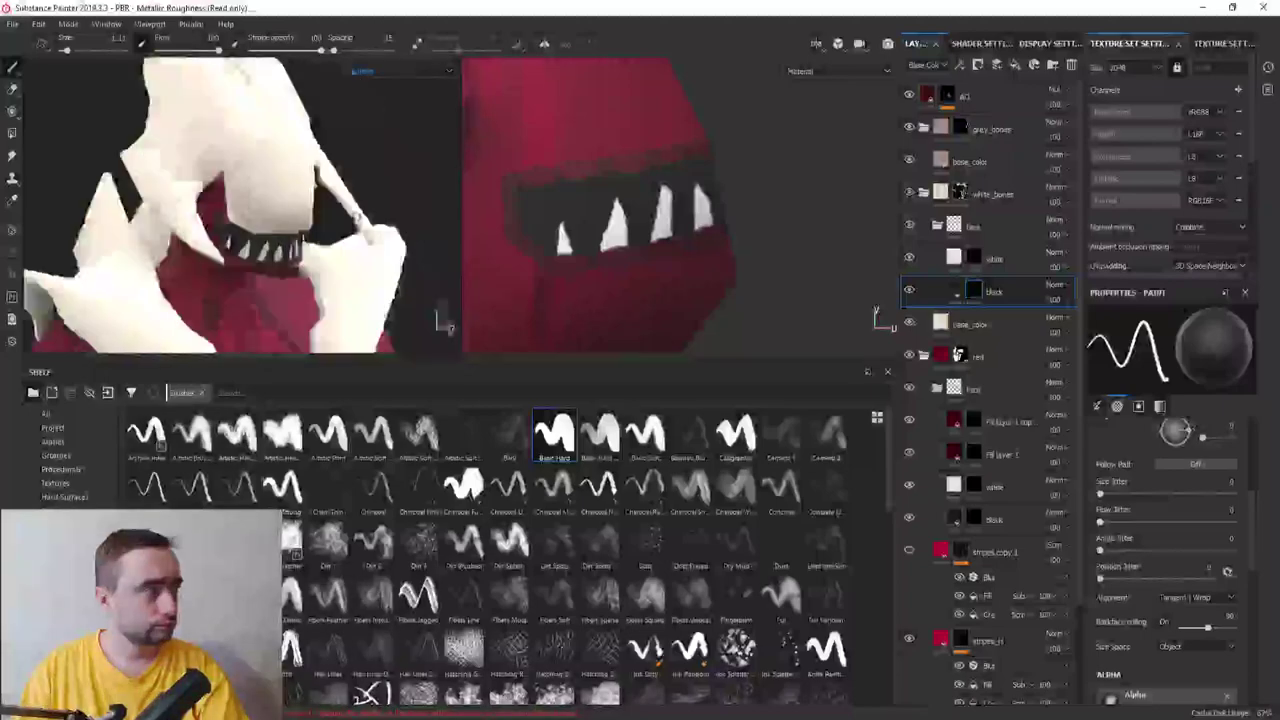
scroll(229, 183, up, 2)
scroll(229, 183, up, 3)
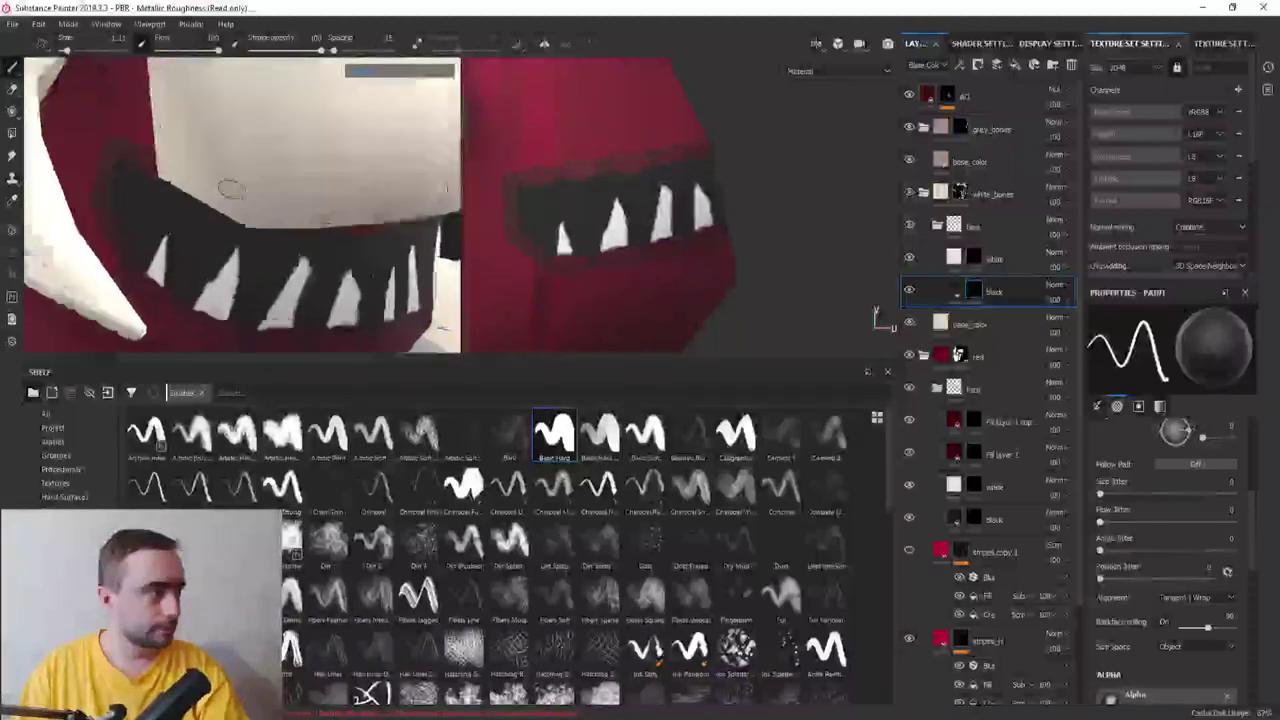
scroll(229, 183, up, 2)
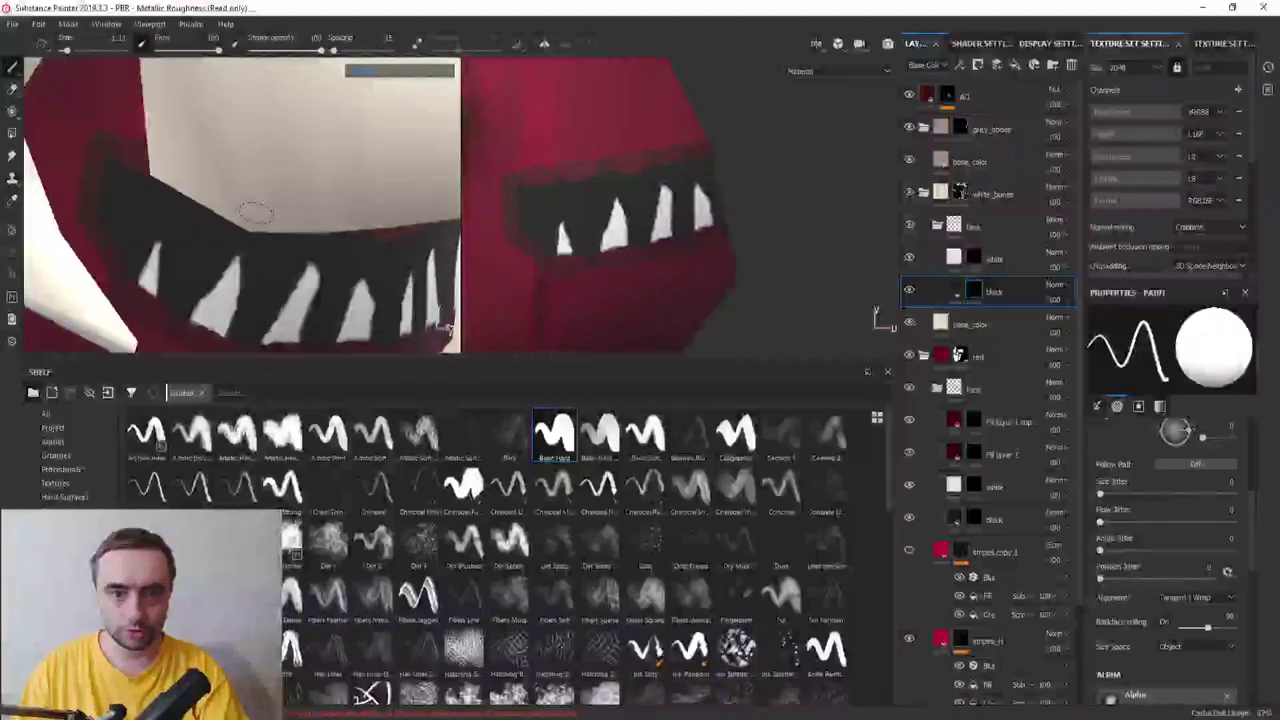
mouse_move(253, 212)
alt+mouse_down()
mouse_move(277, 194)
mouse_move(272, 255)
alt+mouse_up()
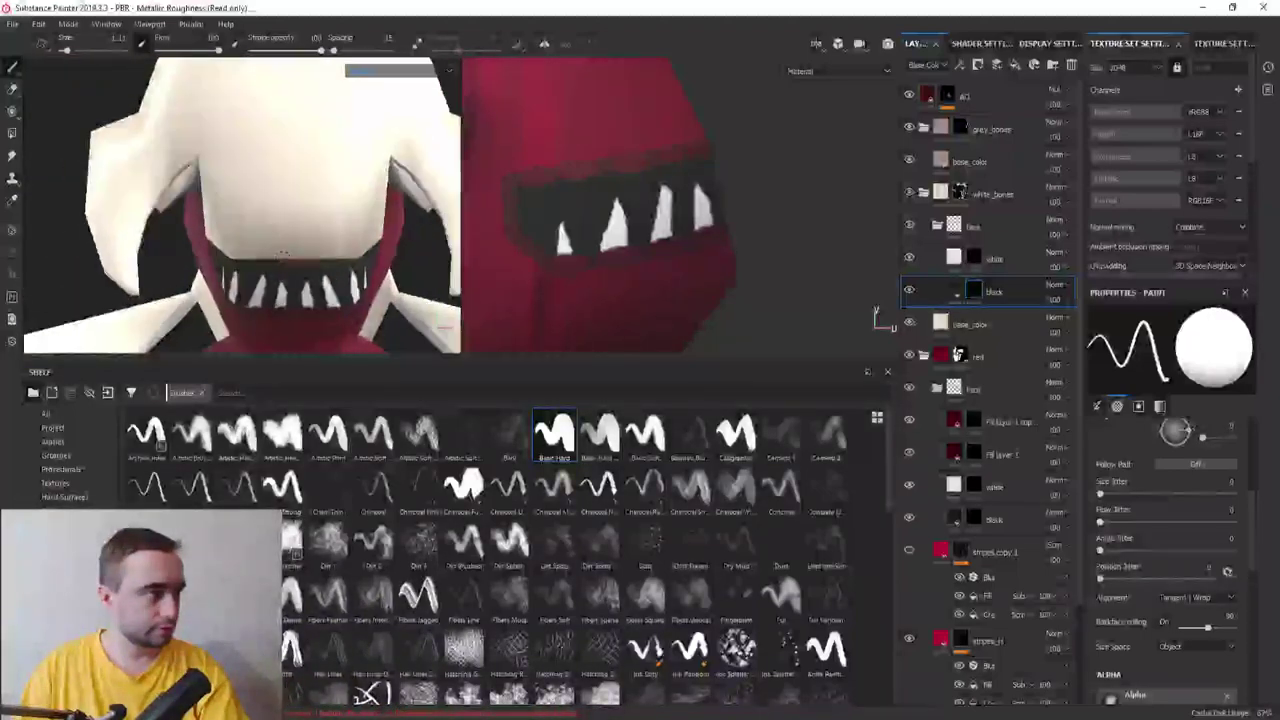
key(bracketleft)
key(bracketleft)
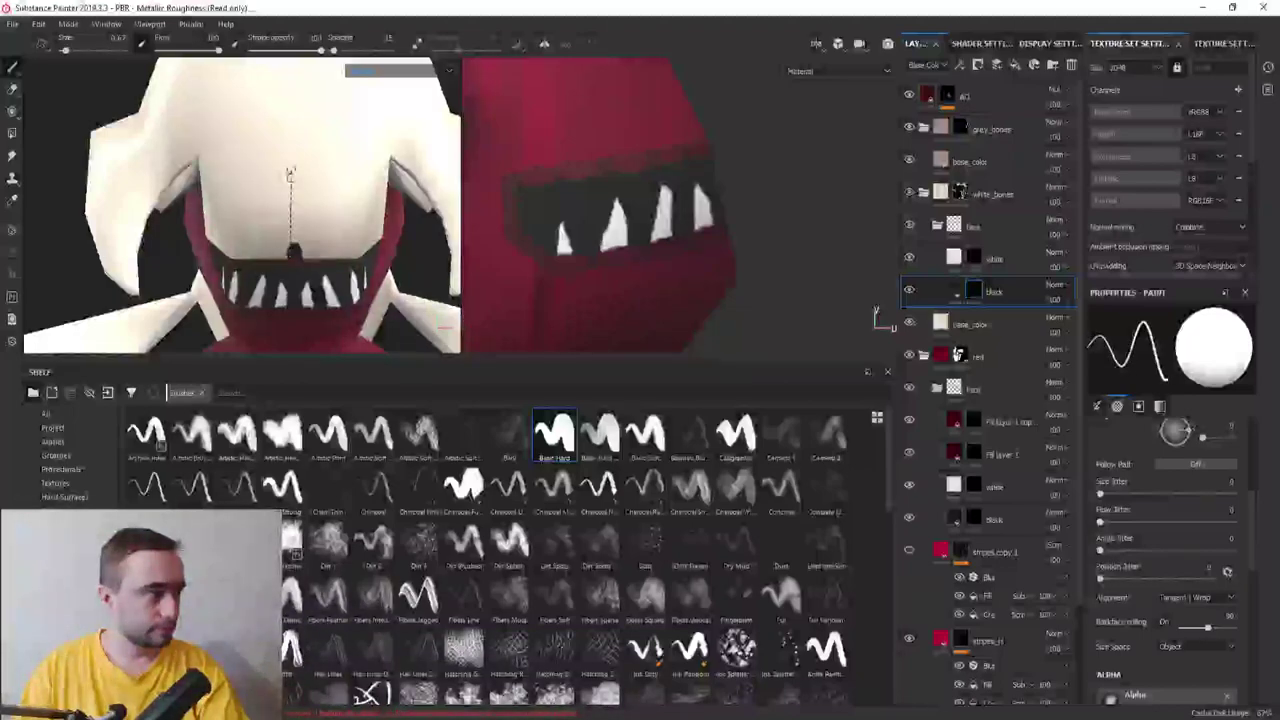
shift+click(291, 163)
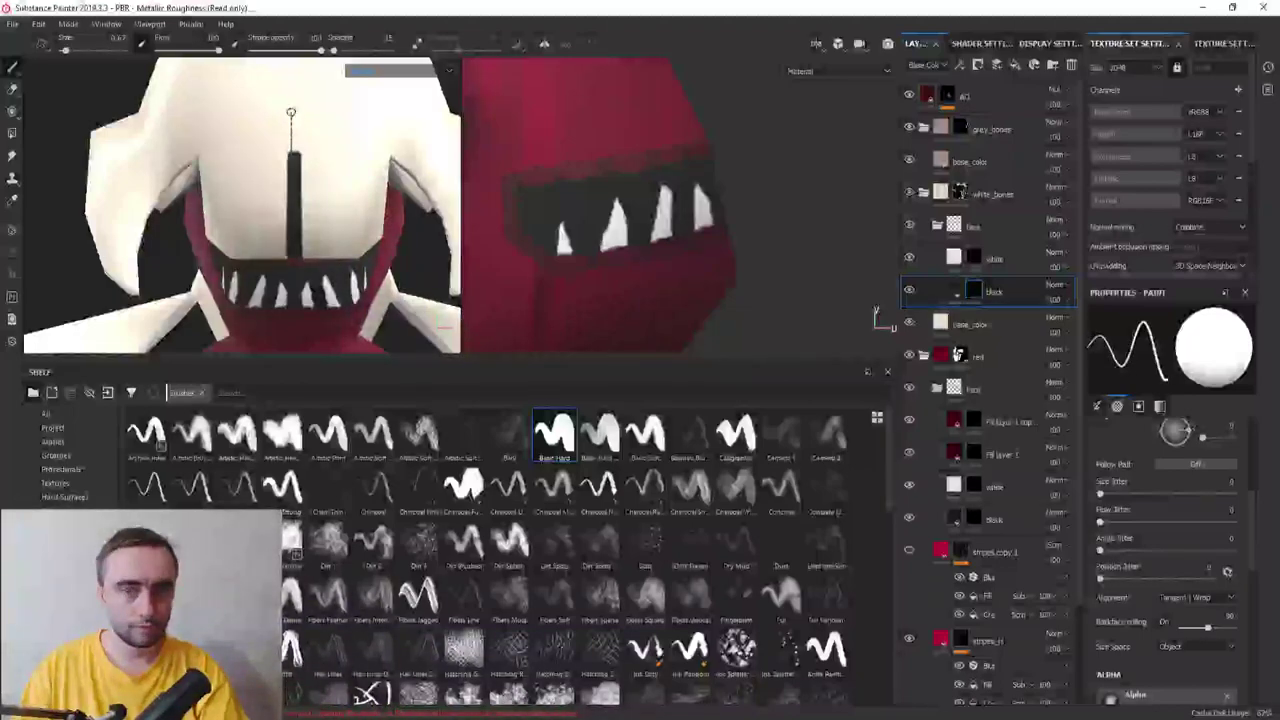
mouse_move(291, 112)
alt+mouse_down()
mouse_move(301, 278)
mouse_move(305, 250)
alt+mouse_up()
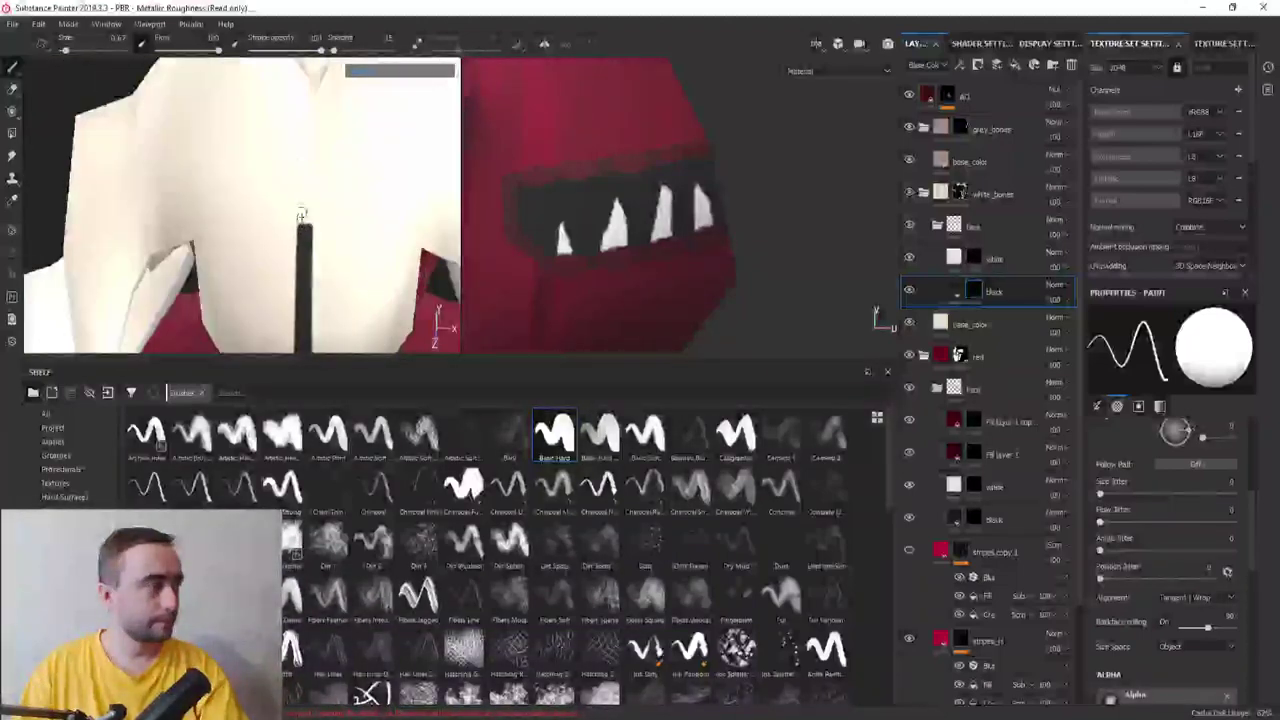
shift+click(301, 86)
key(ctrl+z)
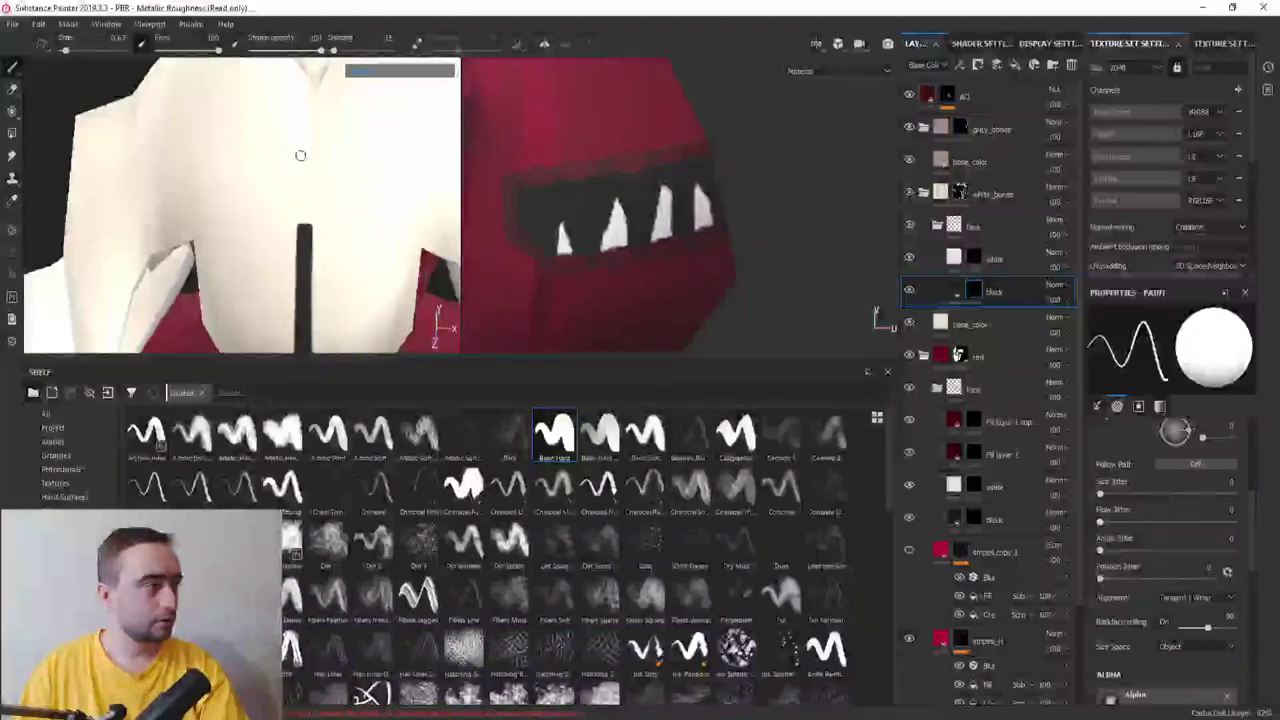
alt+drag(297, 146, 315, 205)
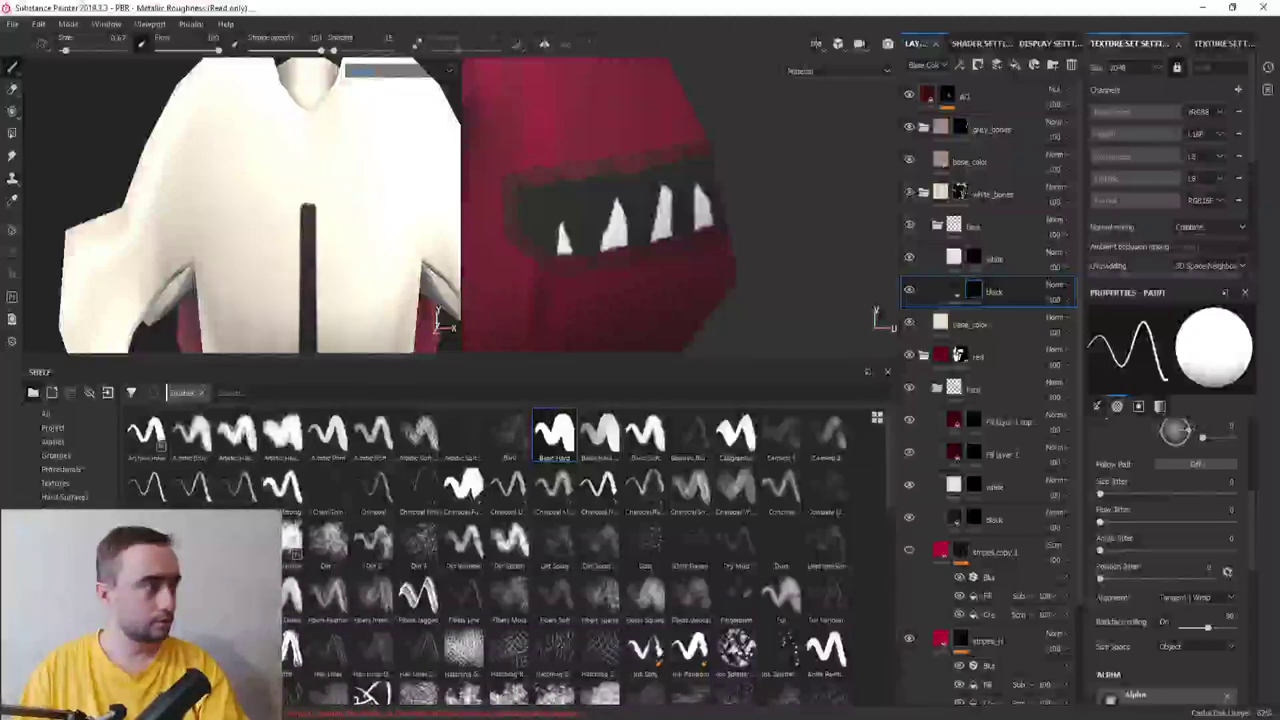
shift+click(305, 121)
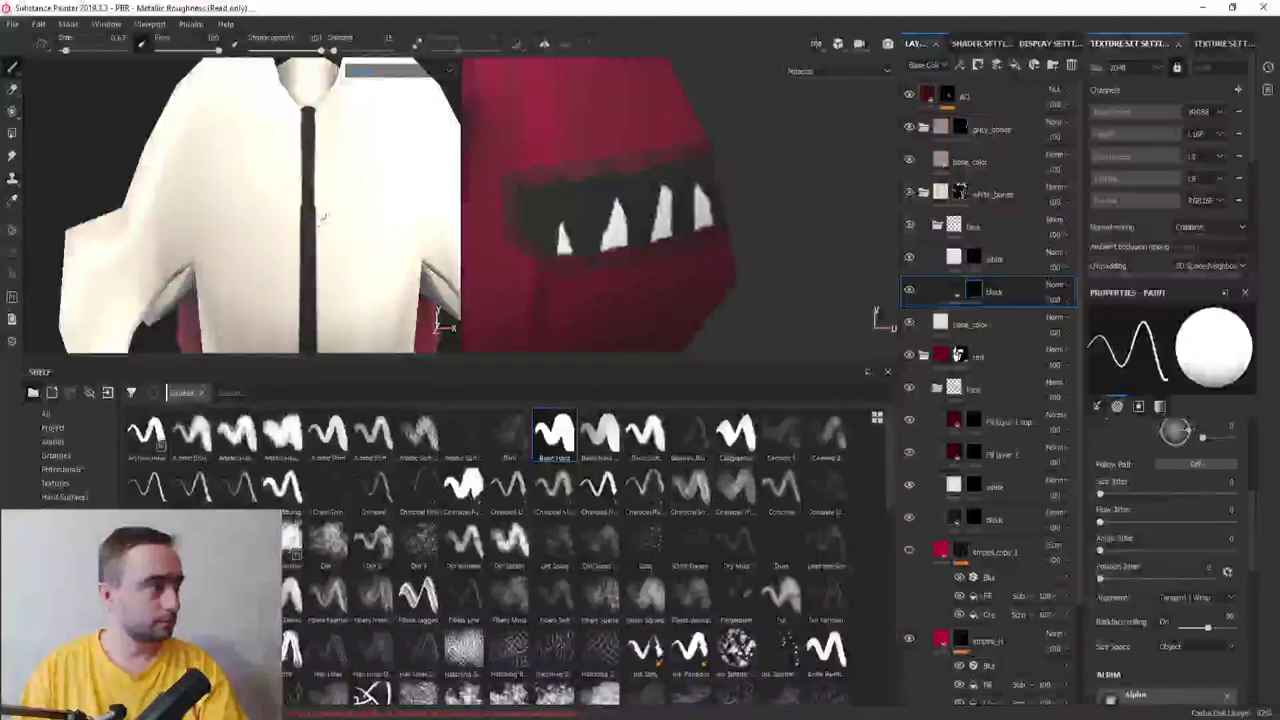
Paint light bone colour over the stripe's top bulge and left edge to slim it
mouse_move(322, 216)
alt+mouse_down()
mouse_move(320, 190)
mouse_move(322, 214)
alt+mouse_up()
scroll(320, 186, down, 2)
scroll(322, 212, up, 3)
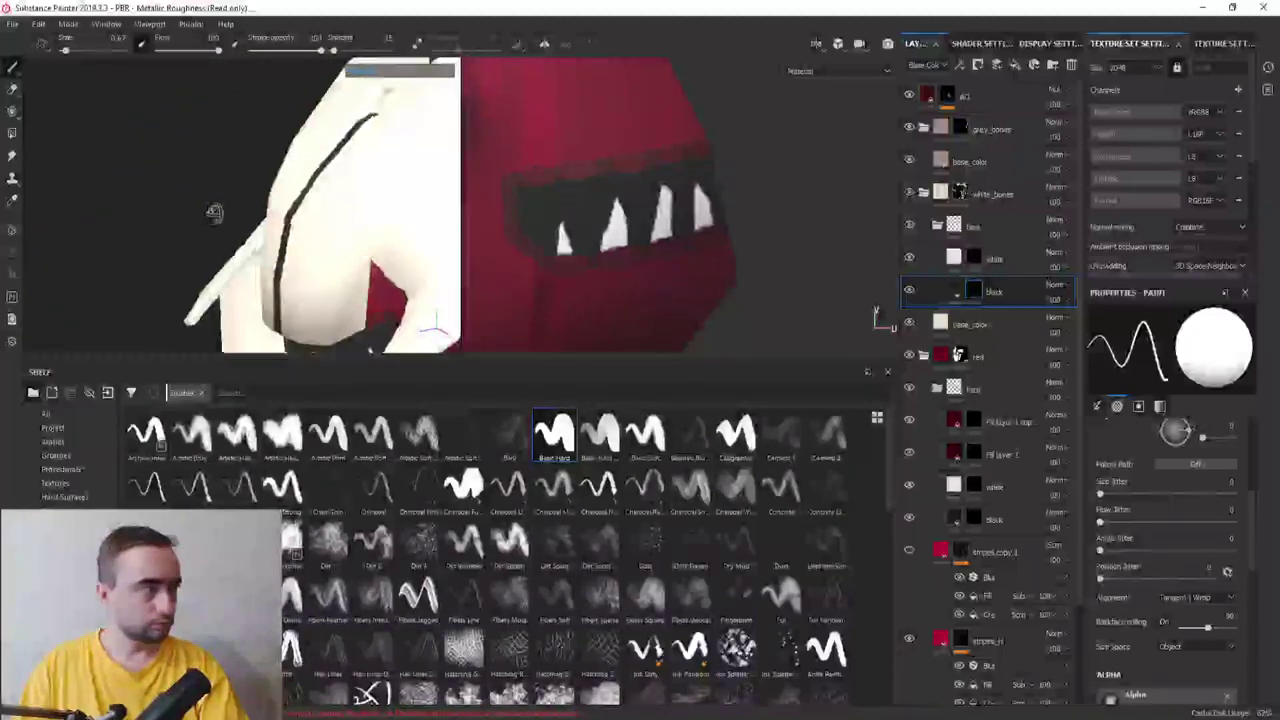
scroll(322, 214, up, 3)
scroll(320, 211, down, 1)
scroll(317, 217, down, 2)
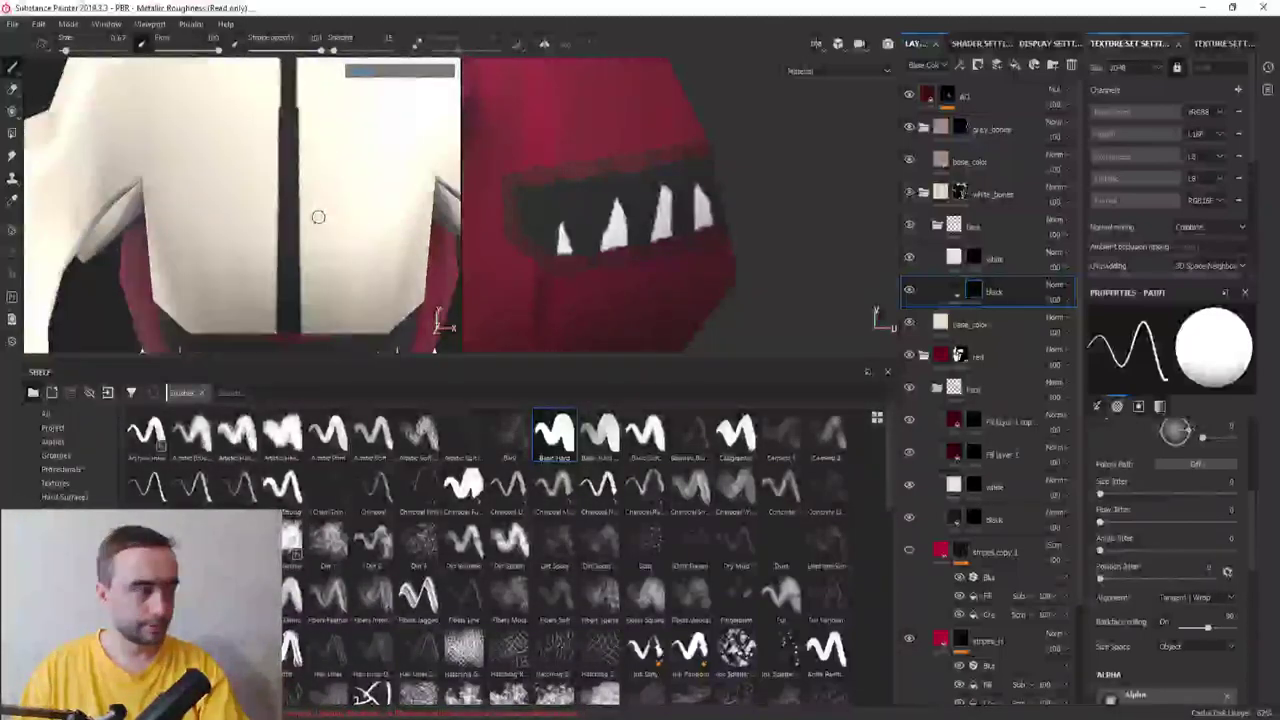
scroll(349, 160, down, 2)
scroll(340, 162, down, 2)
scroll(340, 162, up, 1)
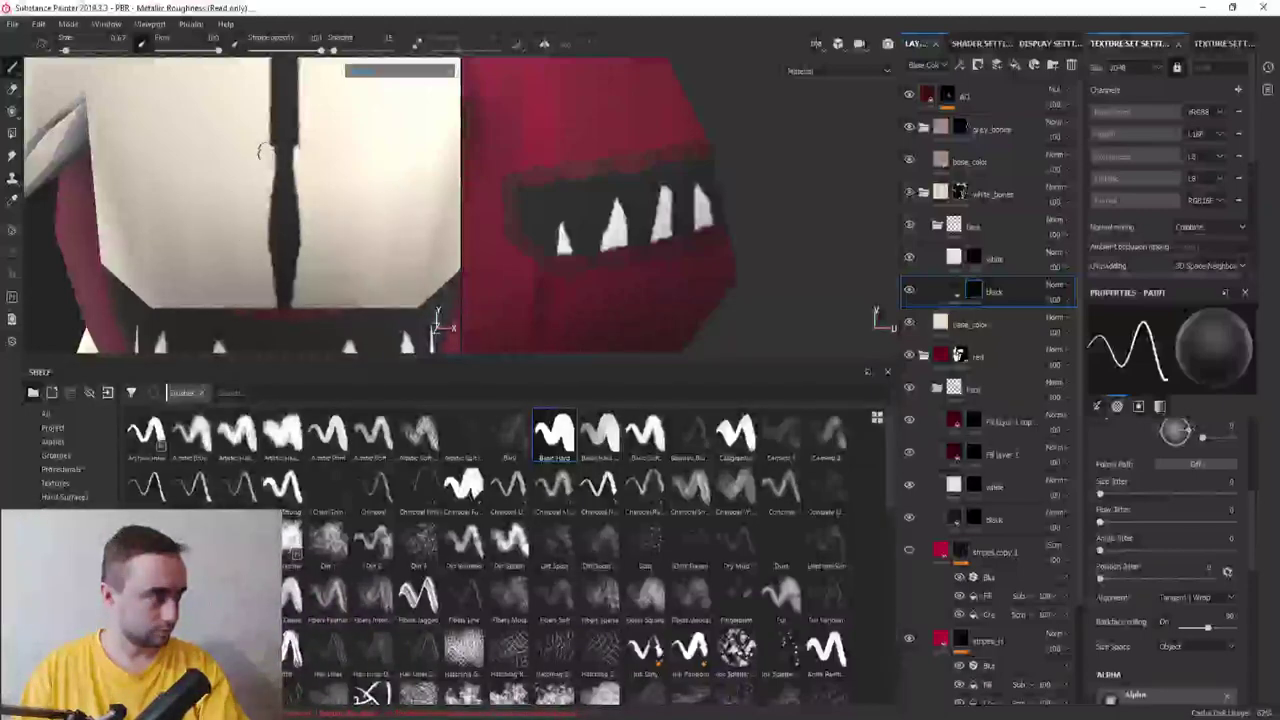
scroll(240, 215, up, 2)
scroll(233, 202, up, 1)
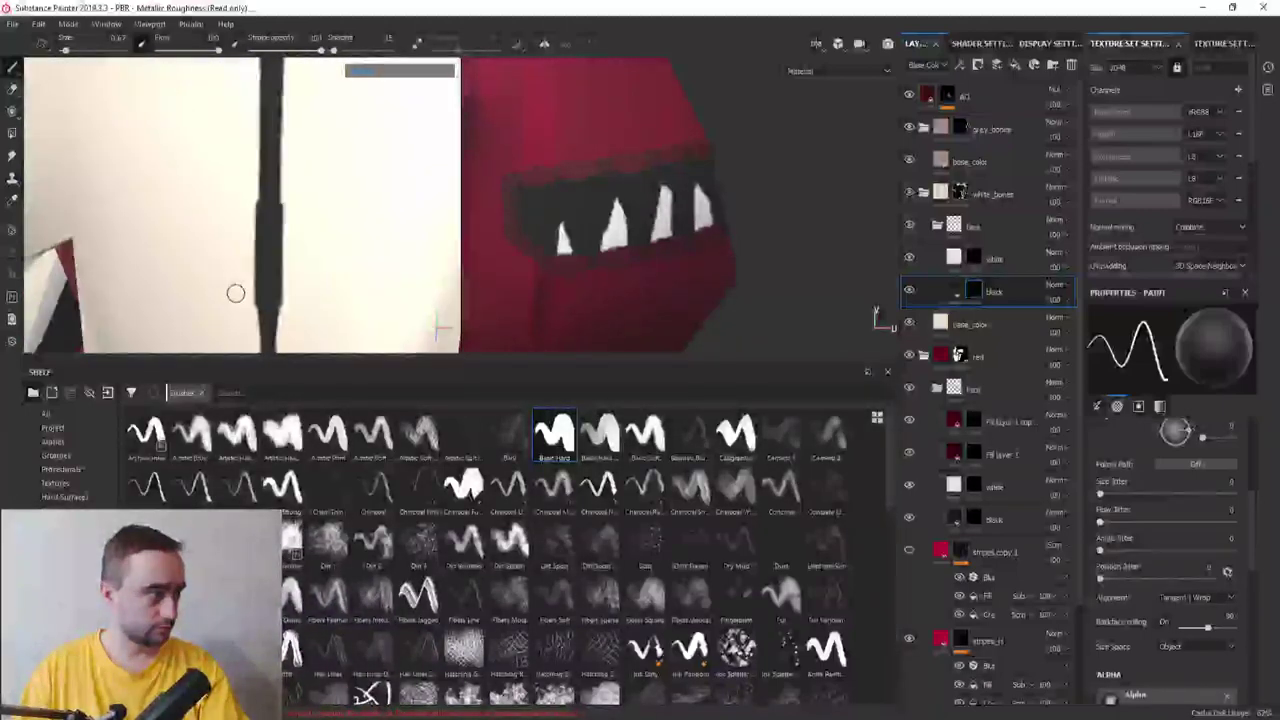
middle_drag(232, 137, 214, 269)
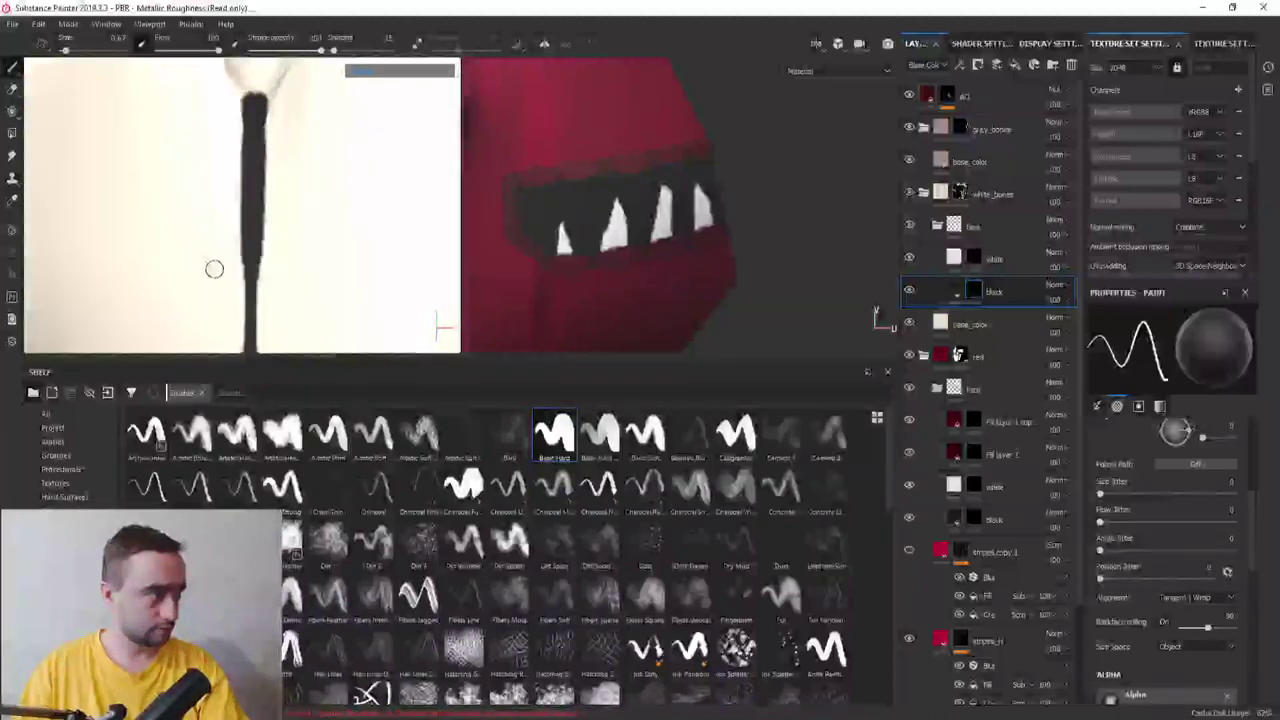
drag(237, 171, 231, 117)
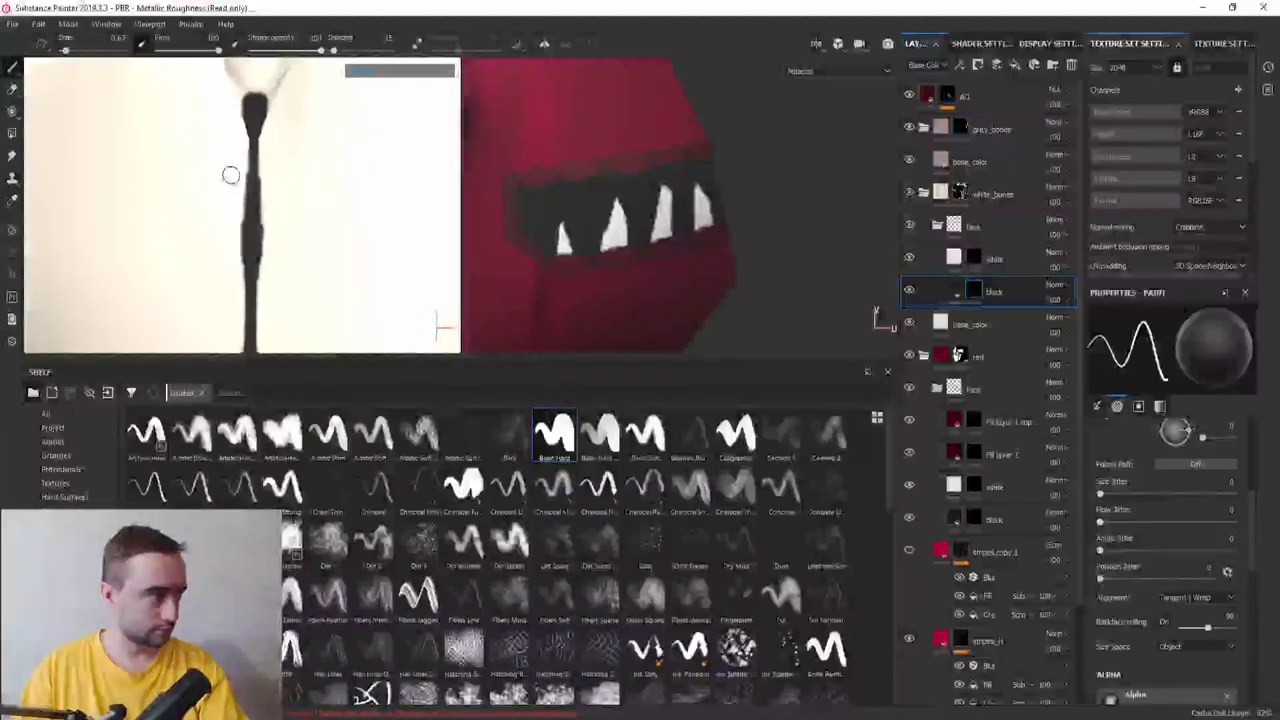
drag(228, 268, 240, 131)
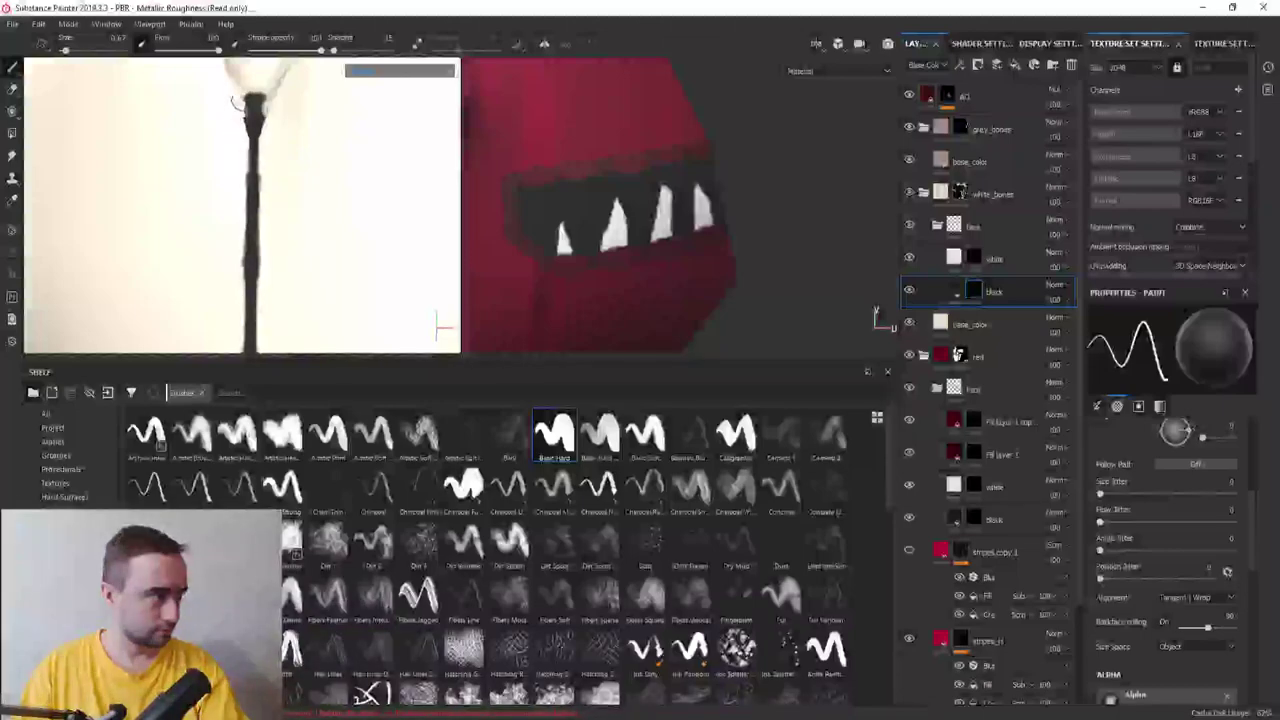
key(f)
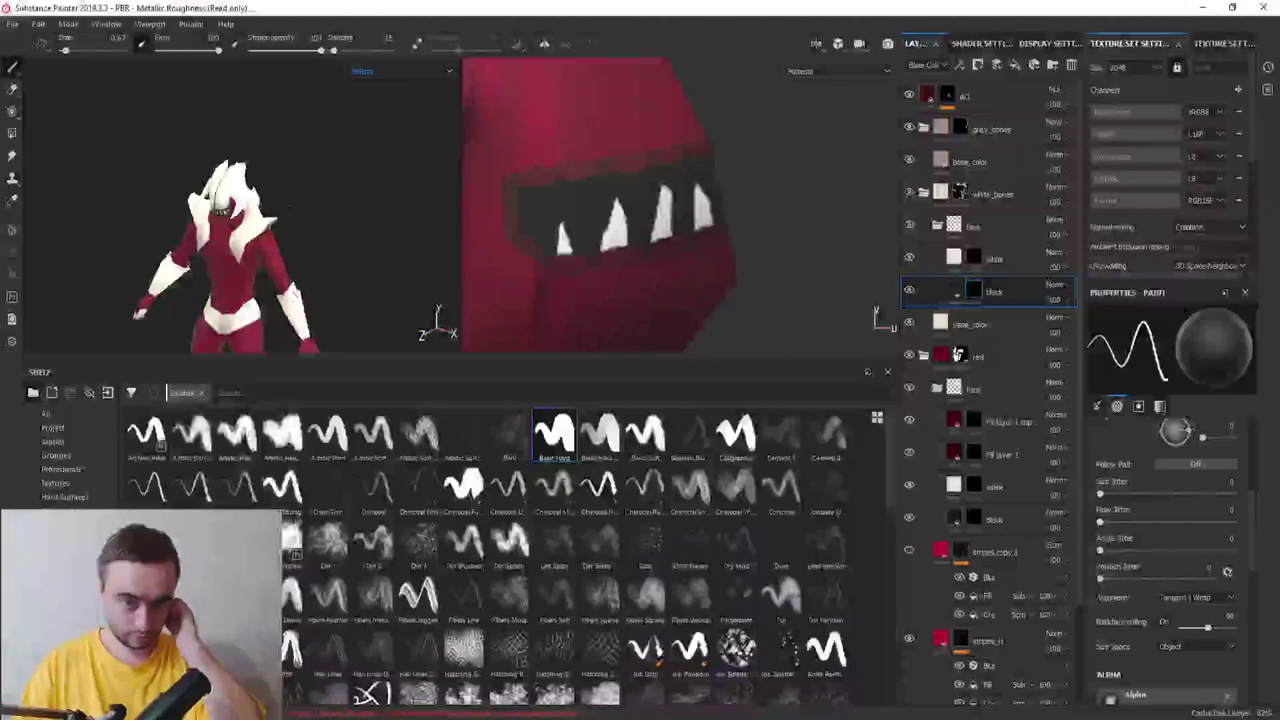
Clean up the torso's black stripe and undo the black arch strokes
scroll(250, 166, up, 2)
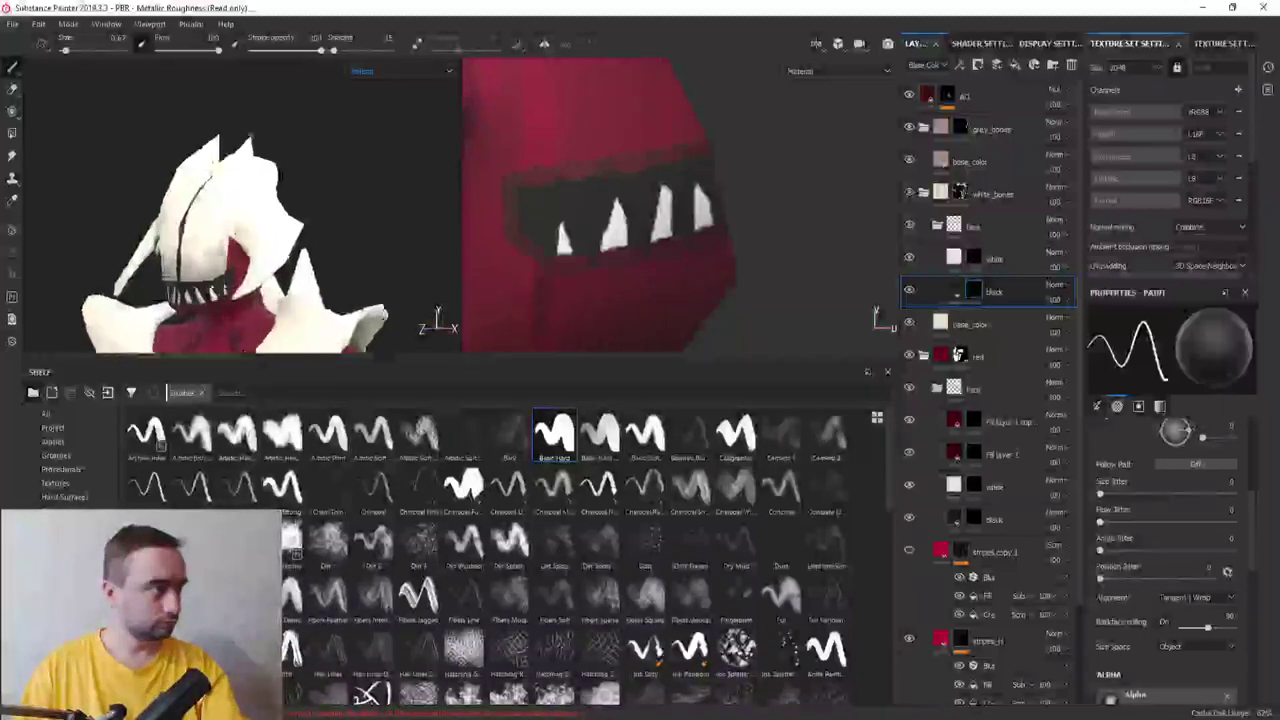
scroll(250, 166, up, 3)
scroll(250, 166, up, 3)
alt+drag(250, 166, 225, 213)
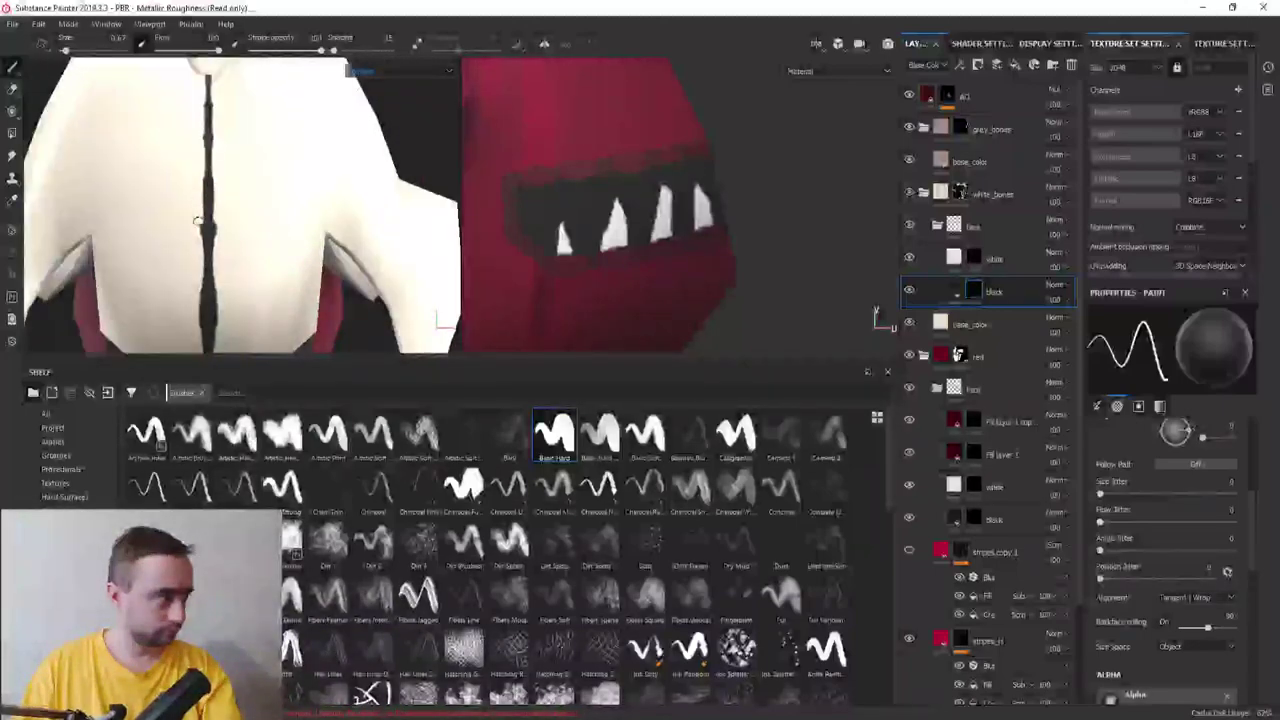
drag(198, 286, 198, 326)
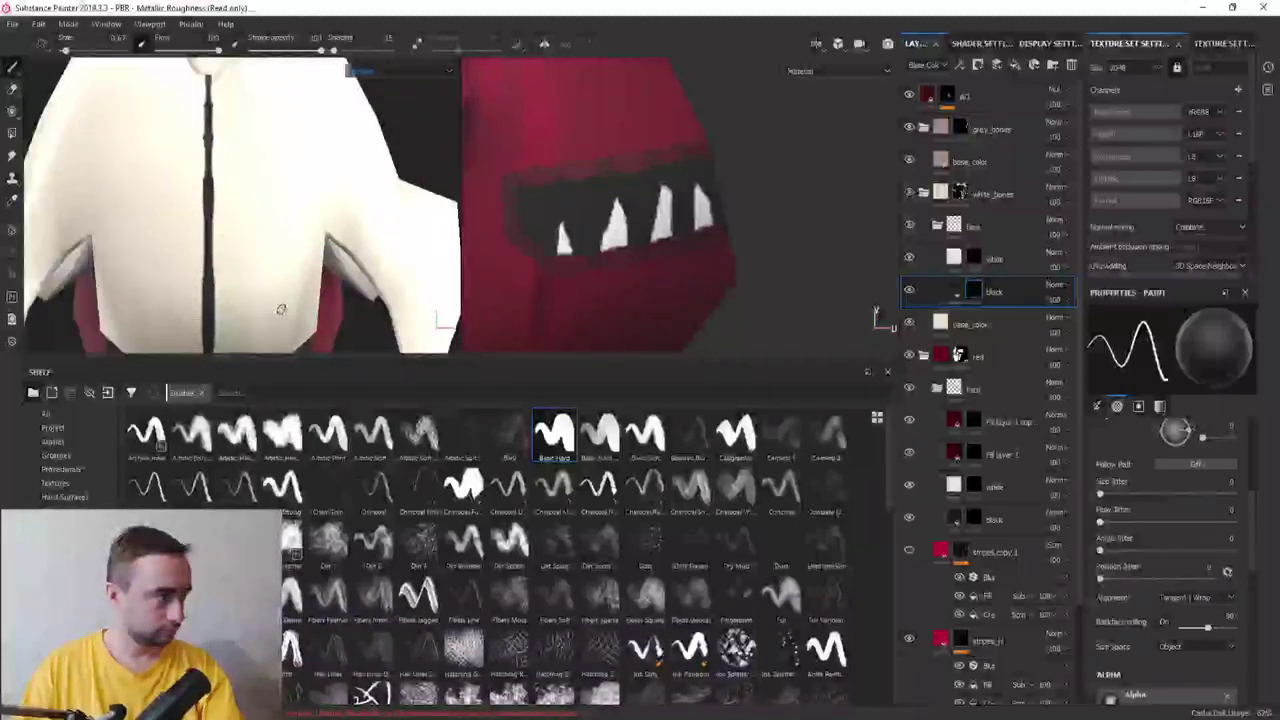
mouse_move(281, 309)
alt+mouse_down()
mouse_move(314, 257)
mouse_move(316, 295)
alt+mouse_up()
mouse_move(300, 243)
alt+mouse_down()
mouse_move(262, 268)
mouse_move(246, 256)
mouse_move(285, 253)
mouse_move(275, 236)
mouse_move(295, 190)
mouse_move(316, 198)
mouse_move(321, 243)
mouse_move(310, 203)
mouse_move(268, 262)
mouse_move(291, 248)
mouse_move(304, 262)
alt+mouse_up()
key(ctrl+z)
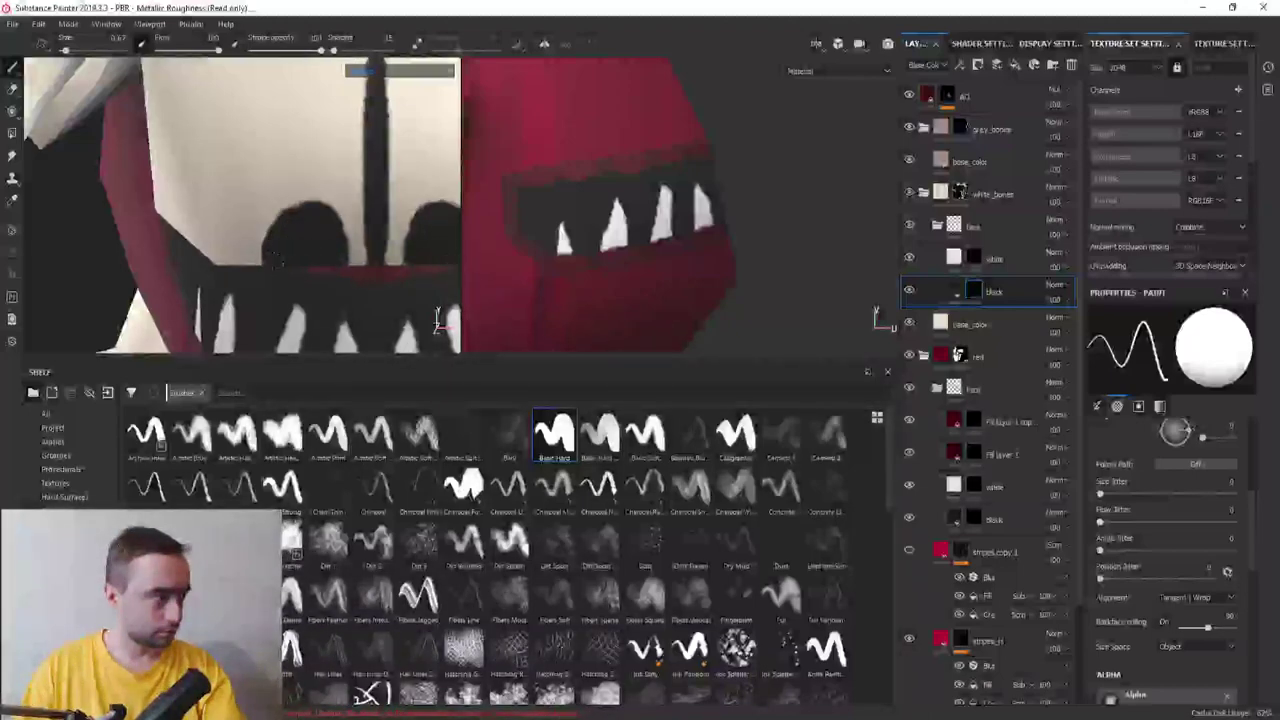
Paint flat tops on the black shapes, a black band across the mask, and black along its lower edge
mouse_move(270, 205)
mouse_down()
mouse_move(300, 192)
mouse_move(330, 205)
mouse_move(287, 199)
mouse_move(308, 205)
mouse_up()
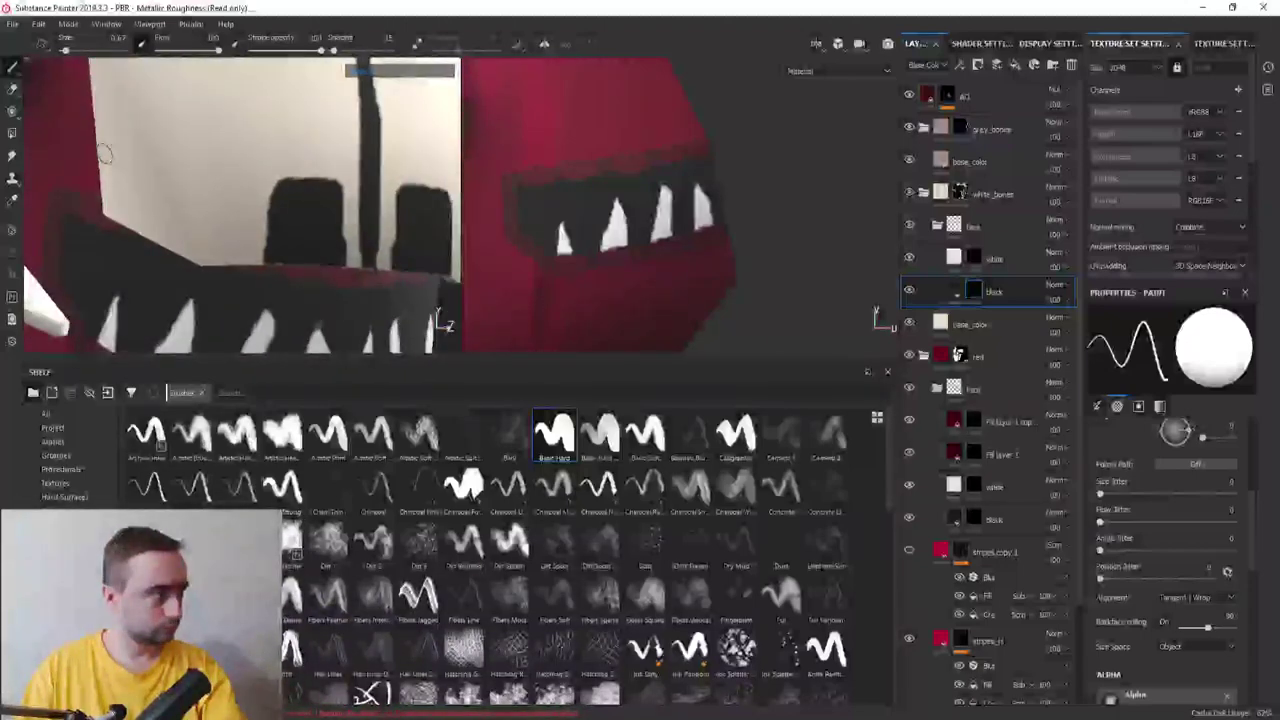
mouse_move(104, 153)
mouse_down()
mouse_move(145, 170)
mouse_move(320, 180)
mouse_move(118, 192)
mouse_move(262, 226)
mouse_move(108, 192)
mouse_up()
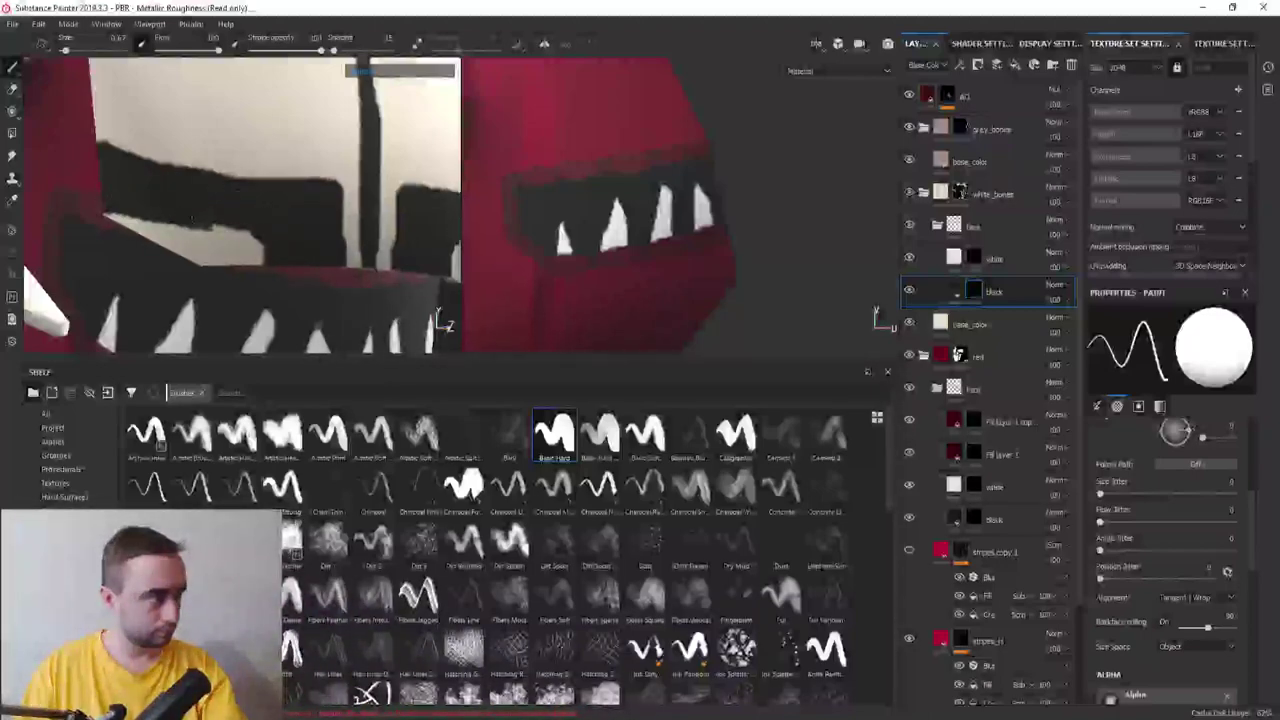
mouse_move(262, 258)
mouse_down()
mouse_move(115, 222)
mouse_move(243, 255)
mouse_up()
mouse_move(155, 225)
alt+mouse_down()
mouse_move(256, 176)
mouse_move(174, 188)
alt+mouse_up()
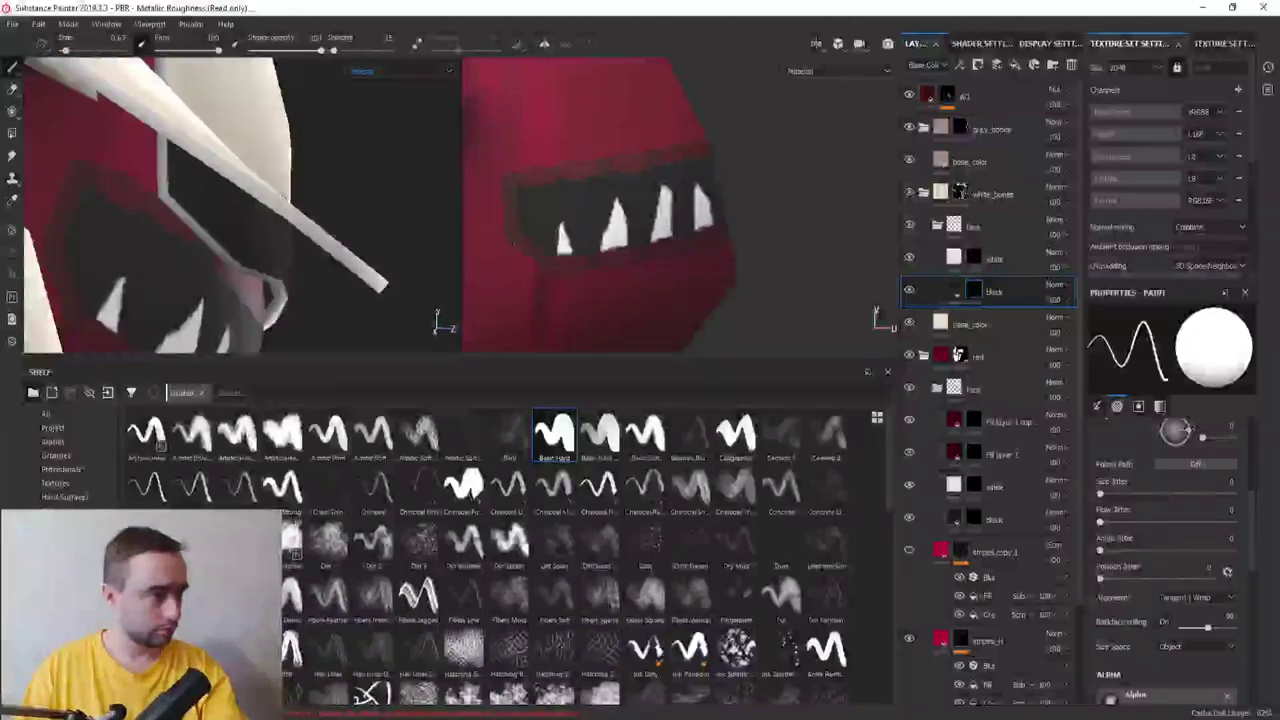
On the white_bones folder, polygon-fill part of the bone spike white
alt+drag(112, 200, 250, 190)
click(987, 195)
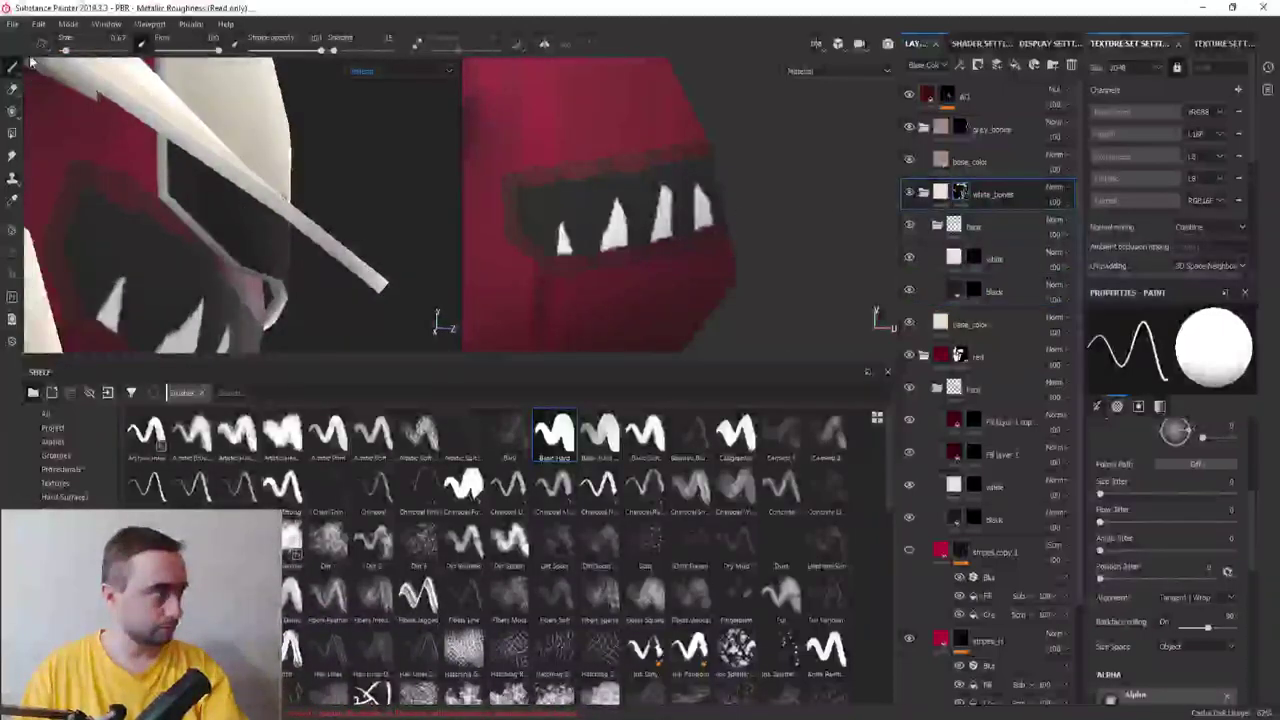
click(12, 133)
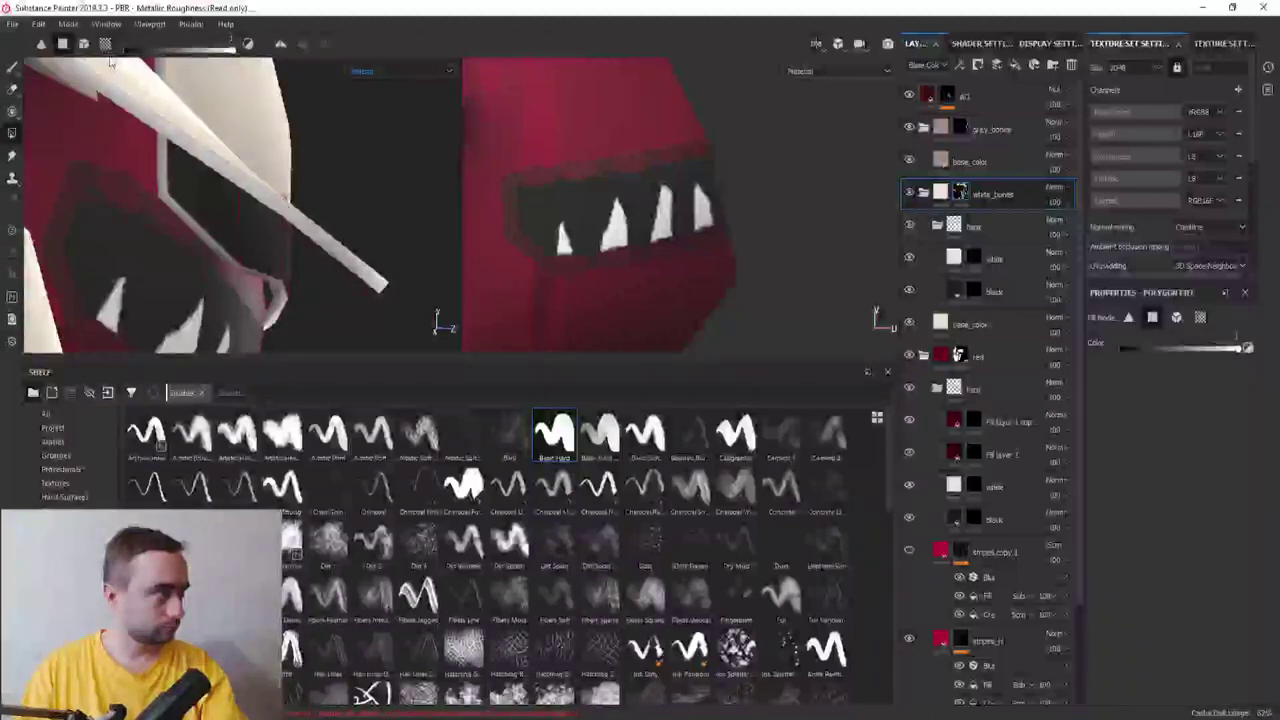
click(163, 205)
Reselect the black layer's mask and return to the Paint brush, zoomed into the mouth
alt+drag(320, 228, 200, 150)
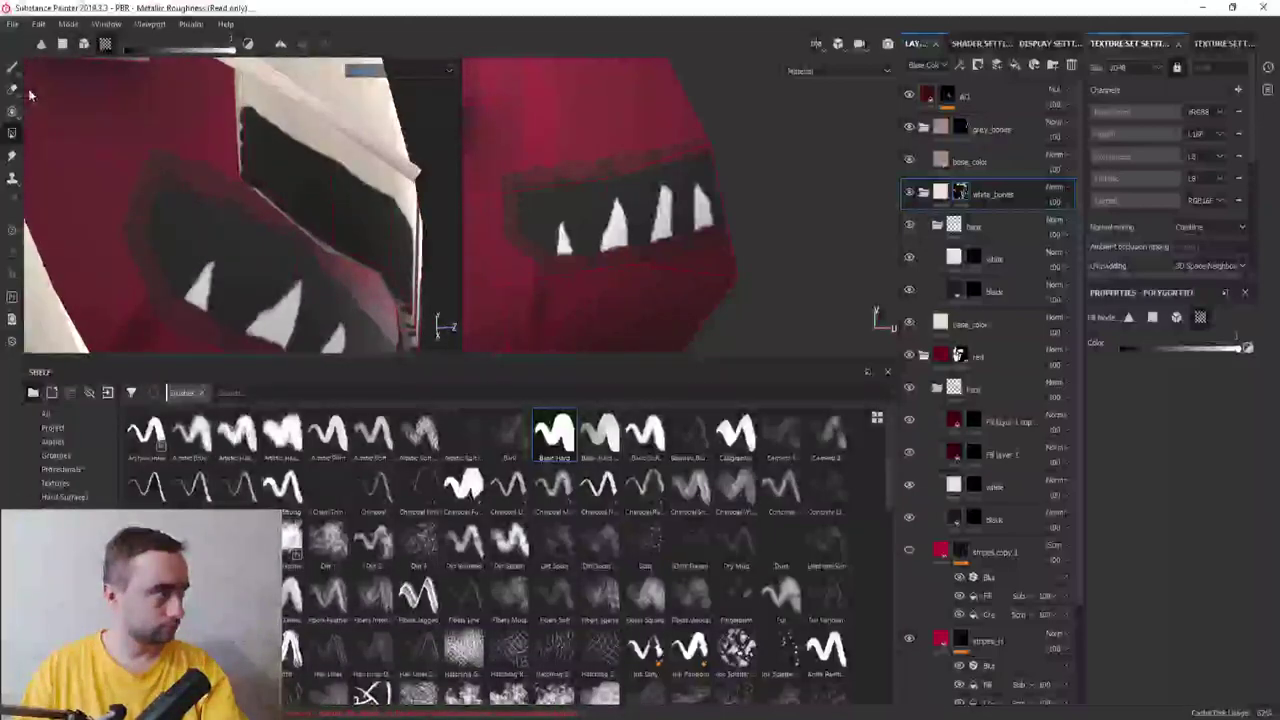
click(980, 259)
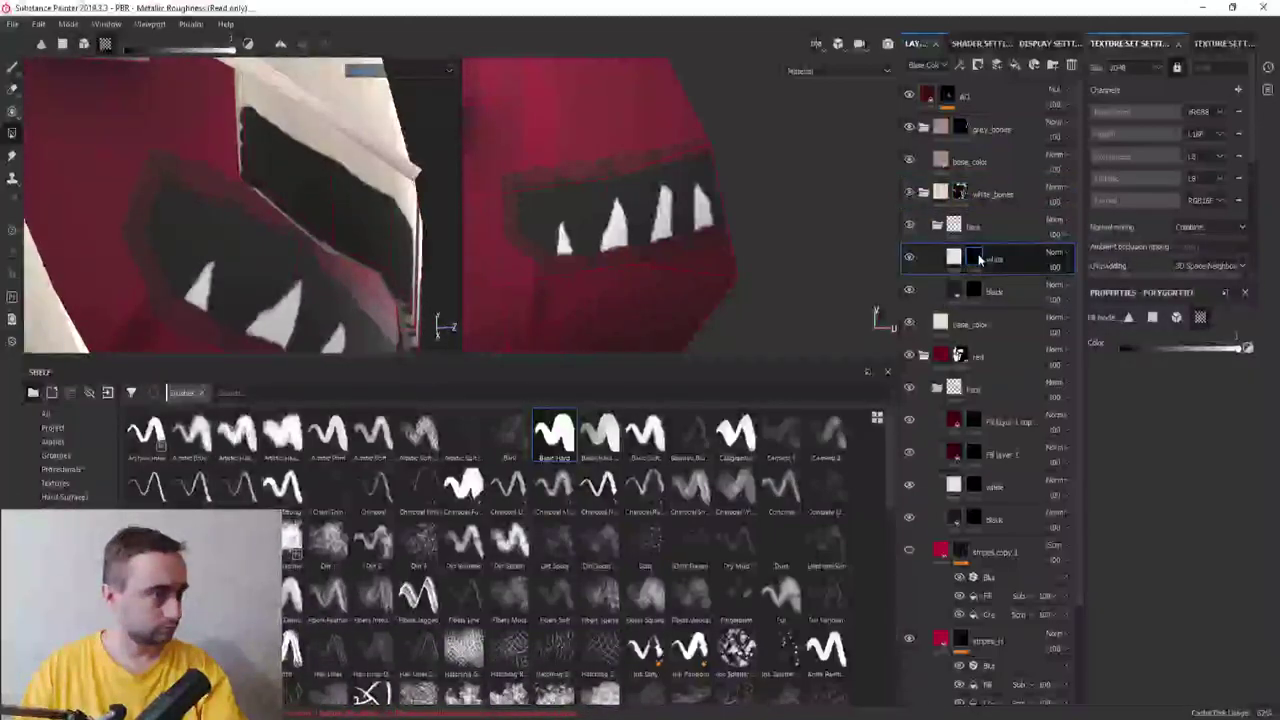
click(974, 291)
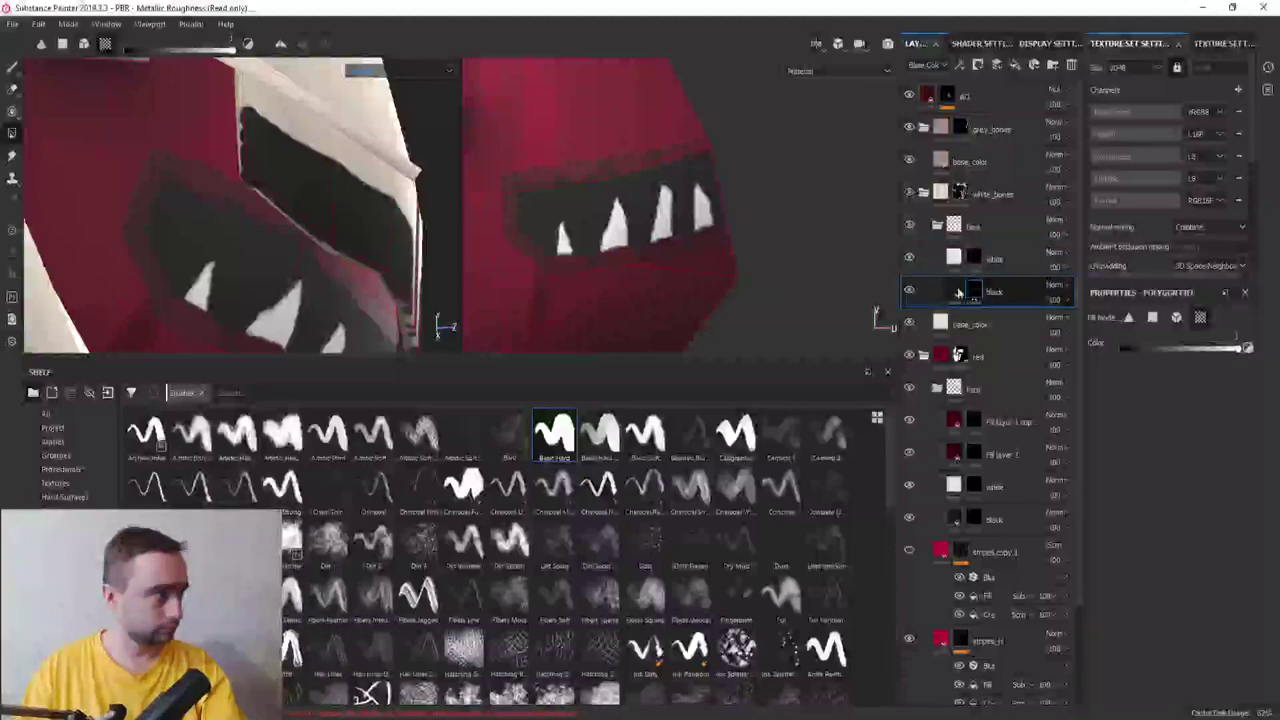
click(13, 69)
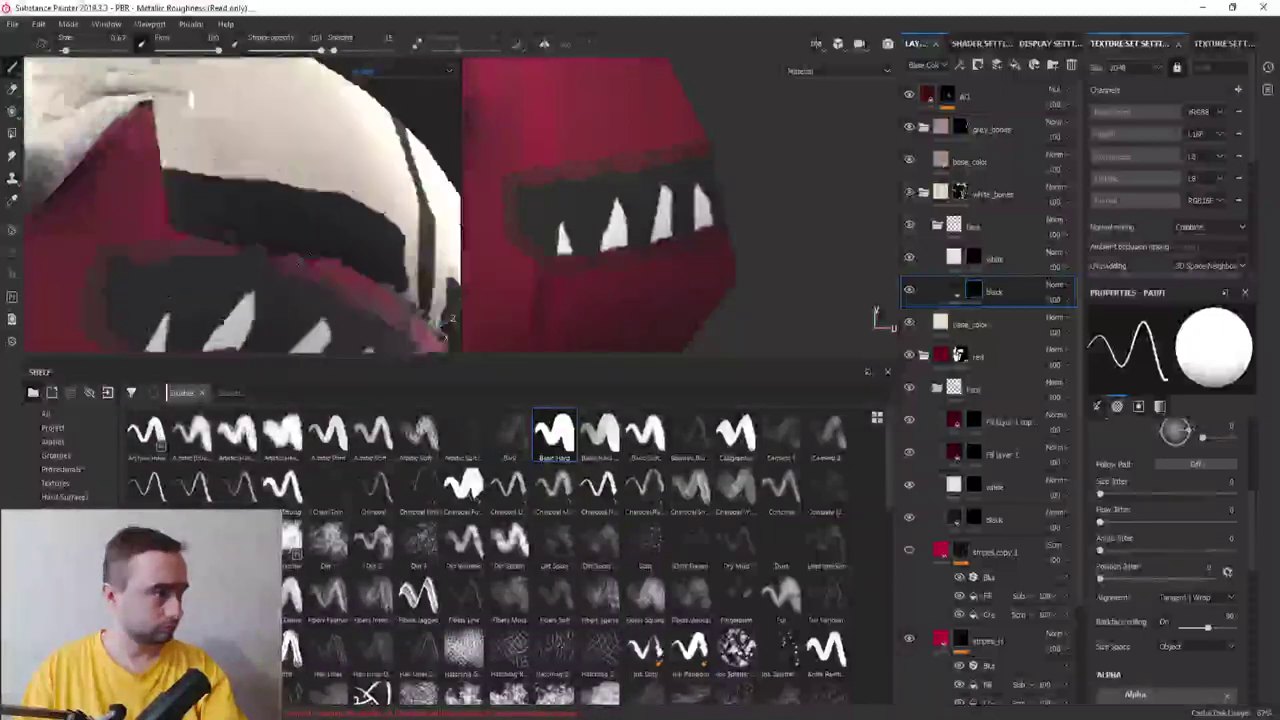
alt+drag(390, 286, 268, 281)
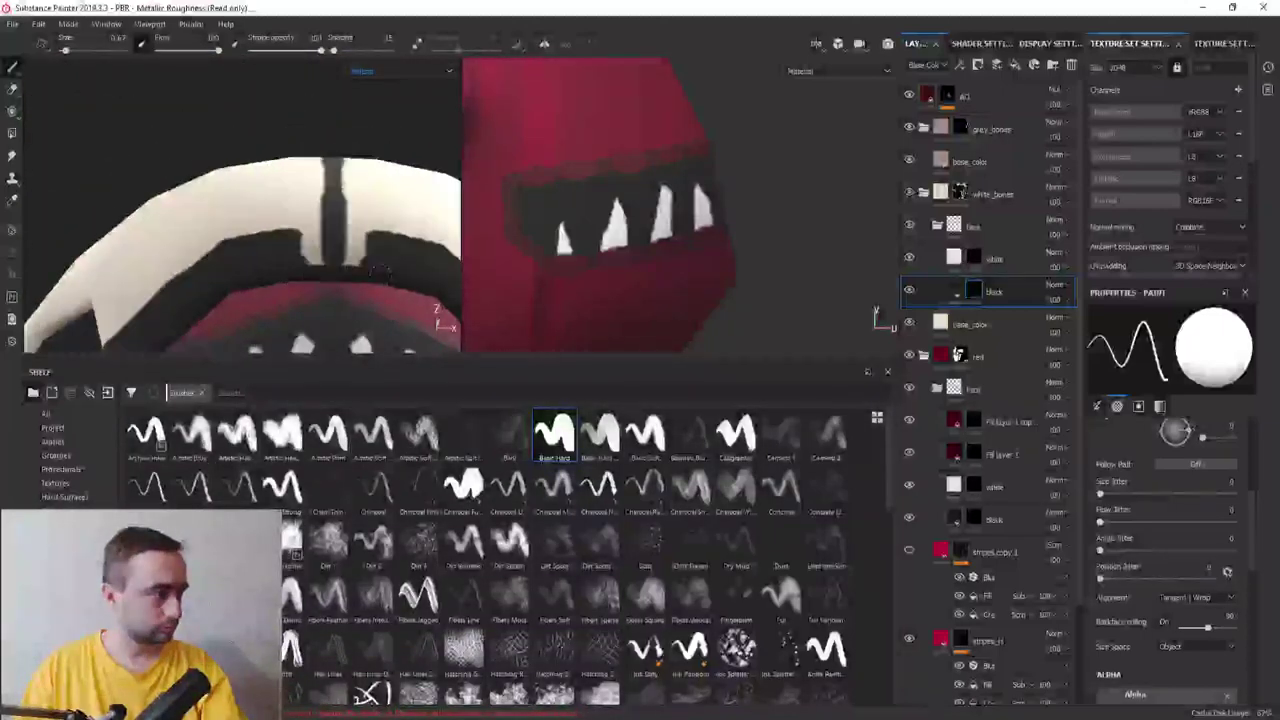
mouse_move(268, 281)
alt+mouse_down()
mouse_move(166, 242)
mouse_move(240, 220)
alt+mouse_up()
On the white layer, paint a white tooth and trim its sides with black
click(993, 258)
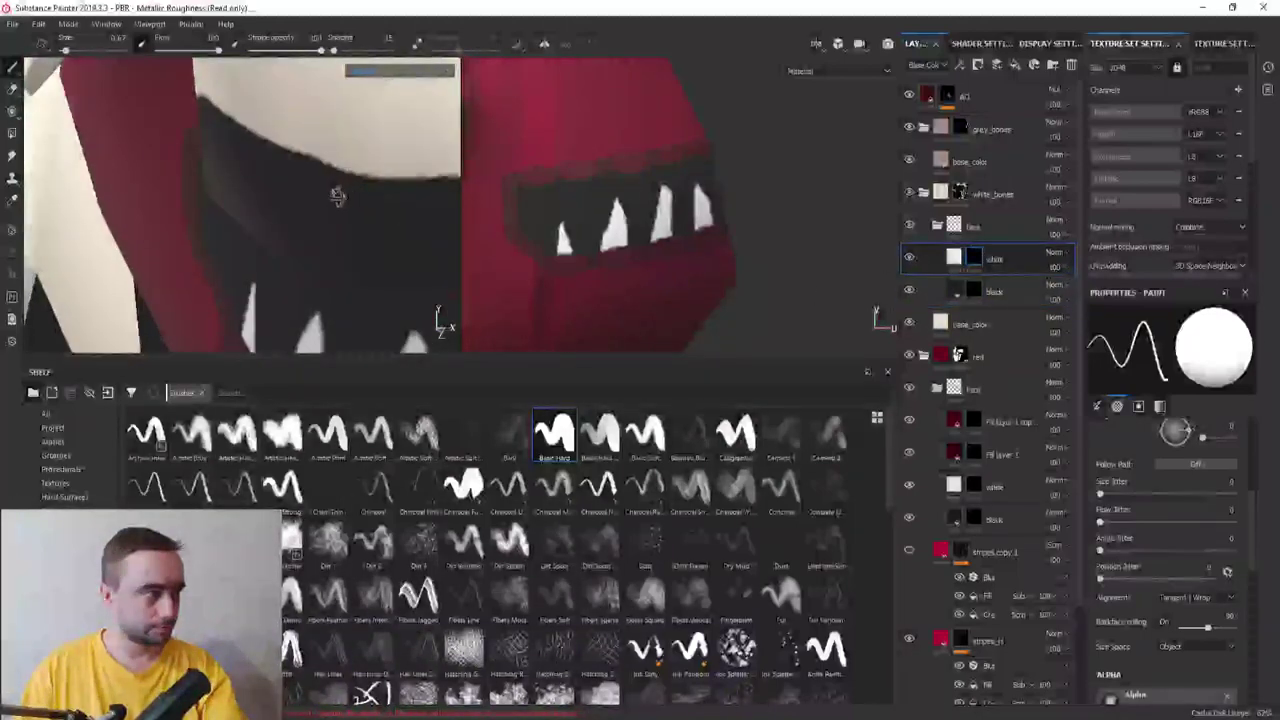
mouse_move(337, 194)
alt+mouse_down()
mouse_move(450, 240)
mouse_move(200, 157)
mouse_move(230, 248)
alt+mouse_up()
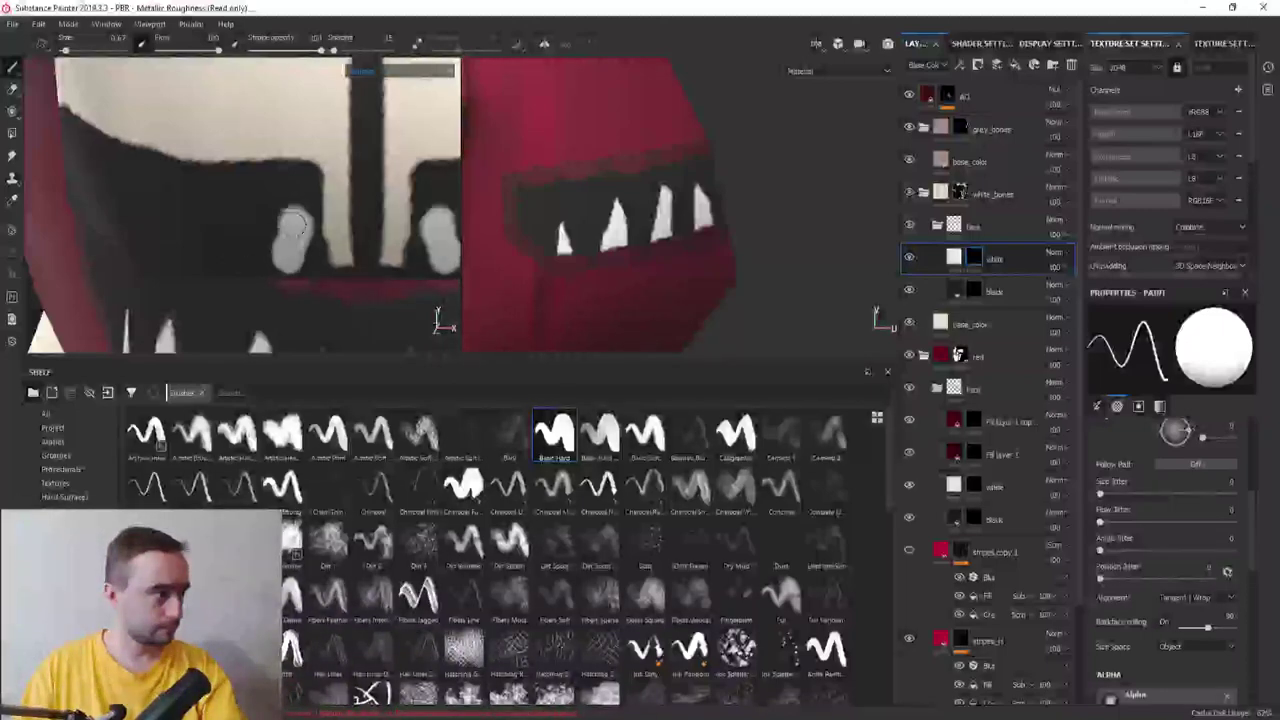
mouse_move(261, 214)
mouse_down()
mouse_move(257, 240)
mouse_move(292, 232)
mouse_move(292, 265)
mouse_up()
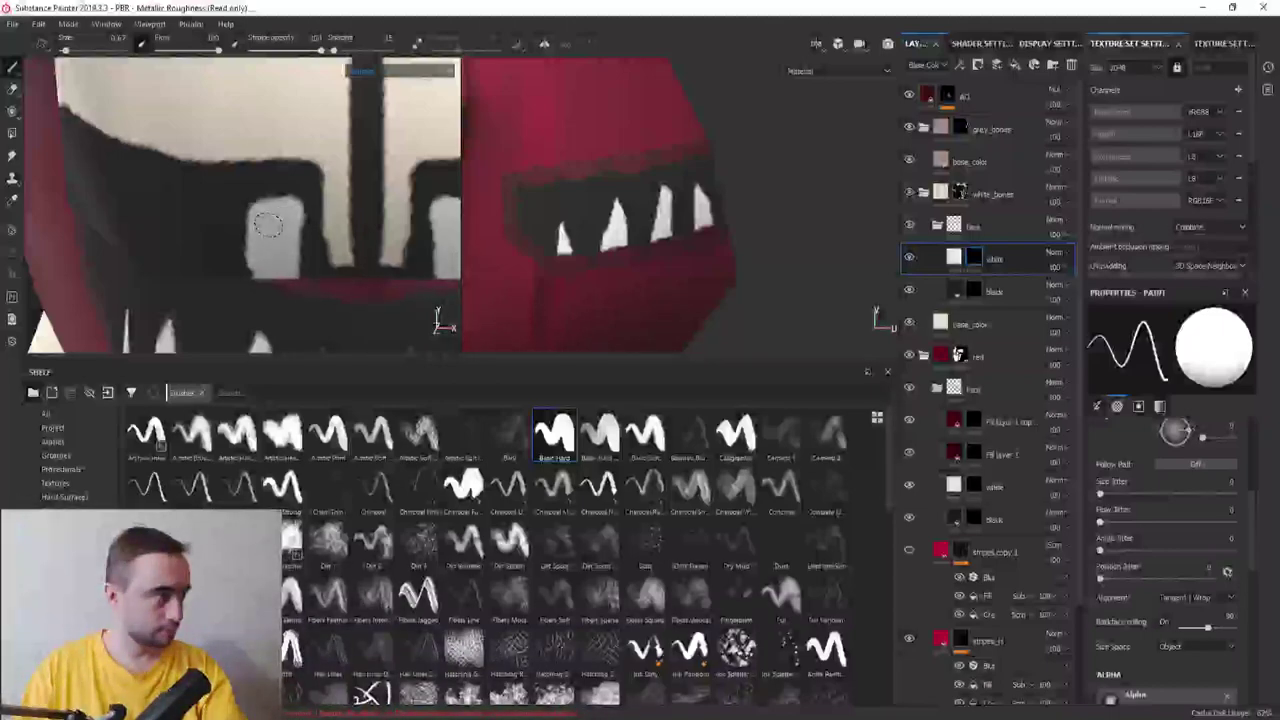
key(x)
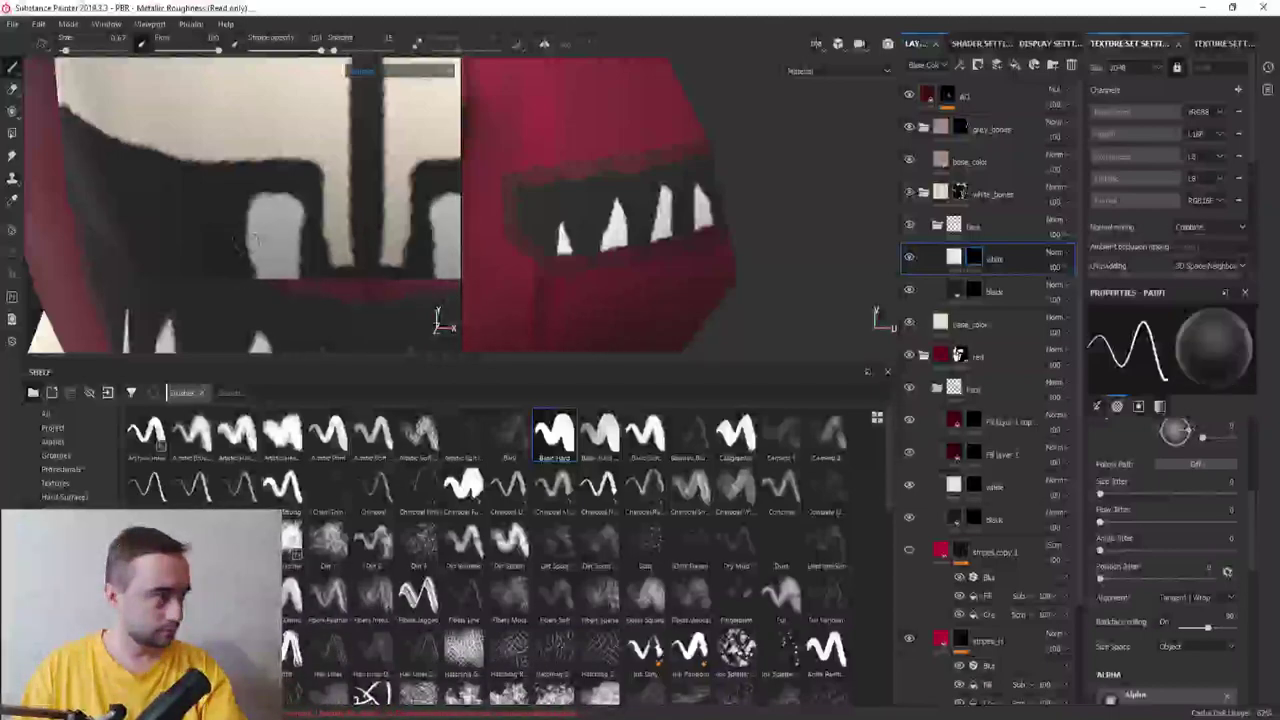
mouse_move(240, 218)
mouse_down()
mouse_move(252, 250)
mouse_move(290, 265)
mouse_move(263, 188)
mouse_move(288, 300)
mouse_up()
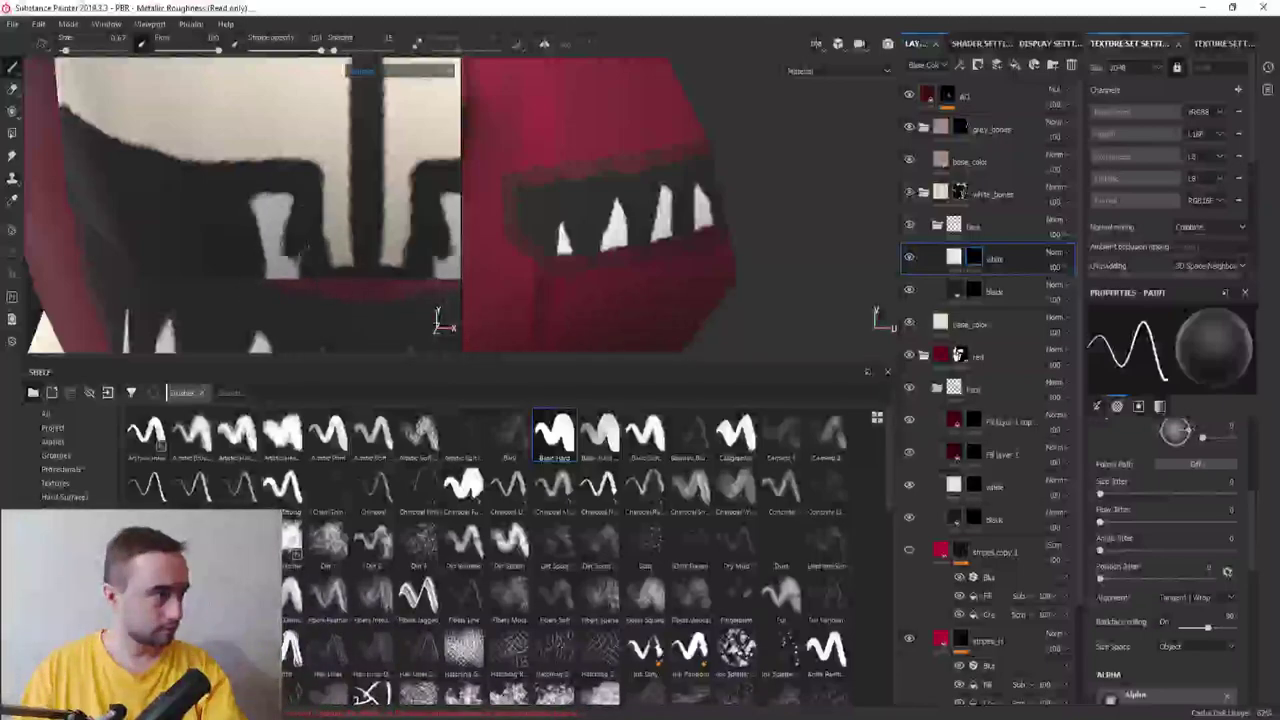
key(x)
mouse_move(285, 222)
mouse_down()
mouse_move(272, 188)
mouse_move(280, 210)
mouse_up()
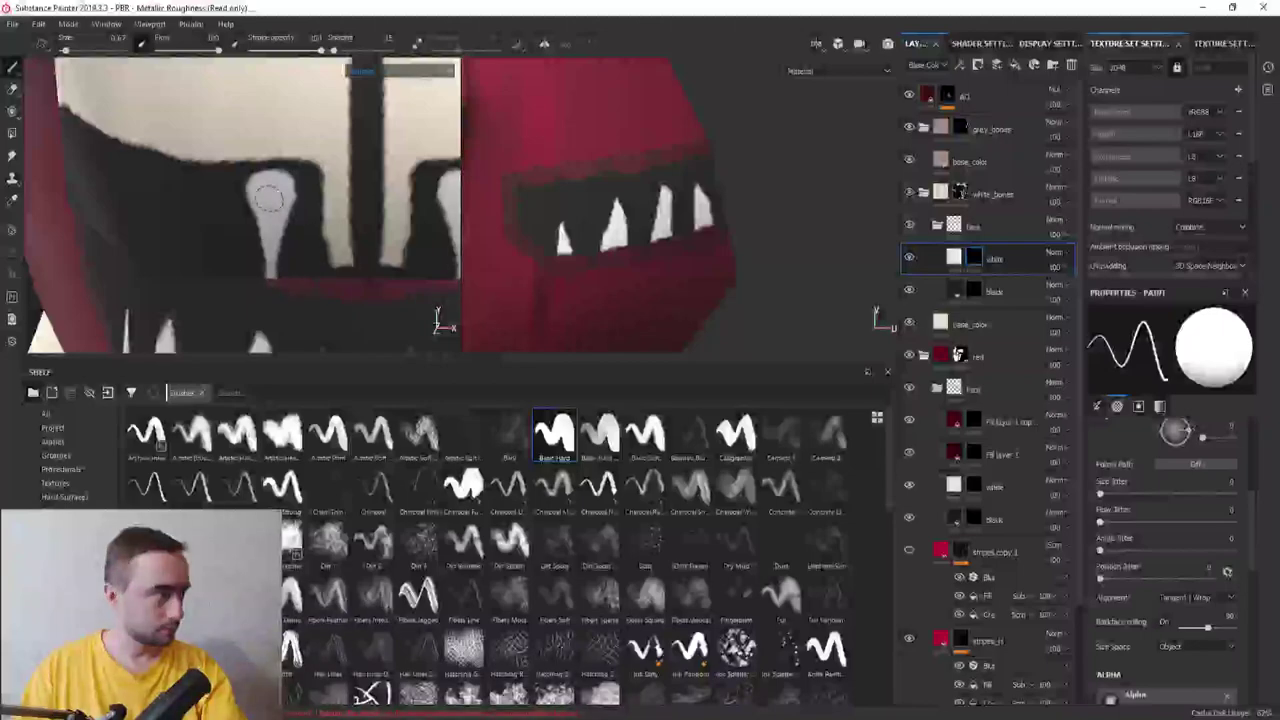
key(x)
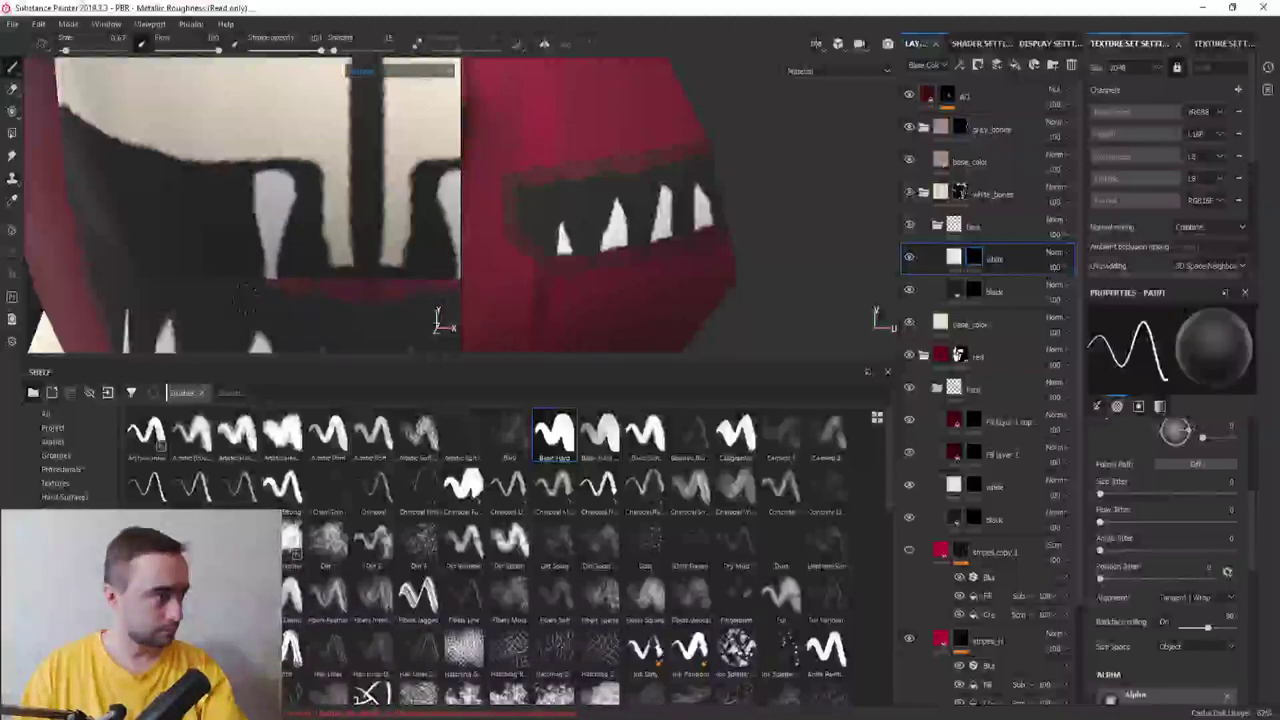
mouse_move(240, 270)
alt+mouse_down()
mouse_move(211, 192)
mouse_move(204, 290)
alt+mouse_up()
key(x)
key(x)
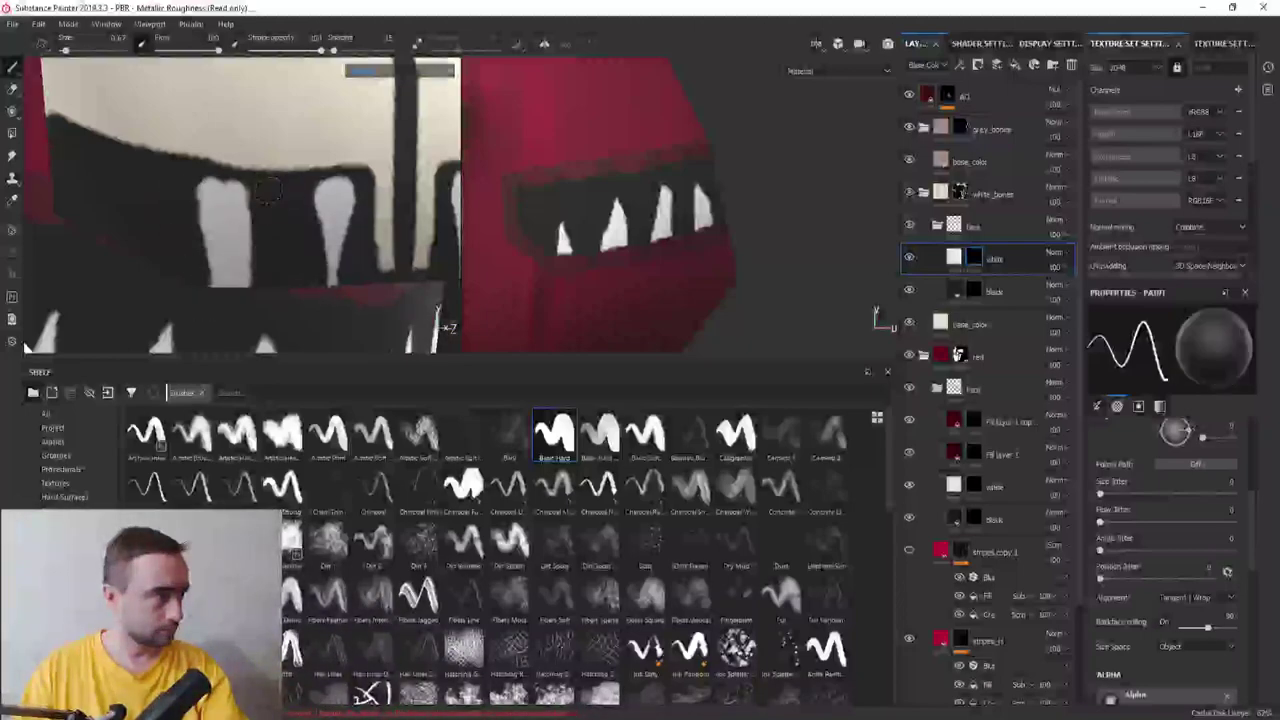
drag(262, 200, 244, 256)
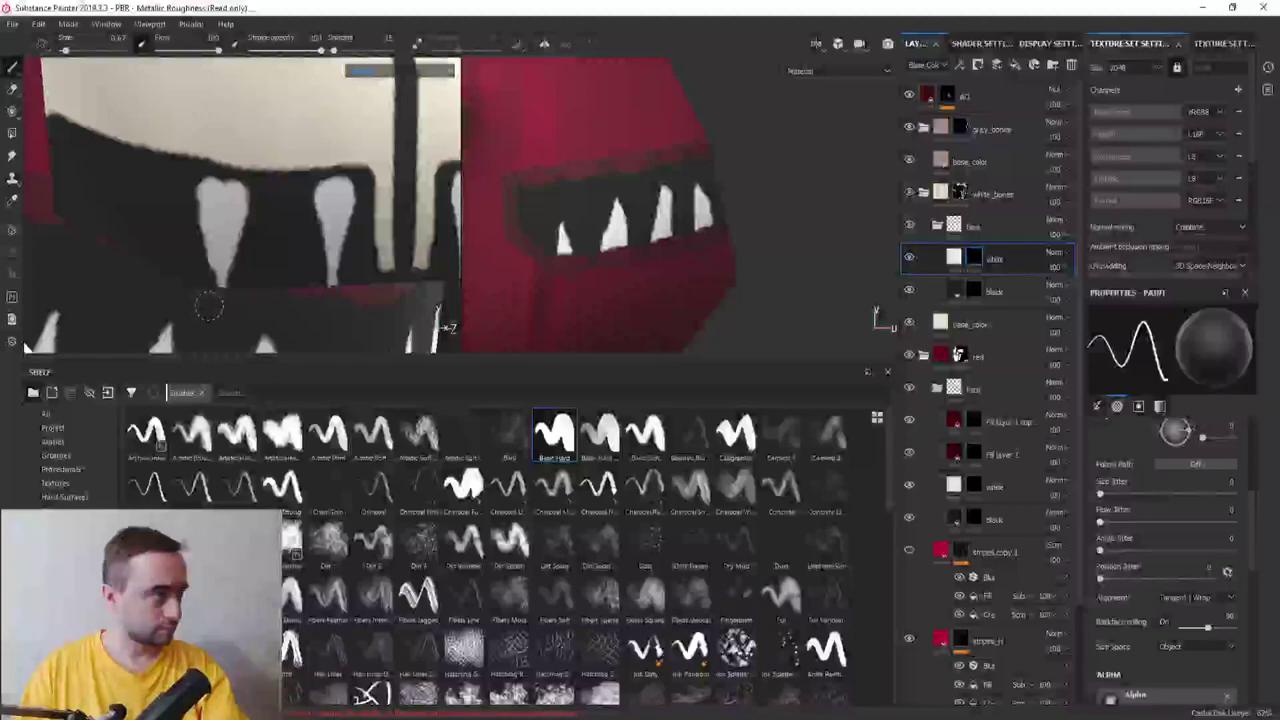
key(x)
Paint the second tooth white and trim both teeth into narrow fangs with black
key(x)
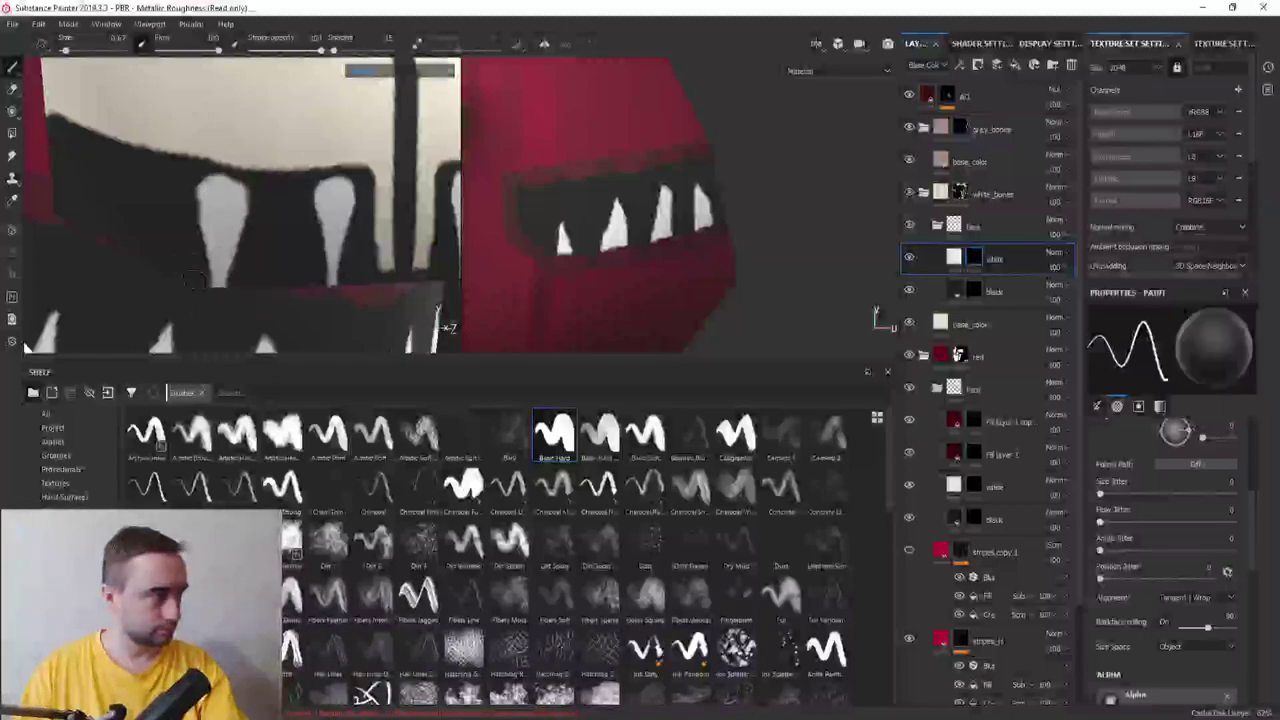
mouse_move(210, 303)
alt+mouse_down()
mouse_move(115, 180)
mouse_move(136, 234)
alt+mouse_up()
key(x)
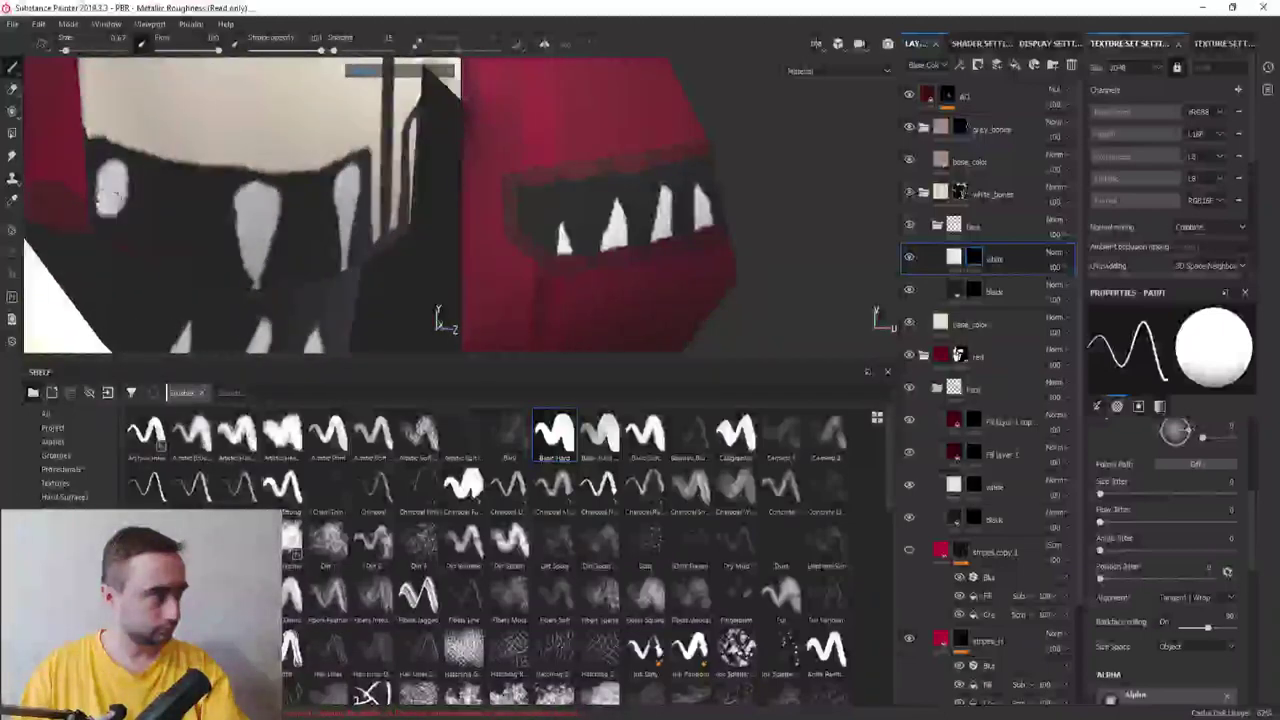
drag(197, 185, 192, 250)
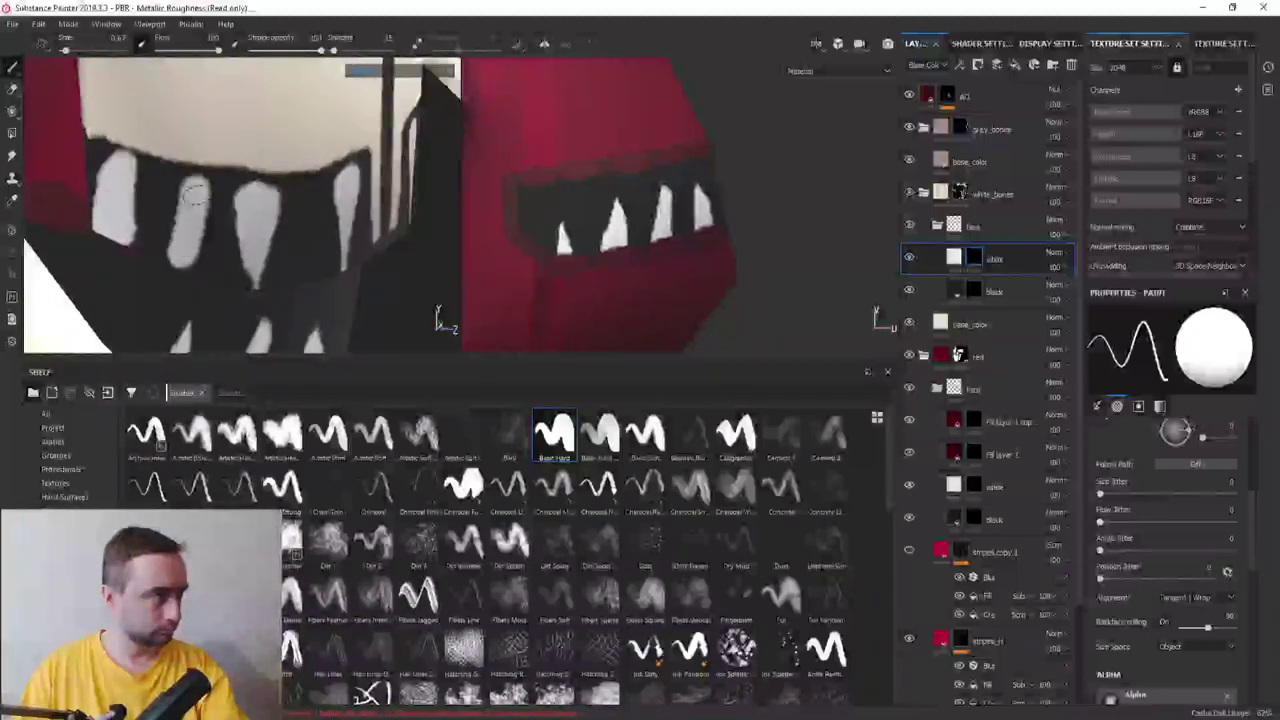
key(x)
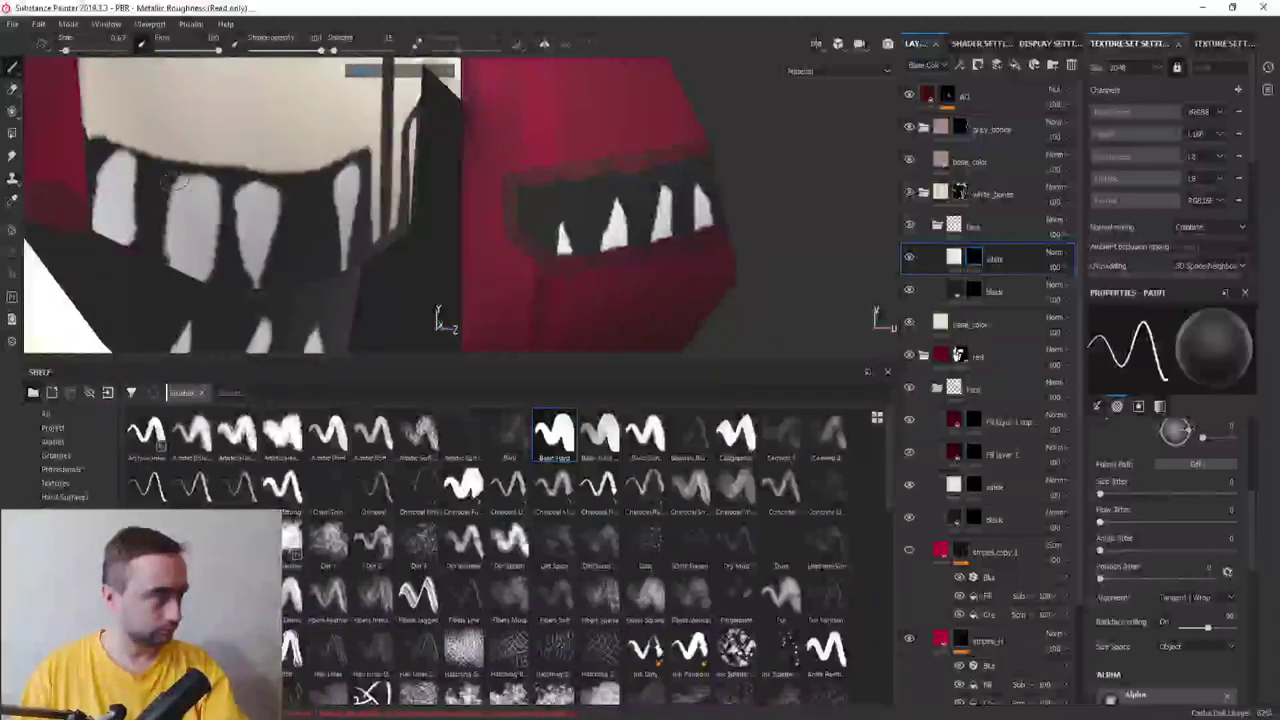
drag(175, 180, 160, 210)
key(ctrl+z)
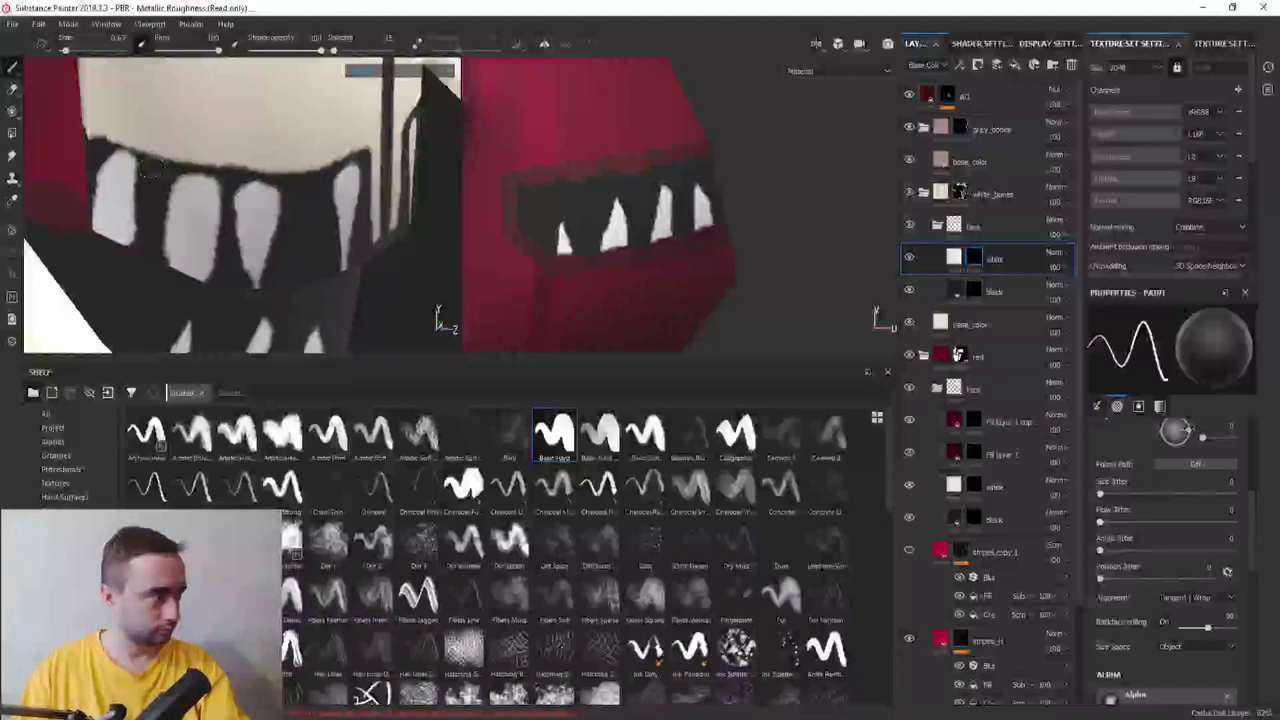
drag(203, 215, 198, 282)
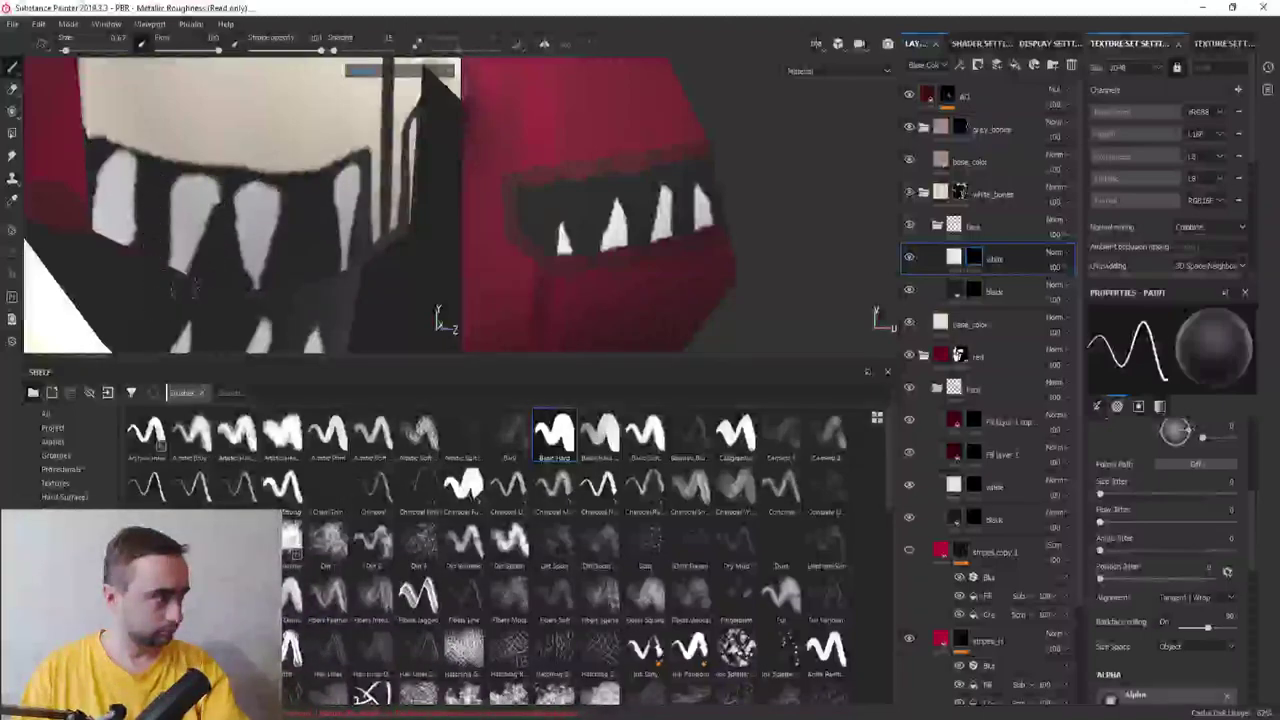
drag(170, 185, 165, 222)
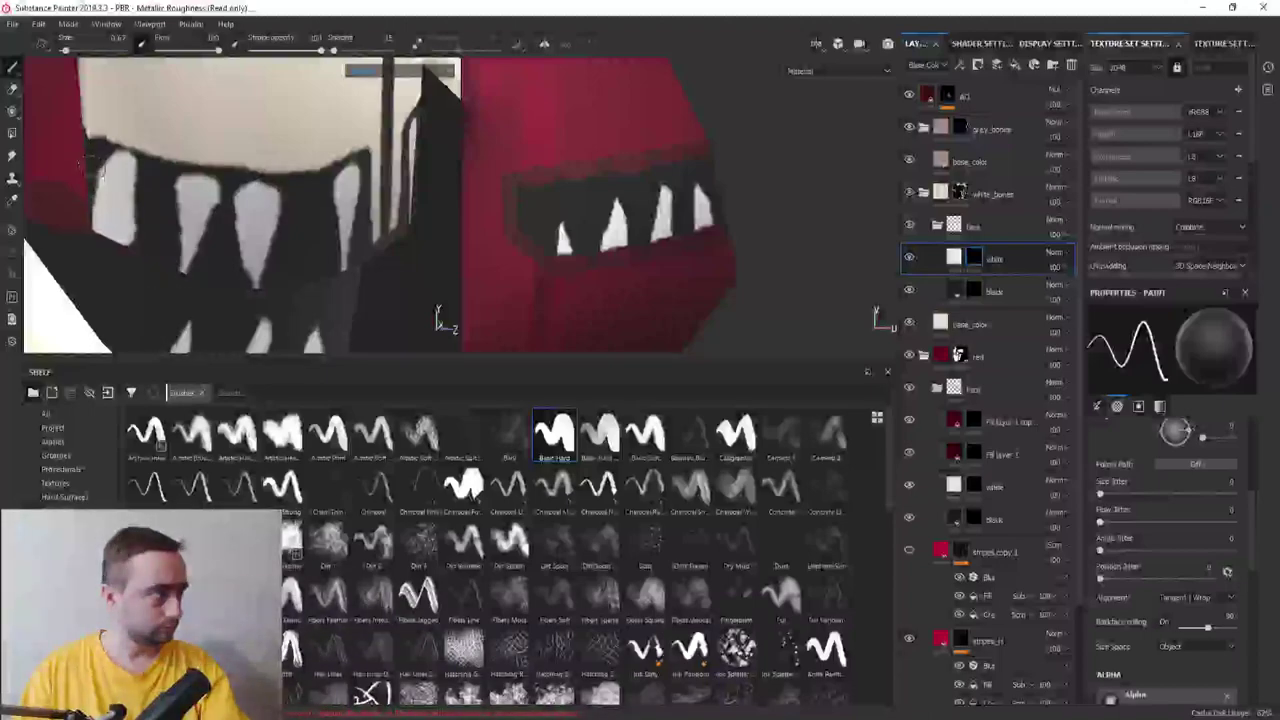
mouse_move(98, 158)
mouse_down()
mouse_move(103, 212)
mouse_move(100, 145)
mouse_move(100, 240)
mouse_up()
key(x)
key(x)
drag(140, 160, 122, 238)
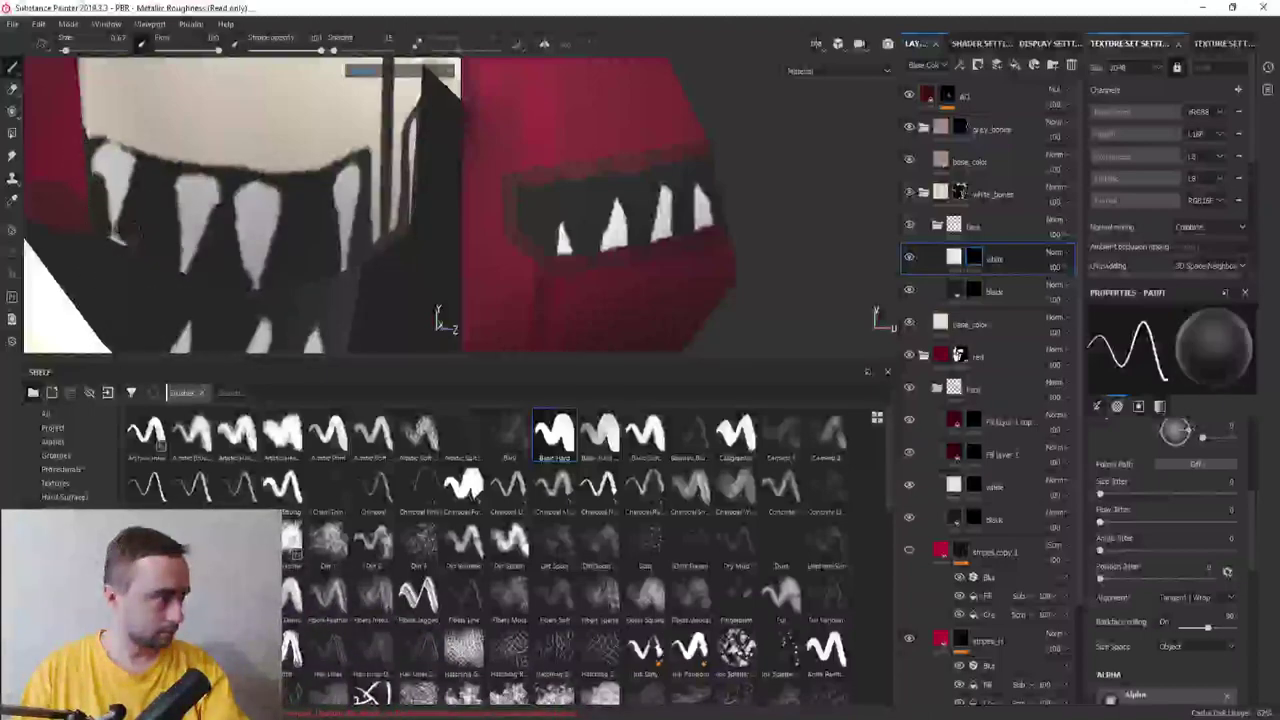
scroll(110, 292, down, 3)
Paint over the second and third upper teeth in black
alt+drag(110, 292, 250, 250)
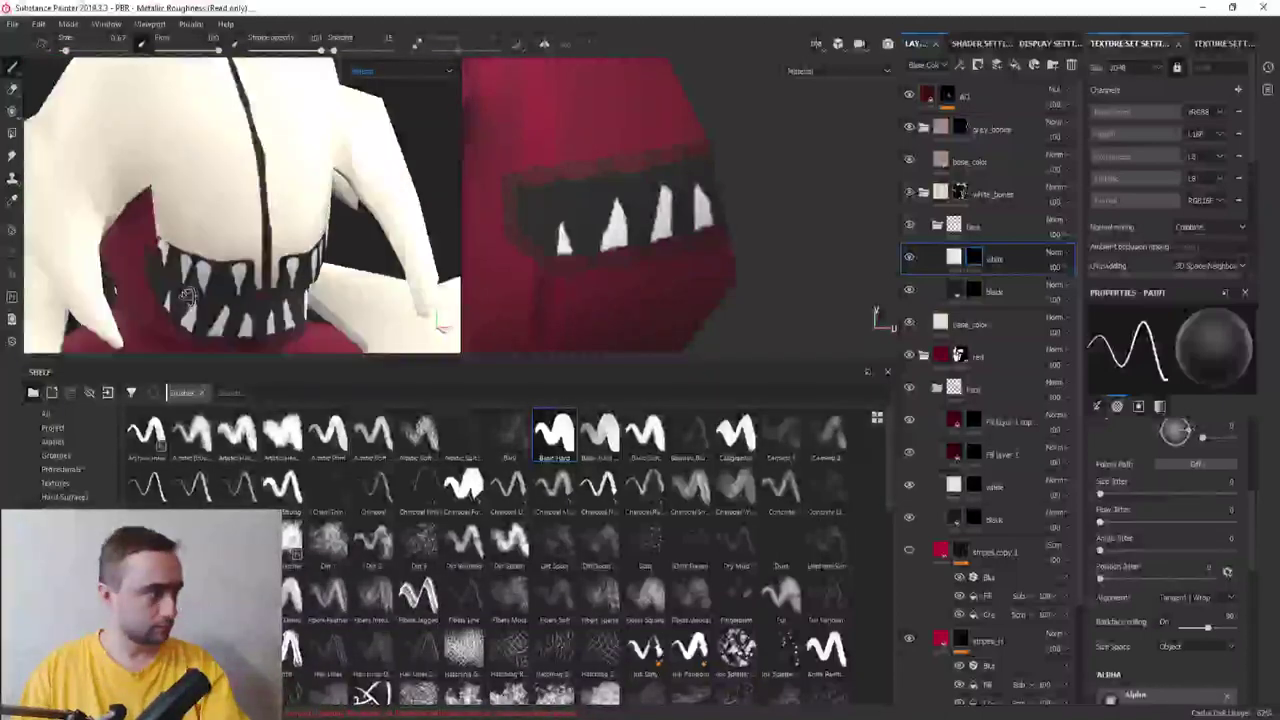
scroll(210, 300, up, 5)
key(x)
key(x)
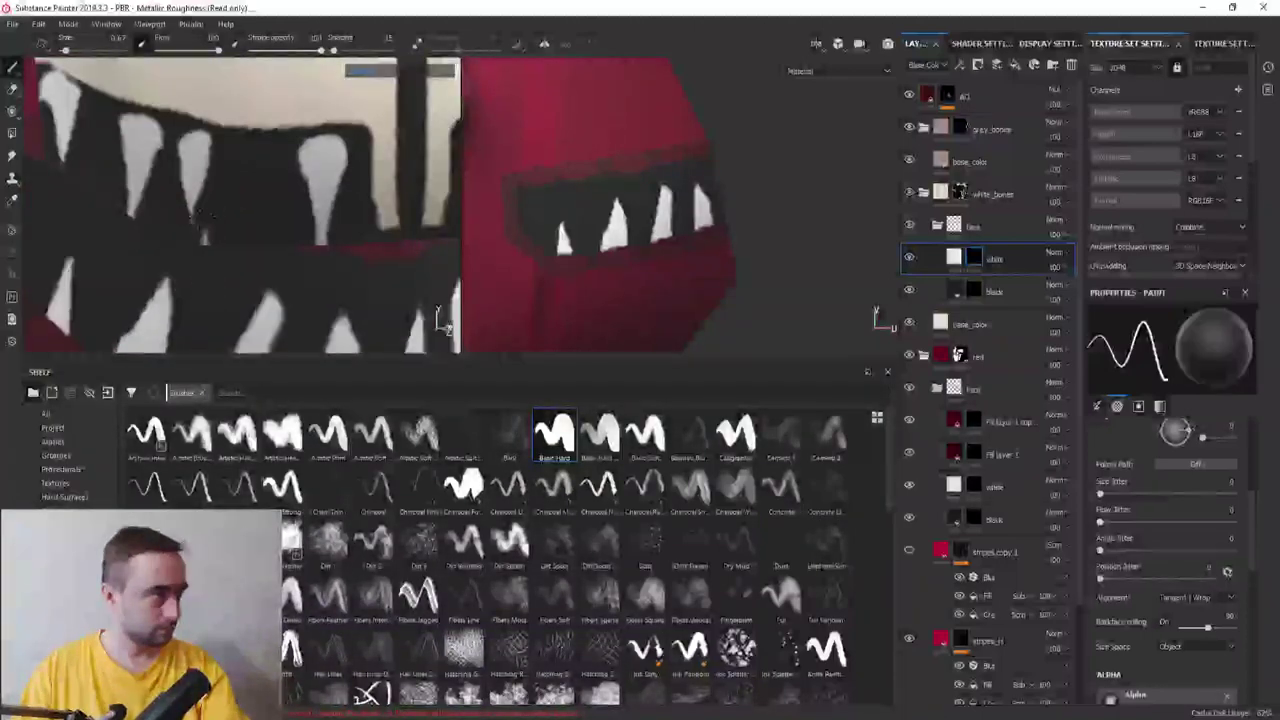
drag(200, 210, 185, 132)
mouse_move(155, 175)
mouse_down()
mouse_move(130, 125)
mouse_move(118, 205)
mouse_move(160, 120)
mouse_move(135, 205)
mouse_up()
key(x)
Paint a new white tooth between the first two and trim it to a point with black
mouse_move(210, 228)
mouse_down()
mouse_move(220, 150)
mouse_move(265, 195)
mouse_up()
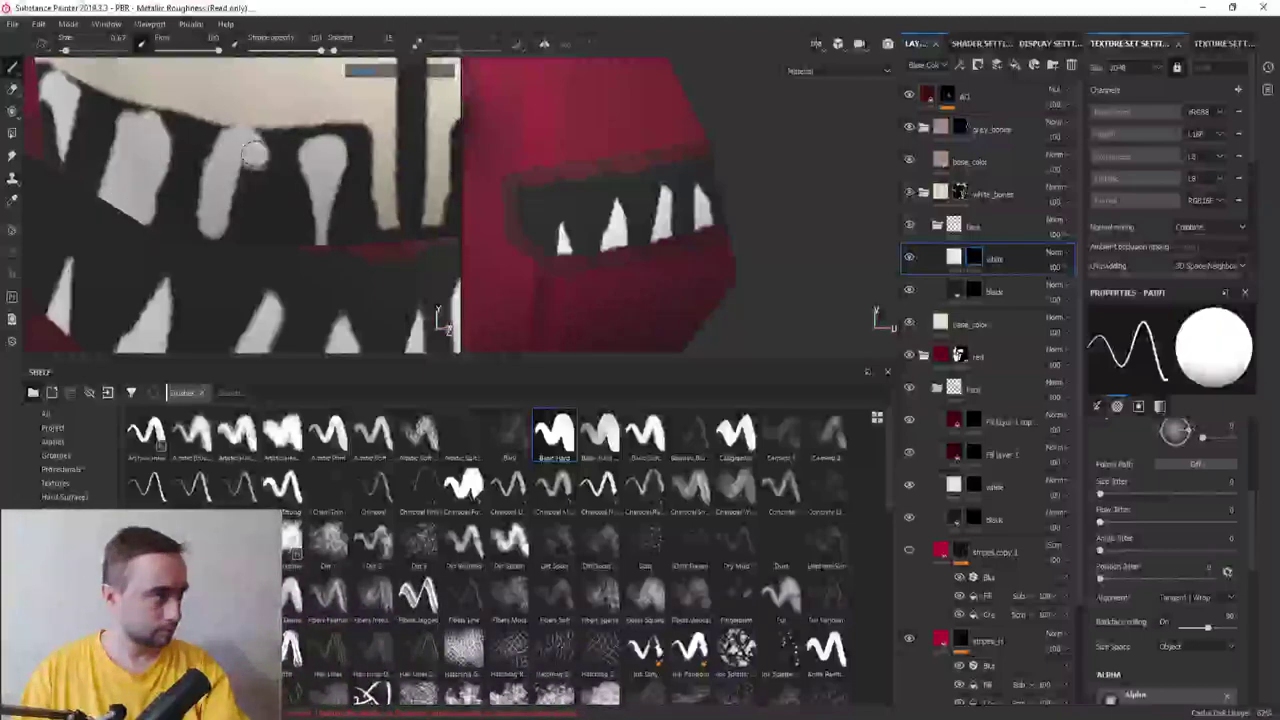
drag(270, 145, 225, 245)
key(x)
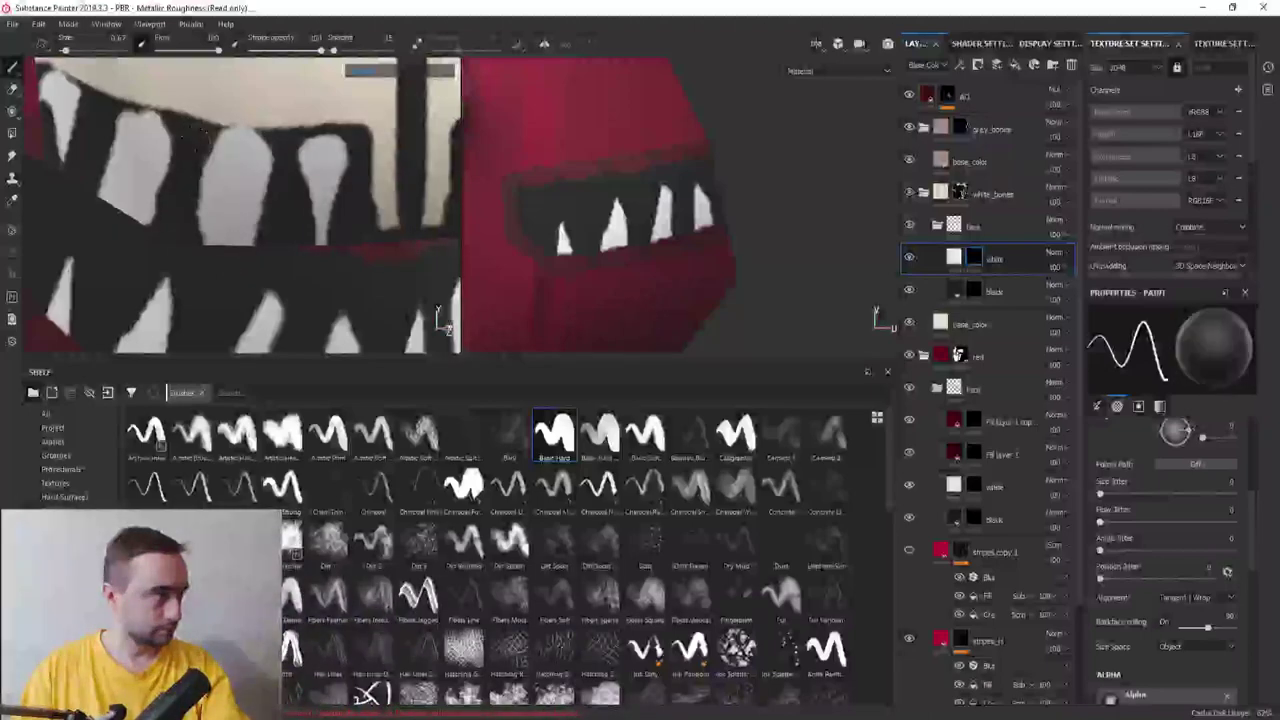
drag(275, 155, 248, 246)
drag(200, 108, 210, 135)
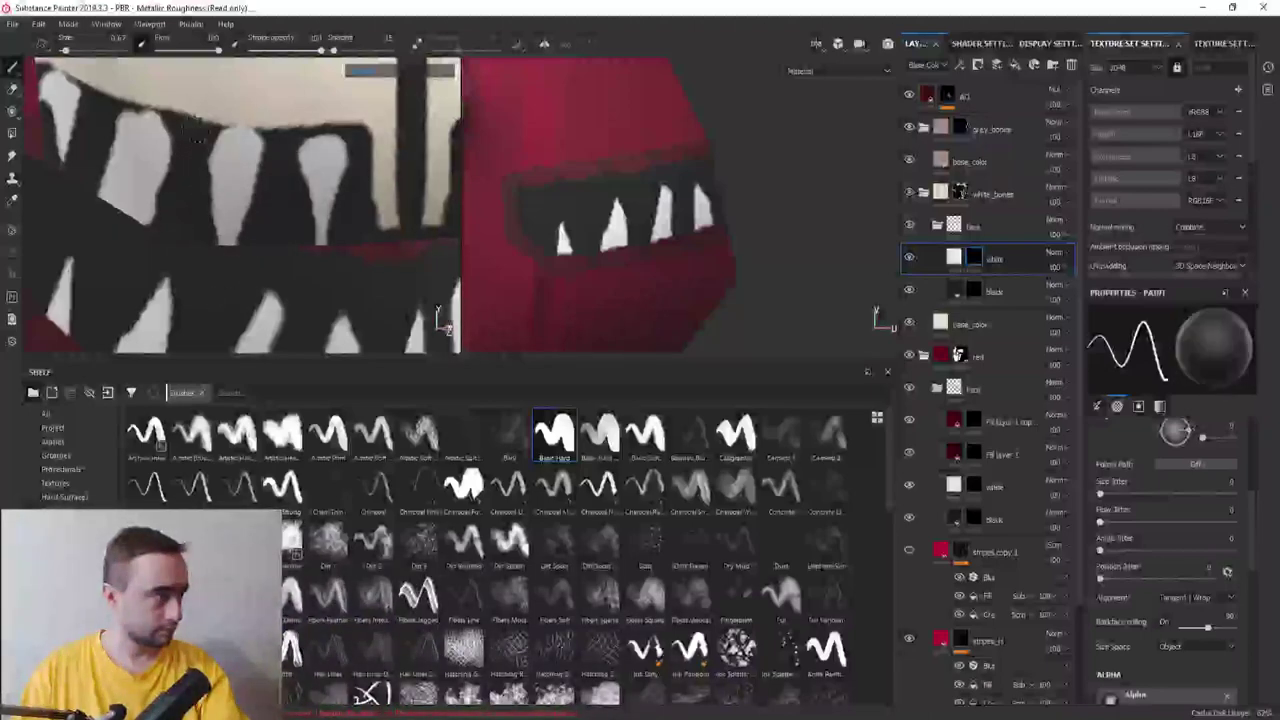
drag(210, 190, 222, 226)
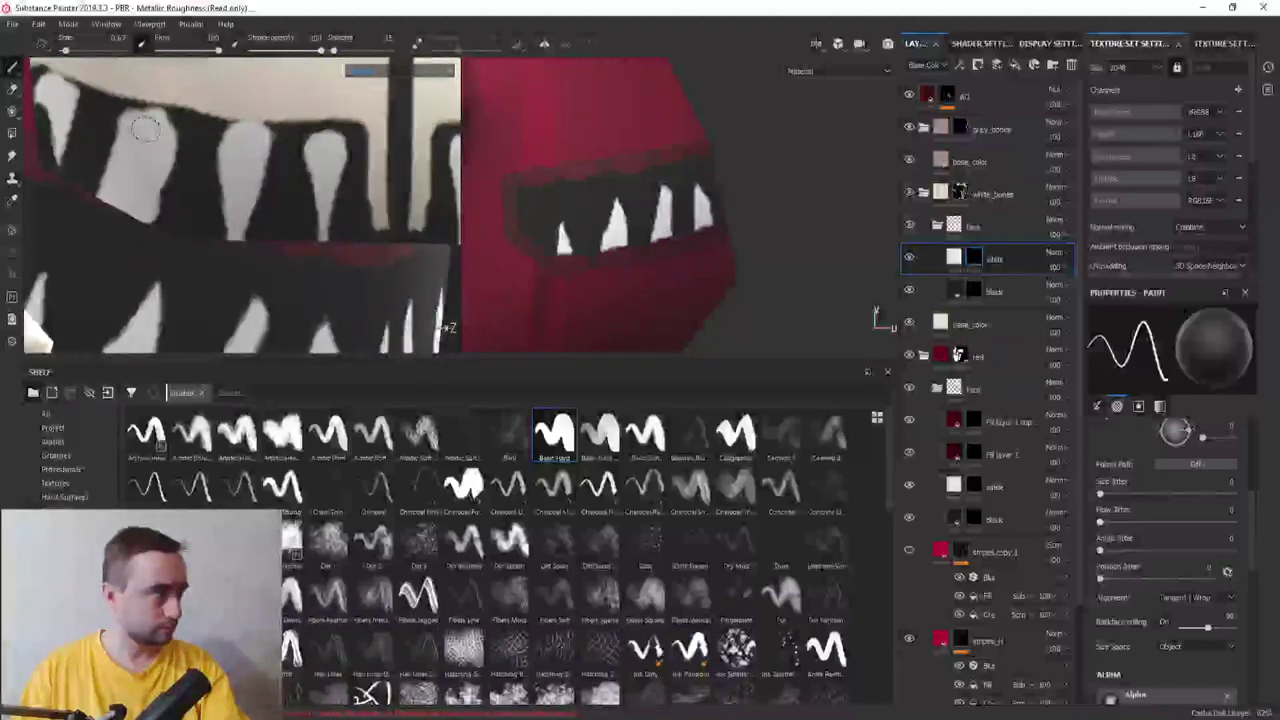
Narrow the second tooth's right edge, then frame the character in three-quarter view
mouse_move(95, 148)
alt+mouse_down()
mouse_move(160, 268)
mouse_move(184, 184)
mouse_move(200, 258)
alt+mouse_up()
drag(268, 165, 252, 205)
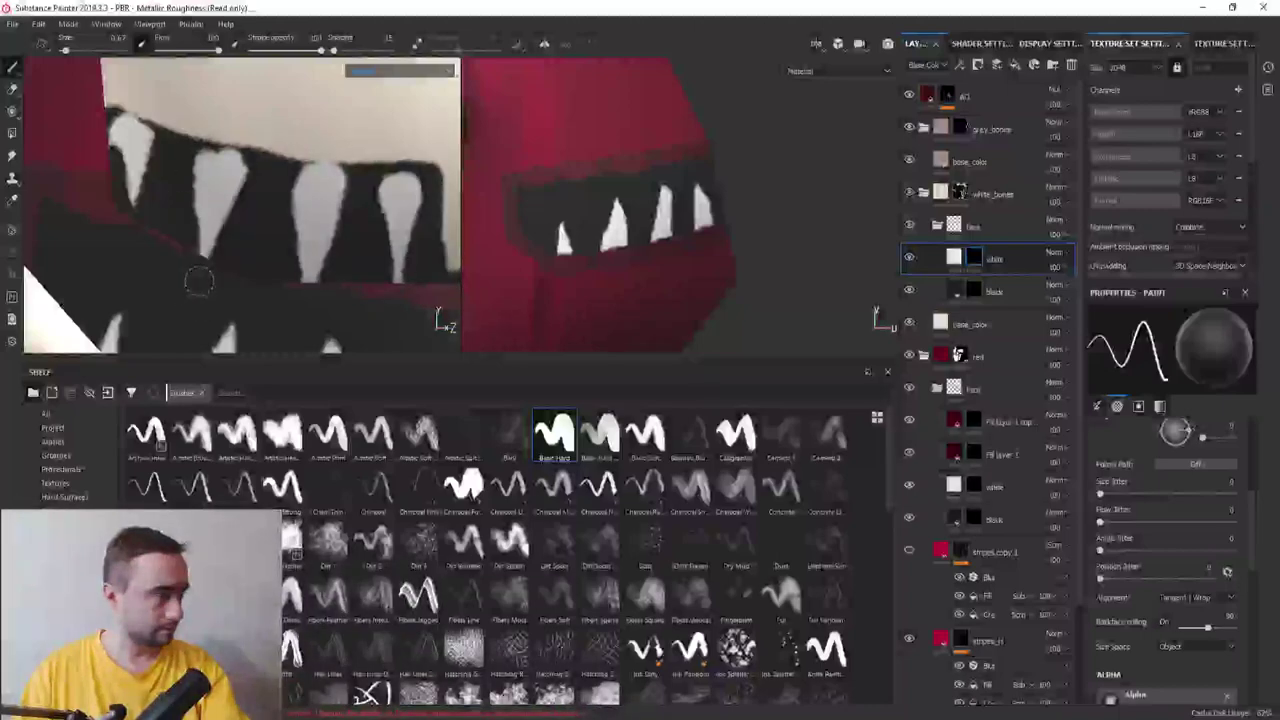
key(f)
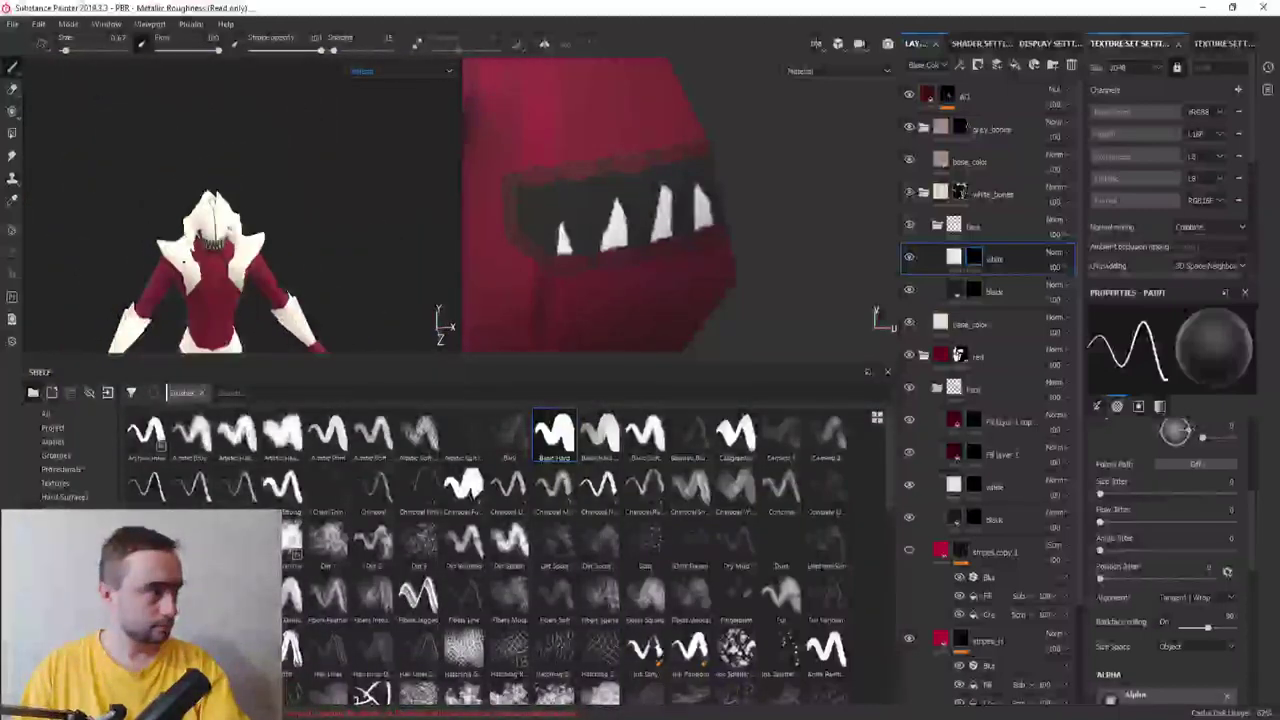
alt+drag(215, 262, 230, 265)
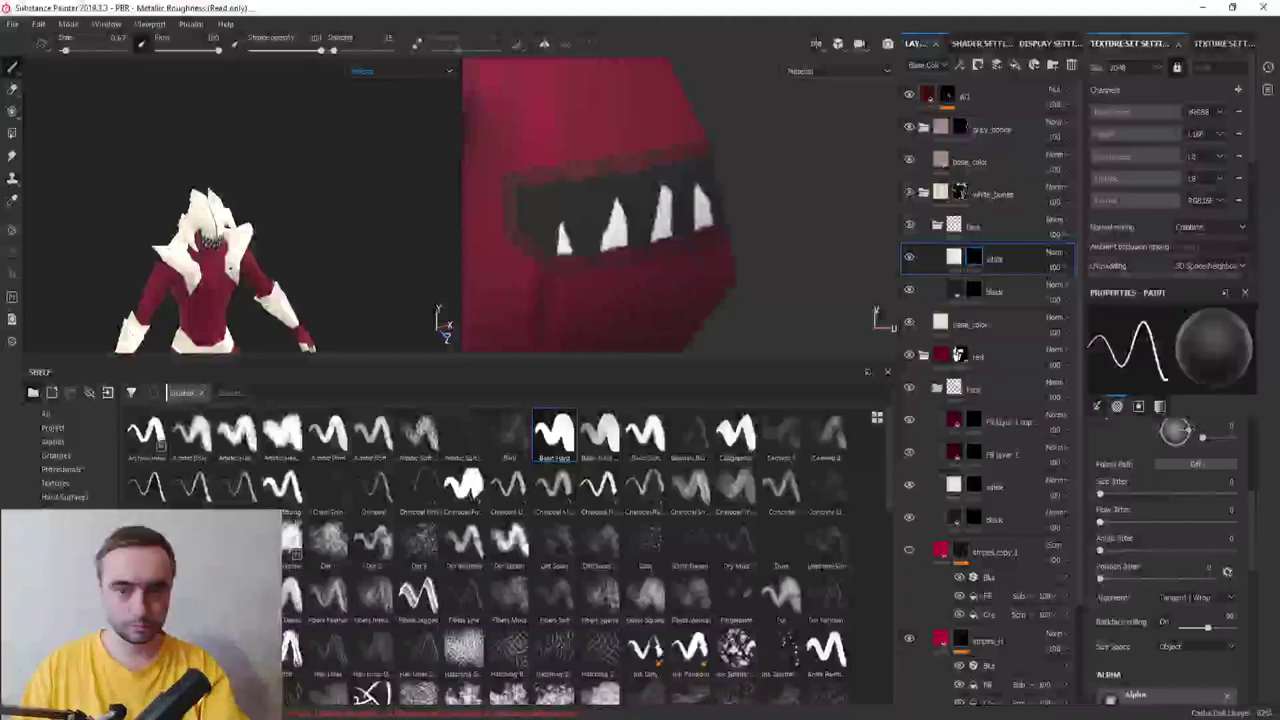
scroll(201, 242, up, 1)
scroll(201, 242, up, 2)
scroll(201, 242, up, 2)
scroll(201, 242, up, 2)
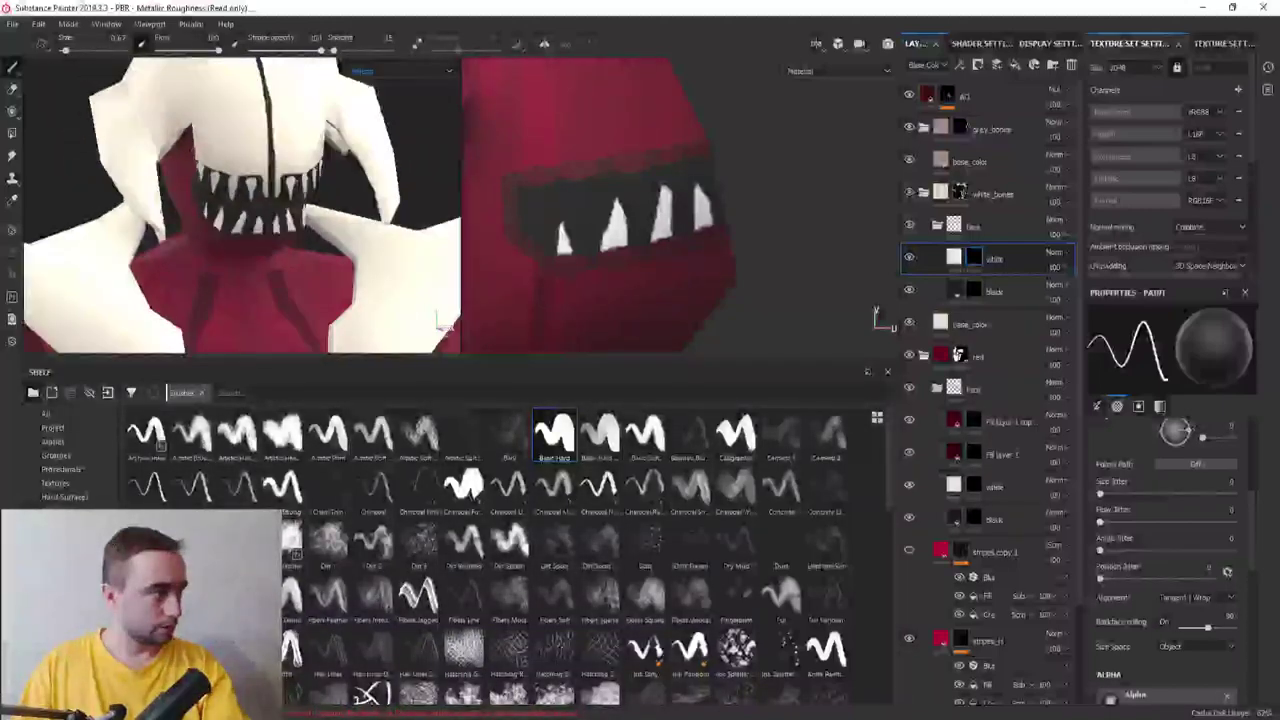
scroll(240, 205, up, 2)
On the black layer, paint white over the black band above the upper teeth
click(945, 293)
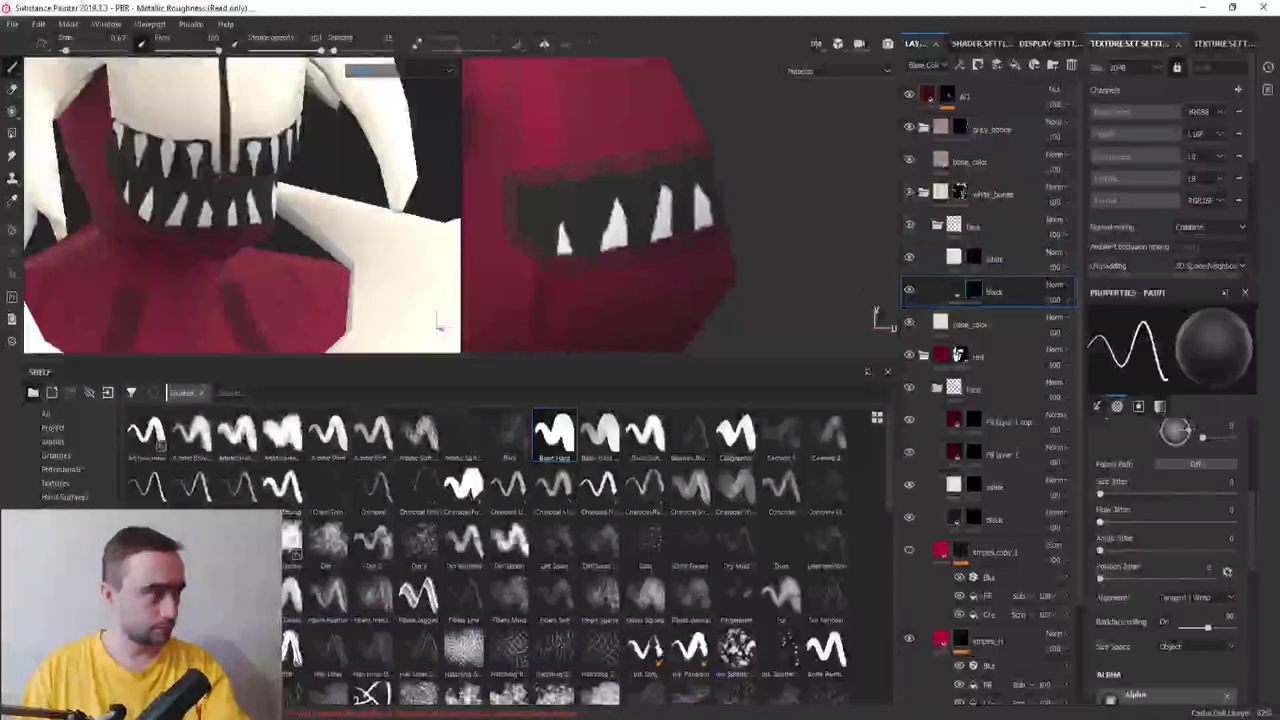
alt+drag(300, 240, 445, 322)
scroll(215, 240, up, 2)
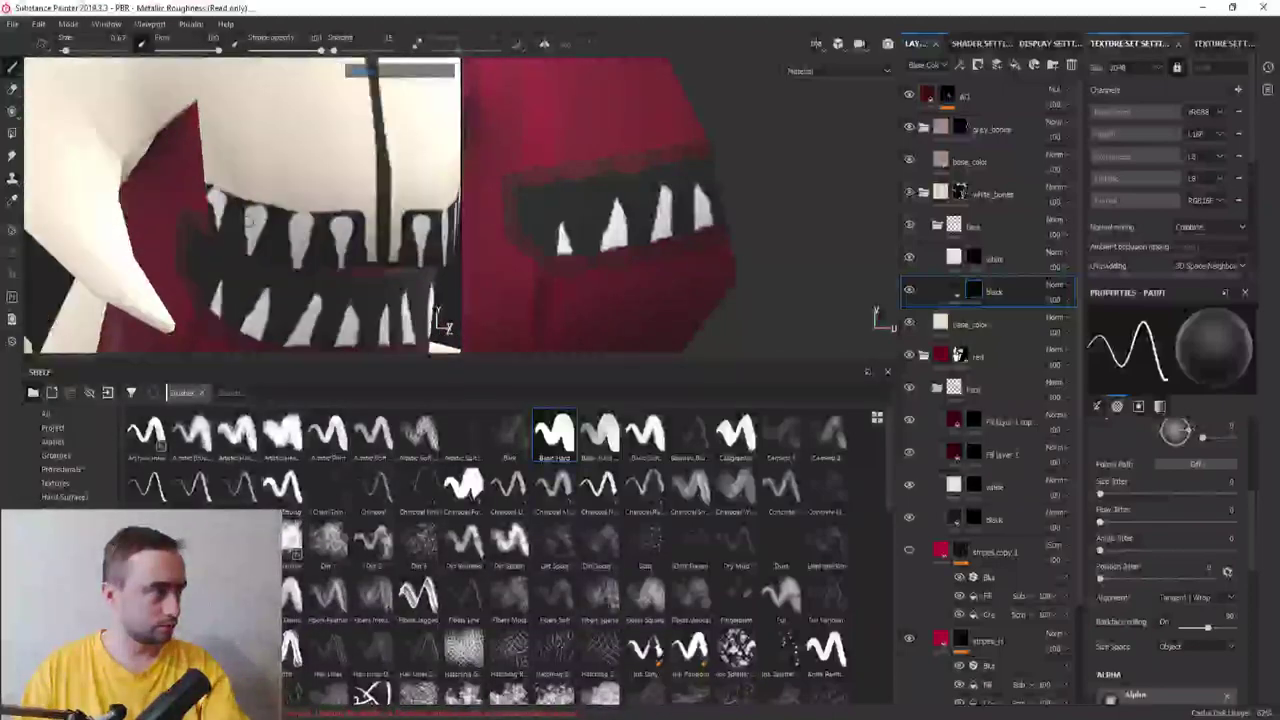
scroll(215, 240, up, 1)
mouse_move(215, 240)
ctrl+right_down()
mouse_move(260, 240)
mouse_move(160, 243)
ctrl+right_up()
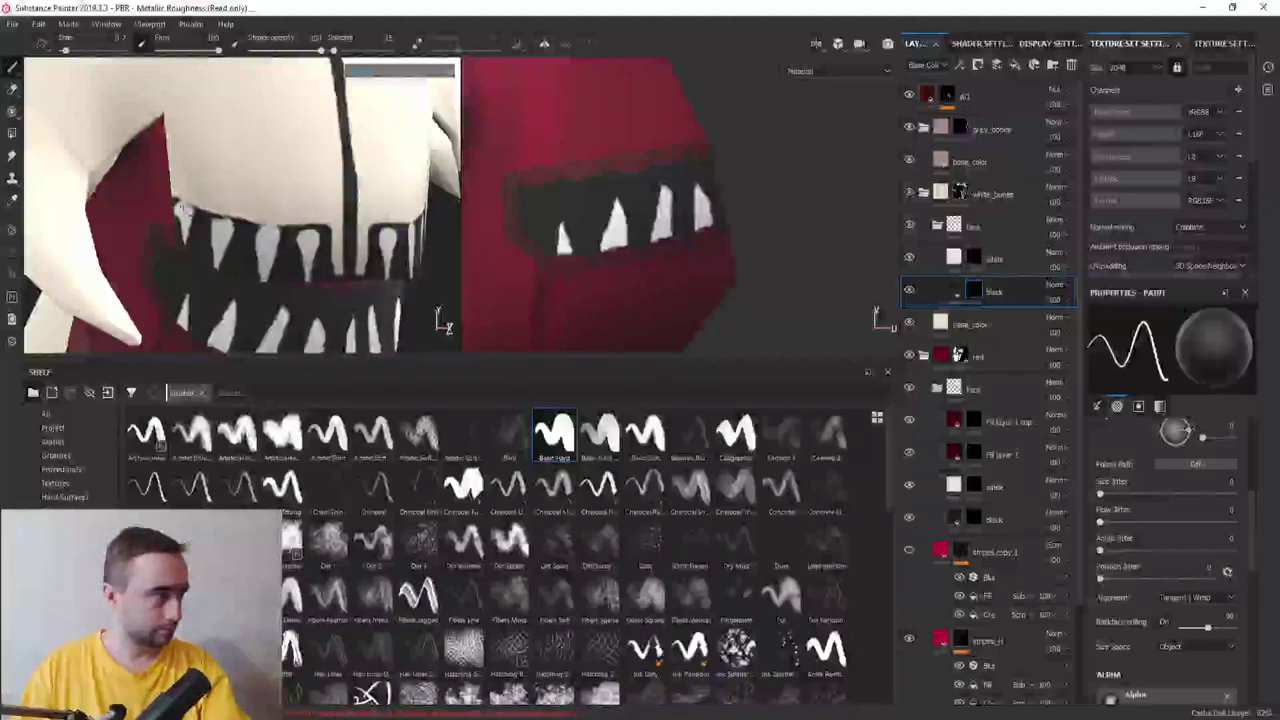
key(x)
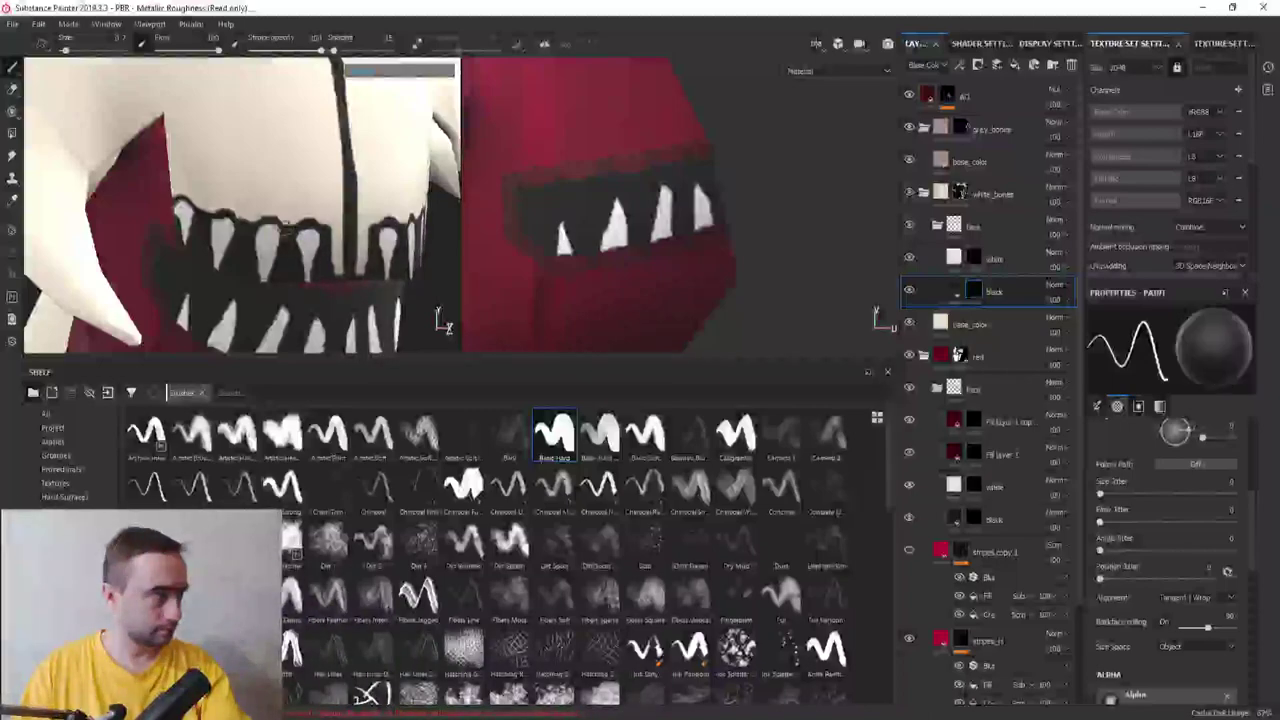
alt+drag(240, 205, 215, 203)
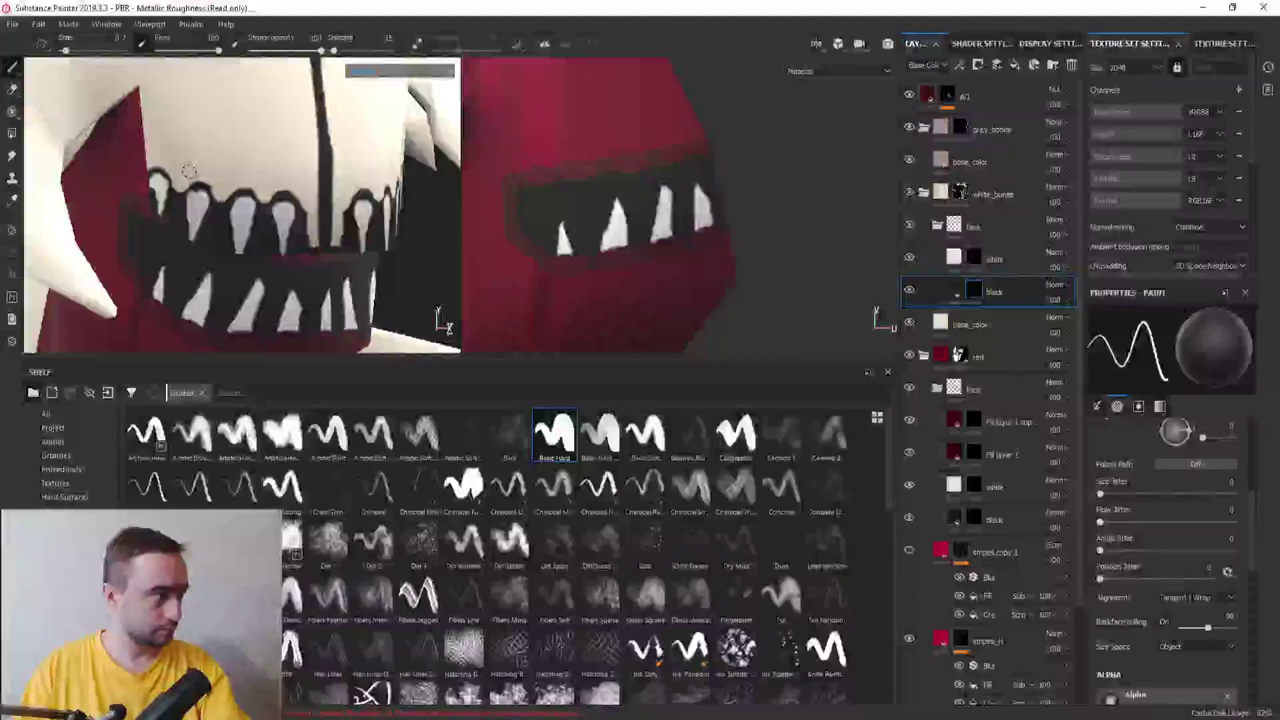
scroll(290, 210, down, 5)
mouse_move(290, 210)
alt+mouse_down()
mouse_move(262, 207)
mouse_move(313, 225)
mouse_move(261, 217)
alt+mouse_up()
scroll(262, 207, down, 3)
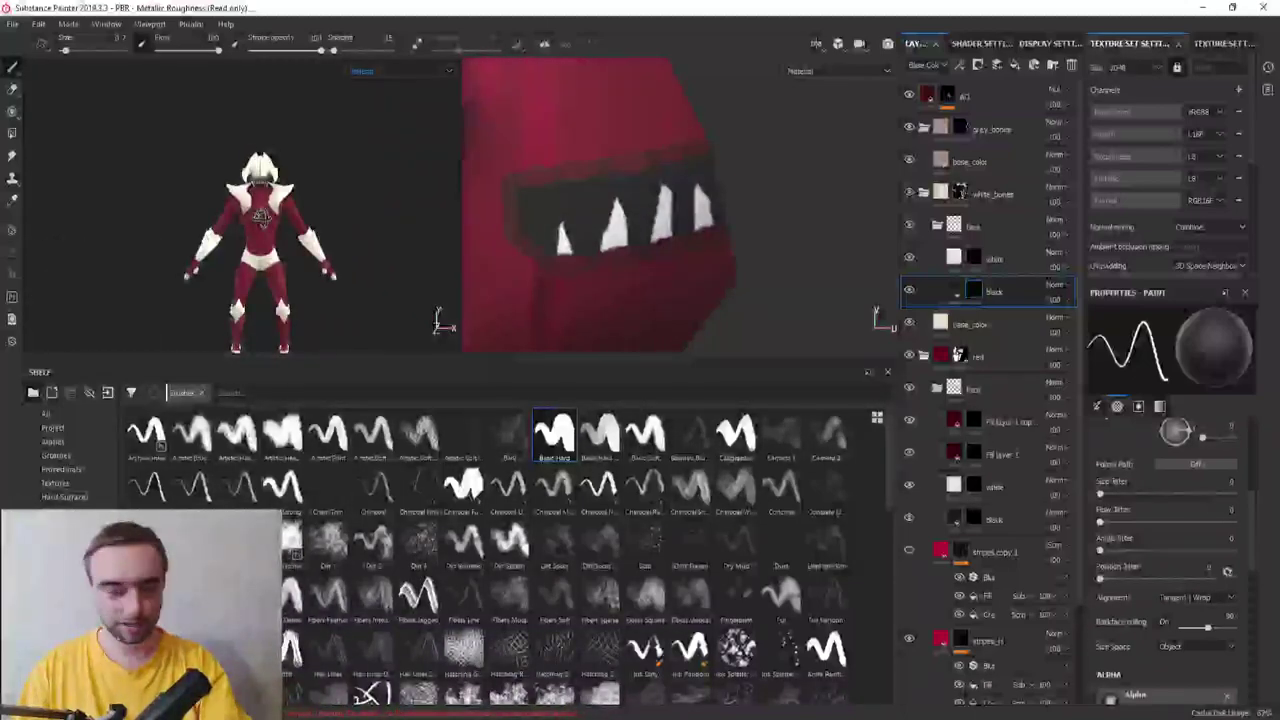
scroll(261, 217, up, 4)
scroll(261, 217, up, 2)
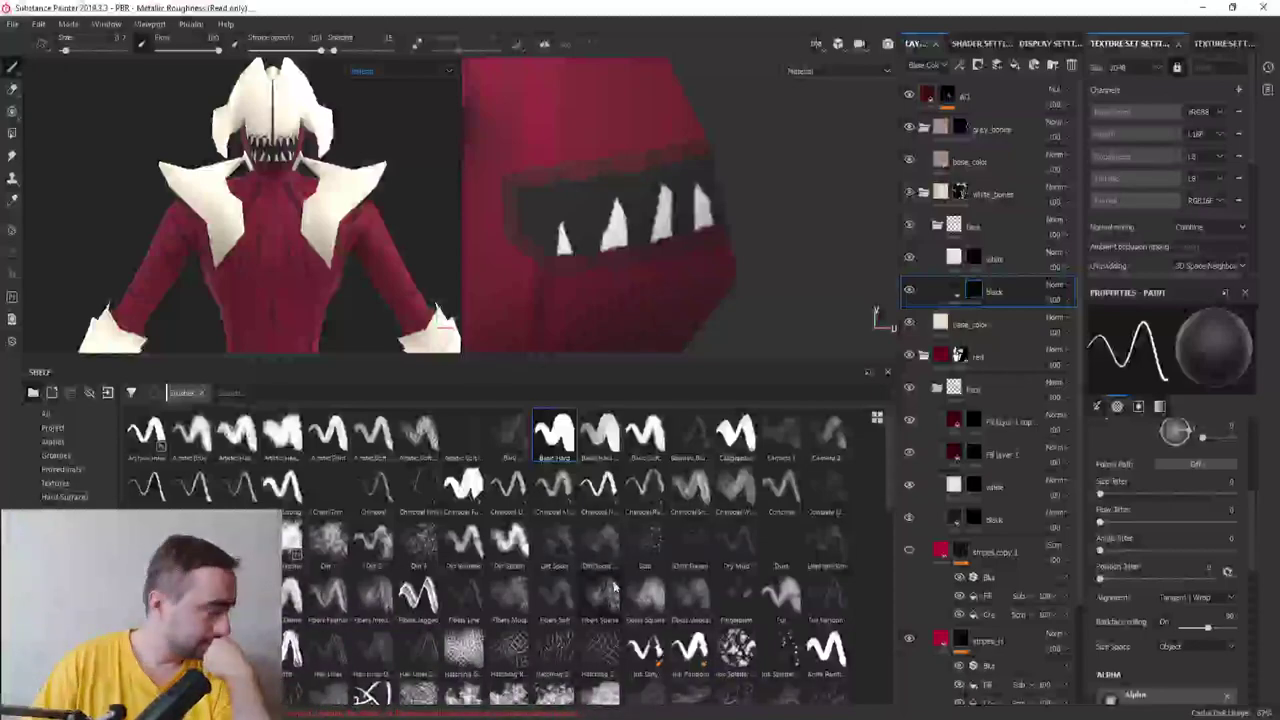
Load the Claws alpha from the shelf's Alphas section onto the paint brush
click(66, 455)
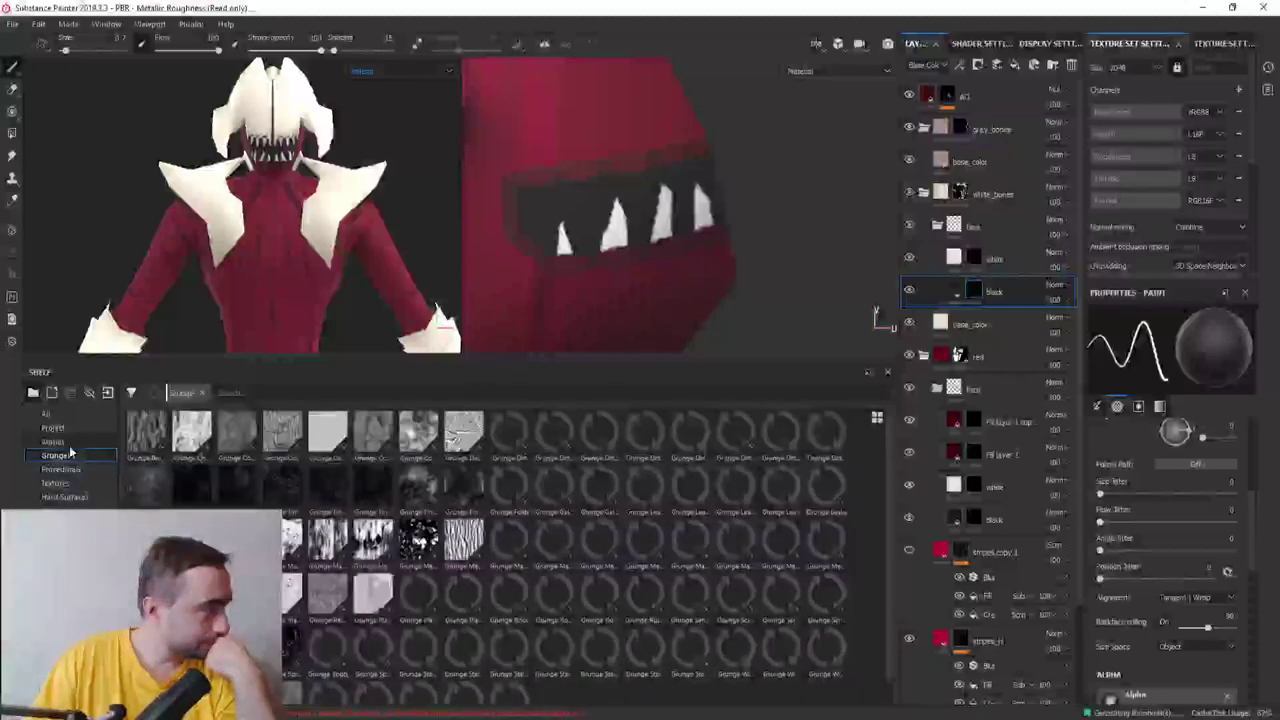
click(69, 441)
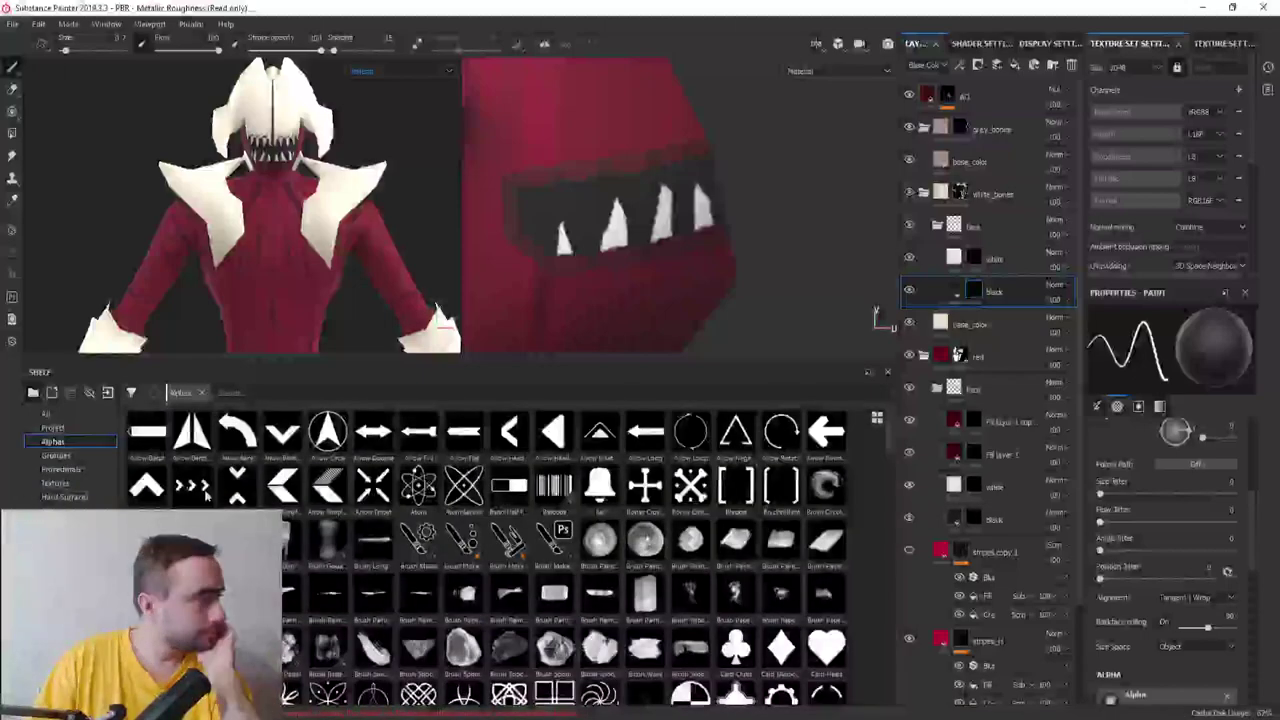
scroll(296, 537, down, 5)
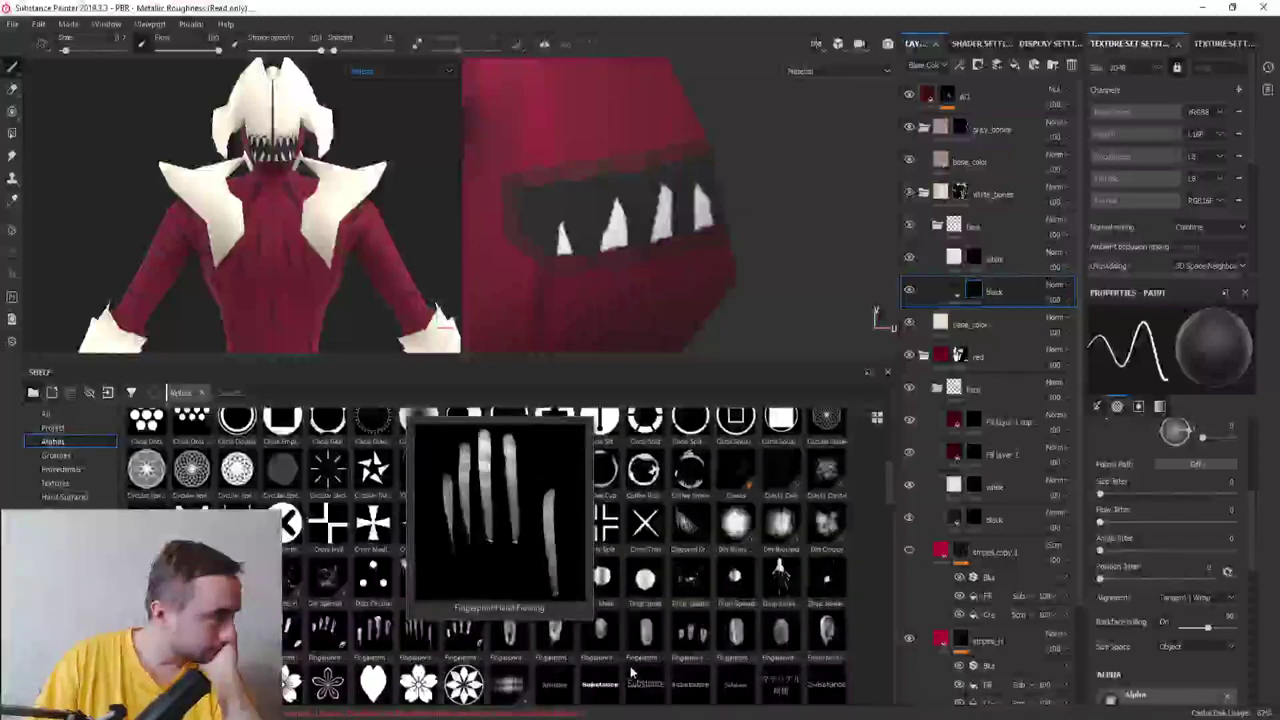
scroll(636, 671, down, 5)
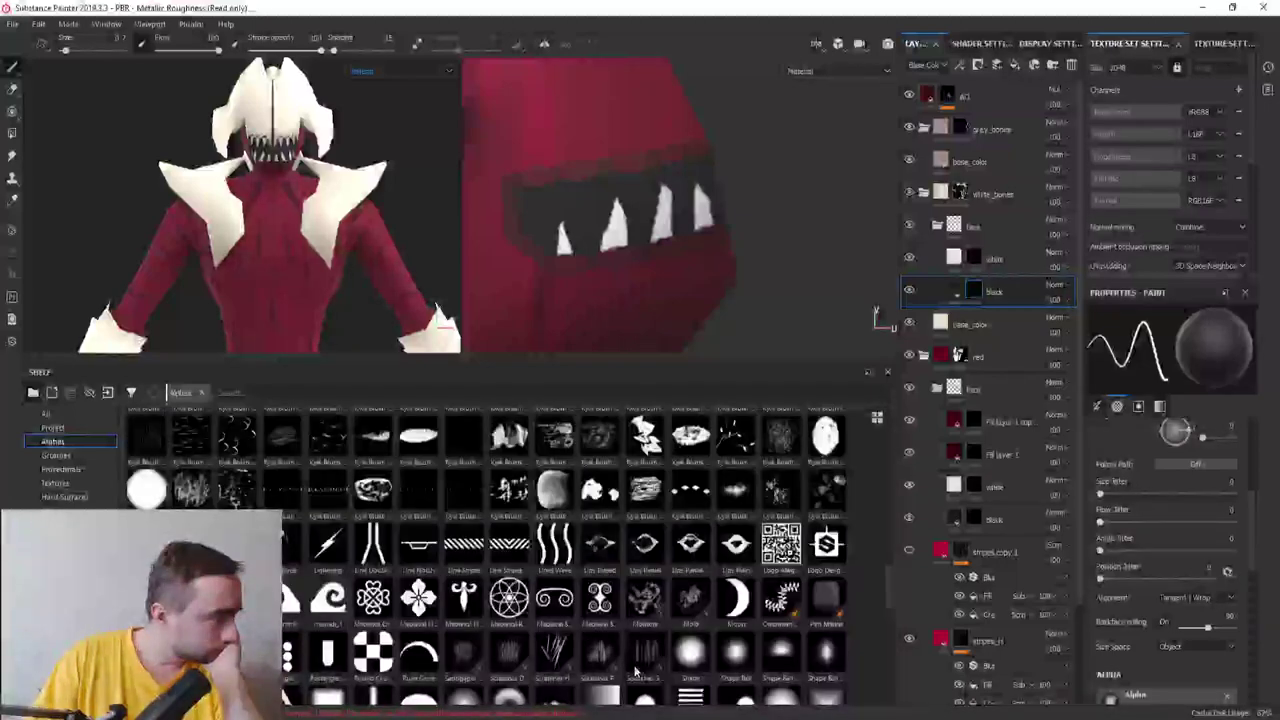
scroll(636, 671, up, 4)
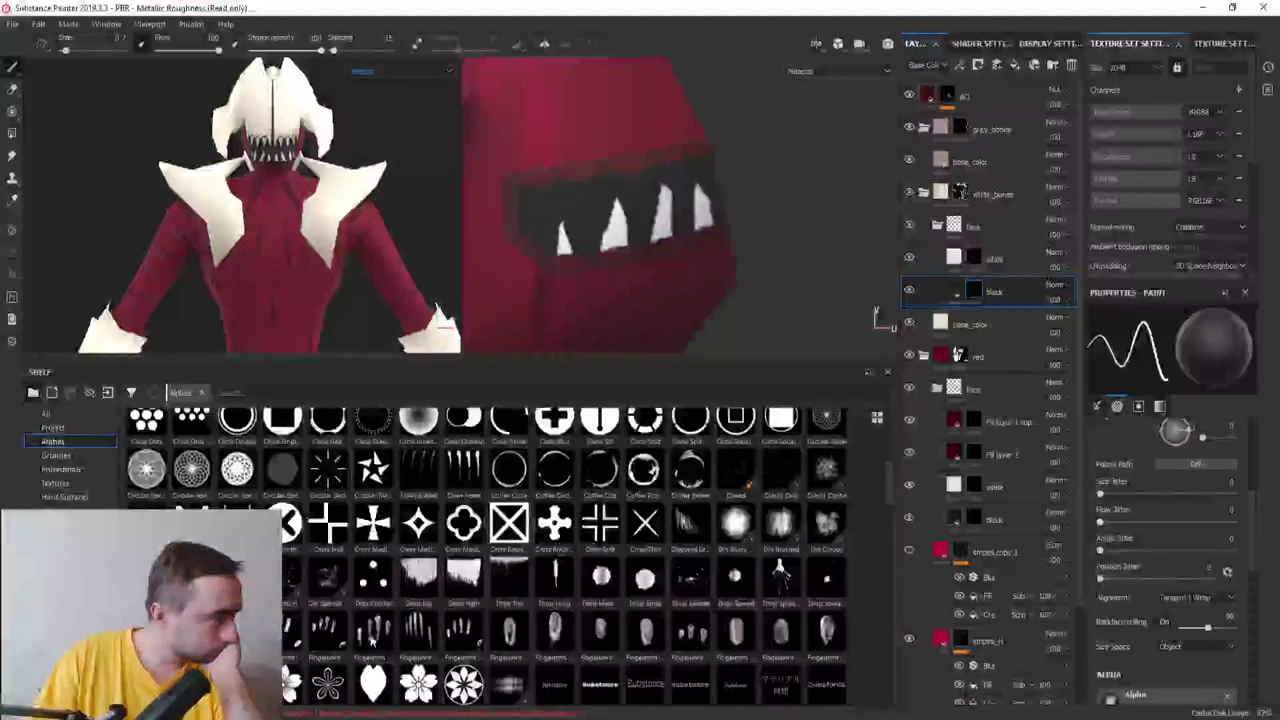
scroll(289, 619, up, 3)
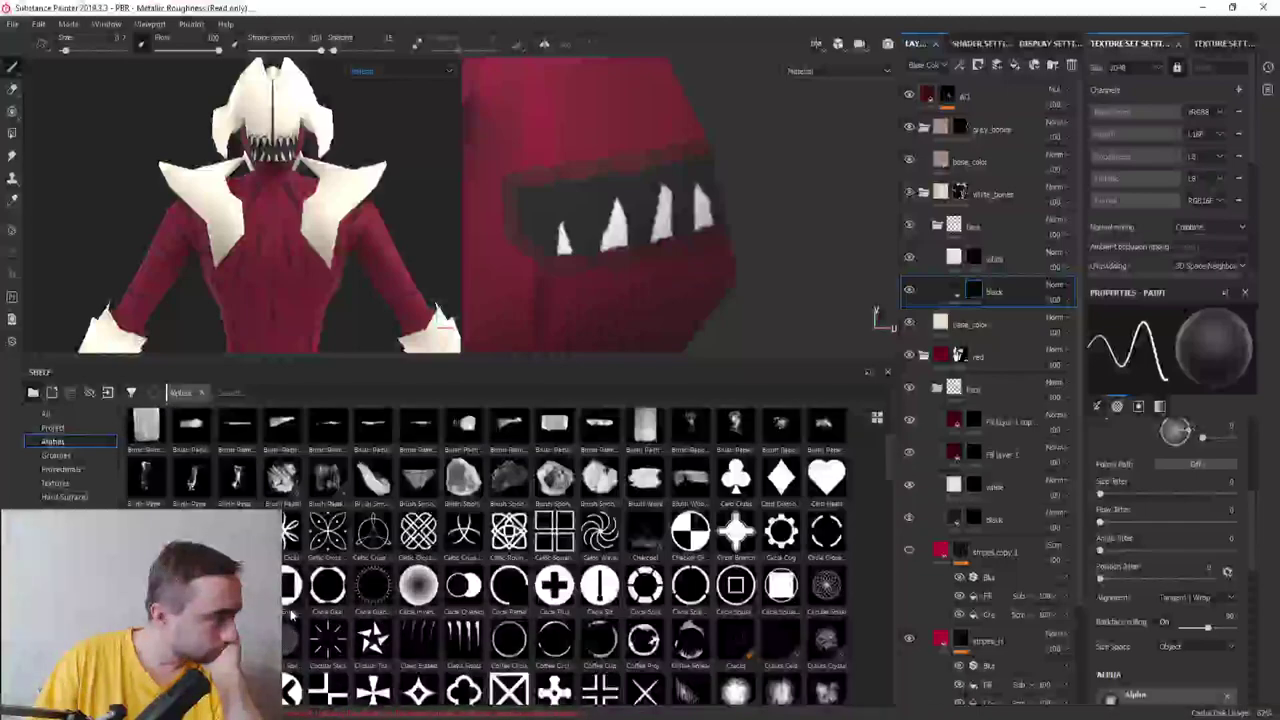
click(452, 645)
scroll(250, 200, up, 3)
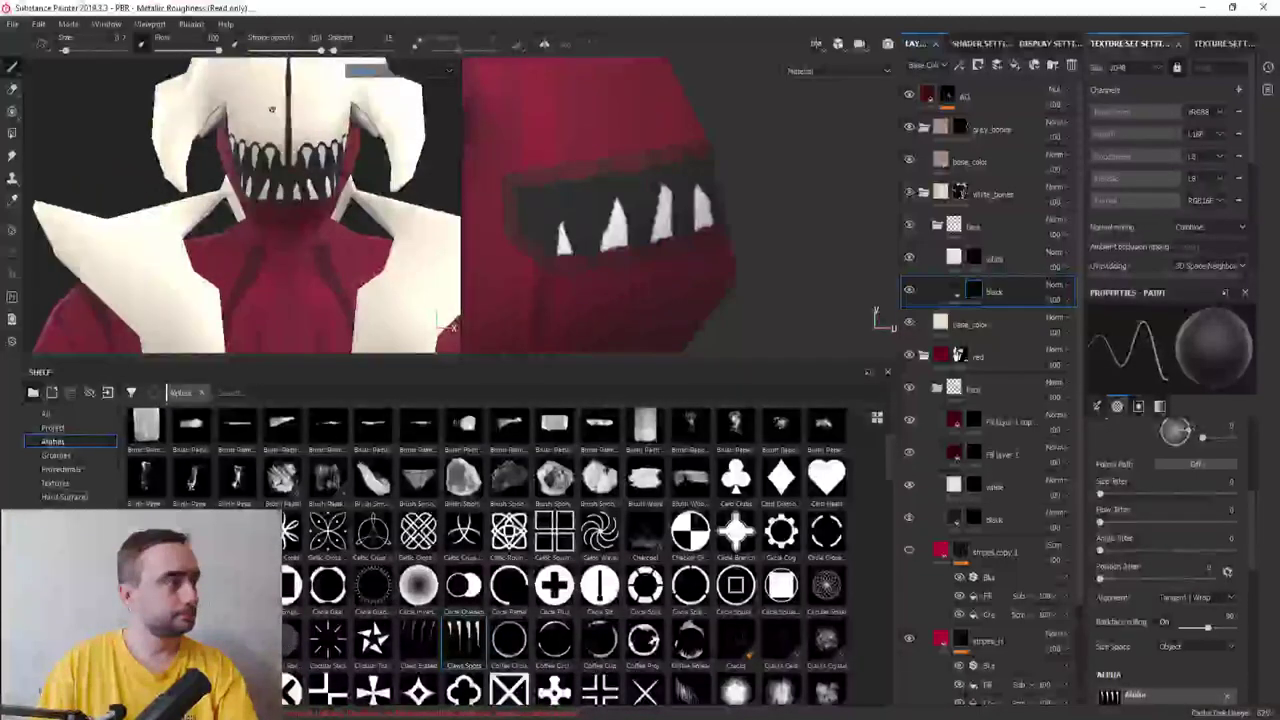
alt+drag(250, 200, 240, 242)
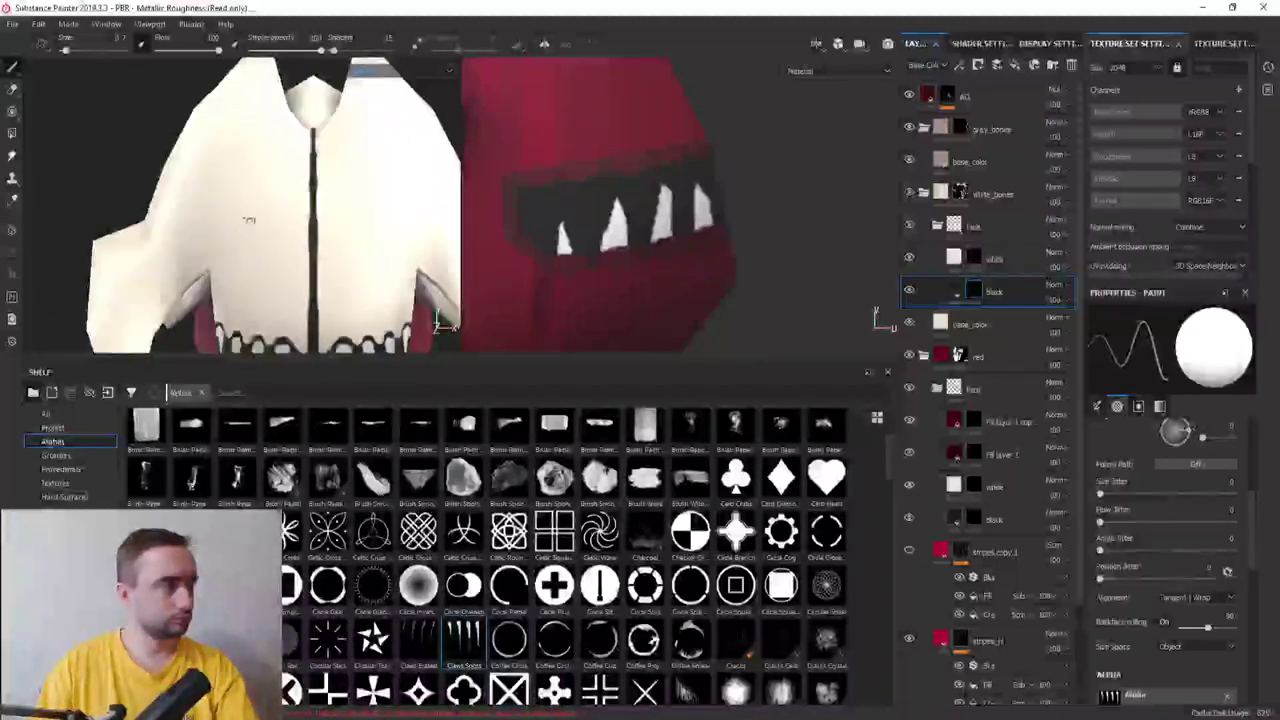
Enlarge and rotate the claw brush, then stamp mirrored black claw marks on the mask
ctrl+right_drag(240, 242, 250, 236)
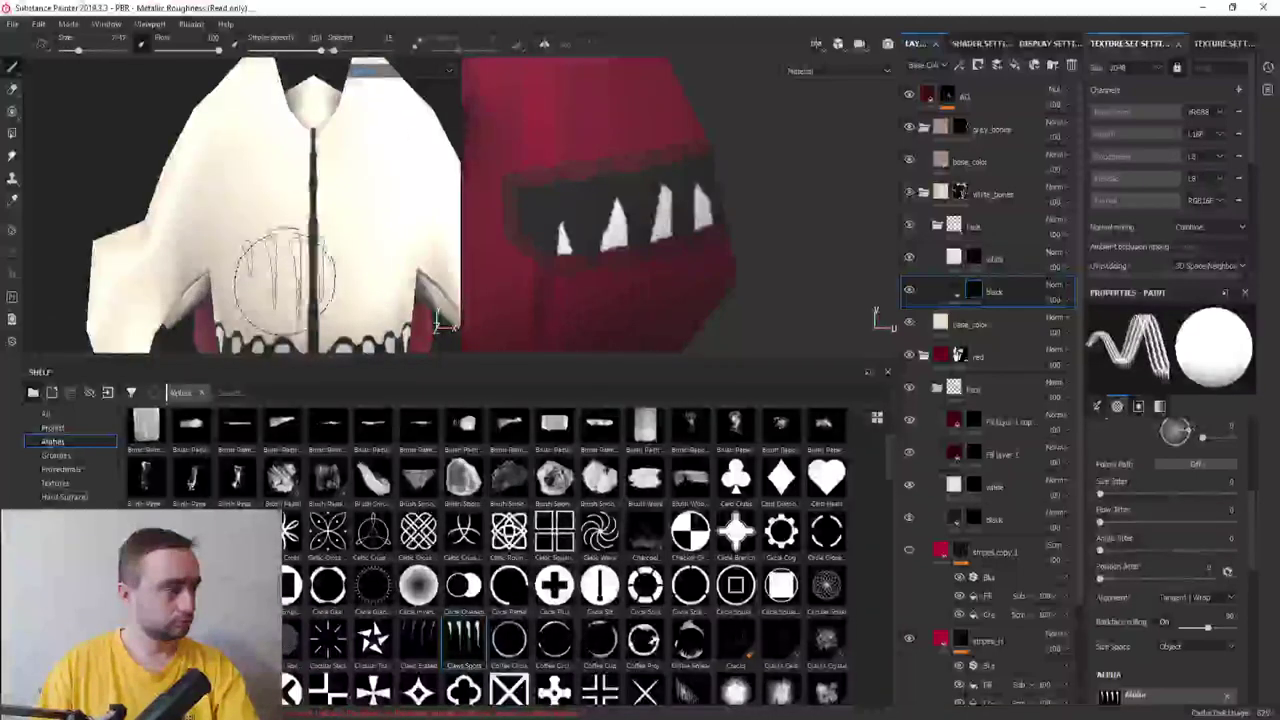
ctrl+drag(250, 236, 257, 230)
click(265, 220)
click(355, 225)
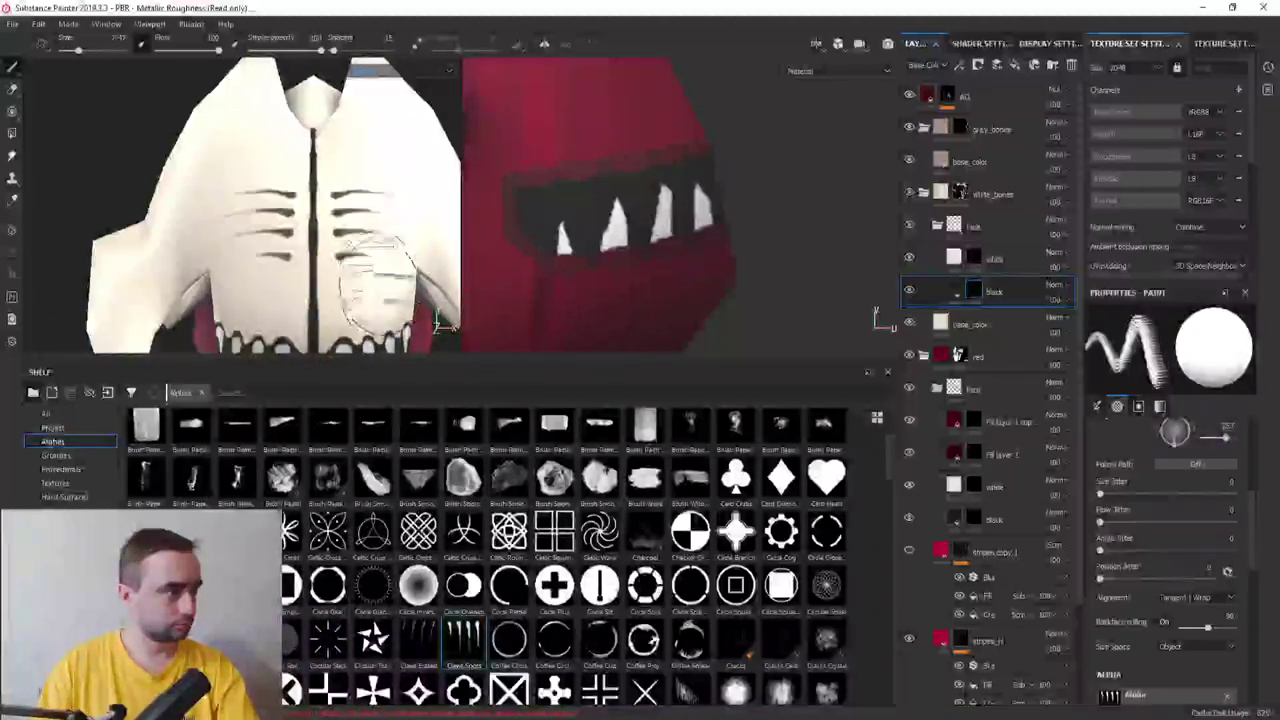
Turn the claw brush horizontal and restamp the mirrored dark claw strokes closer in
mouse_move(371, 286)
alt+mouse_down()
mouse_move(256, 225)
mouse_move(266, 241)
alt+mouse_up()
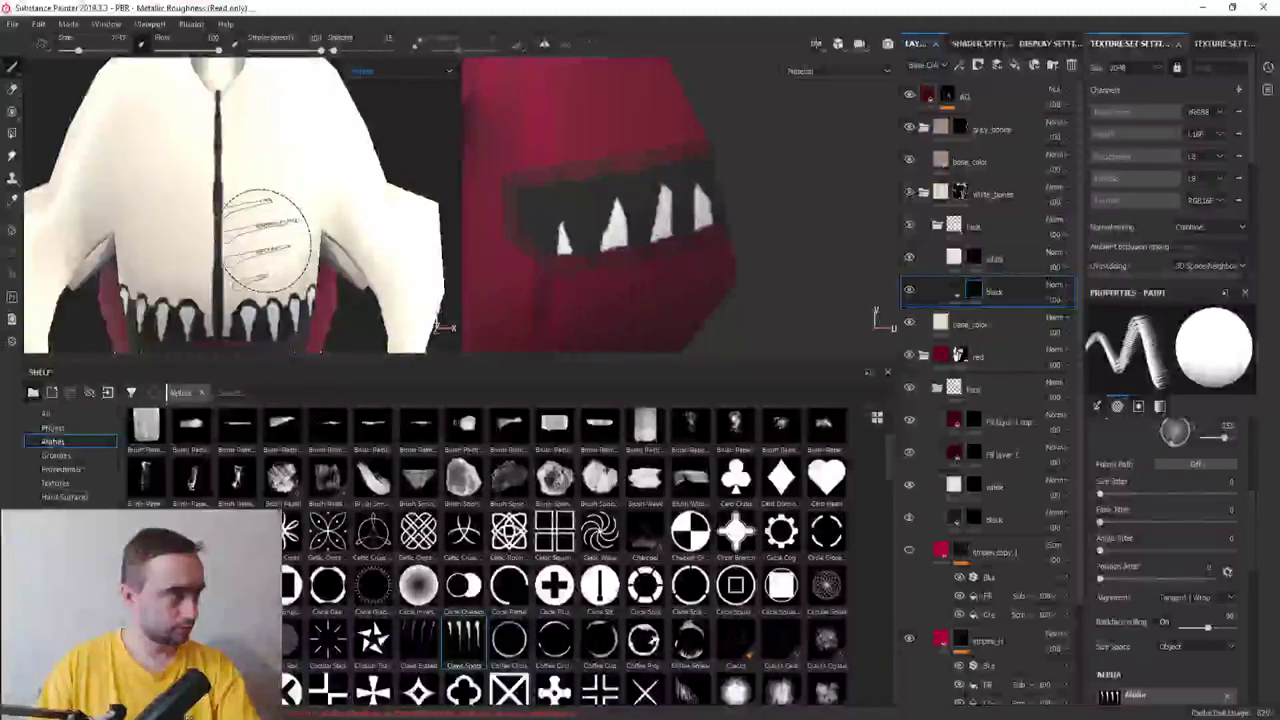
ctrl+right_drag(265, 240, 258, 230)
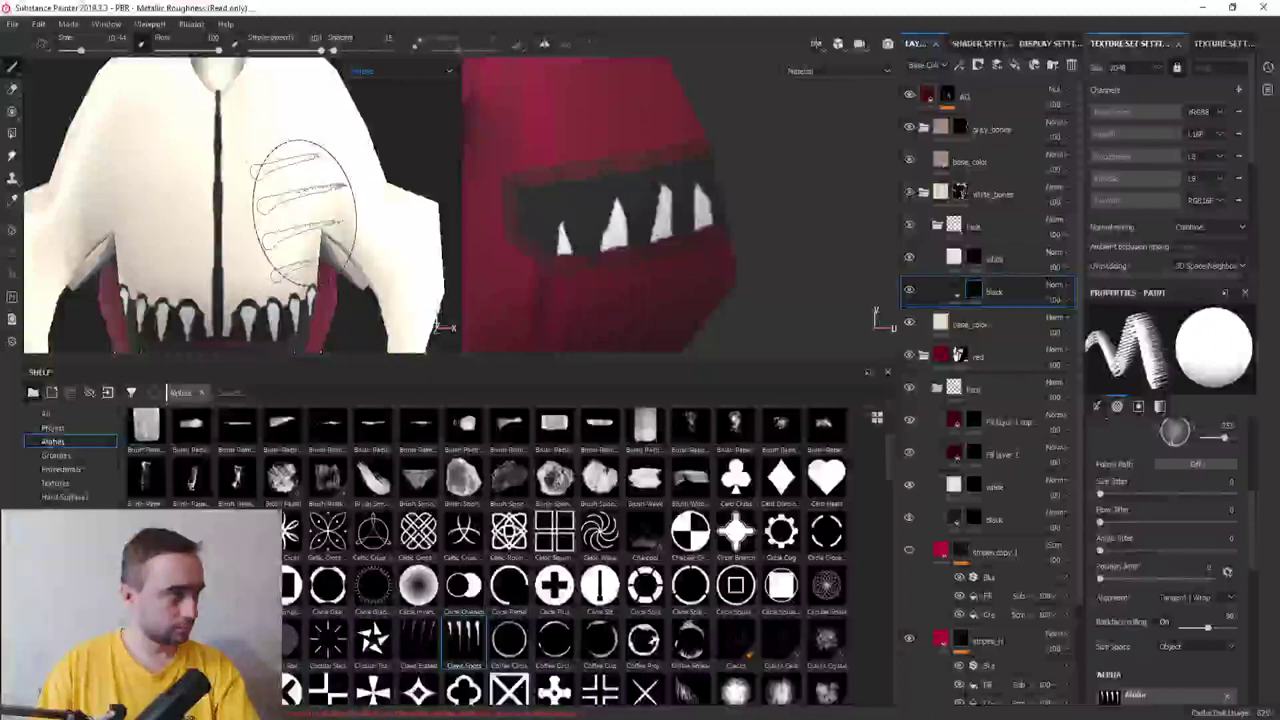
ctrl+drag(303, 210, 280, 213)
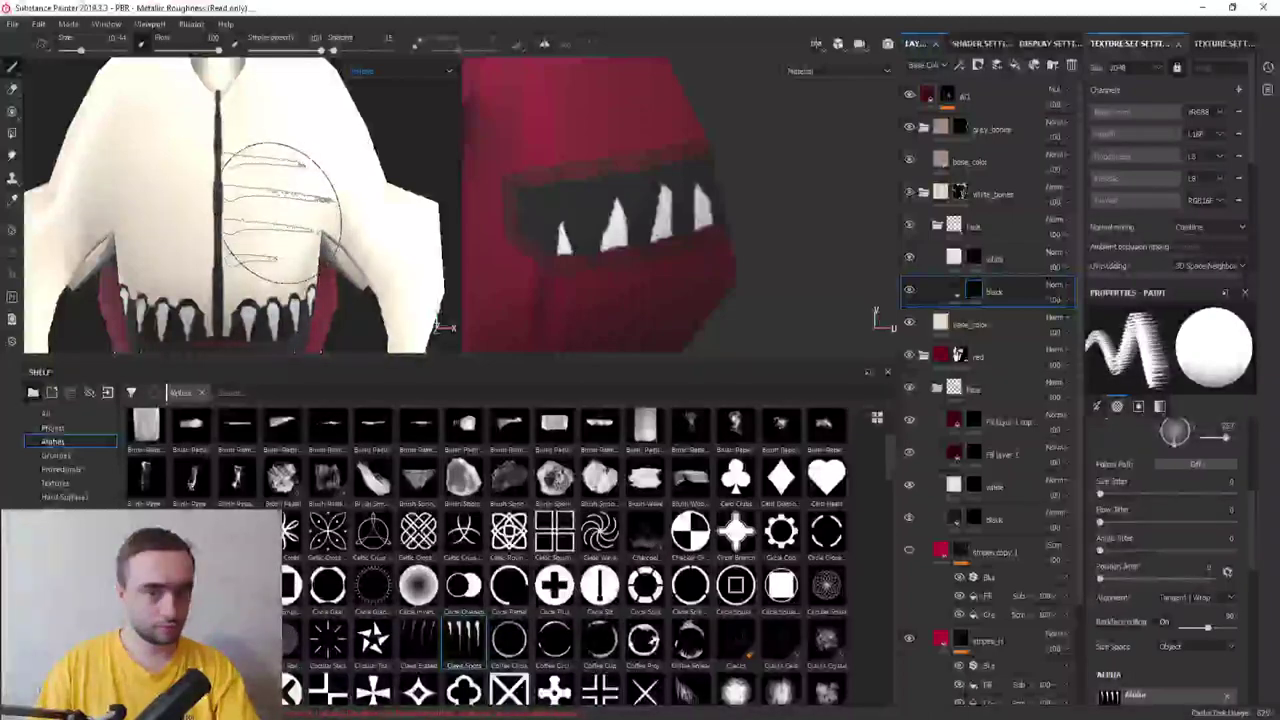
alt+drag(270, 212, 256, 224)
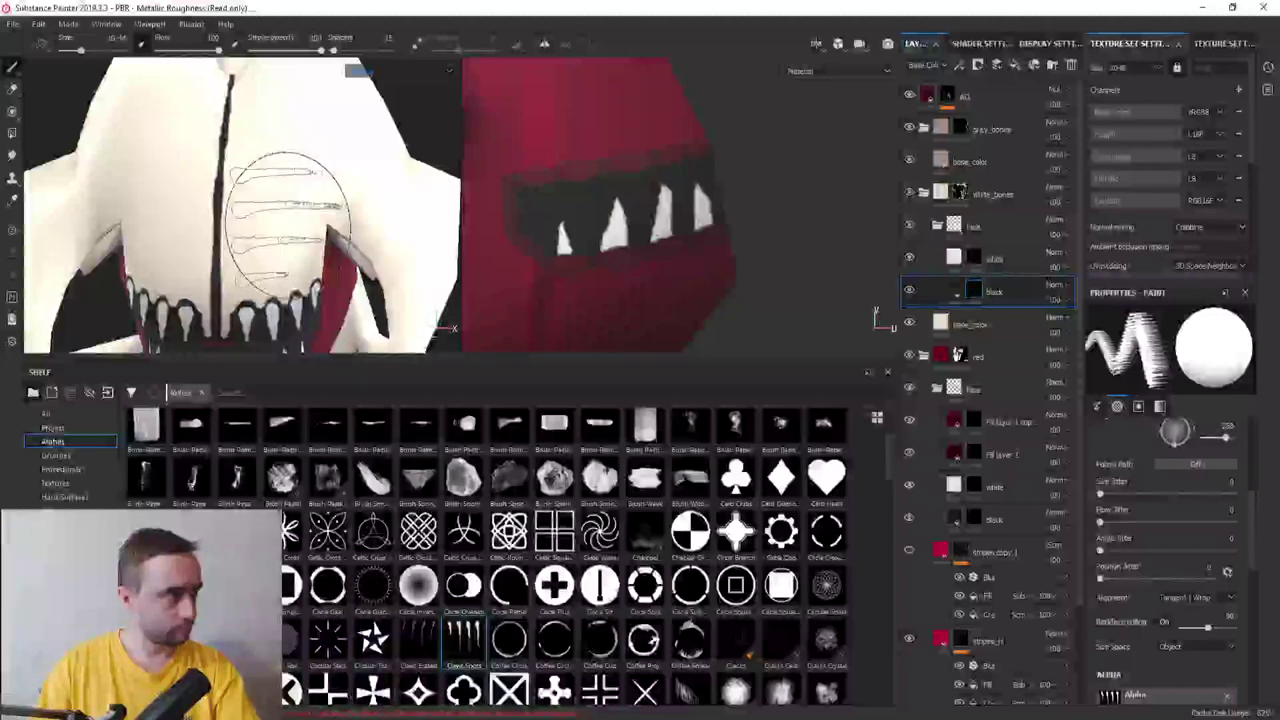
click(285, 228)
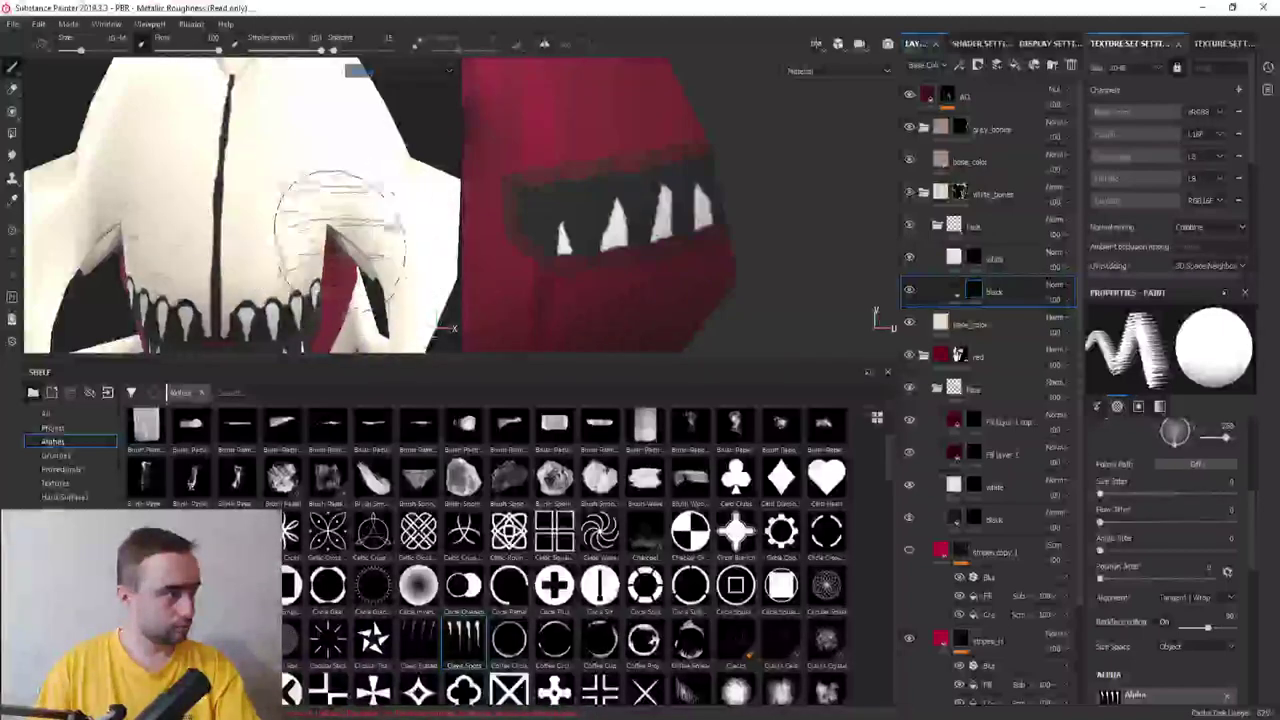
key(ctrl+z)
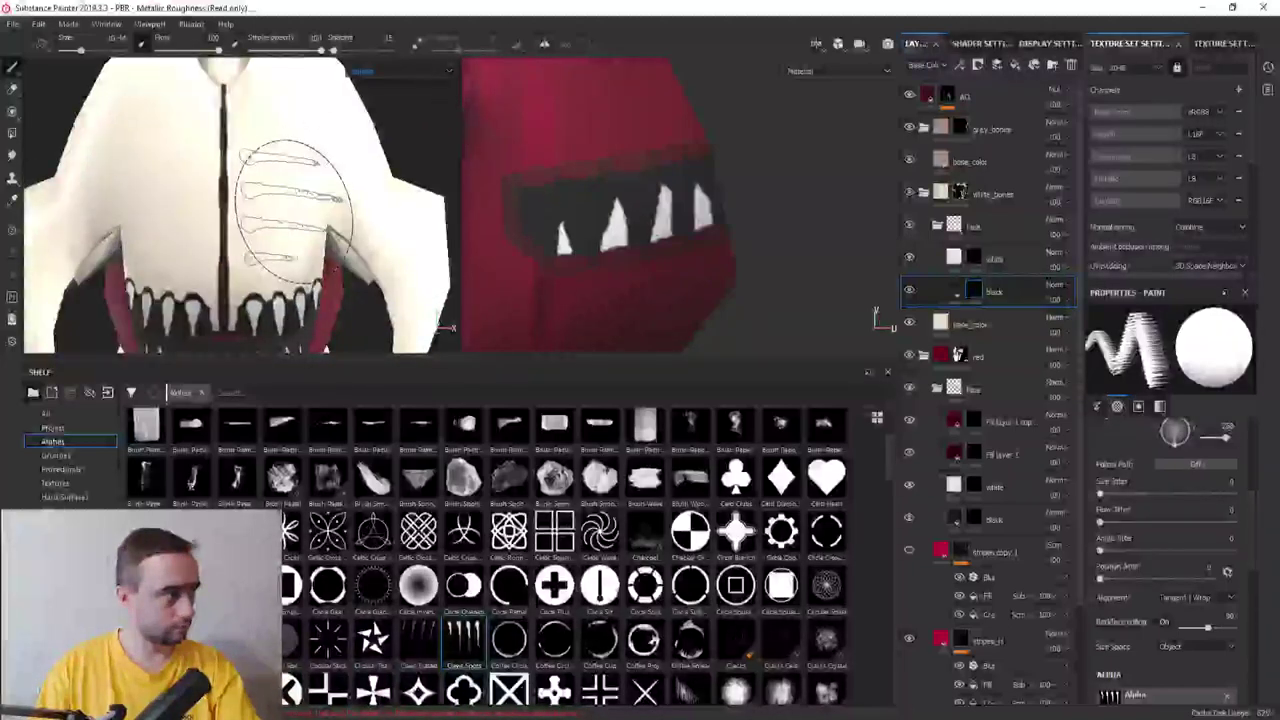
click(293, 200)
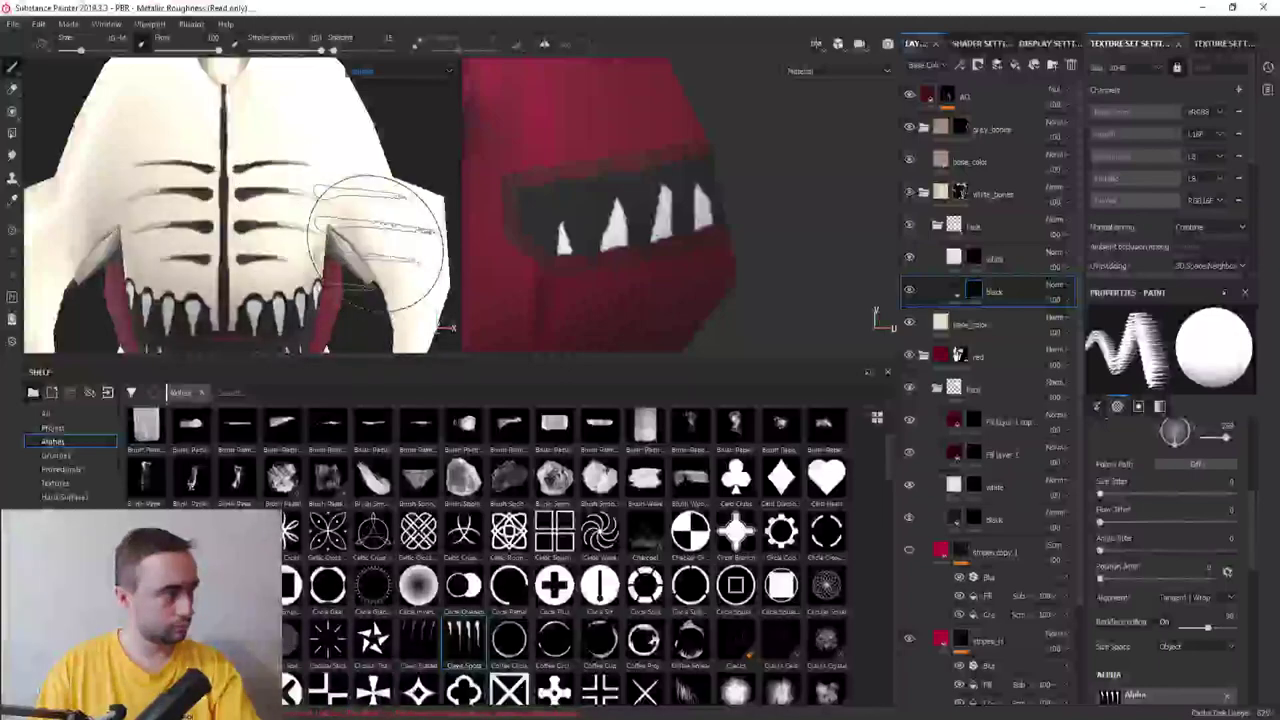
scroll(376, 242, down, 4)
scroll(371, 214, up, 3)
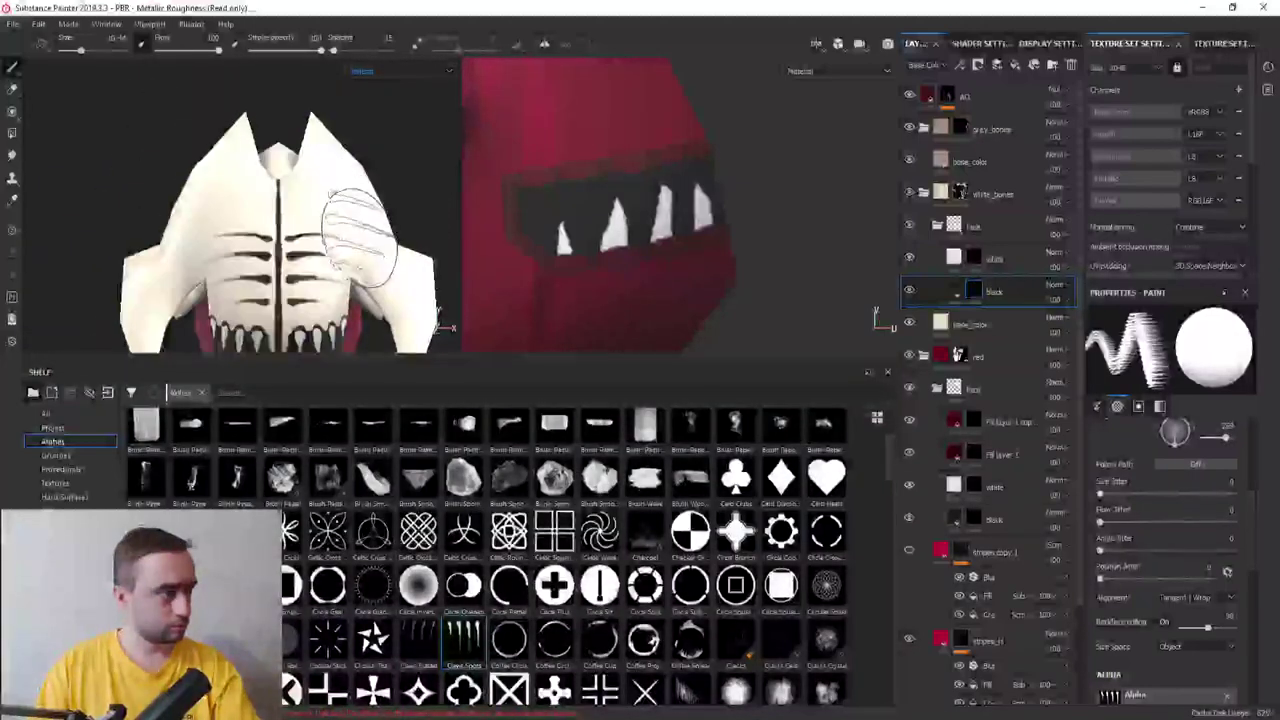
alt+drag(360, 235, 306, 114)
Switch to the Eraser and shrink it to about 1.74
key(2)
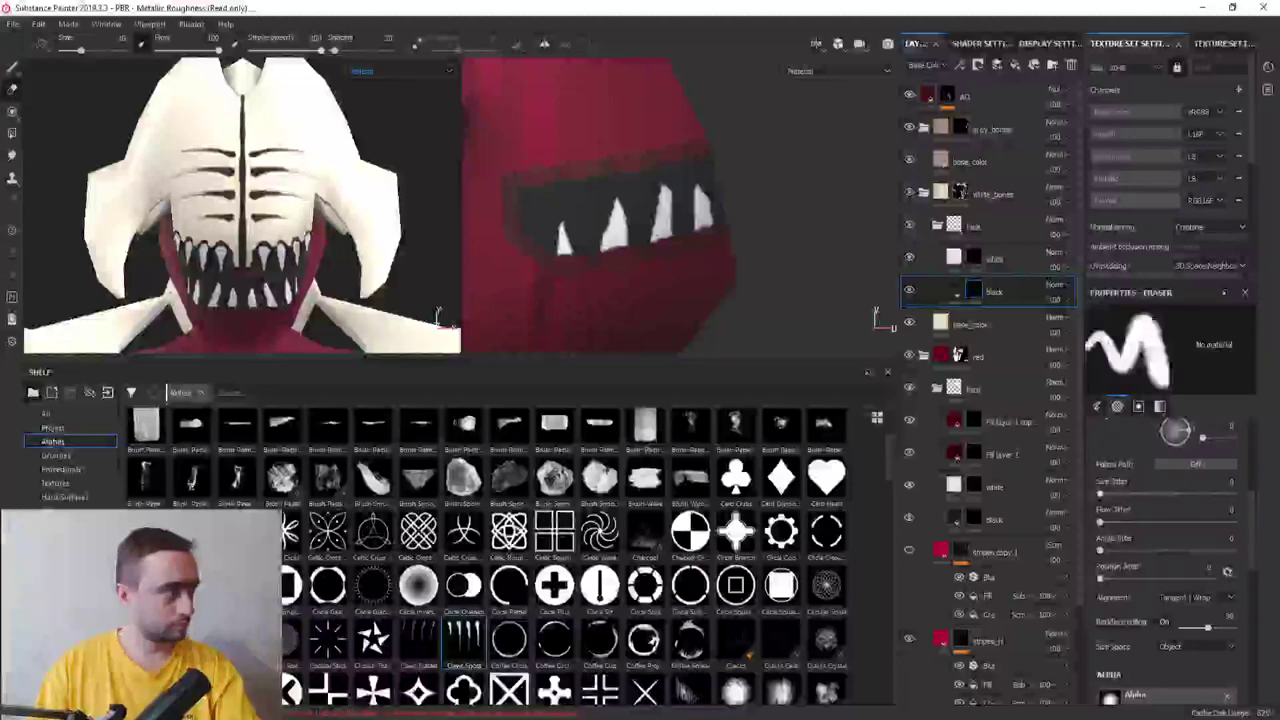
ctrl+right_drag(260, 235, 240, 240)
scroll(240, 240, up, 2)
scroll(240, 240, up, 2)
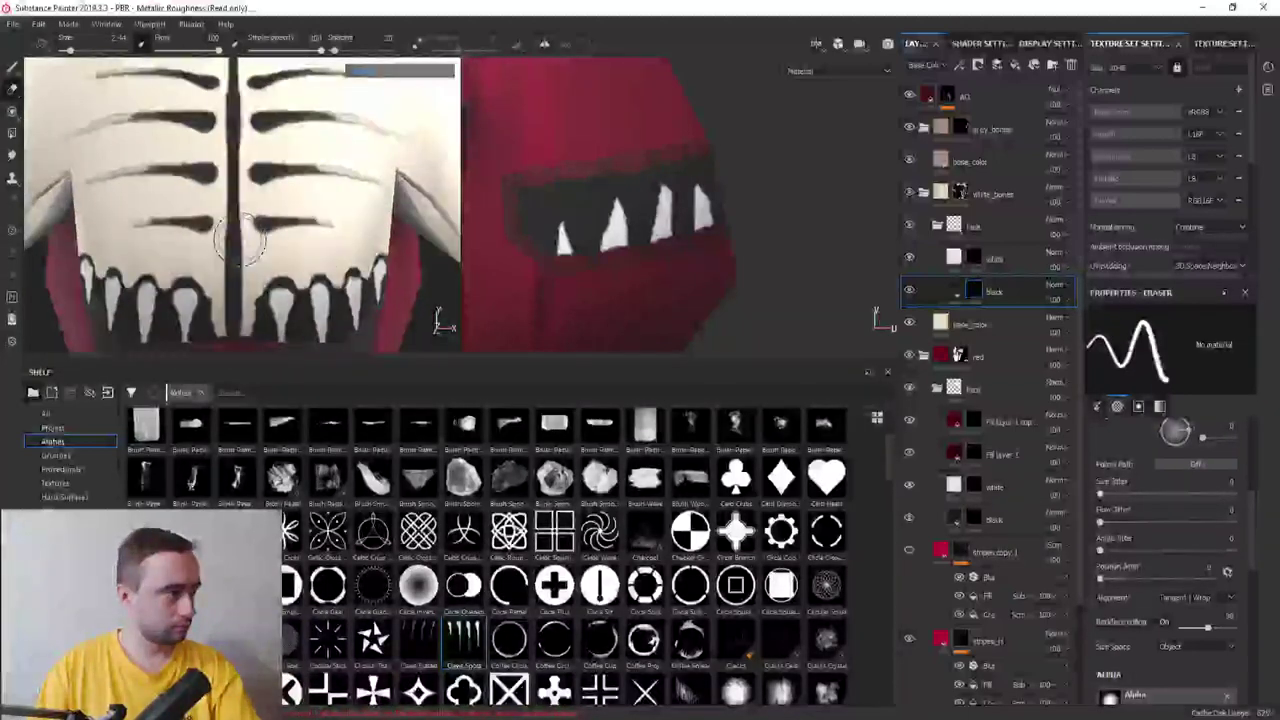
ctrl+right_drag(275, 225, 250, 230)
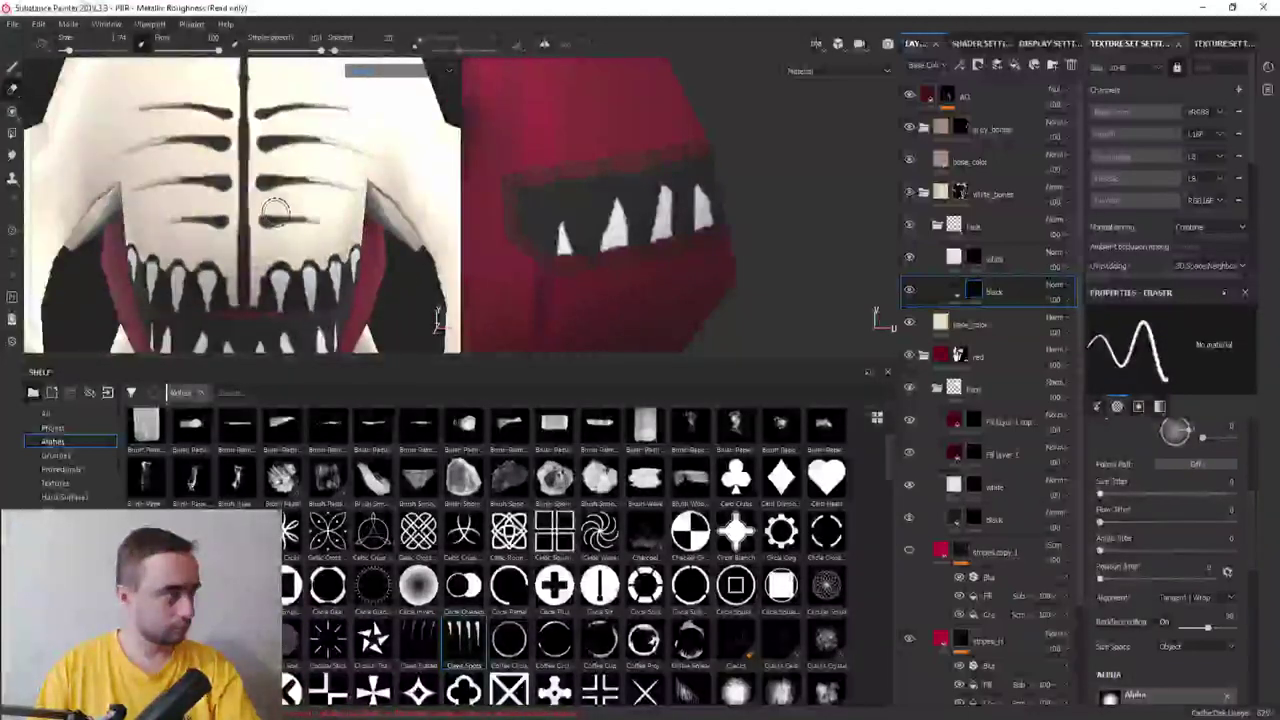
scroll(250, 230, up, 1)
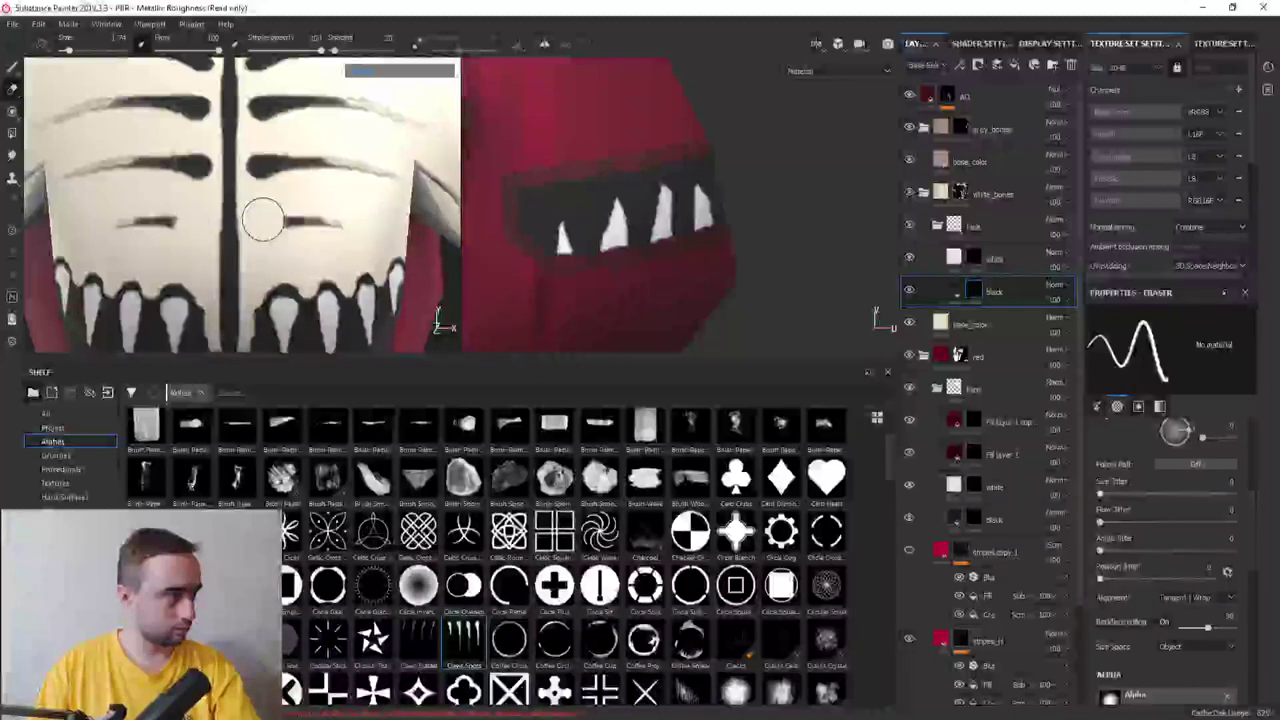
Erase the faint tail of the middle claw stroke, then reframe the character front-on
alt+drag(346, 223, 278, 272)
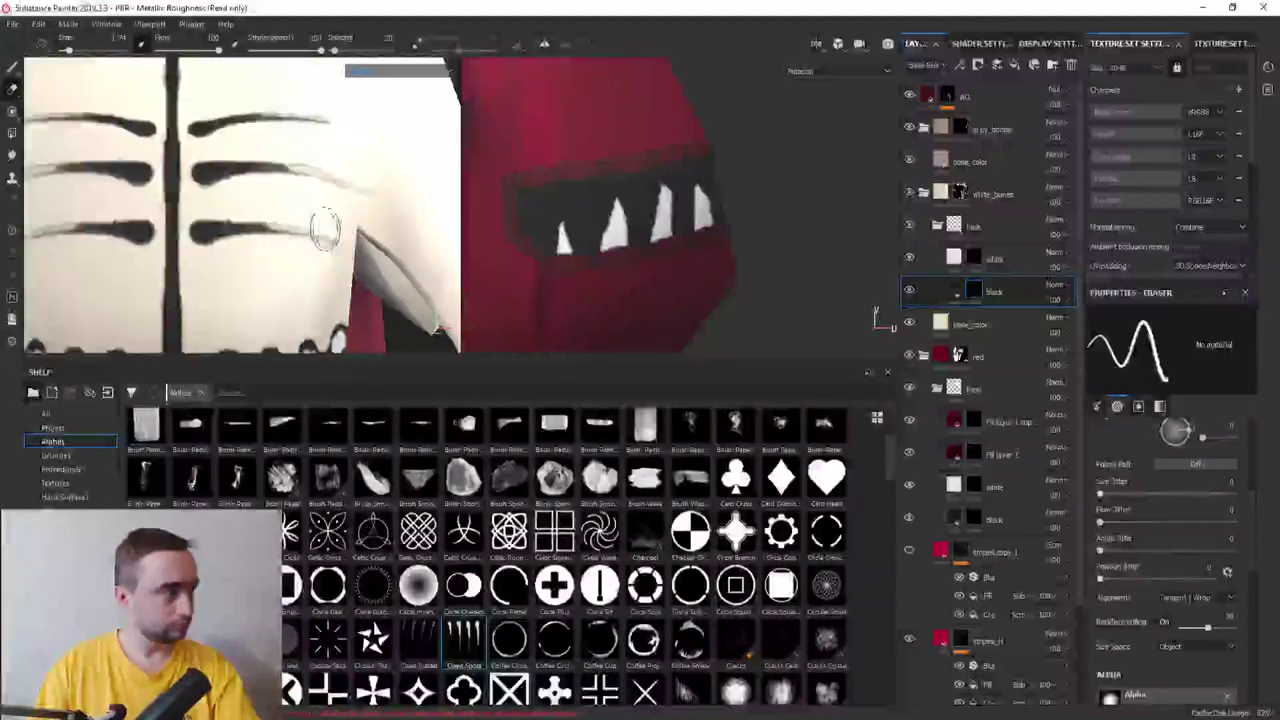
mouse_move(340, 176)
mouse_down()
mouse_move(301, 173)
mouse_move(263, 106)
mouse_move(314, 114)
mouse_up()
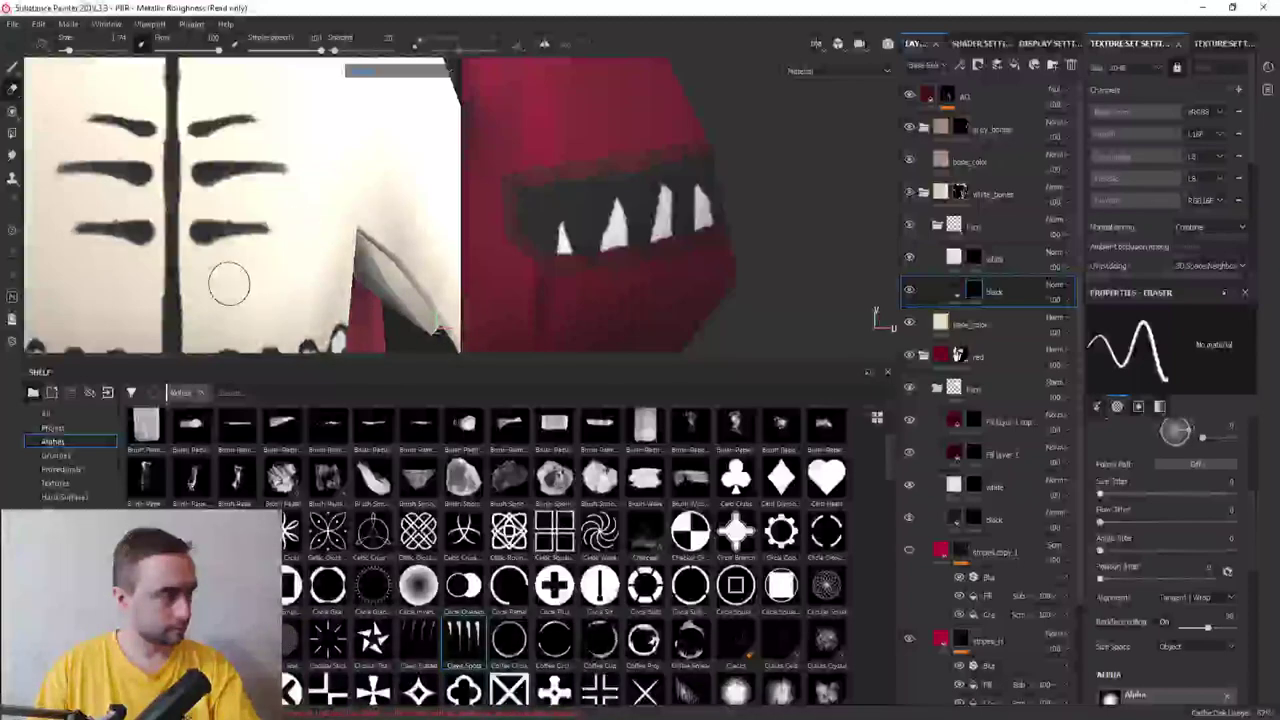
scroll(229, 284, down, 5)
alt+drag(229, 284, 300, 260)
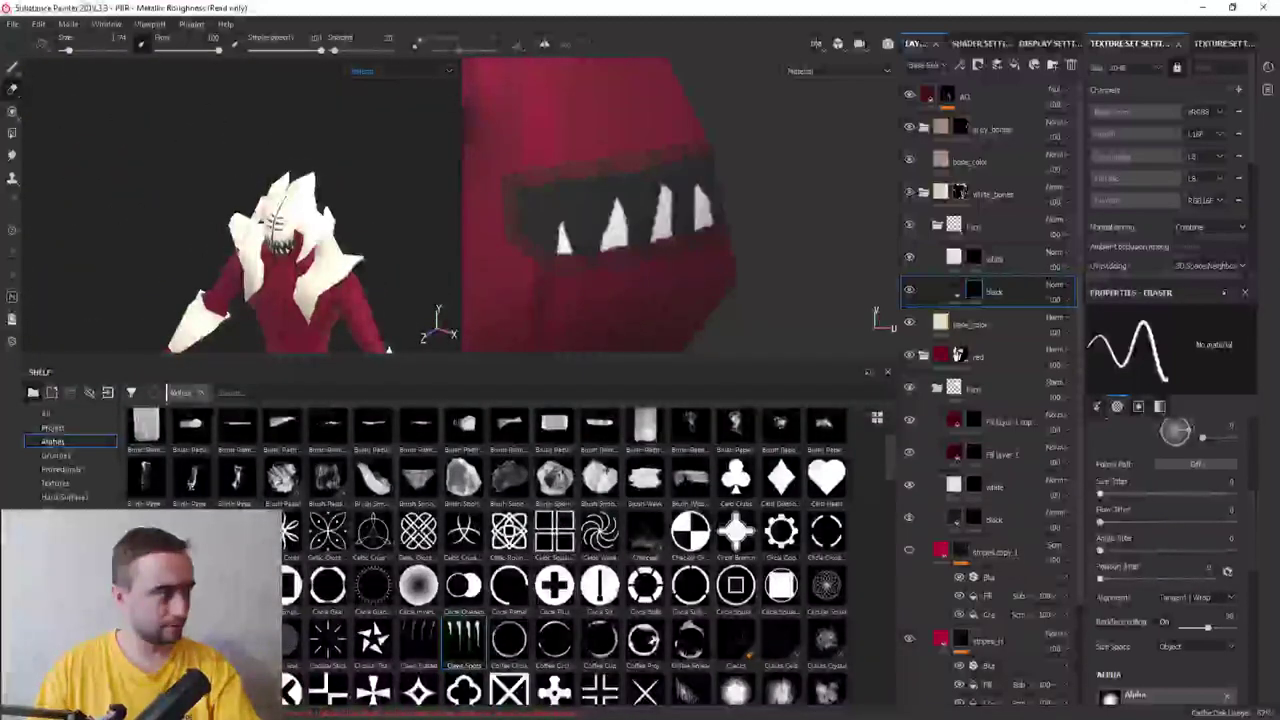
alt+drag(217, 250, 250, 230)
scroll(286, 188, up, 6)
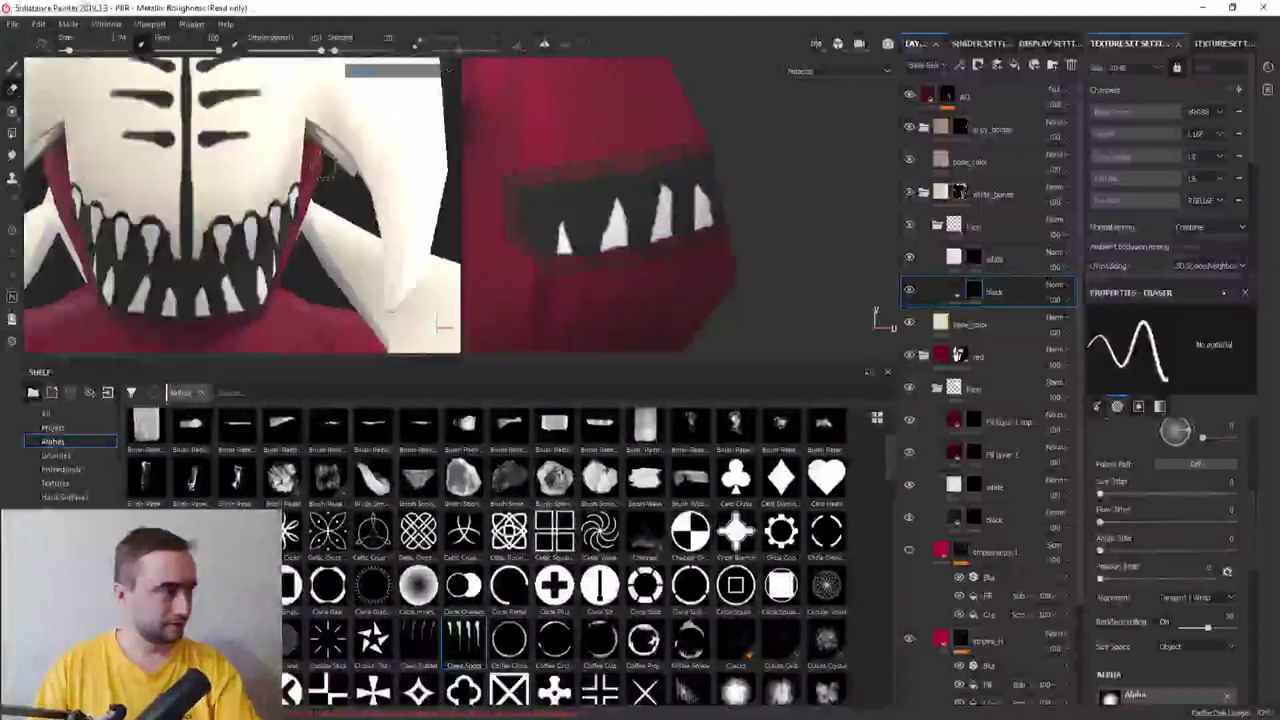
scroll(286, 188, up, 3)
Erase the upper brows' inner ends, revert it, and pick the claws alpha for the eraser
drag(170, 110, 250, 113)
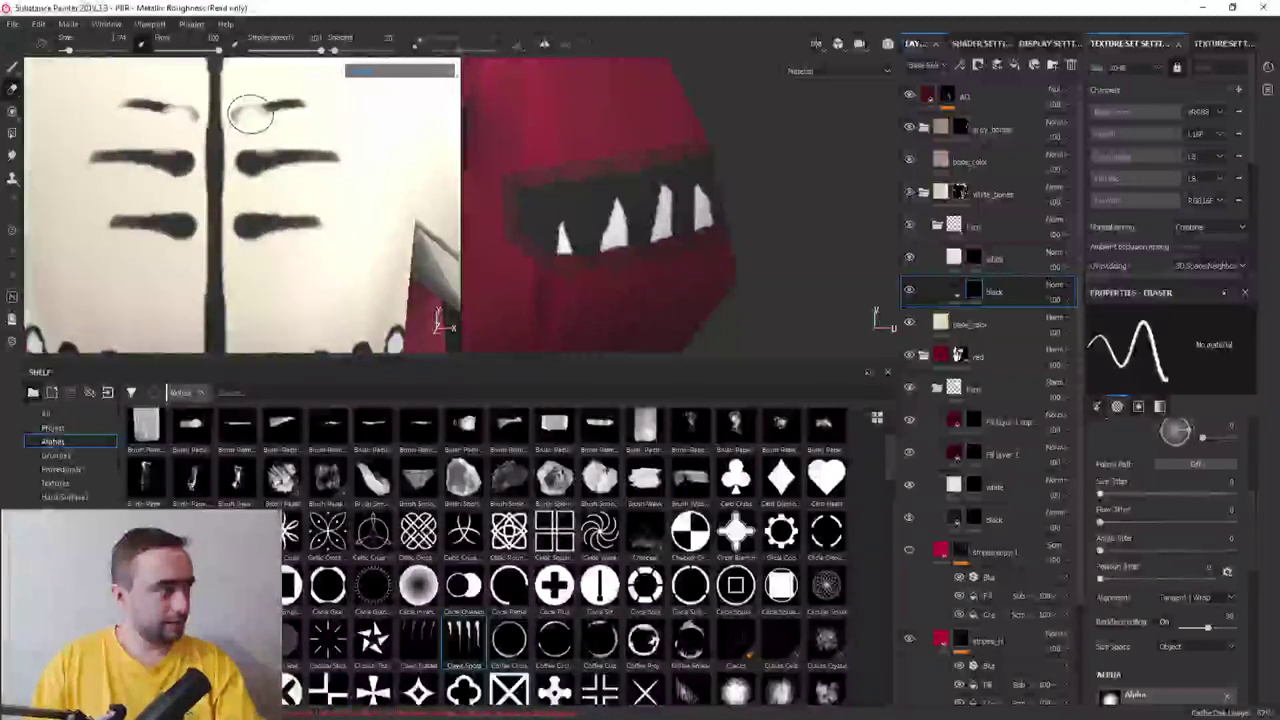
key(ctrl+z)
key(ctrl+z)
key(ctrl+z)
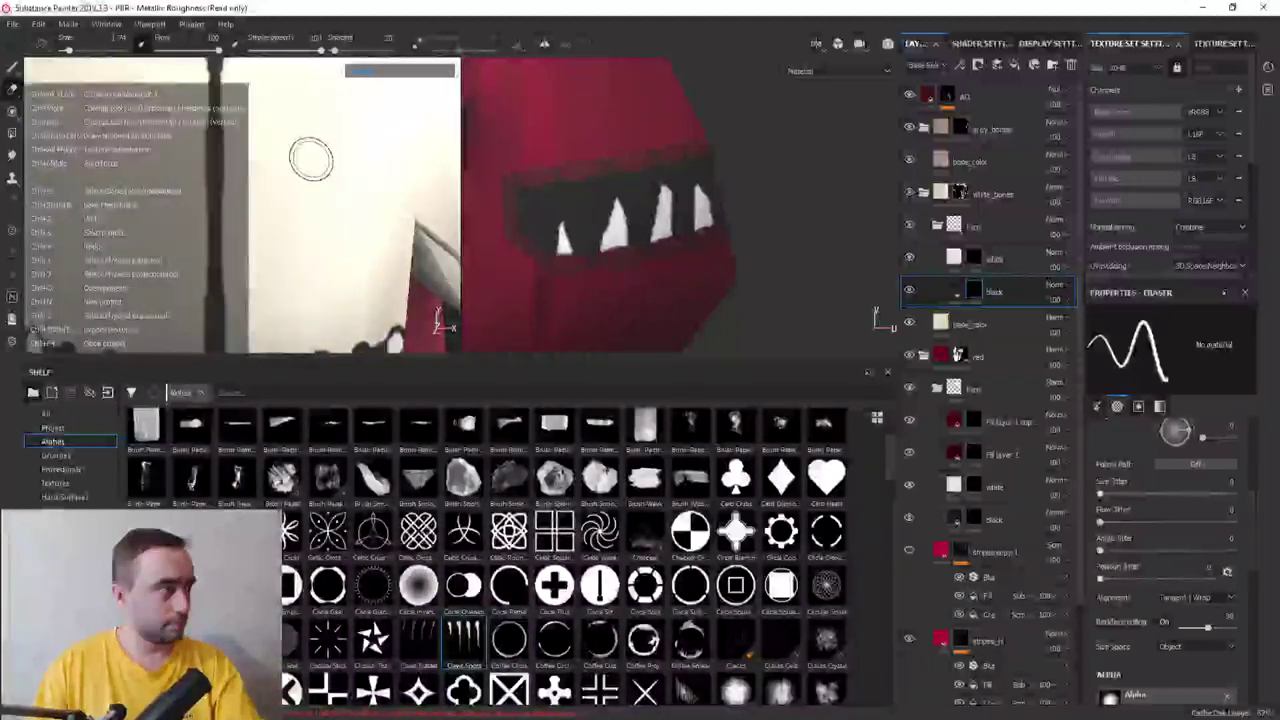
scroll(330, 195, down, 3)
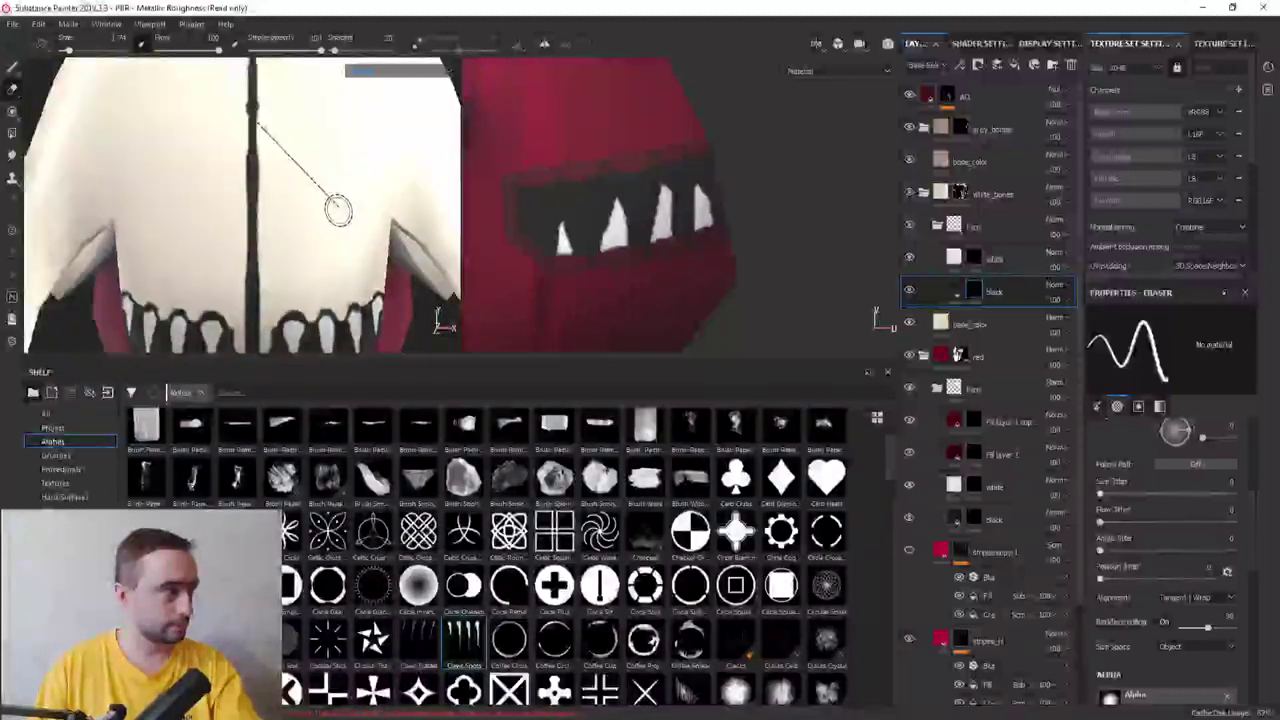
key(ctrl+y)
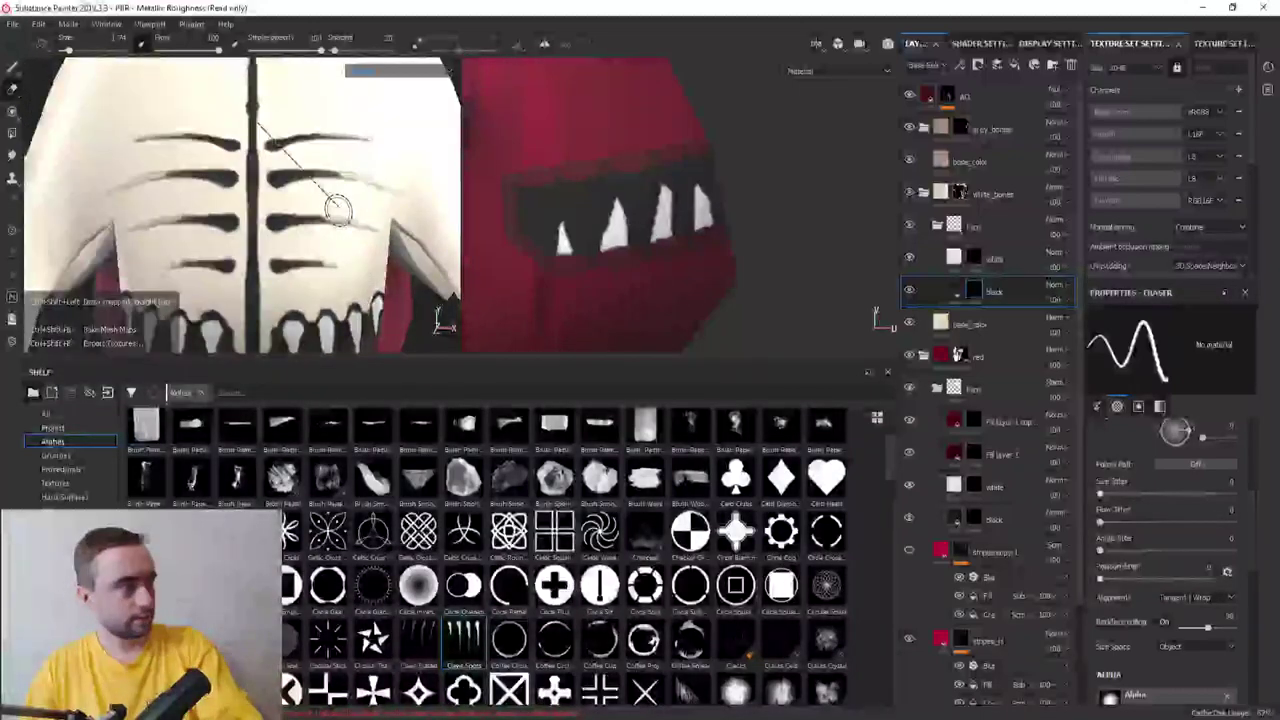
key(ctrl+z)
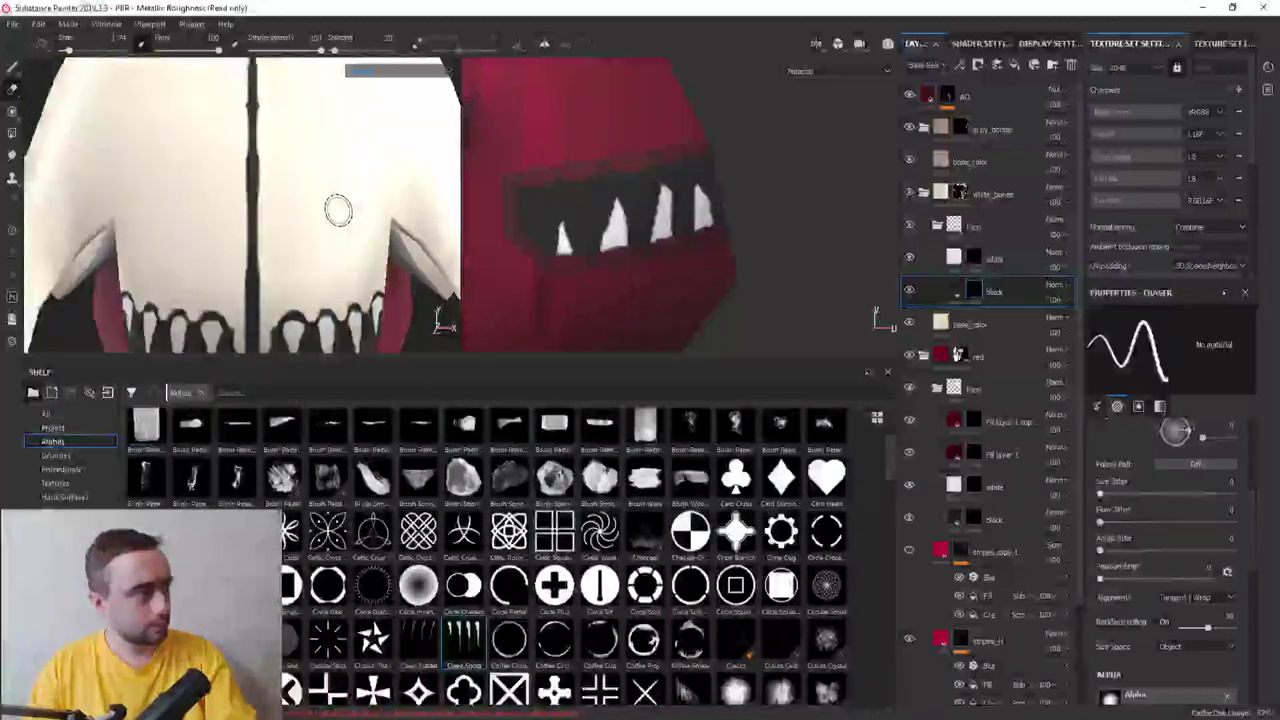
scroll(336, 253, up, 1)
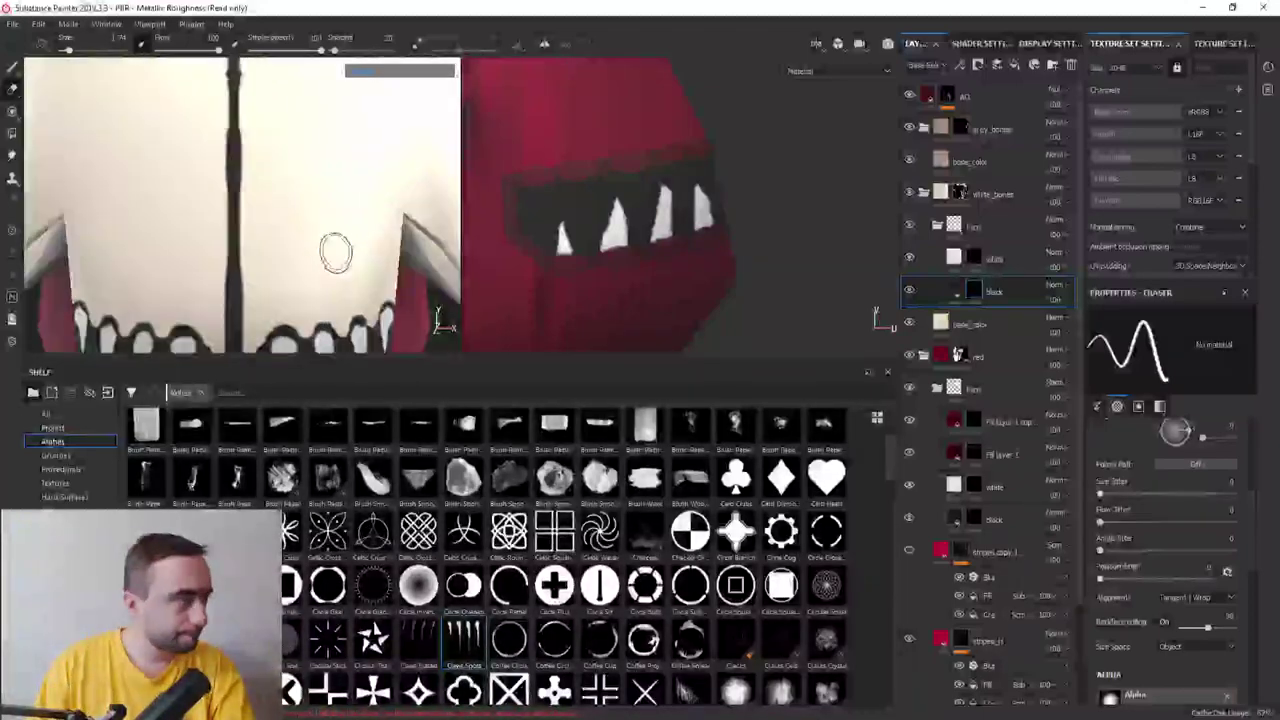
click(420, 636)
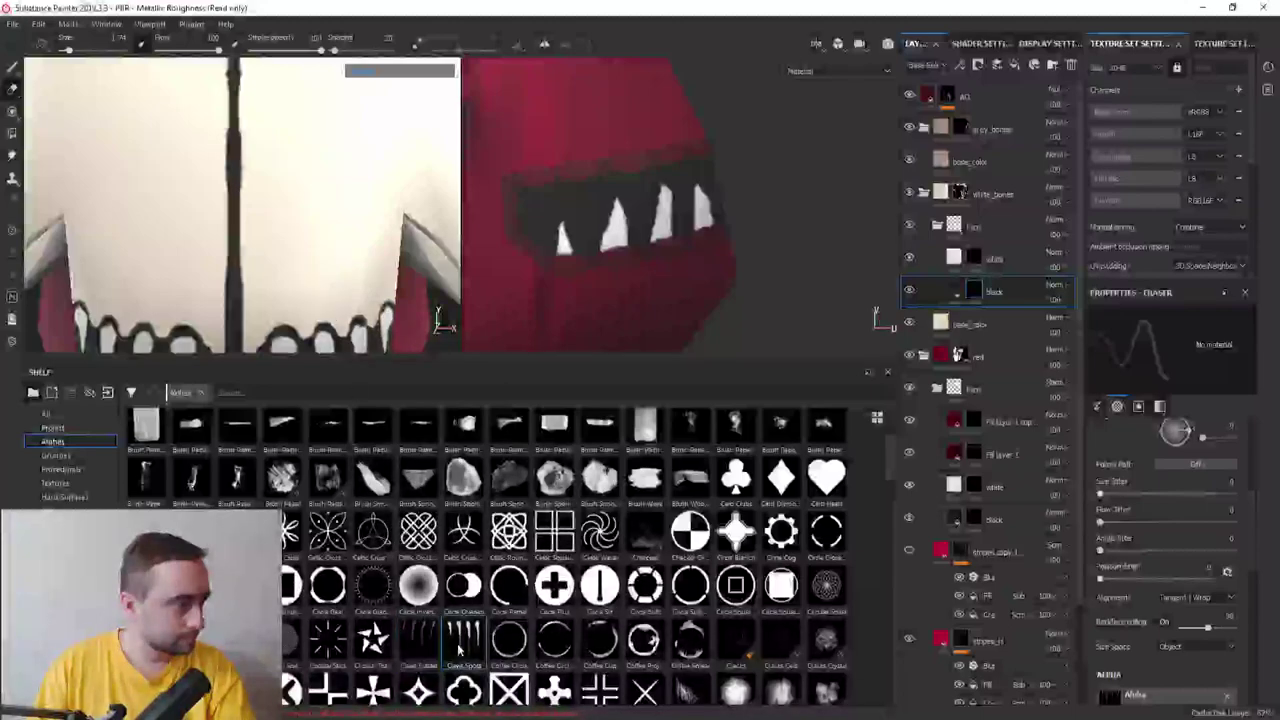
Apply the claws alpha to the eraser and rotate the claw shape to horizontal
click(463, 636)
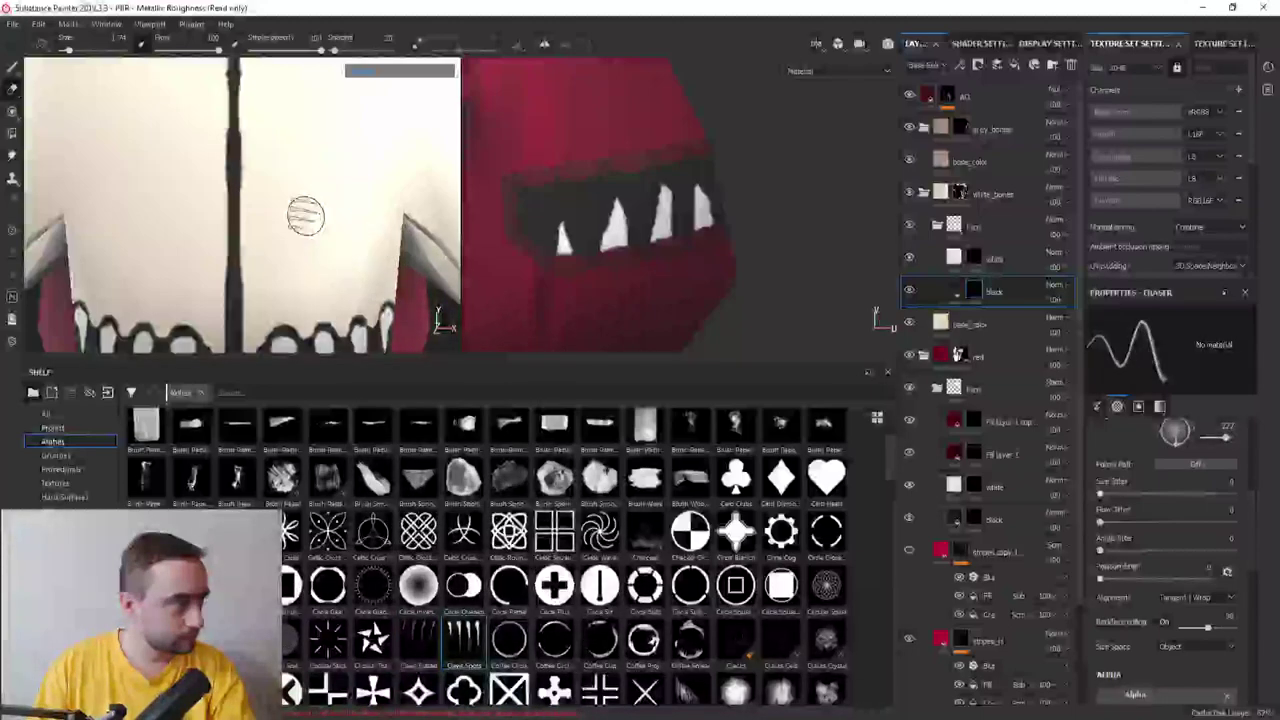
scroll(300, 205, down, 2)
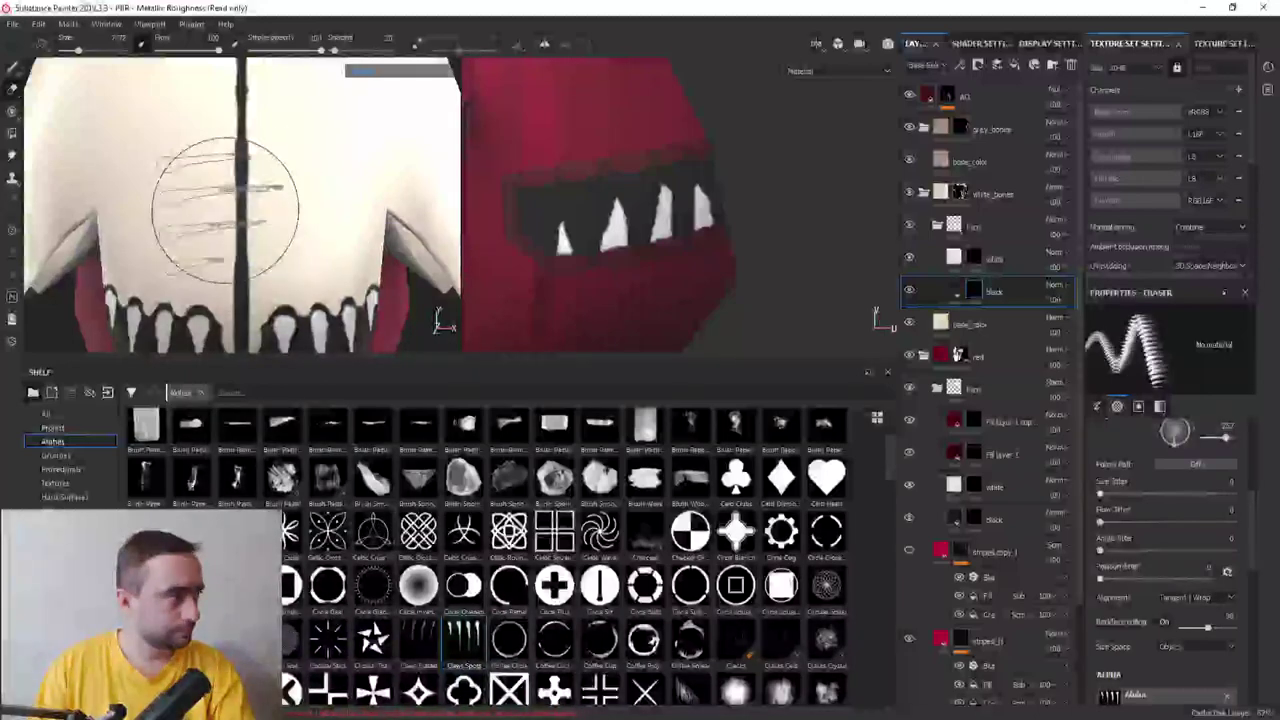
ctrl+drag(322, 208, 328, 200)
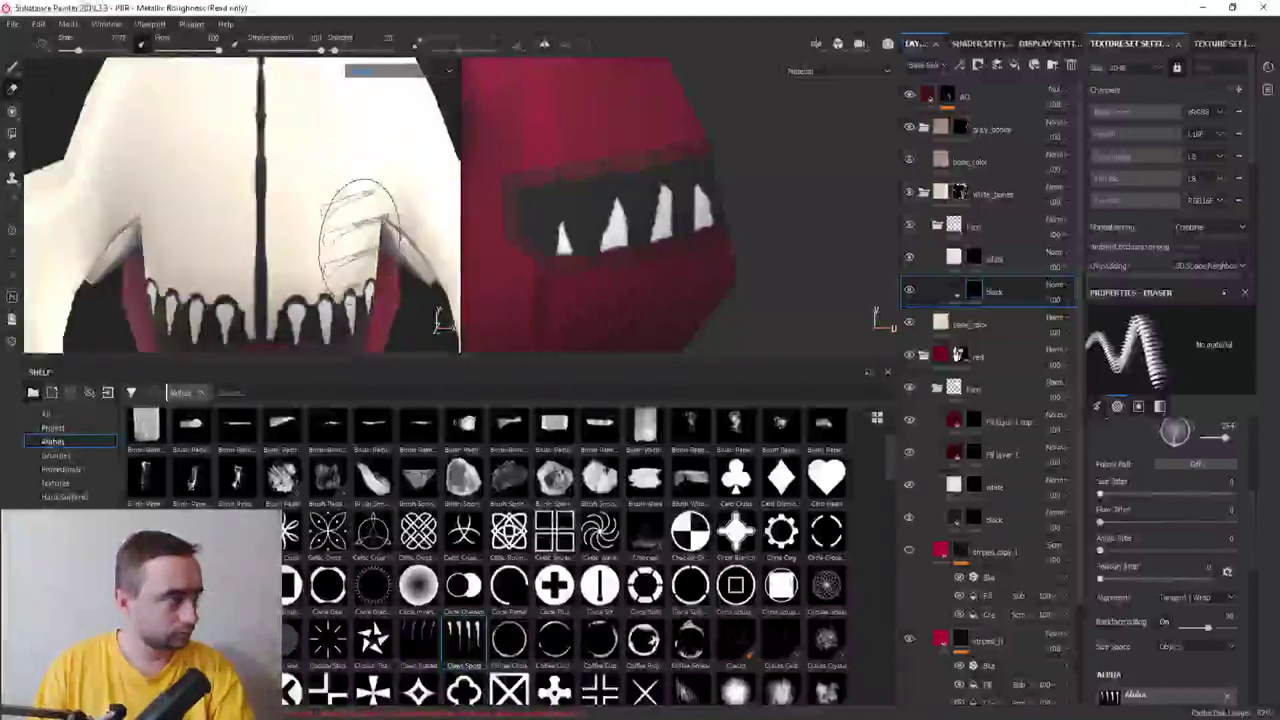
scroll(335, 203, up, 3)
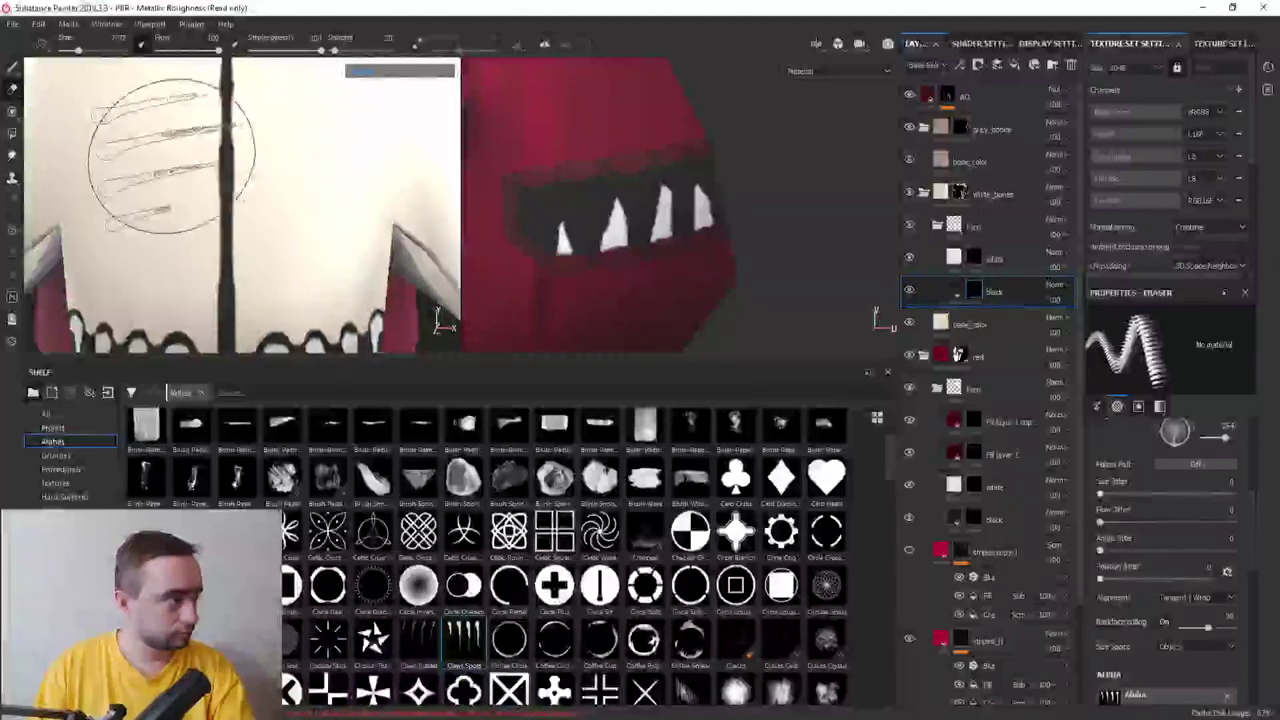
Return to painting and stamp black claw strokes onto the mask's face from the front
click(12, 67)
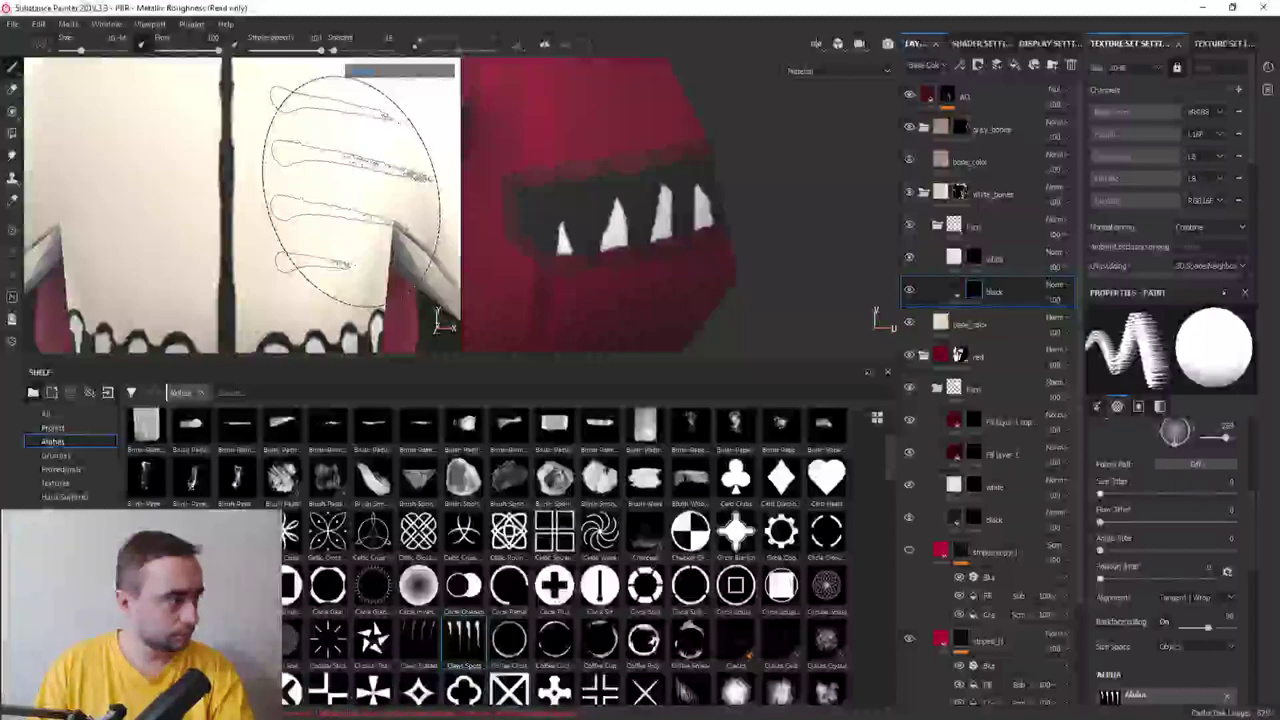
mouse_move(350, 190)
alt+mouse_down()
mouse_move(300, 210)
mouse_move(346, 208)
alt+mouse_up()
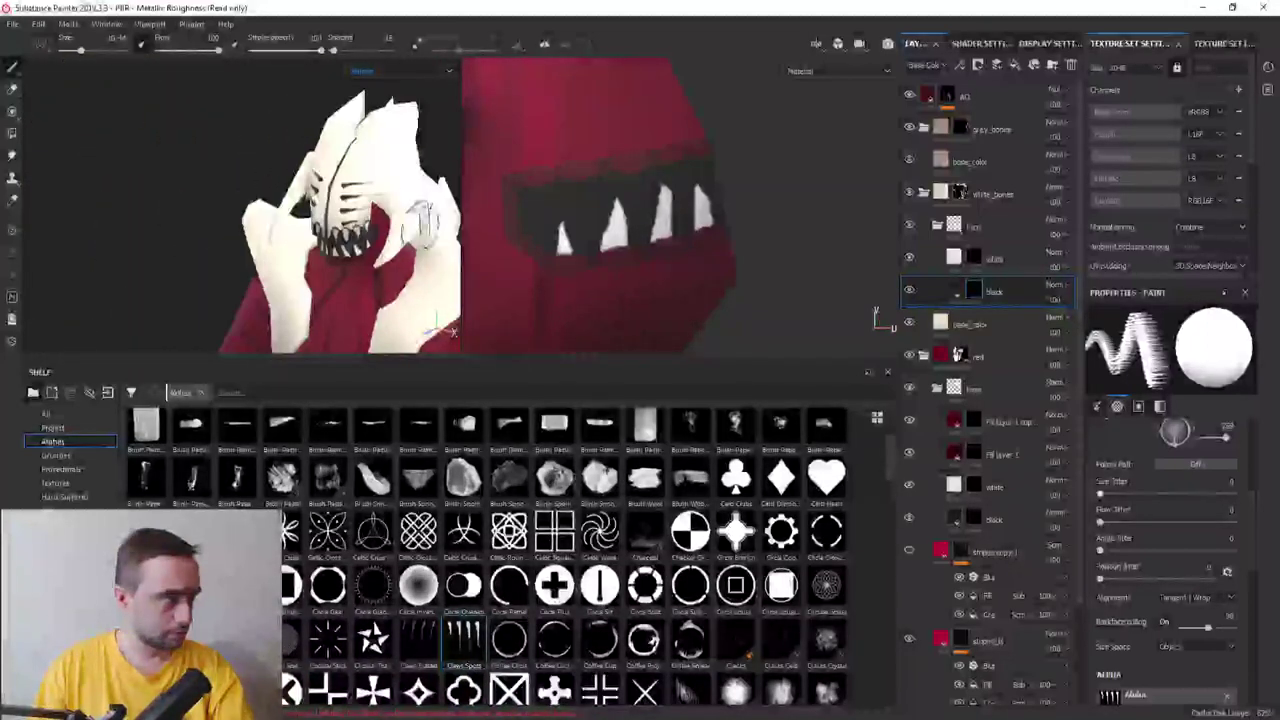
alt+drag(420, 225, 362, 190)
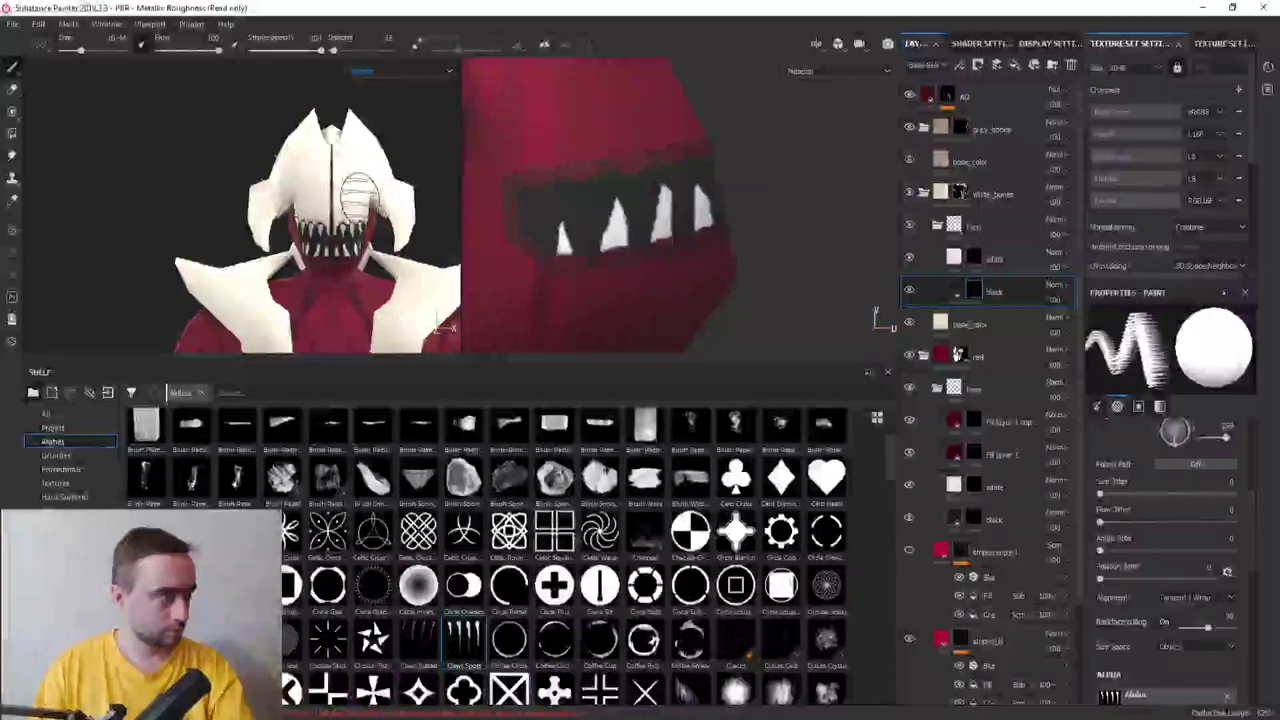
click(335, 182)
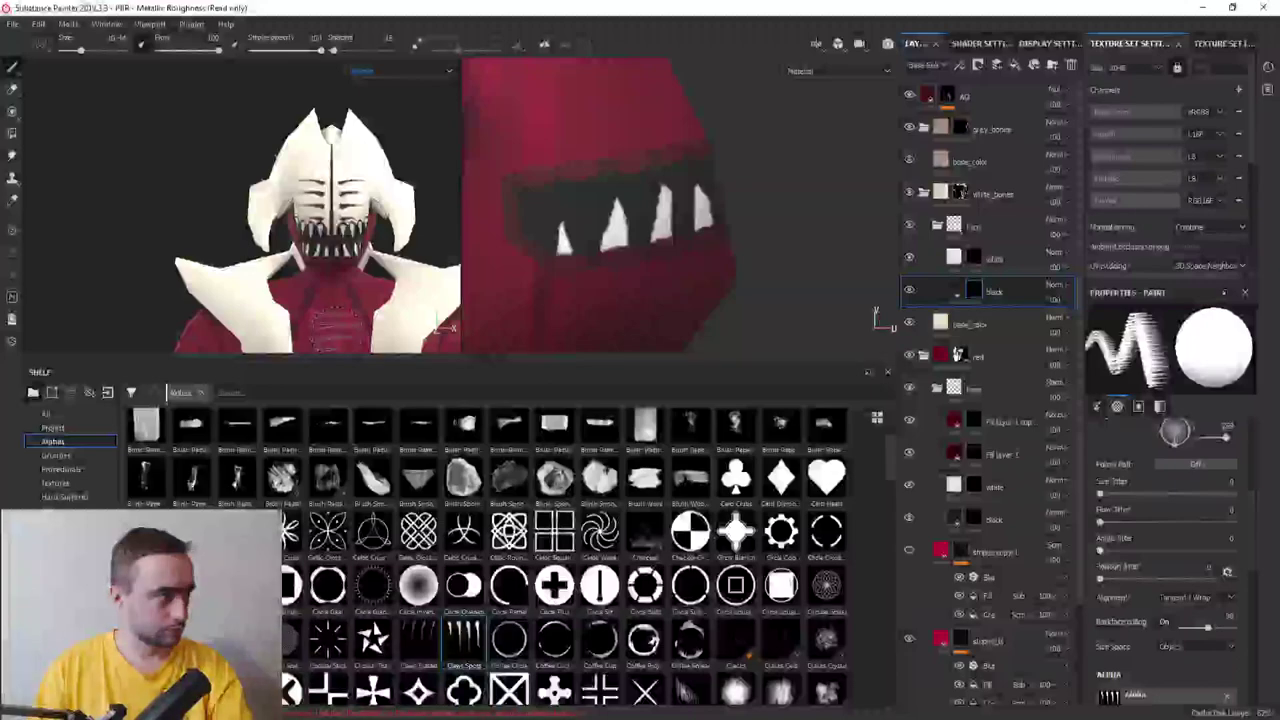
alt+drag(450, 328, 428, 333)
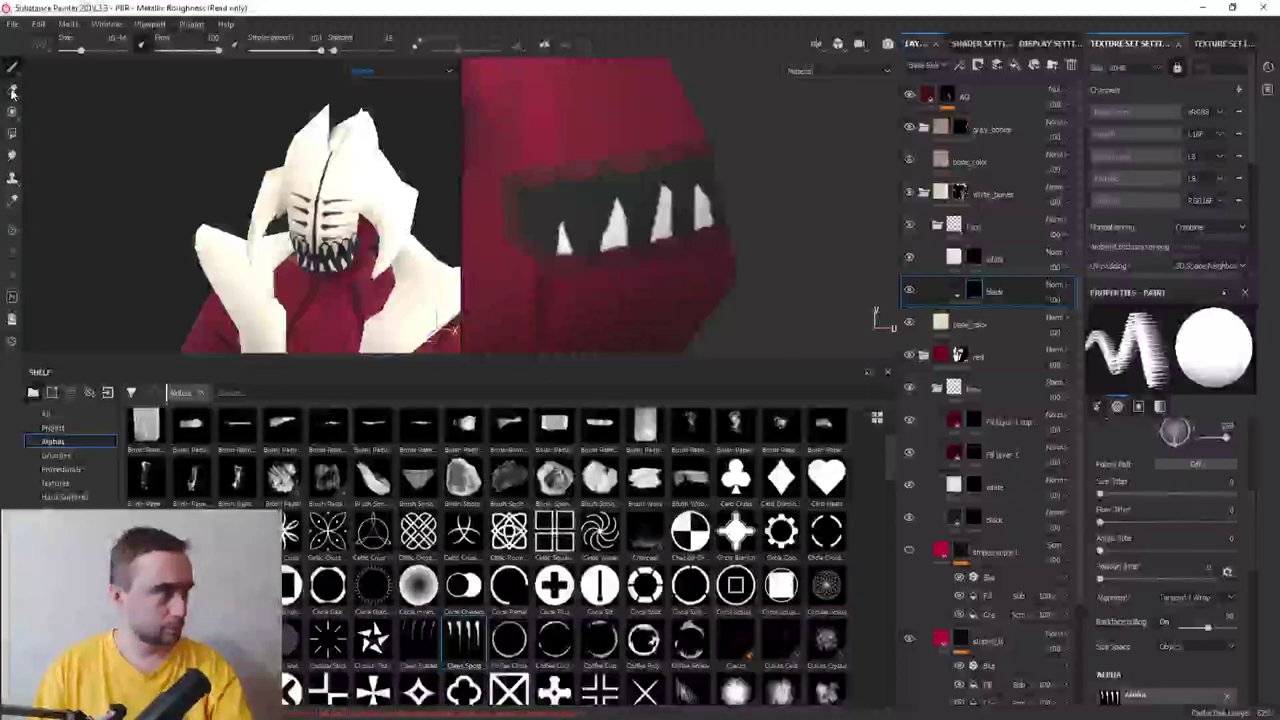
Select the standard painting brush with the Basic Hard brush preset
click(12, 68)
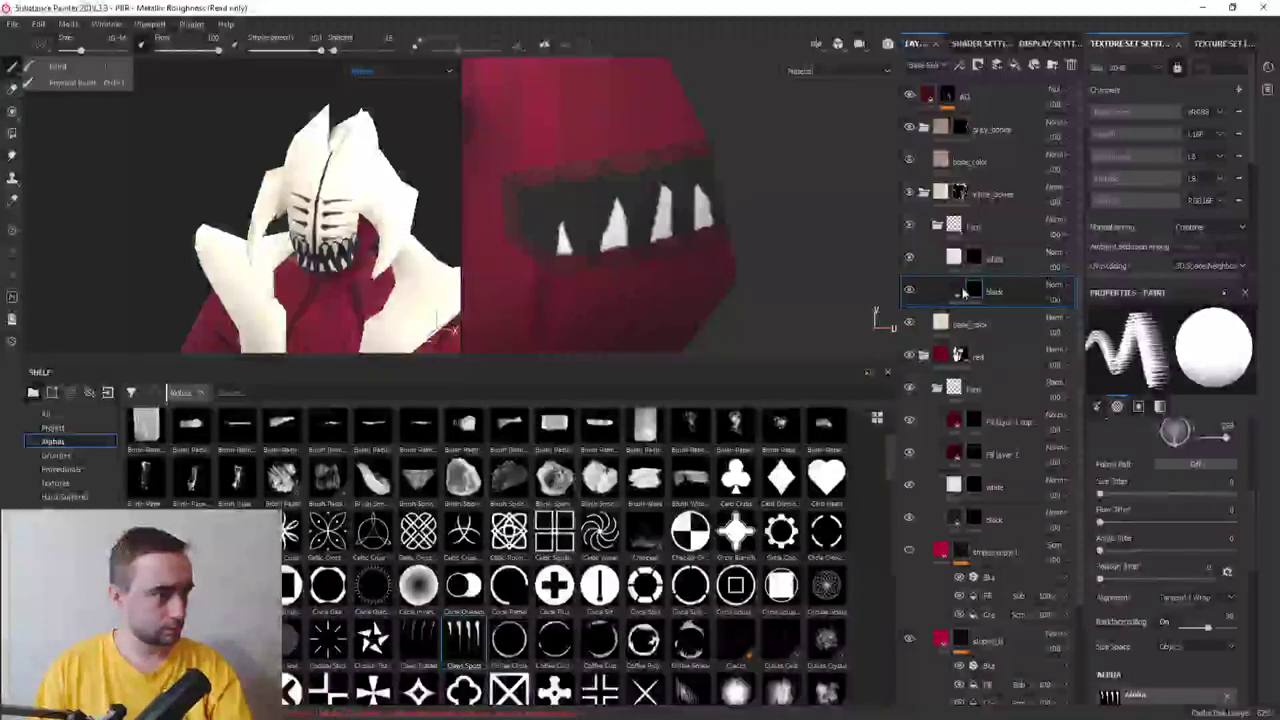
click(987, 295)
click(87, 456)
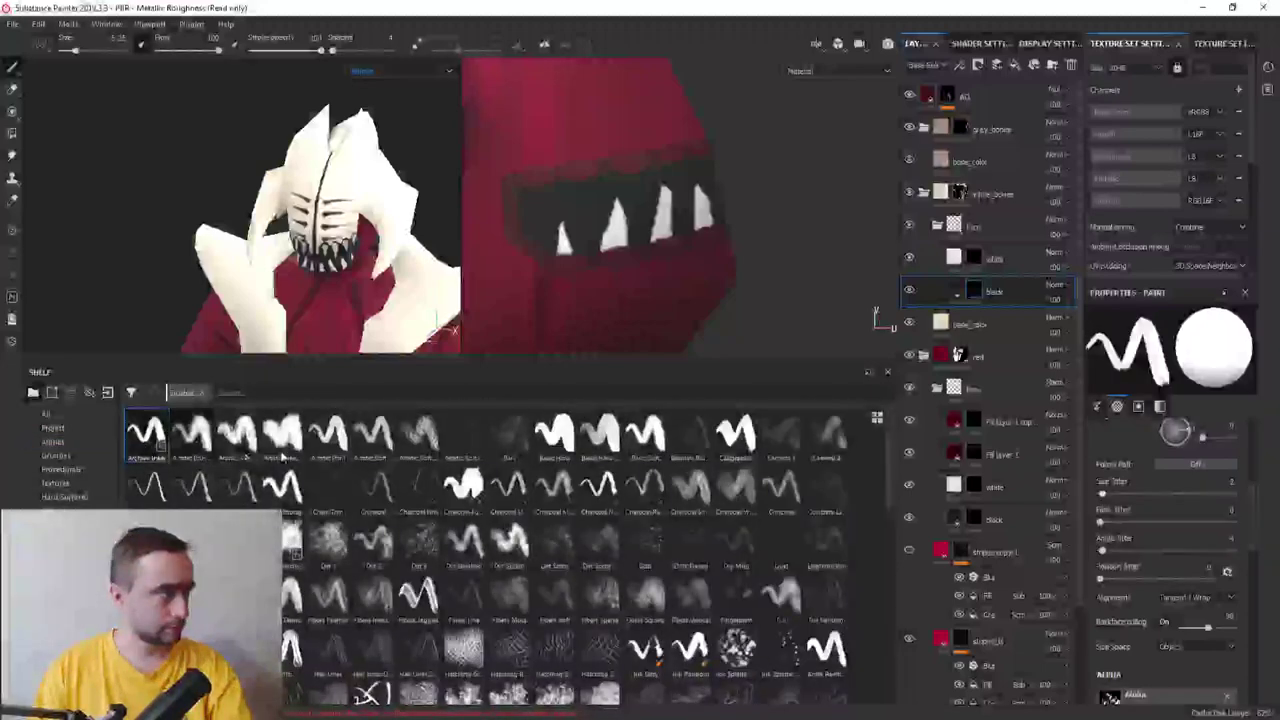
click(554, 437)
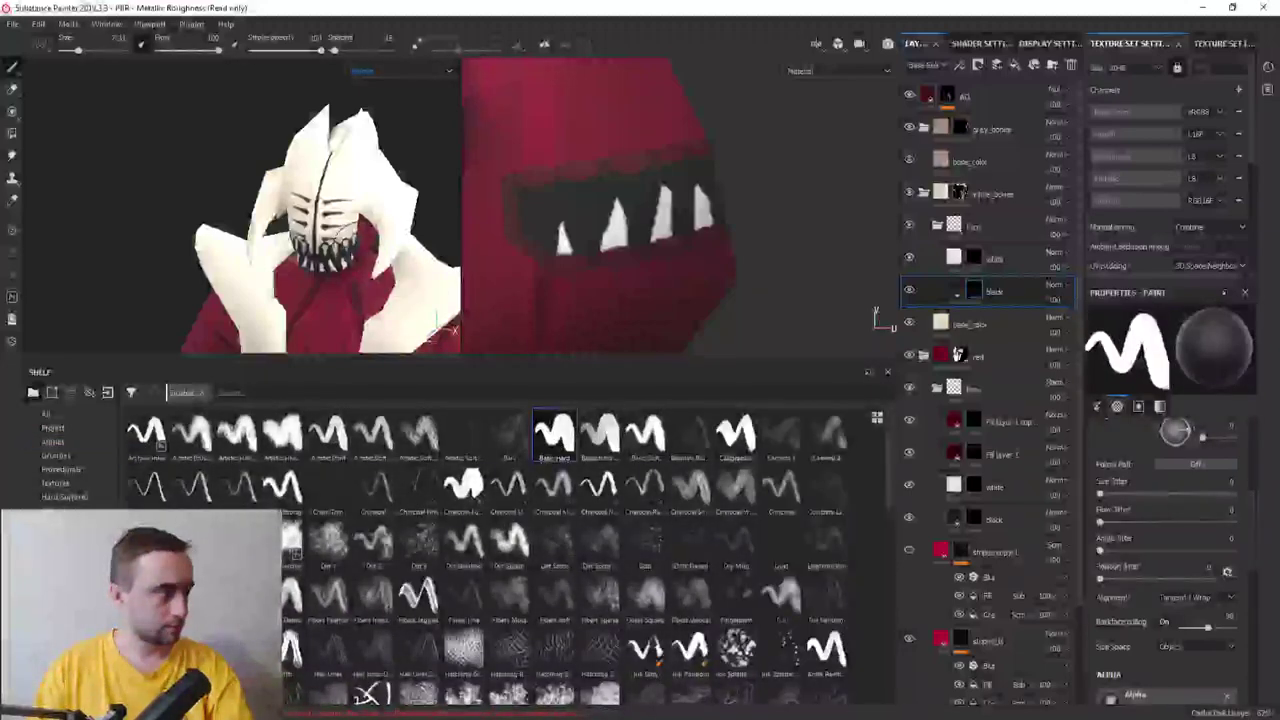
scroll(300, 250, up, 5)
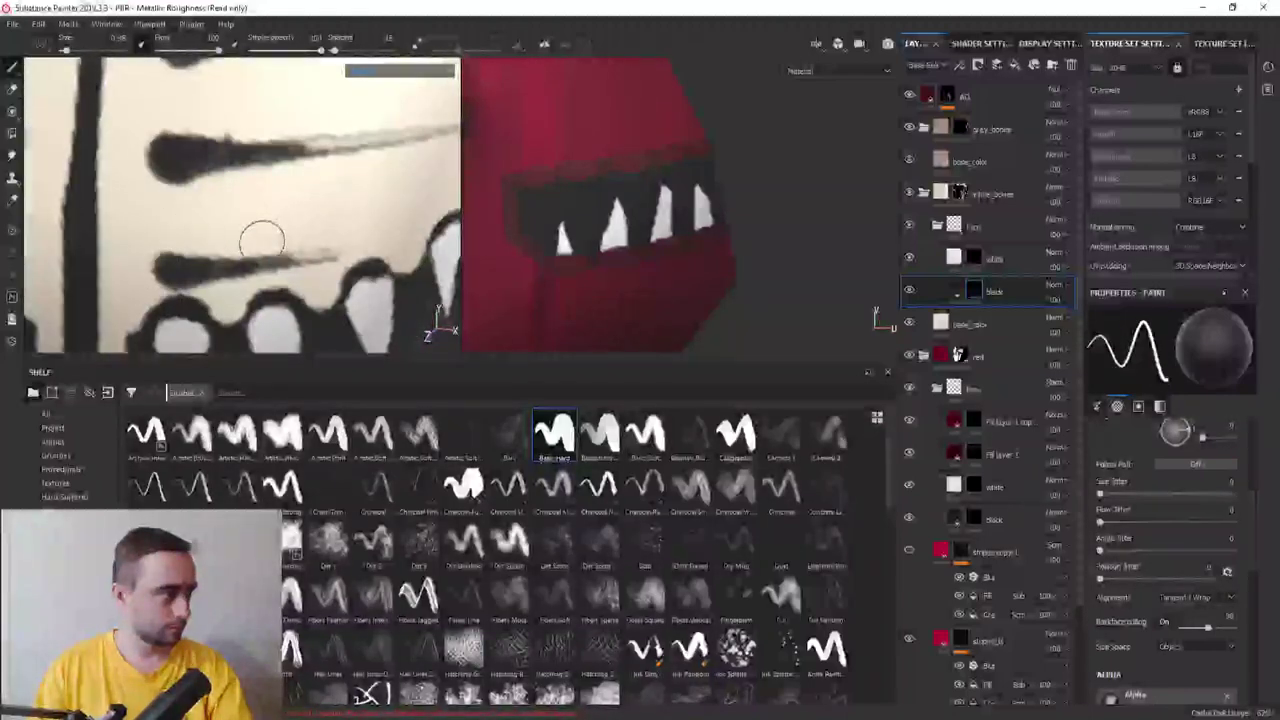
Paint out the lower claw stroke and trim the top stroke's tip and middle stroke's tail
drag(155, 262, 320, 248)
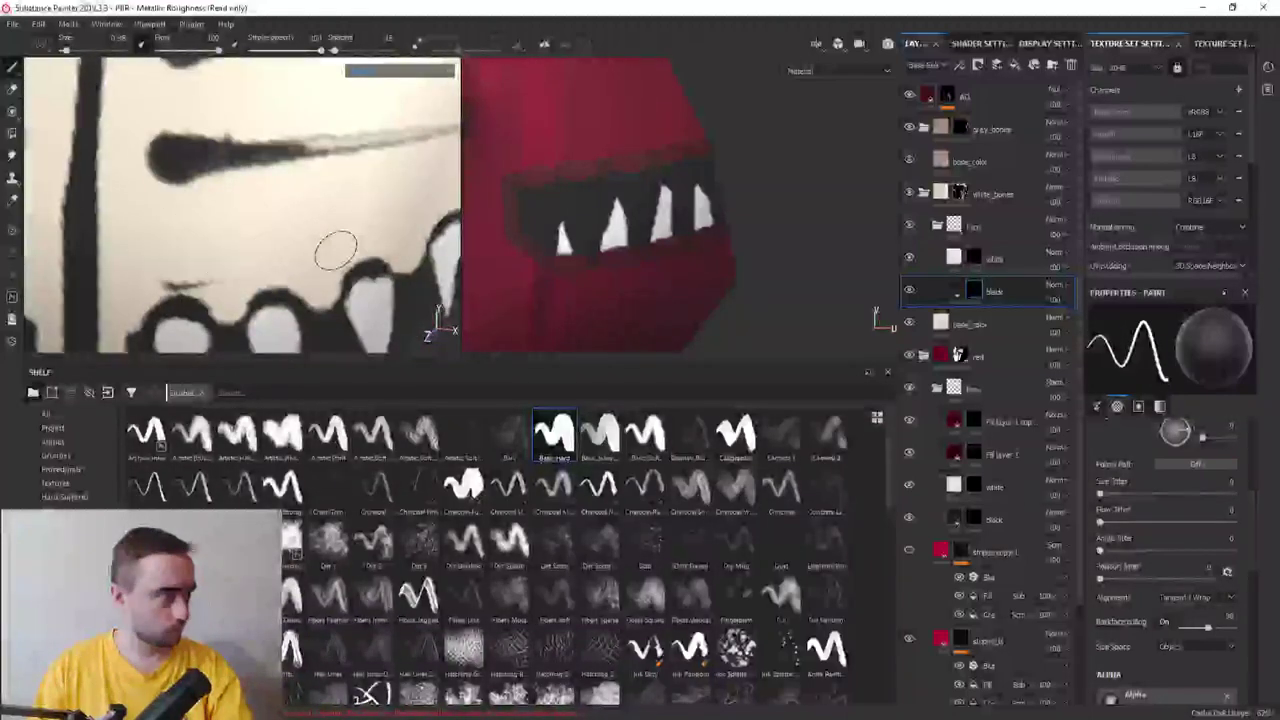
mouse_move(177, 271)
alt+mouse_down()
mouse_move(350, 228)
mouse_move(405, 200)
alt+mouse_up()
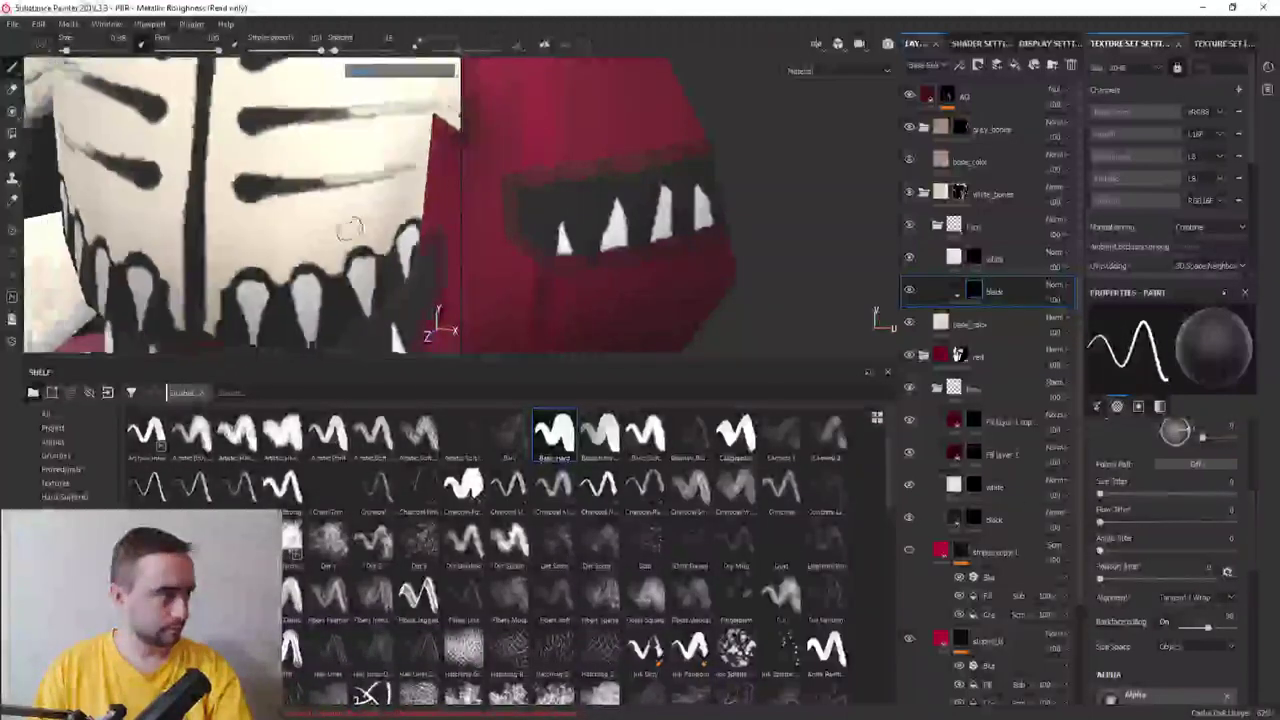
scroll(350, 228, down, 5)
scroll(355, 220, down, 3)
scroll(365, 205, down, 3)
scroll(305, 205, up, 5)
scroll(290, 210, up, 3)
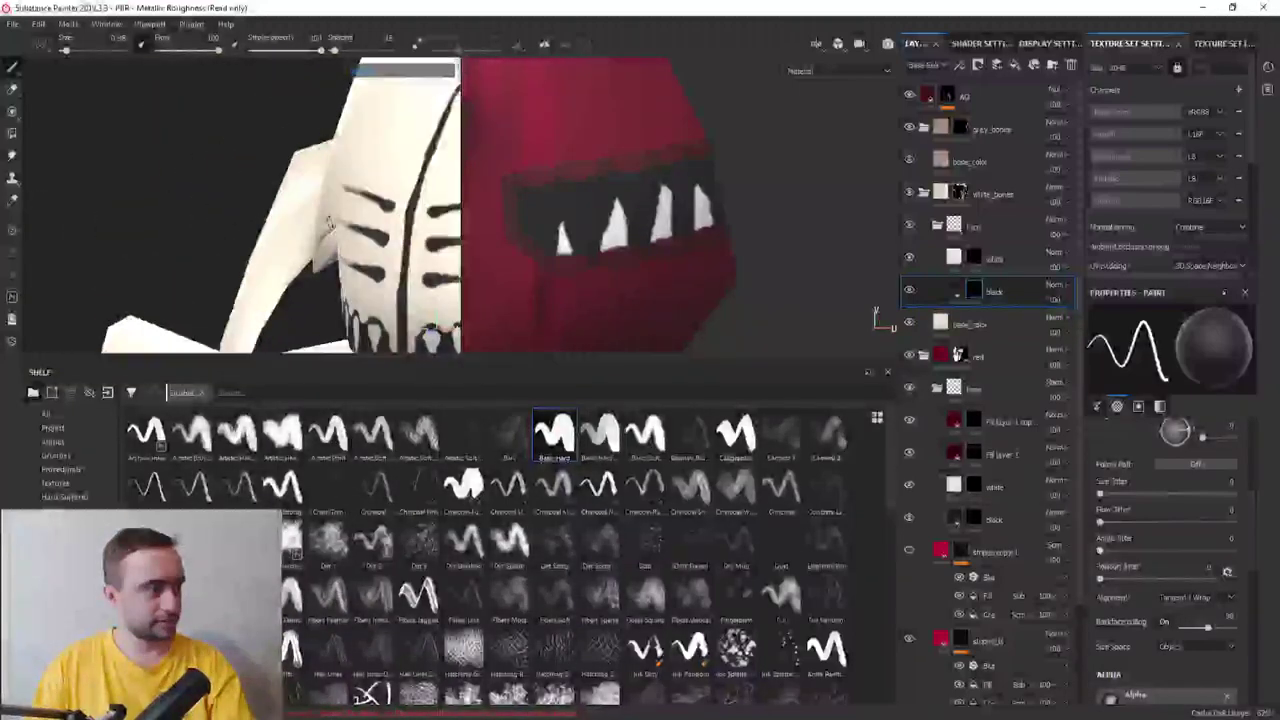
scroll(250, 220, up, 3)
scroll(213, 227, up, 3)
scroll(213, 227, up, 2)
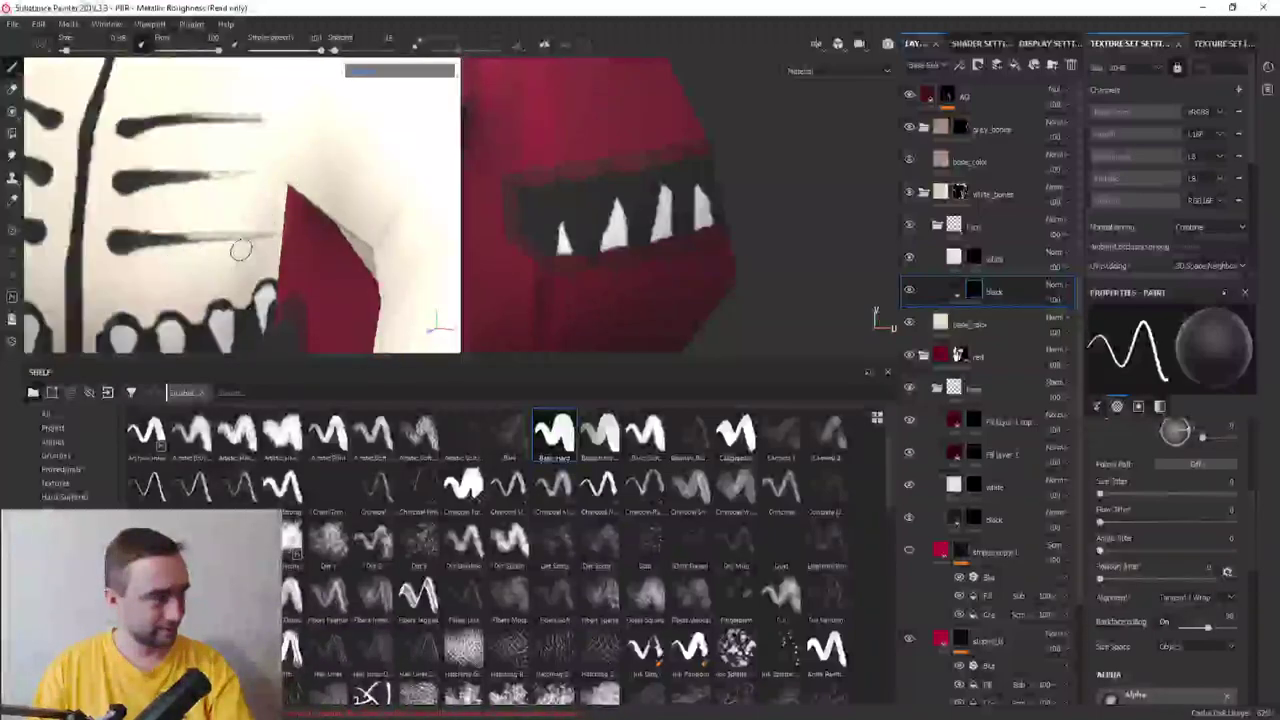
mouse_move(266, 114)
mouse_down()
mouse_move(173, 131)
mouse_move(248, 118)
mouse_up()
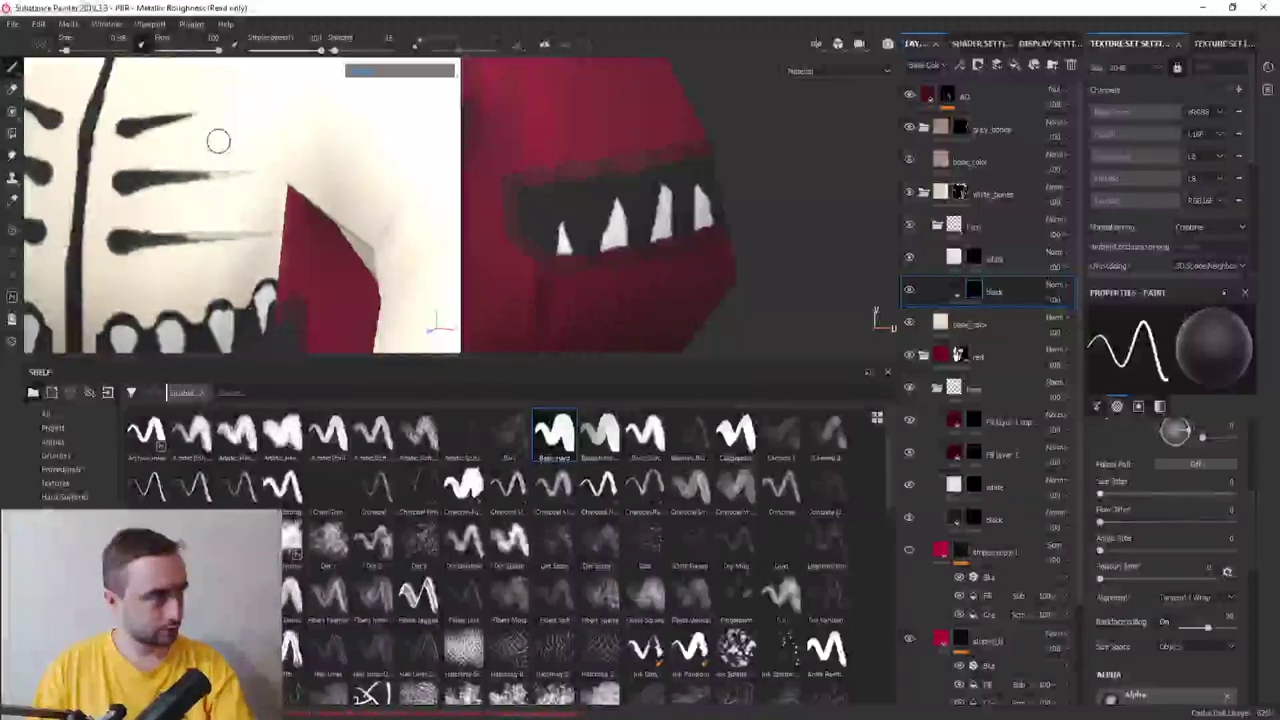
drag(147, 210, 236, 170)
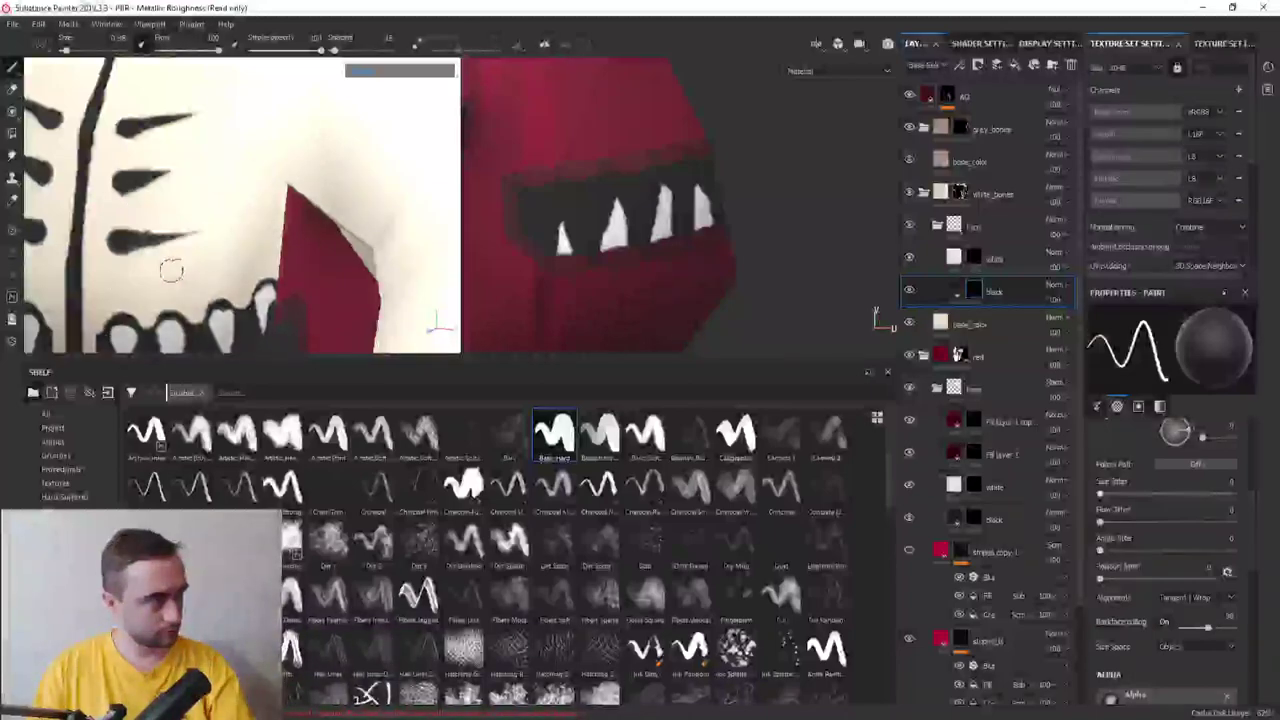
Trim the upper claw stroke's top edge and tip from a frontal view
key(f)
scroll(329, 200, down, 5)
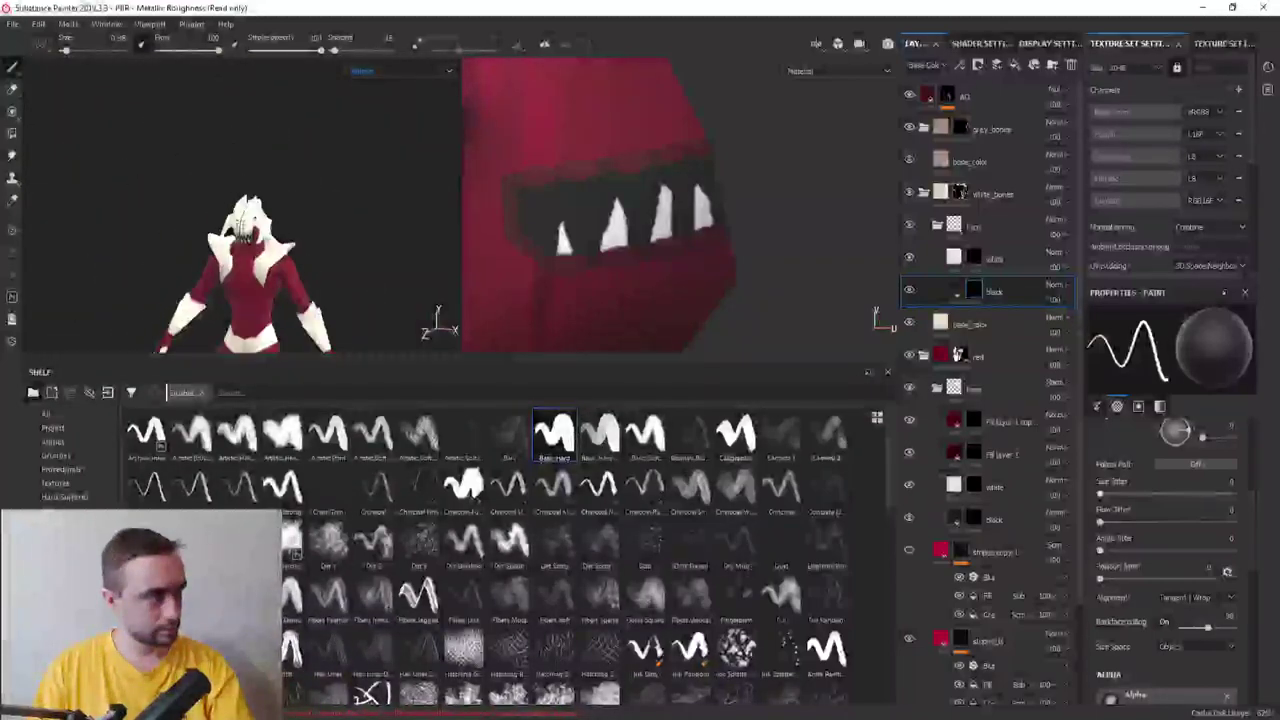
alt+drag(329, 200, 300, 200)
scroll(300, 200, up, 3)
scroll(200, 250, up, 3)
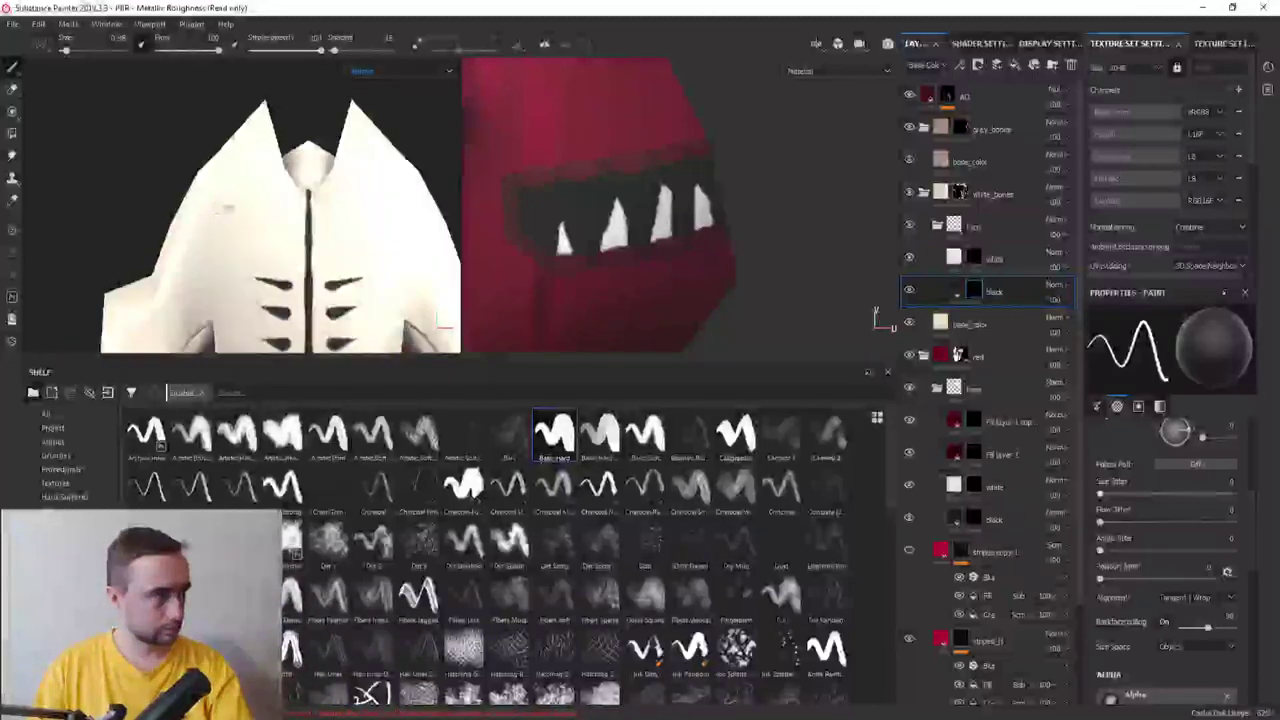
scroll(200, 250, up, 3)
scroll(206, 257, up, 3)
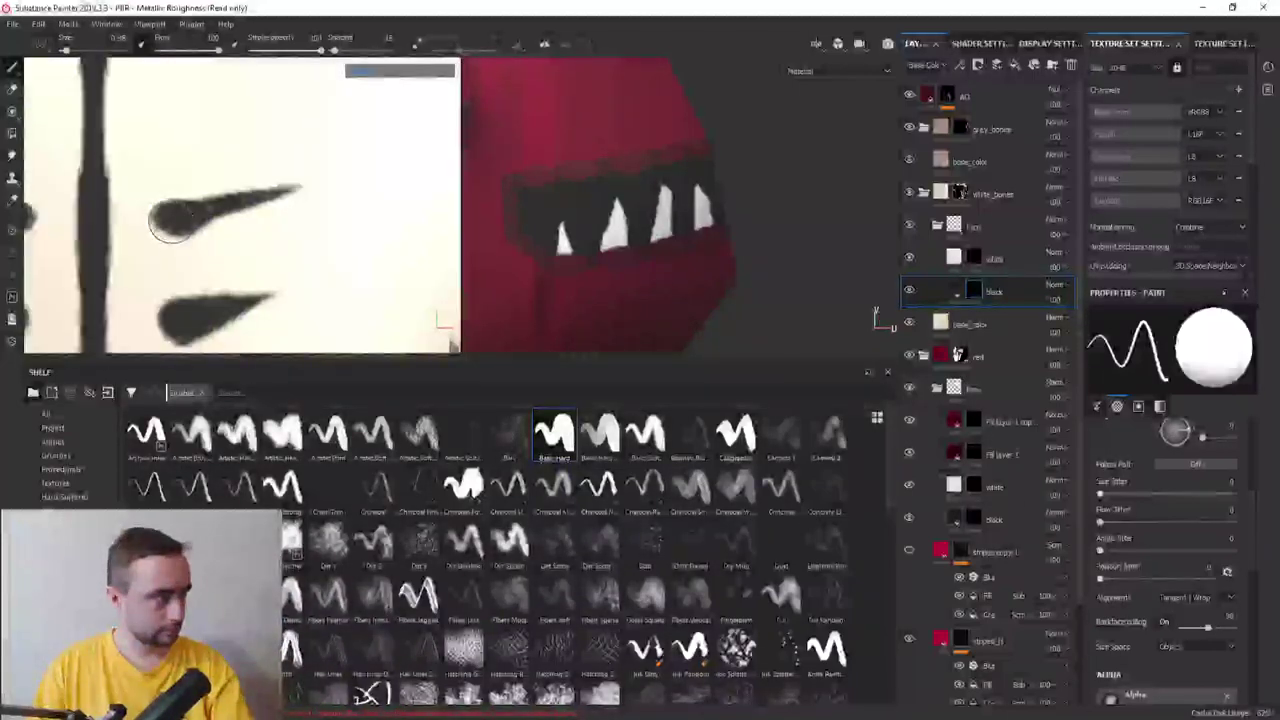
mouse_move(170, 225)
mouse_down()
mouse_move(290, 184)
mouse_move(200, 215)
mouse_up()
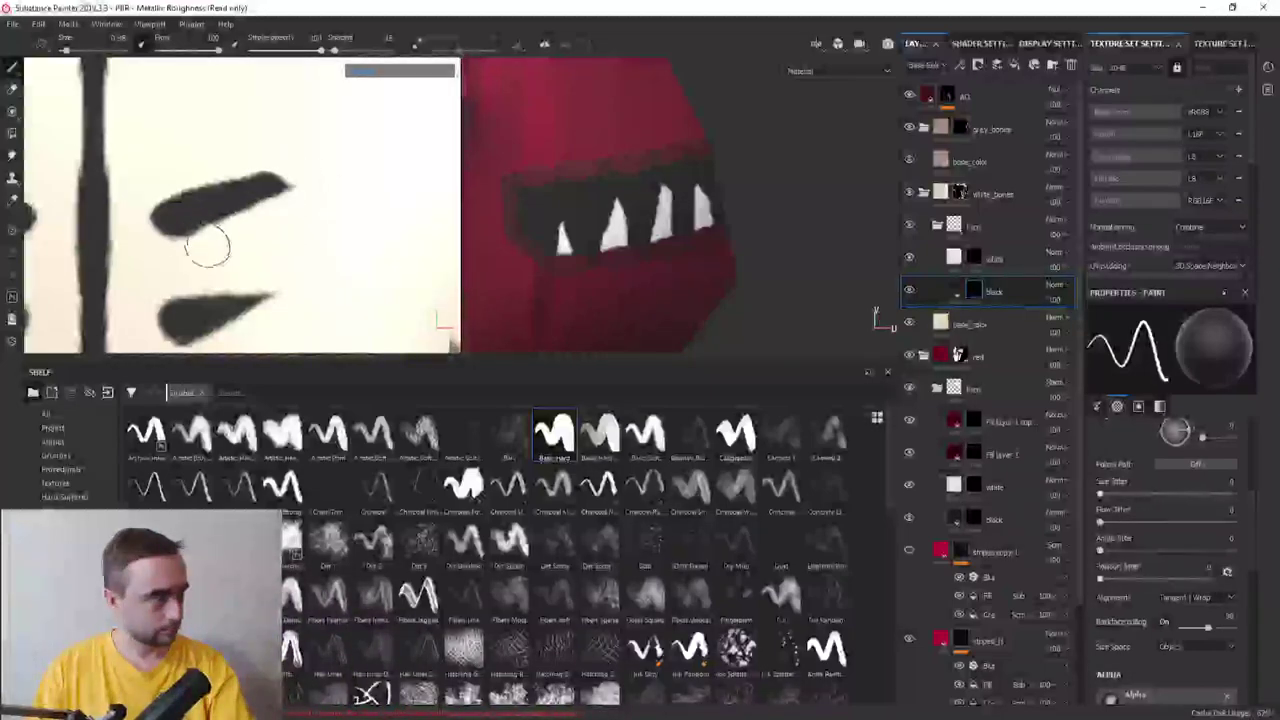
key(ctrl+z)
drag(128, 180, 300, 168)
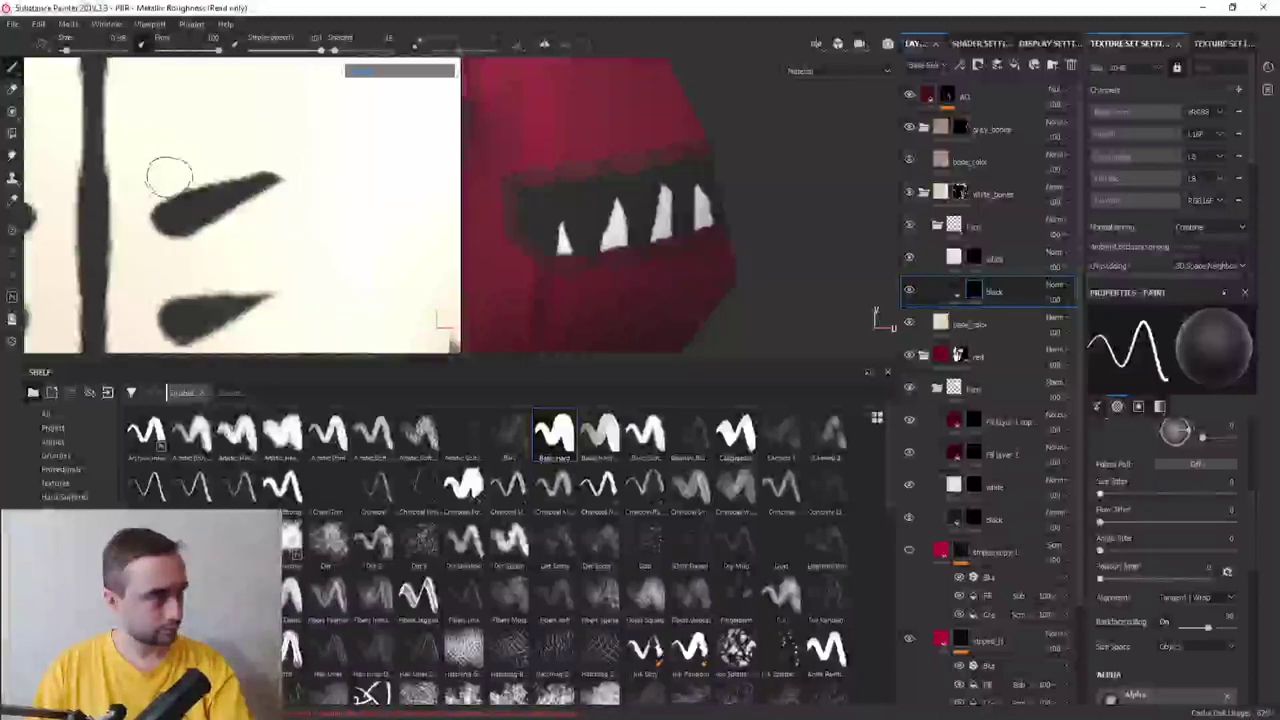
Orbit over the whole character and close in on the face to review the markings
scroll(320, 208, down, 5)
scroll(320, 208, down, 5)
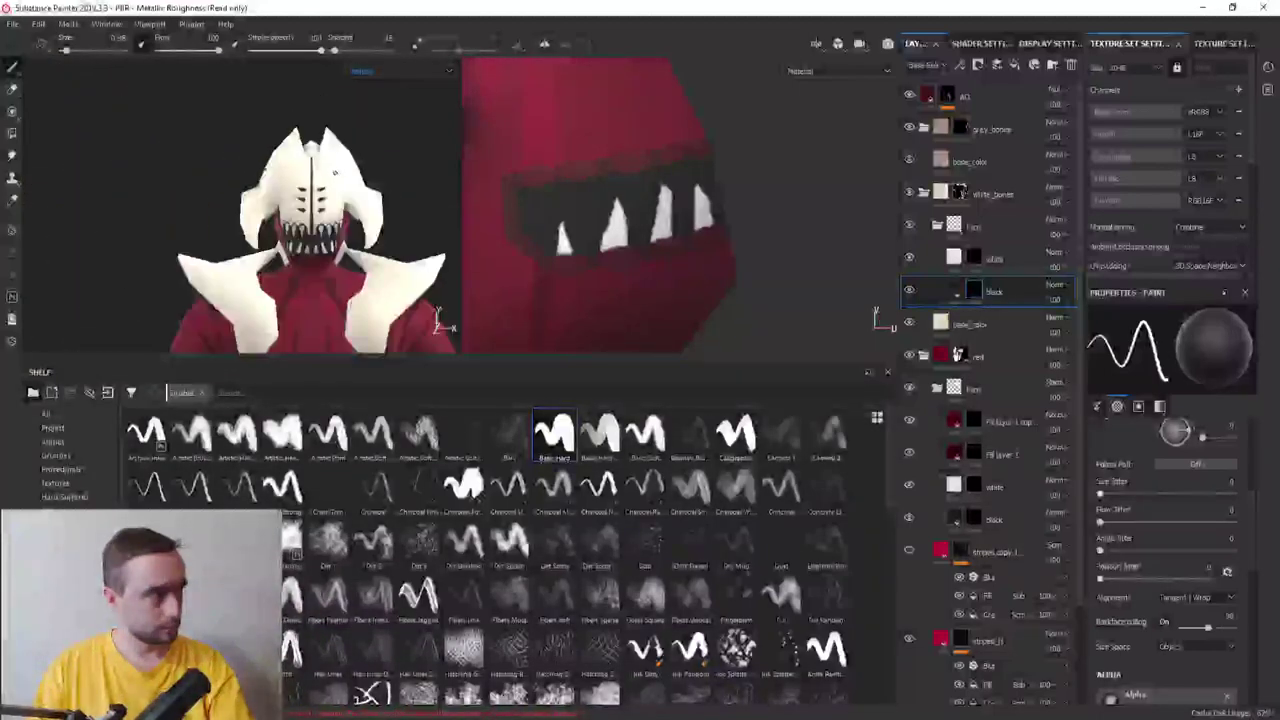
scroll(320, 208, down, 3)
mouse_move(320, 208)
alt+mouse_down()
mouse_move(249, 208)
mouse_move(320, 210)
alt+mouse_up()
scroll(262, 210, up, 3)
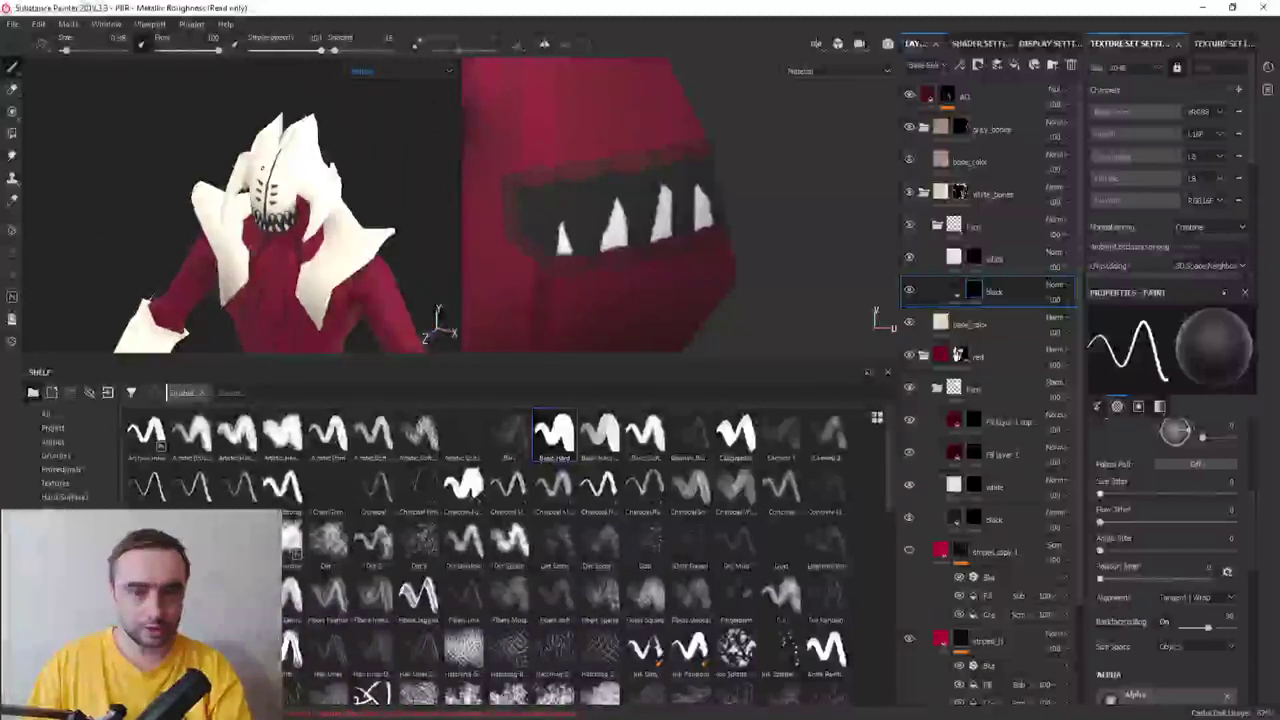
scroll(266, 178, up, 3)
alt+drag(266, 178, 205, 207)
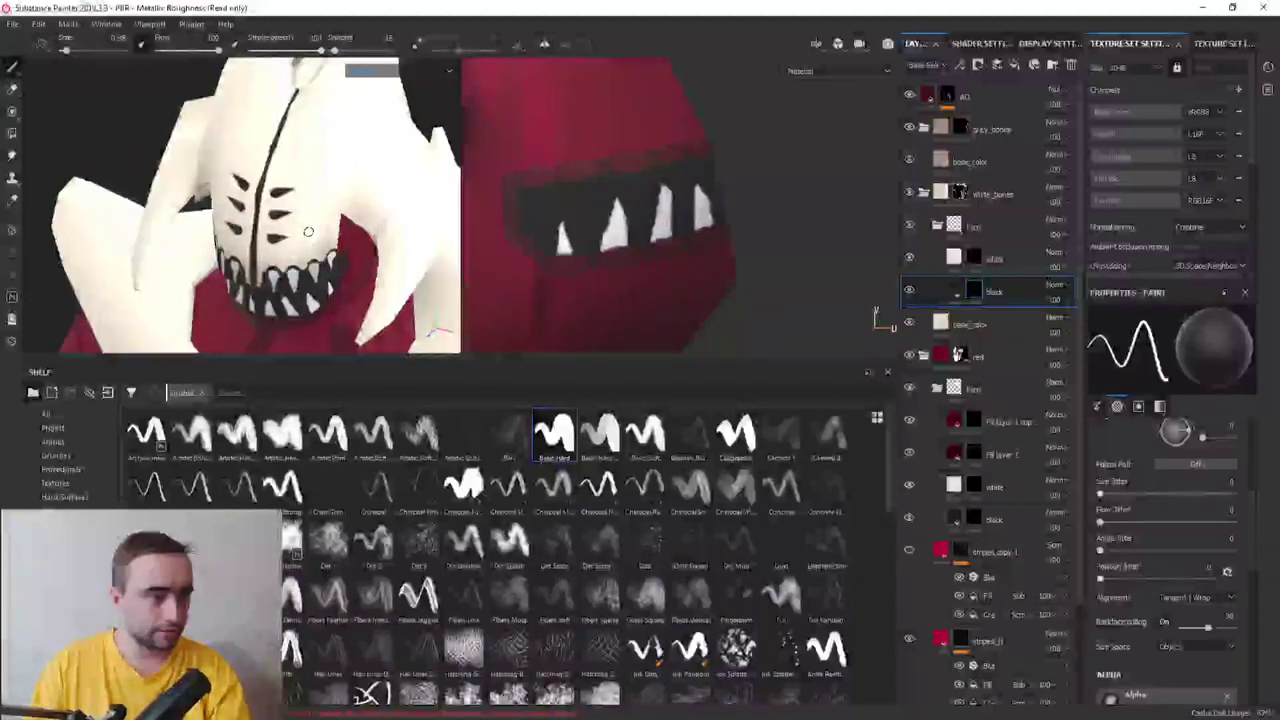
Duplicate the base_color fill layer and move the copy into the face folder
click(997, 258)
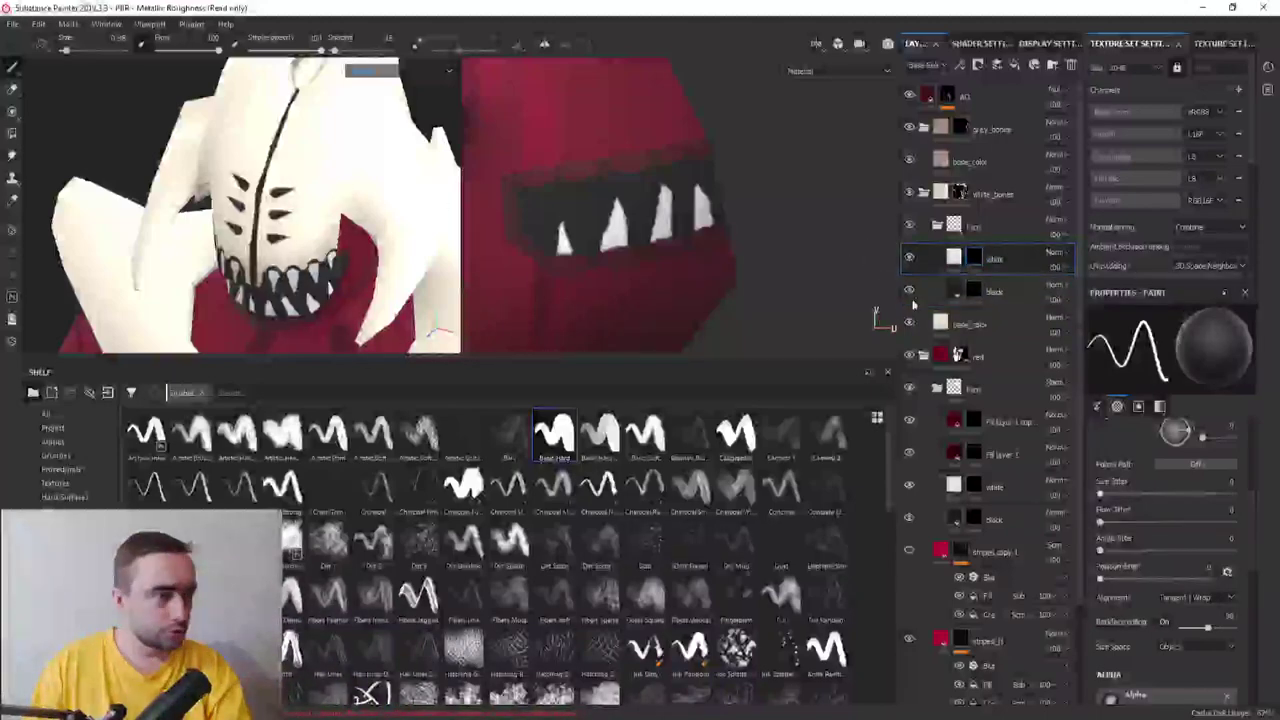
double_click(976, 334)
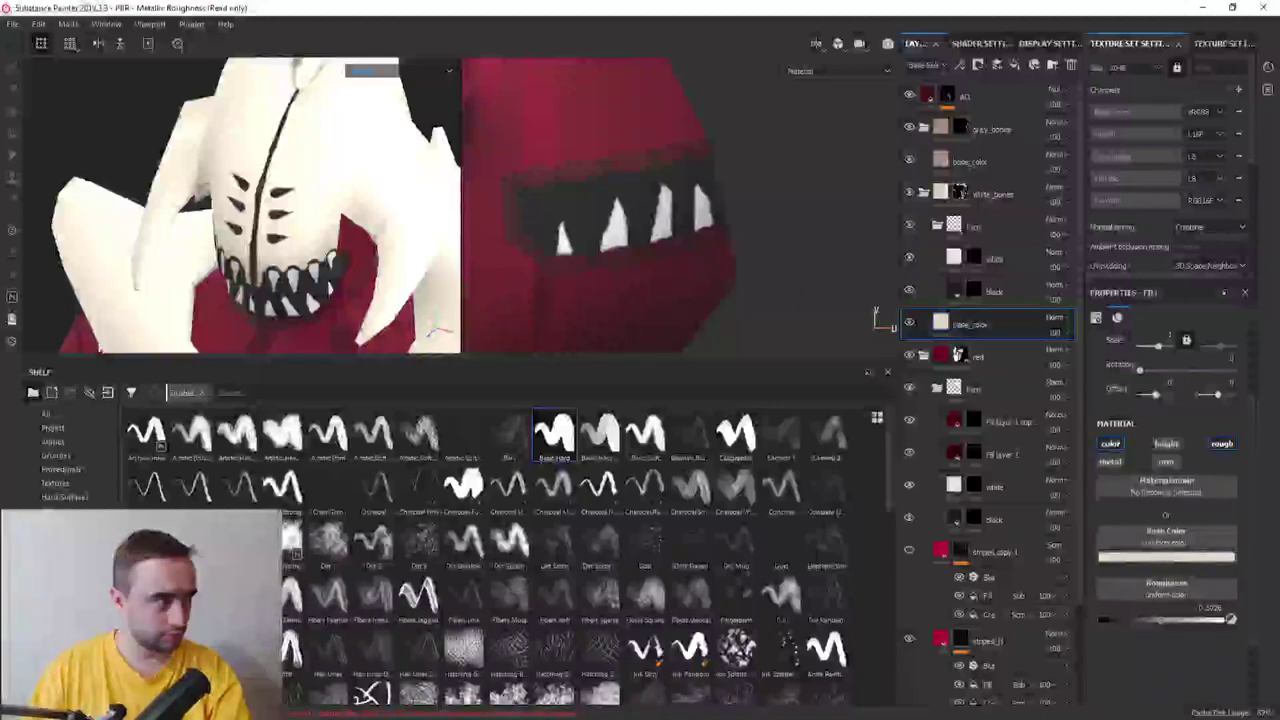
scroll(258, 236, up, 2)
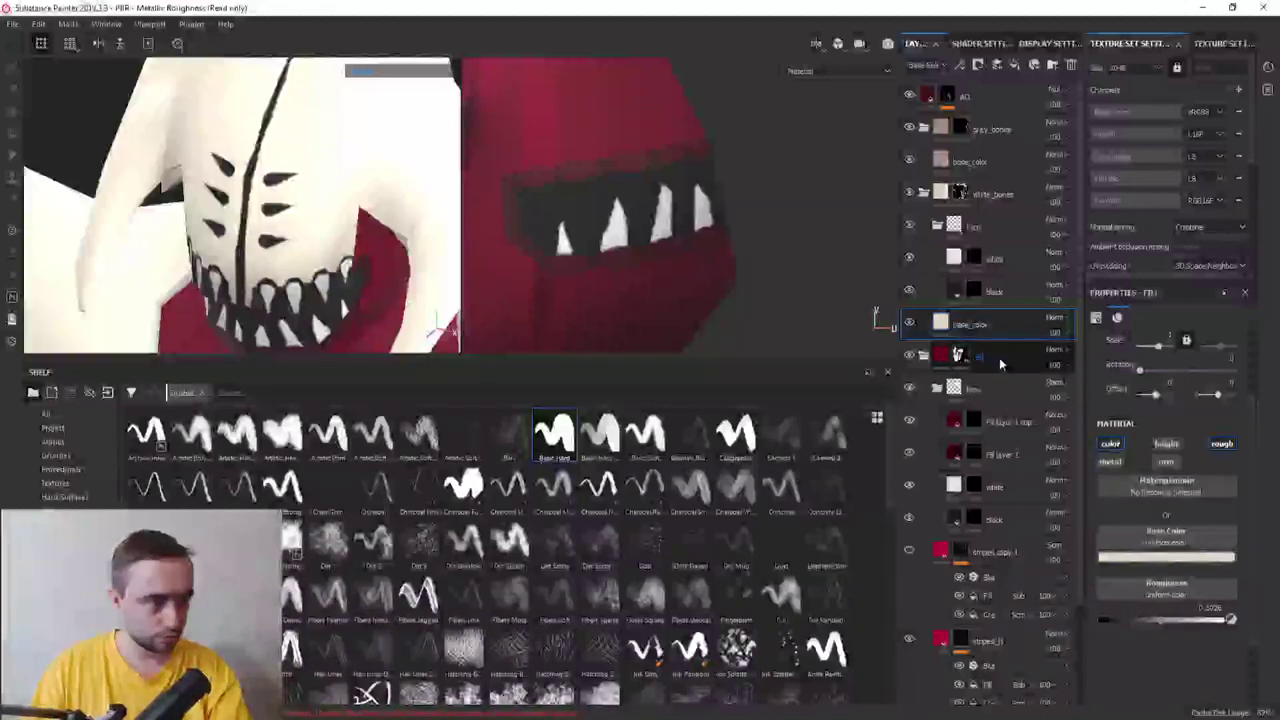
key(ctrl+d)
double_click(998, 330)
drag(998, 333, 1000, 253)
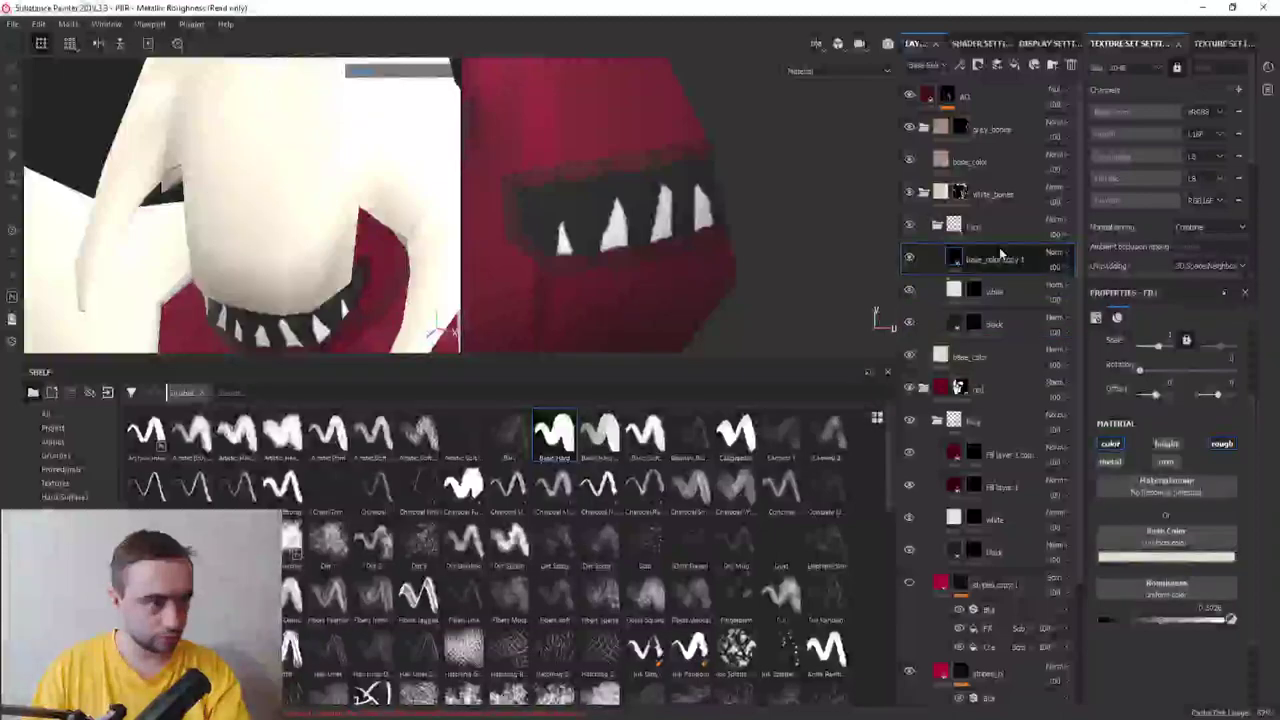
Give the copy a black mask, darken its Base Color, and select the mask
right_click(997, 257)
click(1010, 35)
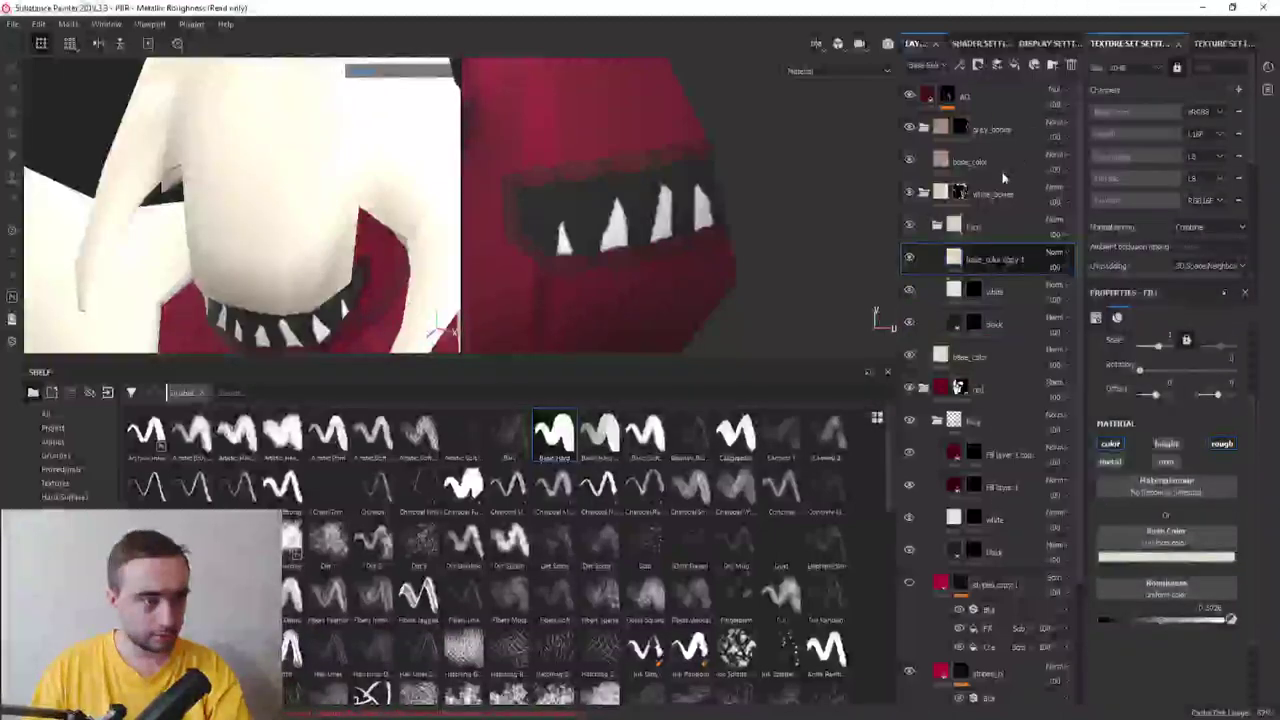
click(966, 257)
click(1166, 557)
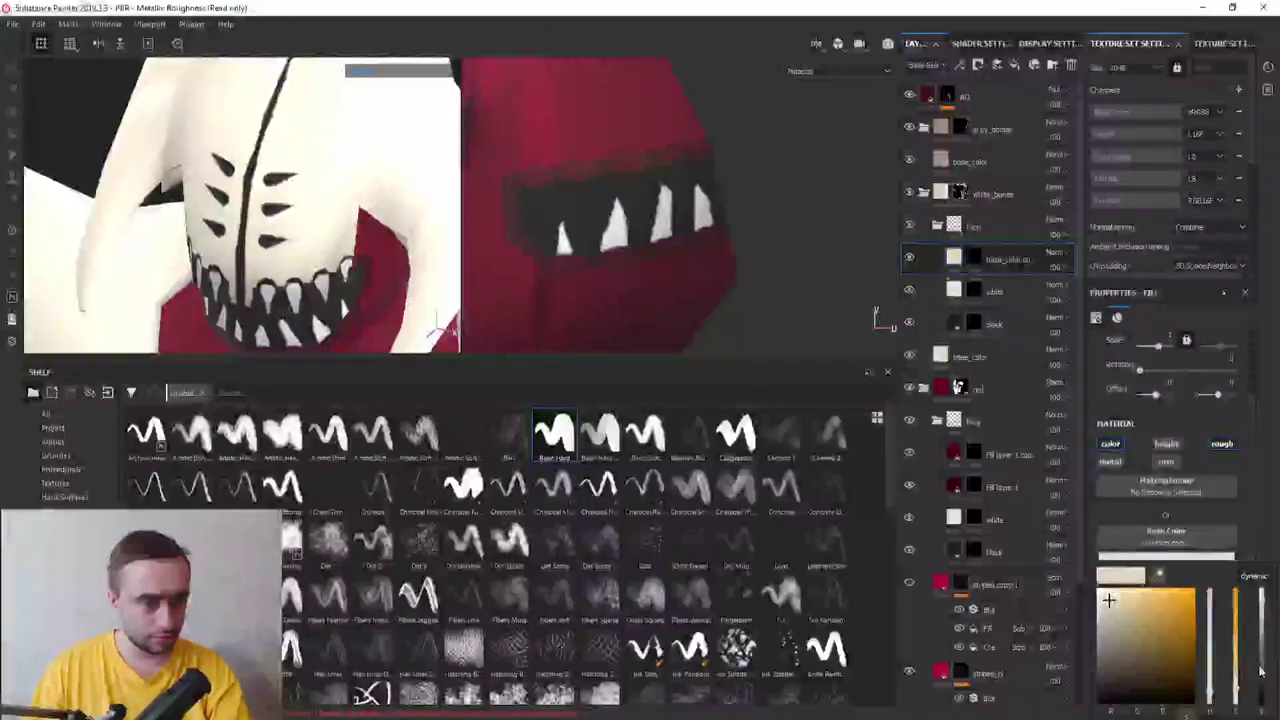
click(1262, 624)
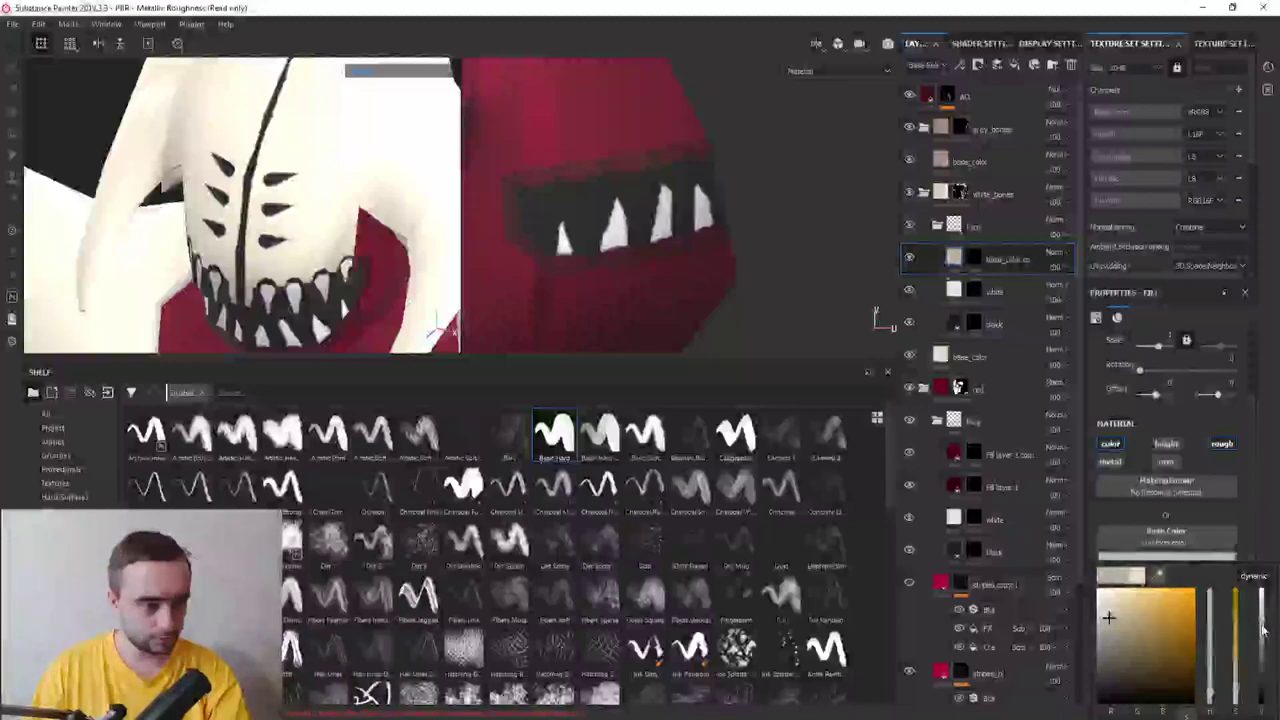
click(973, 258)
scroll(343, 177, up, 3)
Move the base_color copy below white and black, and fill the lower teardrop's top edge
scroll(255, 222, up, 3)
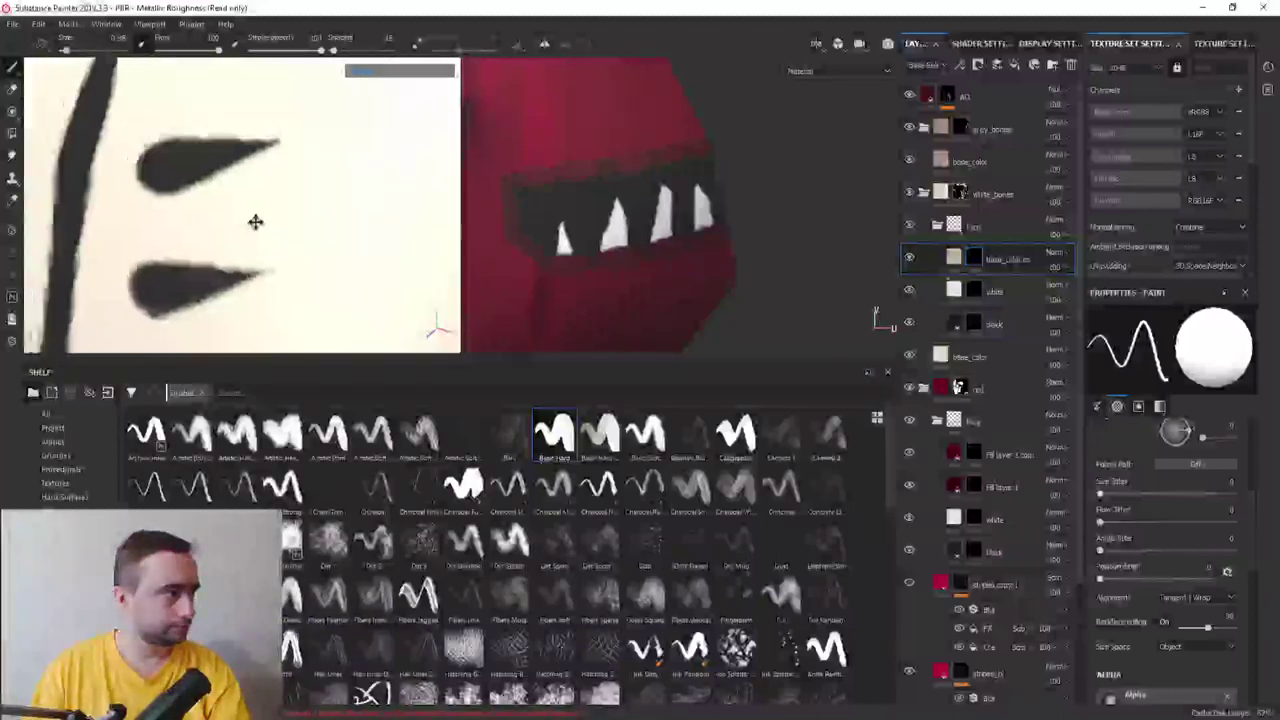
middle_drag(255, 222, 315, 262)
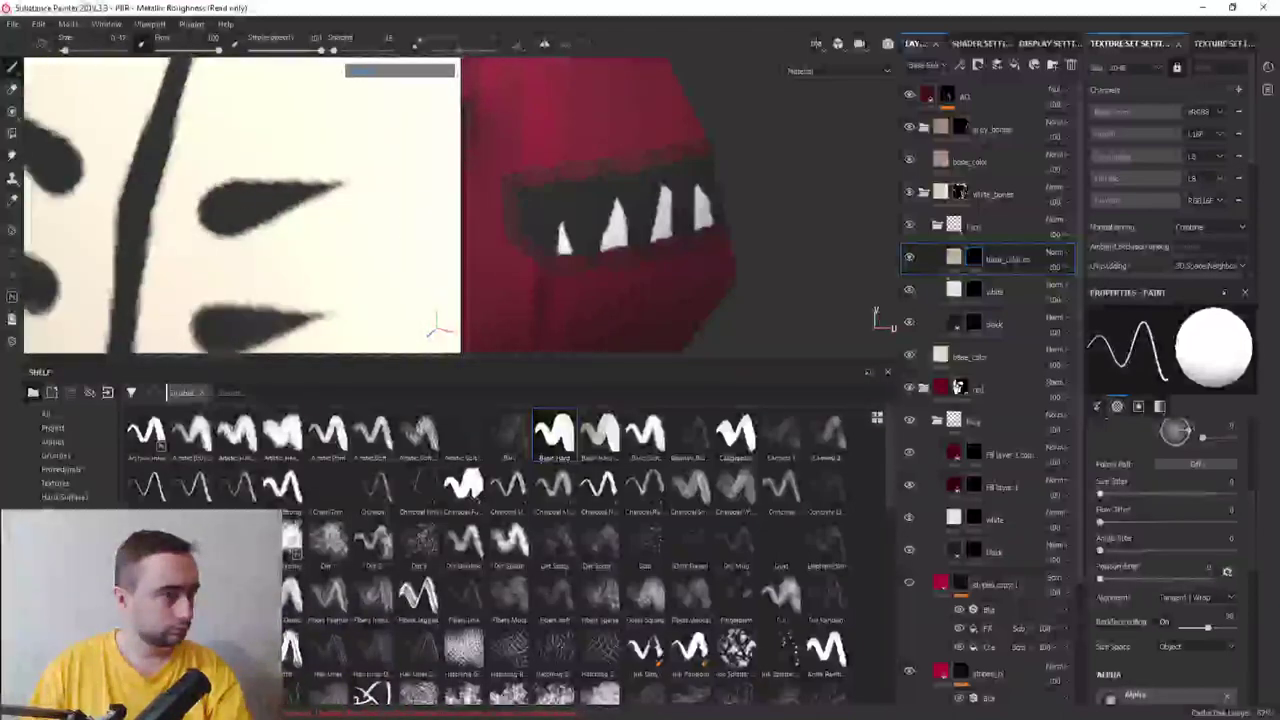
drag(1000, 258, 1006, 337)
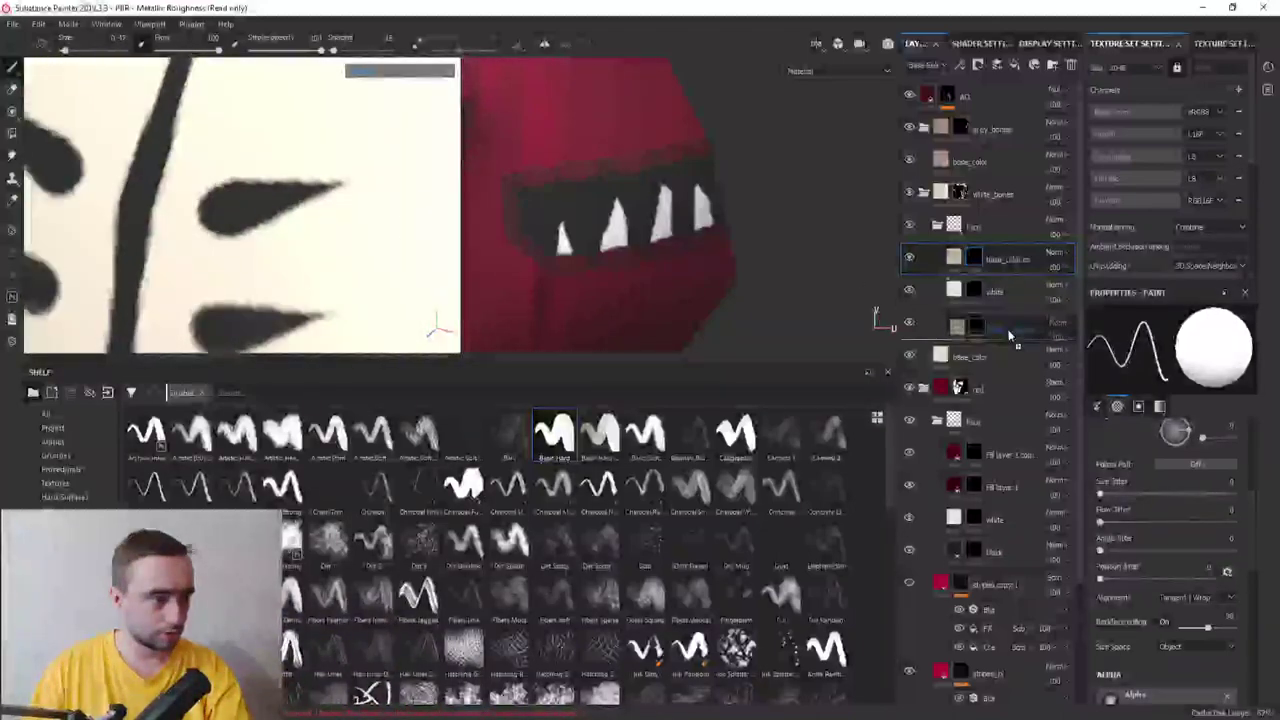
drag(200, 202, 303, 180)
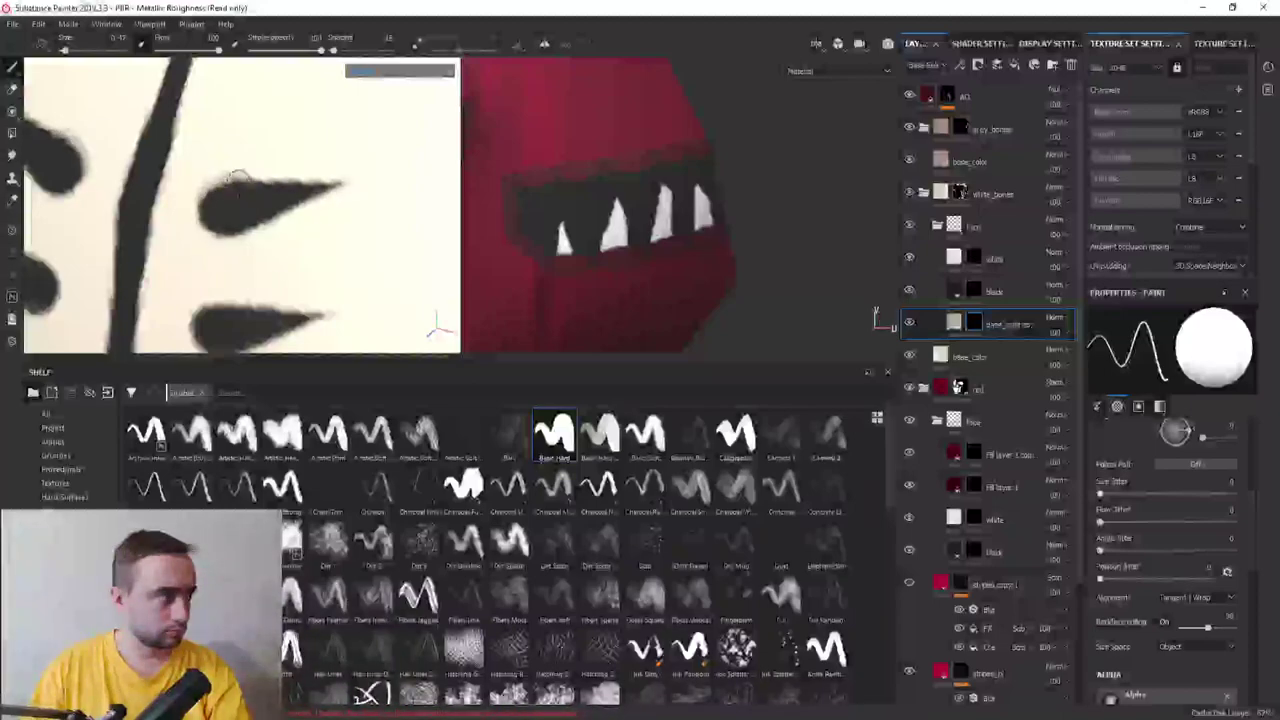
scroll(330, 195, down, 2)
scroll(326, 209, up, 2)
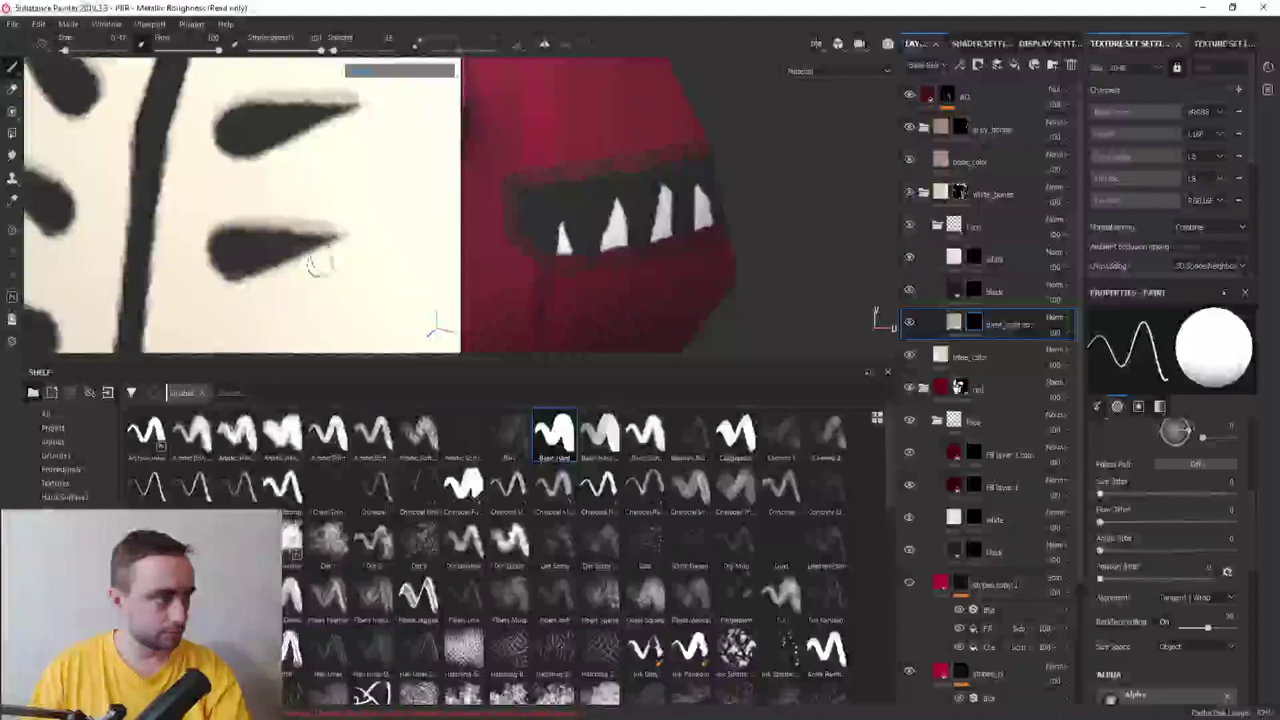
scroll(297, 185, down, 1)
drag(234, 232, 295, 232)
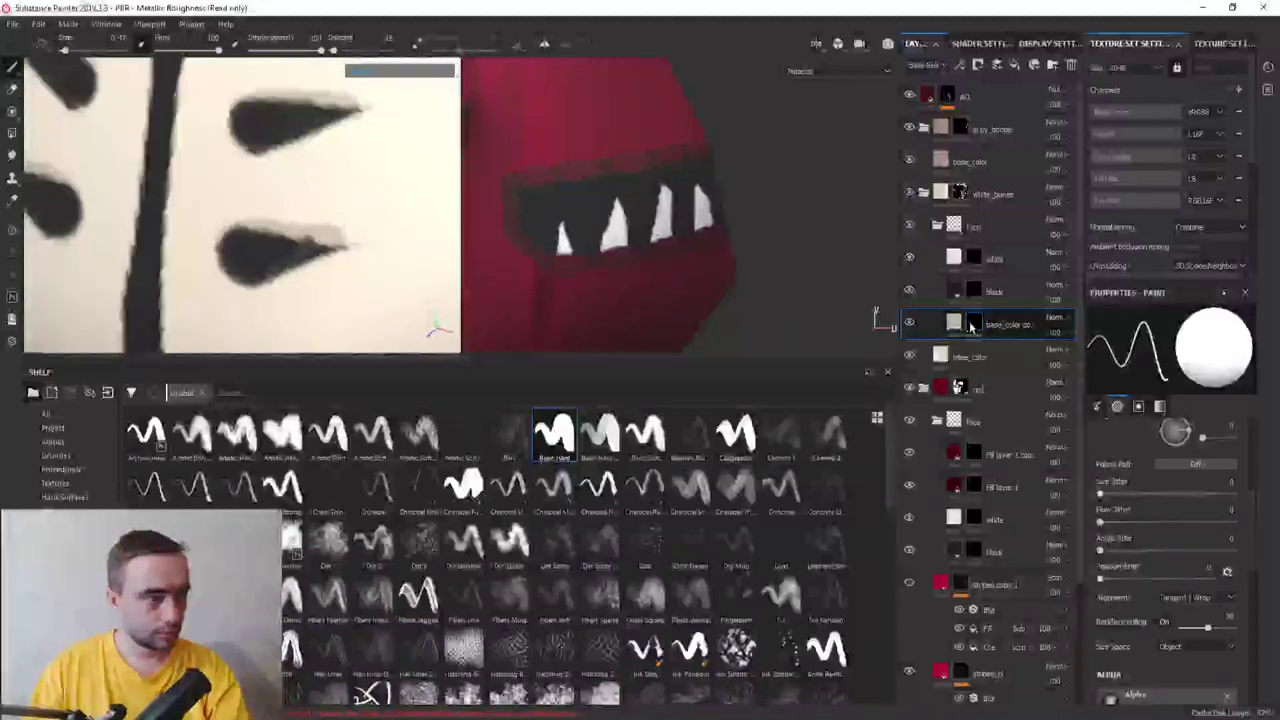
Duplicate base_color, brighten its Base Color, clear its mask, and paint edging along the teardrop
key(ctrl+d)
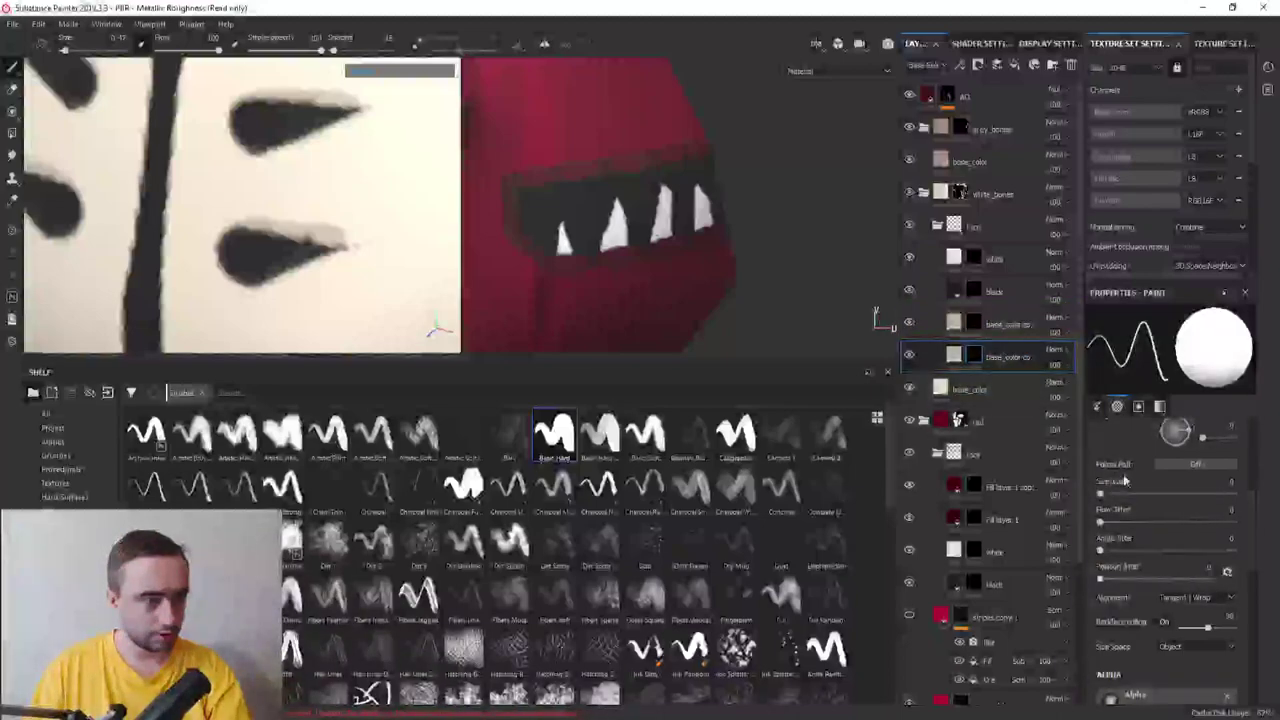
key(Return)
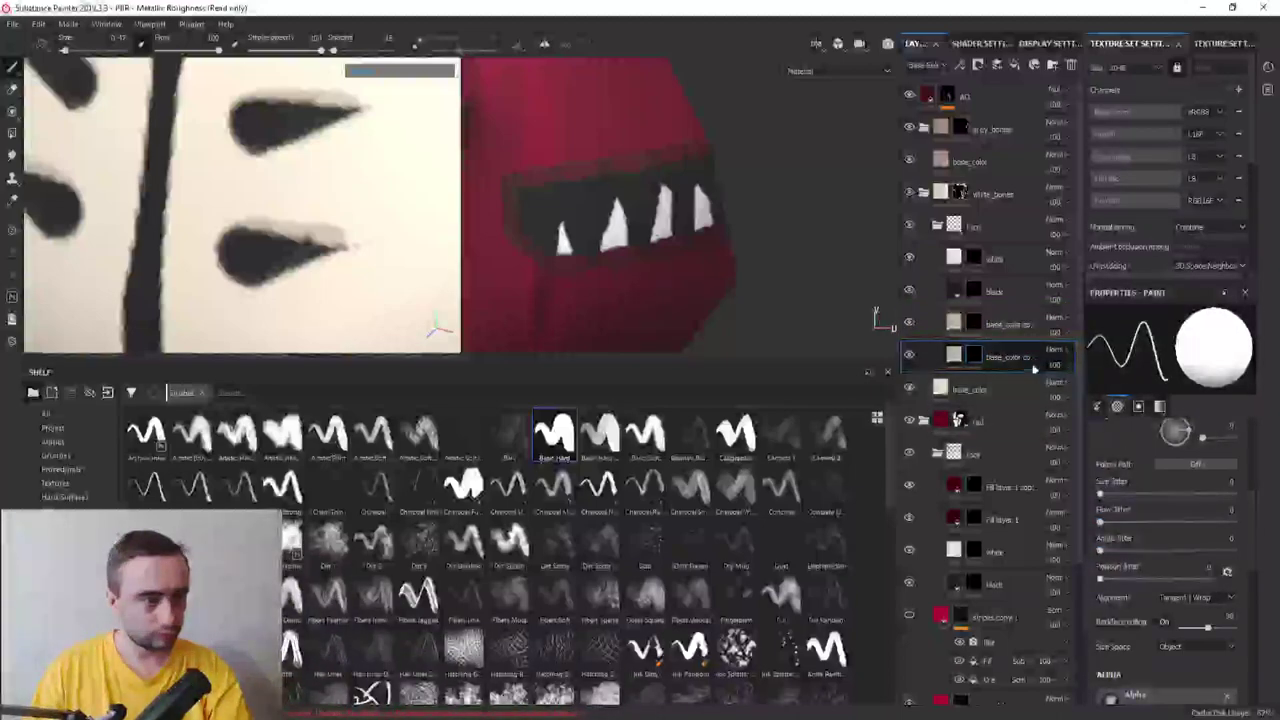
click(953, 355)
click(1197, 543)
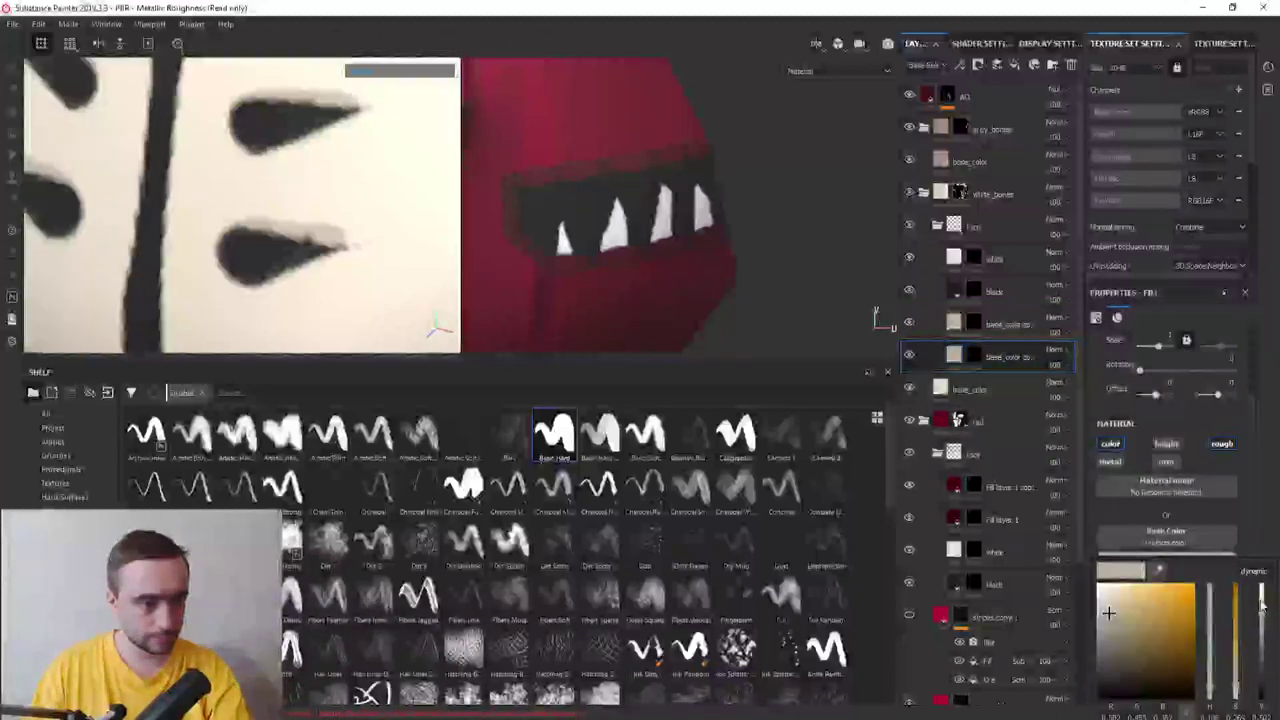
drag(1262, 604, 1262, 588)
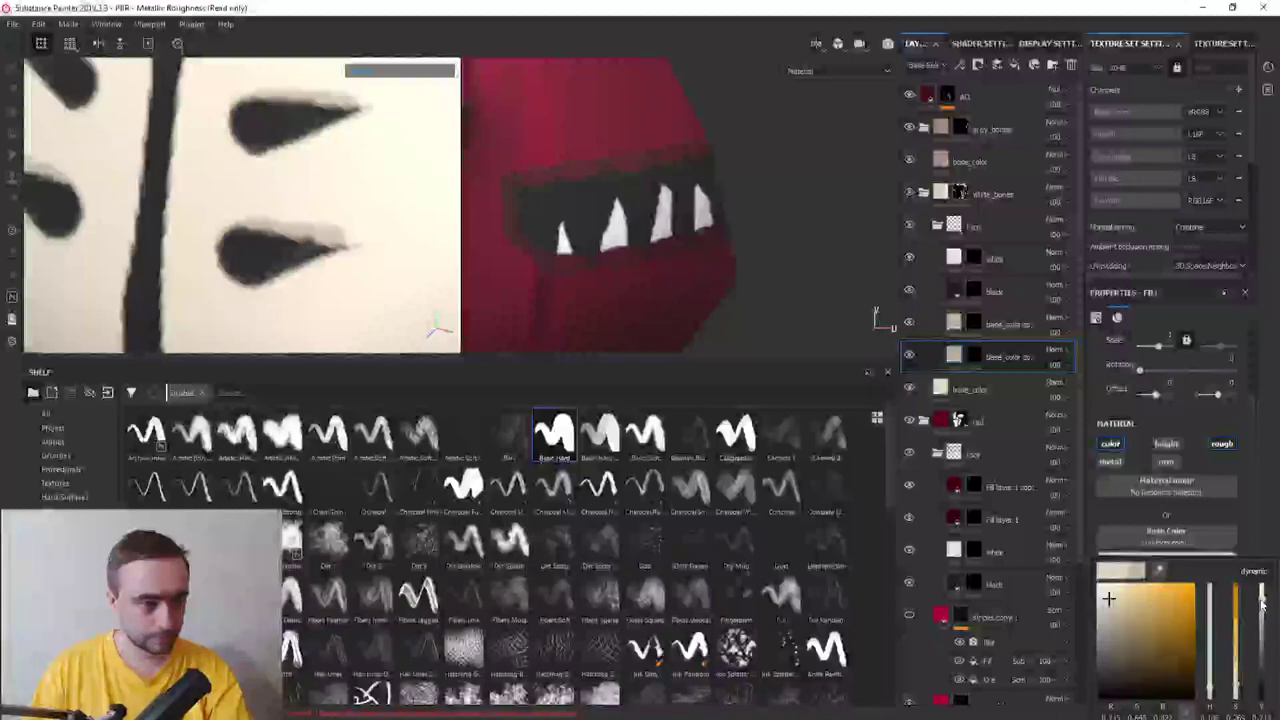
right_click(975, 360)
click(1024, 127)
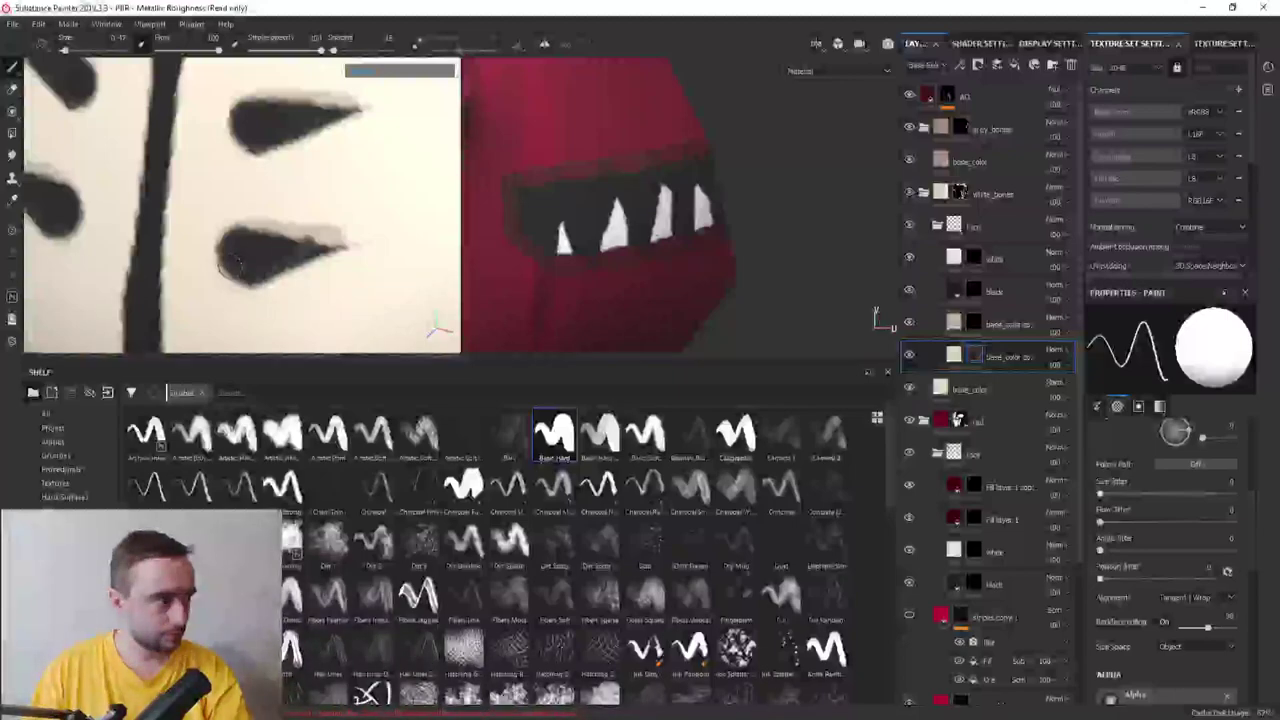
mouse_move(230, 263)
mouse_down()
mouse_move(238, 288)
mouse_move(330, 258)
mouse_up()
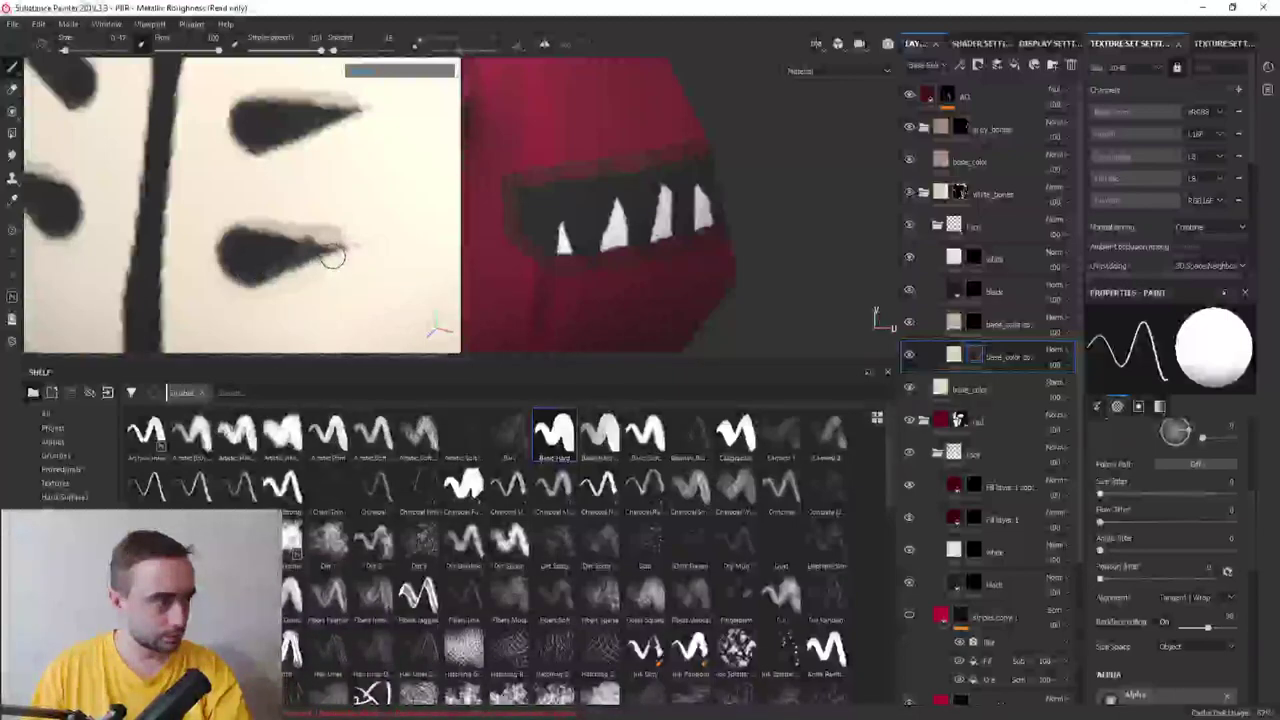
Lighten the edging colour further and paint it along the teardrop's upper edge
click(953, 354)
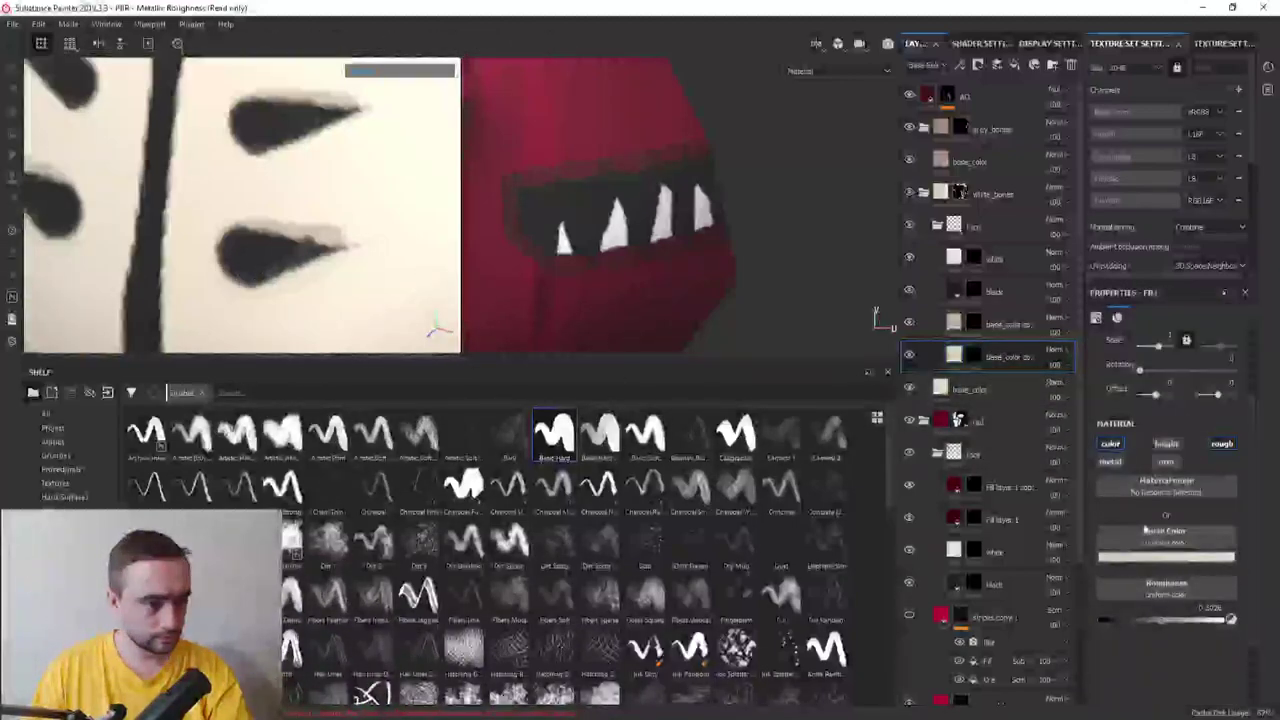
click(1163, 560)
drag(1263, 608, 1266, 590)
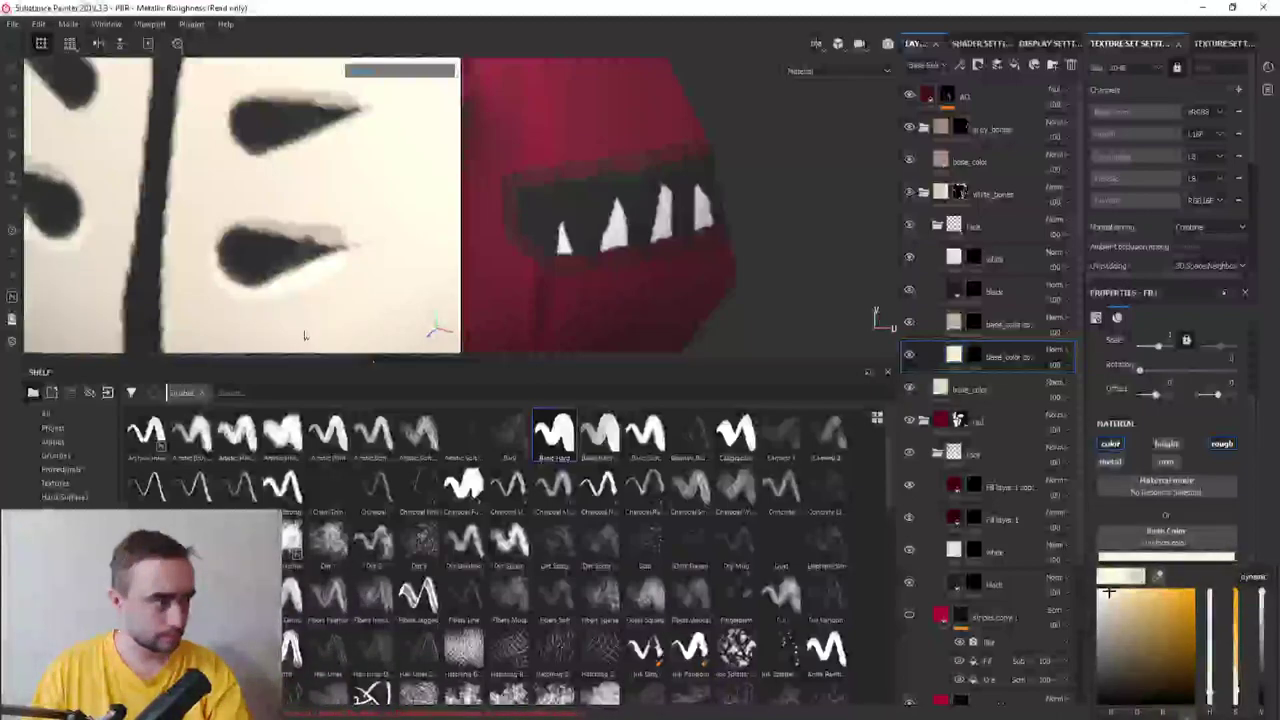
click(973, 356)
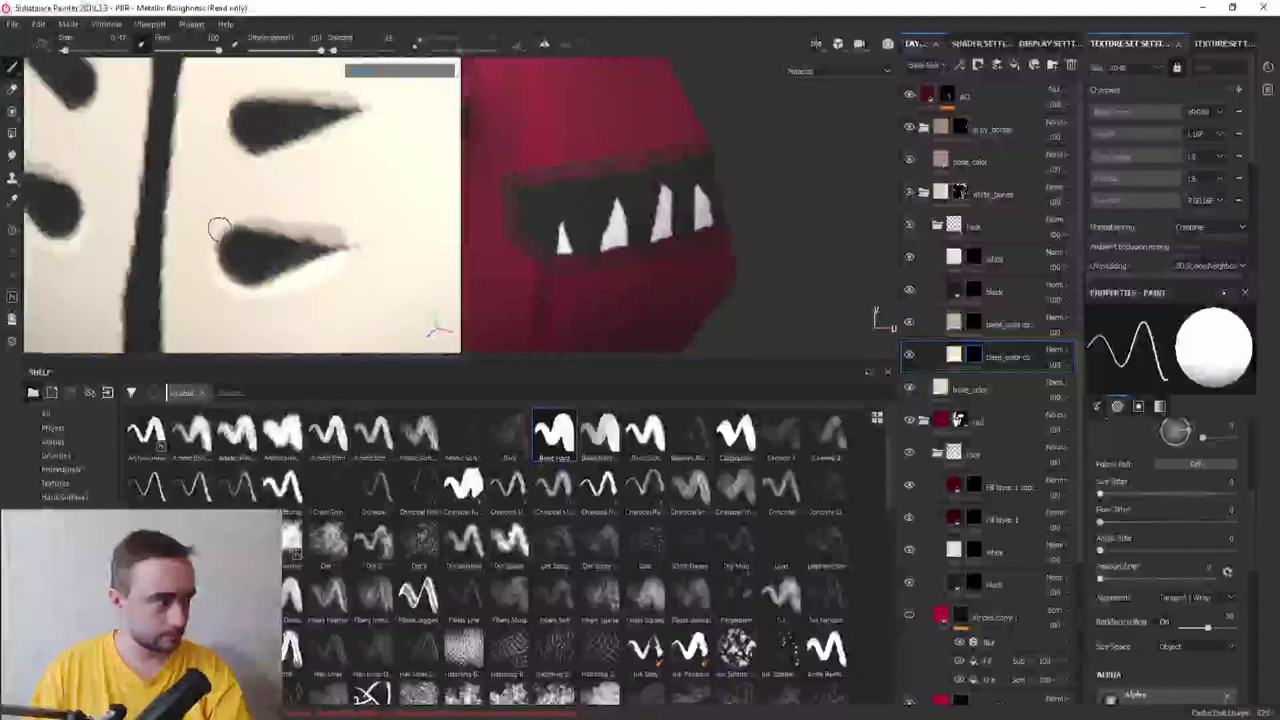
drag(245, 225, 338, 236)
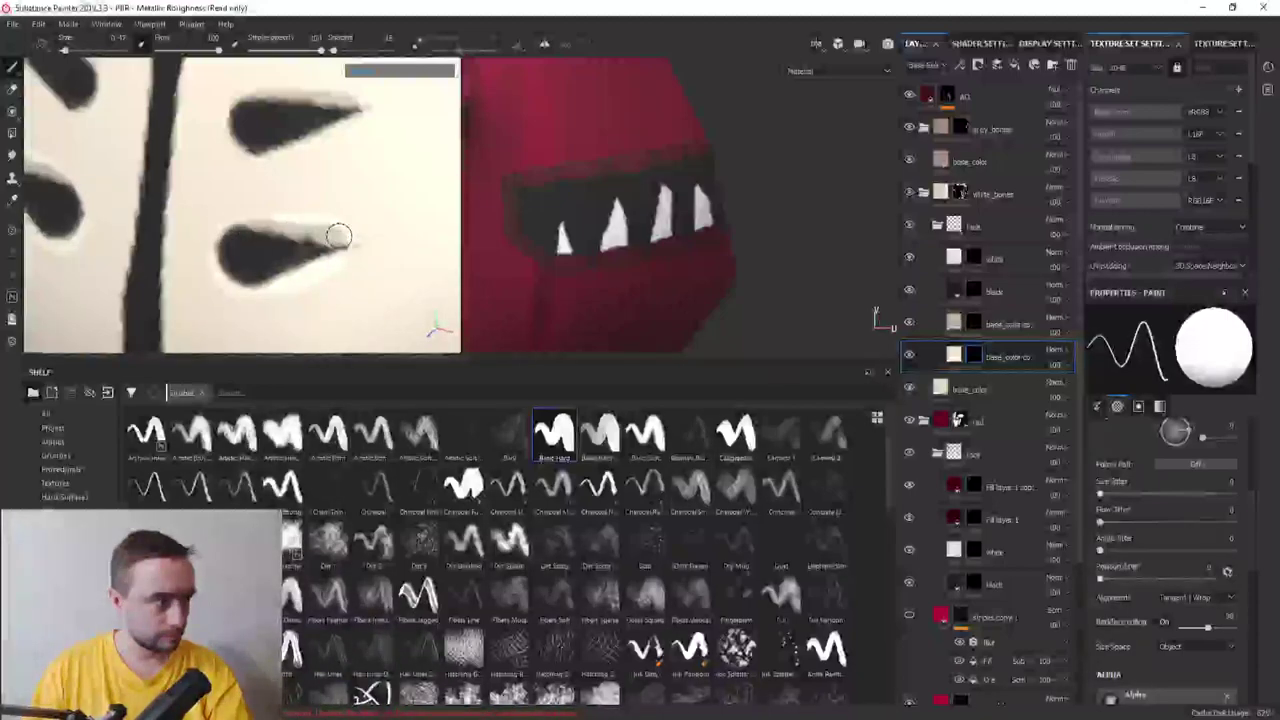
Retouch the upper edging to the tip and extend it down the teardrop's lower-left edge
scroll(223, 211, down, 3)
scroll(223, 211, down, 3)
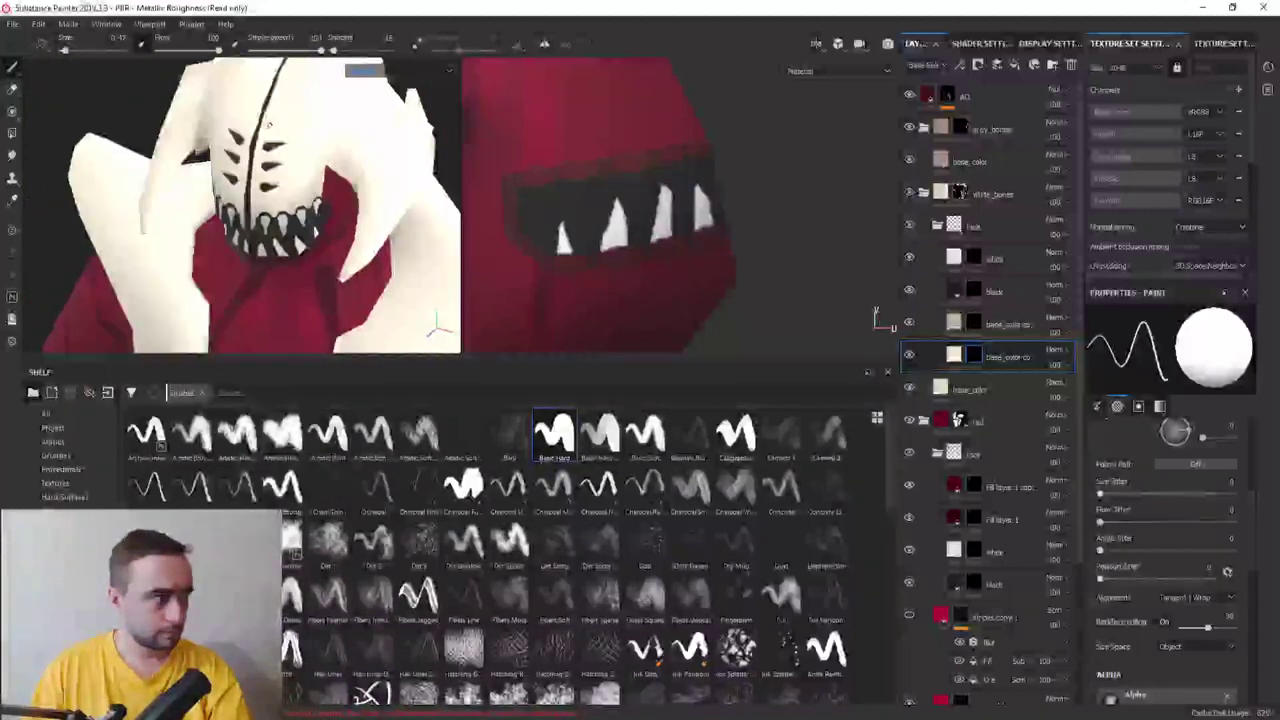
scroll(314, 117, down, 3)
scroll(300, 125, up, 2)
scroll(280, 135, up, 3)
scroll(263, 143, up, 3)
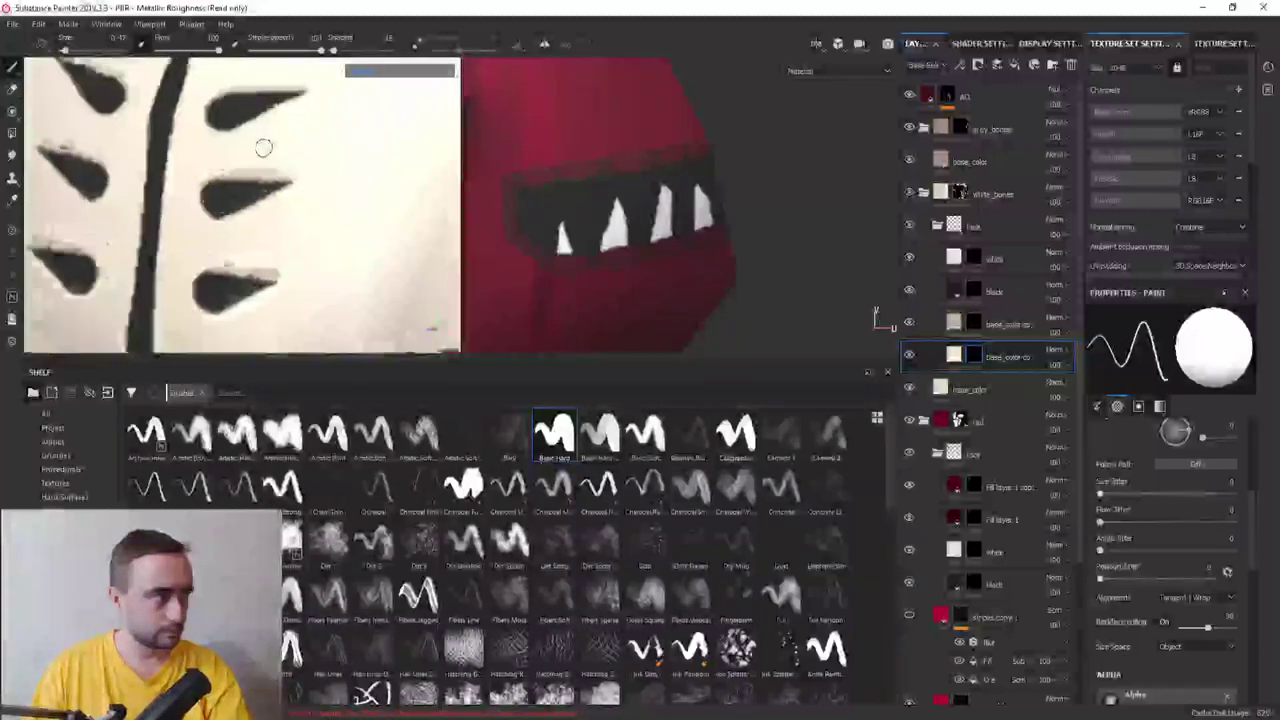
scroll(210, 200, up, 3)
drag(197, 184, 323, 183)
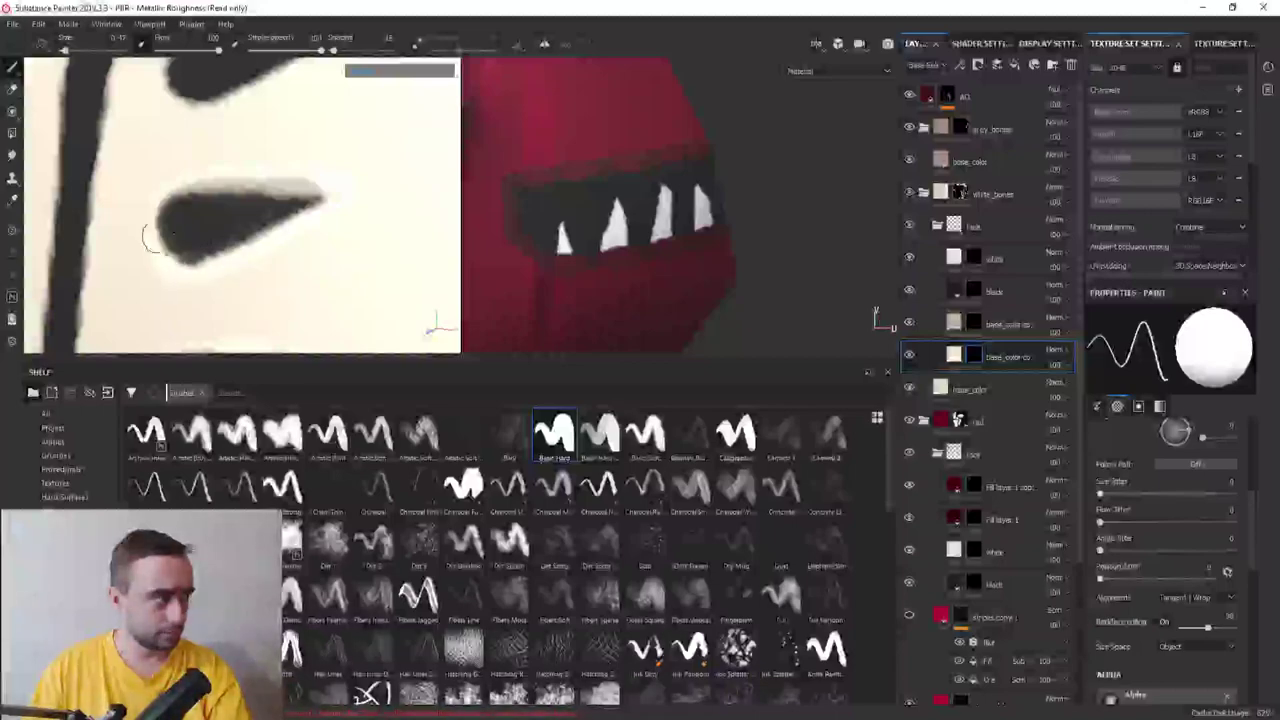
mouse_move(209, 177)
alt+mouse_down()
mouse_move(251, 243)
mouse_move(203, 243)
alt+mouse_up()
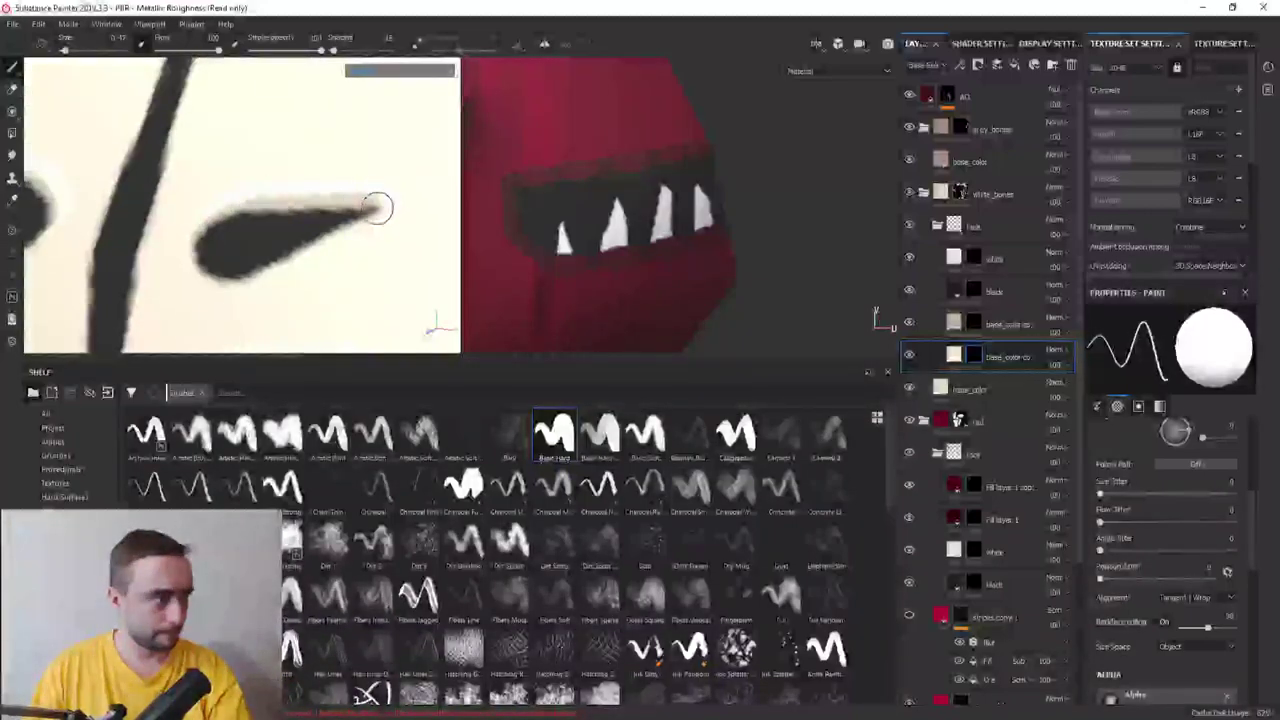
drag(203, 265, 206, 281)
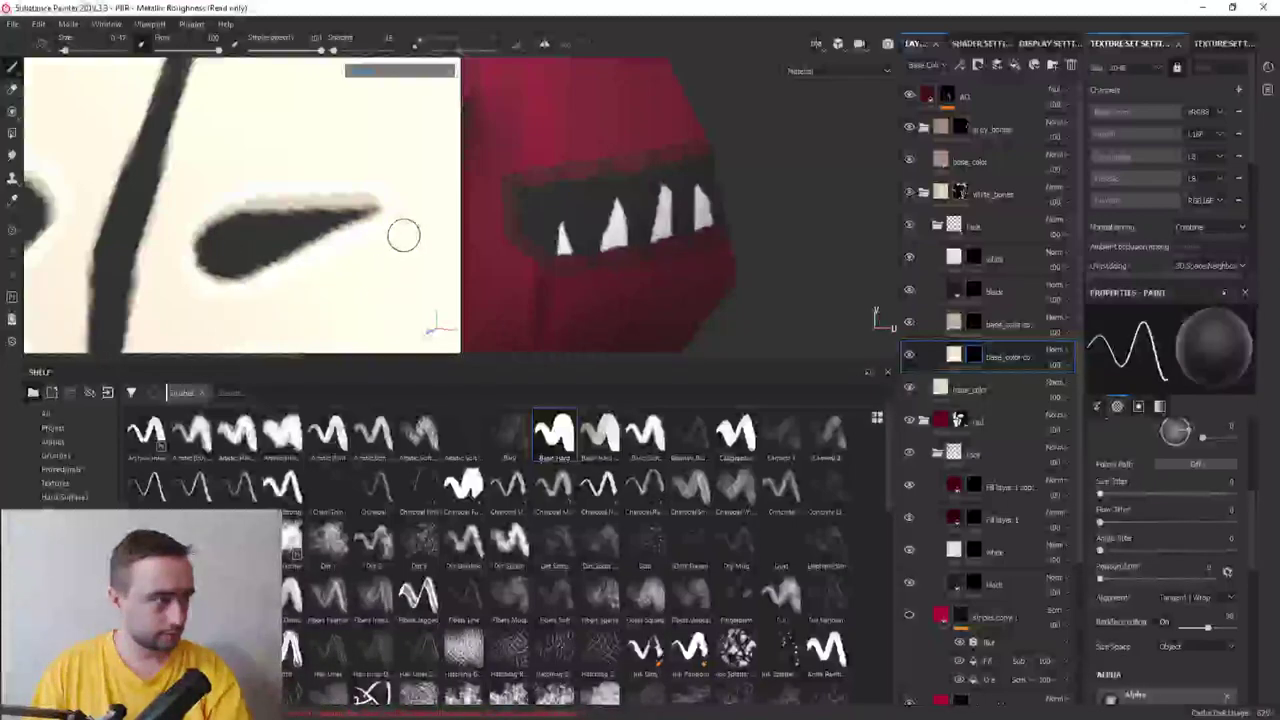
scroll(370, 178, down, 5)
scroll(370, 178, down, 5)
scroll(370, 178, down, 4)
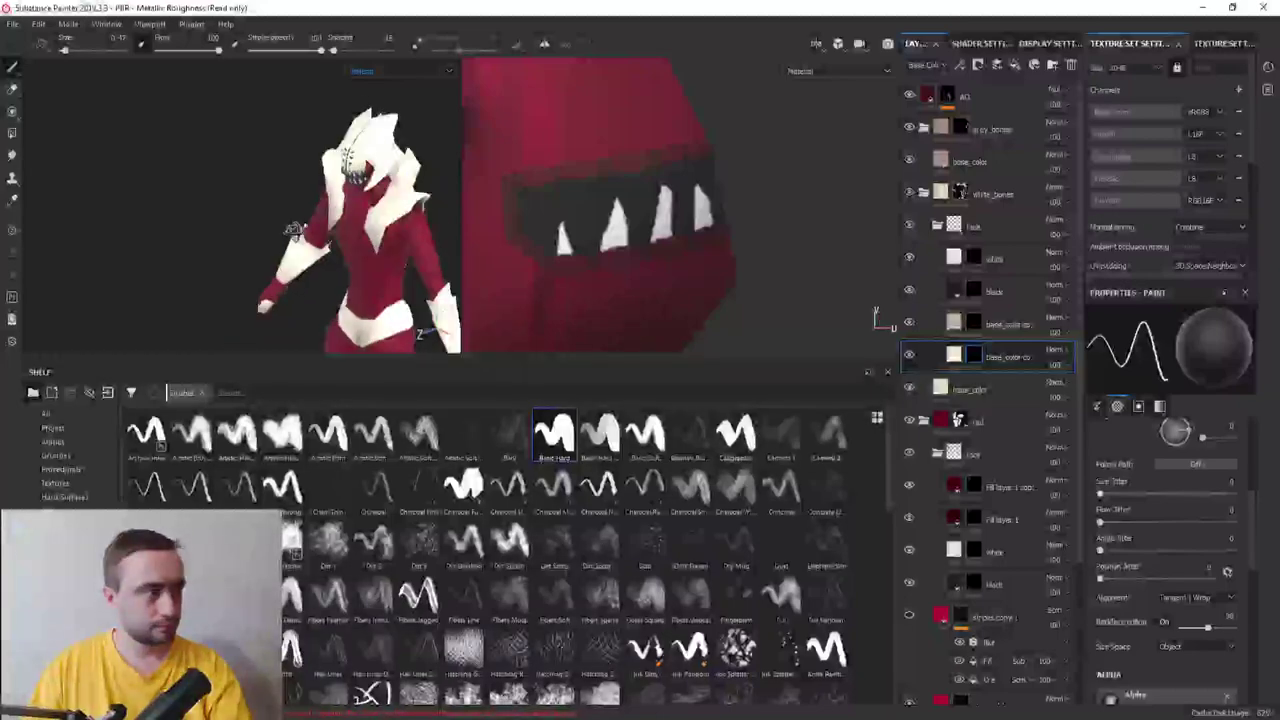
Bring the teeth into front view, switch to the other base_color copy layer and set white paint
scroll(370, 178, down, 2)
alt+drag(370, 200, 420, 200)
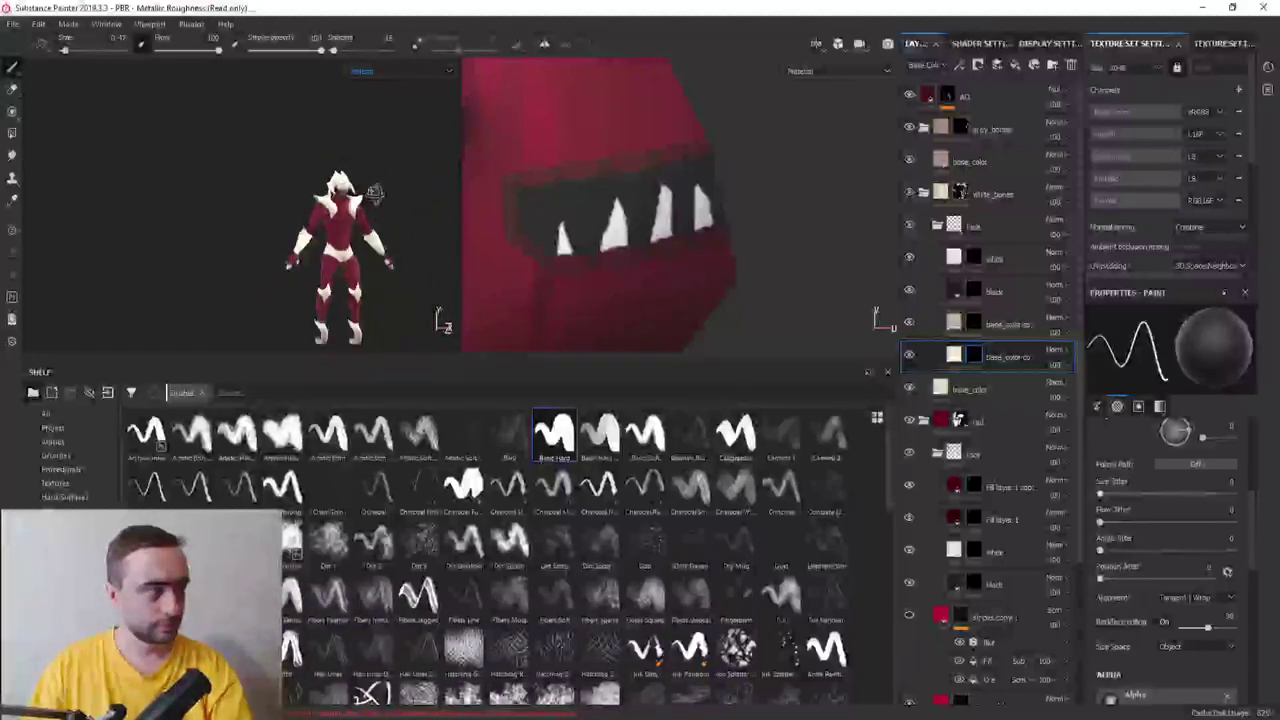
scroll(345, 180, up, 5)
scroll(300, 170, up, 3)
scroll(258, 157, up, 4)
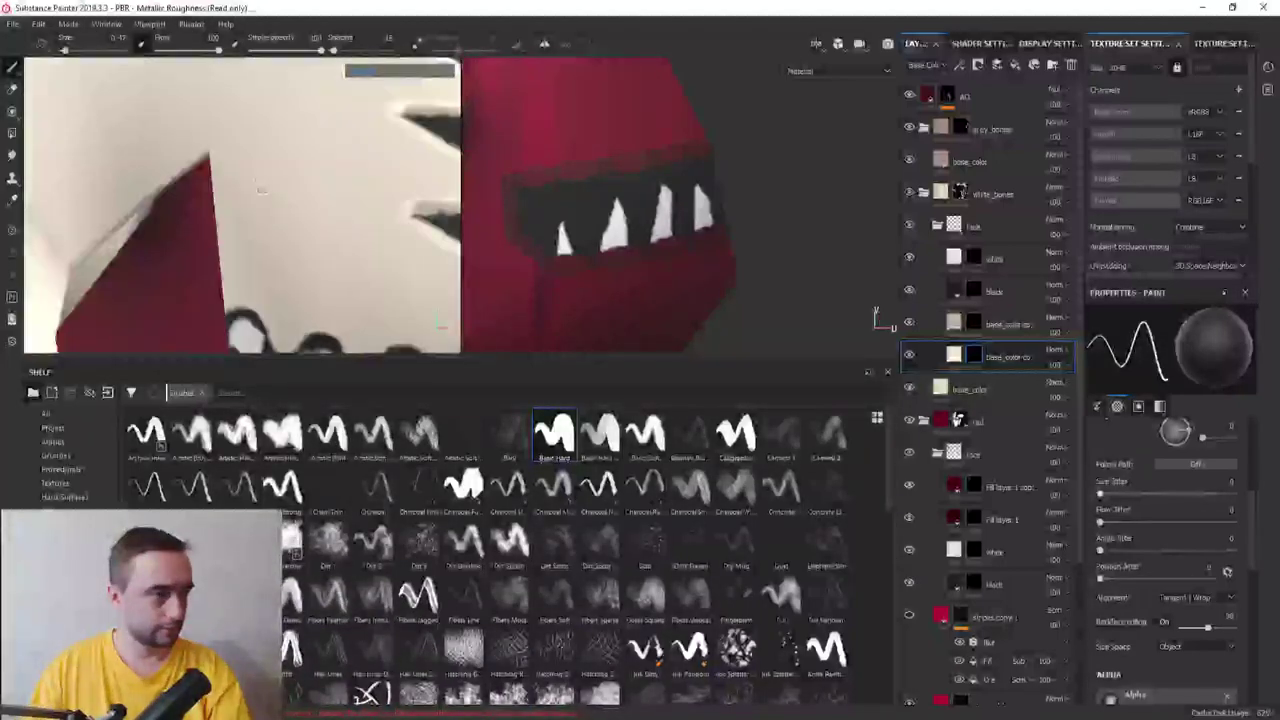
alt+middle_drag(258, 157, 258, 270)
click(1000, 324)
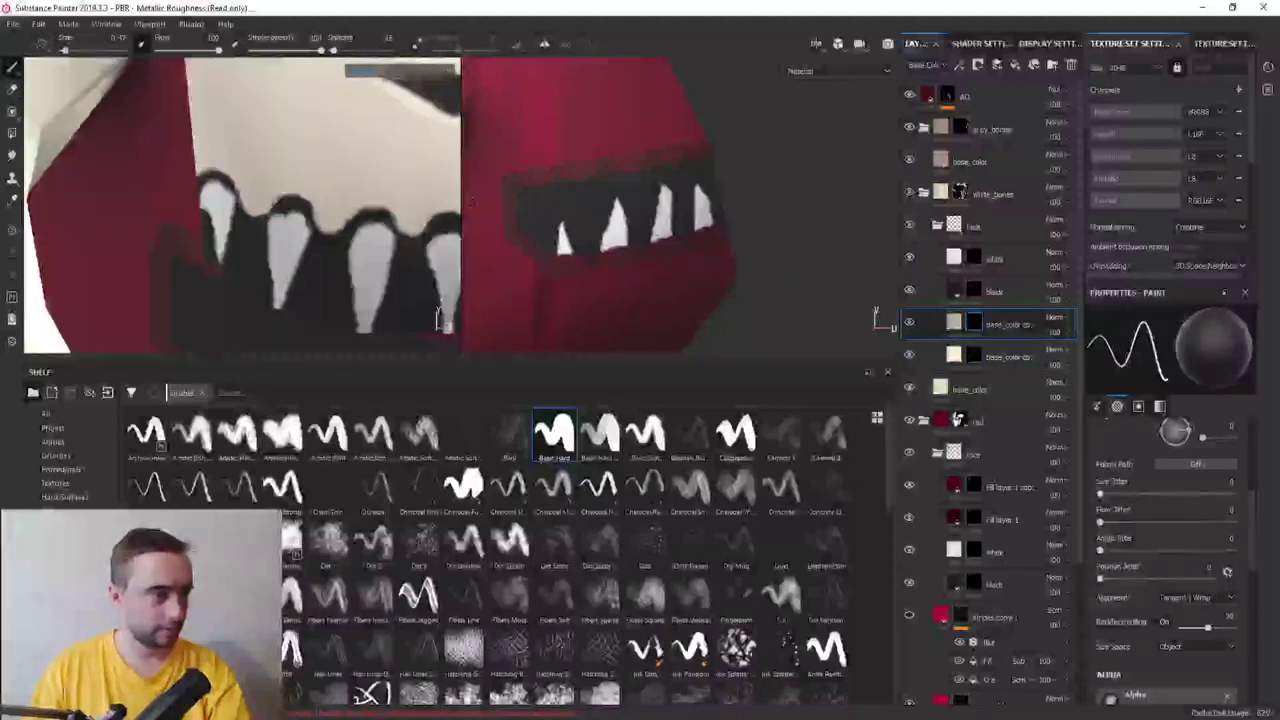
click(205, 185)
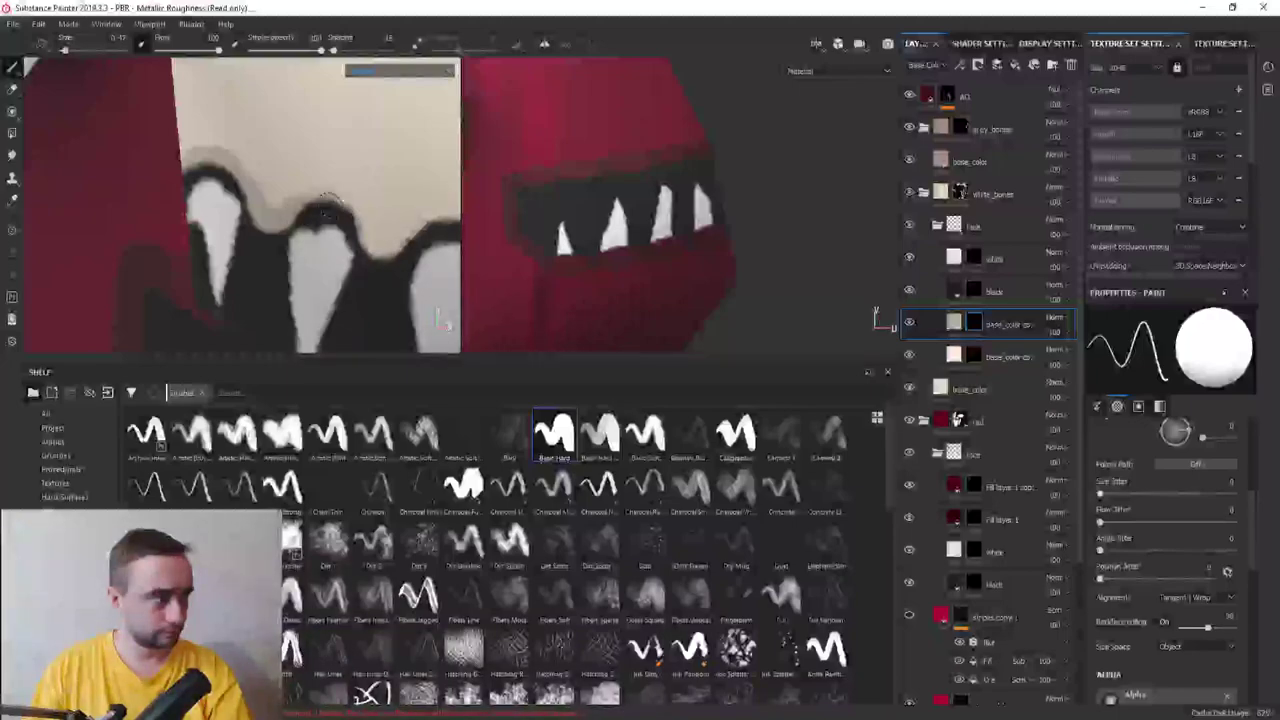
Paint a pale outline along the tops of the teeth
alt+middle_drag(375, 242, 137, 257)
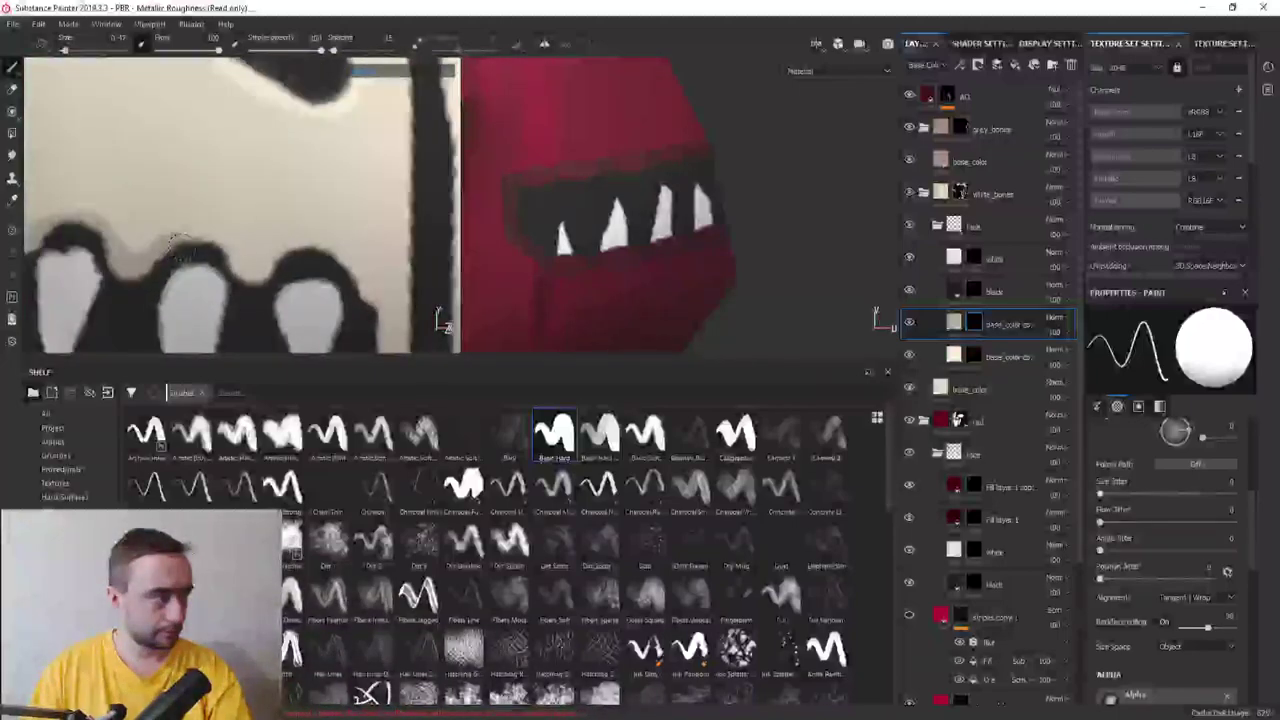
alt+middle_drag(330, 255, 174, 217)
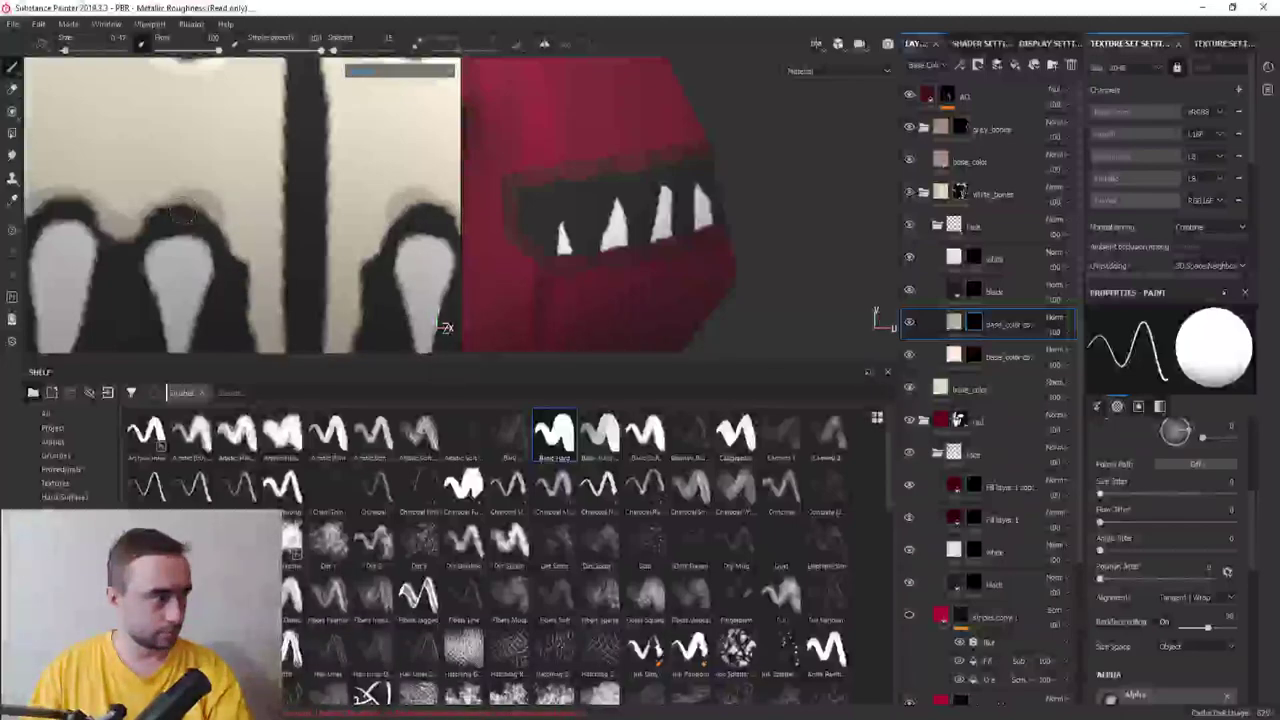
alt+middle_drag(150, 213, 180, 225)
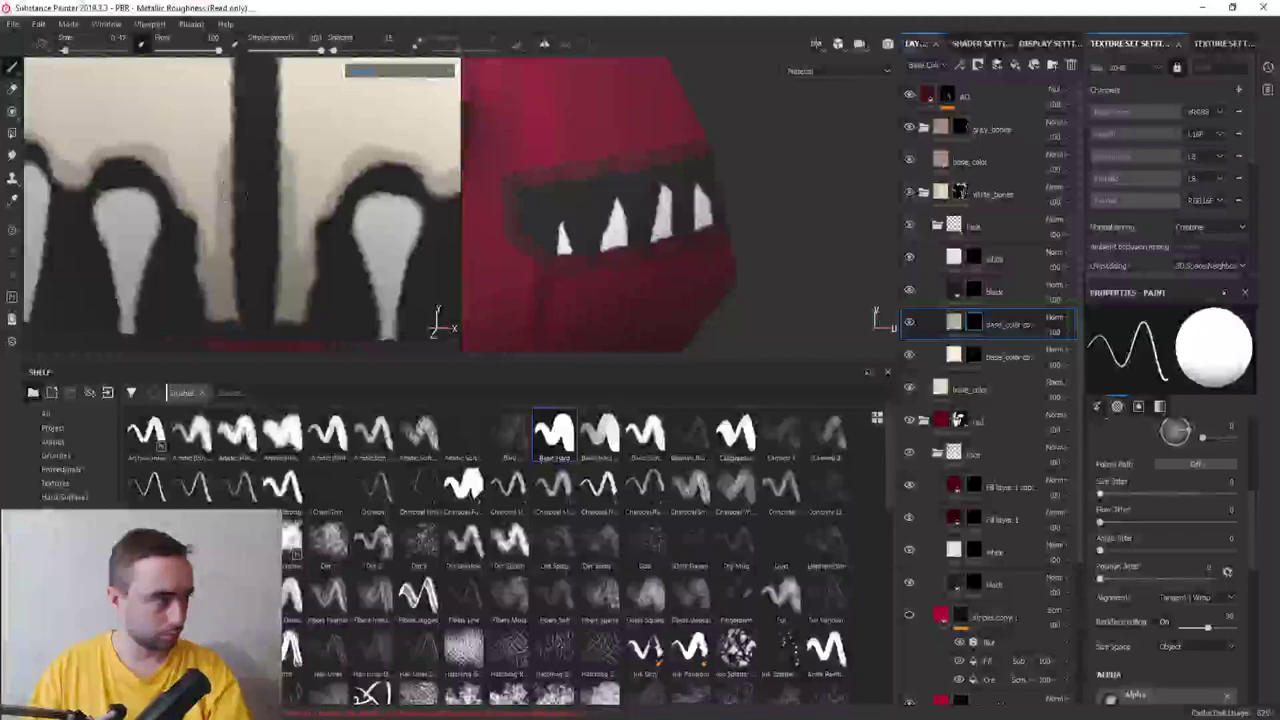
alt+middle_drag(217, 212, 210, 310)
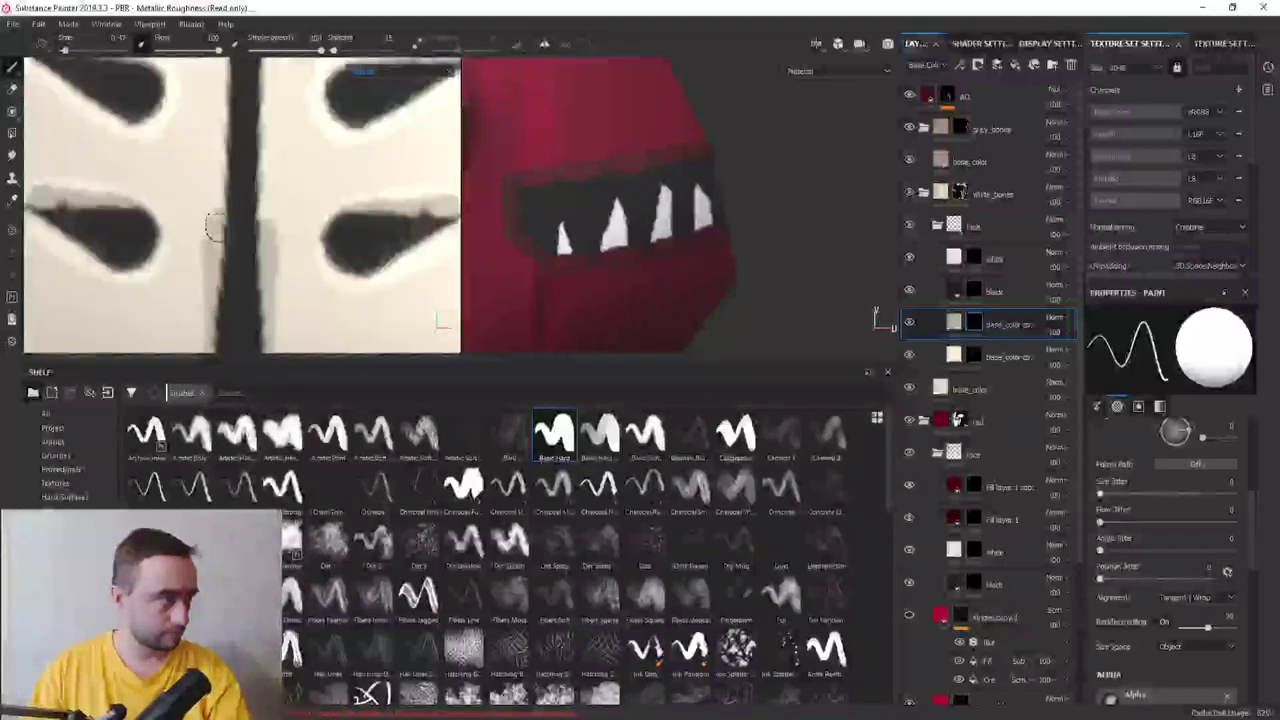
Paint along the dark vertical bar, then view the mouth and teeth from below
scroll(222, 270, down, 4)
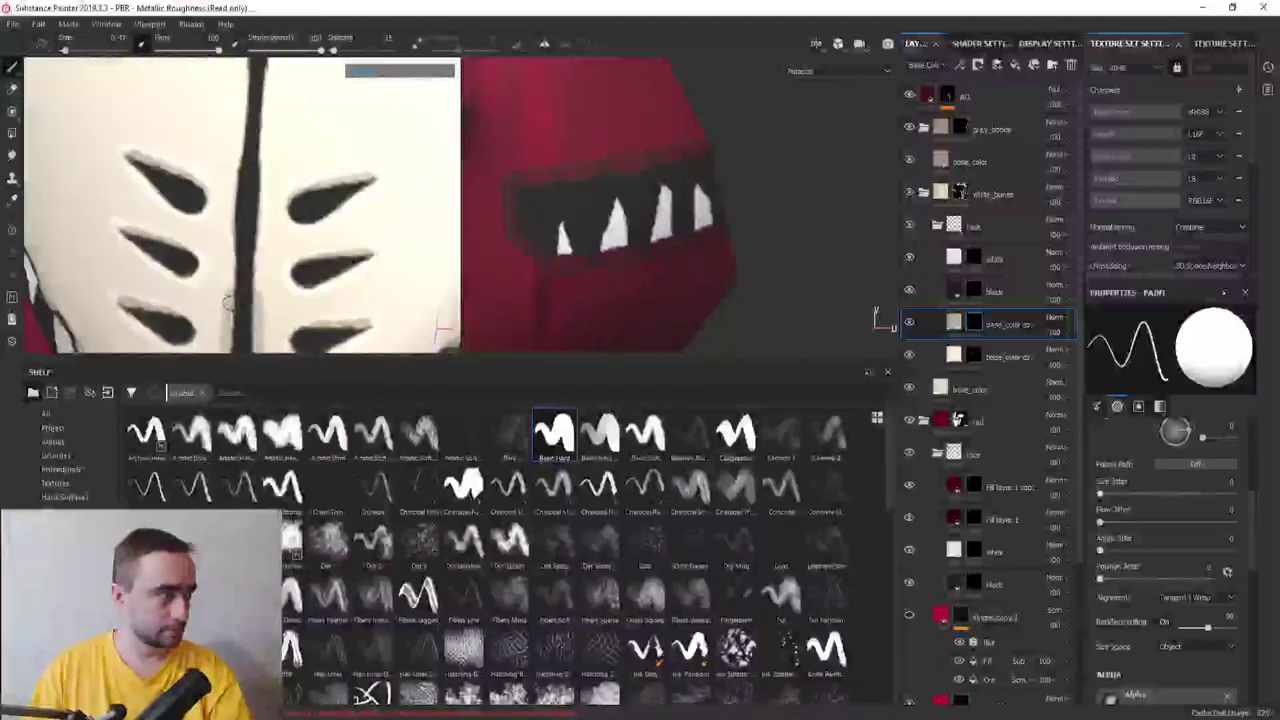
drag(228, 235, 238, 128)
scroll(238, 128, up, 2)
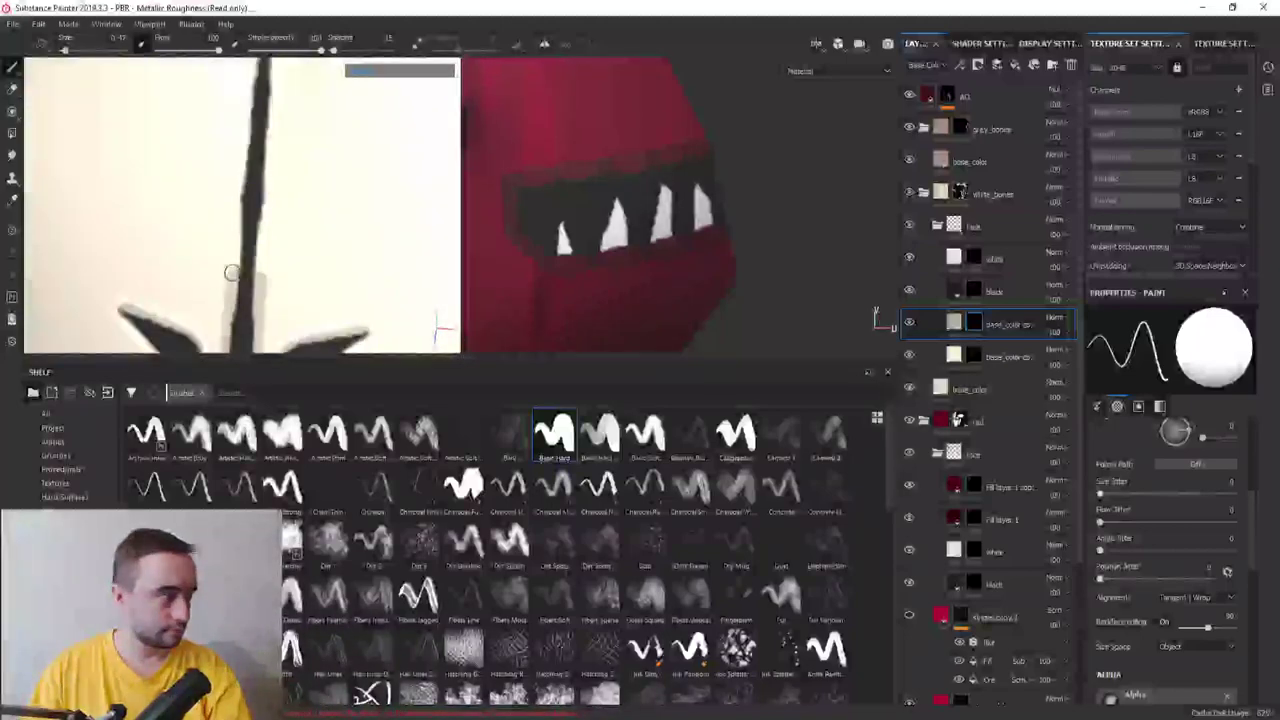
drag(236, 222, 238, 122)
scroll(233, 266, up, 2)
scroll(237, 294, down, 2)
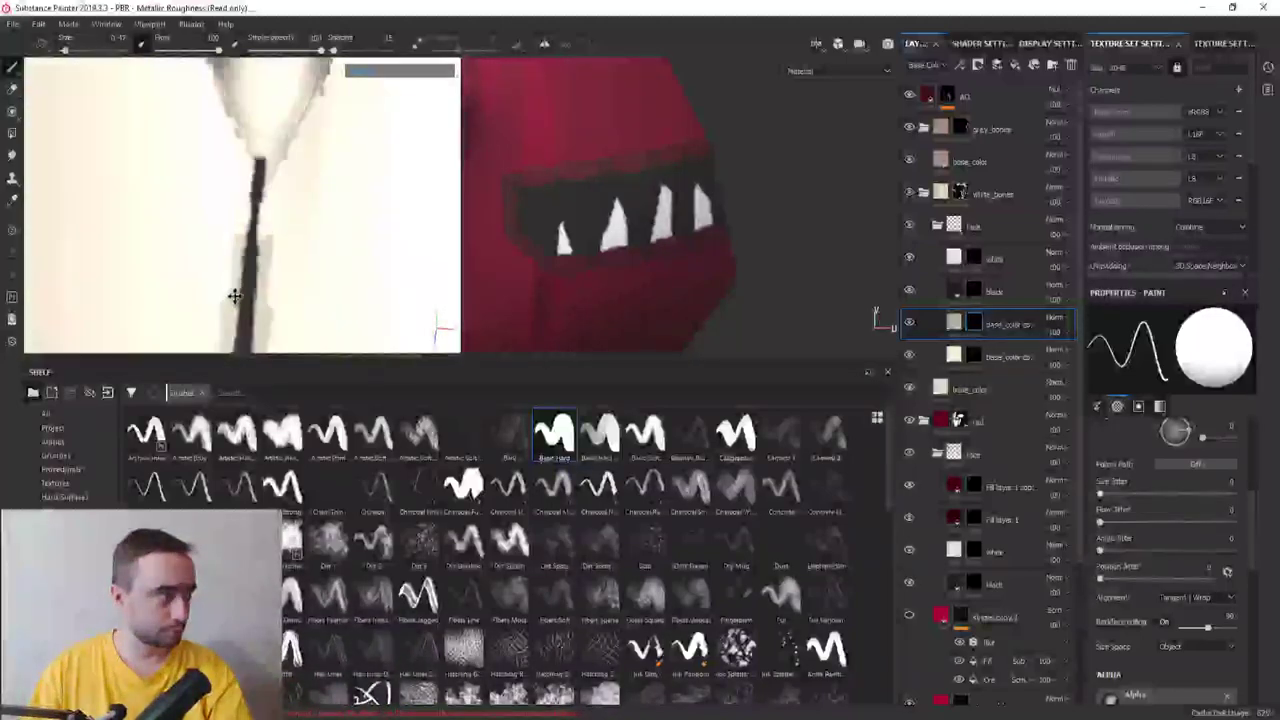
scroll(240, 200, down, 2)
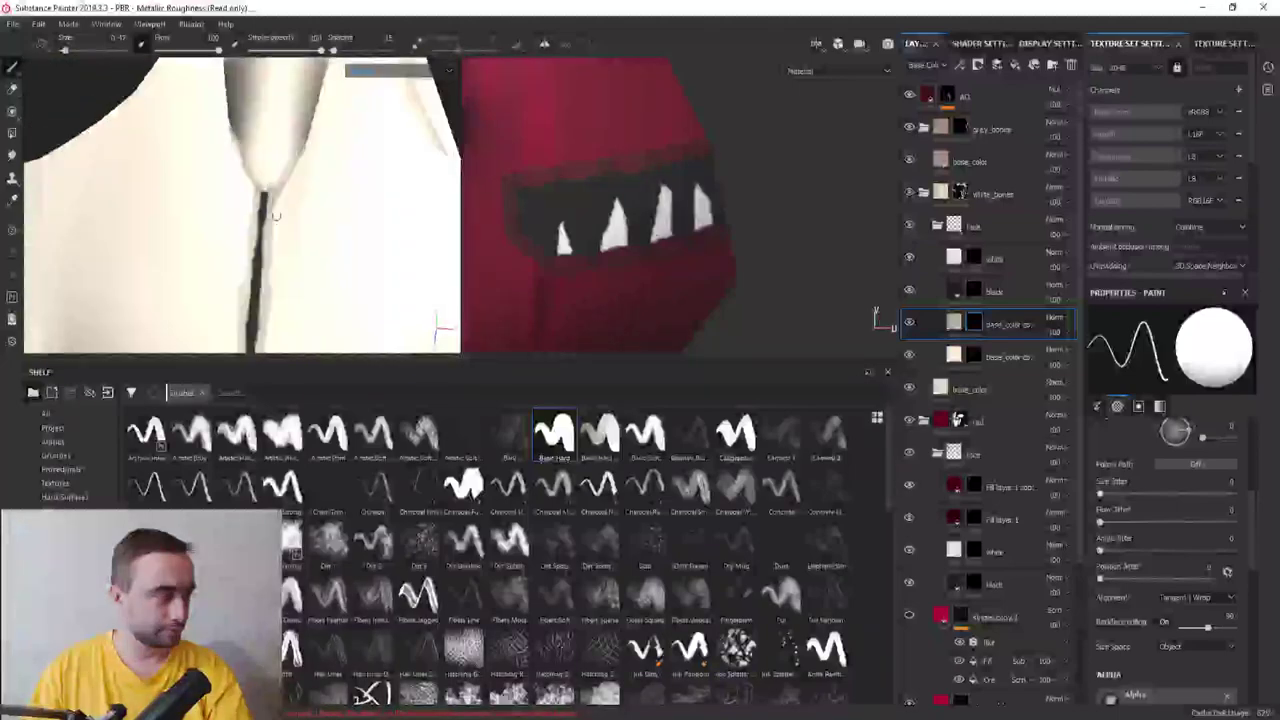
scroll(240, 200, down, 3)
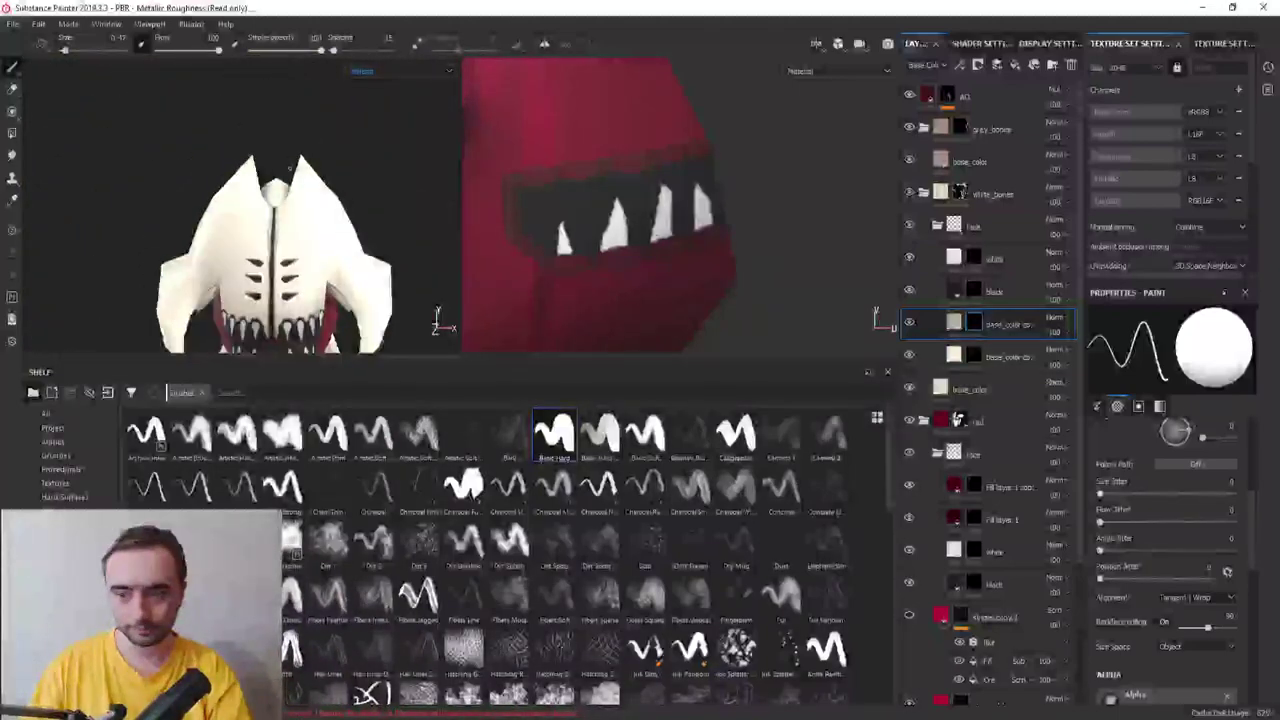
scroll(290, 168, up, 3)
scroll(257, 237, up, 2)
scroll(206, 114, up, 2)
scroll(221, 141, up, 1)
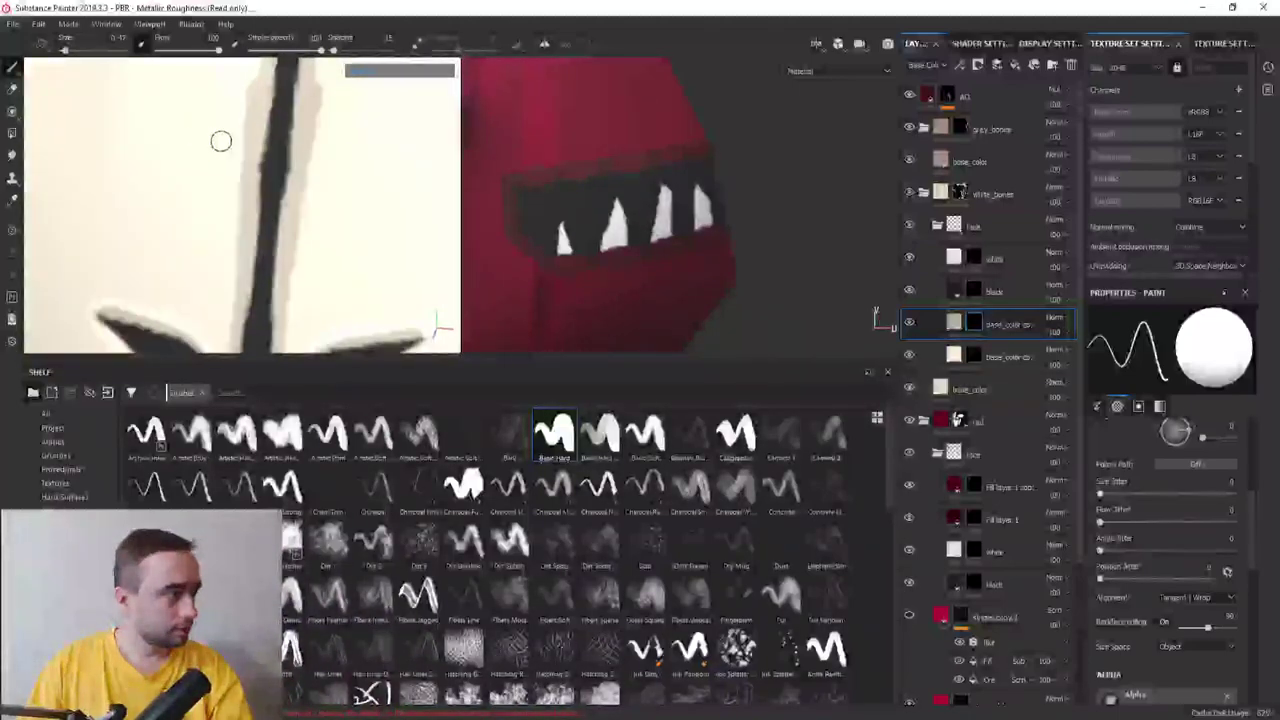
scroll(221, 141, down, 2)
scroll(222, 141, up, 2)
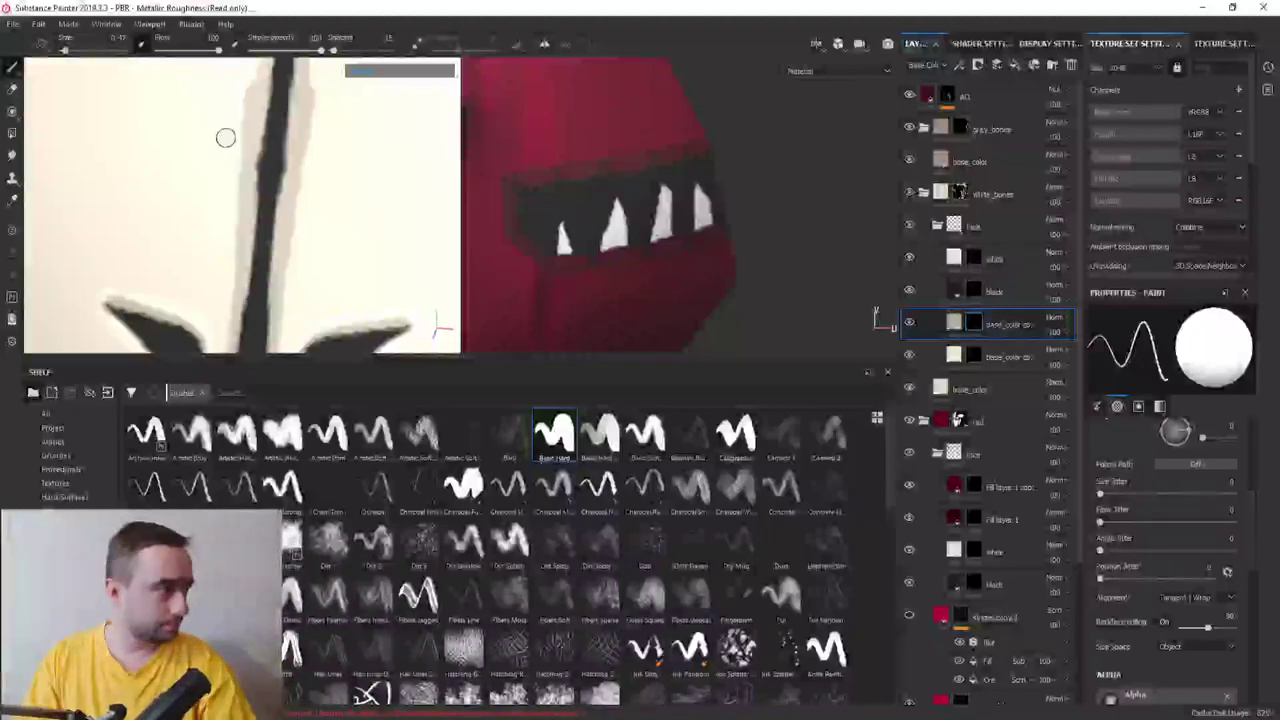
scroll(236, 120, up, 1)
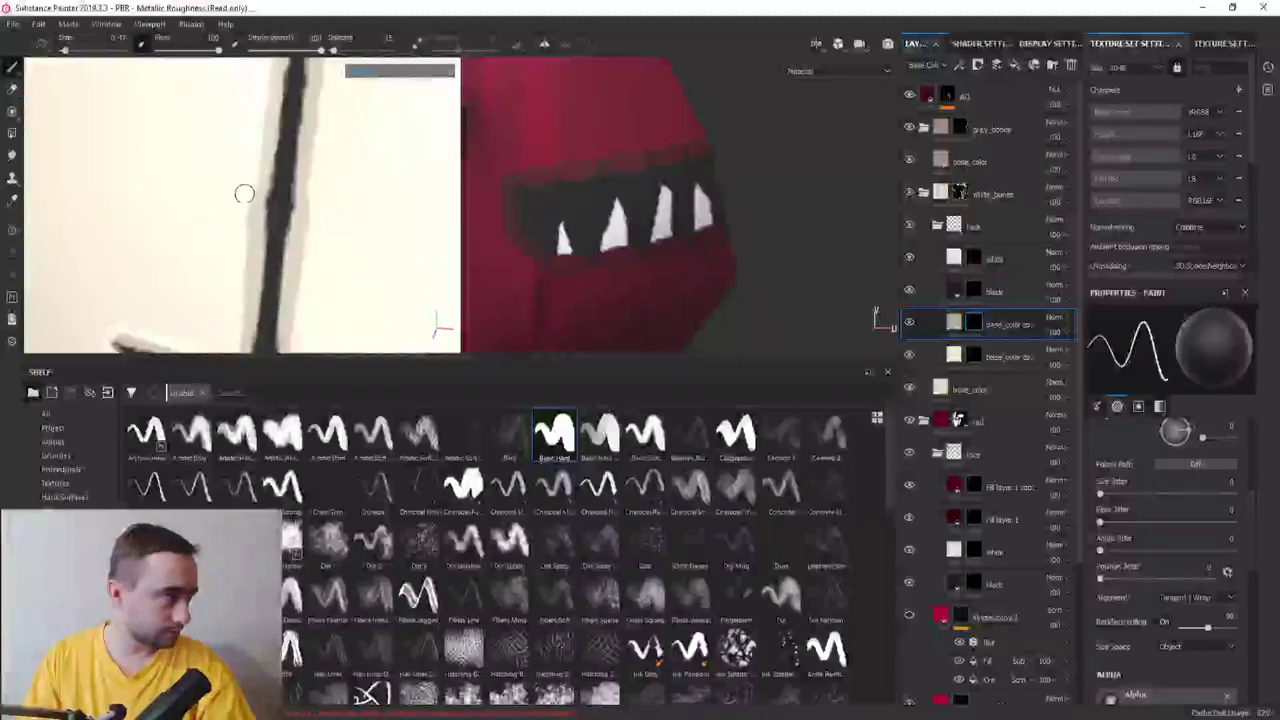
scroll(232, 270, down, 2)
scroll(244, 243, down, 1)
scroll(244, 243, down, 1)
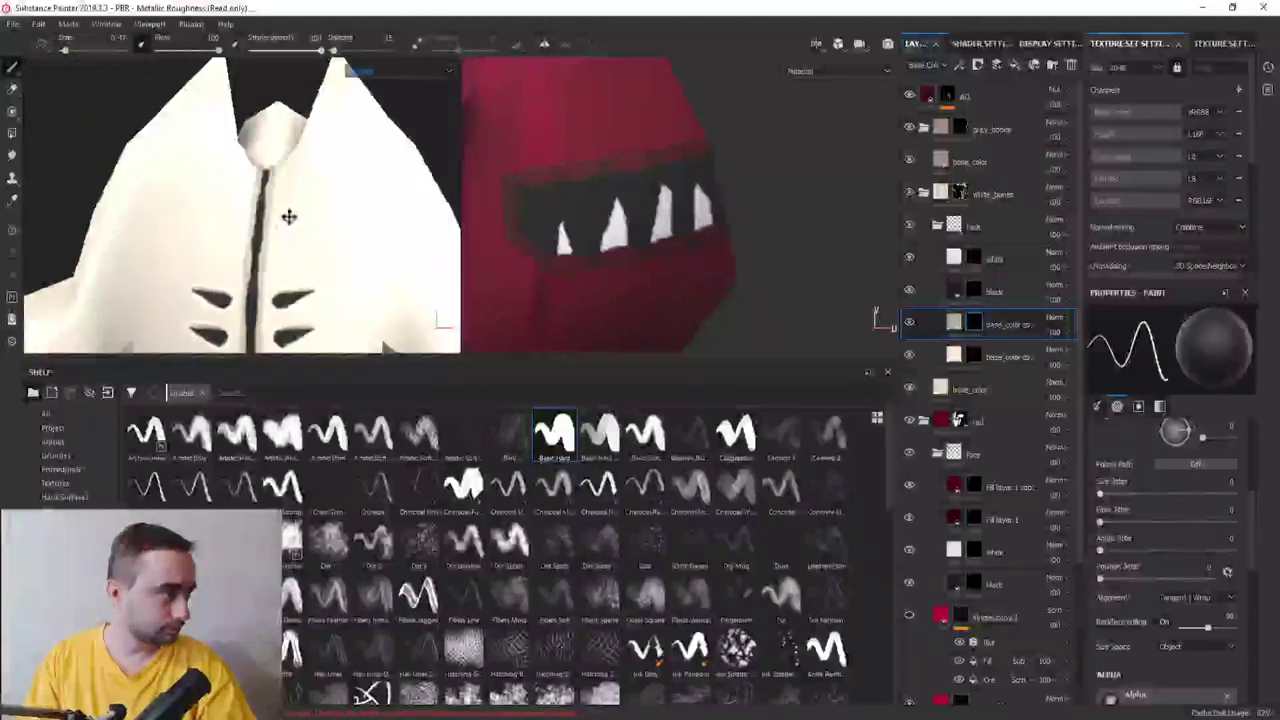
alt+drag(289, 214, 308, 145)
Select the lower beige outline layer and work along the teeth row, slit markings and centre seam
click(980, 358)
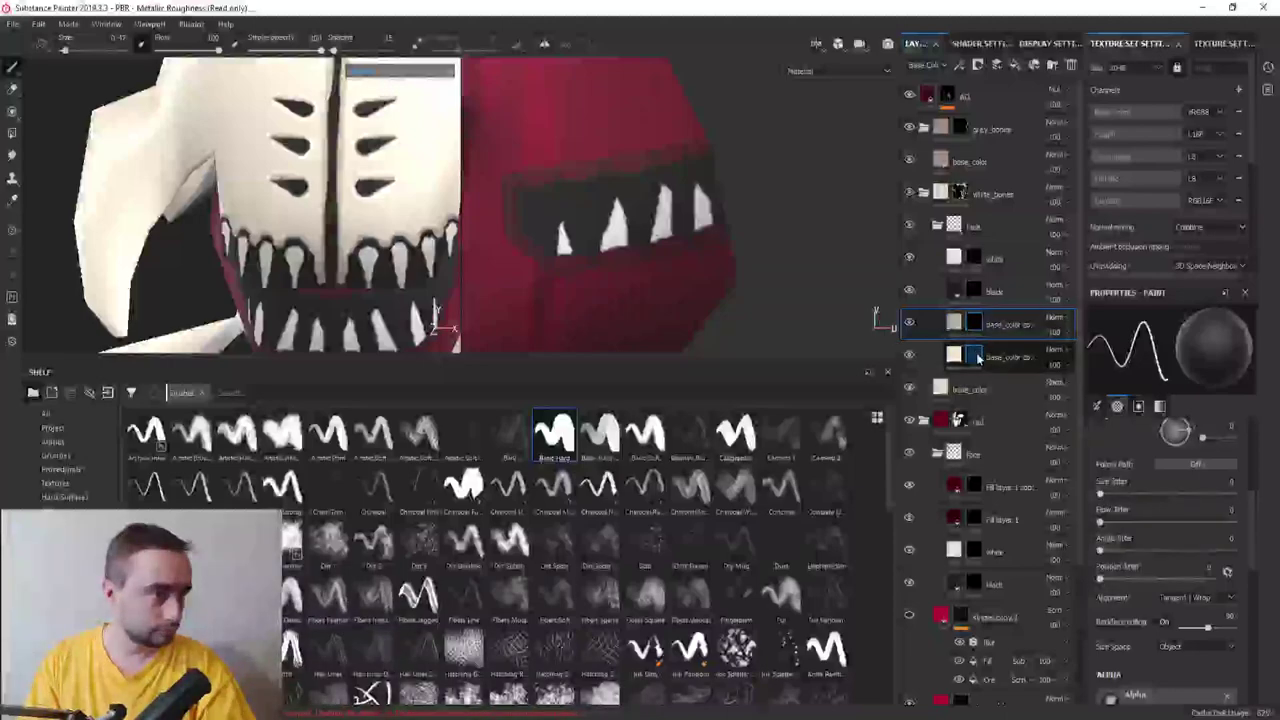
mouse_move(287, 216)
alt+mouse_down()
mouse_move(330, 205)
mouse_move(114, 212)
mouse_move(140, 205)
alt+mouse_up()
scroll(240, 195, up, 4)
alt+drag(230, 243, 81, 229)
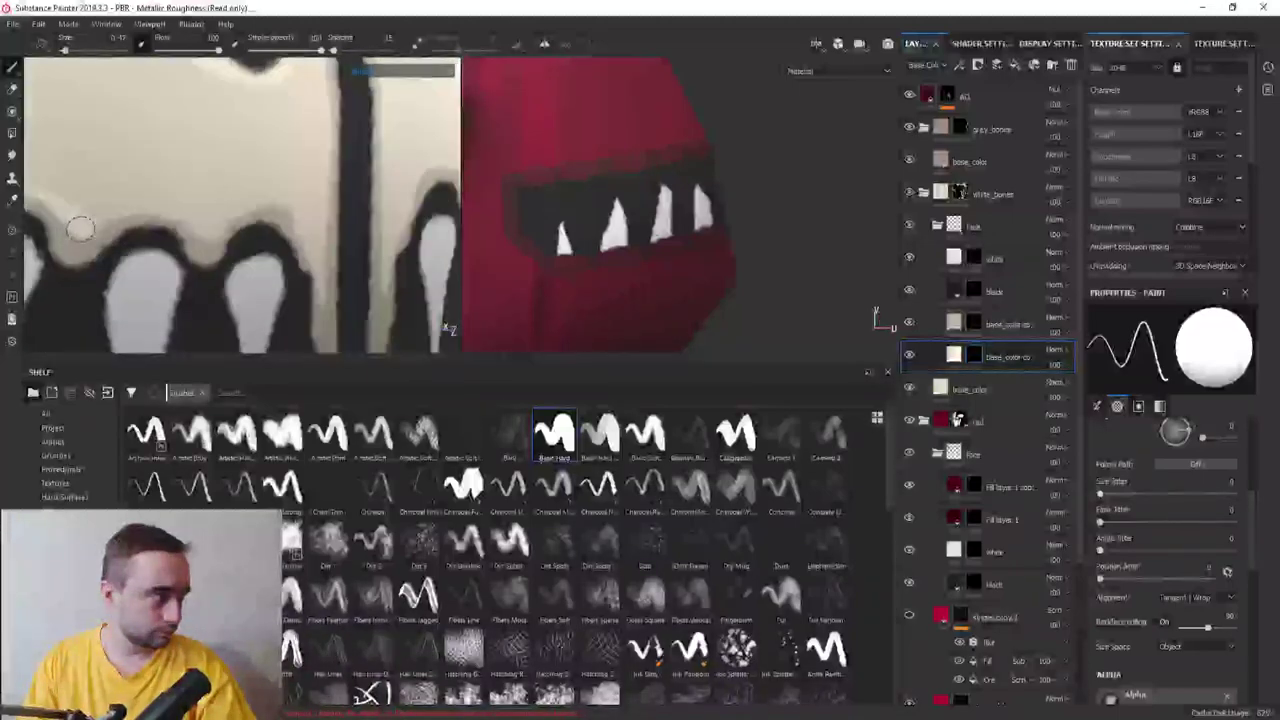
mouse_move(193, 232)
alt+mouse_down()
mouse_move(150, 233)
mouse_move(162, 213)
alt+mouse_up()
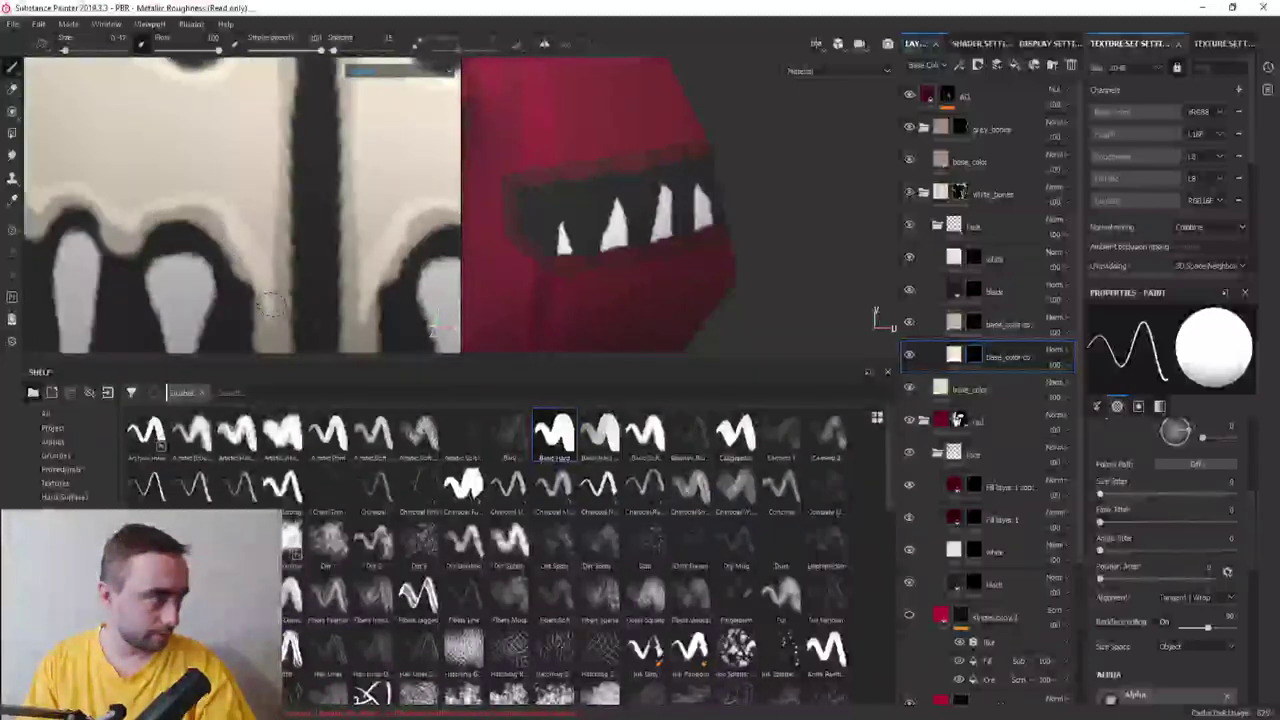
scroll(275, 305, down, 2)
alt+drag(275, 305, 268, 210)
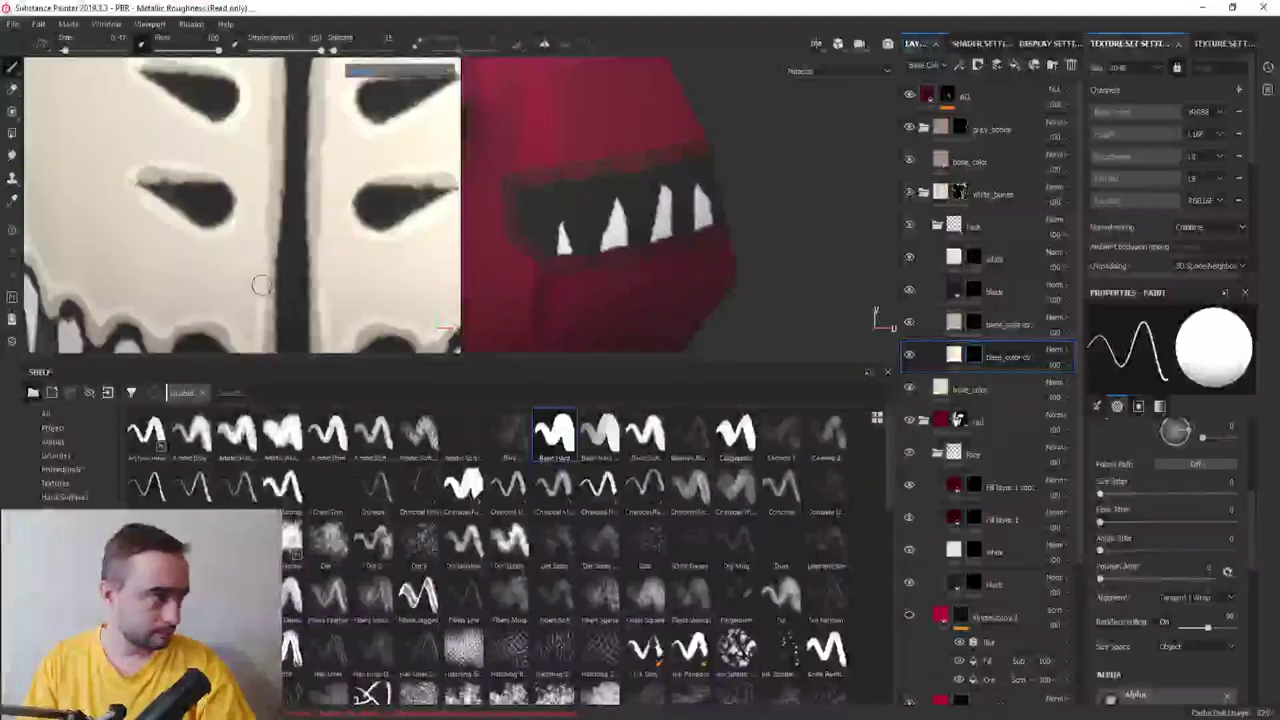
alt+drag(268, 150, 271, 266)
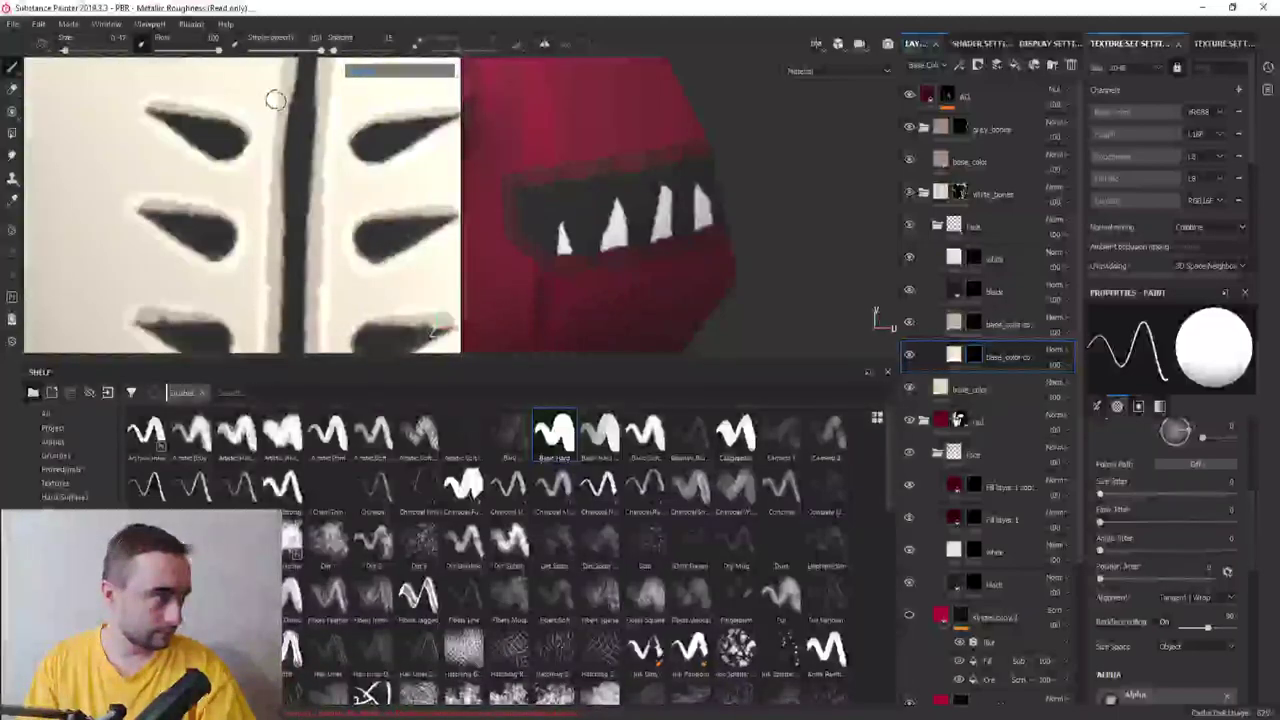
alt+drag(277, 100, 271, 263)
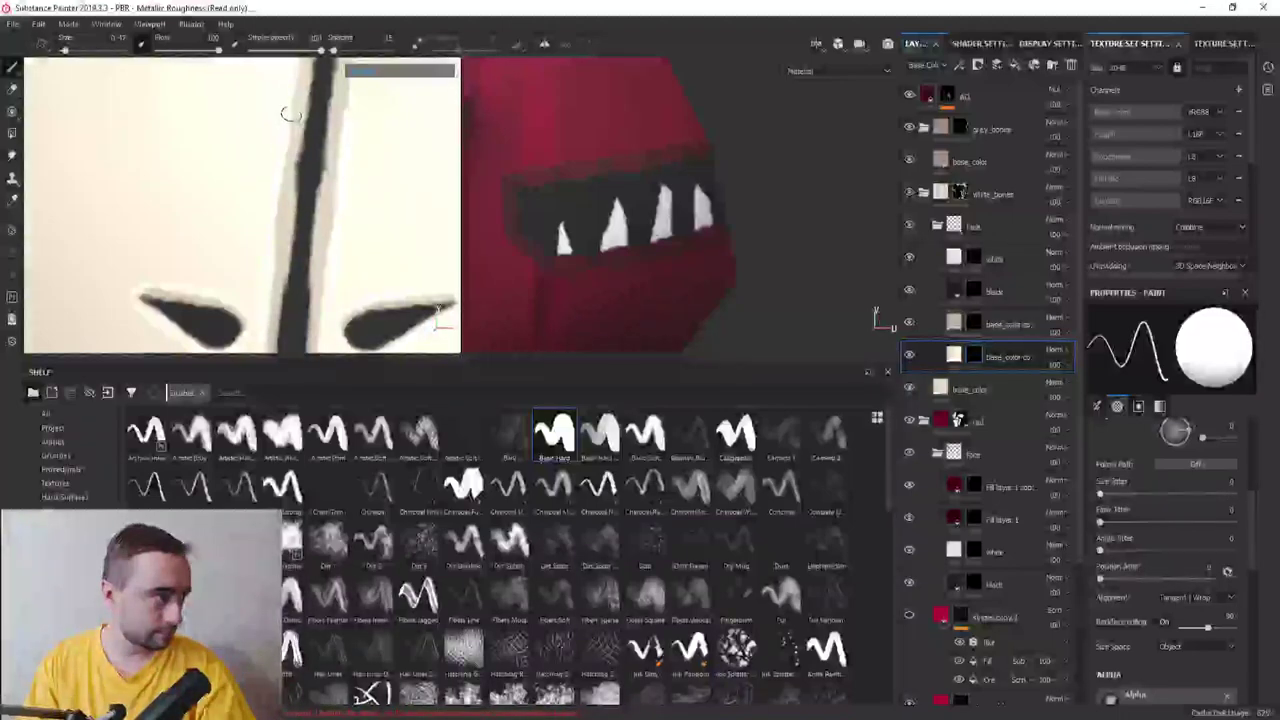
alt+drag(281, 183, 273, 293)
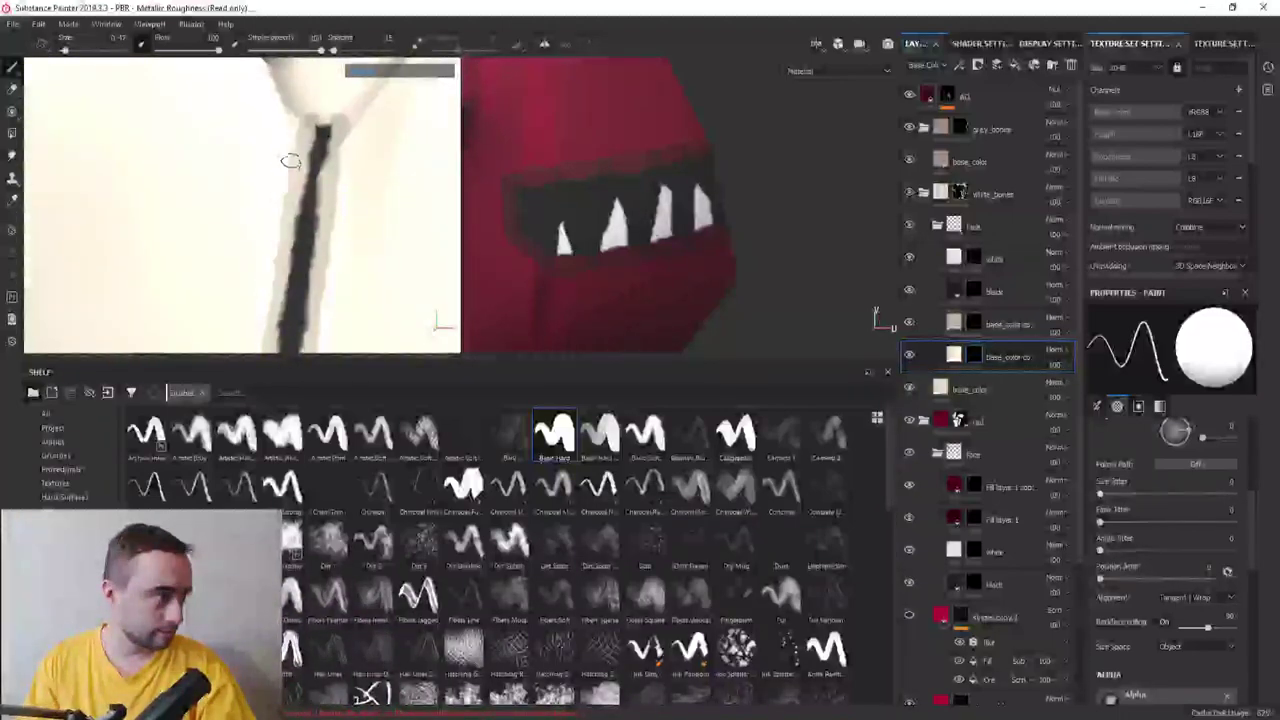
scroll(325, 210, down, 5)
scroll(325, 215, down, 3)
alt+drag(325, 220, 300, 225)
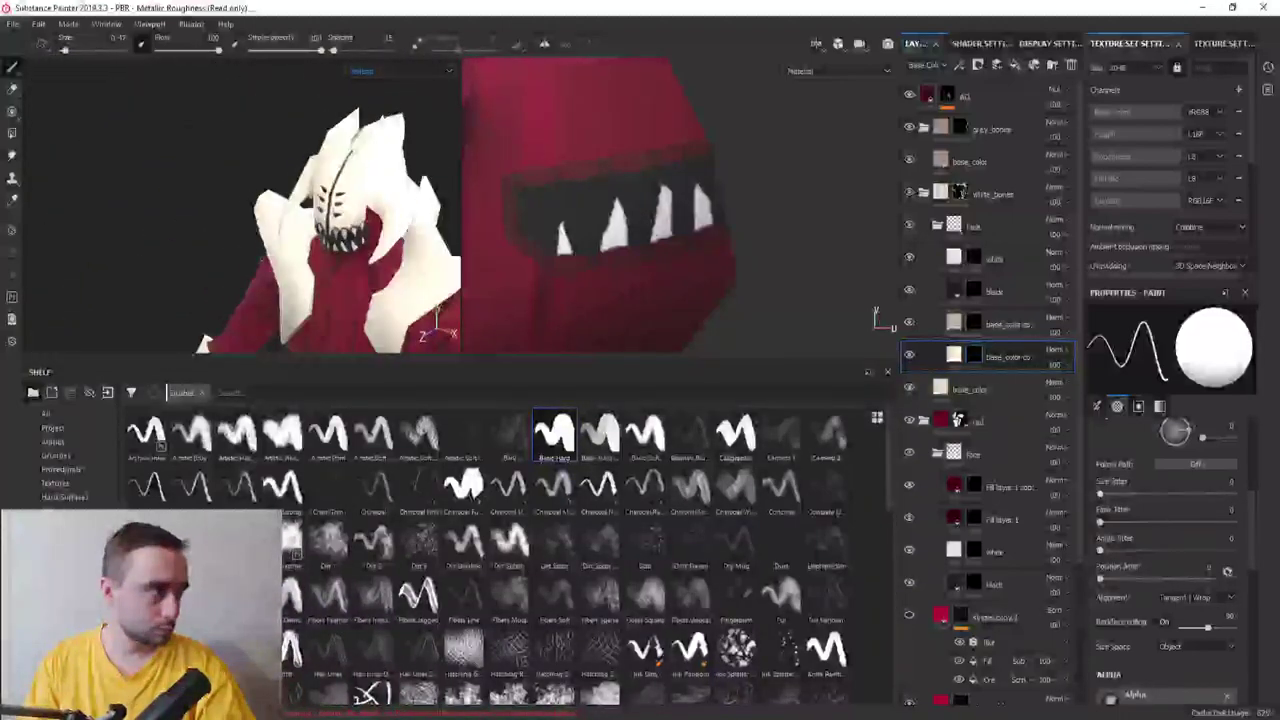
scroll(330, 232, down, 3)
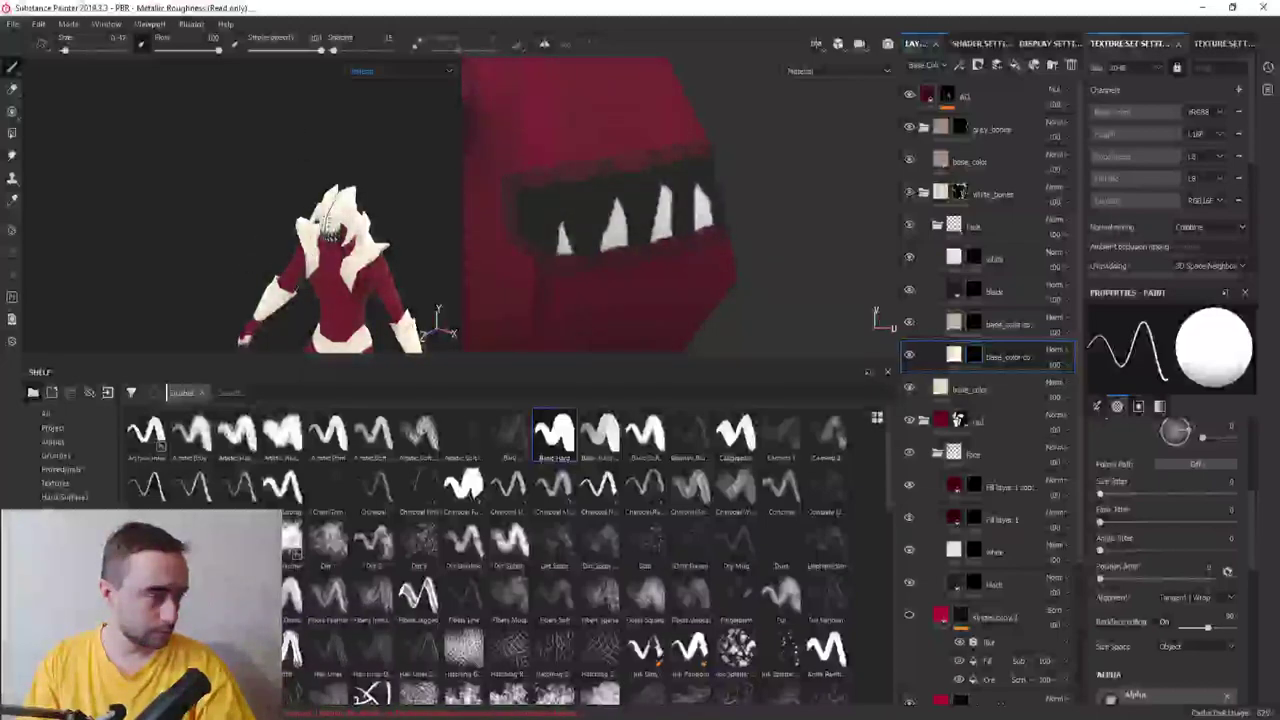
click(810, 77)
click(831, 111)
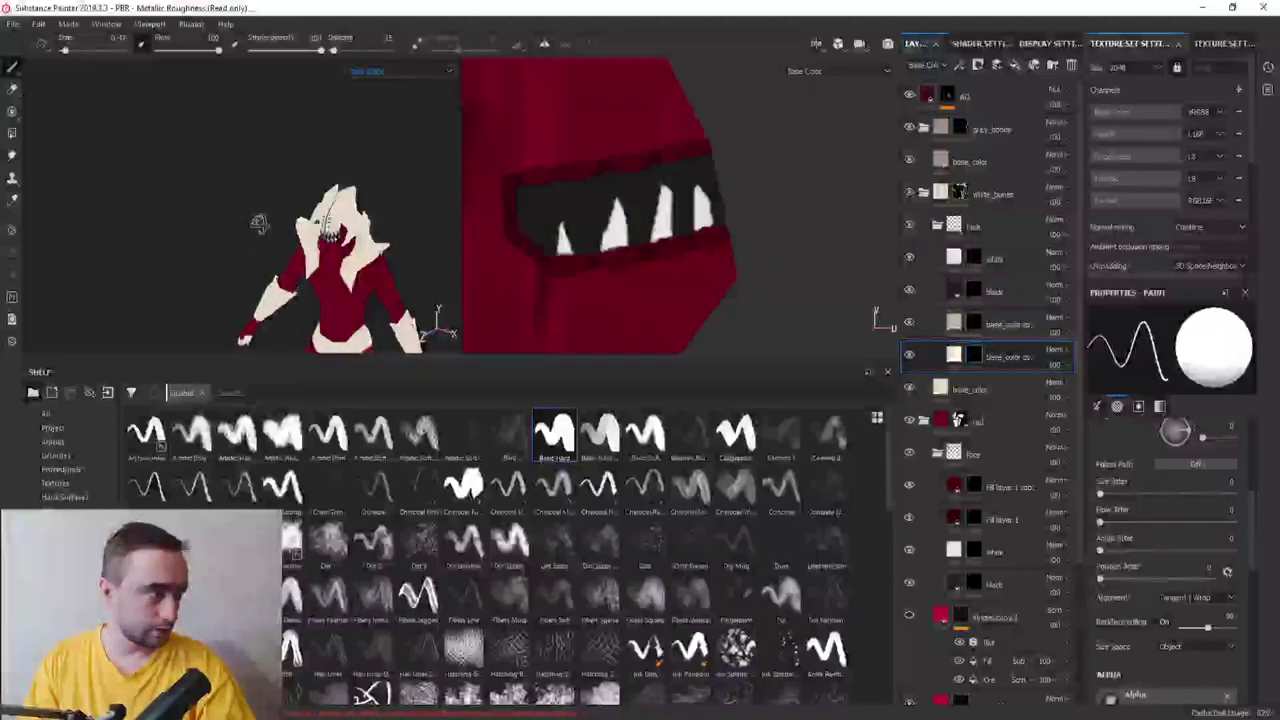
scroll(330, 220, up, 5)
scroll(330, 220, up, 3)
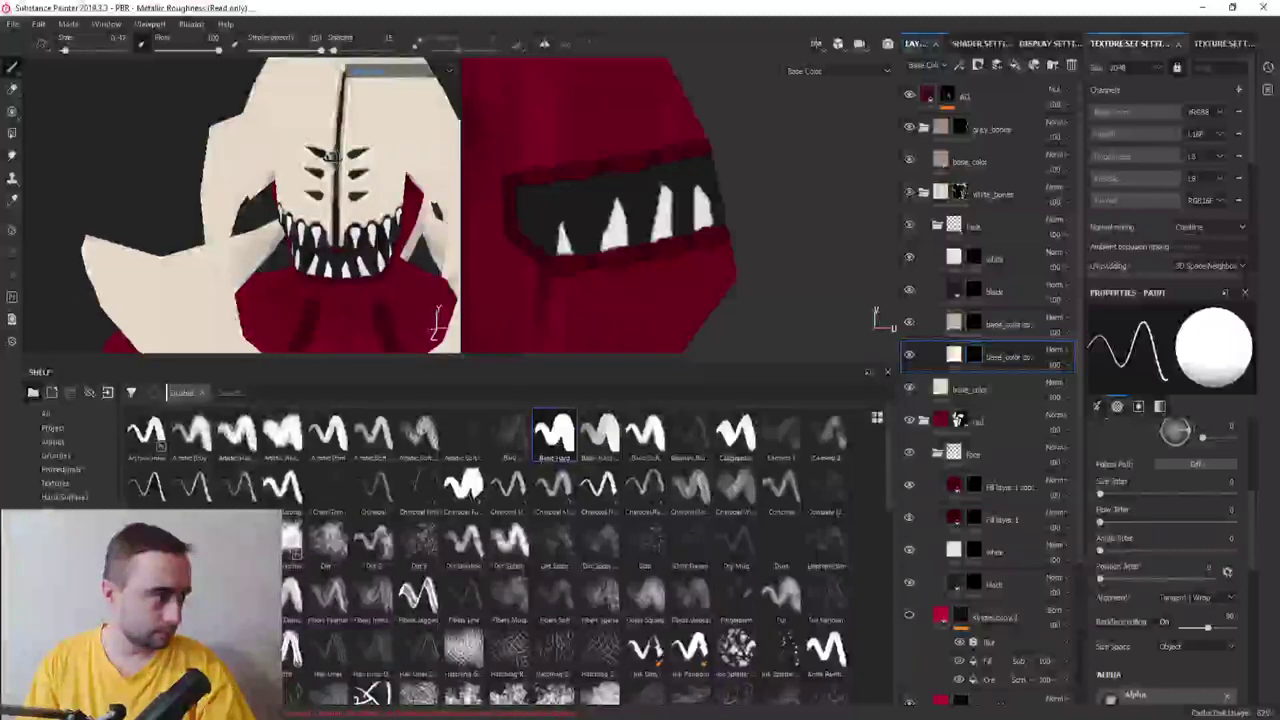
mouse_move(380, 160)
alt+mouse_down()
mouse_move(460, 147)
mouse_move(348, 150)
mouse_move(348, 172)
mouse_move(410, 168)
mouse_move(370, 170)
alt+mouse_up()
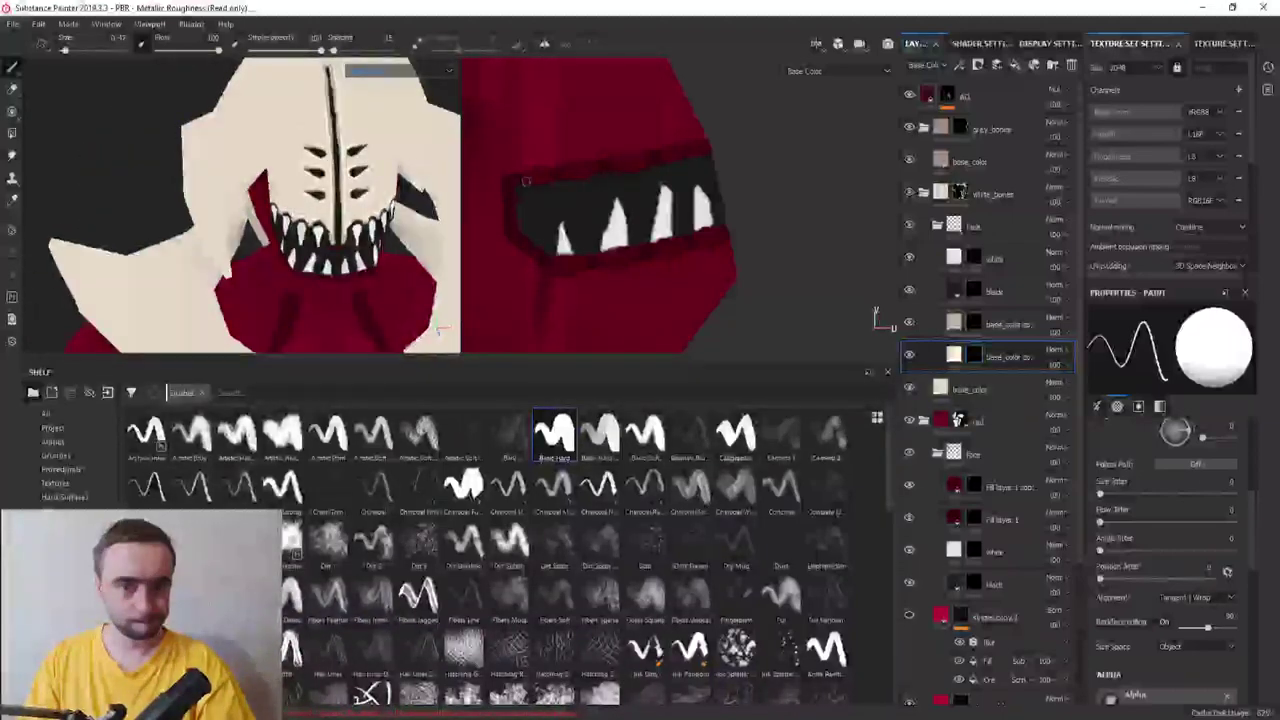
mouse_move(437, 330)
alt+mouse_down()
mouse_move(157, 191)
mouse_move(148, 140)
alt+mouse_up()
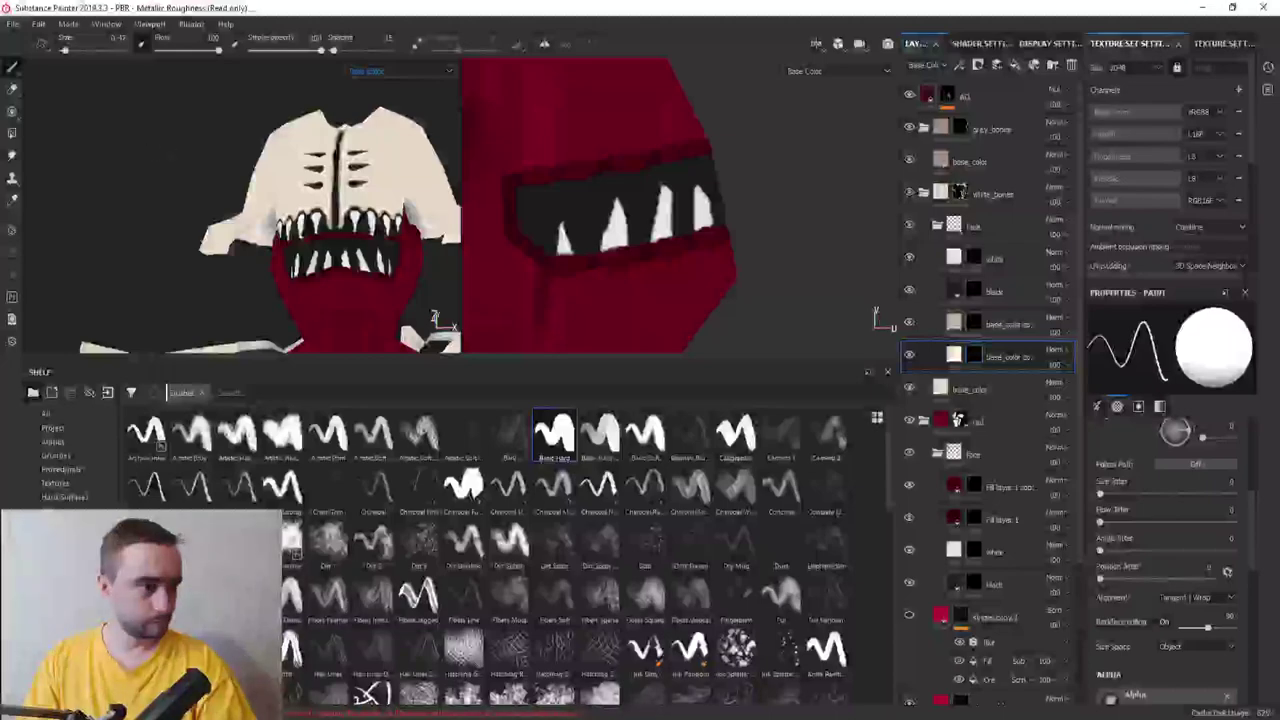
click(838, 71)
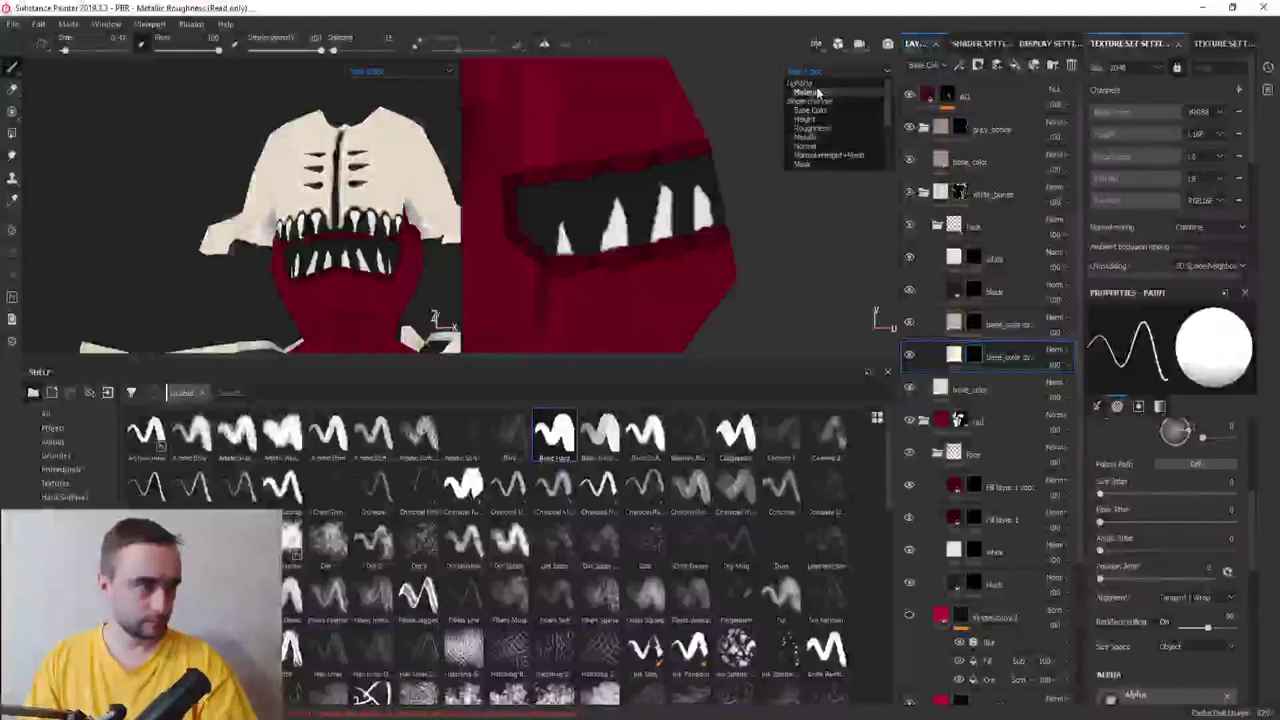
click(810, 86)
scroll(282, 222, up, 2)
mouse_move(282, 222)
alt+mouse_down()
mouse_move(314, 226)
mouse_move(244, 170)
mouse_move(274, 143)
mouse_move(355, 221)
alt+mouse_up()
scroll(244, 170, up, 3)
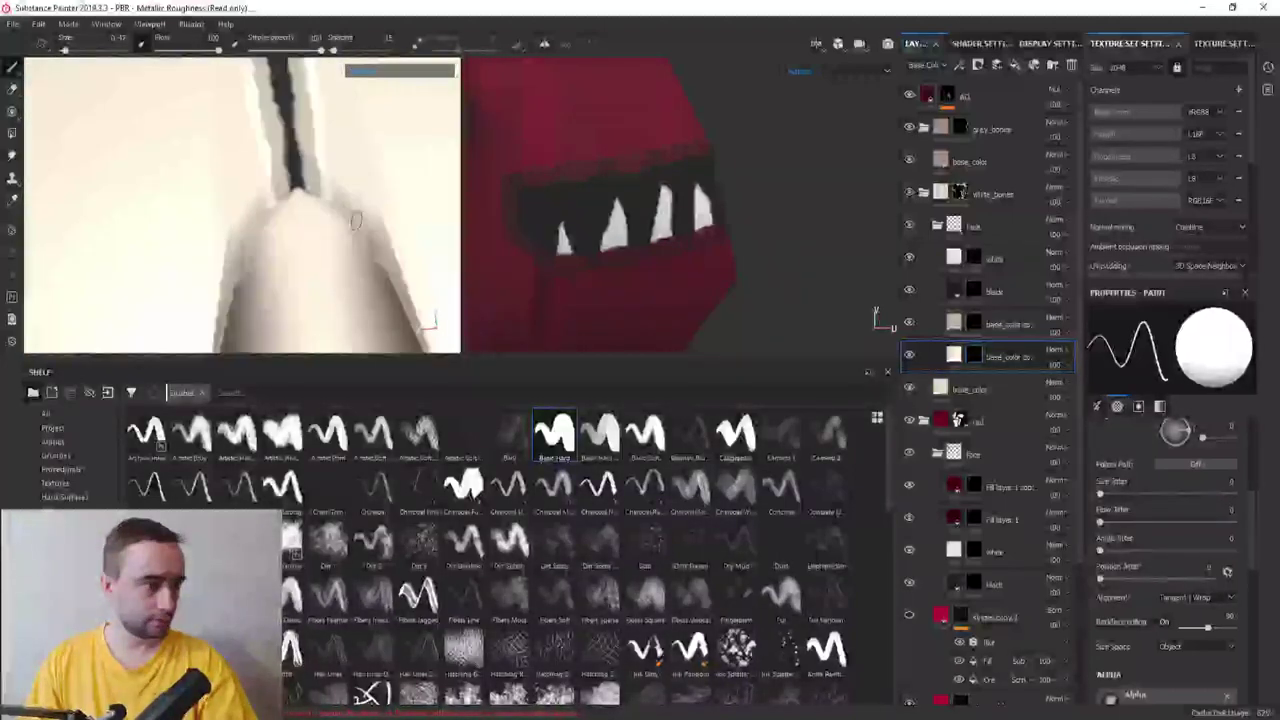
Paint a branching black crack down the white spike, orbiting around its edge
alt+drag(391, 204, 334, 183)
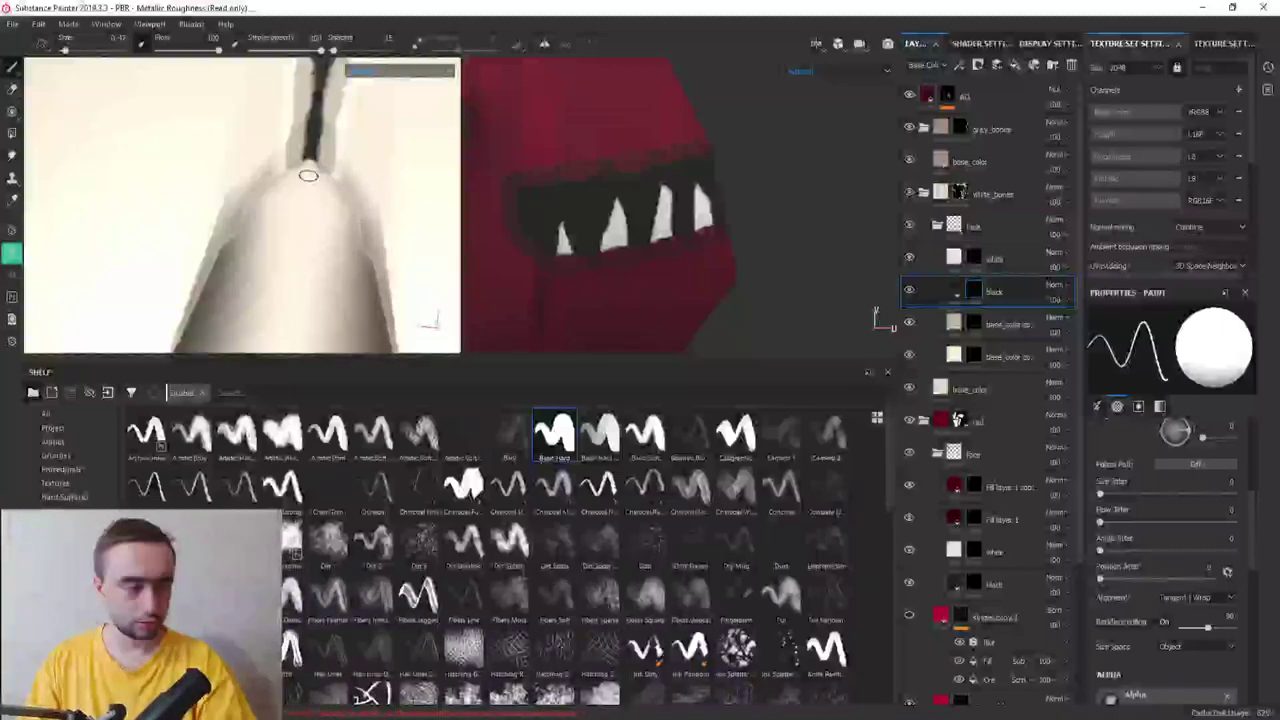
mouse_move(286, 266)
alt+mouse_down()
mouse_move(274, 271)
mouse_move(316, 143)
alt+mouse_up()
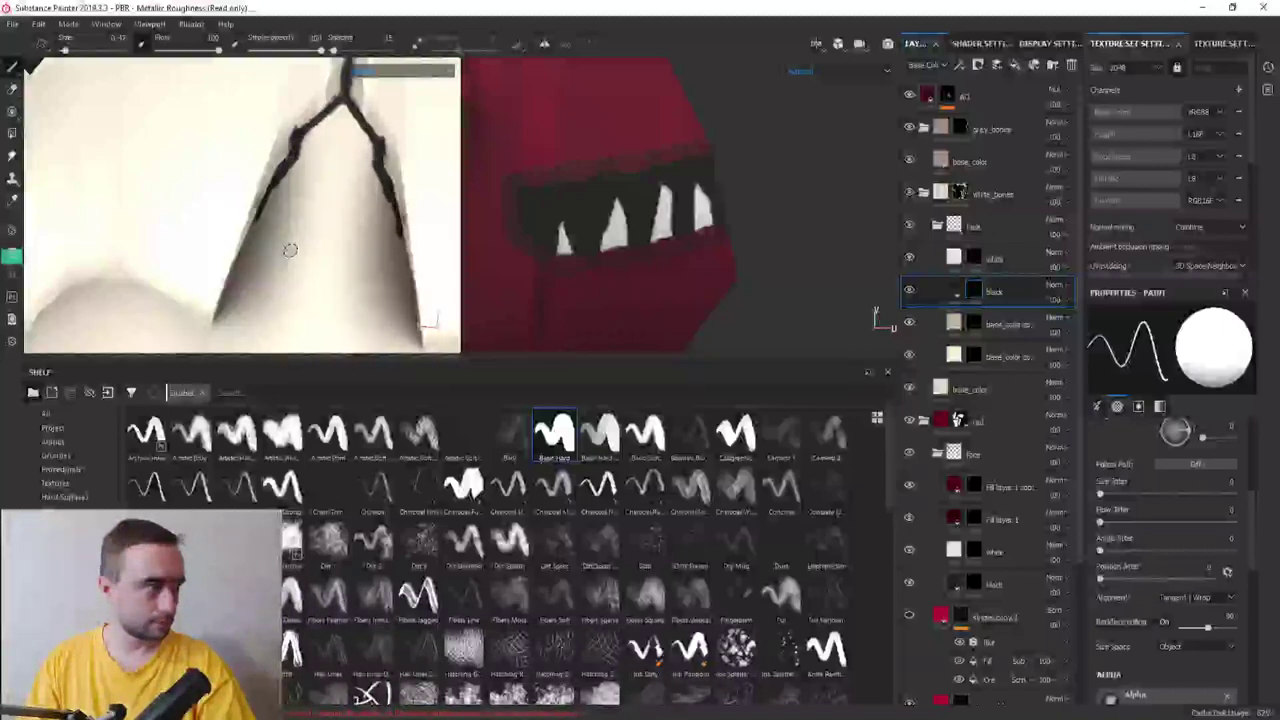
mouse_move(290, 250)
alt+mouse_down()
mouse_move(300, 158)
mouse_move(218, 310)
alt+mouse_up()
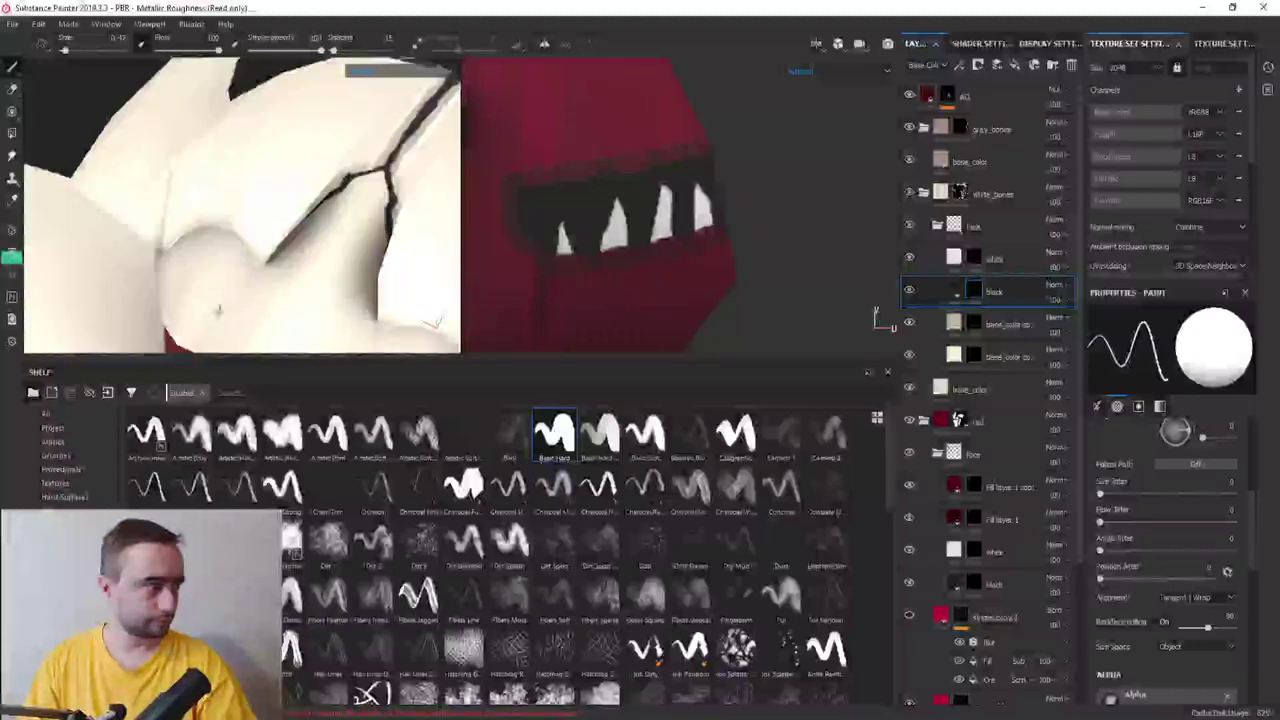
scroll(292, 268, up, 3)
alt+drag(300, 266, 318, 128)
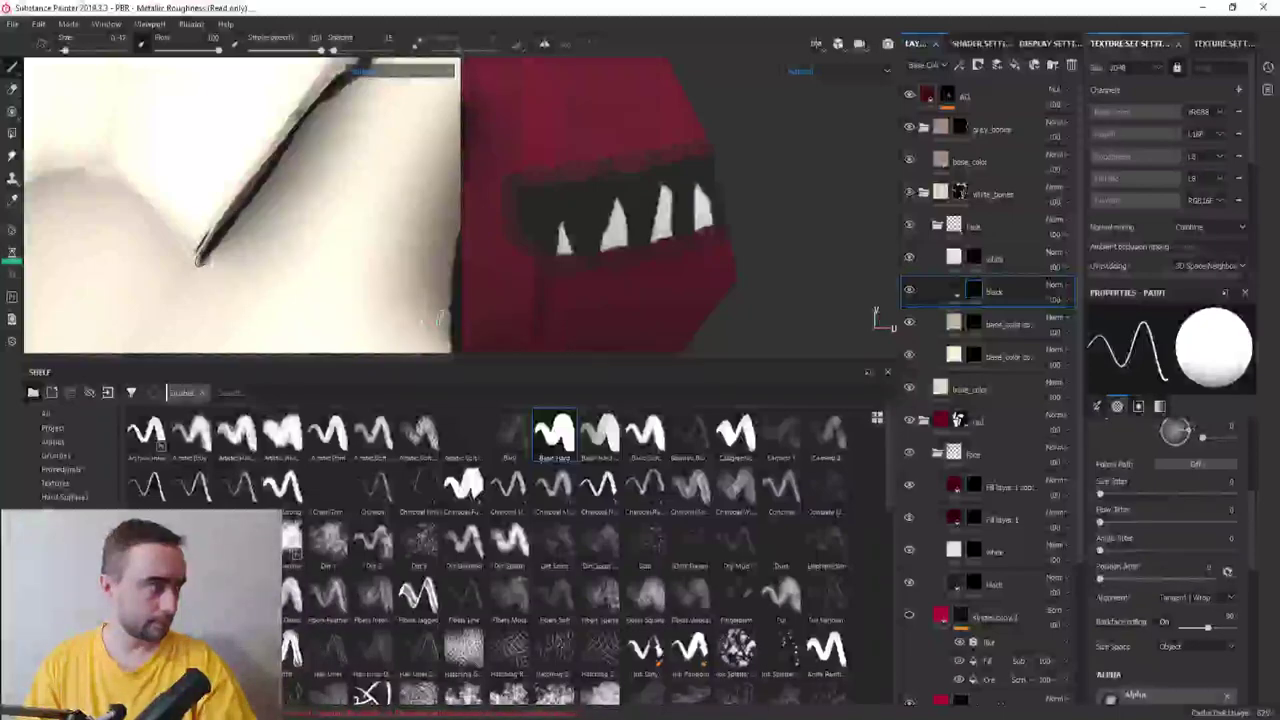
mouse_move(205, 255)
alt+mouse_down()
mouse_move(163, 274)
mouse_move(263, 246)
mouse_move(216, 240)
alt+mouse_up()
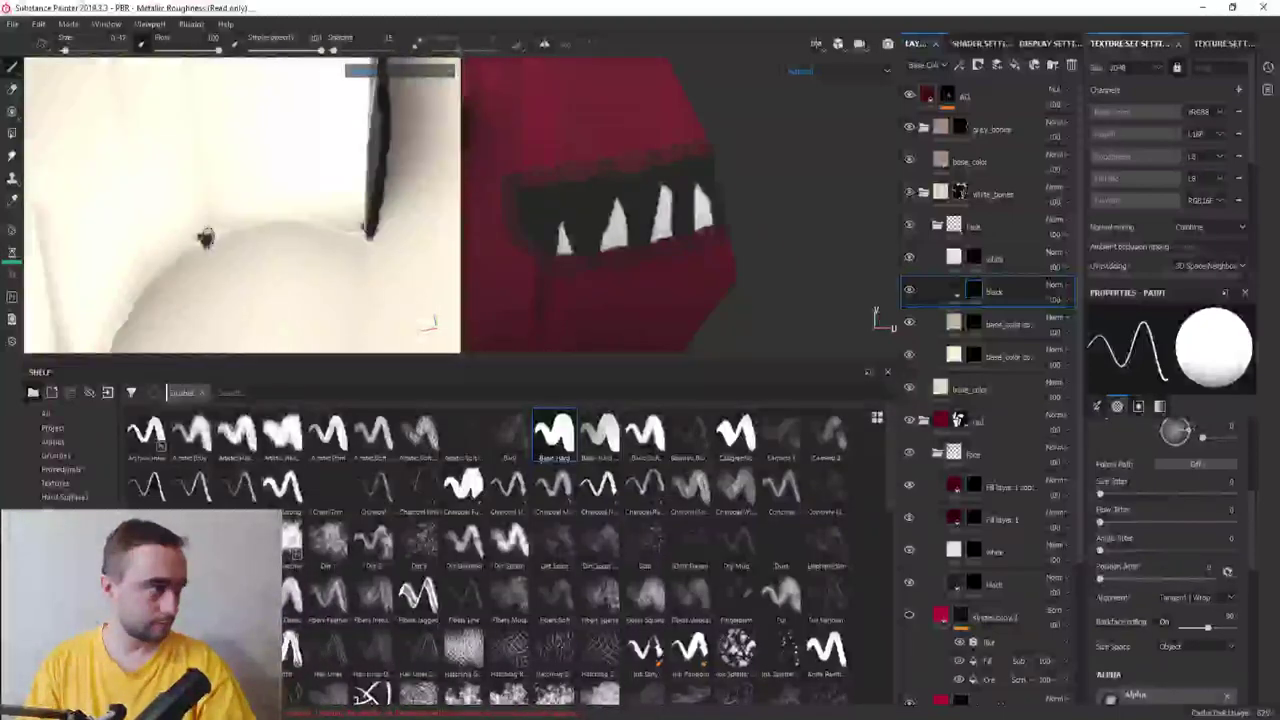
mouse_move(350, 232)
alt+mouse_down()
mouse_move(234, 266)
mouse_move(343, 160)
alt+mouse_up()
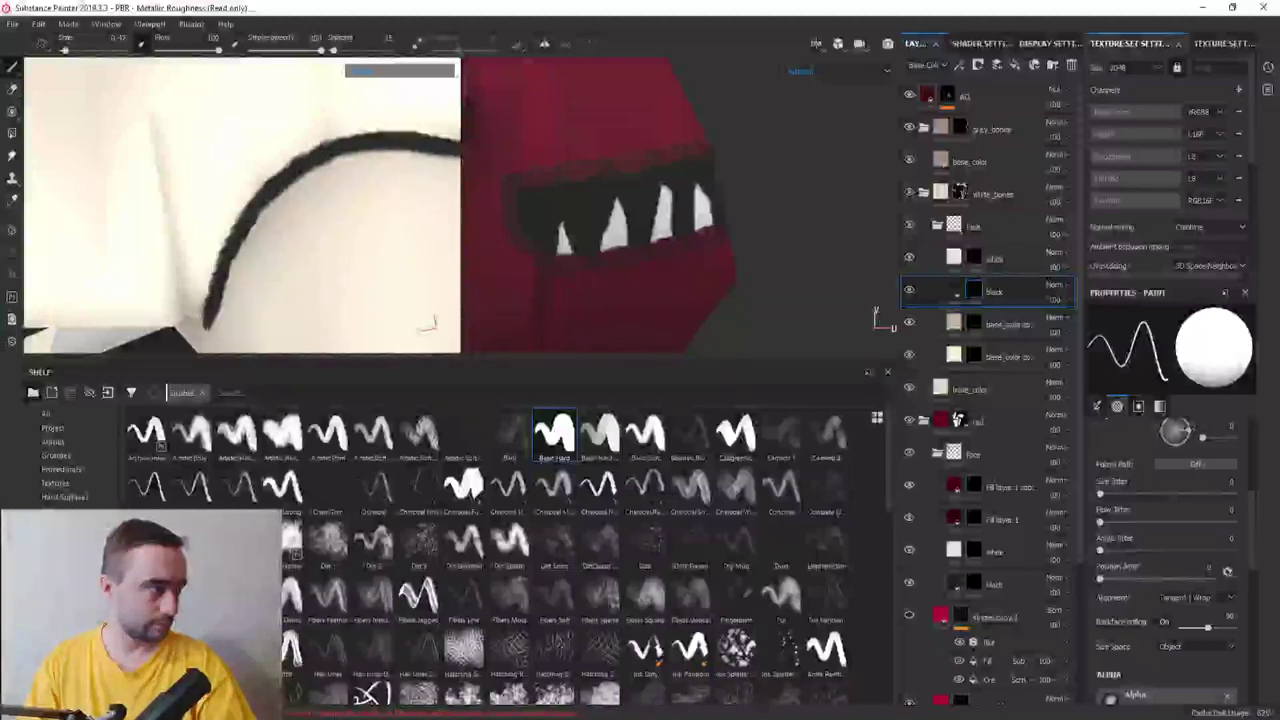
Save the project and zoom out to the whole character
key(ctrl+s)
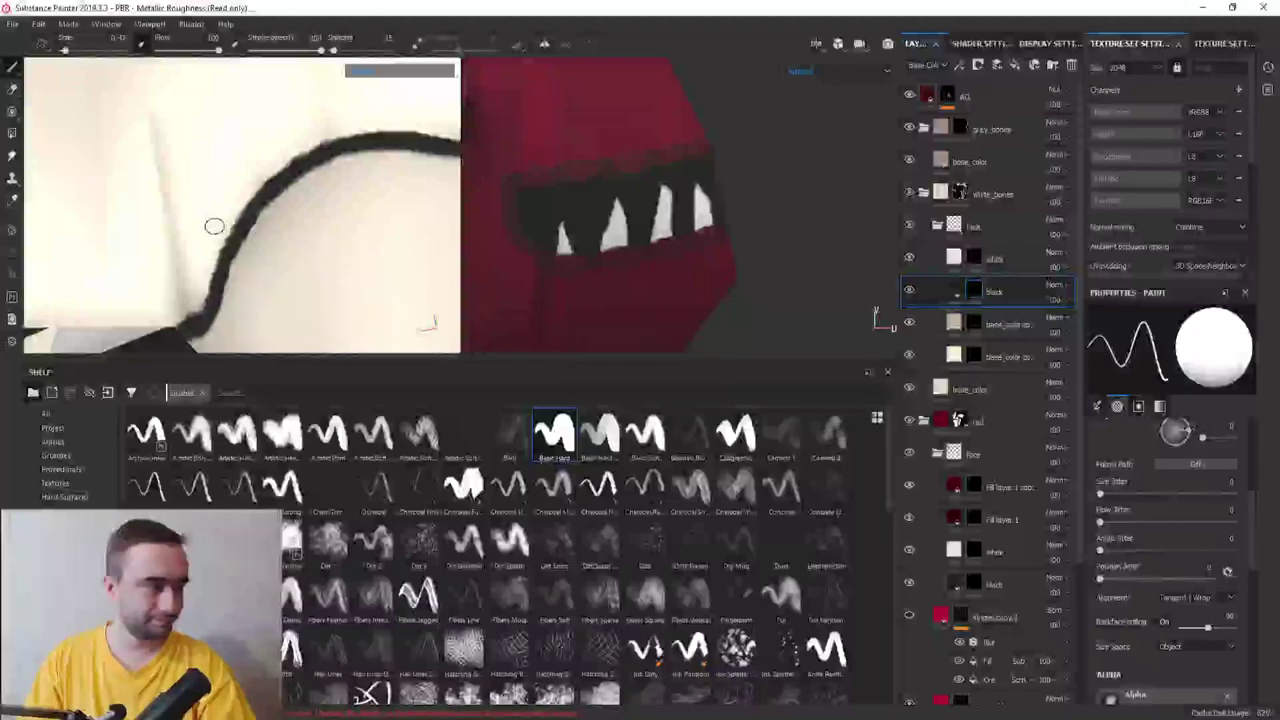
scroll(214, 226, down, 5)
mouse_move(206, 234)
alt+mouse_down()
mouse_move(343, 266)
mouse_move(419, 335)
mouse_move(423, 294)
mouse_move(437, 337)
mouse_move(428, 309)
mouse_move(438, 318)
alt+mouse_up()
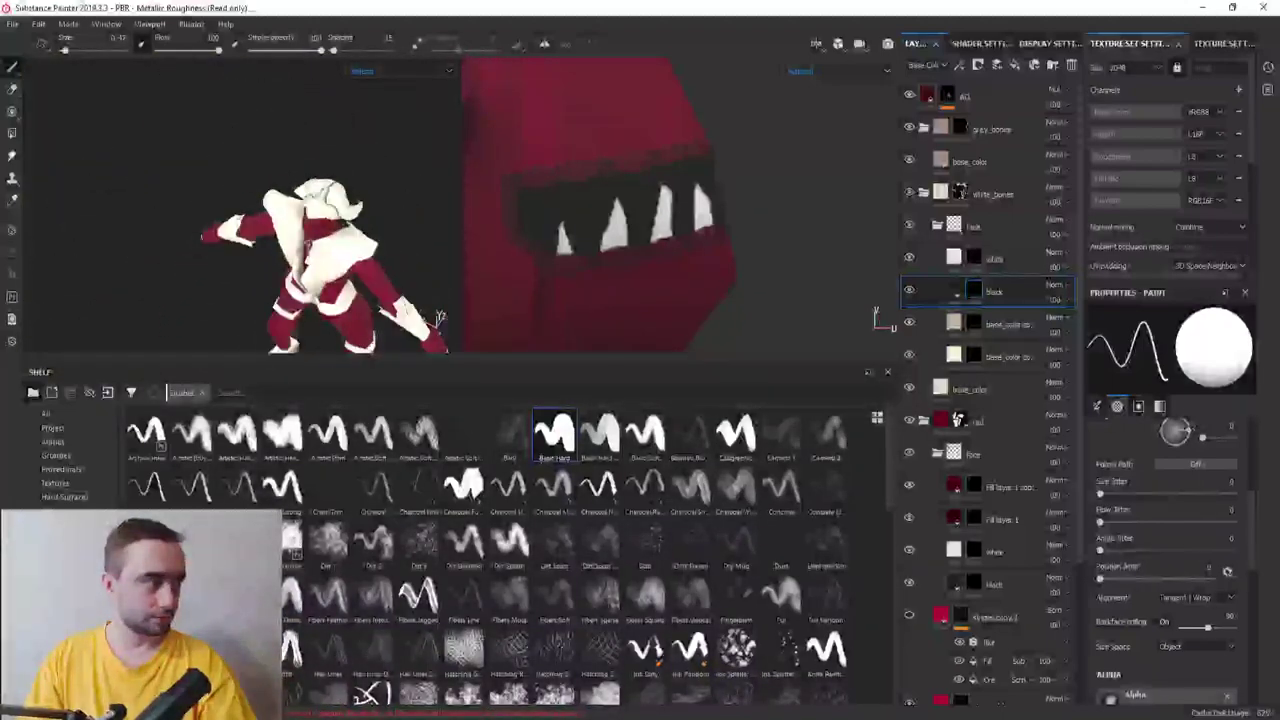
Orbit around the head's black stroke and switch the brush back from erasing to painting
scroll(438, 318, up, 3)
scroll(437, 320, up, 2)
scroll(436, 321, up, 2)
scroll(435, 323, up, 2)
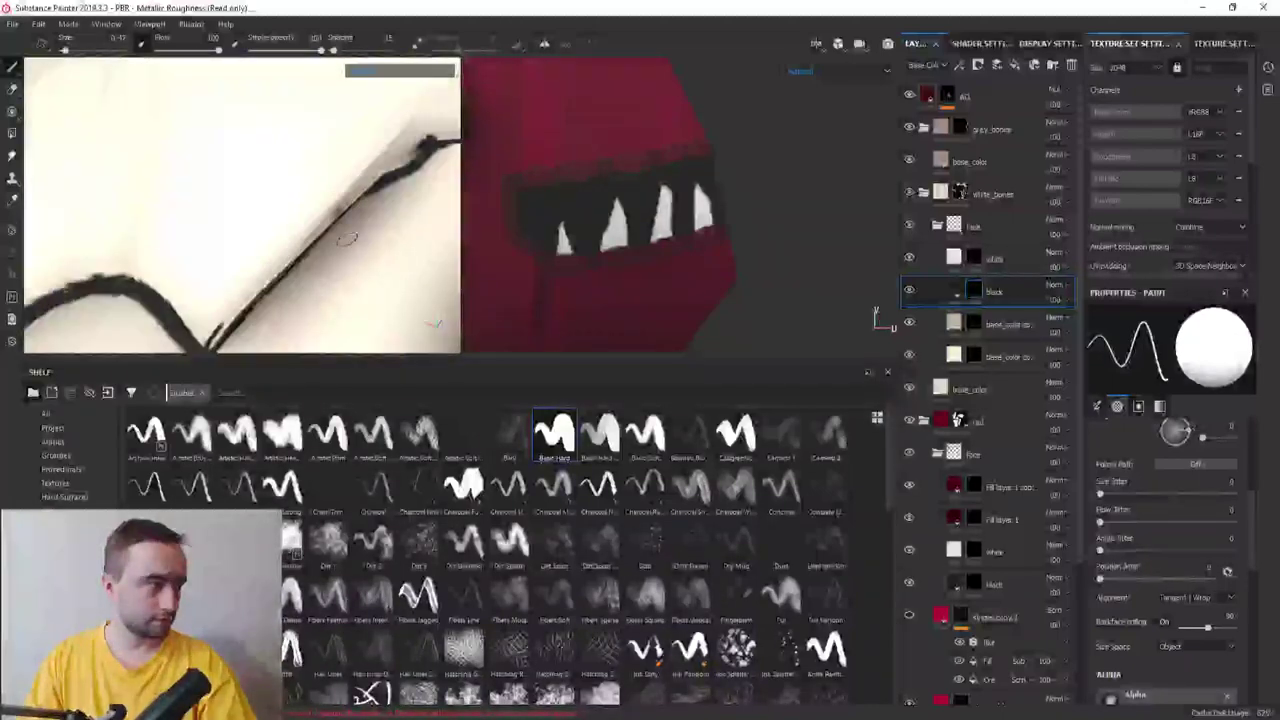
mouse_move(346, 238)
alt+mouse_down()
mouse_move(349, 126)
mouse_move(241, 236)
alt+mouse_up()
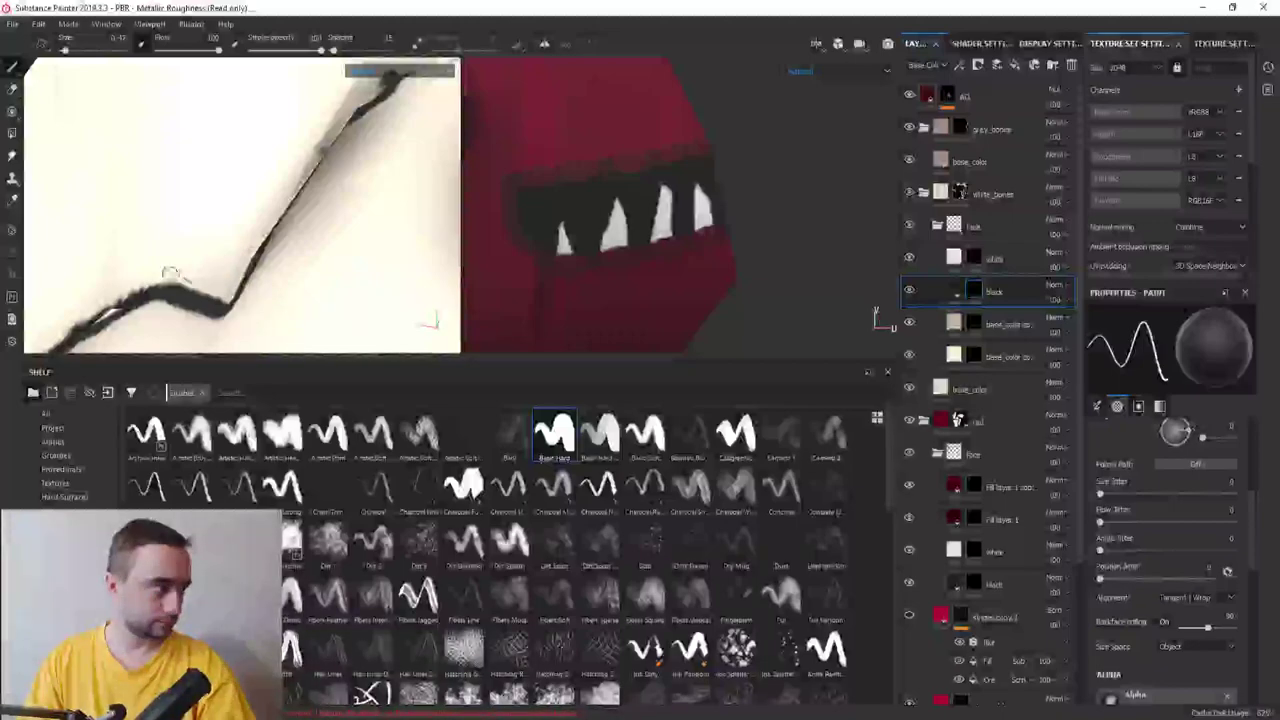
key(x)
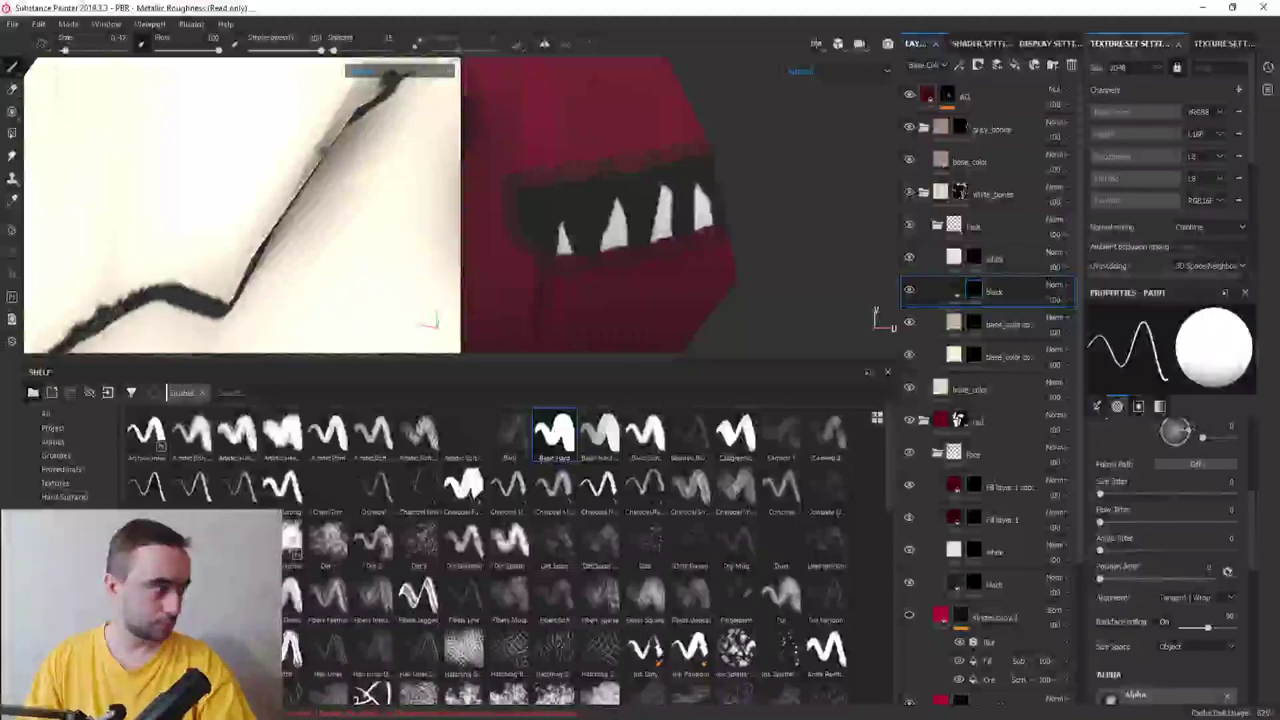
mouse_move(349, 229)
alt+mouse_down()
mouse_move(334, 314)
mouse_move(300, 296)
alt+mouse_up()
scroll(300, 296, down, 3)
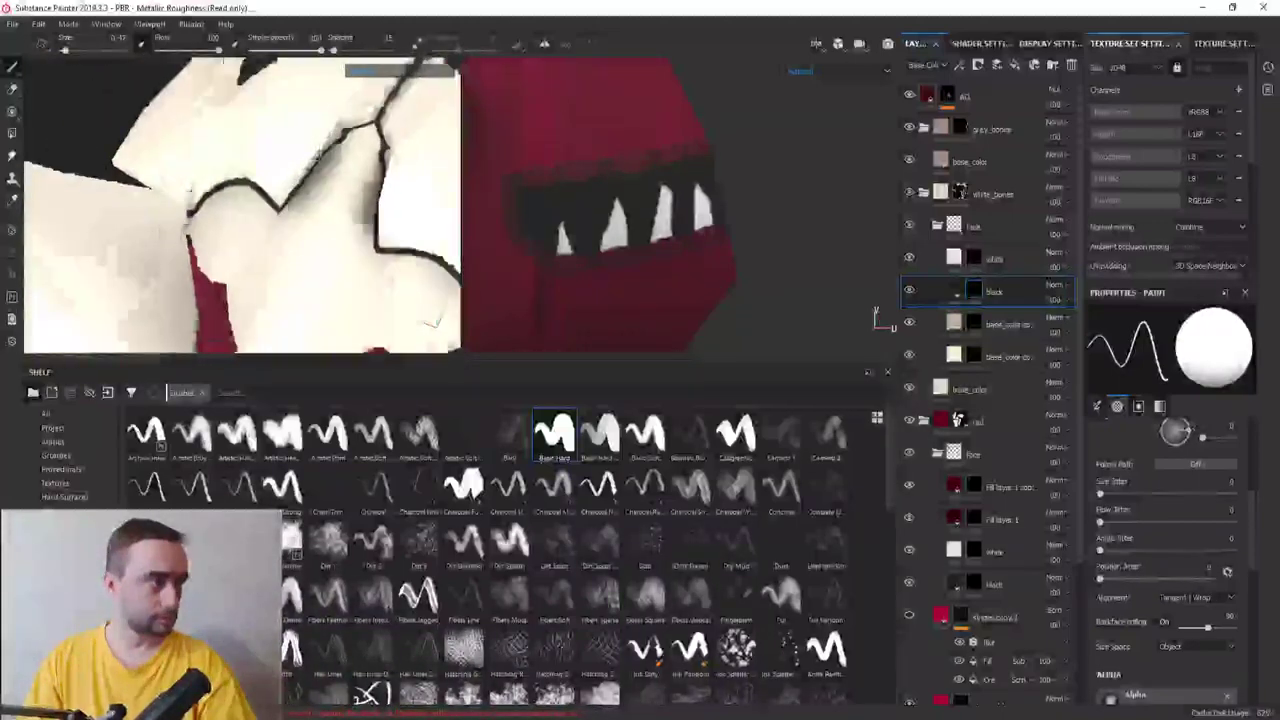
scroll(324, 188, down, 2)
mouse_move(302, 244)
alt+mouse_down()
mouse_move(300, 229)
mouse_move(334, 206)
mouse_move(309, 160)
mouse_move(377, 125)
mouse_move(345, 180)
mouse_move(324, 126)
alt+mouse_up()
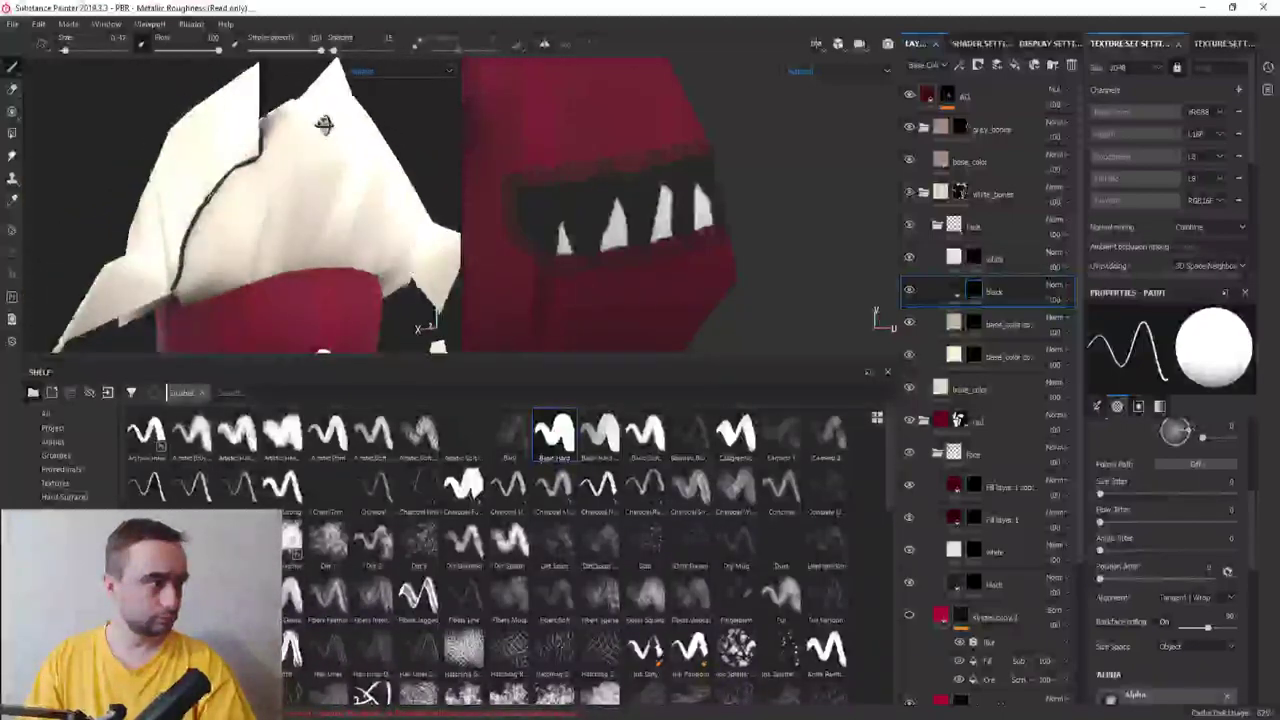
scroll(300, 160, up, 3)
scroll(190, 229, up, 2)
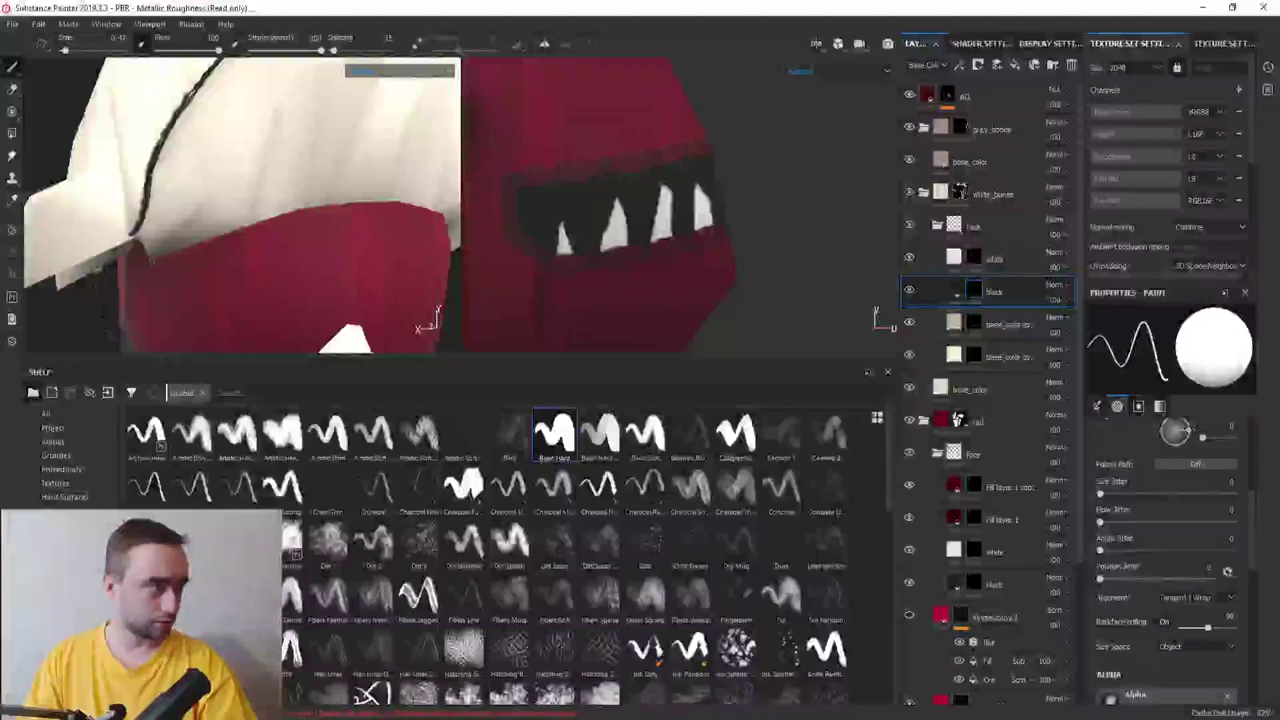
Paint a dark outline where the white hat meets the red body, then select the beige base colour layer
drag(204, 236, 248, 228)
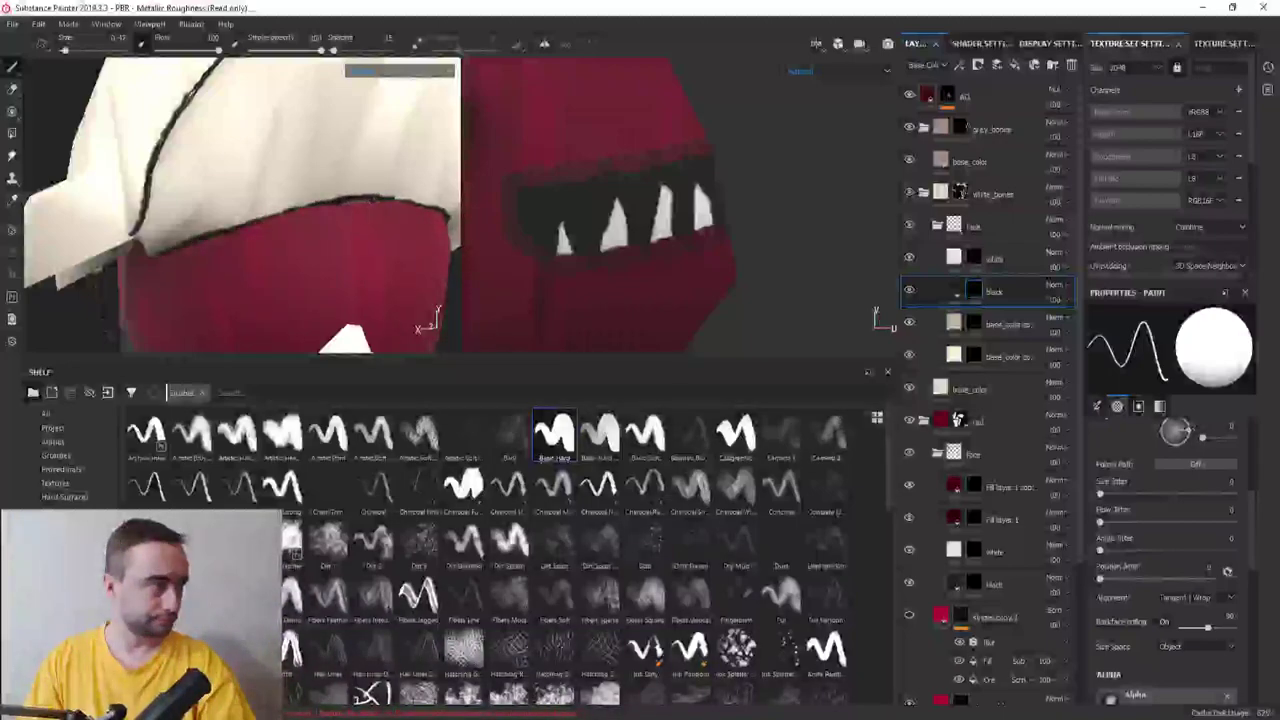
scroll(190, 220, down, 10)
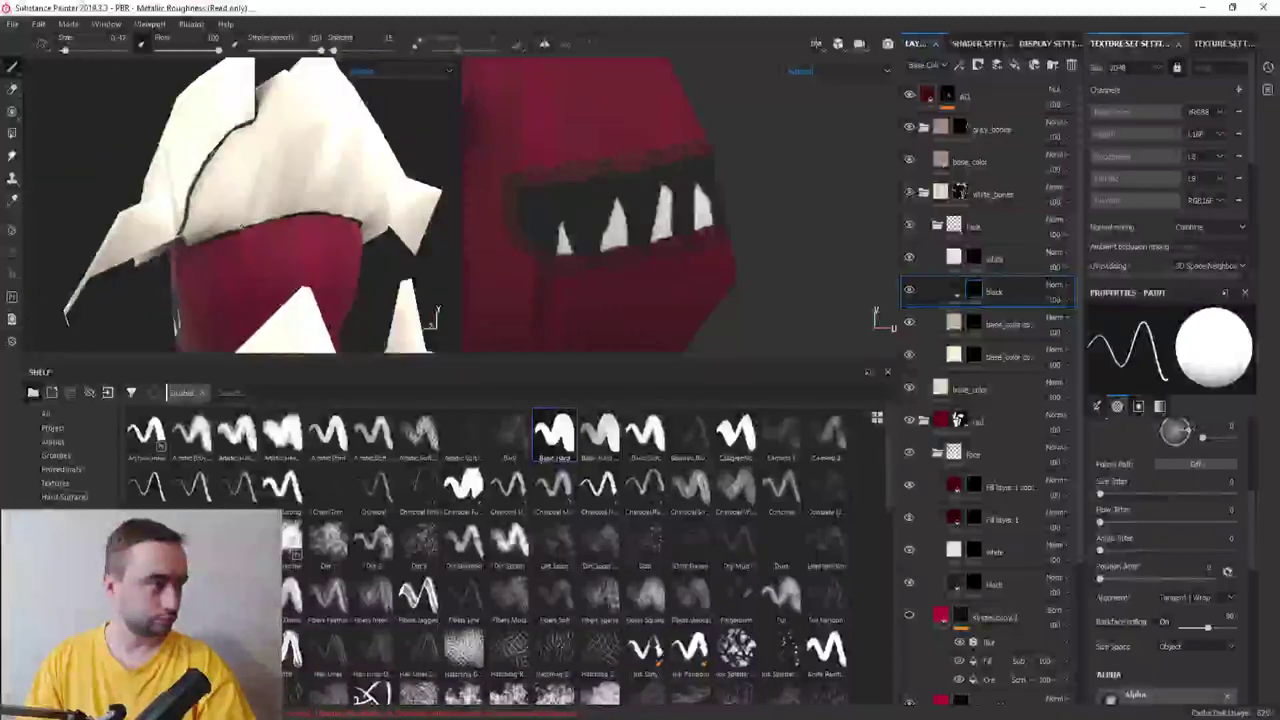
scroll(172, 194, up, 3)
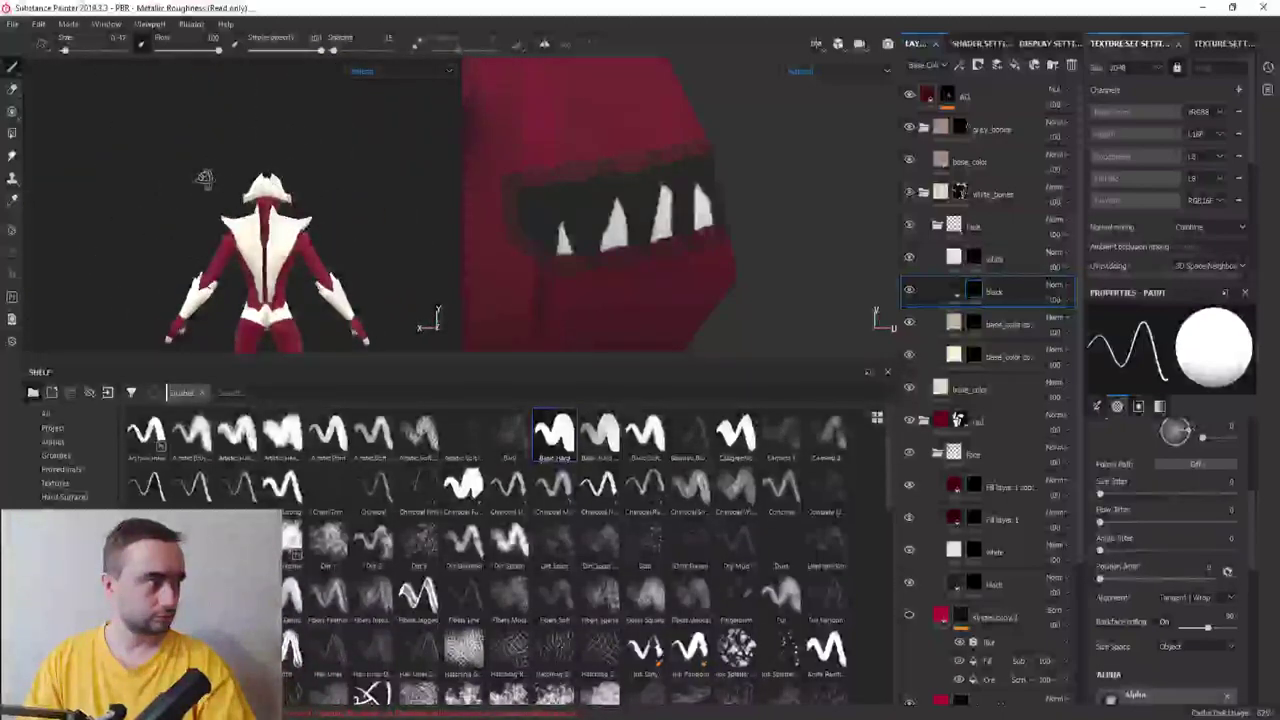
scroll(172, 194, up, 2)
scroll(172, 194, up, 3)
alt+drag(230, 240, 330, 245)
click(928, 316)
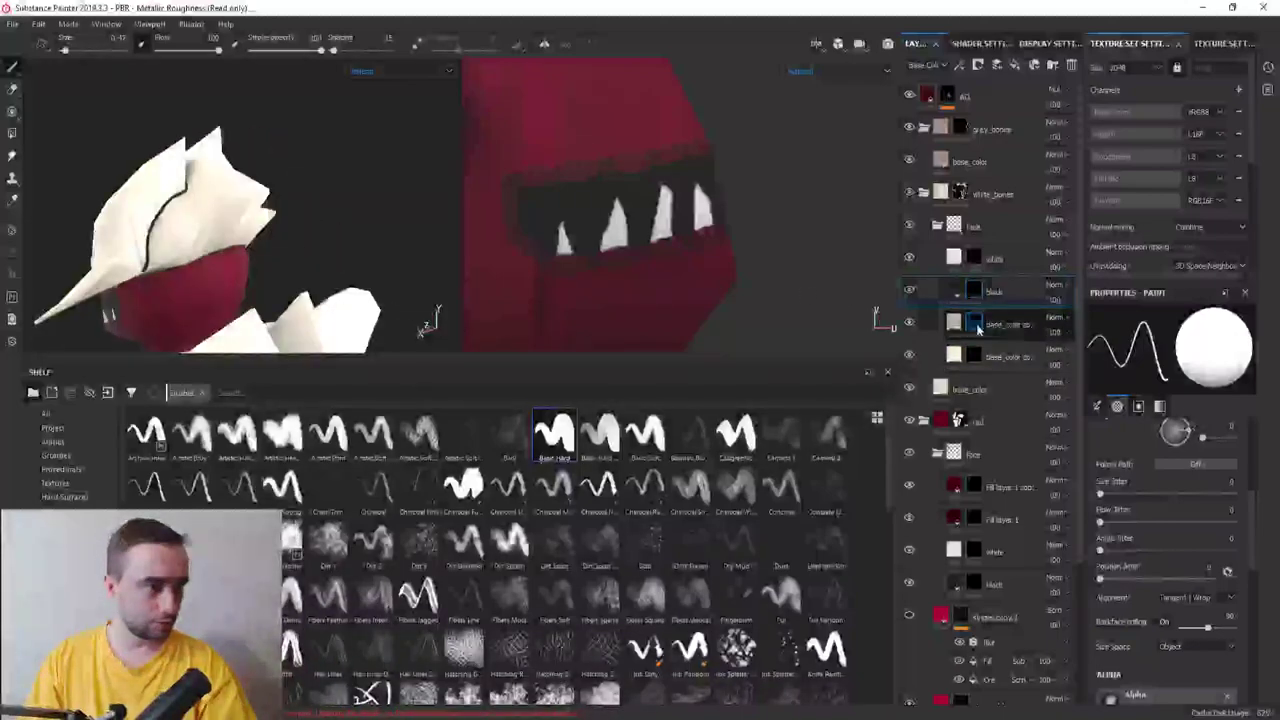
Choose a soft blurred brush from the Shelf
scroll(190, 300, up, 2)
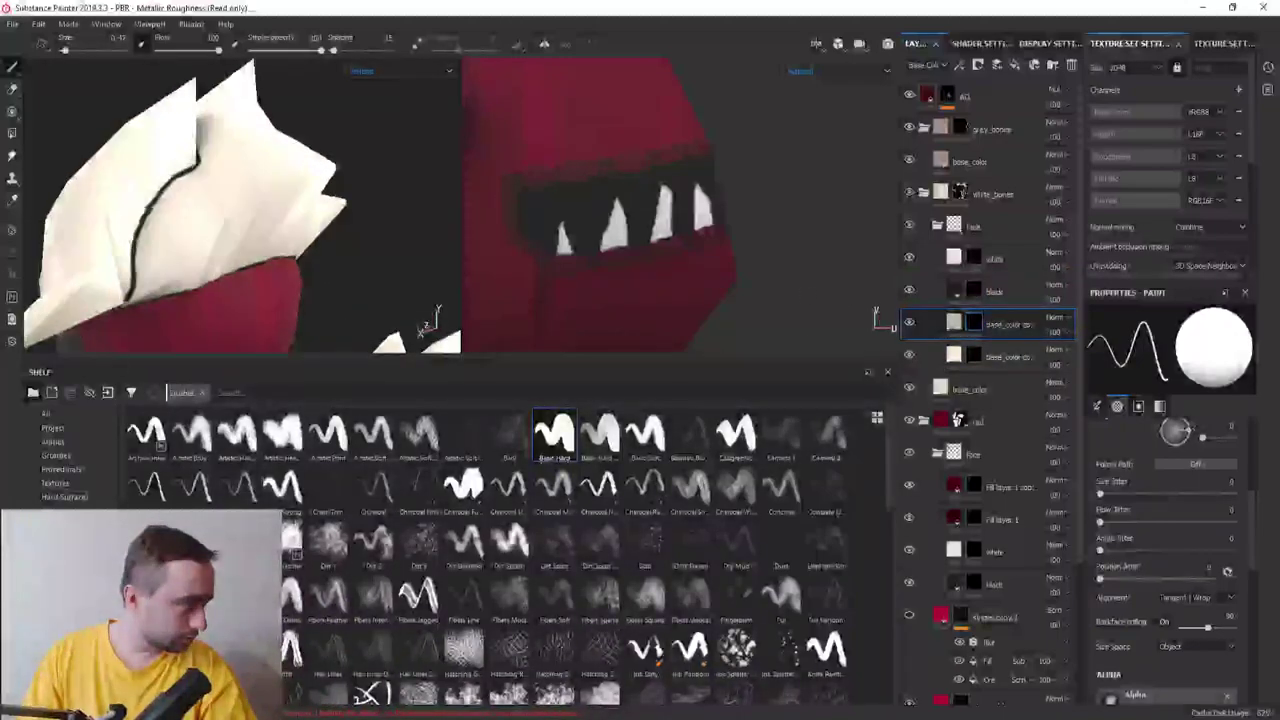
click(193, 488)
click(158, 440)
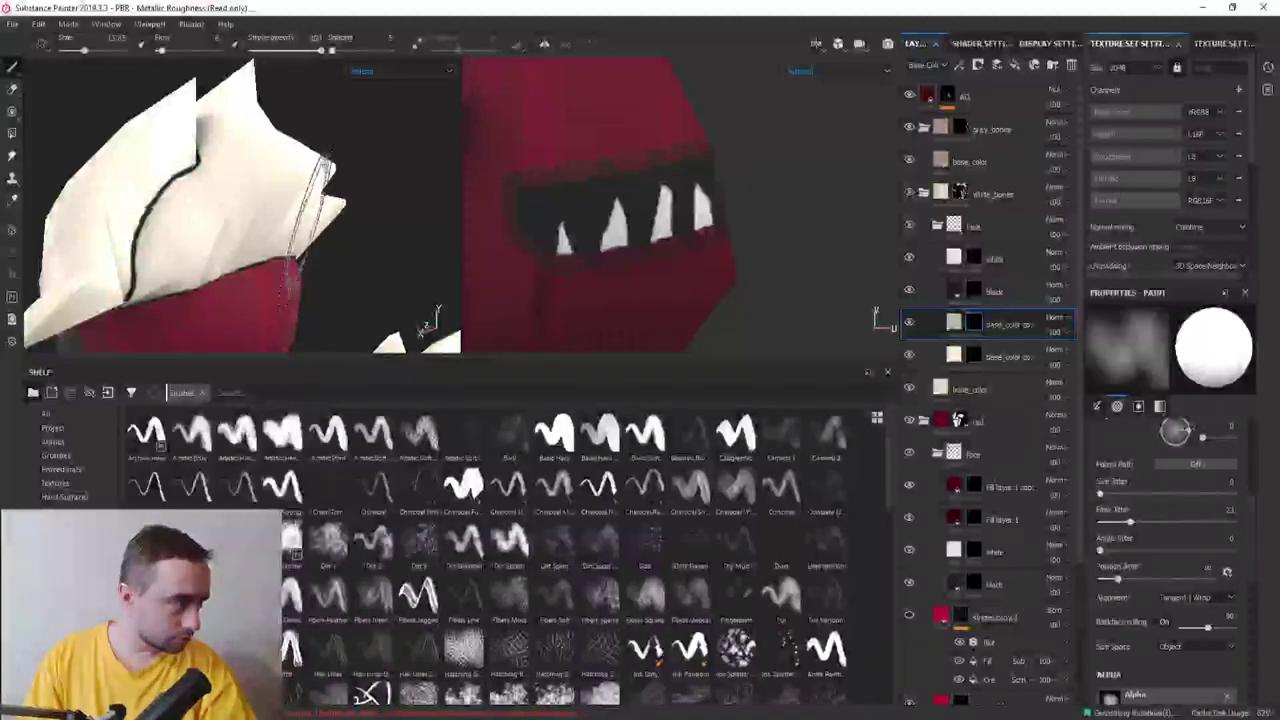
mouse_move(255, 243)
alt+mouse_down()
mouse_move(180, 250)
mouse_move(214, 228)
mouse_move(329, 300)
mouse_move(230, 216)
alt+mouse_up()
mouse_move(203, 261)
alt+mouse_down()
mouse_move(228, 214)
mouse_move(214, 194)
mouse_move(196, 270)
alt+mouse_up()
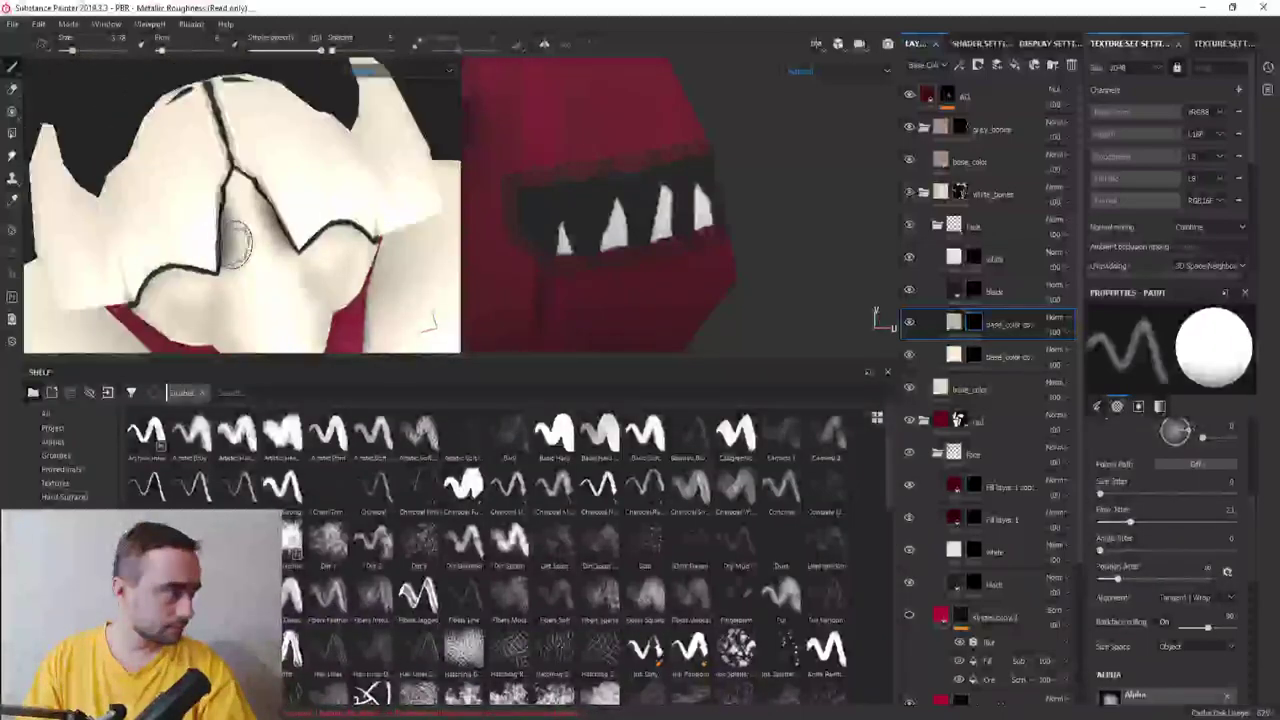
Frame the character and orbit around the hat, teeth and mask slits to inspect the cracks
key(f)
scroll(250, 245, up, 3)
scroll(270, 250, up, 3)
scroll(295, 255, up, 2)
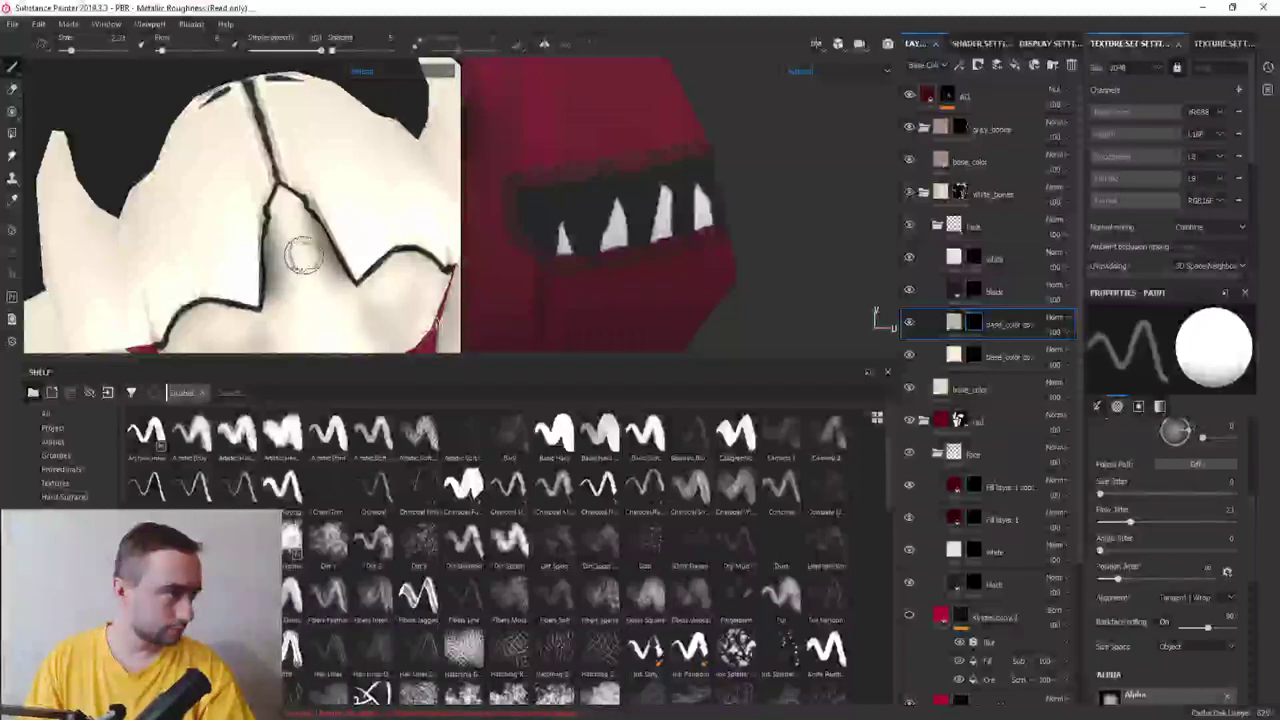
mouse_move(303, 256)
alt+mouse_down()
mouse_move(343, 223)
mouse_move(357, 286)
mouse_move(226, 345)
mouse_move(285, 203)
alt+mouse_up()
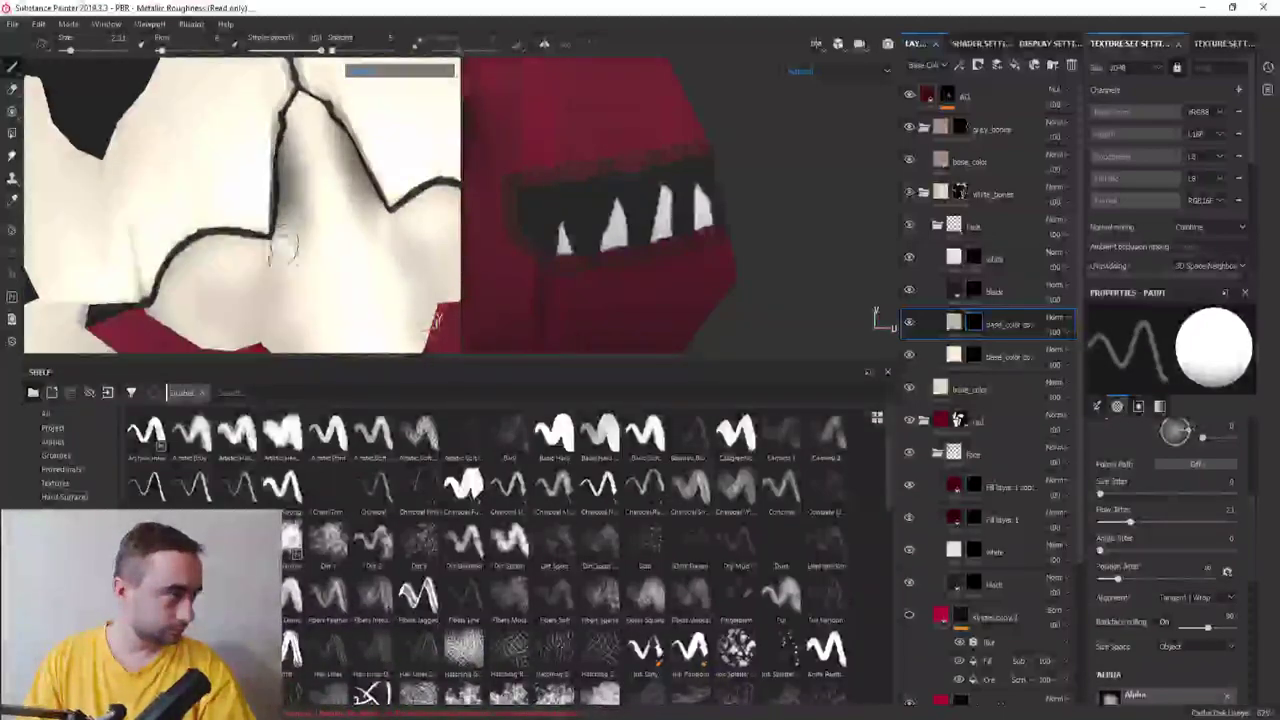
mouse_move(283, 248)
alt+mouse_down()
mouse_move(314, 228)
mouse_move(289, 200)
alt+mouse_up()
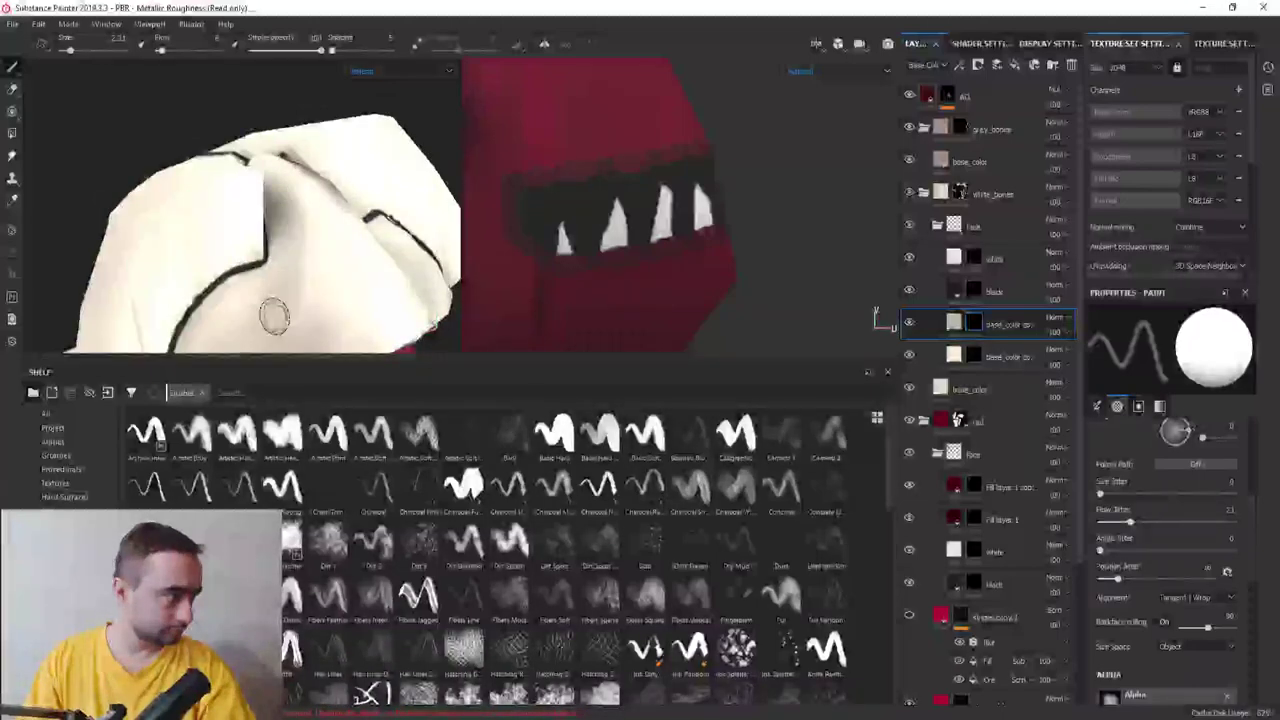
alt+drag(274, 317, 277, 229)
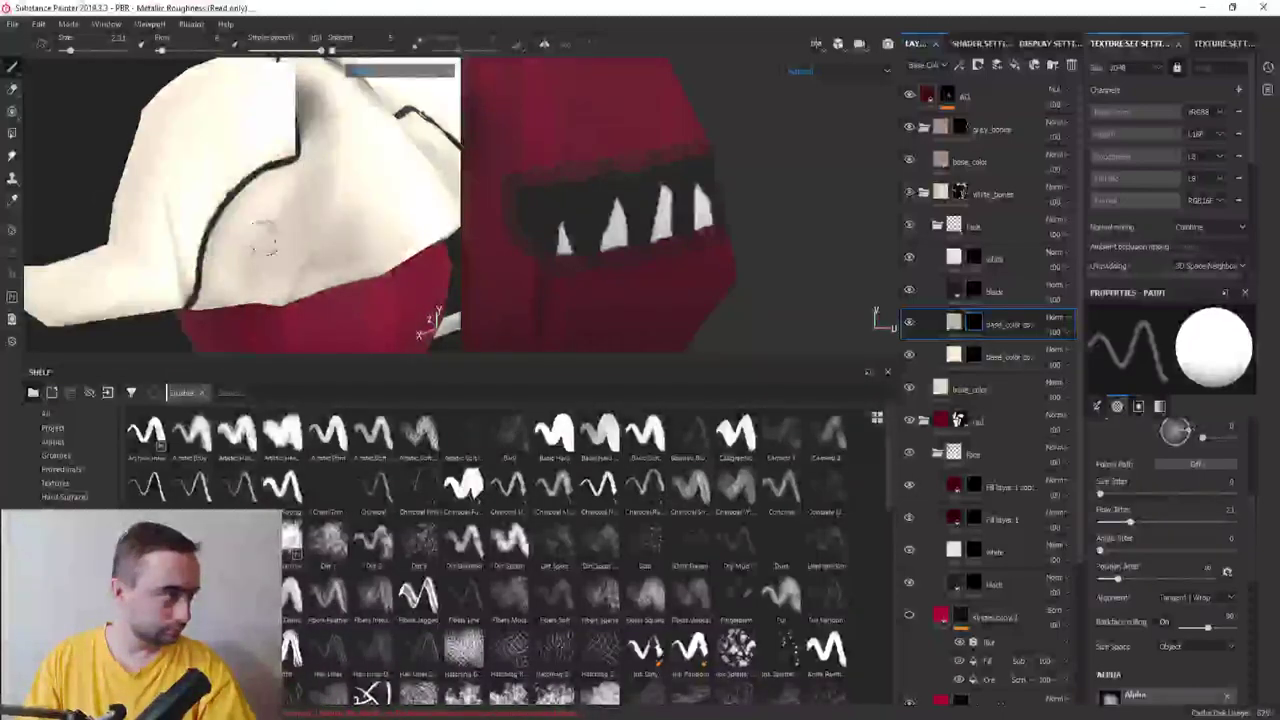
mouse_move(240, 200)
alt+mouse_down()
mouse_move(320, 180)
mouse_move(314, 251)
mouse_move(343, 286)
mouse_move(363, 214)
alt+mouse_up()
scroll(325, 155, up, 5)
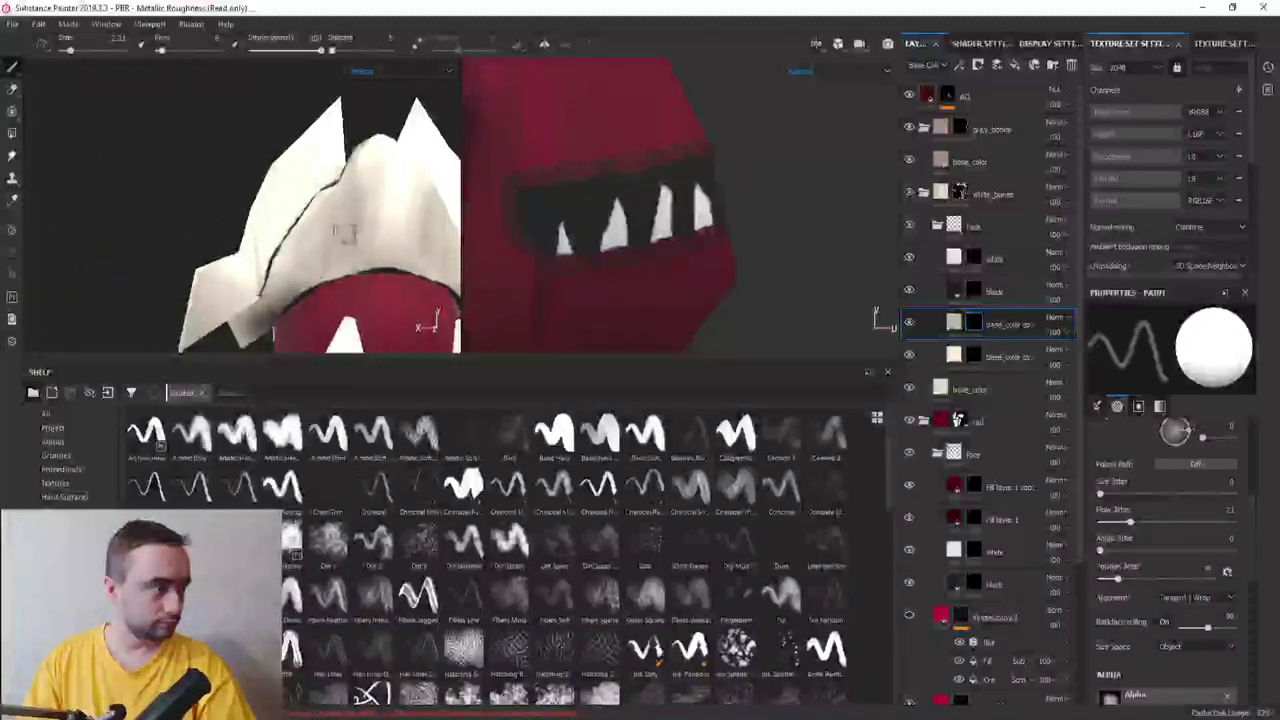
mouse_move(344, 232)
alt+mouse_down()
mouse_move(365, 228)
mouse_move(177, 206)
mouse_move(300, 216)
alt+mouse_up()
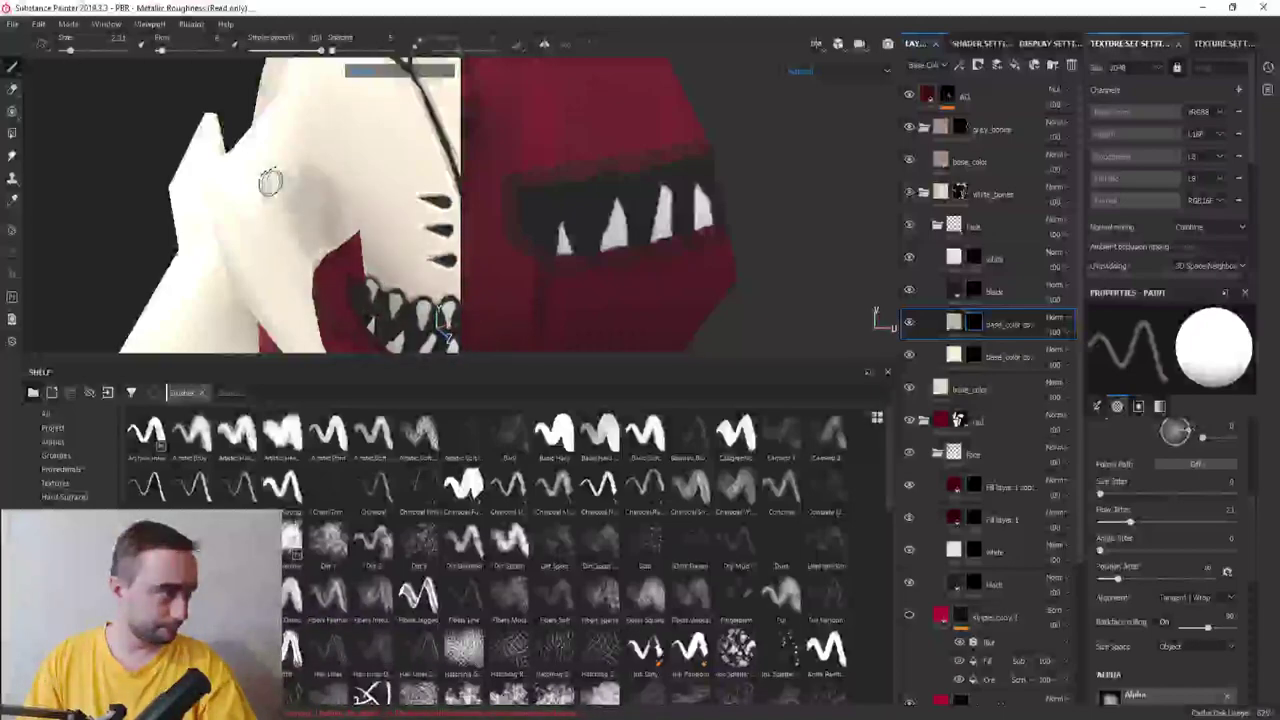
alt+drag(266, 177, 281, 186)
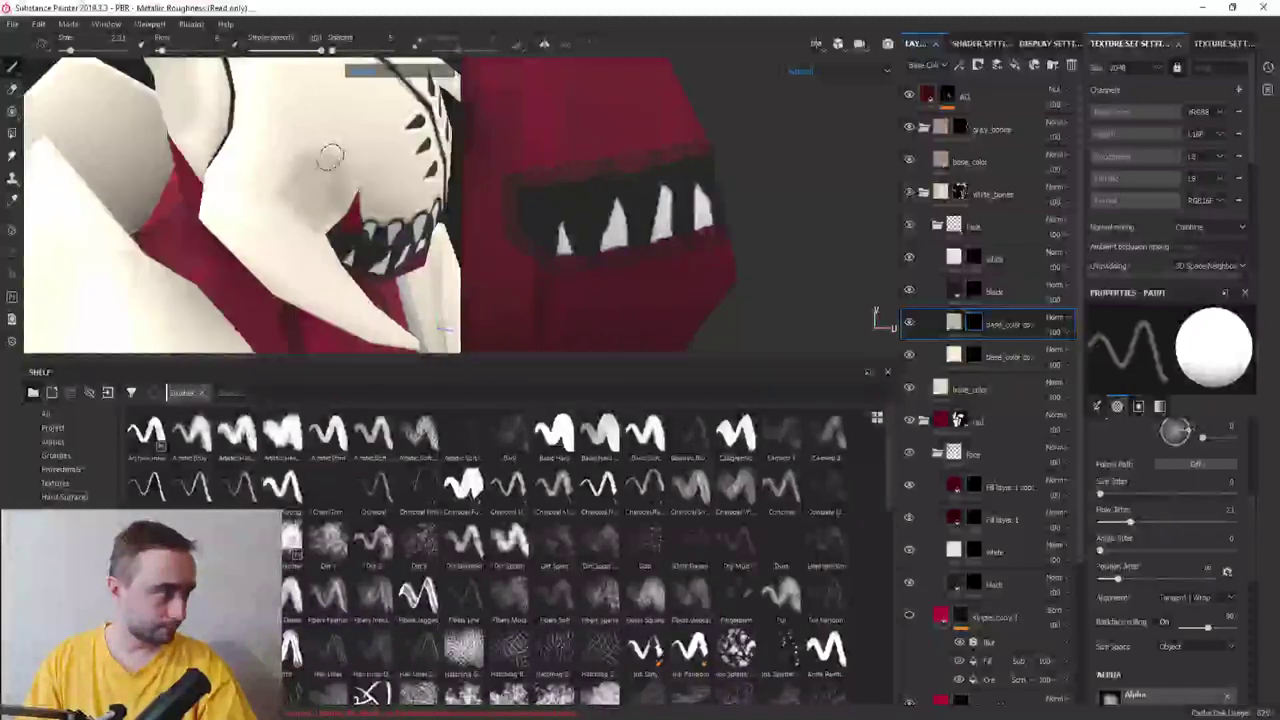
mouse_move(314, 143)
alt+mouse_down()
mouse_move(297, 175)
mouse_move(314, 257)
mouse_move(440, 318)
alt+mouse_up()
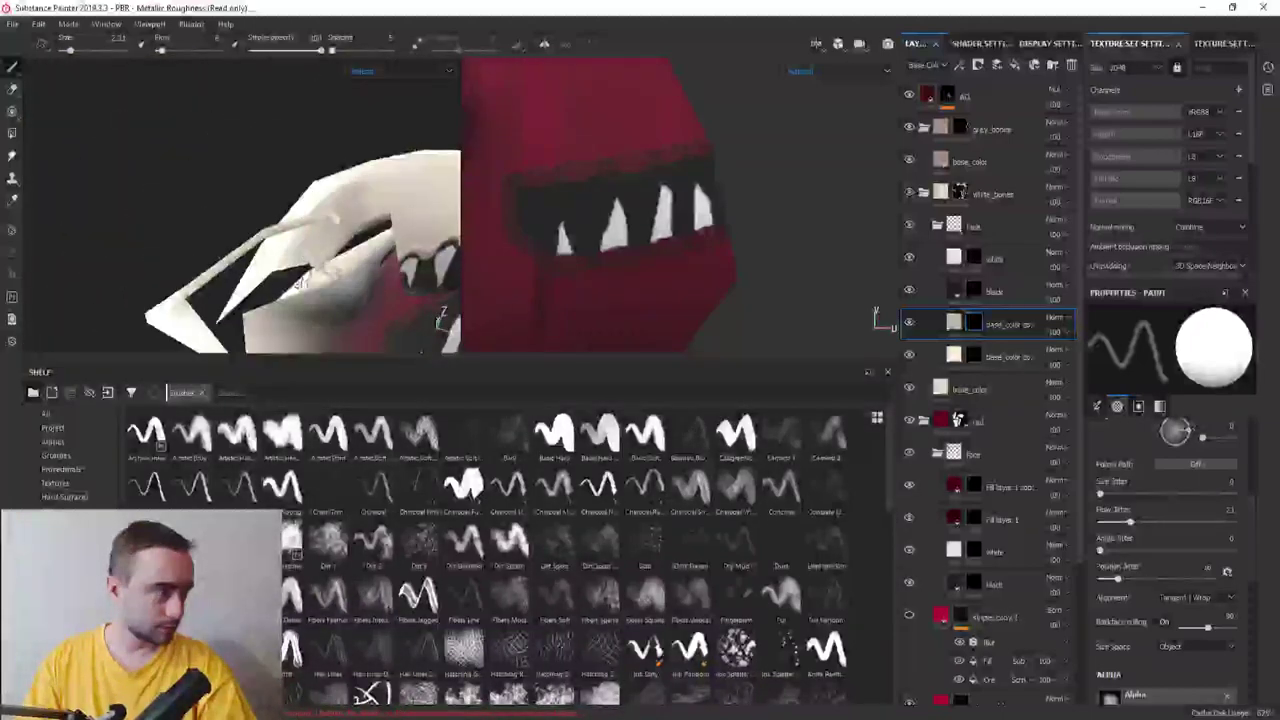
Select the white_bones folder and try the Polygon Fill tool
click(990, 194)
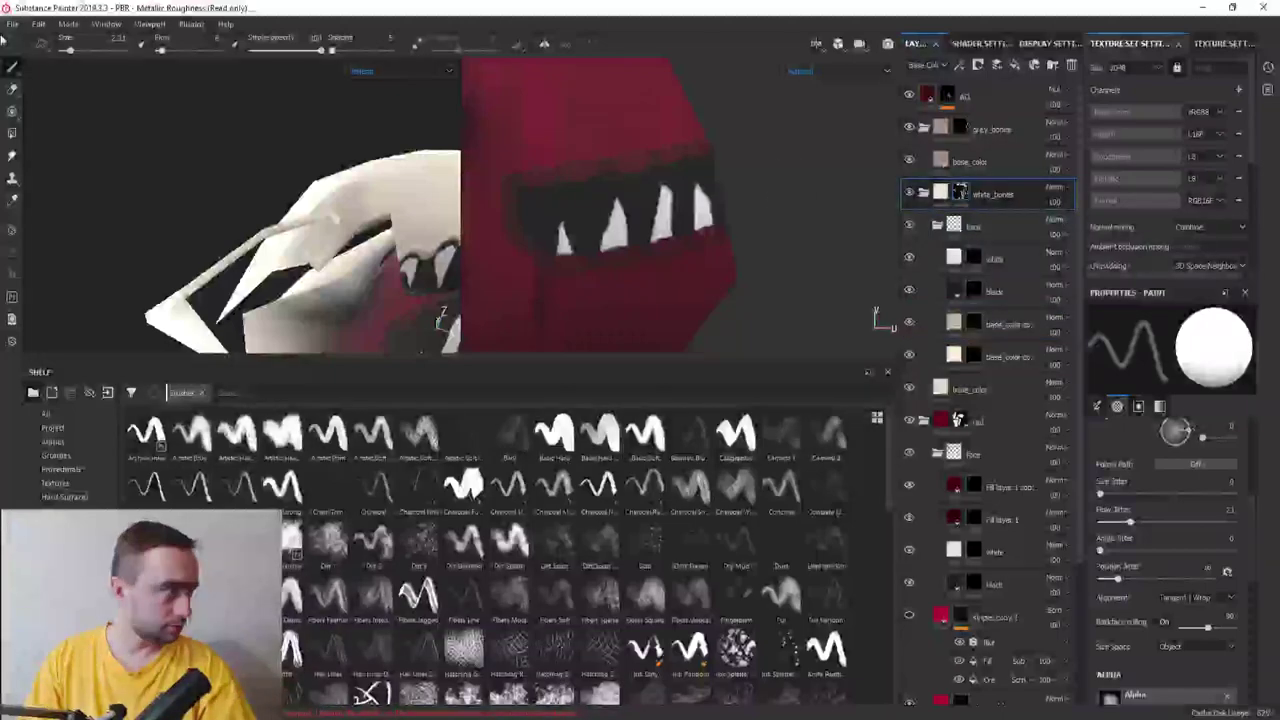
click(12, 132)
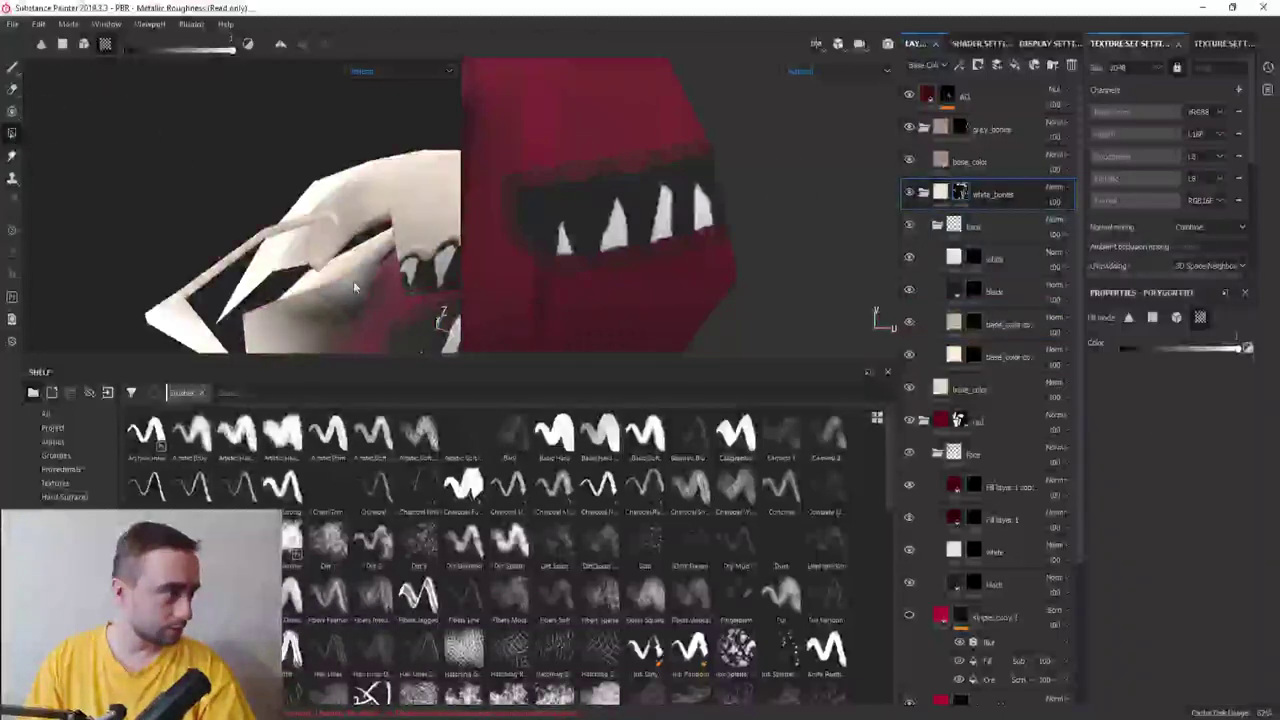
mouse_move(353, 281)
alt+mouse_down()
mouse_move(282, 182)
mouse_move(240, 195)
mouse_move(320, 228)
alt+mouse_up()
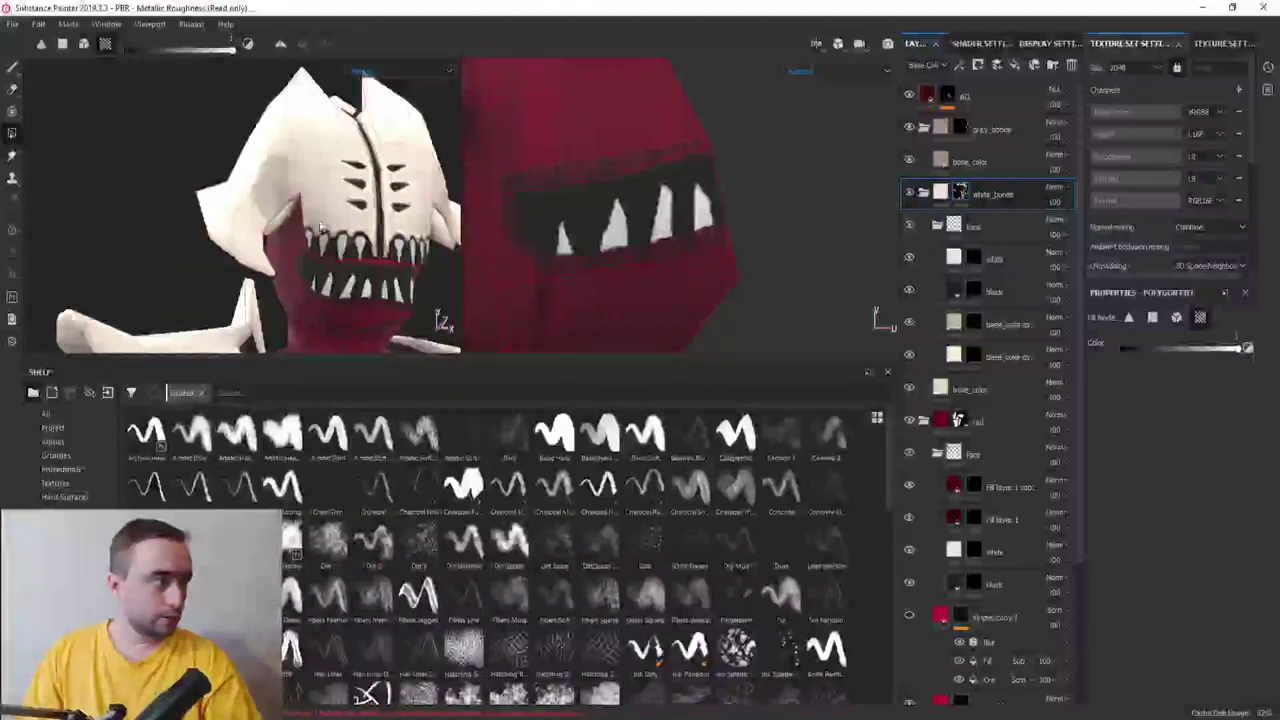
Reselect the base_color copy layer with the Paint tool and open Display Settings
click(990, 357)
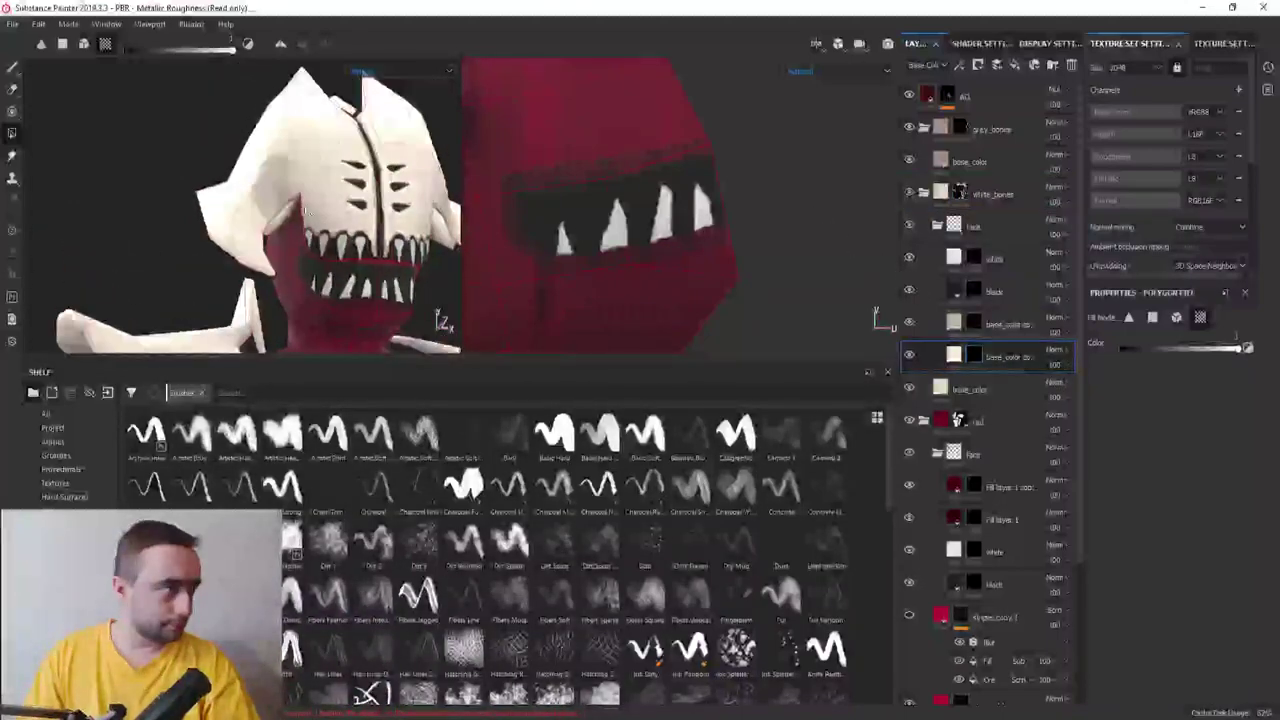
click(12, 67)
mouse_move(237, 231)
alt+mouse_down()
mouse_move(296, 231)
mouse_move(93, 150)
mouse_move(760, 63)
alt+mouse_up()
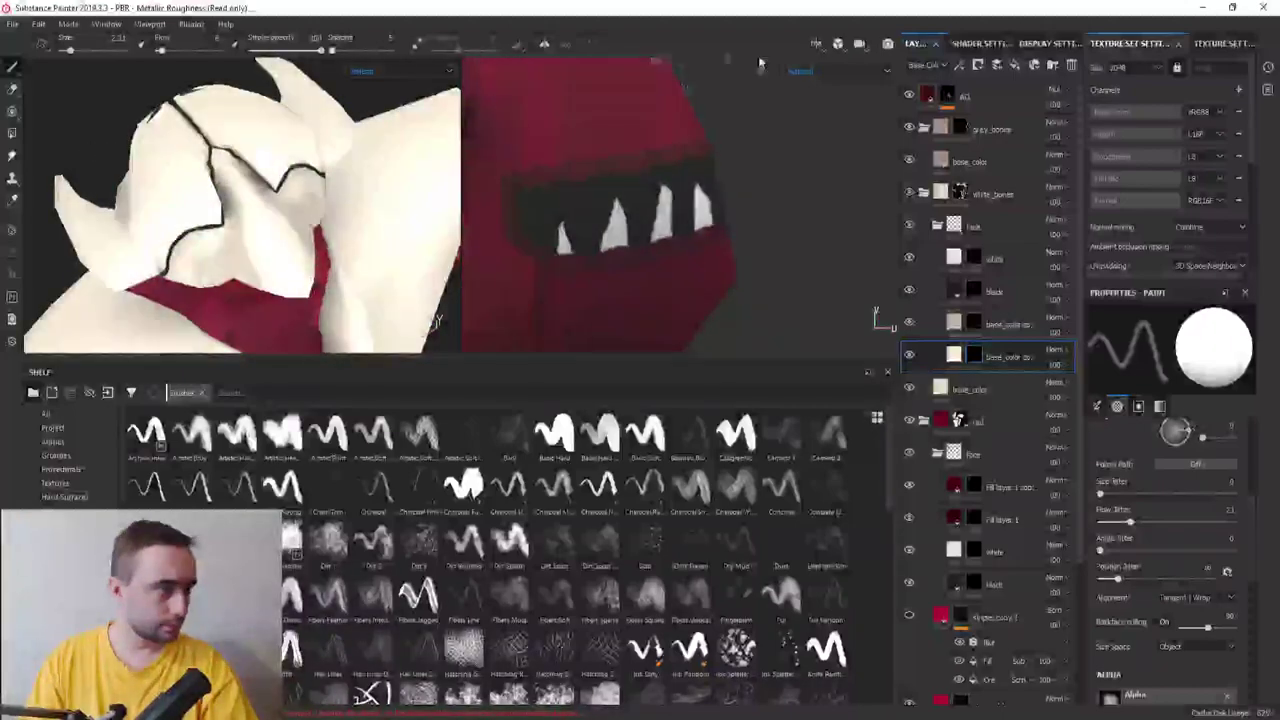
click(1041, 45)
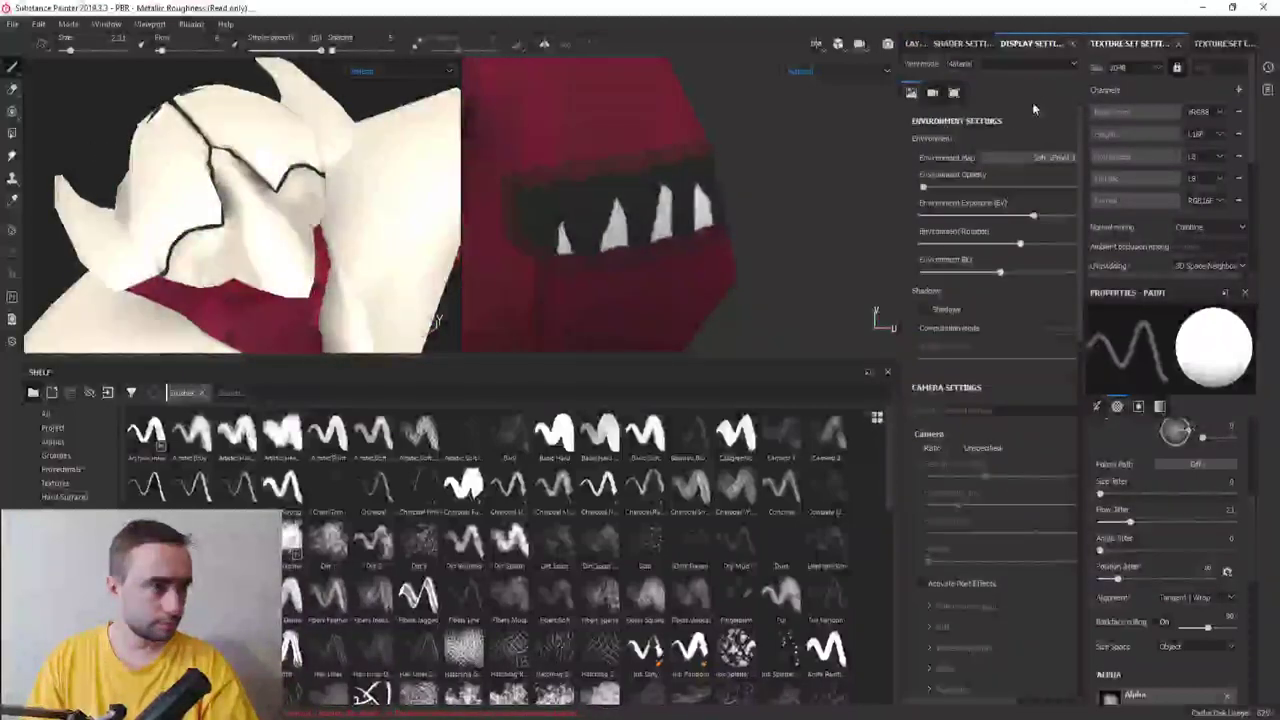
Apply a different environment map and orbit around the white mask
click(1030, 157)
click(1092, 320)
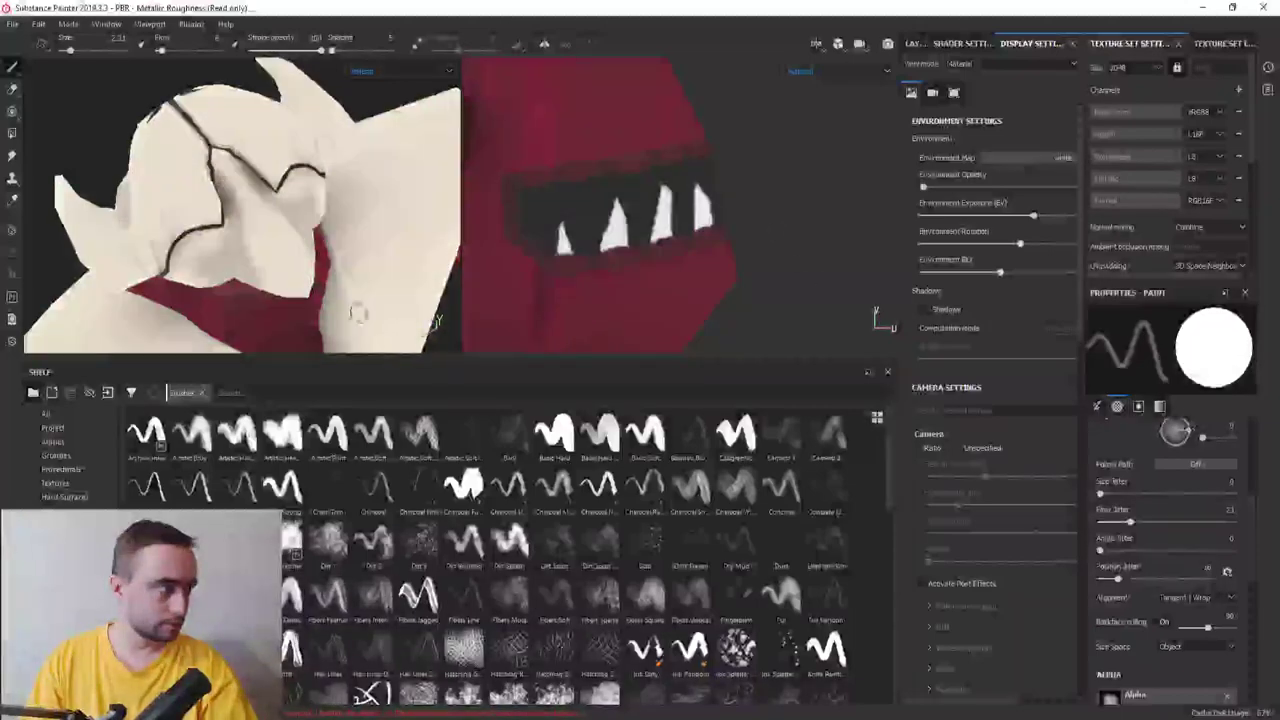
alt+drag(357, 313, 428, 320)
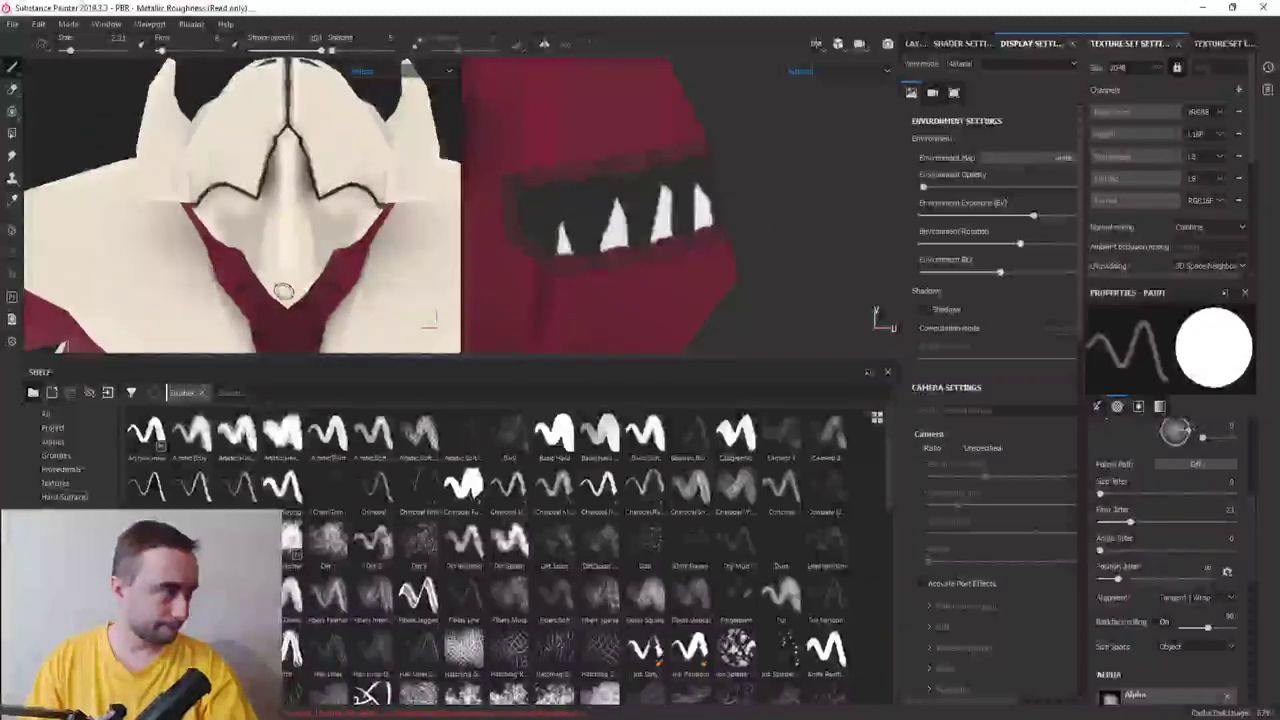
alt+drag(283, 291, 282, 259)
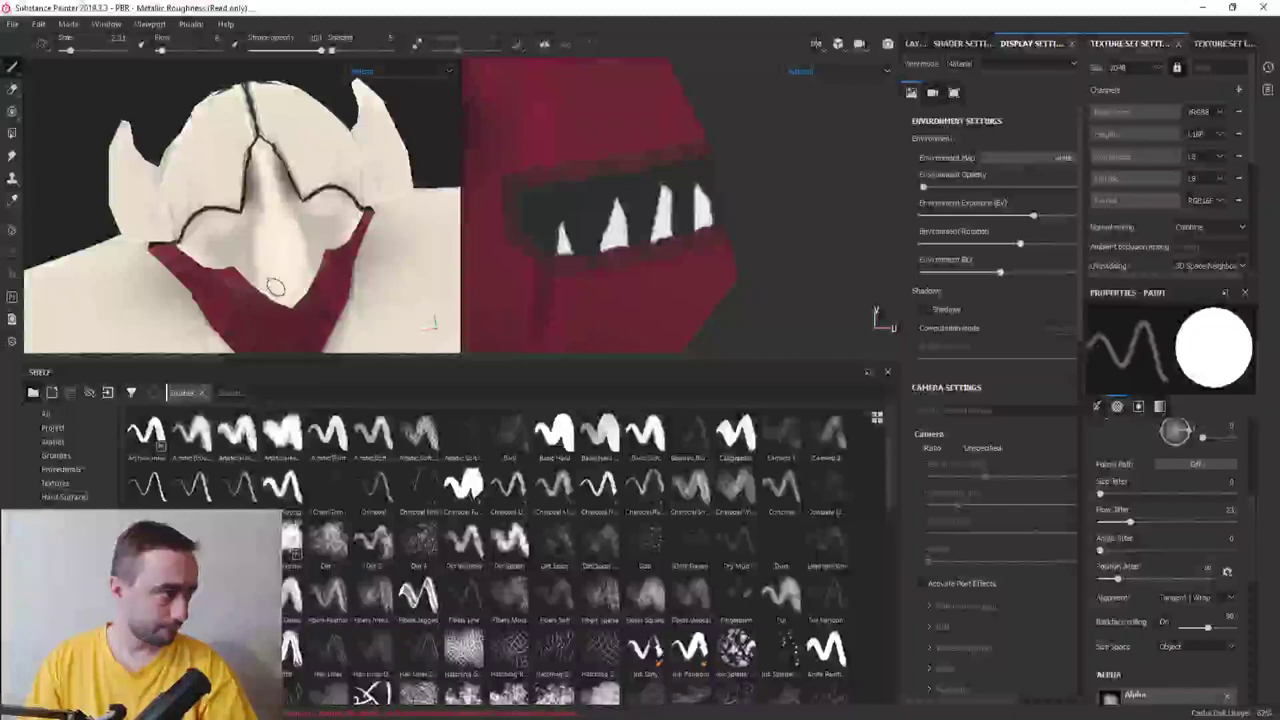
alt+drag(271, 292, 400, 221)
alt+drag(335, 264, 227, 180)
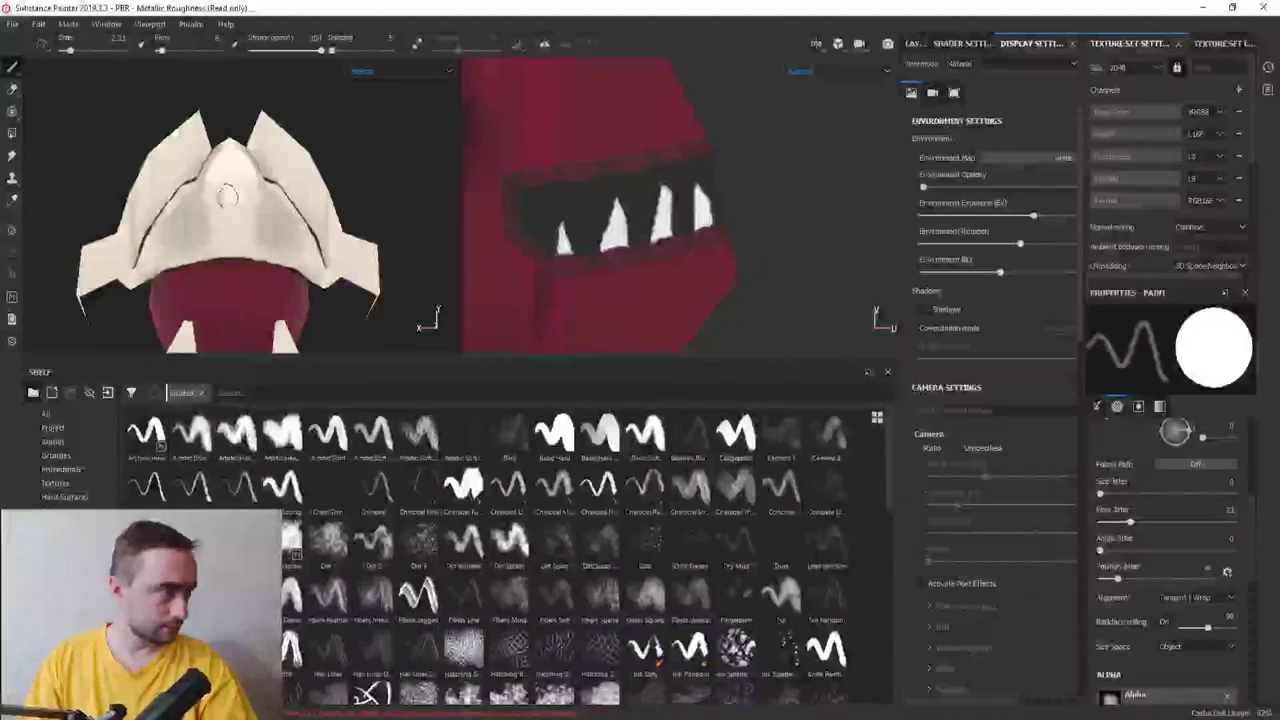
mouse_move(226, 173)
alt+mouse_down()
mouse_move(150, 230)
mouse_move(148, 210)
mouse_move(169, 260)
mouse_move(150, 243)
alt+mouse_up()
Enlarge the brush to size 4.12 and inspect the mask face and chest from several angles
scroll(148, 210, up, 5)
ctrl+right_drag(150, 243, 199, 219)
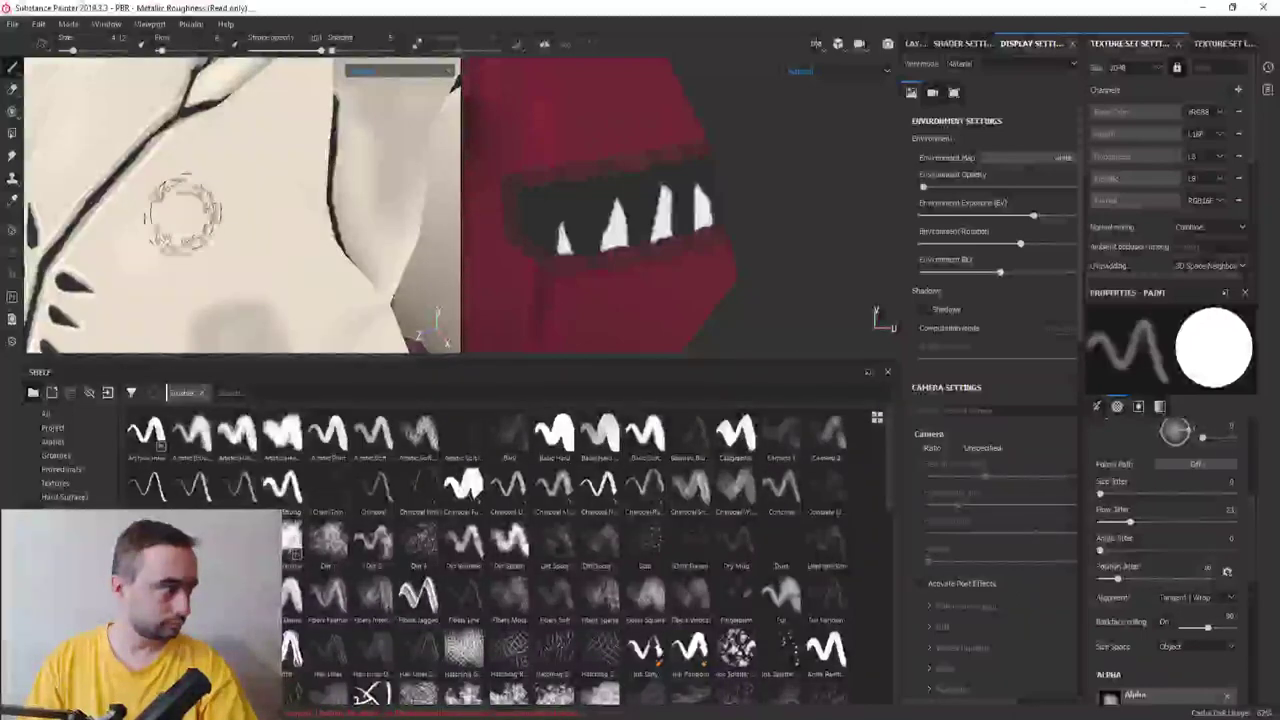
mouse_move(199, 219)
alt+mouse_down()
mouse_move(177, 271)
mouse_move(294, 129)
alt+mouse_up()
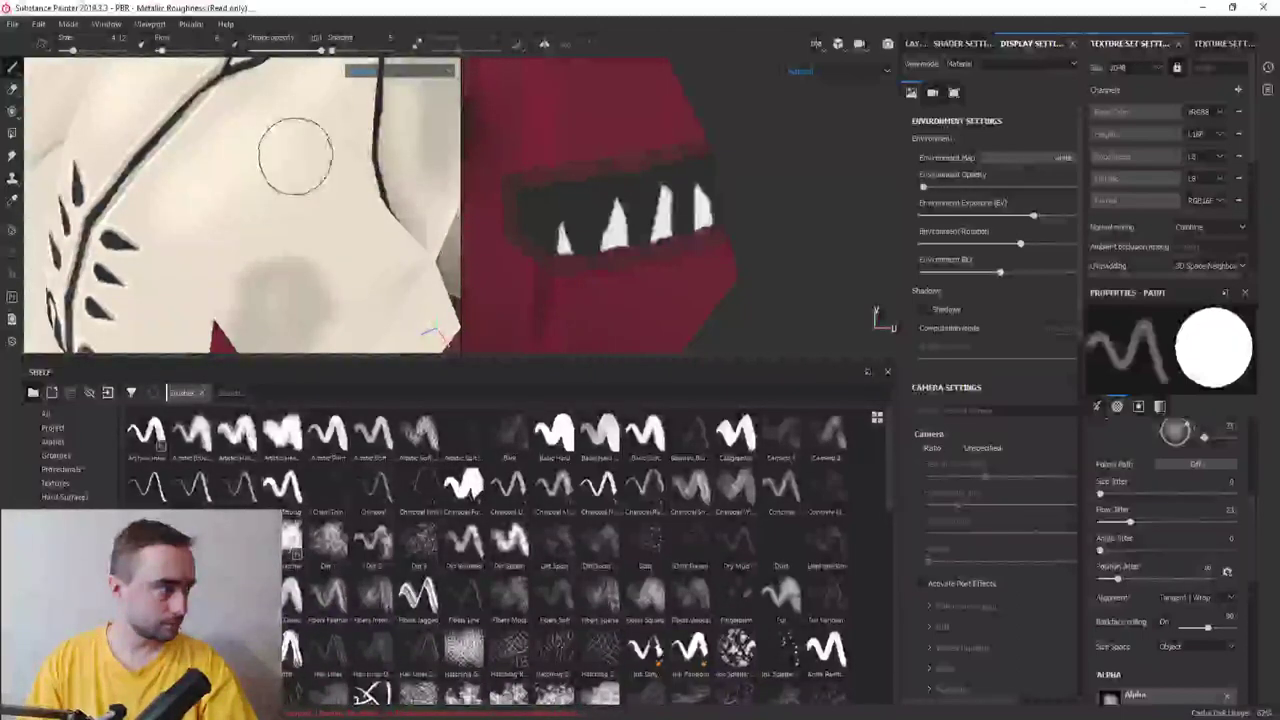
alt+drag(349, 276, 229, 191)
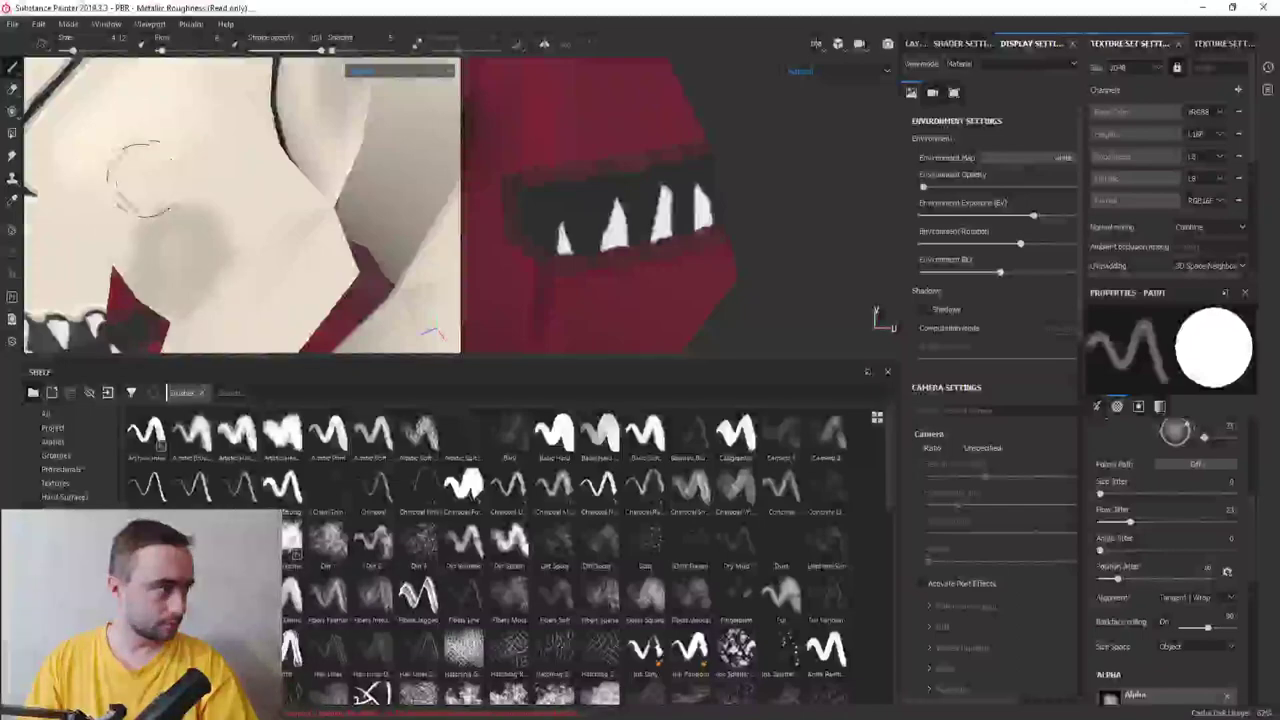
alt+drag(280, 243, 300, 214)
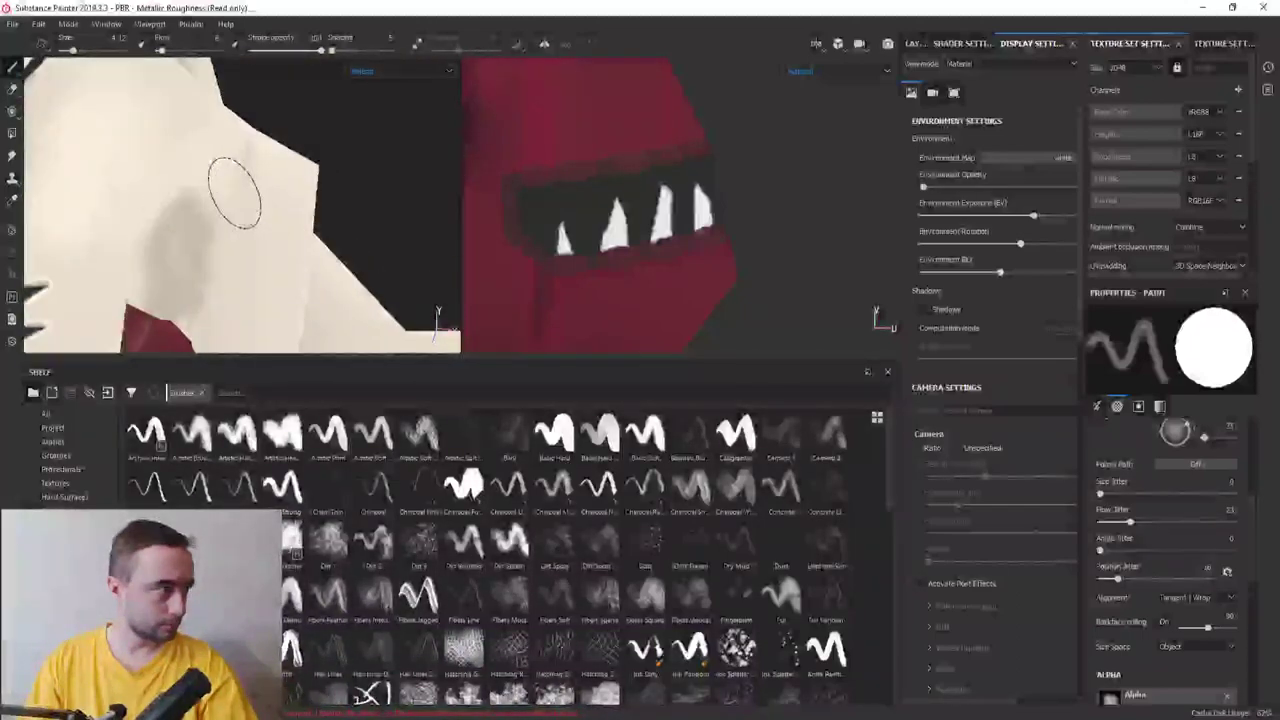
alt+drag(211, 257, 198, 195)
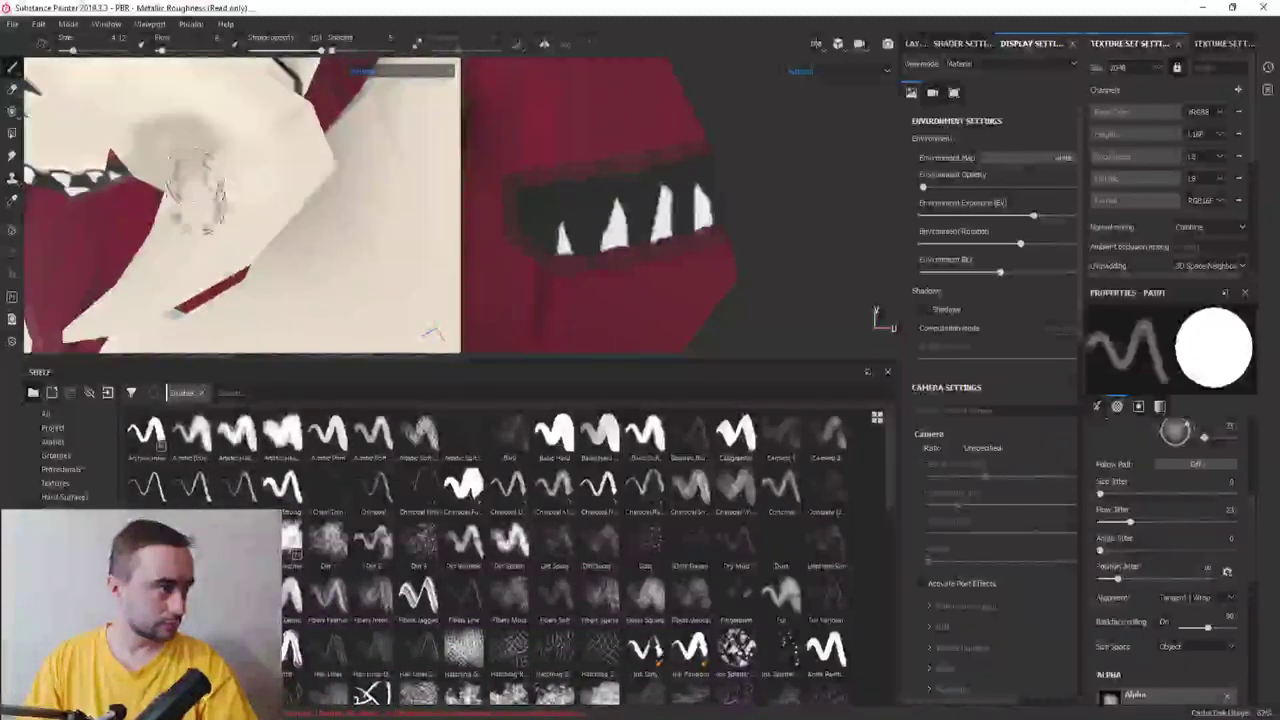
scroll(278, 233, down, 5)
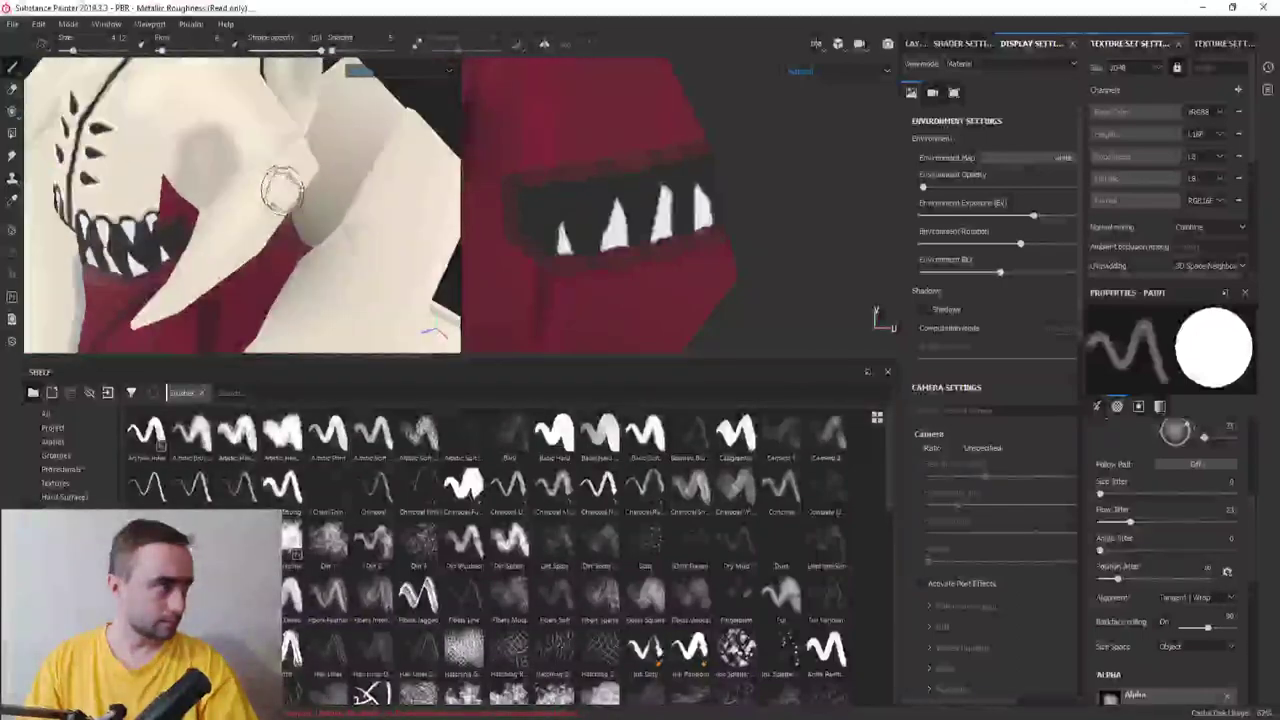
scroll(238, 171, up, 5)
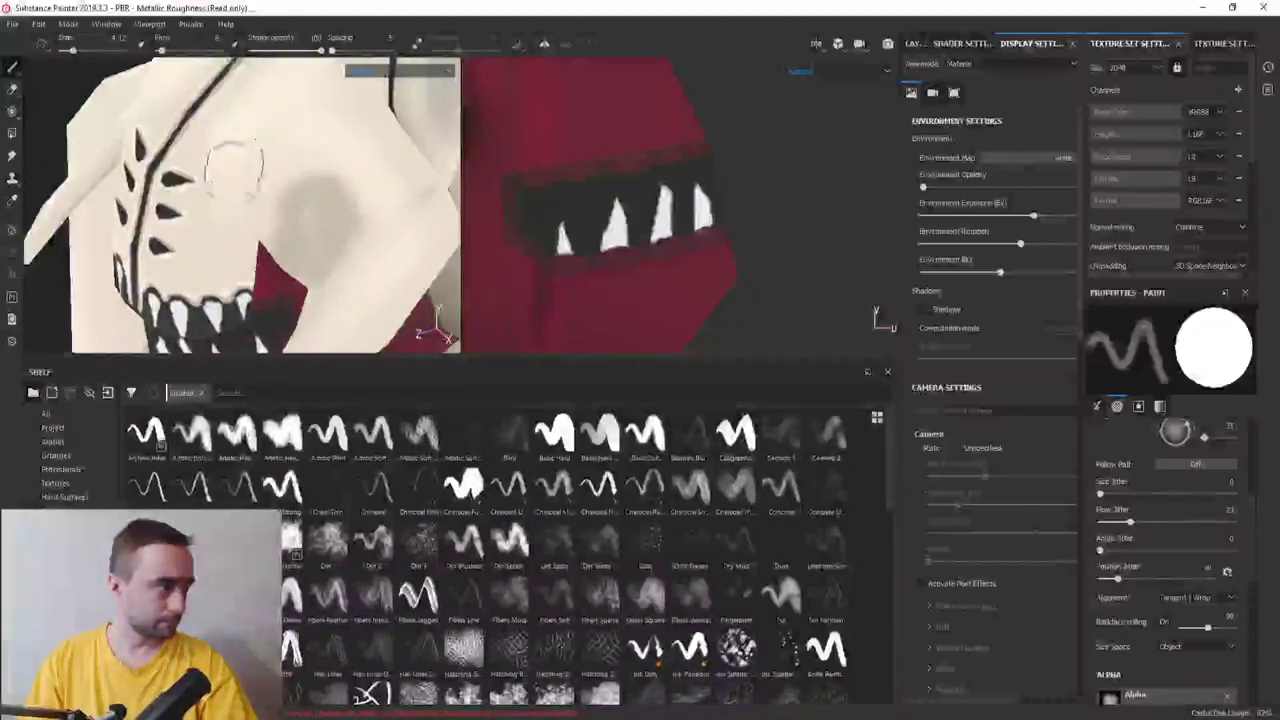
mouse_move(238, 171)
alt+mouse_down()
mouse_move(262, 172)
mouse_move(325, 263)
mouse_move(240, 230)
alt+mouse_up()
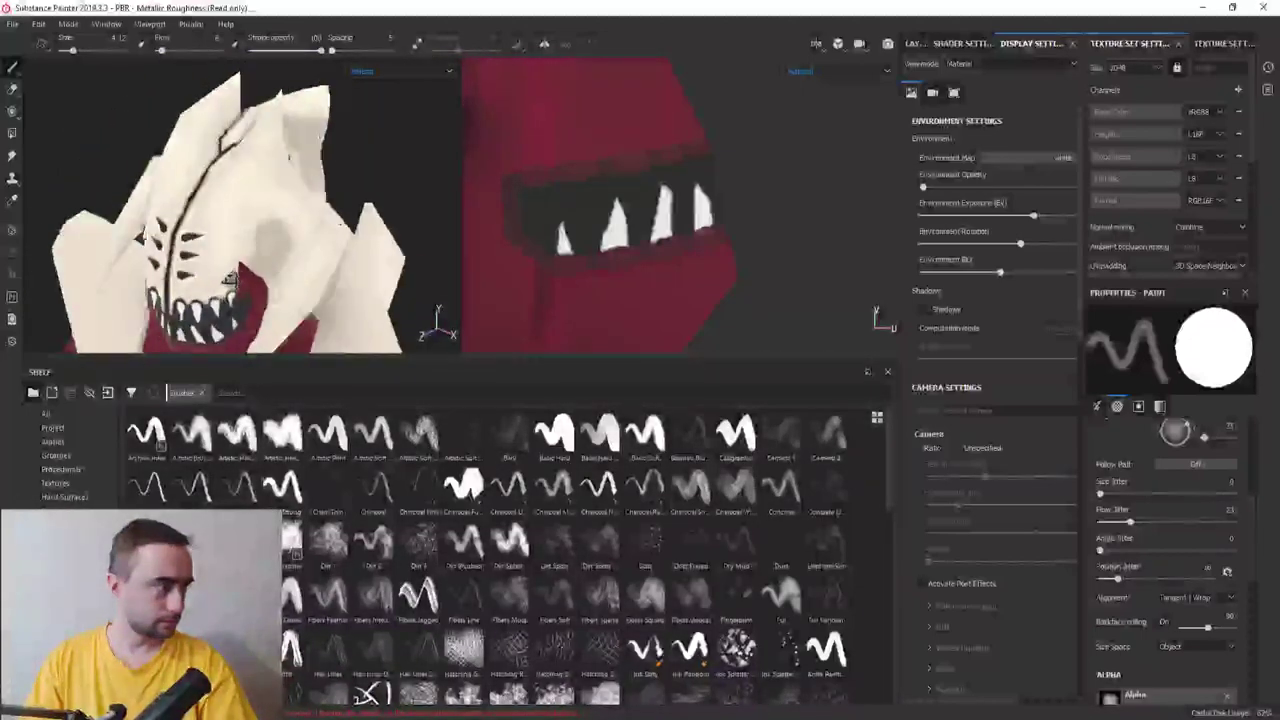
scroll(240, 230, up, 3)
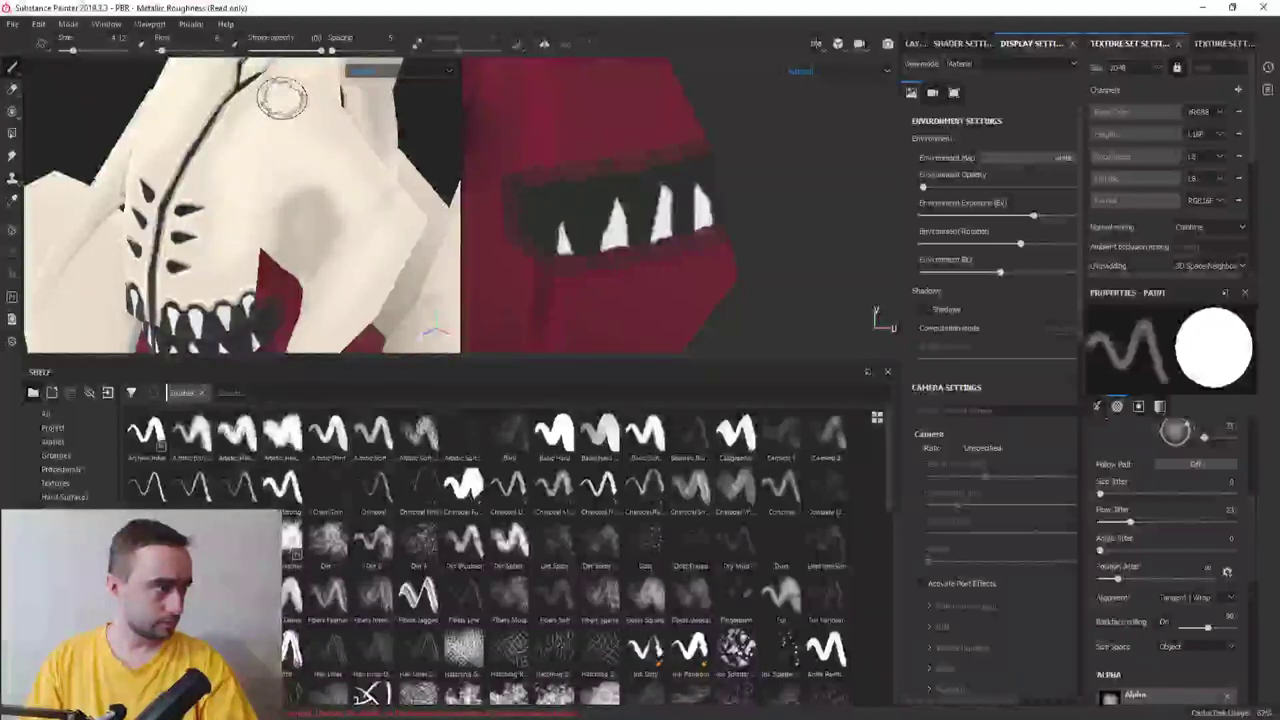
scroll(301, 243, down, 3)
scroll(301, 243, down, 2)
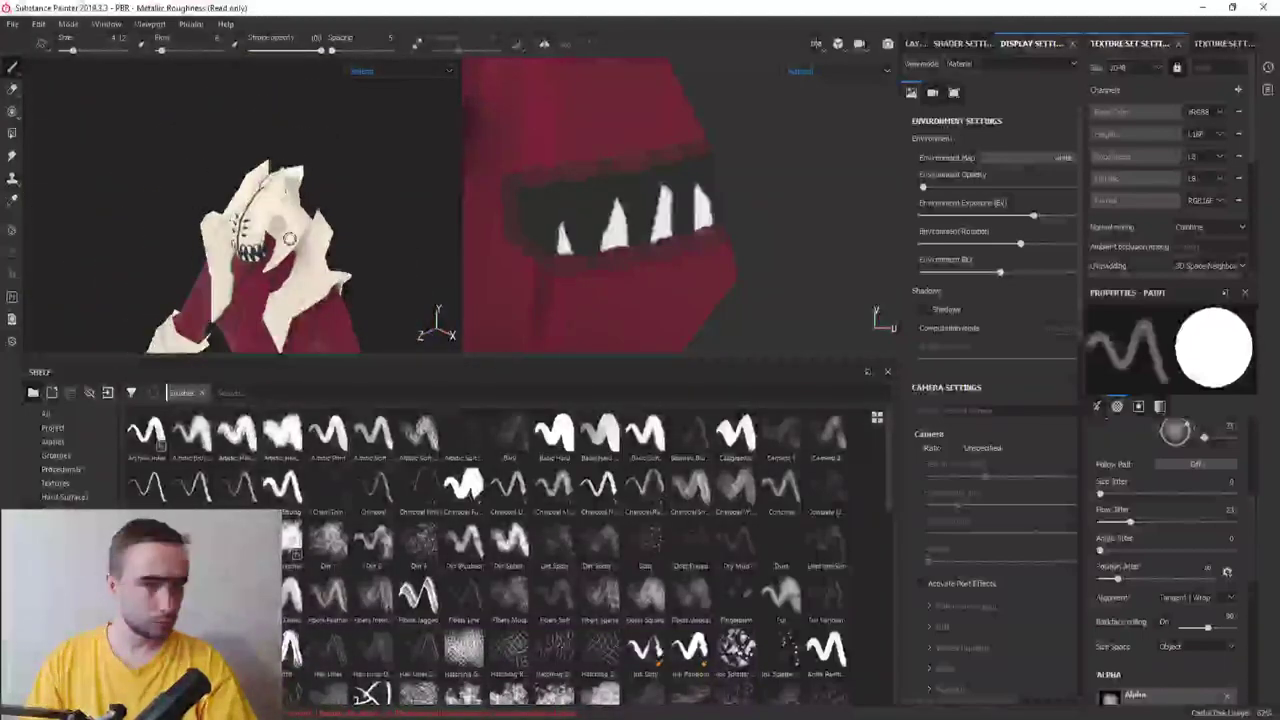
Orbit around the pale chest plates, then pull back to see the whole head and teeth
alt+drag(288, 238, 53, 256)
scroll(53, 256, up, 3)
scroll(149, 192, up, 2)
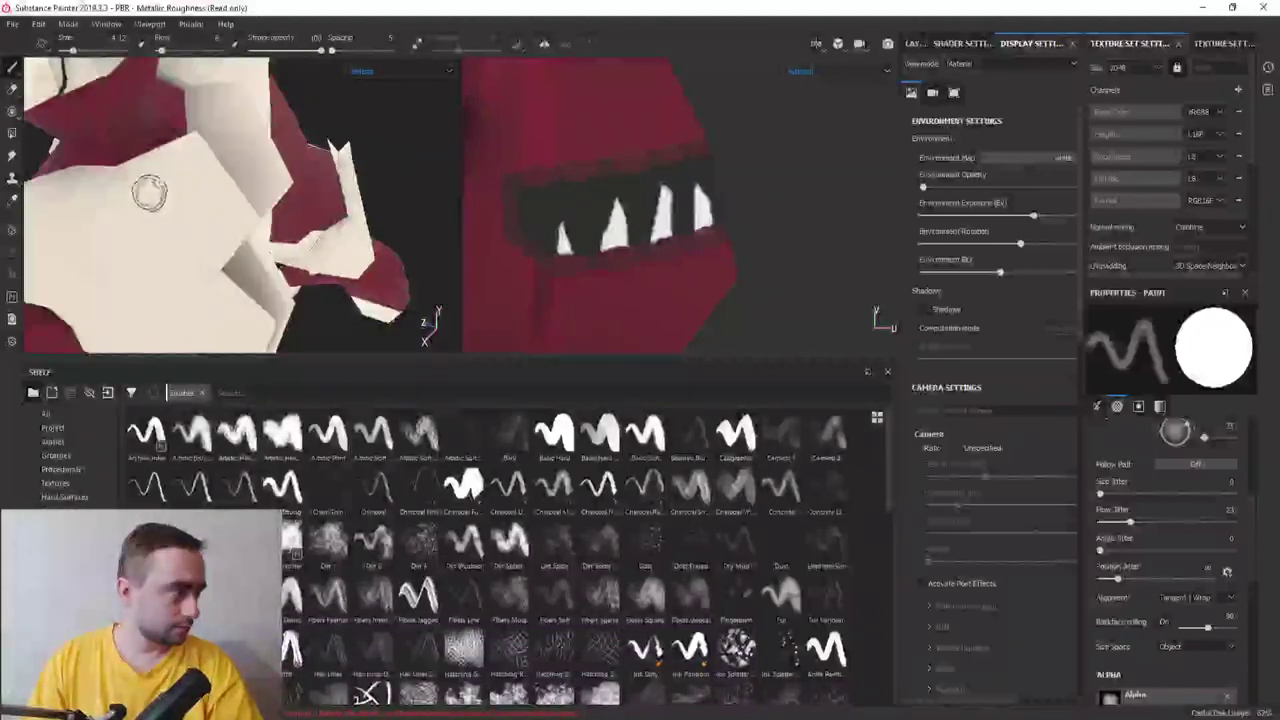
mouse_move(160, 192)
alt+mouse_down()
mouse_move(165, 290)
mouse_move(187, 265)
mouse_move(114, 314)
mouse_move(177, 277)
mouse_move(162, 228)
alt+mouse_up()
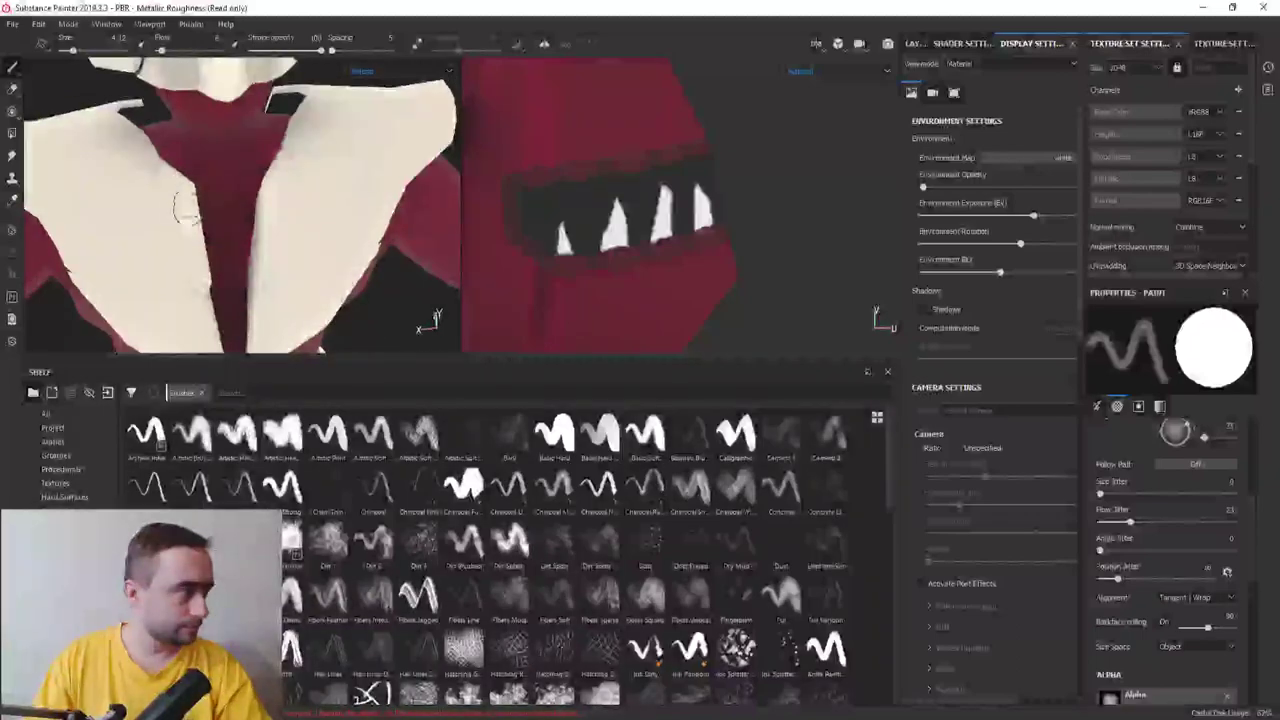
alt+drag(200, 280, 207, 128)
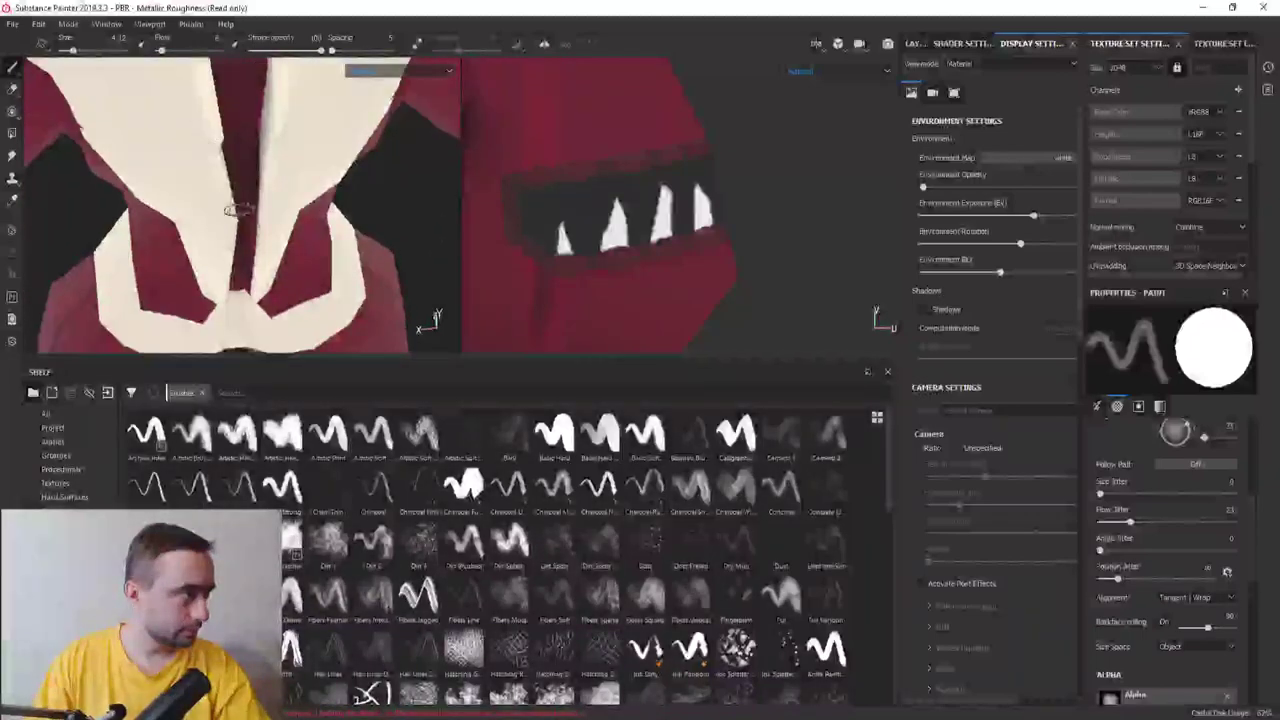
mouse_move(237, 210)
alt+mouse_down()
mouse_move(205, 175)
mouse_move(220, 122)
alt+mouse_up()
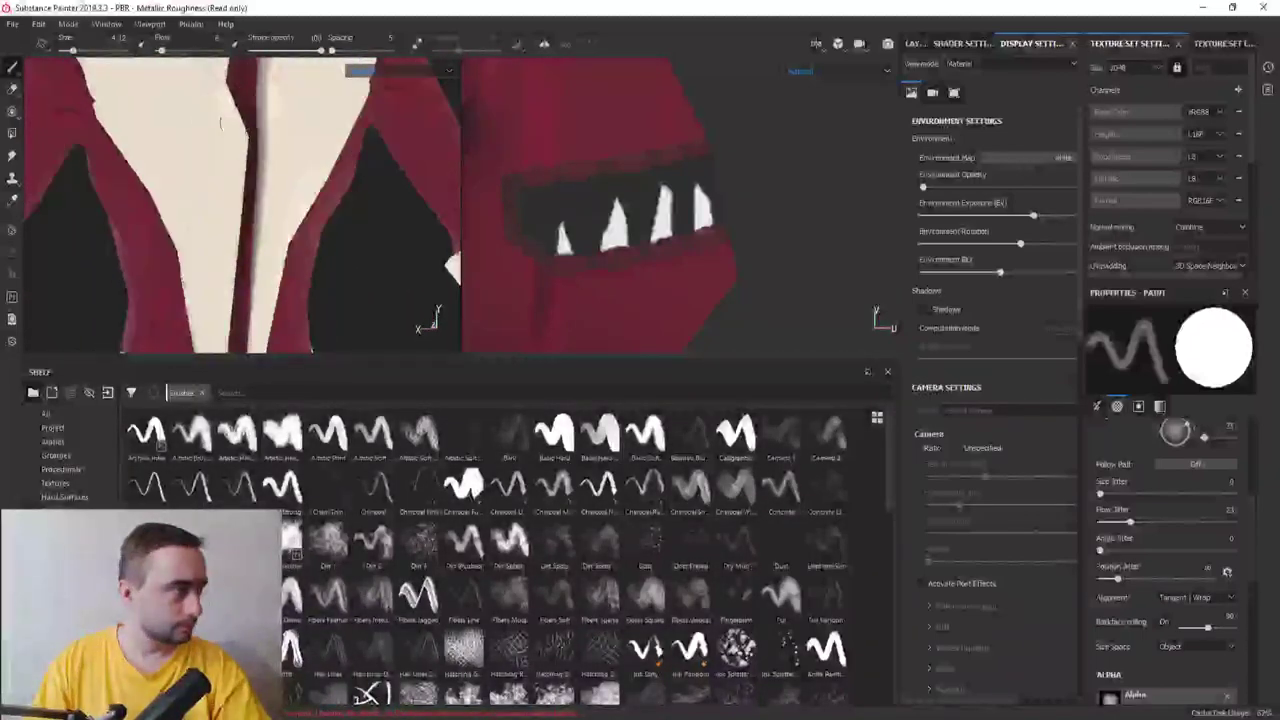
alt+drag(231, 193, 227, 103)
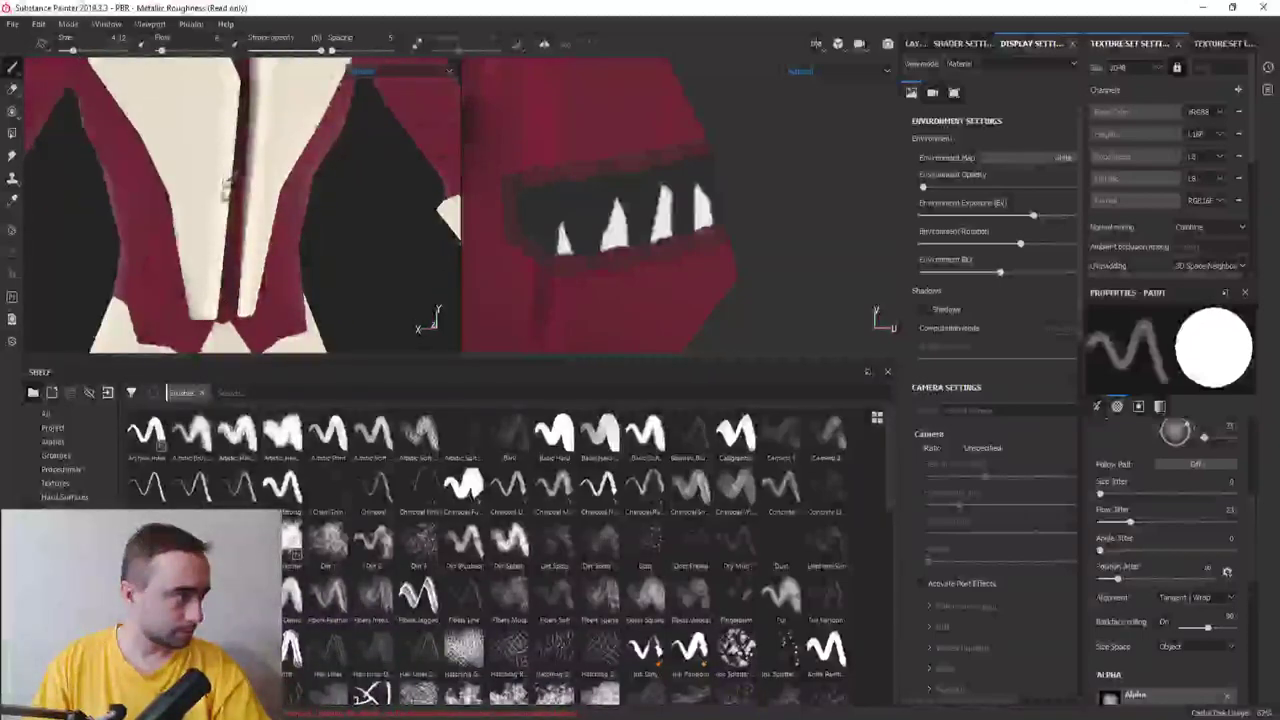
mouse_move(229, 131)
alt+mouse_down()
mouse_move(214, 234)
mouse_move(214, 174)
mouse_move(284, 143)
alt+mouse_up()
mouse_move(204, 178)
alt+mouse_down()
mouse_move(243, 177)
mouse_move(234, 200)
mouse_move(118, 258)
mouse_move(300, 240)
alt+mouse_up()
On the white_bones group mask, polygon-fill the grey collar strip with bone colour, then return to the brush
click(913, 44)
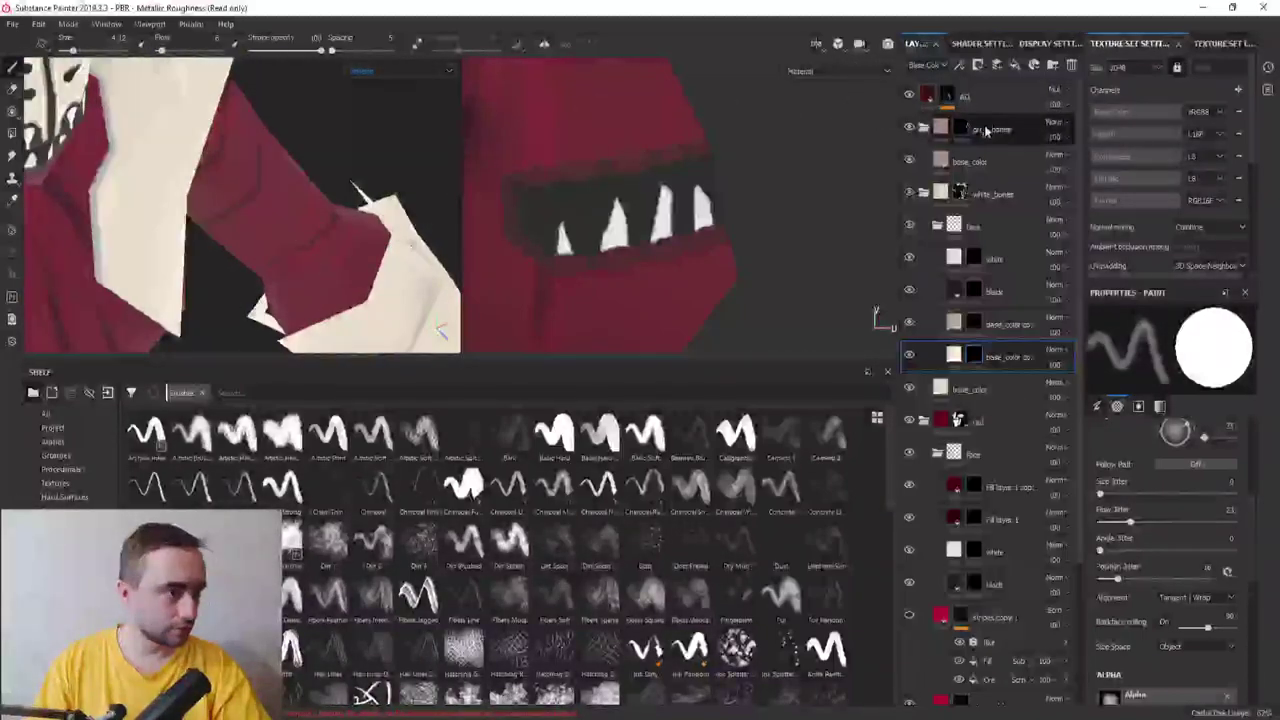
click(992, 193)
click(960, 192)
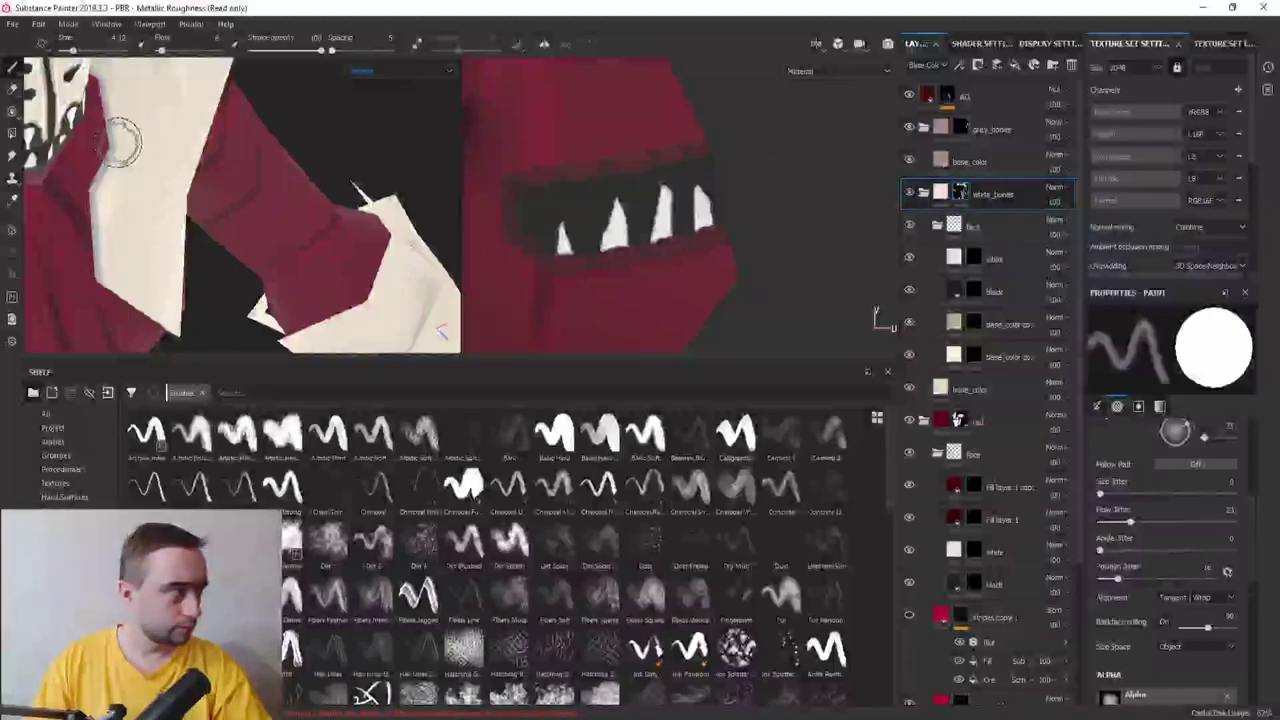
click(12, 133)
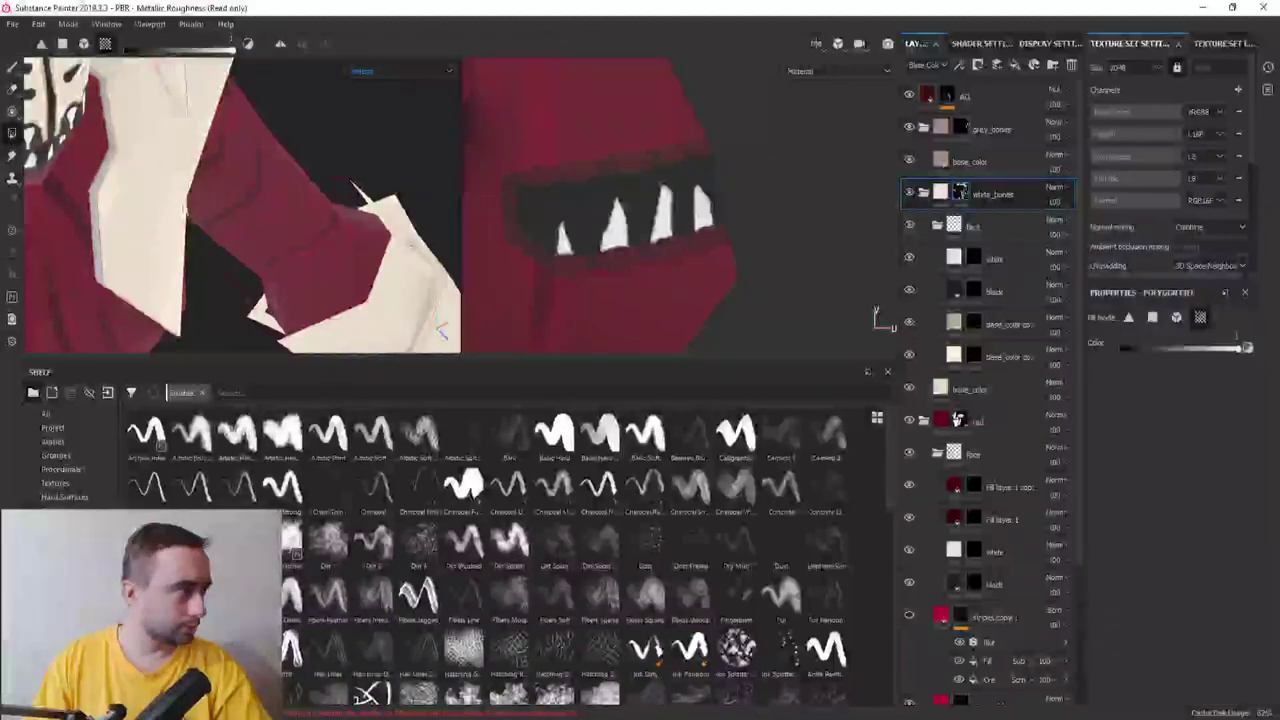
click(101, 187)
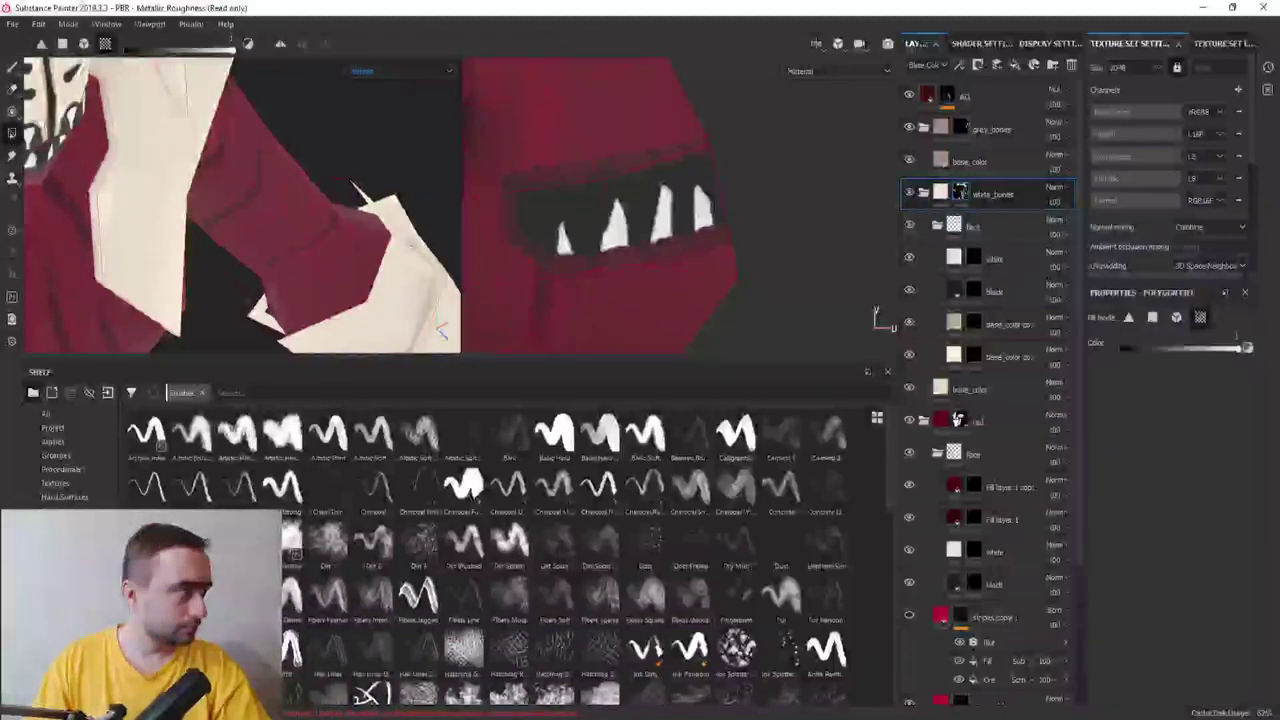
click(12, 65)
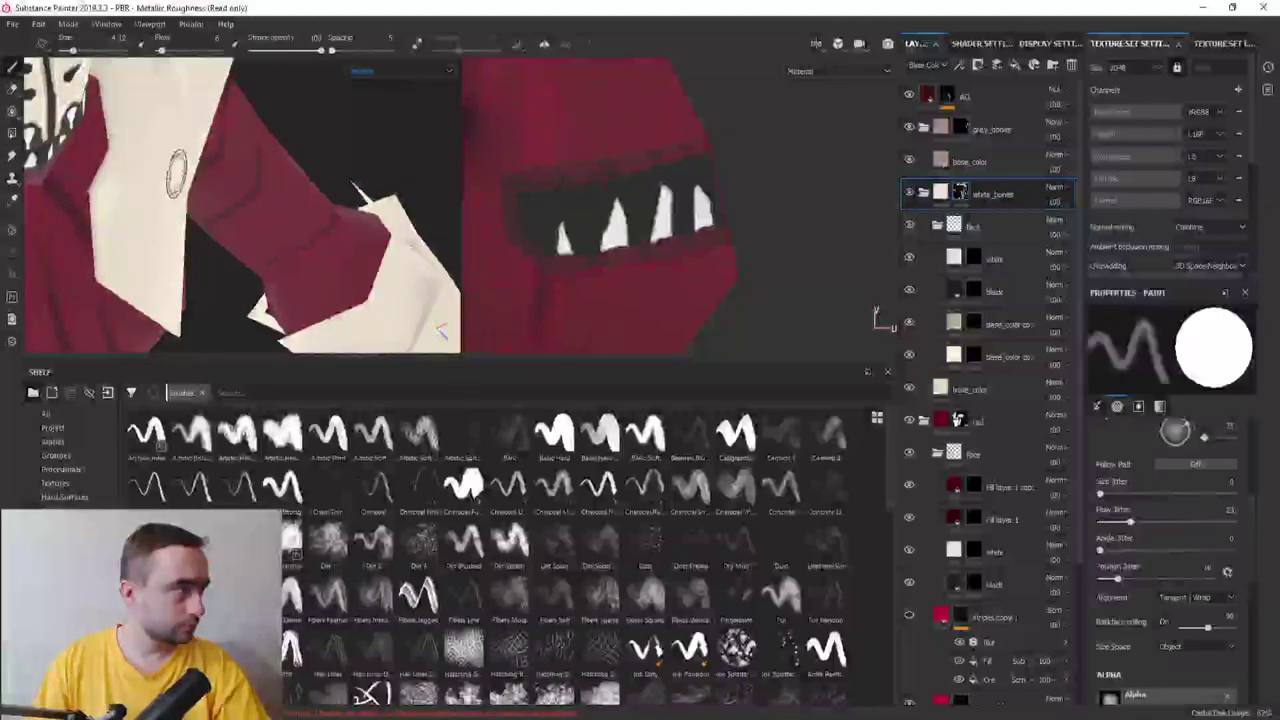
Make the base_color copy layer the paint target and orbit around the collar and teeth
alt+drag(176, 172, 240, 190)
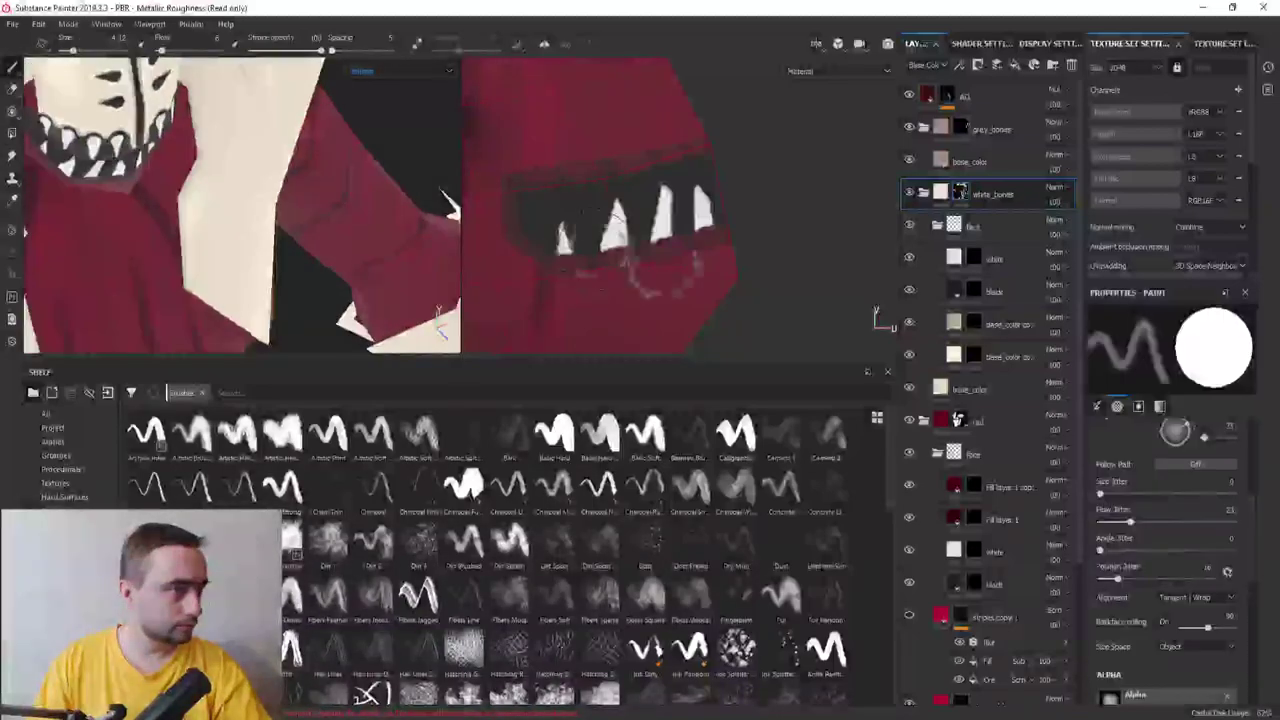
click(974, 357)
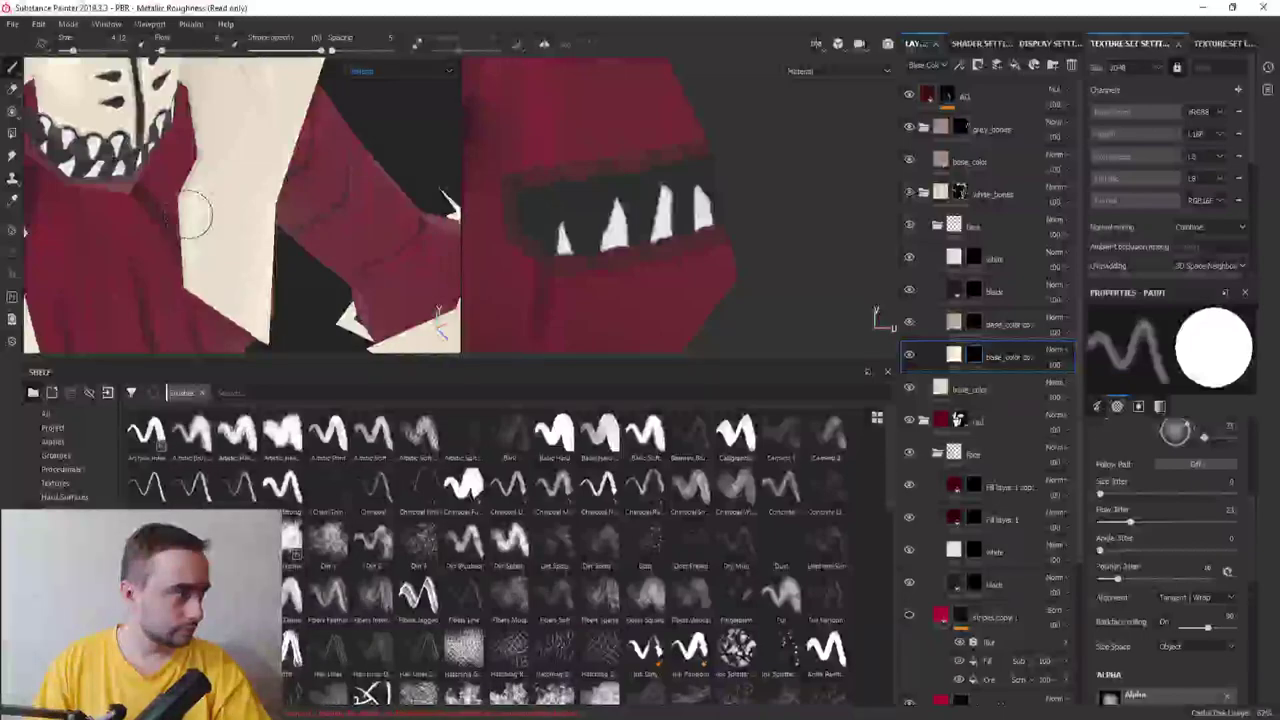
mouse_move(202, 150)
alt+mouse_down()
mouse_move(194, 194)
mouse_move(222, 218)
mouse_move(251, 194)
alt+mouse_up()
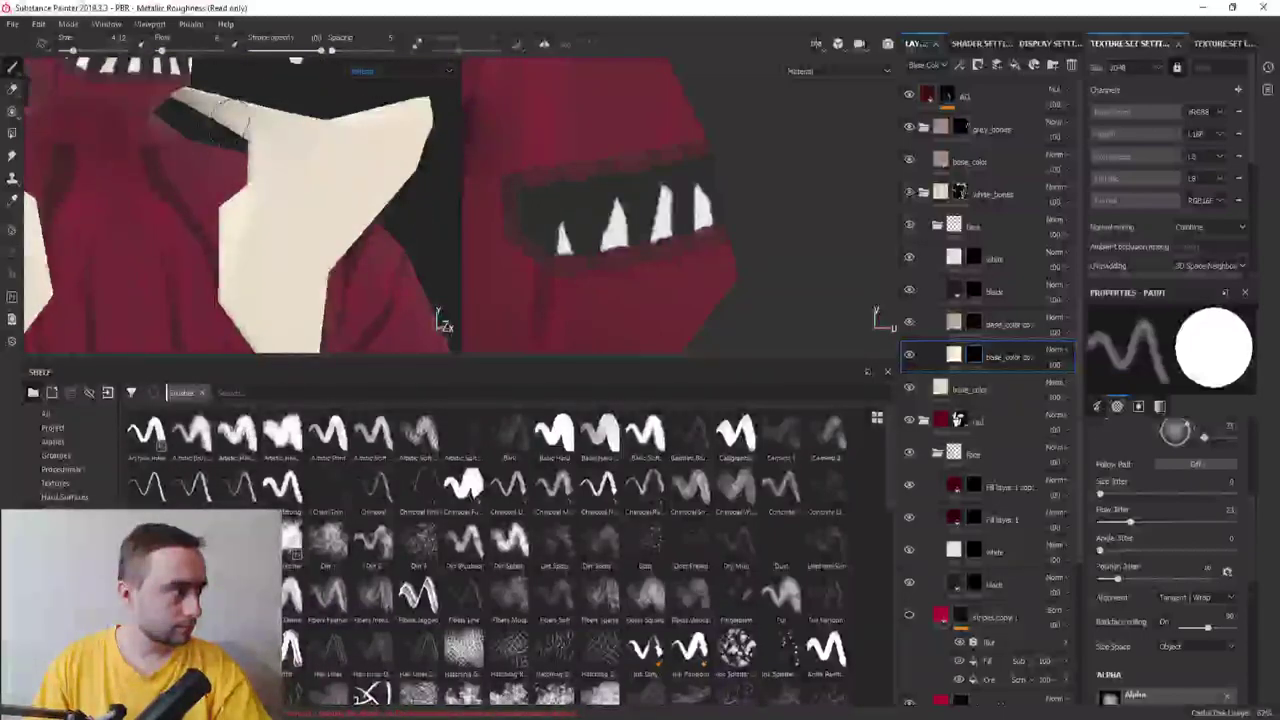
alt+drag(231, 108, 194, 91)
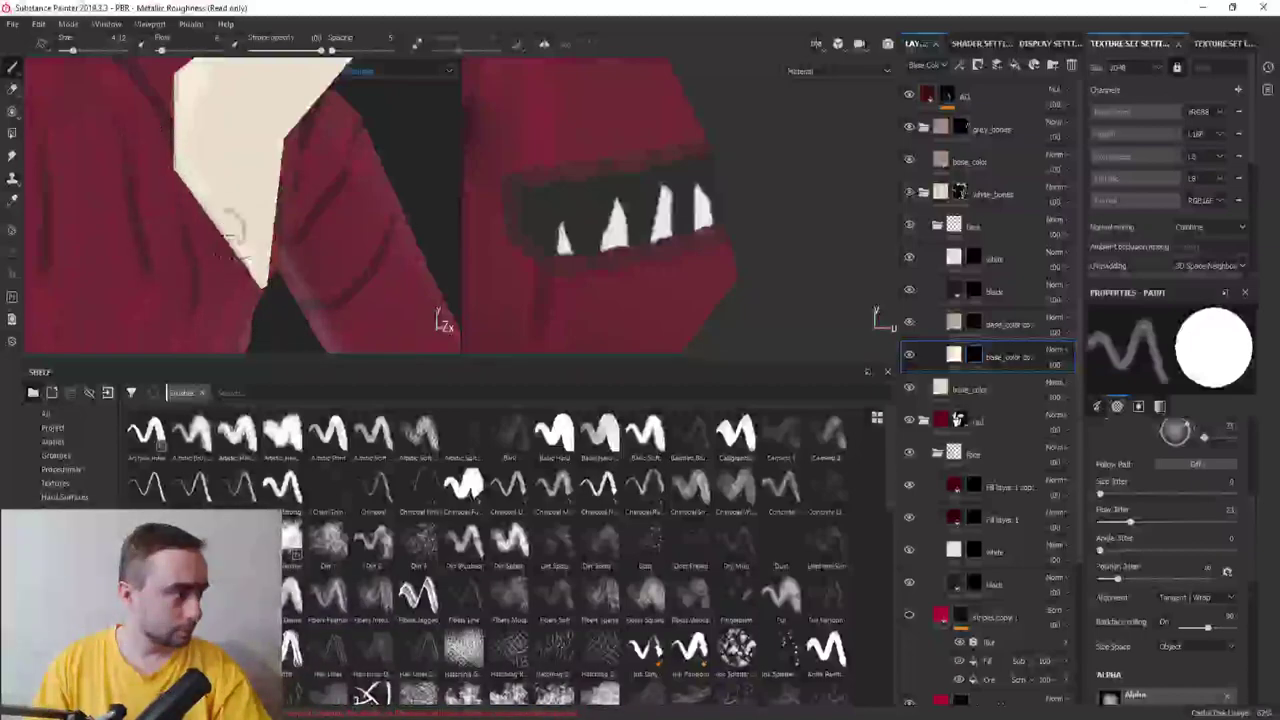
alt+drag(240, 262, 250, 230)
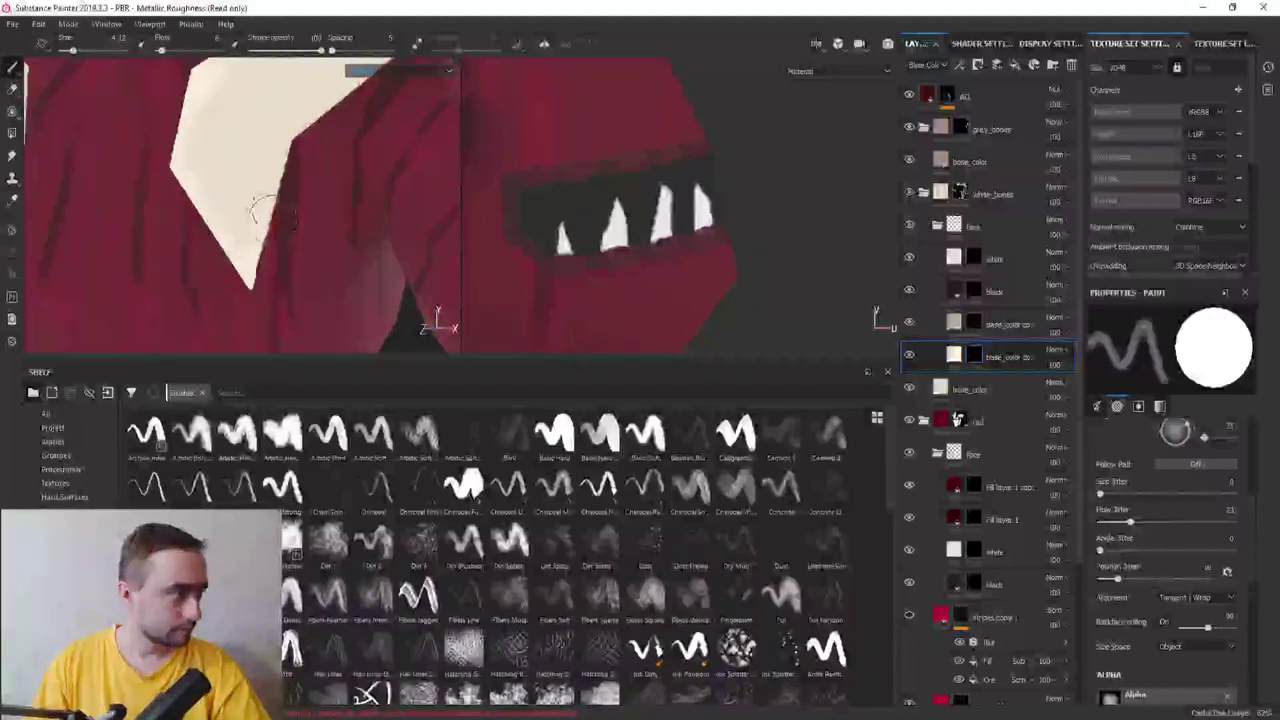
mouse_move(286, 149)
alt+mouse_down()
mouse_move(200, 246)
mouse_move(231, 309)
mouse_move(200, 300)
mouse_move(255, 280)
alt+mouse_up()
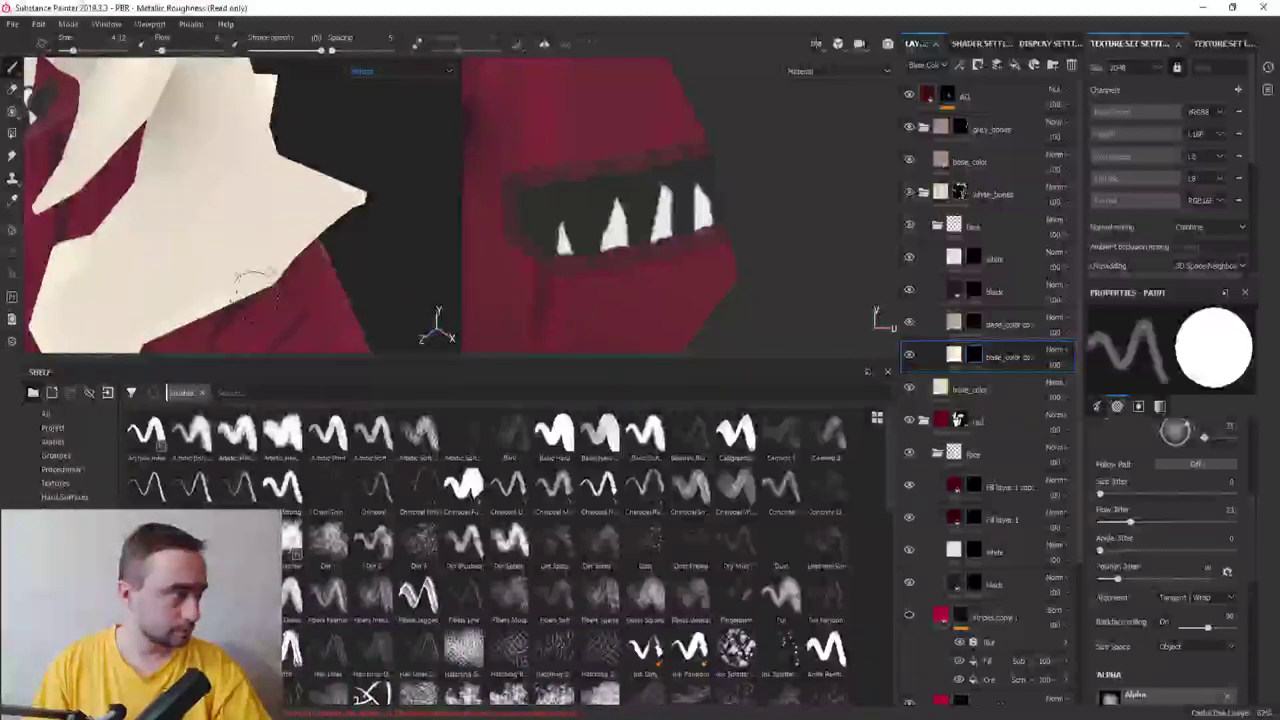
Zoom and orbit to inspect the now evenly coloured collar beside the red lapels
scroll(297, 316, up, 2)
scroll(273, 300, up, 2)
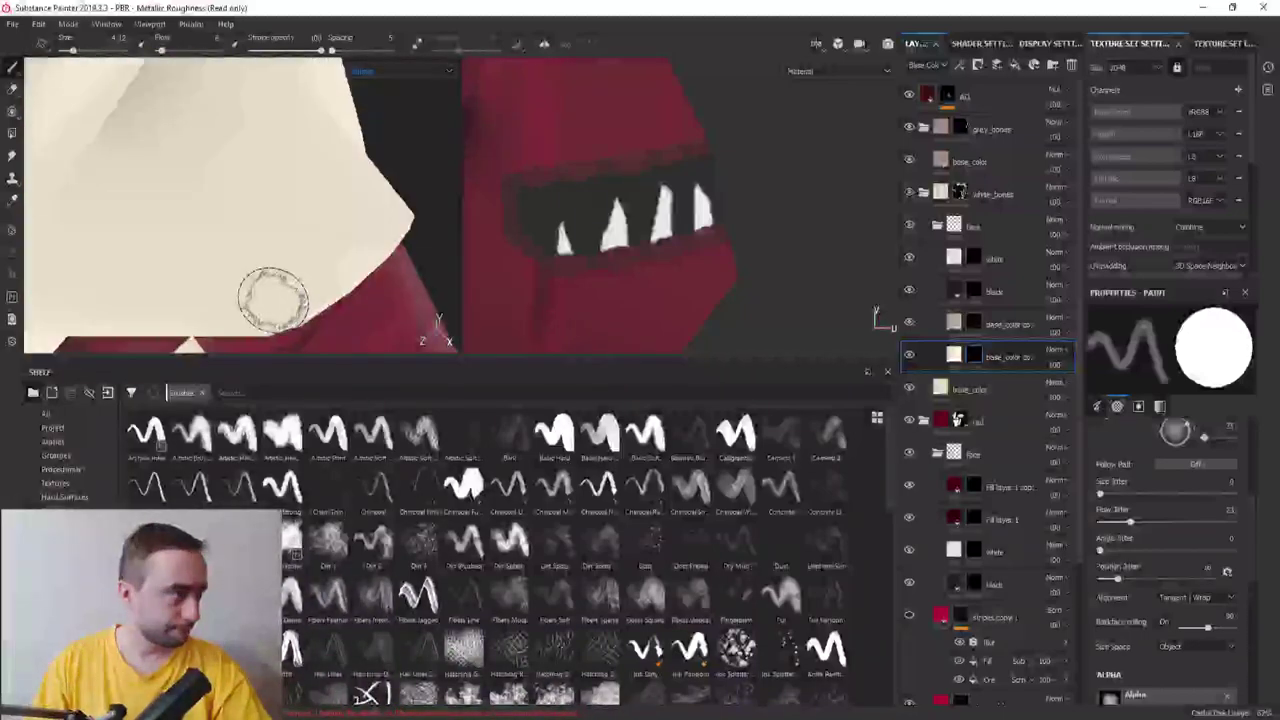
alt+drag(273, 300, 251, 300)
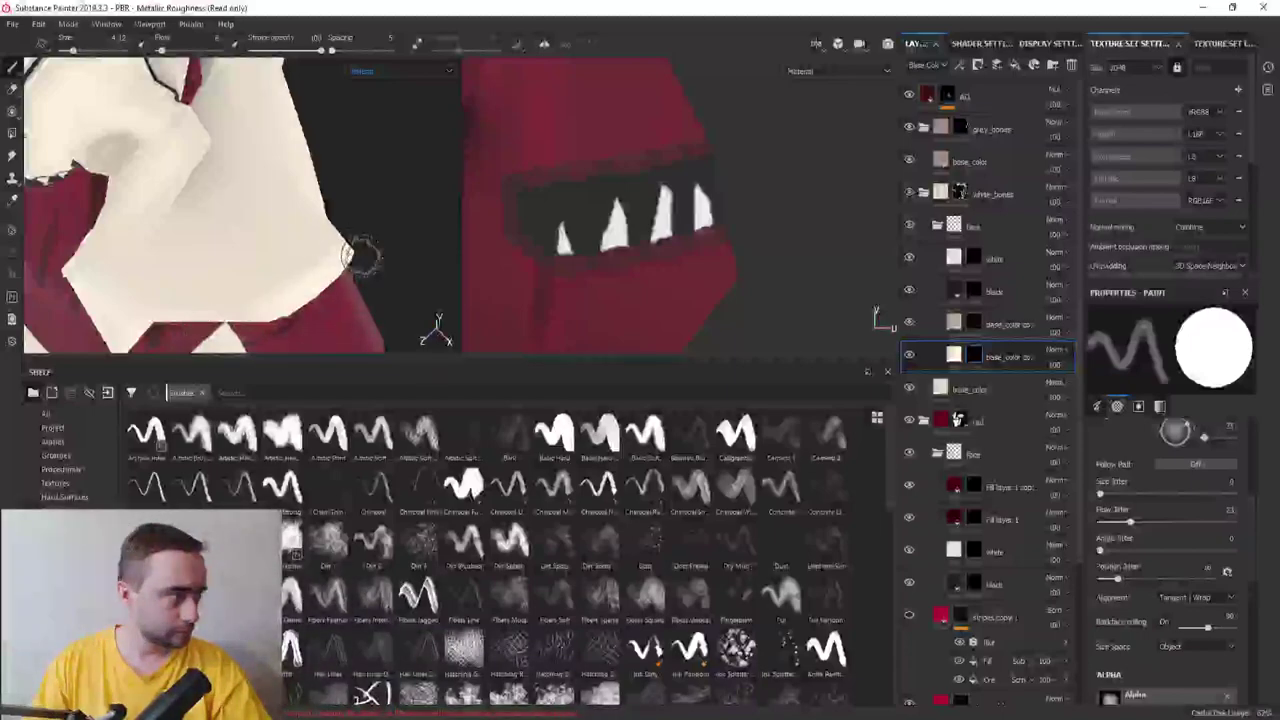
alt+drag(362, 256, 122, 84)
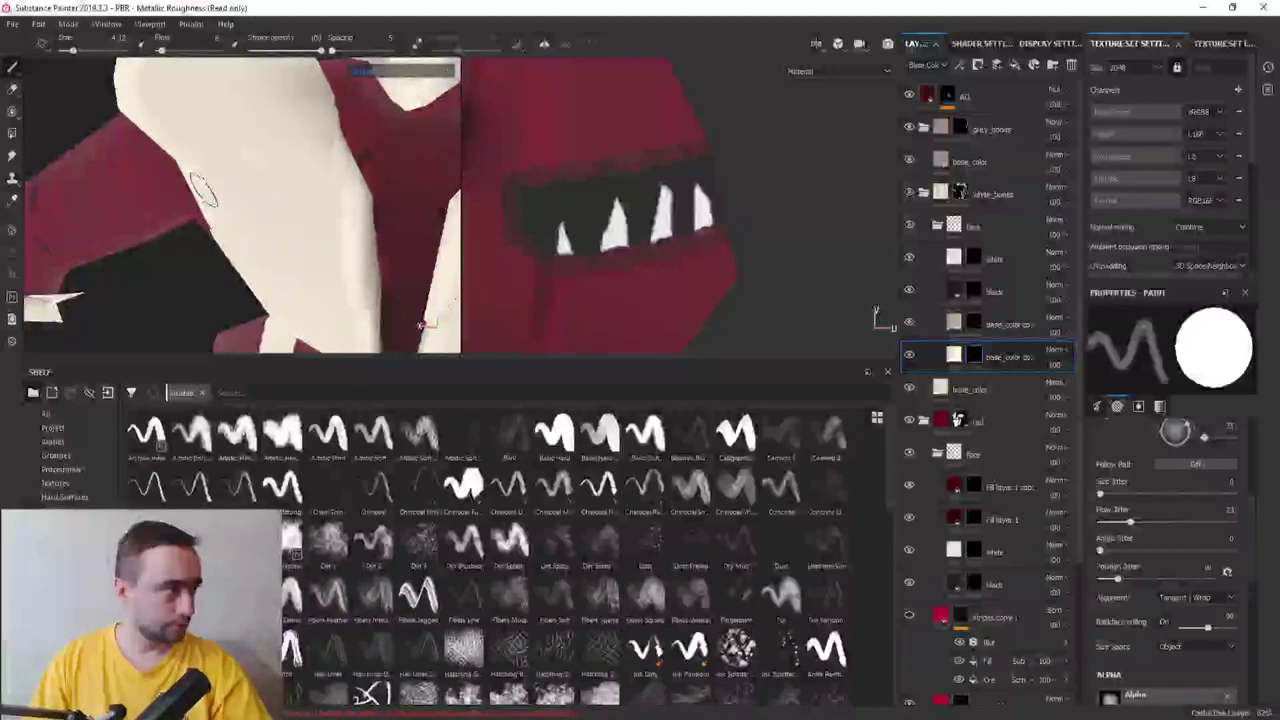
mouse_move(206, 171)
alt+mouse_down()
mouse_move(277, 220)
mouse_move(205, 128)
alt+mouse_up()
scroll(268, 216, down, 3)
scroll(240, 214, up, 3)
alt+drag(272, 266, 238, 150)
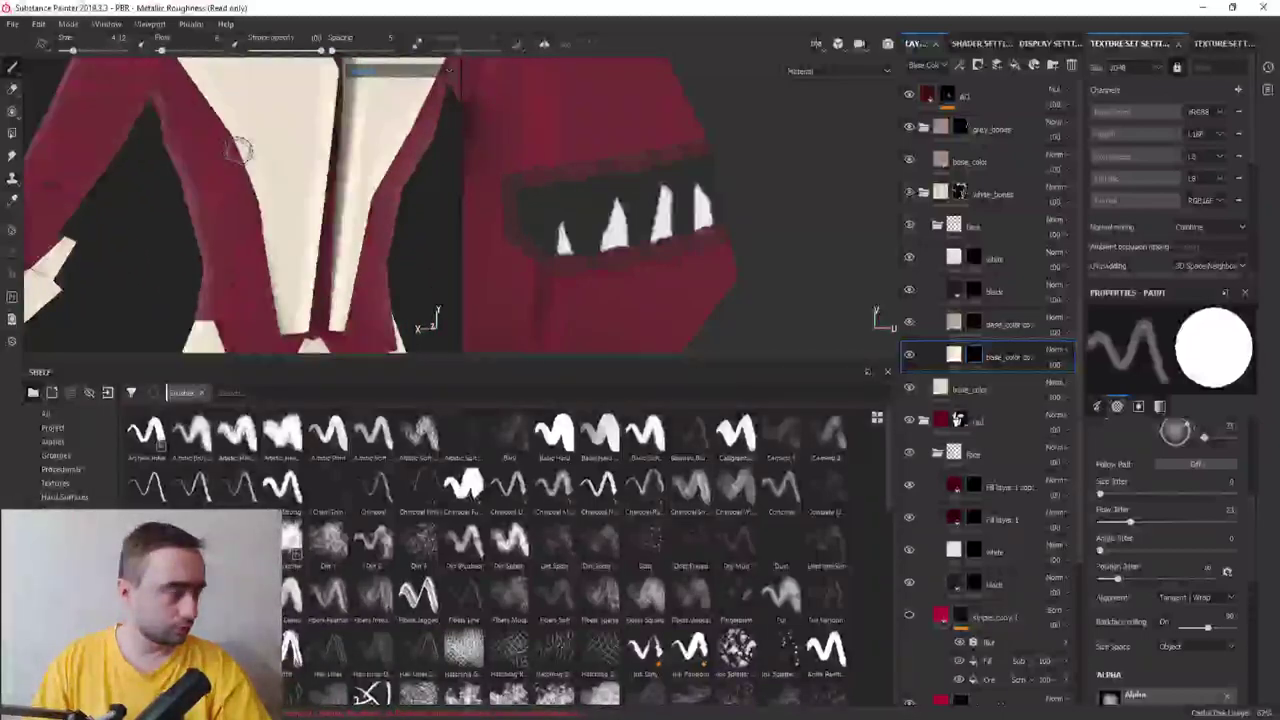
alt+drag(268, 236, 276, 268)
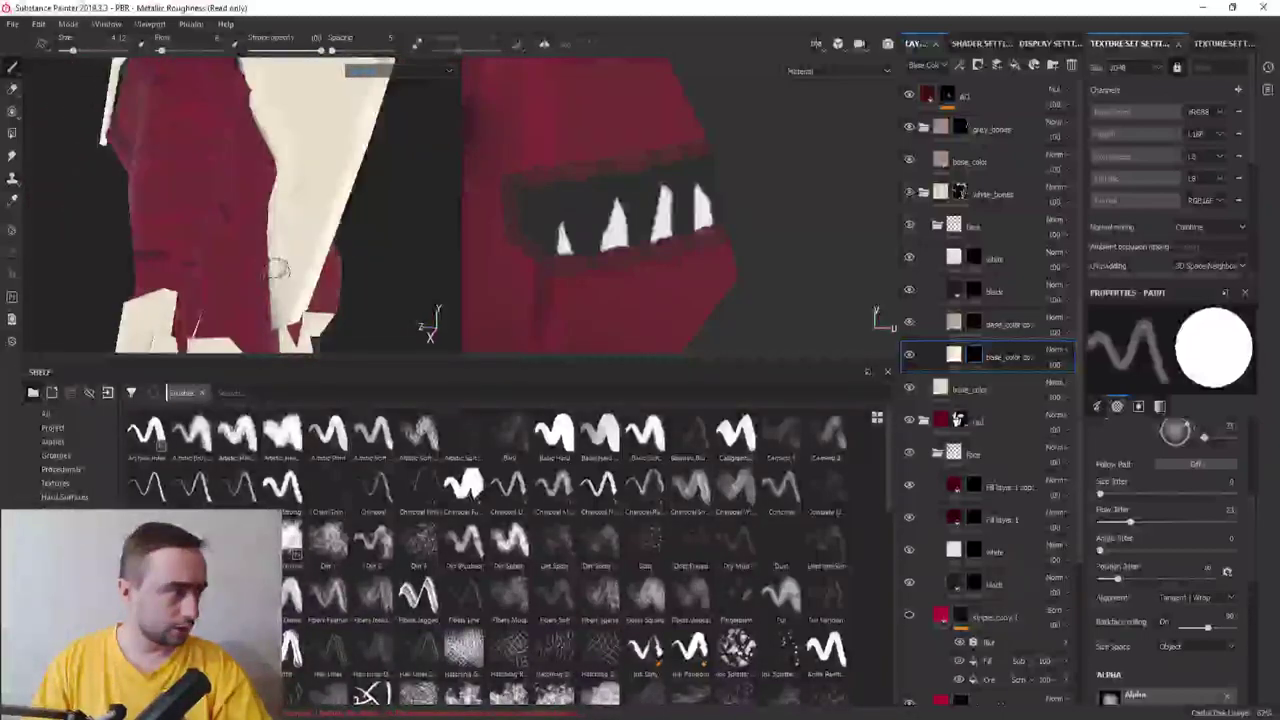
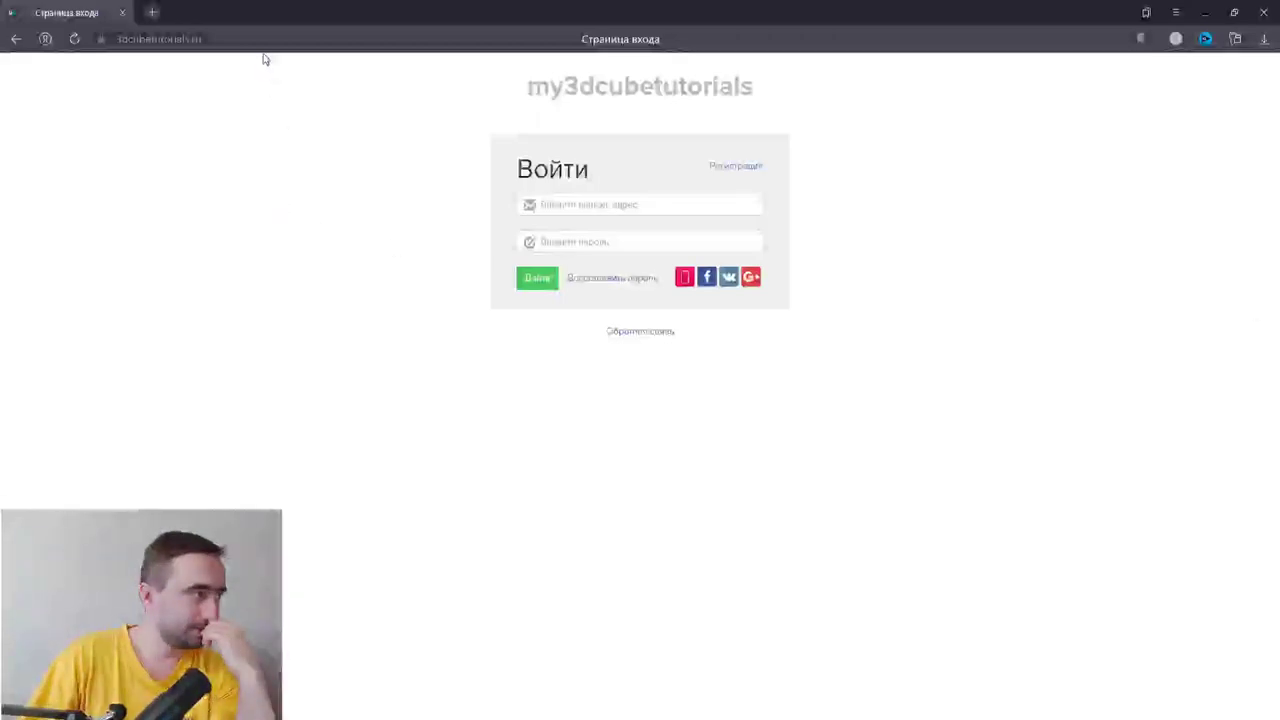
Check the login page's web address, then close the browser
click(266, 40)
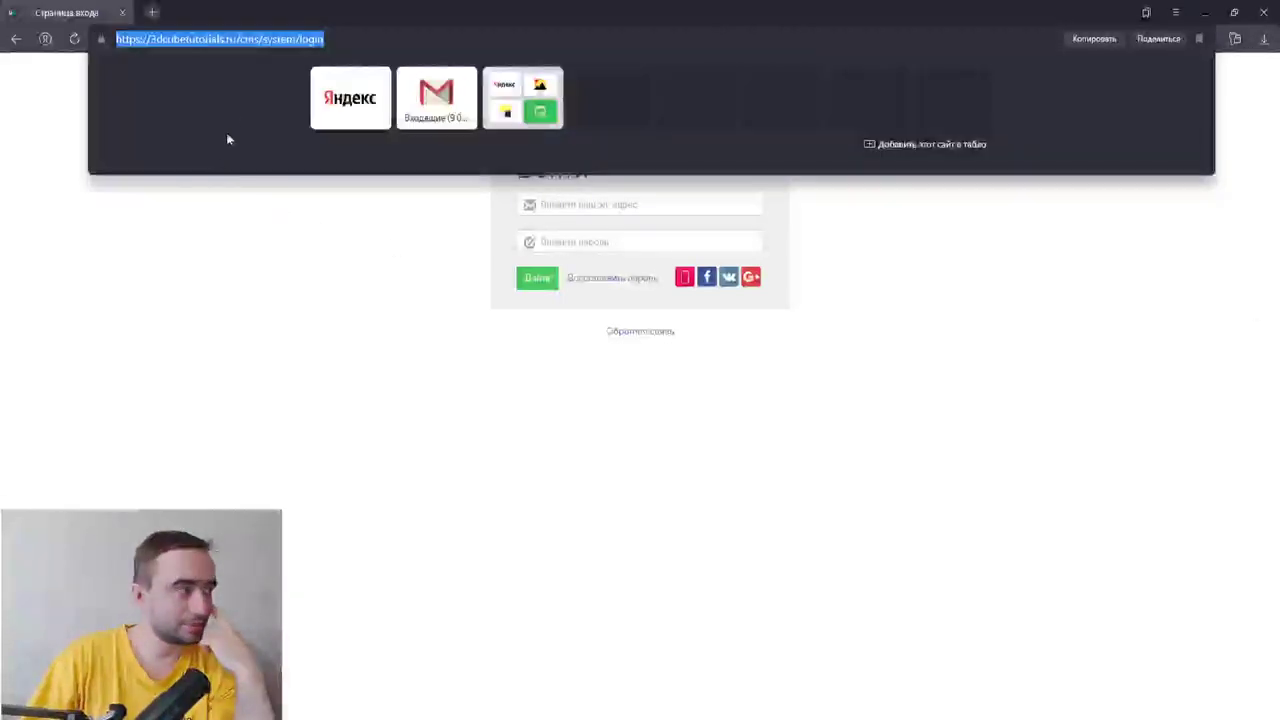
click(256, 318)
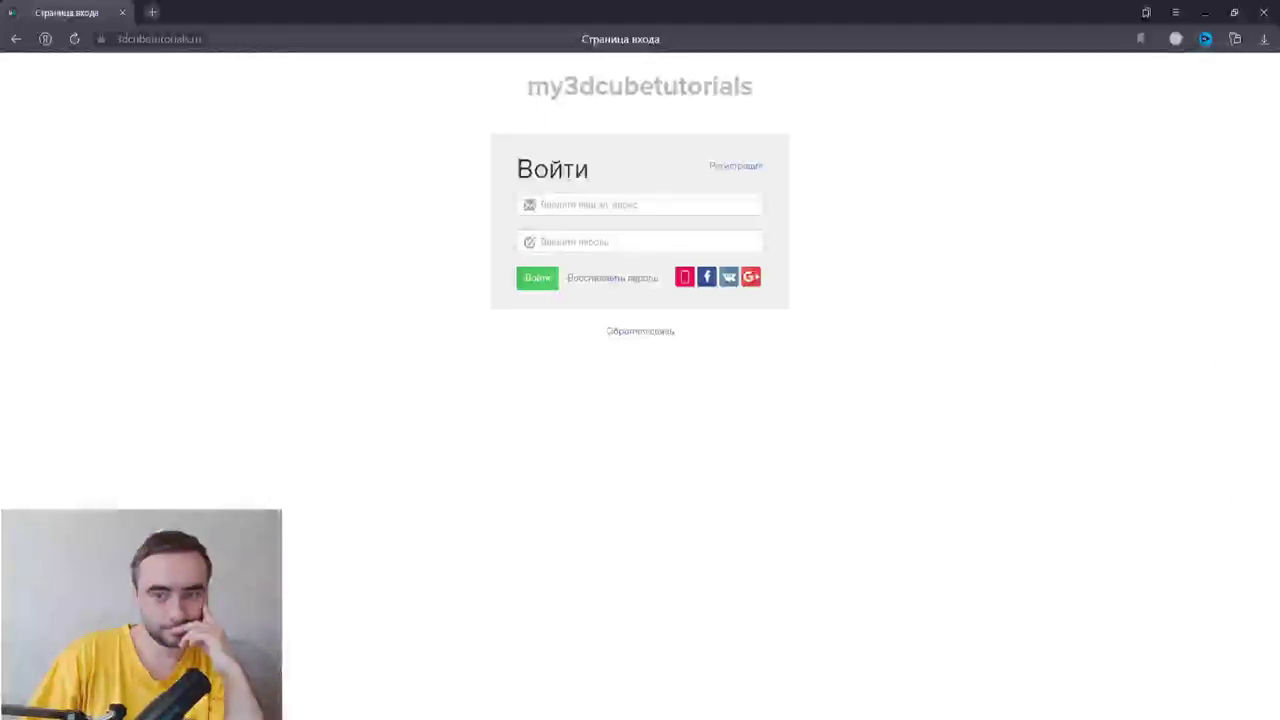
click(1263, 13)
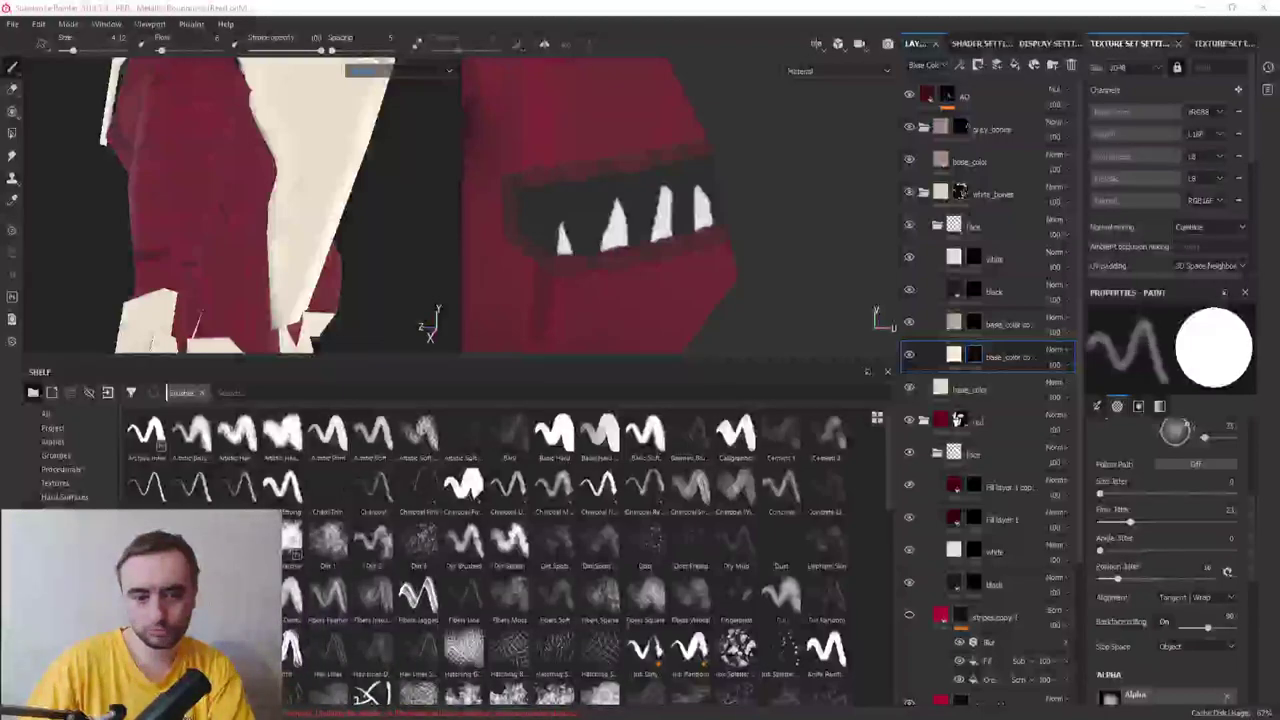
Dab paint on the cream area, undo it, and capture a screenshot of the stream
click(315, 320)
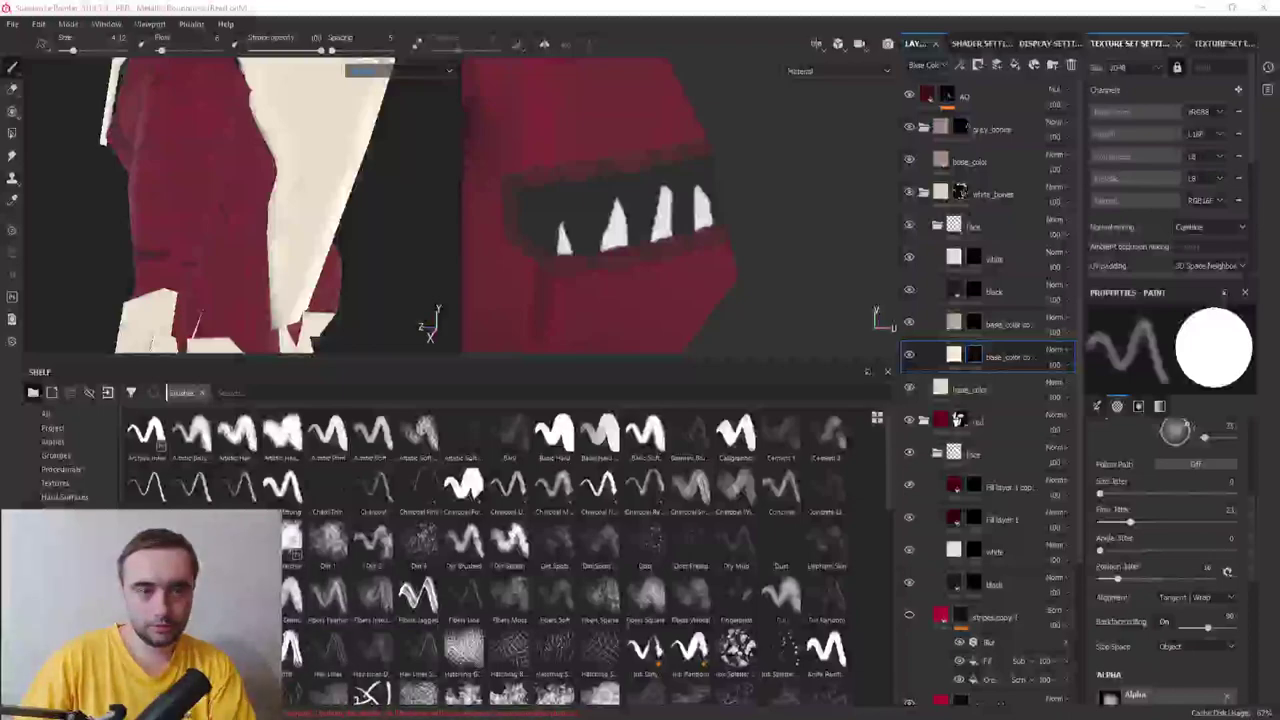
key(ctrl+z)
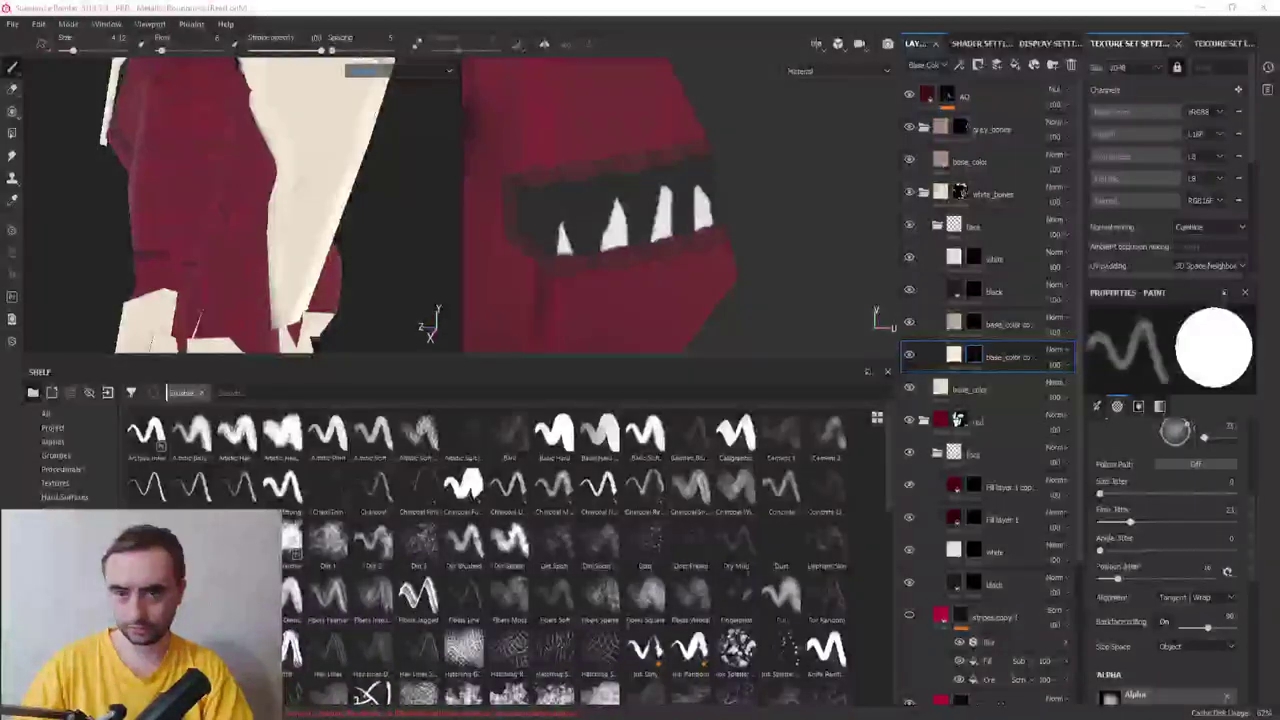
key(Print)
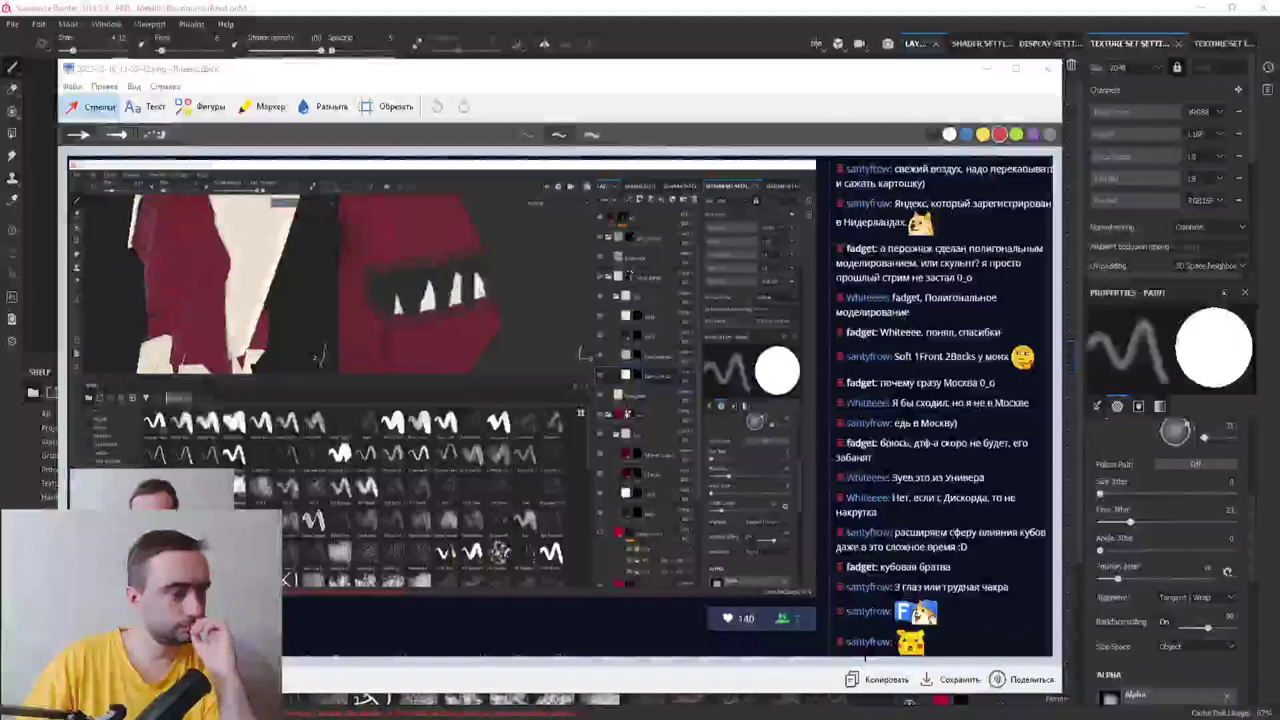
Close the Yandex Disk screenshot editor to return to Substance Painter
click(945, 679)
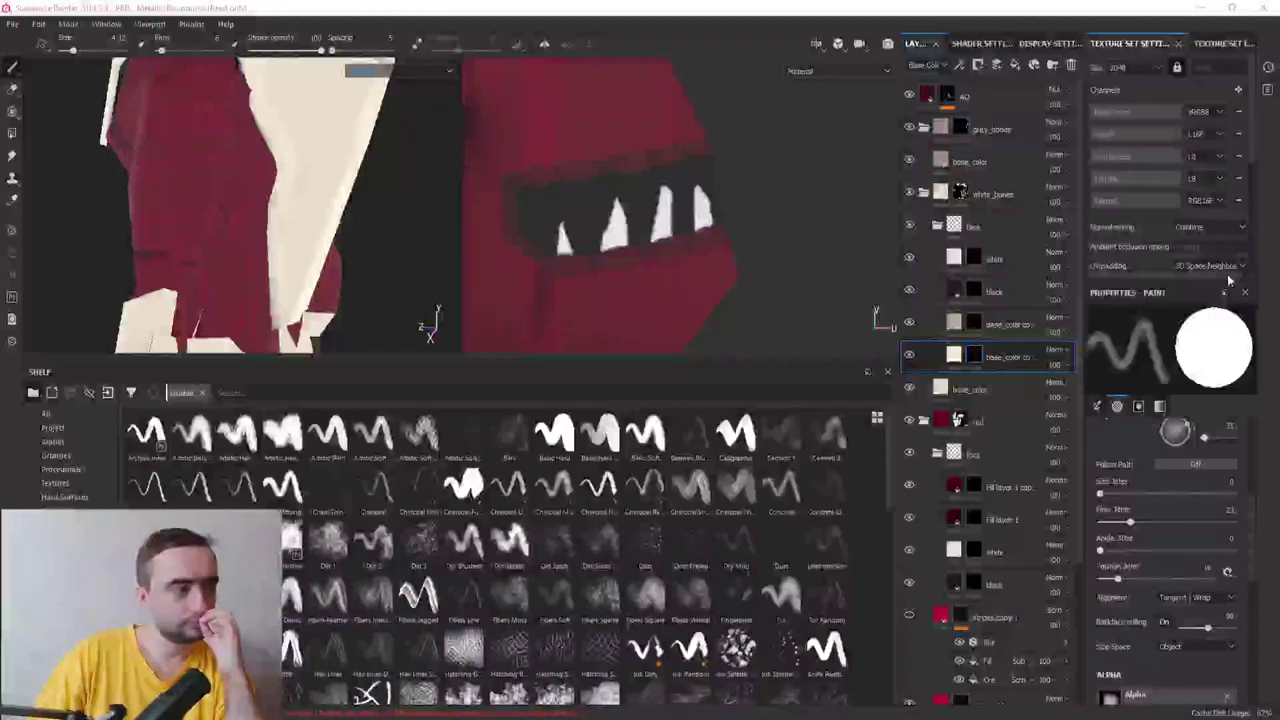
Select the grey base_color copy layer as the paint target
alt+drag(775, 270, 200, 272)
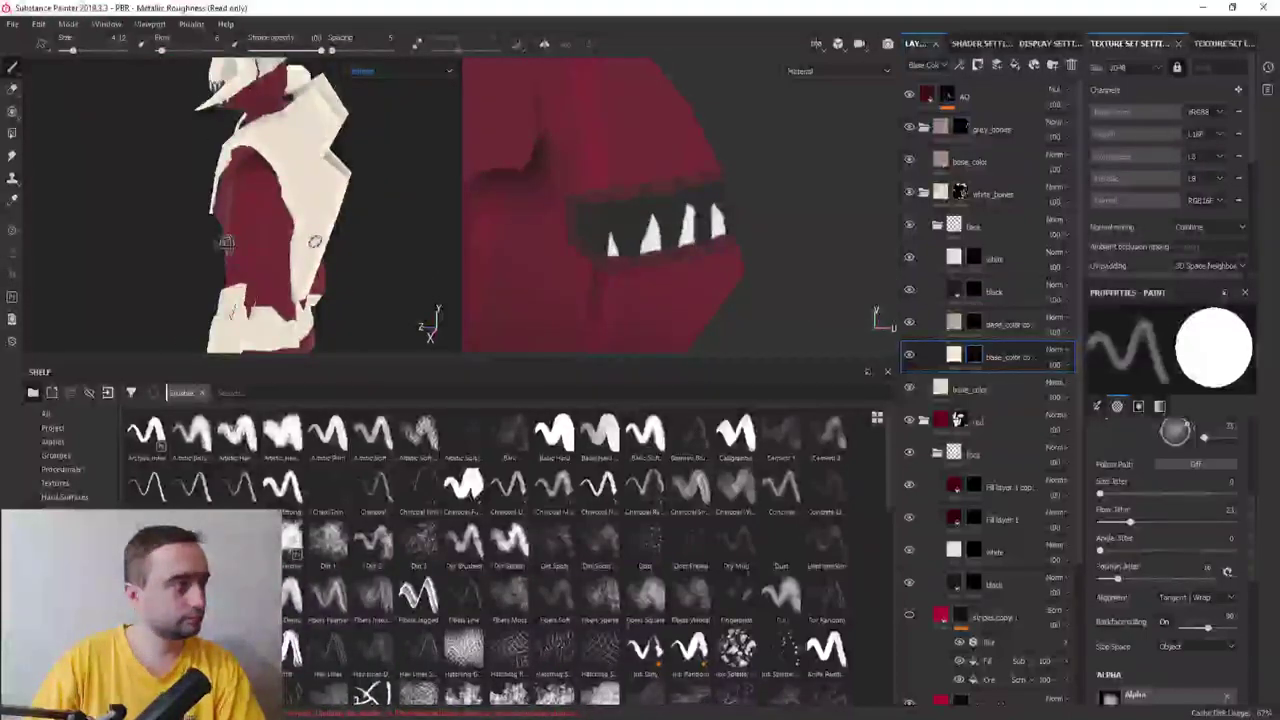
click(988, 324)
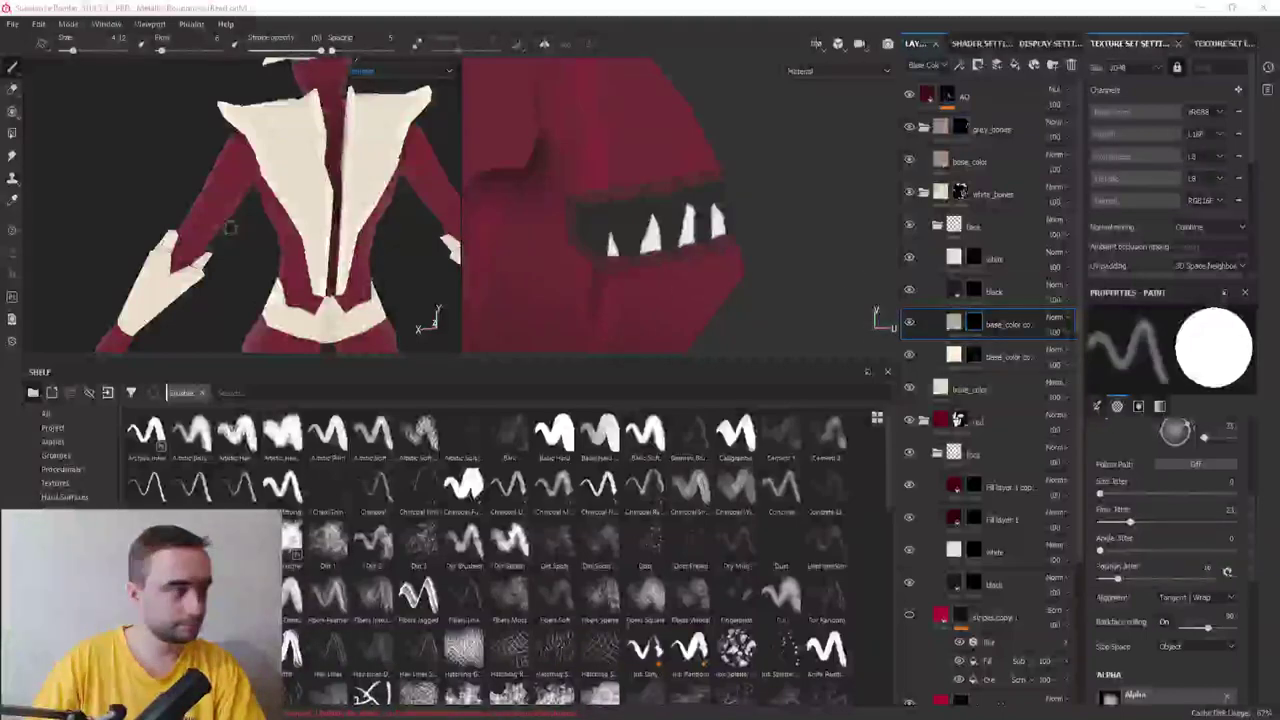
mouse_move(196, 229)
alt+mouse_down()
mouse_move(274, 134)
mouse_move(196, 218)
alt+mouse_up()
scroll(200, 220, up, 5)
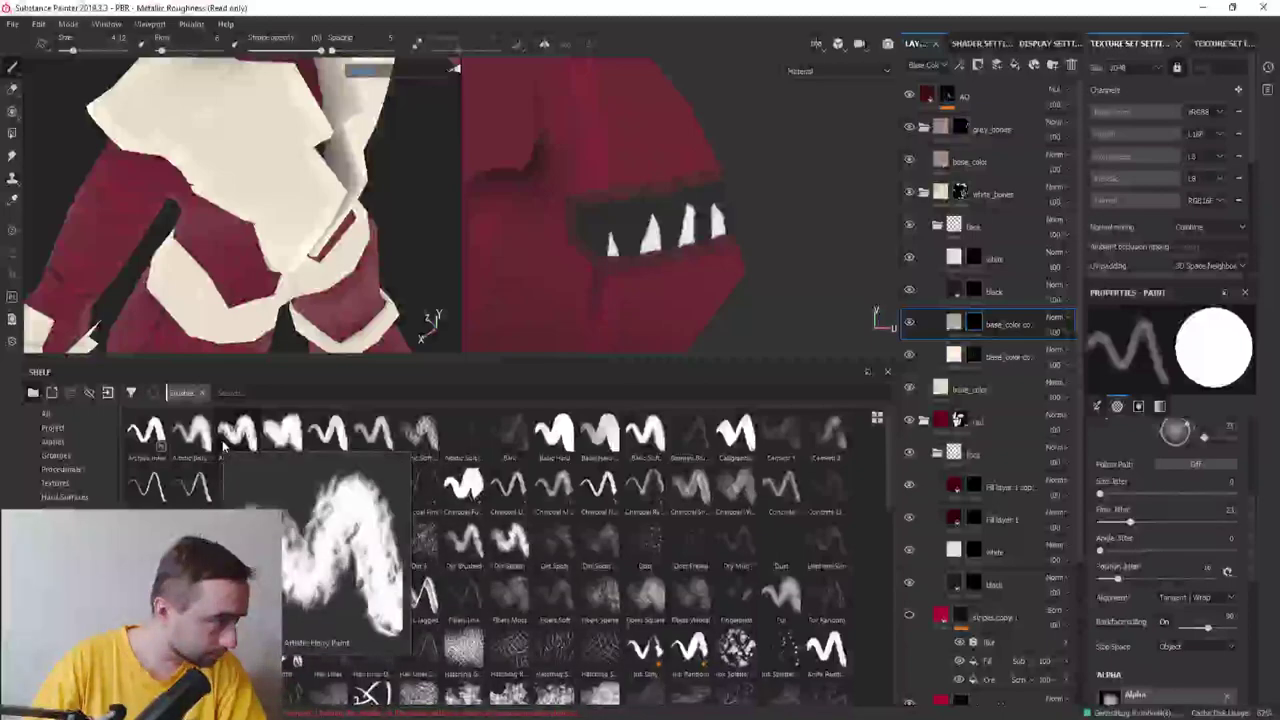
mouse_move(237, 435)
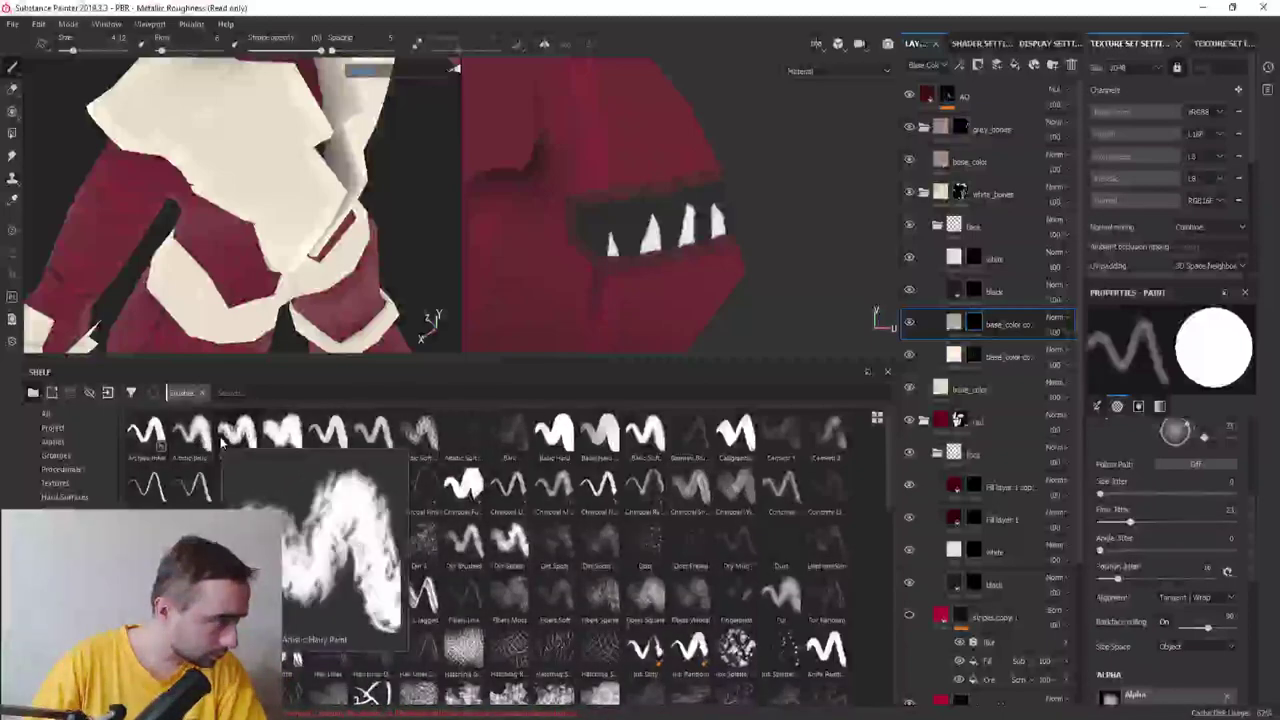
Try the Artistic Hairy Paint brush, undo its smudge, and revert to the soft brush
click(224, 440)
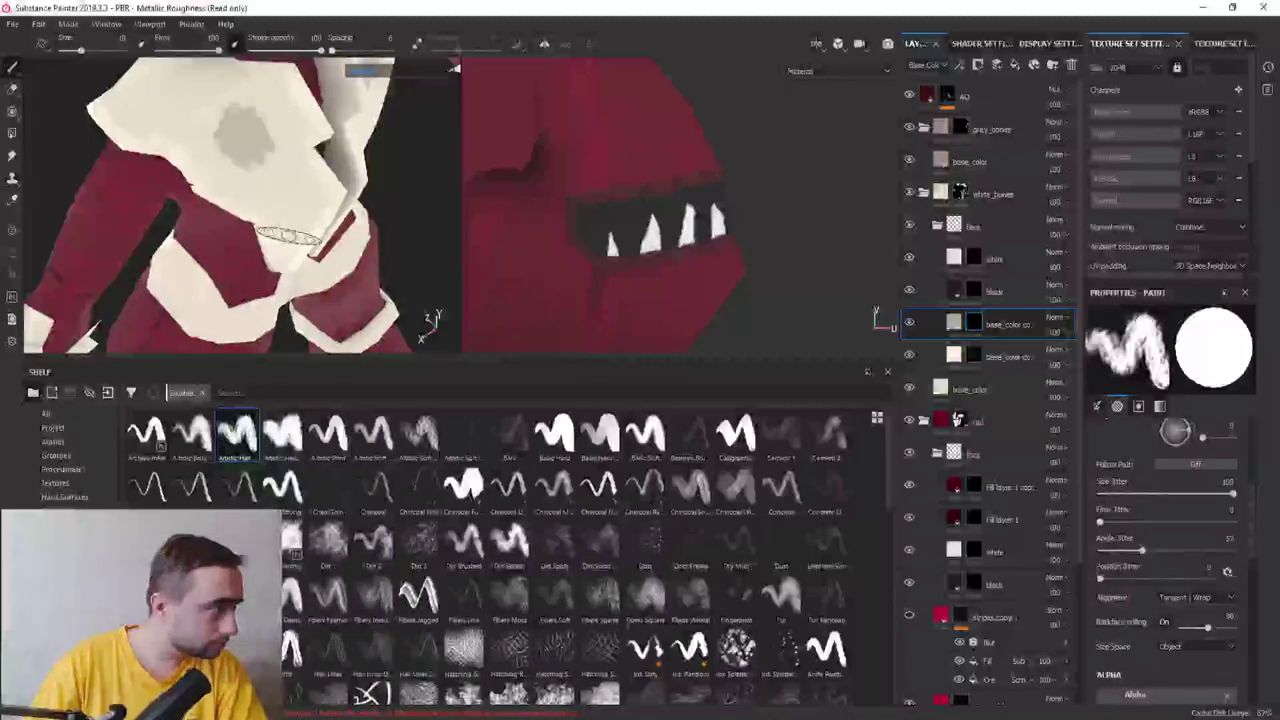
key(ctrl+z)
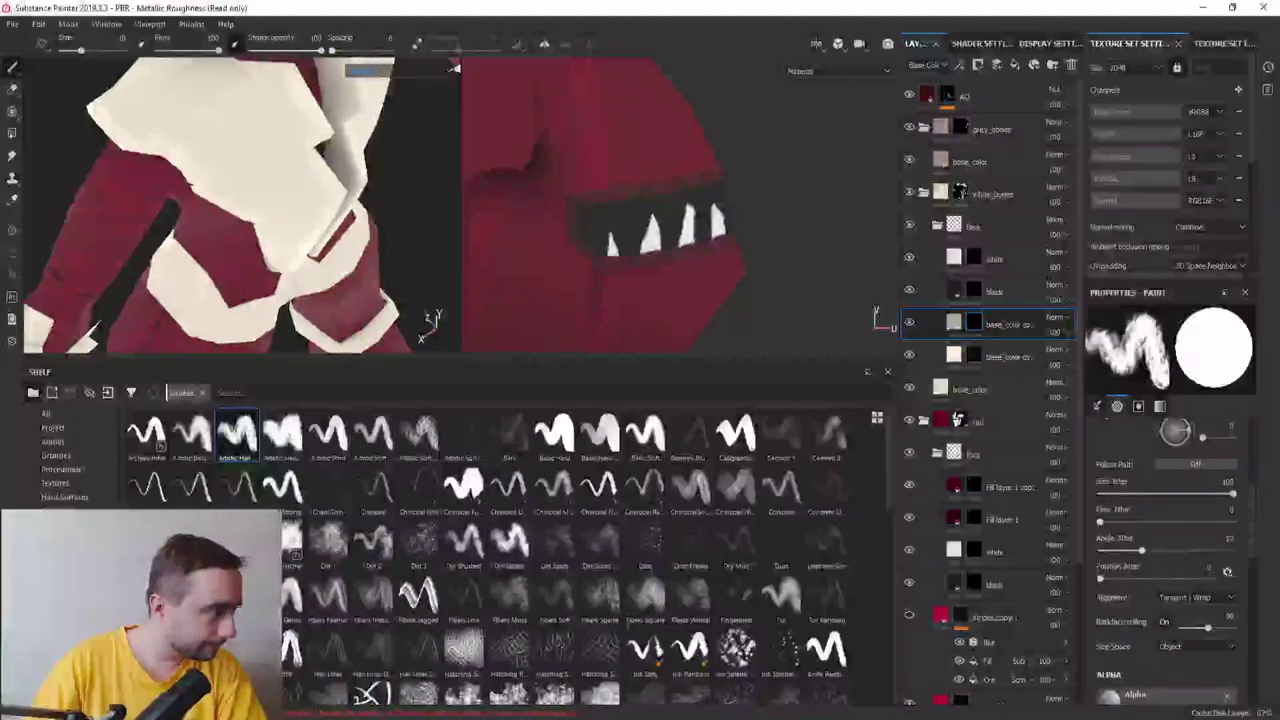
key(ctrl+z)
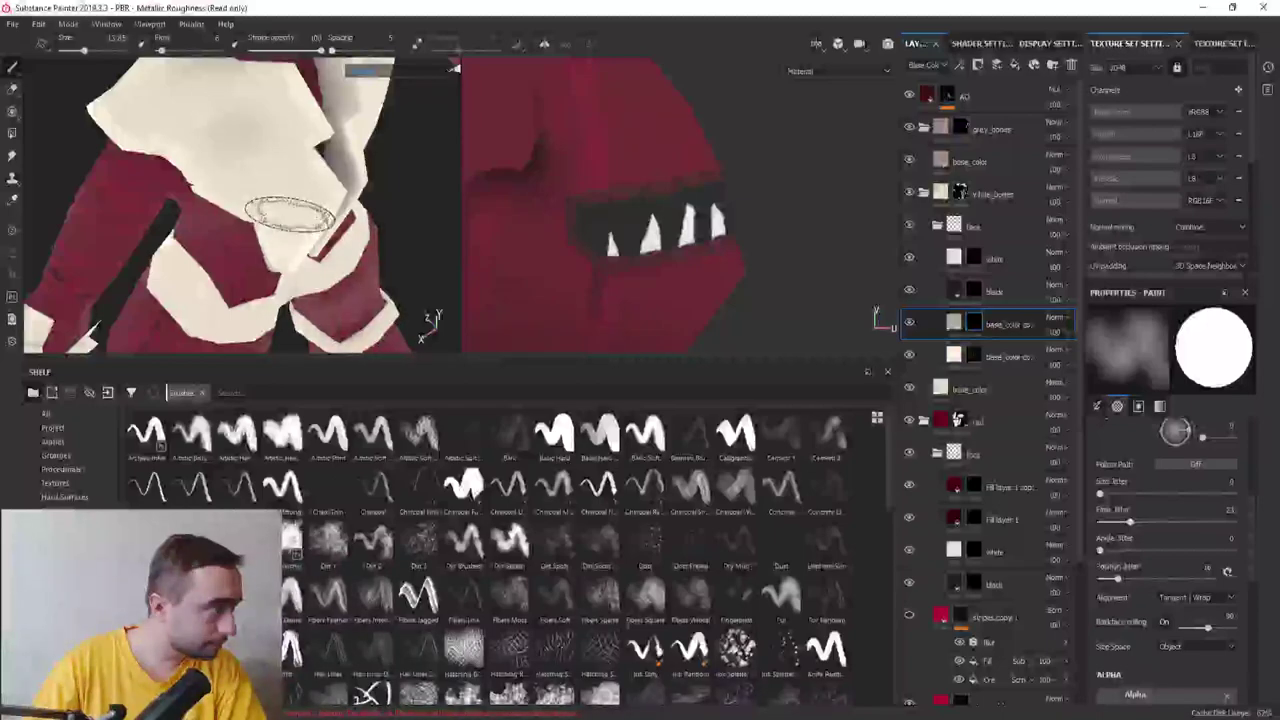
mouse_move(290, 213)
alt+mouse_down()
mouse_move(257, 143)
mouse_move(301, 174)
alt+mouse_up()
key(ctrl+y)
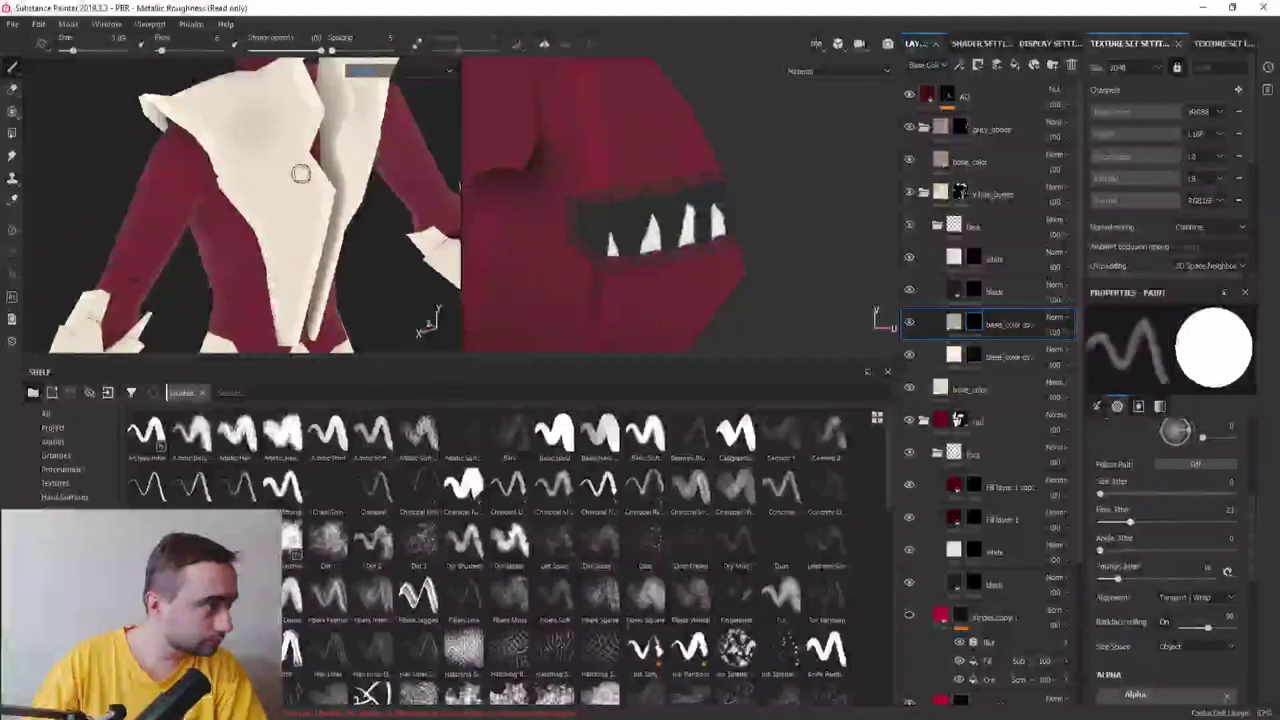
key(ctrl+z)
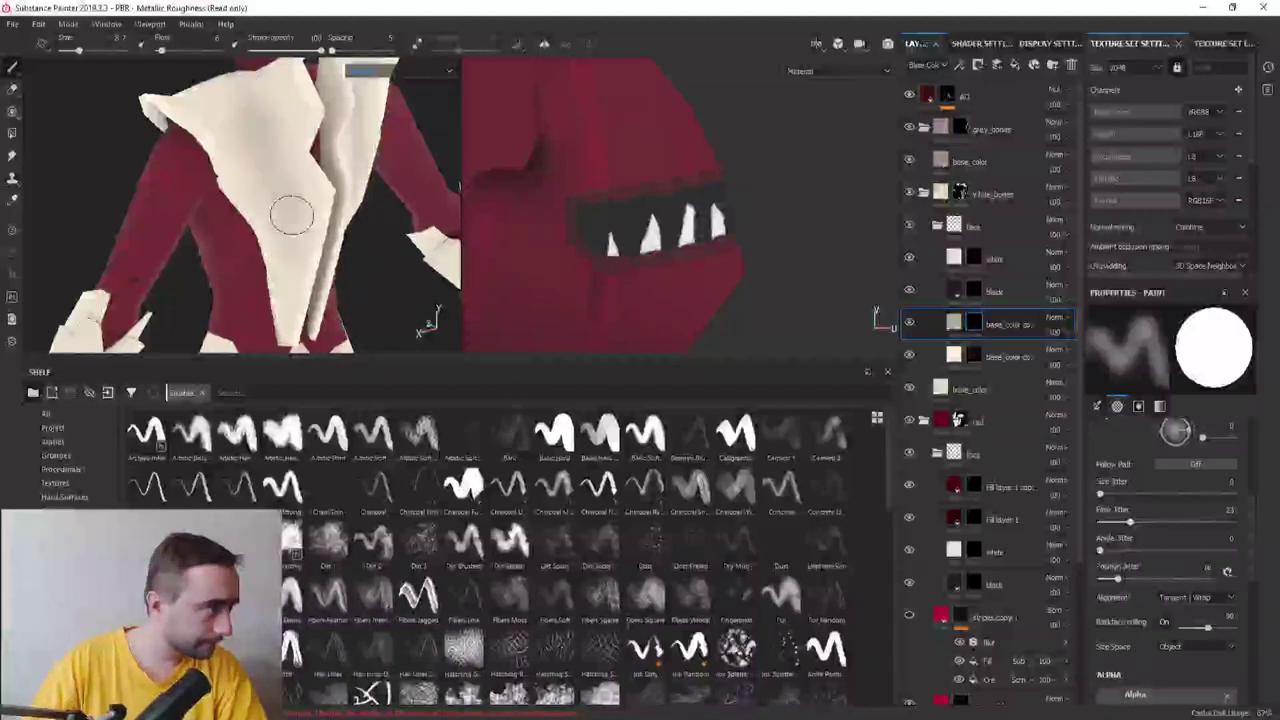
alt+drag(290, 215, 262, 115)
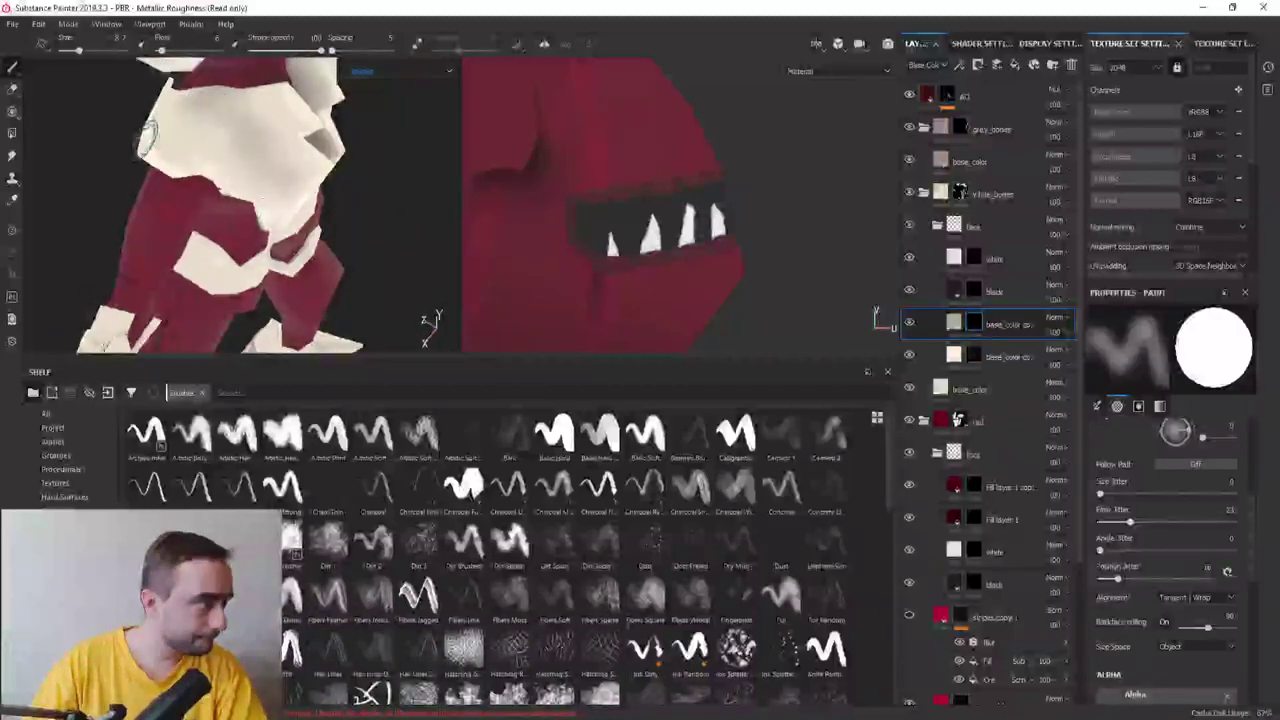
mouse_move(147, 138)
alt+mouse_down()
mouse_move(176, 207)
mouse_move(324, 172)
mouse_move(228, 143)
mouse_move(363, 266)
mouse_move(250, 200)
alt+mouse_up()
scroll(190, 184, down, 5)
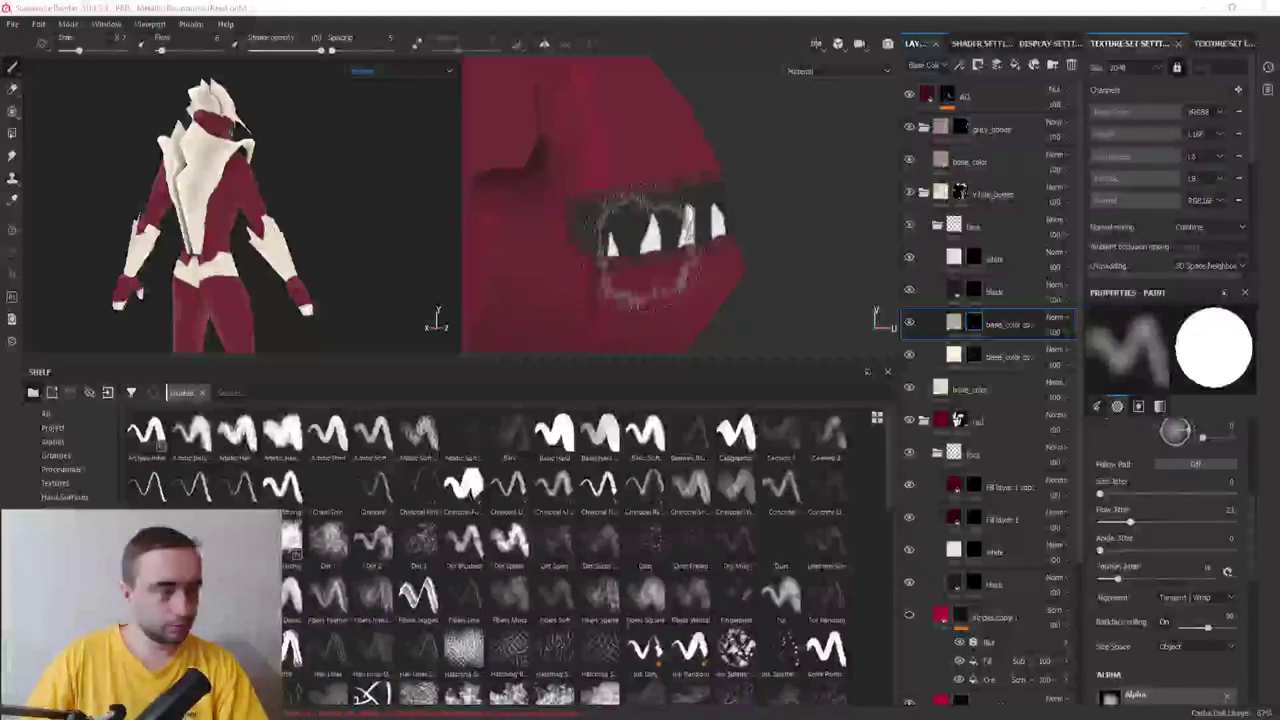
Zoom in on a cream armor panel and shrink the brush to about 6
alt+drag(190, 210, 230, 207)
scroll(230, 207, up, 1)
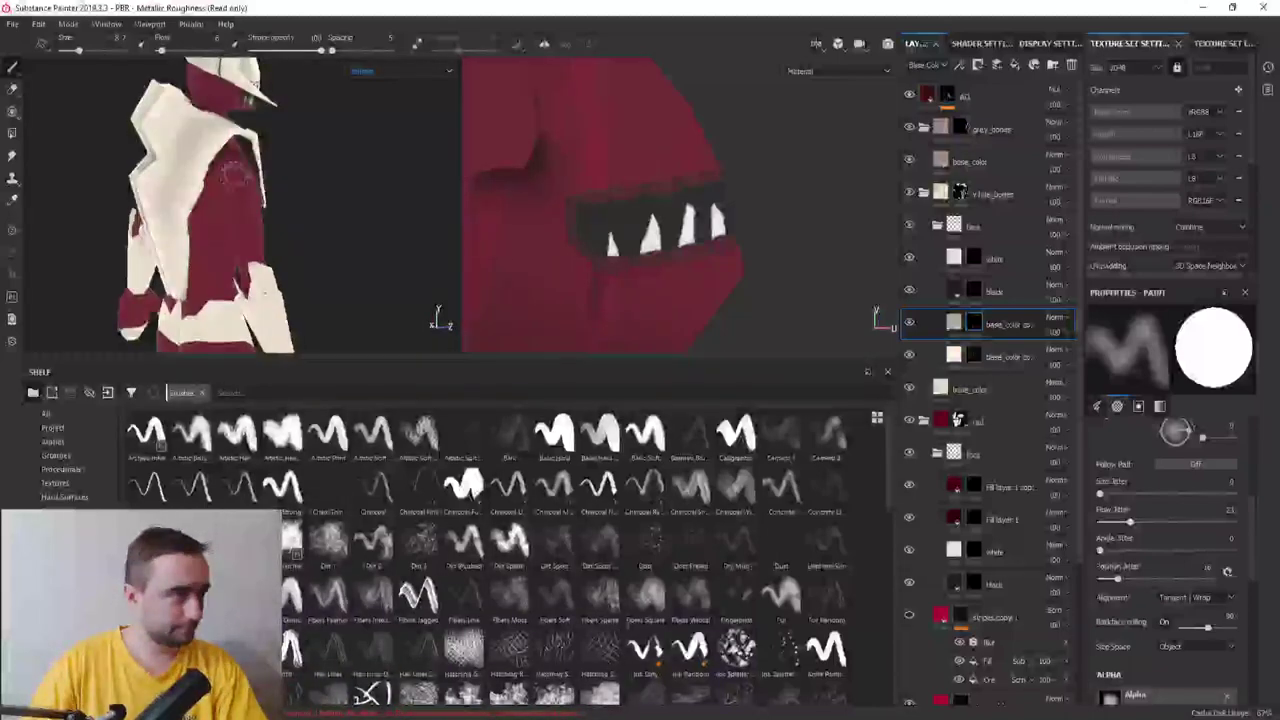
scroll(225, 185, up, 1)
scroll(223, 177, up, 2)
scroll(270, 195, up, 1)
mouse_move(270, 195)
alt+mouse_down()
mouse_move(272, 158)
mouse_move(330, 232)
alt+mouse_up()
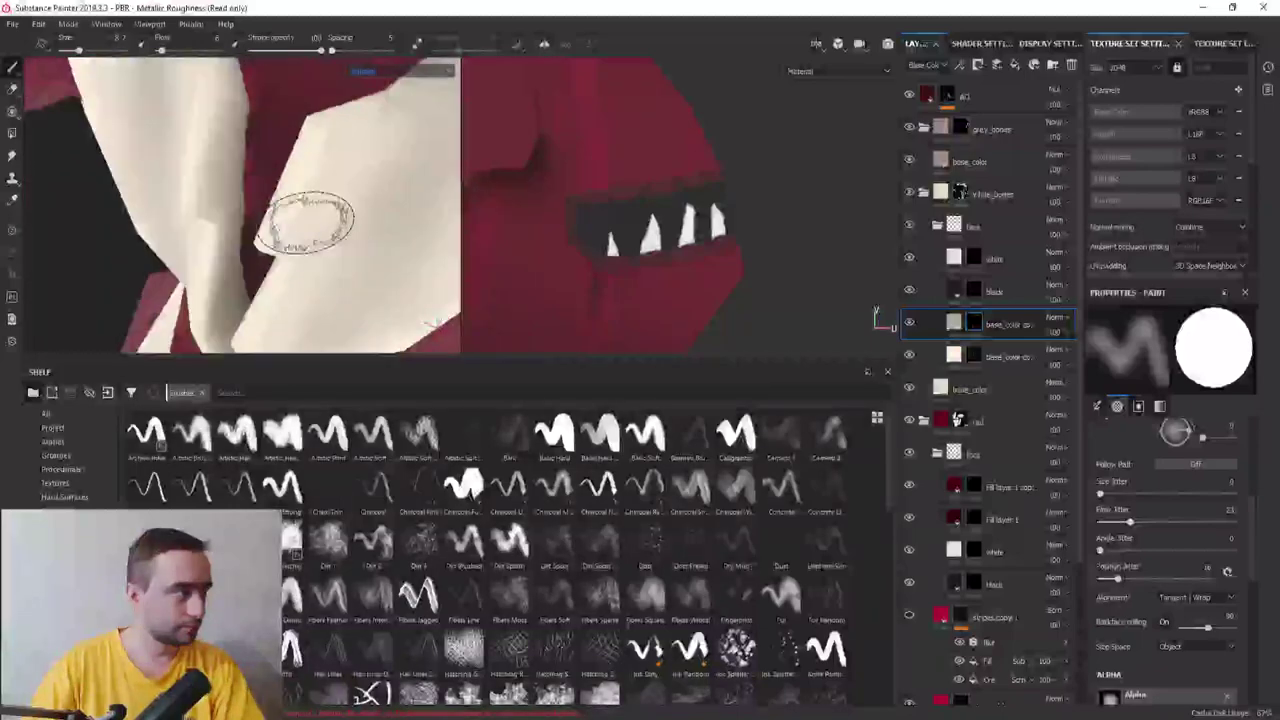
ctrl+right_drag(250, 125, 228, 125)
alt+drag(228, 125, 217, 124)
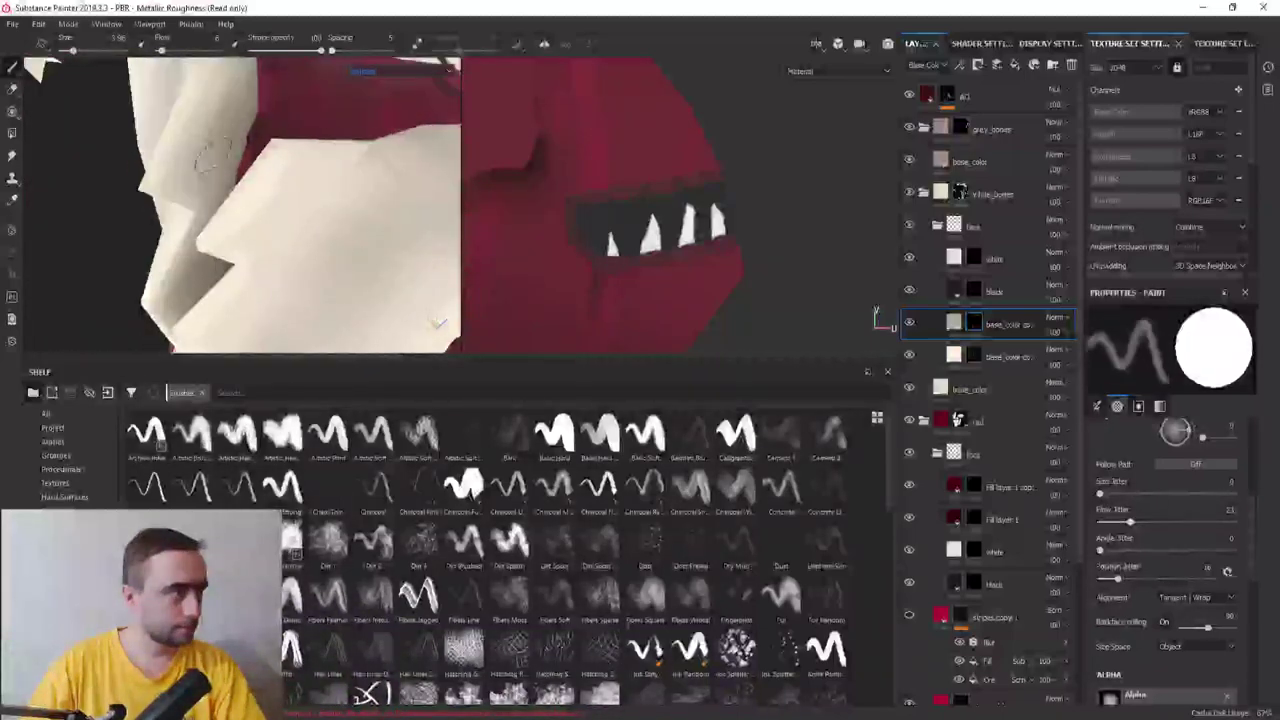
Paint soft grey shading across the cream panels with the brush at about 6.2
alt+drag(215, 140, 197, 200)
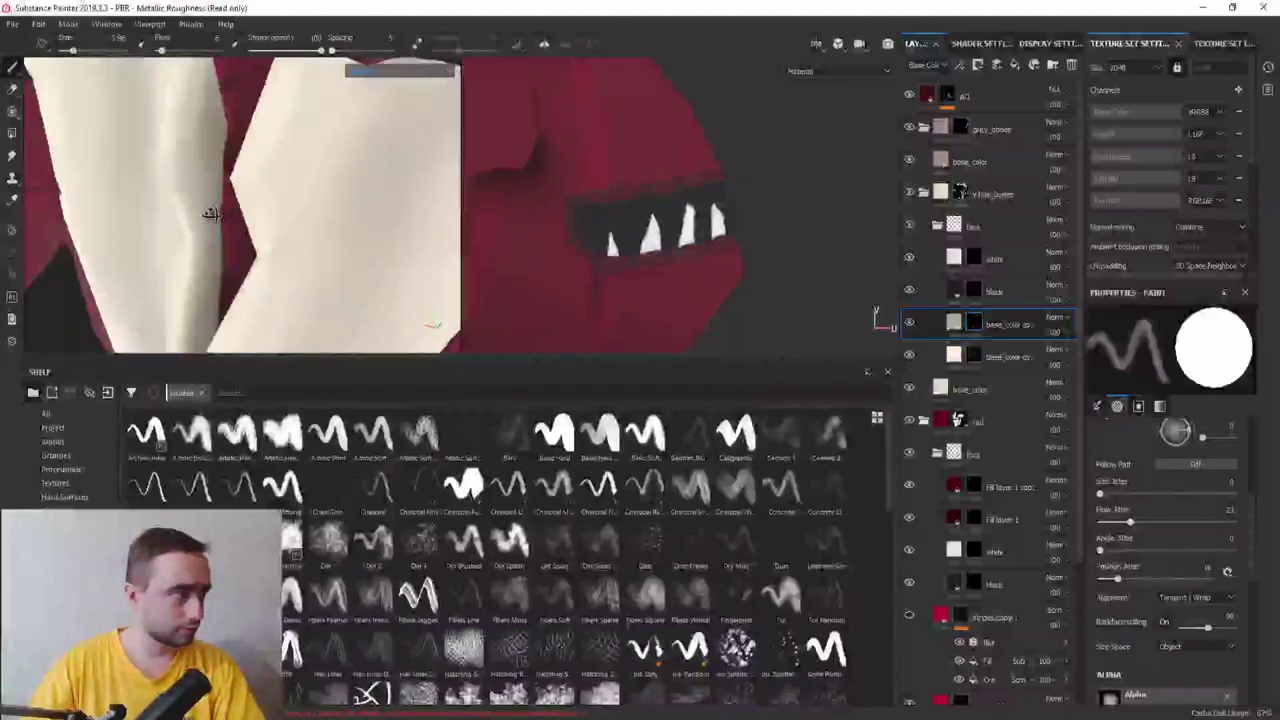
mouse_move(213, 252)
alt+mouse_down()
mouse_move(220, 152)
mouse_move(220, 228)
alt+mouse_up()
mouse_move(228, 300)
alt+mouse_down()
mouse_move(229, 277)
mouse_move(266, 270)
mouse_move(246, 176)
alt+mouse_up()
ctrl+right_drag(239, 207, 249, 206)
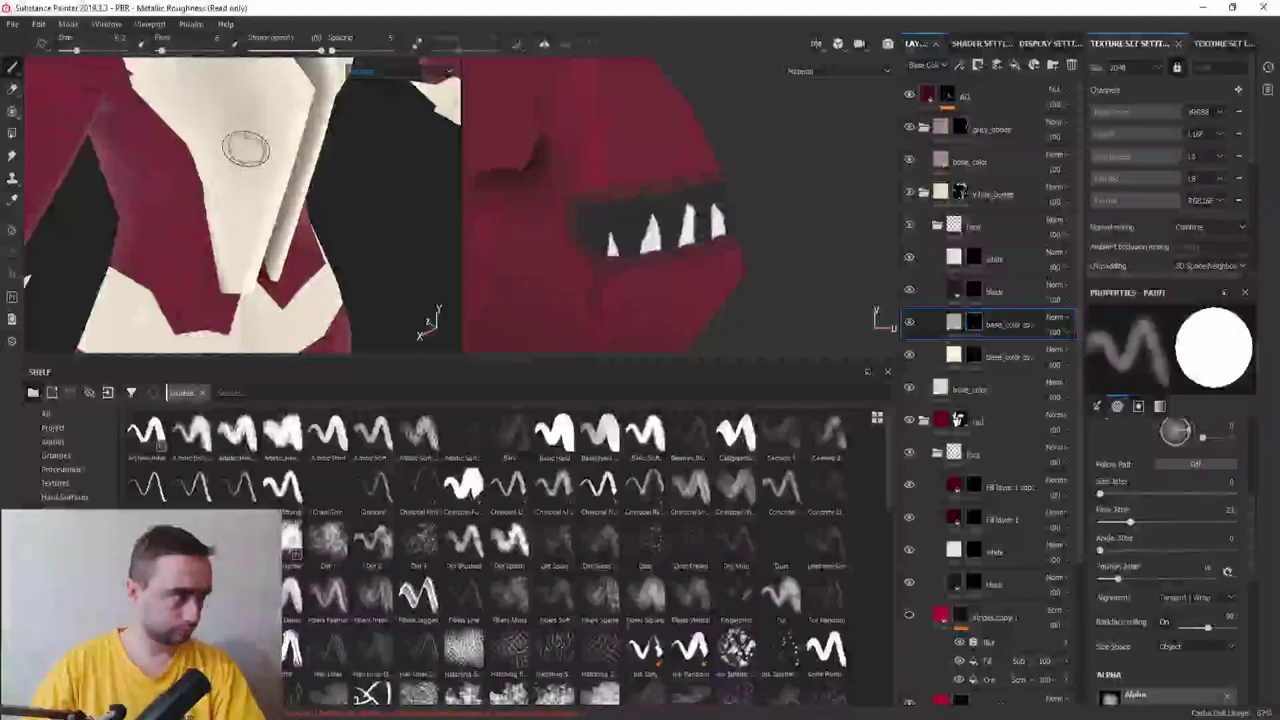
alt+middle_drag(248, 228, 360, 338)
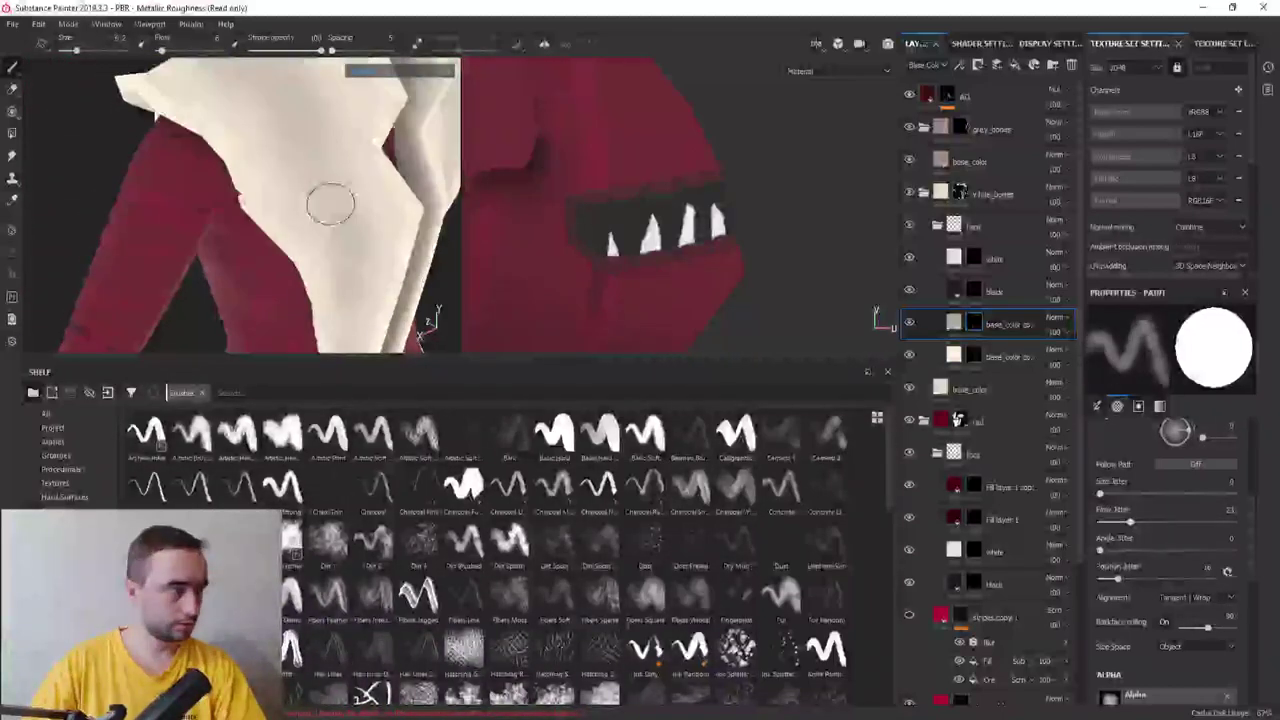
mouse_move(320, 143)
alt+mouse_down()
mouse_move(329, 200)
mouse_move(318, 221)
mouse_move(245, 180)
alt+mouse_up()
alt+right_drag(198, 162, 260, 194)
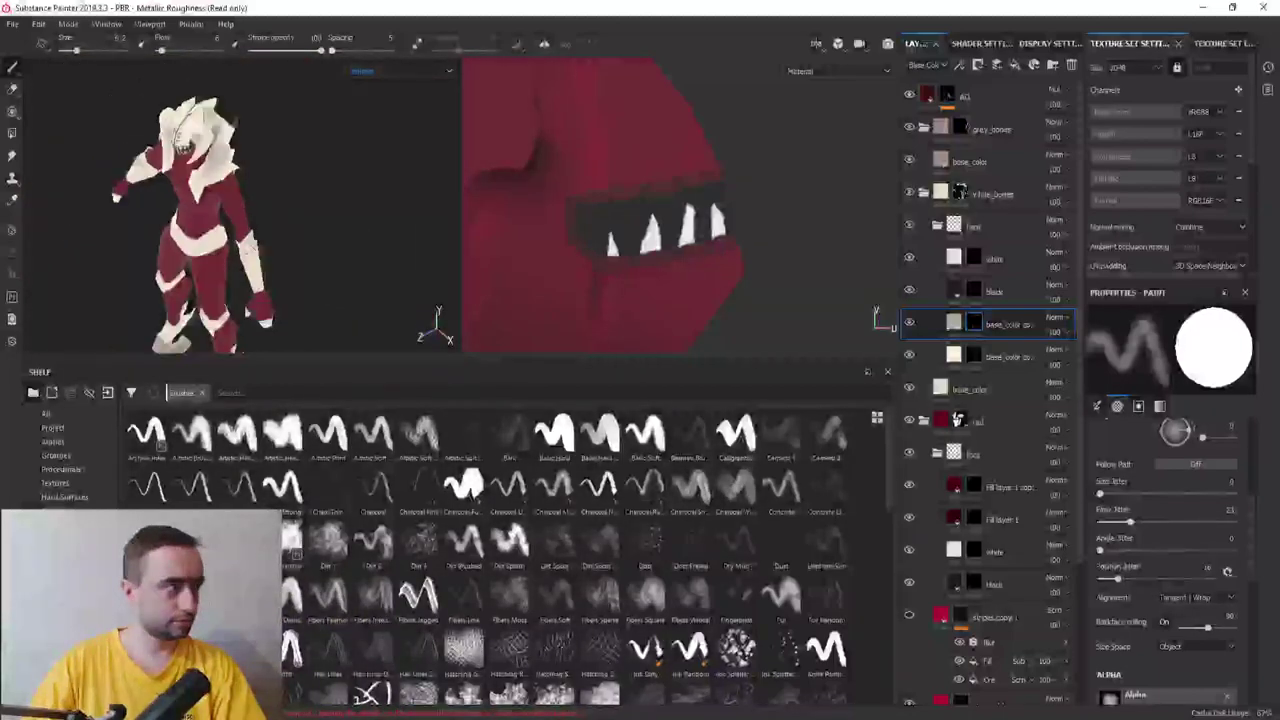
key(f)
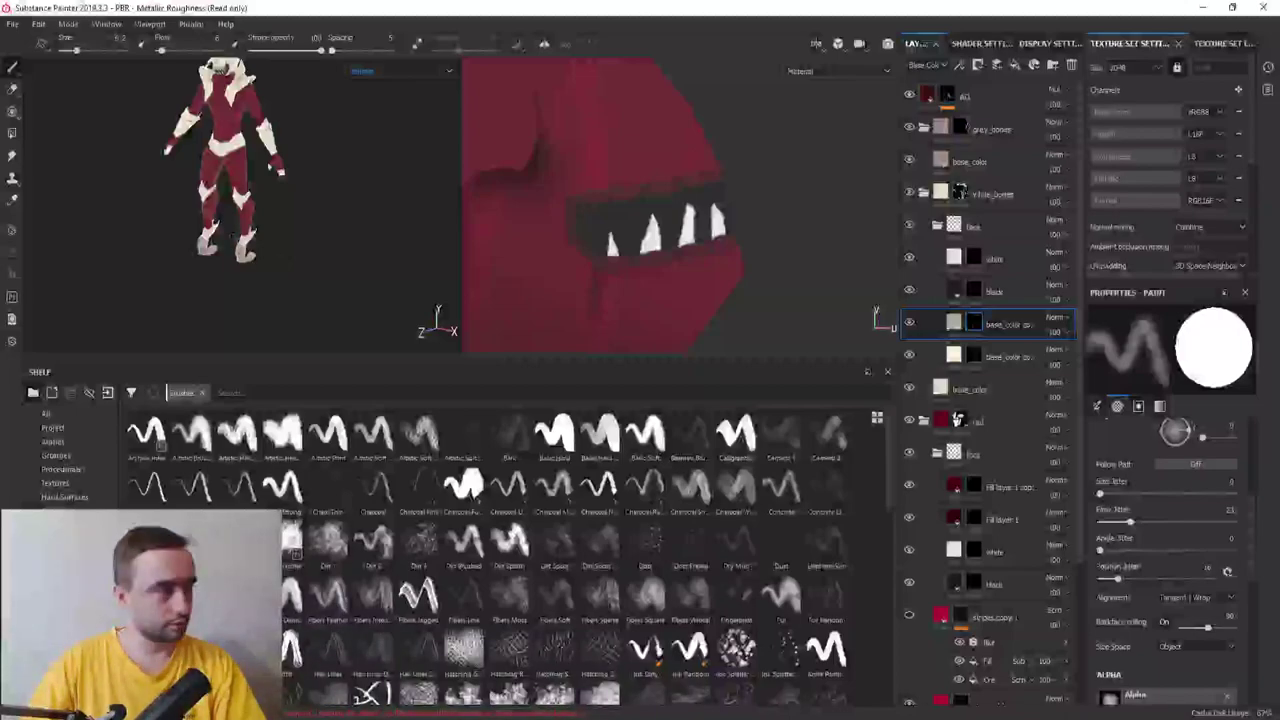
Frame the head and upper body and zoom in on a side view of the head
scroll(204, 150, up, 3)
scroll(204, 150, up, 3)
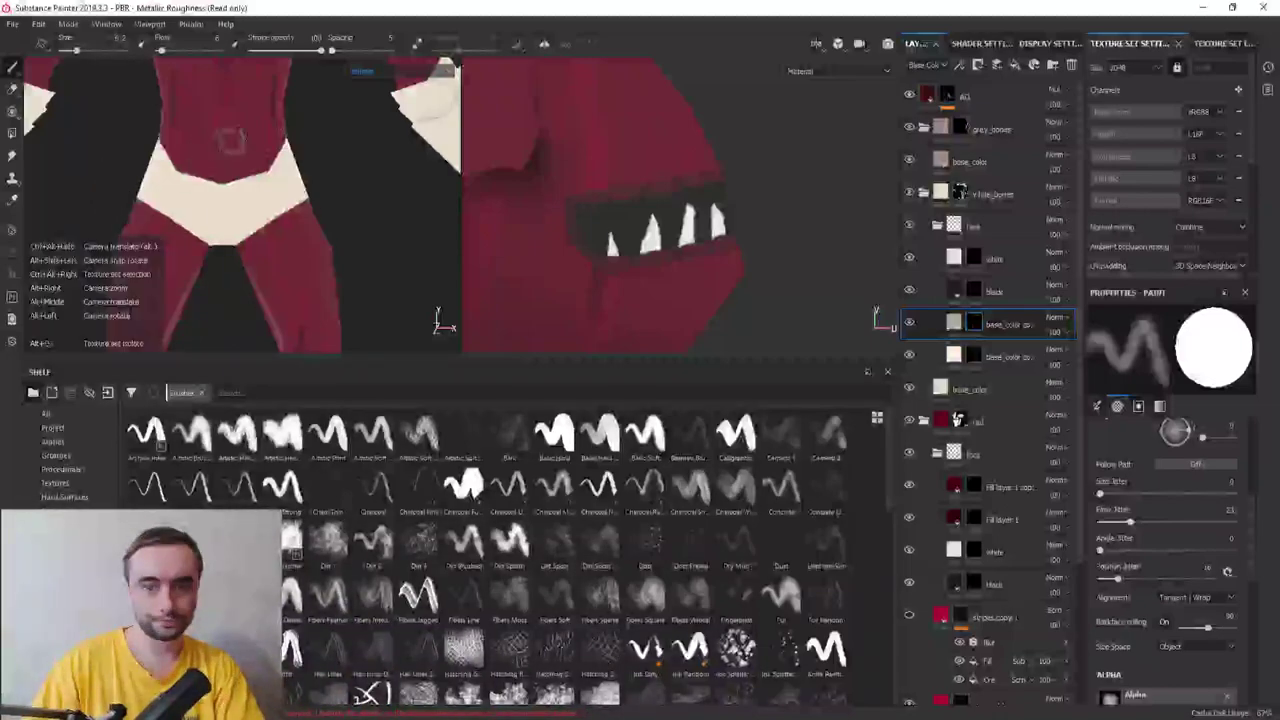
mouse_move(192, 133)
middle_down()
mouse_move(190, 185)
mouse_move(174, 203)
middle_up()
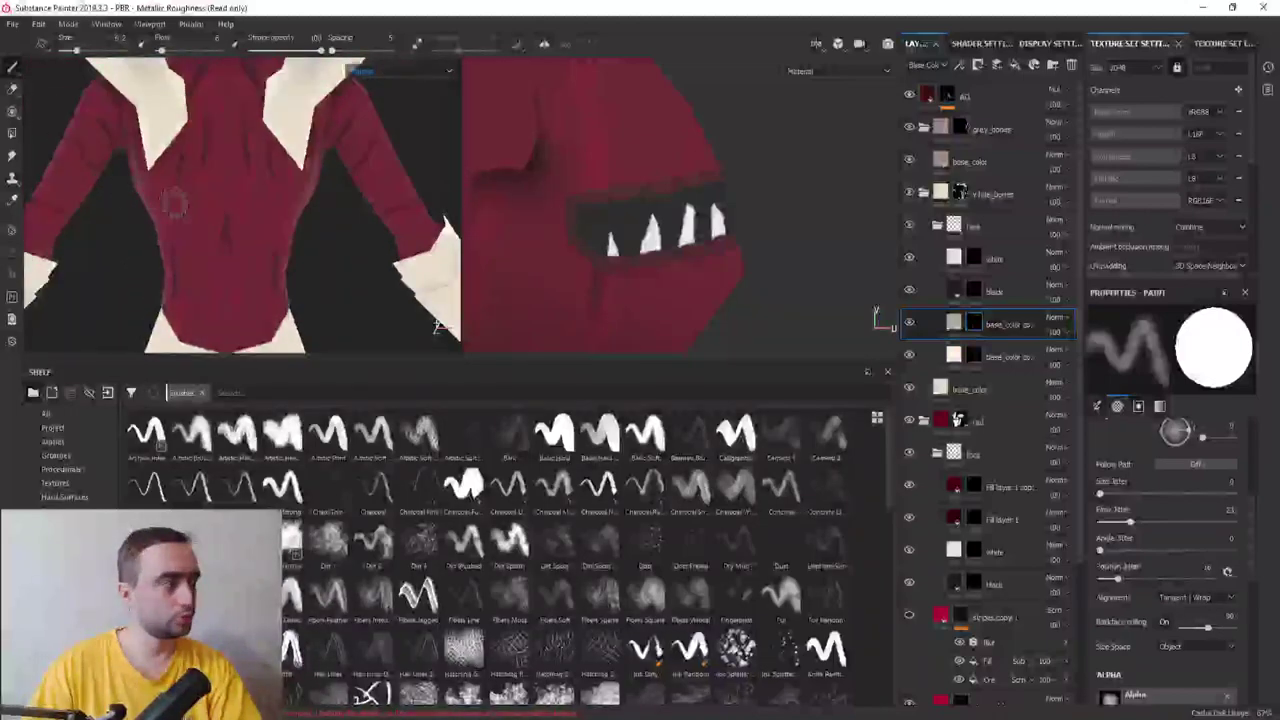
alt+drag(200, 228, 280, 241)
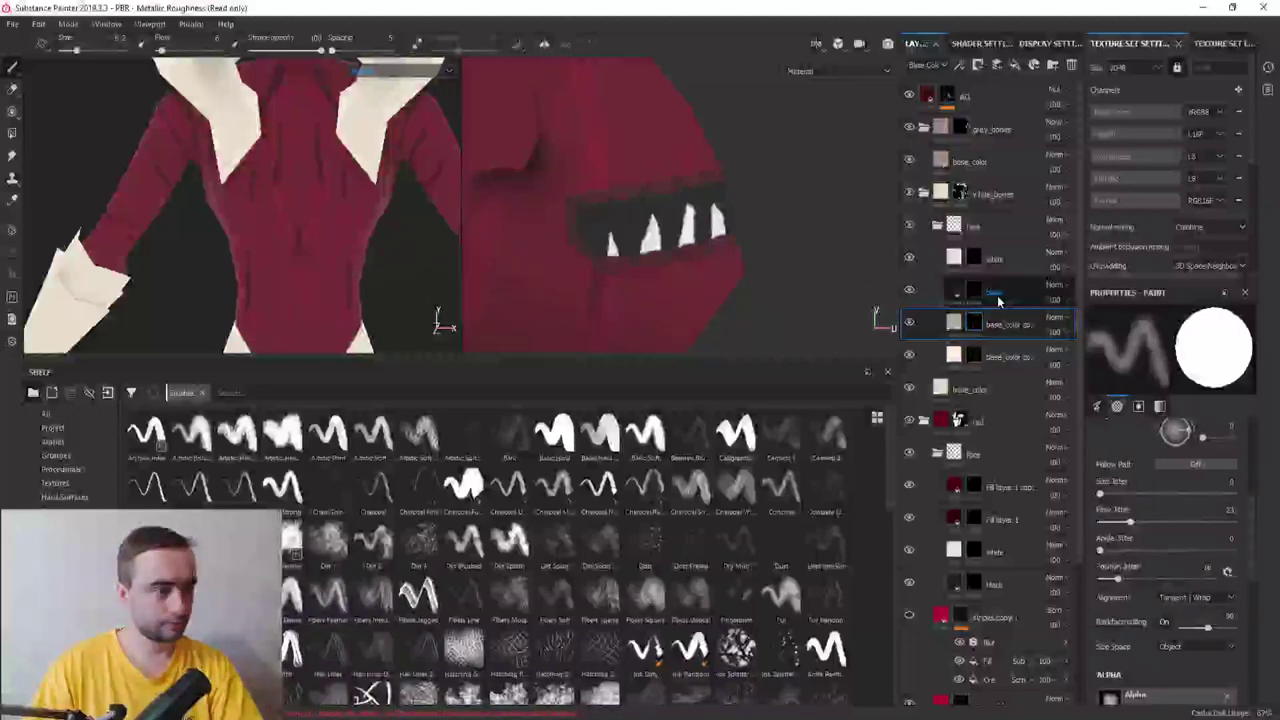
key(f)
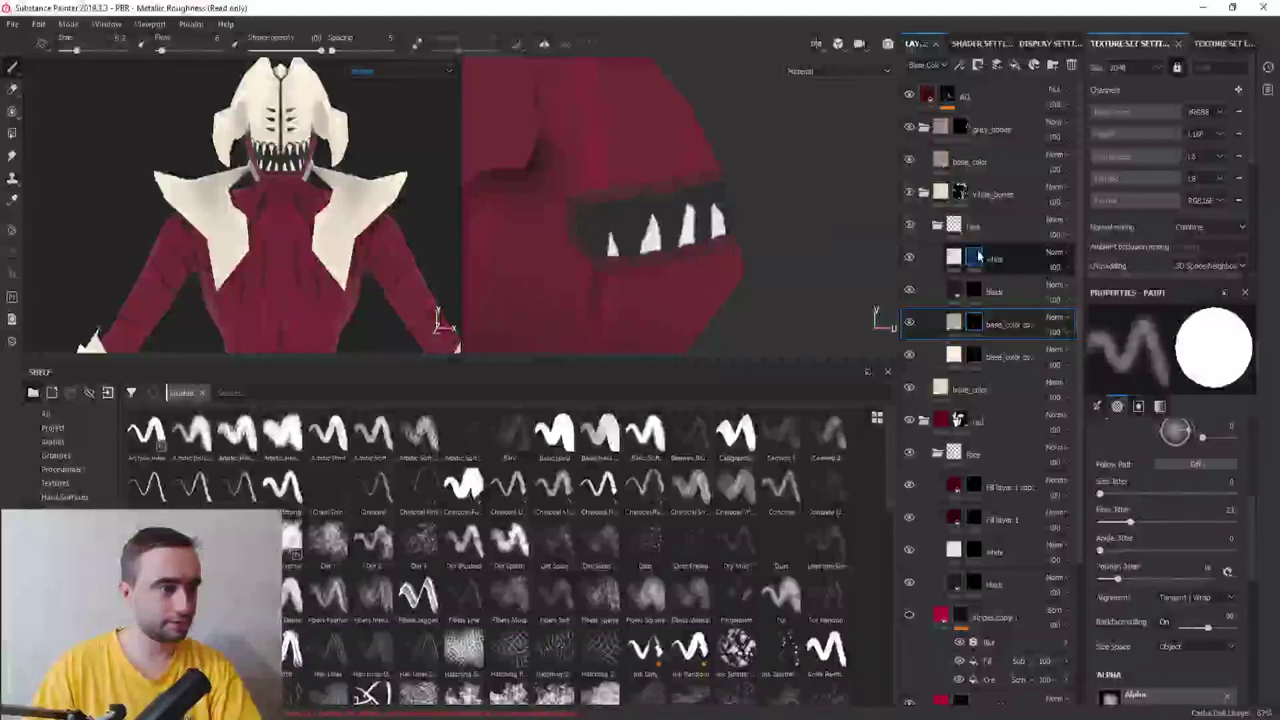
alt+drag(260, 200, 360, 210)
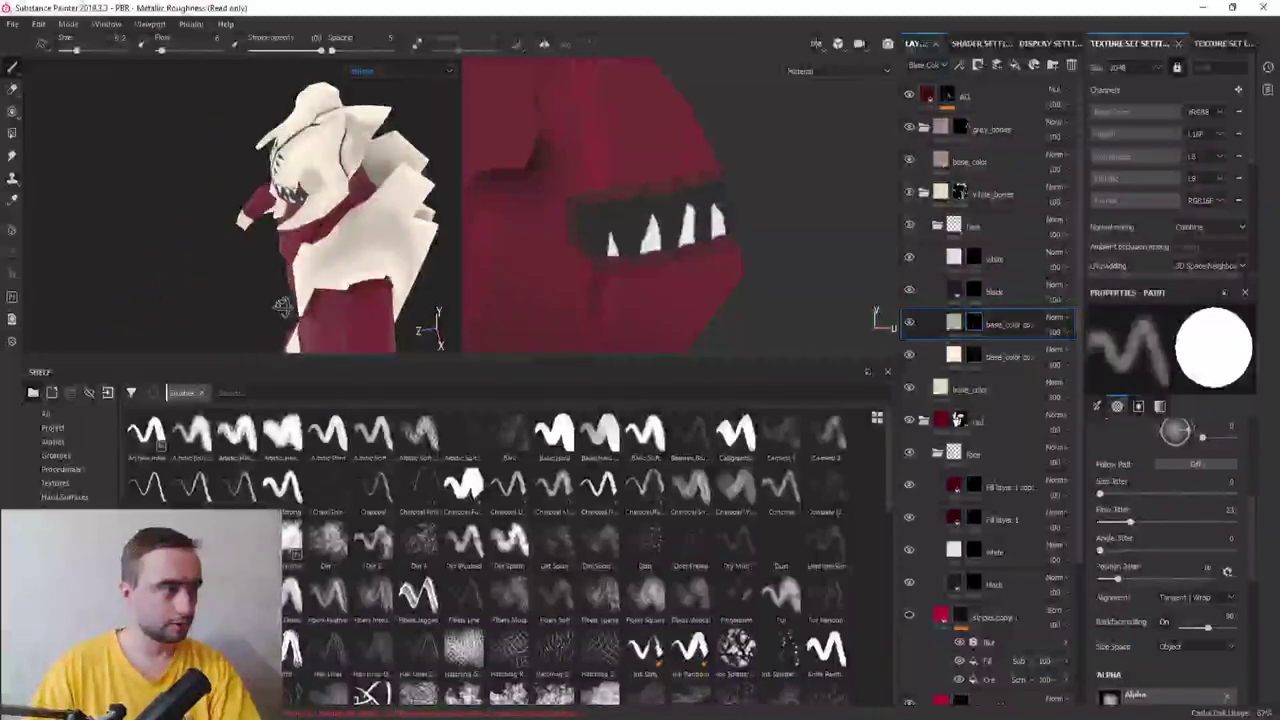
scroll(640, 220, up, 2)
scroll(357, 229, up, 3)
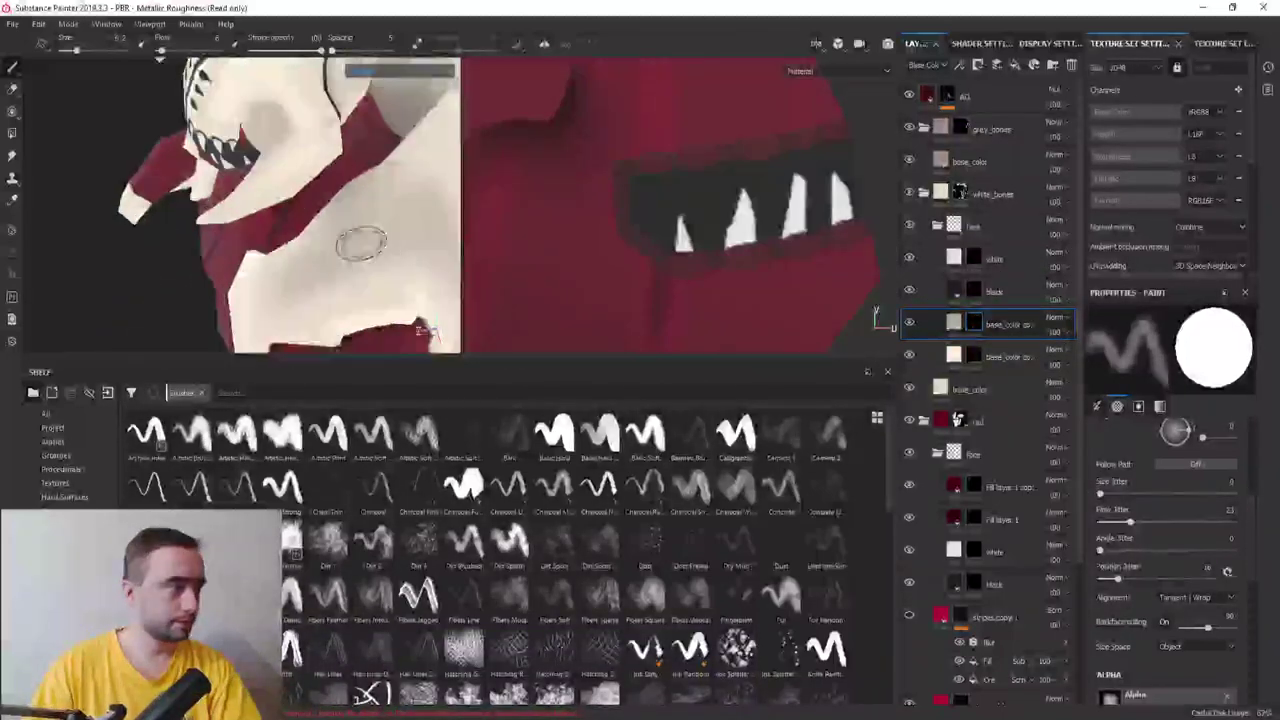
scroll(357, 229, up, 3)
Enlarge the brush and select the lower cream base_color layer
right_click(290, 255)
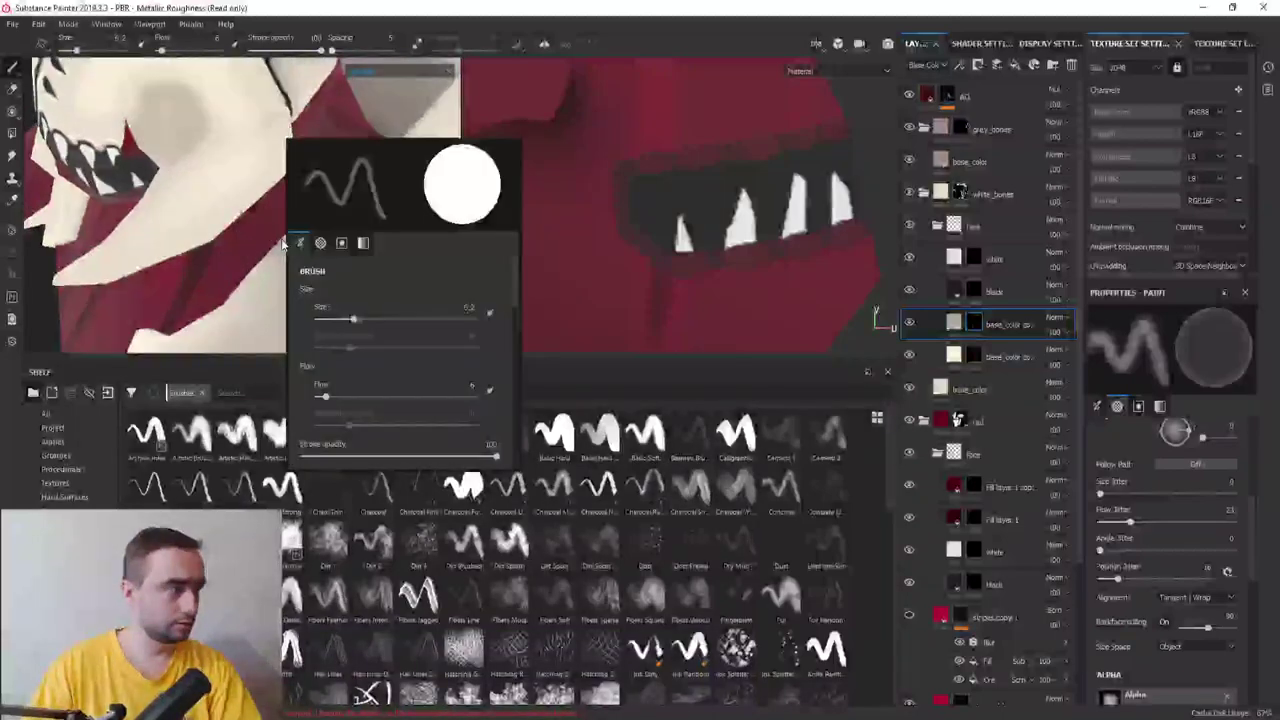
ctrl+right_drag(240, 260, 318, 218)
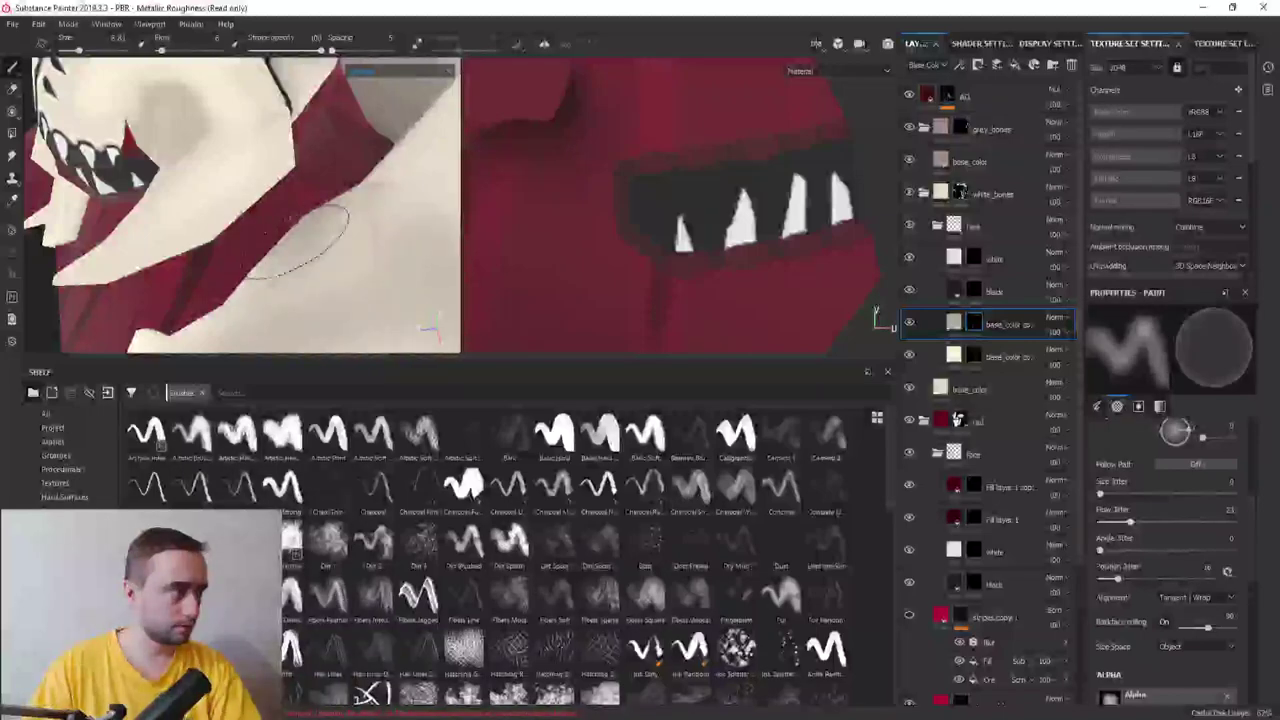
click(990, 356)
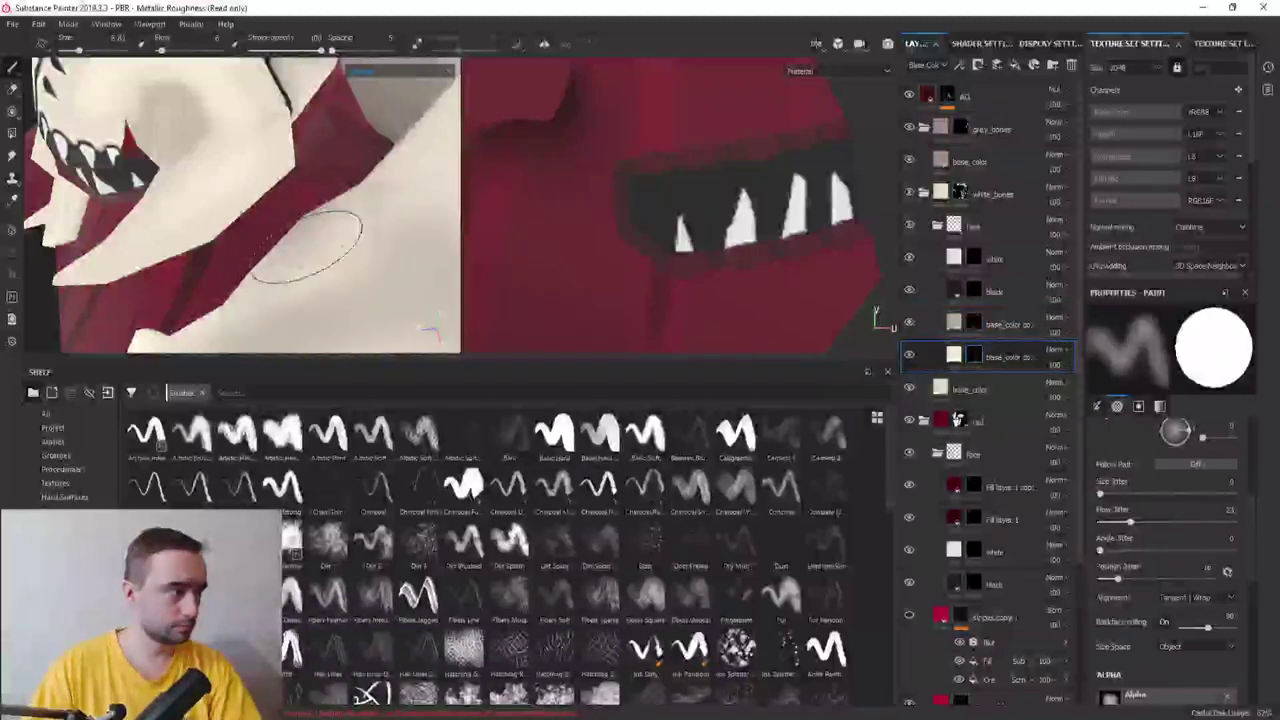
mouse_move(305, 245)
alt+mouse_down()
mouse_move(357, 277)
mouse_move(366, 251)
mouse_move(409, 229)
alt+mouse_up()
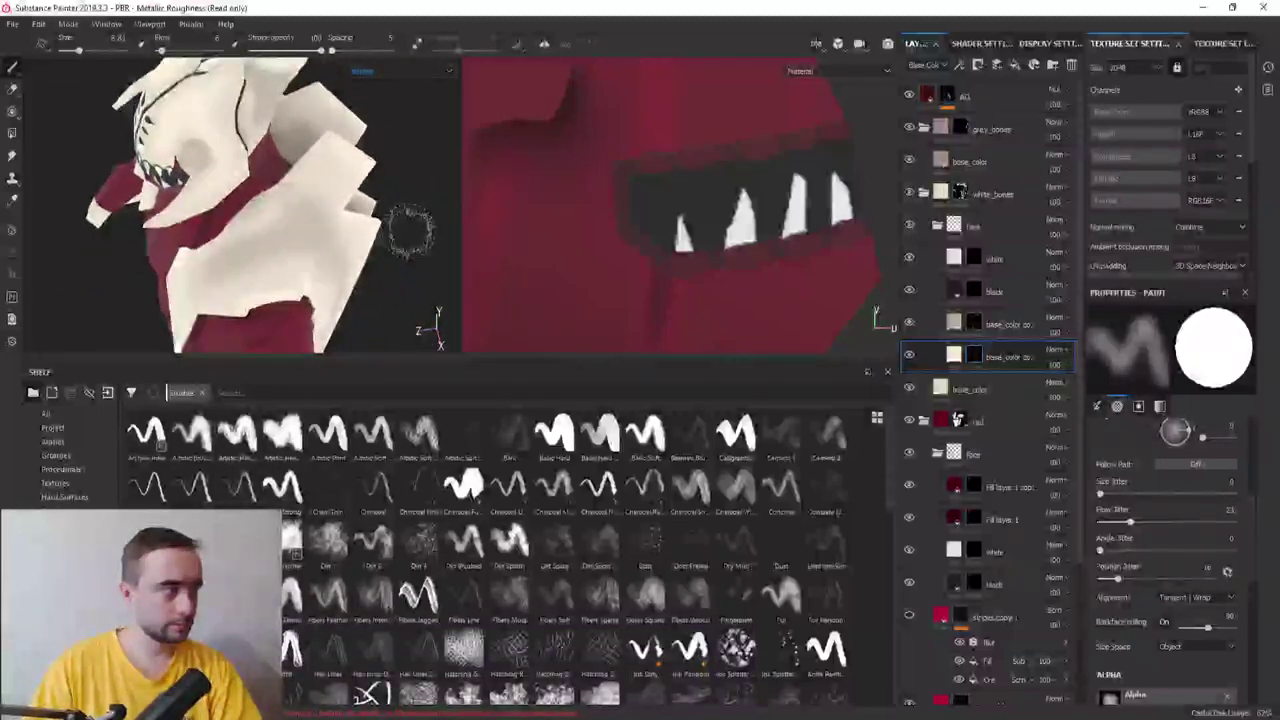
Set the lower layer's blend mode to Screen and toggle its visibility to compare
click(1064, 356)
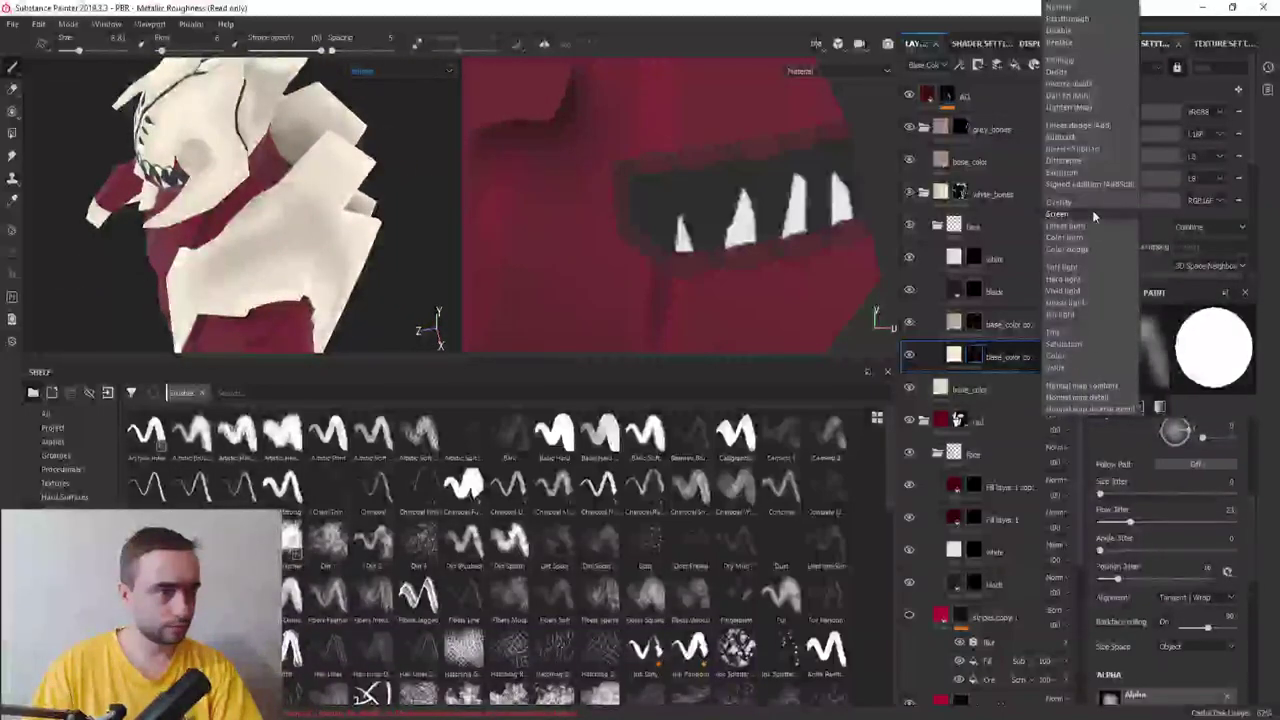
click(1092, 203)
click(1060, 356)
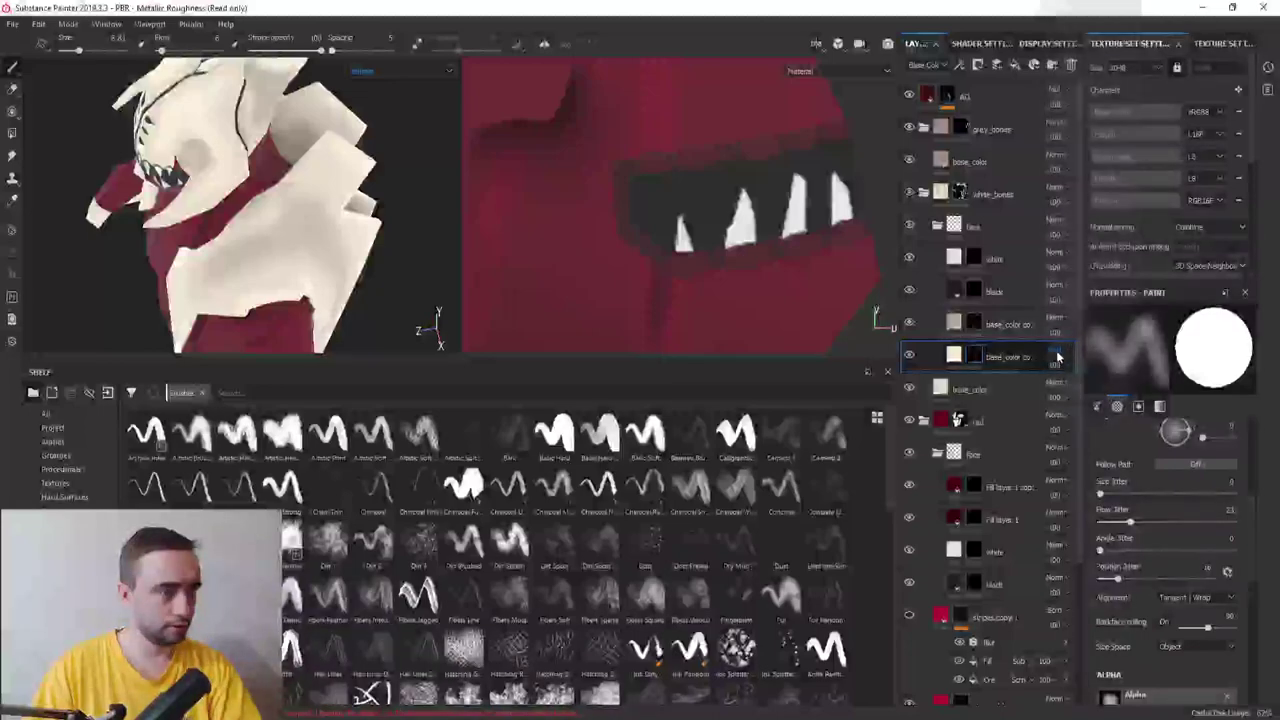
click(1075, 222)
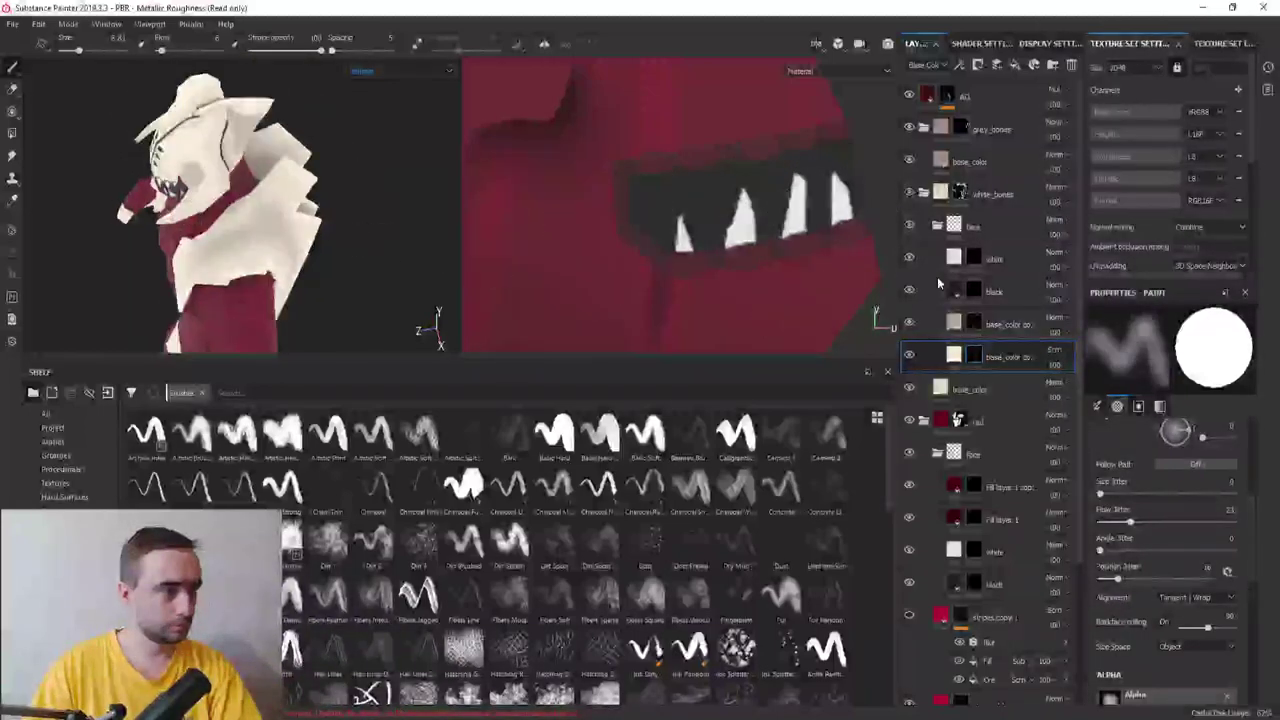
click(909, 356)
click(909, 356)
click(909, 356)
click(909, 356)
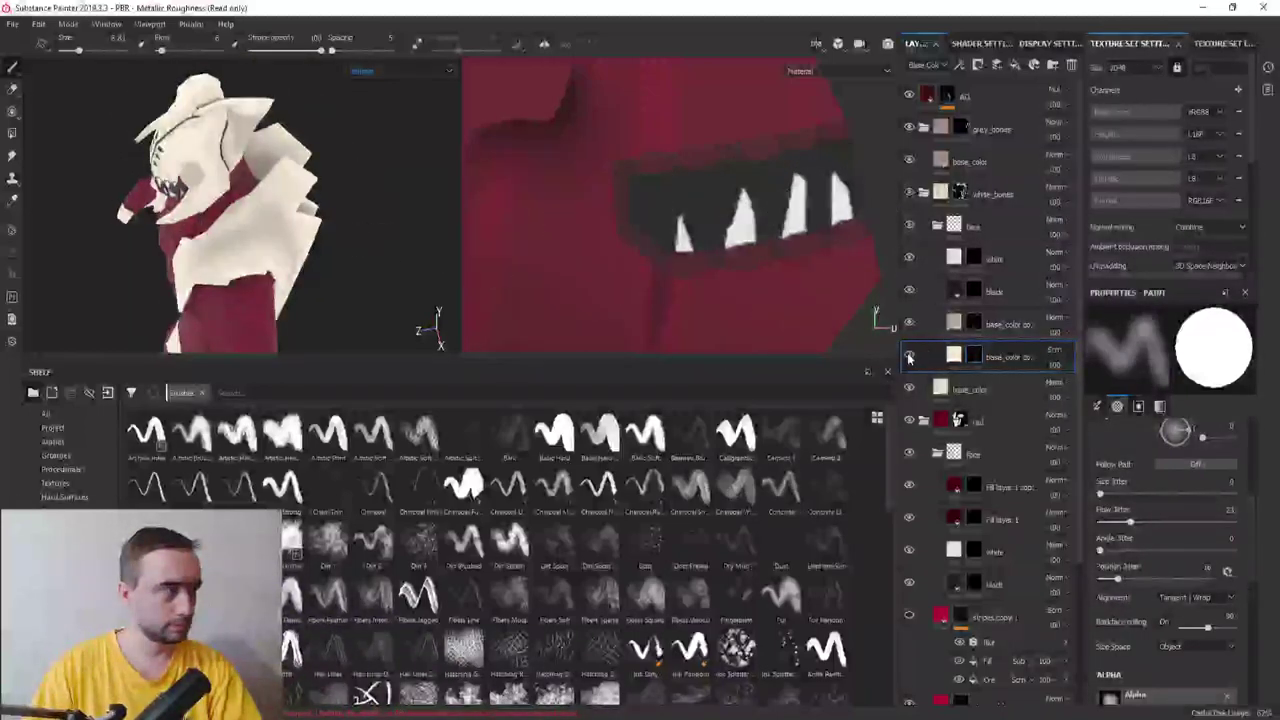
Reapply the layer's blend mode and toggle it again to compare the face
click(1055, 350)
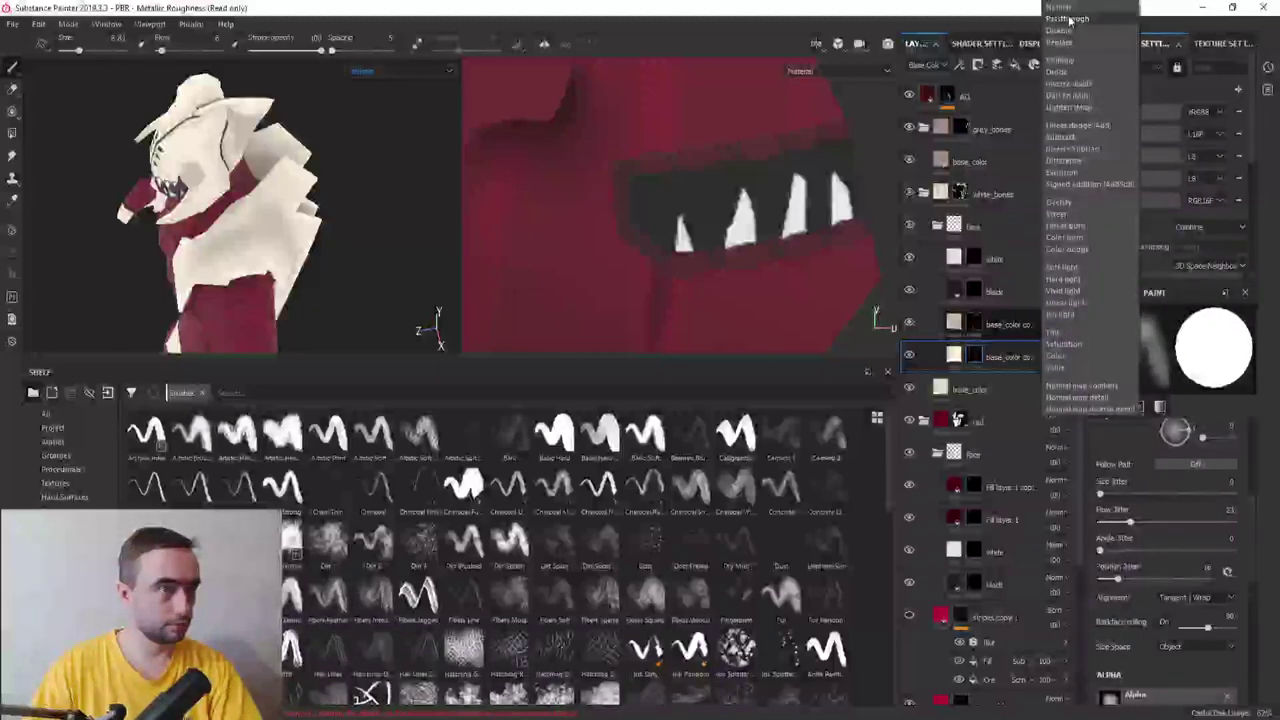
click(1086, 60)
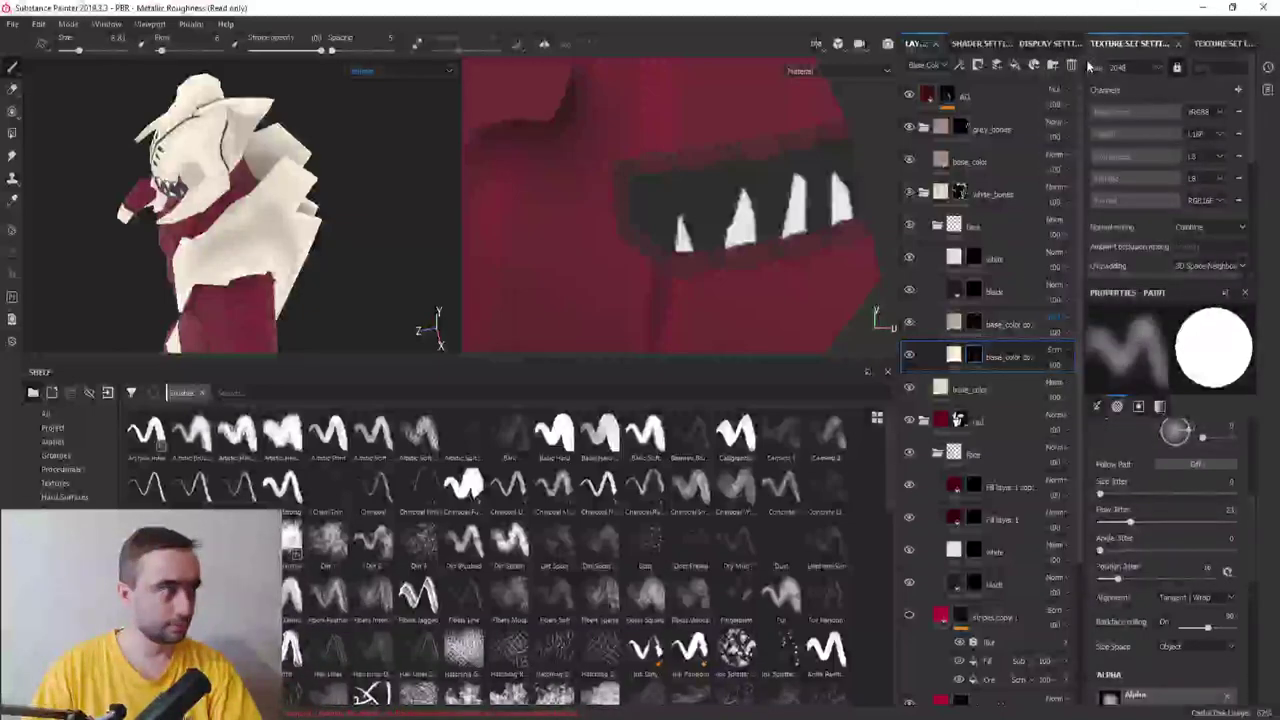
click(910, 325)
click(910, 325)
click(910, 325)
click(910, 325)
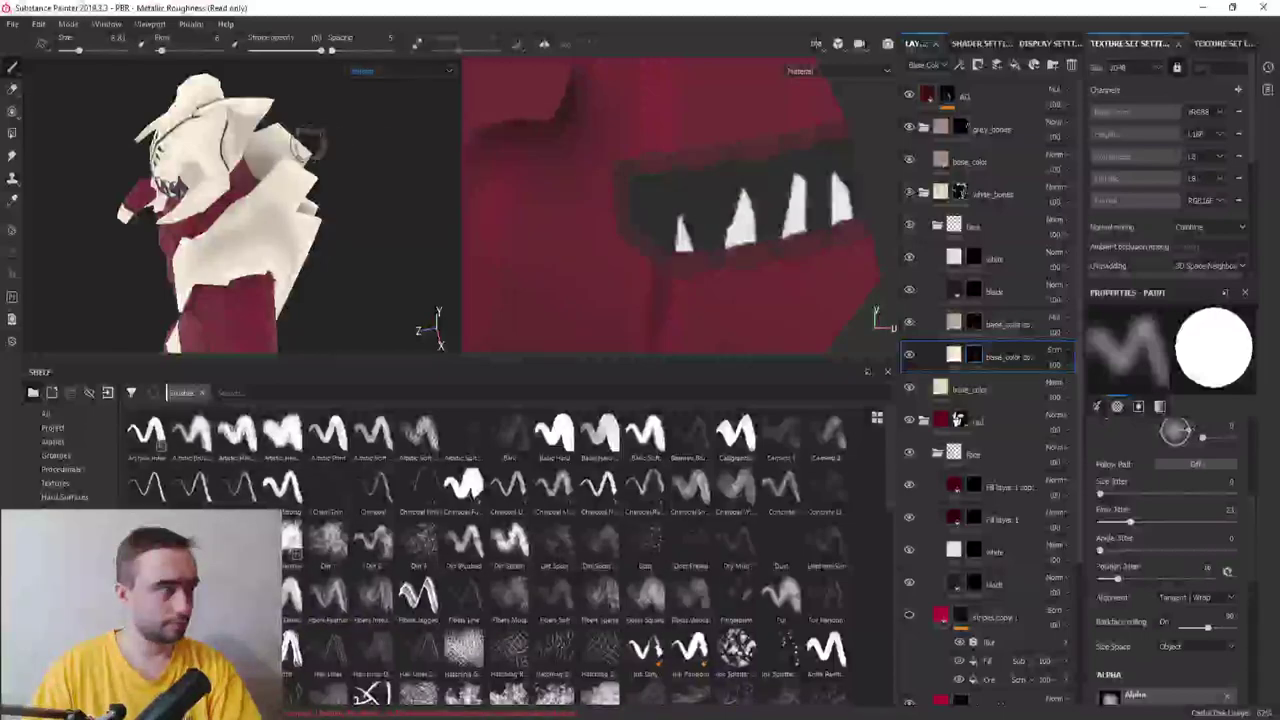
mouse_move(420, 200)
alt+mouse_down()
mouse_move(289, 113)
mouse_move(305, 108)
alt+mouse_up()
scroll(289, 113, down, 5)
Select the upper grey base_color layer and shade the skull with a smaller brush
scroll(300, 110, up, 8)
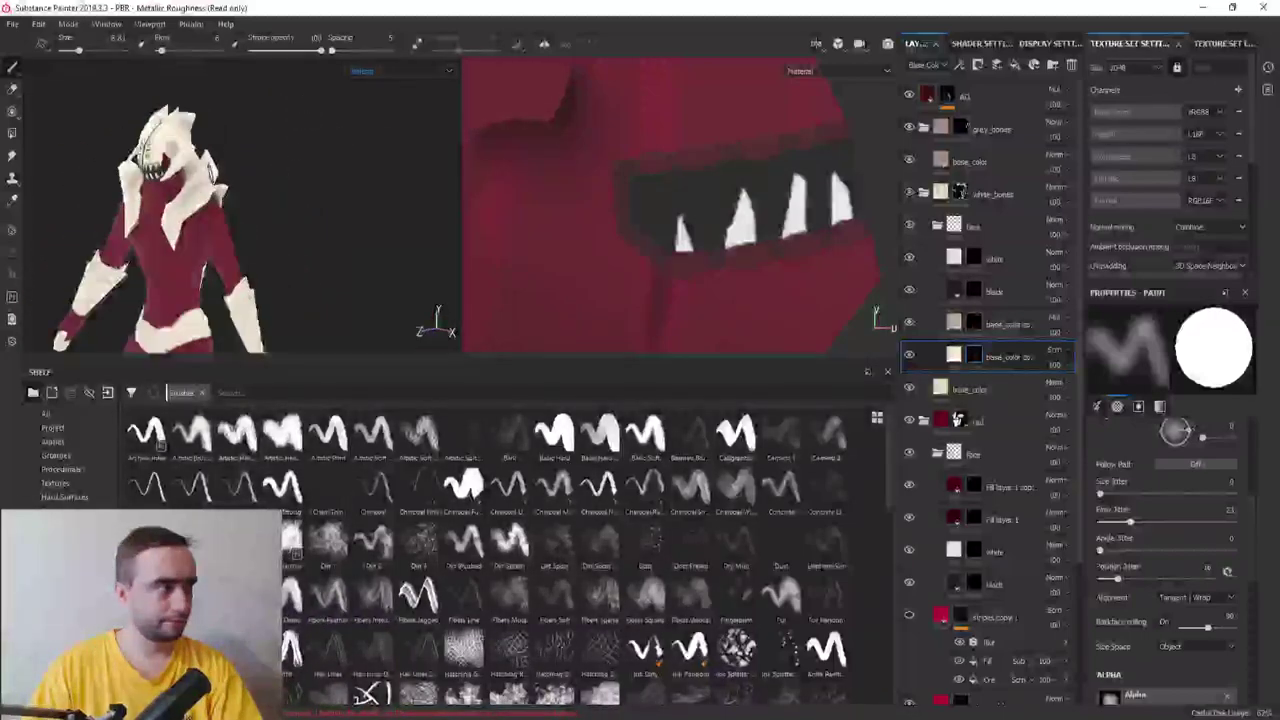
click(1000, 324)
scroll(300, 200, down, 4)
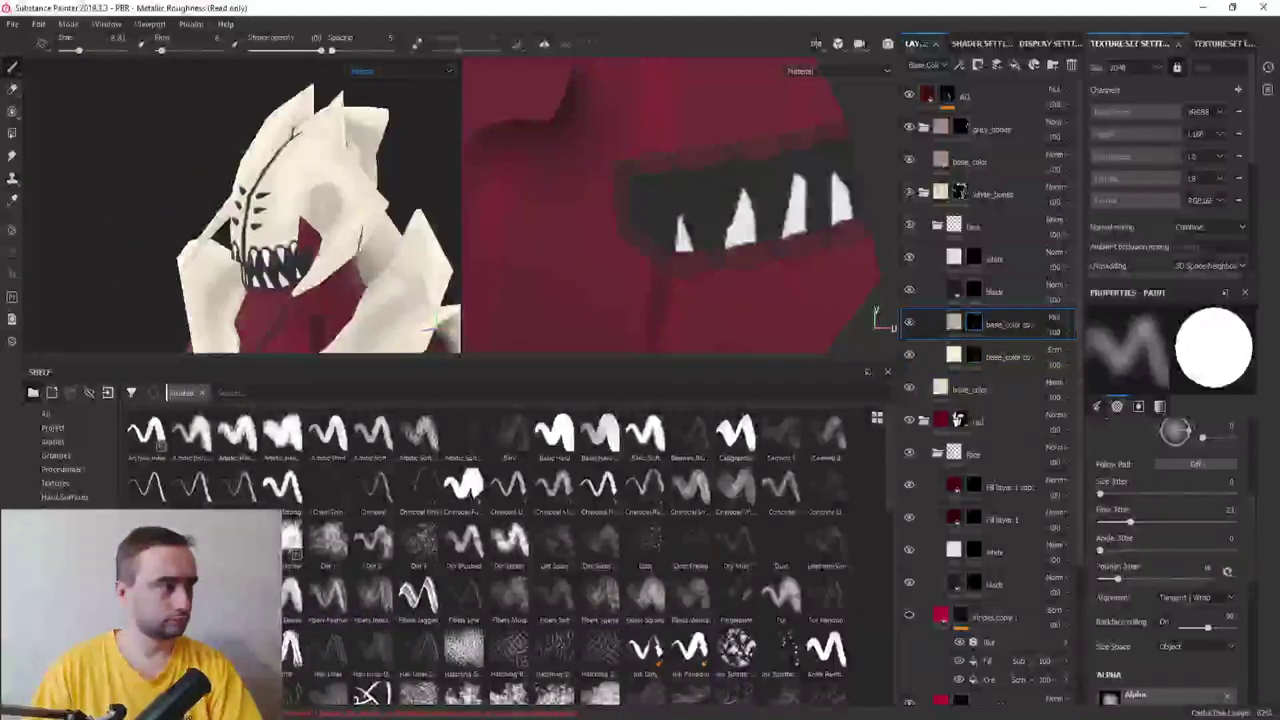
scroll(340, 210, up, 5)
scroll(338, 210, up, 3)
ctrl+right_drag(280, 290, 253, 250)
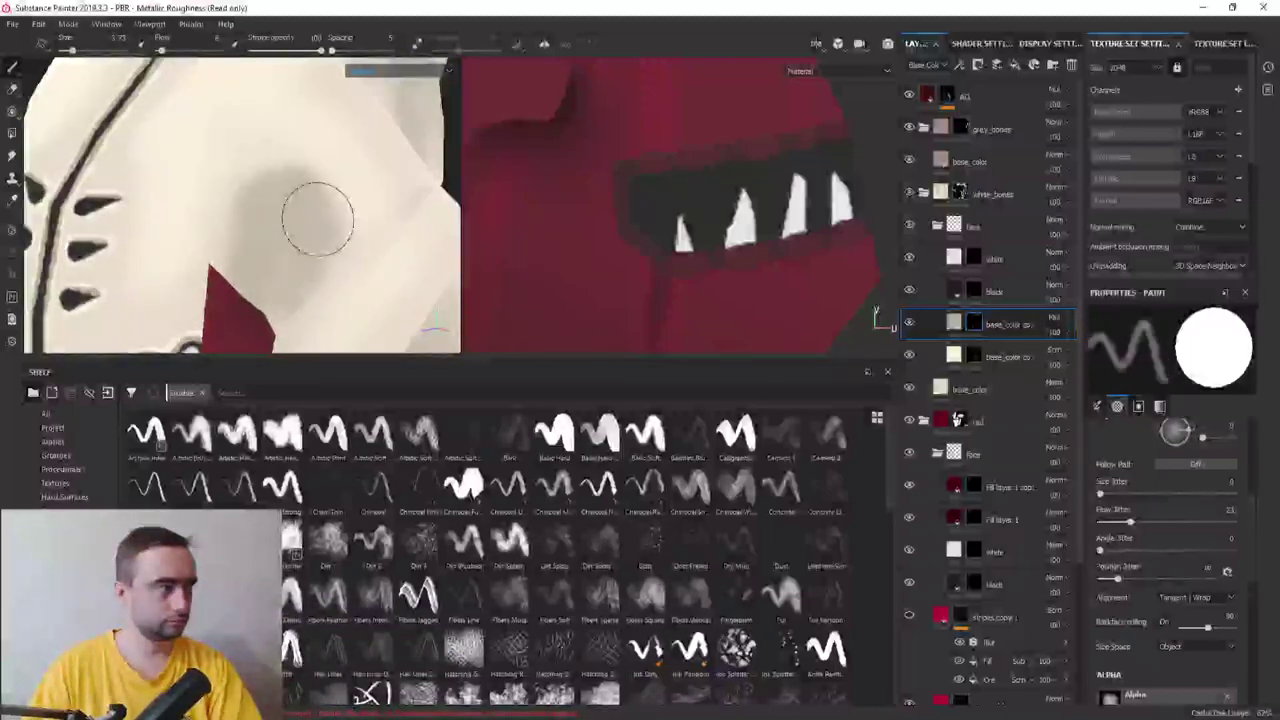
scroll(330, 240, down, 3)
scroll(300, 215, down, 2)
scroll(286, 206, down, 1)
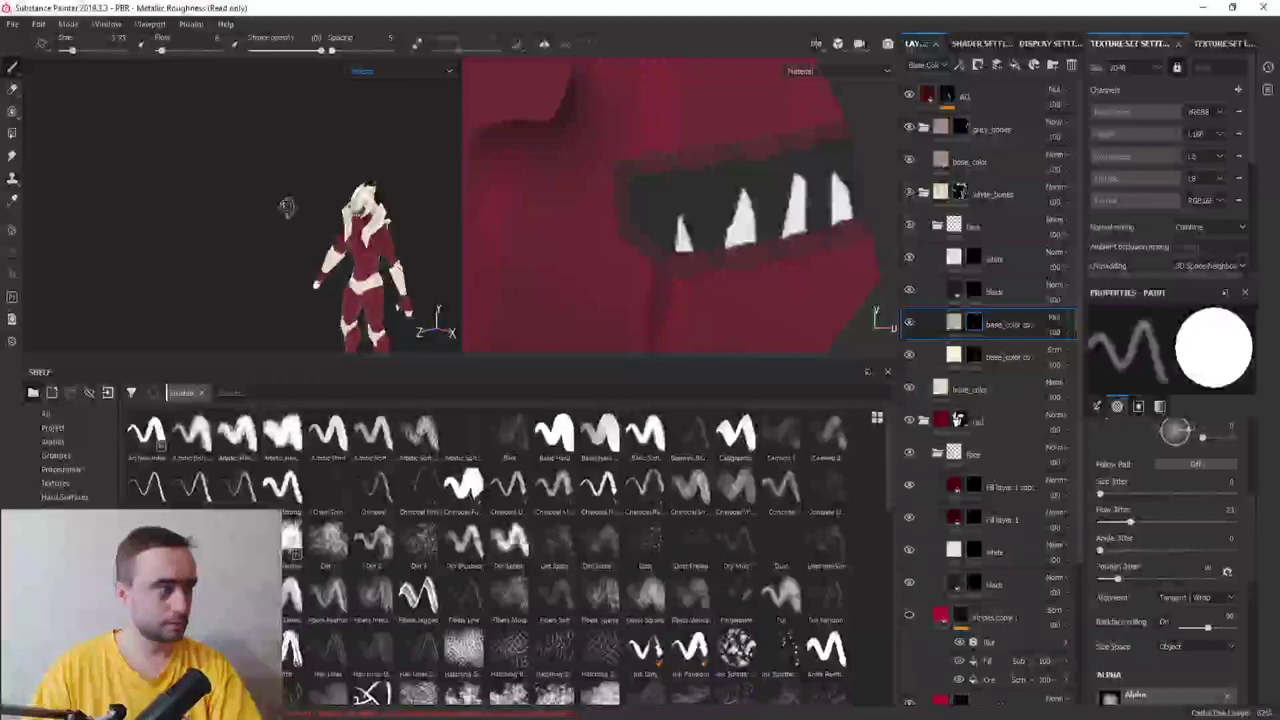
alt+drag(286, 206, 431, 204)
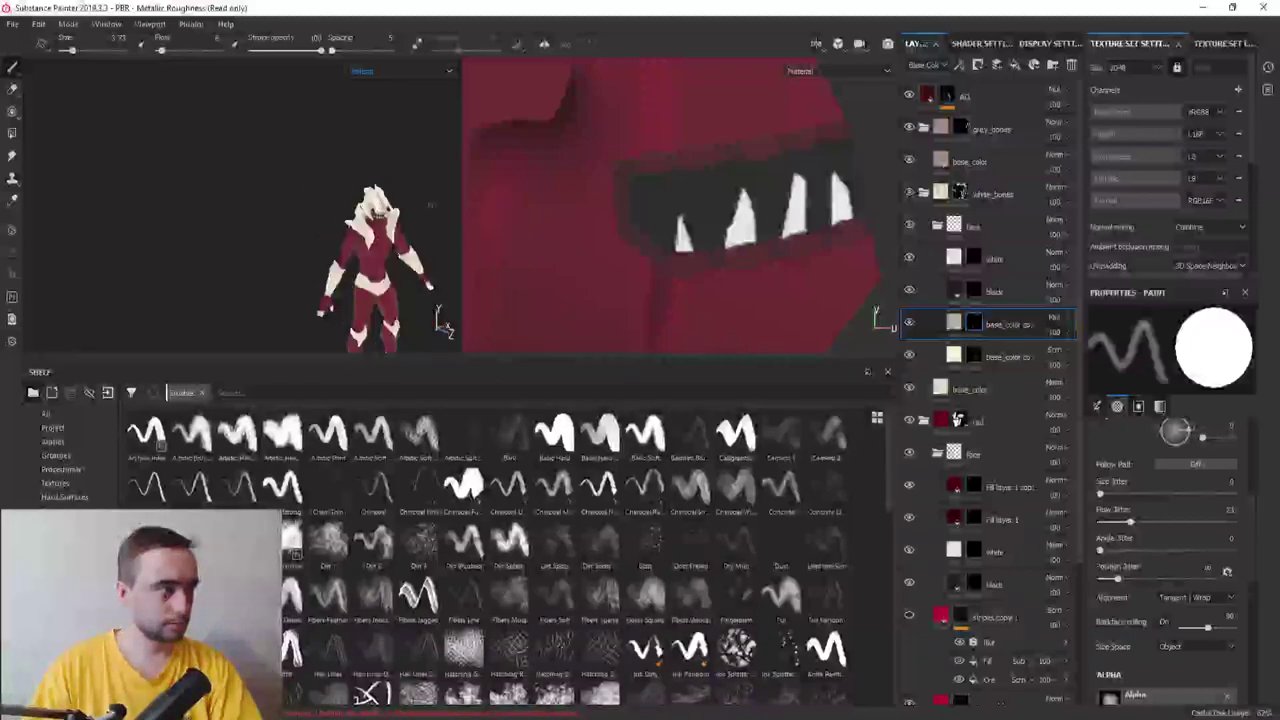
scroll(410, 204, up, 2)
scroll(343, 194, up, 3)
scroll(272, 143, up, 3)
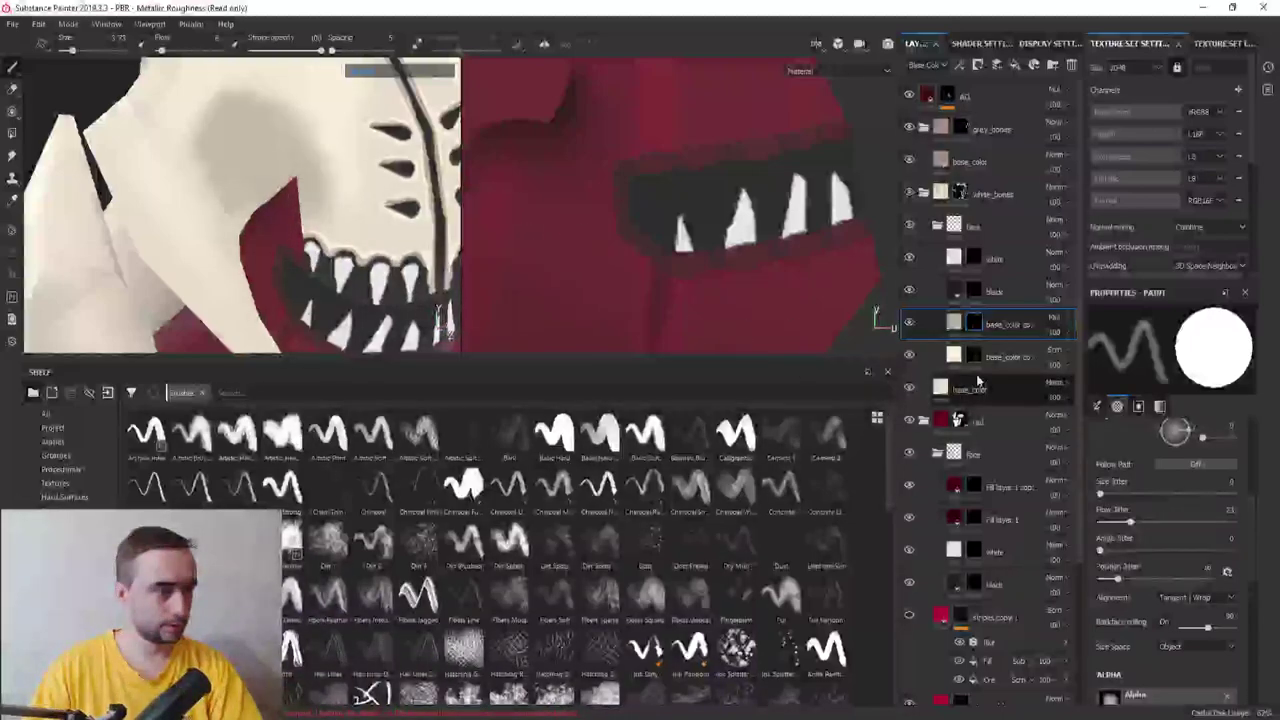
On the lower cream base_color layer, shrink the brush with [ and shade around the slots
click(1005, 356)
key(bracketleft)
key(bracketleft)
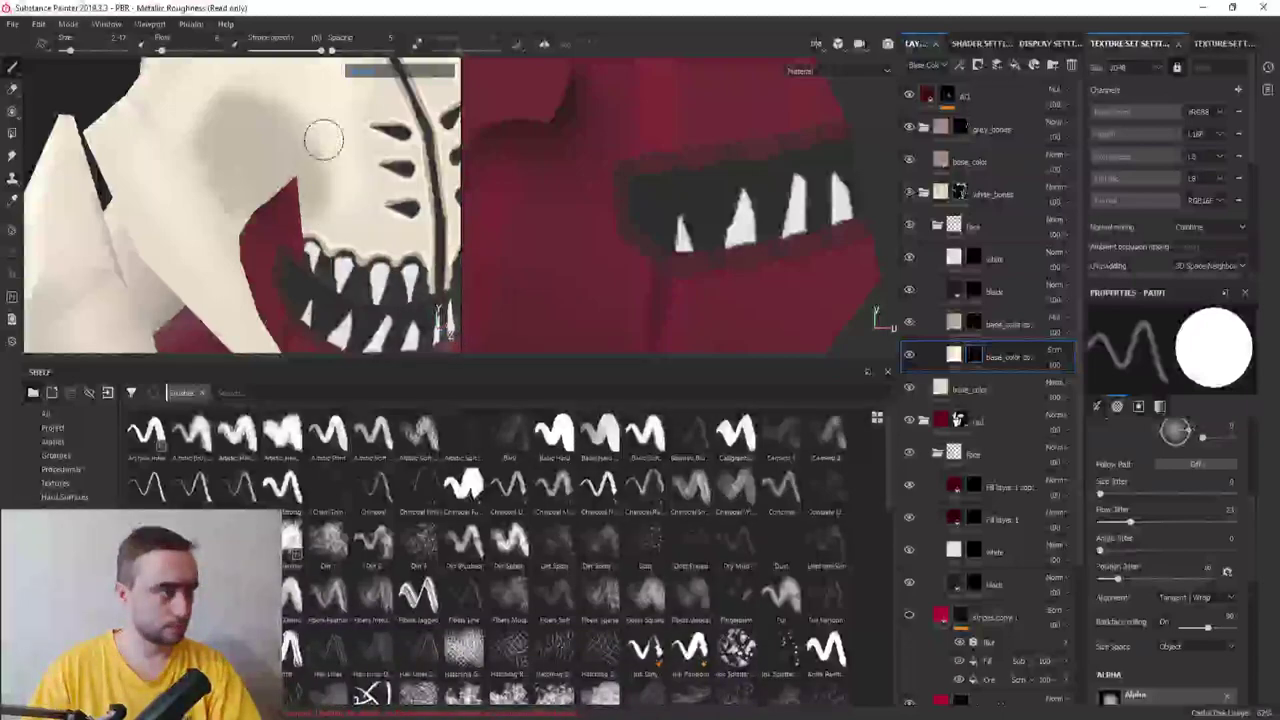
alt+drag(309, 134, 340, 218)
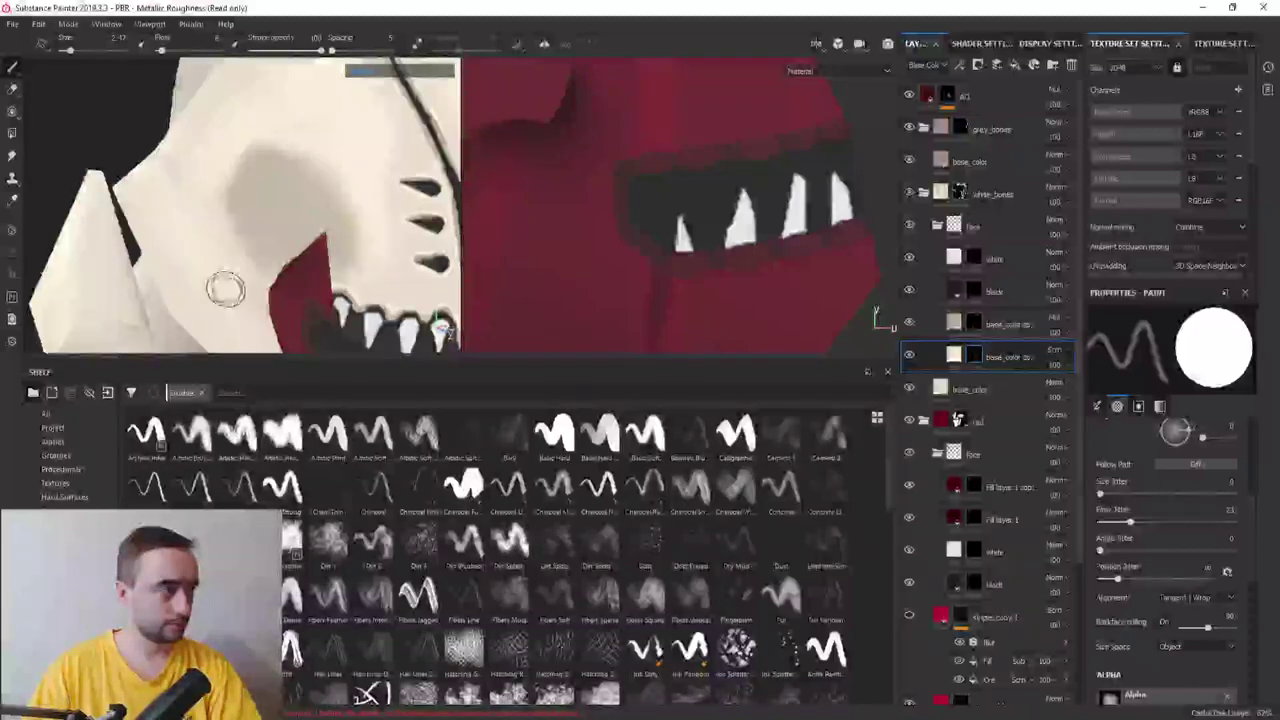
scroll(214, 286, down, 5)
alt+drag(189, 240, 226, 263)
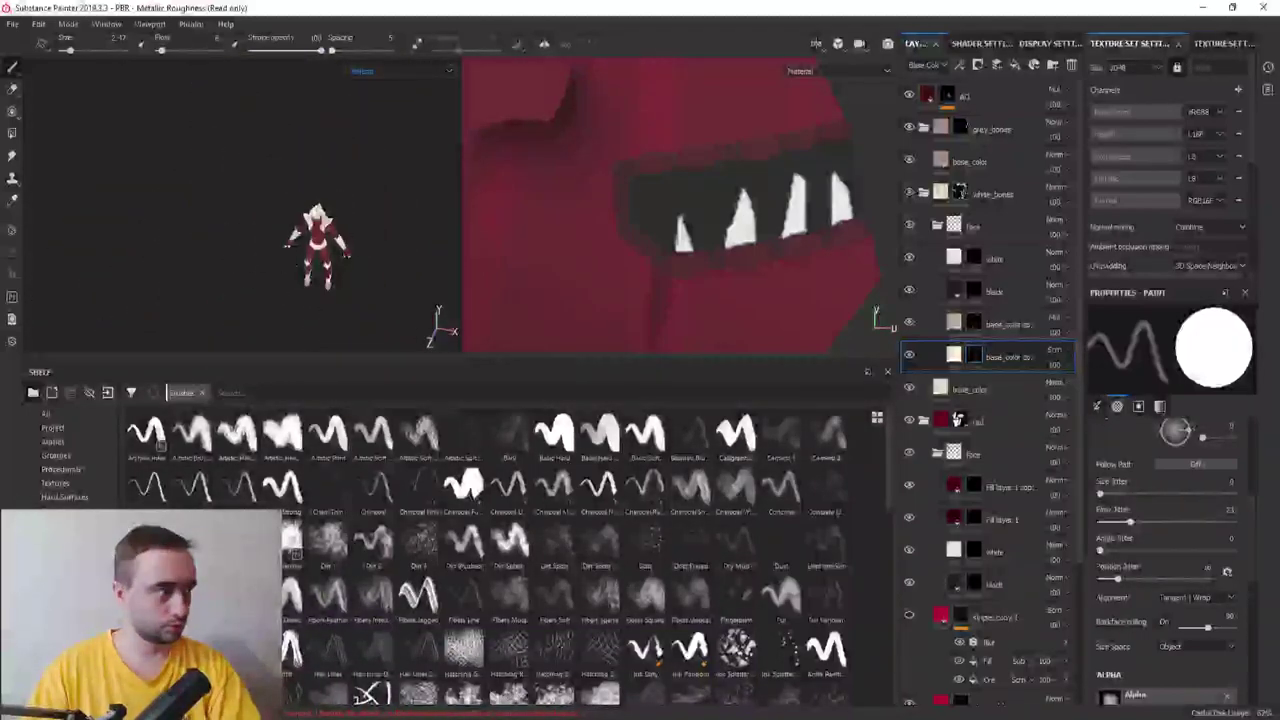
alt+drag(220, 281, 260, 278)
scroll(270, 276, up, 3)
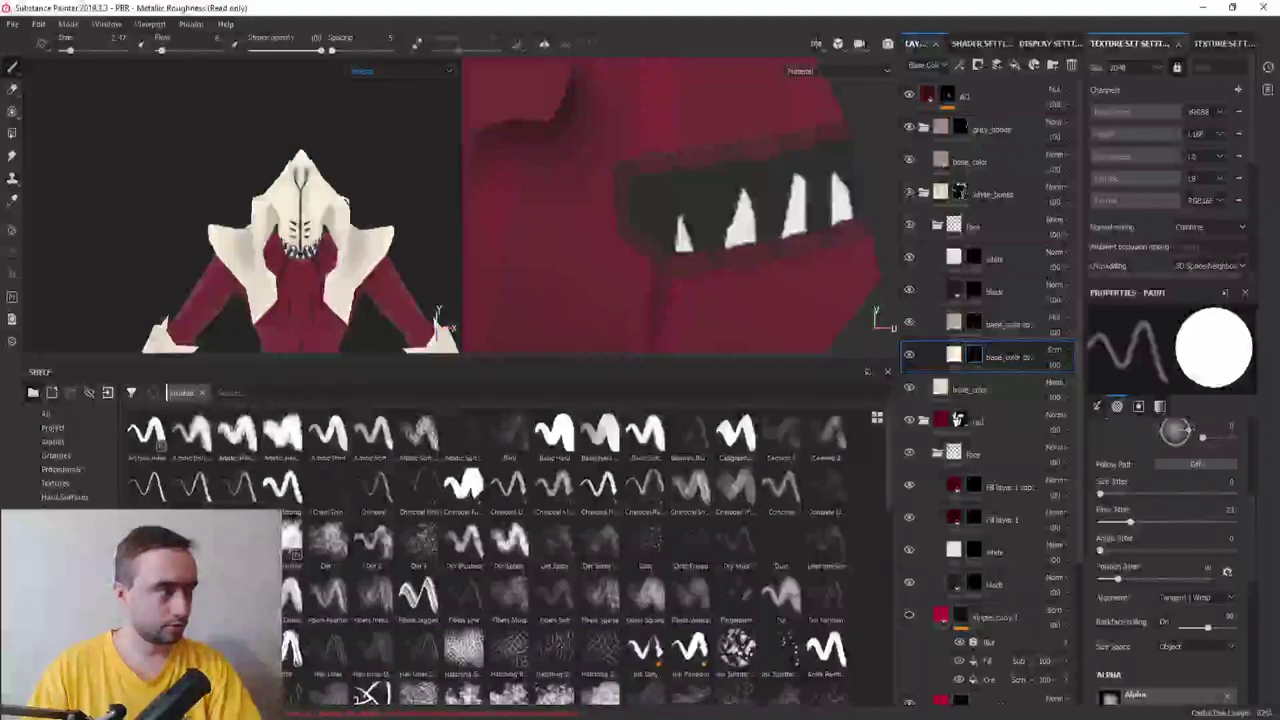
scroll(275, 276, up, 3)
scroll(280, 275, up, 3)
scroll(278, 275, up, 2)
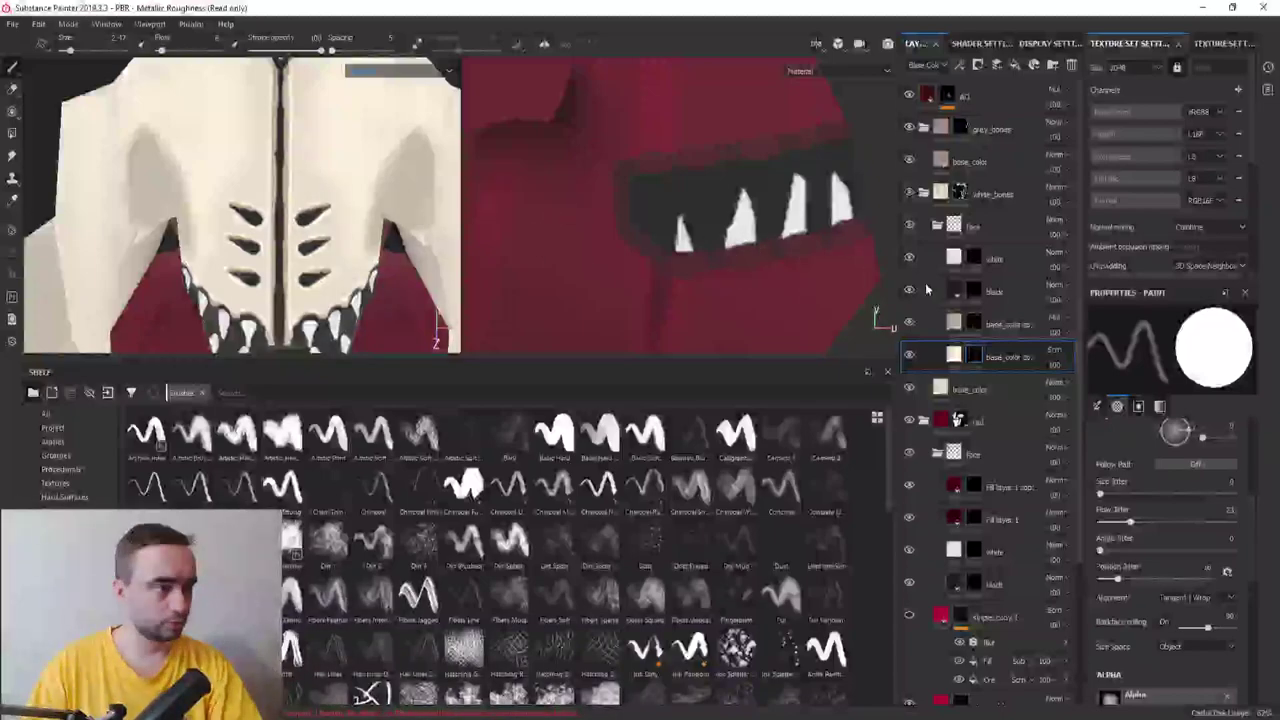
click(979, 292)
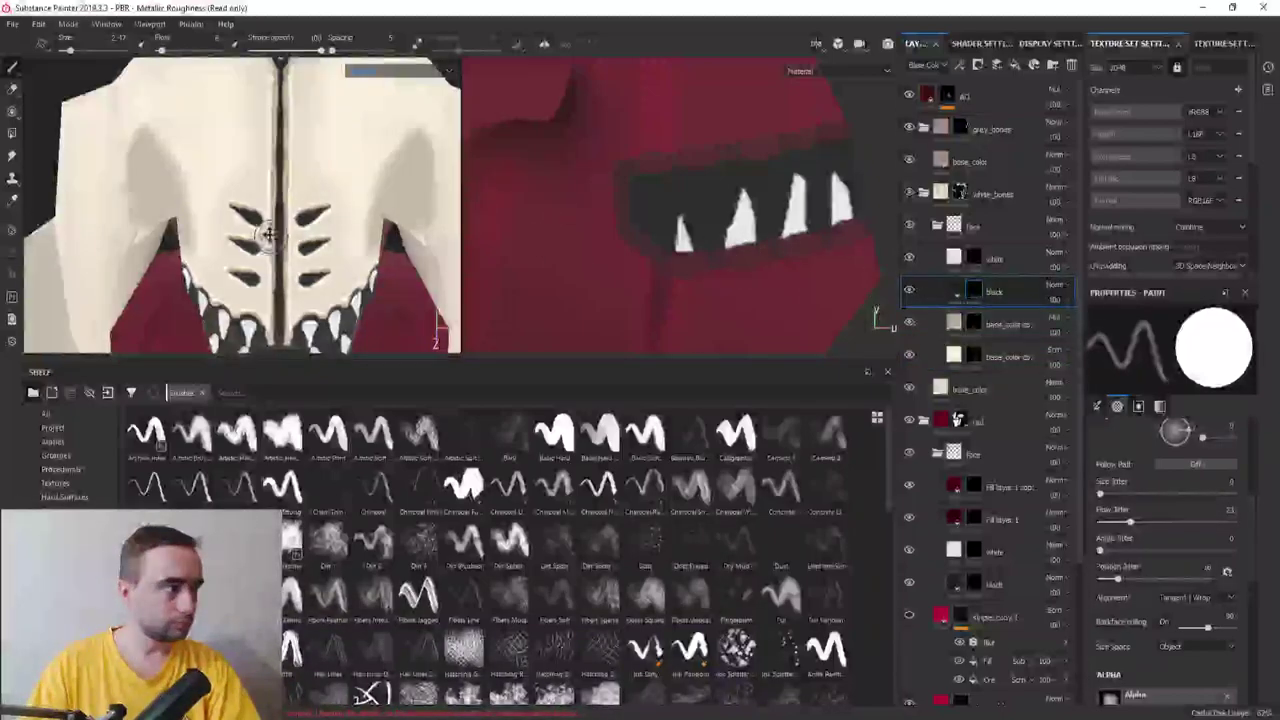
scroll(265, 213, up, 2)
ctrl+right_drag(270, 283, 278, 284)
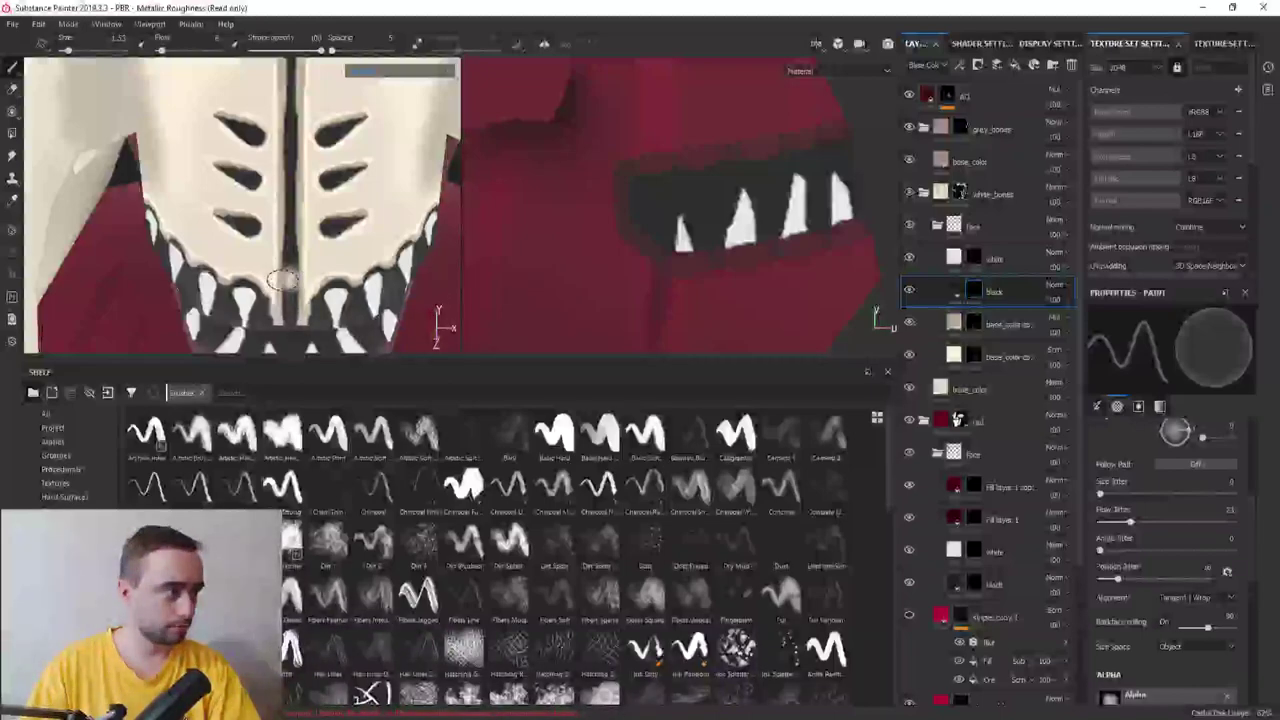
drag(282, 280, 289, 244)
scroll(278, 243, up, 1)
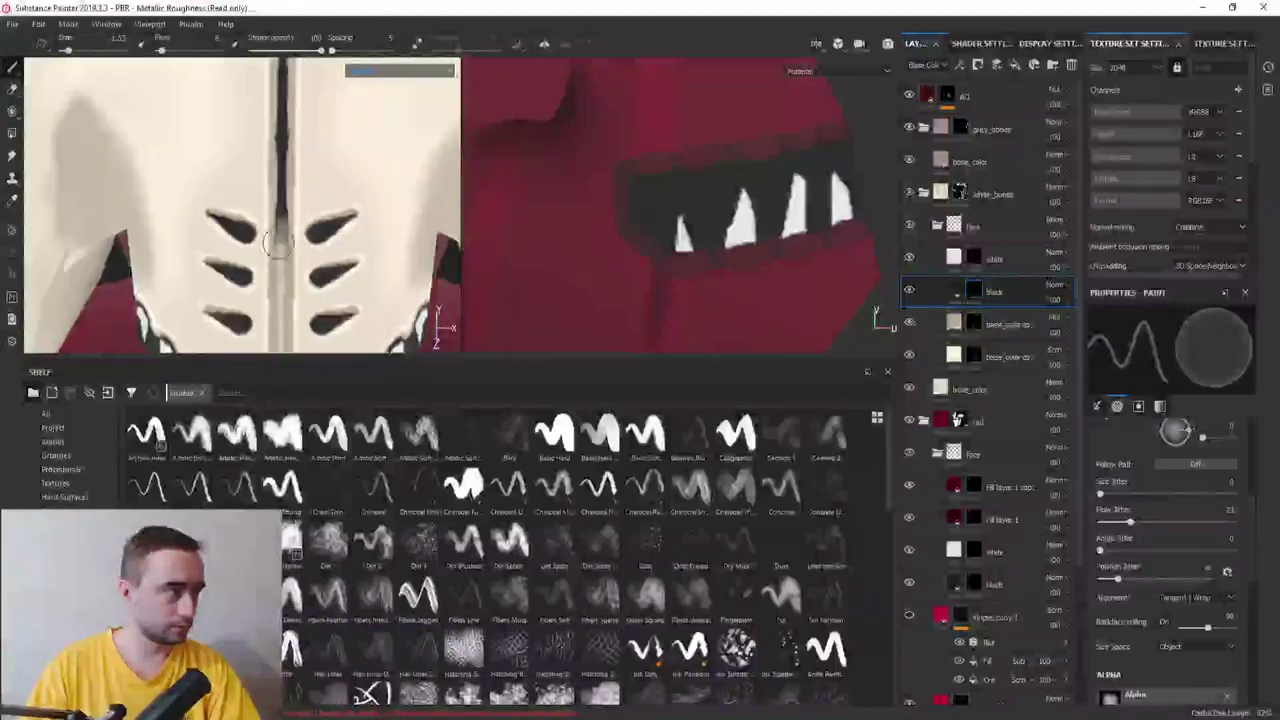
scroll(288, 125, down, 2)
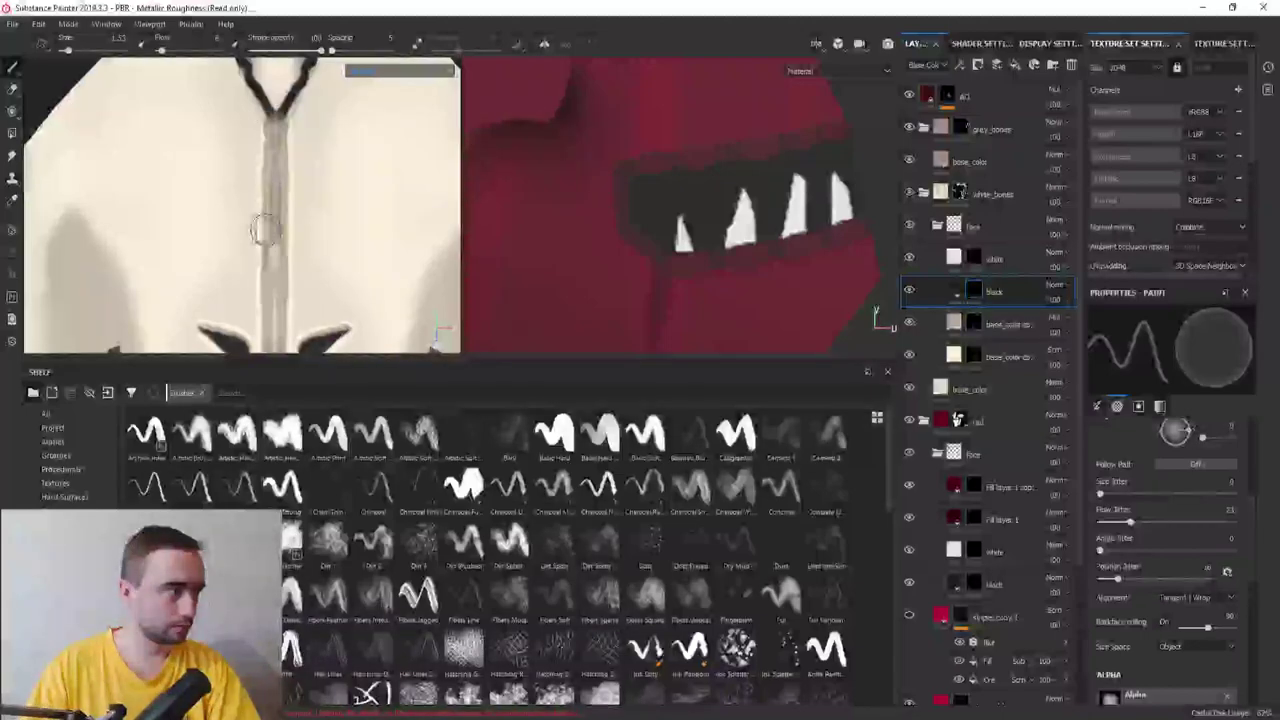
alt+drag(267, 212, 268, 222)
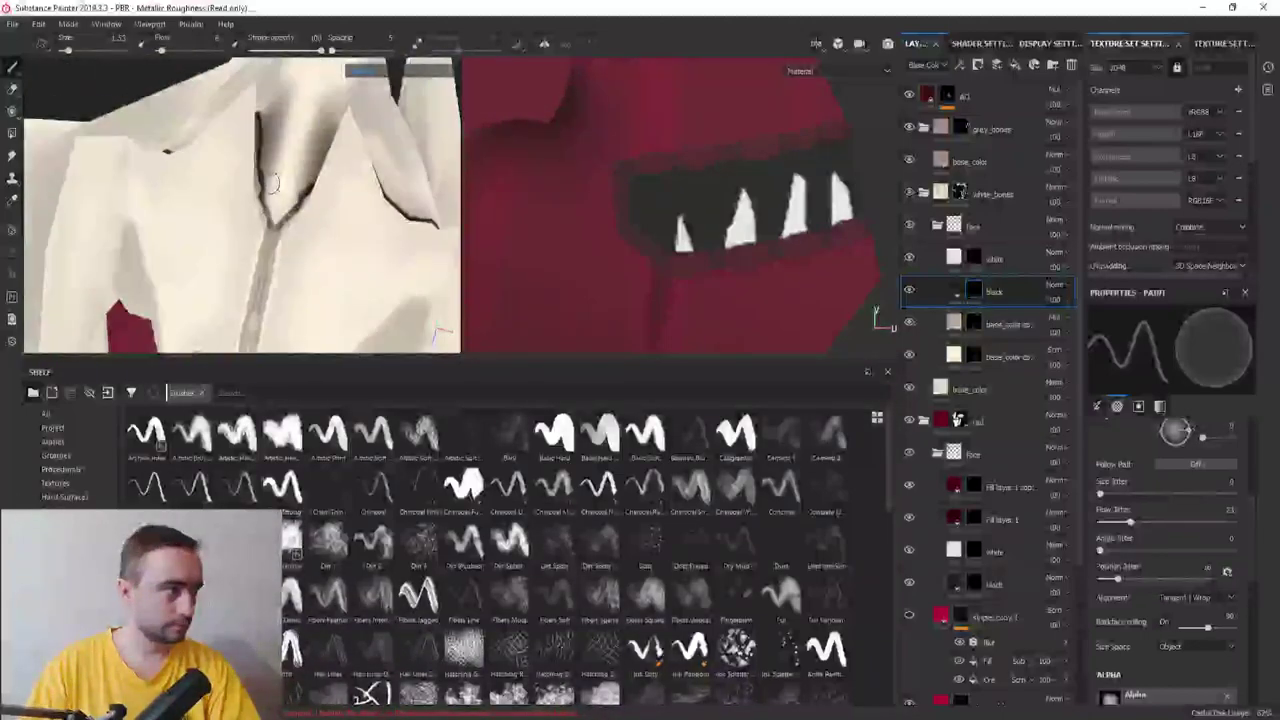
key(f)
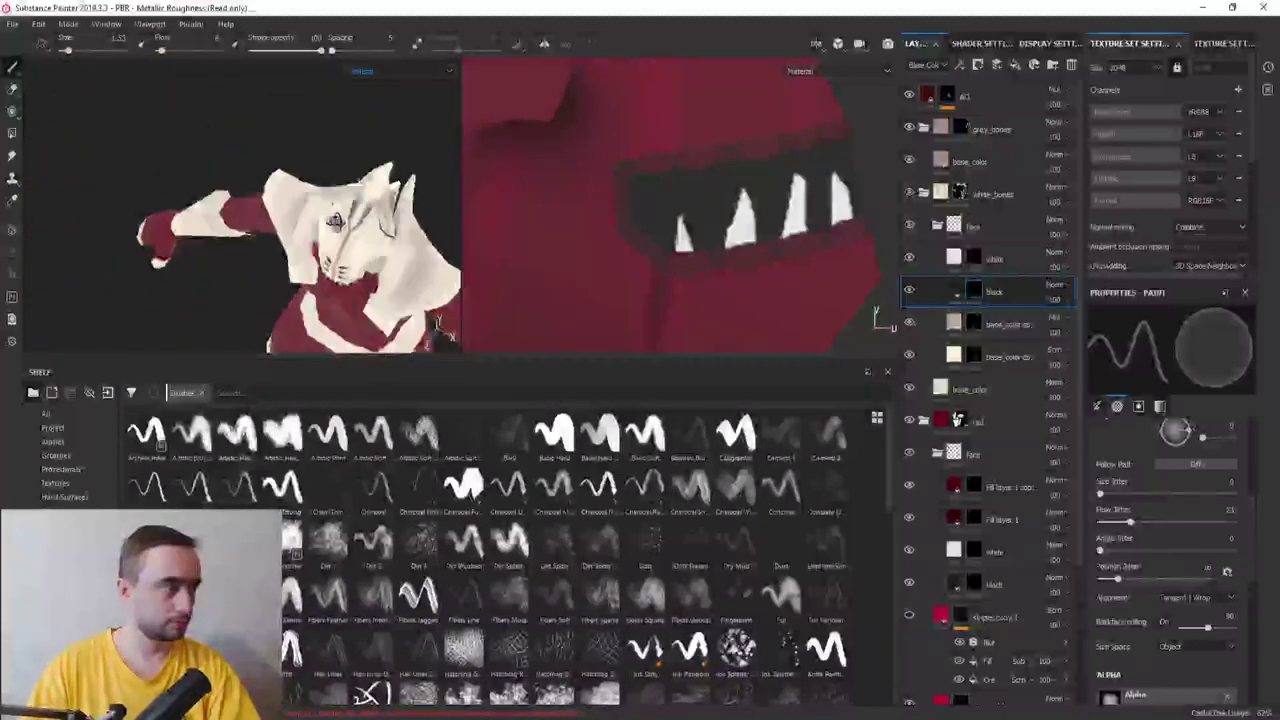
mouse_move(274, 215)
alt+mouse_down()
mouse_move(189, 234)
mouse_move(264, 229)
alt+mouse_up()
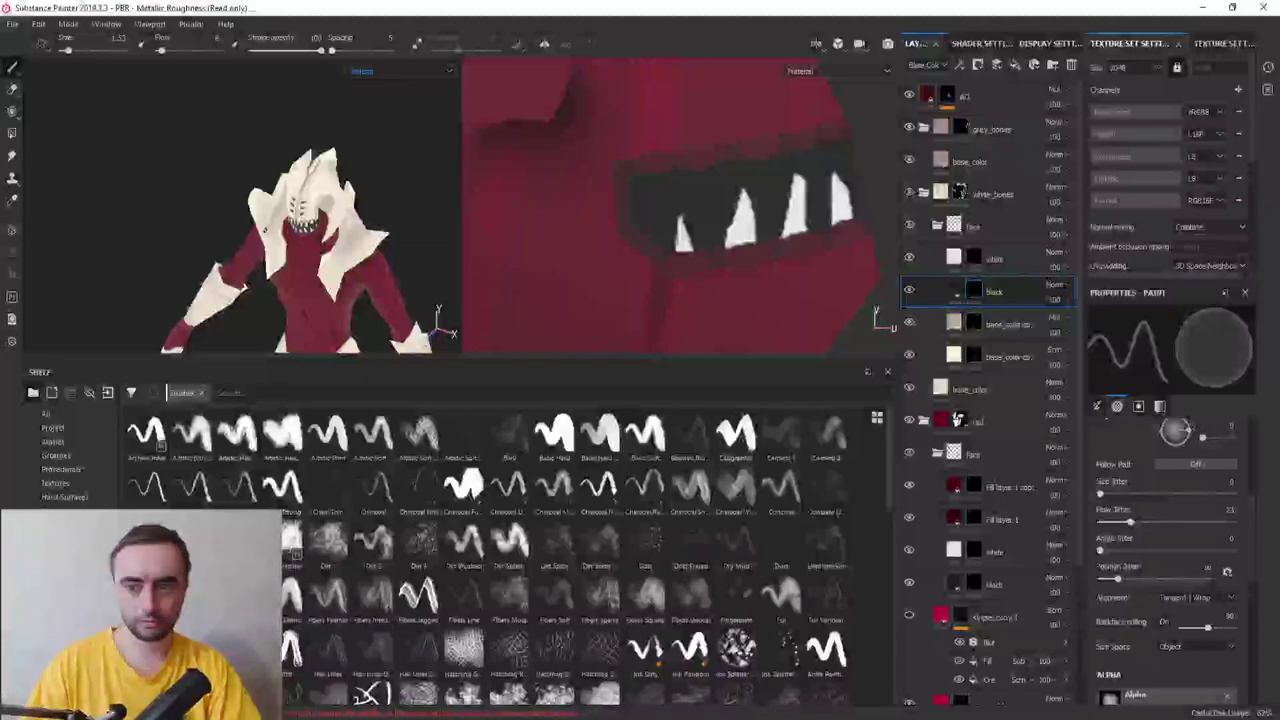
scroll(264, 229, up, 2)
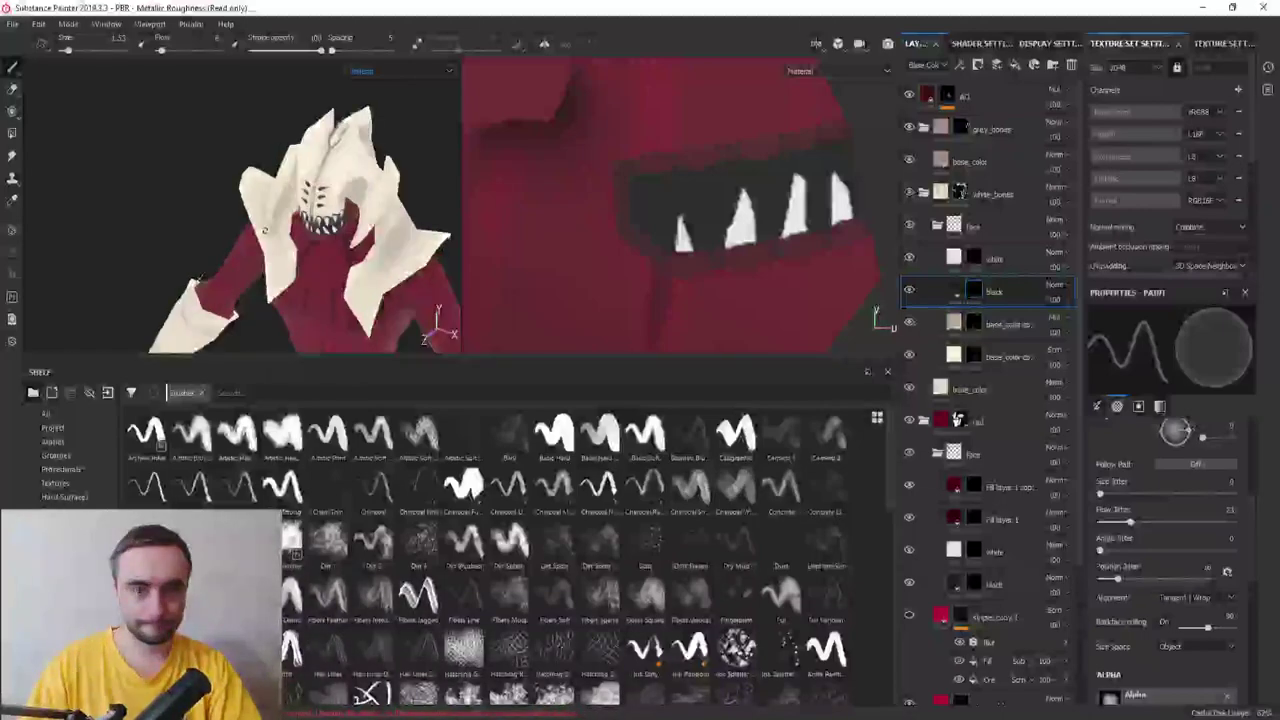
mouse_move(199, 278)
alt+mouse_down()
mouse_move(300, 250)
mouse_move(425, 325)
mouse_move(388, 242)
alt+mouse_up()
scroll(300, 250, up, 2)
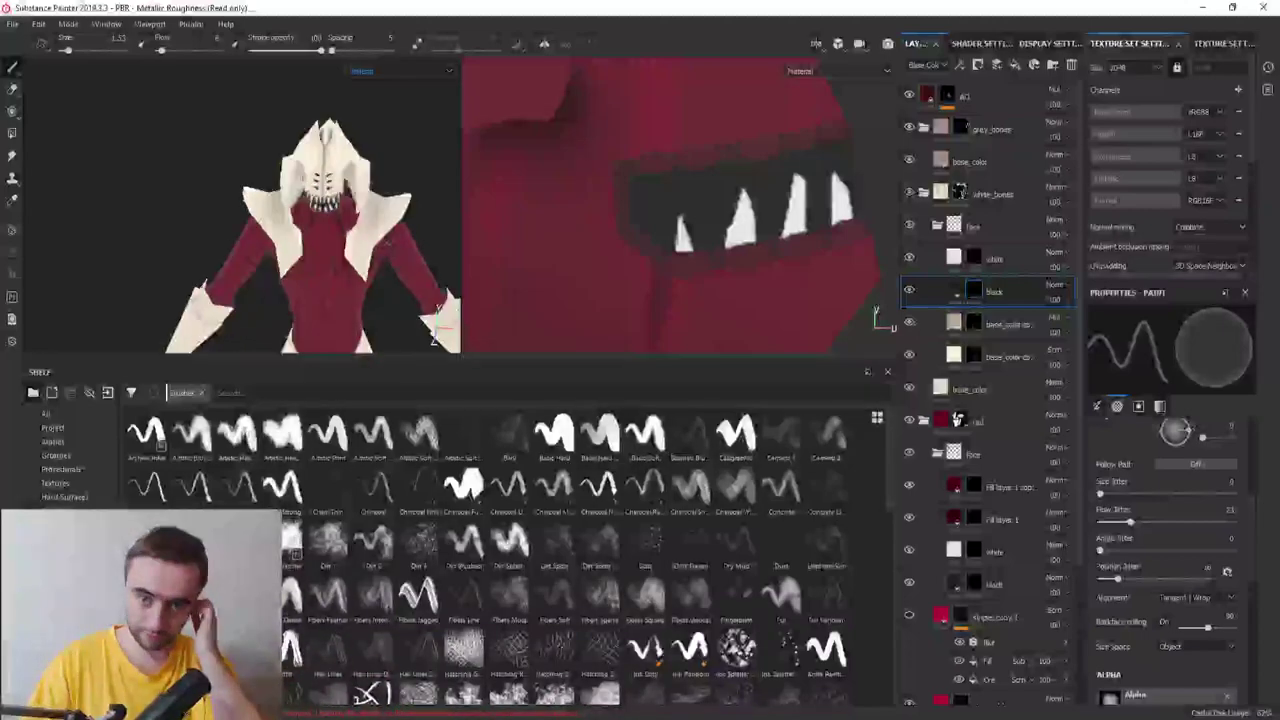
mouse_move(437, 318)
alt+mouse_down()
mouse_move(268, 157)
mouse_move(319, 222)
mouse_move(306, 200)
mouse_move(479, 244)
alt+mouse_up()
scroll(300, 160, up, 2)
scroll(319, 222, down, 2)
scroll(306, 200, down, 1)
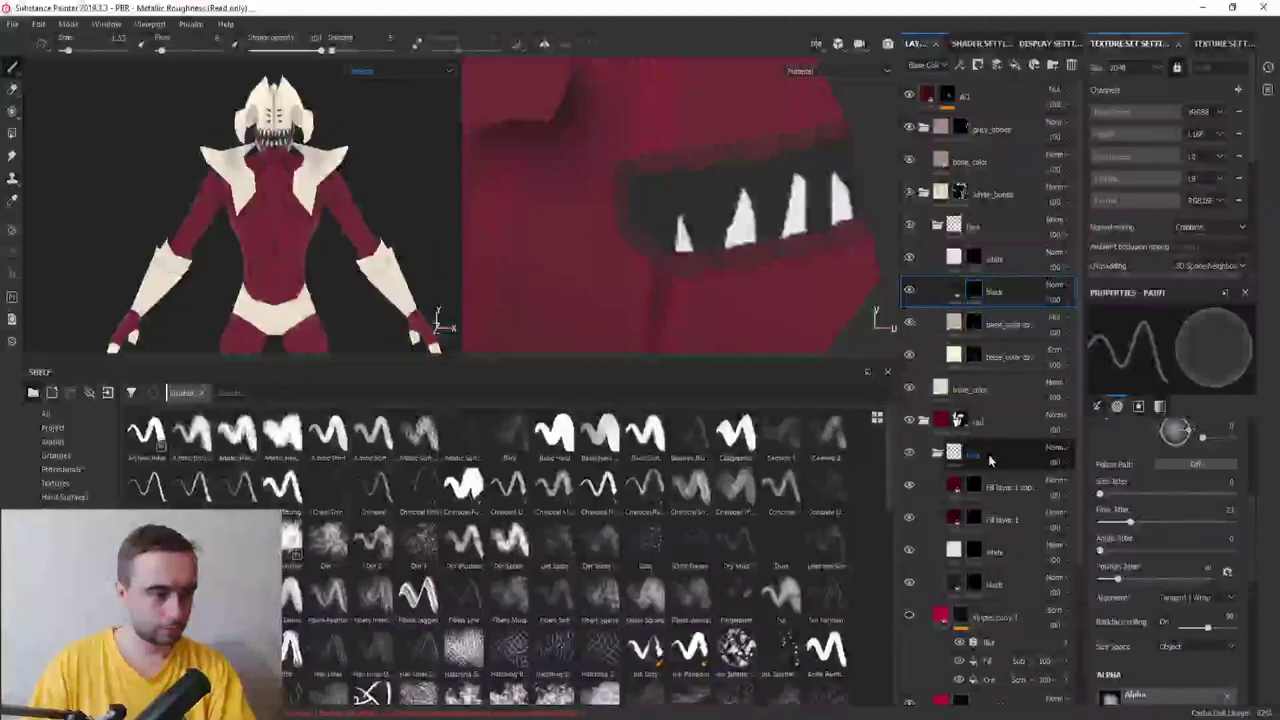
Confirm the black layer's name and collapse the face folder
double_click(1010, 293)
key(Return)
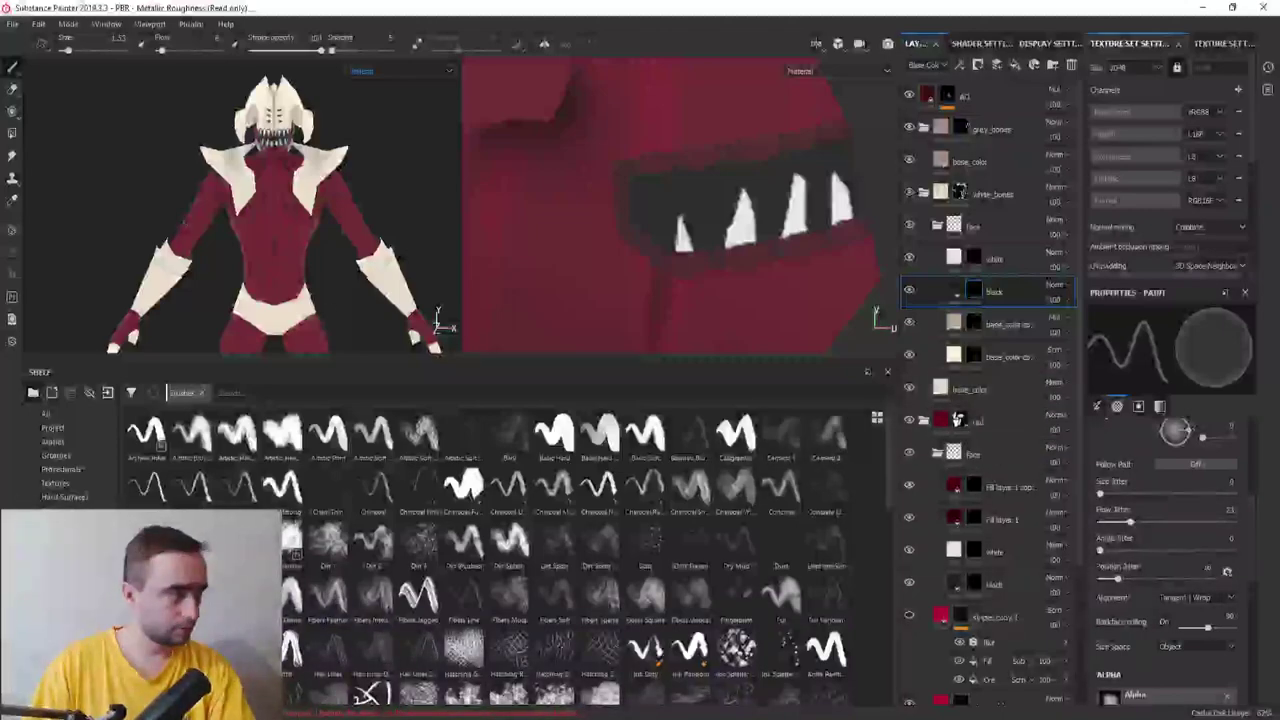
click(937, 226)
mouse_move(320, 225)
alt+mouse_down()
mouse_move(235, 235)
mouse_move(337, 240)
alt+mouse_up()
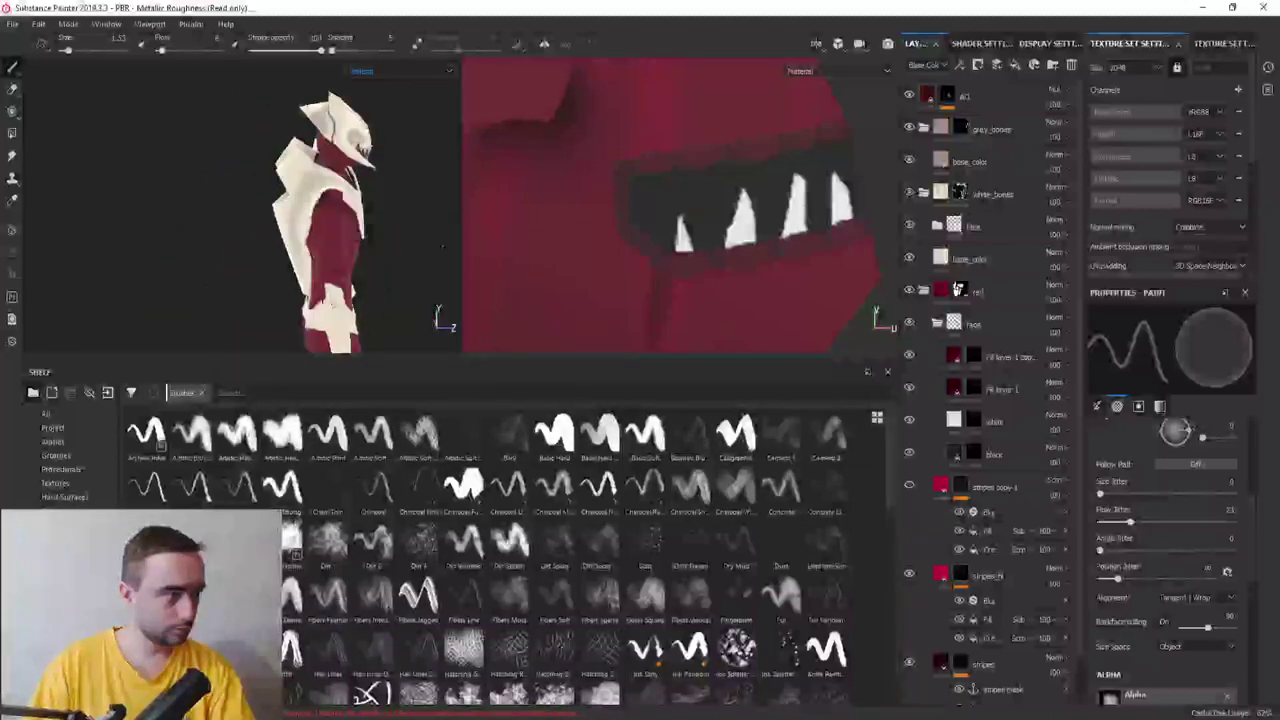
alt+drag(335, 315, 888, 190)
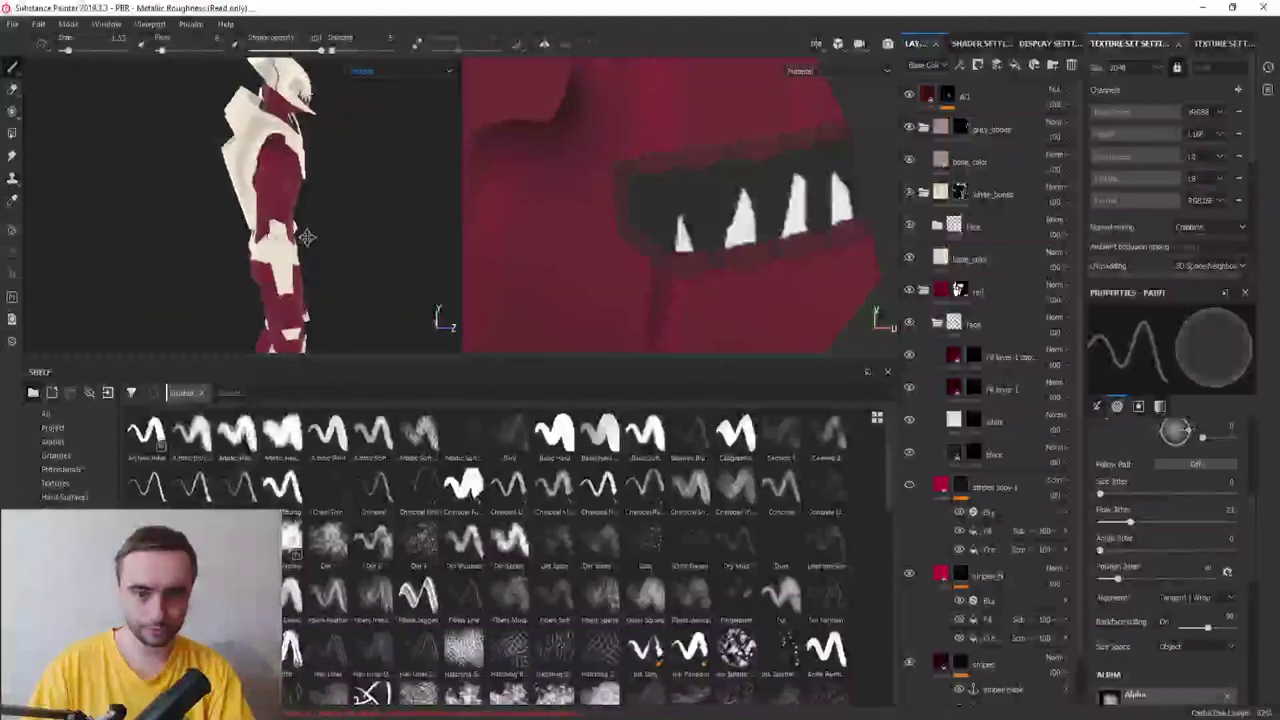
Rename the face folder to a fur name ending in '_on'
click(953, 234)
text(te)
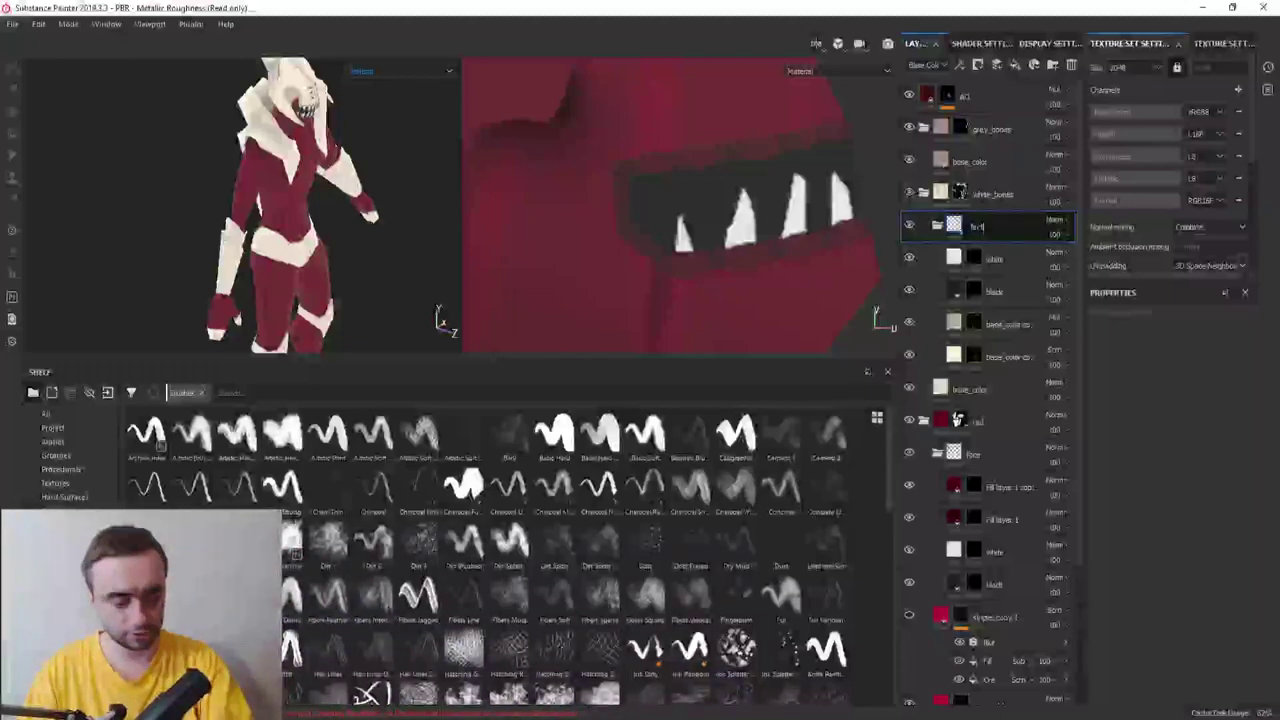
text(_ons)
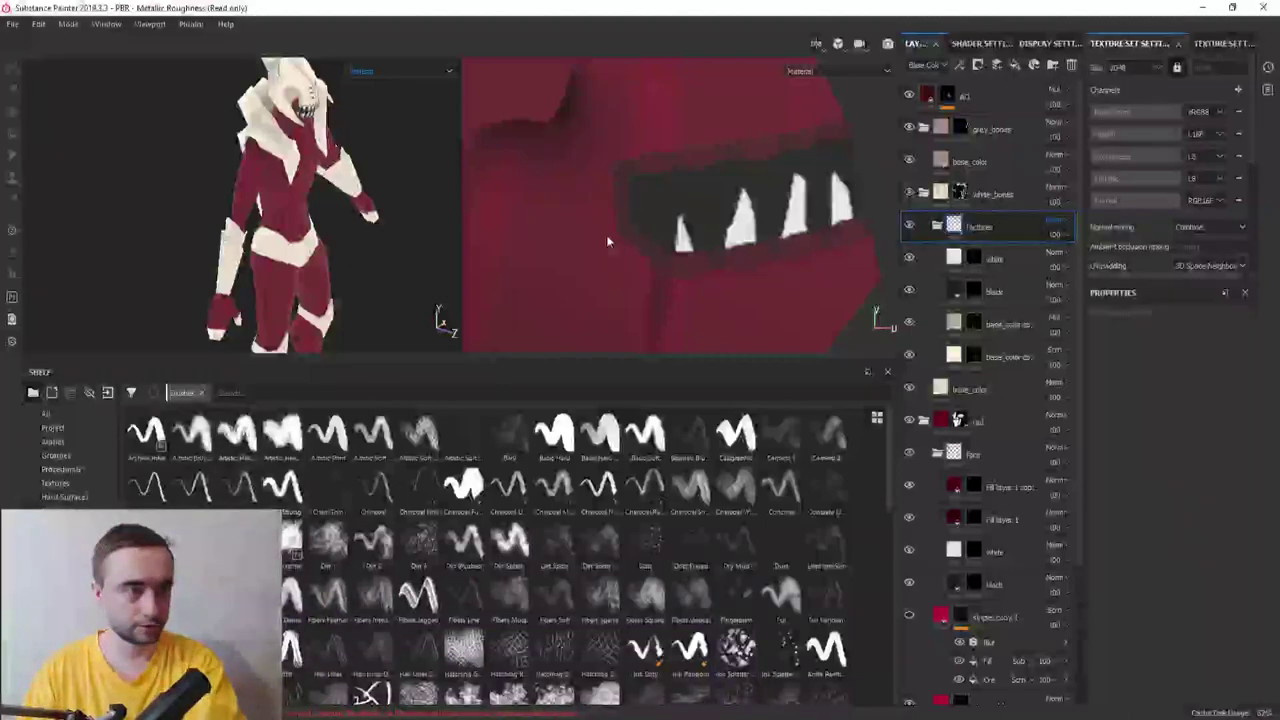
key(Return)
alt+drag(163, 229, 177, 200)
scroll(272, 292, up, 3)
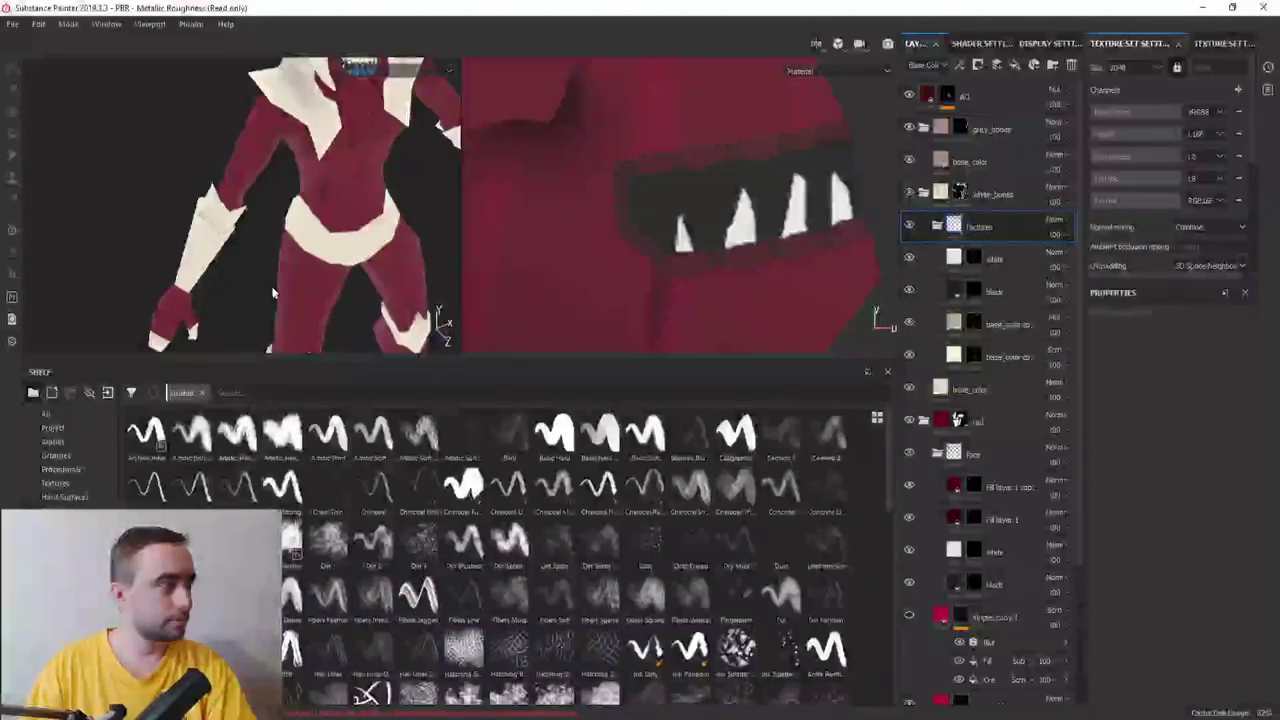
scroll(272, 292, up, 2)
scroll(248, 240, up, 2)
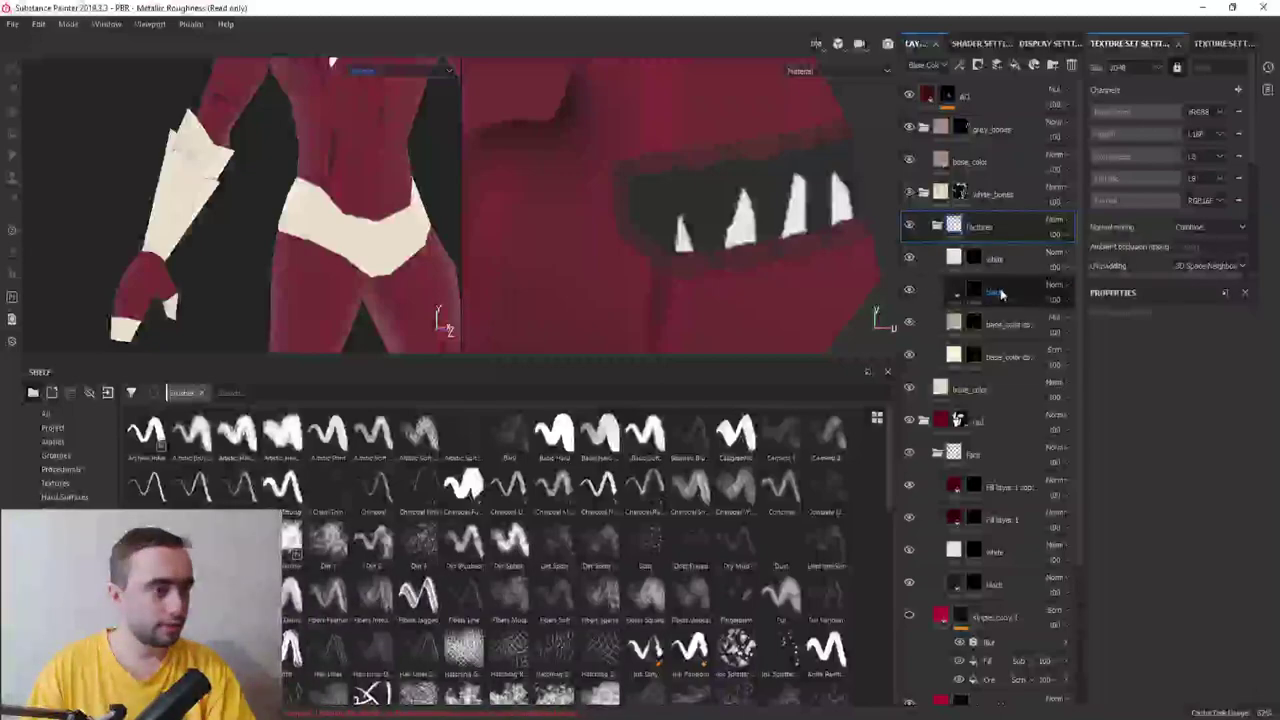
Select the cream base_color layer and set the brush size to 4.31
click(990, 356)
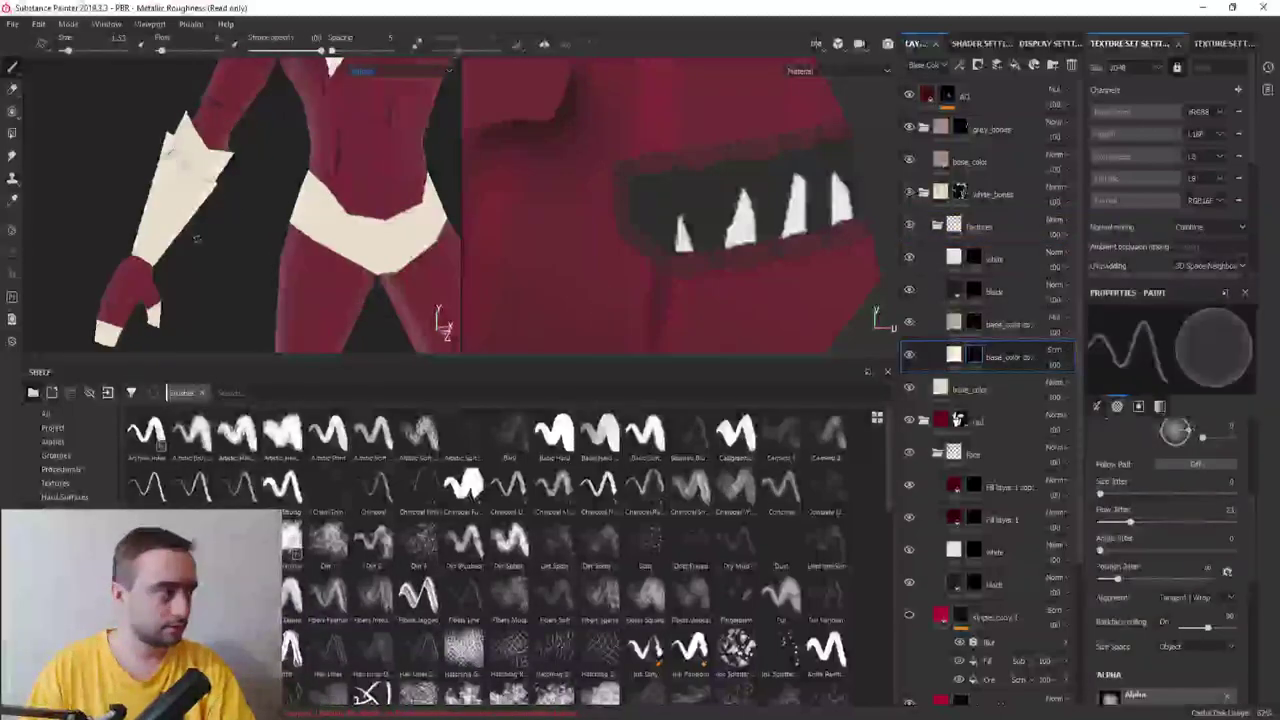
scroll(325, 233, up, 2)
scroll(325, 233, up, 2)
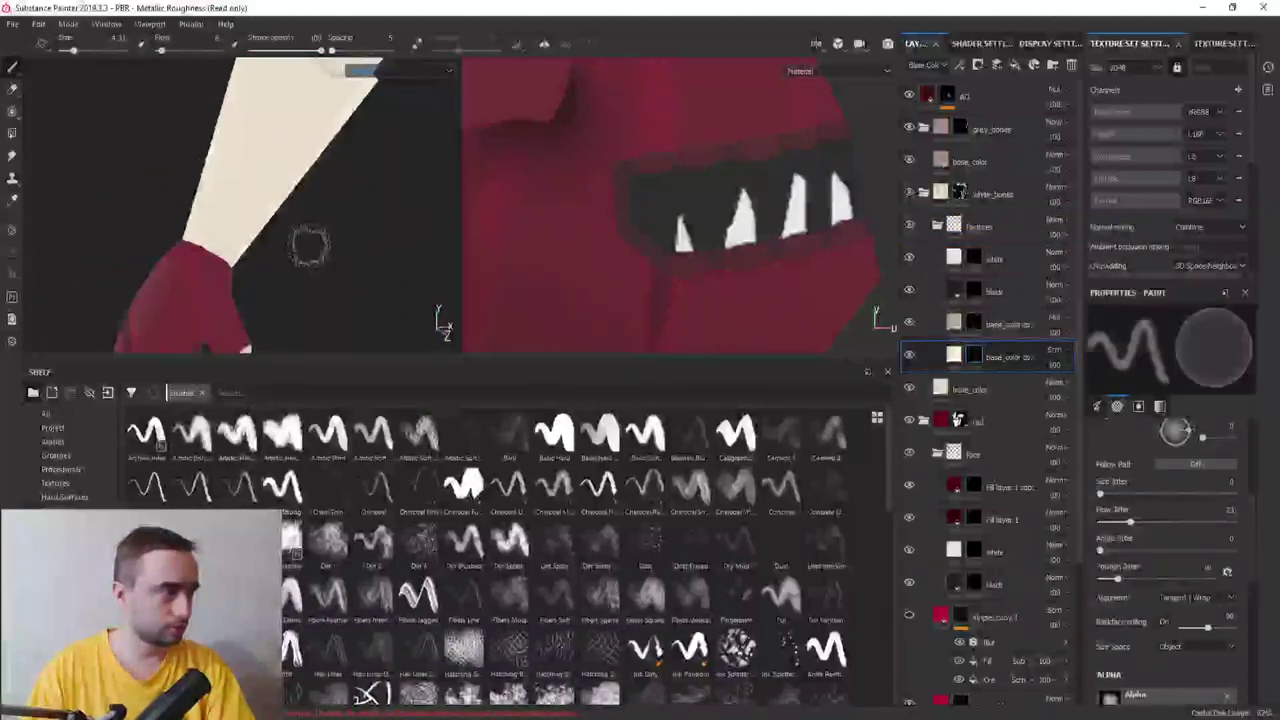
ctrl+right_drag(325, 233, 265, 265)
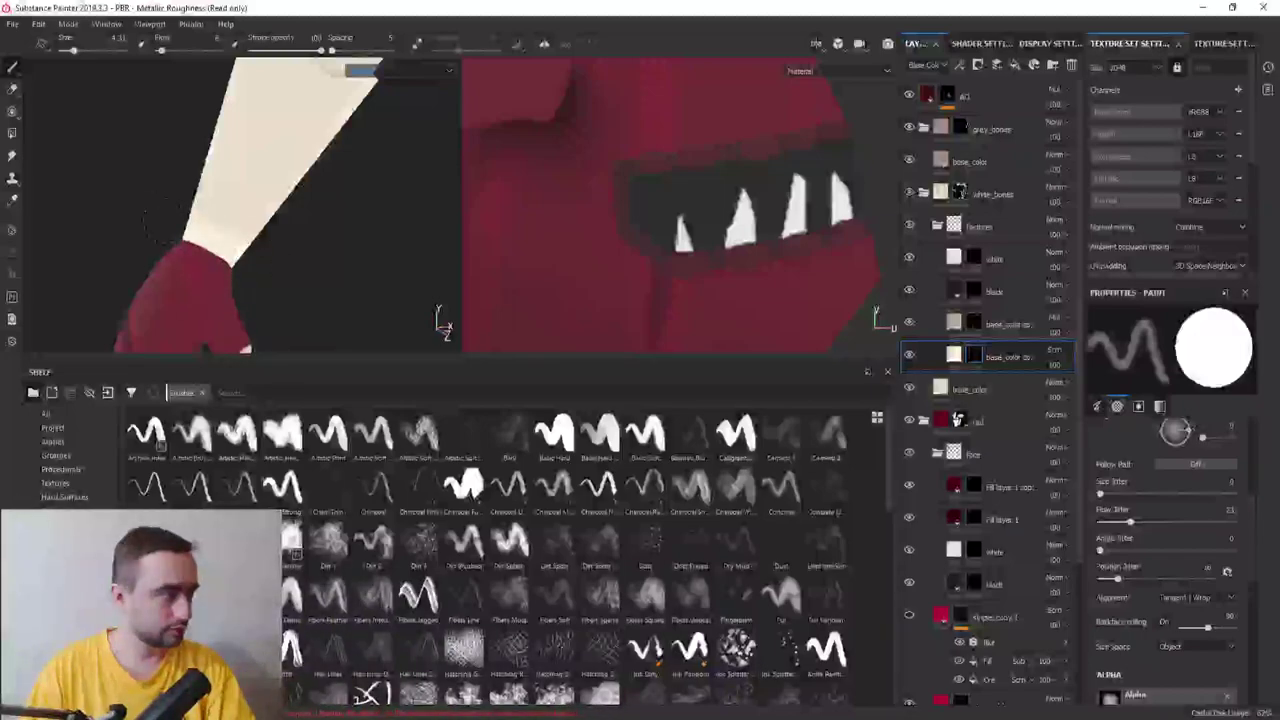
Orbit around the arm, sleeve and collar, previewing the base layer's cream colour
mouse_move(230, 258)
alt+mouse_down()
mouse_move(315, 250)
mouse_move(345, 262)
mouse_move(193, 271)
alt+mouse_up()
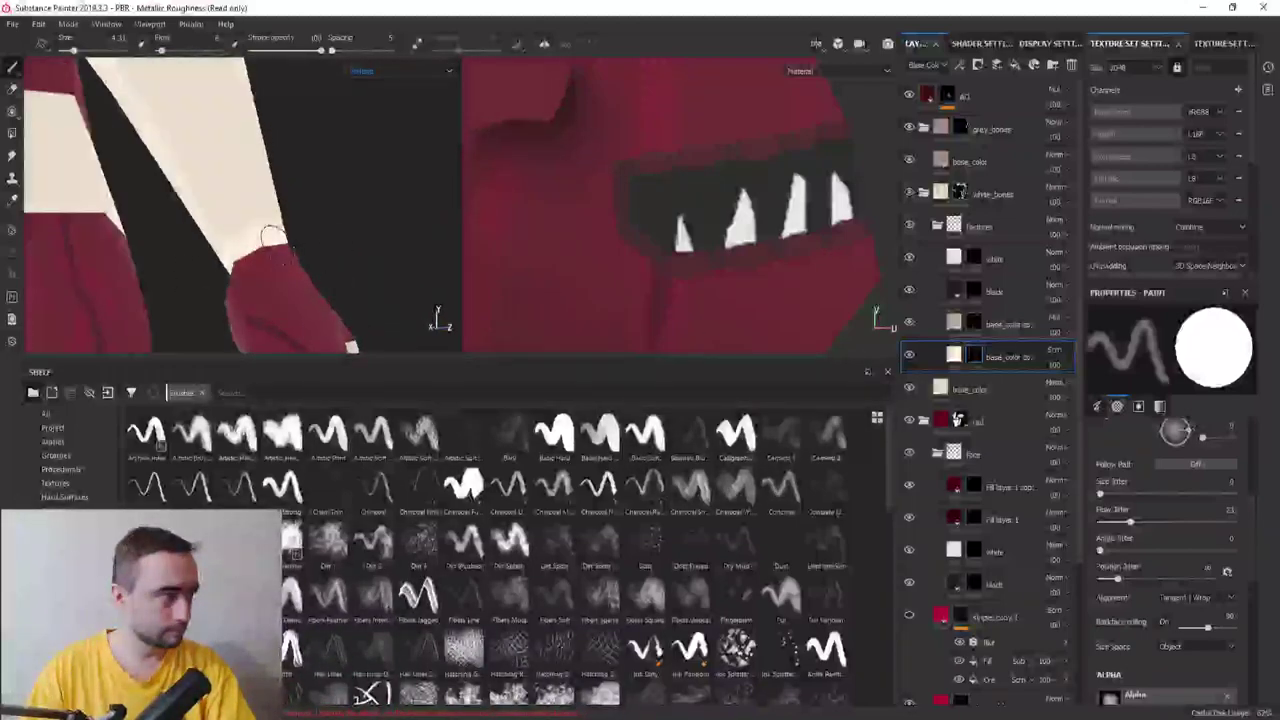
alt+drag(310, 232, 145, 230)
alt+drag(250, 272, 213, 147)
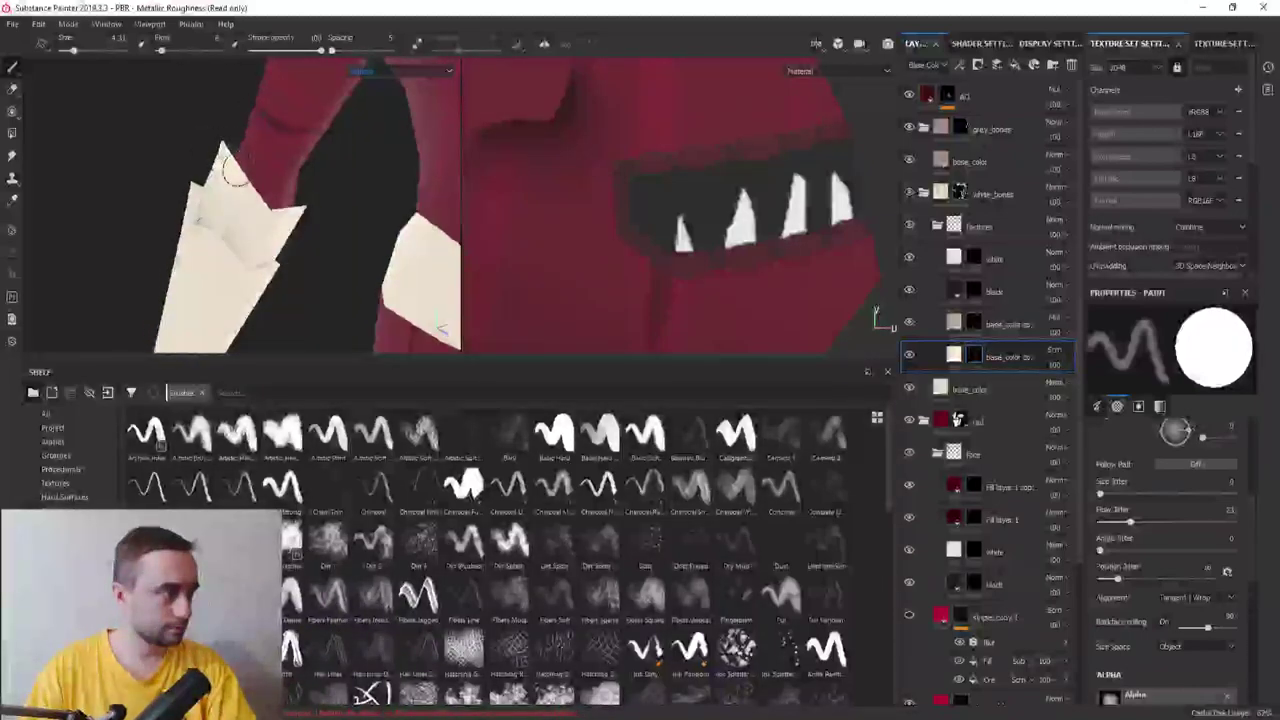
alt+drag(285, 210, 285, 218)
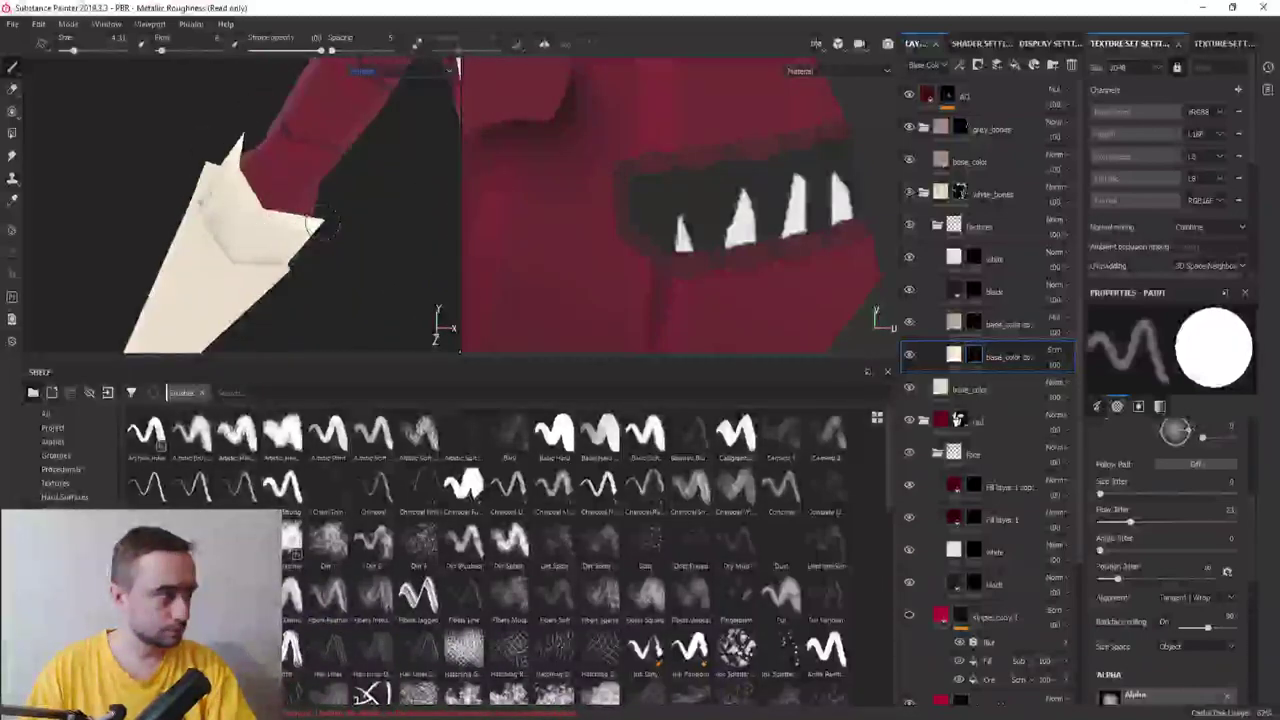
click(957, 358)
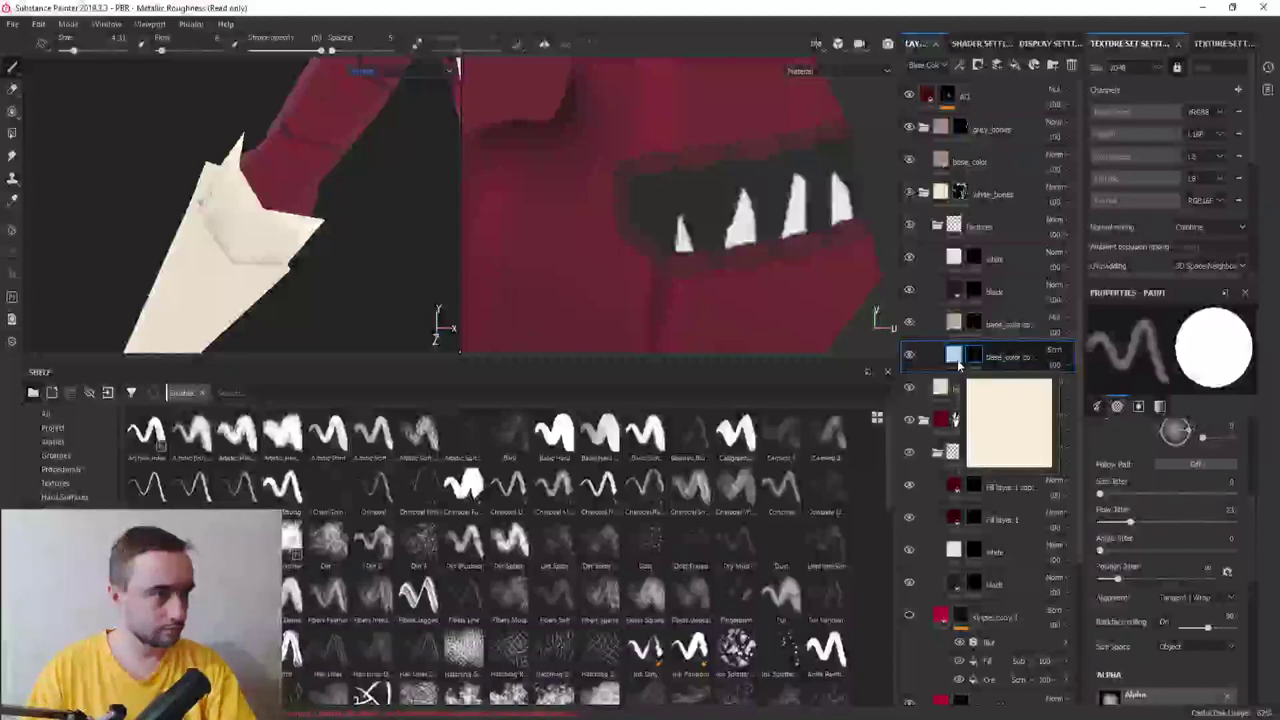
alt+drag(290, 200, 310, 172)
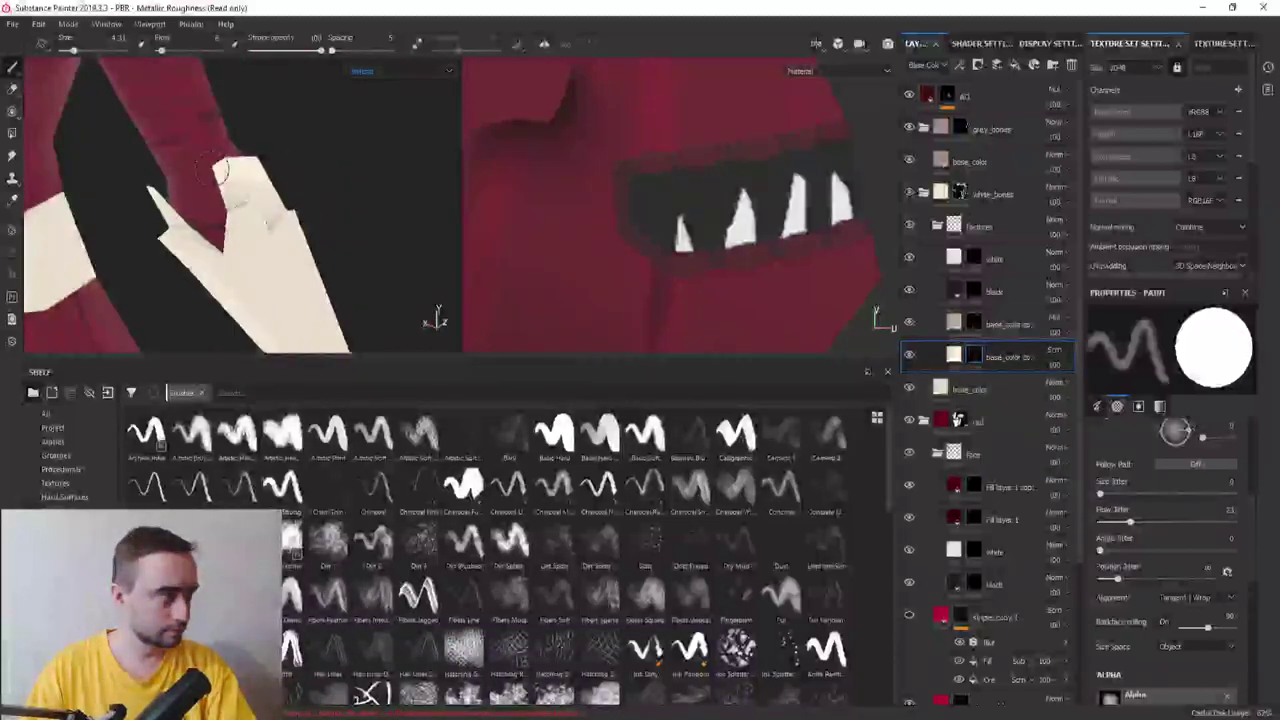
mouse_move(220, 170)
alt+mouse_down()
mouse_move(229, 190)
mouse_move(235, 178)
alt+mouse_up()
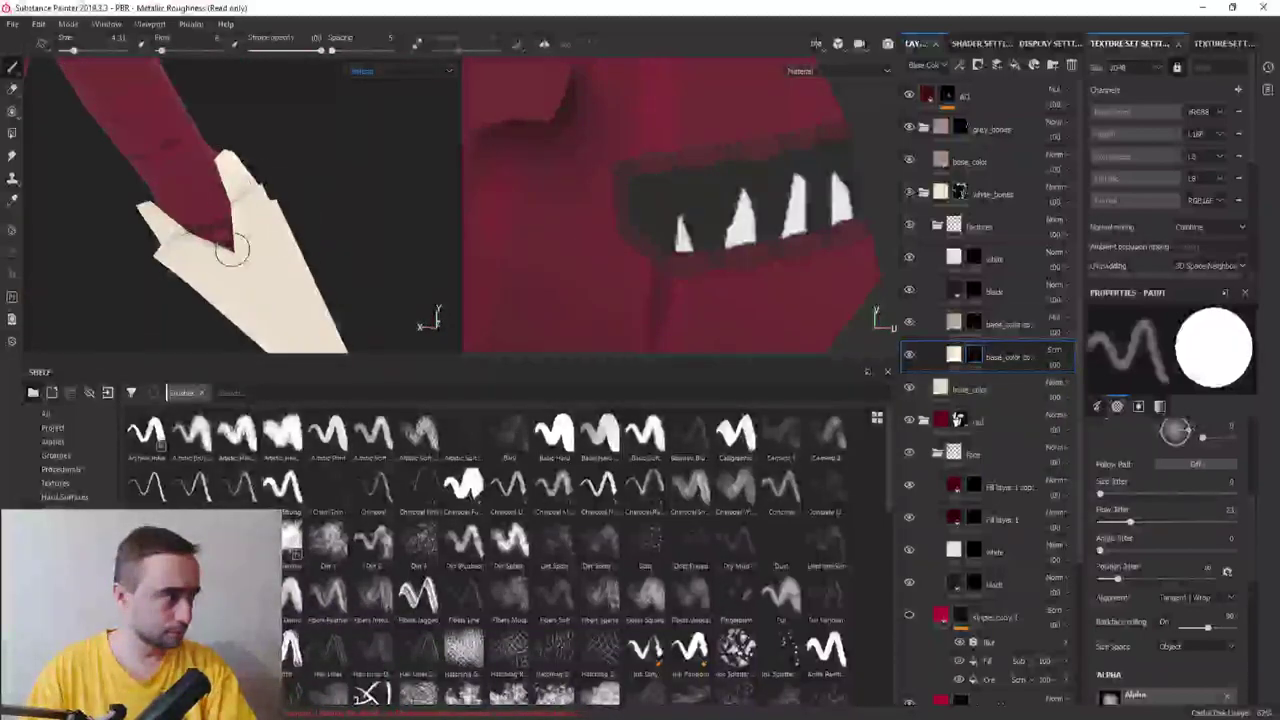
mouse_move(162, 225)
alt+mouse_down()
mouse_move(214, 223)
mouse_move(193, 225)
mouse_move(148, 295)
mouse_move(188, 251)
mouse_move(177, 271)
mouse_move(285, 207)
alt+mouse_up()
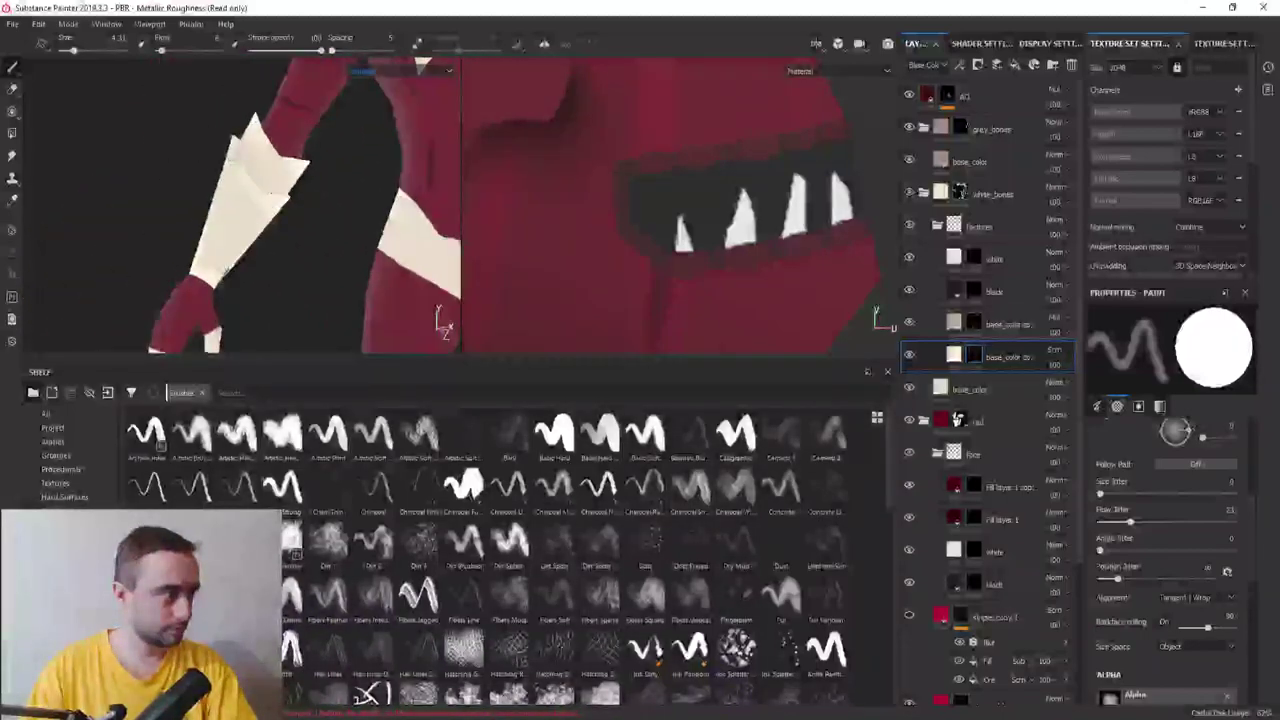
mouse_move(228, 287)
alt+mouse_down()
mouse_move(243, 268)
mouse_move(231, 118)
alt+mouse_up()
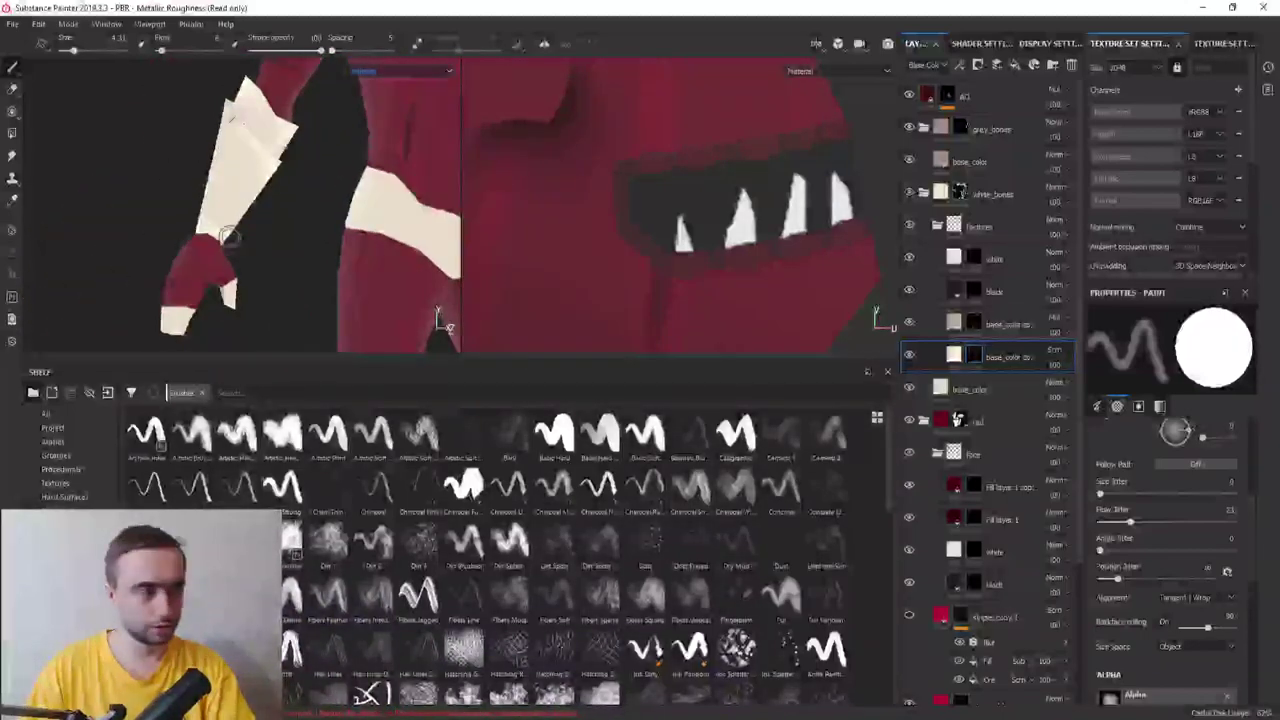
mouse_move(229, 236)
alt+mouse_down()
mouse_move(134, 215)
mouse_move(240, 177)
mouse_move(263, 183)
alt+mouse_up()
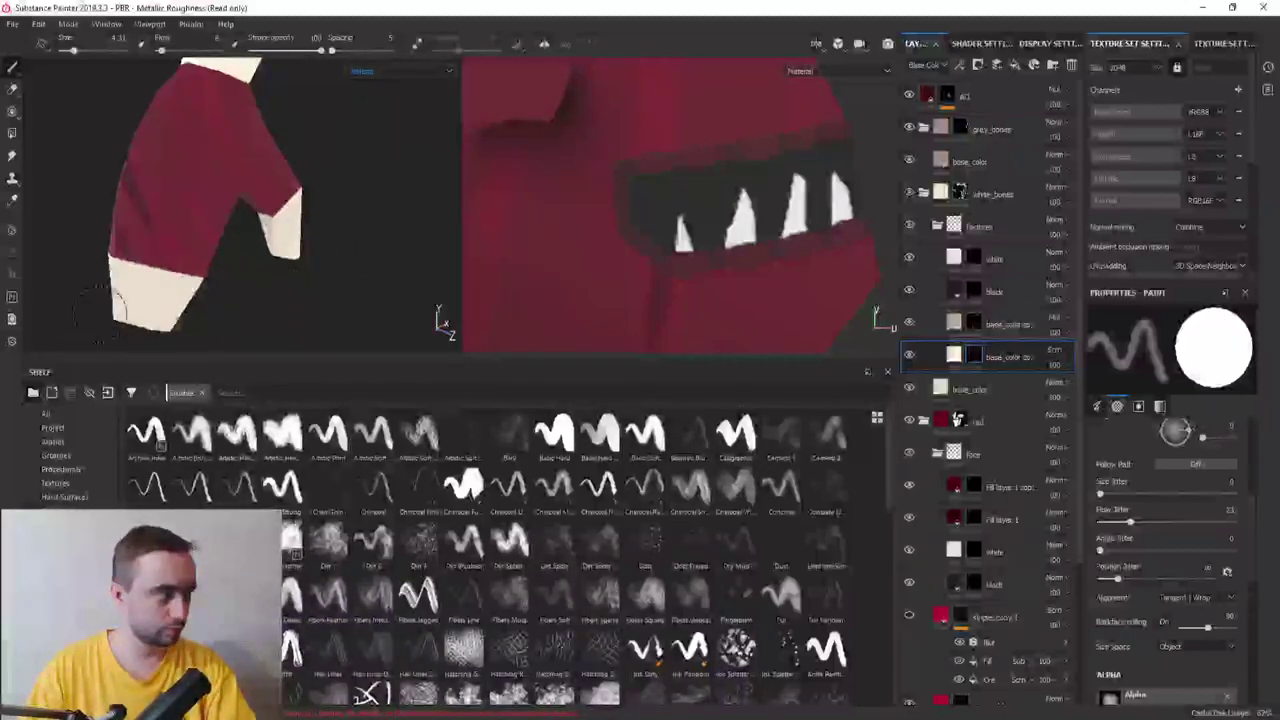
Orbit from the sleeve's cream tip down to the cream bands and both legs
mouse_move(229, 331)
alt+mouse_down()
mouse_move(149, 234)
mouse_move(115, 235)
alt+mouse_up()
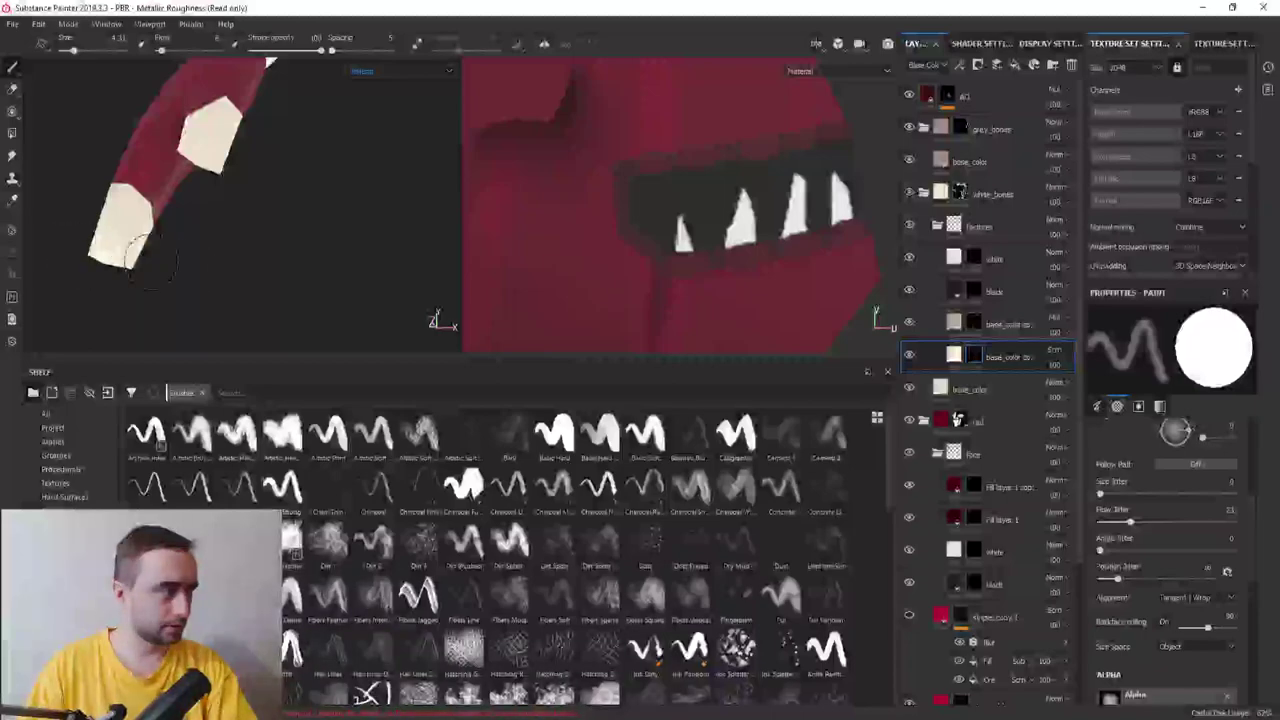
mouse_move(266, 249)
alt+mouse_down()
mouse_move(277, 209)
mouse_move(220, 182)
mouse_move(100, 251)
mouse_move(167, 196)
alt+mouse_up()
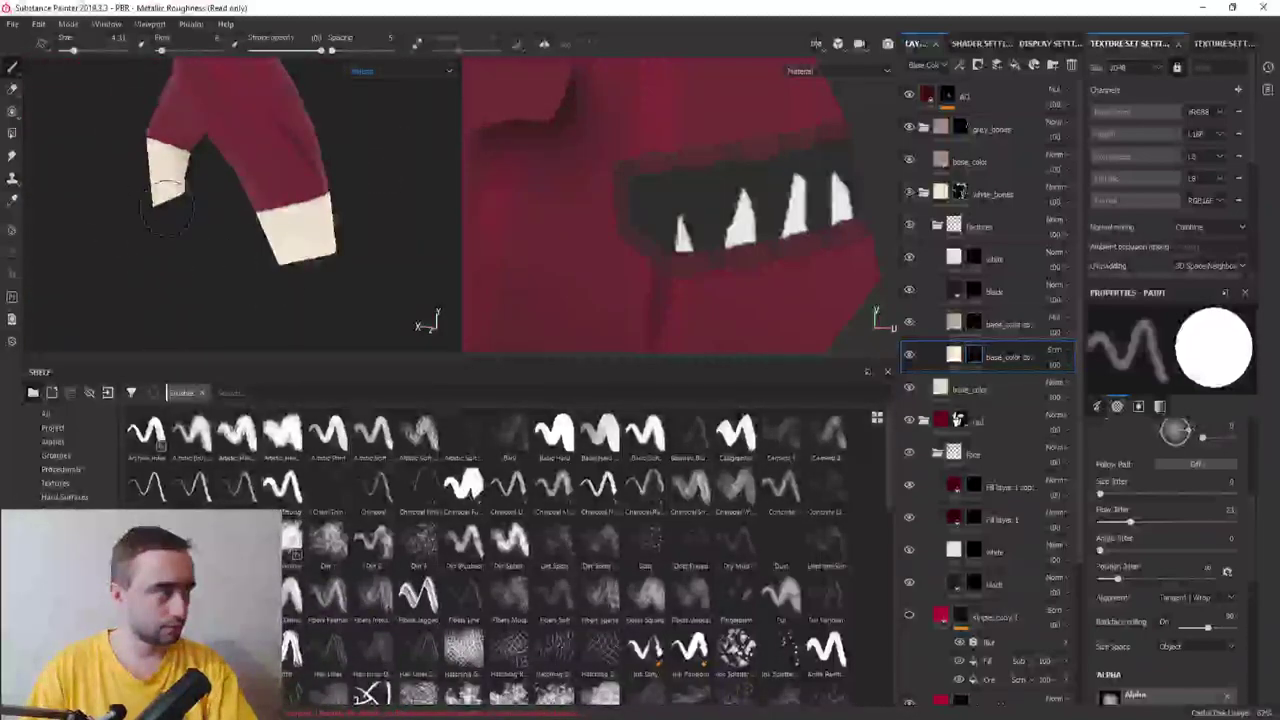
mouse_move(326, 262)
alt+mouse_down()
mouse_move(223, 286)
mouse_move(231, 216)
mouse_move(271, 257)
mouse_move(218, 201)
alt+mouse_up()
scroll(323, 209, up, 3)
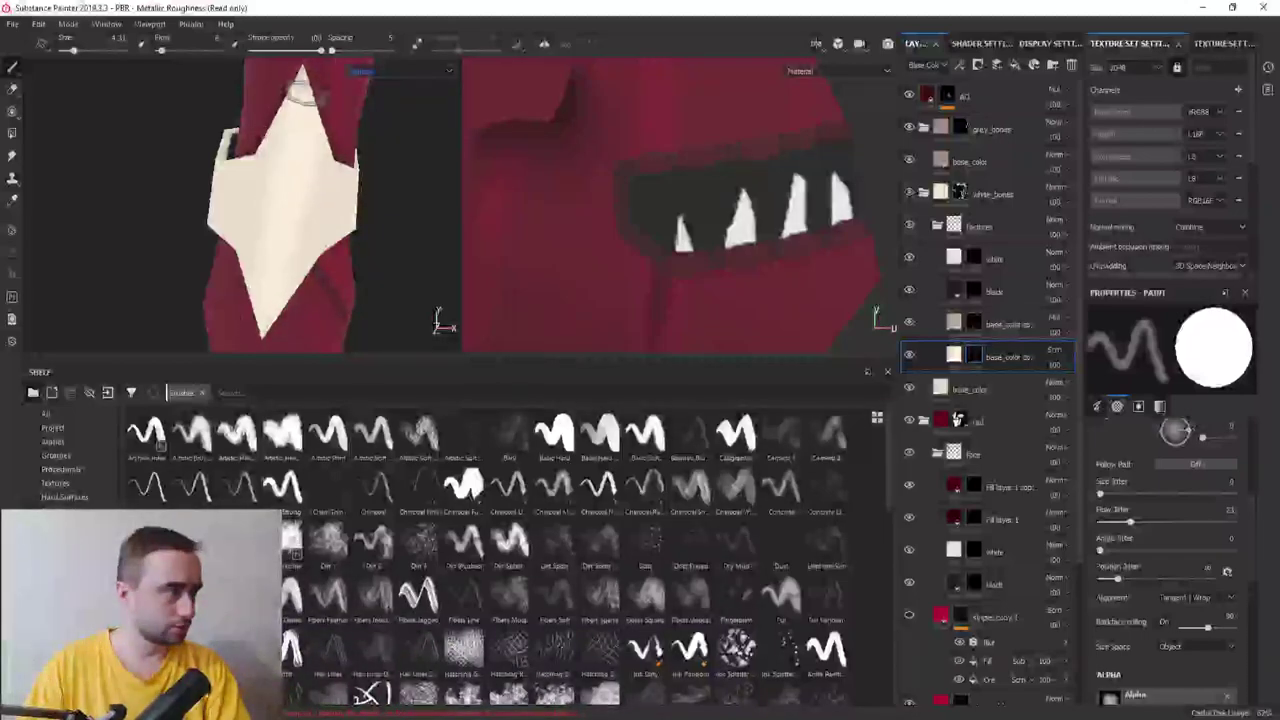
mouse_move(300, 92)
alt+mouse_down()
mouse_move(249, 208)
mouse_move(129, 214)
mouse_move(114, 194)
alt+mouse_up()
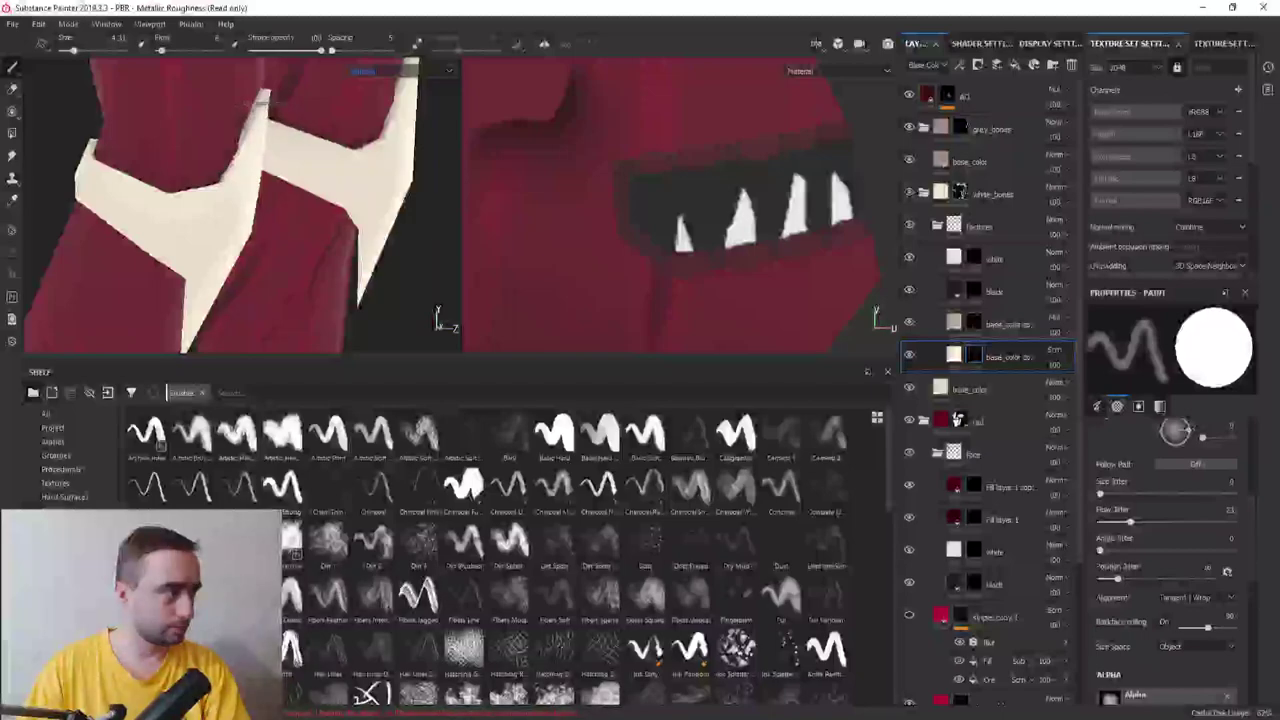
alt+drag(170, 270, 110, 170)
mouse_move(160, 268)
alt+mouse_down()
mouse_move(160, 140)
mouse_move(186, 206)
mouse_move(171, 194)
mouse_move(219, 190)
mouse_move(207, 178)
alt+mouse_up()
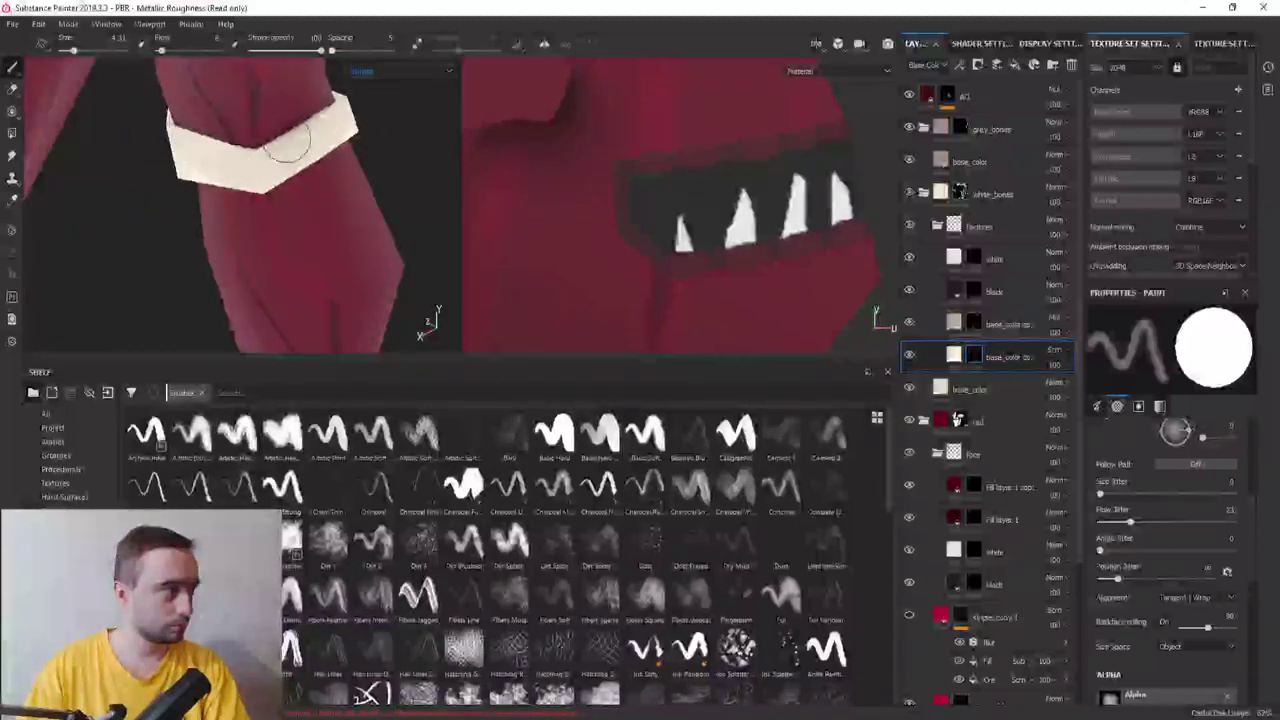
alt+right_drag(372, 158, 191, 229)
mouse_move(191, 229)
alt+mouse_down()
mouse_move(214, 214)
mouse_move(291, 285)
alt+mouse_up()
click(991, 324)
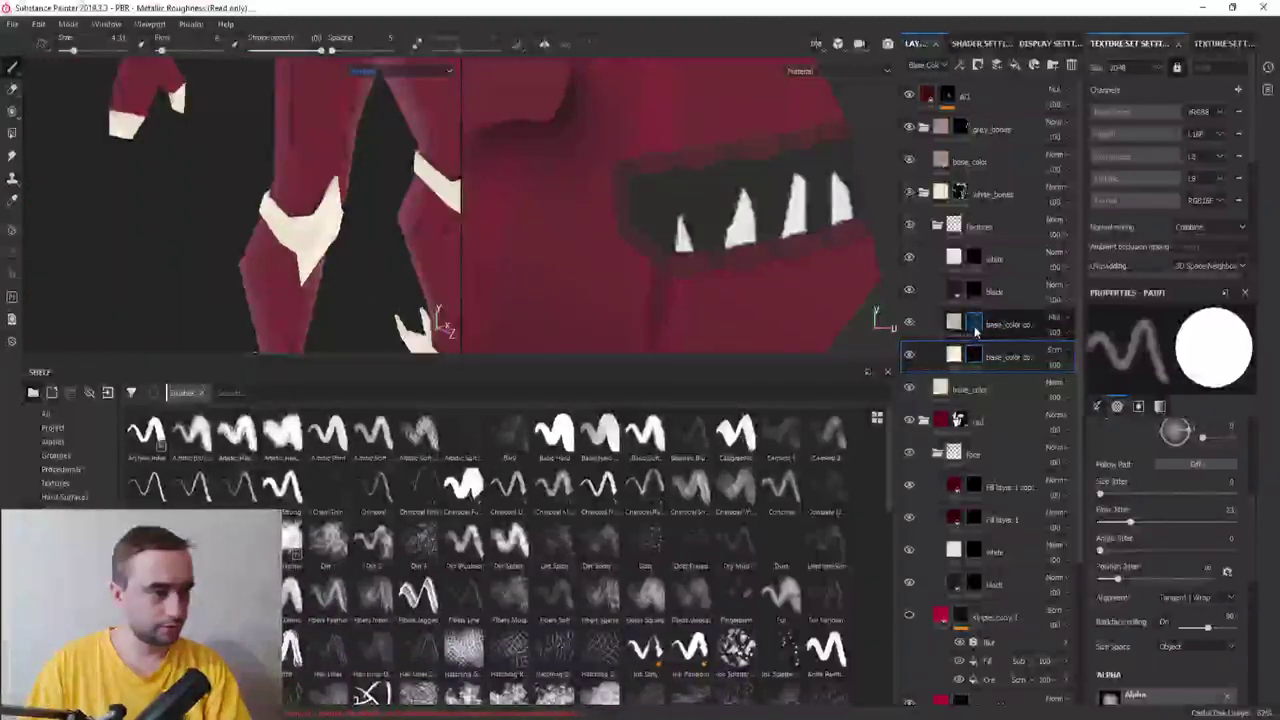
mouse_move(270, 318)
alt+right_down()
mouse_move(300, 257)
mouse_move(293, 215)
alt+right_up()
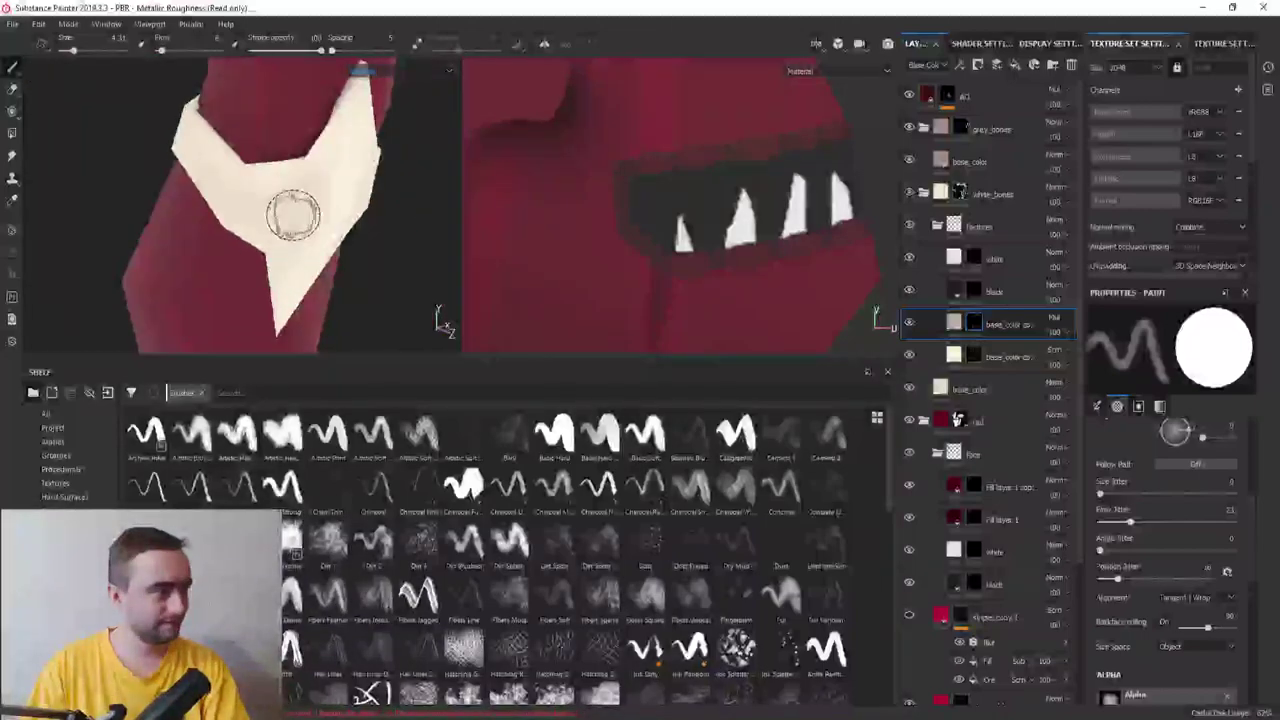
alt+drag(285, 205, 269, 245)
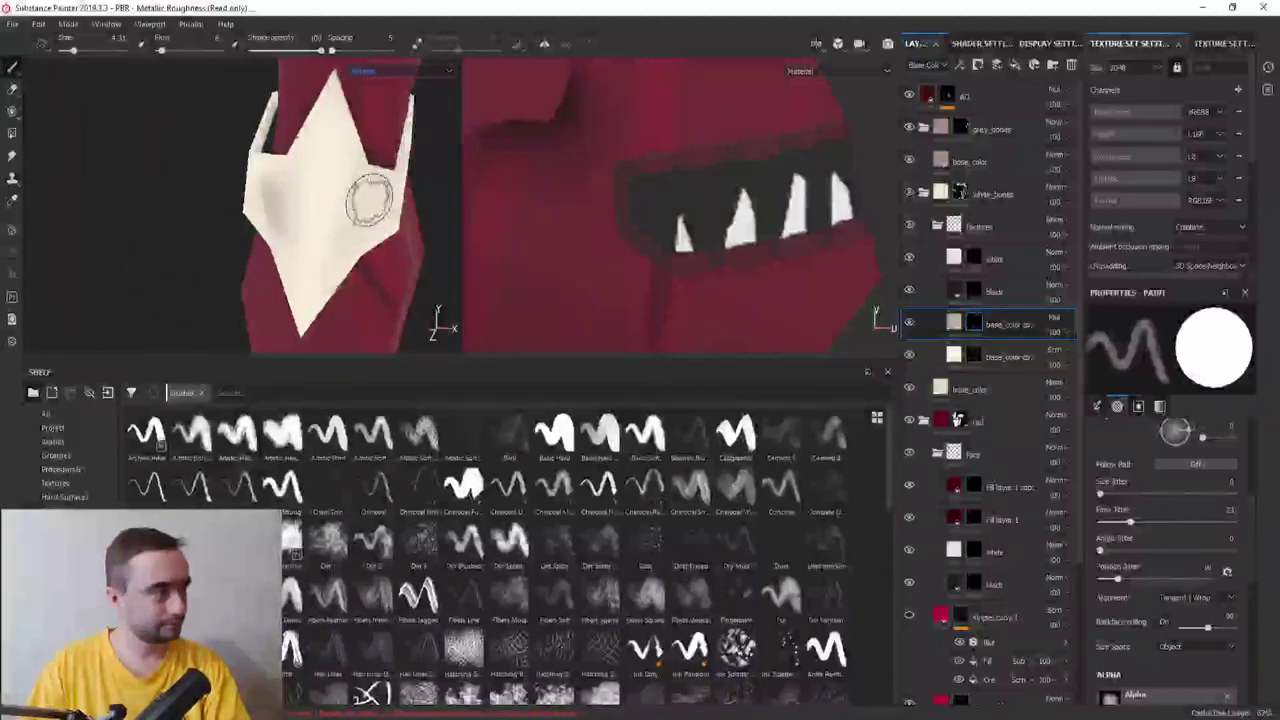
alt+drag(270, 318, 230, 280)
mouse_move(230, 280)
alt+right_down()
mouse_move(177, 245)
mouse_move(220, 200)
alt+right_up()
alt+drag(220, 200, 294, 237)
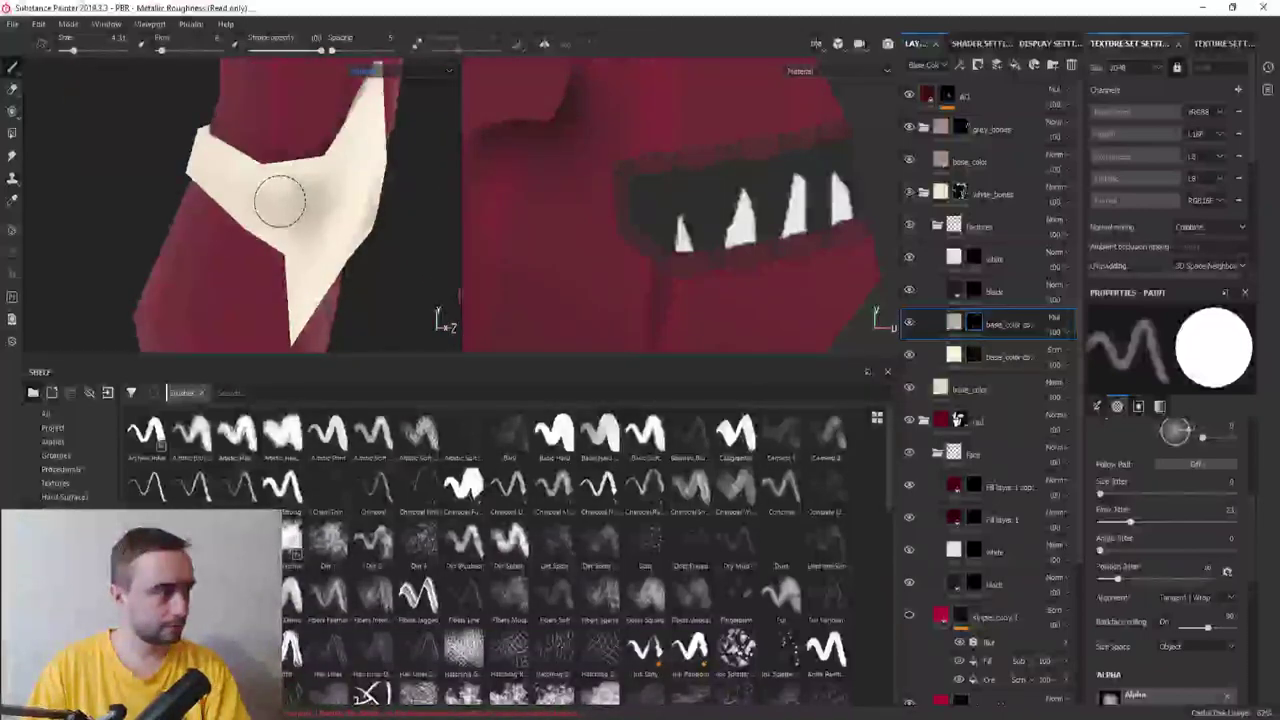
alt+drag(260, 190, 380, 205)
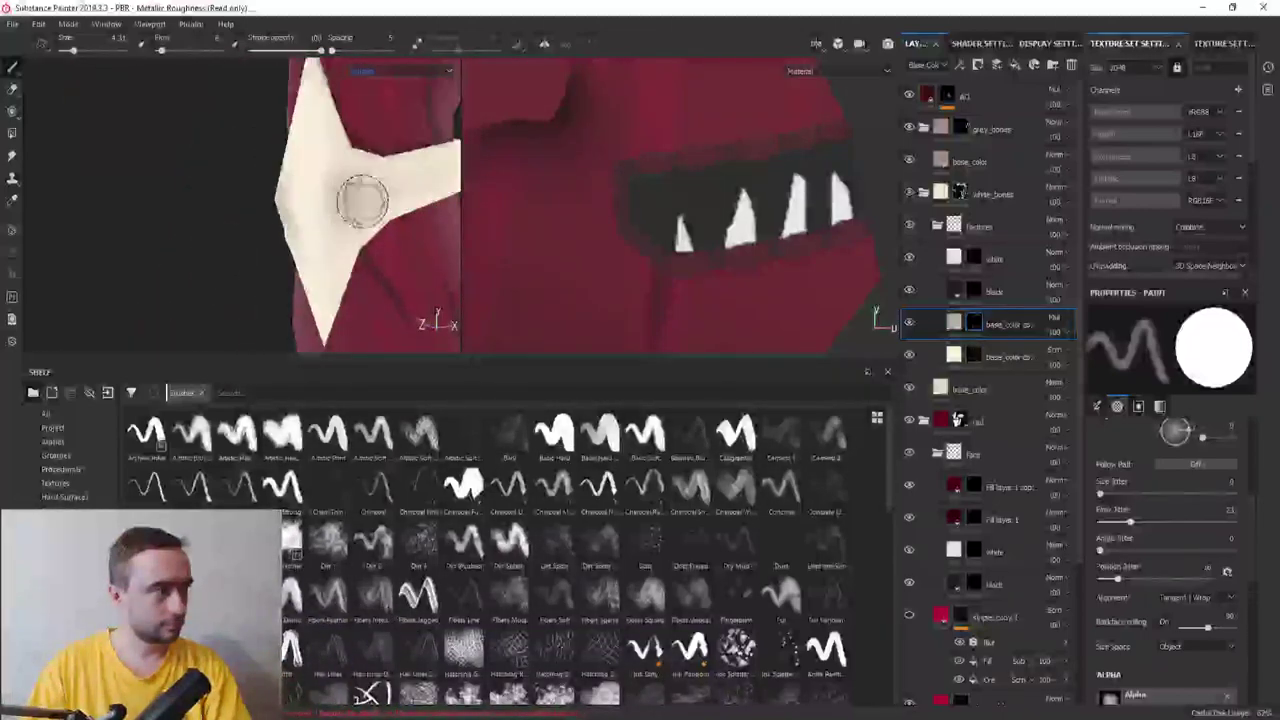
mouse_move(362, 200)
alt+right_down()
mouse_move(288, 256)
mouse_move(245, 200)
mouse_move(257, 166)
mouse_move(273, 264)
alt+right_up()
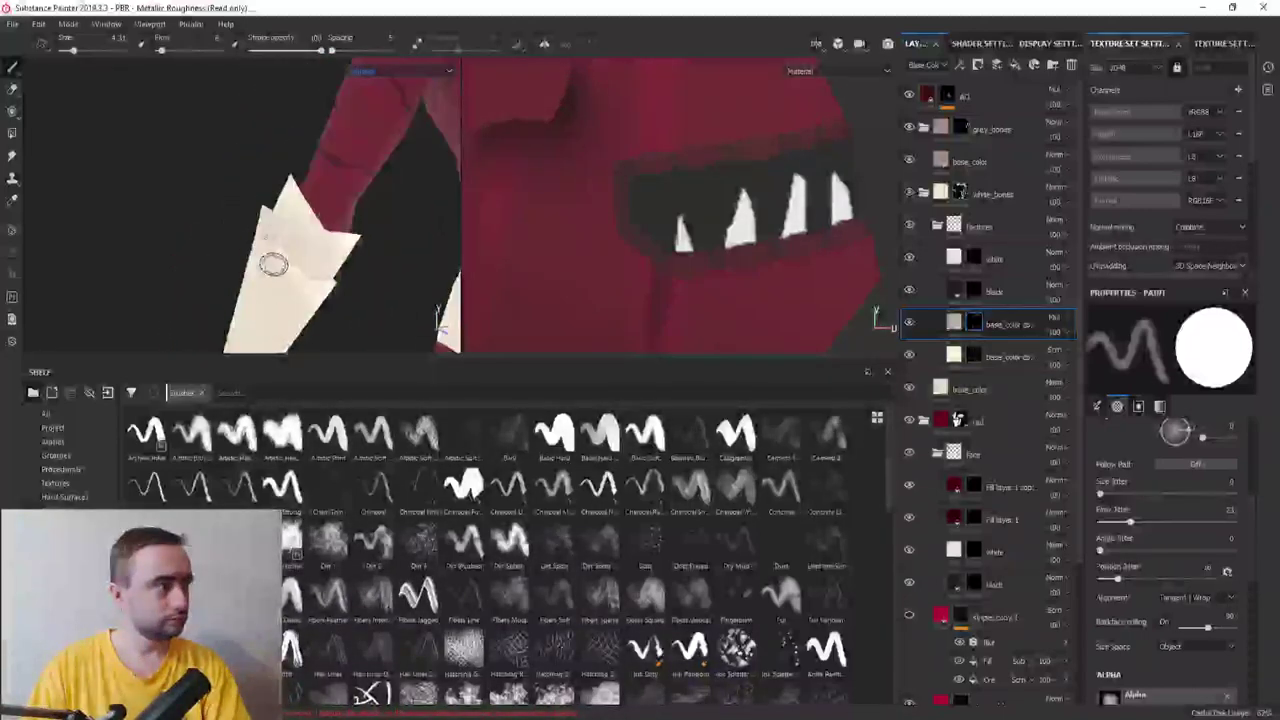
mouse_move(273, 264)
alt+mouse_down()
mouse_move(205, 285)
mouse_move(263, 194)
alt+mouse_up()
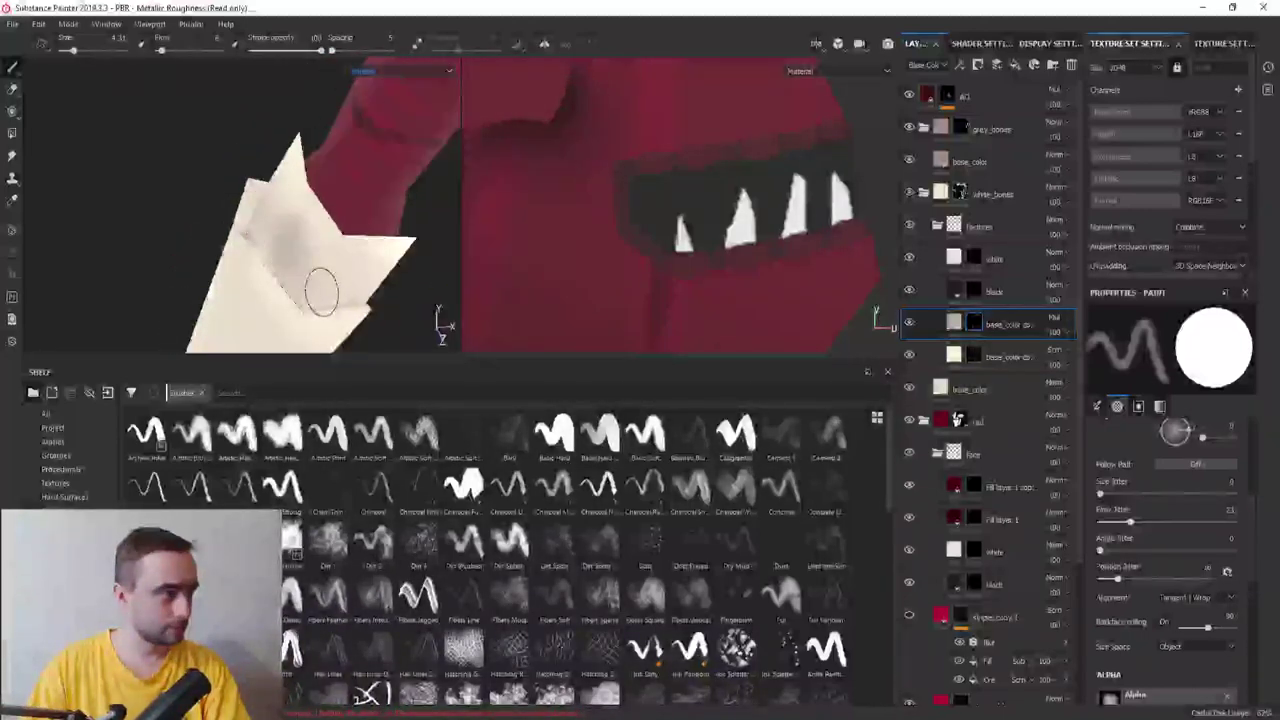
mouse_move(229, 240)
alt+mouse_down()
mouse_move(252, 215)
mouse_move(200, 177)
mouse_move(234, 248)
mouse_move(331, 171)
mouse_move(257, 171)
mouse_move(115, 235)
mouse_move(214, 229)
mouse_move(189, 257)
mouse_move(200, 263)
mouse_move(110, 220)
mouse_move(187, 222)
alt+mouse_up()
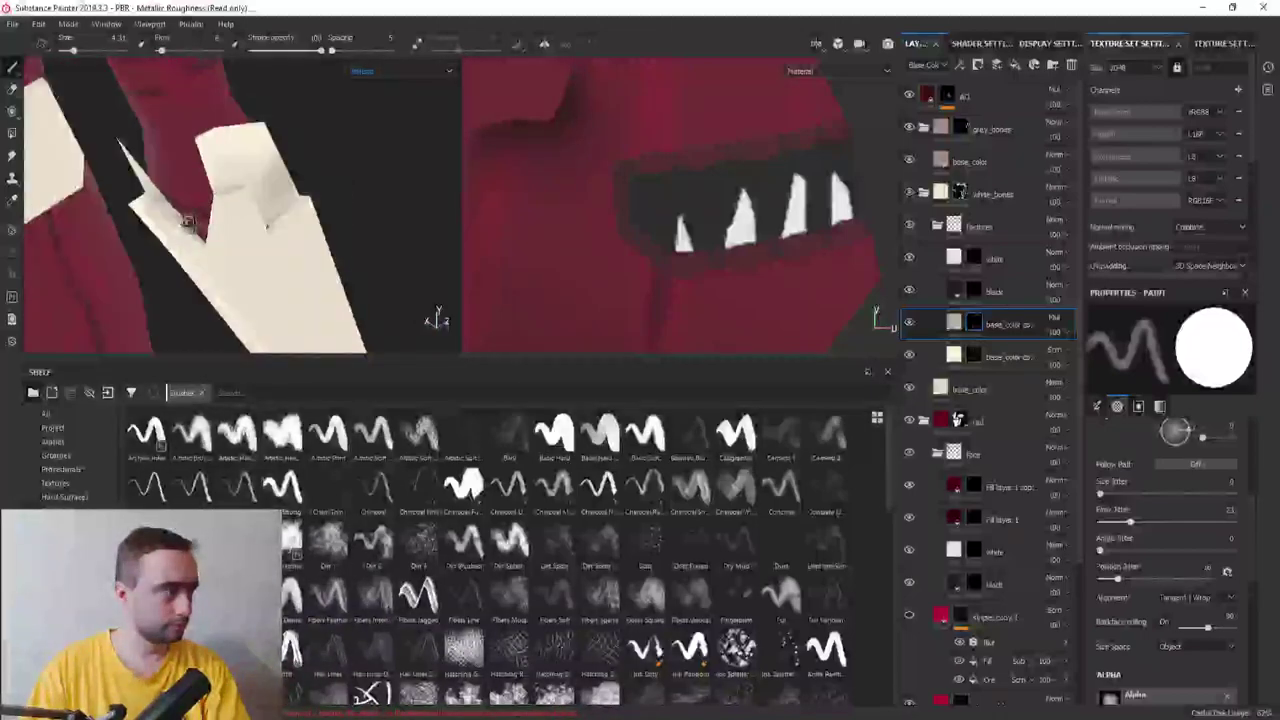
alt+drag(234, 176, 228, 214)
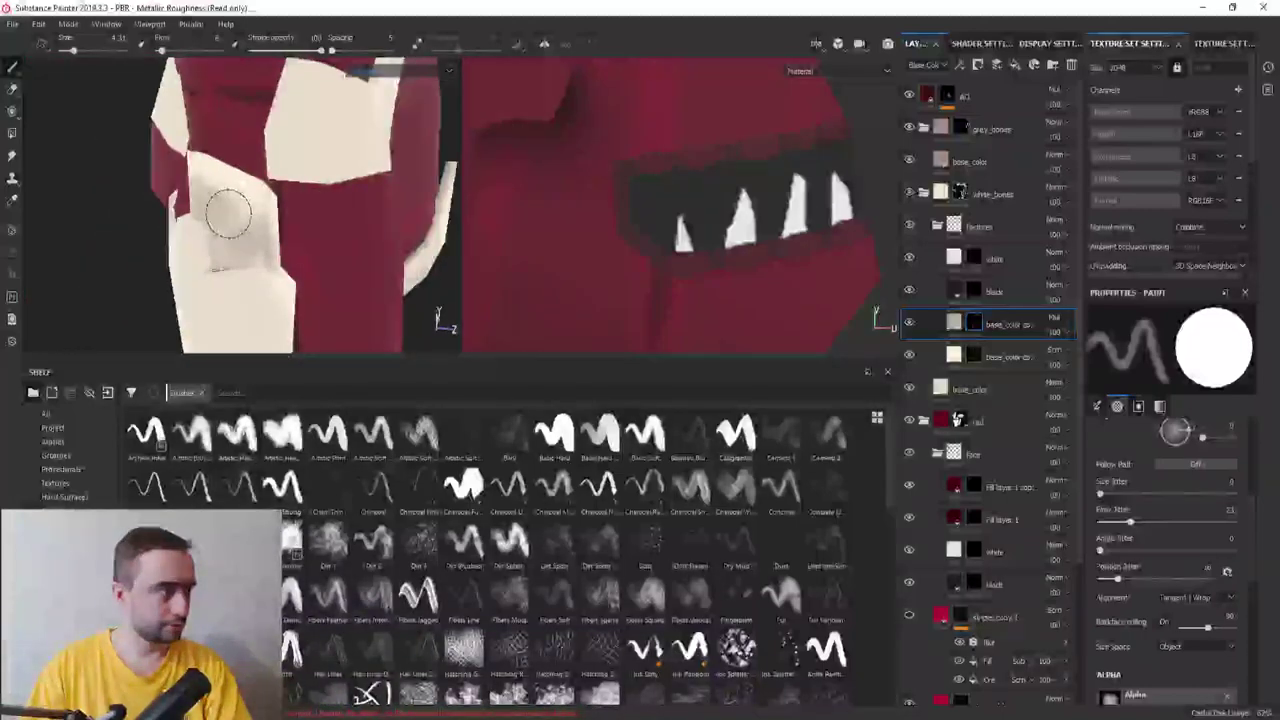
mouse_move(322, 253)
alt+mouse_down()
mouse_move(297, 286)
mouse_move(340, 205)
mouse_move(291, 309)
mouse_move(258, 305)
mouse_move(329, 260)
mouse_move(273, 196)
mouse_move(283, 237)
alt+mouse_up()
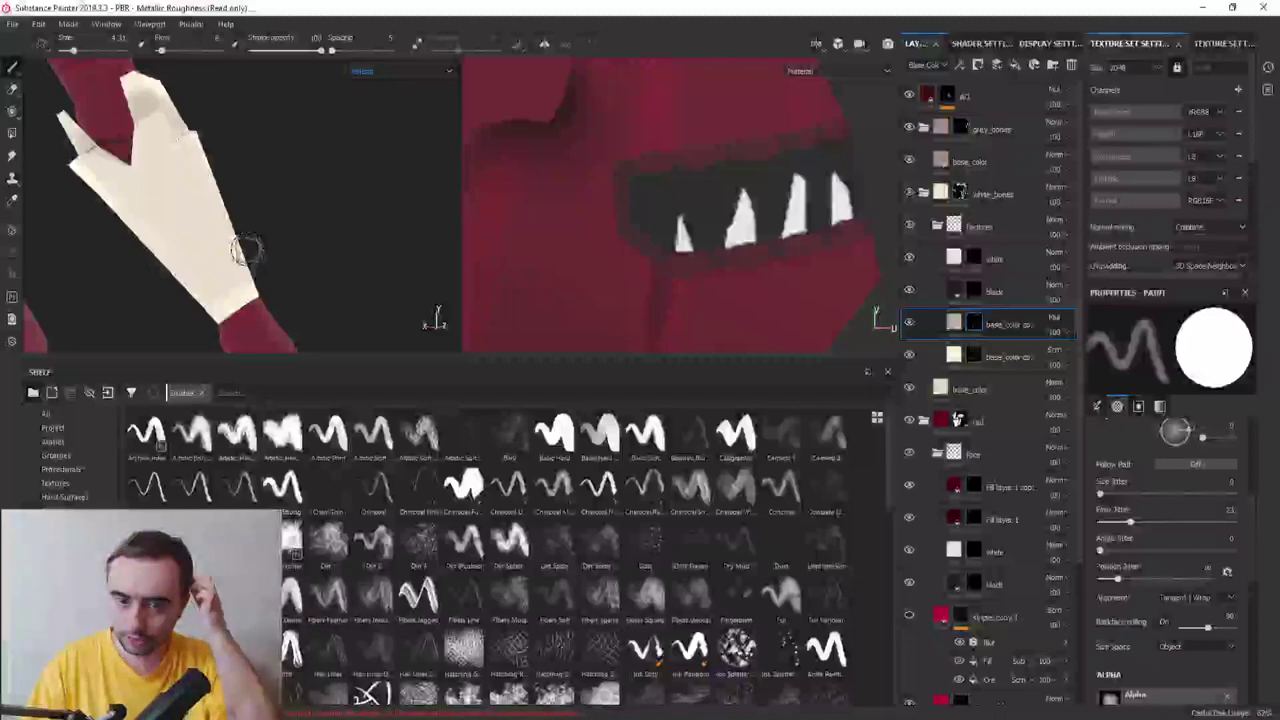
mouse_move(305, 212)
alt+mouse_down()
mouse_move(237, 237)
mouse_move(247, 270)
mouse_move(262, 273)
mouse_move(255, 245)
mouse_move(183, 273)
alt+mouse_up()
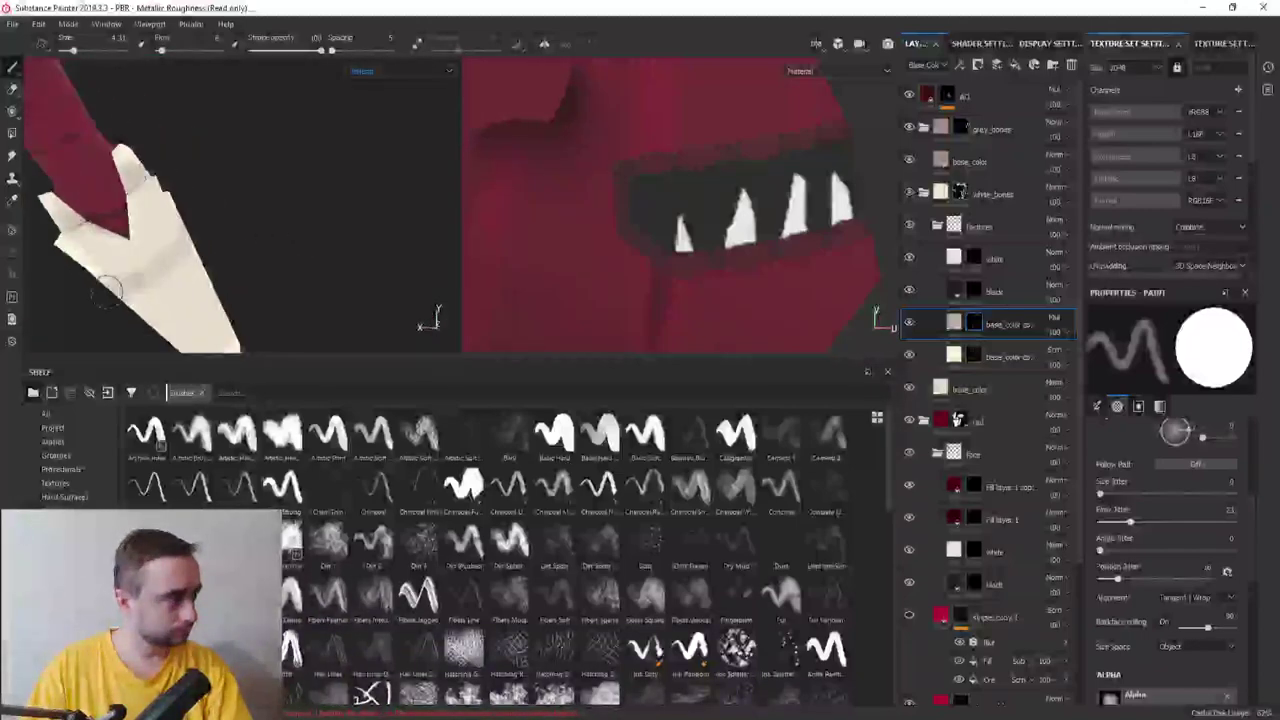
mouse_move(263, 251)
alt+mouse_down()
mouse_move(243, 286)
mouse_move(202, 302)
mouse_move(251, 163)
mouse_move(177, 209)
mouse_move(170, 142)
mouse_move(200, 149)
mouse_move(150, 250)
alt+mouse_up()
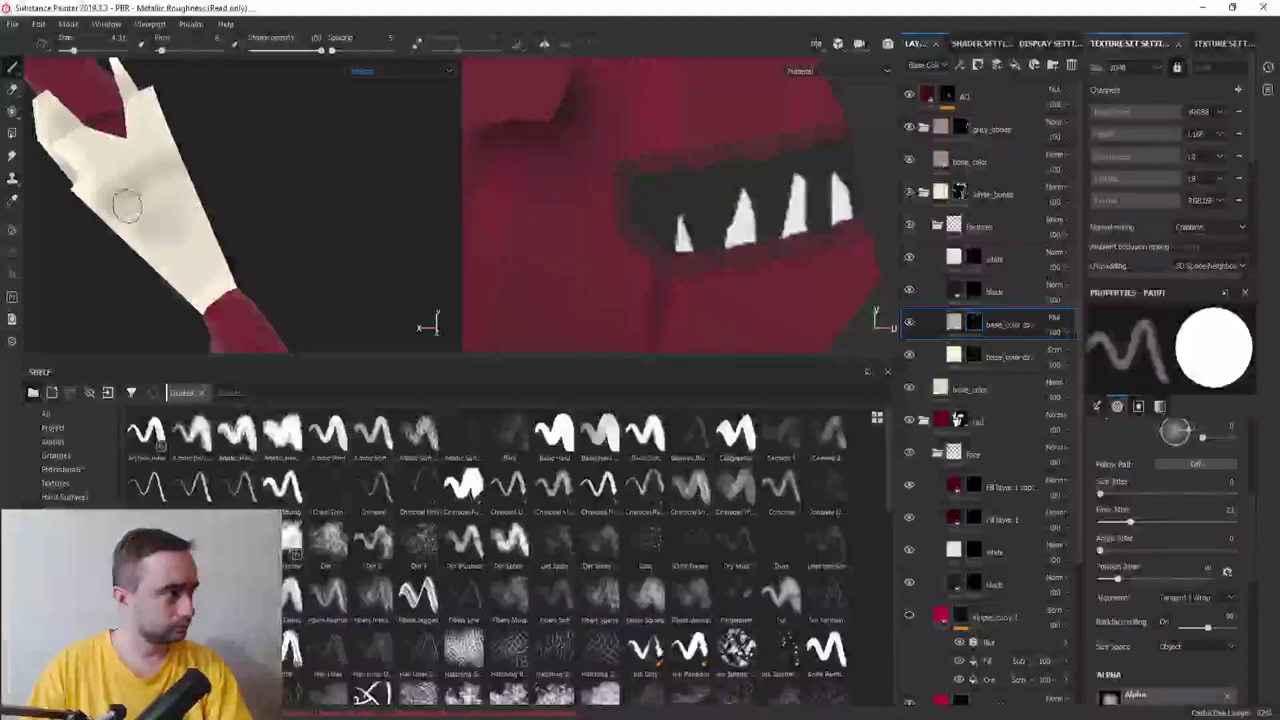
alt+drag(147, 181, 259, 211)
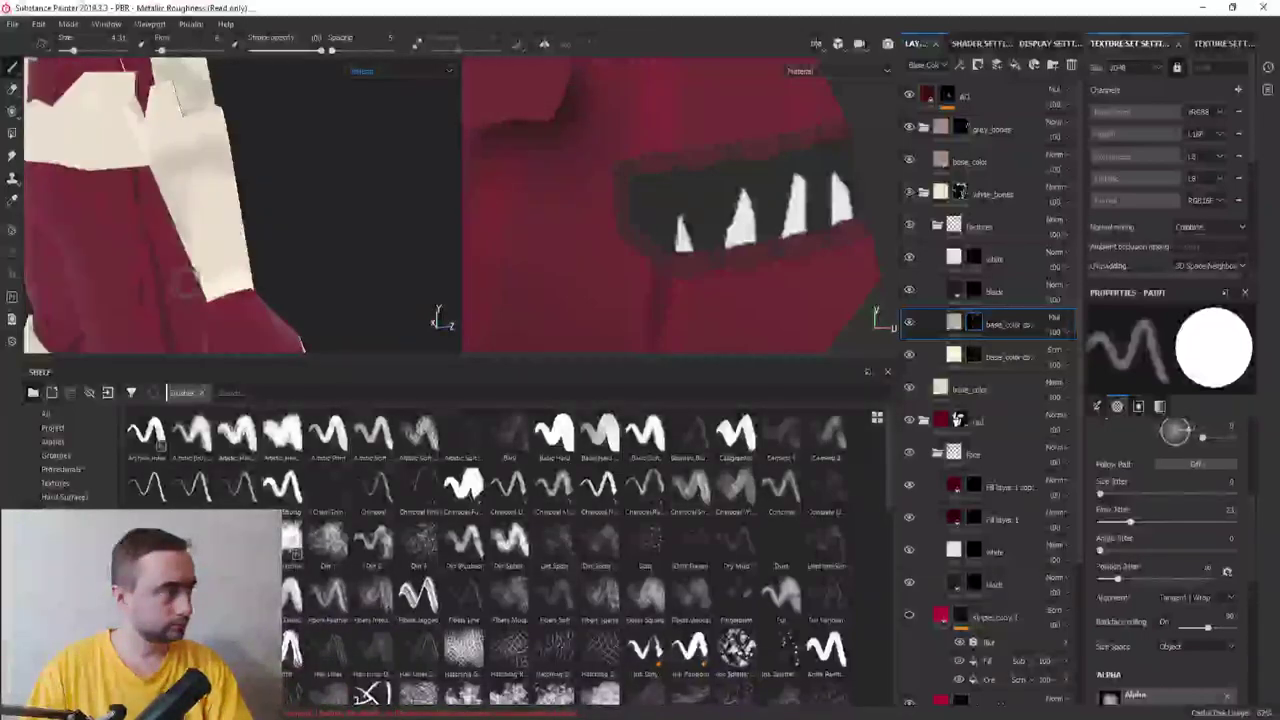
scroll(259, 211, down, 3)
scroll(259, 211, down, 3)
scroll(259, 211, up, 5)
scroll(251, 211, up, 3)
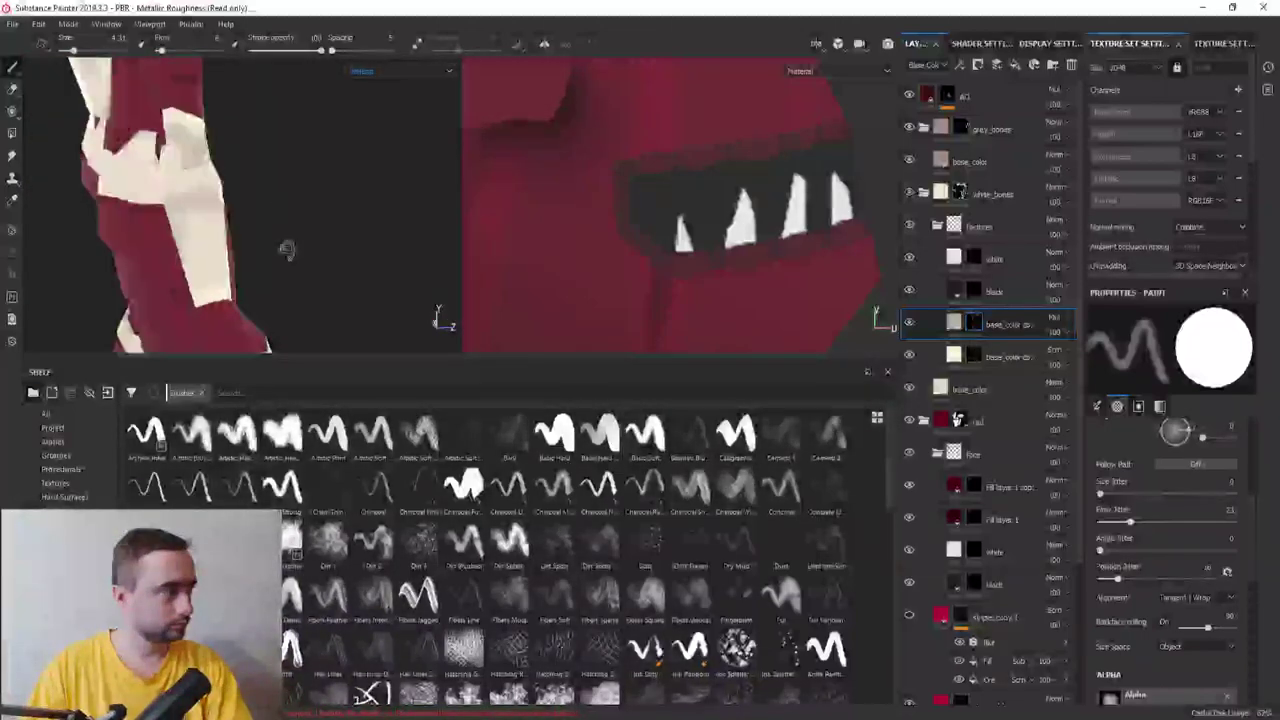
scroll(286, 251, up, 3)
scroll(253, 280, up, 3)
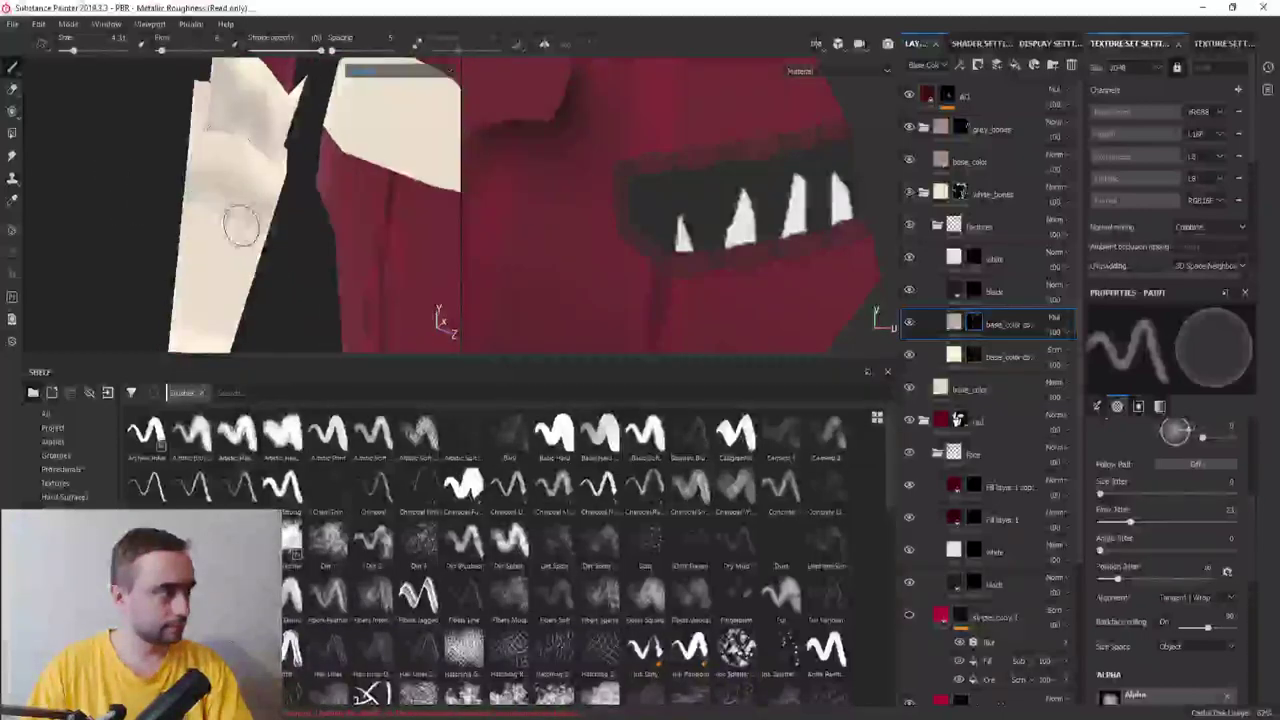
mouse_move(255, 232)
alt+mouse_down()
mouse_move(251, 300)
mouse_move(229, 253)
alt+mouse_up()
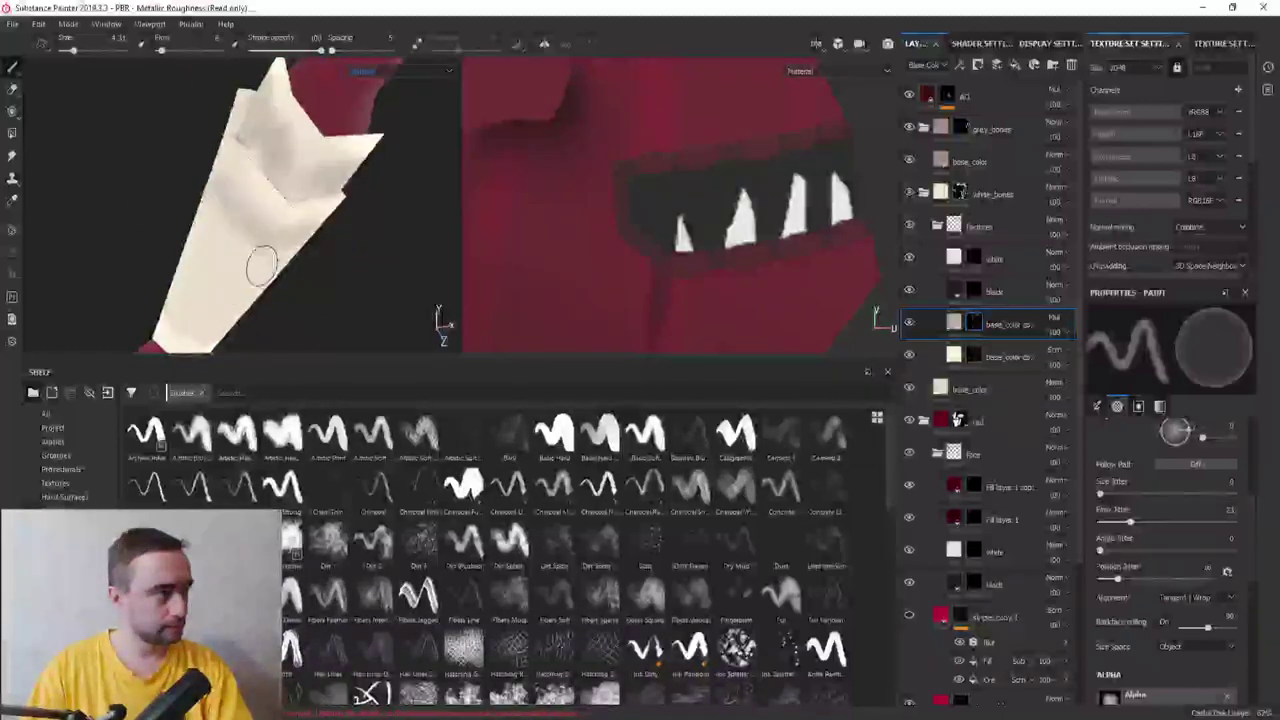
key(f)
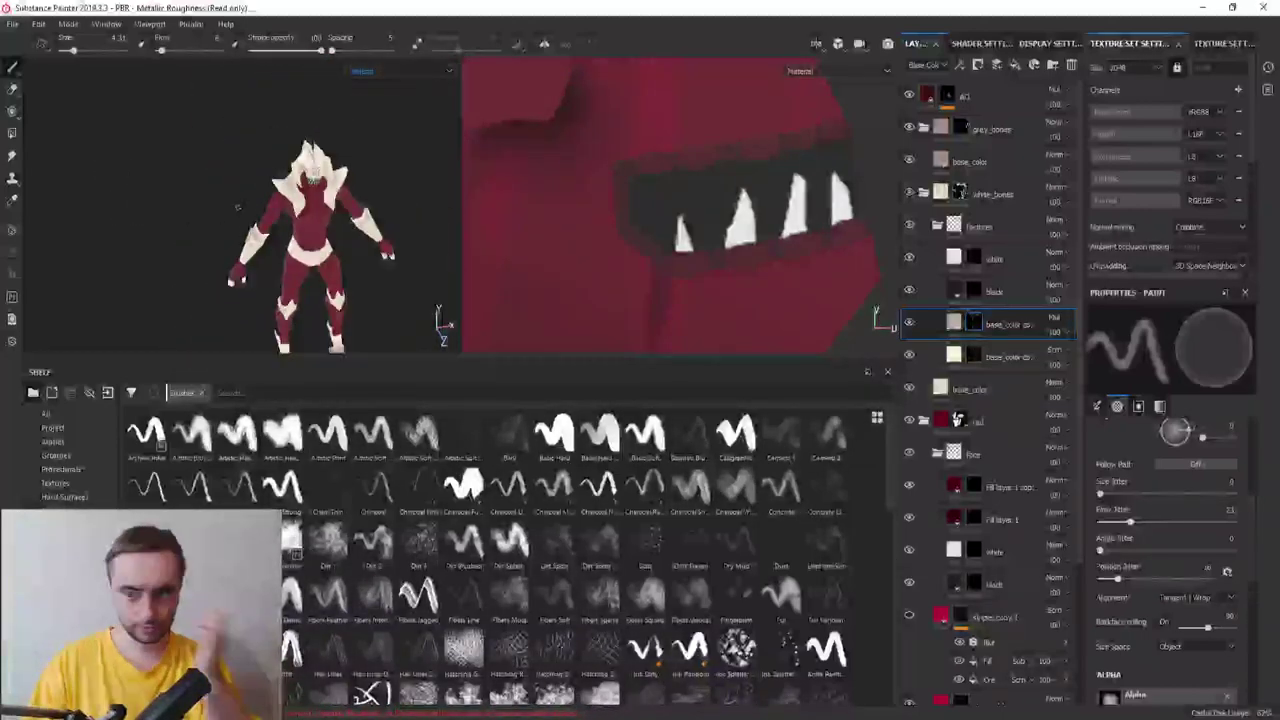
alt+right_drag(237, 207, 440, 241)
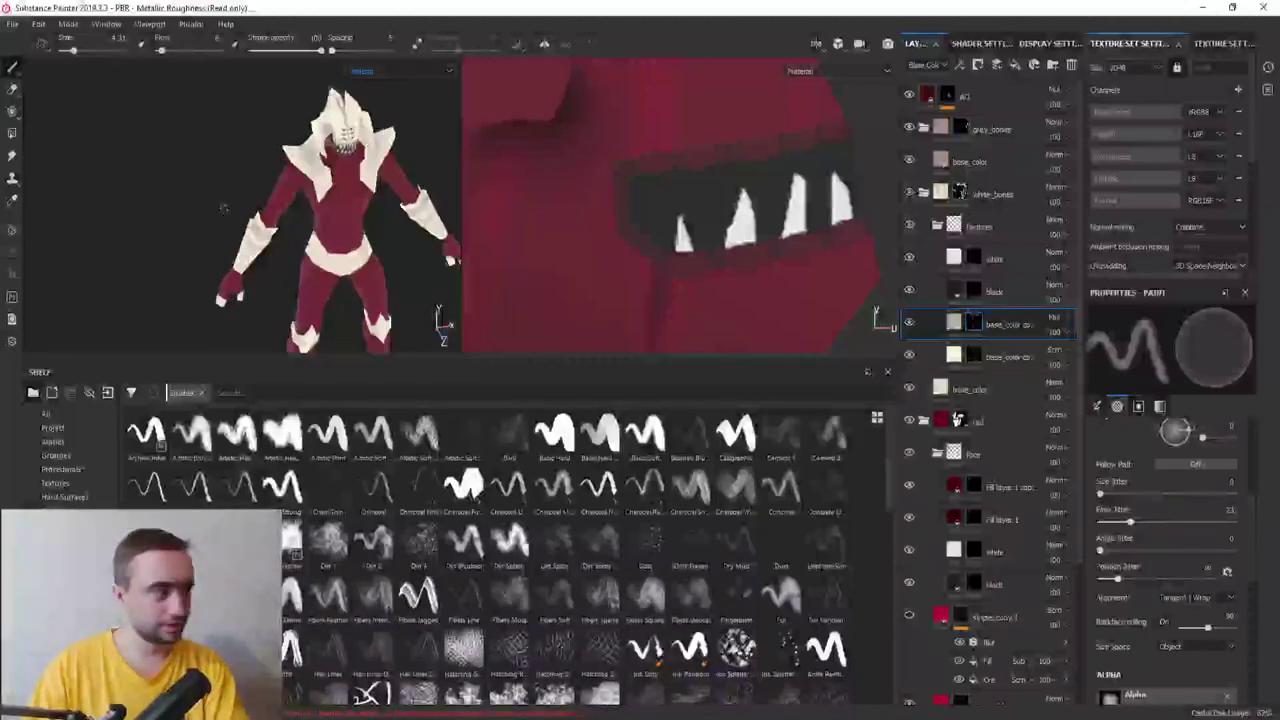
alt+drag(440, 241, 225, 242)
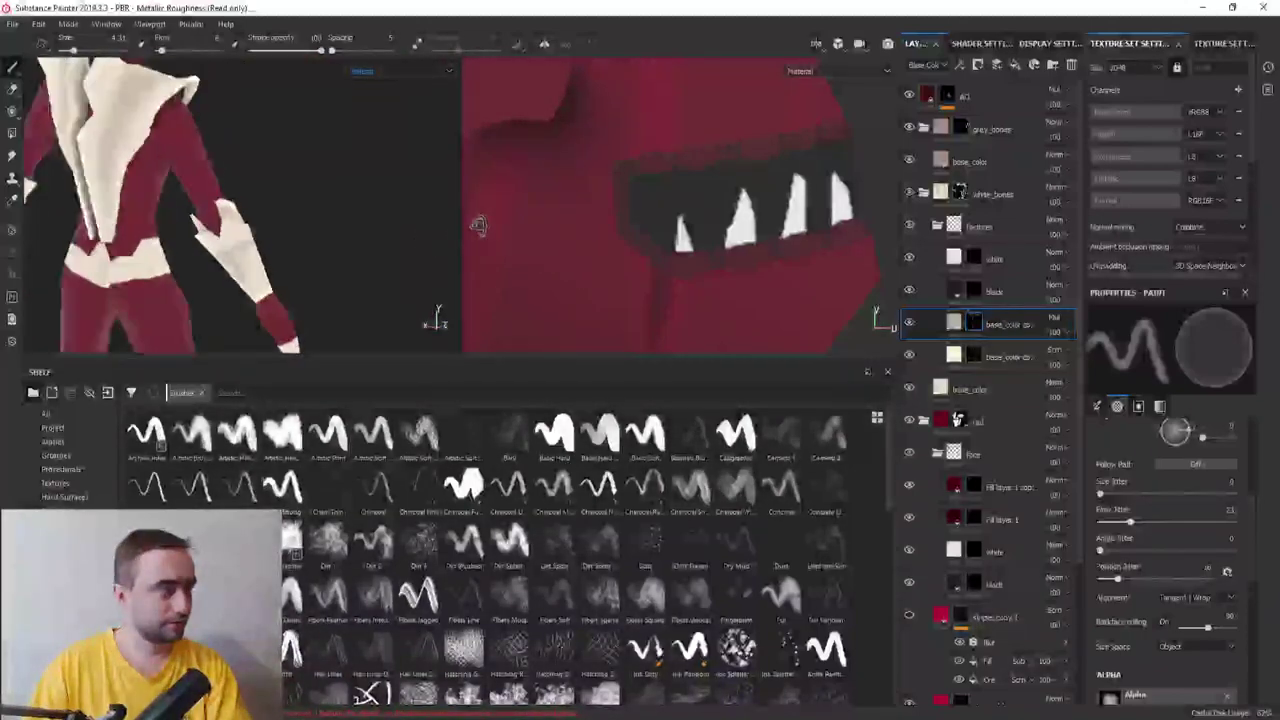
scroll(225, 242, up, 5)
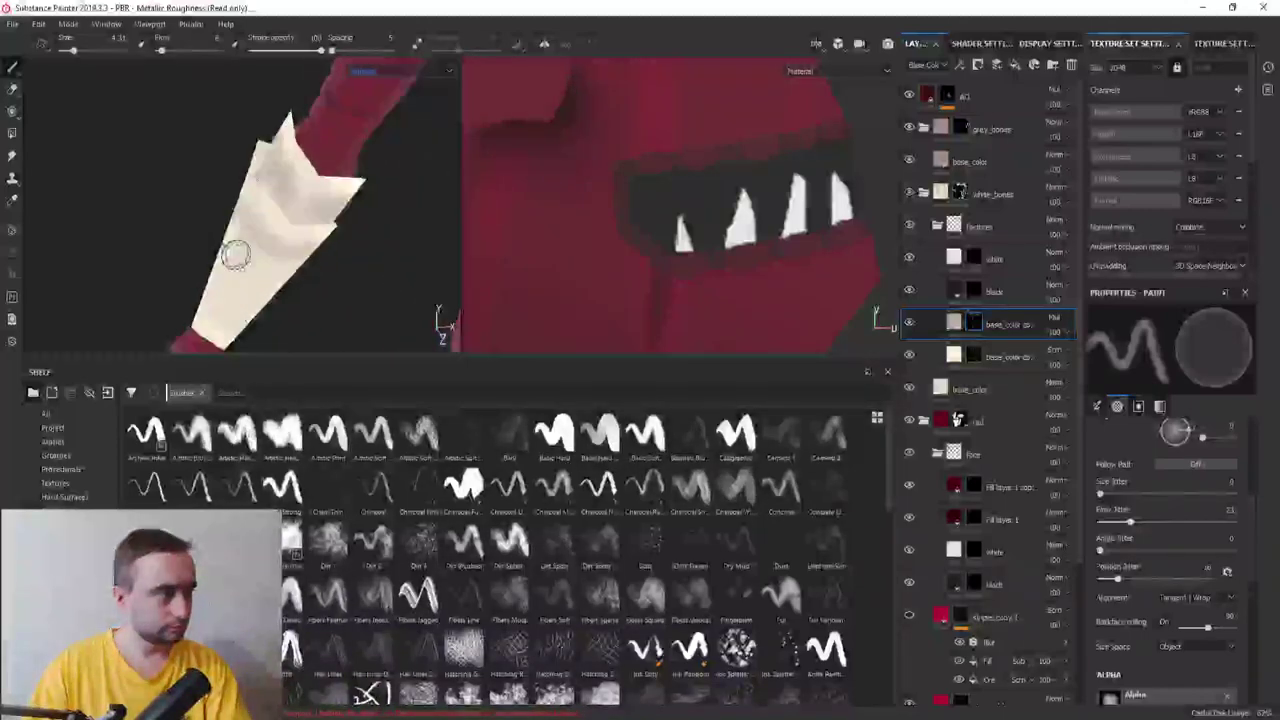
mouse_move(209, 257)
alt+mouse_down()
mouse_move(332, 293)
mouse_move(282, 257)
mouse_move(303, 273)
mouse_move(195, 240)
mouse_move(130, 310)
mouse_move(157, 289)
alt+mouse_up()
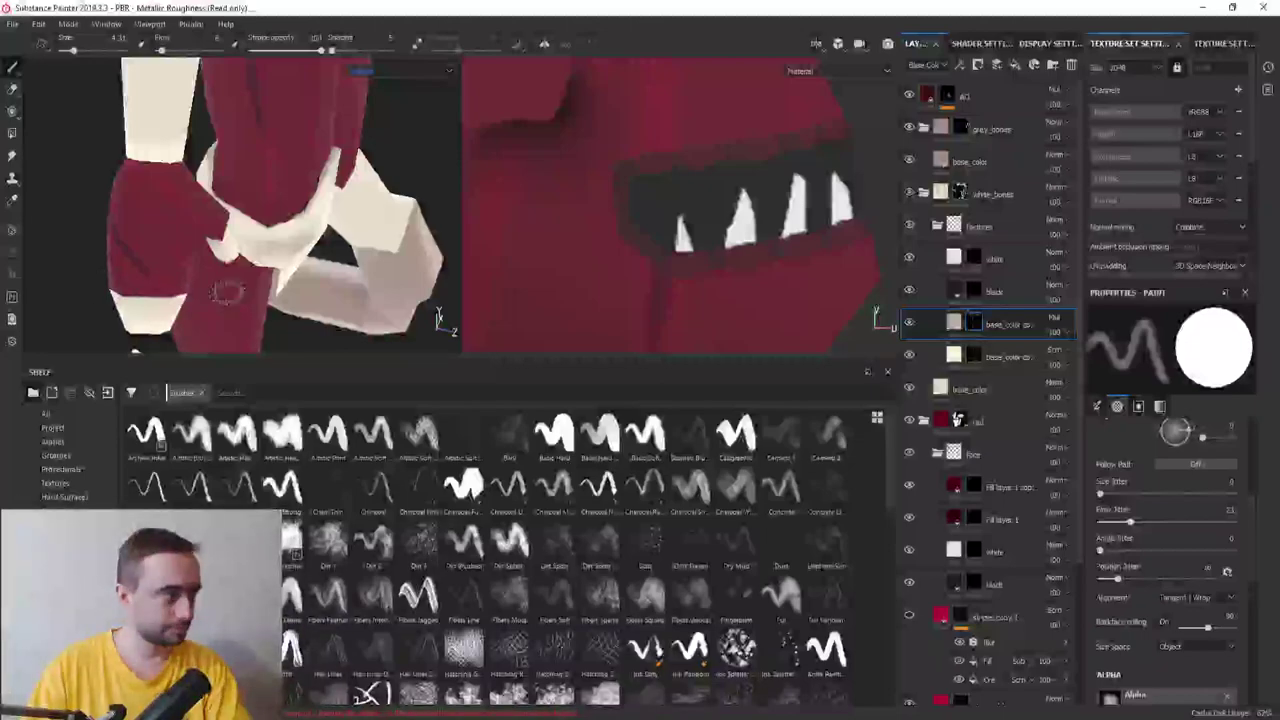
mouse_move(227, 292)
alt+mouse_down()
mouse_move(123, 263)
mouse_move(269, 246)
alt+mouse_up()
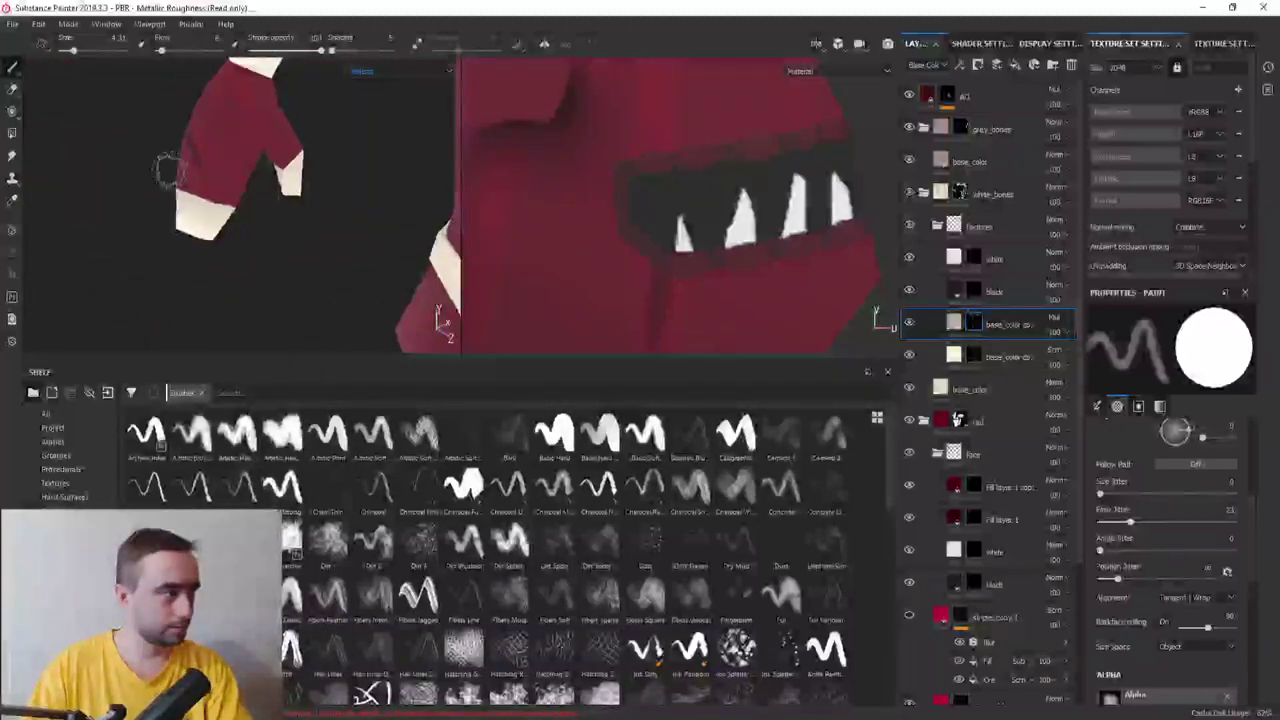
mouse_move(167, 170)
alt+mouse_down()
mouse_move(114, 177)
mouse_move(409, 361)
alt+mouse_up()
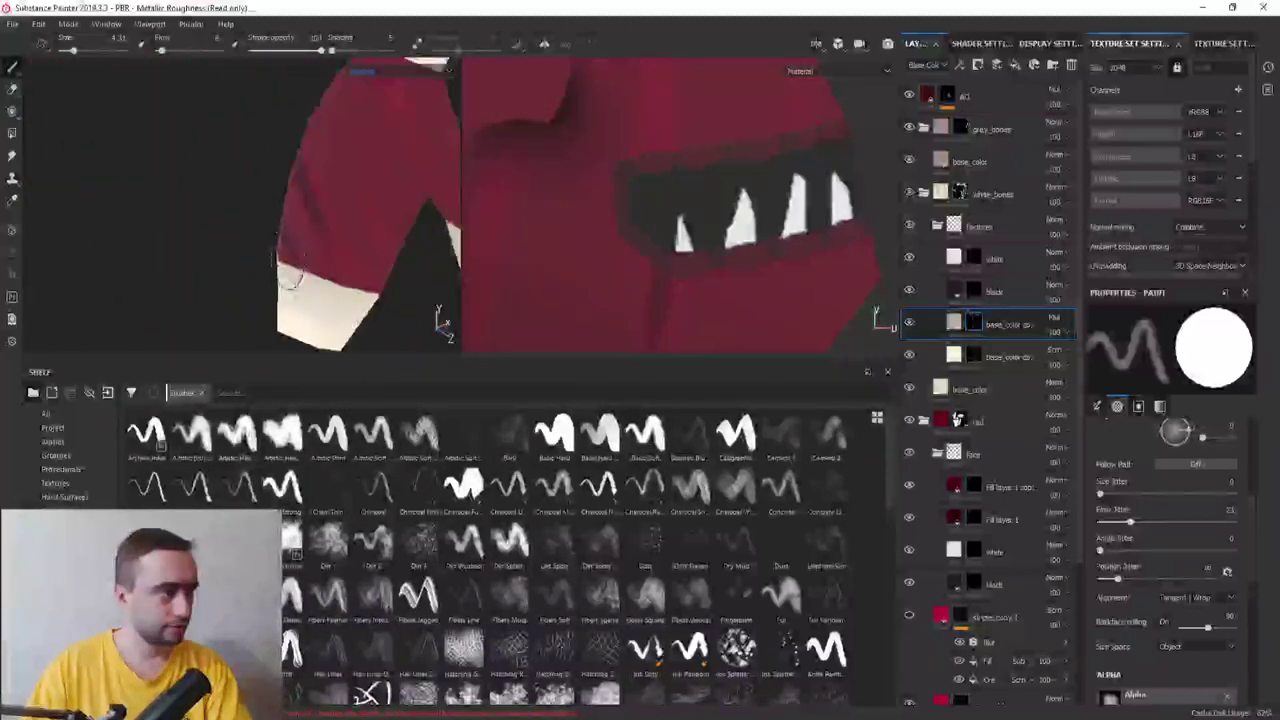
mouse_move(370, 288)
alt+mouse_down()
mouse_move(266, 260)
mouse_move(171, 180)
alt+mouse_up()
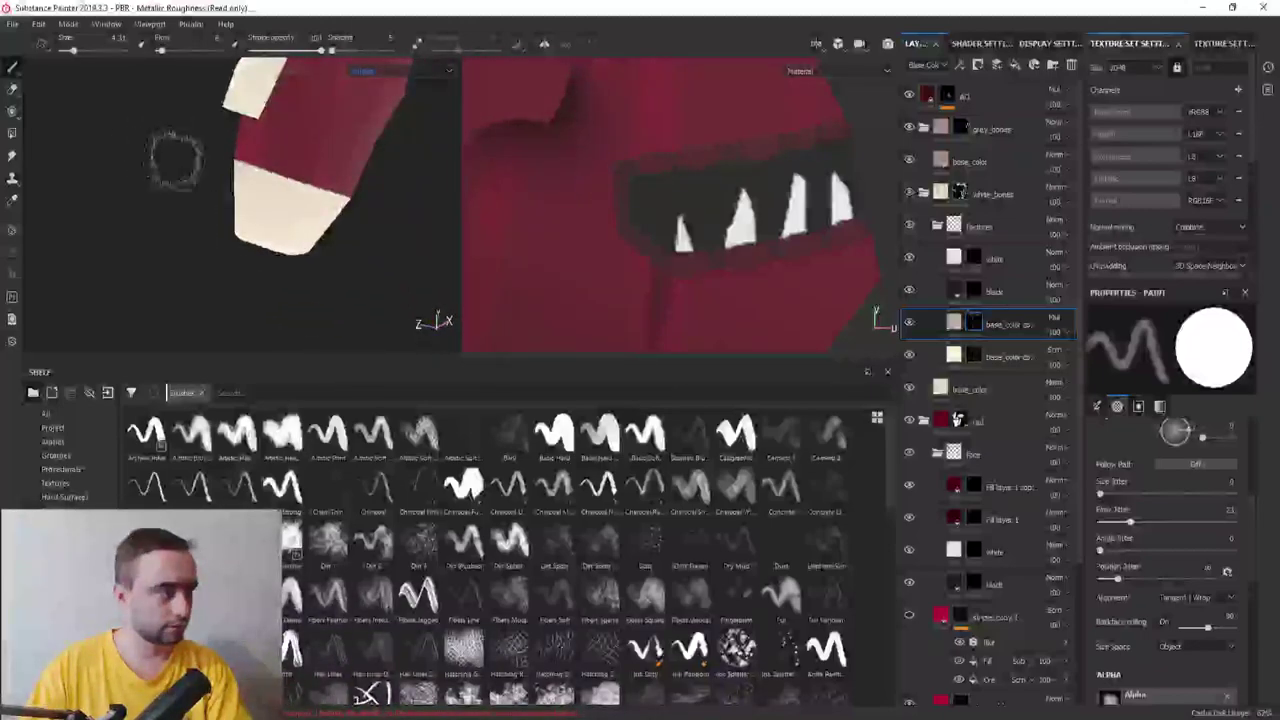
mouse_move(208, 140)
alt+mouse_down()
mouse_move(295, 225)
mouse_move(315, 232)
mouse_move(329, 214)
mouse_move(194, 243)
mouse_move(312, 228)
alt+mouse_up()
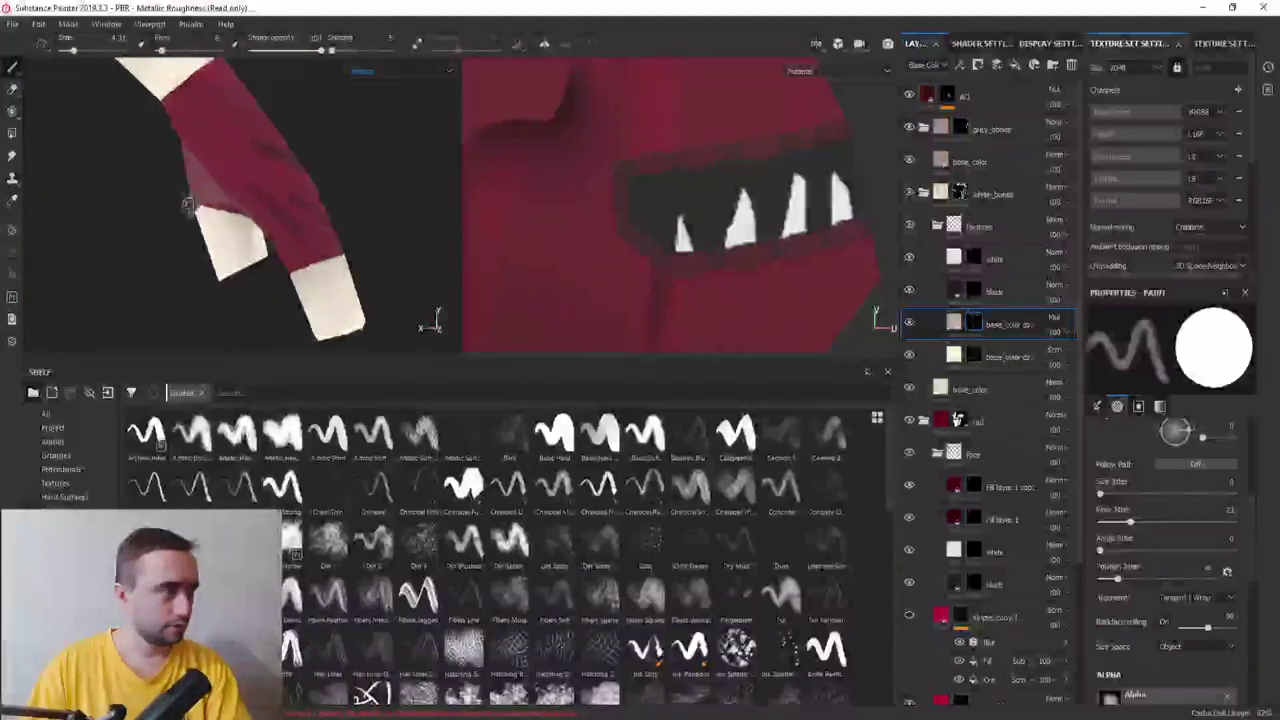
mouse_move(187, 205)
alt+mouse_down()
mouse_move(308, 190)
mouse_move(300, 180)
mouse_move(229, 210)
mouse_move(137, 194)
mouse_move(316, 250)
alt+mouse_up()
mouse_move(300, 195)
alt+mouse_down()
mouse_move(306, 234)
mouse_move(346, 190)
alt+mouse_up()
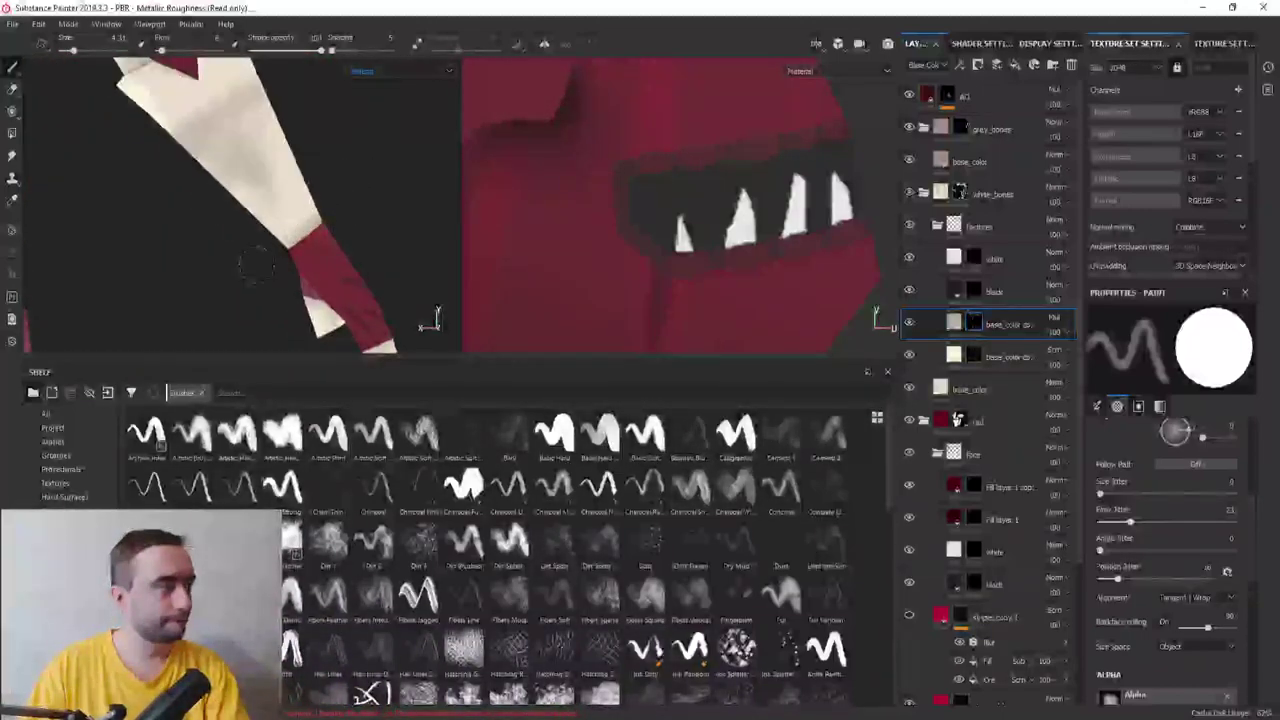
mouse_move(255, 265)
alt+mouse_down()
mouse_move(134, 263)
mouse_move(360, 225)
mouse_move(440, 250)
mouse_move(400, 268)
mouse_move(265, 238)
alt+mouse_up()
Select the lower cream base_color layer and frame the character with F
click(995, 357)
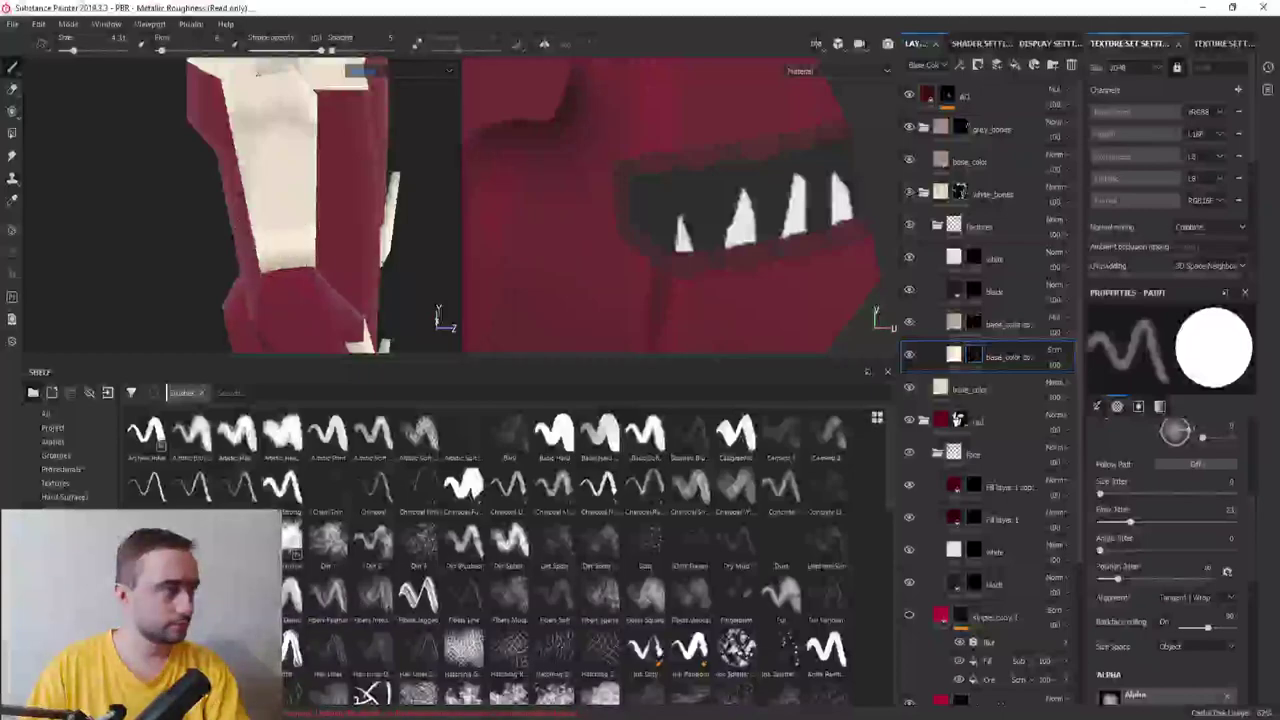
mouse_move(257, 72)
alt+mouse_down()
mouse_move(200, 251)
mouse_move(352, 249)
alt+mouse_up()
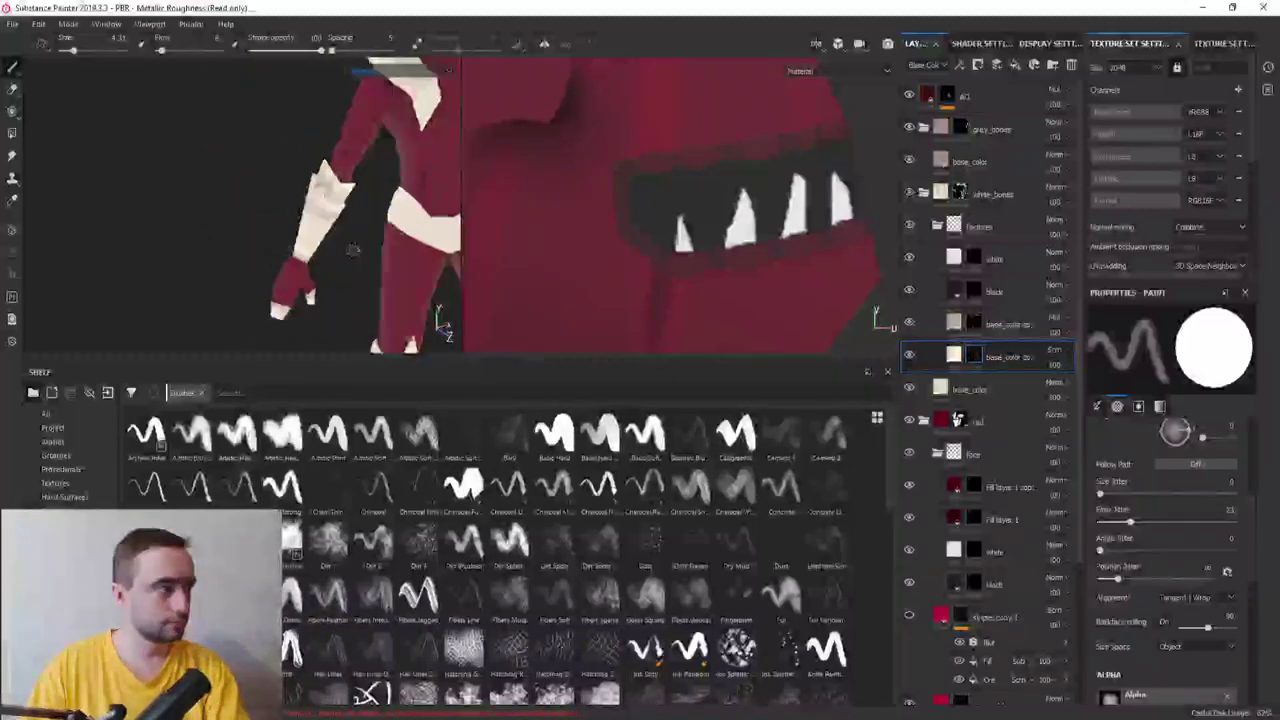
key(f)
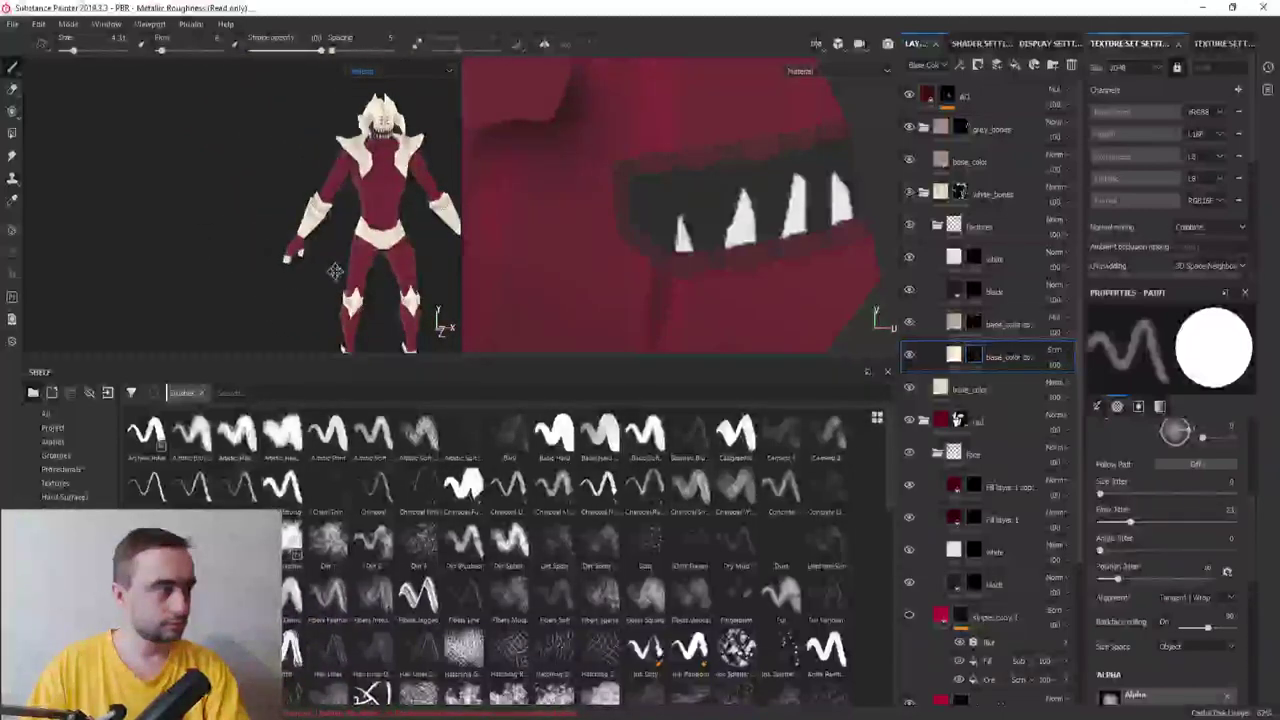
Zoom in close on the red garment, then bring the WhatsApp window on screen
scroll(320, 275, up, 2)
scroll(280, 260, up, 2)
scroll(235, 240, up, 3)
scroll(238, 241, up, 1)
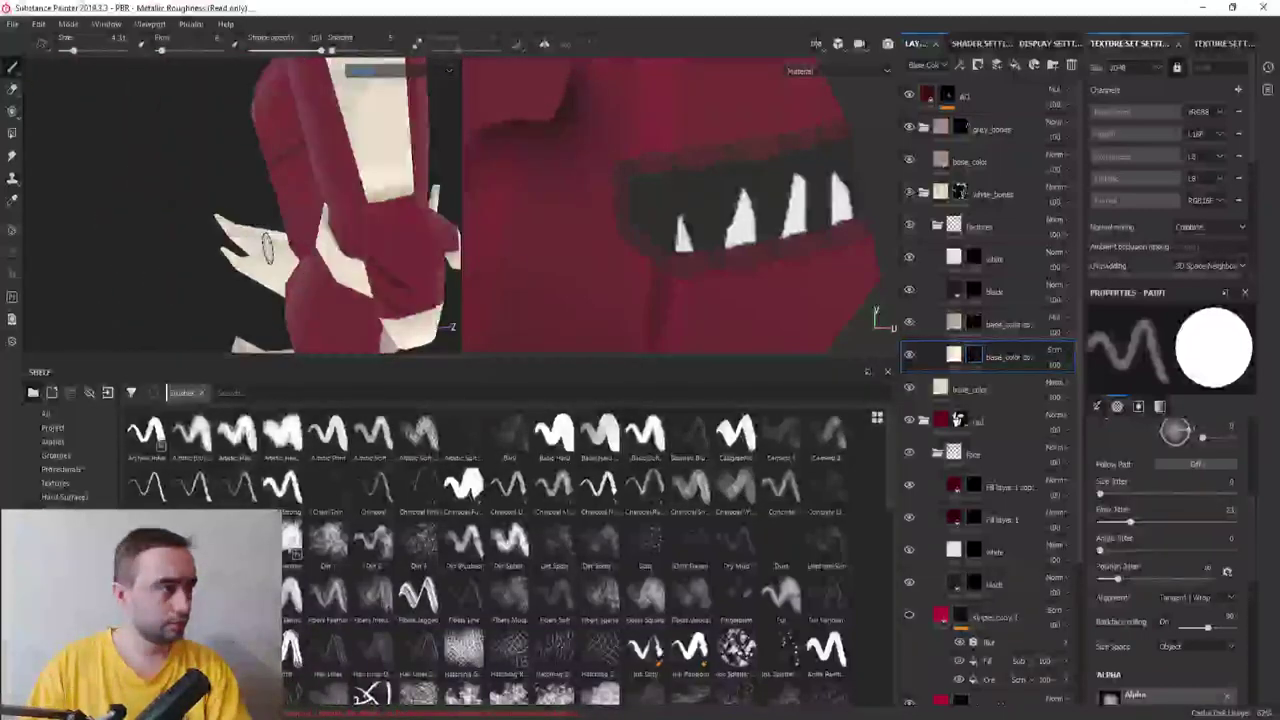
scroll(255, 244, up, 1)
scroll(265, 246, up, 1)
scroll(278, 248, up, 1)
scroll(280, 248, up, 1)
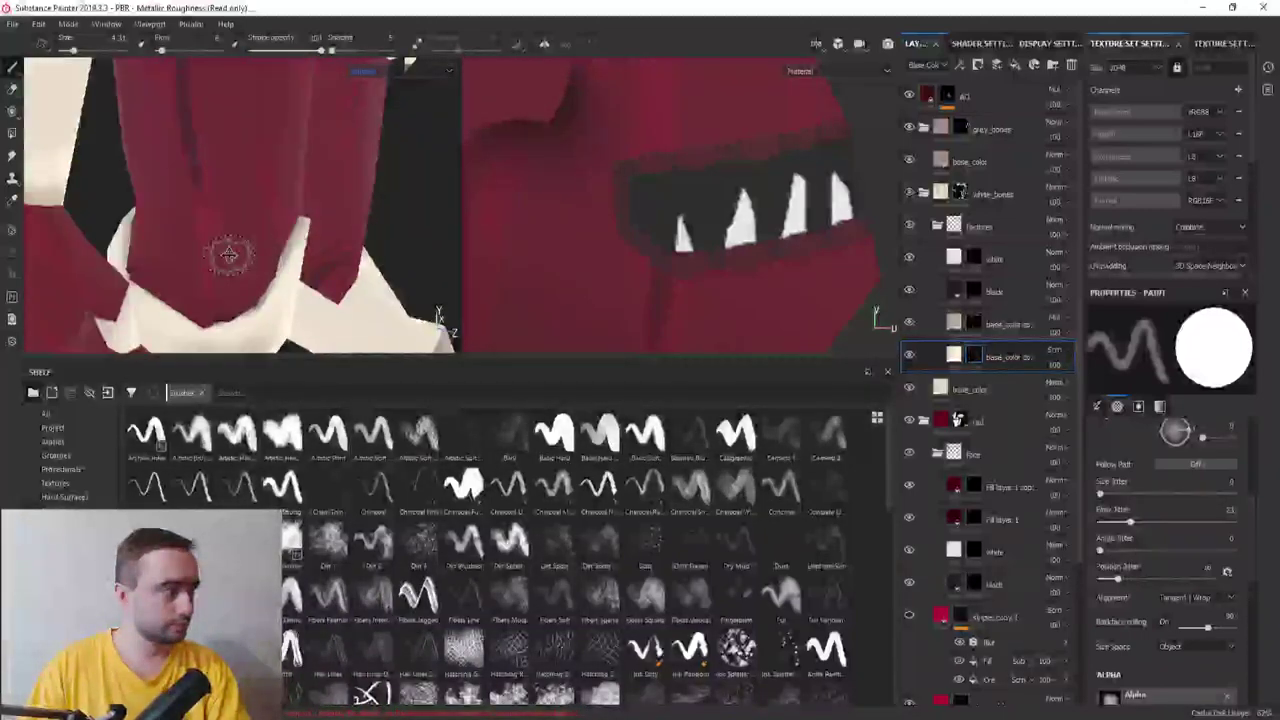
mouse_move(240, 235)
alt+mouse_down()
mouse_move(215, 230)
mouse_move(286, 220)
mouse_move(251, 221)
alt+mouse_up()
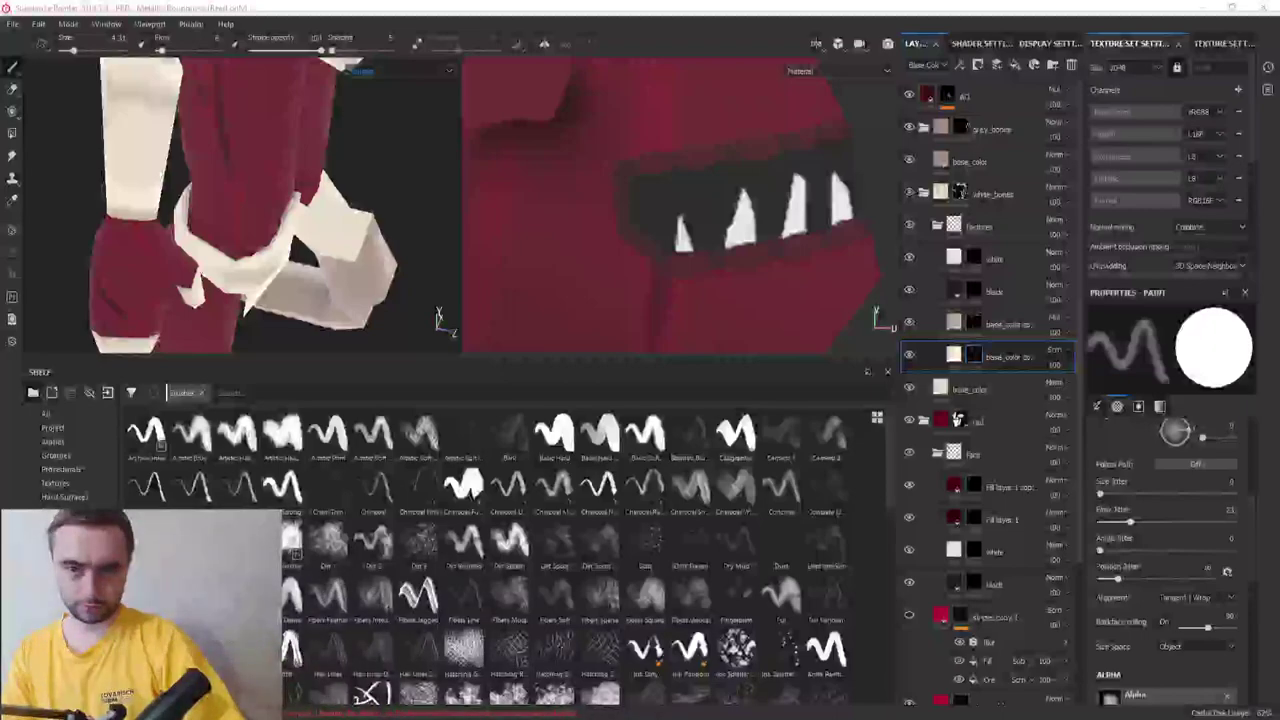
mouse_move(1279, 213)
mouse_down()
mouse_move(820, 213)
mouse_move(527, 35)
mouse_up()
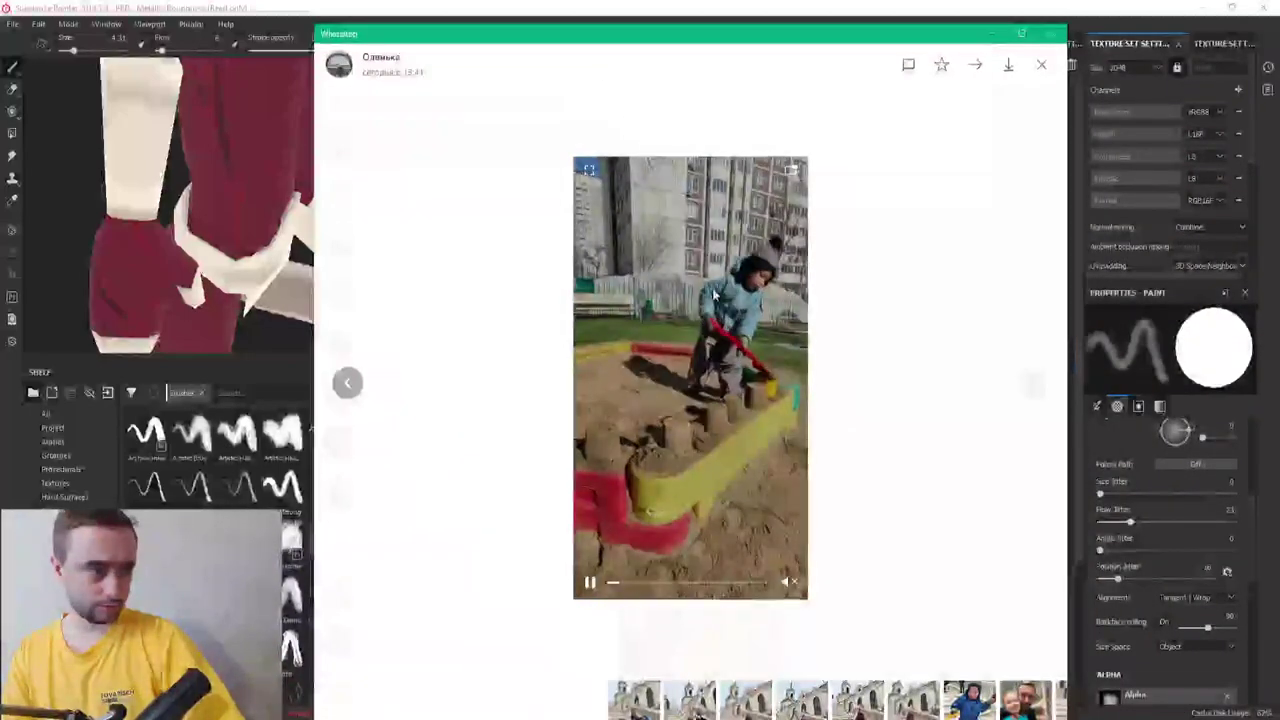
Move the WhatsApp video viewer window aside
drag(711, 116, 719, 164)
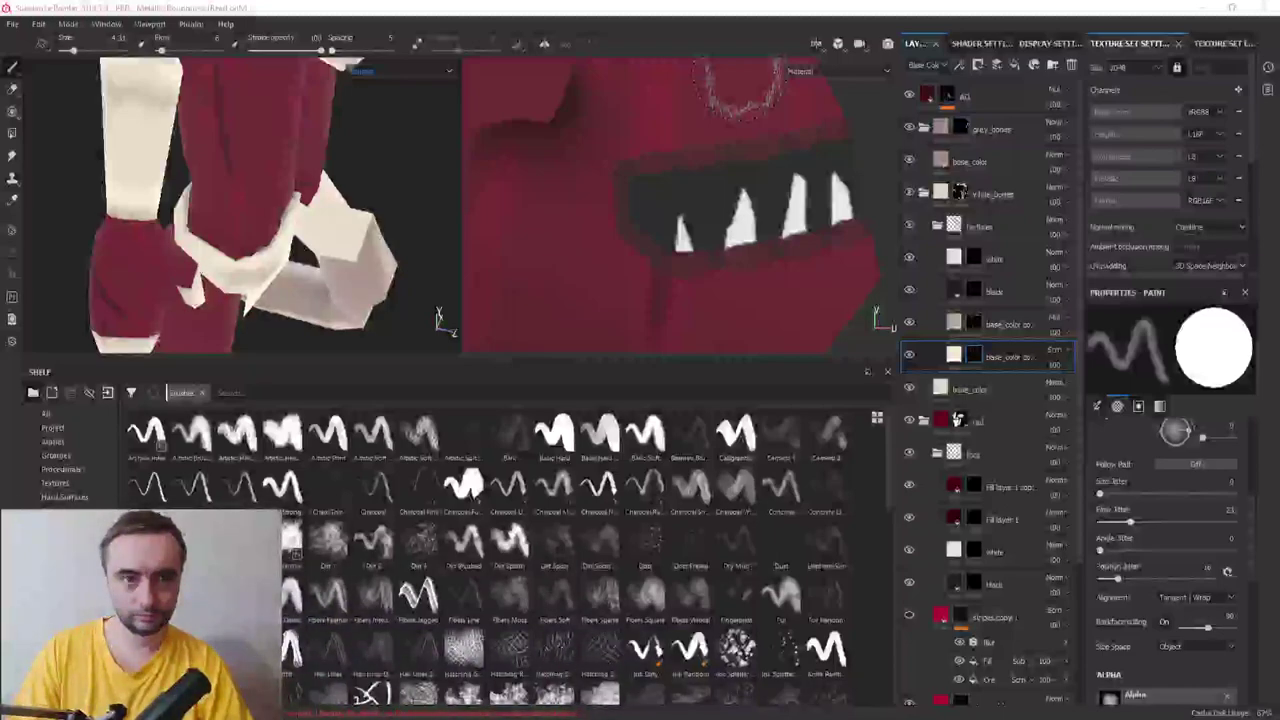
Turn off the height channel on the base_color fill layer and adjust its roughness
mouse_move(324, 270)
alt+mouse_down()
mouse_move(271, 240)
mouse_move(271, 214)
mouse_move(293, 253)
mouse_move(265, 250)
alt+mouse_up()
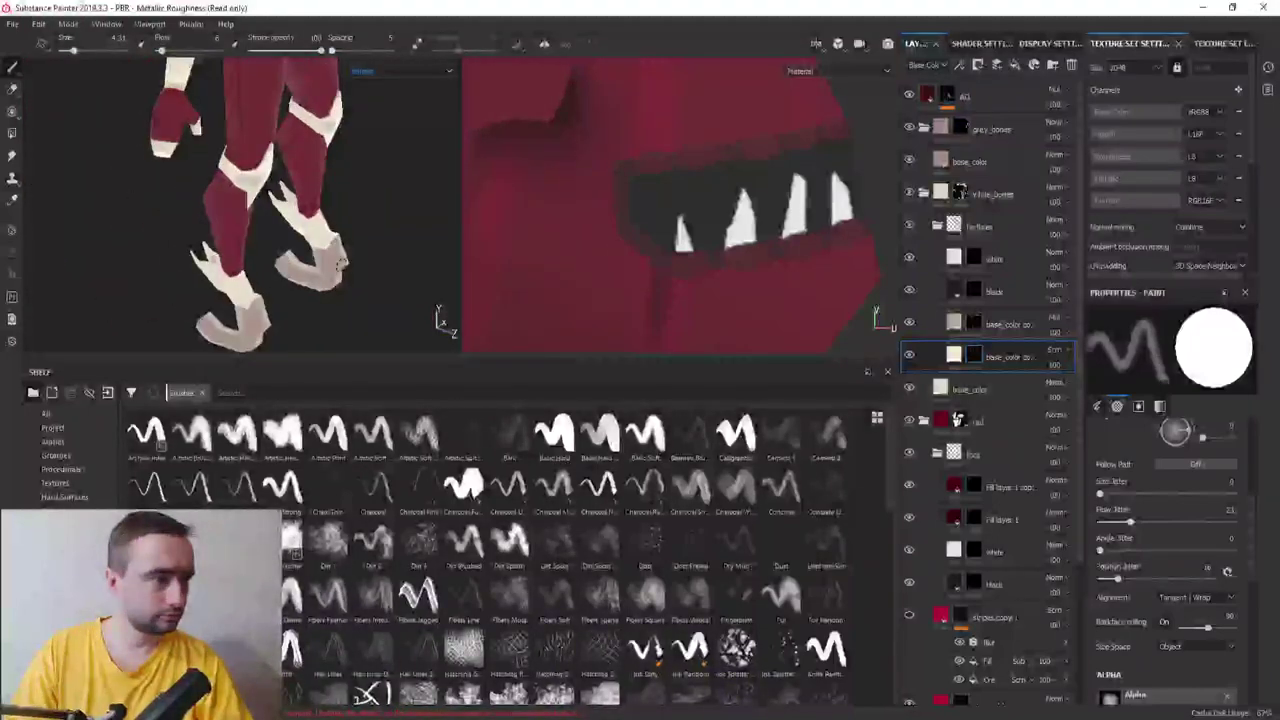
click(975, 161)
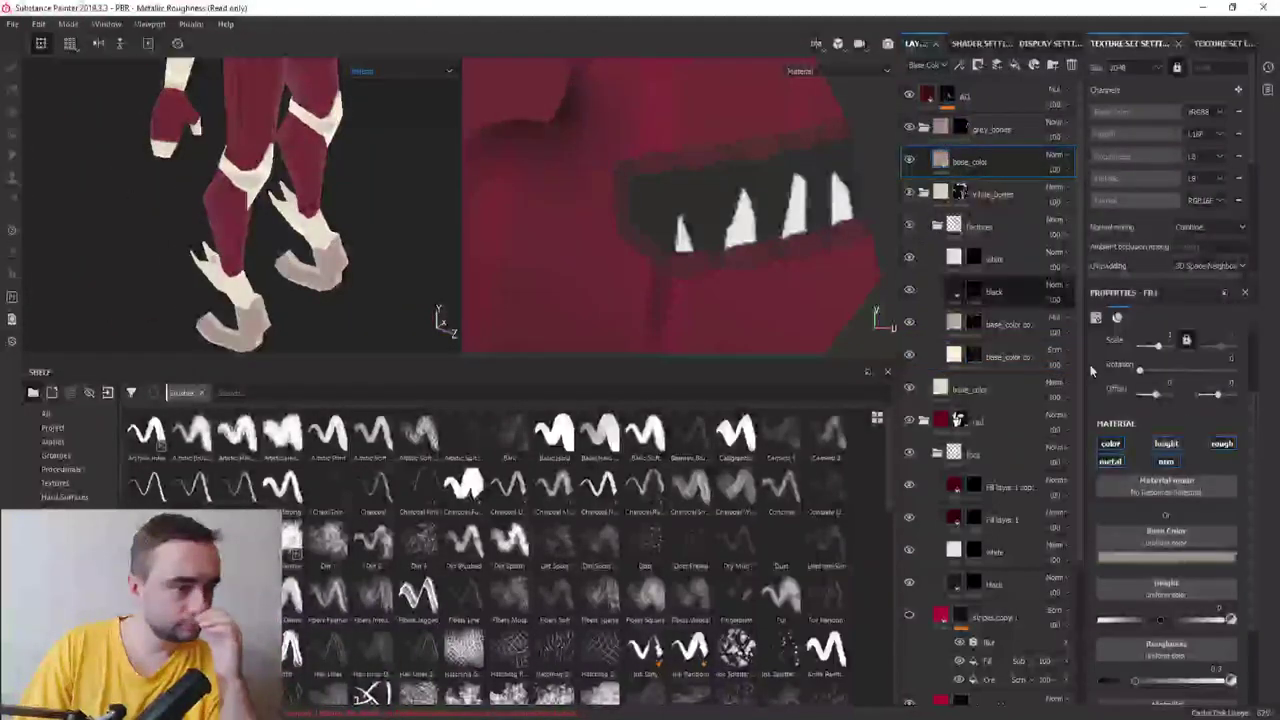
click(1168, 444)
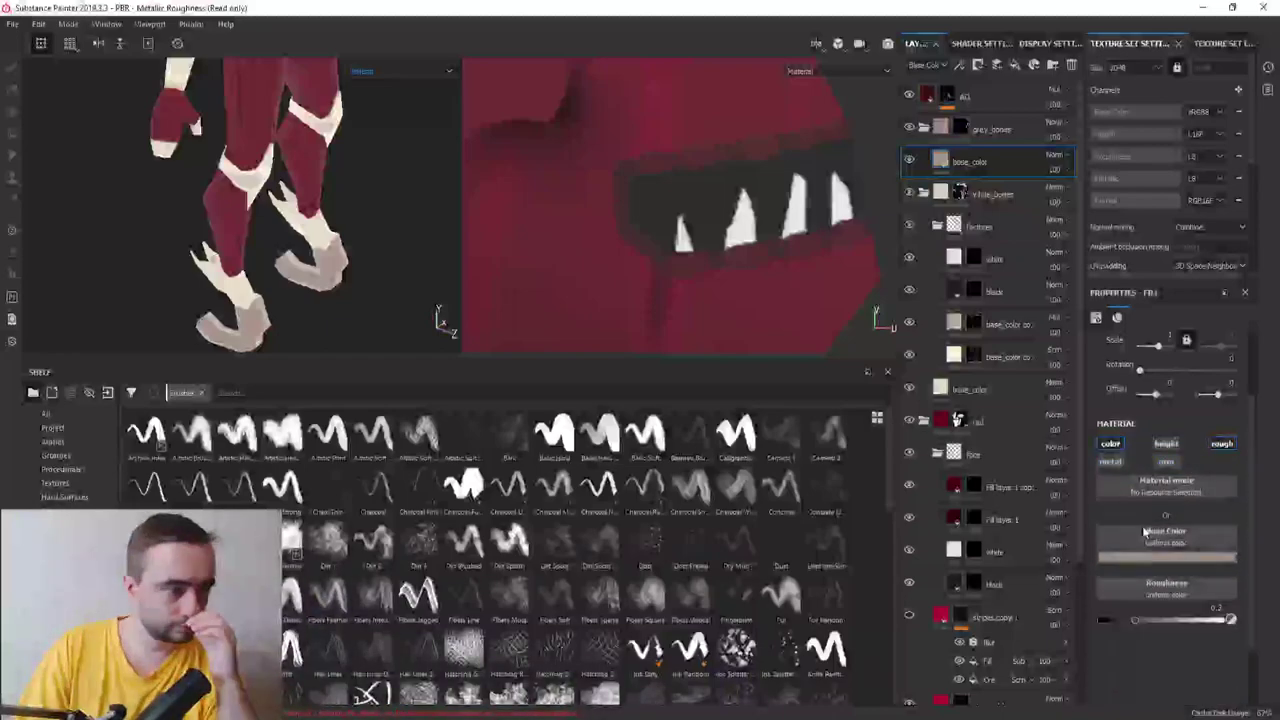
drag(1140, 621, 1166, 621)
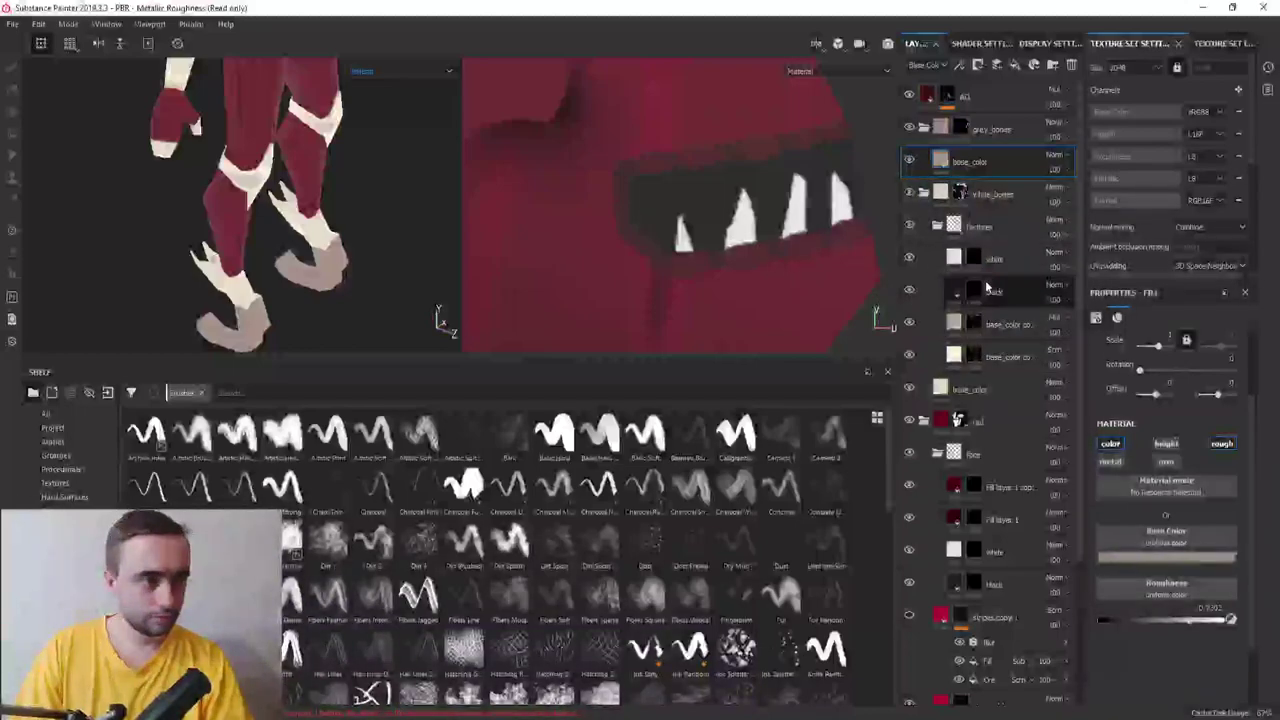
Face the model front-on and toggle the base_color layer's visibility off and back on to compare
mouse_move(245, 178)
alt+mouse_down()
mouse_move(292, 182)
mouse_move(315, 165)
alt+mouse_up()
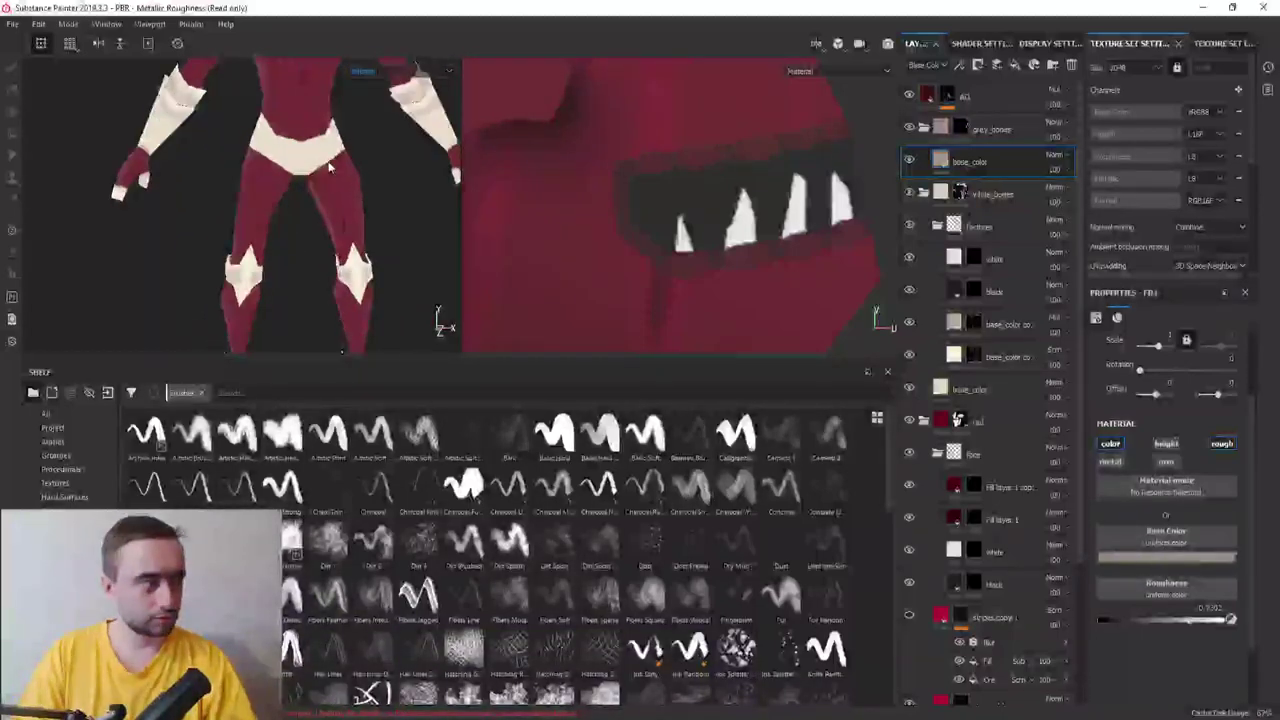
scroll(330, 150, up, 4)
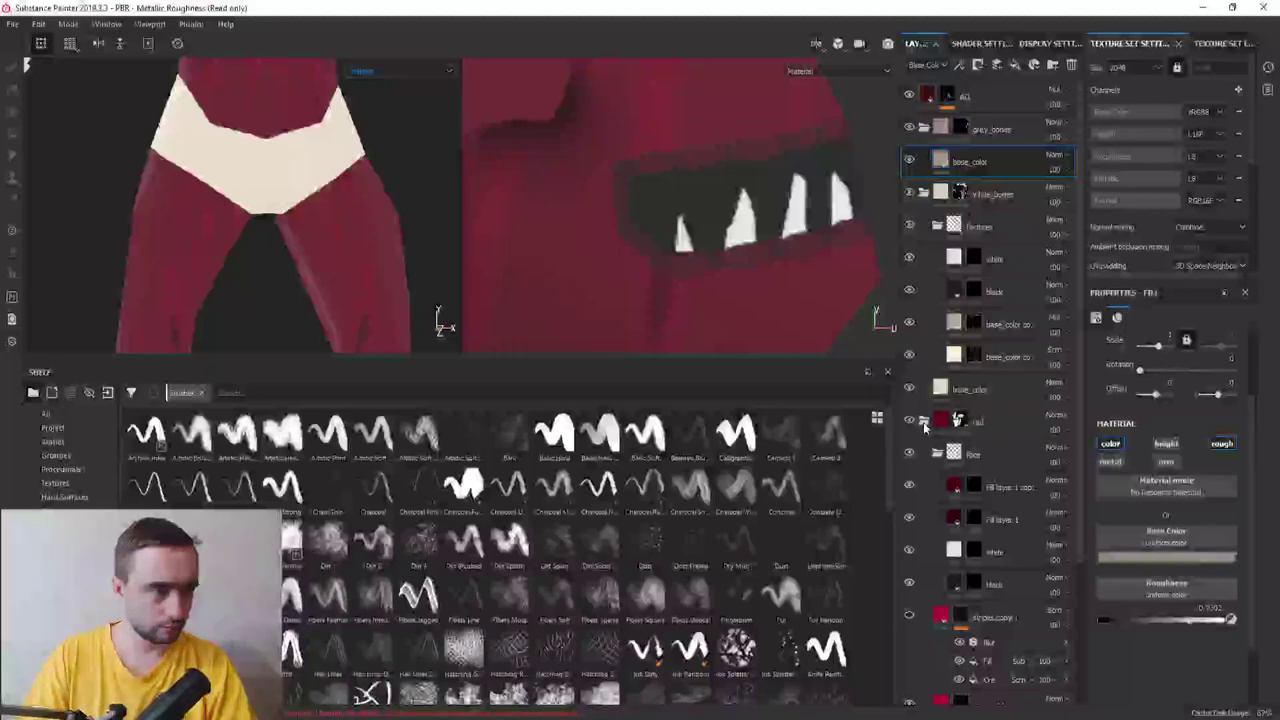
click(910, 388)
click(910, 388)
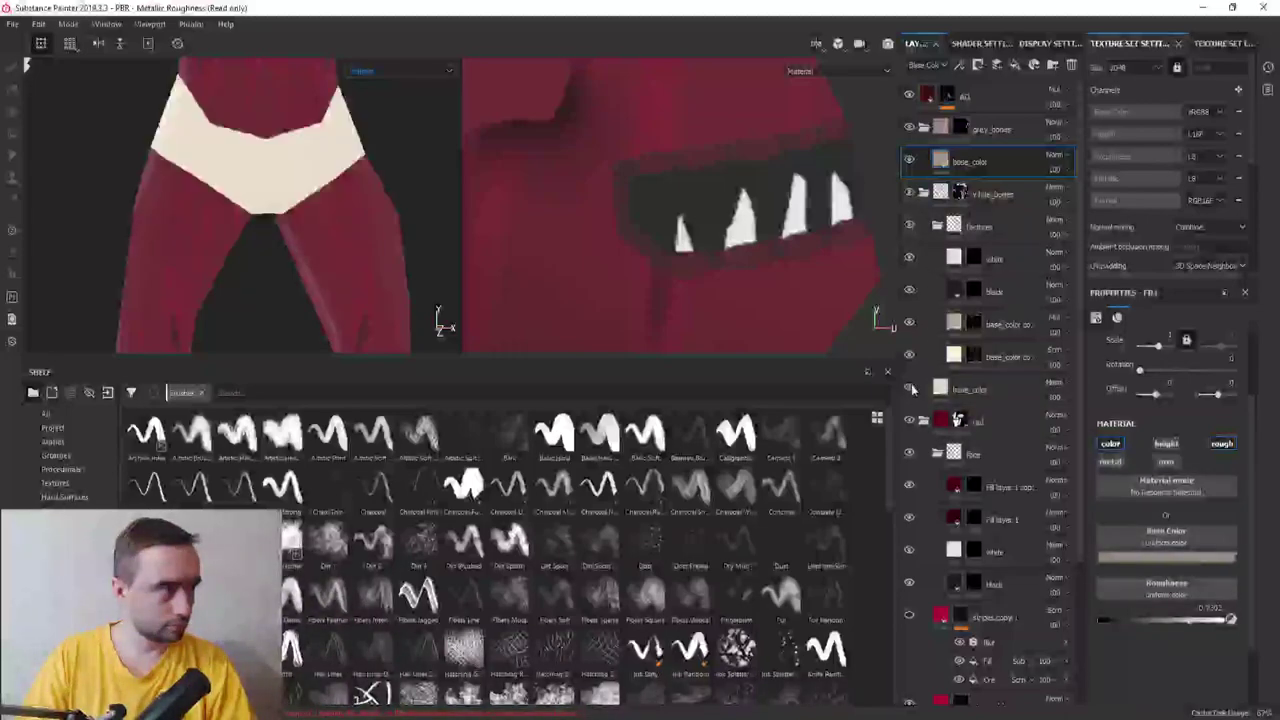
Select the white_bones layer and frame the cream shorts in the viewport
click(972, 357)
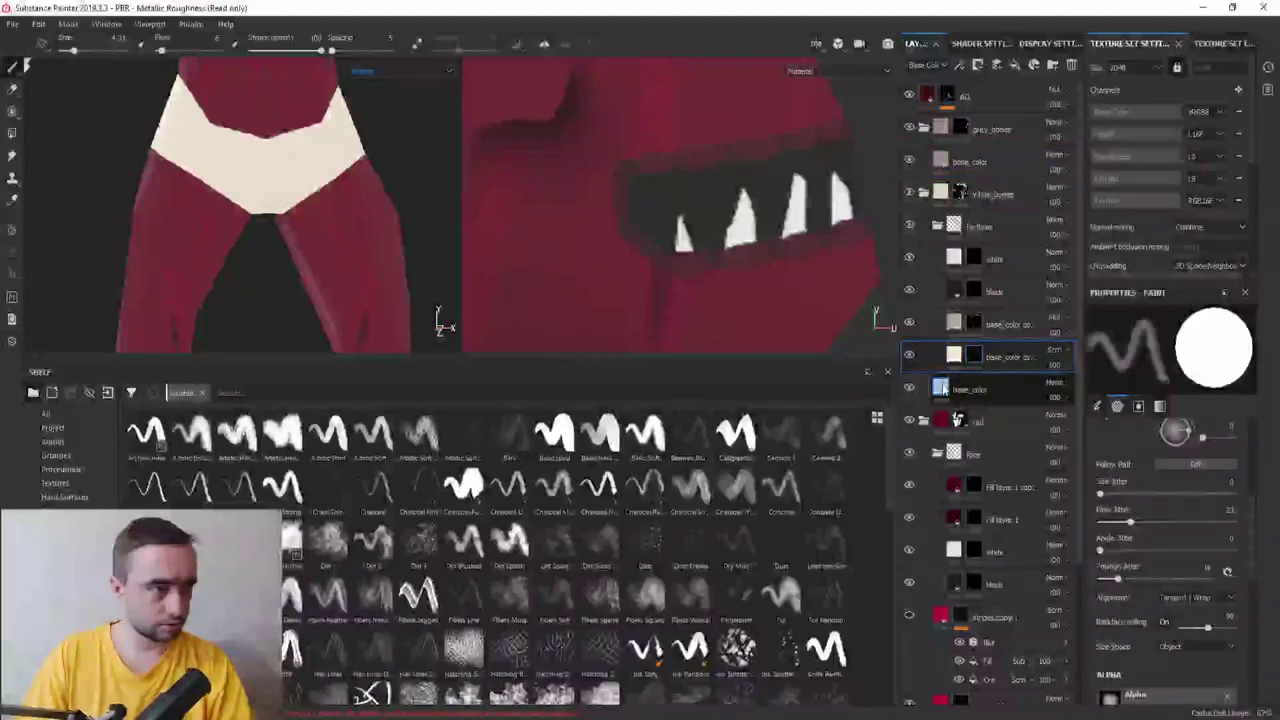
click(952, 197)
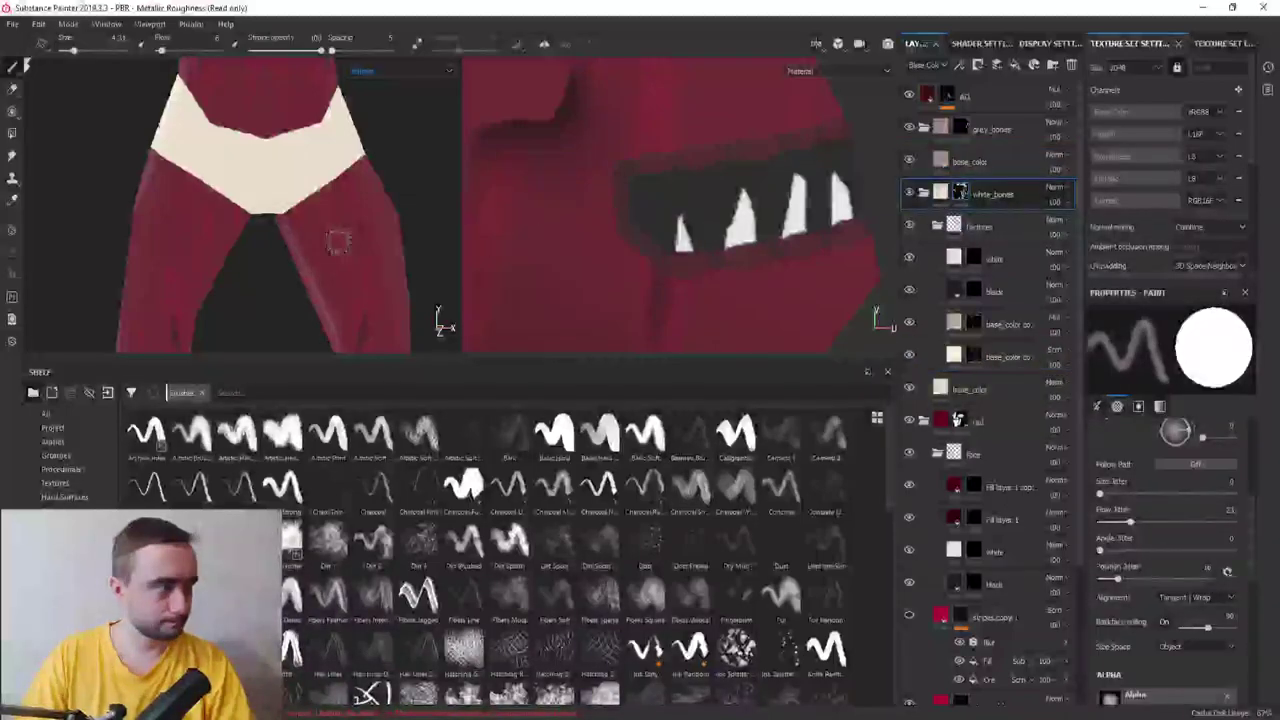
scroll(236, 215, up, 3)
middle_drag(236, 215, 300, 265)
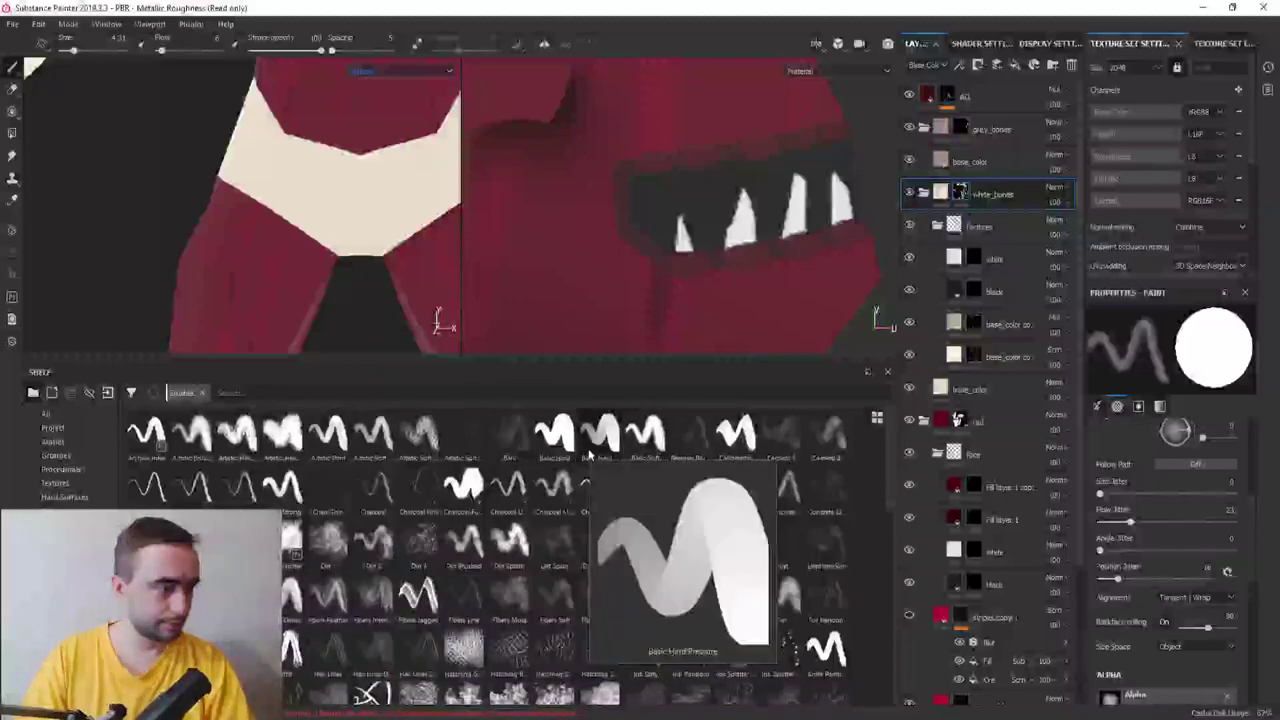
Test a soft-brush stroke on the cream bone, undo it, and switch to the hard-edged brush
click(645, 435)
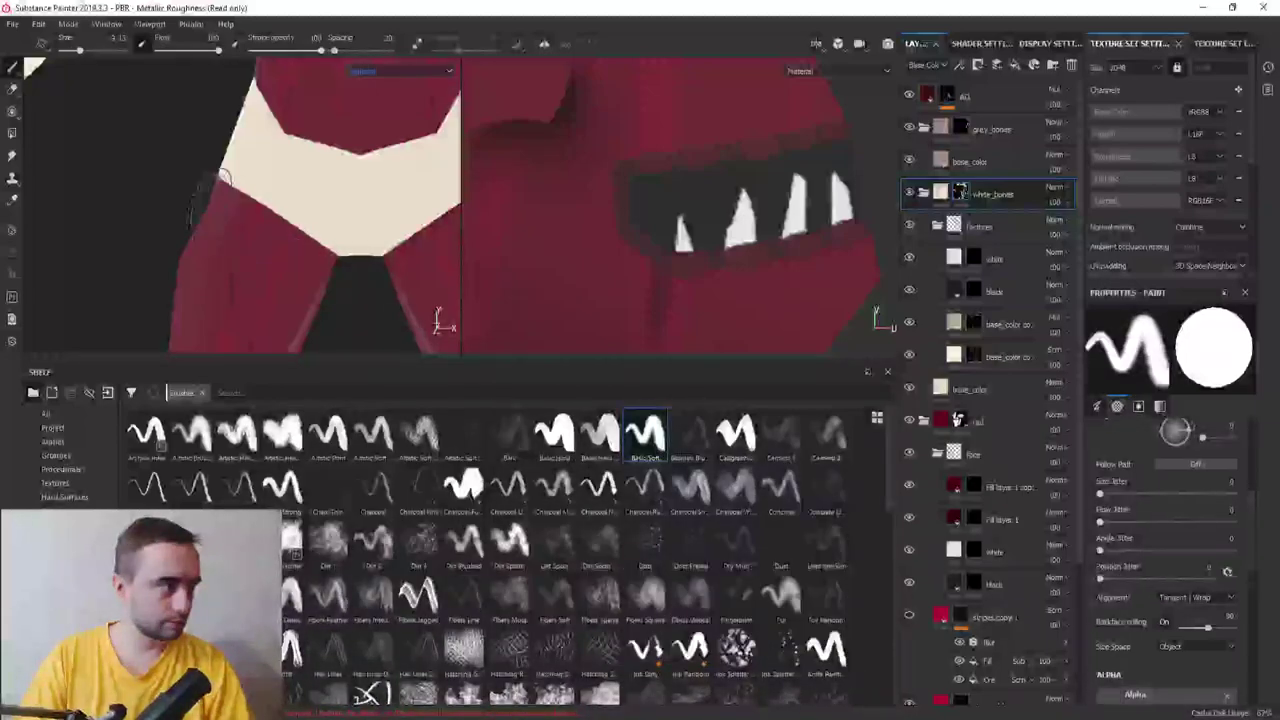
drag(190, 150, 275, 192)
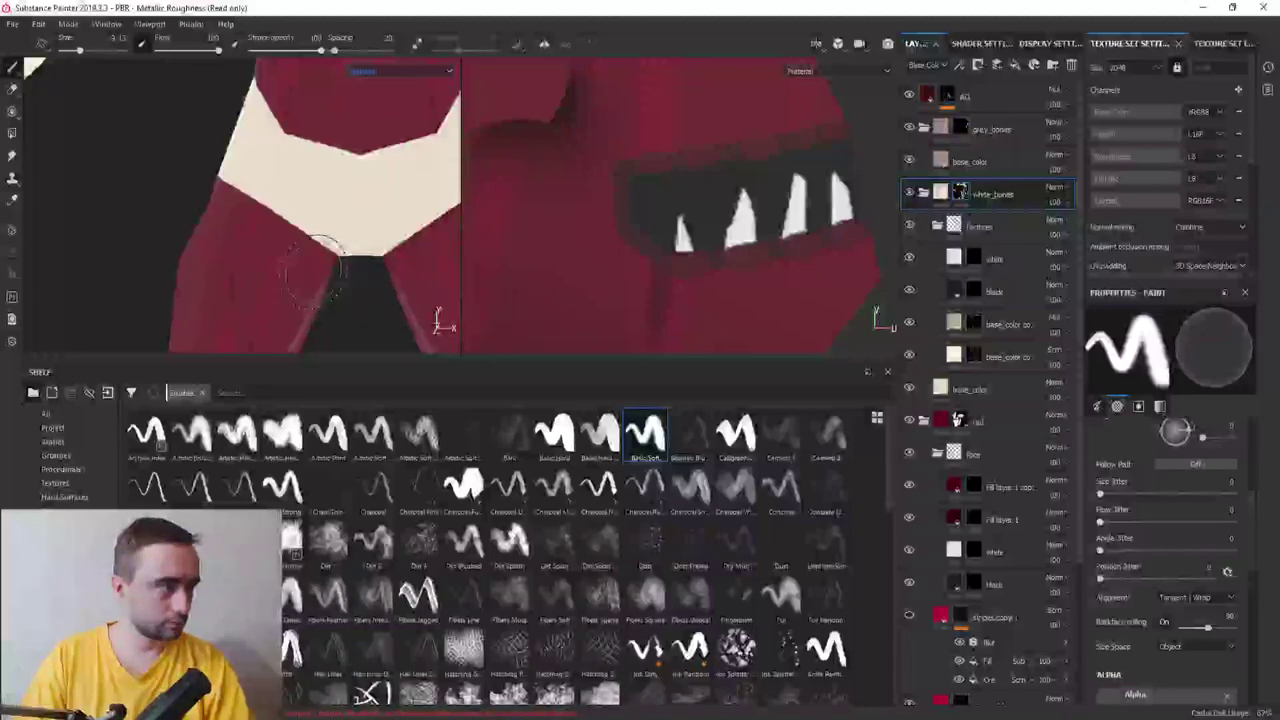
key(ctrl+z)
click(600, 435)
Shrink the brush to size 5.38 and paint red into the cream band's upper edge
drag(220, 160, 330, 250)
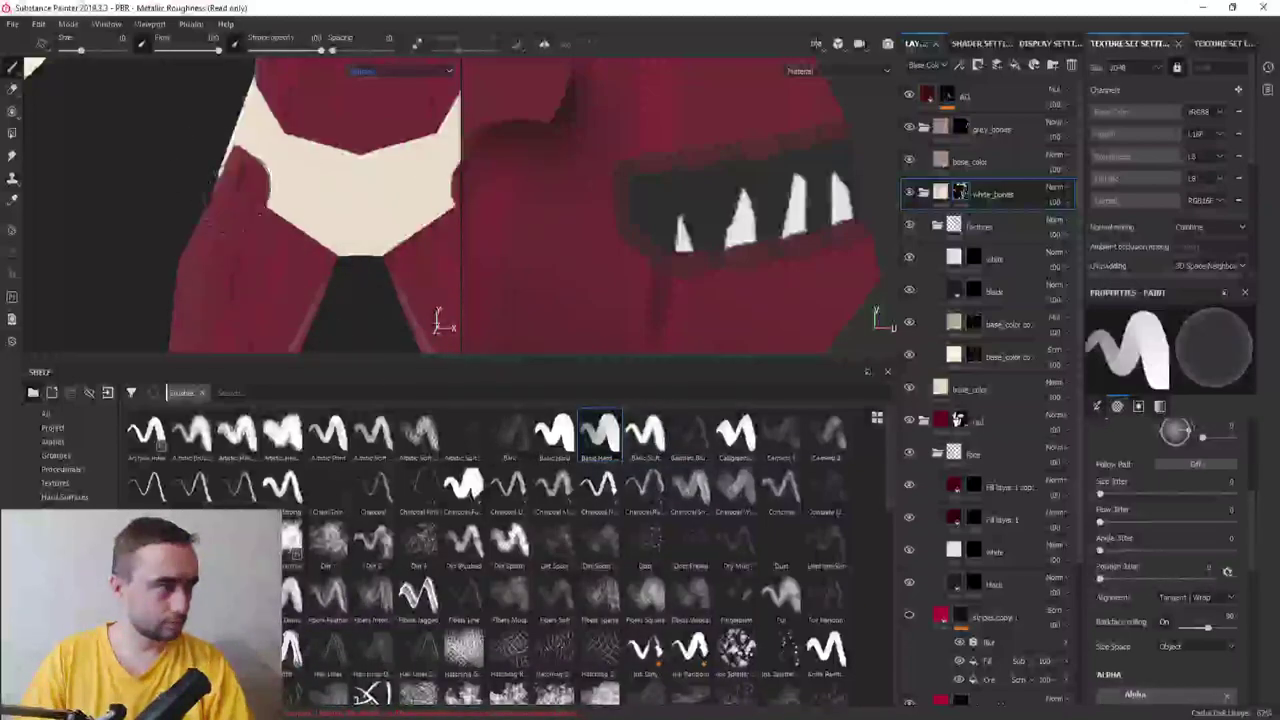
key(ctrl+z)
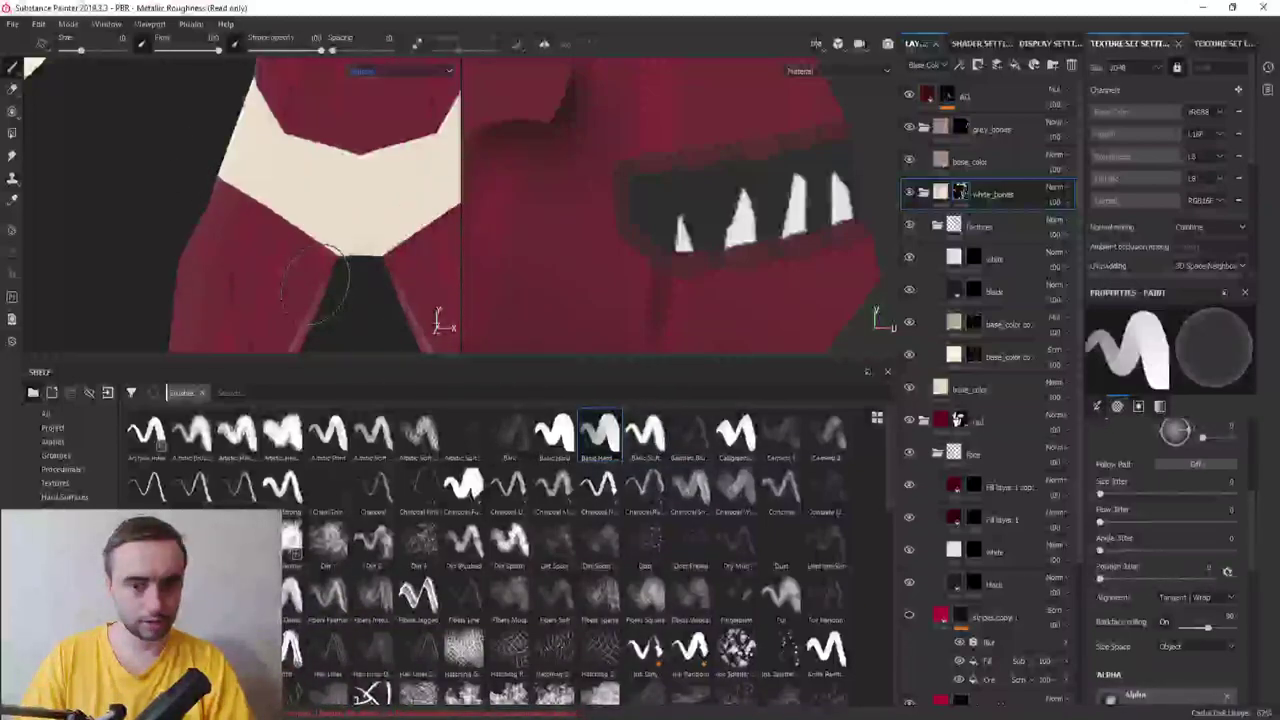
ctrl+right_drag(265, 258, 250, 256)
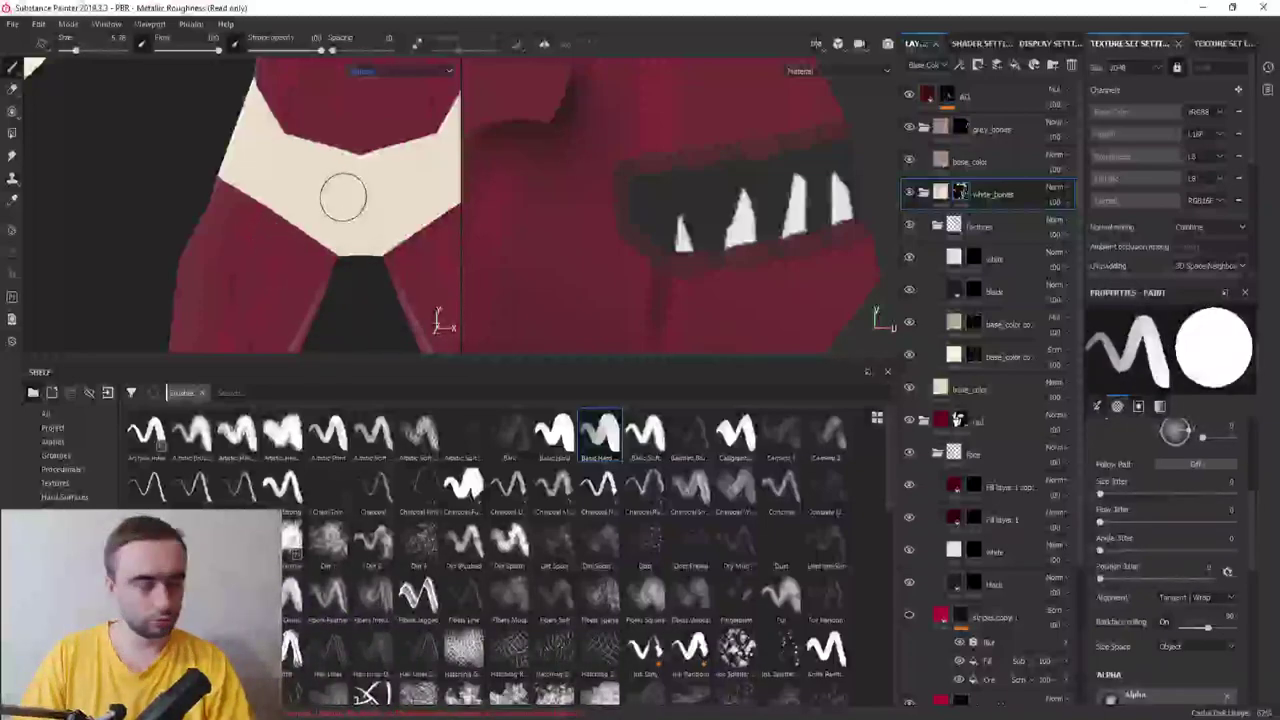
drag(305, 145, 345, 160)
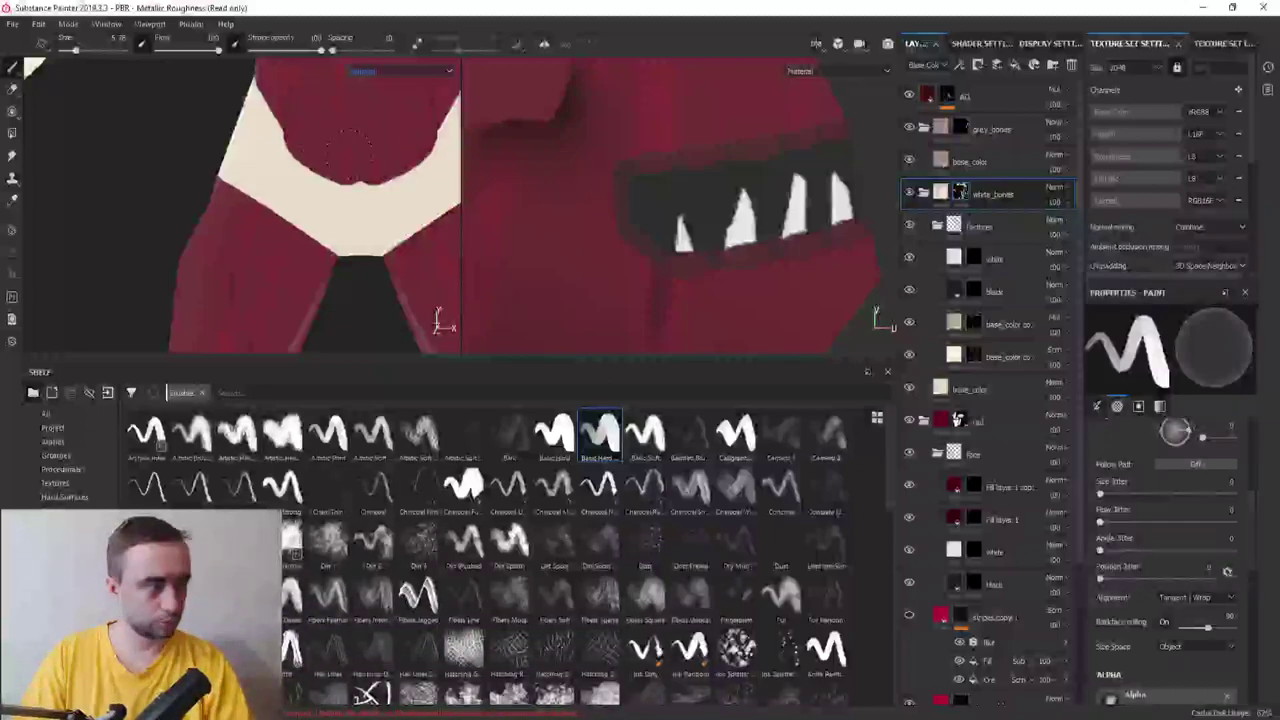
mouse_move(295, 190)
alt+mouse_down()
mouse_move(258, 122)
mouse_move(198, 155)
alt+mouse_up()
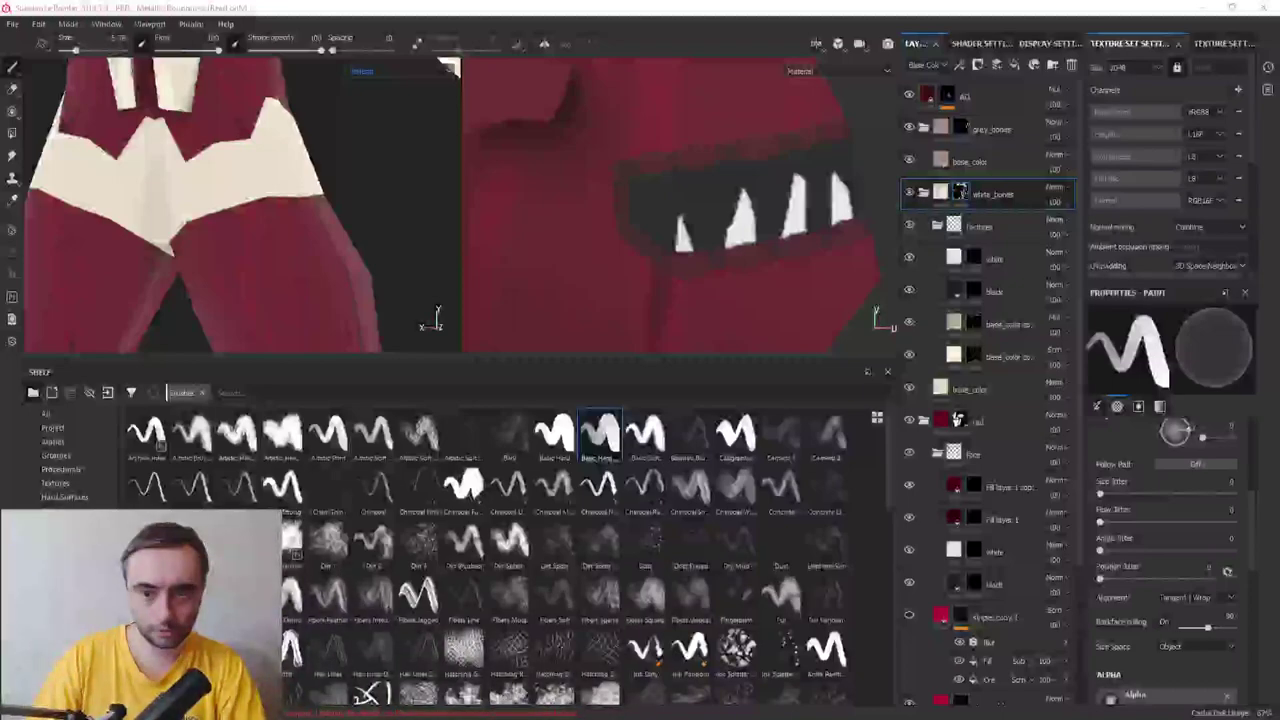
Cut red notches into the cream hip band and add cream patches beside the centre
scroll(271, 245, up, 2)
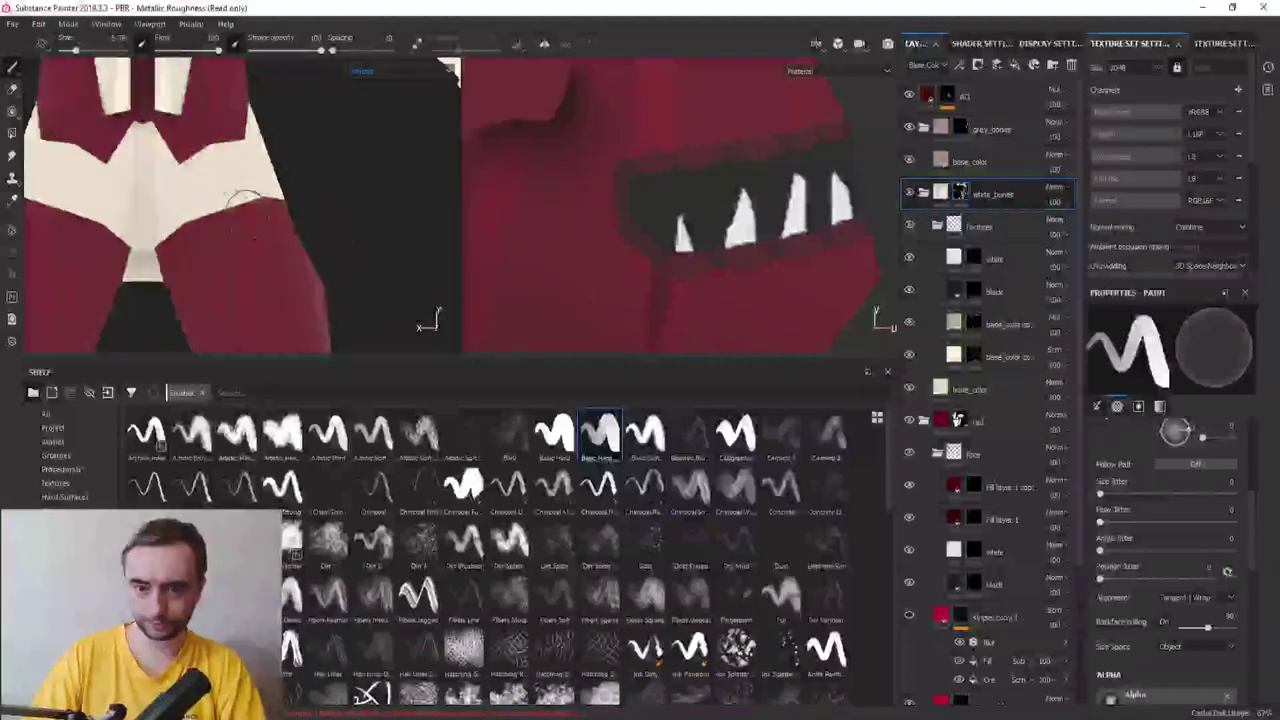
scroll(245, 200, up, 2)
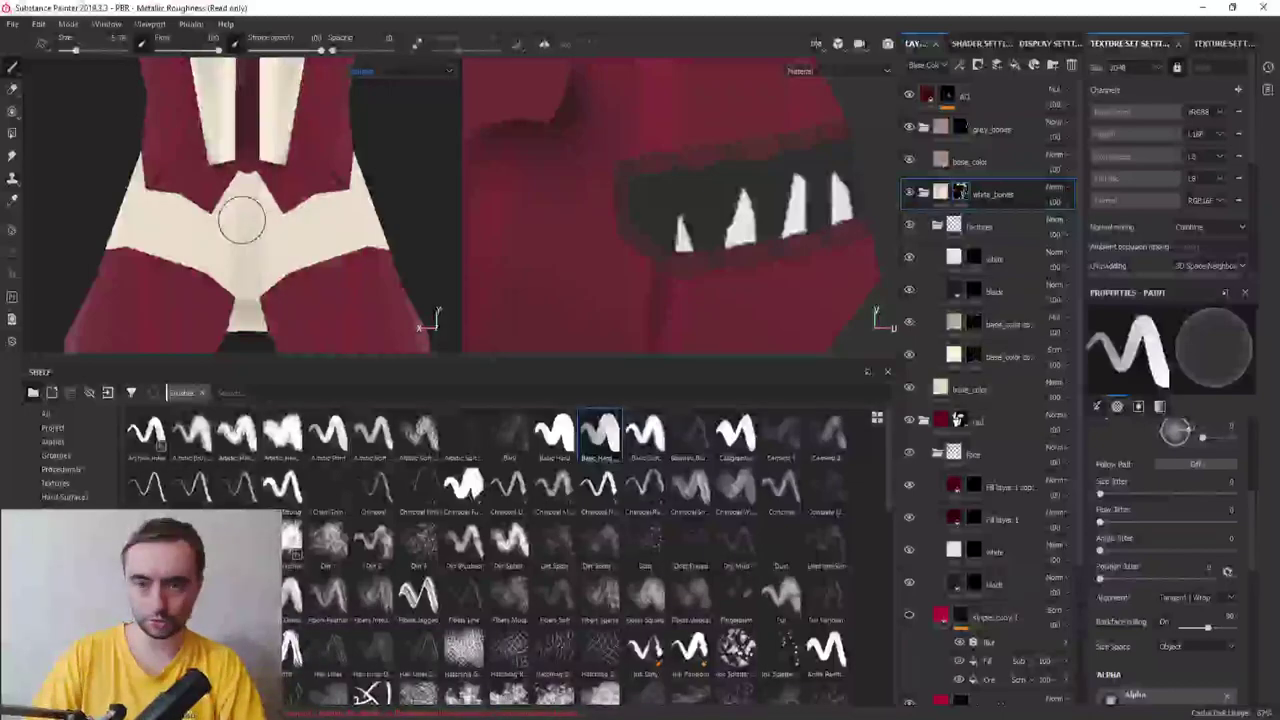
mouse_move(286, 240)
mouse_down()
mouse_move(285, 215)
mouse_move(265, 228)
mouse_move(250, 200)
mouse_move(245, 340)
mouse_up()
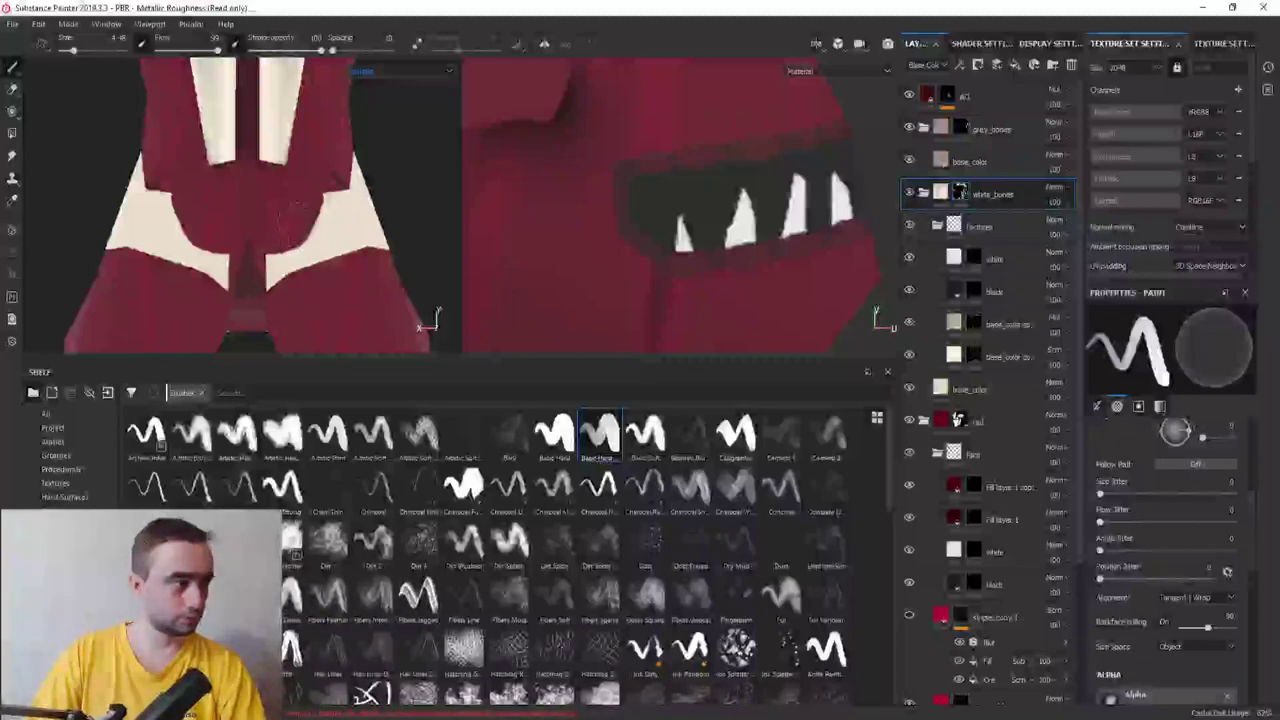
mouse_move(295, 205)
mouse_down()
mouse_move(310, 225)
mouse_move(290, 238)
mouse_up()
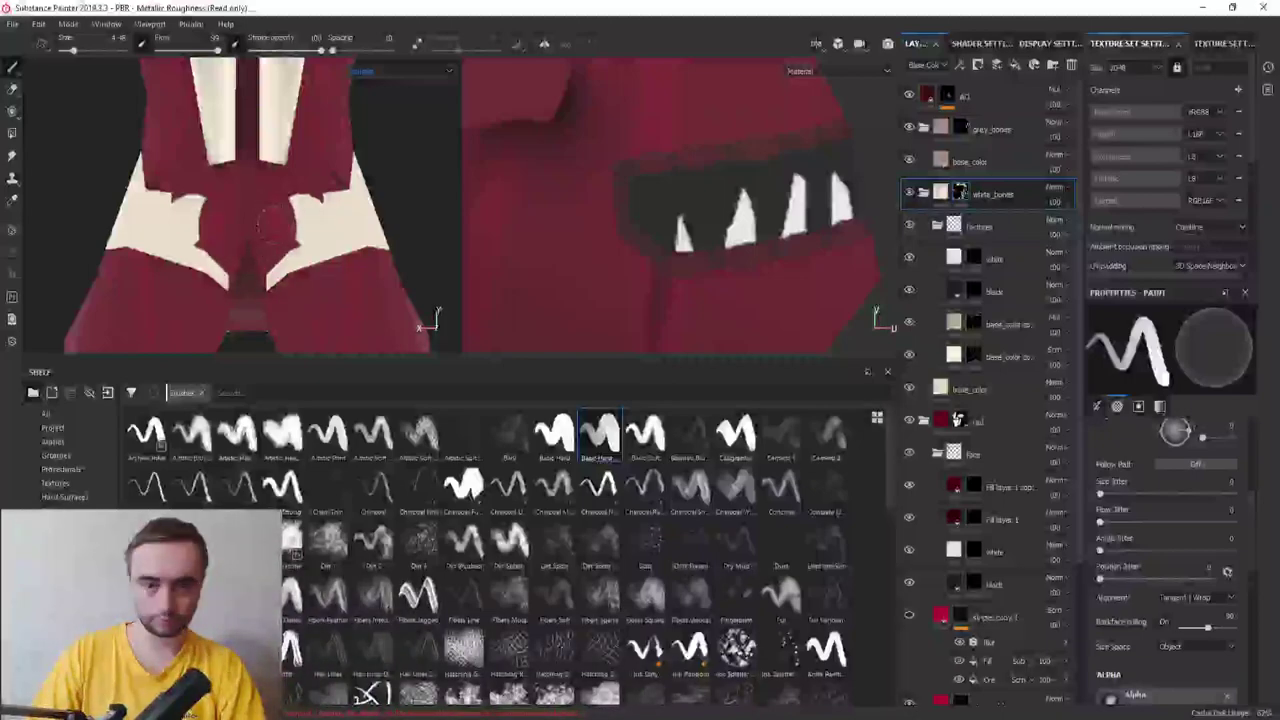
mouse_move(367, 220)
alt+mouse_down()
mouse_move(310, 178)
mouse_move(272, 170)
mouse_move(242, 199)
mouse_move(118, 226)
mouse_move(263, 230)
mouse_move(237, 209)
mouse_move(249, 209)
mouse_move(210, 268)
mouse_move(272, 240)
alt+mouse_up()
Extend the torso band with cream, then narrow its upper edge with red
scroll(249, 209, up, 2)
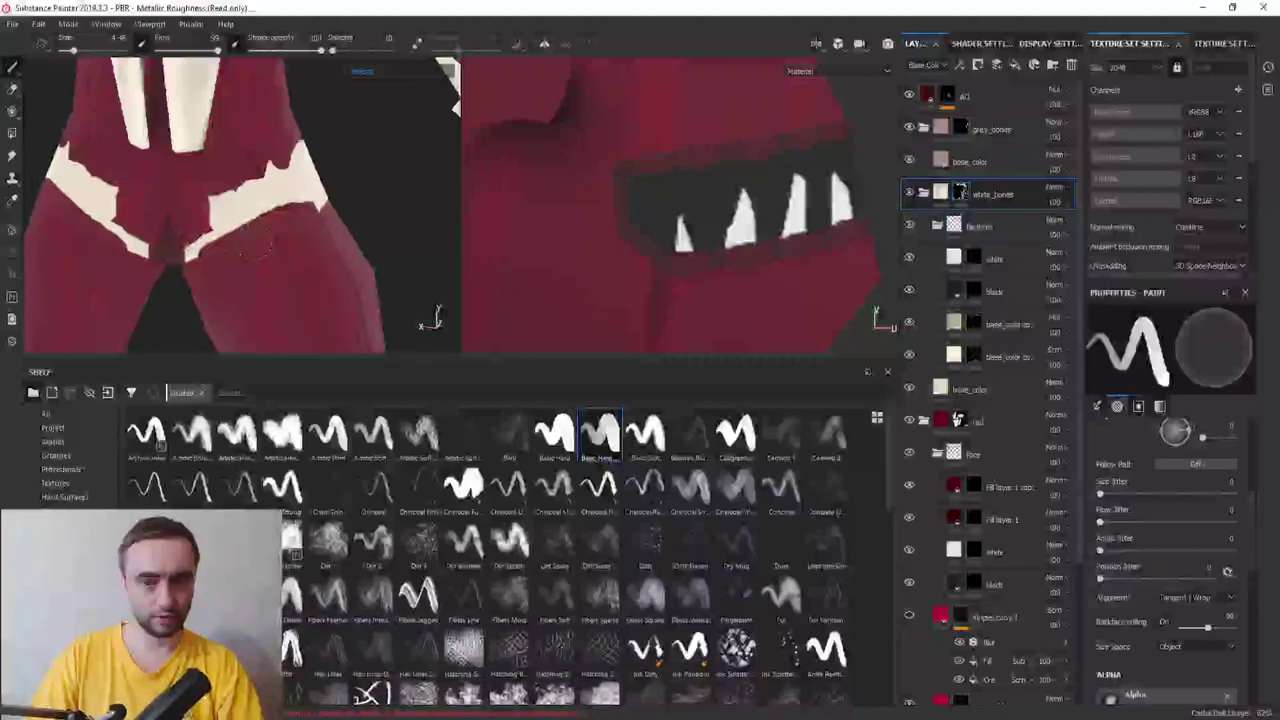
scroll(212, 238, up, 2)
mouse_move(175, 258)
mouse_down()
mouse_move(260, 230)
mouse_move(200, 300)
mouse_move(268, 238)
mouse_move(300, 248)
mouse_move(286, 194)
mouse_move(320, 170)
mouse_move(220, 240)
mouse_move(300, 220)
mouse_move(355, 262)
mouse_up()
key(x)
key(x)
key(x)
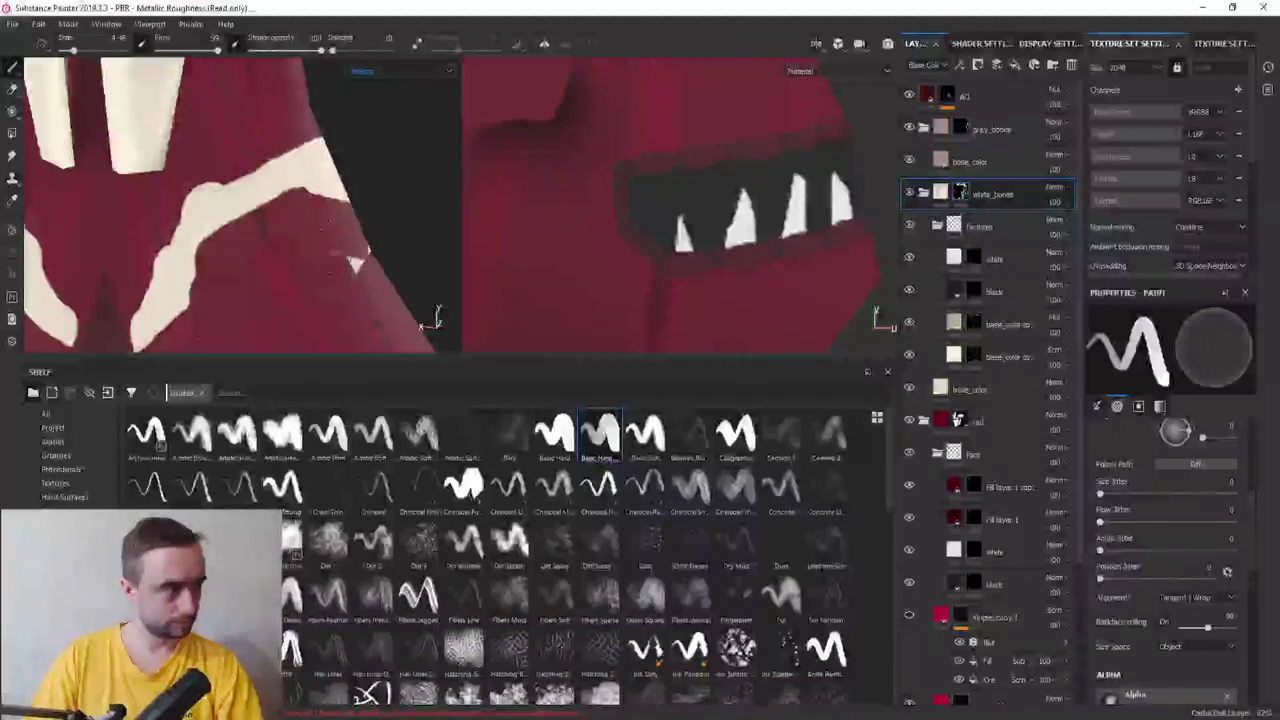
key(x)
mouse_move(230, 228)
mouse_down()
mouse_move(260, 190)
mouse_move(357, 171)
mouse_up()
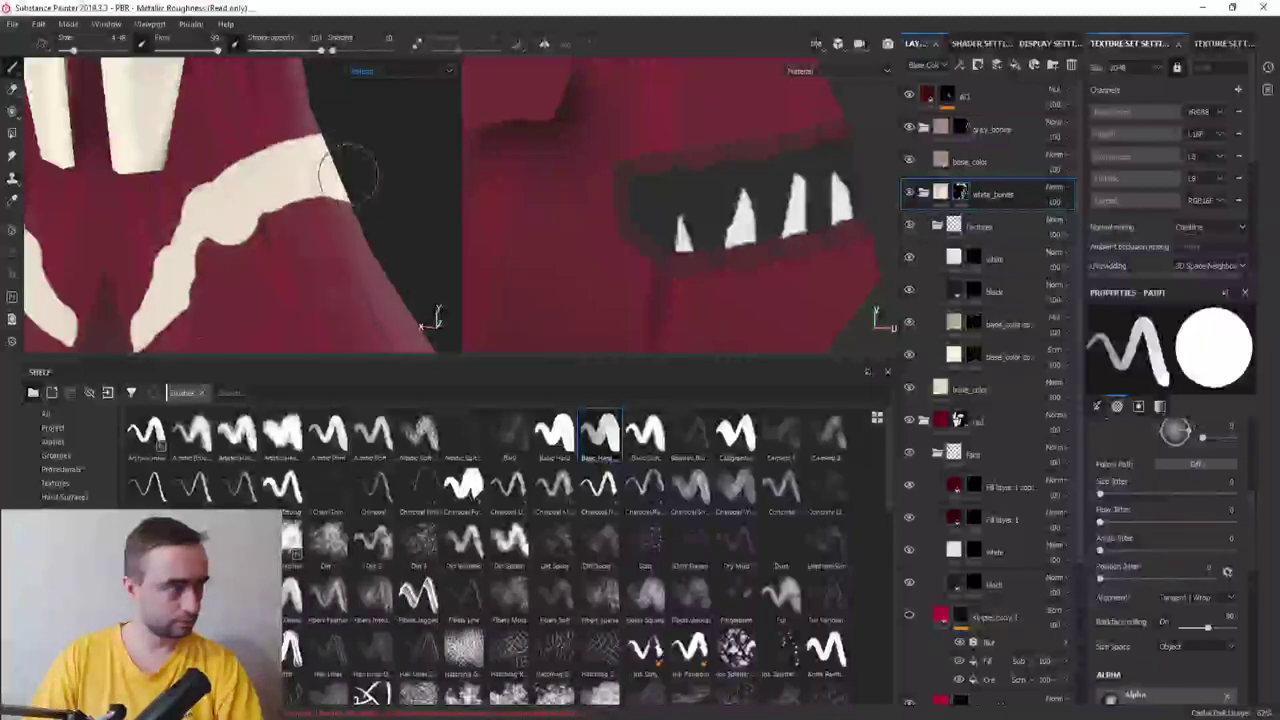
key(x)
drag(265, 205, 375, 195)
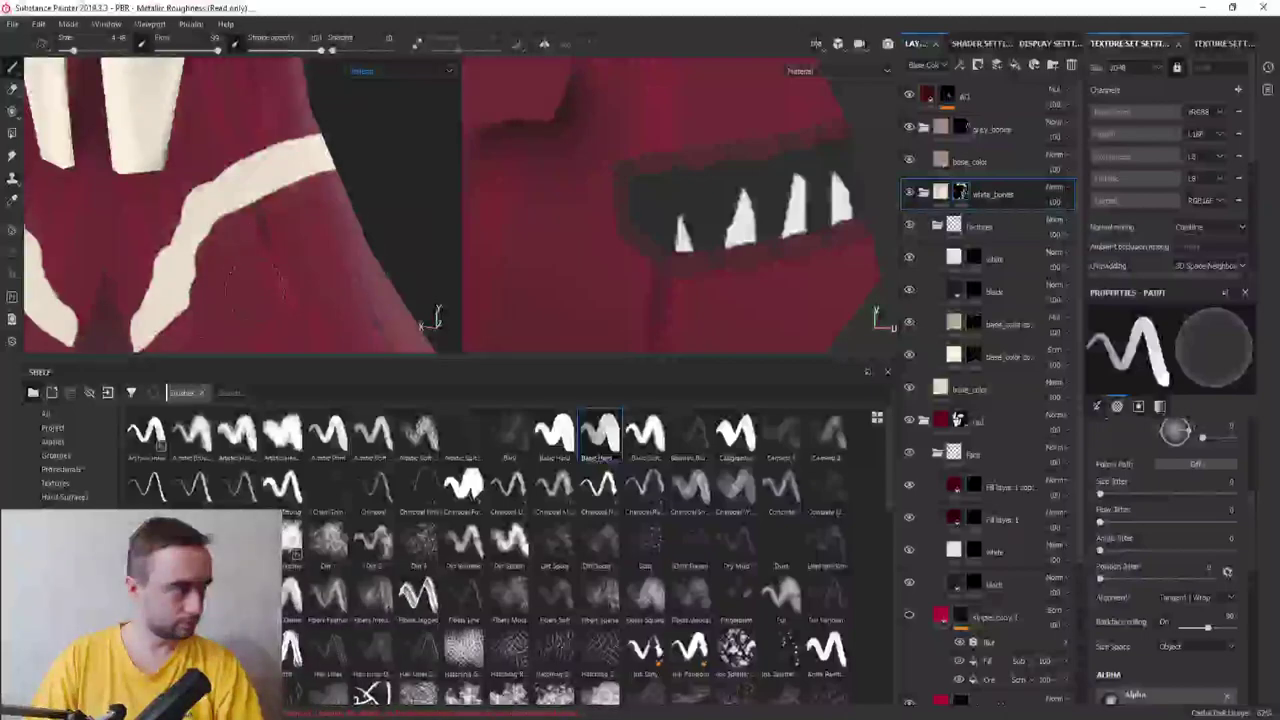
From a lower frontal angle, narrow the V-shaped cream band with red
alt+drag(245, 260, 323, 217)
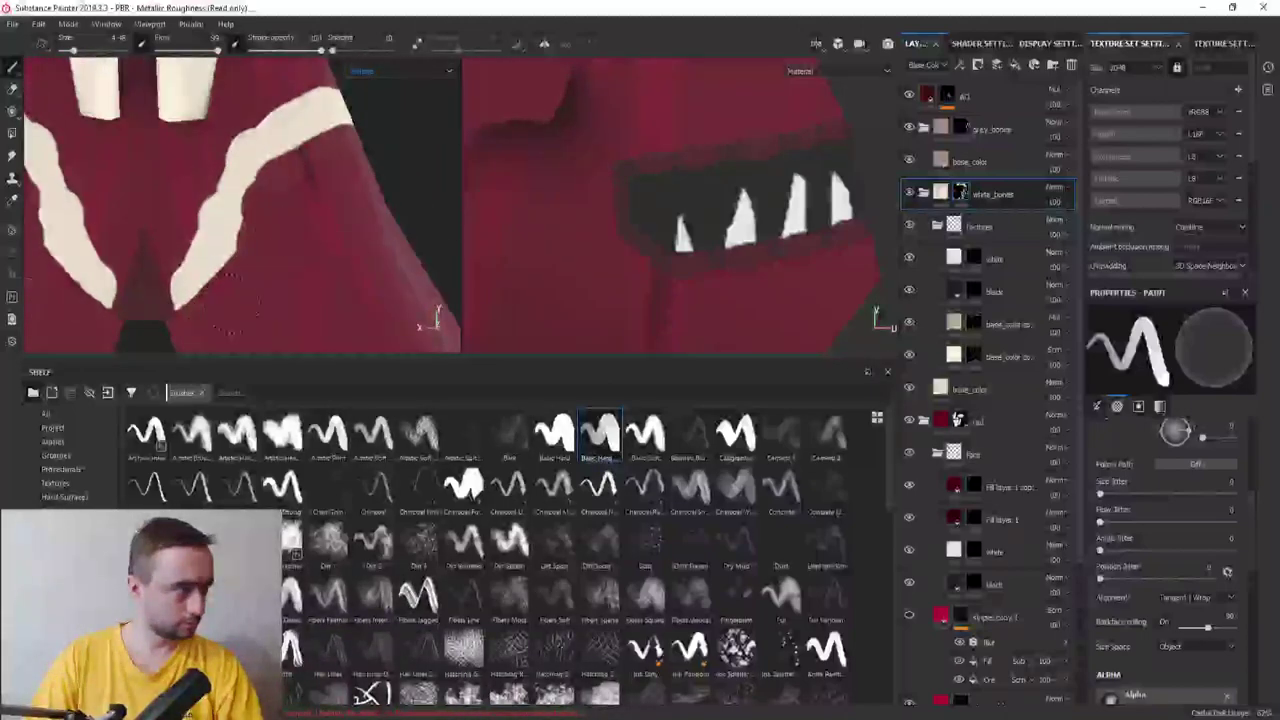
key(x)
mouse_move(285, 255)
alt+mouse_down()
mouse_move(262, 165)
mouse_move(237, 229)
mouse_move(185, 280)
mouse_move(40, 215)
alt+mouse_up()
key(x)
mouse_move(178, 265)
mouse_down()
mouse_move(213, 197)
mouse_move(290, 215)
mouse_move(256, 150)
mouse_move(245, 218)
mouse_up()
key(x)
key(x)
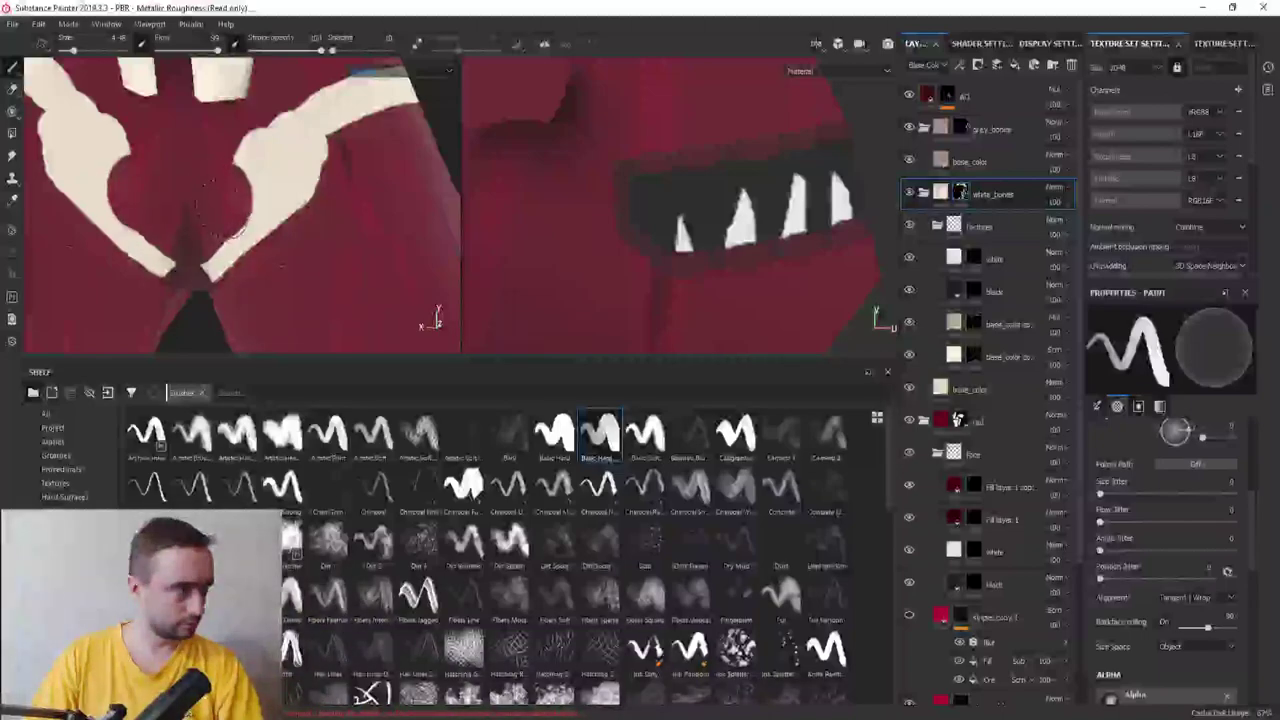
Enlarge the brush to about 2.38 and paint a cream stroke upward from the hip
scroll(313, 235, down, 3)
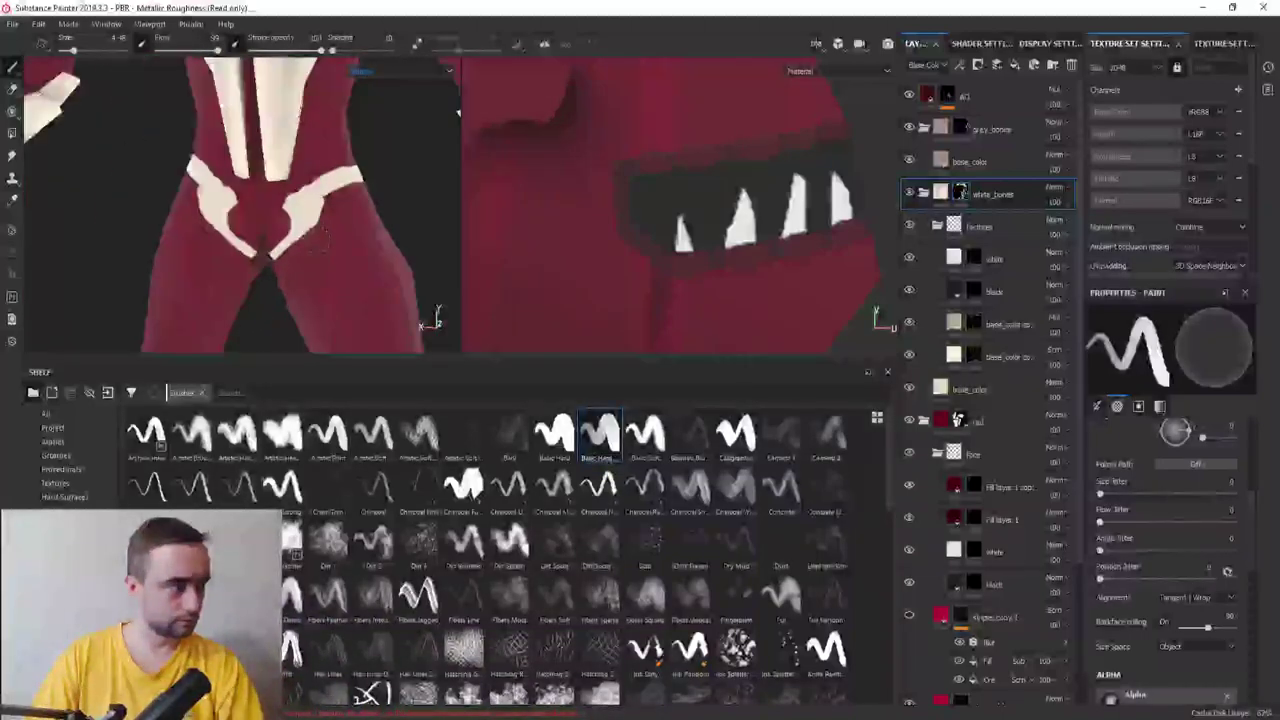
scroll(330, 220, up, 2)
scroll(354, 203, up, 2)
scroll(320, 190, up, 2)
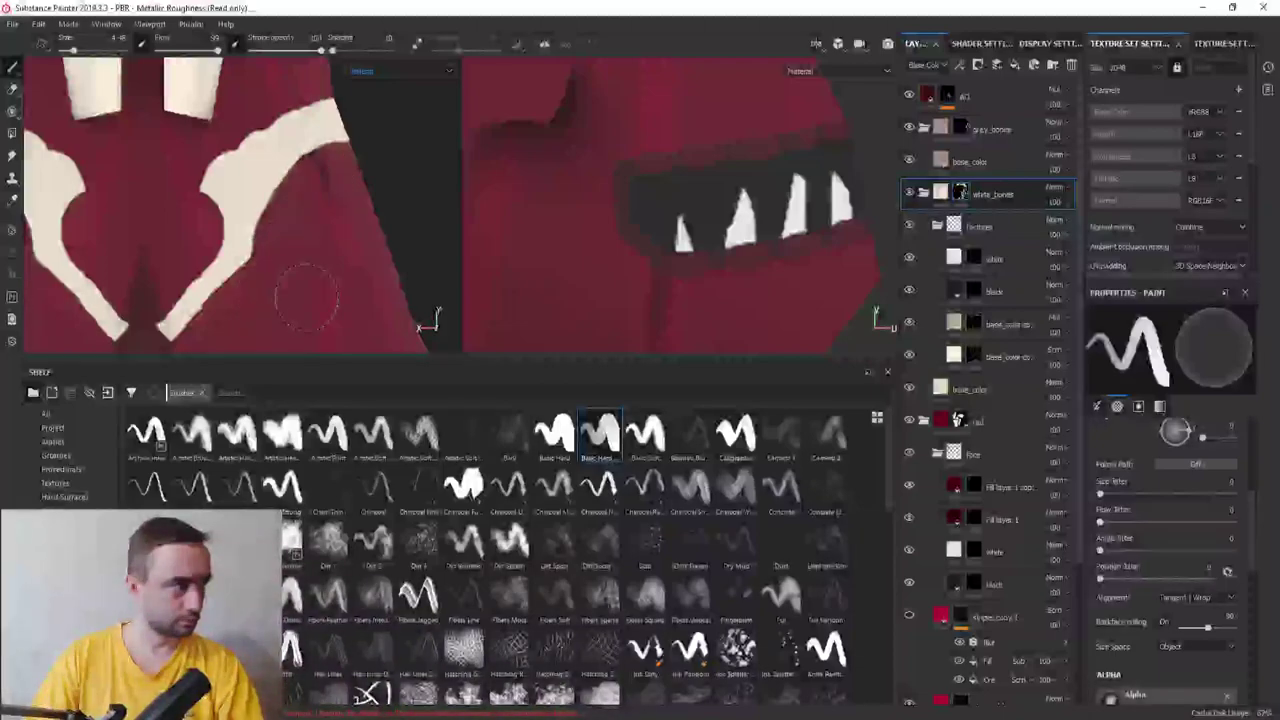
scroll(307, 297, down, 3)
scroll(307, 297, down, 2)
alt+drag(307, 297, 336, 272)
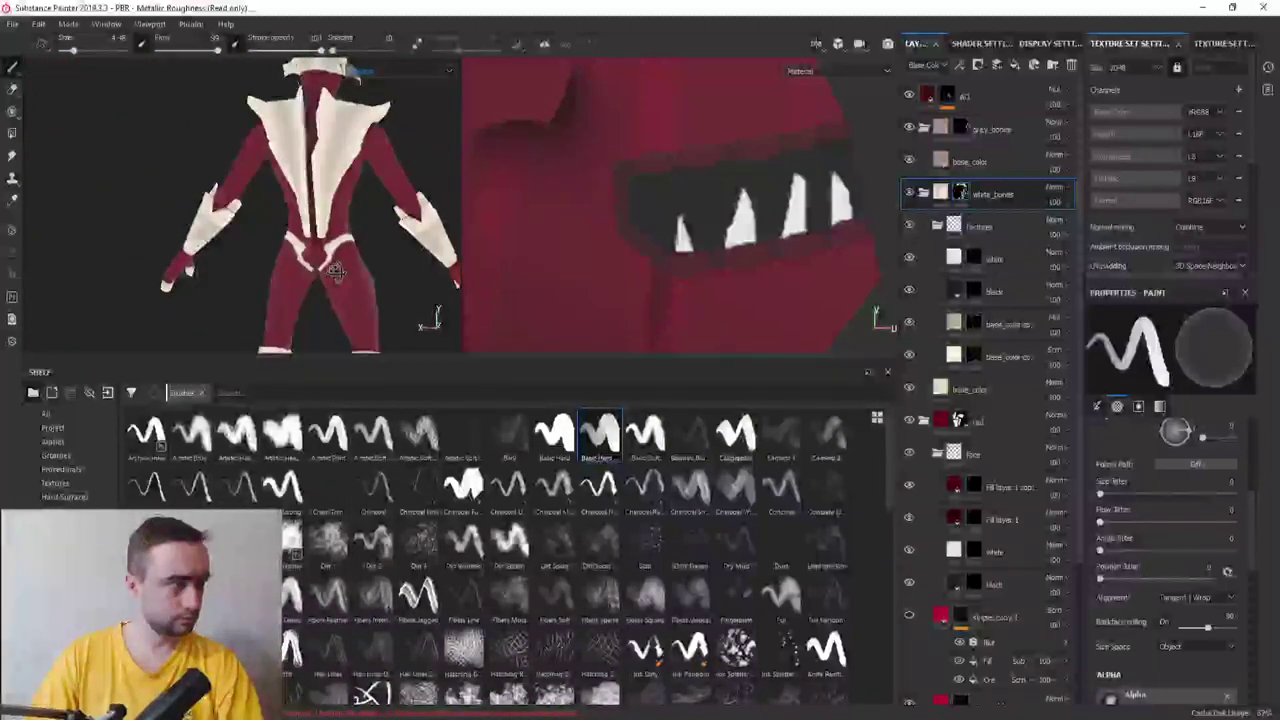
scroll(336, 272, up, 1)
scroll(325, 270, up, 3)
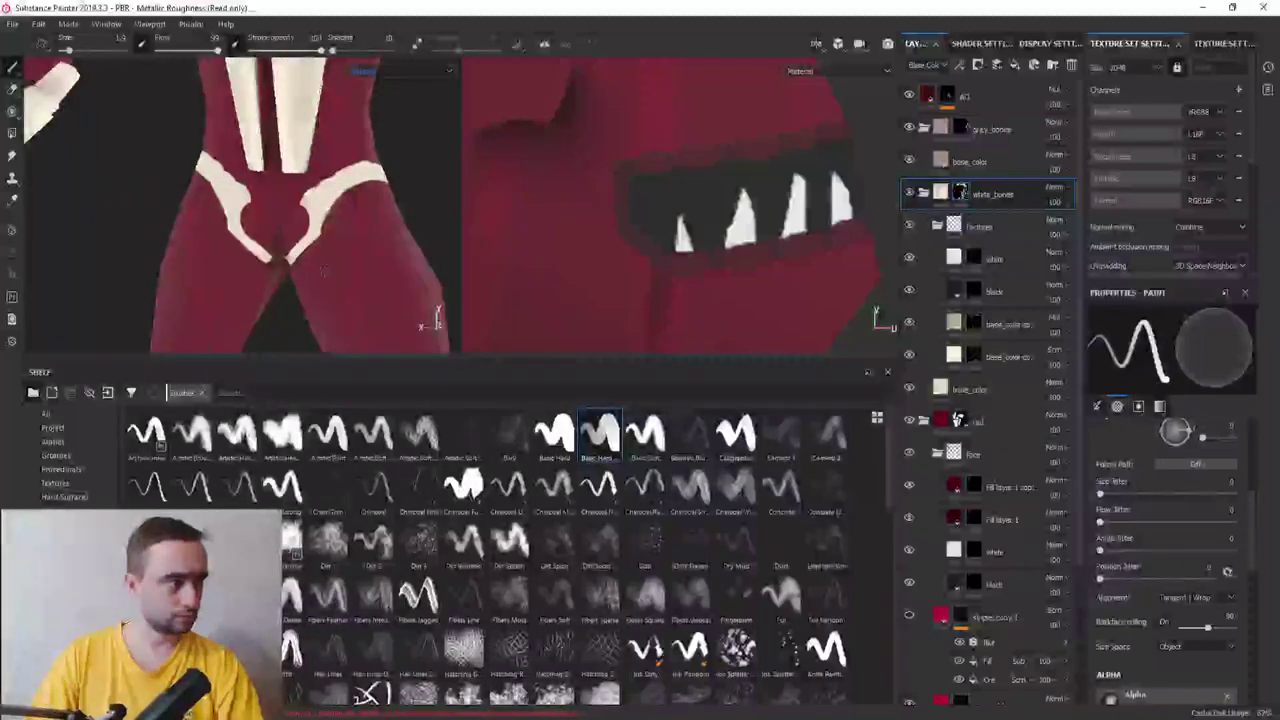
ctrl+right_drag(323, 270, 327, 270)
scroll(326, 270, up, 1)
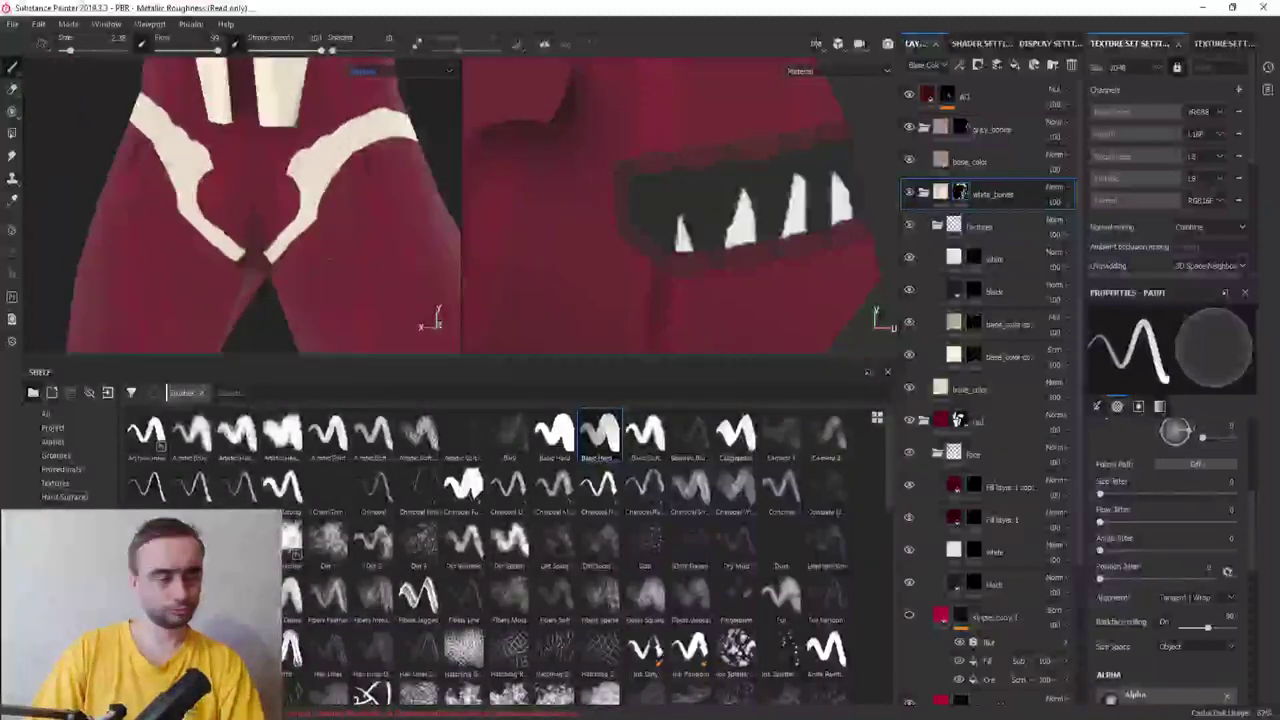
scroll(326, 270, up, 1)
mouse_move(236, 252)
alt+mouse_down()
mouse_move(334, 191)
mouse_move(220, 257)
mouse_move(362, 94)
alt+mouse_up()
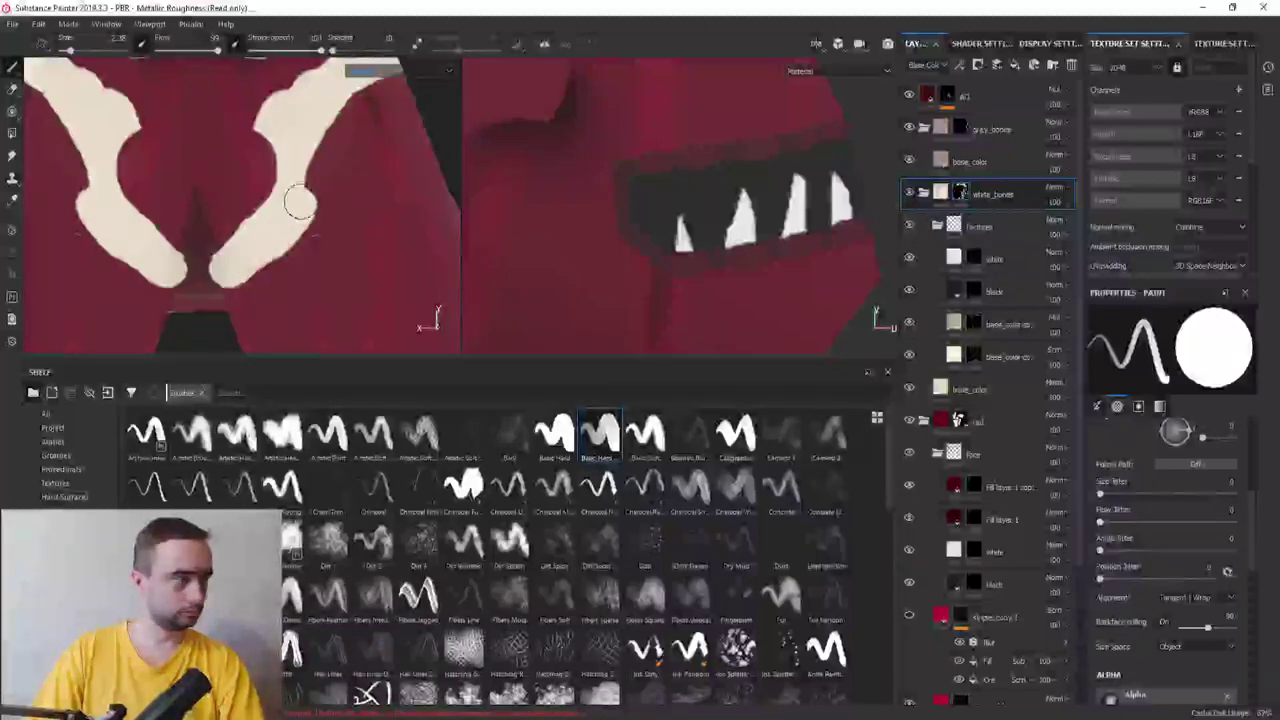
mouse_move(402, 140)
alt+mouse_down()
mouse_move(200, 214)
mouse_move(388, 125)
alt+mouse_up()
Fill the notch between the bone lobes with cream and trim the bone edge with red
alt+drag(209, 208, 311, 180)
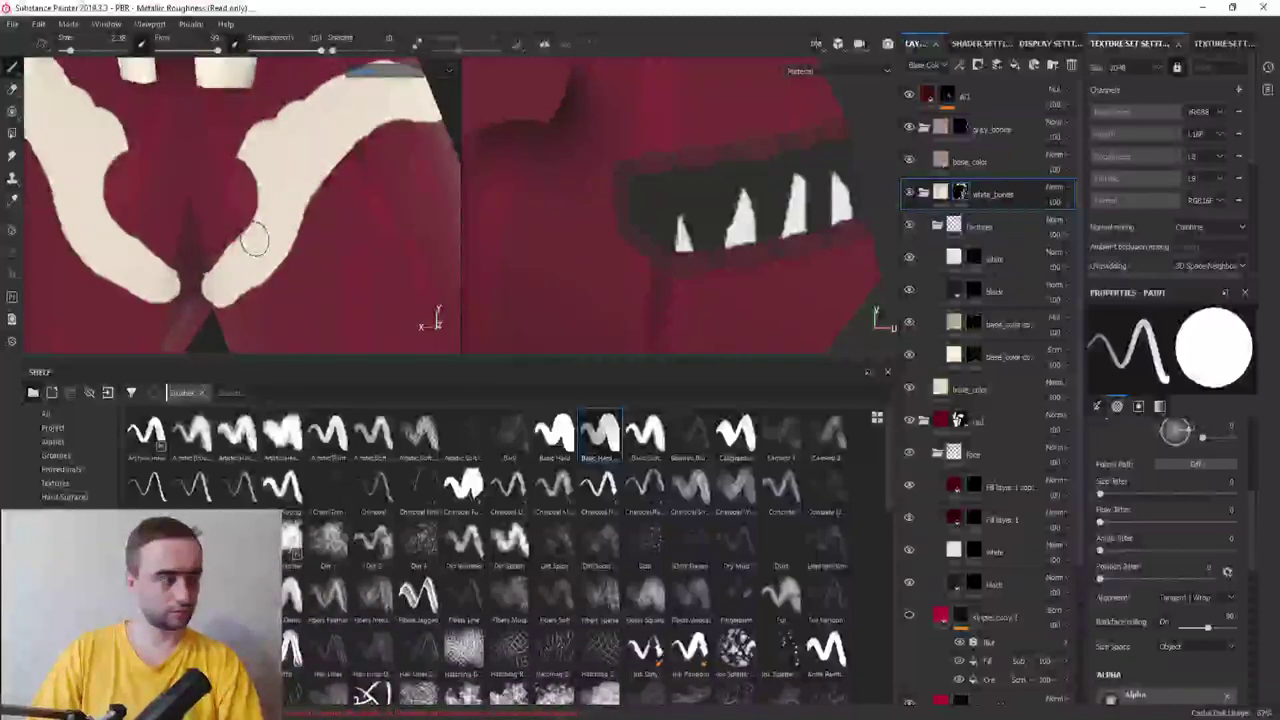
drag(263, 229, 244, 150)
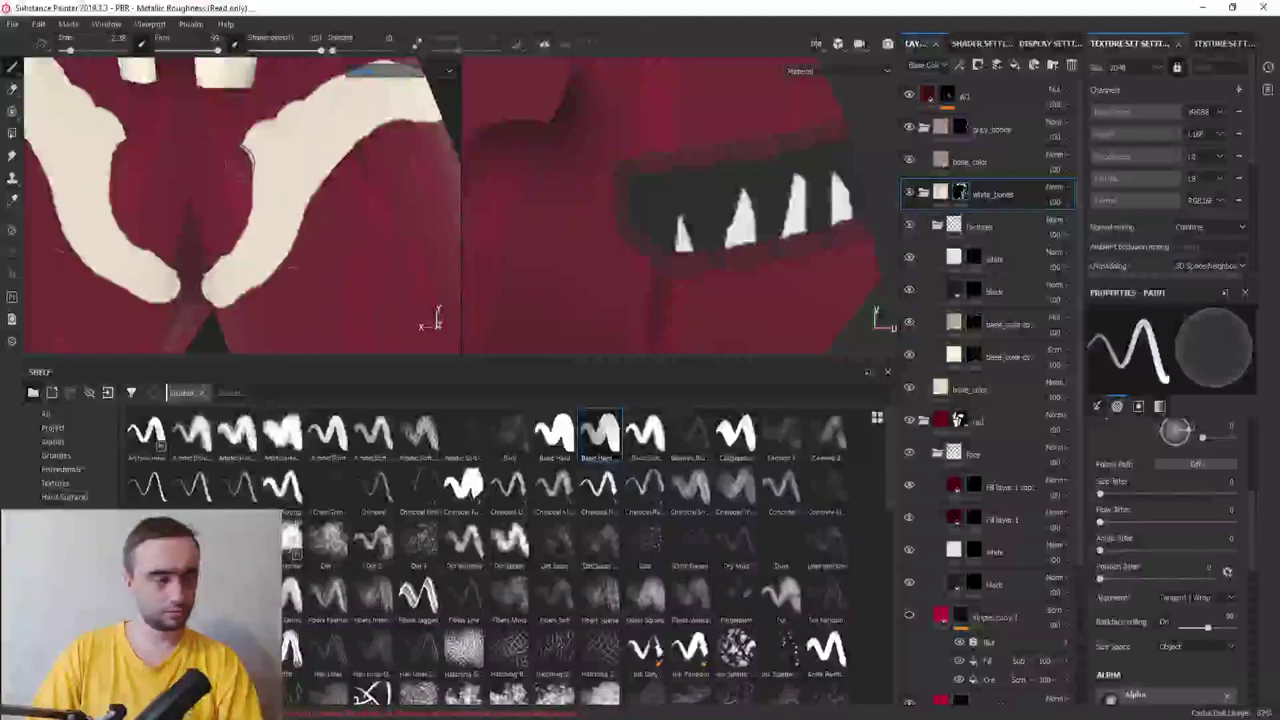
mouse_move(228, 160)
alt+mouse_down()
mouse_move(234, 232)
mouse_move(289, 152)
mouse_move(300, 171)
mouse_move(343, 157)
mouse_move(281, 216)
alt+mouse_up()
key(x)
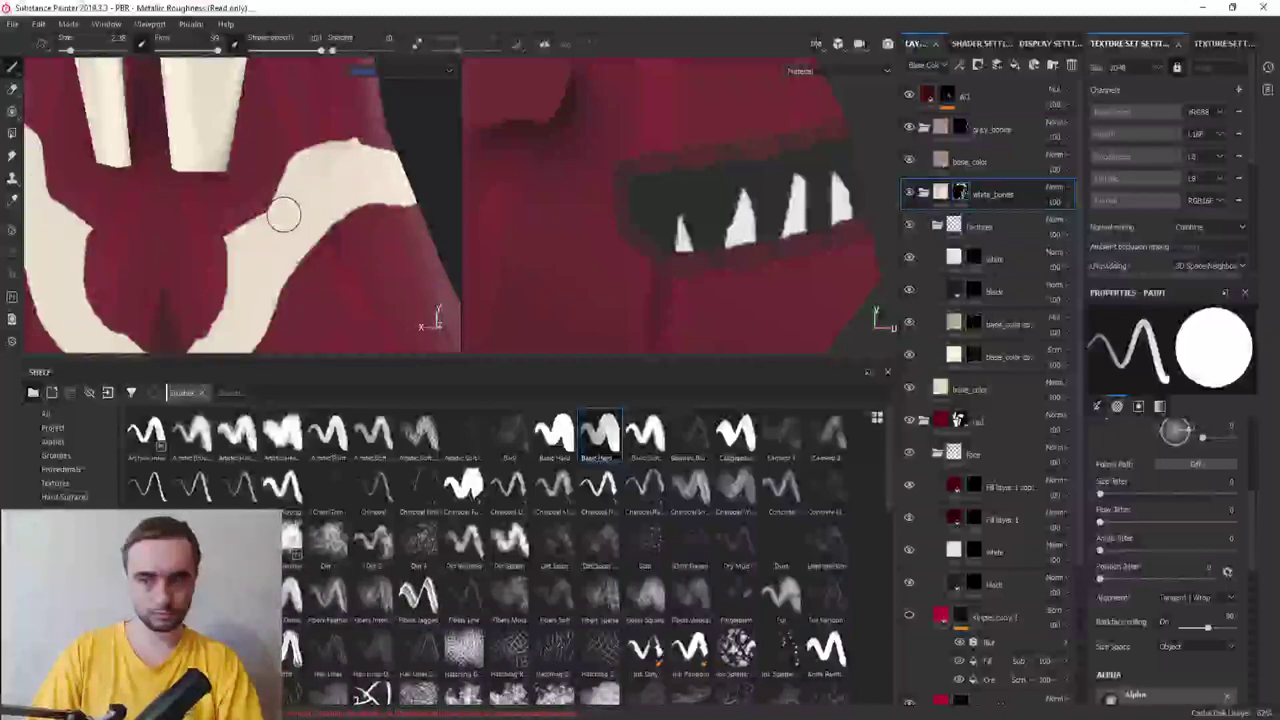
key(x)
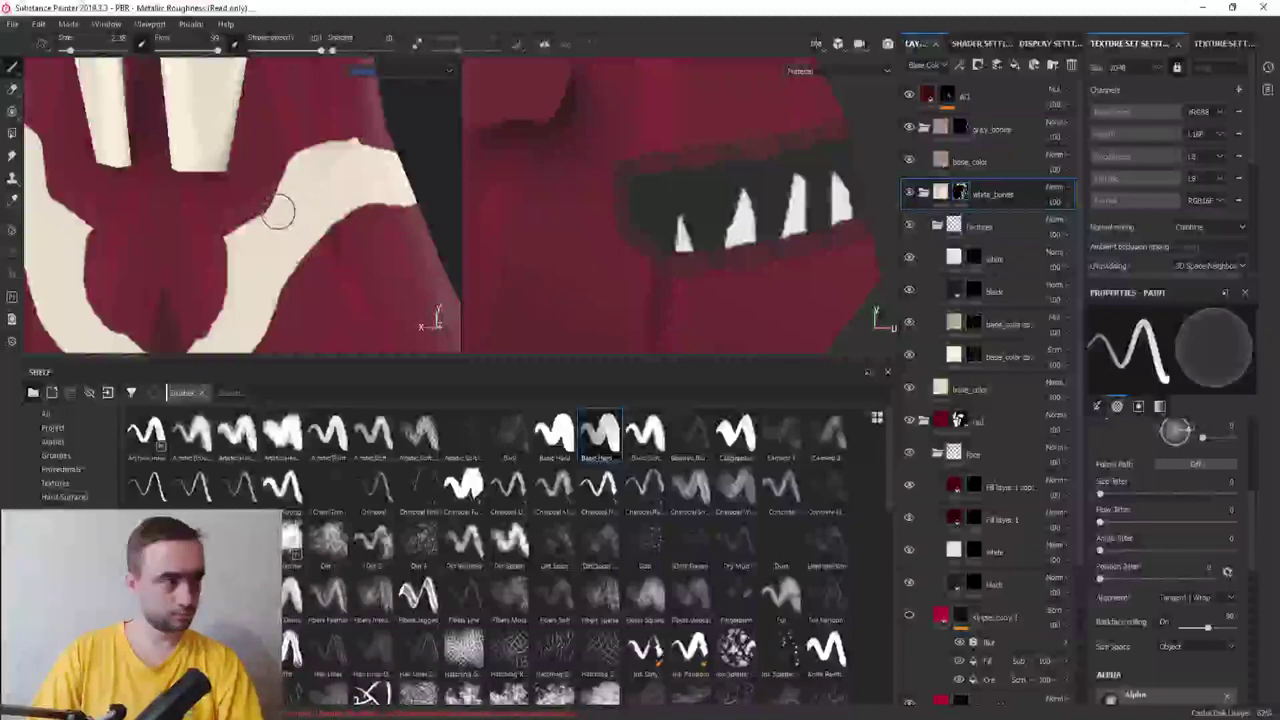
mouse_move(277, 209)
mouse_down()
mouse_move(292, 165)
mouse_move(263, 220)
mouse_up()
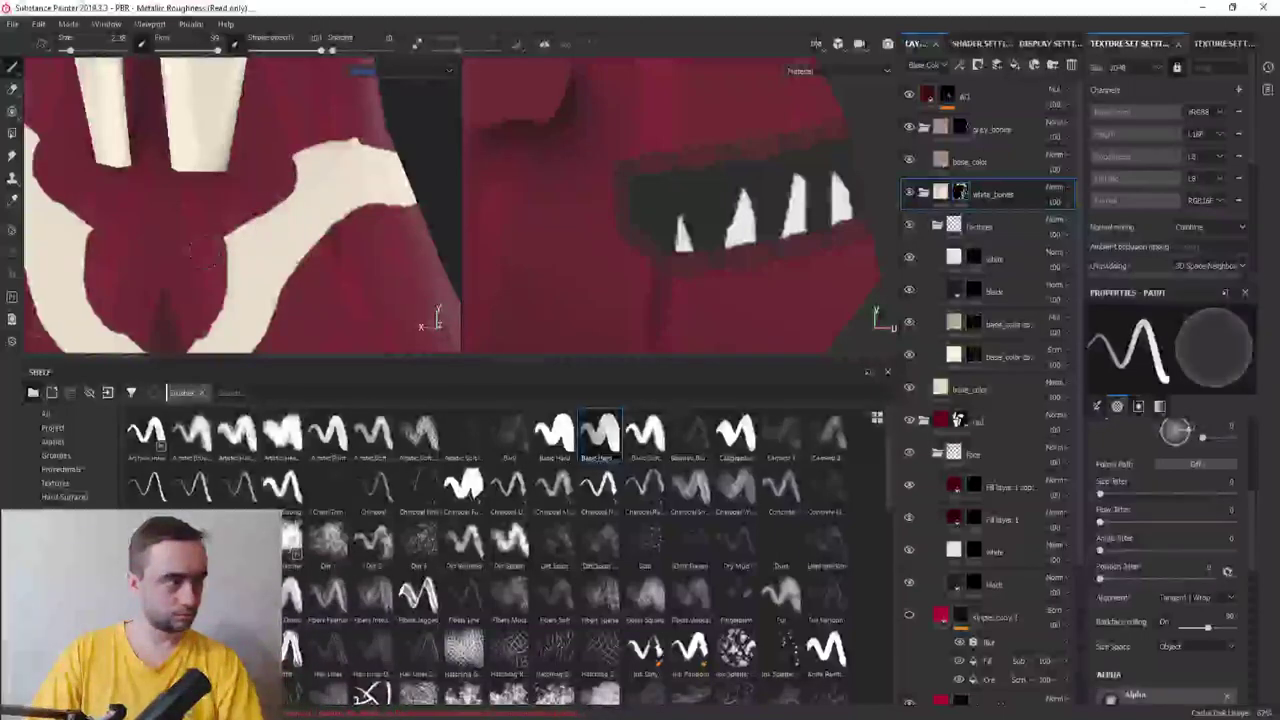
mouse_move(205, 265)
alt+mouse_down()
mouse_move(297, 205)
mouse_move(300, 217)
mouse_move(284, 211)
mouse_move(290, 245)
mouse_move(245, 305)
alt+mouse_up()
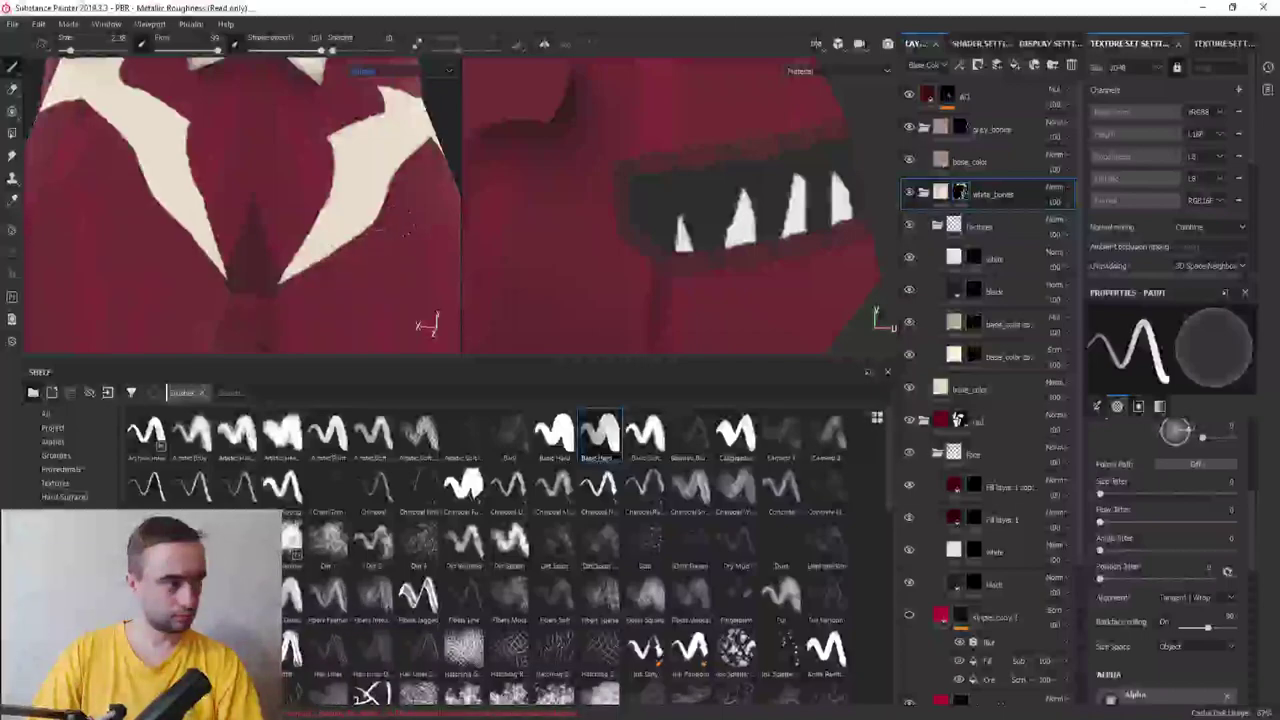
scroll(312, 268, down, 5)
mouse_move(312, 268)
alt+mouse_down()
mouse_move(355, 62)
mouse_move(377, 196)
alt+mouse_up()
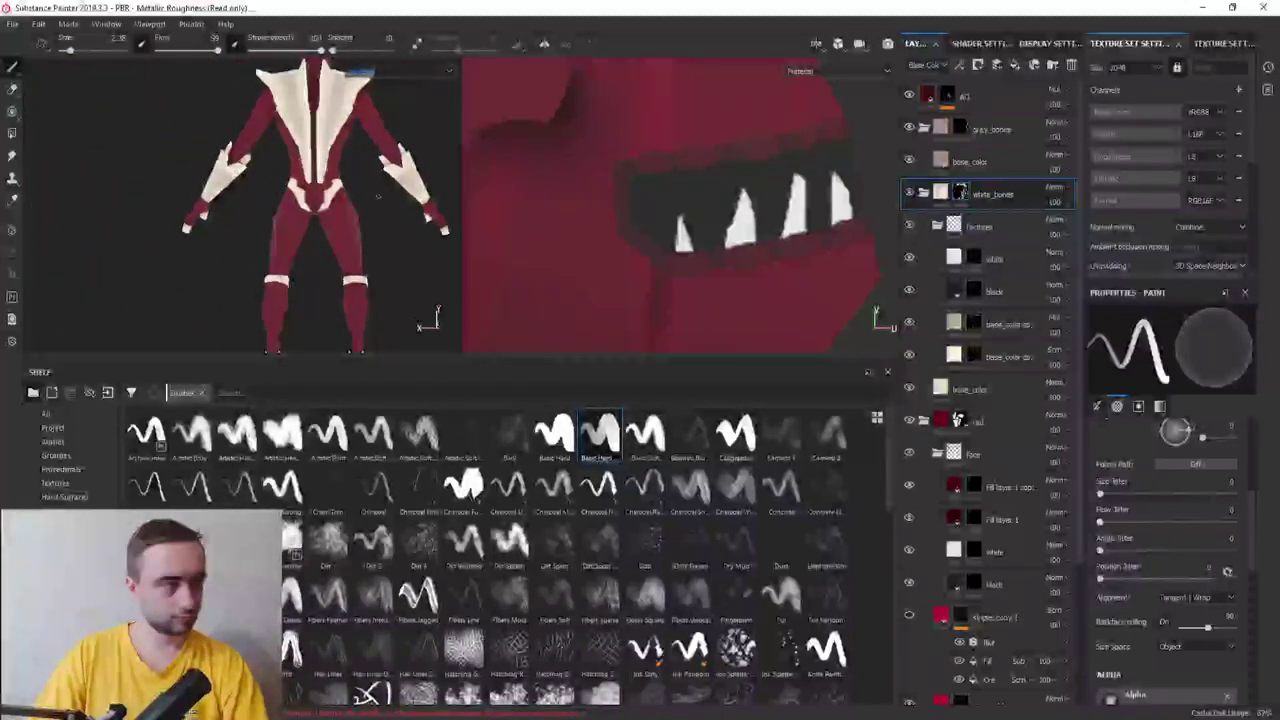
scroll(377, 196, up, 4)
mouse_move(377, 196)
alt+mouse_down()
mouse_move(194, 229)
mouse_move(352, 224)
alt+mouse_up()
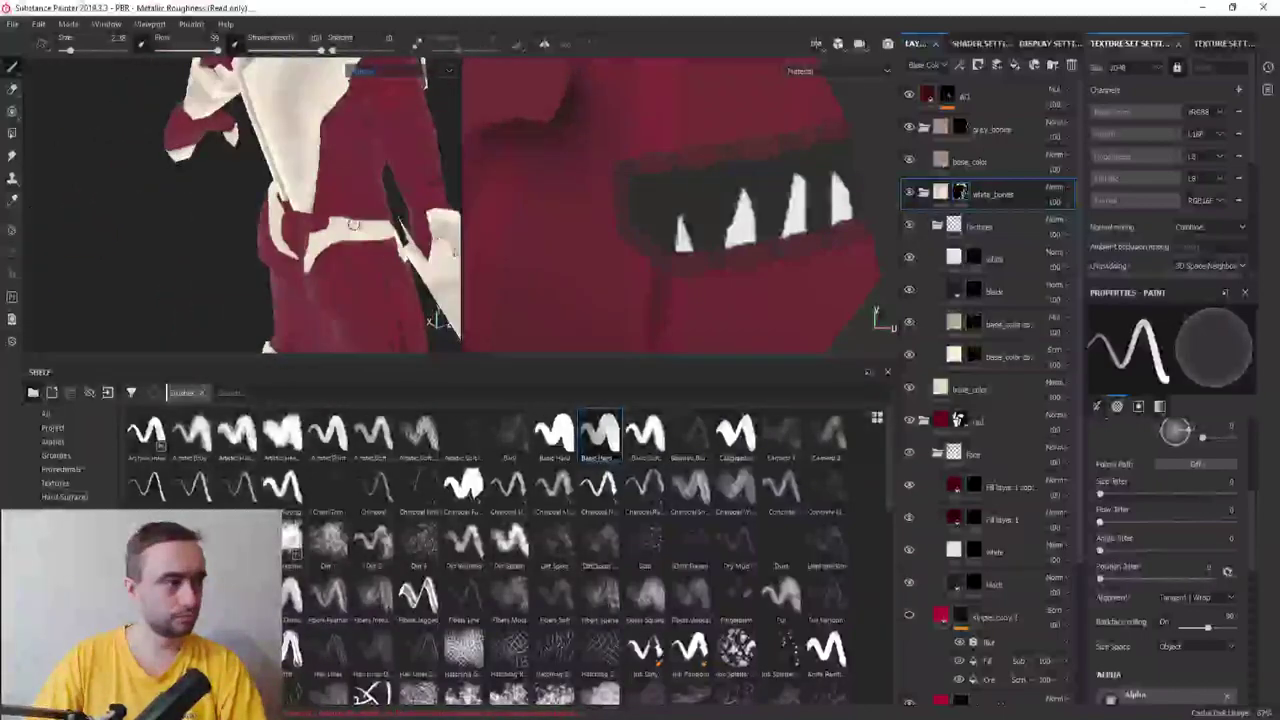
scroll(352, 224, up, 4)
scroll(256, 200, up, 2)
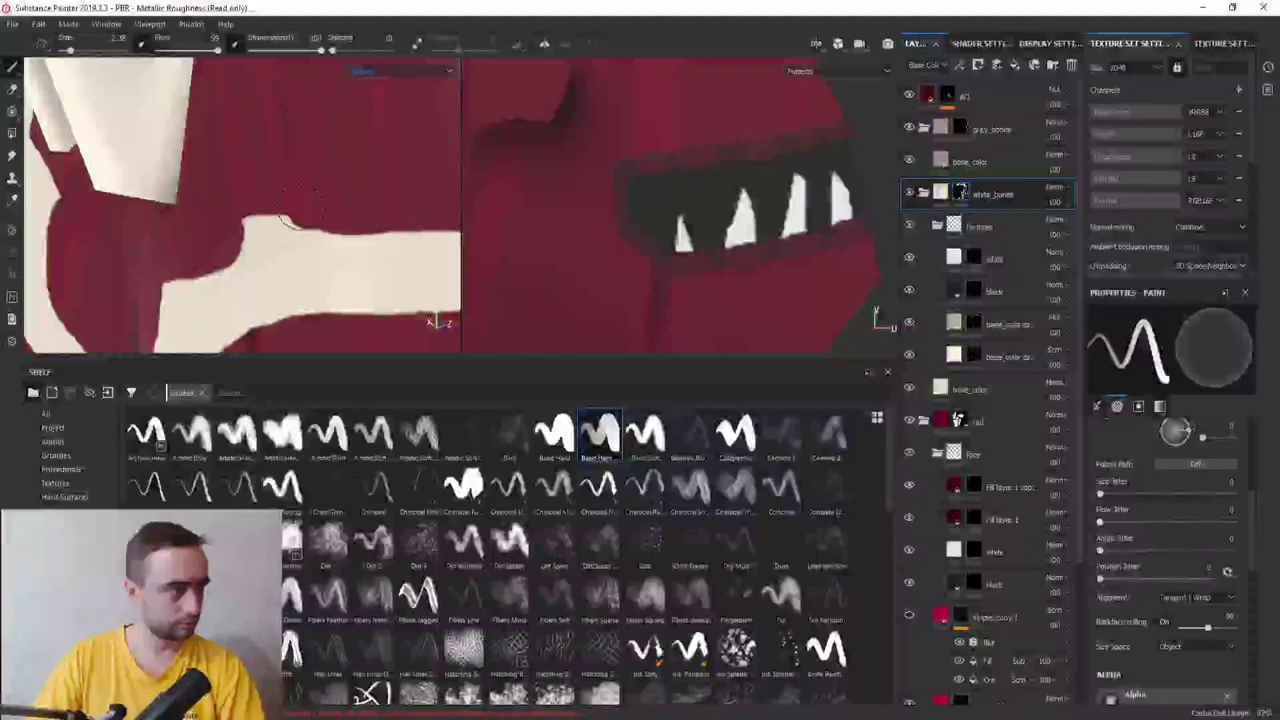
mouse_move(228, 195)
alt+mouse_down()
mouse_move(284, 252)
mouse_move(279, 237)
alt+mouse_up()
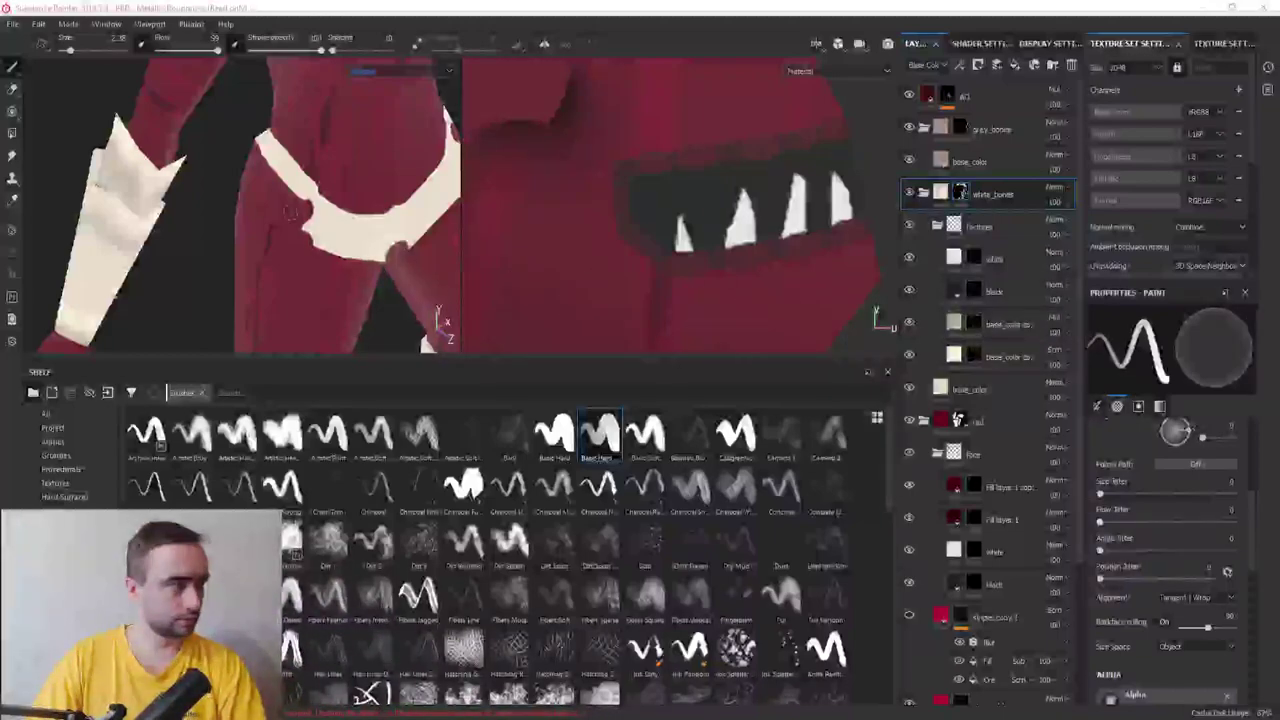
mouse_move(290, 212)
alt+mouse_down()
mouse_move(233, 113)
mouse_move(263, 118)
alt+mouse_up()
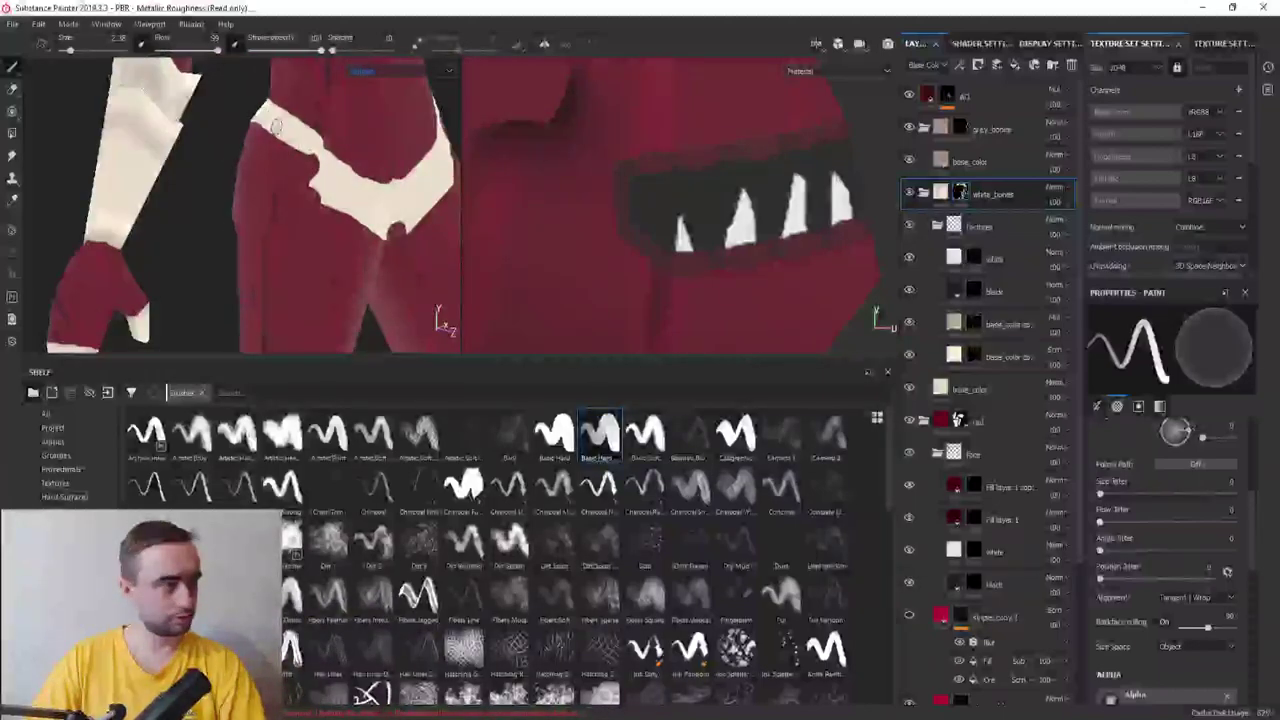
mouse_move(263, 118)
alt+mouse_down()
mouse_move(289, 242)
mouse_move(249, 230)
alt+mouse_up()
scroll(249, 230, up, 3)
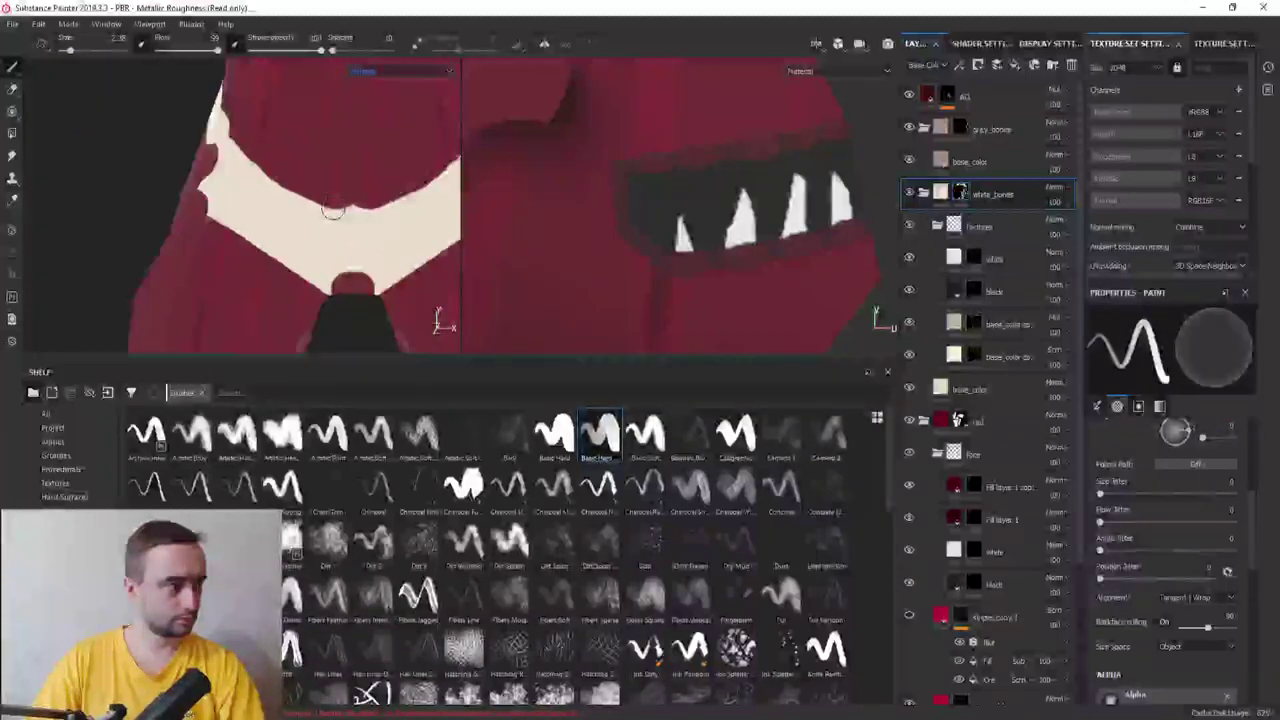
Paint red down the belt centre, add mirrored cream, and trim the belt's lower edge
drag(350, 175, 352, 300)
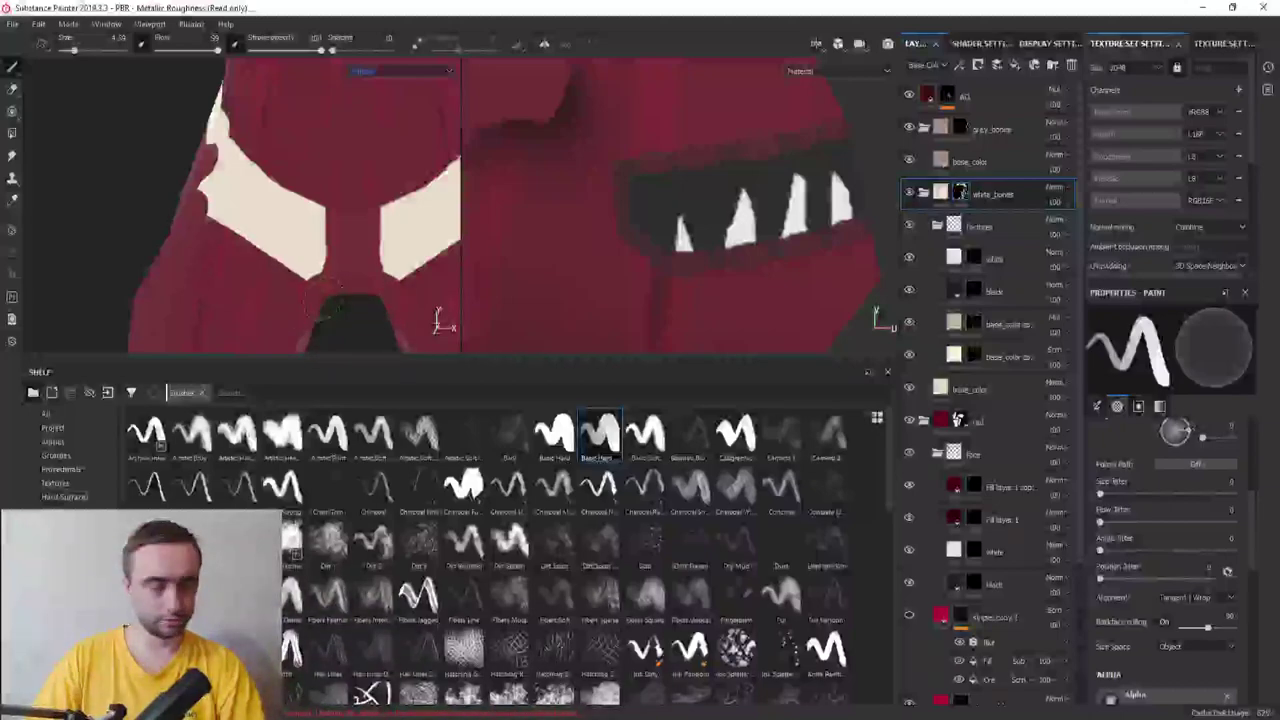
key(x)
drag(300, 243, 229, 300)
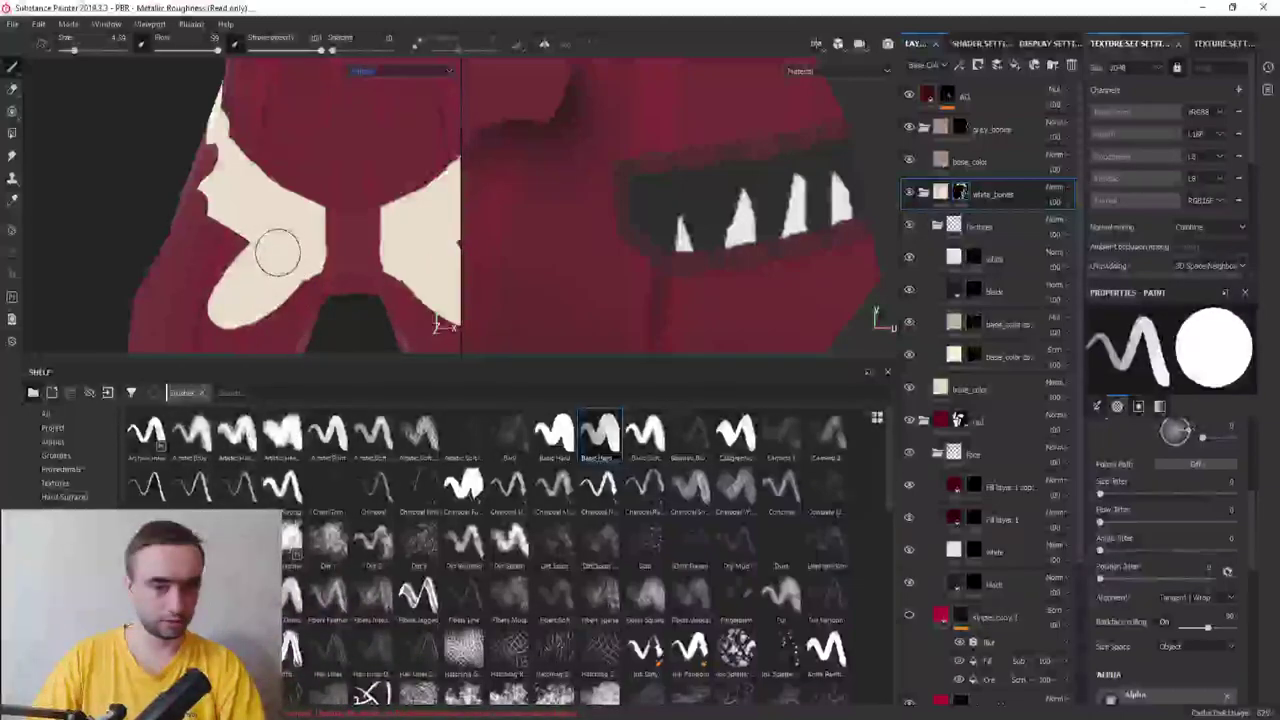
middle_drag(274, 277, 303, 191)
key(x)
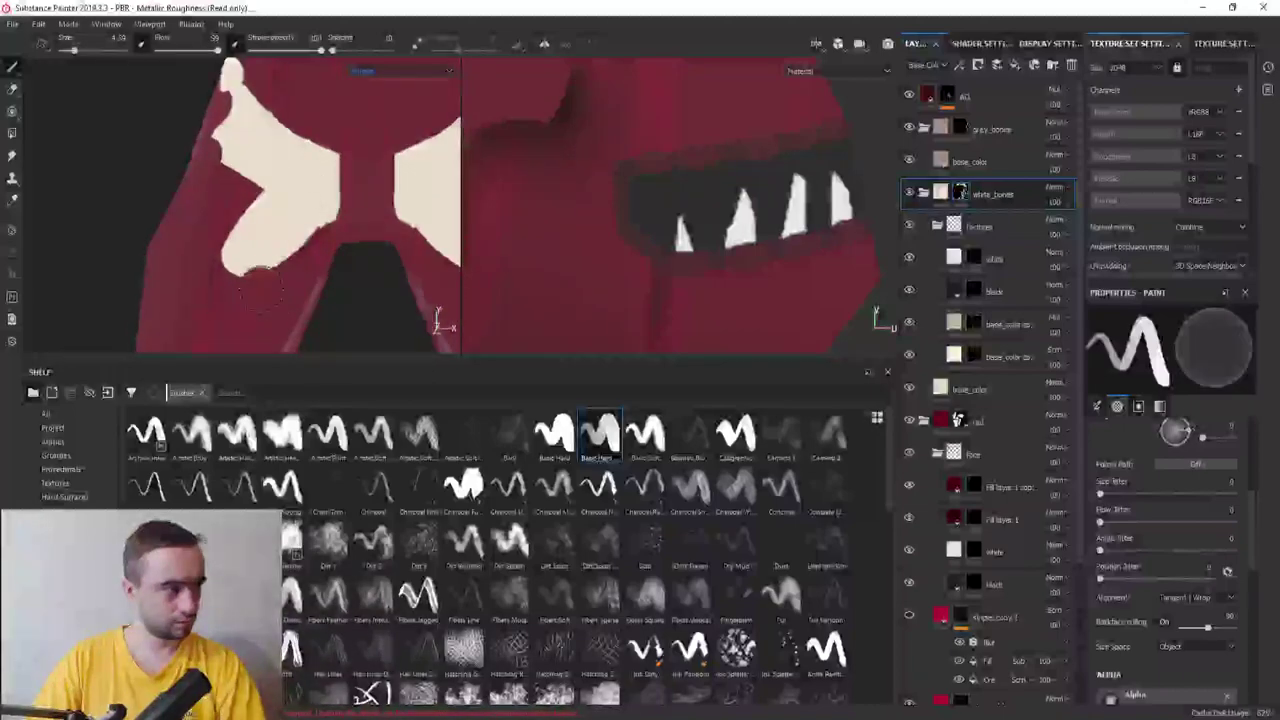
drag(262, 288, 330, 236)
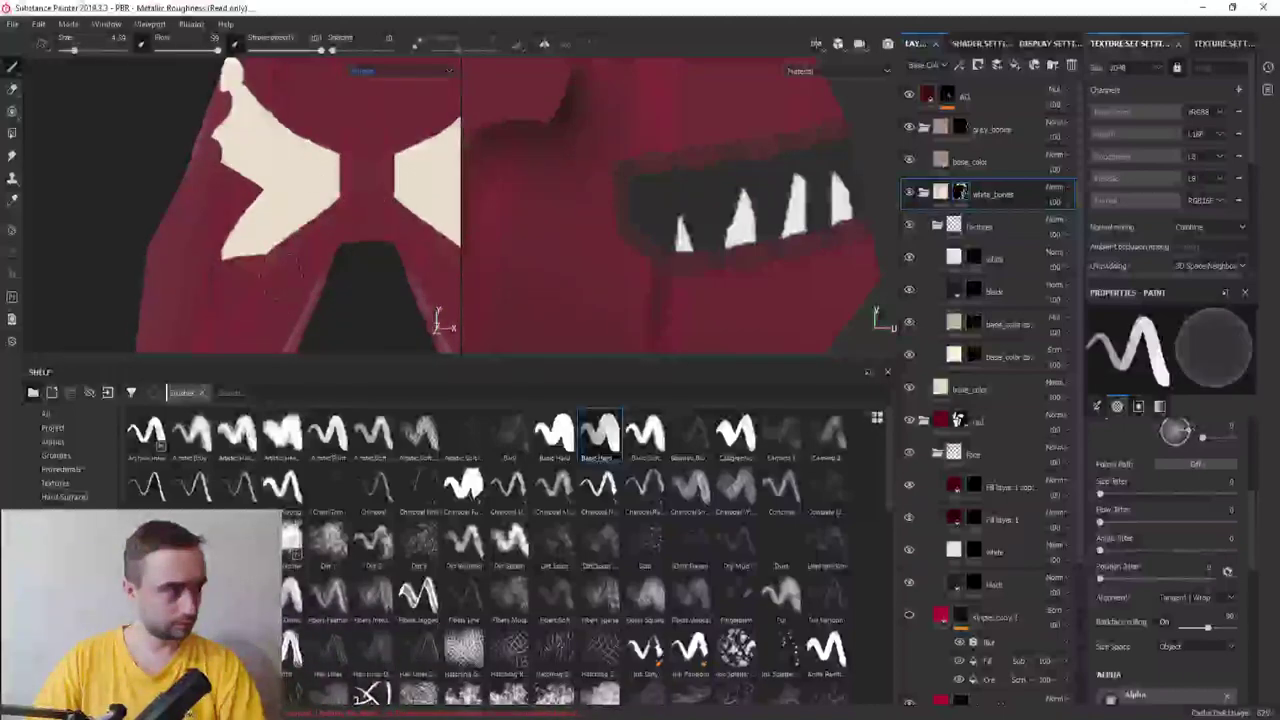
key(x)
key(x)
mouse_move(240, 245)
mouse_down()
mouse_move(225, 280)
mouse_move(270, 262)
mouse_up()
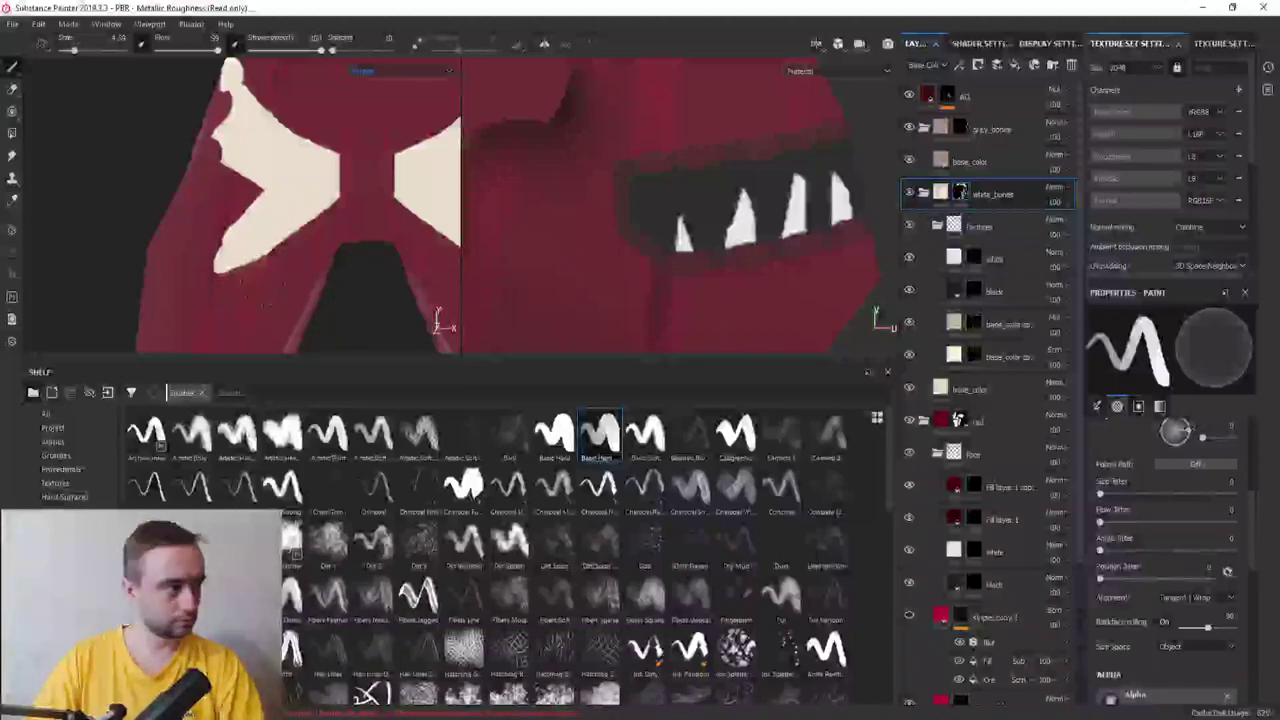
Trim the inner tips and upper-left edge of the cream belt shapes with red
mouse_move(360, 190)
mouse_down()
mouse_move(300, 238)
mouse_move(238, 185)
mouse_move(235, 140)
mouse_up()
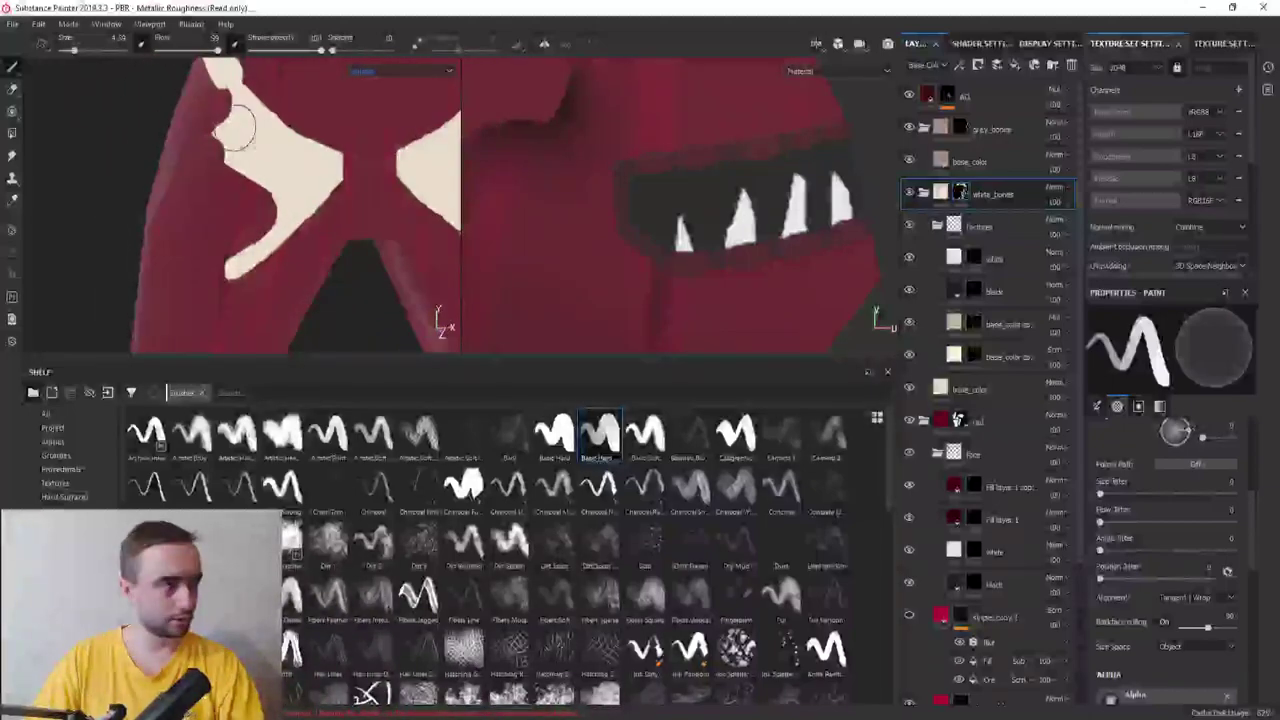
drag(240, 85, 252, 205)
key(x)
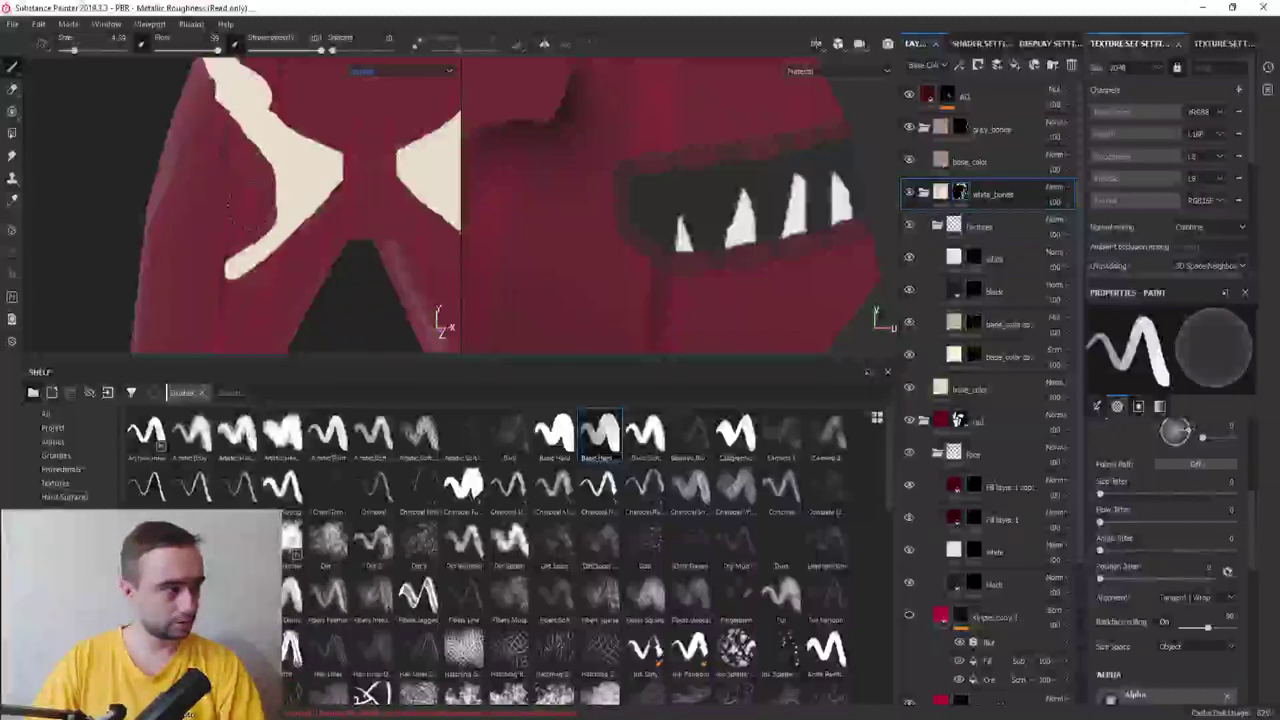
drag(220, 88, 240, 135)
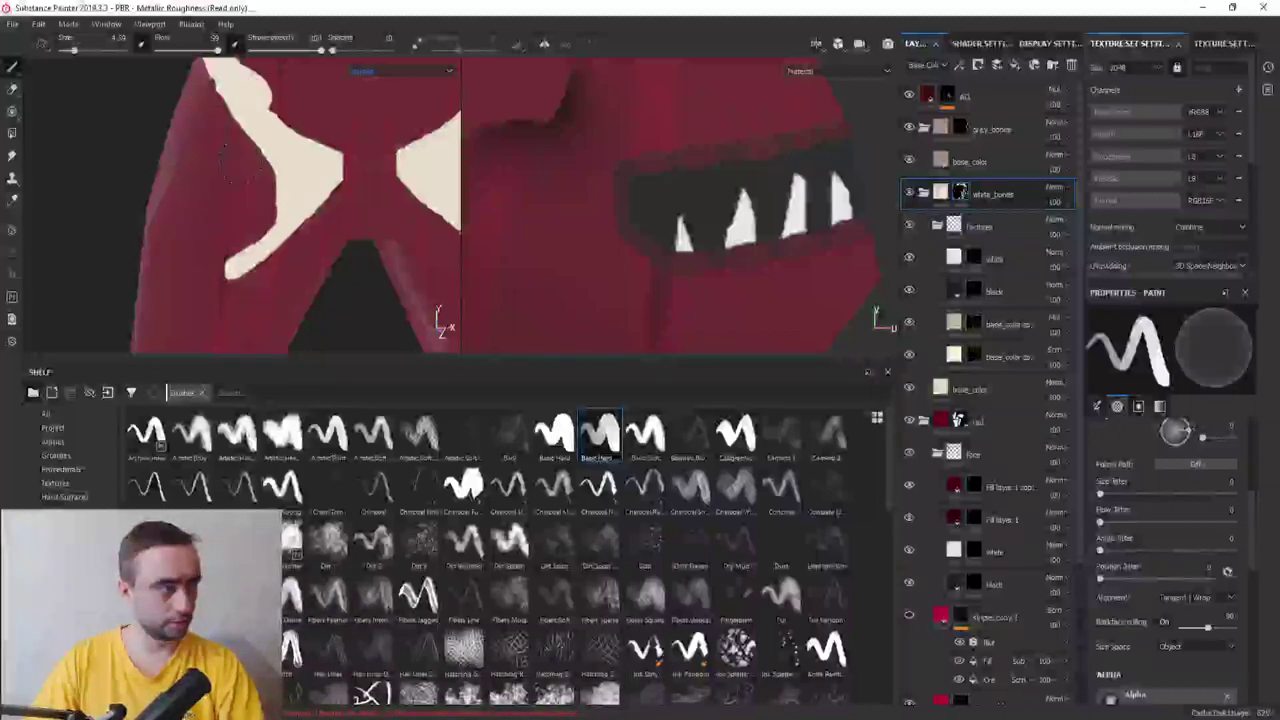
scroll(300, 249, up, 2)
Shrink the brush to about 2.92 and widen the cream arms of the X pattern
key(x)
key(bracketleft)
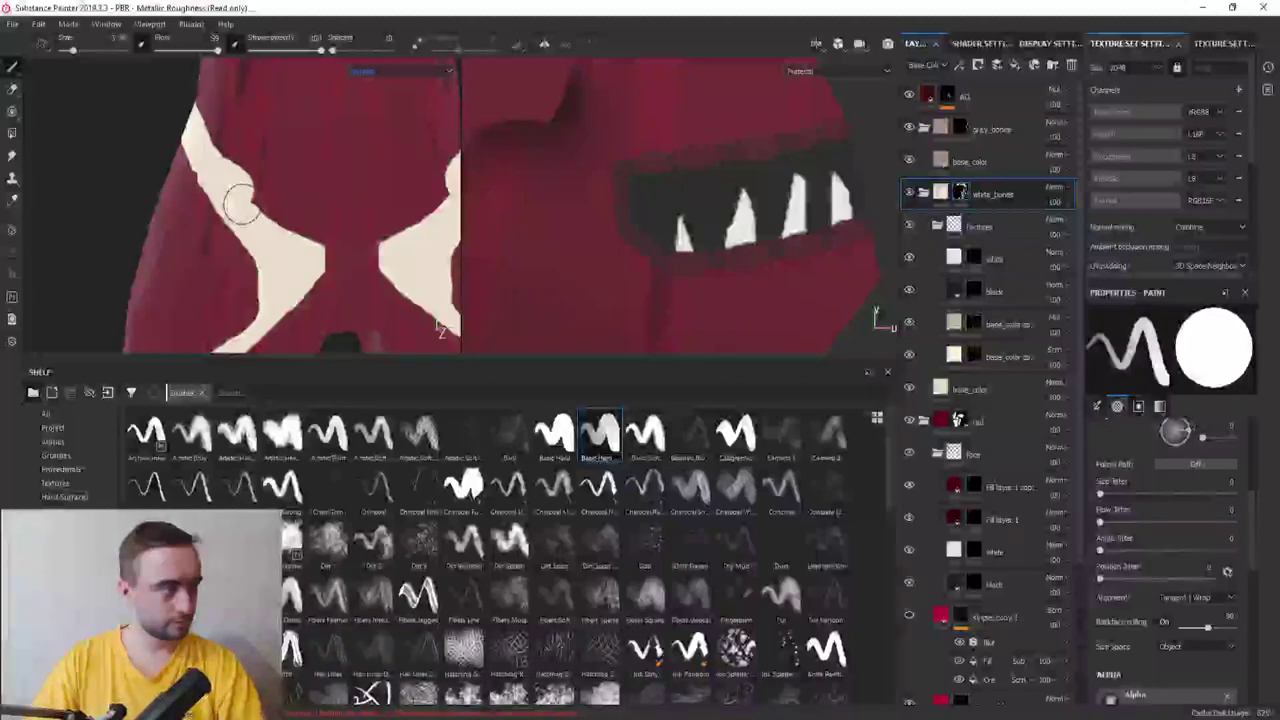
mouse_move(260, 226)
mouse_down()
mouse_move(323, 249)
mouse_move(309, 263)
mouse_up()
key(ctrl+z)
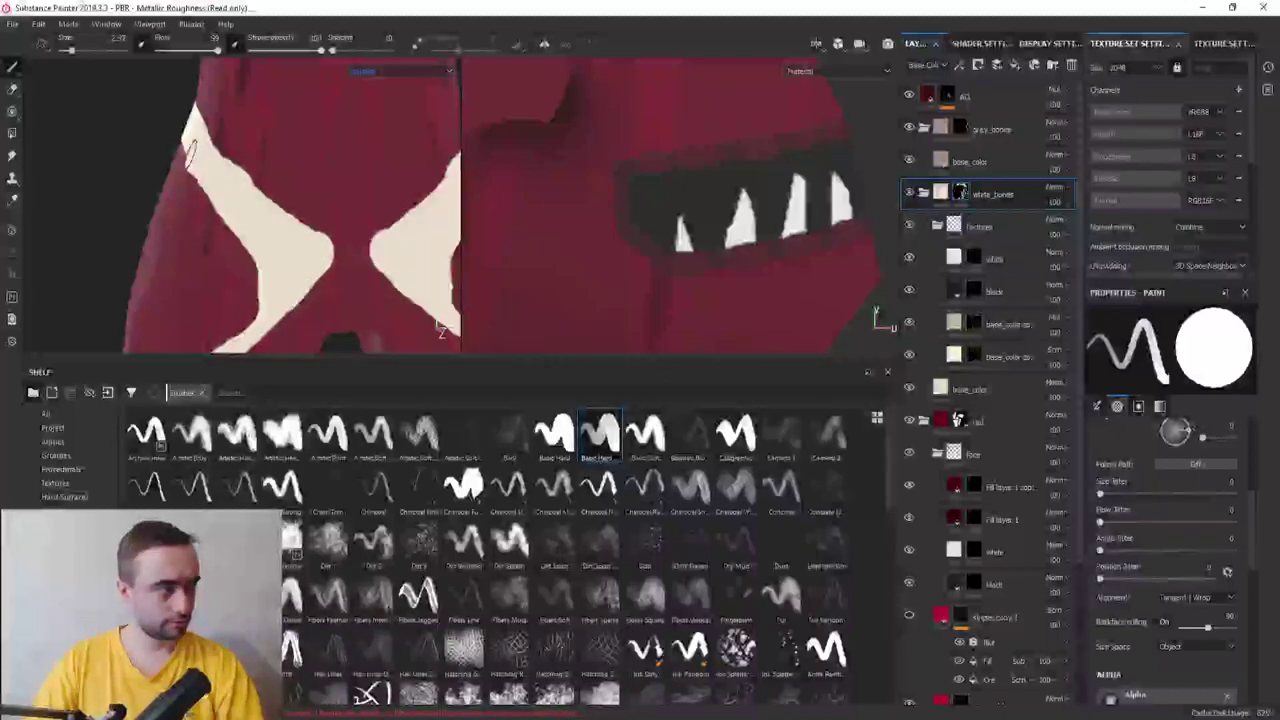
mouse_move(190, 150)
mouse_down()
mouse_move(306, 243)
mouse_move(224, 175)
mouse_move(530, 157)
mouse_move(517, 160)
mouse_up()
scroll(205, 190, down, 6)
scroll(224, 175, up, 2)
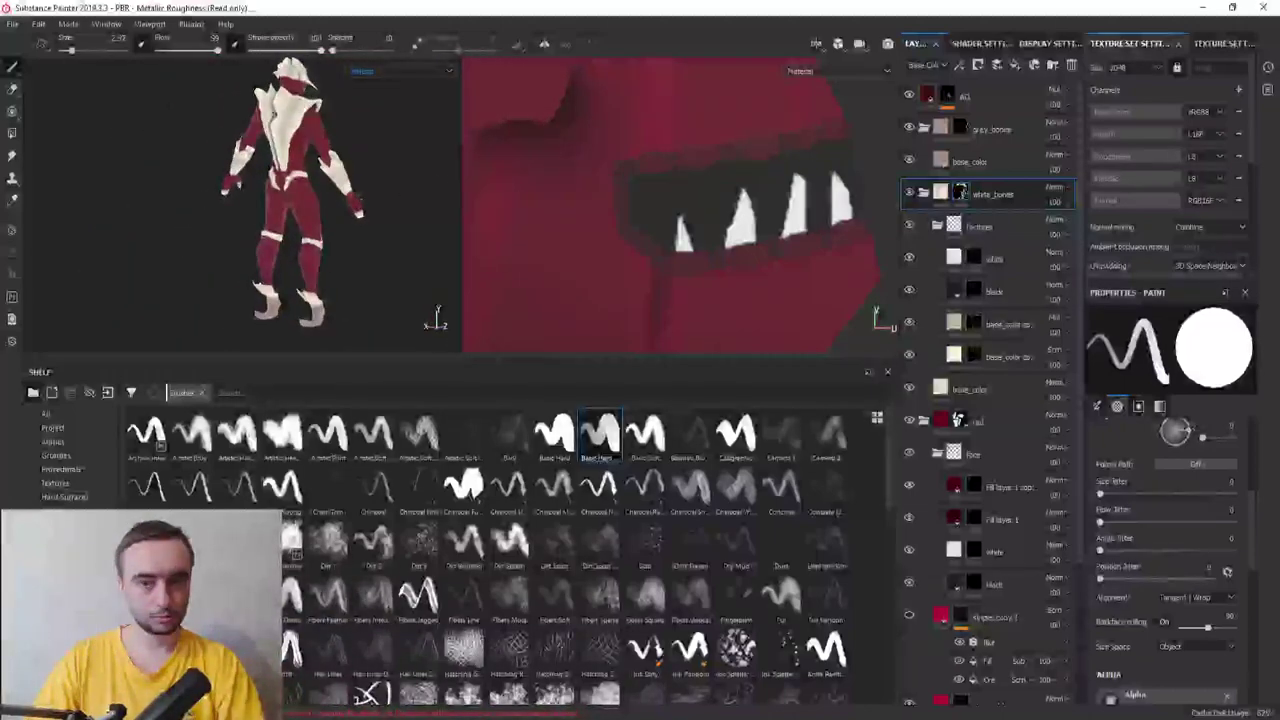
Try the Bark brush preset from the shelf
scroll(356, 198, up, 1)
scroll(350, 200, up, 3)
scroll(342, 210, up, 3)
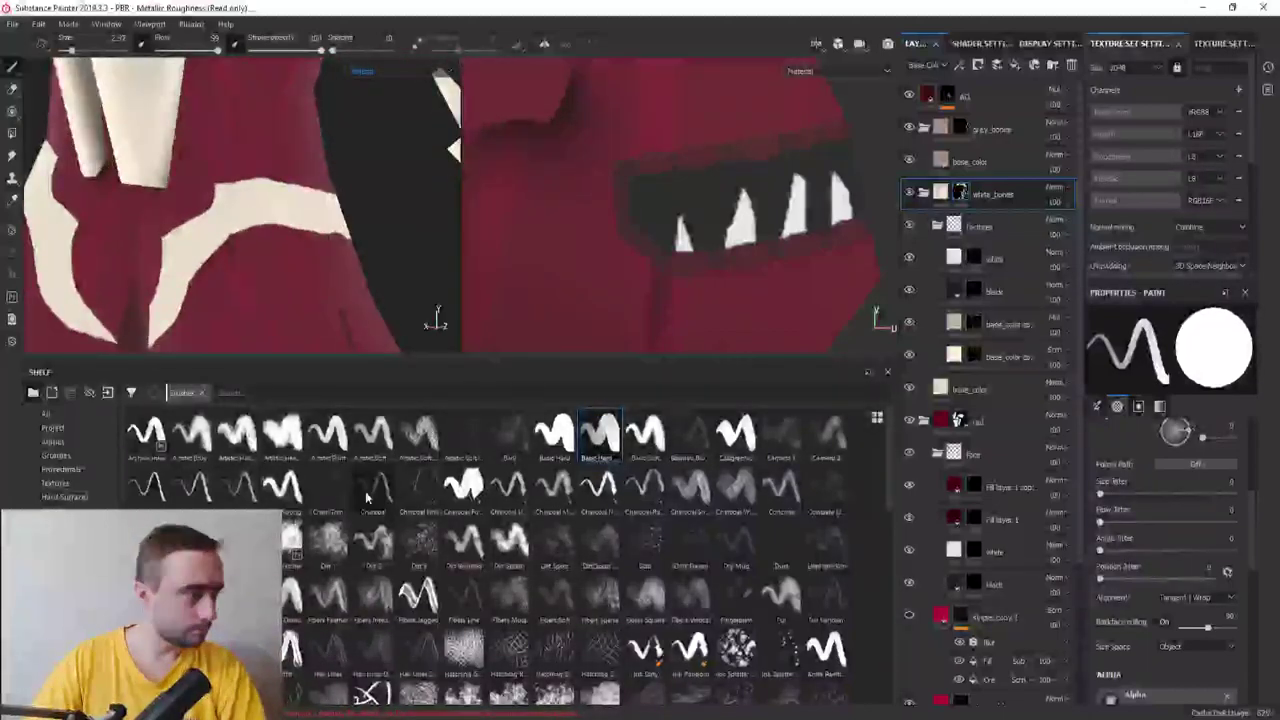
click(509, 430)
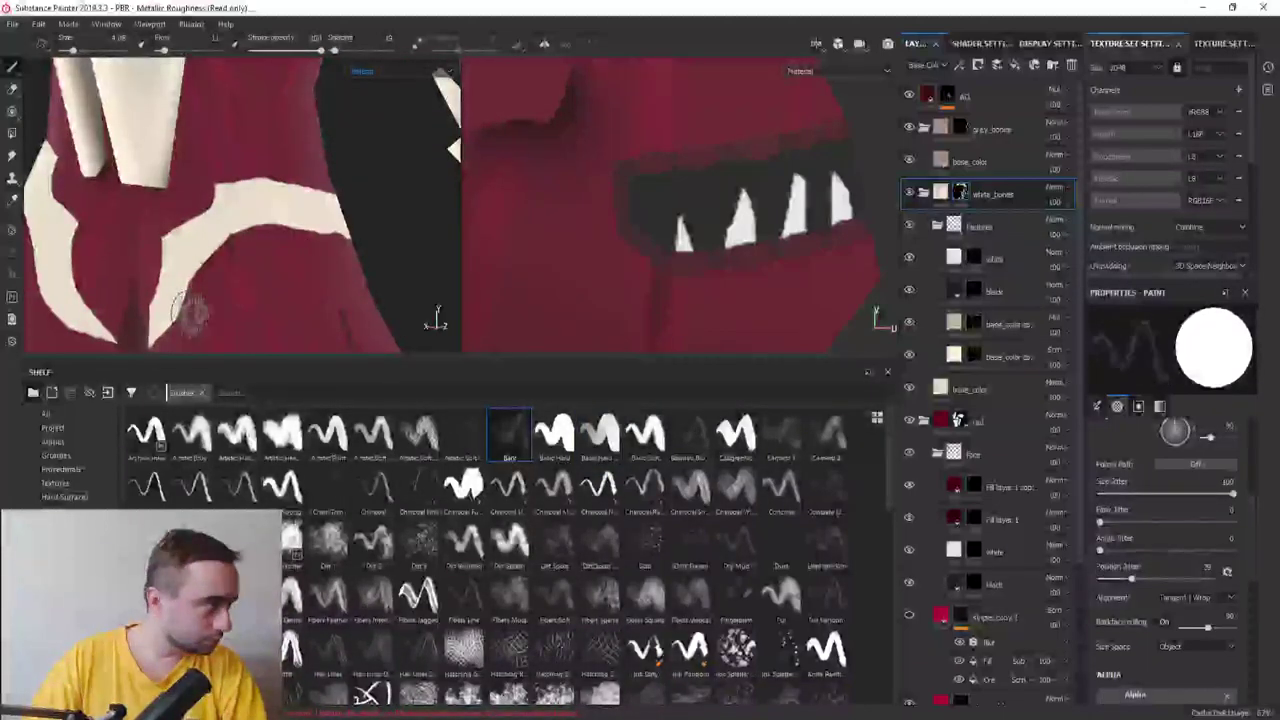
alt+drag(228, 300, 277, 297)
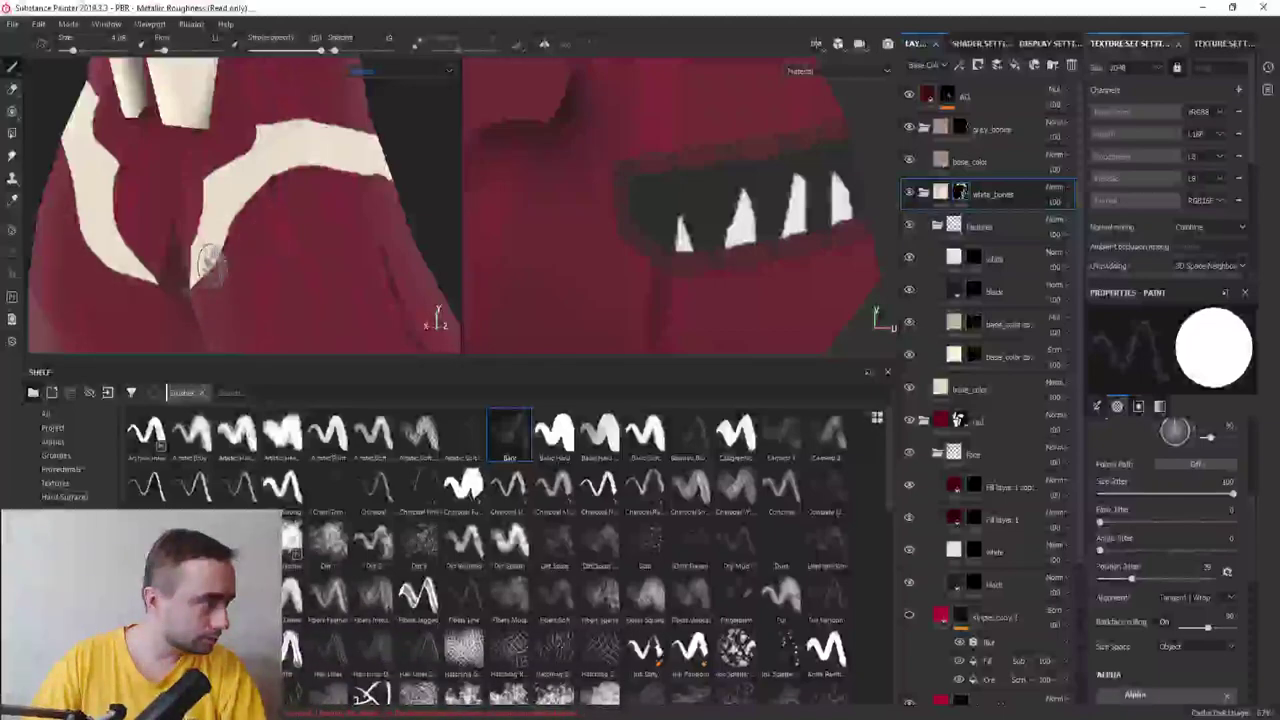
Switch to a softer brush preset, test it along the cream band edges, and undo the strokes
click(422, 433)
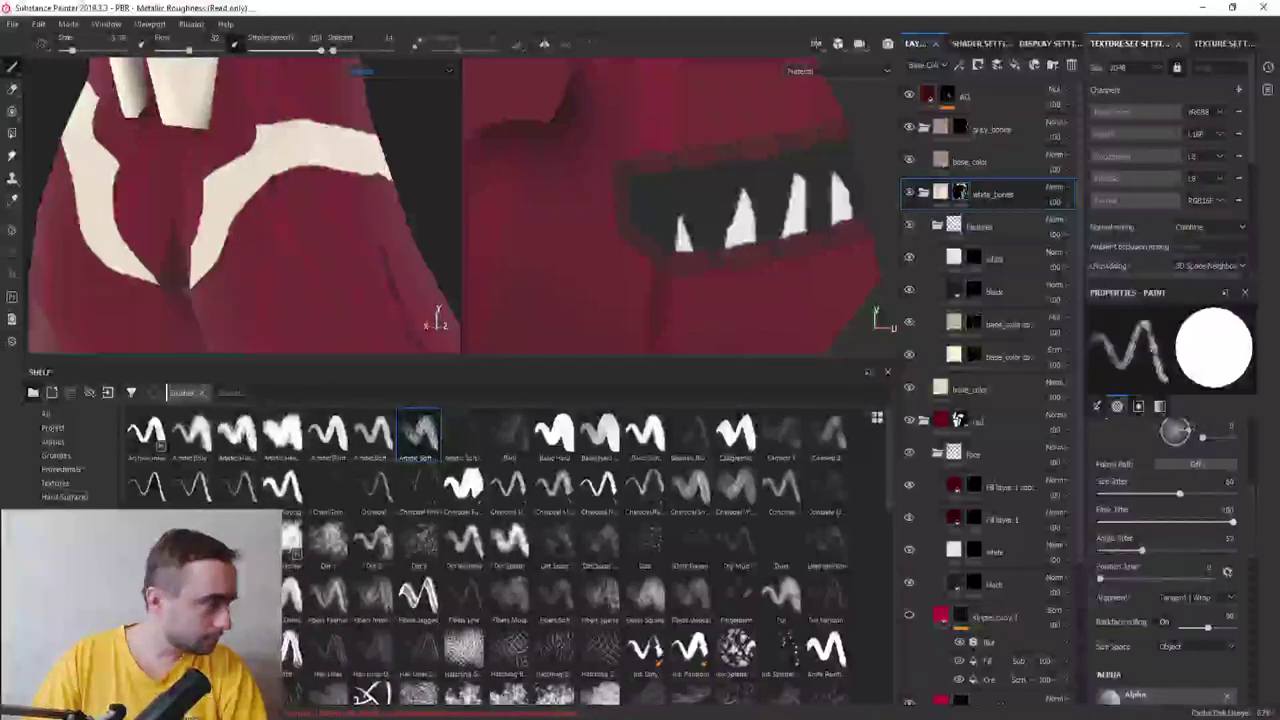
click(200, 433)
drag(215, 245, 210, 300)
mouse_move(80, 235)
mouse_down()
mouse_move(205, 265)
mouse_move(330, 178)
mouse_up()
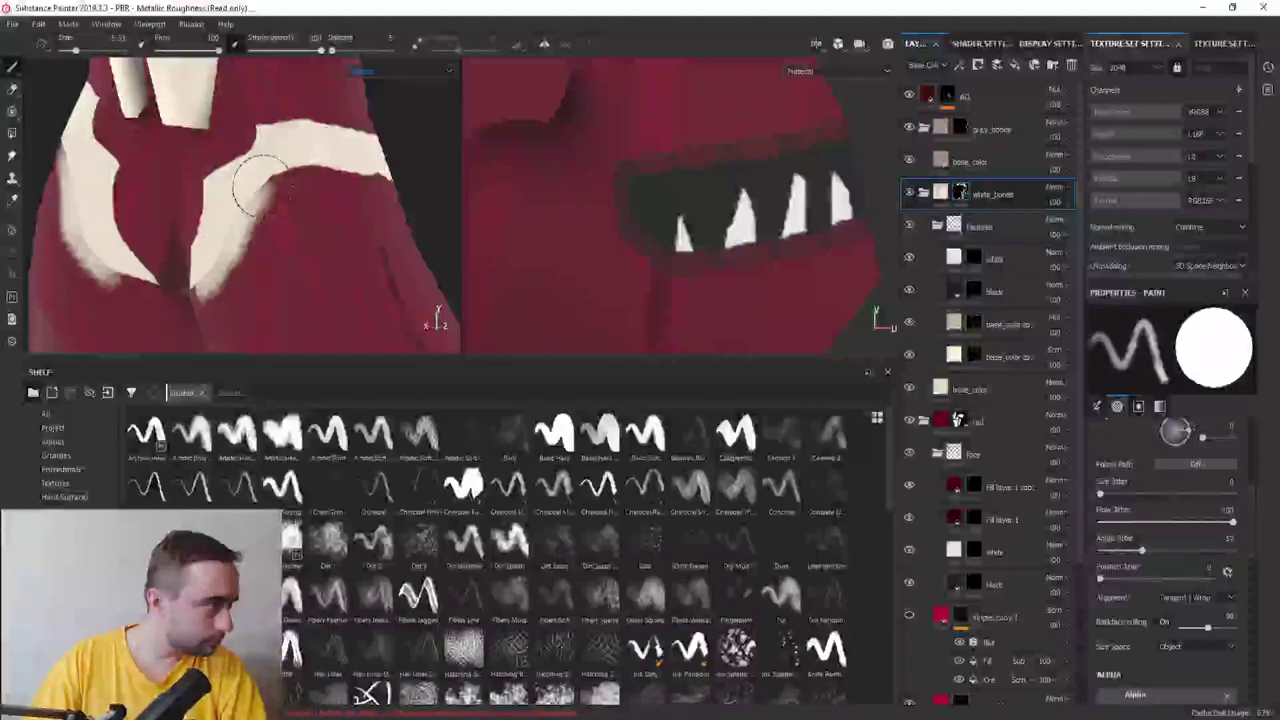
key(ctrl+z)
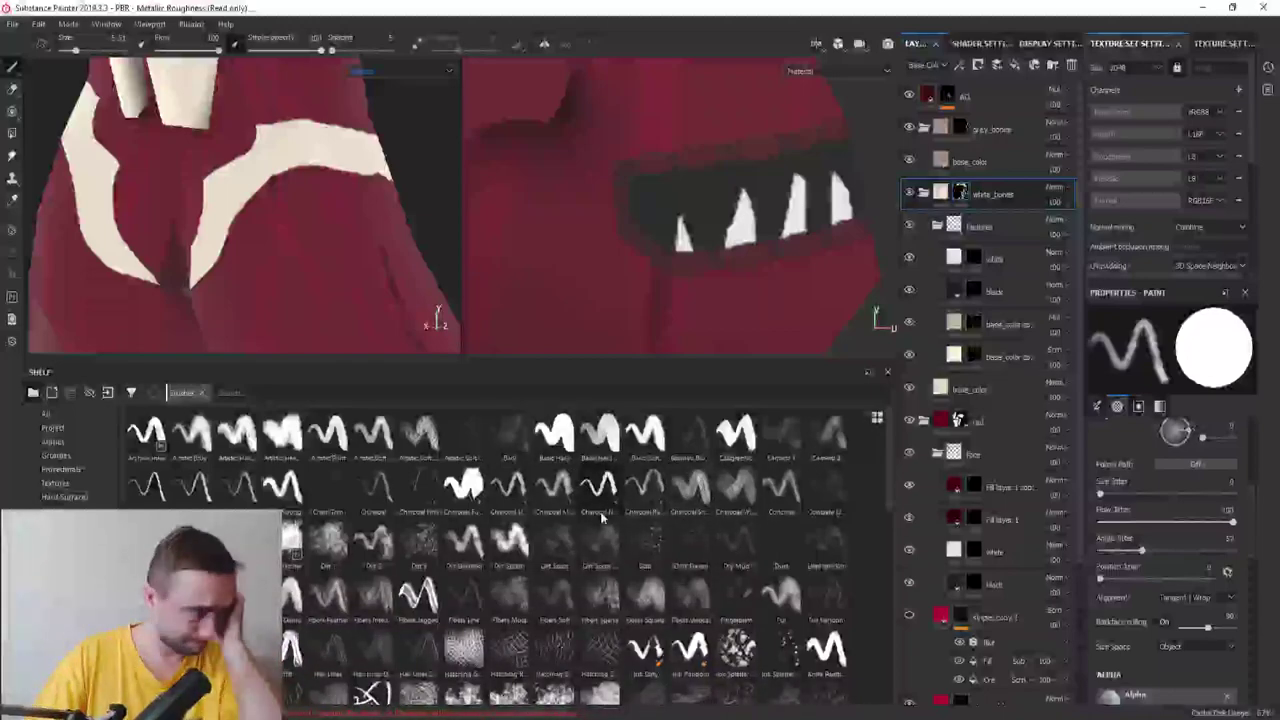
Use the Grease Felt procedural as the brush's grayscale texture
click(72, 468)
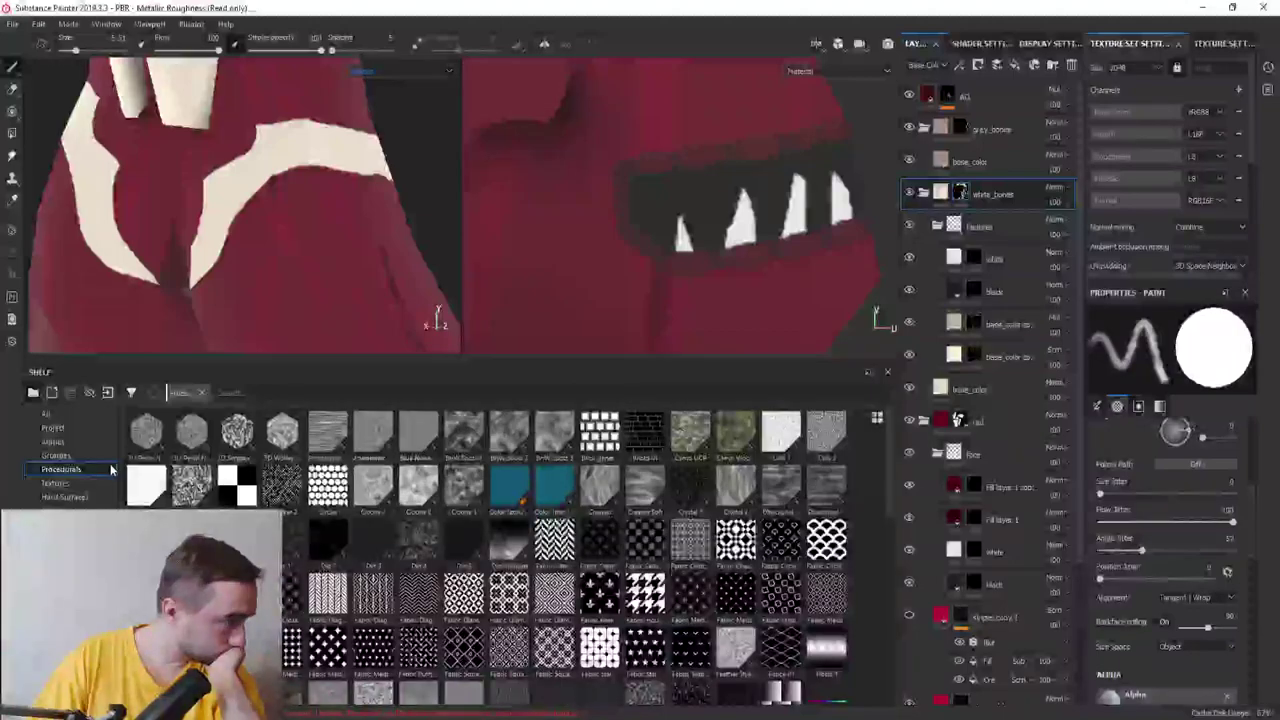
click(657, 493)
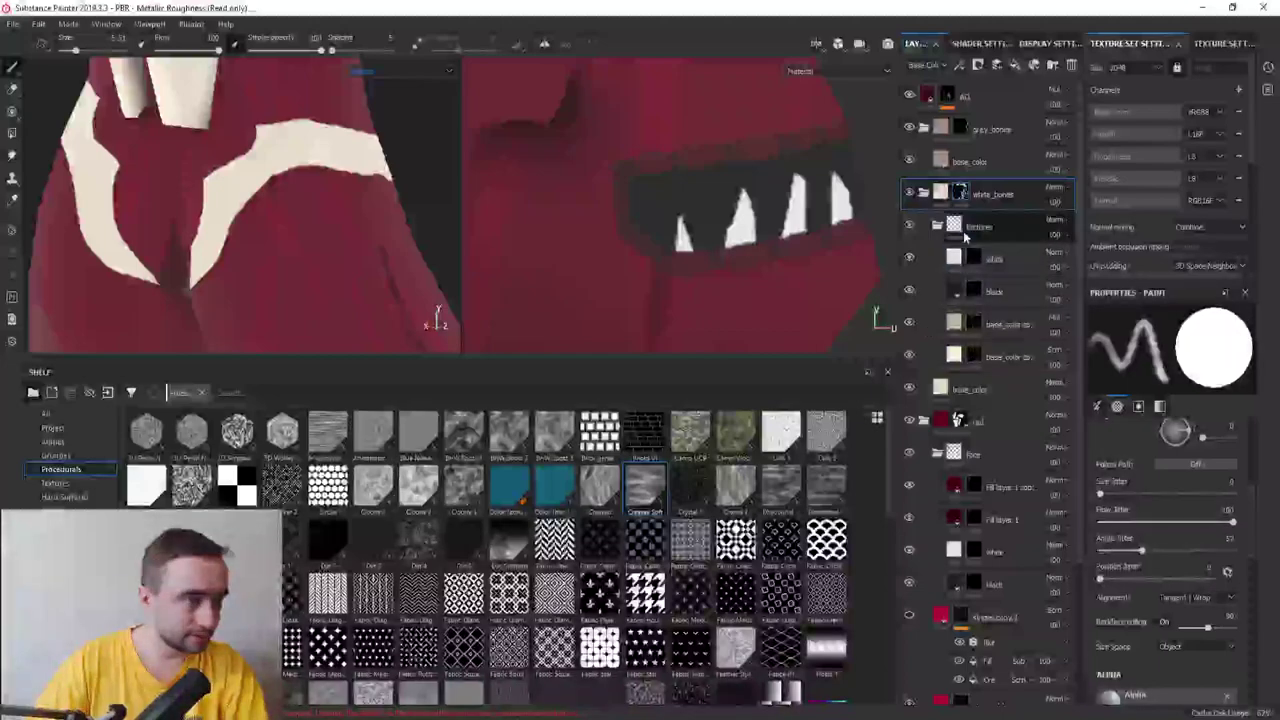
scroll(1192, 527, down, 3)
scroll(1192, 524, down, 2)
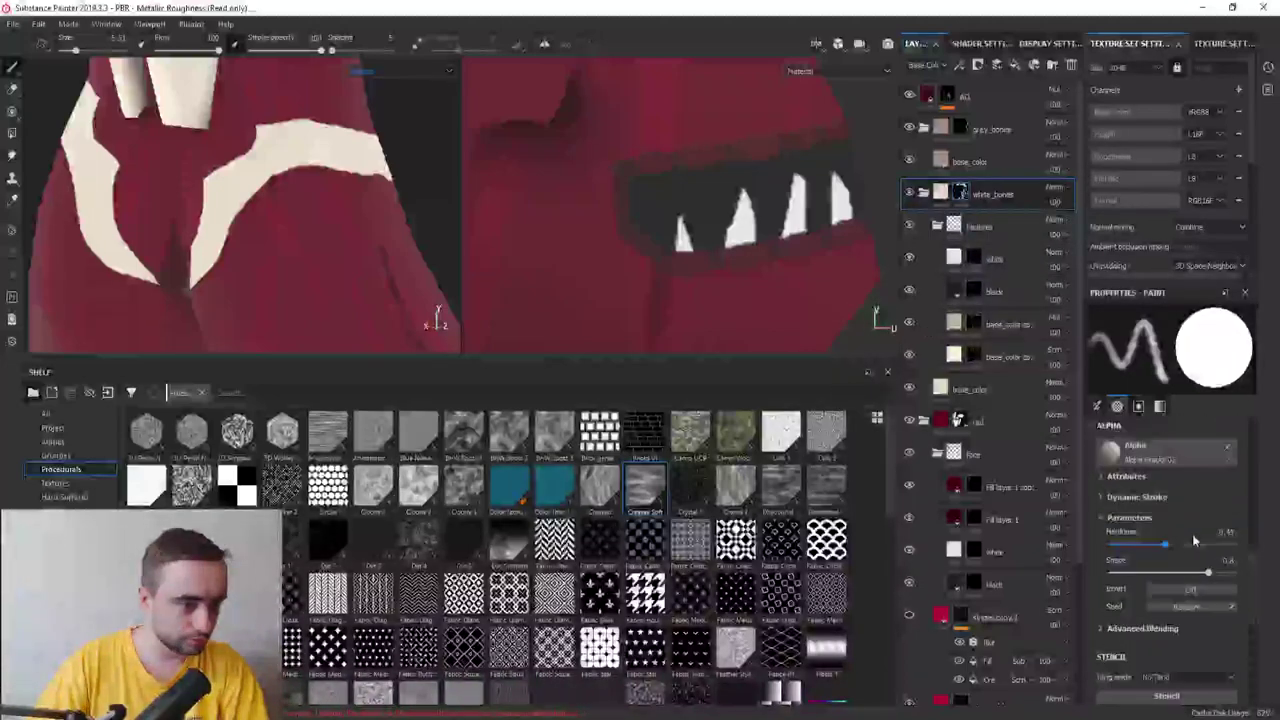
scroll(1189, 538, down, 2)
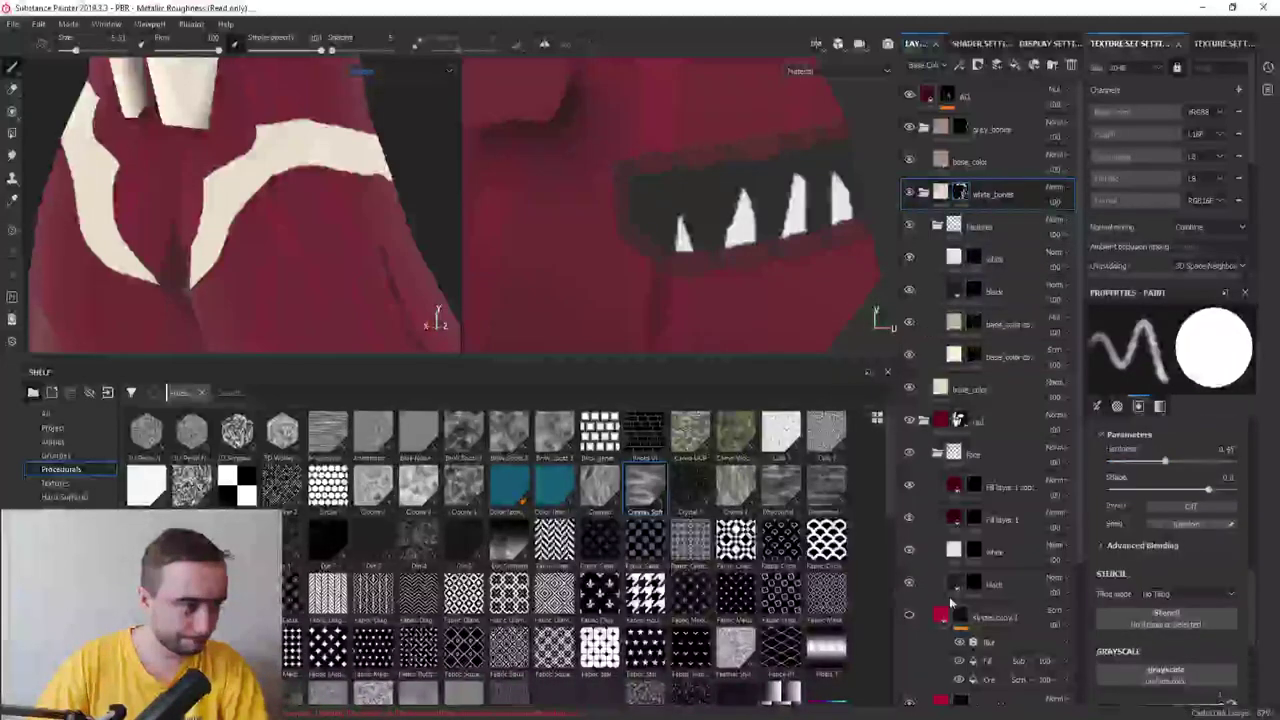
drag(735, 487, 1133, 682)
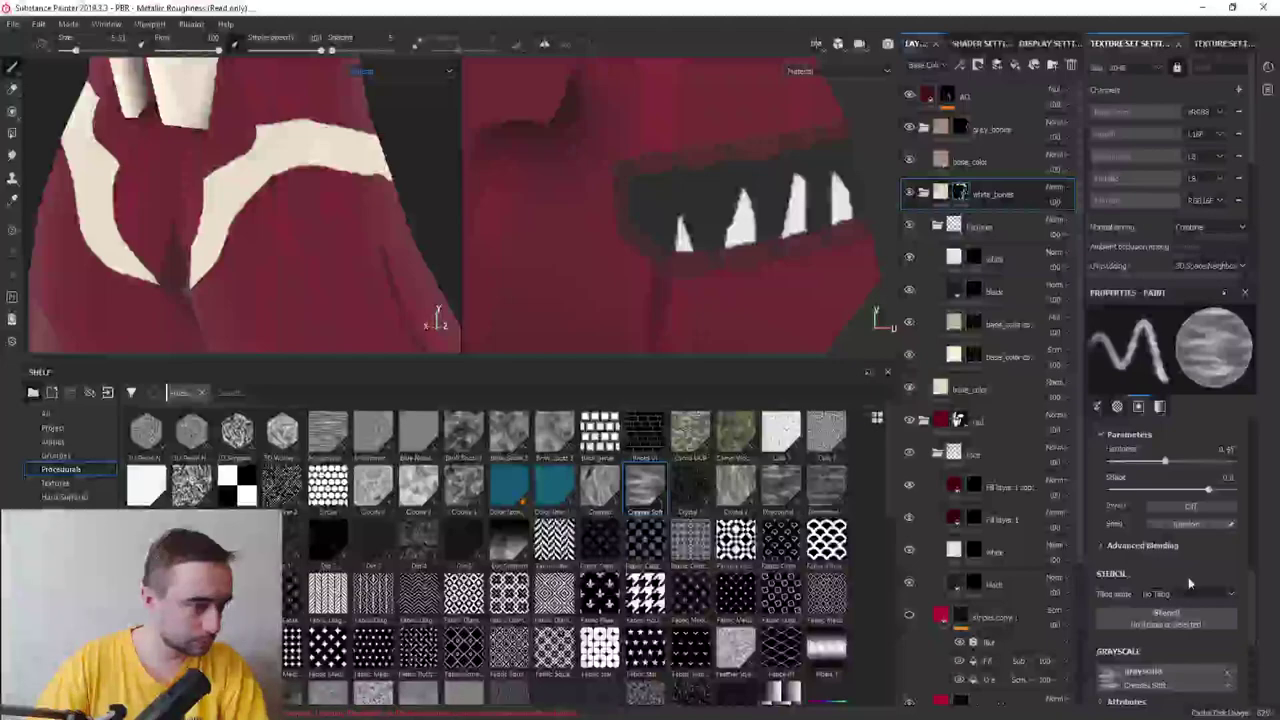
Reset the brush grayscale to uniform colour and orbit to view the lower torso
scroll(1188, 577, down, 2)
click(1226, 549)
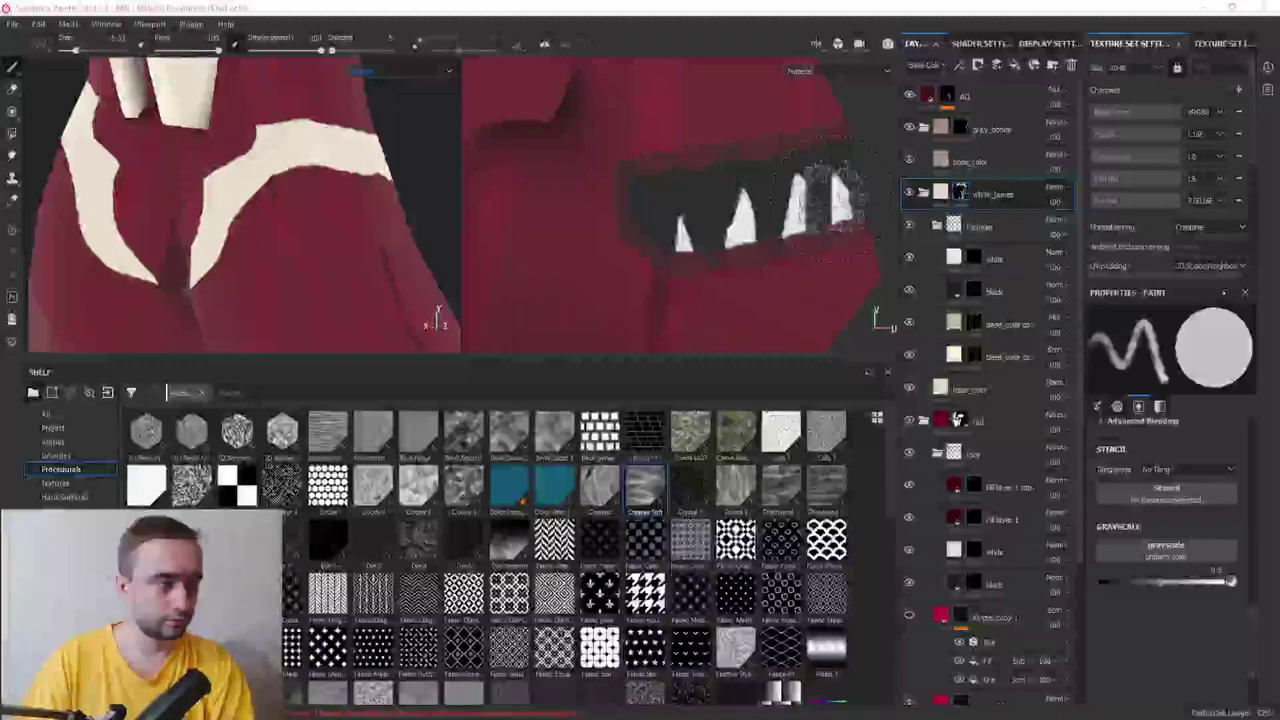
scroll(735, 240, down, 2)
alt+drag(286, 251, 337, 251)
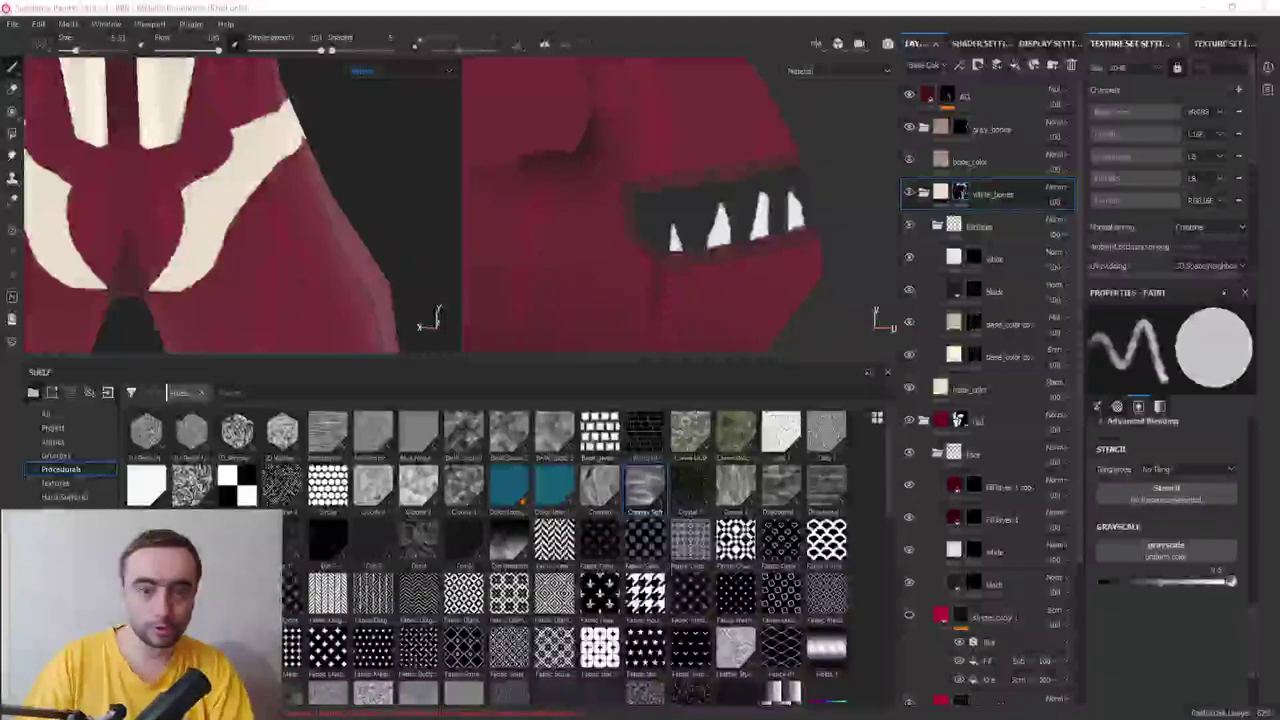
mouse_move(240, 220)
alt+mouse_down()
mouse_move(268, 242)
mouse_move(330, 230)
mouse_move(310, 232)
alt+mouse_up()
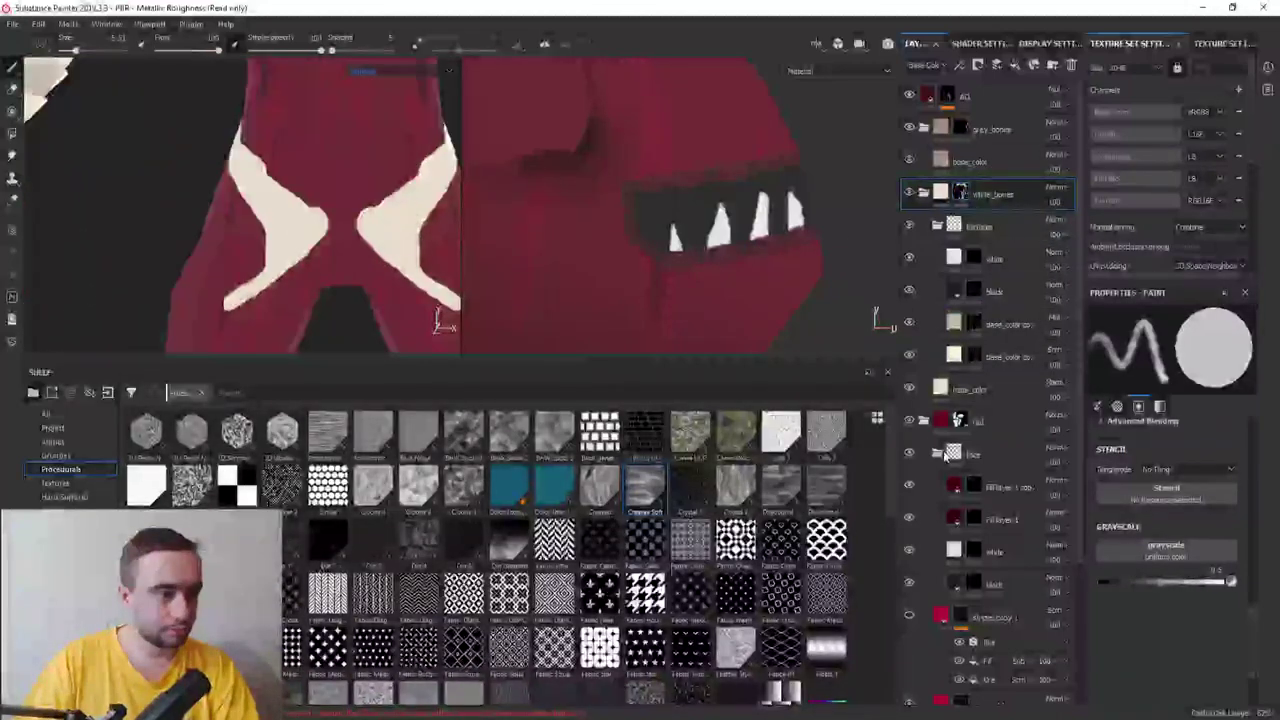
Select gray_bones as the paint target and toggle white_bones visibility off and on
click(978, 129)
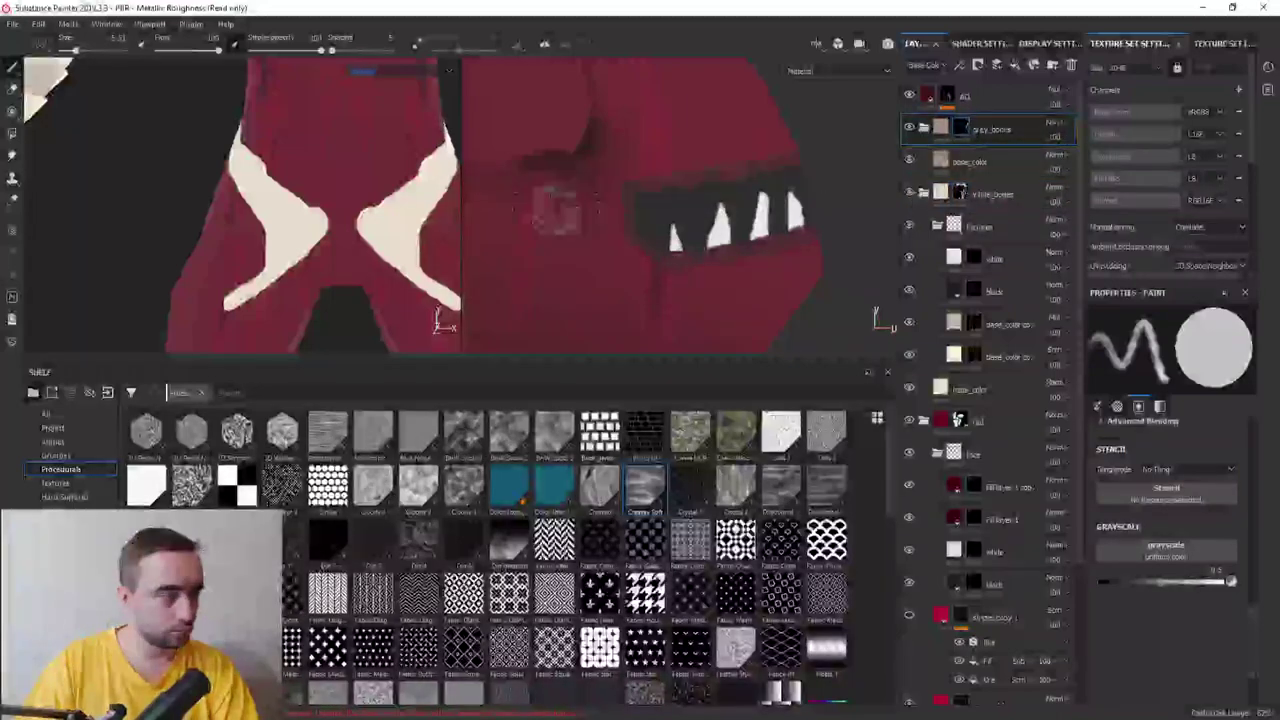
click(55, 455)
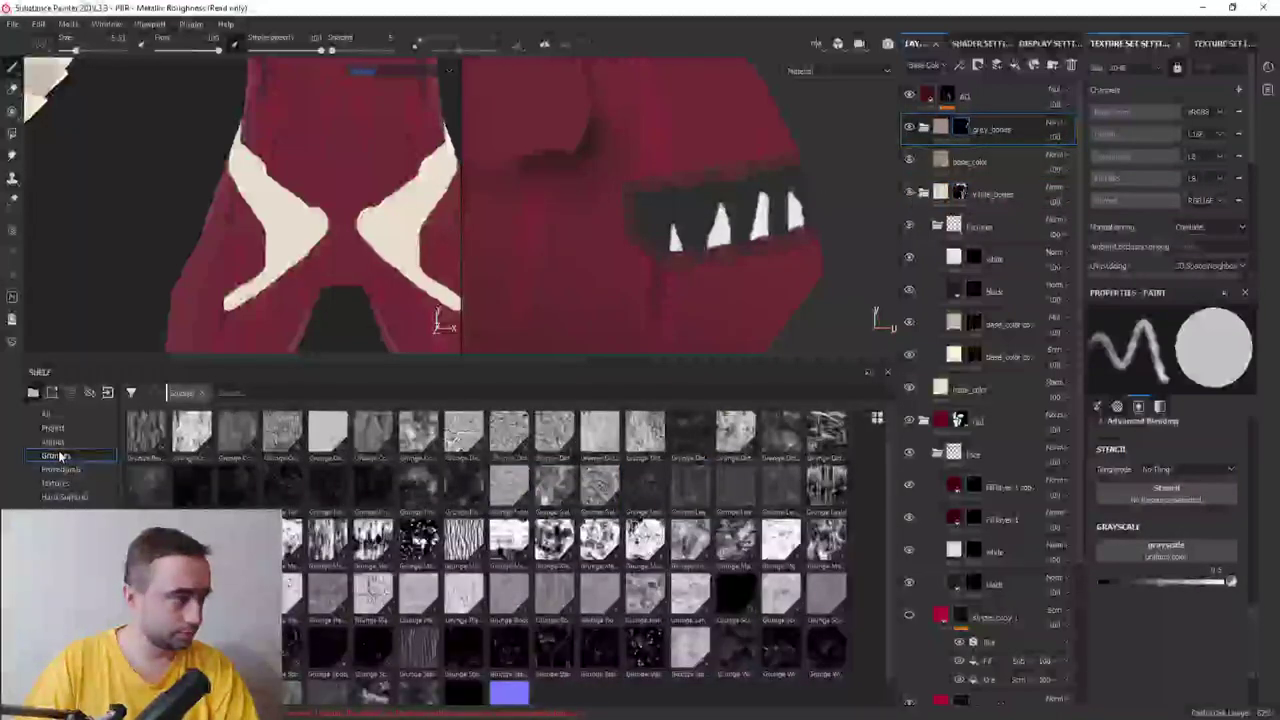
click(60, 539)
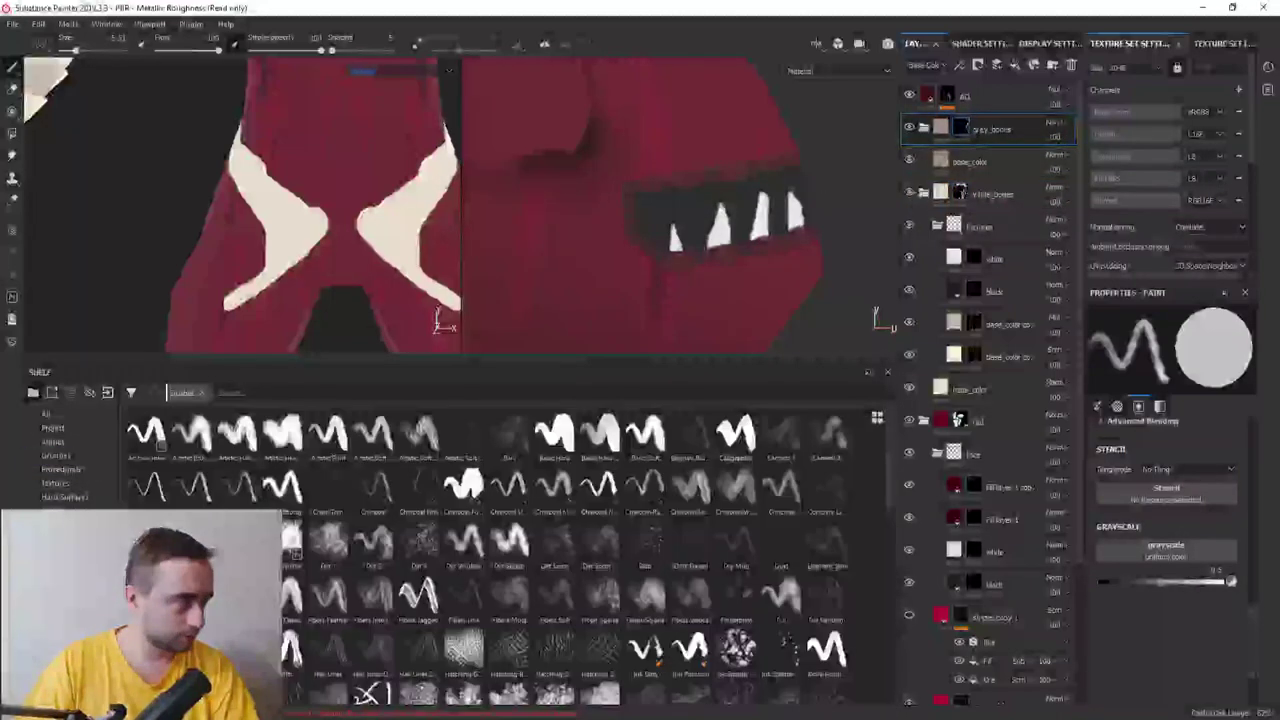
click(910, 193)
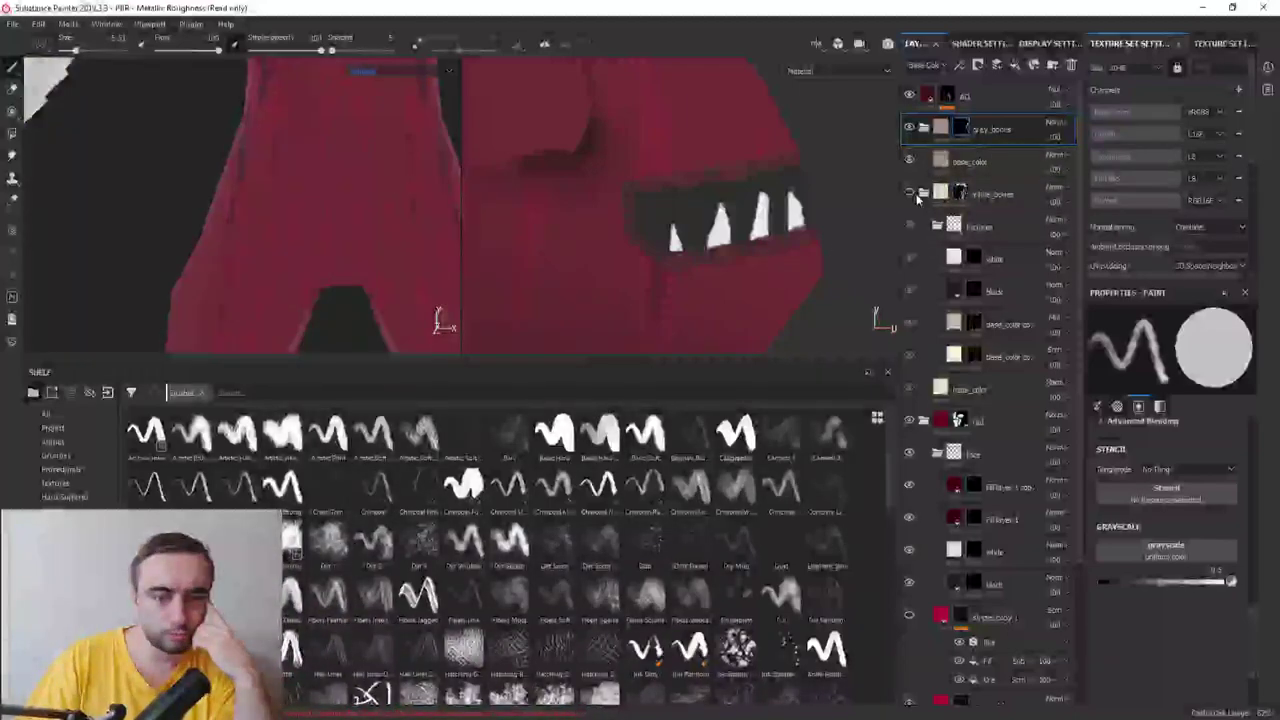
click(910, 193)
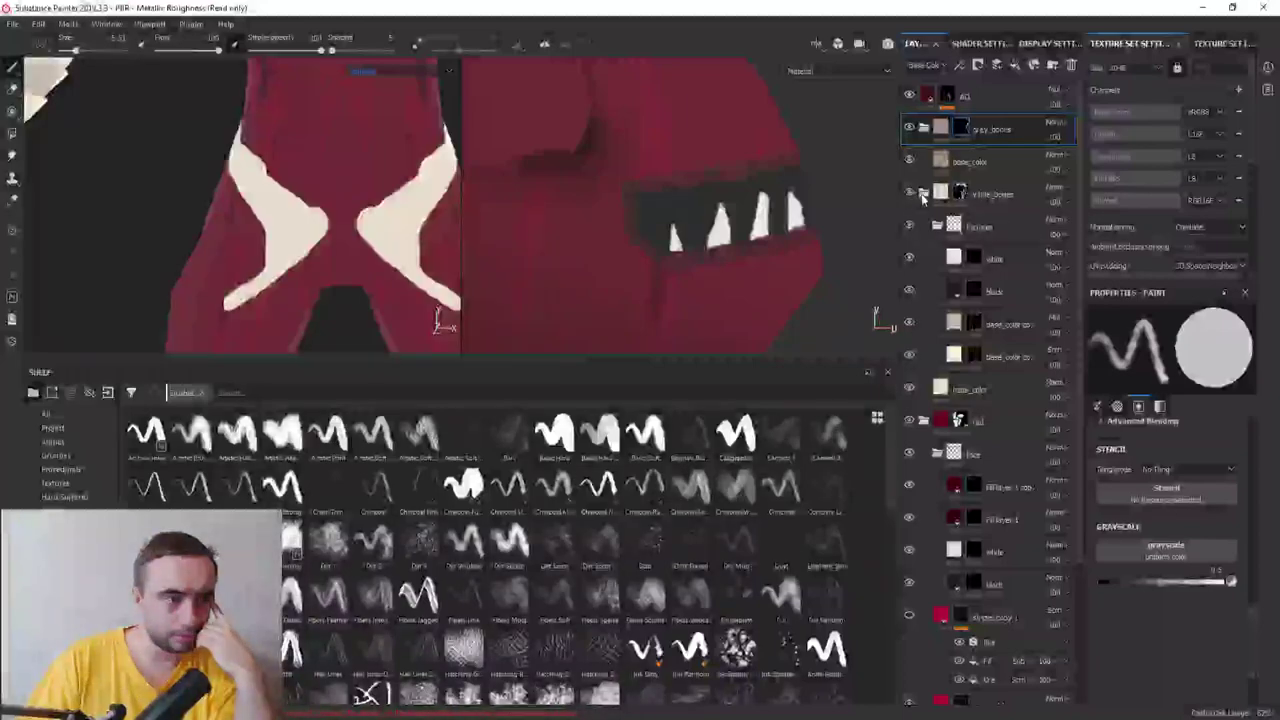
Collapse the layer folders and move gray_bones below white_bones
click(923, 193)
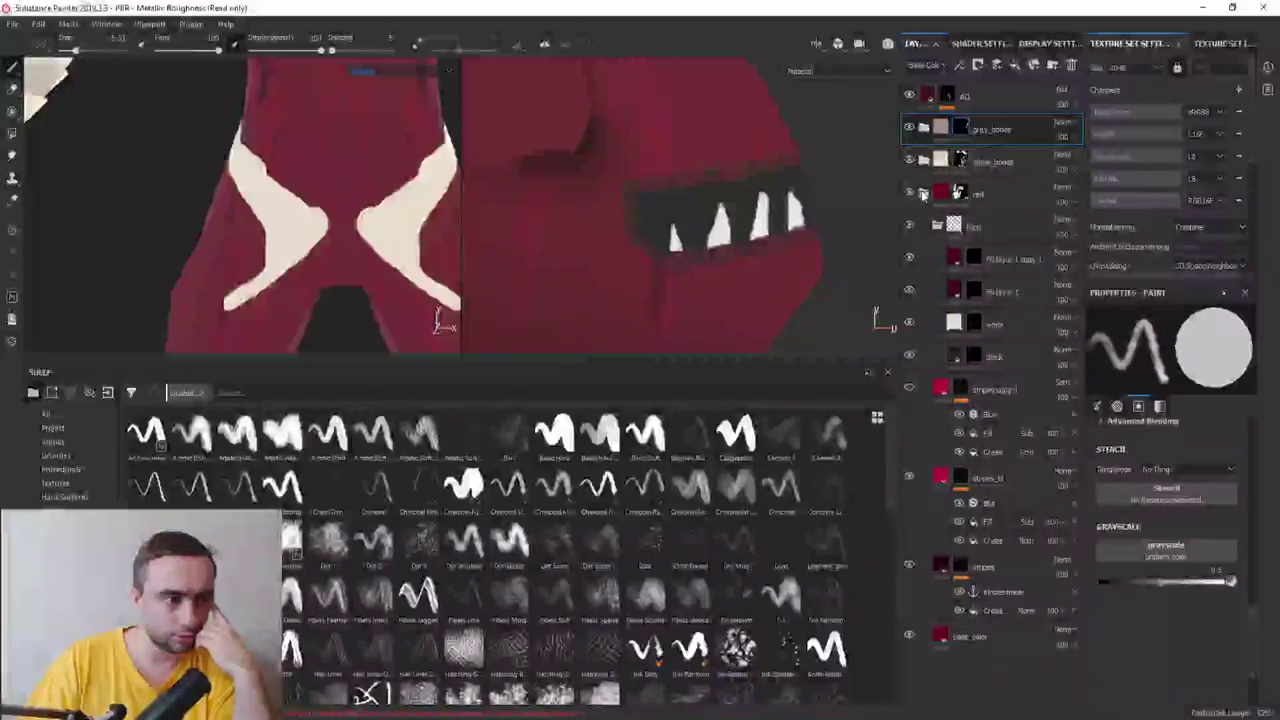
click(922, 193)
drag(976, 135, 998, 172)
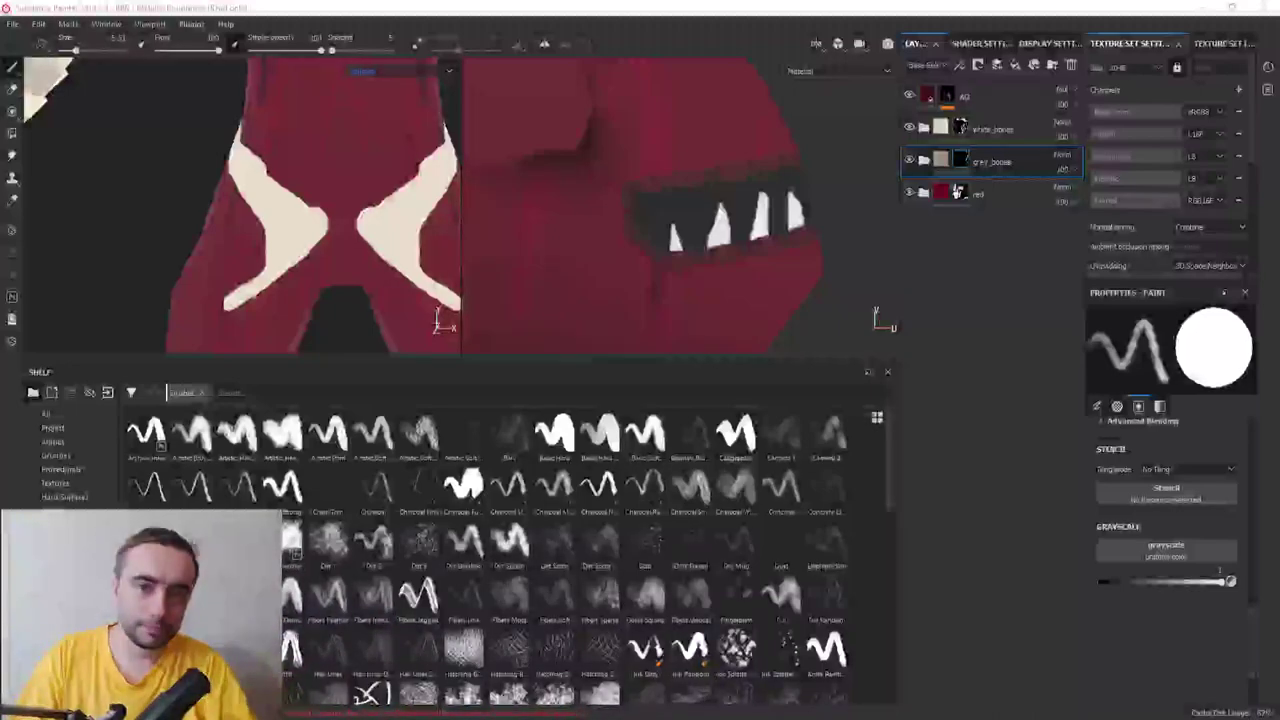
With the Basic Hard brush, paint a grey patch into the centre of the X and upward
scroll(362, 295, up, 3)
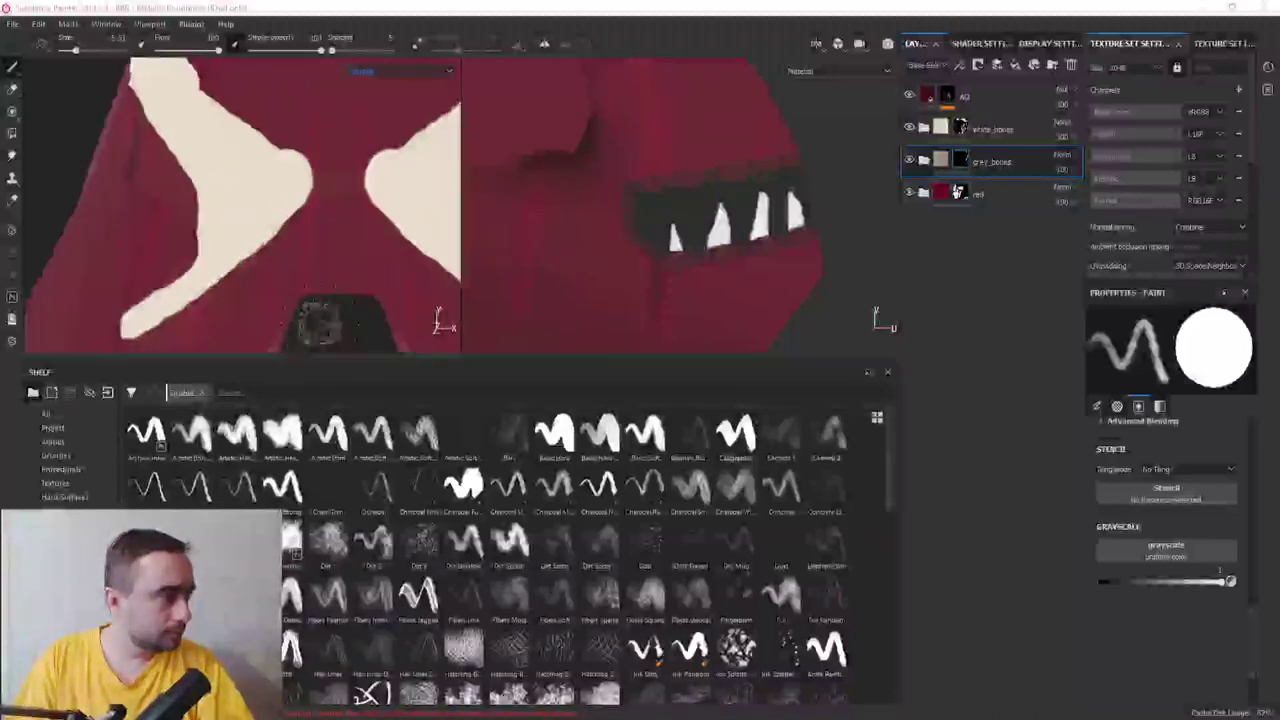
click(553, 437)
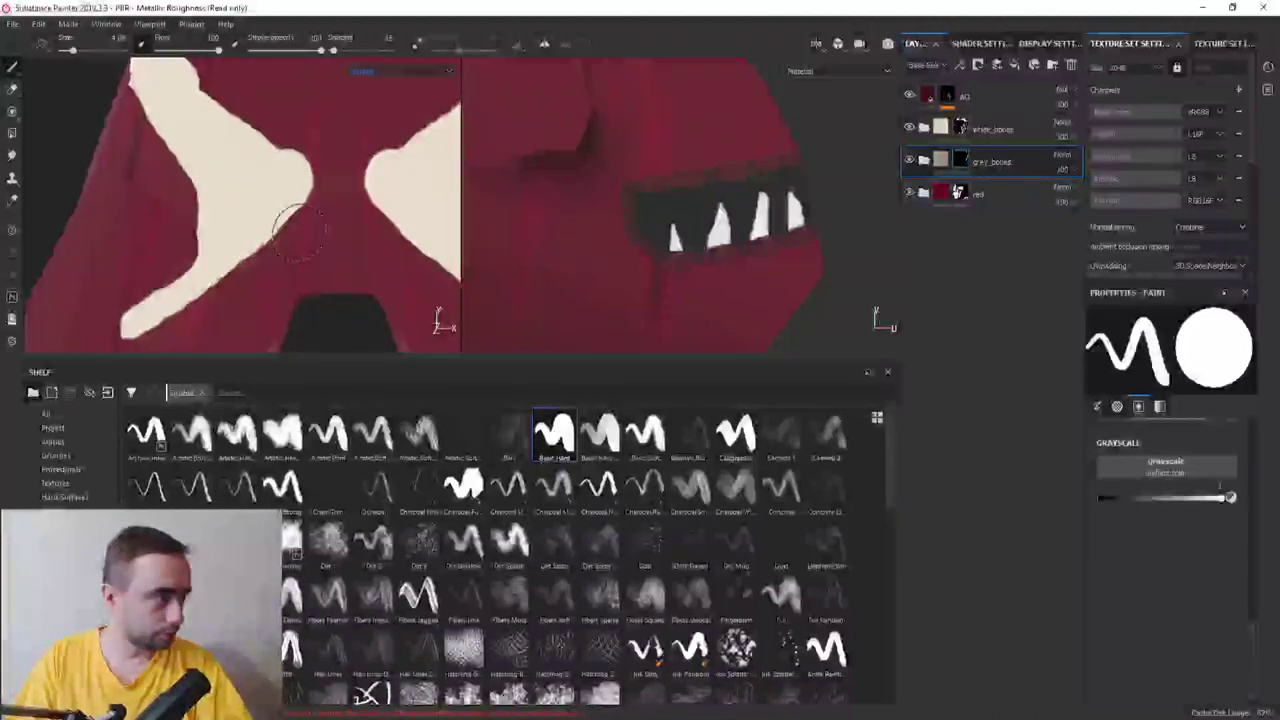
drag(300, 230, 346, 232)
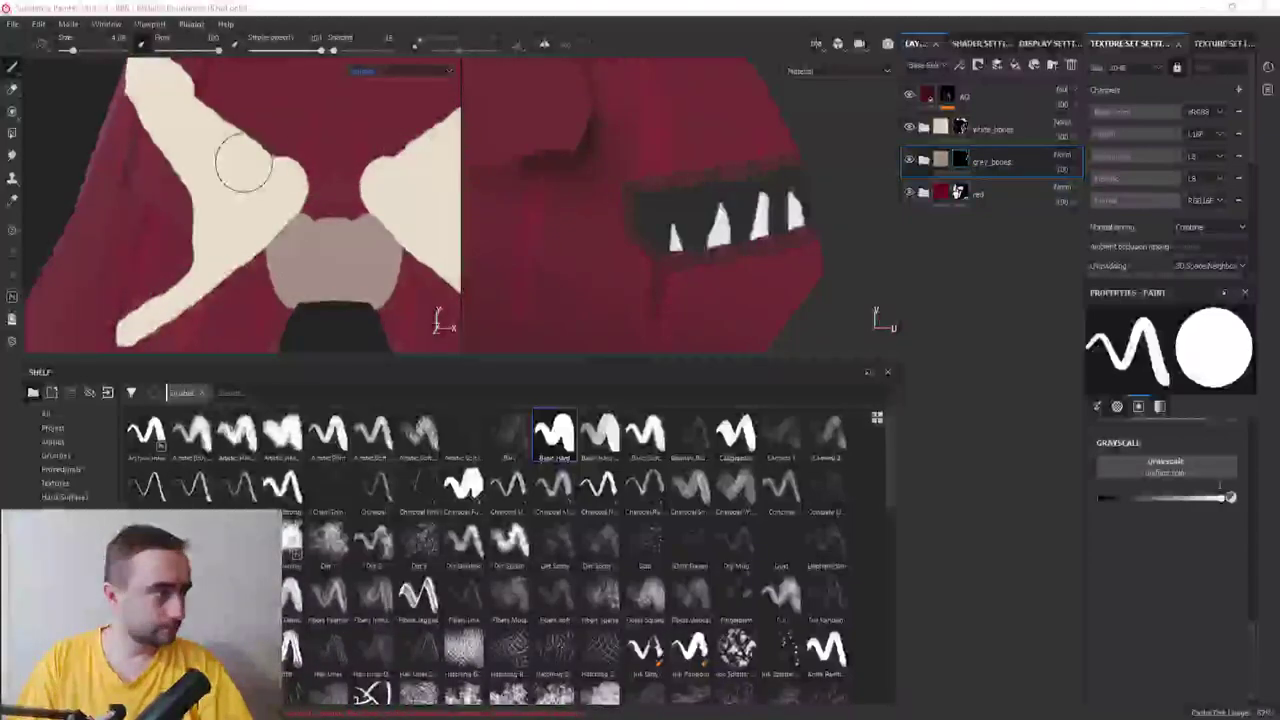
drag(214, 137, 355, 195)
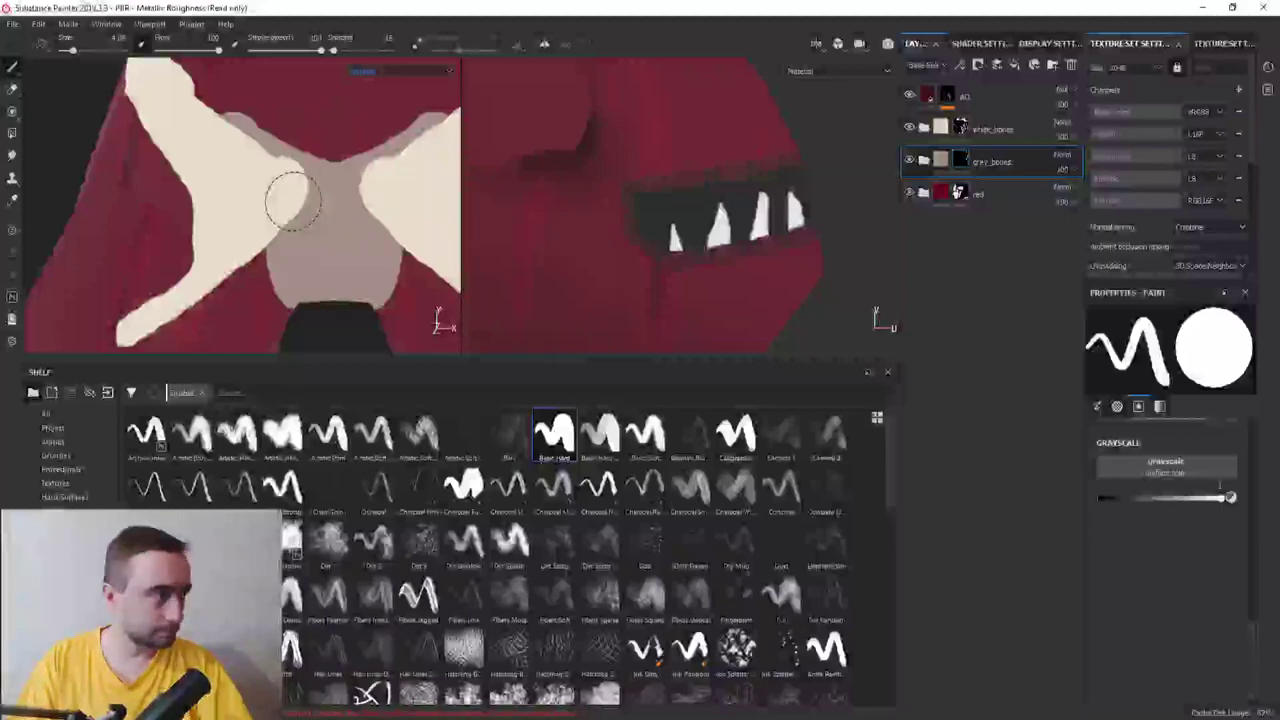
Paint a tan cone up the torso and fill the red gap between the star arms
scroll(293, 202, up, 2)
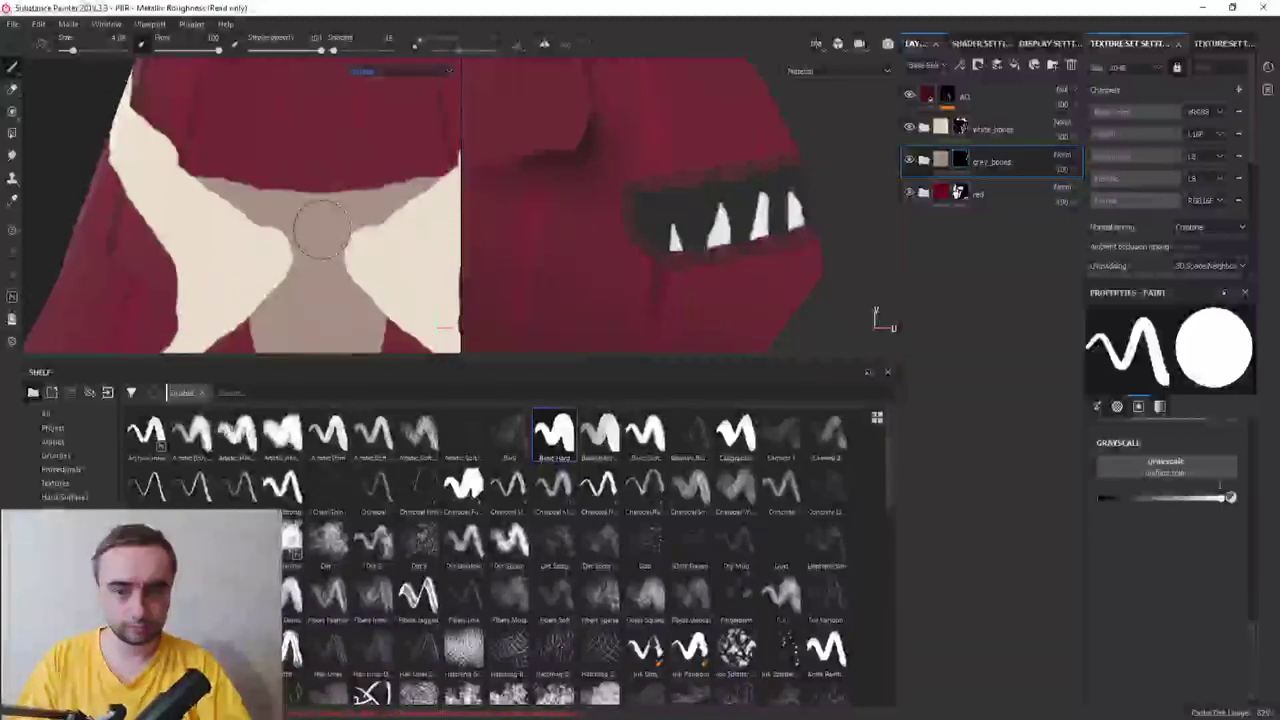
scroll(400, 290, up, 2)
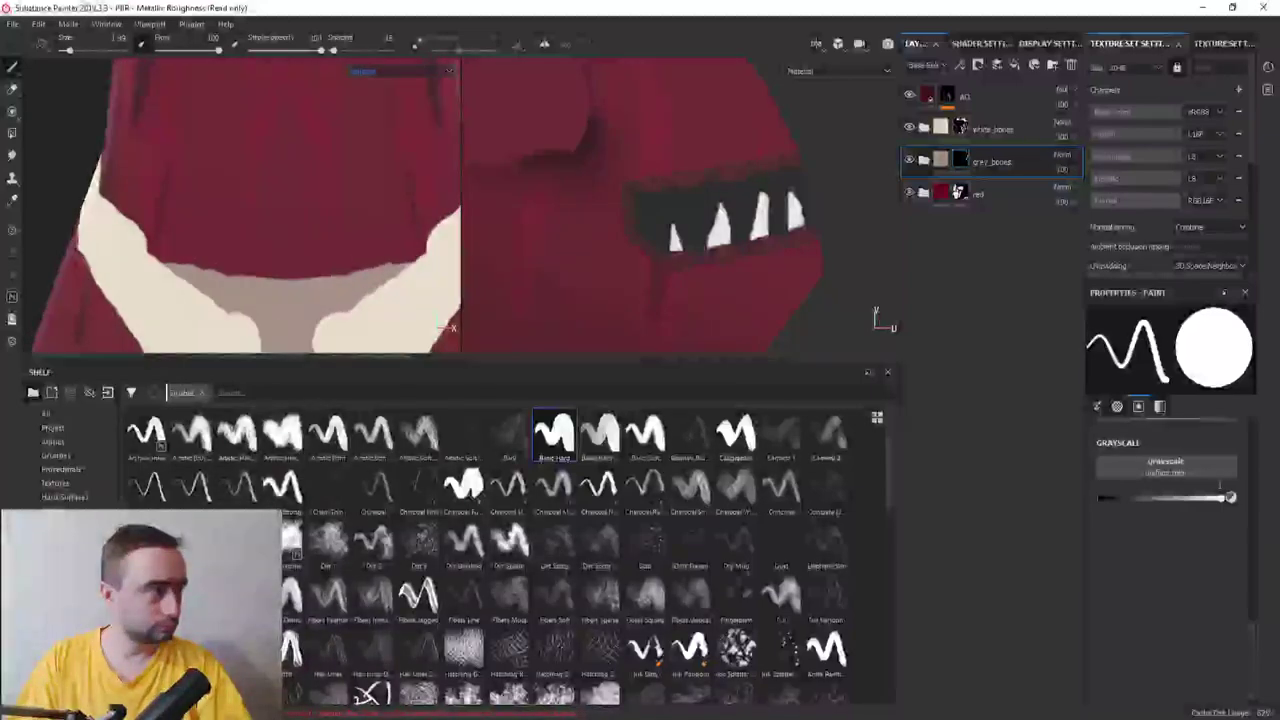
drag(286, 168, 287, 262)
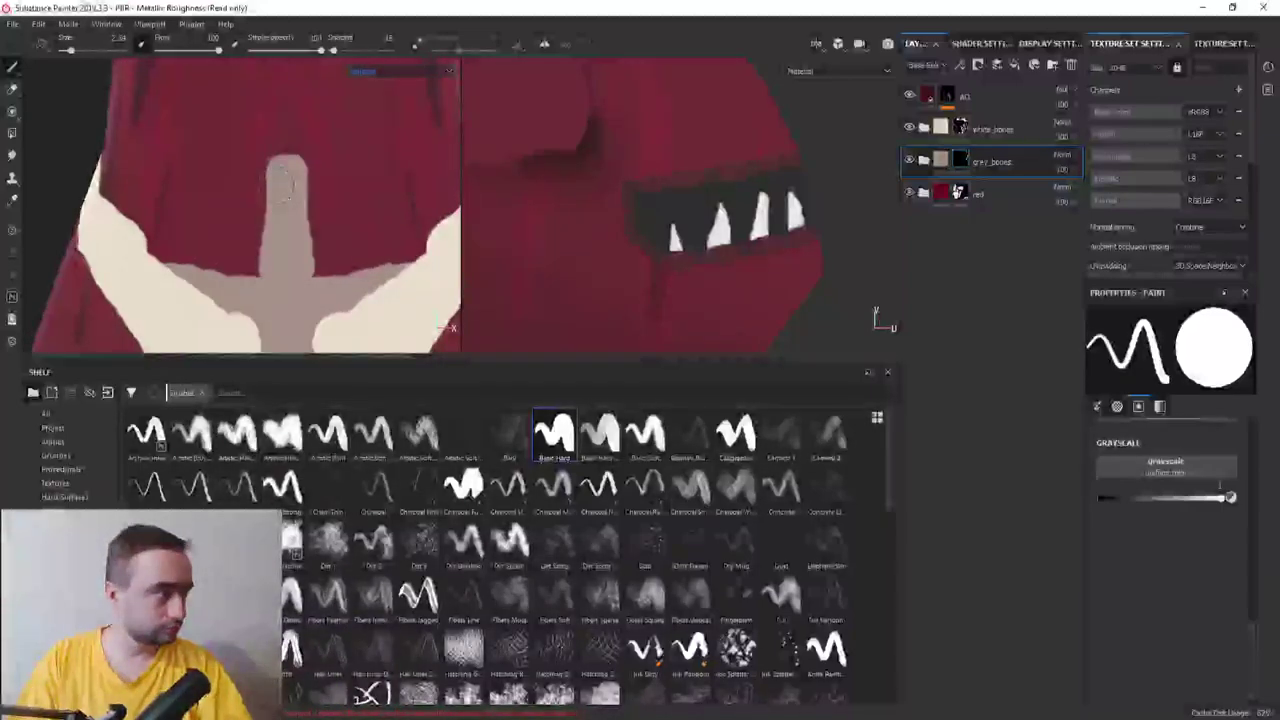
drag(287, 185, 228, 292)
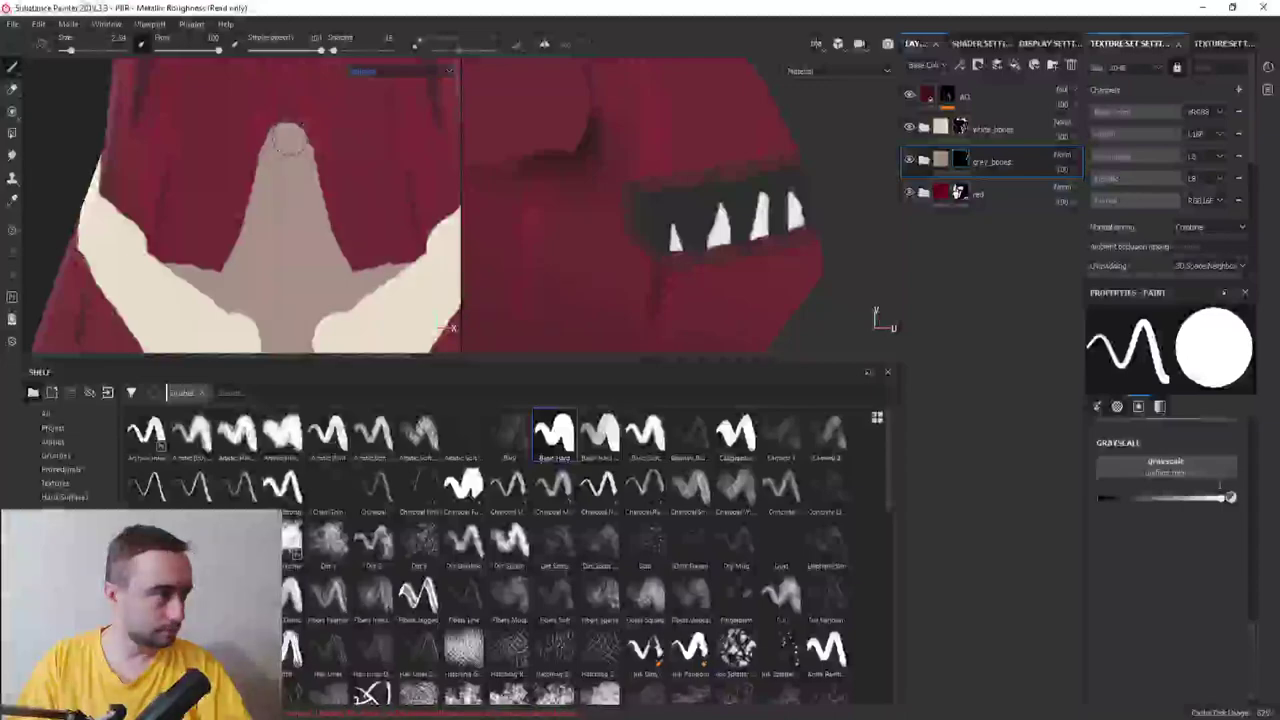
scroll(287, 140, down, 2)
scroll(285, 180, down, 3)
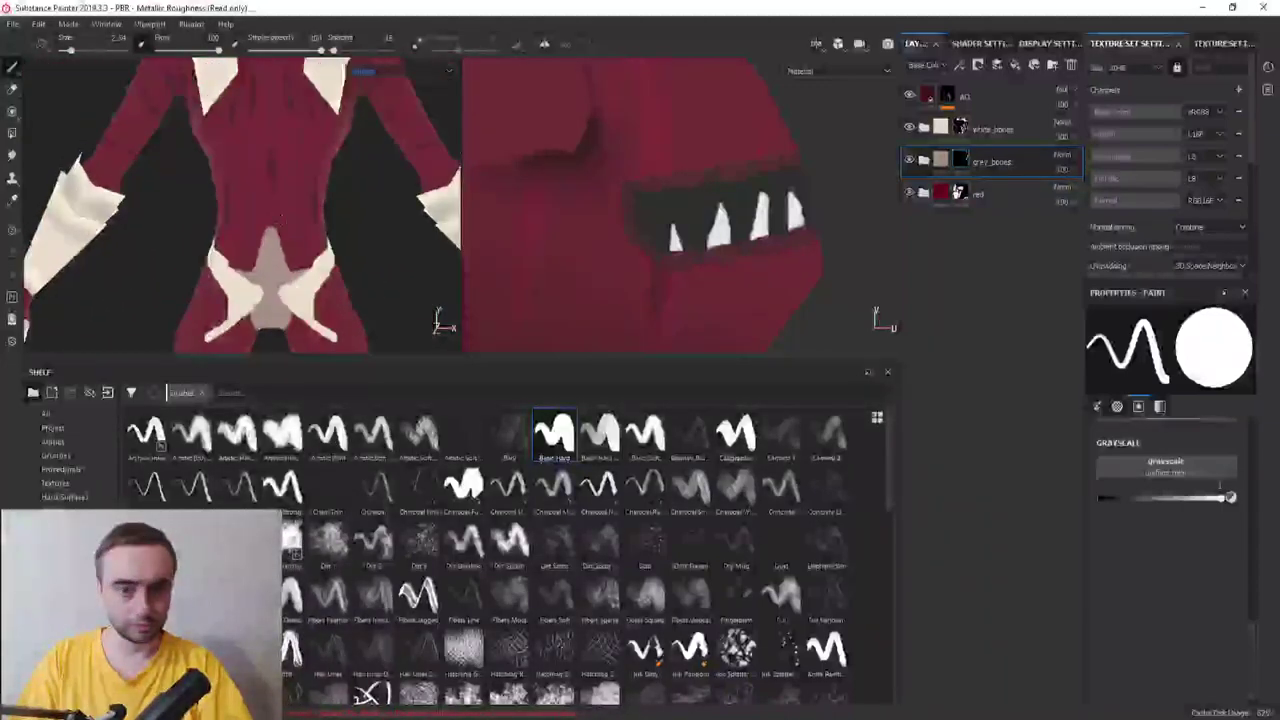
scroll(290, 240, up, 2)
scroll(305, 262, up, 2)
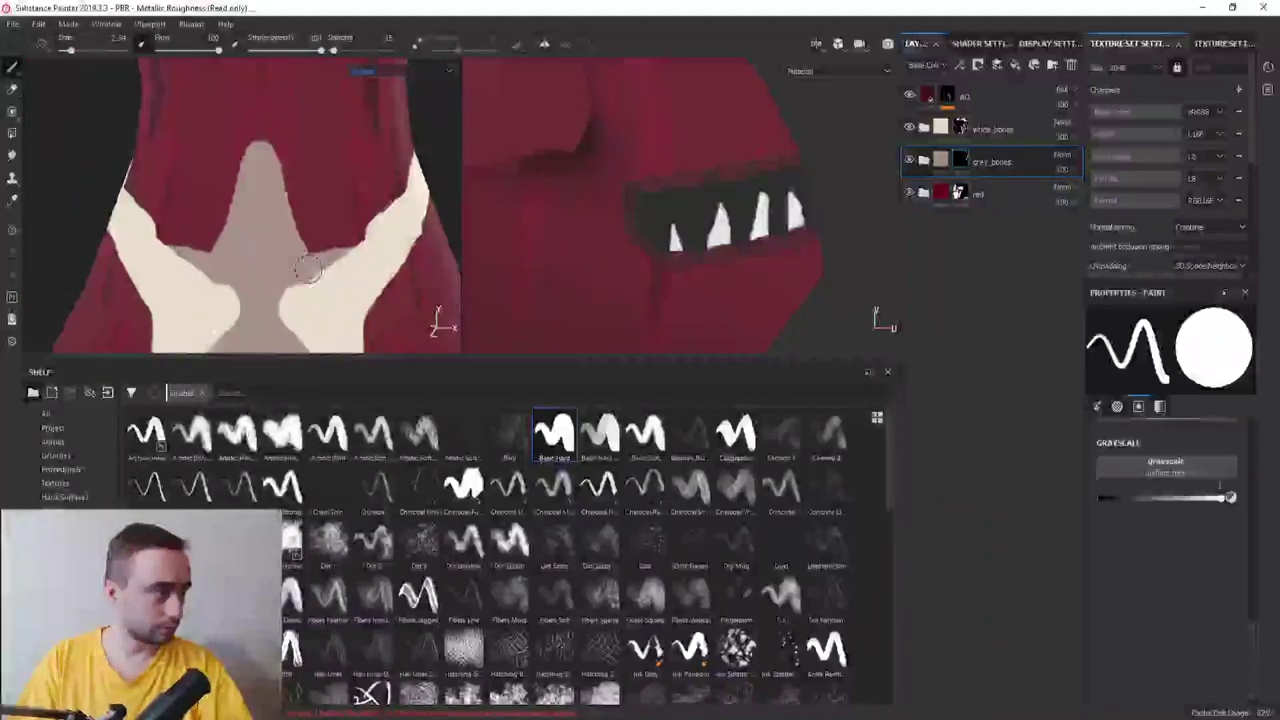
scroll(307, 268, up, 2)
mouse_move(110, 240)
mouse_down()
mouse_move(88, 232)
mouse_move(240, 86)
mouse_up()
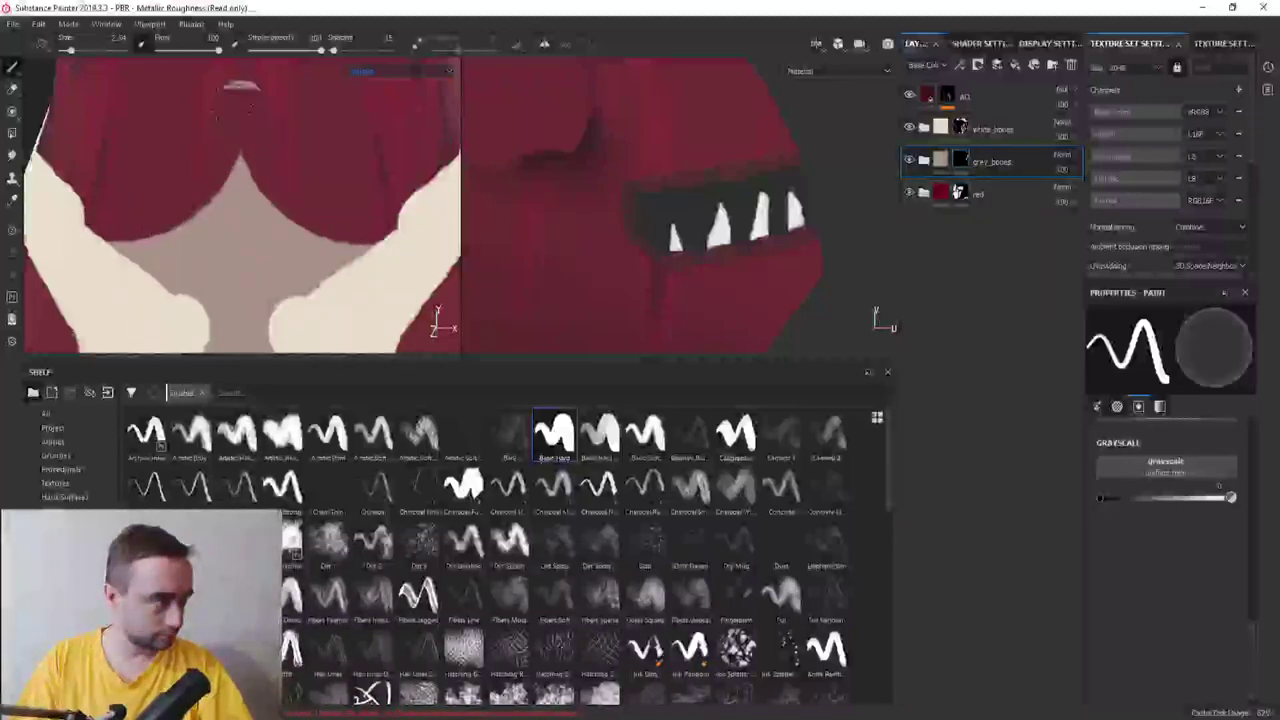
Reshape the star's top arm into a sharp point, undoing and redoing stray strokes
key(ctrl+z)
mouse_move(90, 230)
mouse_down()
mouse_move(240, 90)
mouse_move(180, 160)
mouse_up()
key(ctrl+z)
key(ctrl+z)
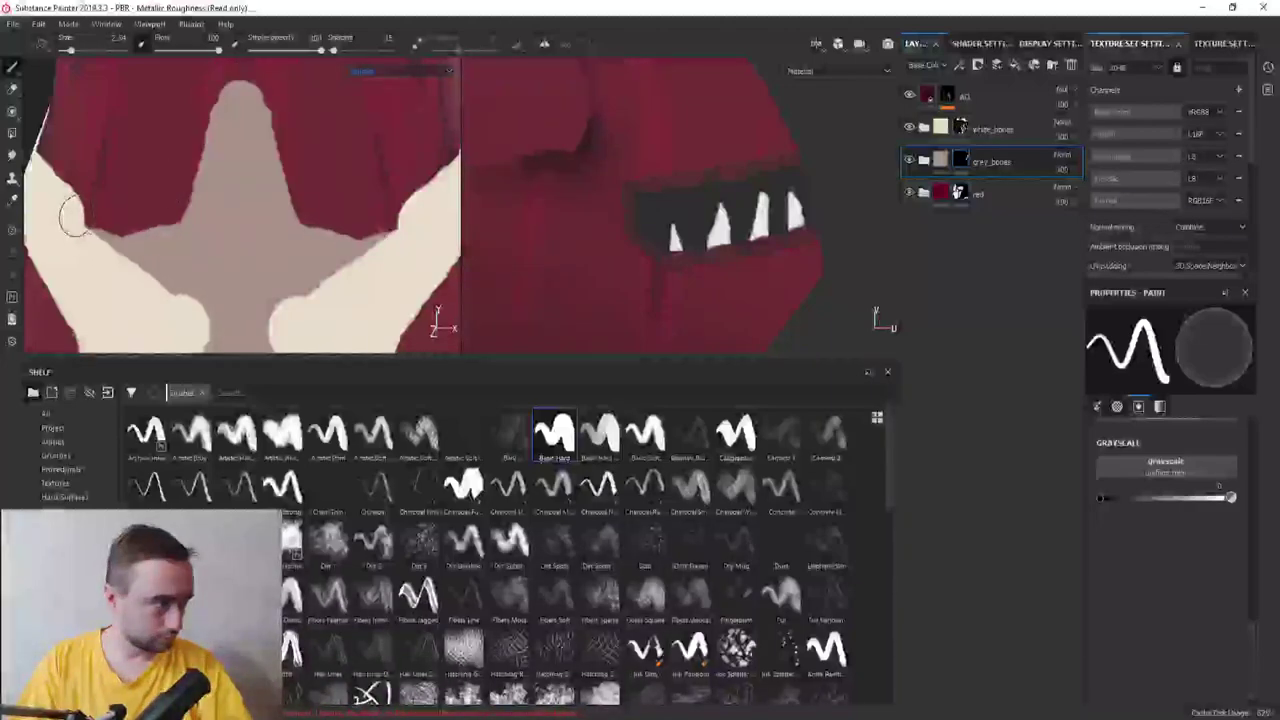
key(ctrl+z)
key(ctrl+y)
key(ctrl+y)
key(ctrl+z)
key(ctrl+z)
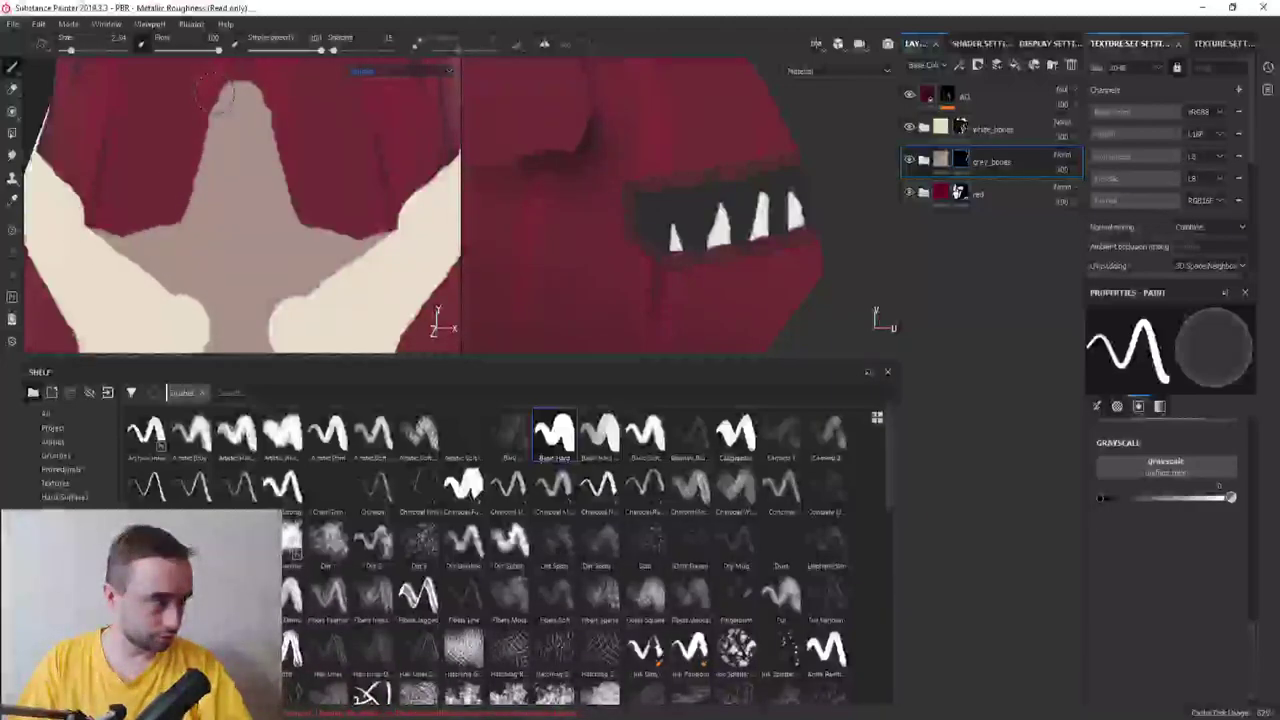
key(ctrl+y)
key(ctrl+y)
key(ctrl+y)
key(ctrl+y)
Straighten the red edges beside the tan star and widen the cream areas on both sides
drag(135, 200, 235, 95)
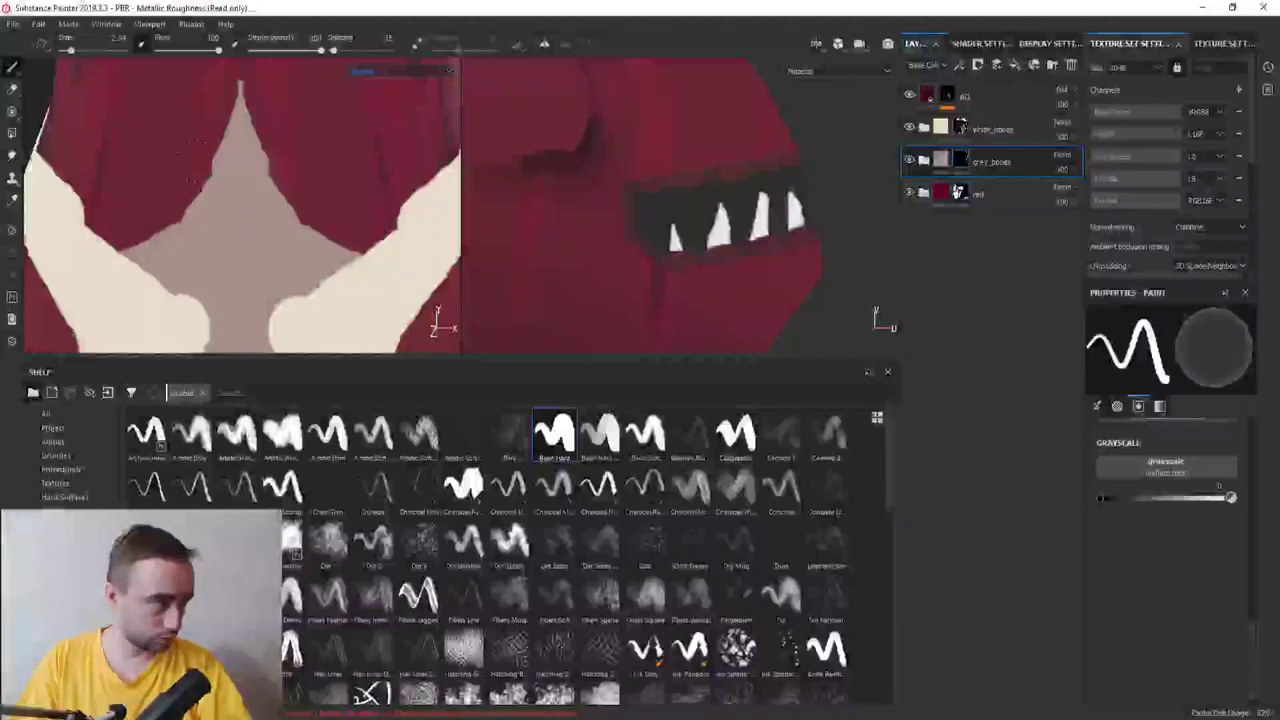
mouse_move(95, 235)
mouse_down()
mouse_move(200, 251)
mouse_move(117, 258)
mouse_up()
key(ctrl+z)
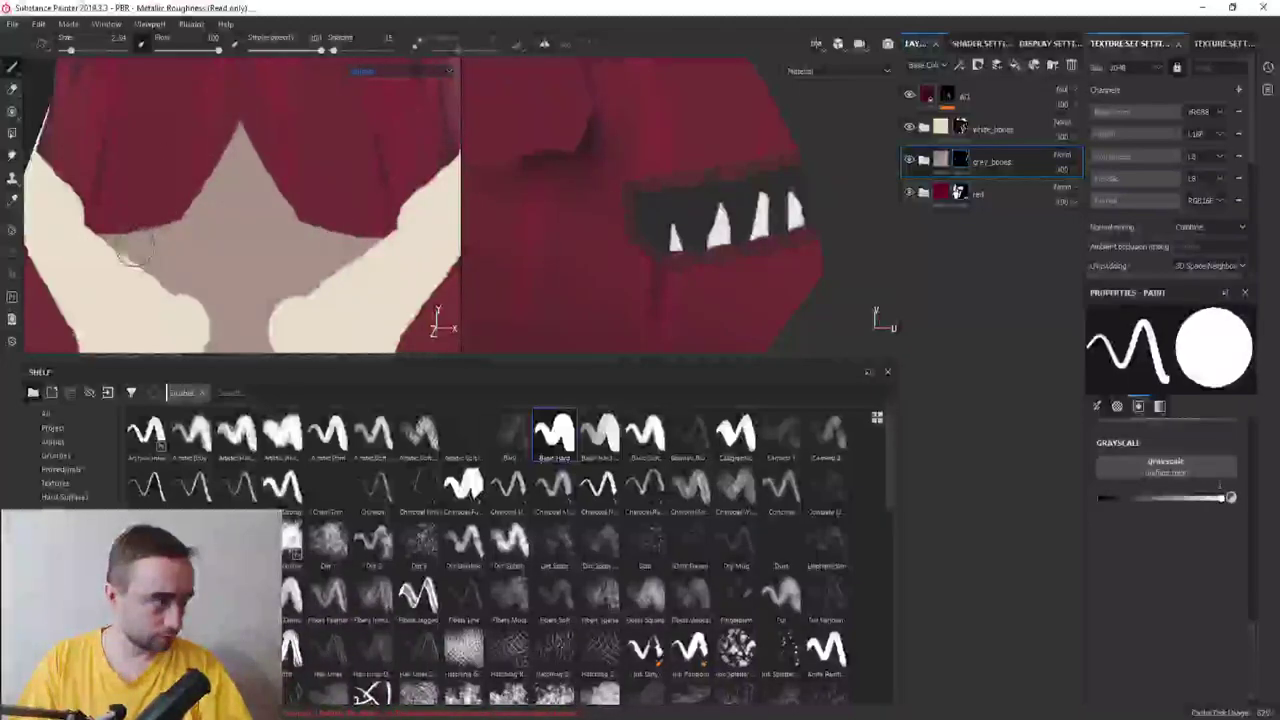
alt+drag(223, 205, 215, 247)
key(f)
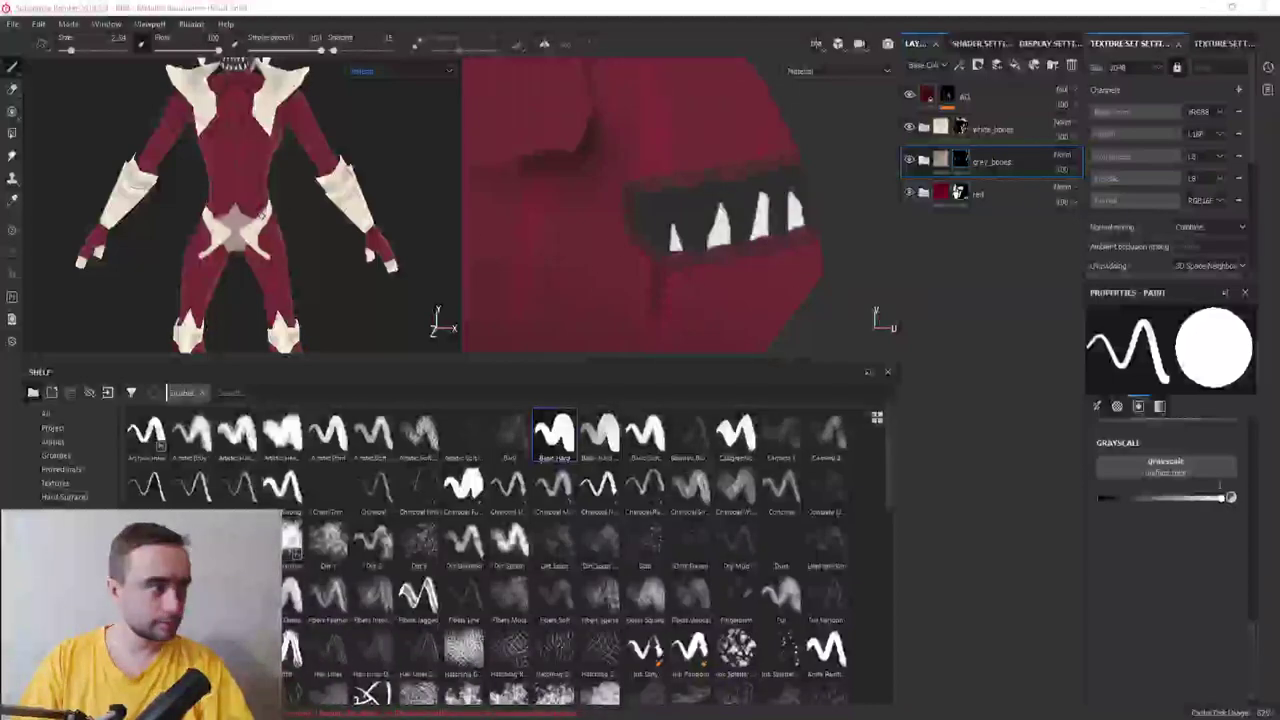
alt+drag(300, 216, 357, 216)
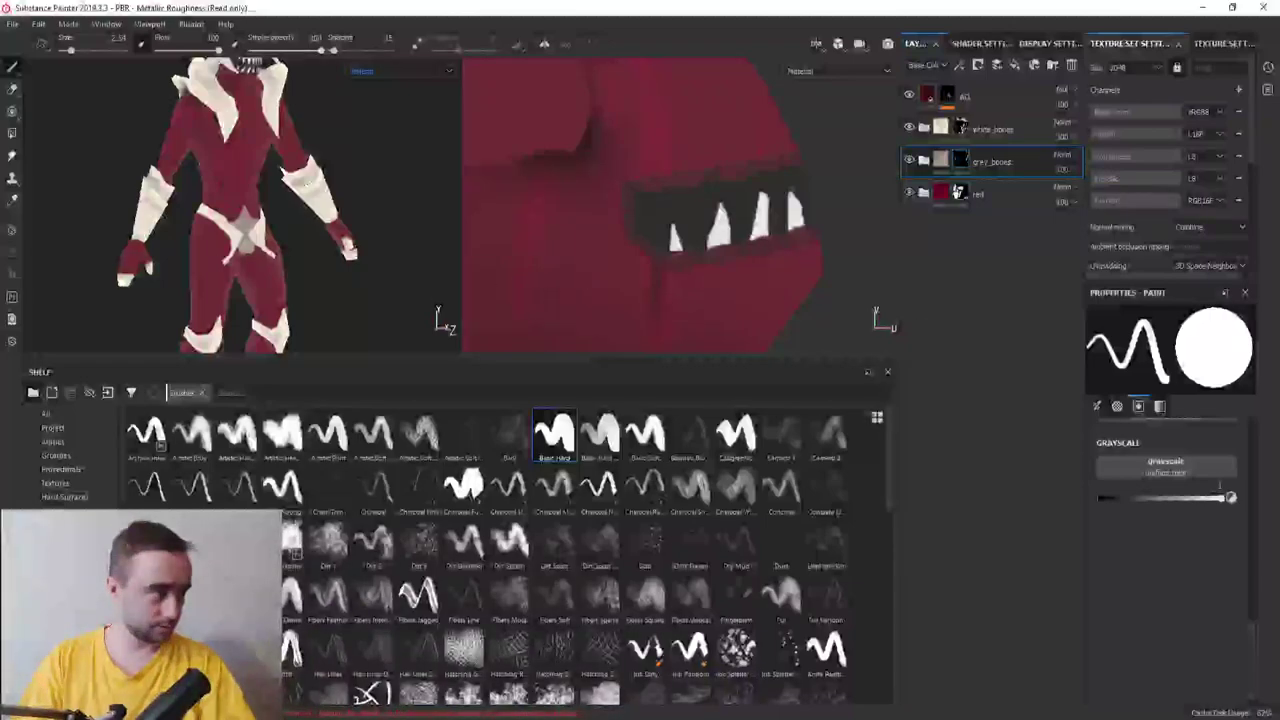
alt+drag(250, 216, 385, 234)
scroll(340, 220, up, 2)
scroll(300, 230, up, 2)
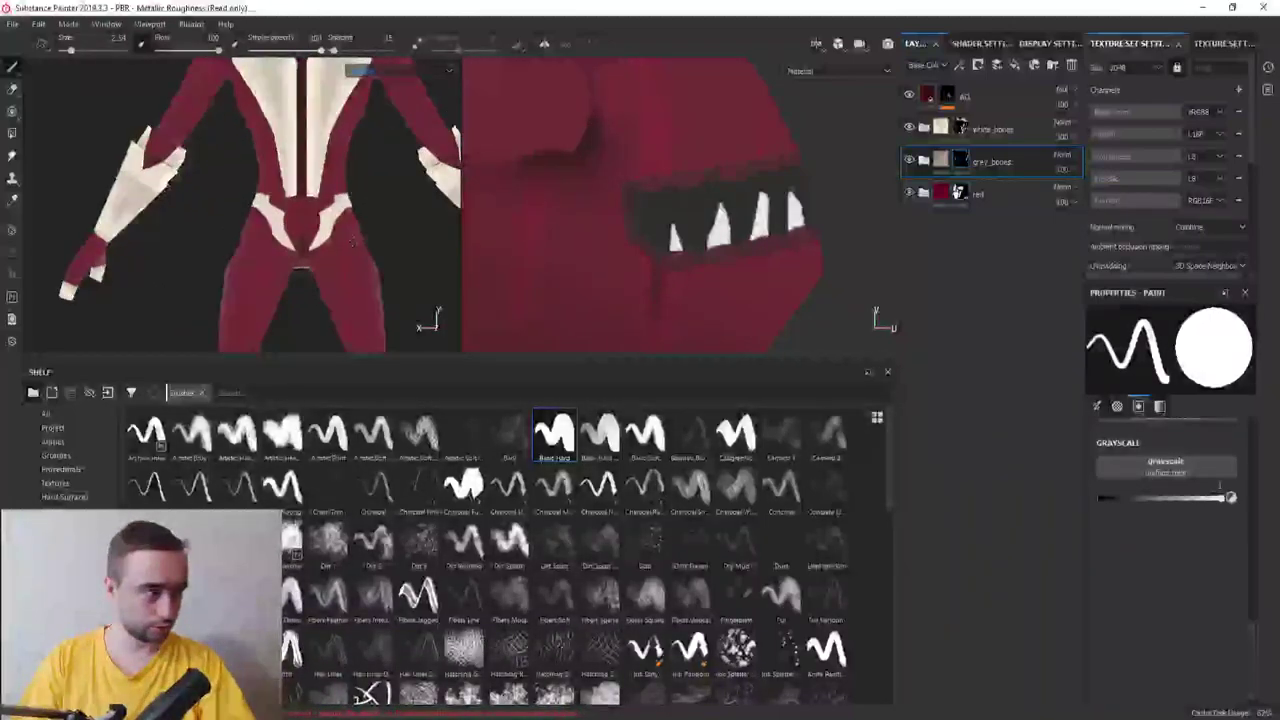
scroll(260, 240, up, 2)
scroll(230, 248, up, 2)
With a smaller brush, paint red over the cream beside the hip and extend the grey pelvis strip downward
key(bracketleft)
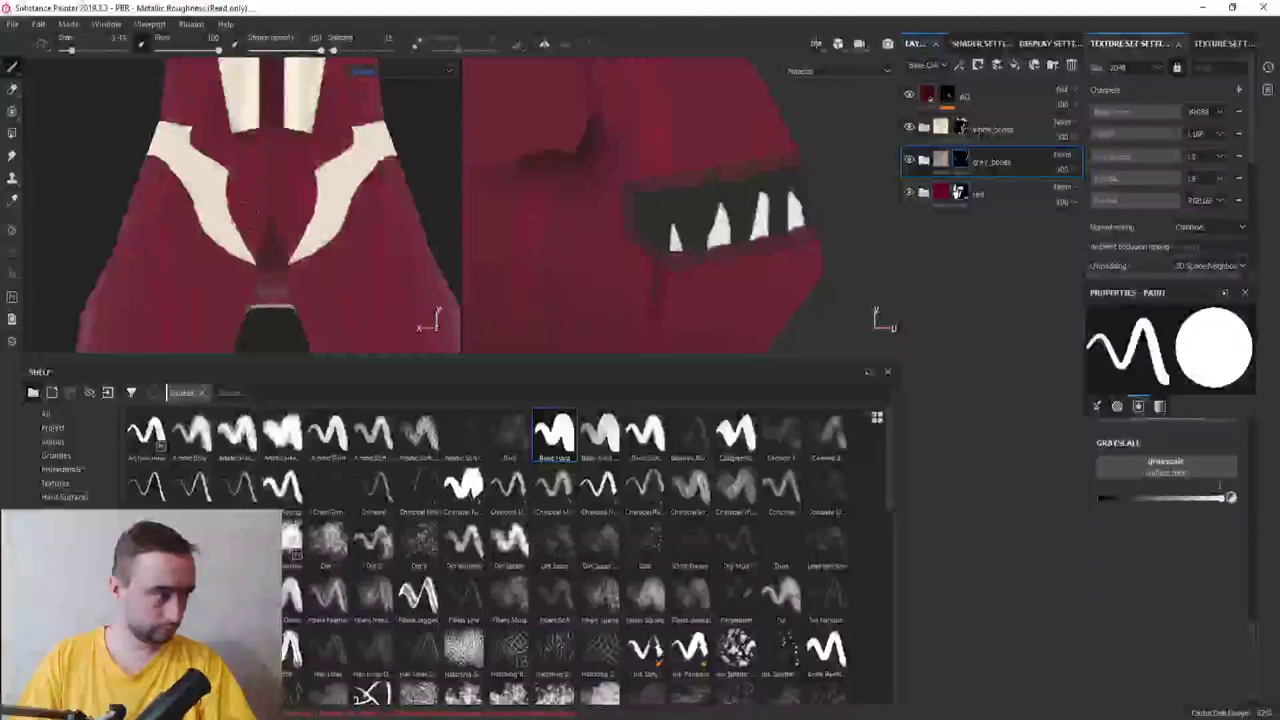
scroll(288, 216, up, 1)
scroll(283, 240, up, 1)
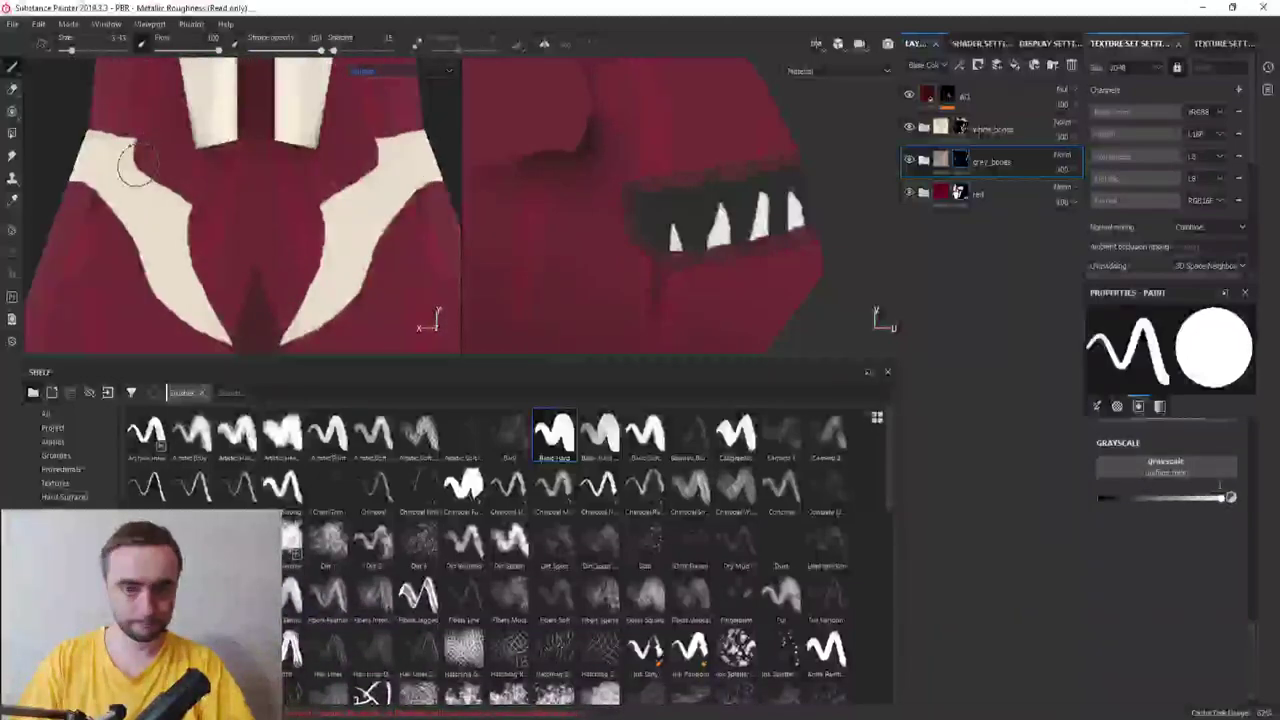
mouse_move(138, 165)
mouse_down()
mouse_move(240, 258)
mouse_move(268, 318)
mouse_move(207, 152)
mouse_move(255, 200)
mouse_move(263, 157)
mouse_up()
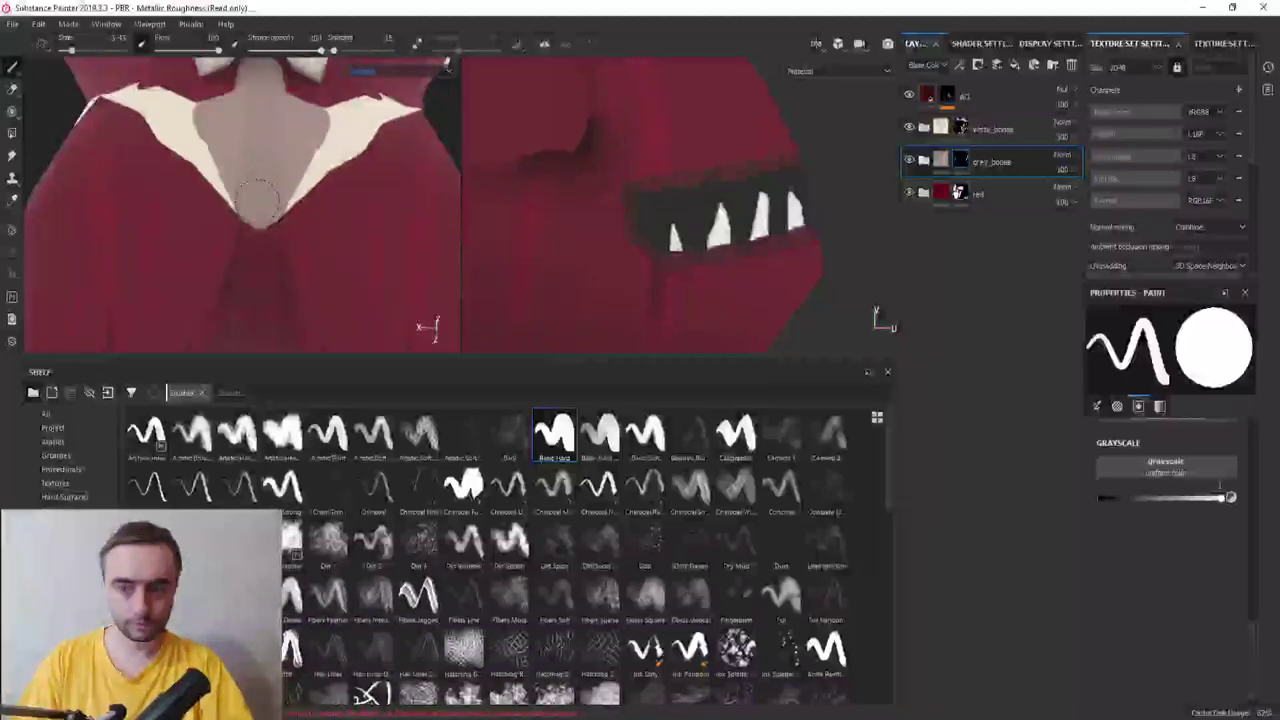
mouse_move(250, 200)
mouse_down()
mouse_move(261, 244)
mouse_move(270, 200)
mouse_move(270, 280)
mouse_move(262, 243)
mouse_move(326, 240)
mouse_move(322, 229)
mouse_up()
scroll(322, 229, up, 2)
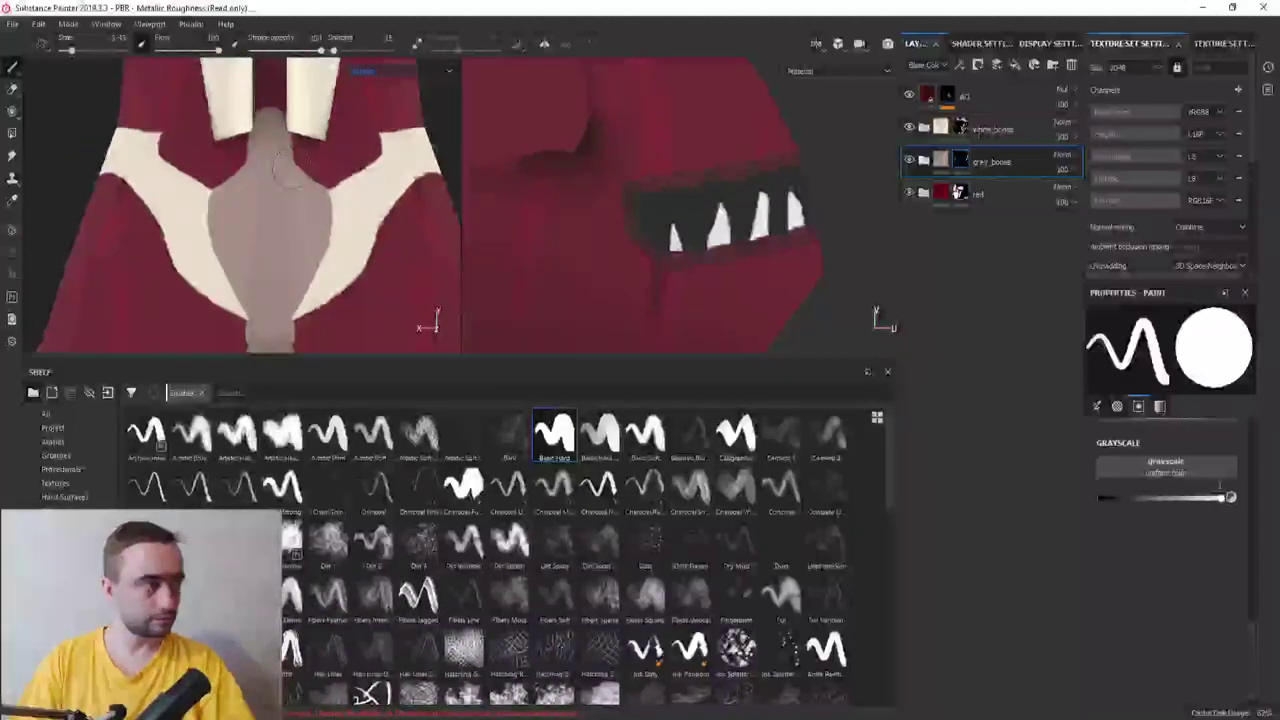
scroll(300, 190, up, 2)
mouse_move(278, 160)
alt+mouse_down()
mouse_move(345, 170)
mouse_move(263, 114)
alt+mouse_up()
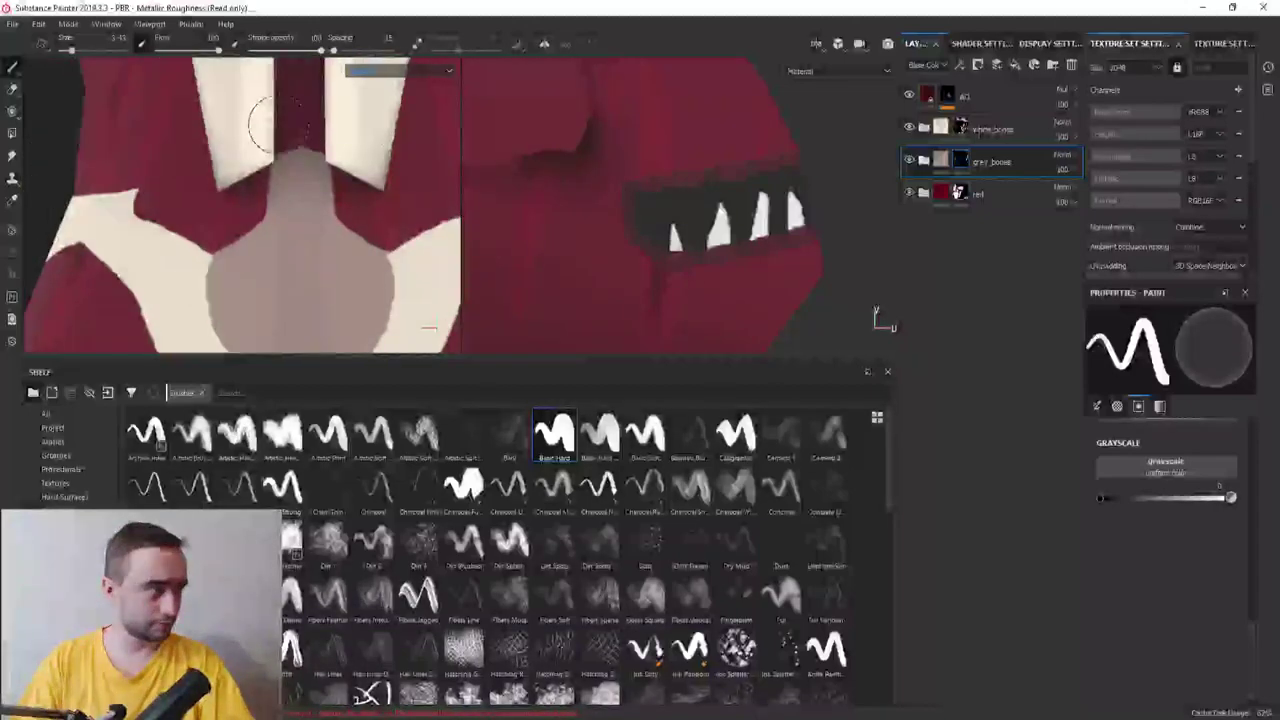
mouse_move(243, 220)
alt+mouse_down()
mouse_move(177, 267)
mouse_move(312, 278)
mouse_move(207, 253)
alt+mouse_up()
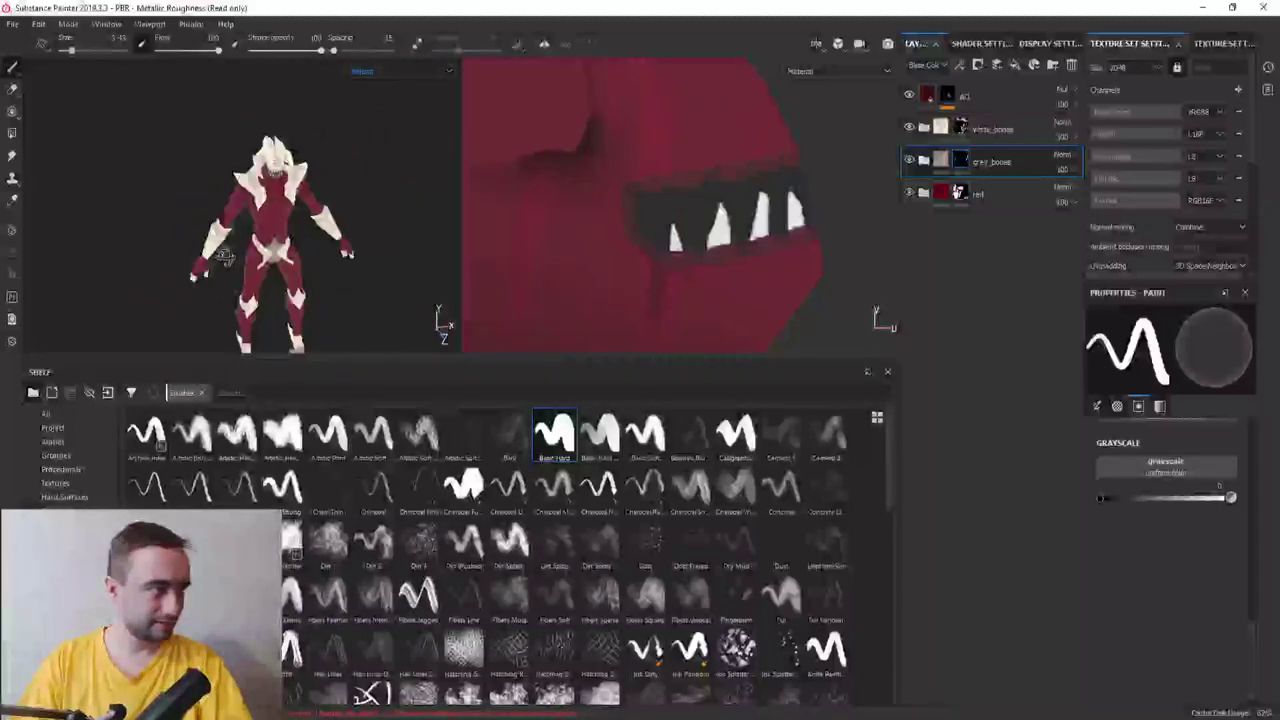
Extend the cream area upward toward the neck and undo the stray red stroke
mouse_move(207, 253)
alt+right_down()
mouse_move(306, 297)
mouse_move(200, 249)
alt+right_up()
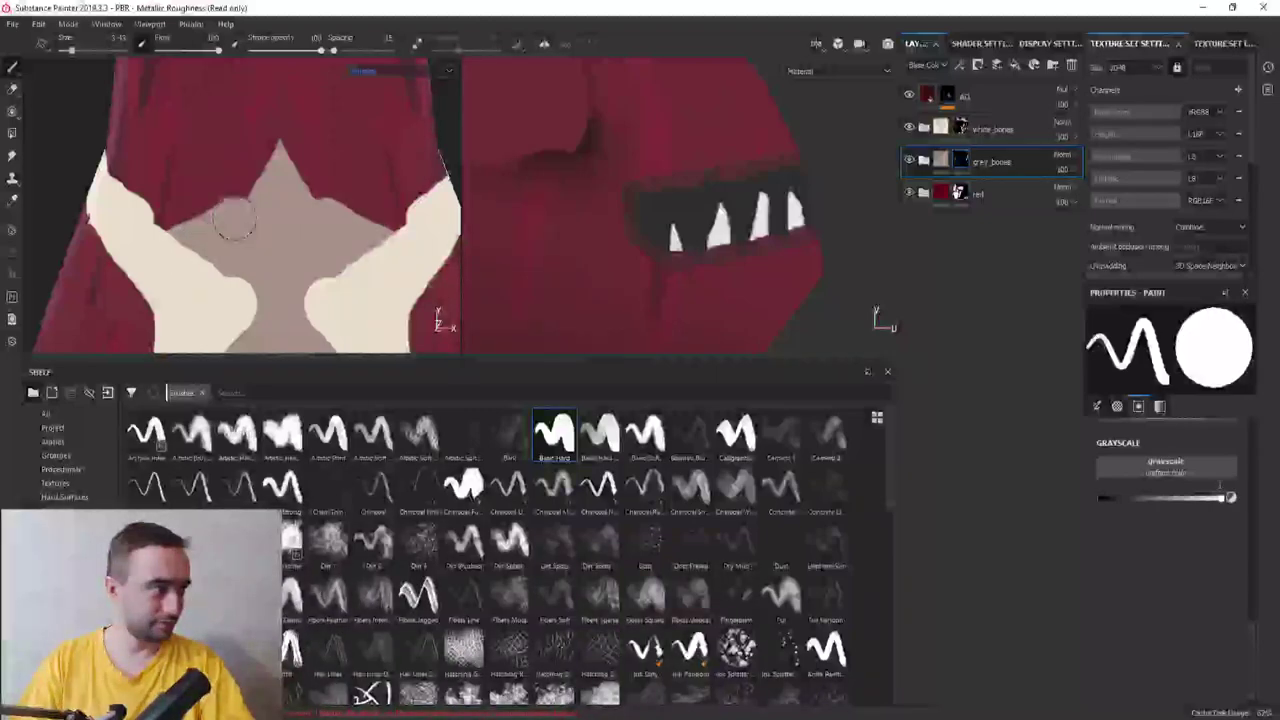
drag(270, 148, 281, 62)
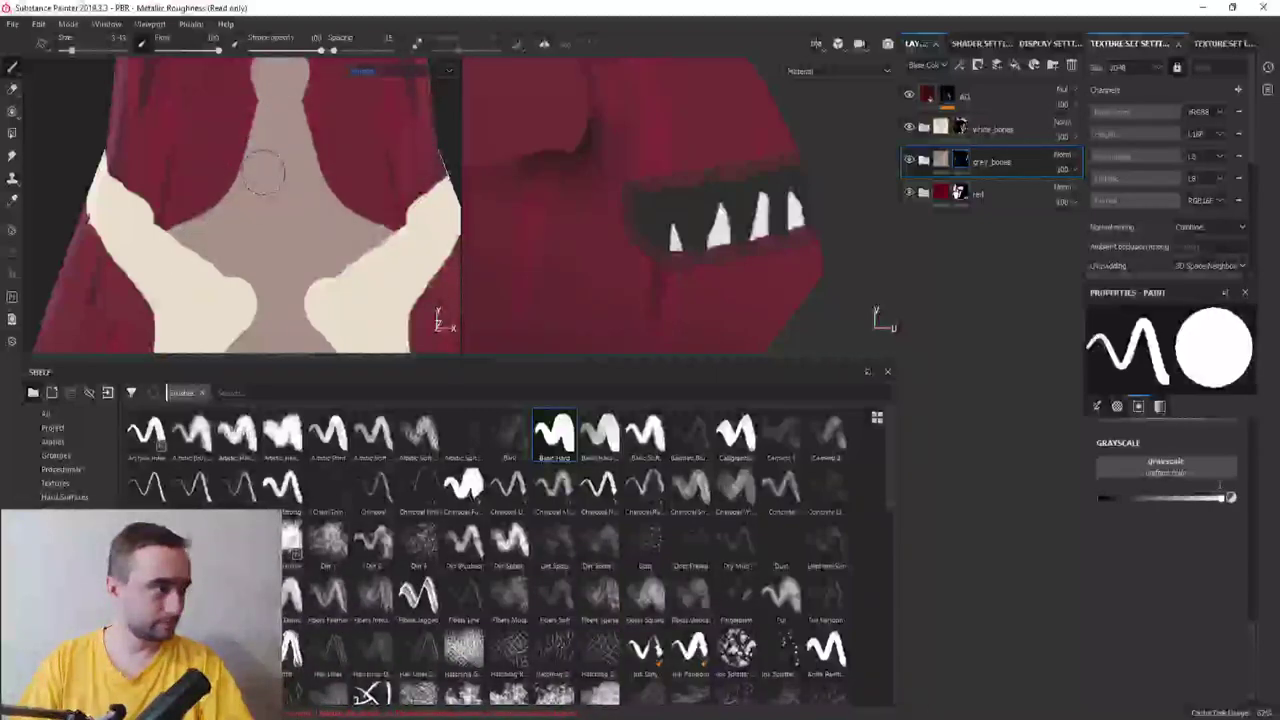
mouse_move(295, 213)
alt+mouse_down()
mouse_move(290, 170)
mouse_move(215, 245)
alt+mouse_up()
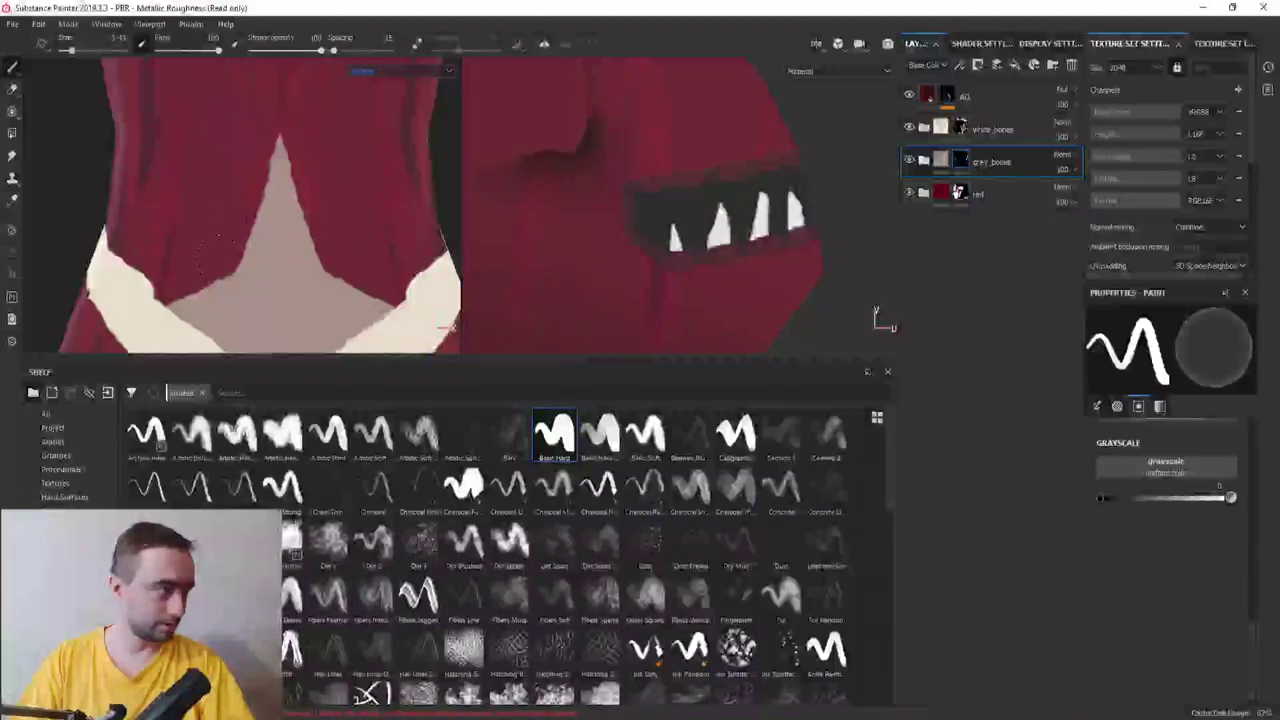
key(ctrl+z)
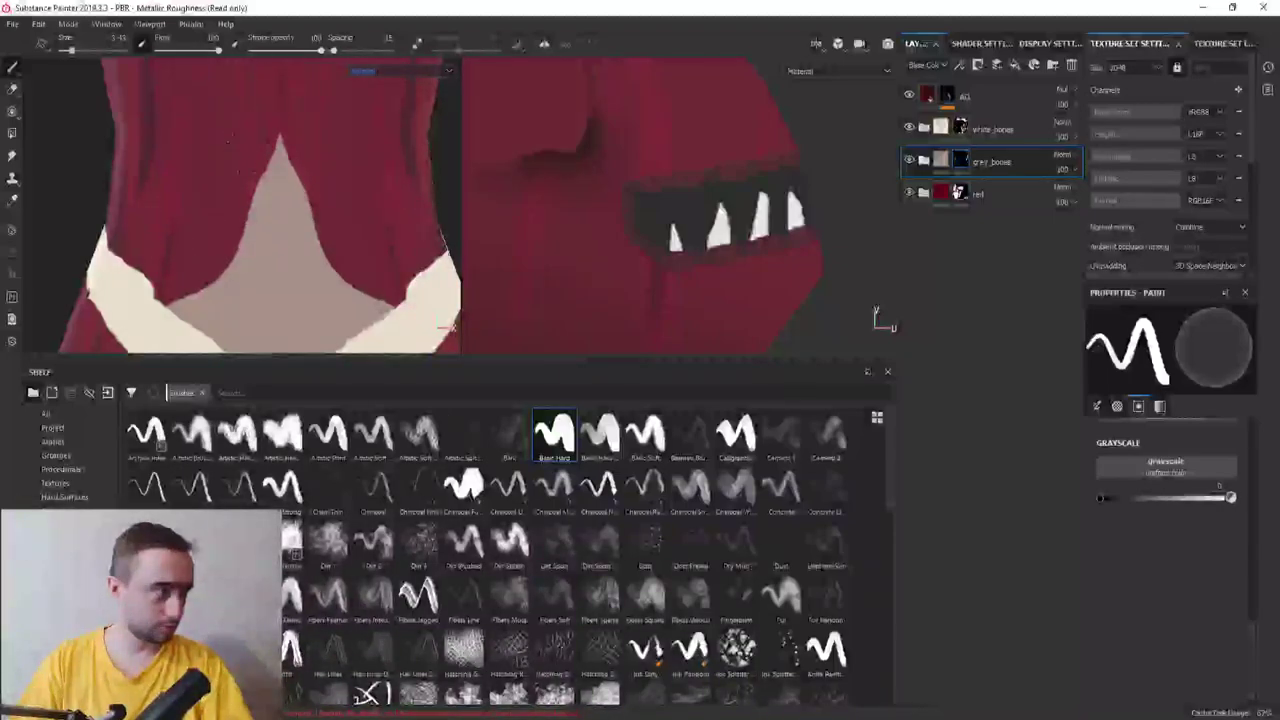
Swap to white and widen the lower cream plates symmetrically into the red edges
drag(198, 287, 182, 322)
key(x)
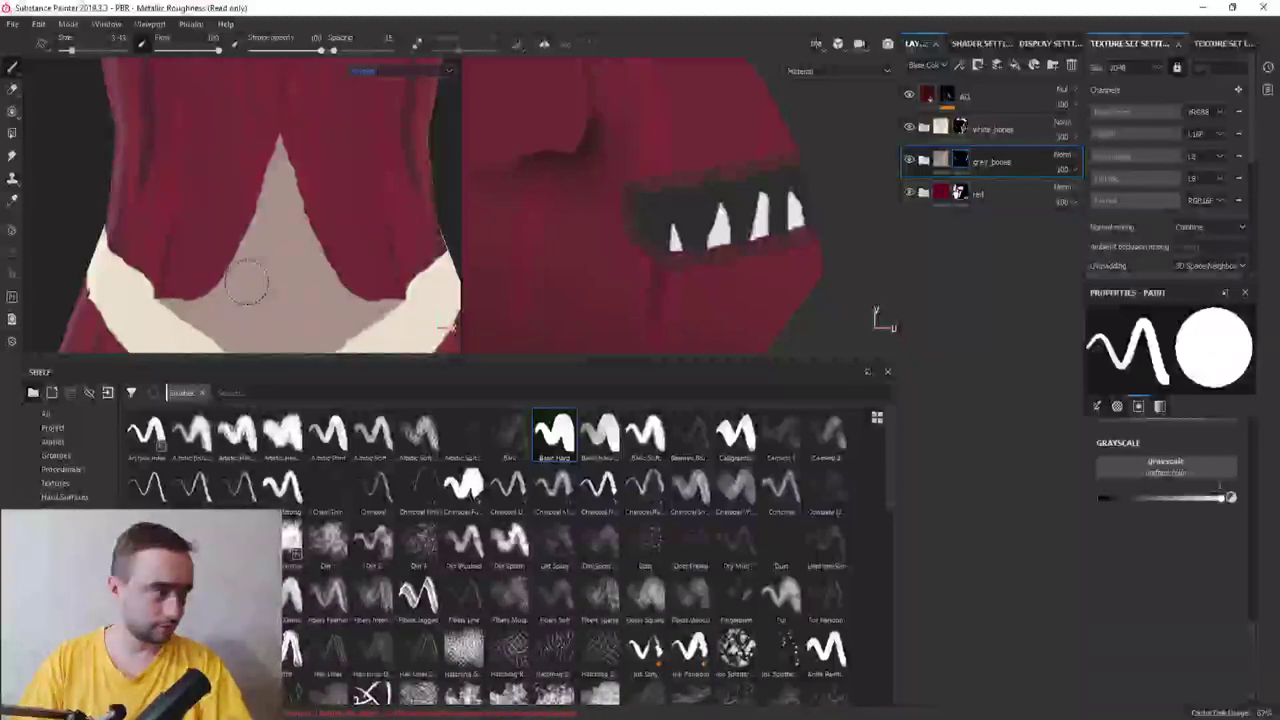
mouse_move(243, 277)
mouse_down()
mouse_move(167, 322)
mouse_move(200, 322)
mouse_move(124, 306)
mouse_move(154, 306)
mouse_move(134, 294)
mouse_move(240, 298)
mouse_move(194, 214)
mouse_move(201, 225)
mouse_up()
key(f)
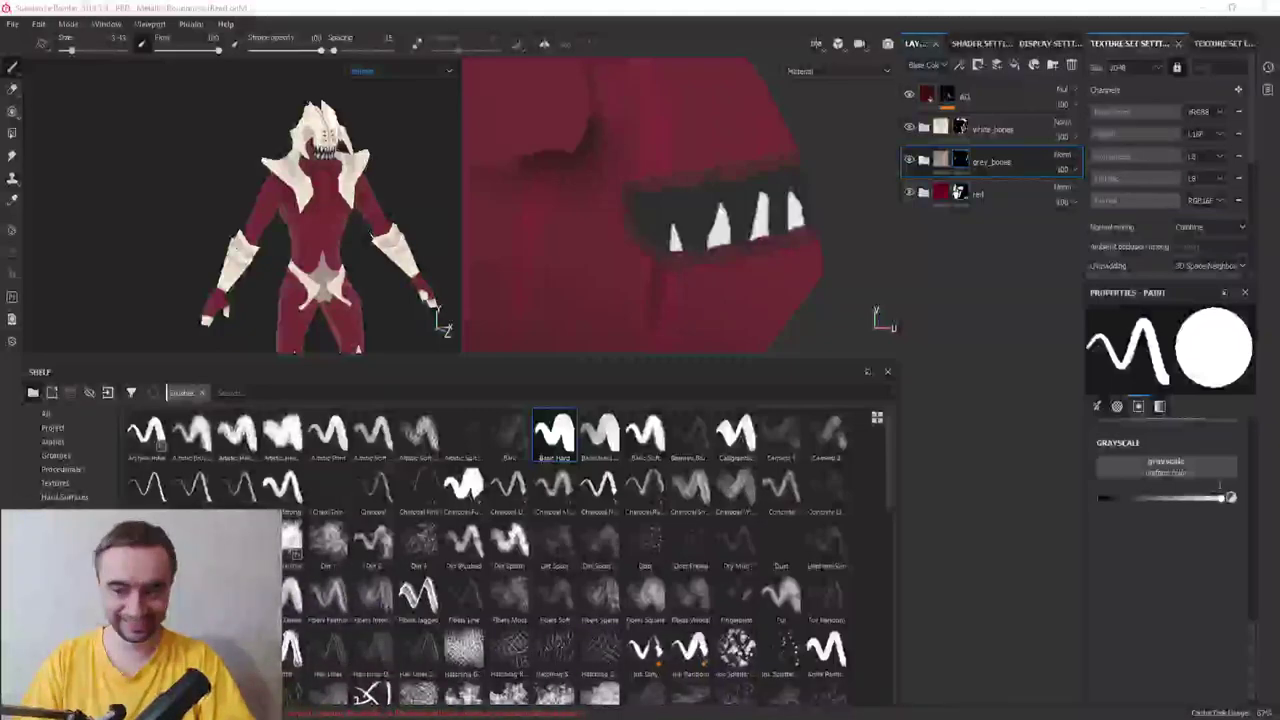
mouse_move(300, 200)
alt+mouse_down()
mouse_move(183, 163)
mouse_move(240, 180)
alt+mouse_up()
scroll(240, 180, up, 5)
scroll(240, 180, up, 3)
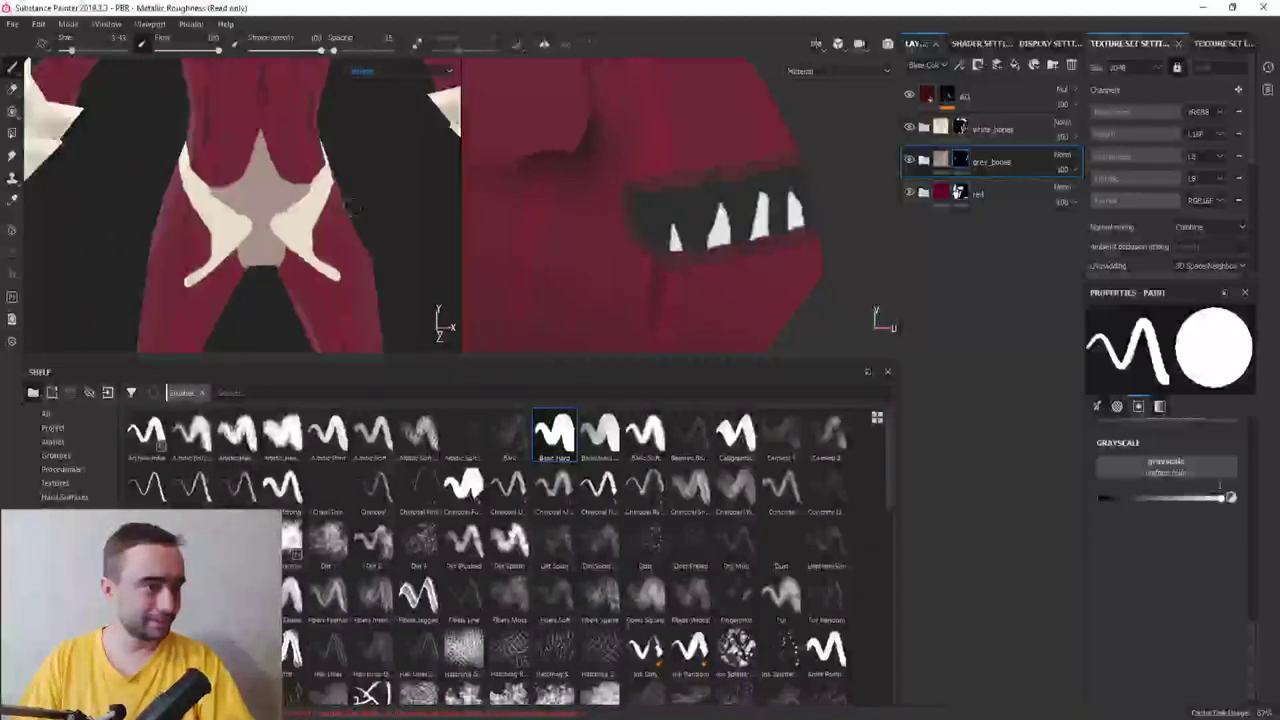
Expand the grey_bones and white_bones folders and select the textures group and black layer
click(923, 163)
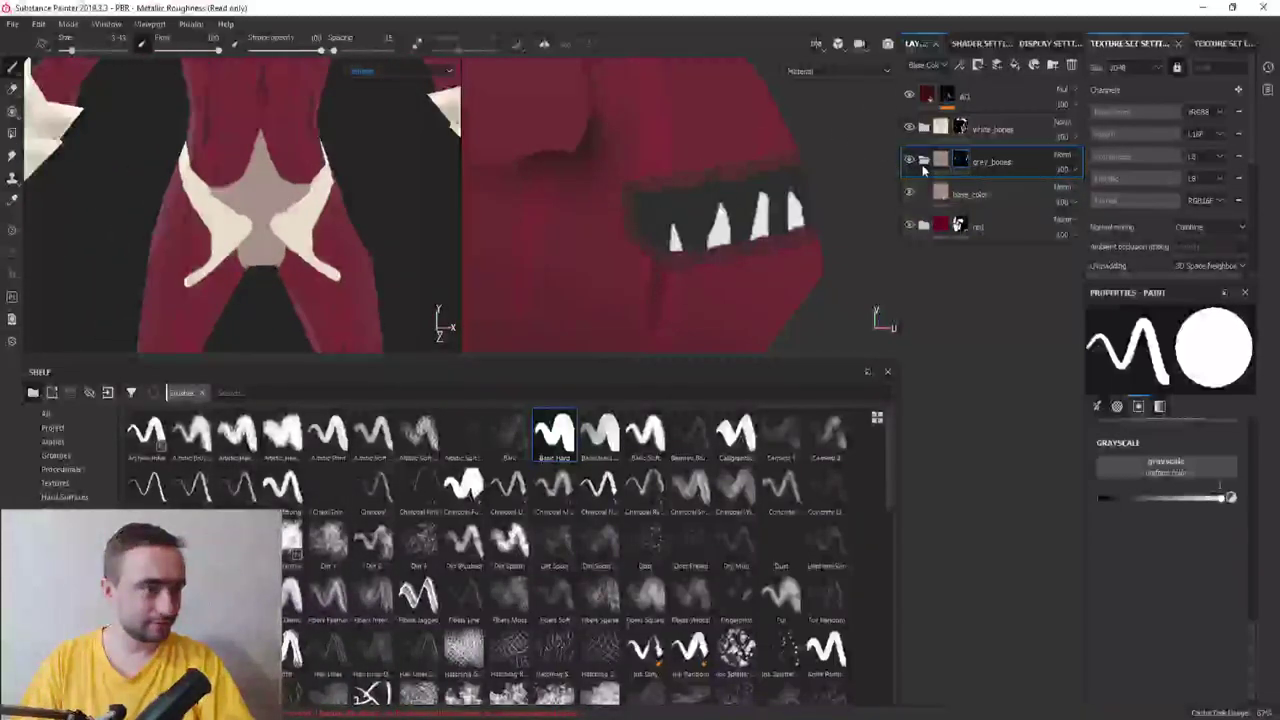
click(924, 128)
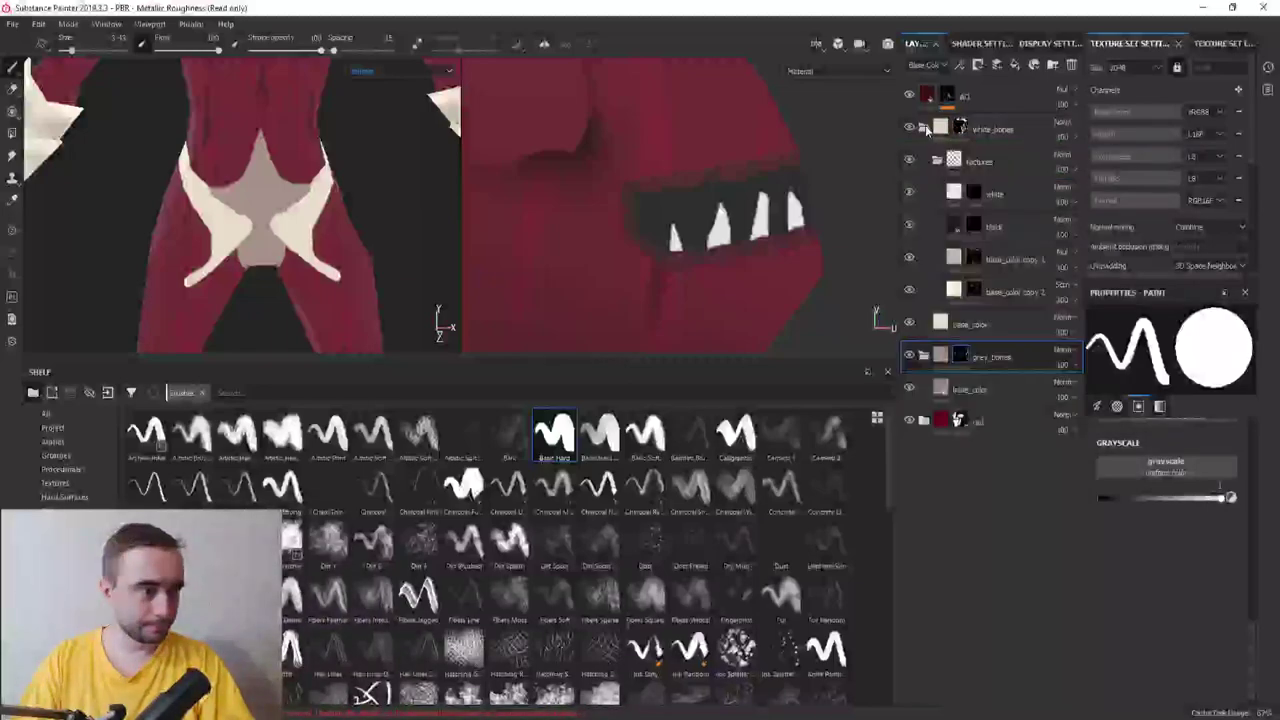
click(994, 165)
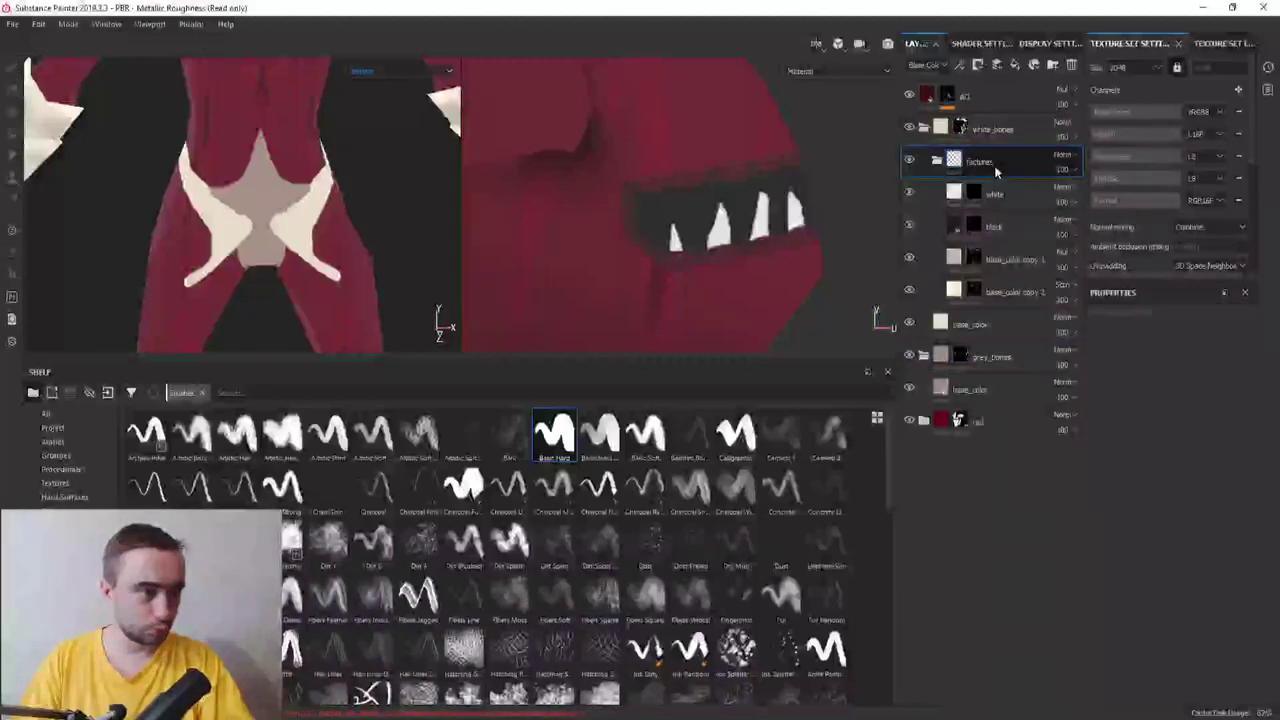
click(985, 227)
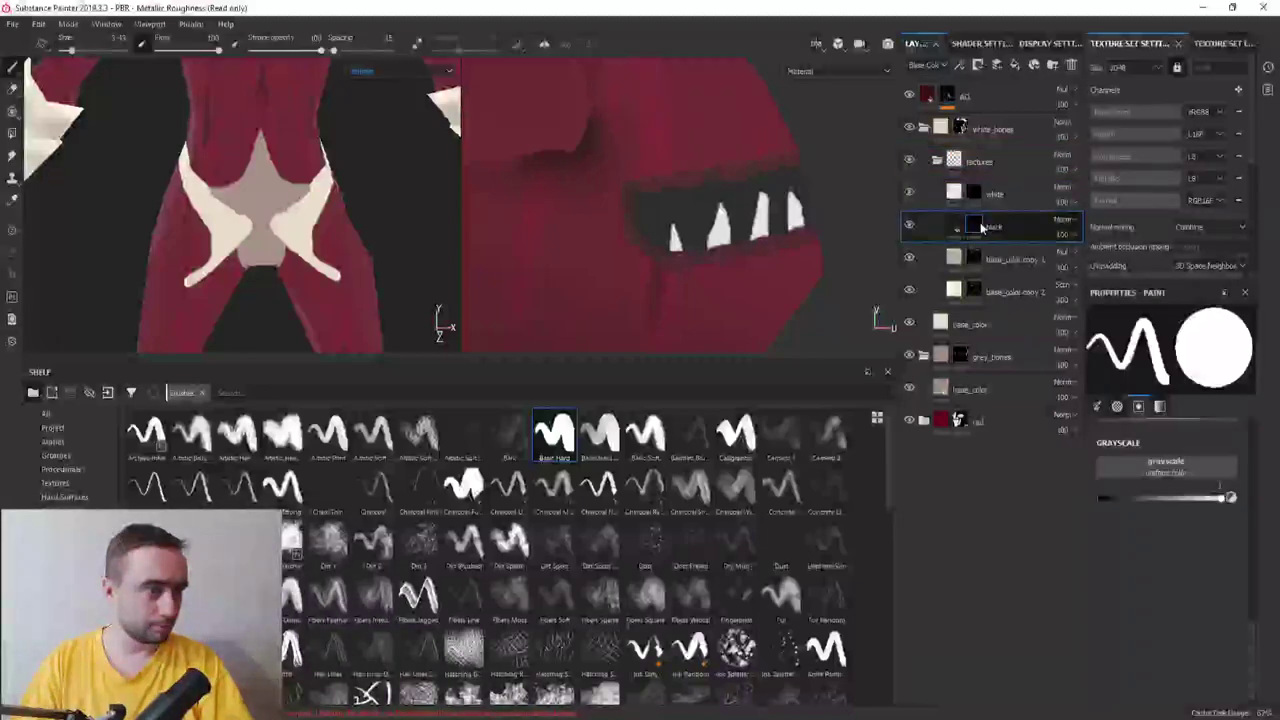
scroll(185, 160, up, 3)
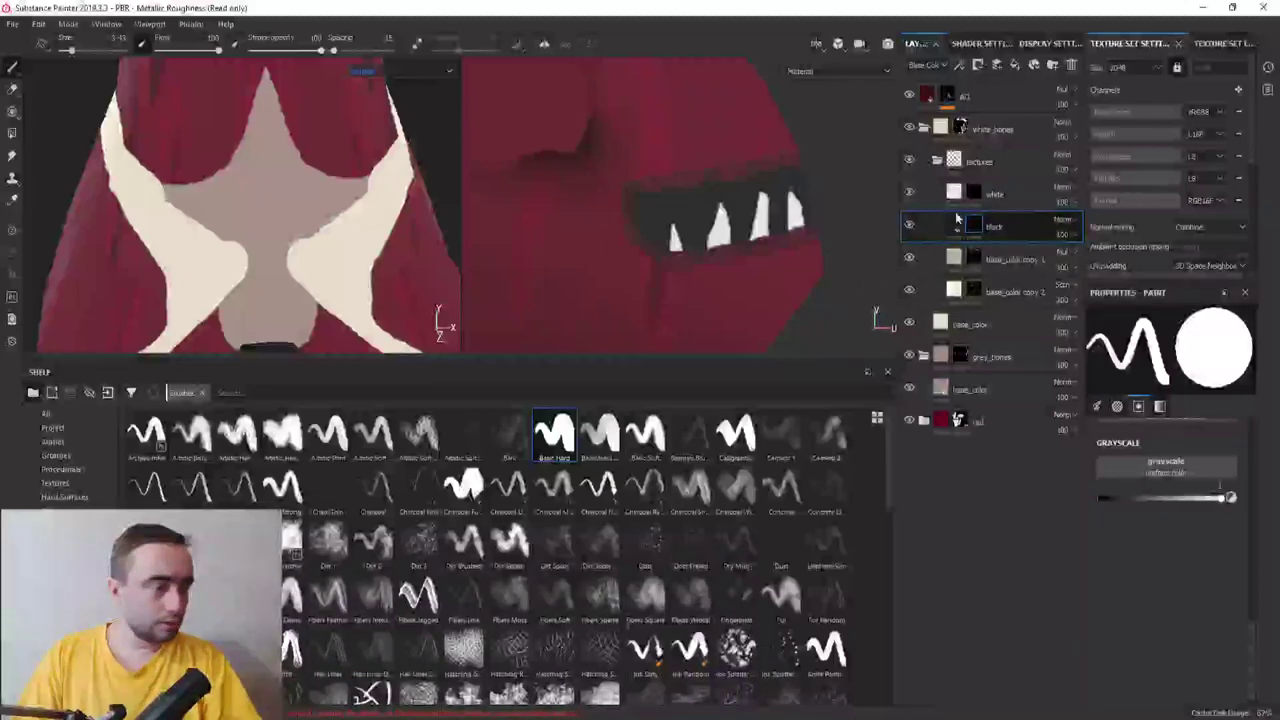
Expand the rul folder, rename its textures folder, and select its textures, white and black layers
click(924, 421)
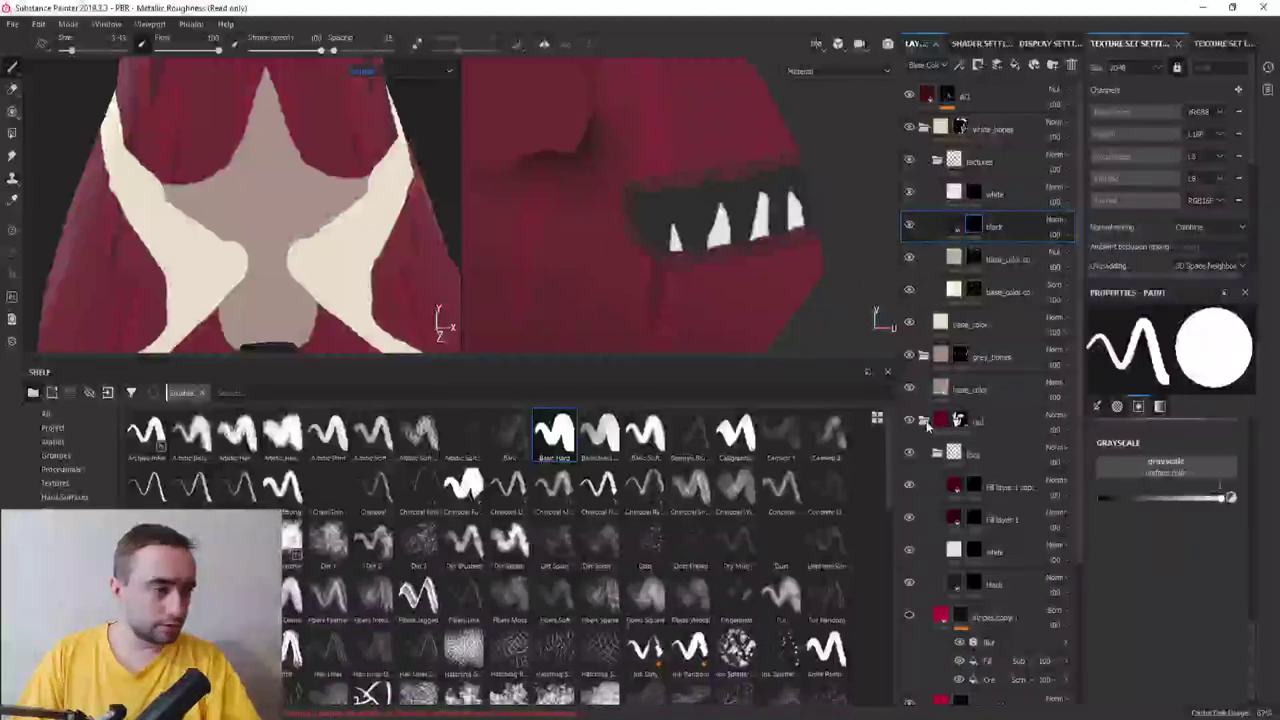
double_click(984, 163)
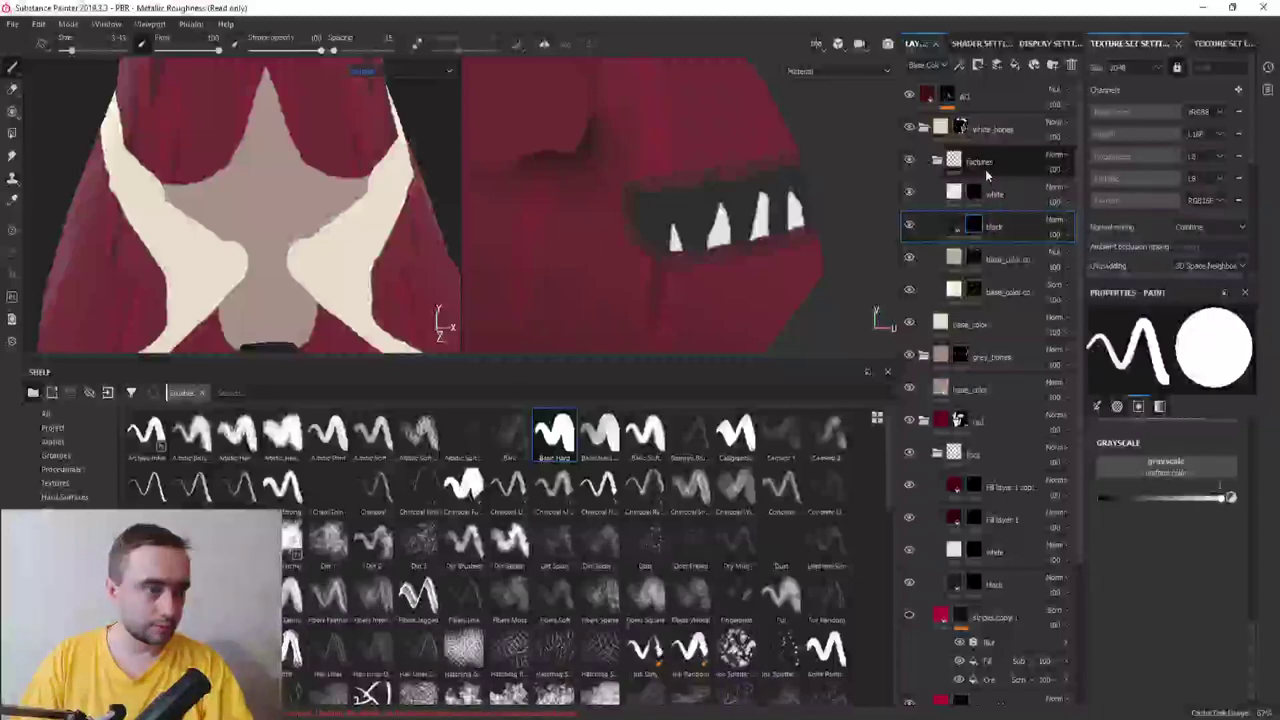
click(980, 421)
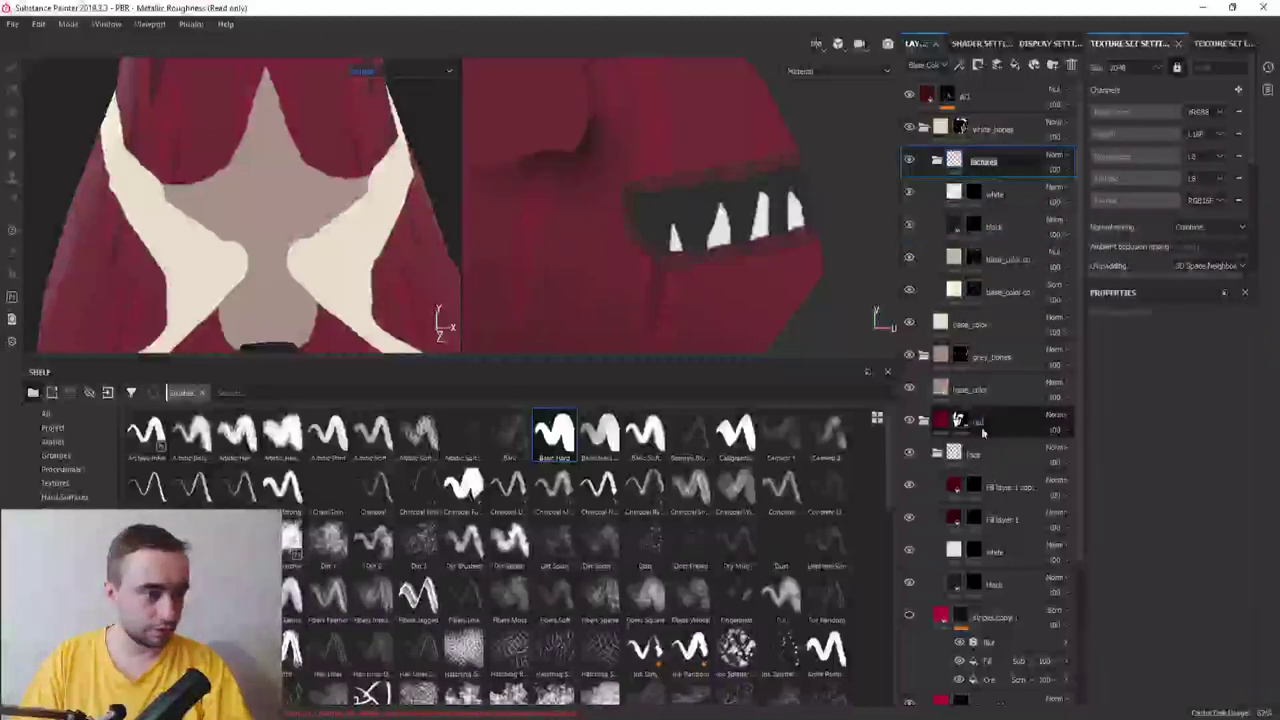
click(989, 457)
click(968, 551)
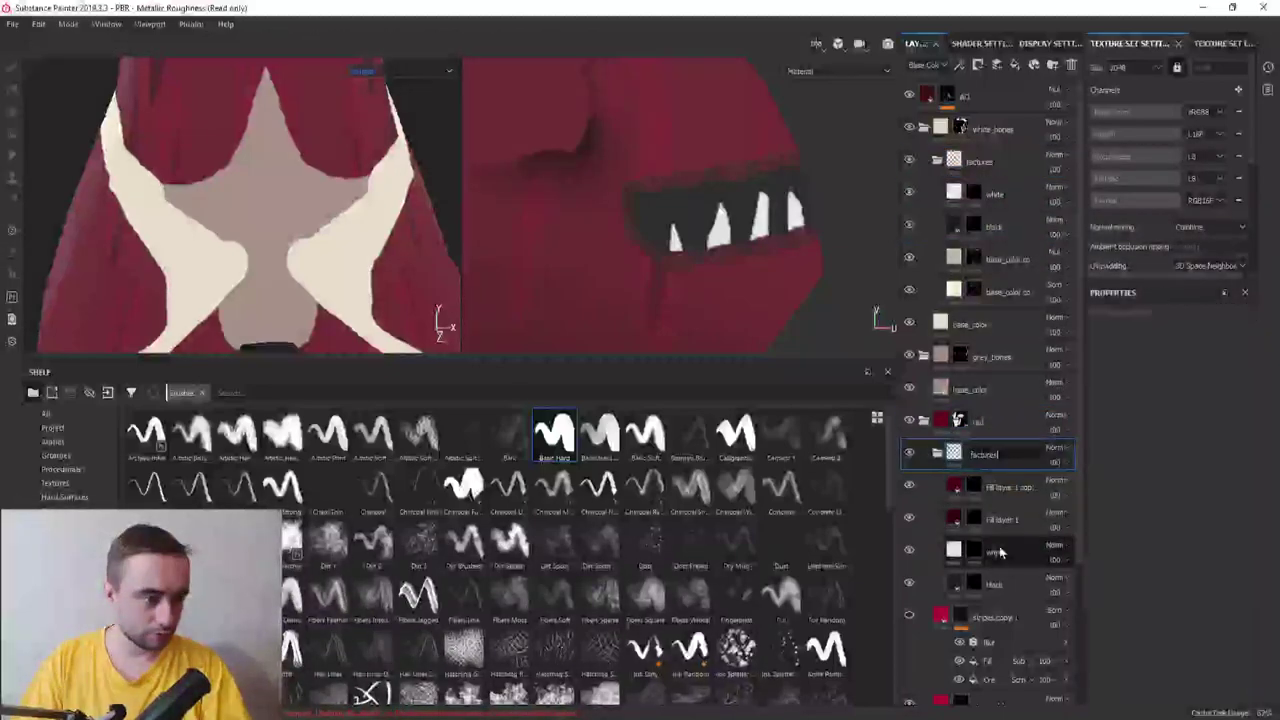
click(972, 584)
Shrink the brush to about 1.4 and trace a thin dark outline along the red-tan border
scroll(349, 280, up, 3)
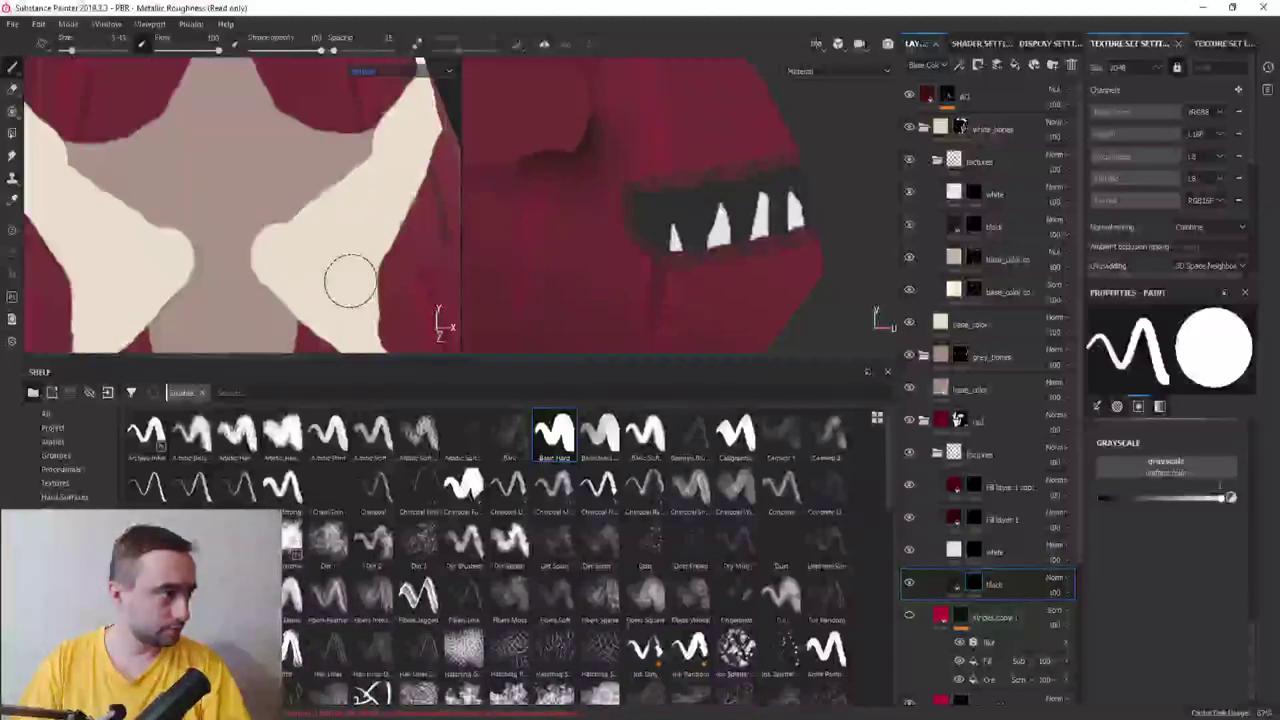
scroll(312, 262, up, 3)
ctrl+right_drag(312, 262, 293, 300)
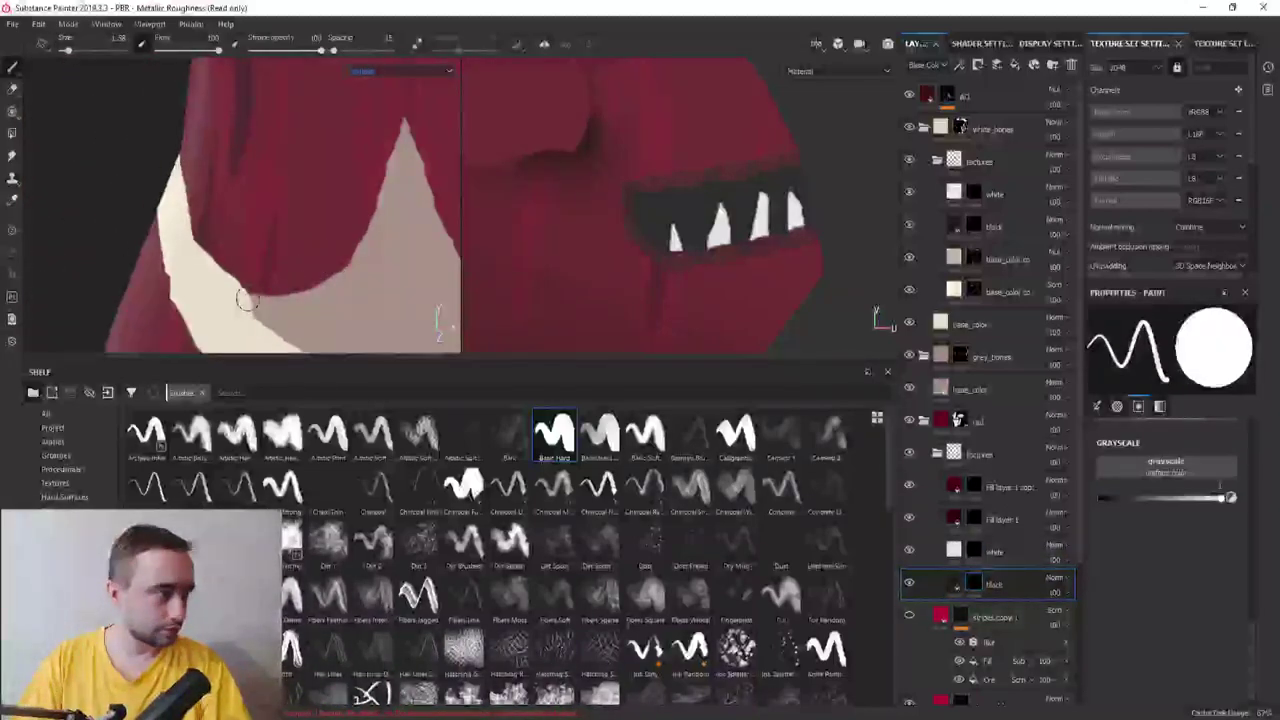
drag(247, 300, 286, 303)
scroll(303, 282, up, 2)
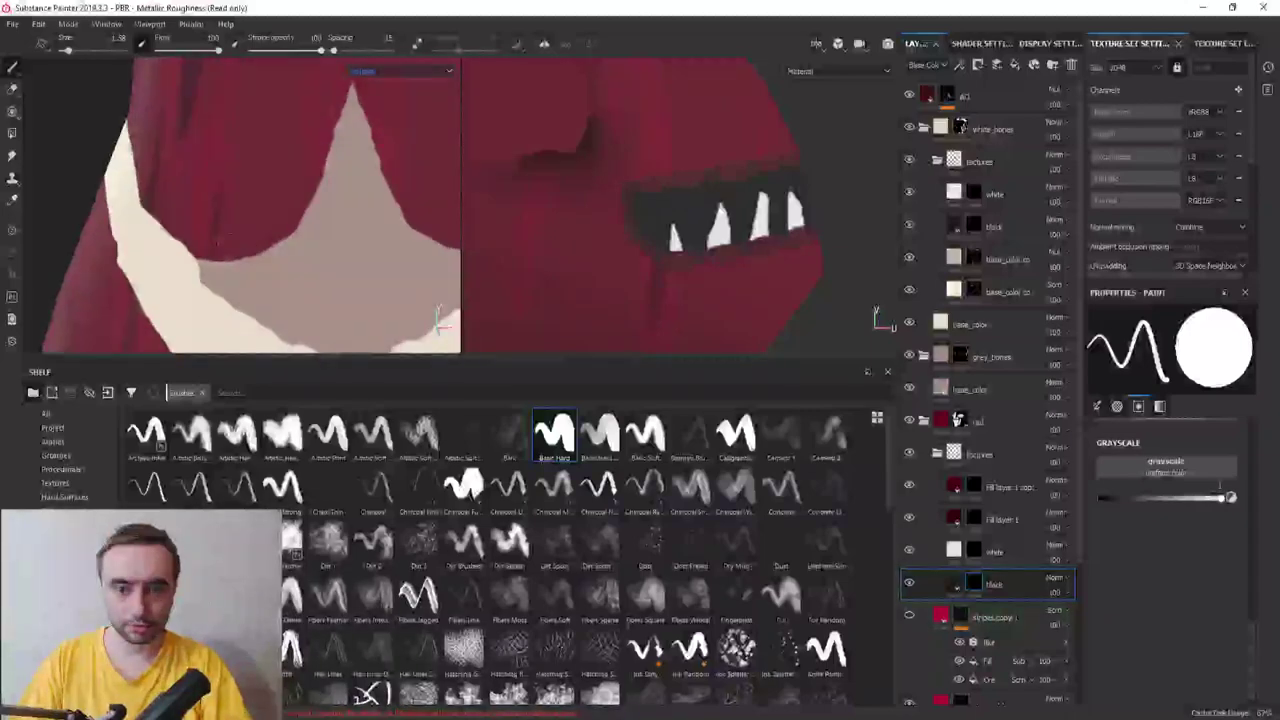
scroll(314, 294, up, 2)
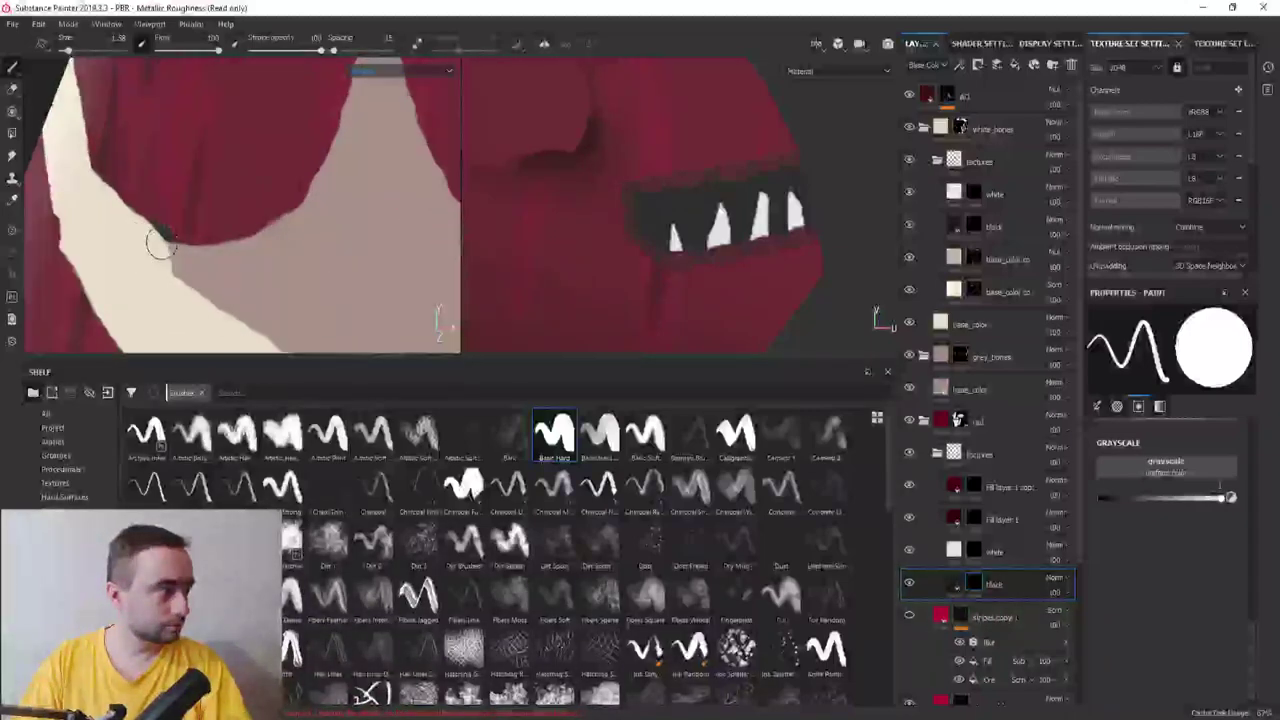
mouse_move(160, 243)
mouse_down()
mouse_move(238, 243)
mouse_move(410, 95)
mouse_move(292, 235)
mouse_up()
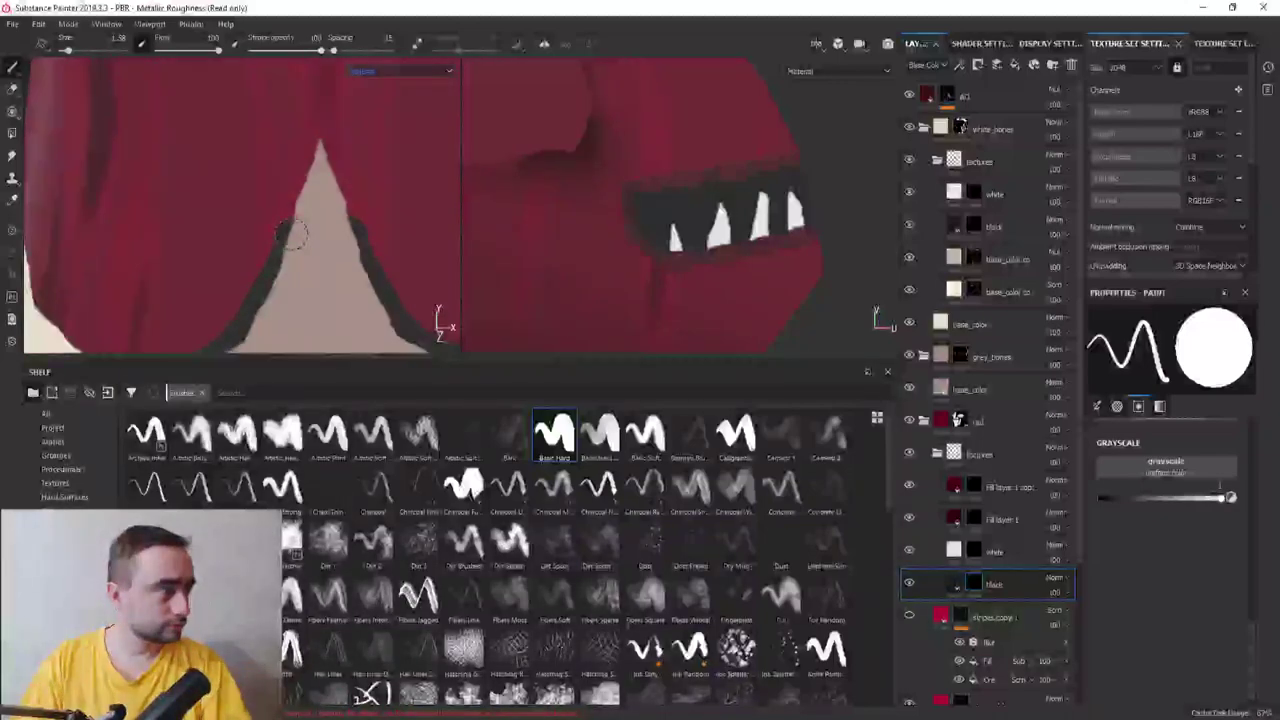
key(x)
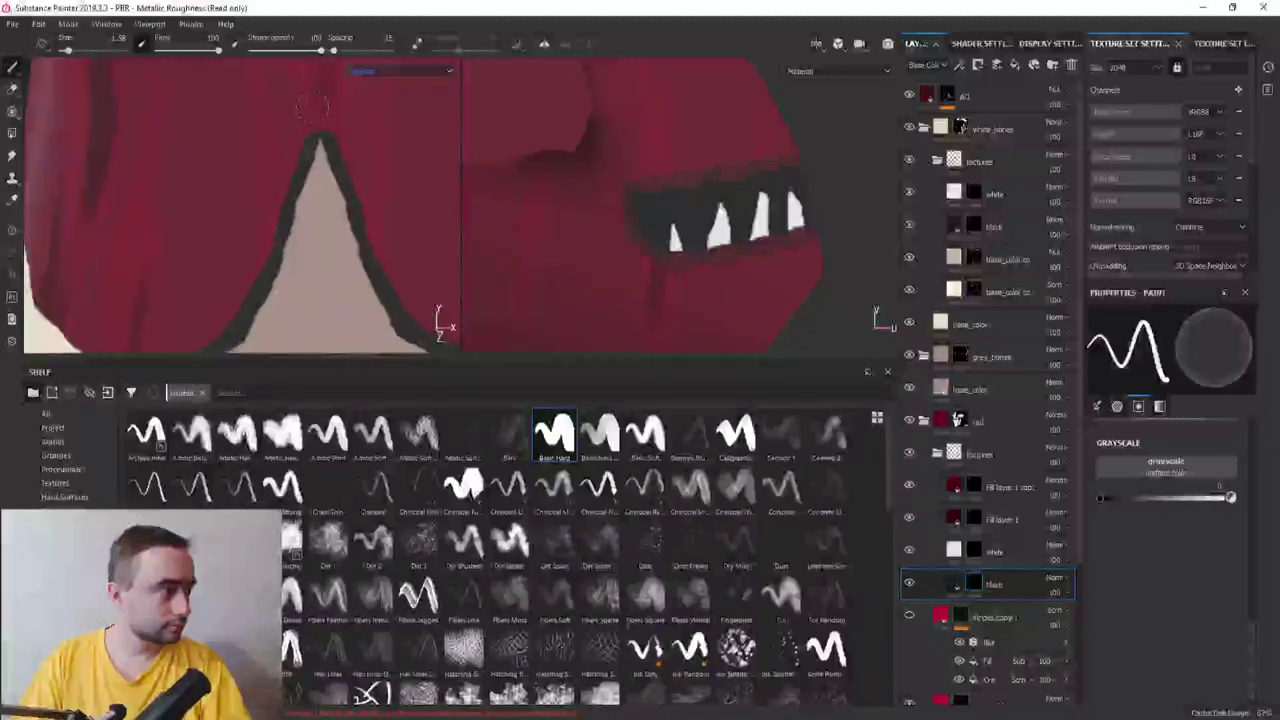
key(x)
key(x)
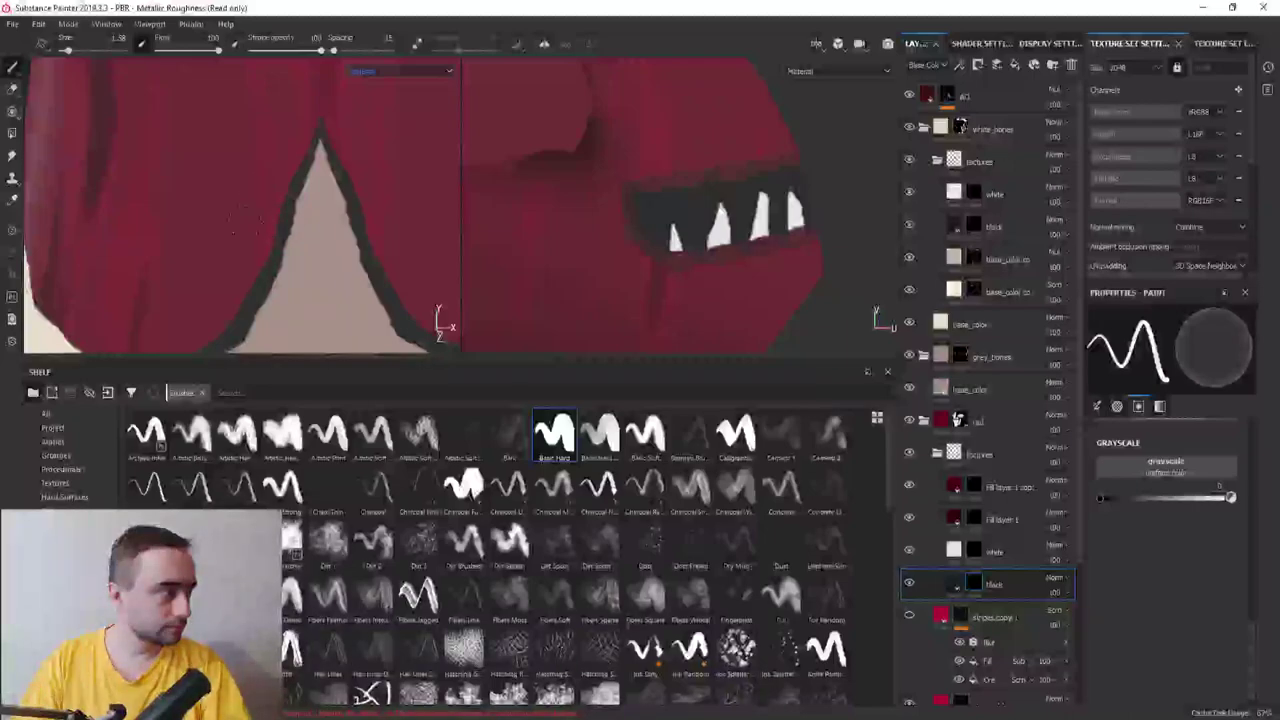
mouse_move(235, 285)
alt+mouse_down()
mouse_move(163, 262)
mouse_move(220, 214)
alt+mouse_up()
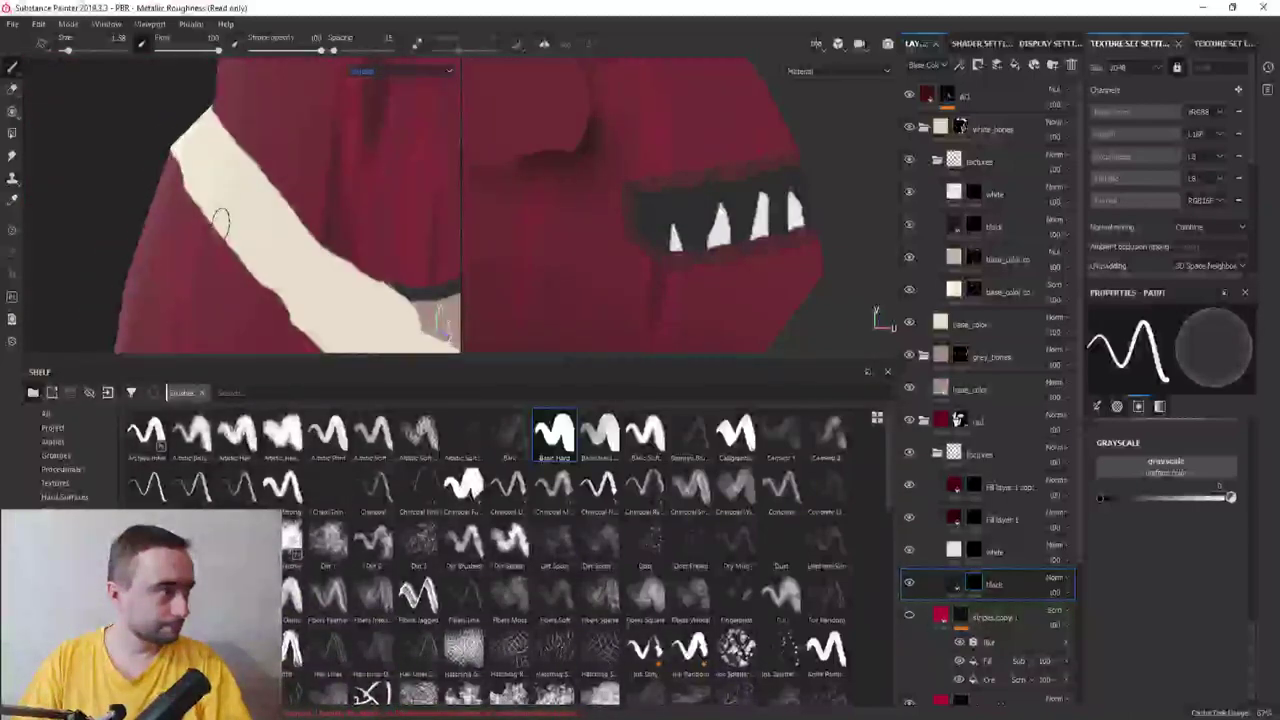
key(x)
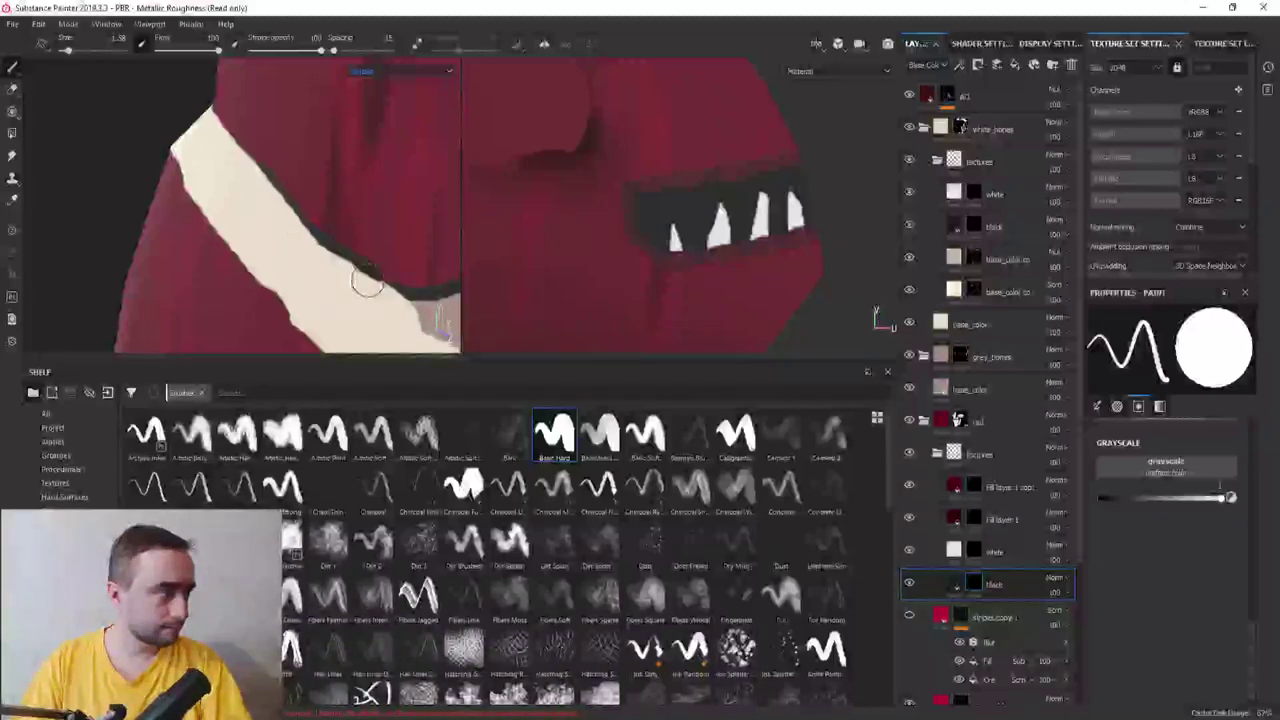
mouse_move(291, 251)
alt+mouse_down()
mouse_move(351, 177)
mouse_move(265, 212)
mouse_move(229, 209)
mouse_move(262, 140)
mouse_move(170, 125)
alt+mouse_up()
Outline the top and both mirrored sides of the tan pelvis panel in dark paint
drag(138, 82, 141, 100)
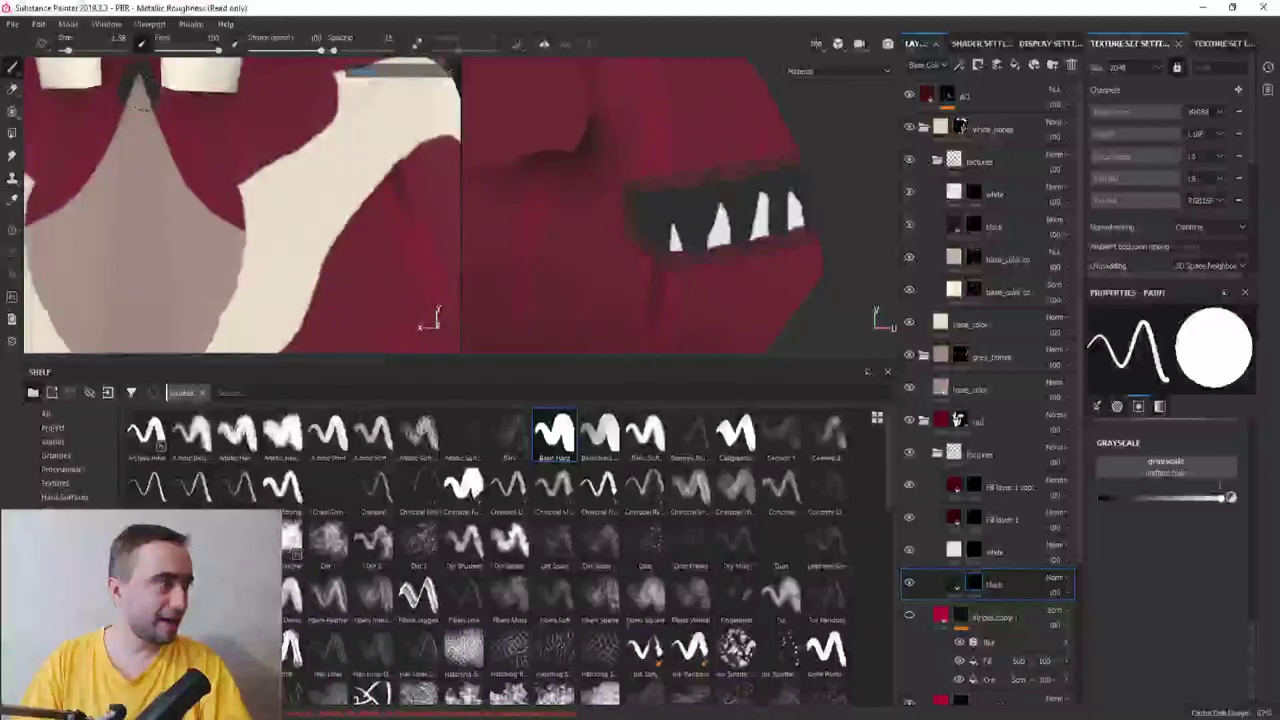
drag(168, 168, 224, 218)
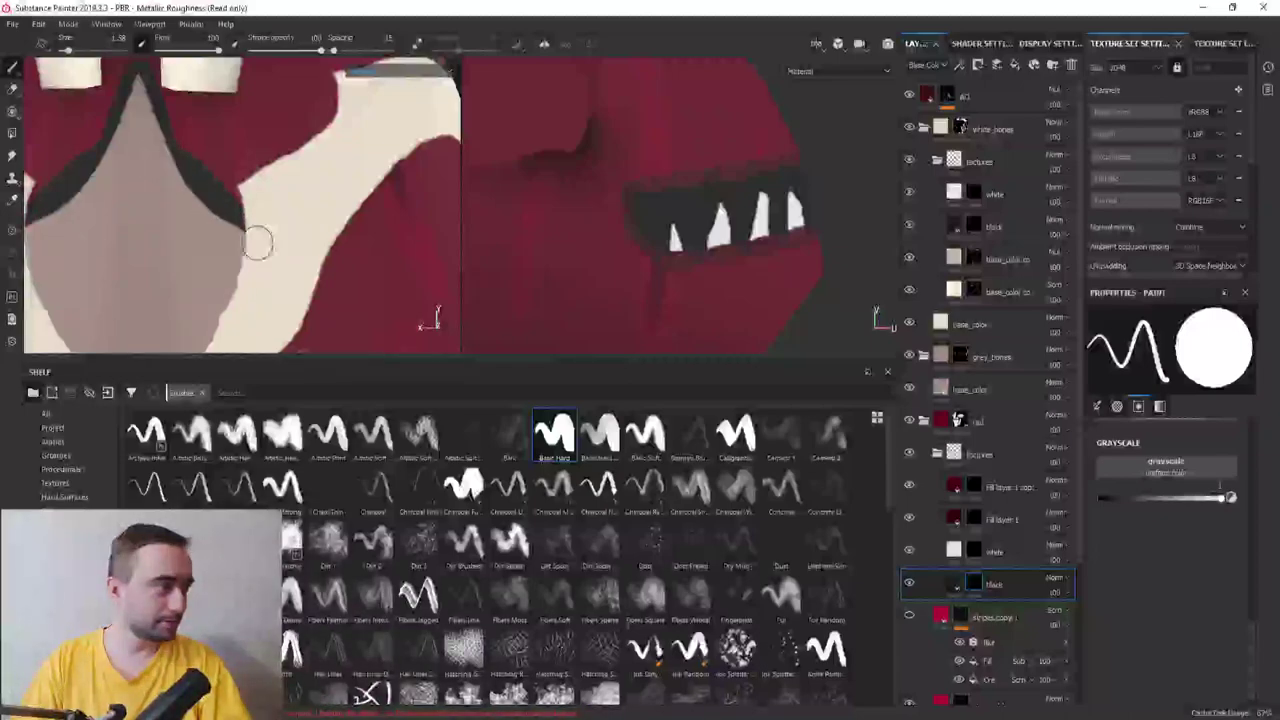
mouse_move(309, 157)
alt+mouse_down()
mouse_move(329, 166)
mouse_move(250, 258)
mouse_move(351, 206)
mouse_move(246, 266)
alt+mouse_up()
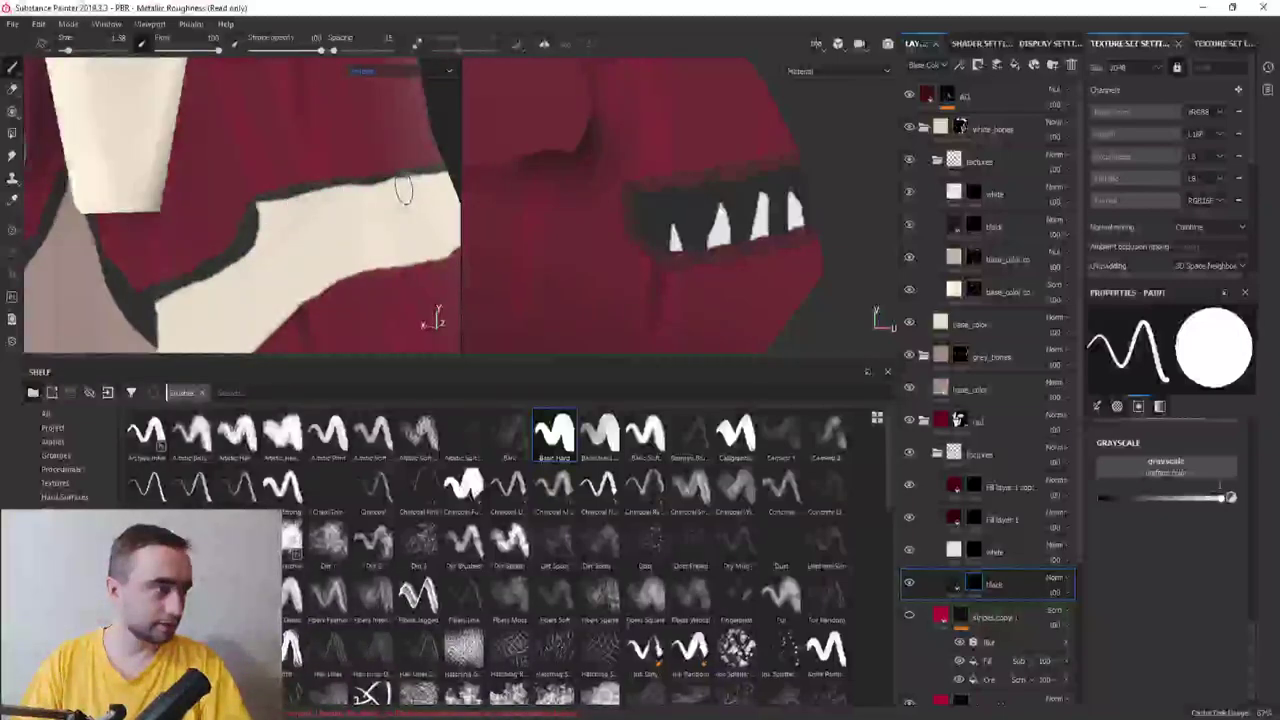
key(x)
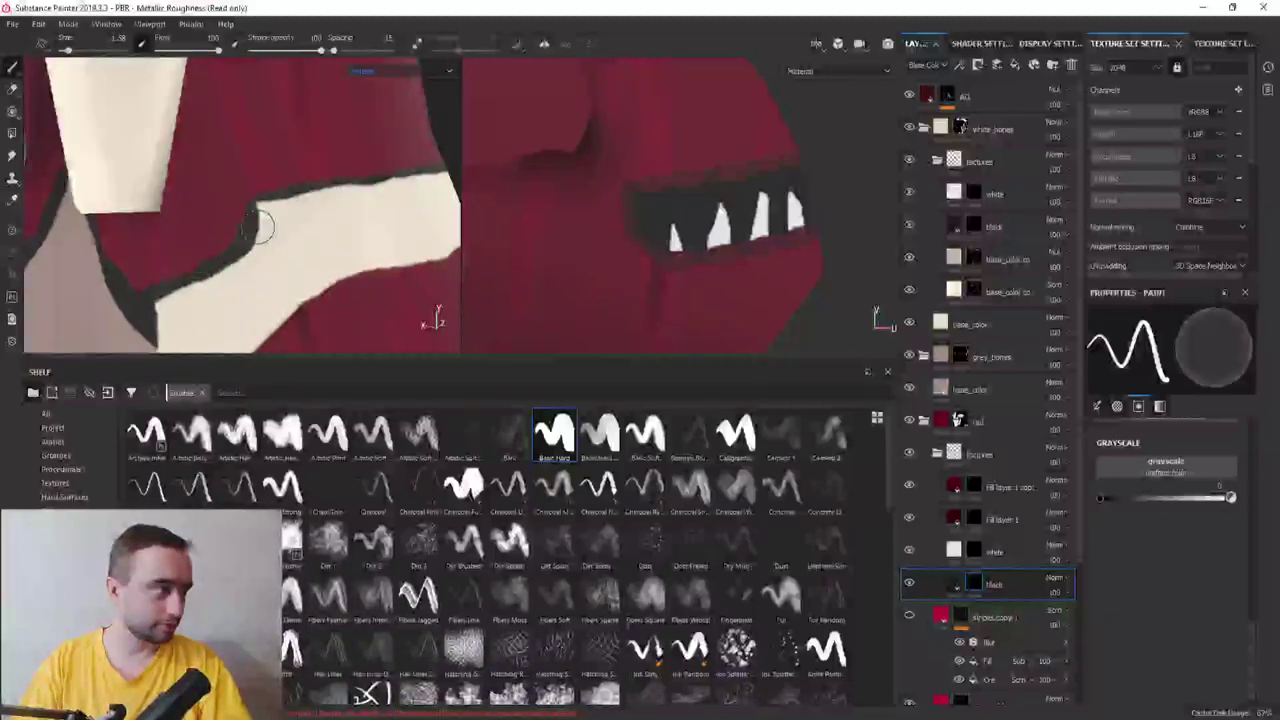
key(x)
alt+drag(268, 210, 330, 248)
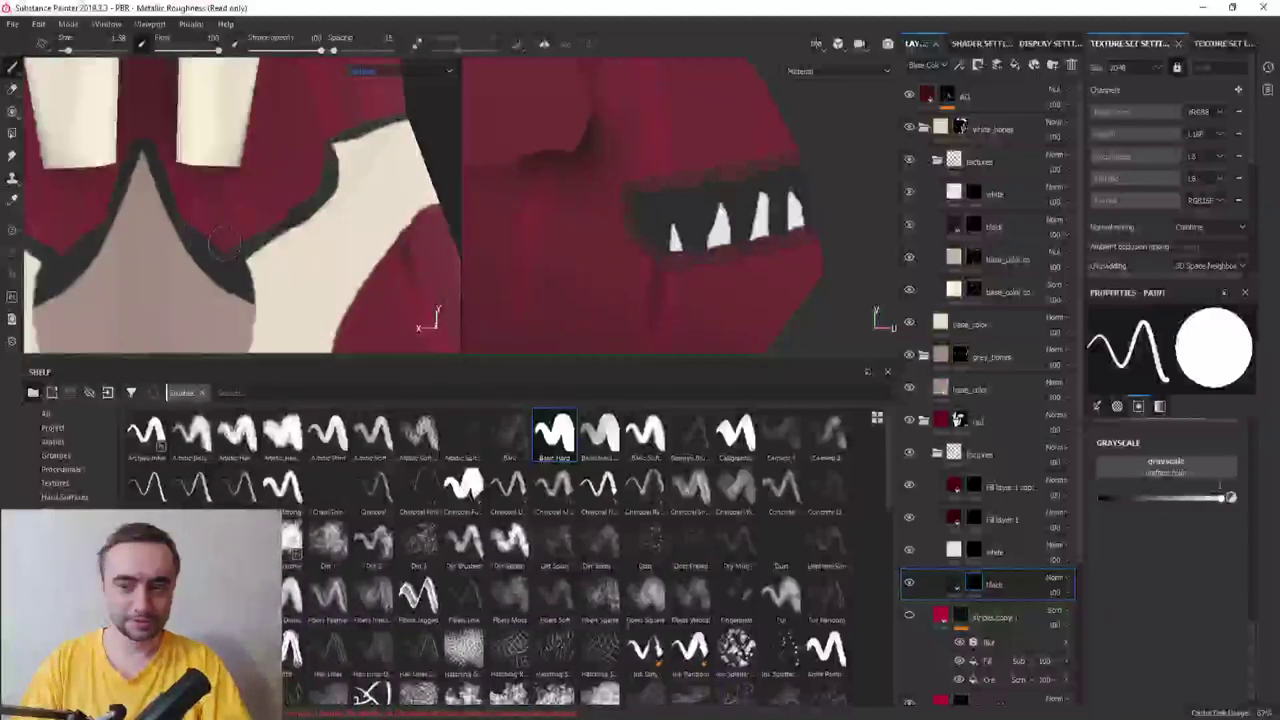
alt+drag(224, 242, 255, 248)
key(x)
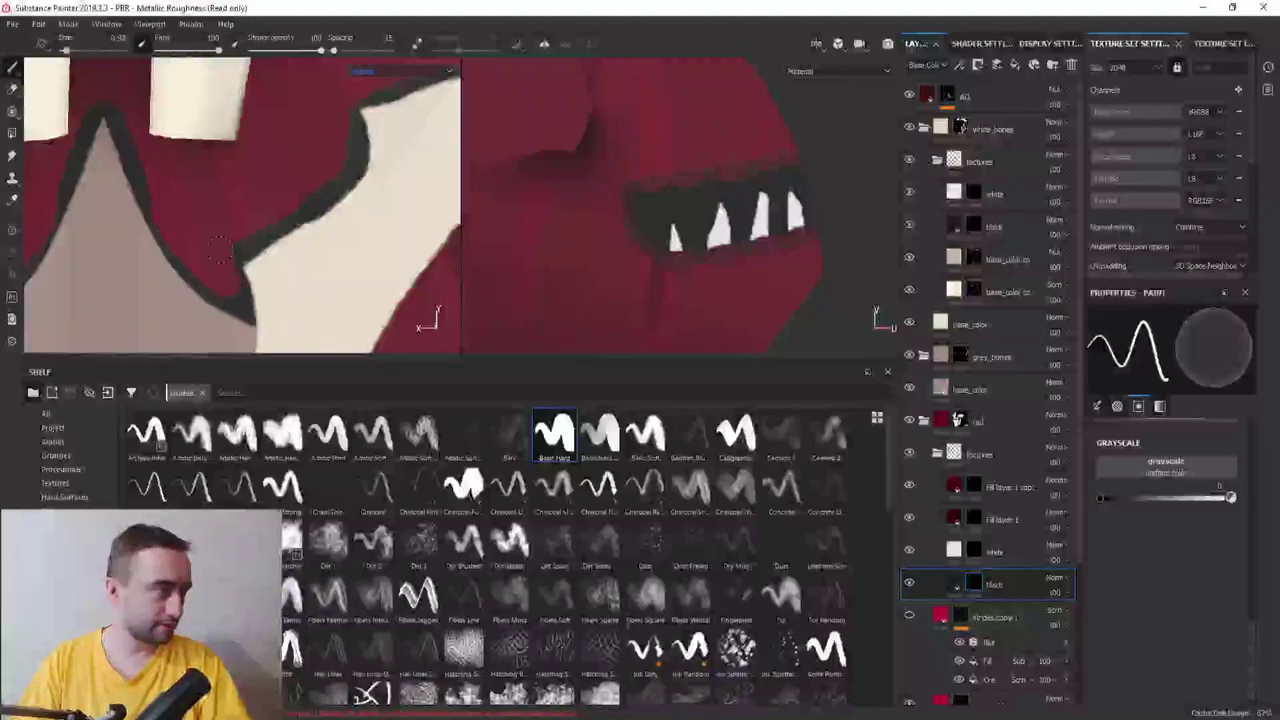
mouse_move(340, 110)
alt+mouse_down()
mouse_move(286, 180)
mouse_move(240, 200)
alt+mouse_up()
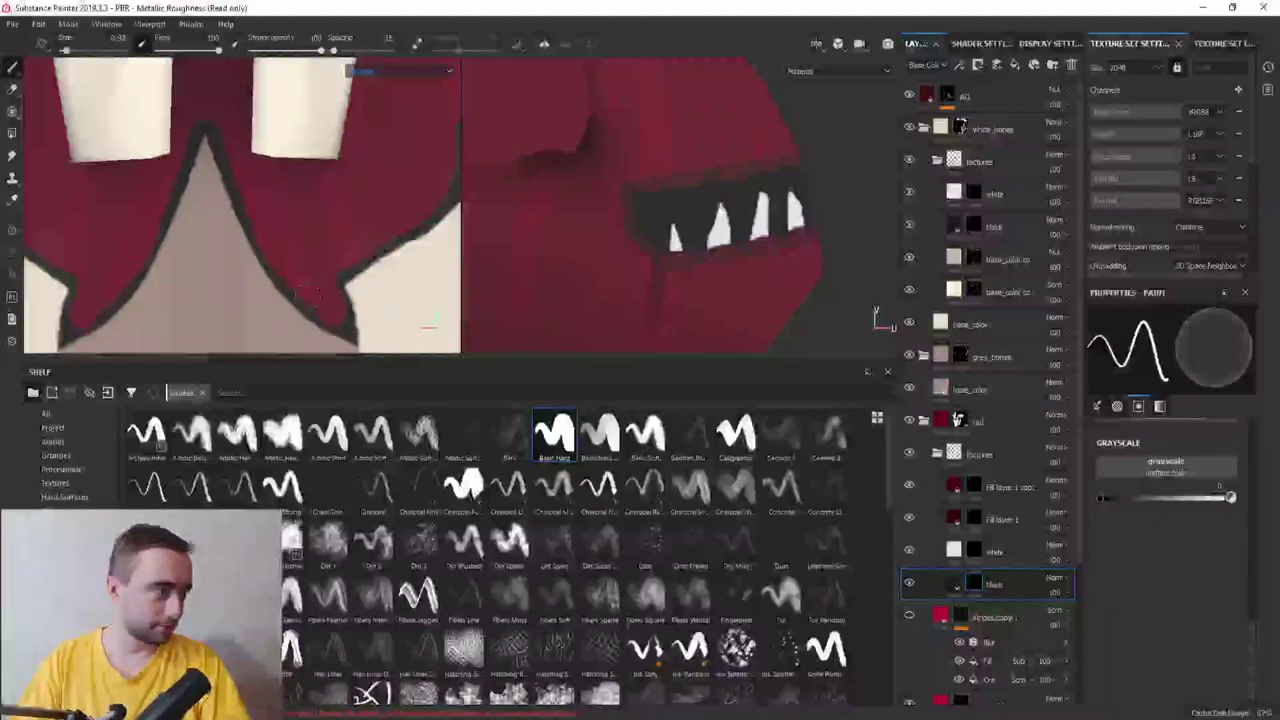
key(x)
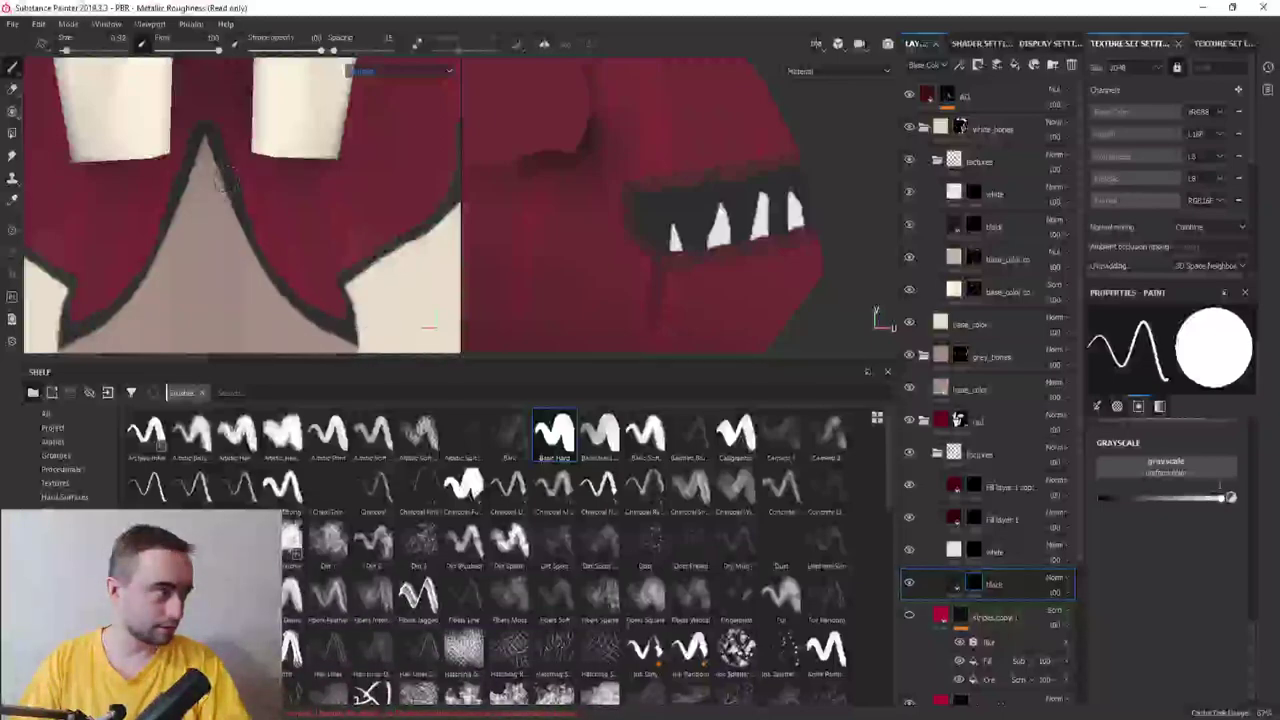
key(x)
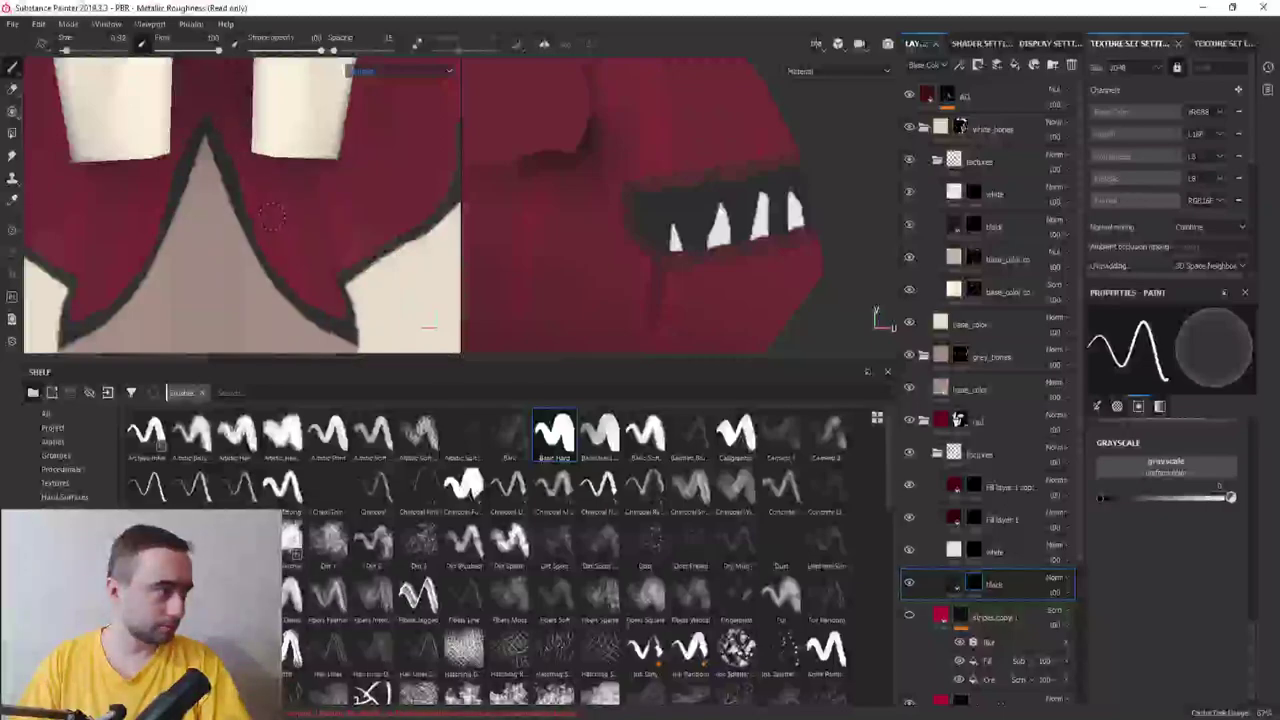
alt+drag(240, 170, 300, 220)
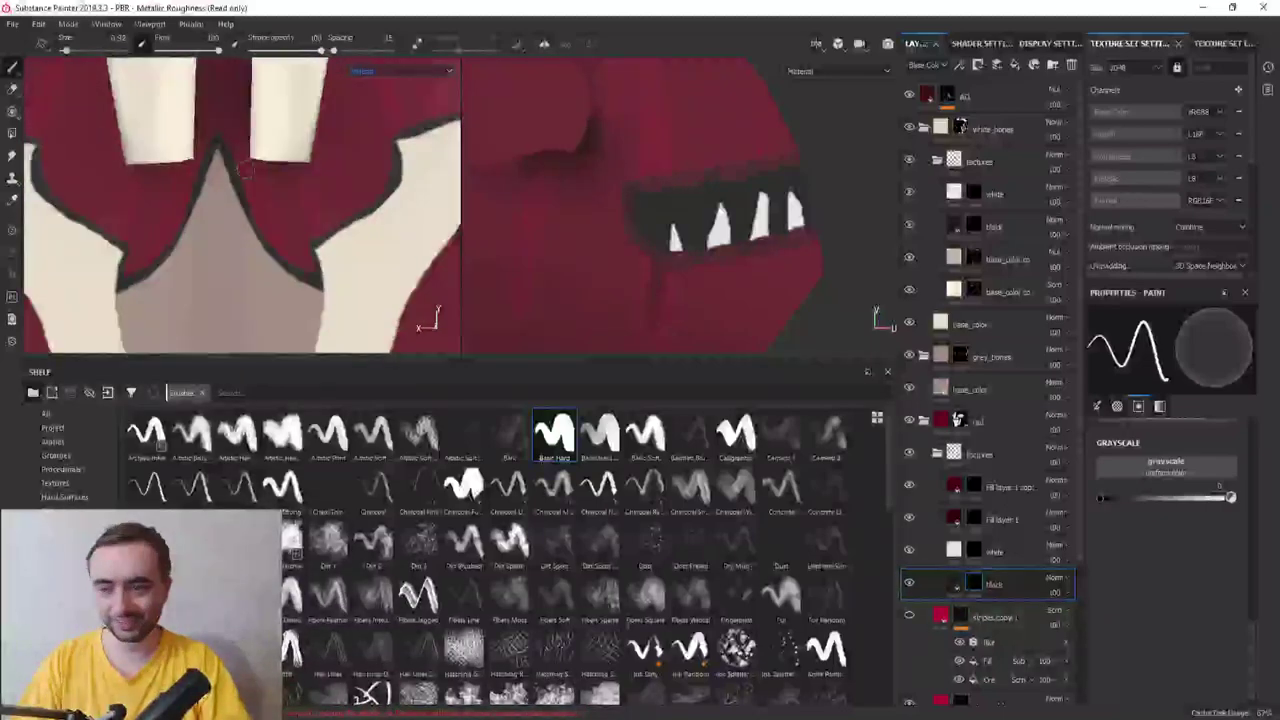
scroll(289, 247, up, 2)
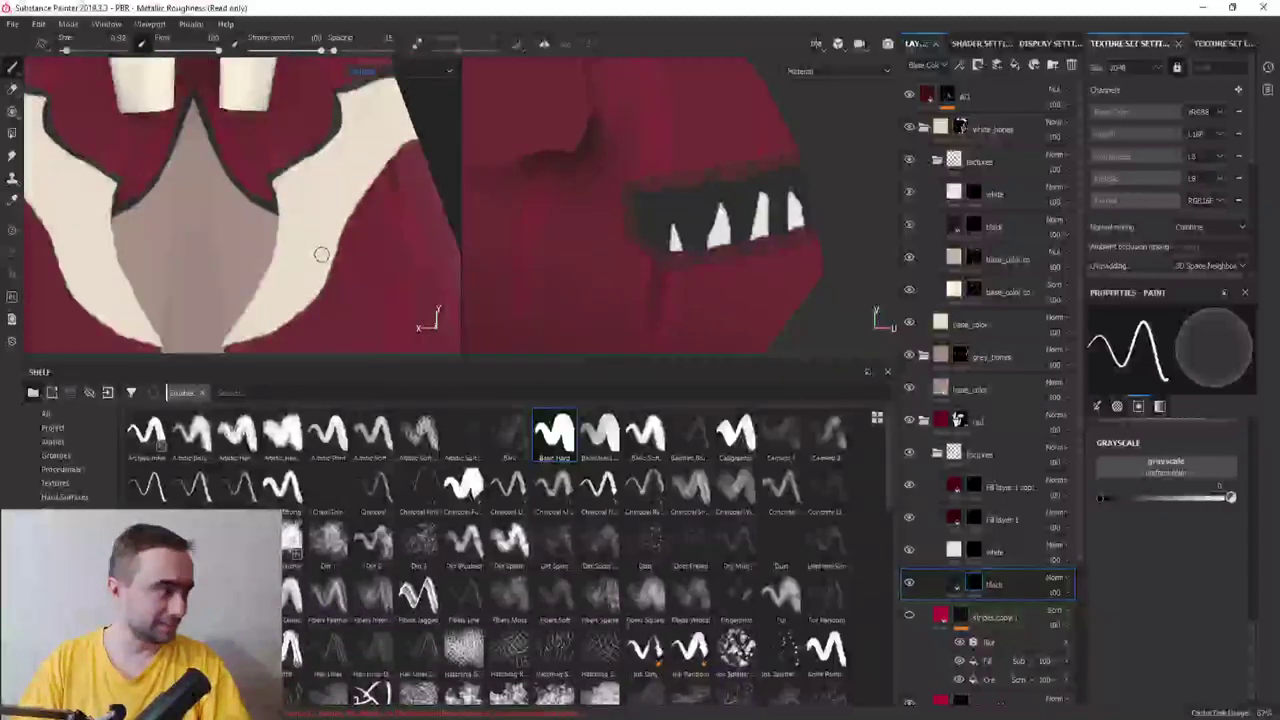
alt+middle_drag(360, 262, 326, 155)
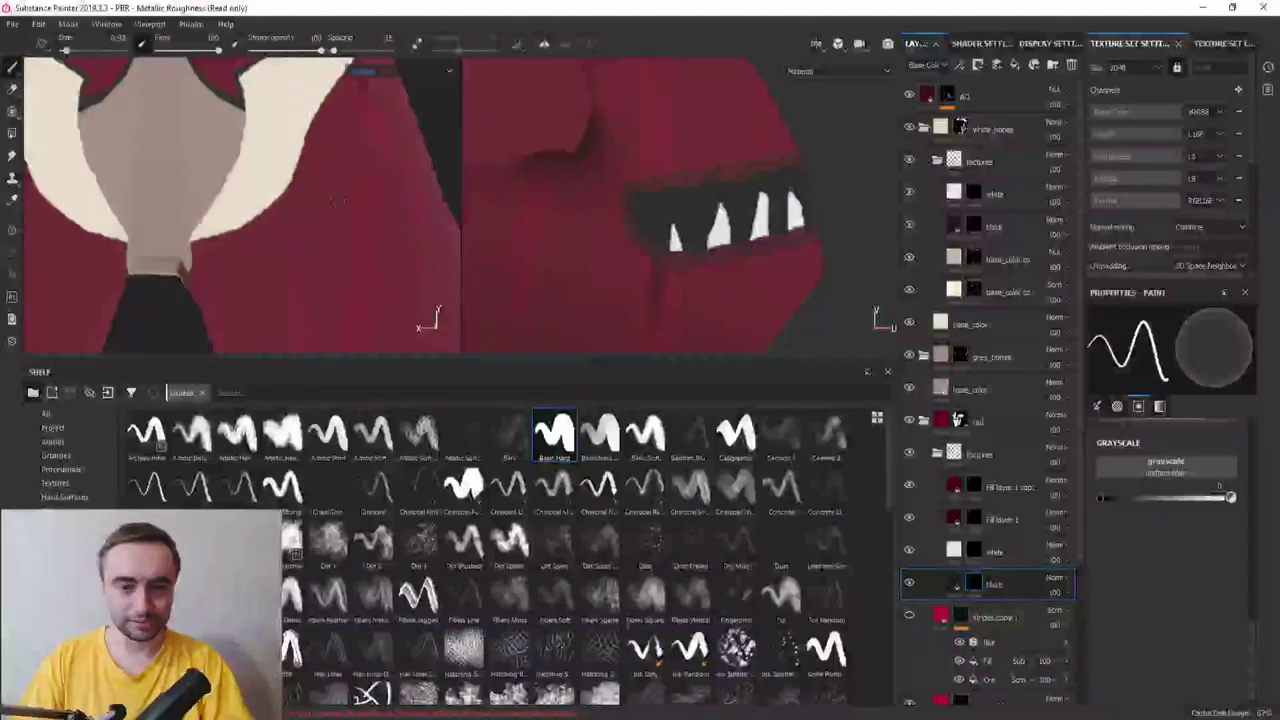
mouse_move(338, 200)
alt+mouse_down()
mouse_move(306, 200)
mouse_move(428, 323)
mouse_move(352, 205)
alt+mouse_up()
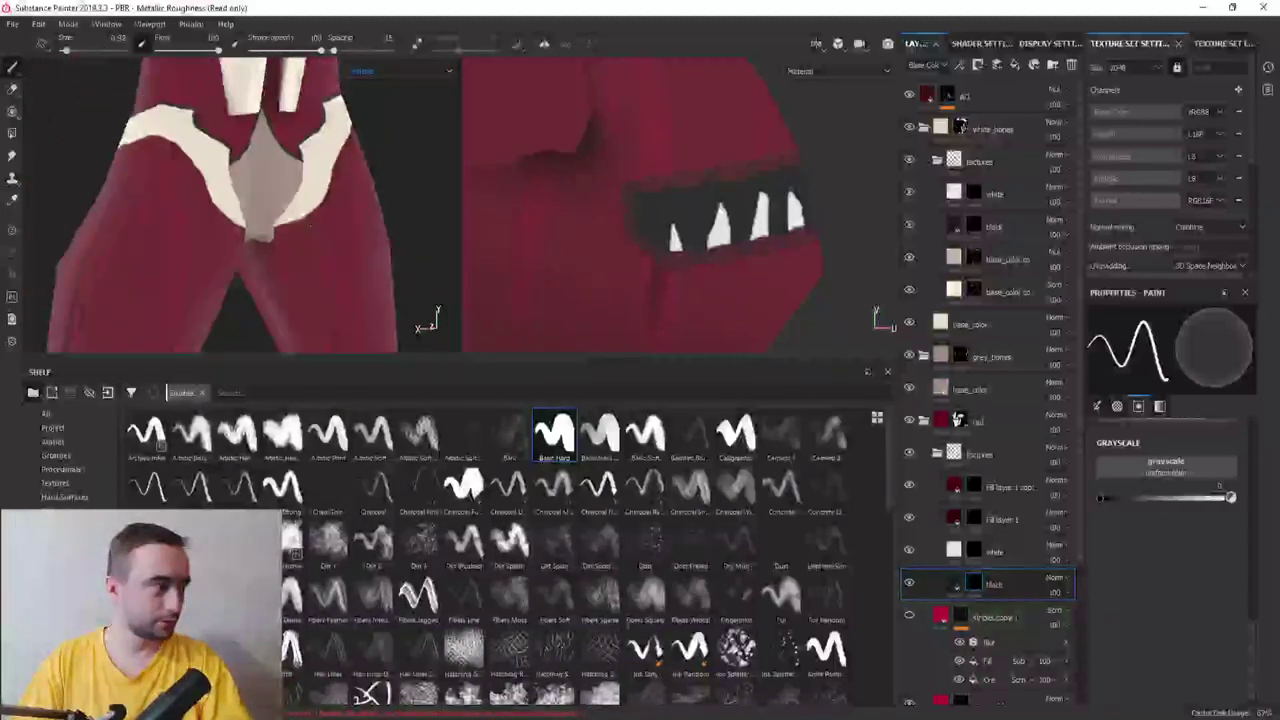
scroll(238, 222, up, 3)
scroll(238, 222, up, 3)
scroll(238, 222, up, 2)
Outline the cream plate edges where they meet the red body
key(x)
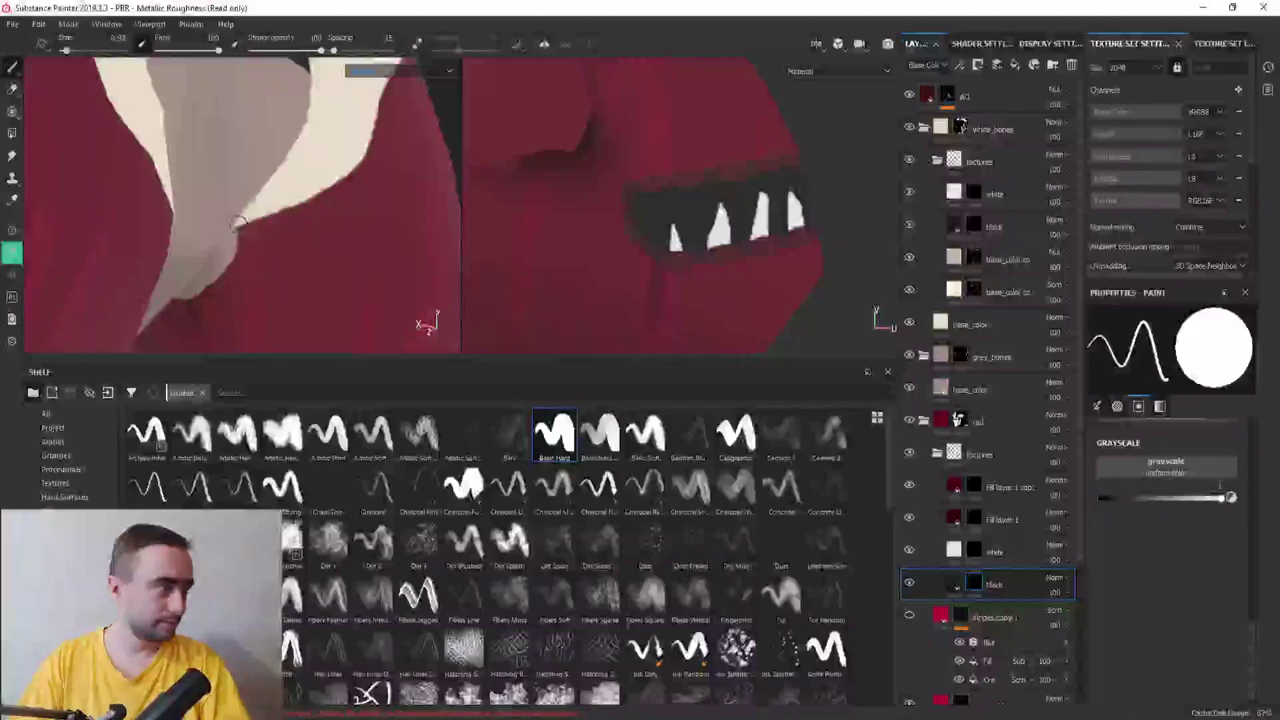
mouse_move(284, 208)
mouse_down()
mouse_move(354, 164)
mouse_move(252, 211)
mouse_up()
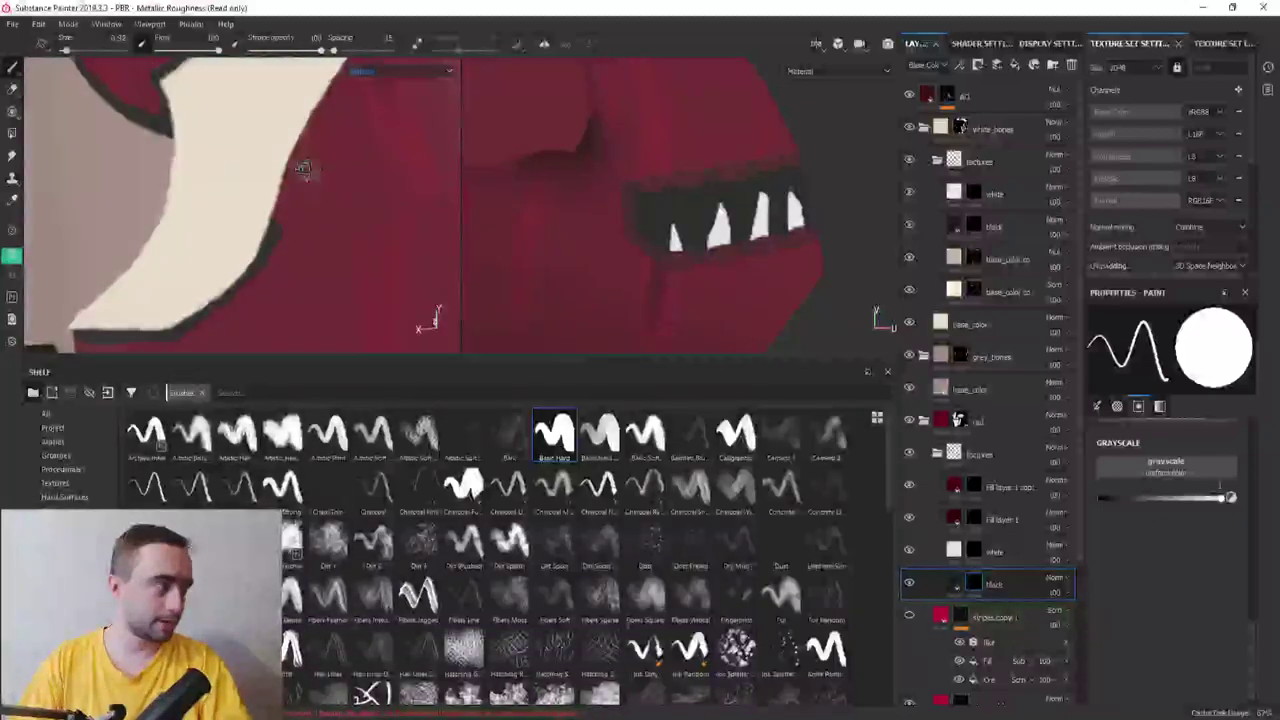
drag(305, 132, 280, 182)
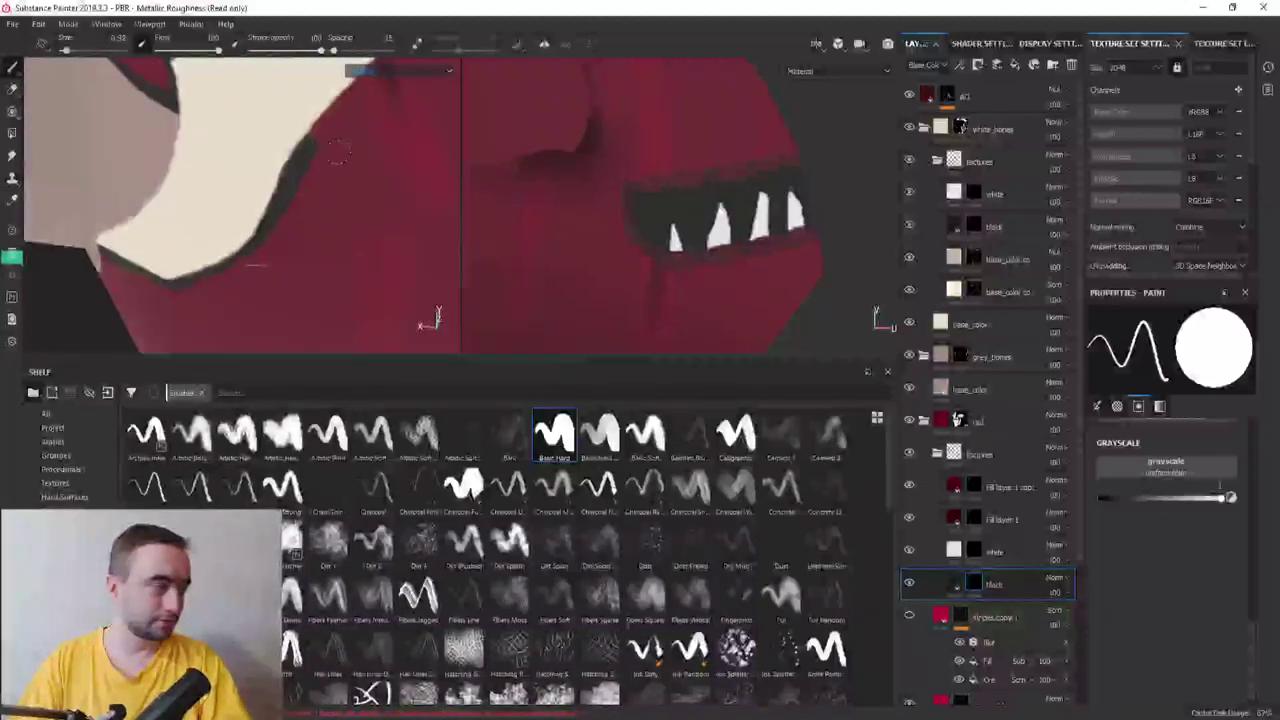
key(x)
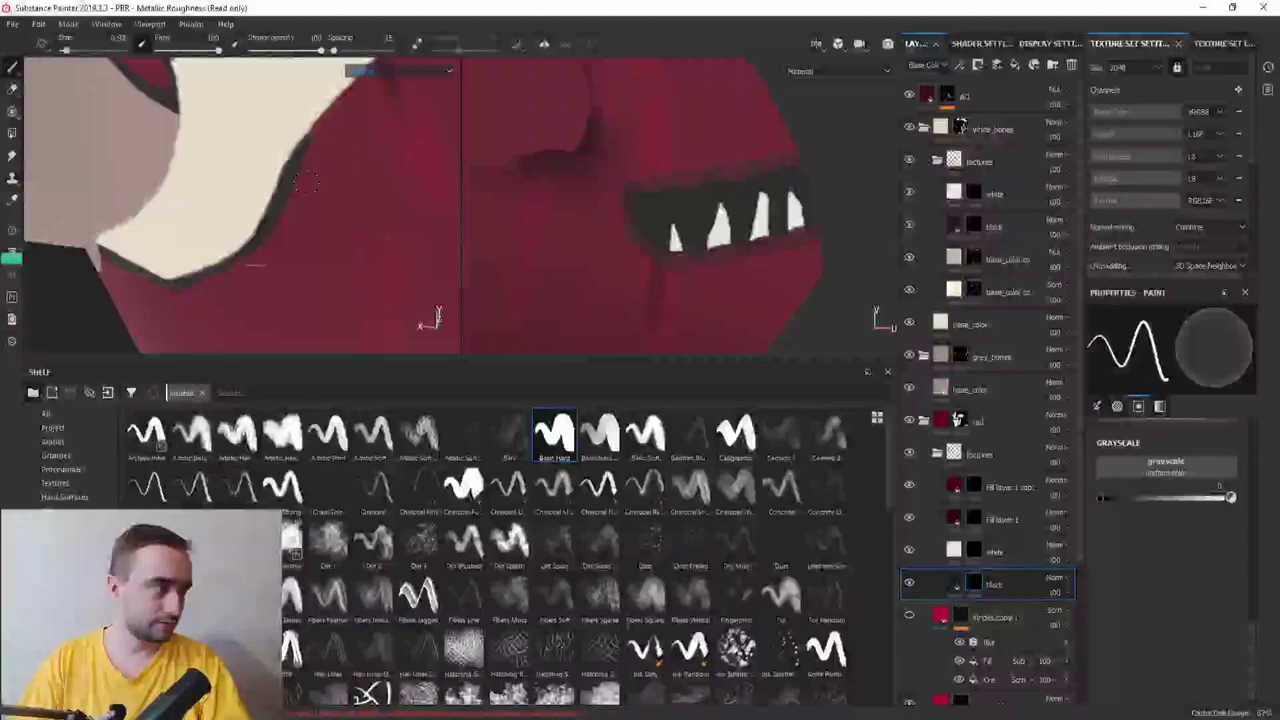
alt+drag(335, 188, 313, 212)
key(x)
mouse_move(214, 250)
mouse_down()
mouse_move(300, 143)
mouse_move(251, 191)
mouse_move(352, 100)
mouse_move(271, 229)
mouse_up()
key(x)
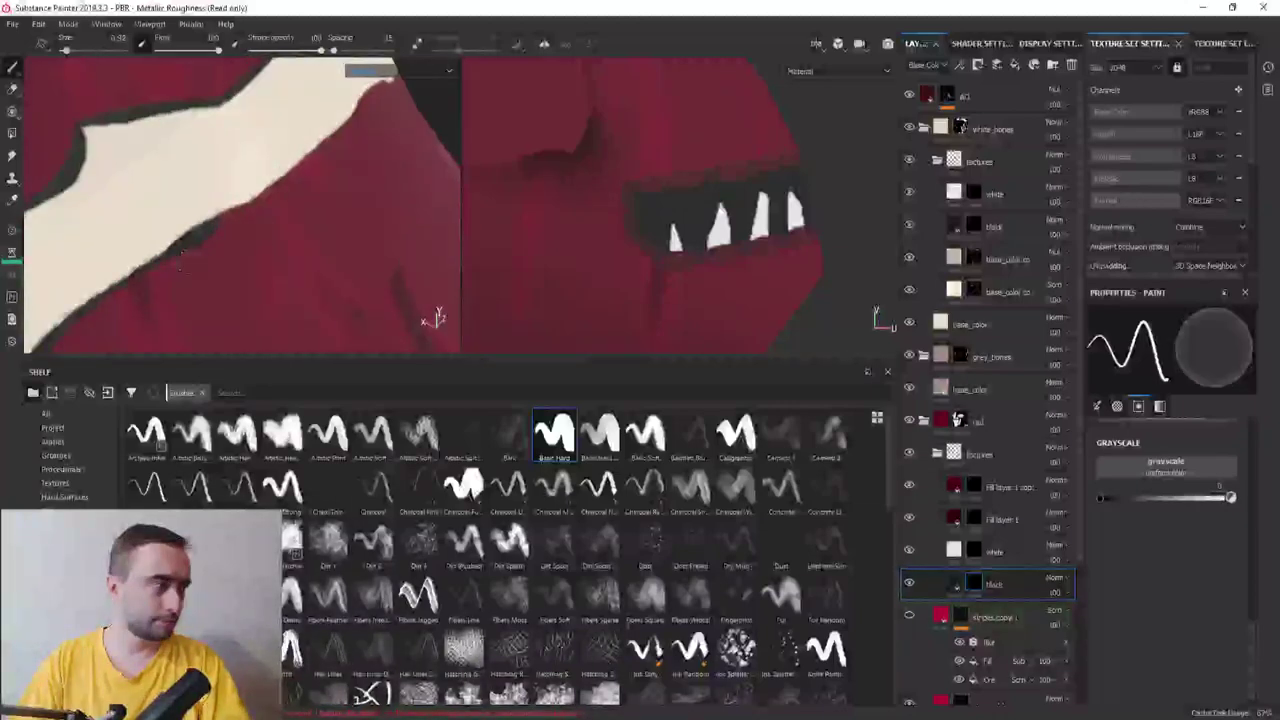
key(x)
mouse_move(278, 173)
mouse_down()
mouse_move(375, 88)
mouse_move(349, 166)
mouse_move(226, 240)
mouse_move(257, 211)
mouse_up()
Save the project, then extend the dark outline further along the cream border
key(ctrl+s)
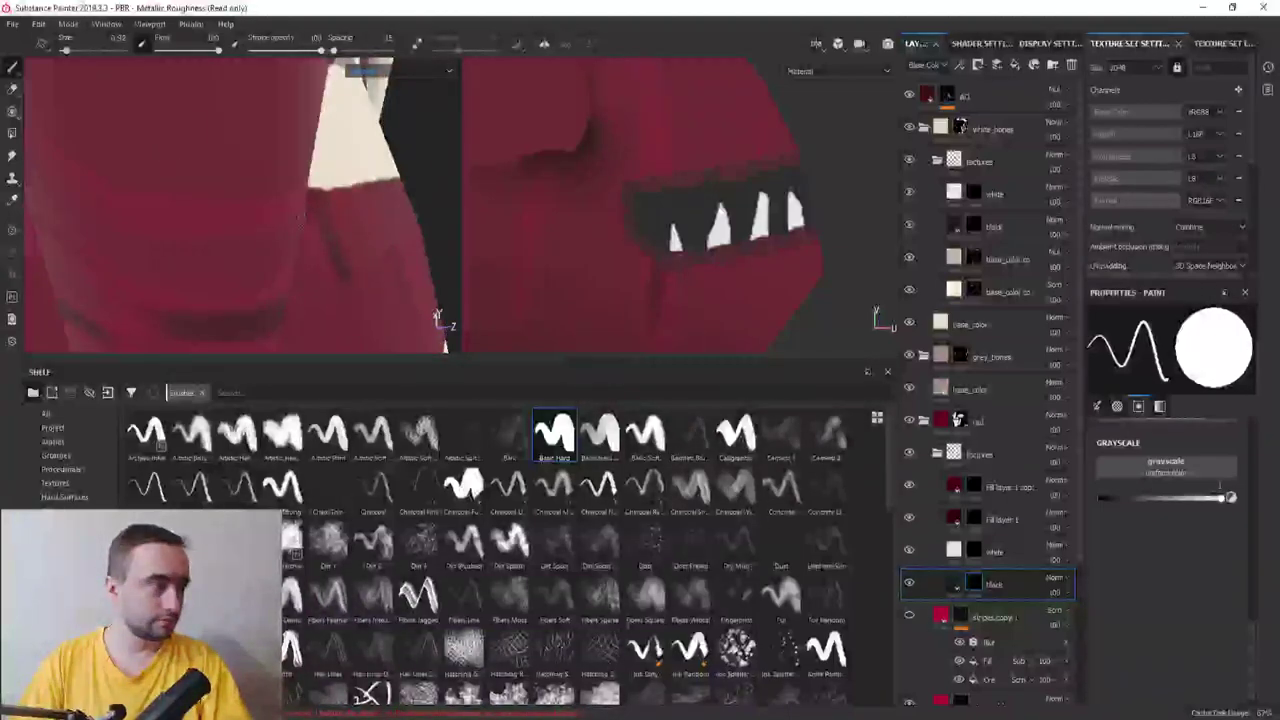
mouse_move(174, 171)
alt+mouse_down()
mouse_move(250, 207)
mouse_move(243, 251)
mouse_move(195, 103)
mouse_move(228, 160)
alt+mouse_up()
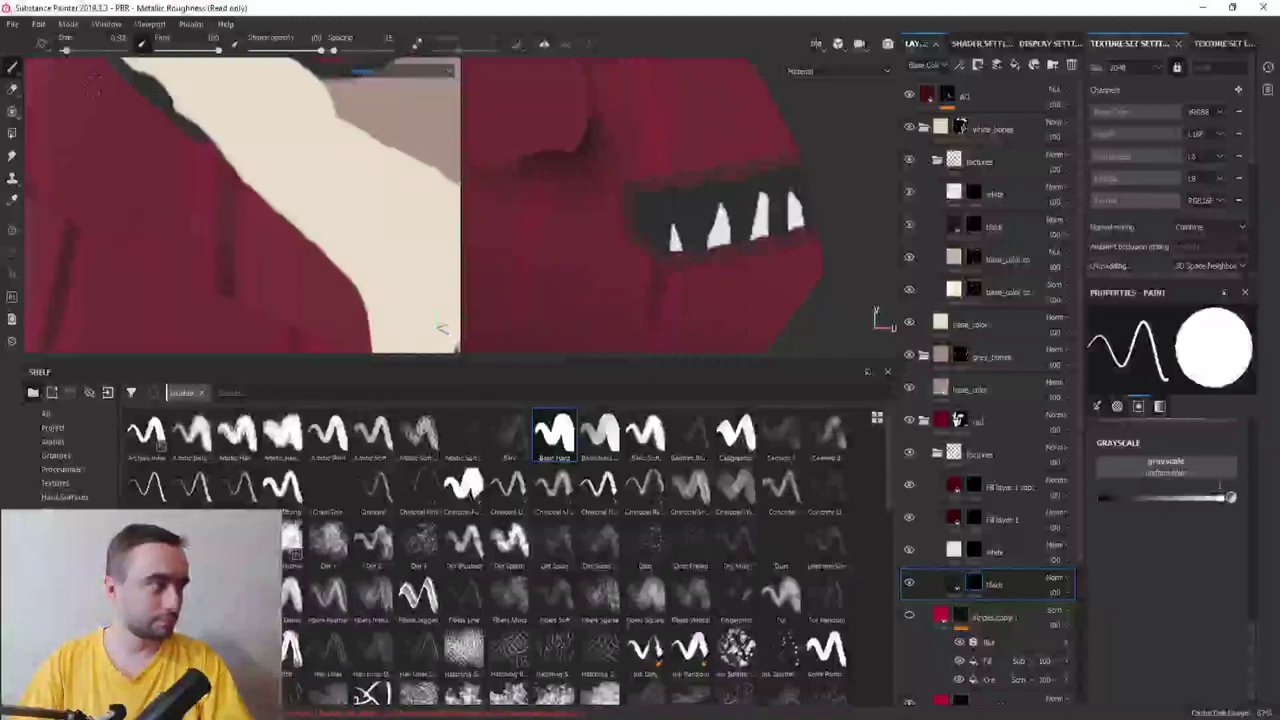
key(x)
key(x)
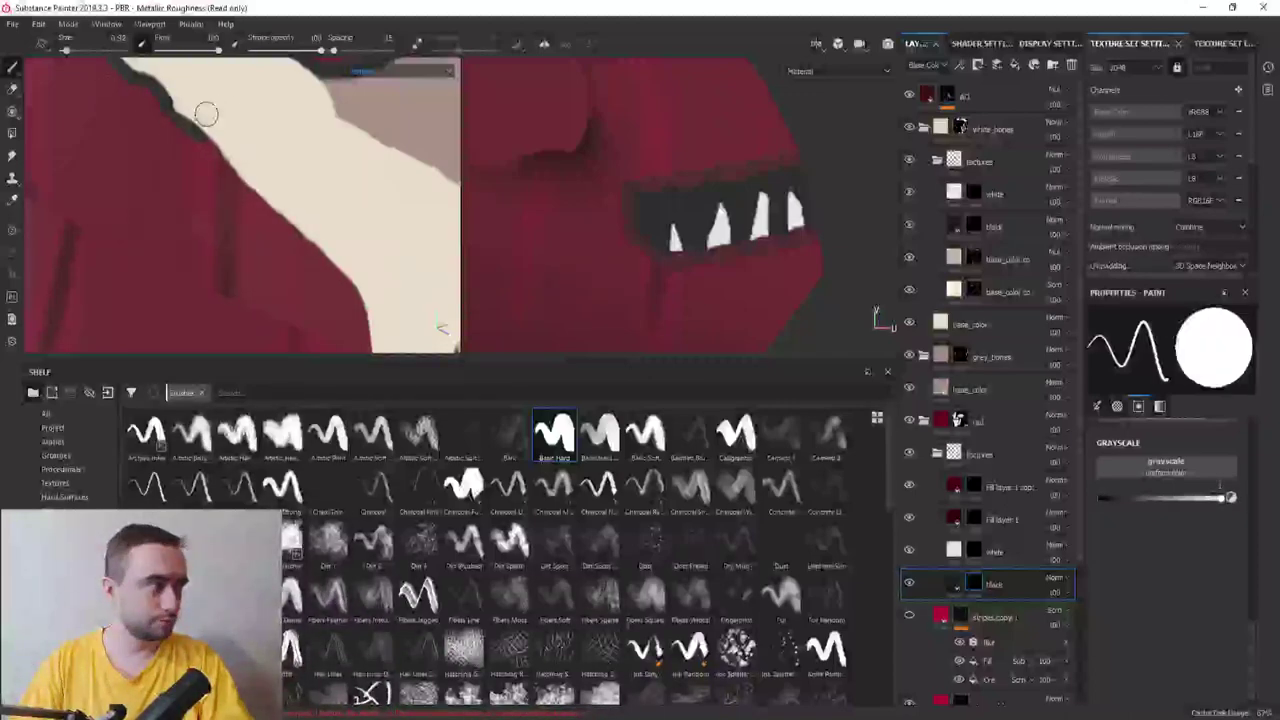
mouse_move(206, 114)
mouse_down()
mouse_move(255, 192)
mouse_move(358, 295)
mouse_move(200, 110)
mouse_move(208, 187)
mouse_move(185, 272)
mouse_move(150, 315)
mouse_move(290, 160)
mouse_move(265, 170)
mouse_move(238, 228)
mouse_up()
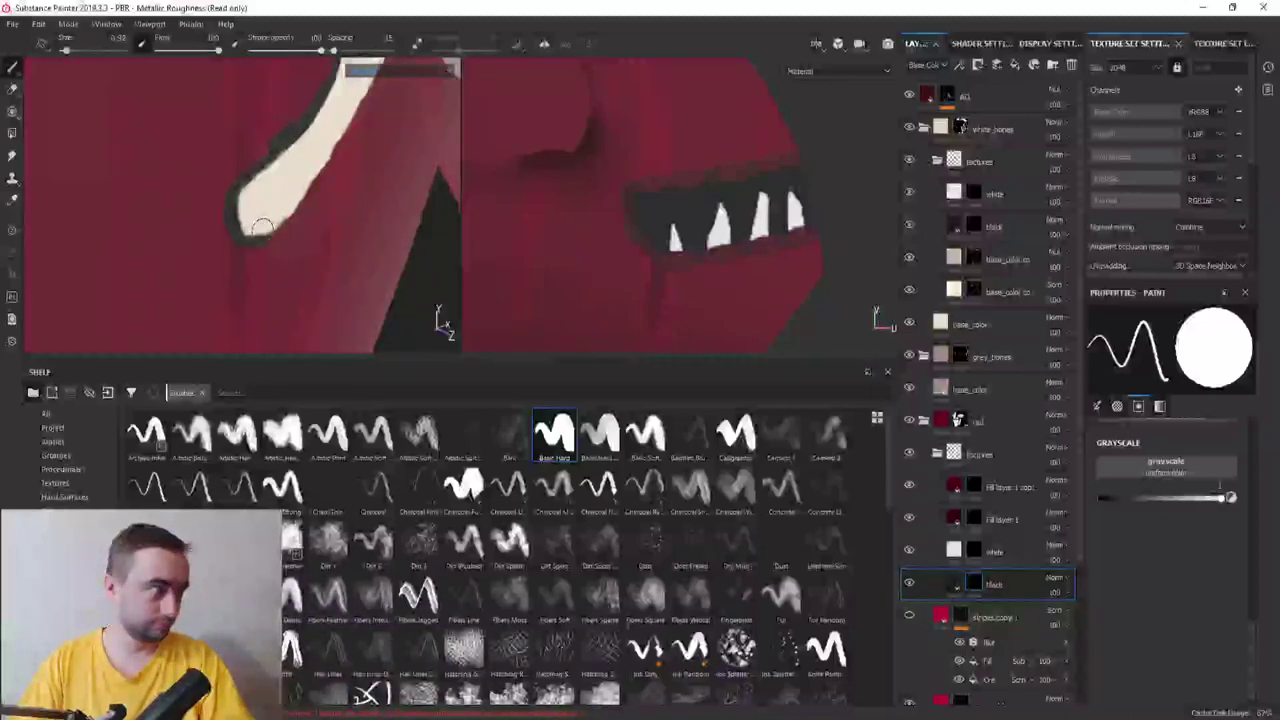
scroll(330, 145, up, 2)
Trace a black outline along the edge of the cream bone band
scroll(330, 145, up, 2)
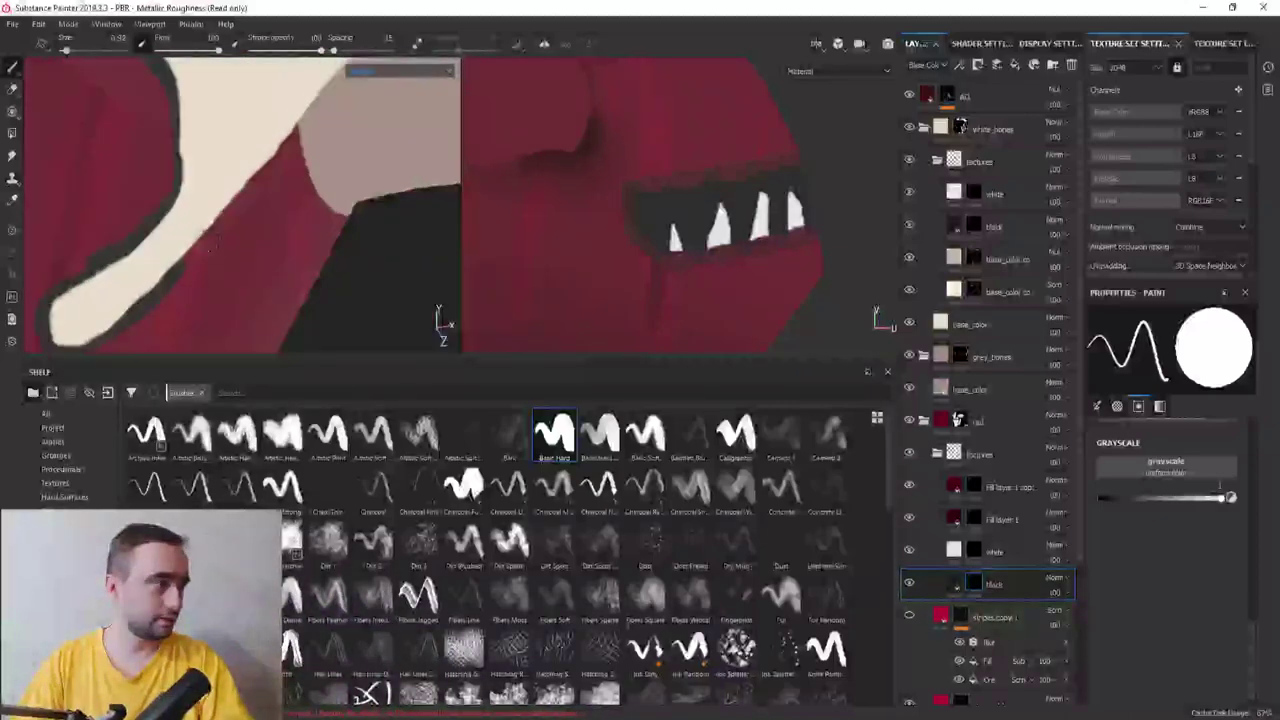
mouse_move(173, 260)
mouse_down()
mouse_move(290, 127)
mouse_move(279, 132)
mouse_up()
key(x)
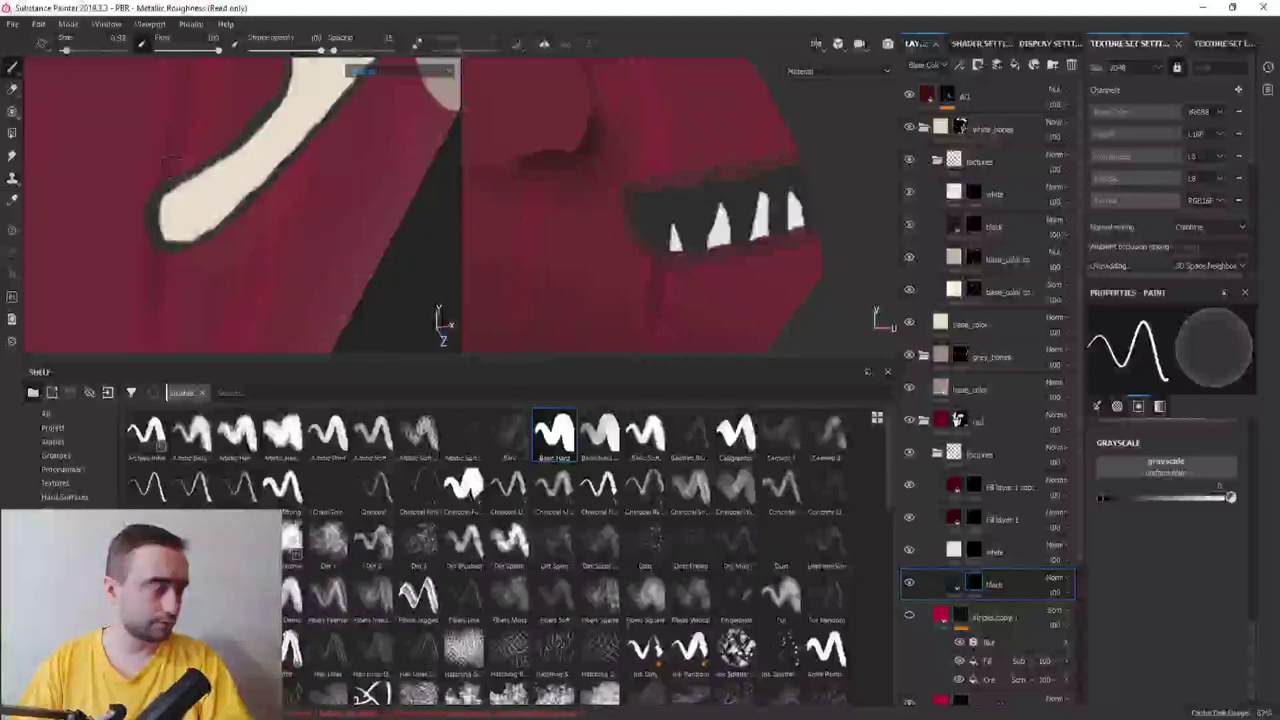
alt+drag(108, 207, 199, 237)
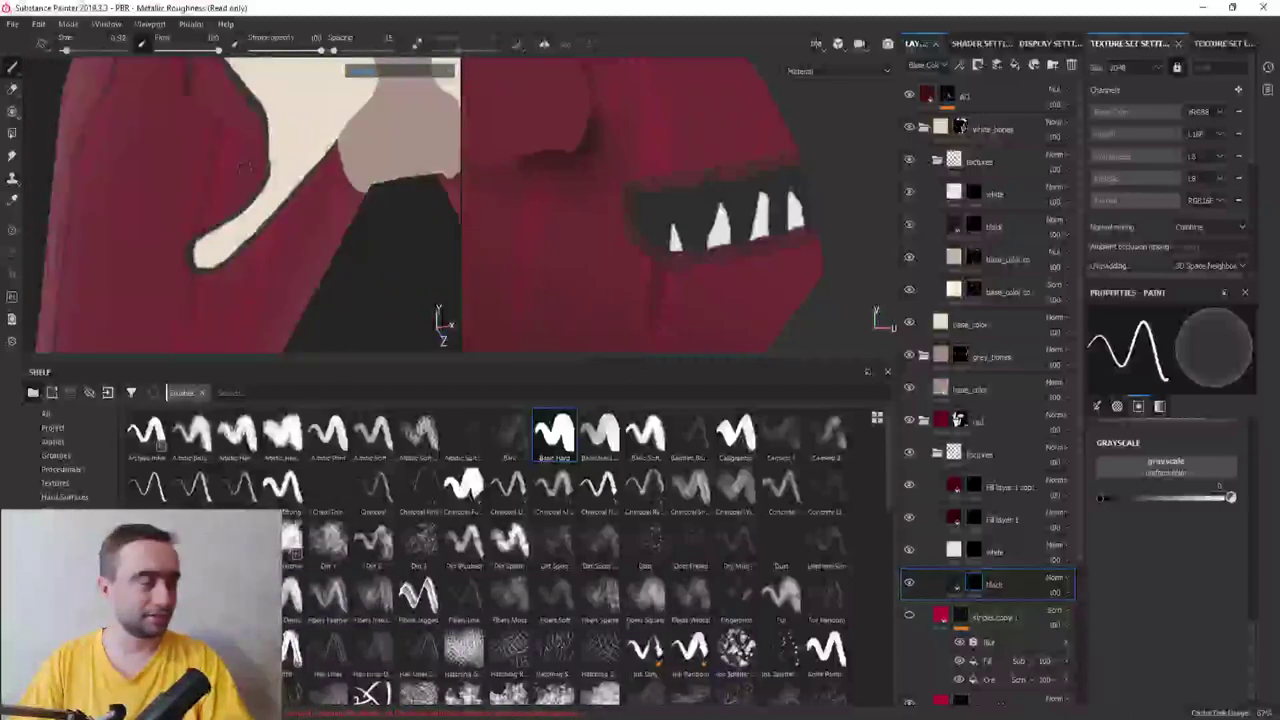
alt+drag(238, 222, 290, 160)
scroll(297, 146, up, 3)
scroll(297, 146, down, 2)
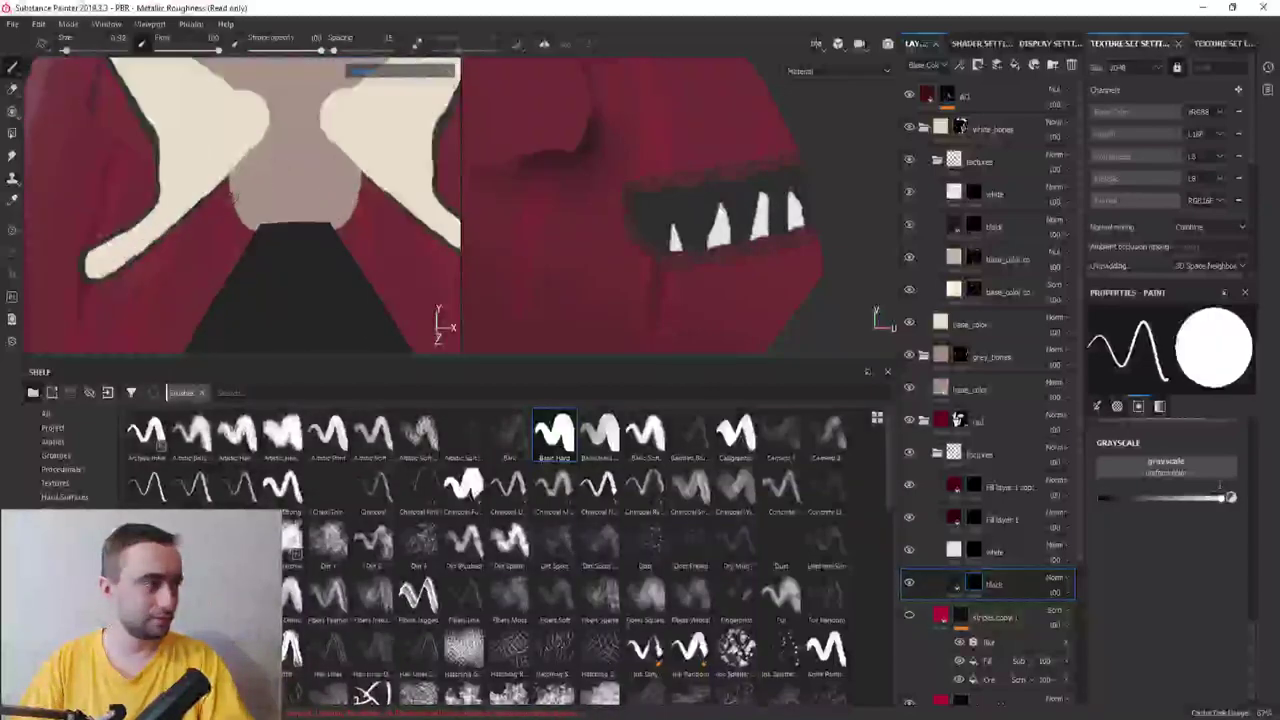
scroll(187, 134, up, 4)
mouse_move(187, 134)
alt+mouse_down()
mouse_move(280, 206)
mouse_move(266, 180)
mouse_move(278, 170)
mouse_move(231, 137)
alt+mouse_up()
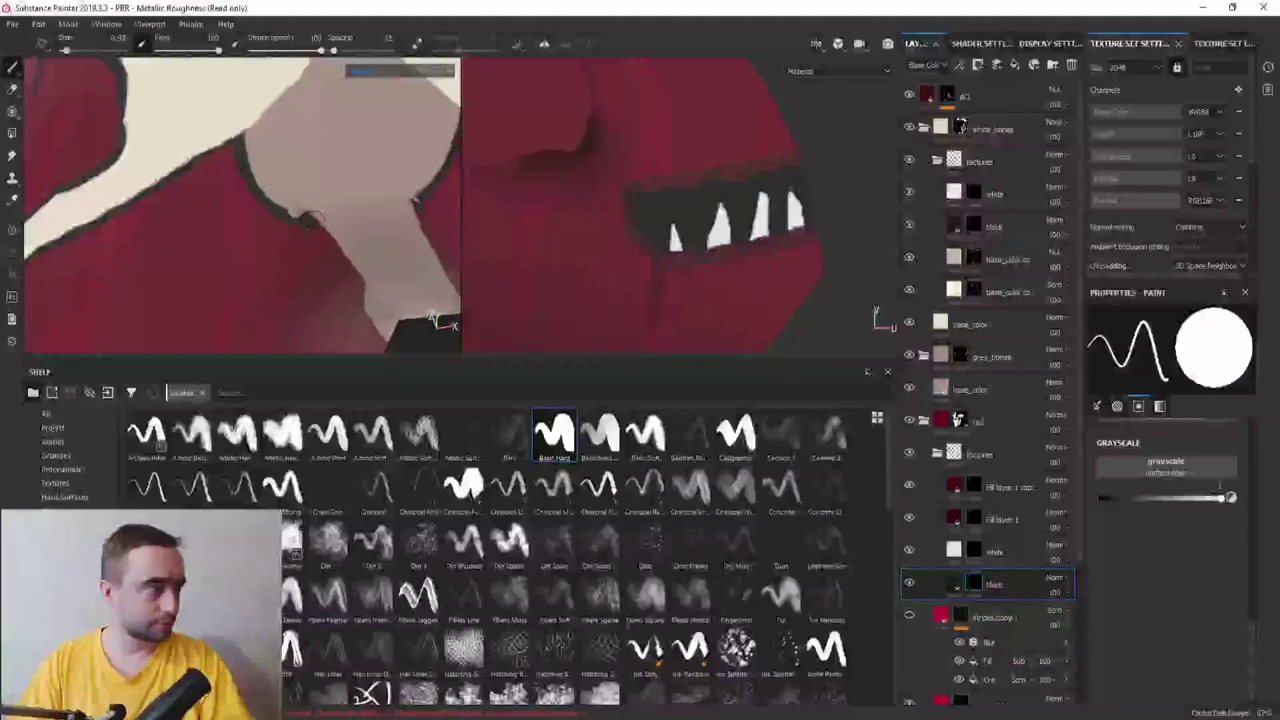
Orbit around the bone, arm and collar to check the outline, then swap the colour back to white
mouse_move(370, 285)
alt+mouse_down()
mouse_move(437, 309)
mouse_move(335, 160)
alt+mouse_up()
mouse_move(340, 205)
alt+mouse_down()
mouse_move(286, 183)
mouse_move(63, 194)
mouse_move(250, 195)
alt+mouse_up()
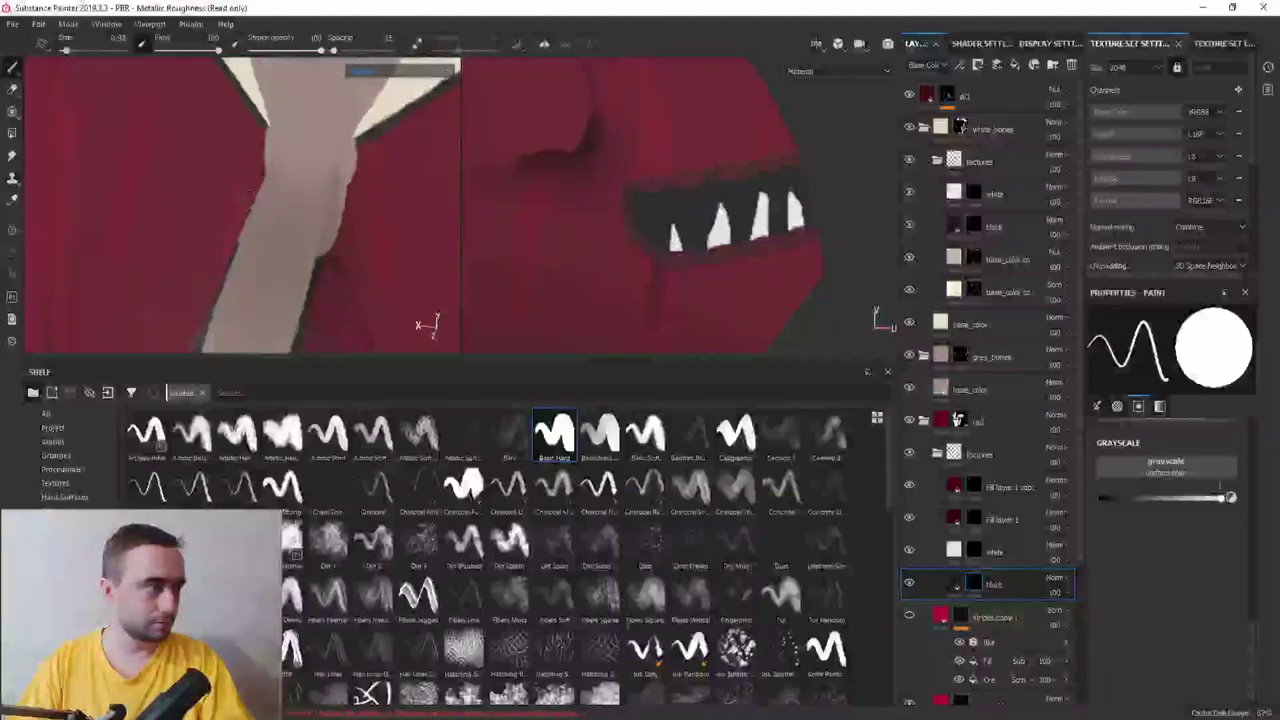
alt+drag(318, 260, 321, 252)
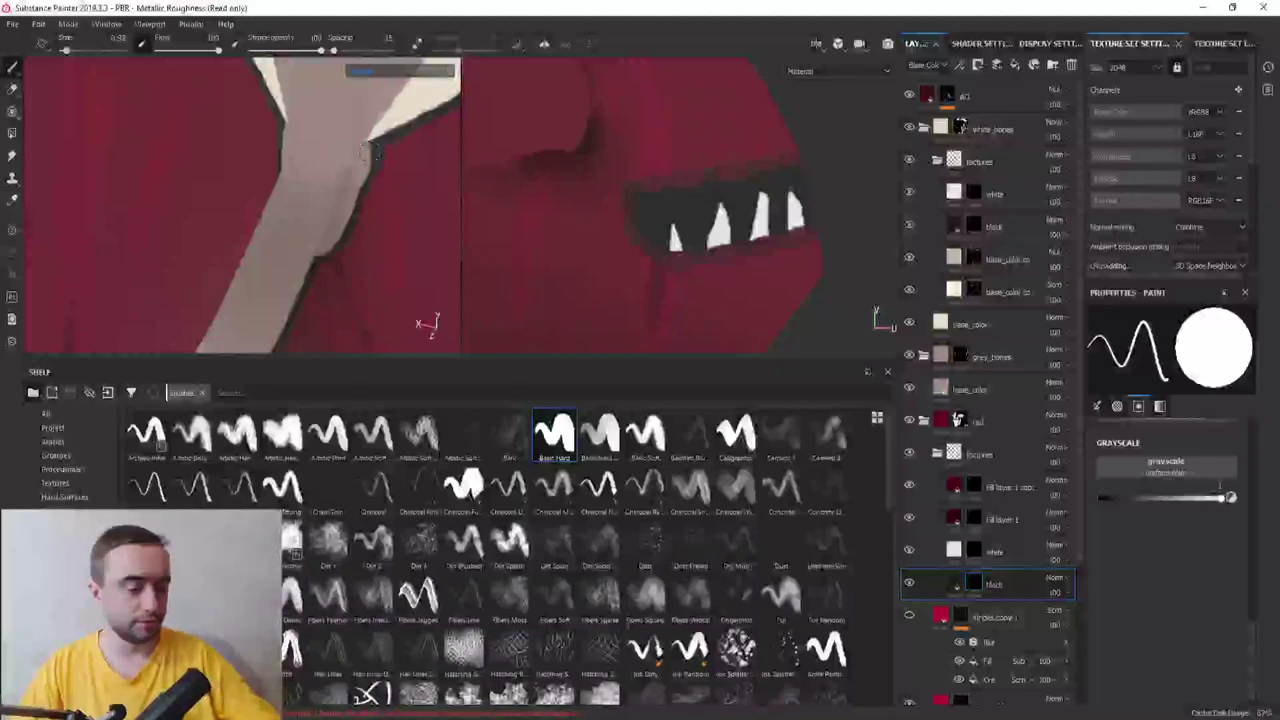
mouse_move(368, 150)
alt+mouse_down()
mouse_move(300, 180)
mouse_move(346, 214)
mouse_move(297, 206)
mouse_move(337, 209)
mouse_move(310, 183)
mouse_move(329, 206)
mouse_move(278, 230)
alt+mouse_up()
scroll(329, 206, up, 3)
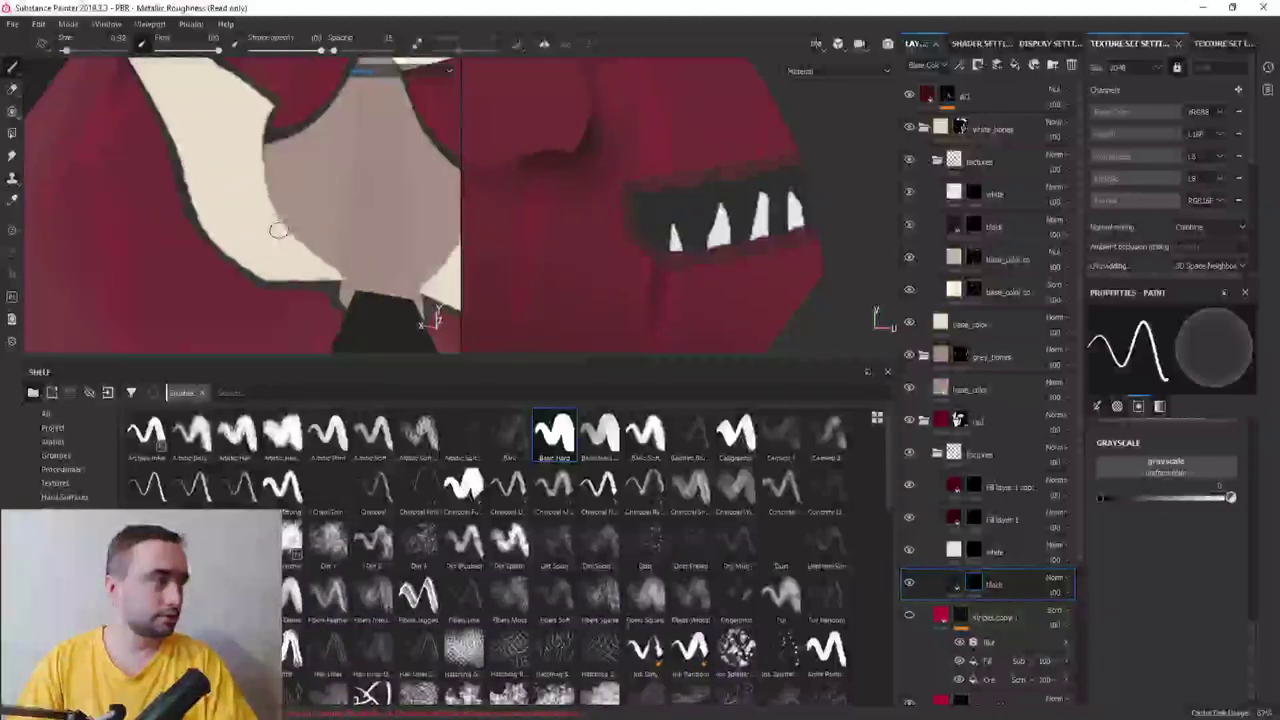
key(x)
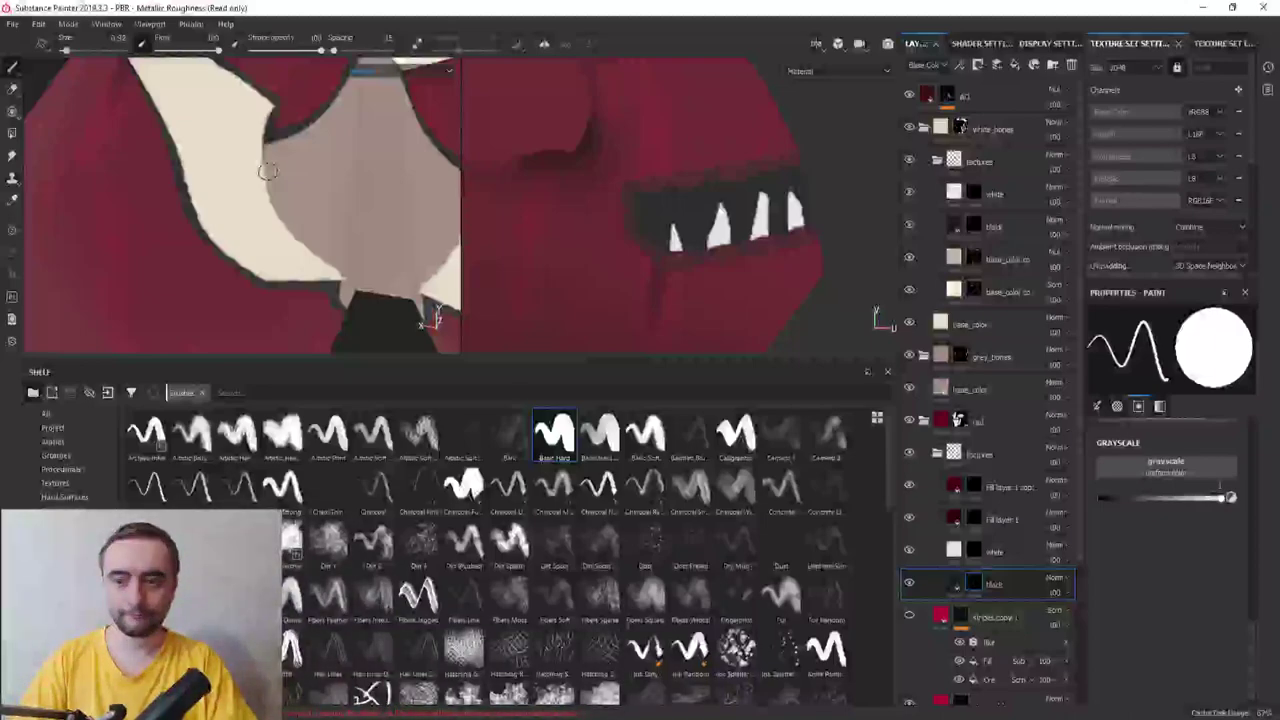
scroll(267, 171, down, 2)
mouse_move(268, 173)
alt+mouse_down()
mouse_move(243, 190)
mouse_move(302, 178)
alt+mouse_up()
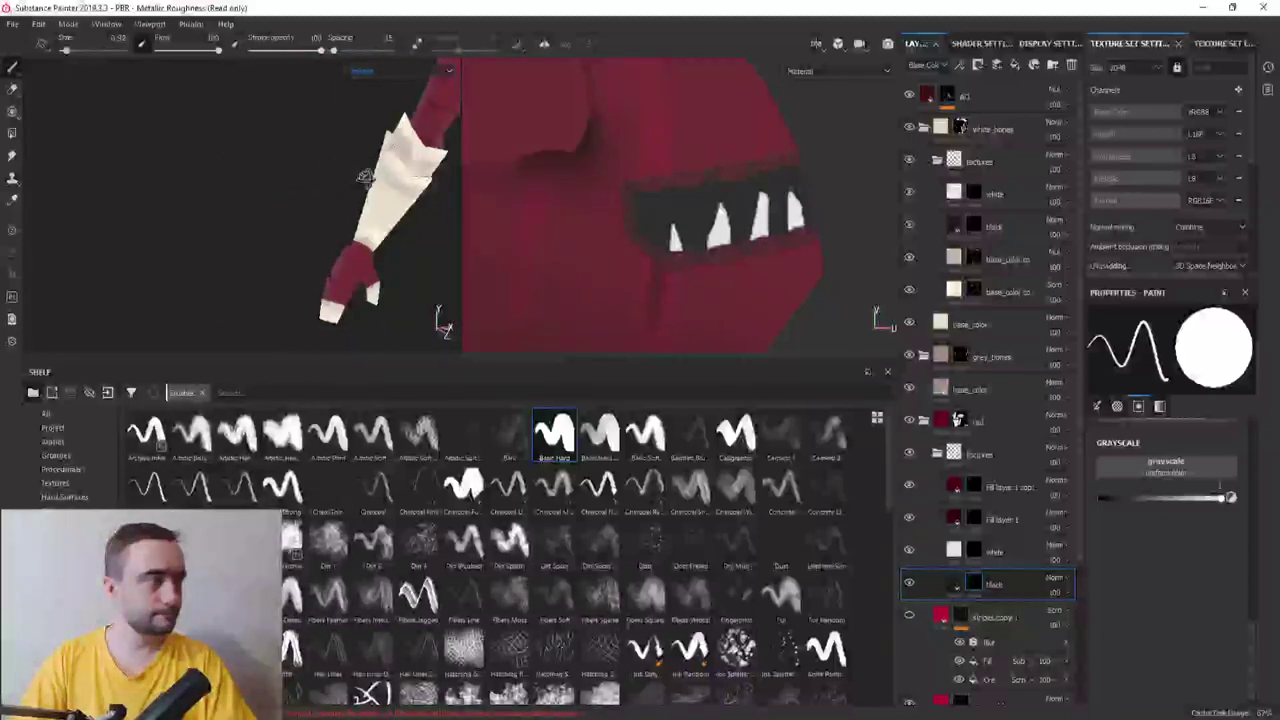
Undo the last stroke to pull back the cream bone's left edge, then inspect the star-shaped plates
scroll(290, 182, up, 2)
scroll(285, 185, up, 1)
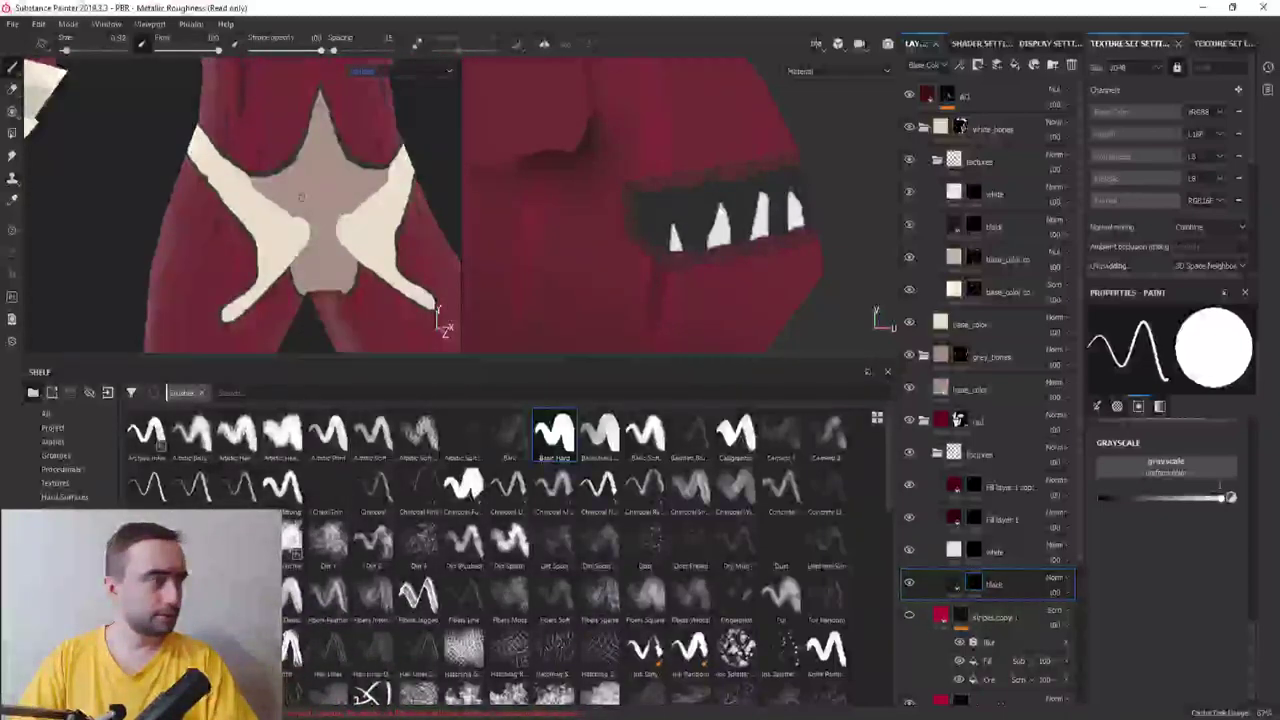
scroll(280, 188, up, 1)
scroll(277, 190, up, 1)
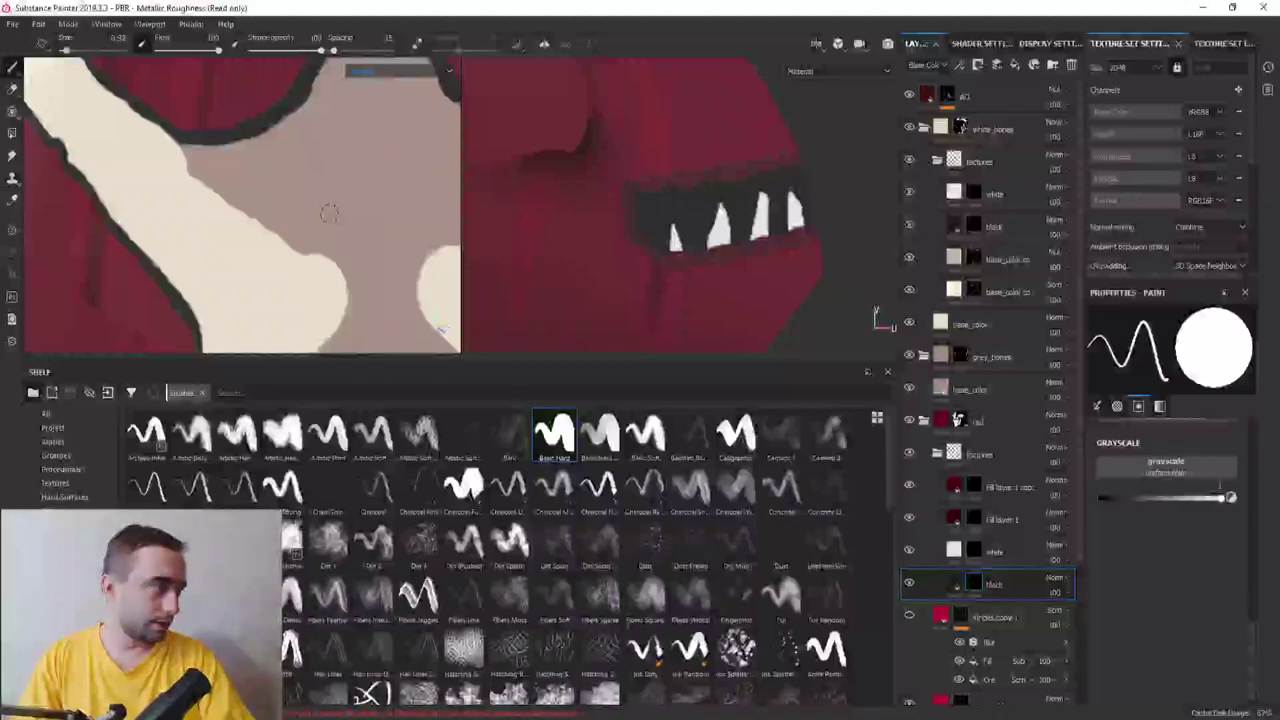
key(ctrl+z)
middle_drag(332, 256, 243, 257)
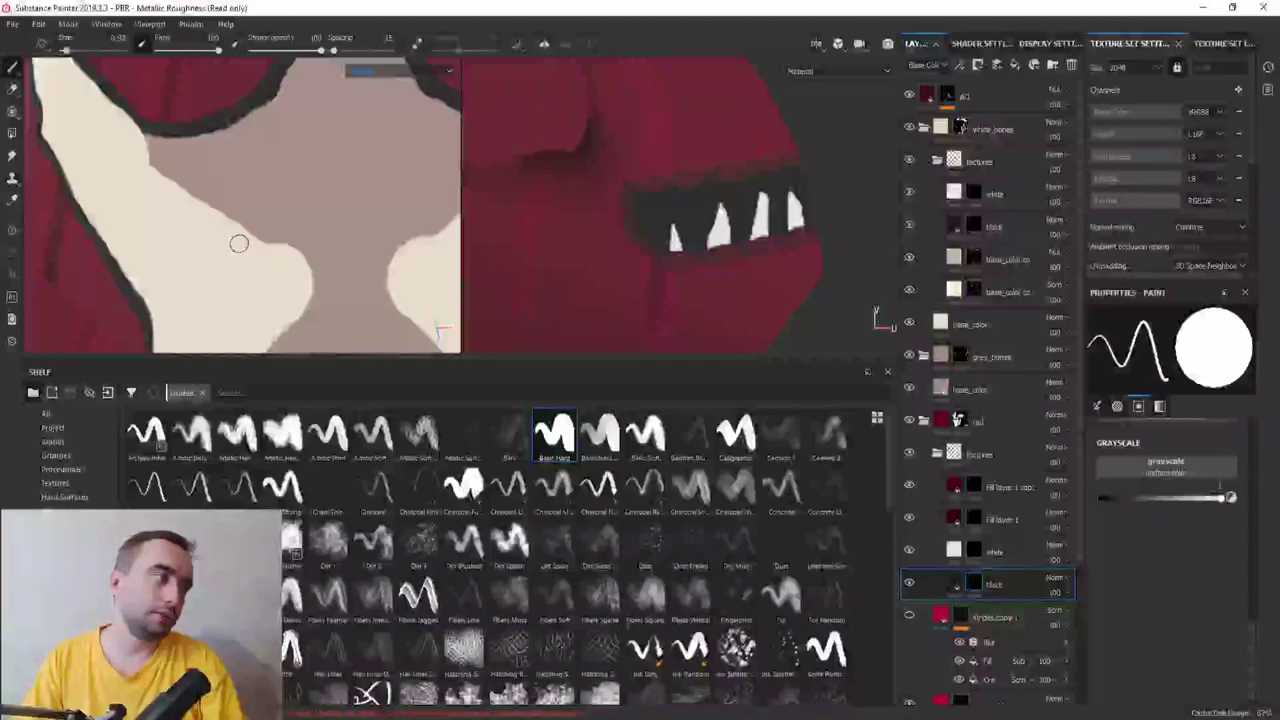
scroll(250, 255, down, 5)
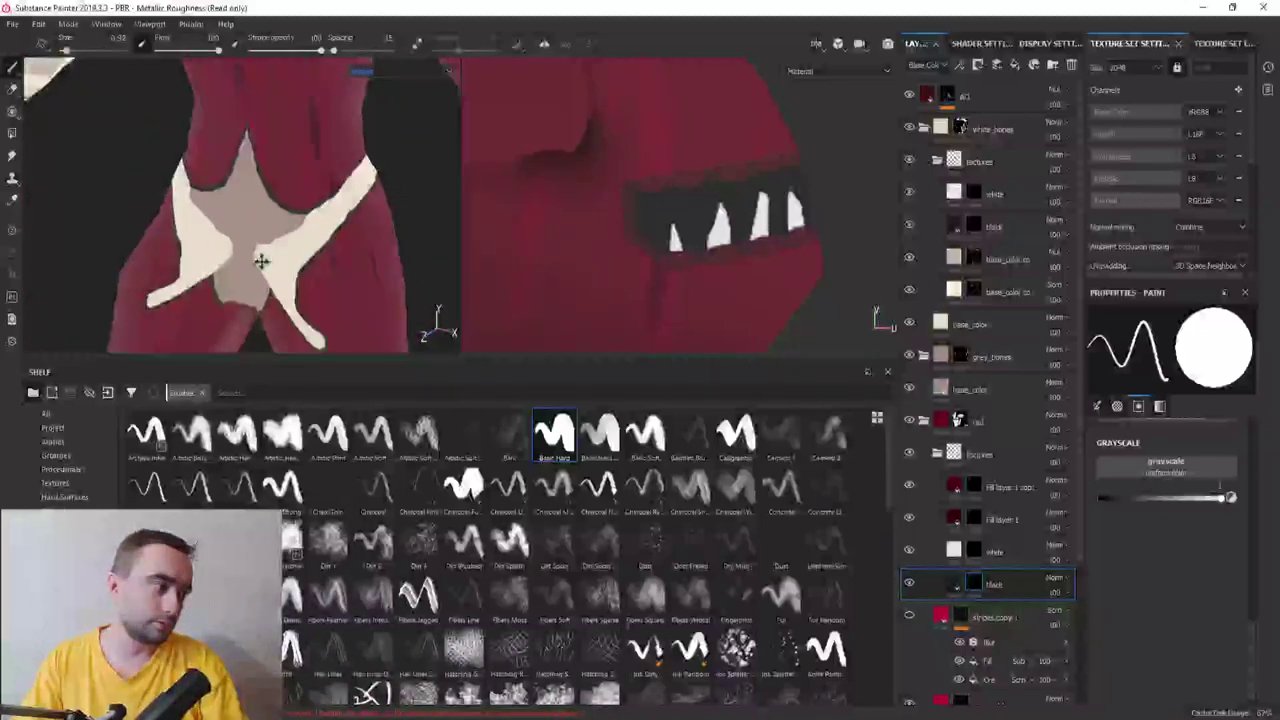
mouse_move(260, 262)
alt+mouse_down()
mouse_move(193, 240)
mouse_move(225, 250)
alt+mouse_up()
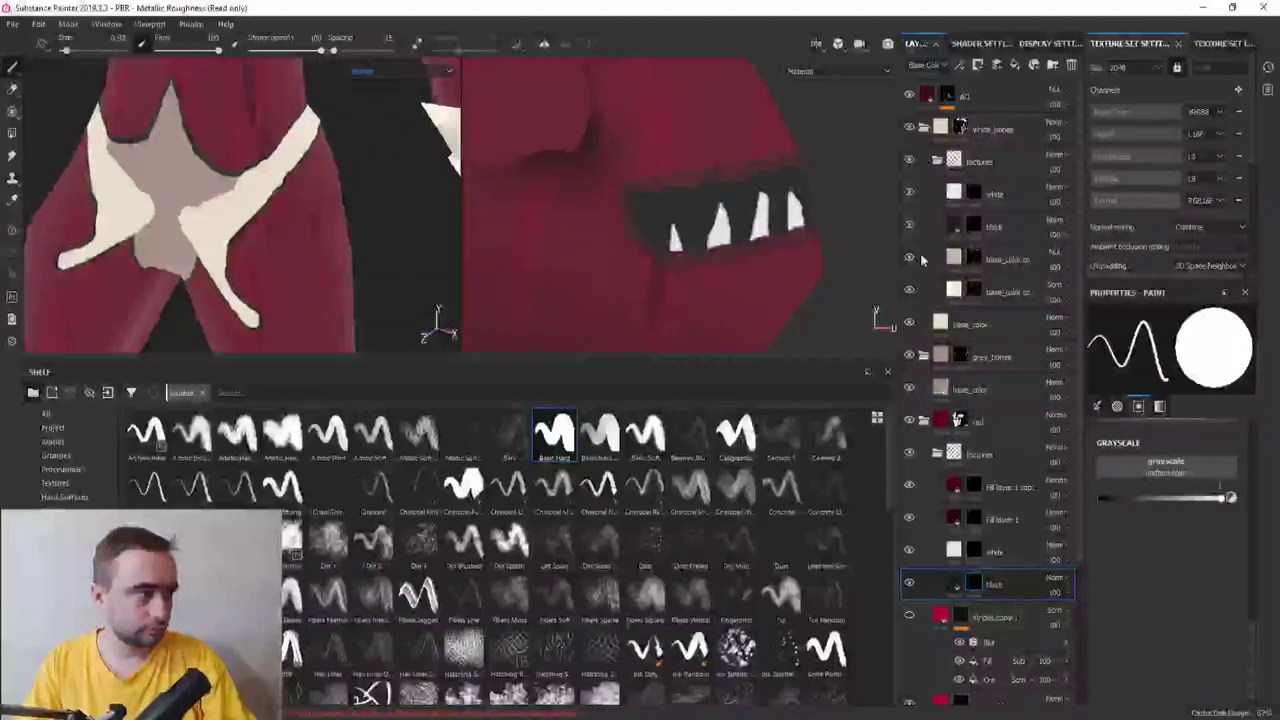
On the white_bones mask, set brush size 1.32 and erase cream bone edges along the diagonal
click(961, 129)
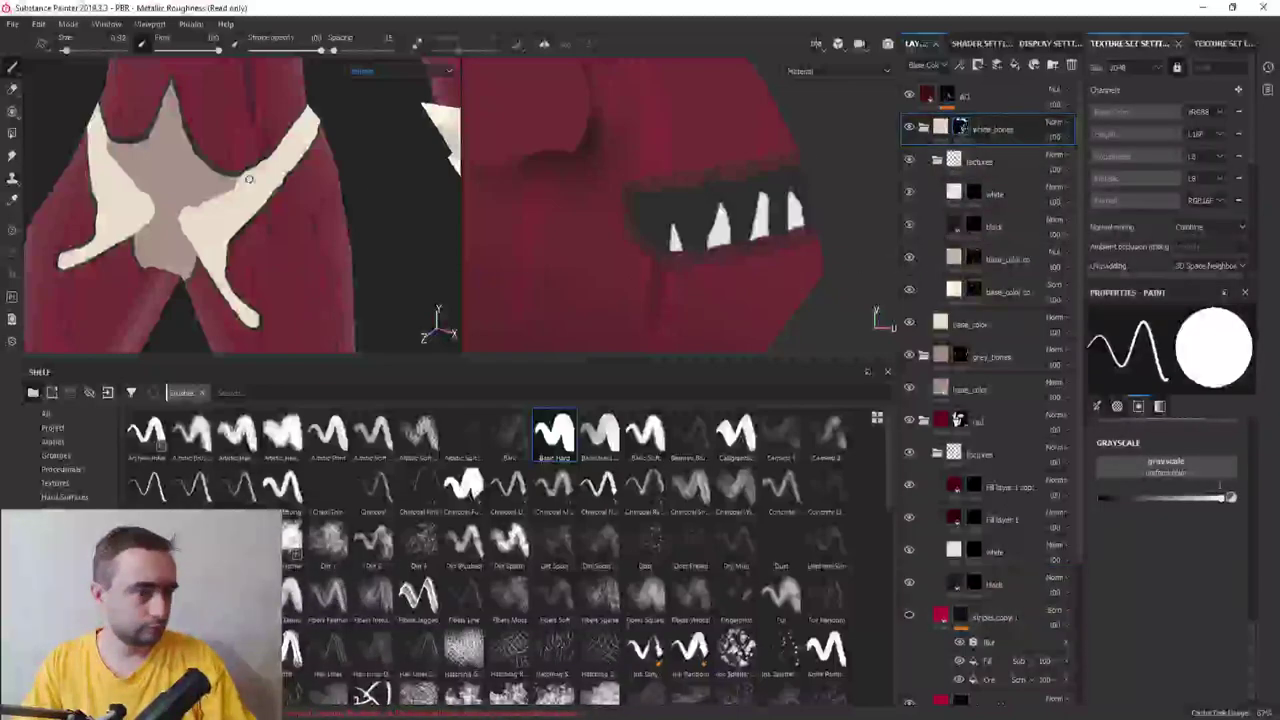
scroll(216, 182, up, 4)
ctrl+right_drag(163, 292, 183, 284)
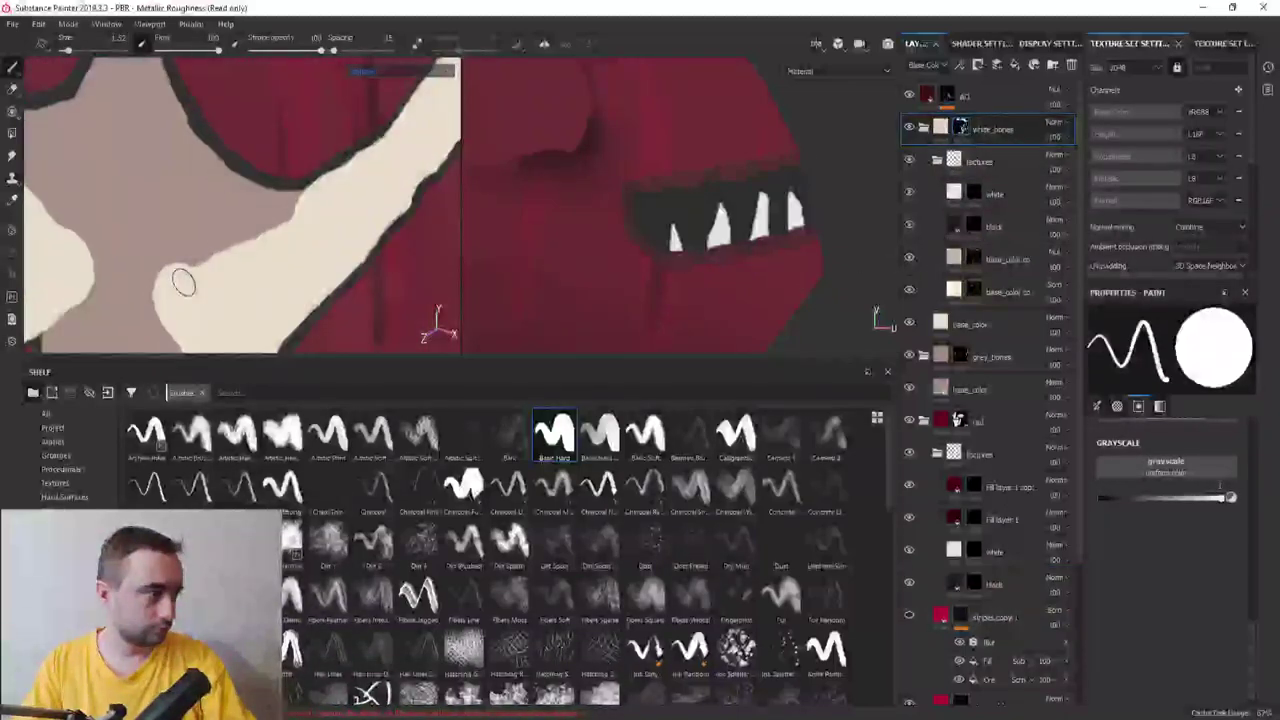
drag(183, 280, 320, 214)
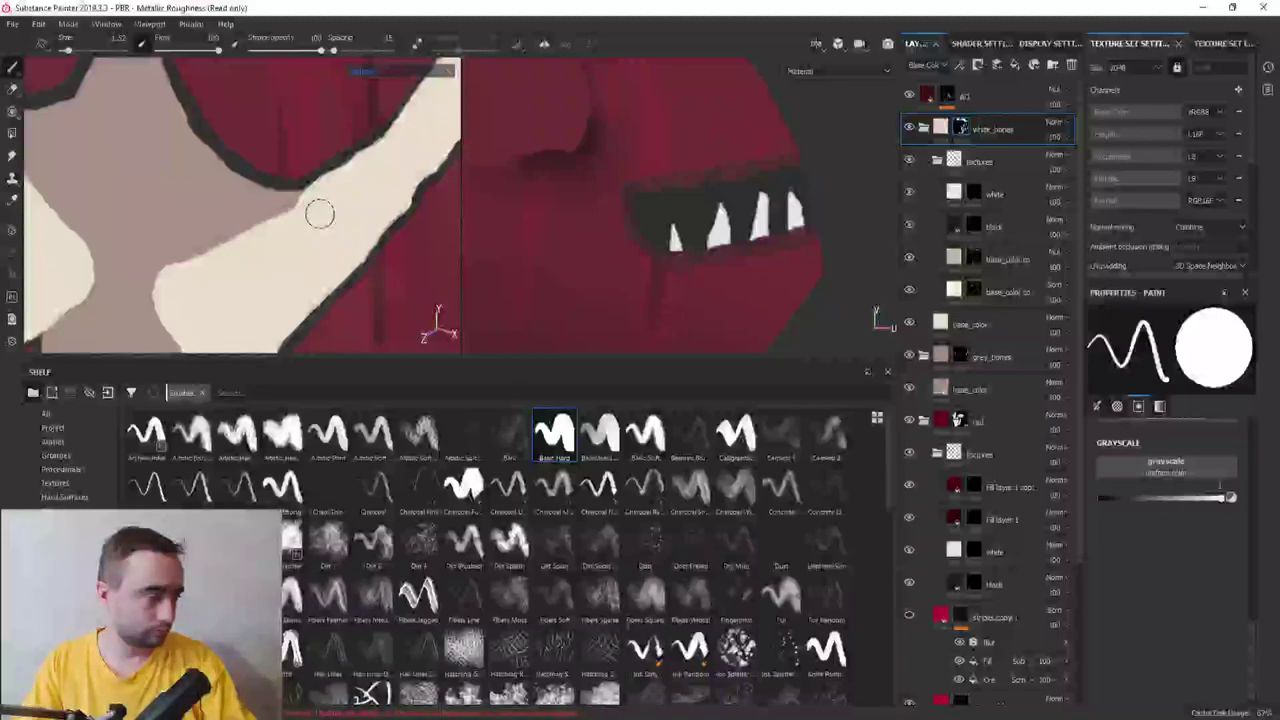
key(x)
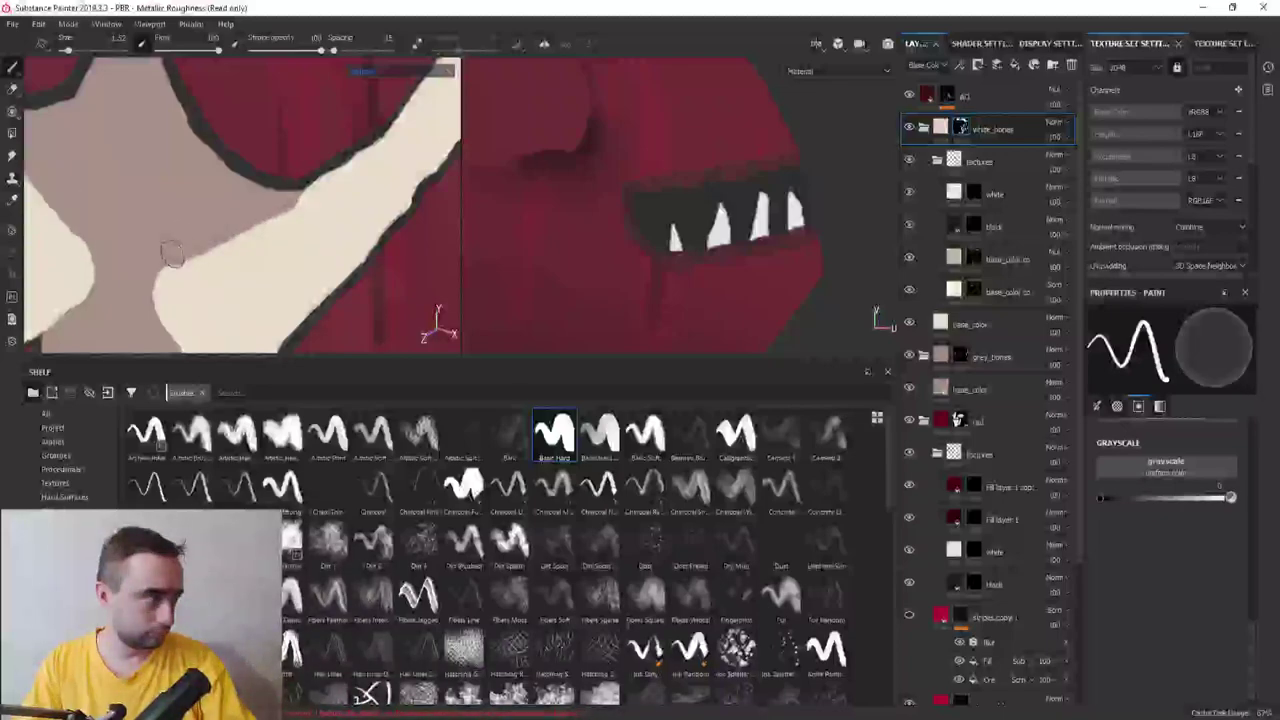
mouse_move(137, 292)
mouse_down()
mouse_move(275, 210)
mouse_move(263, 222)
mouse_up()
Repaint cream bone over the brown gap and trim the bone tip into a symmetrical X
key(f)
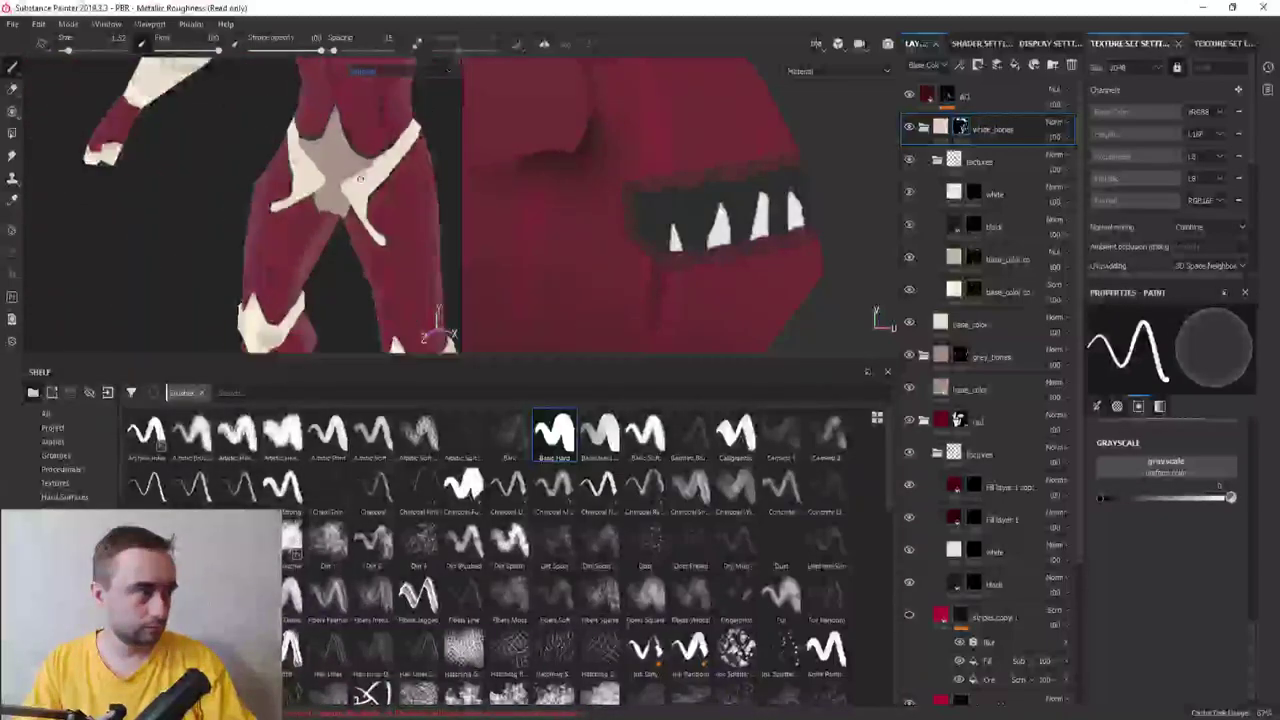
scroll(360, 178, up, 3)
scroll(380, 150, up, 3)
key(x)
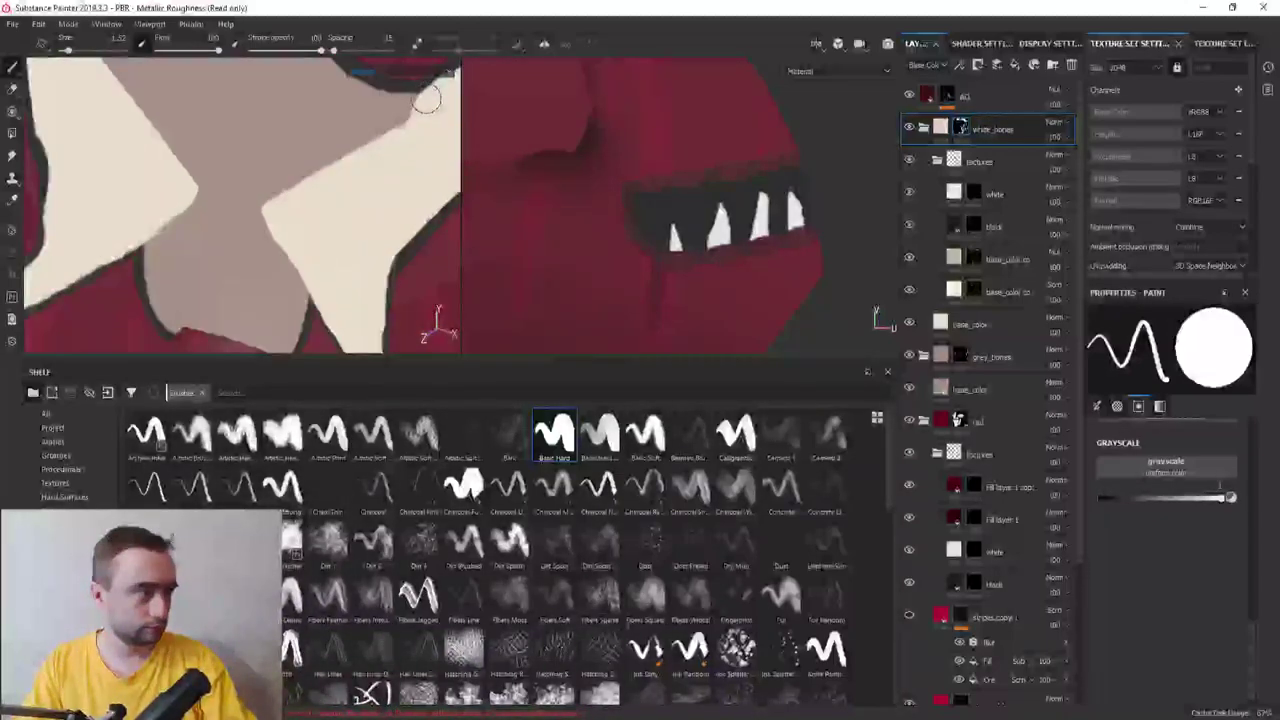
drag(266, 214, 361, 153)
key(x)
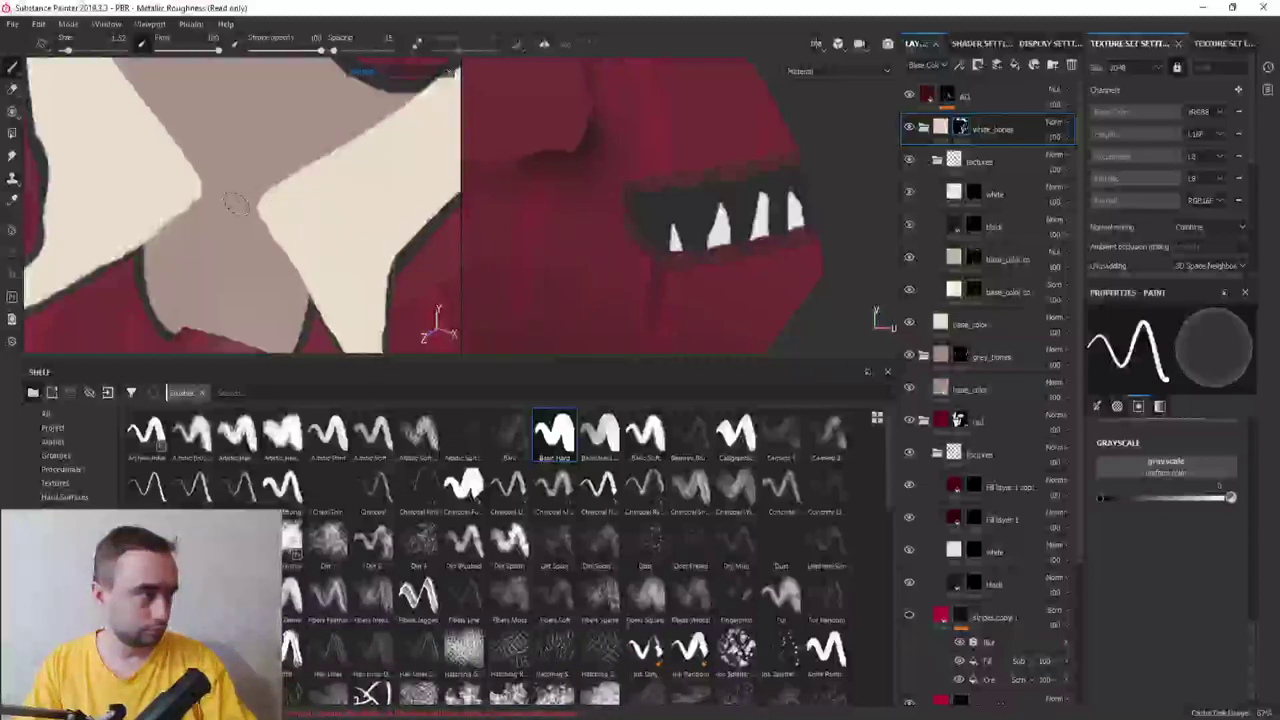
drag(258, 243, 243, 216)
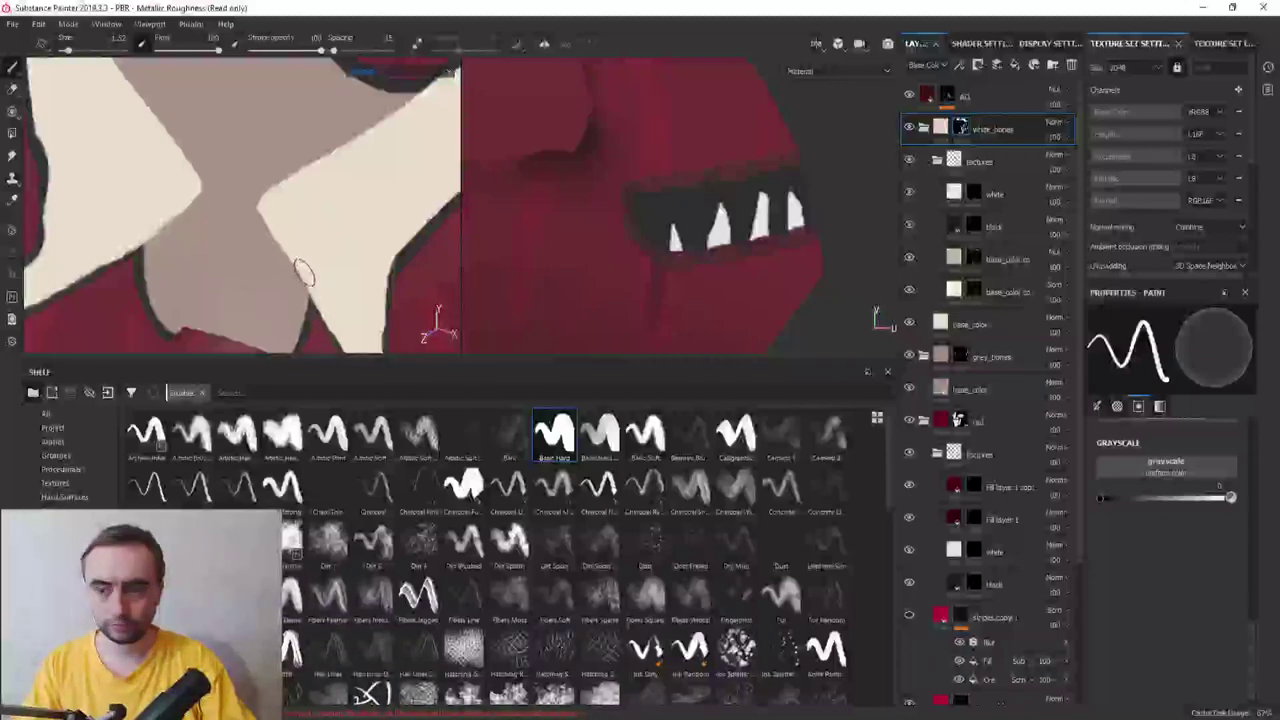
scroll(243, 220, down, 10)
alt+drag(243, 220, 290, 225)
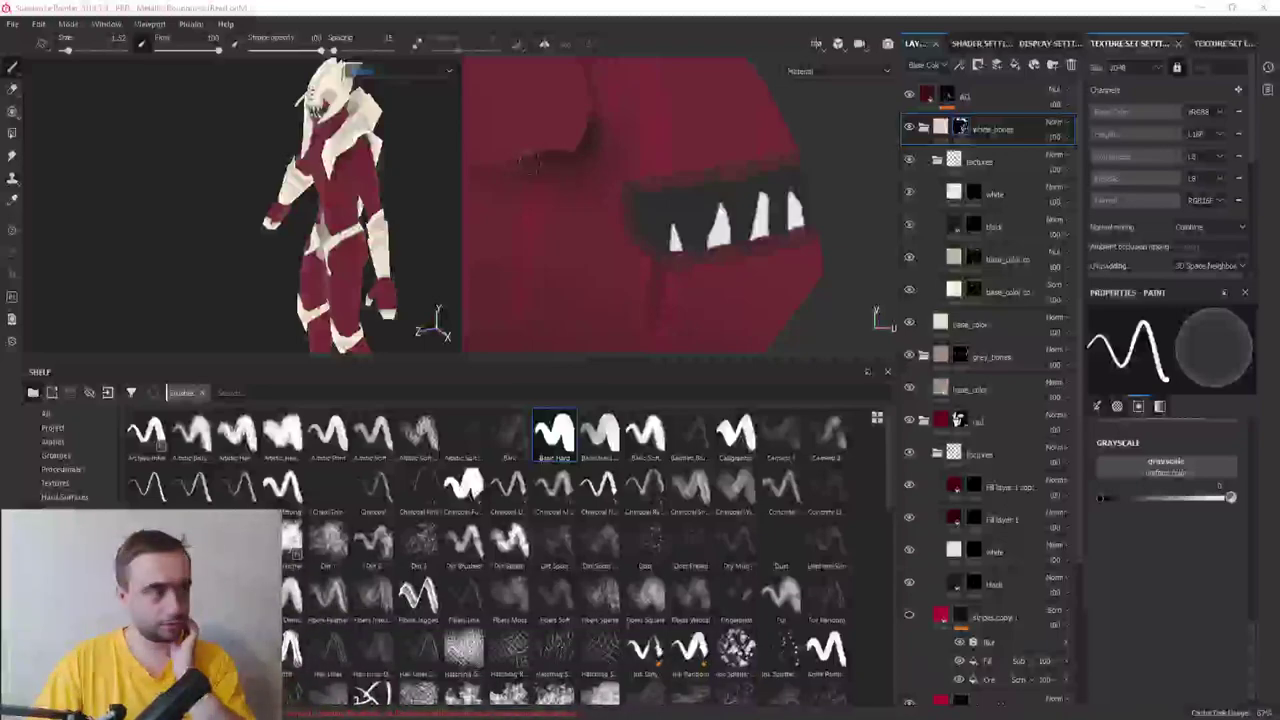
Save the project under its new name in the textures folder, then turn the model to face front
click(12, 23)
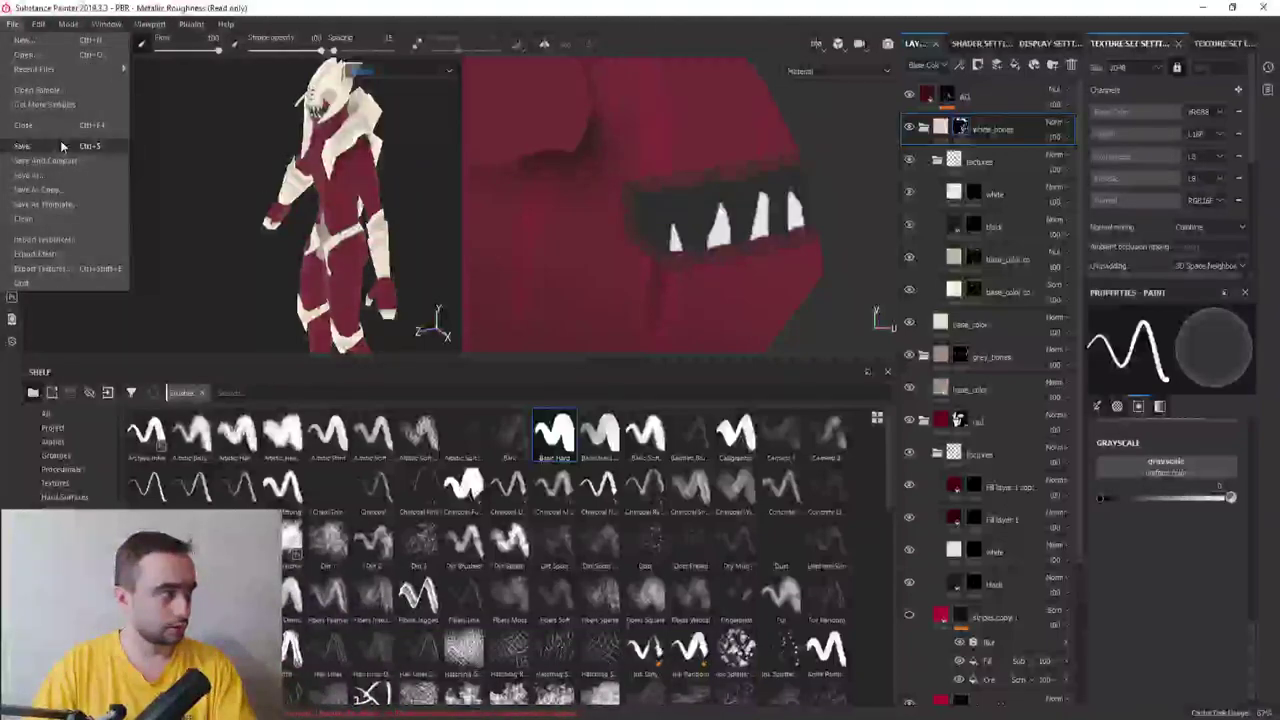
click(61, 146)
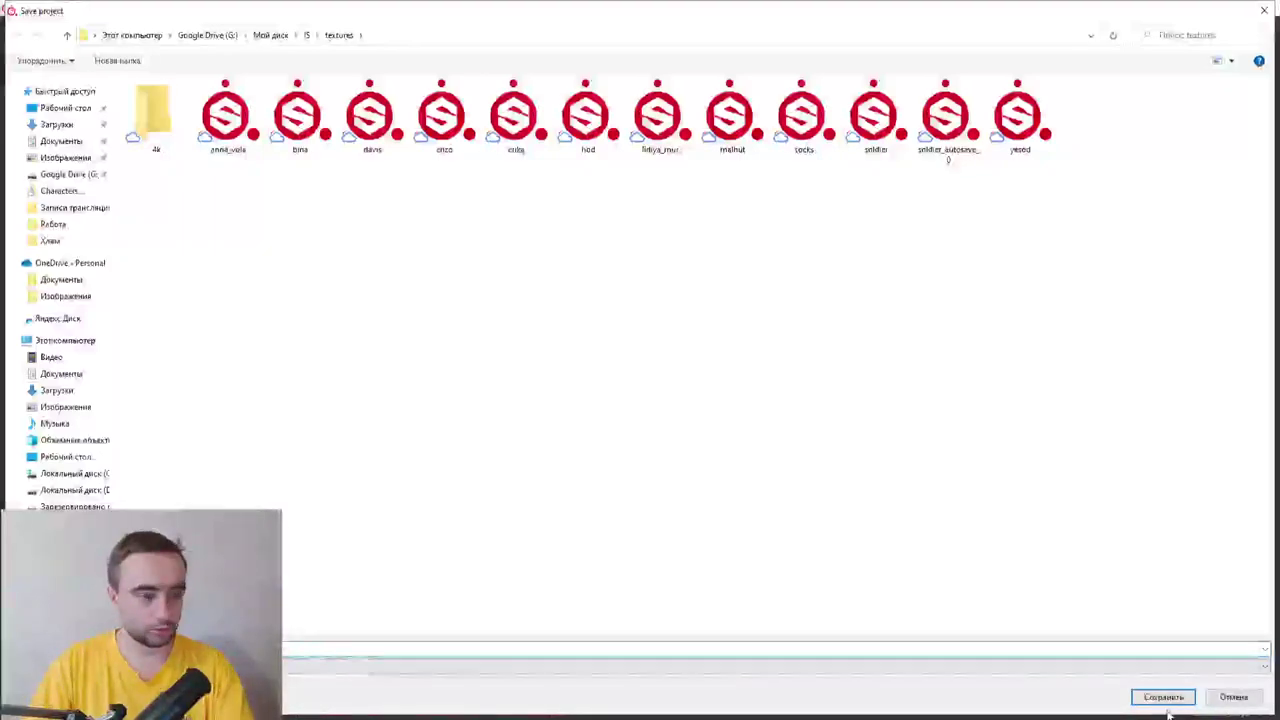
click(1165, 698)
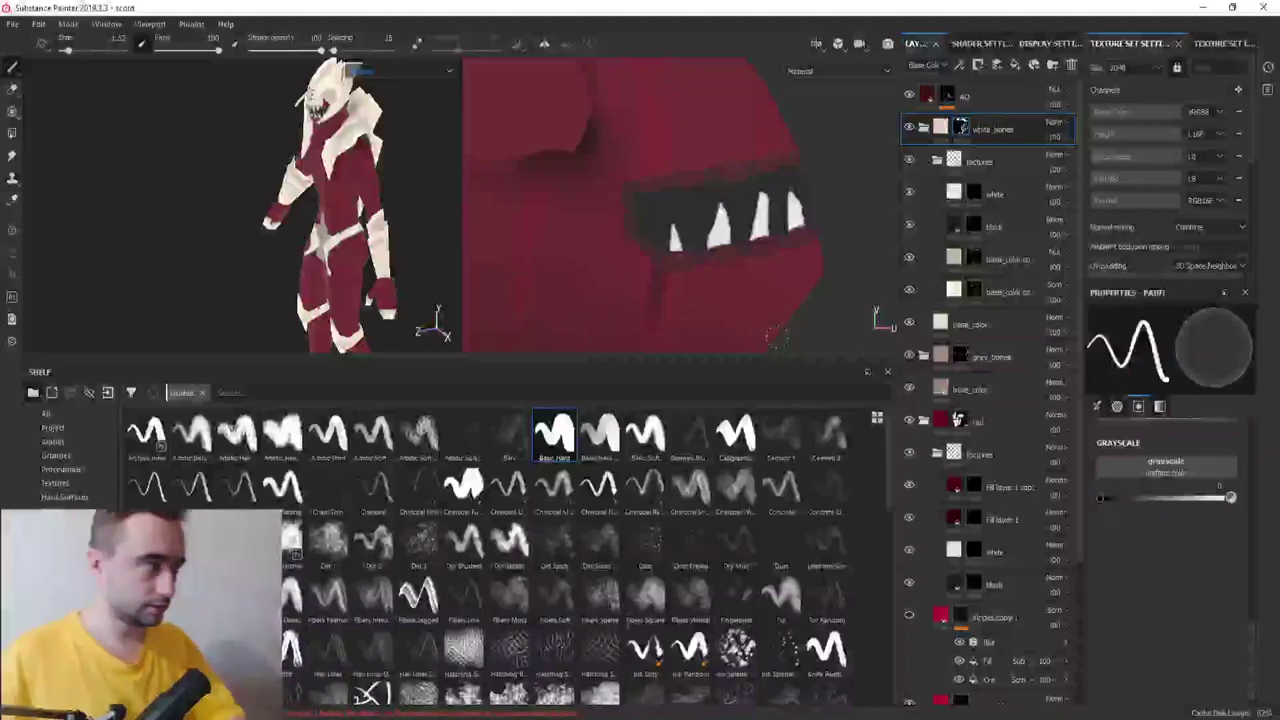
alt+drag(330, 200, 380, 200)
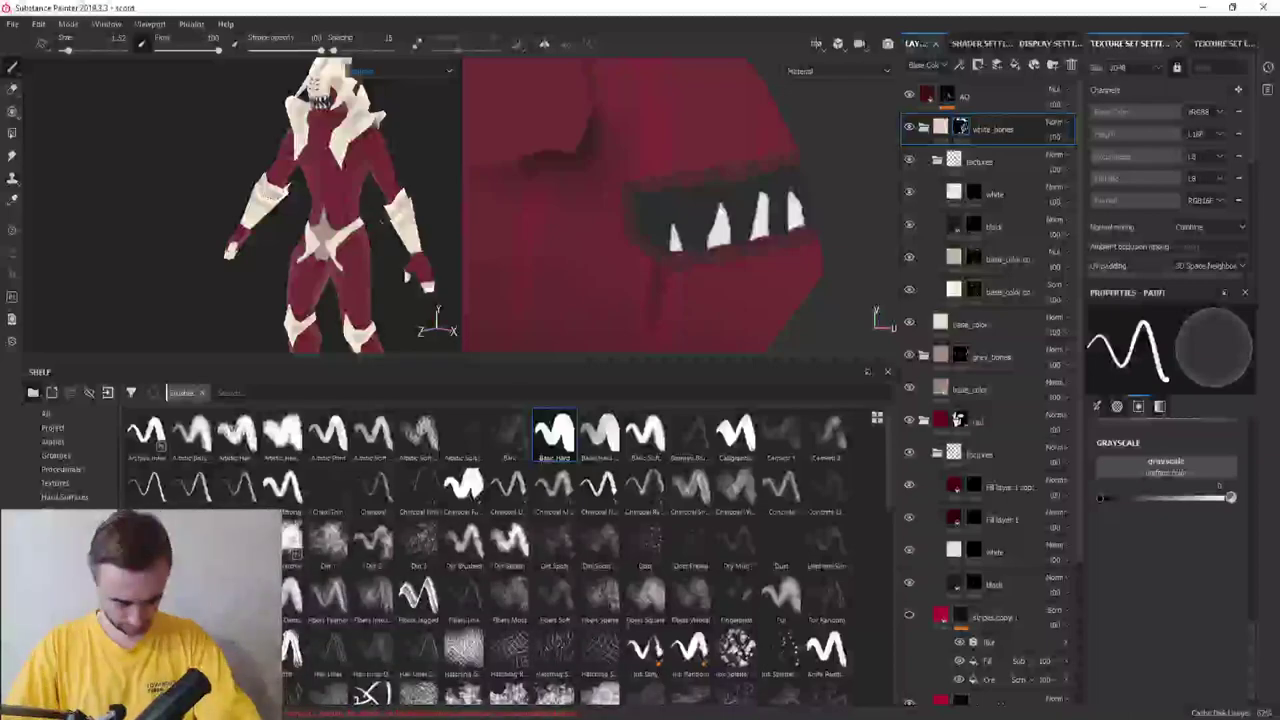